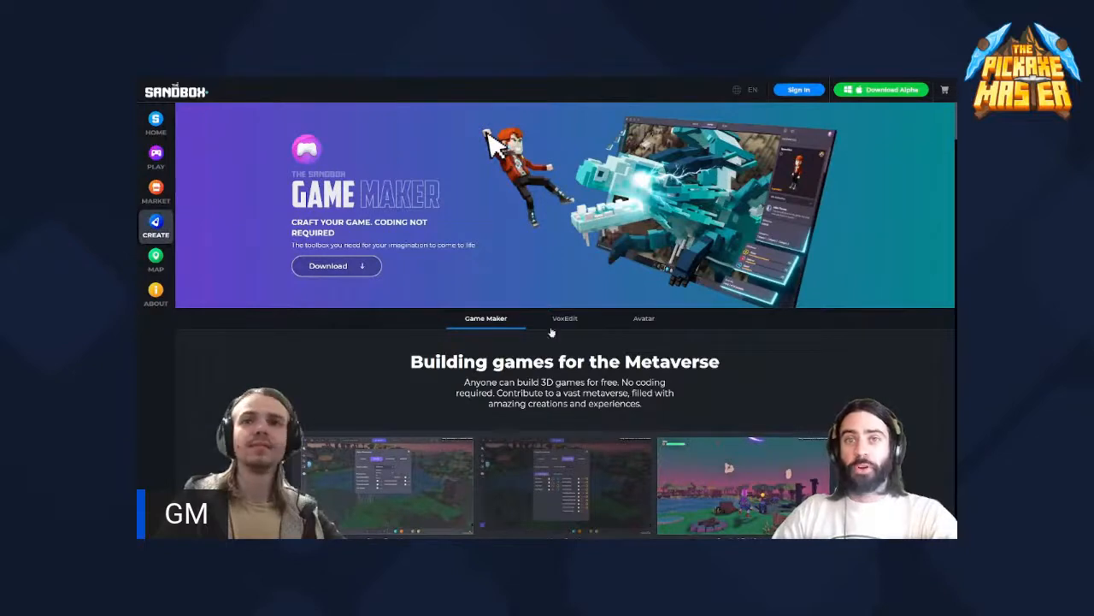
- Open the VoxEdit creation page and examine its model-creation steps, features, artist creations and download option
left_click(569, 322)
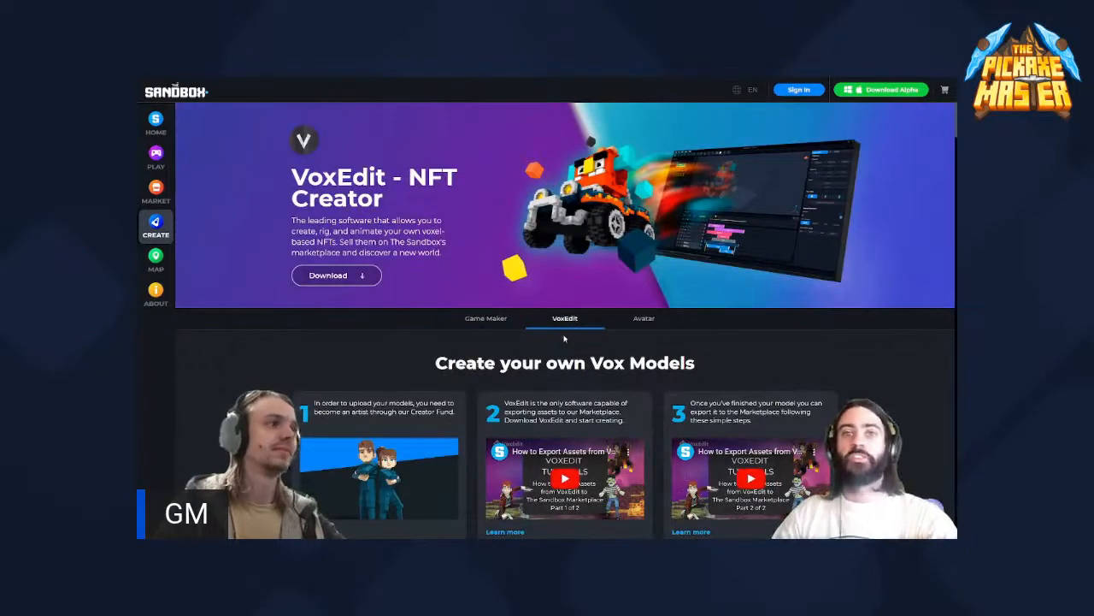
scroll(564, 339, "down", 1)
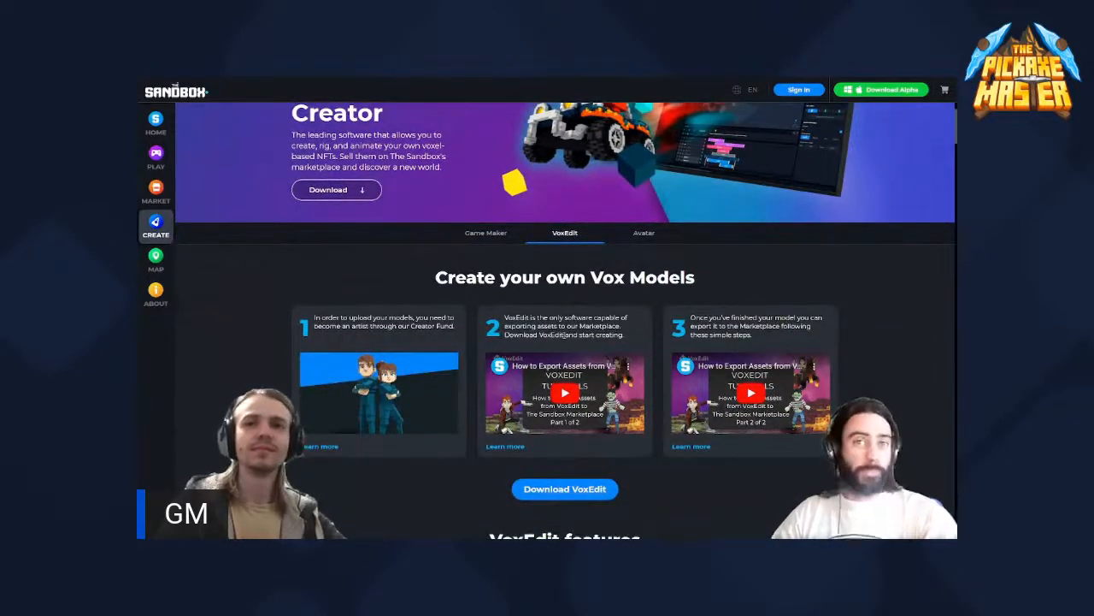
scroll(565, 334, "down", 3)
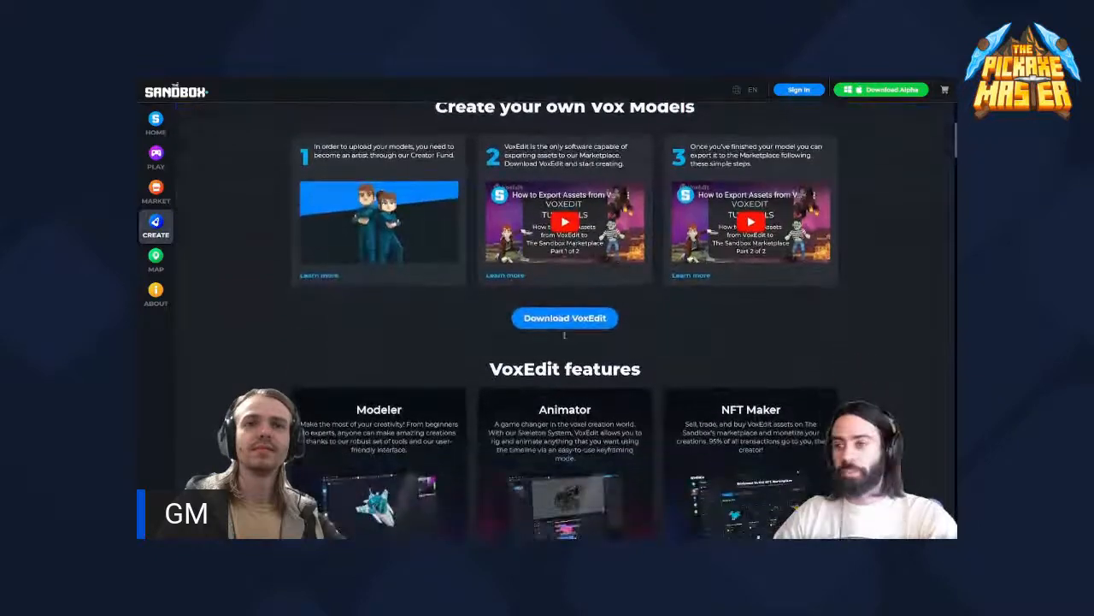
scroll(564, 339, "down", 1)
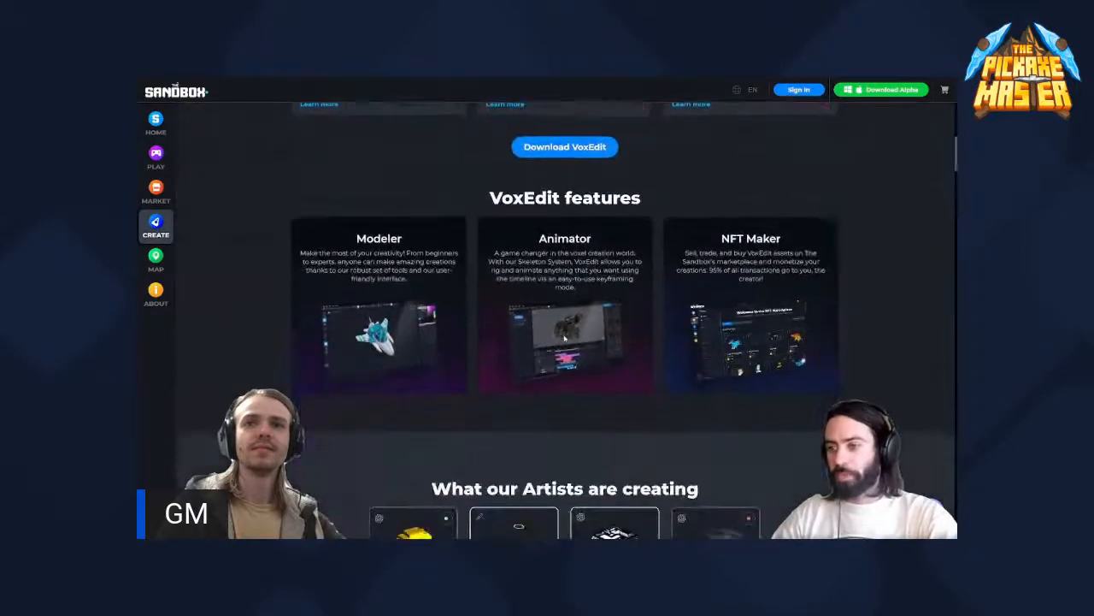
scroll(564, 339, "down", 2)
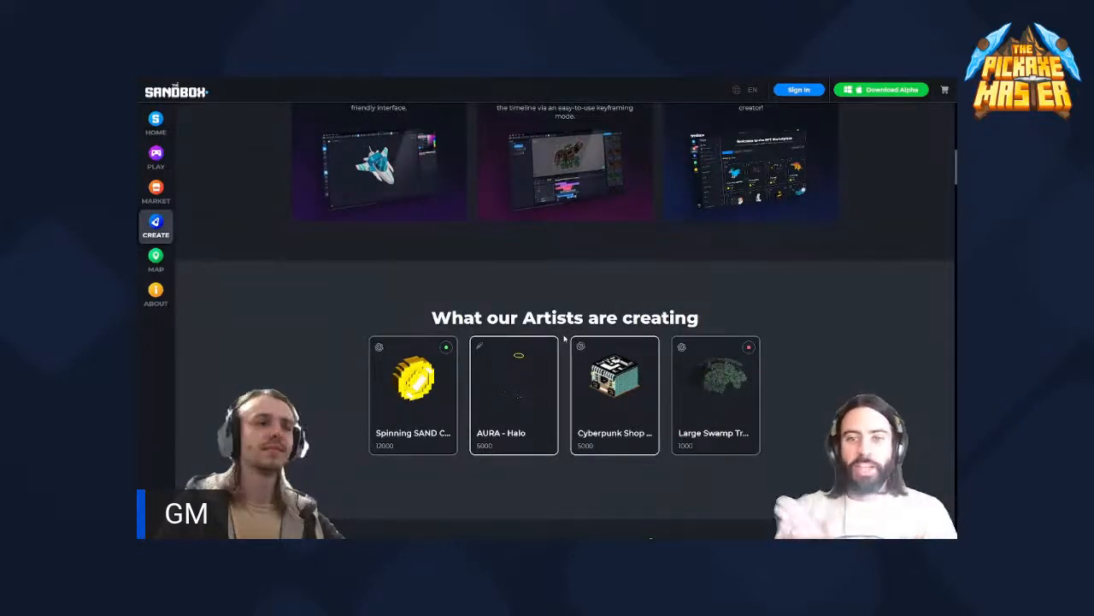
scroll(564, 339, "up", 1)
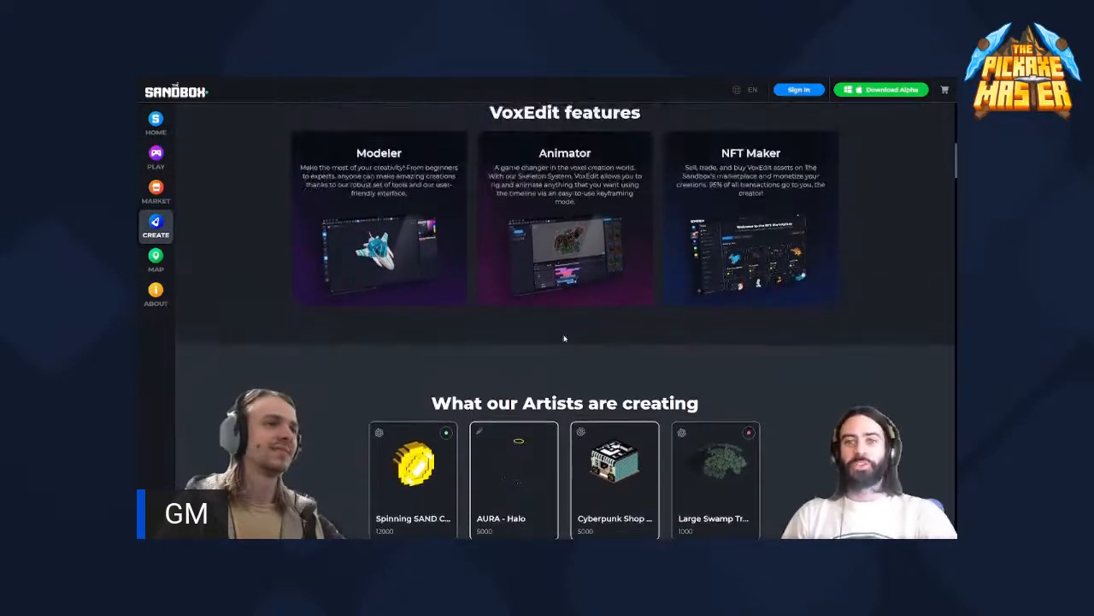
scroll(564, 338, "down", 1)
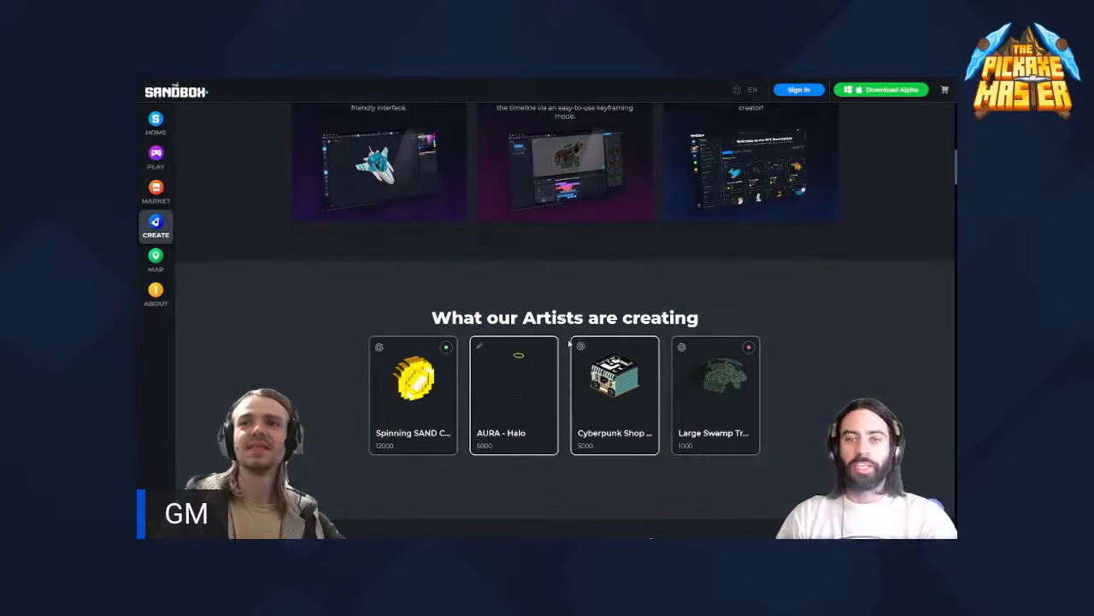
scroll(569, 342, "up", 3)
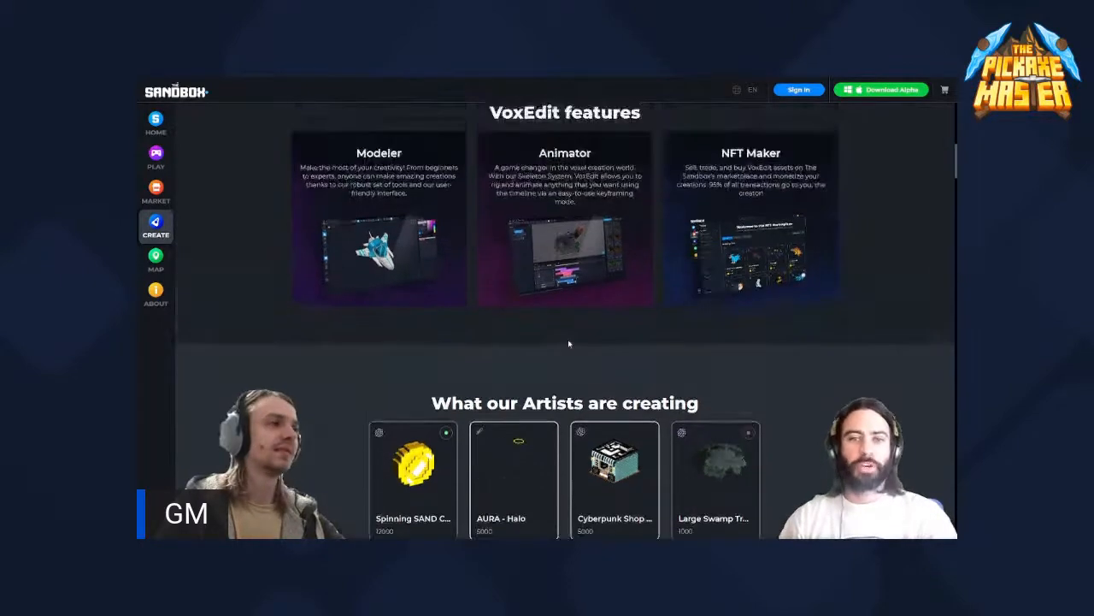
scroll(569, 342, "up", 3)
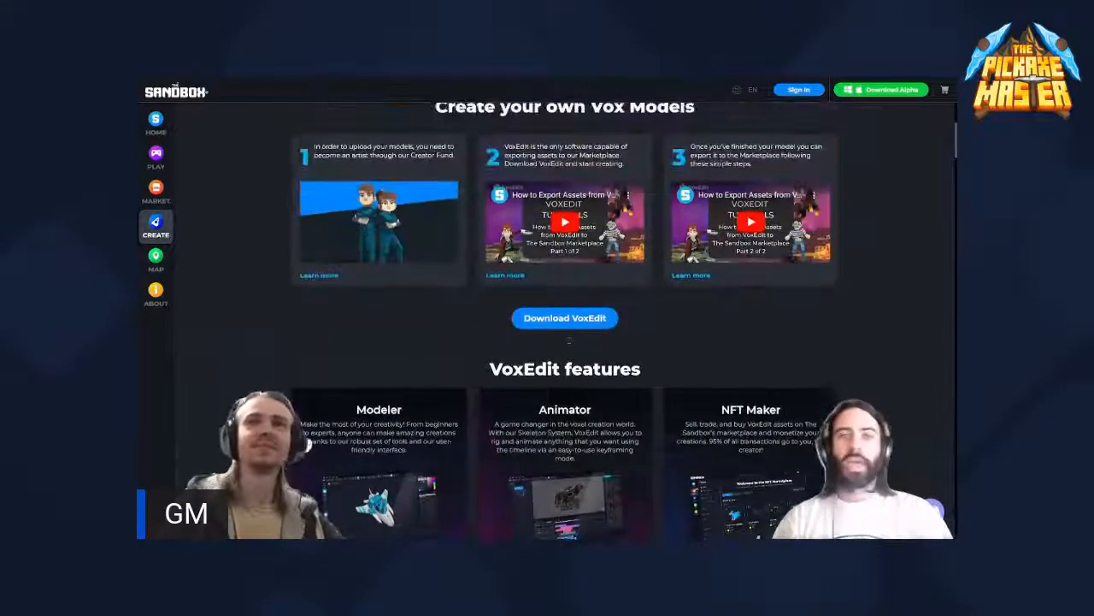
scroll(569, 343, "up", 2)
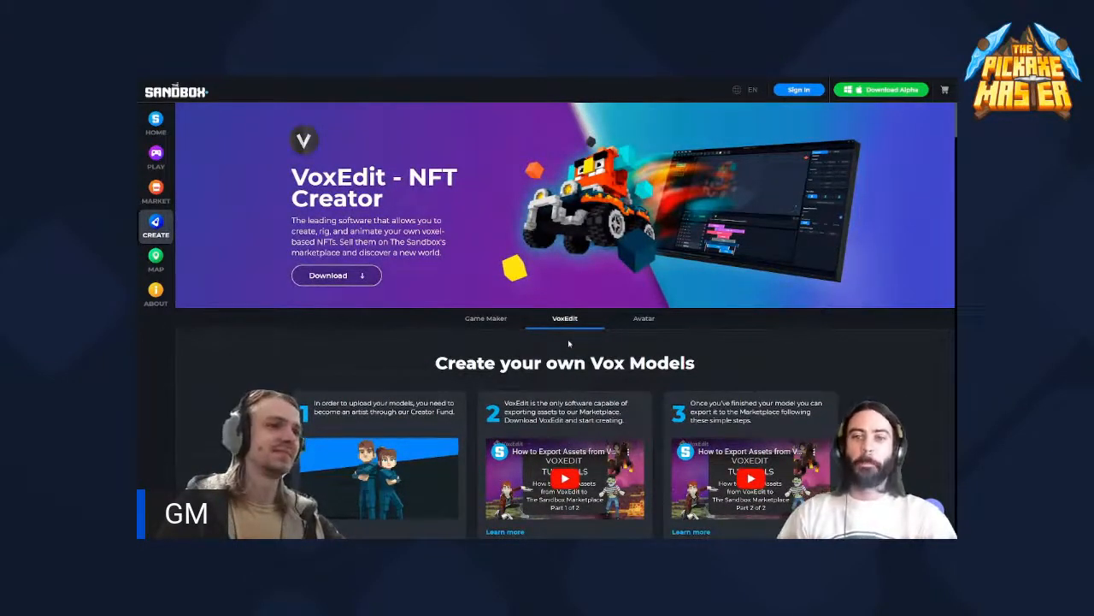
scroll(569, 344, "down", 3)
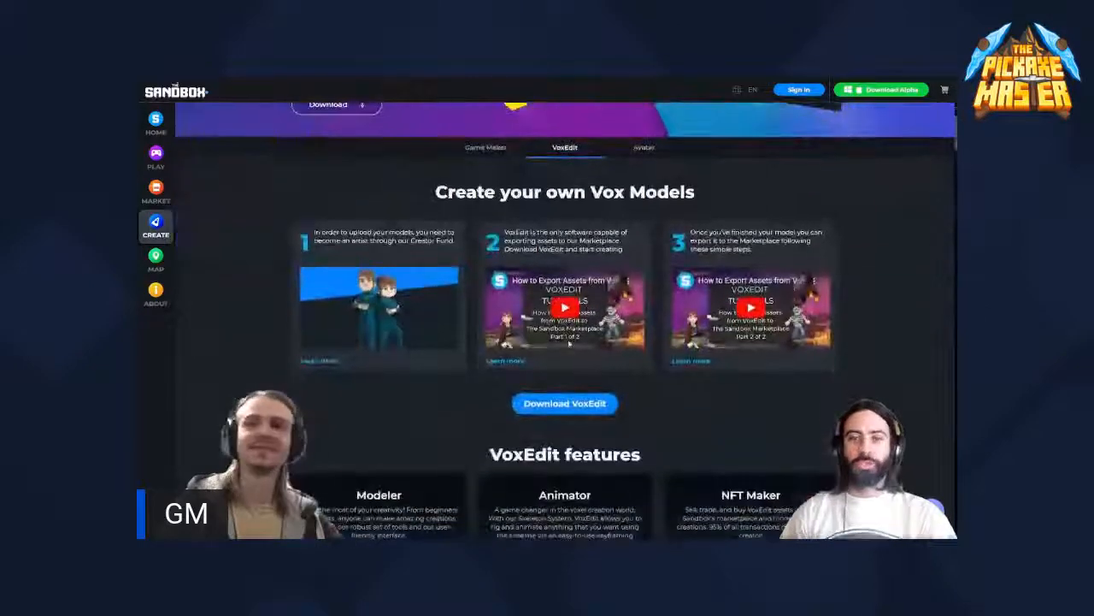
scroll(569, 344, "down", 1)
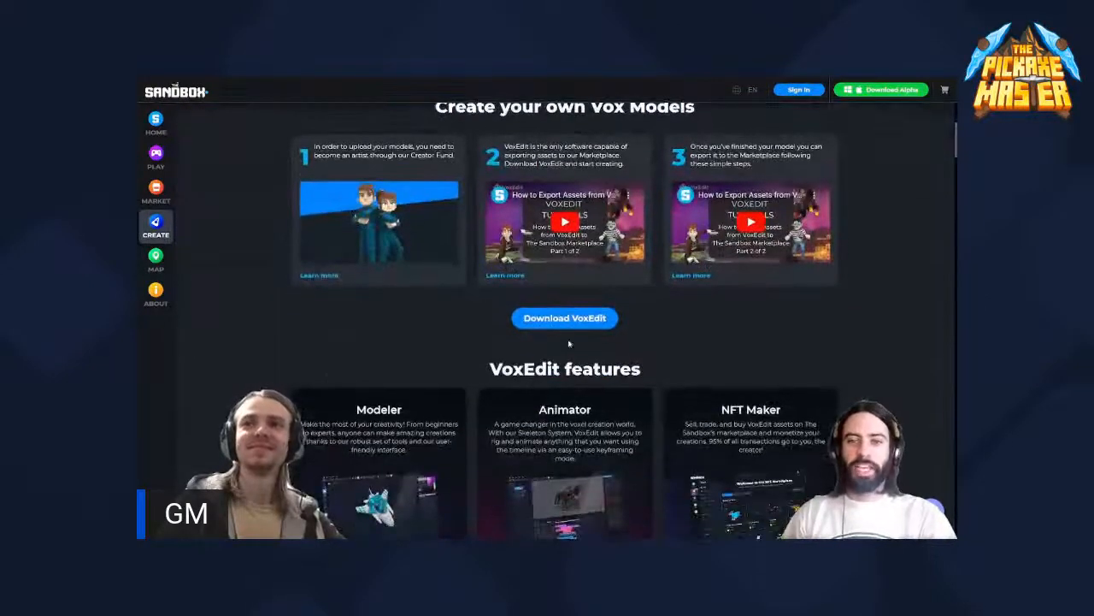
scroll(568, 343, "up", 3)
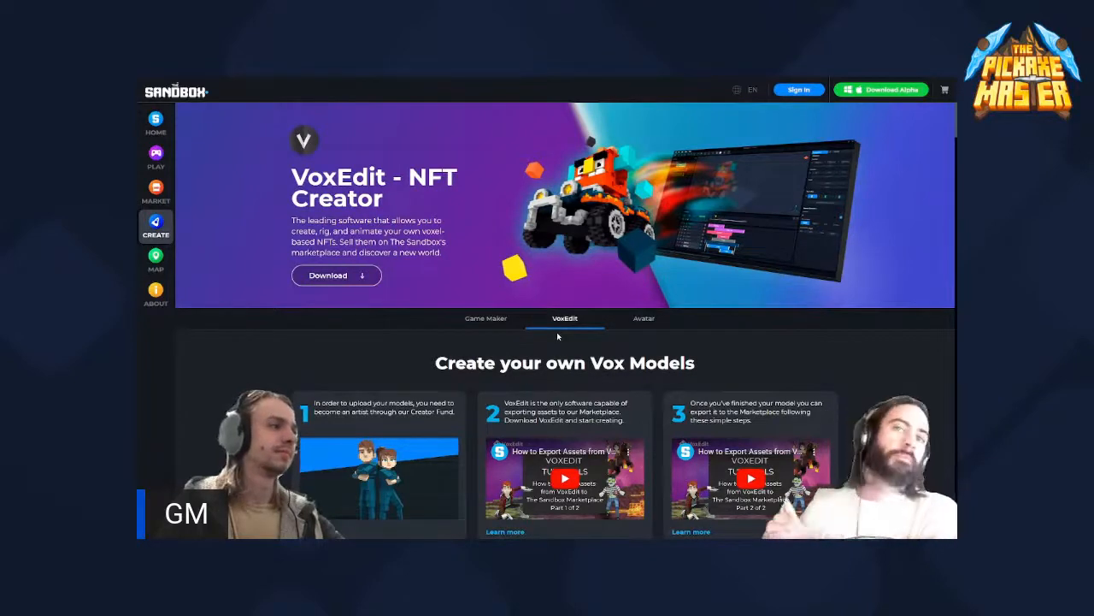
scroll(558, 336, "down", 2)
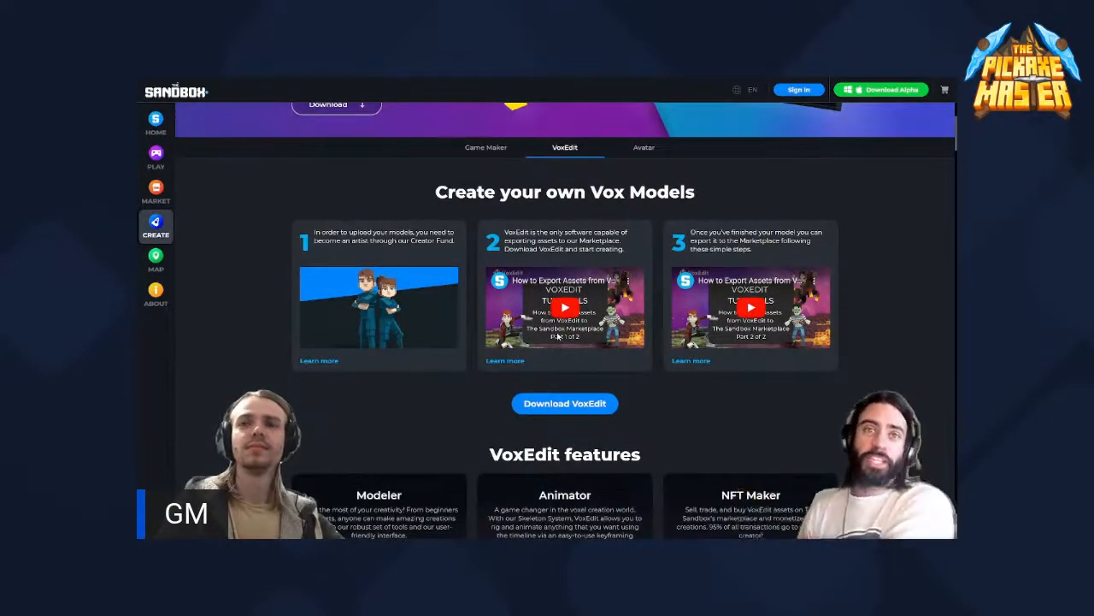
left_click(576, 403)
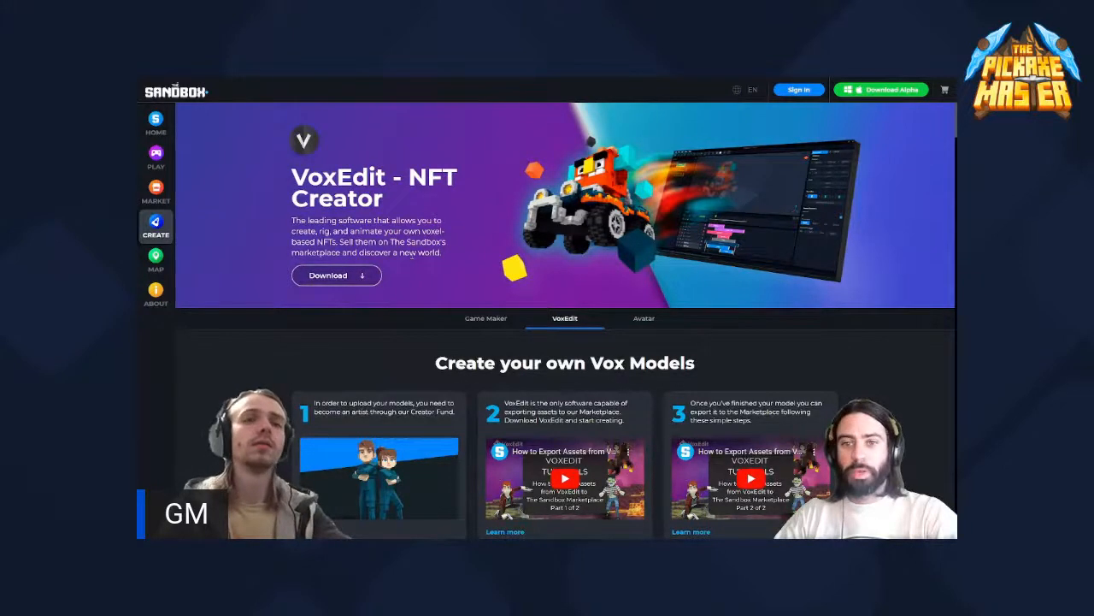
- Exit the full-screen view and search Google for "sandbox" in a new browser tab
key("F11")
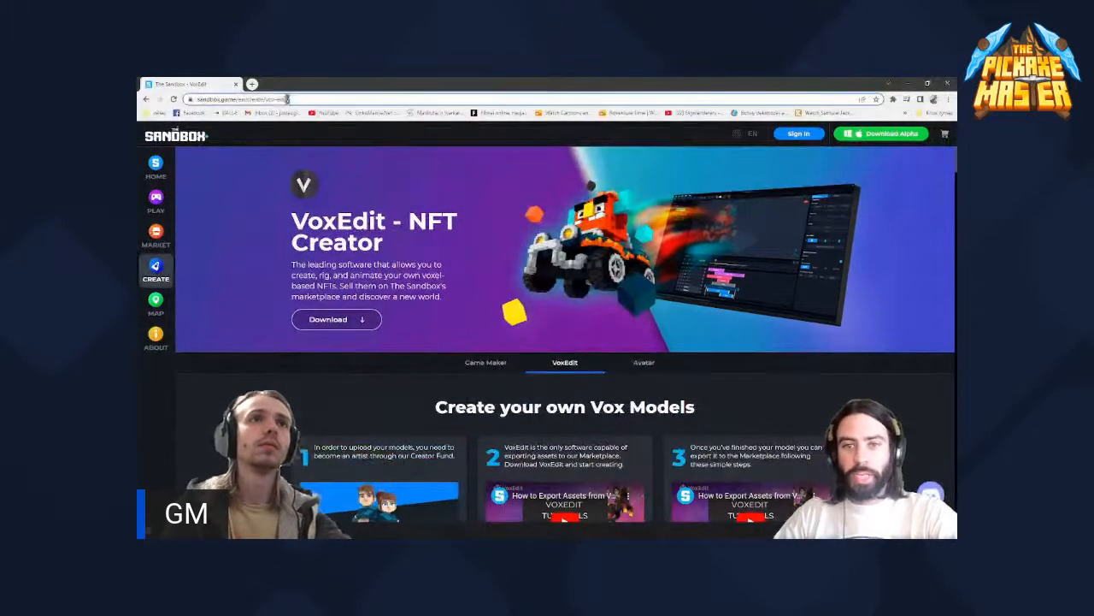
left_click(192, 99)
key("F11")
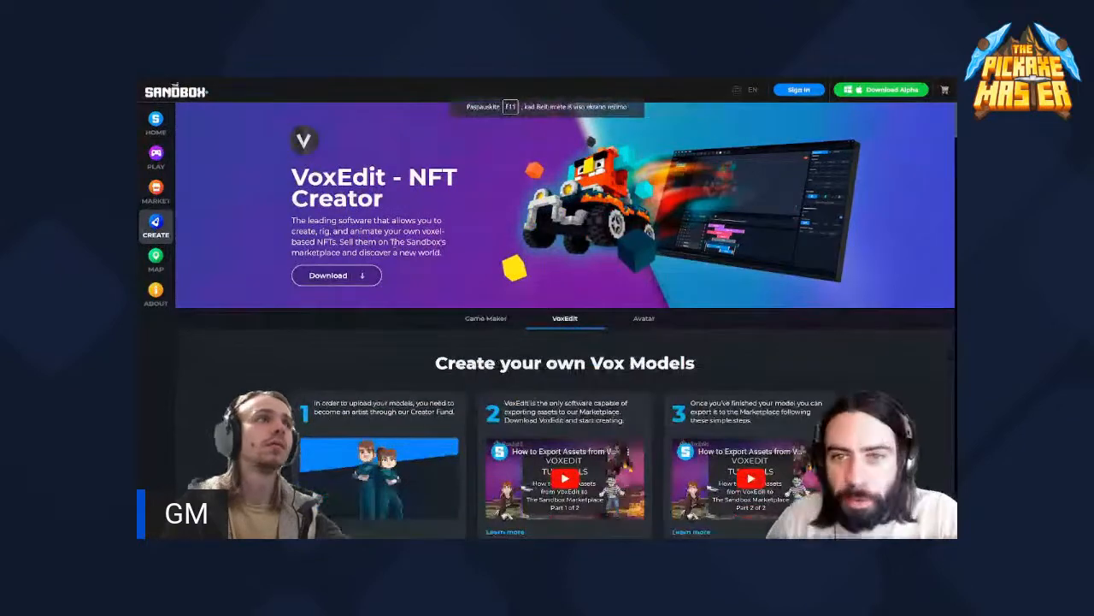
key("F11")
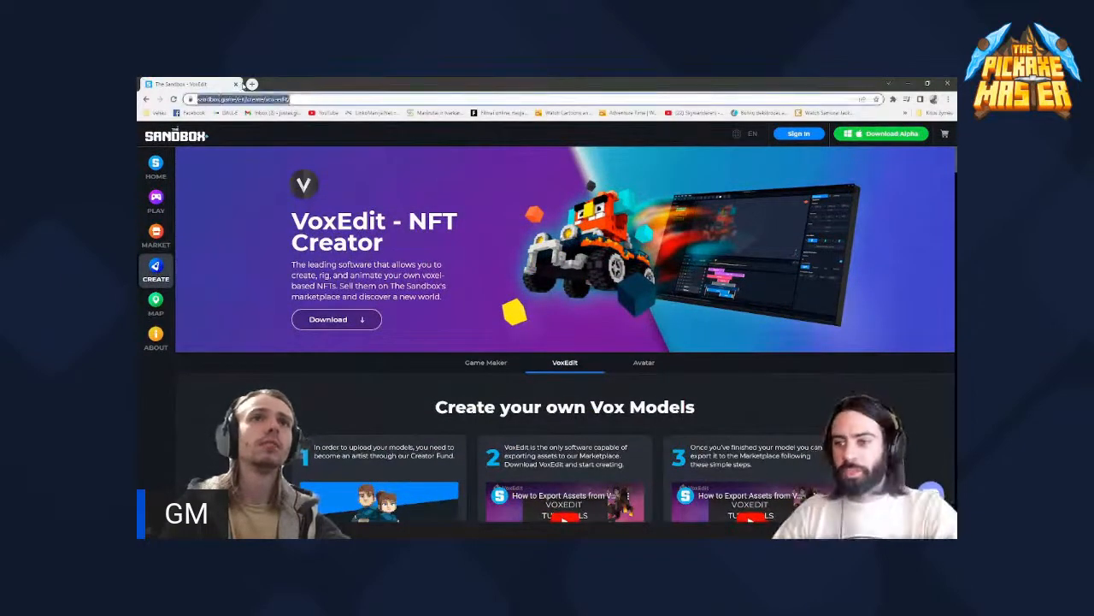
left_click(252, 84)
left_click(513, 256)
type("se")
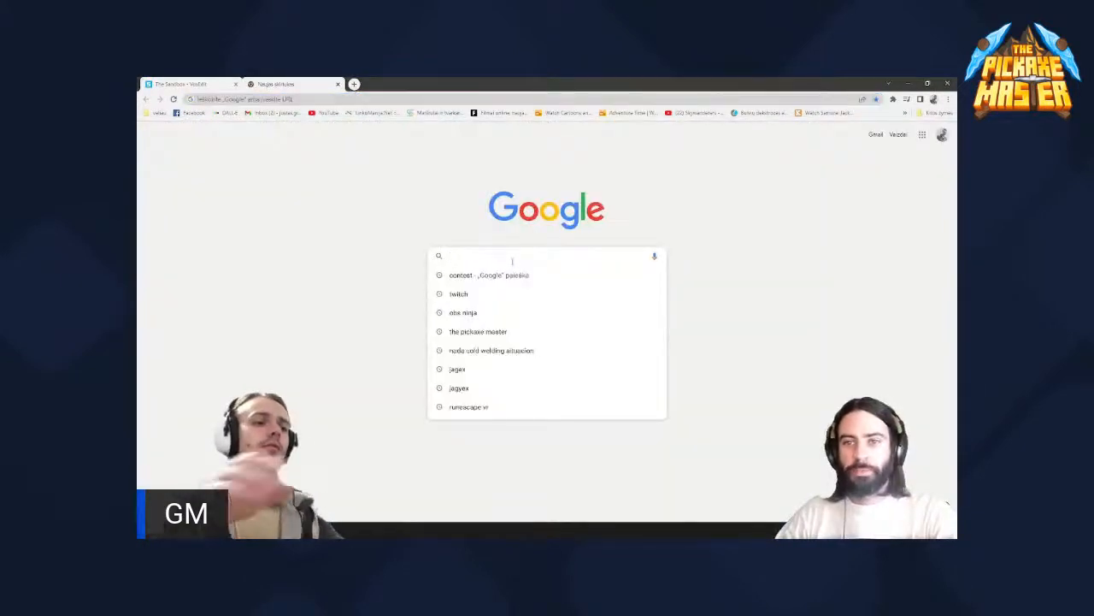
key("BackSpace")
type("and")
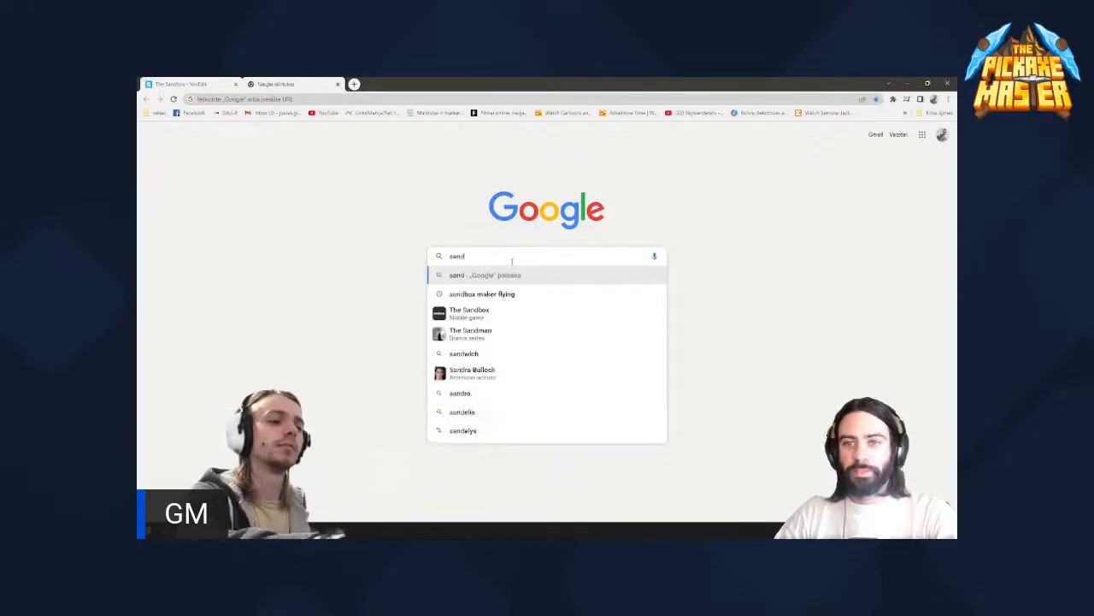
type("box")
key("Return")
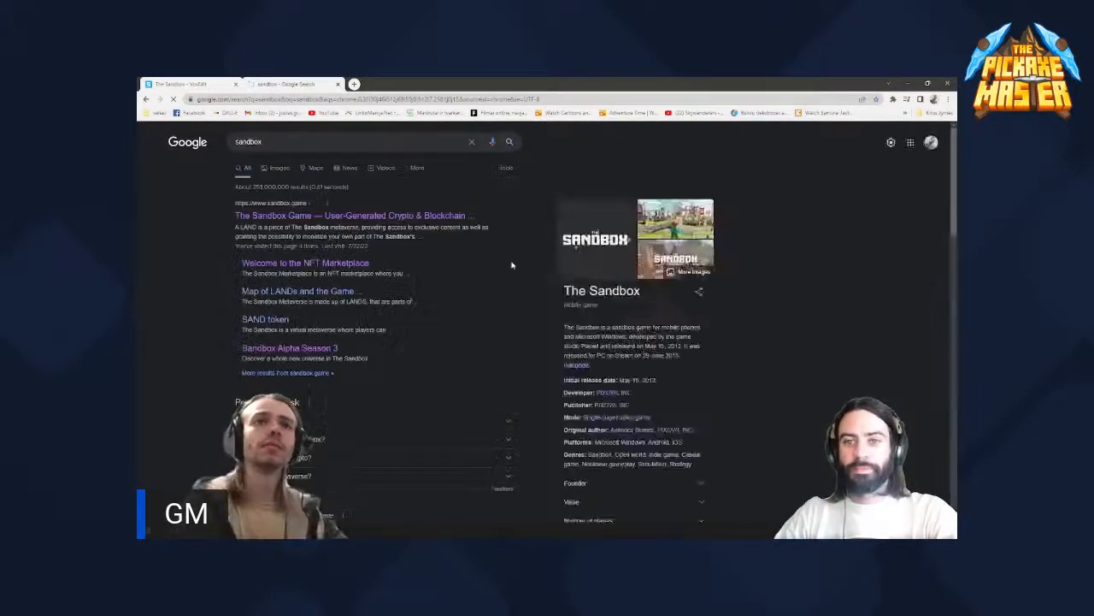
- Open The Sandbox Game website from the search results, show it full screen and go to its VoxEdit creation page
left_click(276, 219)
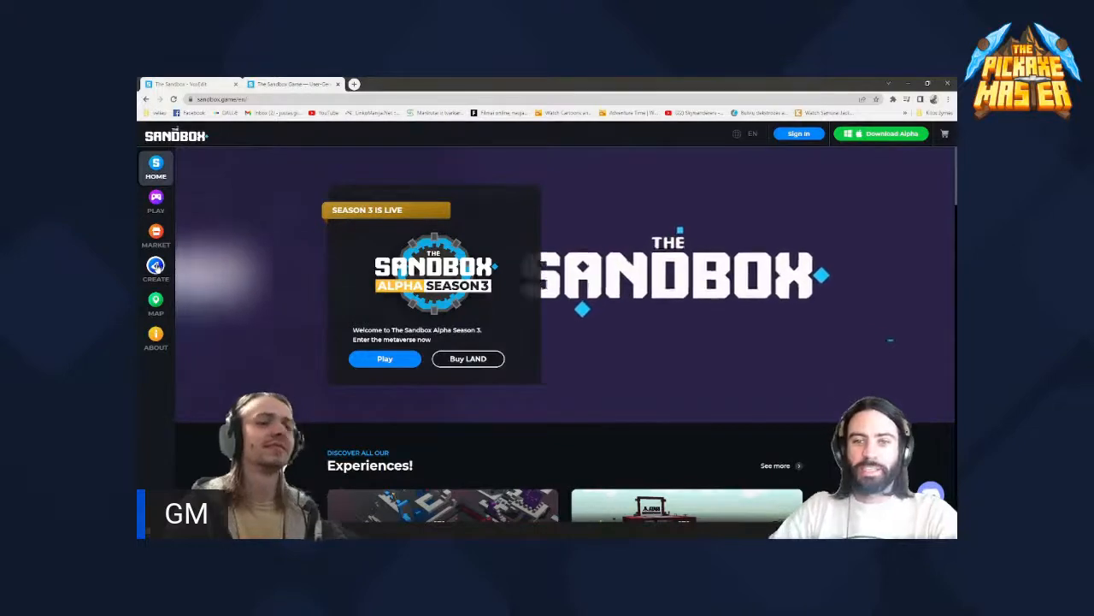
key("F11")
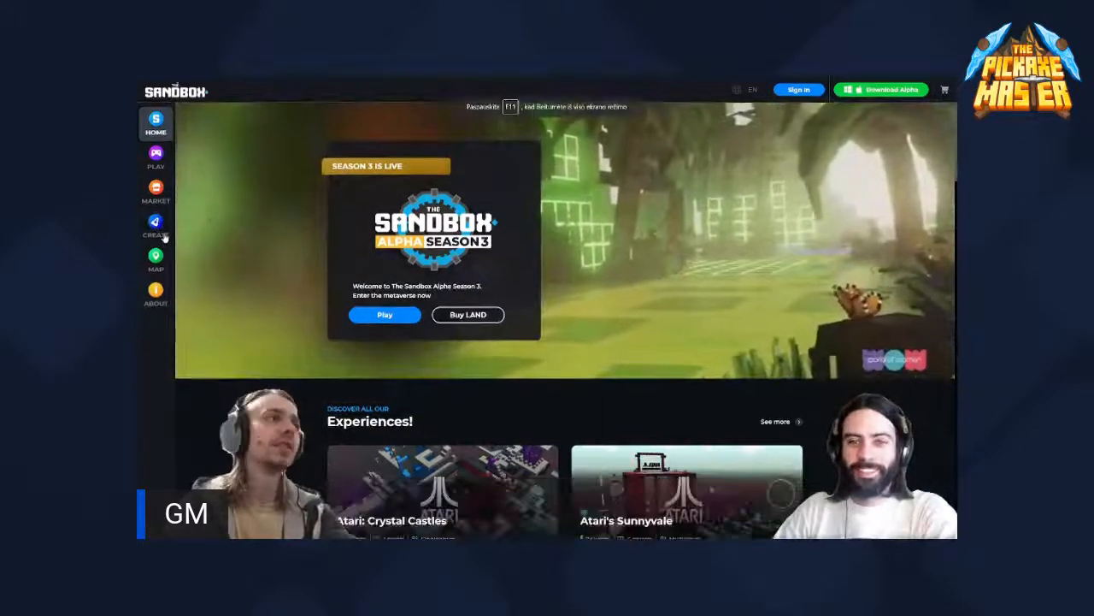
left_click(162, 229)
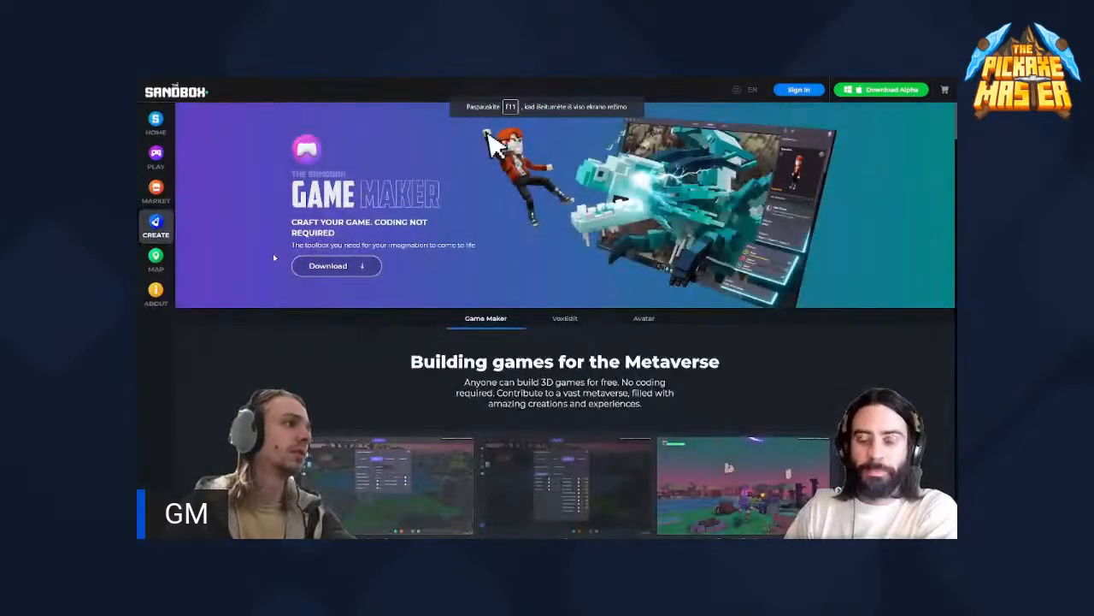
left_click(565, 318)
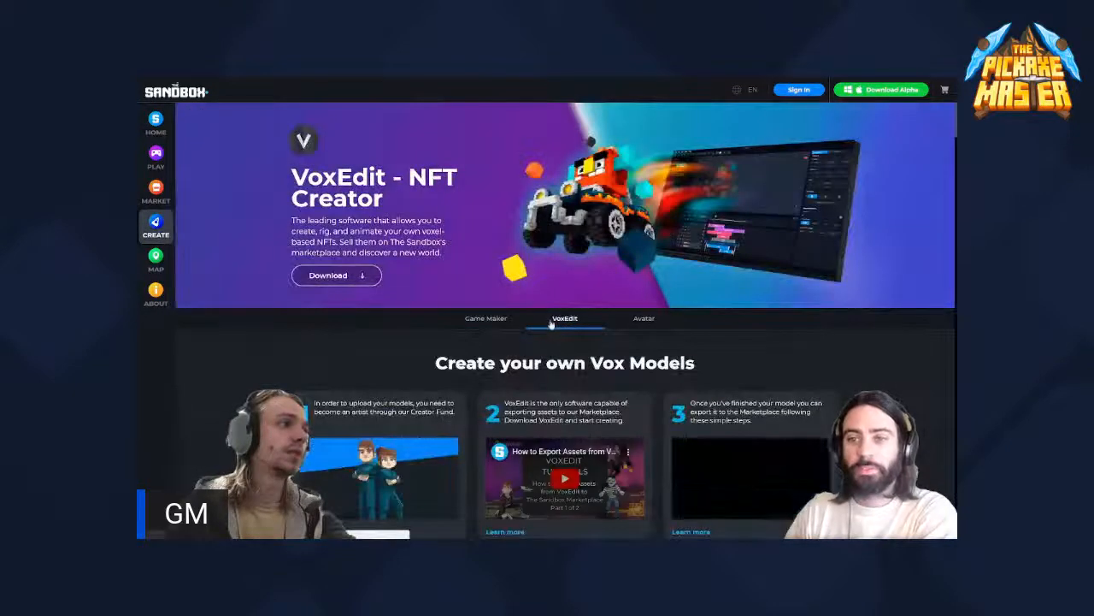
- Download the Windows version of VoxEdit as a compressed file into the Downloads folder and close the download dialog
scroll(552, 324, "down", 1)
scroll(552, 324, "down", 1)
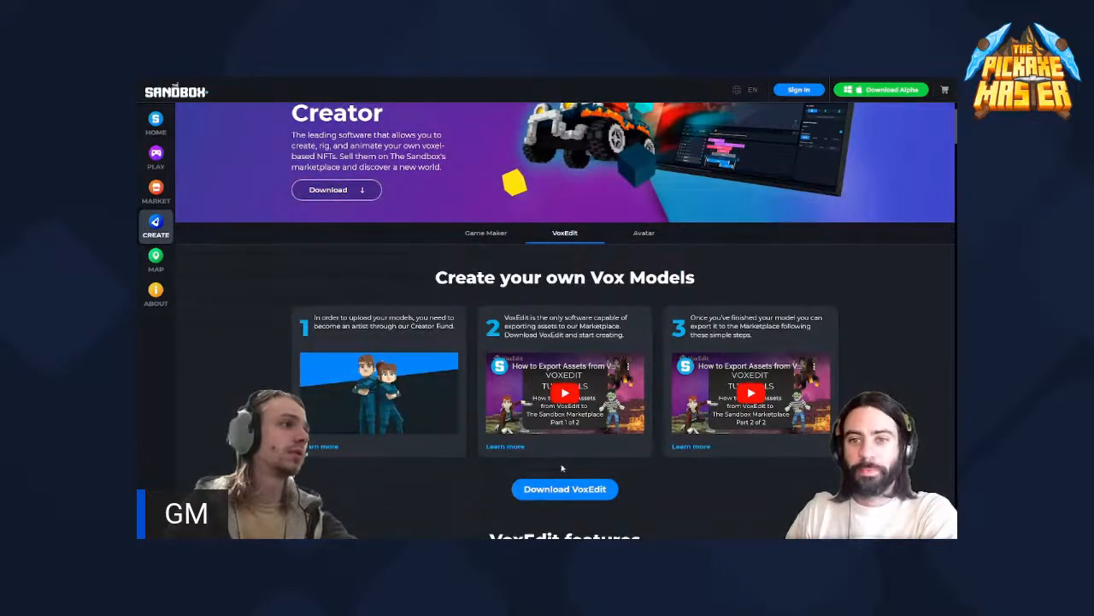
left_click(562, 493)
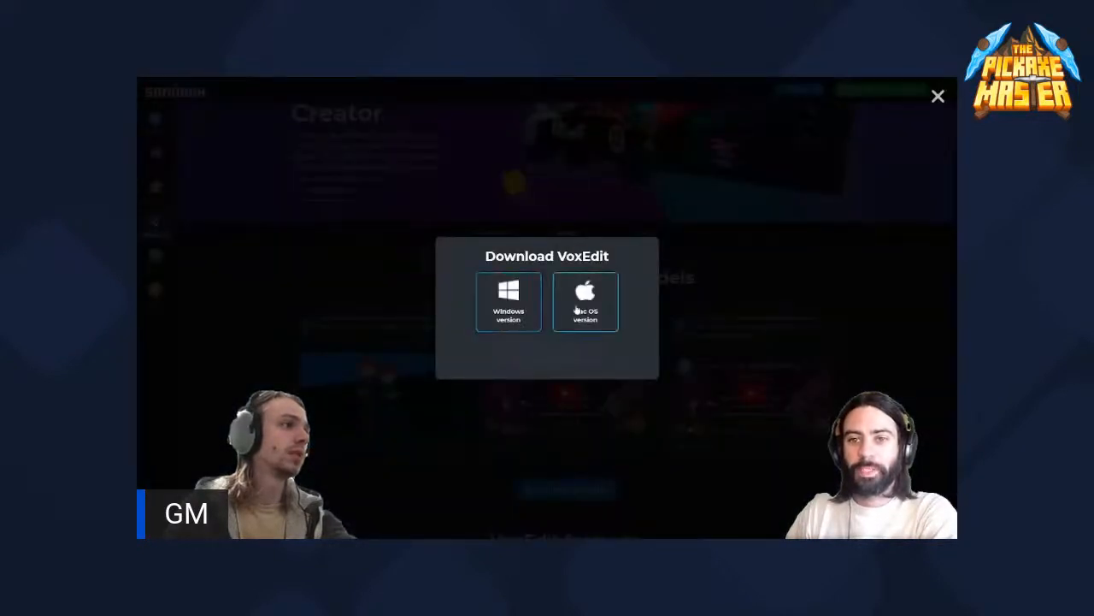
left_click(509, 310)
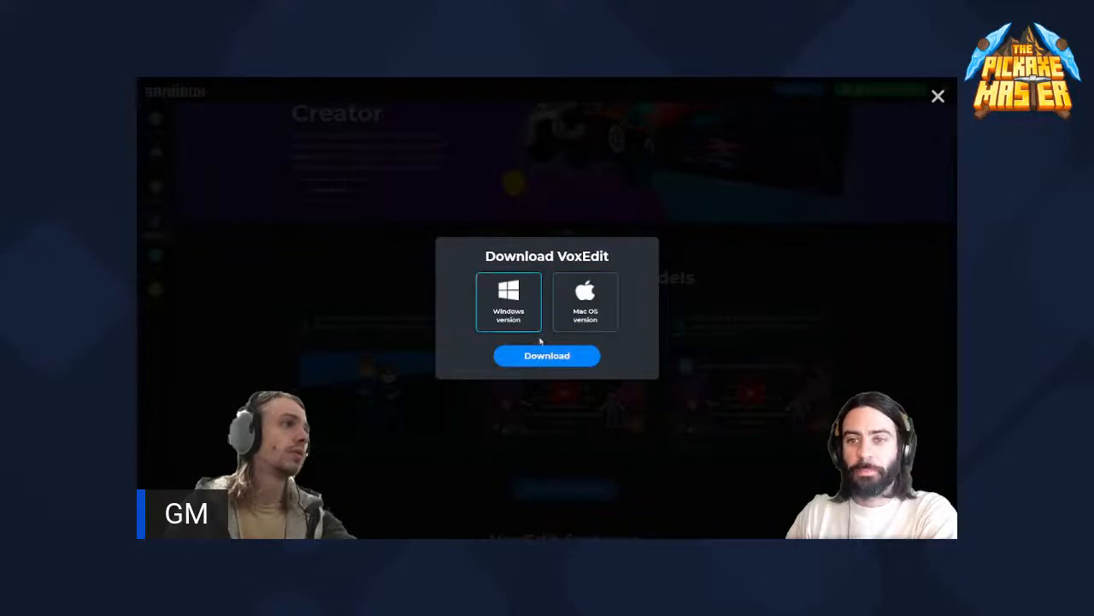
left_click(542, 354)
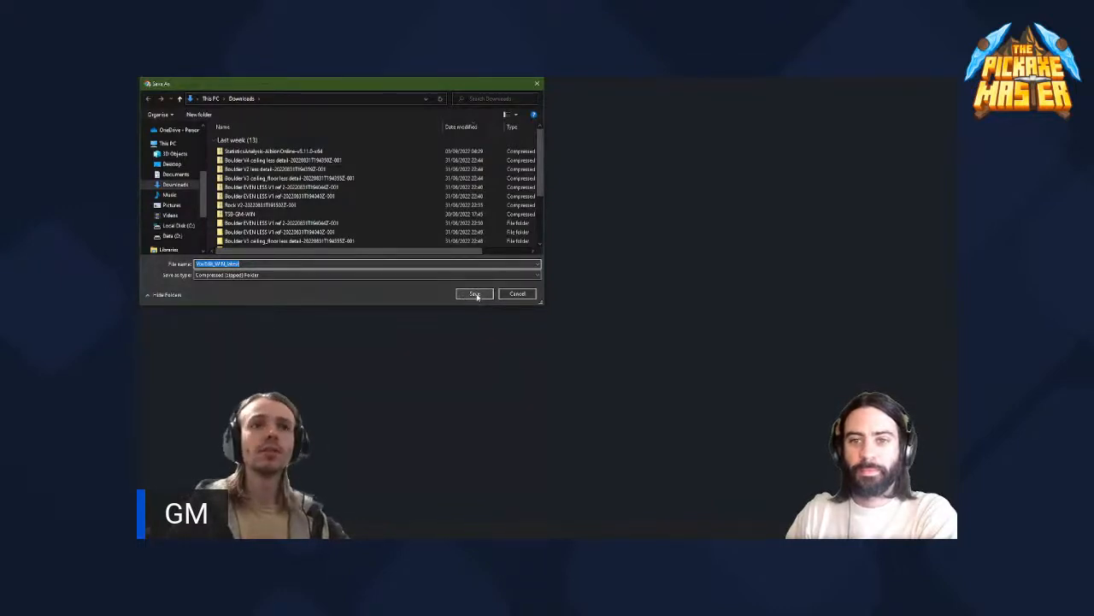
left_click(476, 294)
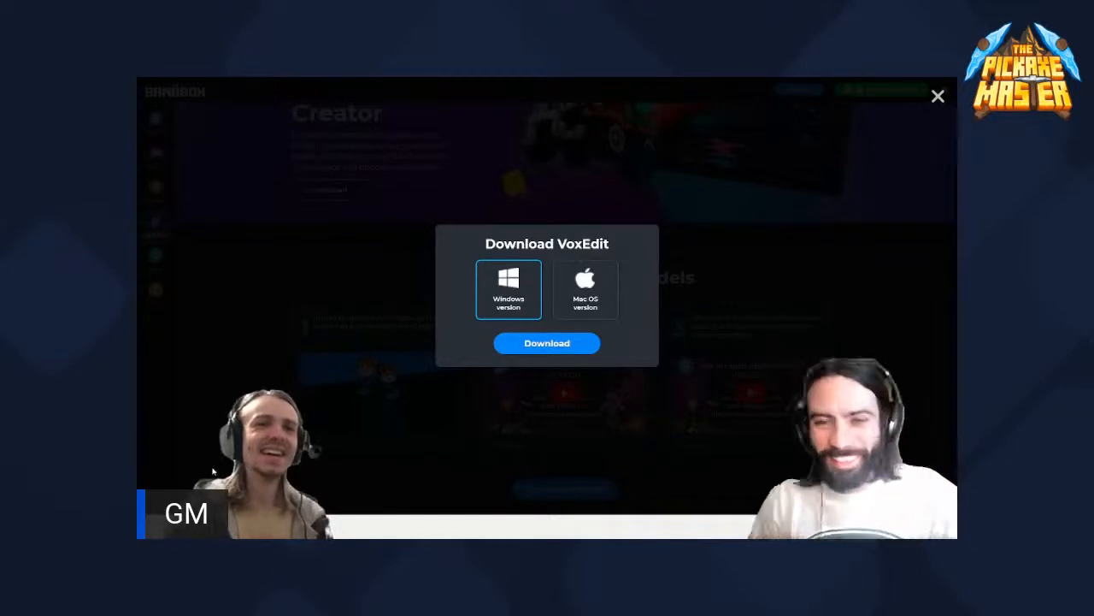
left_click(938, 98)
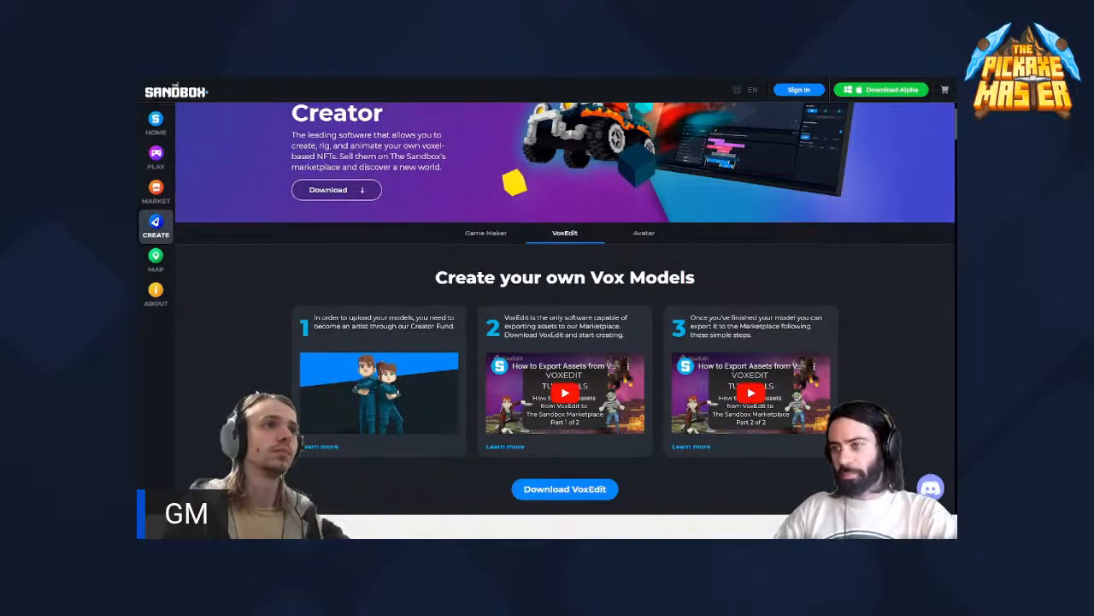
- Look through the VoxEdit page again, from its introduction to the feature descriptions and the artists' creations
scroll(564, 308, "up", 1)
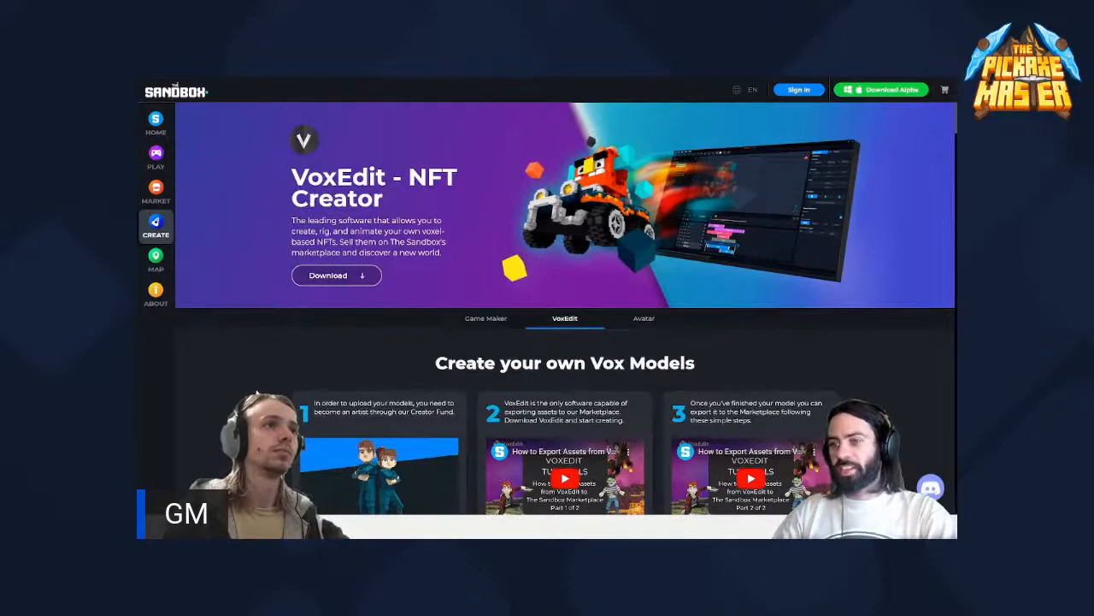
scroll(564, 308, "down", 2)
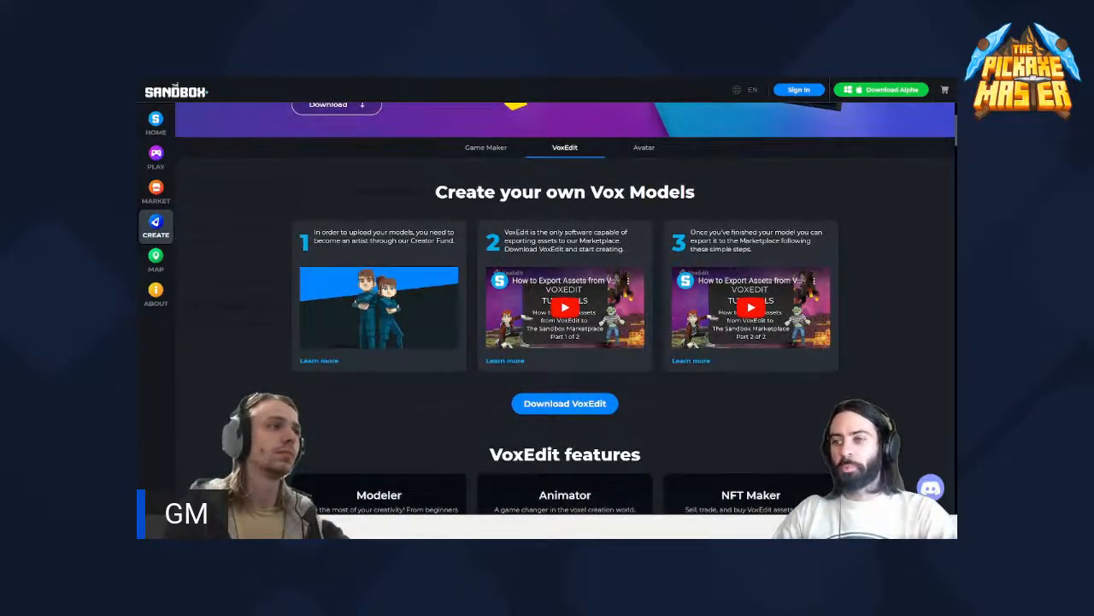
scroll(253, 387, "down", 2)
scroll(253, 388, "down", 1)
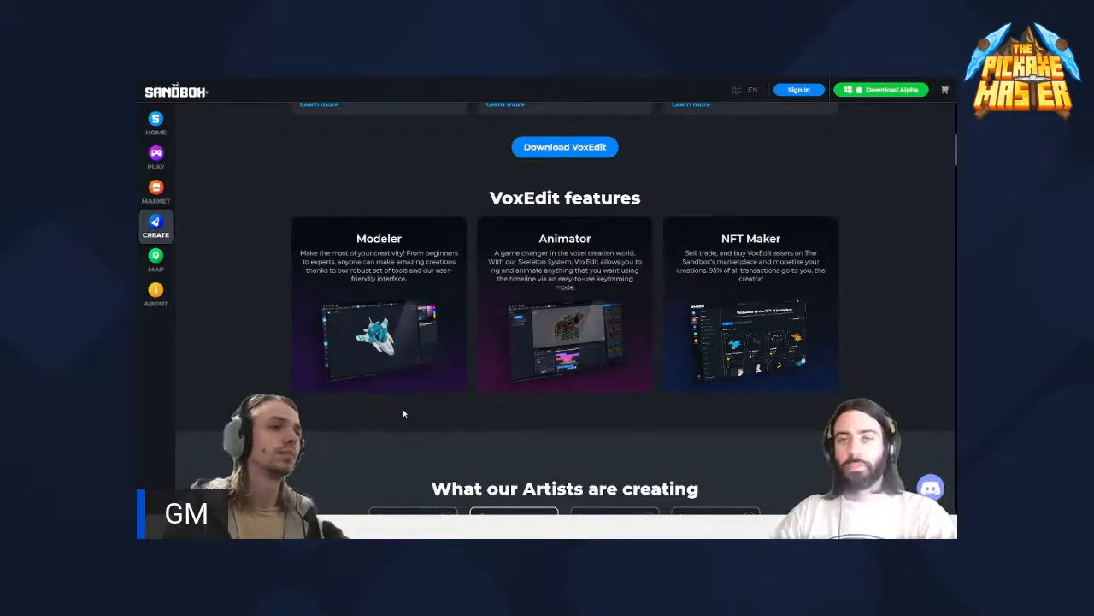
scroll(385, 433, "down", 2)
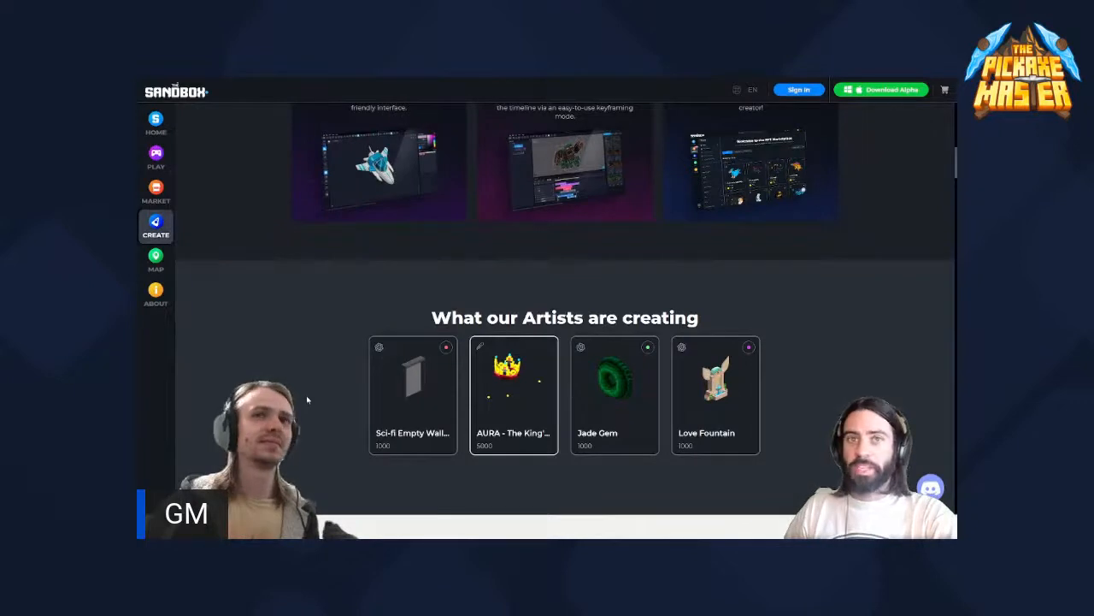
- Leave the VoxEdit page for the NFT marketplace and look over its collections, avatars and new assets
scroll(307, 402, "up", 3)
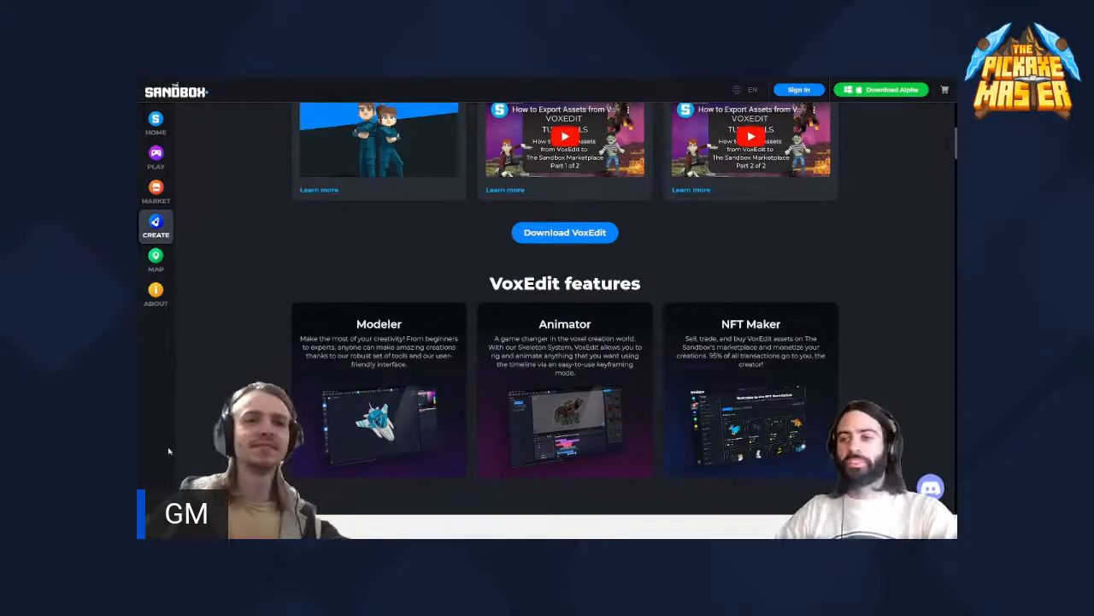
scroll(218, 456, "up", 3)
scroll(218, 456, "up", 1)
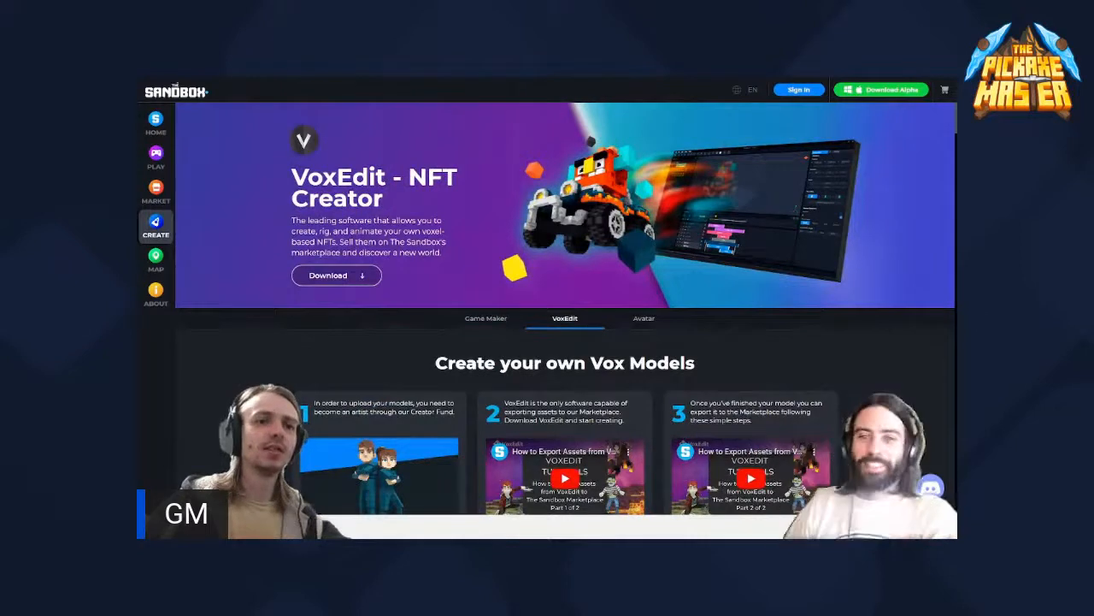
left_click(157, 190)
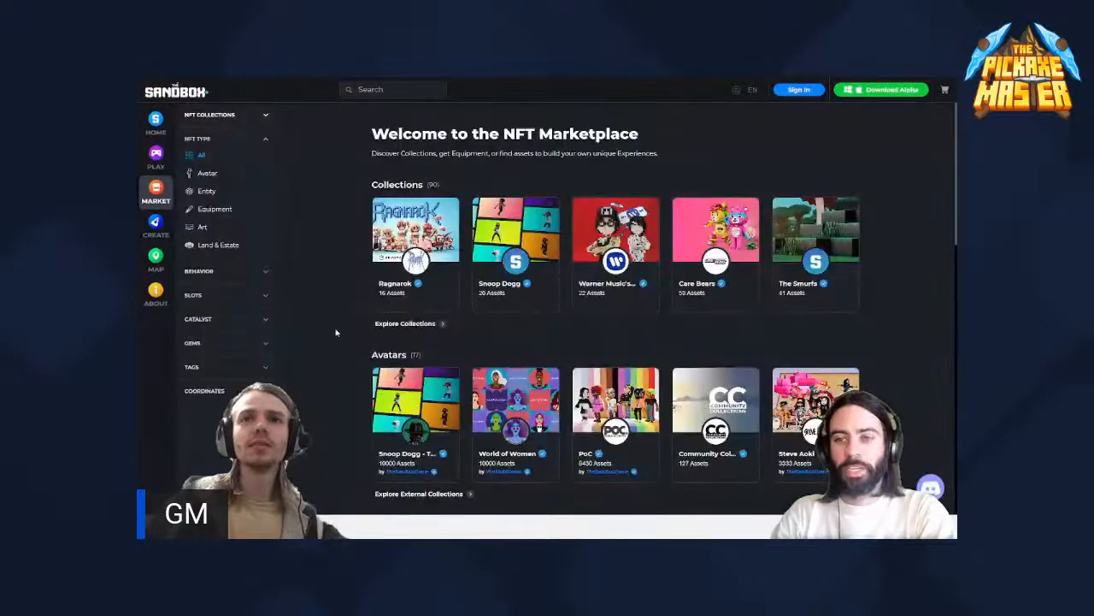
scroll(336, 332, "down", 1)
scroll(336, 332, "up", 1)
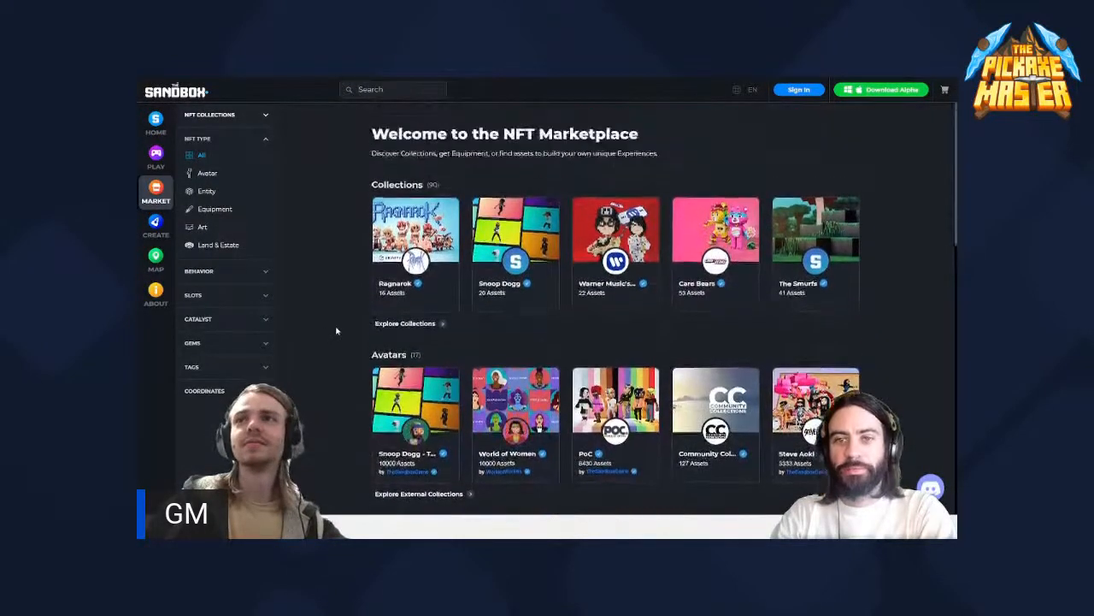
scroll(336, 332, "down", 1)
scroll(336, 332, "down", 1)
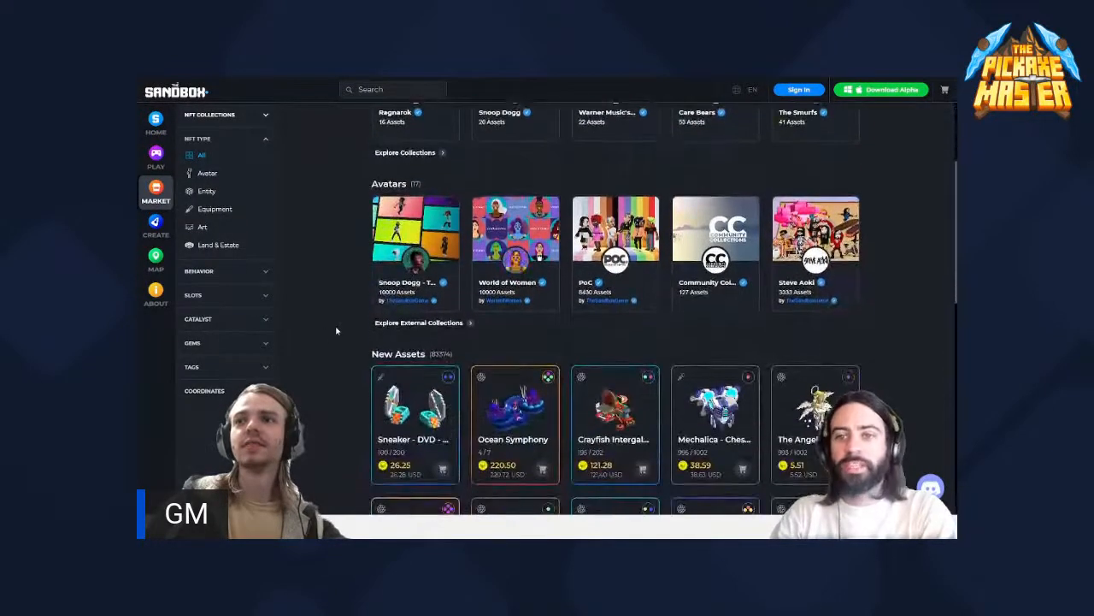
scroll(336, 332, "up", 1)
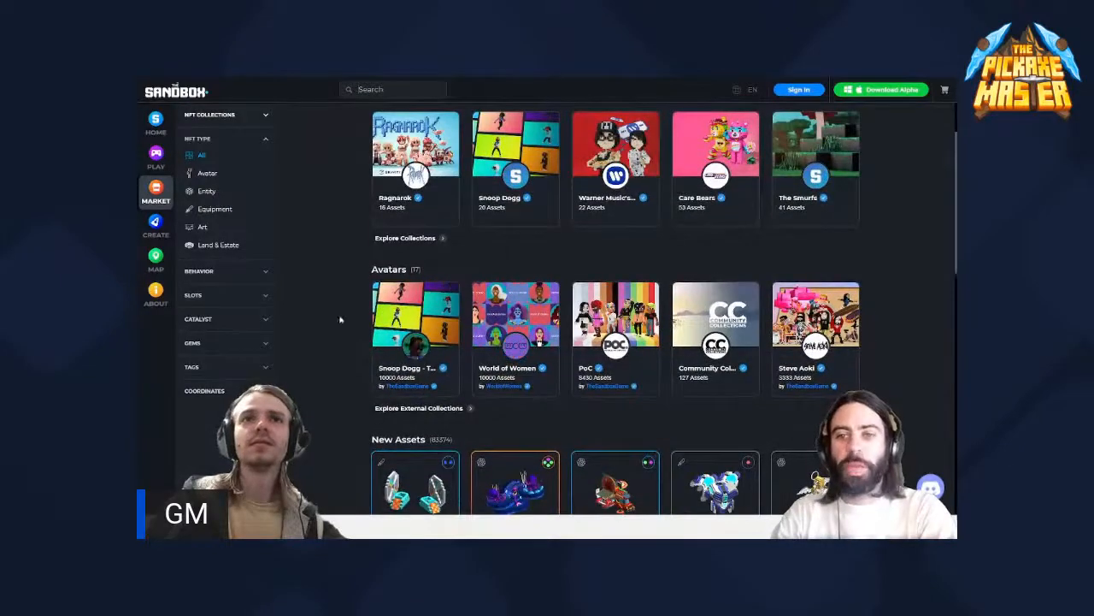
- Open the Ragnarok collection, look through its assets and return to the marketplace overview
left_click(398, 140)
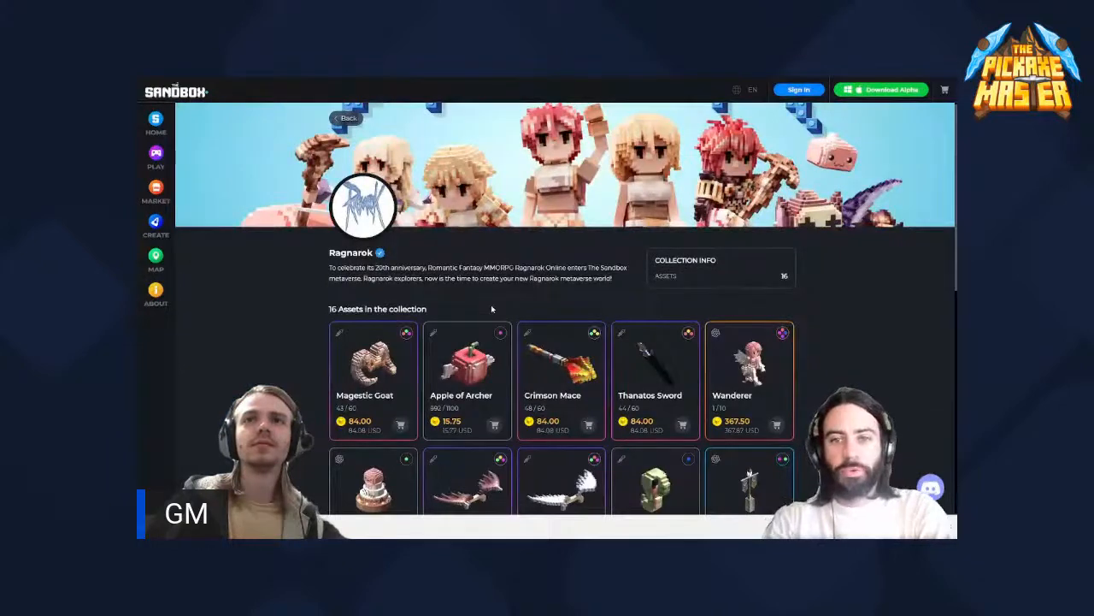
scroll(492, 309, "down", 3)
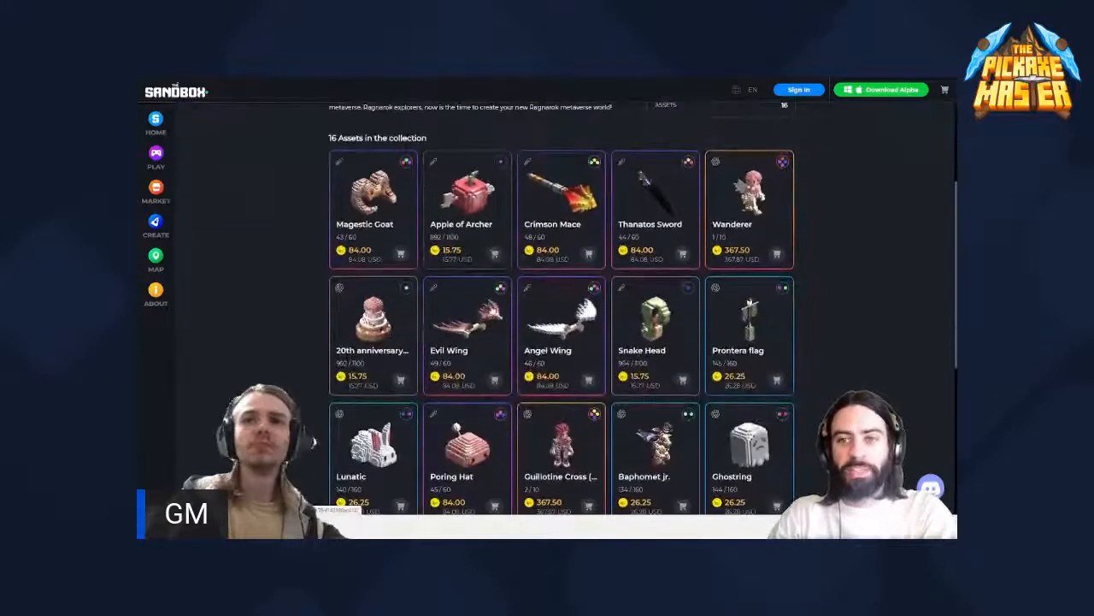
scroll(491, 311, "down", 3)
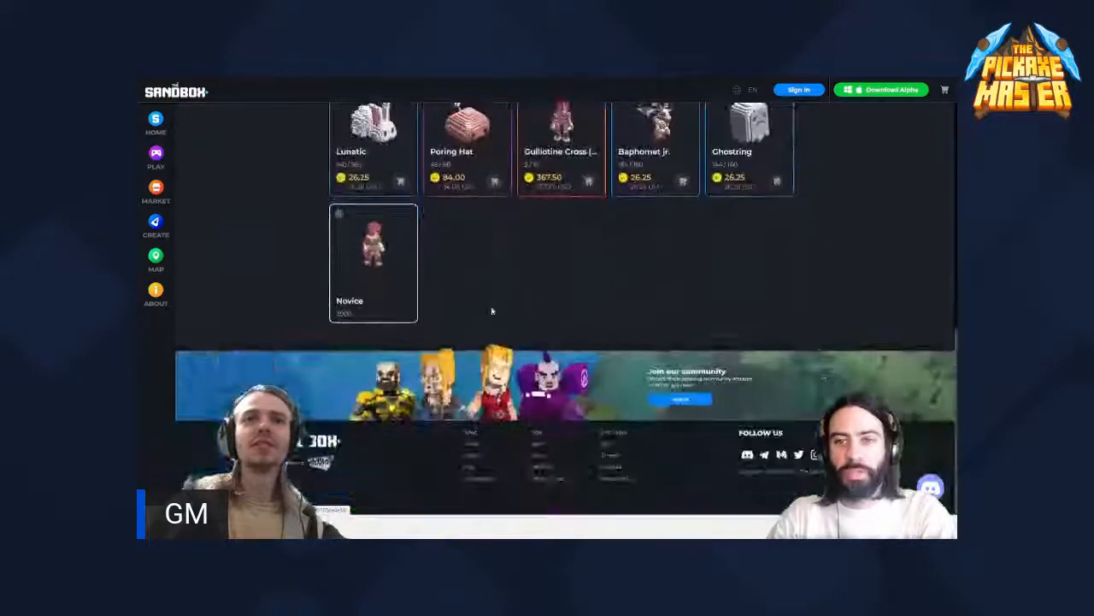
scroll(492, 312, "up", 2)
scroll(492, 311, "up", 2)
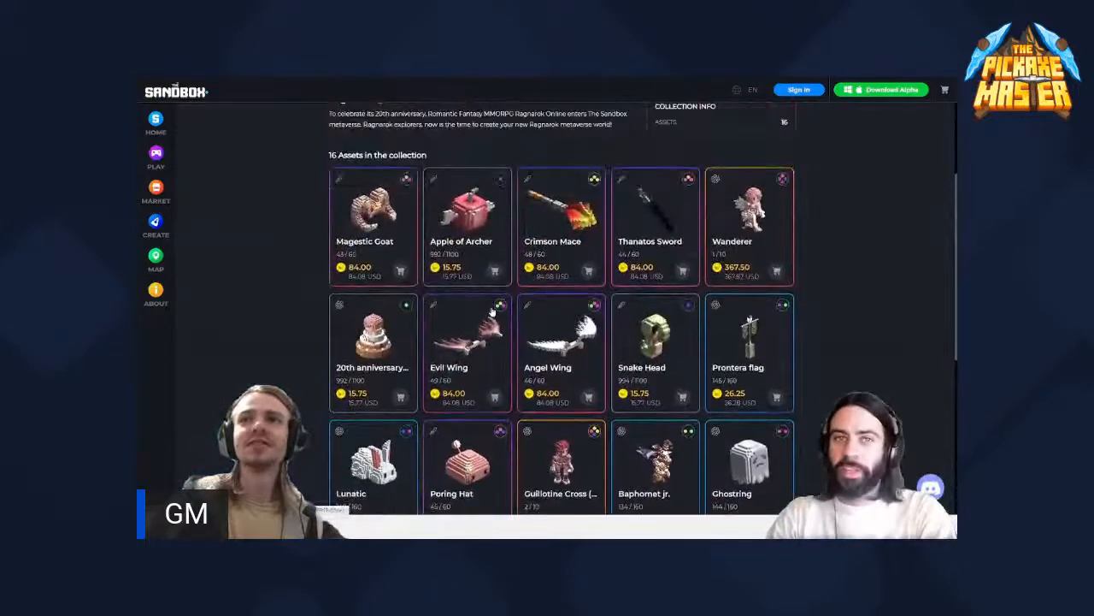
scroll(492, 313, "up", 2)
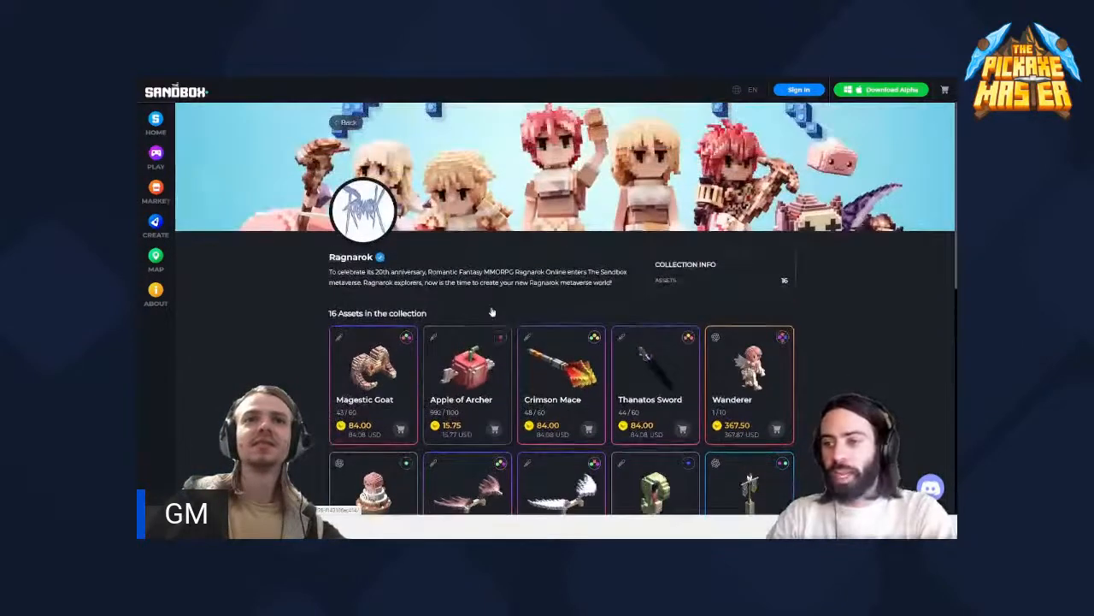
key("alt+Left")
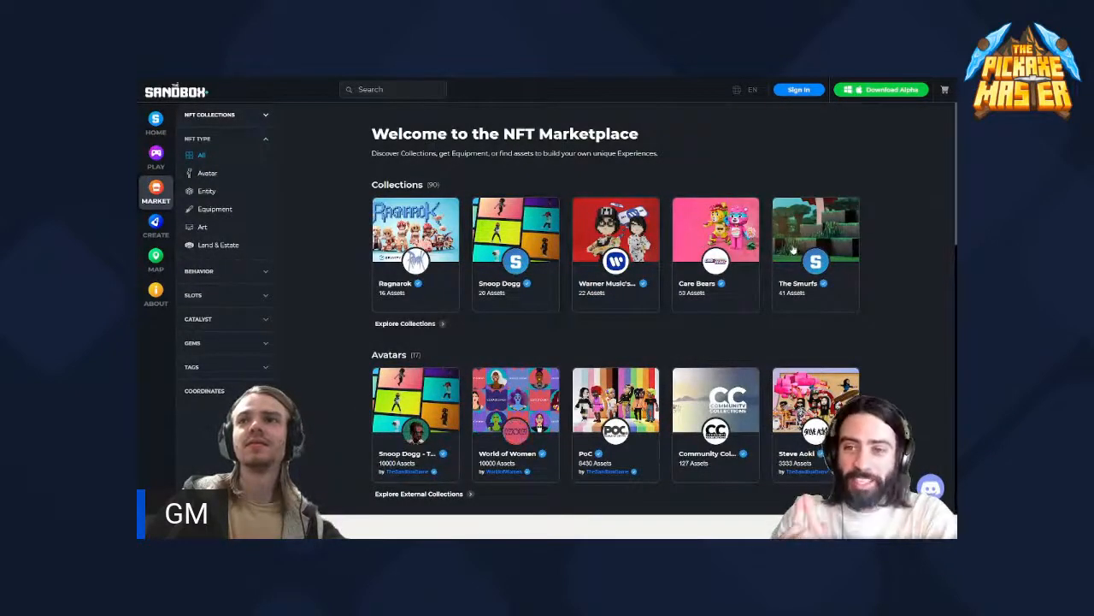
- Browse the marketplace overview from the featured collections through the new assets to the lands and estates
scroll(779, 247, "down", 1)
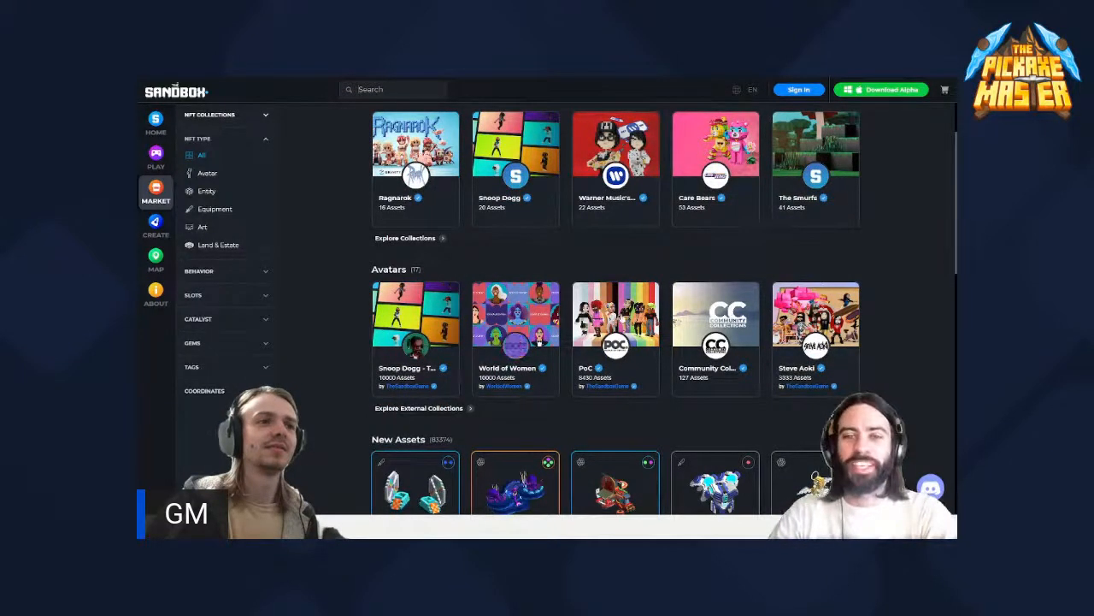
scroll(625, 316, "down", 1)
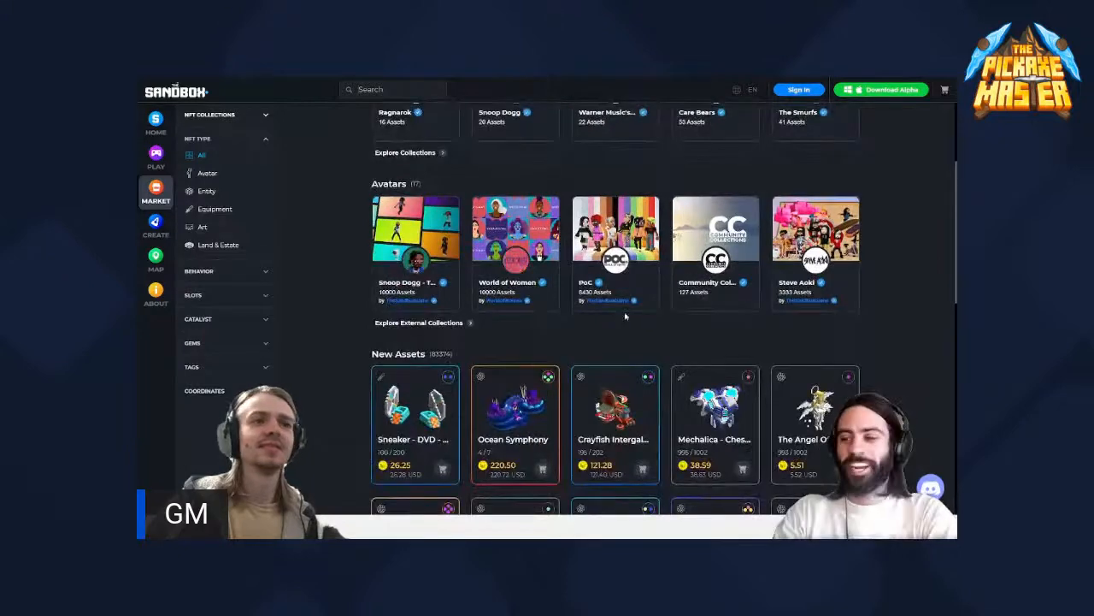
scroll(625, 317, "down", 1)
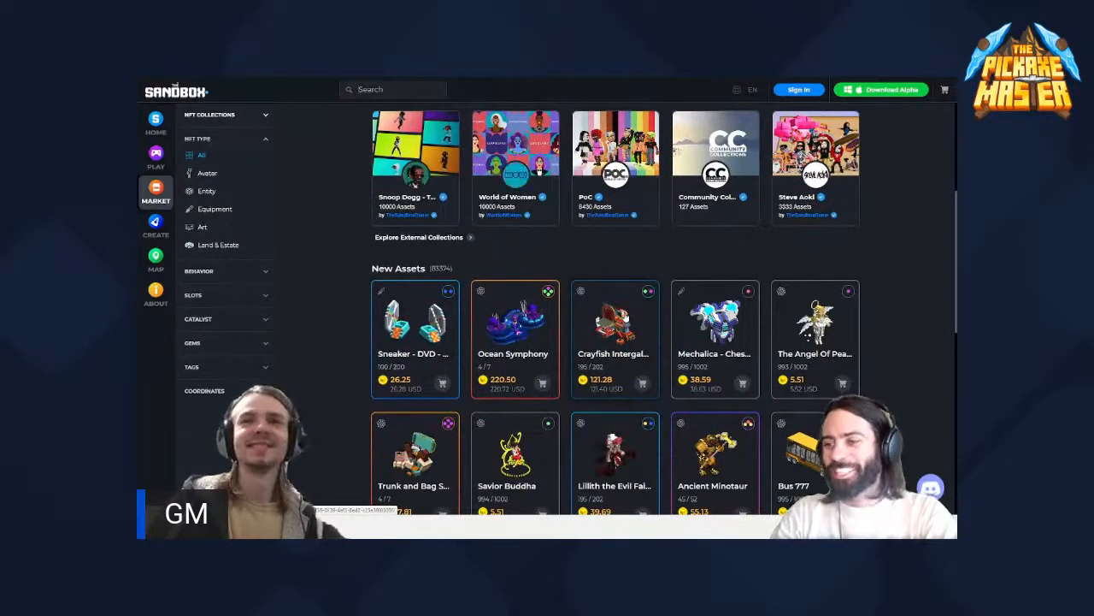
scroll(625, 316, "down", 2)
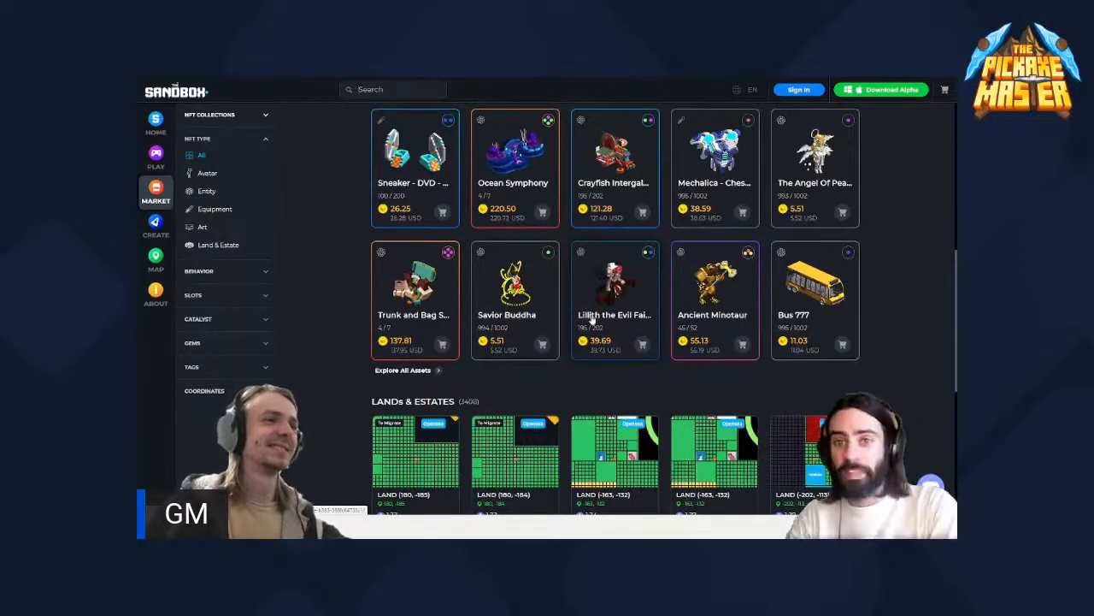
scroll(590, 319, "up", 1)
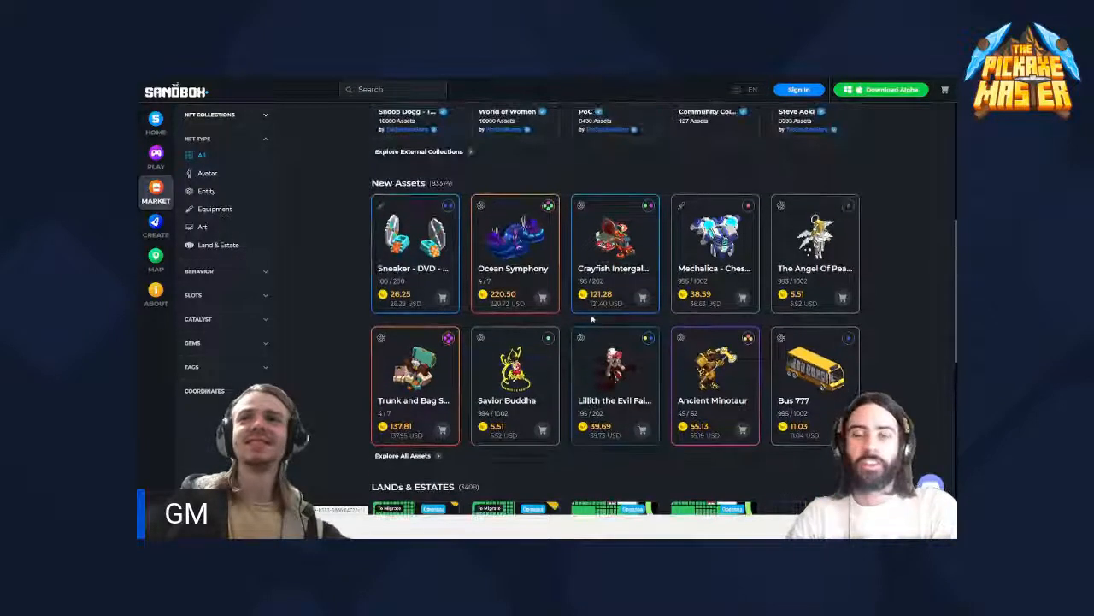
scroll(614, 323, "up", 2)
scroll(614, 323, "up", 4)
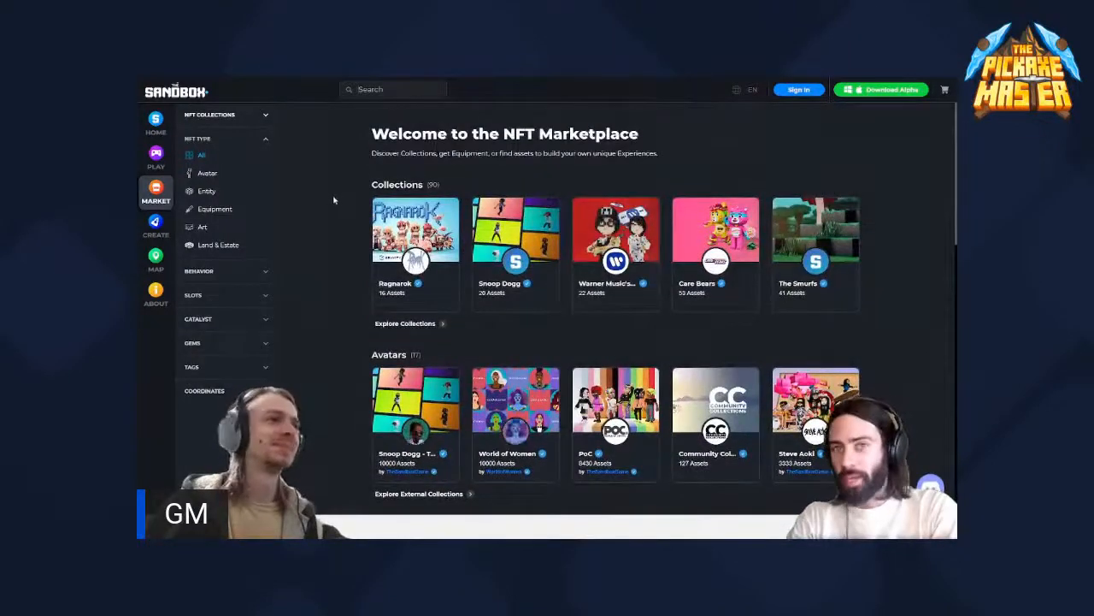
- Filter the marketplace to the Equipment NFT type and look through the listed items
left_click(215, 210)
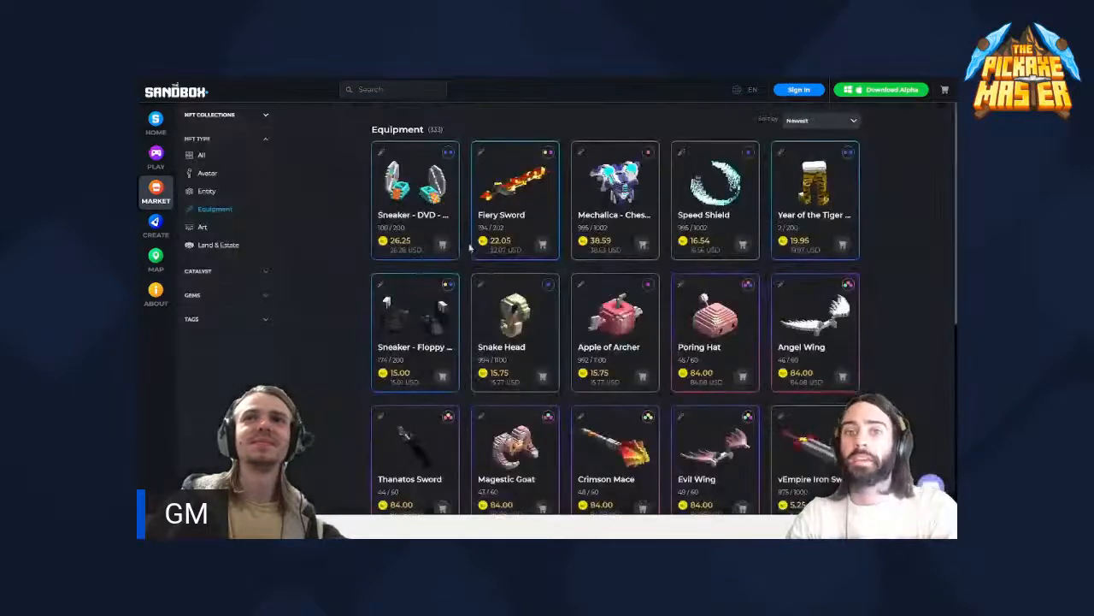
scroll(523, 248, "down", 1)
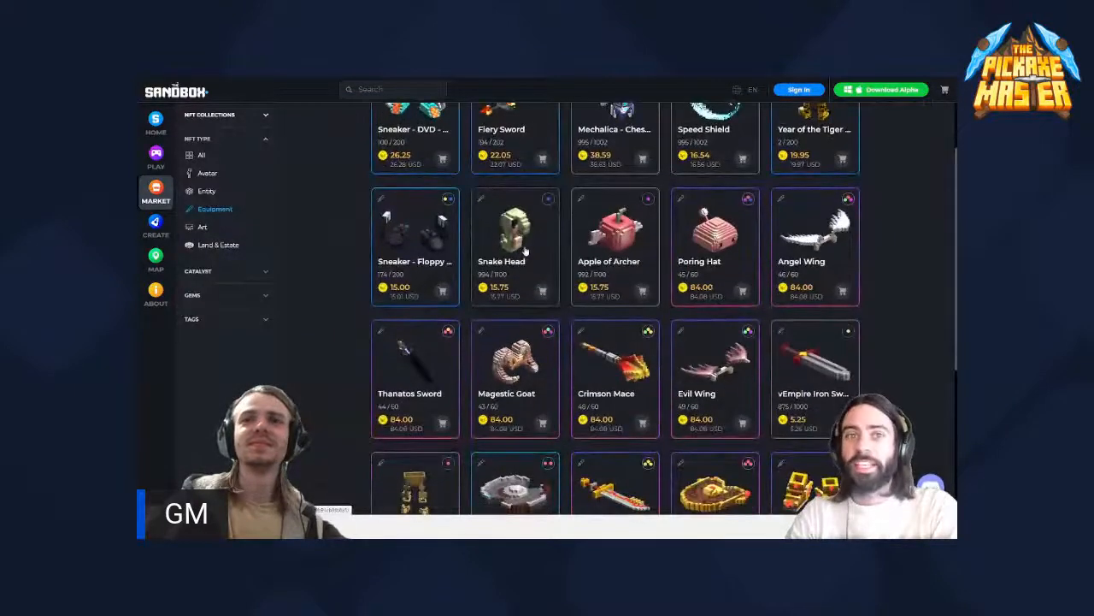
scroll(525, 248, "down", 1)
scroll(525, 248, "up", 2)
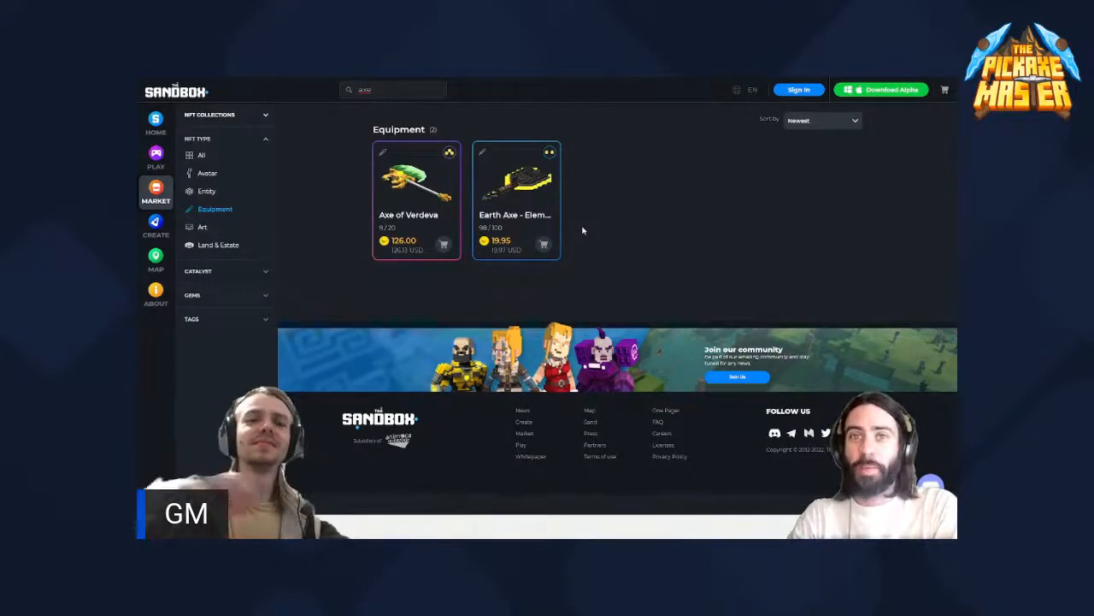
- Search the equipment for "pickaxe" and for "pick"
type("pickaxe")
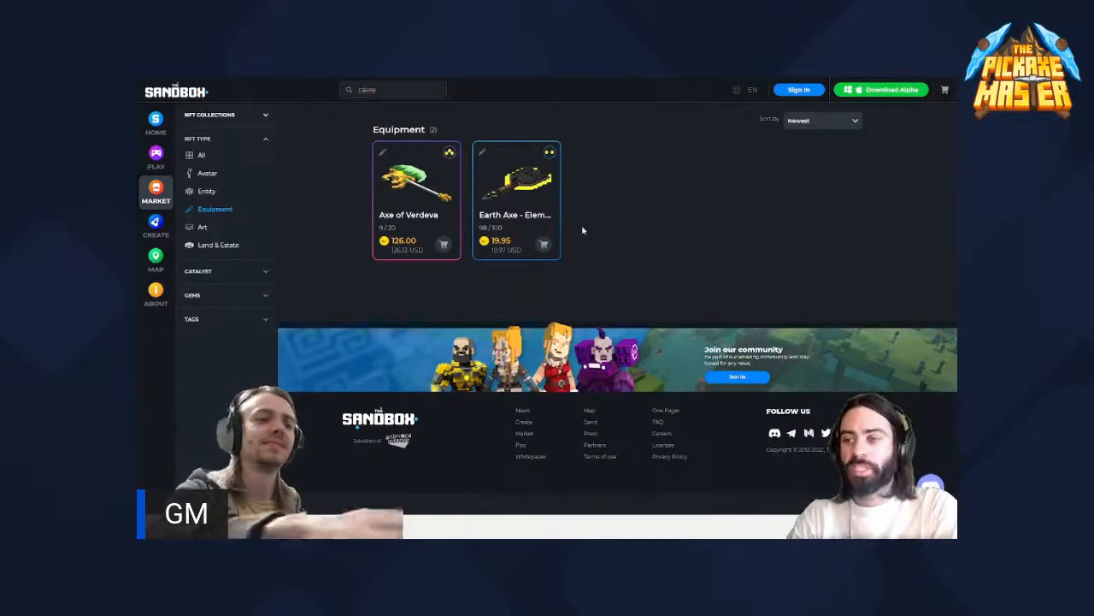
key("Return")
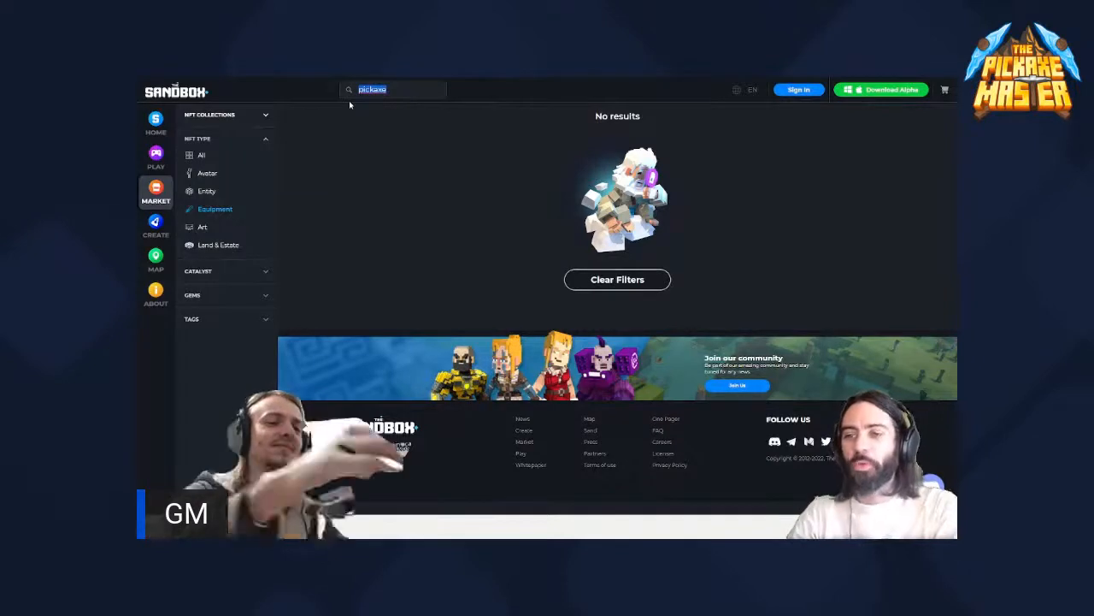
type("pick")
key("Return")
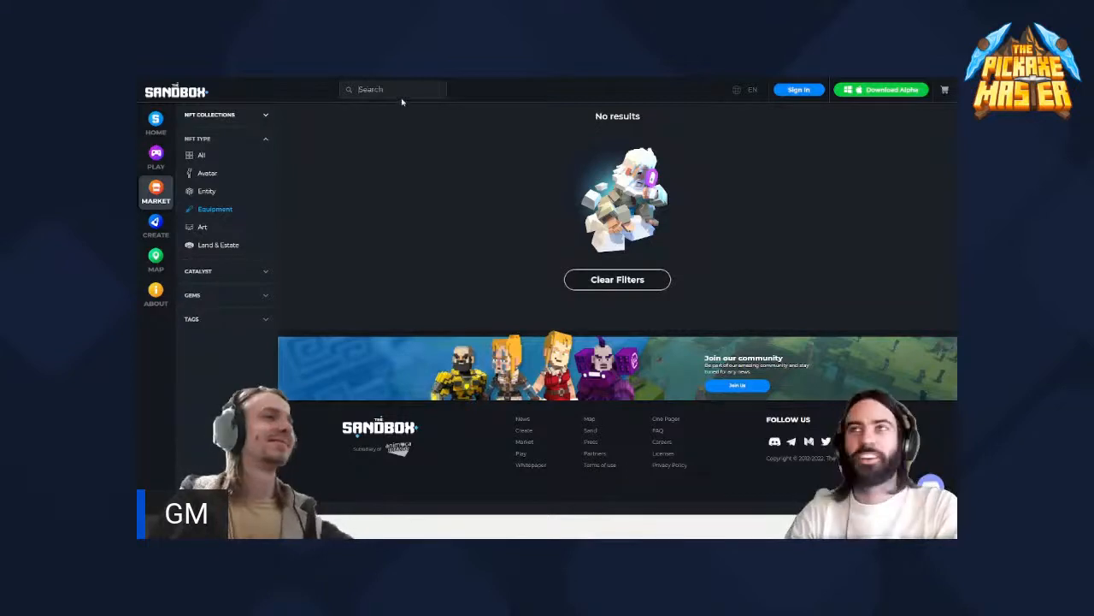
- Filter the marketplace to Entity NFTs, view the details of The Graffiti Robot and browse the rest of the entity list
left_click(214, 194)
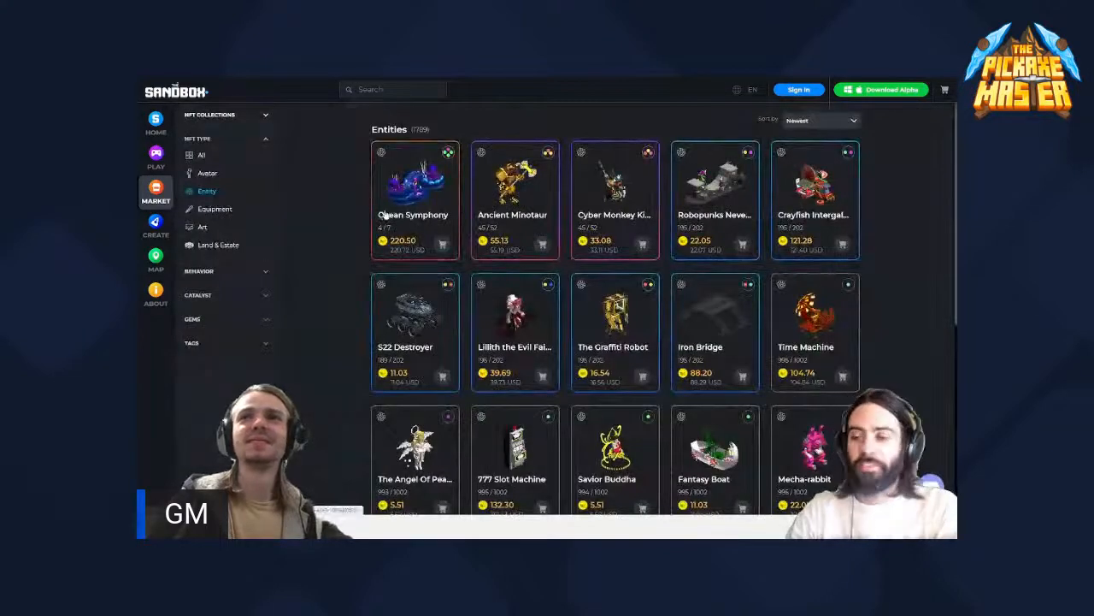
scroll(385, 214, "down", 1)
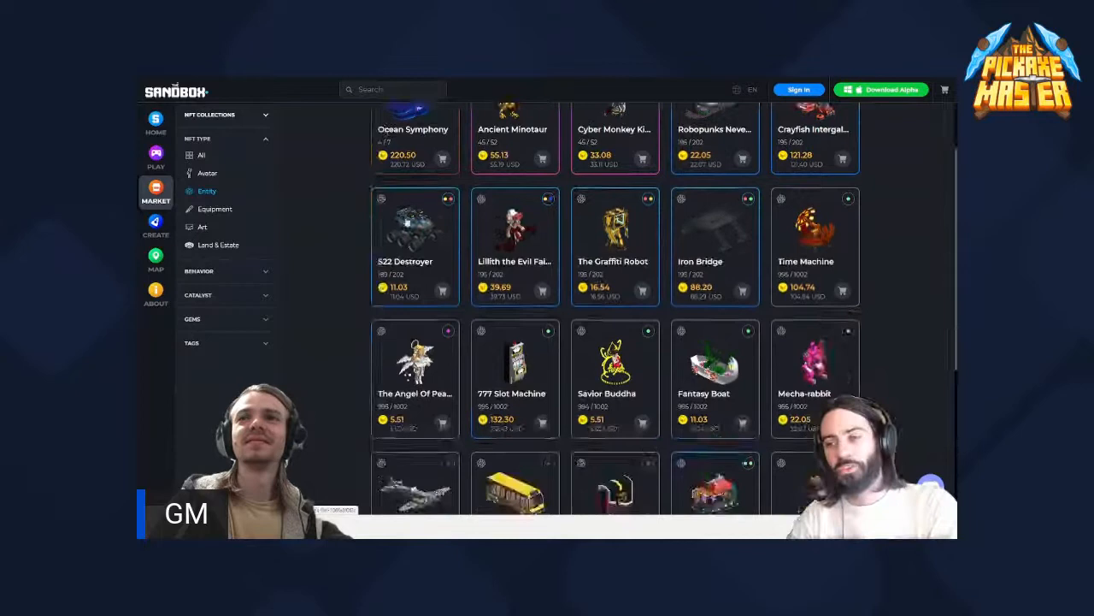
left_click(619, 243)
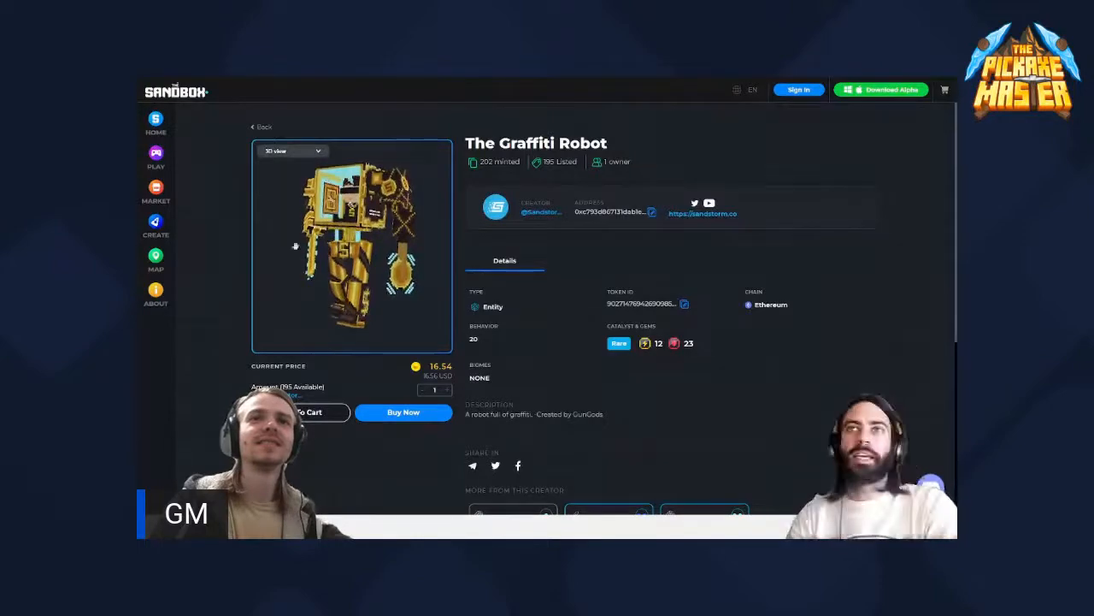
left_click(265, 128)
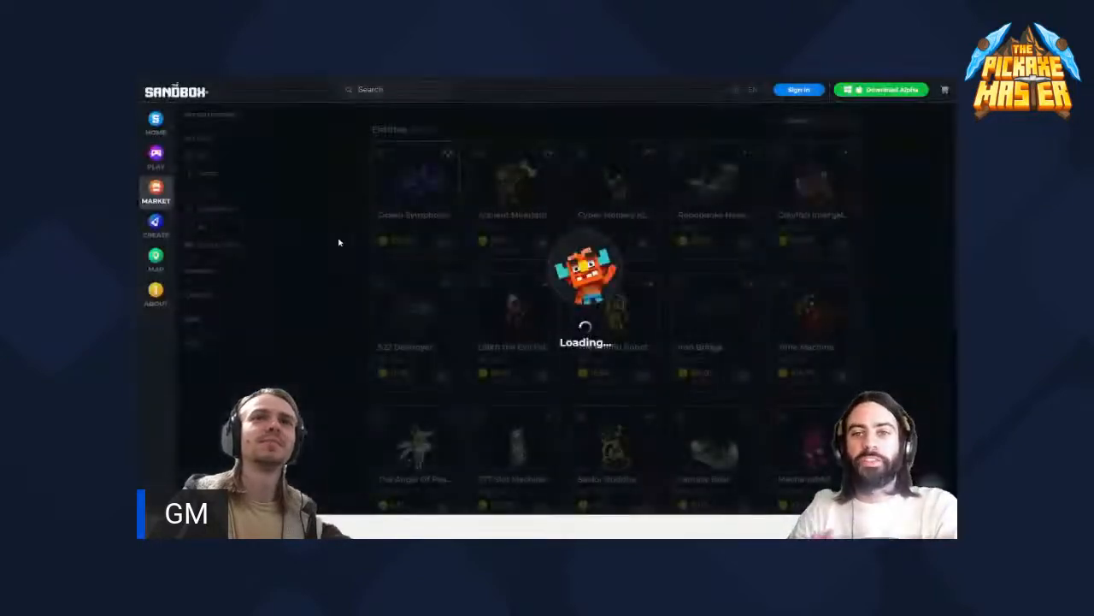
scroll(471, 278, "down", 5)
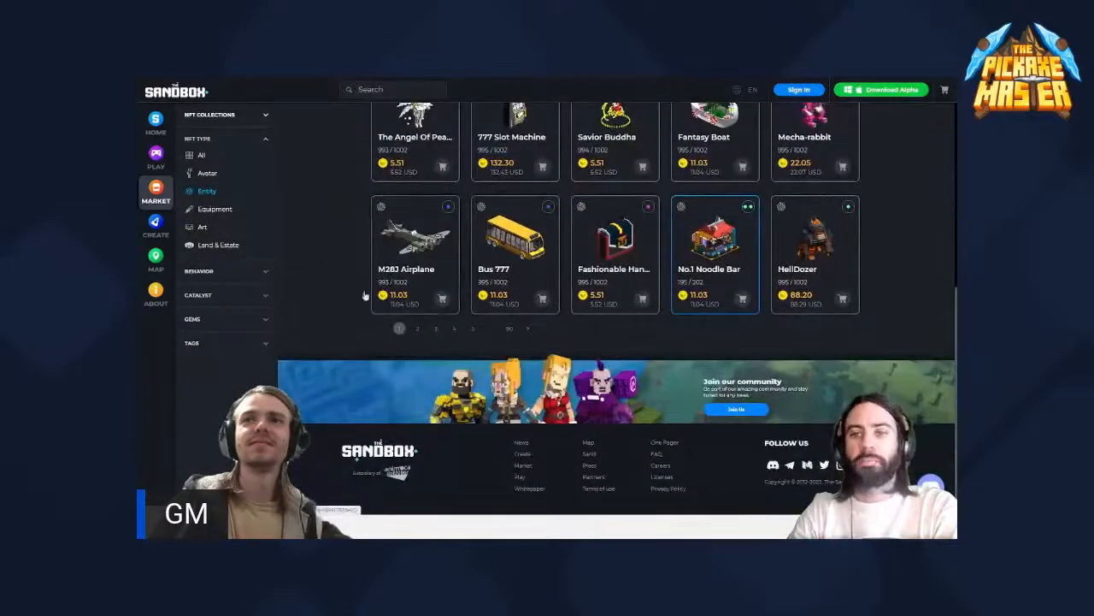
scroll(318, 285, "down", 1)
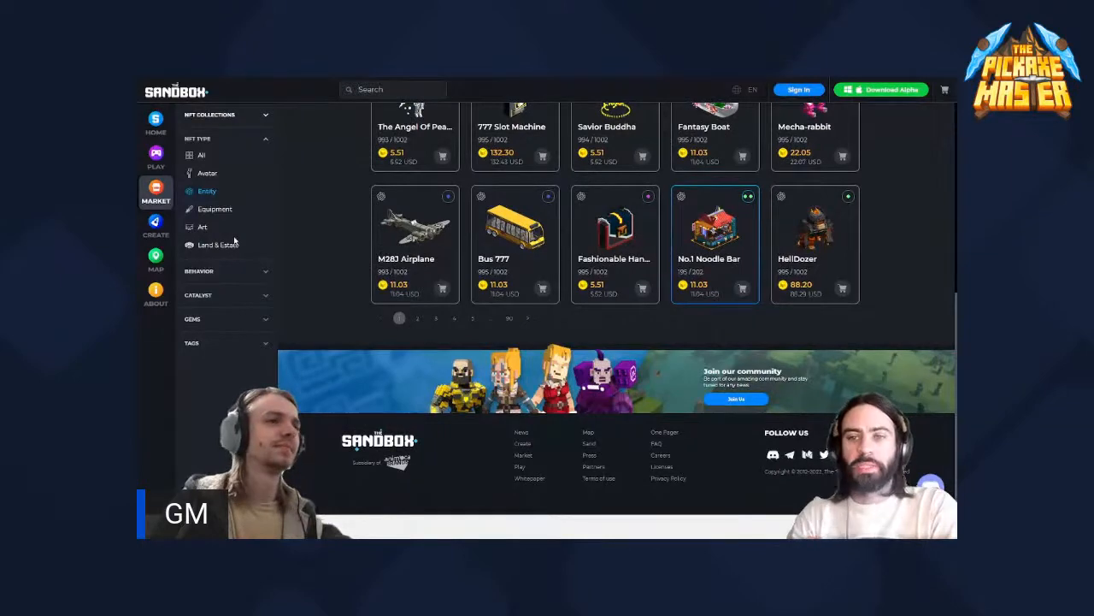
- Filter the marketplace to the Art NFT type and look through the first and second pages of assets
left_click(205, 227)
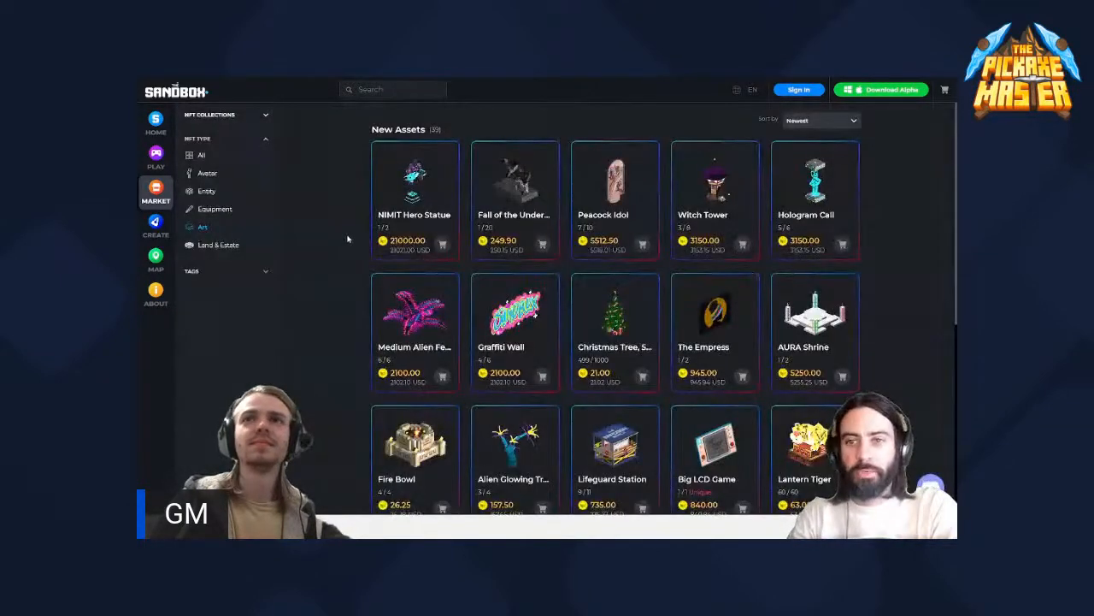
scroll(348, 235, "down", 1)
scroll(349, 235, "down", 1)
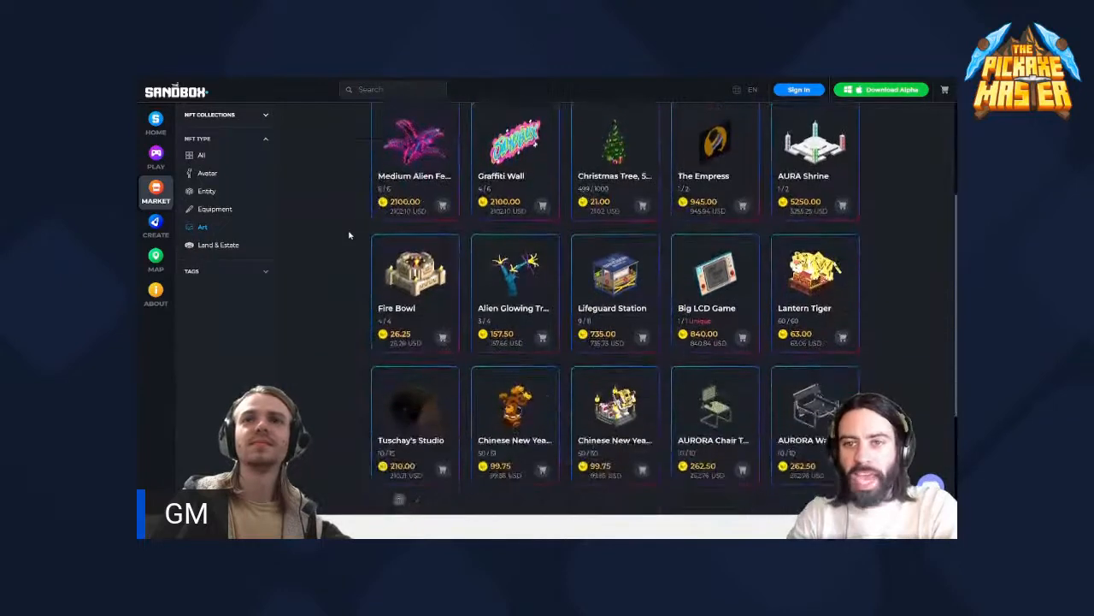
scroll(348, 235, "down", 2)
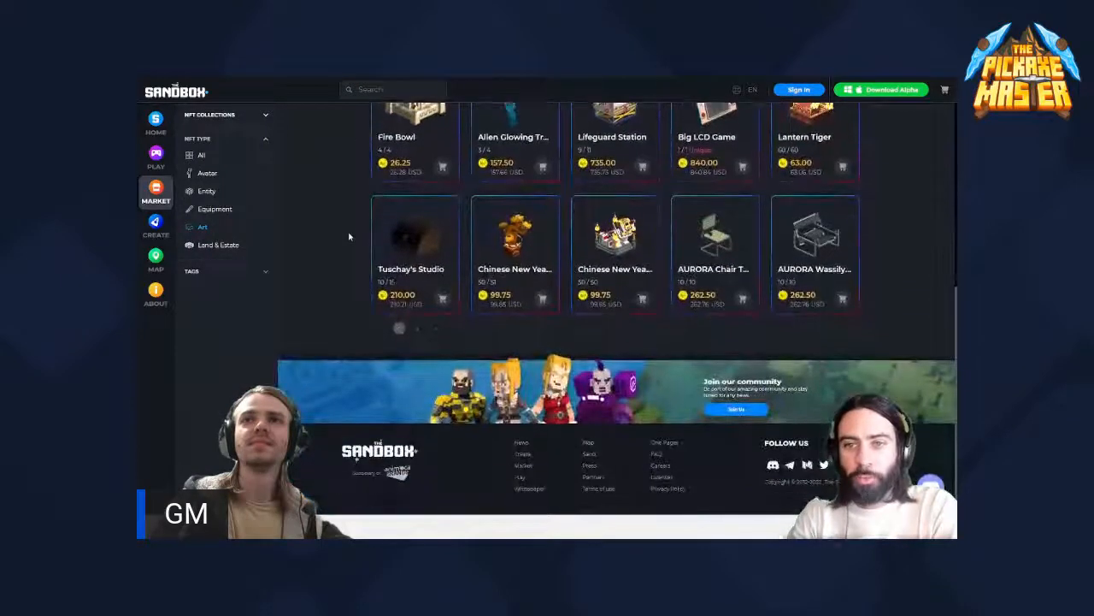
left_click(435, 330)
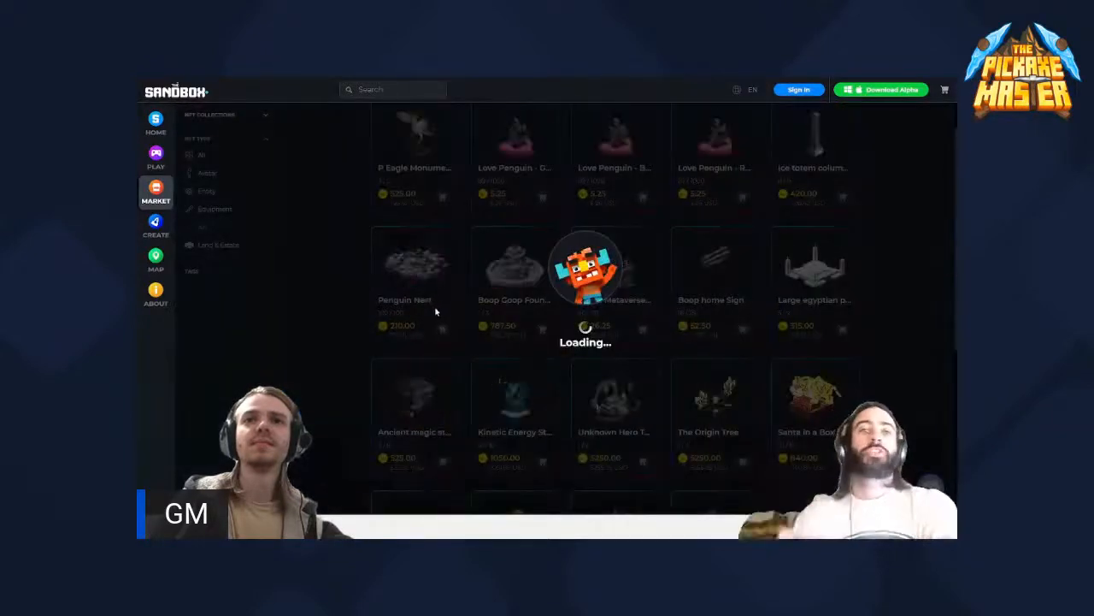
scroll(325, 270, "down", 1)
scroll(326, 275, "down", 1)
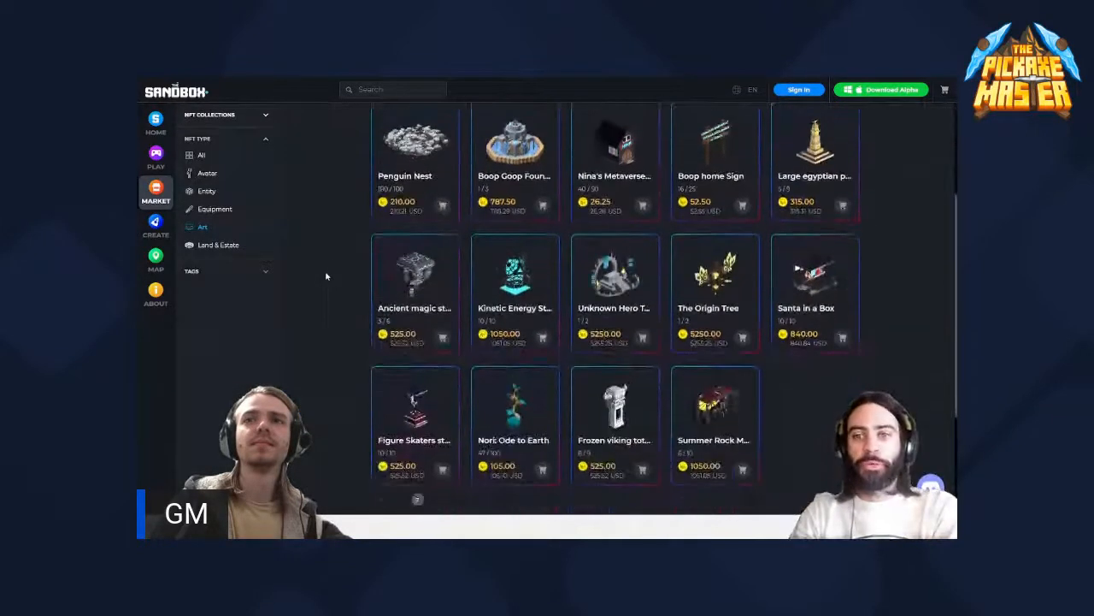
- Filter the marketplace to the Equipment NFT type again and look through the first page of items
scroll(325, 276, "up", 1)
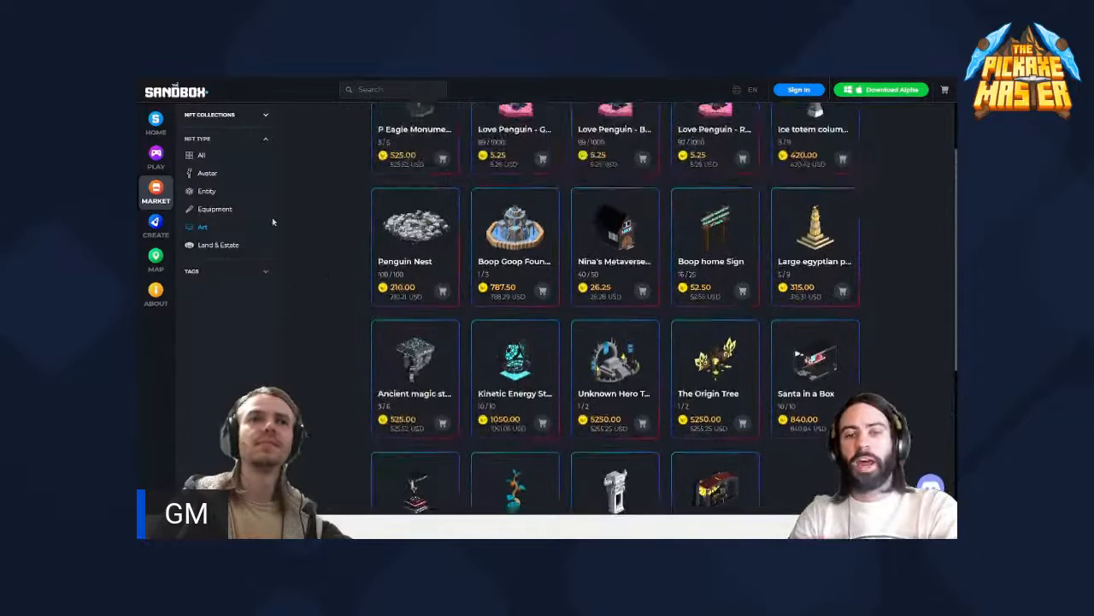
left_click(229, 209)
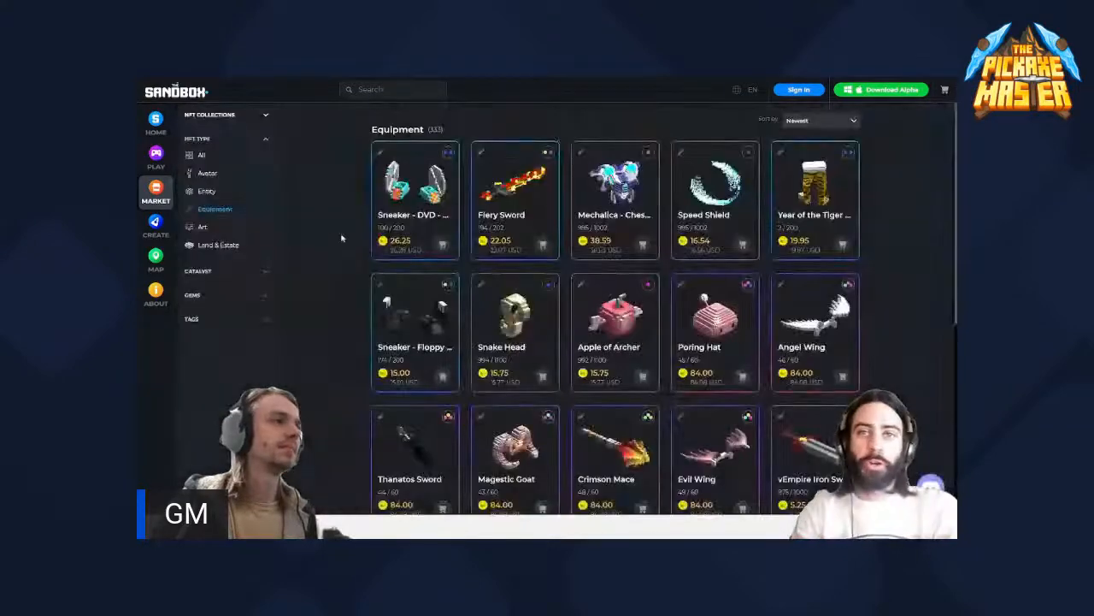
scroll(350, 240, "down", 2)
scroll(350, 240, "down", 2)
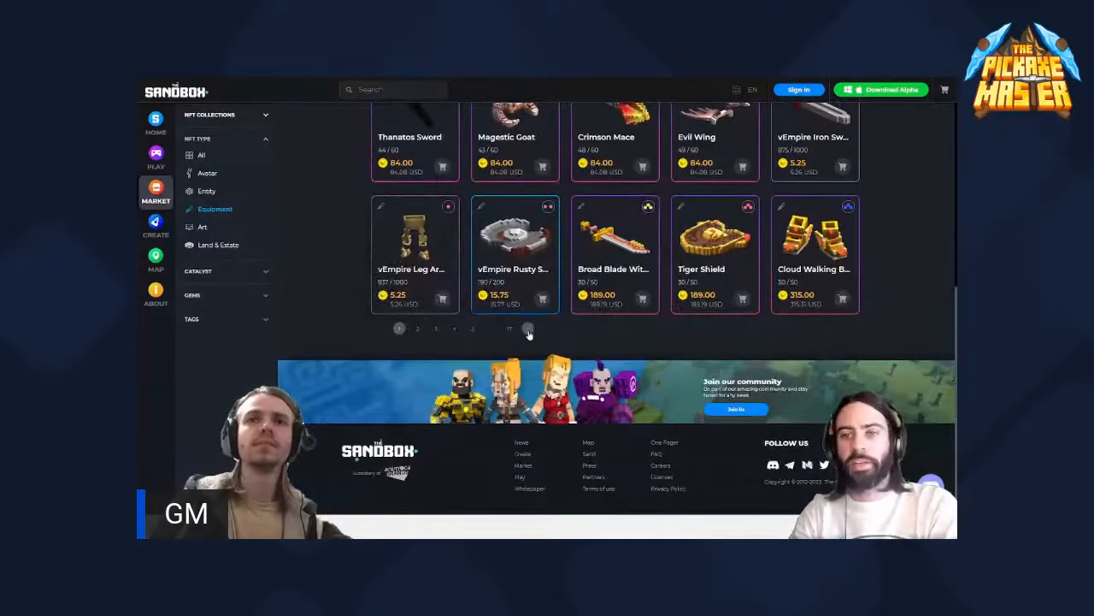
- Look through the second and third pages of Equipment items
left_click(529, 330)
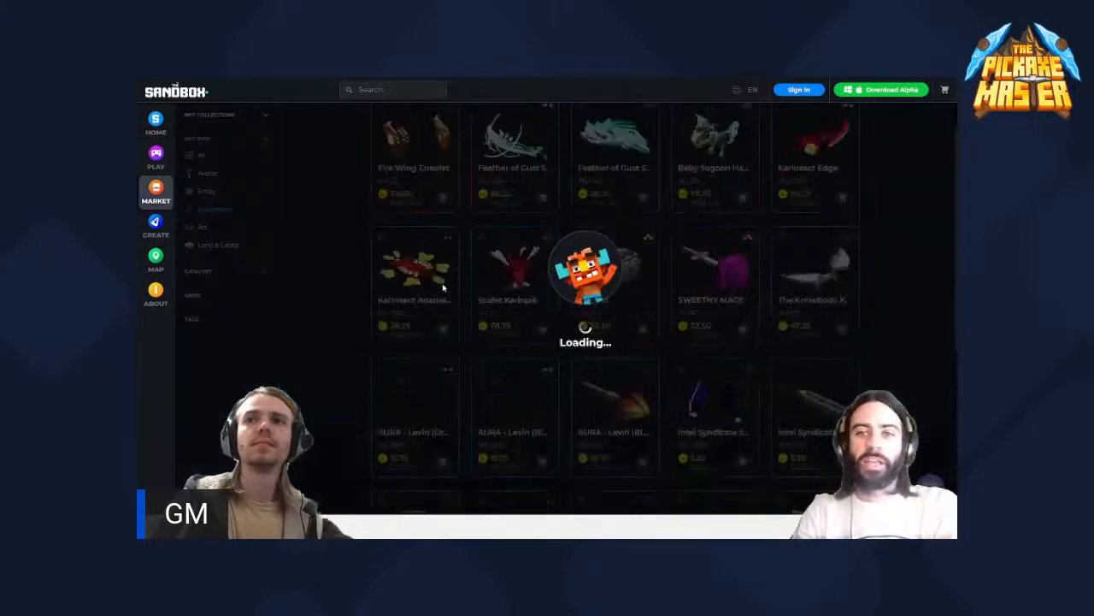
scroll(443, 288, "up", 1)
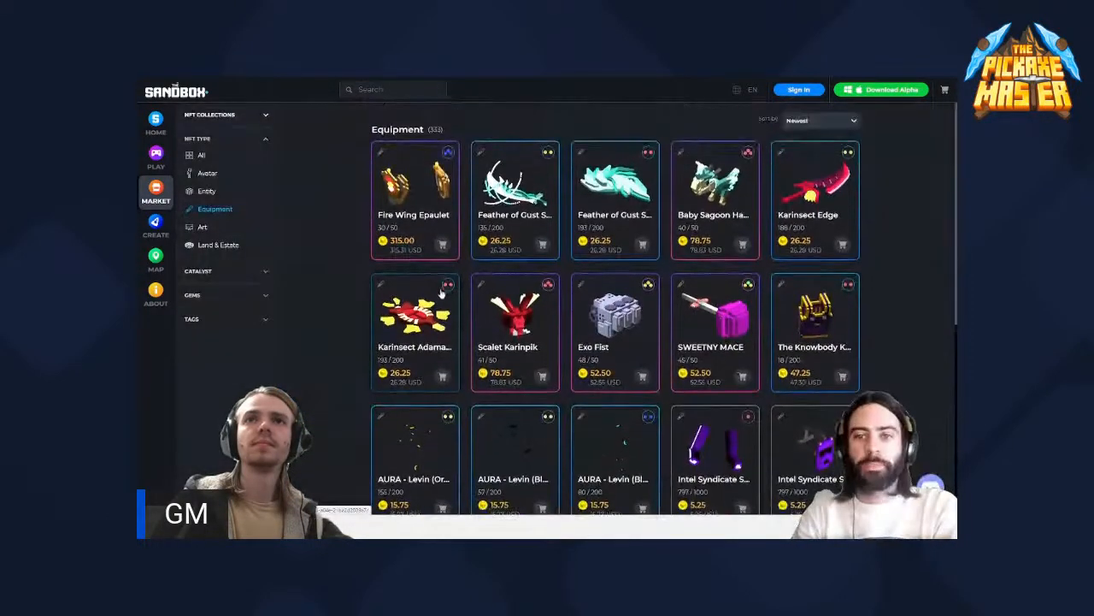
scroll(336, 282, "down", 2)
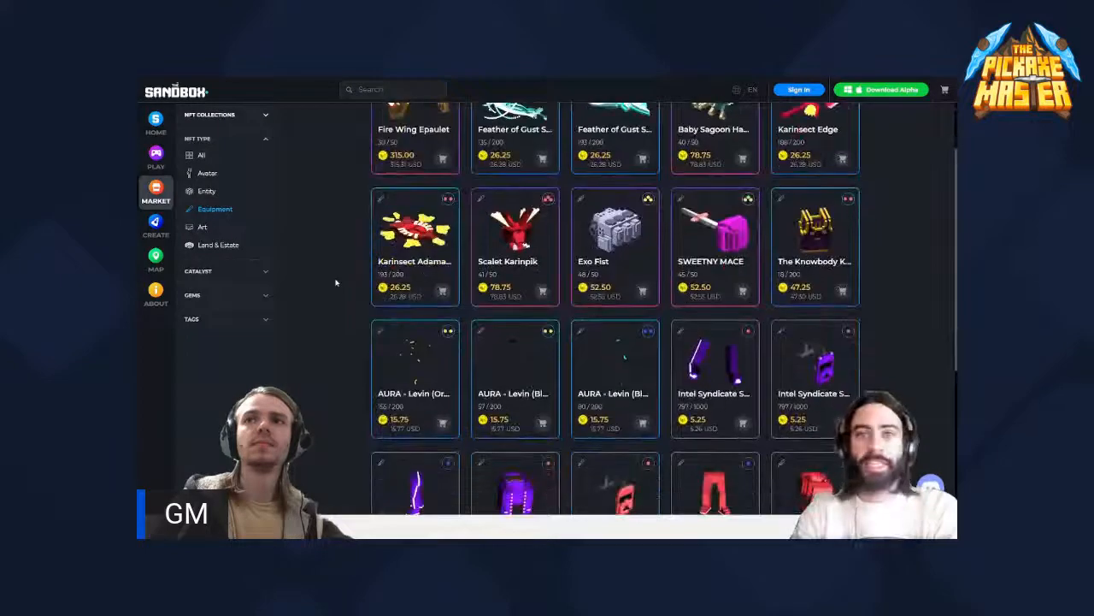
scroll(336, 282, "down", 2)
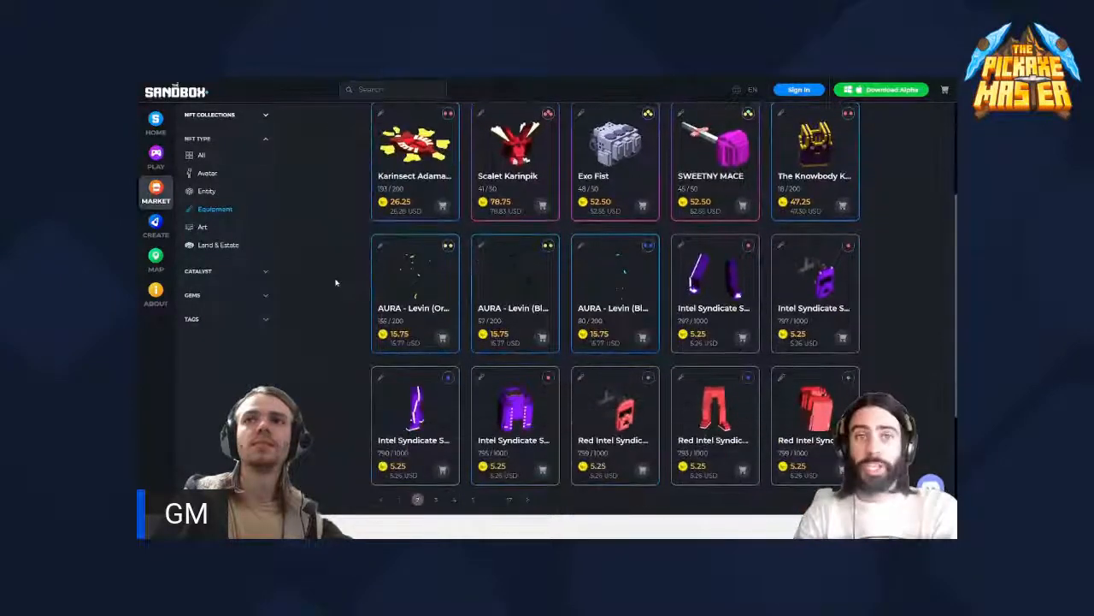
scroll(336, 282, "down", 2)
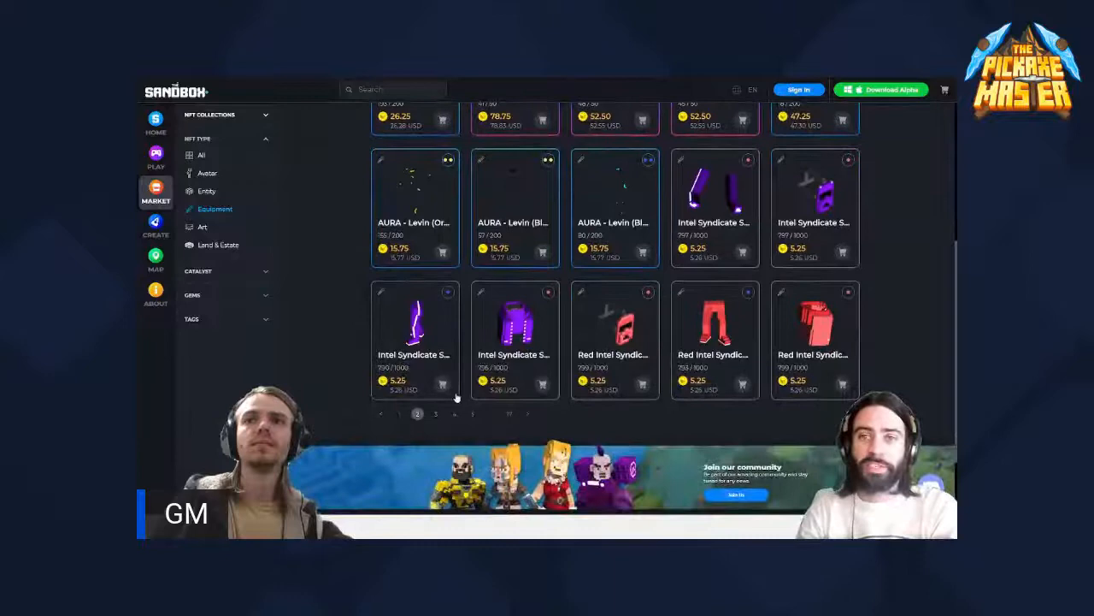
left_click(527, 414)
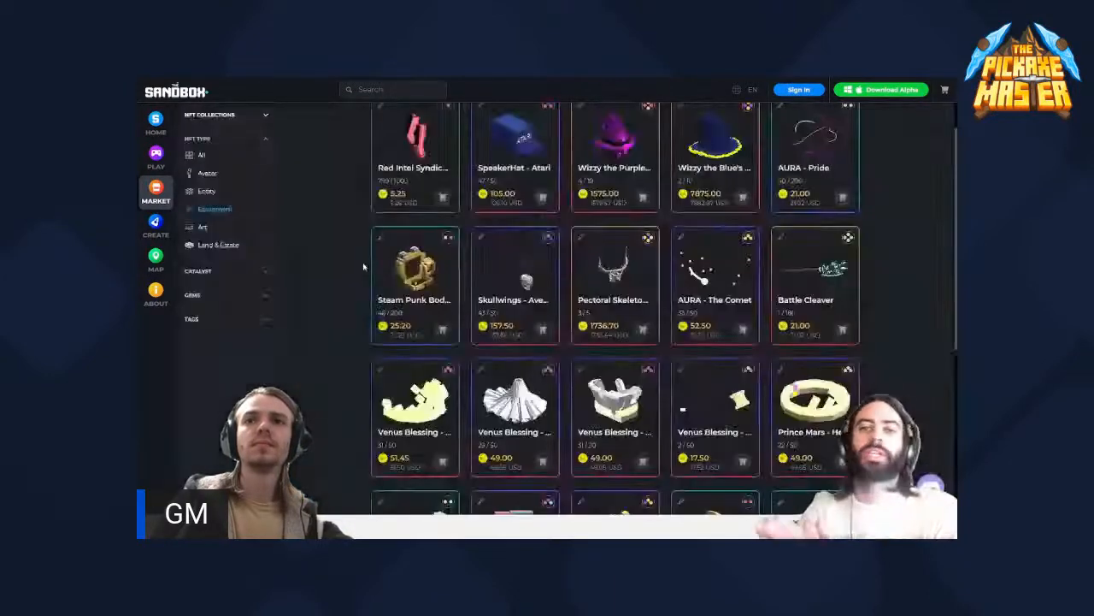
scroll(363, 266, "down", 1)
scroll(364, 267, "down", 1)
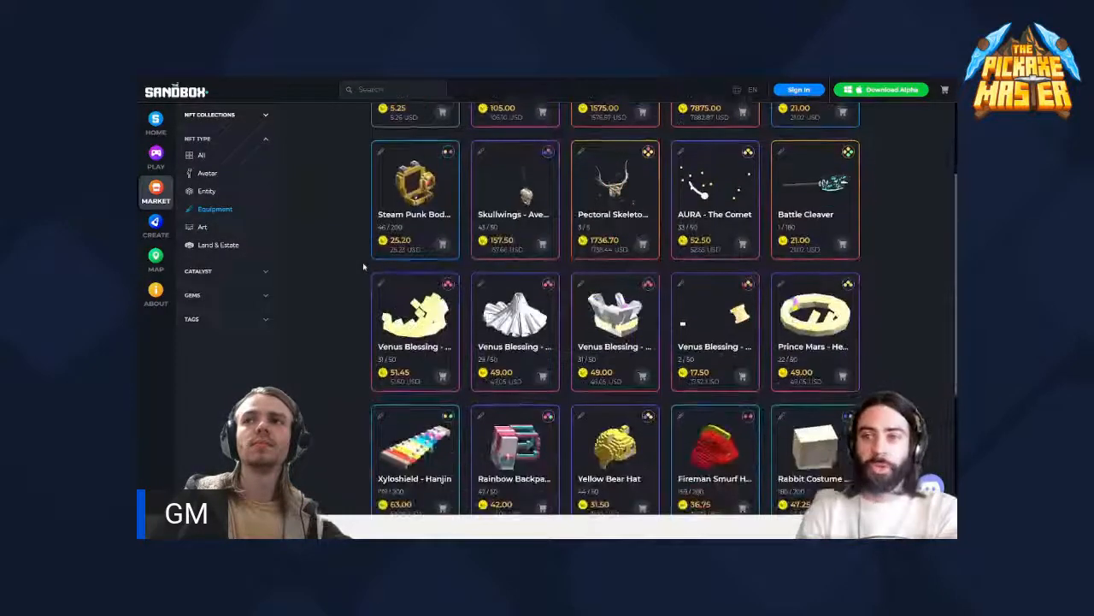
scroll(364, 267, "down", 1)
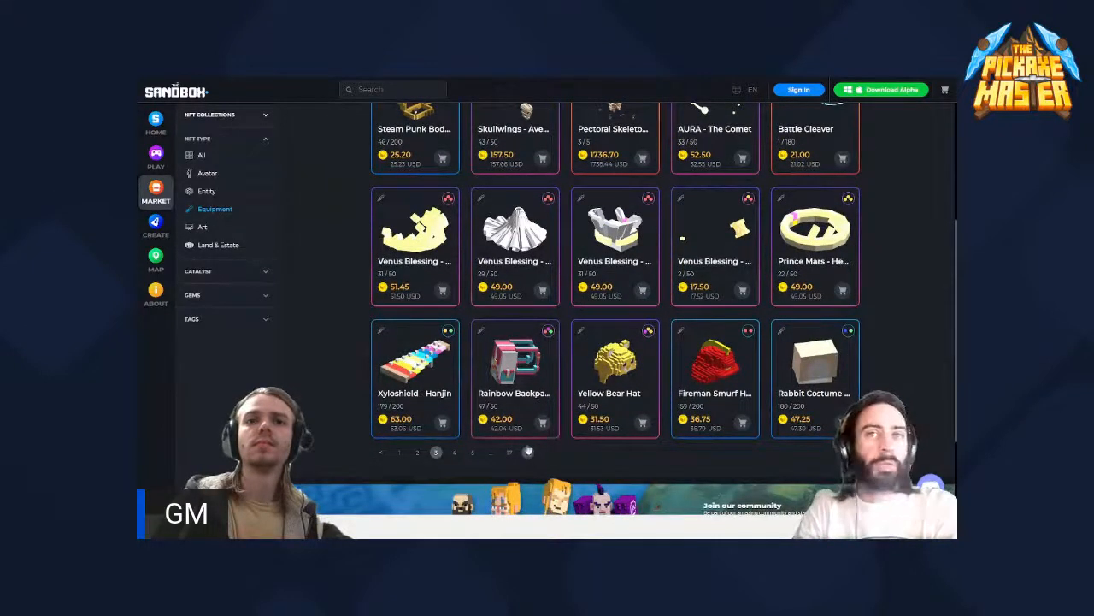
- Search the equipment for "mace" and clear the search text
scroll(425, 377, "up", 1)
left_click(395, 91)
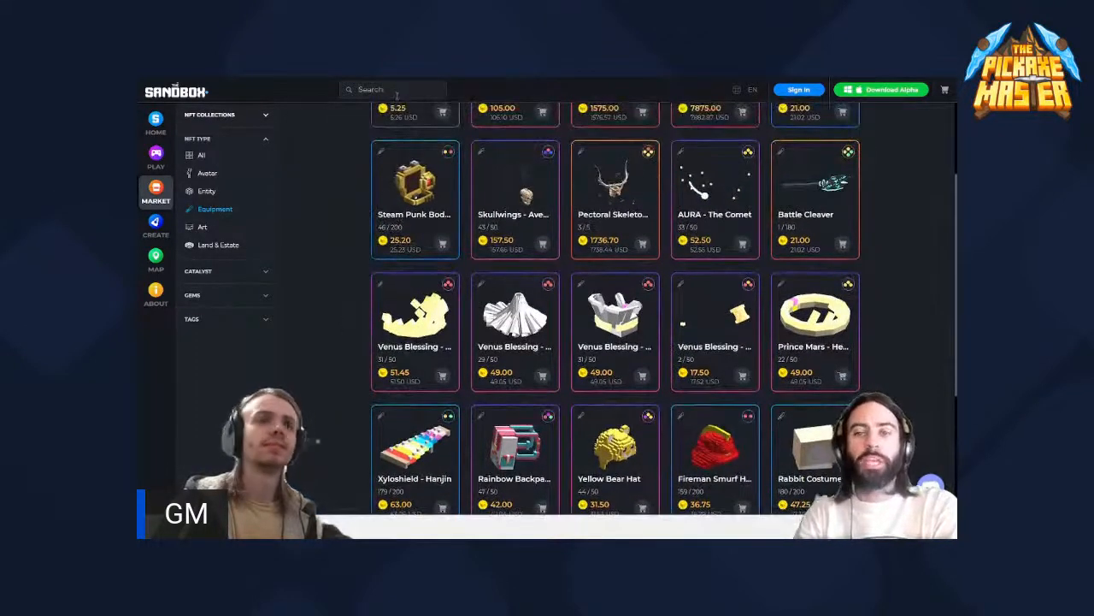
type("mech")
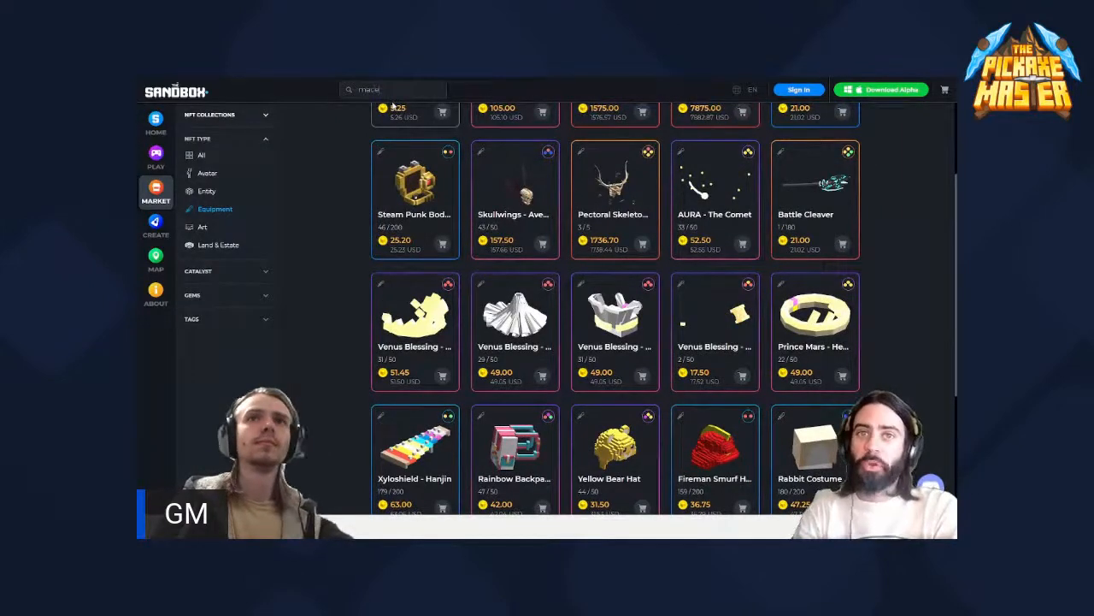
key("Return")
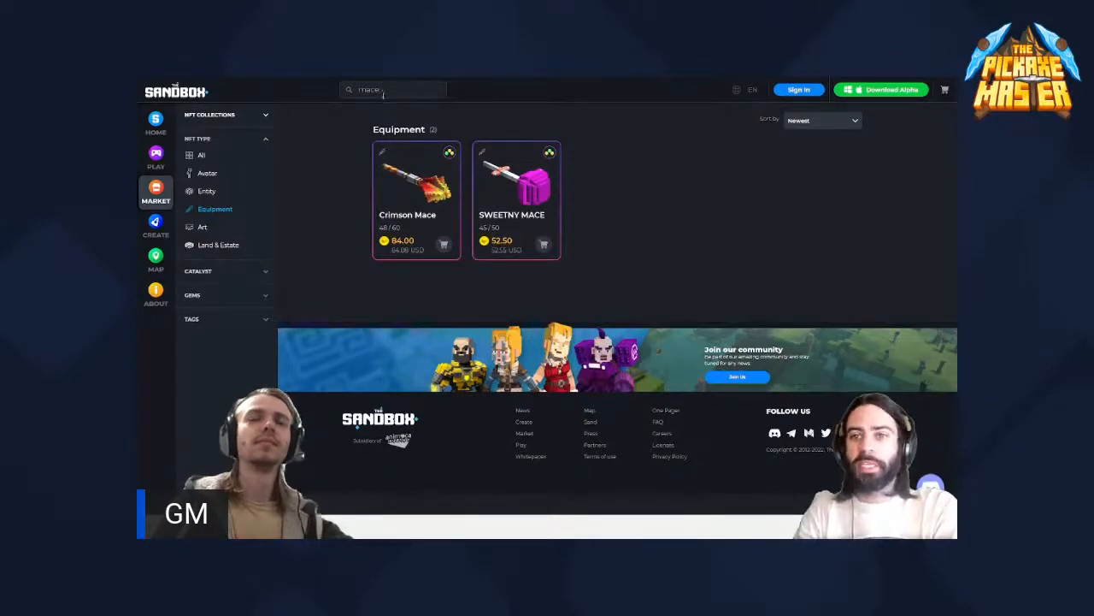
key("BackSpace")
key("BackSpace")
key("BackSpace")
key("BackSpace")
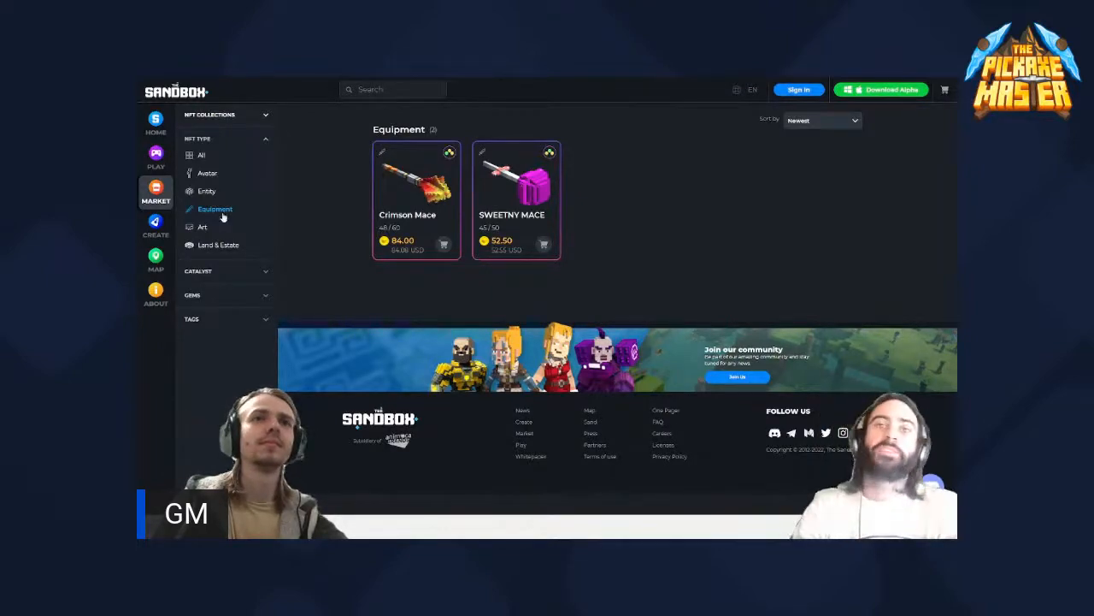
- Open the VoxEdit section of the Create page and view the "Create your own Vox Models" instructions
left_click(156, 225)
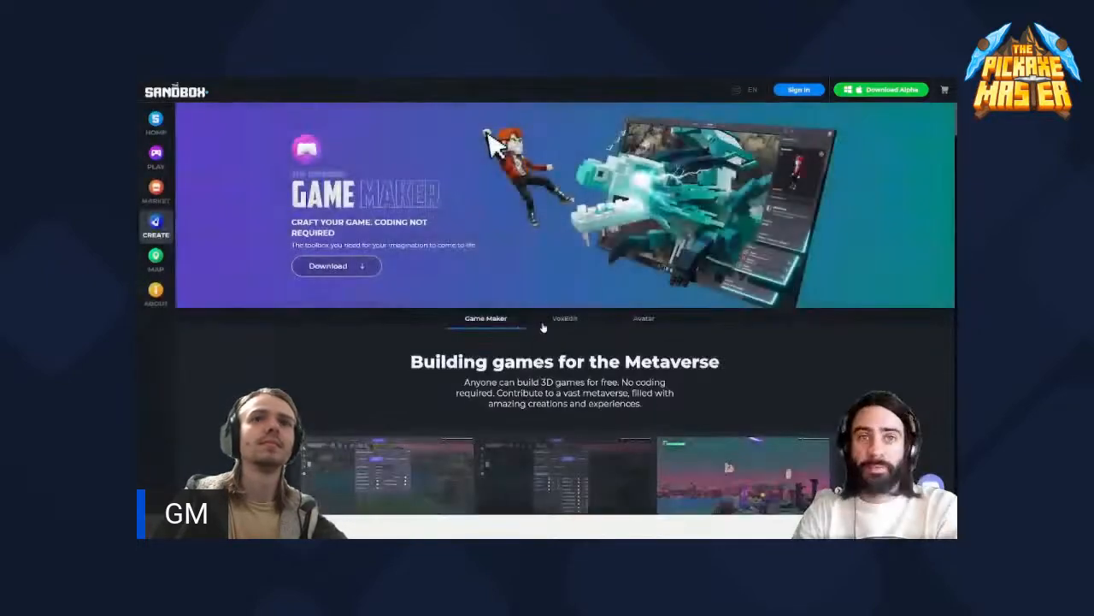
left_click(565, 319)
scroll(565, 319, "down", 1)
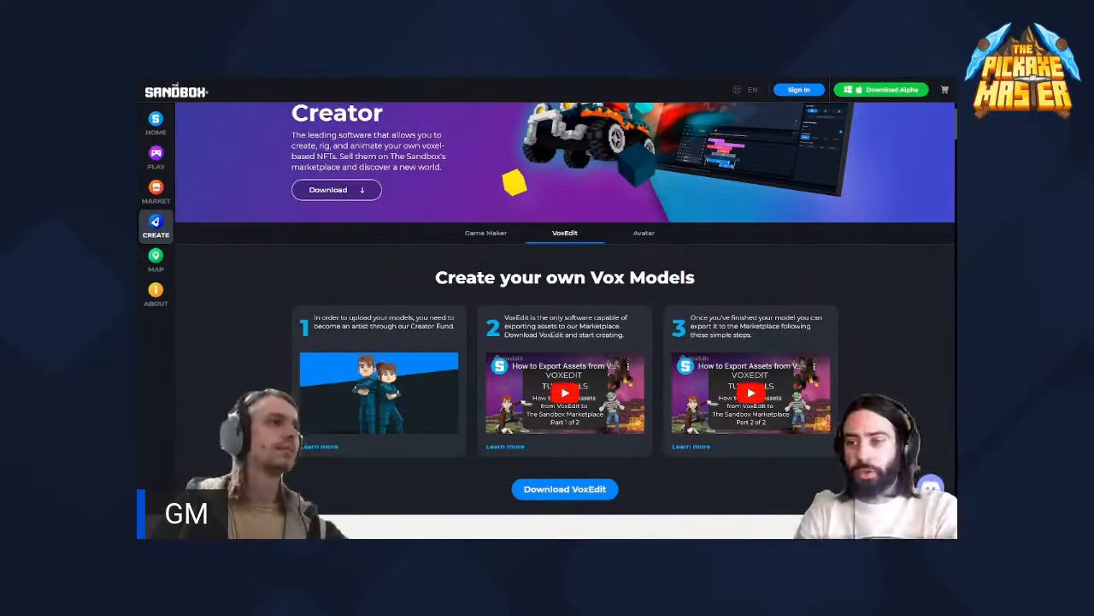
- Place the File Explorer window with the Downloads folder over the web page, show its files as tiles and make the window taller
left_click_drag(139, 147, 586, 103)
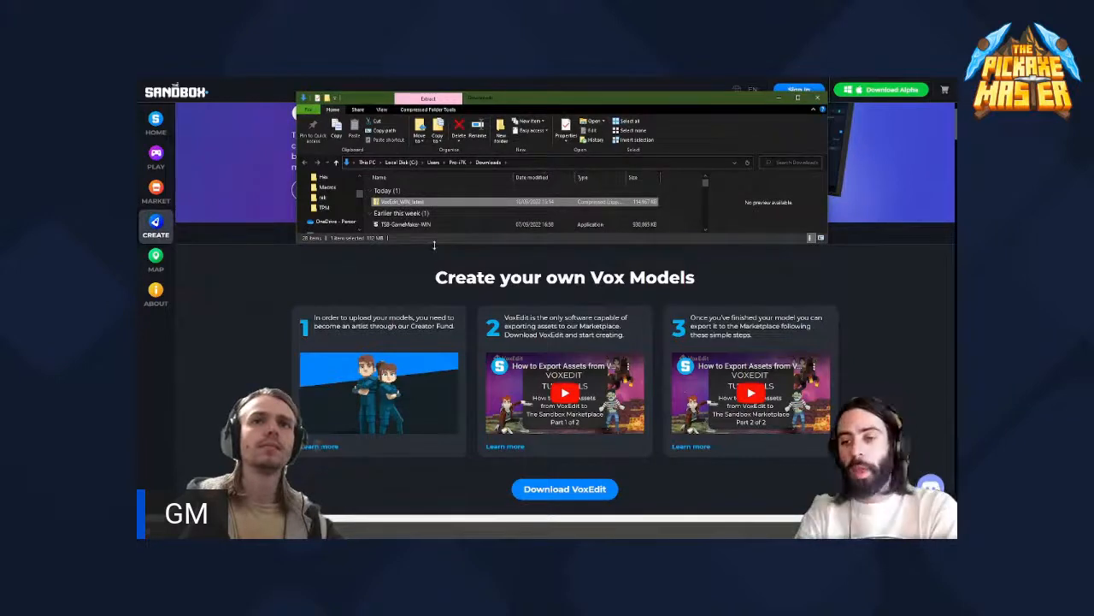
scroll(433, 224, "up", 1, "ctrl")
scroll(433, 224, "down", 1, "ctrl")
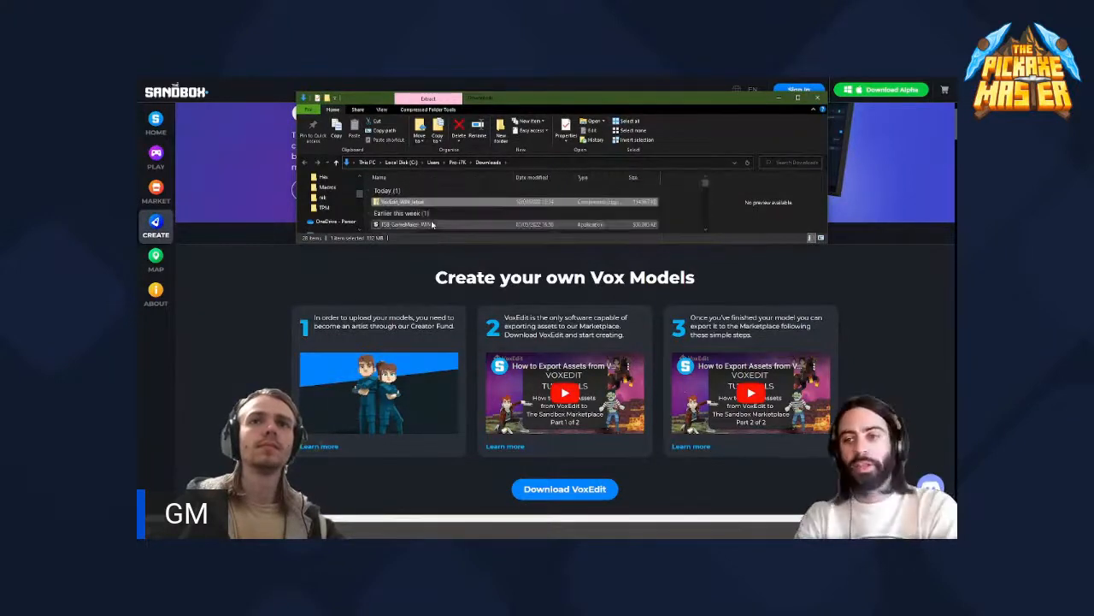
scroll(436, 221, "down", 1, "ctrl")
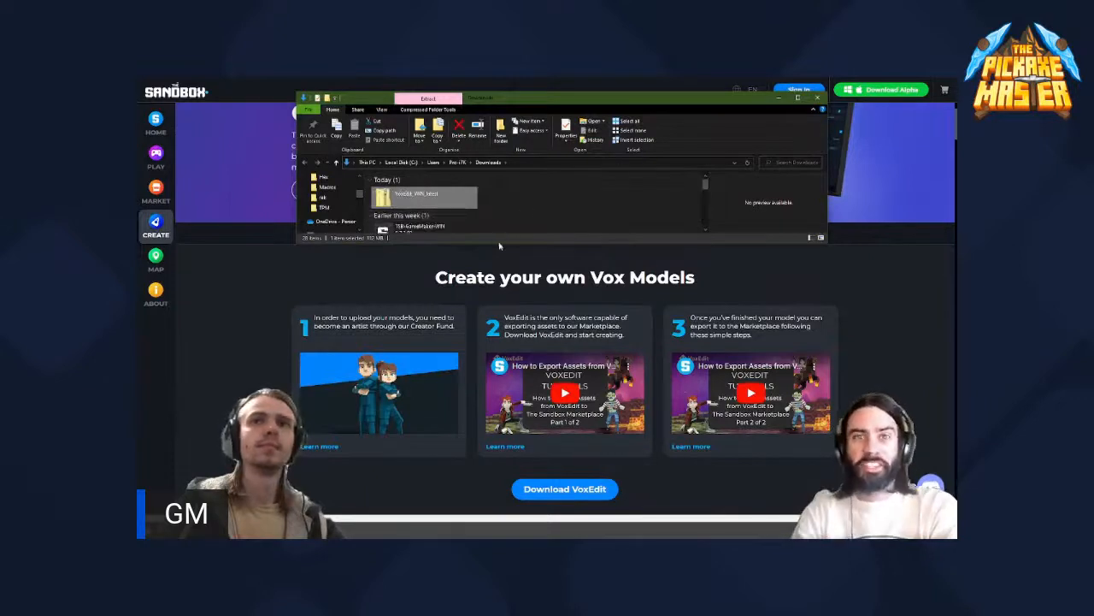
left_click_drag(499, 244, 499, 260)
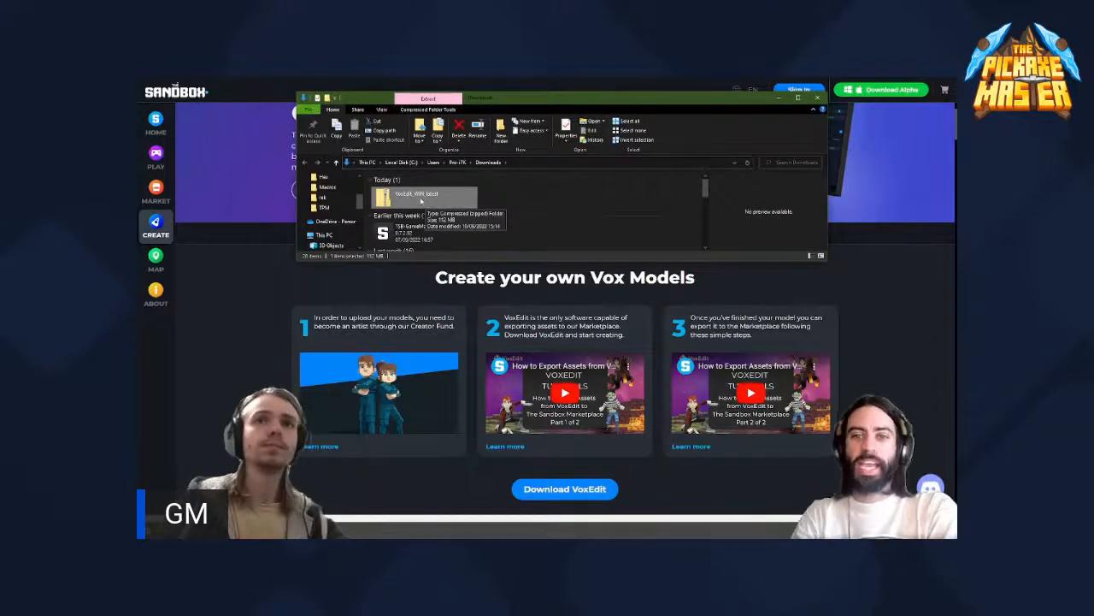
- View the file properties and the 7-Zip options of the VoxEdit_WIN_latest archive
right_click(417, 199)
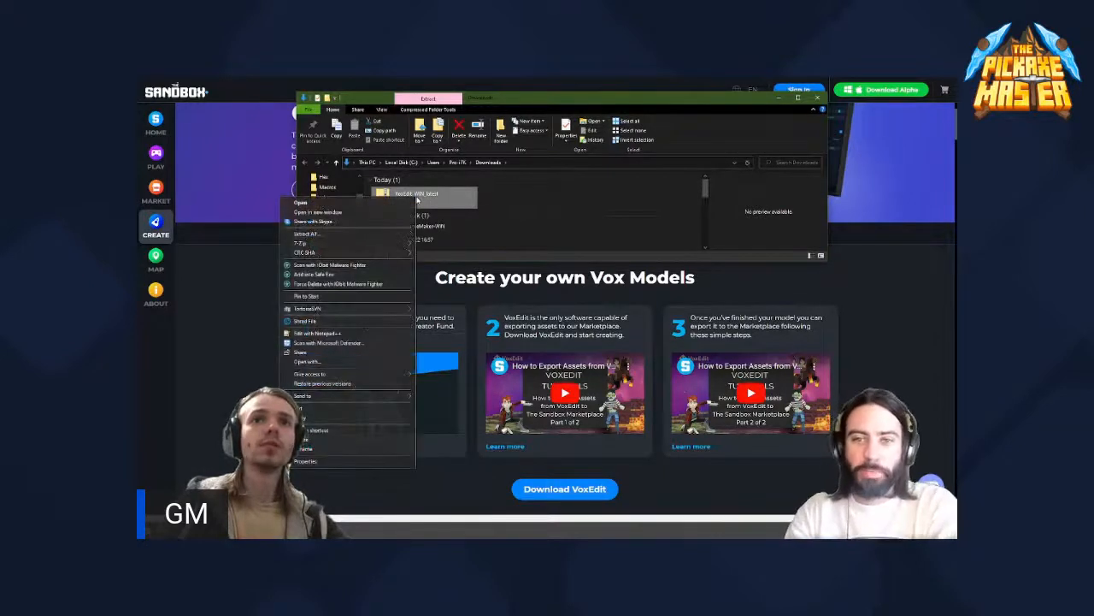
left_click(434, 204)
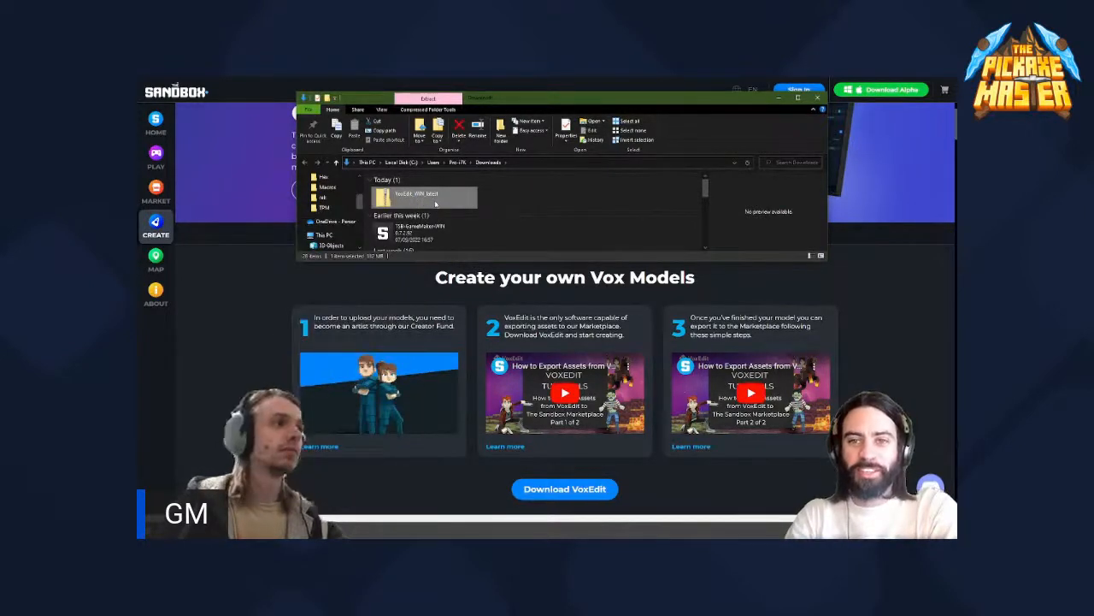
right_click(425, 201)
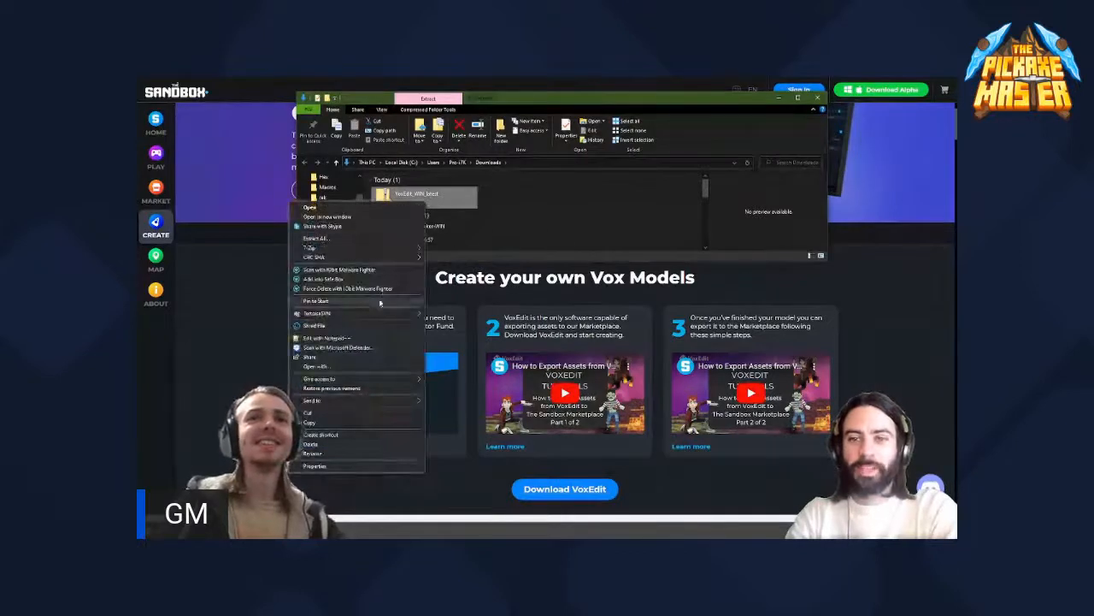
left_click(442, 198)
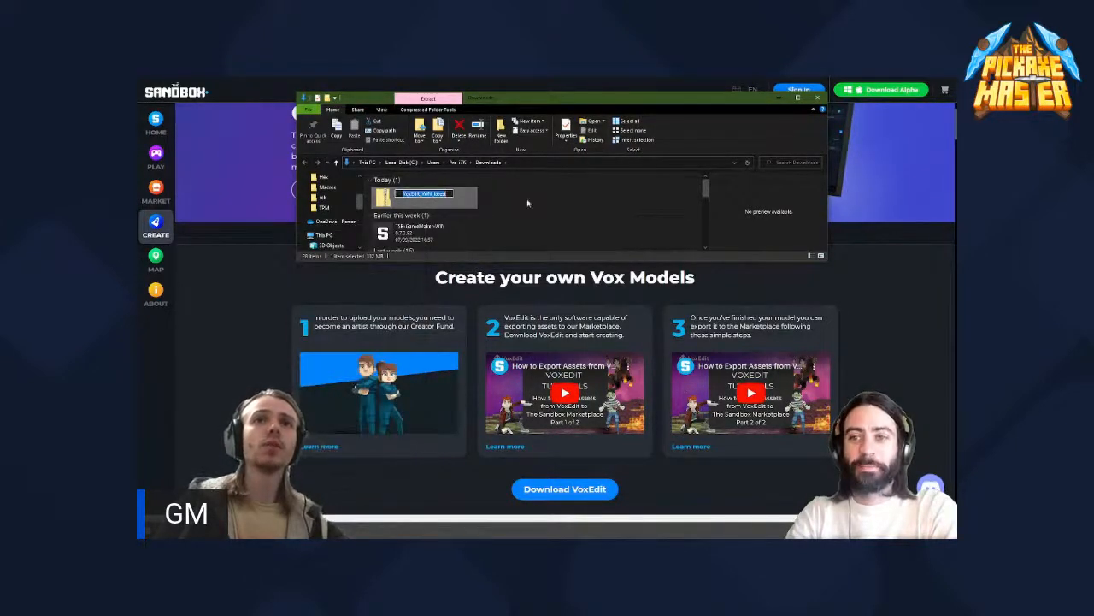
right_click(427, 197)
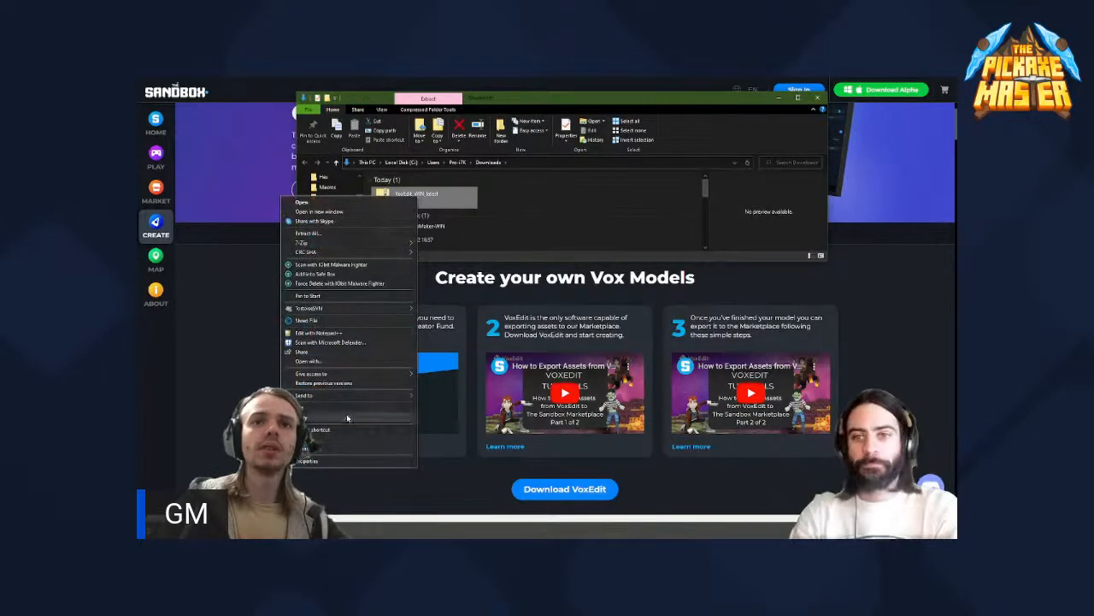
left_click(350, 461)
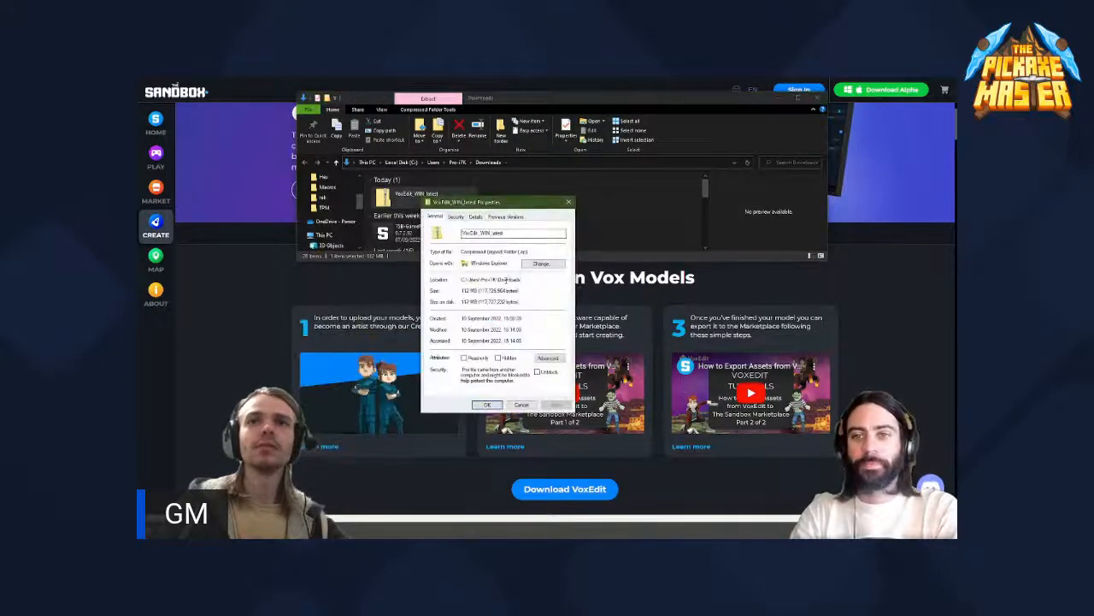
left_click(569, 203)
right_click(430, 195)
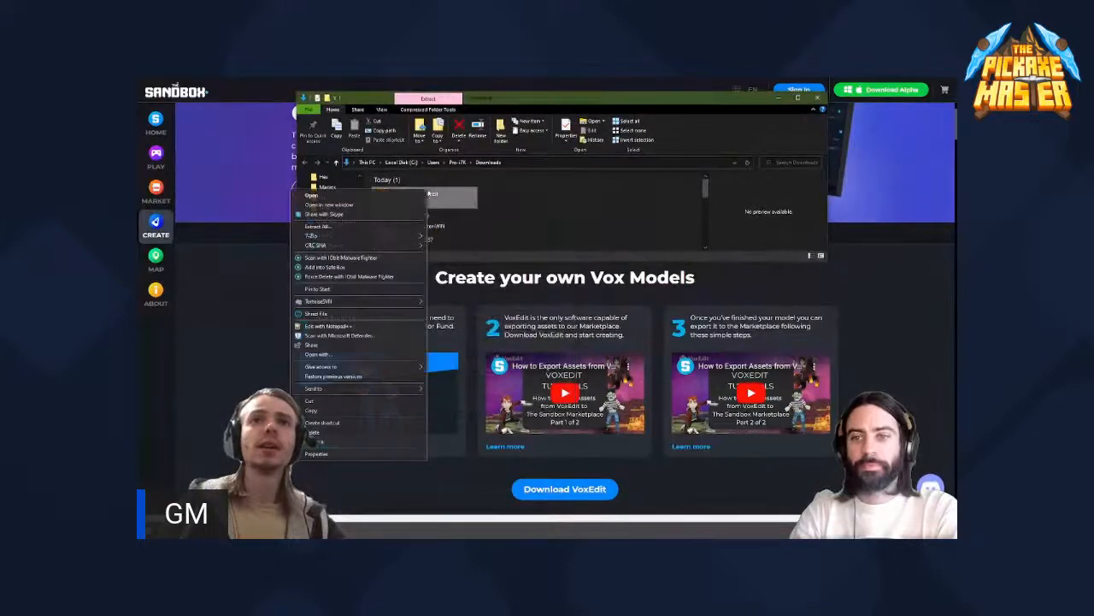
mouse_move(364, 240)
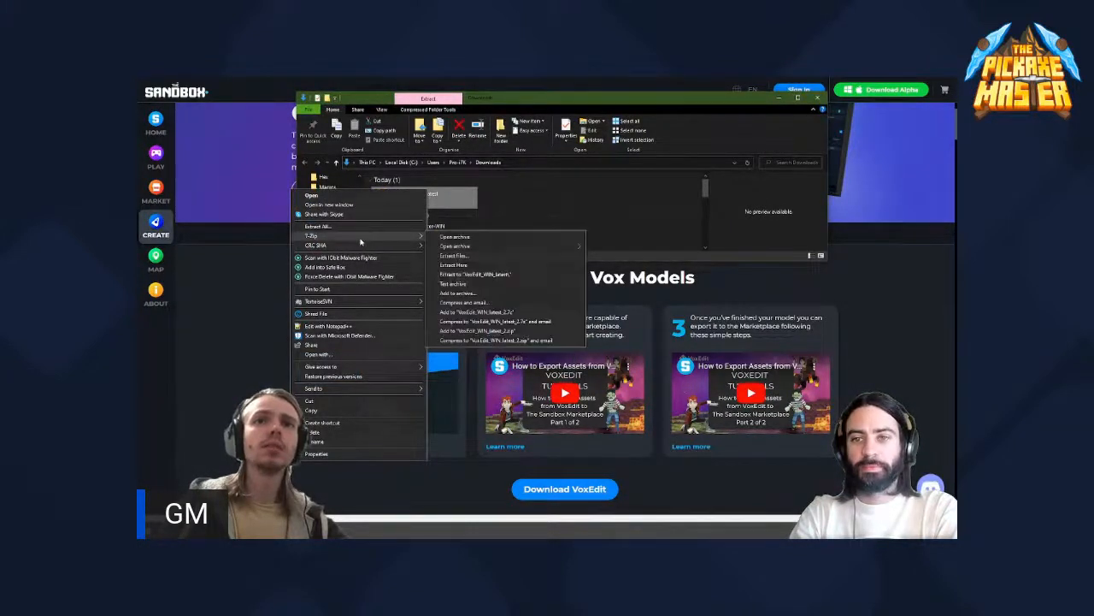
left_click(498, 209)
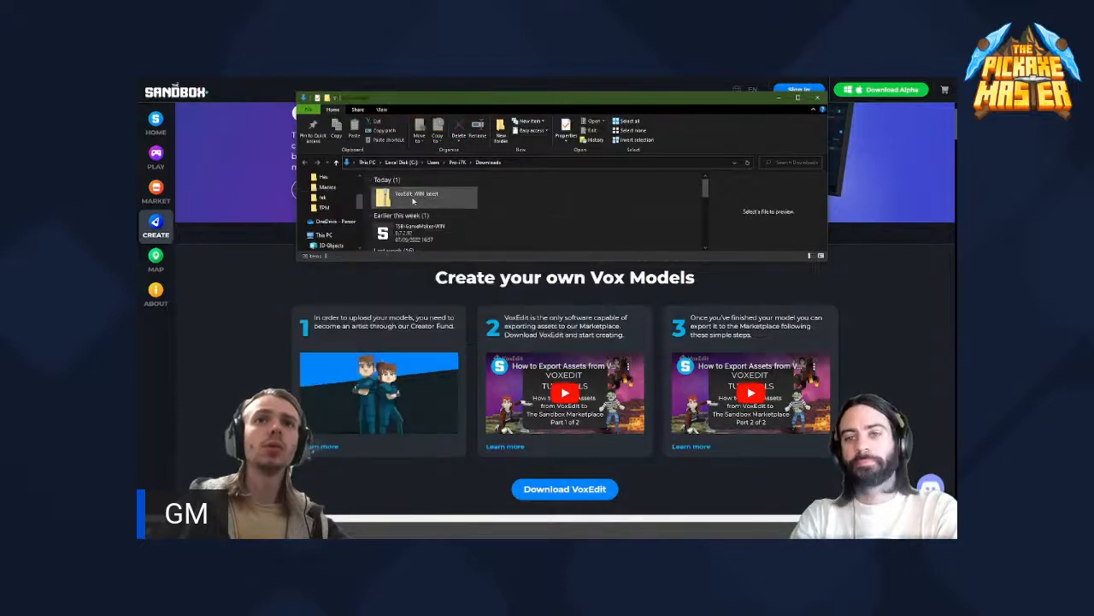
- Open the VoxEdit_WIN_latest archive from Downloads and enlarge the window to view all its files and folders
double_click(413, 199)
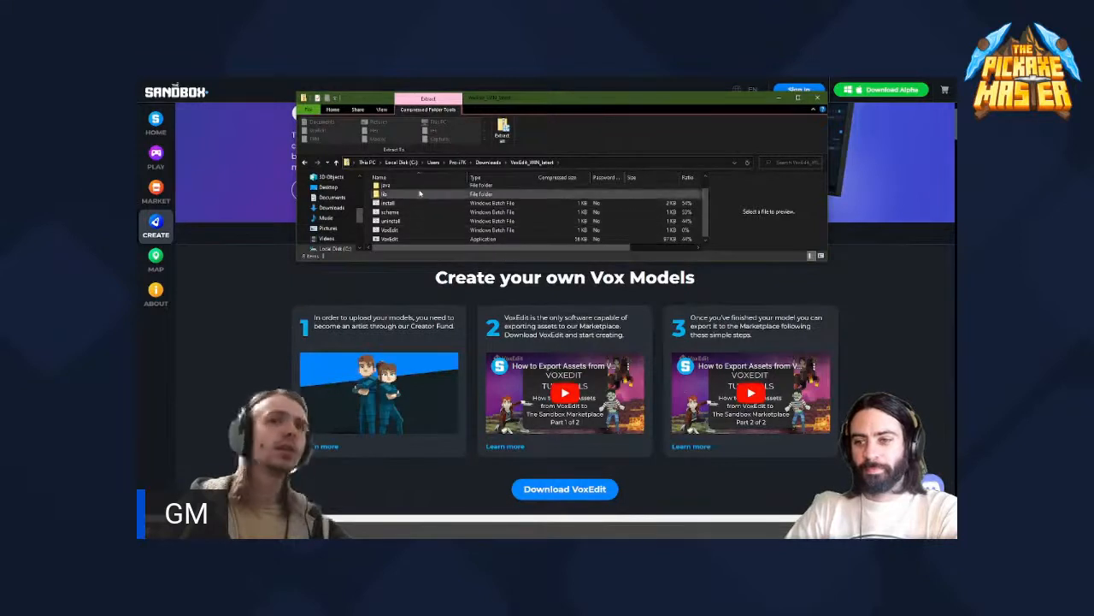
left_click(403, 231)
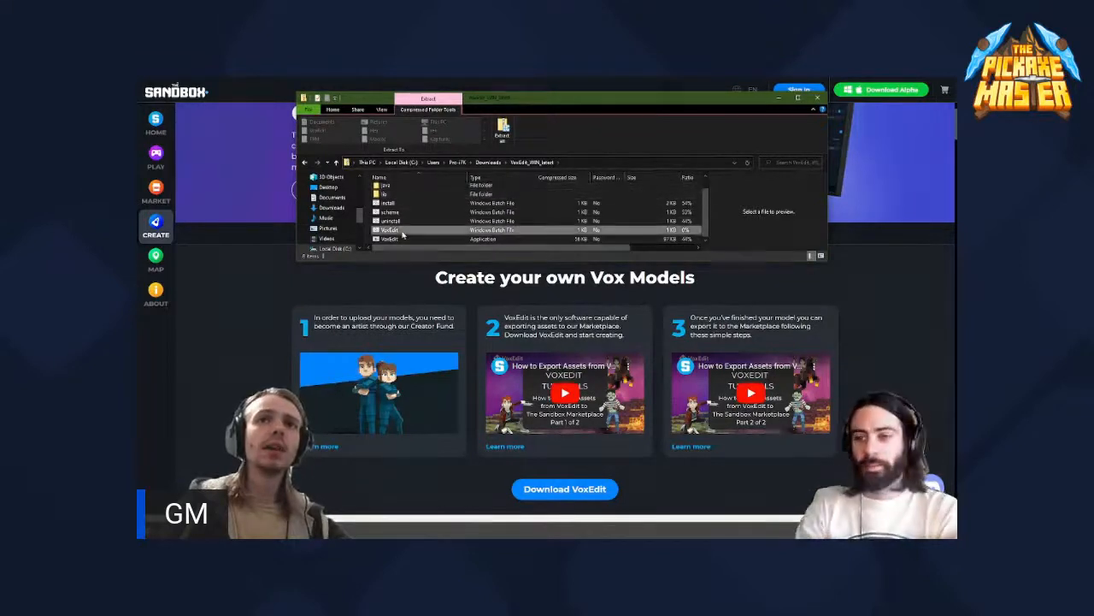
left_click_drag(431, 261, 403, 190)
left_click(416, 271)
left_click(403, 189)
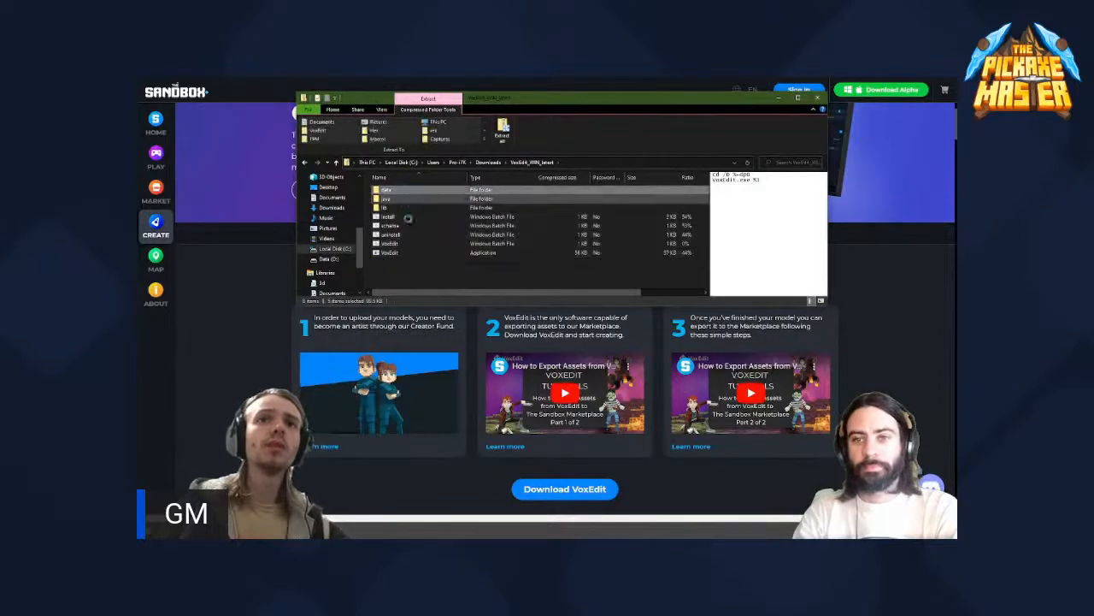
left_click(412, 276)
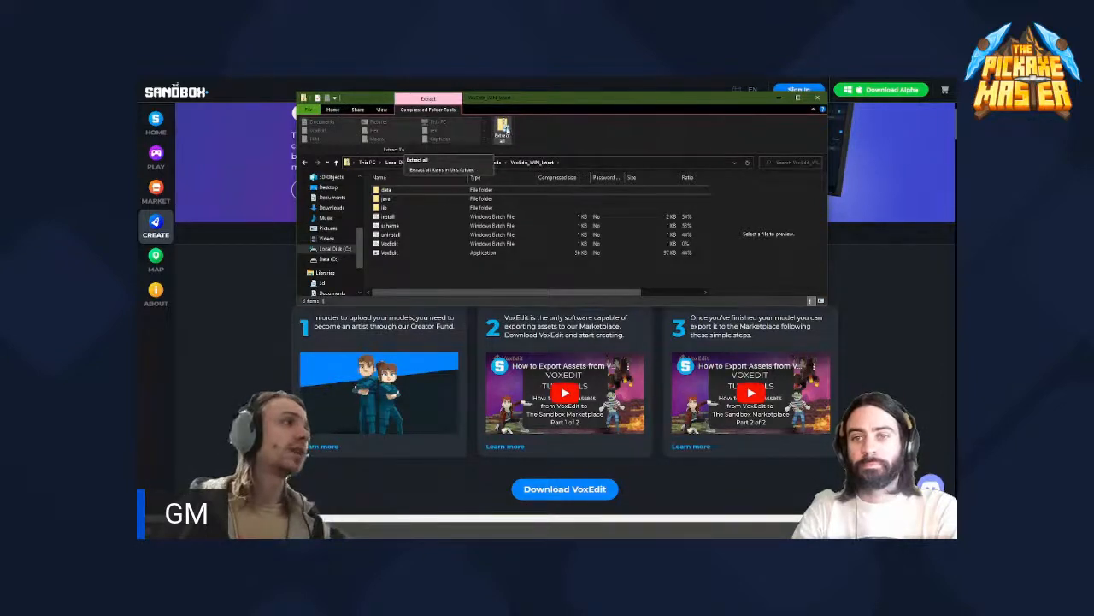
left_click(507, 133)
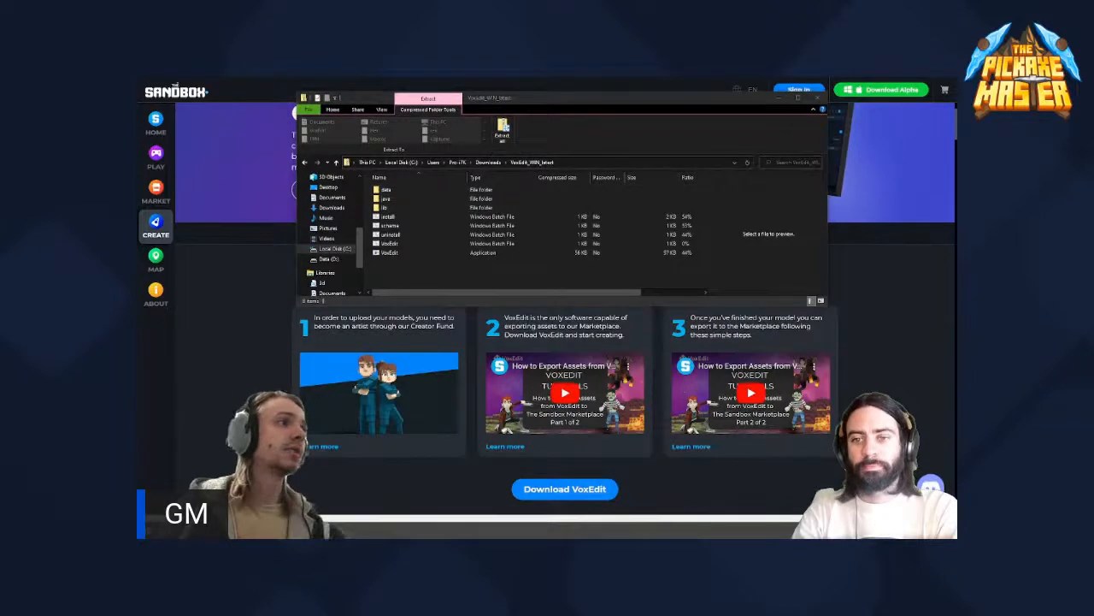
key("Escape")
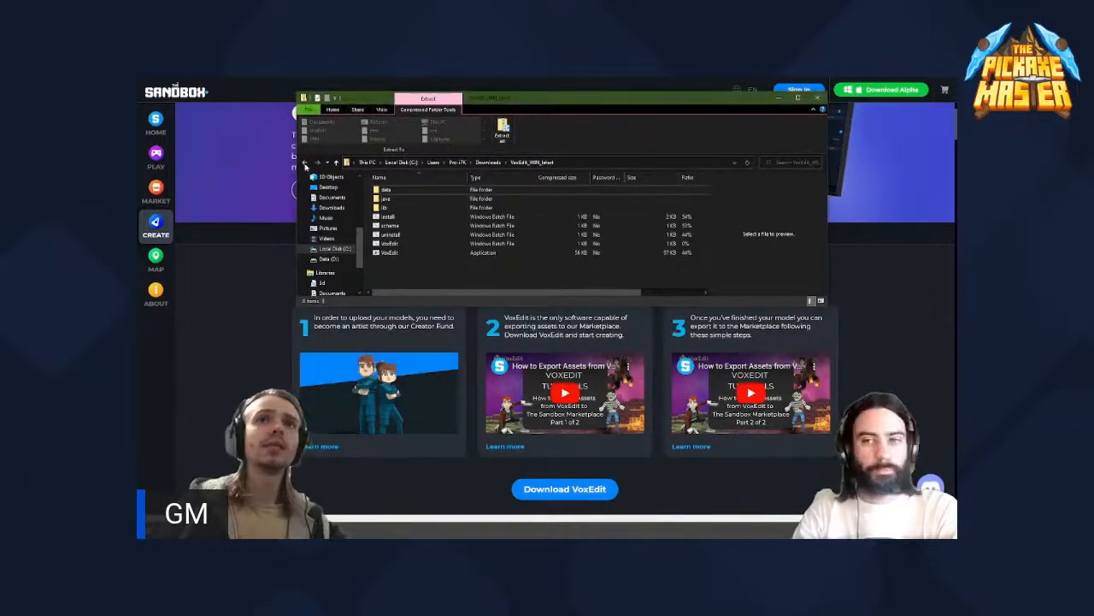
left_click(306, 165)
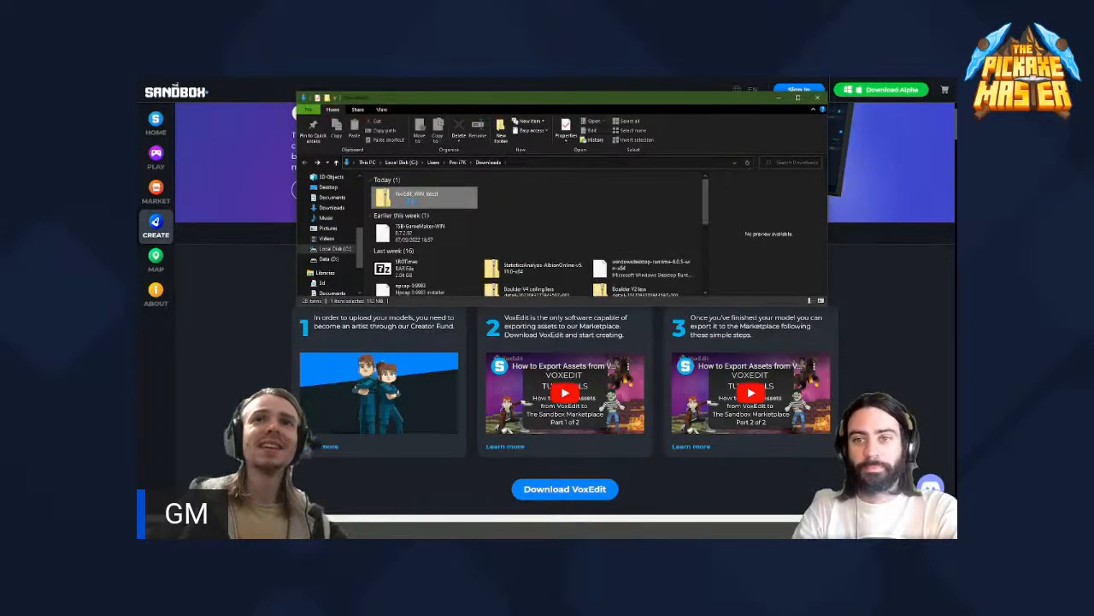
- Extract the VoxEdit_WIN_latest archive in Downloads with 7-Zip and launch the VoxEdit application from the extracted folder
right_click(412, 202)
mouse_move(376, 248)
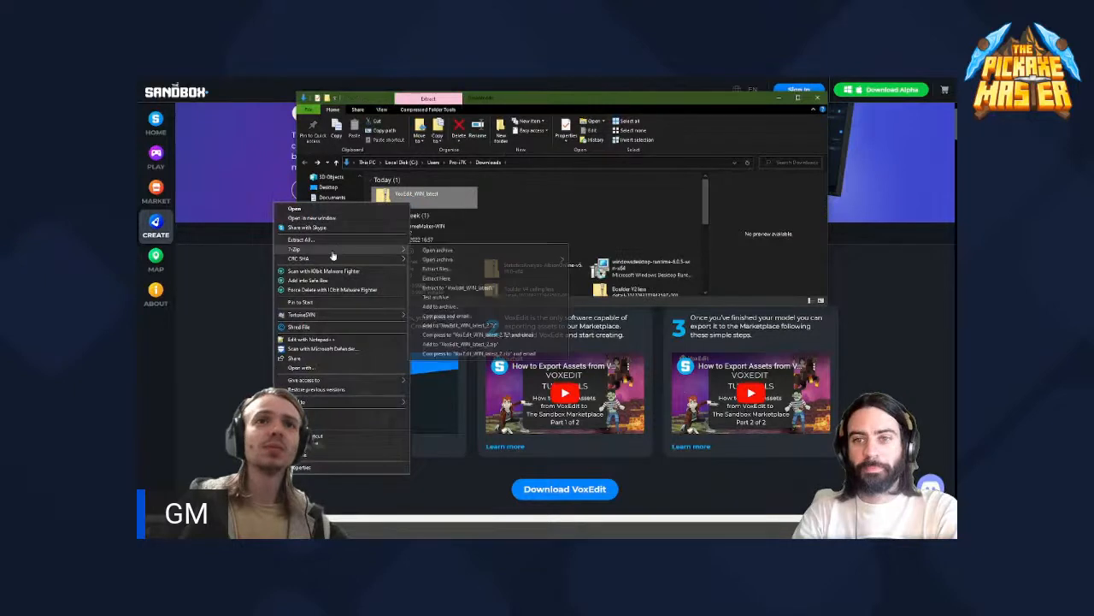
left_click(463, 280)
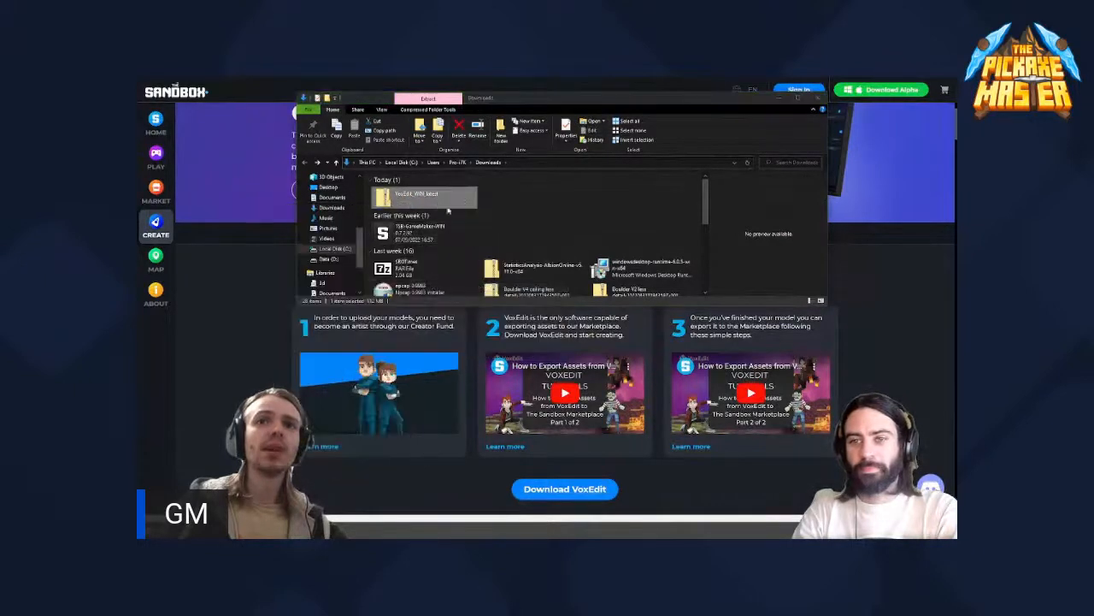
double_click(511, 198)
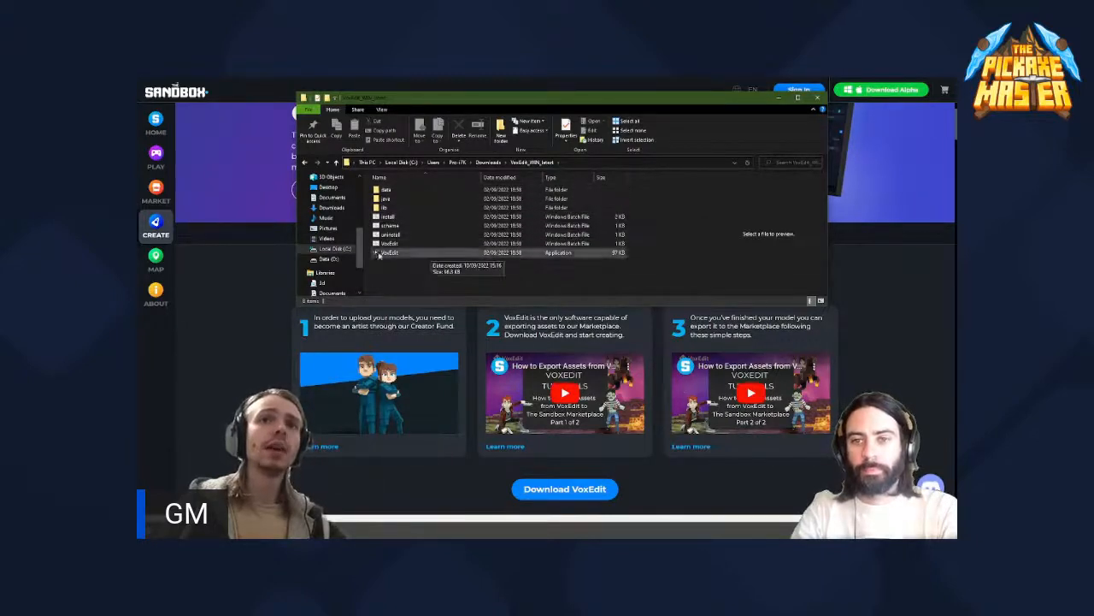
left_click(393, 253)
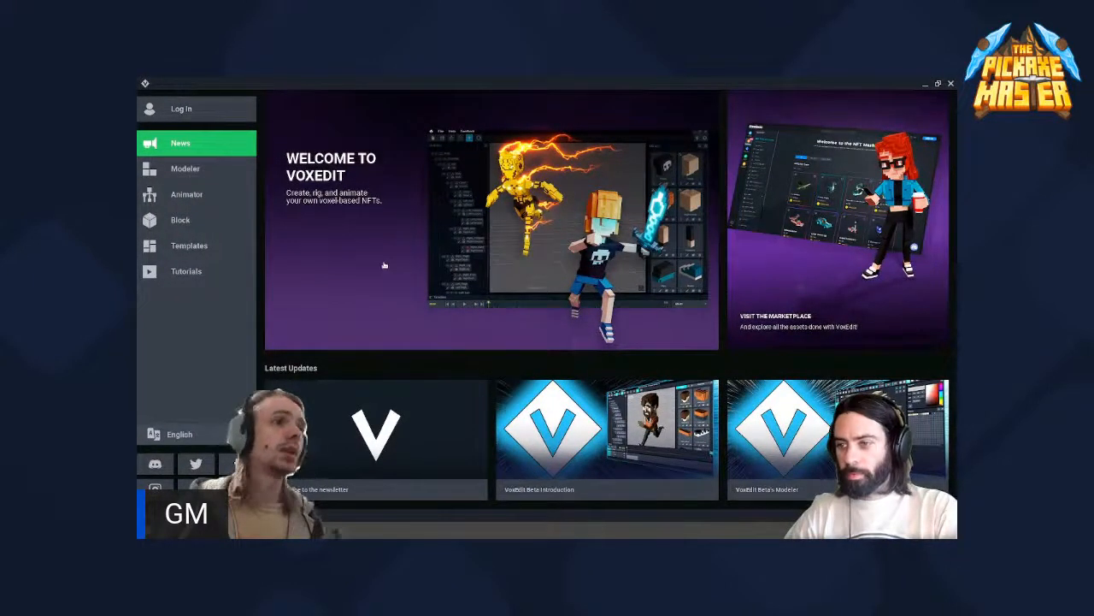
- Look through the Animator, Block, Templates and Tutorials sections, examine the available templates, and return to News
left_click(202, 196)
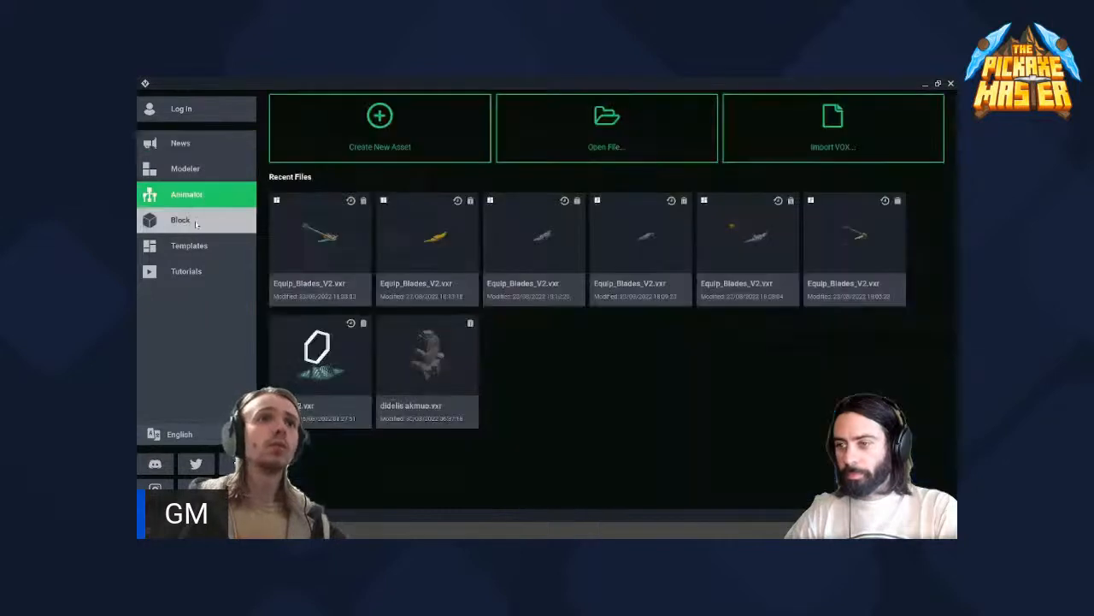
left_click(197, 224)
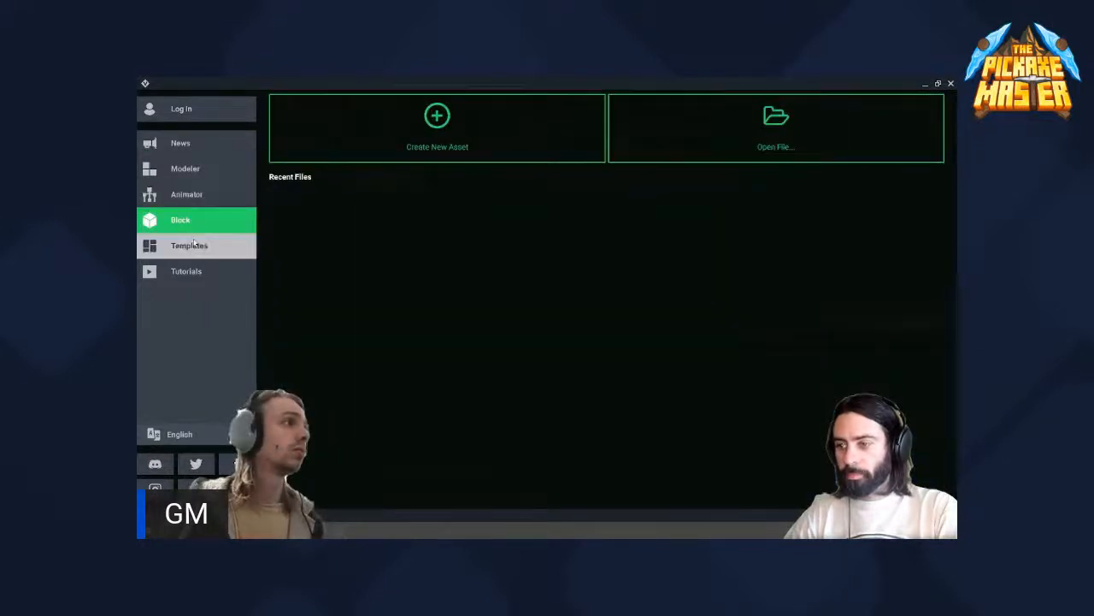
left_click(195, 246)
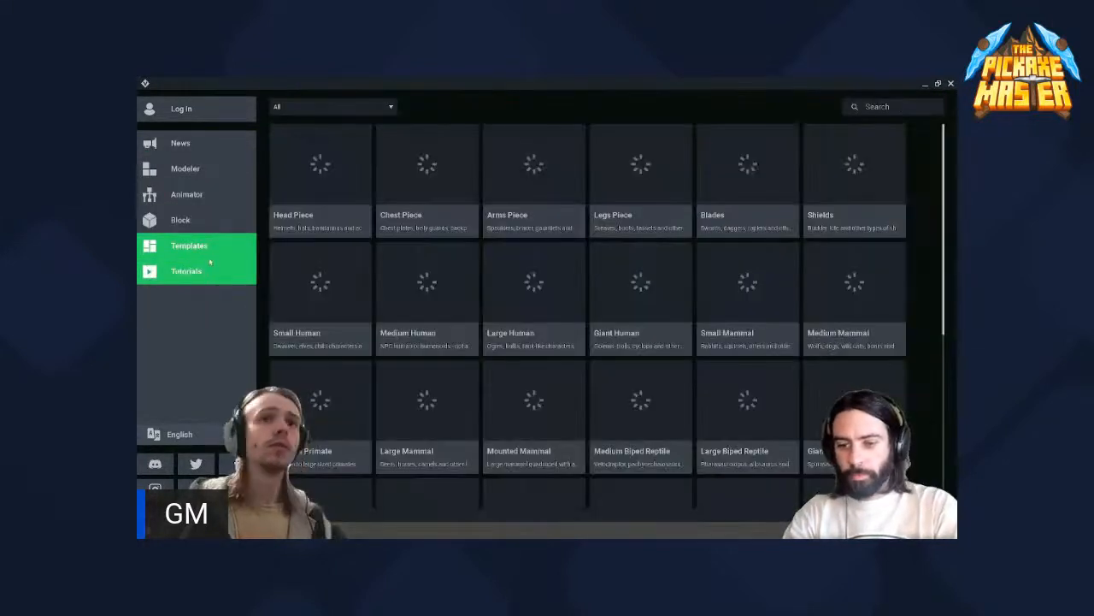
left_click(210, 265)
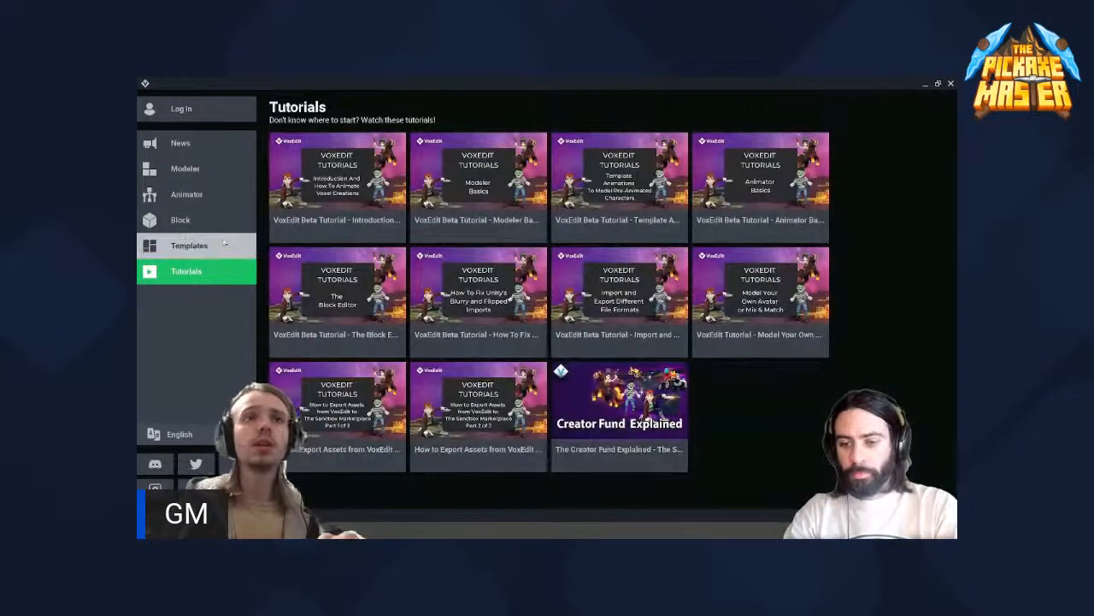
left_click(214, 247)
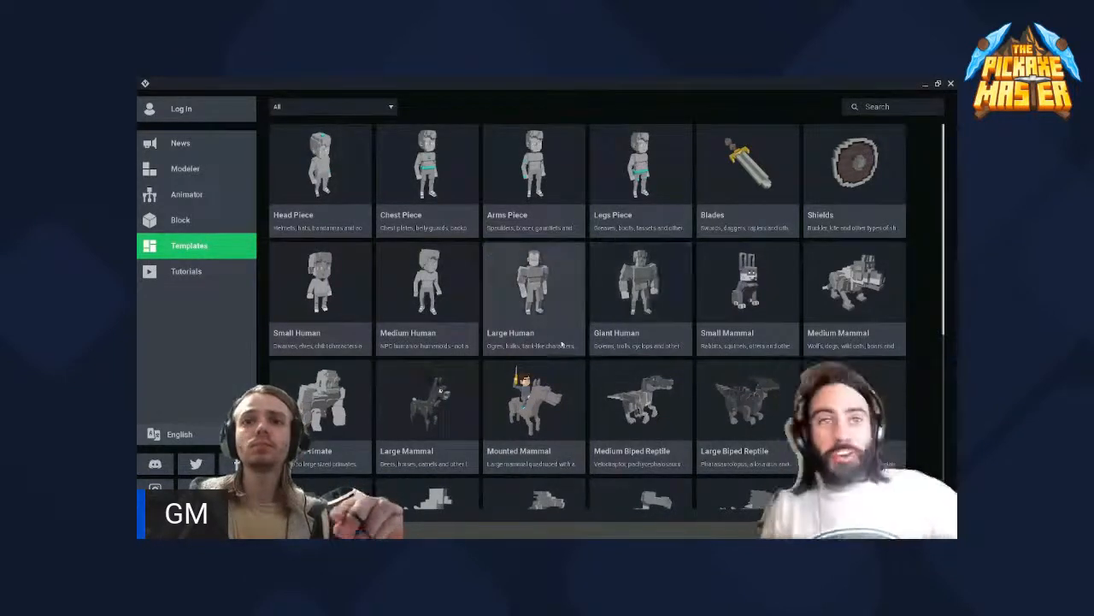
scroll(543, 339, "down", 1)
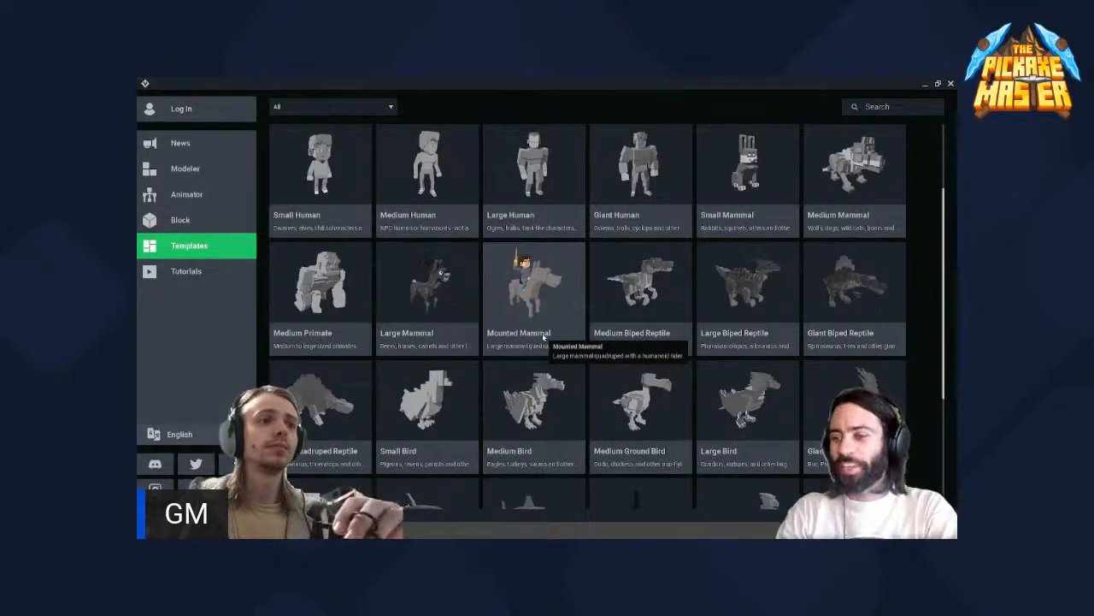
scroll(543, 338, "up", 1)
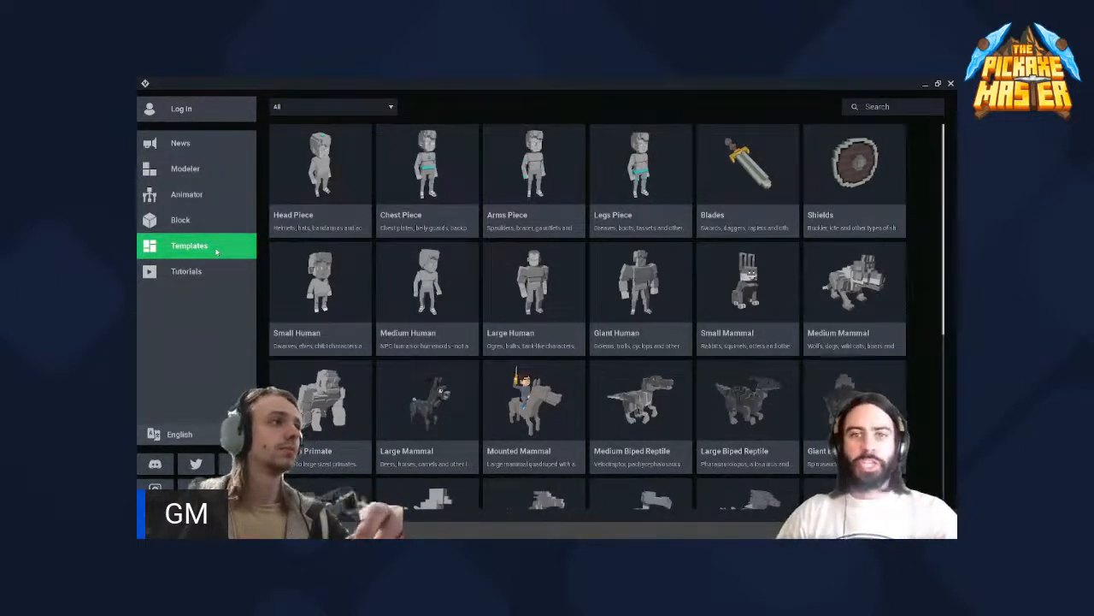
left_click(217, 145)
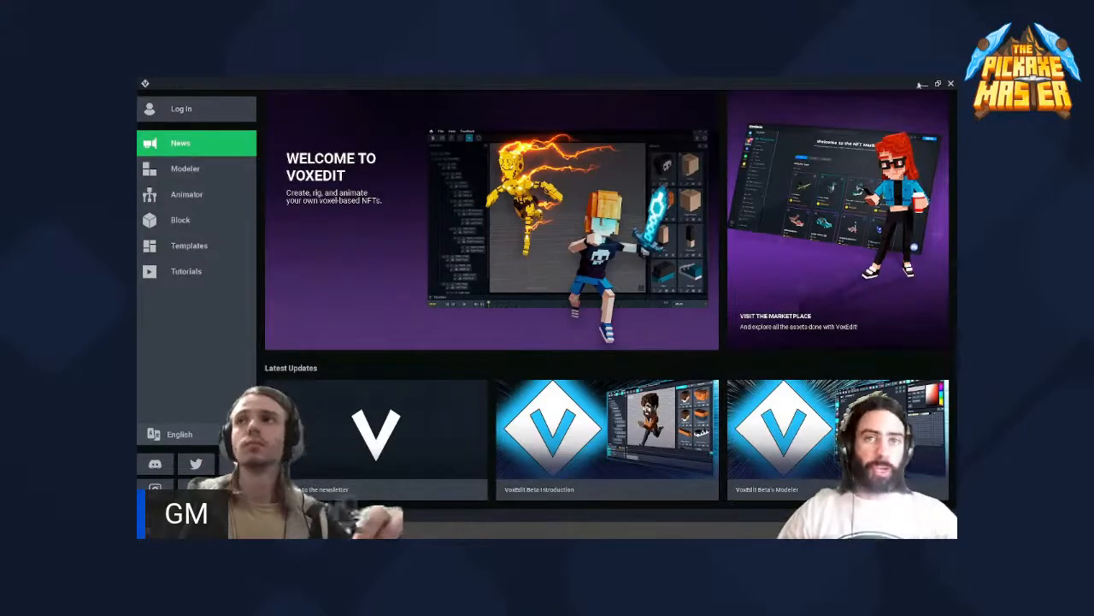
- Shrink the VoxEdit window and place it over the File Explorer window and the web page
left_click(949, 84)
mouse_move(878, 83)
left_mouse_down()
mouse_move(880, 130)
mouse_move(867, 93)
left_mouse_up()
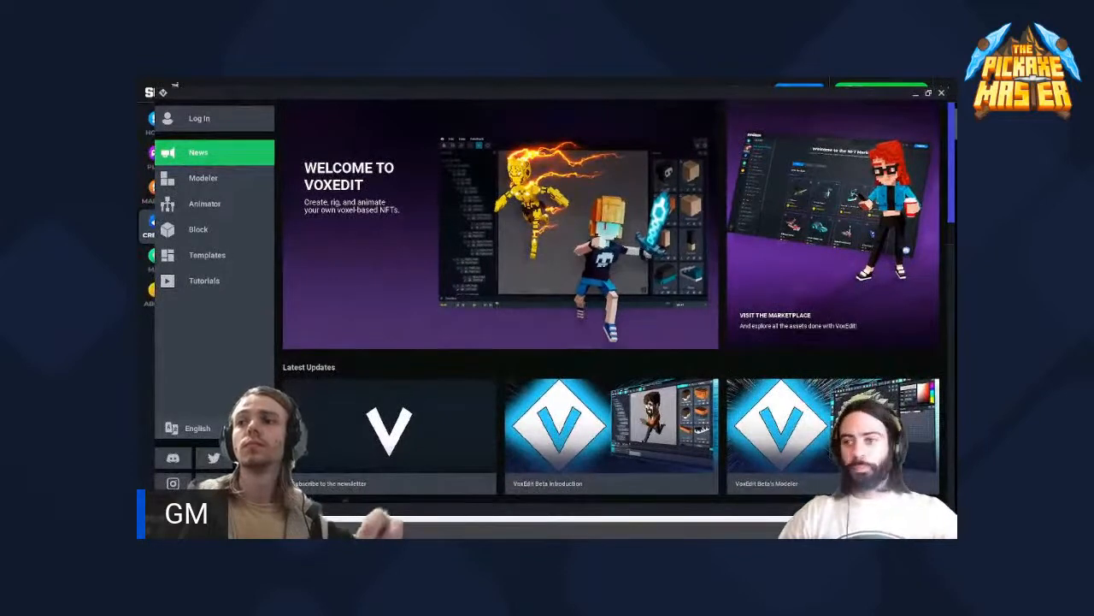
left_click_drag(950, 504, 637, 258)
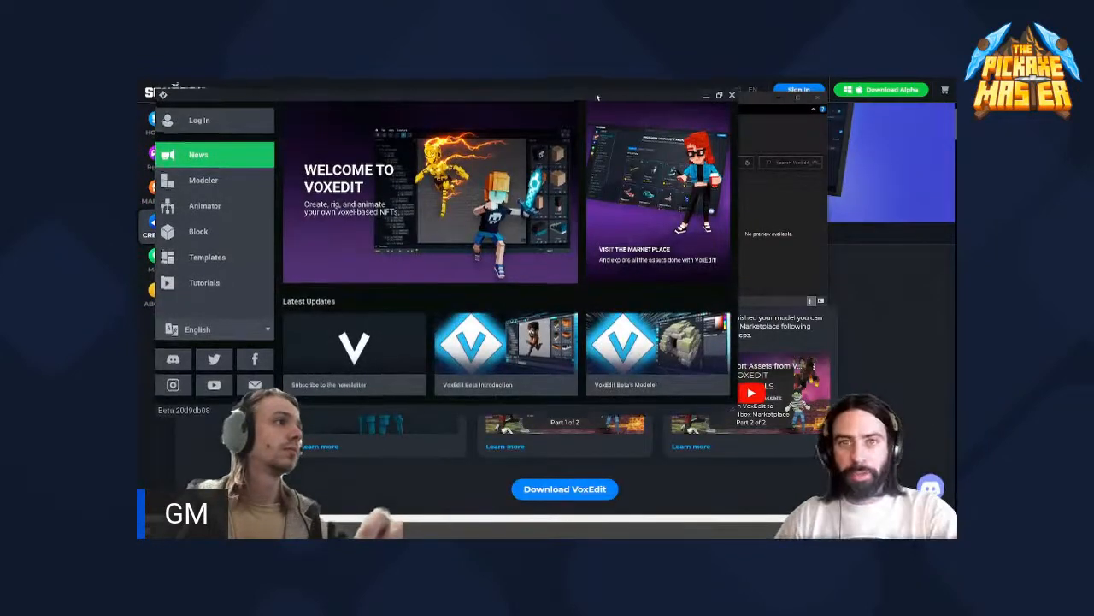
left_click_drag(596, 92, 737, 137)
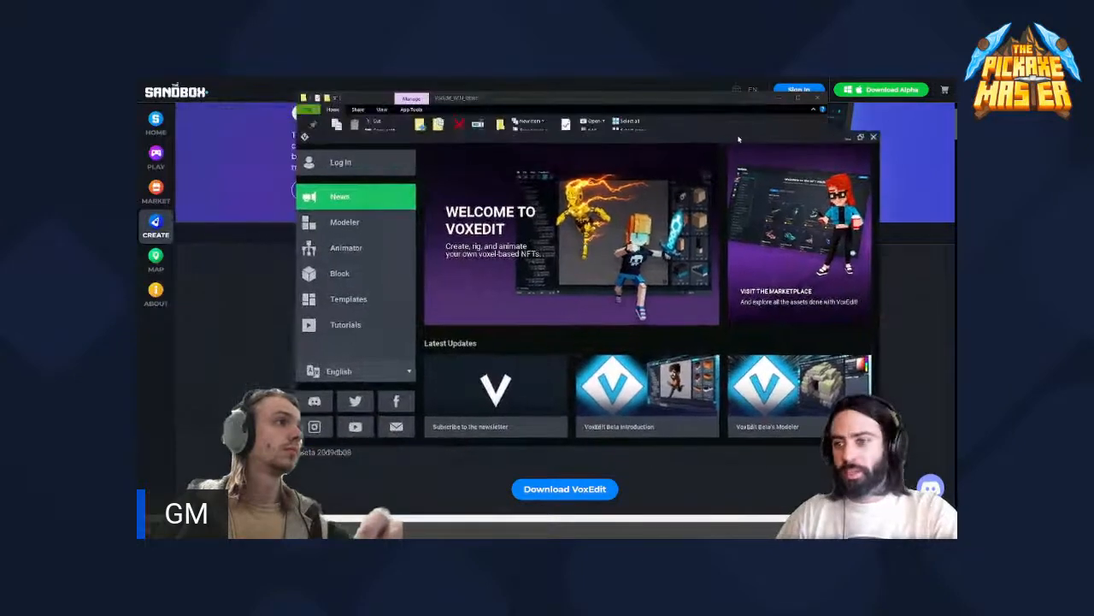
- Close the File Explorer window and show the web page's Modeler, Animator and NFT Maker descriptions
left_click(822, 101)
left_click(707, 93)
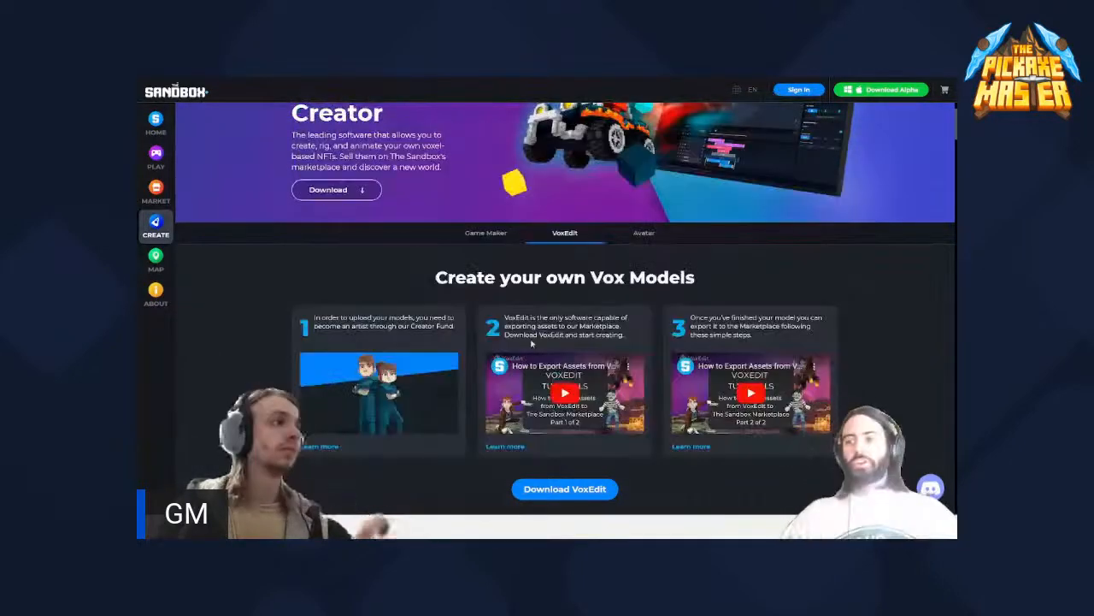
scroll(532, 342, "down", 2)
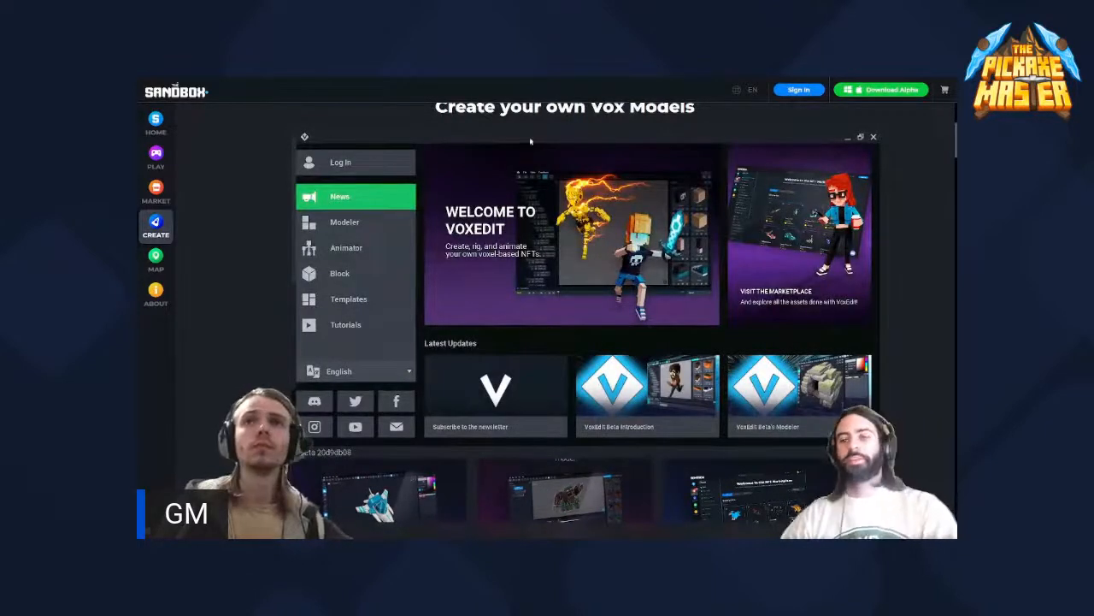
- Move the VoxEdit window to the upper-left corner of the web page and enlarge it to cover most of it
left_click_drag(404, 103, 375, 91)
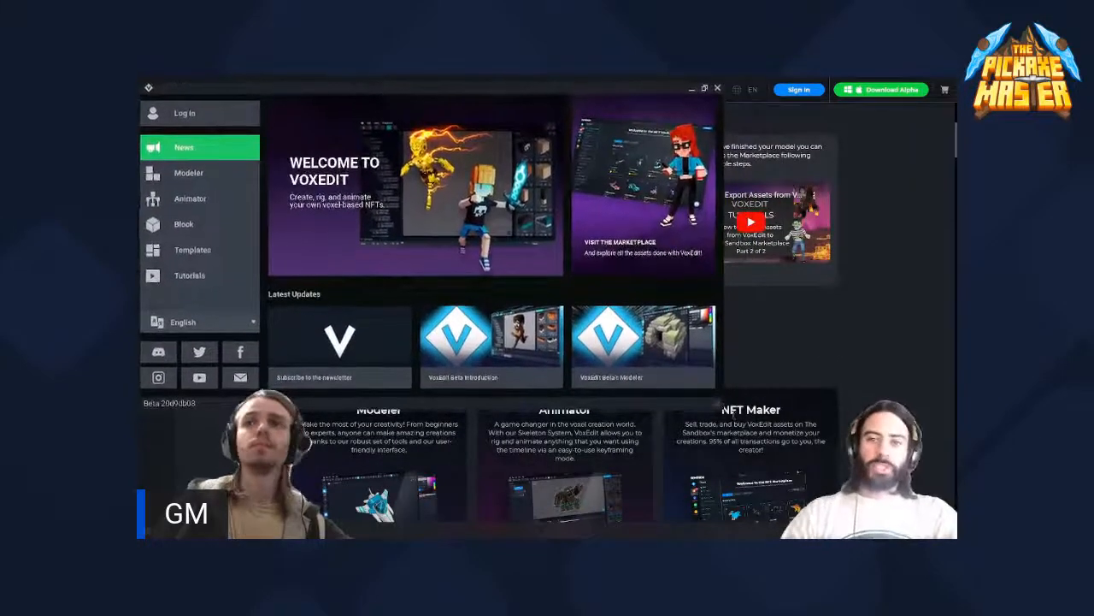
left_click_drag(723, 405, 878, 478)
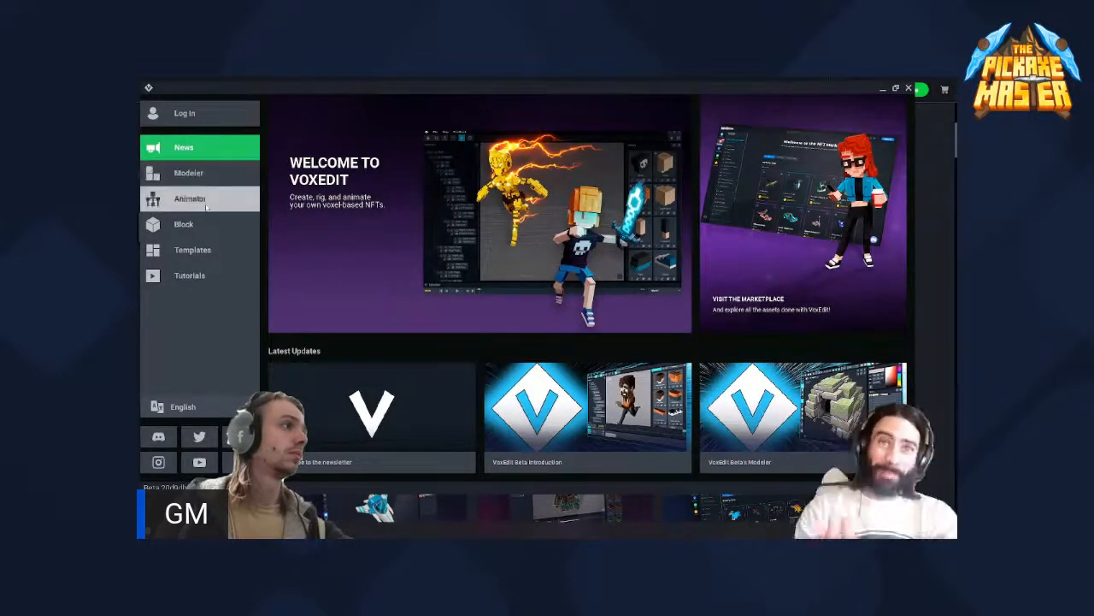
- Examine the VoxEdit templates, from the equipment pieces and Blades down to the birds, fish and dragons
left_click(201, 251)
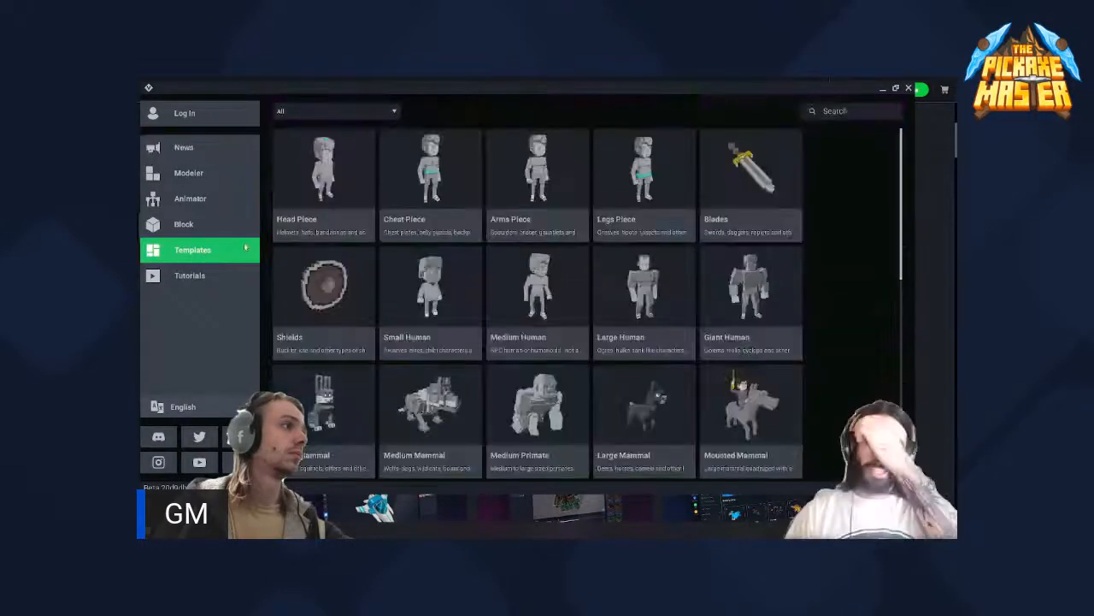
left_click(326, 202)
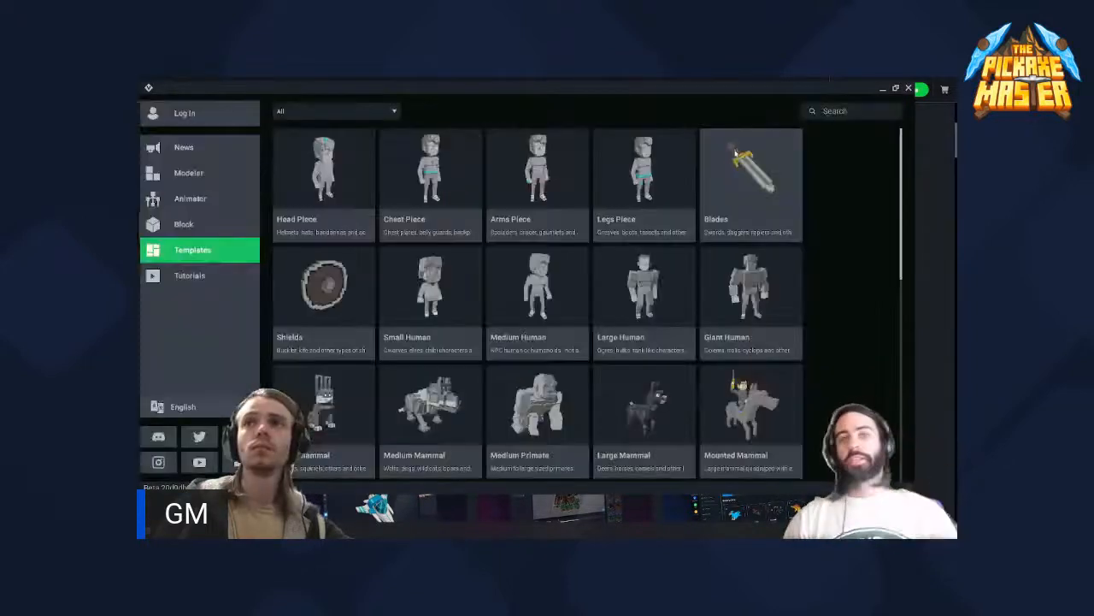
left_click(739, 152)
scroll(403, 270, "down", 1)
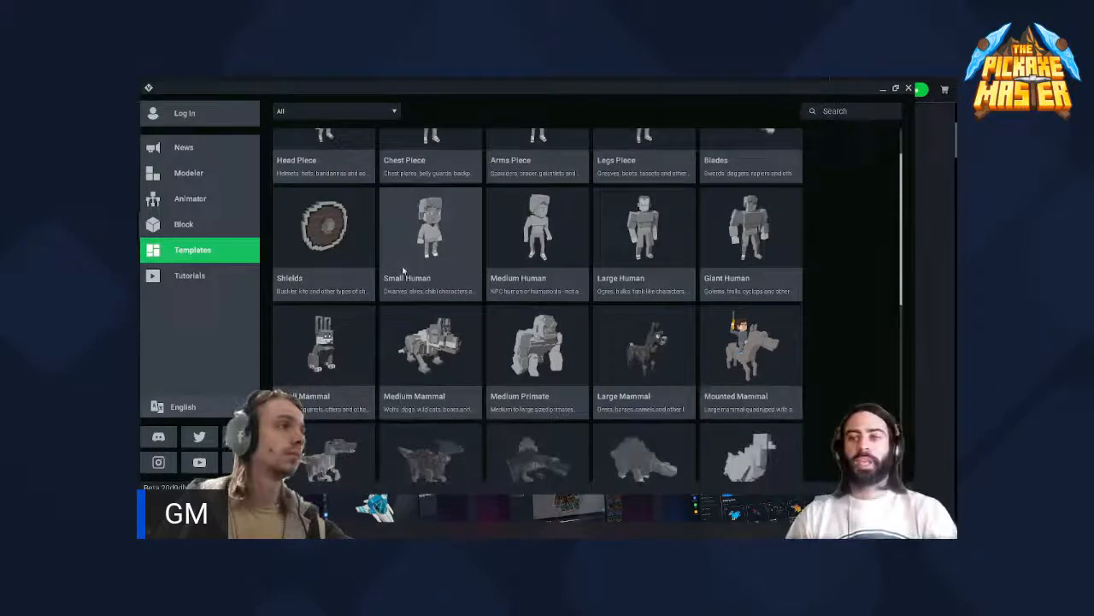
scroll(402, 270, "down", 3)
scroll(403, 272, "down", 3)
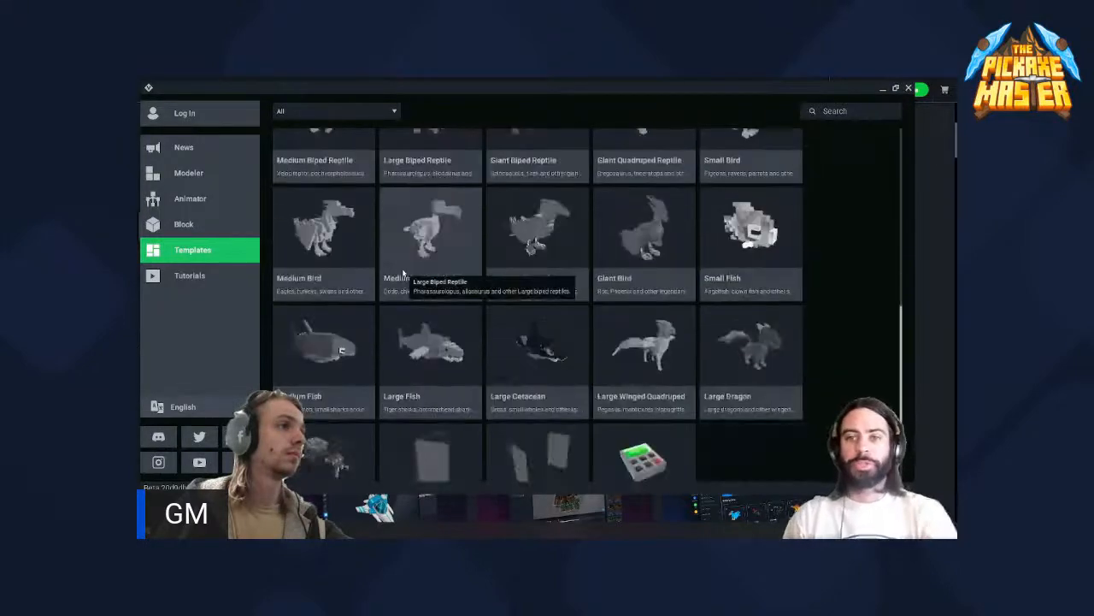
scroll(403, 273, "up", 7)
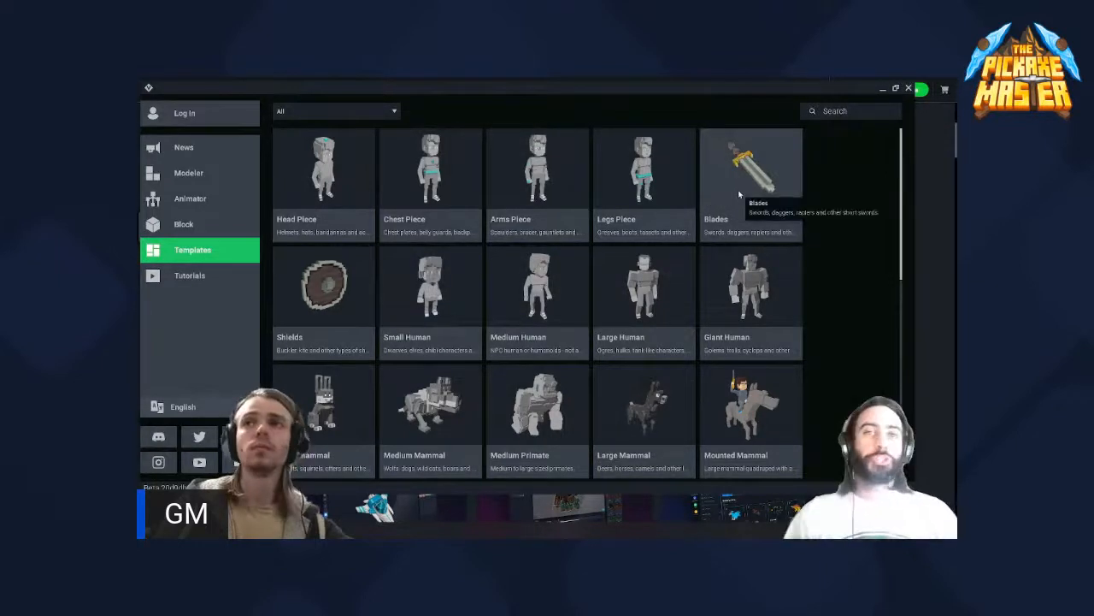
left_click(787, 234)
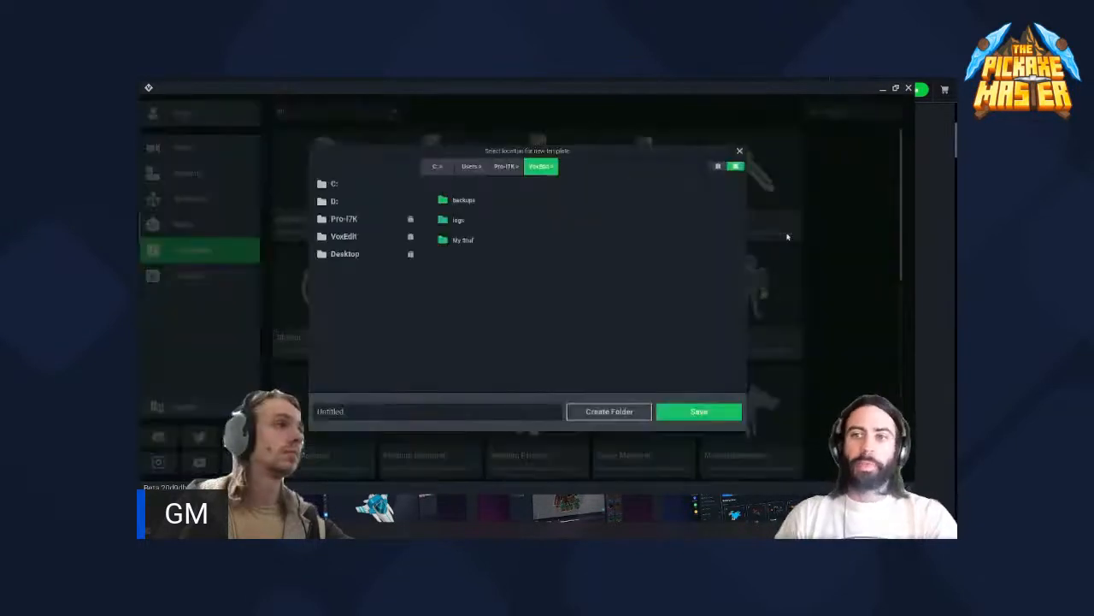
left_click(740, 152)
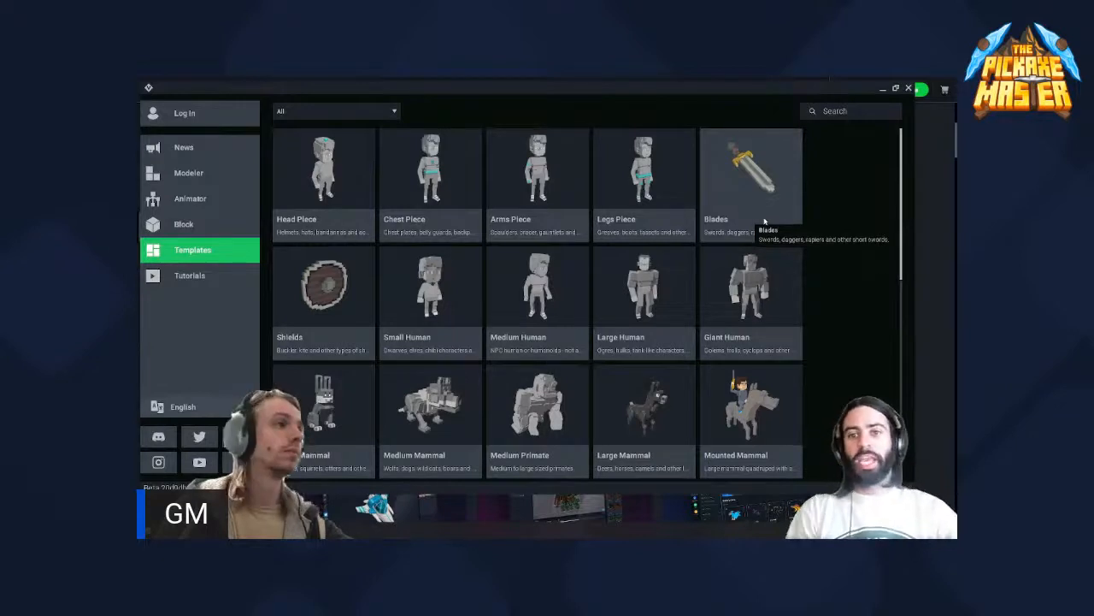
left_click(764, 221)
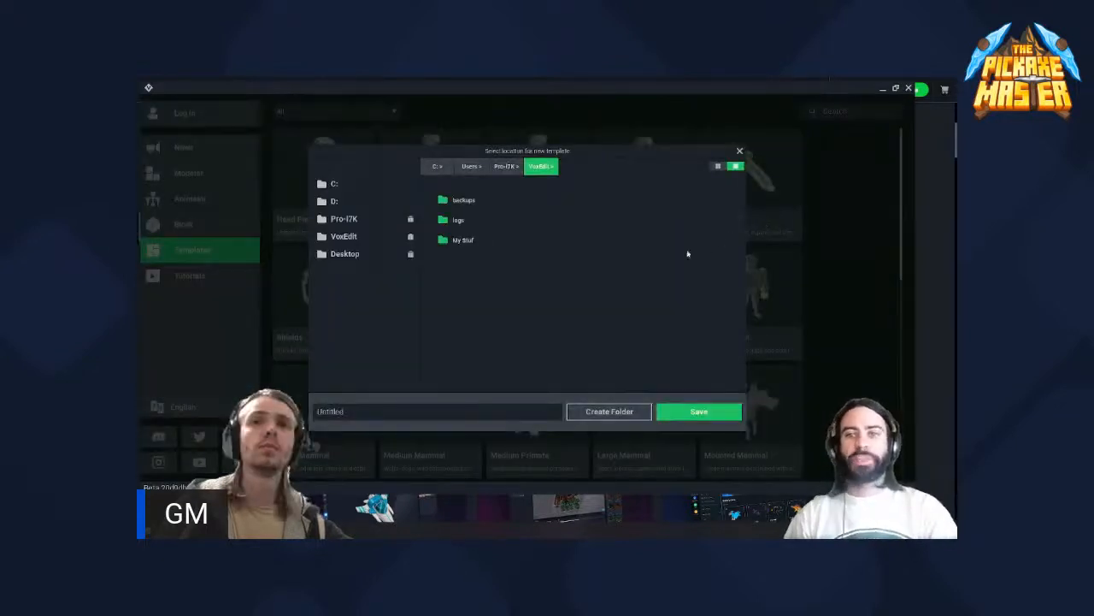
left_click(739, 151)
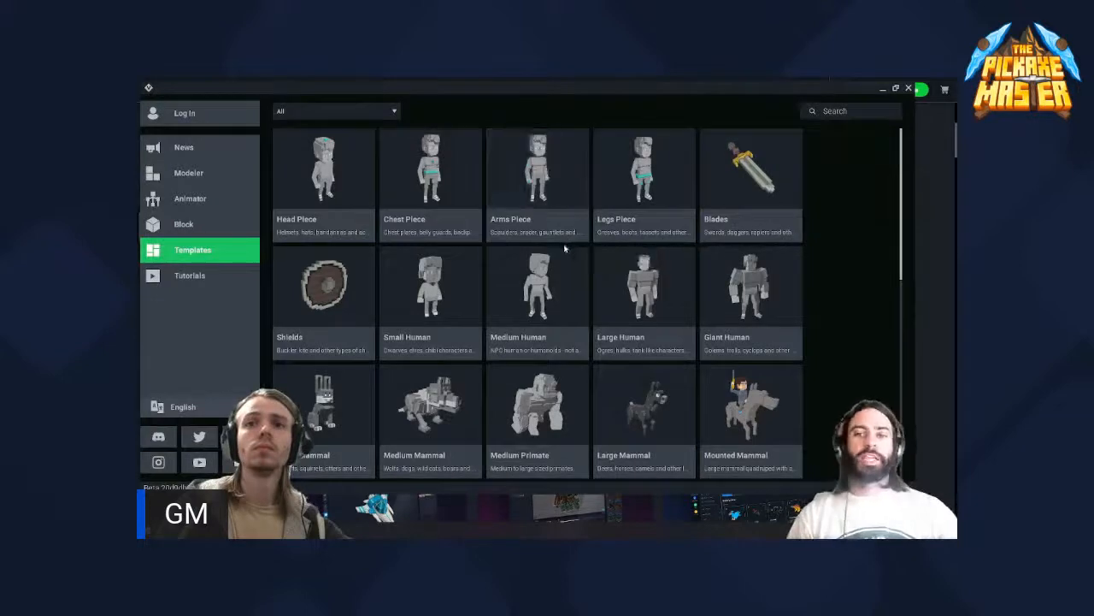
- Browse the template list and start a new asset from the Blades template
scroll(564, 243, "down", 2)
scroll(538, 252, "down", 3)
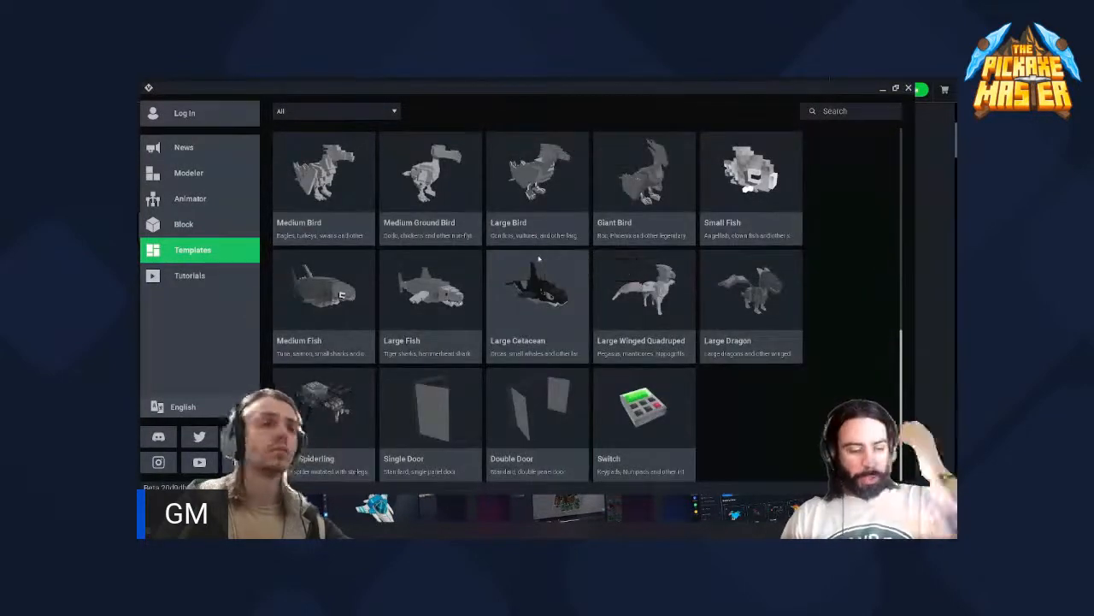
scroll(587, 342, "up", 5)
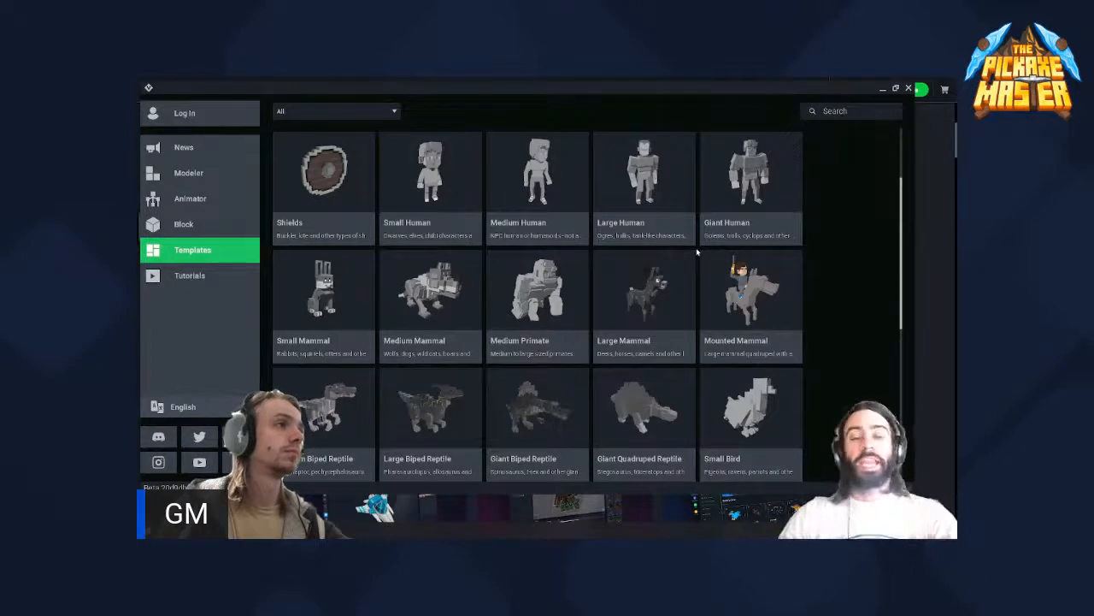
scroll(696, 247, "up", 1)
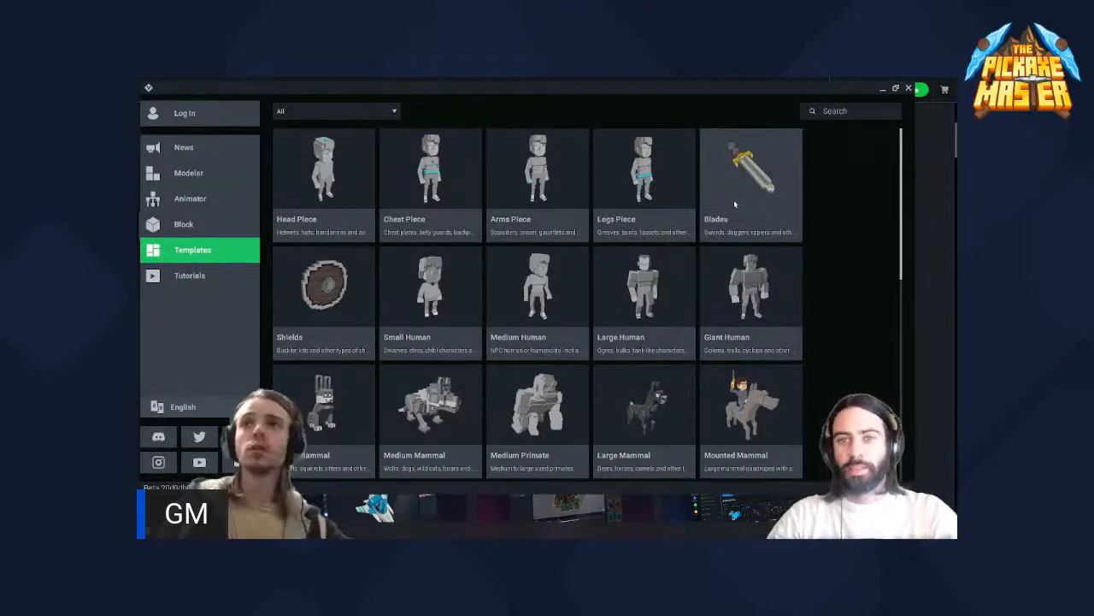
left_click(752, 214)
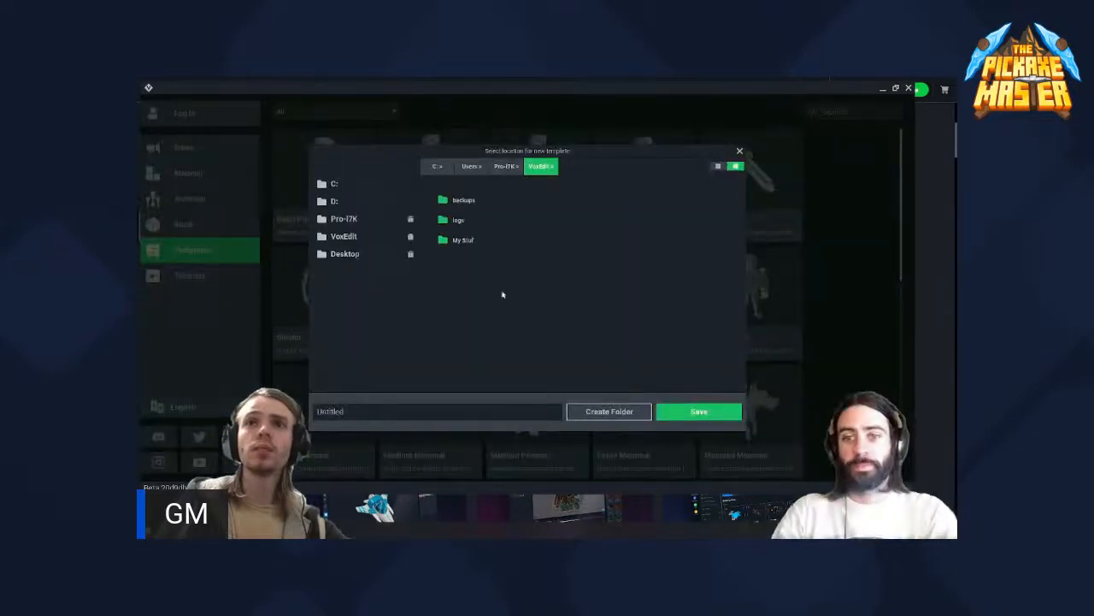
left_click(739, 151)
left_click(638, 222)
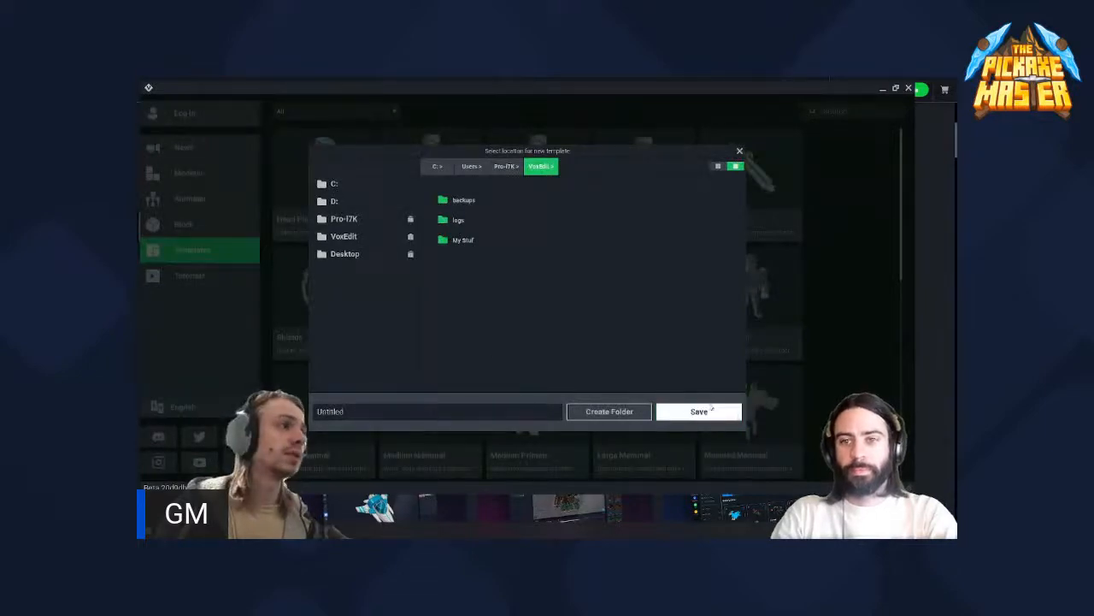
- Create a new folder named "TPM pickaxe stream" inside the VoxEdit folder
left_click(607, 412)
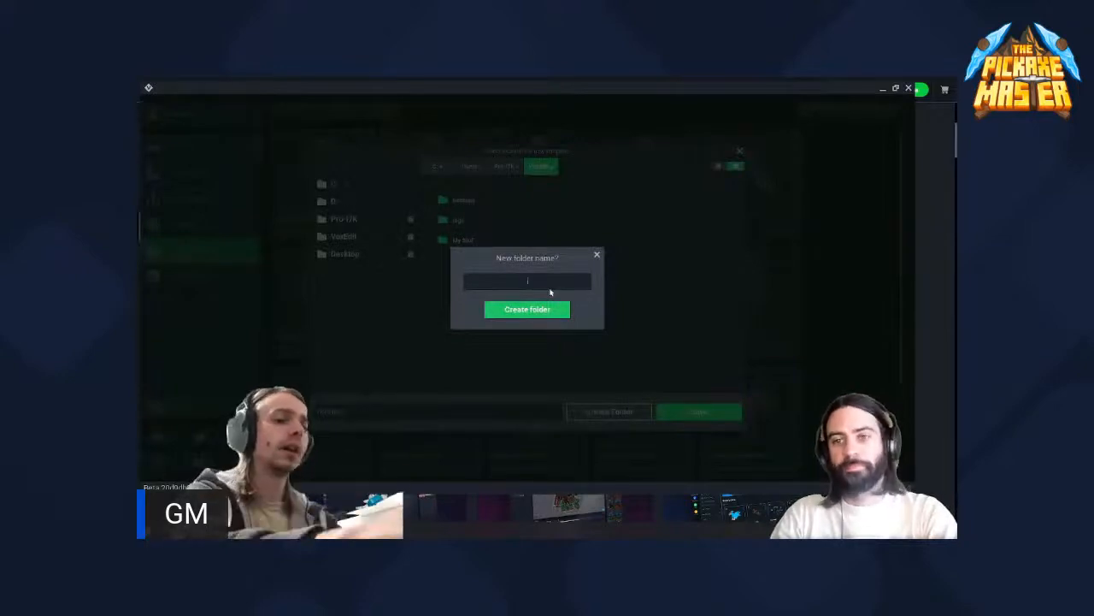
type("TPM")
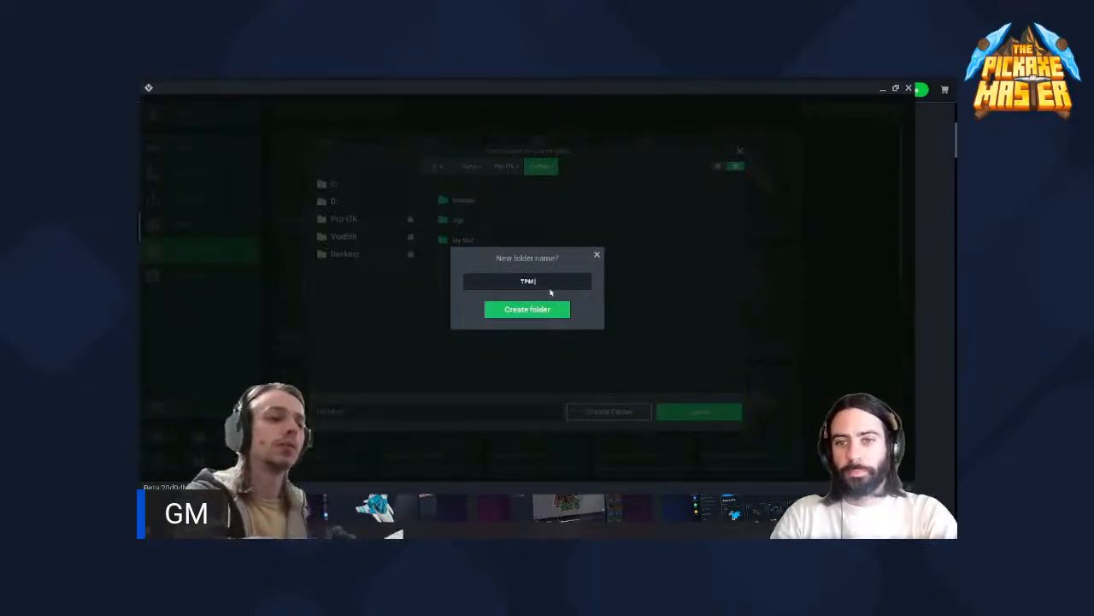
type(" picks")
type("xe")
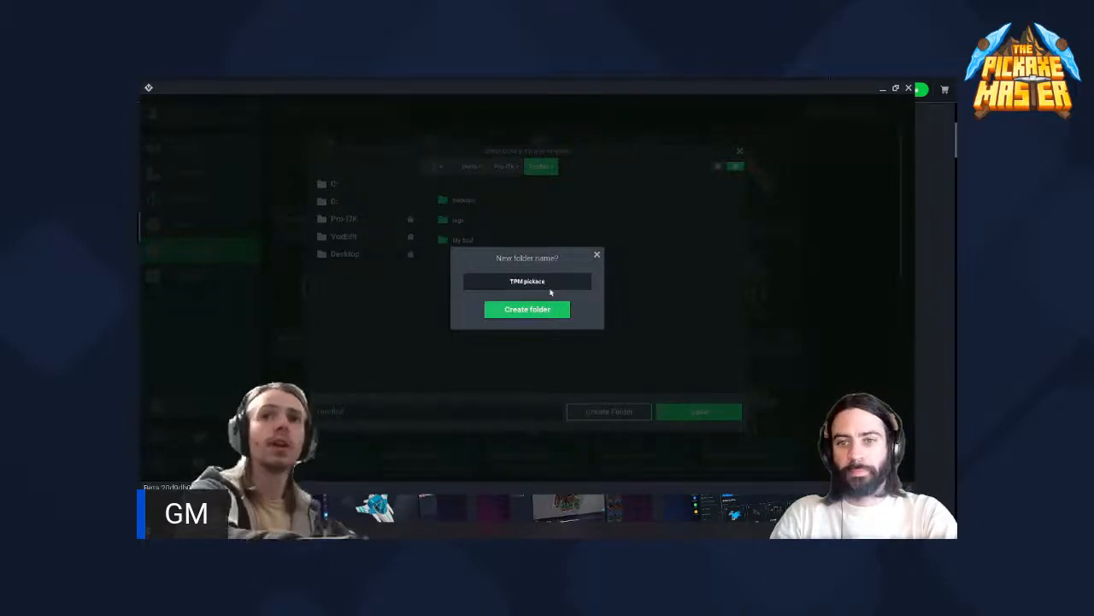
key("BackSpace")
key("BackSpace")
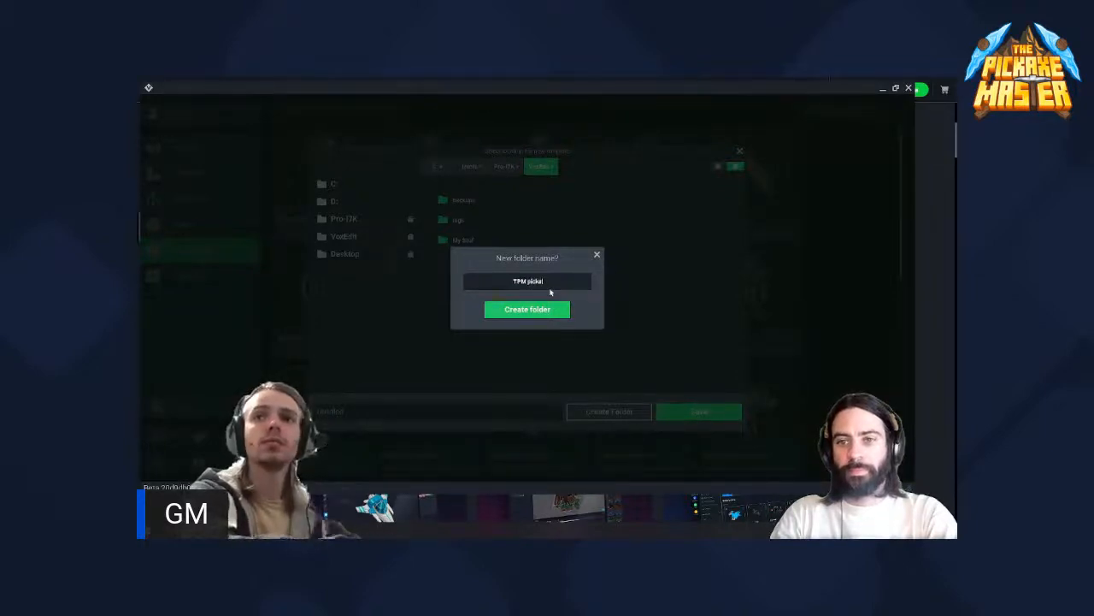
type("xe")
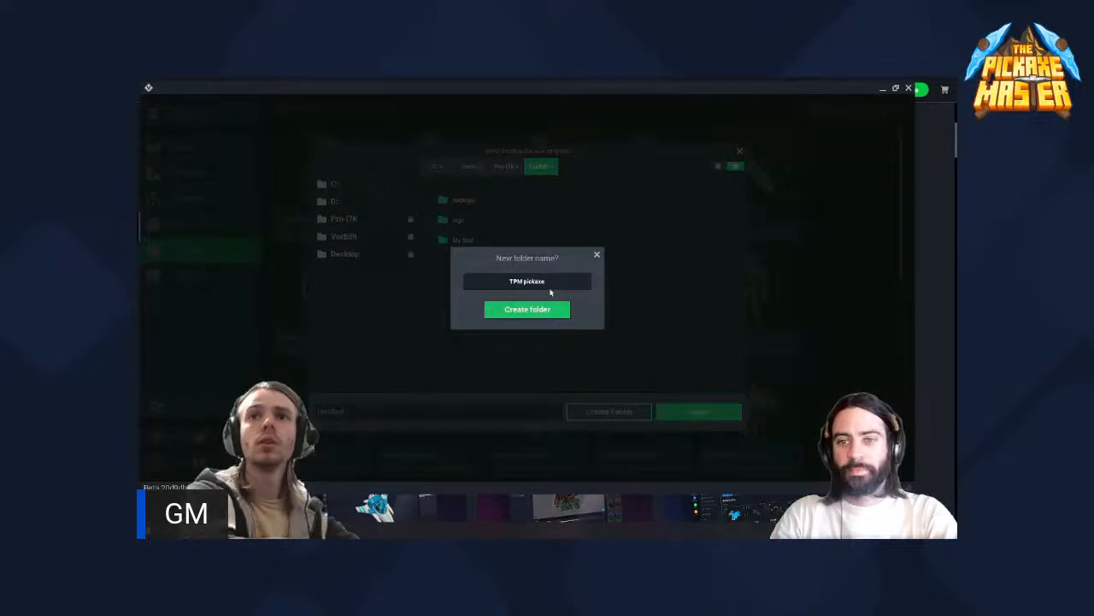
type(" stream")
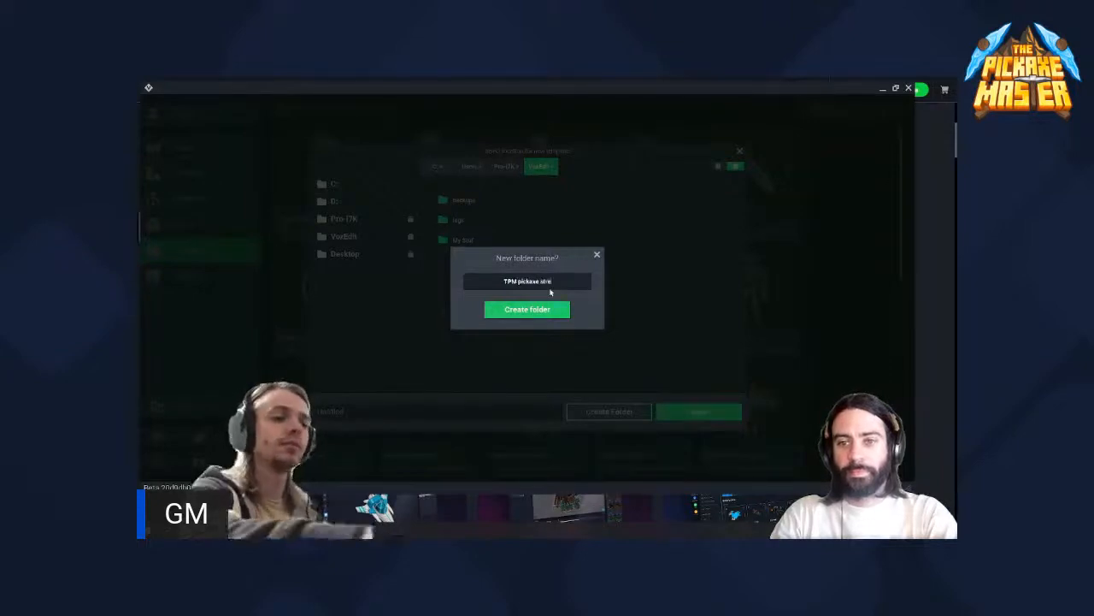
left_click(530, 309)
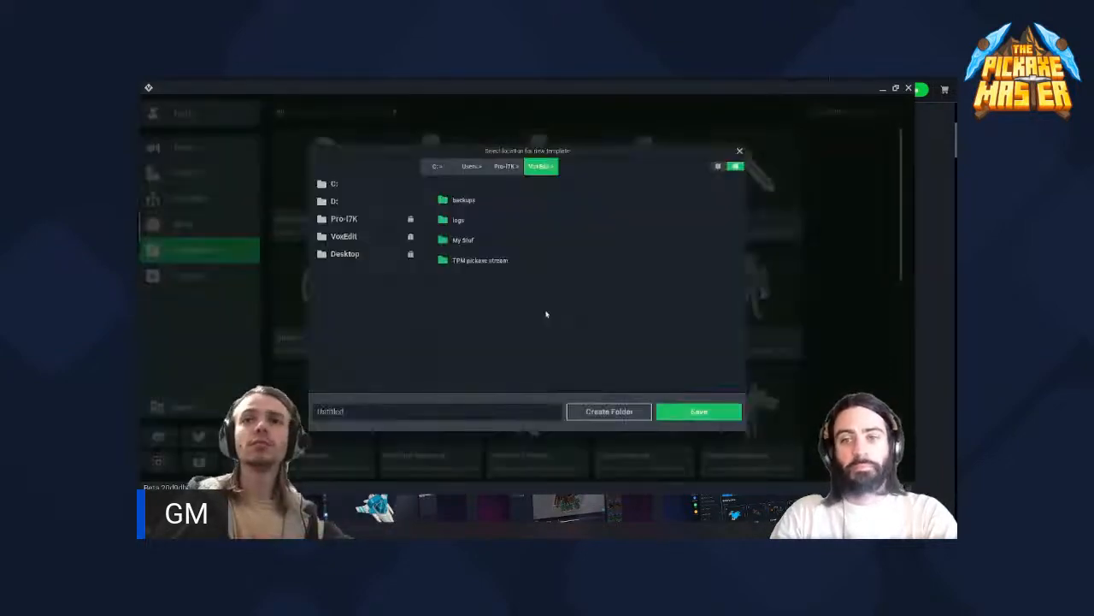
- Open the TPM pickaxe stream folder, replace the default file name and save the new Blades asset there
double_click(490, 262)
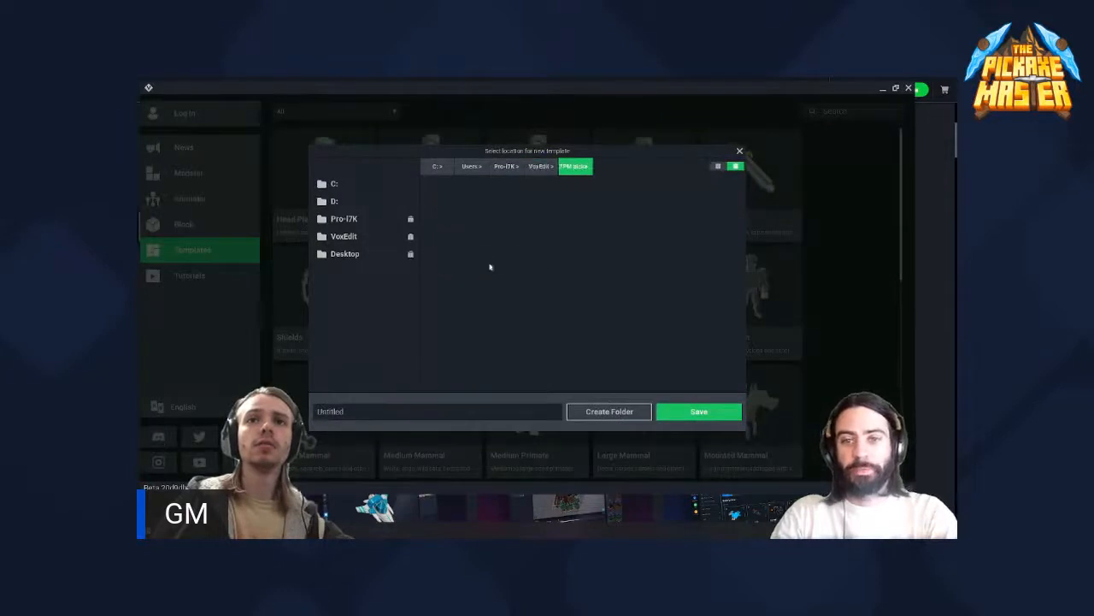
double_click(468, 414)
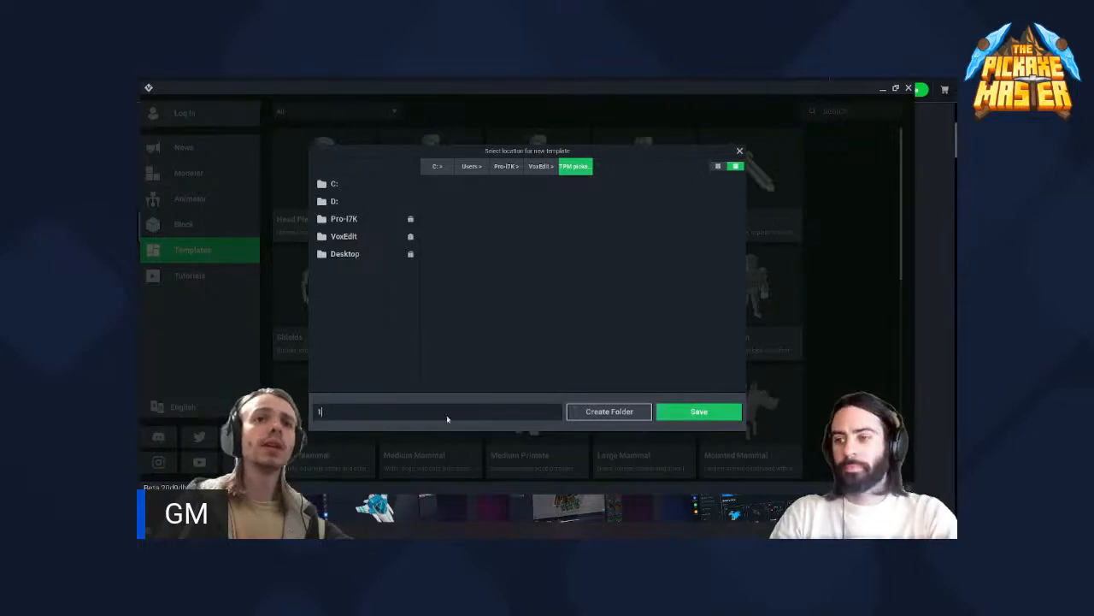
left_click(678, 412)
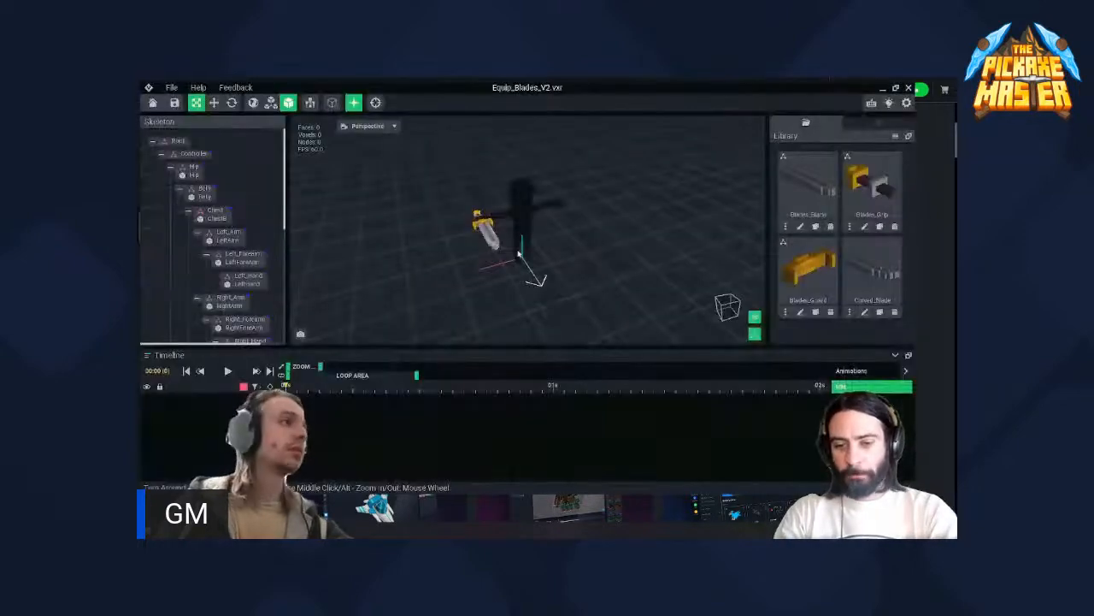
- Examine the sword in the dark figure's hand up close and from several angles
scroll(472, 226, "up", 1)
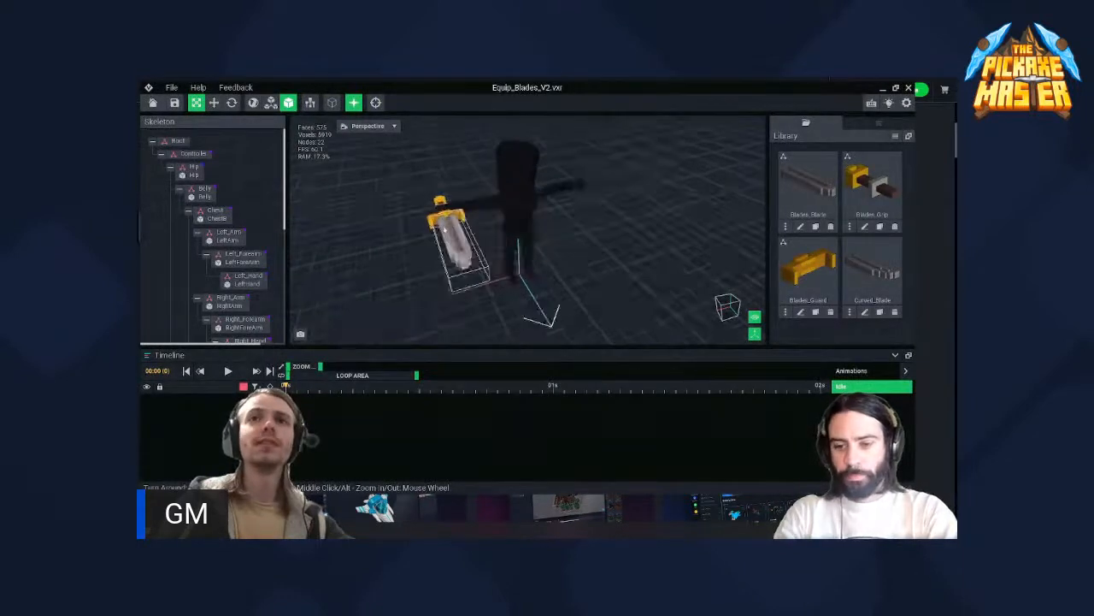
right_click_drag(432, 224, 459, 215)
scroll(545, 210, "up", 1)
scroll(545, 210, "up", 1)
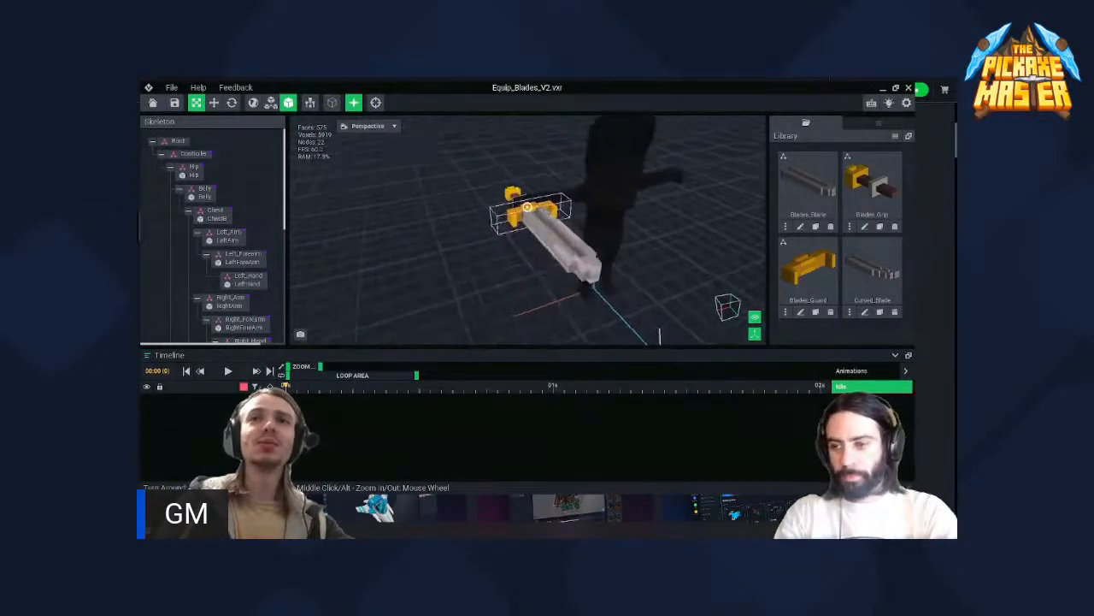
right_click_drag(544, 210, 527, 206)
right_click_drag(528, 207, 565, 244)
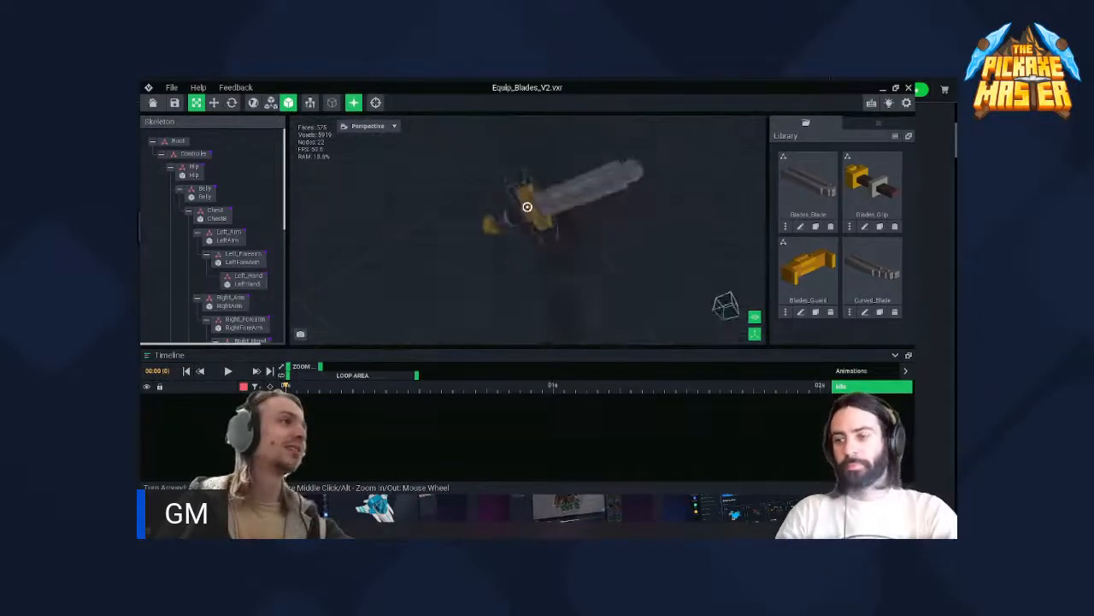
right_click_drag(528, 207, 558, 266)
scroll(529, 207, "up", 3)
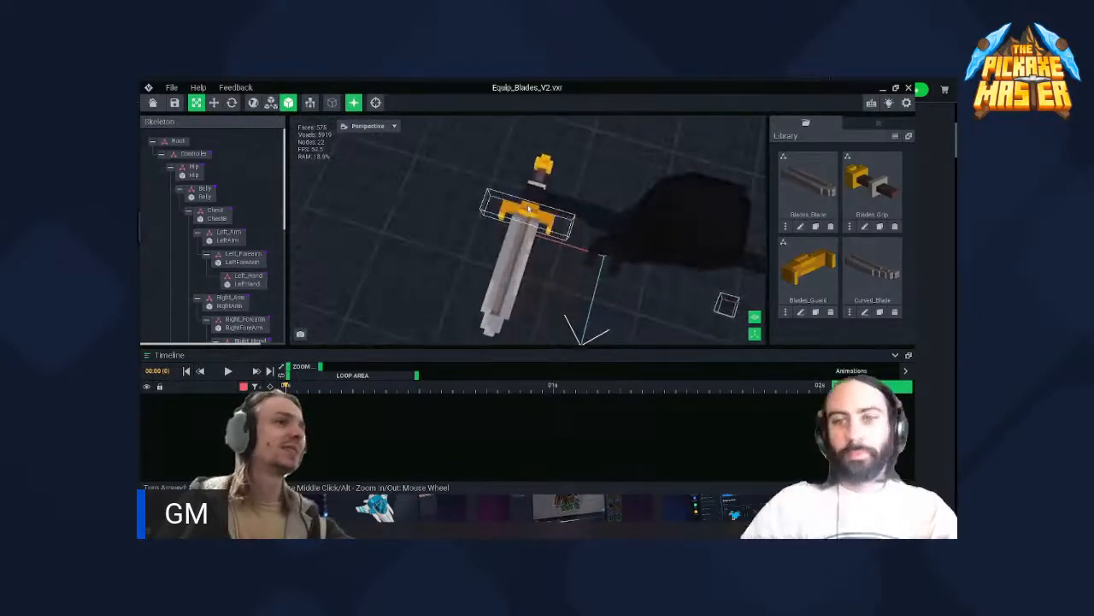
mouse_move(528, 207)
right_mouse_down()
mouse_move(543, 214)
mouse_move(528, 206)
right_mouse_up()
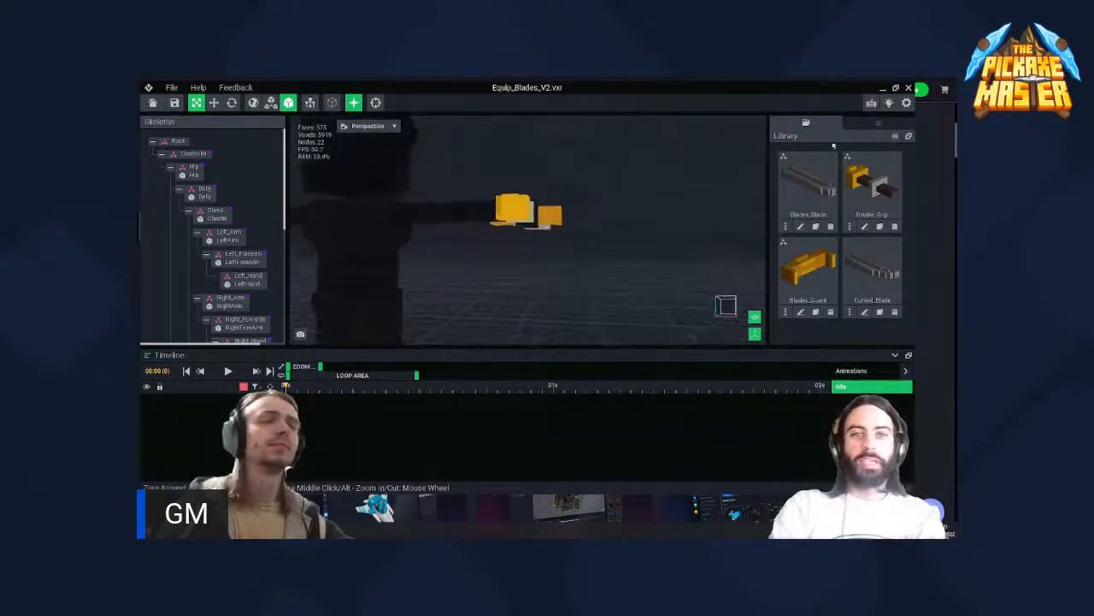
- Maximize the VoxEdit window and apply the Purple theme with the yellow-orange highlight color in the preferences
left_click(896, 88)
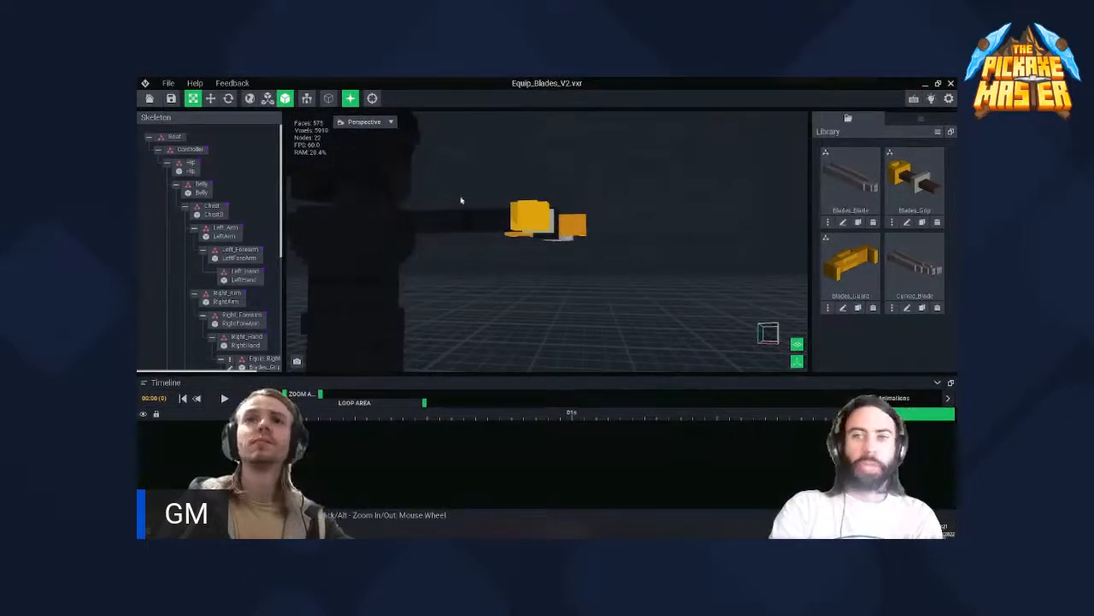
mouse_move(569, 226)
right_mouse_down()
mouse_move(549, 242)
mouse_move(542, 235)
mouse_move(567, 227)
right_mouse_up()
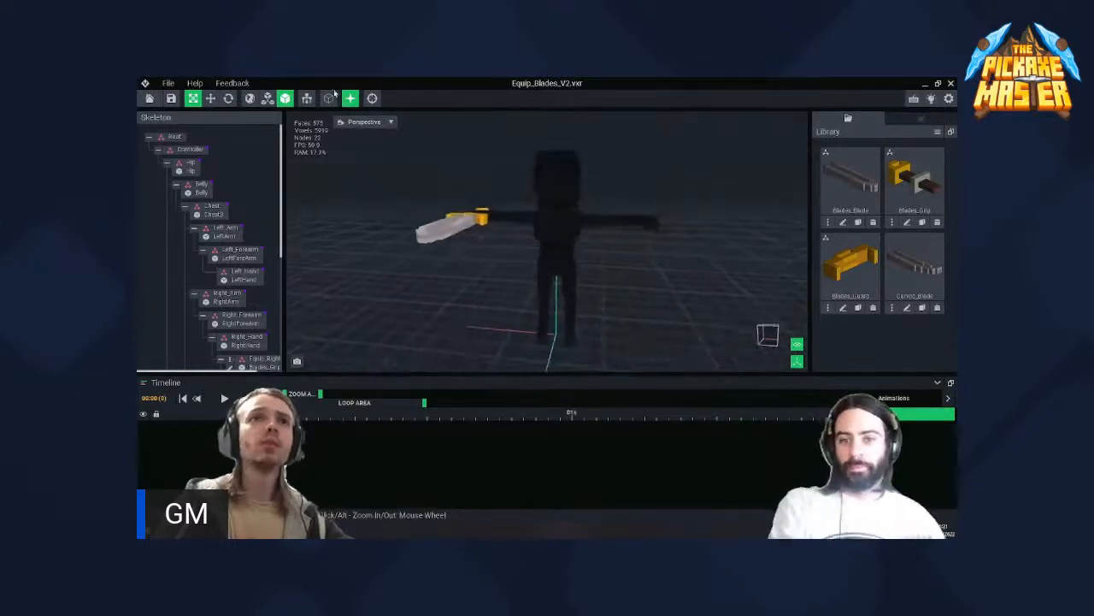
left_click(168, 84)
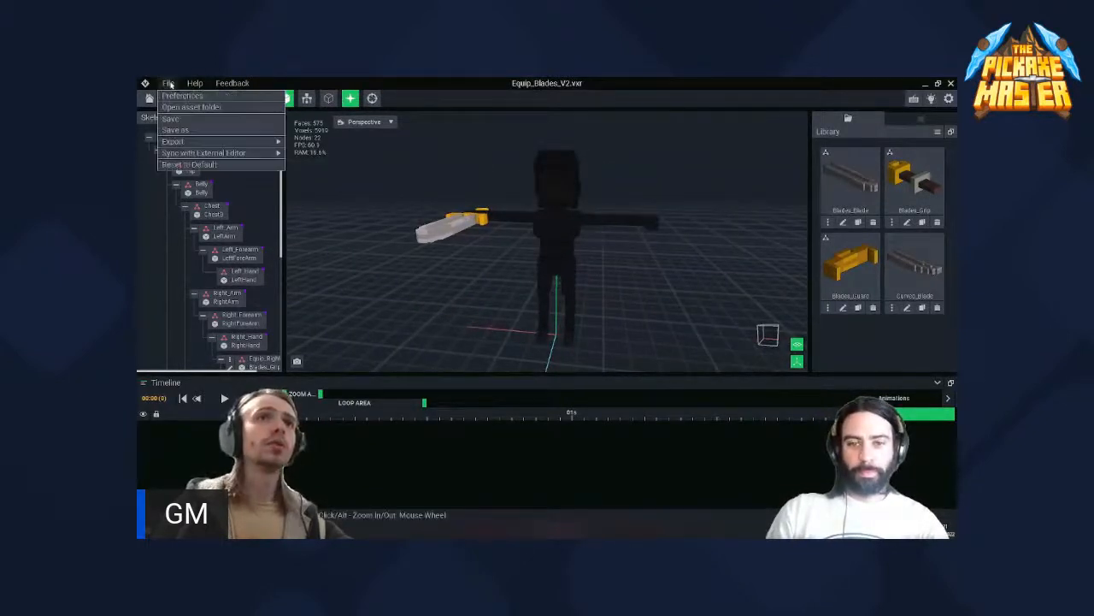
left_click(180, 96)
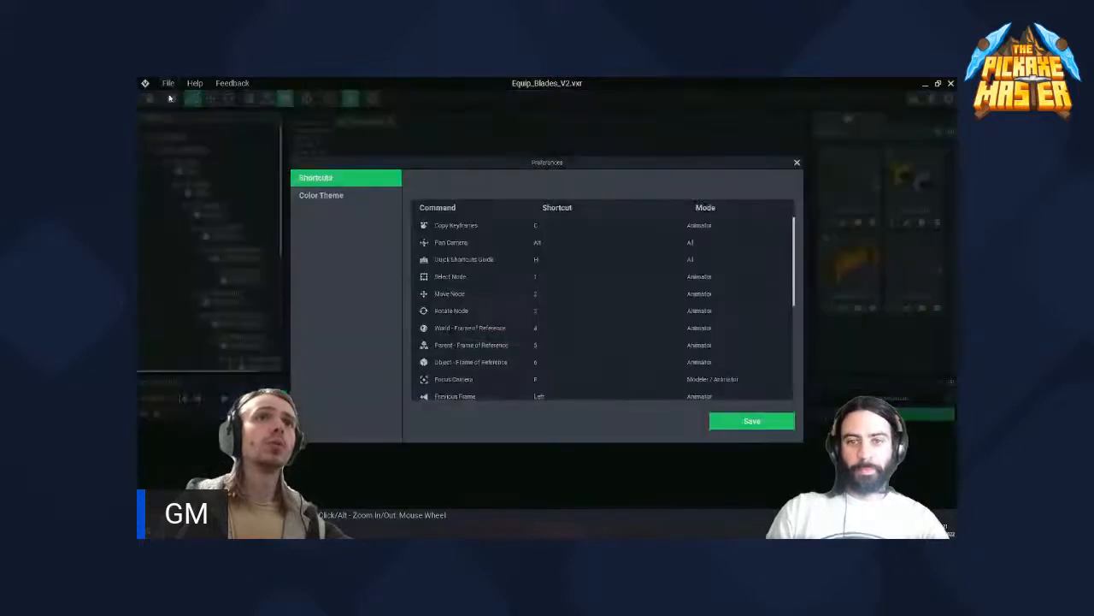
left_click(329, 196)
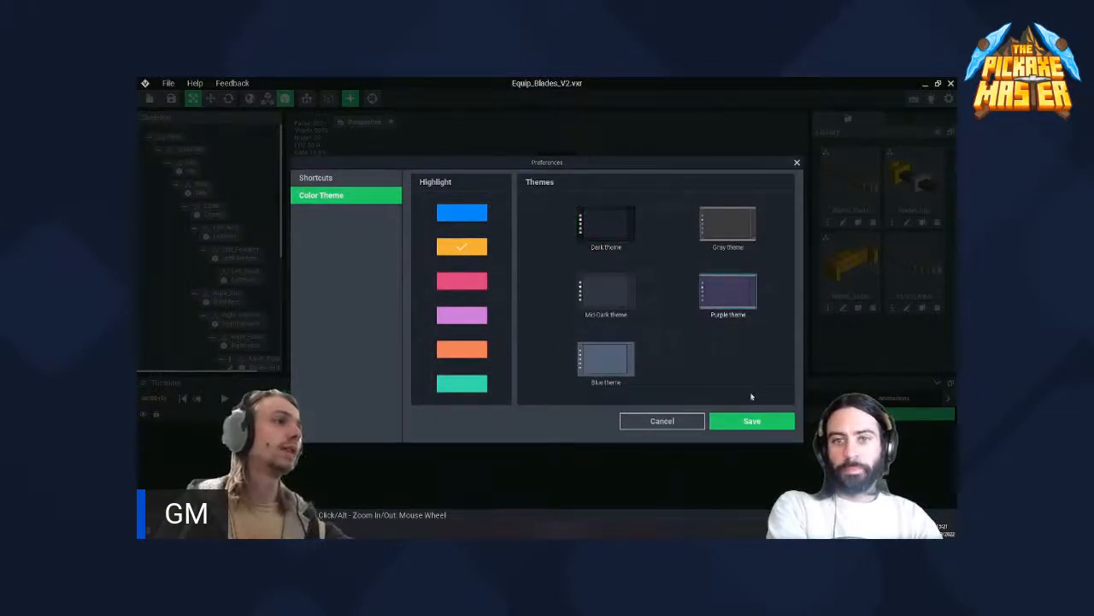
left_click(753, 422)
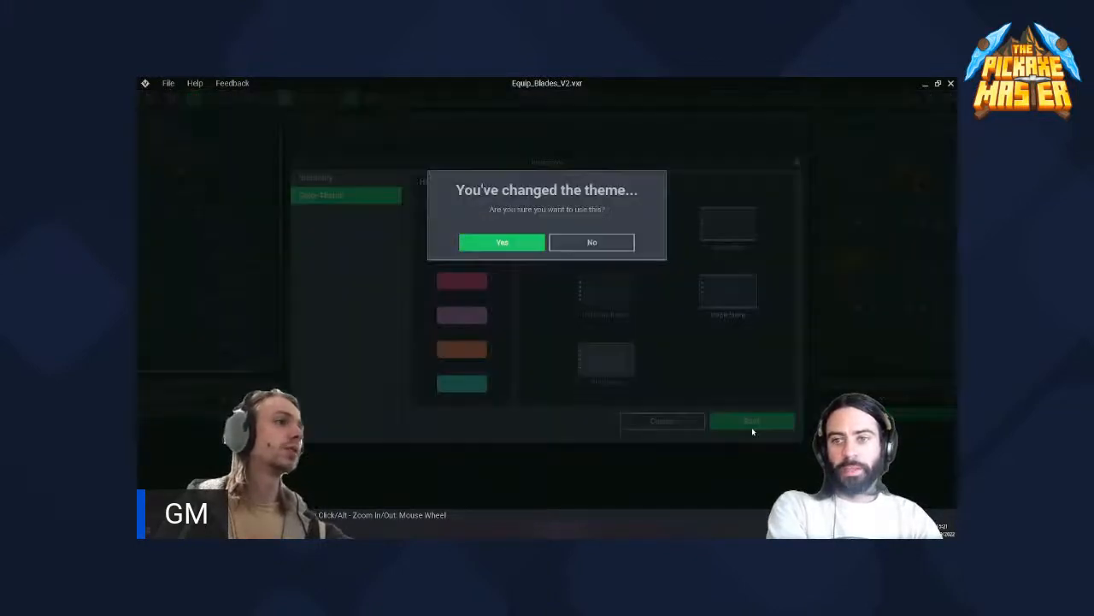
left_click(527, 243)
- Examine the figure and its sword from the front, the side and above to see how the weapon is held
scroll(547, 256, "up", 5)
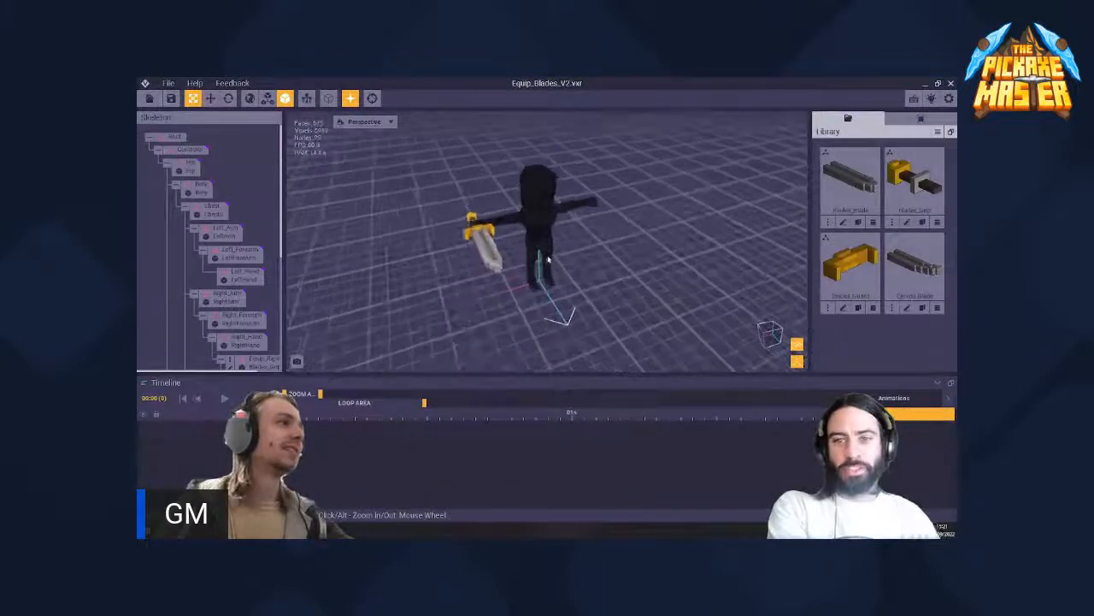
right_click_drag(548, 258, 548, 248)
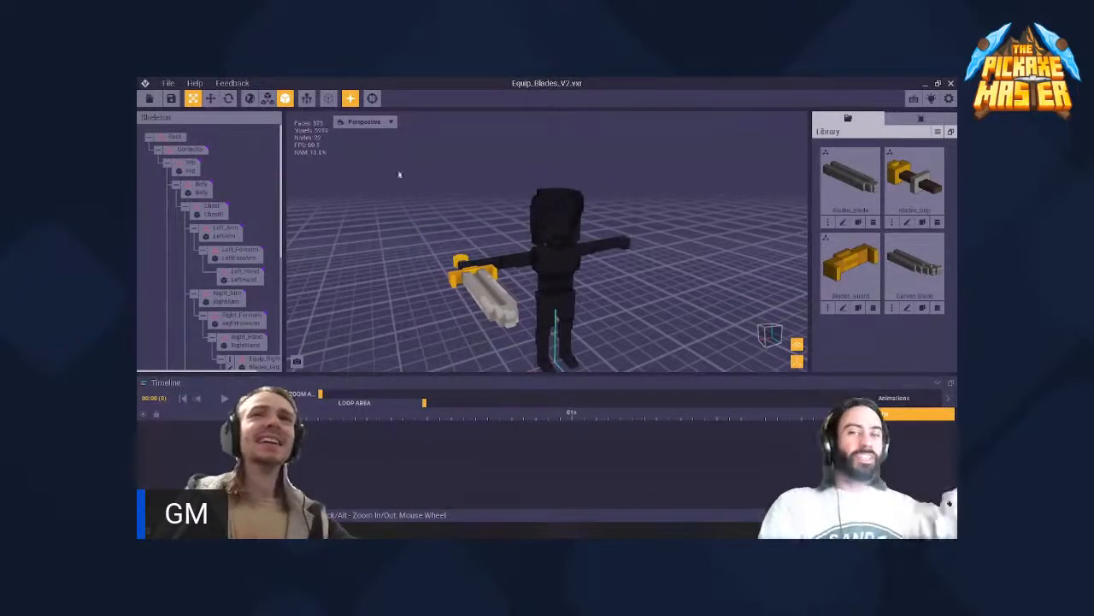
right_click_drag(530, 231, 493, 185)
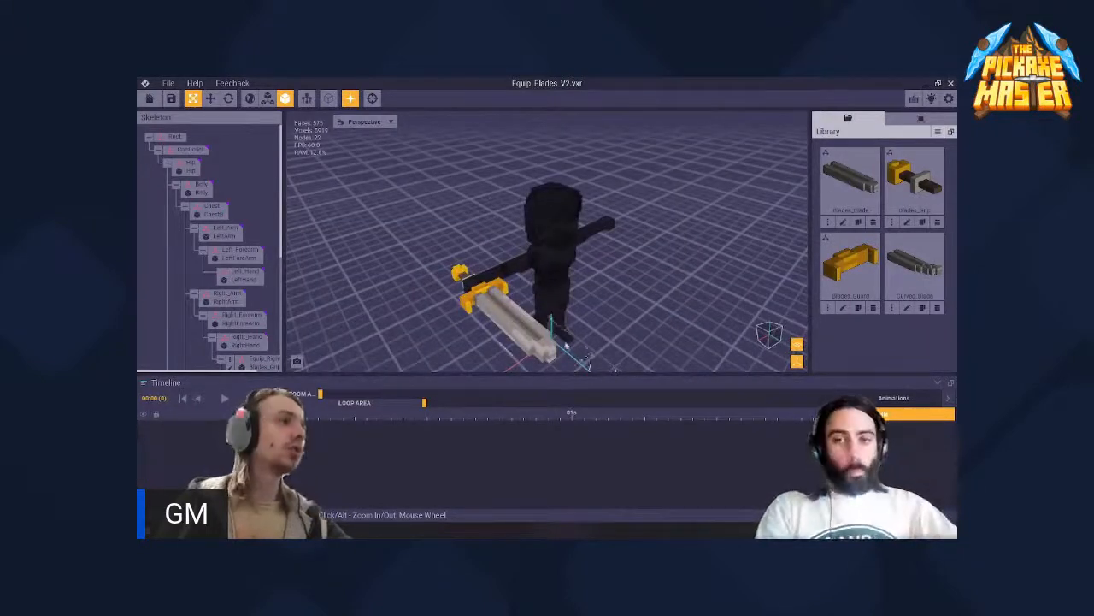
right_click_drag(615, 369, 551, 246)
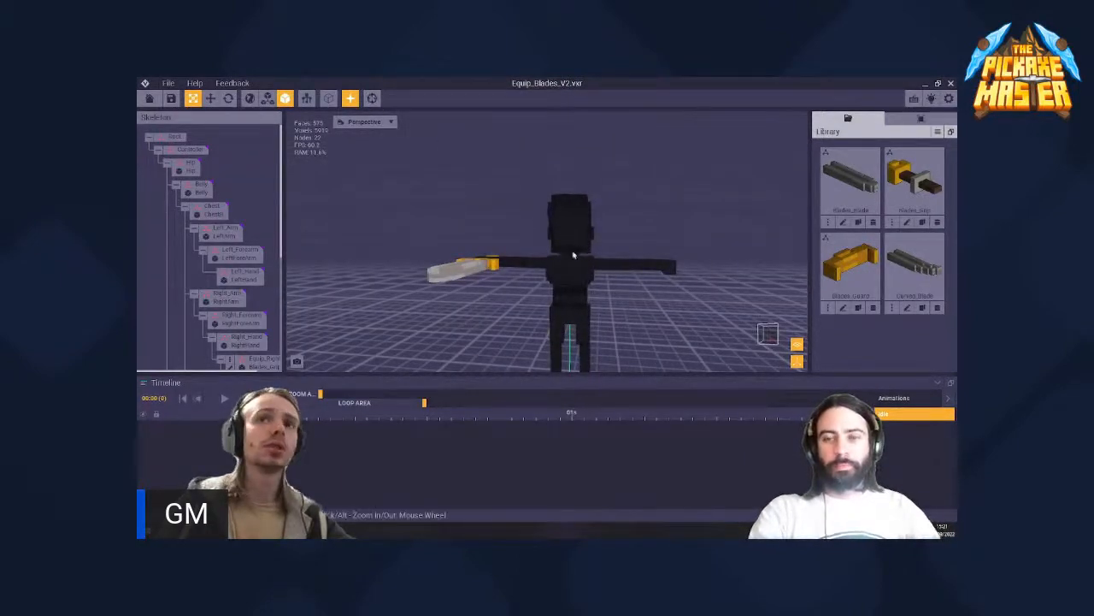
right_click_drag(573, 255, 573, 251)
mouse_move(444, 231)
right_mouse_down()
mouse_move(572, 247)
mouse_move(448, 225)
right_mouse_up()
right_click_drag(572, 250, 383, 295)
right_click_drag(428, 210, 572, 251)
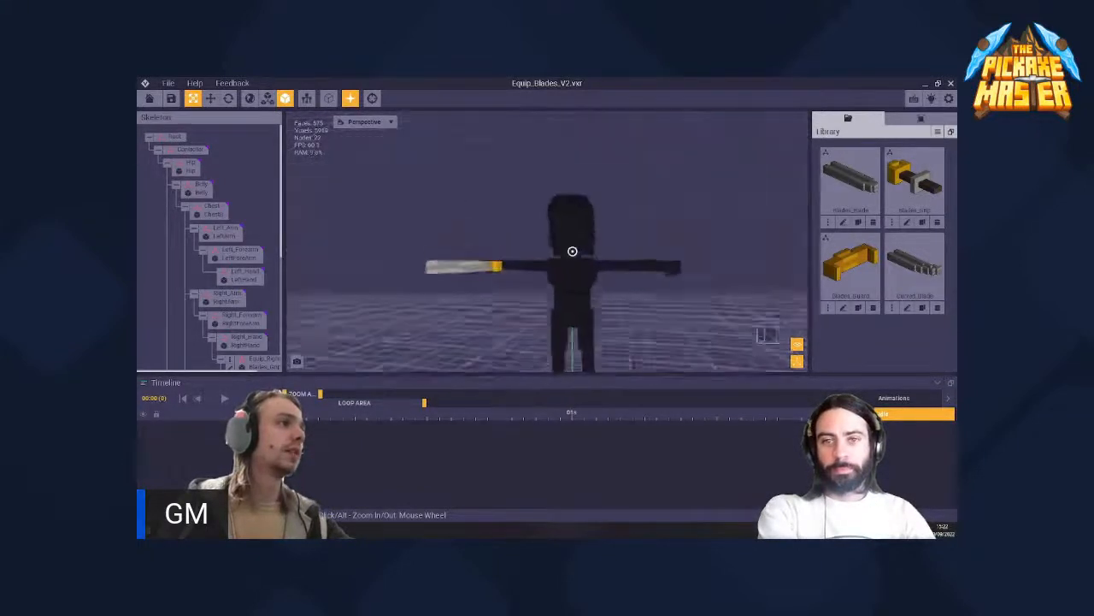
mouse_move(435, 226)
right_mouse_down()
mouse_move(572, 252)
mouse_move(437, 220)
right_mouse_up()
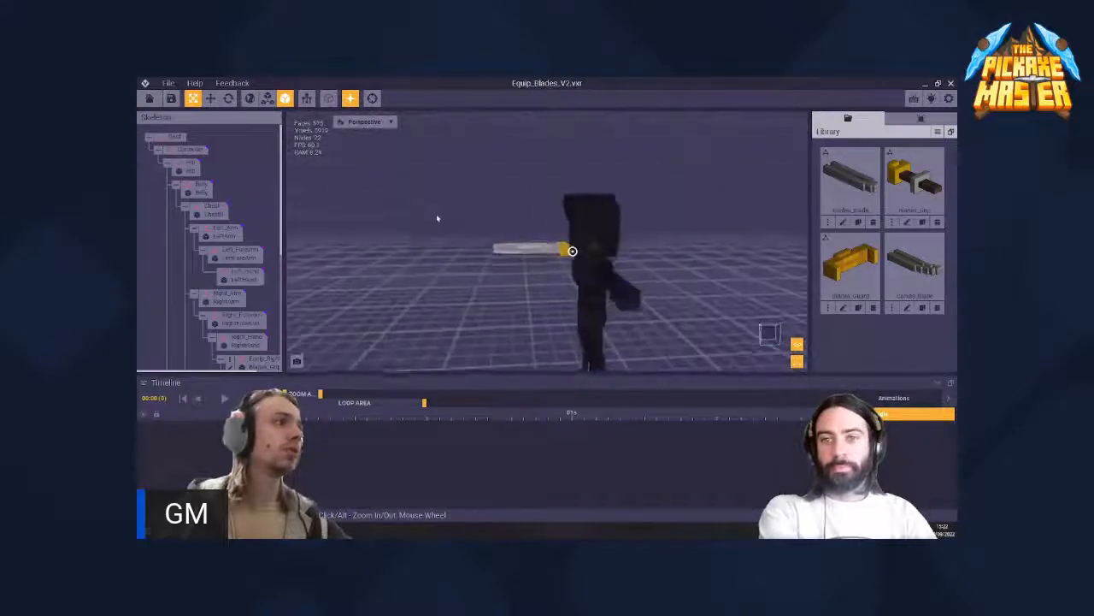
mouse_move(572, 251)
right_mouse_down()
mouse_move(464, 182)
mouse_move(572, 252)
mouse_move(487, 244)
mouse_move(564, 265)
mouse_move(572, 251)
right_mouse_up()
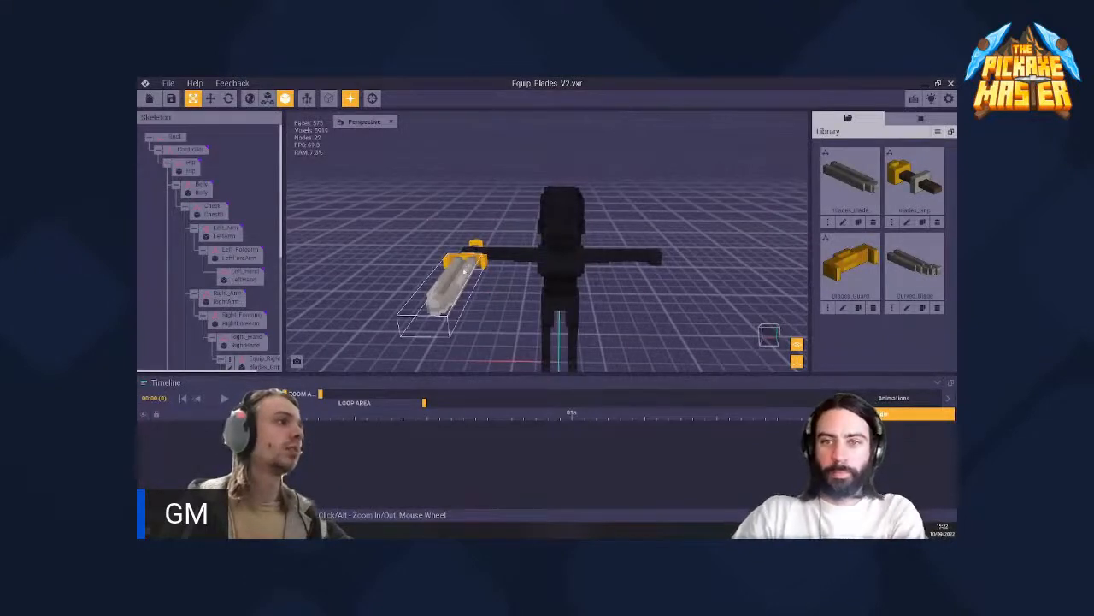
- Select the sword's blade on the model to locate its node in the skeleton
left_click(464, 271)
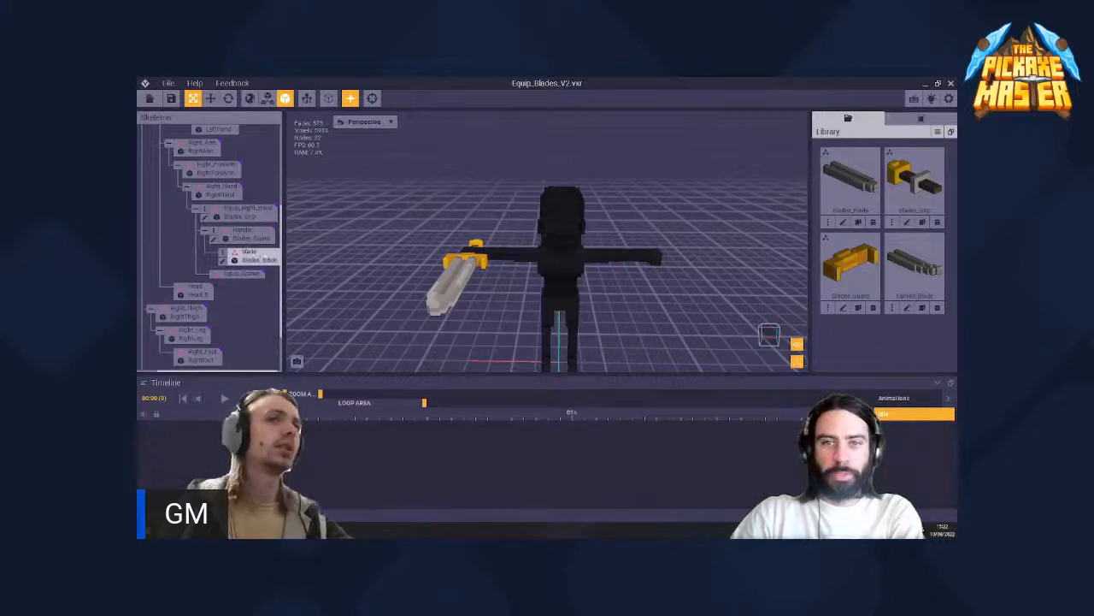
right_click_drag(457, 280, 450, 280)
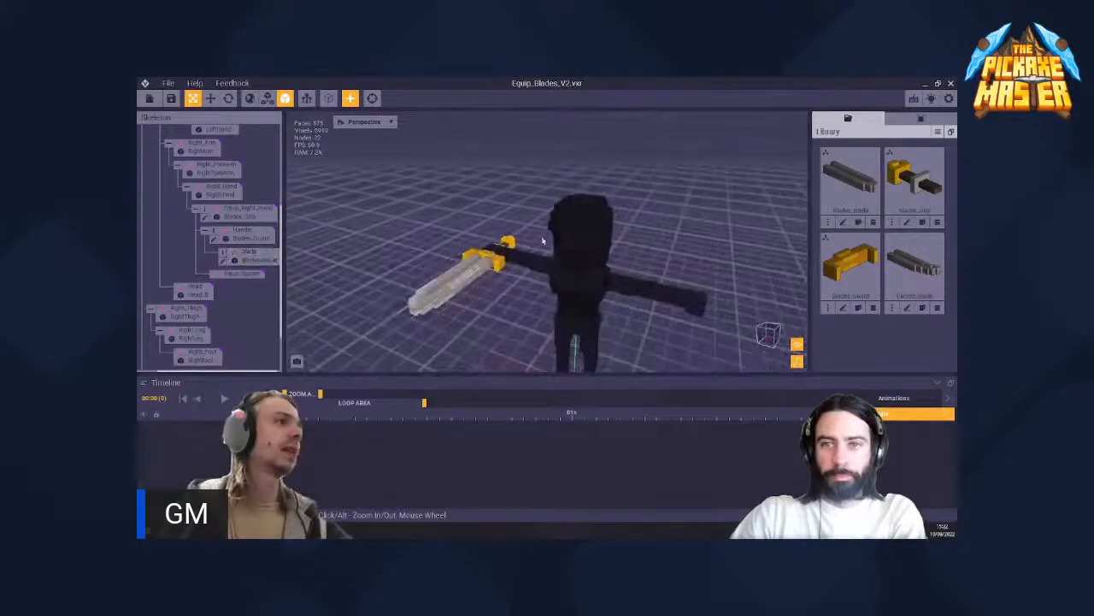
- Look over the figure and sword from different distances and reset the camera to bring the figure back into view
right_click_drag(590, 223, 580, 228)
scroll(581, 229, "up", 4)
scroll(582, 230, "down", 1)
scroll(581, 230, "up", 3)
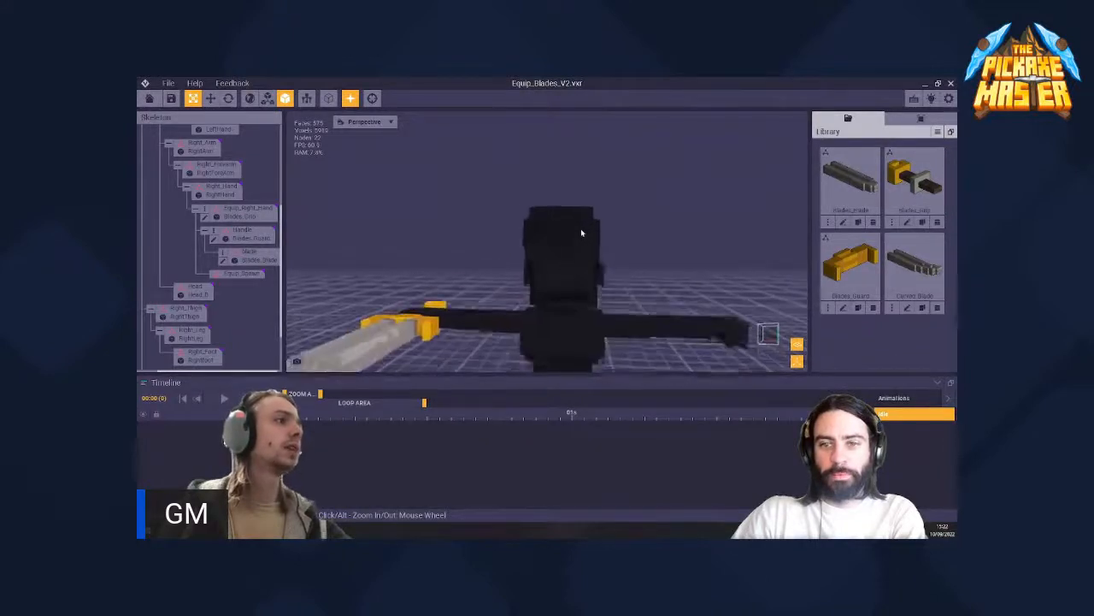
scroll(582, 229, "down", 1)
mouse_move(581, 228)
right_mouse_down()
mouse_move(801, 289)
mouse_move(659, 282)
mouse_move(533, 227)
mouse_move(588, 224)
right_mouse_up()
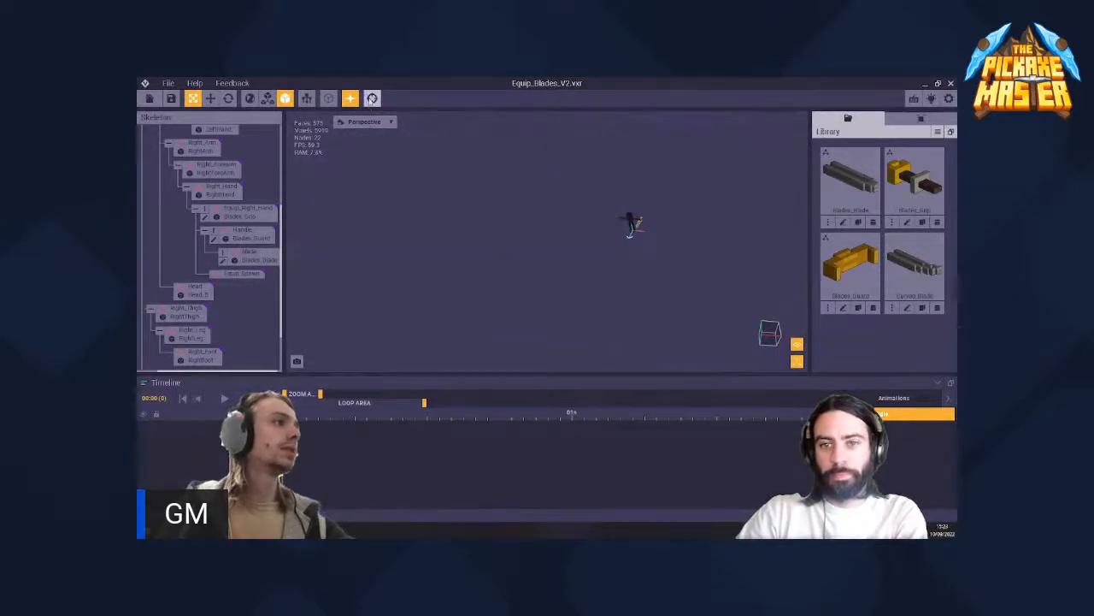
left_click(372, 98)
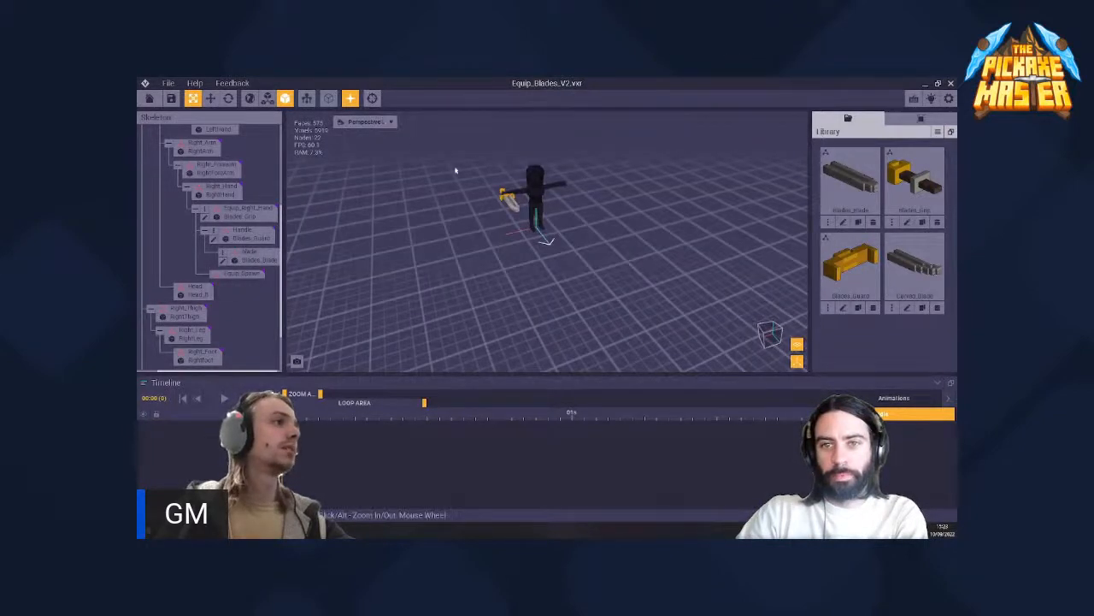
scroll(511, 204, "up", 10)
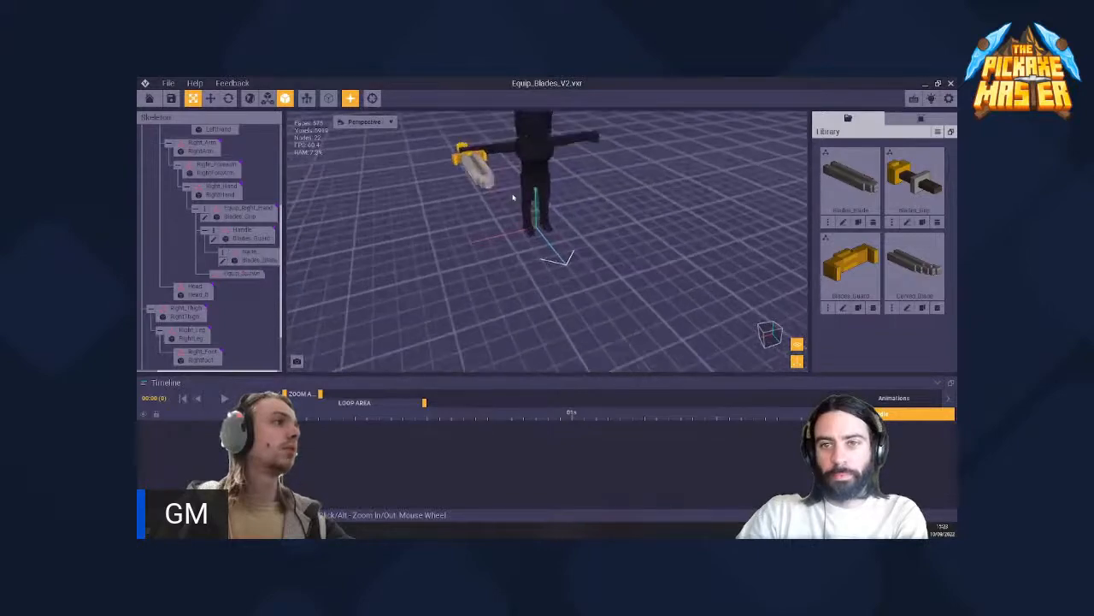
scroll(513, 194, "up", 2)
- Examine the sword from the side and from above to see how the figure's hand holds its grip
middle_click_drag(518, 202, 534, 219)
left_click(497, 221)
right_click_drag(497, 220, 498, 221)
left_click(499, 222)
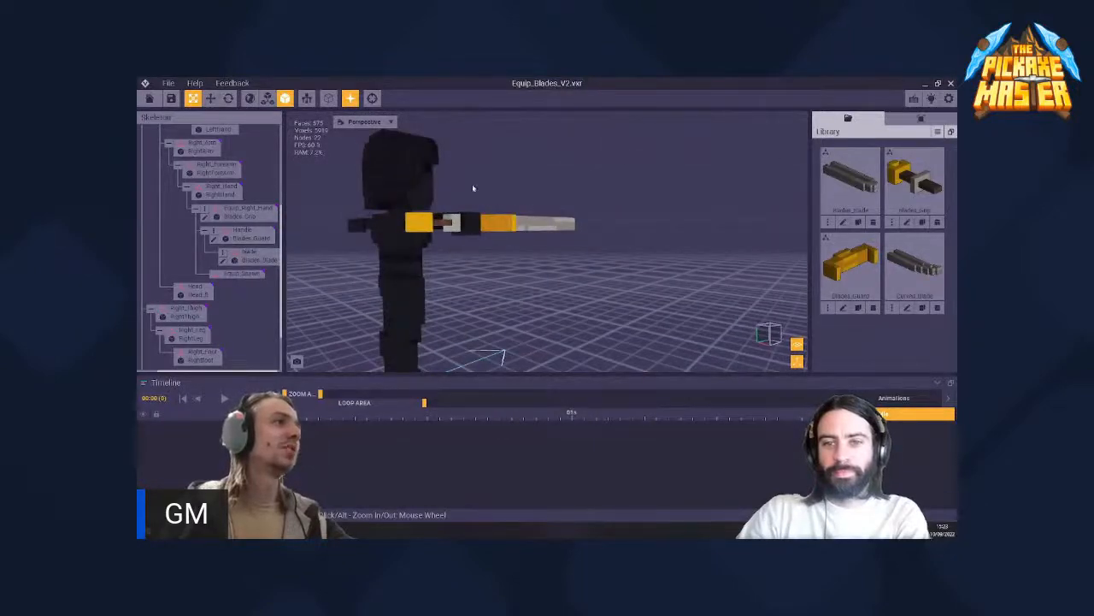
left_click(498, 221)
right_click_drag(498, 221, 547, 227)
left_click(497, 219)
left_click(556, 229)
left_click(547, 227)
left_click(548, 227)
left_click(547, 227)
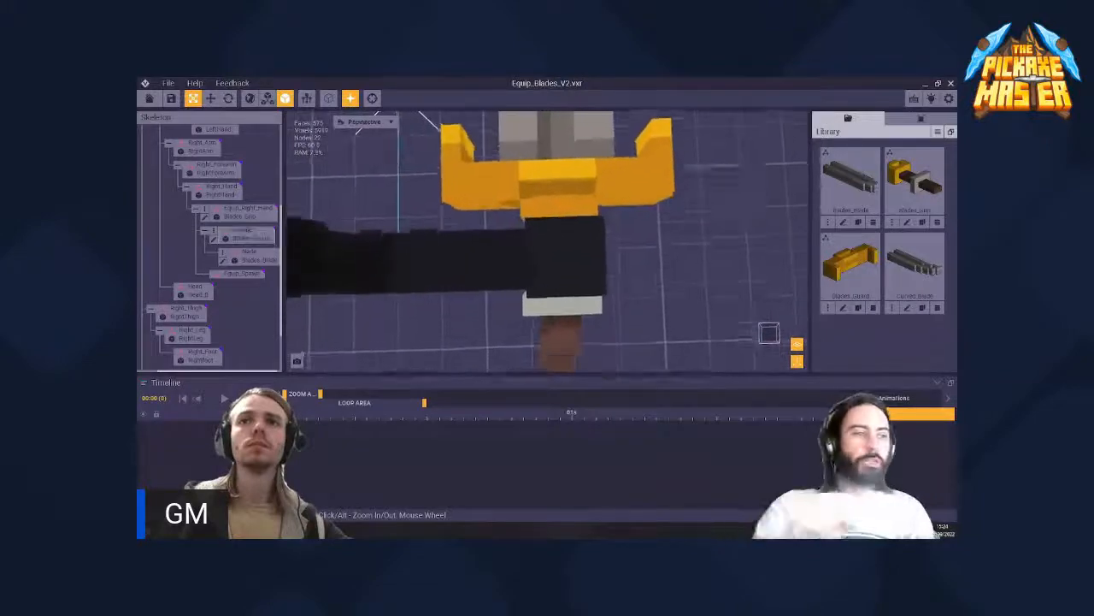
right_click_drag(549, 223, 550, 223)
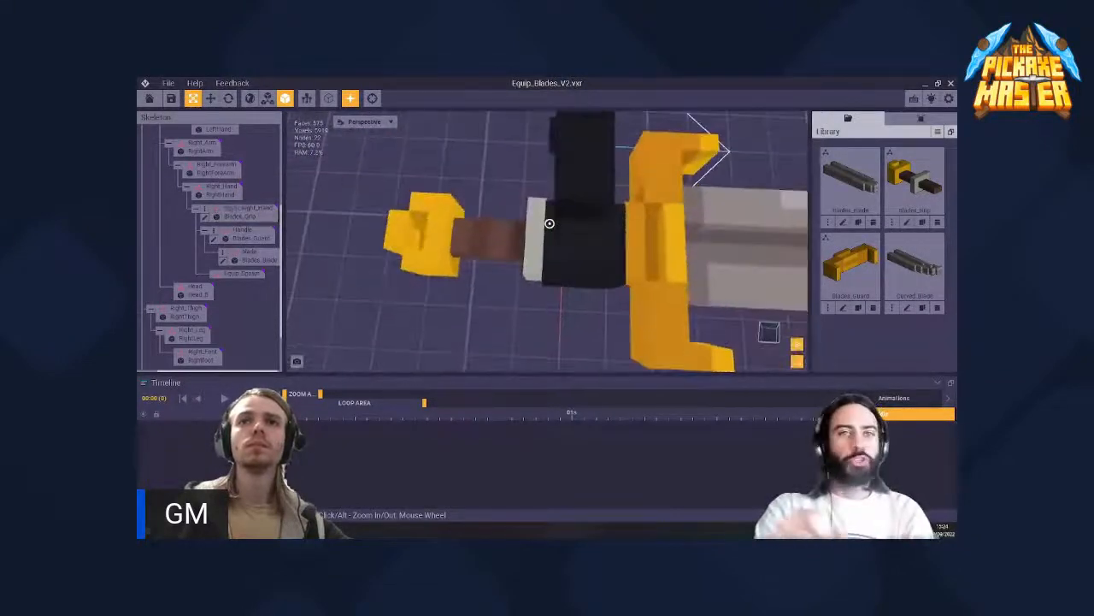
- Select the sword's grip and locate its Equip_Right_Hand node within the right arm's branch of the skeleton
scroll(550, 252, "down", 3)
left_click(525, 239)
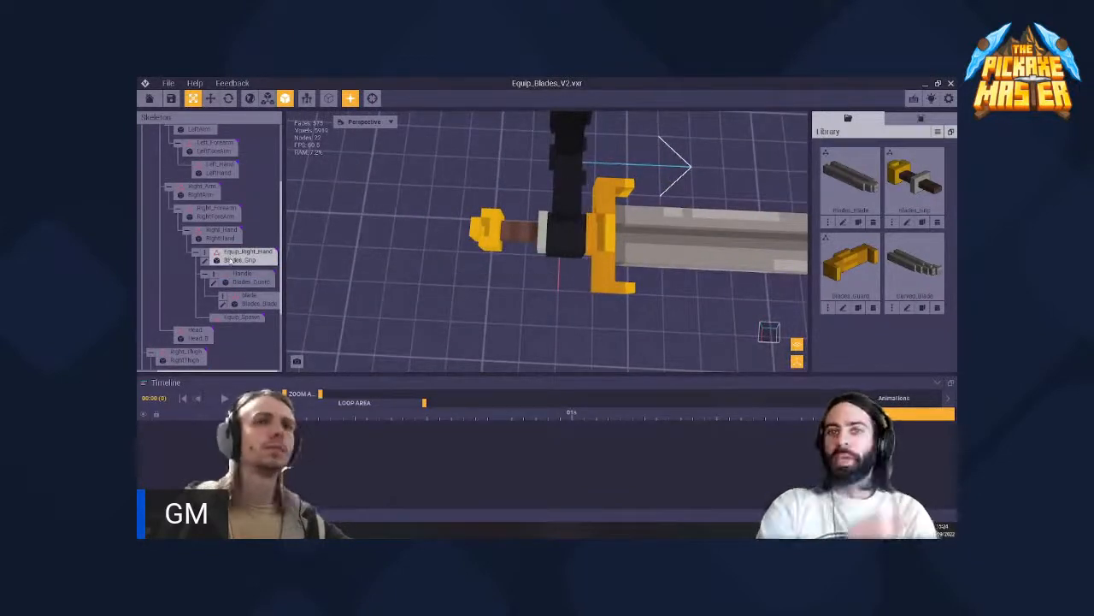
scroll(206, 231, "up", 2)
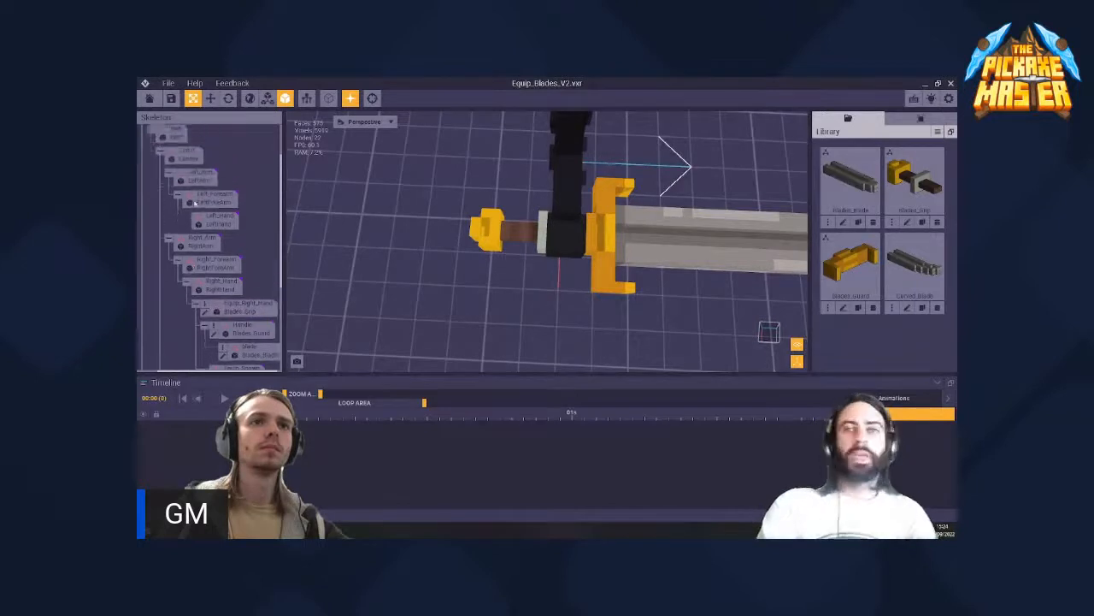
scroll(194, 204, "down", 2)
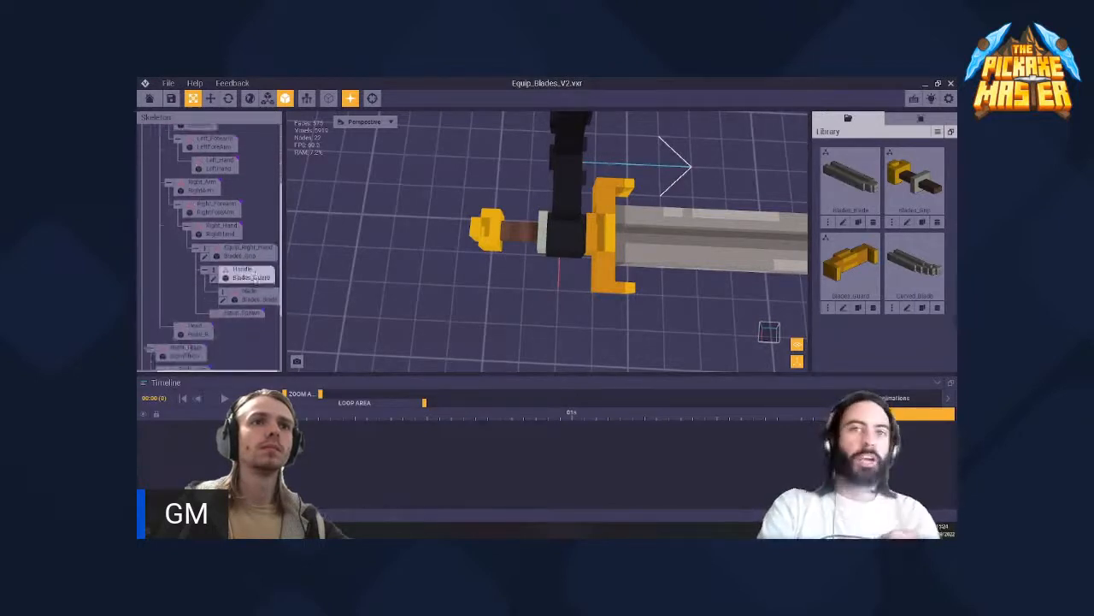
left_click(215, 252)
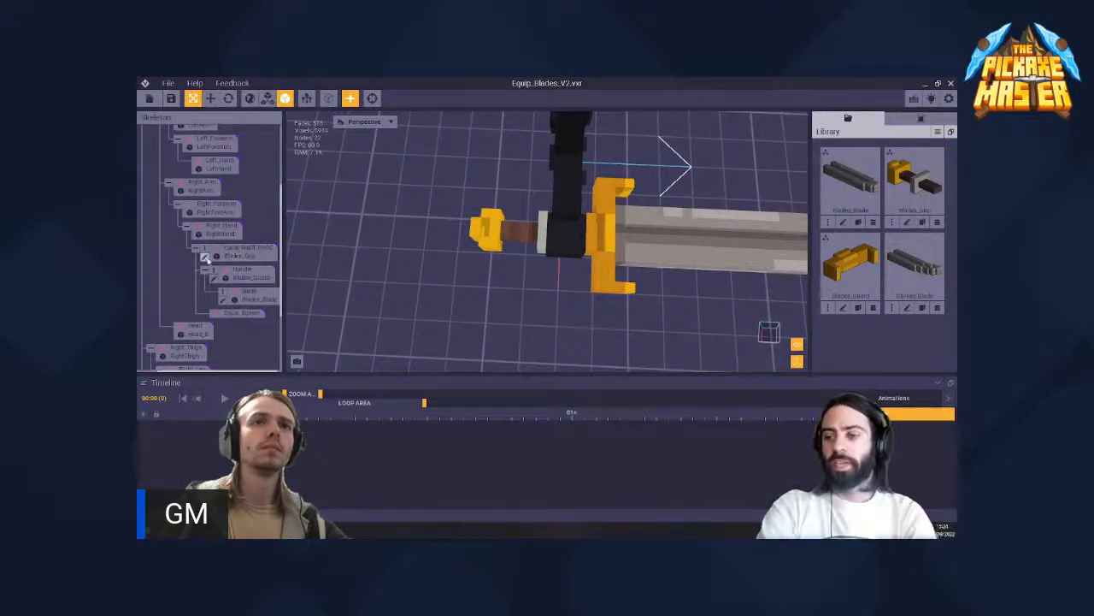
- Open the Blades_Grip model from its skeleton node, view it, and return to the rig with the model saved
left_click(205, 257)
right_click_drag(463, 282, 459, 284)
left_click(151, 100)
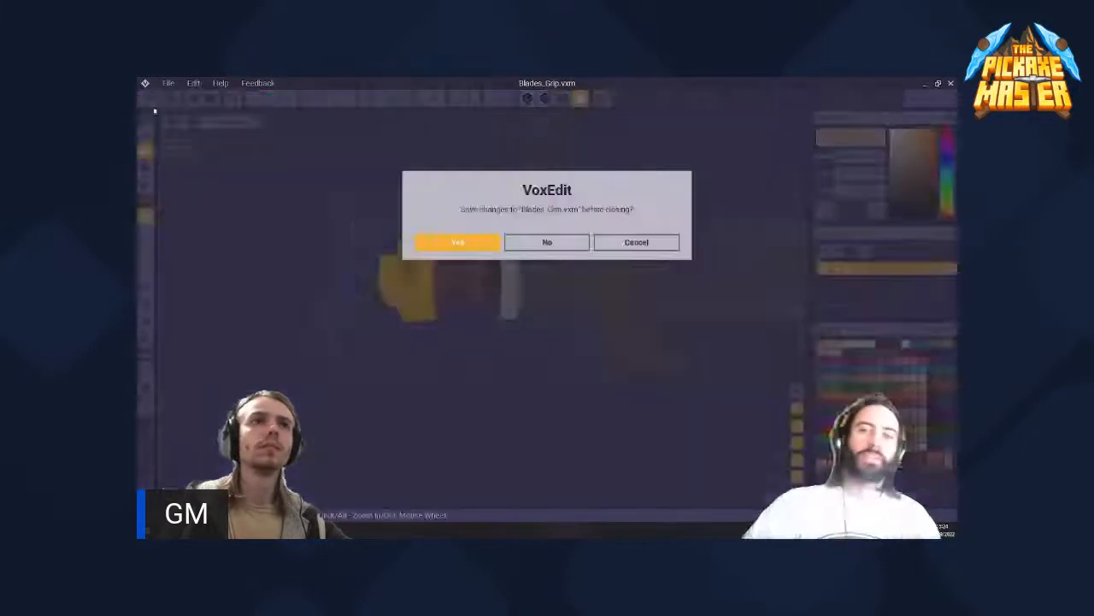
left_click(464, 242)
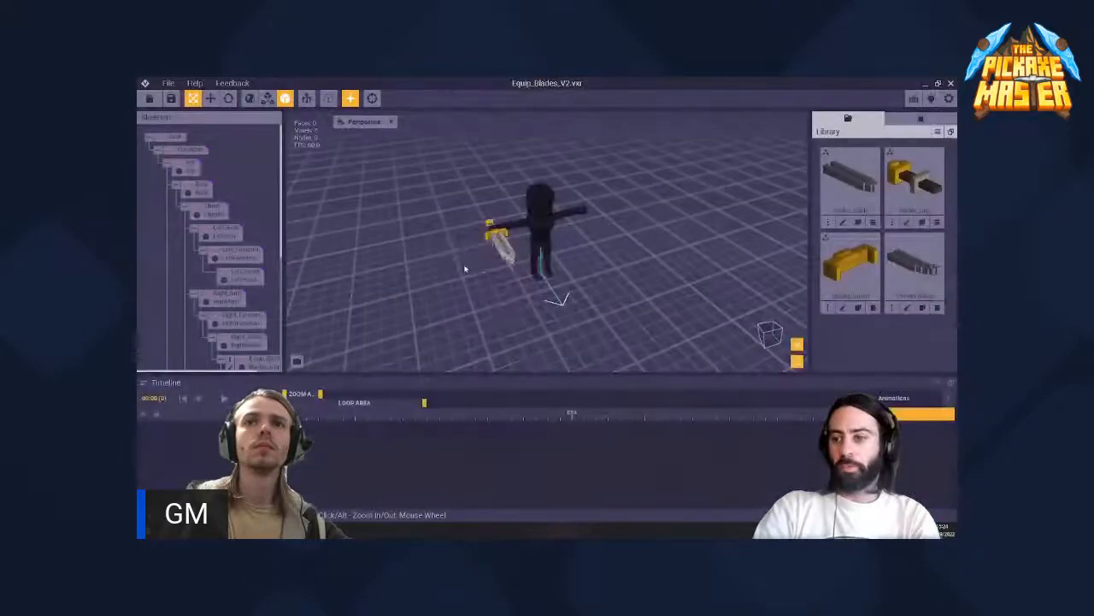
- Inspect the sword's grip and guard up close and look through the skeleton hierarchy for the nodes that hold them
scroll(494, 229, "up", 5)
middle_click_drag(406, 229, 406, 229)
mouse_move(507, 261)
right_mouse_down()
mouse_move(604, 315)
mouse_move(507, 261)
right_mouse_up()
scroll(462, 276, "up", 5)
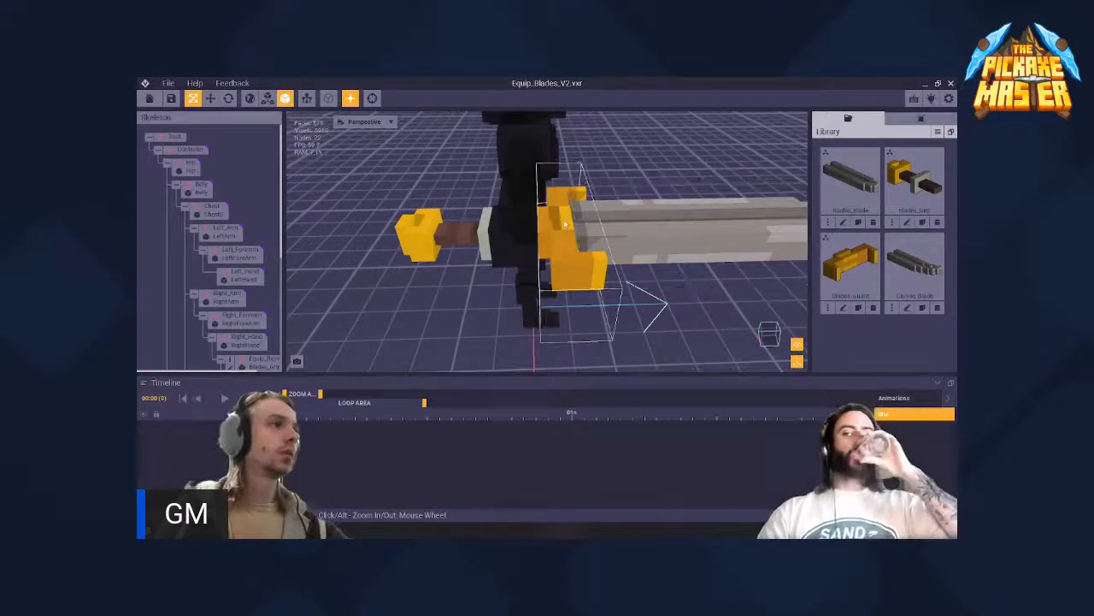
right_click_drag(557, 231, 507, 261)
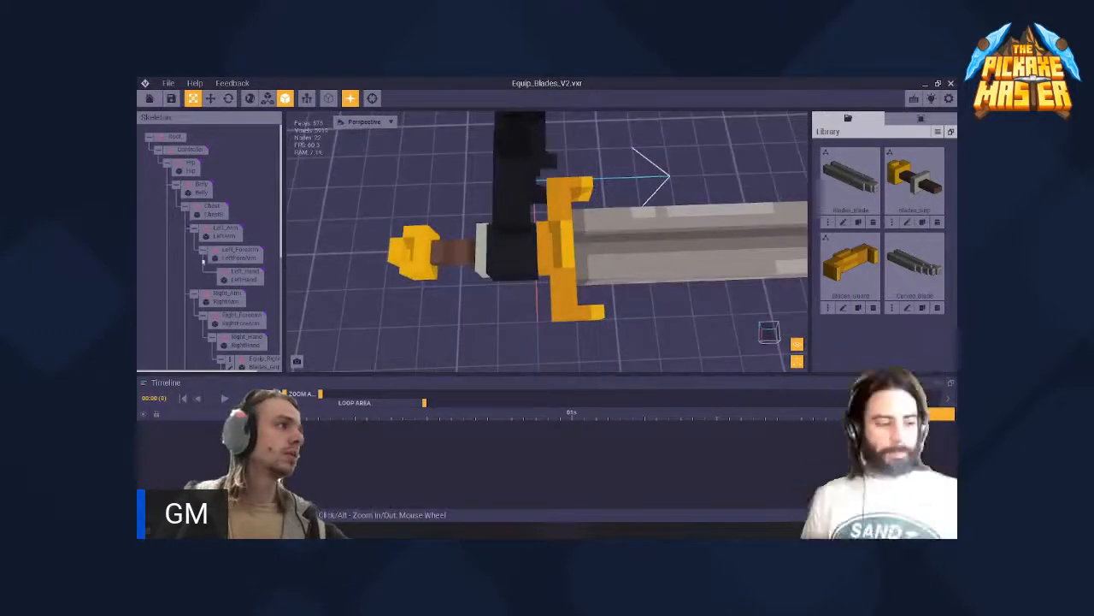
scroll(195, 235, "down", 4)
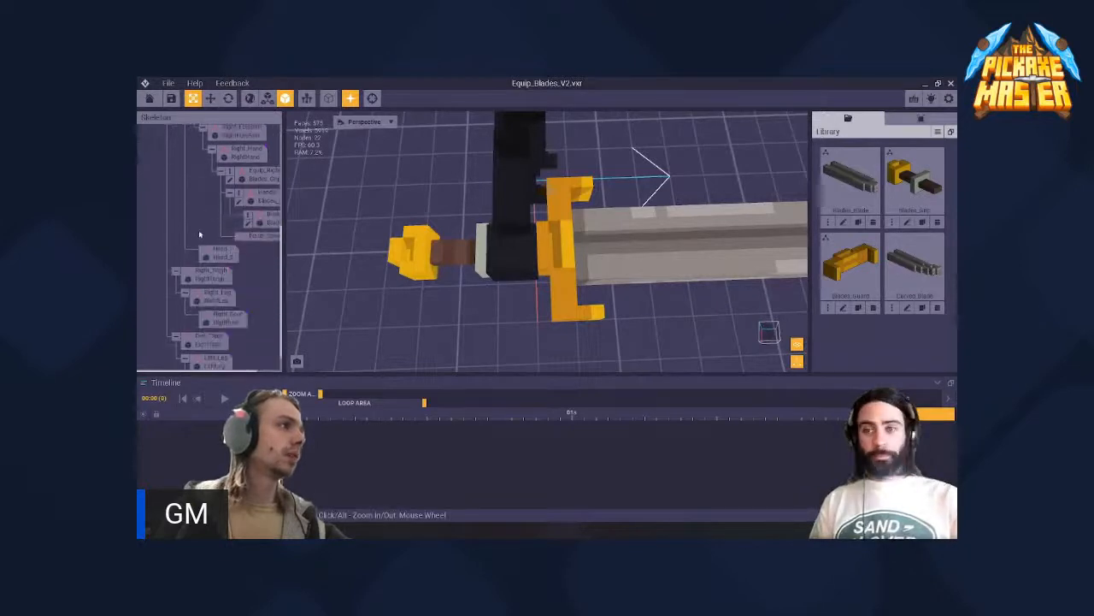
scroll(198, 237, "up", 3)
scroll(198, 237, "up", 3)
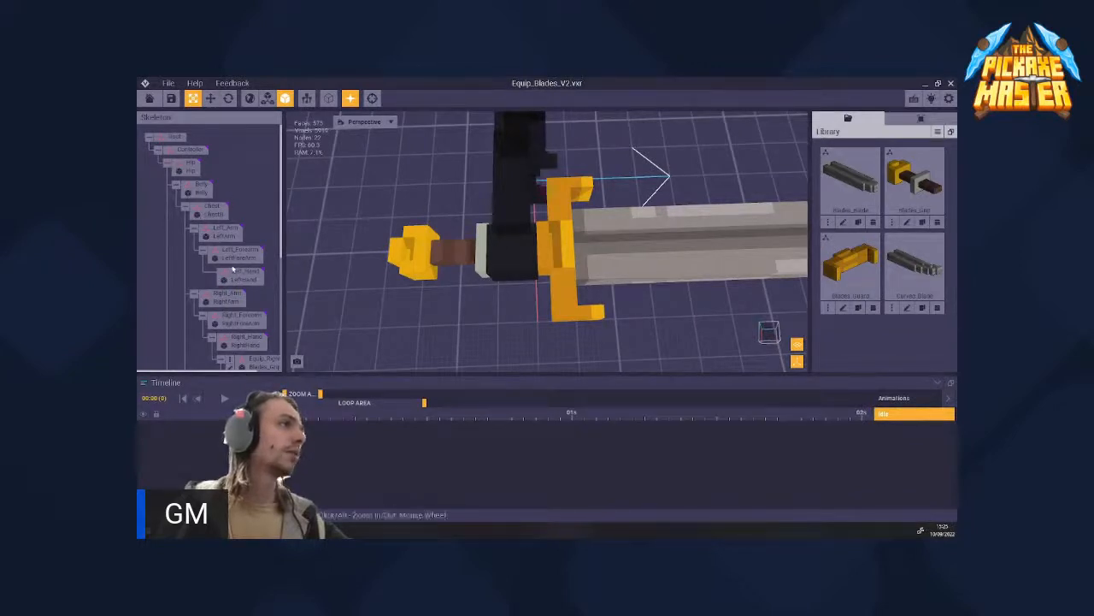
scroll(213, 244, "down", 2)
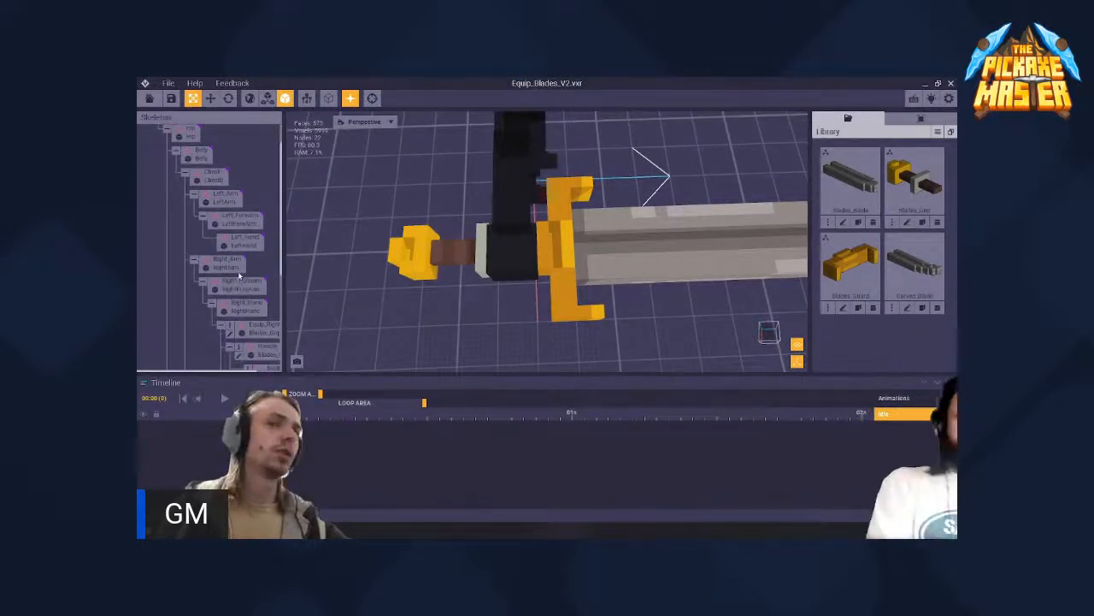
scroll(214, 256, "down", 2)
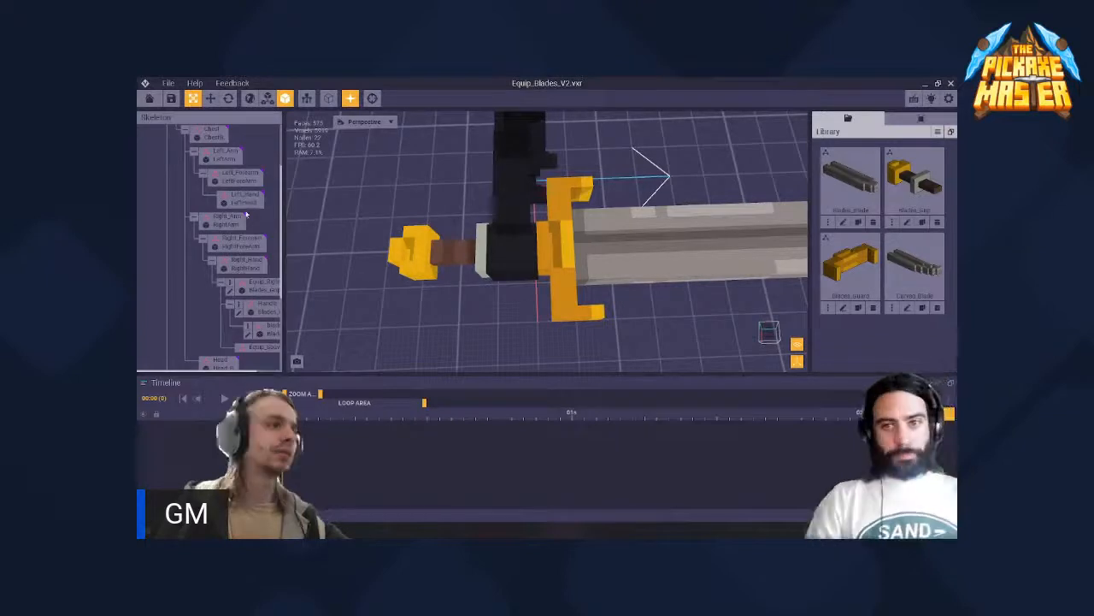
scroll(218, 261, "down", 2)
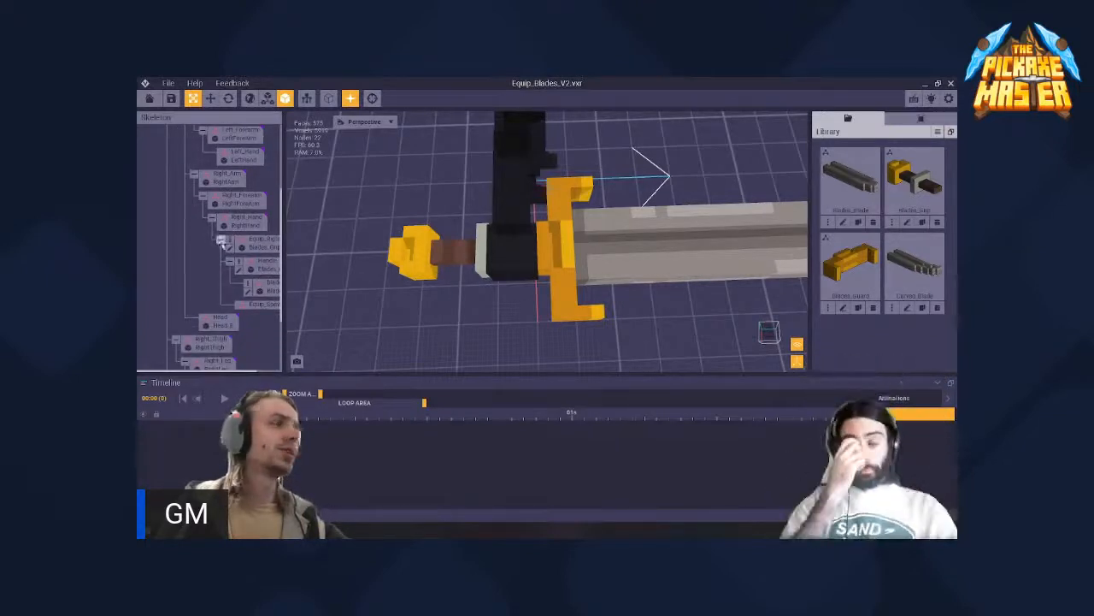
- Select the sword's brown grip on the model, activate the Move tool, and view the weapon from a lower angle
left_click(452, 250)
right_click_drag(453, 251, 432, 235)
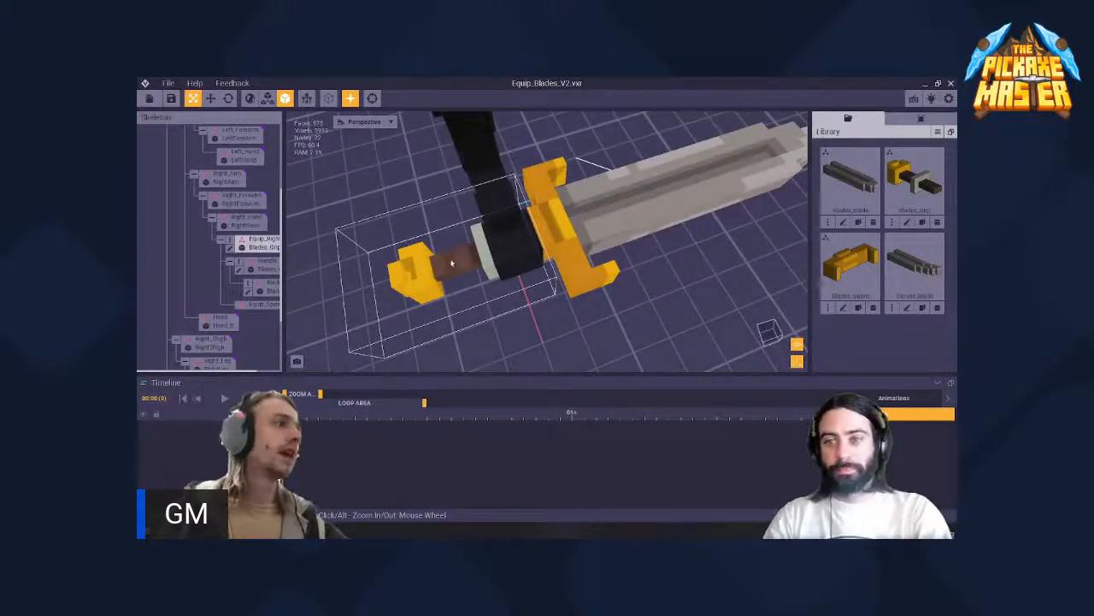
left_click(453, 263)
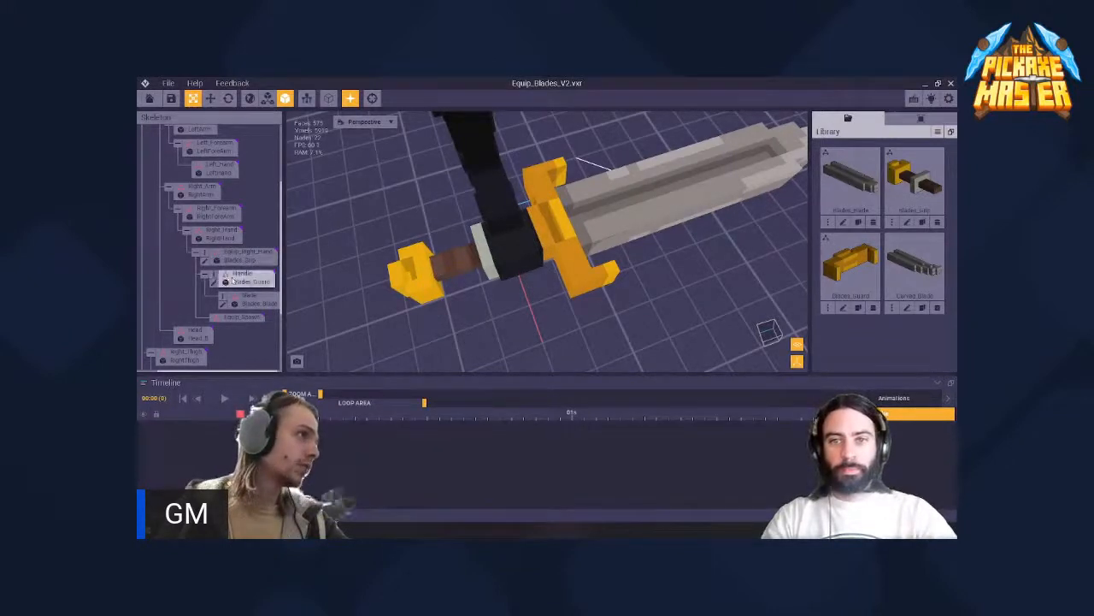
left_click(442, 267)
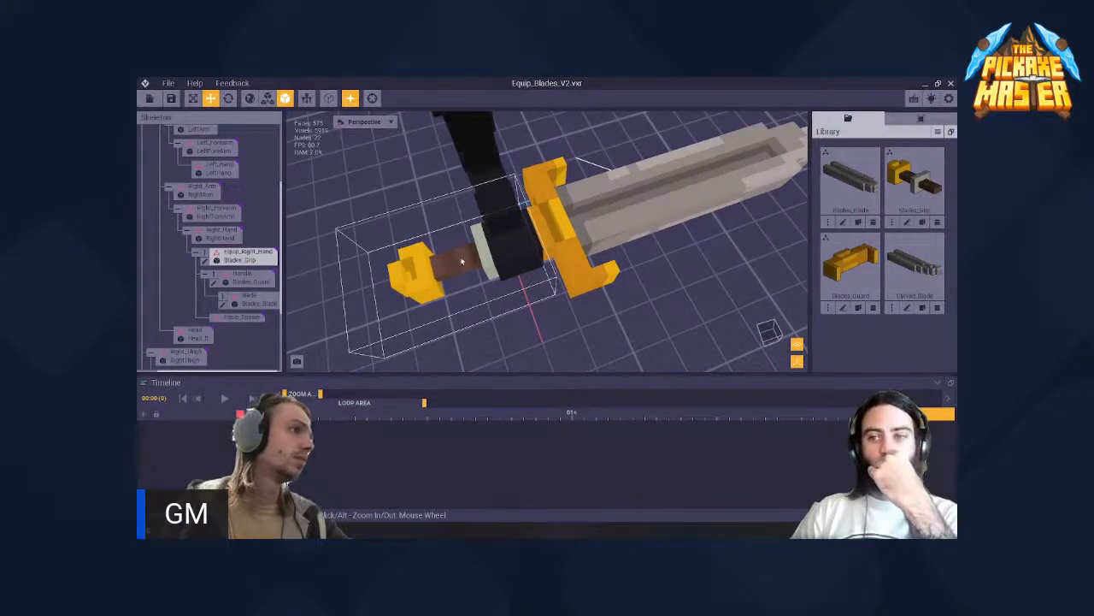
right_click_drag(507, 261, 508, 260)
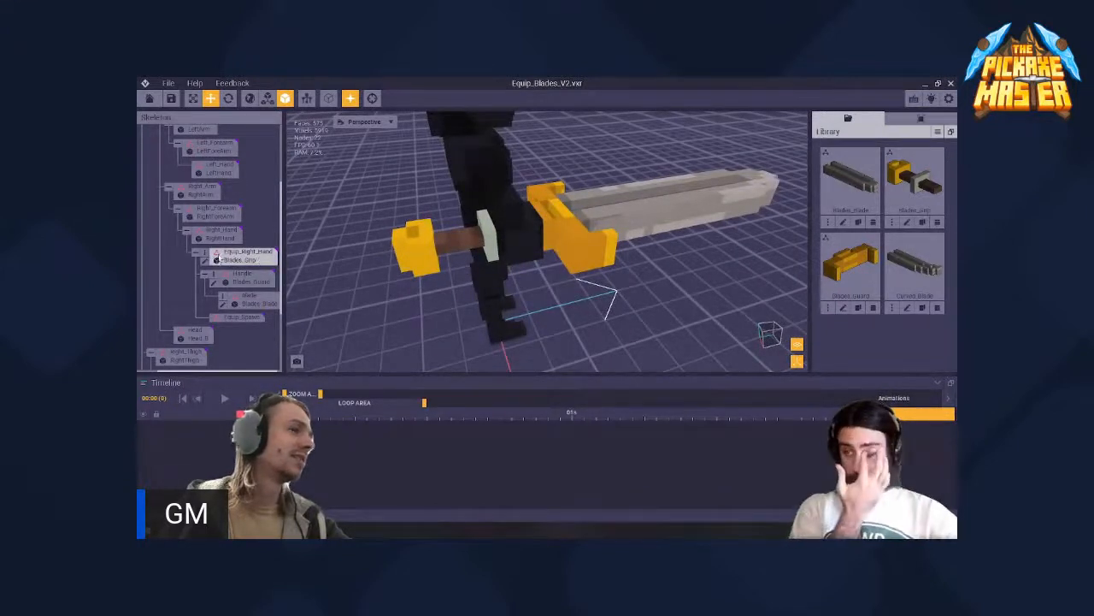
- Open the Blades_Grip model in the voxel editor and return to the rig without saving
right_click(201, 254)
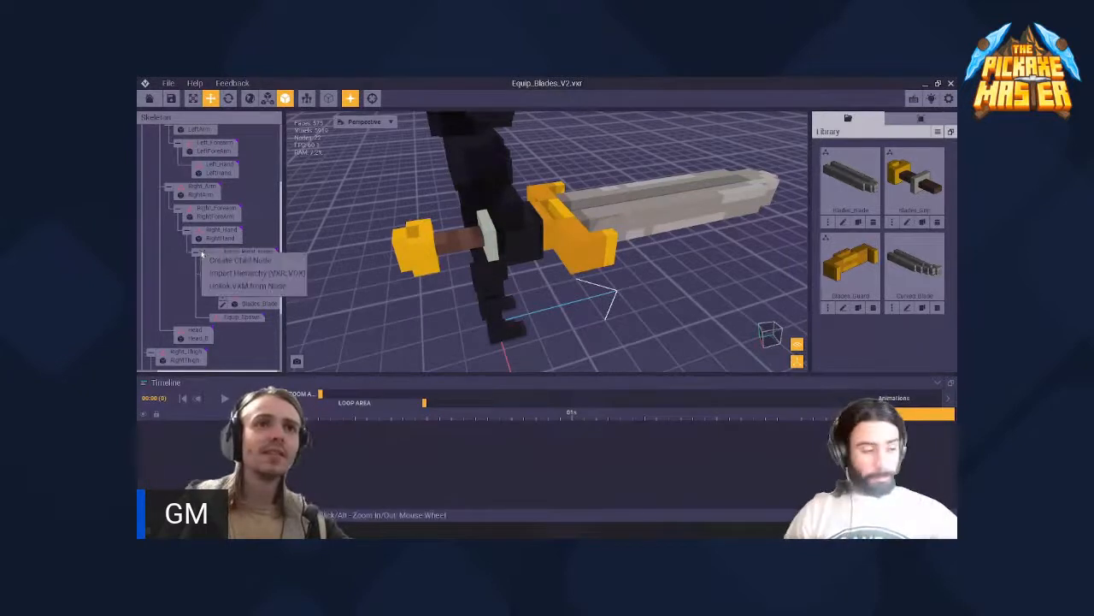
left_click(262, 245)
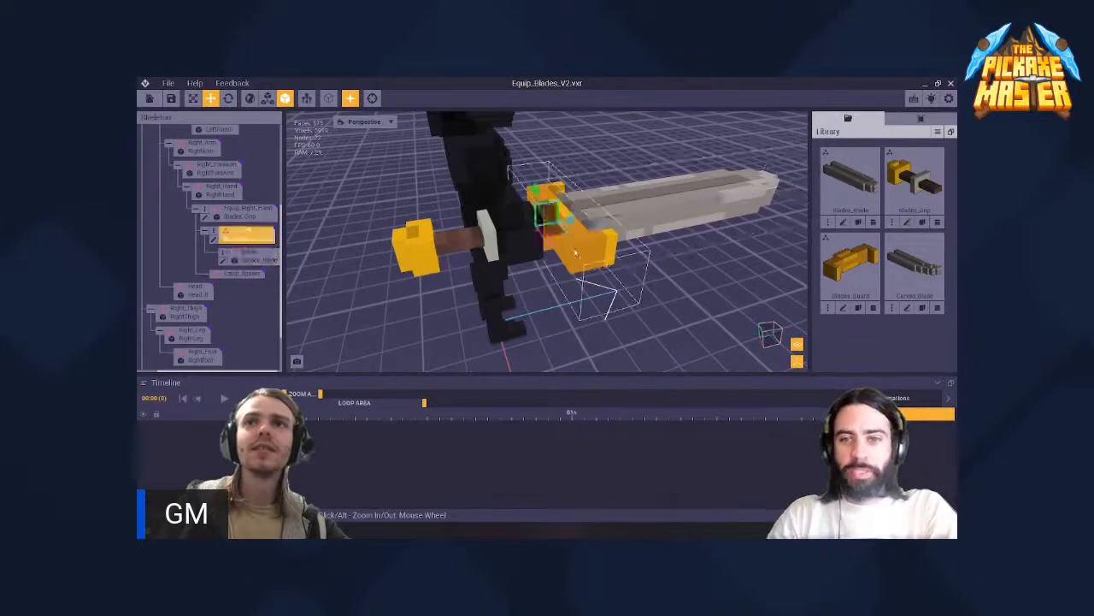
right_click_drag(449, 248, 491, 282)
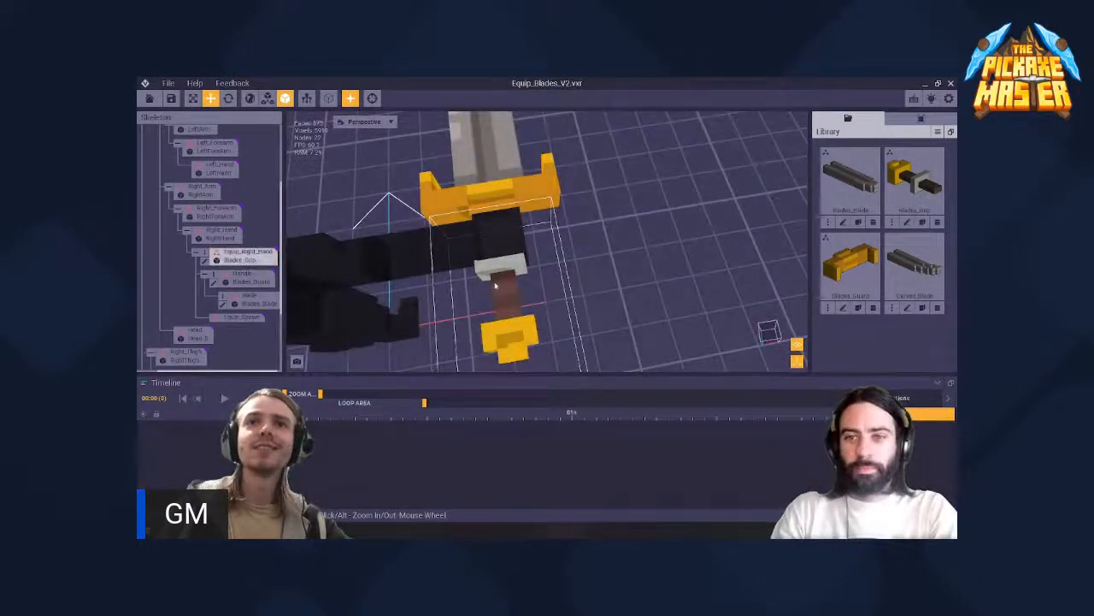
double_click(497, 283)
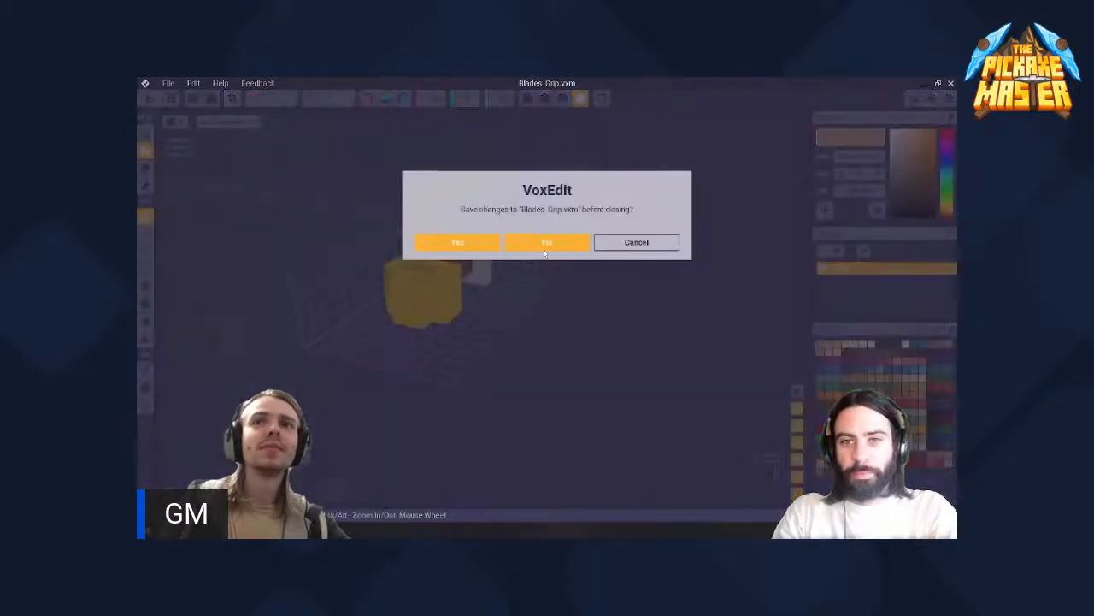
left_click(545, 246)
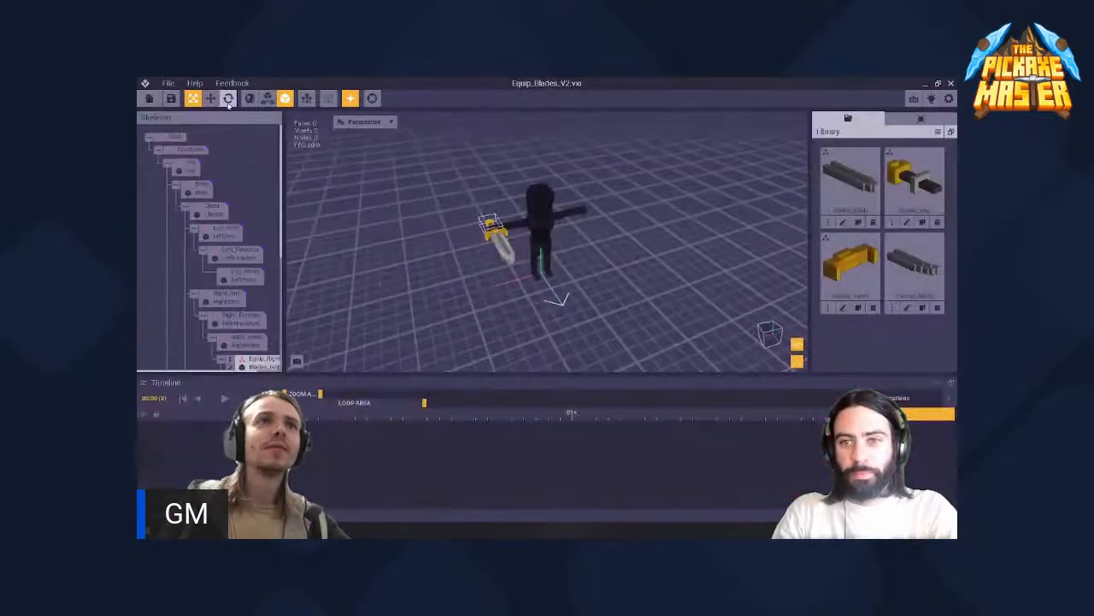
- Select the sword's grip node with the Move tool in node mode to show its movement handles
left_click(214, 100)
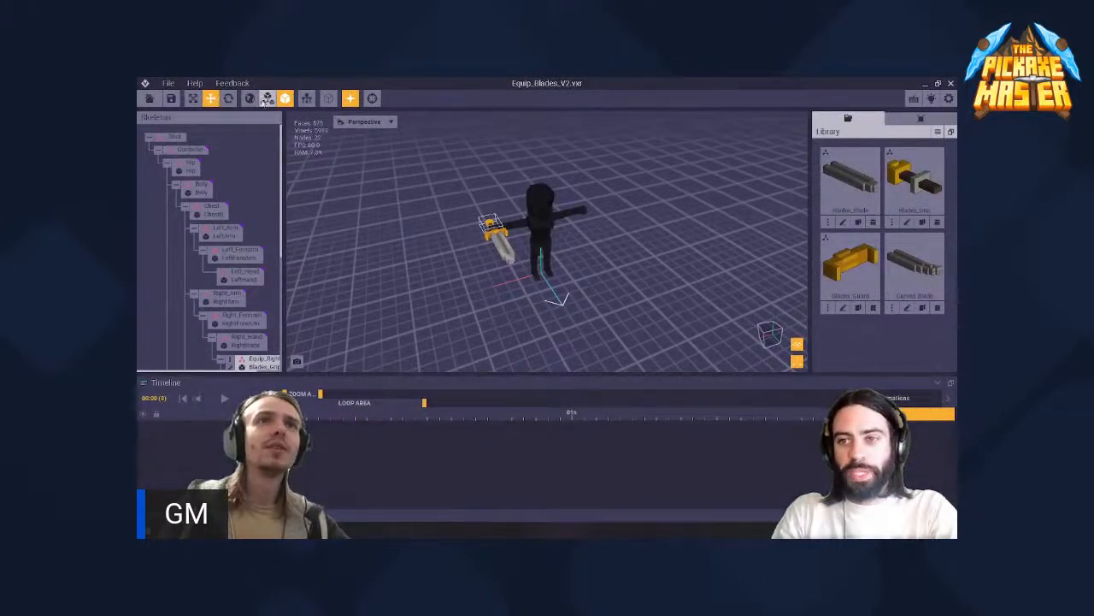
left_click(250, 99)
left_click(193, 98)
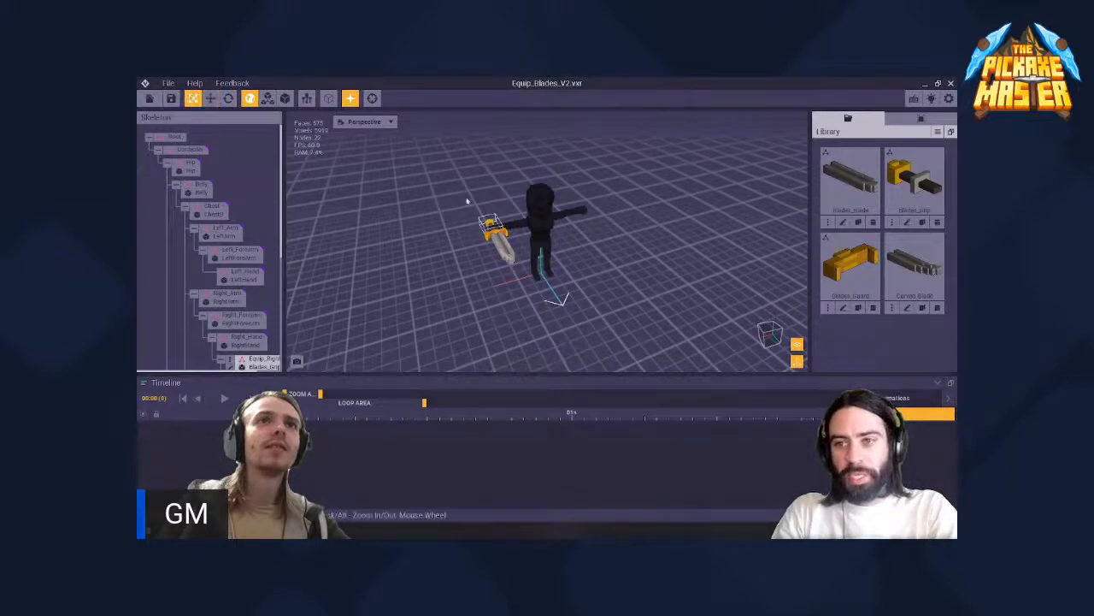
left_click(467, 202)
right_click_drag(467, 202, 542, 227)
scroll(624, 263, "up", 5)
scroll(624, 263, "up", 3)
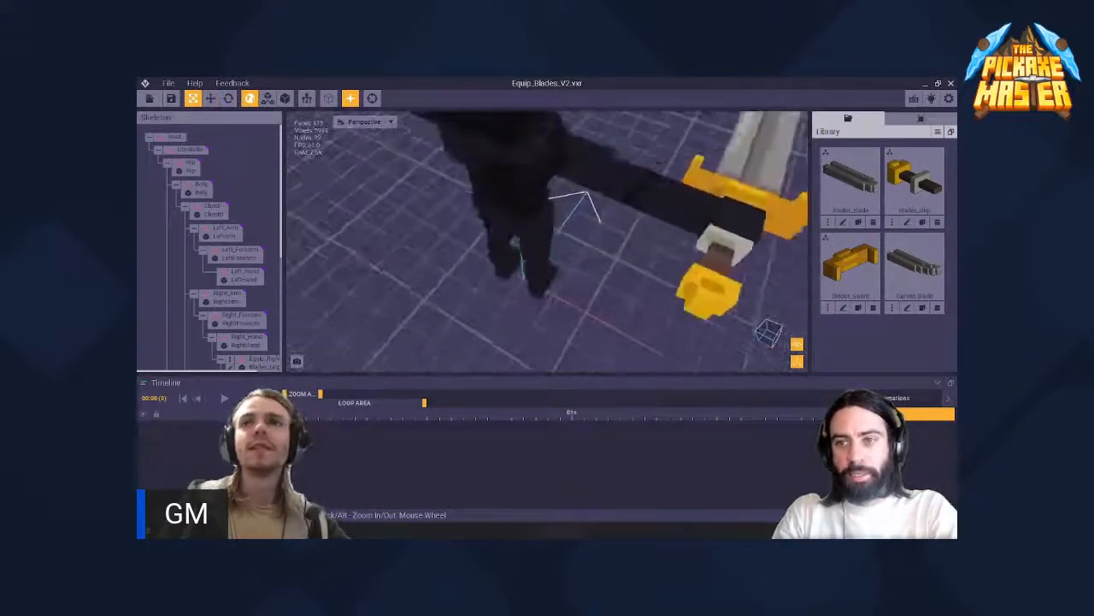
middle_click_drag(624, 263, 466, 272)
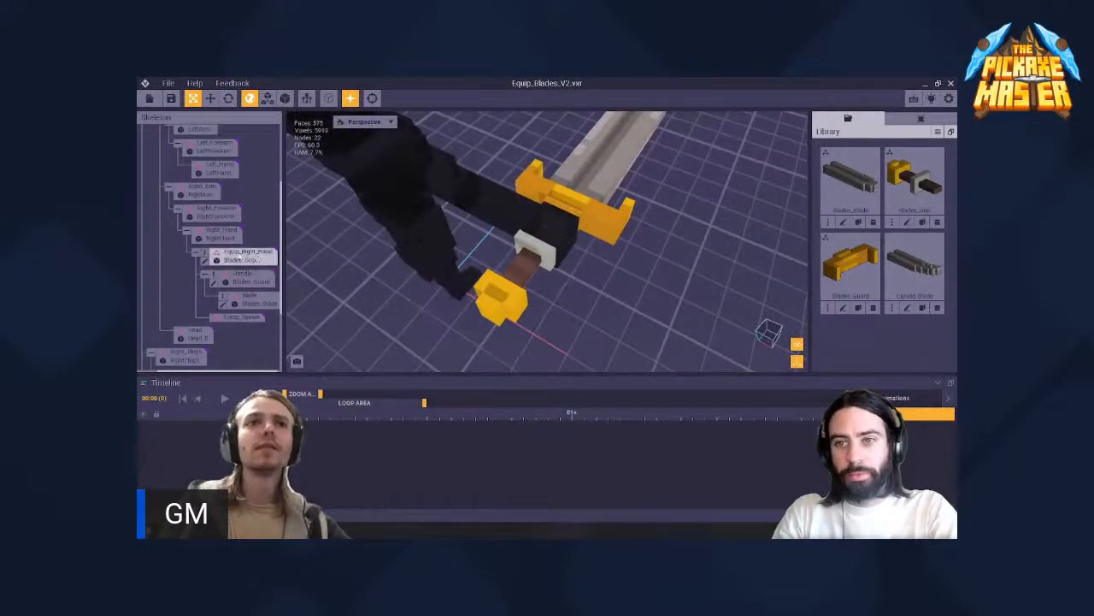
left_click(210, 98)
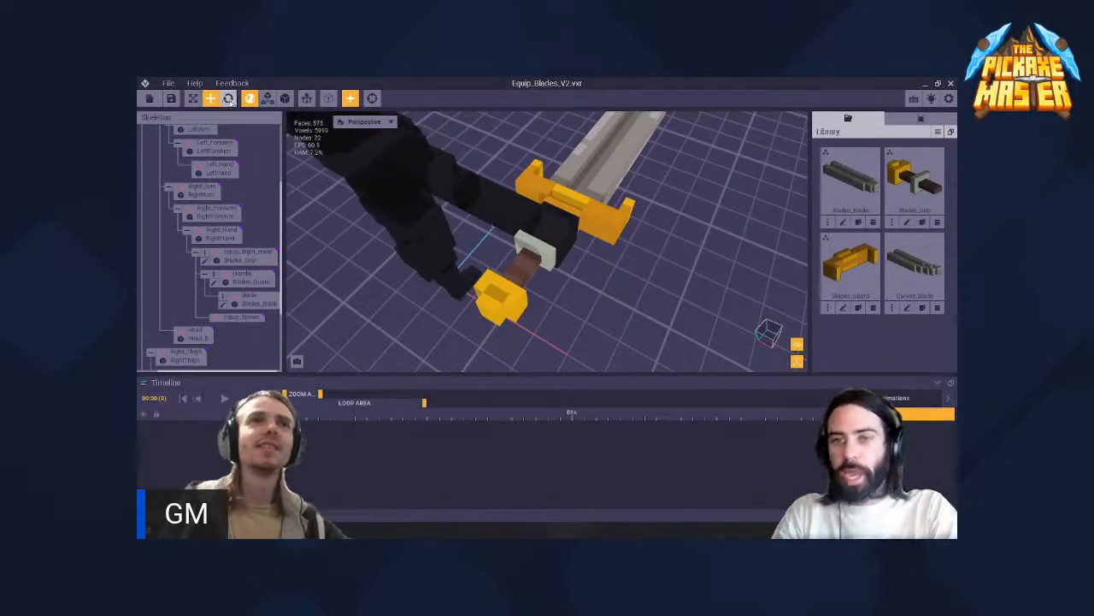
left_click(532, 254)
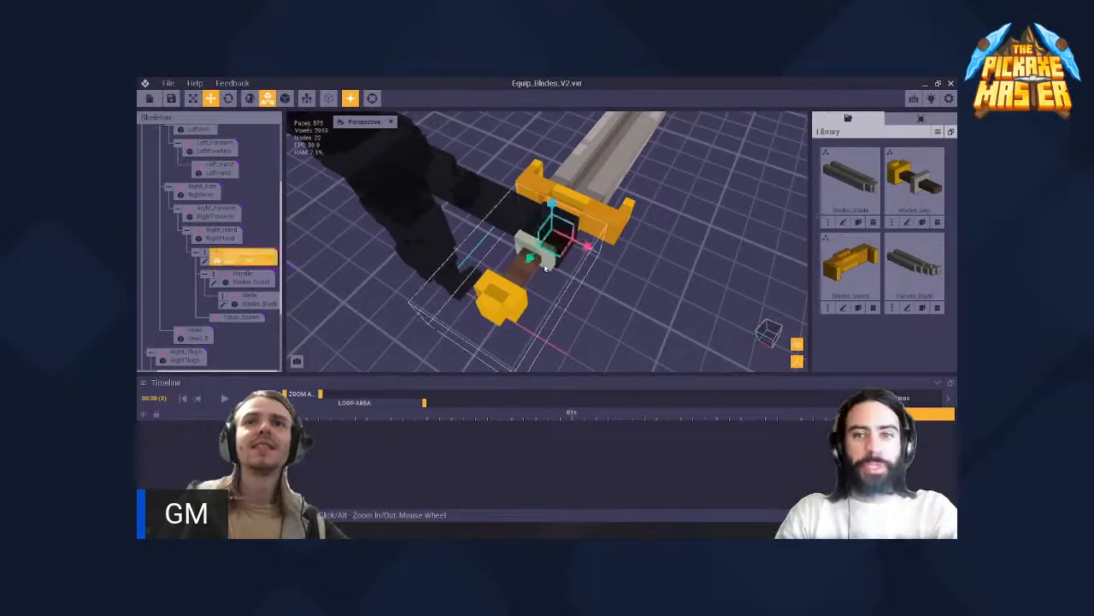
- Clear the grip node selection and switch from node mode to model mode with the Select tool active
left_click(532, 254)
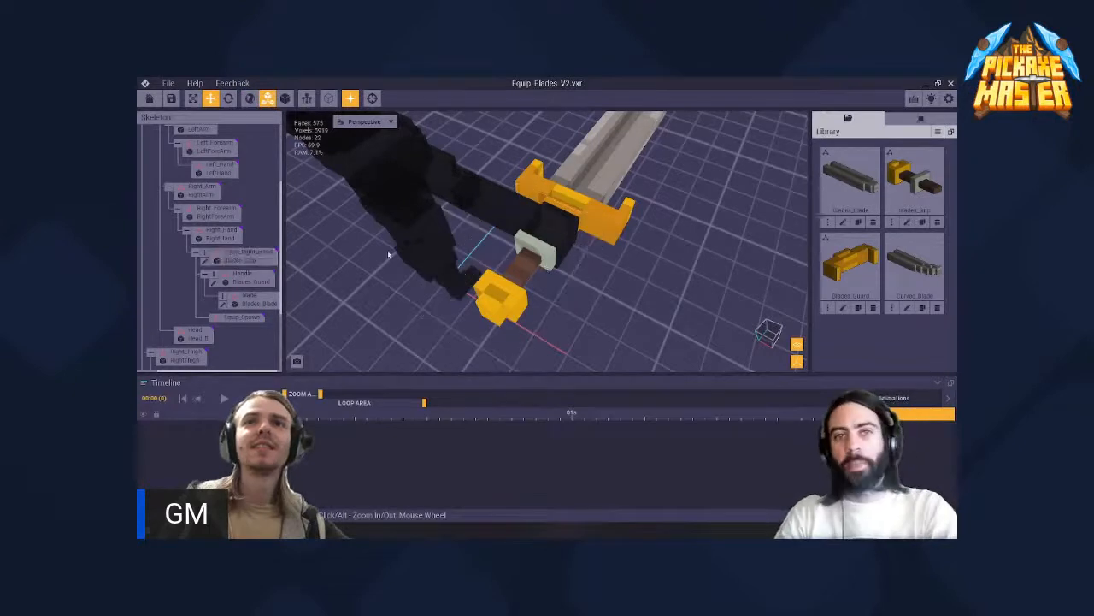
right_click(207, 254)
left_click(206, 254)
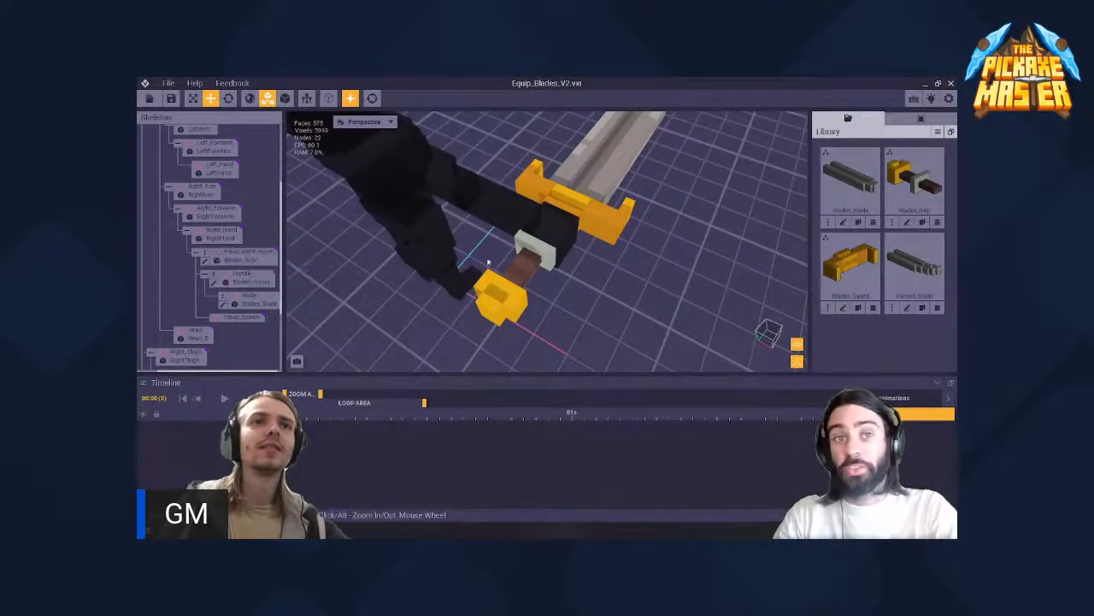
left_click(286, 102)
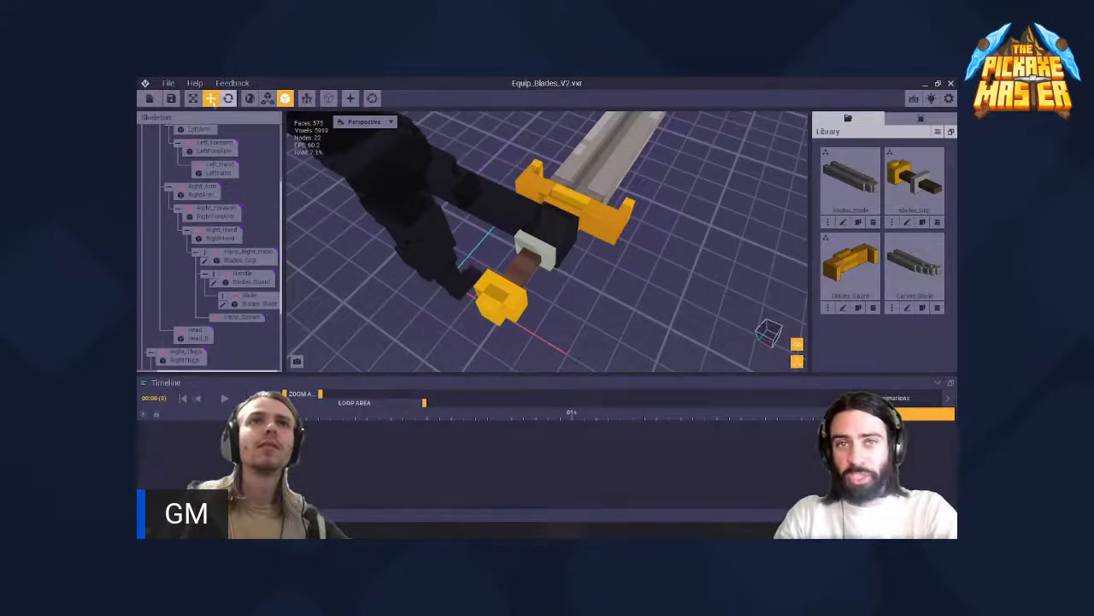
left_click(193, 98)
left_click(537, 248)
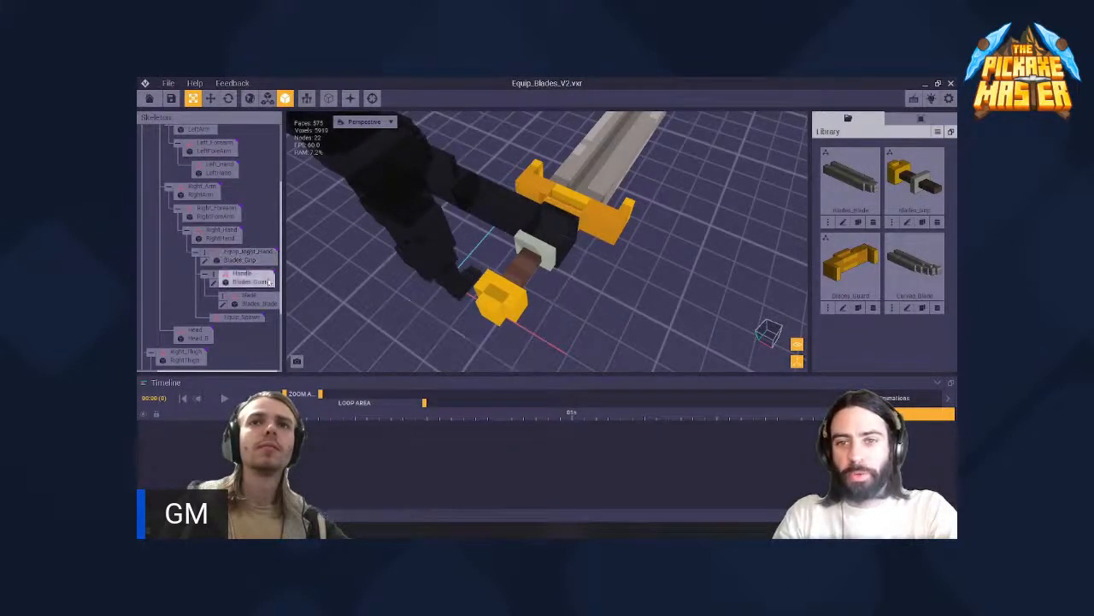
- Examine the grip, guard and blade nodes under the right hand in the skeleton and view the sword from several angles
scroll(228, 330, "down", 1)
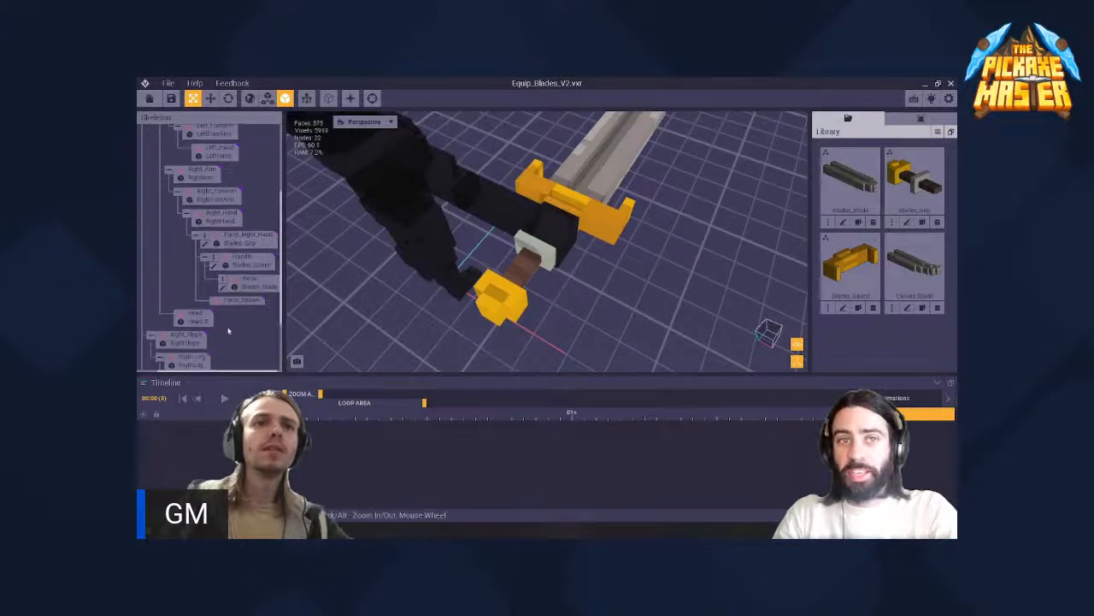
left_click_drag(230, 370, 234, 371)
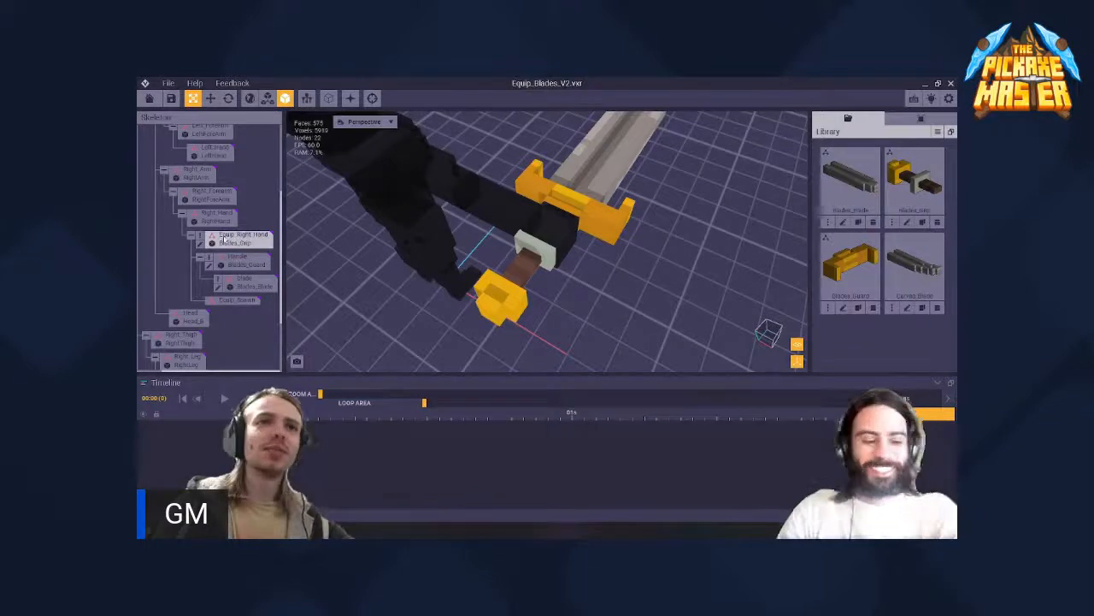
left_click_drag(224, 241, 228, 244)
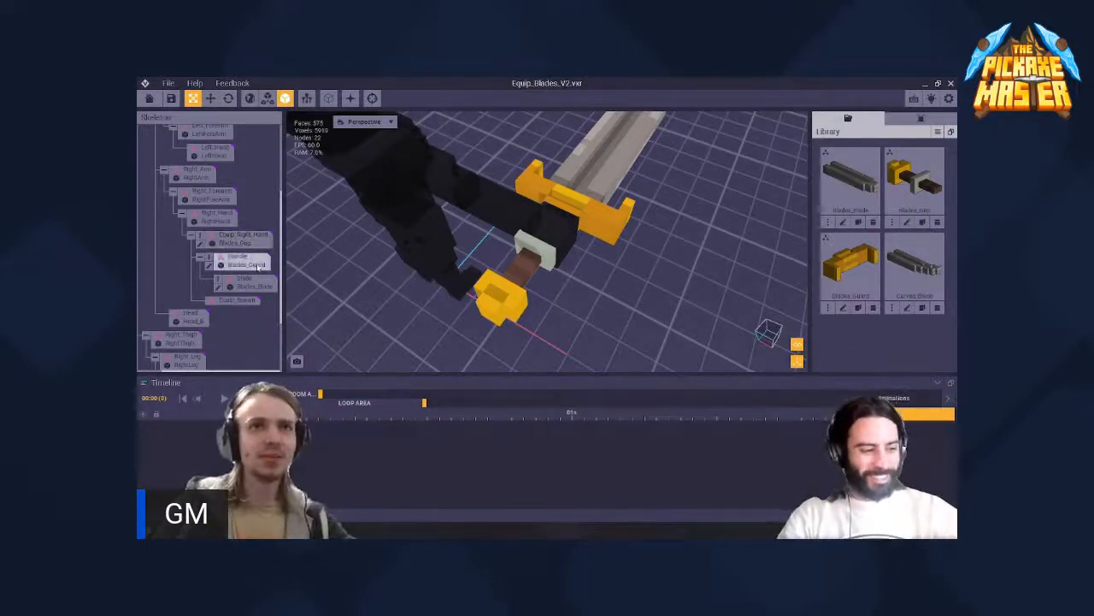
right_click_drag(528, 260, 528, 260)
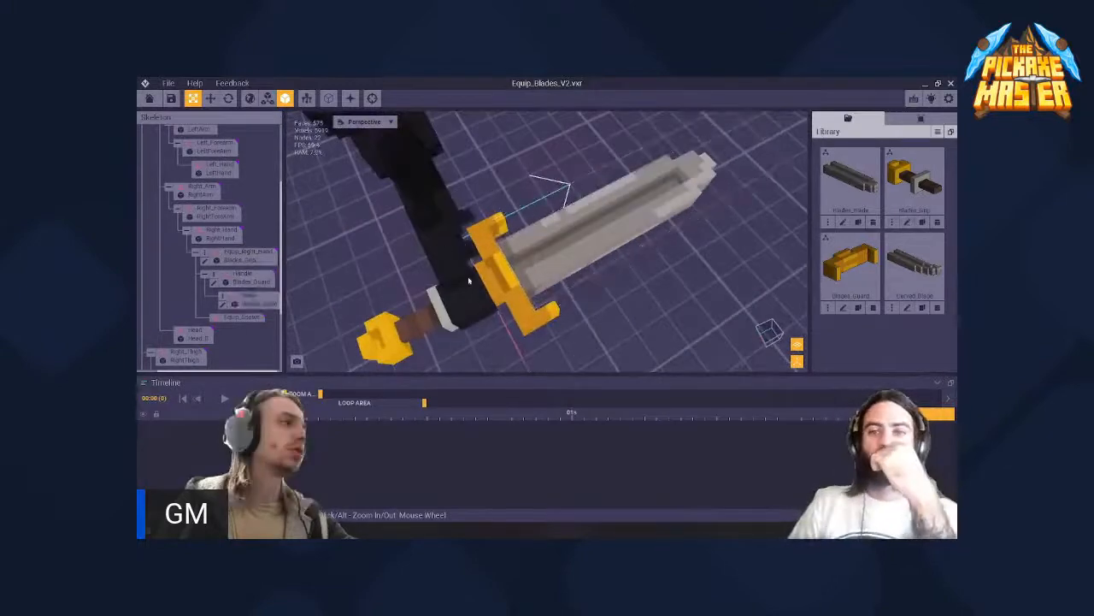
right_click_drag(469, 280, 540, 272)
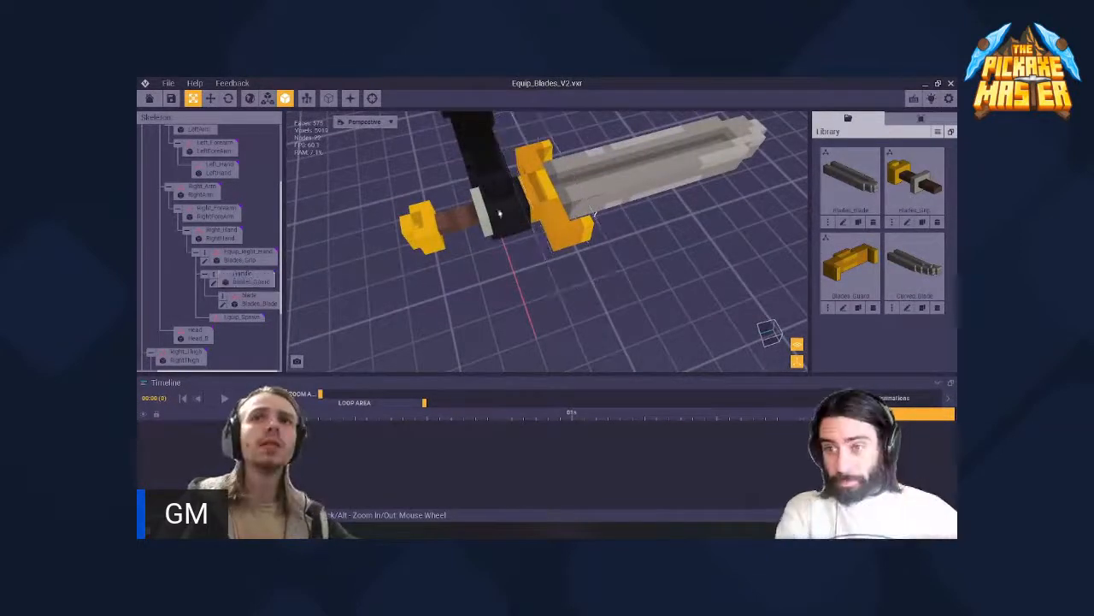
right_click_drag(471, 214, 471, 214)
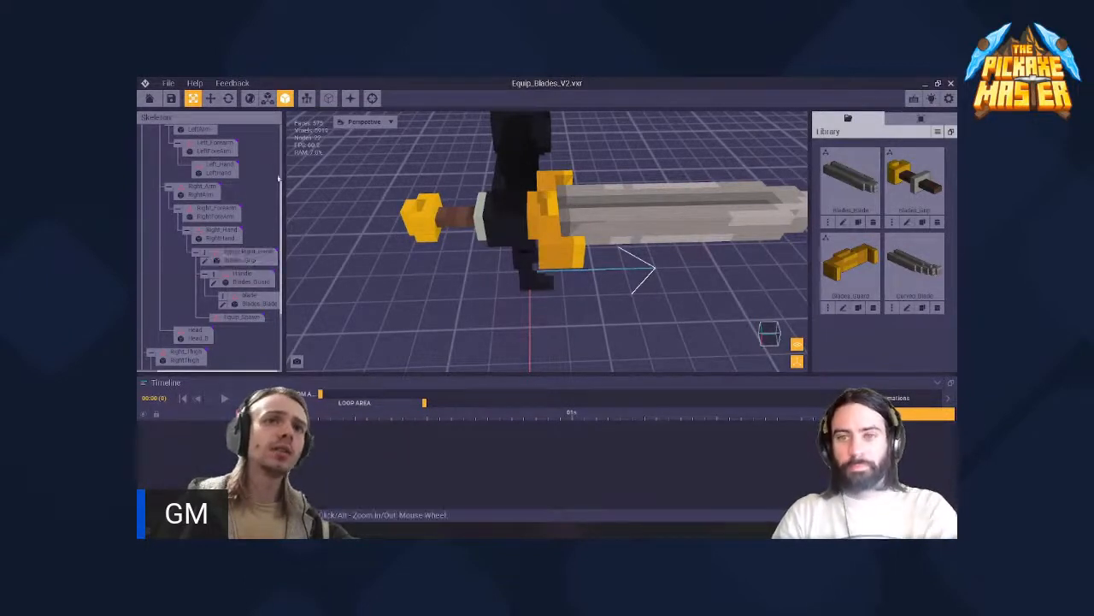
- With the Move tool, select the sword's grip, guard and blade in turn to see their matching skeleton nodes, then clear the selection
left_click(210, 99)
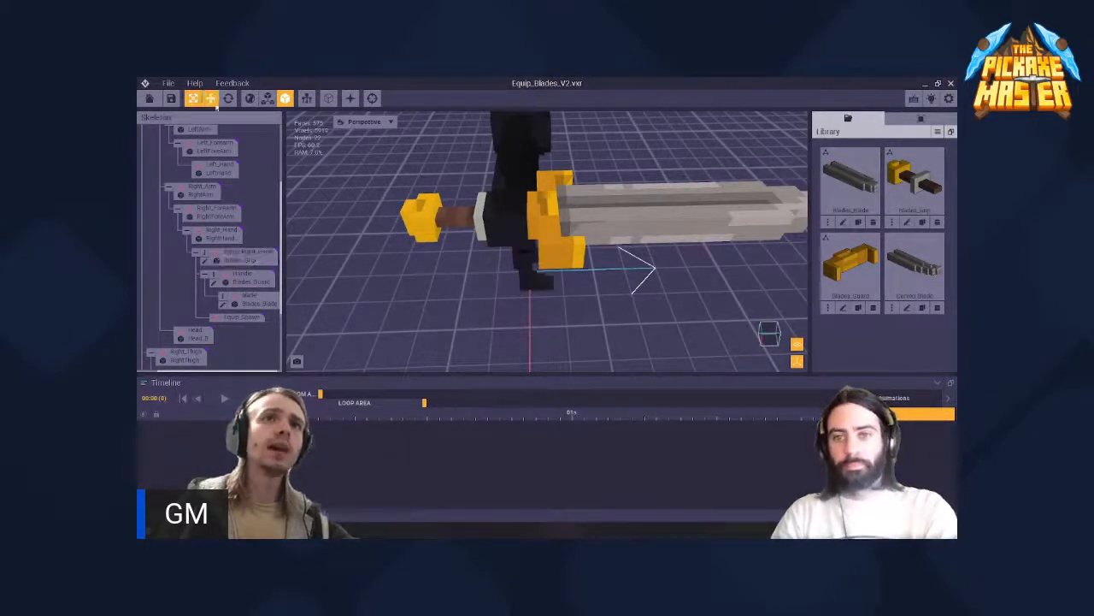
left_click(466, 221)
left_click(466, 221)
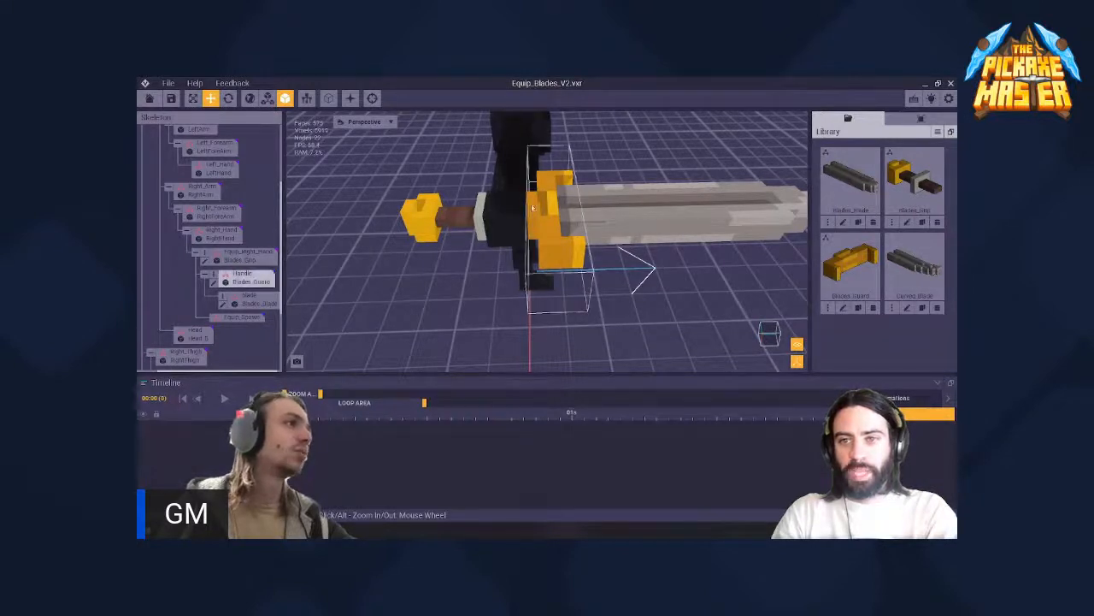
left_click(448, 215)
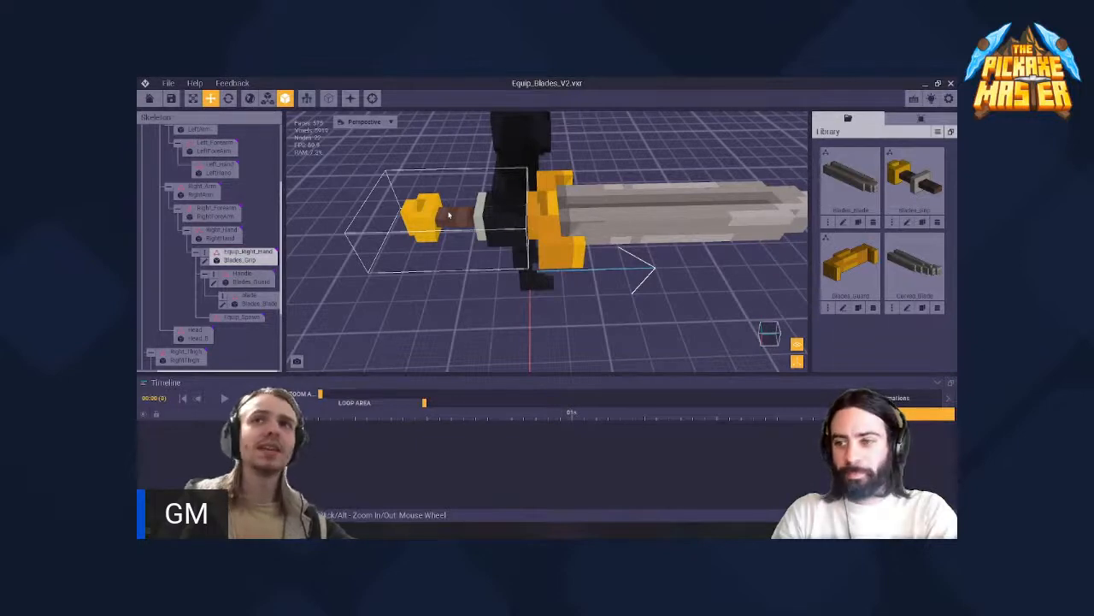
left_click(635, 208)
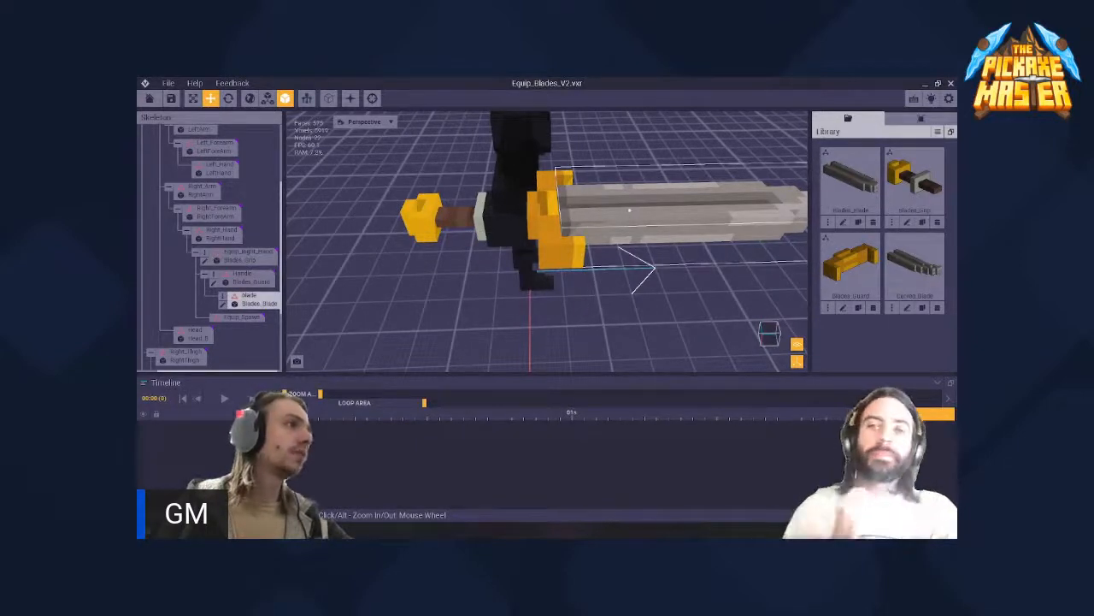
left_click(372, 250)
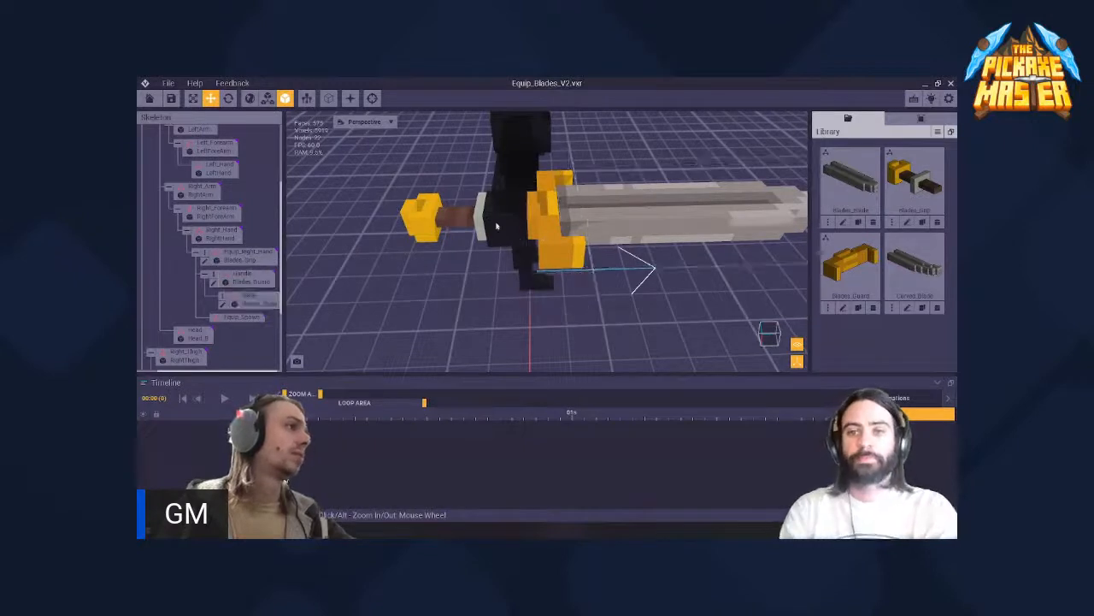
- Open the Blades_Grip model of the right-hand equipment node in the voxel editor
scroll(467, 224, "up", 3)
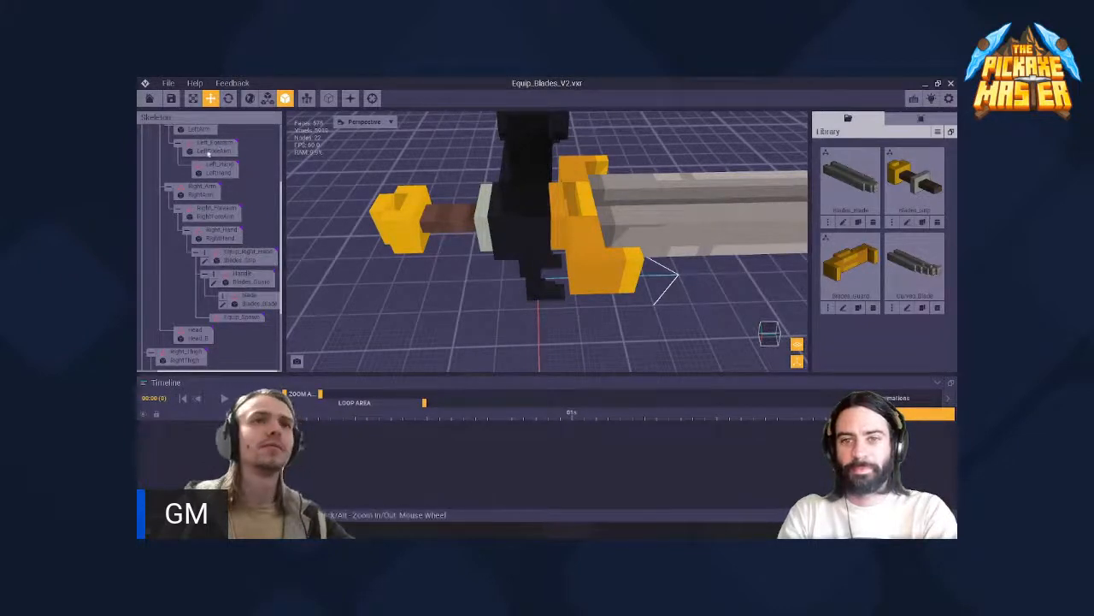
scroll(463, 218, "up", 4)
right_click_drag(471, 213, 472, 213)
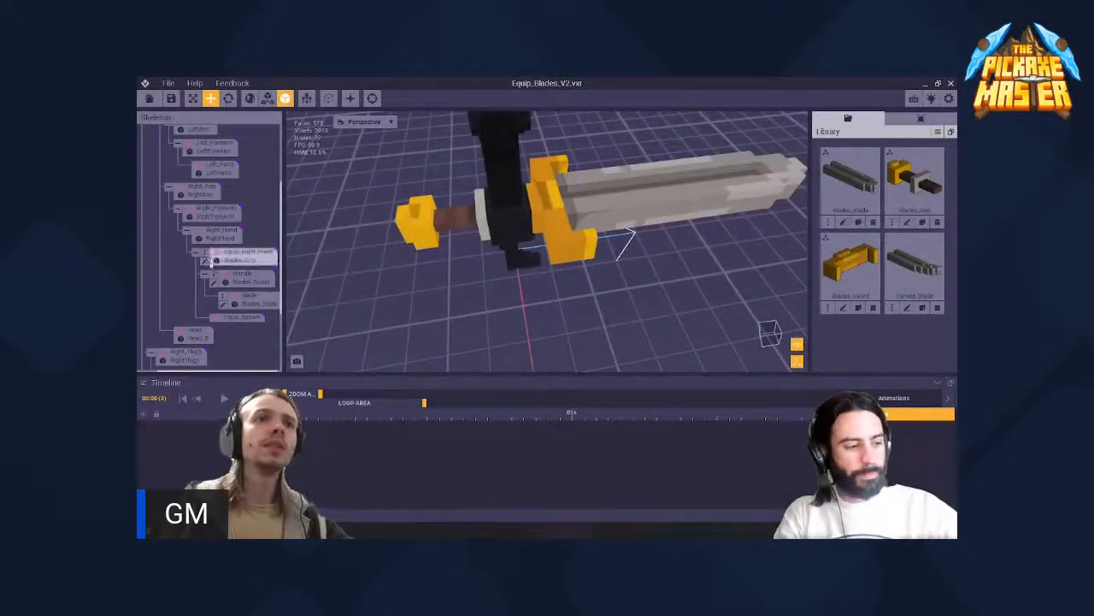
left_click(244, 253)
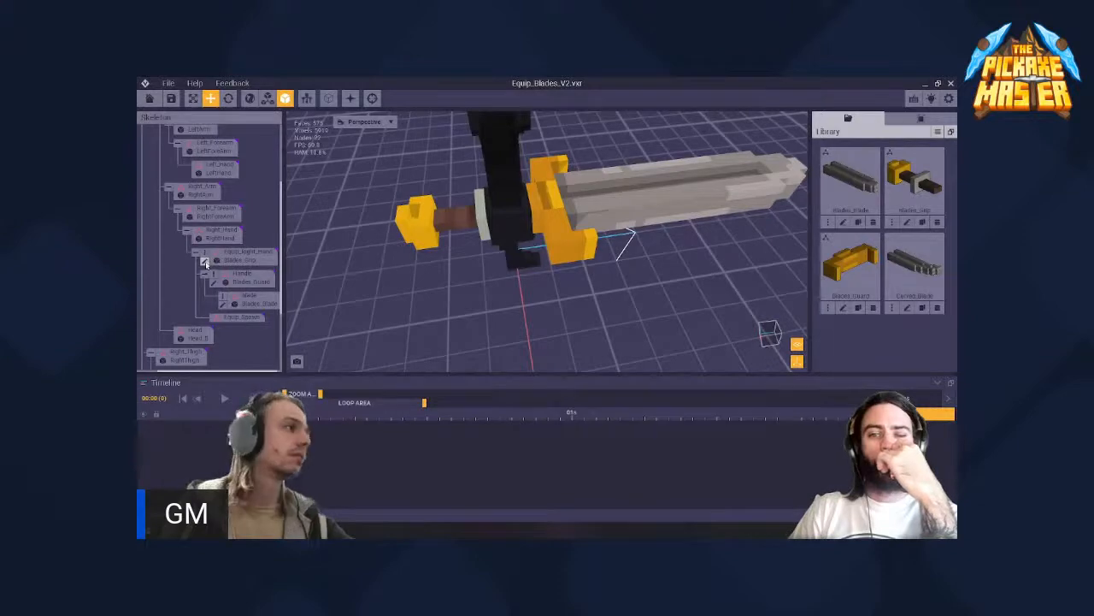
left_click(205, 264)
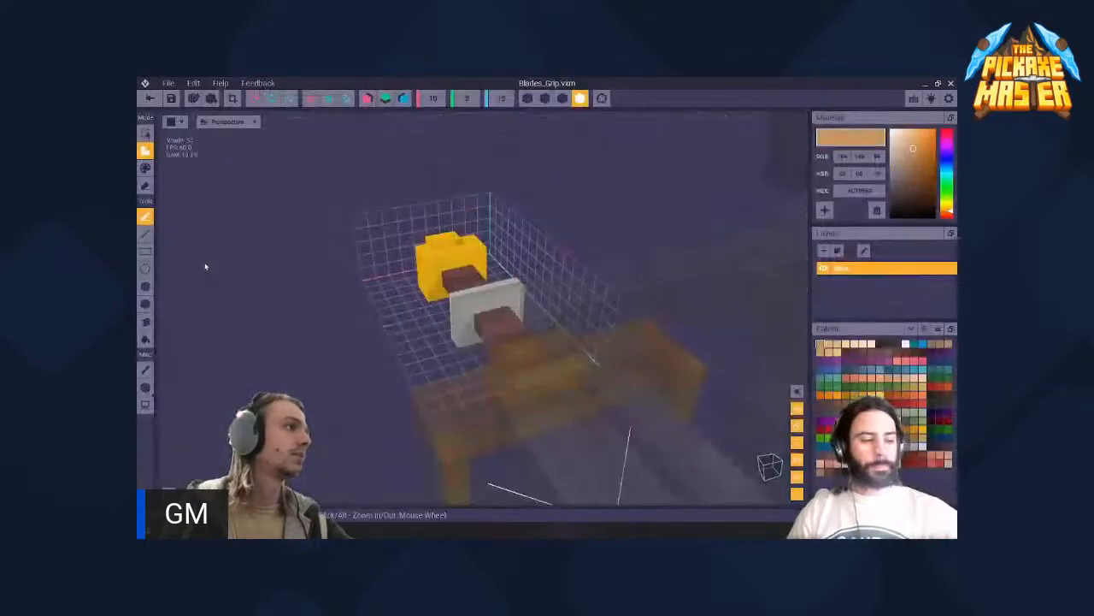
- Add a few tan voxels on top of the brown grip beside the yellow pommel
right_click_drag(465, 265, 507, 209)
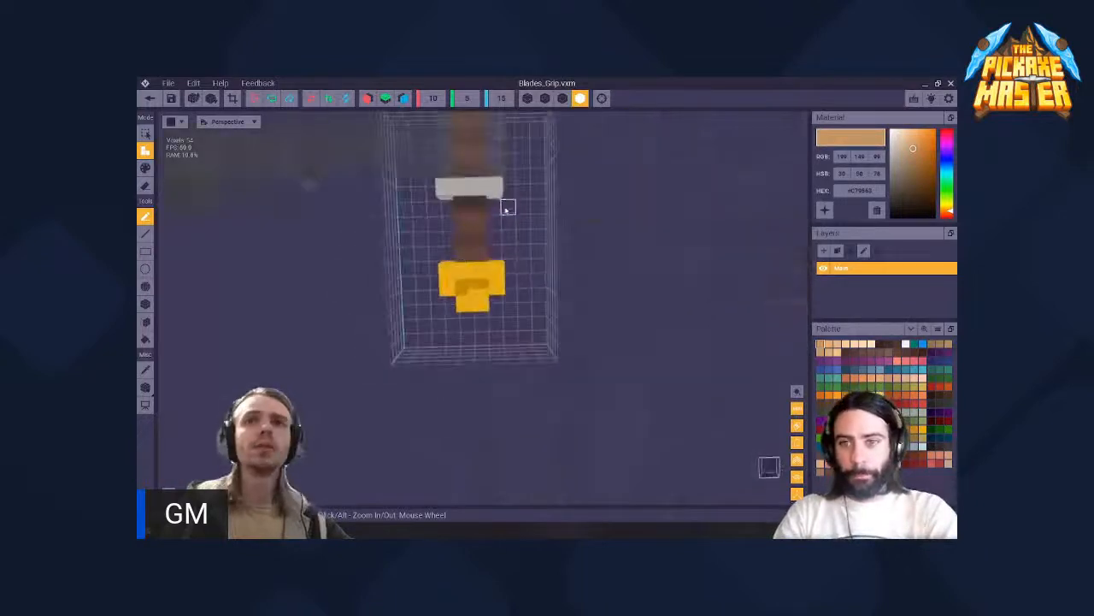
right_click_drag(463, 253, 466, 248)
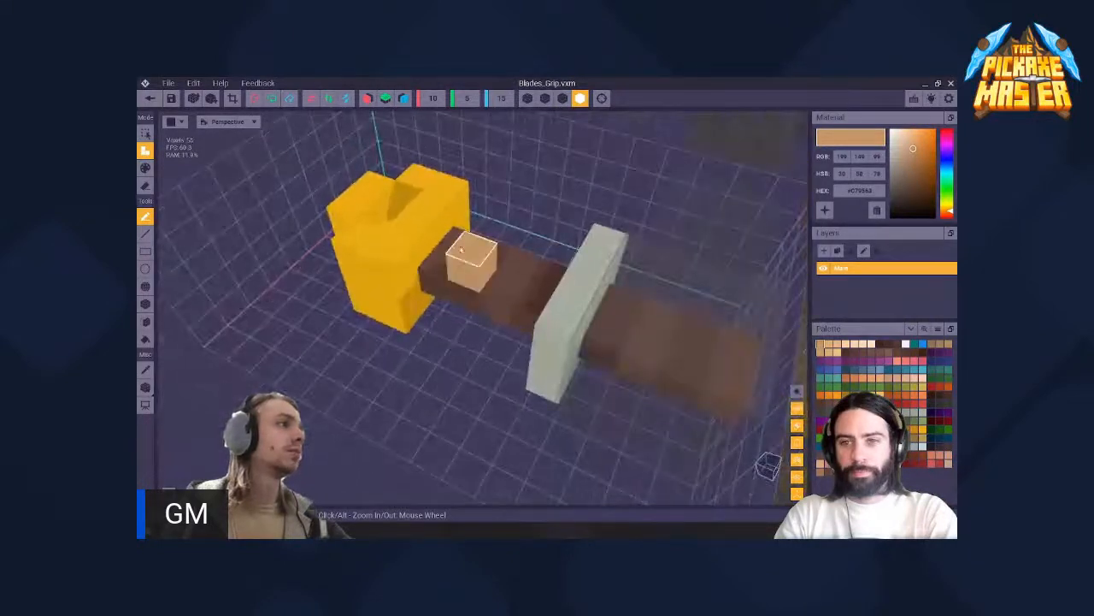
left_click(455, 236)
left_click(438, 255)
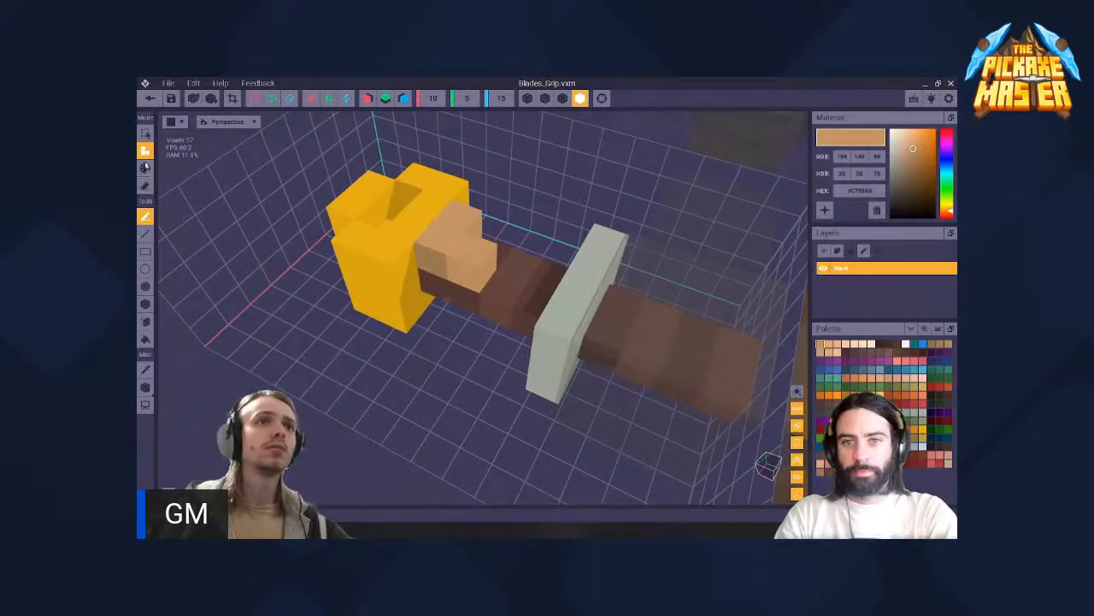
- Erase the tan voxels on the grip and the raised yellow voxels on top of the pommel
left_click(146, 186)
key("2")
key("1")
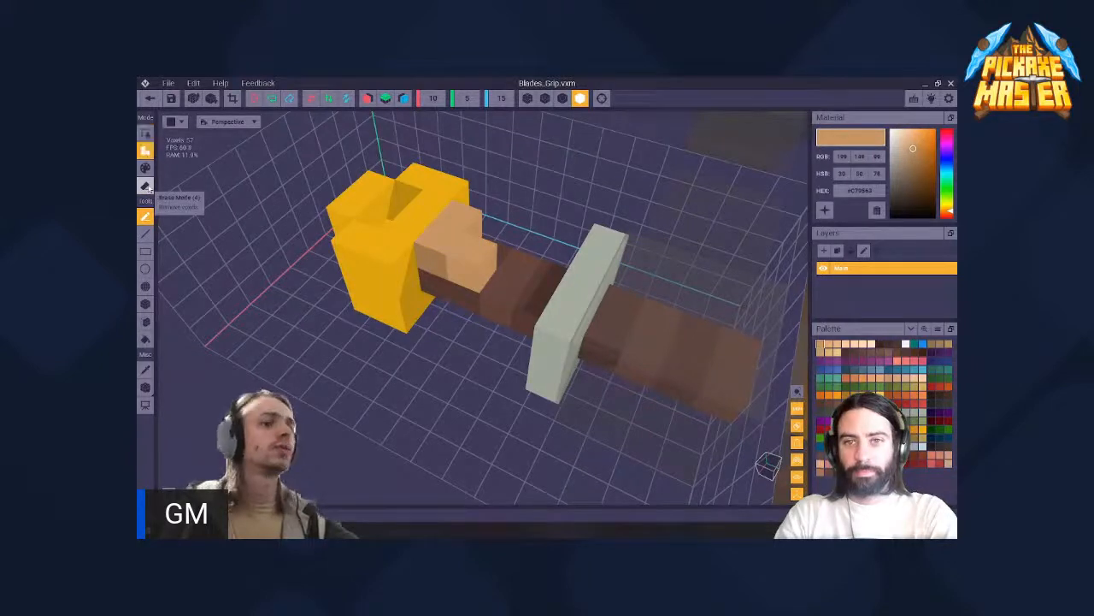
key("3")
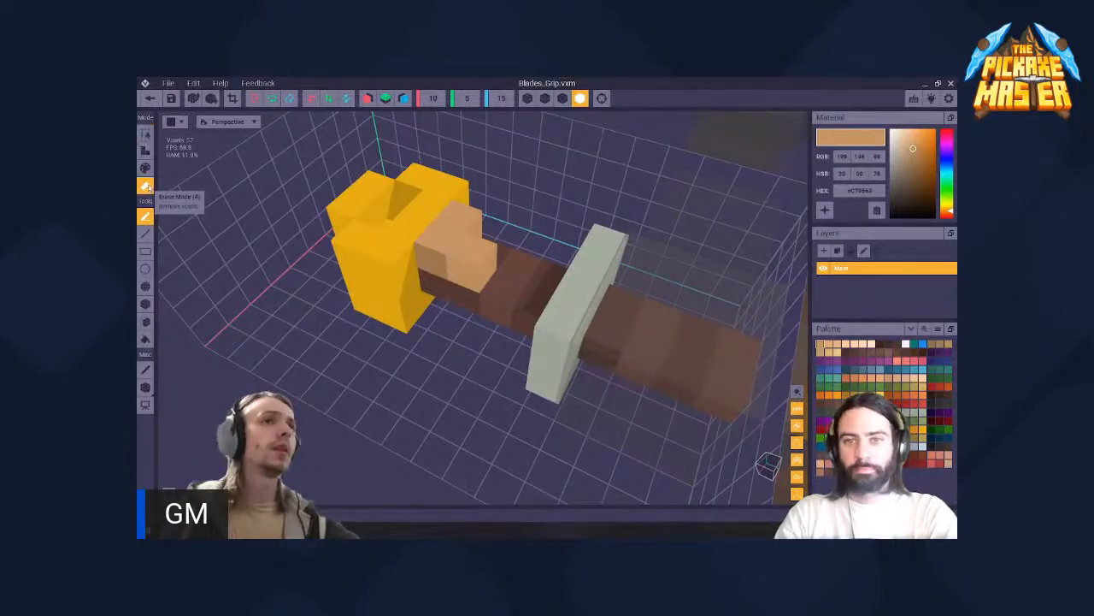
mouse_move(462, 226)
left_mouse_down()
mouse_move(453, 235)
mouse_move(469, 254)
mouse_move(436, 240)
mouse_move(389, 259)
mouse_move(371, 222)
left_mouse_up()
left_click(429, 195)
left_click(374, 246)
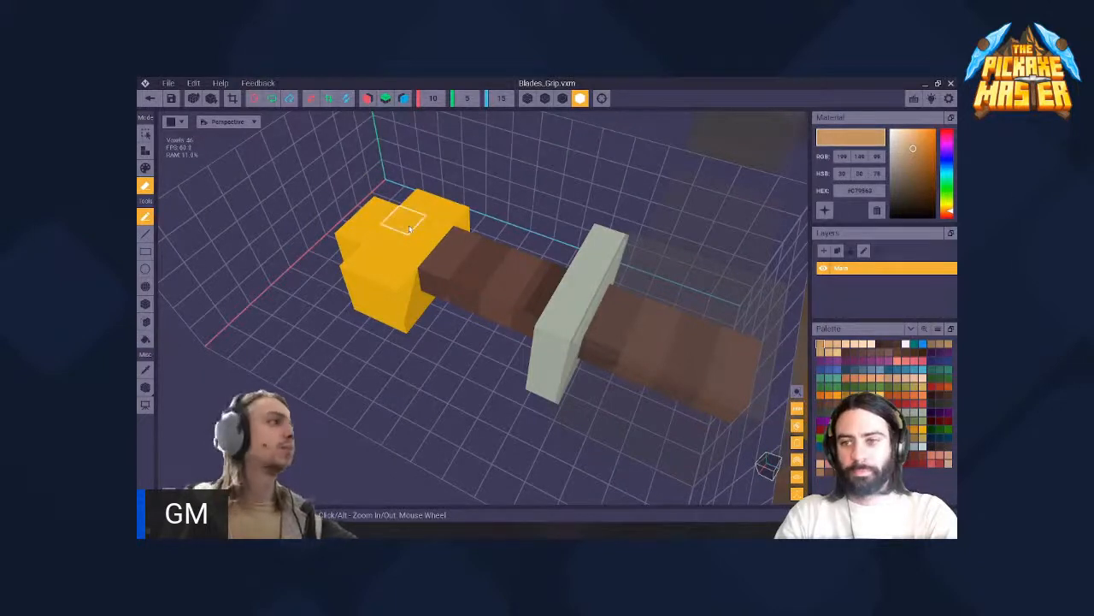
- Paint voxels tan where the pommel meets the grip and add raised tan voxels above them
key("p")
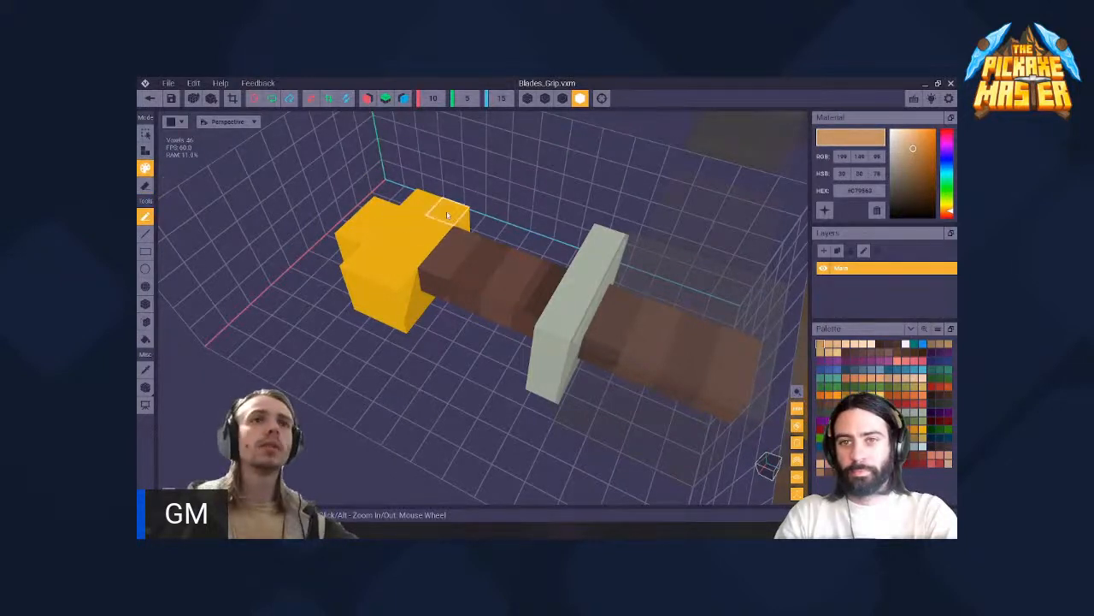
mouse_move(446, 216)
left_mouse_down()
mouse_move(434, 231)
mouse_move(458, 248)
mouse_move(436, 273)
mouse_move(410, 250)
mouse_move(419, 227)
mouse_move(445, 251)
left_mouse_up()
key("a")
key("s")
- Select some of the raised tan voxels in select mode and move them with the axis handles, checking them from the side
left_click(451, 219)
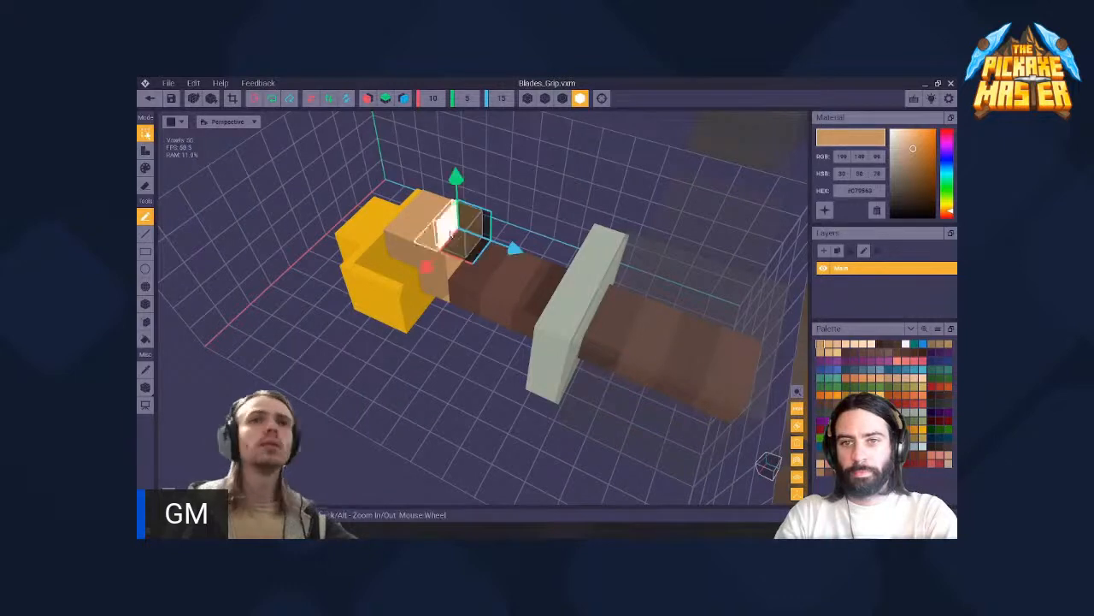
left_click(417, 228)
left_click(432, 213)
left_click_drag(466, 219, 419, 207)
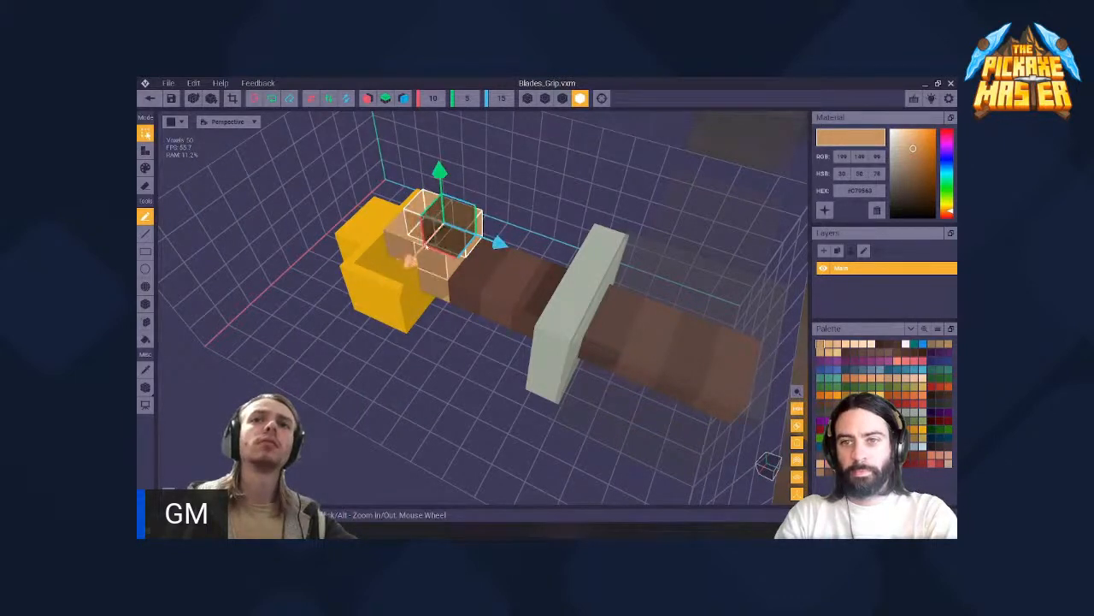
mouse_move(412, 259)
left_mouse_down()
mouse_move(435, 231)
mouse_move(395, 254)
left_mouse_up()
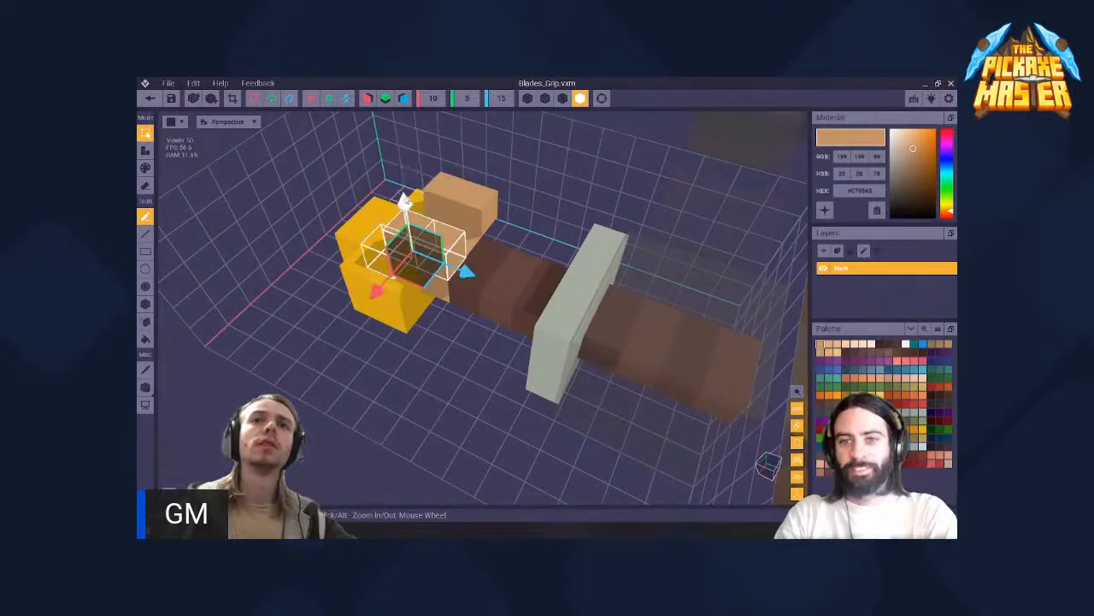
right_click_drag(426, 238, 534, 204)
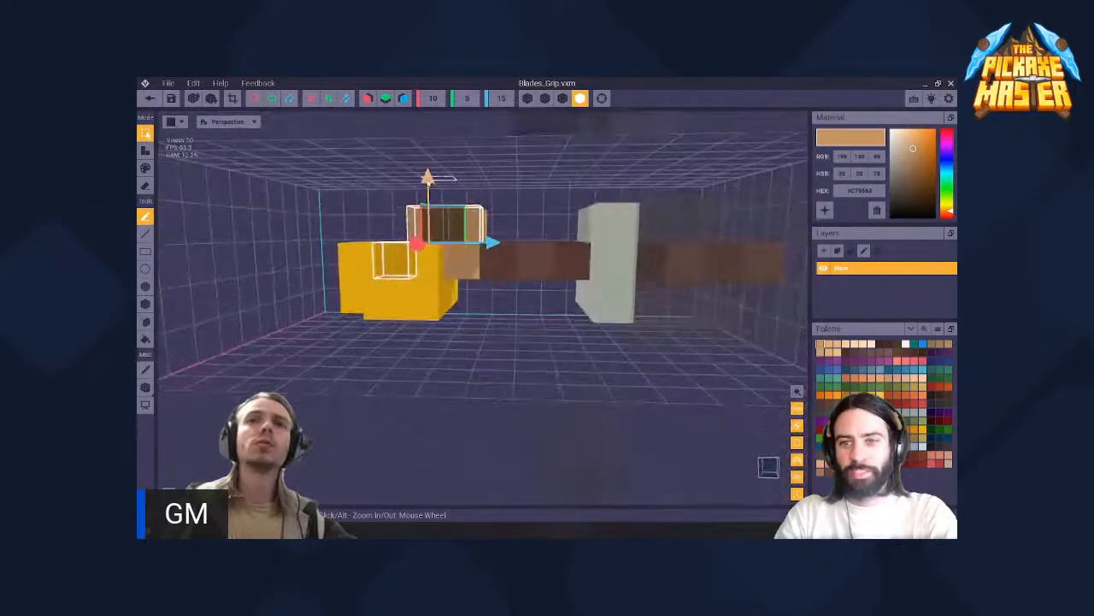
mouse_move(453, 219)
right_mouse_down()
mouse_move(421, 238)
mouse_move(437, 224)
right_mouse_up()
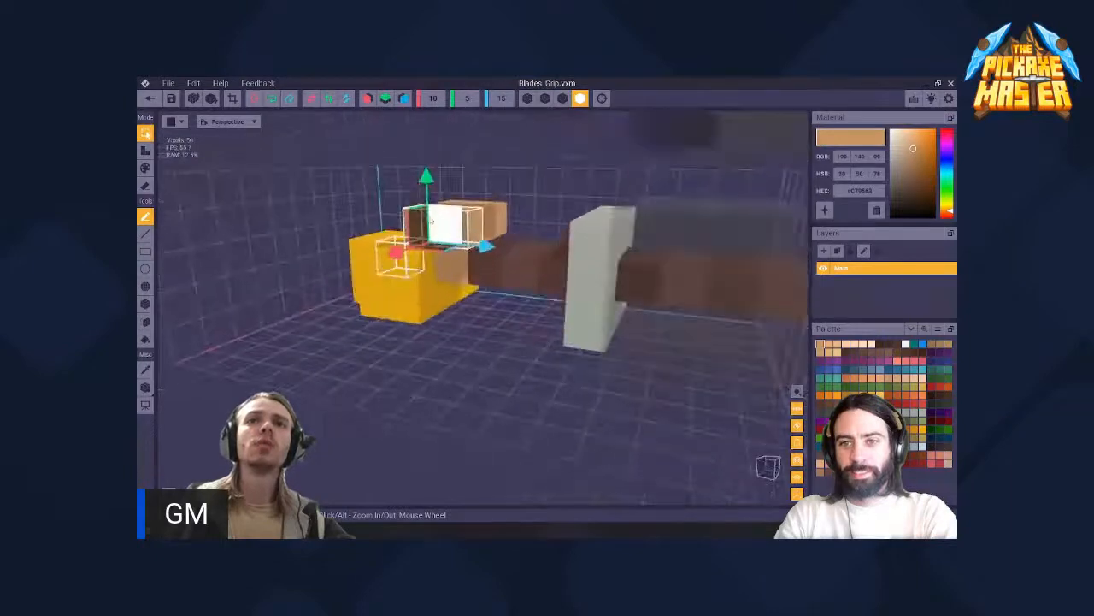
- Erase the raised tan voxels above the pommel and switch to paint mode with the Pen tool
left_click(147, 152)
right_click_drag(365, 213, 366, 211)
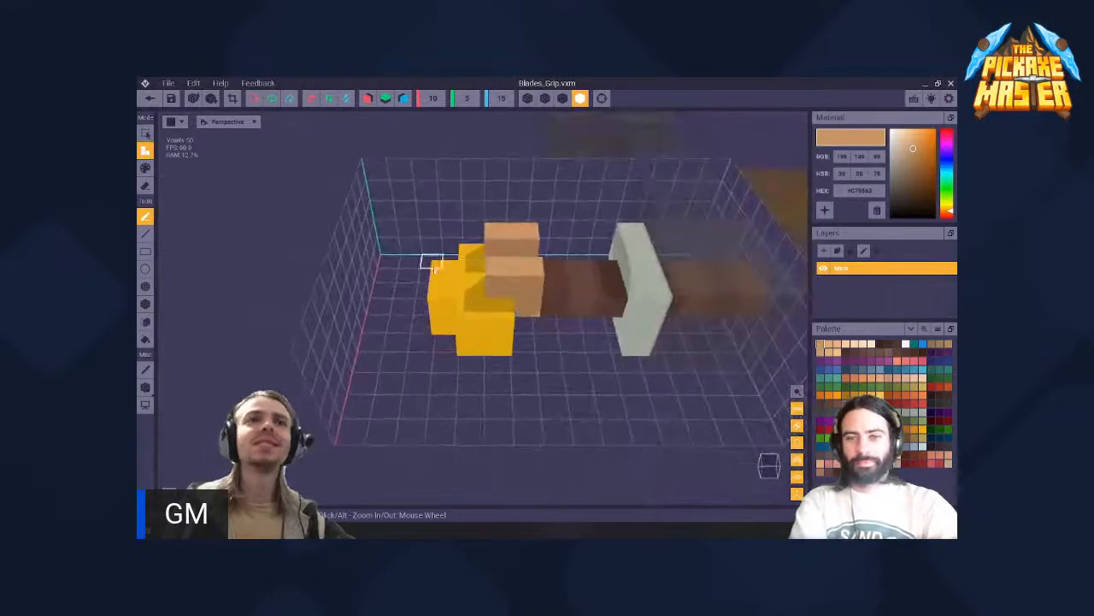
key("3")
key("4")
mouse_move(525, 271)
left_mouse_down()
mouse_move(511, 284)
mouse_move(503, 268)
mouse_move(520, 240)
mouse_move(498, 250)
left_mouse_up()
right_click_drag(498, 257, 500, 278)
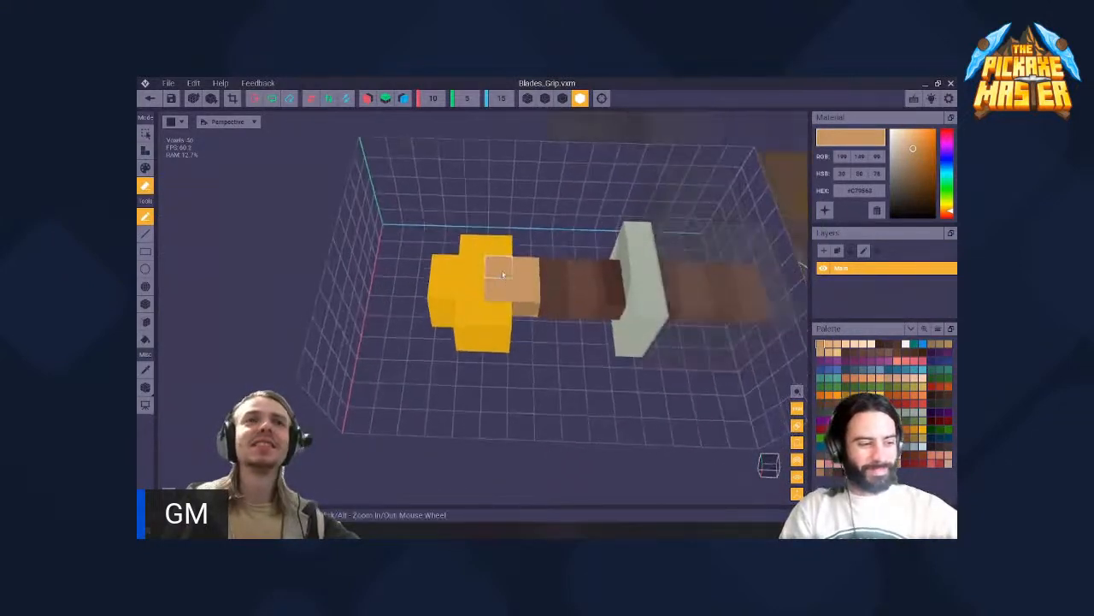
key("3")
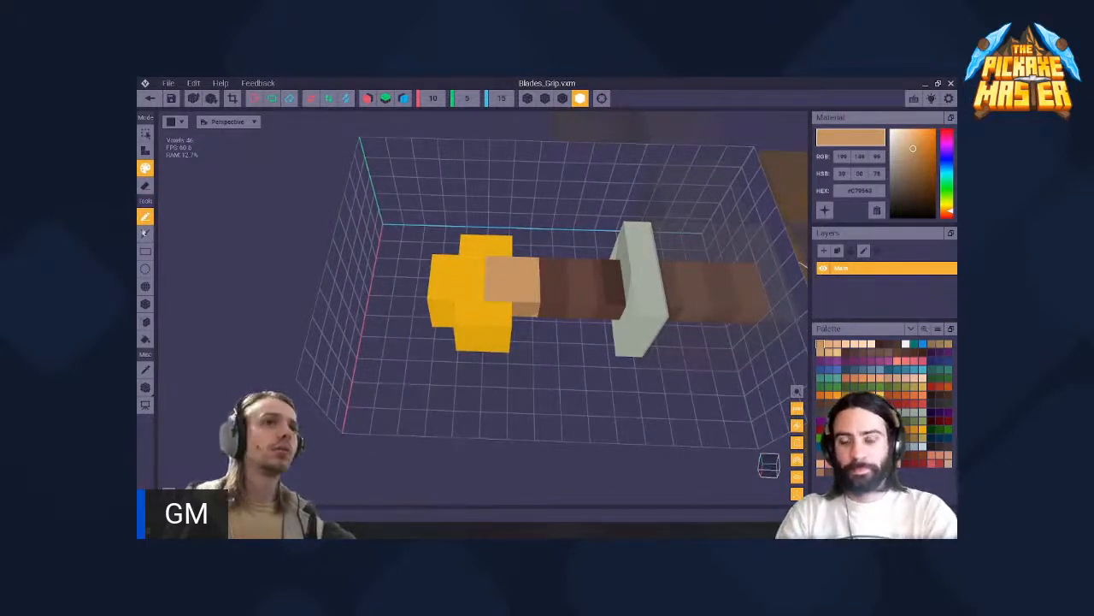
left_click(145, 217)
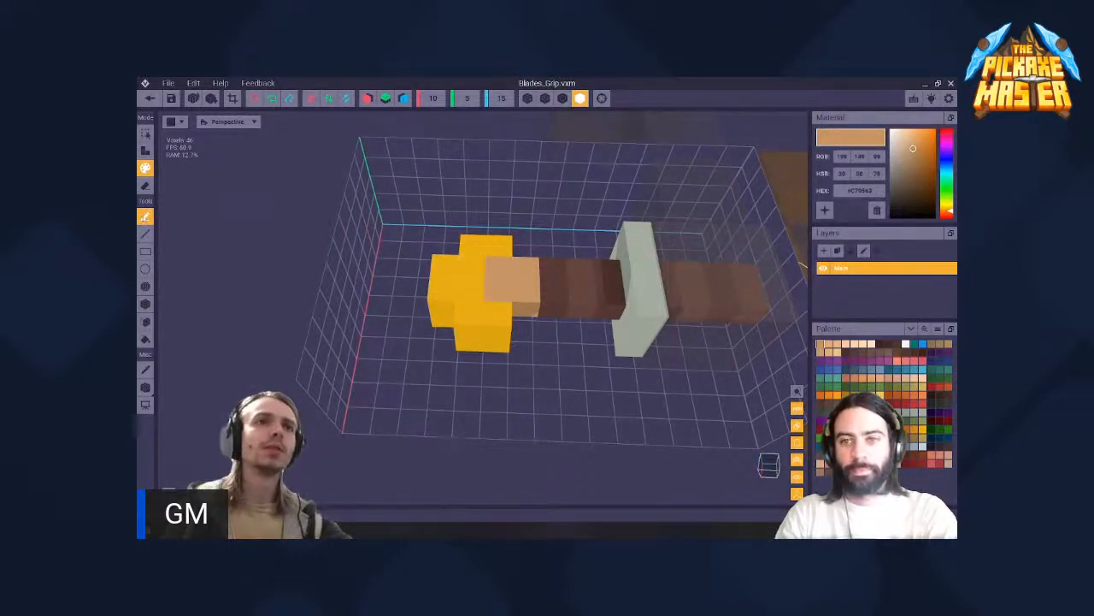
- Paint tan voxels across the top of the yellow pommel and in a checker pattern along the dark brown grip
left_click(471, 288)
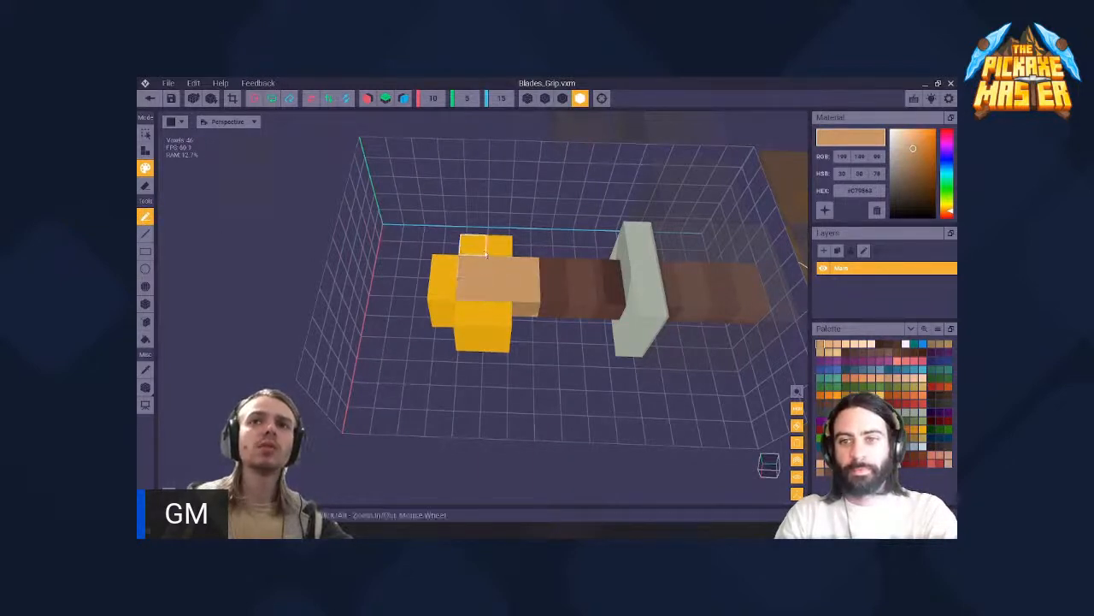
left_click(484, 252)
left_click(554, 272)
left_click(582, 296)
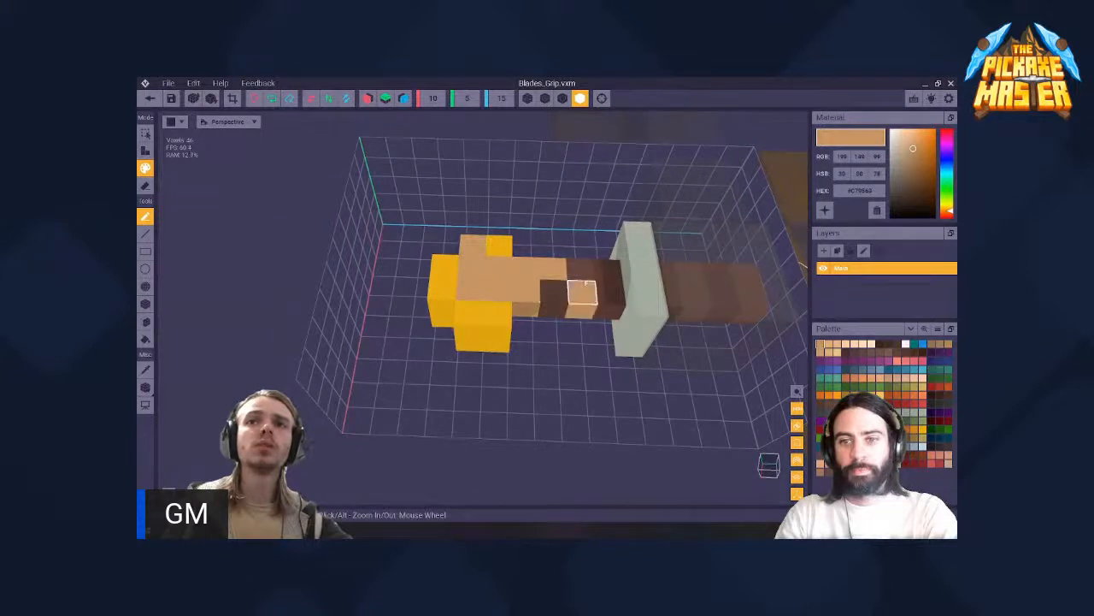
left_click(608, 272)
- Add straight and diagonal lines of tan voxels on the floor beside the pommel using the Line tool in attach mode
right_click_drag(541, 284, 503, 283)
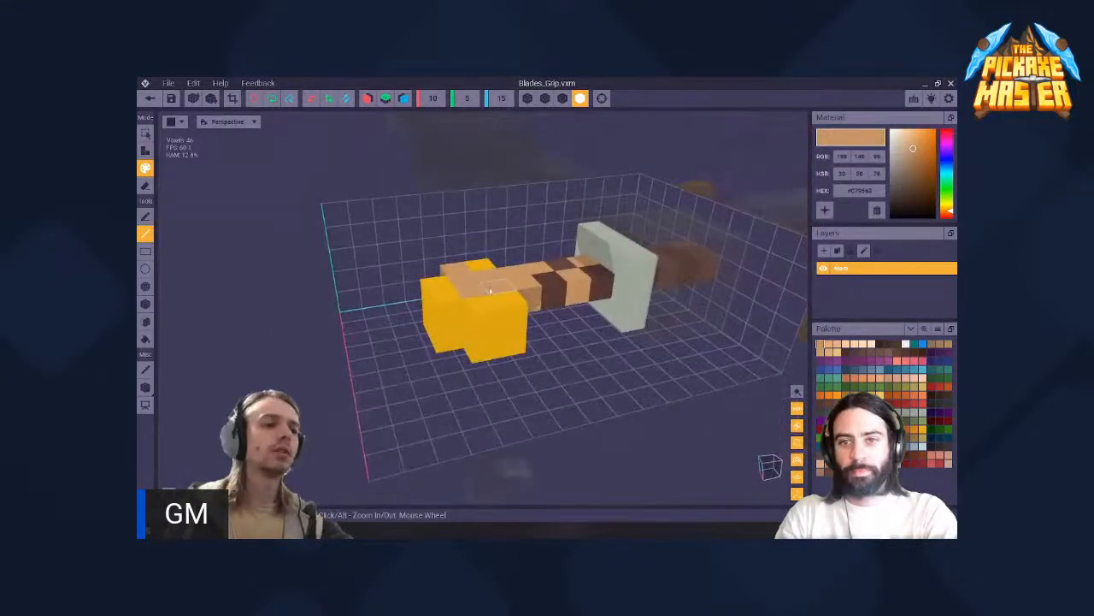
key("a")
right_click_drag(500, 351, 513, 368)
left_click_drag(608, 349, 377, 306)
right_click_drag(426, 372, 426, 372)
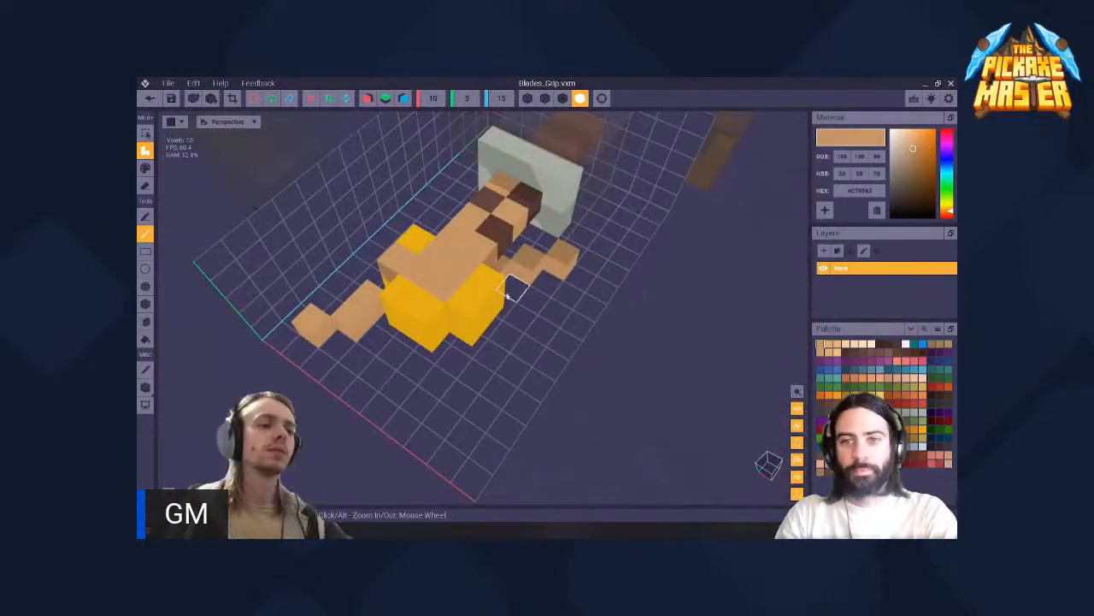
right_click_drag(519, 366, 539, 333)
- Try adding a rectangle of tan voxels with the Rectangle tool, and undo it
left_click(145, 251)
right_click_drag(441, 397, 441, 396)
key("ctrl+z")
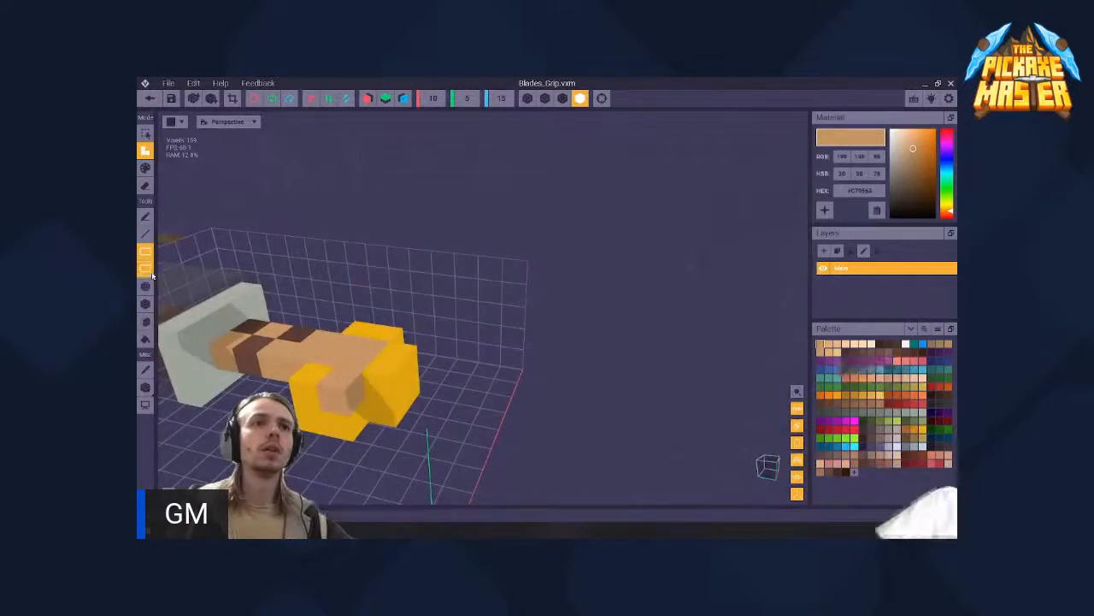
- Draw an upright circle of tan voxels behind the grip with the Circle tool, and undo it
left_click_drag(432, 421, 419, 332)
left_click_drag(308, 261, 290, 257)
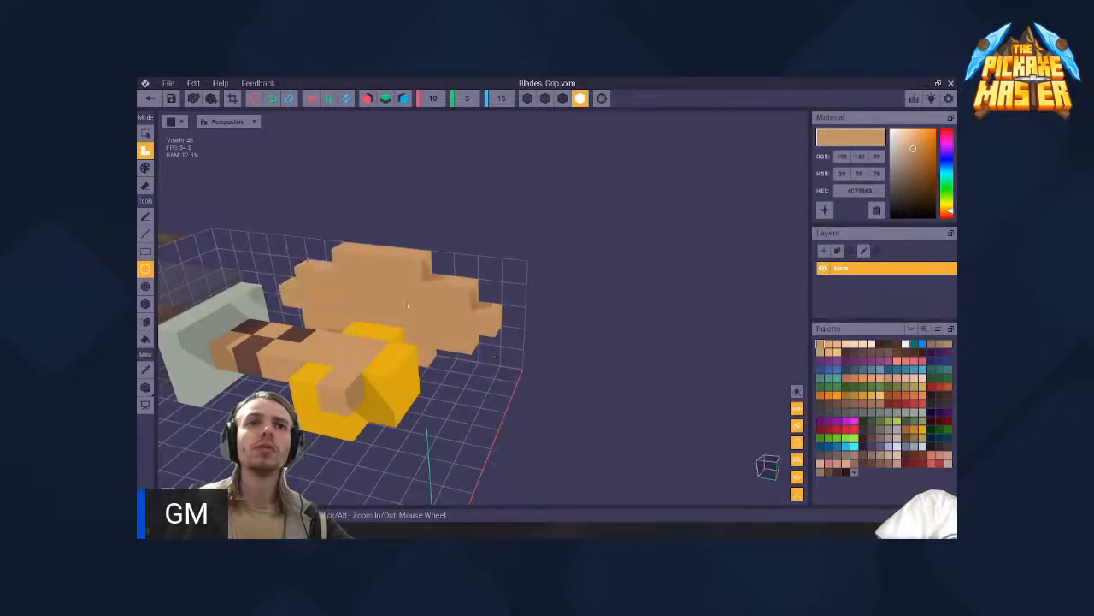
right_click_drag(407, 303, 409, 304)
middle_click_drag(410, 305, 578, 305)
key("ctrl+z")
- Use the Sphere tool to add a small tan sphere beyond the pommel and a large one enclosing the pommel
left_click(147, 287)
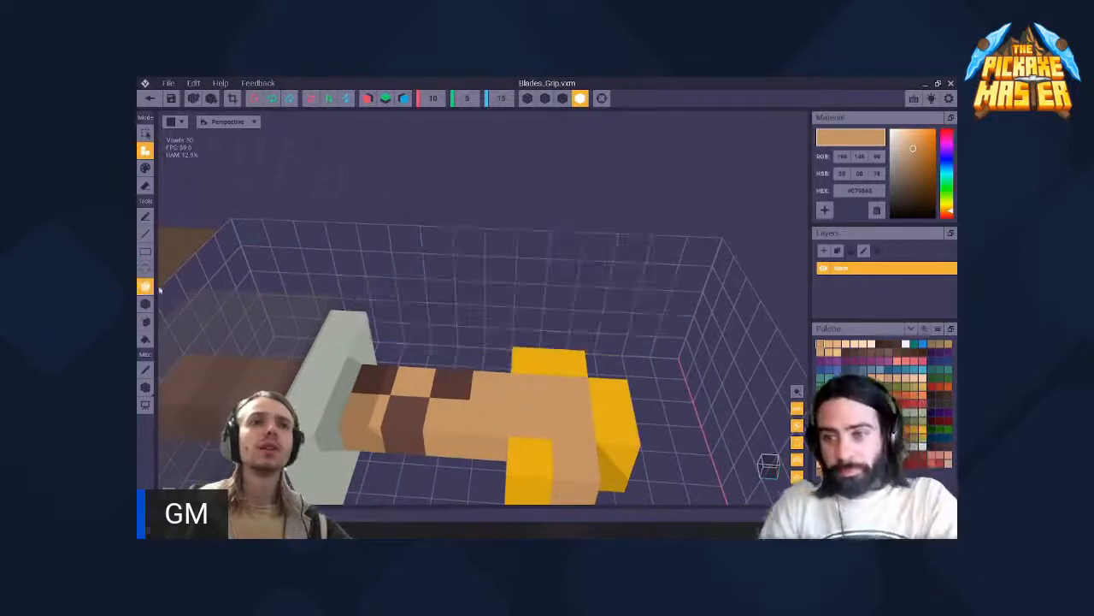
right_click_drag(466, 324, 527, 344)
left_click_drag(648, 344, 685, 391)
left_click_drag(609, 349, 679, 443)
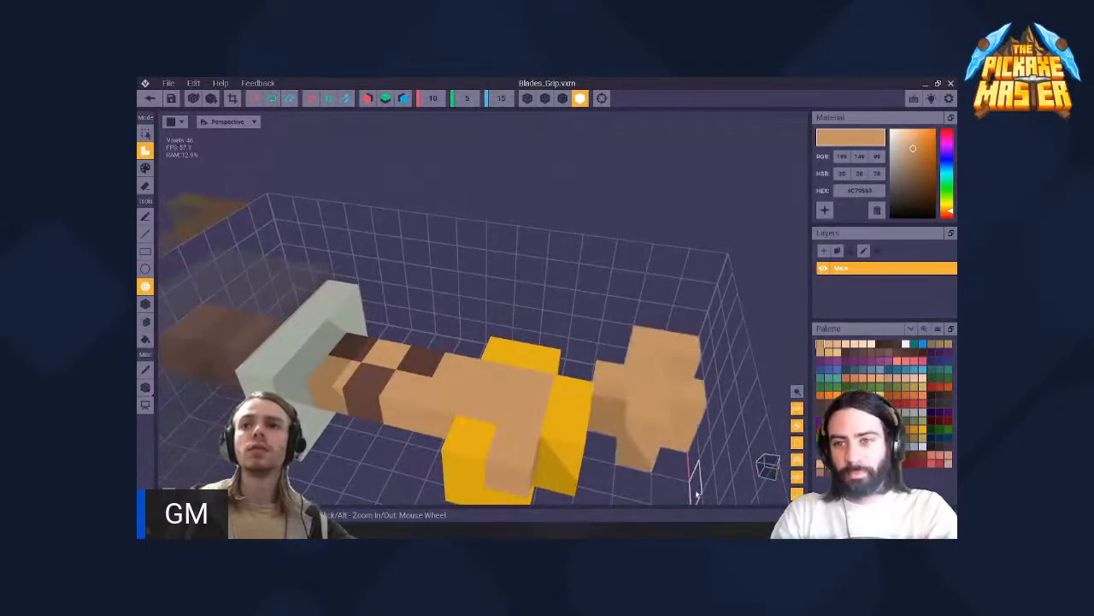
right_click_drag(654, 434, 642, 413)
right_click_drag(547, 355, 556, 372)
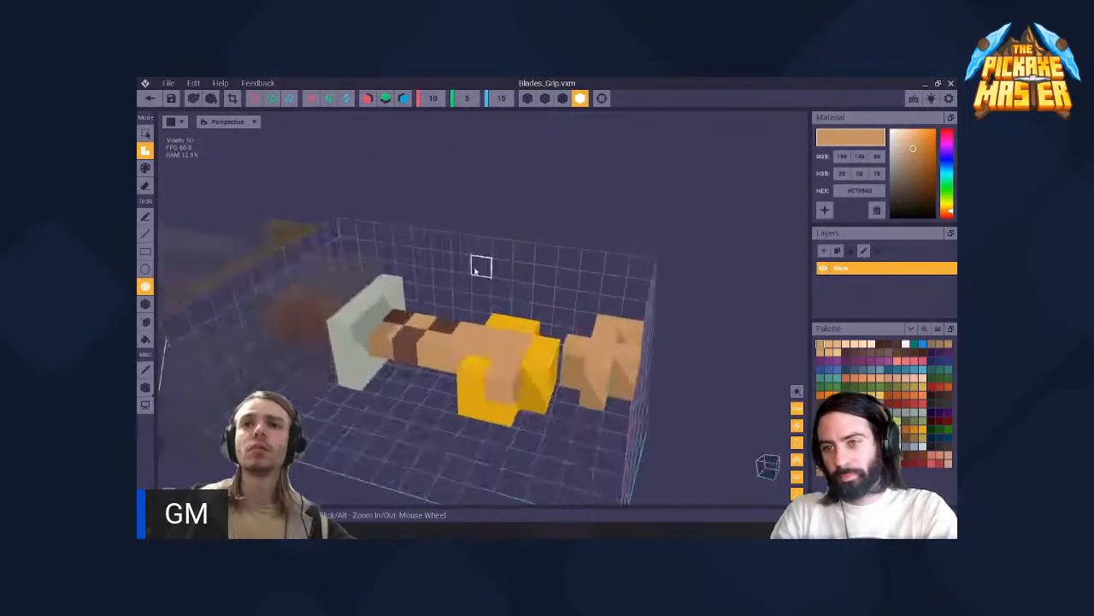
left_click_drag(513, 280, 608, 484)
- Add large tan boxes over and beside the sphere with the Box tool
mouse_move(490, 466)
right_mouse_down()
mouse_move(484, 368)
mouse_move(506, 321)
mouse_move(557, 318)
right_mouse_up()
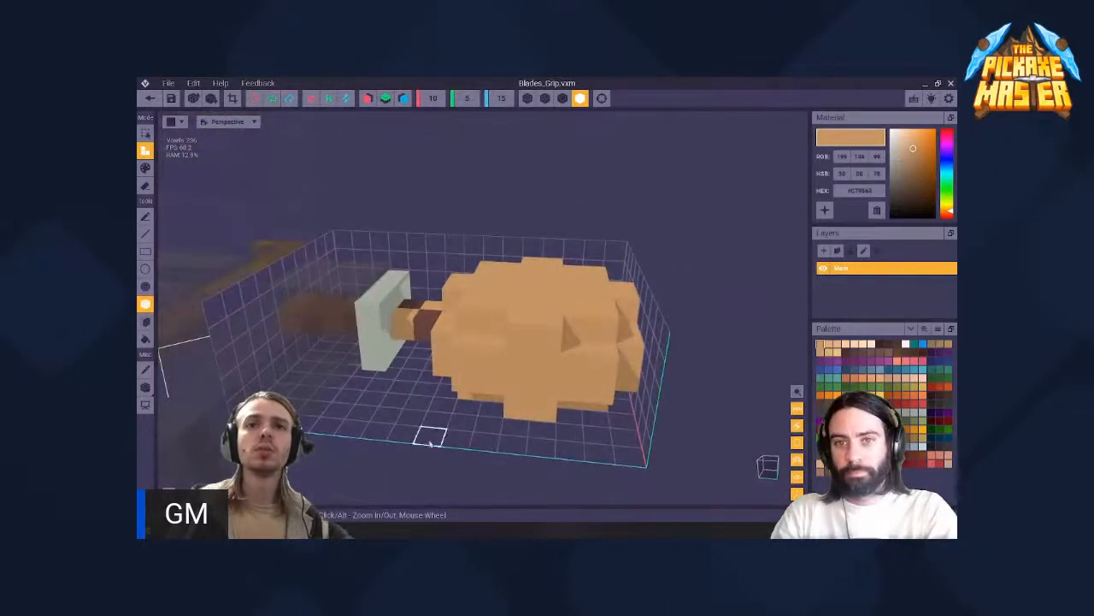
left_click_drag(430, 437, 603, 348)
right_click_drag(519, 314, 518, 317)
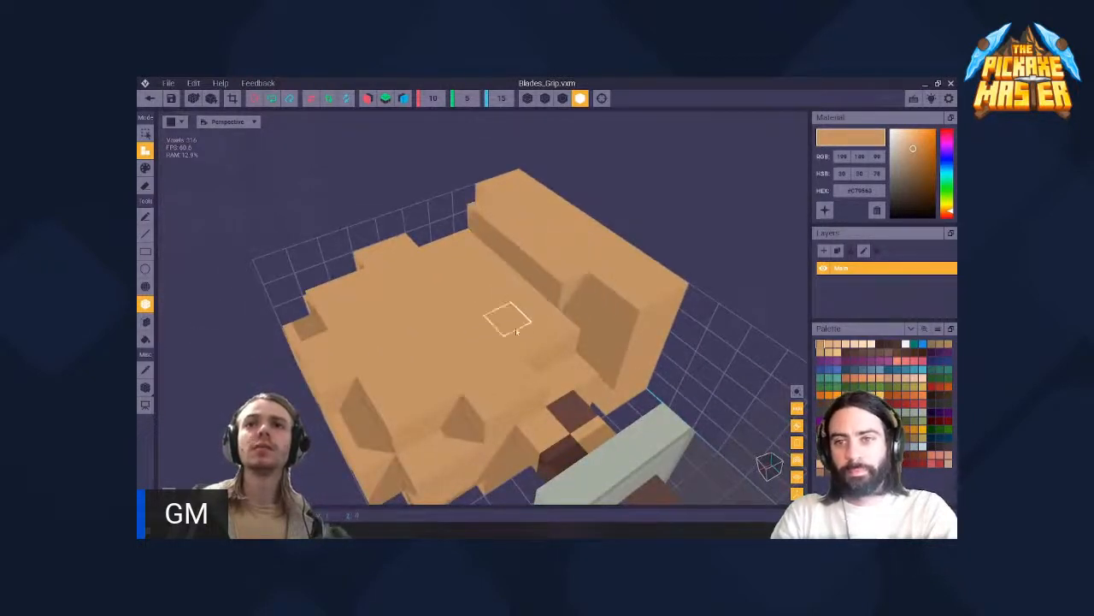
left_click(505, 317)
left_click(435, 385)
right_click_drag(433, 383, 454, 362)
scroll(430, 376, "down", 3)
- Add a tall tan box along the volume's side near the pale guard, and undo a small extra block placed behind it
left_click_drag(511, 316, 559, 233)
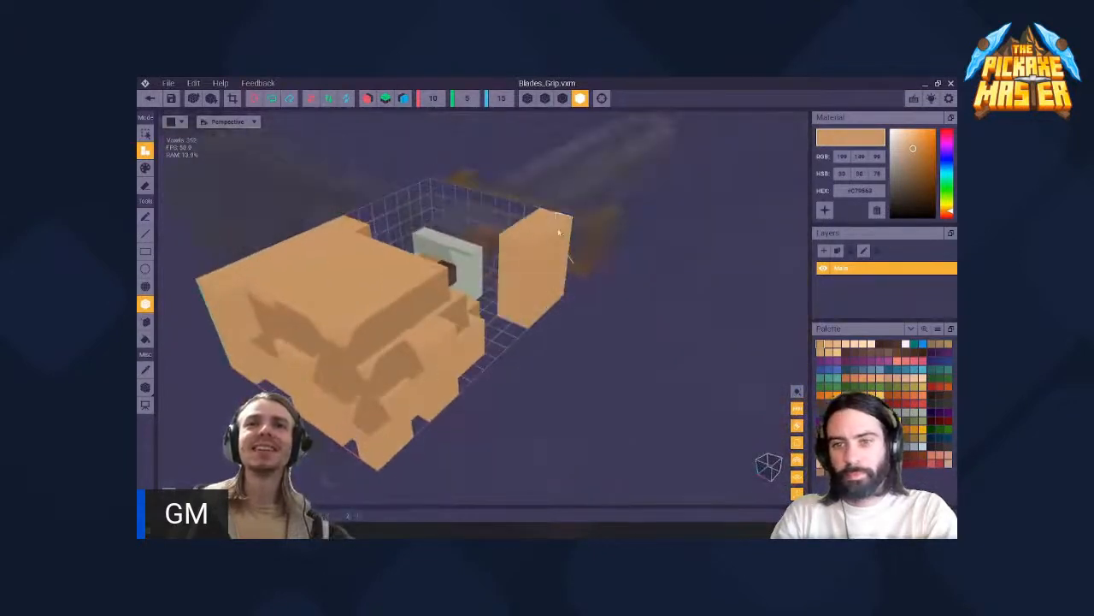
right_click_drag(560, 225, 430, 184)
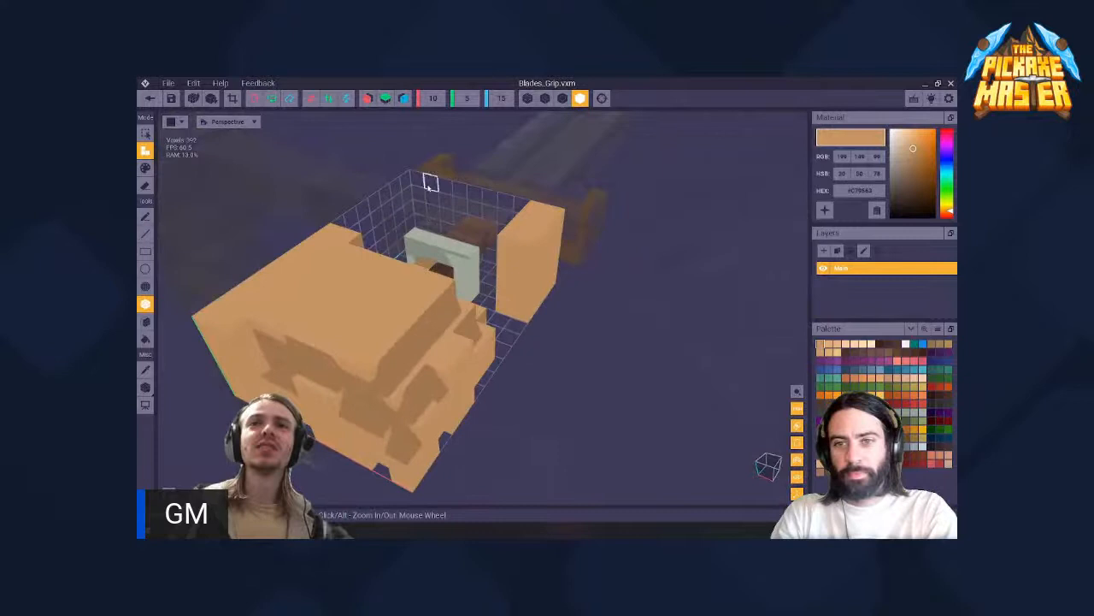
left_click(482, 196)
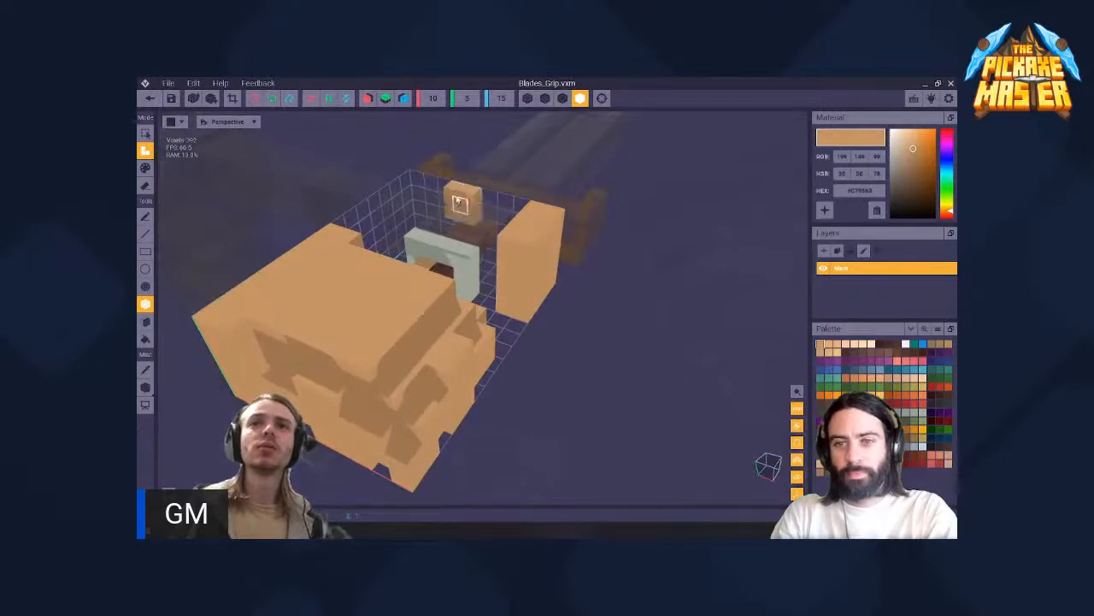
key("ctrl+z")
- Erase the tan boxes, the spheres and the pommel with the Box tool in erase mode, back to the checkered grip stub
key("e")
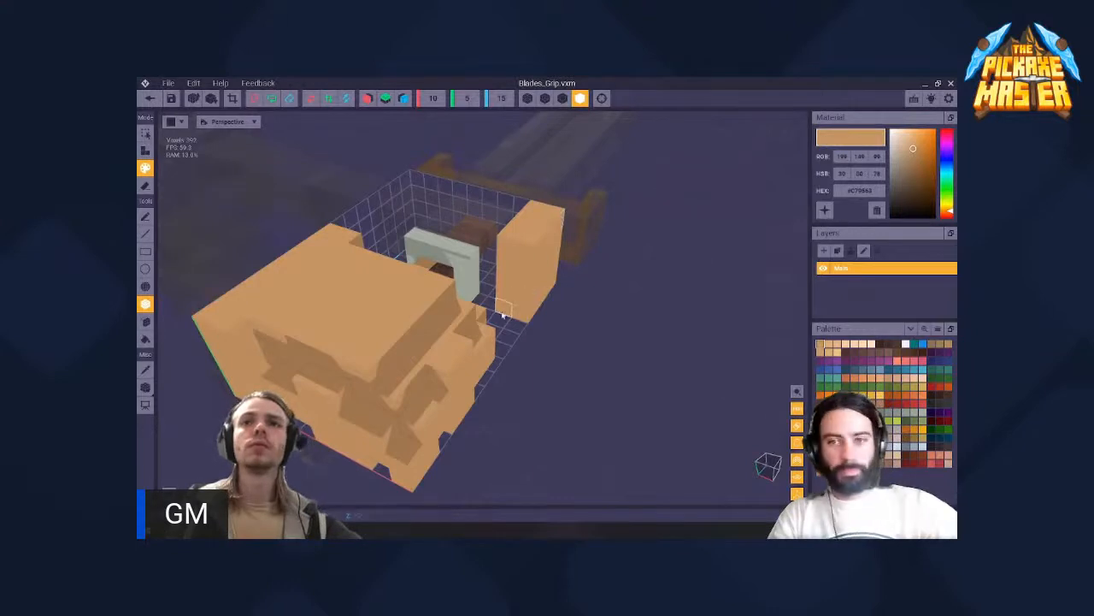
key("r")
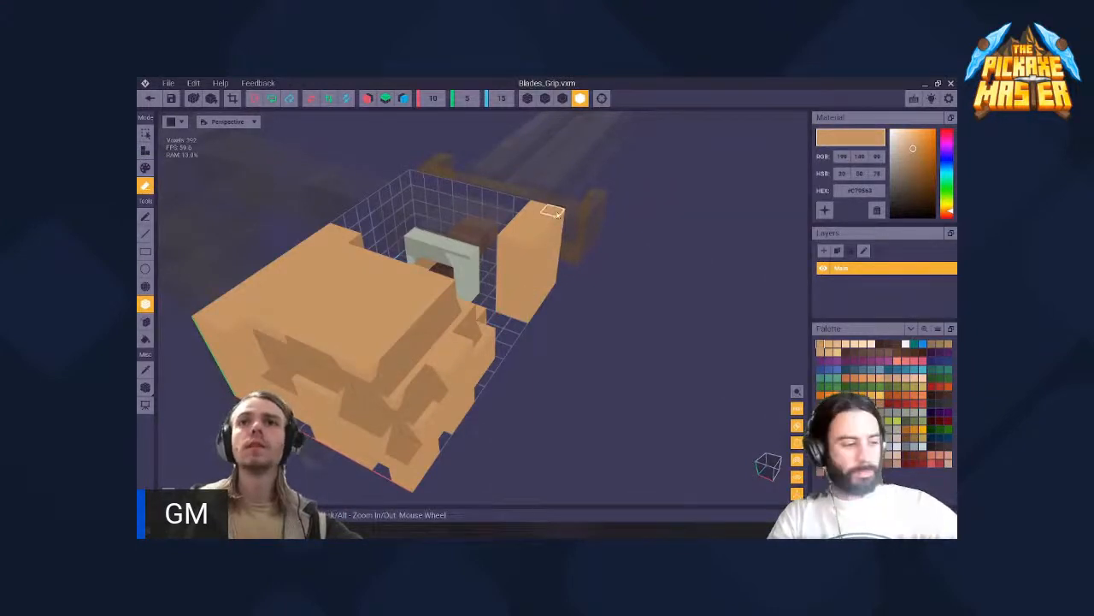
left_click_drag(554, 214, 509, 314)
right_click_drag(509, 313, 507, 291)
mouse_move(514, 175)
left_mouse_down()
mouse_move(453, 256)
mouse_move(406, 274)
mouse_move(343, 260)
left_mouse_up()
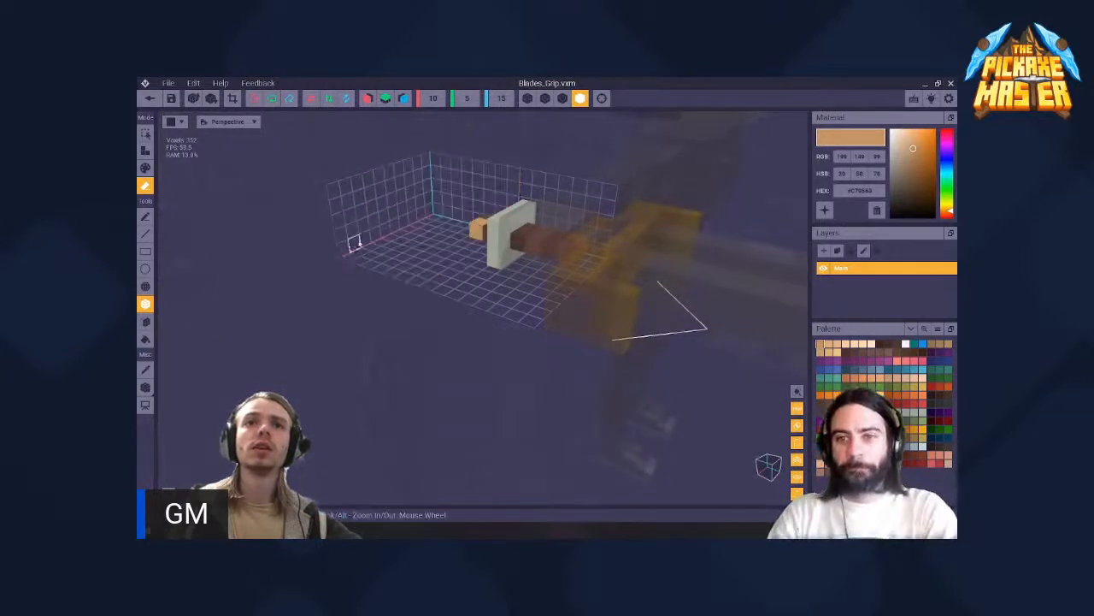
right_click_drag(378, 223, 380, 224)
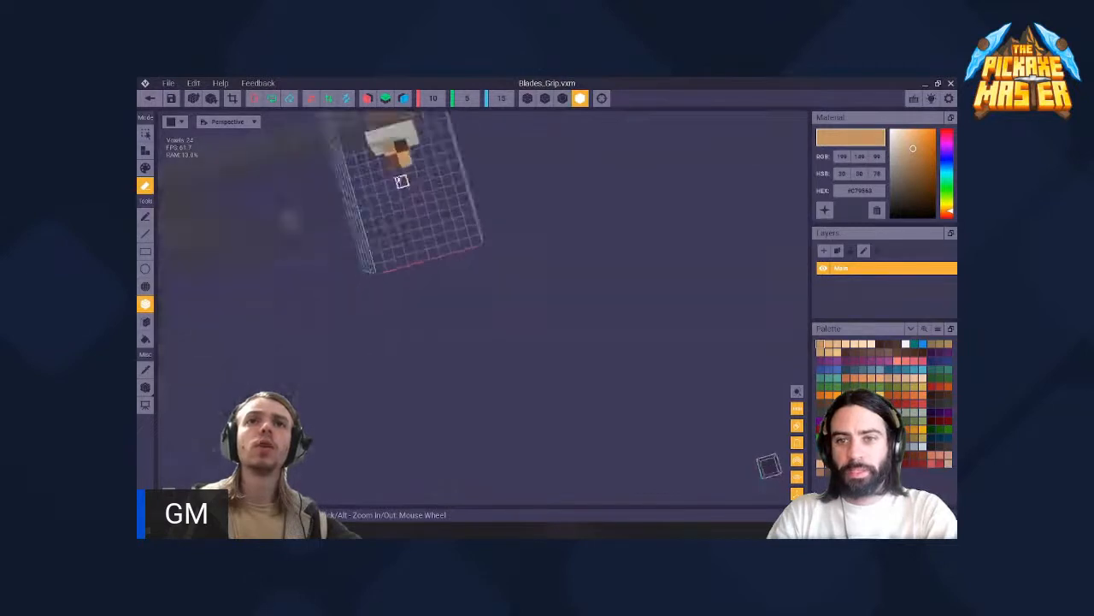
scroll(403, 181, "up", 3)
middle_click_drag(402, 181, 539, 349)
- Activate the Face tool and switch the display to outlined voxel shading
left_click(145, 322)
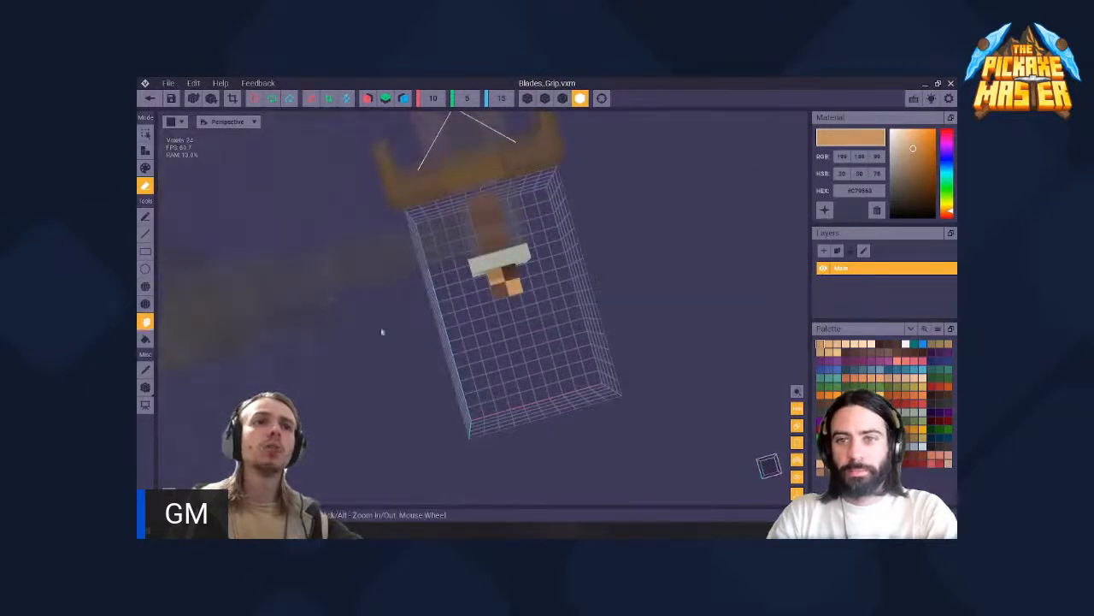
right_click_drag(382, 330, 379, 223)
scroll(500, 363, "up", 1)
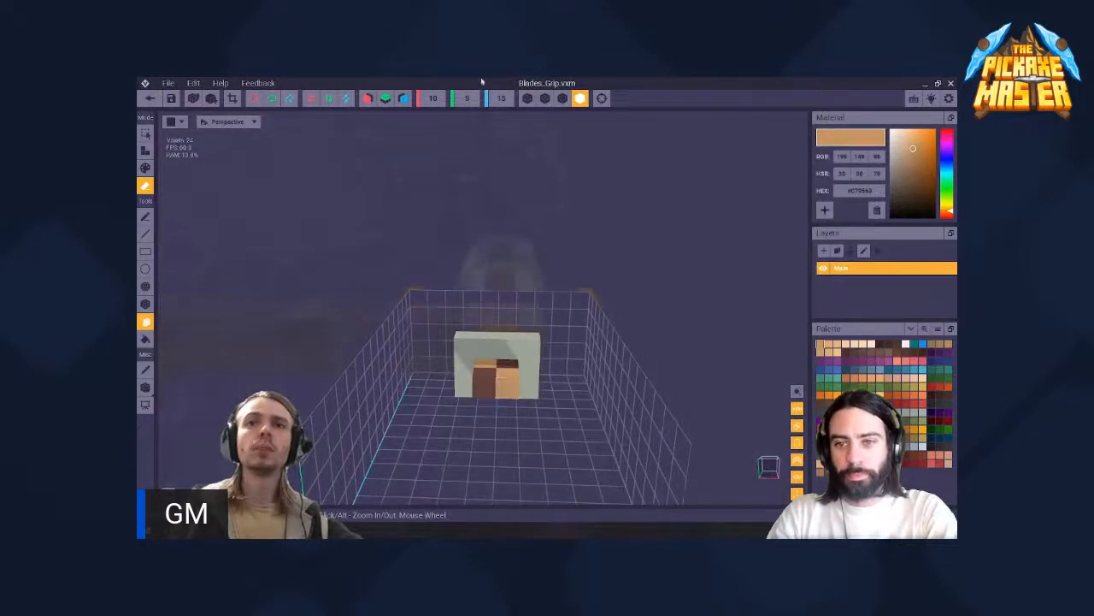
left_click(562, 98)
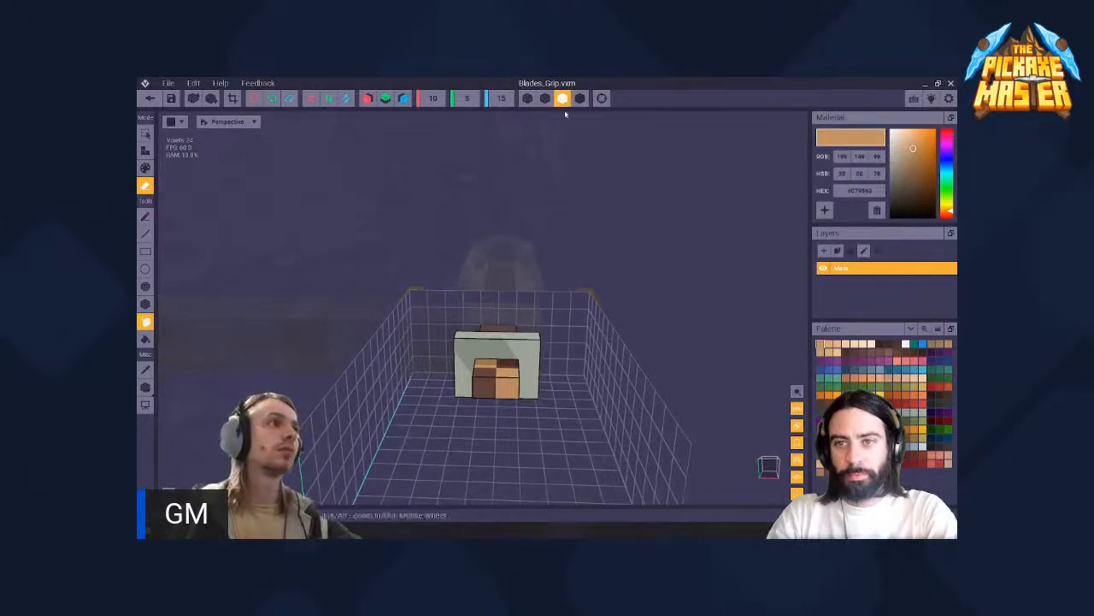
right_click_drag(526, 375, 514, 389)
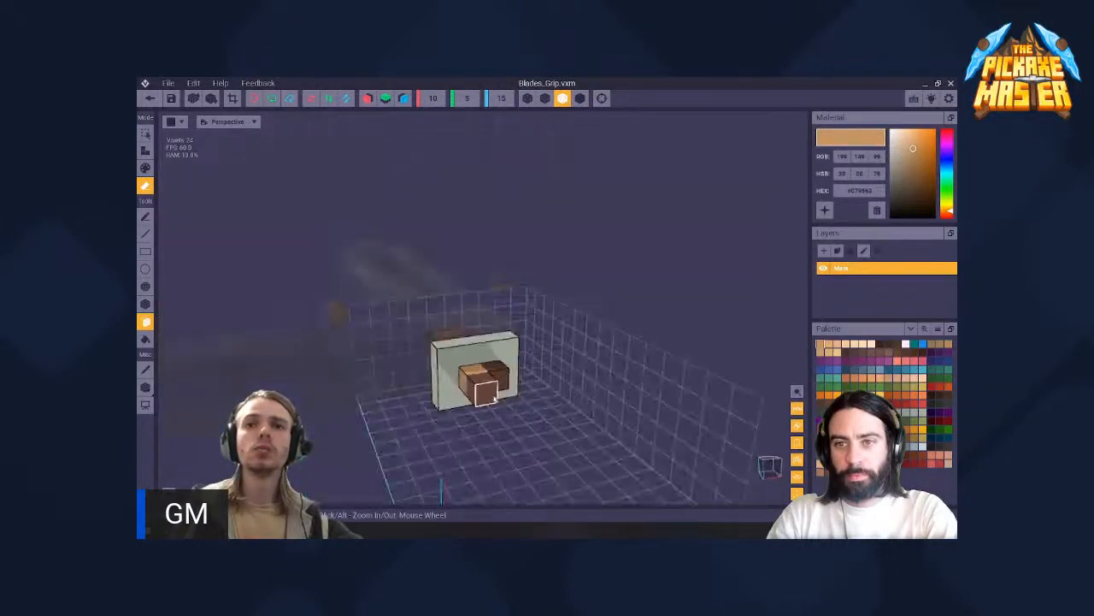
- Extrude the grip's end face with tan voxels out to the volume's boundary, using the Face tool in attach mode
key("a")
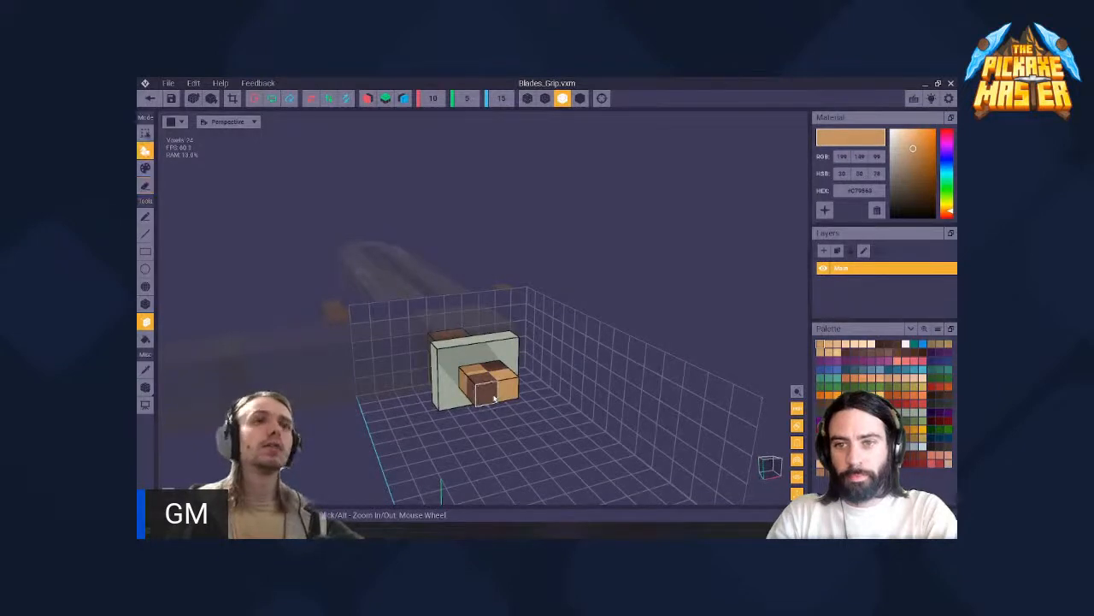
left_click_drag(510, 391, 540, 402)
mouse_move(540, 402)
right_mouse_down()
mouse_move(505, 396)
mouse_move(525, 387)
right_mouse_up()
scroll(536, 387, "down", 5)
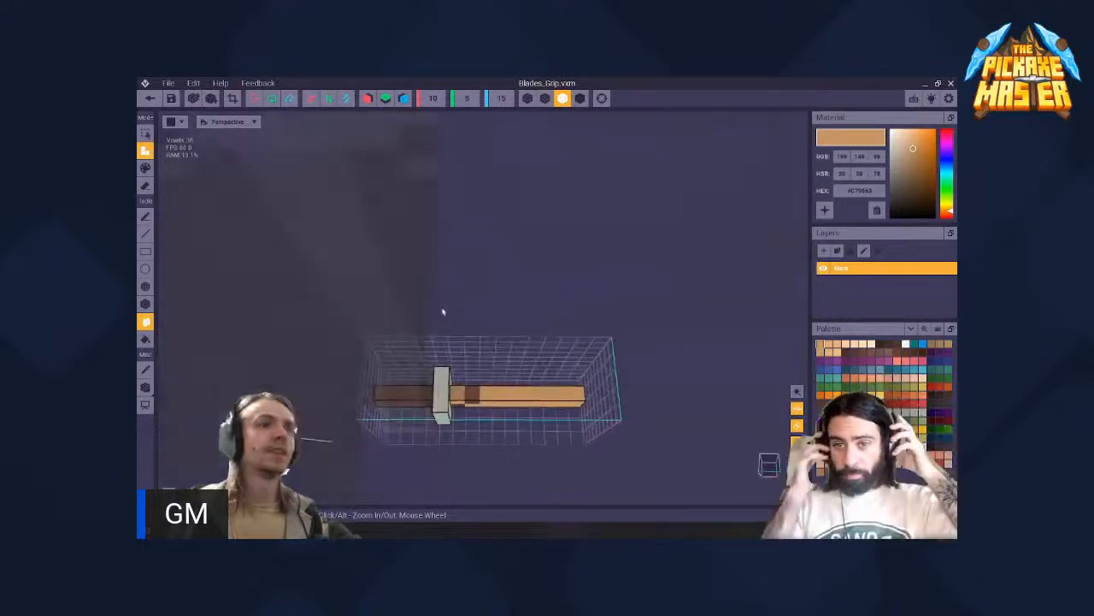
right_click_drag(442, 312, 442, 311)
- Fill the entire empty volume around the grip with tan voxels using the Fill tool, and undo the fill
left_click(146, 340)
right_click_drag(522, 418, 567, 428)
scroll(453, 385, "up", 10)
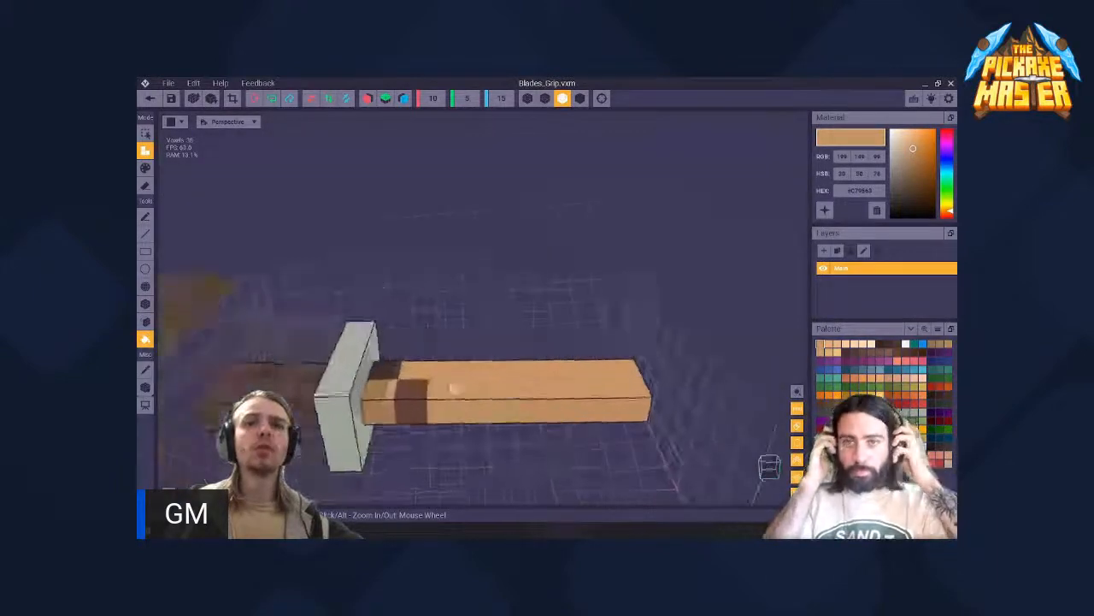
scroll(475, 378, "down", 10)
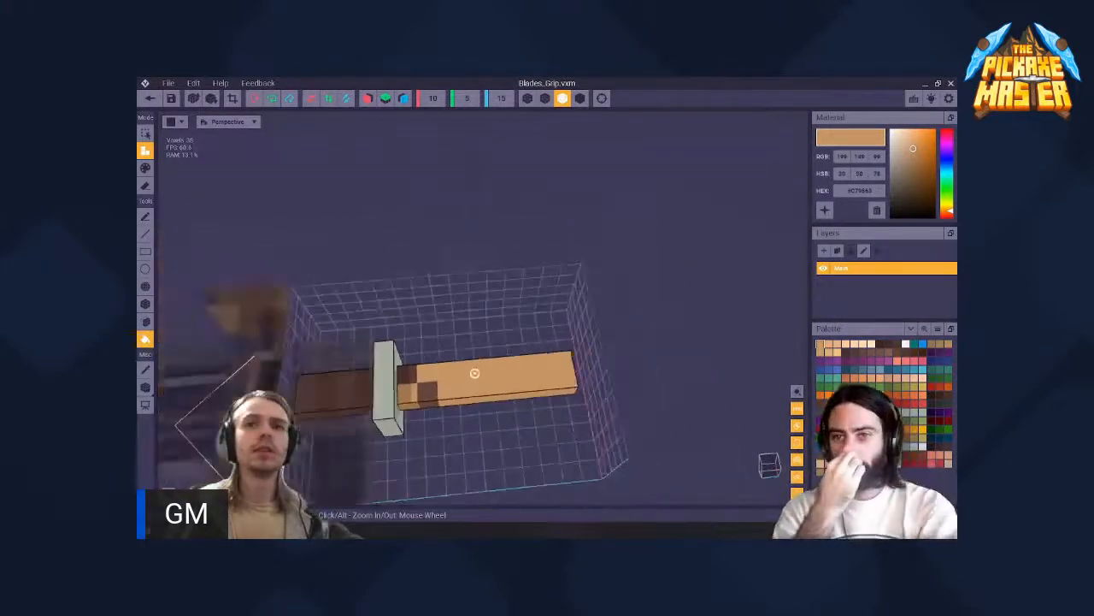
right_click_drag(486, 382, 475, 381)
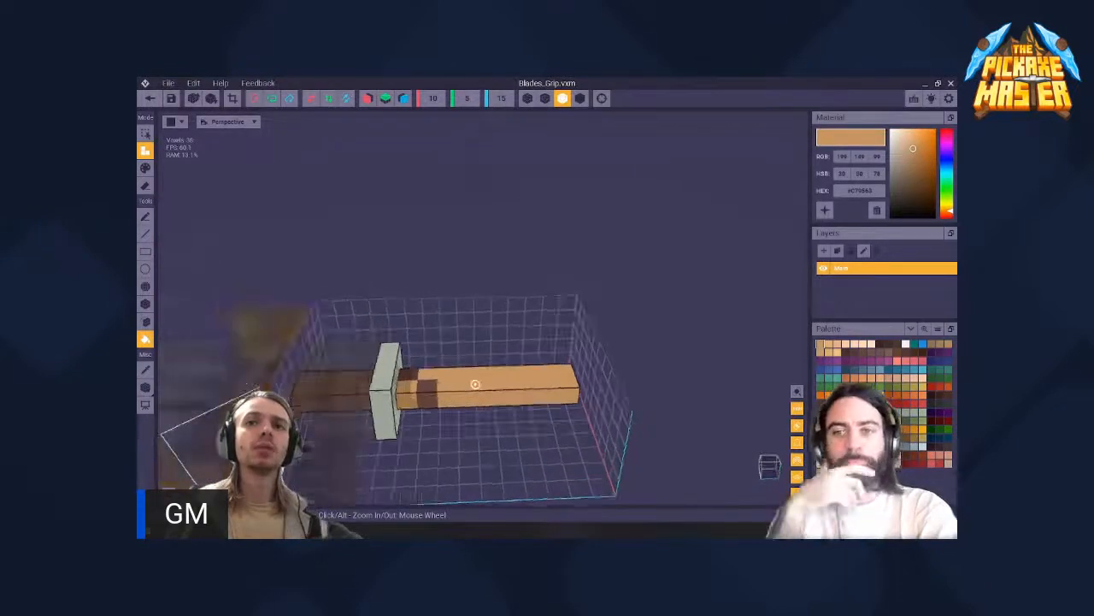
left_click(484, 384)
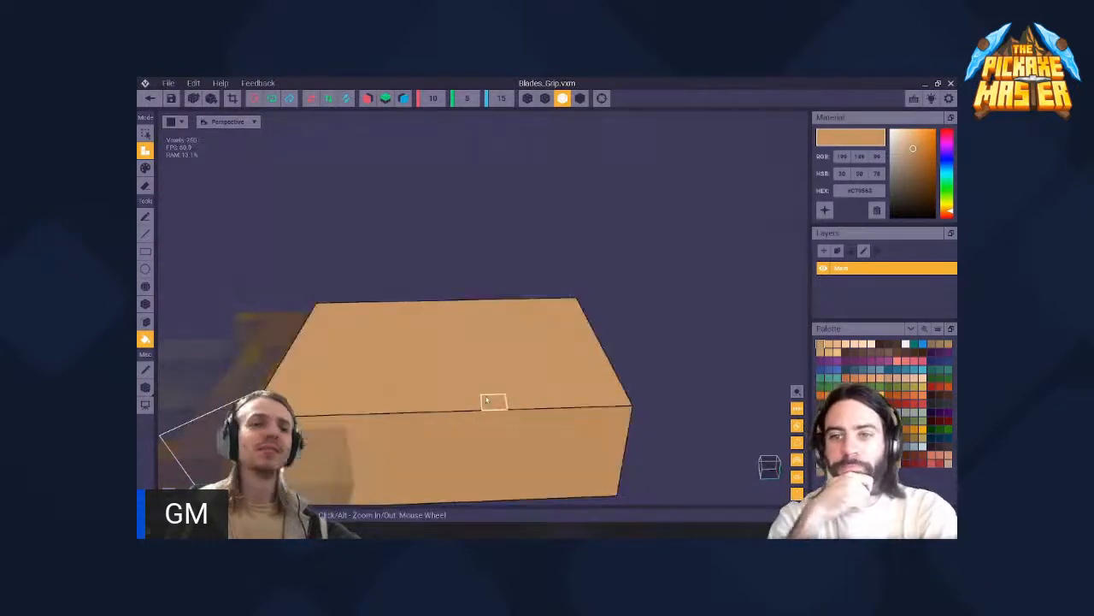
key("ctrl+z")
- Erase the connected tan voxels of the extended grip with the Fill tool in erase mode
key("3")
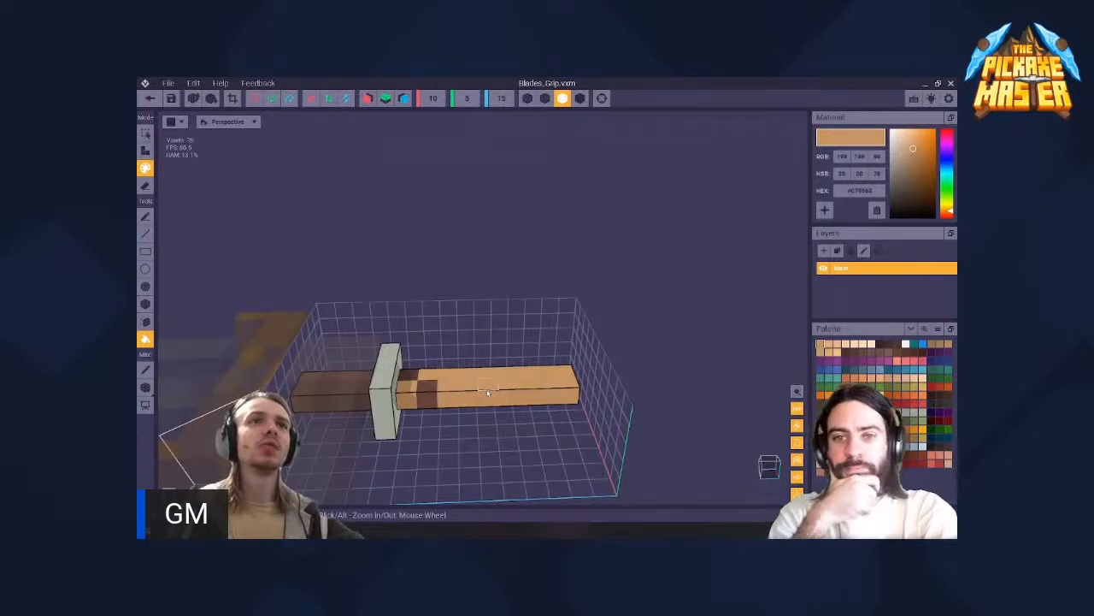
key("4")
scroll(448, 401, "up", 5)
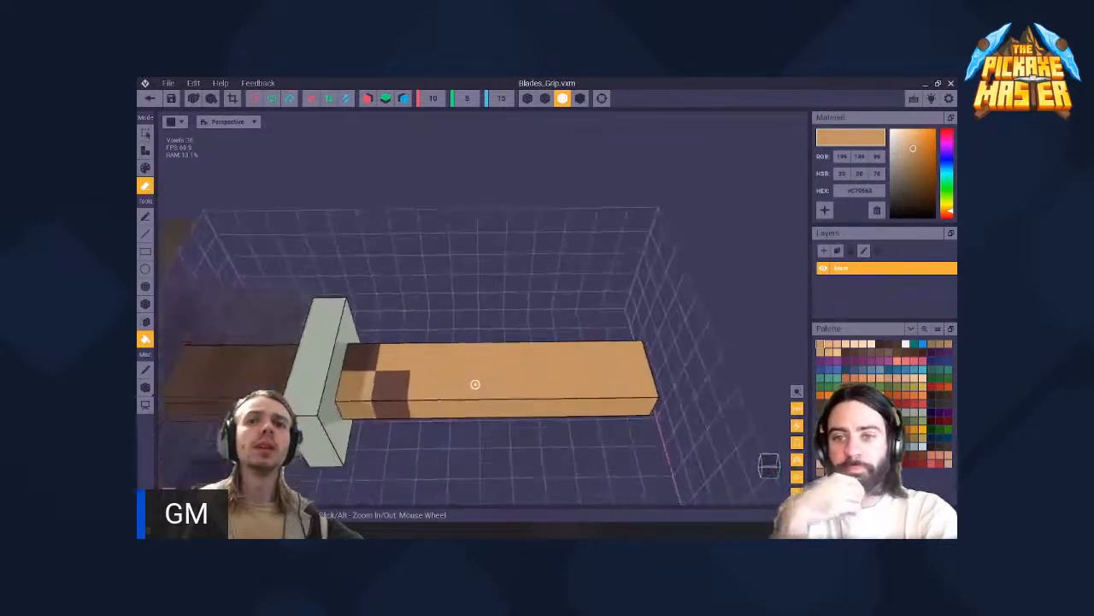
left_click(523, 376)
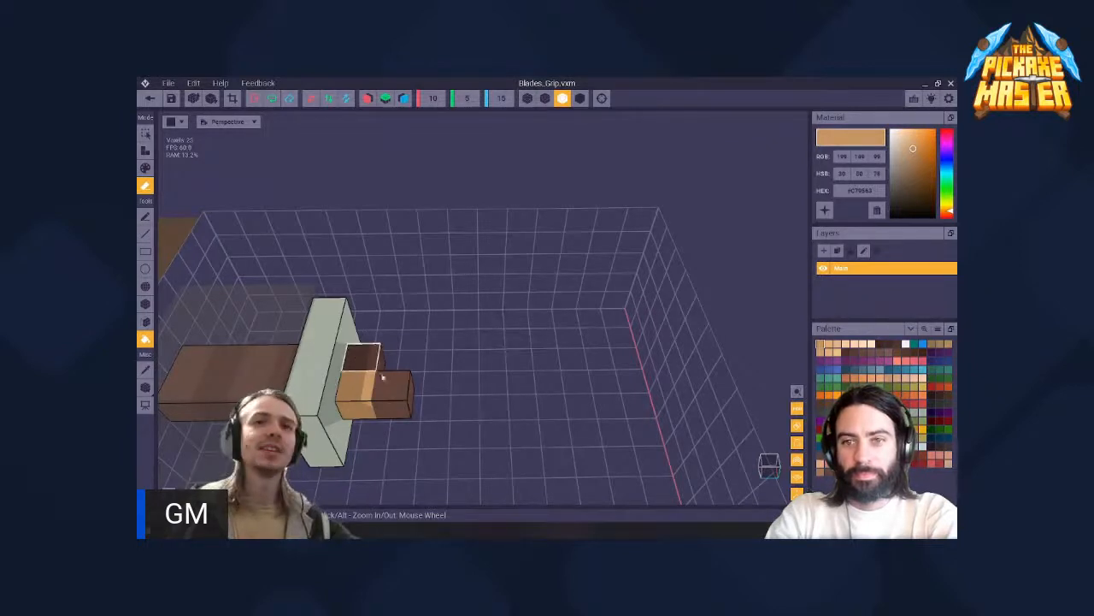
right_click_drag(376, 371, 405, 386)
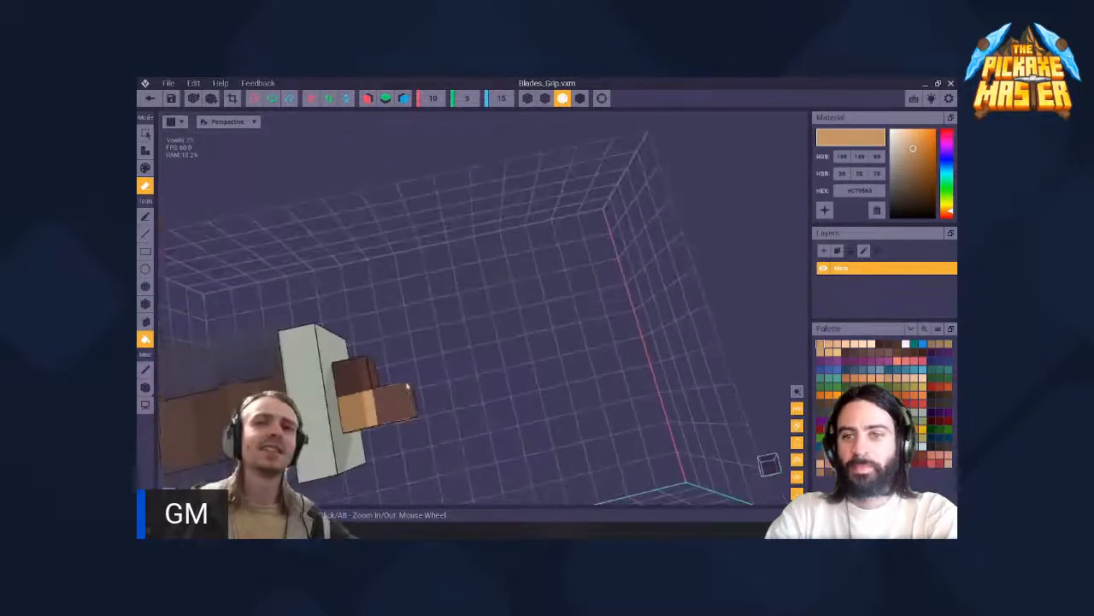
middle_click_drag(384, 399, 410, 364)
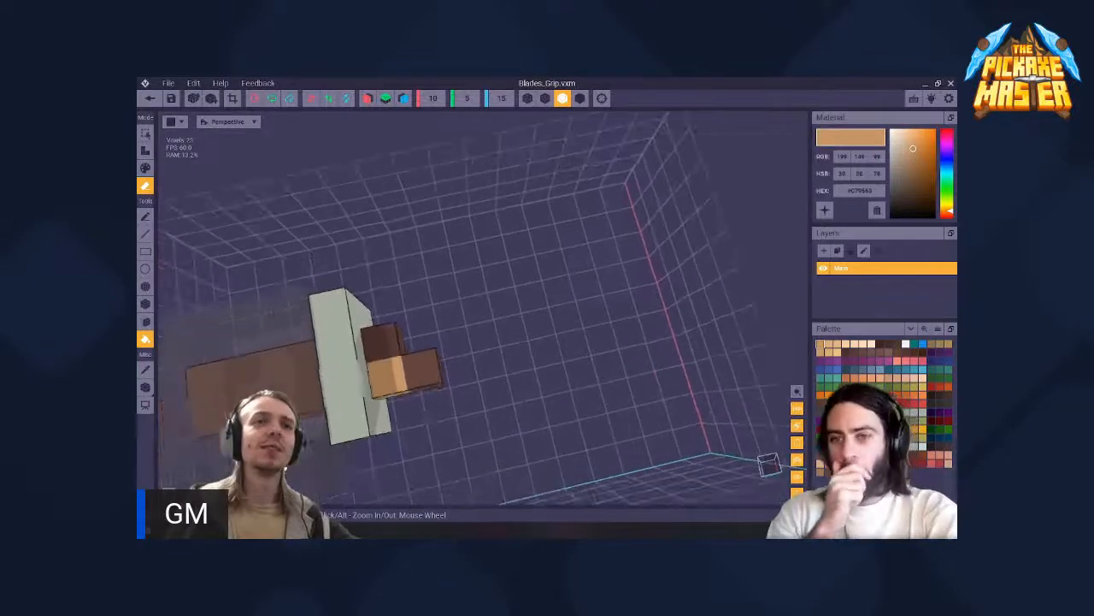
left_click(149, 371)
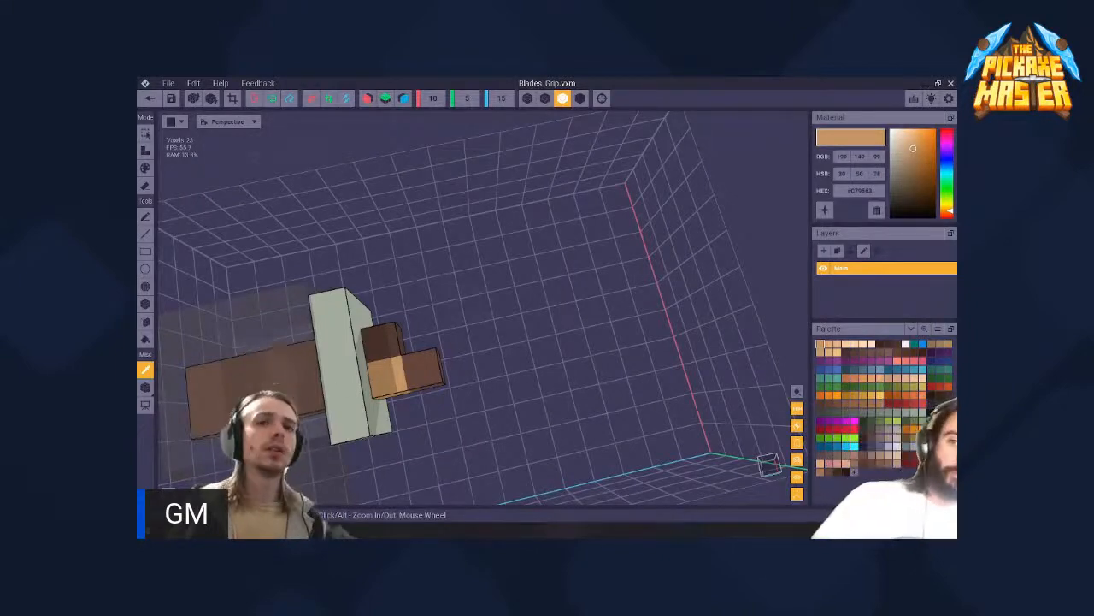
middle_click_drag(376, 368, 509, 361)
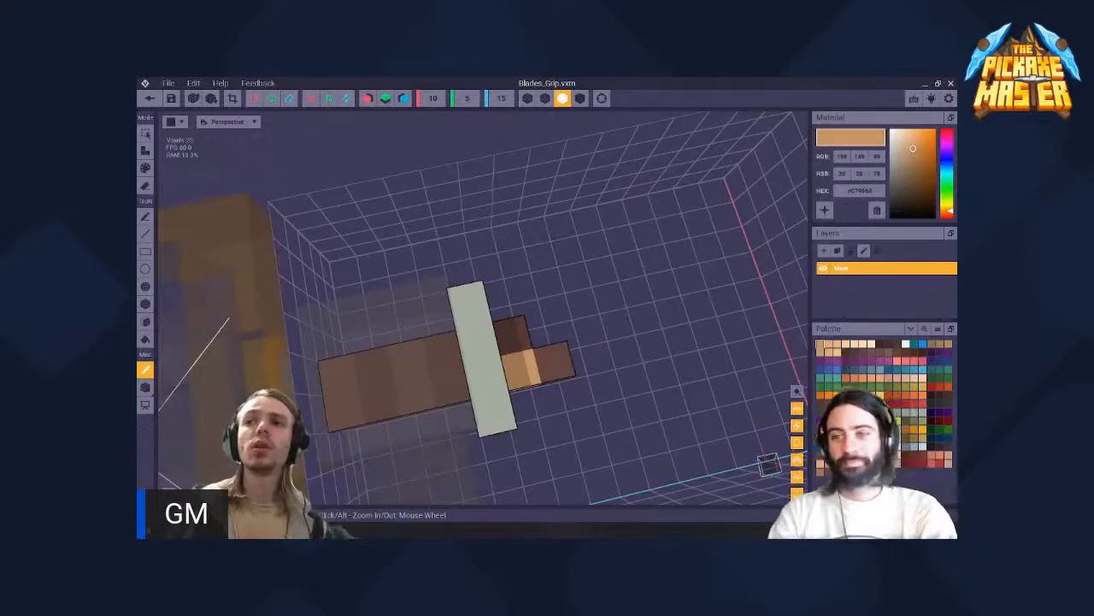
right_click_drag(378, 393, 475, 384)
key("e")
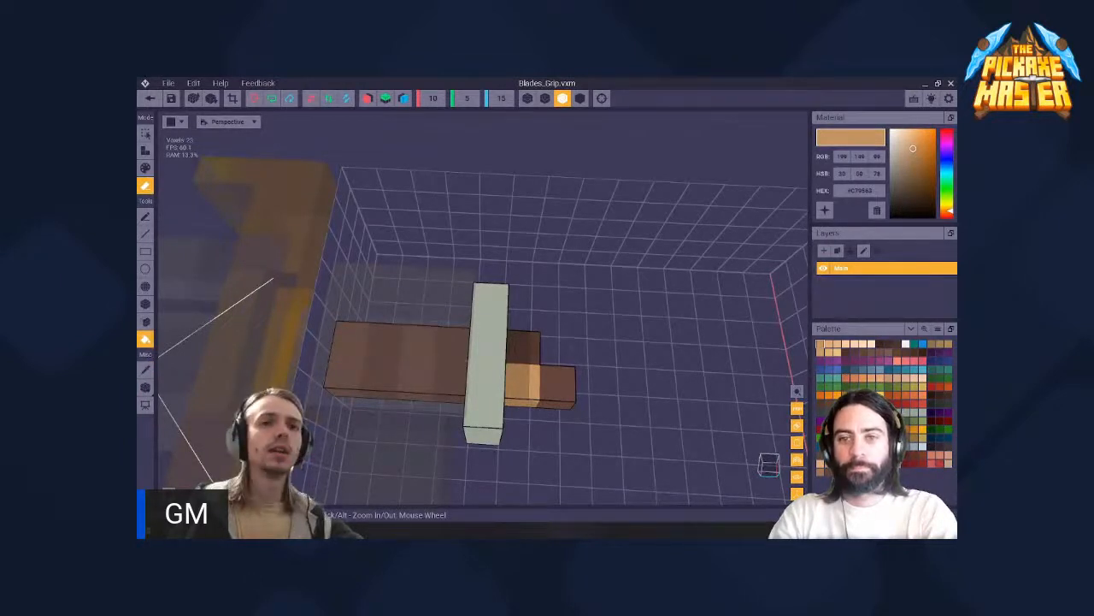
left_click(146, 371)
key("e")
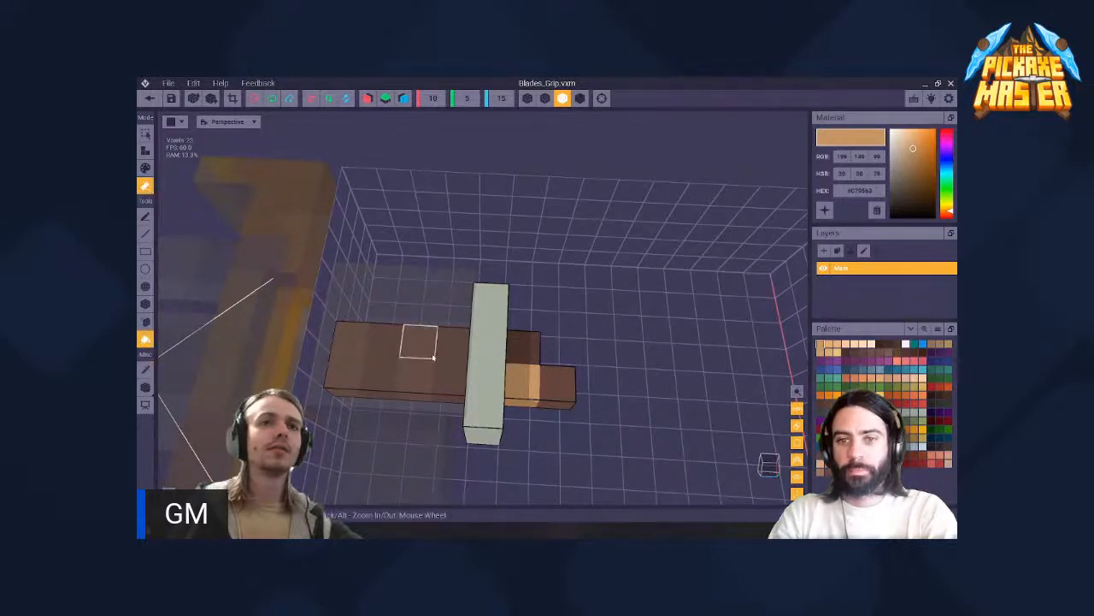
left_click(434, 358)
key("ctrl+z")
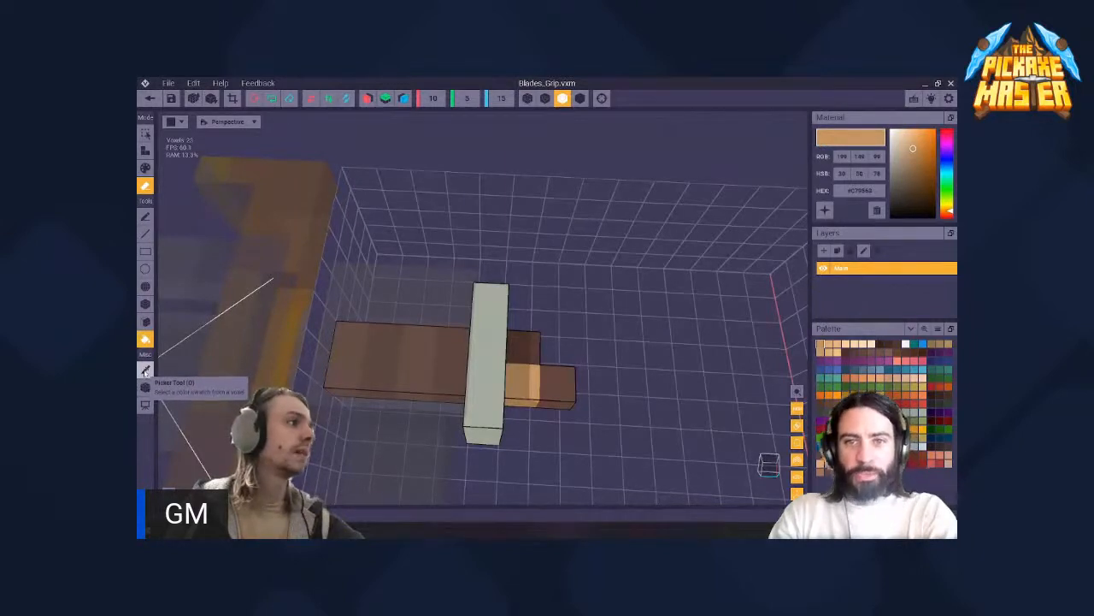
- Sample the pale grey-green colour from the grip's crossguard plate with the Picker tool
key("i")
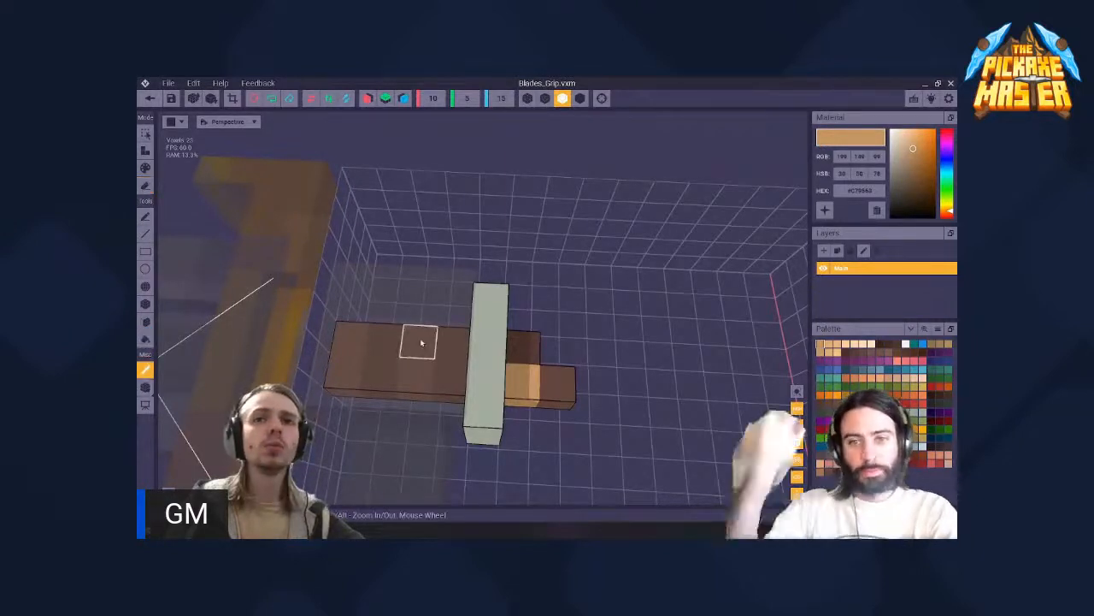
left_click(491, 352)
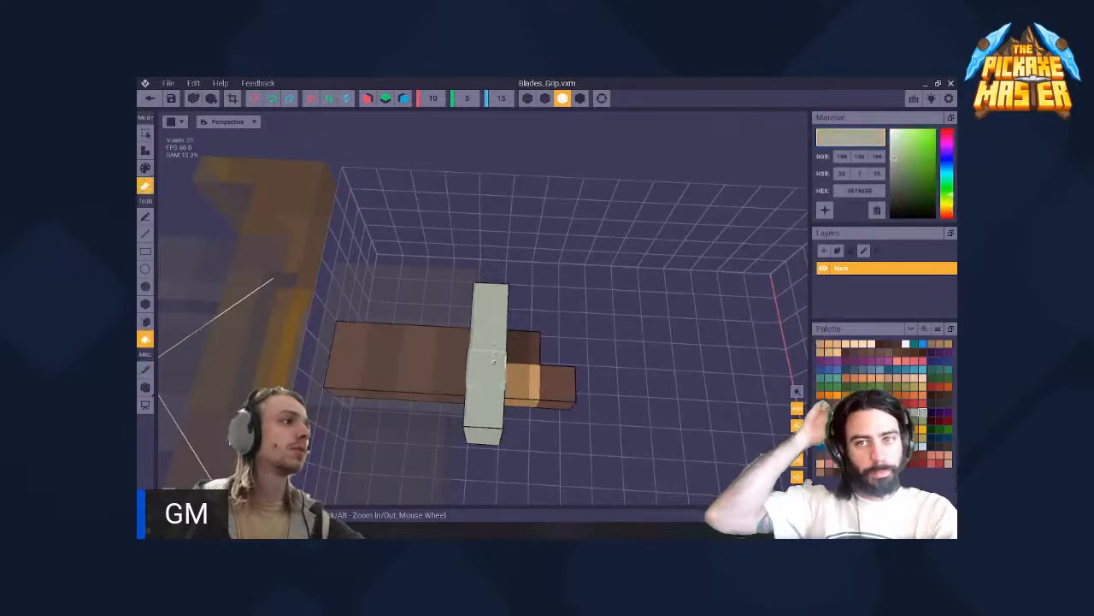
- Erase the brown and tan voxels protruding from the front of the pale crossguard plate, using the Box tool in erase mode
right_click_drag(475, 384, 499, 374)
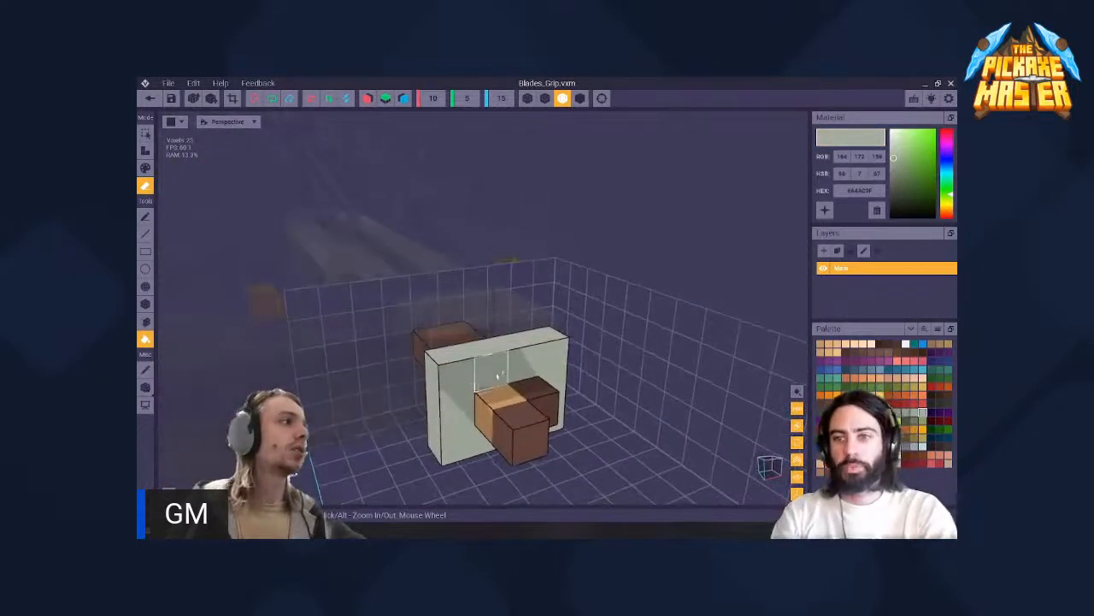
left_click(143, 304)
mouse_move(536, 419)
left_mouse_down()
mouse_move(536, 404)
mouse_move(504, 413)
left_mouse_up()
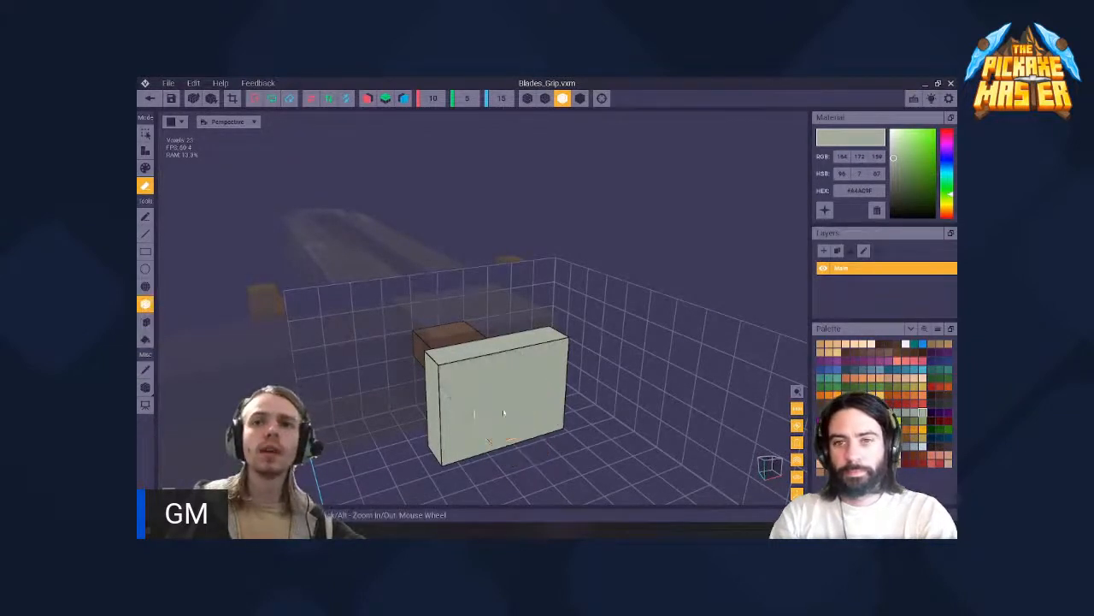
- Switch the Box tool to attach mode for building on the front face of the crossguard plate
right_click_drag(473, 384, 434, 335)
key("a")
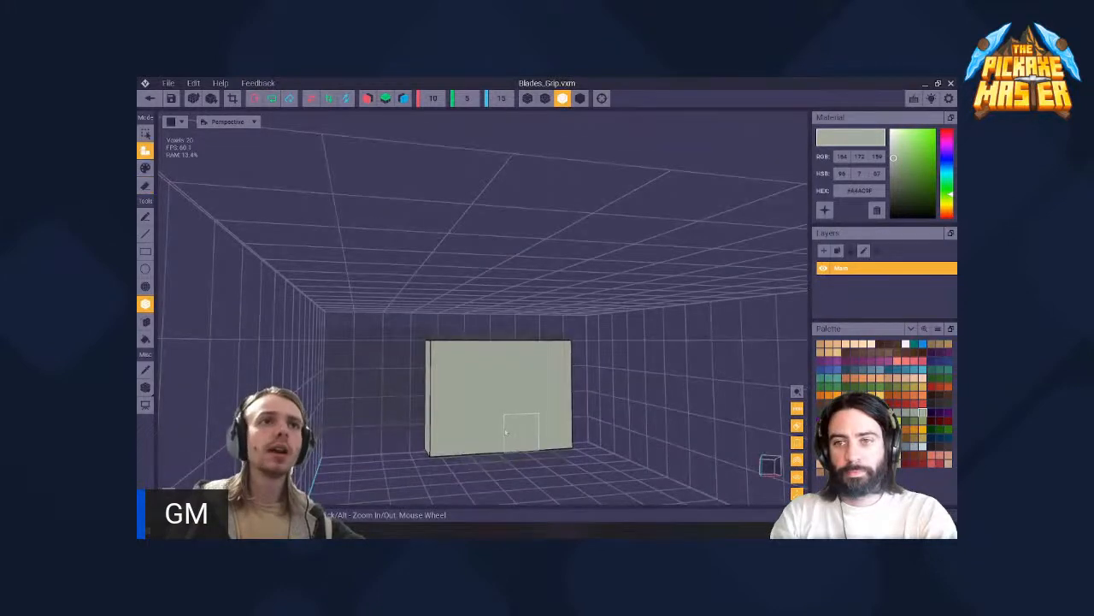
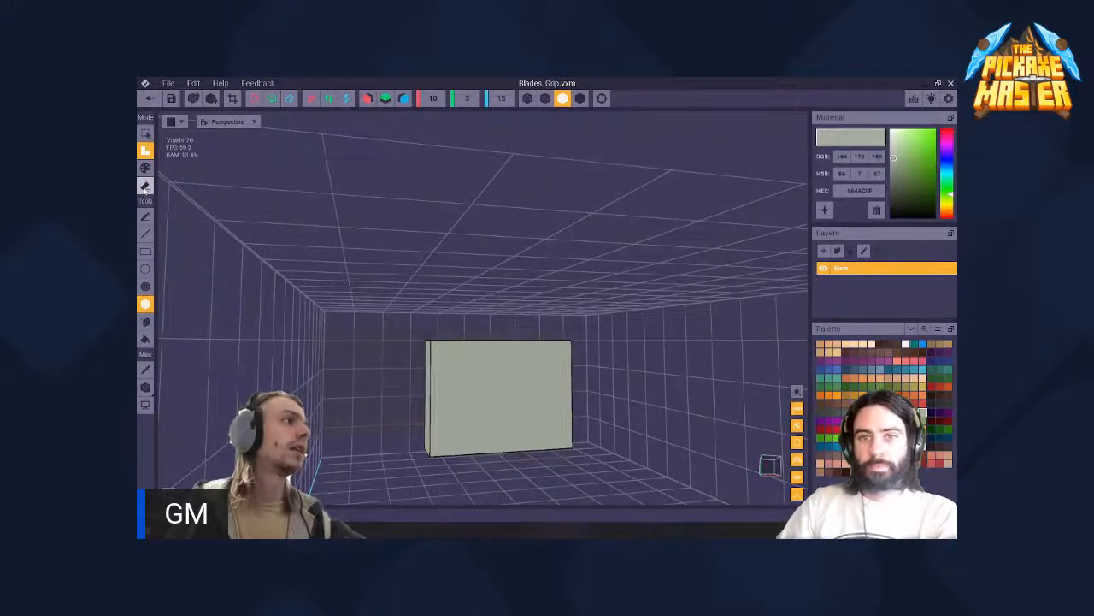
- Attach pale grey-green voxels with the Box tool, building a small stepped block outward from the centre of the crossguard plate's front face
left_click(509, 404)
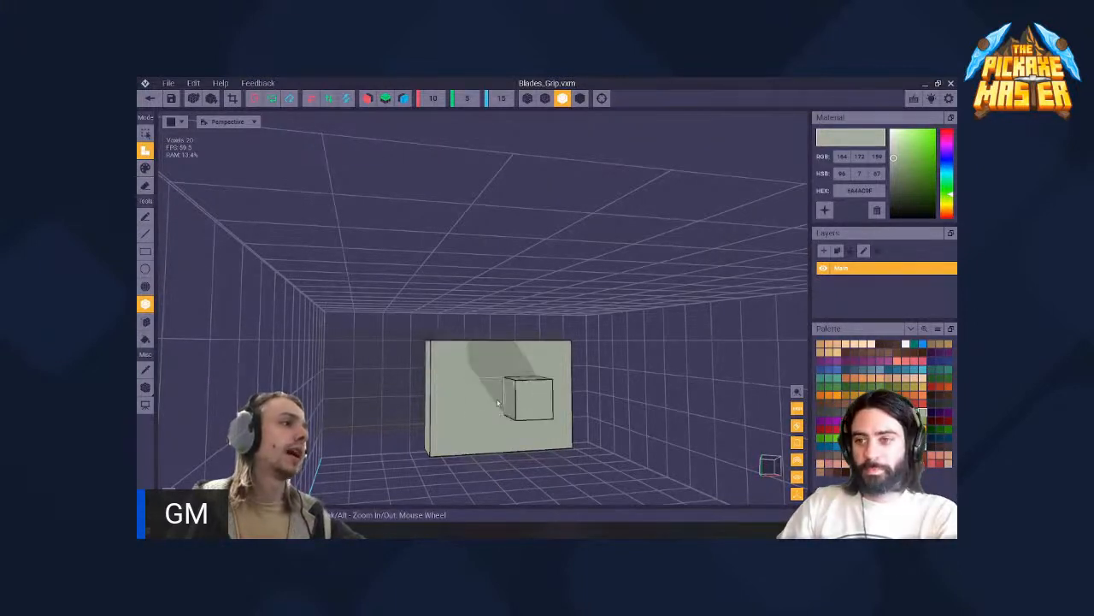
left_click(540, 402)
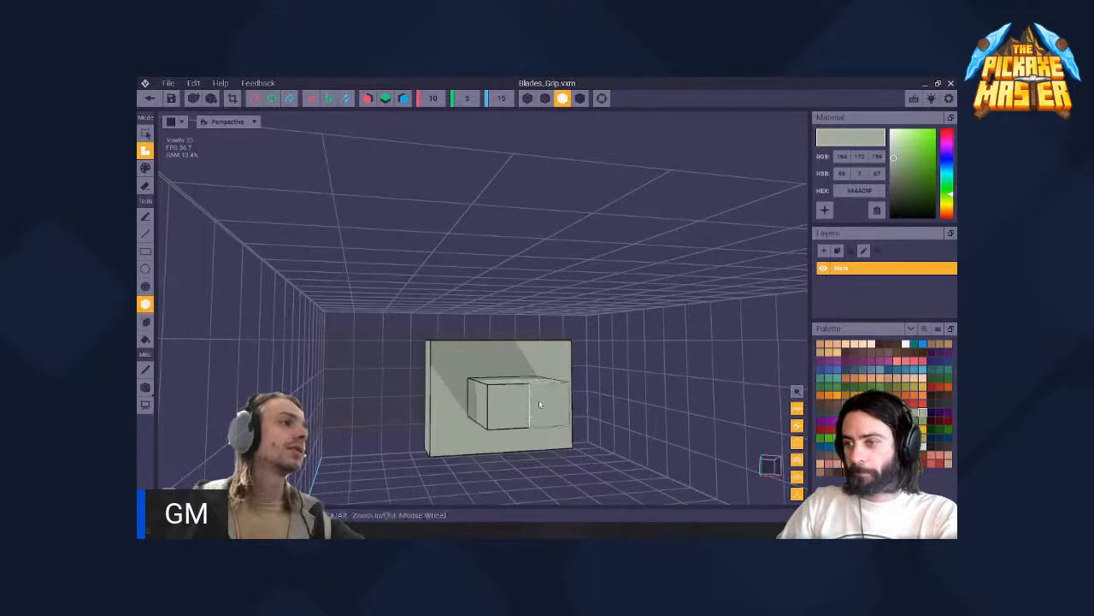
left_click(554, 410)
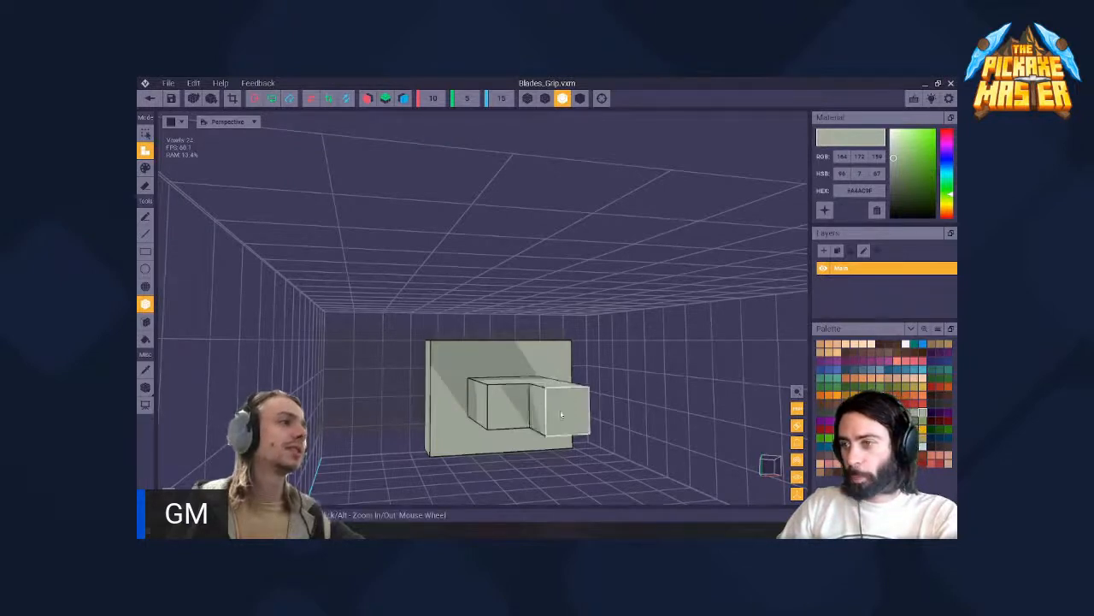
left_click(557, 412)
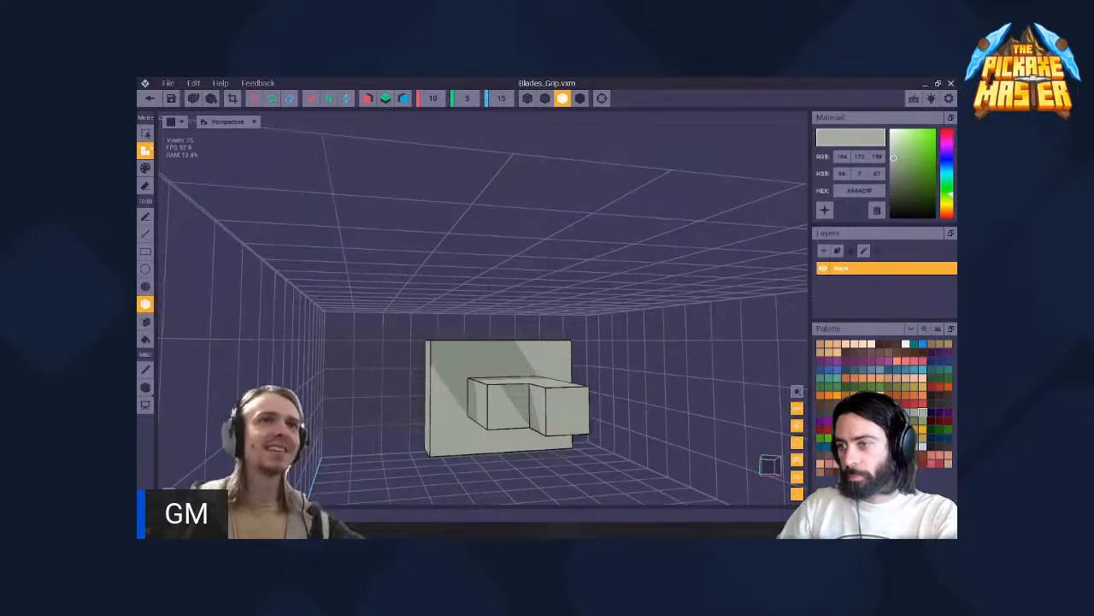
- Fill the gap in the stepped block and extend it into a solid straight shaft reaching the front end of the grip's volume
right_click_drag(515, 404, 525, 425)
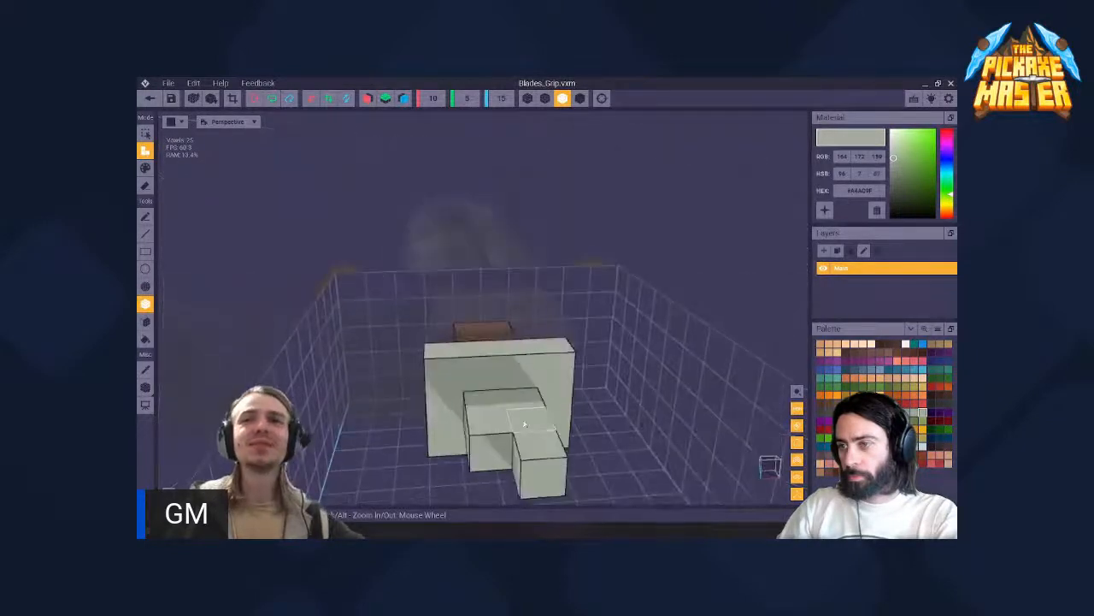
middle_click_drag(525, 424, 530, 389)
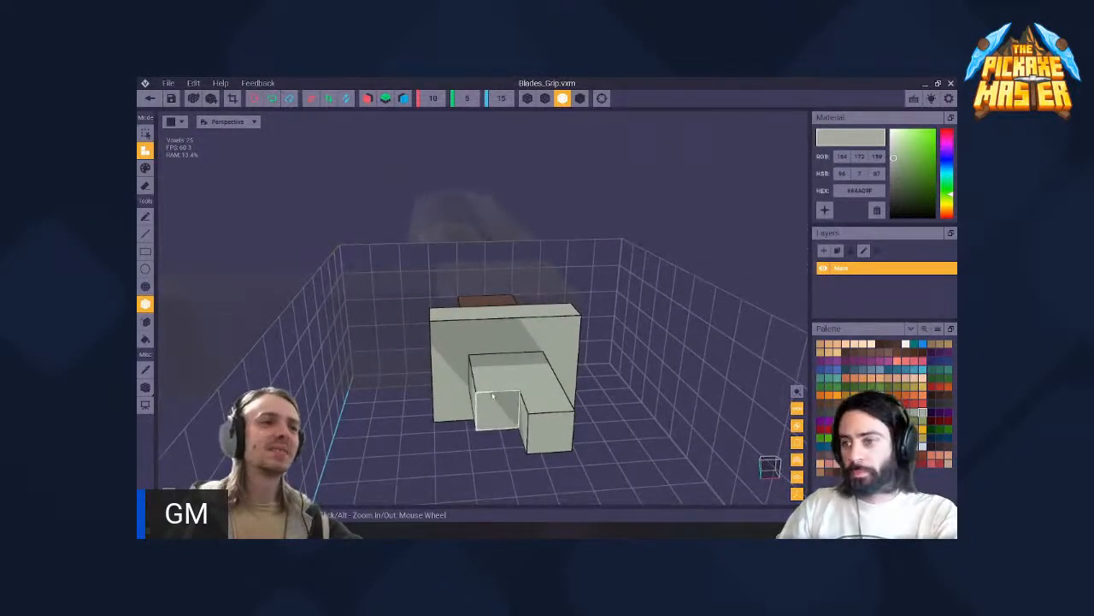
right_click_drag(496, 384, 502, 385)
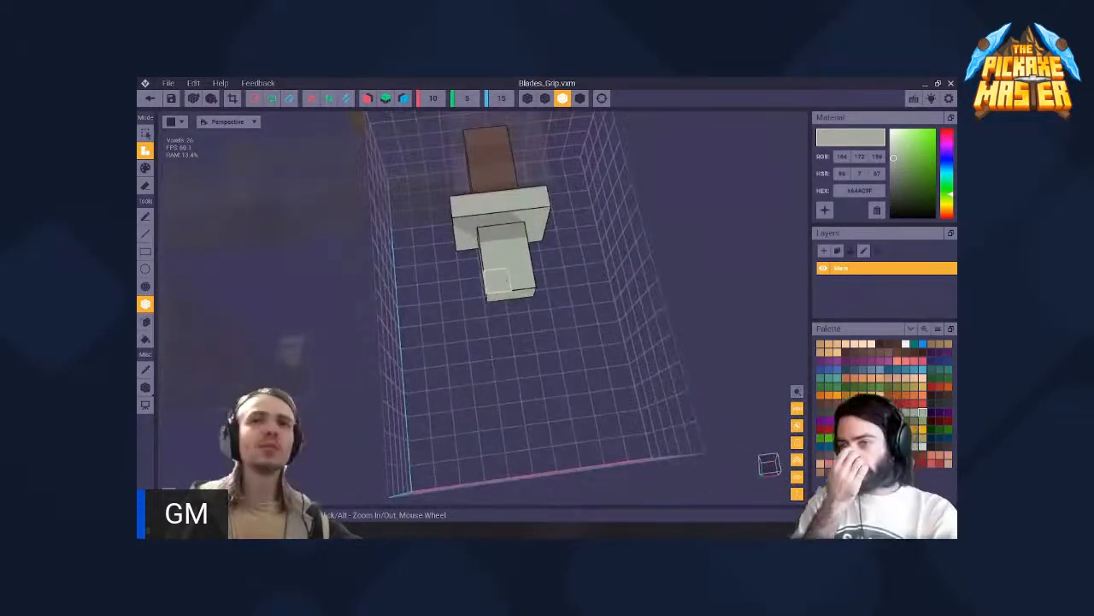
right_click_drag(506, 279, 503, 285)
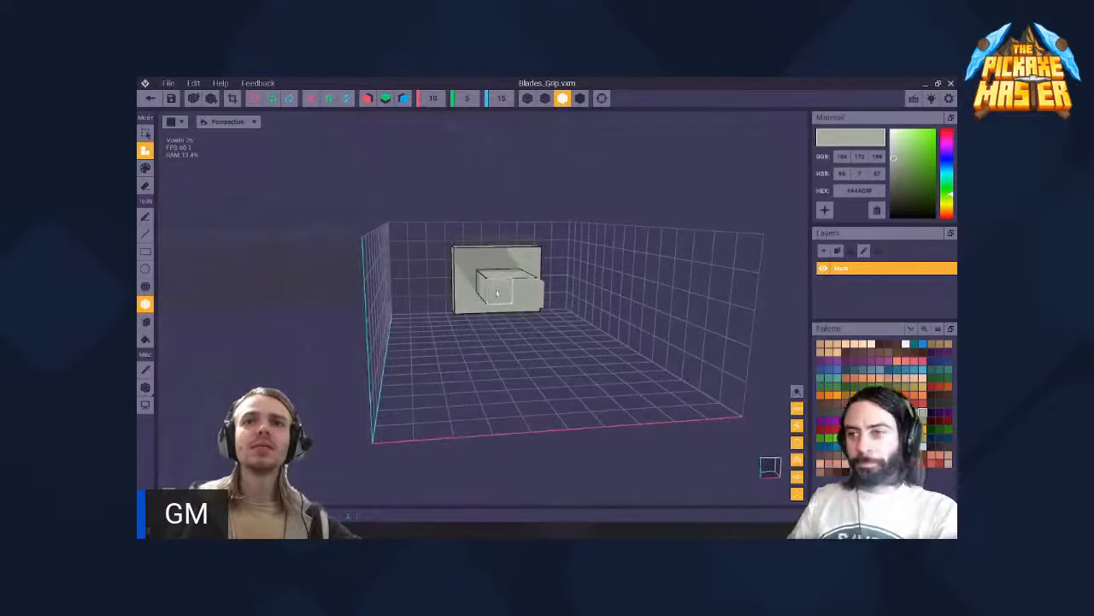
left_click_drag(496, 293, 545, 317)
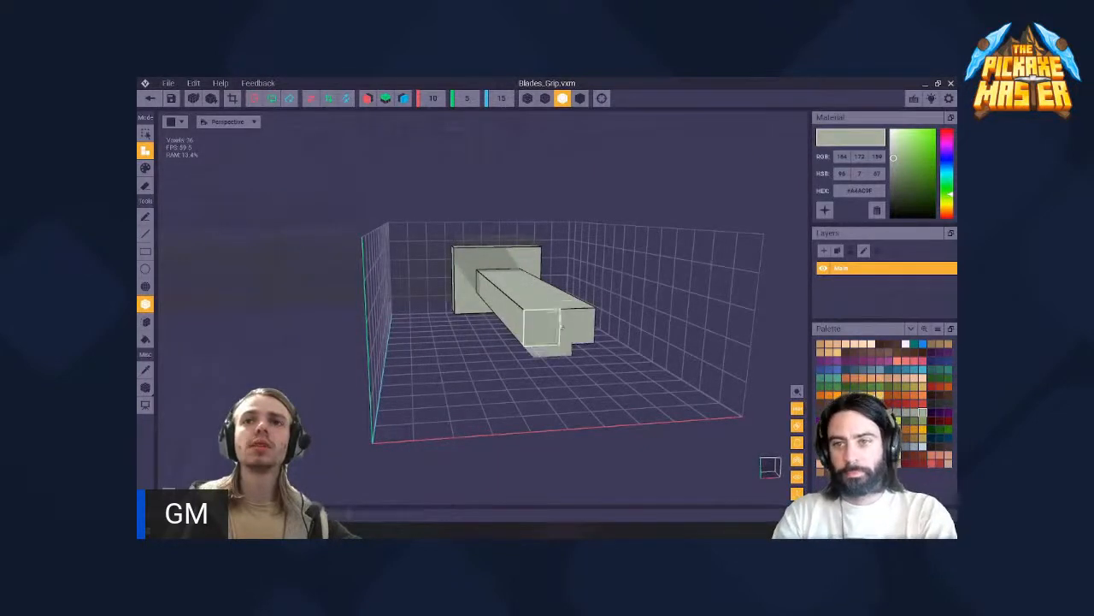
right_click_drag(559, 317, 530, 327)
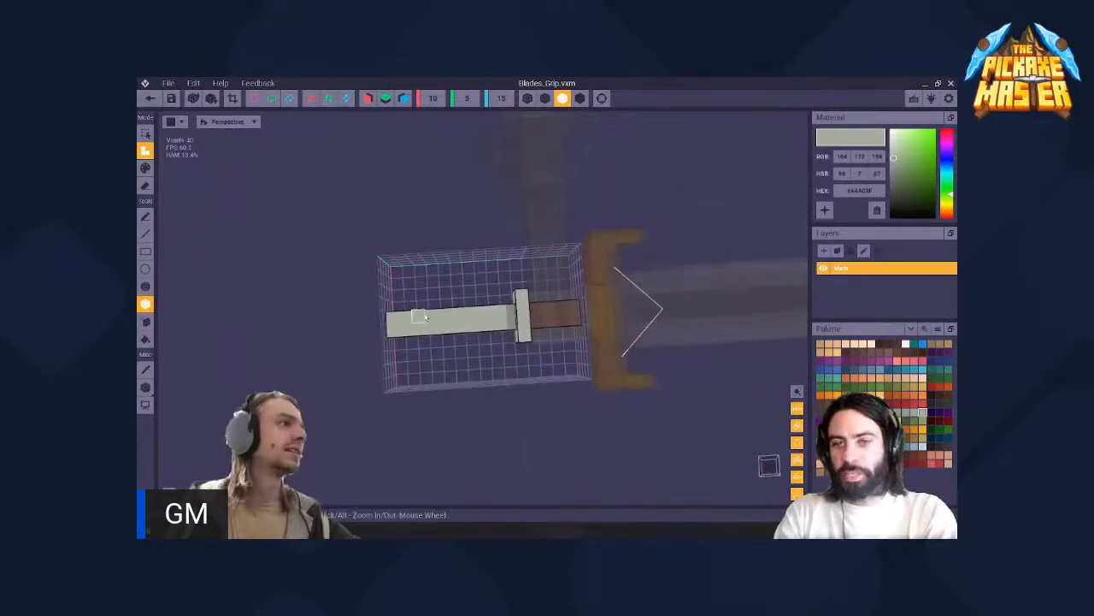
- Thicken the free end of the shaft into a pale pommel block by attaching box voxels on all its sides
right_click_drag(425, 317, 467, 291)
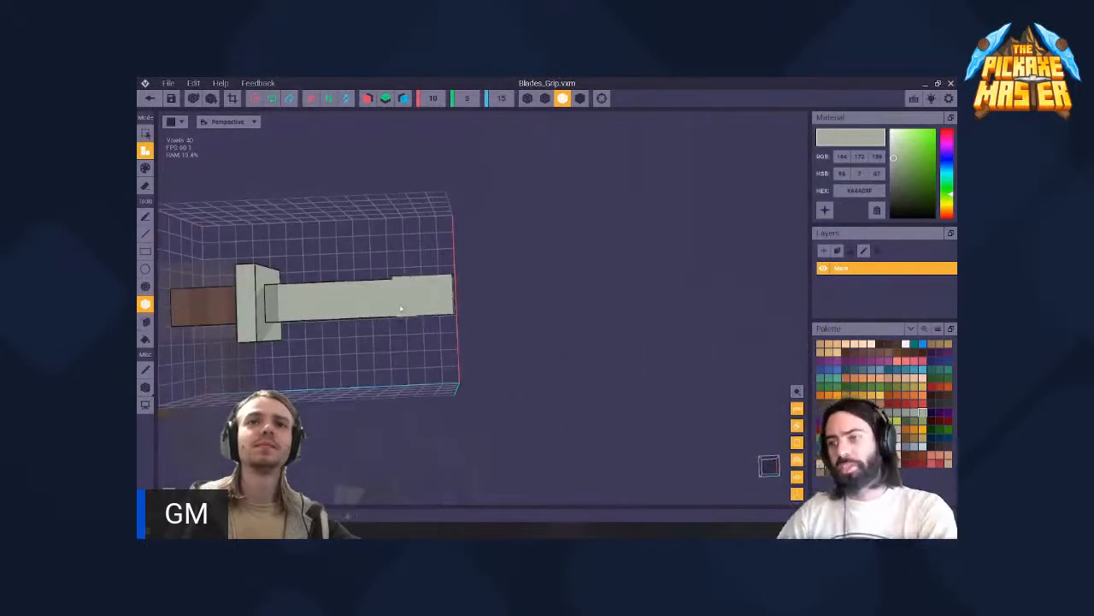
right_click_drag(400, 308, 452, 337)
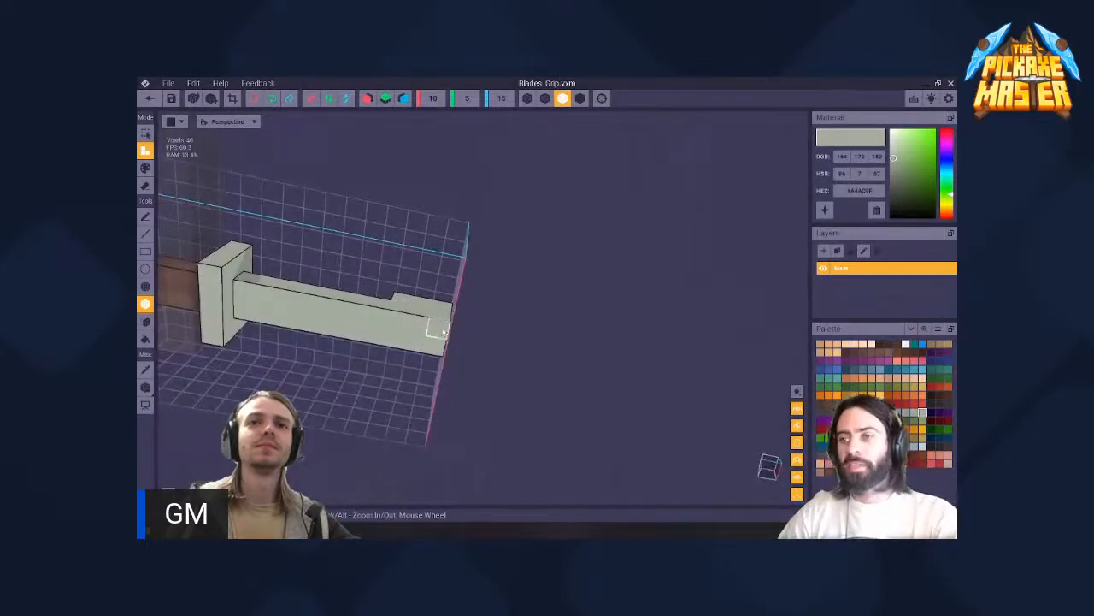
left_click_drag(443, 332, 401, 342)
right_click_drag(401, 342, 429, 293)
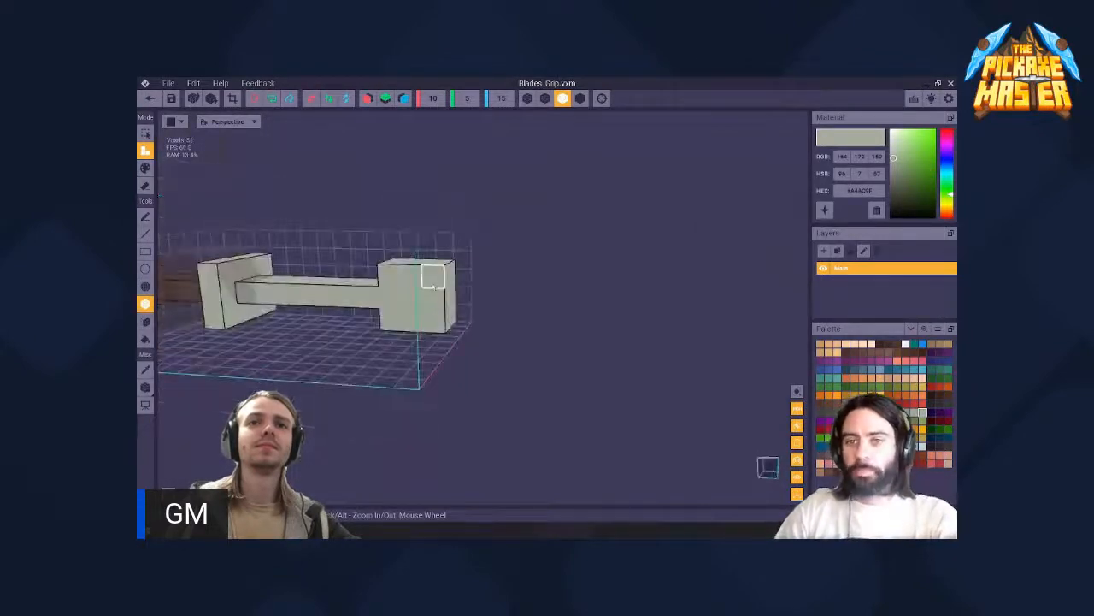
left_click_drag(431, 297, 391, 294)
right_click_drag(390, 287, 393, 291)
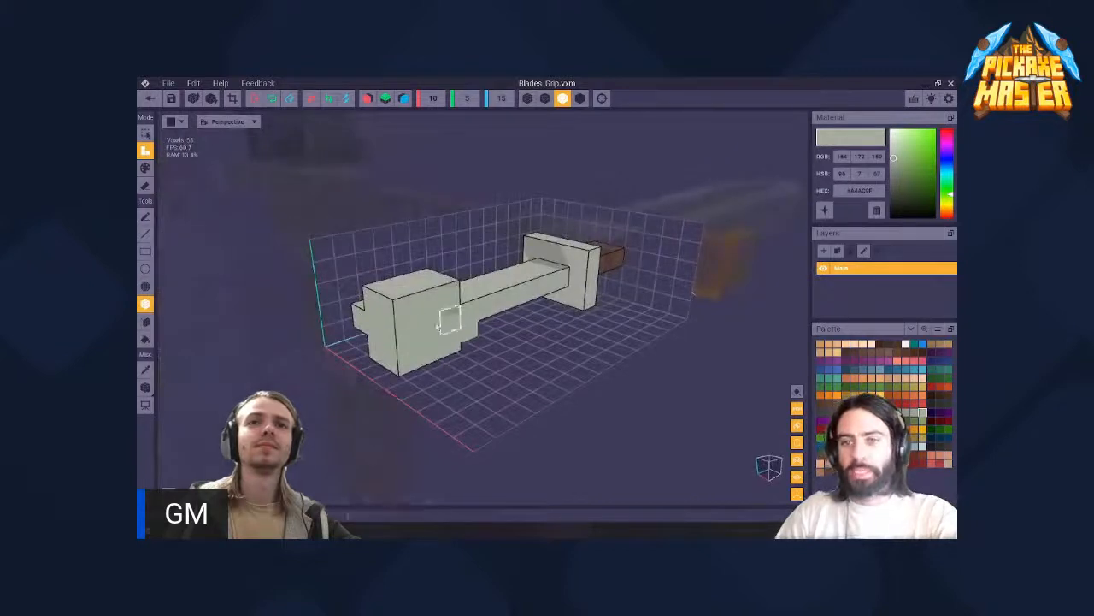
left_click_drag(450, 320, 411, 331)
- Switch the Box tool to erase mode and remove the pommel's corner and front edge voxels to give it a stepped cross shape
right_click_drag(414, 315, 413, 315)
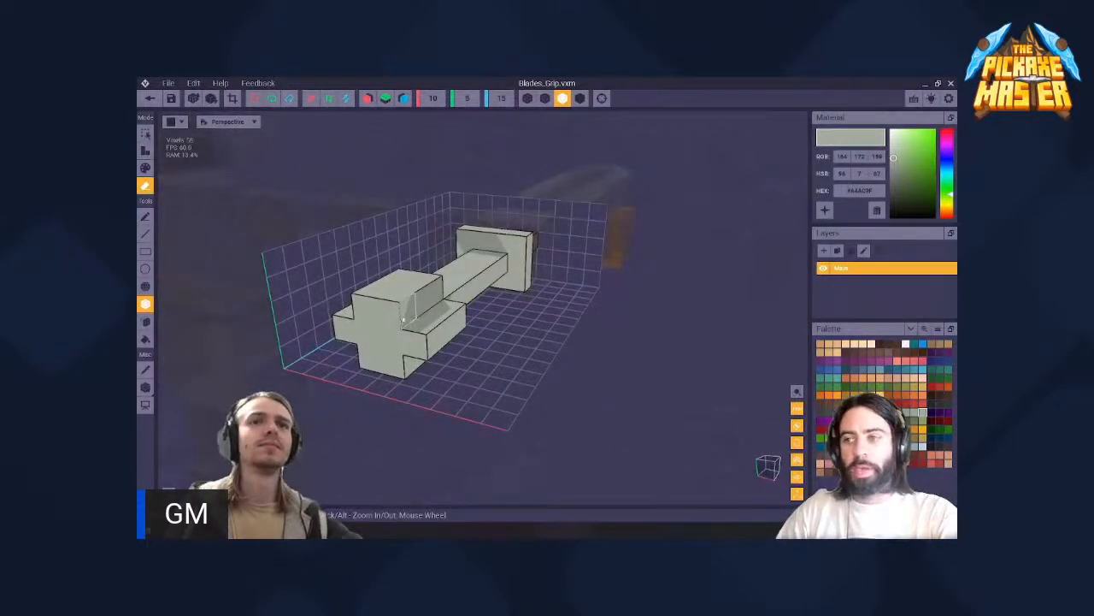
left_click(393, 314)
left_click(368, 312)
left_click(345, 328)
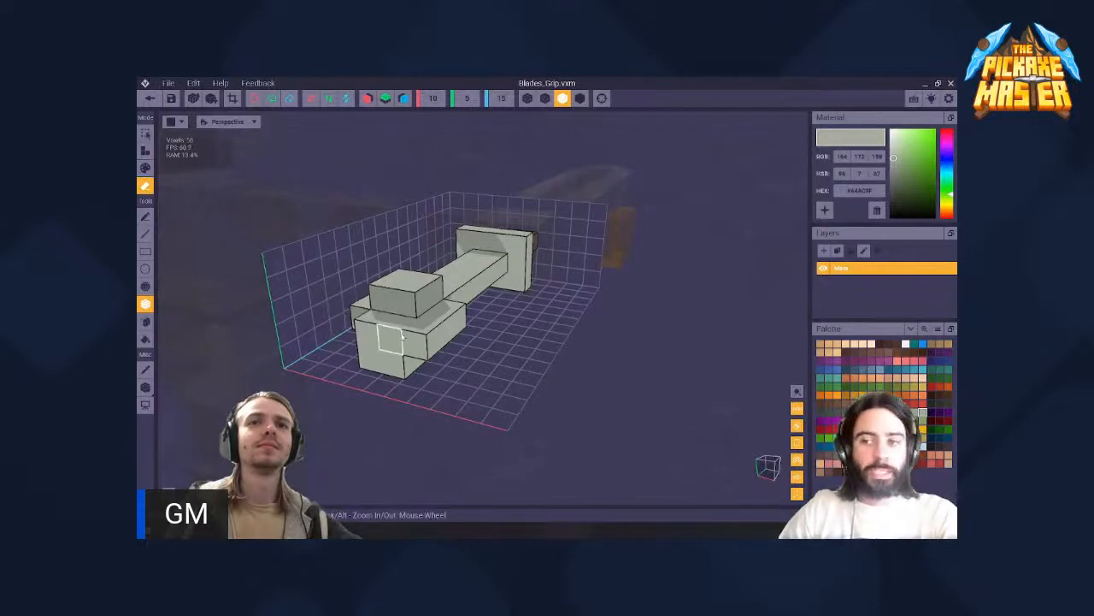
left_click(400, 337)
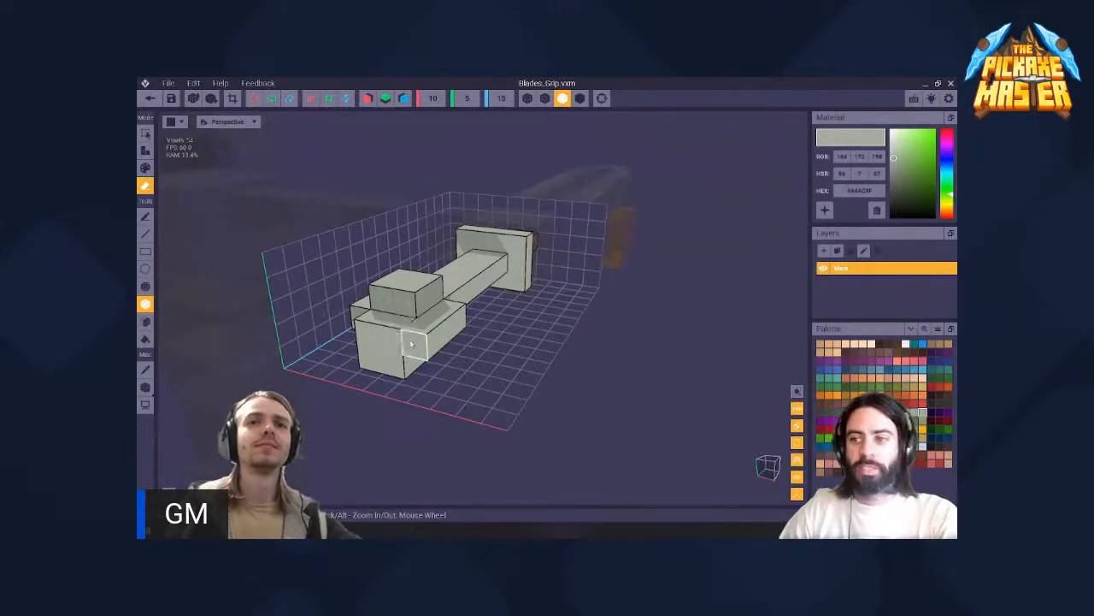
left_click(411, 344)
left_click(394, 361)
left_click(373, 357)
right_click_drag(391, 331, 366, 346)
- Save Blades_Grip.vxm and return to the assembled Equip_Blades_V2 asset, keeping the changes
scroll(391, 331, "down", 2)
middle_click_drag(366, 347, 366, 346)
scroll(366, 346, "down", 3)
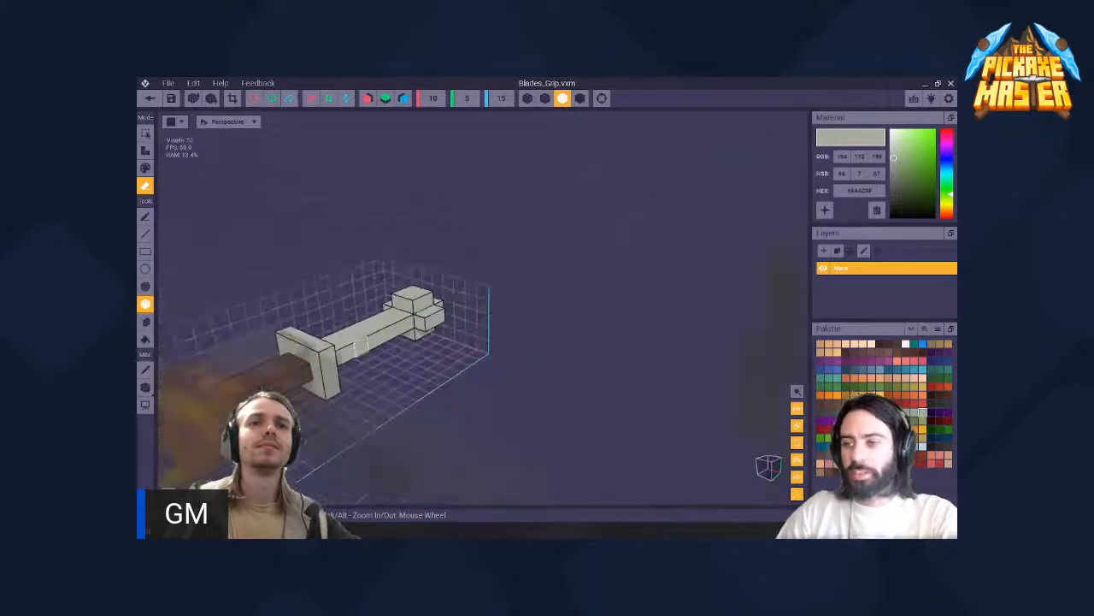
right_click_drag(362, 349, 362, 350)
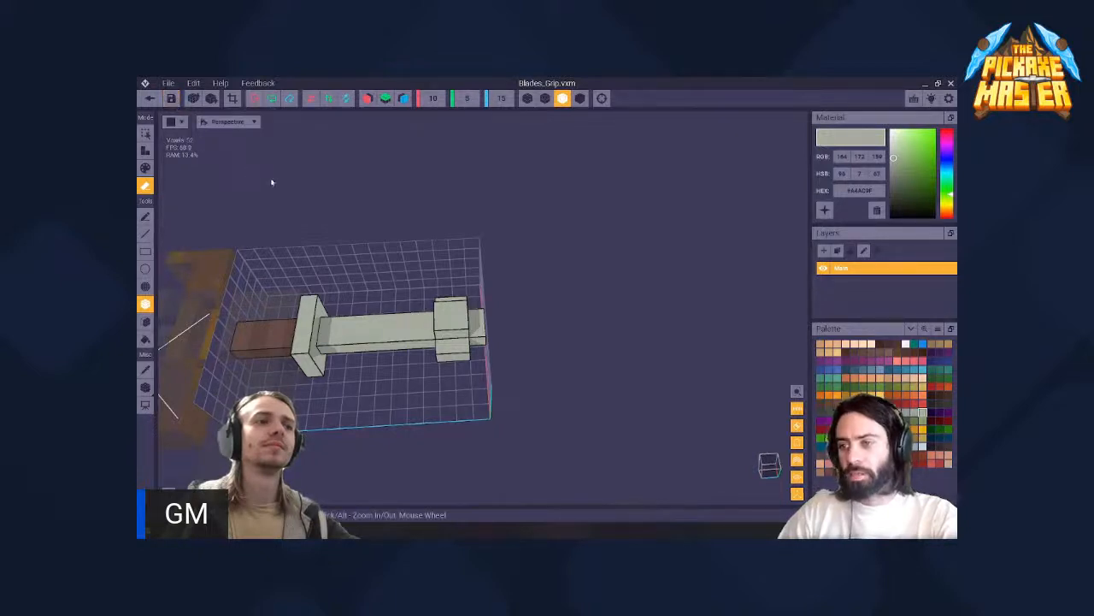
left_click(169, 99)
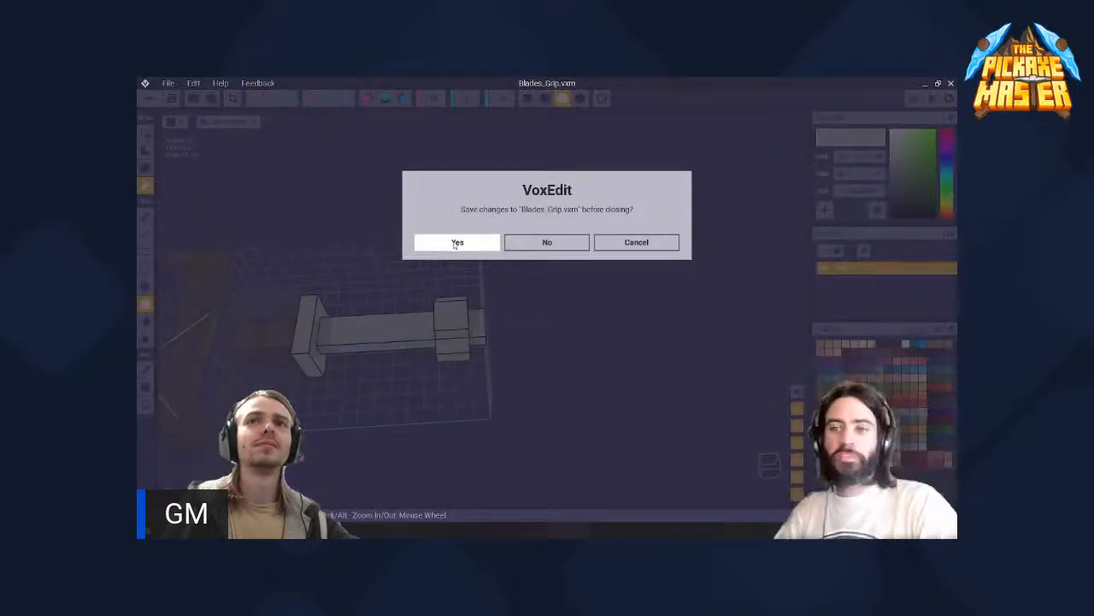
left_click(455, 243)
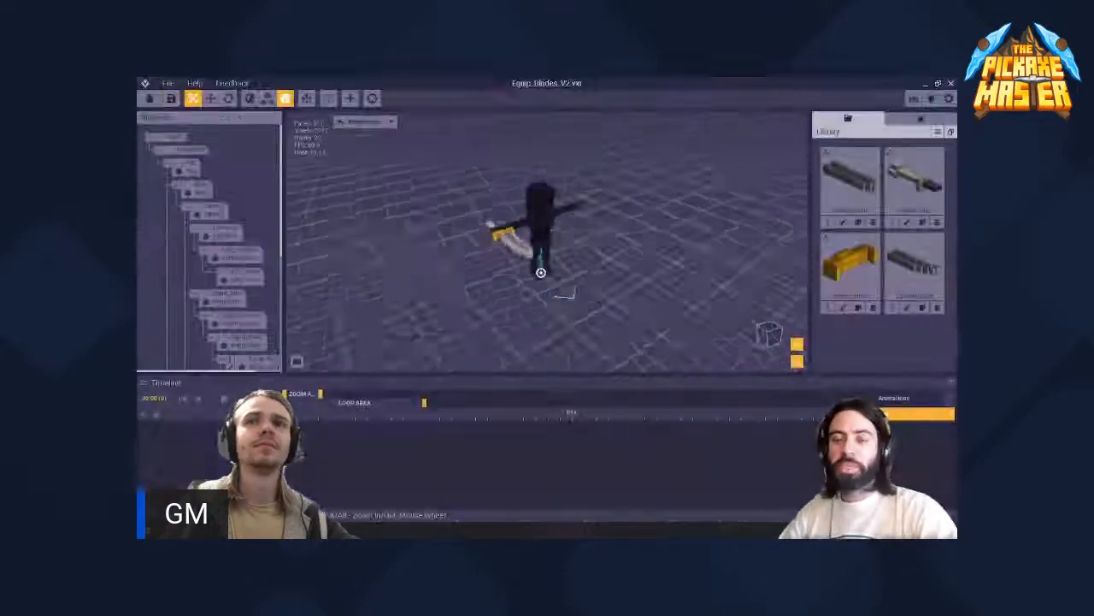
- Examine the reshaped grip on the assembled weapon, selecting the guard and the grip in turn to see how the parts connect
scroll(518, 235, "up", 5)
mouse_move(549, 267)
right_mouse_down()
mouse_move(560, 240)
mouse_move(522, 242)
mouse_move(504, 270)
mouse_move(506, 260)
mouse_move(554, 270)
mouse_move(532, 275)
mouse_move(551, 268)
right_mouse_up()
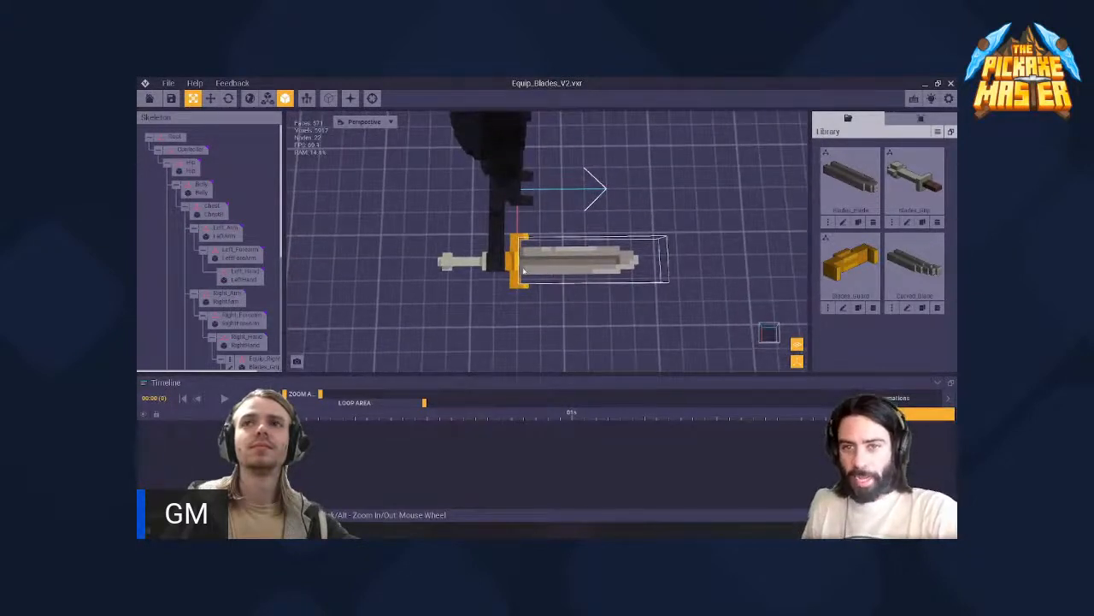
left_click(517, 265)
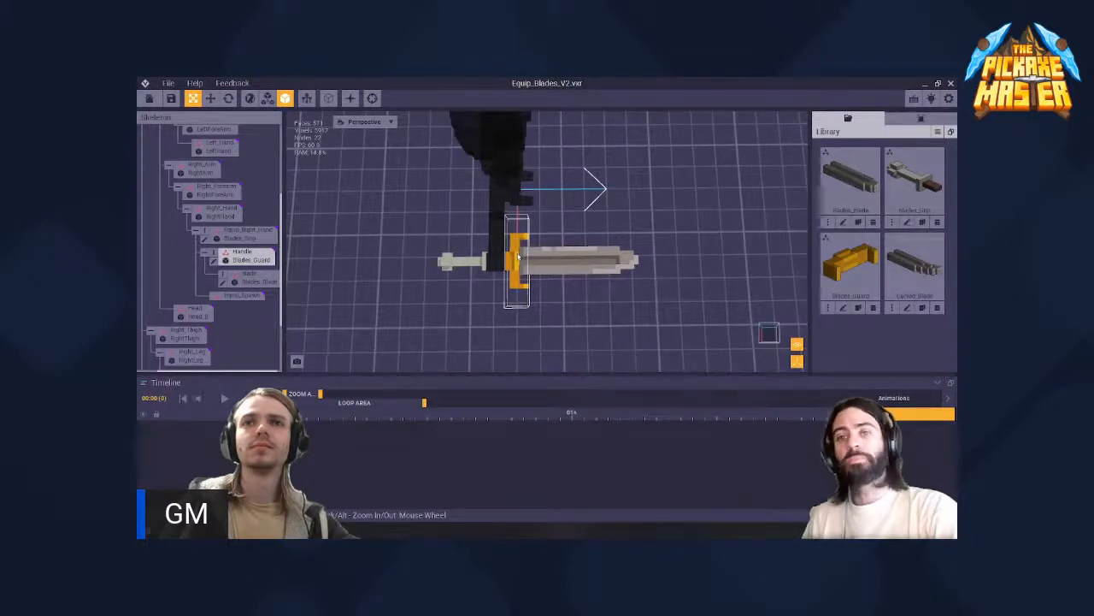
left_click(342, 251)
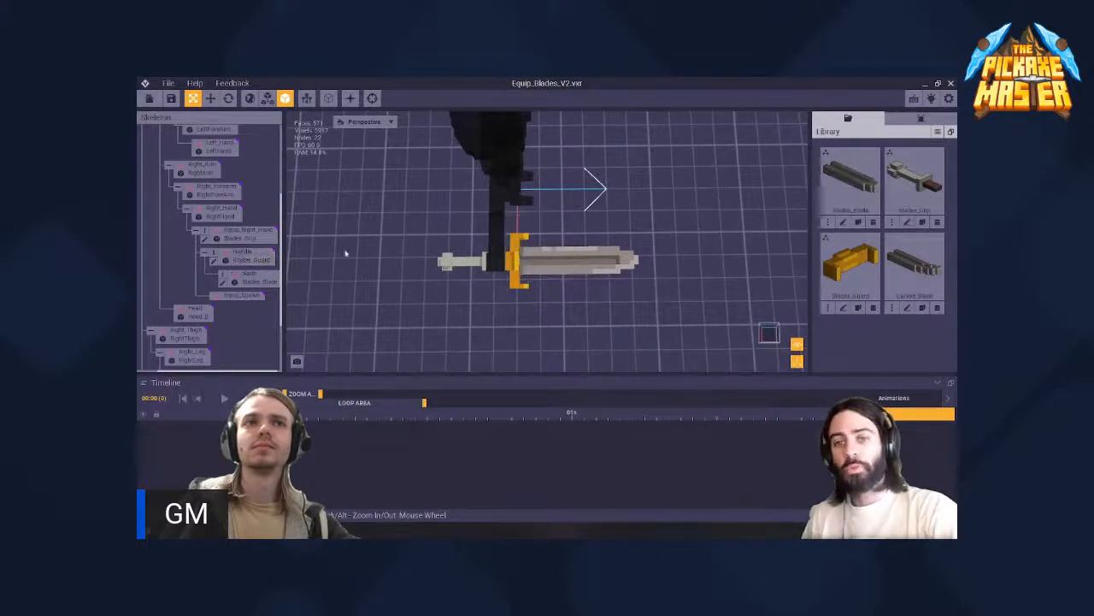
scroll(504, 268, "up", 3)
left_click(504, 267)
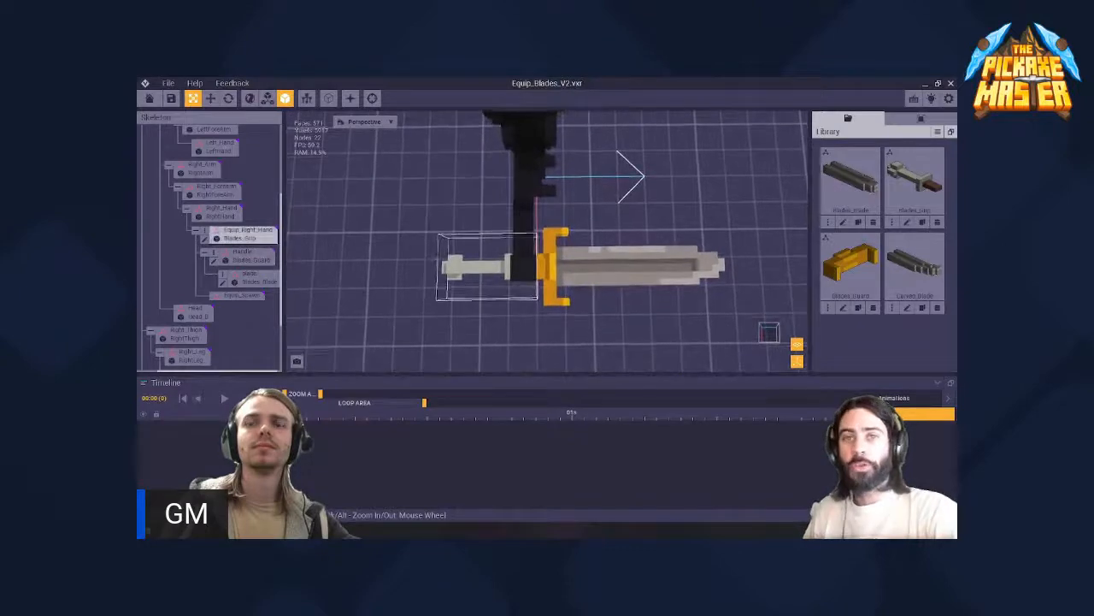
left_click(506, 260)
right_click_drag(524, 274, 524, 273)
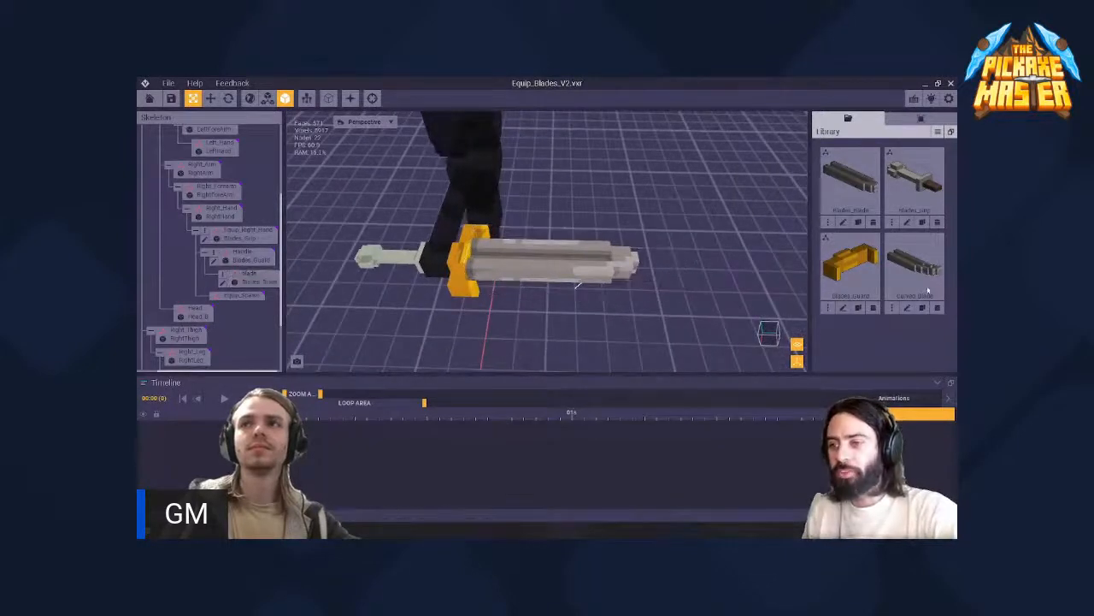
- Assign the Curved_Blade model from the library to the weapon's Blade node and inspect how it sits on the guard
left_click_drag(928, 292, 256, 280)
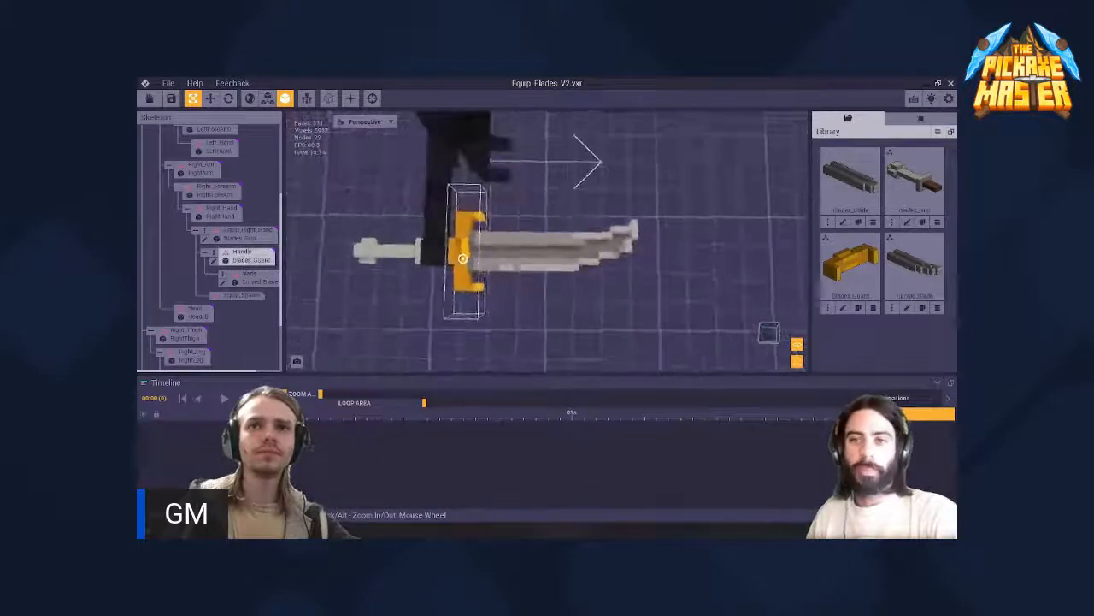
right_click_drag(463, 259, 515, 272)
left_click(465, 260)
scroll(471, 264, "up", 3)
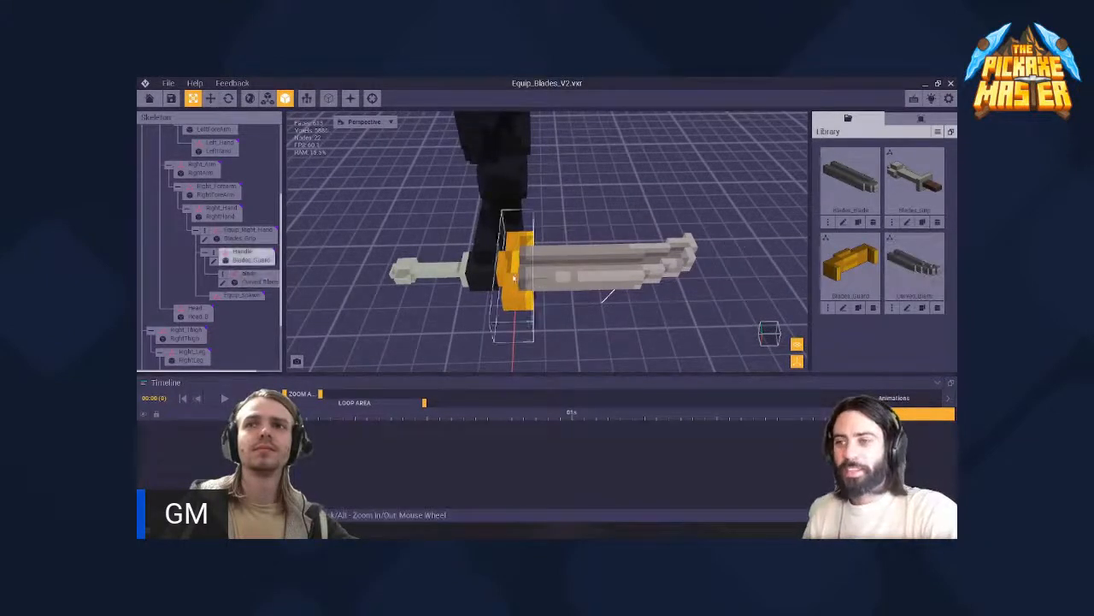
right_click_drag(525, 268, 525, 269)
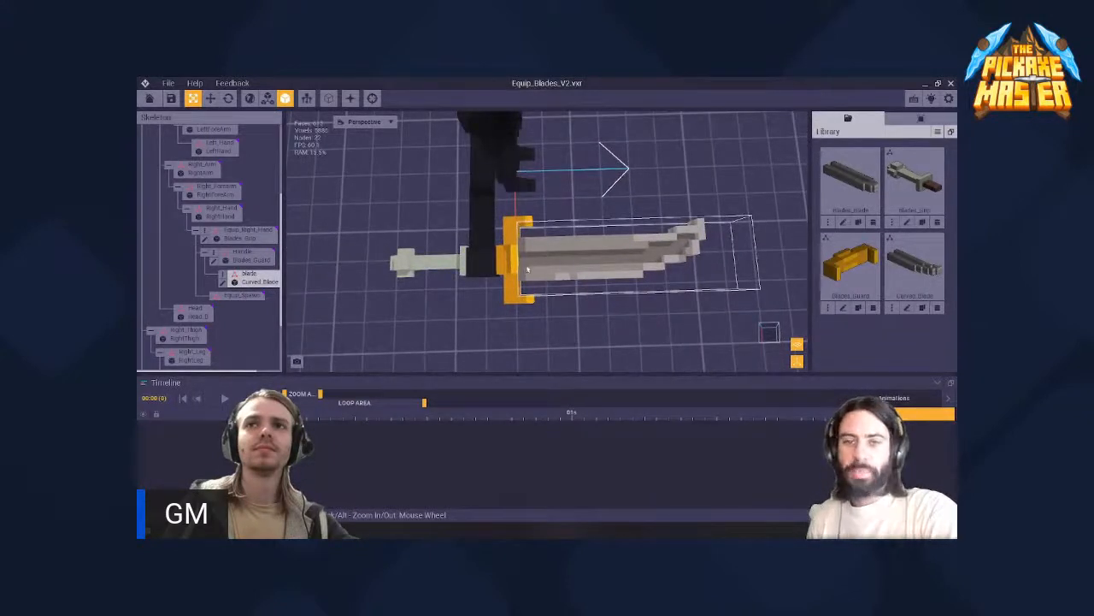
- Open the Curved_Blade model for voxel editing, then return to the assembled asset, saving its changes
left_click(221, 284)
right_click_drag(456, 282, 456, 282)
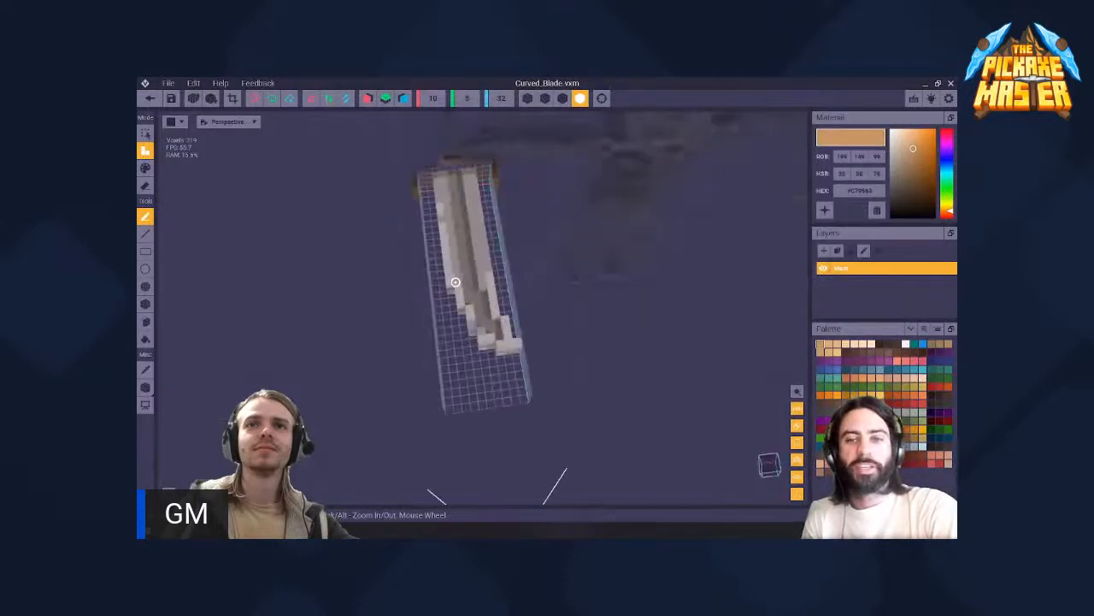
left_click(149, 98)
left_click(458, 243)
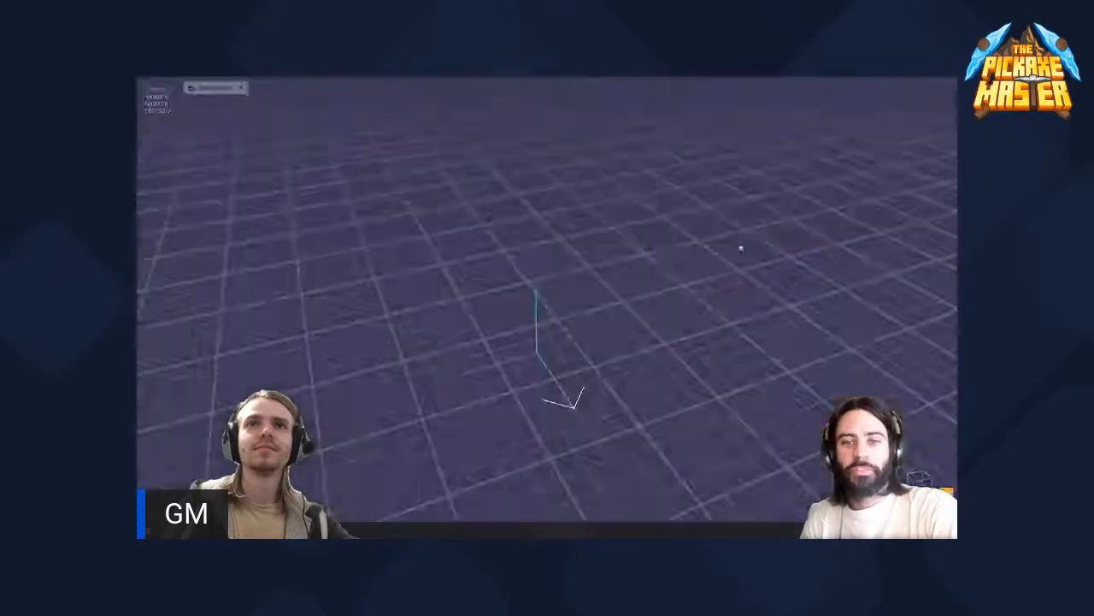
- Assign the Blades_Blade model to the weapon's Blade node again and open it for voxel editing
left_click_drag(850, 180, 259, 287)
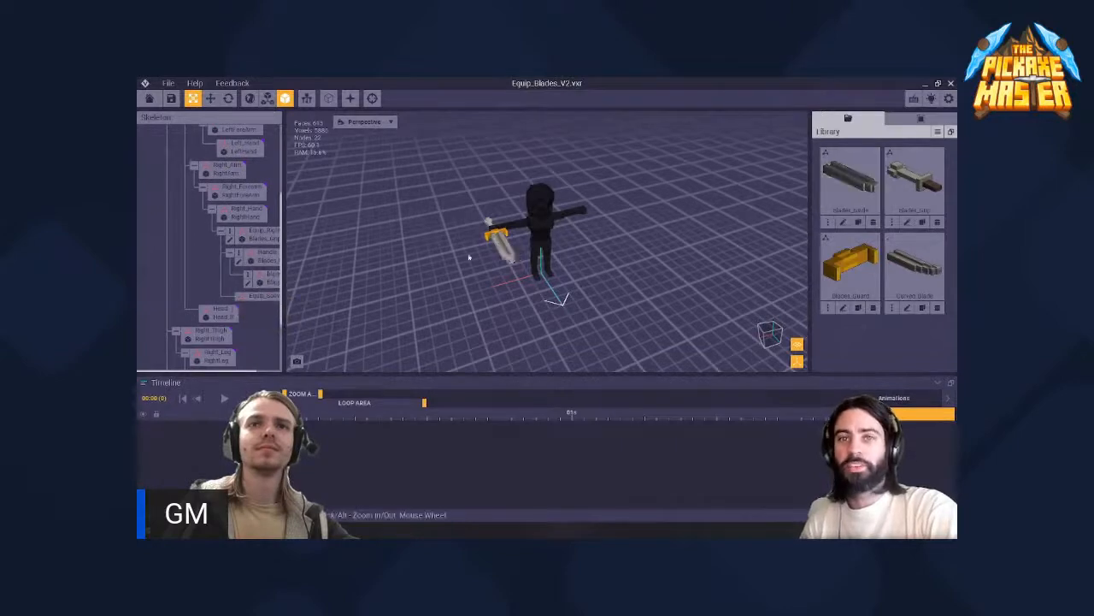
left_click(503, 245)
right_click_drag(498, 238, 555, 316)
scroll(498, 238, "up", 6)
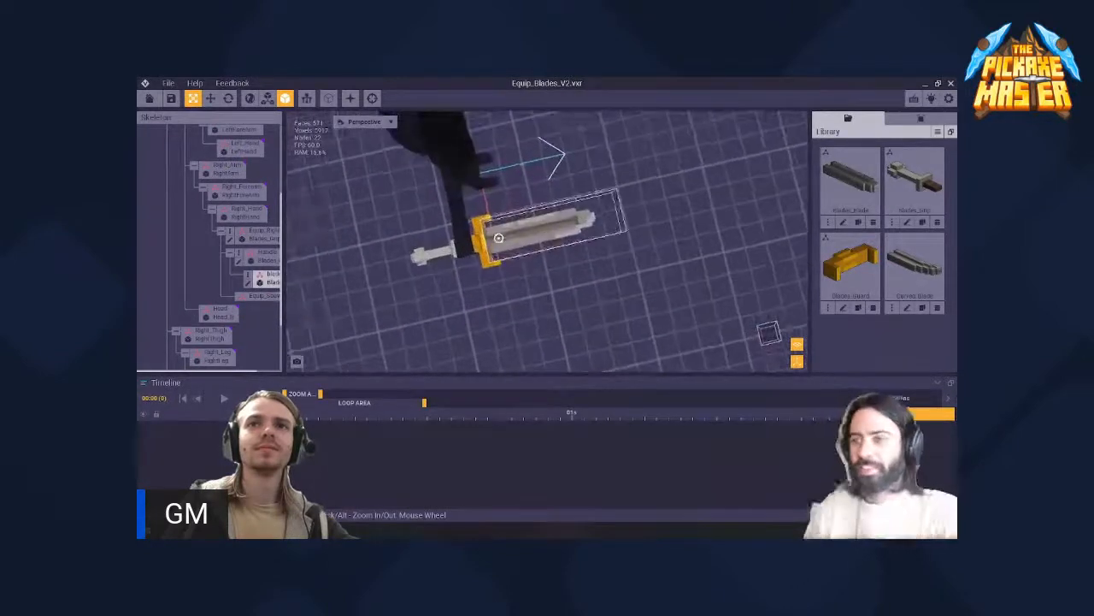
right_click_drag(499, 238, 476, 205)
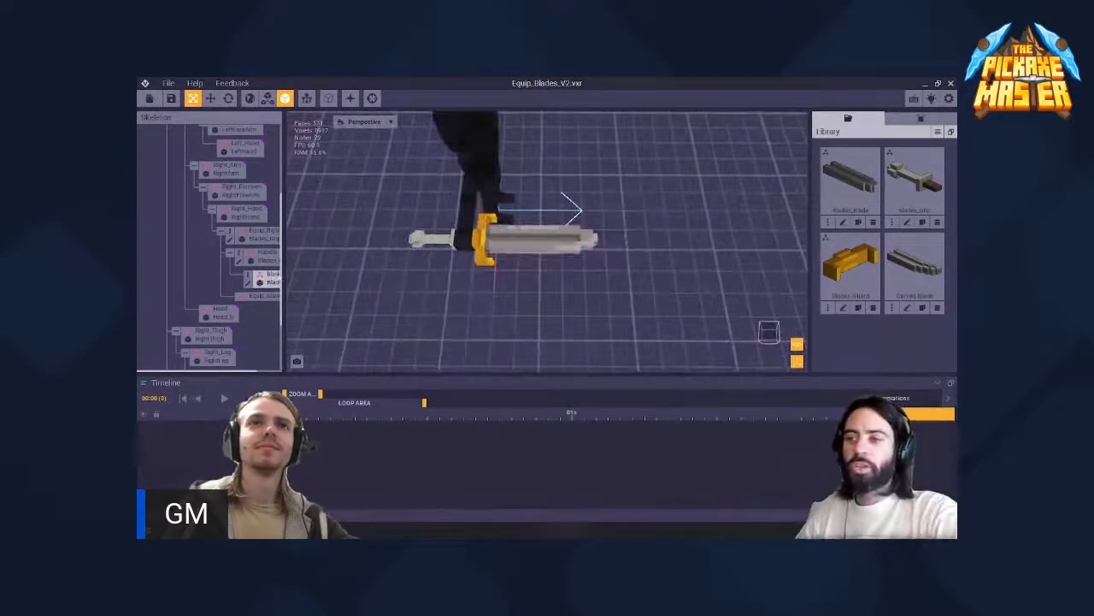
left_click(248, 285)
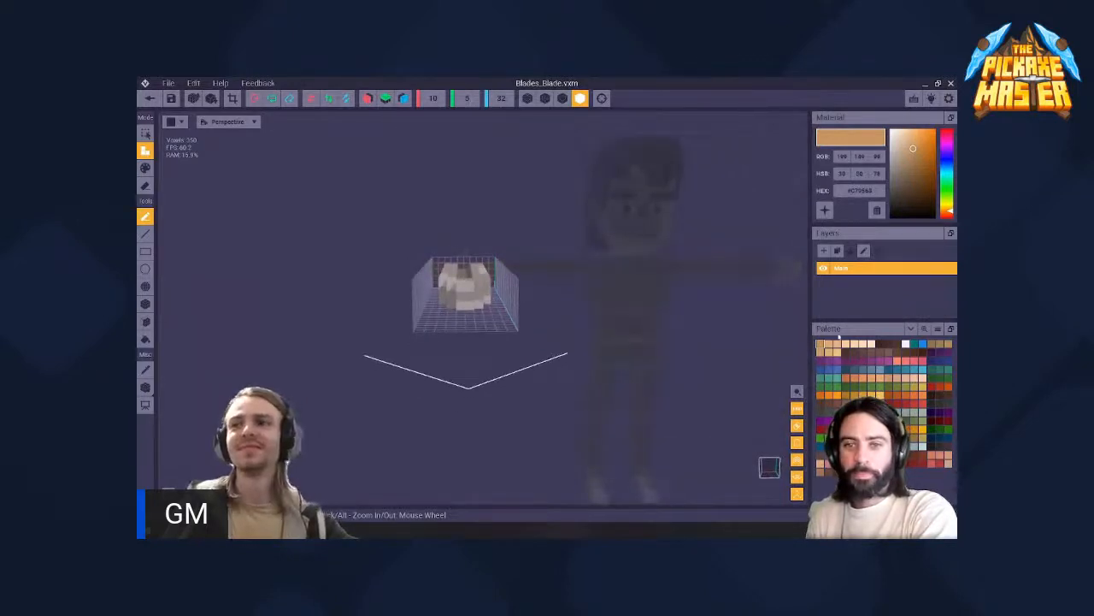
- Sample the grey from the blade's tip as the material colour and try adding voxels to the tip
left_click(145, 303)
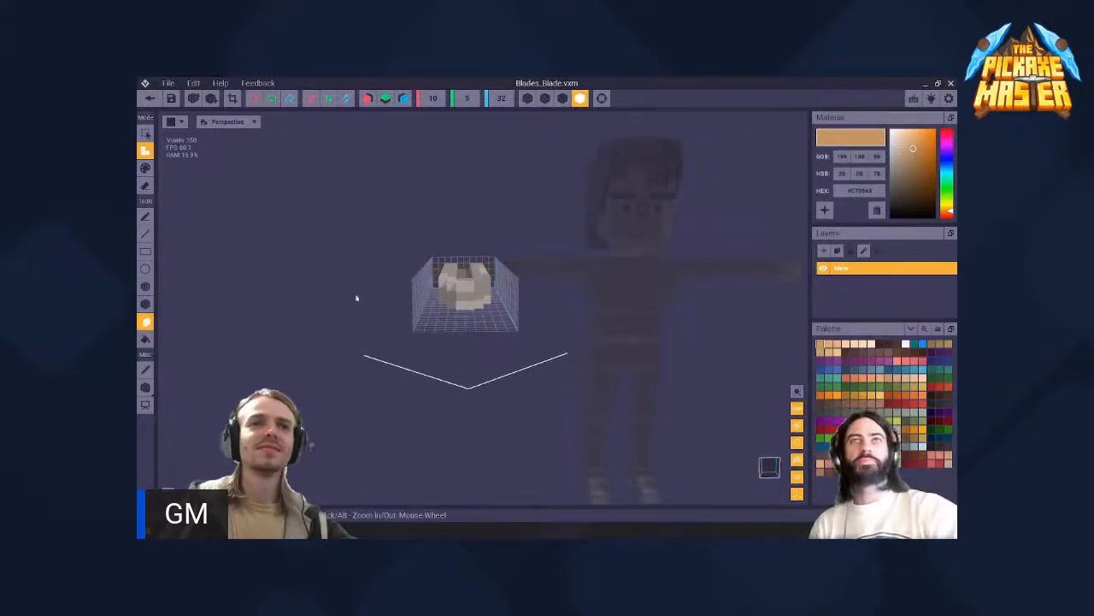
right_click_drag(472, 302, 495, 288)
key("i")
left_click(452, 305)
left_click(460, 302)
left_click(481, 306)
left_click(147, 304)
key("ctrl+z")
left_click_drag(497, 283, 489, 301)
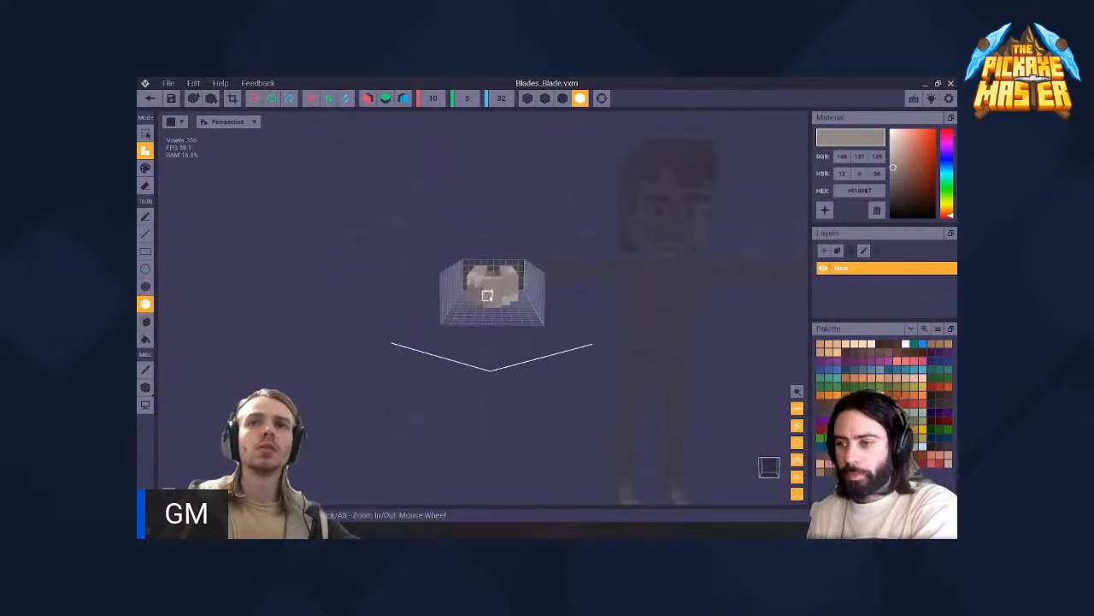
- Extend the end face of the blade's tip in grey with the Face tool
left_click(145, 322)
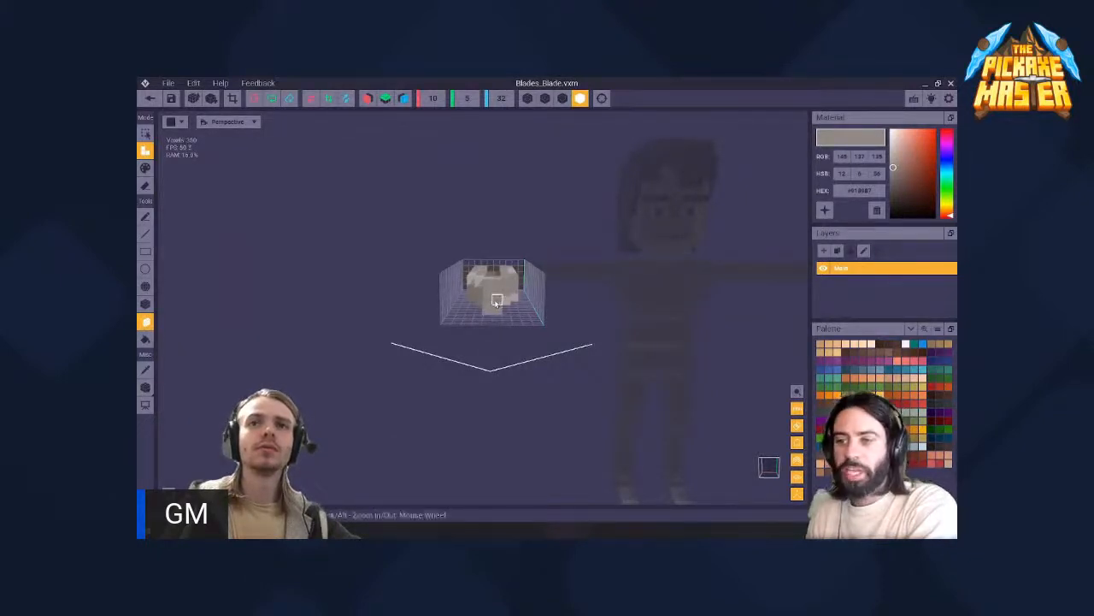
left_click(493, 305)
right_click_drag(492, 304, 446, 318)
scroll(446, 318, "down", 3)
middle_click_drag(446, 318, 445, 318)
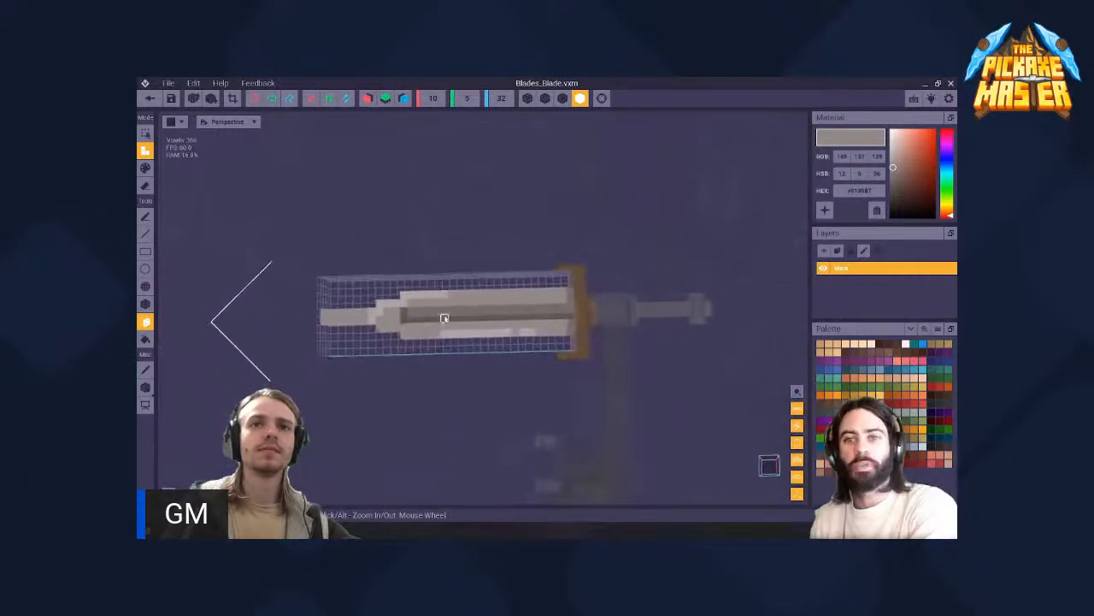
- Try to erase the voxel faces along the blade's edge with the Face tool, and undo the erasures
scroll(445, 318, "up", 5)
right_click_drag(361, 310, 361, 311)
key("e")
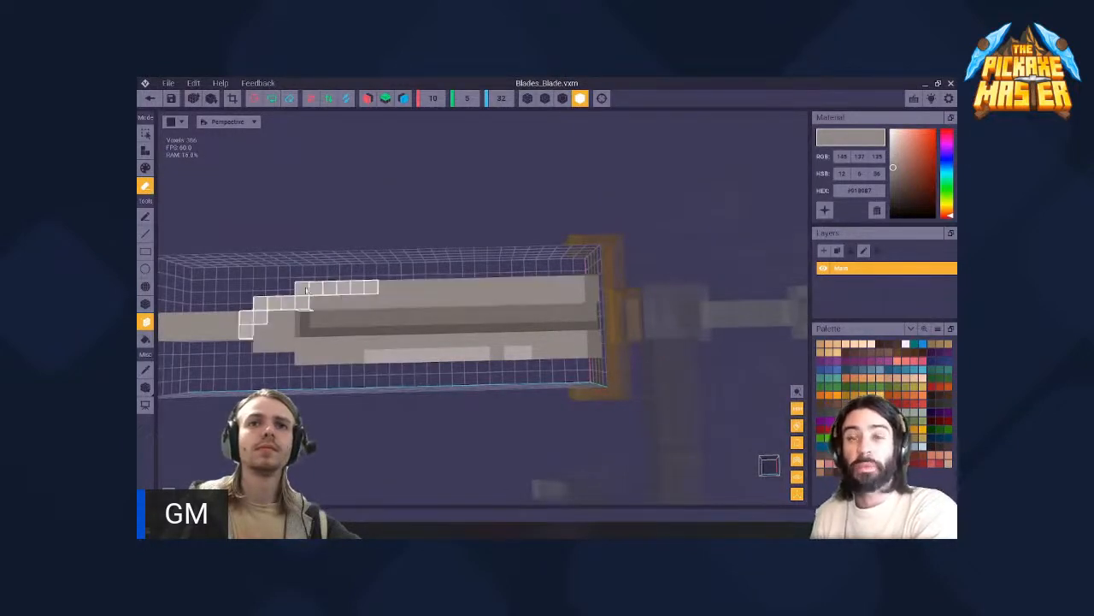
left_click(379, 296)
left_click(345, 289)
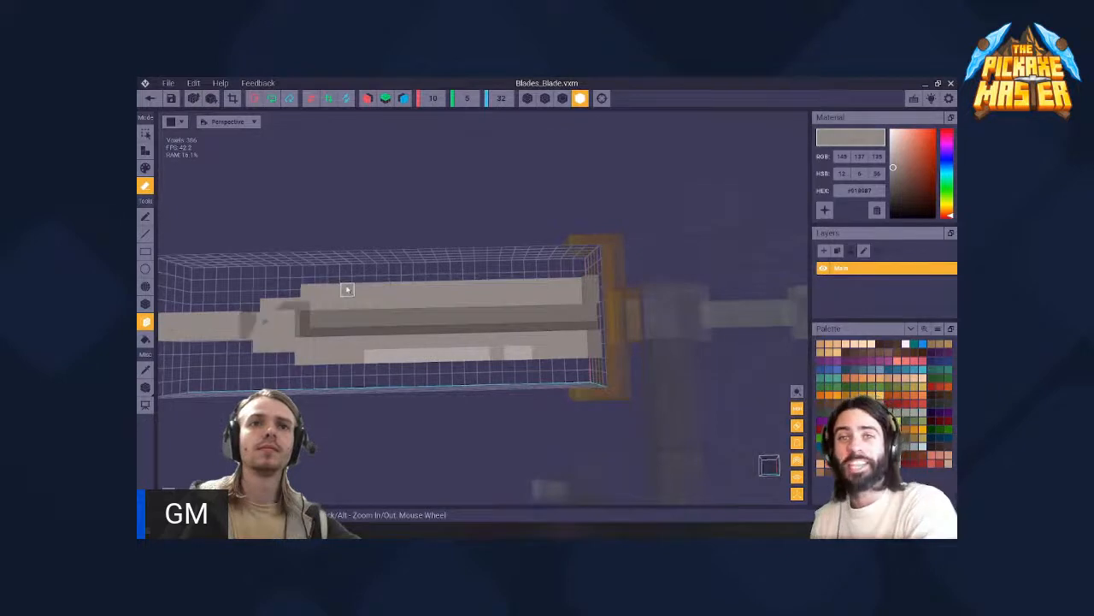
key("ctrl+z")
key("ctrl+z")
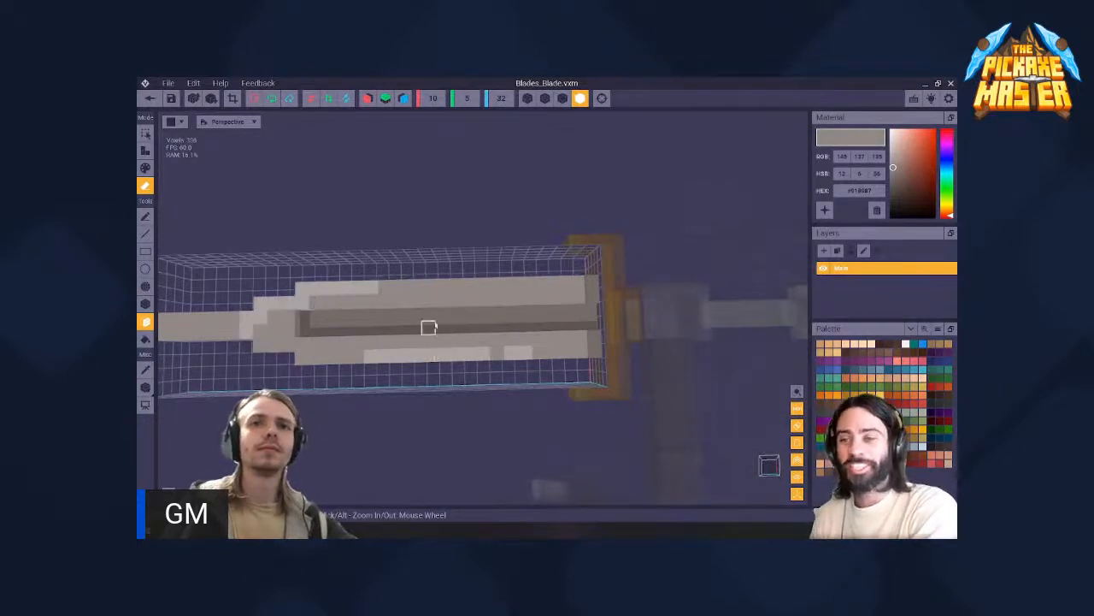
- Erase the outer voxel strip along one long edge of the blade with the Box tool
left_click(145, 304)
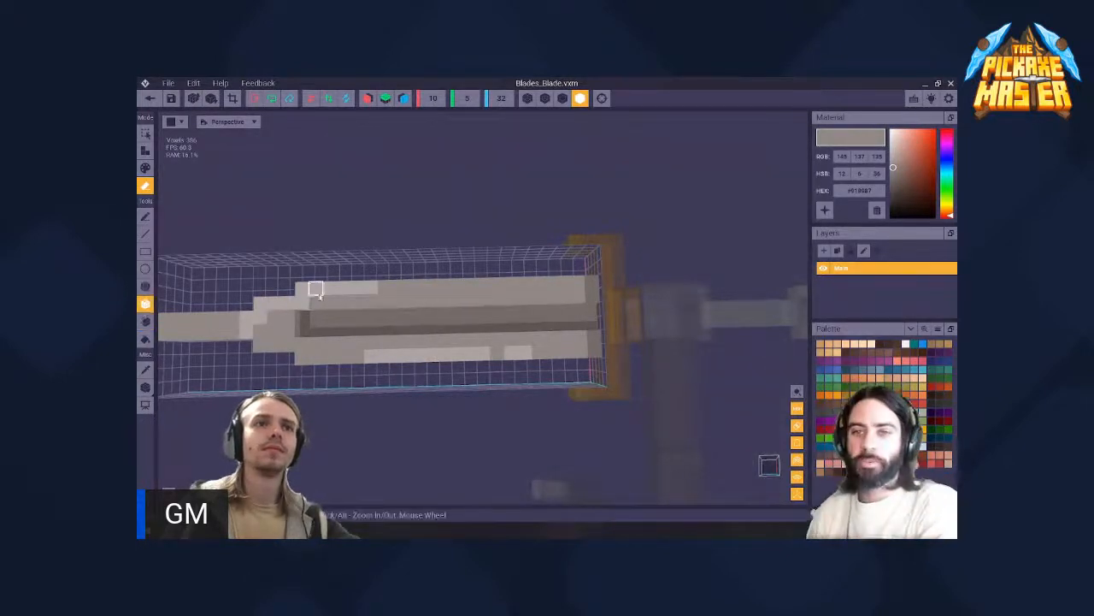
right_click_drag(318, 290, 479, 298)
left_click(578, 257)
right_click_drag(578, 257, 579, 254)
left_click(583, 253)
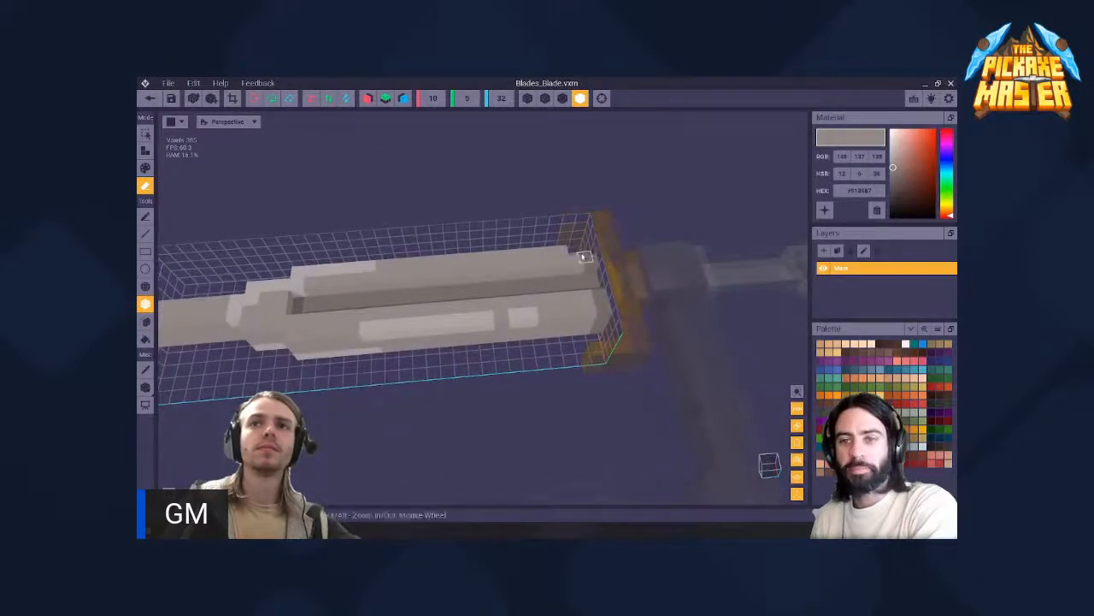
left_click_drag(590, 263, 298, 272)
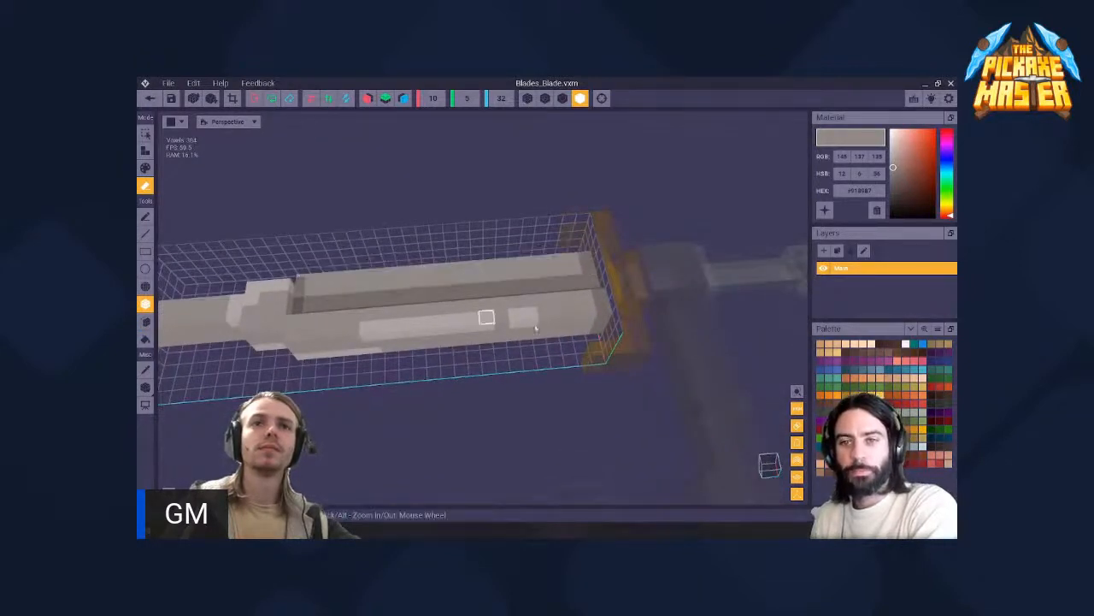
- Erase the outer voxel strips along the blade's remaining long edges, including those on its opposite face
mouse_move(599, 294)
left_mouse_down()
mouse_move(277, 325)
mouse_move(293, 336)
left_mouse_up()
right_click_drag(460, 314, 457, 321)
left_click_drag(611, 323, 295, 329)
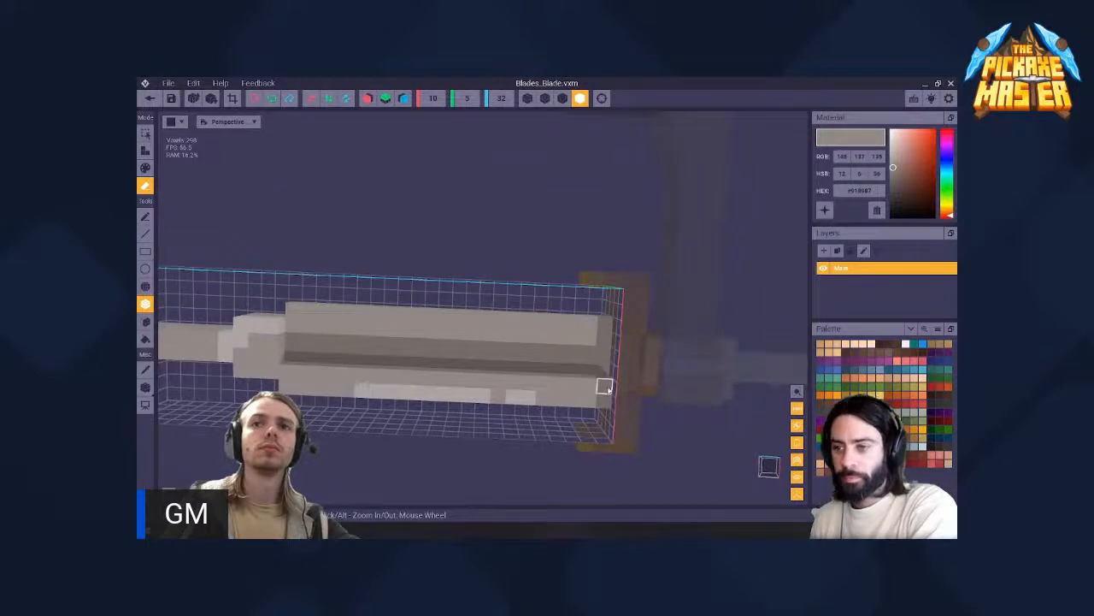
left_click_drag(605, 387, 281, 389)
right_click_drag(347, 342, 345, 325)
mouse_move(467, 269)
left_mouse_down()
mouse_move(439, 305)
mouse_move(450, 317)
left_mouse_up()
right_click_drag(453, 317, 347, 342)
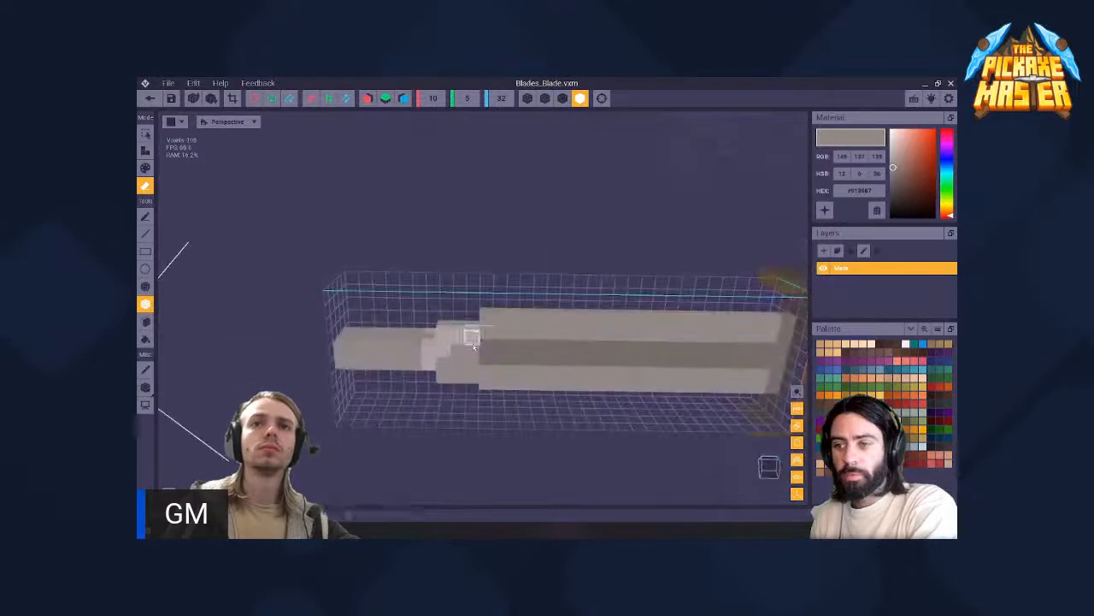
right_click_drag(466, 342, 462, 345)
middle_click_drag(464, 346, 297, 346)
- Try to erase wider voxel strips on both sides of the blade's central groove, and undo both erasures
left_click_drag(630, 329, 332, 369)
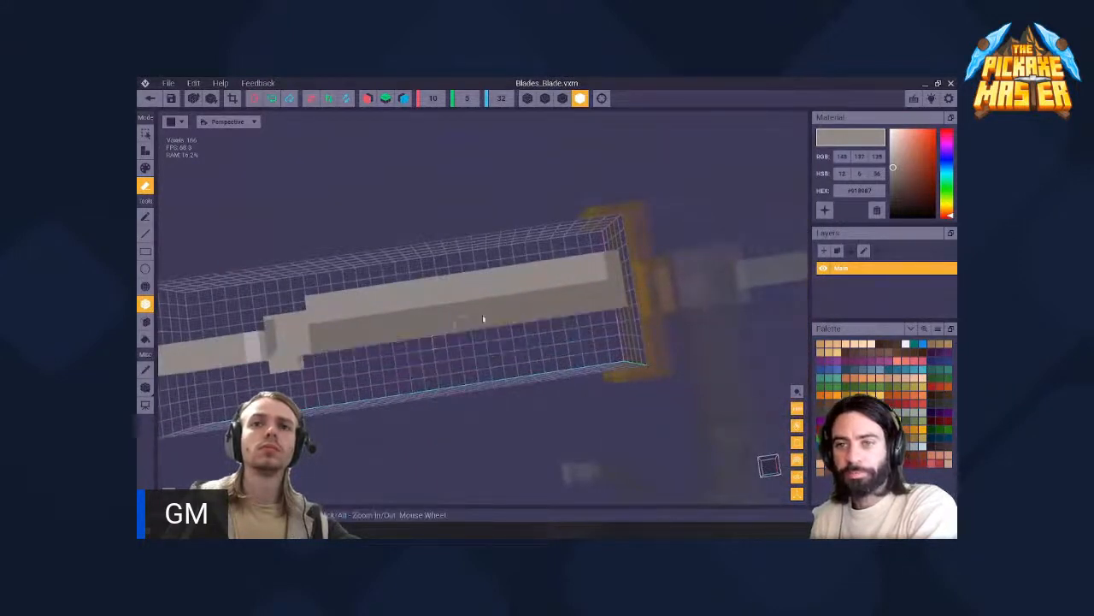
left_click_drag(612, 257, 378, 294)
left_click_drag(309, 313, 306, 318)
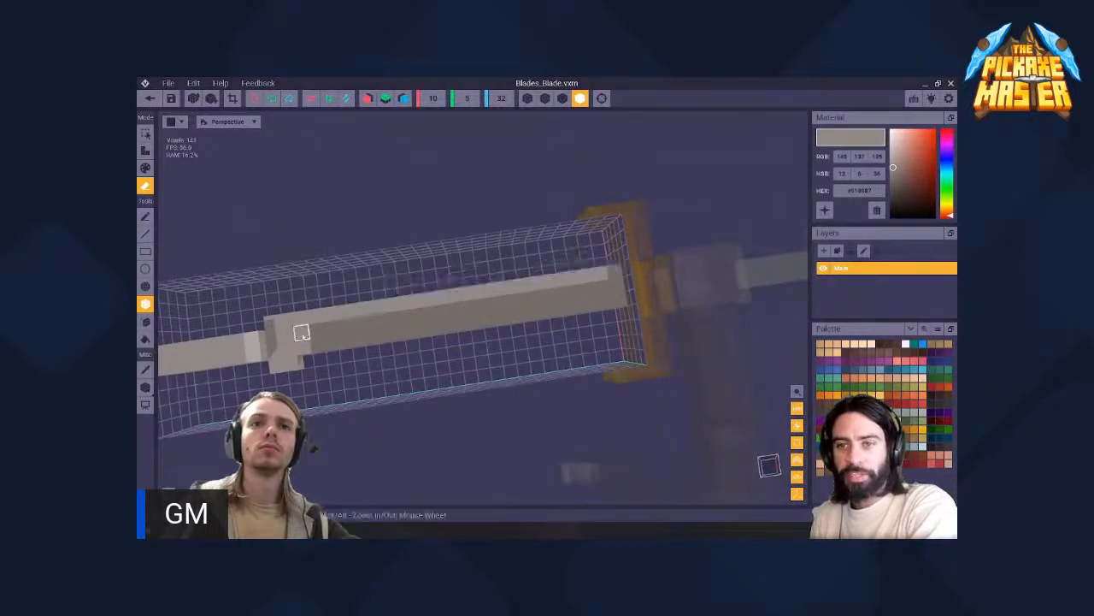
key("ctrl+z")
key("ctrl+z")
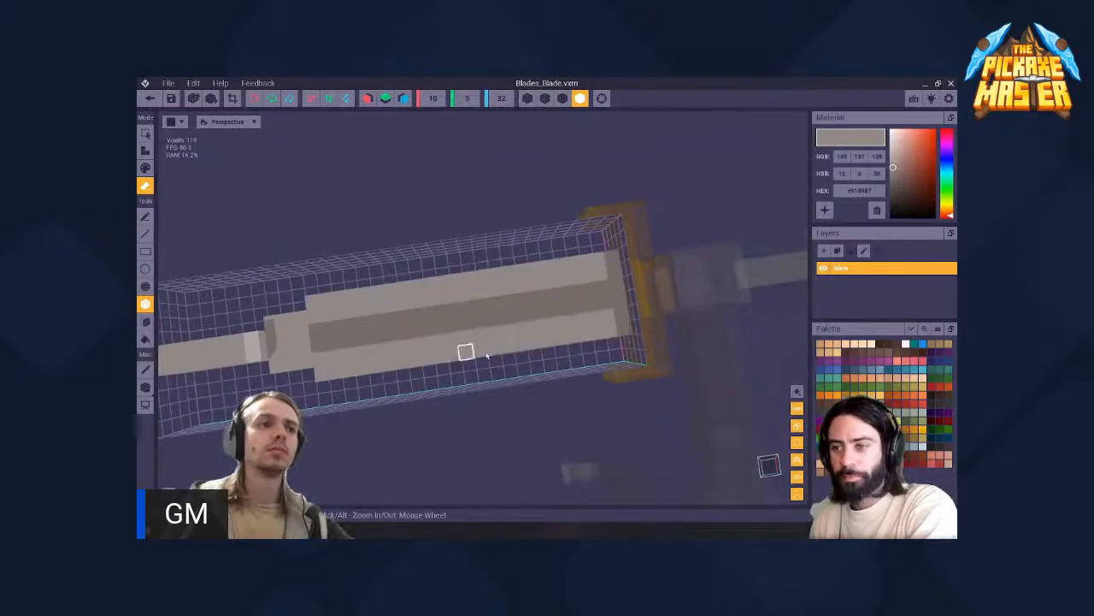
- Erase the outermost voxel row on each side of the blade's body, level with the narrower shoulder
left_click_drag(622, 327, 323, 373)
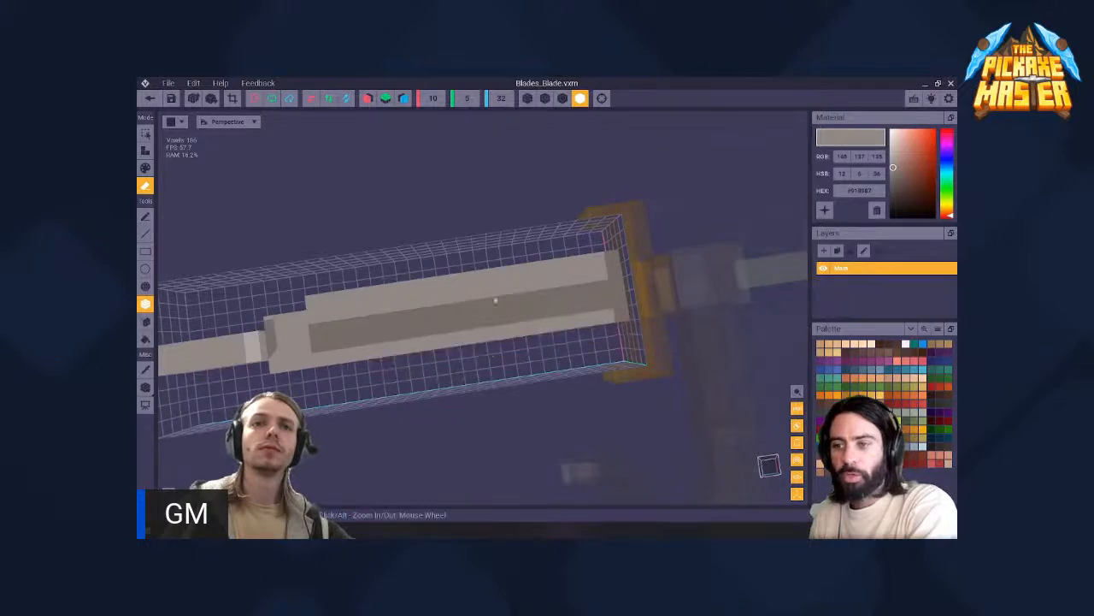
left_click_drag(611, 259, 310, 293)
mouse_move(310, 293)
right_mouse_down()
mouse_move(405, 290)
mouse_move(408, 308)
mouse_move(444, 310)
mouse_move(408, 311)
mouse_move(511, 295)
mouse_move(525, 317)
mouse_move(530, 306)
mouse_move(481, 334)
mouse_move(531, 308)
mouse_move(548, 376)
mouse_move(555, 358)
right_mouse_up()
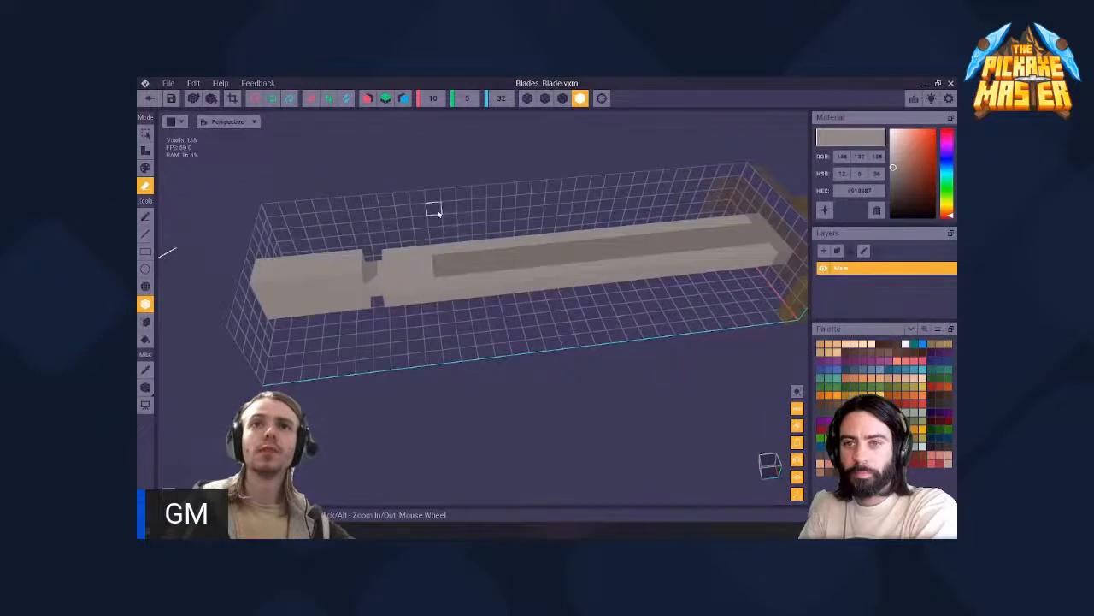
left_click(146, 150)
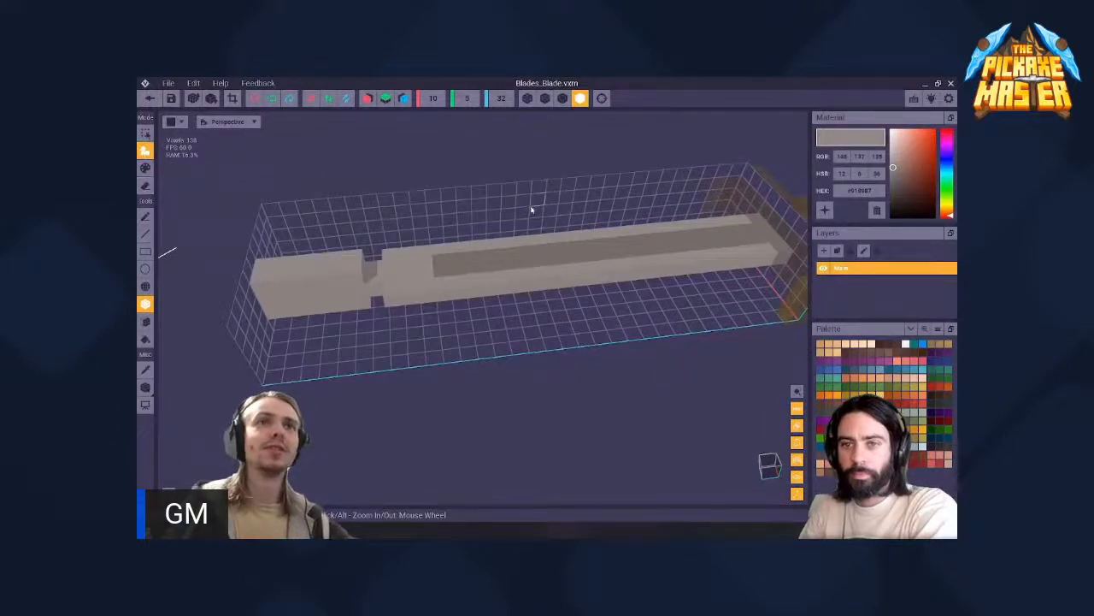
right_click_drag(511, 202, 384, 306)
left_click(359, 206)
left_click(343, 198)
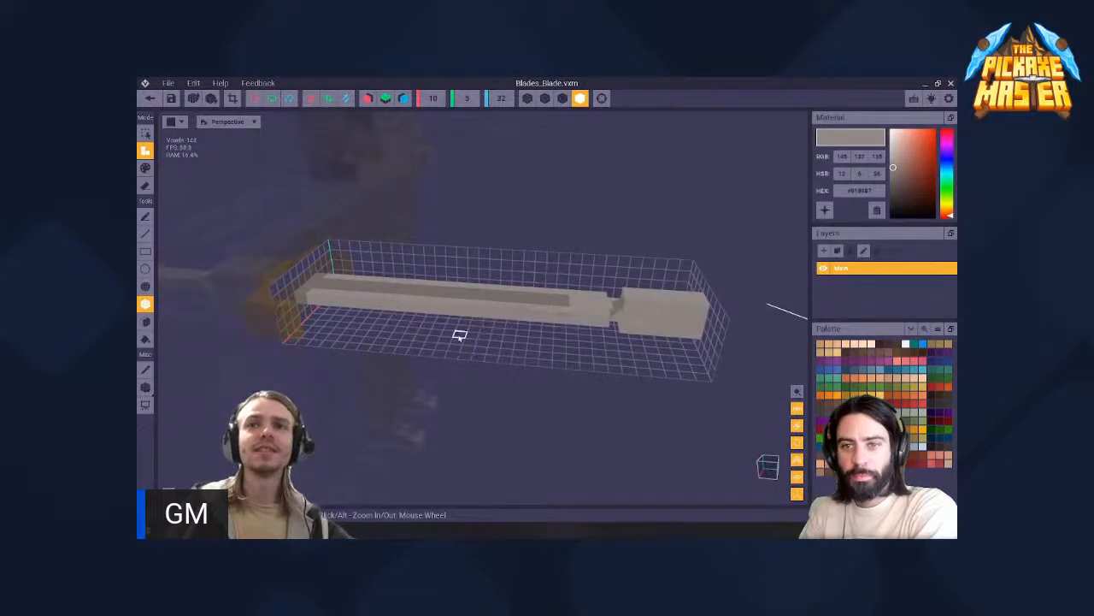
right_click_drag(460, 334, 538, 342)
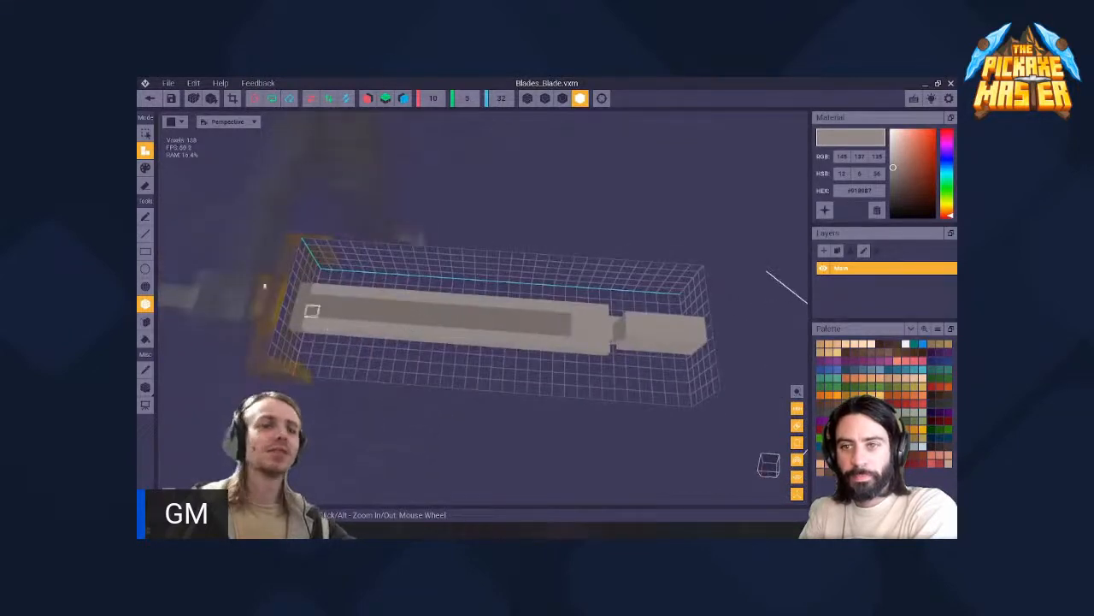
- Erase the blade's length from the tip down to a short stub at the guard with the Box tool
left_click(146, 185)
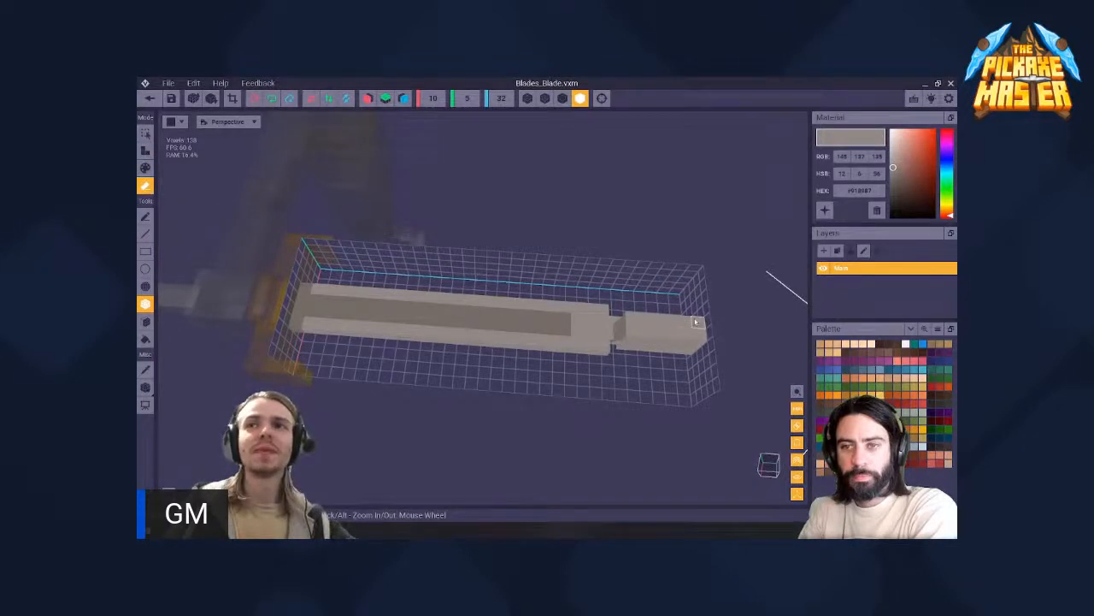
mouse_move(697, 321)
left_mouse_down()
mouse_move(327, 295)
mouse_move(693, 355)
mouse_move(698, 334)
mouse_move(607, 319)
mouse_move(601, 343)
mouse_move(317, 326)
left_mouse_up()
right_click_drag(368, 343, 398, 277)
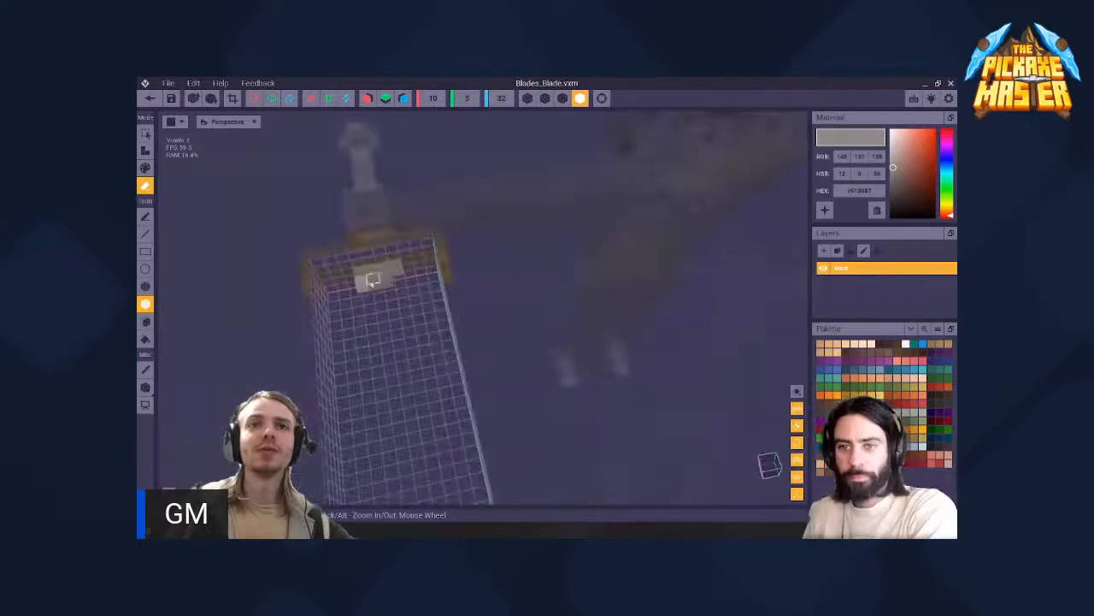
- Trim the remaining blade stub at the guard down to four voxels
left_click(389, 269)
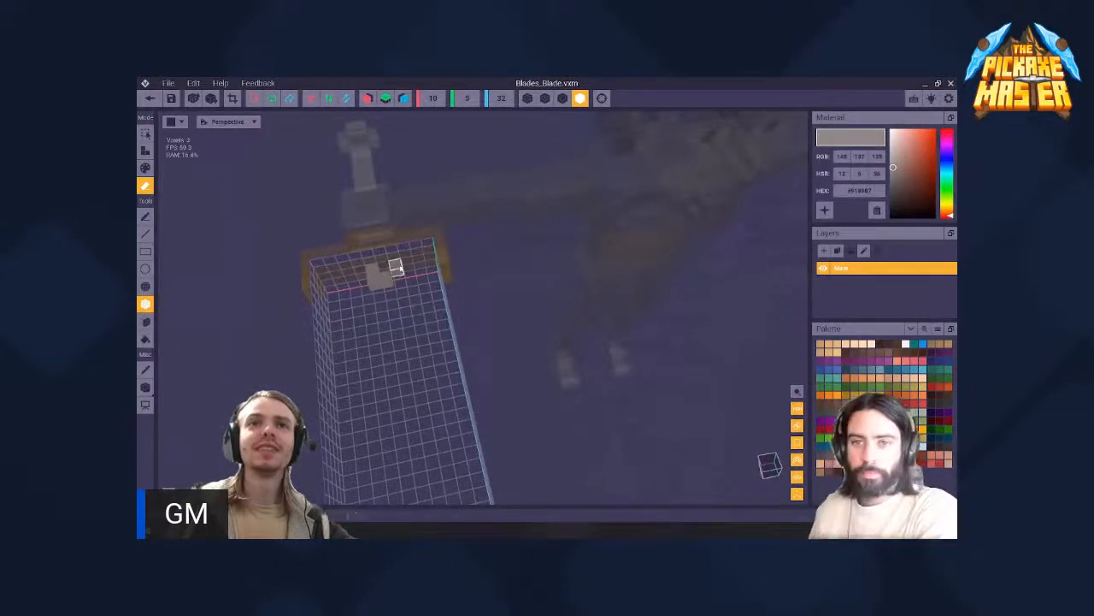
left_click(400, 267)
left_click(390, 274)
right_click_drag(395, 266, 346, 251)
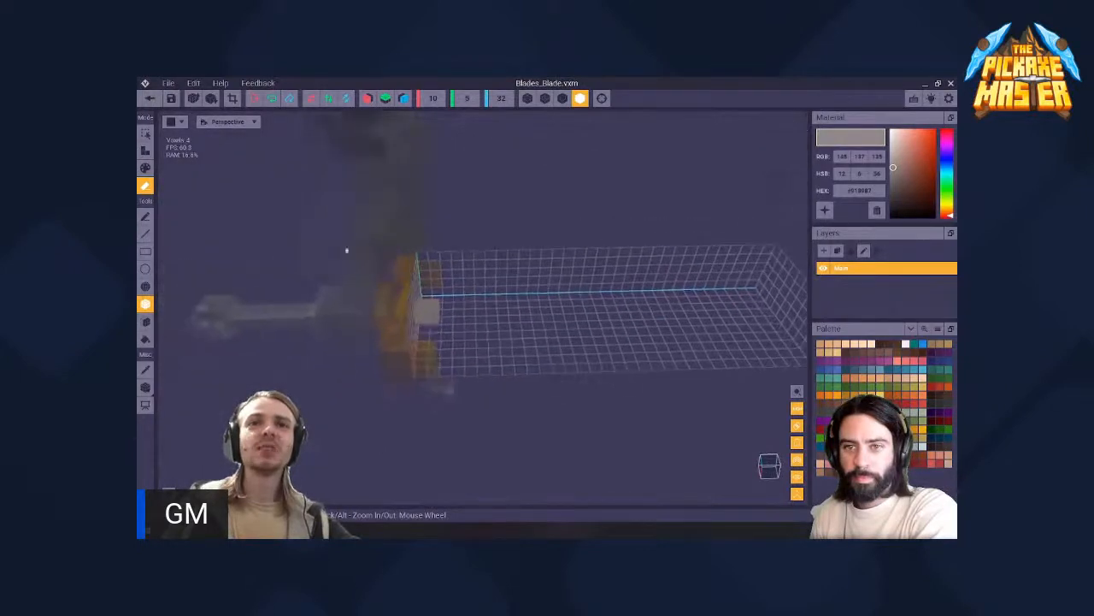
right_click_drag(427, 303, 425, 302)
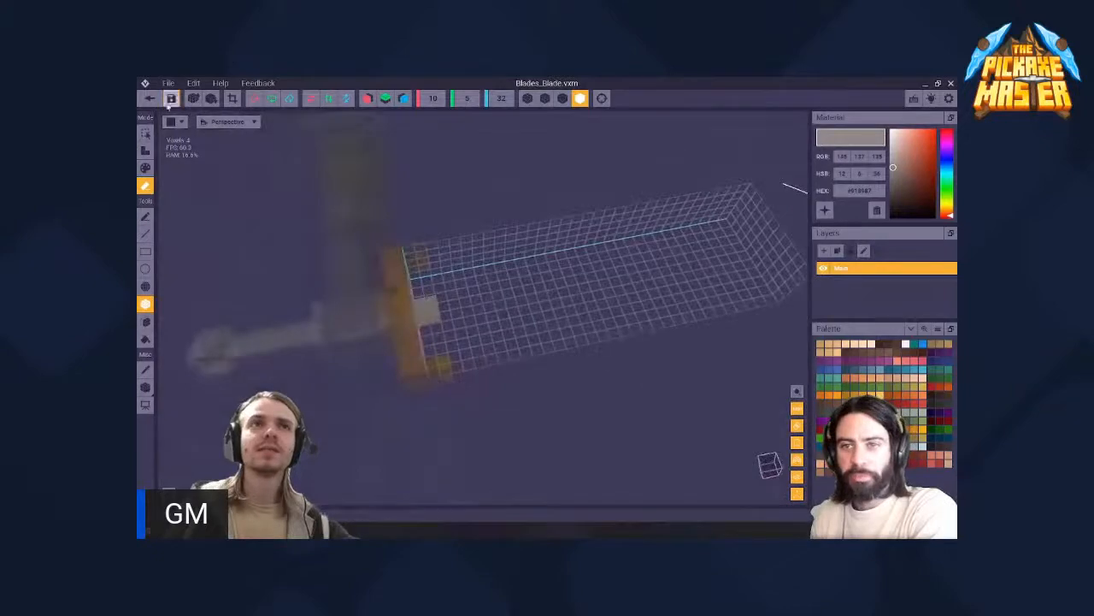
- Save the Blades_Blade changes, return to the assembled asset, and inspect how the stub sits on the guard
left_click(150, 99)
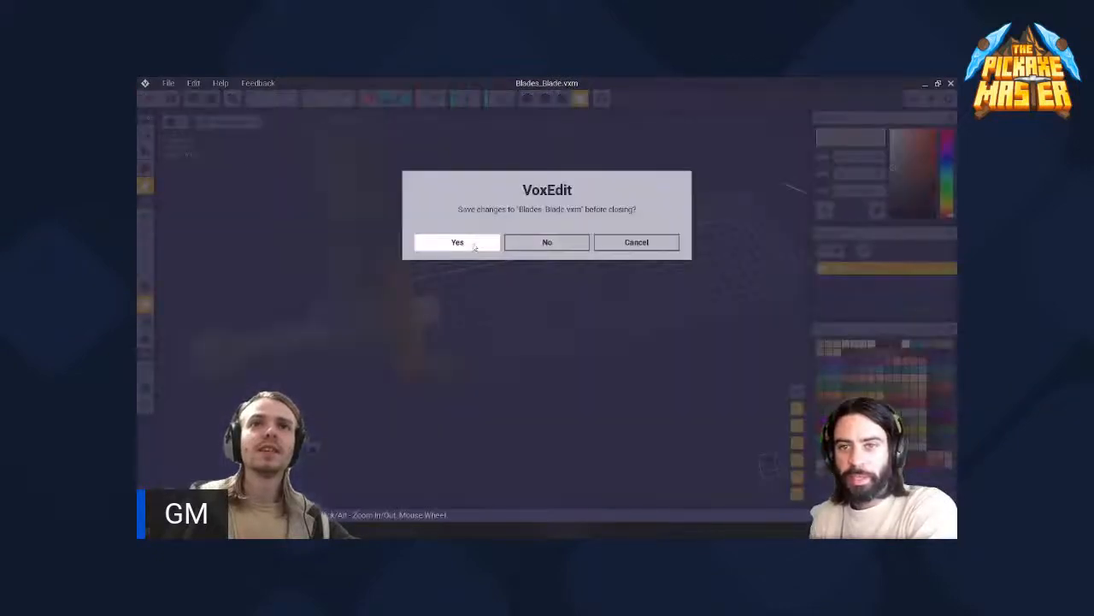
left_click(458, 243)
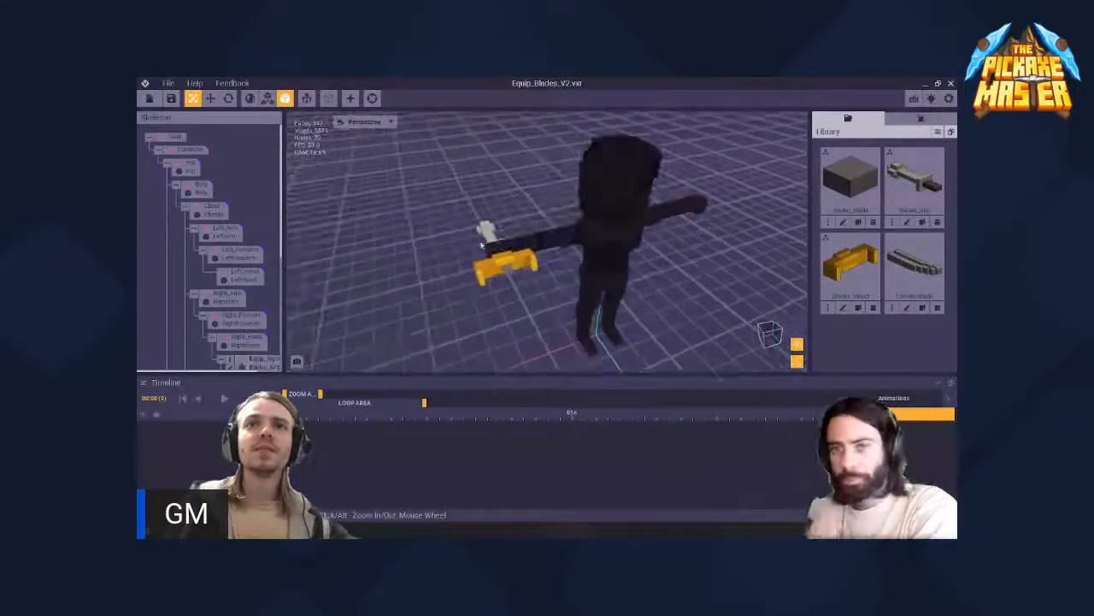
scroll(249, 348, "down", 3)
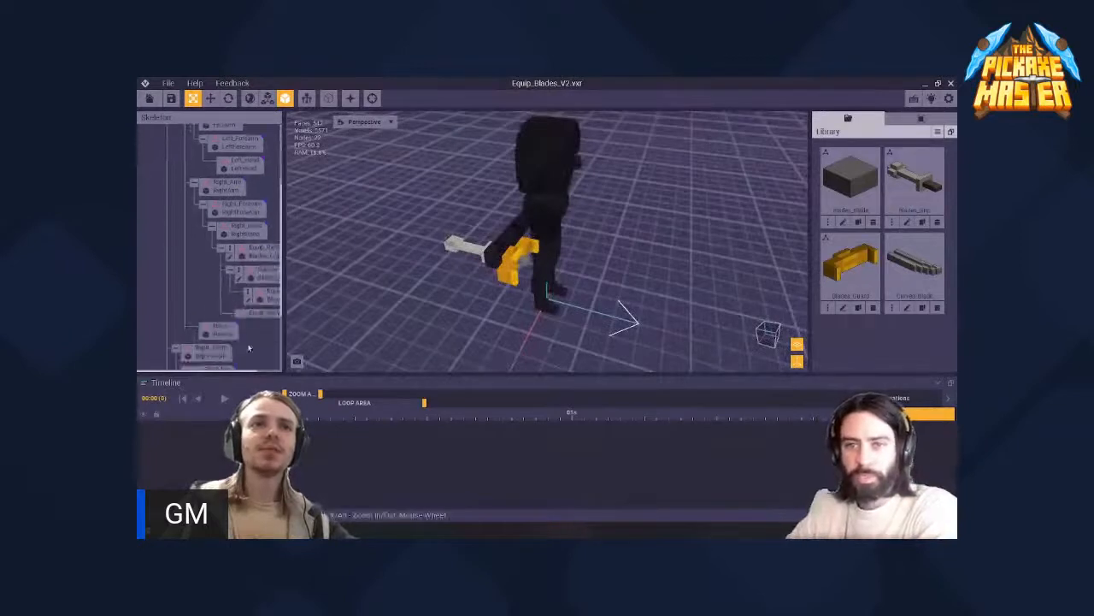
left_click_drag(239, 372, 273, 372)
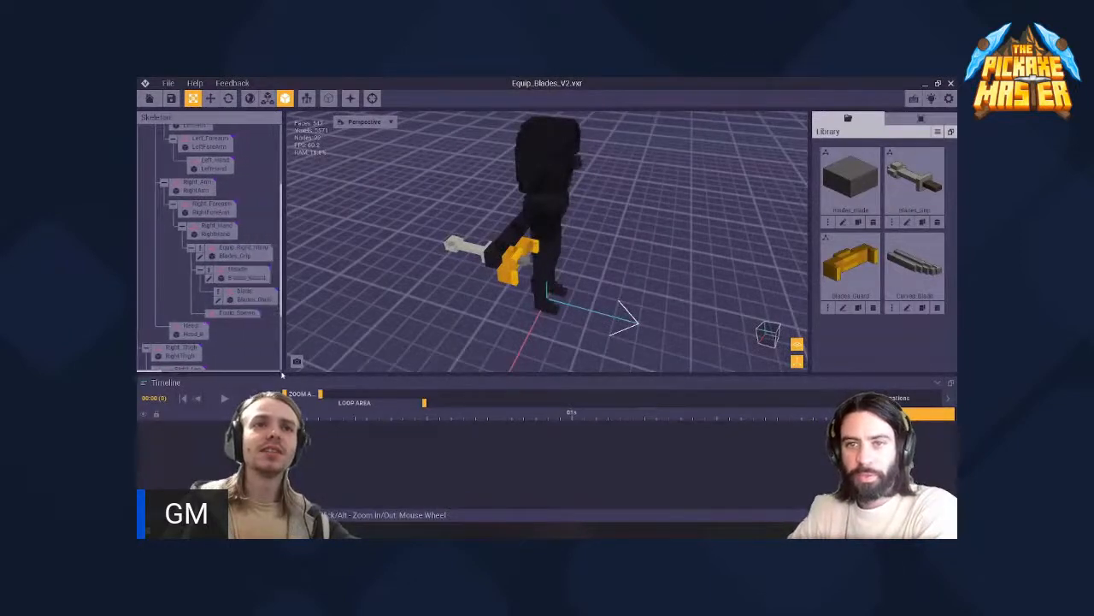
double_click(239, 270)
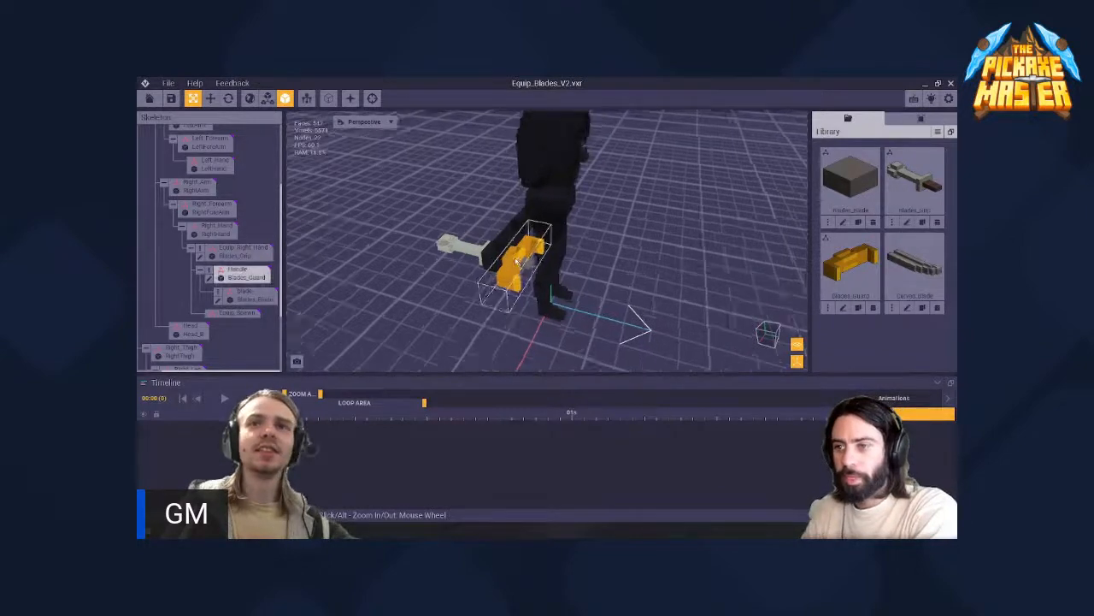
right_click_drag(517, 262, 501, 247)
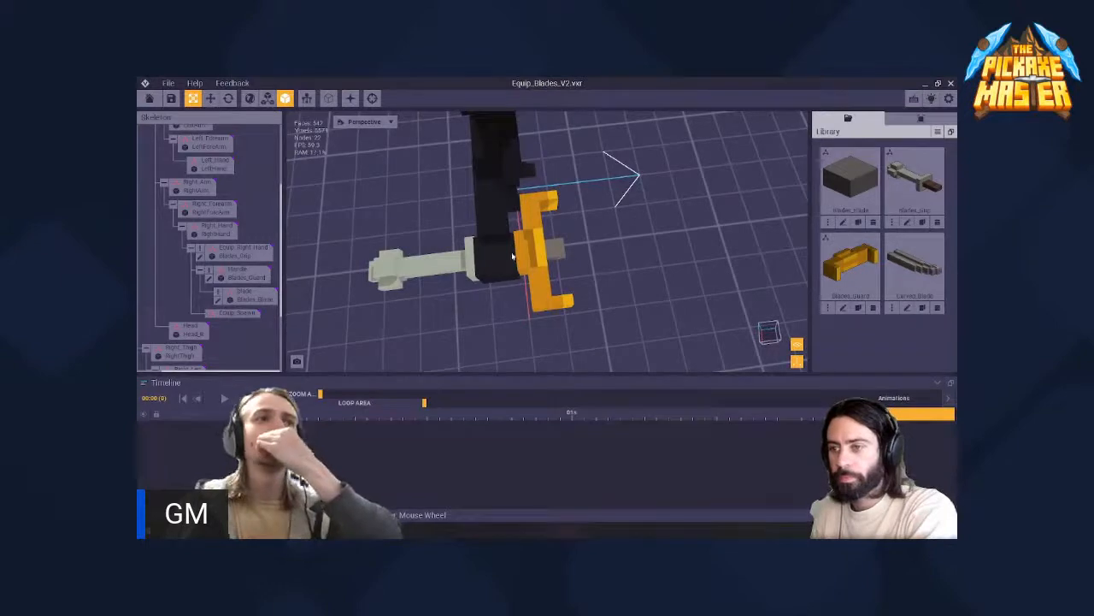
left_click(536, 251)
right_click_drag(536, 252, 533, 248)
left_click(527, 262)
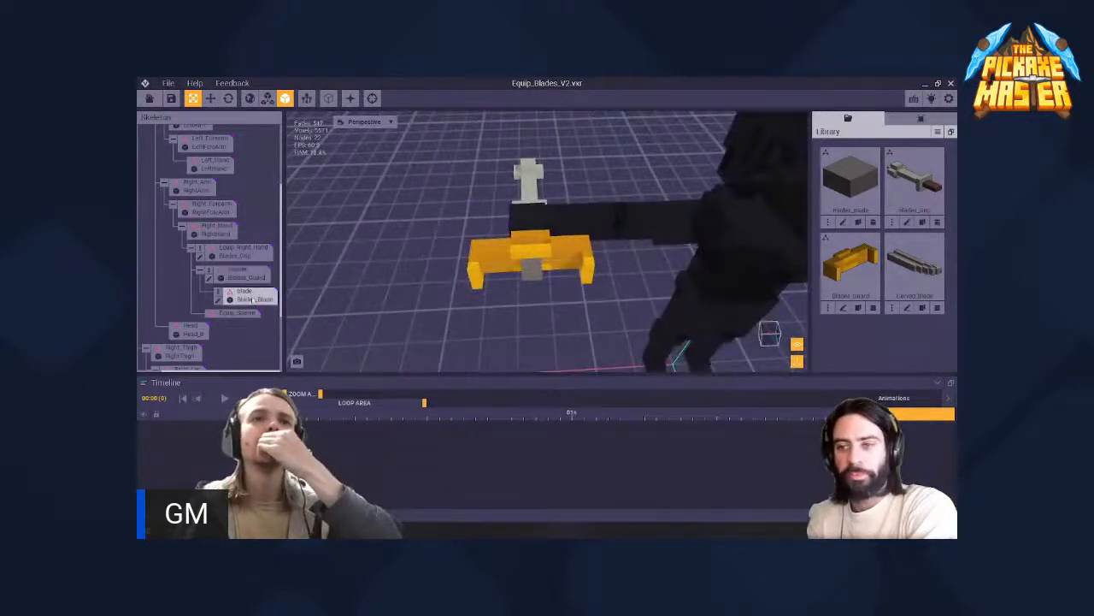
- Open the Blade node's Blades_Blade model for voxel editing again and examine the stub within its editing volume
left_click(219, 301)
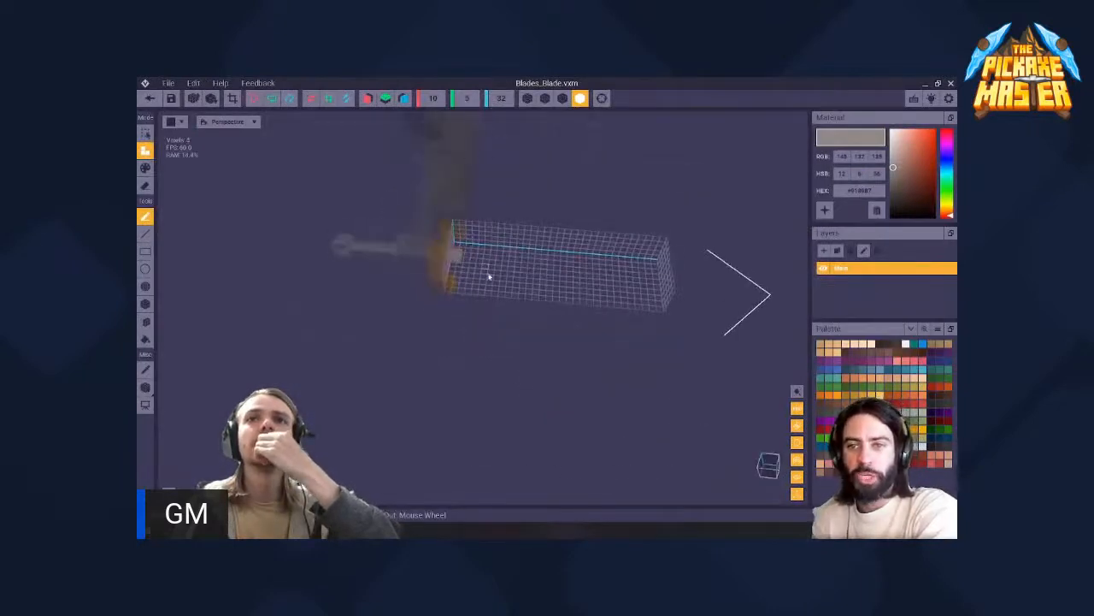
right_click_drag(489, 276, 488, 275)
right_click_drag(613, 239, 537, 301)
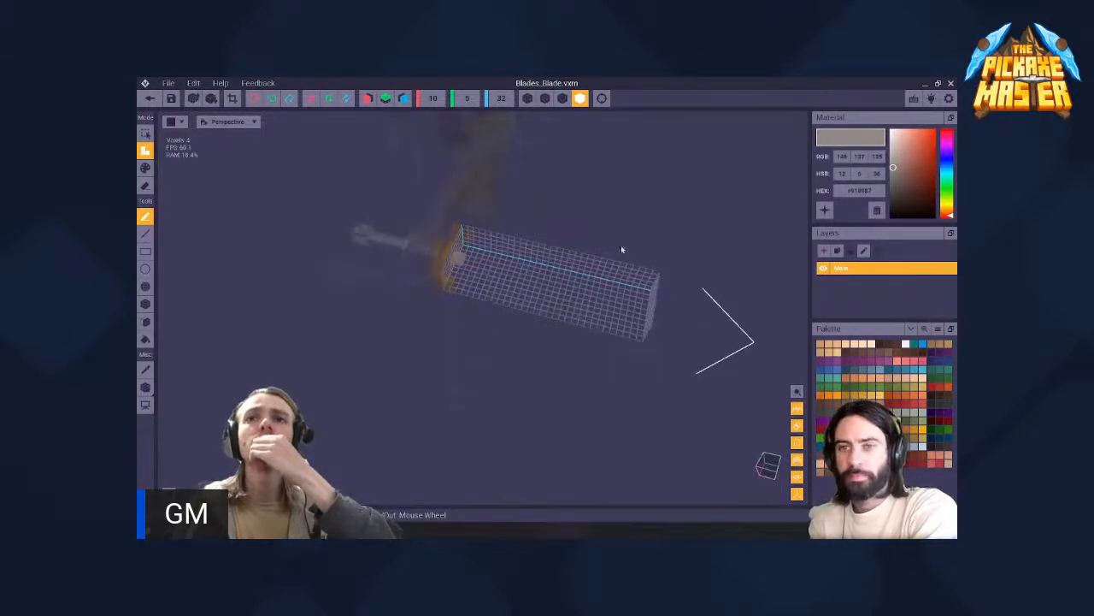
right_click_drag(621, 249, 480, 204)
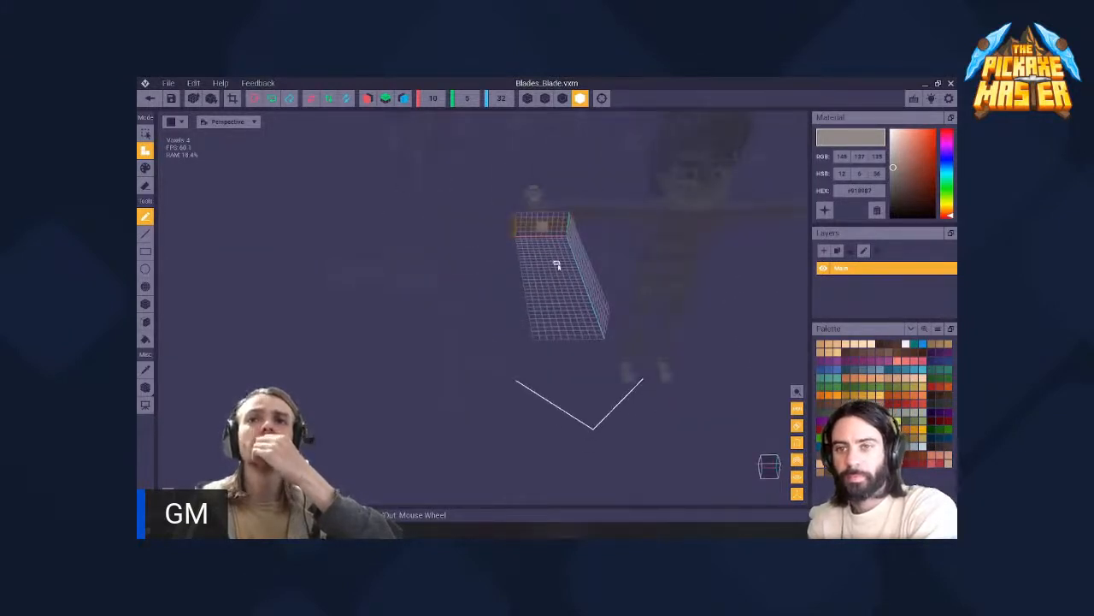
- Check the blade stub within its editing volume, return to the assembled asset, and inspect the stub on the yellow guard up close
right_click_drag(556, 262, 469, 222)
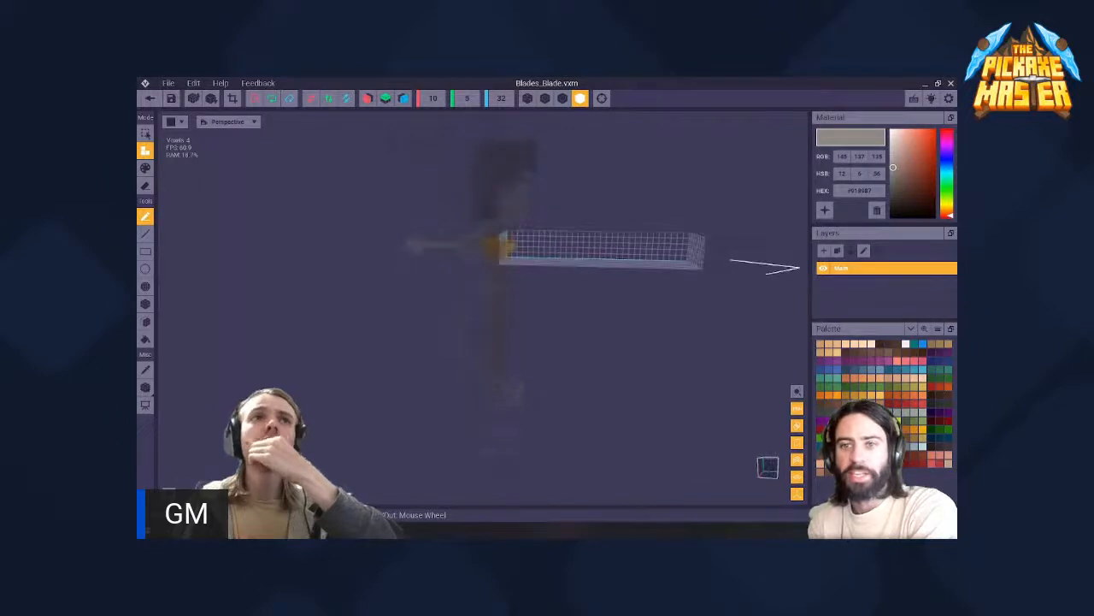
left_click(149, 97)
left_click(456, 243)
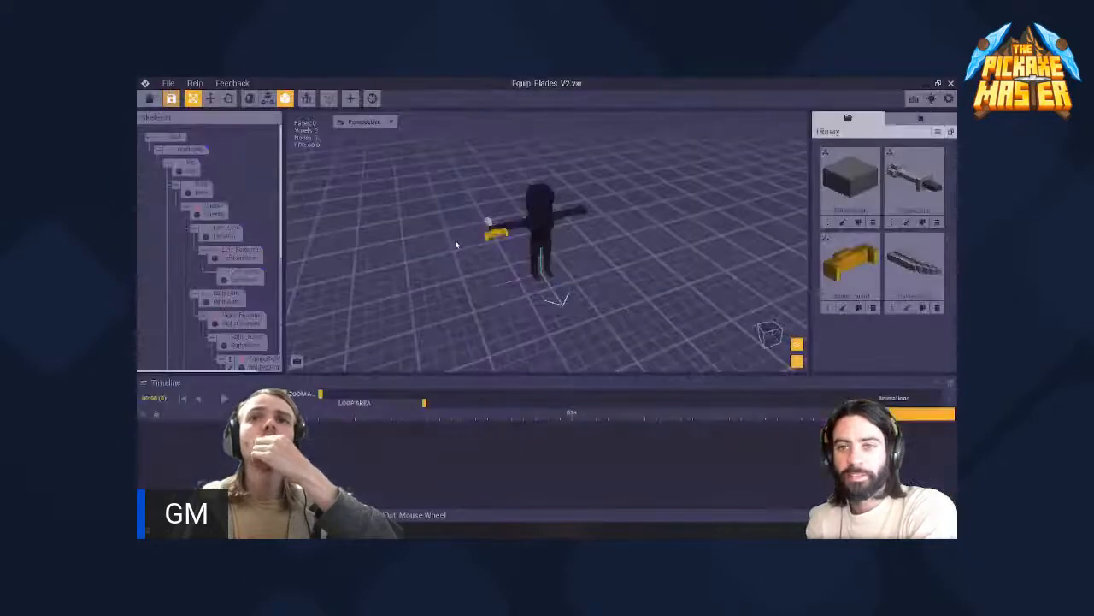
scroll(456, 244, "up", 5)
middle_click_drag(419, 220, 499, 249)
scroll(499, 250, "up", 3)
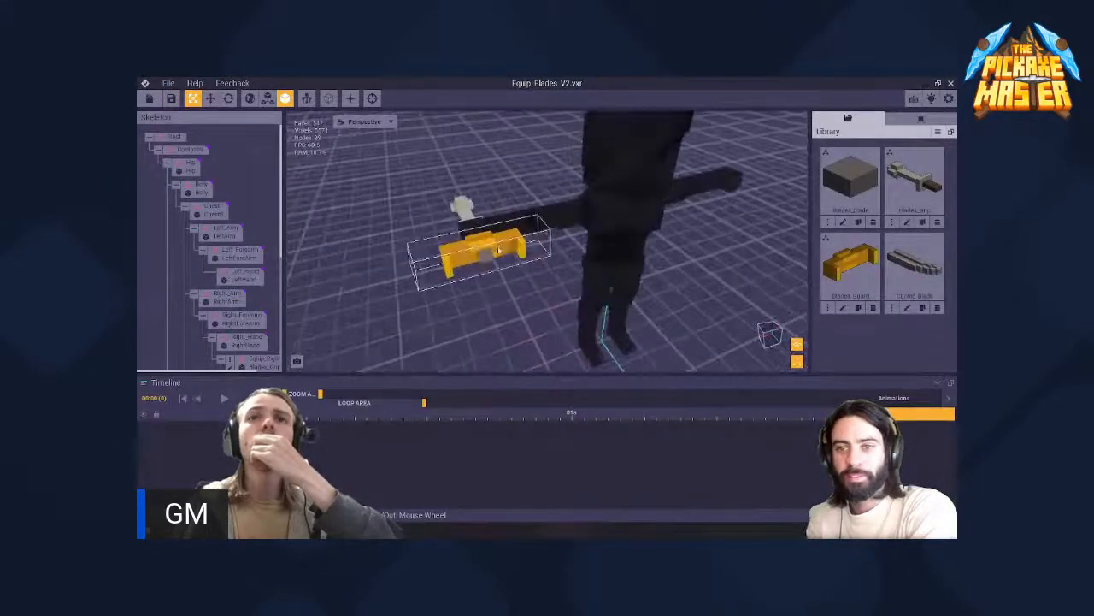
scroll(251, 276, "down", 2)
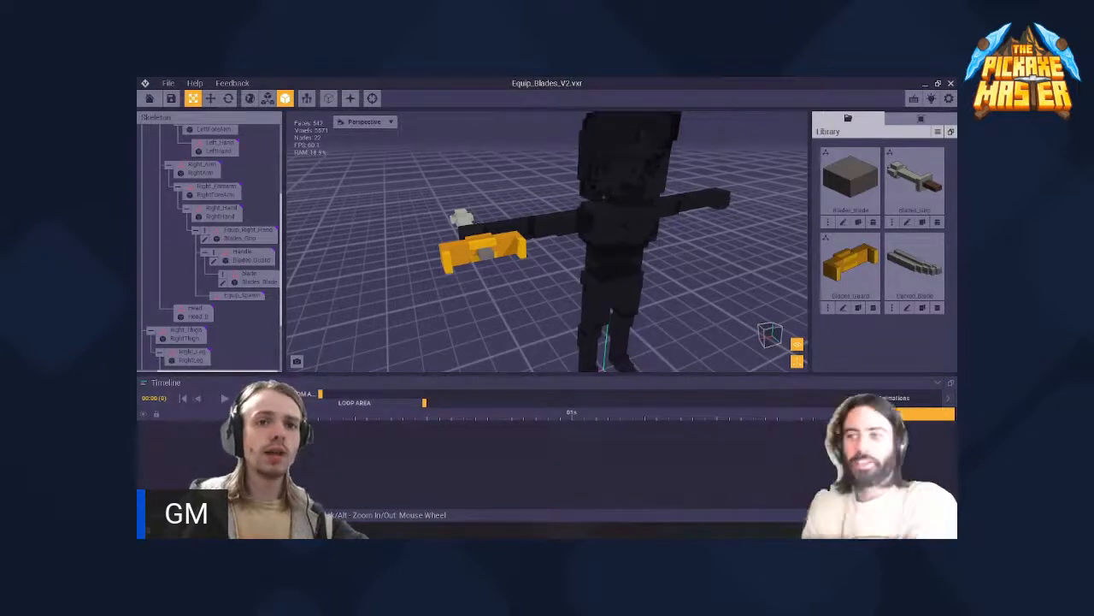
- Save the assembled asset under the name "1 unlock" in the TPM pickaxe stream folder
left_click(165, 84)
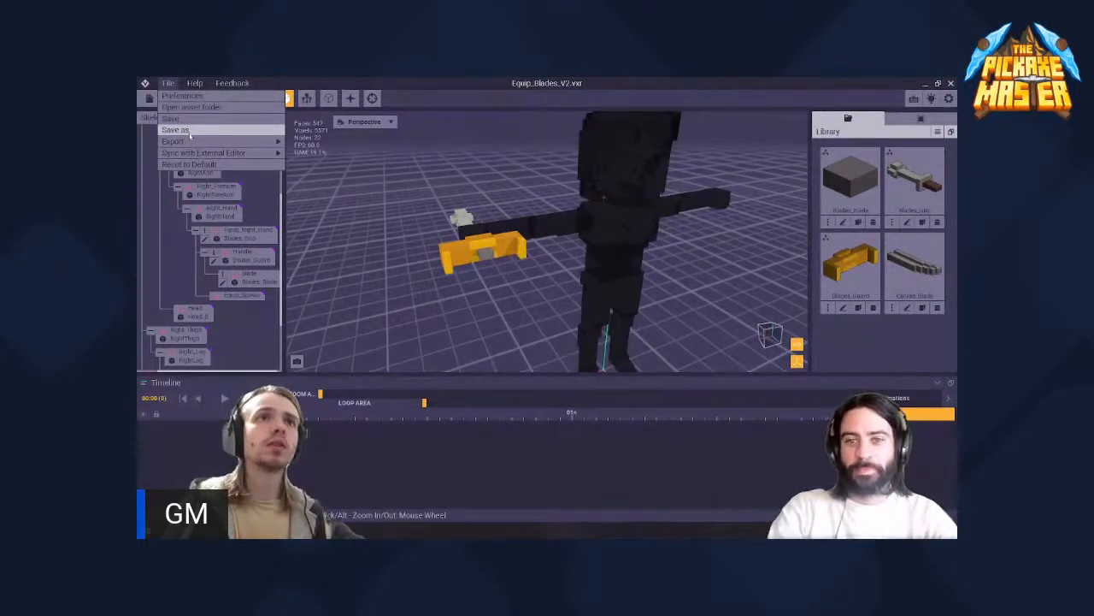
mouse_move(190, 141)
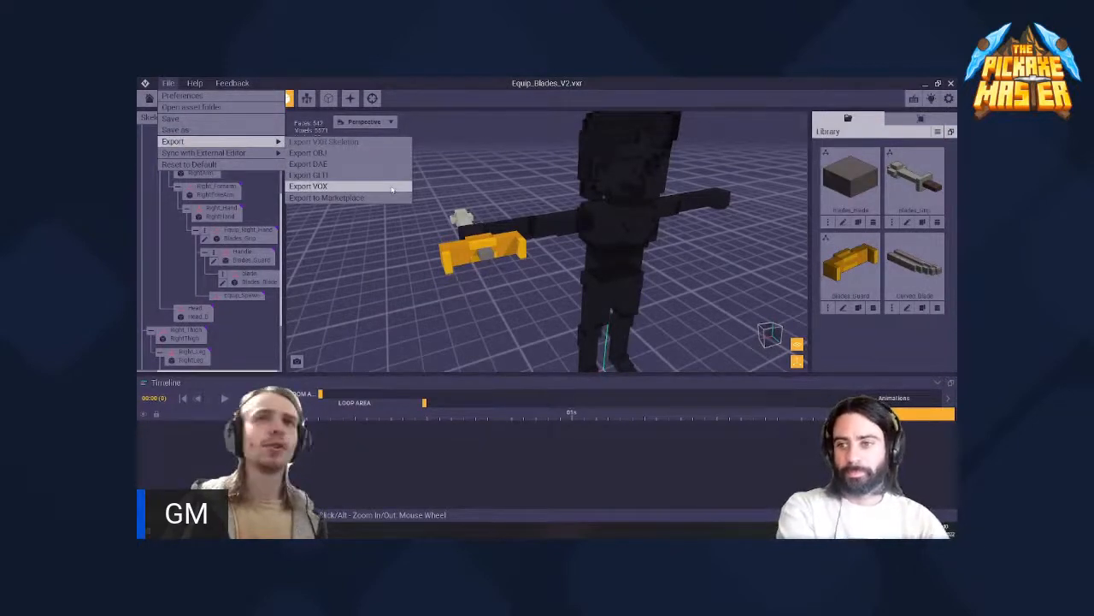
left_click(222, 126)
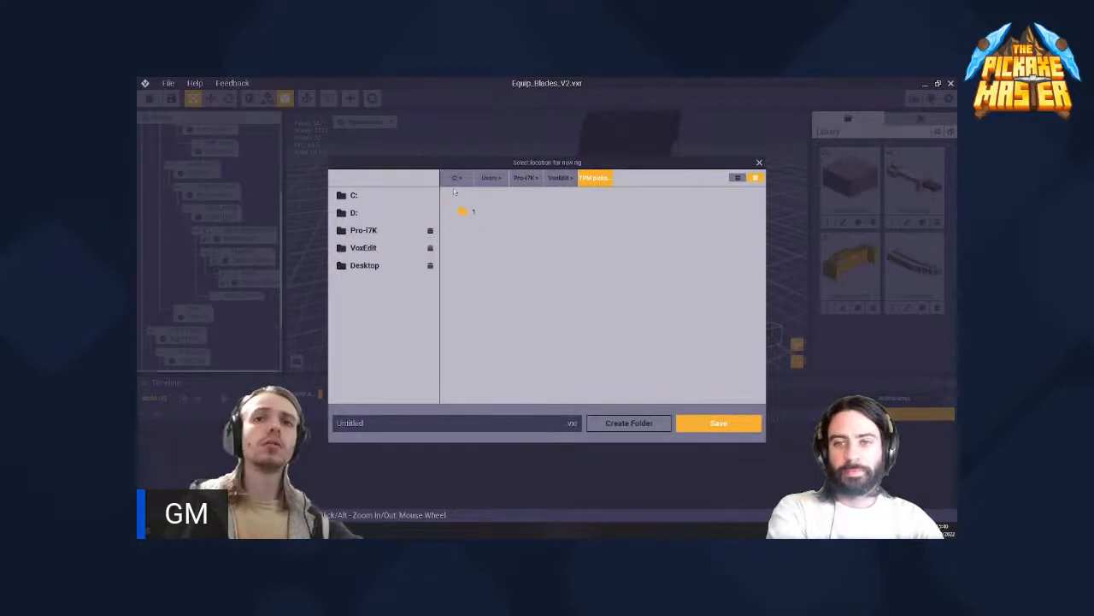
left_click(560, 422)
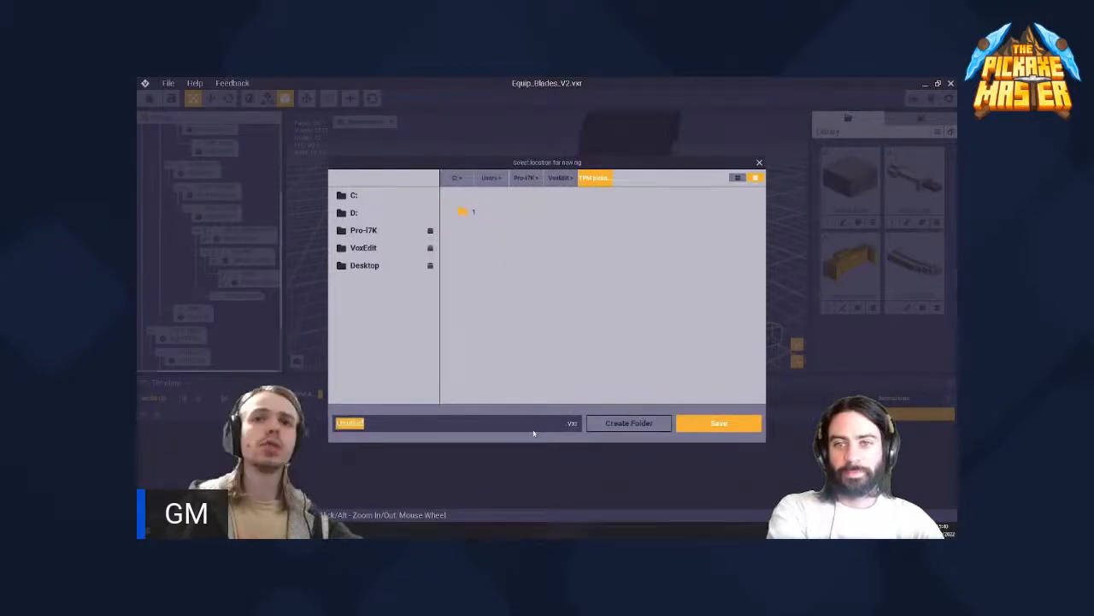
type("1")
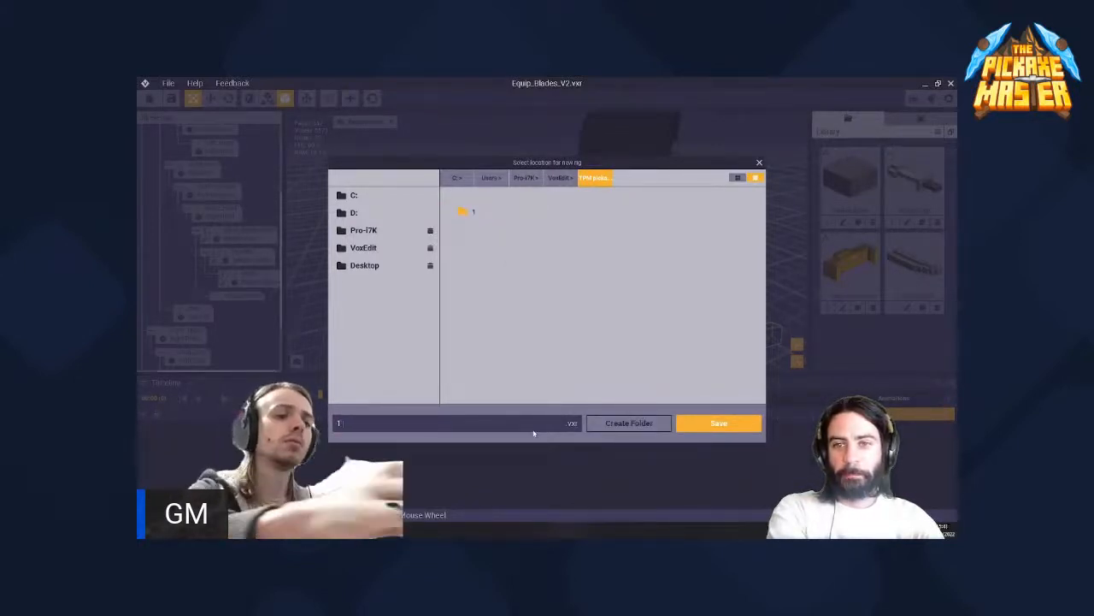
type(" unlockt")
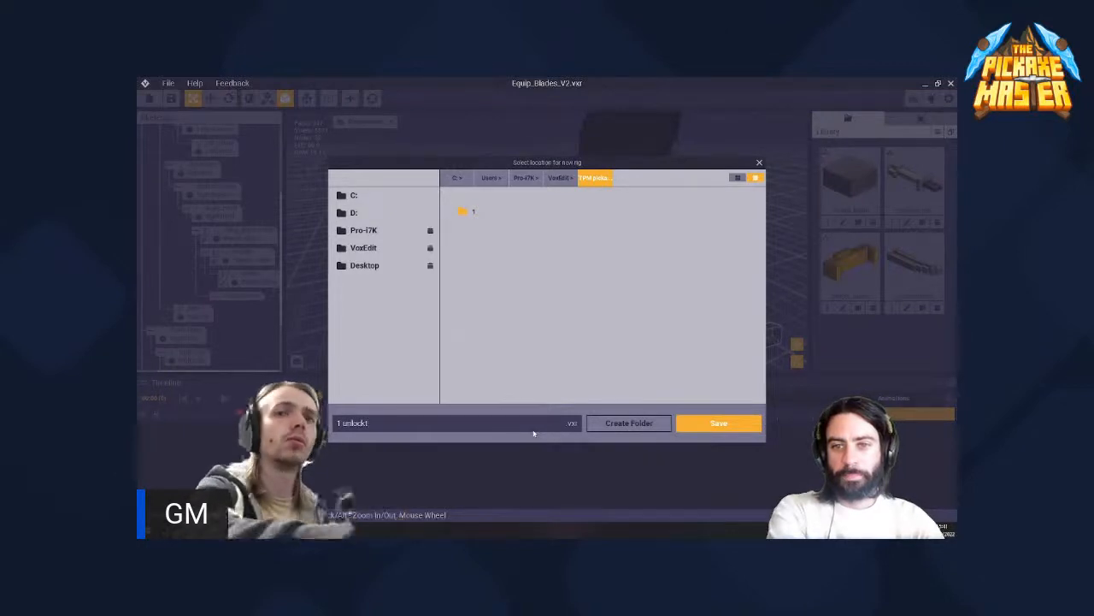
key("BackSpace")
key("BackSpace")
key("BackSpace")
key("BackSpace")
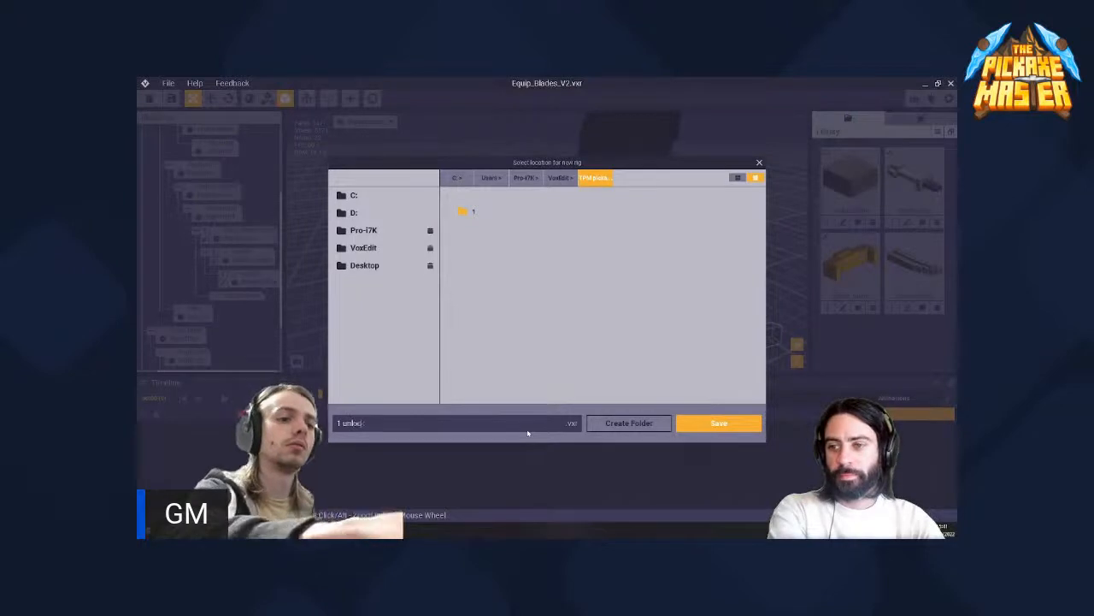
type("ock")
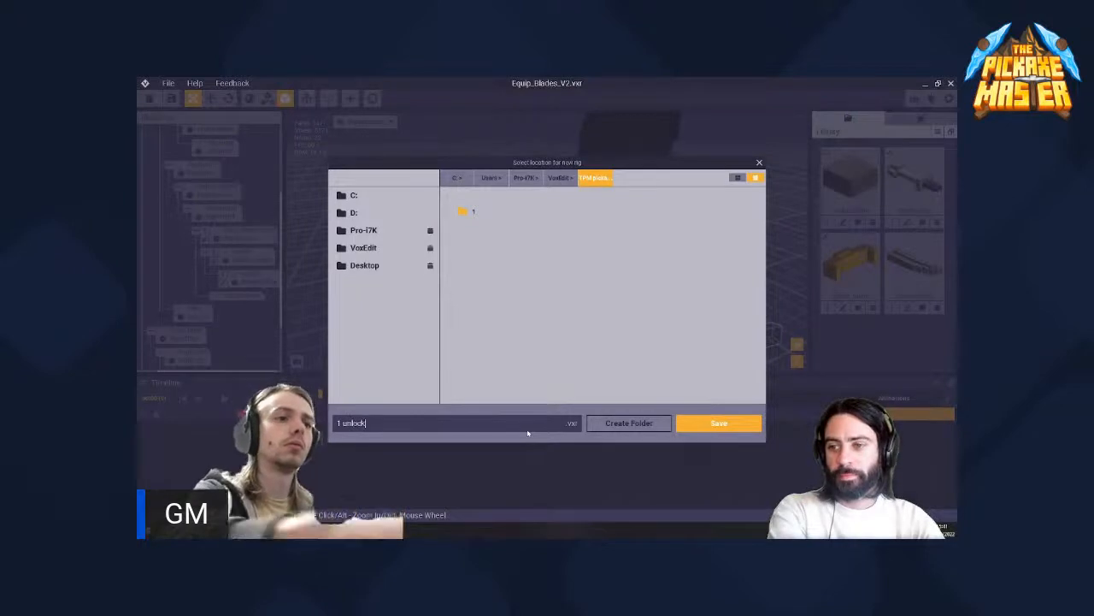
left_click(696, 423)
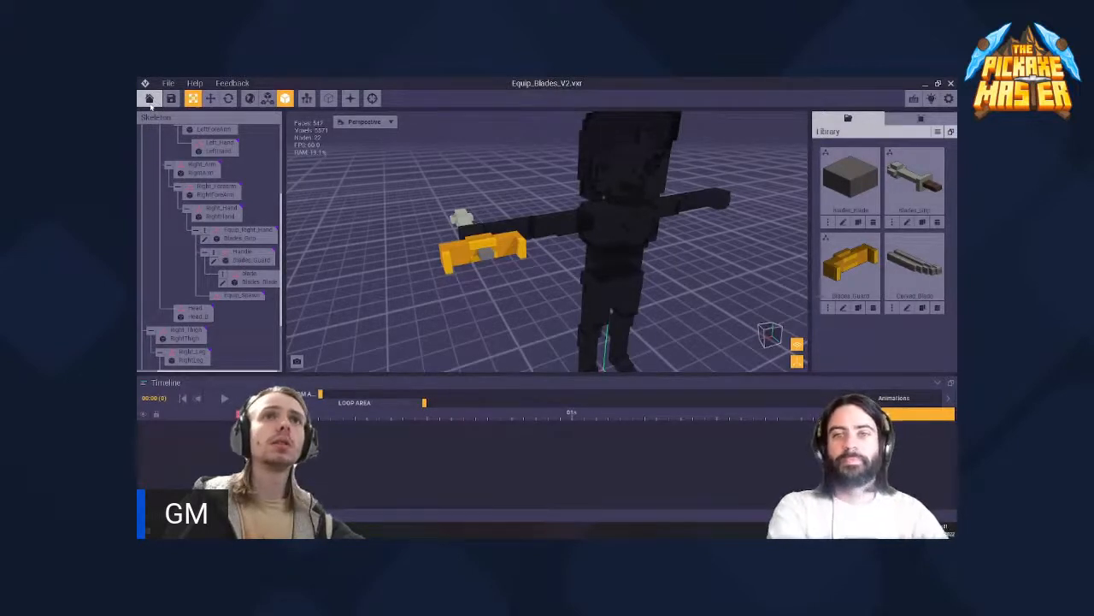
- Open the asset's folder in File Explorer and look through its saved files
left_click(160, 83)
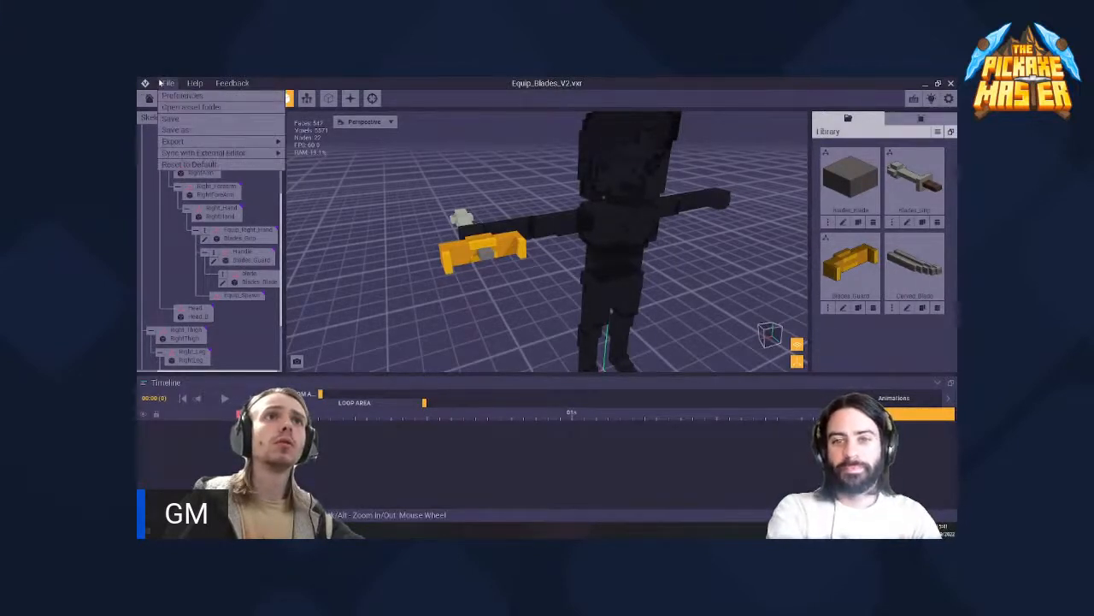
left_click(197, 107)
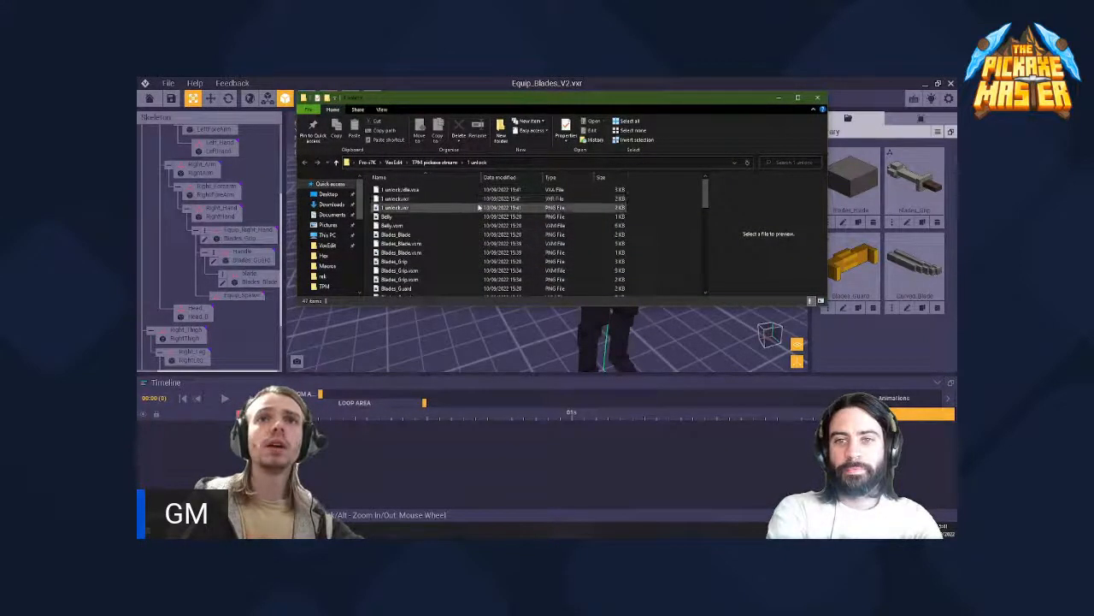
scroll(478, 207, "down", 10)
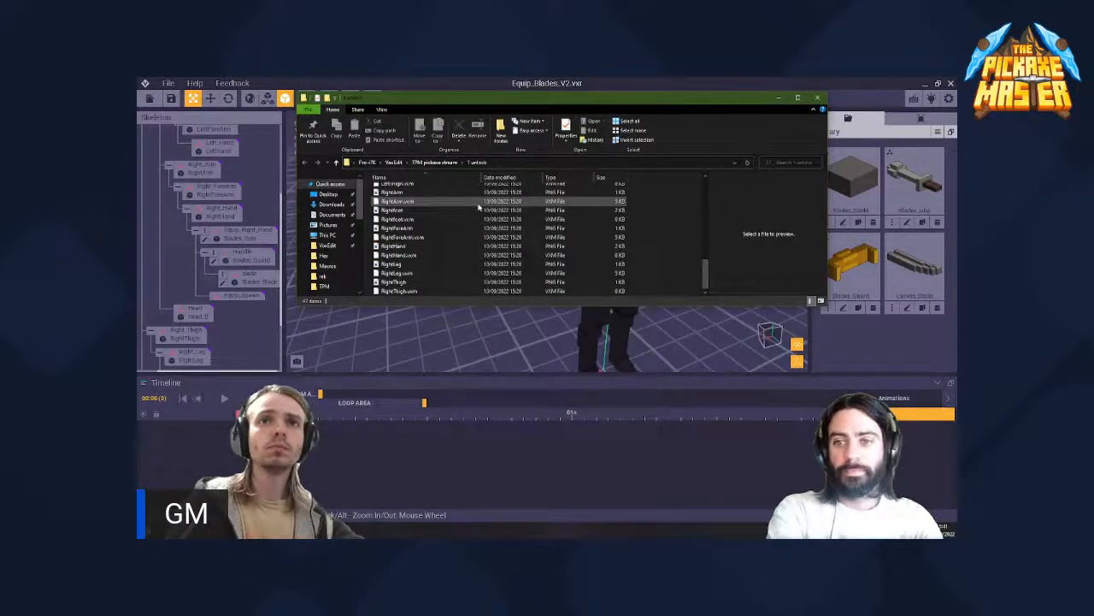
scroll(479, 207, "up", 10)
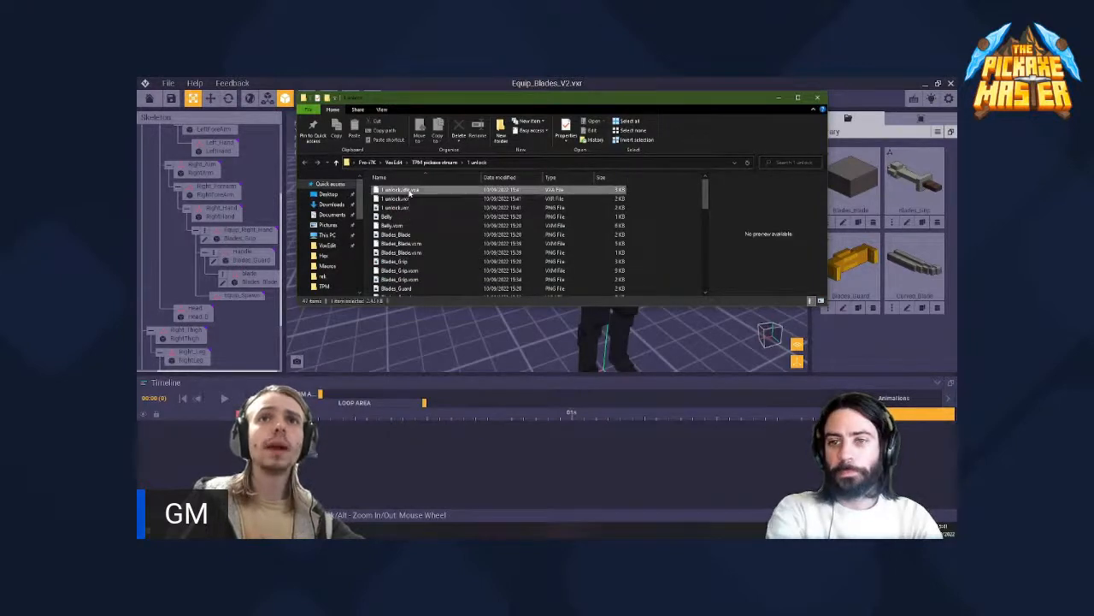
right_click(408, 193)
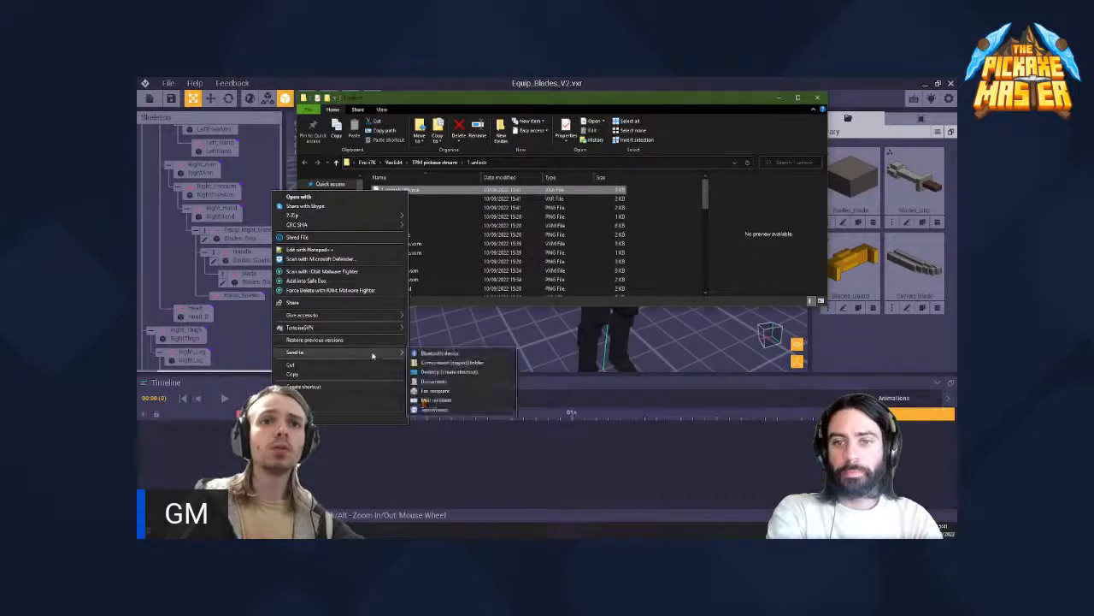
mouse_move(371, 318)
mouse_move(369, 356)
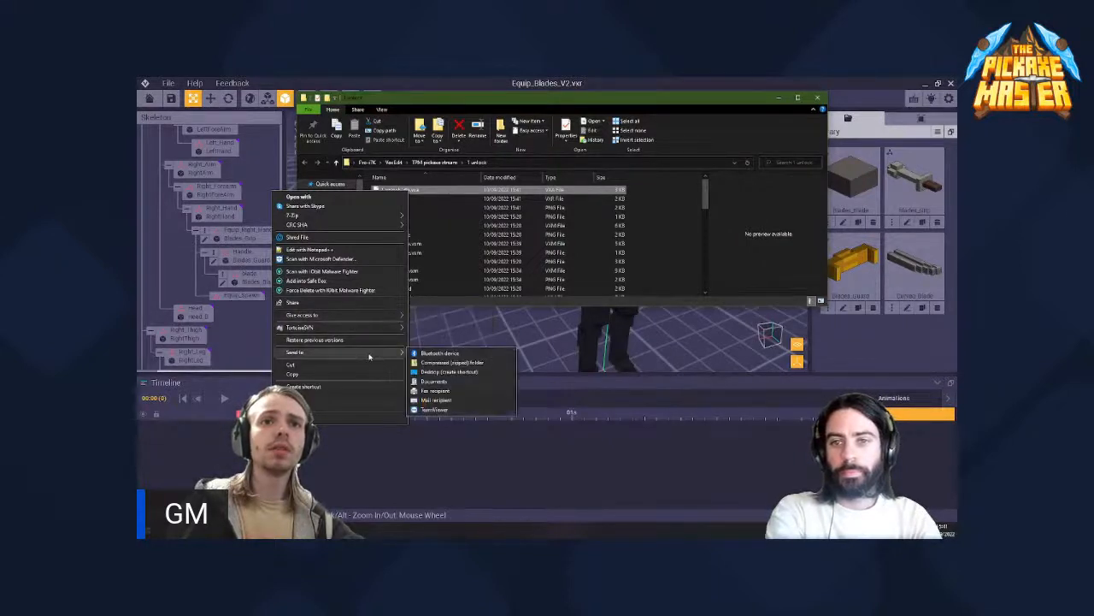
mouse_move(372, 226)
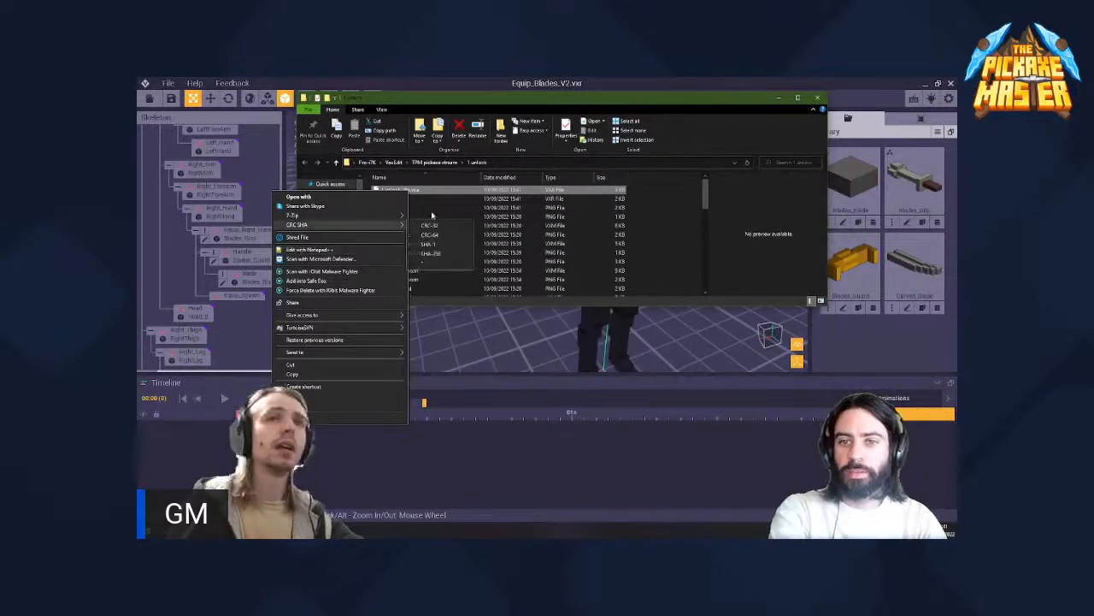
left_click(684, 108)
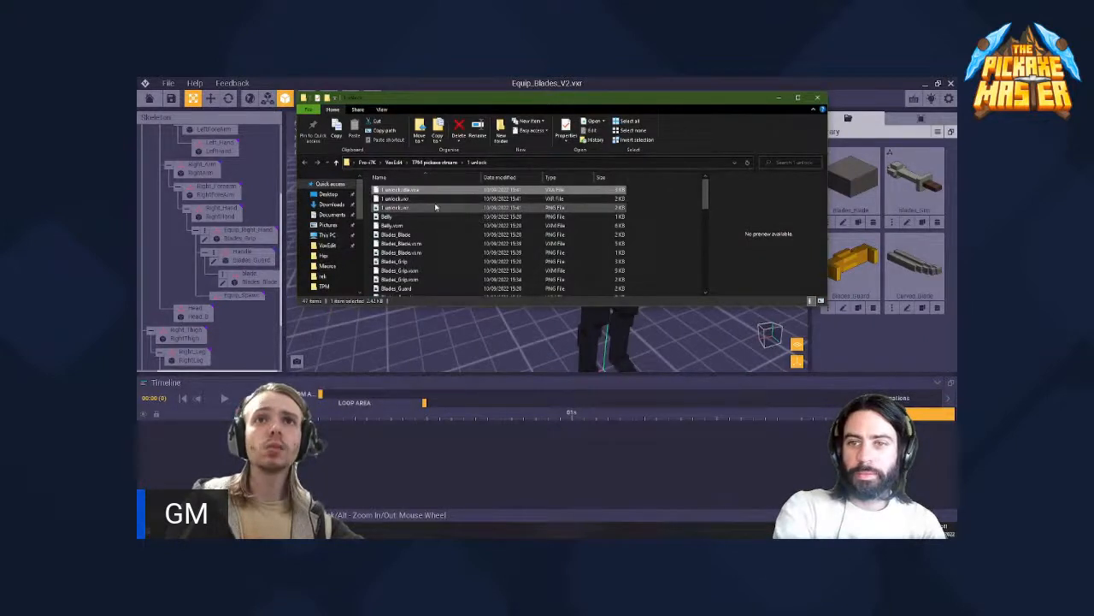
- Review the complete file list of the 1 unlock folder and select the Blades_Blade.vxm file
scroll(435, 206, "down", 4)
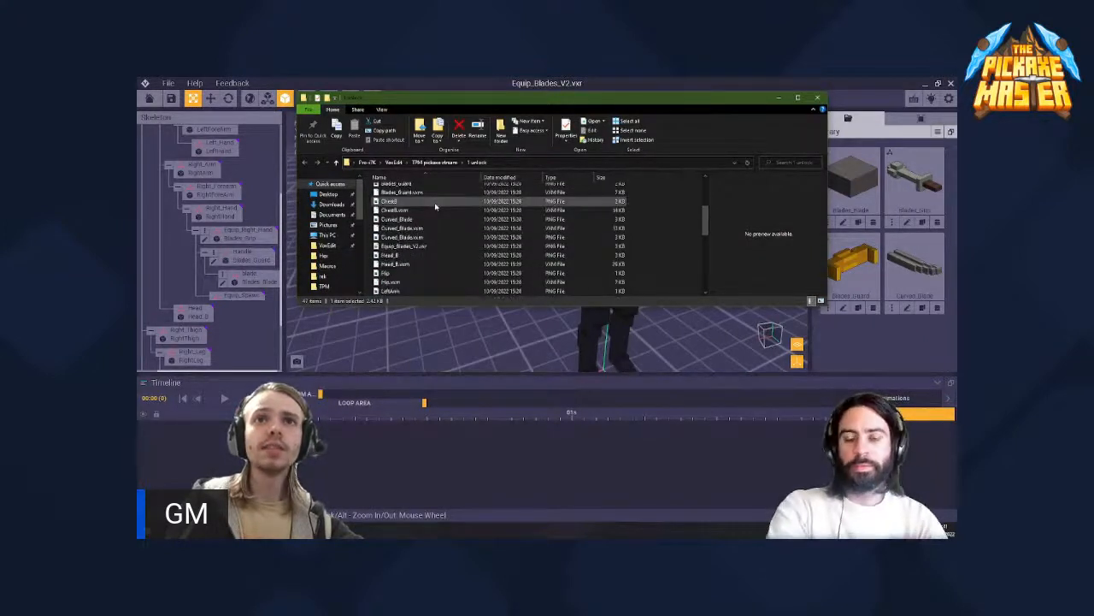
scroll(432, 214, "down", 4)
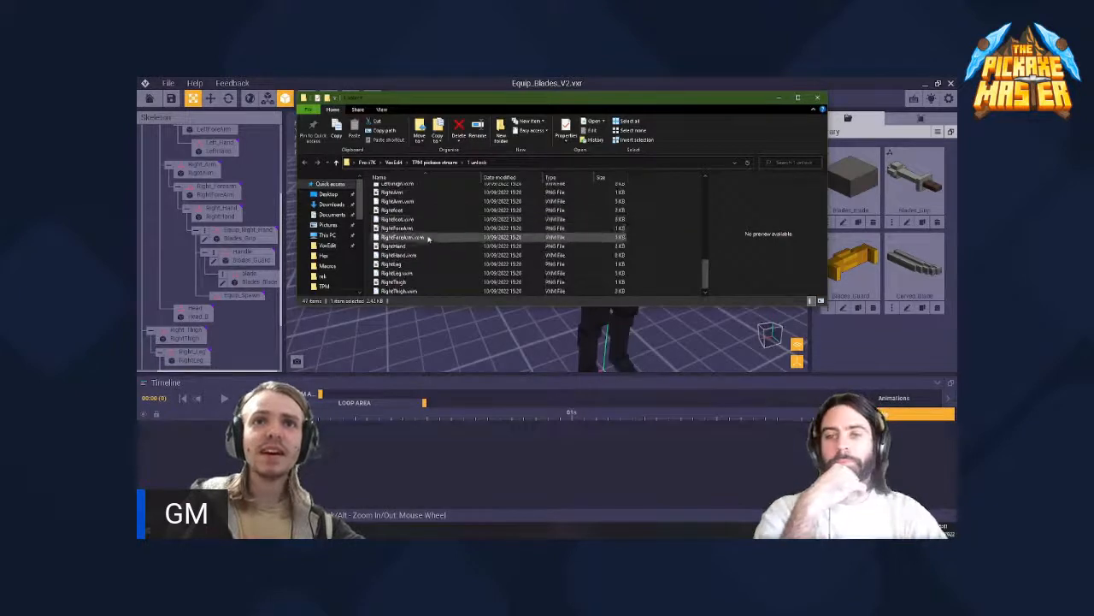
scroll(428, 239, "up", 10)
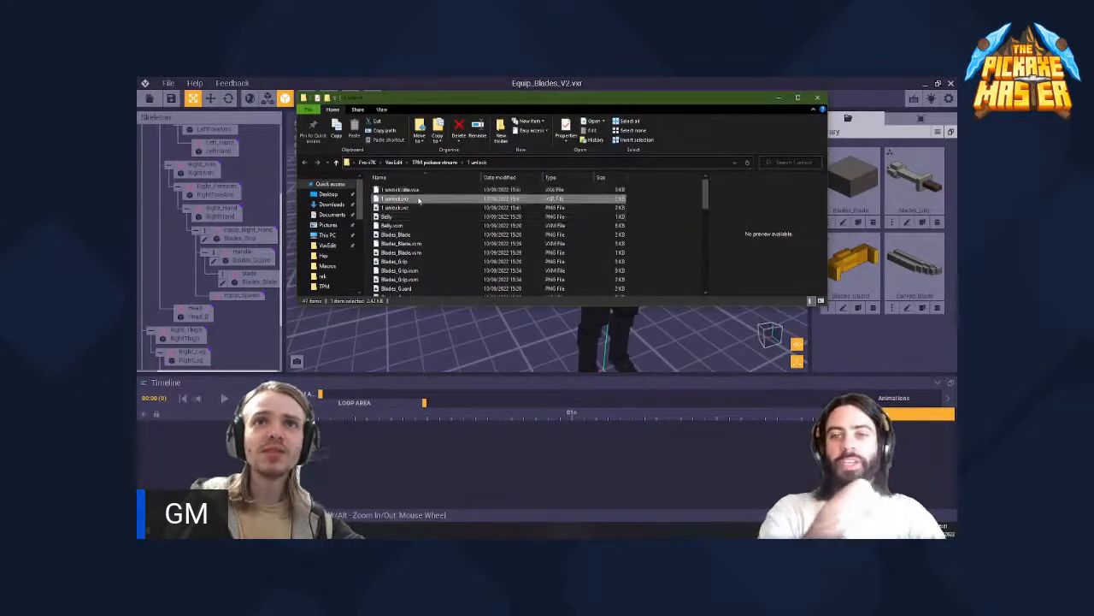
left_click(419, 245)
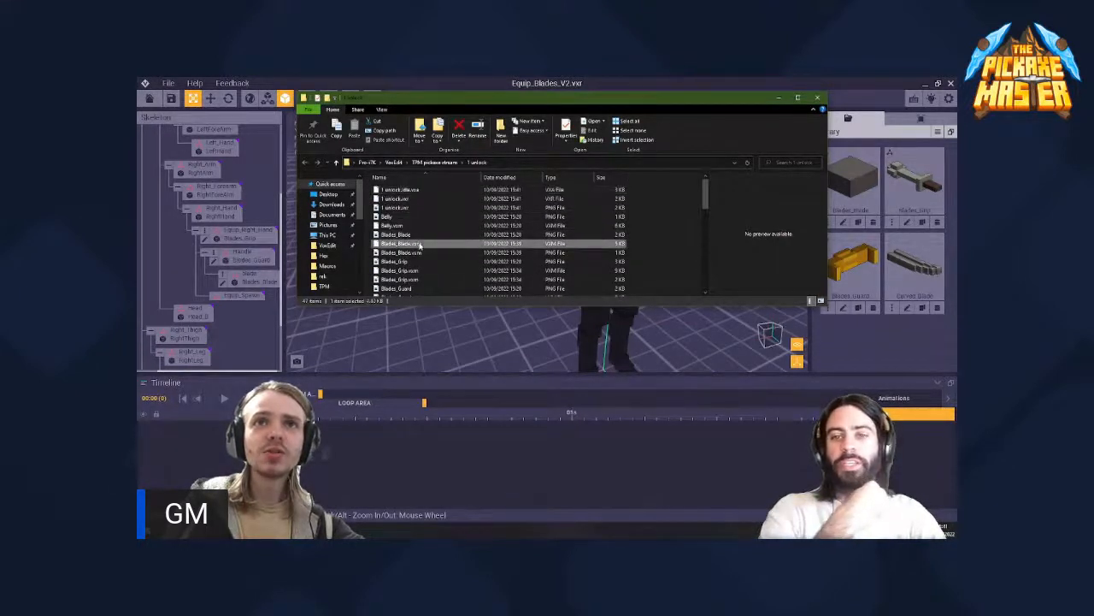
- Start opening the 1 unlock idle animation file with a chosen app, with "Always use this app to open .vxa files" turned off
left_click(421, 190)
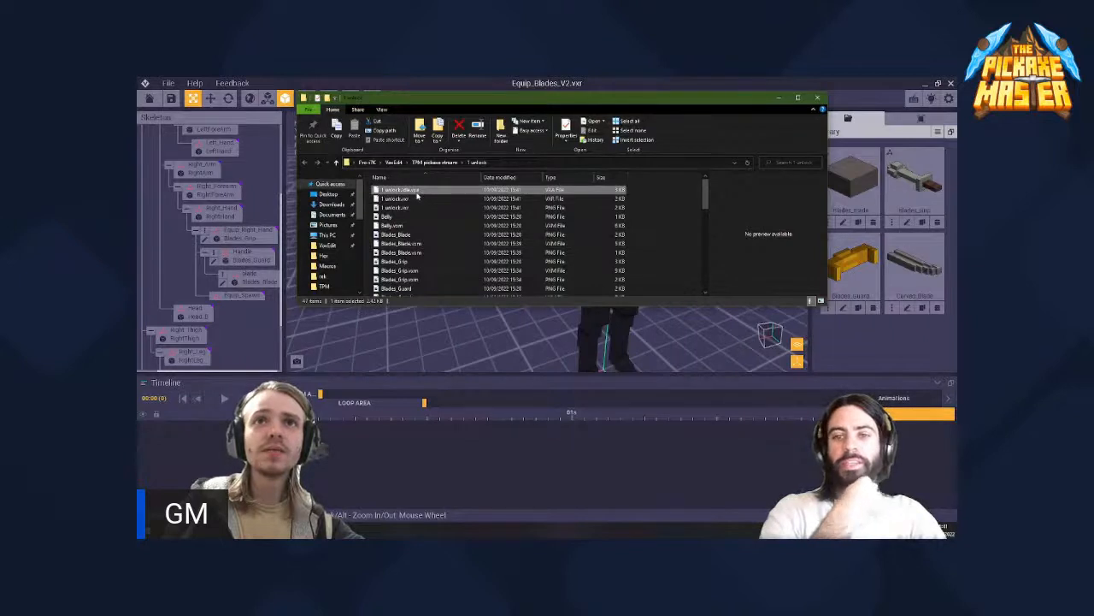
right_click(418, 195)
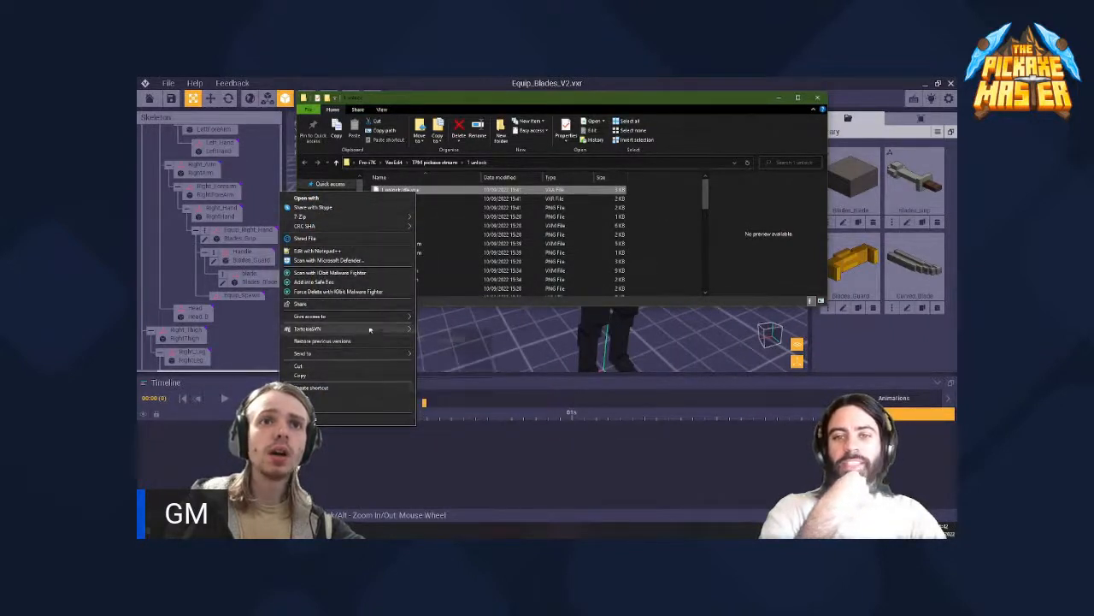
left_click(365, 201)
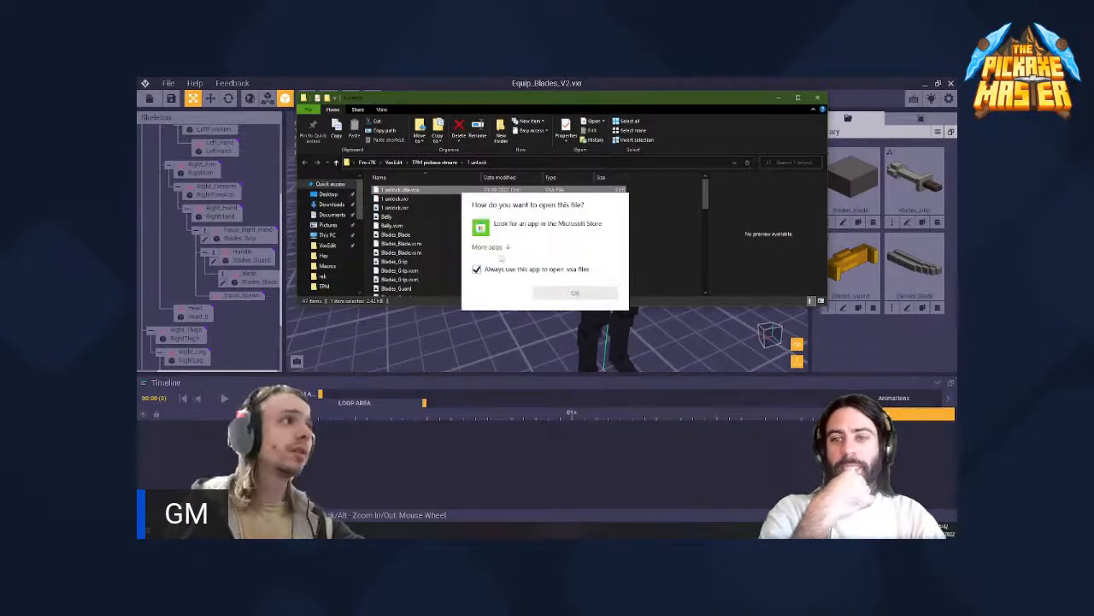
left_click(477, 269)
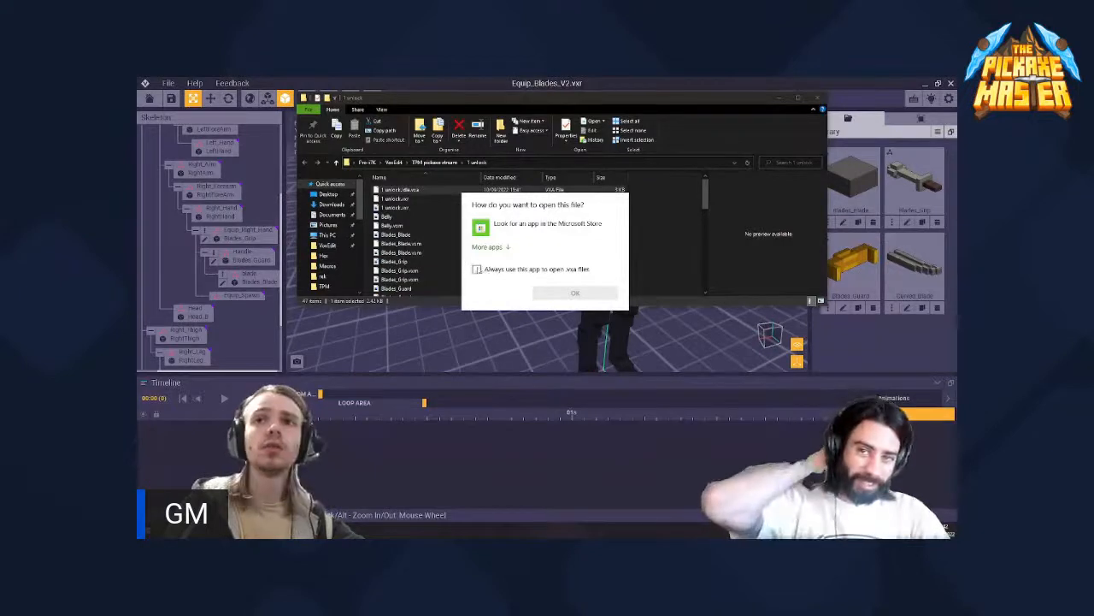
left_click(477, 269)
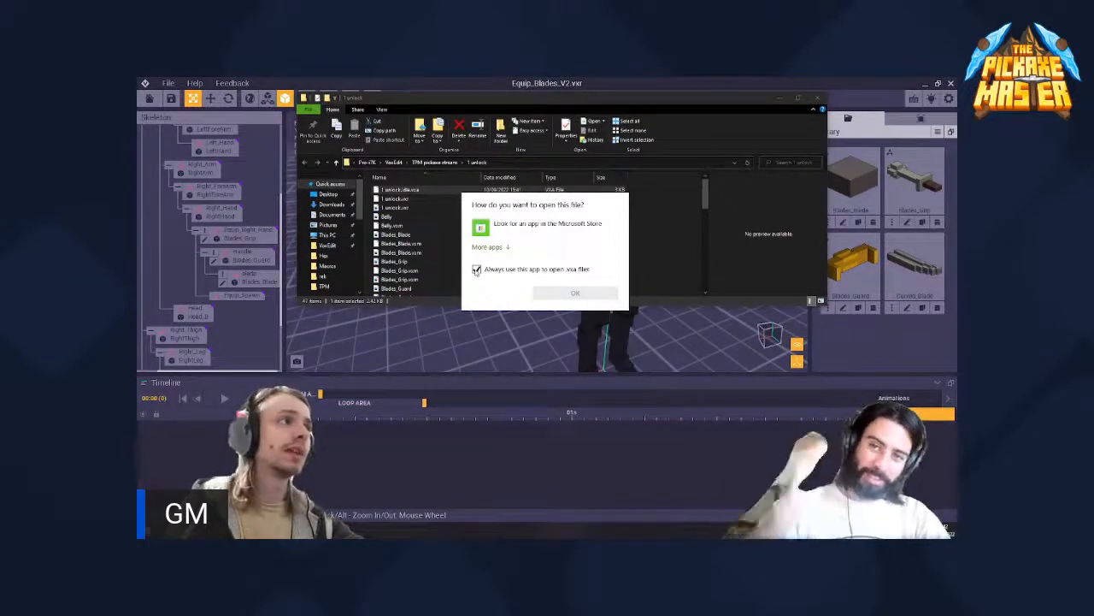
left_click(477, 270)
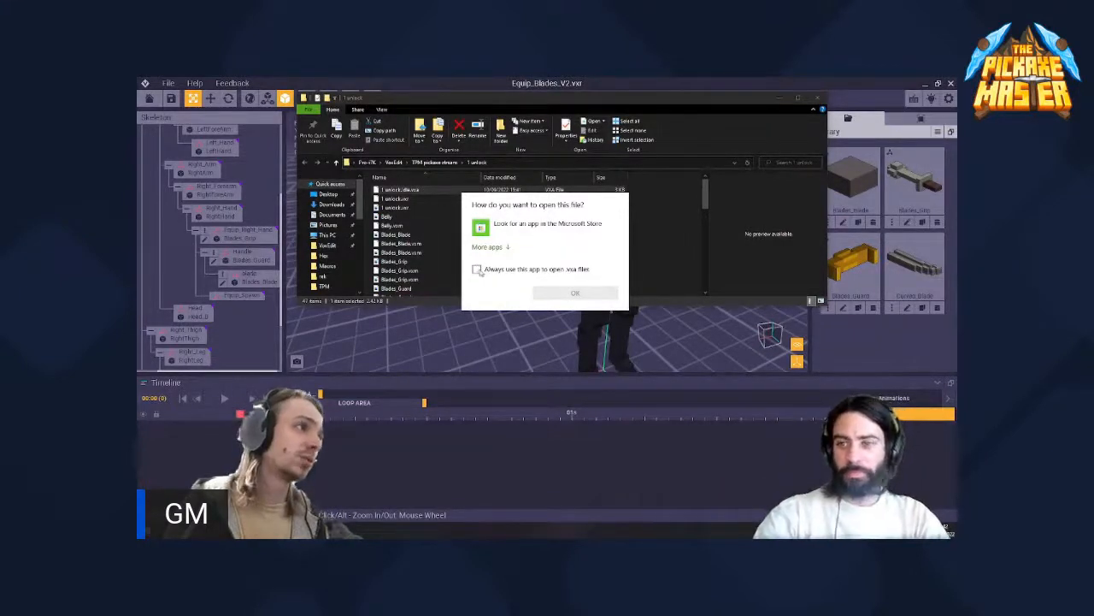
- Choose Notepad to open the .vxa animation file and place its window over the file list for reading
left_click(491, 247)
scroll(502, 246, "down", 3)
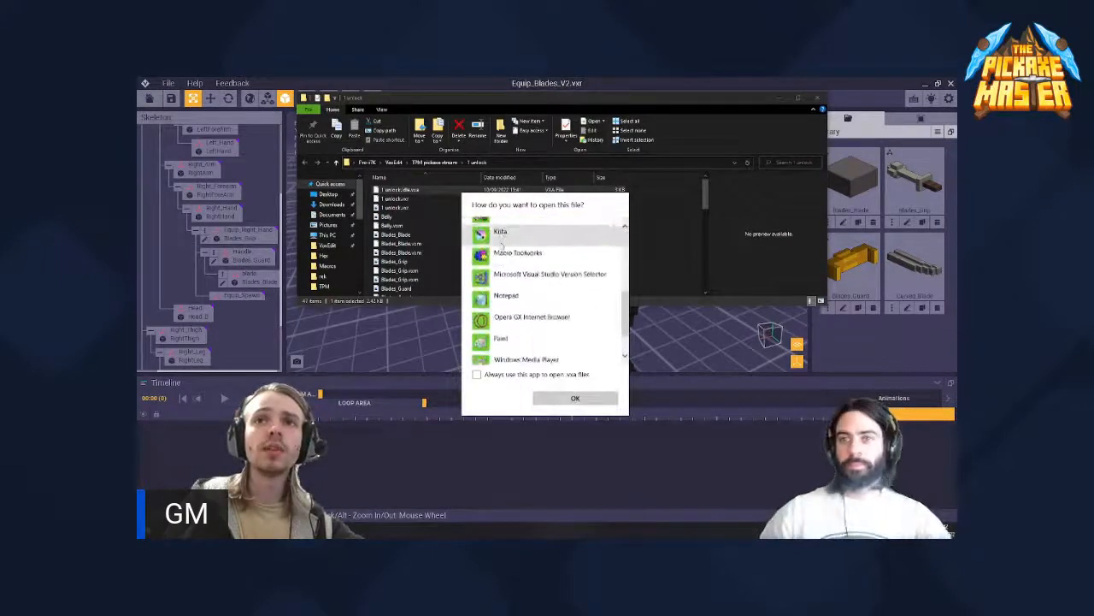
scroll(502, 246, "down", 1)
left_click(497, 282)
left_click(514, 288)
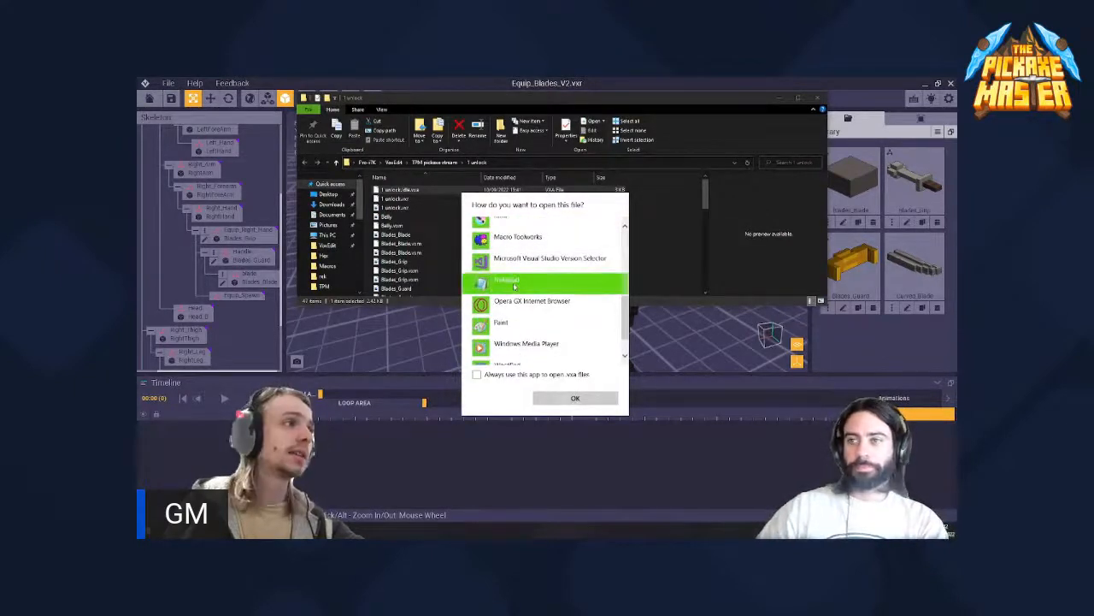
left_click(575, 398)
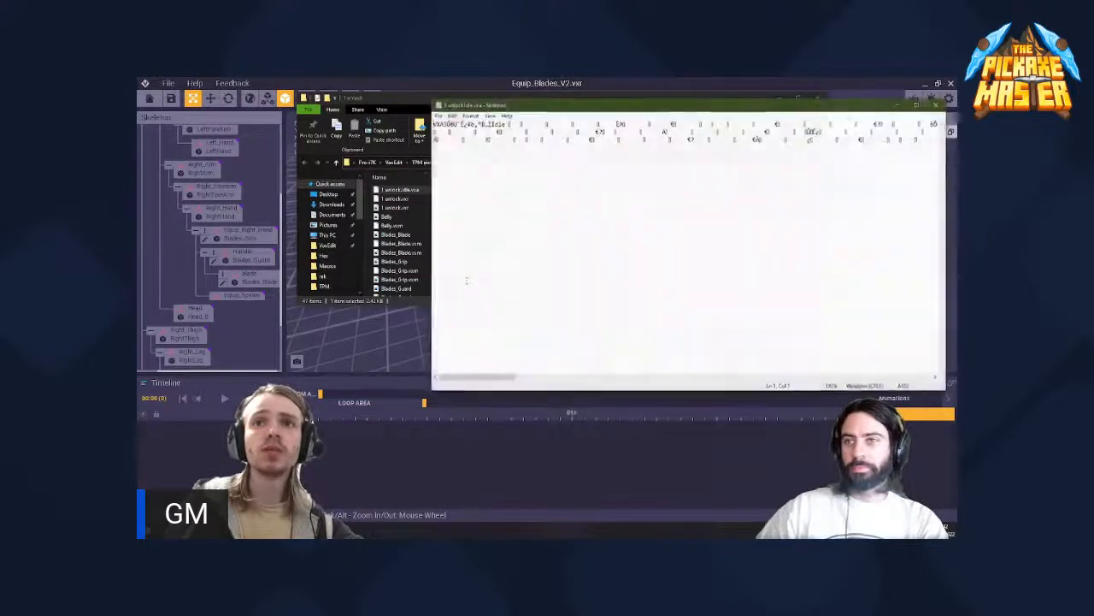
left_click_drag(544, 107, 374, 122)
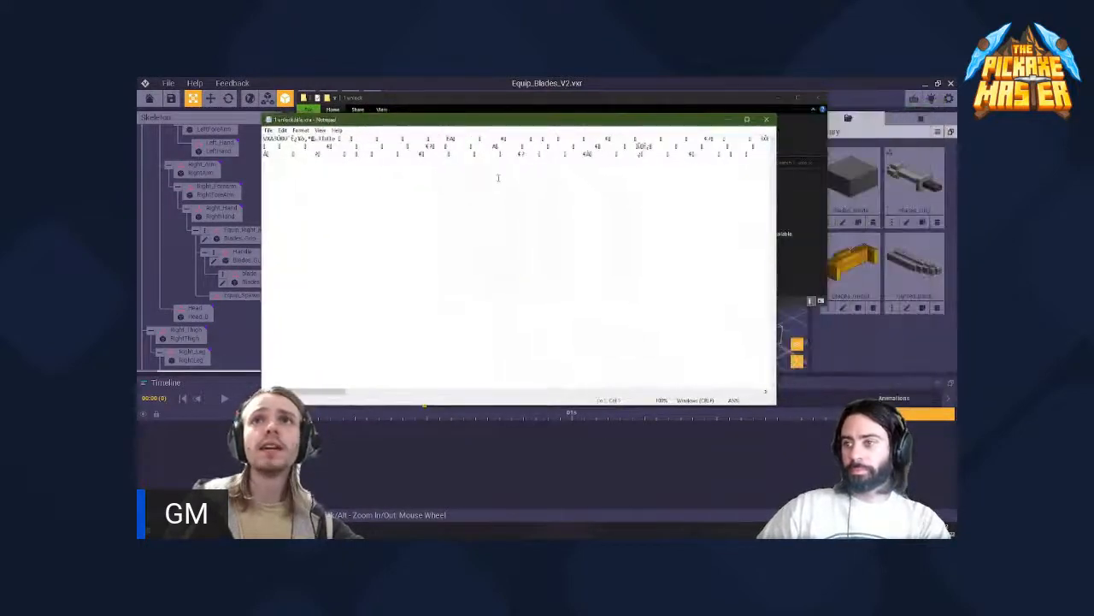
- Look through the animation file's text, close its Notepad window, and open the file in Notepad++ instead
scroll(498, 176, "right", 1)
scroll(372, 294, "left", 1)
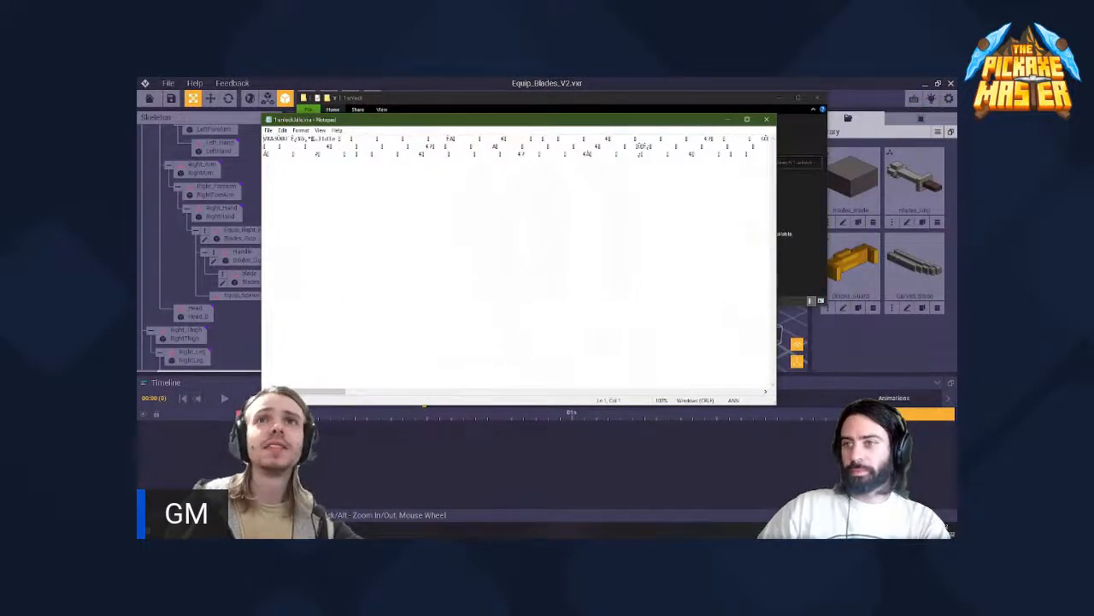
left_click_drag(326, 394, 916, 81)
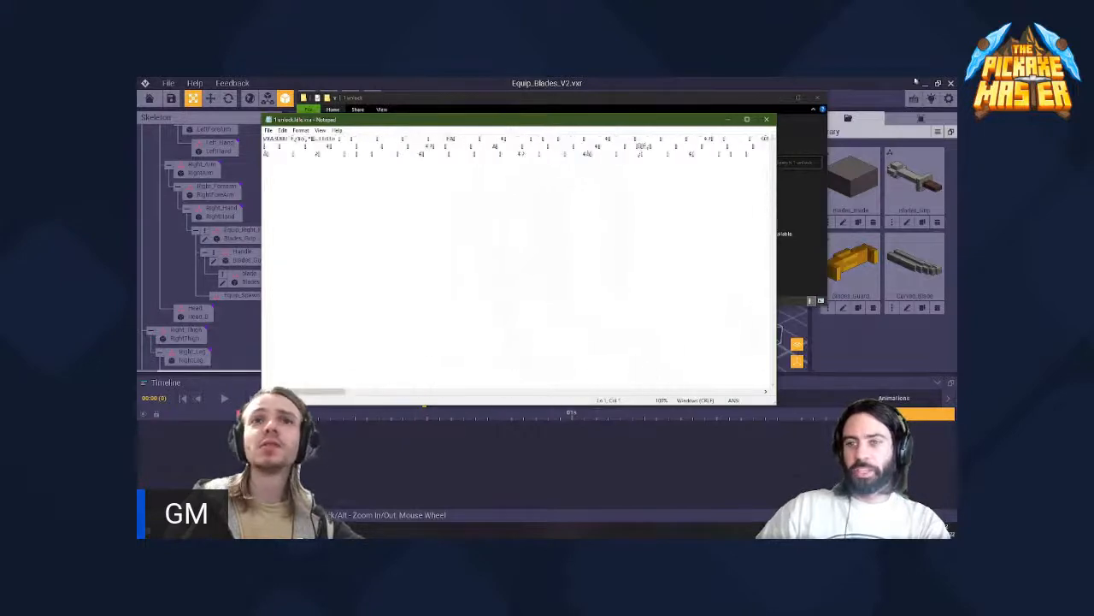
left_click(766, 118)
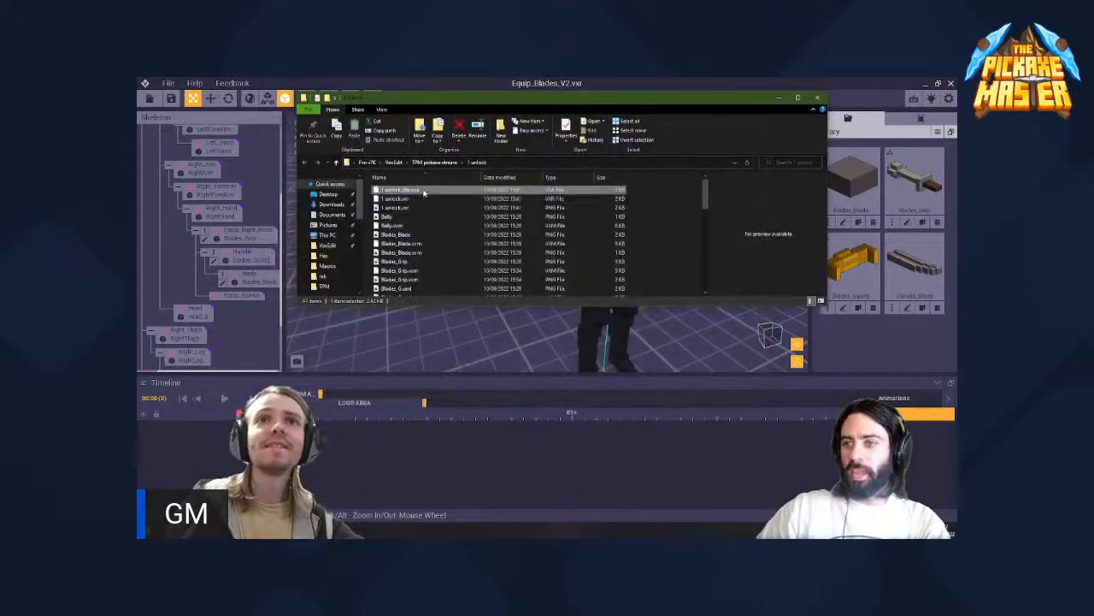
right_click(423, 193)
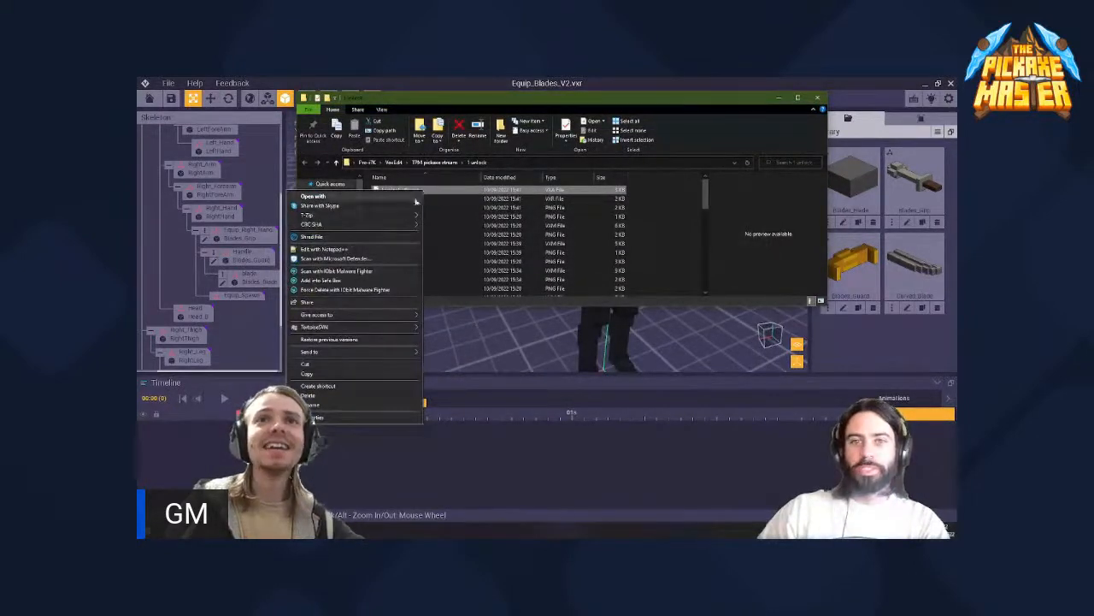
left_click(365, 250)
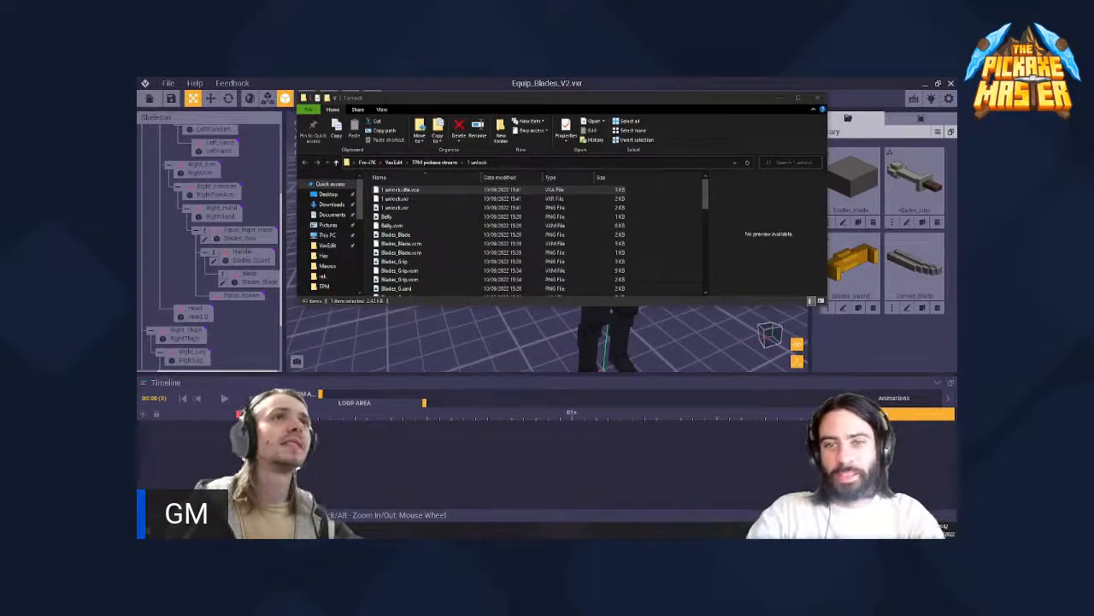
- Look through the files of the 1 unlock folder again and select 1 unlock.vxr
left_click(402, 189)
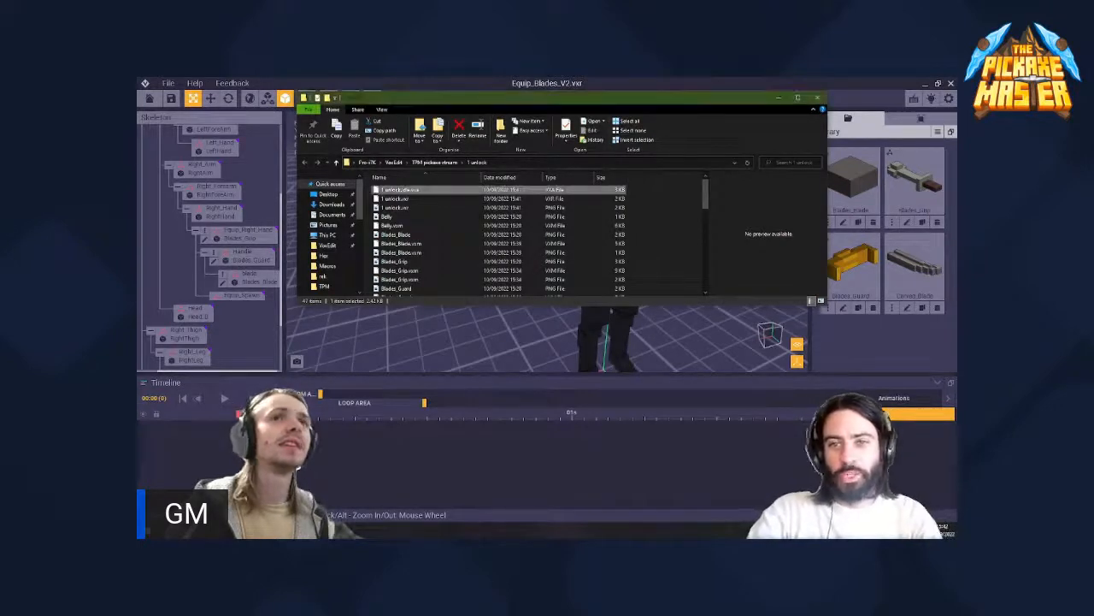
left_click(416, 199)
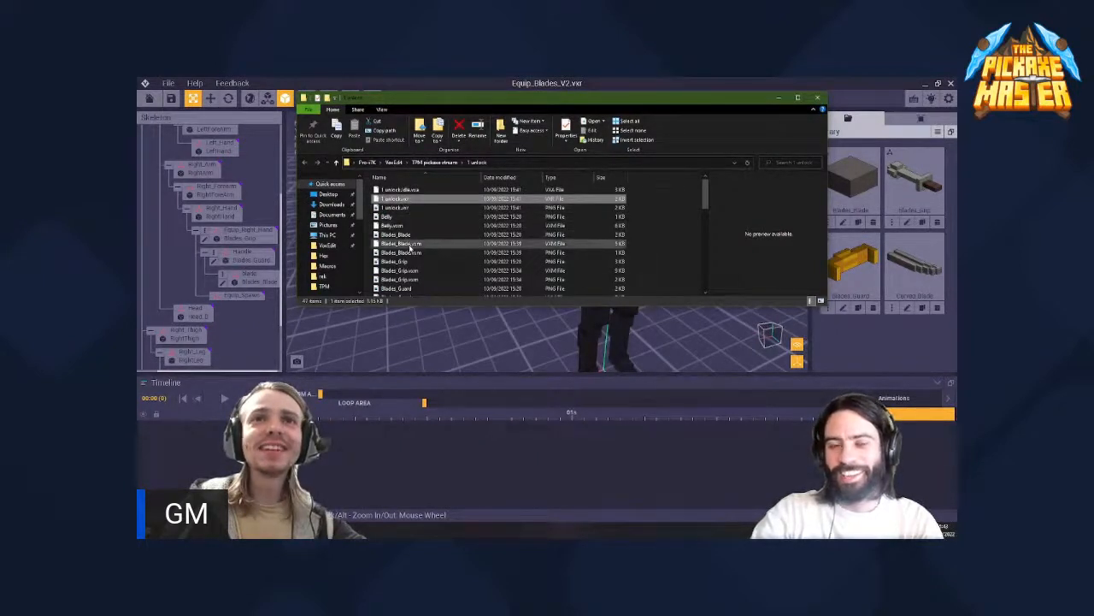
left_click(411, 247)
scroll(415, 242, "down", 10)
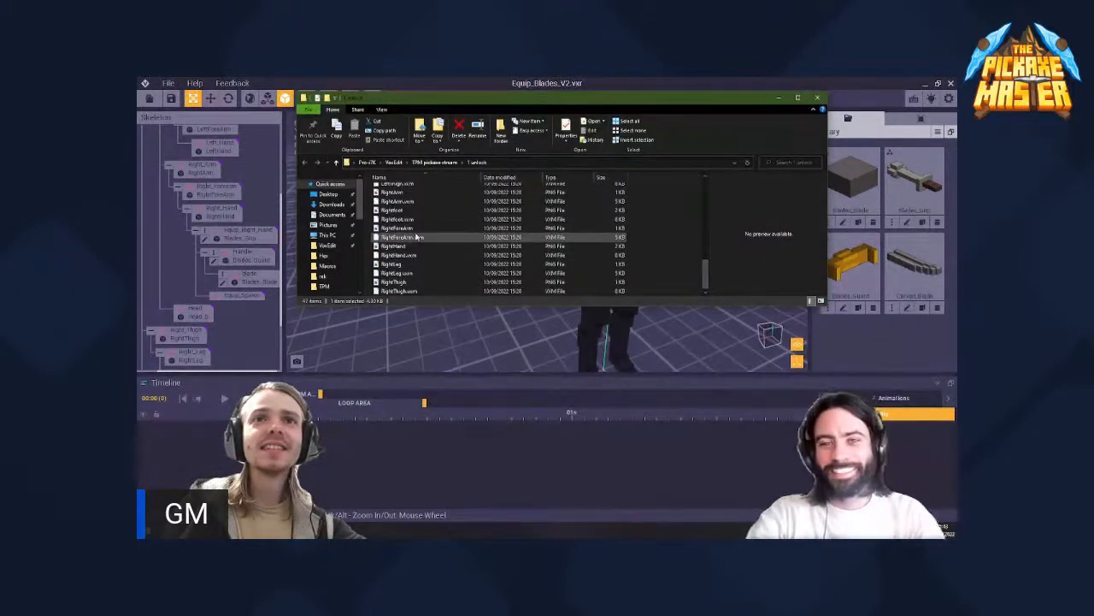
scroll(416, 237, "up", 10)
left_click(412, 199)
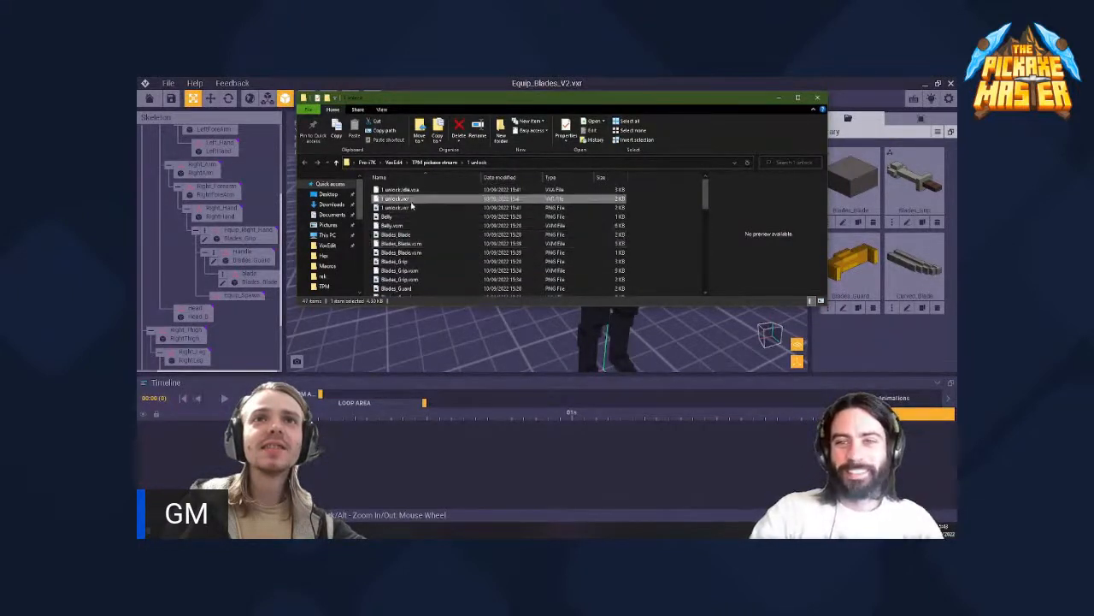
- Open 1 unlock.vxr in Notepad without making it the default app, and place its window below the file list
right_click(408, 202)
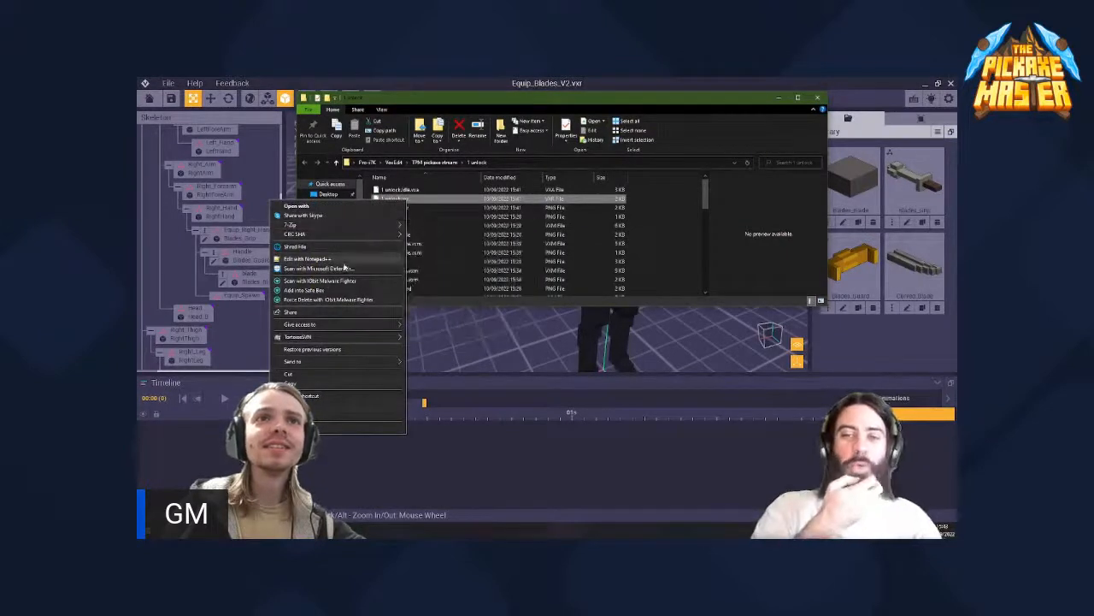
left_click(357, 207)
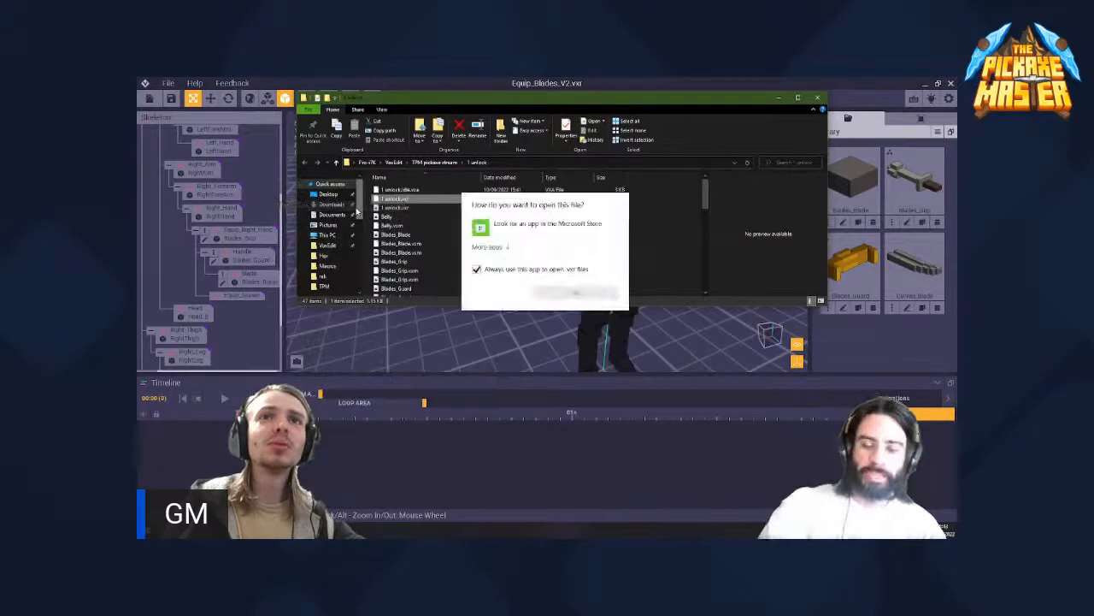
left_click(487, 248)
scroll(517, 295, "down", 5)
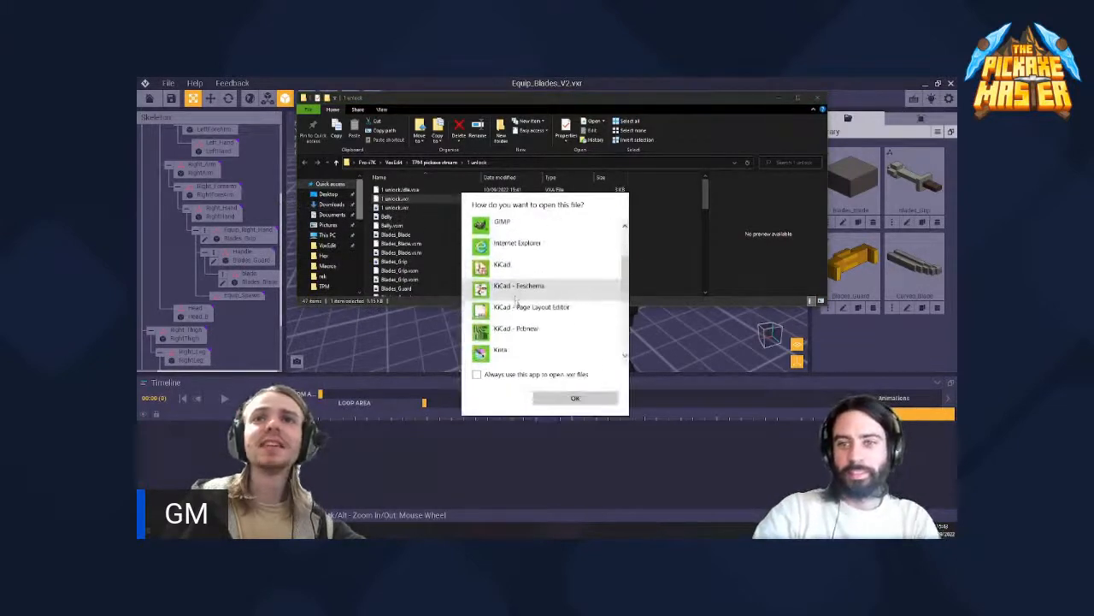
scroll(519, 300, "down", 3)
left_click(530, 244)
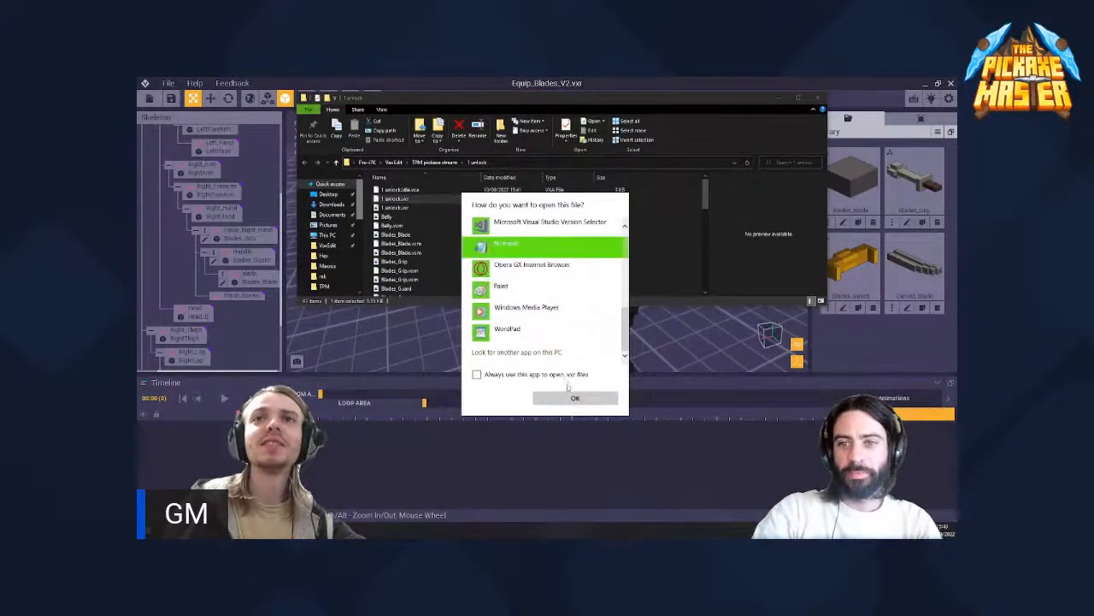
left_click(575, 398)
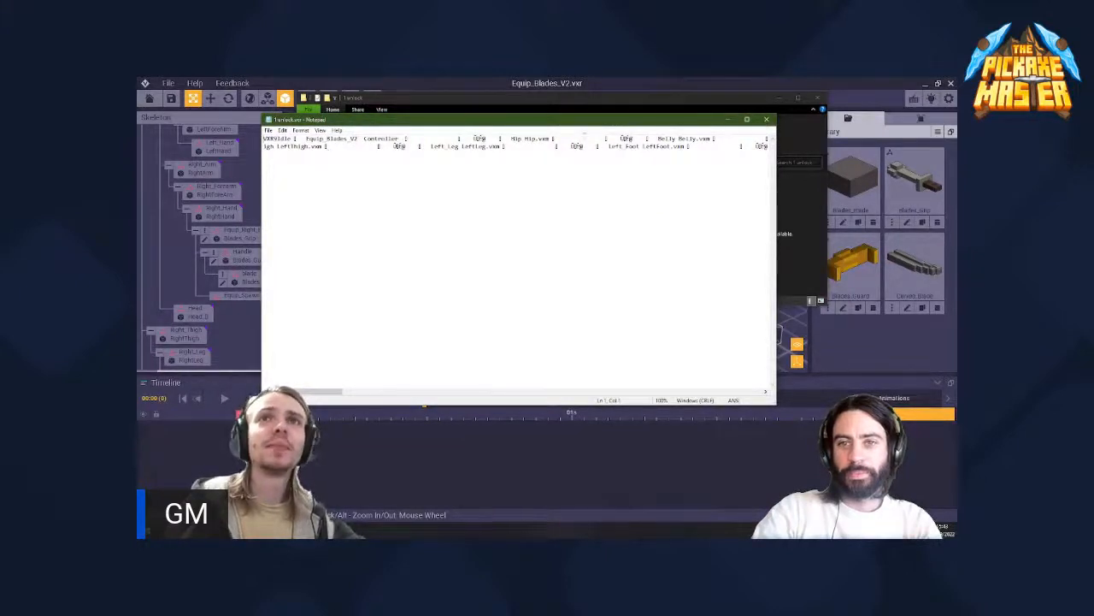
left_click_drag(591, 123, 614, 364)
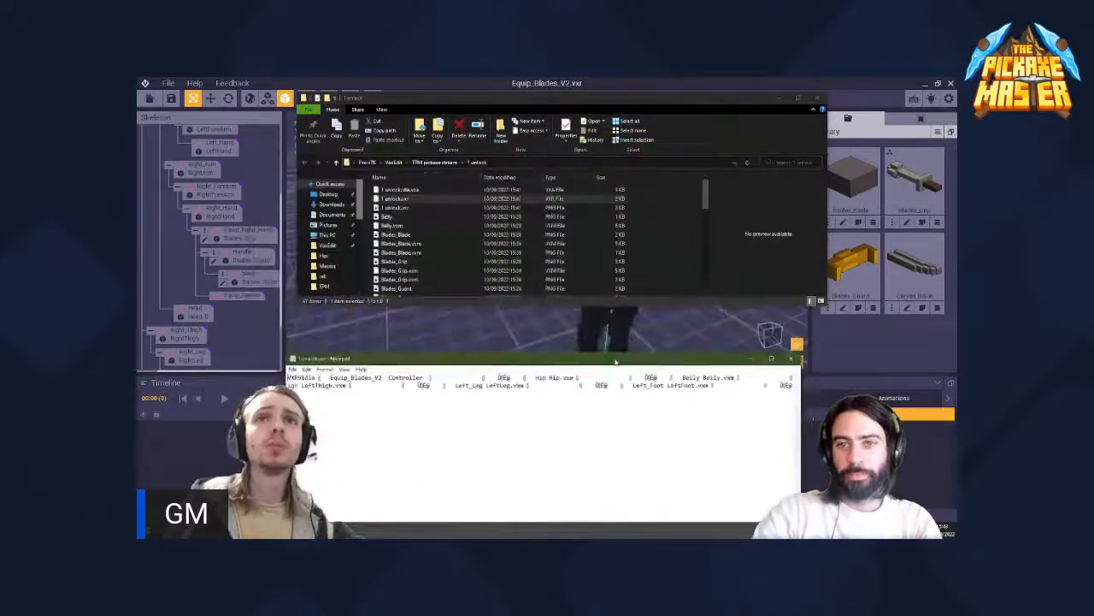
- Open 1 unlock.vxr in Notepad++ as well and place its restored window beside the file list
left_click(413, 200)
right_click(414, 200)
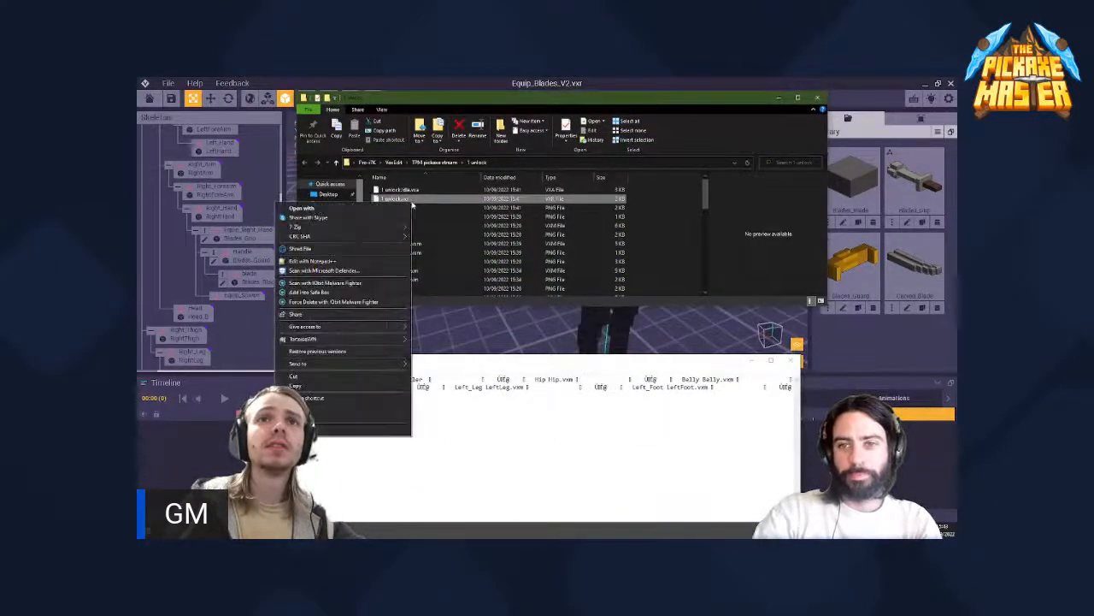
left_click(344, 261)
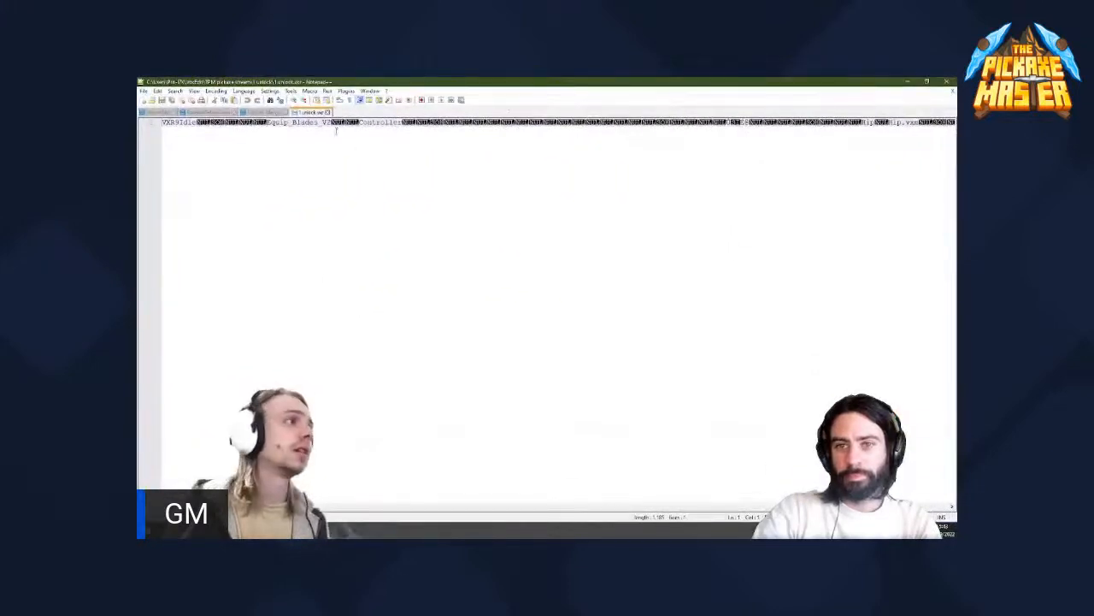
left_click(927, 82)
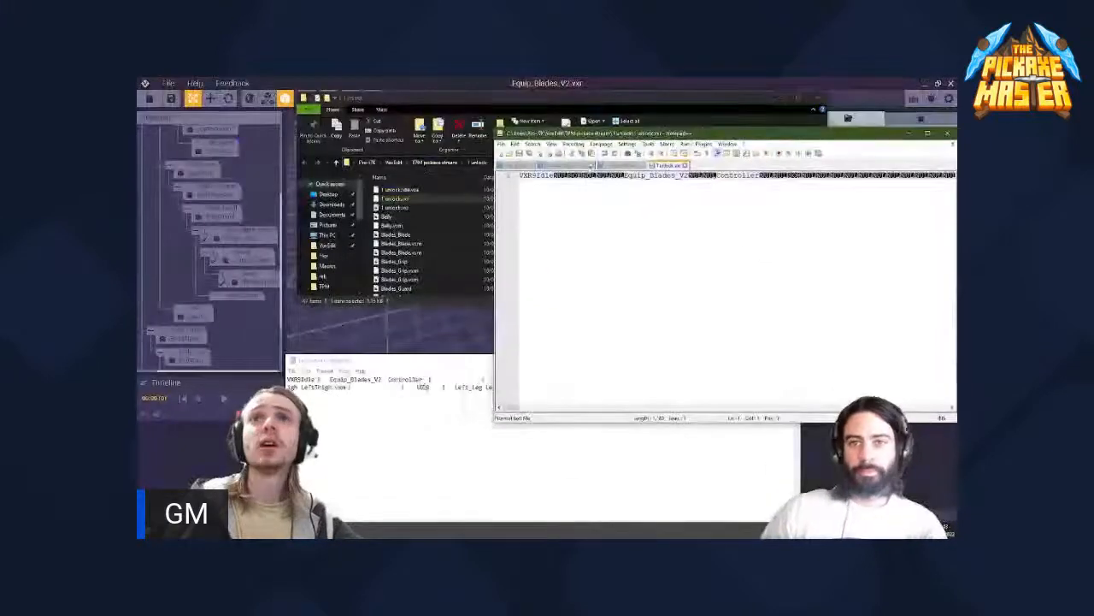
left_click_drag(736, 135, 694, 150)
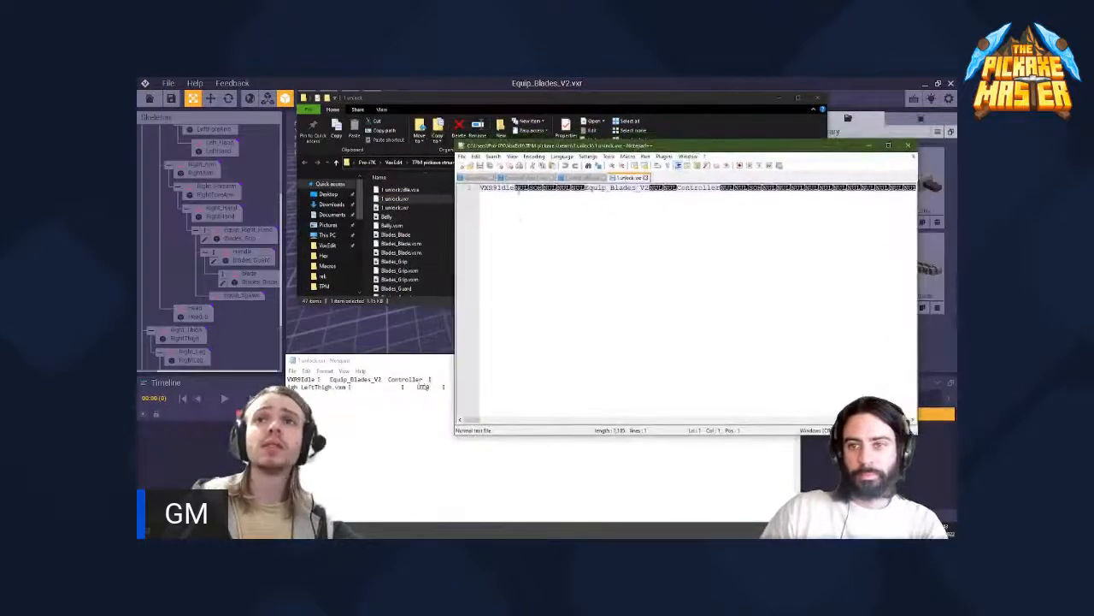
- Compare the text around Equip_Blades_V2 and Controller in the Notepad and Notepad++ views of 1 unlock.vxr
left_click_drag(411, 362, 519, 363)
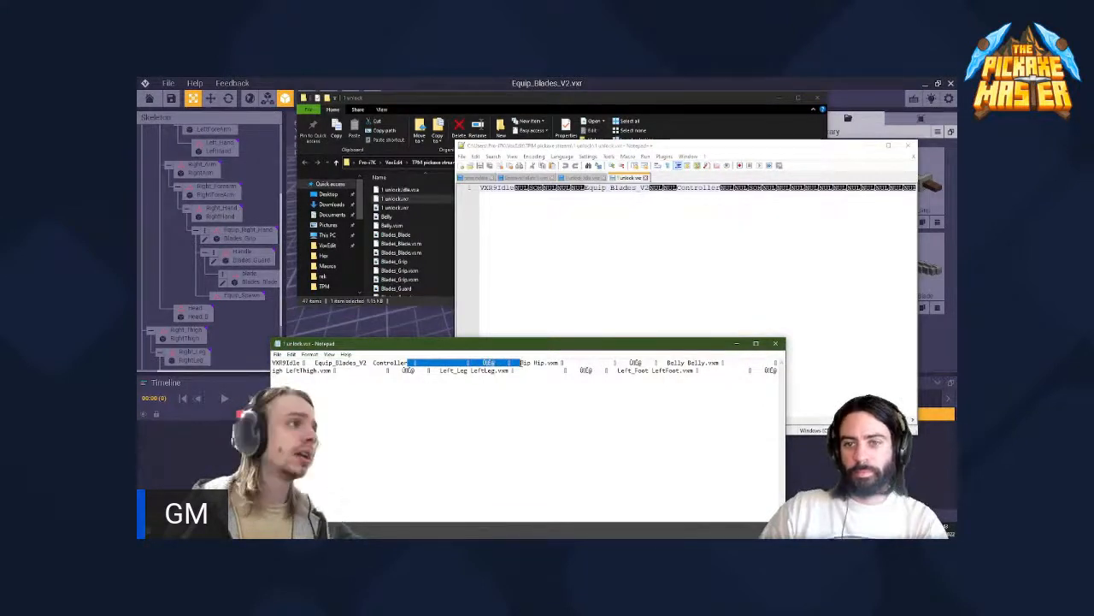
left_click(515, 208)
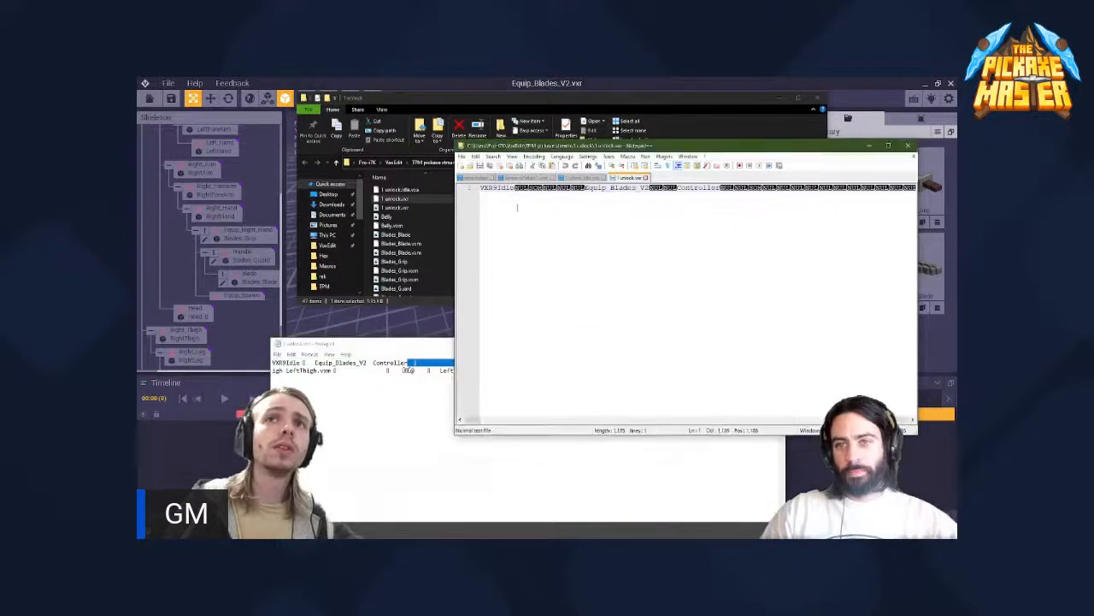
left_click_drag(900, 419, 465, 415)
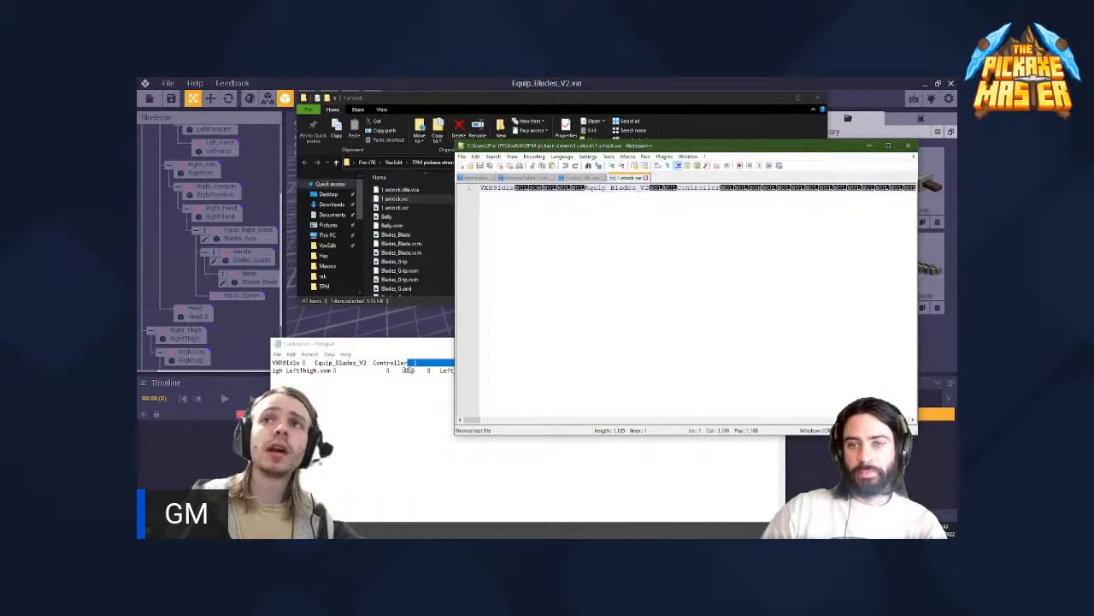
left_click_drag(513, 188, 650, 190)
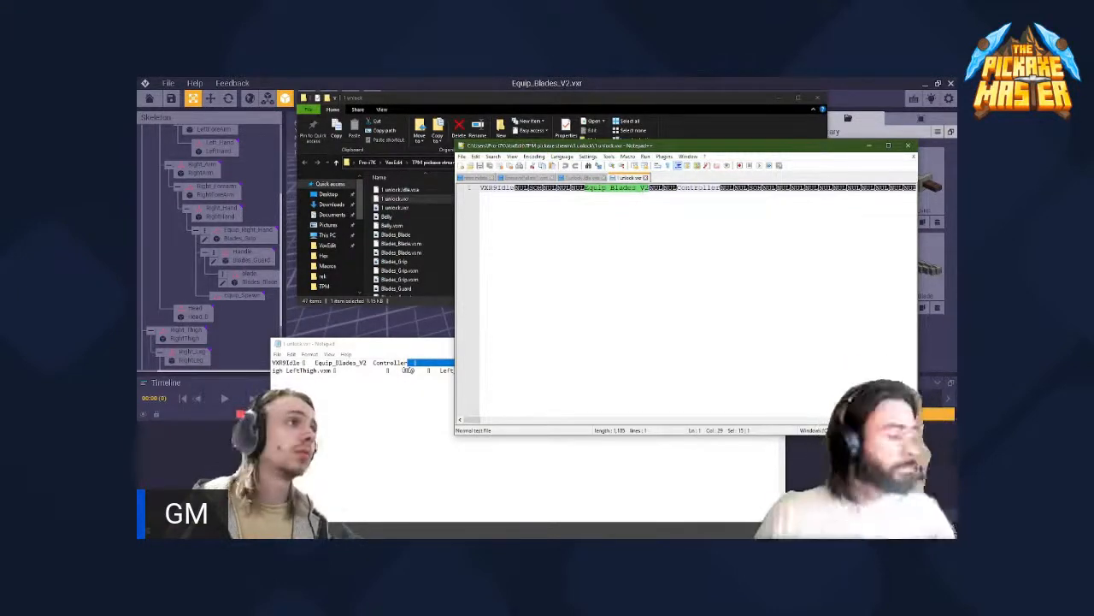
left_click(422, 346)
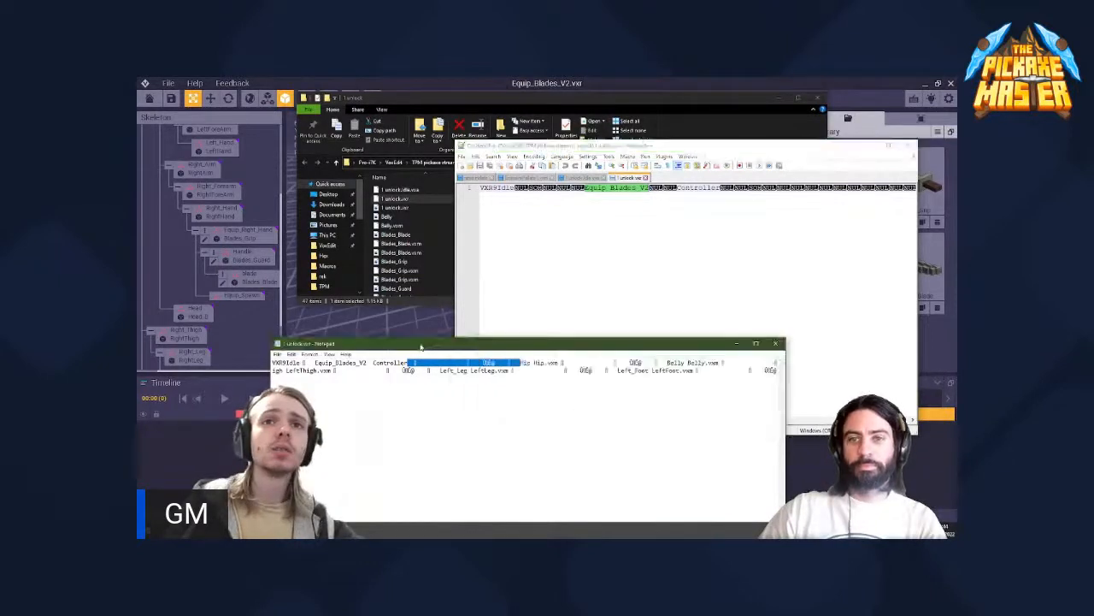
- Delete the name Equip_Blades_V2 from 1 unlock.vxr in Notepad, save the file and close its window
left_click(357, 368)
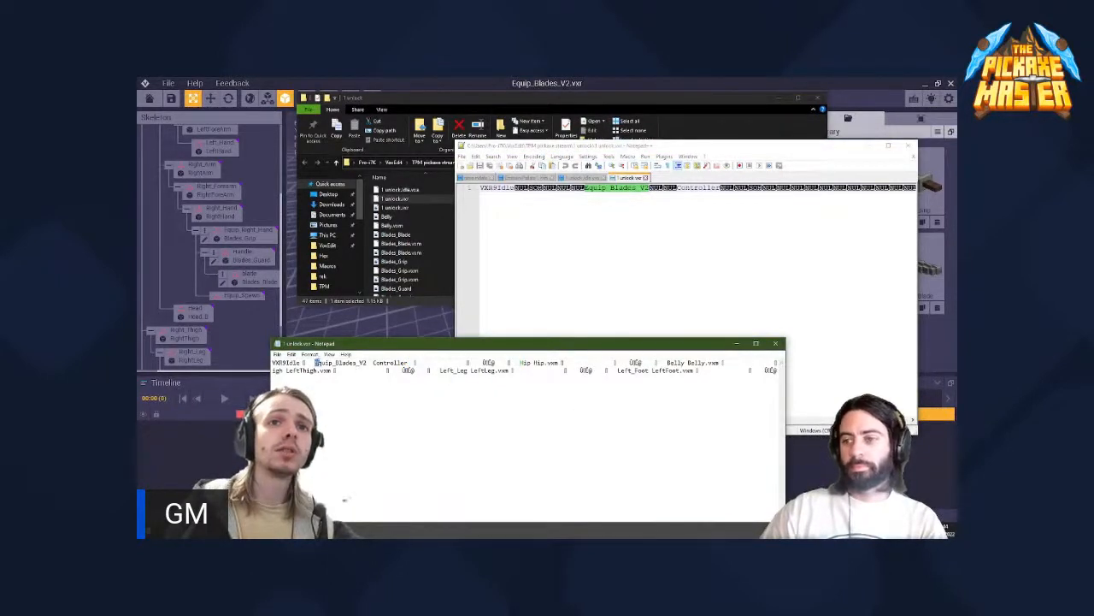
left_click_drag(315, 362, 364, 362)
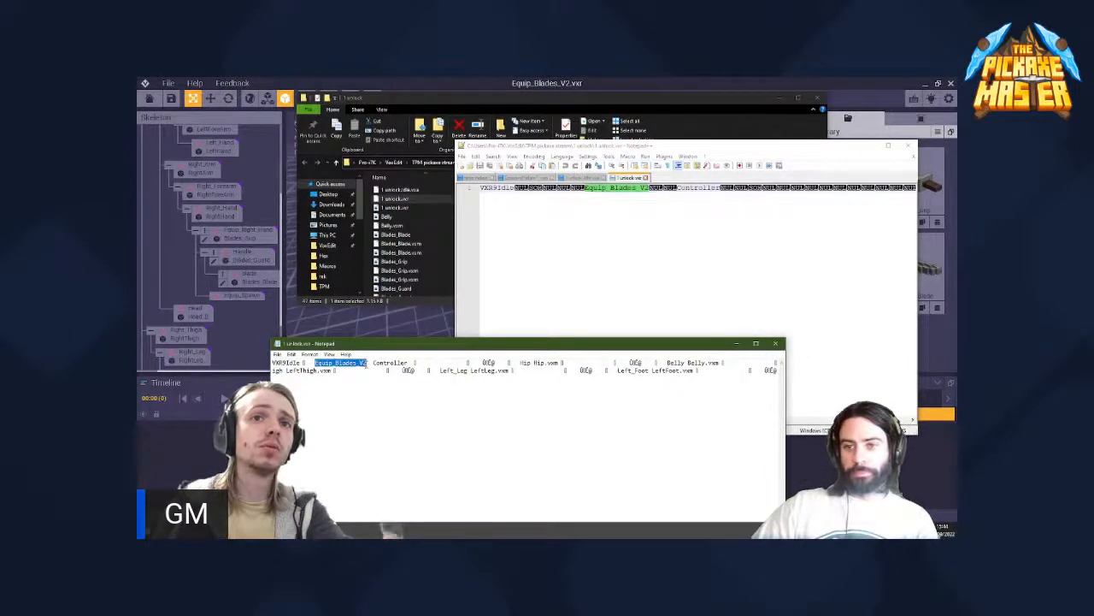
key("Delete")
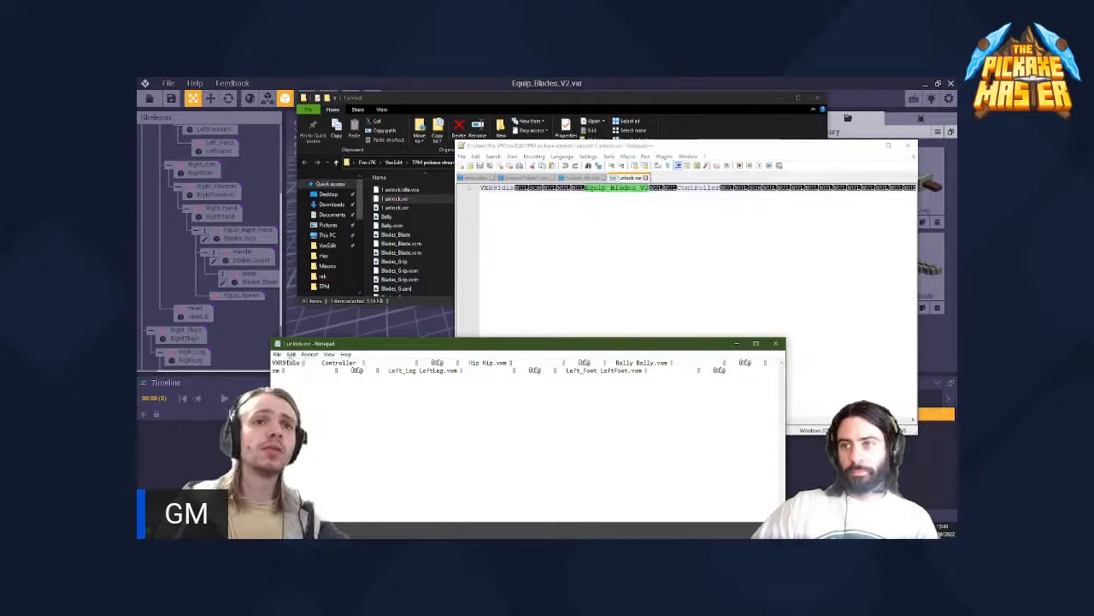
left_click(277, 354)
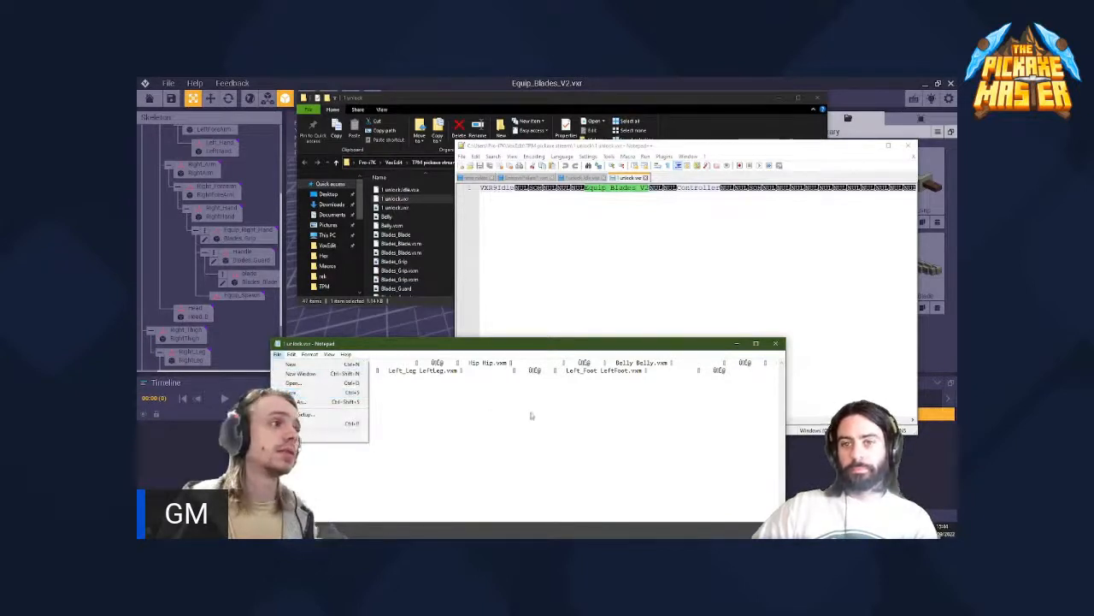
left_click(296, 393)
left_click(774, 344)
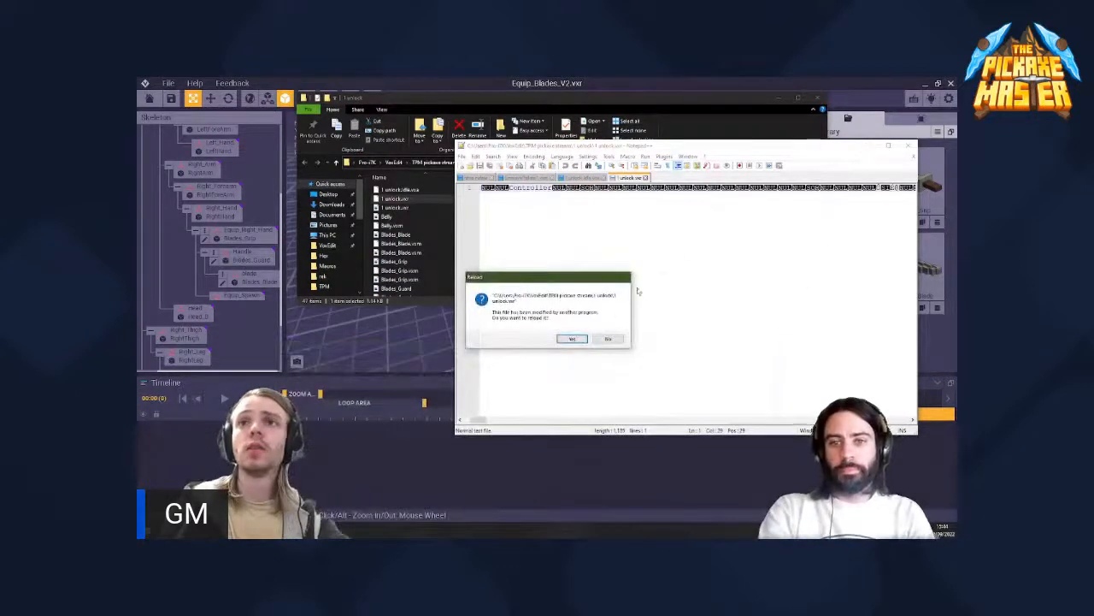
- Reload the modified 1 unlock.vxr in Notepad++ and close the editor, saving the file
left_click(572, 339)
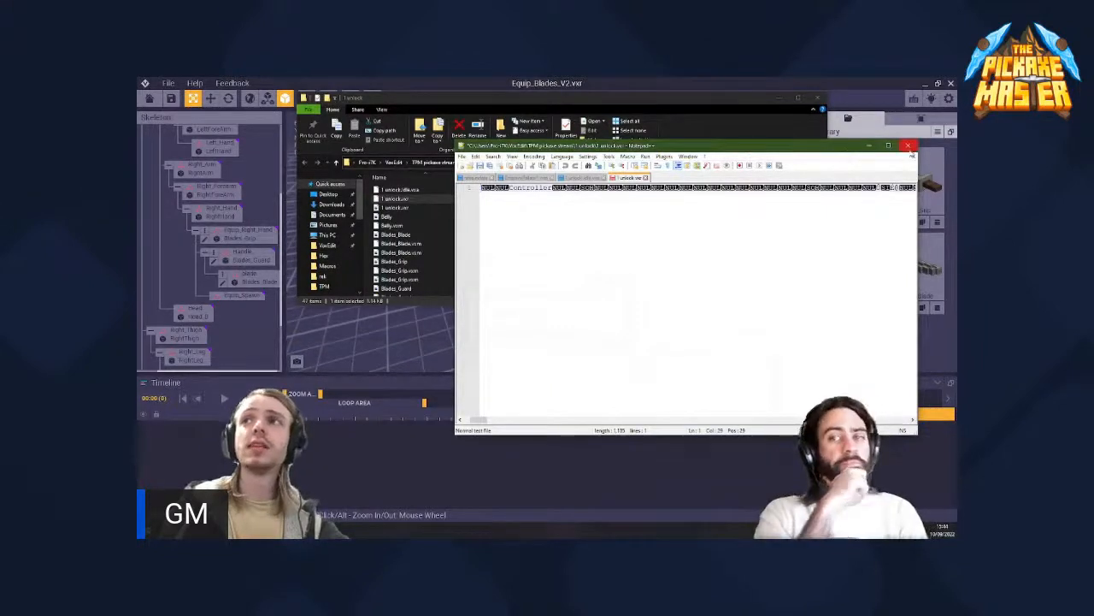
left_click(910, 147)
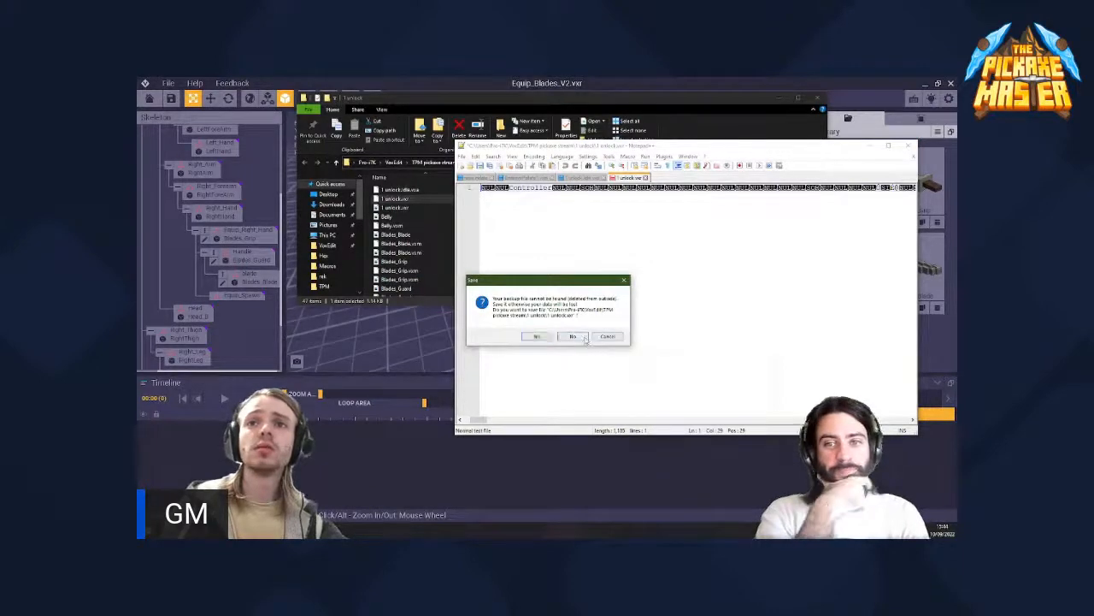
left_click(537, 336)
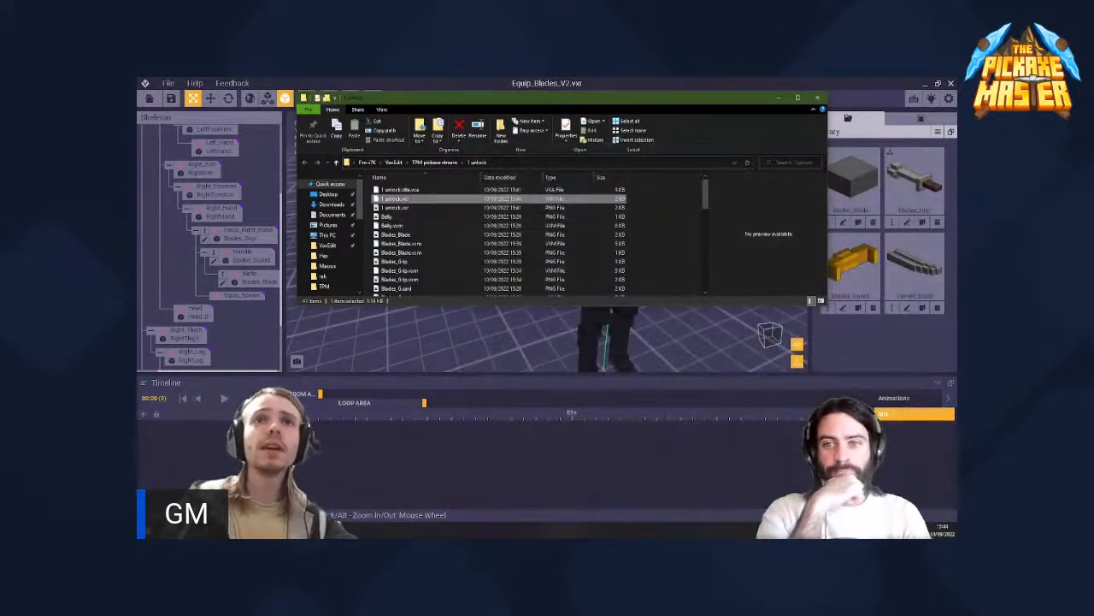
- Minimize the folder window and return to the VoxEdit home screen, saving the changes to 1 unlock.vxr
left_click(778, 98)
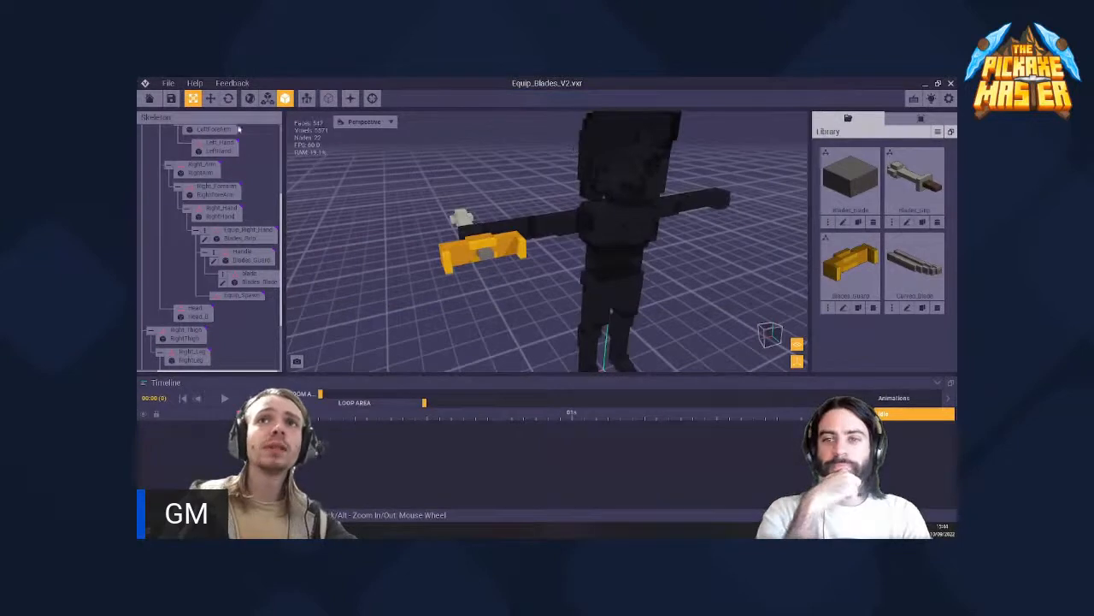
left_click(148, 100)
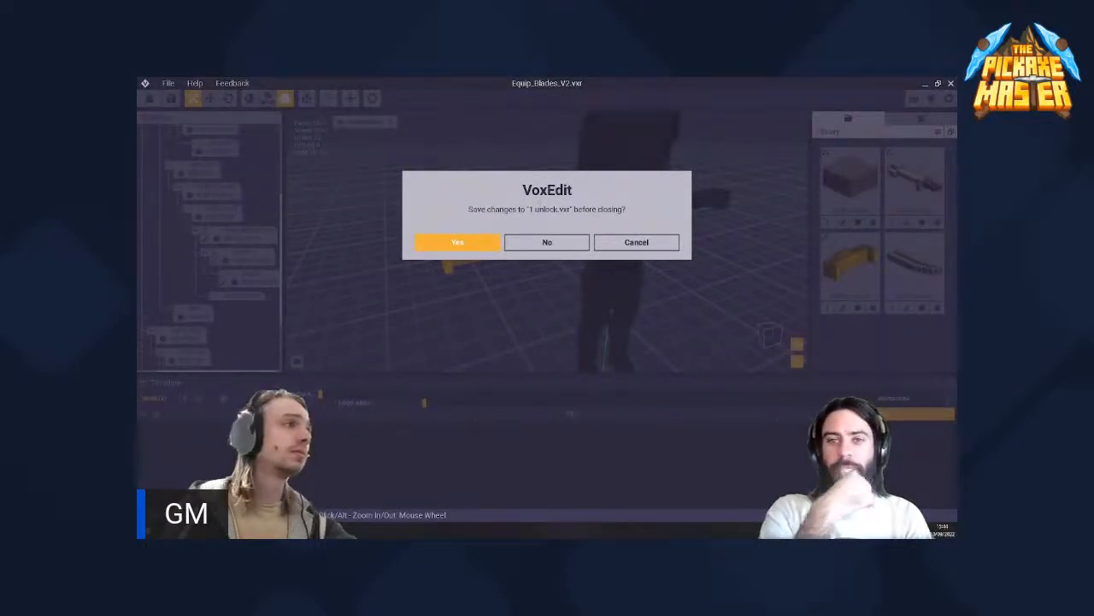
left_click(478, 242)
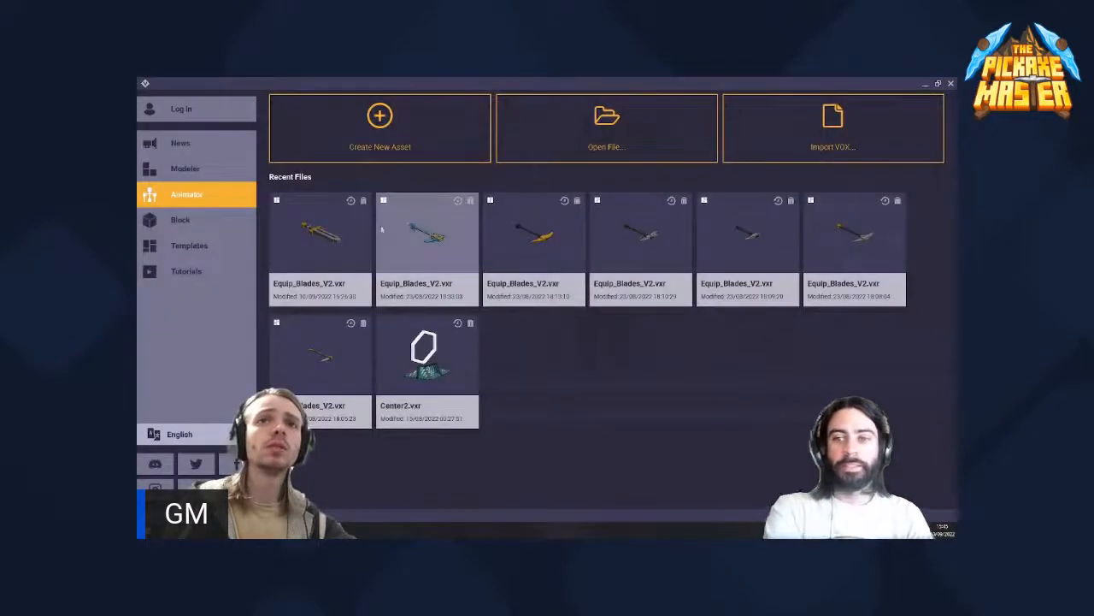
- Open the most recent Equip_Blades_V2.vxr and inspect the blade parts in the right hand with the Move tool
left_click(327, 224)
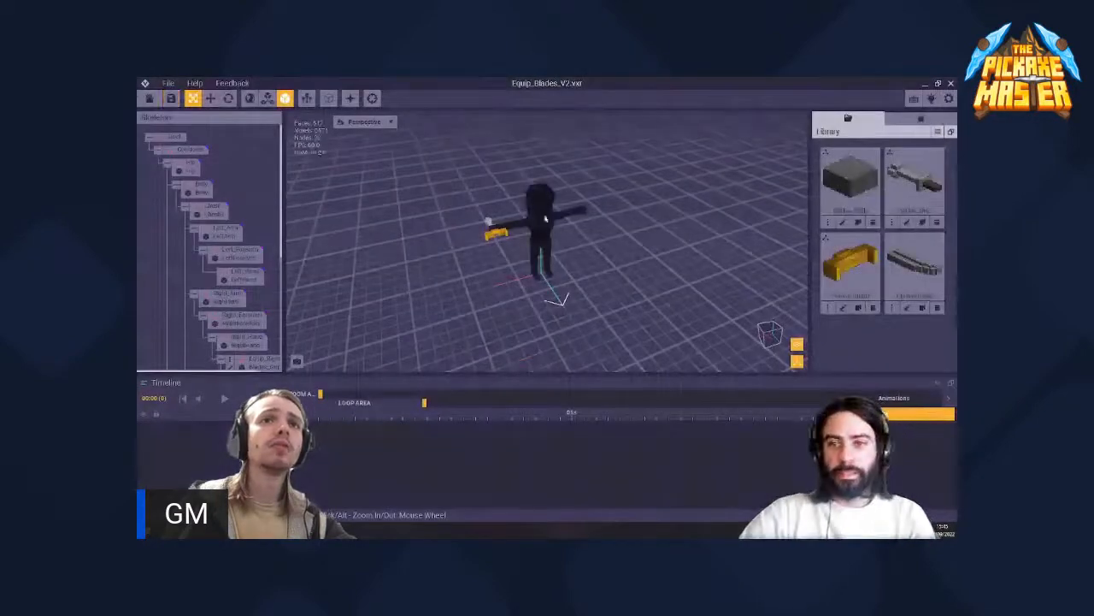
scroll(202, 227, "down", 2)
scroll(206, 229, "down", 3)
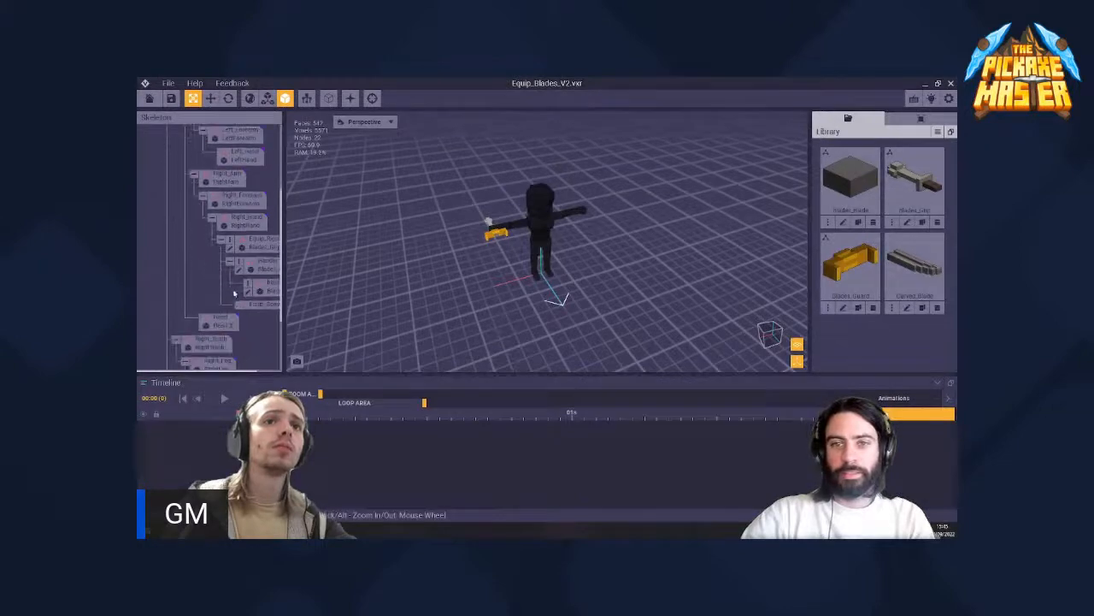
scroll(432, 235, "up", 5)
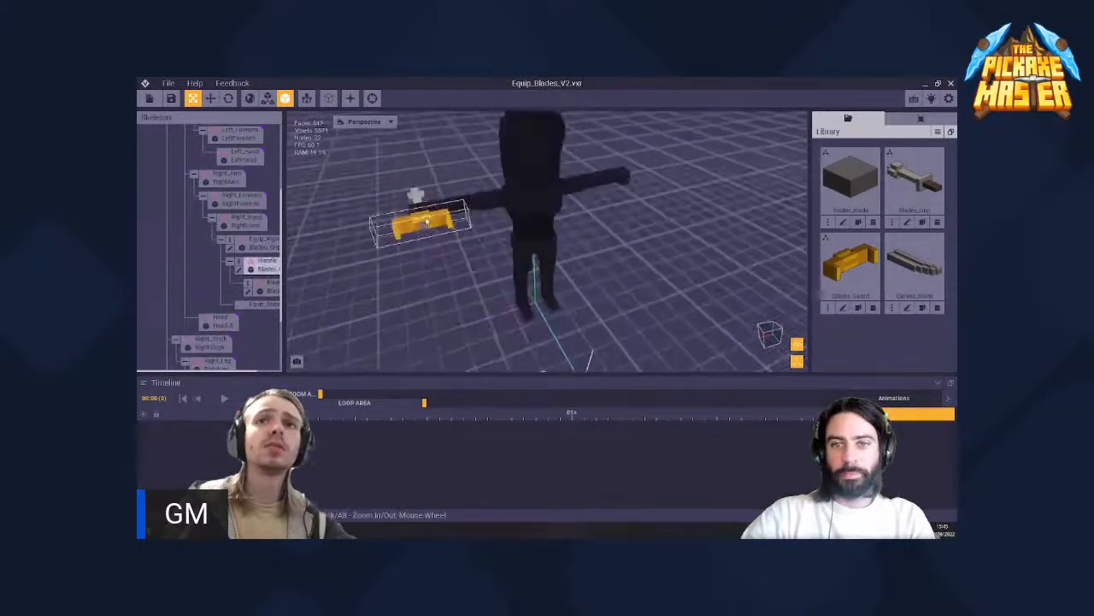
right_click_drag(422, 226, 522, 230)
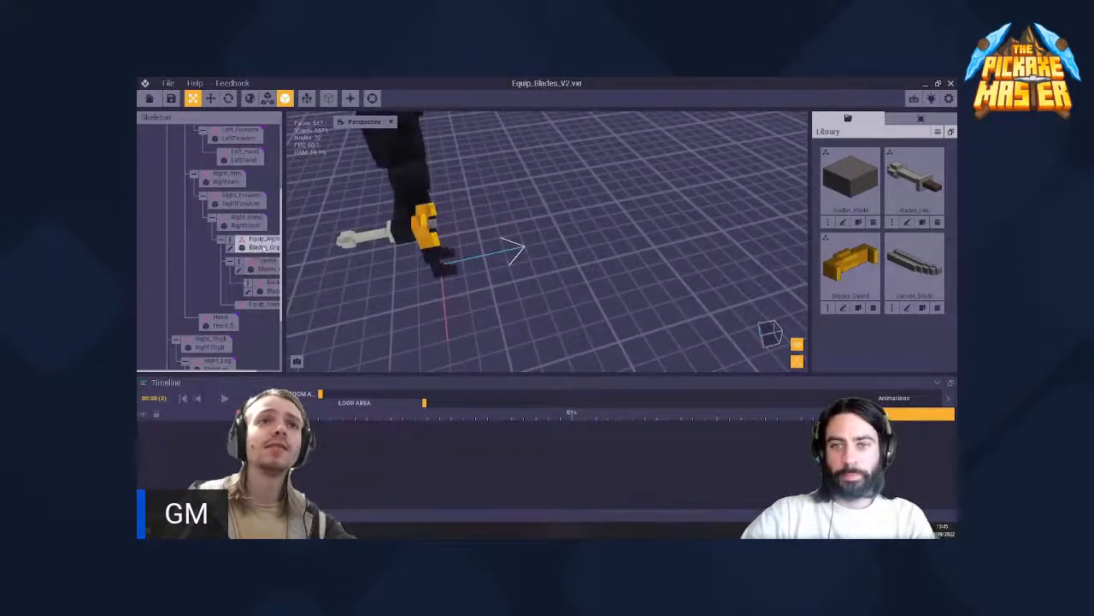
left_click(210, 99)
left_click(369, 239)
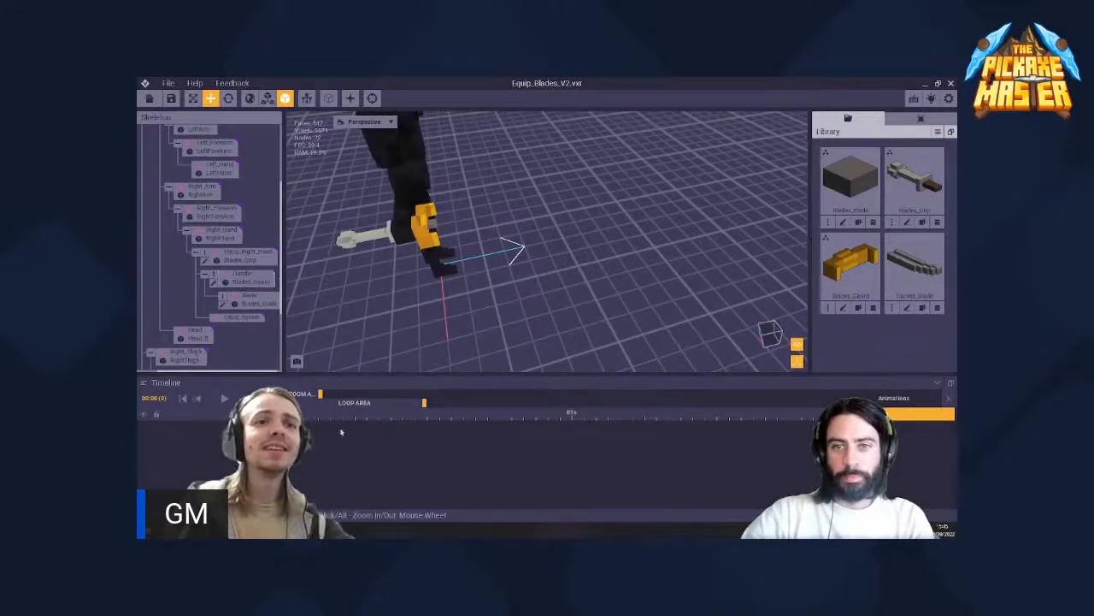
middle_click_drag(367, 233, 446, 254)
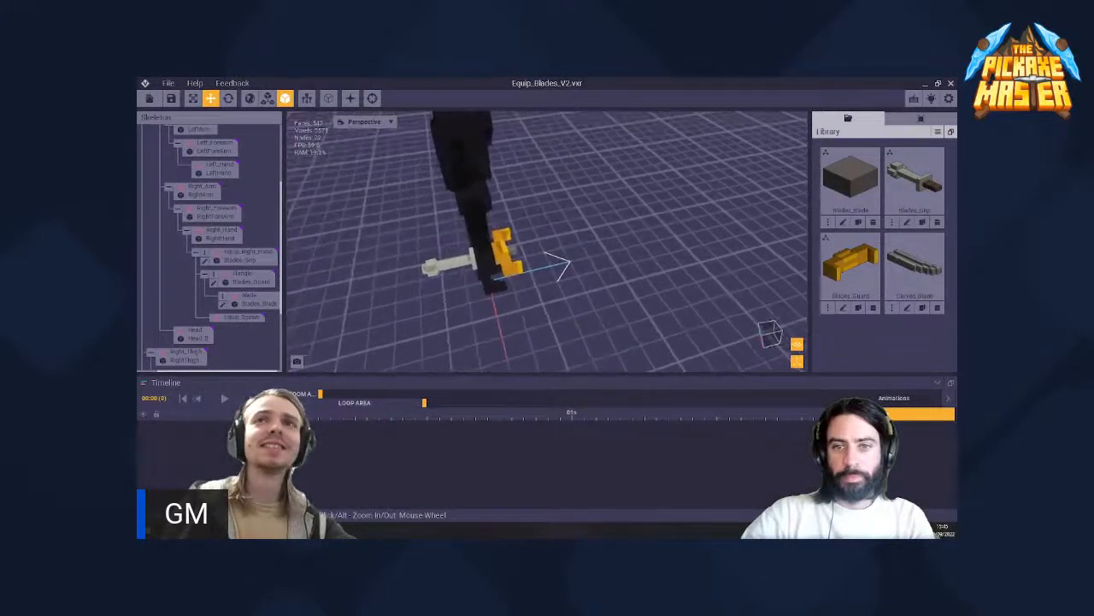
- Open the Blades_Grip model from the right hand, close it and return to the home screen, discarding all changes
left_click(450, 264)
double_click(450, 264)
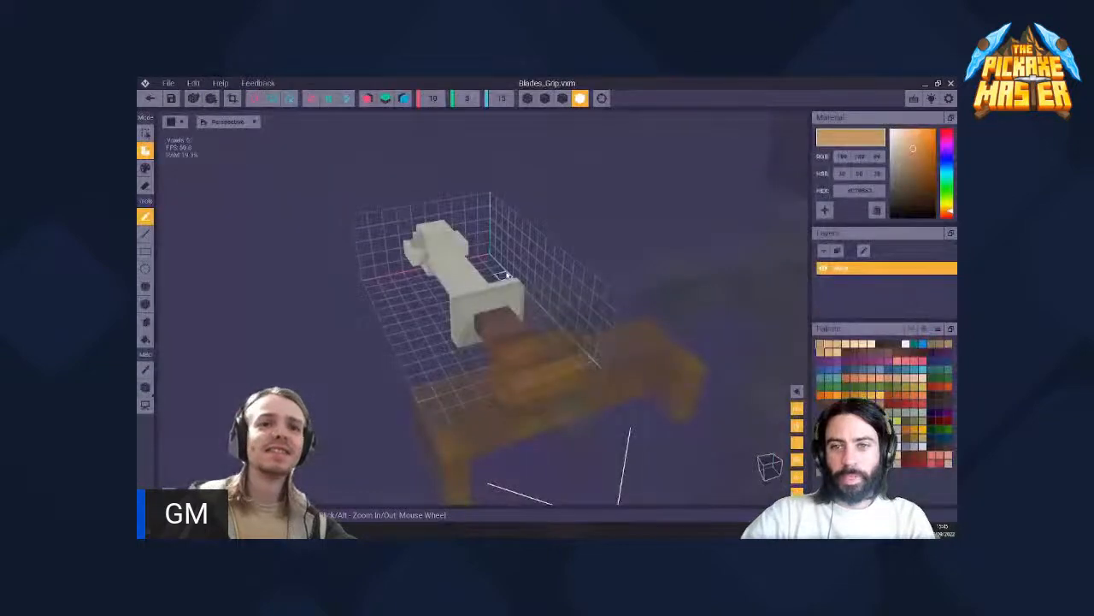
left_click(149, 98)
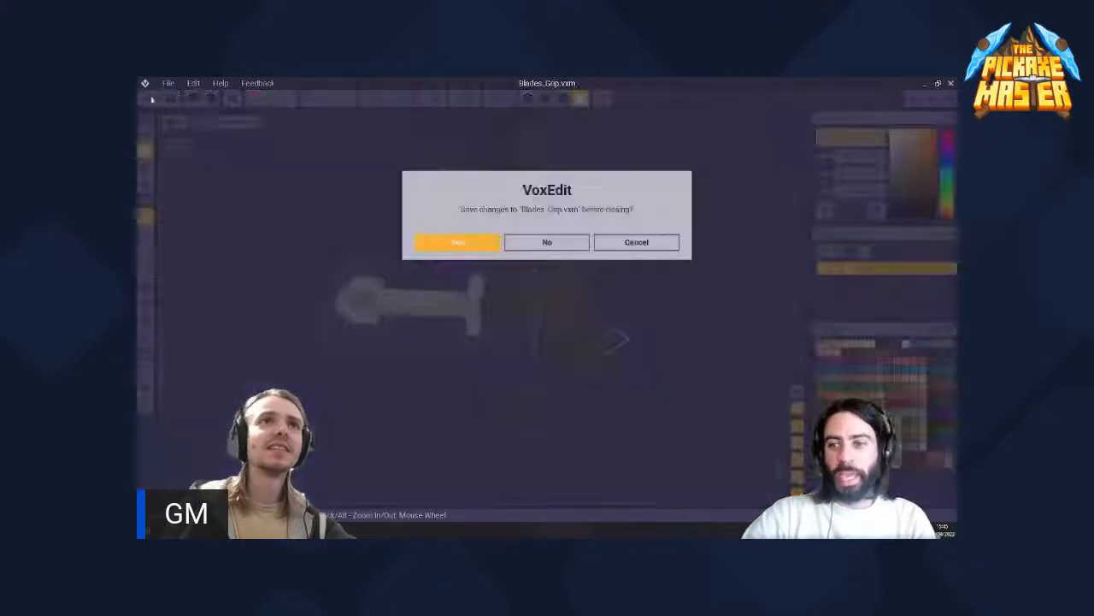
left_click(545, 243)
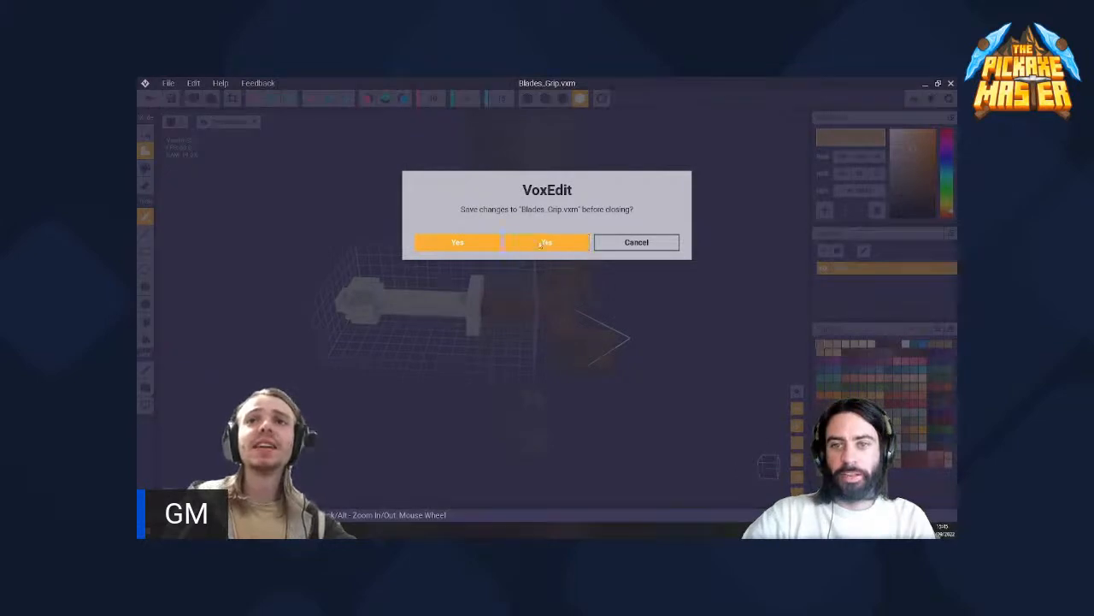
left_click(148, 100)
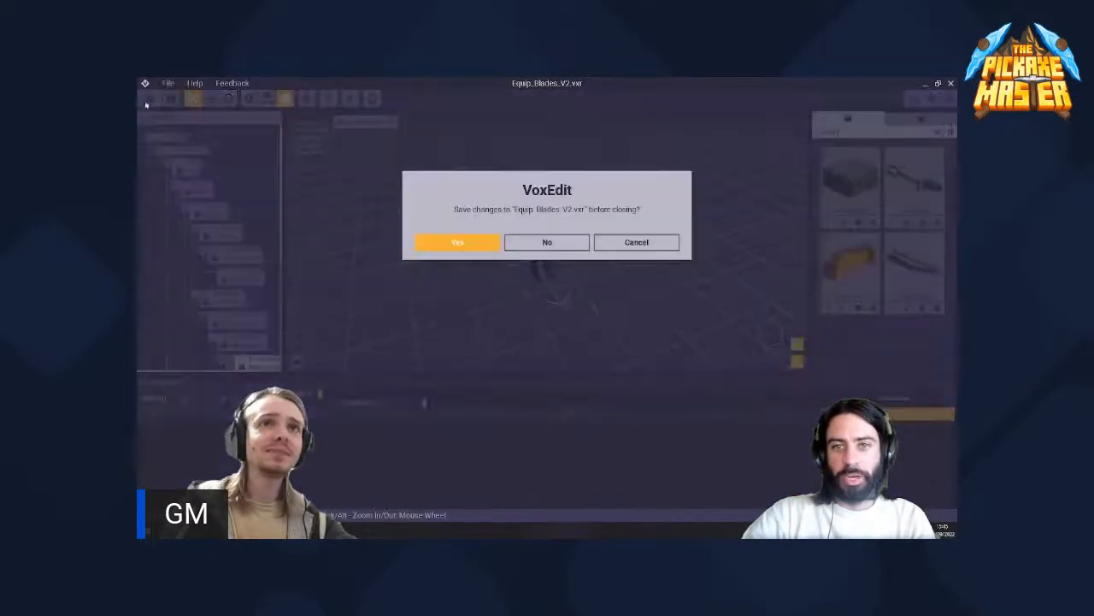
left_click(561, 244)
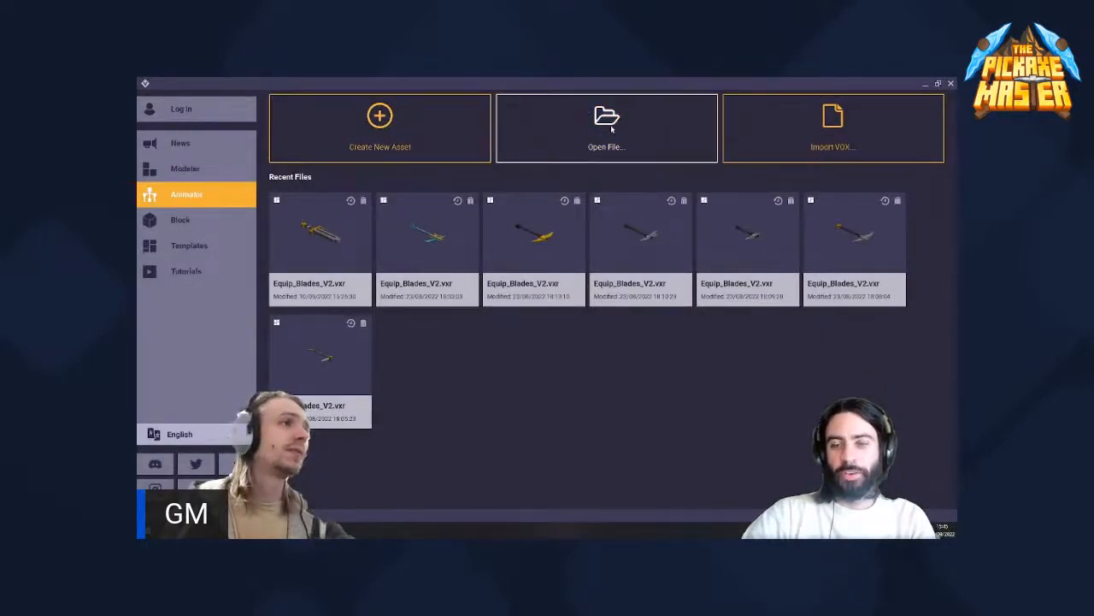
- Open 1 unlock.vxr from the 1 unlock folder inside the TPM pickaxe project folder
left_click(612, 128)
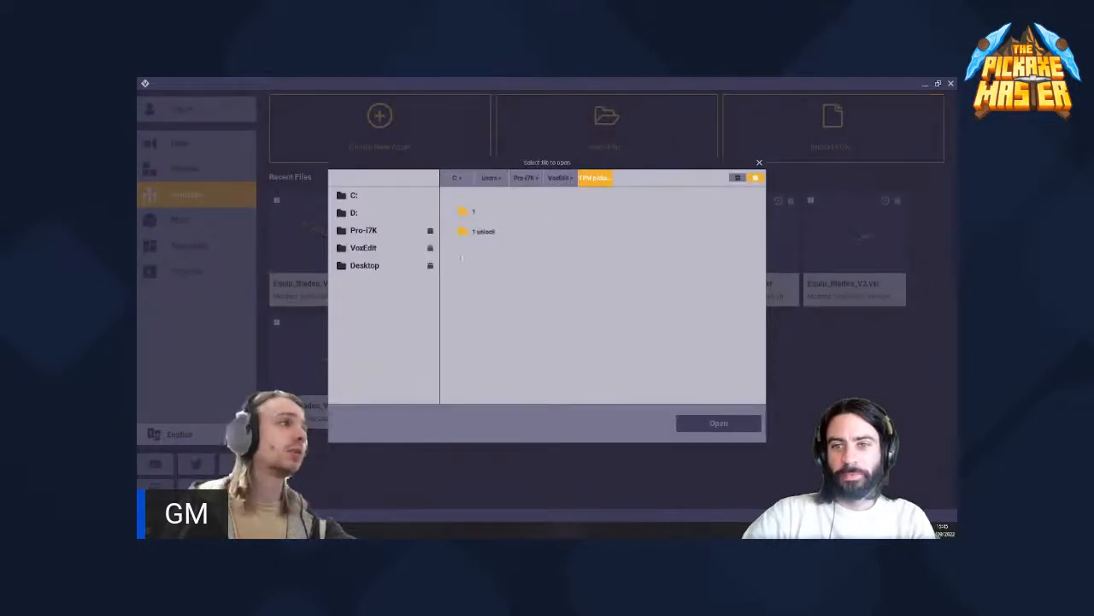
double_click(495, 239)
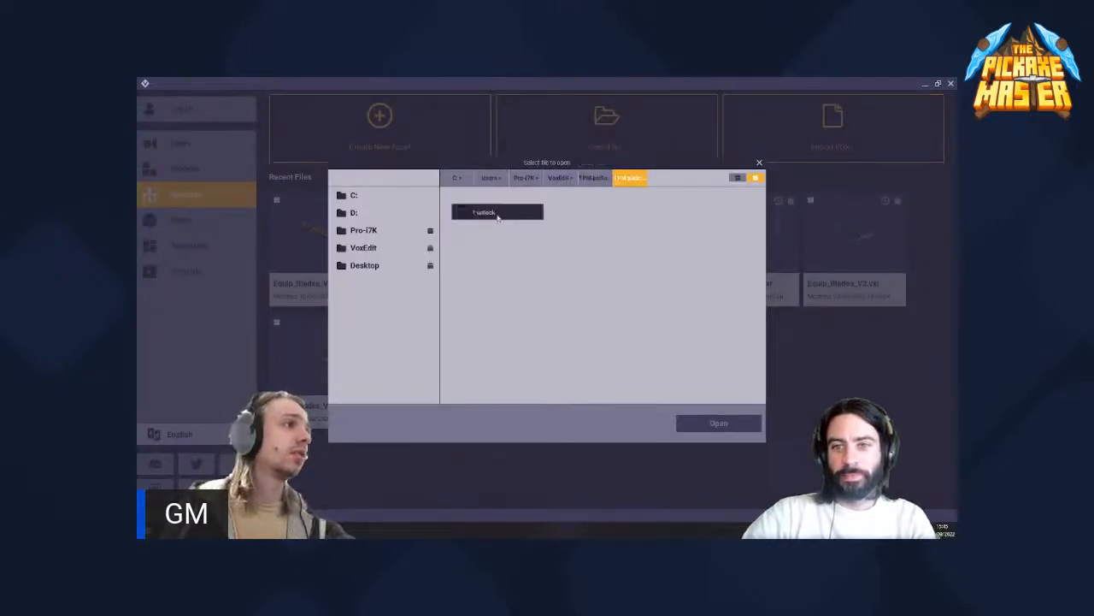
left_click(498, 212)
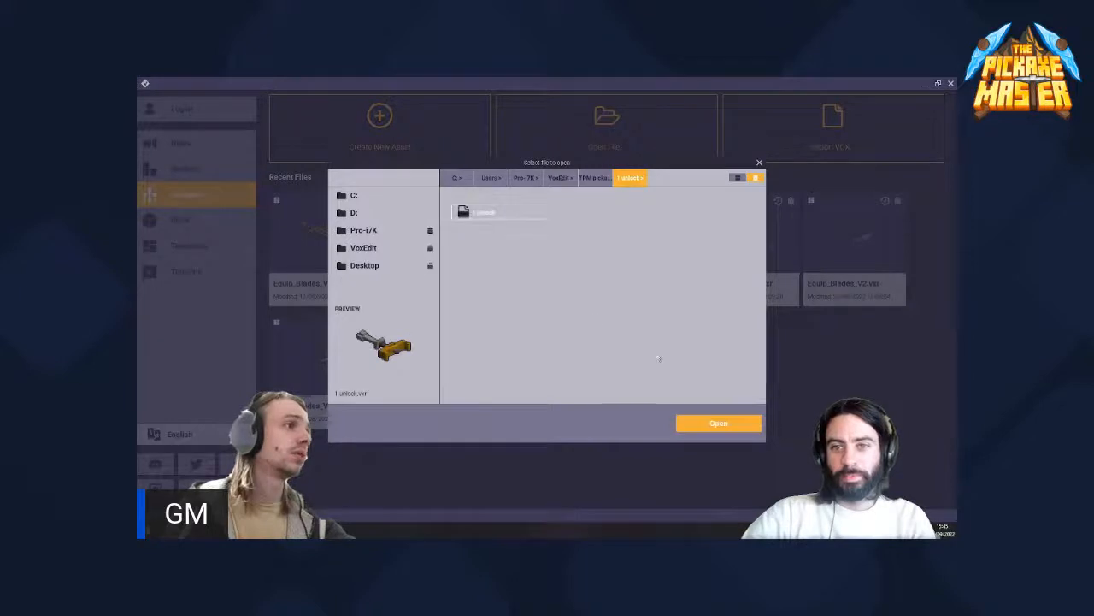
left_click(596, 178)
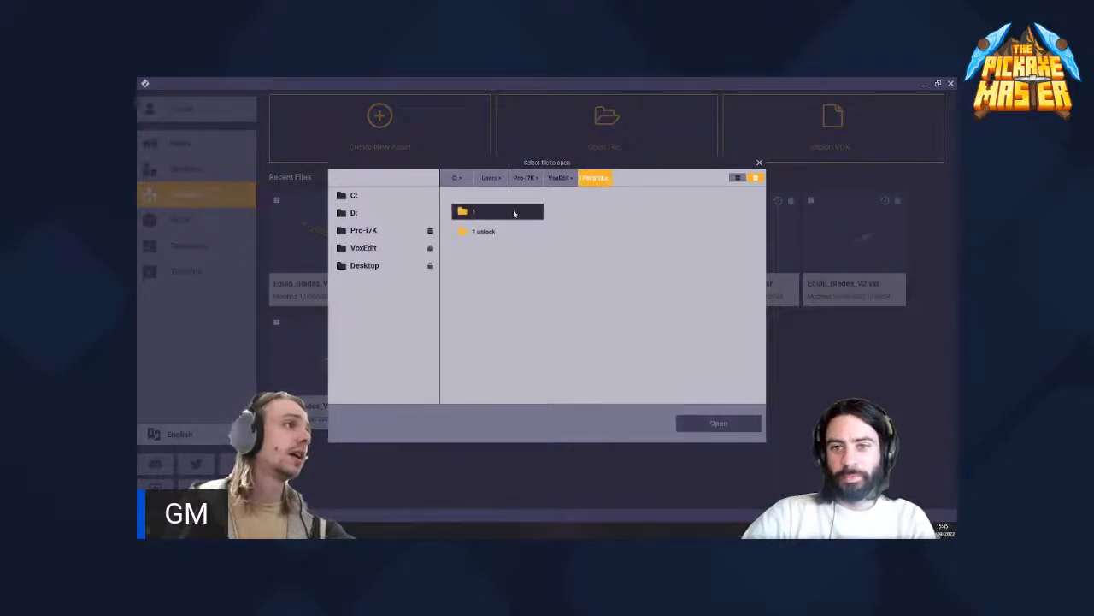
double_click(482, 231)
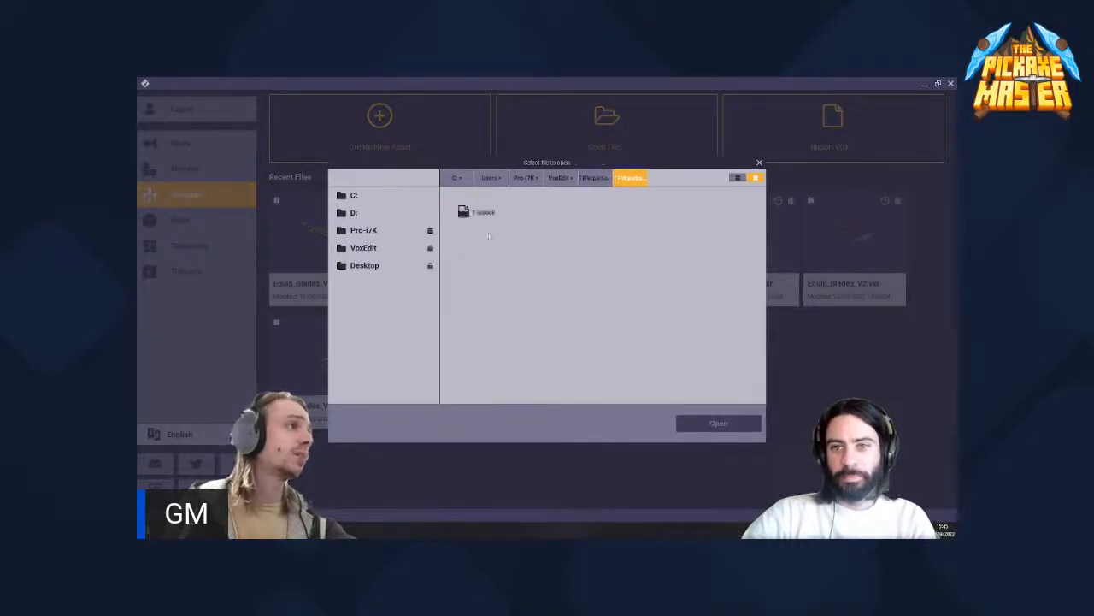
left_click(534, 211)
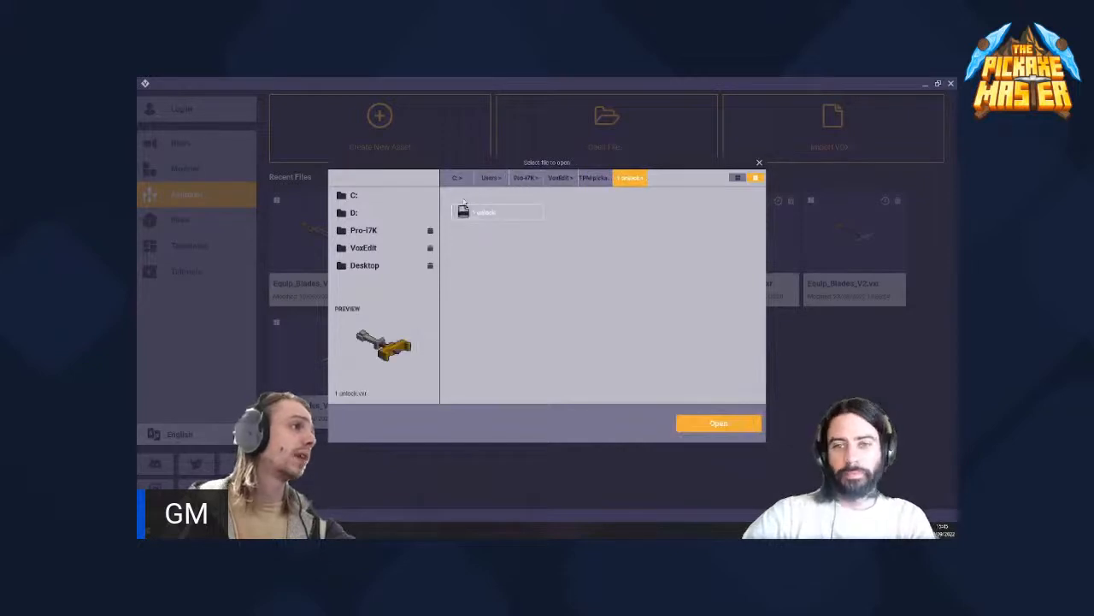
left_click(719, 423)
- Inspect the Blades_Grip part in the right hand of 1 unlock.vxr with the Move tool
scroll(196, 256, "down", 3)
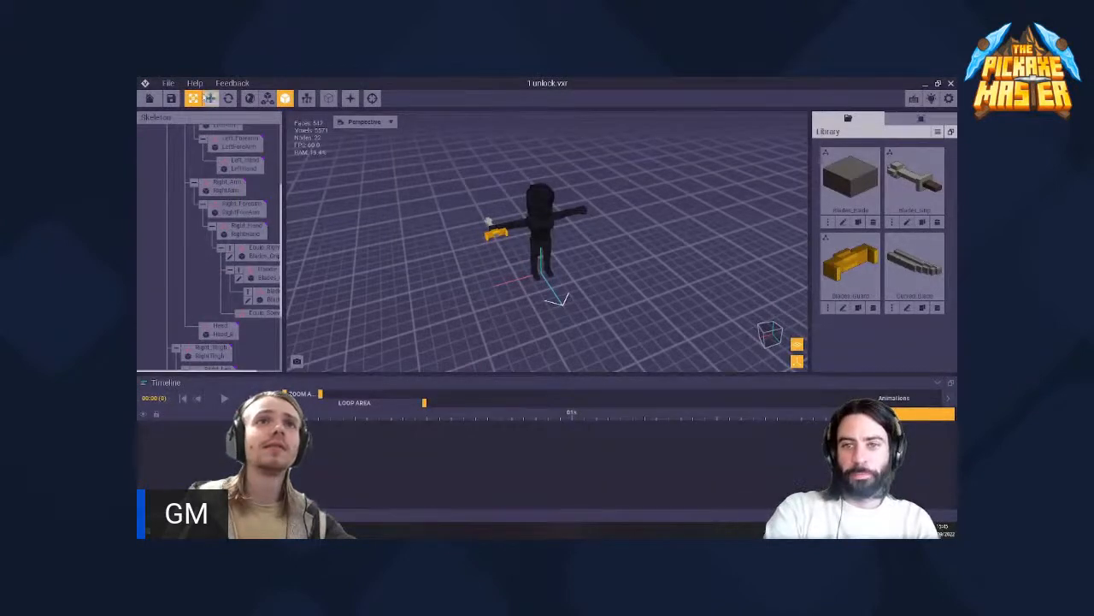
left_click(211, 98)
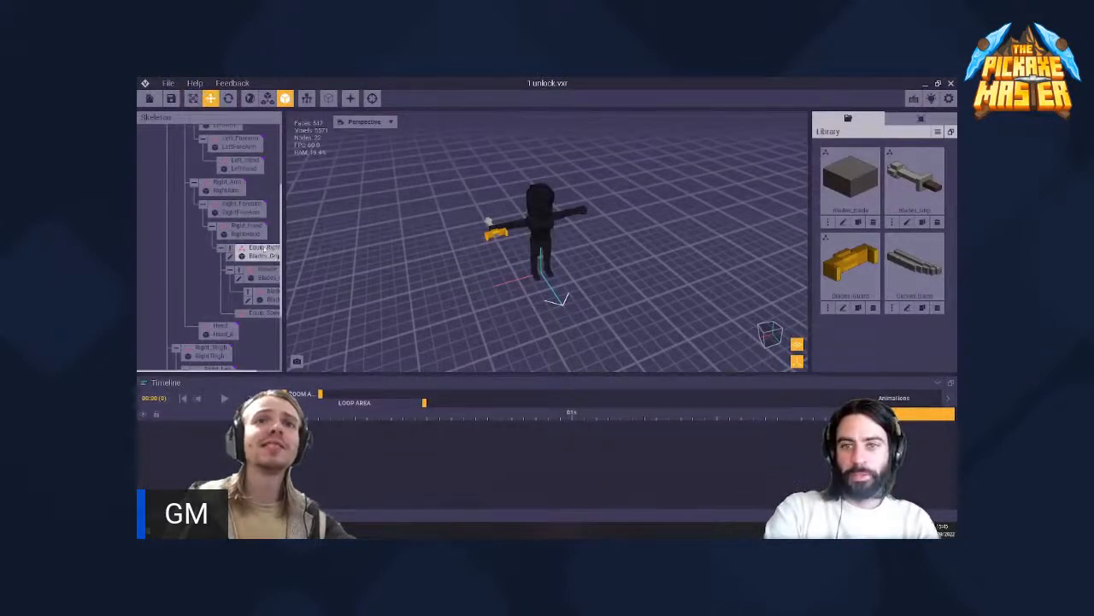
right_click_drag(384, 254, 458, 238)
scroll(484, 227, "up", 5)
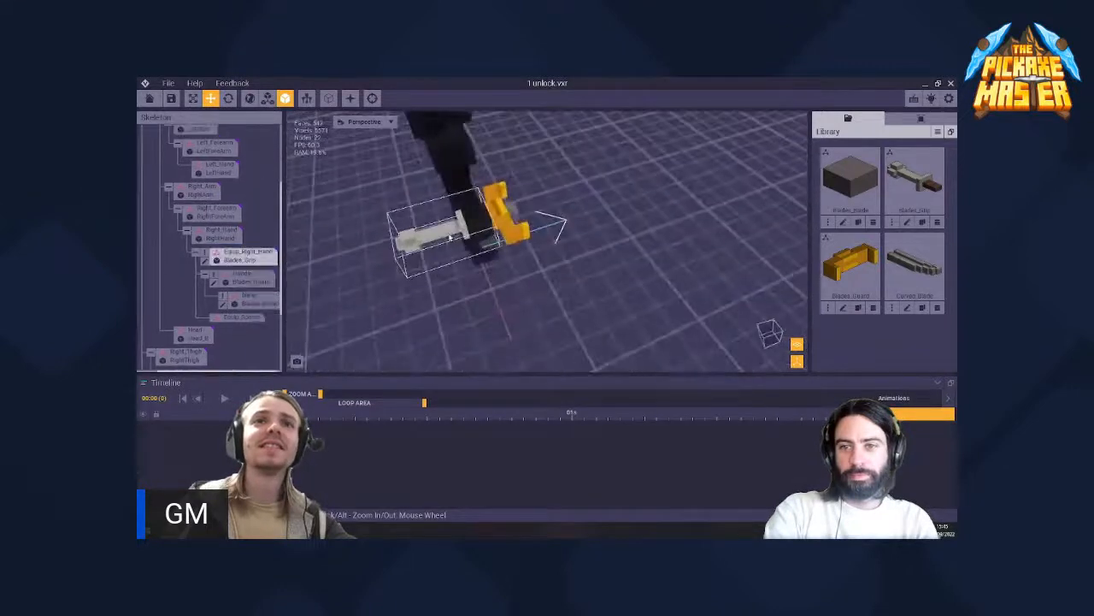
- Switch to the 1 unlock folder window, open 1 unlock.vxr in Notepad++ and bring the start of its text into view
key("alt+Tab")
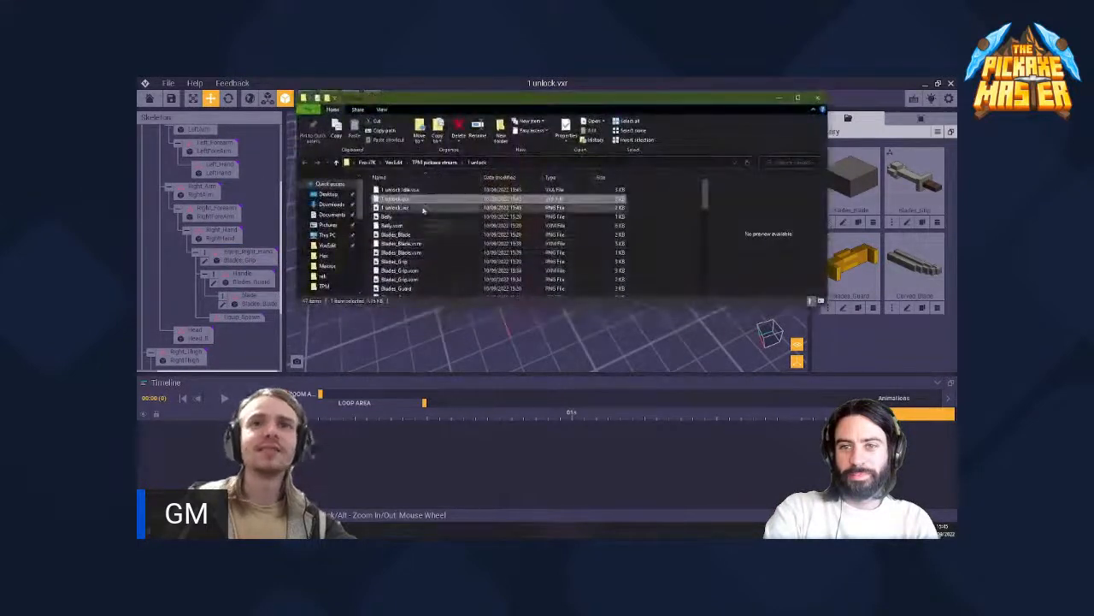
right_click(412, 202)
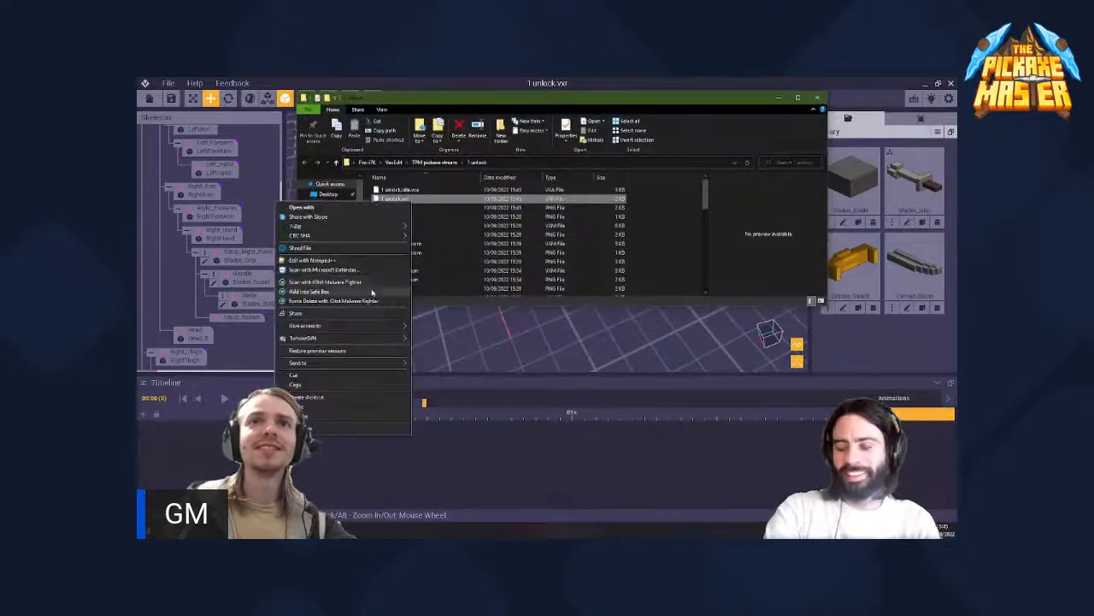
left_click(331, 260)
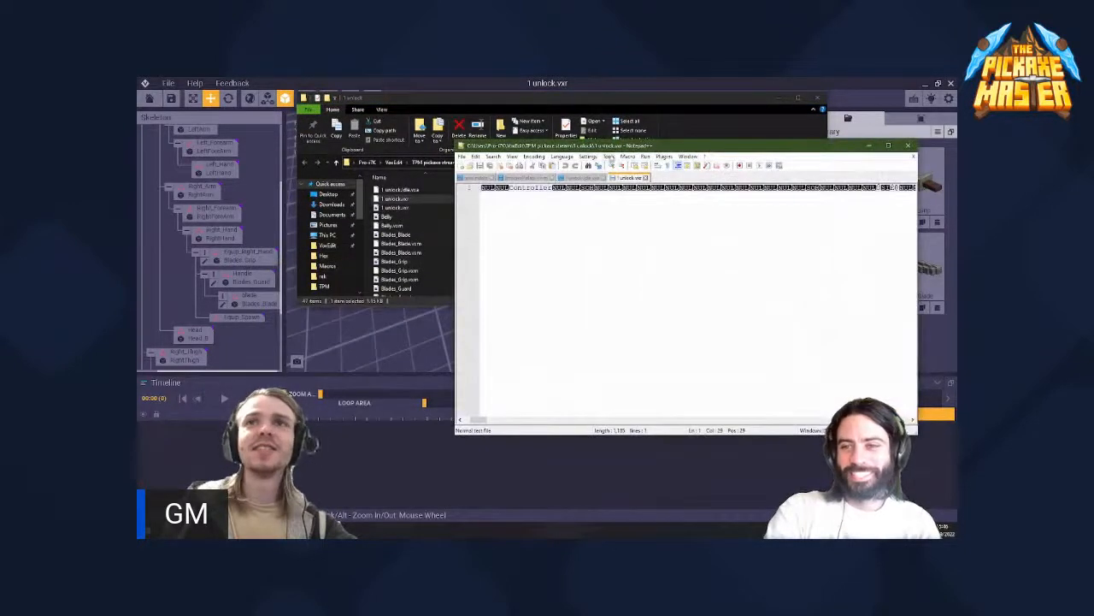
left_click_drag(651, 146, 549, 162)
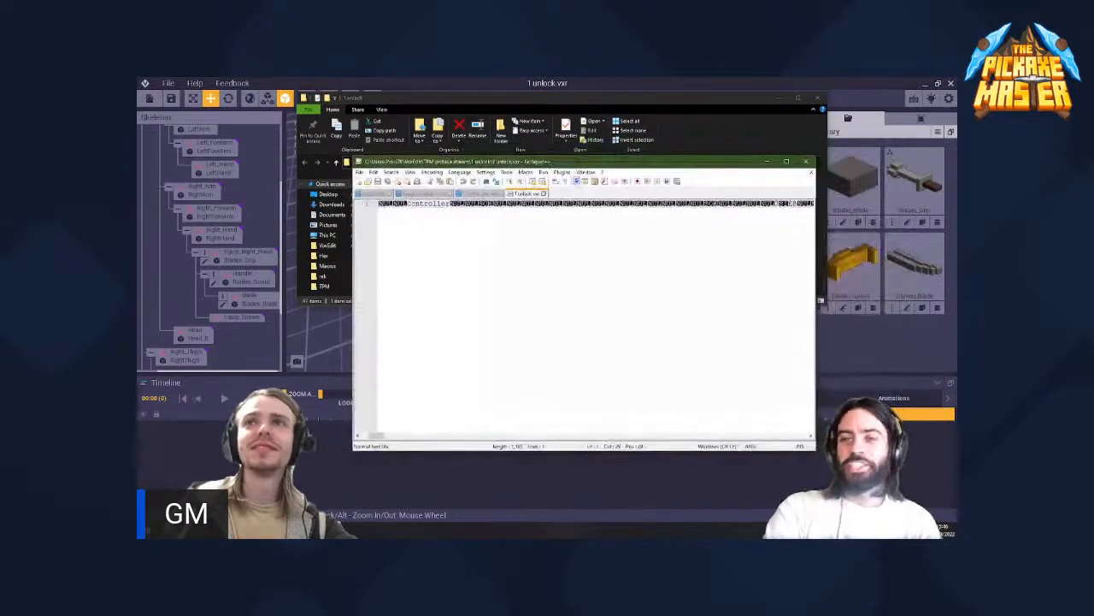
mouse_move(381, 436)
left_mouse_down()
mouse_move(413, 438)
mouse_move(368, 439)
left_mouse_up()
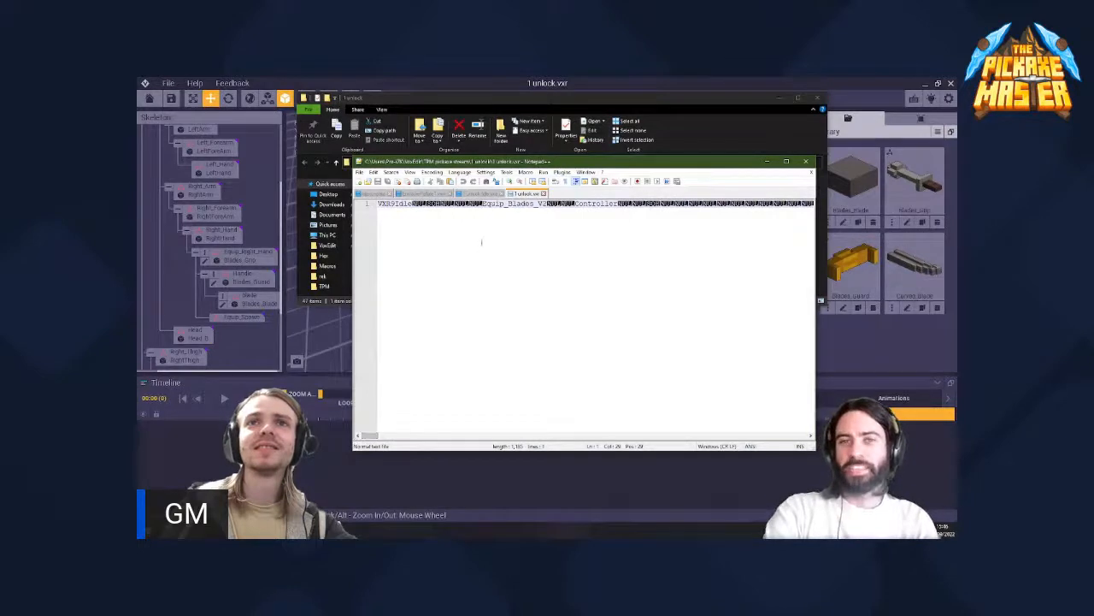
- Delete the name Equip_Blades_V2 from 1 unlock.vxr in Notepad++, save the file and close the editor
double_click(516, 203)
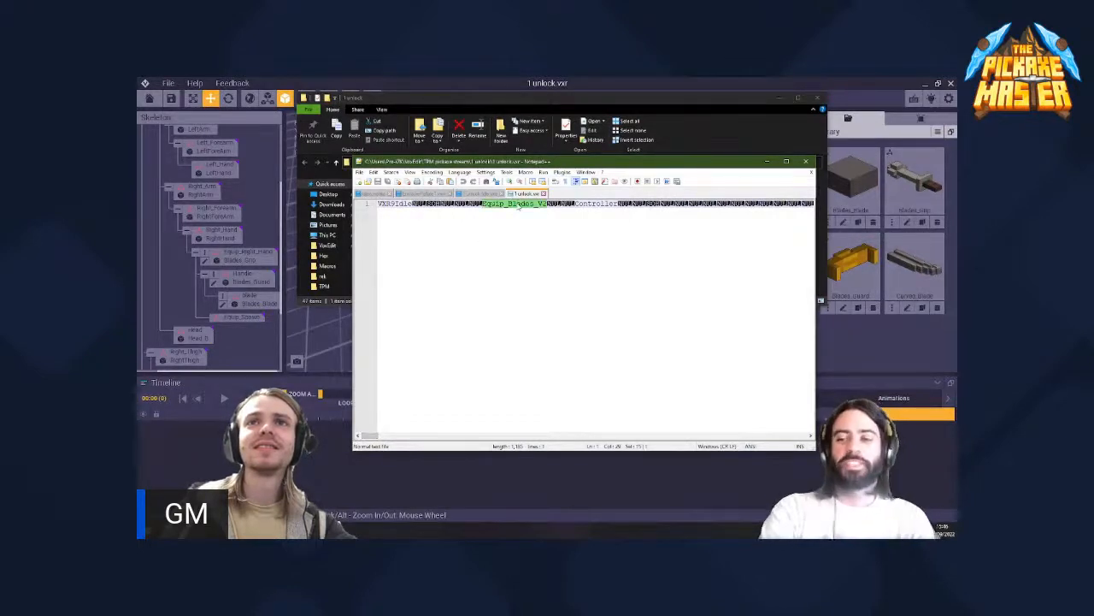
key("Delete")
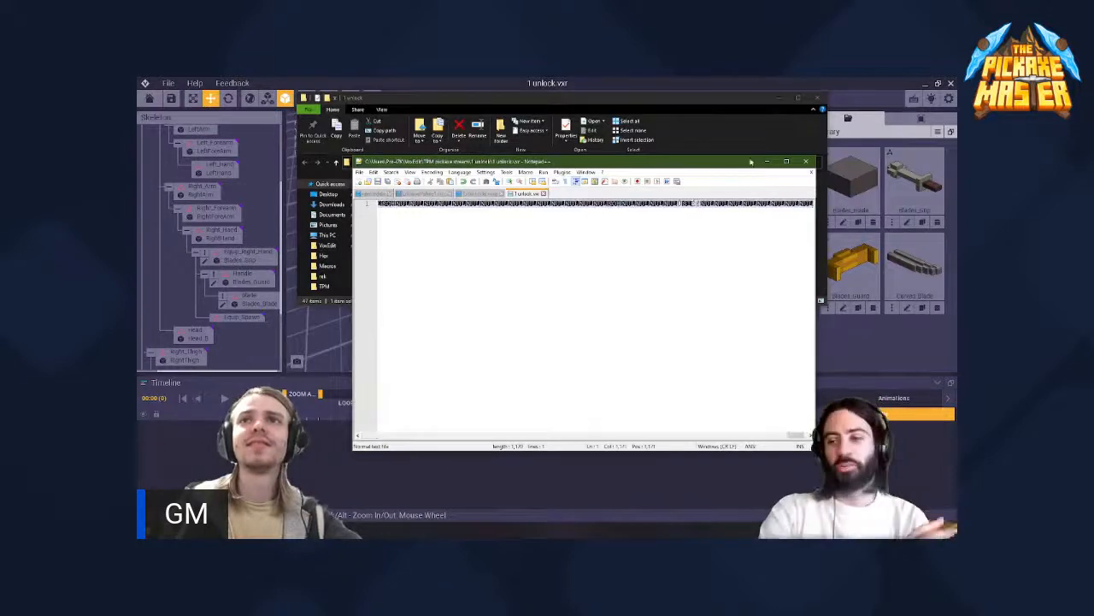
left_click(805, 160)
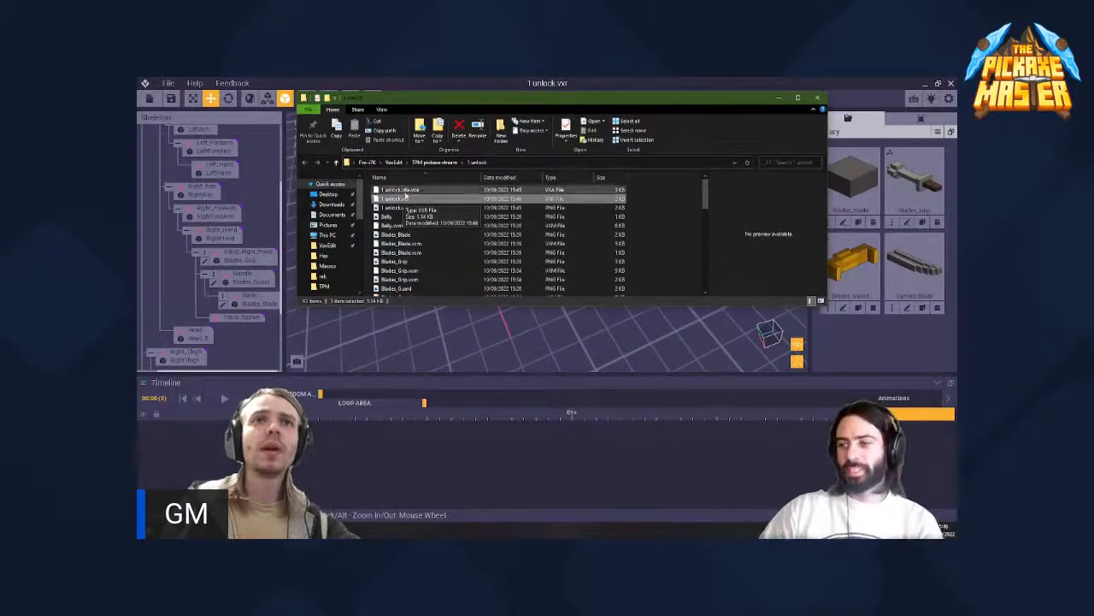
- Switch to VoxEdit, close 1 unlock.vxr without saving and reopen the edited 1 unlock.vxr from its folder
left_click(410, 86)
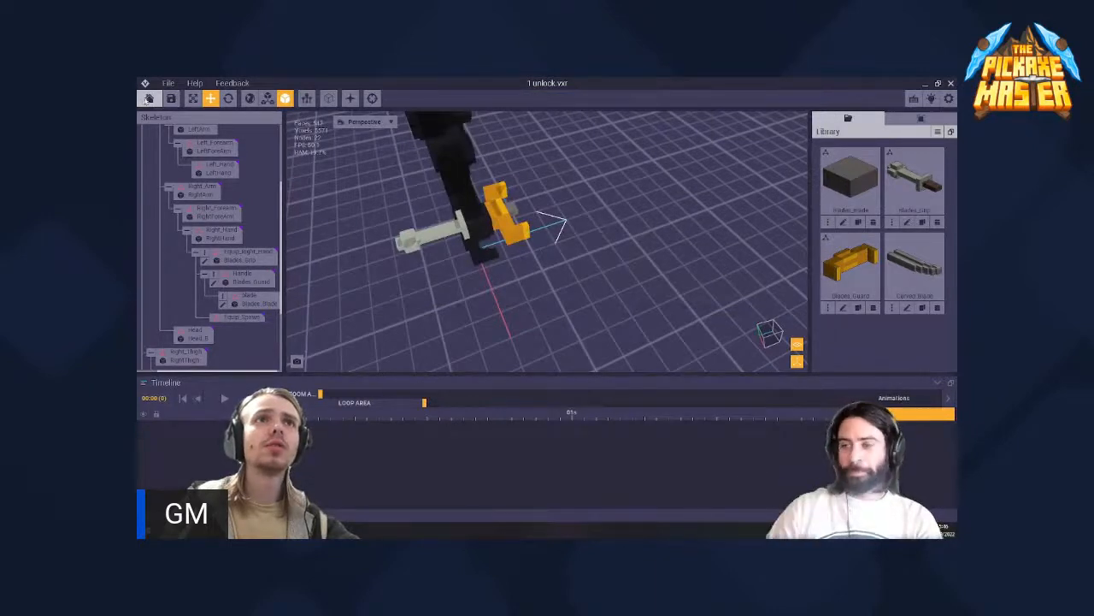
left_click(149, 98)
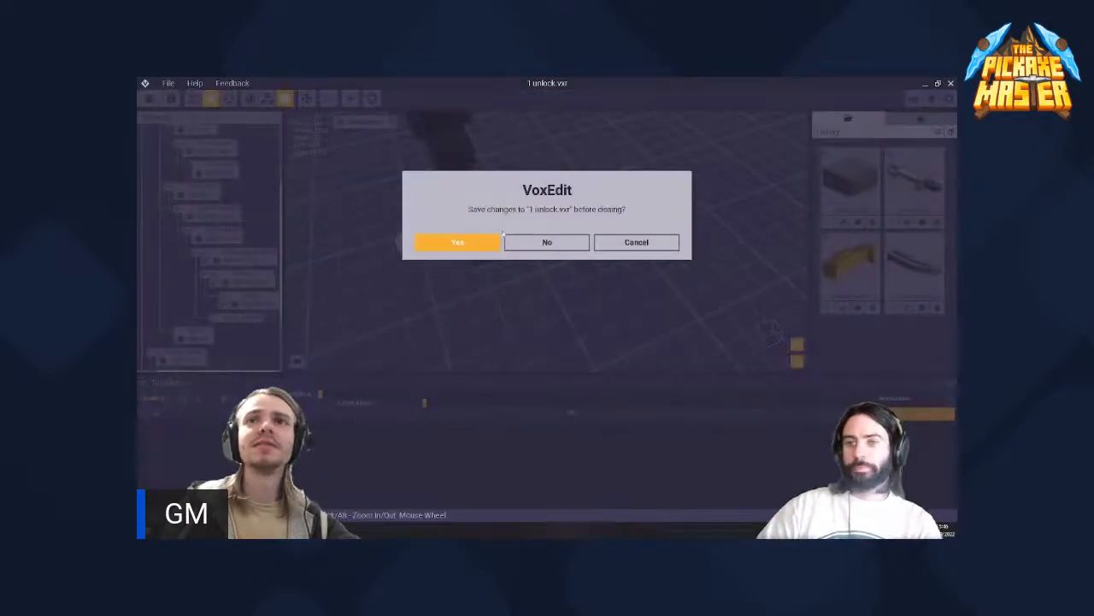
left_click(540, 242)
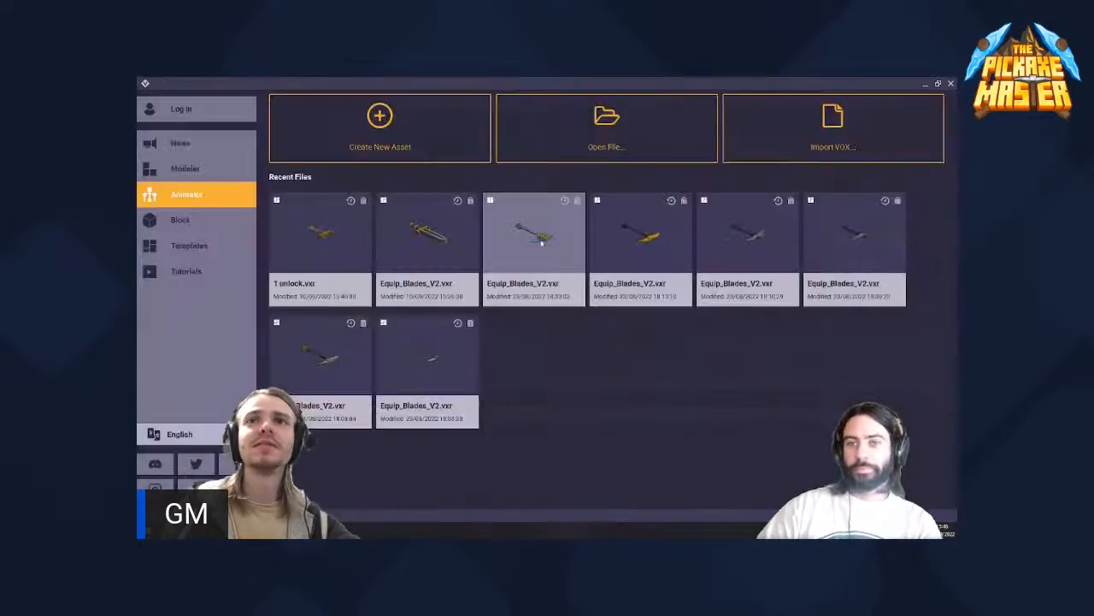
left_click(621, 127)
left_click(496, 212)
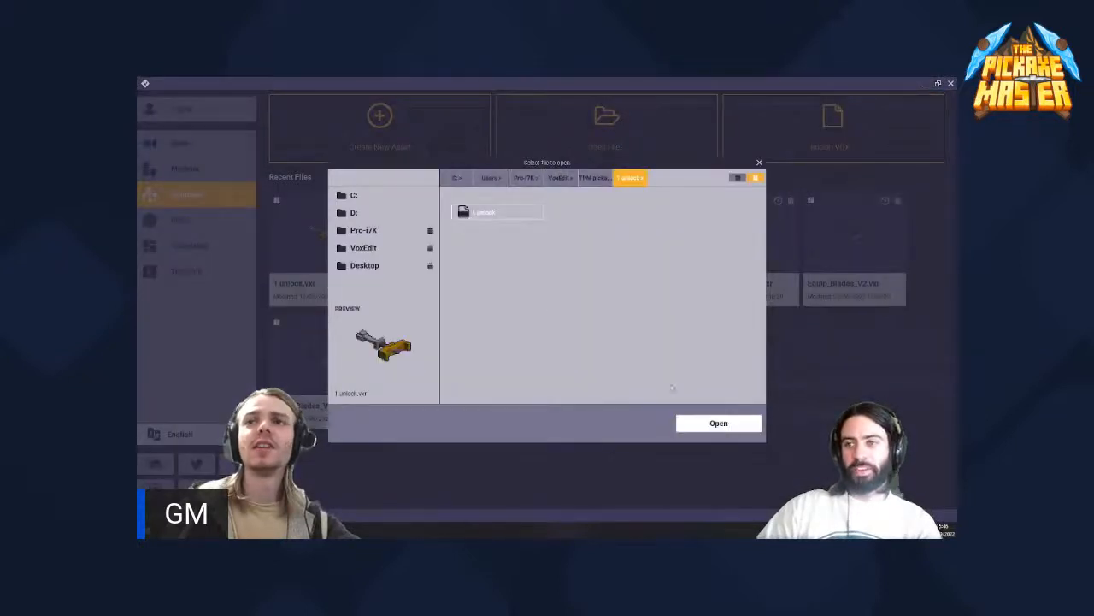
left_click(716, 422)
- Check the grip and guard parts of the reopened asset in the skeleton and viewport with the Move tool
scroll(253, 248, "down", 5)
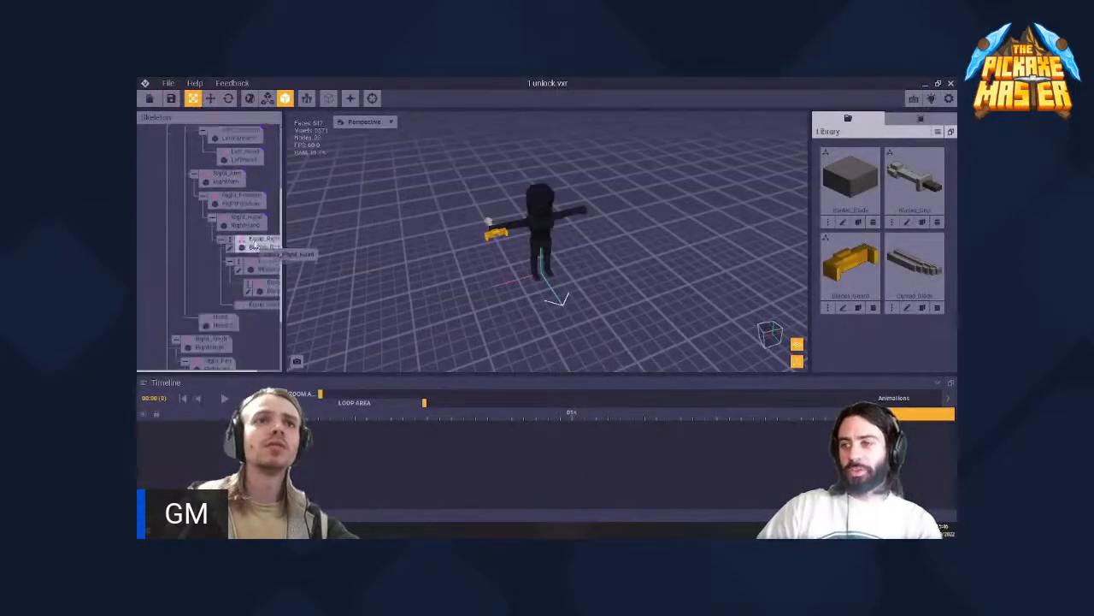
scroll(495, 239, "up", 3)
left_click(211, 100)
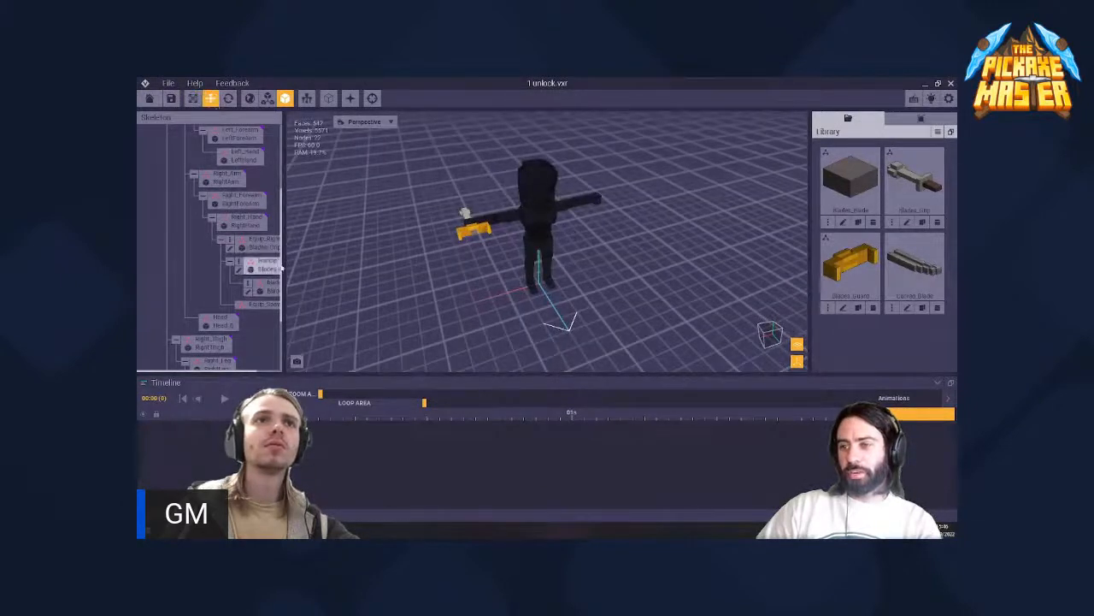
scroll(422, 200, "up", 2)
left_click(425, 198)
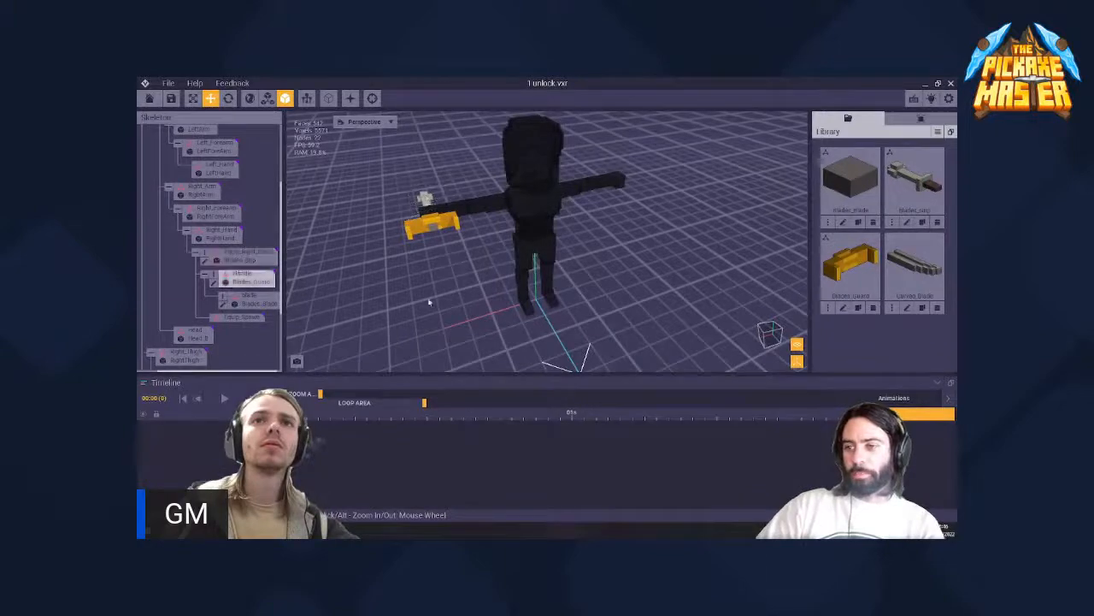
- Switch to the 1 unlock folder window, open 1 unlock.vxr in Notepad++ and bring the beginning of its text into view
key("alt+Tab")
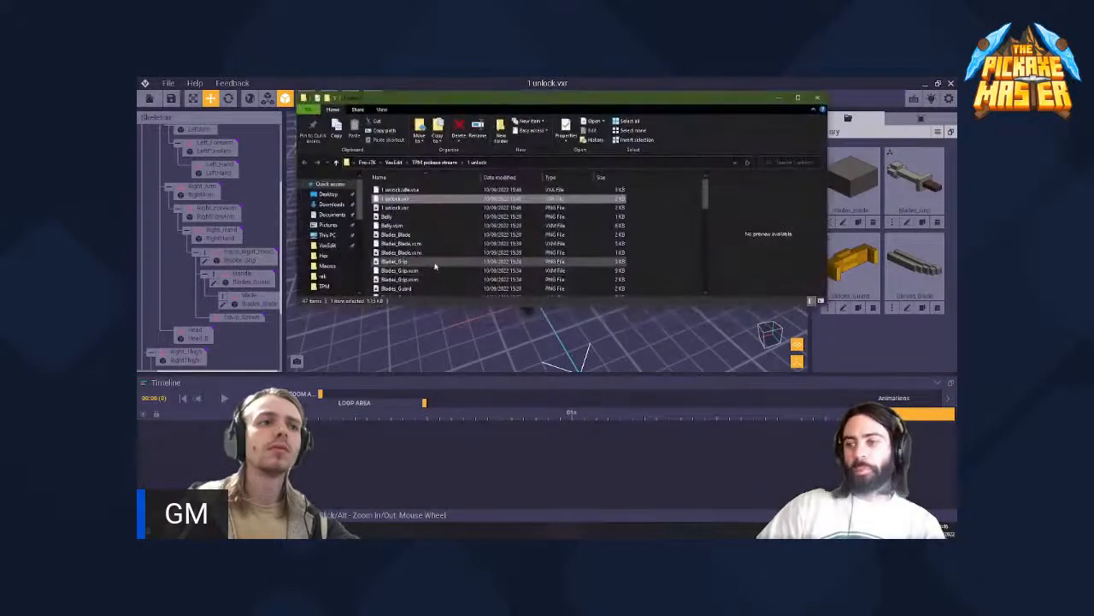
right_click(419, 205)
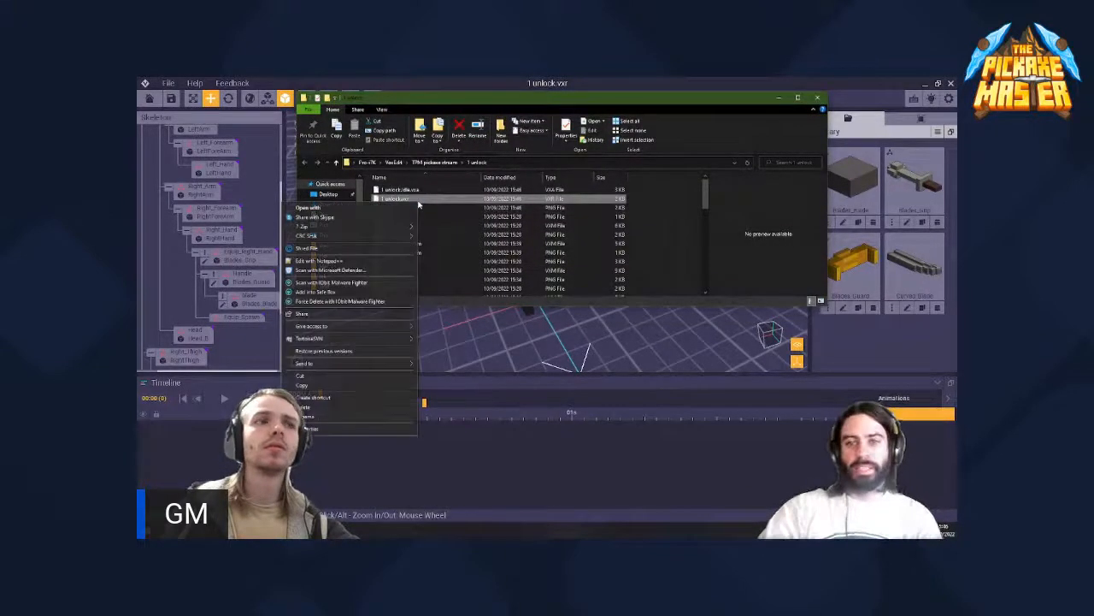
left_click(326, 261)
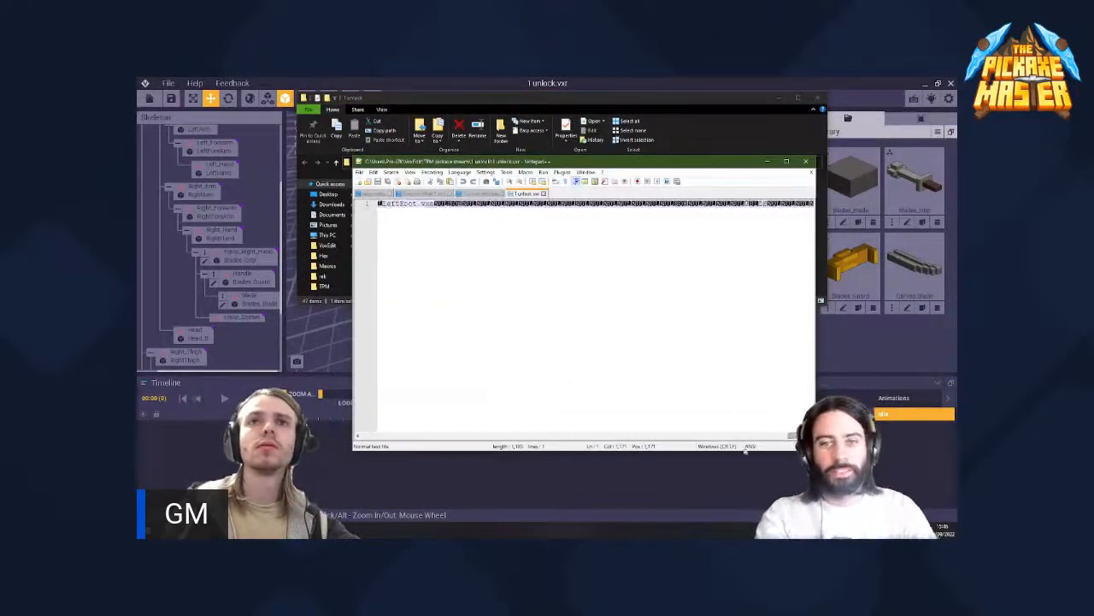
left_click(757, 436)
key("Right")
key("Right")
key("Right")
key("Right")
key("Right")
key("Right")
key("Right")
key("Right")
key("Right")
key("Right")
key("Right")
key("Right")
key("Right")
key("Right")
key("Right")
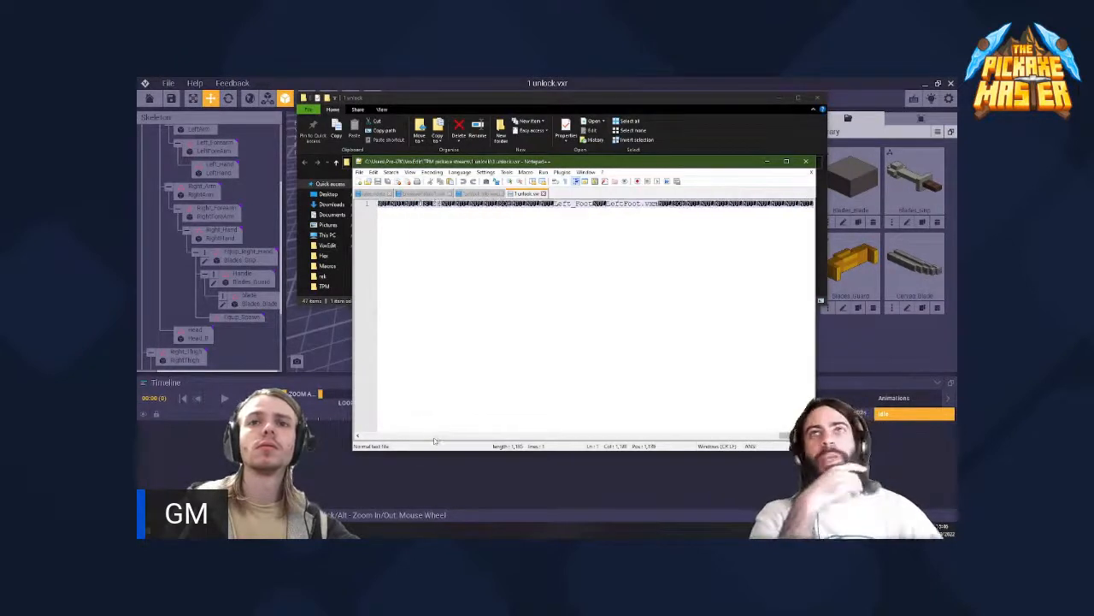
left_click_drag(783, 436, 370, 435)
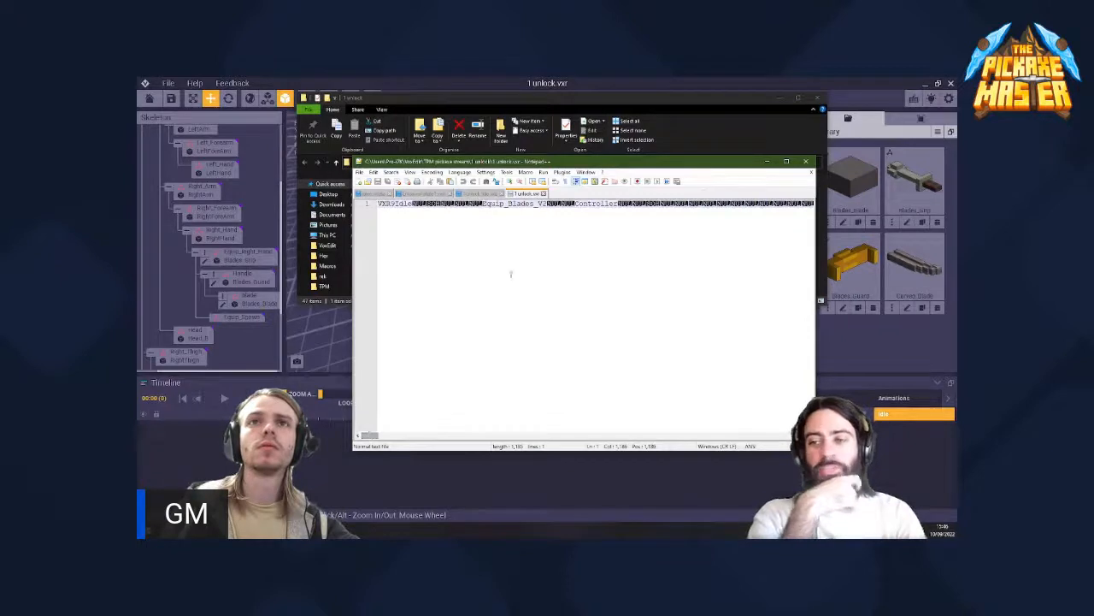
- Remove the embedded name Equip_Blades_V2 before Controller in 1 unlock.vxr, save the file and close Notepad++
double_click(515, 220)
key("Delete")
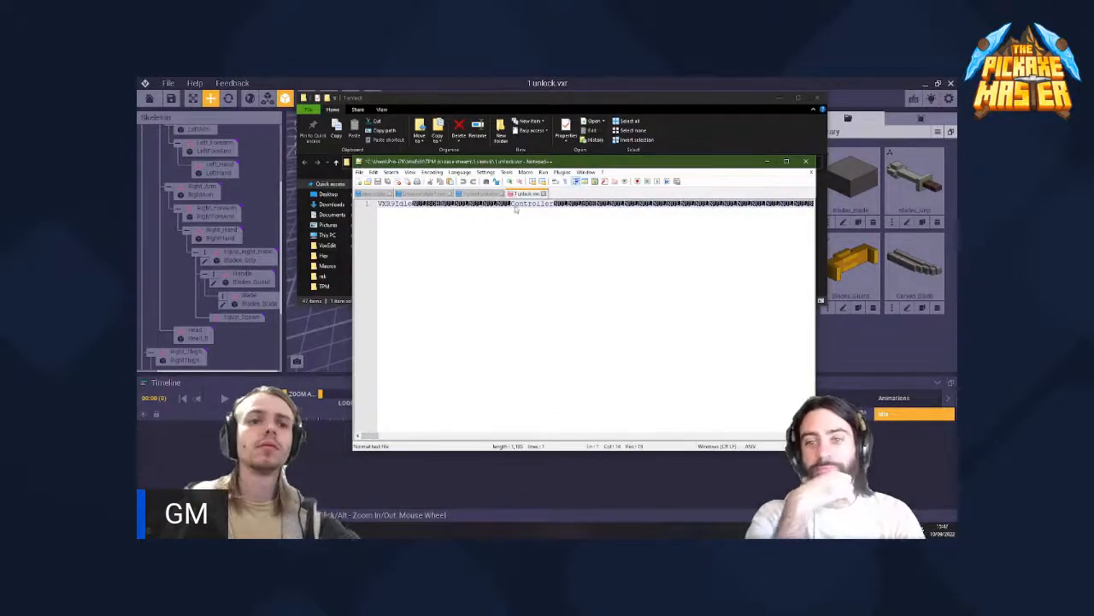
key("ctrl+s")
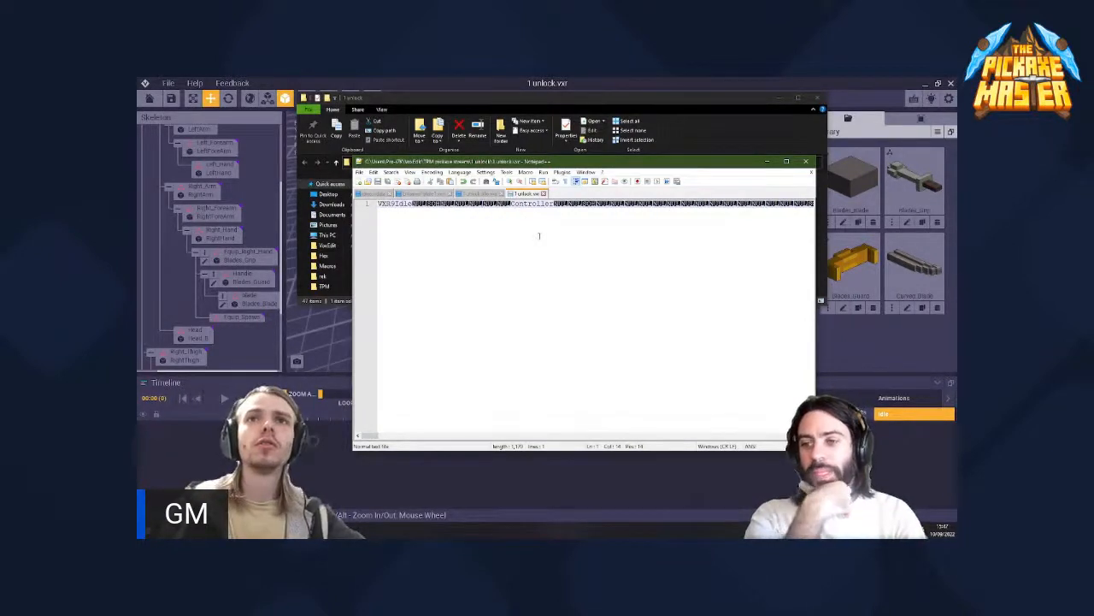
left_click(805, 161)
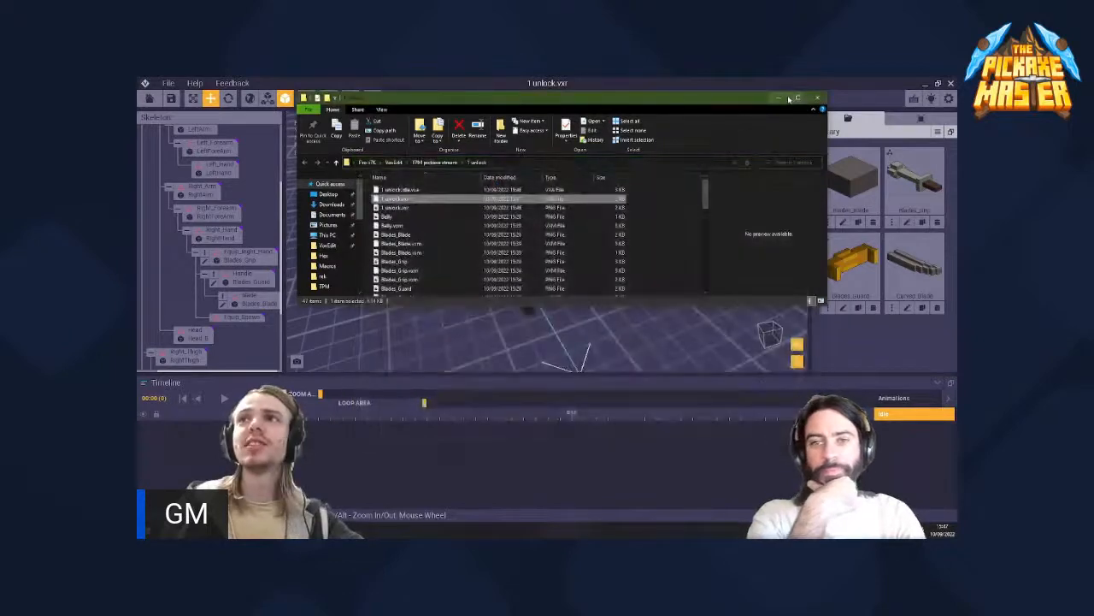
- Return to VoxEdit, close the open 1 unlock.vxr without saving and reopen the edited file from its folder
left_click(779, 99)
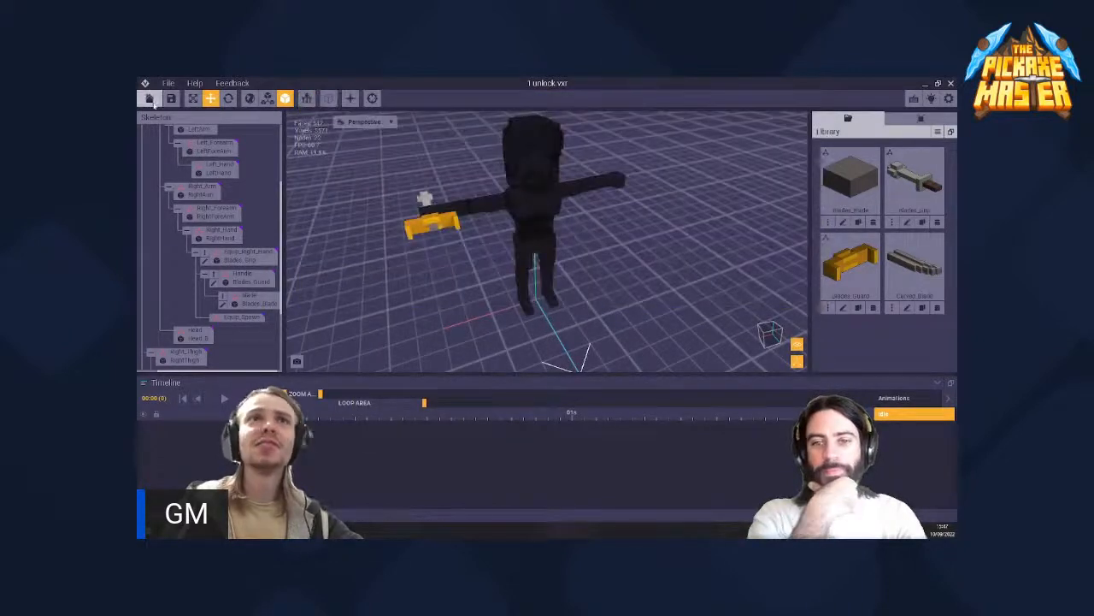
left_click(150, 100)
left_click(568, 246)
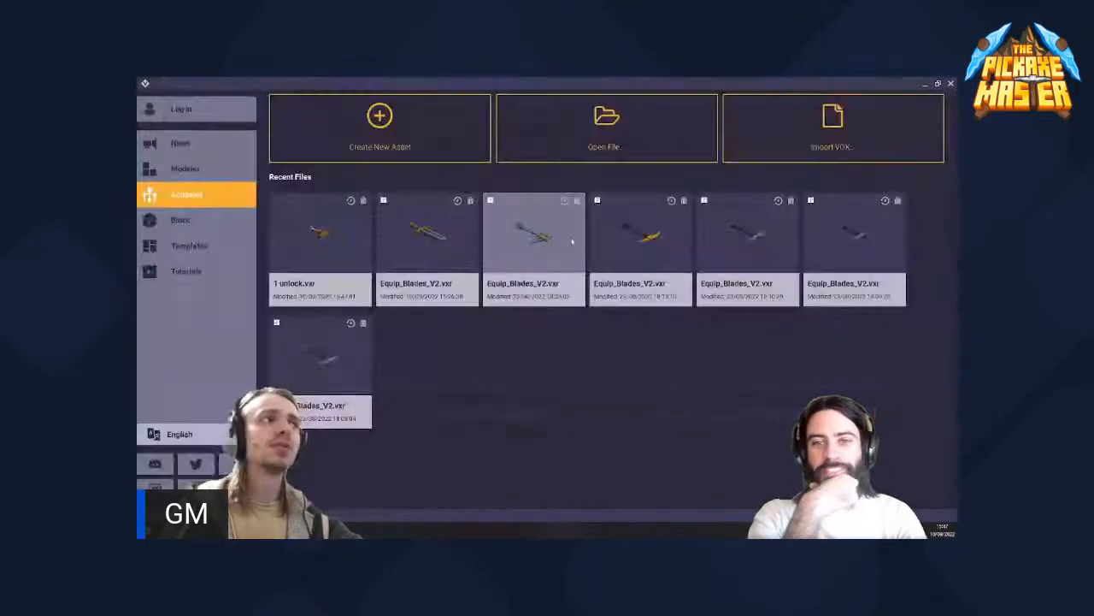
left_click(606, 128)
left_click(499, 212)
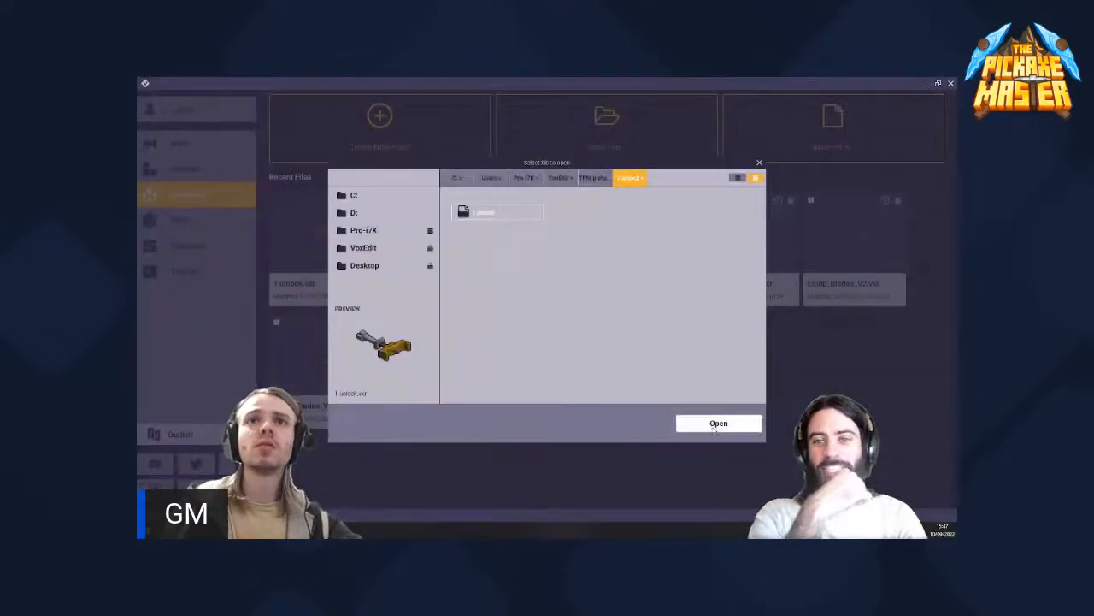
scroll(250, 272, "down", 2)
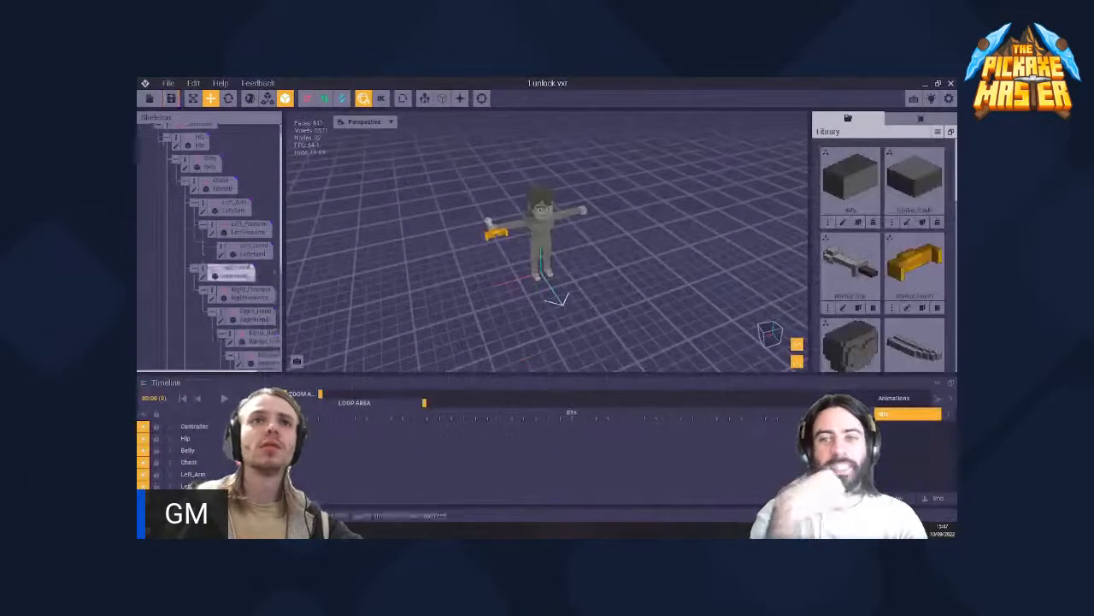
scroll(250, 271, "up", 2)
- Close 1 unlock.vxr without saving and show the News page of the start screen
left_click(149, 100)
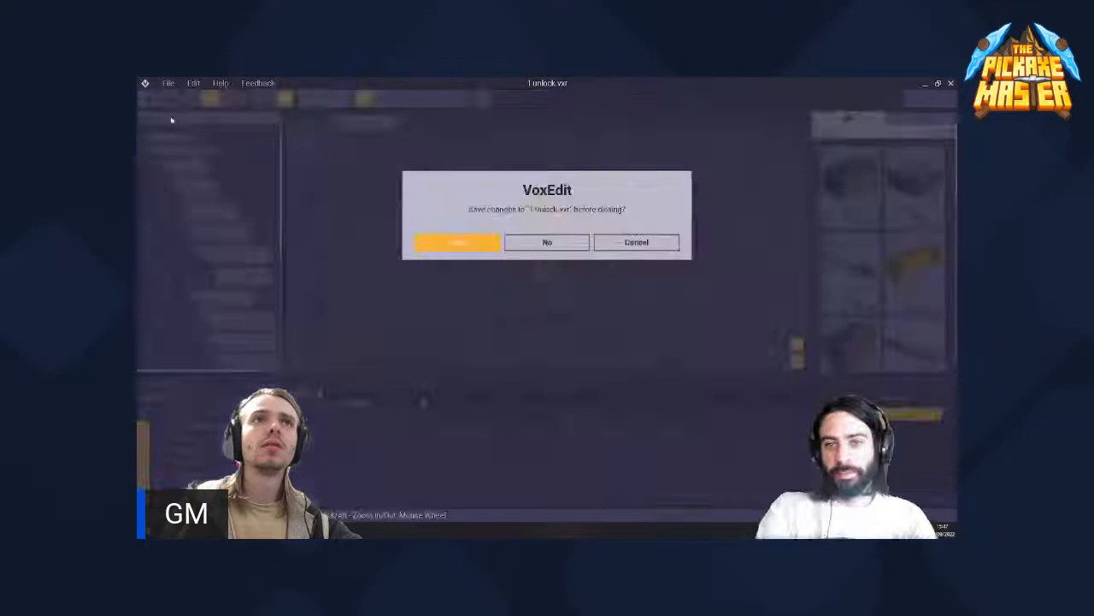
left_click(553, 246)
left_click(183, 143)
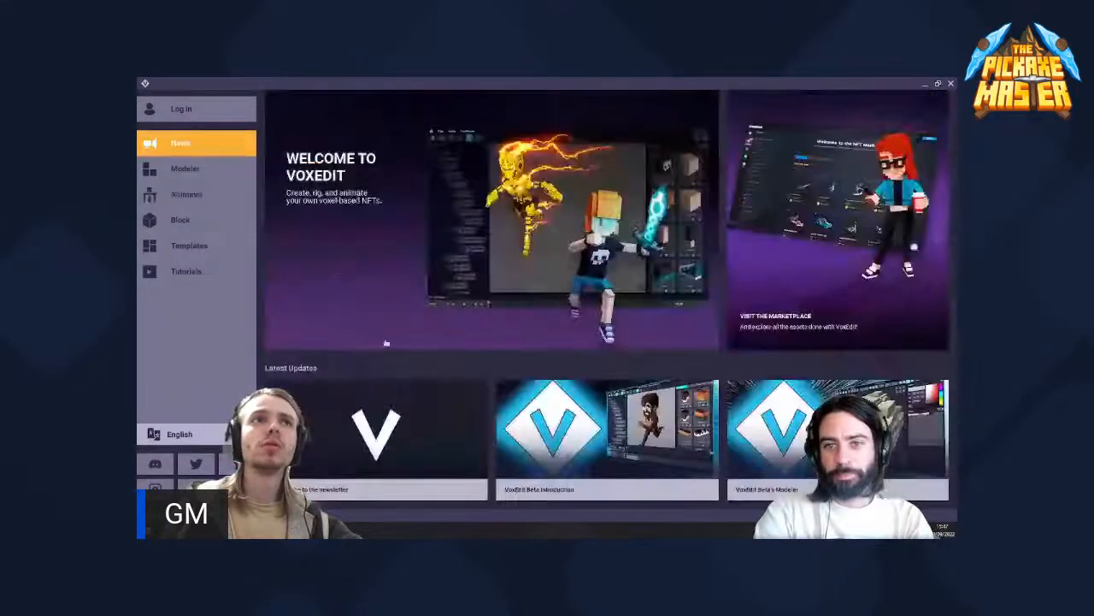
- Open 1 unlock.vxr from its folder in Notepad++, examine its text from start to end and close the editor
left_click(278, 530)
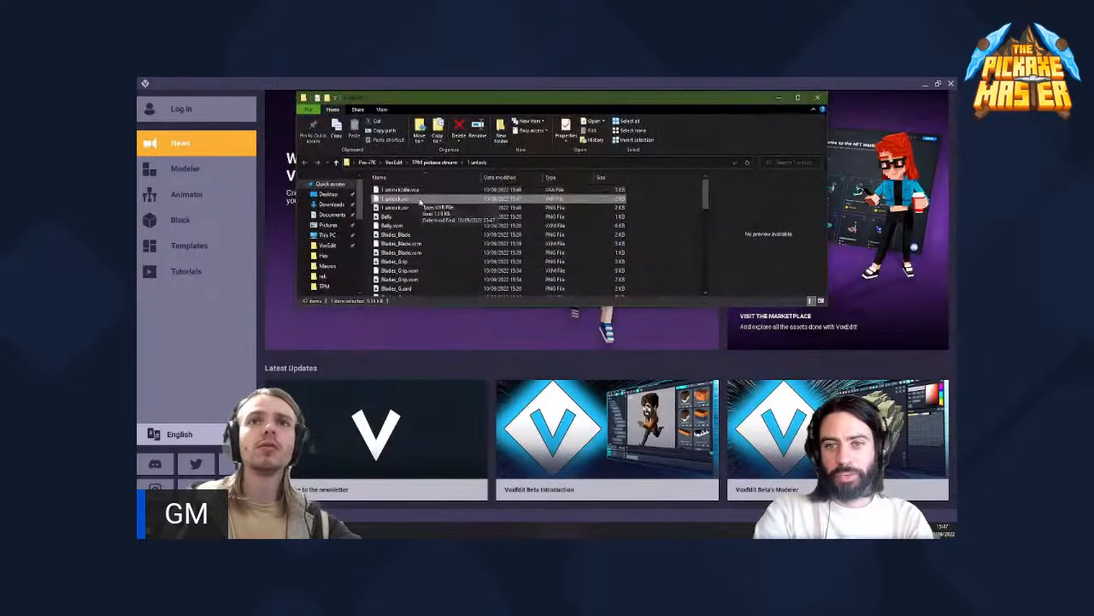
right_click(420, 201)
mouse_move(318, 226)
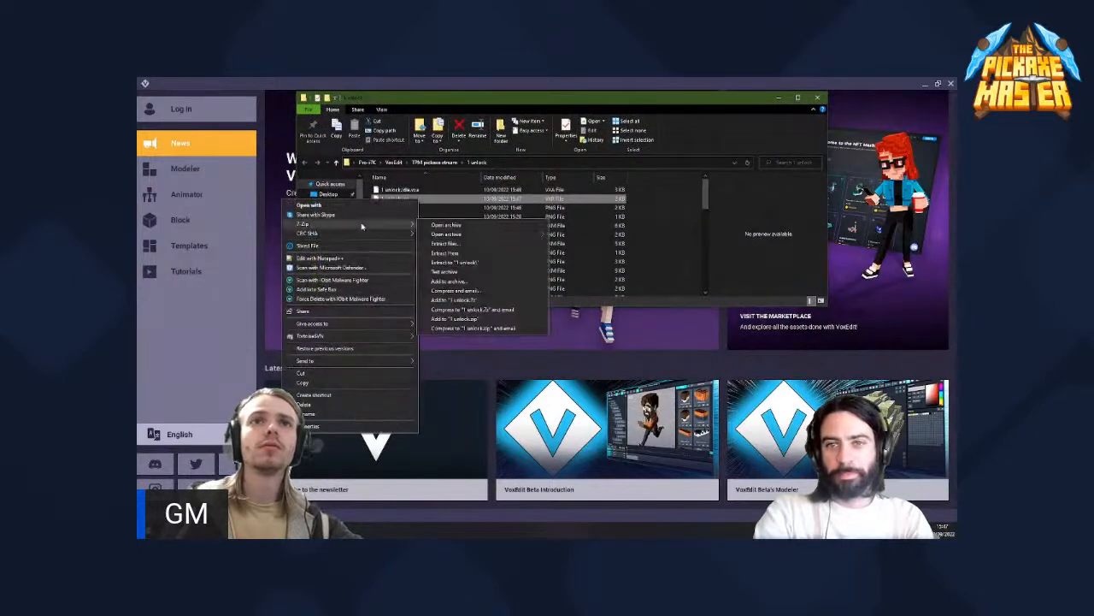
left_click(319, 258)
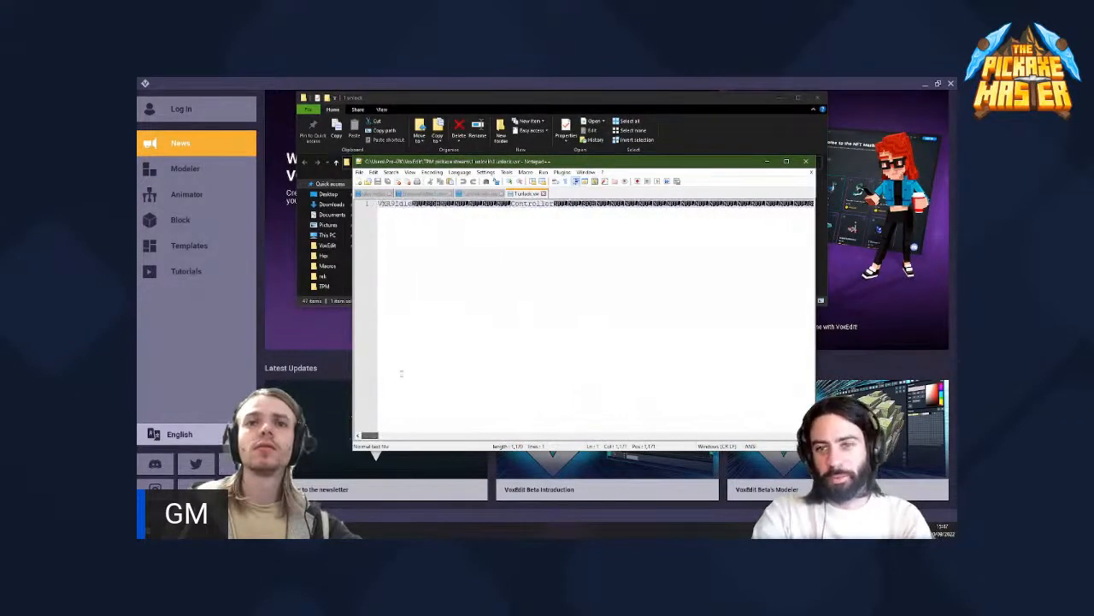
left_click(562, 435)
left_click(451, 438)
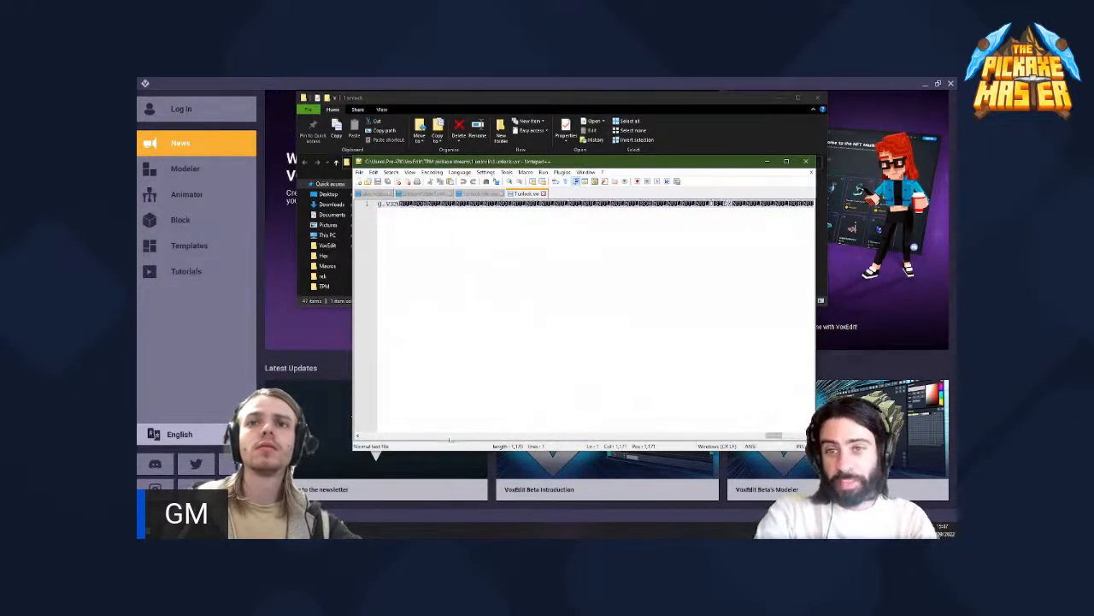
left_click_drag(621, 436, 369, 436)
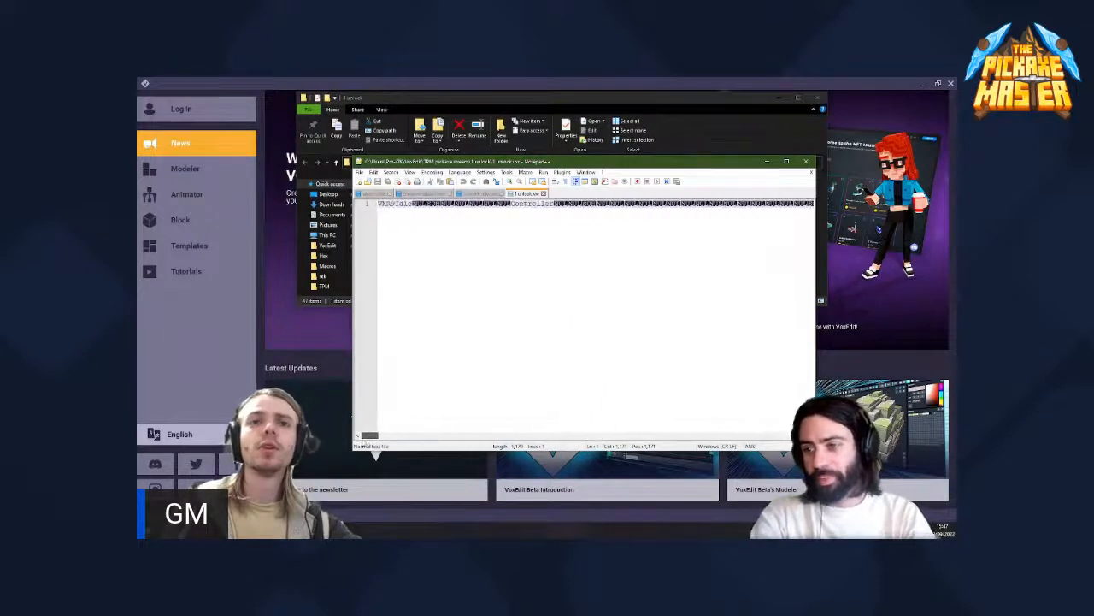
left_click(441, 204)
key("End")
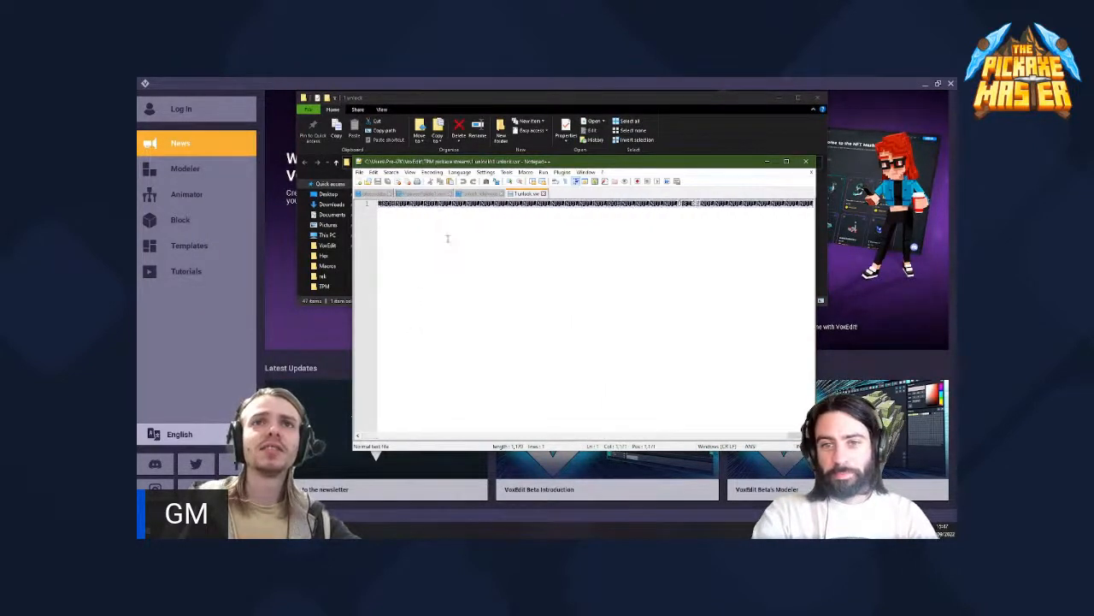
left_click(805, 162)
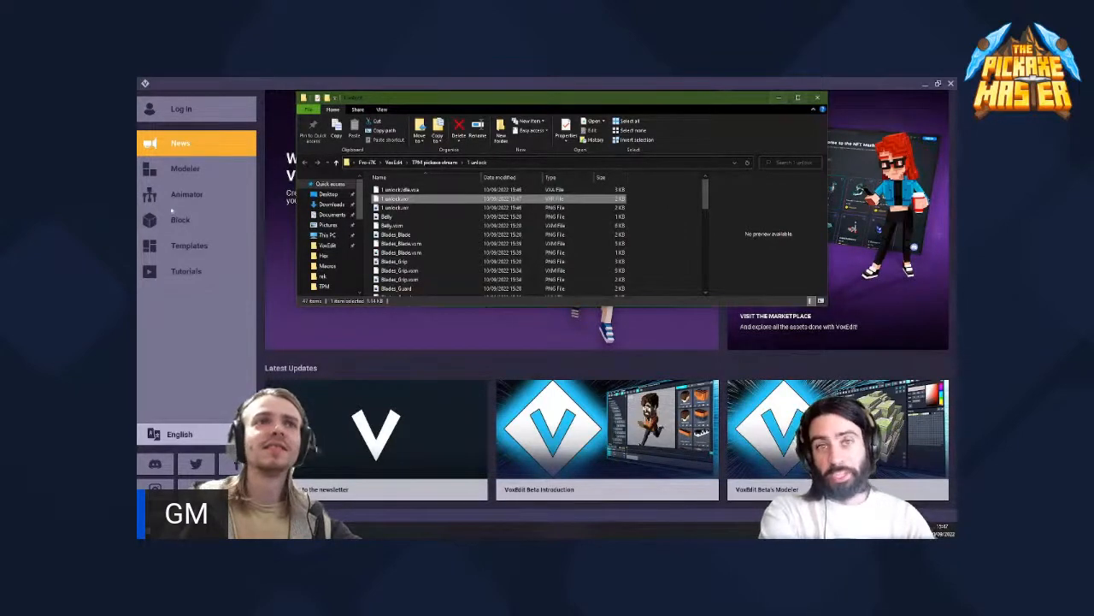
- Switch back to VoxEdit and open 1 unlock.vxr from the 1 unlock folder in the Animator
left_click(185, 170)
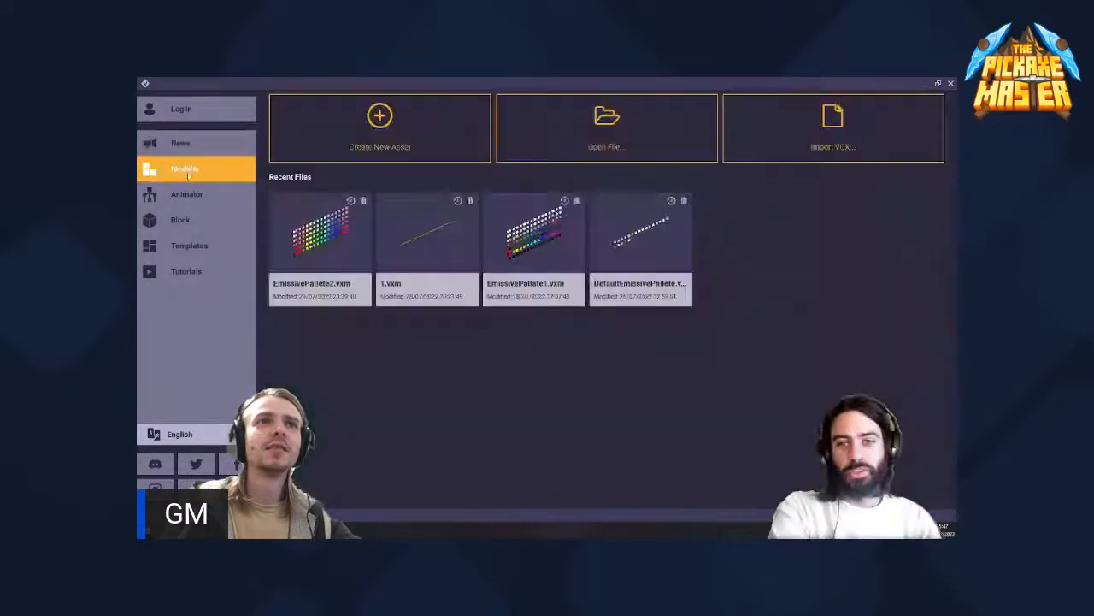
left_click(186, 195)
left_click(607, 119)
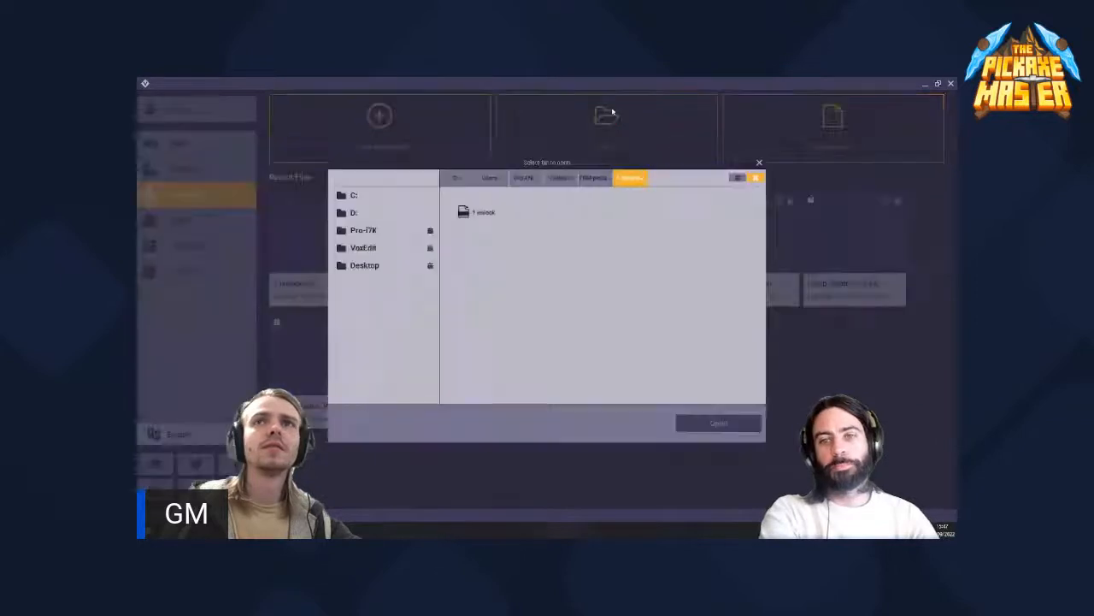
left_click(484, 211)
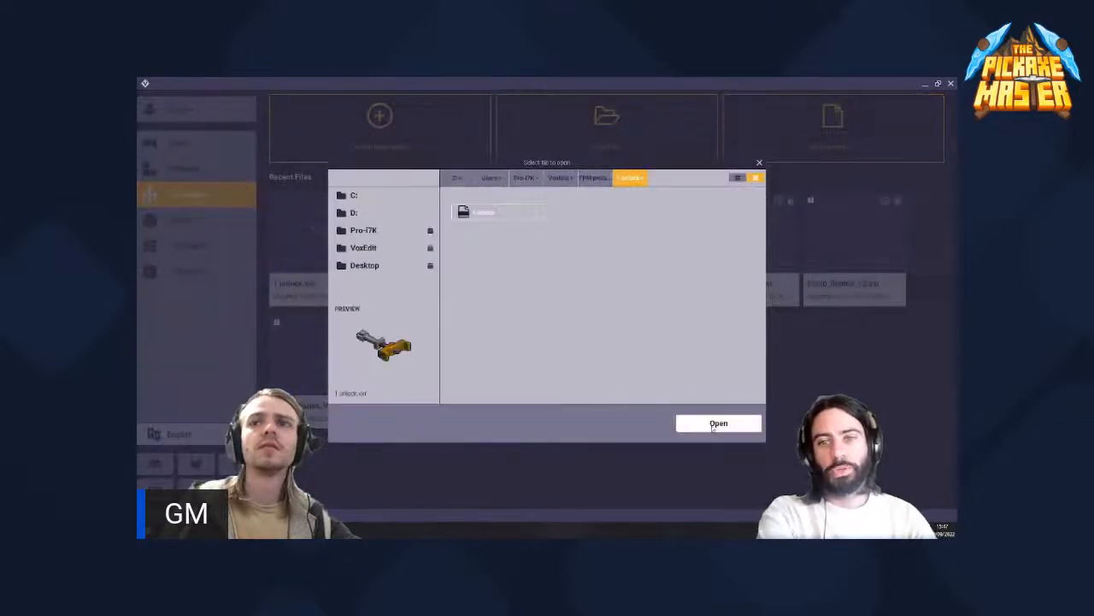
left_click(719, 423)
- Select the Handle node under the right hand in the skeleton and inspect the guard and grip from several sides
scroll(248, 251, "down", 1)
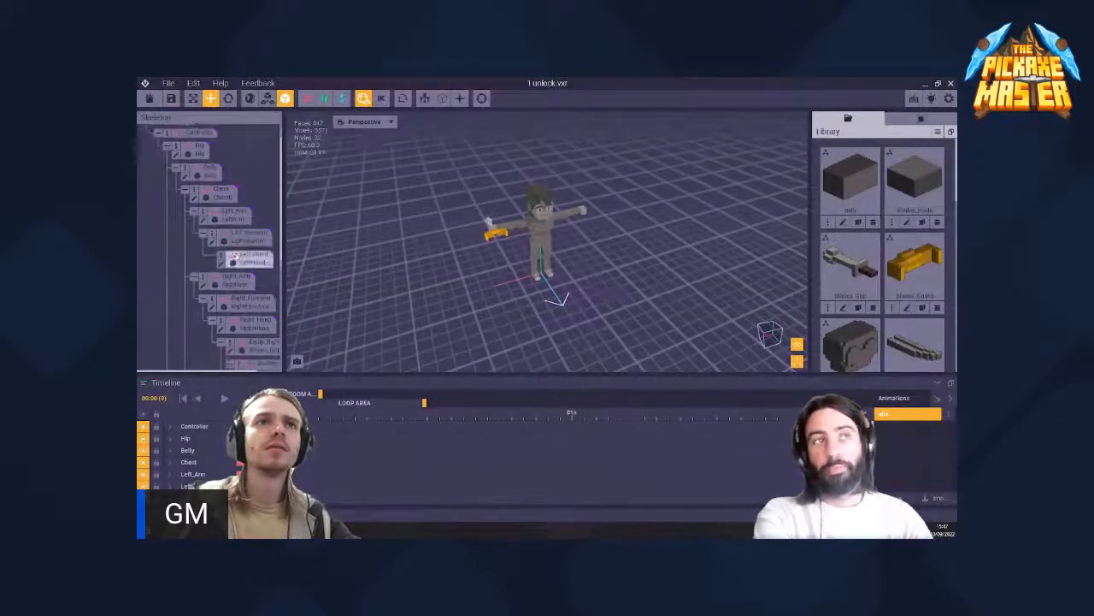
scroll(276, 260, "down", 2)
scroll(269, 290, "down", 1)
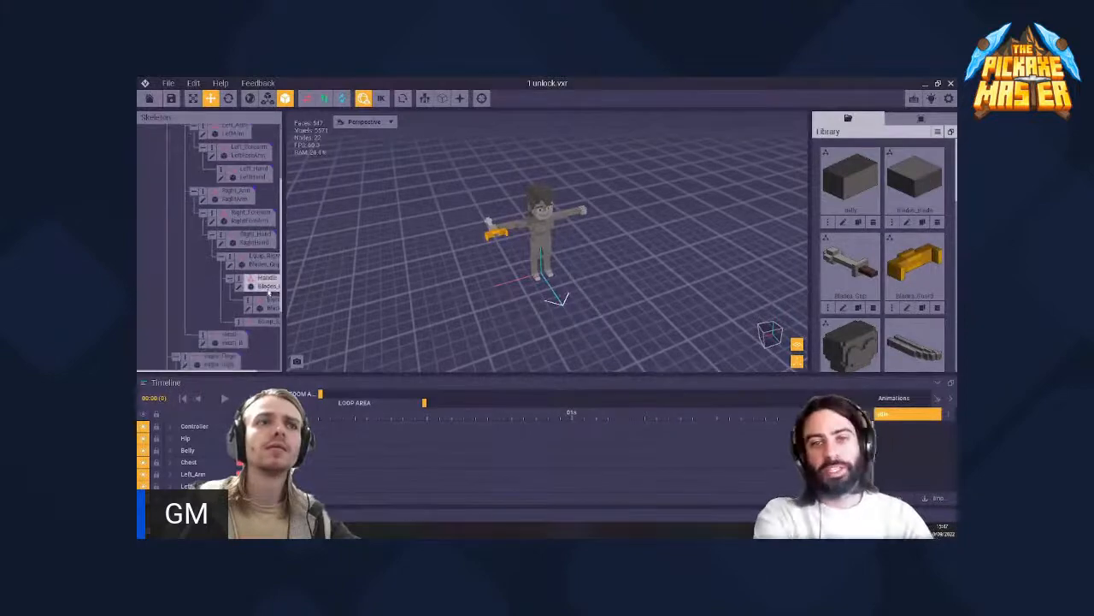
left_click(264, 282)
scroll(465, 223, "up", 3)
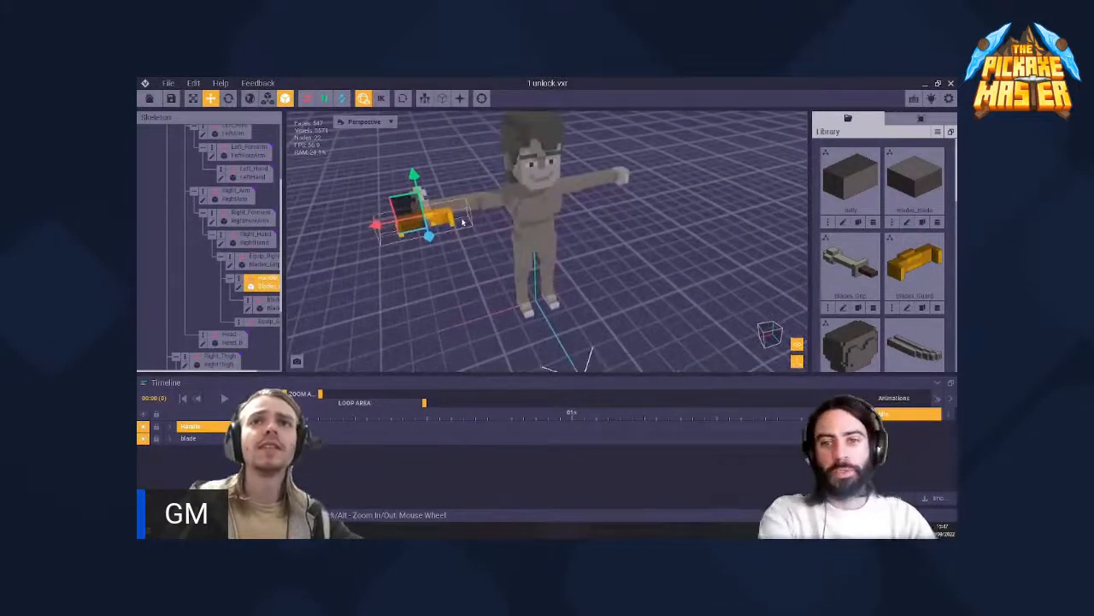
scroll(463, 222, "up", 2)
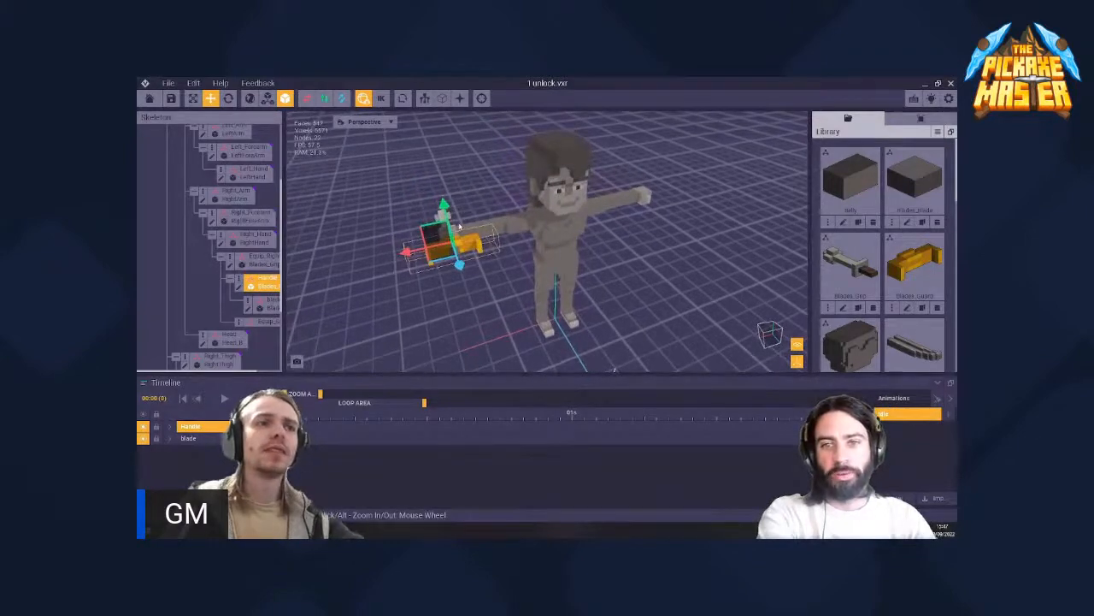
right_click_drag(460, 226, 460, 227)
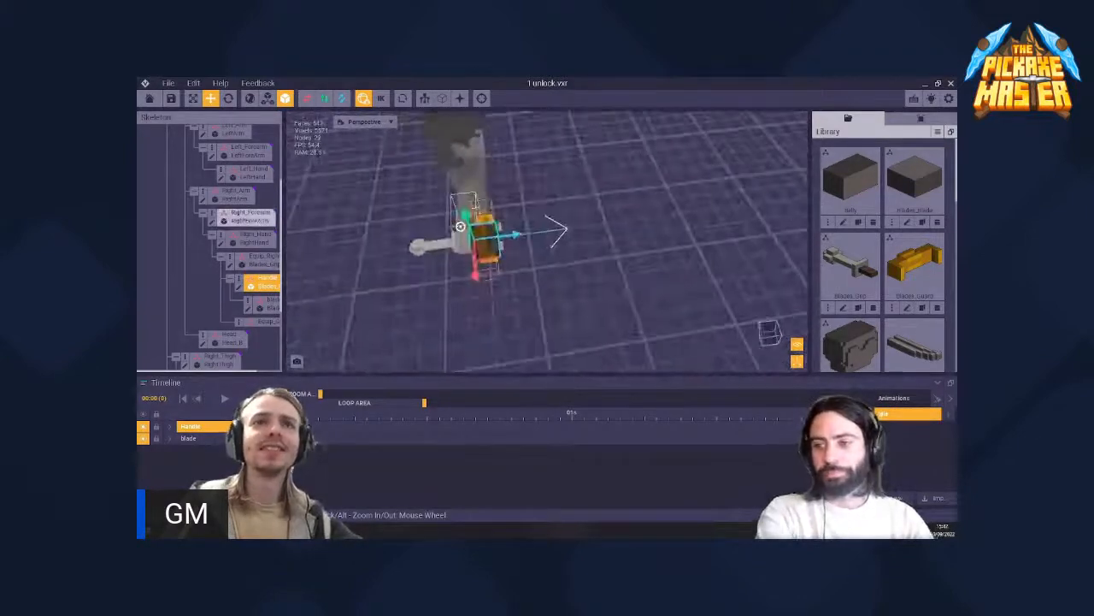
right_click_drag(395, 259, 533, 256)
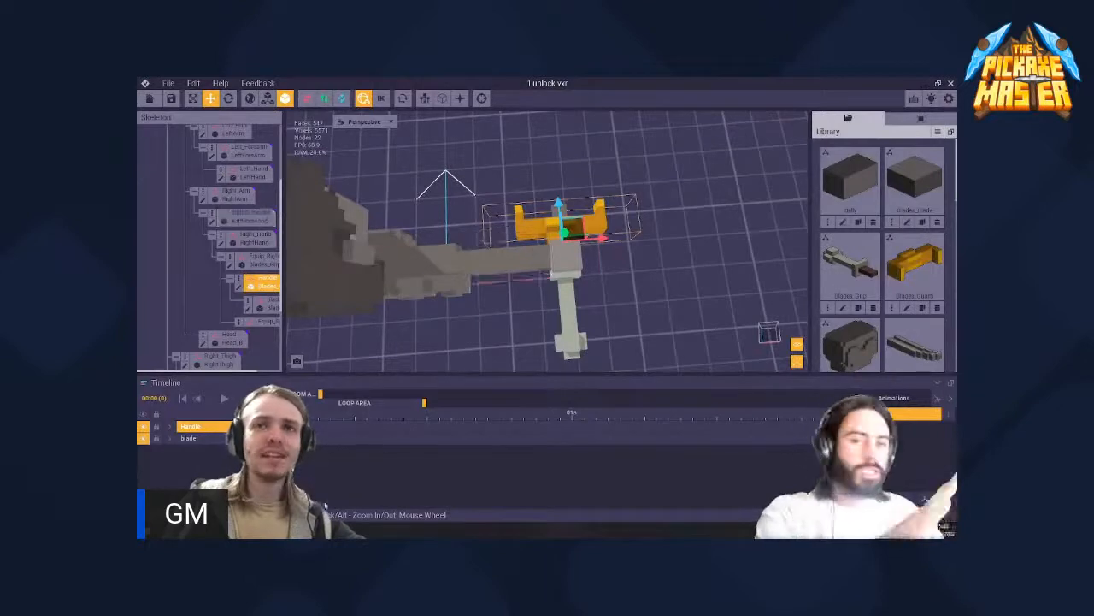
- Dismiss the folder window, then close 1 unlock.vxr in VoxEdit and save its changes
left_click(257, 531)
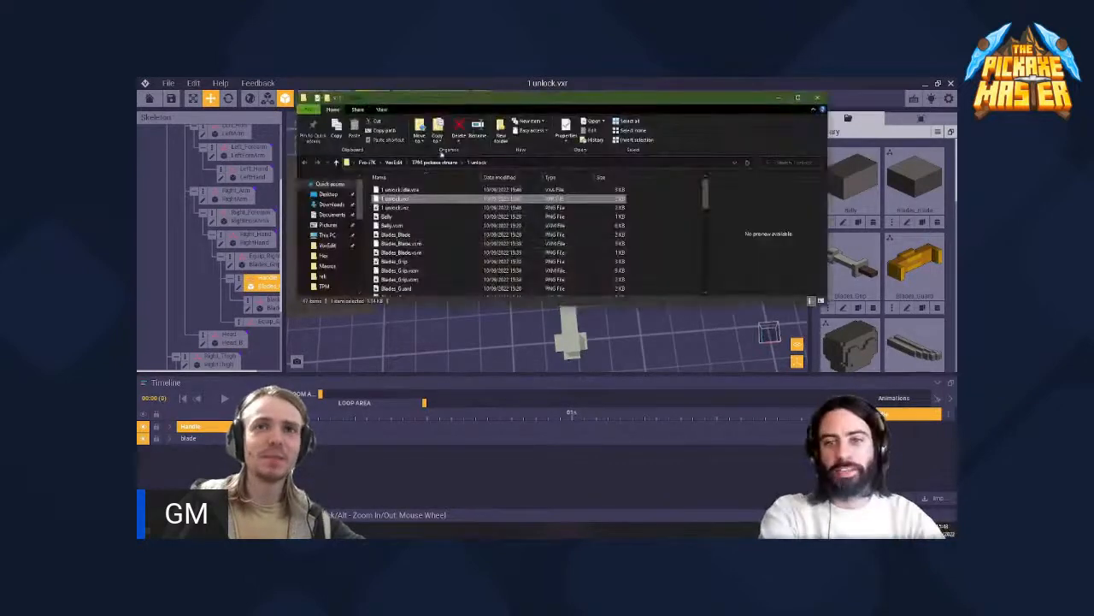
left_click(778, 98)
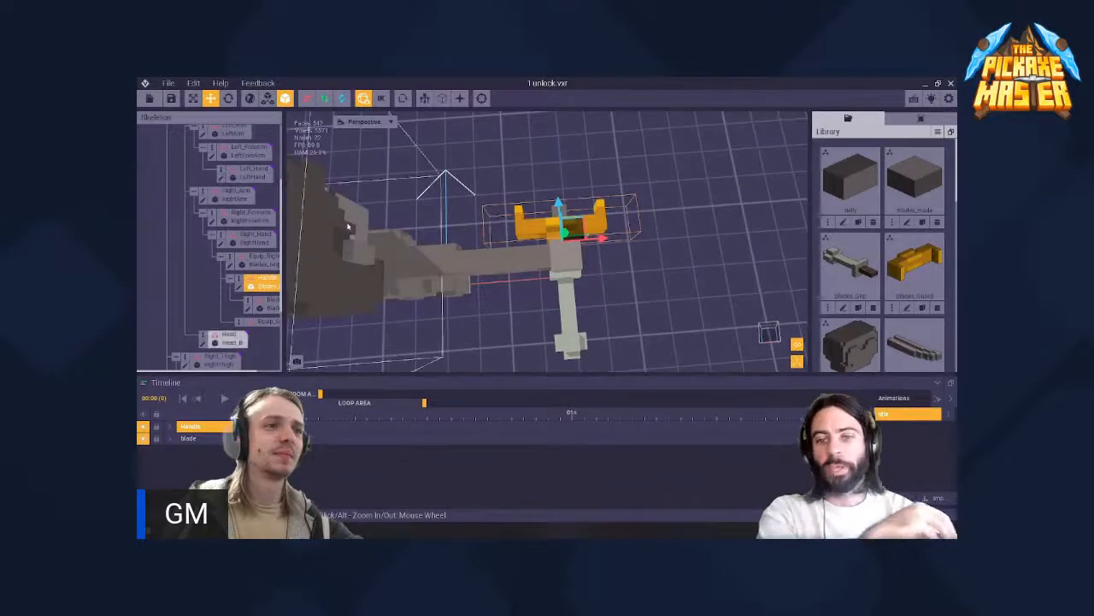
right_click_drag(566, 256, 566, 255)
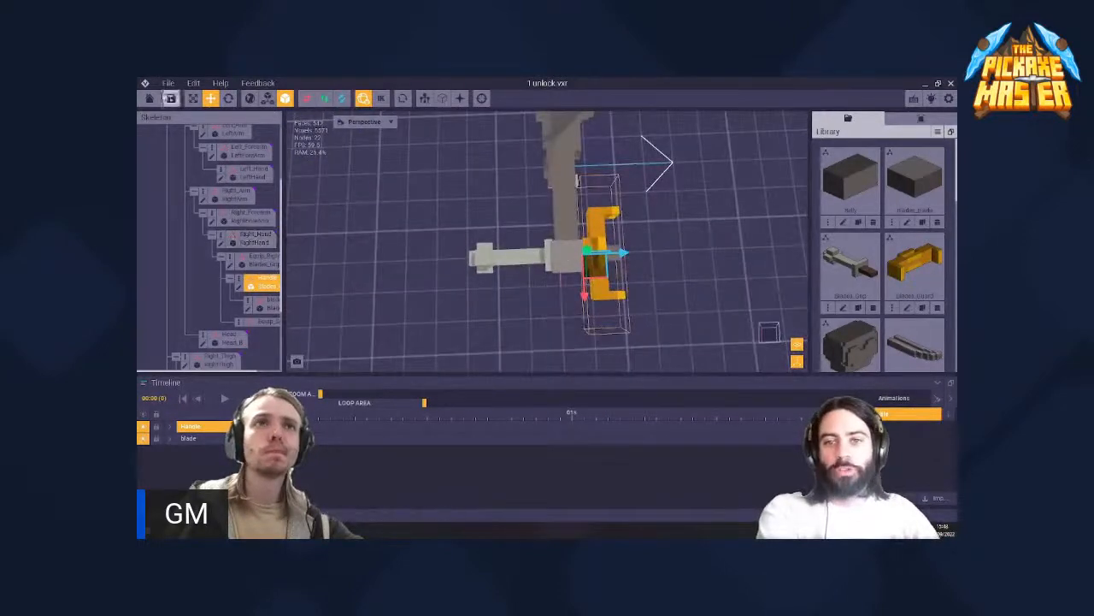
left_click(157, 98)
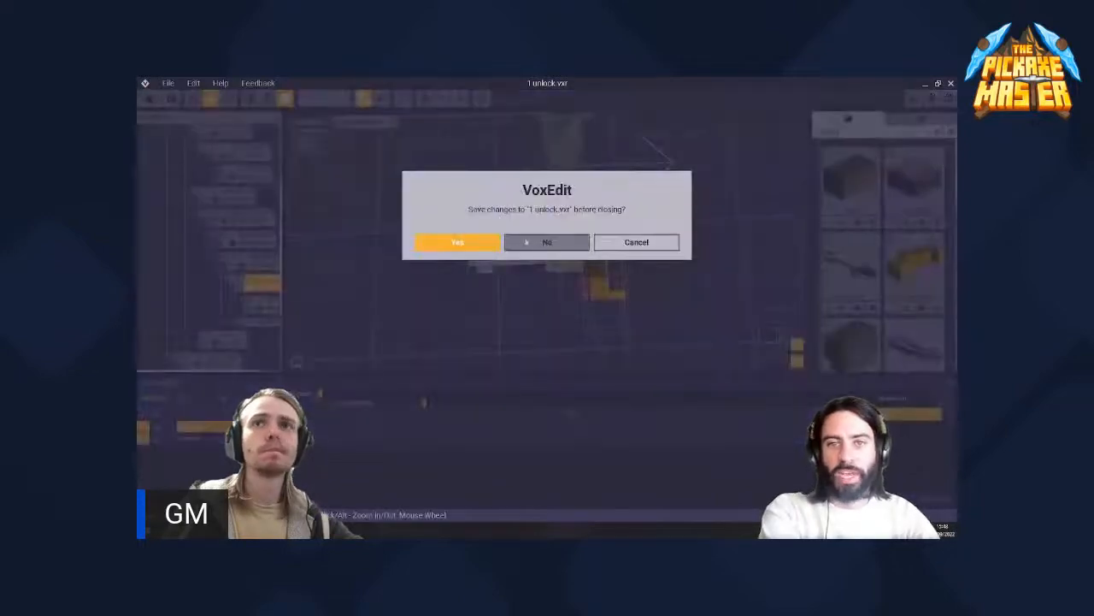
left_click(485, 244)
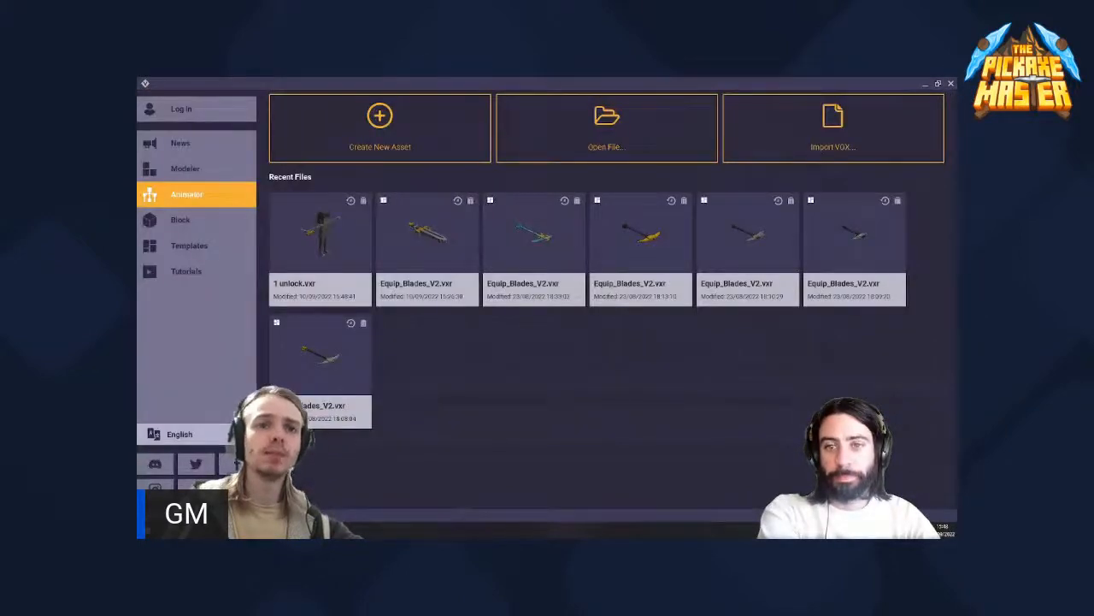
- Switch to File Explorer, examine the full path of the TPM pickaxe stream folder, shrink the window slightly and minimise it
left_click(261, 530)
left_click(436, 163)
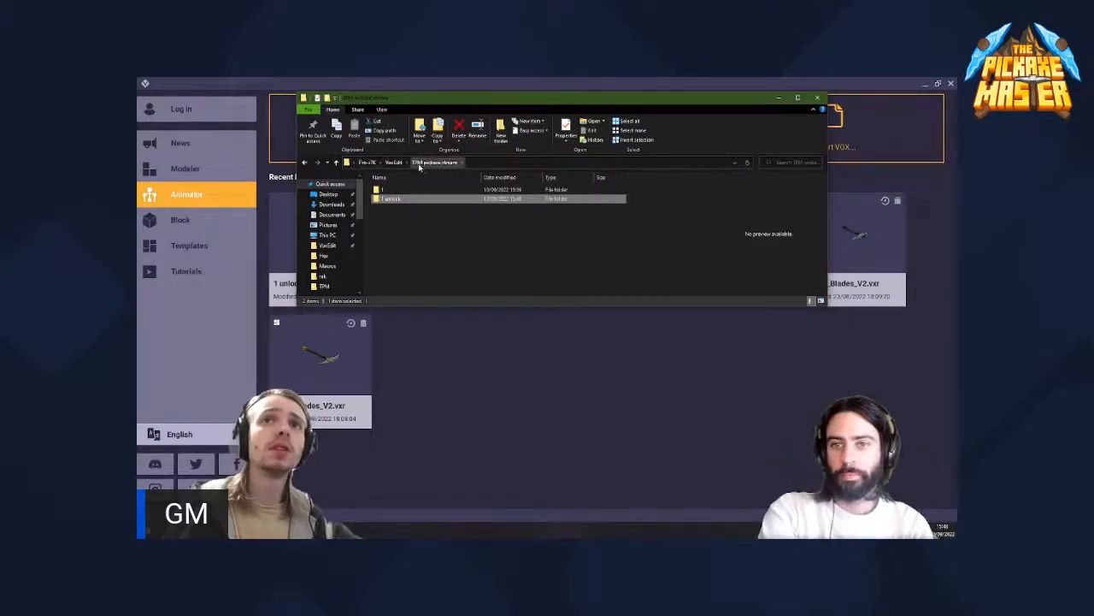
left_click(356, 165)
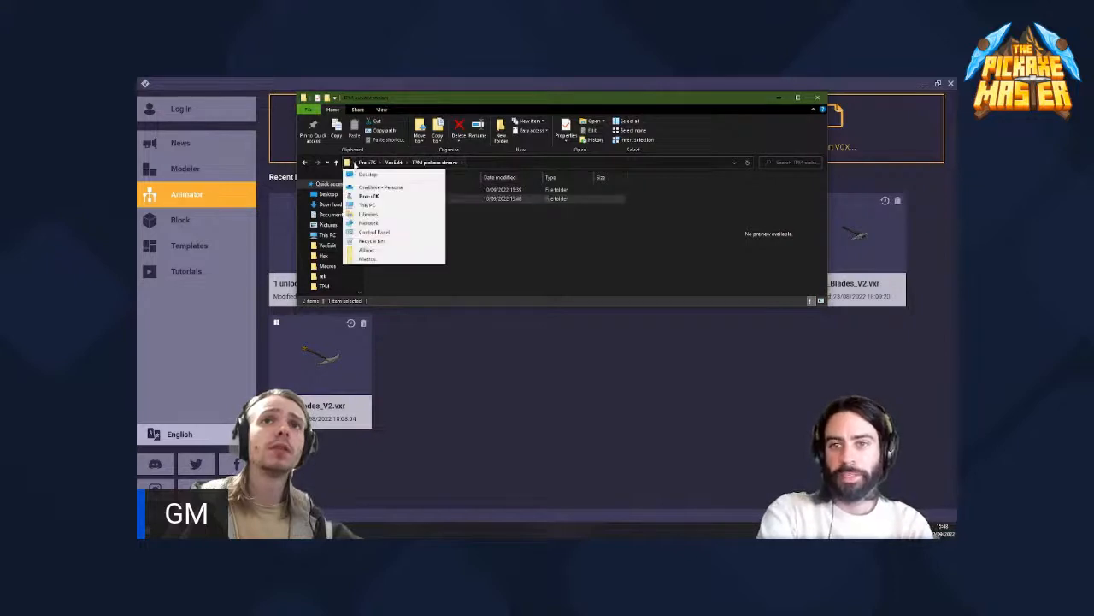
left_click(378, 163)
left_click(457, 247)
key("alt+Left")
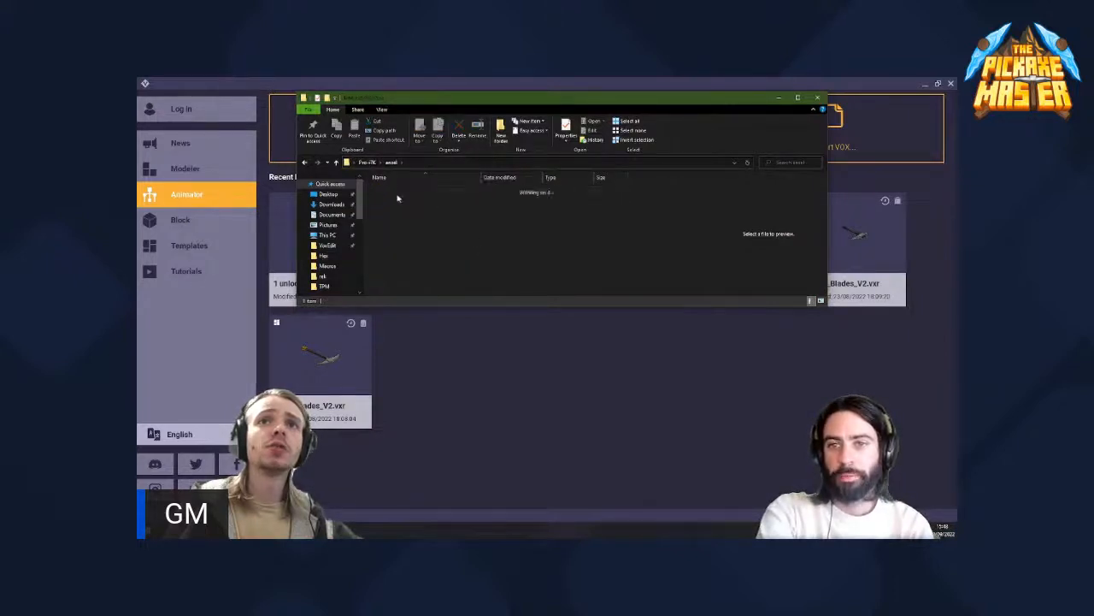
left_click(480, 162)
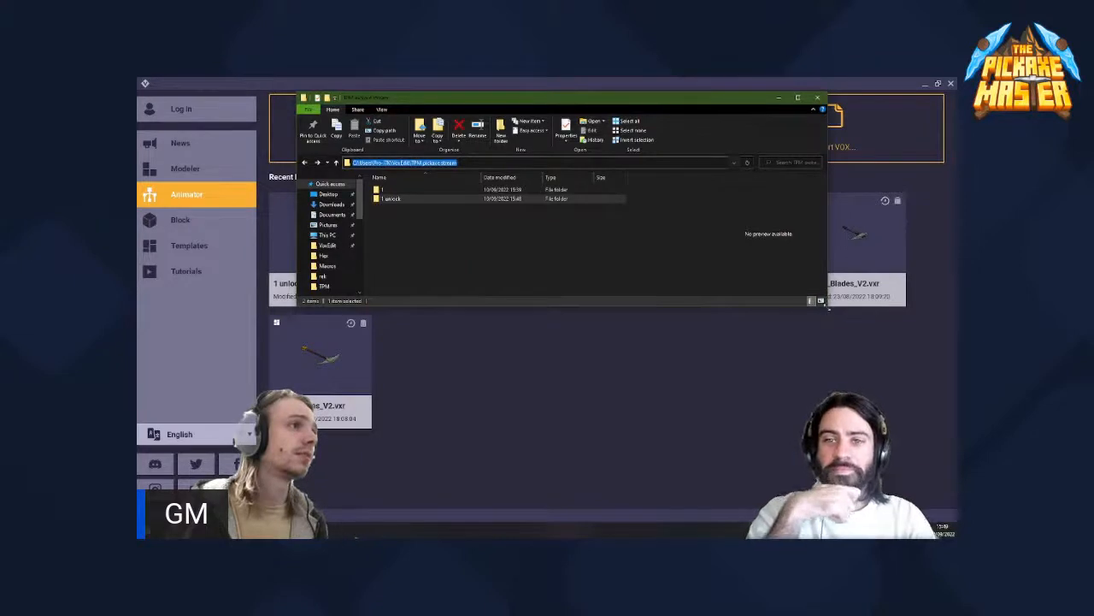
left_click_drag(826, 310, 777, 325)
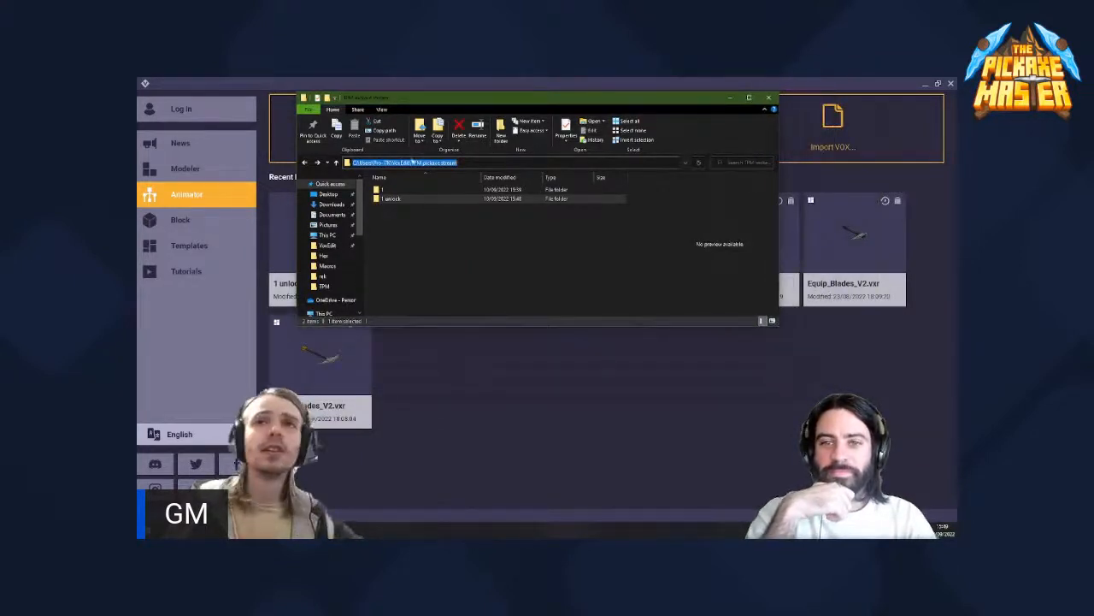
left_click(729, 97)
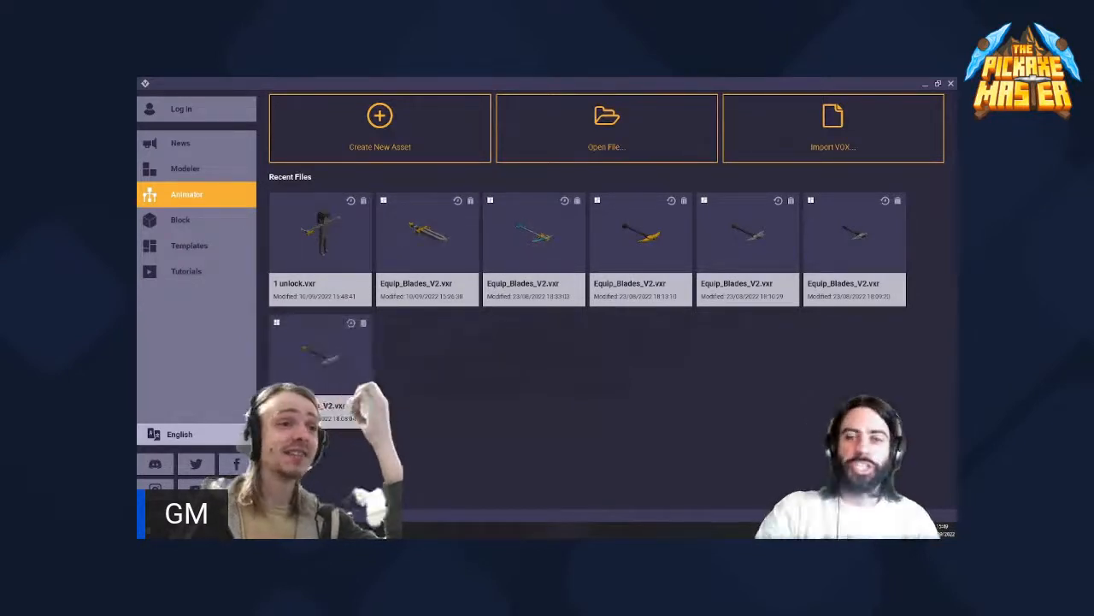
- Bring back the folder window, open the 1 unlock folder and select the 1 unlock.vxr file
left_click(308, 530)
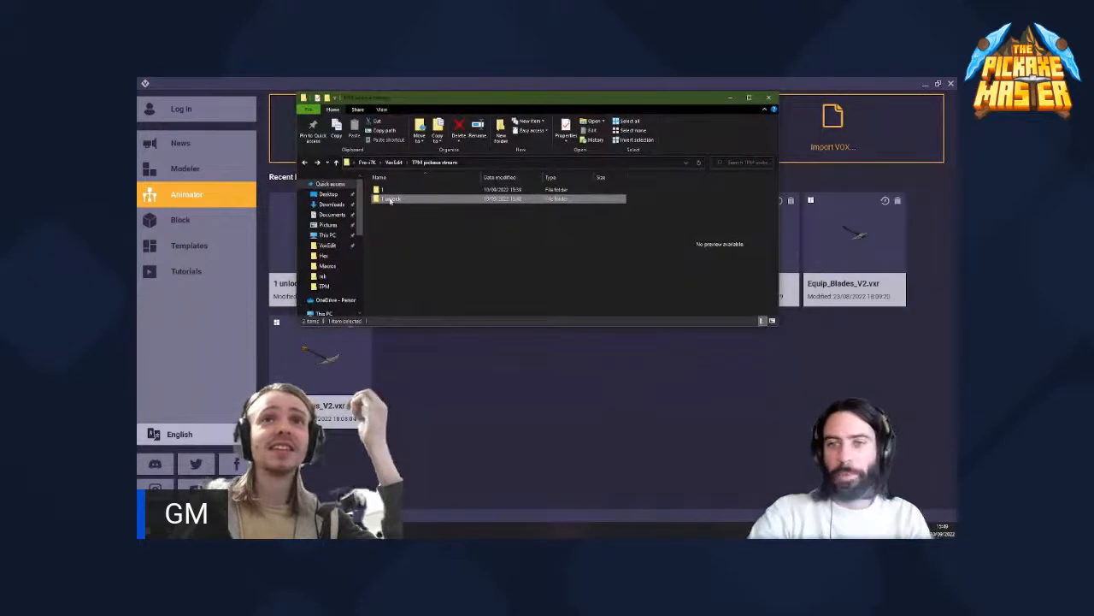
double_click(389, 199)
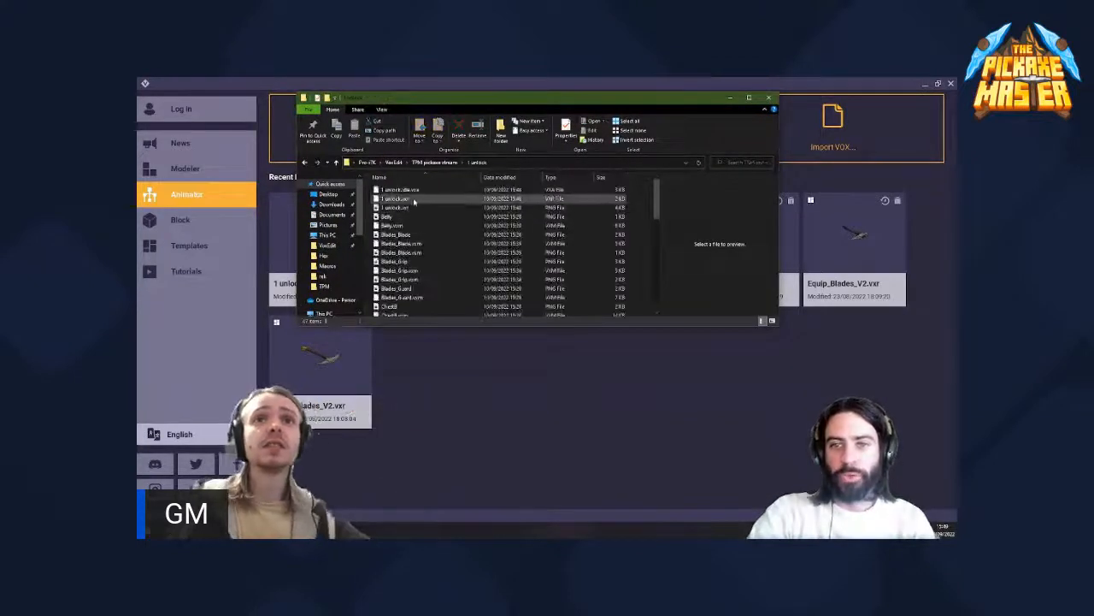
left_click(412, 199)
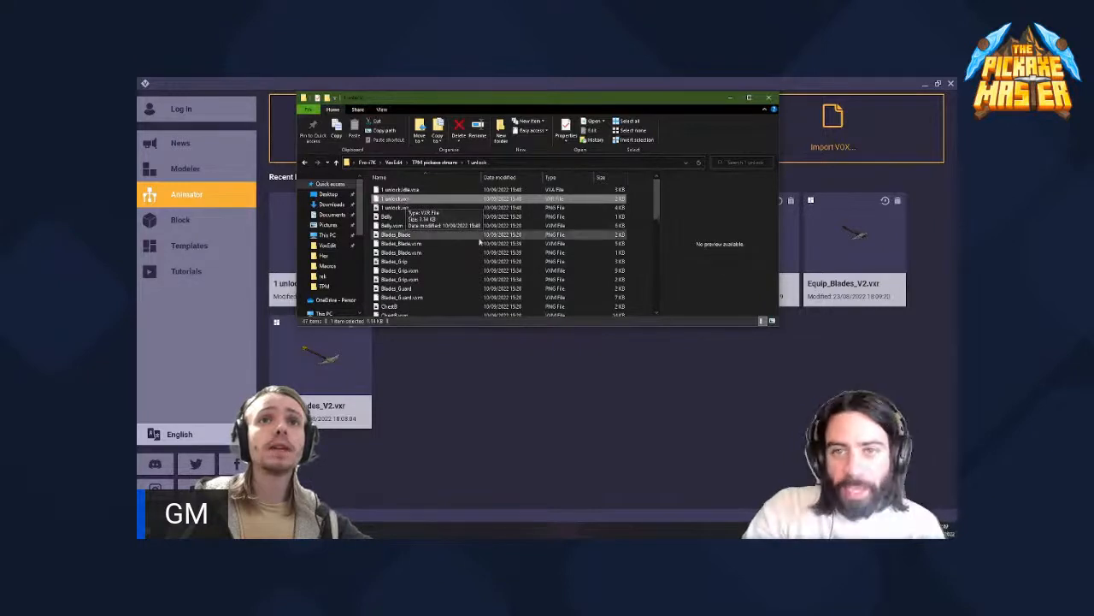
- Maximise the folder window and enlarge the file icons to examine the contents of the 1 unlock folder
scroll(437, 225, "up", 2, "ctrl")
scroll(436, 225, "up", 3, "ctrl")
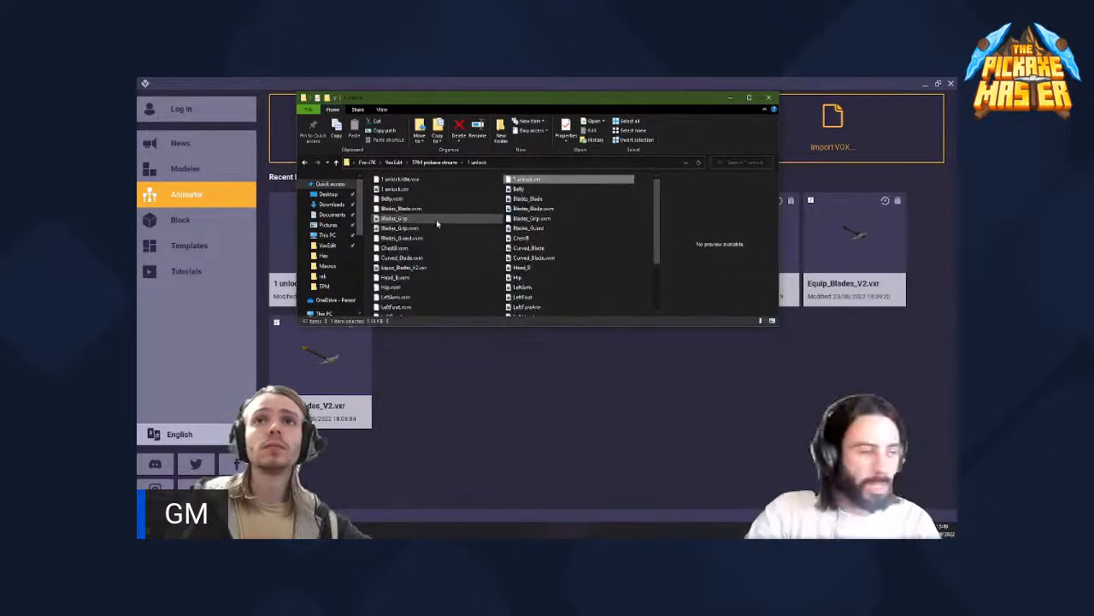
scroll(437, 225, "up", 3, "ctrl")
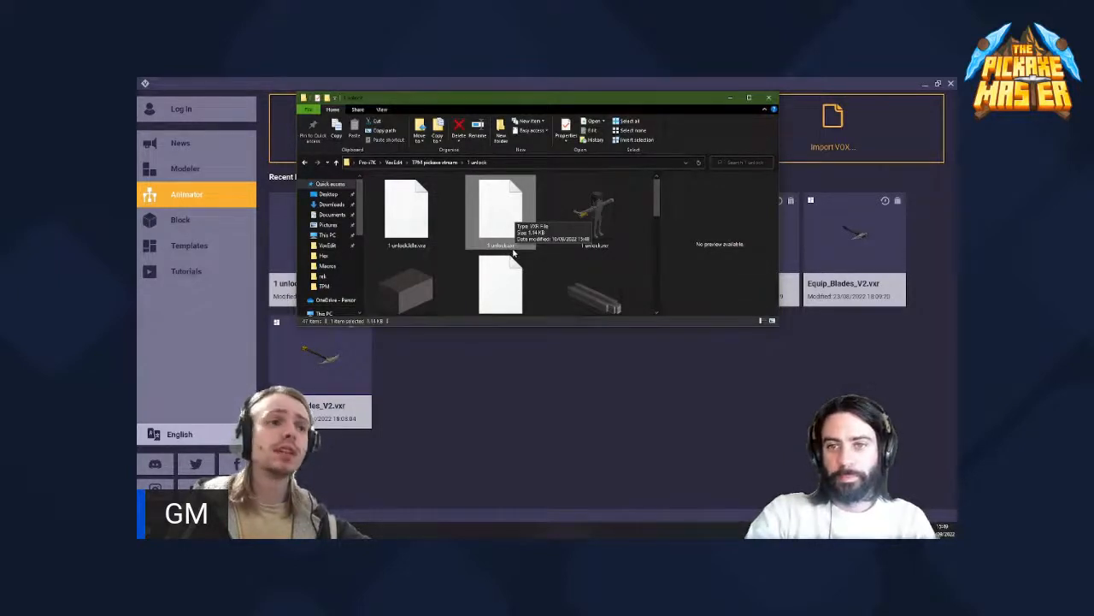
scroll(507, 237, "up", 3, "ctrl")
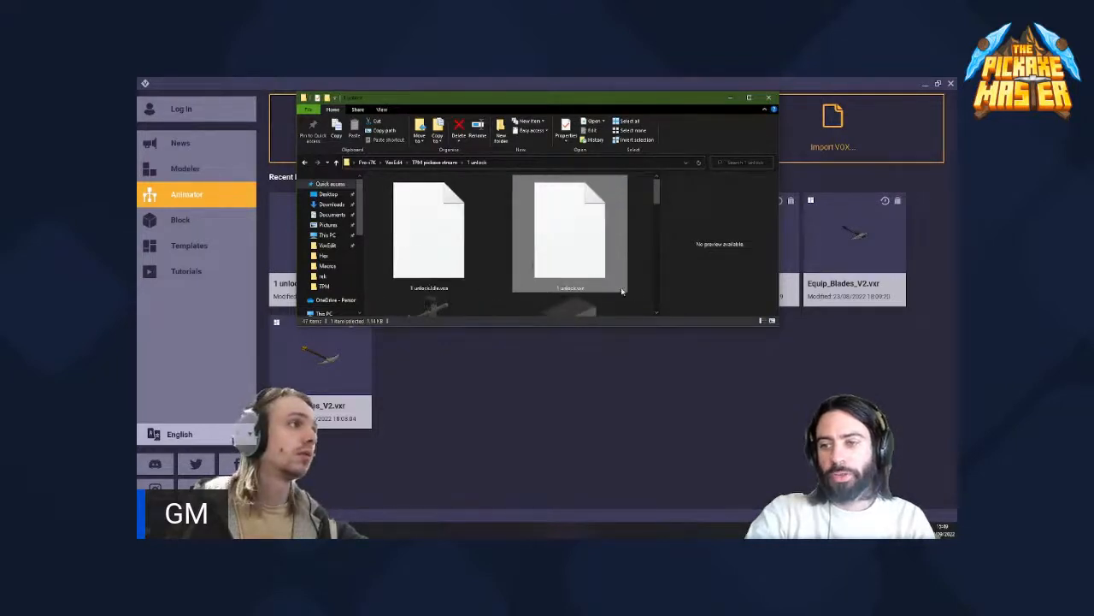
left_click(750, 99)
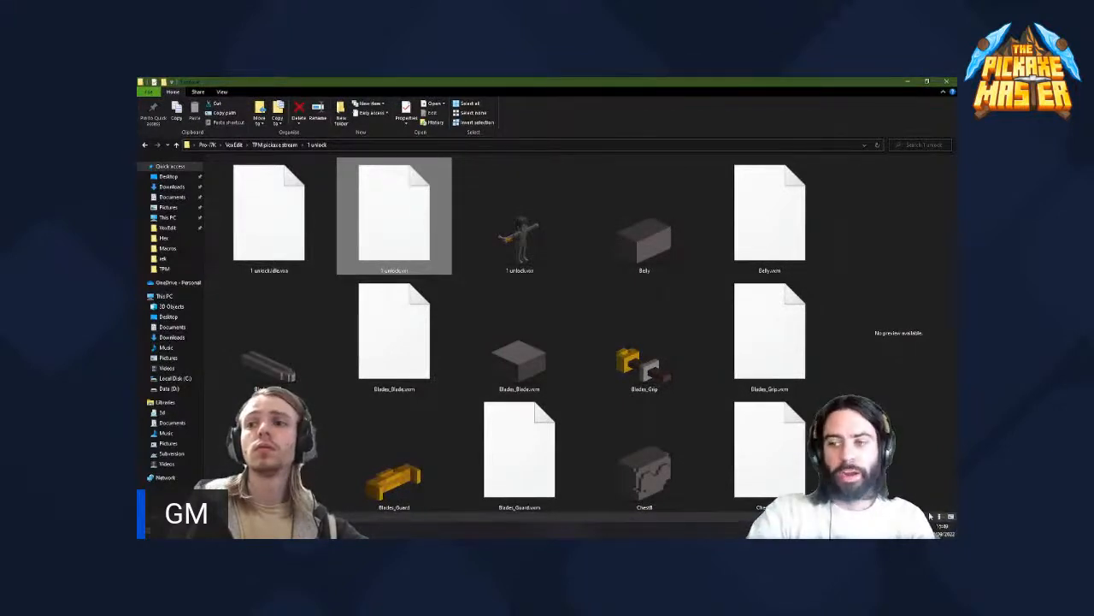
scroll(394, 214, "down", 2, "ctrl")
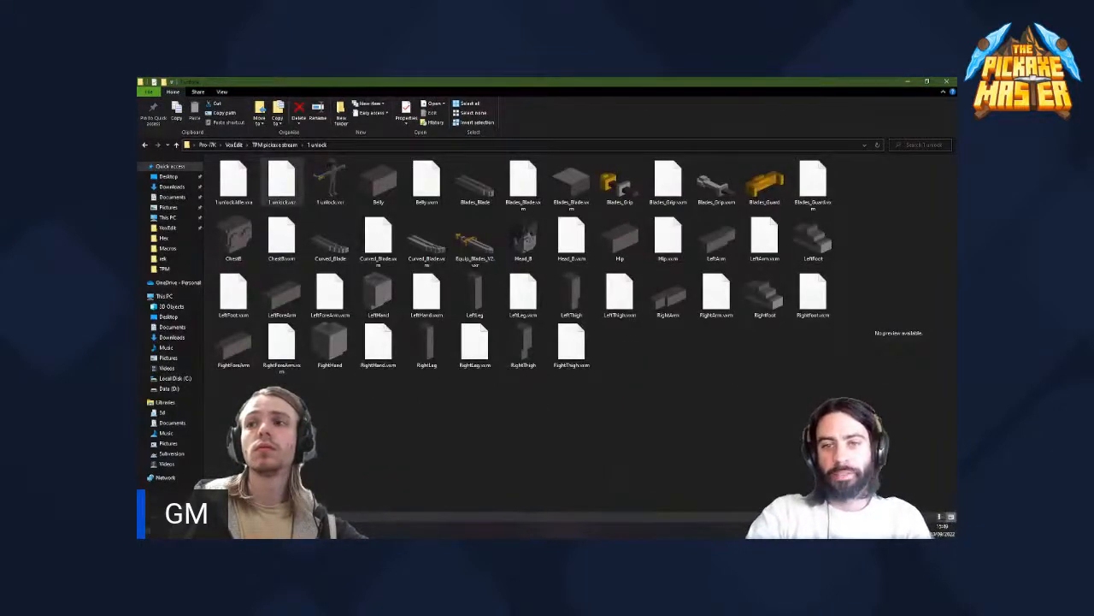
scroll(278, 210, "up", 3, "ctrl")
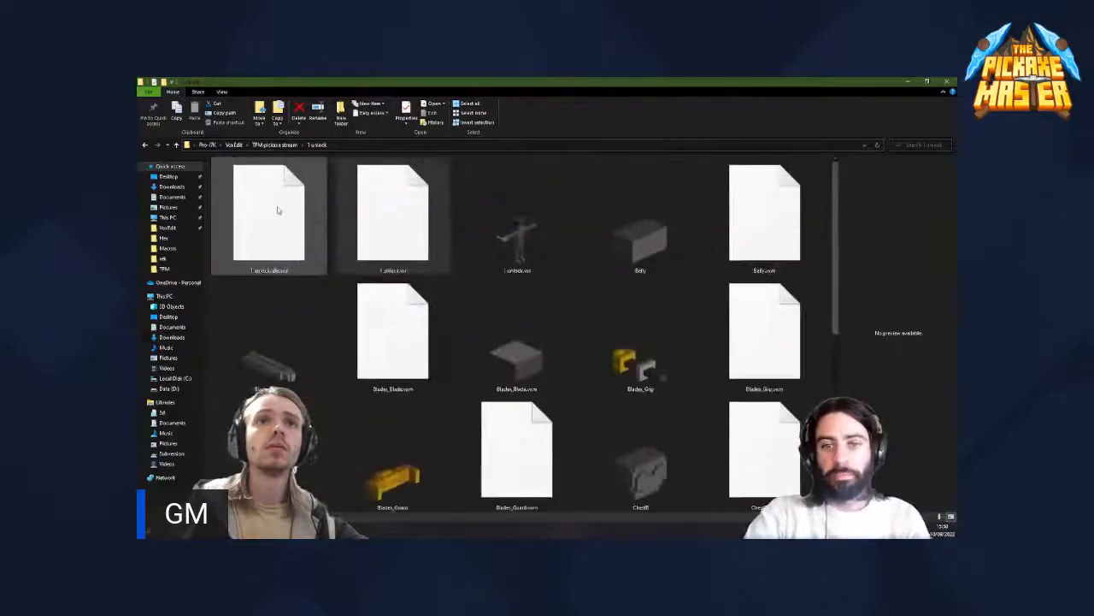
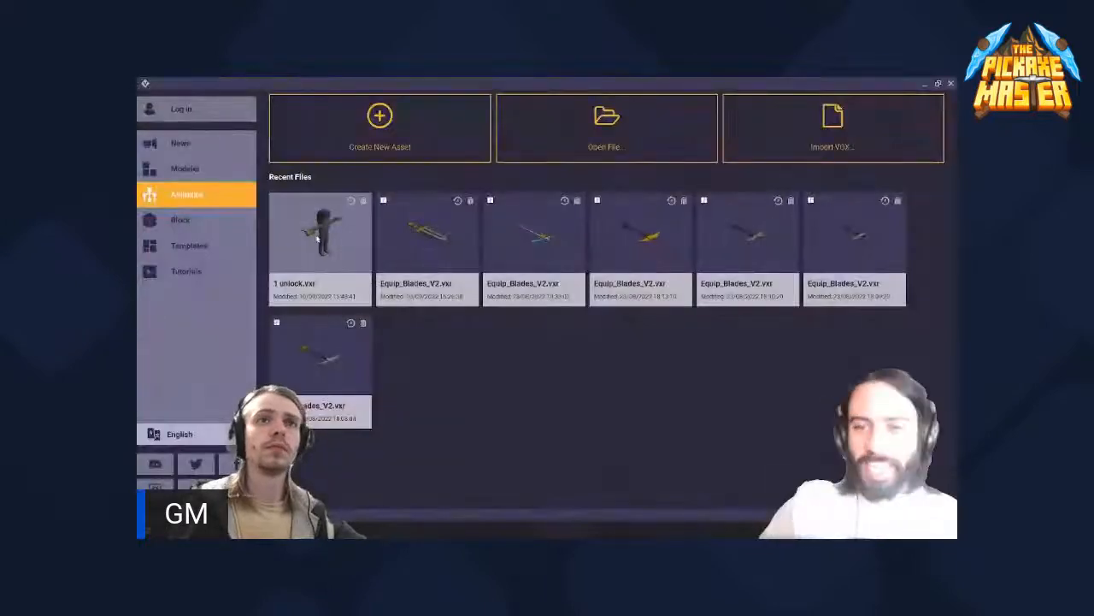
- Open the recent 1 unlock.vxr file and find the weapon nodes under Right_Hand in the skeleton
left_click(317, 245)
scroll(391, 281, "up", 8)
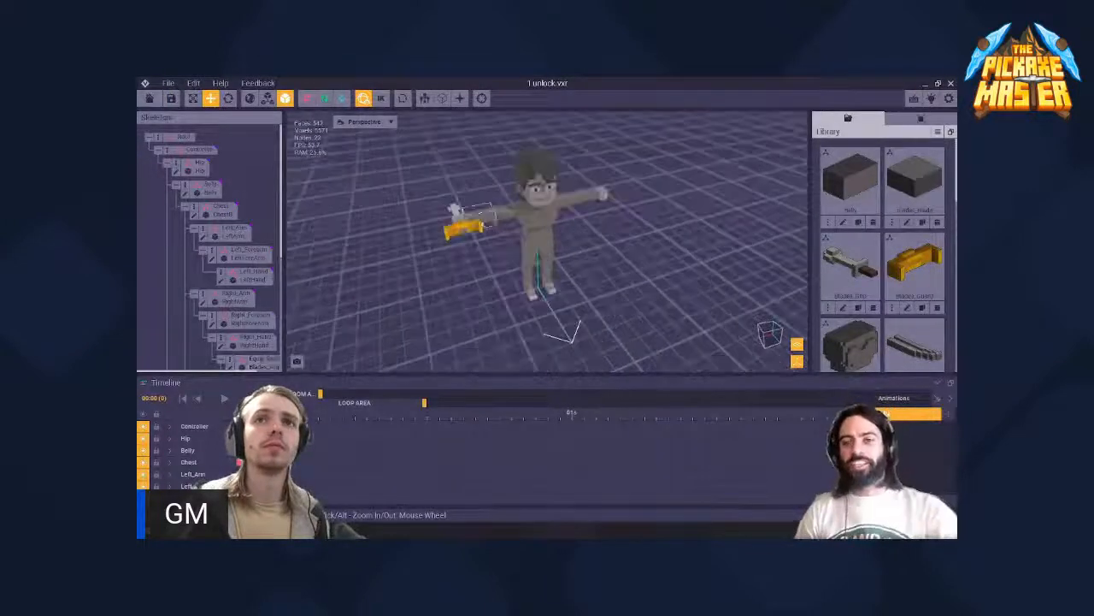
right_click_drag(373, 194, 385, 197)
scroll(222, 240, "down", 5)
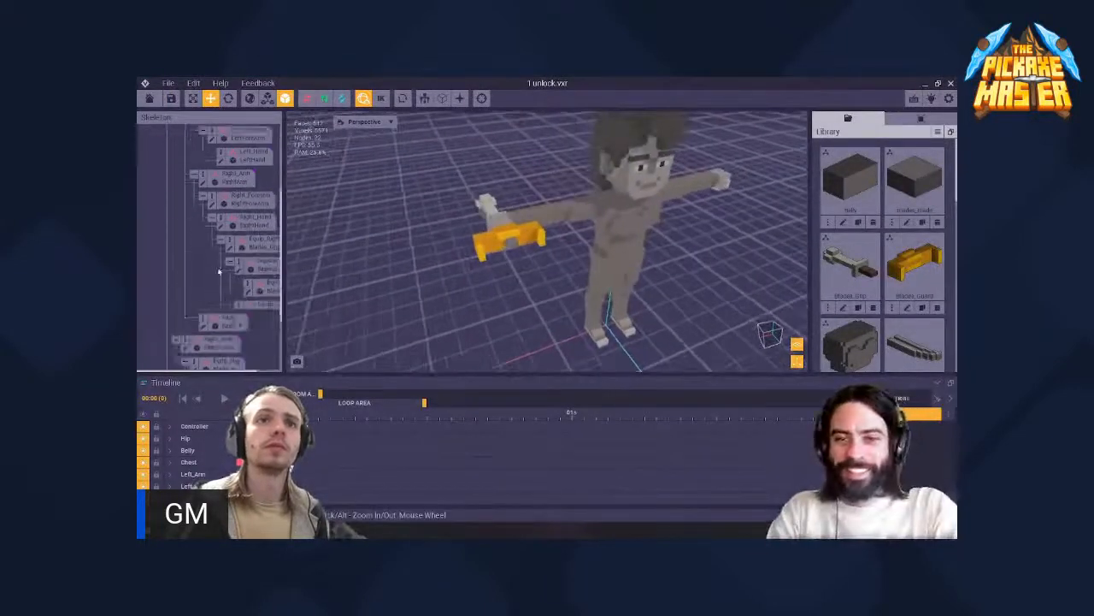
- Examine how the grip and guard sit on the avatar's right hand and forearm
left_click(496, 230)
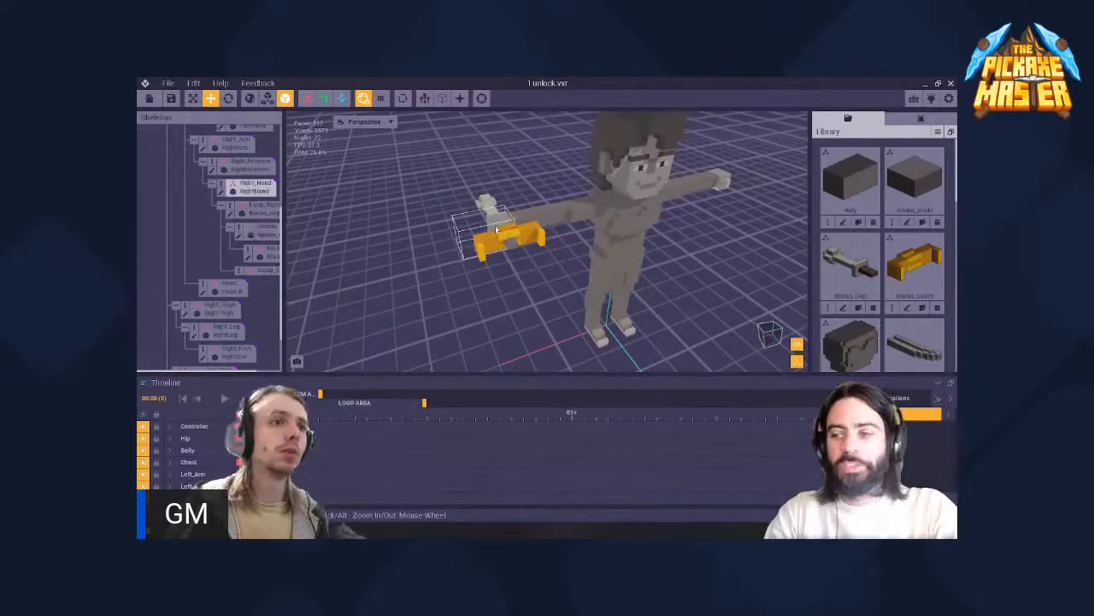
left_click(496, 229)
right_click_drag(497, 229, 482, 232)
left_click(477, 240)
left_click(484, 246)
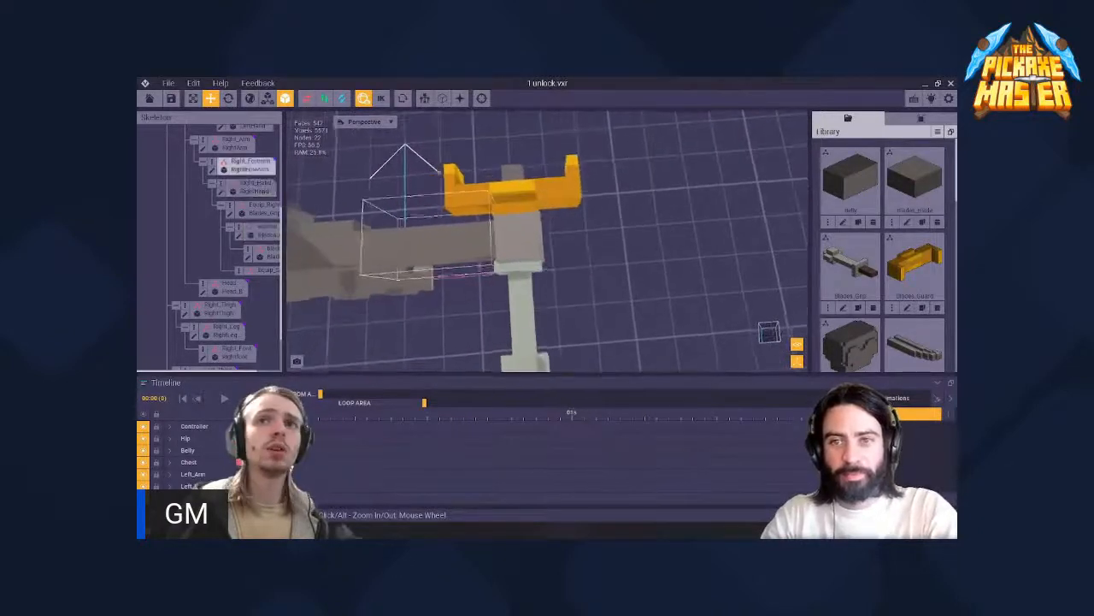
left_click(505, 237)
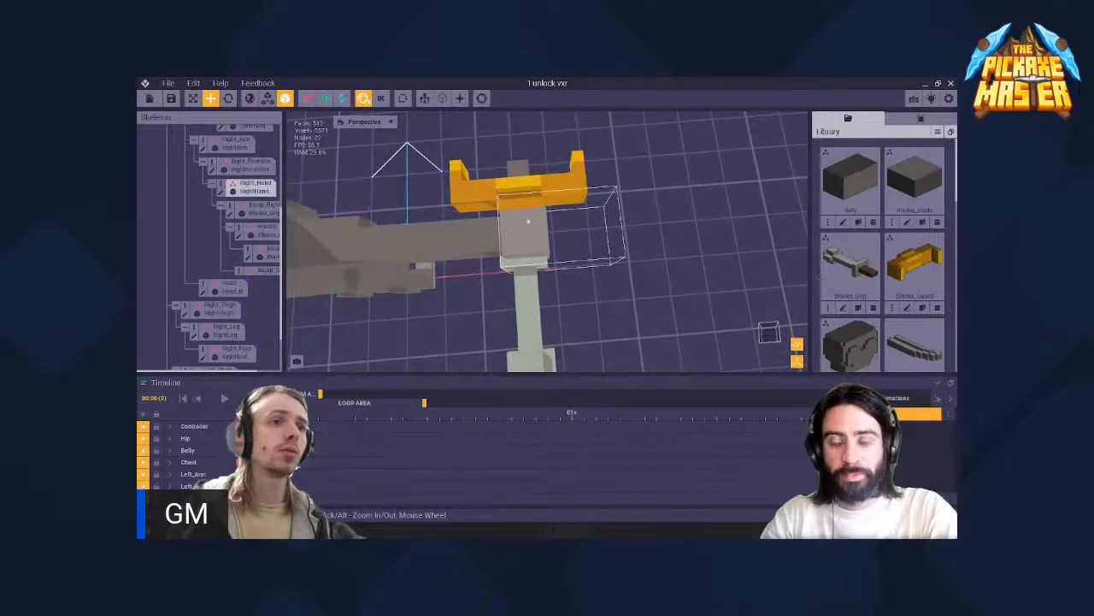
right_click_drag(501, 227, 496, 229)
left_click(497, 228)
- Test shifting the Handle guard, then move the Equip_Right grip with its attached parts along the red axis away from the hand
left_click(260, 231)
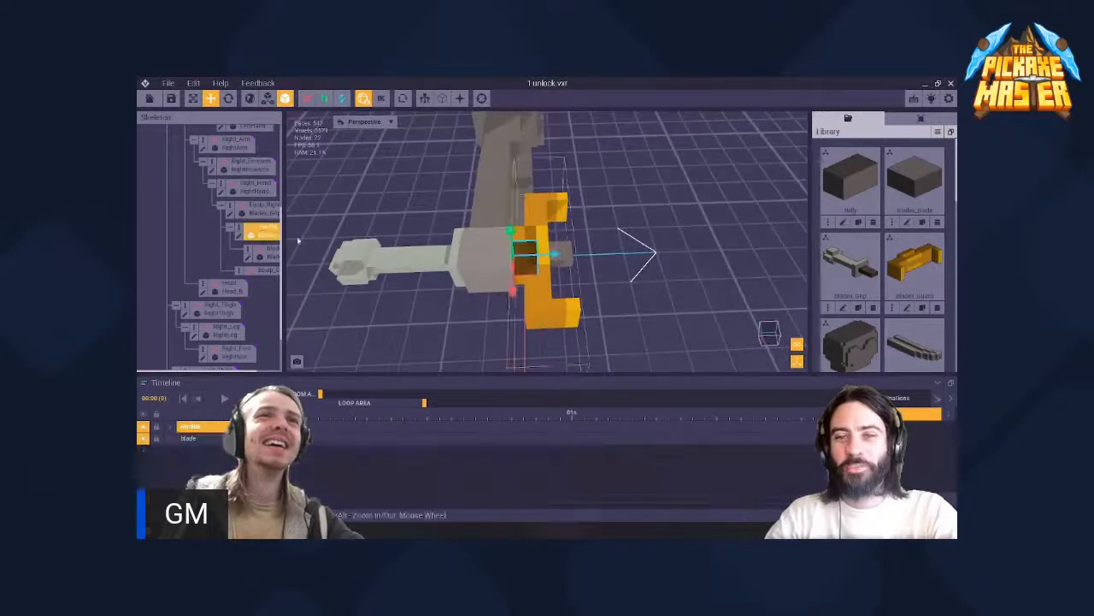
right_click_drag(466, 255, 514, 303)
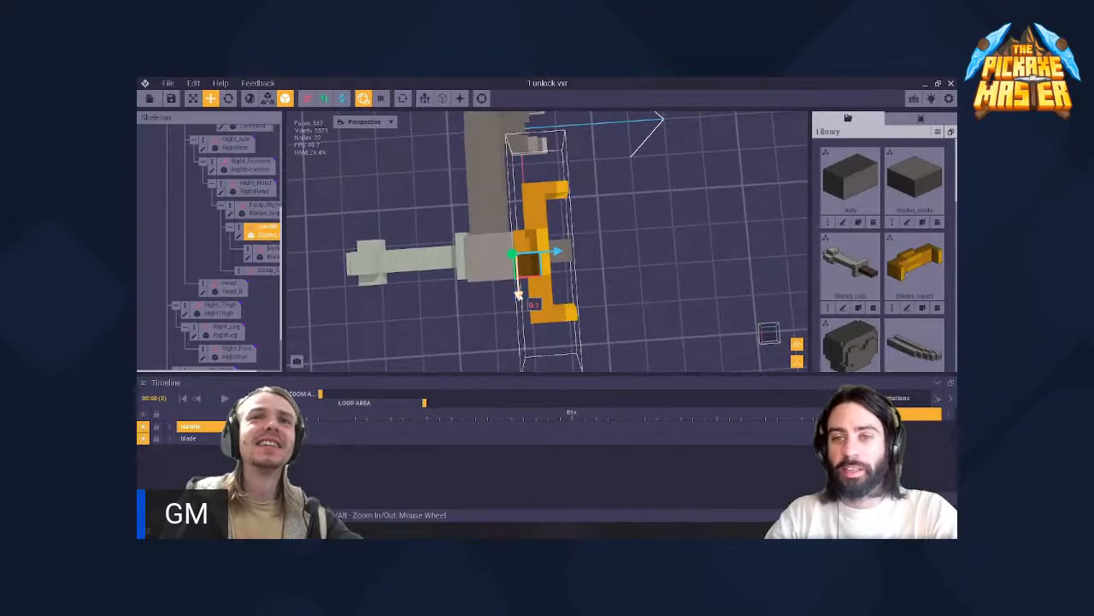
left_click(453, 275)
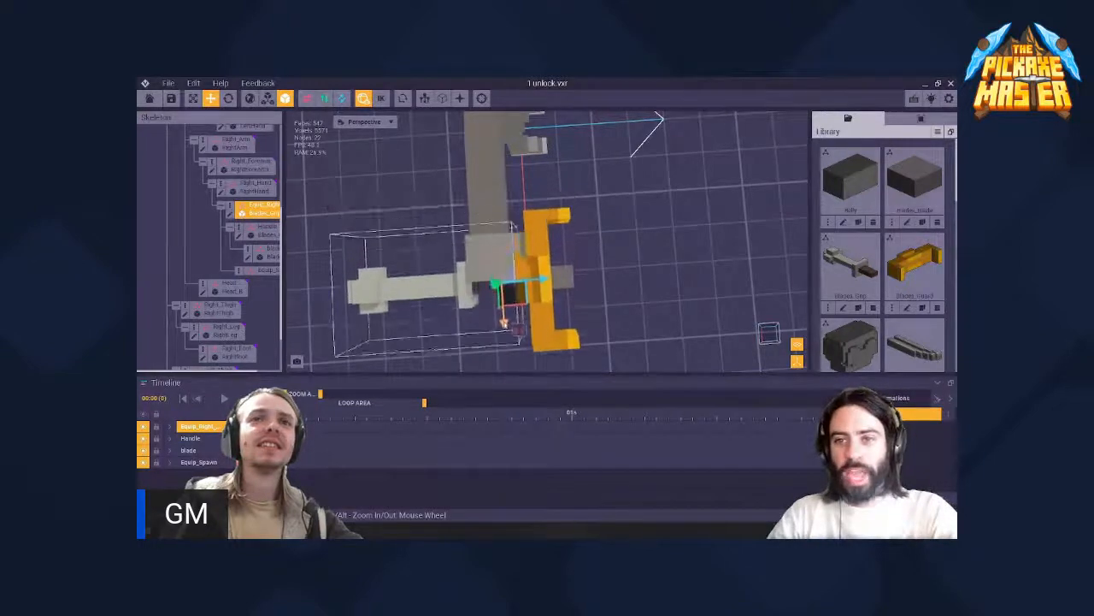
middle_click_drag(449, 366, 476, 322)
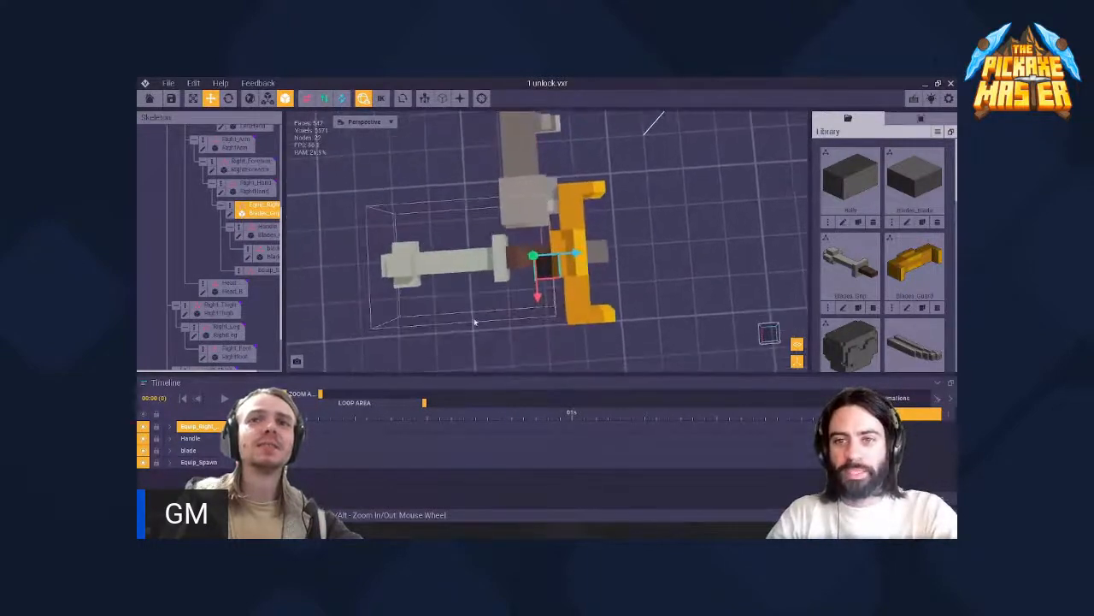
mouse_move(501, 278)
right_mouse_down()
mouse_move(538, 258)
mouse_move(542, 238)
mouse_move(530, 276)
mouse_move(503, 274)
right_mouse_up()
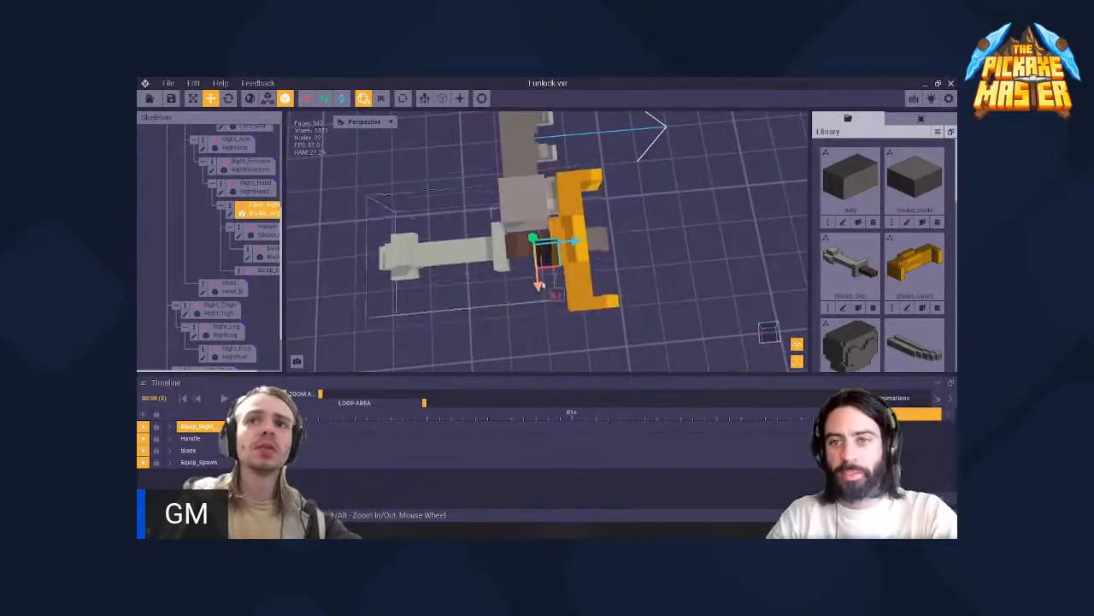
mouse_move(542, 285)
left_mouse_down()
mouse_move(537, 244)
mouse_move(541, 277)
left_mouse_up()
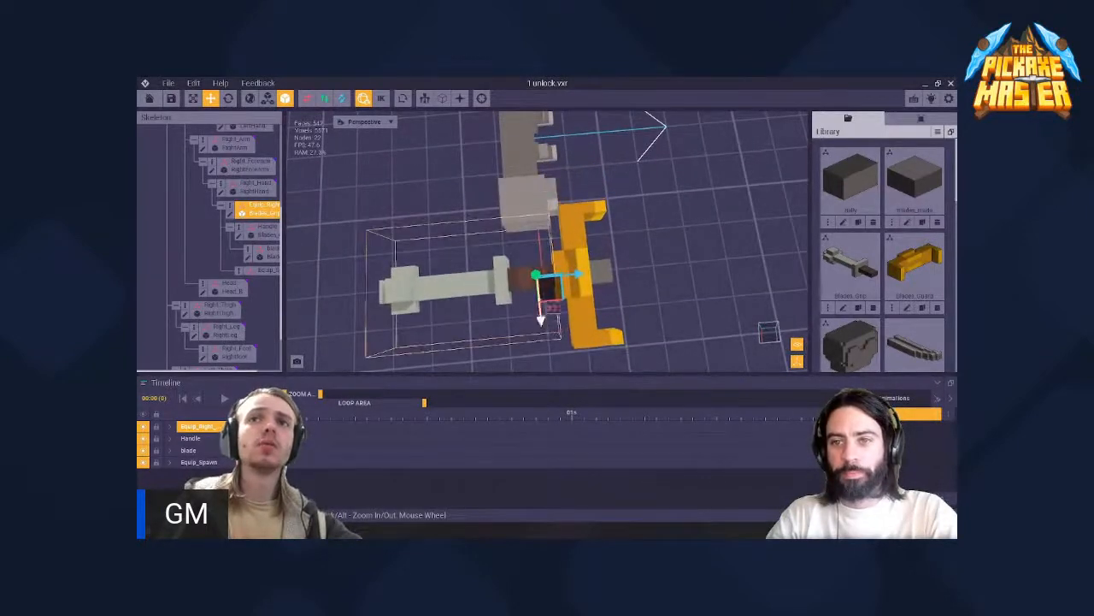
- Reposition the Equip_Right grip beside the right hand by shifting it along its blue and red axes
right_click_drag(497, 228, 496, 221)
mouse_move(564, 278)
left_mouse_down()
mouse_move(604, 286)
mouse_move(560, 276)
left_mouse_up()
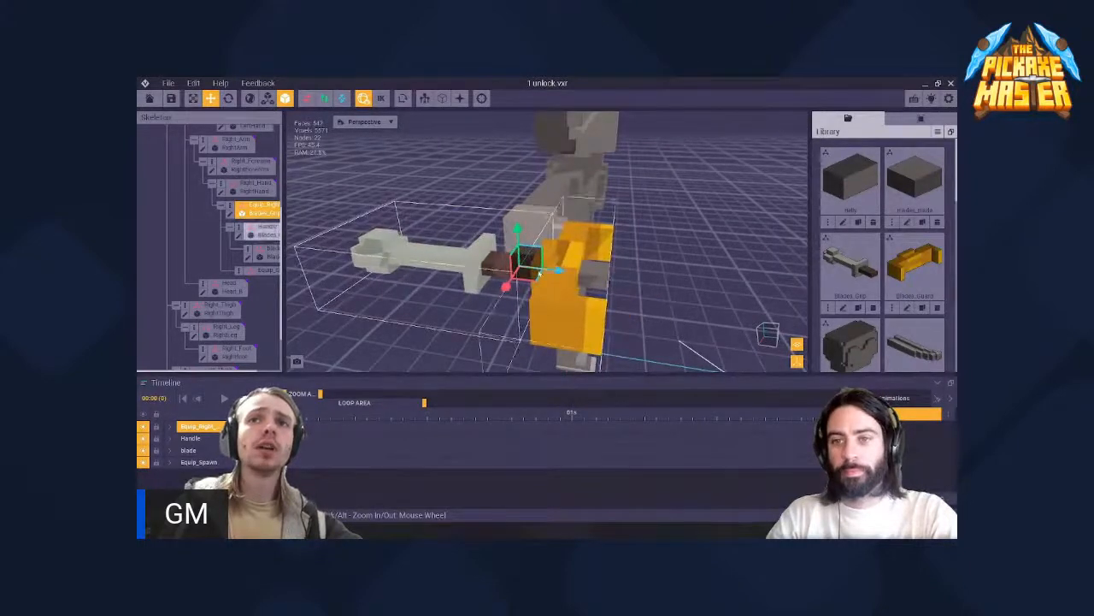
right_click_drag(496, 219, 497, 231)
left_click_drag(578, 276, 547, 276)
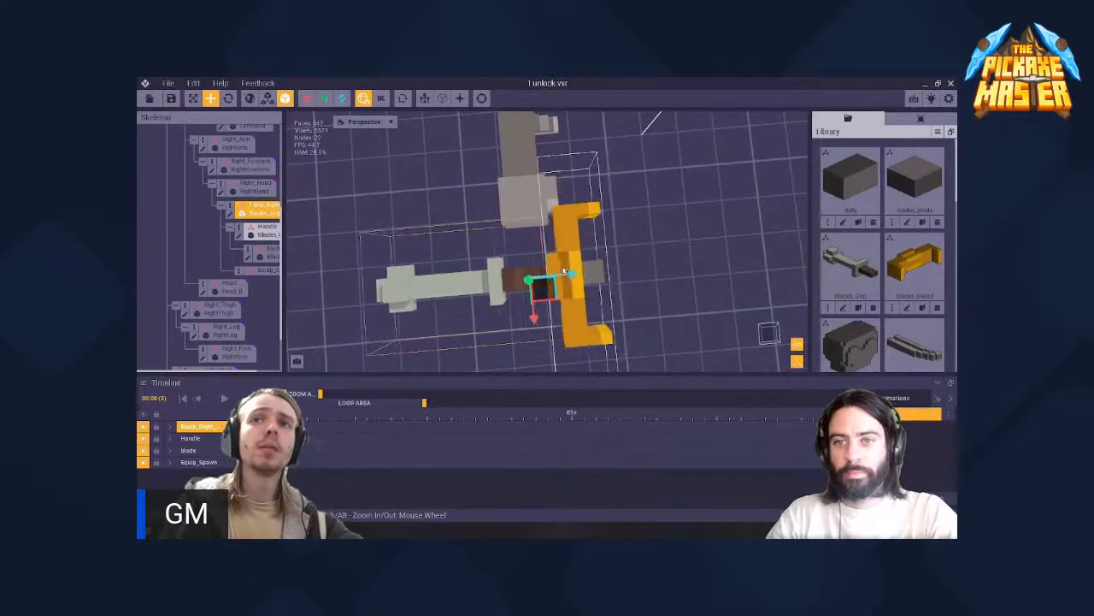
right_click_drag(496, 228, 496, 227)
left_click_drag(562, 274, 585, 273)
right_click_drag(583, 274, 583, 308)
mouse_move(538, 317)
left_mouse_down()
mouse_move(547, 248)
mouse_move(538, 297)
left_mouse_up()
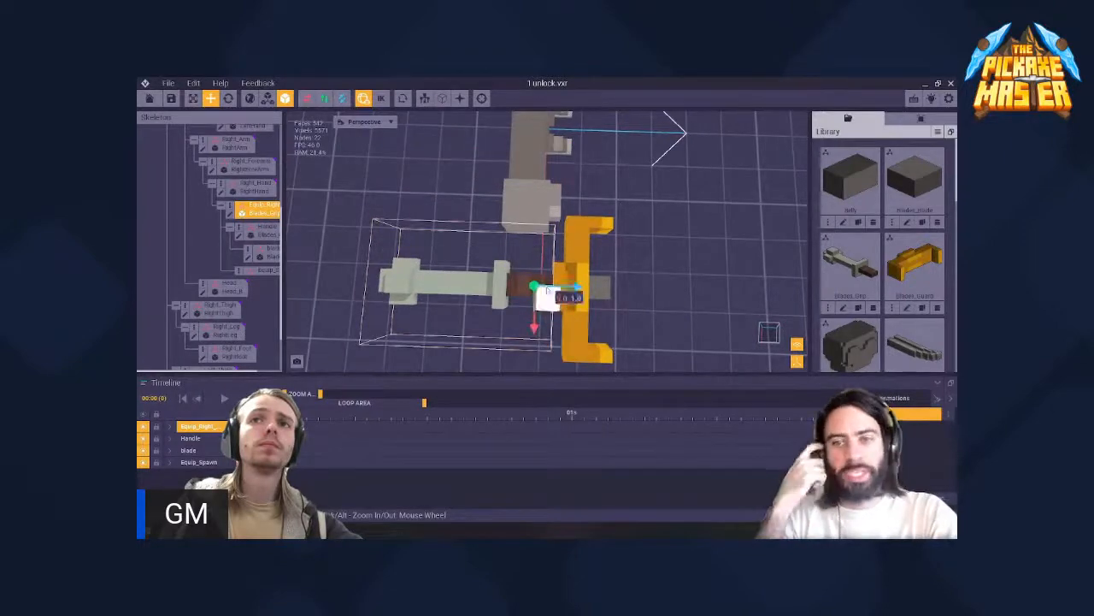
- Move the Handle guard slightly outward from the grip along the blue axis
mouse_move(496, 227)
right_mouse_down()
mouse_move(577, 217)
mouse_move(496, 228)
right_mouse_up()
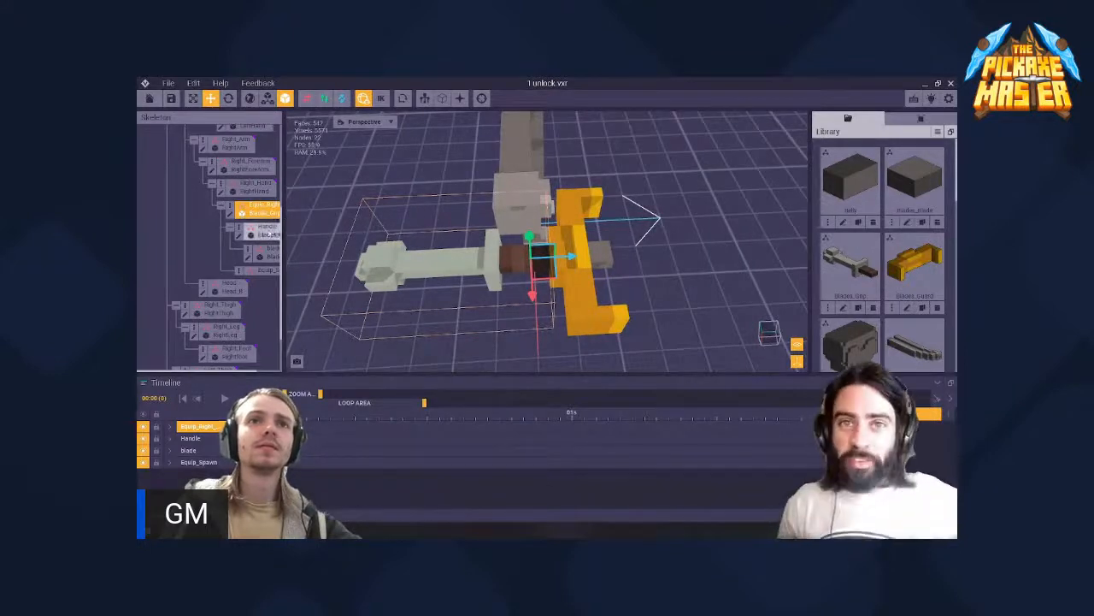
left_click(261, 230)
mouse_move(601, 255)
left_mouse_down()
mouse_move(729, 255)
mouse_move(596, 262)
left_mouse_up()
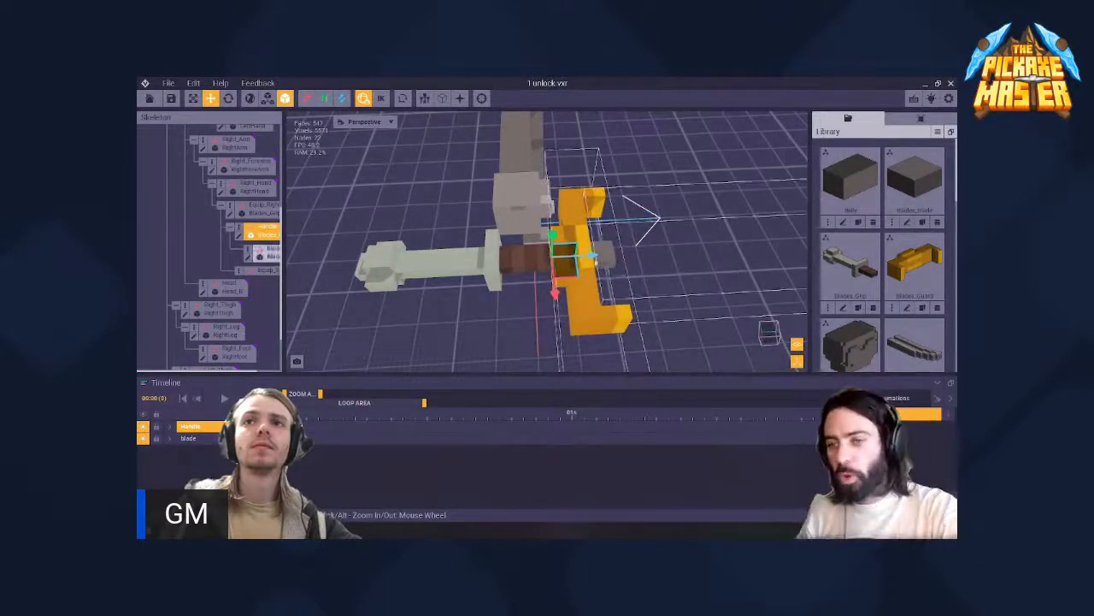
- Select the blade node and move it far out from the guard along the blue axis
left_click(606, 258)
mouse_move(578, 261)
middle_mouse_down()
mouse_move(483, 261)
mouse_move(562, 258)
middle_mouse_up()
mouse_move(514, 253)
left_mouse_down()
mouse_move(548, 258)
mouse_move(512, 254)
left_mouse_up()
middle_click_drag(489, 249, 517, 256)
left_click_drag(517, 258, 774, 250)
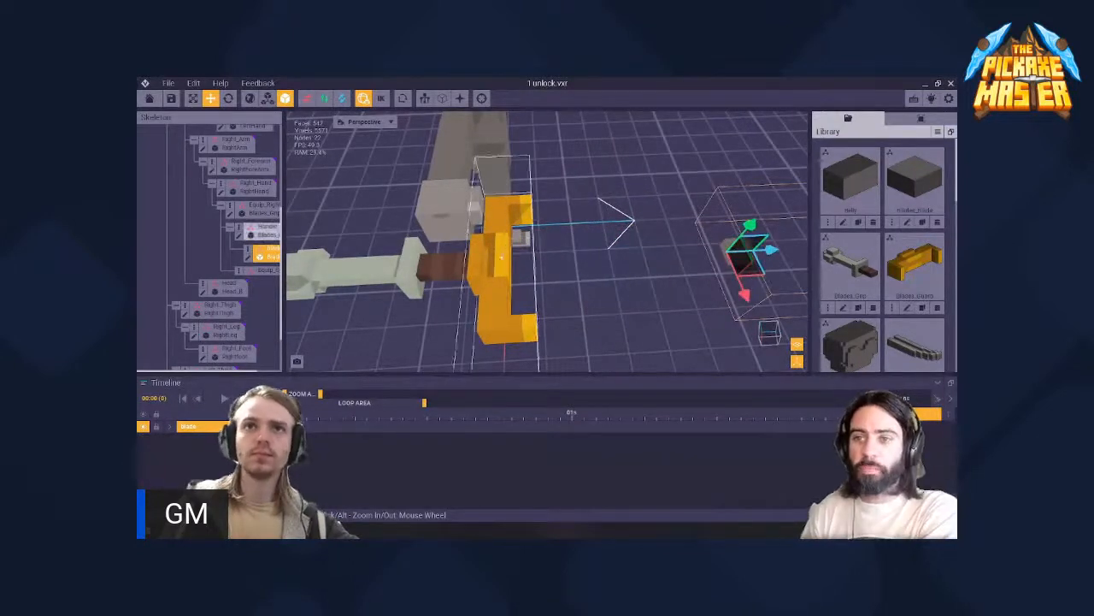
- Open the Handle's Blades_Guard.vxm model for editing and set up box erasing with X-axis symmetry
left_click(259, 232)
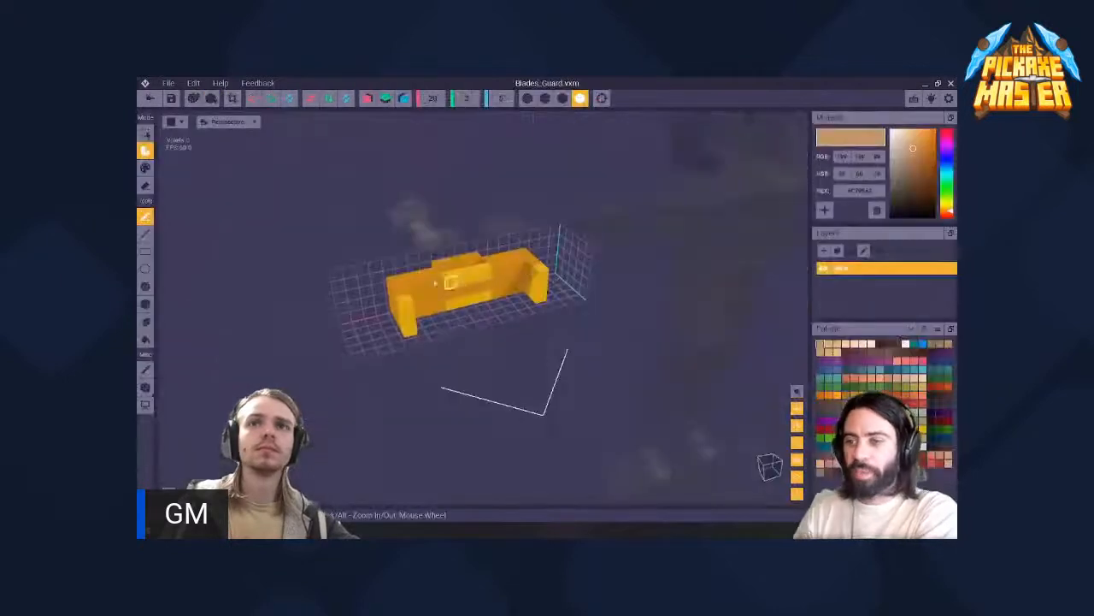
right_click_drag(450, 282, 419, 284)
key("p")
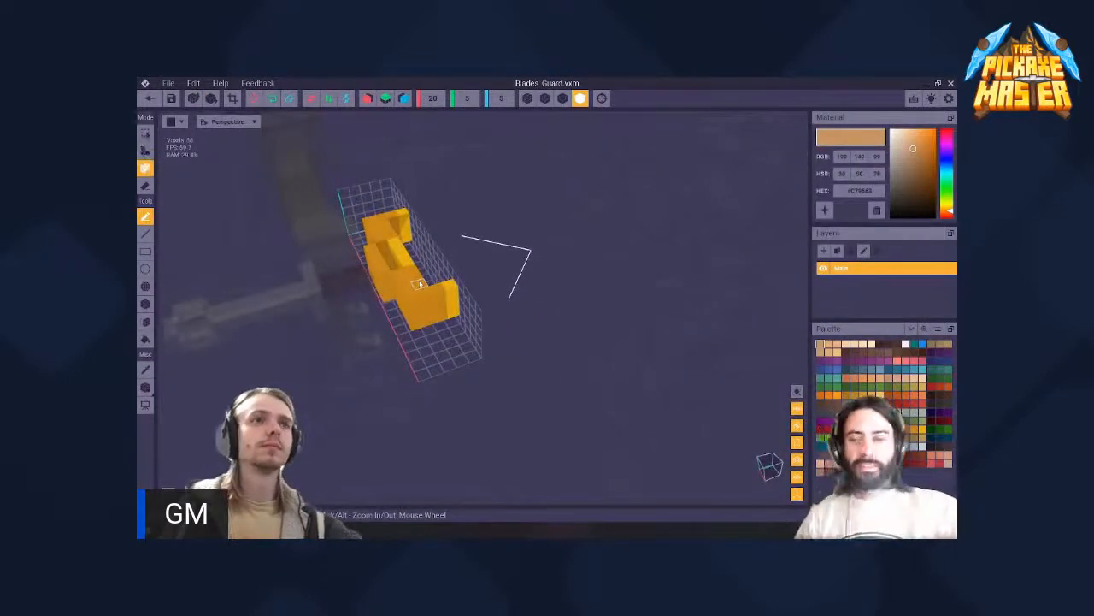
left_click(146, 305)
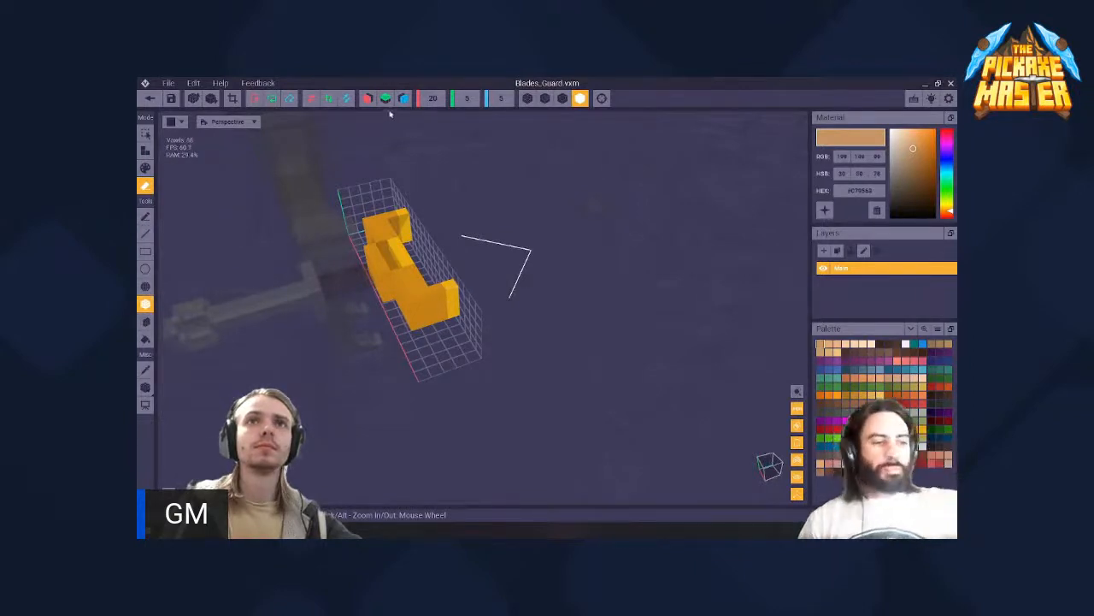
left_click(367, 99)
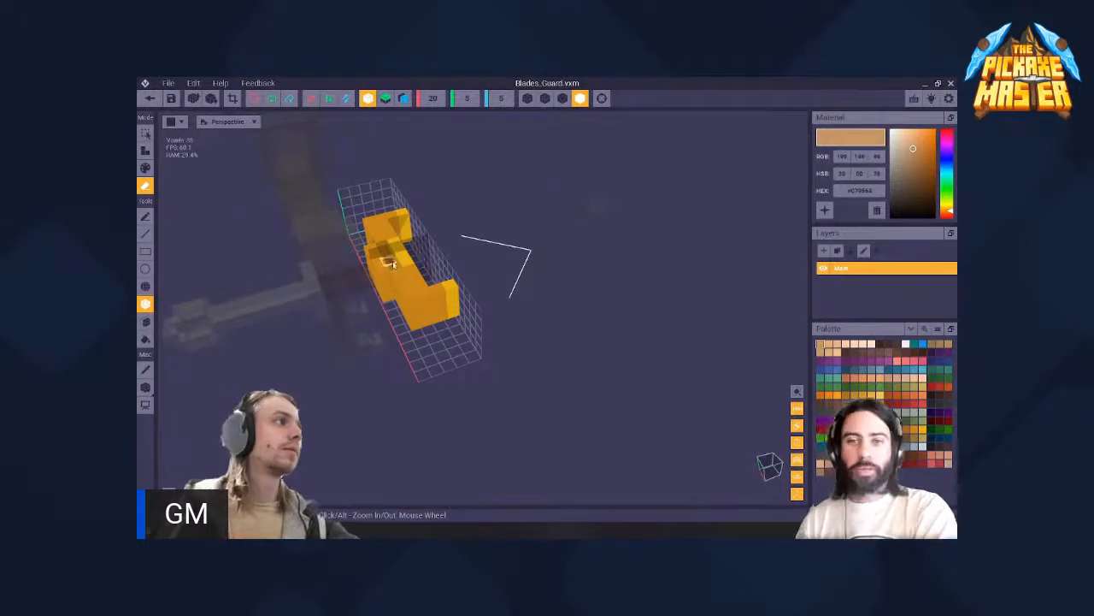
- Erase the guard's arms and outer voxels symmetrically, leaving only a small central block around the grip
right_click_drag(380, 259, 380, 258)
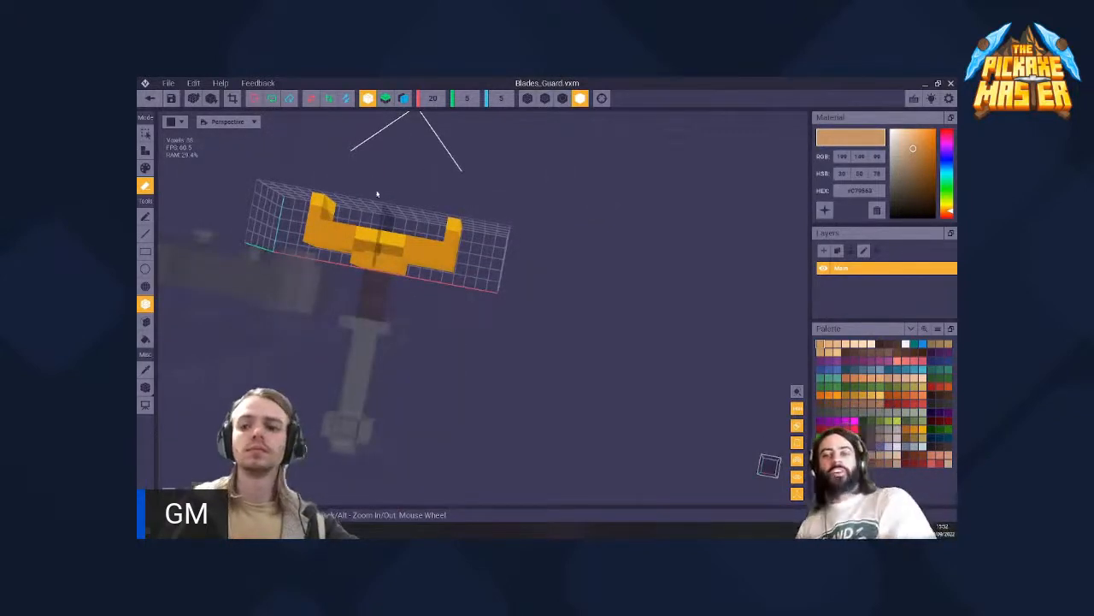
right_click_drag(397, 241, 397, 241)
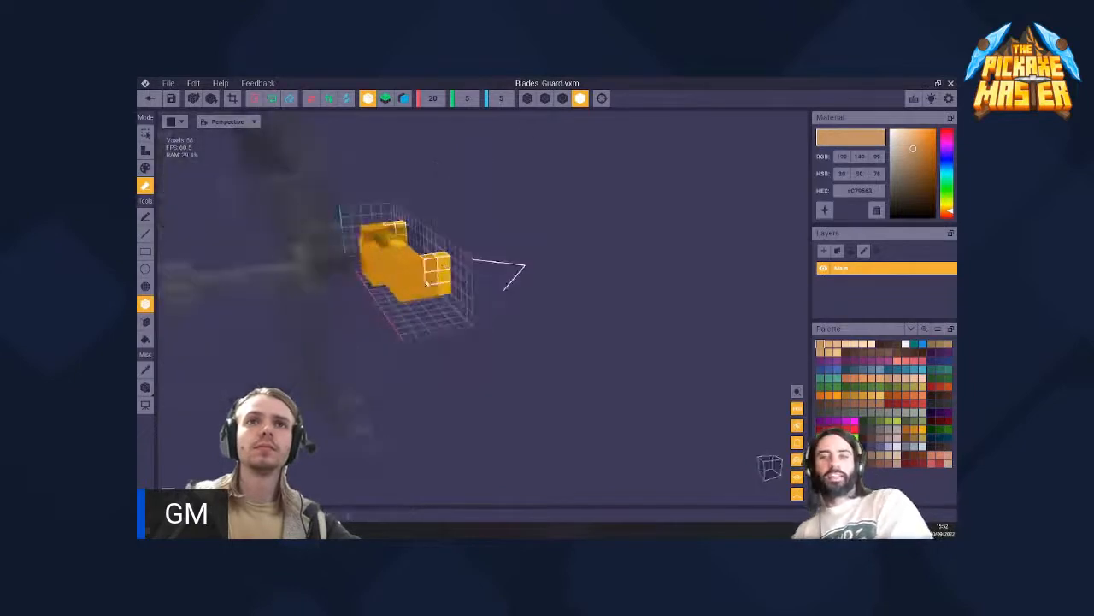
right_click_drag(411, 296, 363, 255)
scroll(394, 249, "up", 2)
left_click_drag(363, 254, 330, 258)
left_click_drag(364, 225, 329, 233)
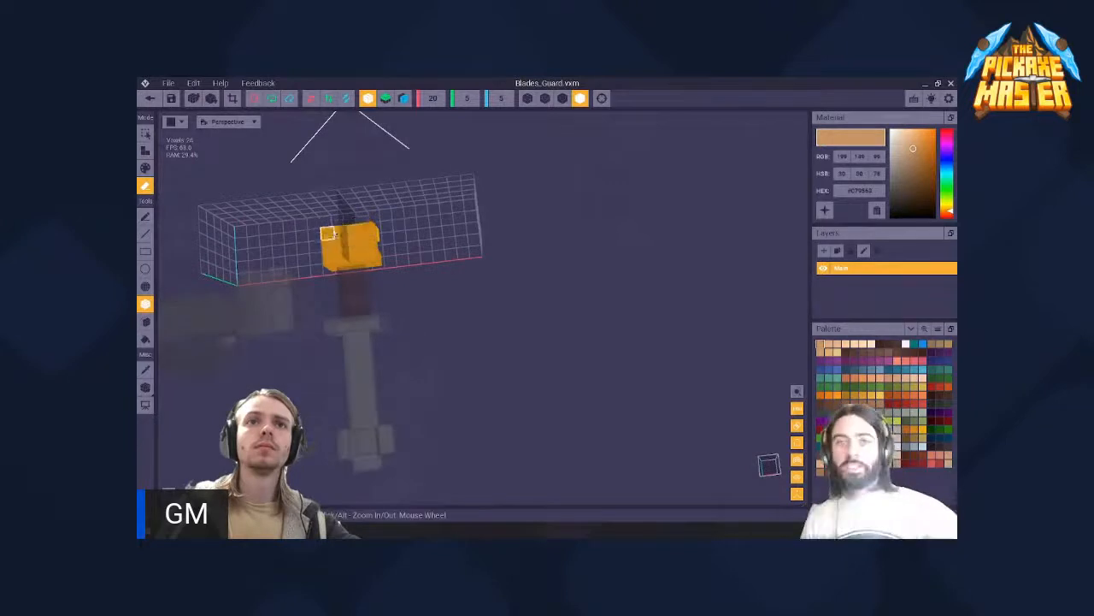
mouse_move(329, 235)
right_mouse_down()
mouse_move(345, 235)
mouse_move(344, 246)
right_mouse_up()
mouse_move(343, 254)
left_mouse_down()
mouse_move(352, 266)
mouse_move(325, 264)
left_mouse_up()
right_click_drag(330, 241, 331, 242)
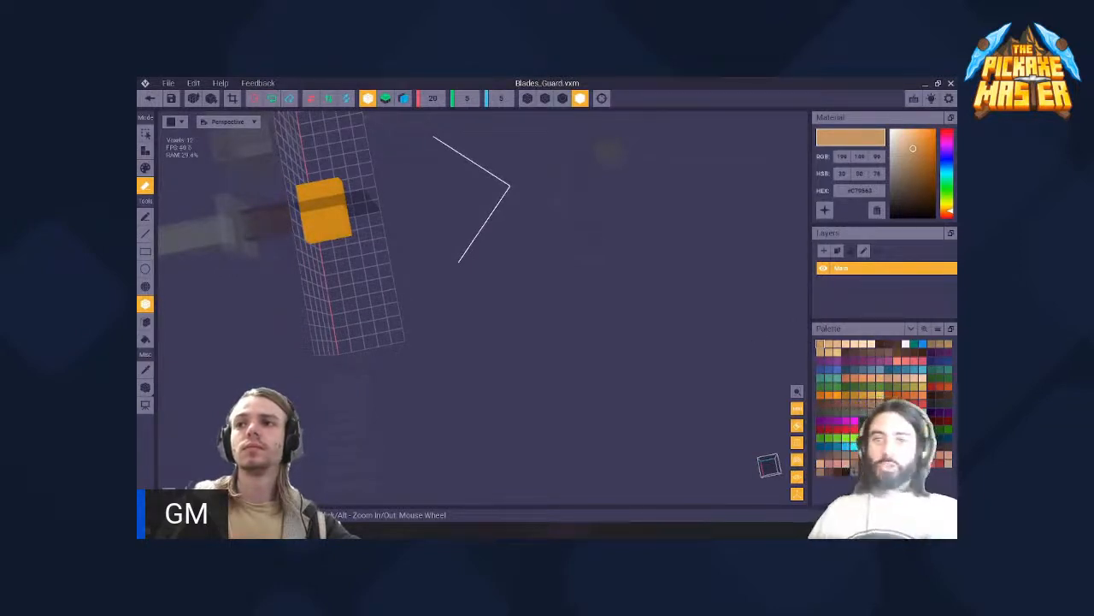
- Choose the light beige colour #CBB4AC and repaint the remaining guard block with the box tool
left_click(903, 445)
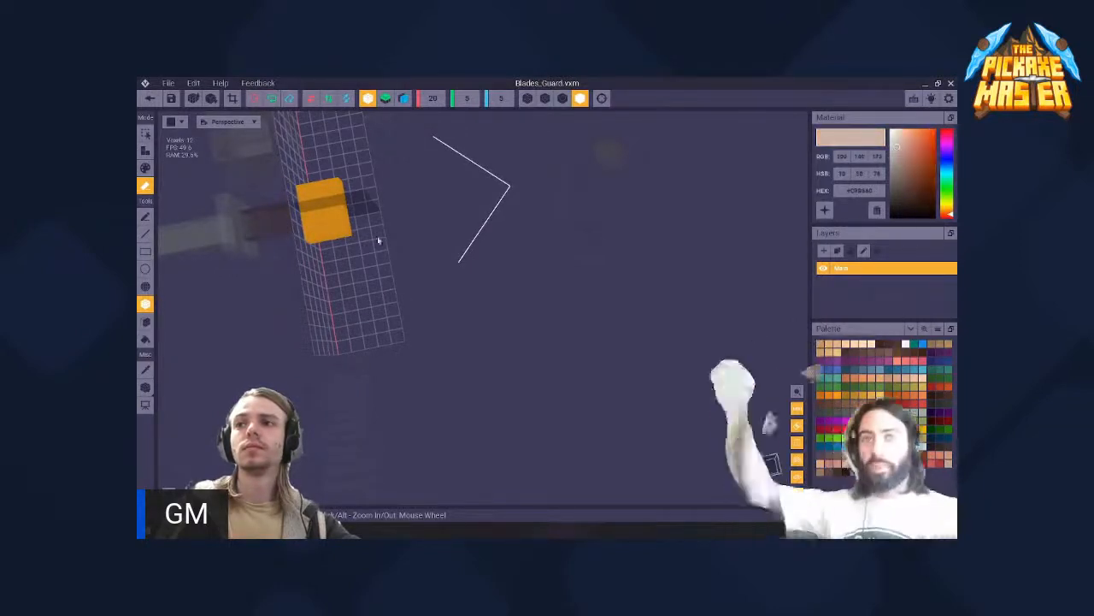
middle_click_drag(181, 154, 322, 207)
key("a")
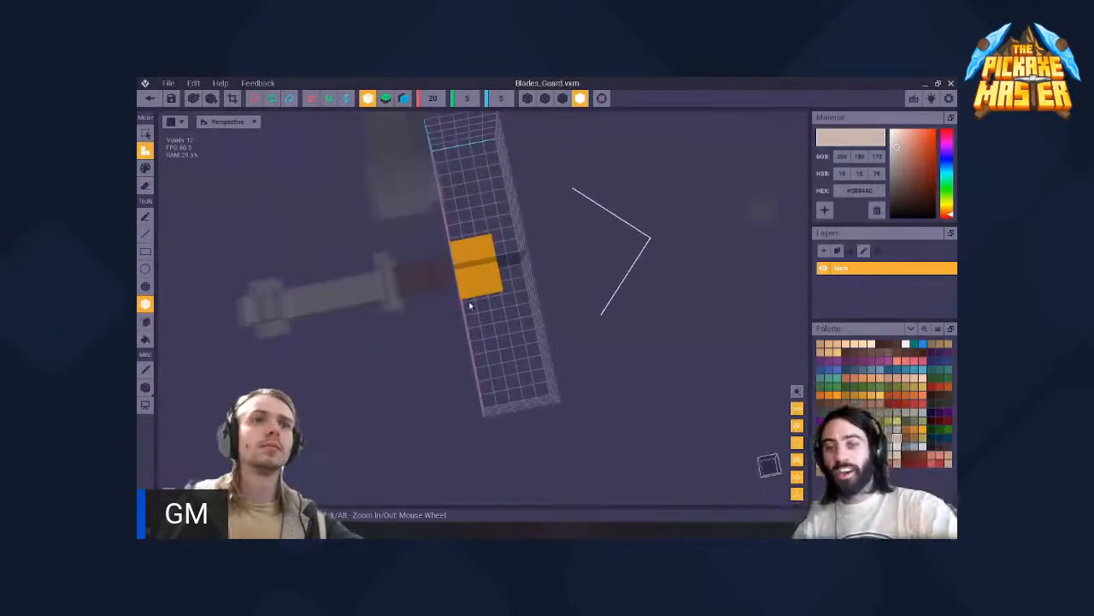
left_click_drag(490, 241, 467, 290)
right_click_drag(467, 290, 472, 285)
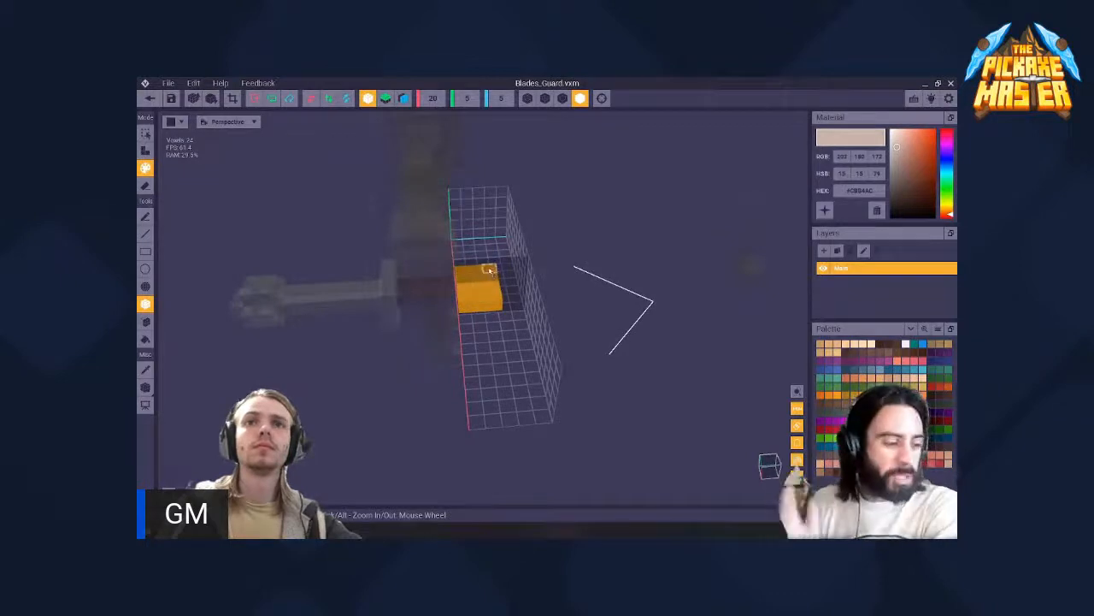
left_click_drag(490, 271, 472, 292)
right_click_drag(472, 293, 501, 306)
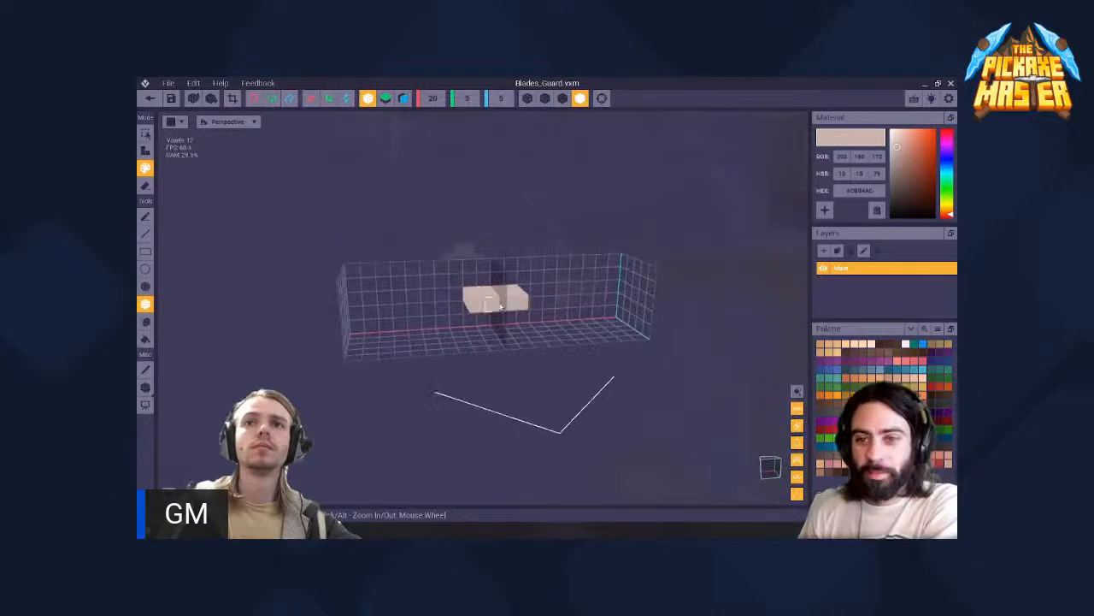
- Extend the beige block's front face with the Face tool in attach mode and undo the last extension
left_click(146, 321)
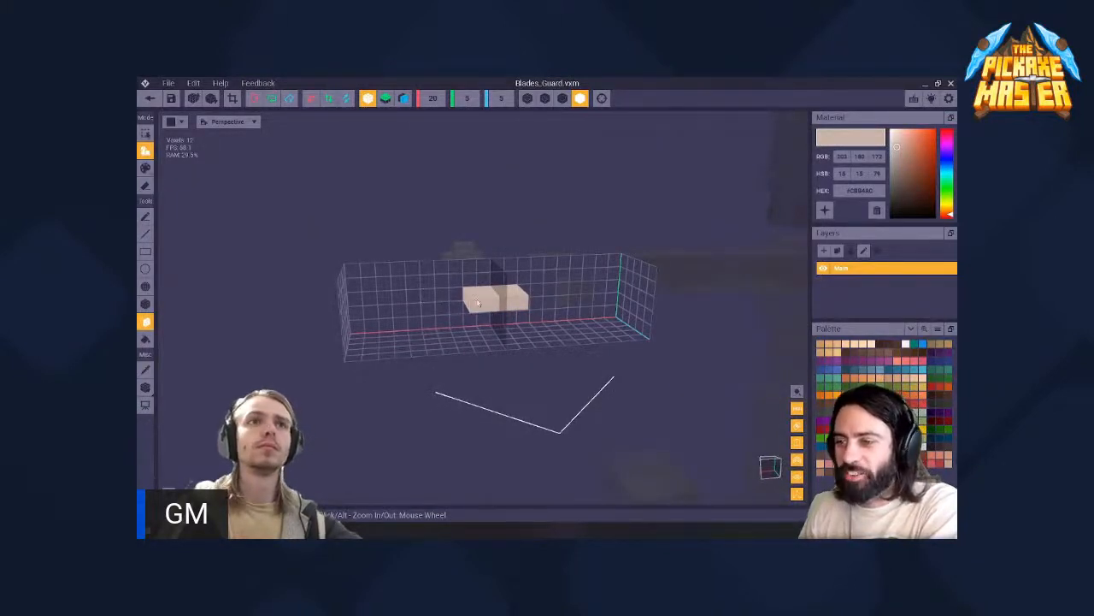
left_click(478, 303)
left_click(480, 309)
left_click(499, 324)
key("ctrl+z")
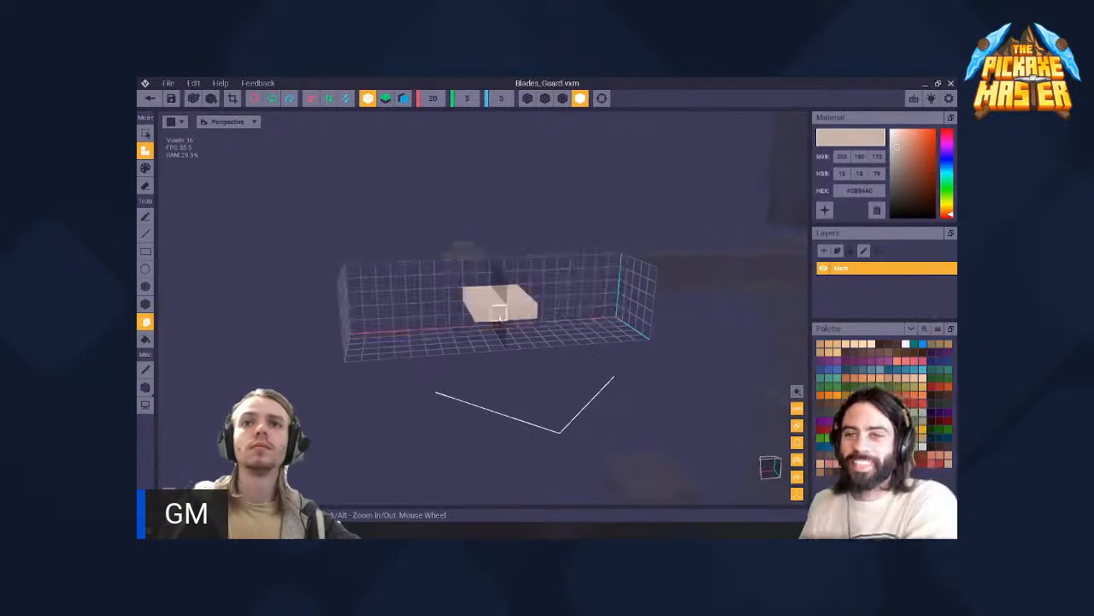
right_click_drag(492, 318, 440, 306)
- Close Blades_Guard.vxm without saving its changes and return to the weapon nodes in the 1 unlock.vxr skeleton
left_click(149, 99)
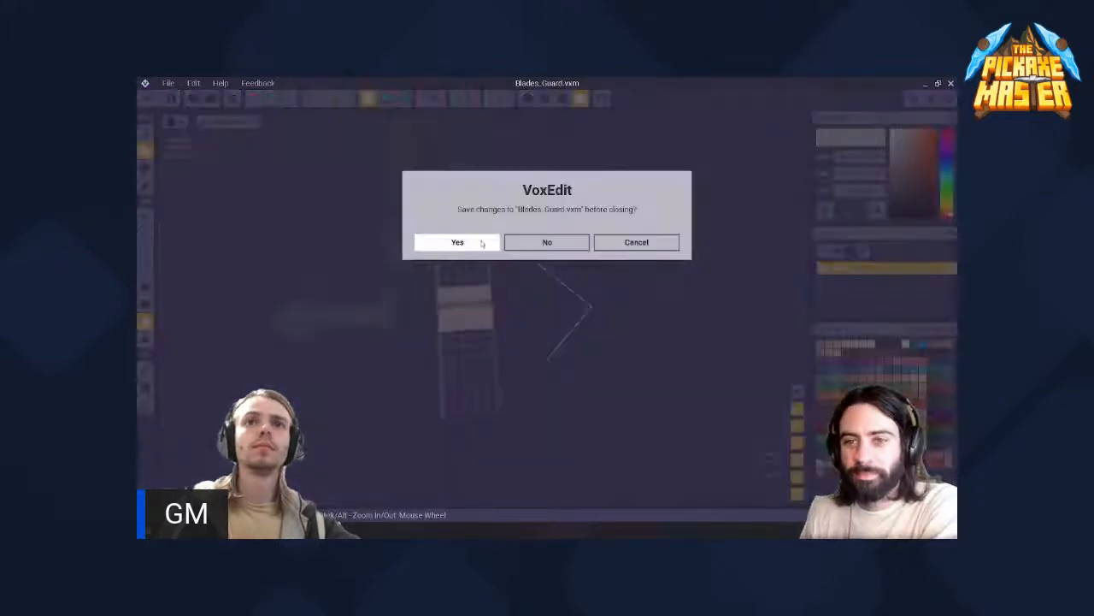
left_click(526, 244)
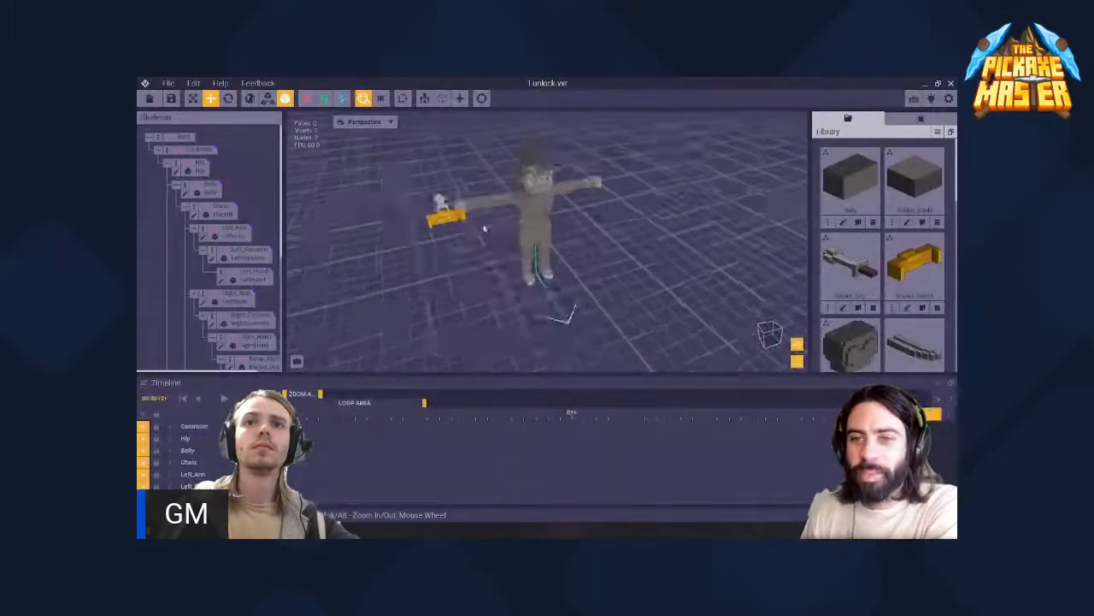
right_click_drag(523, 259, 536, 271)
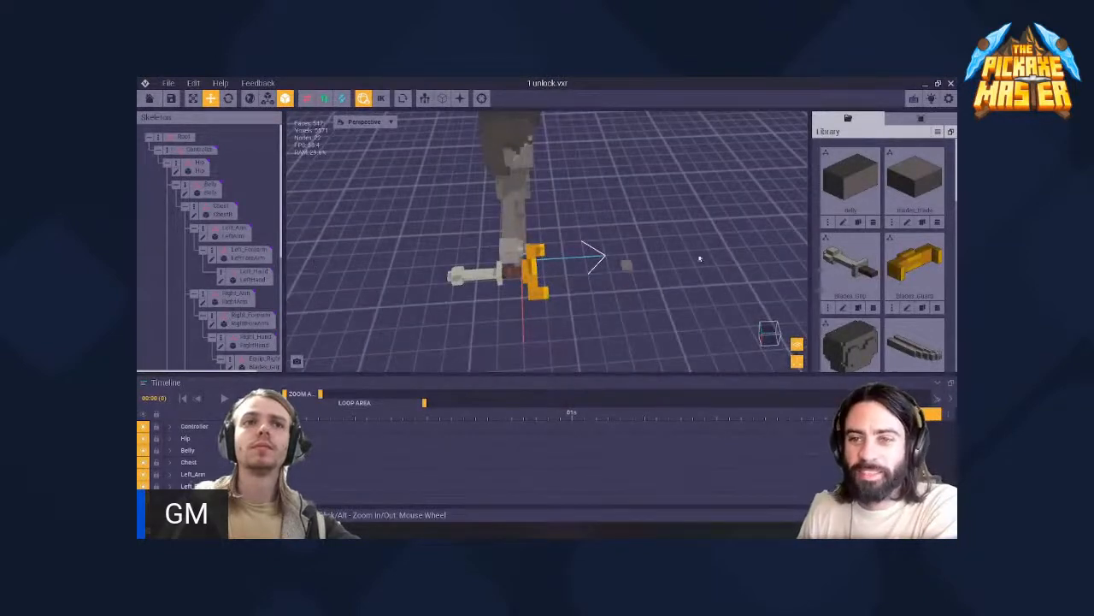
scroll(262, 225, "down", 5)
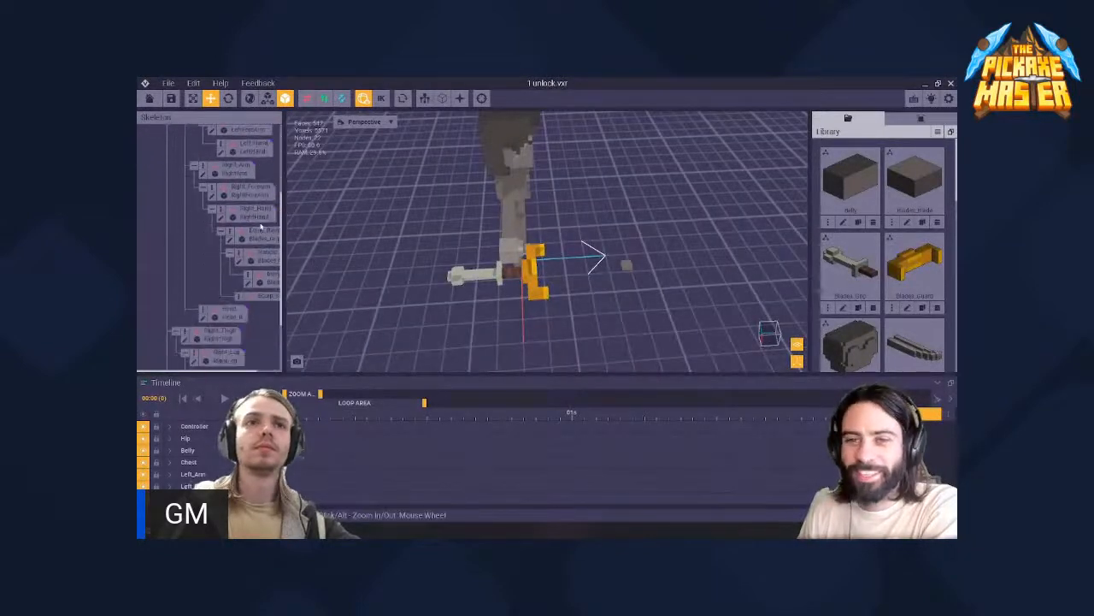
- Open the blade node's Blades_Blade.vxm model for voxel editing
left_click(626, 266)
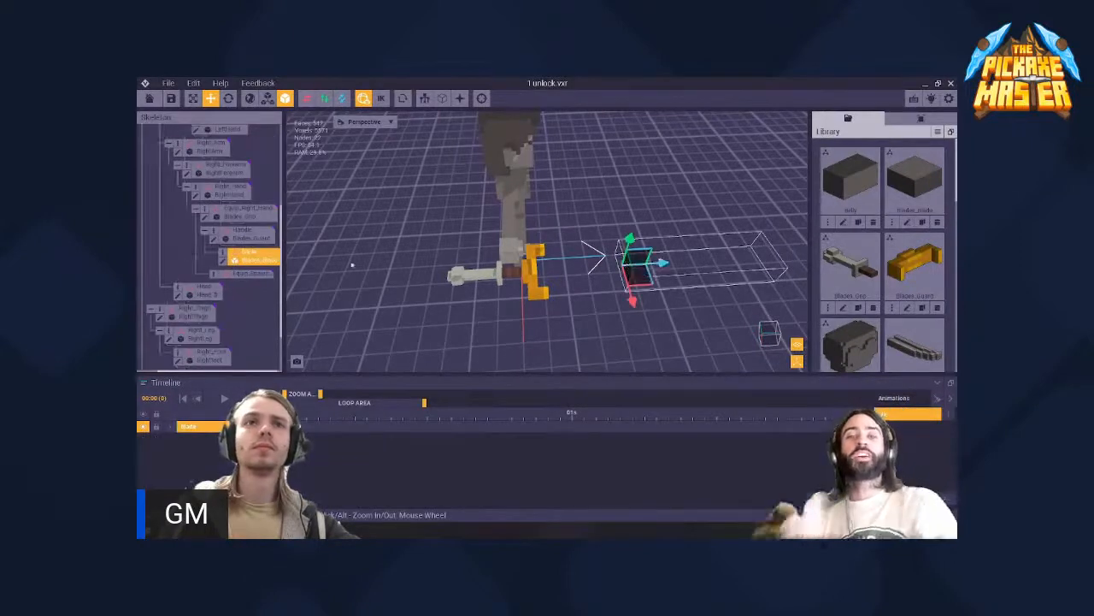
left_click(224, 260)
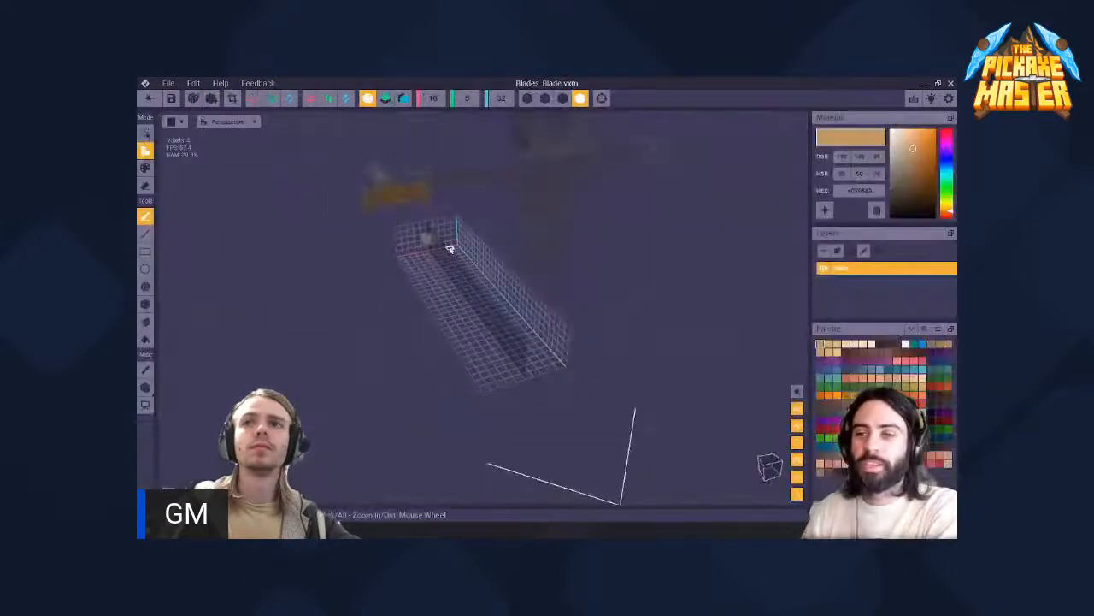
middle_click_drag(428, 246, 444, 256)
right_click_drag(445, 256, 445, 256)
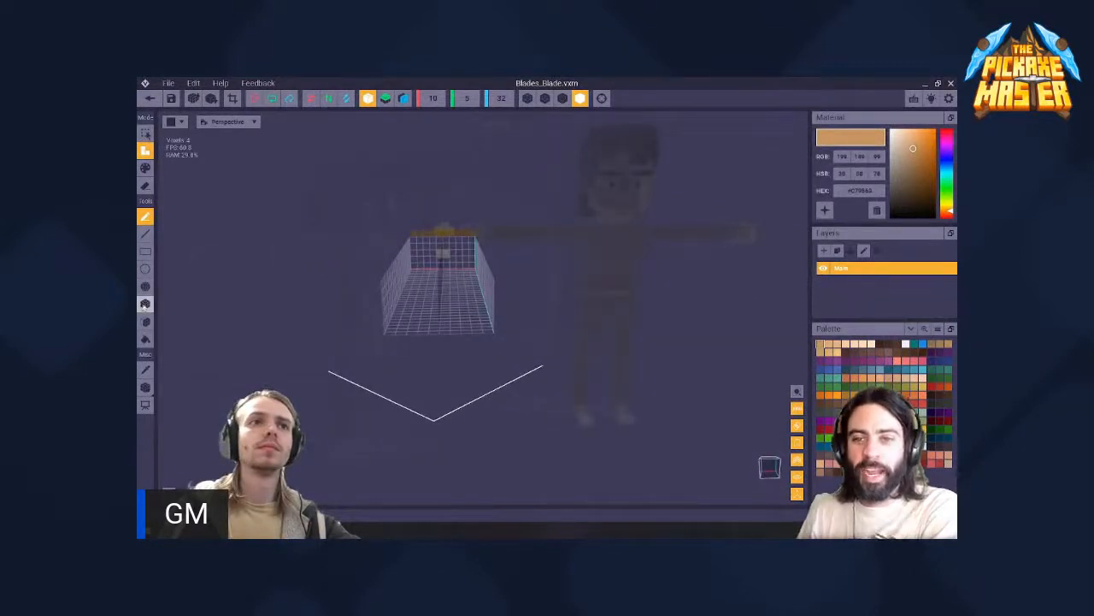
- Choose the light beige colour #CBB4AC and repaint the small blade block with the Face tool
left_click(145, 321)
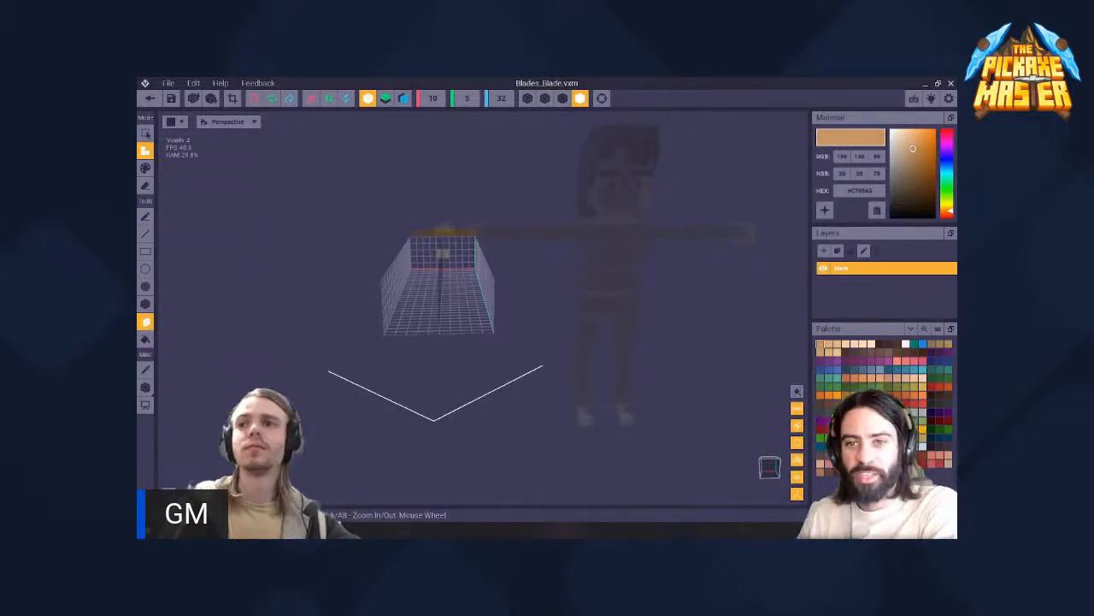
left_click(443, 253, "alt")
scroll(381, 252, "up", 8)
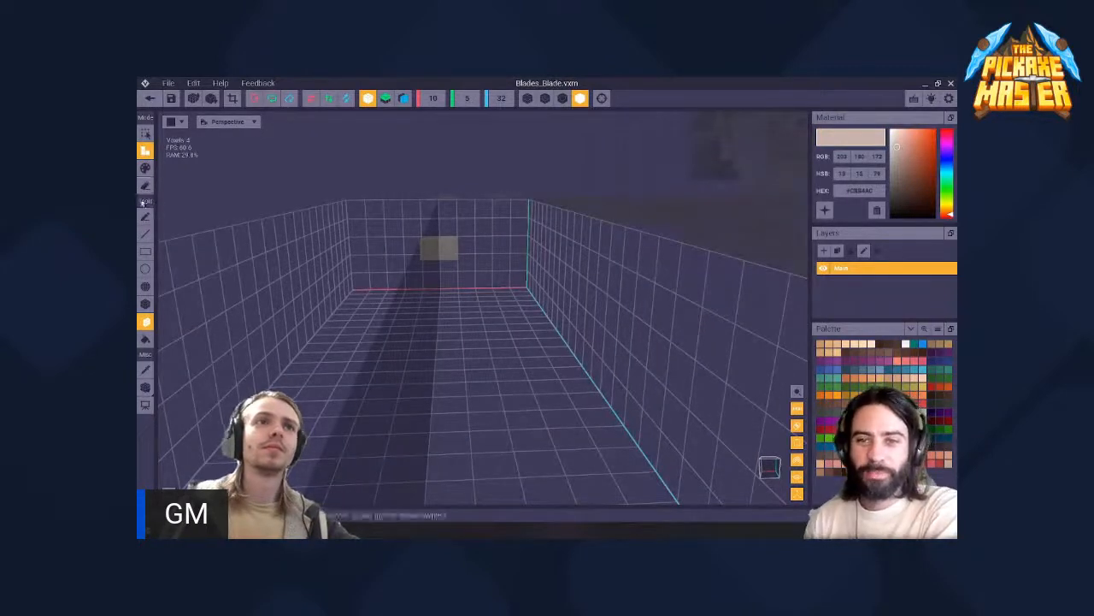
right_click_drag(440, 258, 433, 248)
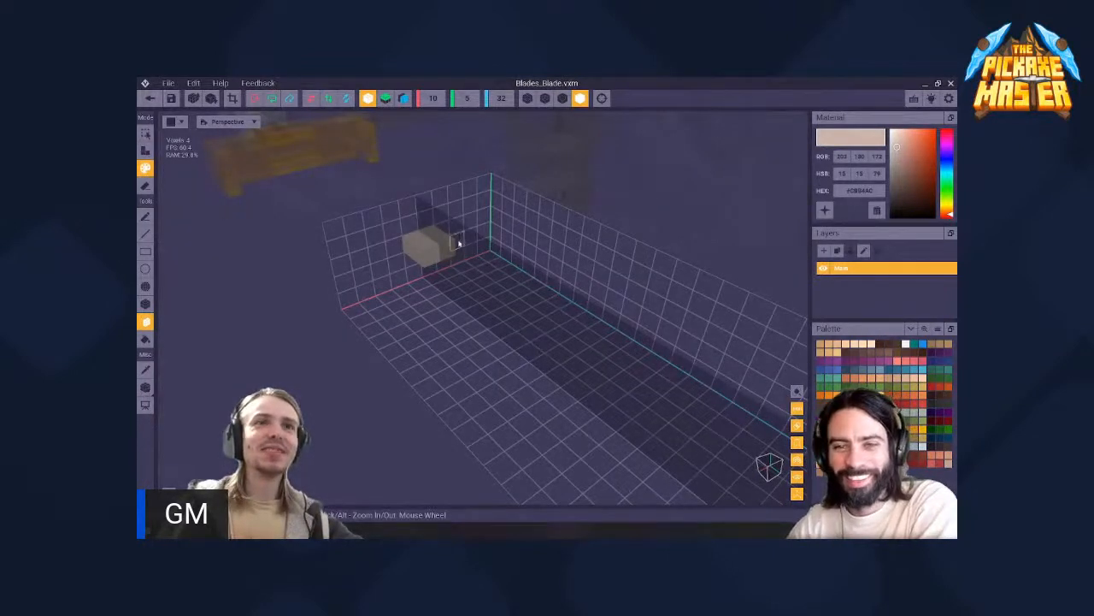
right_click_drag(434, 238, 445, 257)
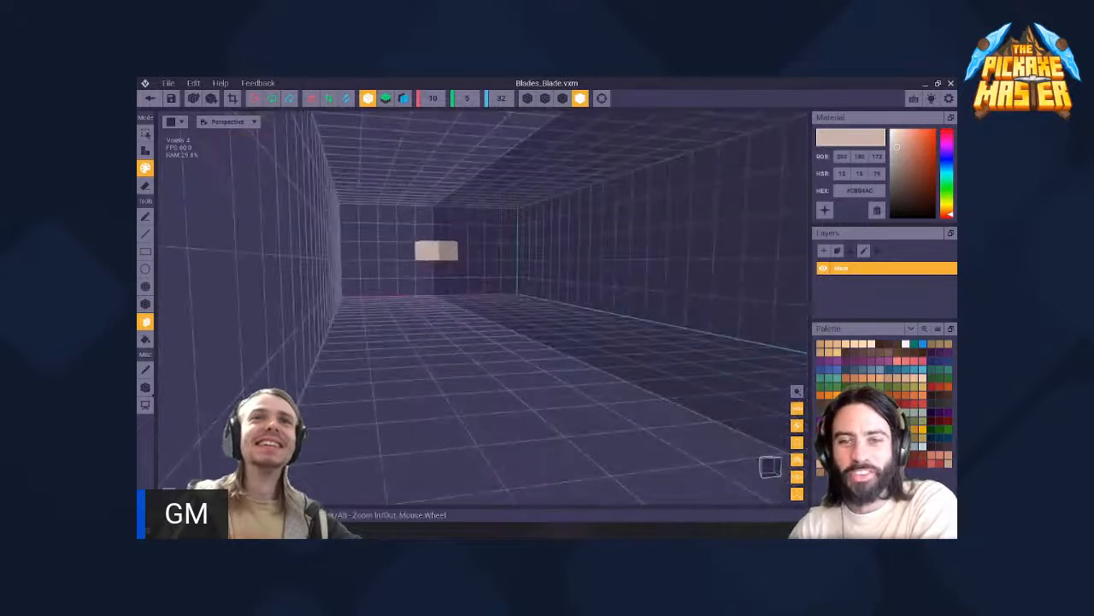
- Extend the beige block's front face in attach mode into a long straight shaft and return to the skeleton, keeping the changes
left_click(148, 152)
left_click_drag(434, 251, 637, 227)
scroll(639, 225, "down", 5)
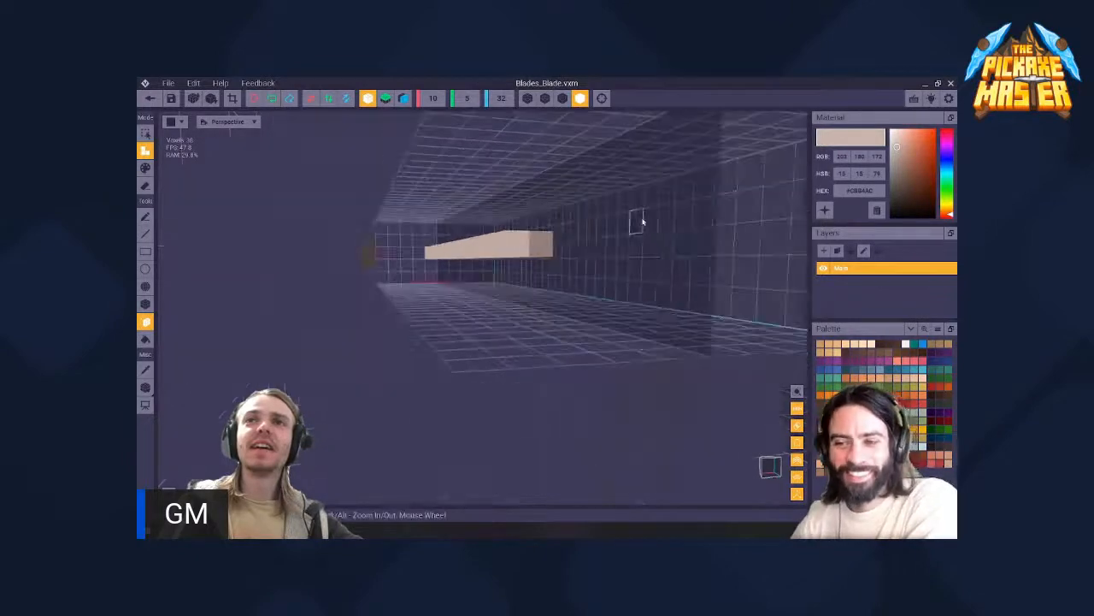
left_click_drag(527, 243, 617, 233)
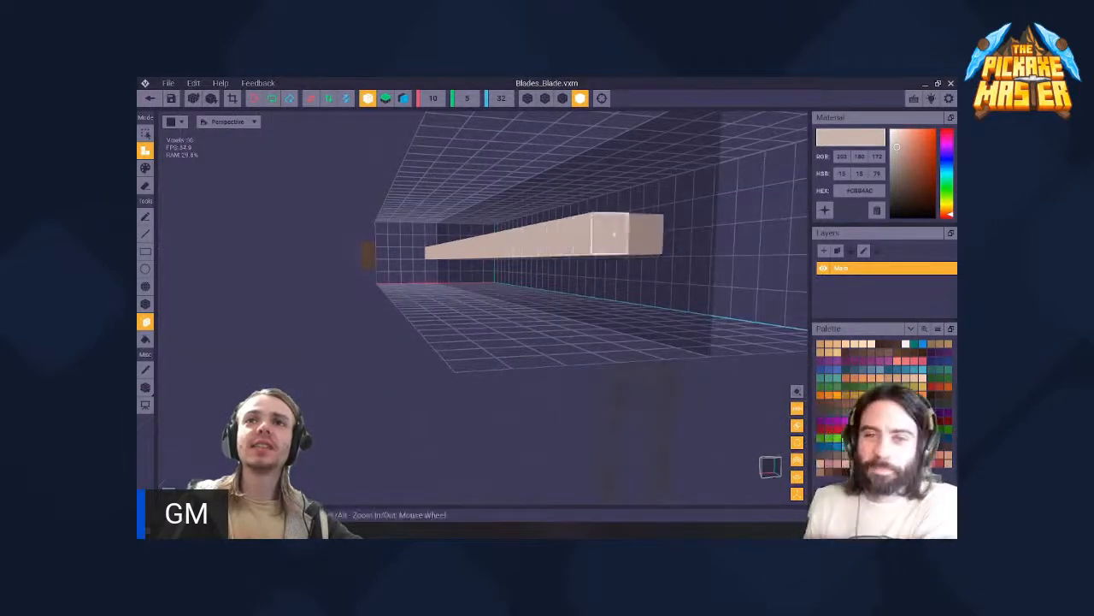
right_click_drag(617, 234, 531, 308)
left_click_drag(415, 305, 372, 327)
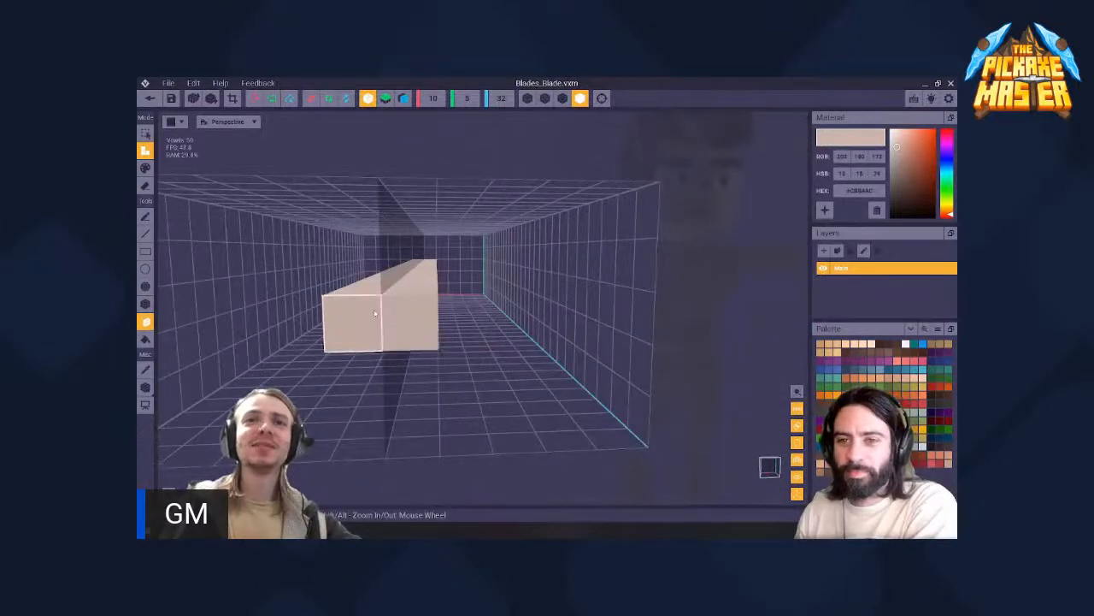
right_click_drag(372, 327, 432, 338)
right_click_drag(454, 282, 445, 256)
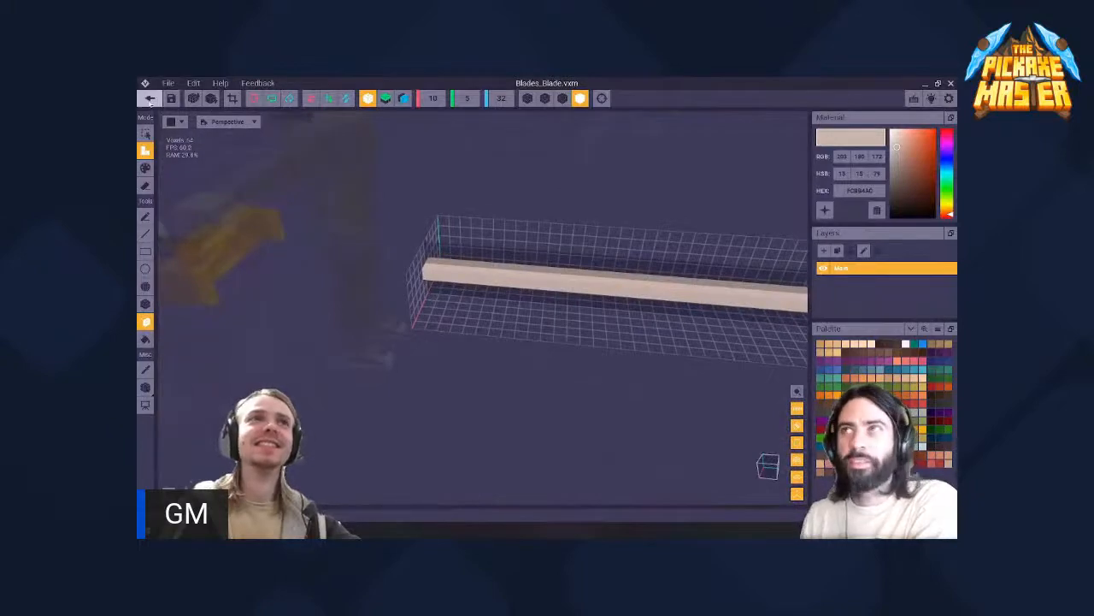
left_click(150, 99)
left_click(480, 241)
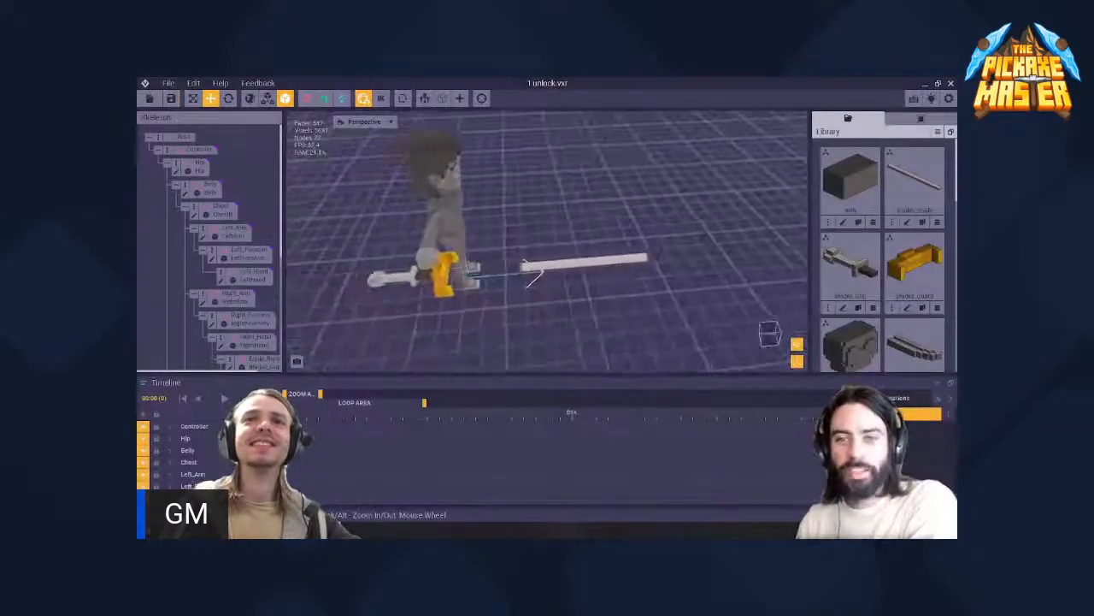
- Move the long beige blade node back along its length until it meets the guard
scroll(471, 266, "up", 2)
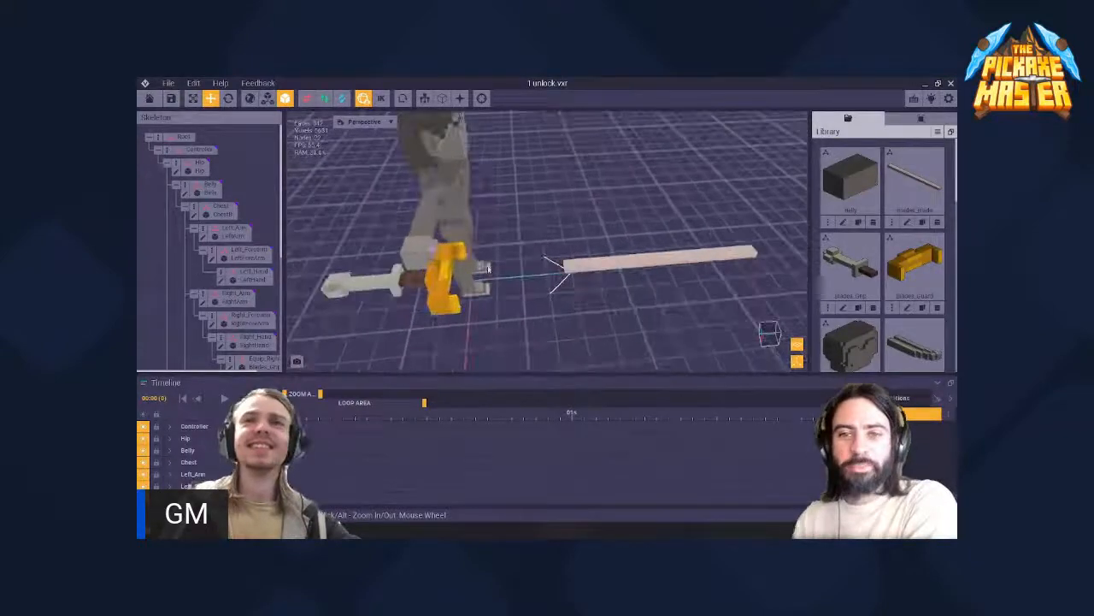
right_click_drag(448, 277, 444, 270)
mouse_move(445, 271)
right_mouse_down()
mouse_move(445, 291)
mouse_move(438, 272)
right_mouse_up()
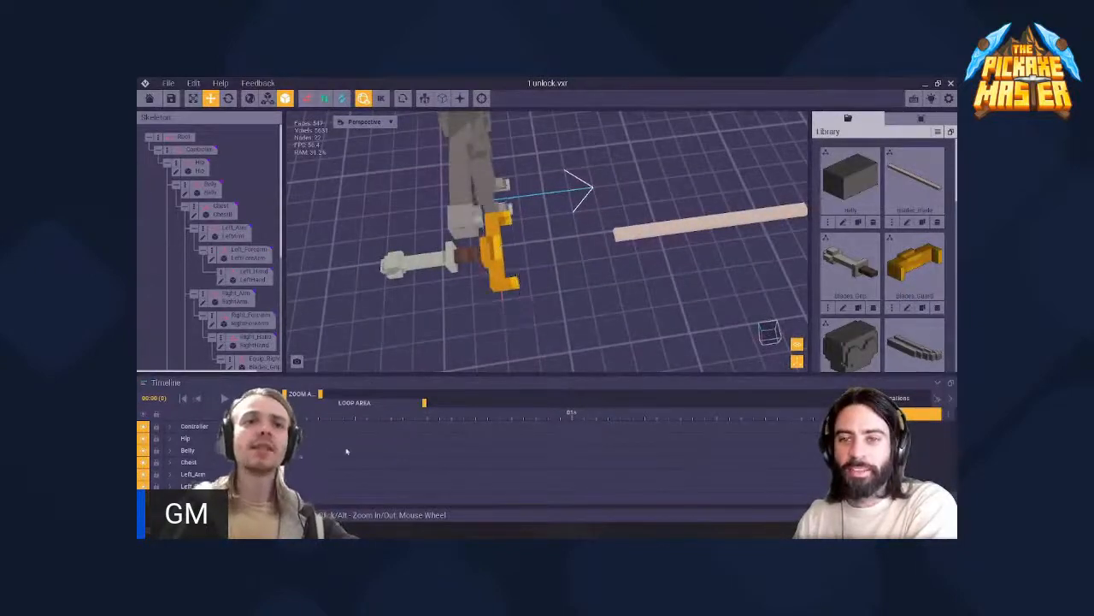
scroll(483, 278, "up", 4)
right_click_drag(479, 262, 503, 269)
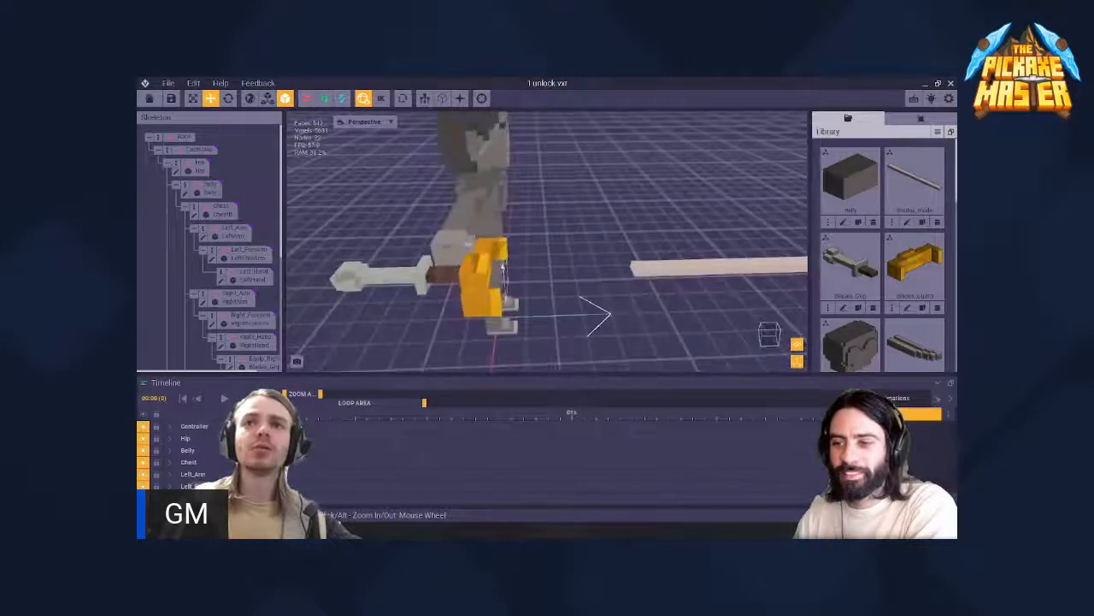
left_click(676, 267)
left_click_drag(675, 268, 523, 267)
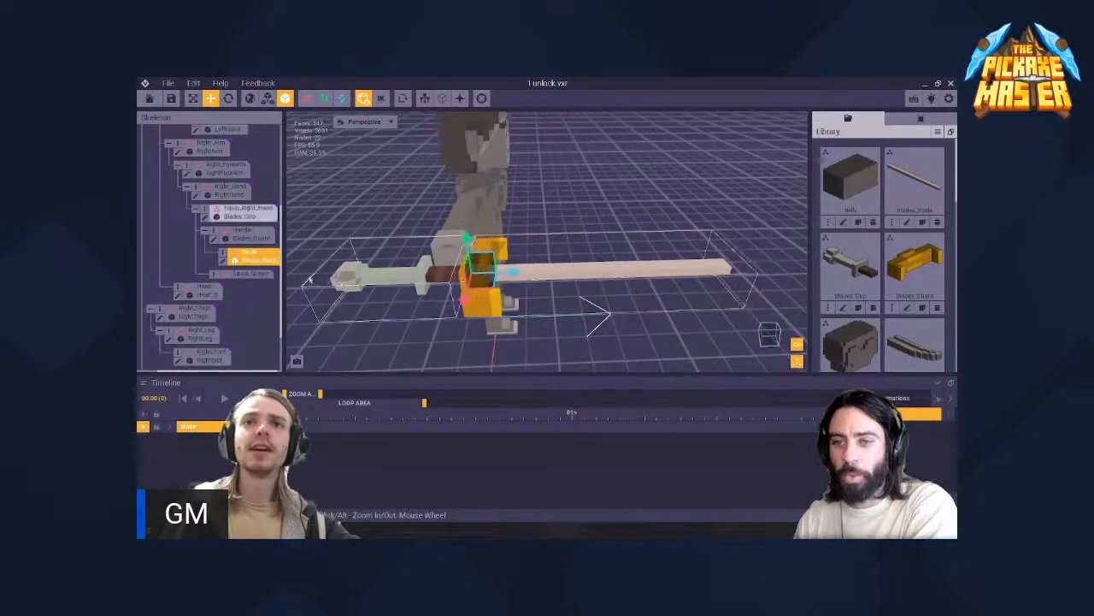
mouse_move(510, 266)
right_mouse_down()
mouse_move(470, 272)
mouse_move(494, 271)
right_mouse_up()
- Shift the guard slightly forward along the shaft and reparent the Blade node directly under the Equip_Right_Hand grip node
left_click(248, 232)
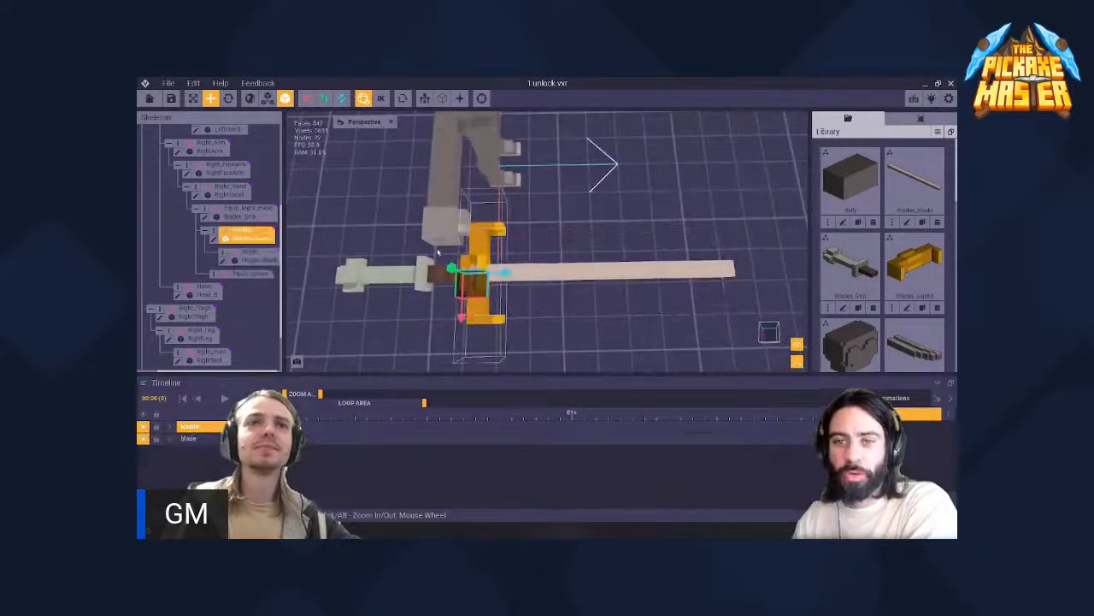
mouse_move(506, 272)
left_mouse_down()
mouse_move(575, 270)
mouse_move(492, 271)
mouse_move(511, 271)
left_mouse_up()
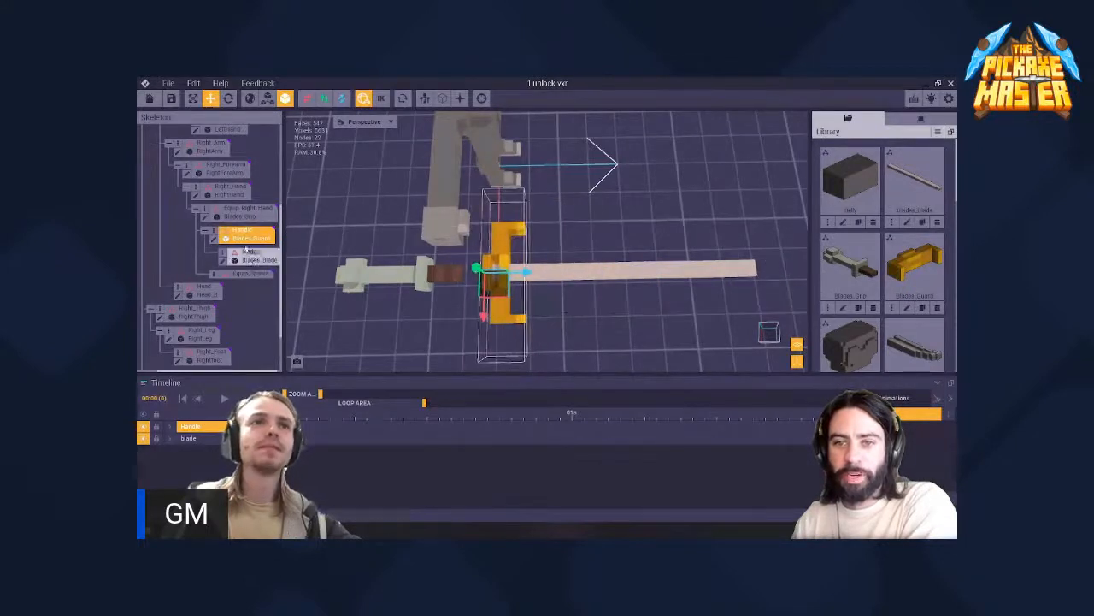
left_click_drag(242, 217, 242, 217)
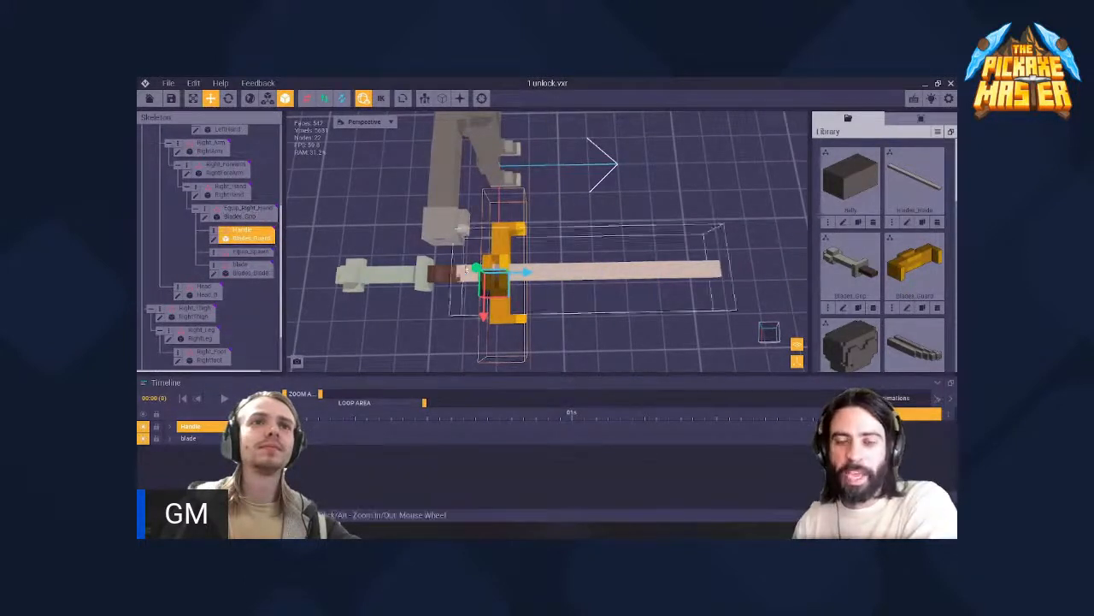
- Move the guard to the shaft's far end and shift the blade node forward to the end of the grip
left_click_drag(530, 272, 778, 268)
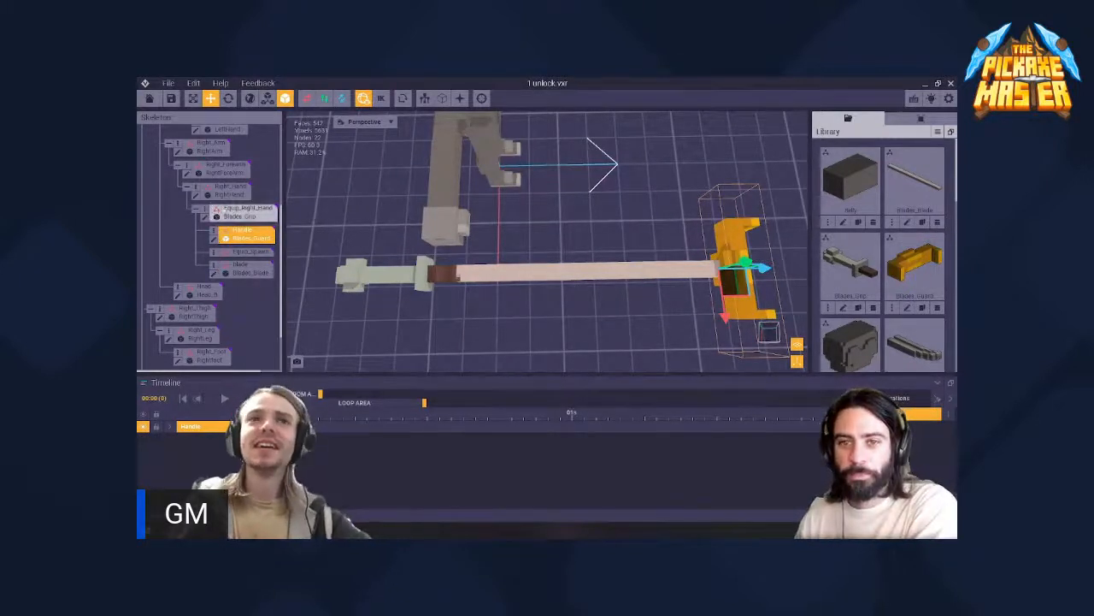
left_click(642, 264)
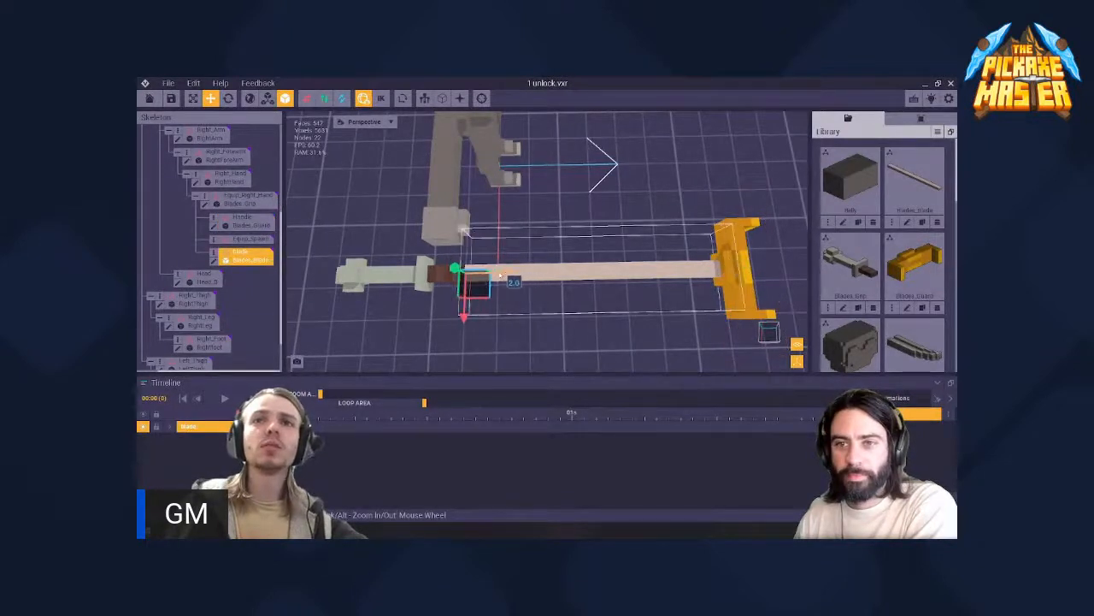
left_click_drag(500, 276, 507, 276)
- Fine-tune the guard's position along the shaft so it sits against the blade's far end
left_click(248, 238)
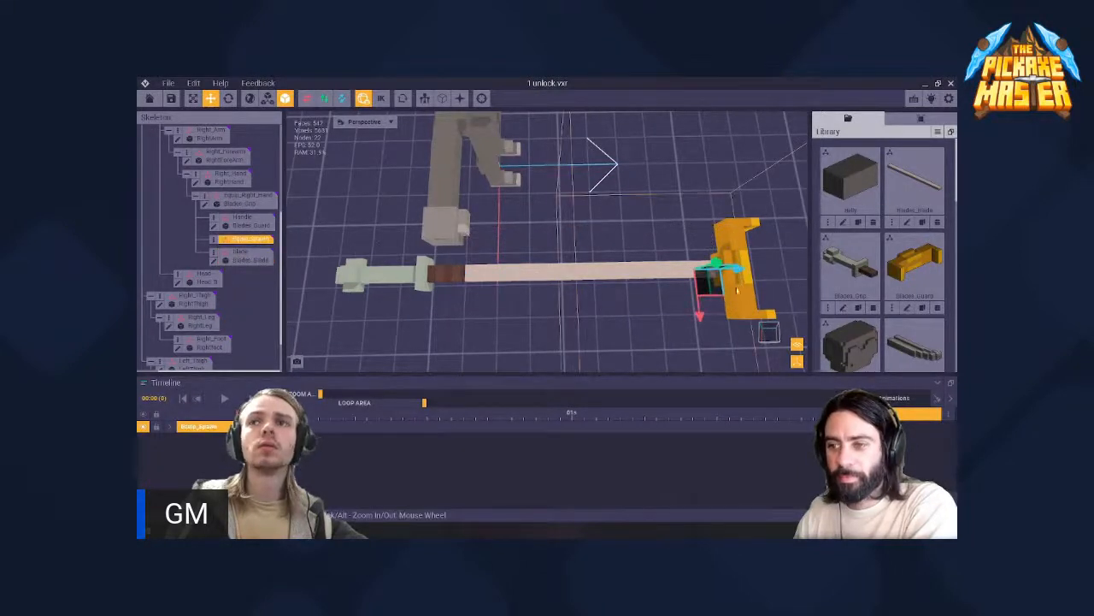
left_click(737, 291)
left_click_drag(764, 268, 775, 268)
right_click_drag(751, 282, 728, 269)
scroll(729, 268, "up", 2)
scroll(729, 268, "down", 3)
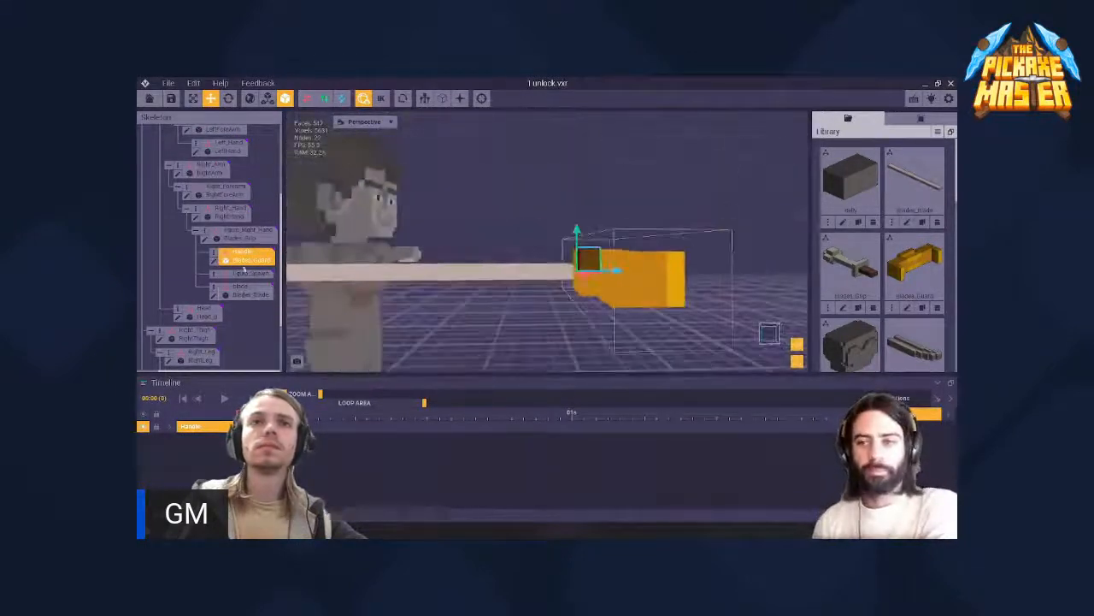
- Open Blades_Guard.vxm and erase the guard's protruding ends and outer voxels symmetrically, leaving a shorter central block
left_click(213, 261)
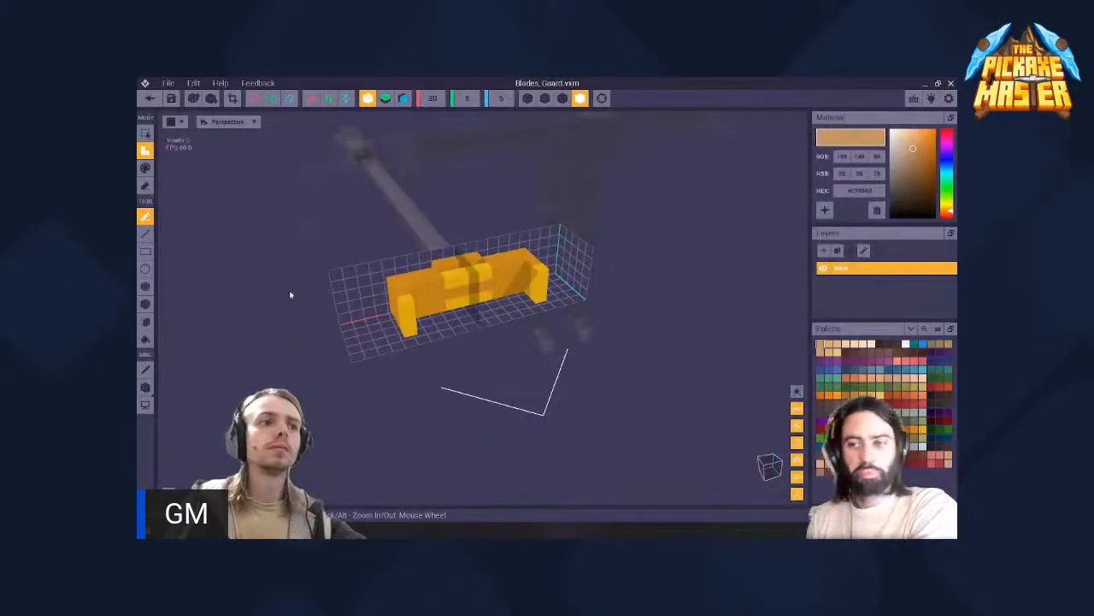
scroll(352, 310, "up", 4)
right_click_drag(453, 325, 466, 287)
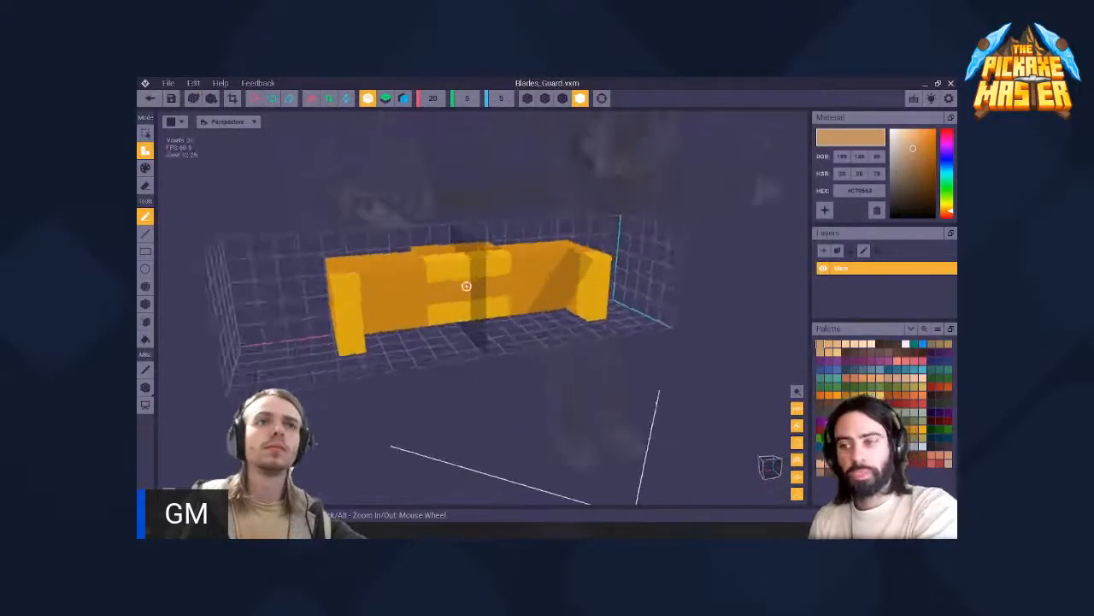
left_click(145, 185)
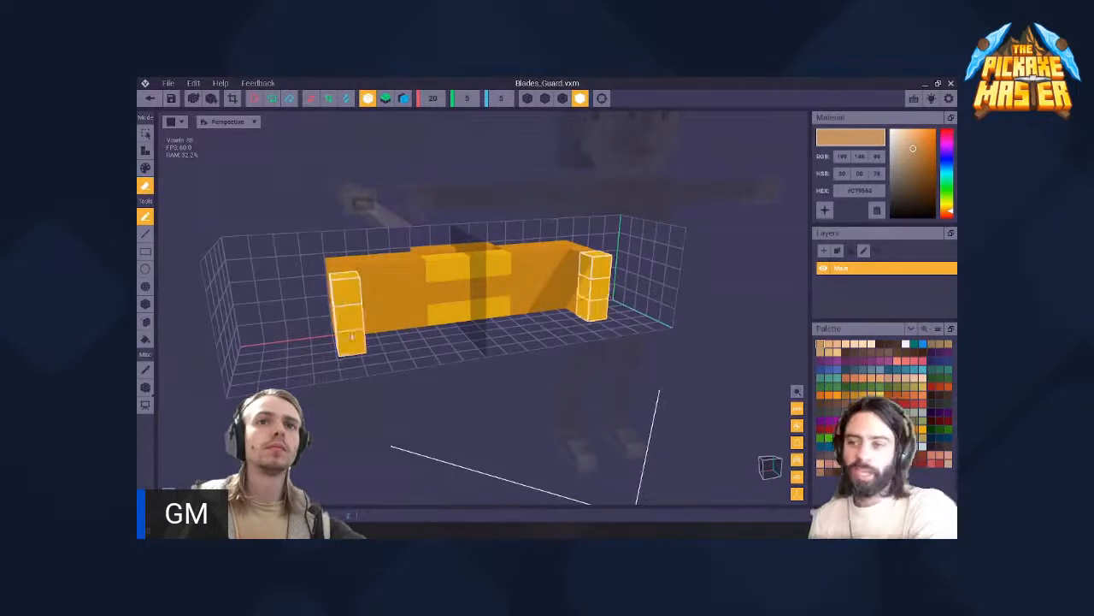
left_click(343, 297)
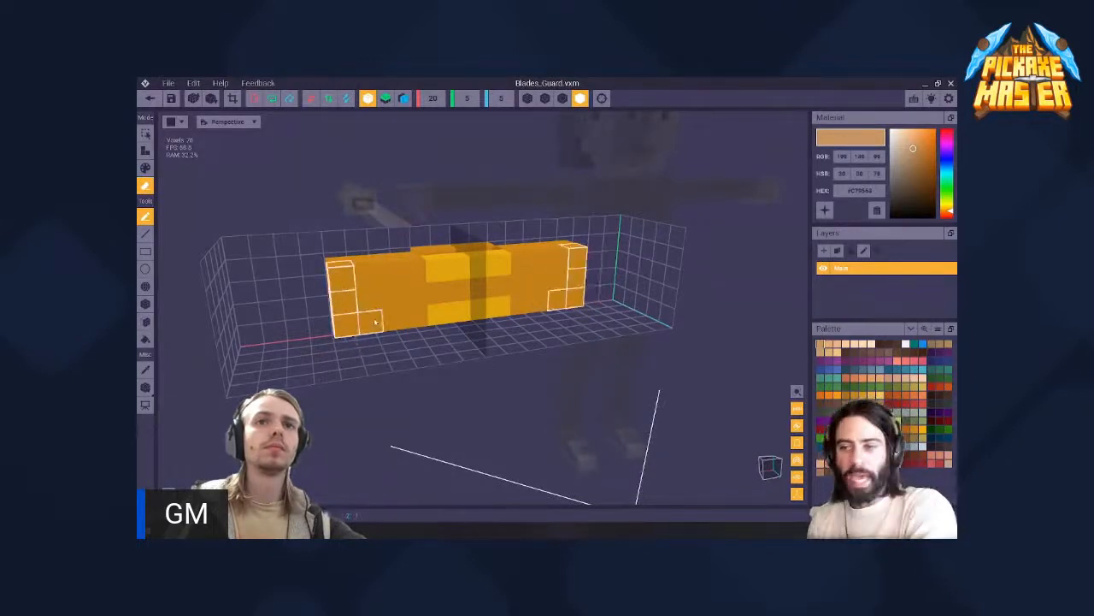
left_click(351, 274)
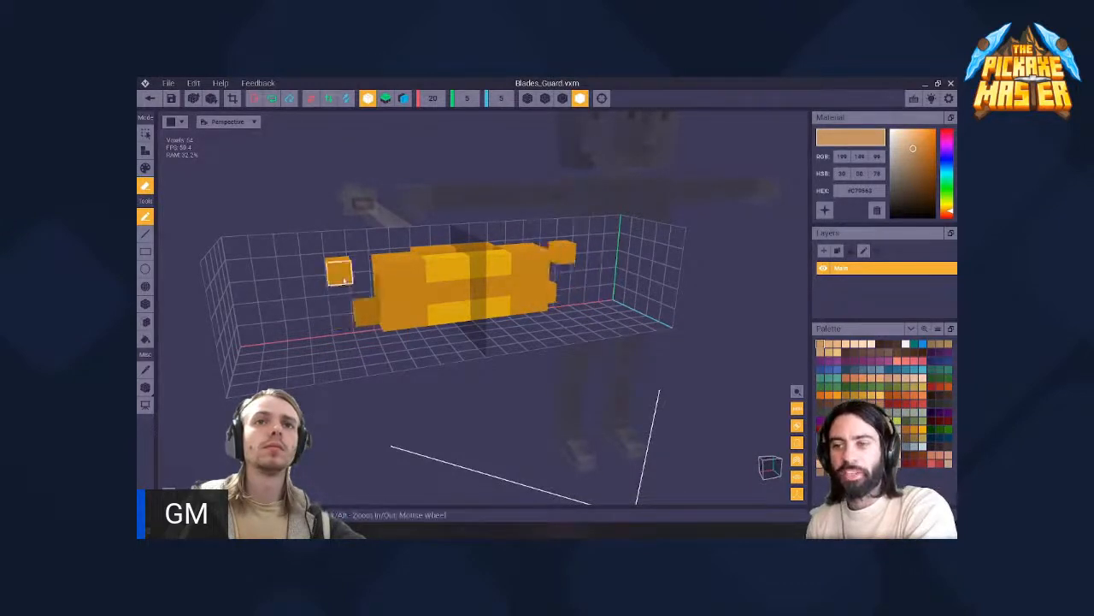
left_click(365, 316)
right_click_drag(369, 303, 369, 304)
left_click(146, 167)
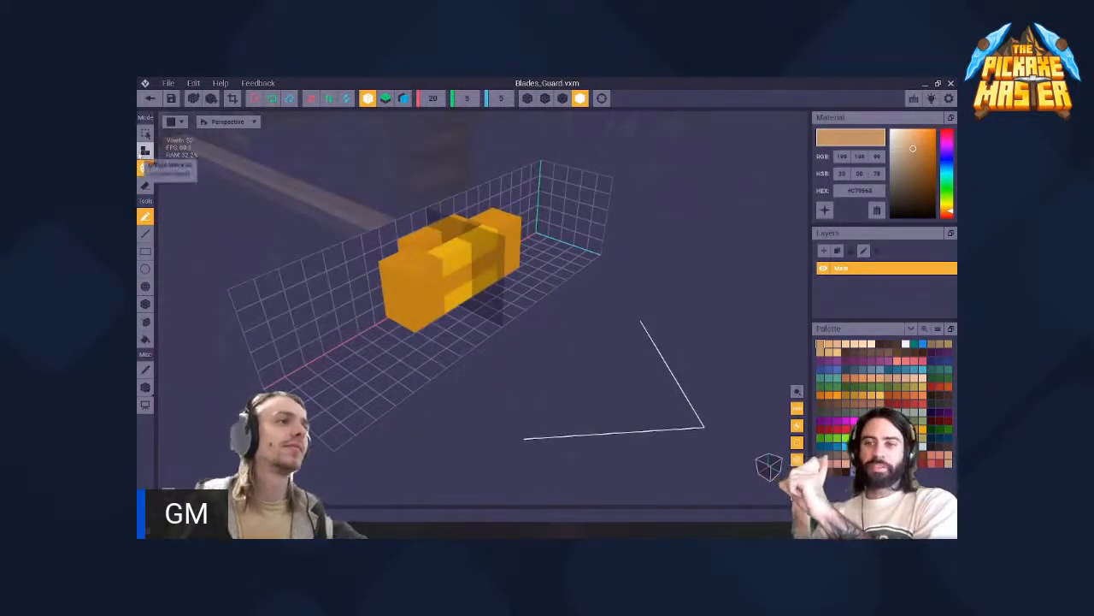
left_click(145, 151)
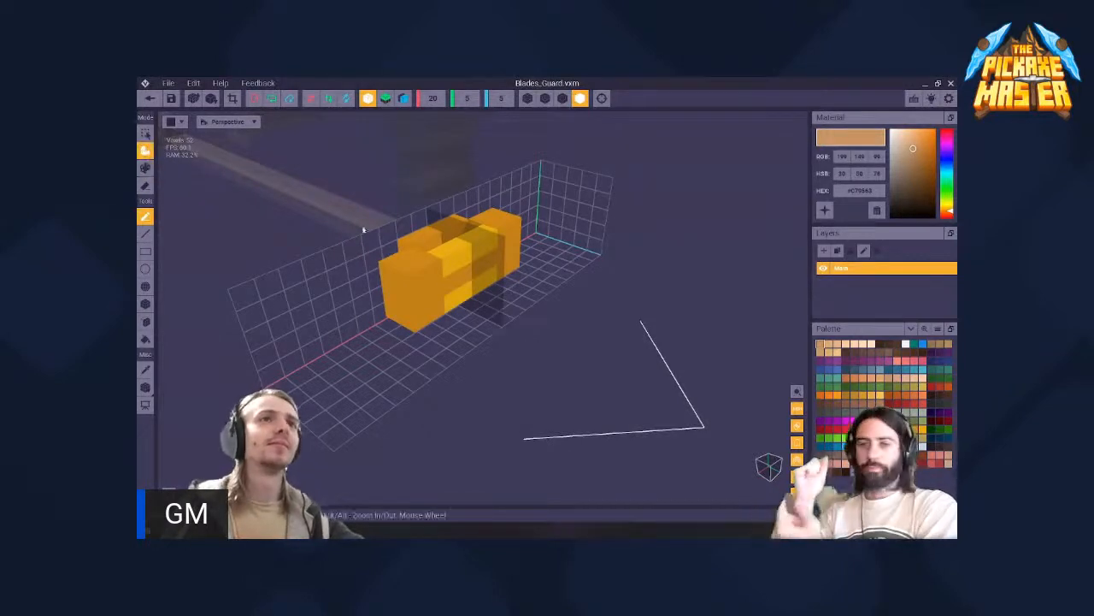
right_click_drag(442, 253, 451, 283)
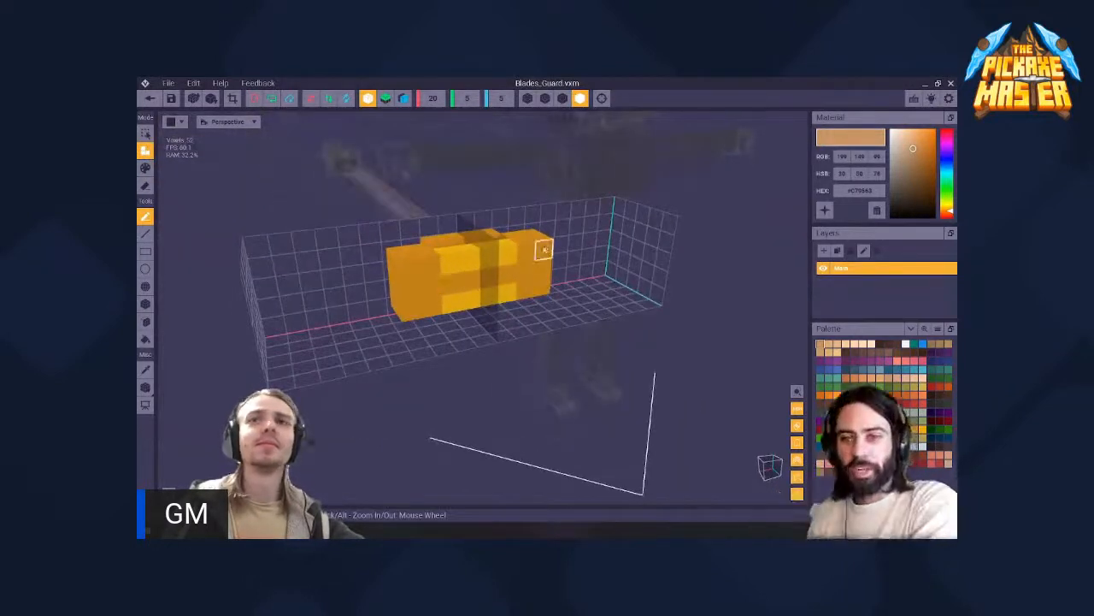
left_click_drag(545, 249, 456, 302)
key("ctrl+z")
- Erase all remaining guard voxels, finishing with the box tool, and switch to attach mode
key("e")
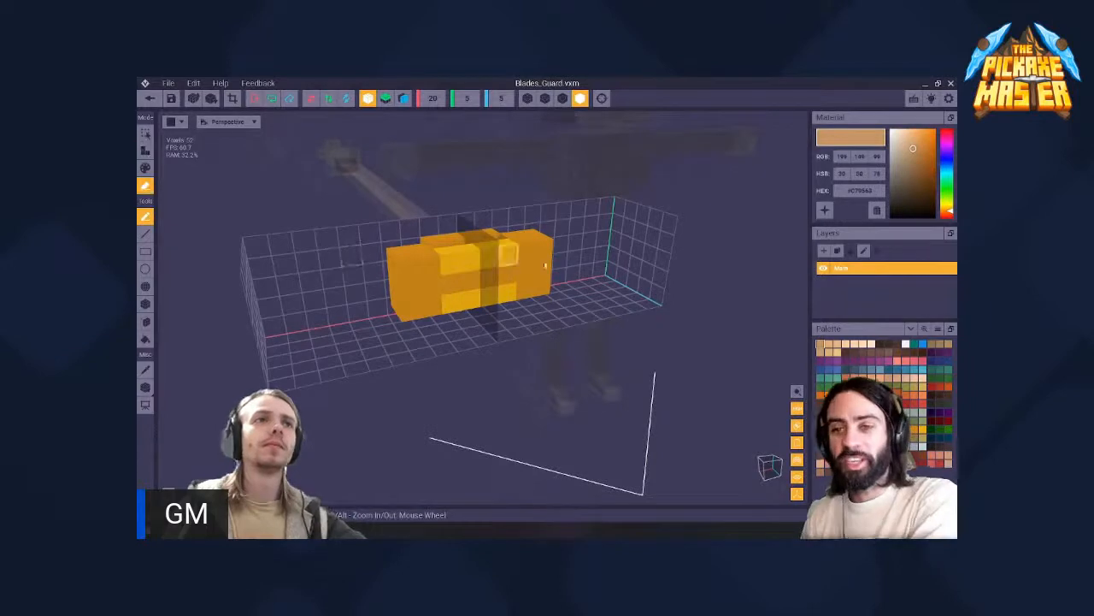
mouse_move(540, 248)
left_mouse_down()
mouse_move(466, 295)
mouse_move(466, 282)
left_mouse_up()
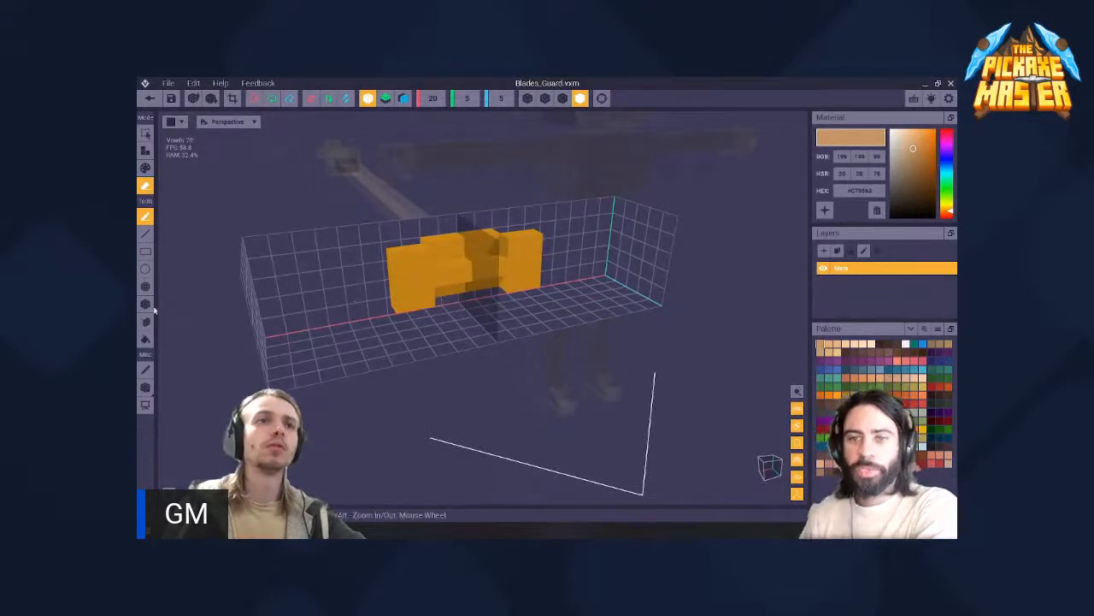
mouse_move(525, 245)
left_mouse_down()
mouse_move(512, 261)
mouse_move(397, 282)
mouse_move(436, 288)
left_mouse_up()
mouse_move(494, 245)
right_mouse_down()
mouse_move(459, 252)
mouse_move(476, 248)
right_mouse_up()
left_click_drag(471, 262, 435, 288)
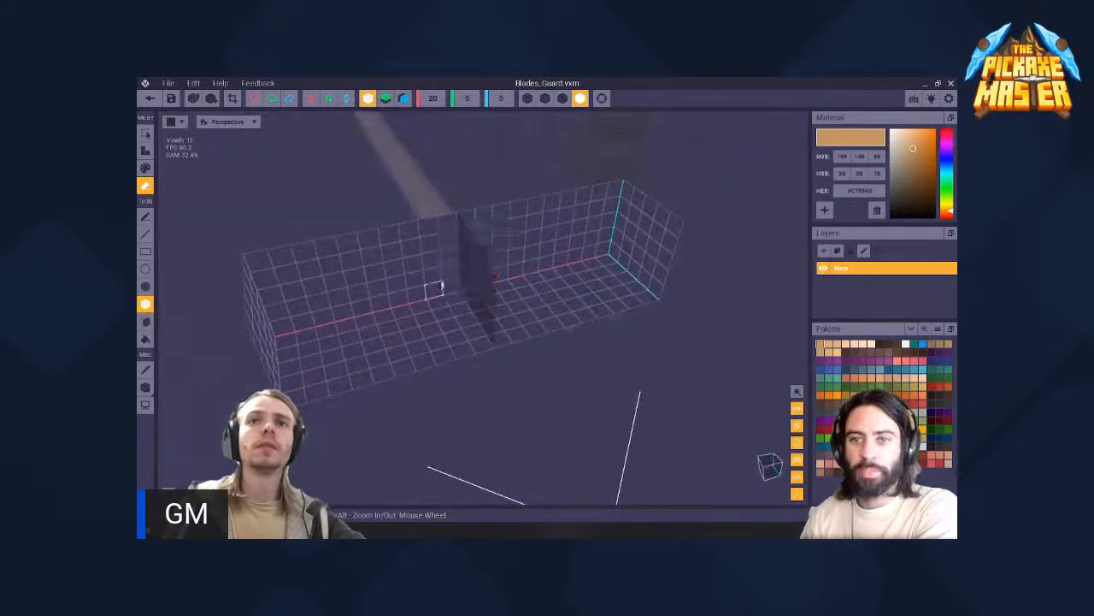
right_click_drag(435, 288, 454, 255)
left_click(147, 151)
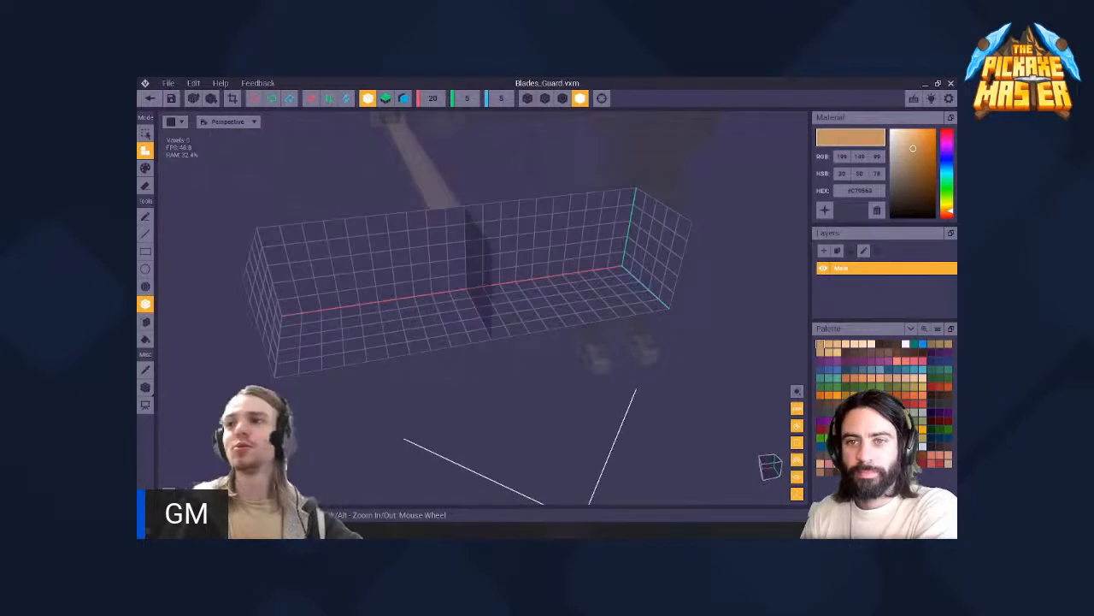
- Rebuild the guard as a long straight light-beige bar with symmetrically boxed voxels, save Blades_Guard.vxm and return to the rig
left_click(948, 464)
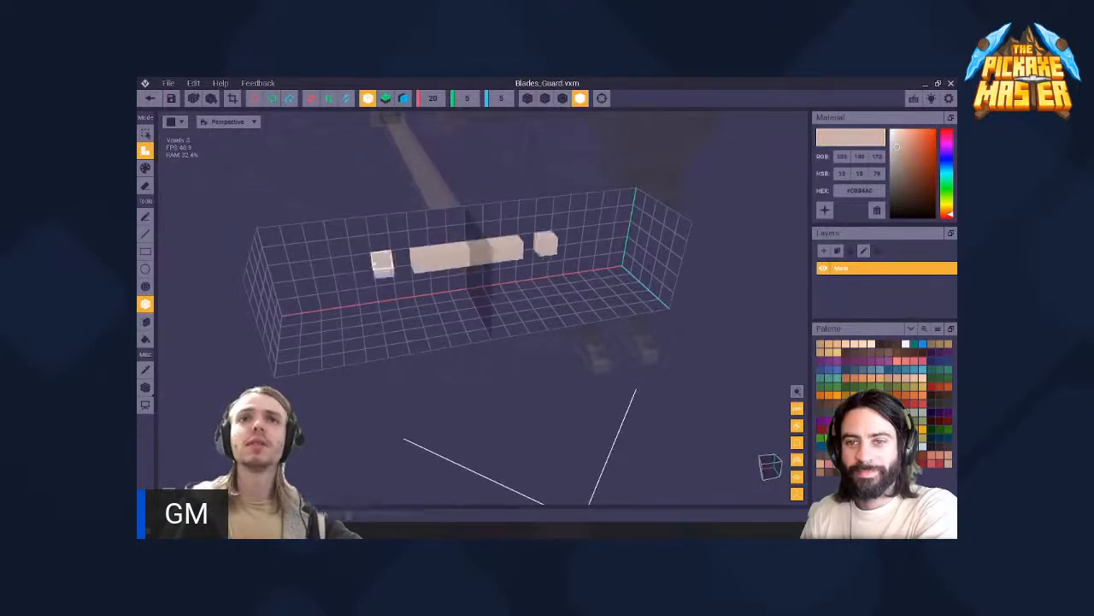
right_click_drag(445, 258, 488, 237)
left_click(150, 98)
left_click(448, 240)
- Select the grip node in the character's right hand and open Blades_Grip.vxm for editing
scroll(558, 272, "up", 5)
middle_click_drag(558, 272, 559, 272)
scroll(558, 271, "down", 5)
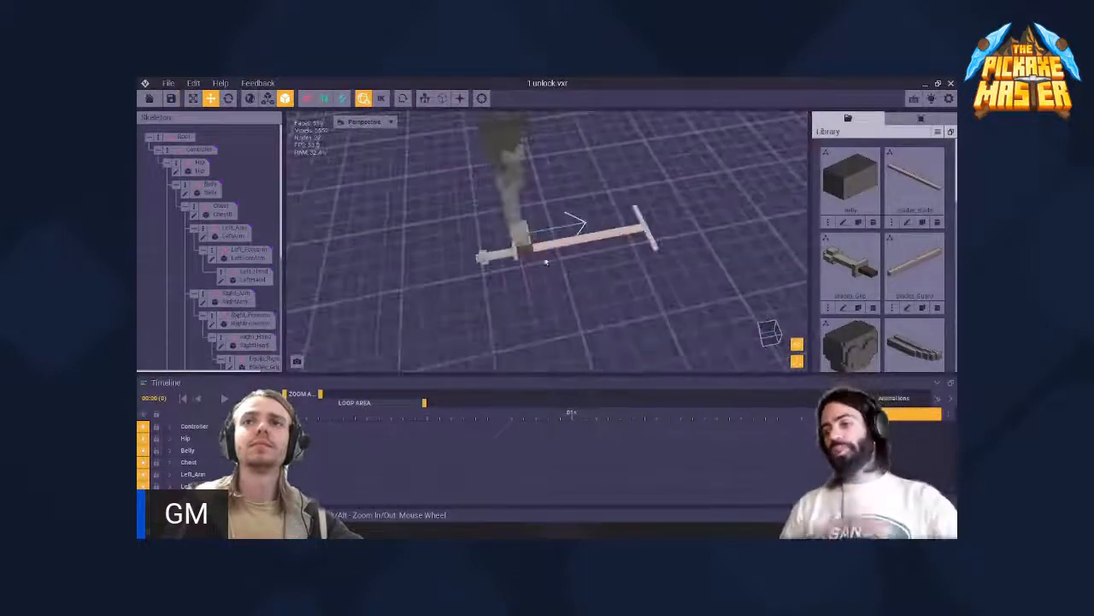
left_click(519, 247)
right_click_drag(519, 247, 519, 259)
scroll(519, 246, "up", 5)
left_click(513, 261)
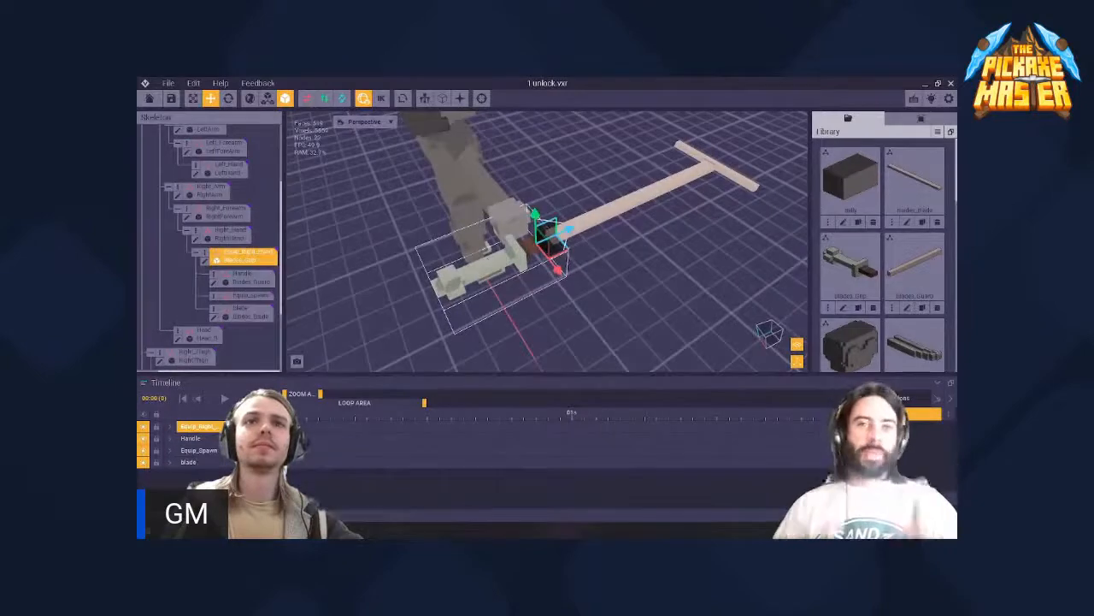
double_click(206, 261)
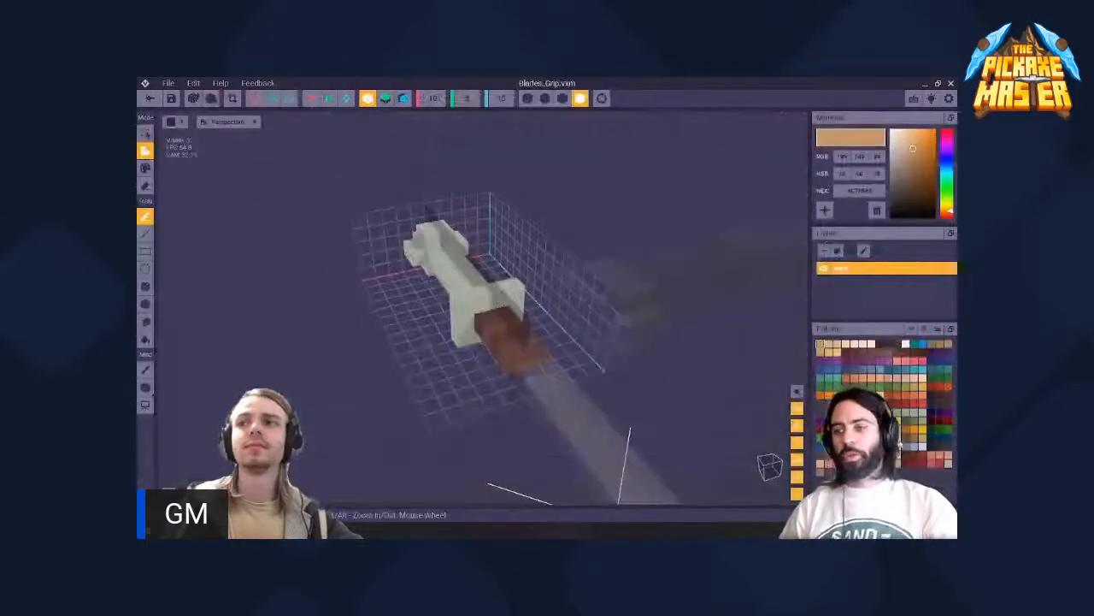
- Paint the grip's brown front section and its cross-guard light beige in box-shaped areas
right_click_drag(496, 328, 496, 328)
key("g")
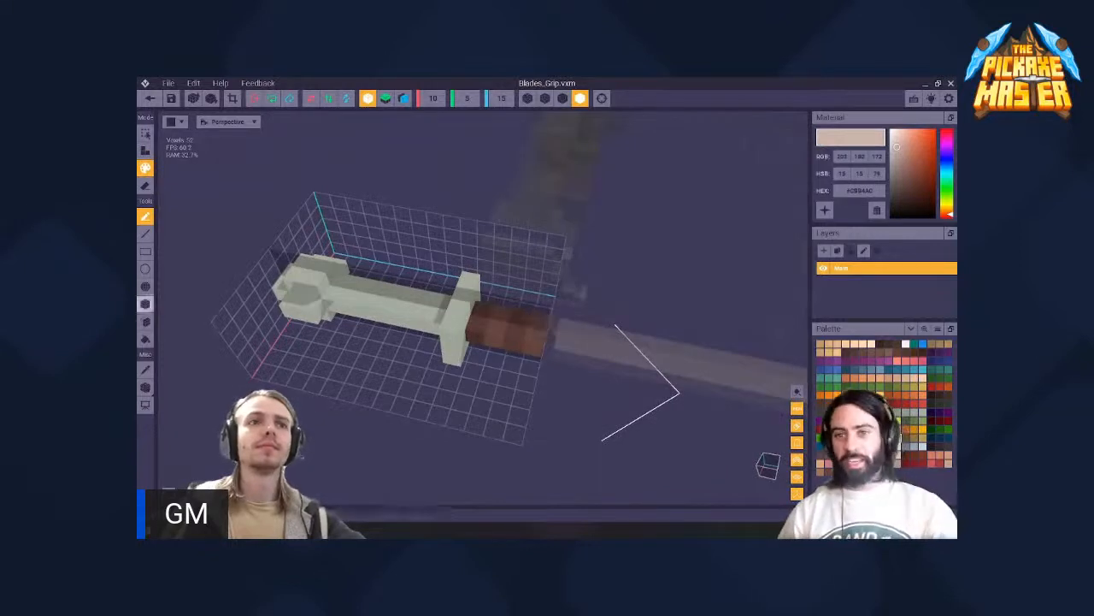
left_click(146, 304)
left_click_drag(542, 323, 478, 327)
right_click_drag(465, 327, 479, 326)
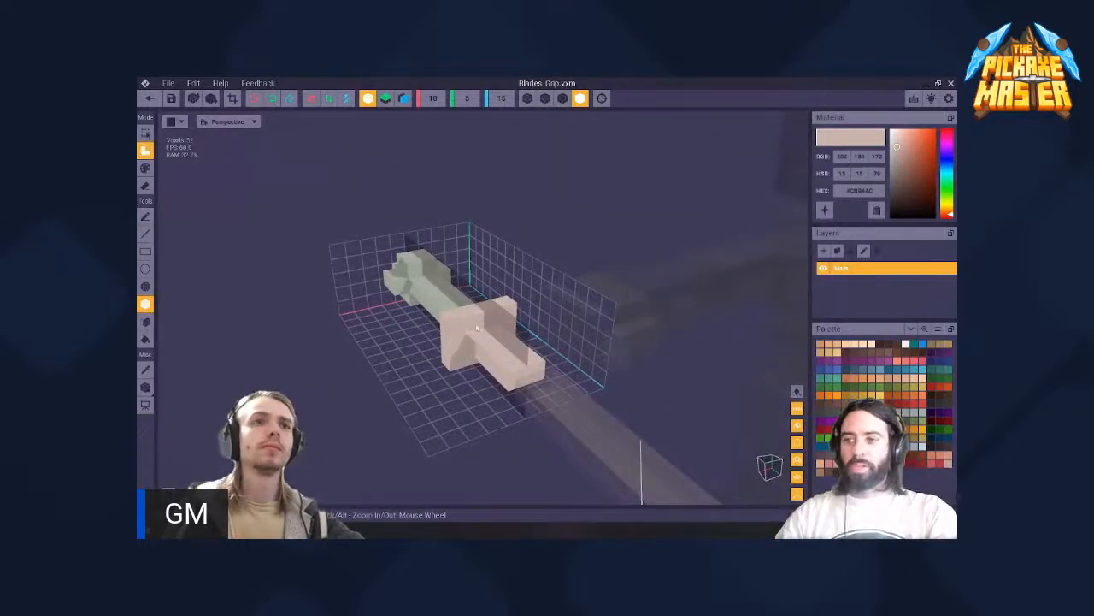
- Erase the protruding voxels of the grip's cross-guard, leaving only the straight bar at that point
left_click_drag(498, 308, 489, 321)
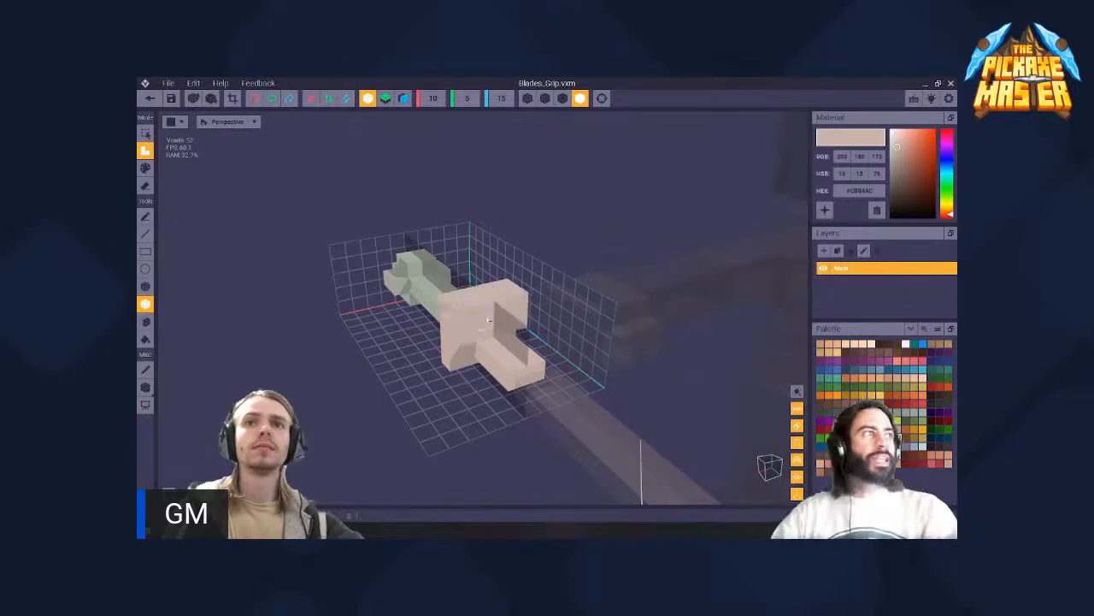
key("ctrl+z")
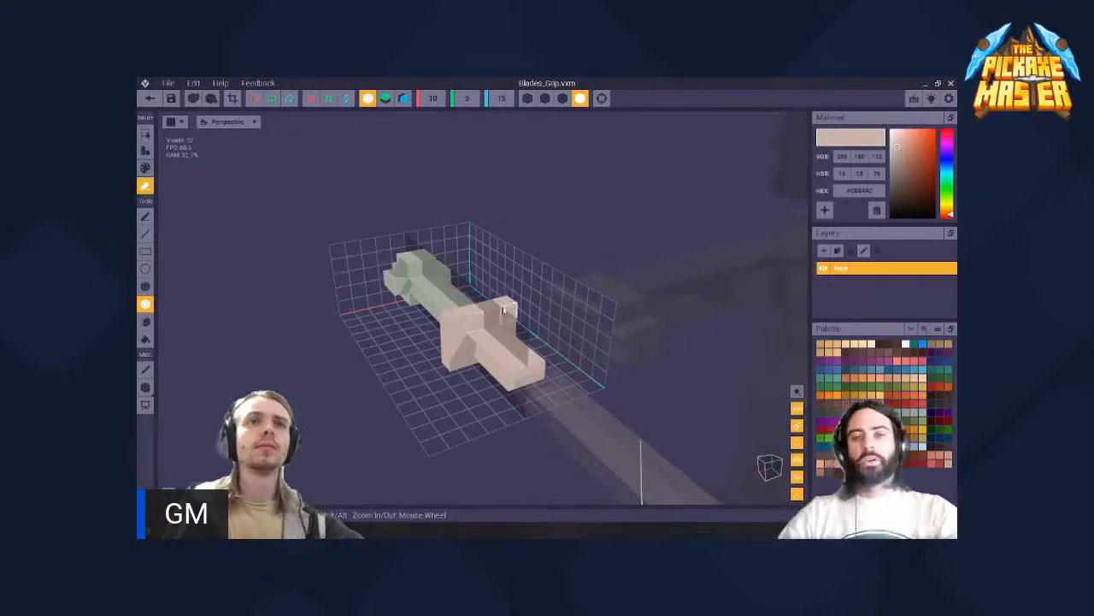
mouse_move(503, 310)
right_mouse_down()
mouse_move(493, 363)
mouse_move(495, 319)
mouse_move(514, 320)
right_mouse_up()
key("2")
key("3")
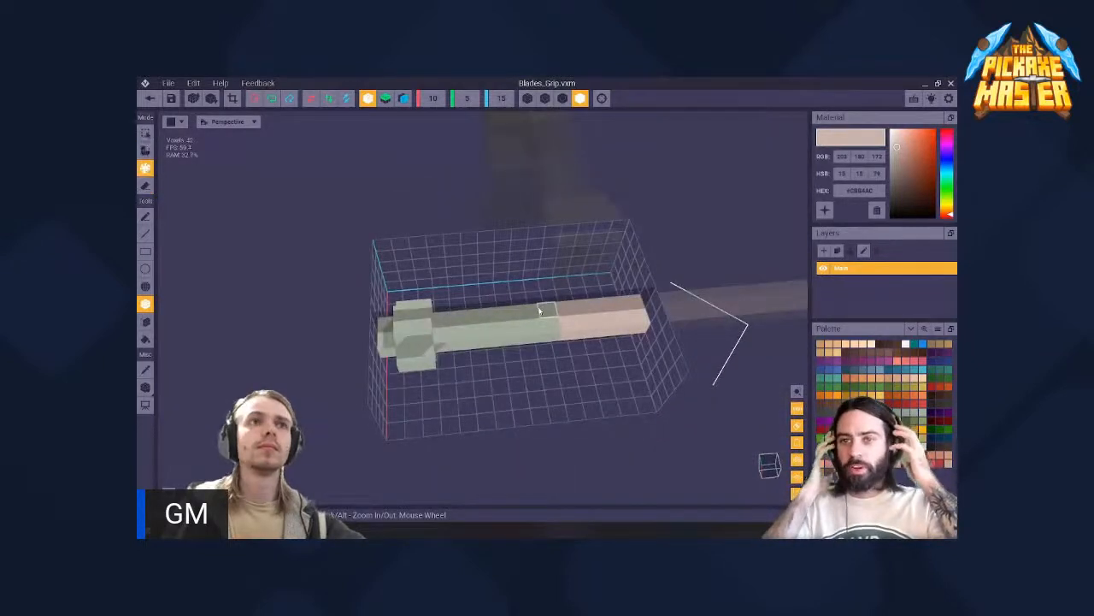
- Erase the protruding pommel voxels at the grip's rear end, leaving a plain straight bar
right_click_drag(446, 327, 428, 317)
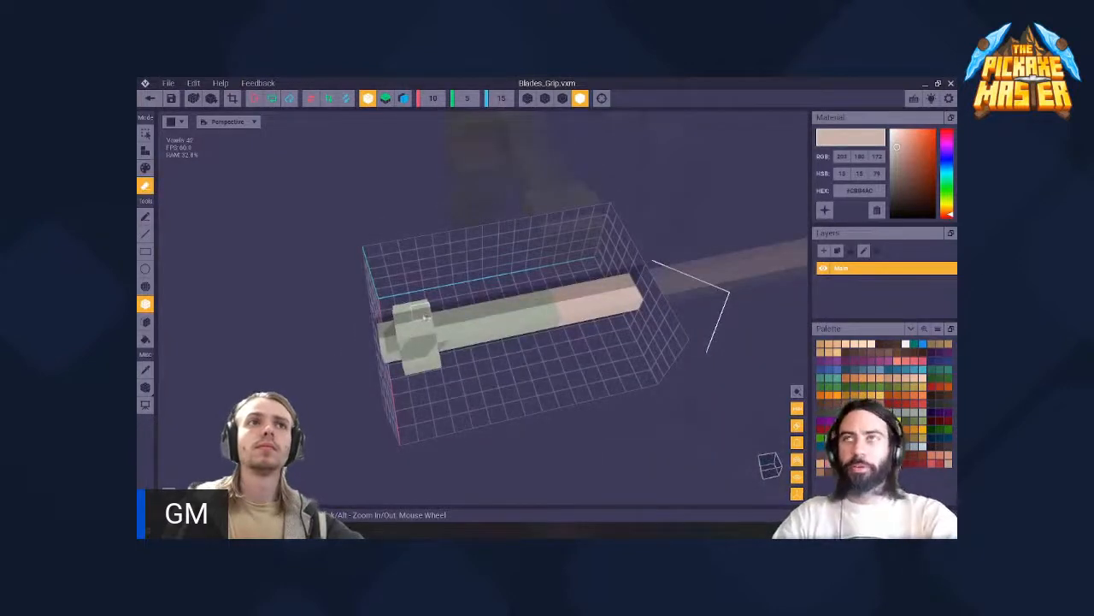
left_click_drag(426, 317, 409, 342)
right_click_drag(426, 353, 429, 344)
left_click_drag(429, 349, 413, 360)
mouse_move(417, 326)
right_mouse_down()
mouse_move(428, 369)
mouse_move(496, 343)
right_mouse_up()
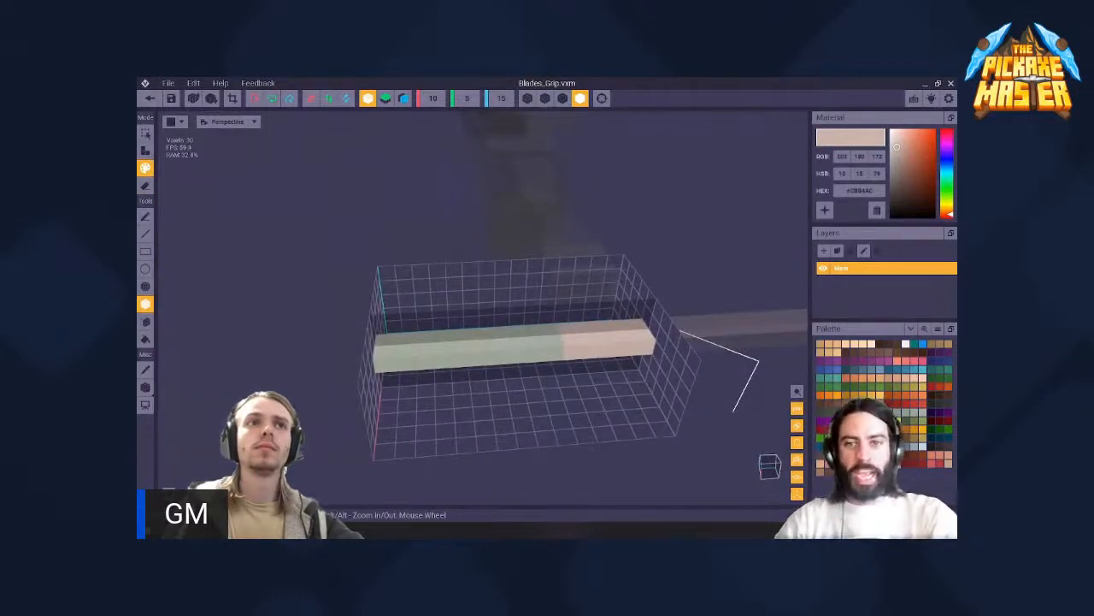
- Fill the grip's remaining green section with light beige, save Blades_Grip.vxm and return to the rig
left_click(146, 339)
left_click(448, 357)
mouse_move(447, 357)
right_mouse_down()
mouse_move(464, 334)
mouse_move(445, 351)
right_mouse_up()
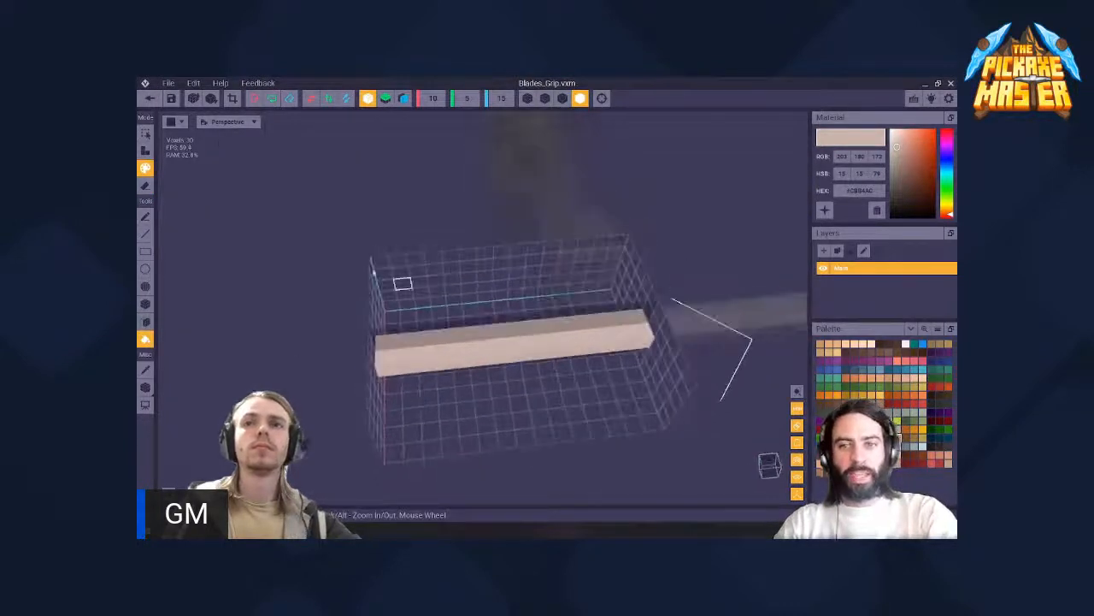
left_click(148, 100)
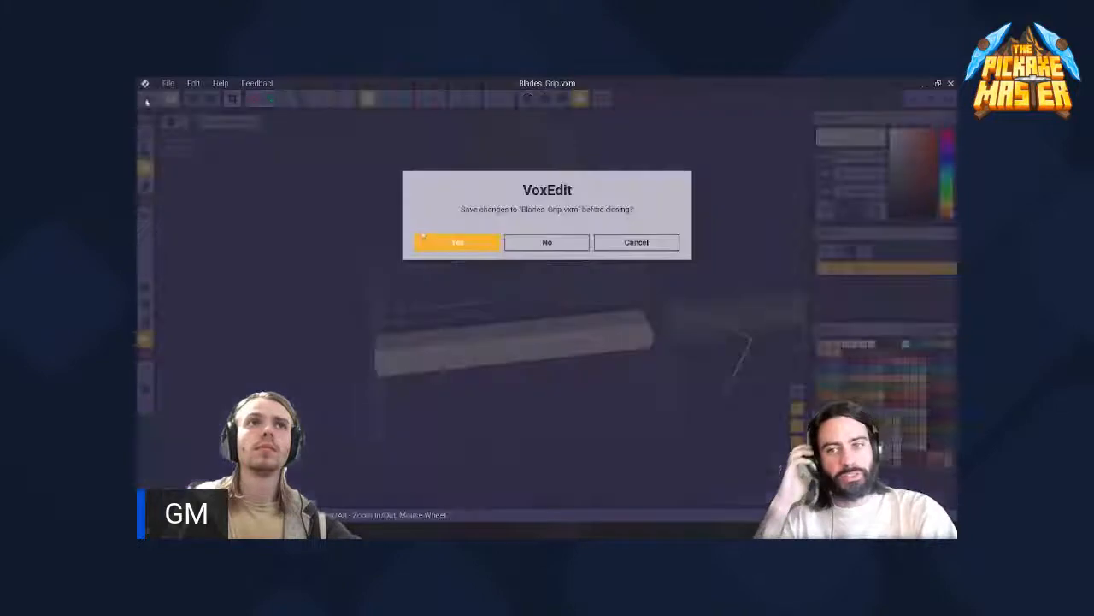
left_click(458, 242)
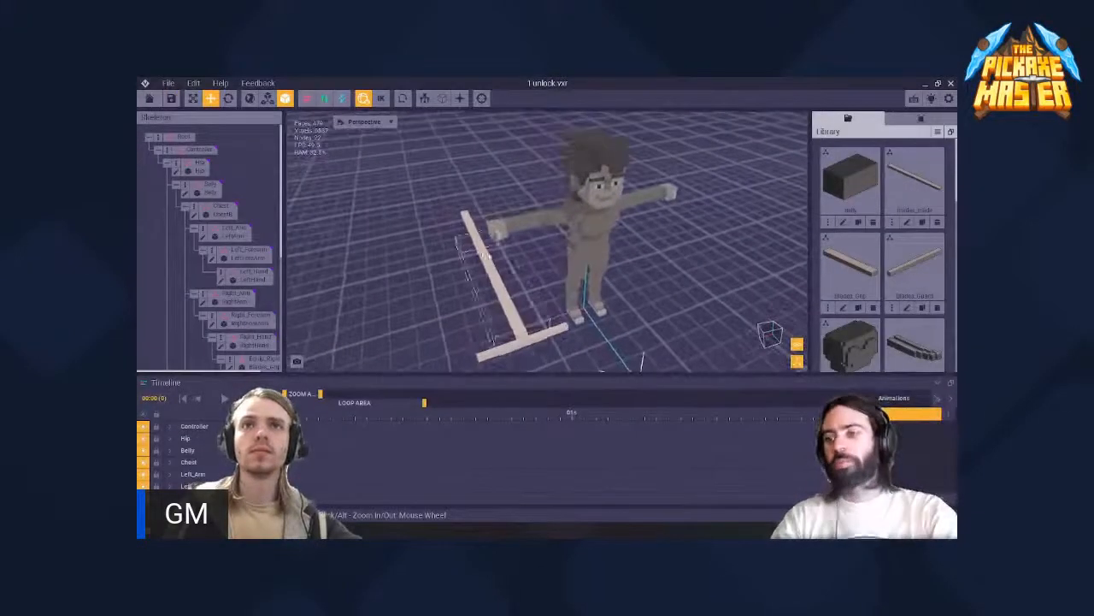
- Move the grip node sideways until the pickaxe shaft passes through the character's right hand
right_click_drag(486, 255, 571, 258)
middle_click_drag(606, 313, 403, 243)
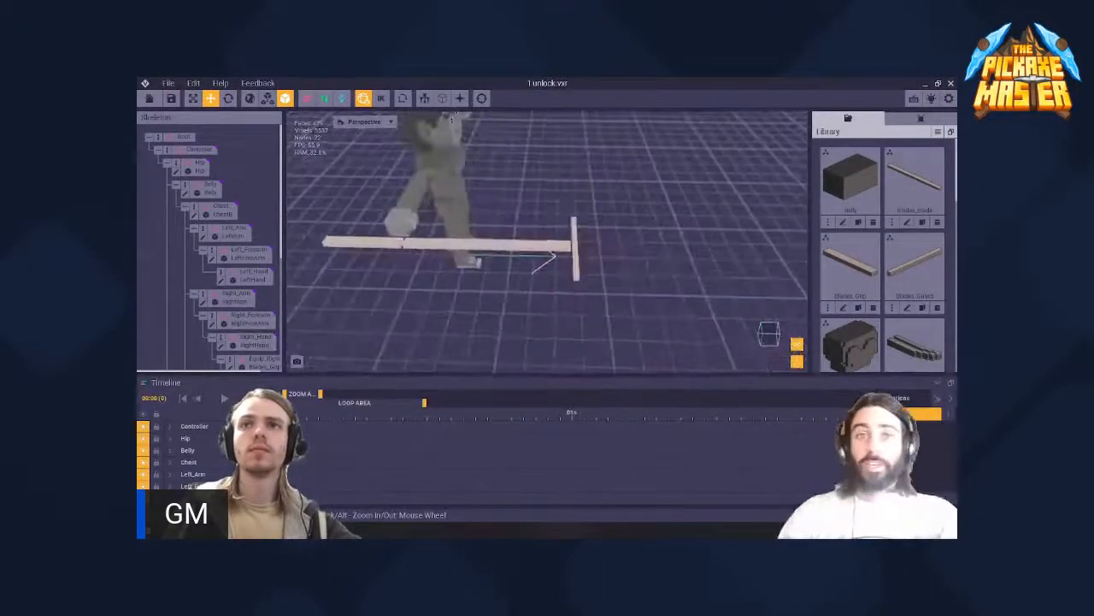
right_click_drag(555, 257, 511, 295)
scroll(614, 311, "up", 3)
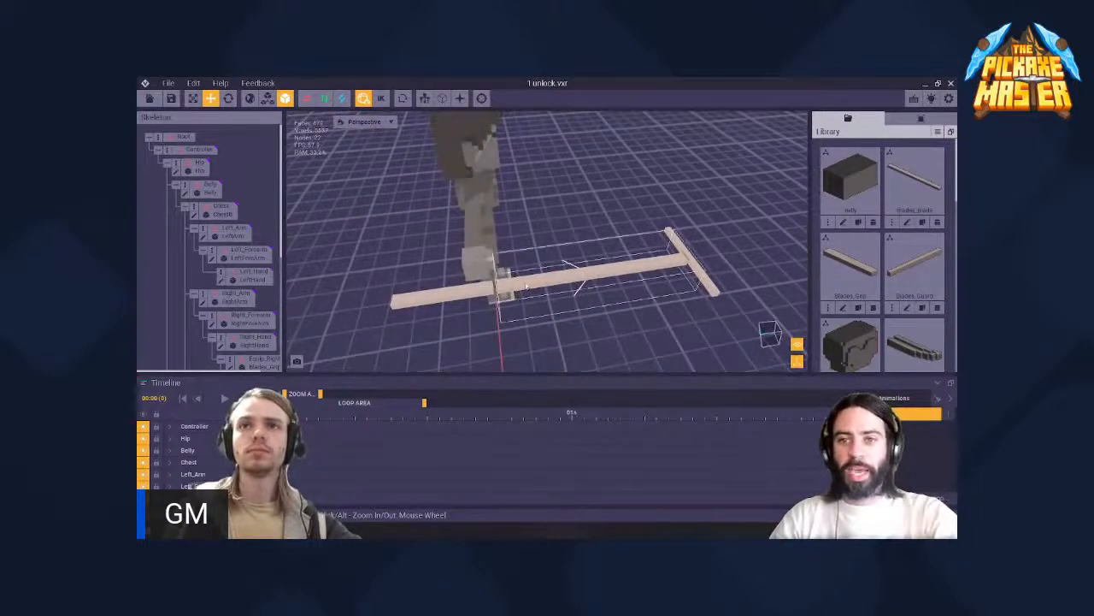
right_click_drag(515, 295, 547, 267)
left_click(519, 292)
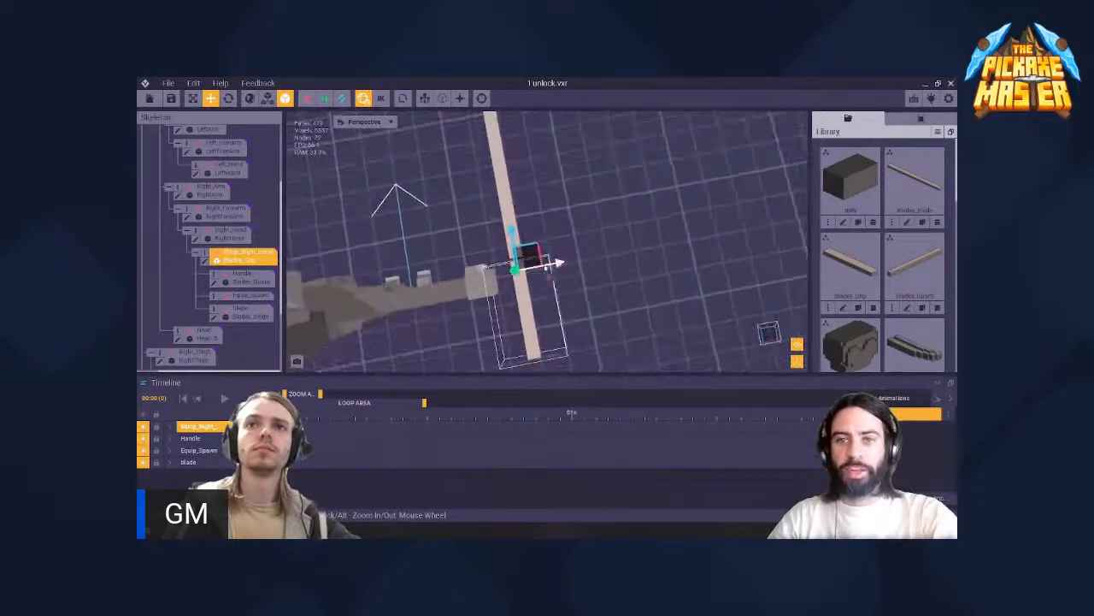
left_click_drag(560, 264, 534, 269)
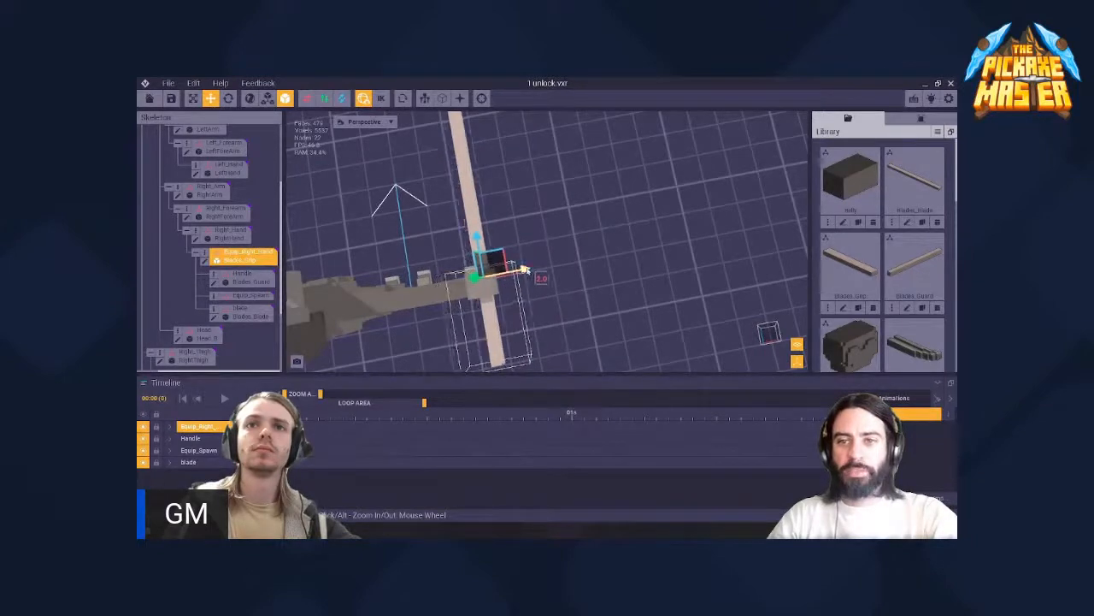
scroll(530, 269, "down", 4)
scroll(488, 286, "up", 5)
scroll(479, 287, "up", 3)
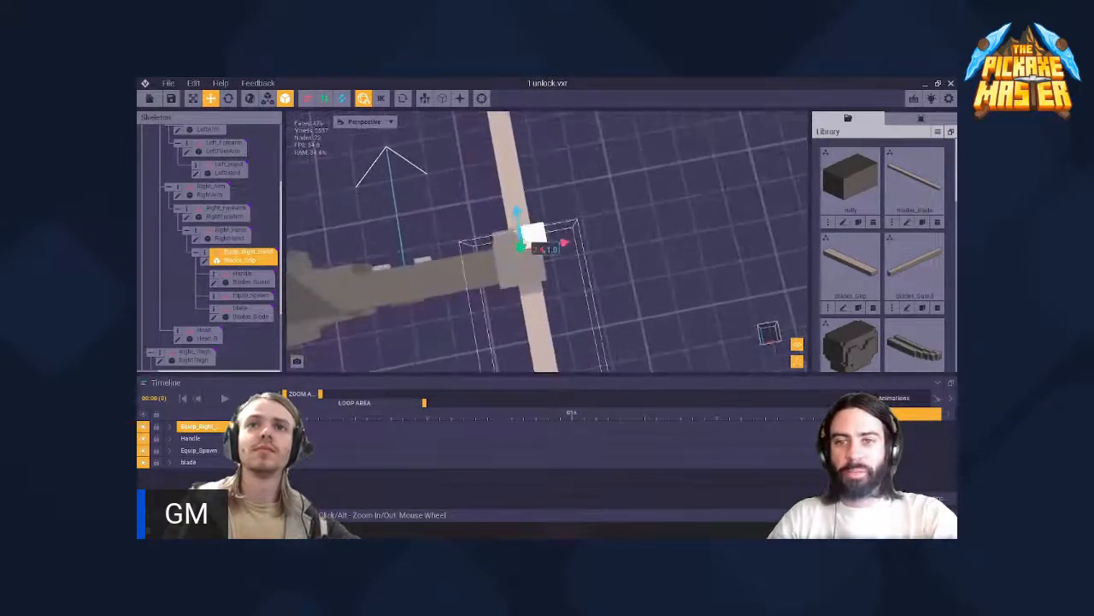
- Fine-tune the grip node's sideways and lengthwise position so the shaft is centred in the hand
left_click_drag(567, 237, 603, 227)
mouse_move(555, 226)
right_mouse_down()
mouse_move(518, 268)
mouse_move(547, 235)
right_mouse_up()
left_click_drag(566, 205, 564, 188)
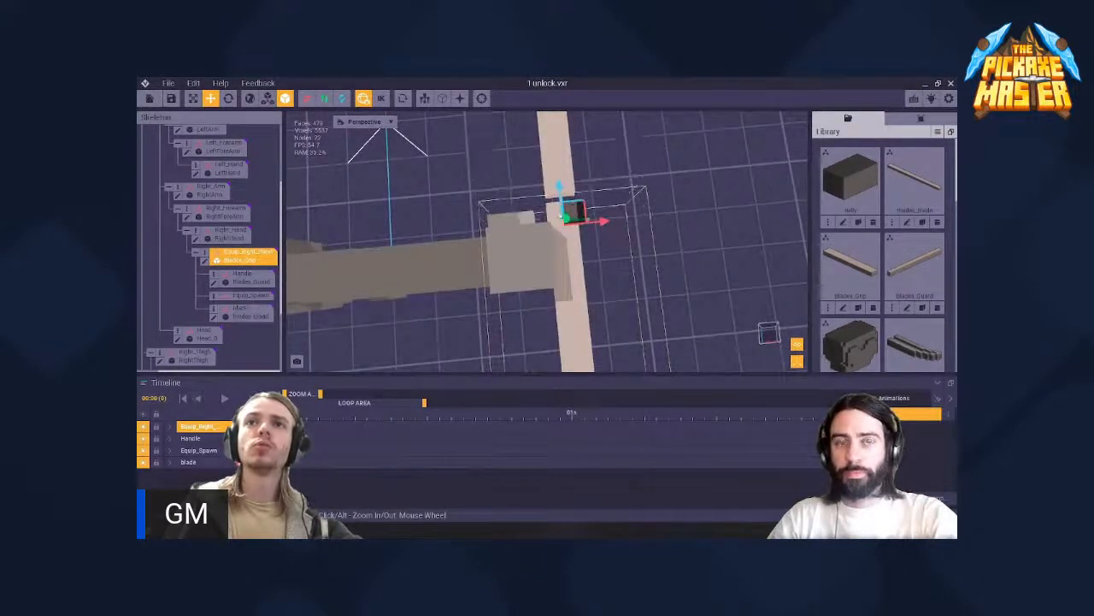
right_click_drag(532, 248, 527, 272)
left_click_drag(598, 223, 553, 224)
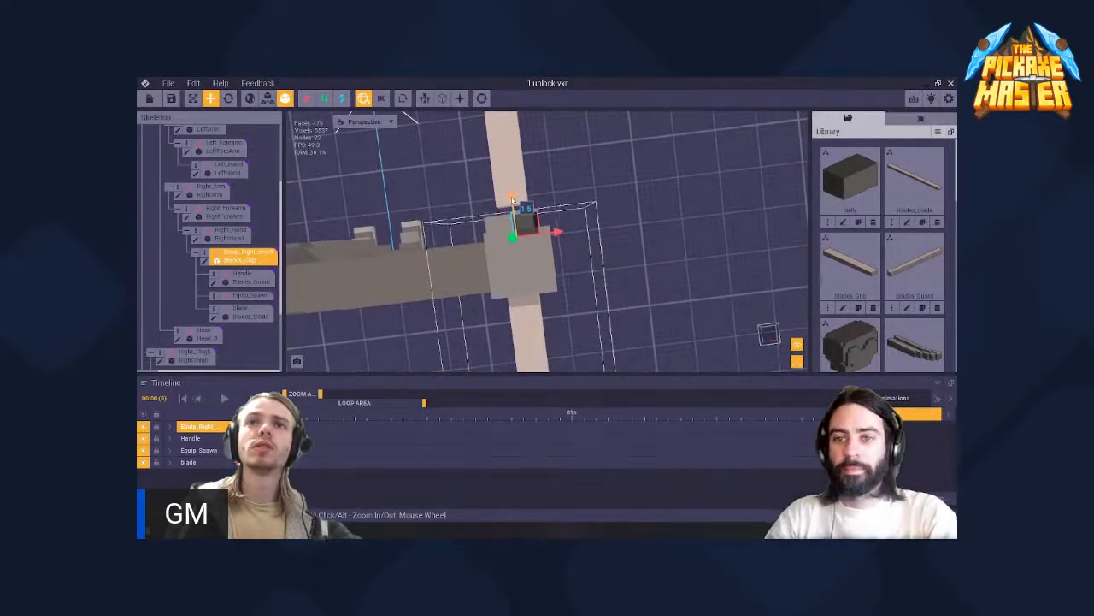
right_click_drag(518, 270, 518, 270)
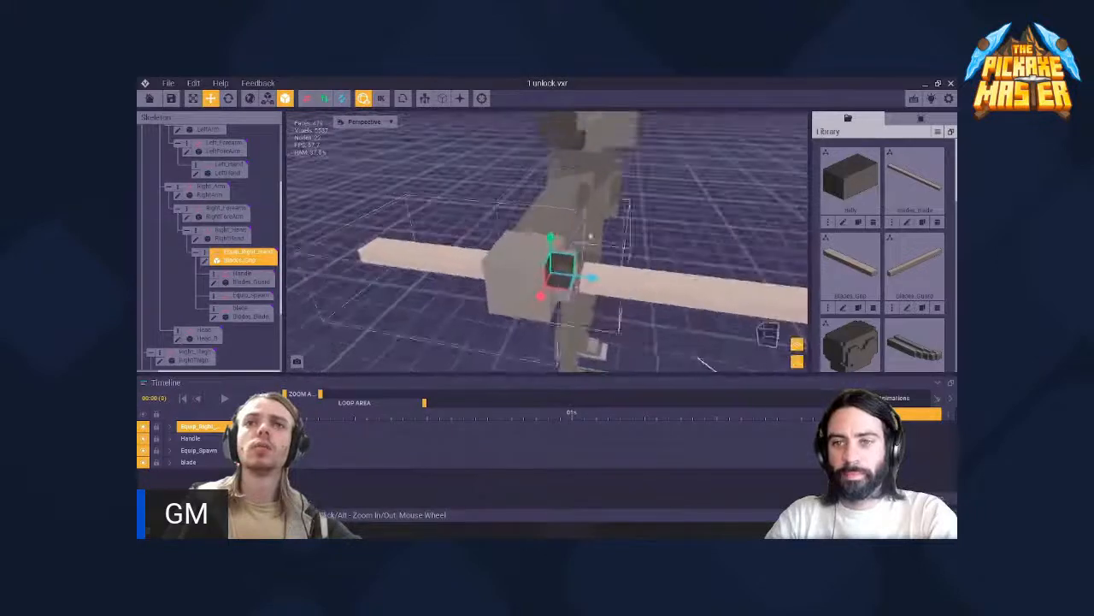
- Slide the blade node along the shaft's axis, and adjust the grip node's lengthwise position in the right hand
left_click(627, 279)
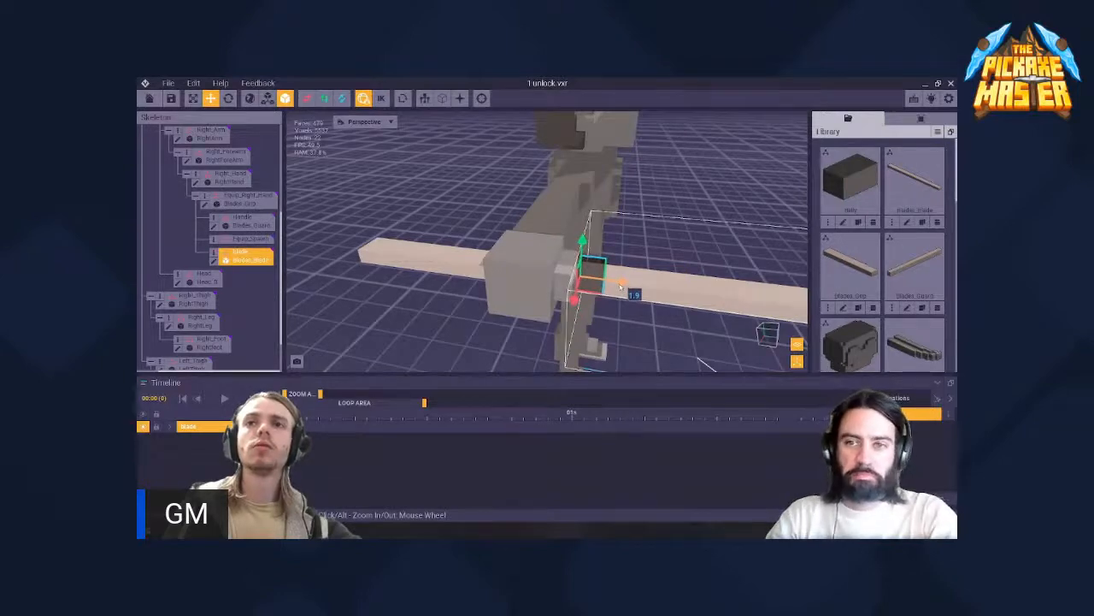
right_click_drag(627, 291, 452, 251)
left_click(412, 255)
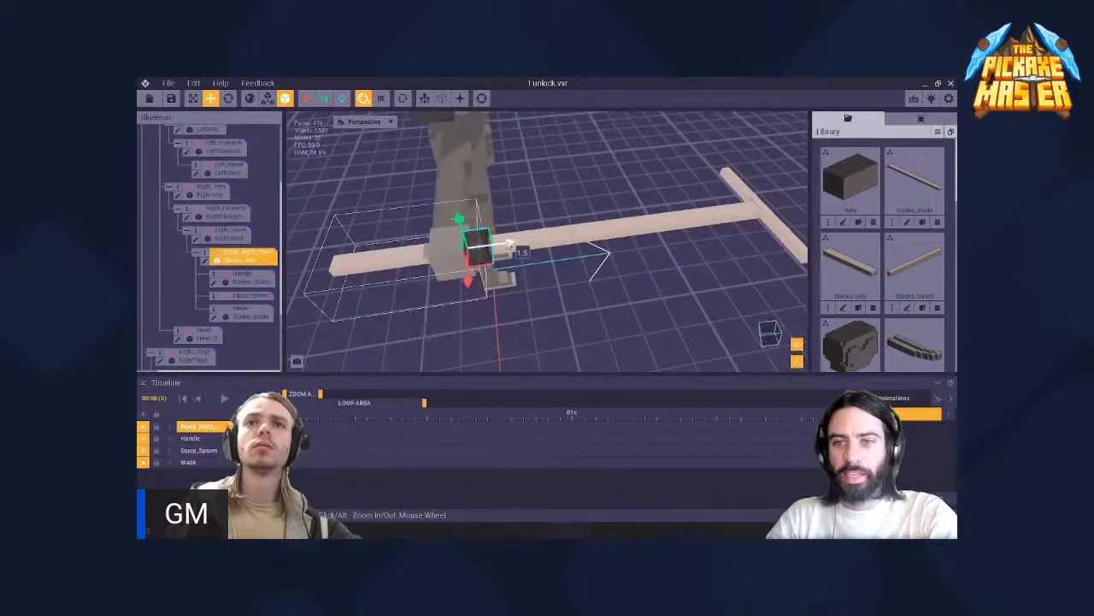
scroll(499, 247, "down", 3)
left_click_drag(499, 247, 509, 246)
scroll(509, 246, "down", 3)
- Slide the blade node lengthwise again so its near end joins the grip at the right hand
right_click_drag(509, 246, 575, 335)
middle_click_drag(463, 248, 554, 270)
right_click_drag(554, 270, 554, 263)
scroll(554, 263, "up", 4)
middle_click_drag(557, 309, 557, 258)
middle_click_drag(554, 190, 562, 263)
scroll(563, 263, "up", 2)
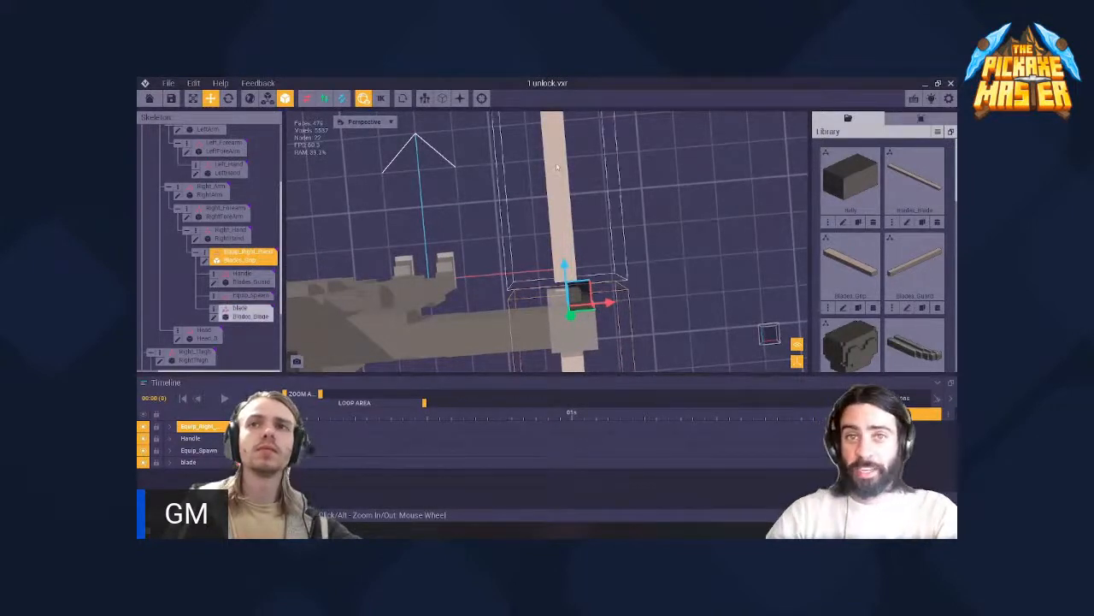
scroll(562, 229, "down", 2)
scroll(563, 229, "up", 1)
left_click(563, 229)
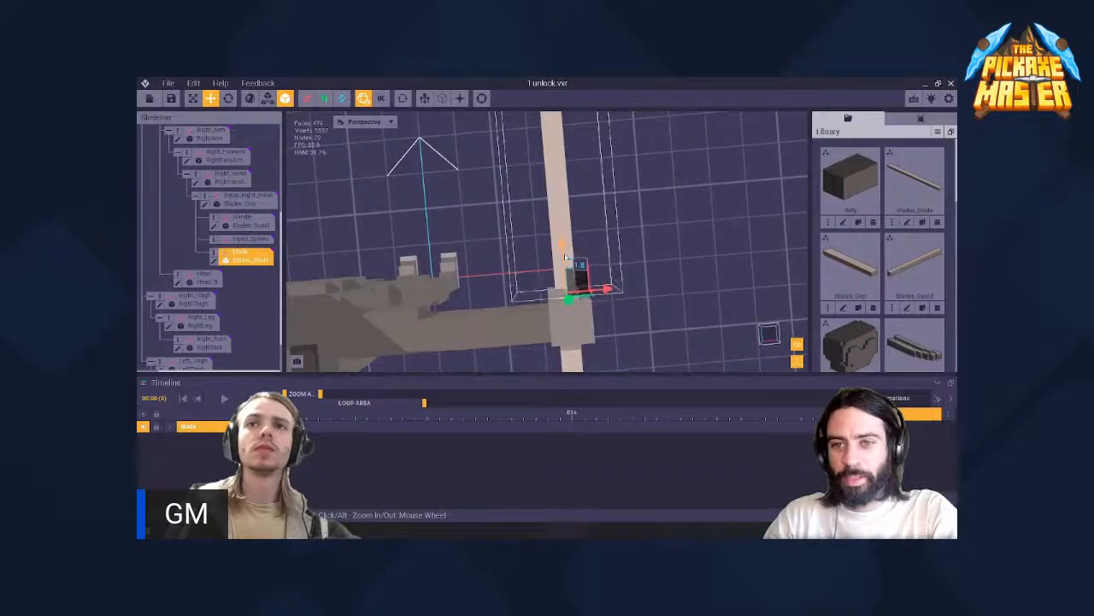
scroll(565, 252, "up", 2)
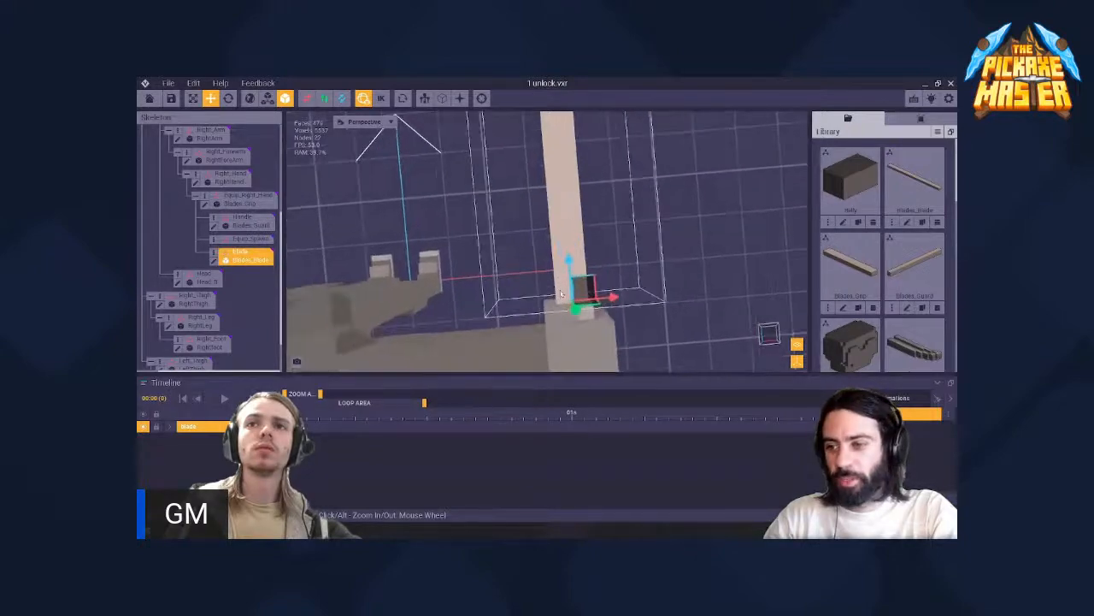
right_click_drag(567, 257, 586, 276)
scroll(587, 263, "down", 3)
scroll(587, 263, "down", 2)
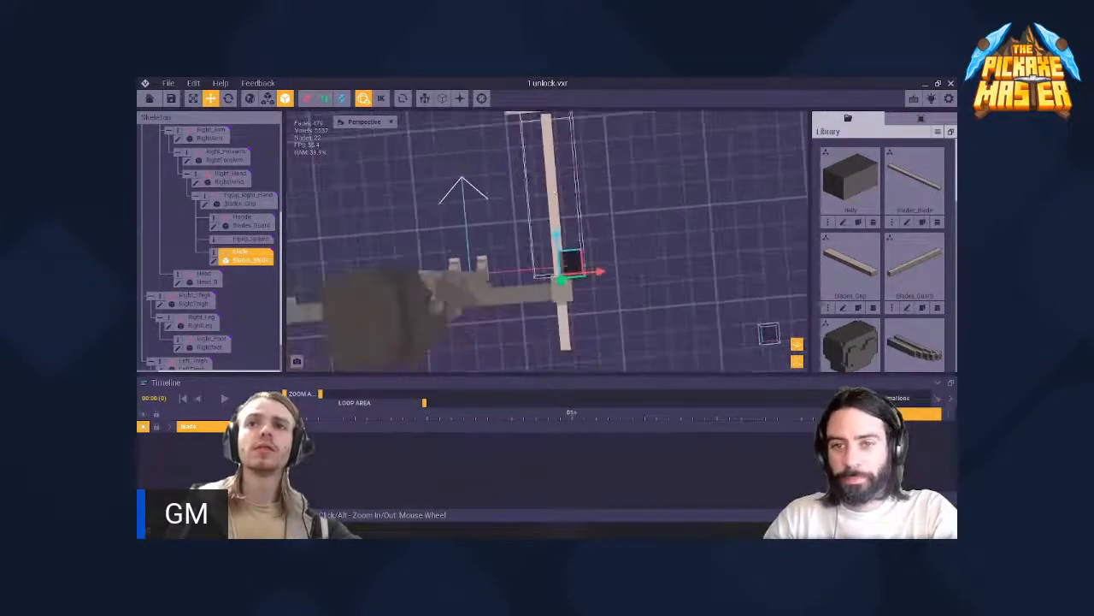
- Examine the assembled pickaxe from the front and check the positions of the Handle and Equip_Spawn nodes
middle_click_drag(586, 262, 594, 353)
scroll(557, 203, "up", 2)
scroll(557, 206, "down", 3)
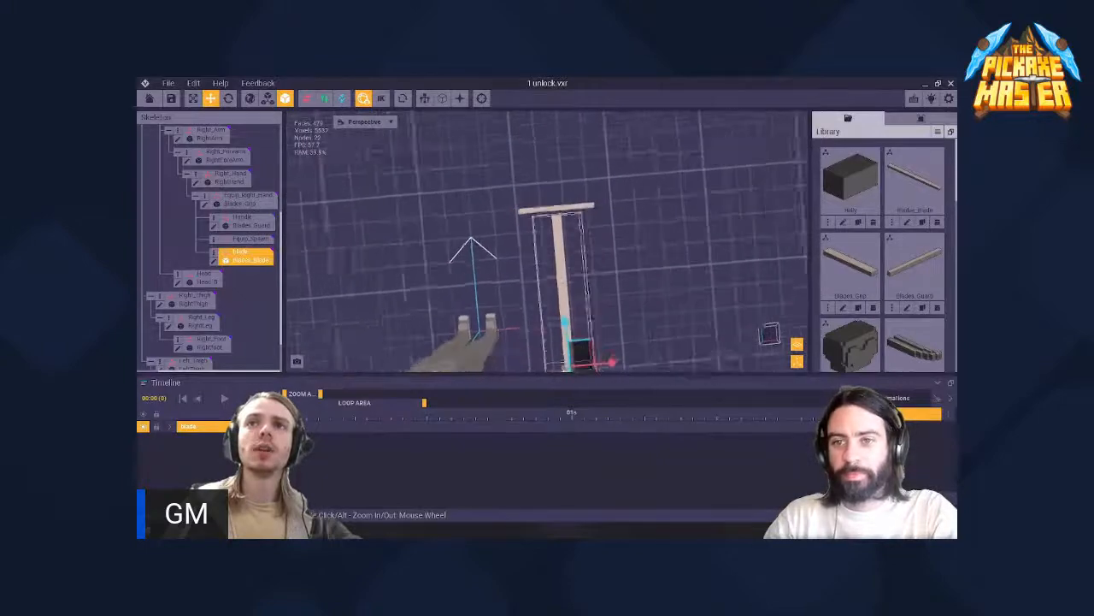
right_click_drag(557, 206, 560, 291)
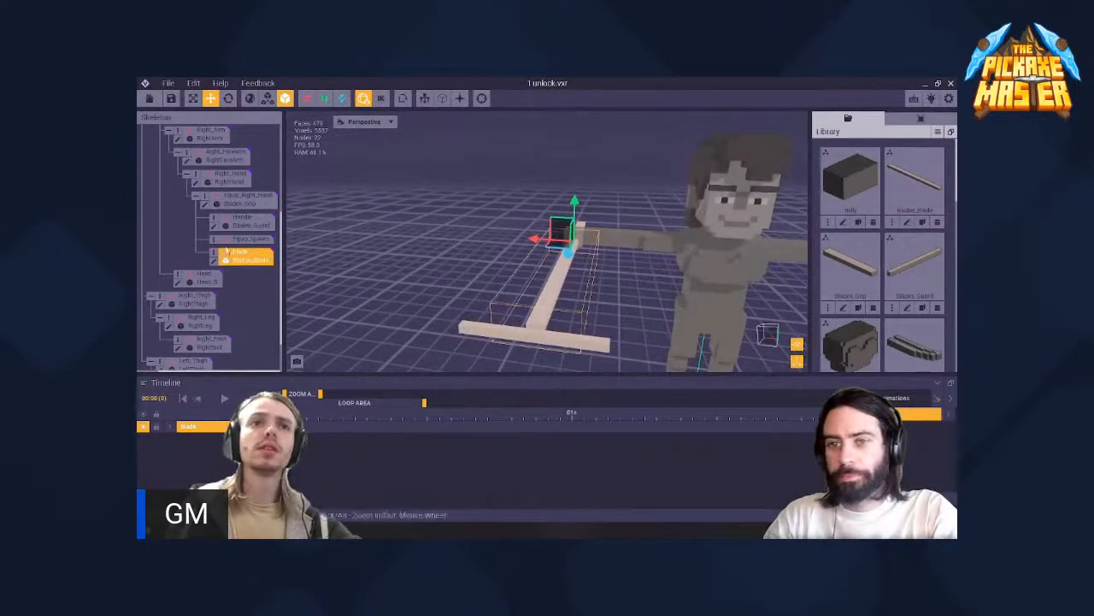
left_click(231, 244)
left_click(240, 224)
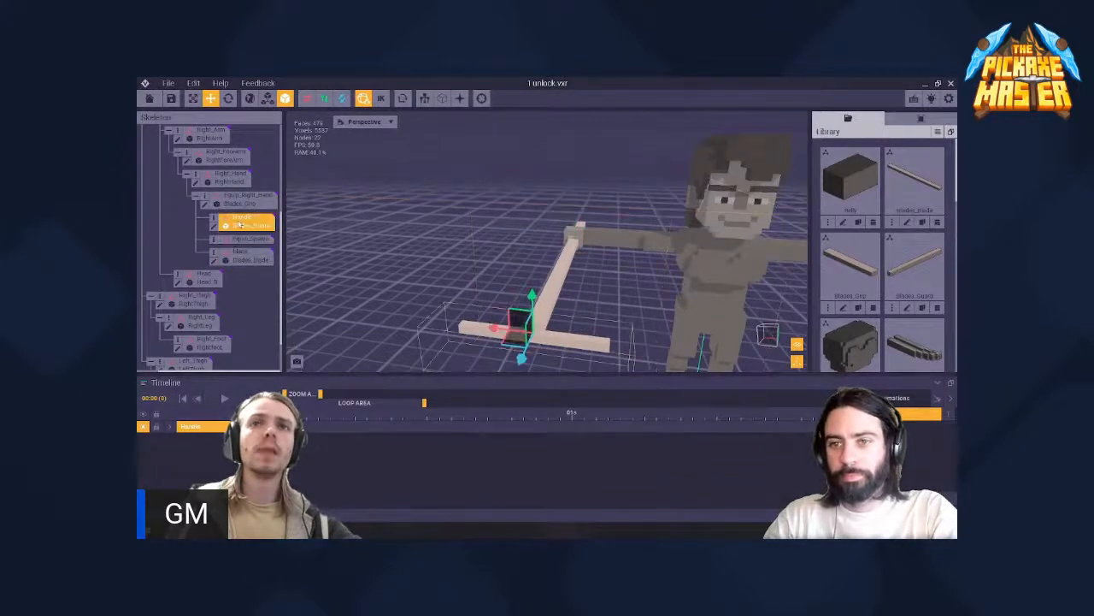
left_click(238, 240)
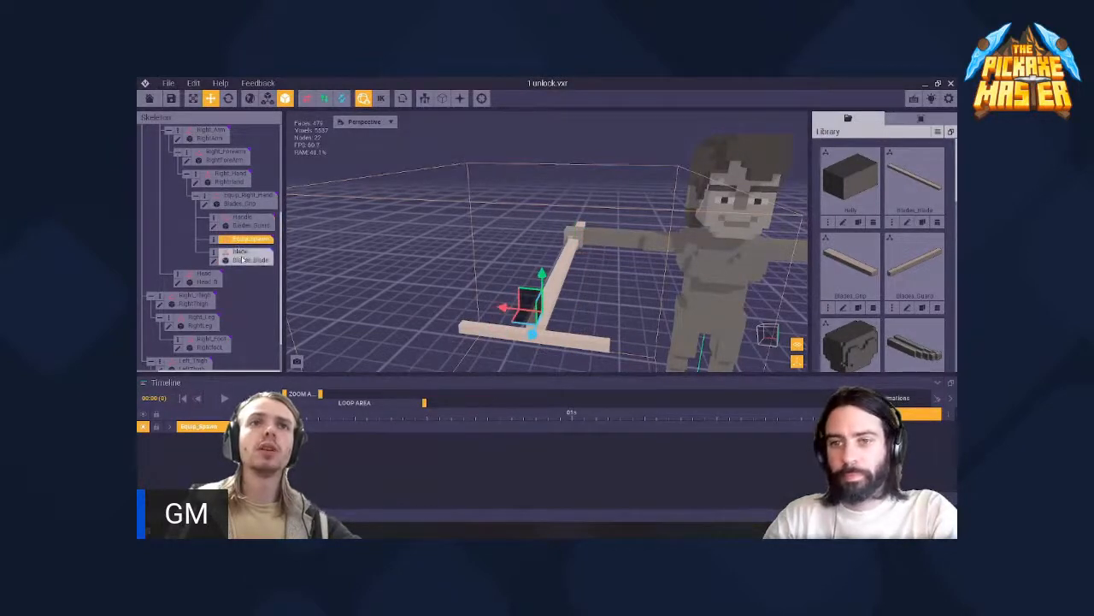
- Open the Blade node's model, Blades_Blade.vxm, for voxel editing
left_click(242, 258)
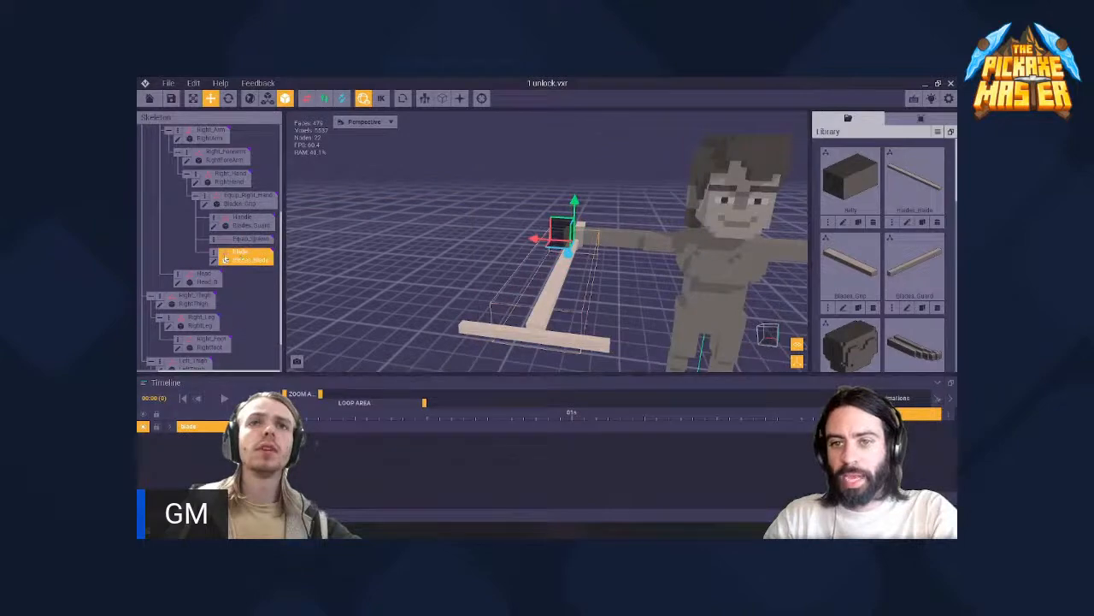
left_click(216, 262)
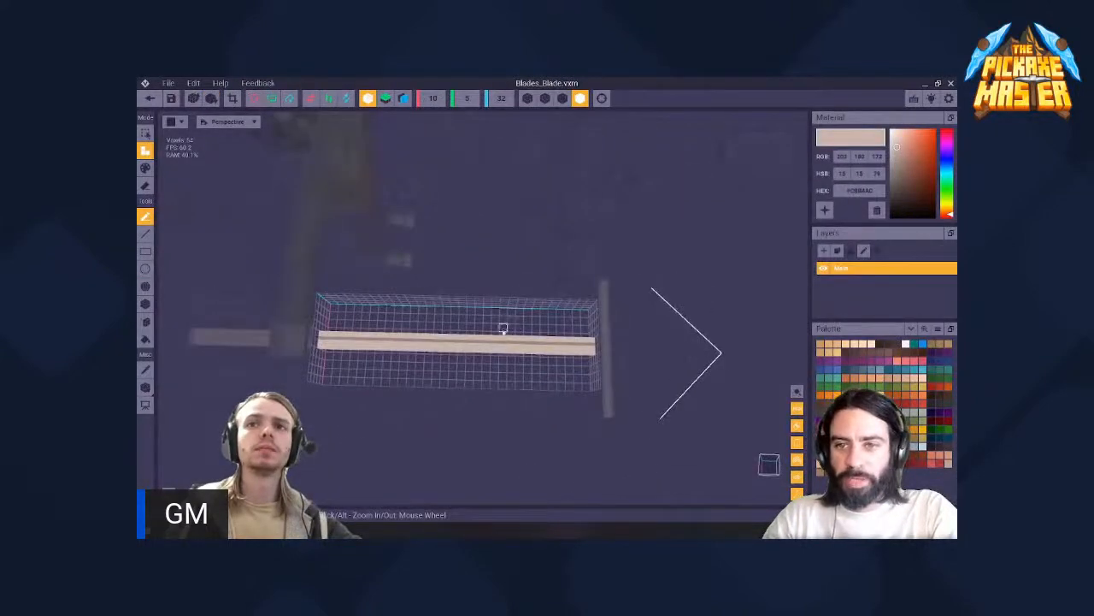
scroll(504, 330, "down", 3)
middle_click_drag(393, 333, 459, 332)
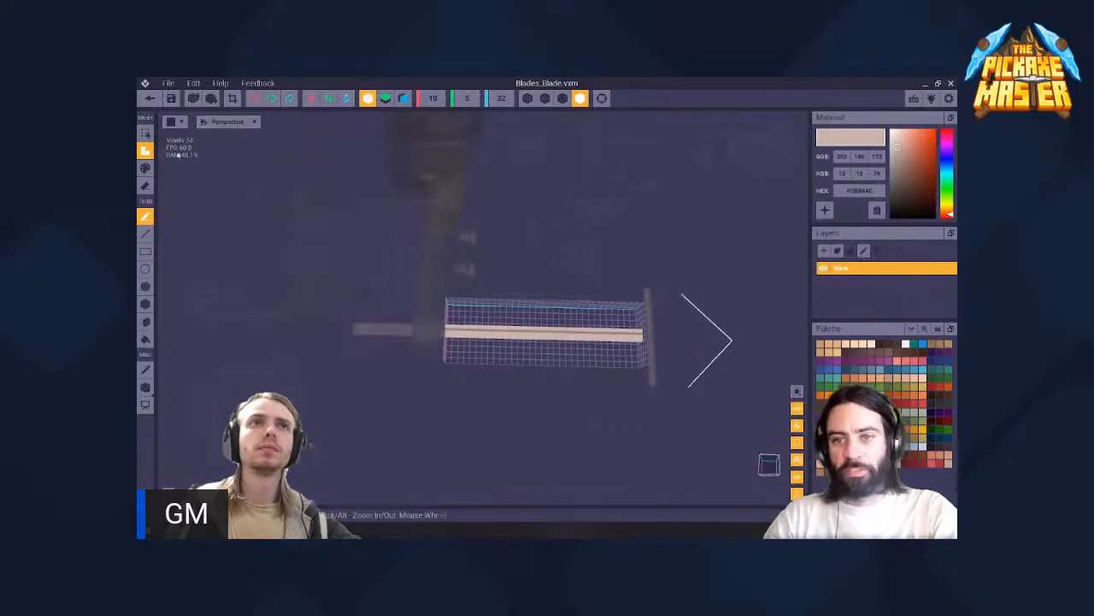
- Launch a second VoxEdit instance from the VoxEdit_WIN_latest folder in Downloads, and minimise the open file windows
key("alt+Tab")
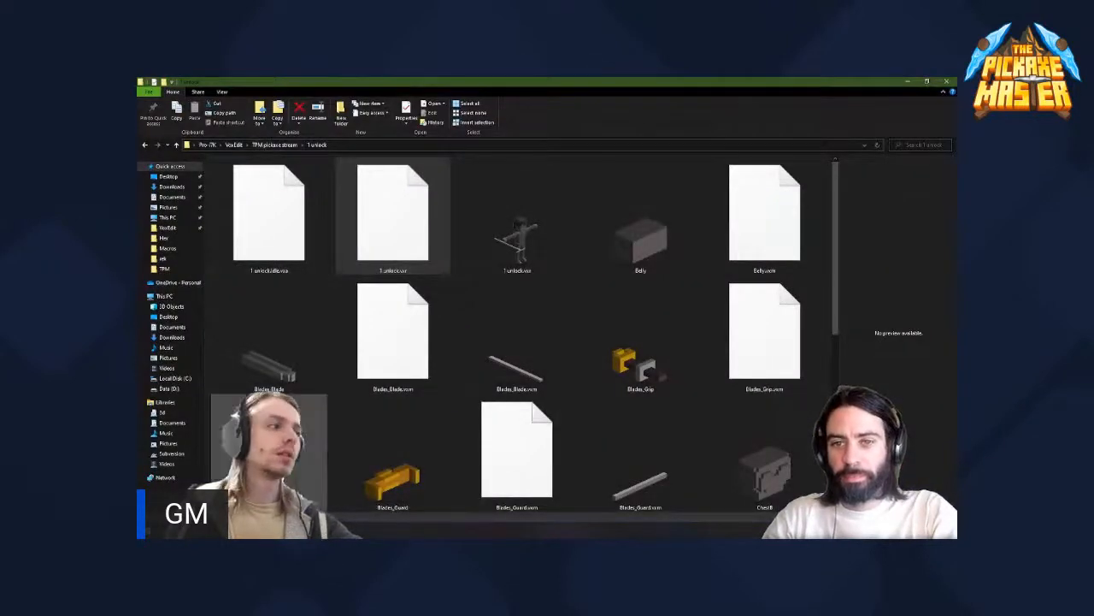
key("super+e")
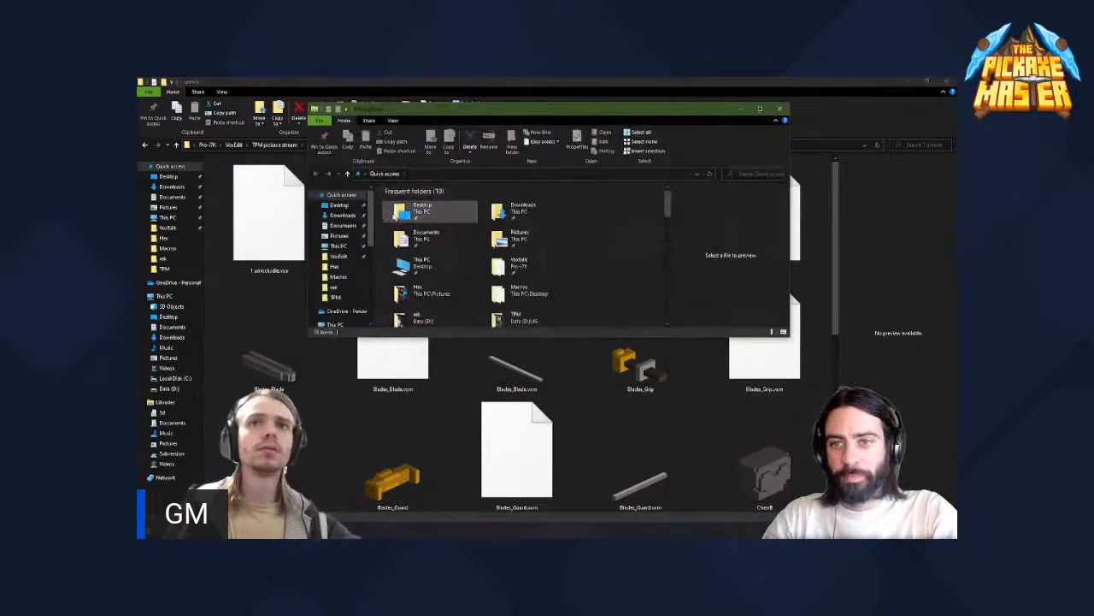
left_click(342, 215)
double_click(421, 216)
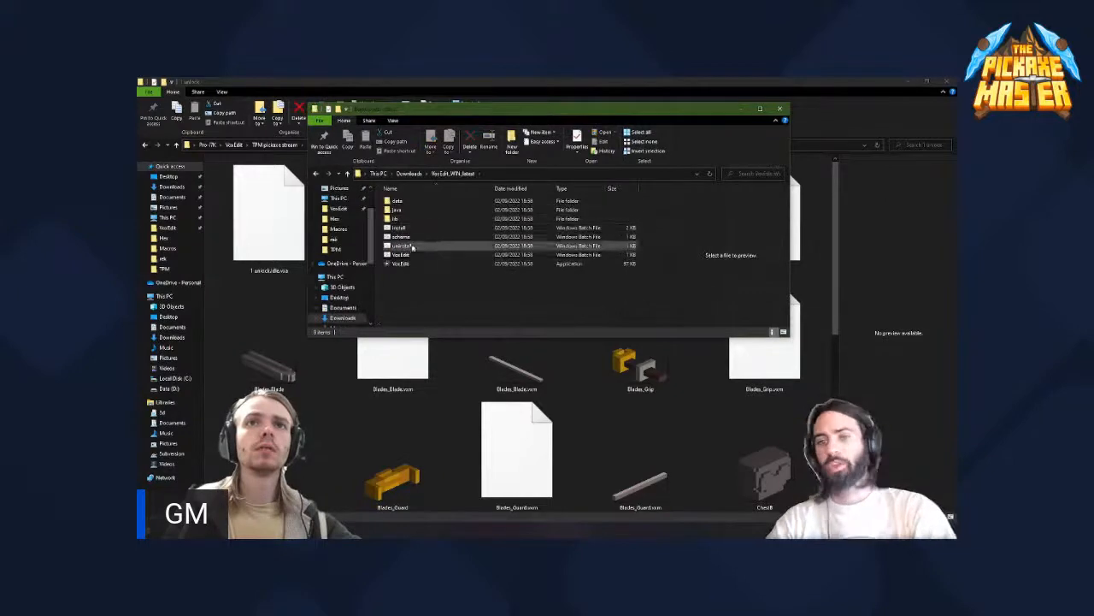
left_click(411, 264)
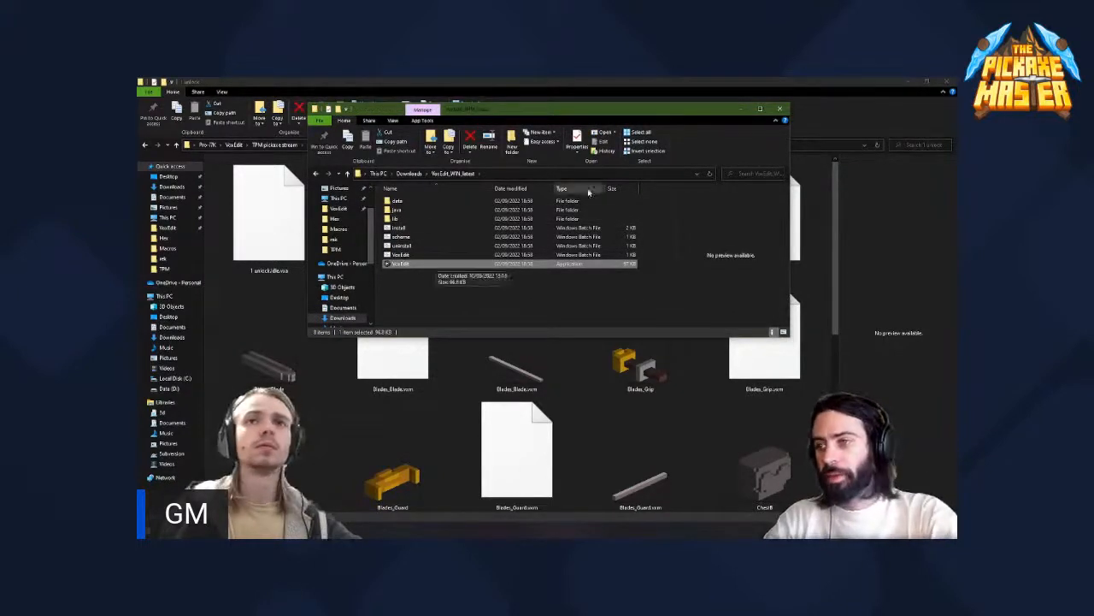
left_click(740, 108)
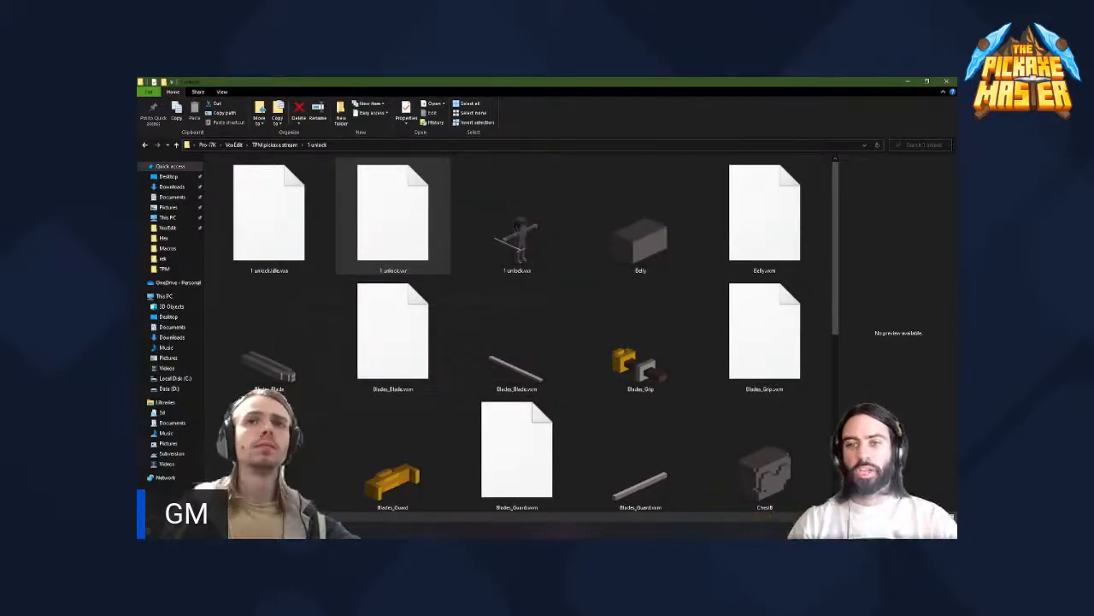
left_click(908, 82)
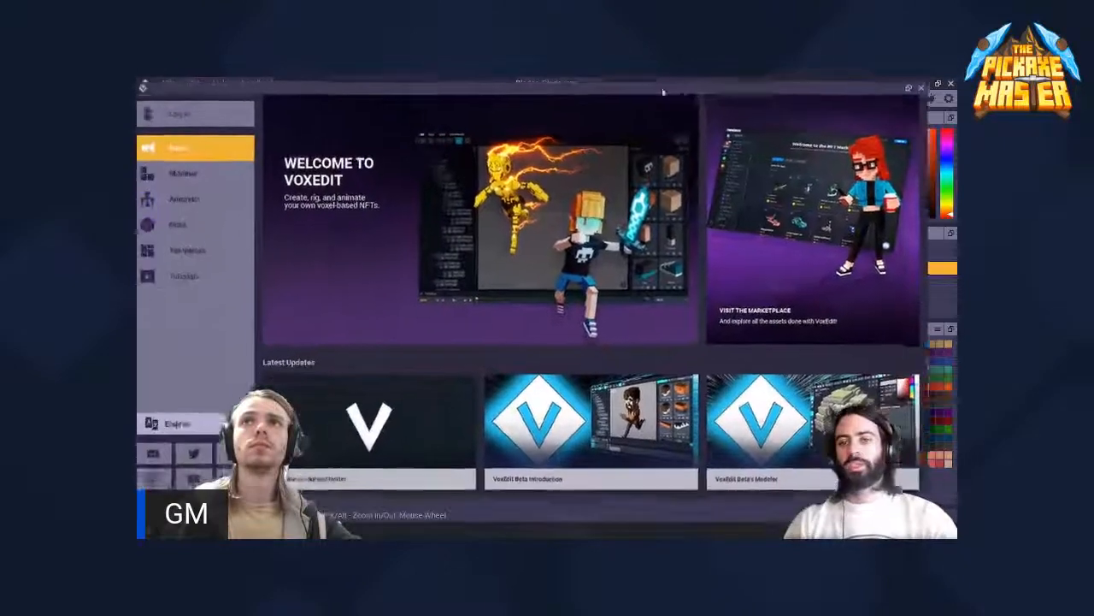
- Open the oldest recent Equip_Blades_V2.vxr pickaxe in the second VoxEdit's Animator and examine it from above
left_click(229, 197)
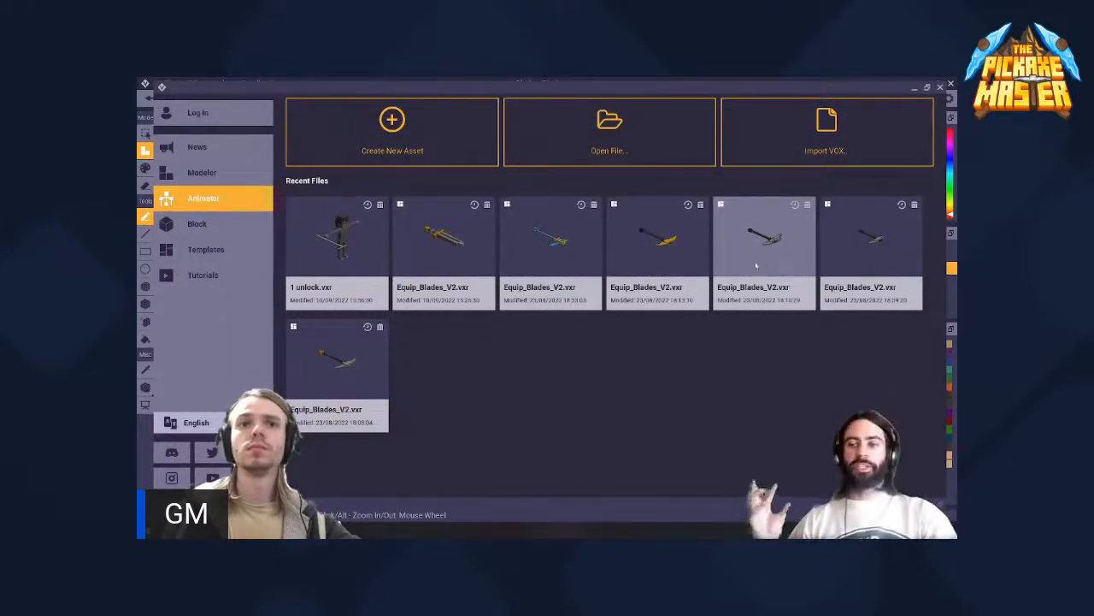
left_click(339, 376)
scroll(568, 253, "up", 5)
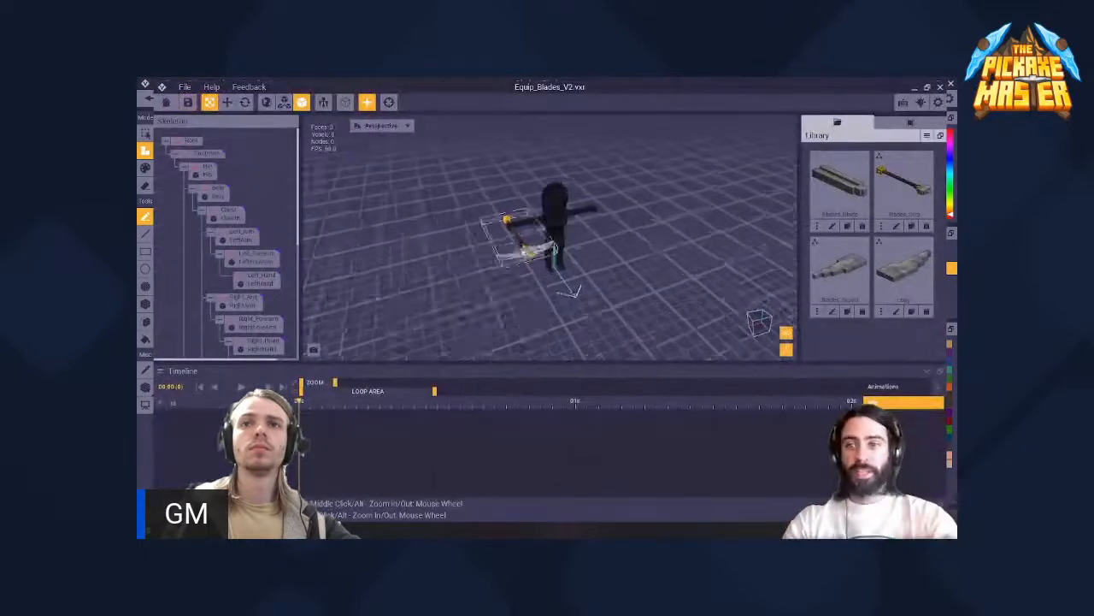
right_click_drag(568, 253, 555, 328)
right_click_drag(529, 275, 538, 291)
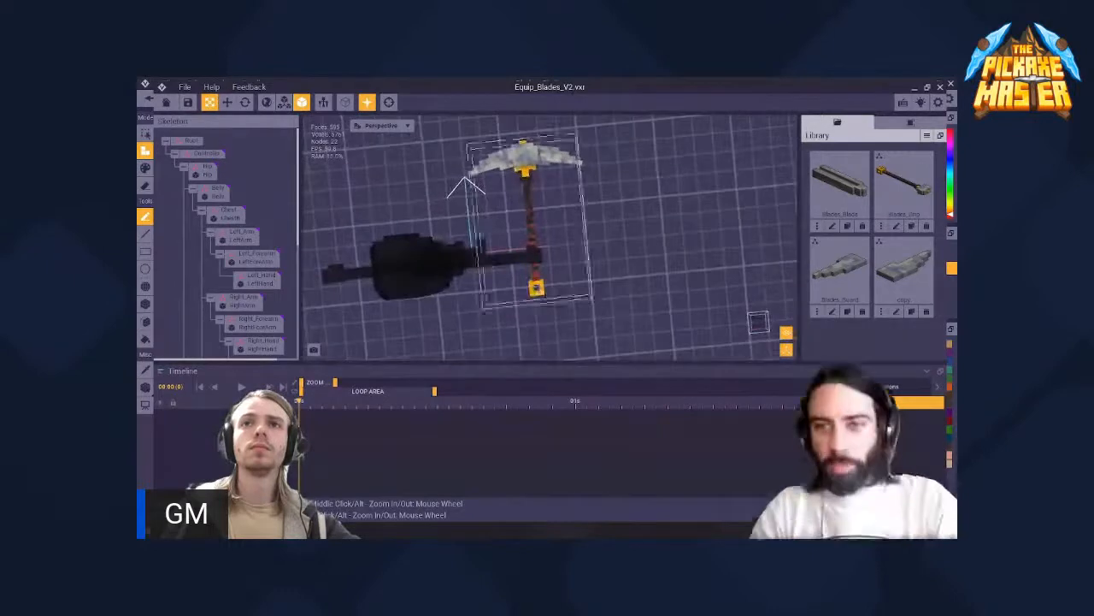
scroll(544, 289, "up", 3)
left_click(547, 288)
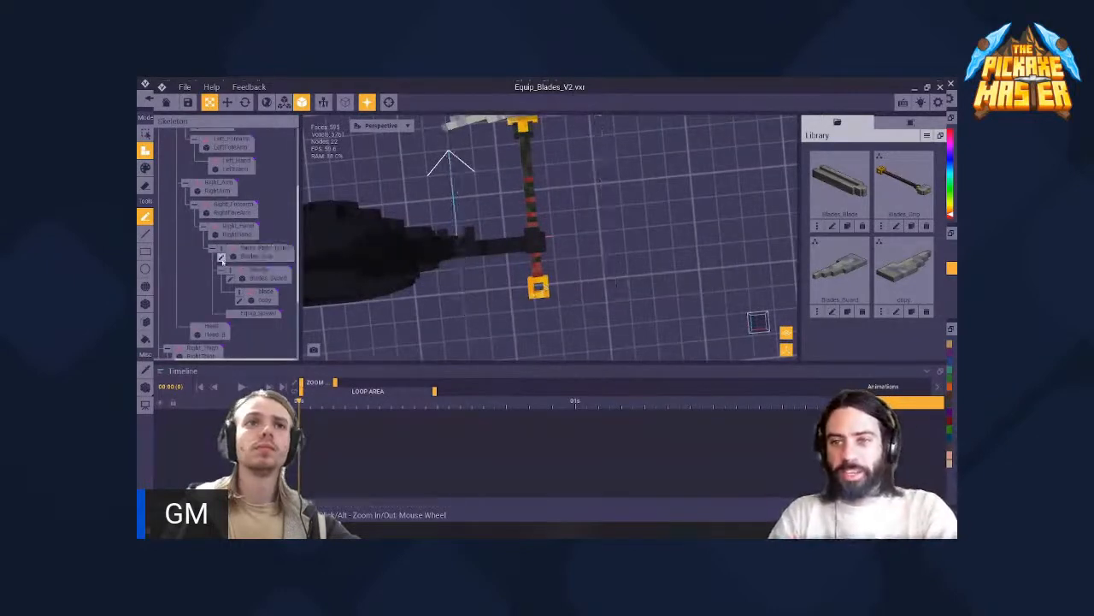
- Inspect the reference pickaxe's Blades_Grip model and its volume dimensions, and close the second VoxEdit instance
right_click_drag(495, 310, 496, 312)
mouse_move(496, 312)
middle_mouse_down()
mouse_move(617, 293)
mouse_move(480, 320)
middle_mouse_up()
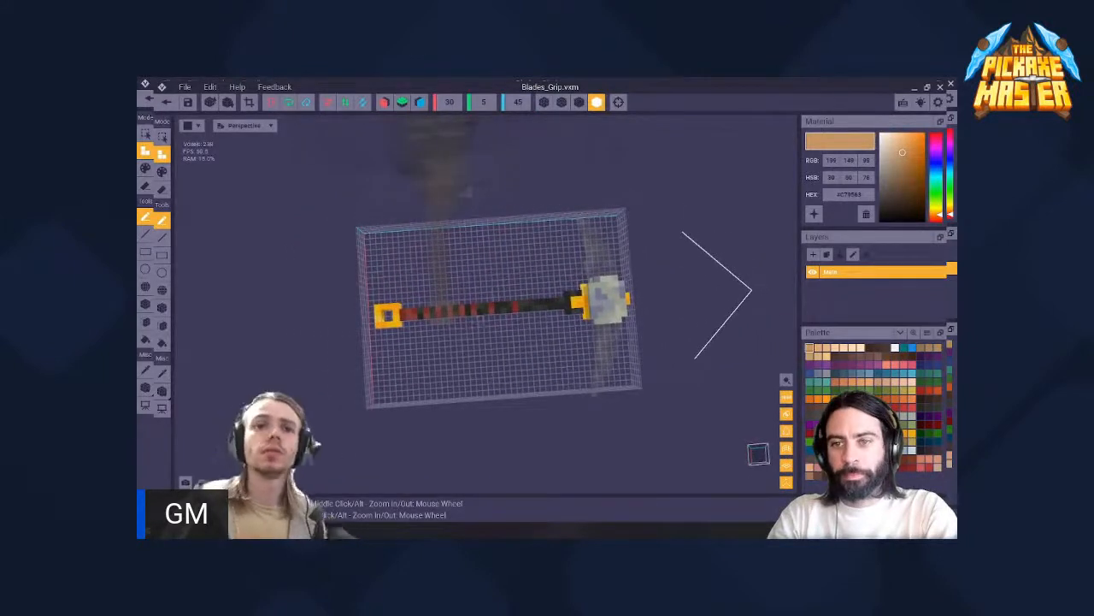
left_click(940, 86)
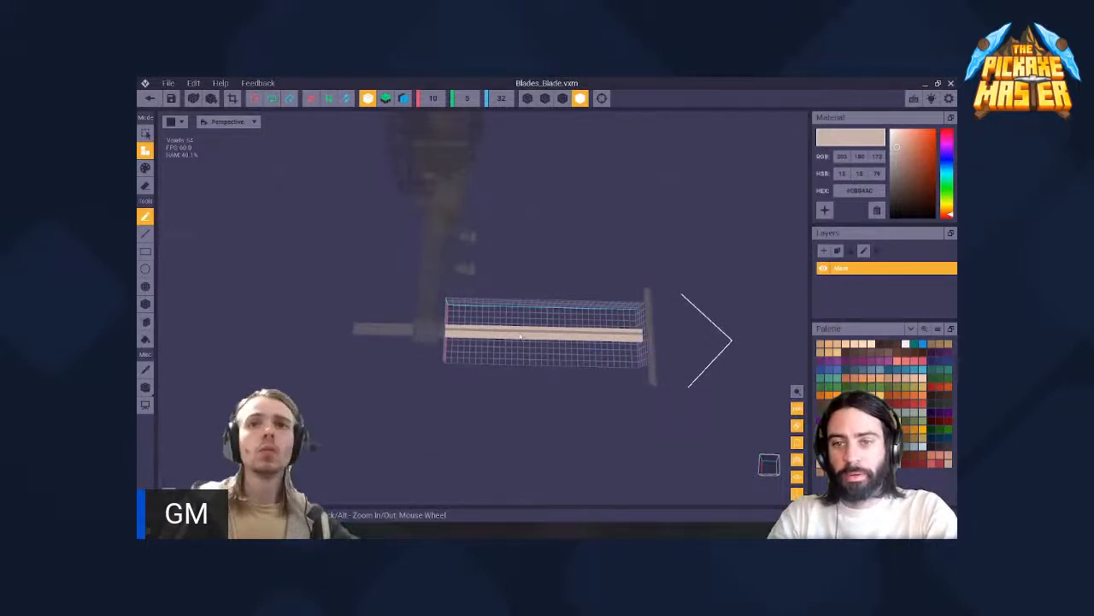
- Close the Blades_Blade.vxm model, saving its changes, and return to the 1 unlock.vxr skeleton
scroll(521, 336, "up", 2)
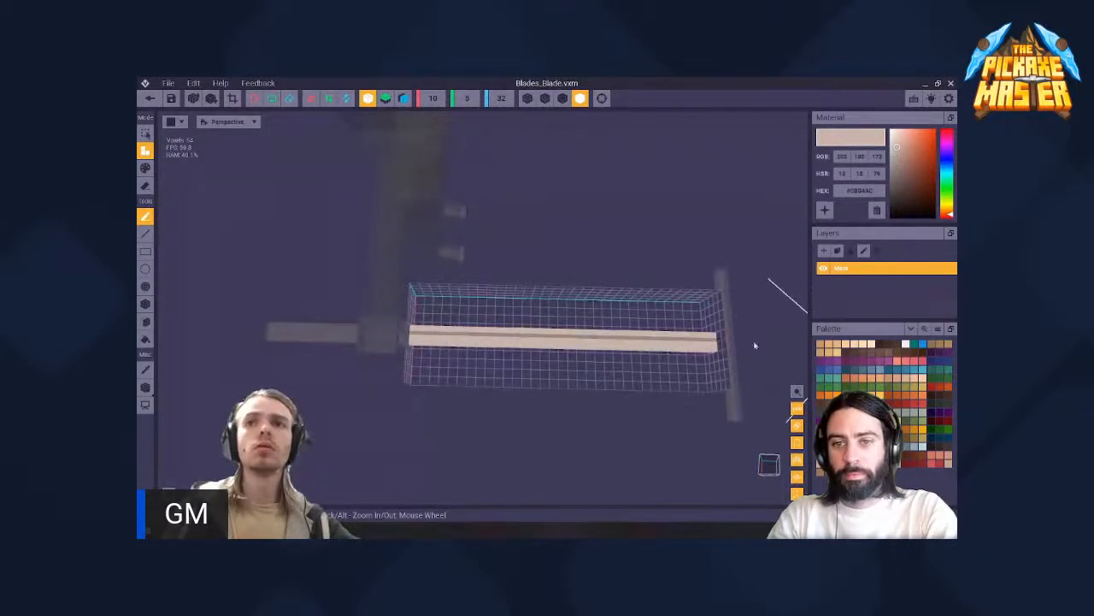
left_click(149, 99)
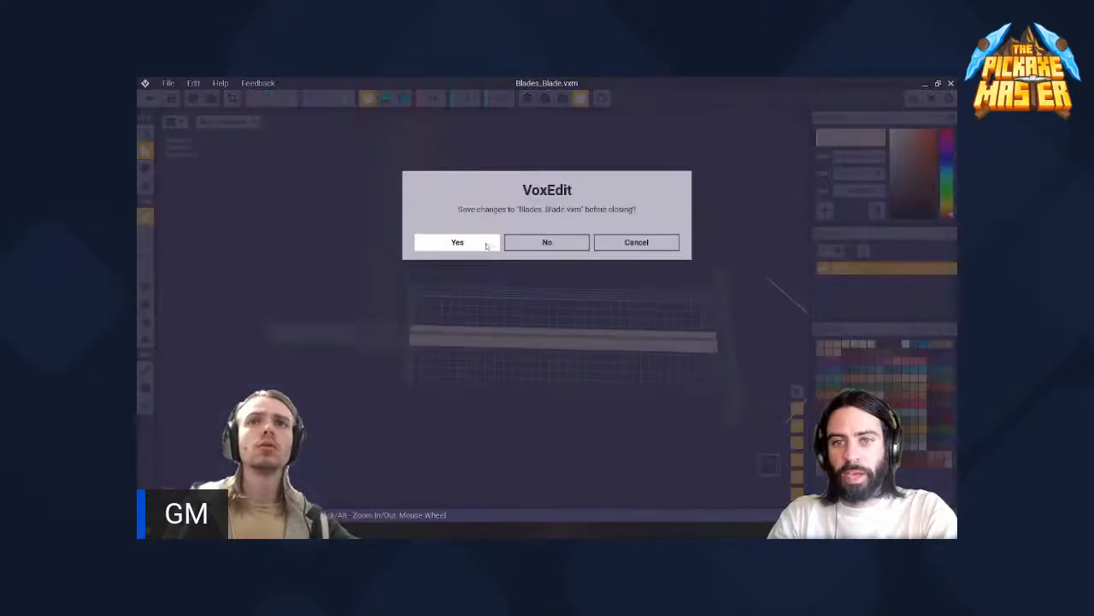
left_click(479, 245)
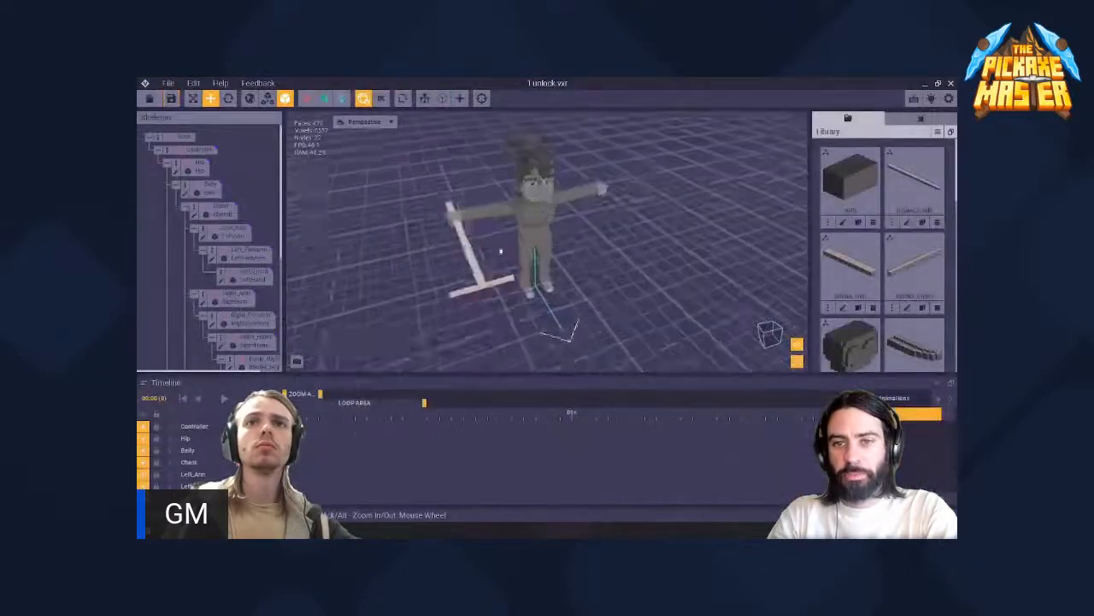
- Delete the Handle node that holds the Blades_Guard model from the skeleton
right_click_drag(516, 271, 513, 274)
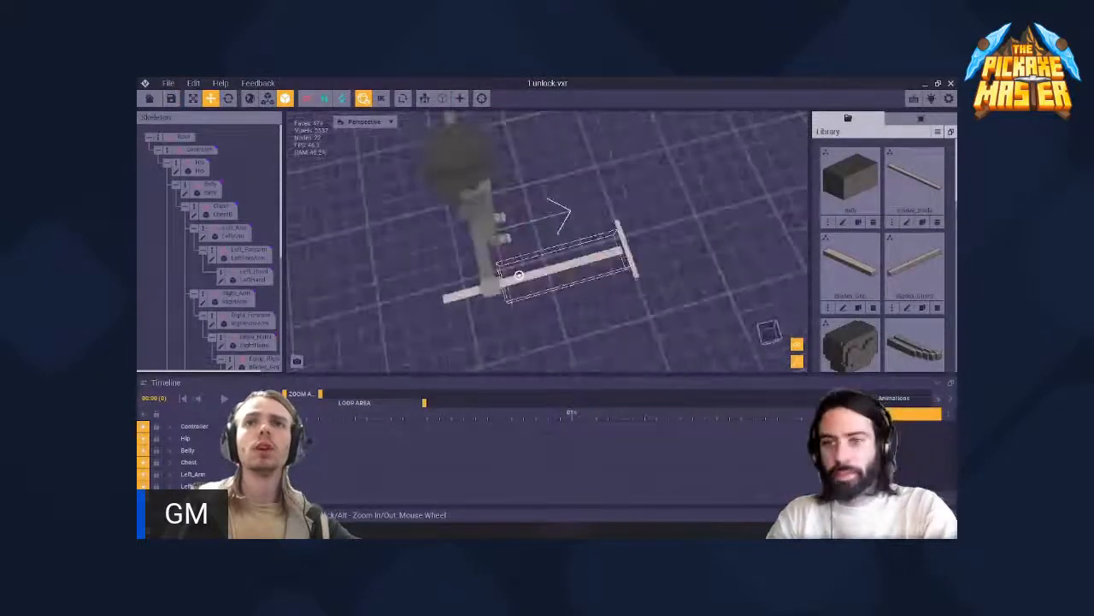
middle_click_drag(496, 276, 582, 257)
scroll(532, 264, "up", 3)
right_click_drag(581, 257, 627, 253)
left_click(597, 259)
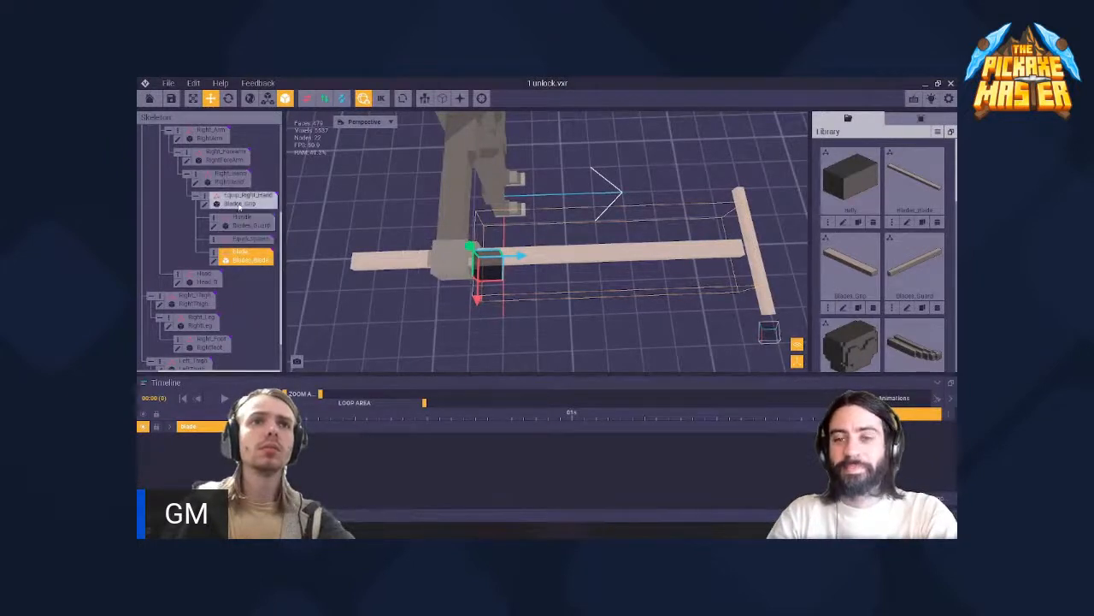
left_click(244, 224)
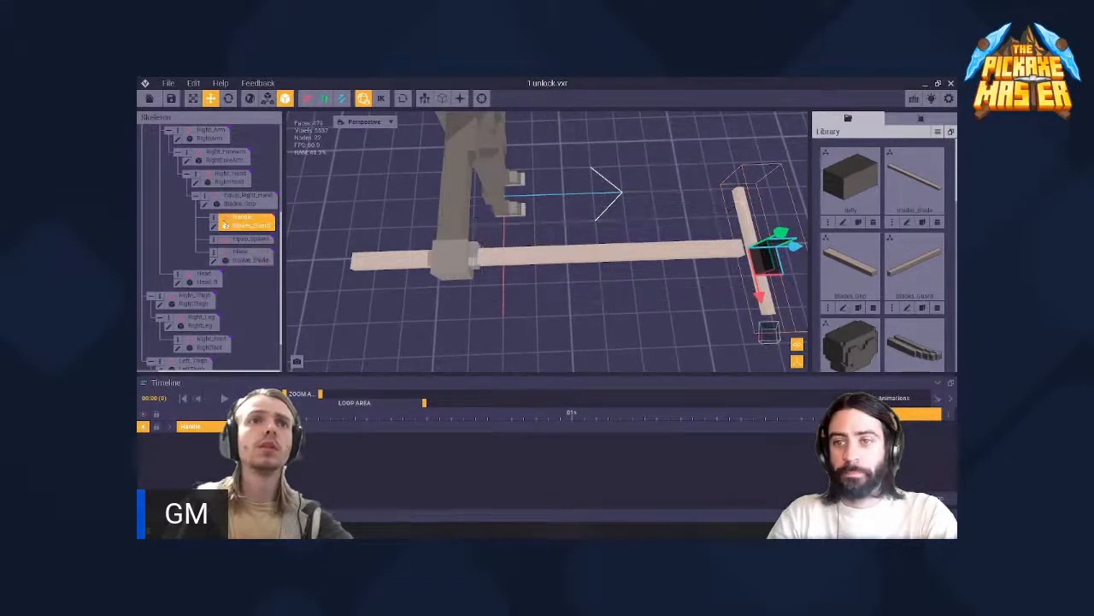
right_click(248, 226)
left_click(245, 288)
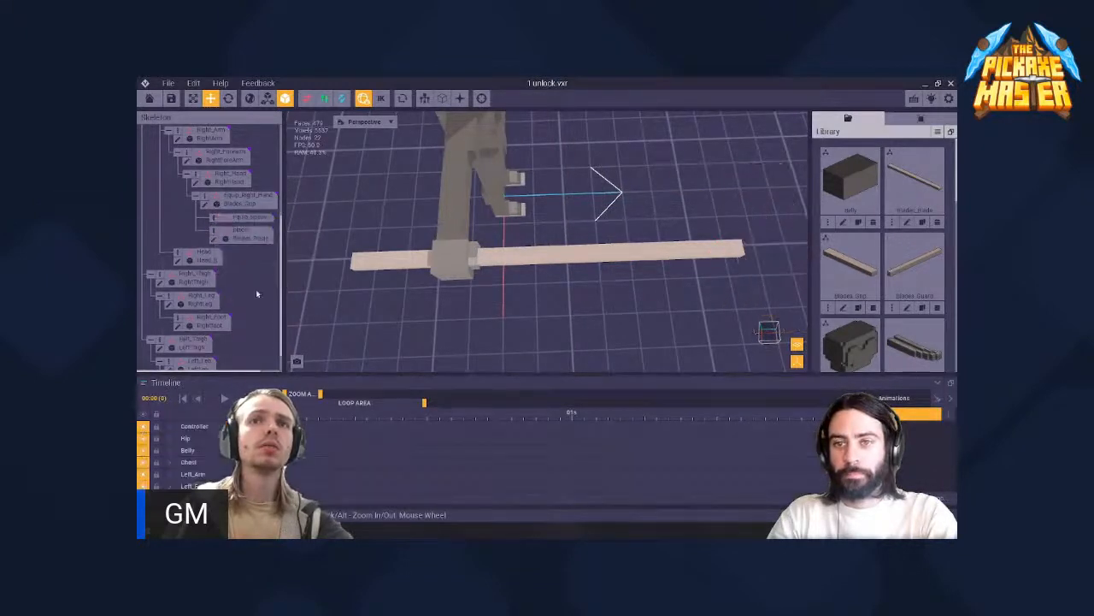
- Examine how the grip and blade nodes line up where they meet at the right hand
left_click(252, 203)
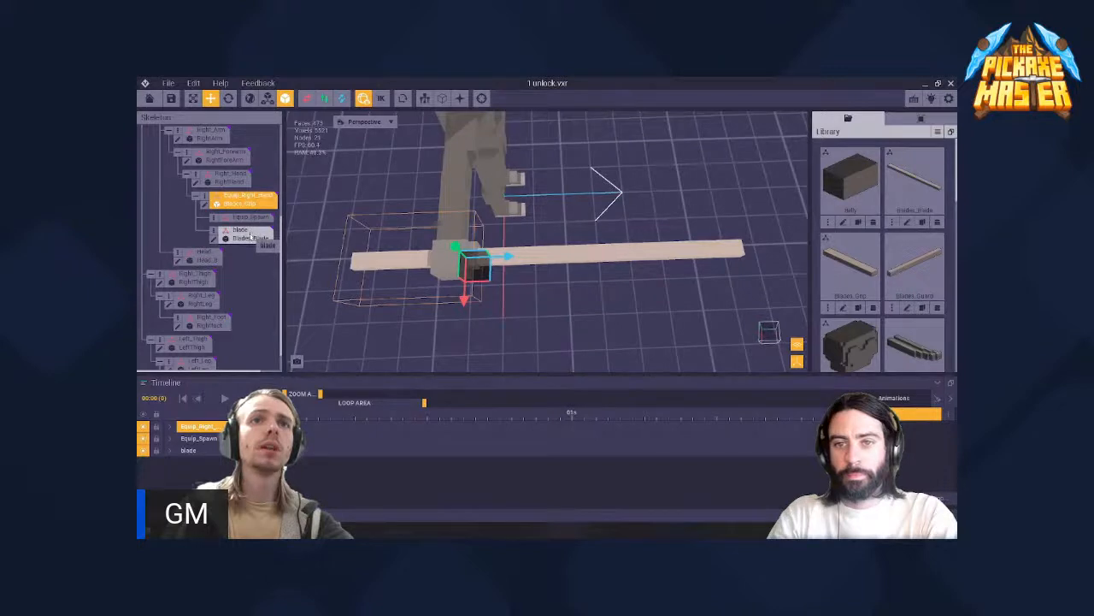
left_click(251, 238)
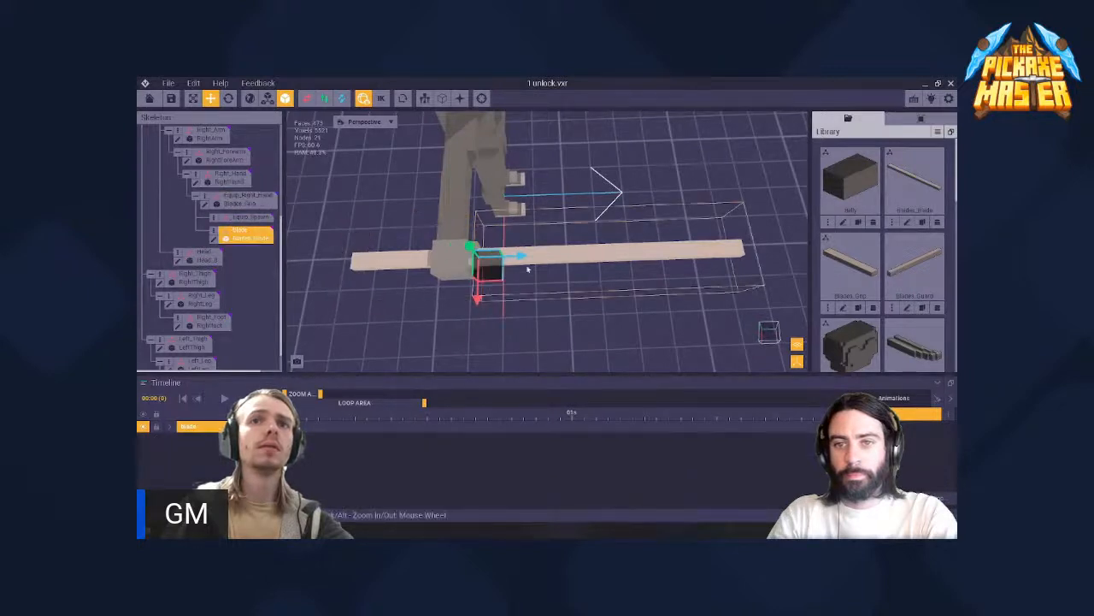
scroll(523, 265, "up", 2)
middle_click_drag(524, 265, 564, 279)
right_click_drag(479, 272, 495, 277)
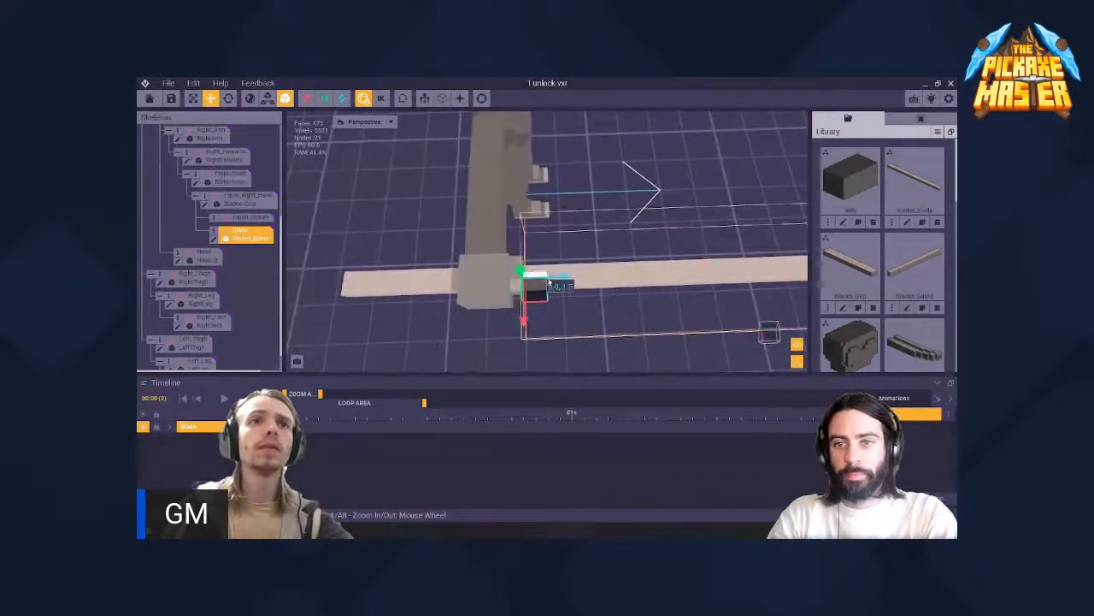
scroll(566, 278, "down", 2)
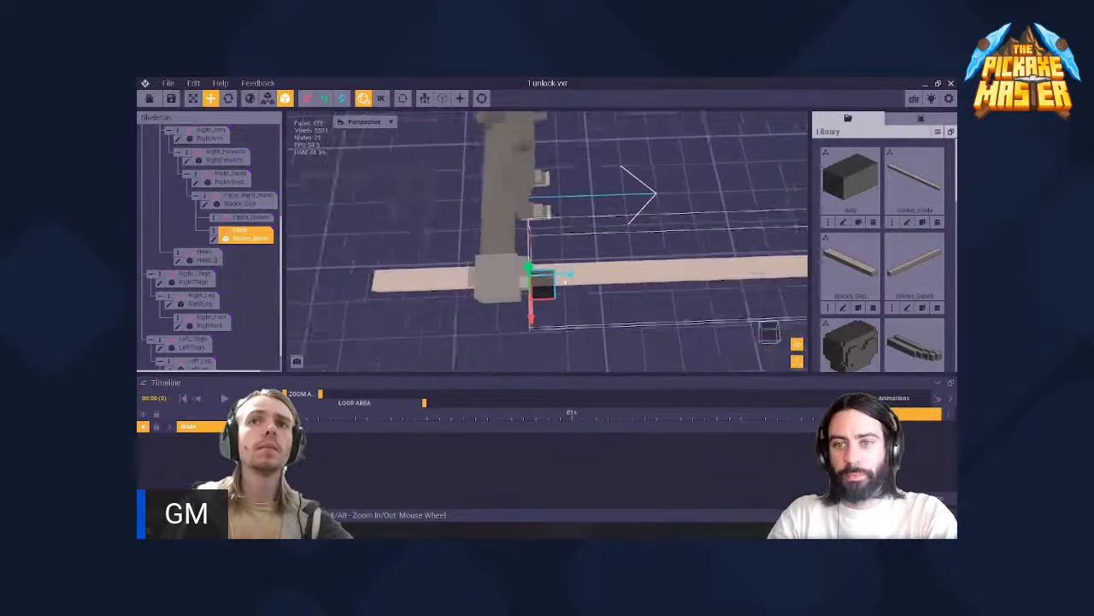
middle_click_drag(528, 265, 496, 264)
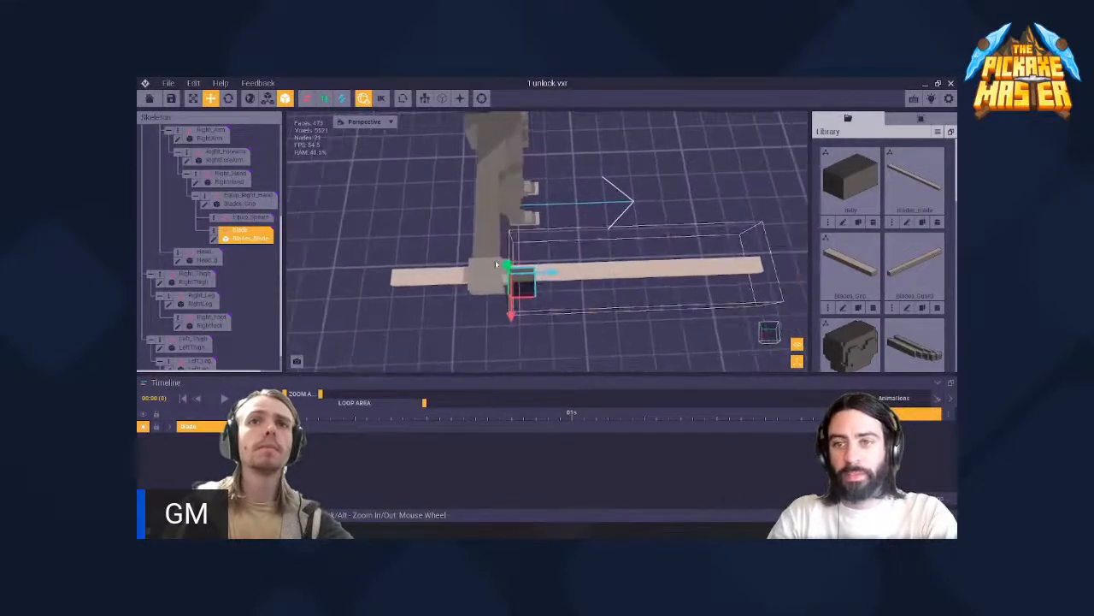
- Delete the Blade node that holds the Blades_Blade model from under the Equip_Right_Hand node
left_click(444, 269)
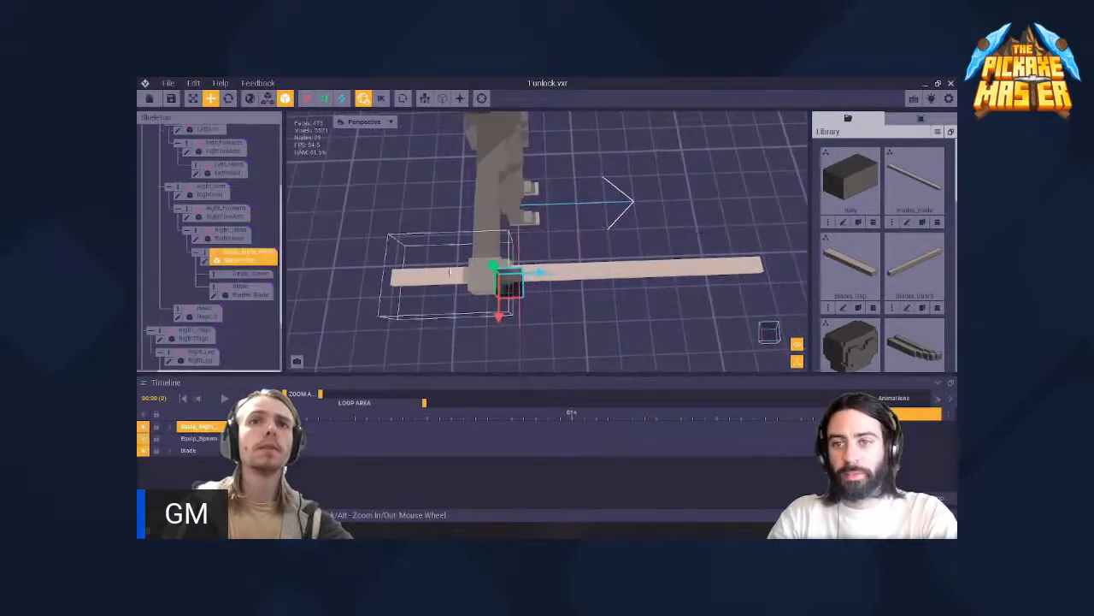
left_click(246, 292)
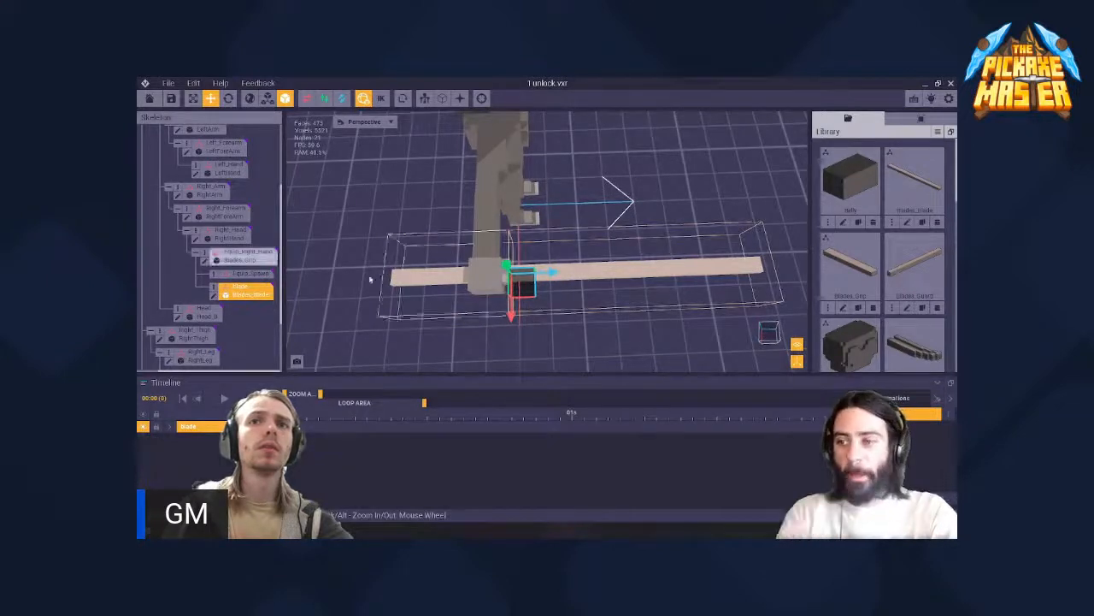
right_click(215, 289)
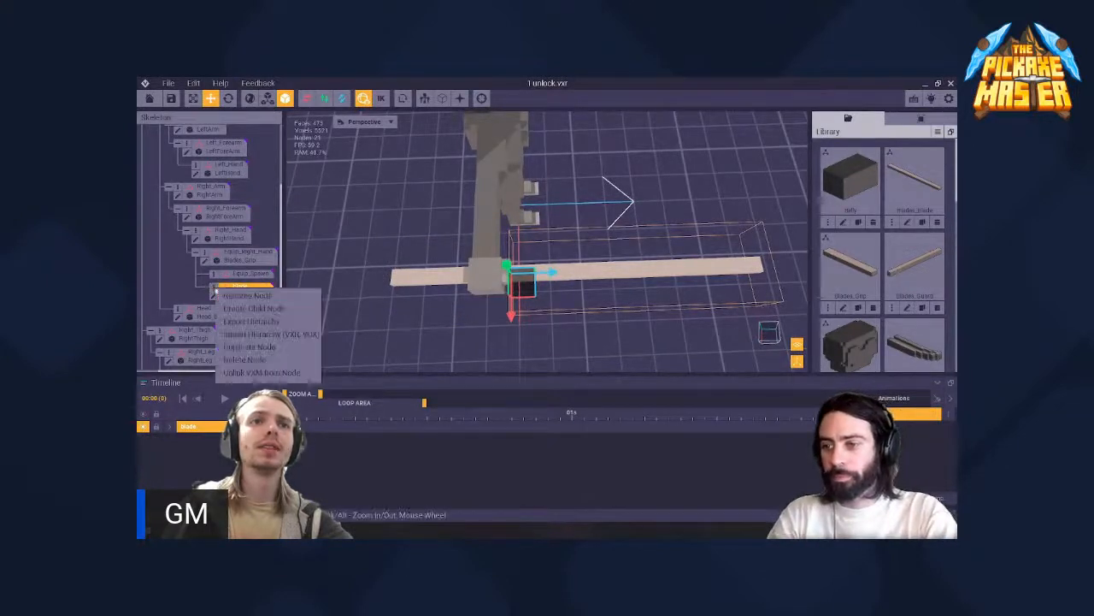
left_click(592, 277)
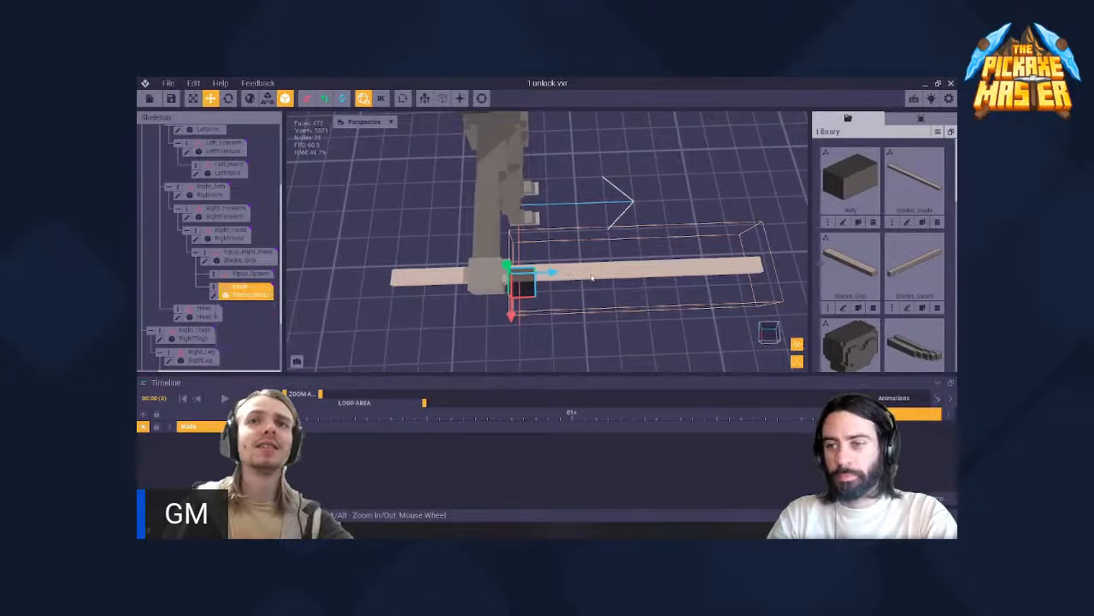
right_click(216, 289)
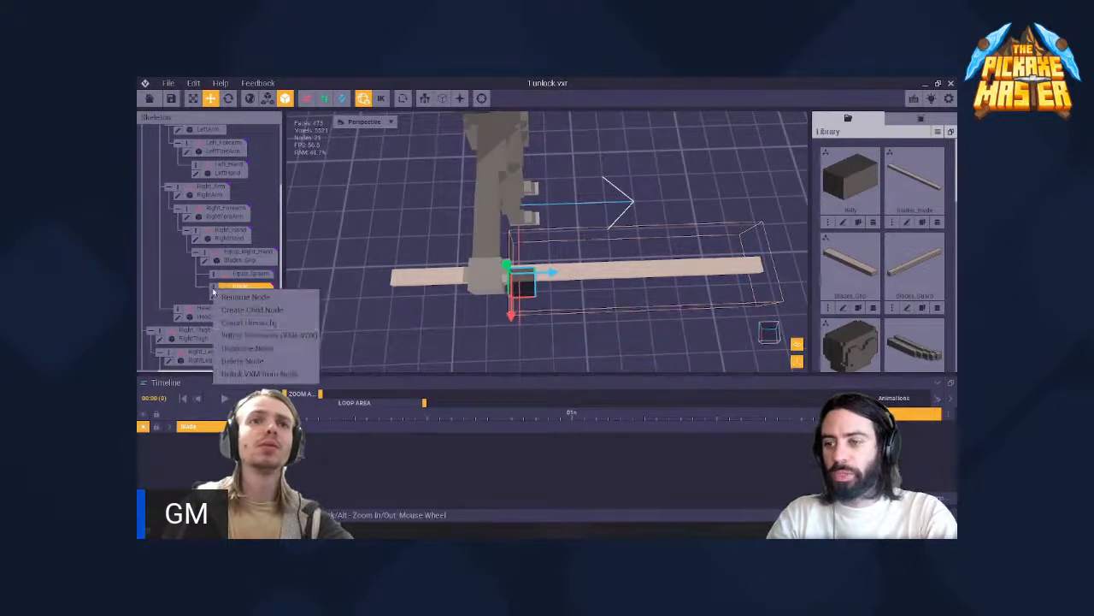
left_click(250, 362)
- Open the Equip_Right_Hand node's model, Blades_Grip.vxm, for voxel editing
scroll(402, 278, "up", 2)
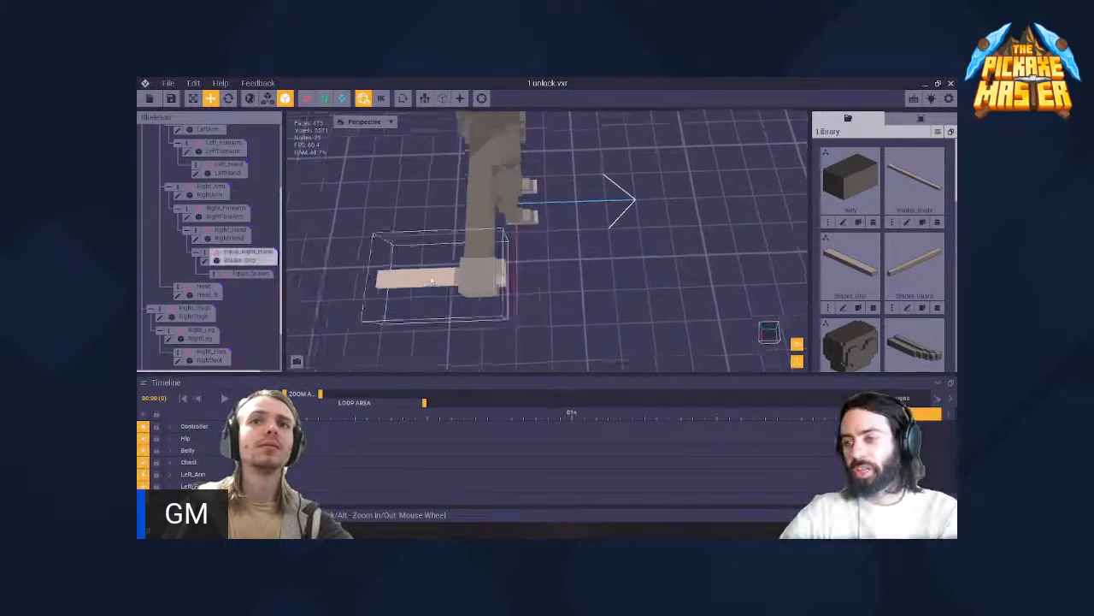
left_click(372, 283)
scroll(432, 284, "up", 2)
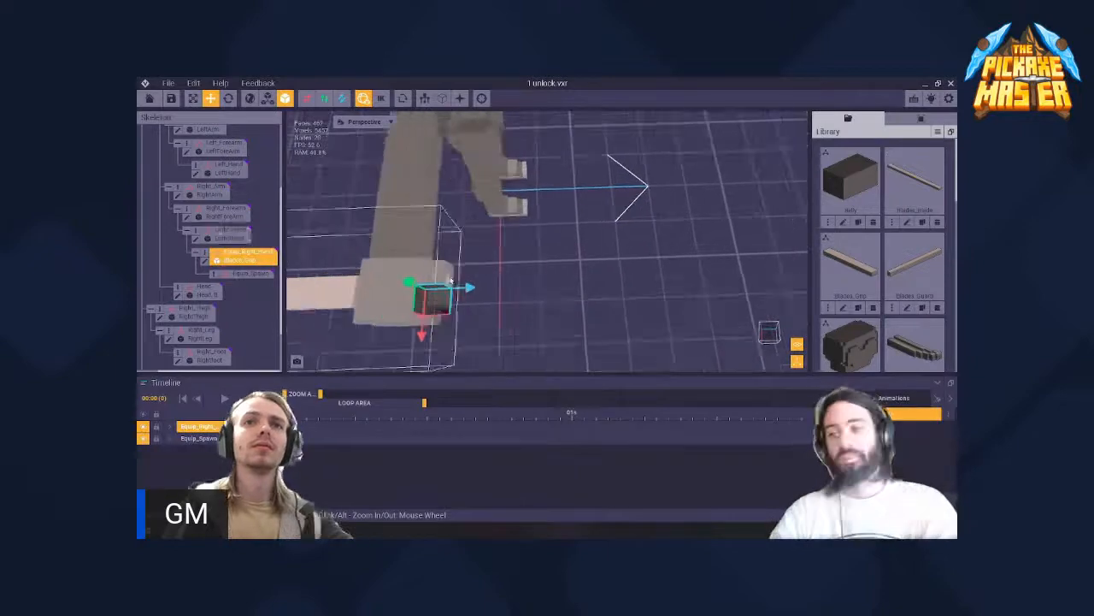
middle_click_drag(385, 295, 429, 287)
right_click_drag(537, 280, 598, 255)
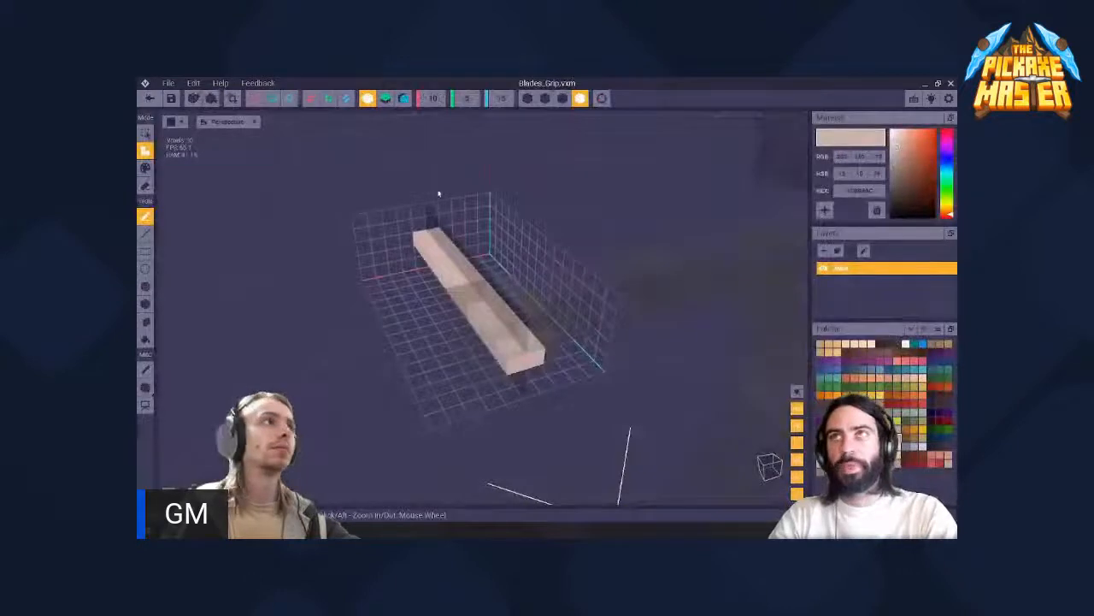
- Enlarge the Blades_Grip model's volume to 30 voxels along X and 45 voxels along Z
right_click_drag(441, 248, 442, 250)
scroll(449, 249, "down", 2)
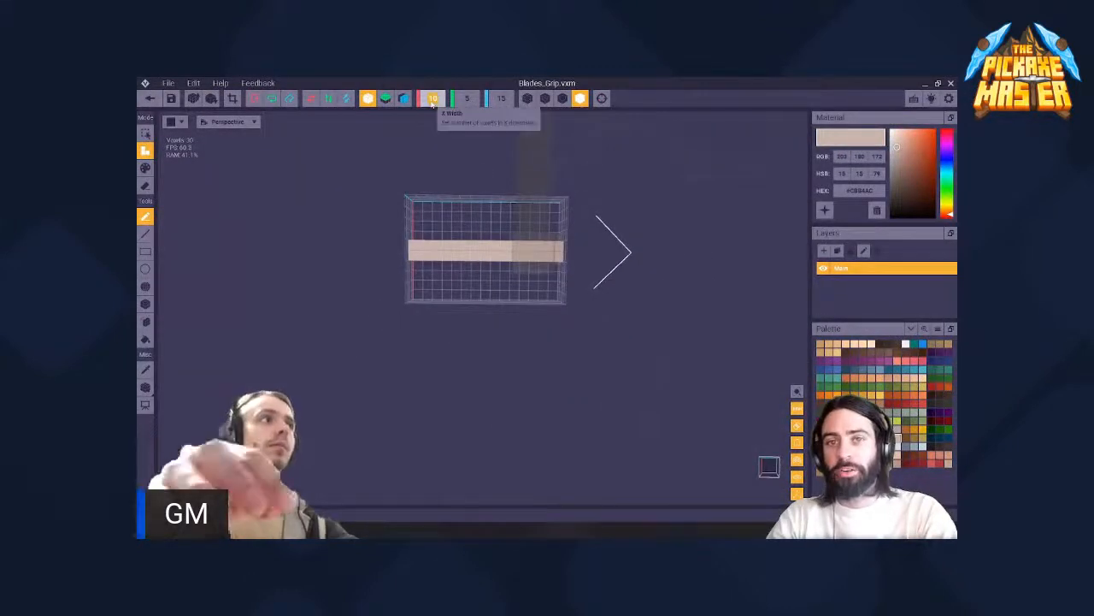
type("30")
key("Return")
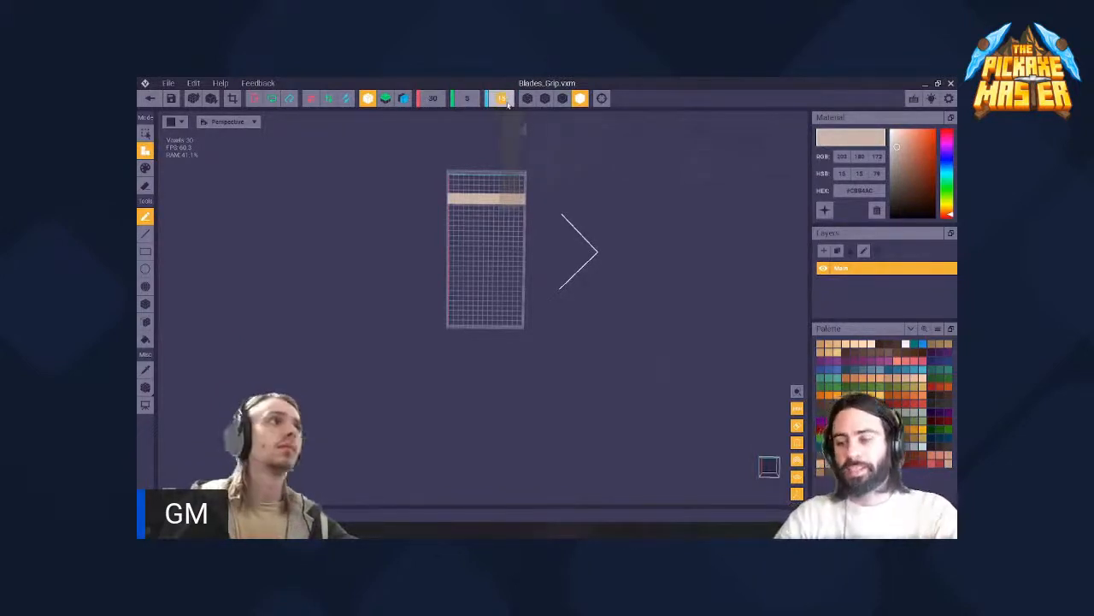
type("45")
key("Return")
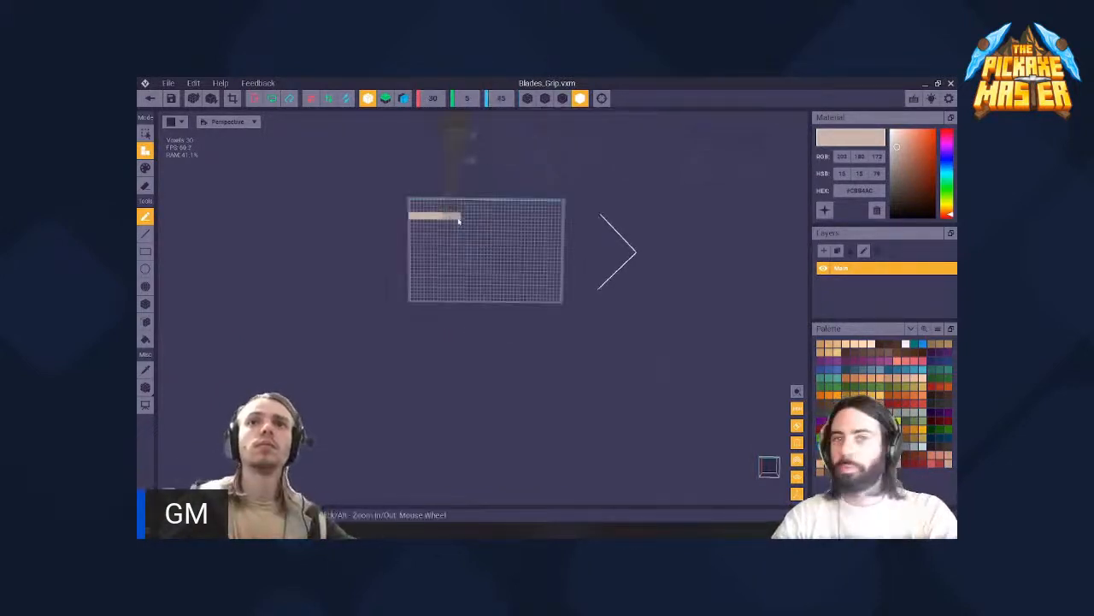
- Activate the pivot tool and move the model's pivot along the X axis to the centre of the enlarged volume
scroll(454, 190, "up", 5)
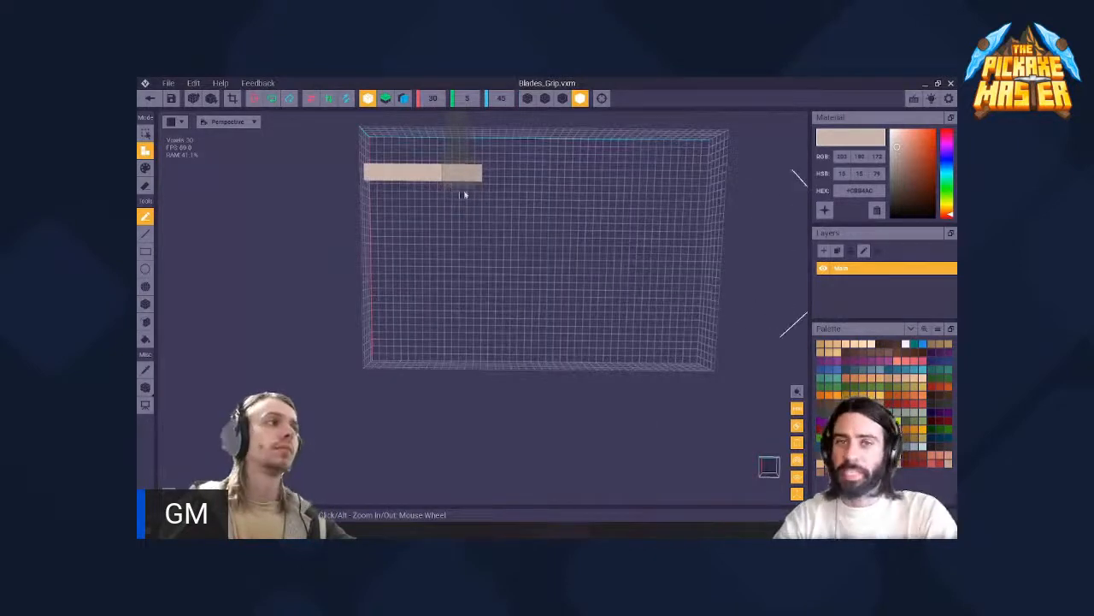
middle_click_drag(464, 195, 481, 261)
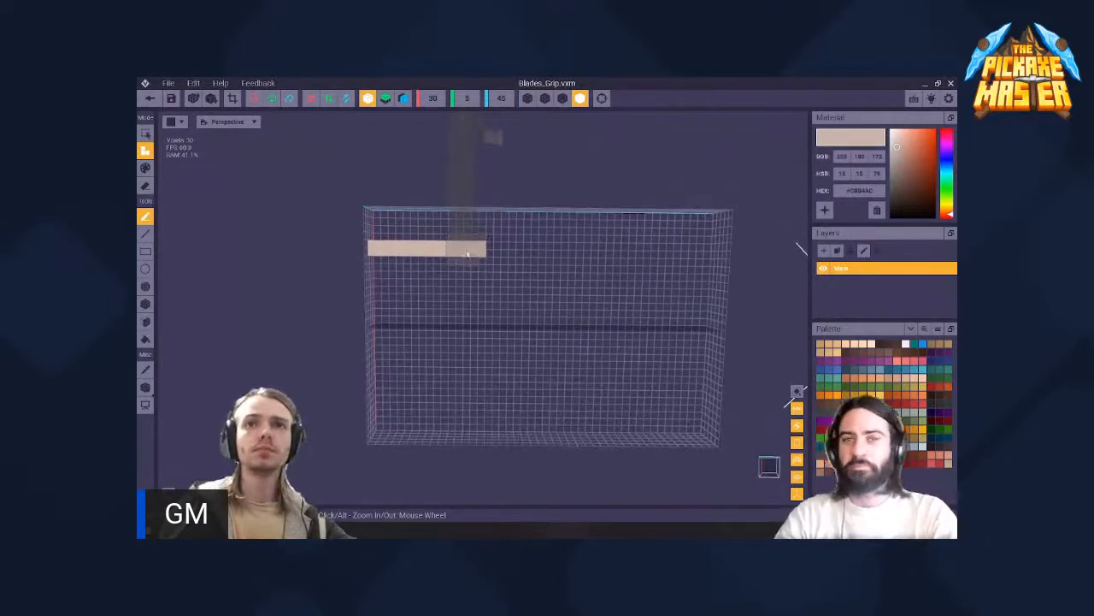
right_click_drag(467, 251, 488, 230)
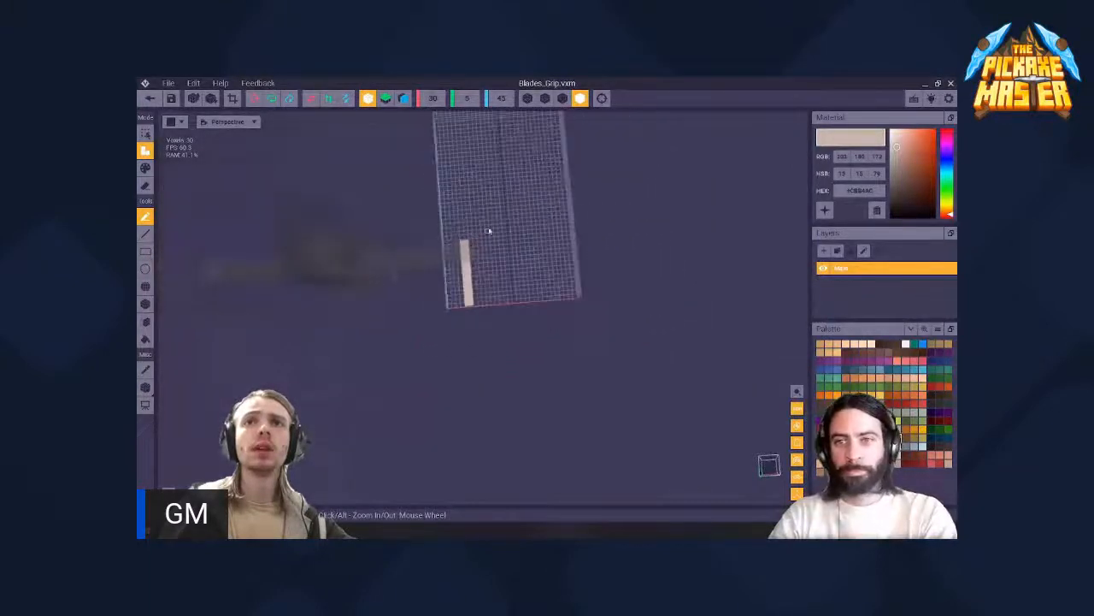
middle_click_drag(503, 168, 503, 215)
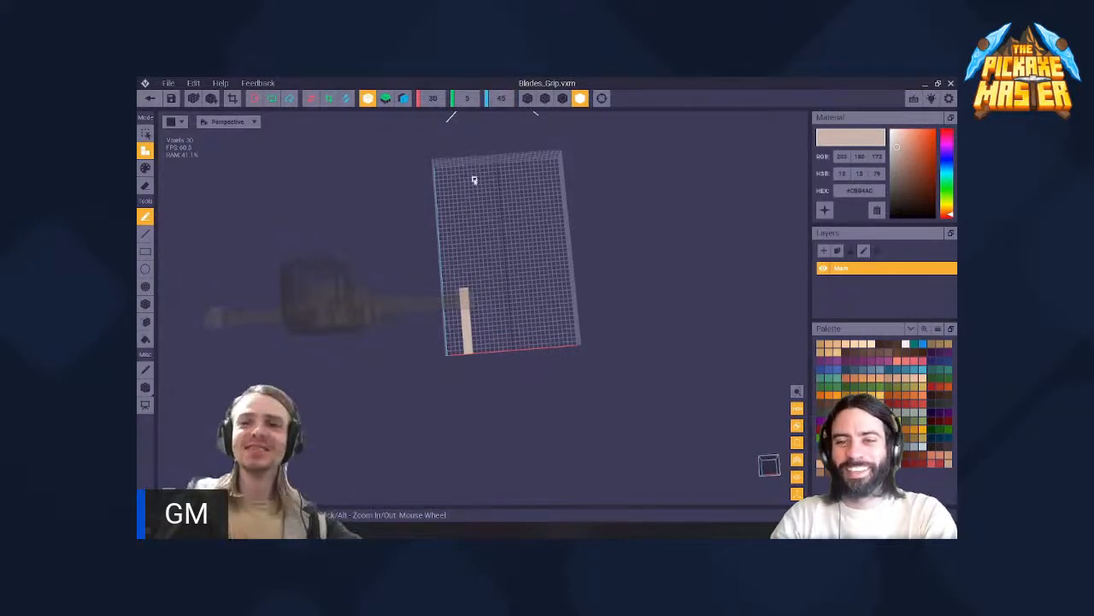
scroll(466, 318, "up", 2)
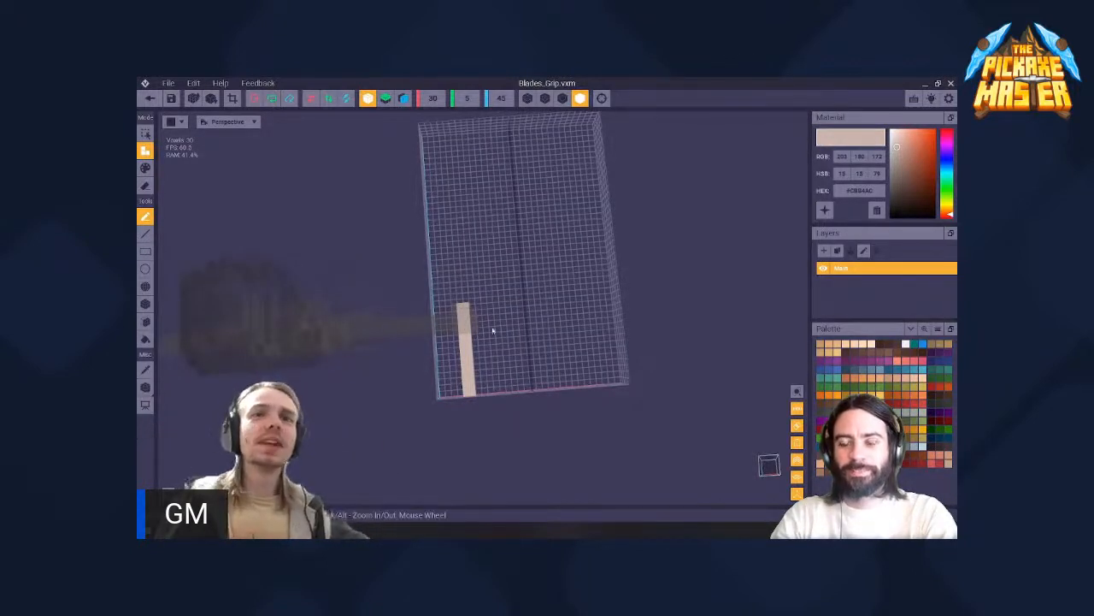
right_click_drag(476, 309, 426, 330)
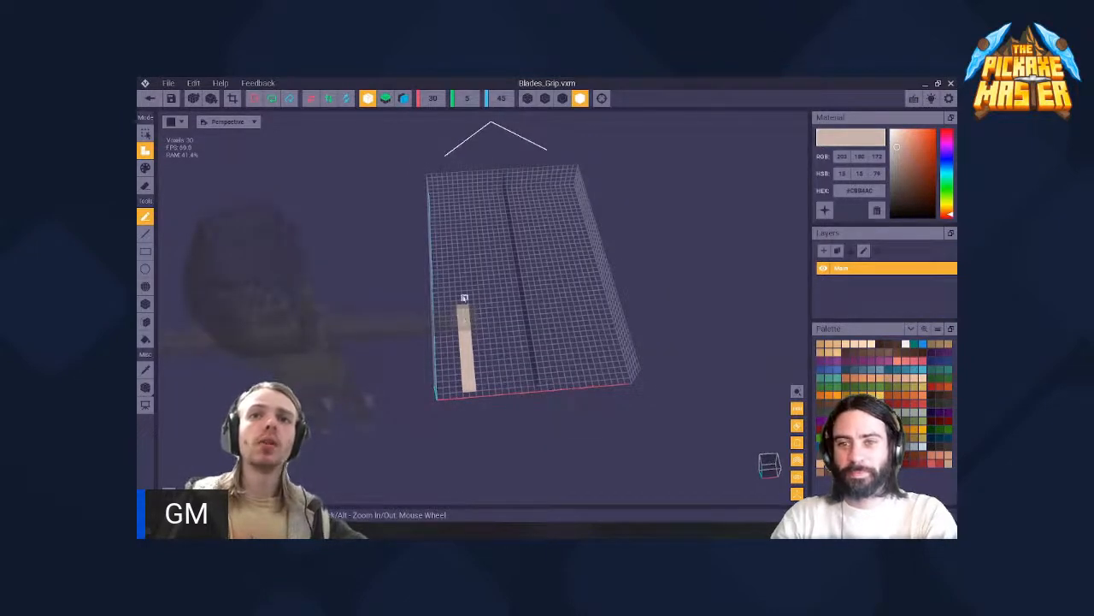
right_click_drag(476, 354, 473, 341)
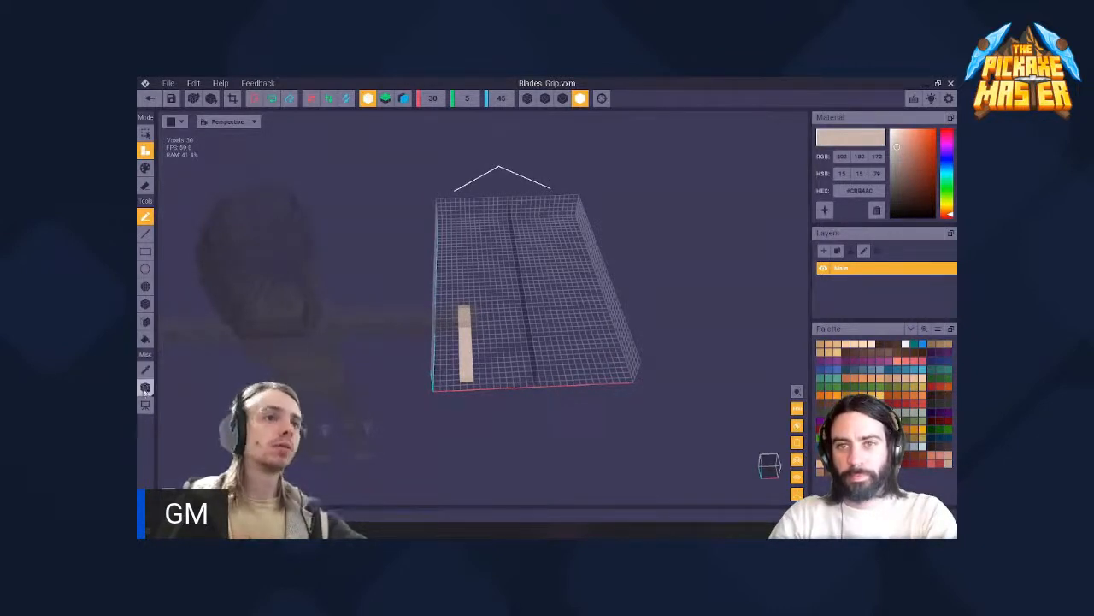
left_click(145, 389)
right_click_drag(479, 301, 504, 279)
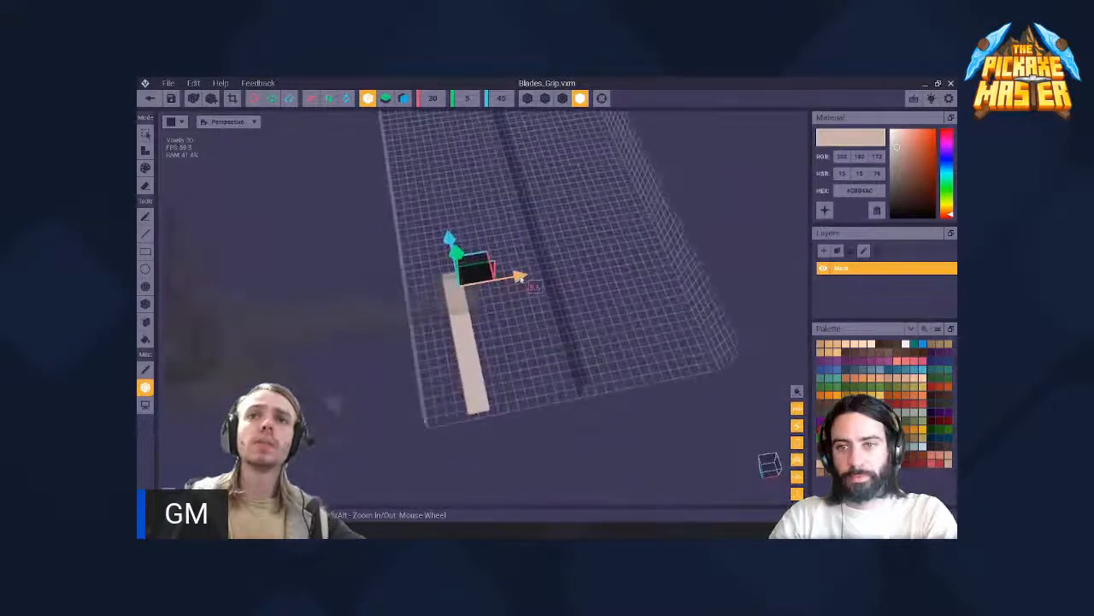
left_click_drag(520, 278, 603, 257)
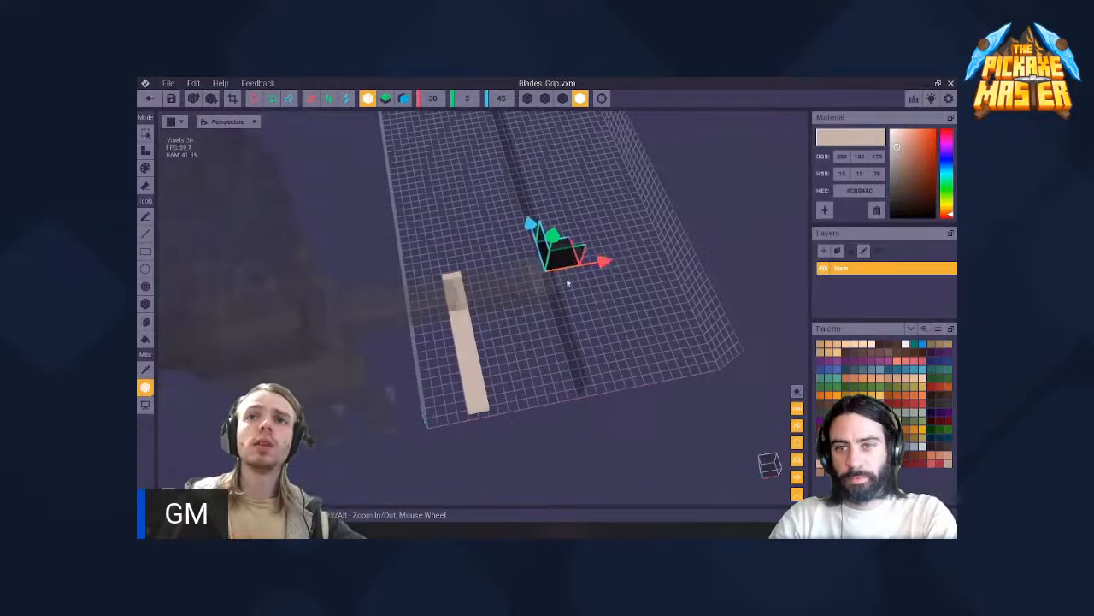
right_click_drag(568, 283, 550, 270)
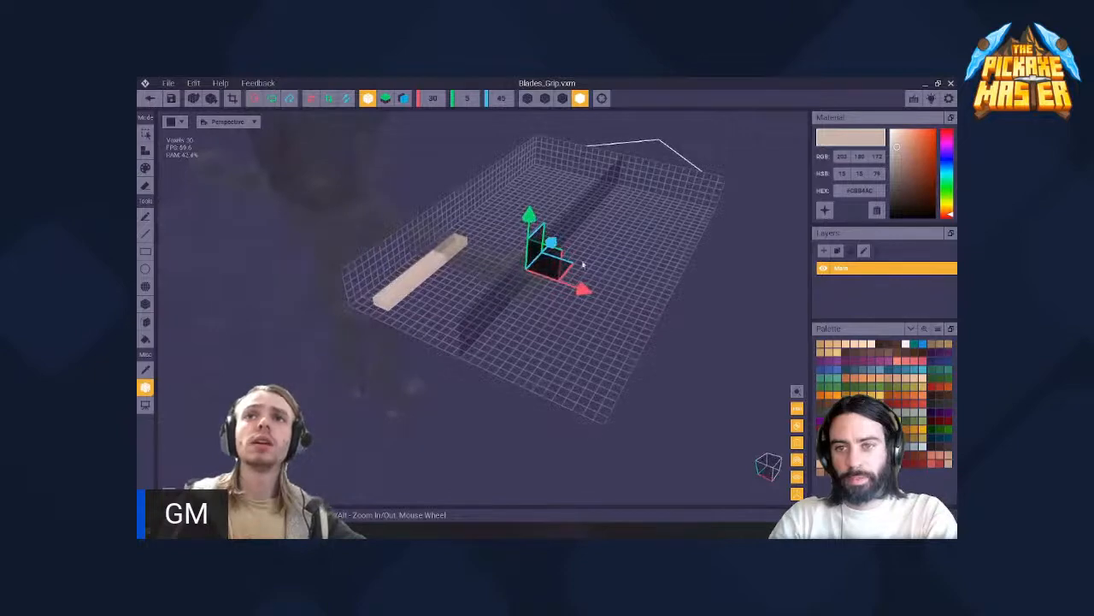
- Toggle the X-axis symmetry plane off and on to compare the volume's centre line with the pivot
scroll(537, 229, "up", 2)
left_click(368, 101)
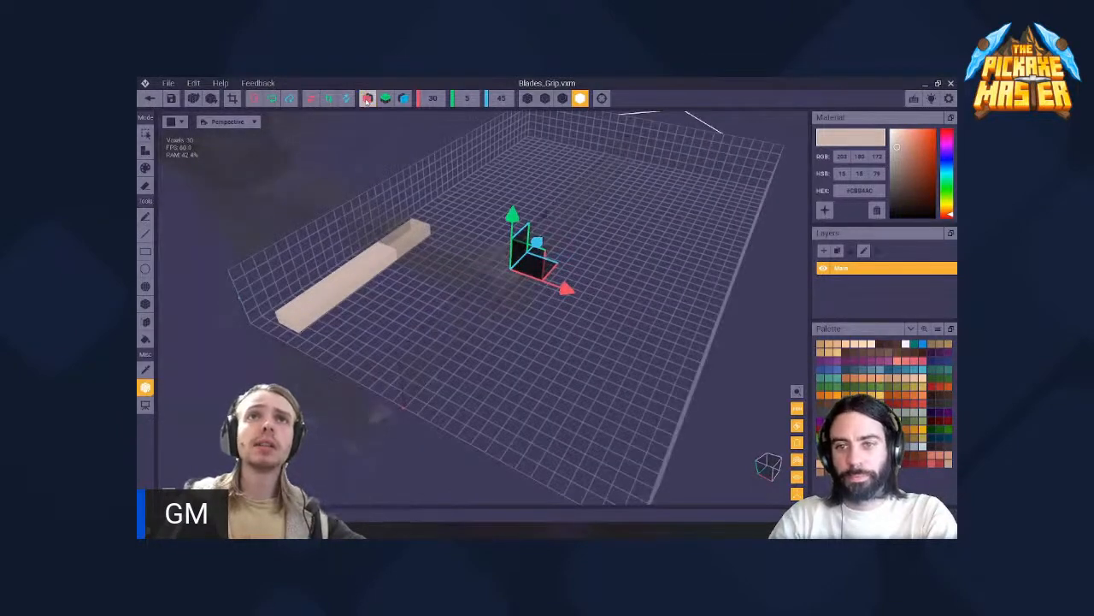
left_click(367, 100)
left_click(368, 101)
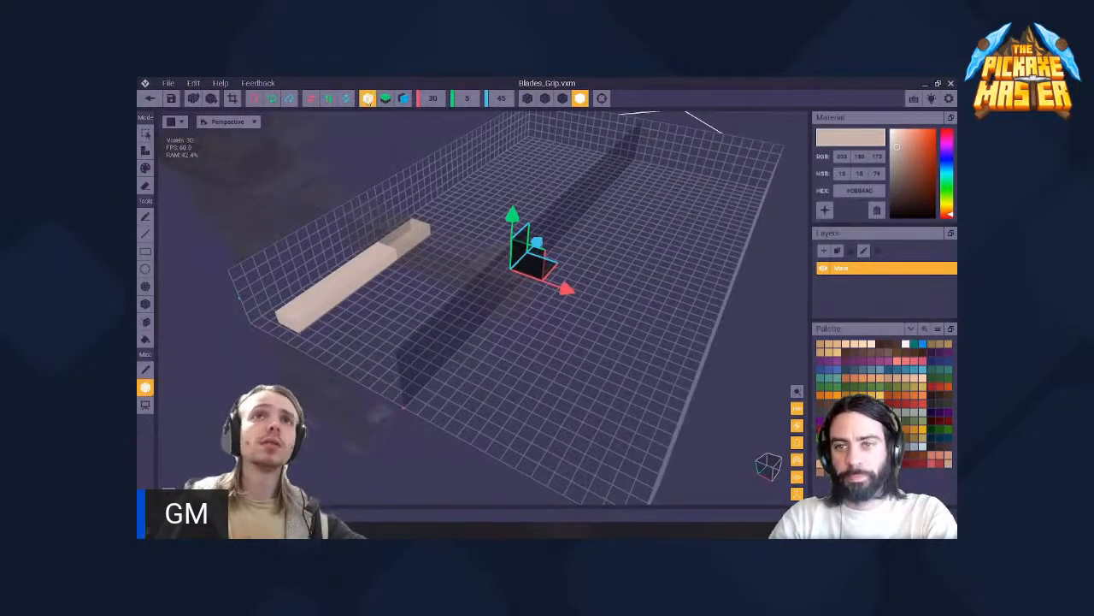
left_click(369, 101)
left_click(368, 101)
left_click(368, 101)
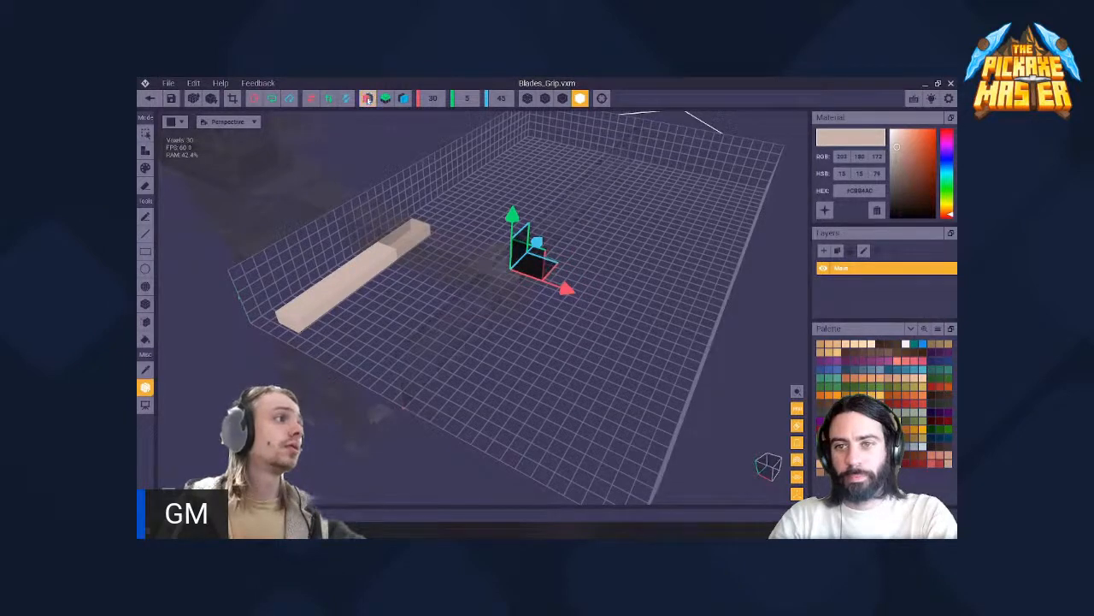
left_click(367, 101)
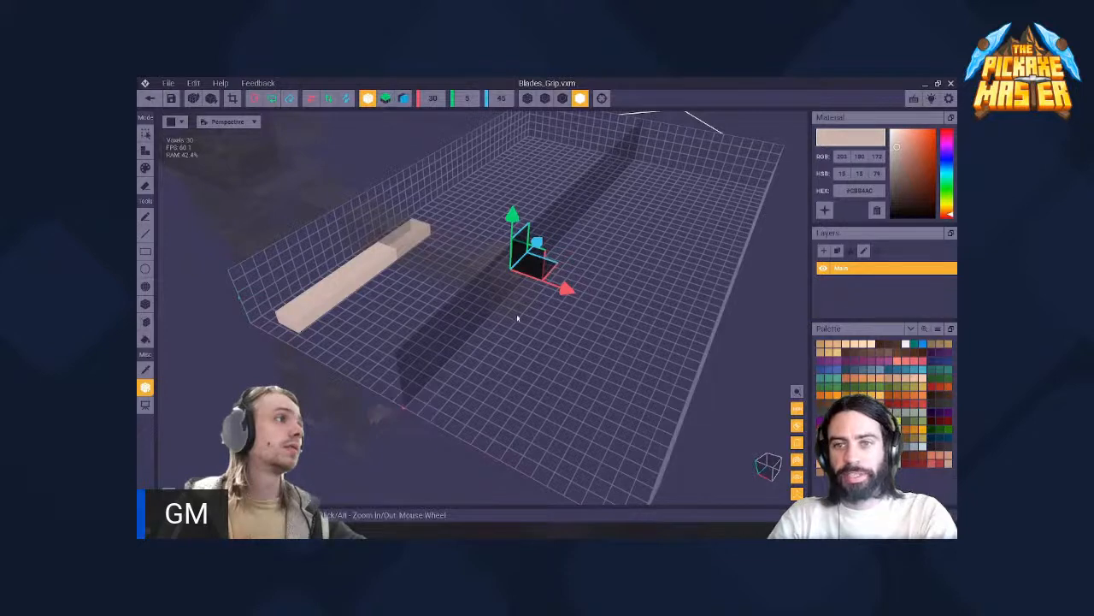
right_click_drag(558, 270, 530, 316)
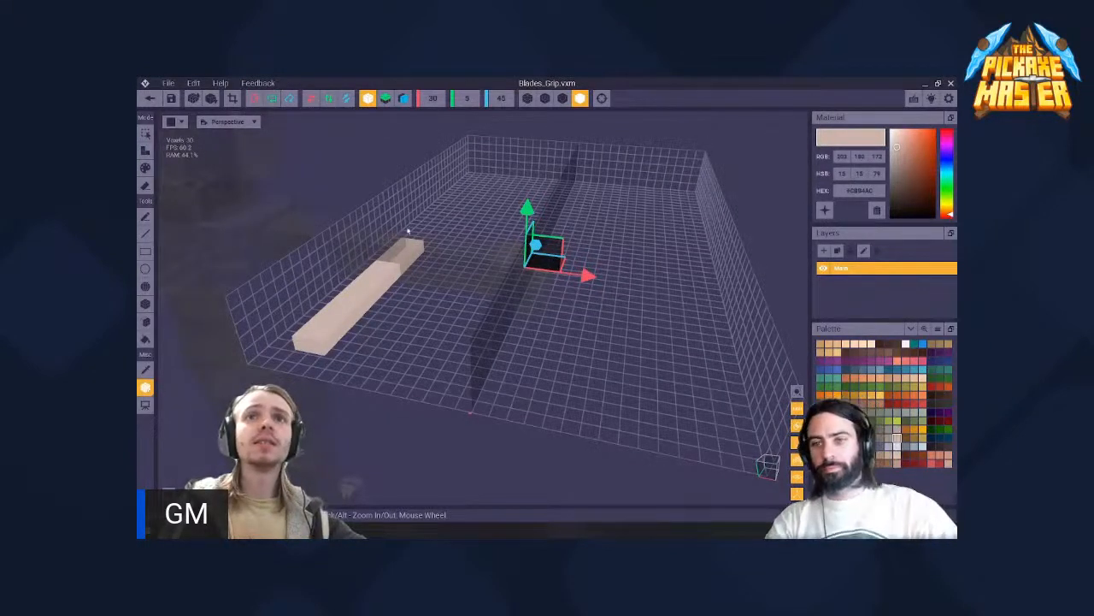
right_click_drag(491, 316, 341, 295)
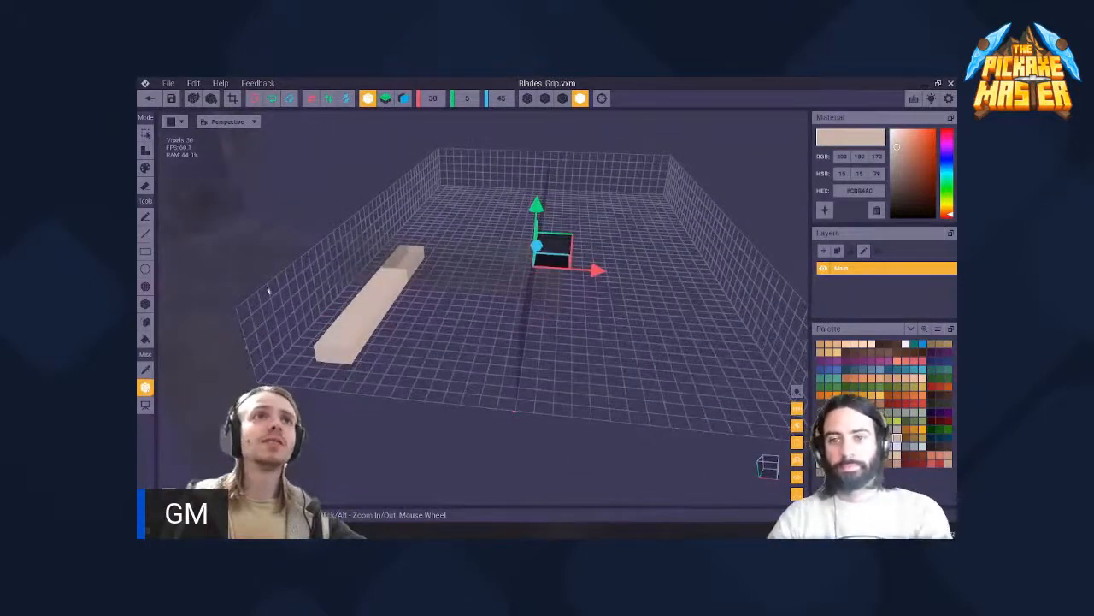
- Close Blades_Grip.vxm with its changes saved and select the Equip_Right_Hand node in the skeleton
left_click(150, 100)
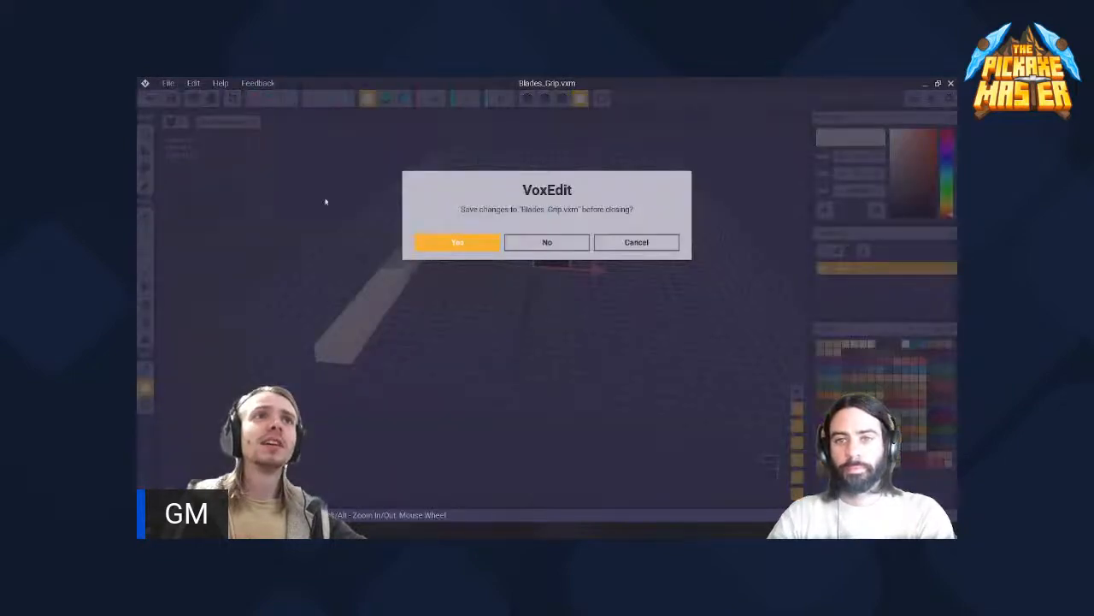
left_click(457, 243)
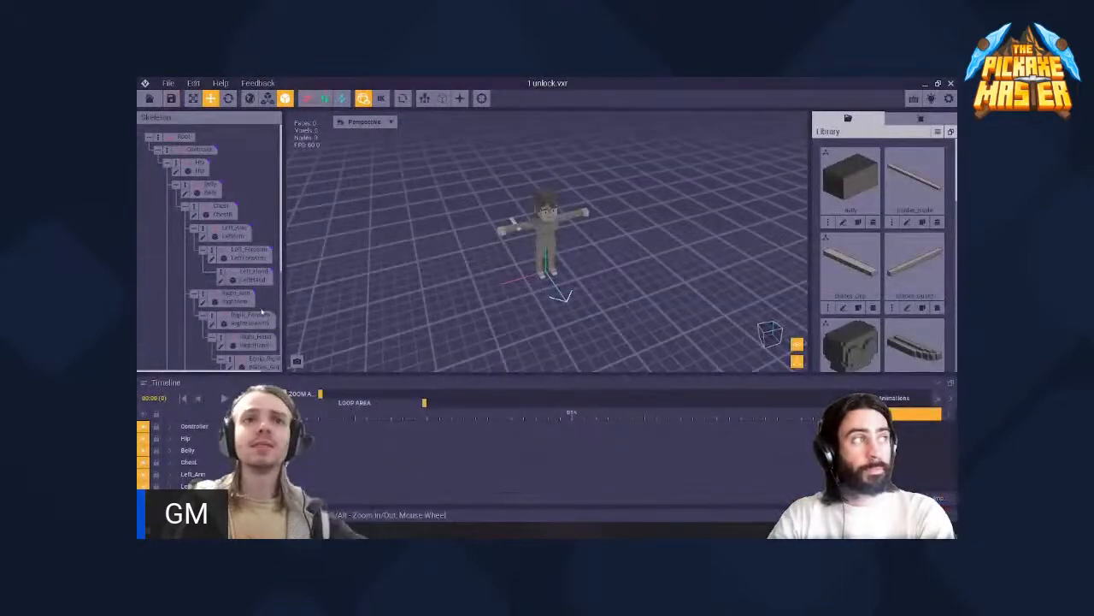
scroll(228, 291, "down", 5)
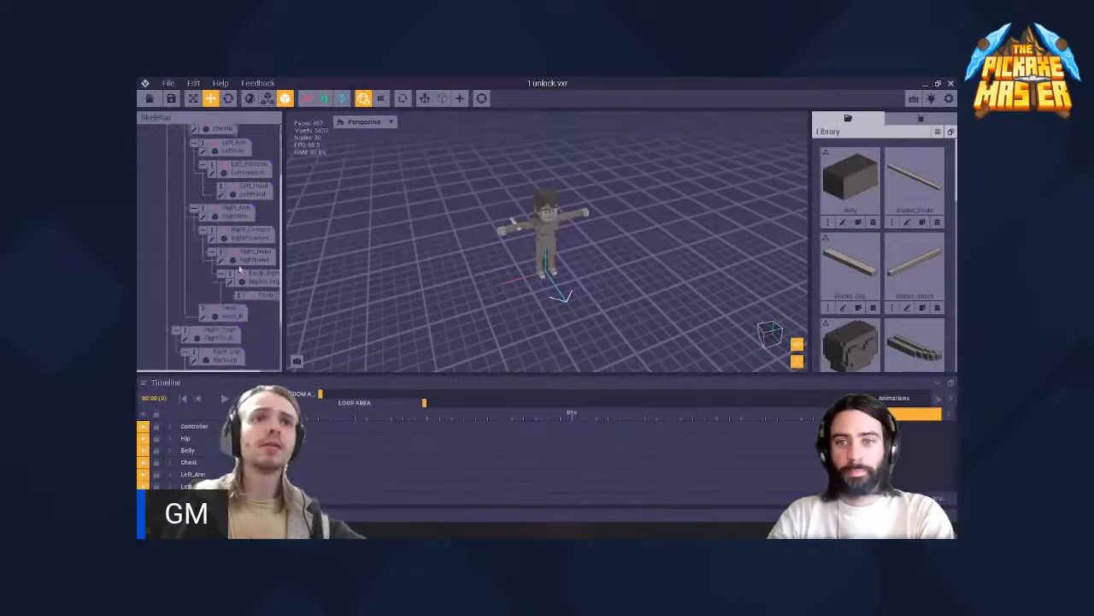
left_click(254, 243)
- Examine how the grip model and its enlarged volume sit relative to the character's right hand
scroll(450, 231, "up", 3)
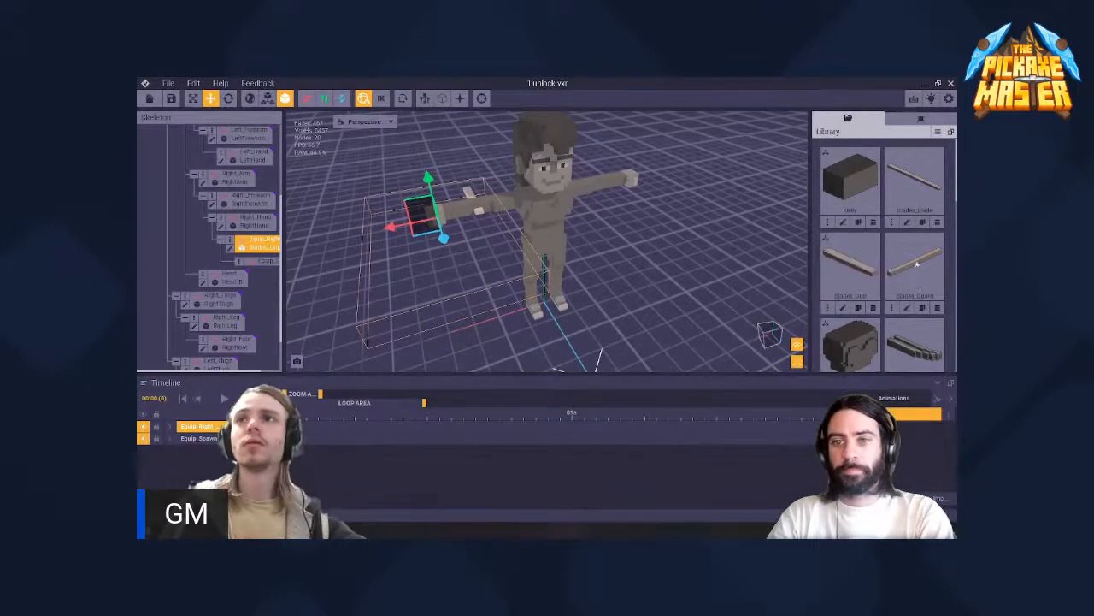
right_click_drag(467, 207, 590, 233)
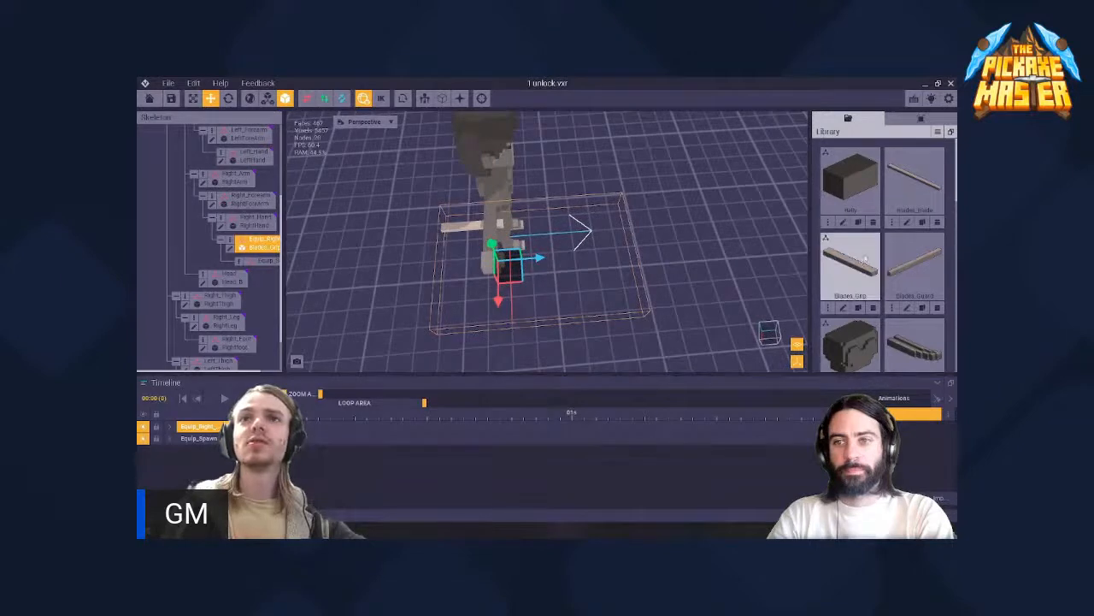
scroll(915, 248, "down", 10)
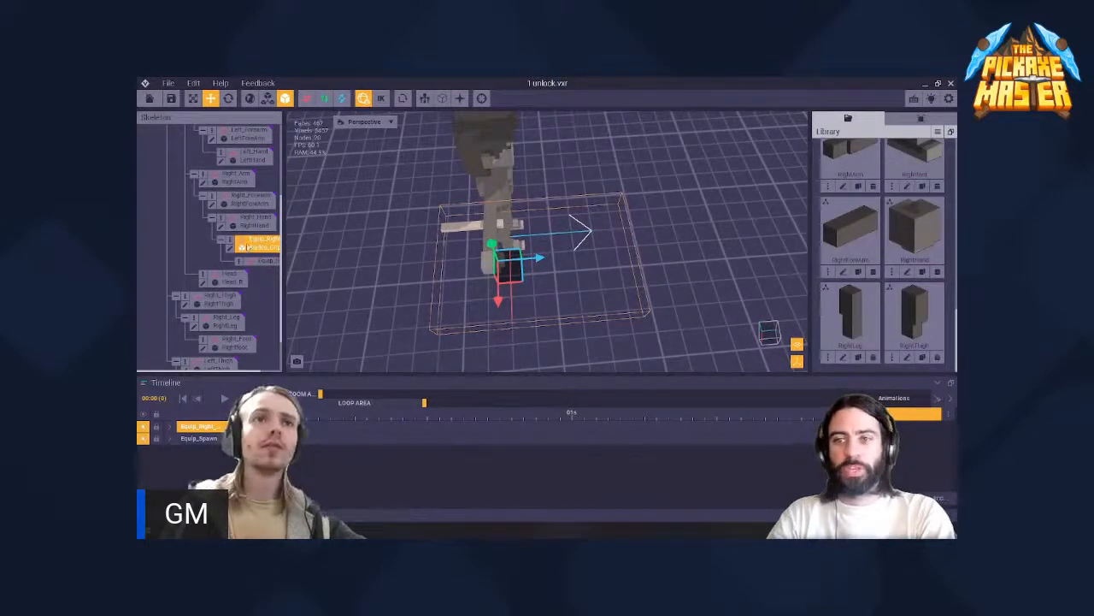
scroll(403, 249, "up", 3)
middle_click_drag(424, 249, 514, 236)
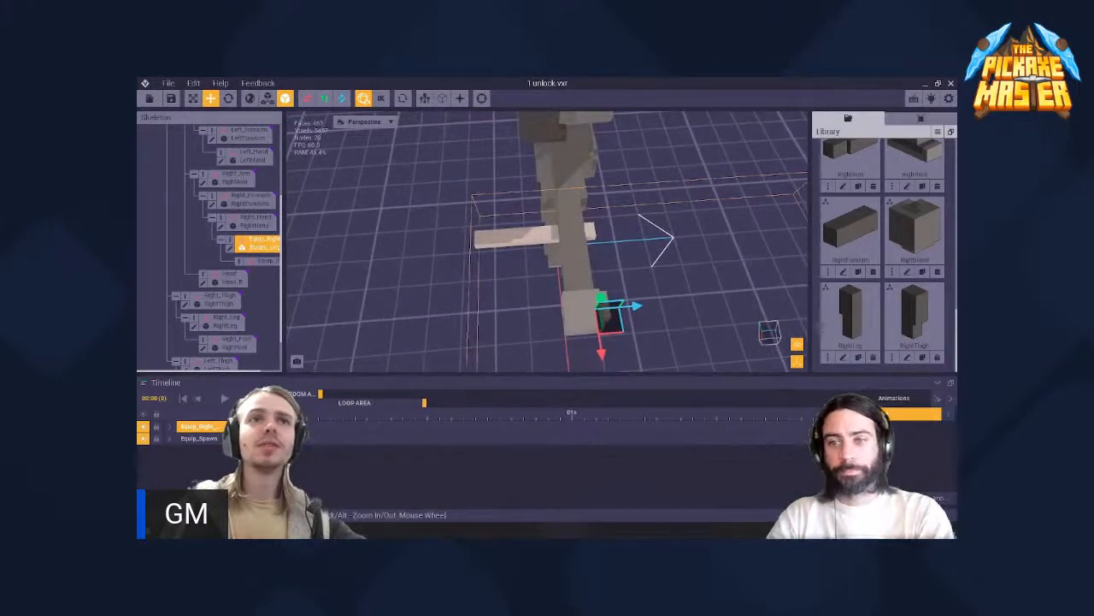
scroll(881, 214, "up", 10)
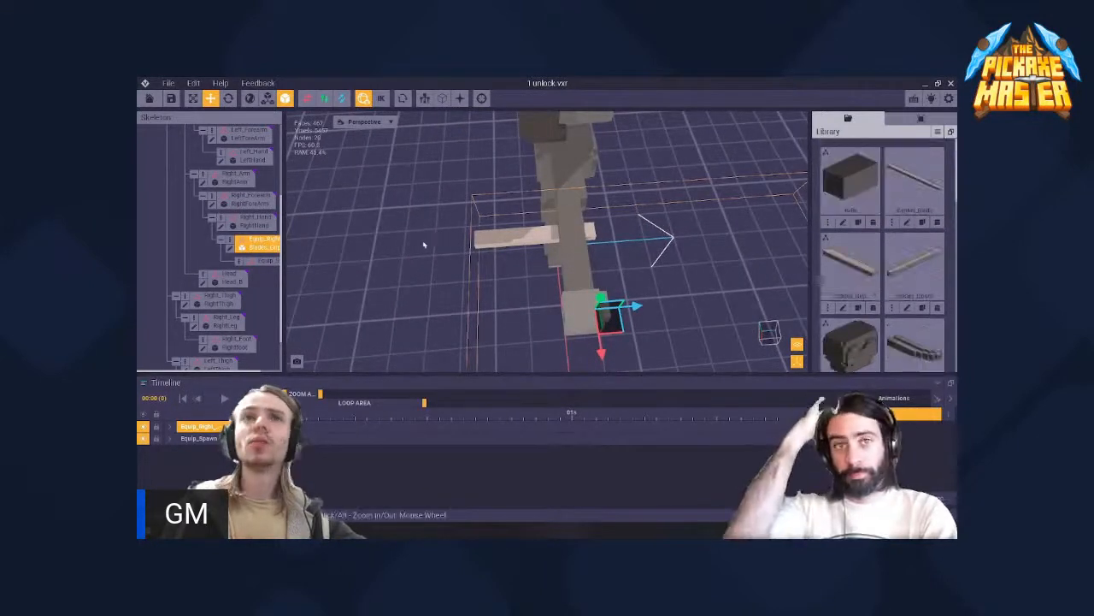
- Reopen Blades_Grip.vxm, box-select all the grip bar's voxels and move them along the X axis onto the central symmetry plane
left_click(230, 249)
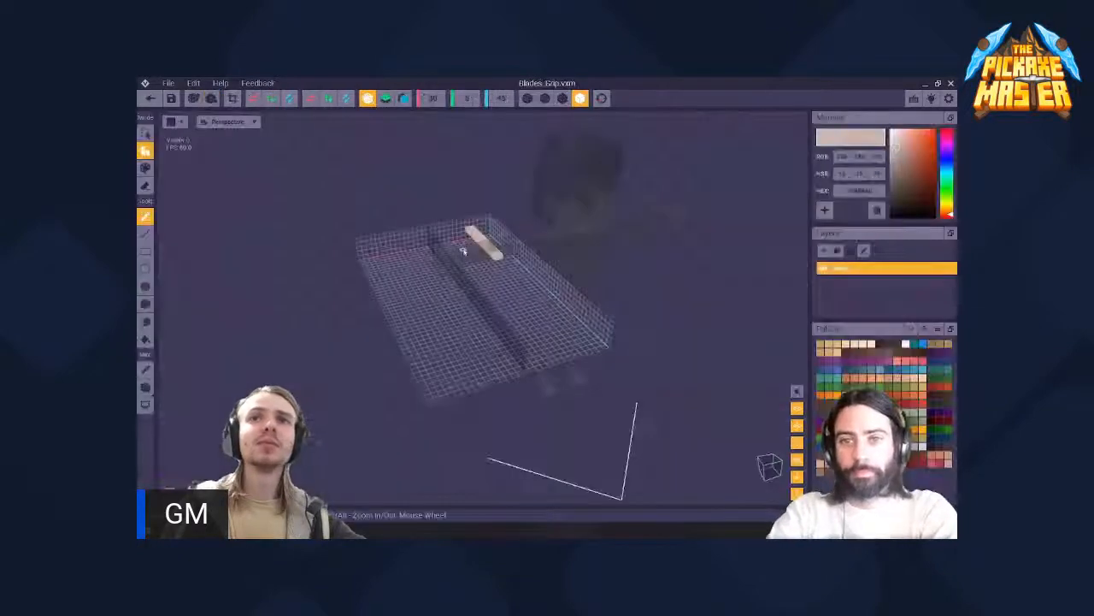
right_click_drag(464, 249, 495, 248)
scroll(483, 243, "up", 4)
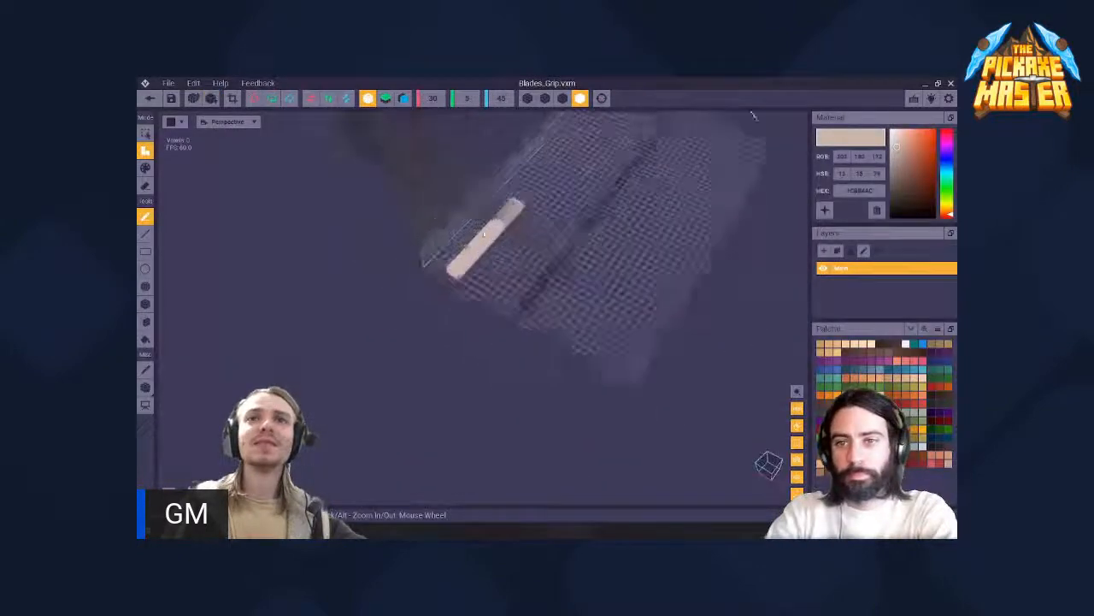
left_click(145, 134)
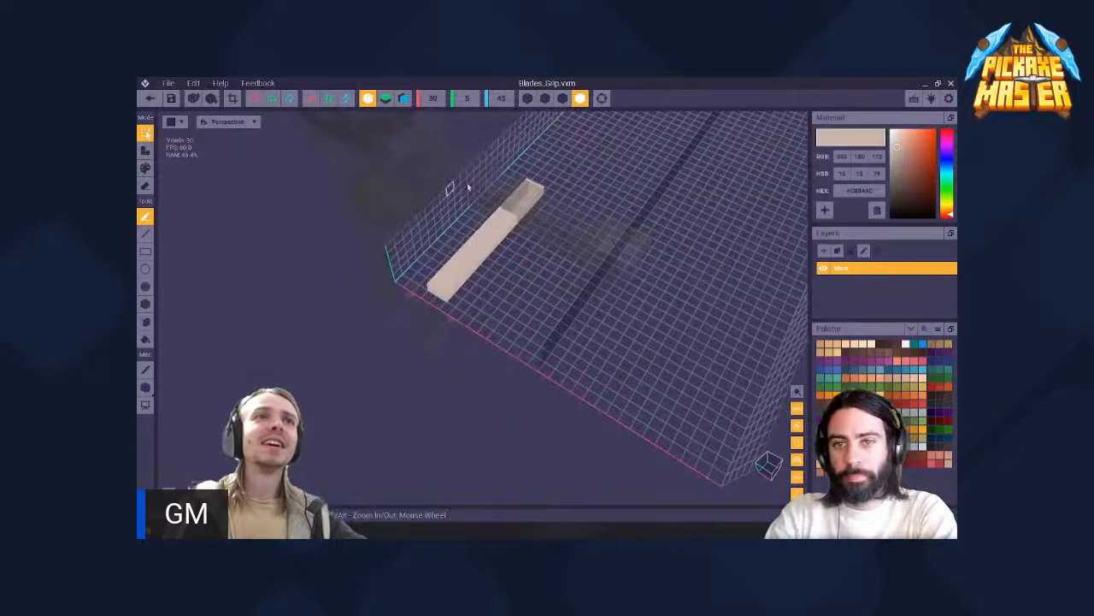
left_click(146, 305)
left_click_drag(531, 183, 444, 295)
right_click_drag(443, 295, 479, 274)
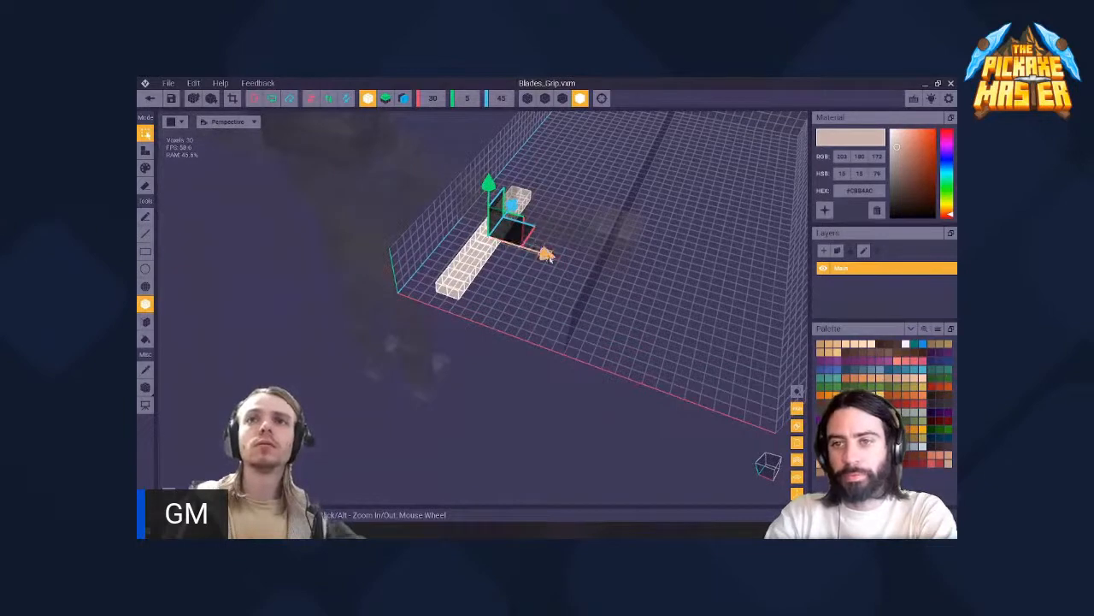
left_click_drag(547, 256, 739, 315)
right_click_drag(482, 238, 482, 236)
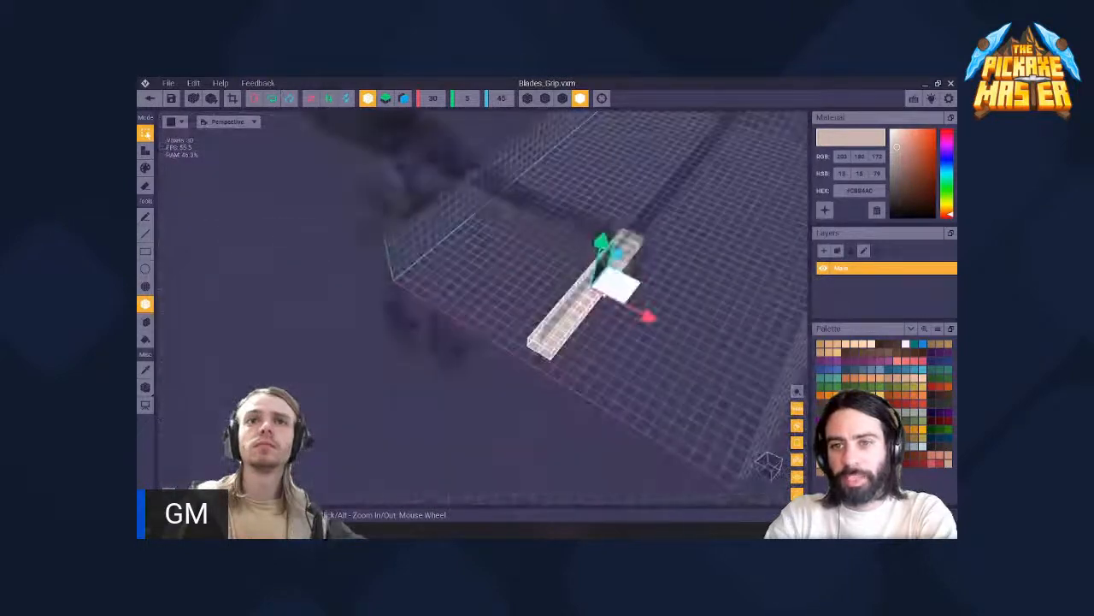
middle_click_drag(695, 258, 568, 278)
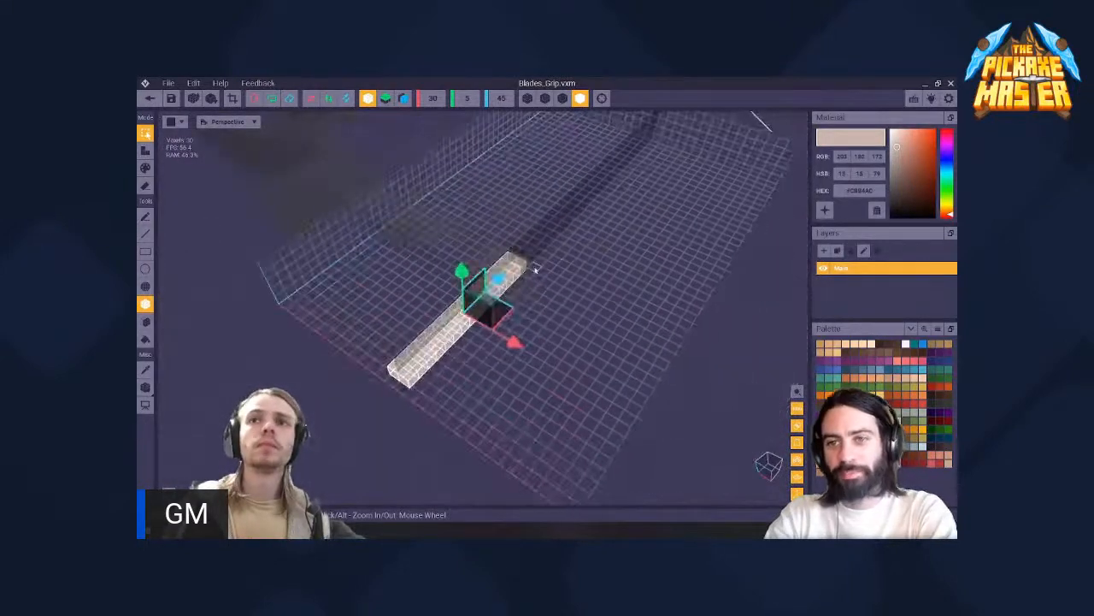
right_click_drag(535, 269, 513, 276)
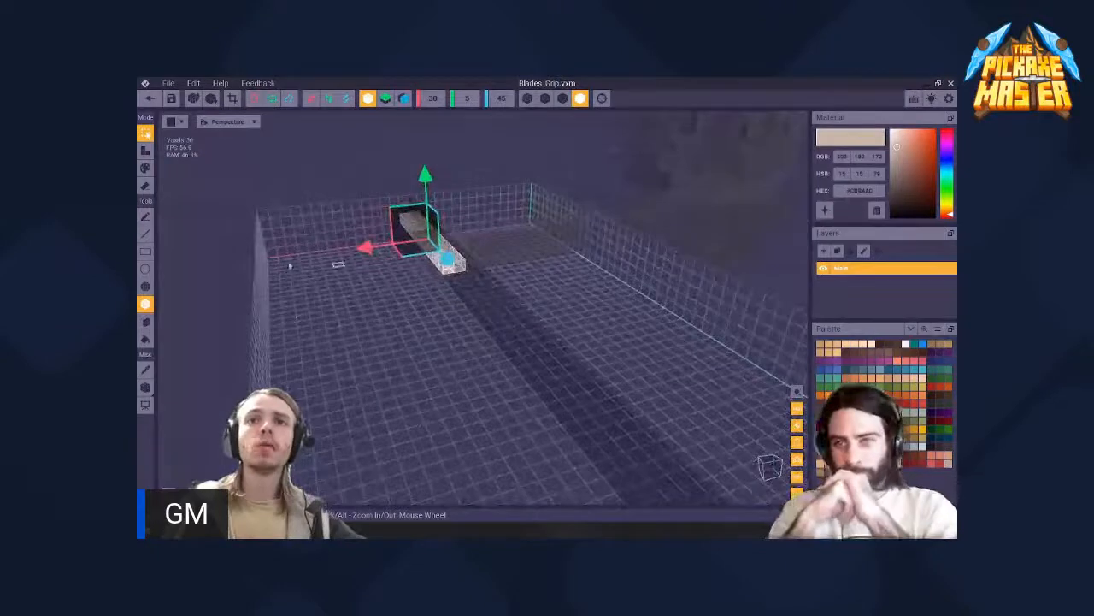
- Extrude the inner end face of the grip bar along the Z axis to form a longer pickaxe handle
left_click(146, 151)
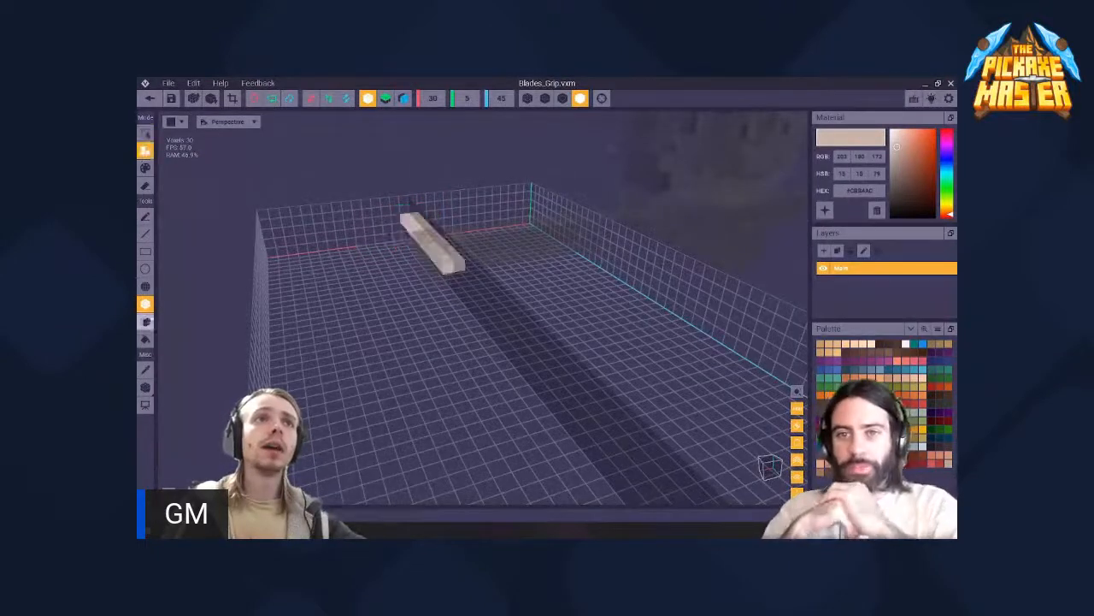
left_click(147, 323)
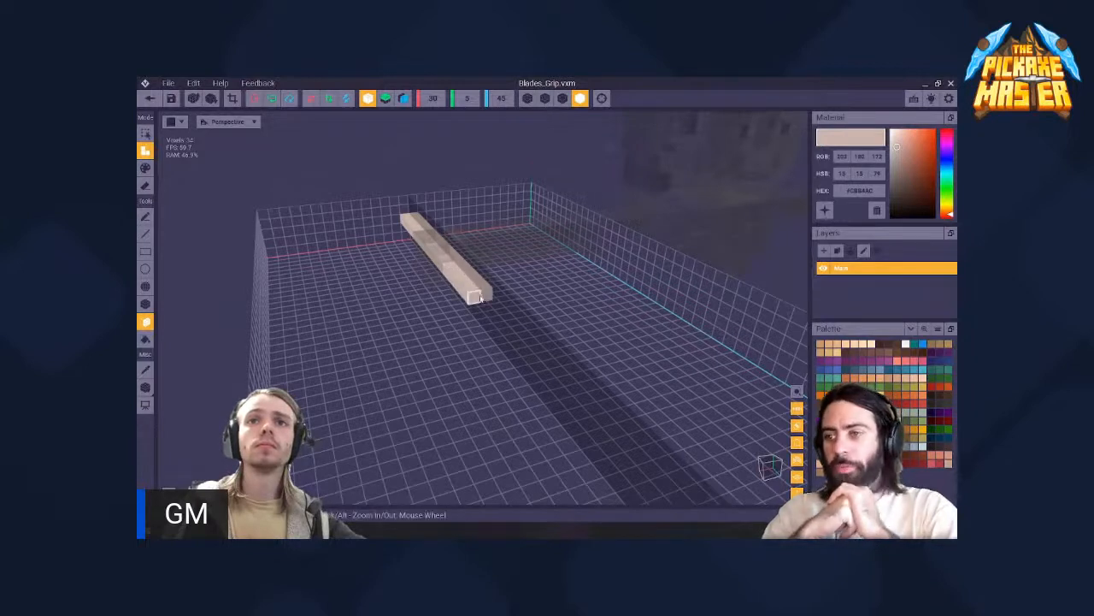
left_click_drag(485, 309, 546, 369)
key("ctrl+z")
right_click_drag(478, 233, 524, 337)
left_click_drag(500, 294, 563, 334)
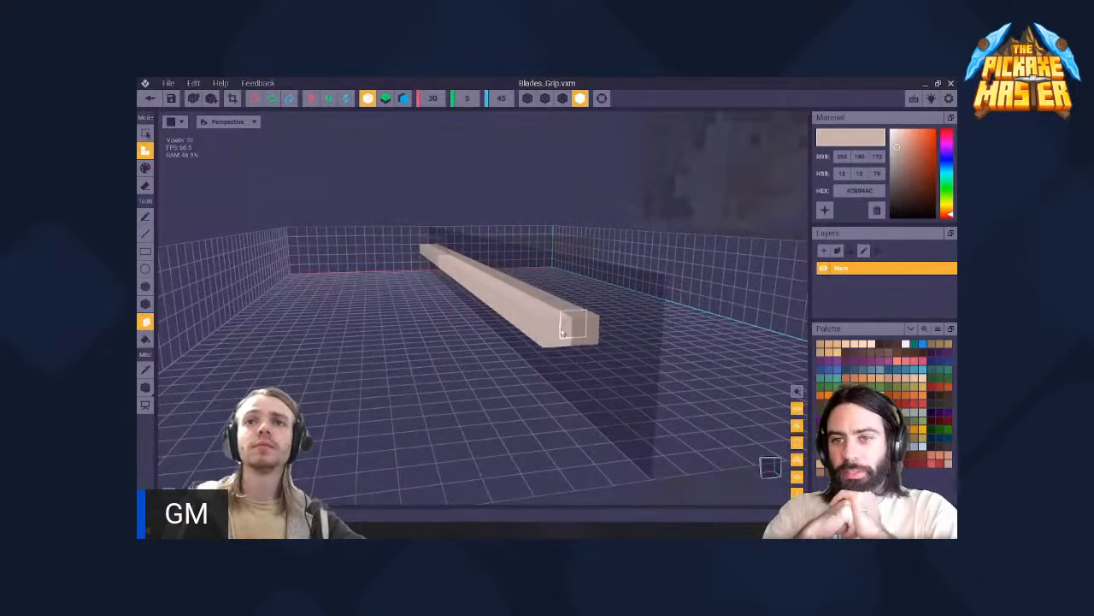
scroll(567, 335, "down", 3)
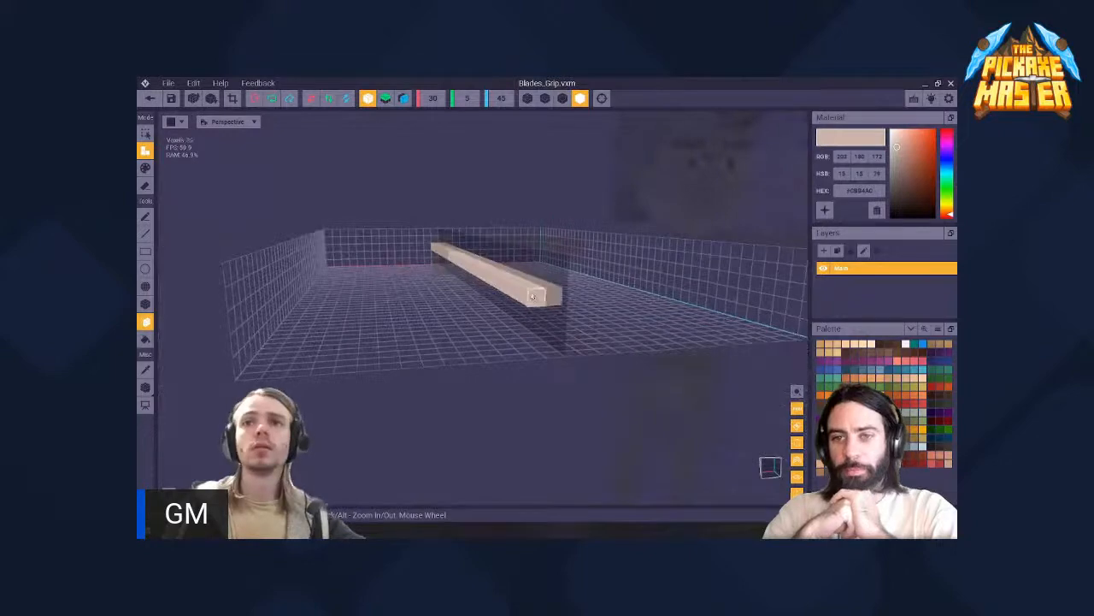
- Erase the voxels at the near end of the handle bar and close Blades_Grip.vxm with its changes saved
right_click_drag(548, 301, 434, 353)
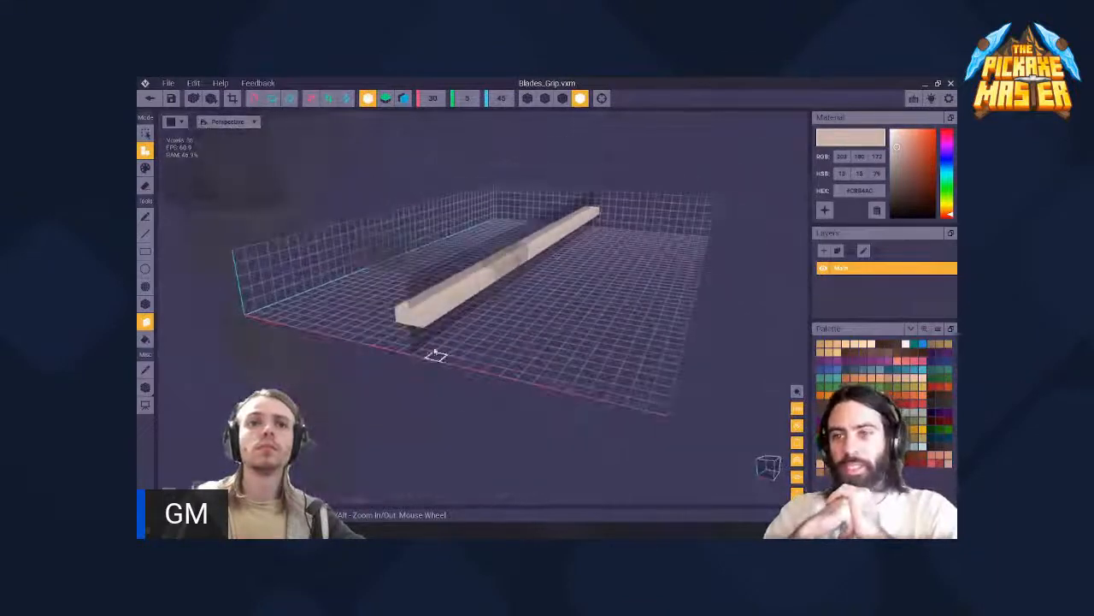
key("p")
key("e")
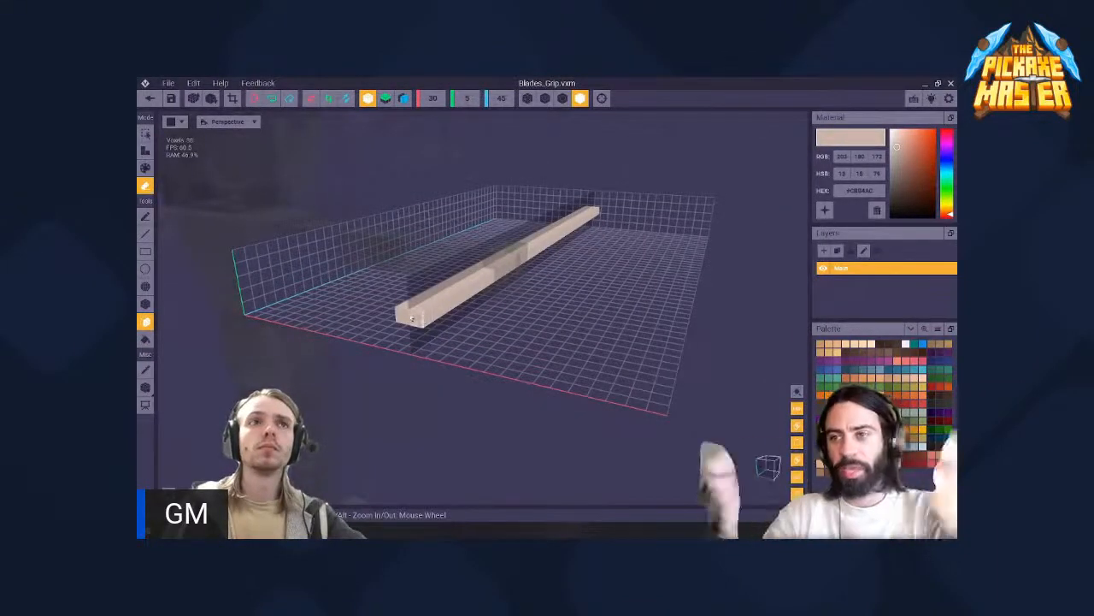
right_click_drag(425, 319, 481, 237)
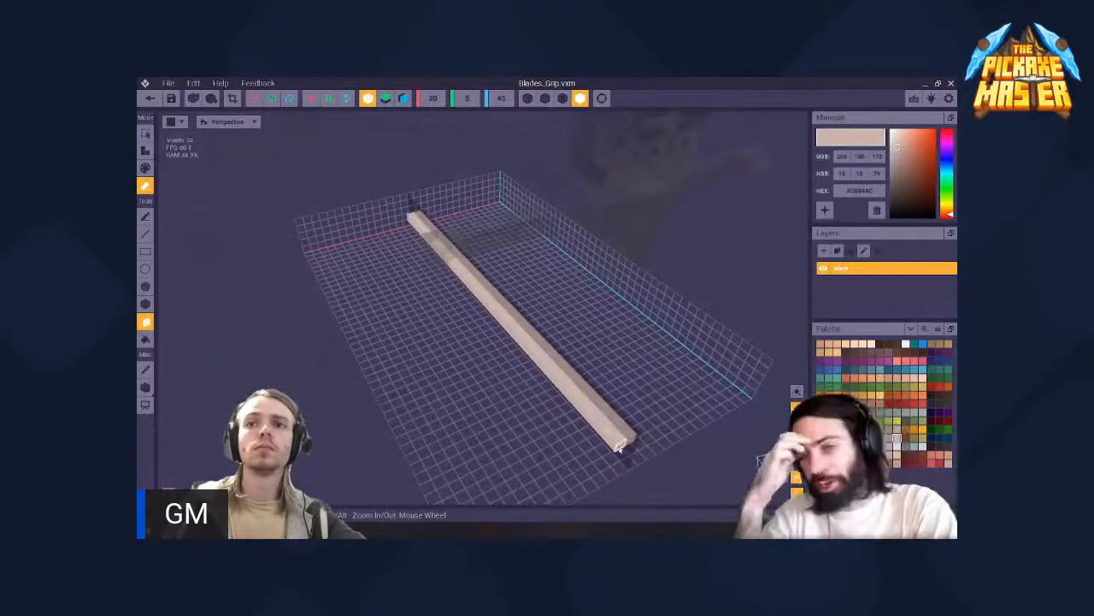
right_click_drag(472, 284, 572, 396)
scroll(572, 395, "down", 3)
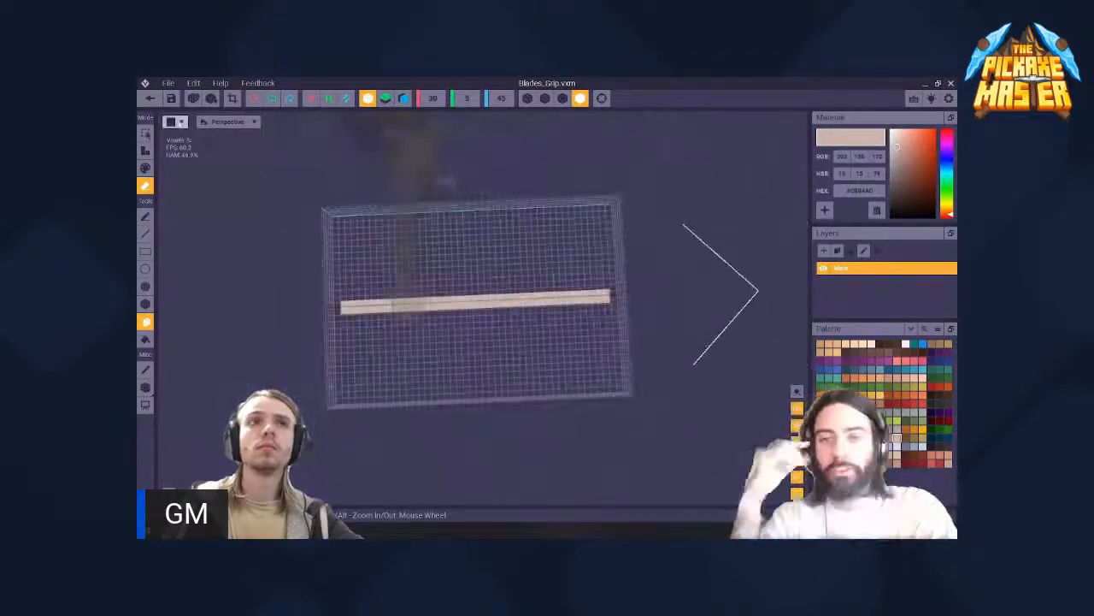
left_click(150, 98)
left_click(450, 246)
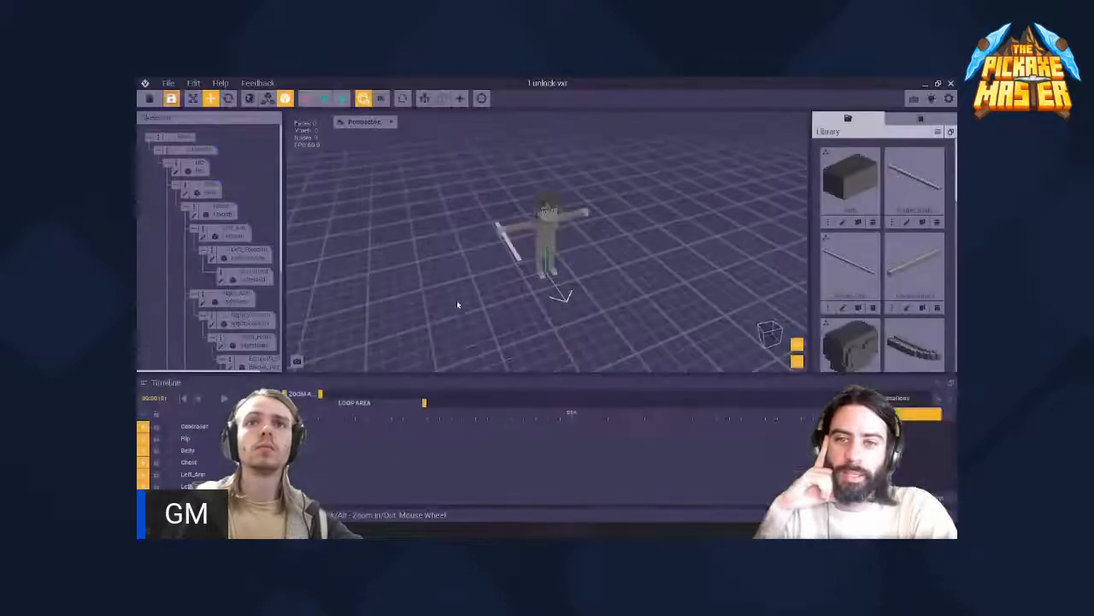
- Examine how the lengthened handle passes through the character's right hand and how far it extends on each side
scroll(457, 305, "up", 4)
left_click(482, 251)
right_click_drag(482, 250, 558, 253)
scroll(476, 245, "down", 1)
scroll(476, 245, "up", 3)
left_click(504, 250)
left_click(505, 252)
left_click(367, 281)
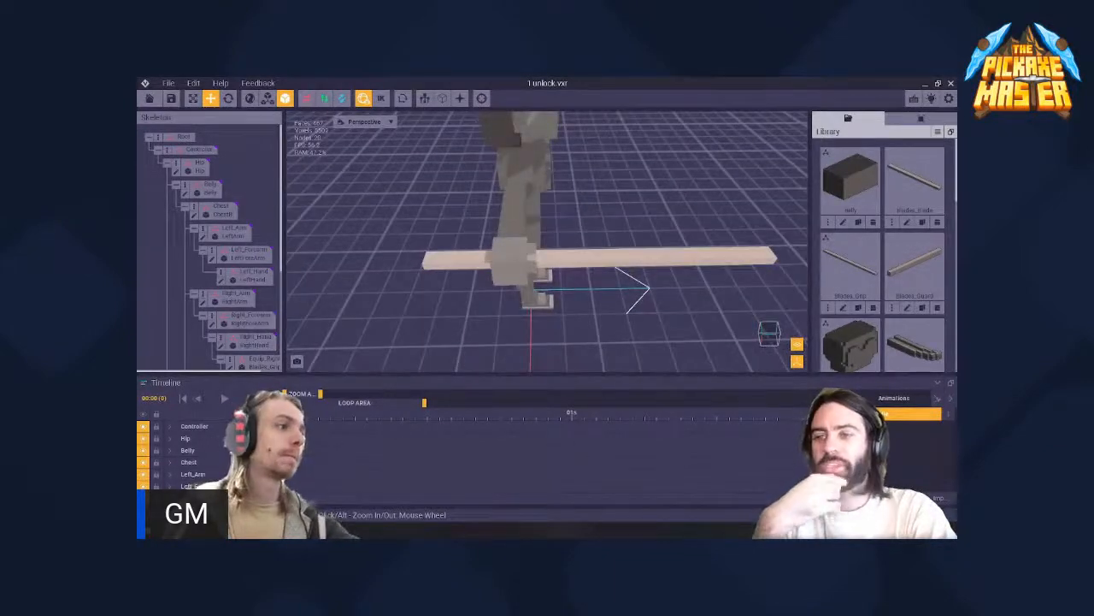
left_click(458, 260)
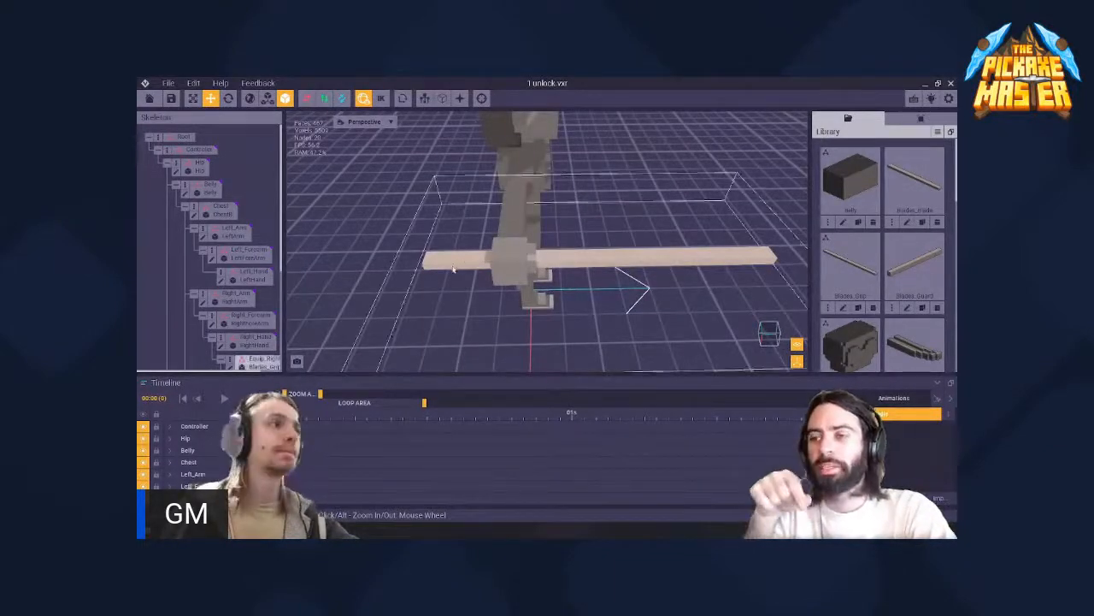
scroll(508, 262, "up", 2)
left_click(507, 262)
right_click_drag(509, 262, 535, 318)
left_click(509, 263)
left_click(522, 266)
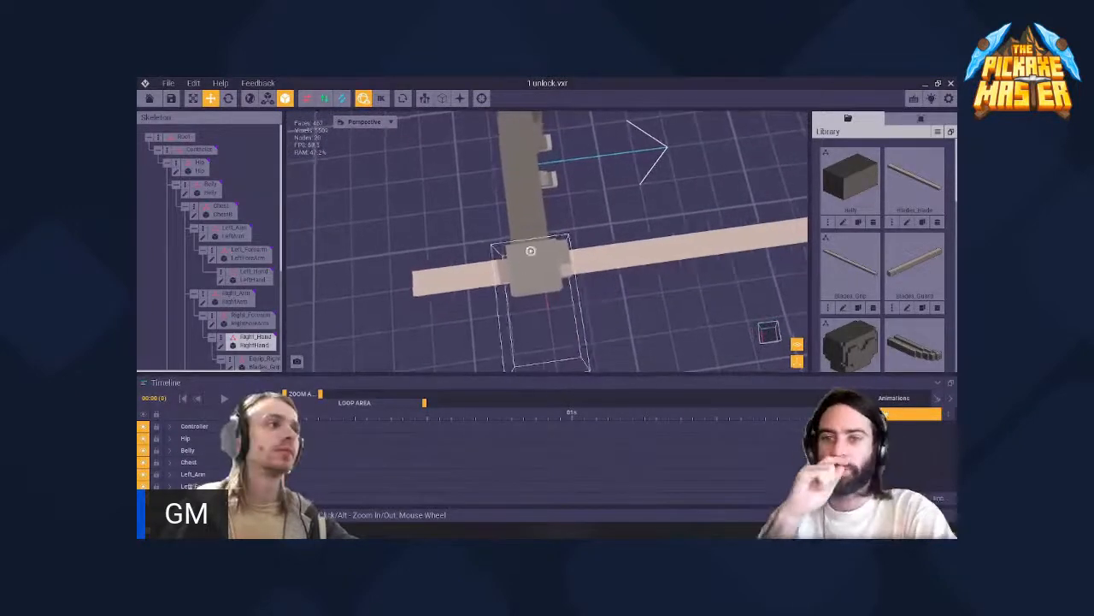
right_click_drag(531, 251, 513, 276)
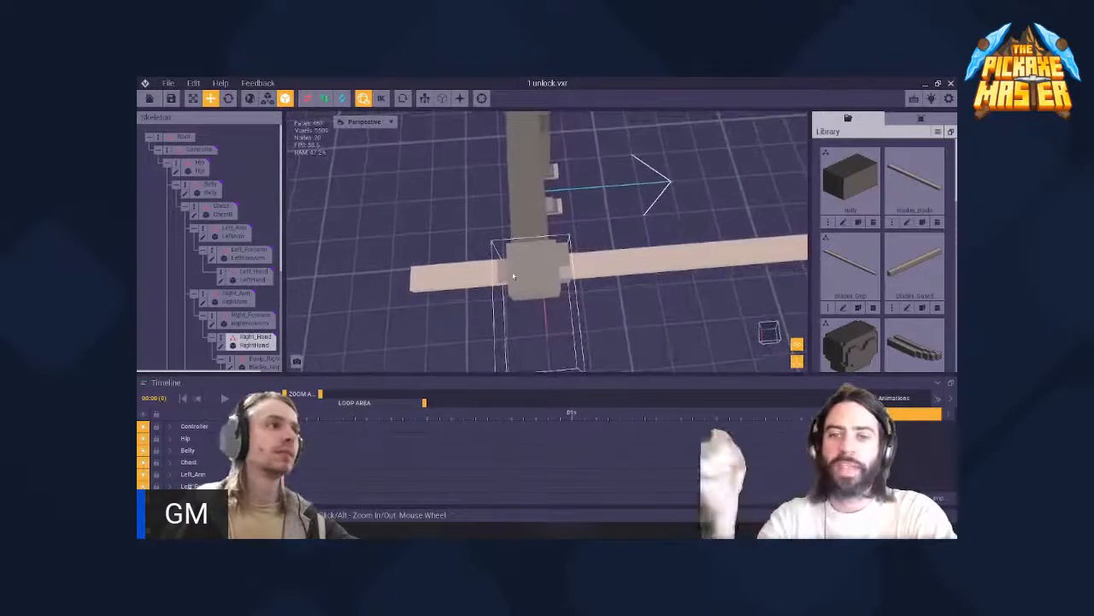
- Select the Equip_Right_Hand node holding Blades_Grip and reopen its voxel model
left_click(485, 275)
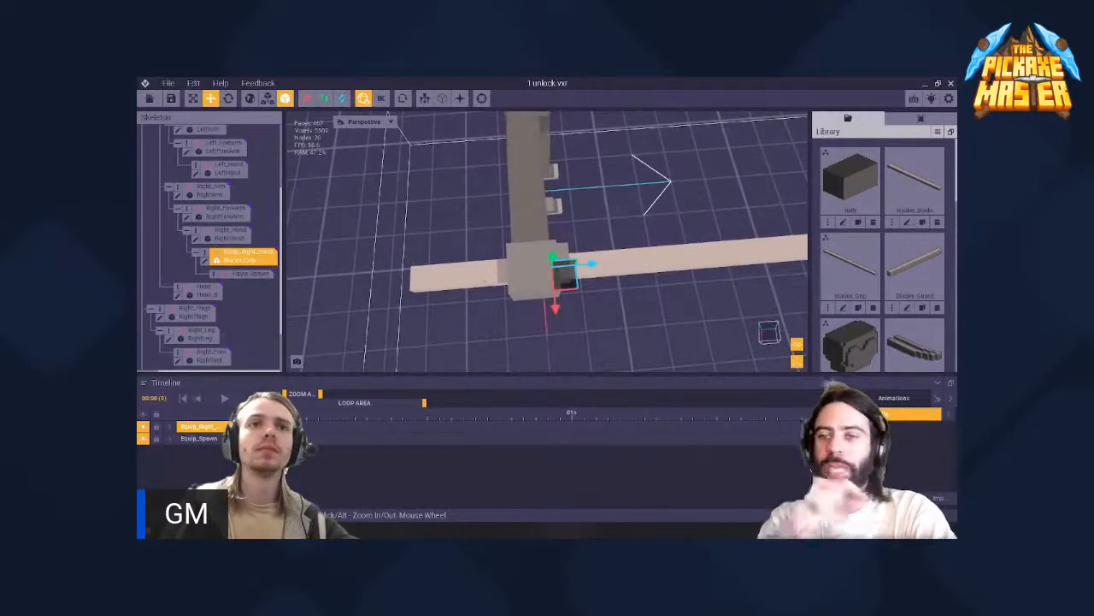
left_click(205, 262)
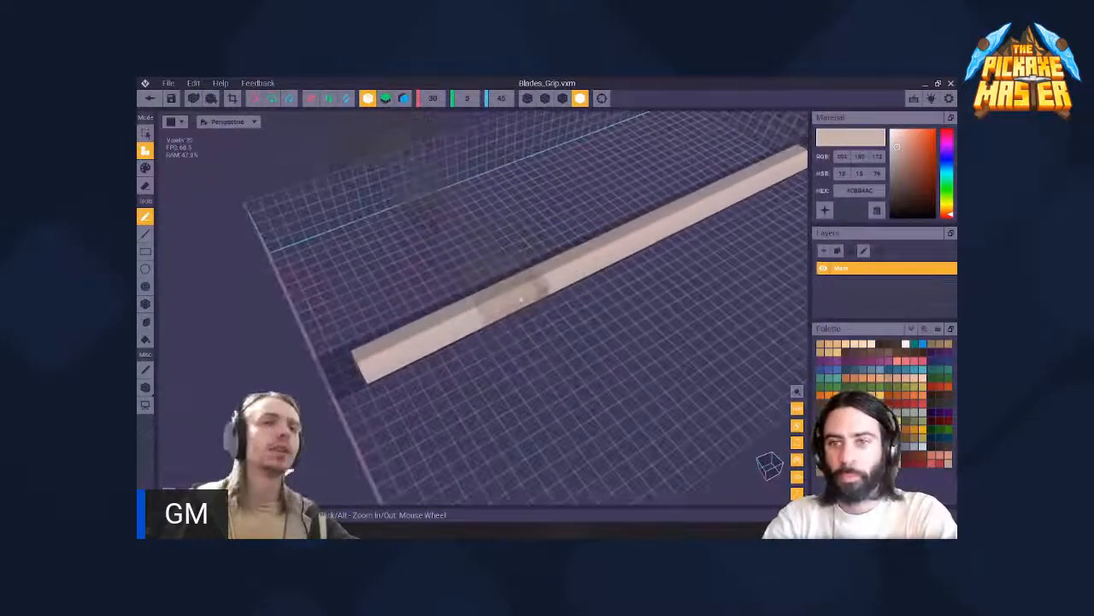
mouse_move(521, 299)
right_mouse_down()
mouse_move(445, 247)
mouse_move(518, 296)
right_mouse_up()
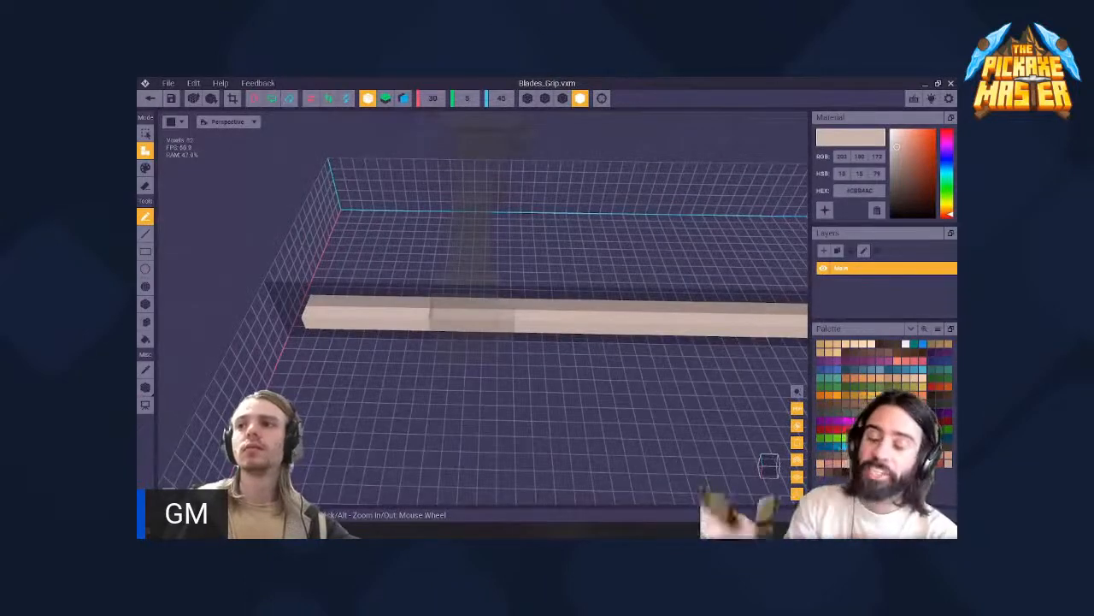
- Try to mark the hand-held section of the handle by adding dark green voxels in attach mode
left_click(821, 441)
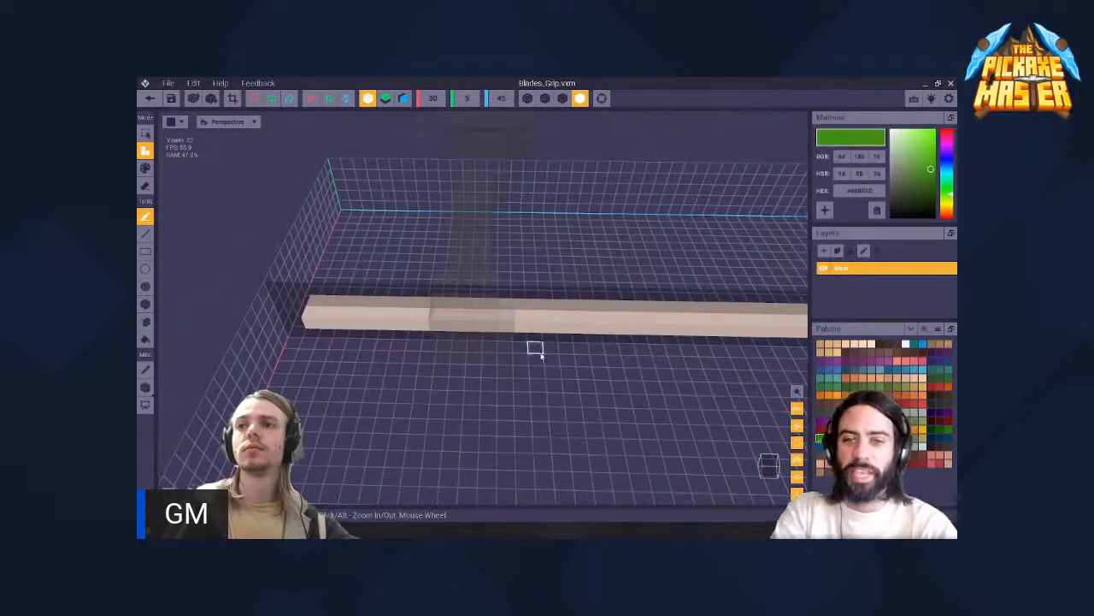
right_click_drag(473, 317, 505, 315)
left_click_drag(505, 314, 460, 328)
key("ctrl+z")
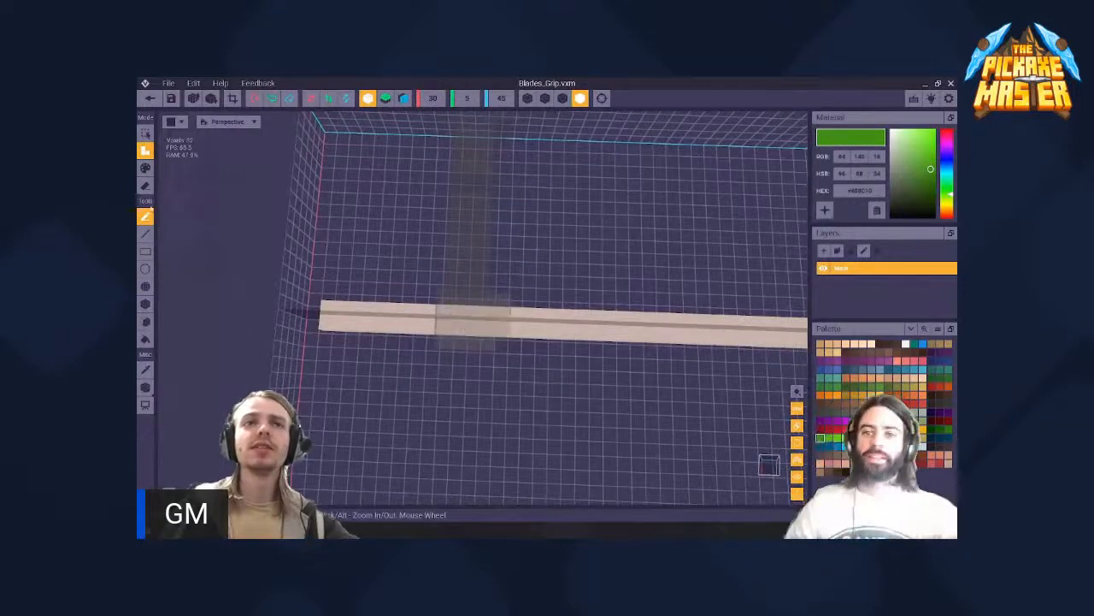
- Switch to paint mode, try dark green on the handle section inside the hand and undo it
left_click(145, 168)
left_click_drag(496, 321, 440, 324)
mouse_move(441, 324)
right_mouse_down()
mouse_move(445, 248)
mouse_move(447, 331)
right_mouse_up()
key("ctrl+z")
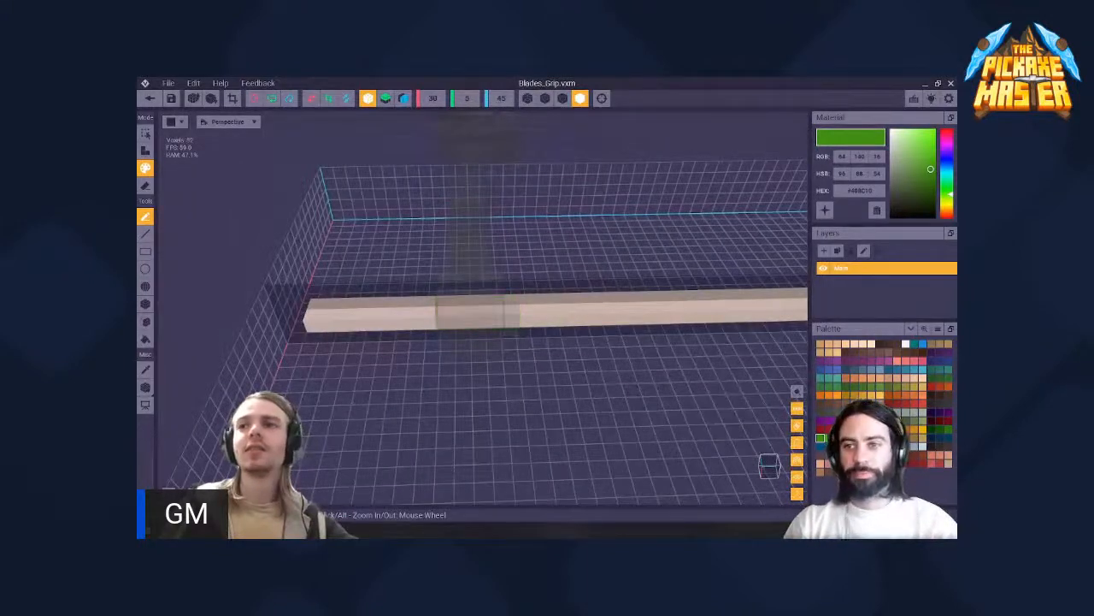
- Paint the handle section surrounding the character's hand yellow
left_click(873, 395)
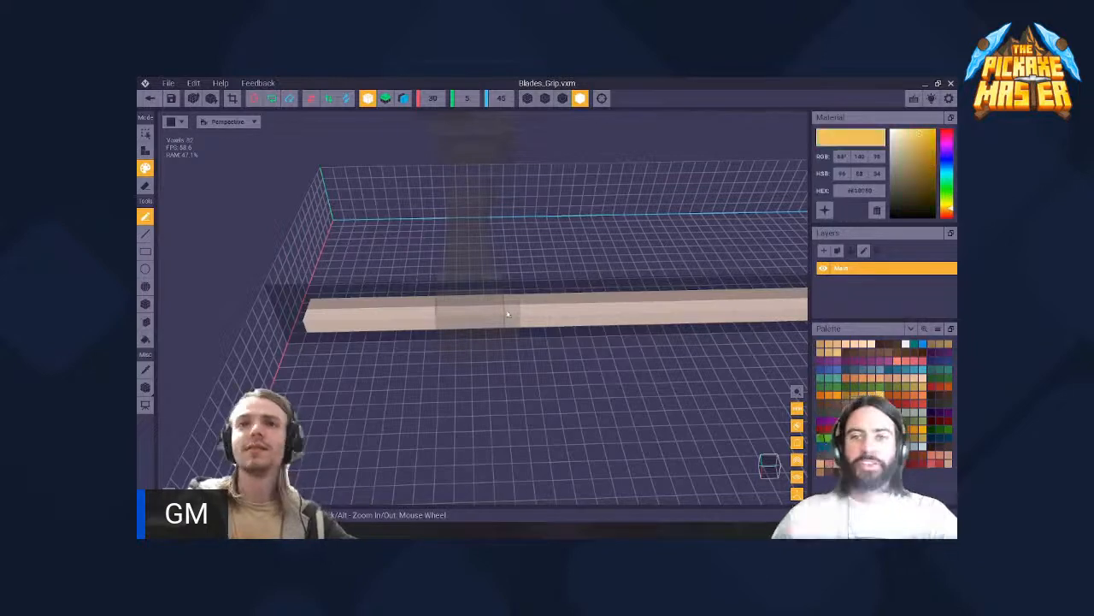
right_click_drag(508, 313, 490, 295)
left_click_drag(520, 313, 471, 321)
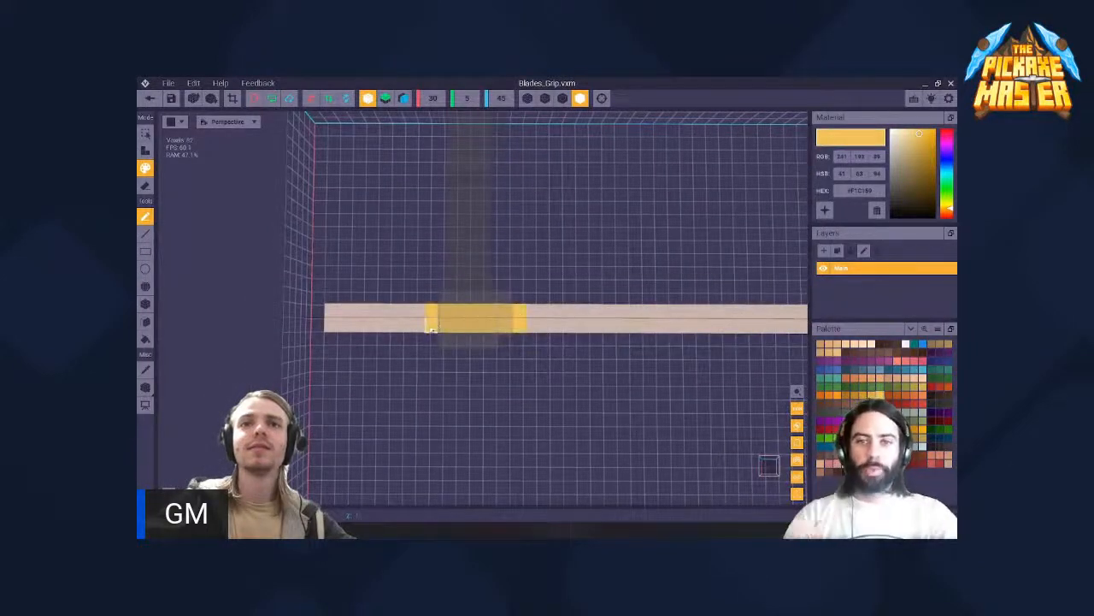
right_click_drag(432, 328, 444, 248)
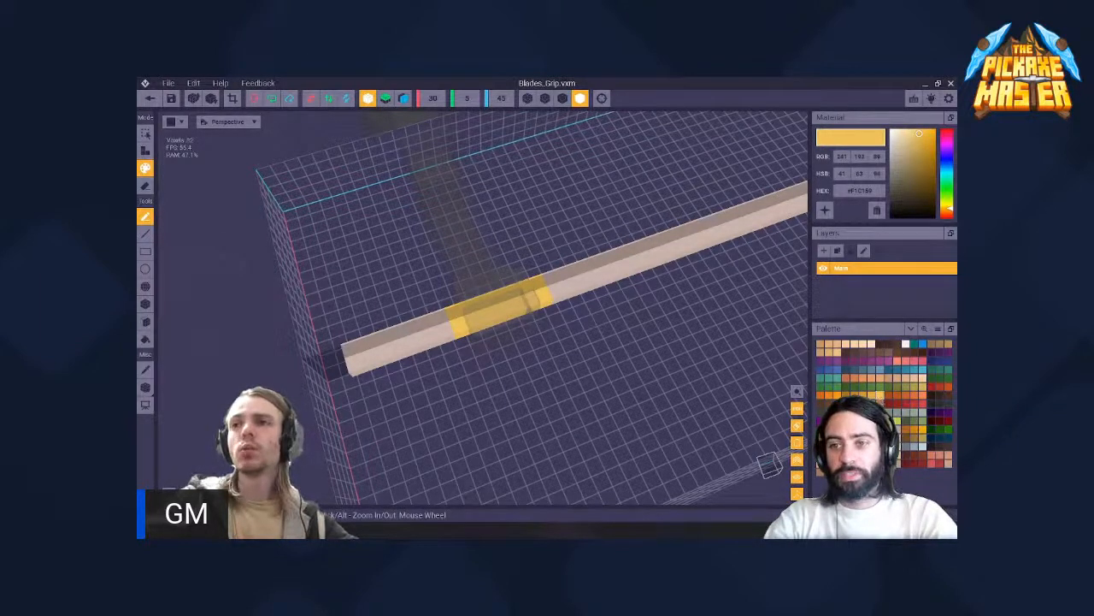
- Choose a bright green and paint the short end of the handle beyond the yellow section with it
left_click(887, 421)
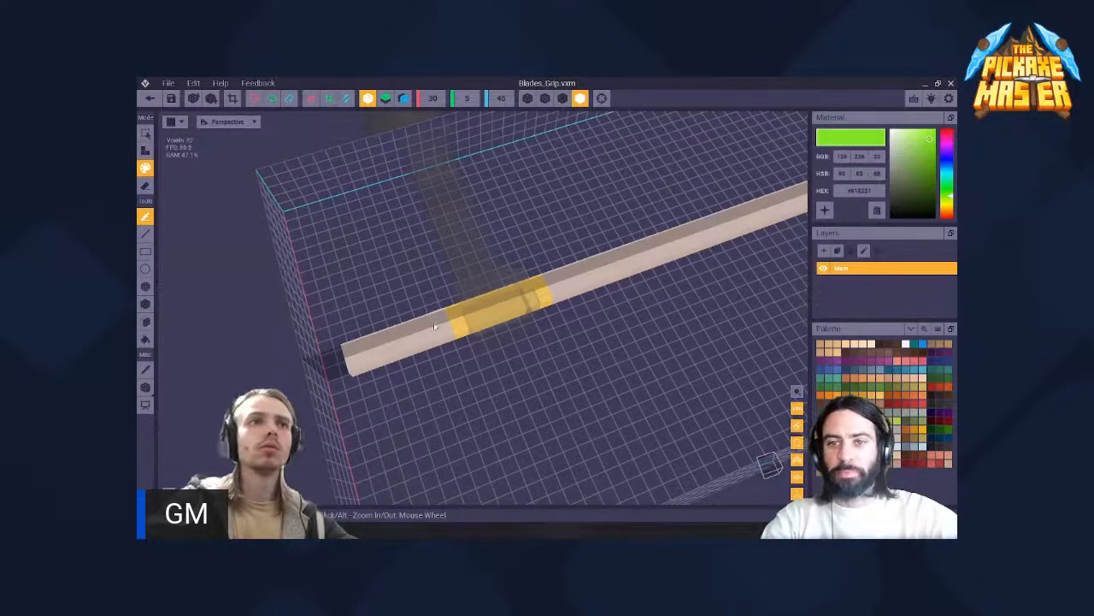
right_click_drag(434, 327, 445, 247)
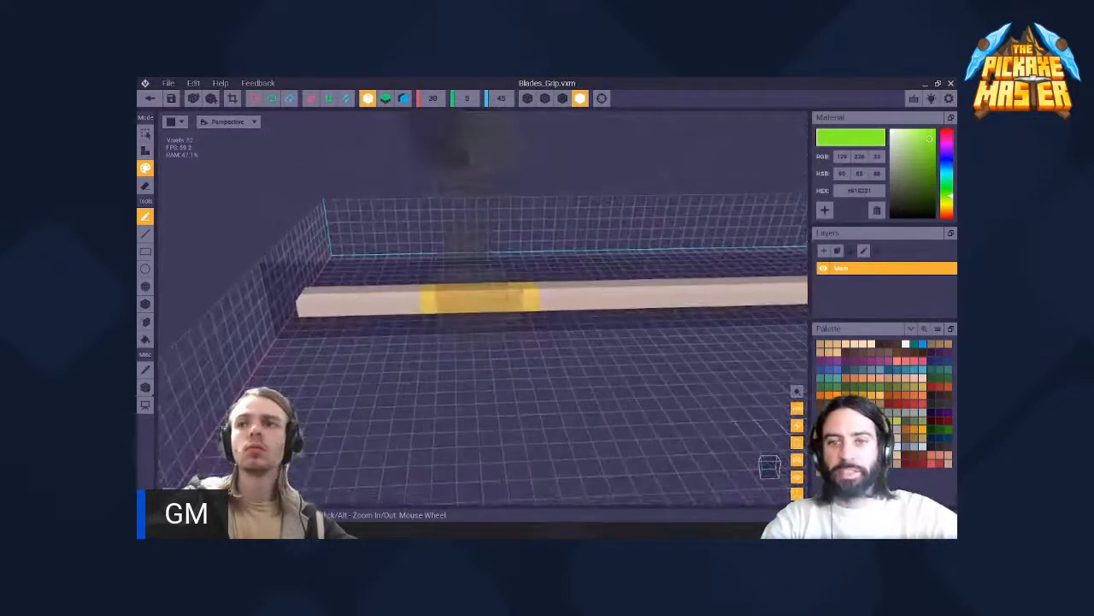
right_click_drag(391, 283, 427, 325)
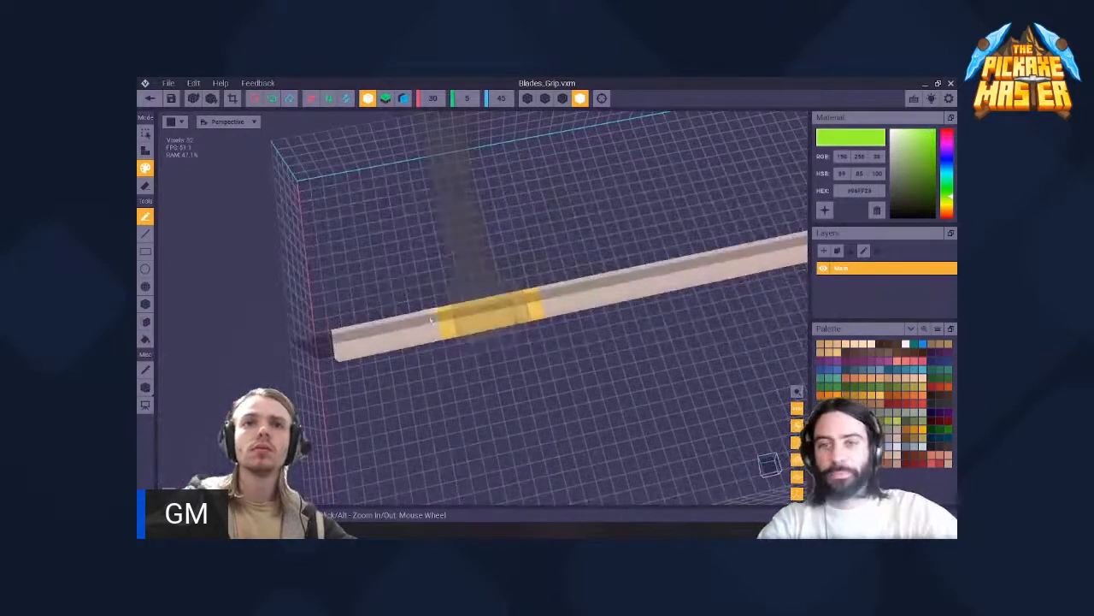
left_click_drag(436, 334, 357, 350)
right_click_drag(349, 355, 627, 412)
key("ctrl+z")
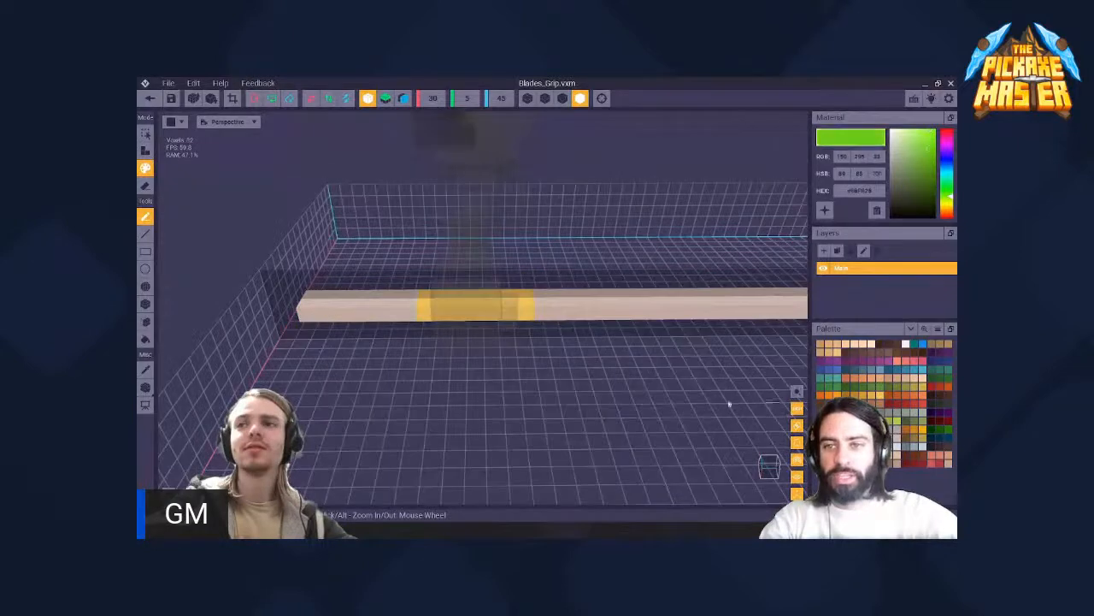
left_click_drag(390, 303, 308, 306)
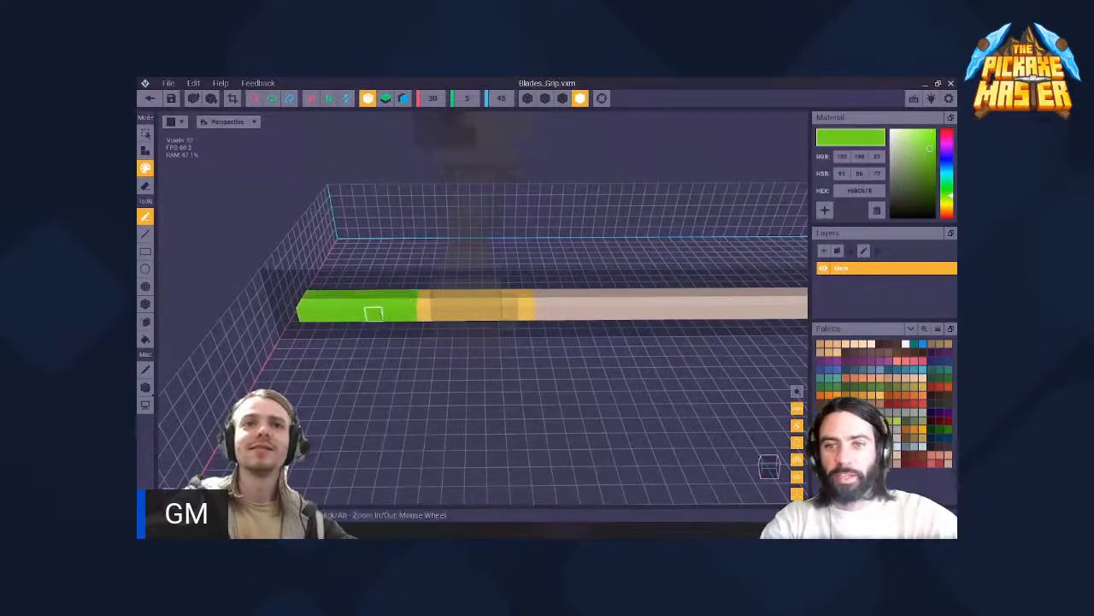
mouse_move(374, 313)
right_mouse_down()
mouse_move(442, 247)
mouse_move(454, 324)
mouse_move(442, 247)
mouse_move(371, 342)
right_mouse_up()
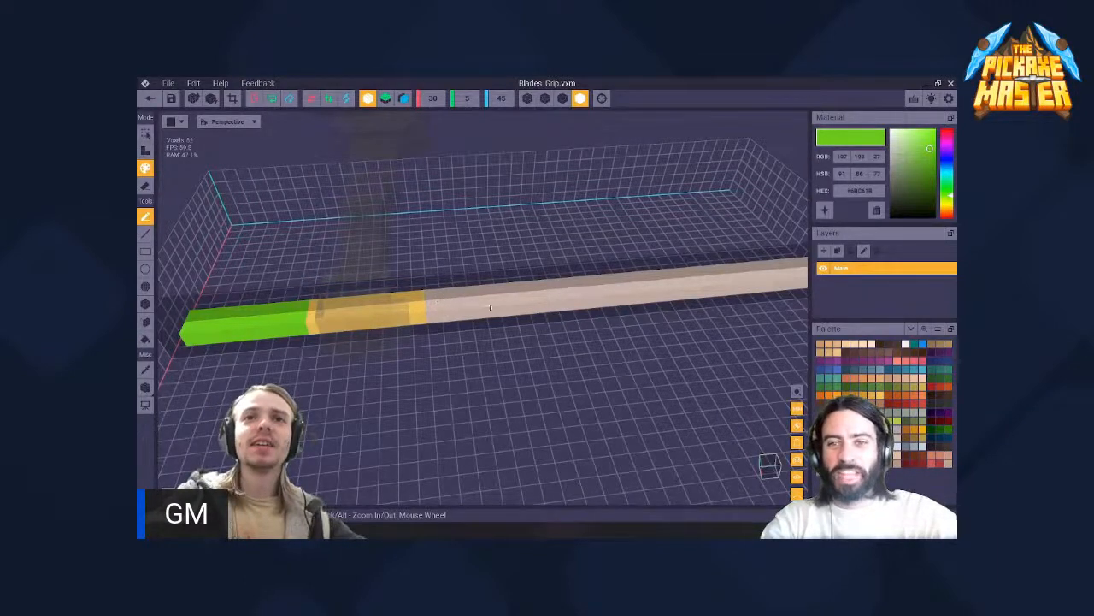
- Paint the long part of the handle past the yellow section the same green, leaving its outermost end unpainted
right_click_drag(447, 304, 443, 249)
mouse_move(420, 305)
right_mouse_down()
mouse_move(442, 247)
mouse_move(433, 342)
mouse_move(450, 334)
right_mouse_up()
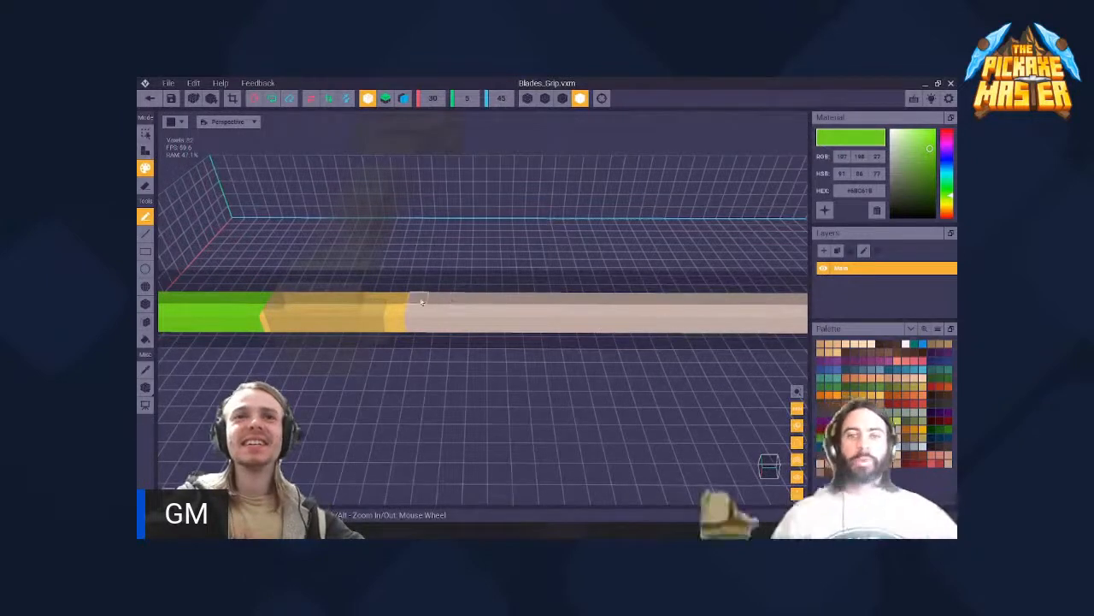
left_click_drag(410, 312, 782, 314)
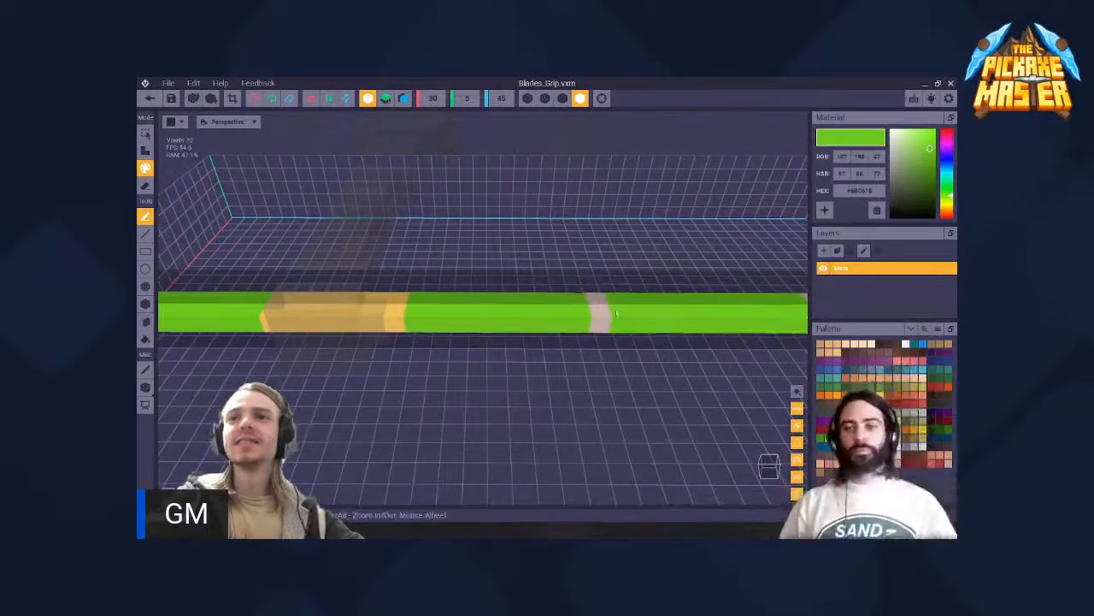
right_click_drag(616, 315, 345, 325)
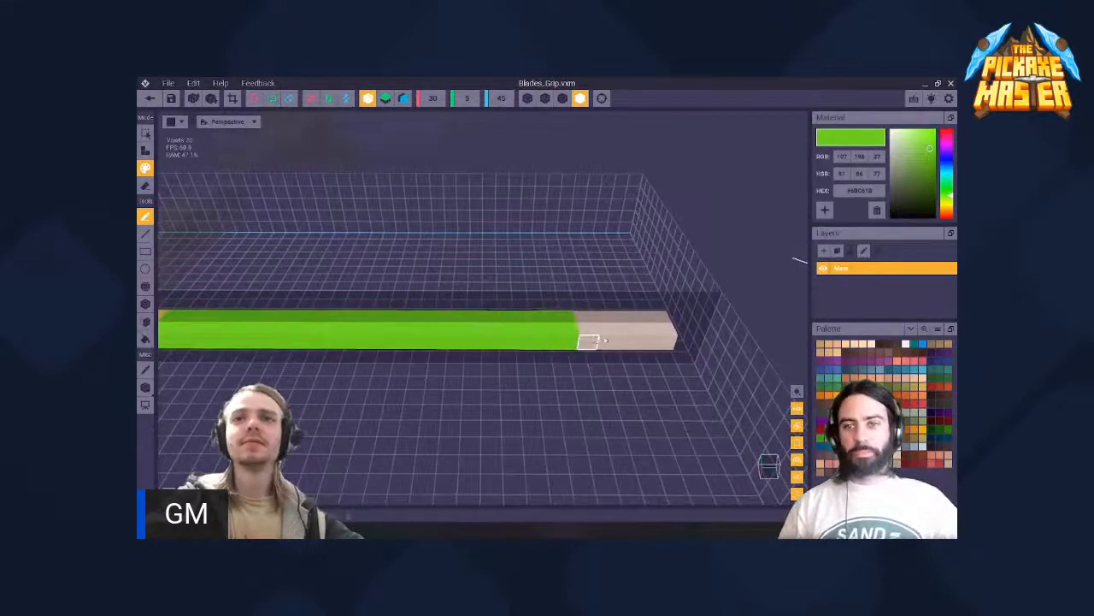
scroll(550, 322, "down", 4)
middle_click_drag(513, 320, 574, 320)
scroll(504, 317, "down", 4)
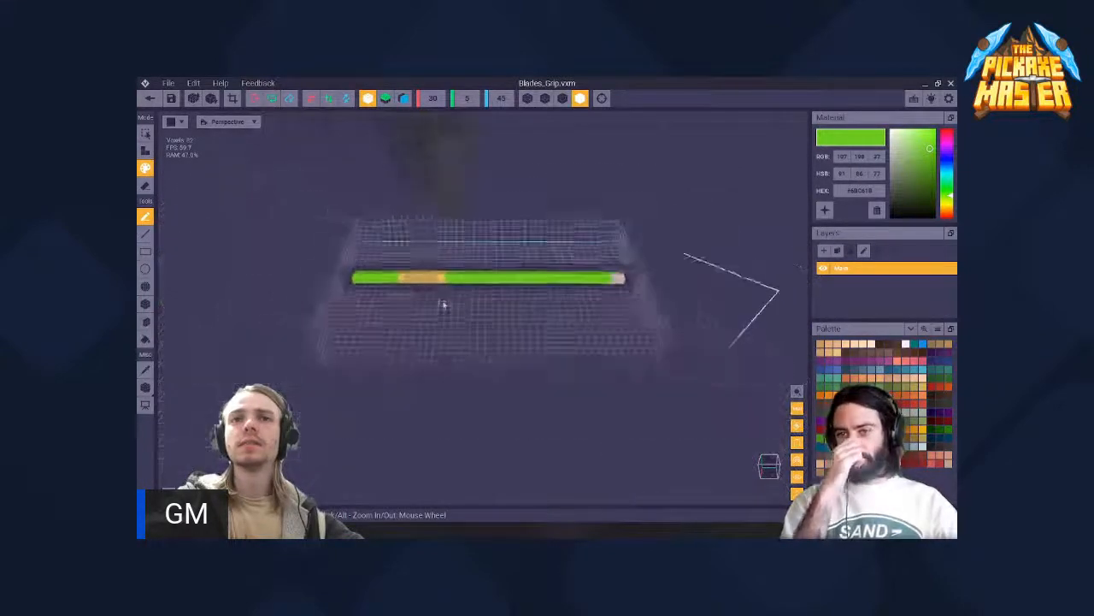
- Examine the proportions of the green, yellow and unpainted sections along the handle relative to the hand
right_click_drag(442, 303, 440, 297)
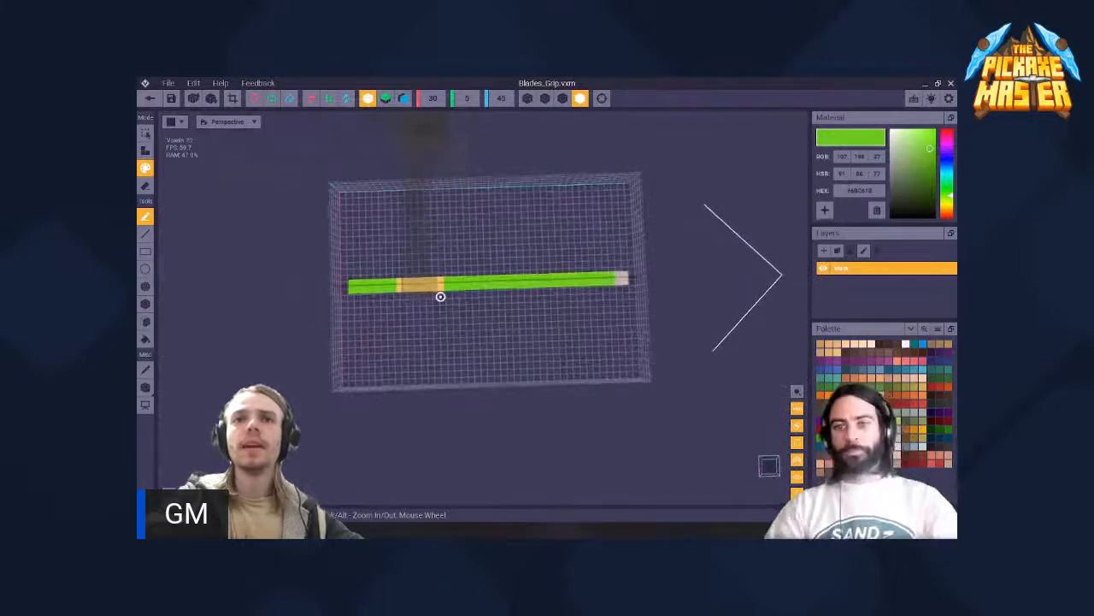
scroll(440, 286, "up", 3)
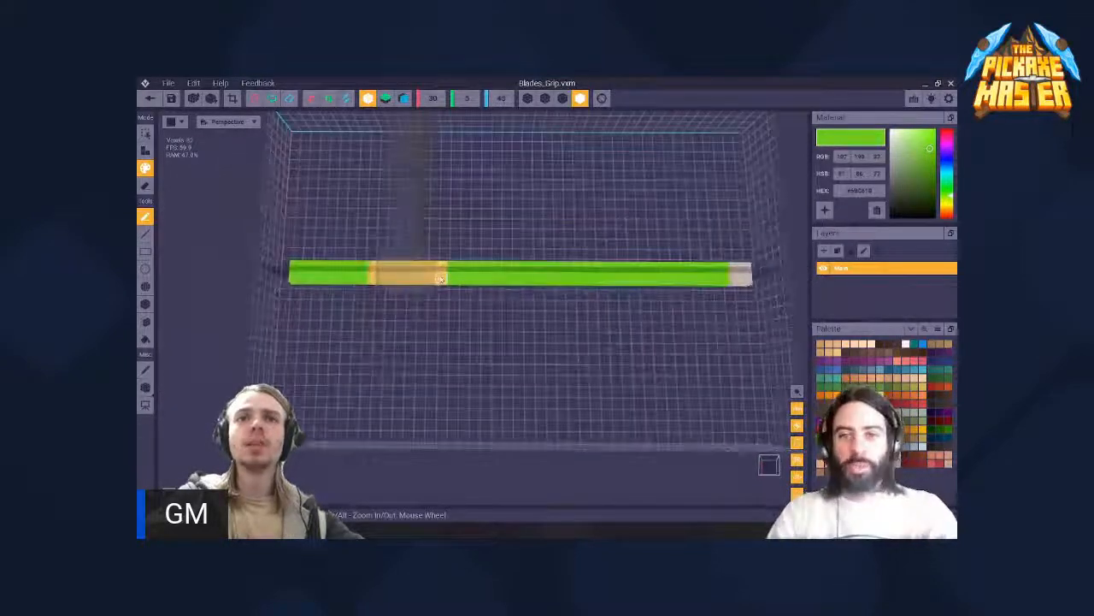
scroll(440, 279, "up", 2)
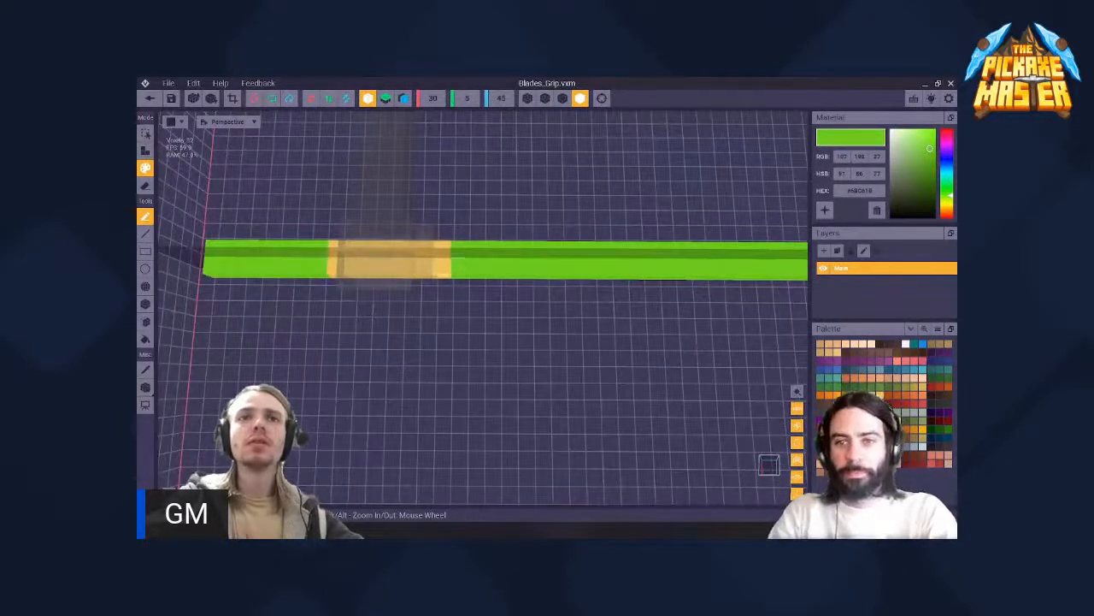
scroll(452, 262, "down", 4)
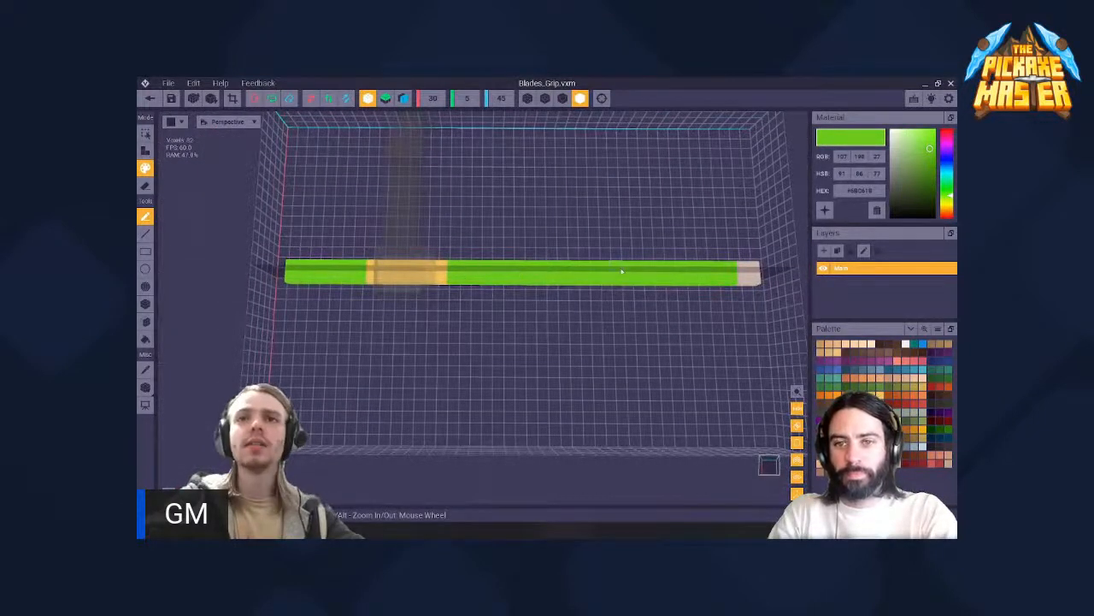
right_click_drag(430, 269, 411, 242)
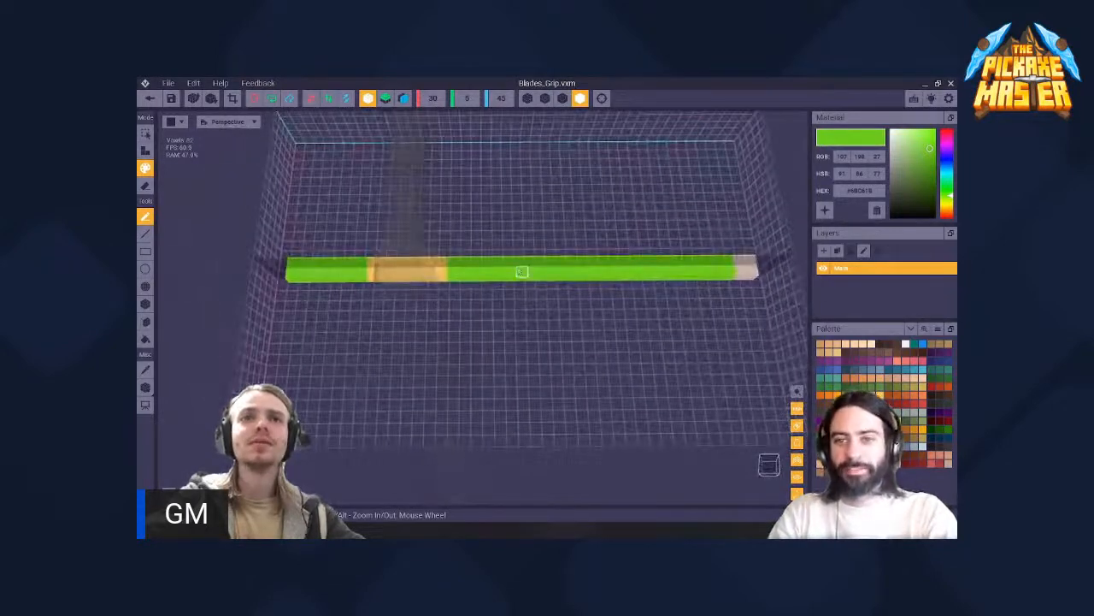
right_click_drag(479, 266, 545, 269)
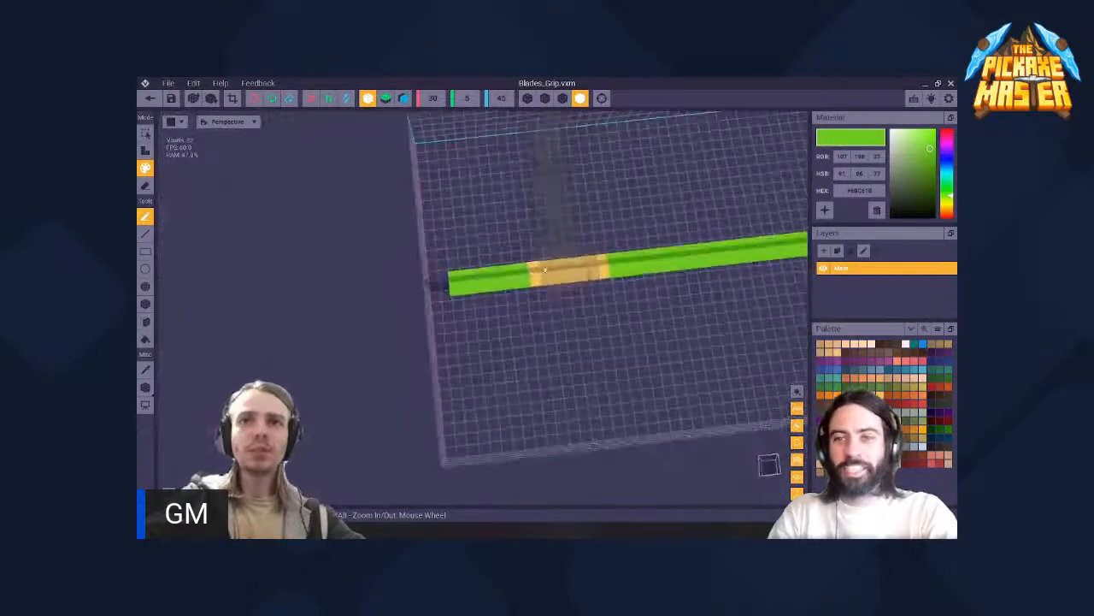
scroll(545, 268, "up", 3)
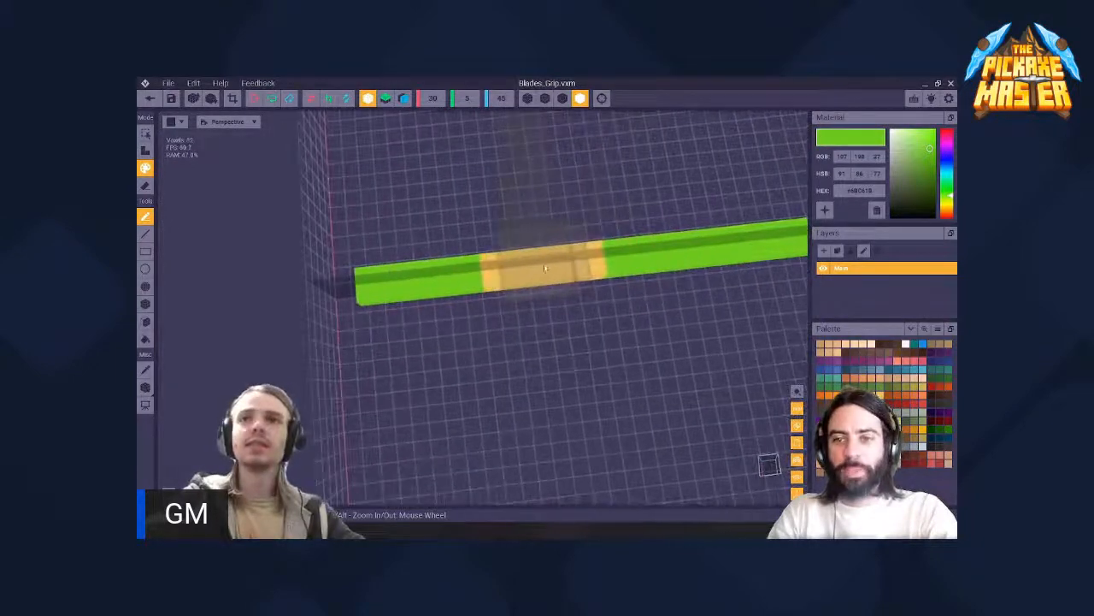
- Choose a pale bluish white and paint the outer end of the handle's short green section with it
right_click_drag(429, 283, 411, 249)
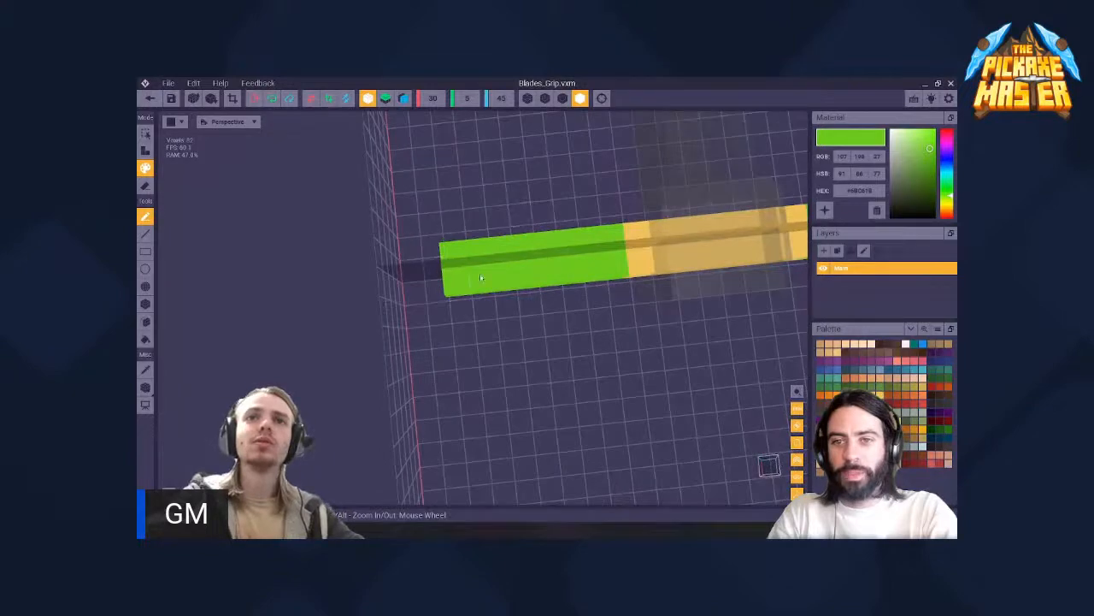
right_click_drag(481, 278, 440, 291)
right_click_drag(382, 268, 375, 251)
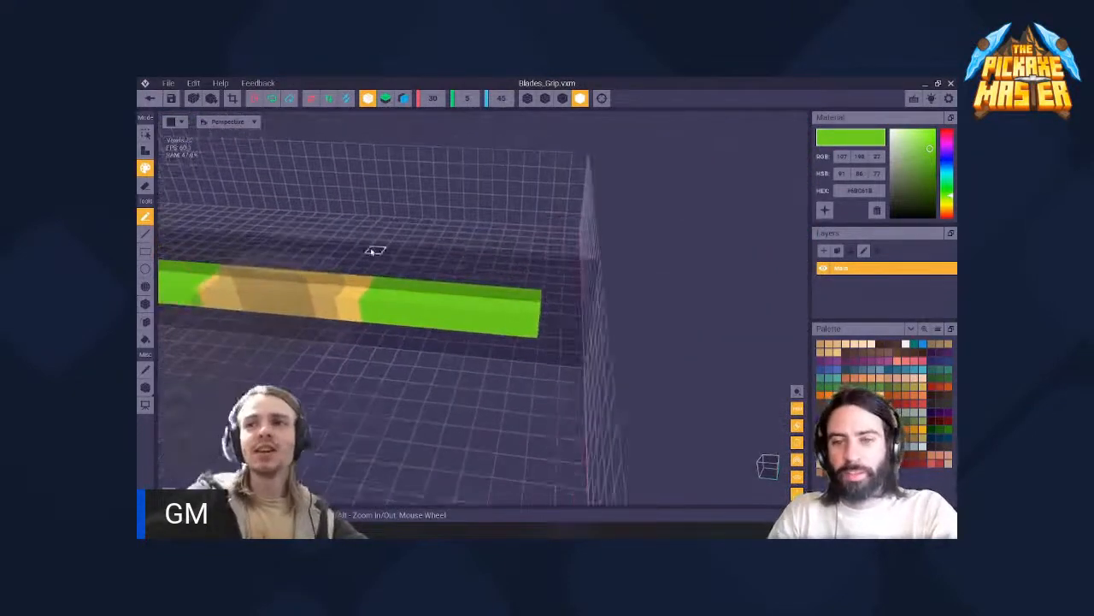
right_click_drag(442, 293, 787, 413)
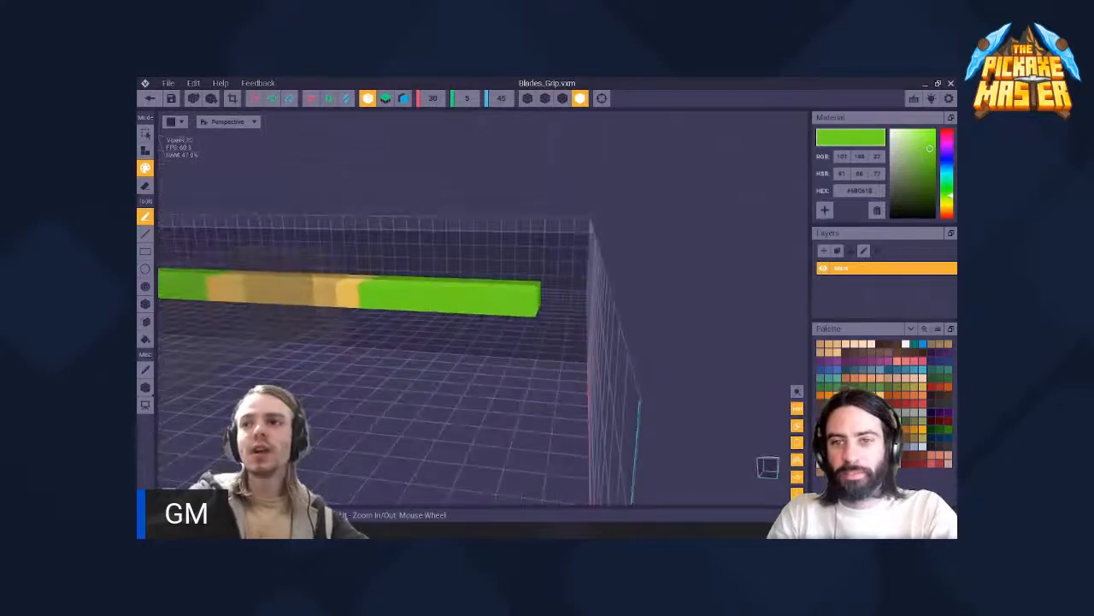
left_click(906, 344)
scroll(510, 302, "up", 2)
right_click_drag(511, 302, 442, 296)
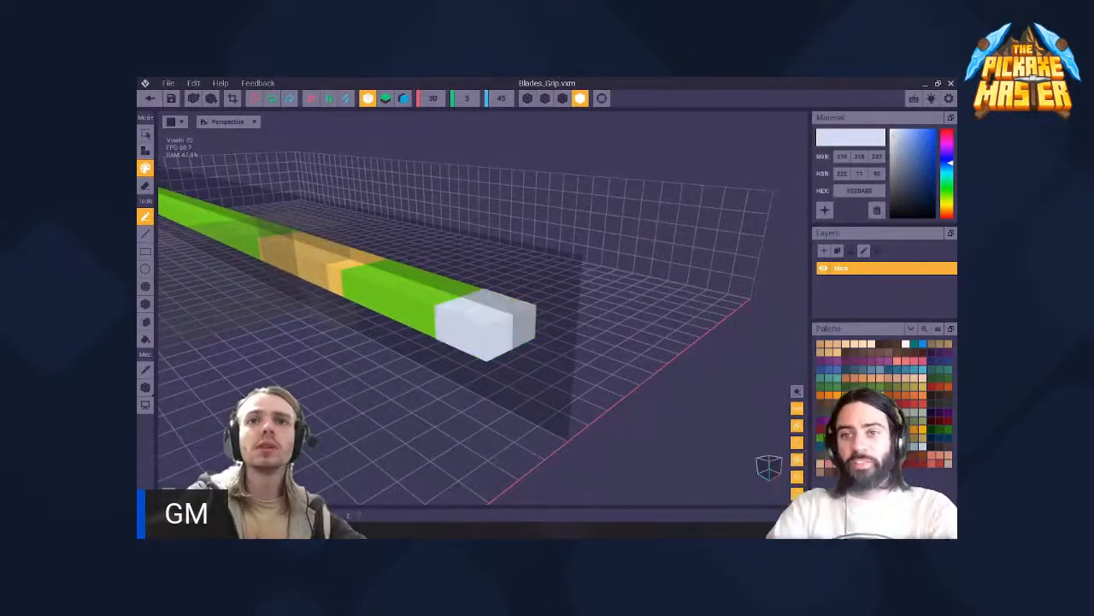
right_click_drag(442, 295, 442, 296)
right_click_drag(518, 297, 444, 297)
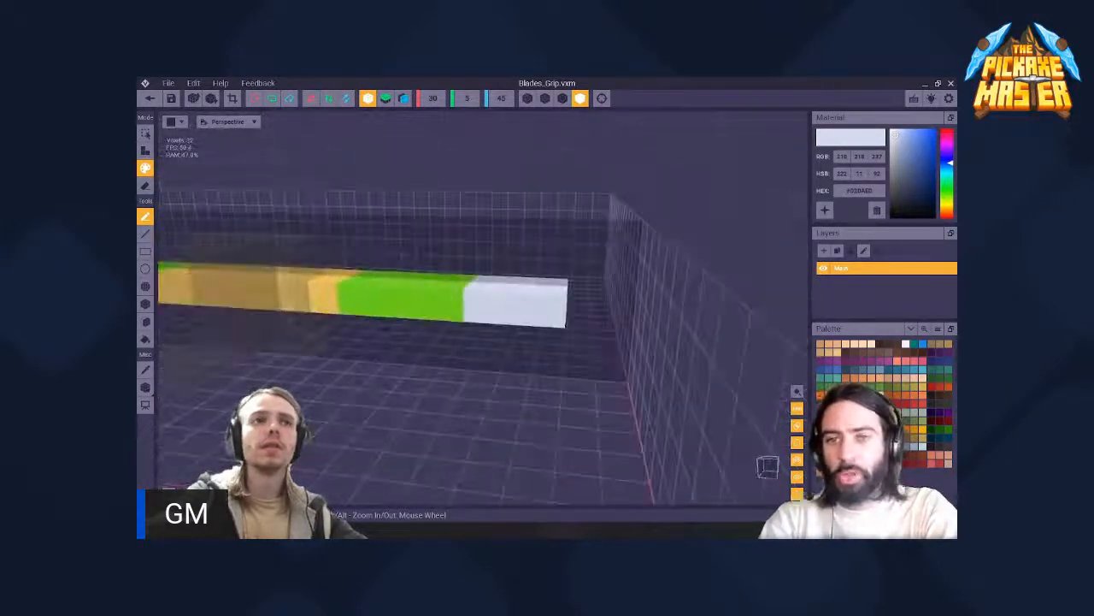
- Switch from painting to attaching voxels with the sphere tool for the white end of the handle
left_click(146, 286)
right_click_drag(628, 299, 515, 305)
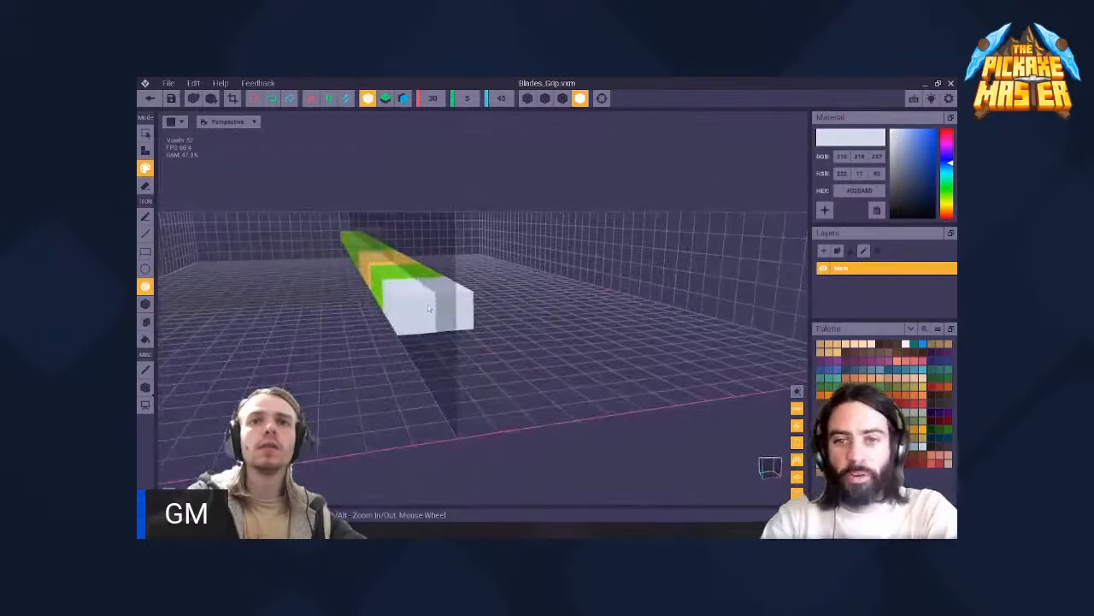
right_click_drag(431, 311, 444, 296)
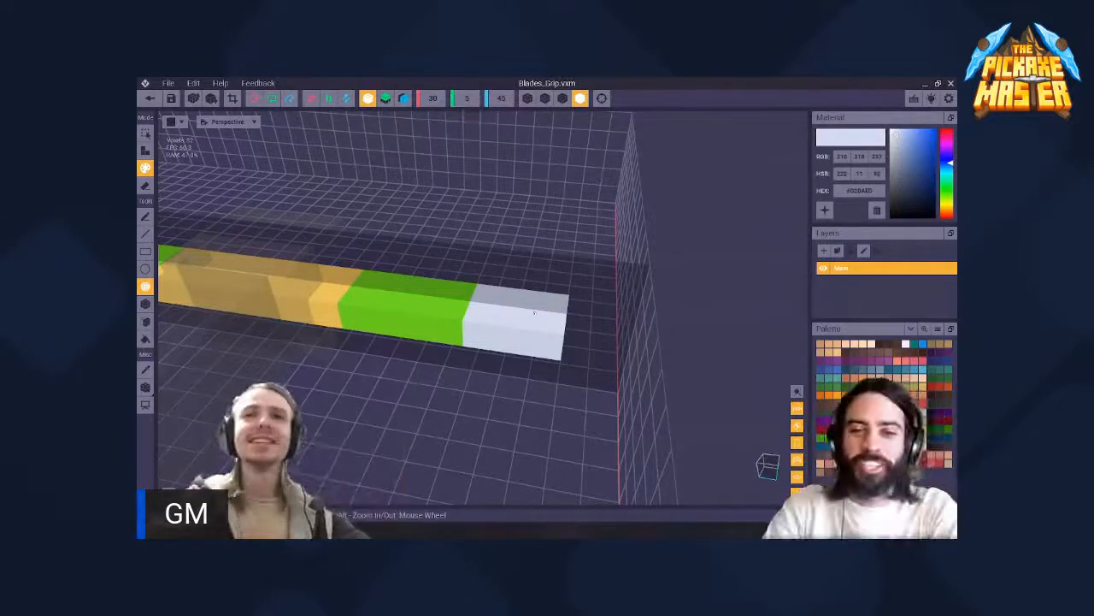
right_click_drag(545, 321, 376, 267)
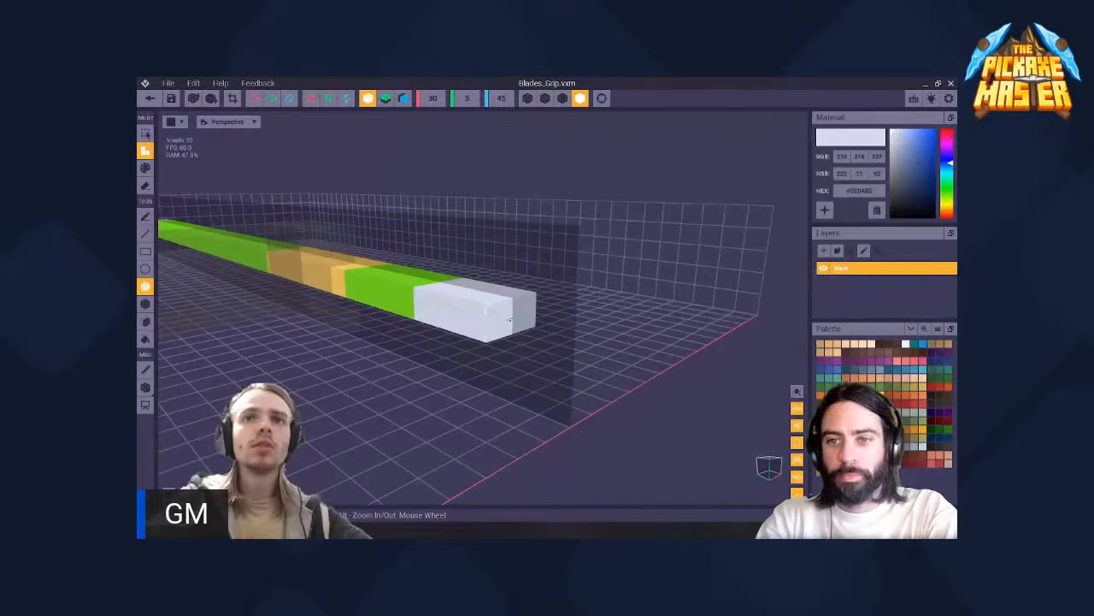
- Try to build a white voxel sphere from the end face of the handle
left_click(509, 319)
left_click_drag(505, 289, 488, 431)
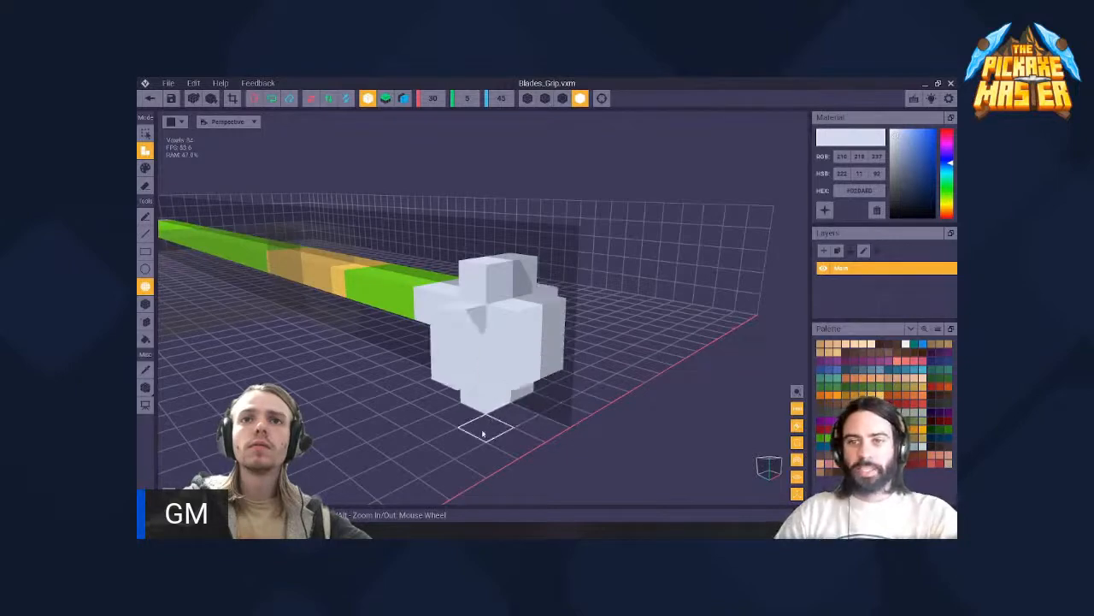
right_click_drag(483, 435, 479, 411)
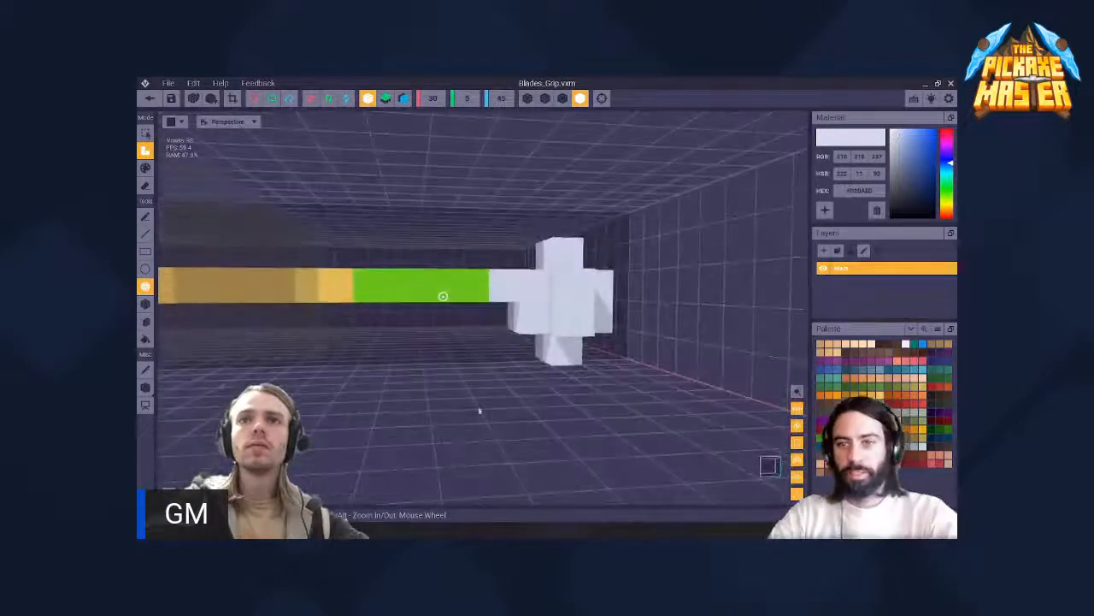
key("ctrl+z")
- Build a white rounded pommel around the white end of the handle, centred on the shaft
right_click_drag(547, 350, 581, 391)
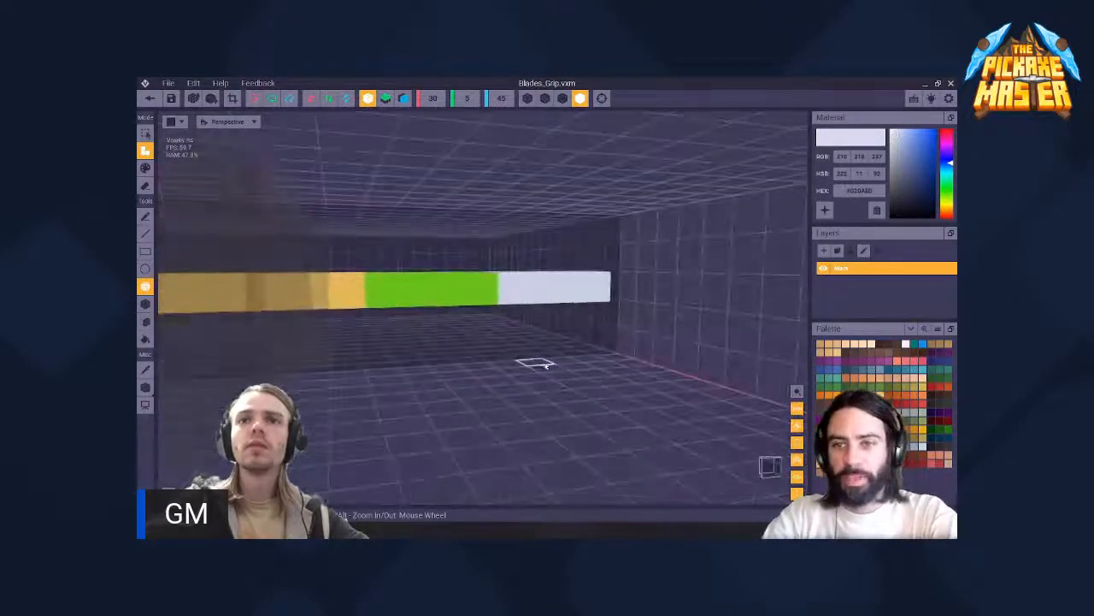
mouse_move(536, 363)
left_mouse_down()
mouse_move(598, 224)
mouse_move(590, 195)
left_mouse_up()
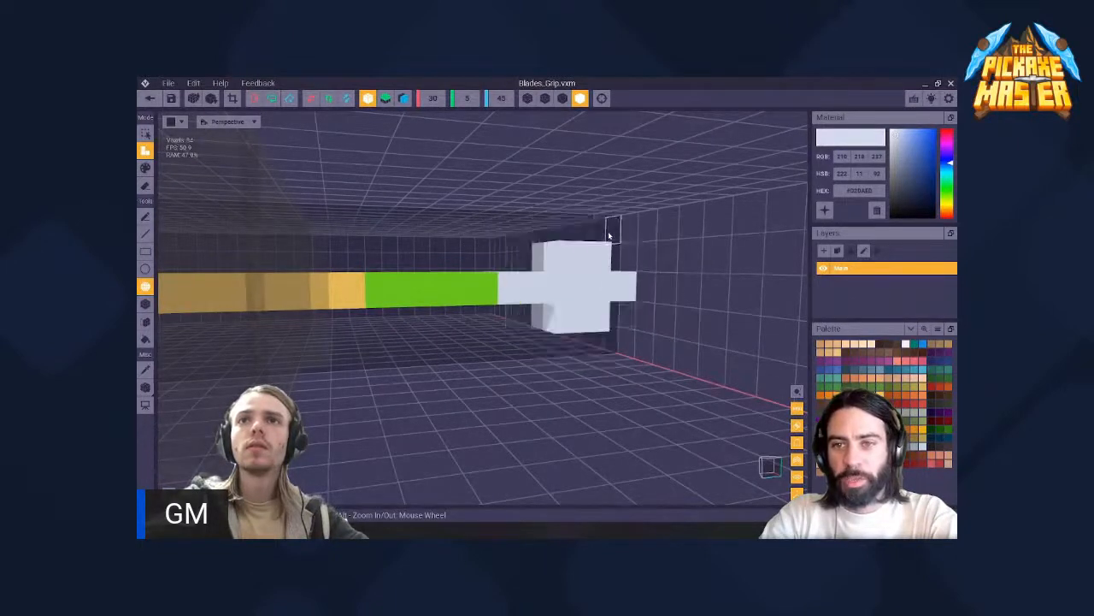
right_click_drag(596, 242, 435, 337)
left_click_drag(426, 263, 434, 297)
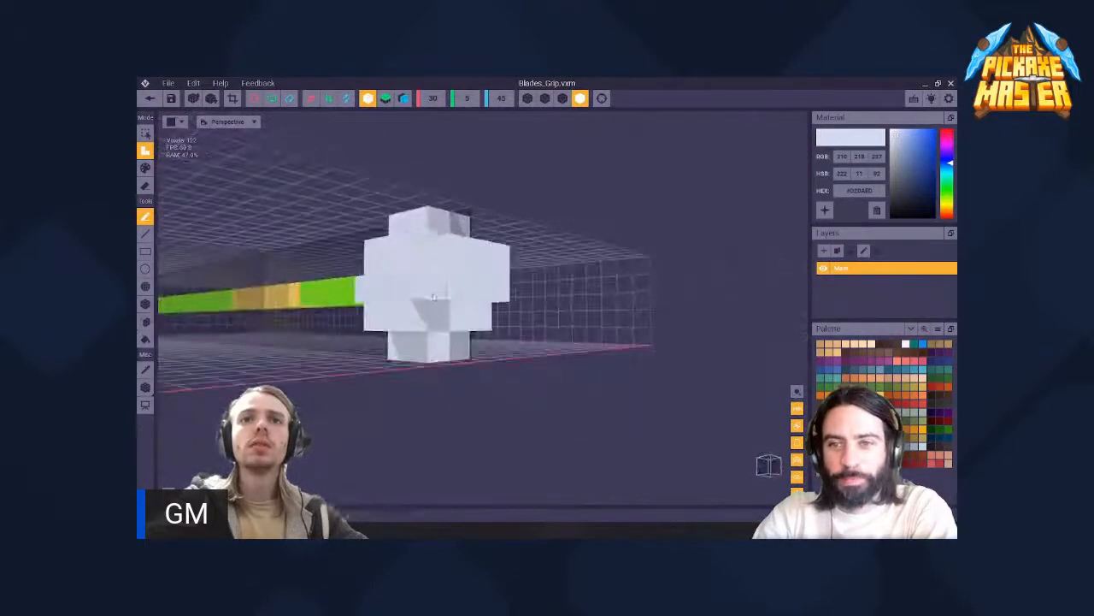
- Attach extra white voxels to the pommel's outer faces with the pencil tool to round out its shape
right_click_drag(430, 315, 444, 244)
scroll(436, 291, "up", 5)
scroll(448, 238, "up", 3)
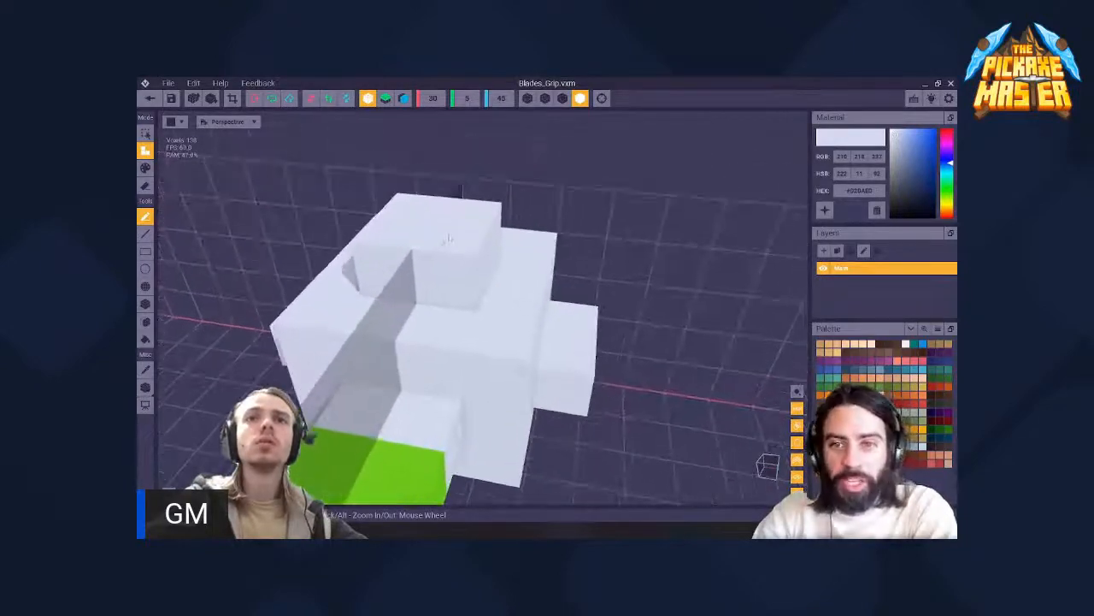
scroll(445, 244, "down", 5)
right_click_drag(438, 296, 438, 296)
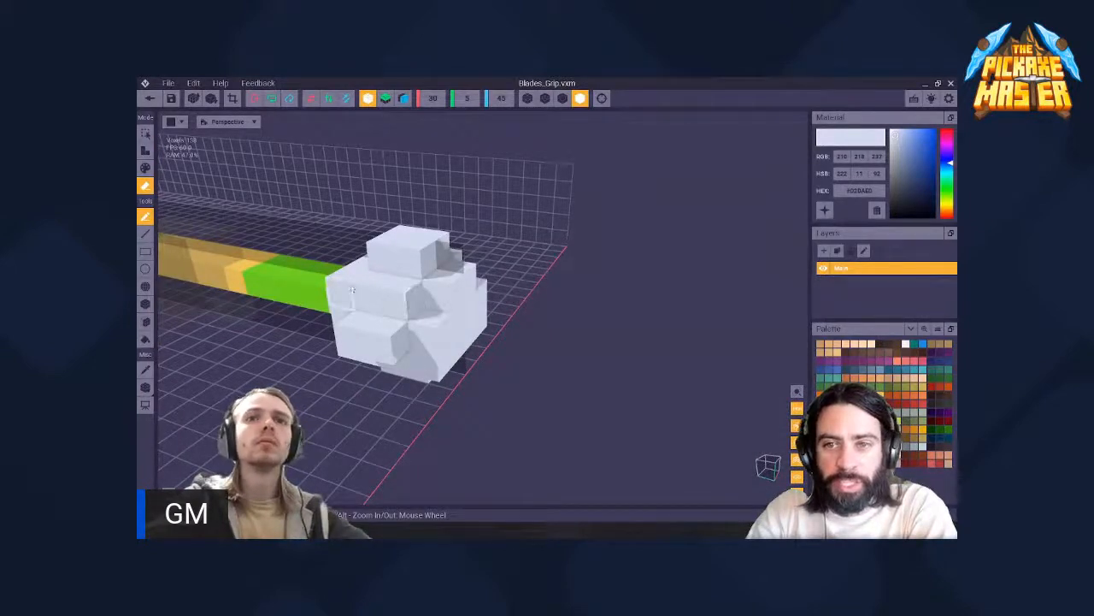
- Erase corner voxels on the pommel's handle side and attach white voxels to lengthen its layers along the shaft
right_click_drag(352, 291, 351, 291)
right_click_drag(347, 332, 442, 296)
right_click_drag(437, 301, 439, 299)
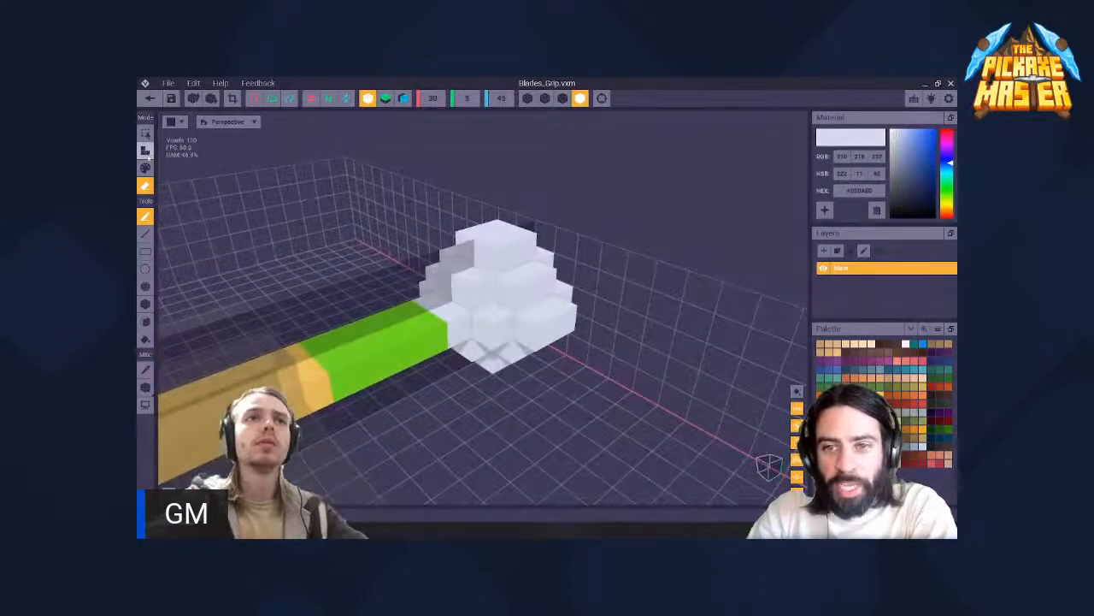
right_click_drag(442, 286, 515, 285)
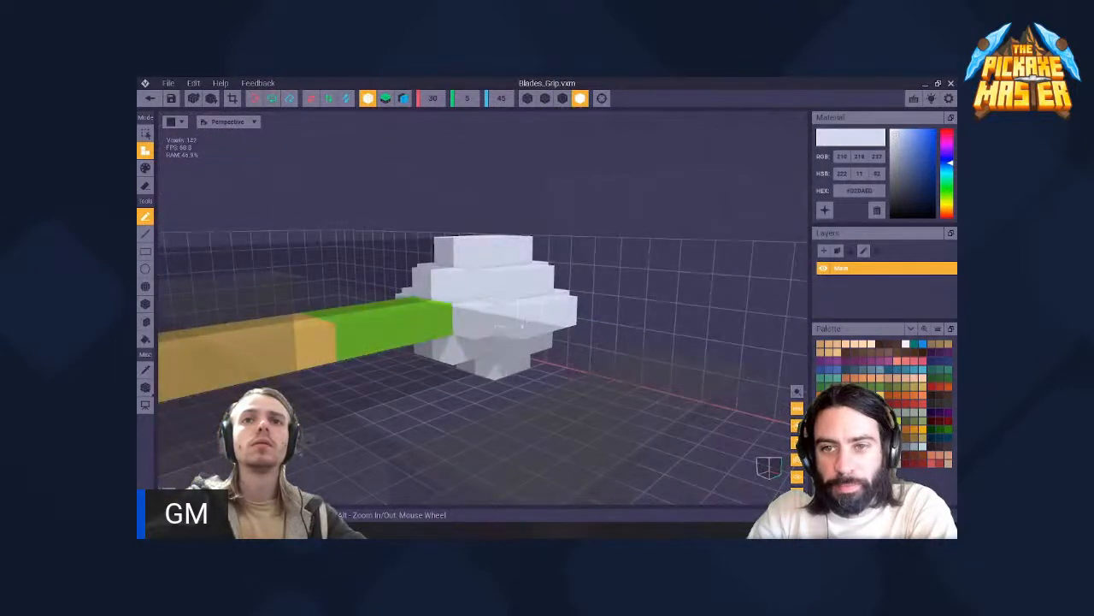
mouse_move(502, 330)
right_mouse_down()
mouse_move(447, 295)
mouse_move(433, 303)
right_mouse_up()
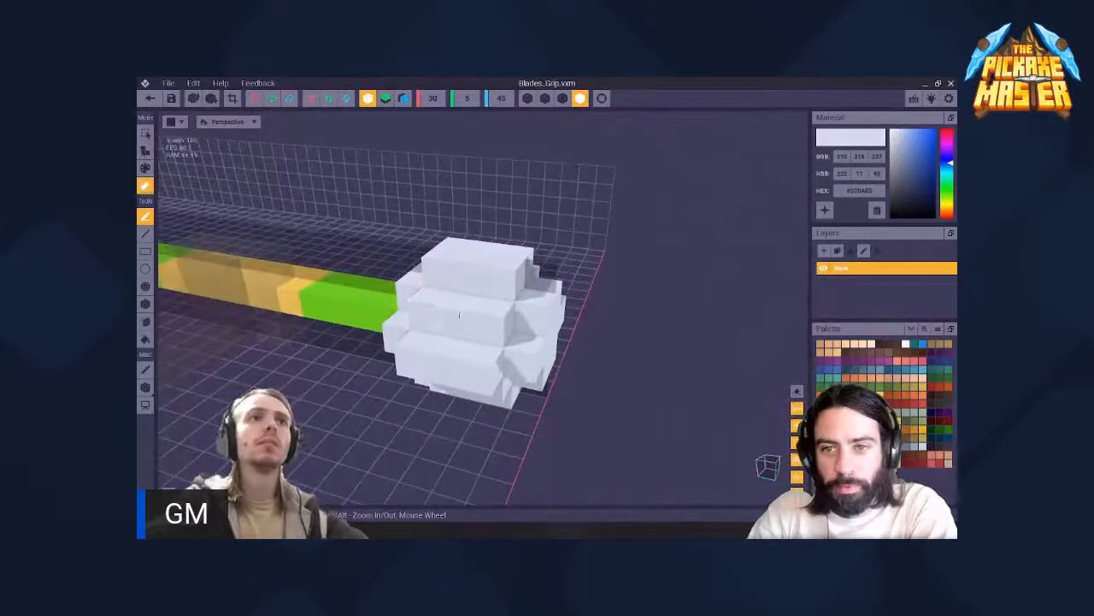
- Erase voxels around the pommel's outer end so that its edges step inward on every side
right_click_drag(513, 286, 468, 284)
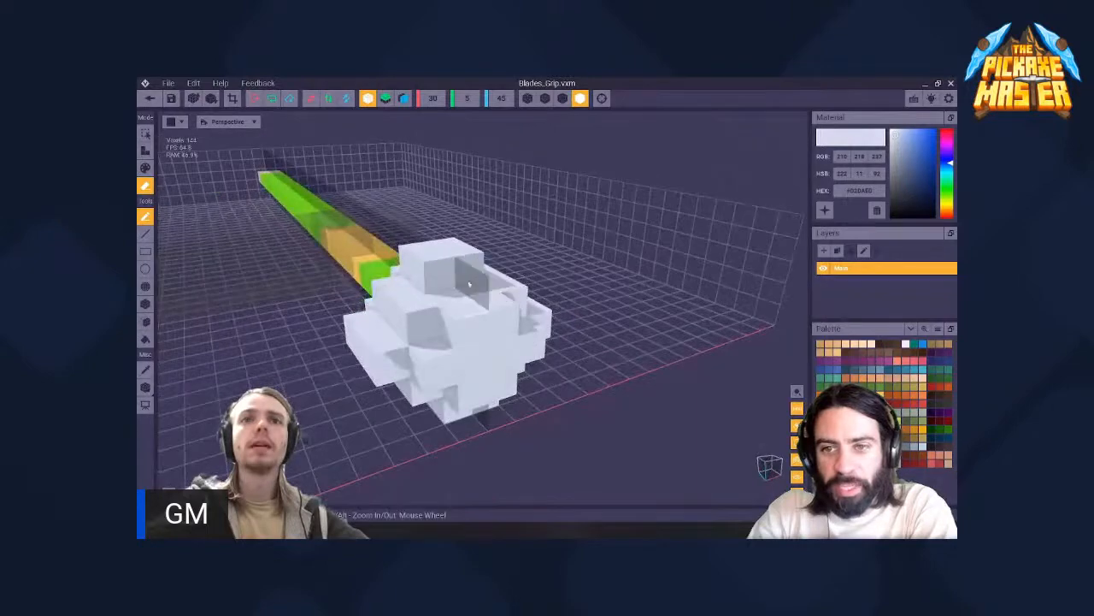
right_click_drag(432, 322, 449, 318)
right_click_drag(447, 202, 458, 380)
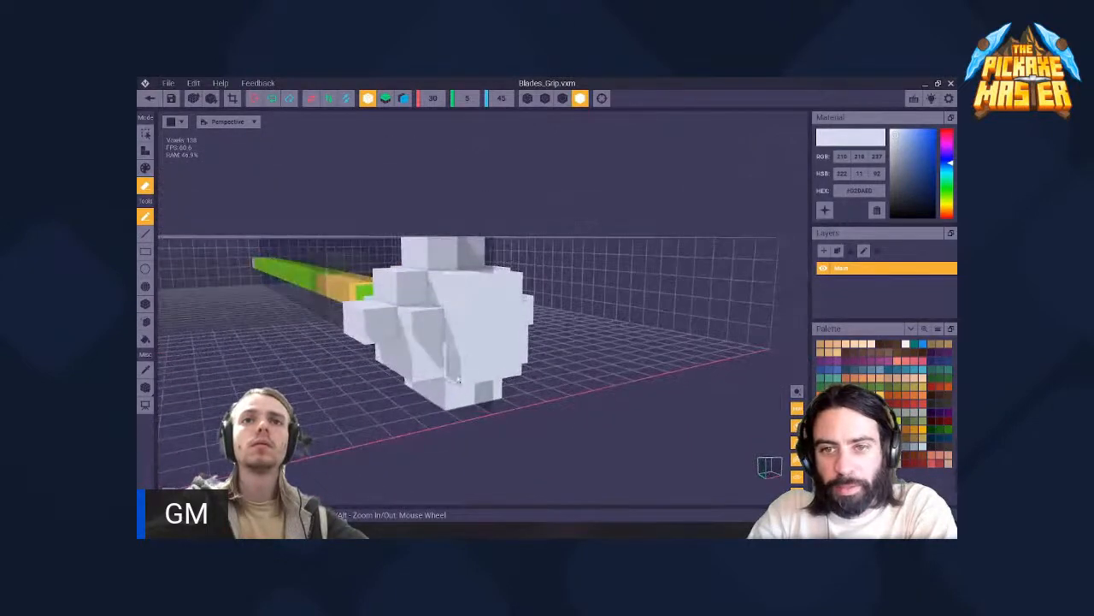
right_click_drag(445, 296, 384, 335)
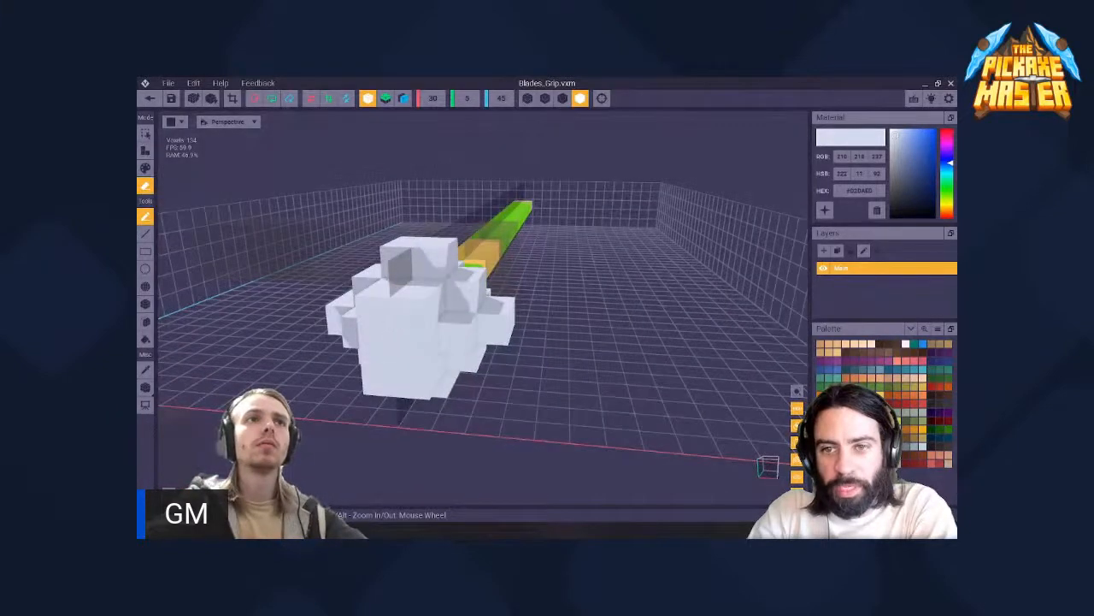
right_click_drag(410, 380, 436, 317)
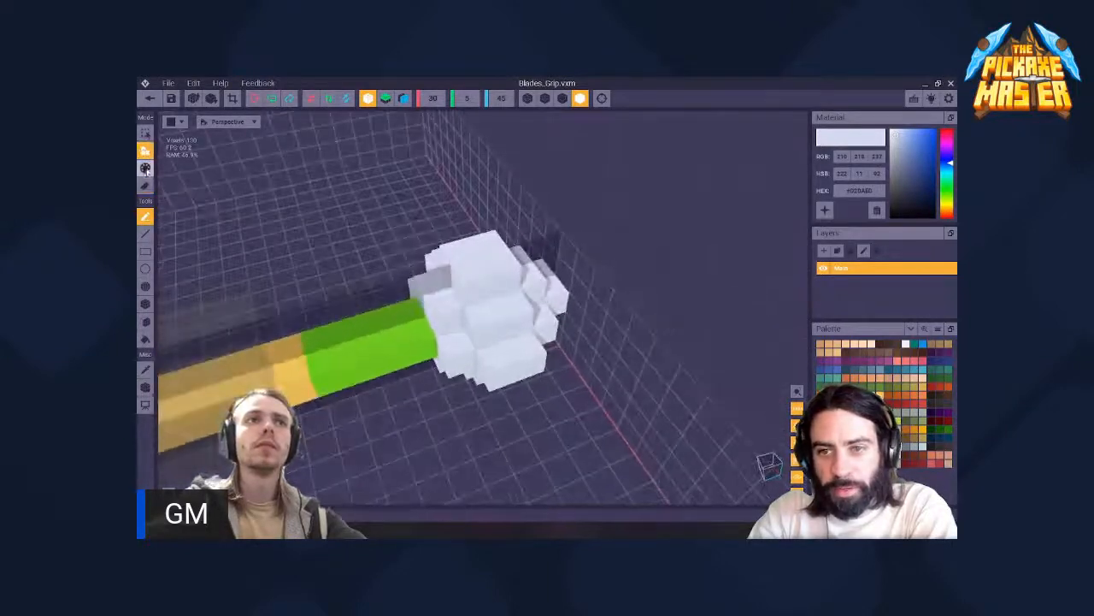
- Paint the ring of handle voxels directly next to the pommel the same pale white
left_click(146, 170)
left_click_drag(412, 312, 423, 344)
mouse_move(423, 344)
right_mouse_down()
mouse_move(436, 313)
mouse_move(420, 310)
mouse_move(454, 296)
mouse_move(419, 290)
right_mouse_up()
scroll(446, 296, "up", 10)
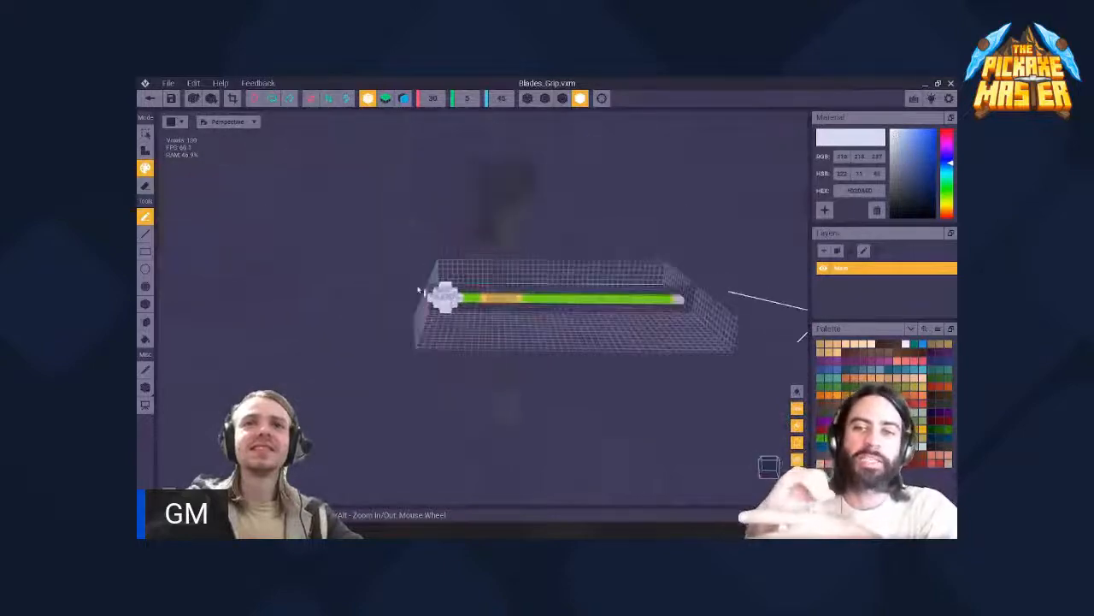
- Return to the "1 unlock" asset and examine the pommel's size and shape beside the character's hand
left_click(150, 97)
left_click(459, 243)
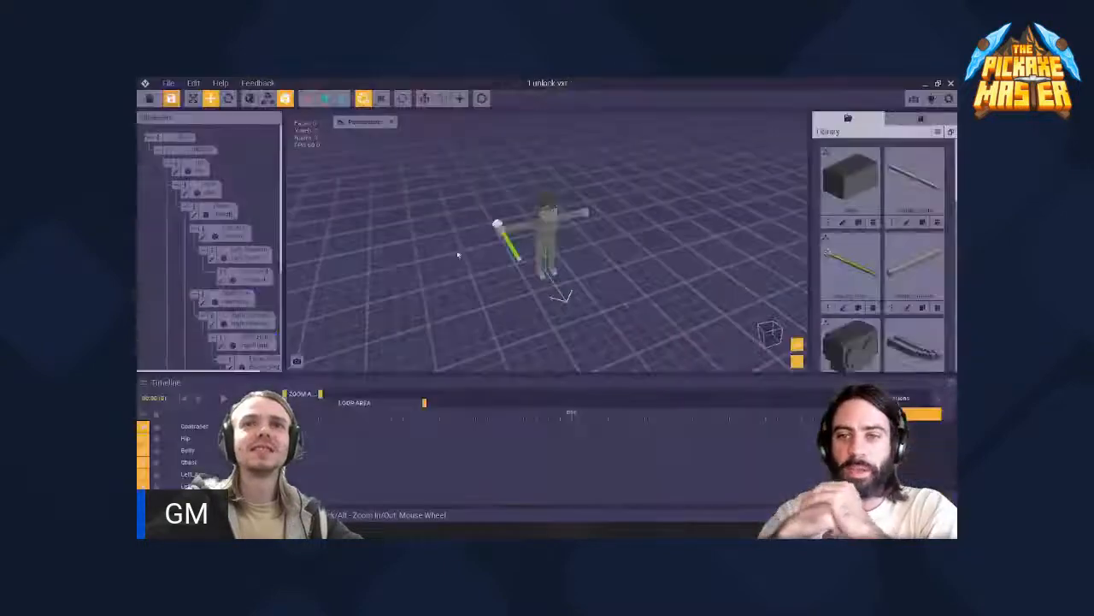
scroll(519, 228, "up", 3)
right_click_drag(519, 228, 510, 273)
left_click(518, 228)
scroll(487, 221, "up", 5)
left_click(515, 236)
scroll(514, 236, "up", 4)
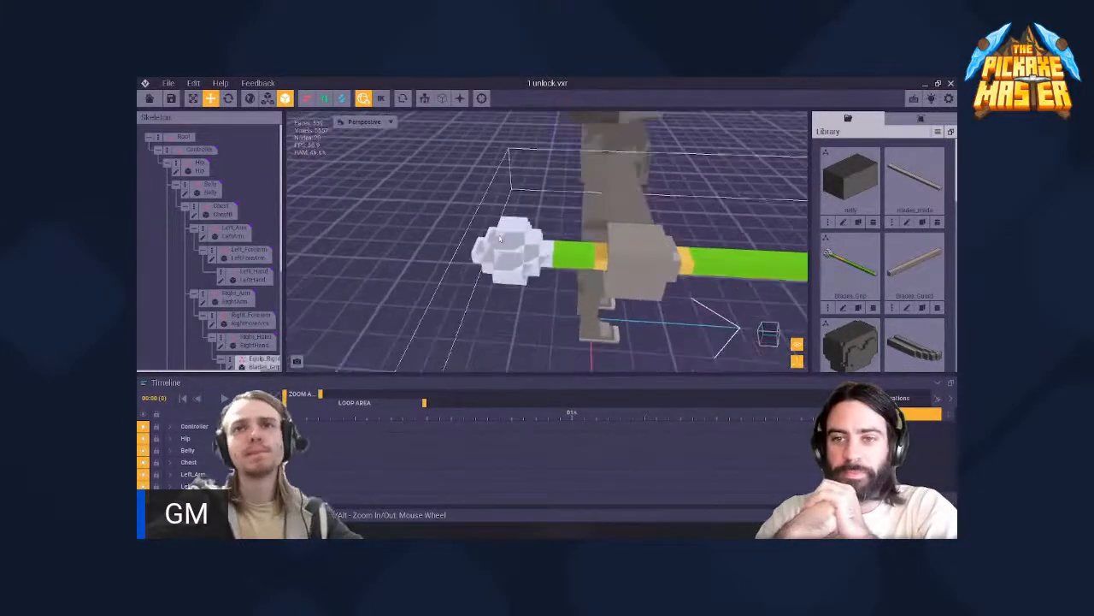
right_click_drag(514, 234, 515, 232)
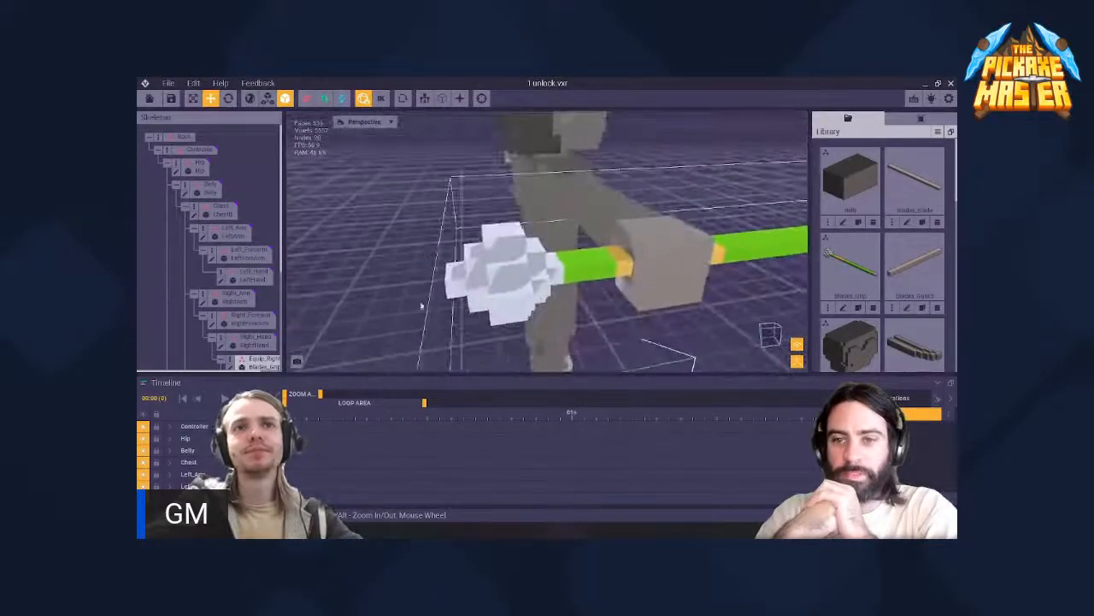
scroll(240, 327, "down", 1)
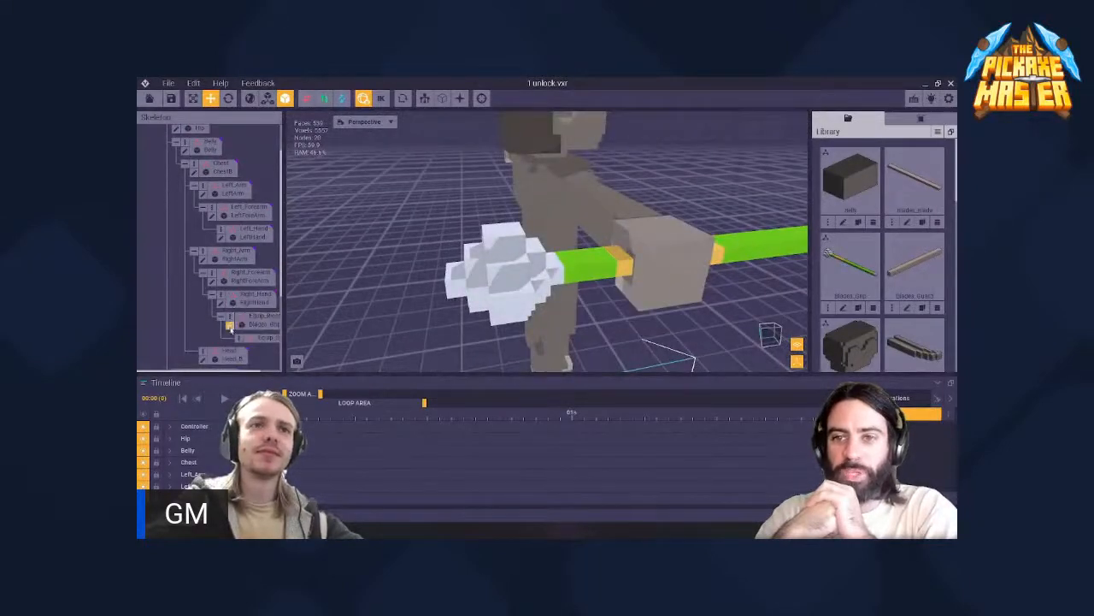
- Reopen Blades_Grip for voxel editing and examine the pommel and its transition to the handle from several sides
left_click(229, 326)
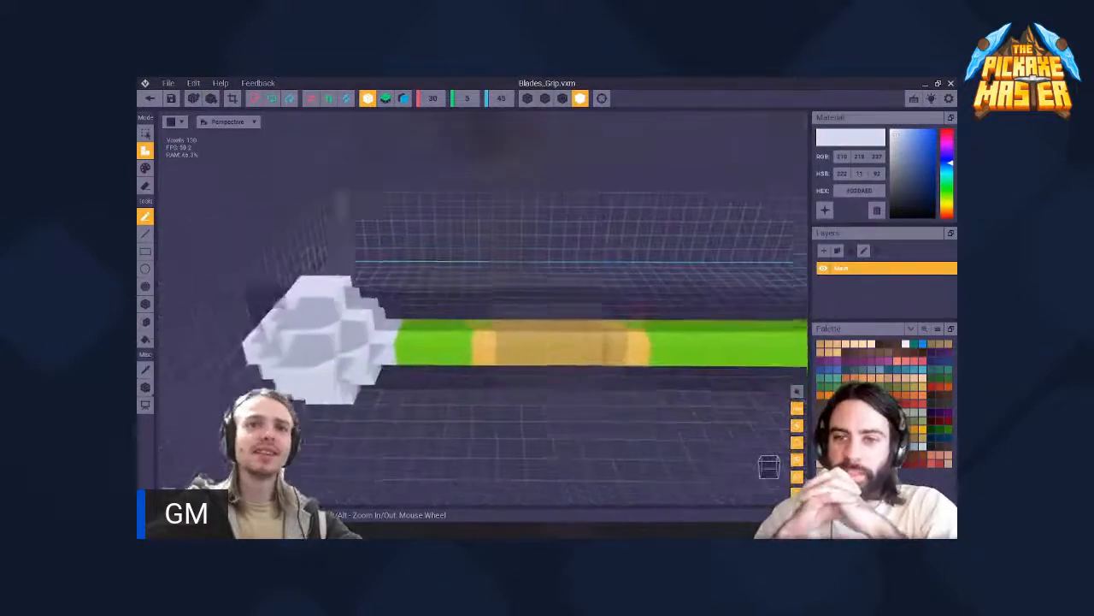
right_click_drag(402, 291, 513, 378)
right_click_drag(434, 303, 530, 215)
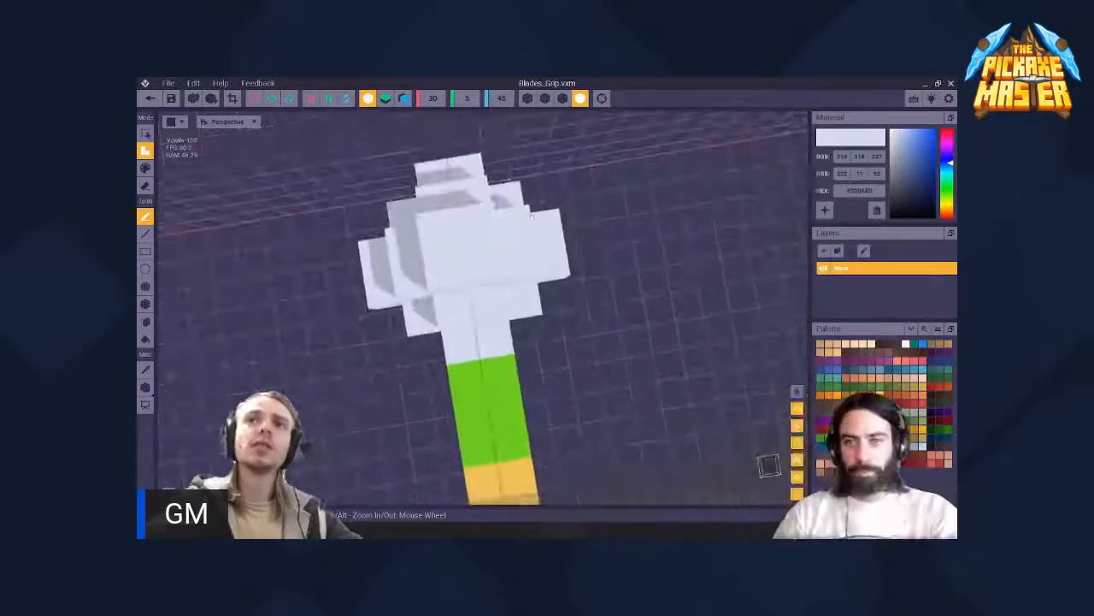
right_click_drag(466, 285, 466, 285)
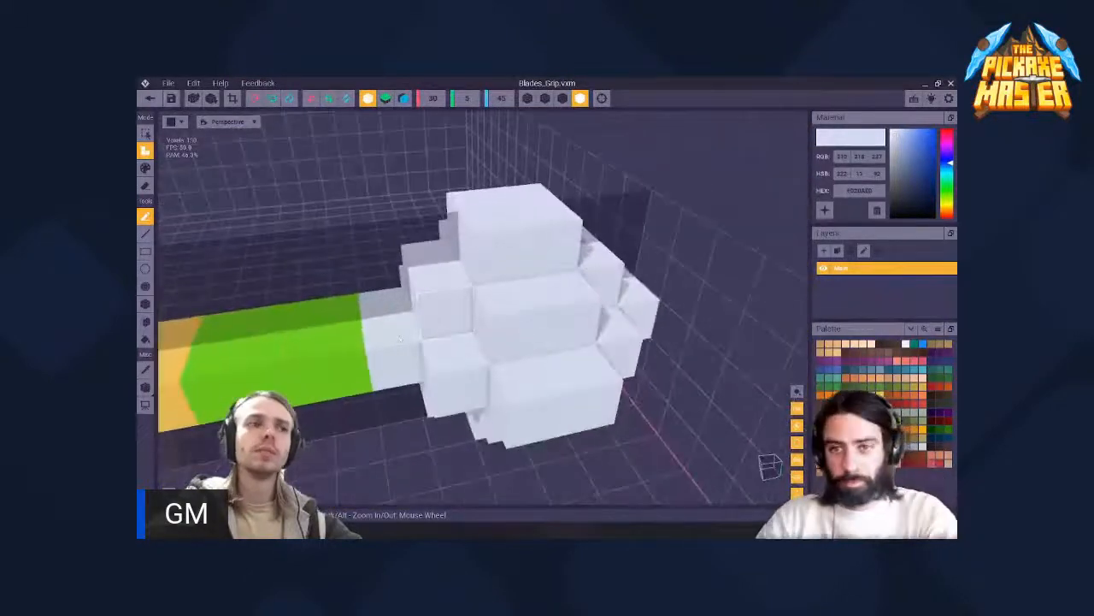
right_click_drag(400, 336, 399, 339)
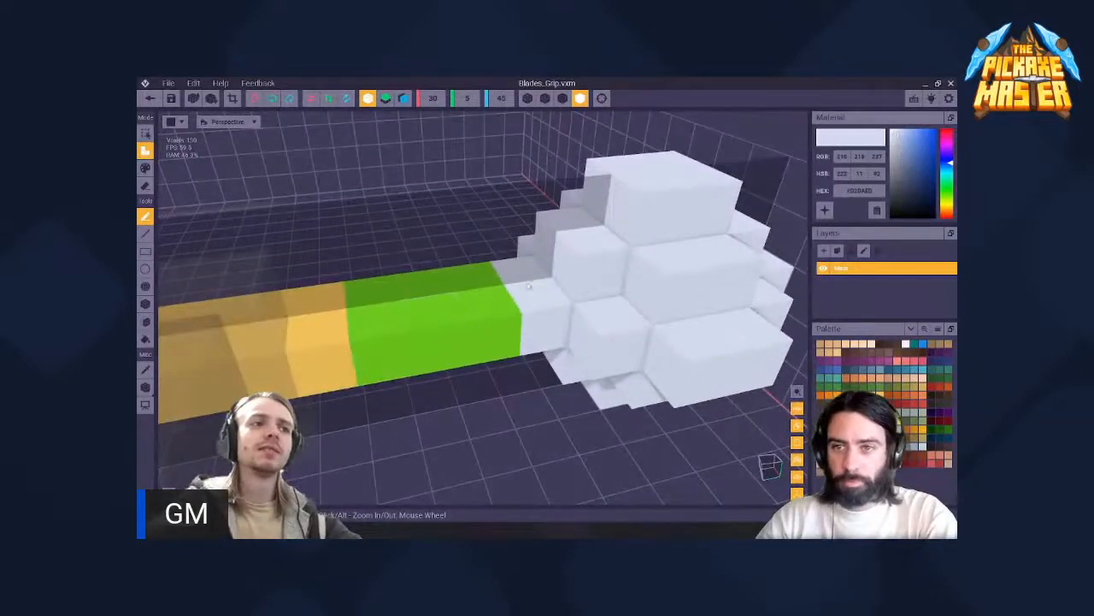
right_click_drag(560, 265, 465, 285)
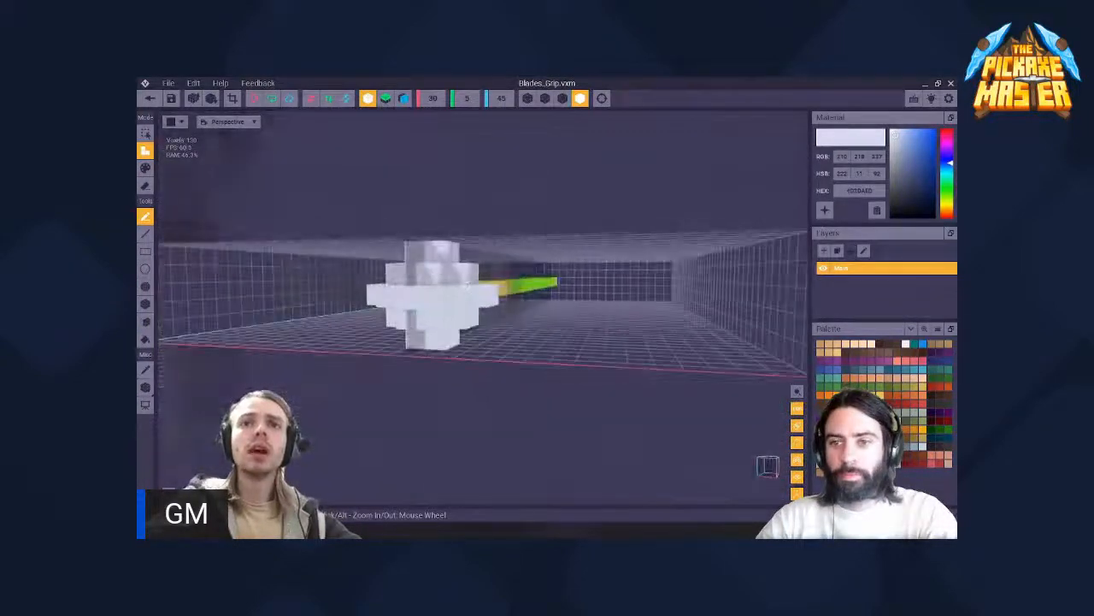
- Open the height value of the Blades_Grip model volume for editing
right_click_drag(456, 230, 443, 261)
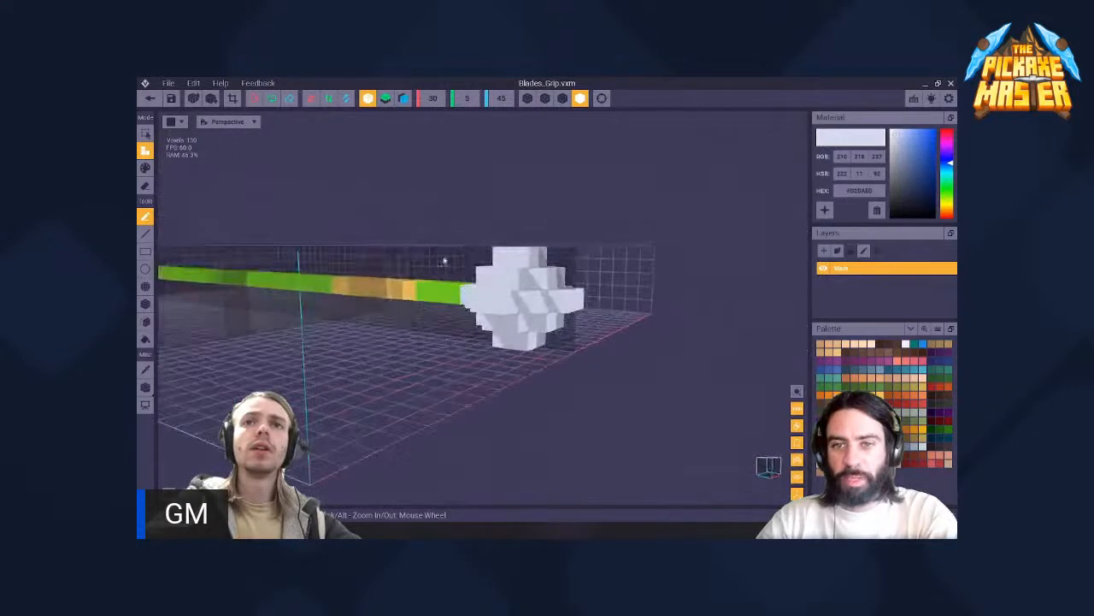
left_click(470, 99)
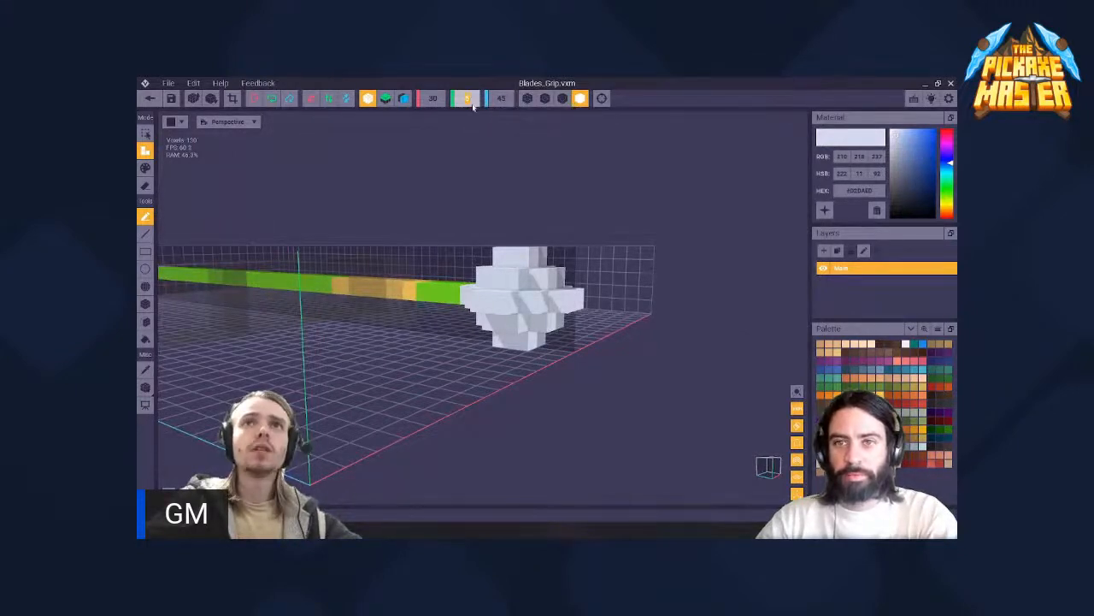
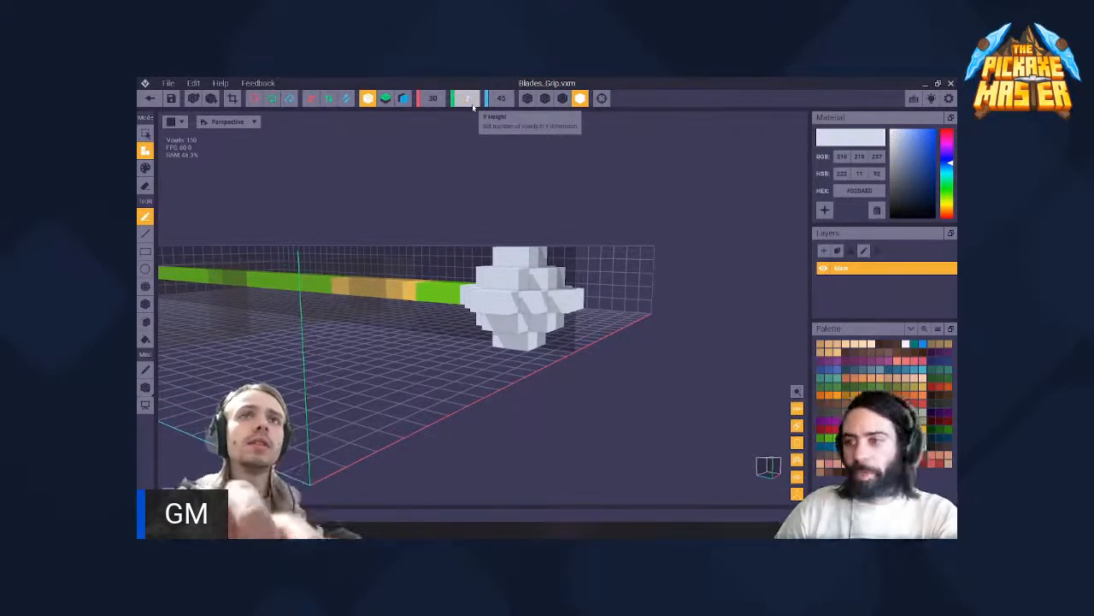
- Set the height of the Blades_Grip model volume to 7 voxels
key("Return")
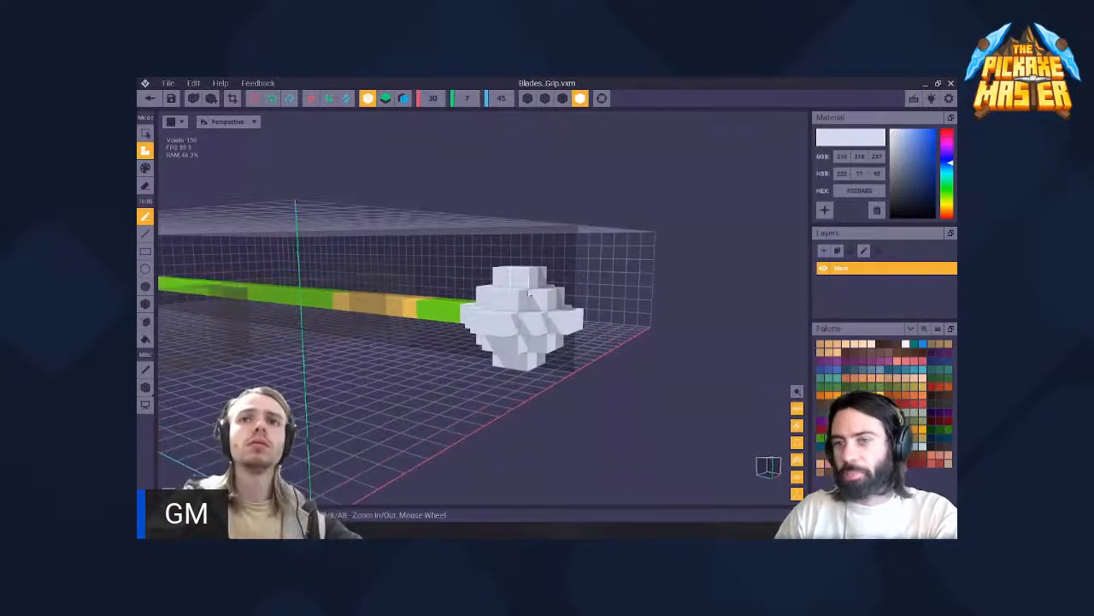
right_click_drag(551, 243, 528, 293)
scroll(466, 287, "down", 4)
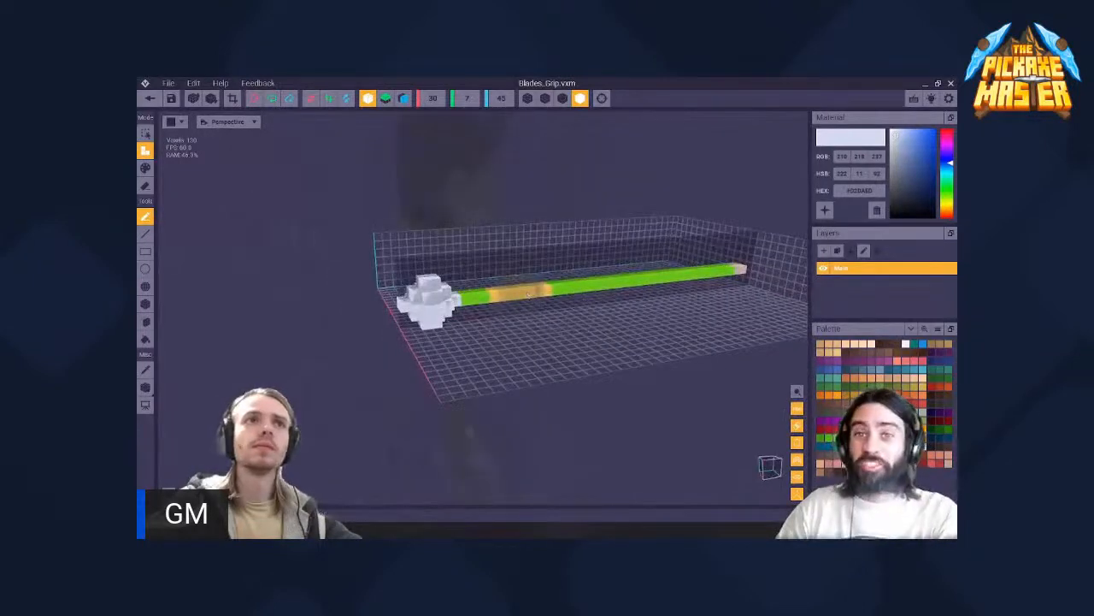
right_click_drag(368, 218, 536, 202)
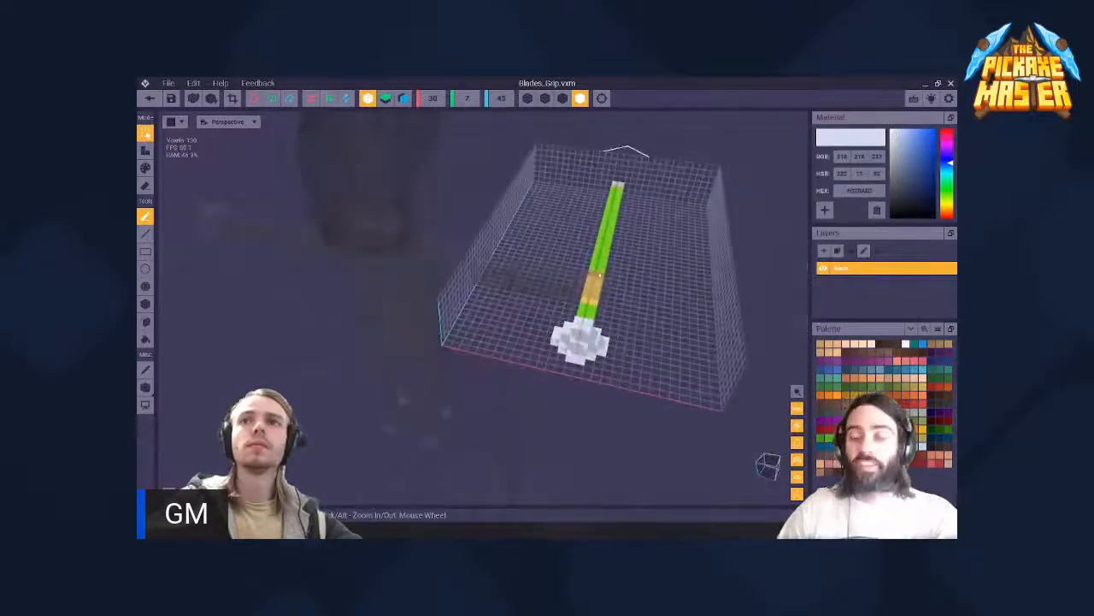
- Try the box selection on a short middle section of the handle and on the voxels at its far end
left_click_drag(636, 391, 636, 390)
right_click_drag(647, 364, 641, 346)
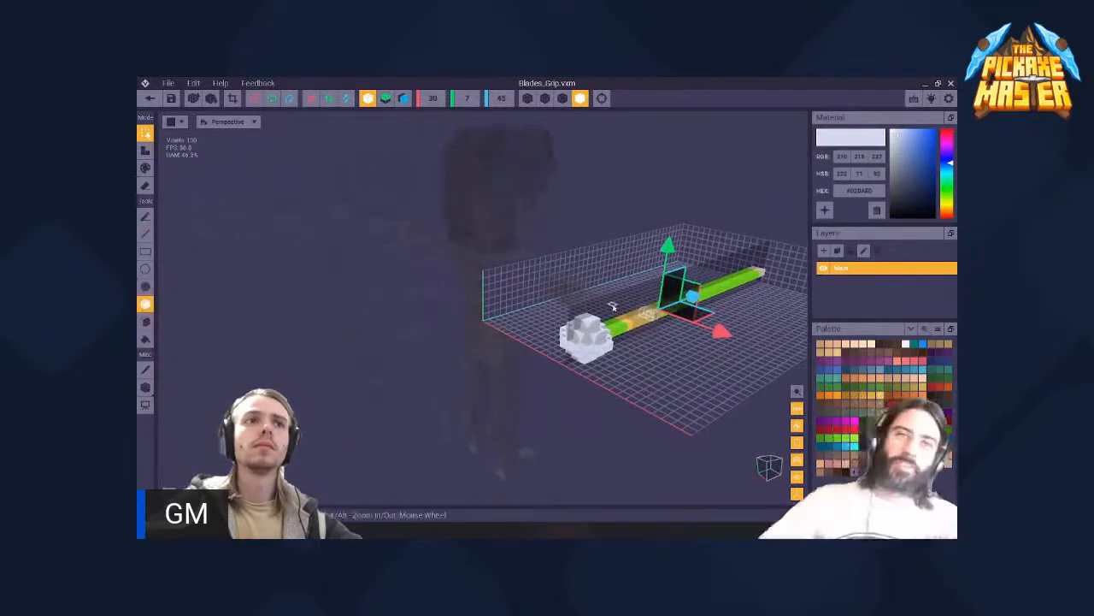
right_click_drag(613, 306, 632, 200)
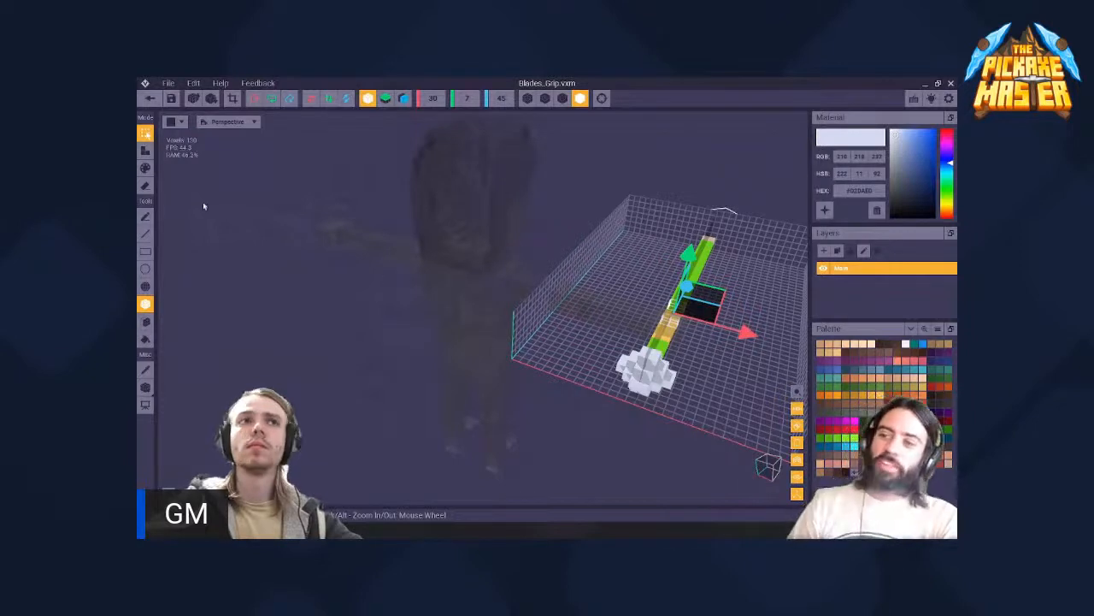
left_click_drag(707, 240, 707, 247)
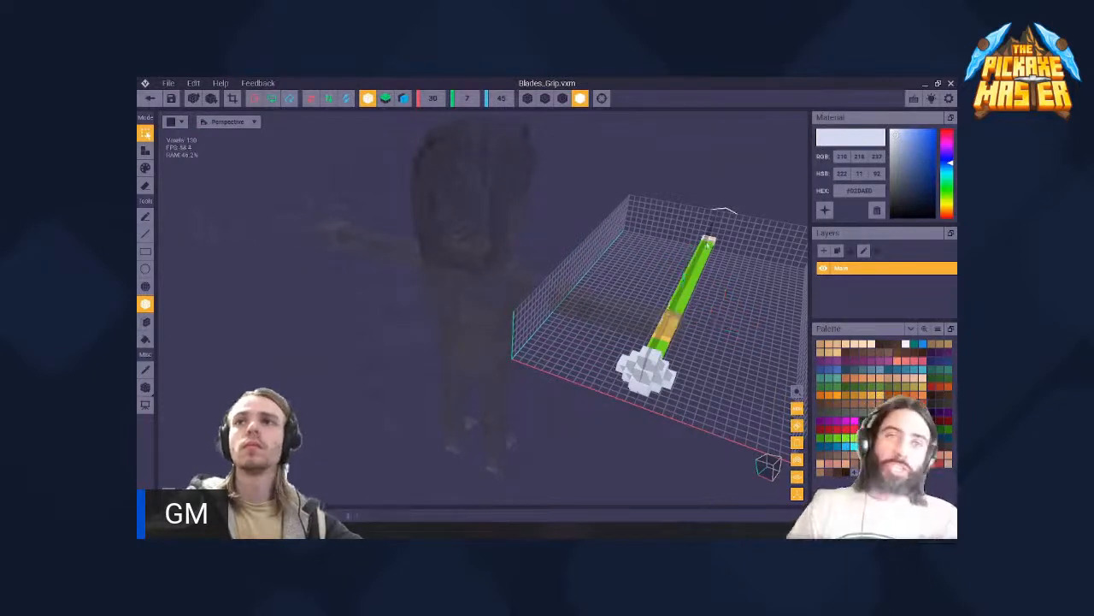
left_click(685, 354)
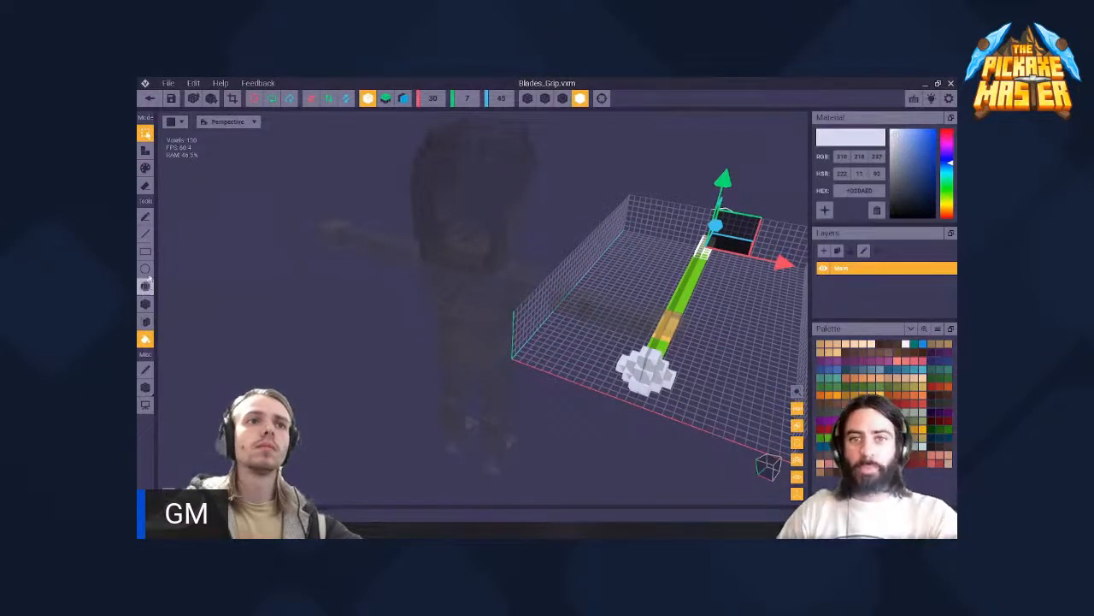
- Select the whole model, covering both the handle and the white pommel, with the rectangular selection
left_click_drag(624, 192, 733, 445)
left_click_drag(581, 159, 746, 442)
right_click_drag(684, 396, 679, 390)
middle_click_drag(679, 391, 387, 373)
scroll(528, 344, "up", 3)
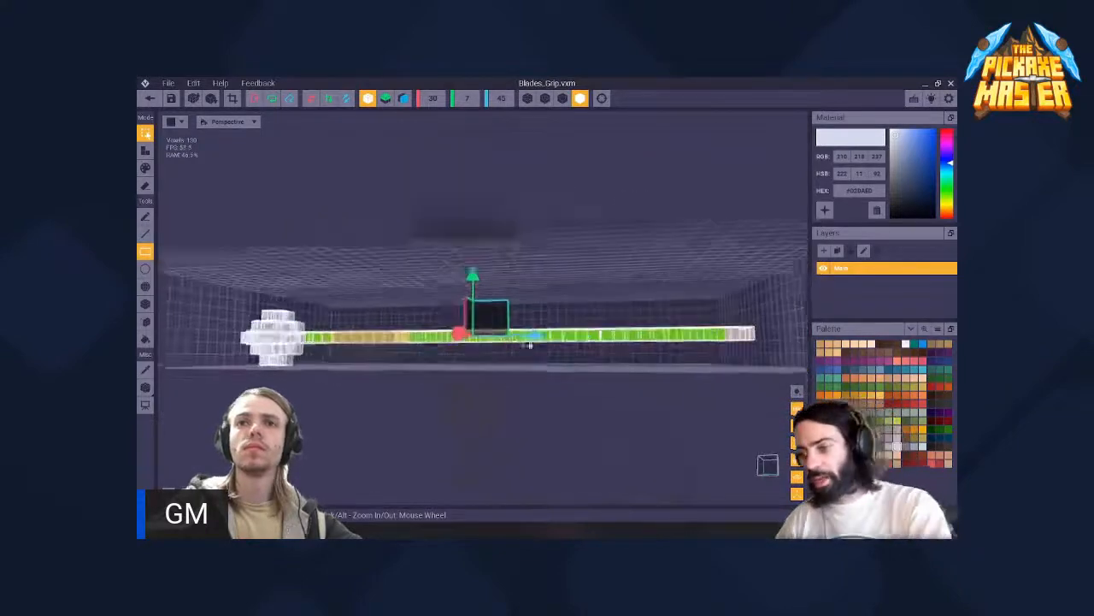
- Examine the extent of the selection along the handle and pommel from several sides
middle_click_drag(362, 270, 440, 313)
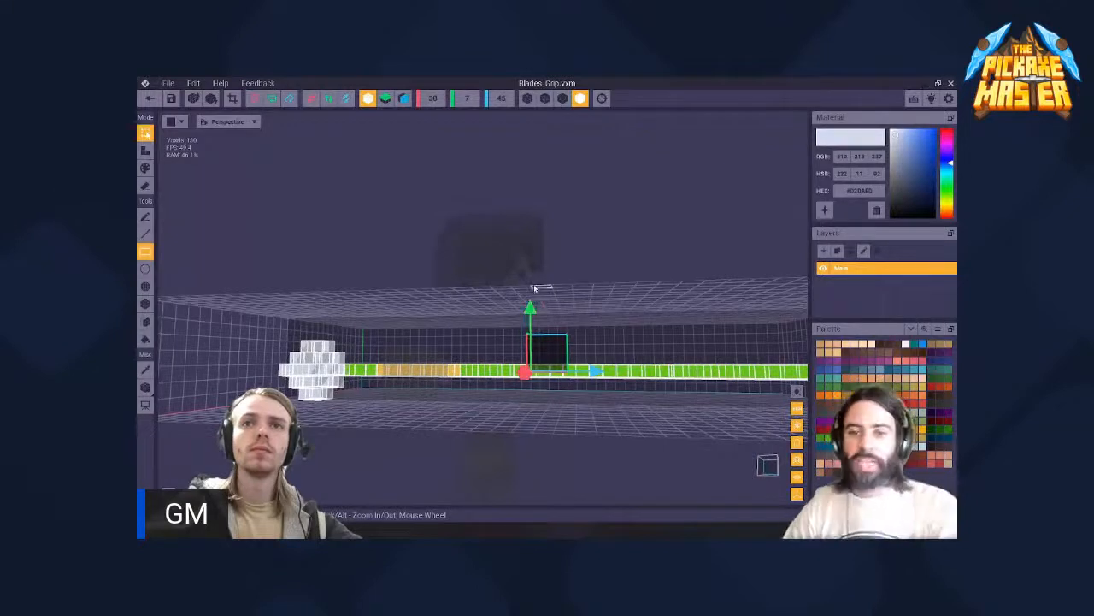
left_click_drag(261, 316, 799, 450)
scroll(767, 436, "down", 3)
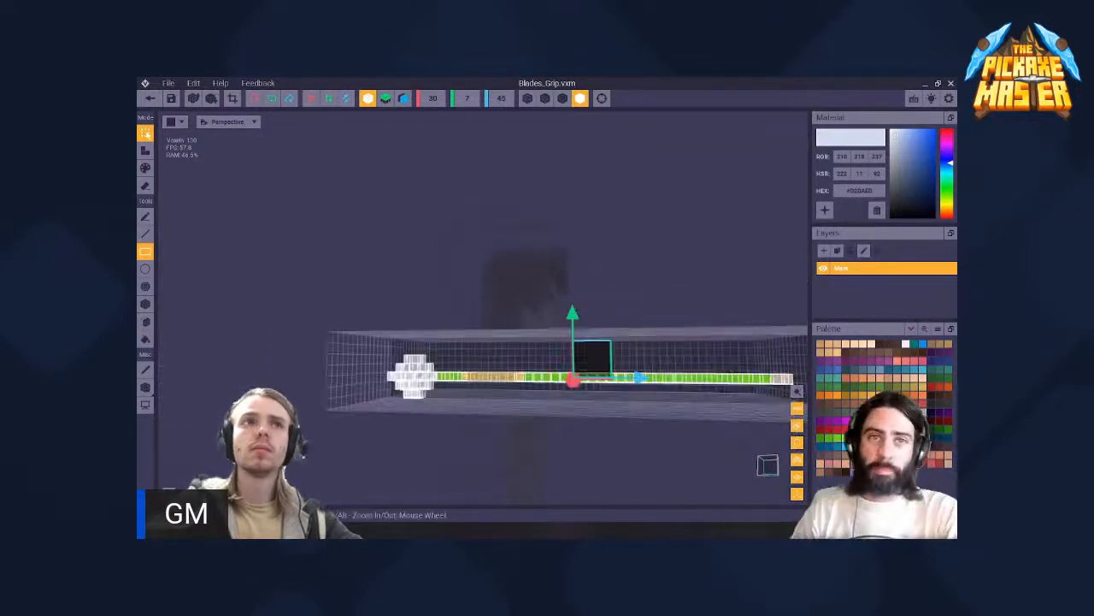
scroll(579, 329, "up", 2)
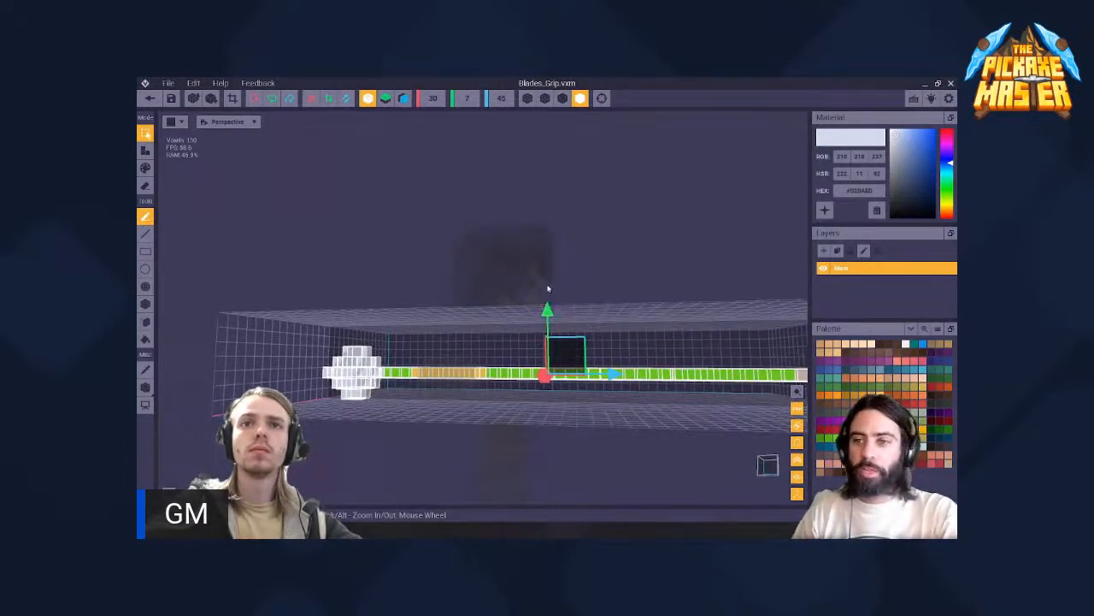
right_click_drag(549, 288, 679, 393)
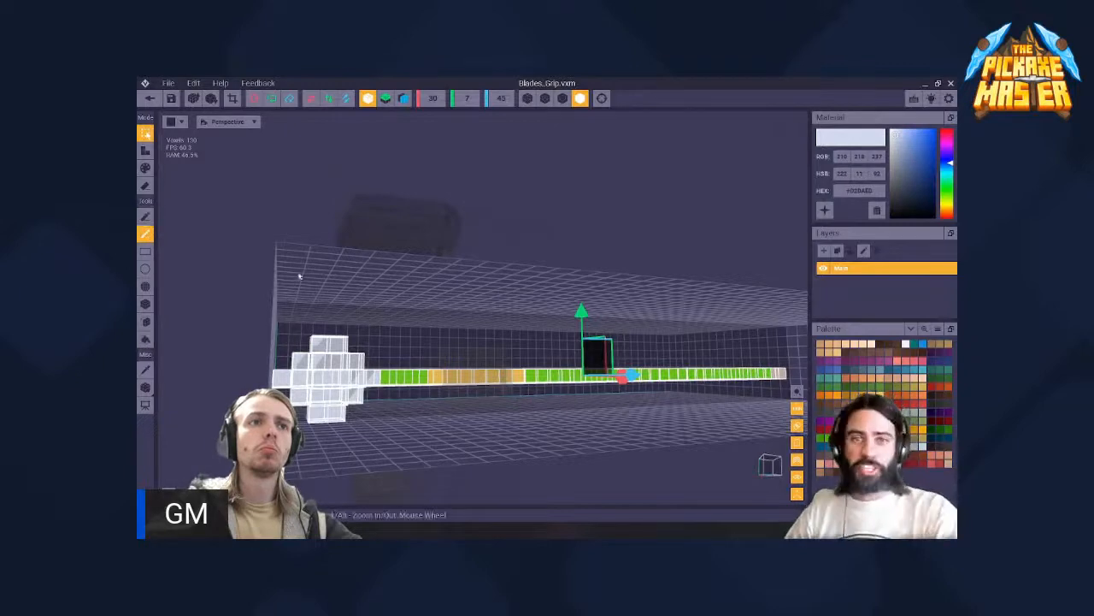
right_click_drag(574, 299, 679, 390)
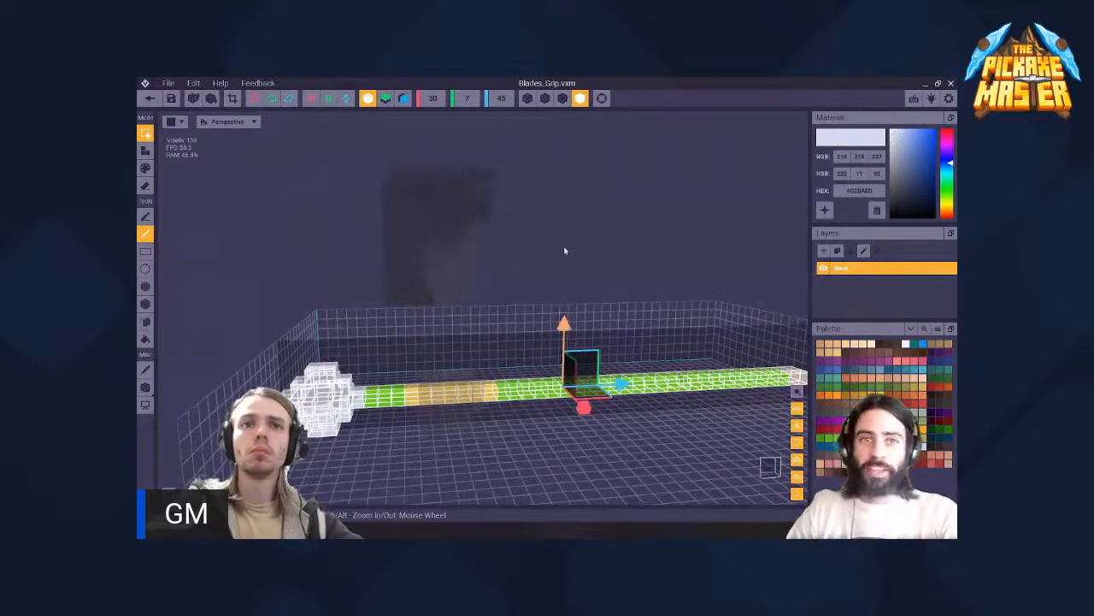
right_click_drag(564, 250, 564, 314)
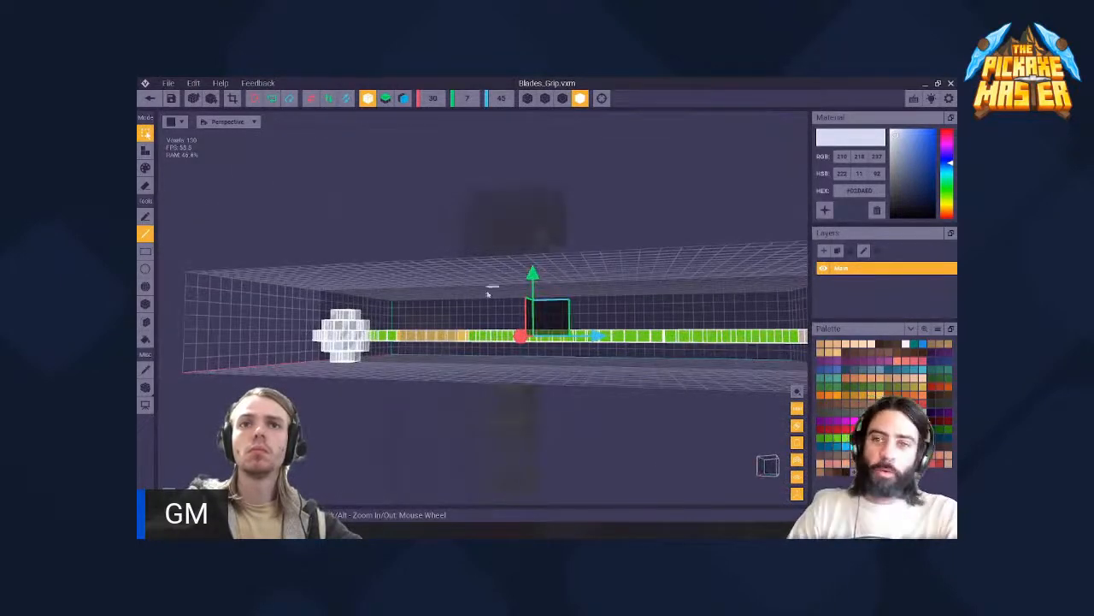
- Turn off symmetry on the X axis and clear the selection of the whole model
right_click_drag(488, 294, 388, 166)
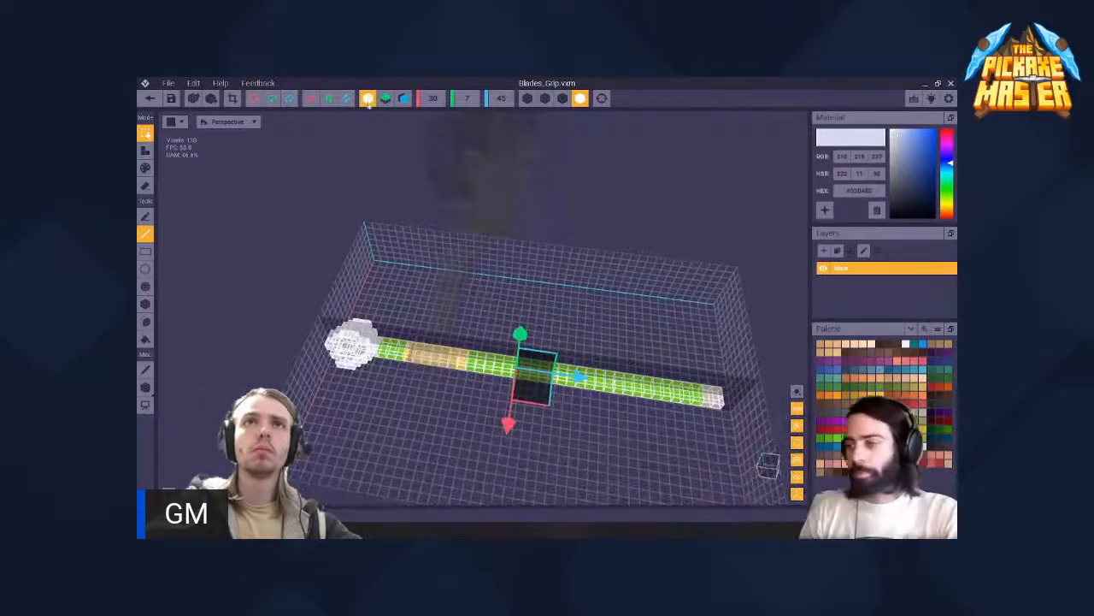
right_click_drag(524, 313, 497, 279)
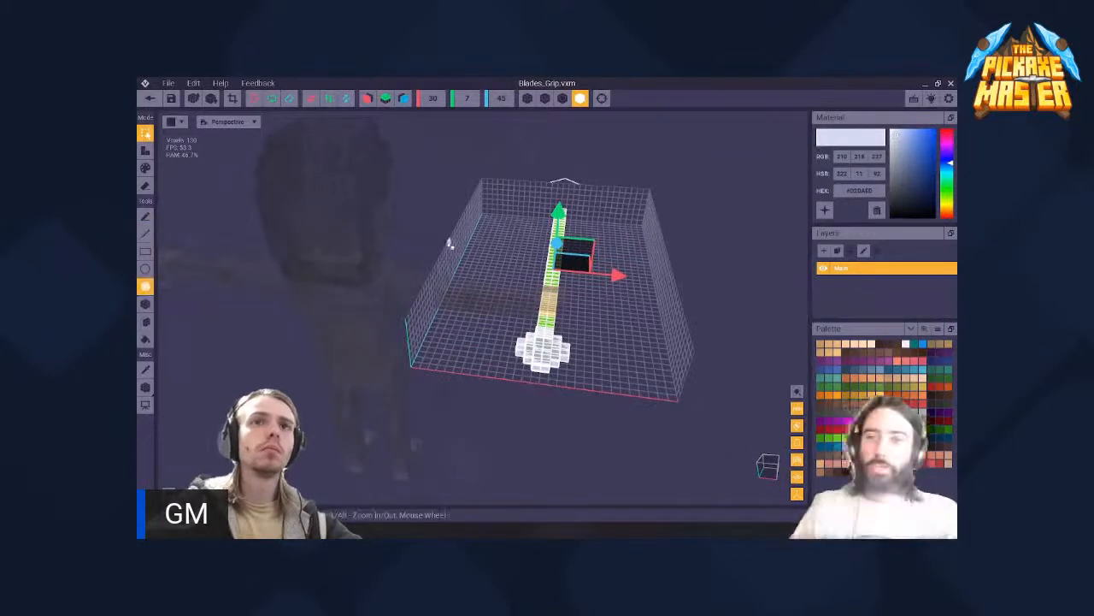
left_click(146, 151)
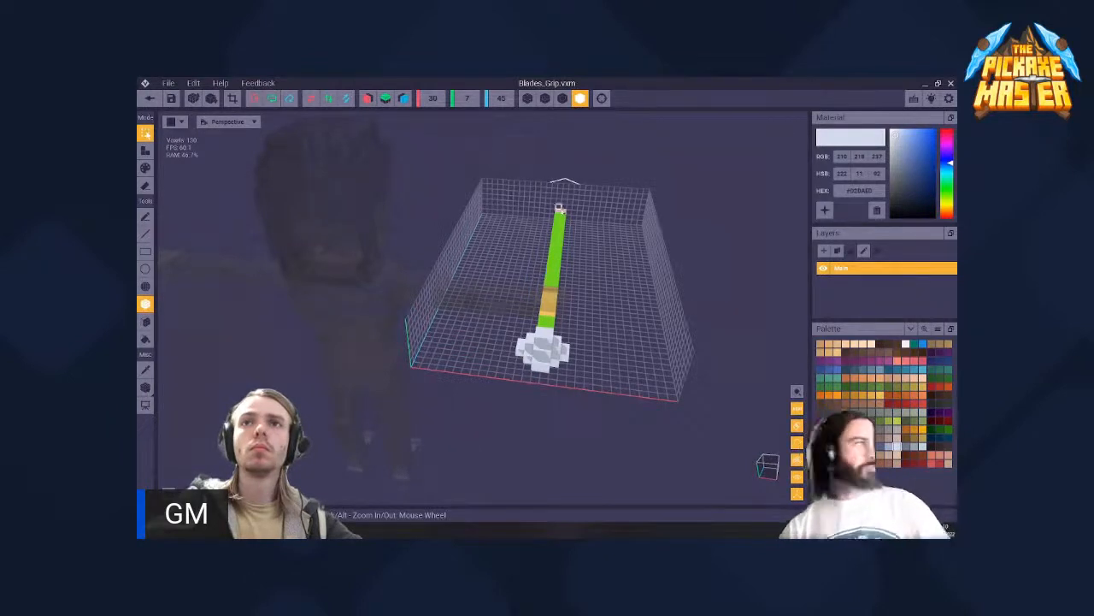
- Box-select the handle along its length while leaving the white pommel out of the selection
left_click_drag(557, 247, 551, 325)
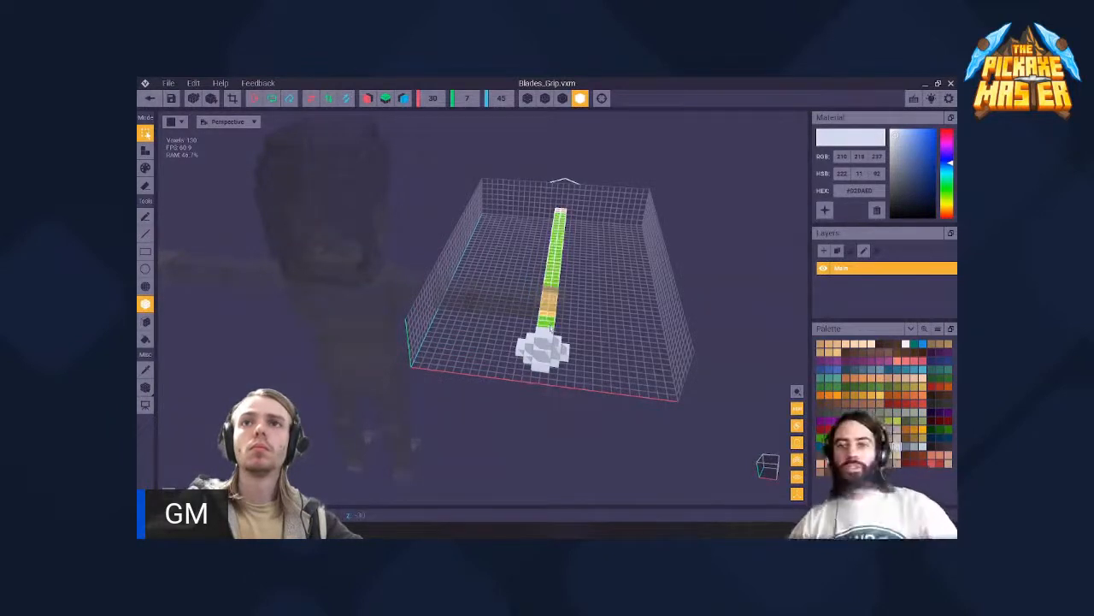
right_click_drag(550, 328, 670, 270)
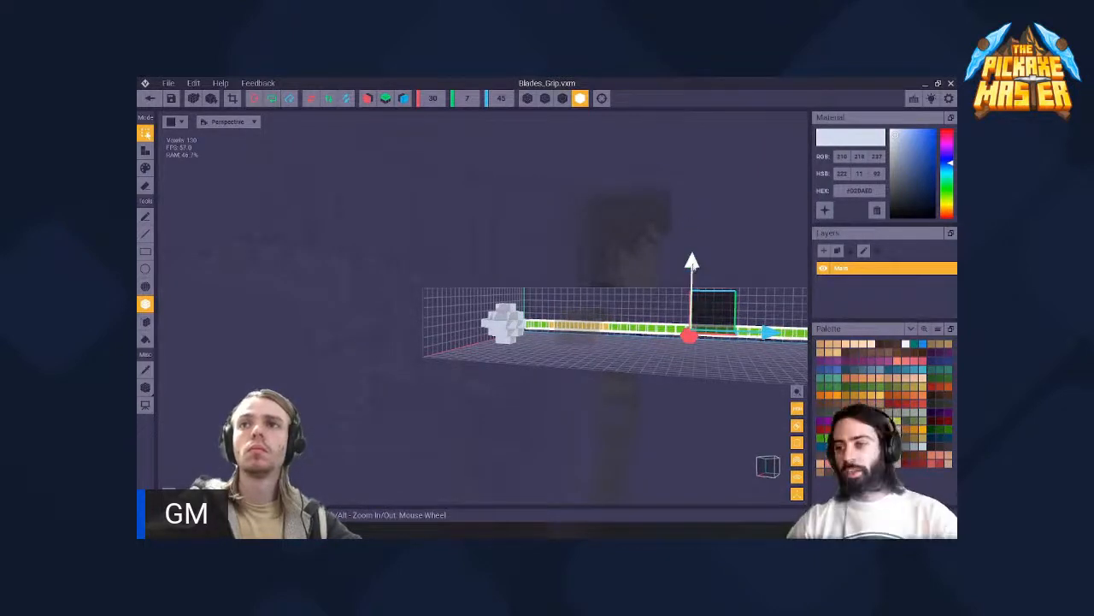
right_click_drag(698, 245, 803, 335)
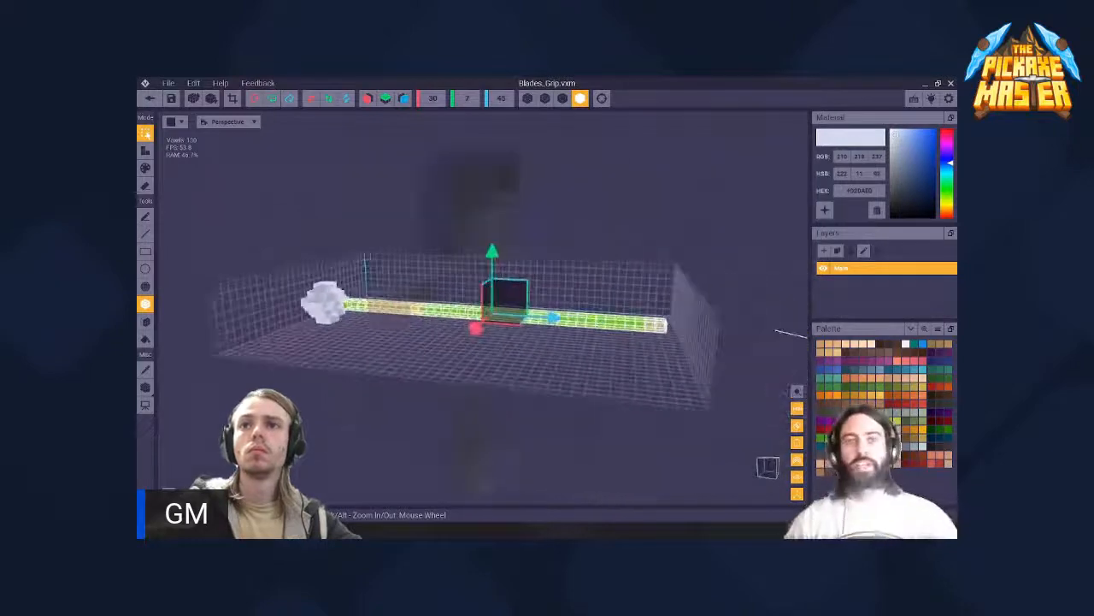
right_click_drag(634, 325, 654, 359)
- Select the handle's long green section, move it upward and return it to its original height
left_click(652, 319)
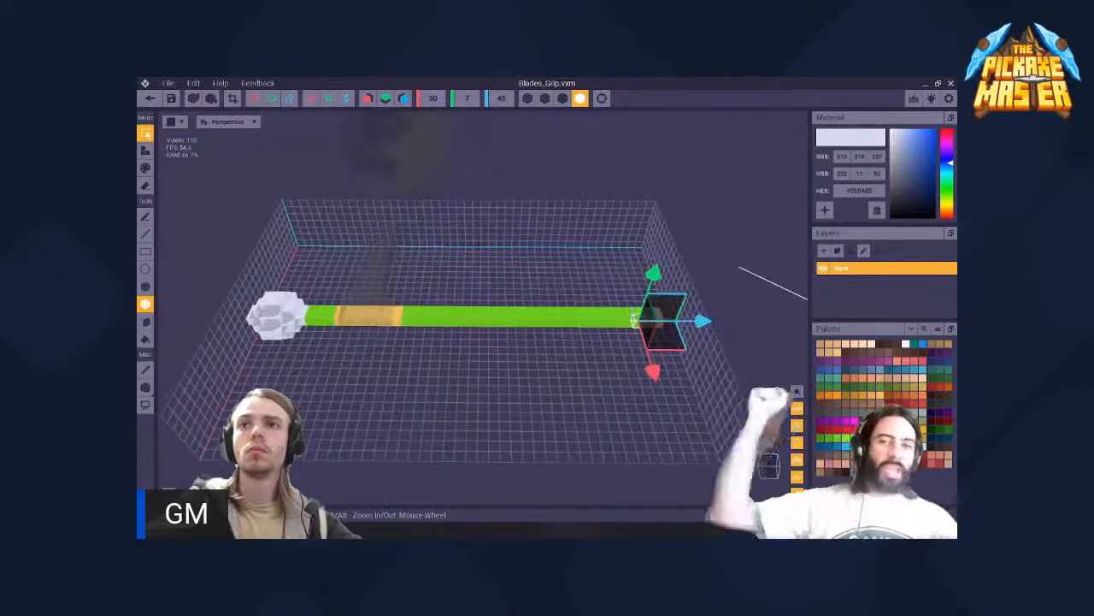
left_click_drag(637, 313, 403, 318)
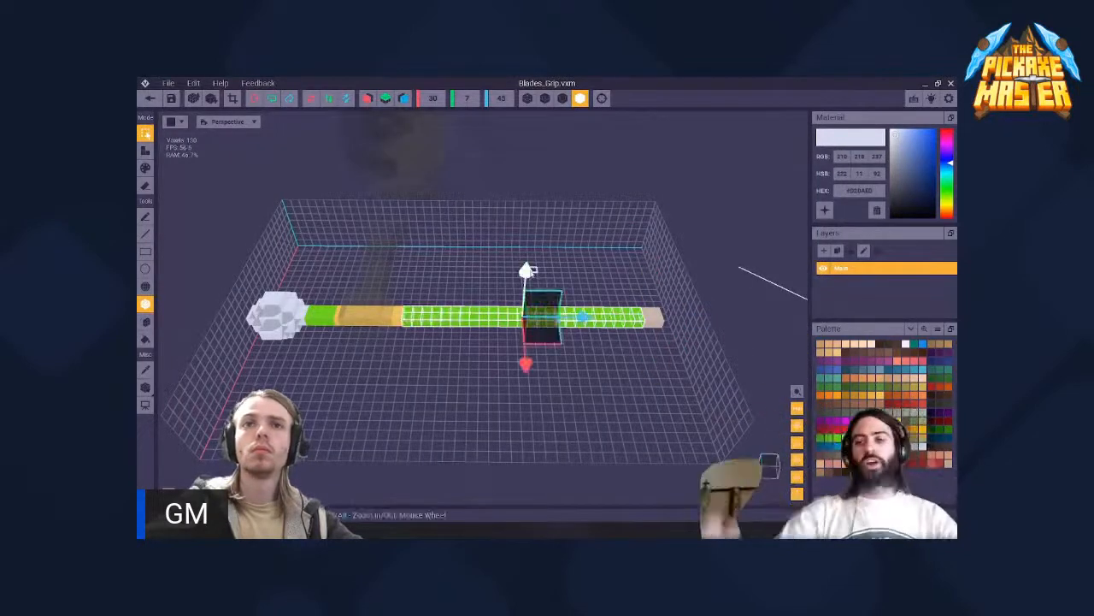
left_click_drag(532, 259, 542, 200)
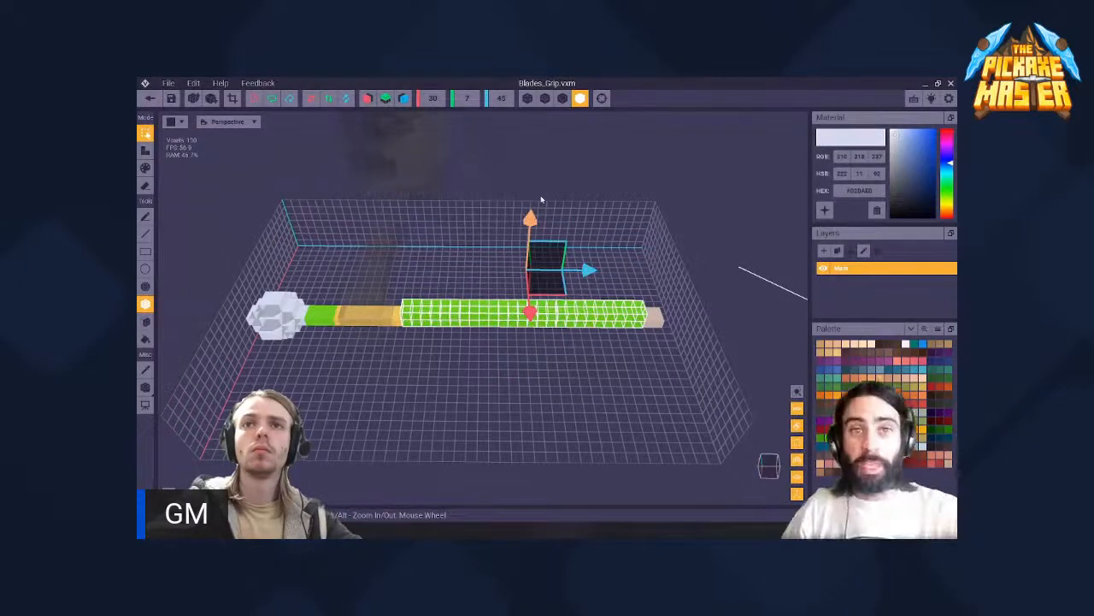
left_click_drag(538, 250, 532, 300)
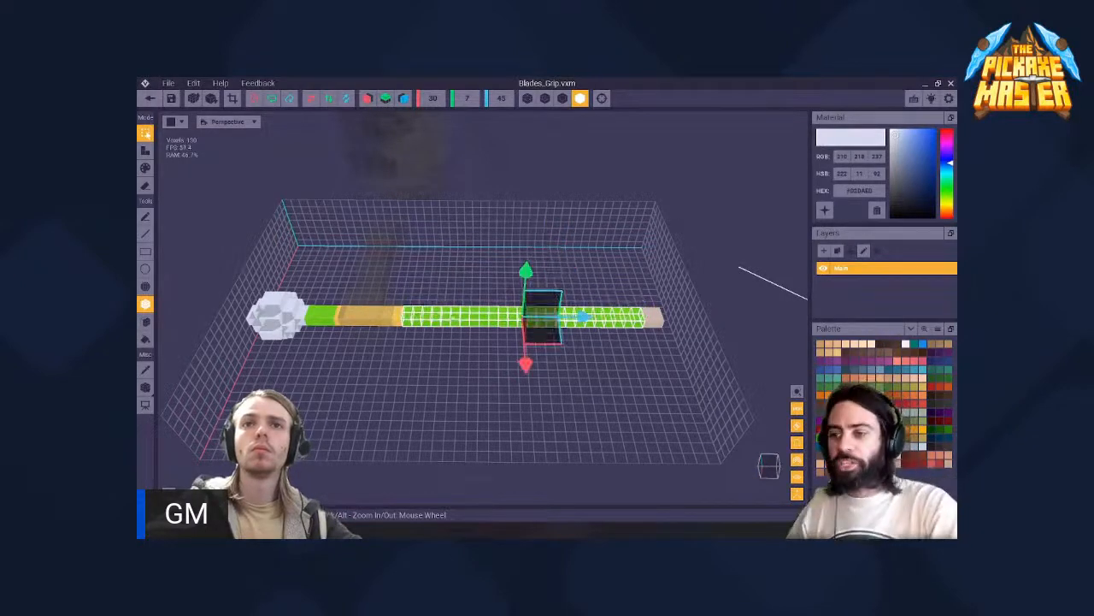
- Try repositioning the pivot of the selected green section towards the pommel, return to selection mode and clear the selection
right_click_drag(424, 328, 387, 341)
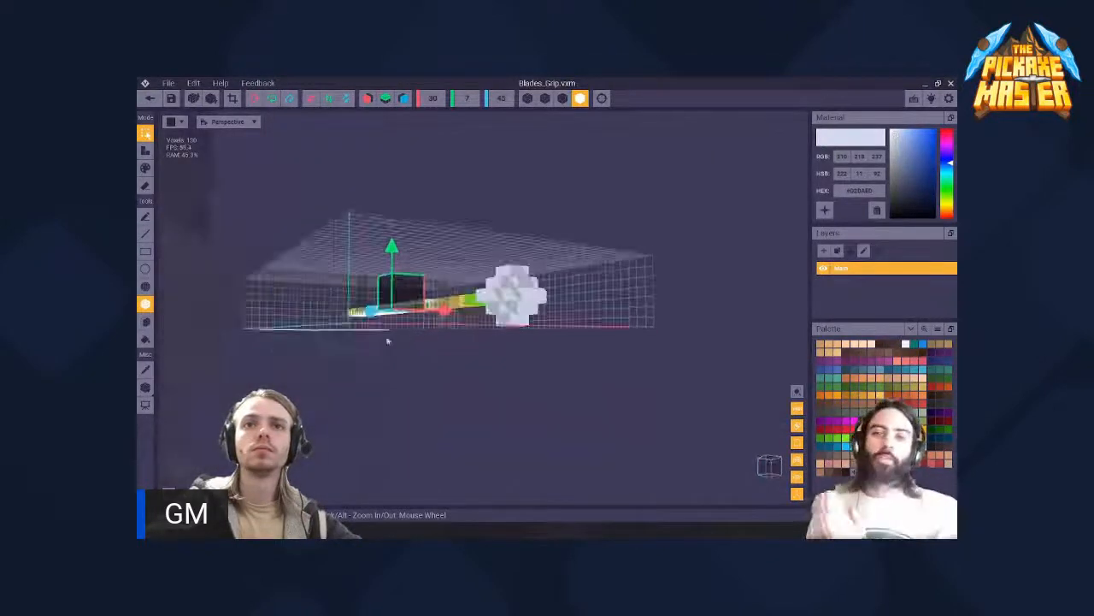
left_click(145, 386)
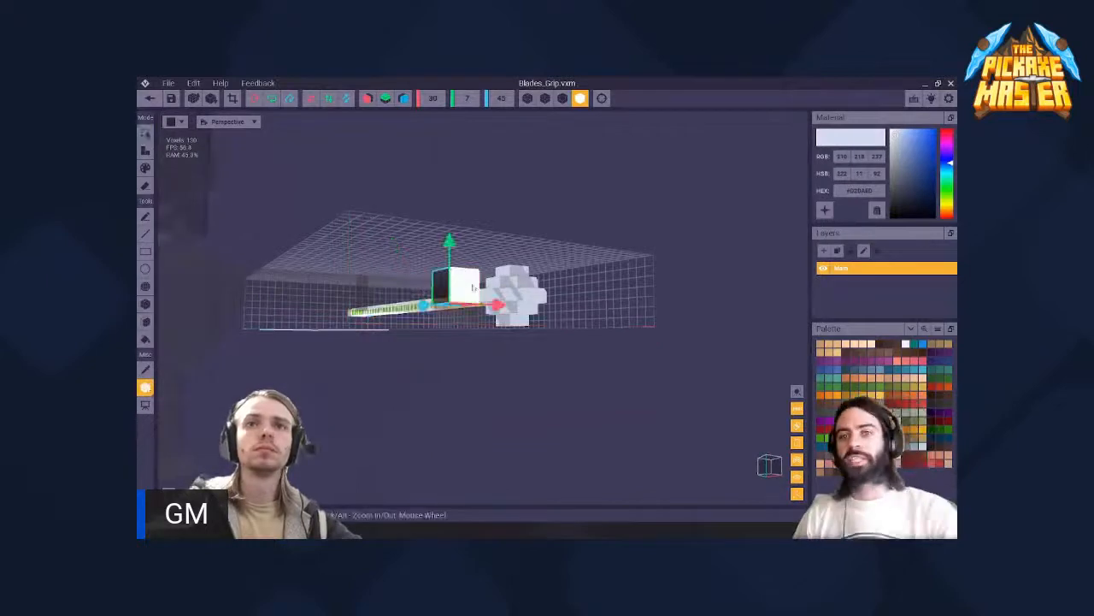
right_click_drag(472, 289, 411, 274)
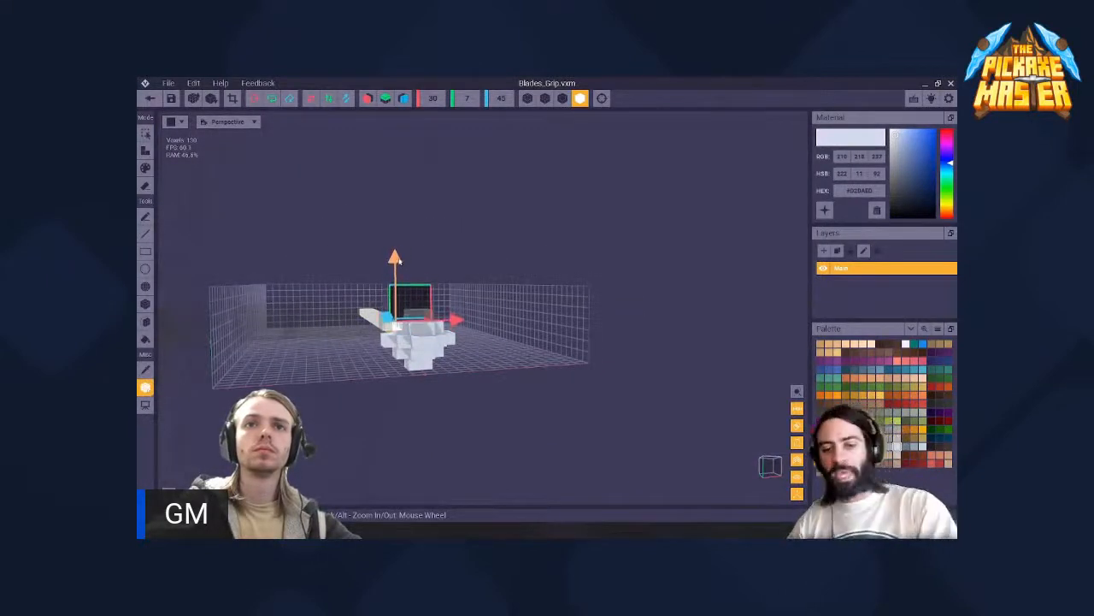
middle_click_drag(414, 300, 488, 301)
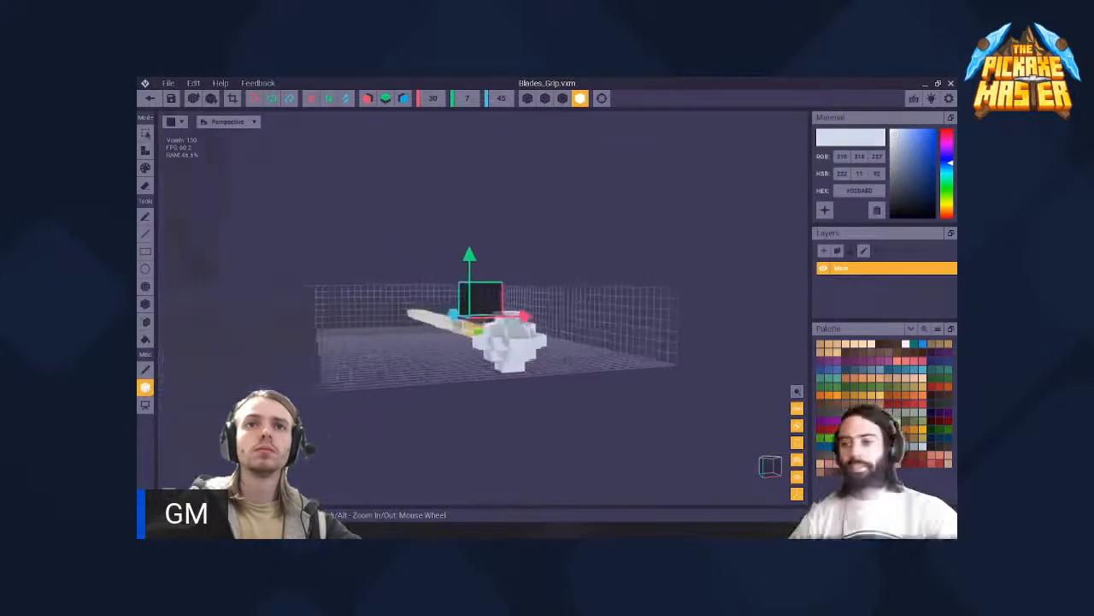
scroll(513, 303, "up", 4)
right_click_drag(548, 293, 442, 302)
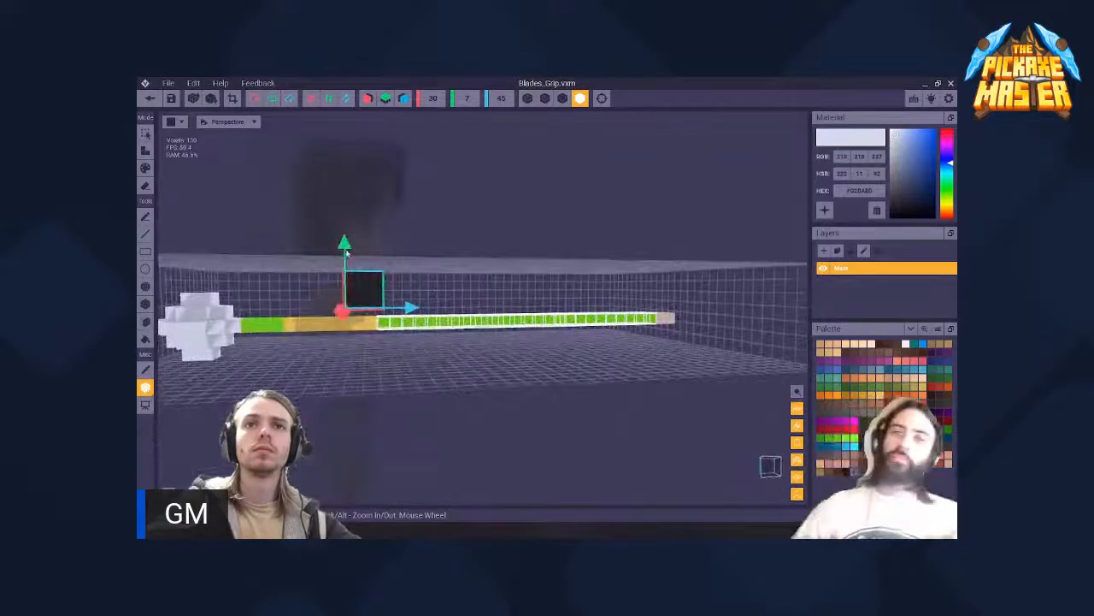
key("s")
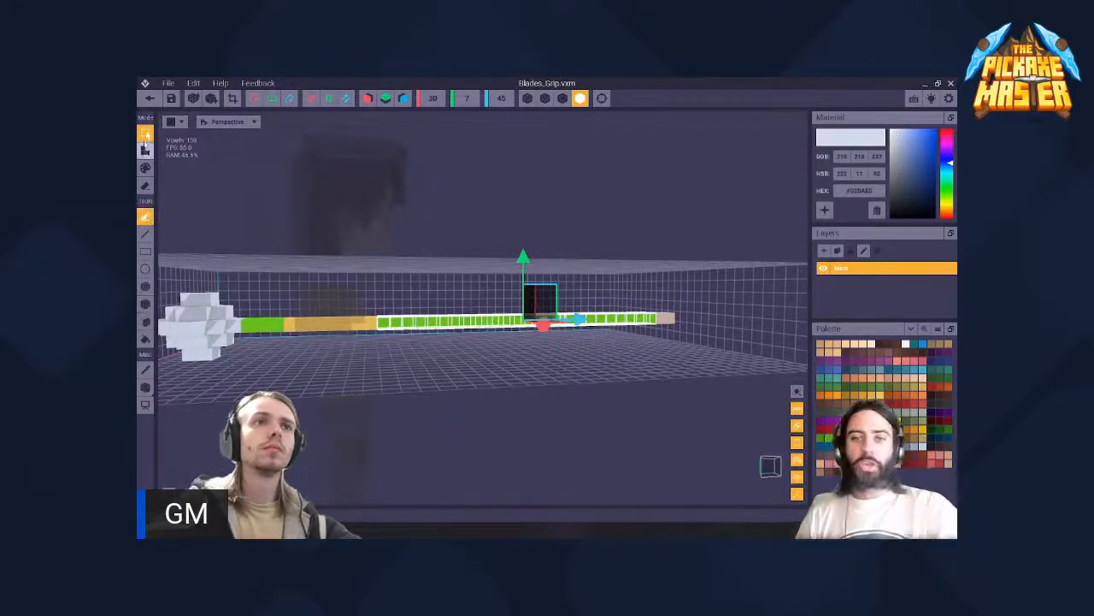
right_click_drag(361, 286, 447, 435)
left_click(447, 436)
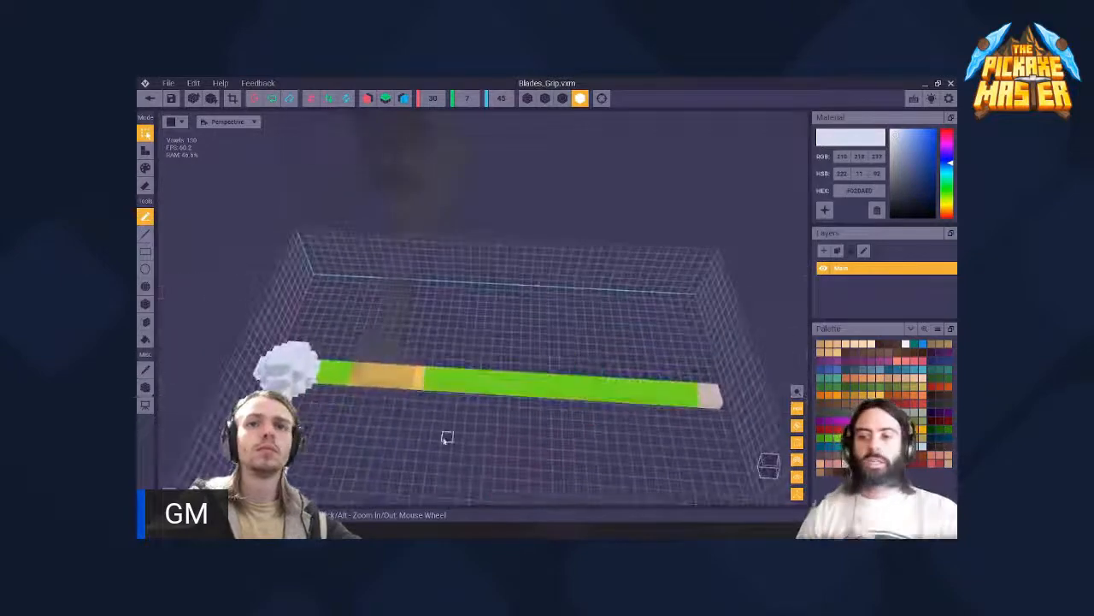
- Box-select the long green section with the pale far end, and extend the selection over the whole handle up to the pommel
right_click_drag(265, 332, 192, 284)
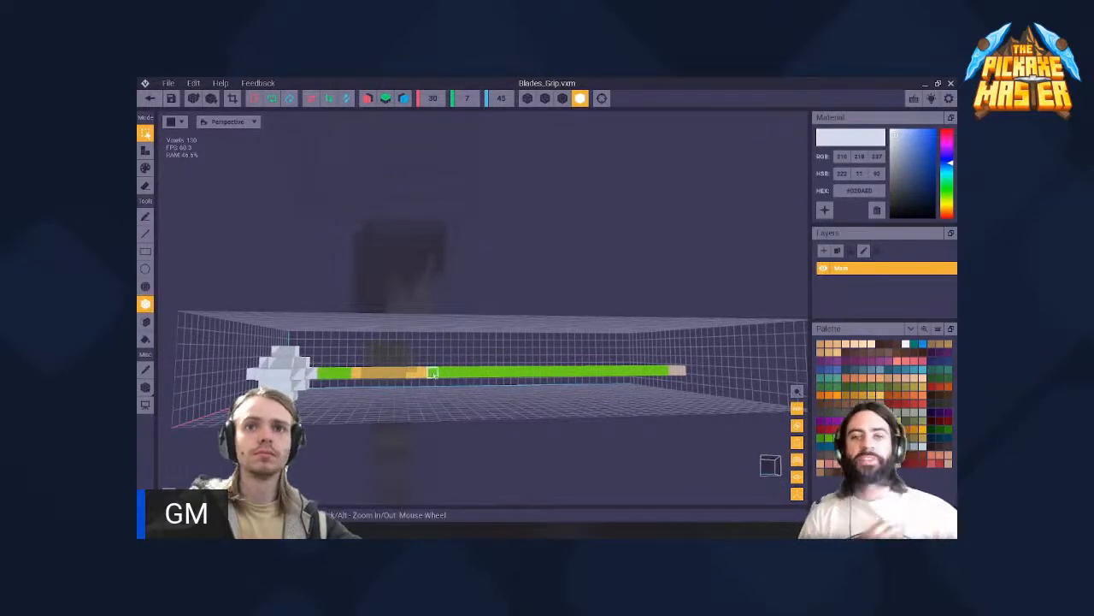
left_click_drag(433, 372, 602, 382)
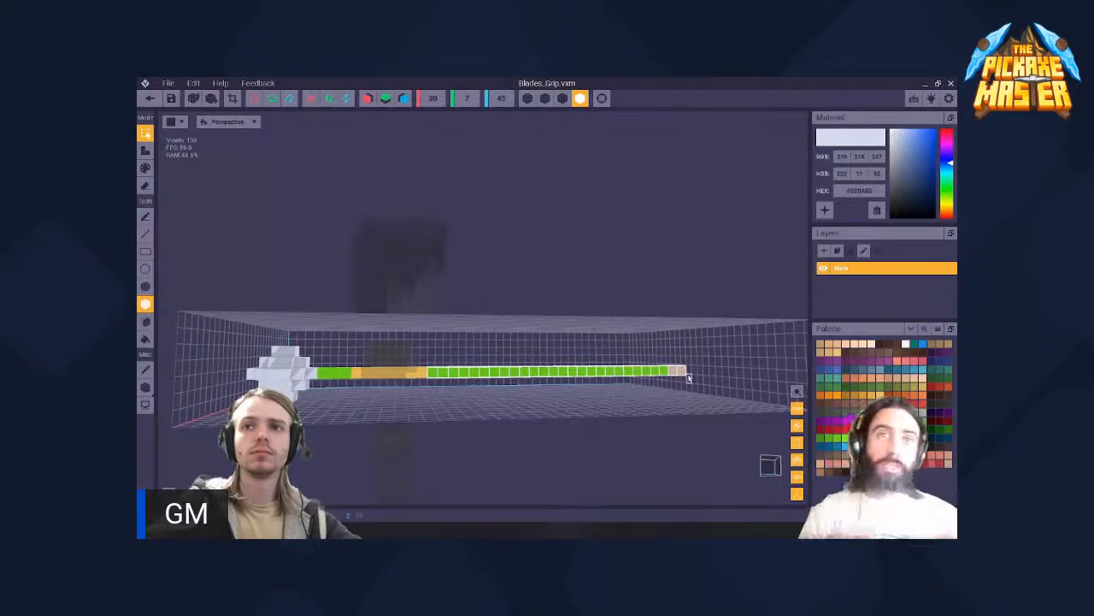
left_click_drag(689, 378, 690, 378)
right_click_drag(690, 378, 691, 417)
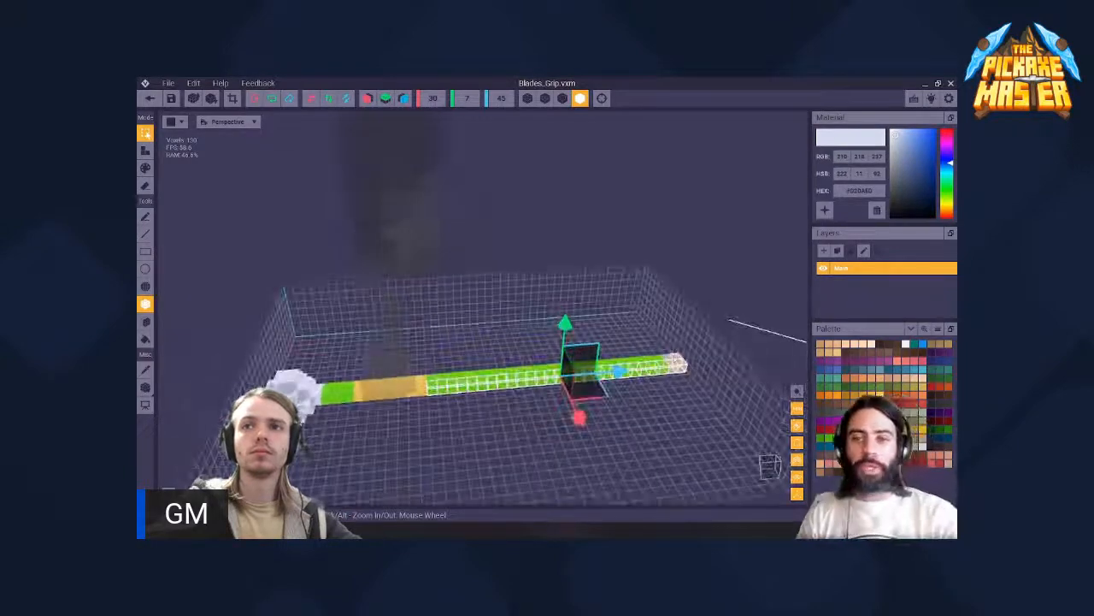
left_click_drag(680, 366, 400, 388)
left_click_drag(332, 395, 331, 395)
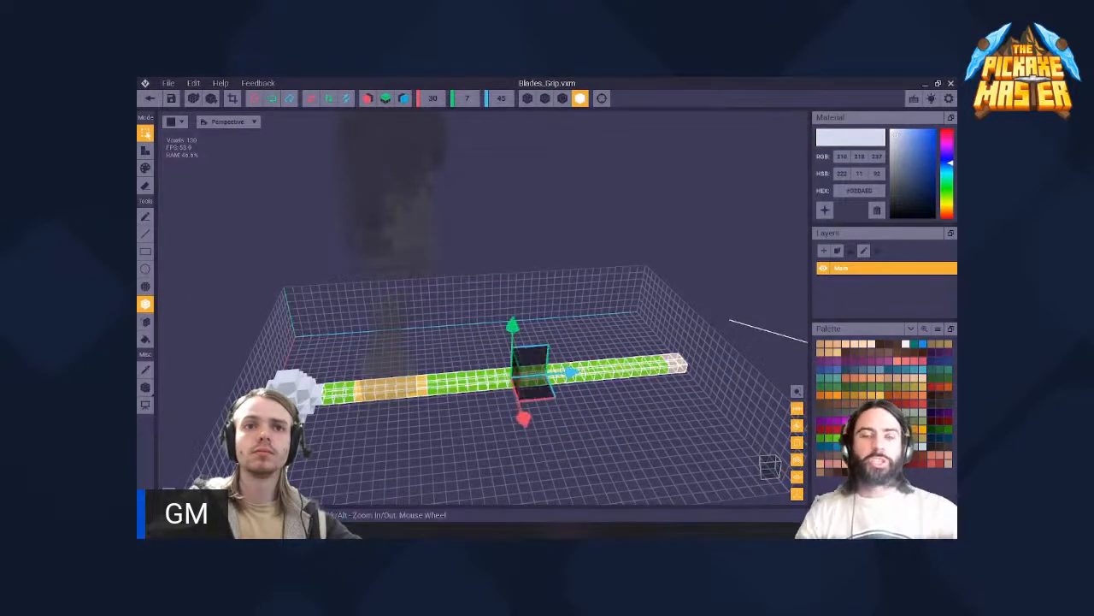
- Raise the selected handle by one voxel, leaving the white pommel at its height
right_click_drag(471, 376, 473, 337)
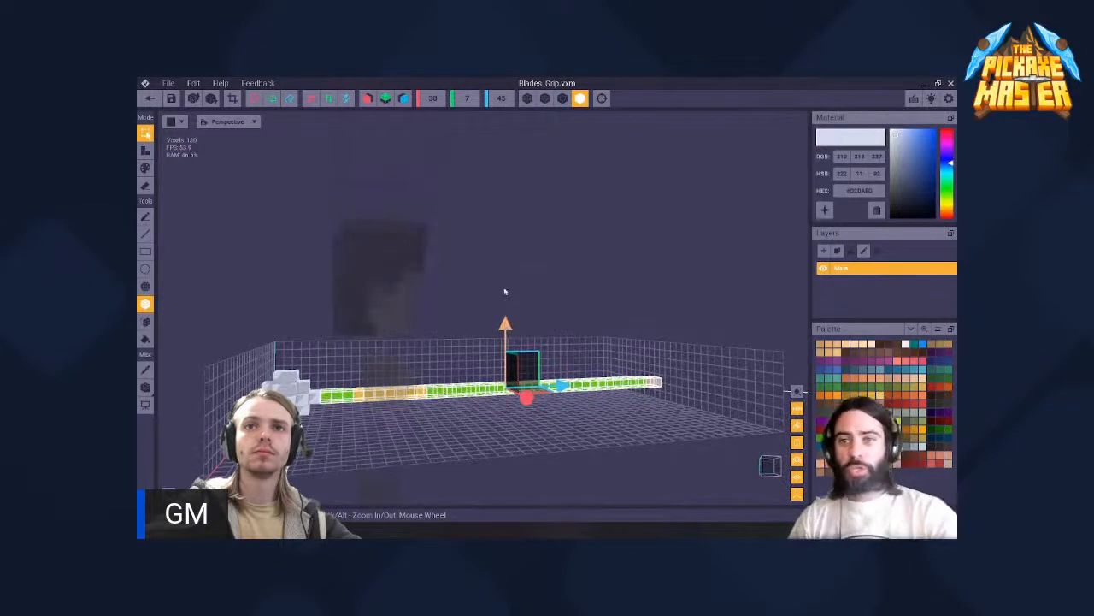
left_click_drag(506, 268, 507, 261)
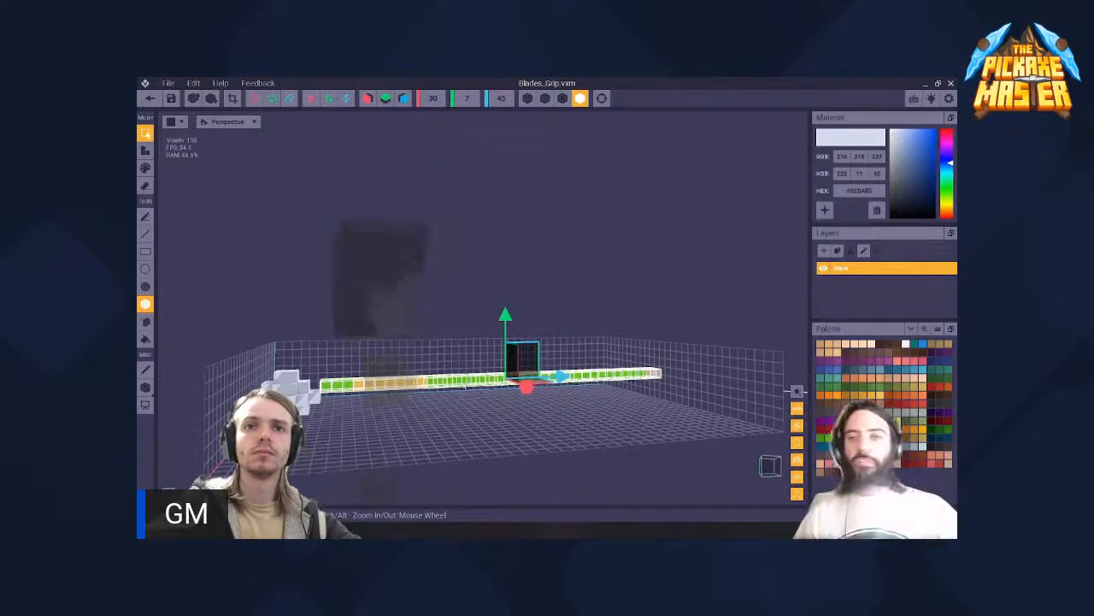
right_click_drag(464, 387, 475, 363)
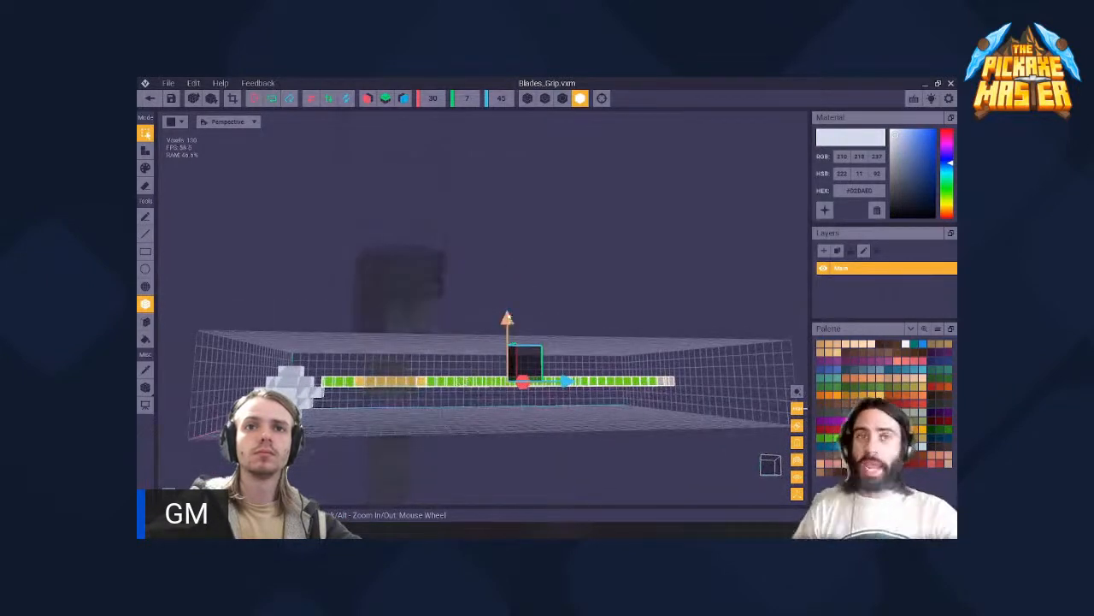
left_click_drag(510, 285, 509, 283)
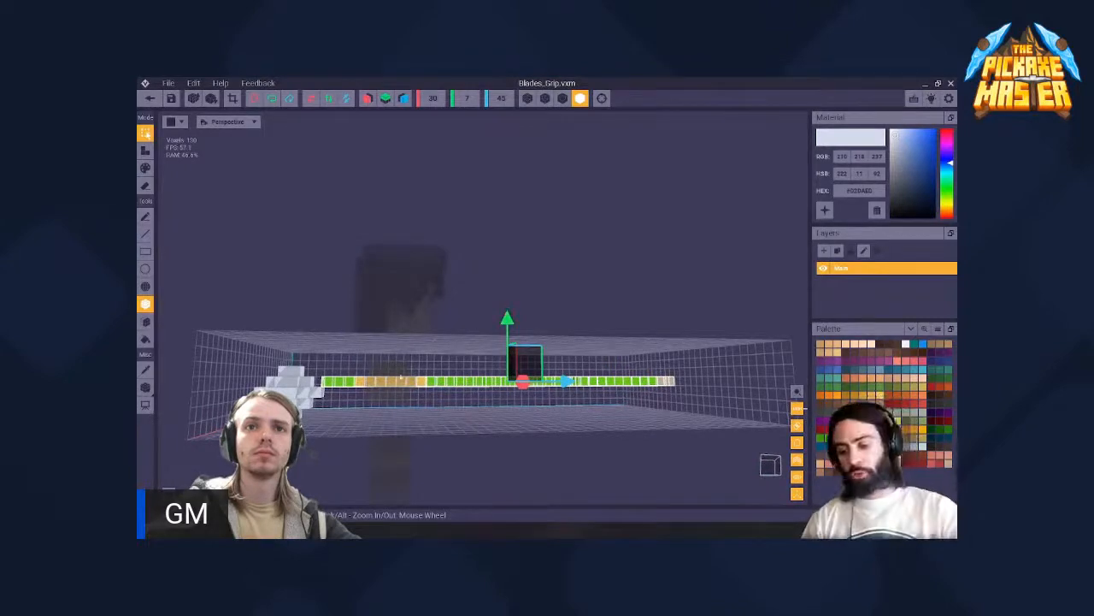
middle_click_drag(508, 283, 623, 271)
- Select the white pommel on its own and raise it by one voxel to line up with the handle
scroll(460, 376, "up", 3)
right_click_drag(460, 369, 470, 397)
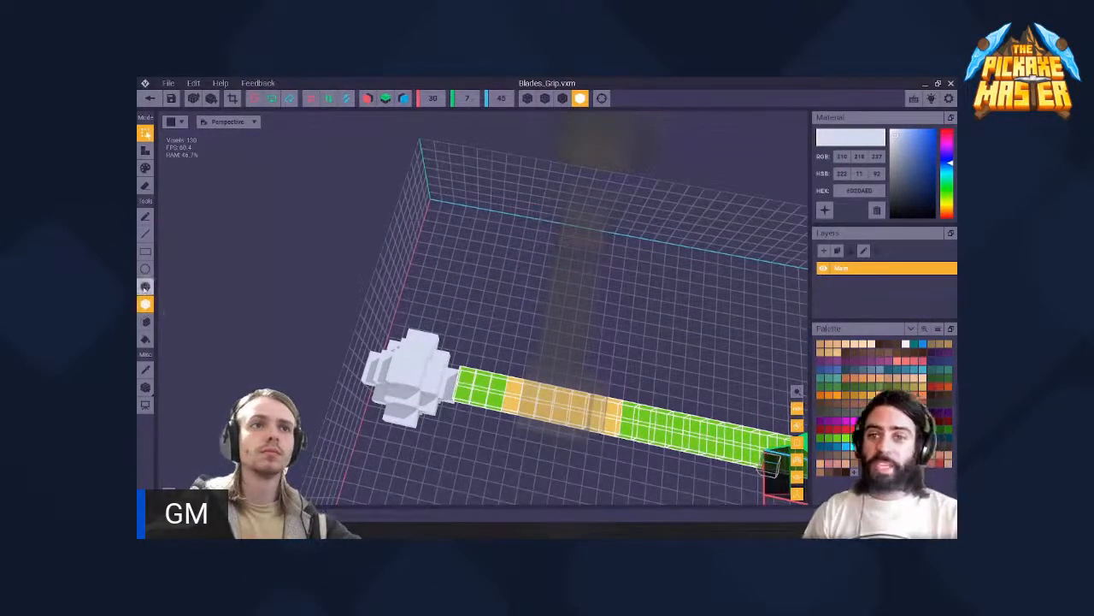
left_click(146, 251)
left_click_drag(336, 315, 423, 419)
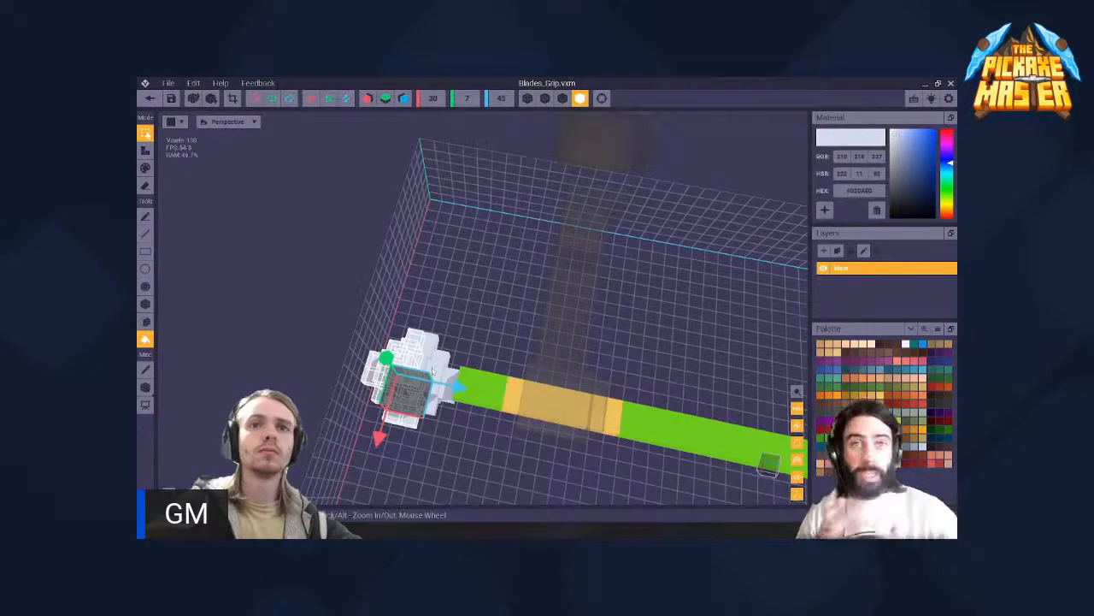
right_click_drag(431, 368, 389, 294)
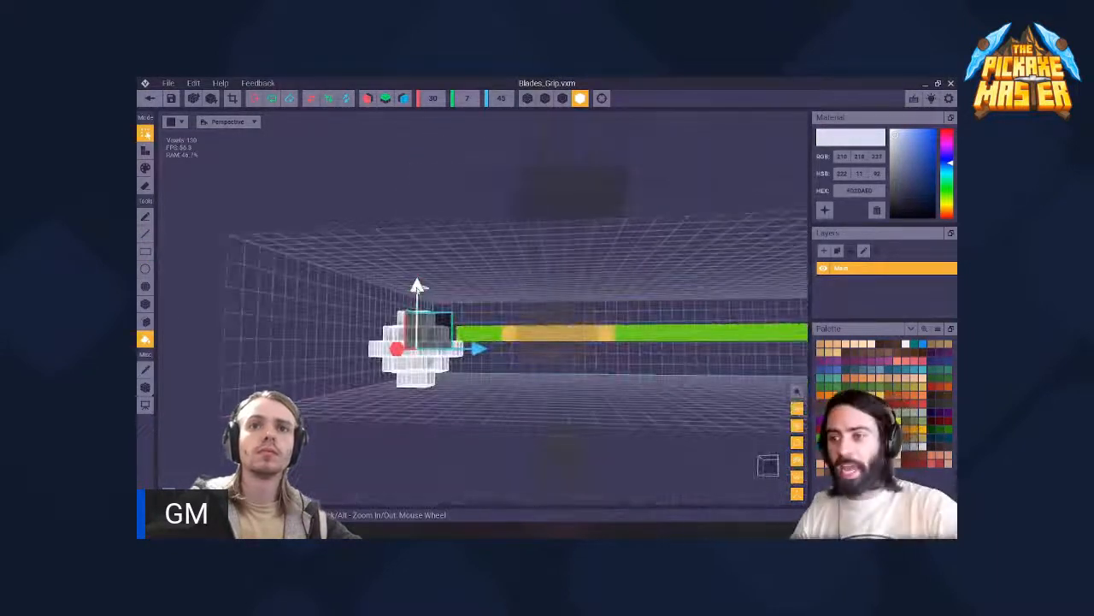
left_click_drag(421, 236, 417, 193)
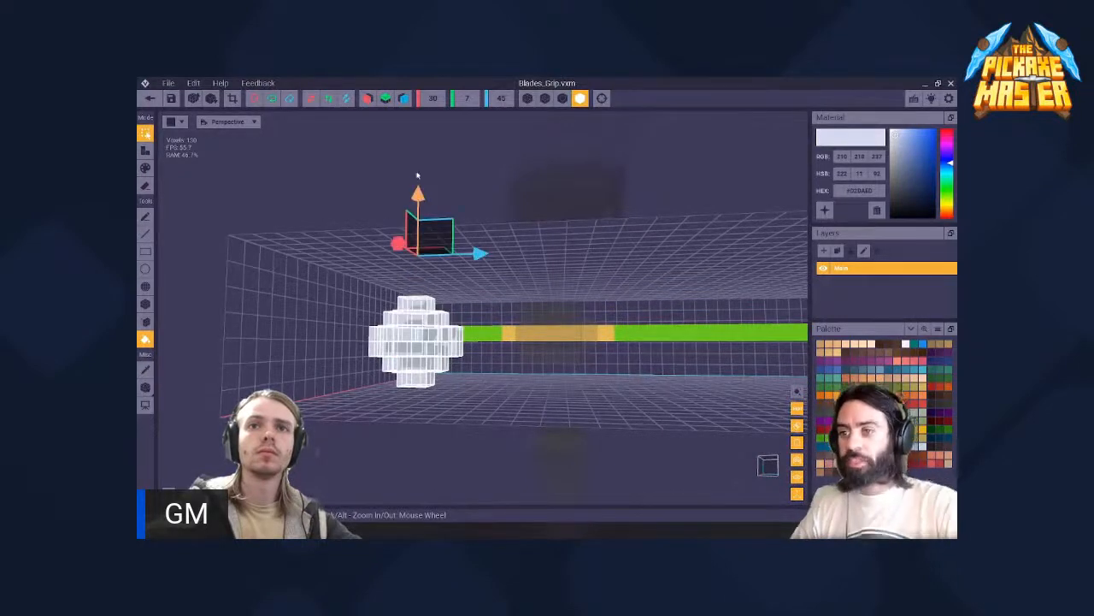
key("ctrl+z")
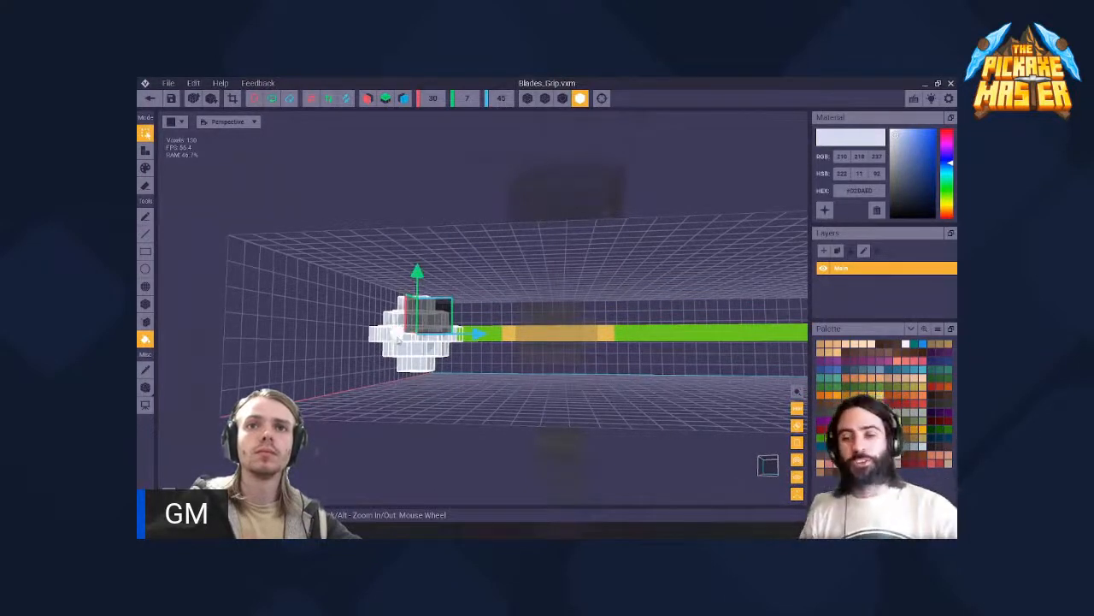
- Switch to attach mode and add a layer of white voxels to the pommel's outer surface with the Face tool
right_click_drag(398, 341, 461, 378)
left_click(147, 150)
scroll(376, 323, "up", 1)
key("i")
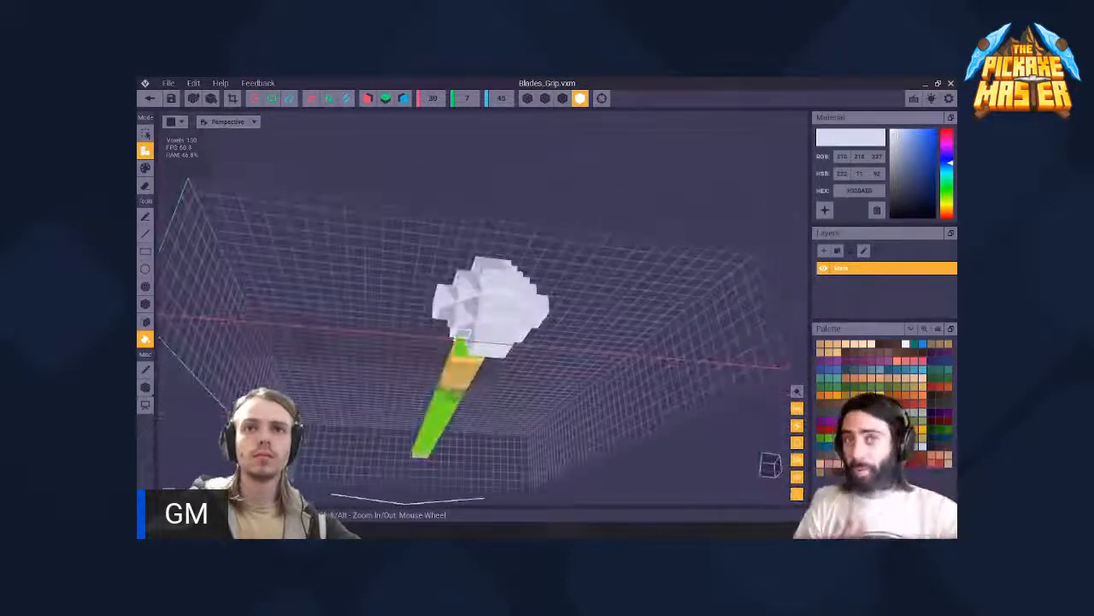
left_click(491, 347)
key("ctrl+z")
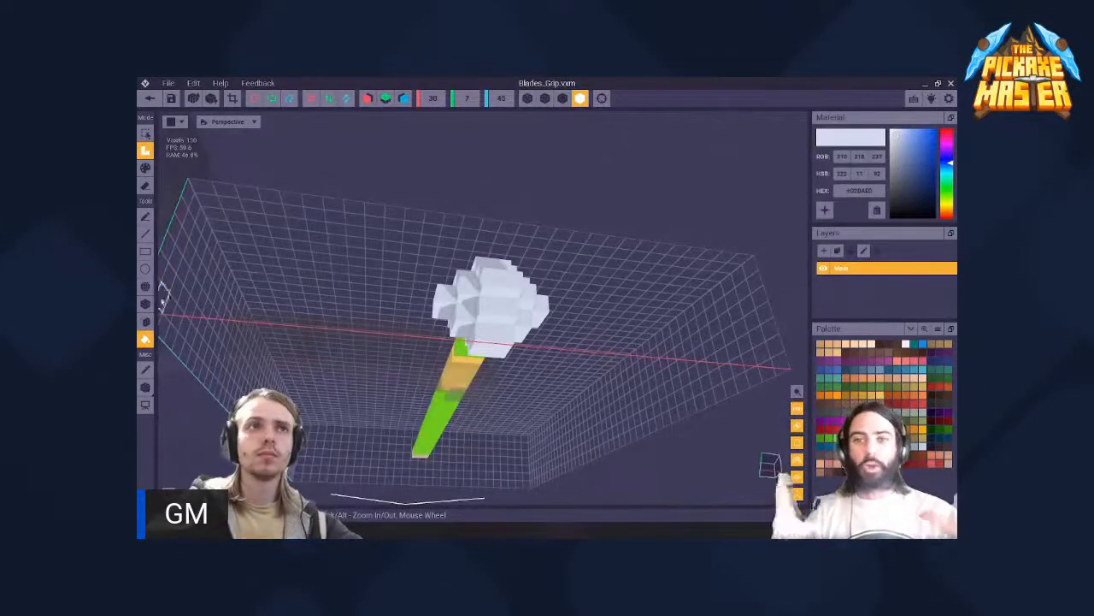
left_click(146, 322)
right_click_drag(490, 351, 559, 337)
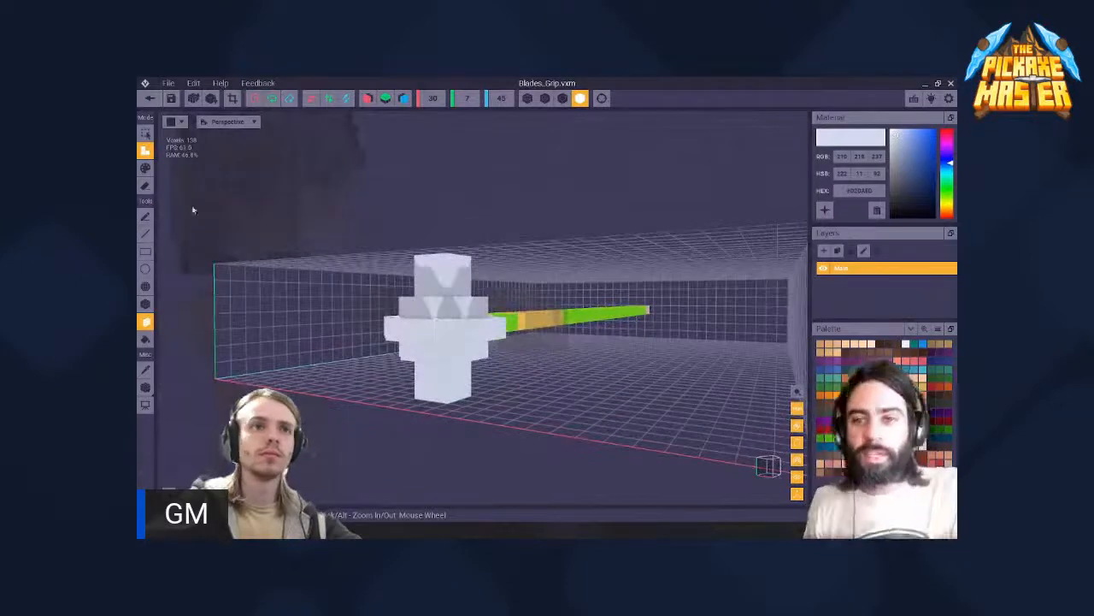
- Try adding single white voxels to the pommel's outer end with the Pen tool and undo the additions
left_click(146, 217)
scroll(474, 326, "up", 3)
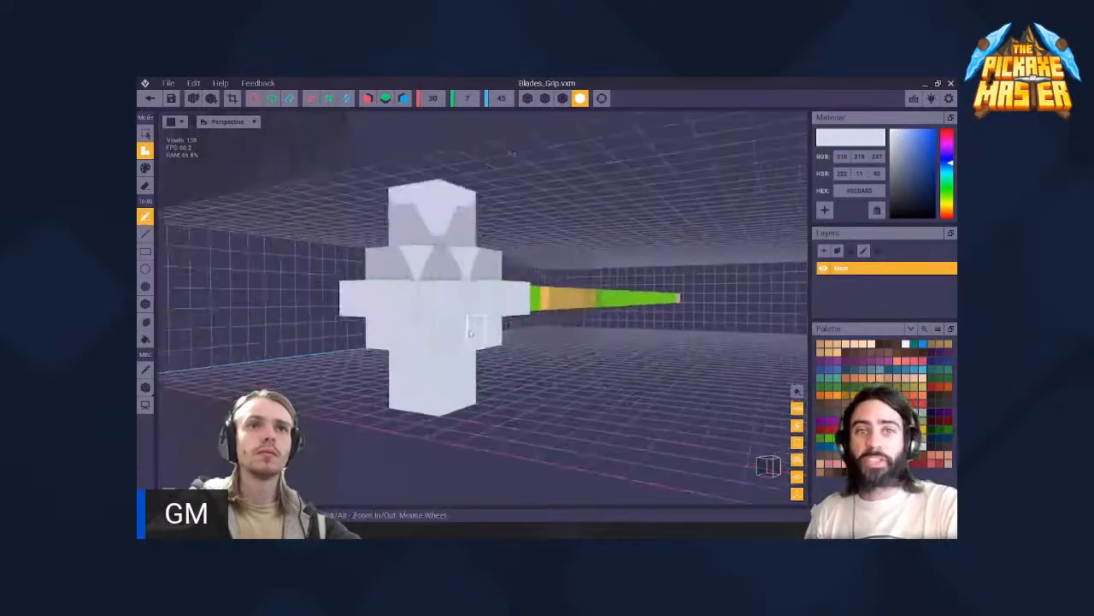
right_click_drag(474, 327, 421, 248)
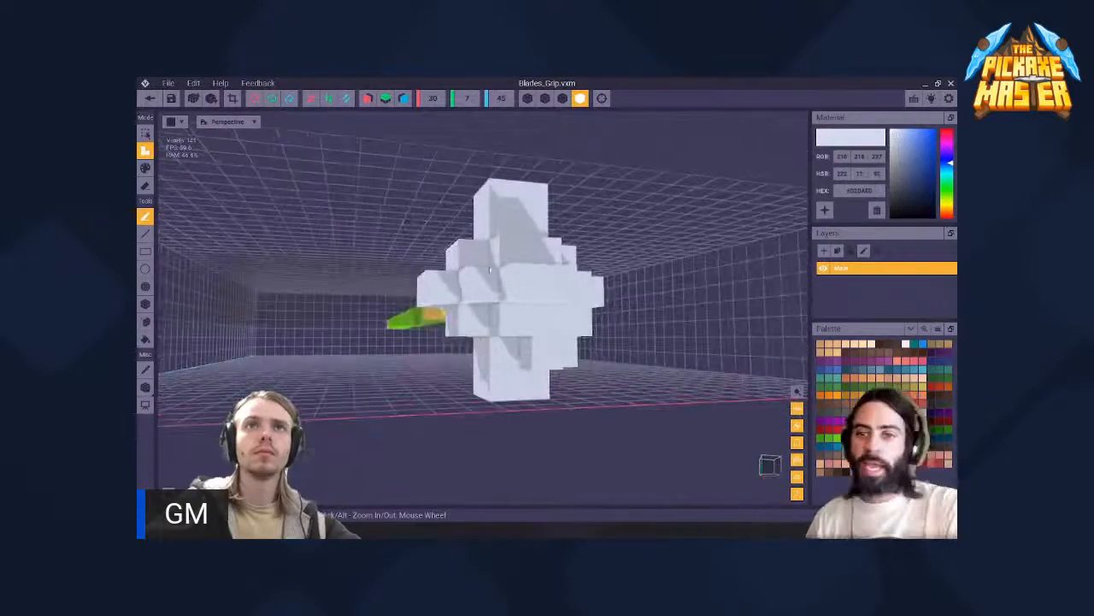
key("ctrl+z")
key("ctrl+z")
- Turn on X symmetry and add mirrored white voxels to the steps on the pommel's outer and handle sides
left_click(367, 98)
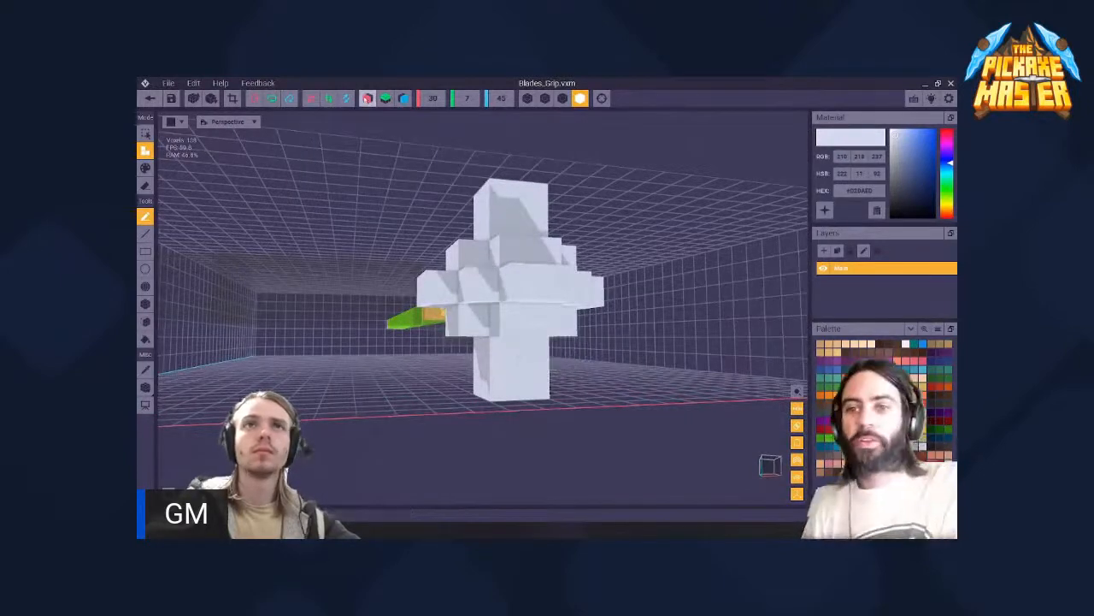
left_click(528, 317)
left_click(529, 349)
right_click_drag(525, 349, 547, 352)
left_click(499, 364)
left_click(501, 330)
right_click_drag(496, 300, 512, 256)
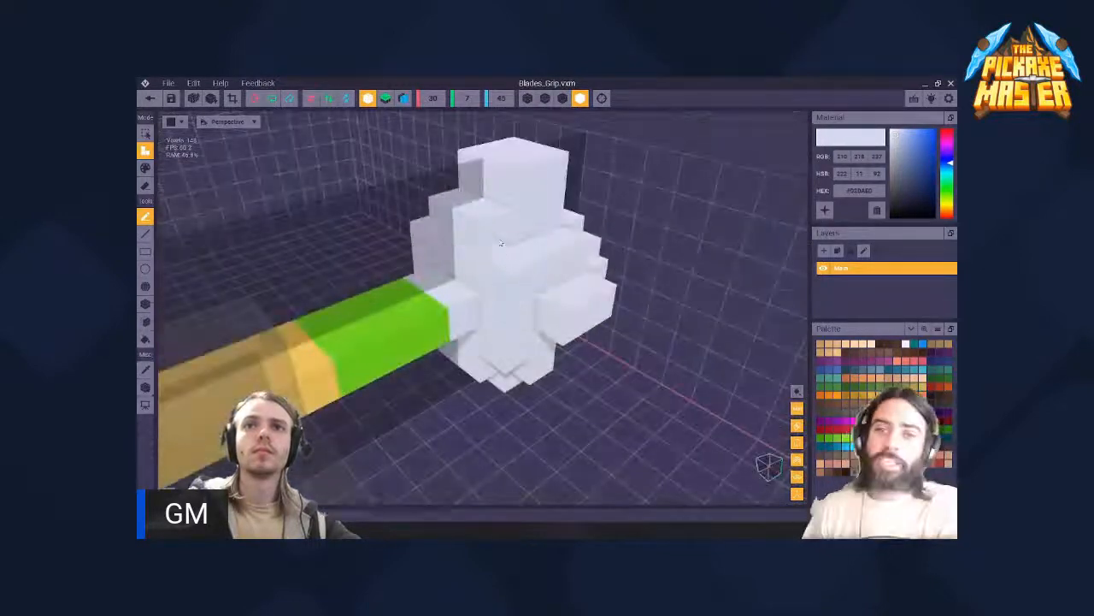
left_click(501, 244)
left_click(474, 310)
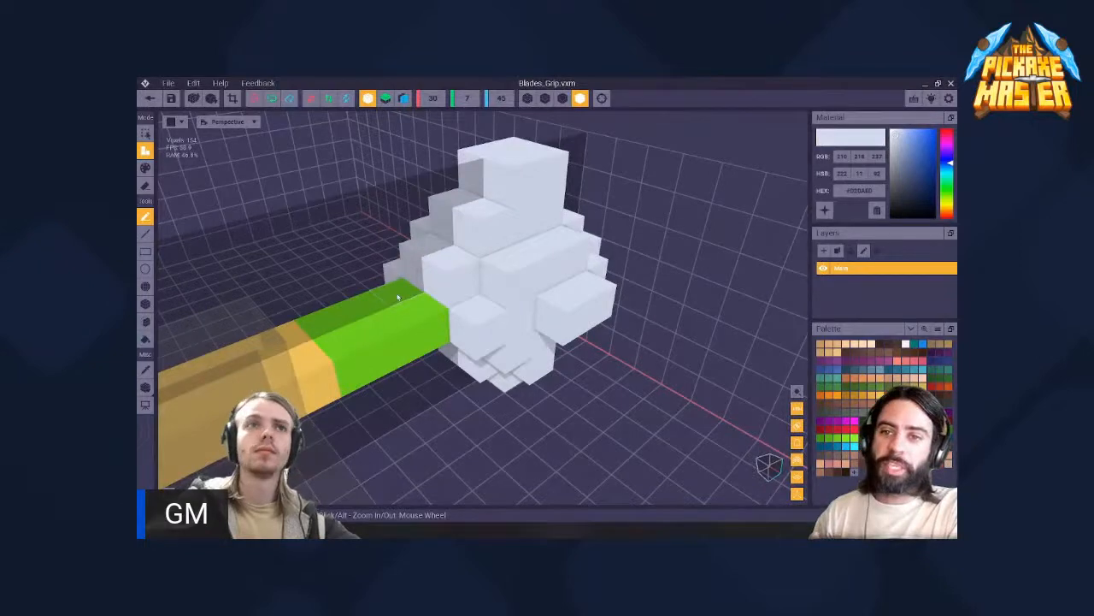
- Paint the short green handle section next to the pommel white
left_click(397, 300)
left_click(363, 311)
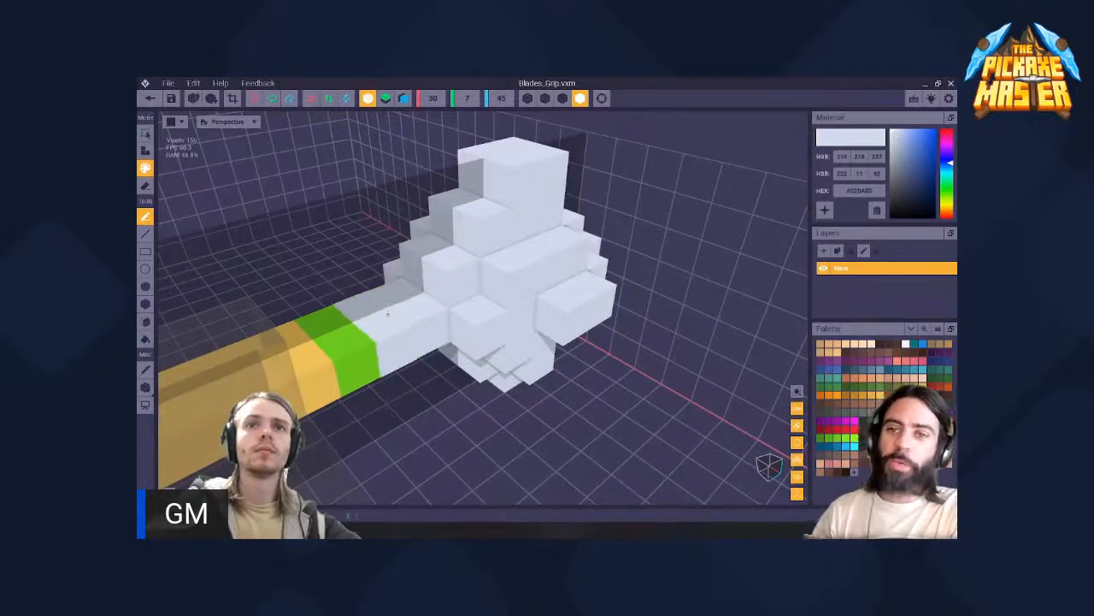
left_click(328, 323)
- Return to attach mode and fill the upper steps of the pommel with mirrored white voxels
key("2")
left_click(467, 273)
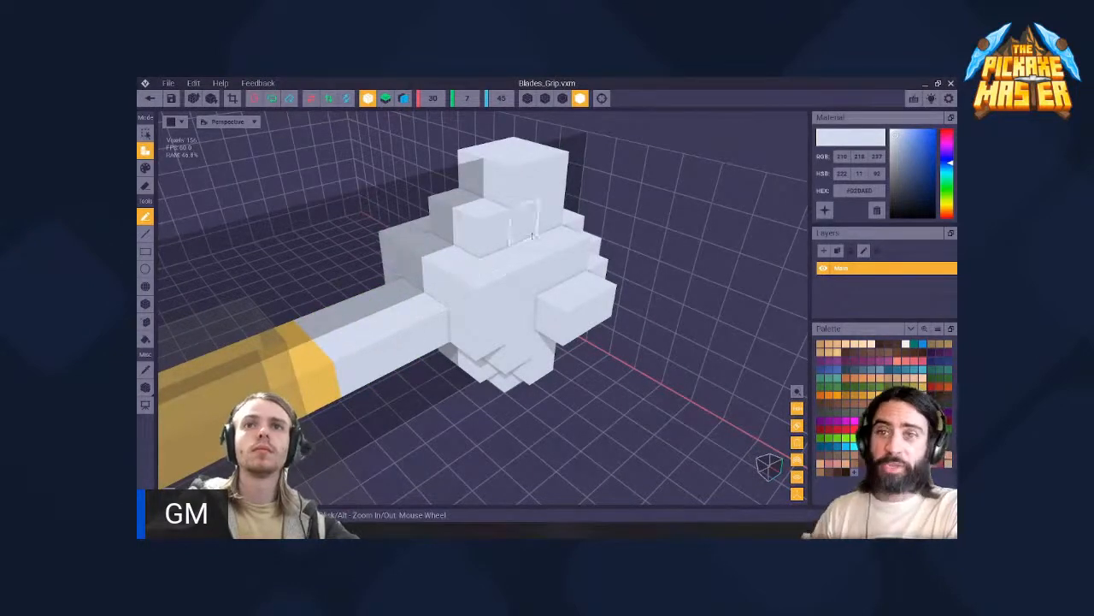
left_click(535, 232)
right_click_drag(545, 229, 466, 224)
left_click(646, 329)
right_click_drag(648, 291, 427, 412)
left_click(612, 297)
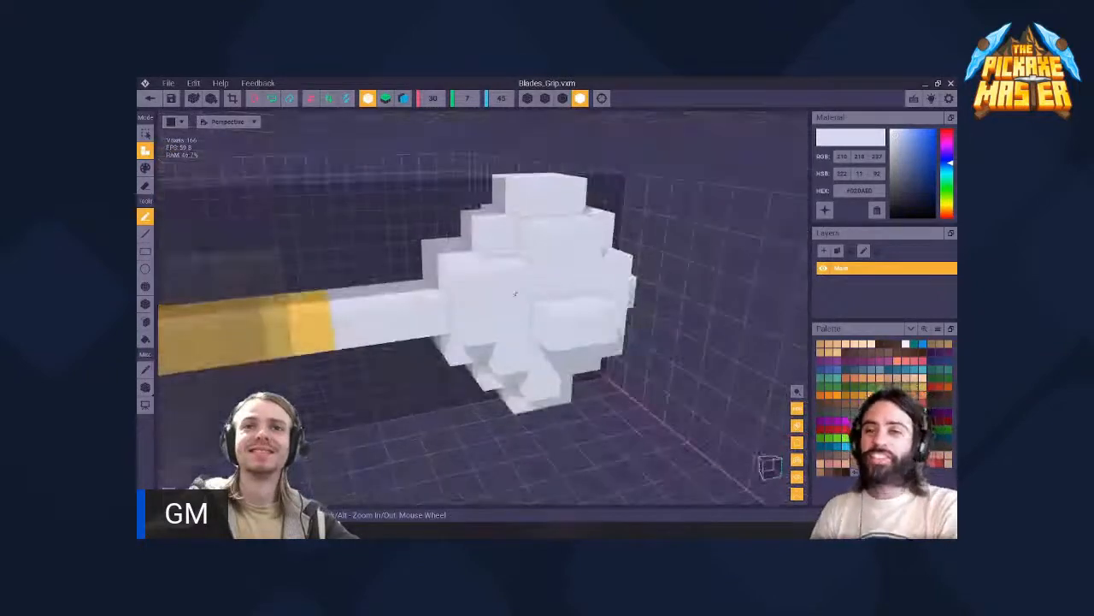
key("p")
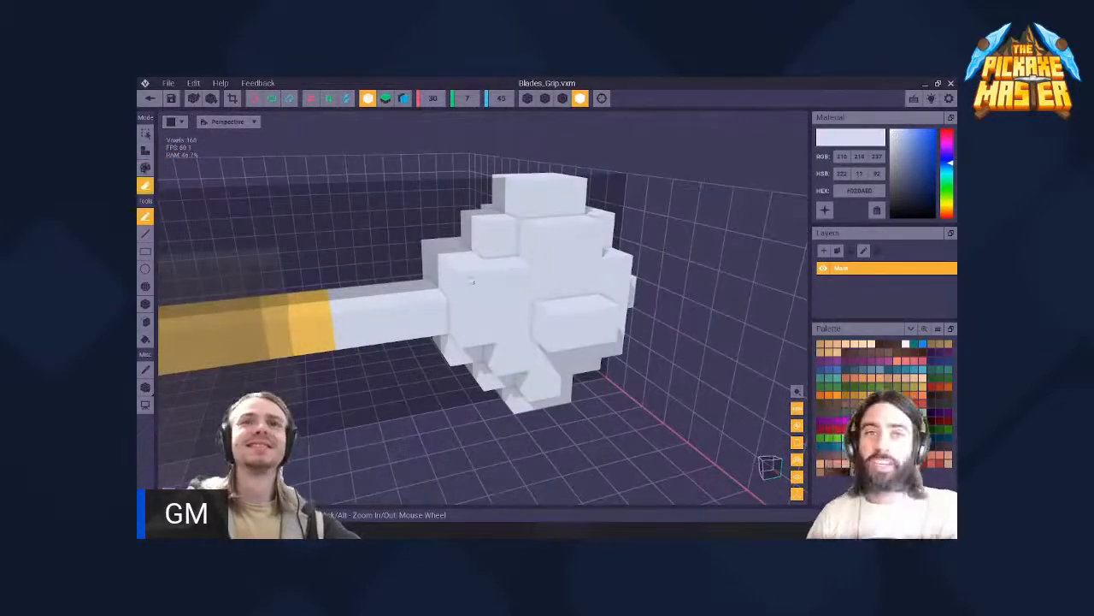
left_click(471, 280)
mouse_move(471, 280)
right_mouse_down()
mouse_move(581, 324)
mouse_move(462, 381)
mouse_move(419, 352)
mouse_move(462, 380)
right_mouse_up()
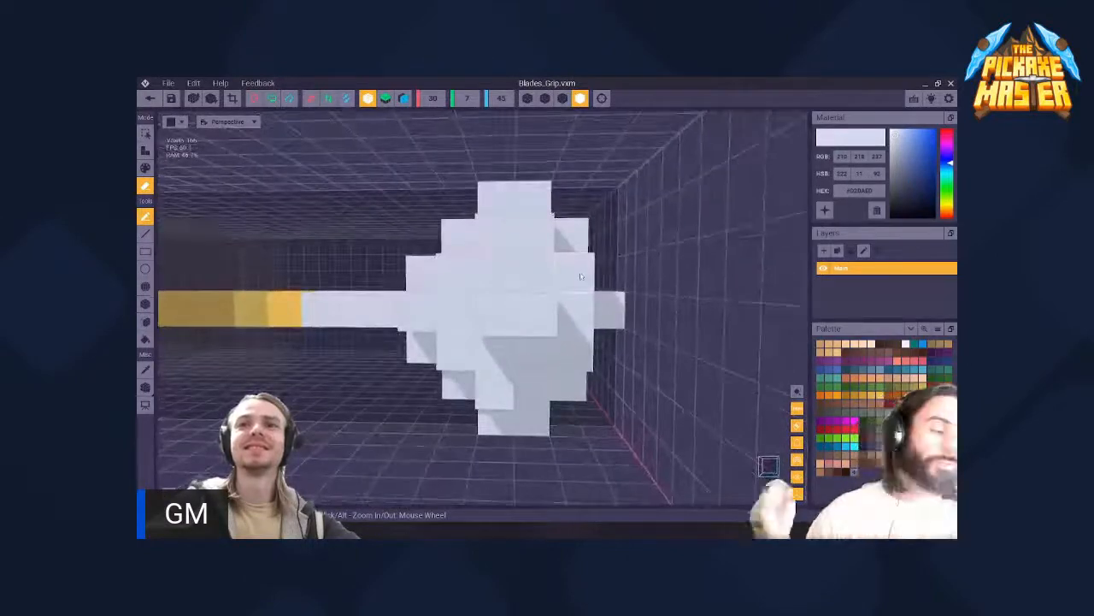
right_click_drag(582, 276, 560, 201)
key("a")
- Add mirrored white voxels to the gaps around the pommel's outer end and sides
mouse_move(479, 318)
right_mouse_down()
mouse_move(466, 307)
mouse_move(462, 381)
mouse_move(541, 302)
right_mouse_up()
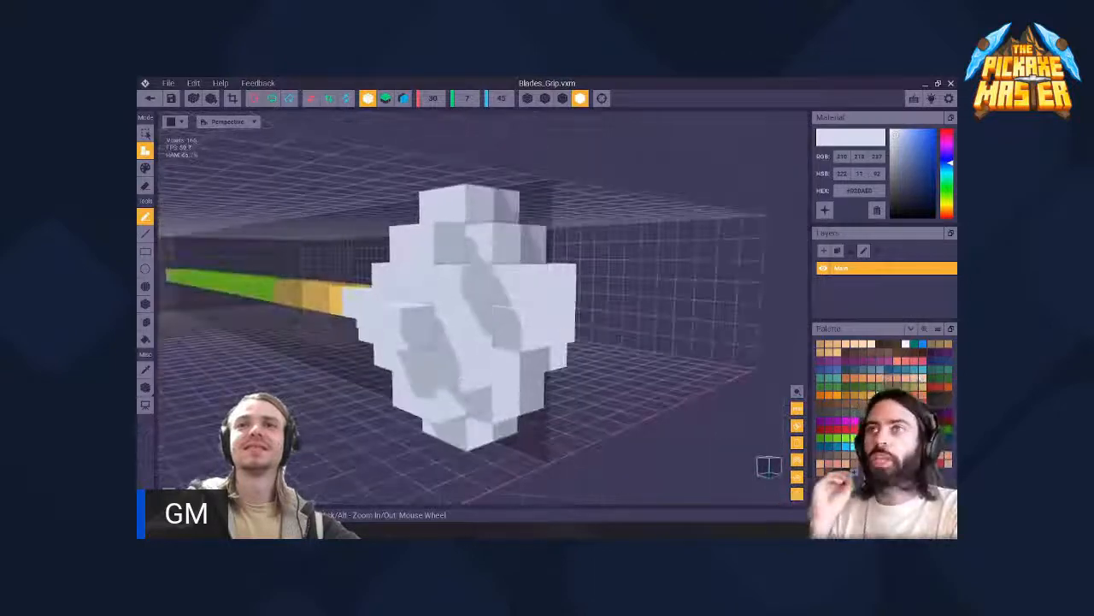
mouse_move(479, 321)
right_mouse_down()
mouse_move(453, 395)
mouse_move(476, 314)
right_mouse_up()
scroll(462, 381, "down", 3)
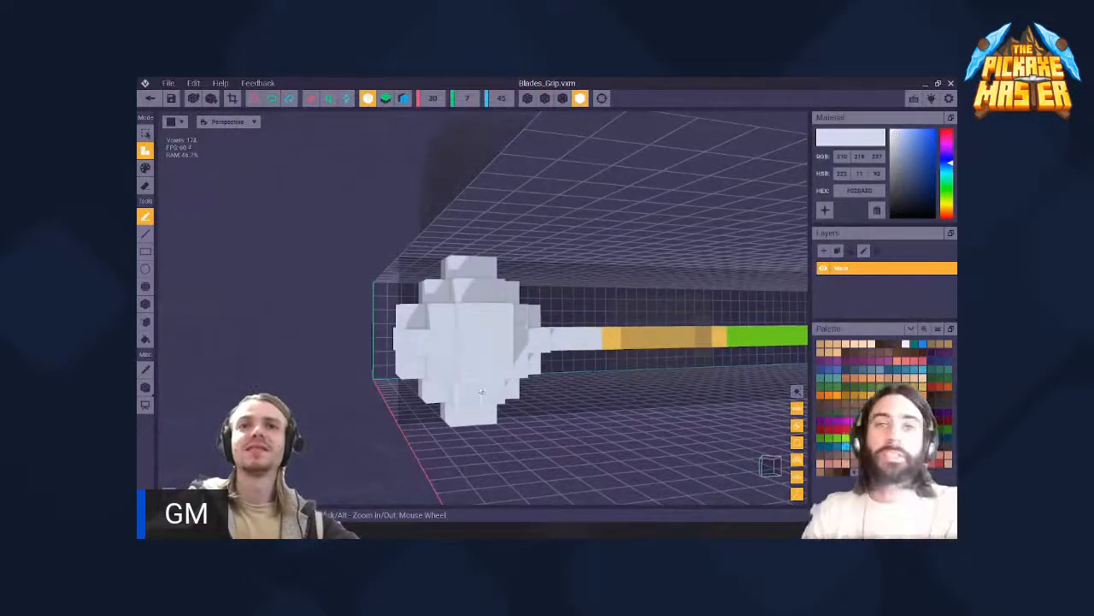
right_click_drag(454, 347, 441, 423)
- Fill the remaining gaps on the pommel's handle side and underside with mirrored white voxels
scroll(459, 381, "up", 5)
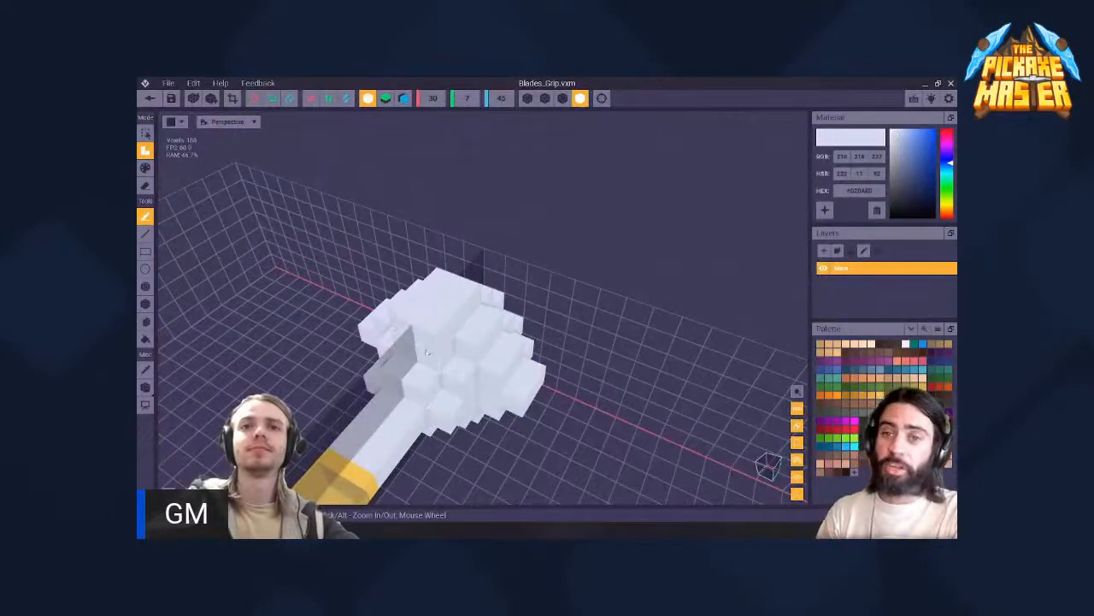
right_click_drag(431, 420, 466, 339)
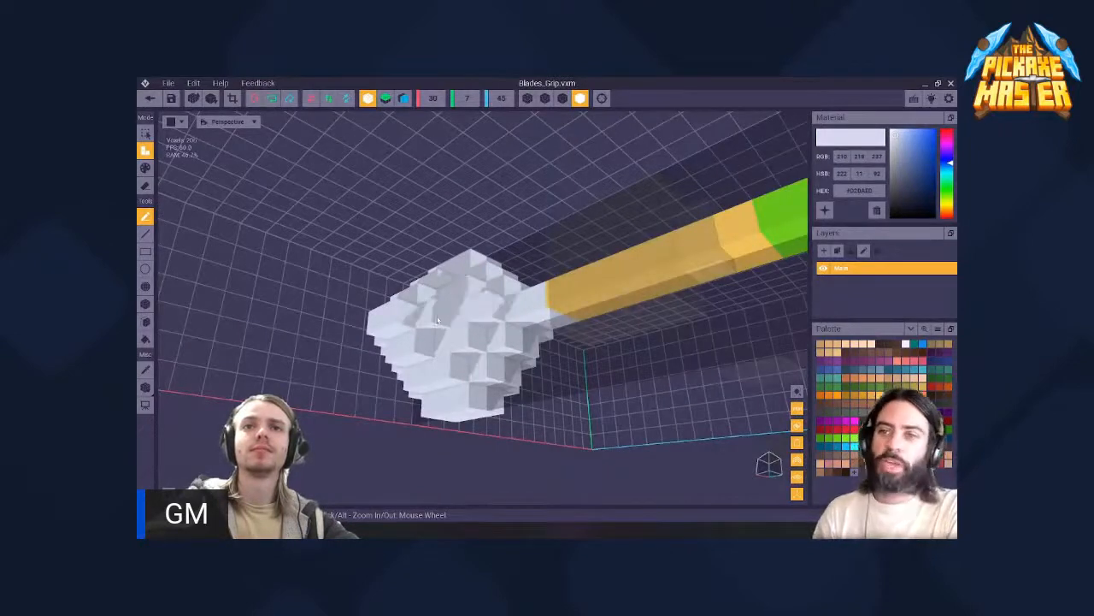
mouse_move(437, 321)
right_mouse_down()
mouse_move(459, 380)
mouse_move(486, 357)
mouse_move(452, 308)
right_mouse_up()
right_click_drag(403, 357, 452, 298)
right_click_drag(422, 333, 366, 256)
- Erase the surplus voxels around the pommel's outer end so that it tapers in even steps
scroll(460, 378, "down", 5)
scroll(424, 307, "up", 5)
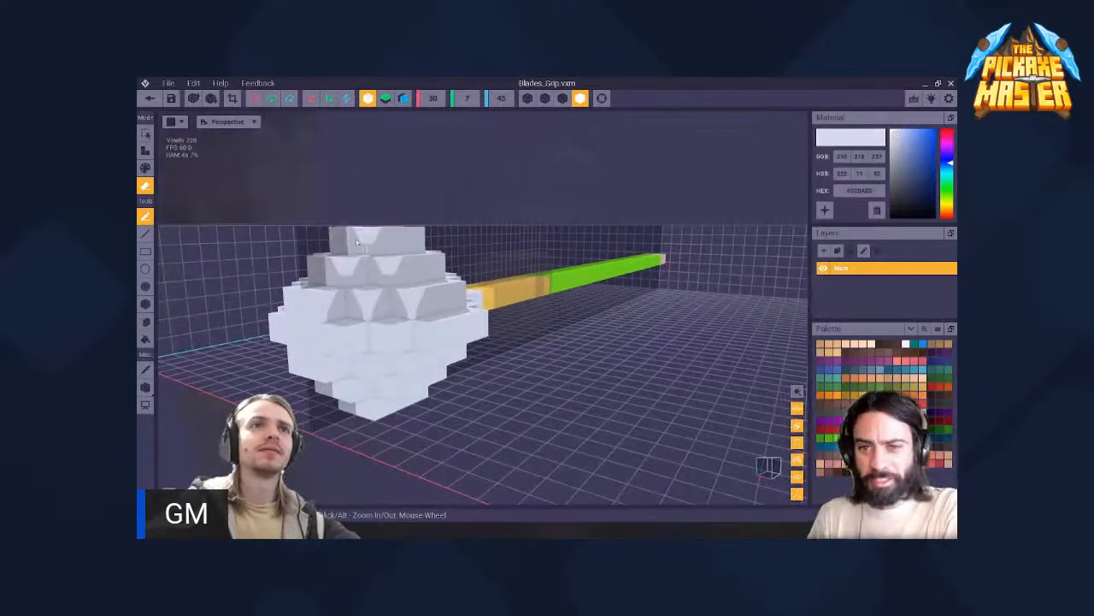
right_click_drag(421, 331, 389, 325)
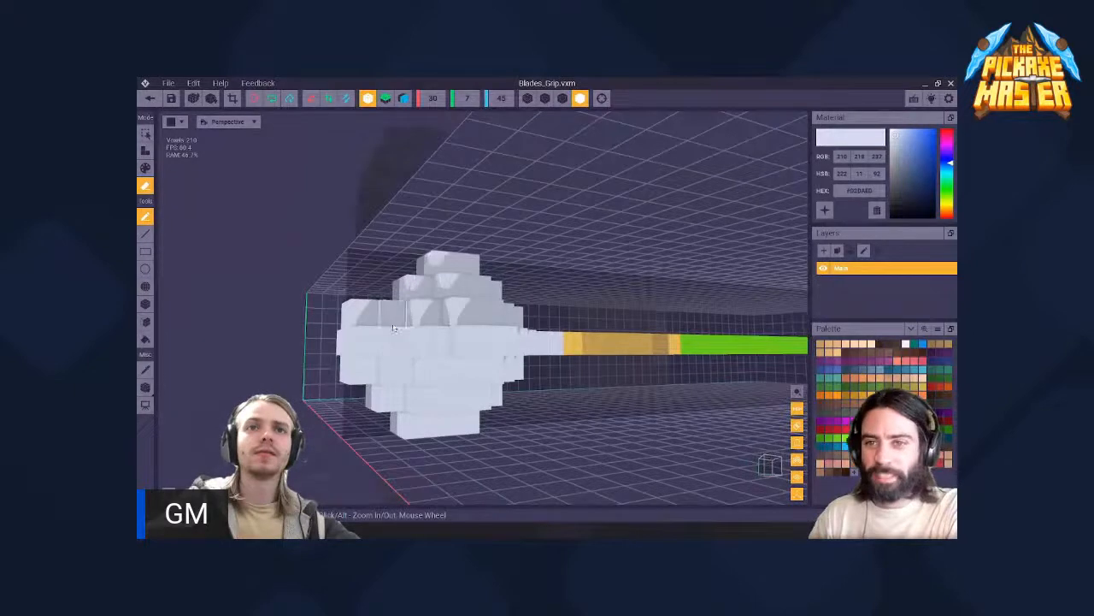
right_click_drag(394, 327, 282, 344)
right_click_drag(301, 410, 410, 384)
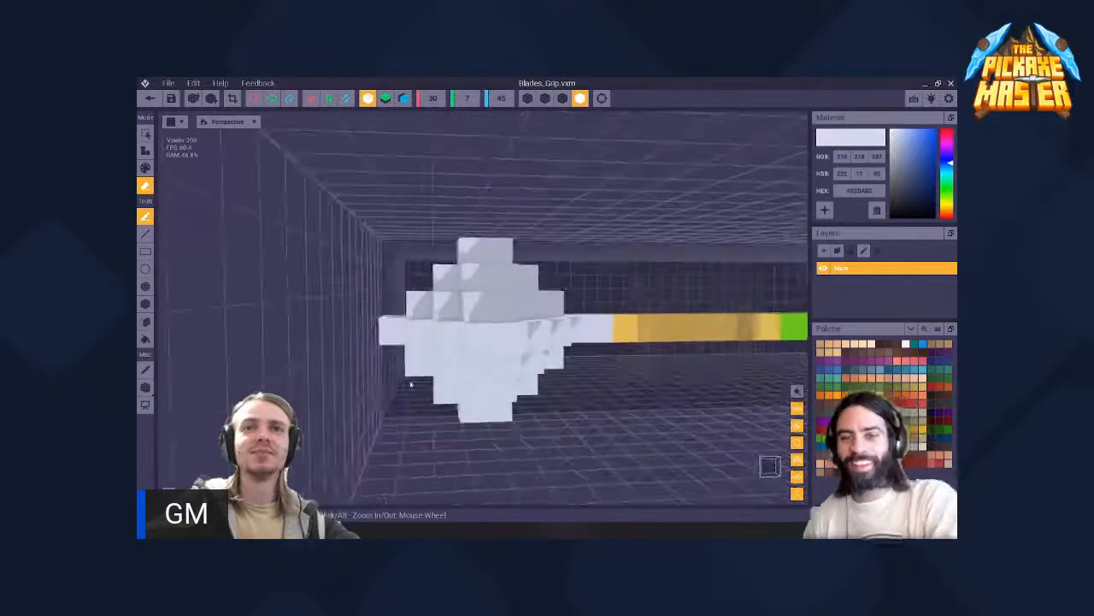
- Examine the reshaped pommel and handle from the outer end, from above and along the side
scroll(410, 384, "down", 3)
right_click_drag(411, 325, 424, 307)
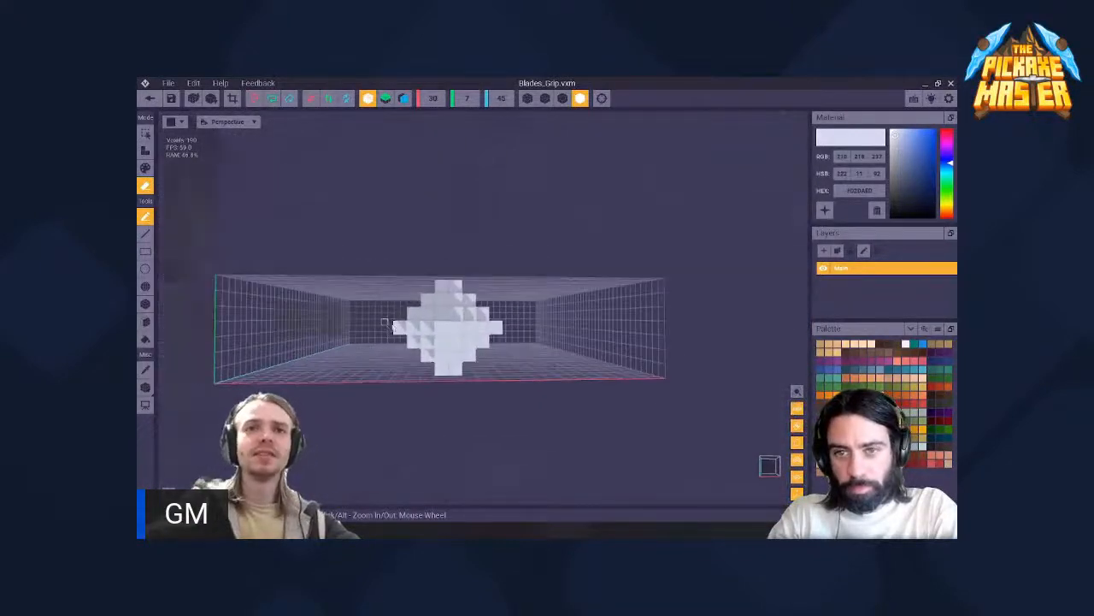
scroll(395, 325, "up", 3)
mouse_move(422, 306)
right_mouse_down()
mouse_move(445, 326)
mouse_move(406, 317)
mouse_move(413, 308)
right_mouse_up()
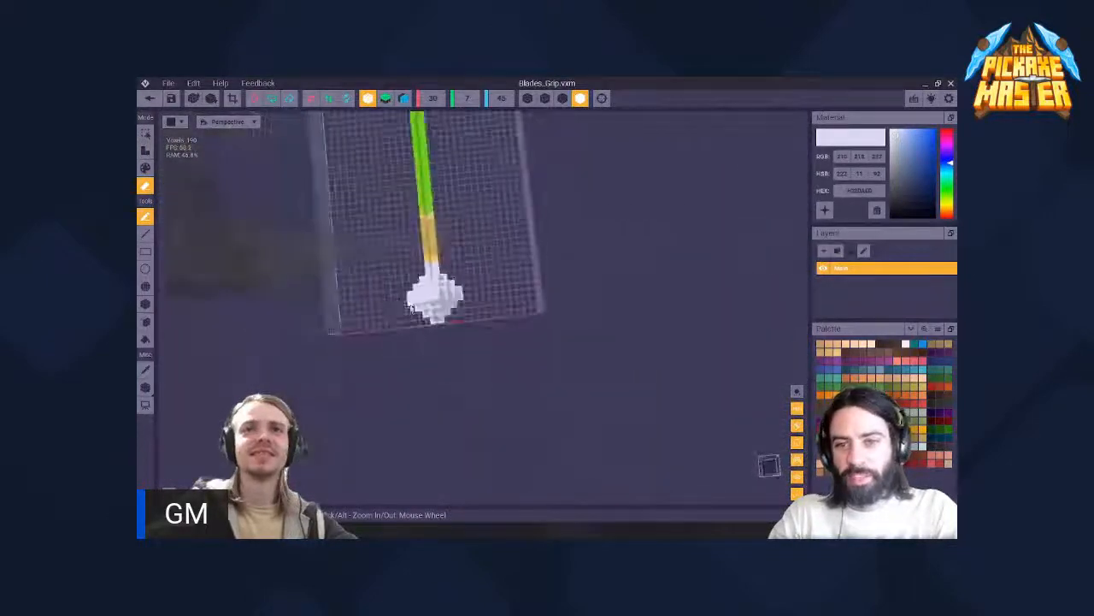
scroll(412, 308, "down", 4)
middle_click_drag(412, 309, 487, 354)
scroll(447, 292, "up", 3)
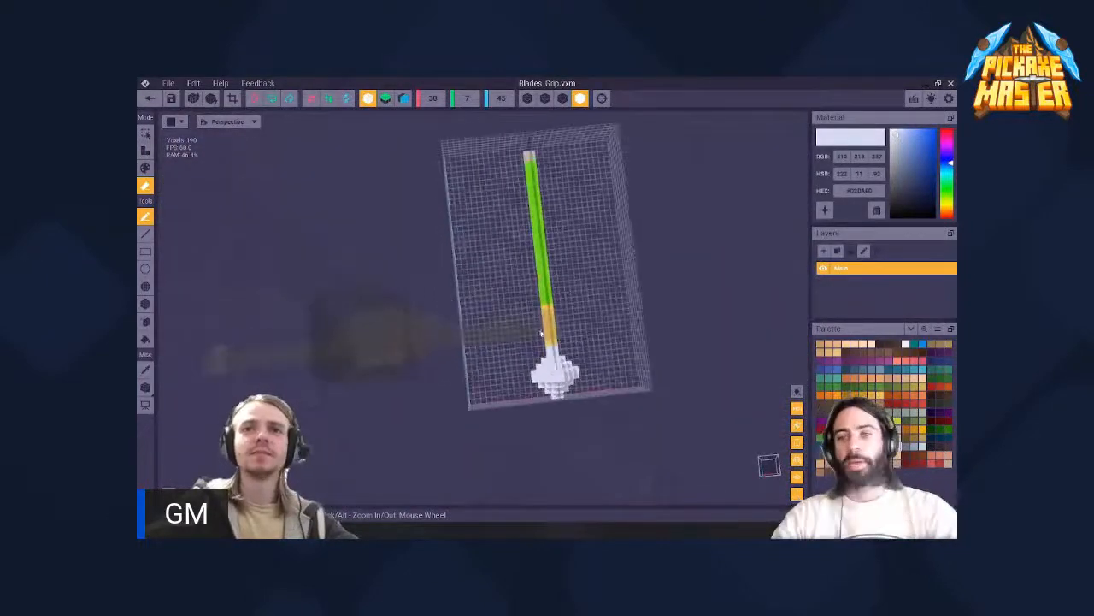
middle_click_drag(621, 339, 540, 330)
scroll(469, 337, "up", 5)
middle_click_drag(581, 395, 509, 330)
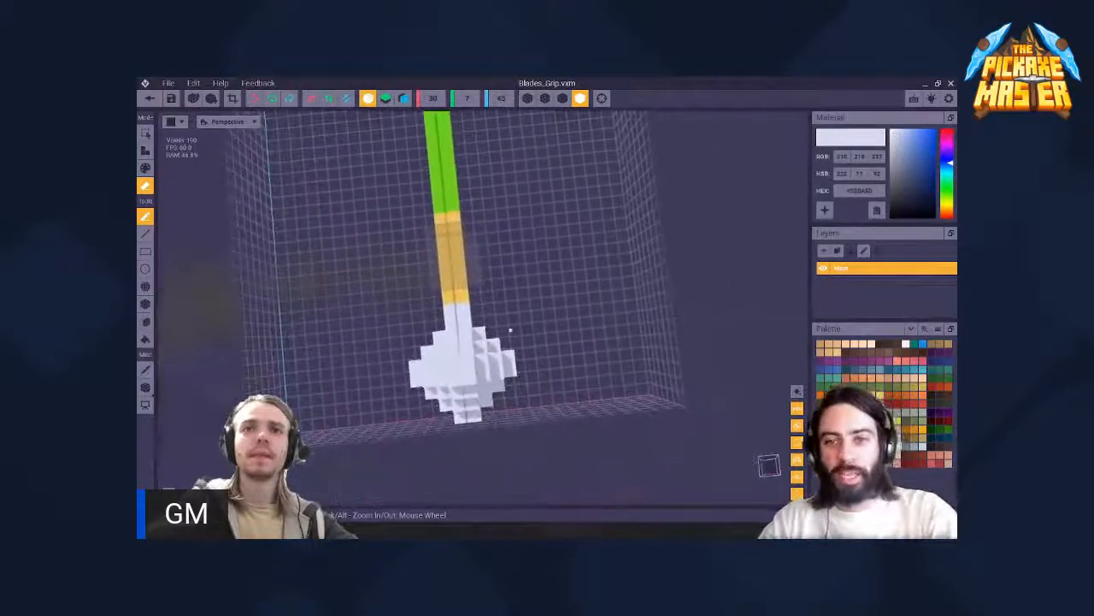
right_click_drag(424, 308, 422, 307)
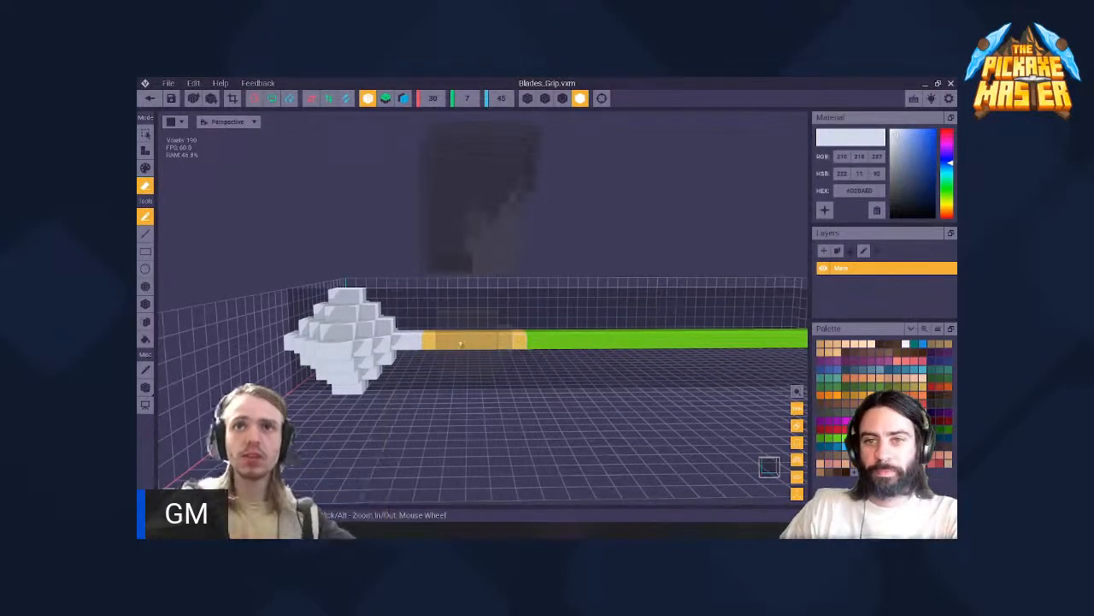
right_click_drag(478, 349, 500, 367)
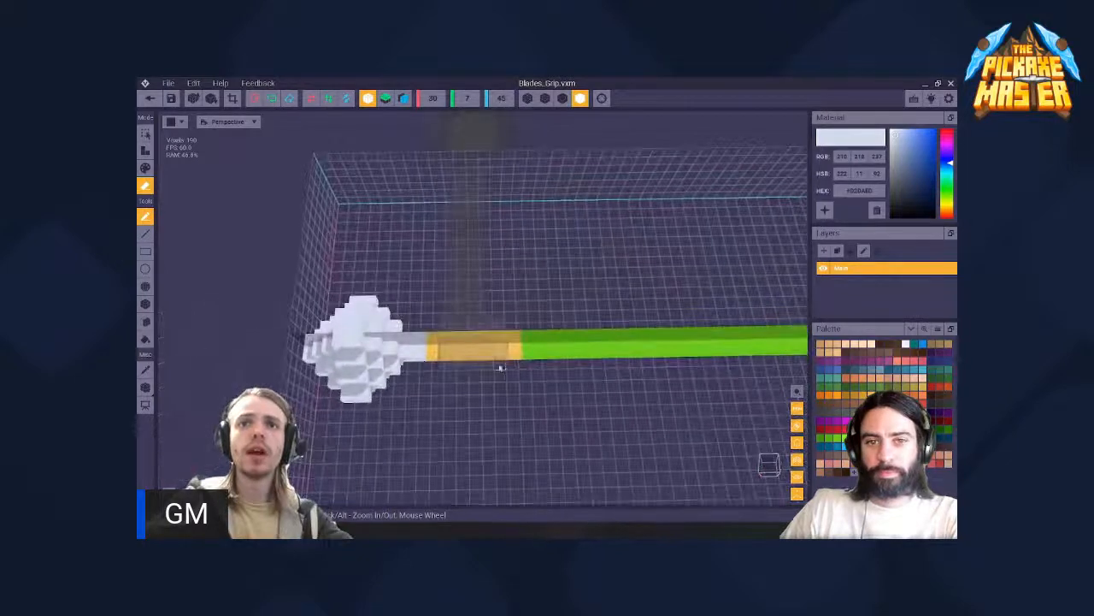
- Repaint the handle section next to the pommel in golden orange #EAAB0E
scroll(500, 367, "up", 3)
middle_click_drag(464, 397, 467, 357)
right_click_drag(467, 358, 484, 375)
scroll(521, 317, "down", 4)
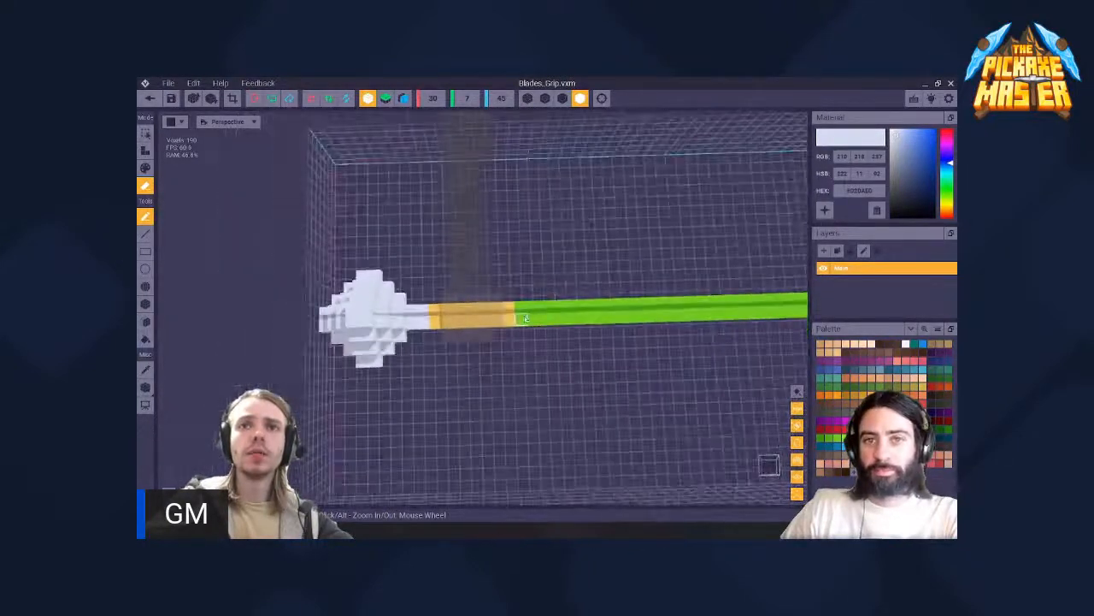
mouse_move(520, 317)
middle_mouse_down()
mouse_move(249, 308)
mouse_move(523, 319)
middle_mouse_up()
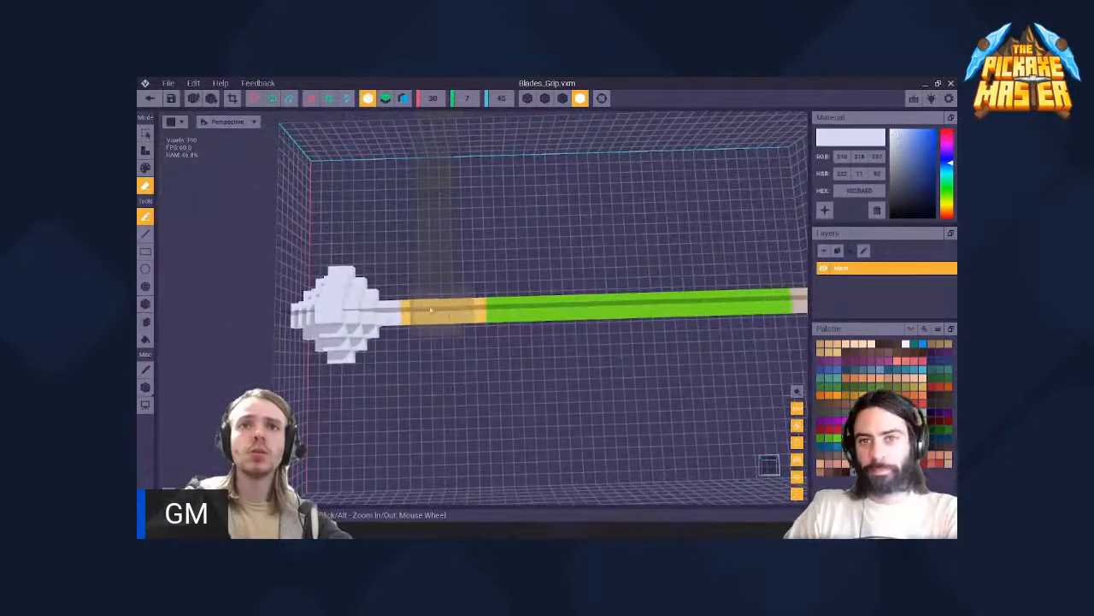
scroll(441, 317, "up", 2)
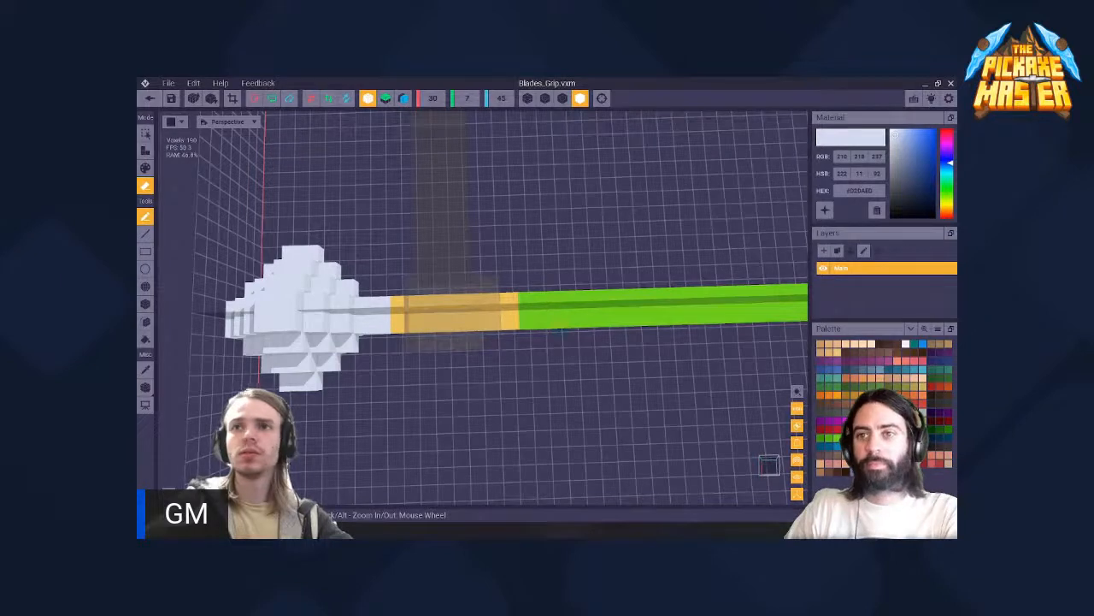
left_click(837, 395)
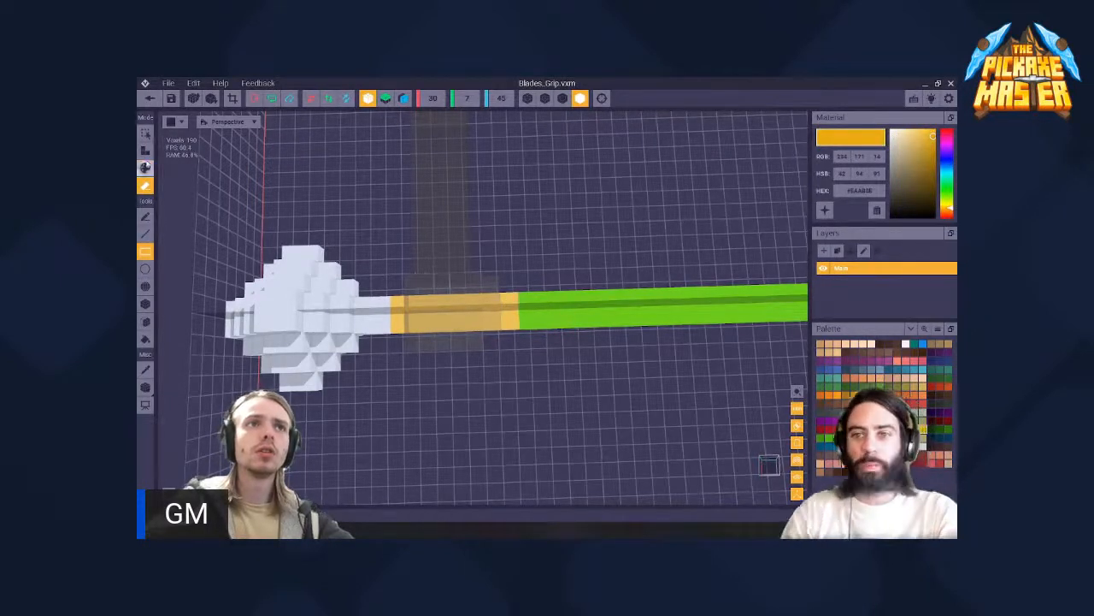
left_click(145, 216)
left_click_drag(506, 304, 400, 320)
right_click_drag(434, 320, 422, 308)
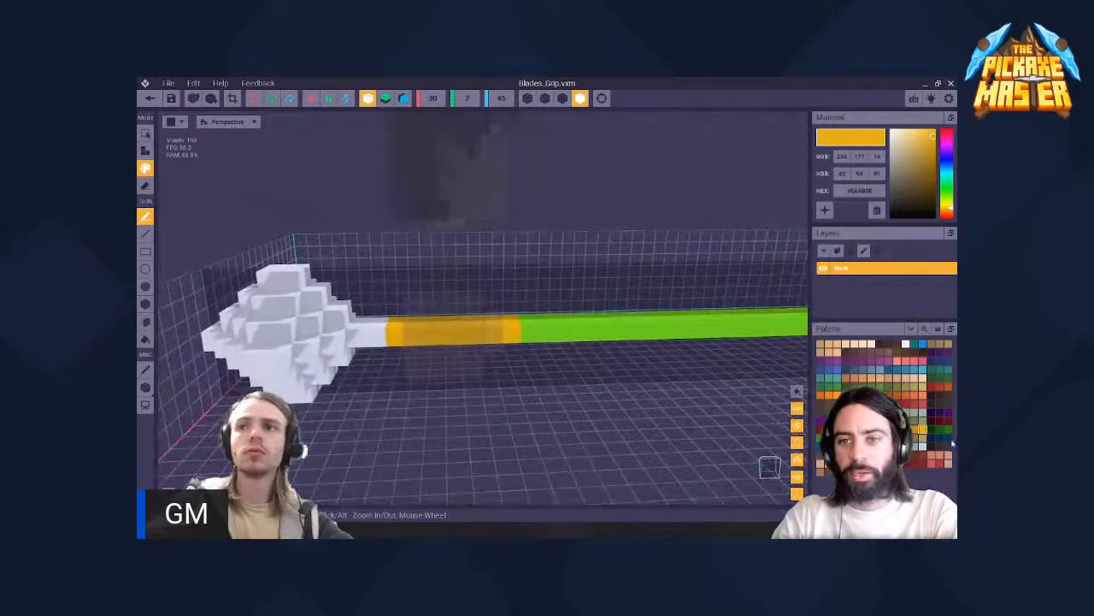
- Erase the beige tip and the last green voxels of the handle, and pick up the handle's green colour
mouse_move(537, 333)
middle_mouse_down()
mouse_move(491, 334)
mouse_move(539, 333)
middle_mouse_up()
scroll(547, 333, "down", 3)
scroll(494, 338, "up", 2)
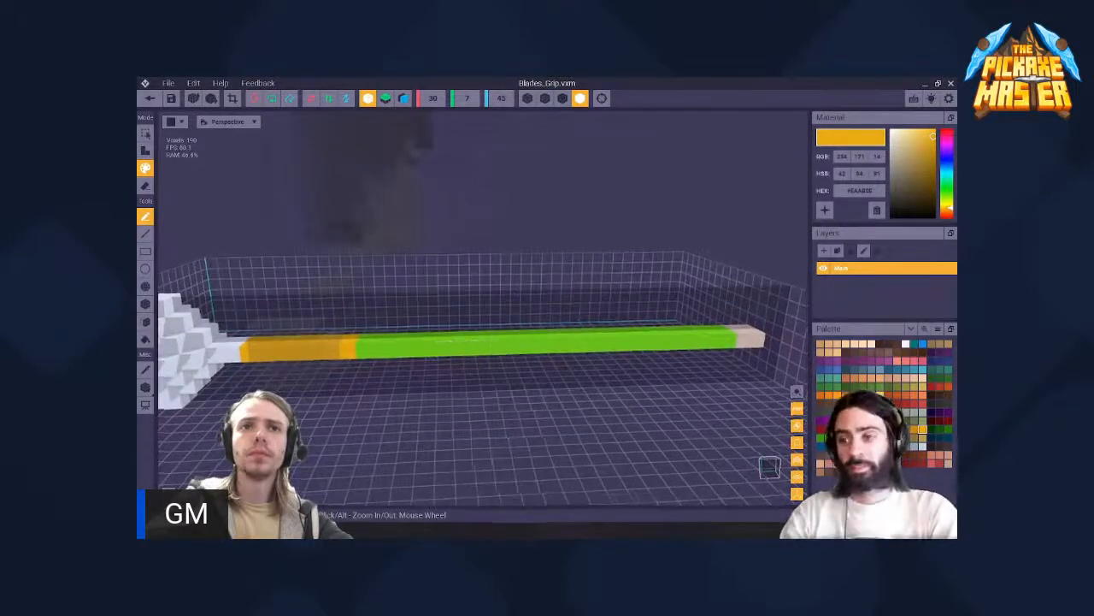
right_click_drag(449, 355, 475, 347)
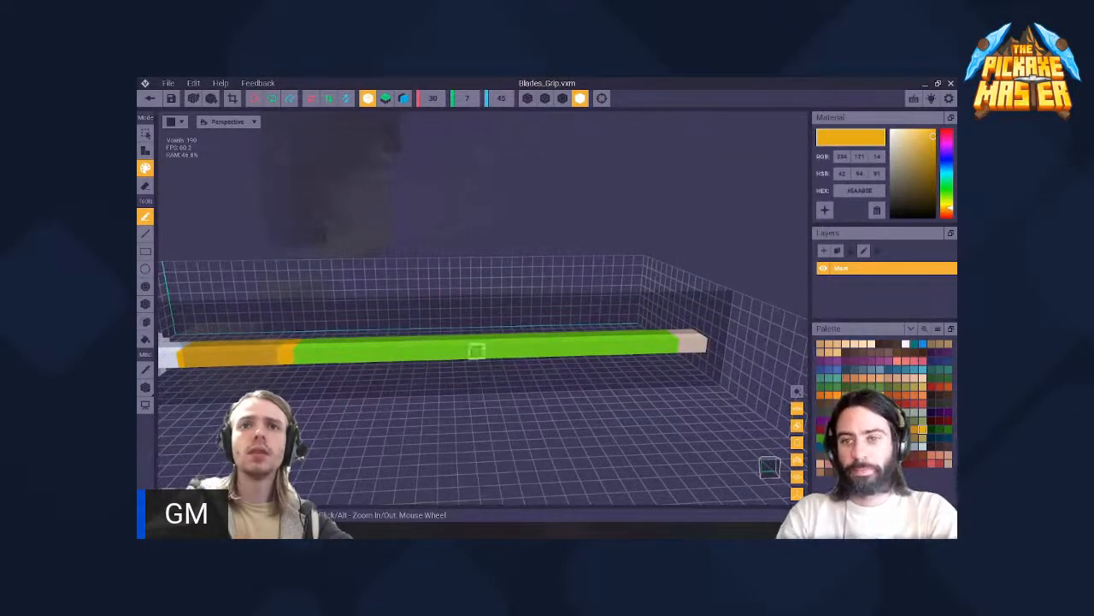
right_click_drag(352, 344, 576, 344)
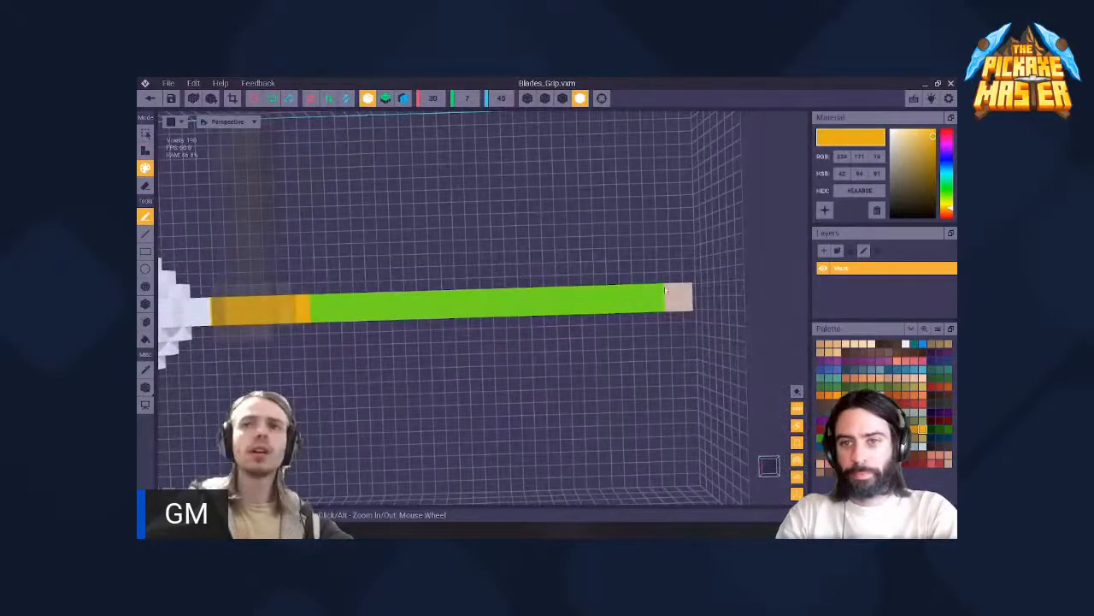
right_click_drag(661, 294, 580, 314)
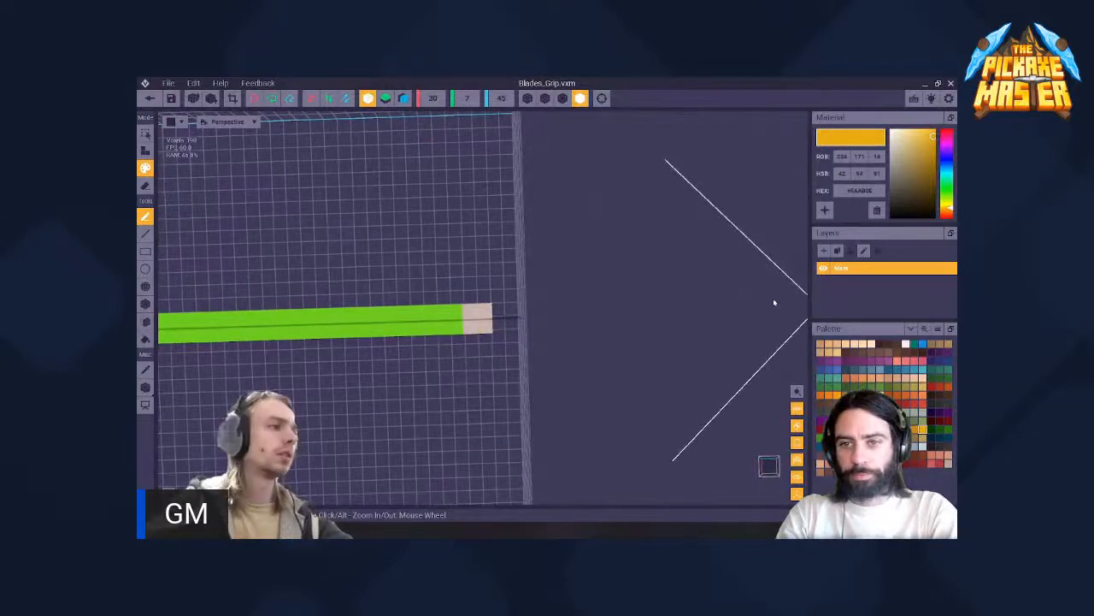
scroll(468, 315, "up", 4)
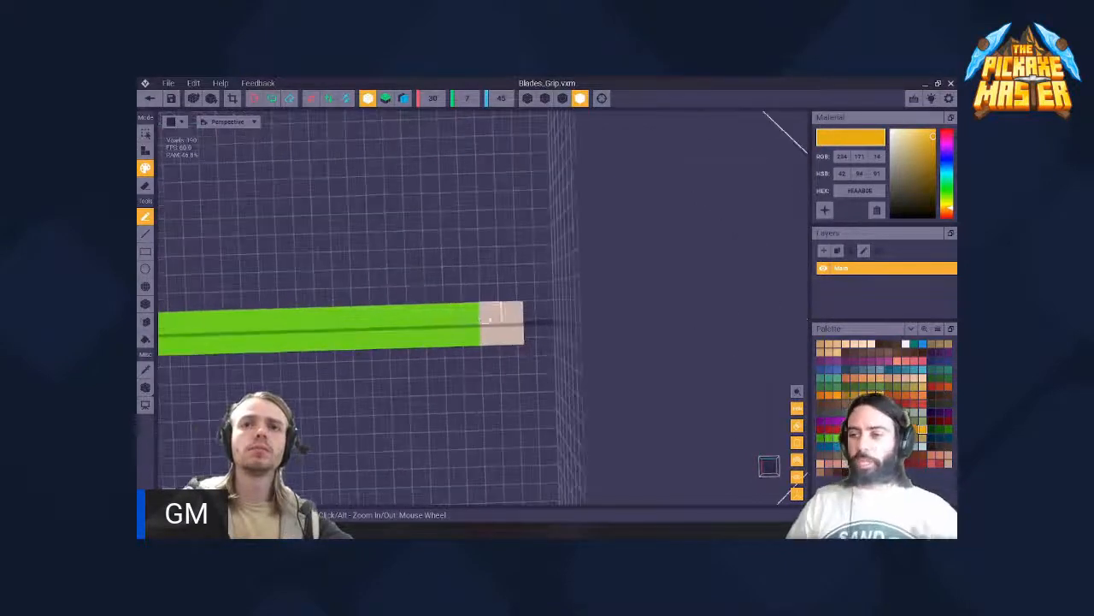
right_click_drag(468, 316, 412, 310)
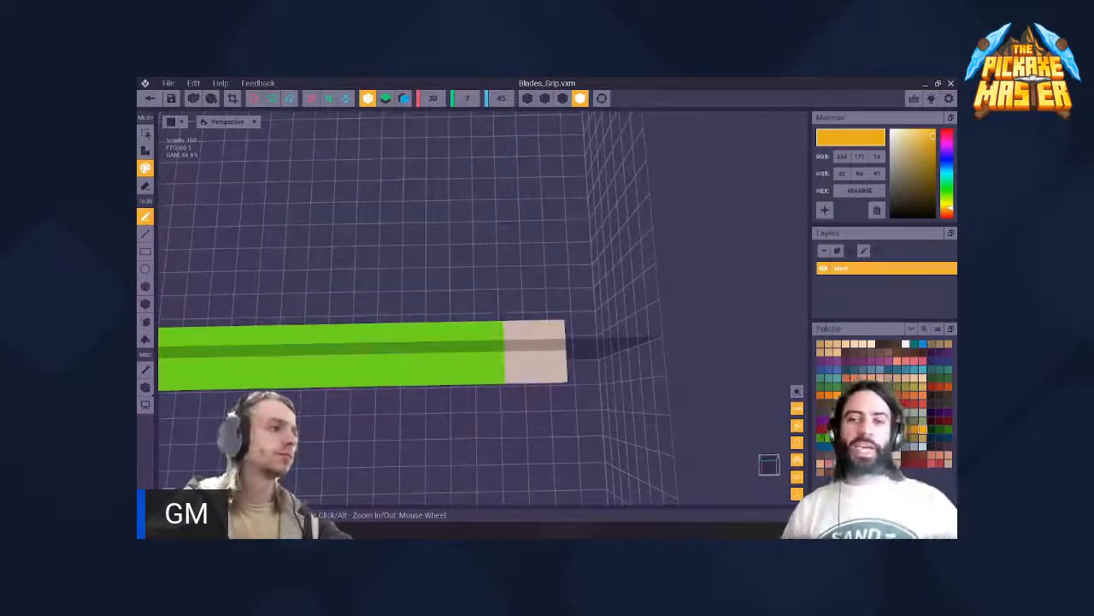
right_click_drag(526, 344, 432, 377)
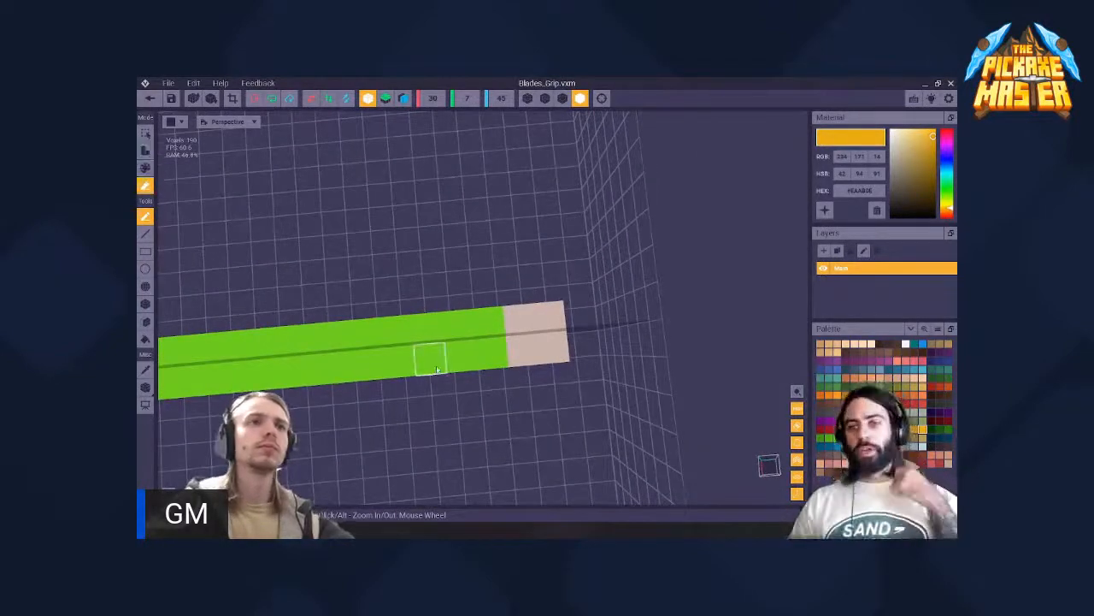
left_click_drag(539, 321, 400, 344)
left_click(417, 337)
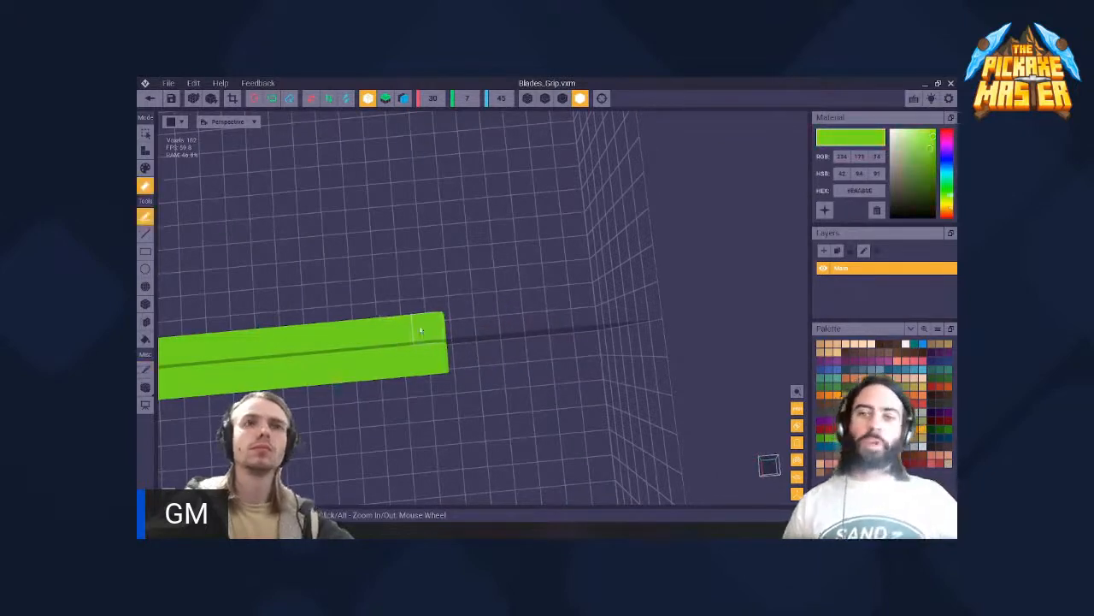
- Add mirrored green voxels at the handle's shortened end to form a collar with stepped side arms
key("1")
mouse_move(419, 338)
right_mouse_down()
mouse_move(419, 308)
mouse_move(429, 329)
right_mouse_up()
left_click(437, 387)
left_click(456, 412)
left_click(453, 424)
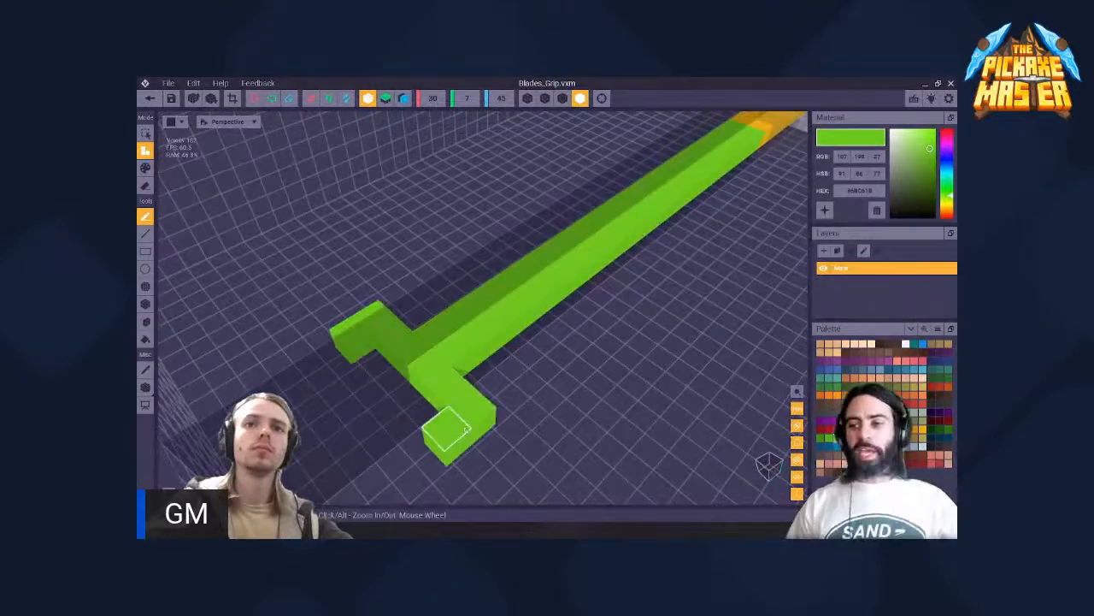
right_click_drag(466, 368, 420, 311)
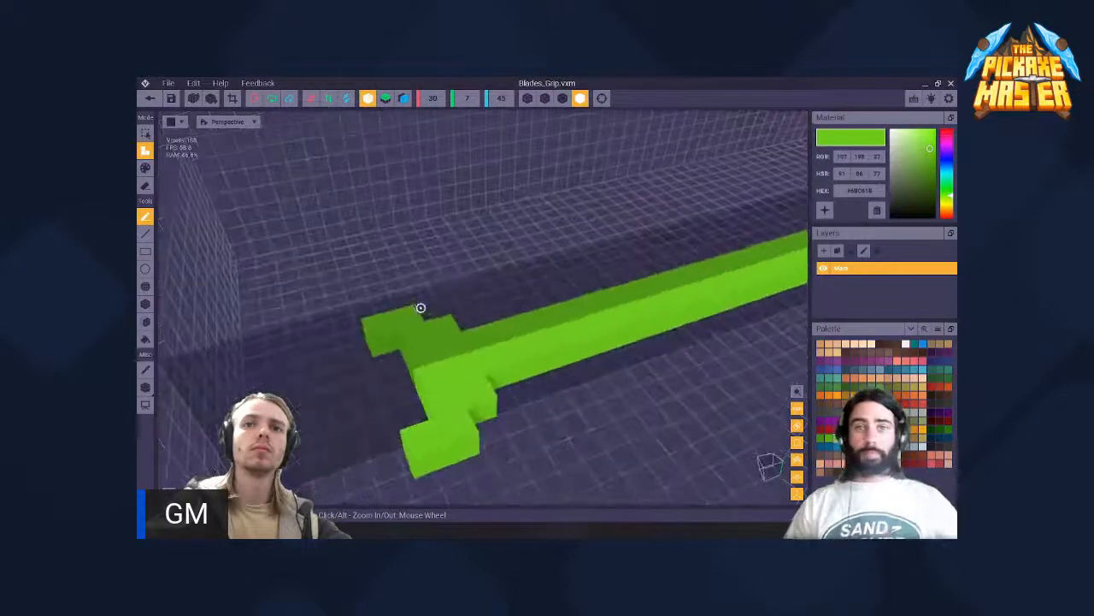
left_click(503, 381)
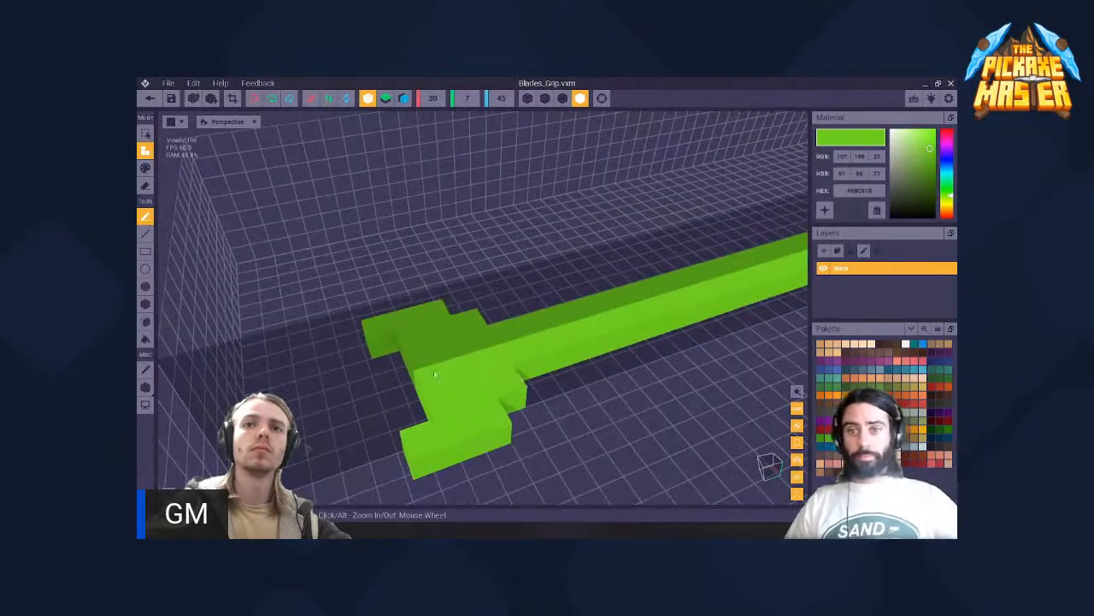
- Thicken the green collar with mirrored voxels on its upper and lower faces, undoing any misplaced ones
right_click_drag(456, 366, 454, 477)
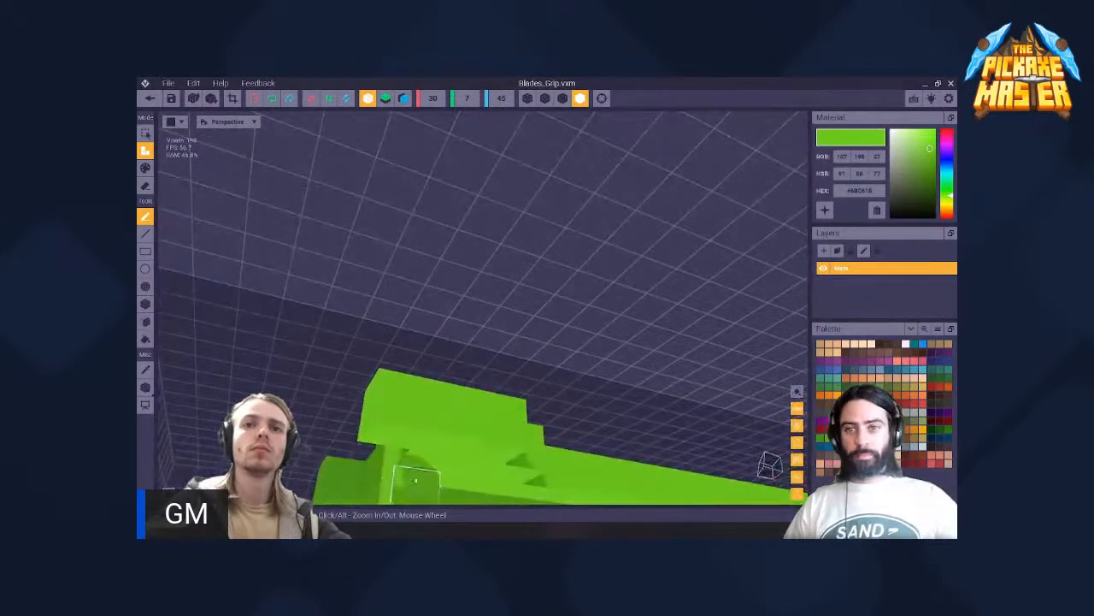
left_click(417, 480)
scroll(428, 419, "down", 3)
key("ctrl+z")
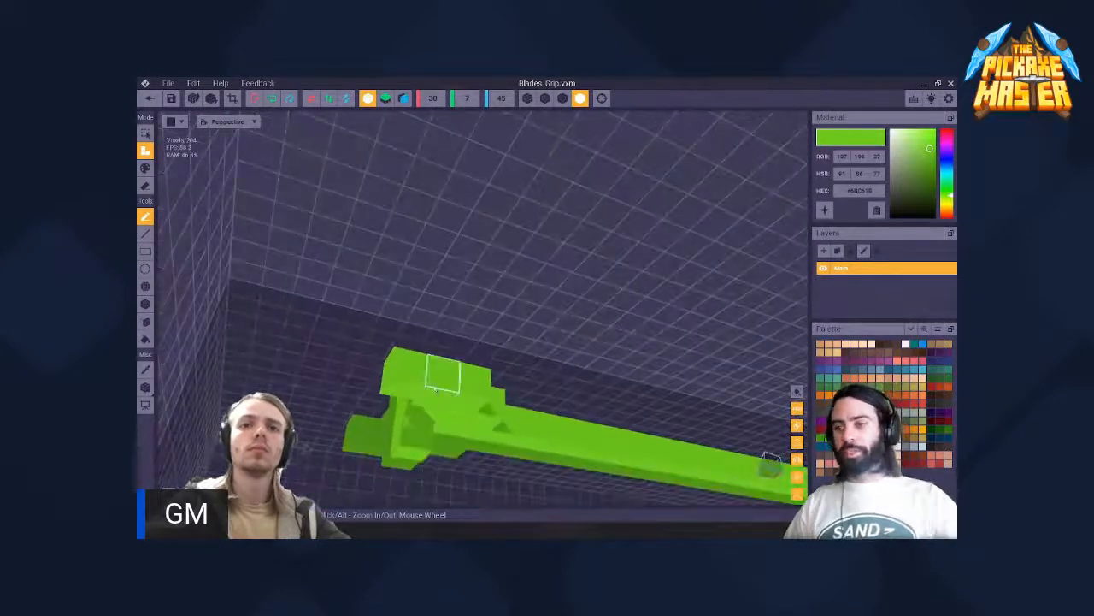
right_click_drag(442, 373, 420, 308)
right_click_drag(450, 414, 419, 439)
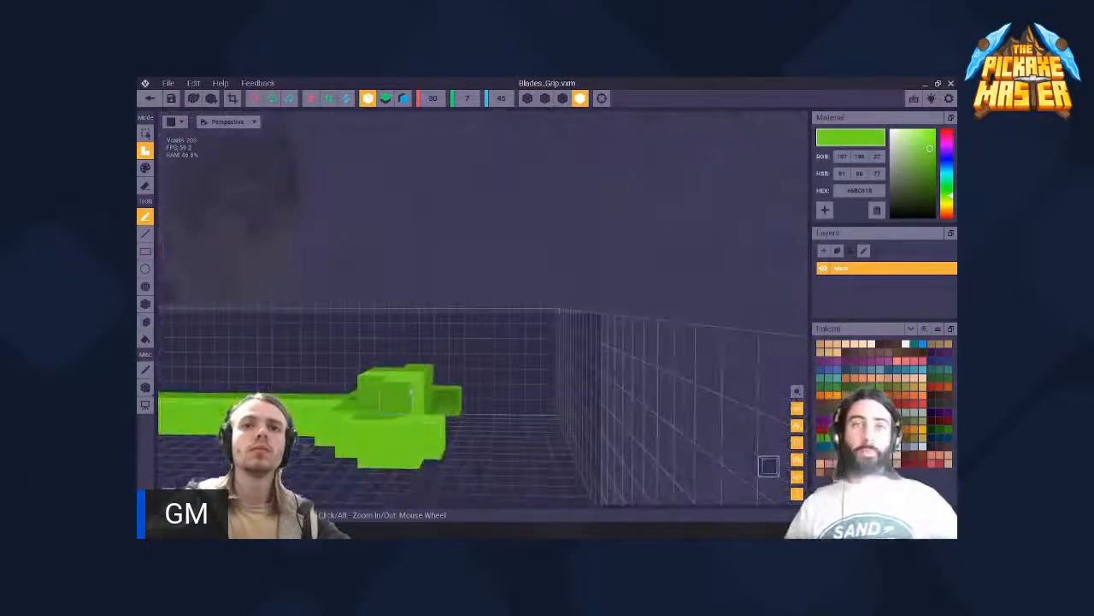
mouse_move(410, 393)
right_mouse_down()
mouse_move(422, 432)
mouse_move(420, 308)
mouse_move(416, 419)
mouse_move(421, 399)
right_mouse_up()
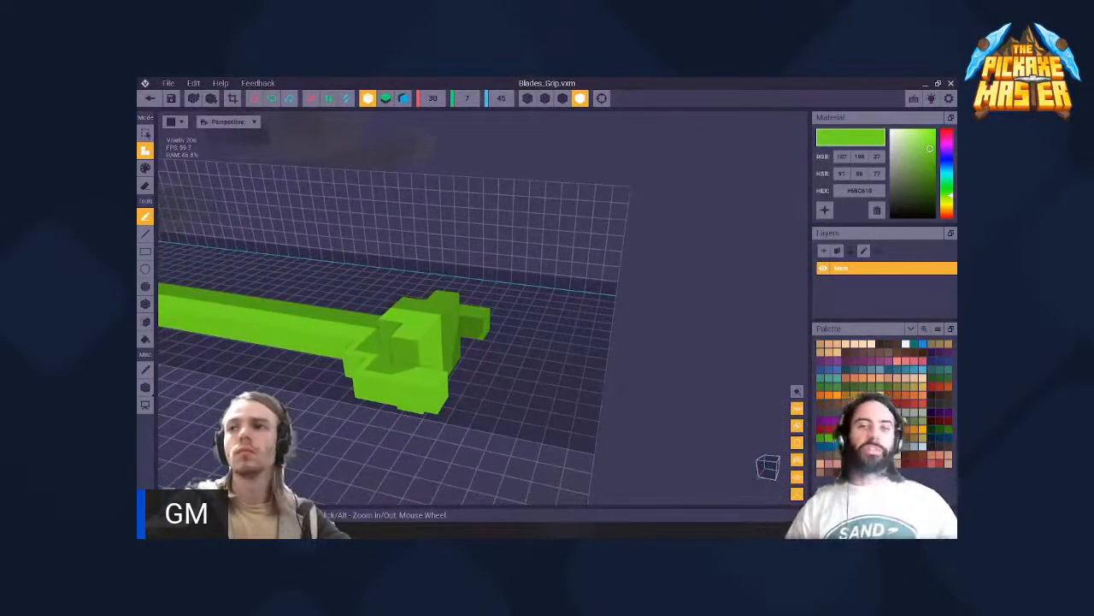
- Add a white block to the end of the green collar and widen it on both sides into a crossbar
left_click(915, 447)
mouse_move(448, 349)
right_mouse_down()
mouse_move(419, 310)
mouse_move(462, 359)
right_mouse_up()
left_click_drag(456, 360, 393, 373)
right_click_drag(374, 382, 415, 384)
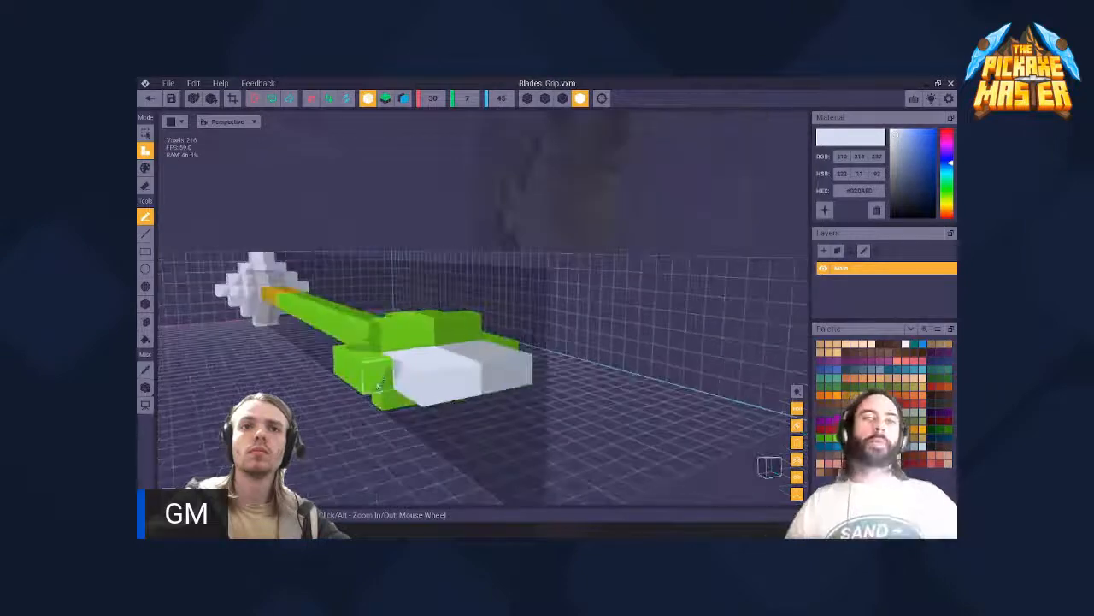
mouse_move(381, 382)
left_mouse_down()
mouse_move(398, 381)
mouse_move(394, 397)
mouse_move(367, 401)
left_mouse_up()
right_click_drag(384, 392, 505, 403)
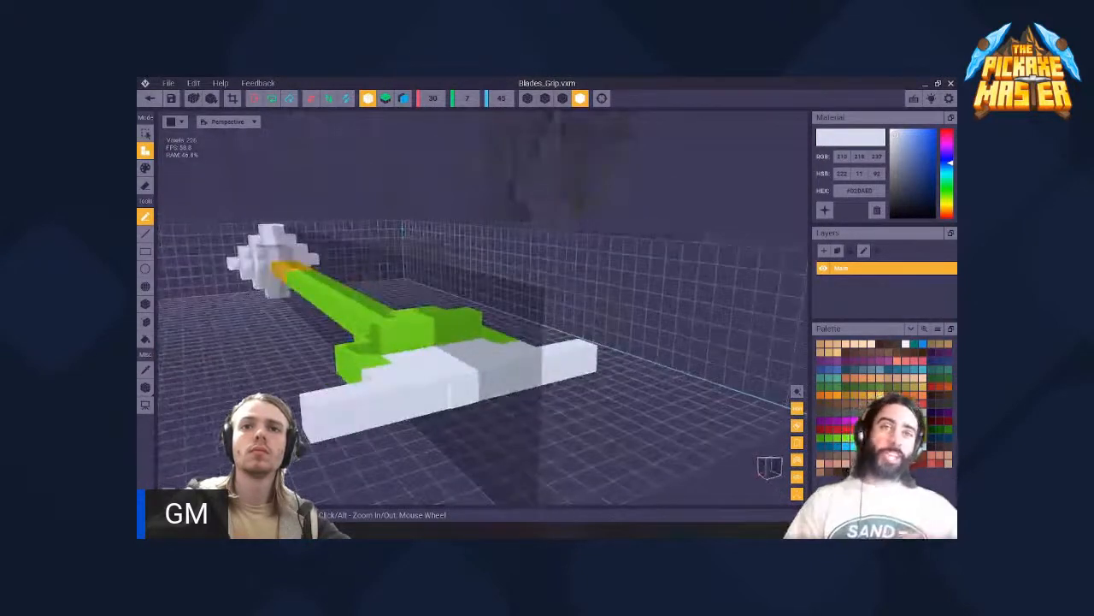
- Add progressively narrower white voxel rows in front of the crossbar so that the head tapers in steps
left_click_drag(472, 401, 364, 426)
left_click(470, 406)
left_click(470, 406)
left_click_drag(504, 413, 470, 420)
left_click(441, 414)
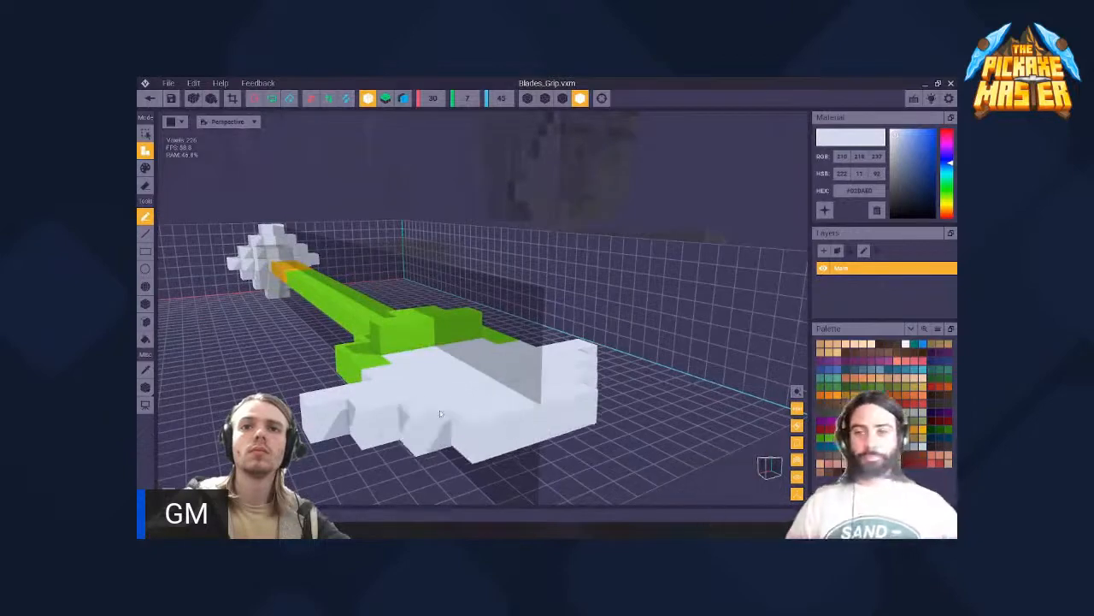
scroll(422, 387, "down", 3)
- Try to add a raised white layer on the upper face of the stepped head
right_click_drag(421, 386, 451, 376)
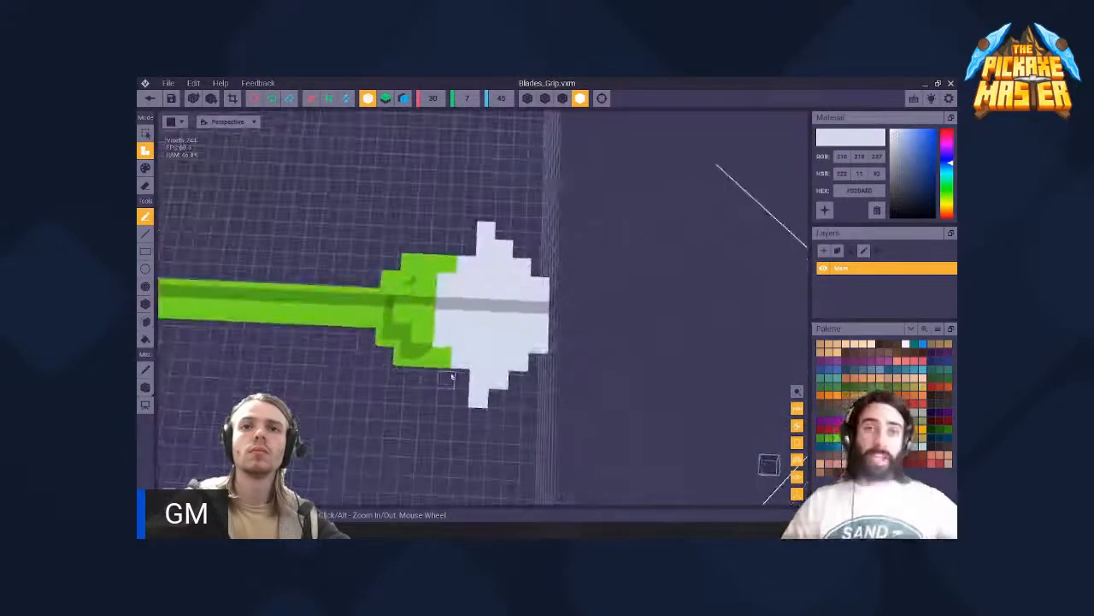
mouse_move(448, 316)
left_mouse_down()
mouse_move(522, 326)
mouse_move(482, 338)
left_mouse_up()
left_click(479, 356)
left_click(463, 339)
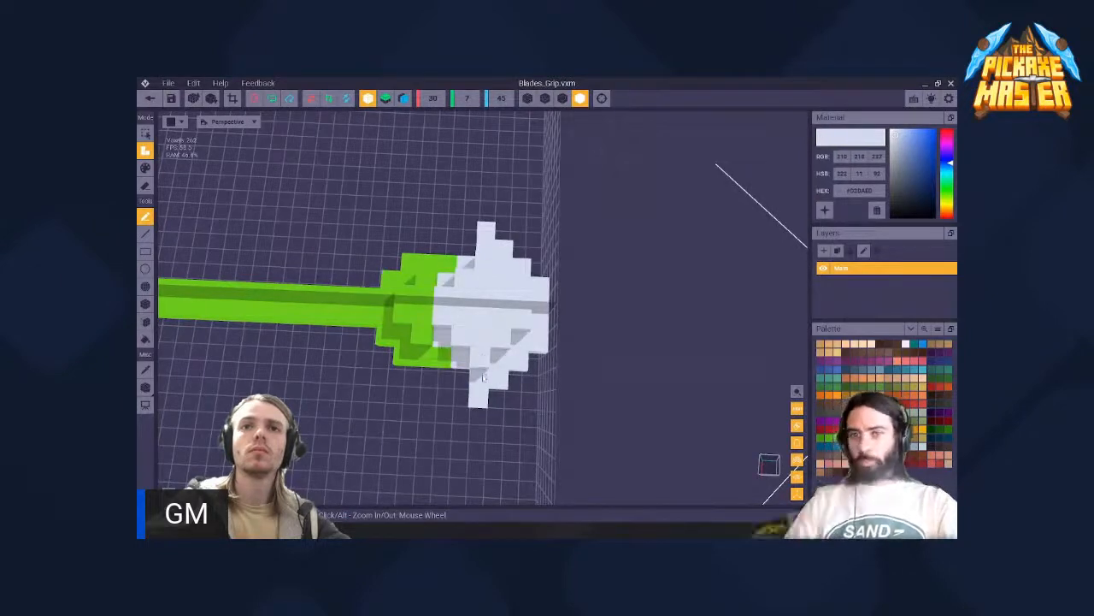
right_click_drag(498, 366, 420, 307)
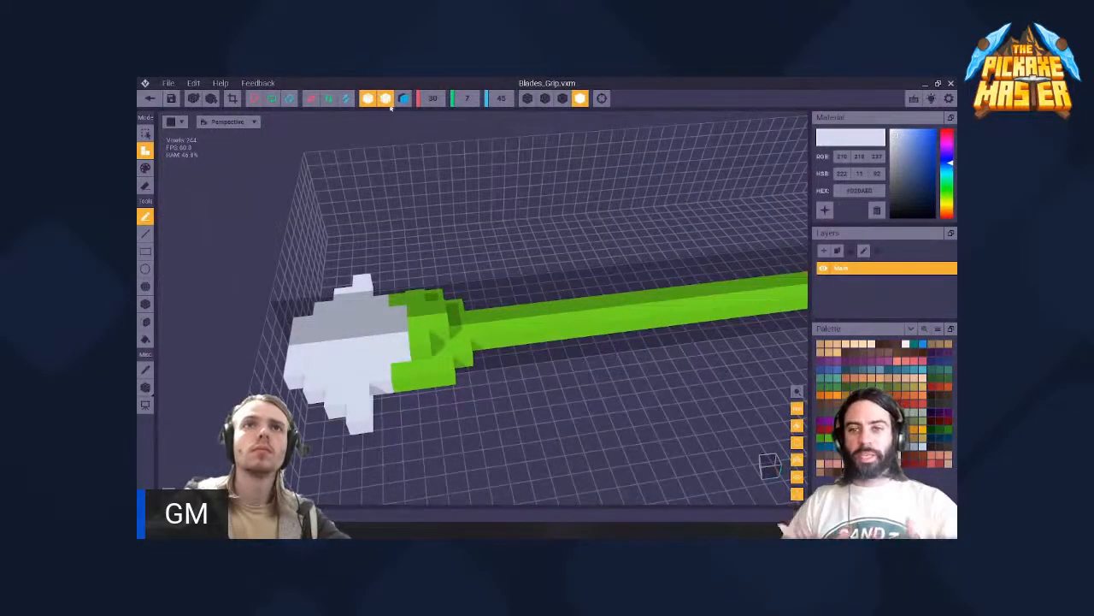
- With symmetry on a second axis enabled, add raised white layers to both faces of the head and lengthen its side wings
right_click_drag(419, 306, 421, 308)
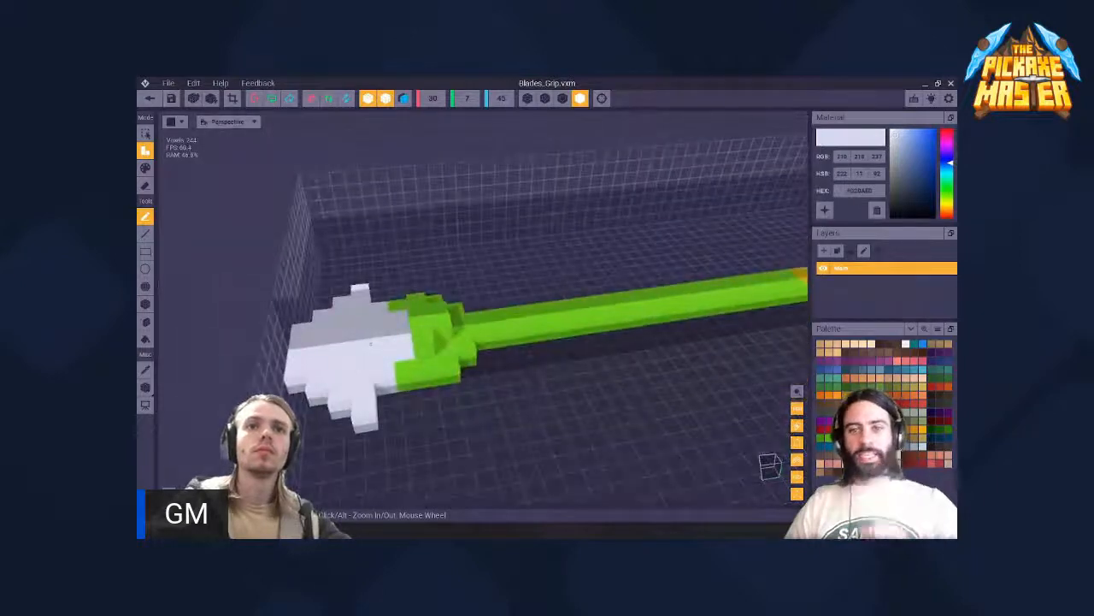
right_click_drag(362, 350, 418, 391)
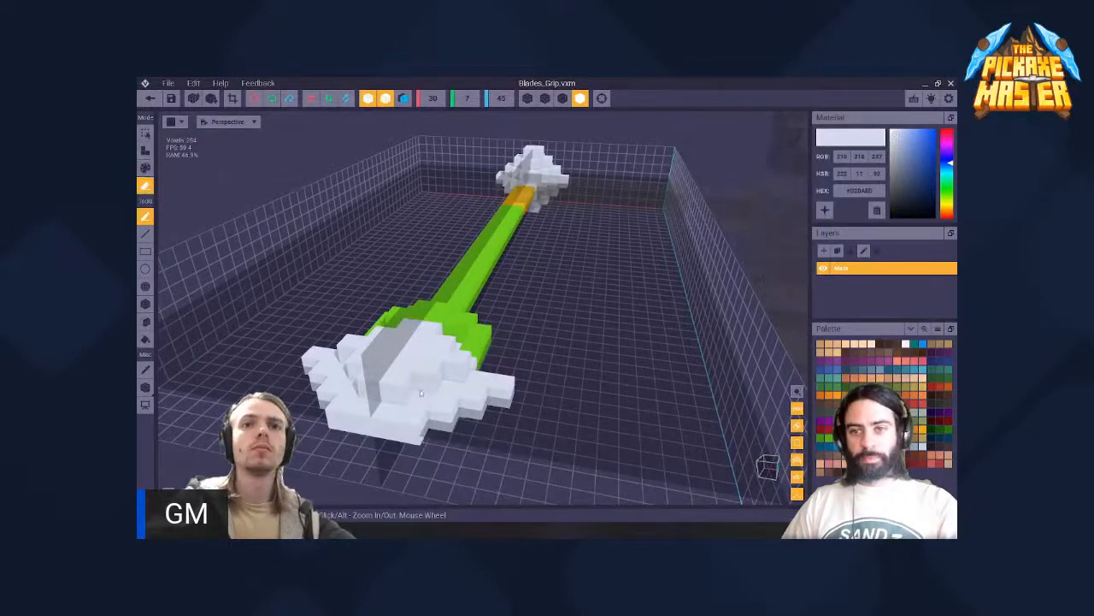
key("a")
mouse_move(347, 382)
right_mouse_down()
mouse_move(345, 406)
mouse_move(381, 412)
mouse_move(391, 399)
mouse_move(365, 409)
right_mouse_up()
left_click(483, 412)
right_click_drag(382, 337, 414, 333)
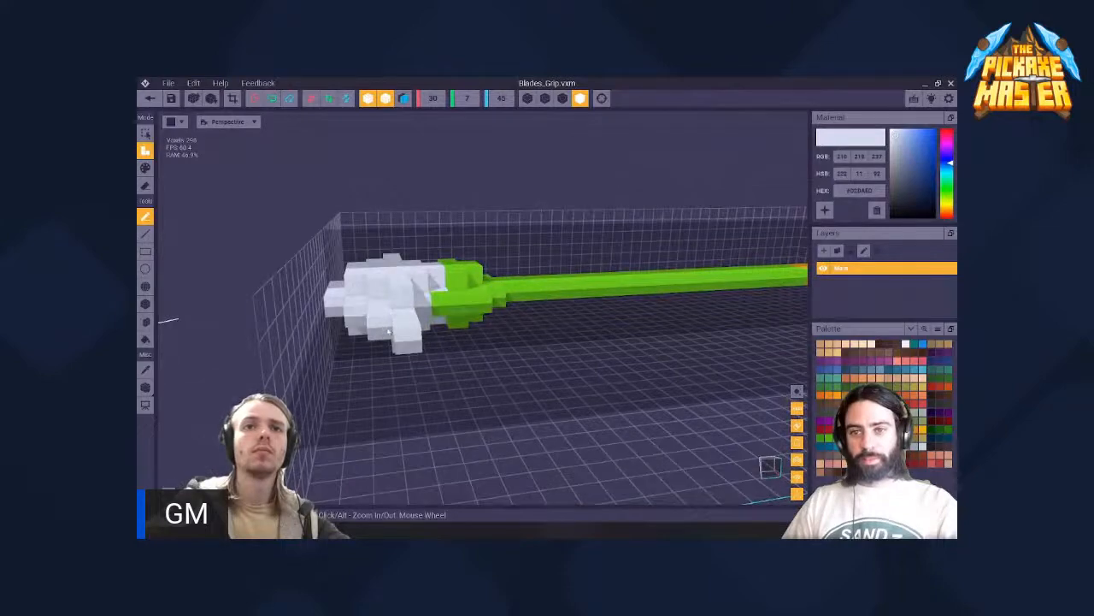
right_click_drag(412, 336, 476, 301)
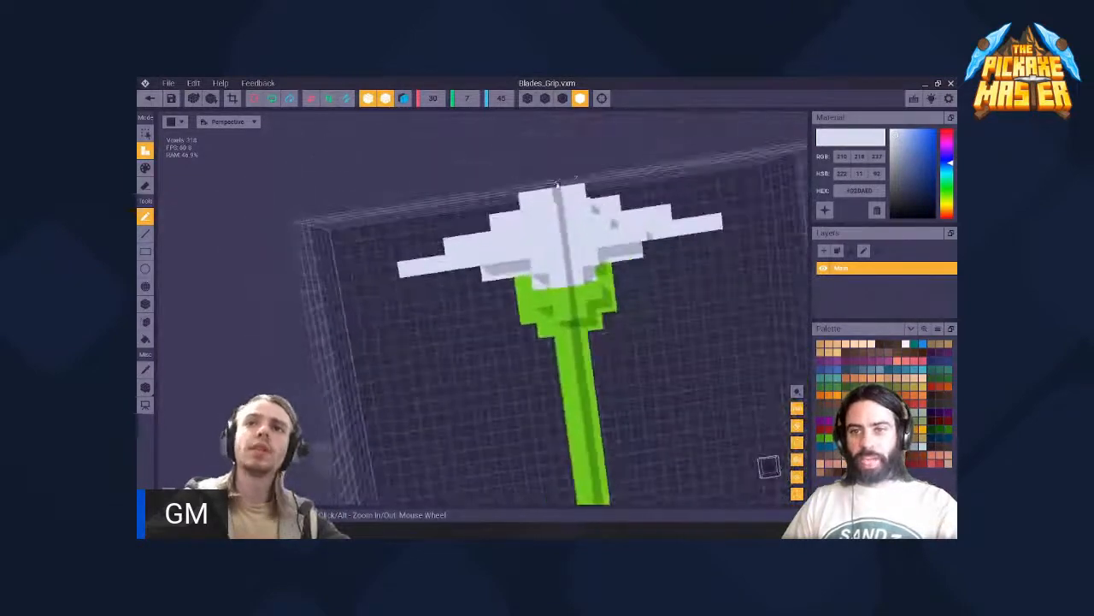
- Examine the whole tool from above, and the winged head and green collar from several angles
scroll(476, 300, "down", 8)
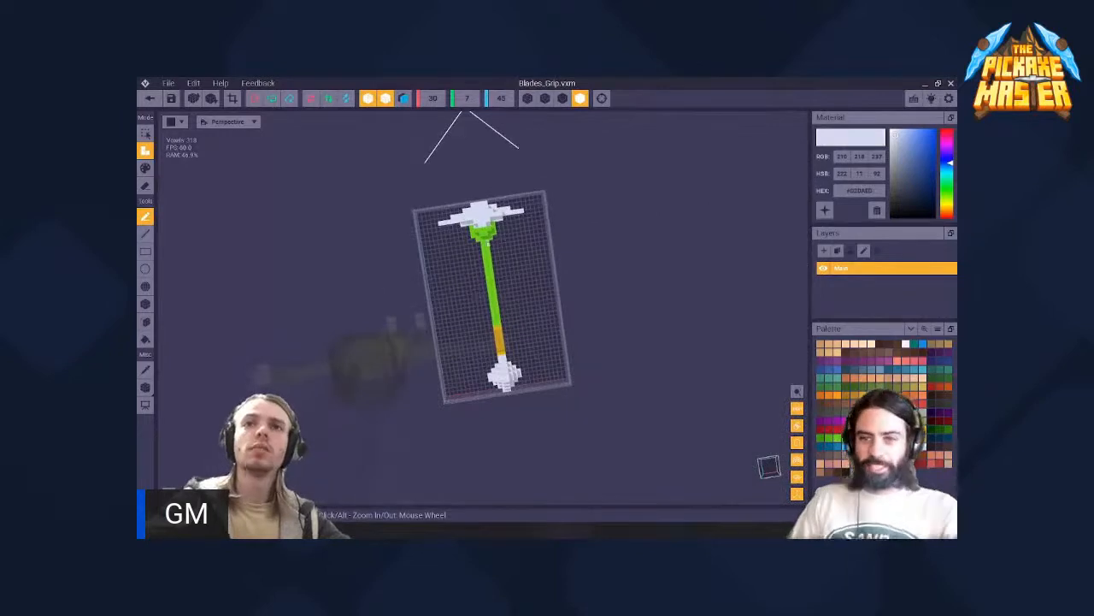
scroll(491, 233, "up", 5)
middle_click_drag(504, 205, 451, 330)
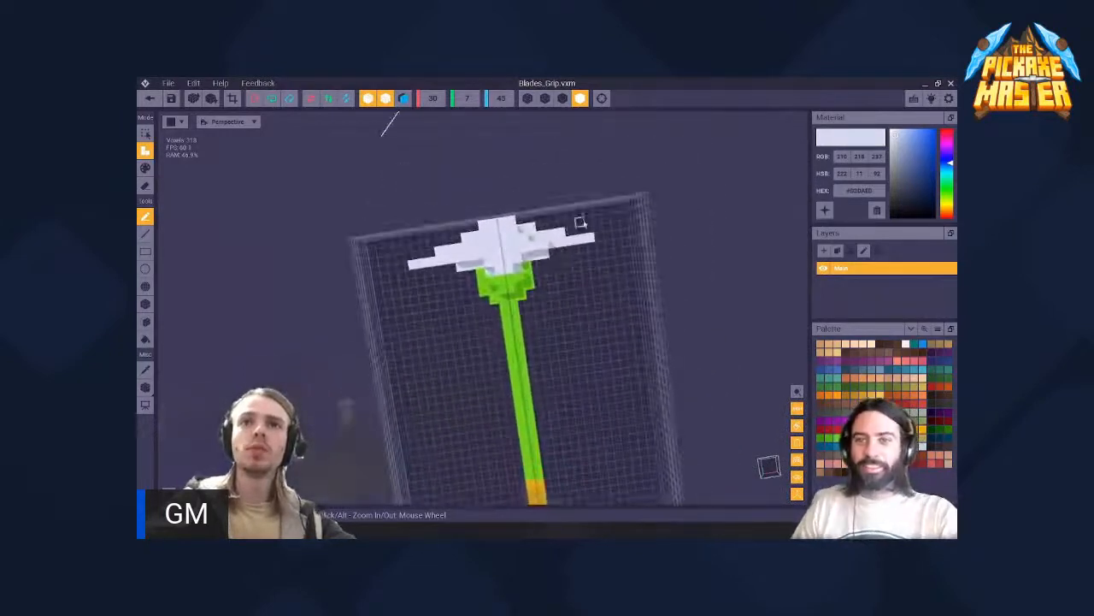
right_click_drag(525, 254, 442, 278)
right_click_drag(230, 251, 246, 242)
scroll(566, 343, "up", 5)
right_click_drag(568, 343, 504, 276)
middle_click_drag(505, 276, 409, 339)
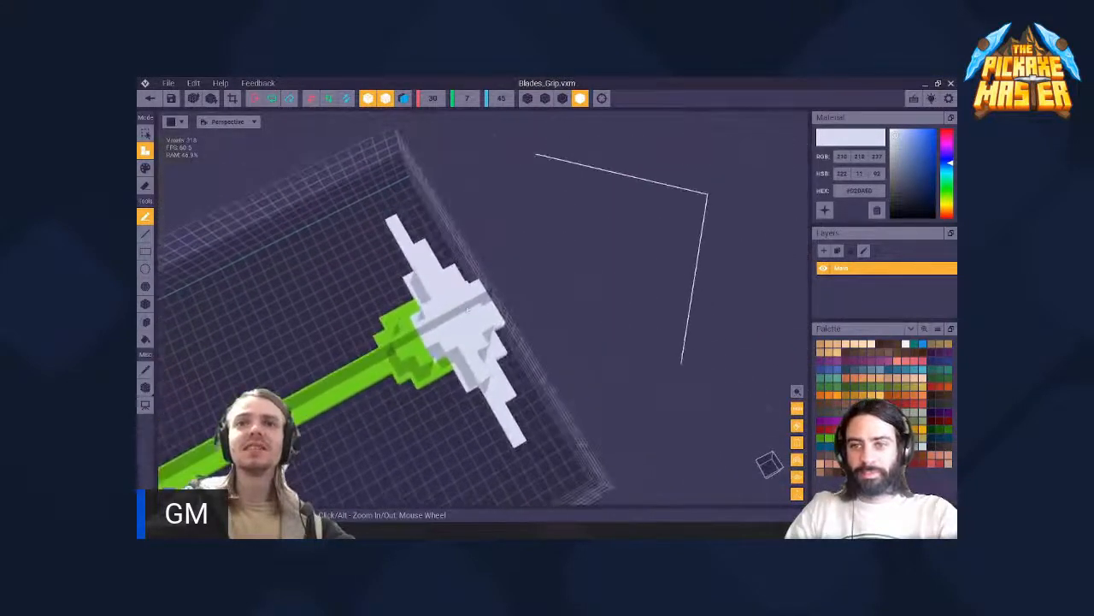
right_click_drag(467, 310, 481, 289)
middle_click_drag(392, 370, 454, 337)
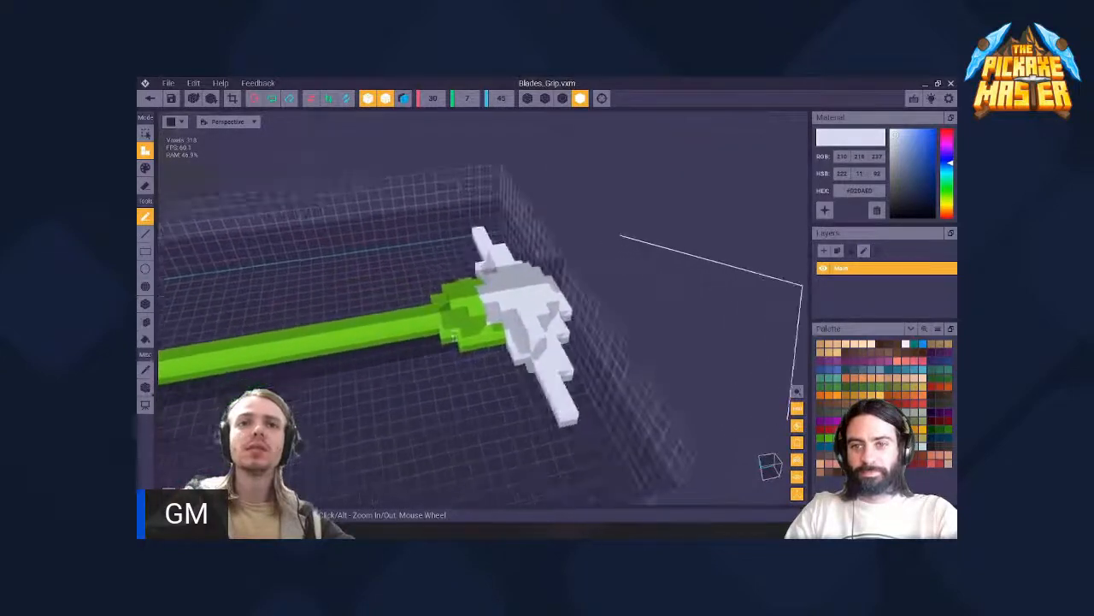
scroll(454, 336, "up", 3)
right_click_drag(481, 271, 466, 309)
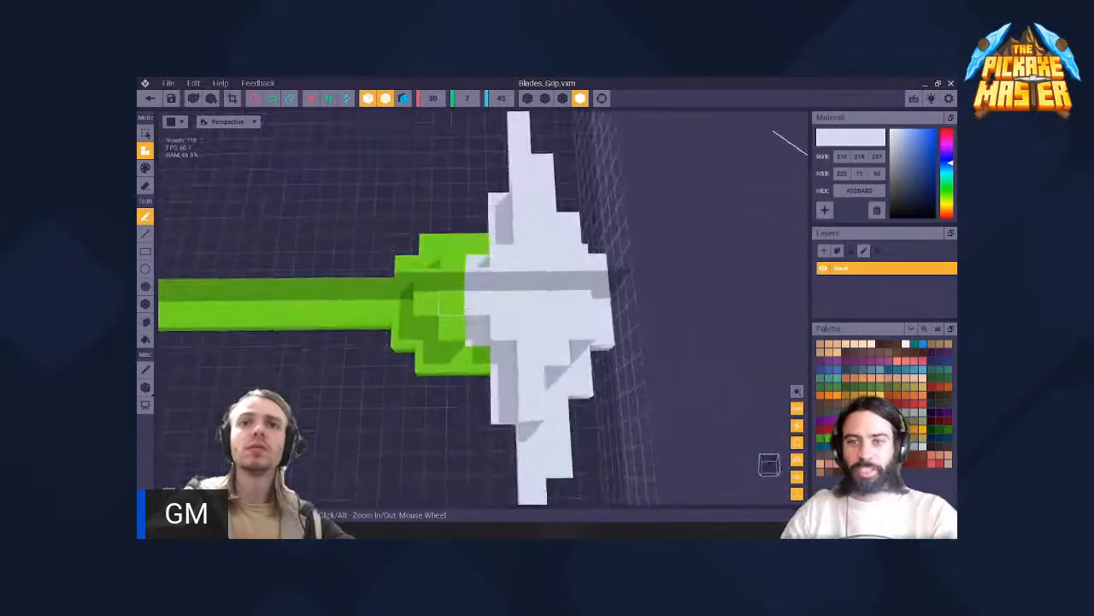
- Paint the collar voxels bordering the head's centre white so that the white head reaches further into the green collar
key("g")
left_click(460, 305)
scroll(462, 310, "down", 3)
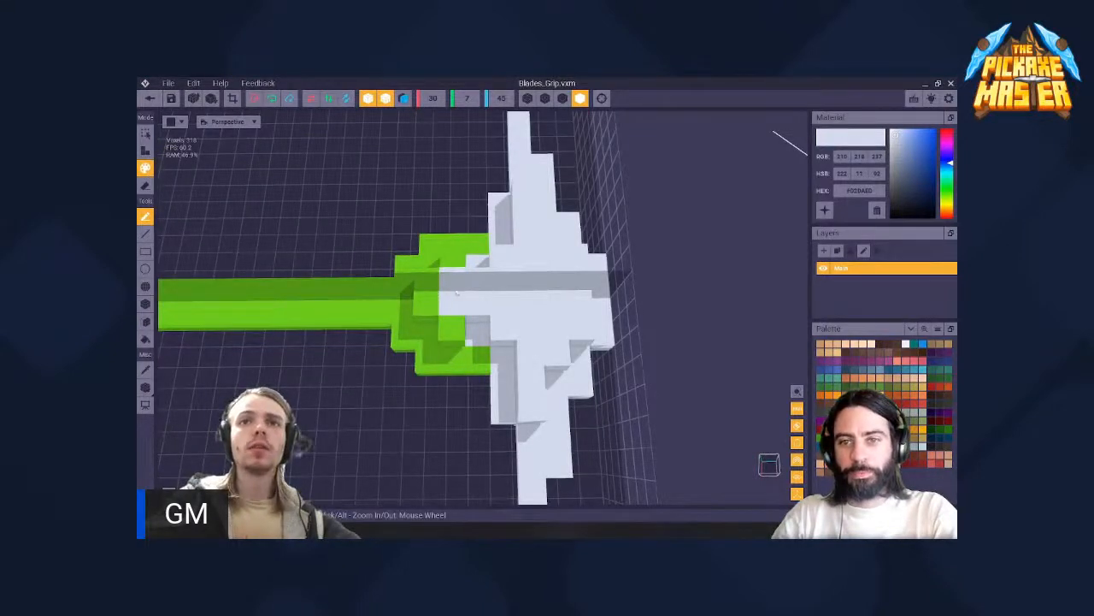
right_click_drag(457, 293, 494, 303)
right_click_drag(571, 275, 517, 256)
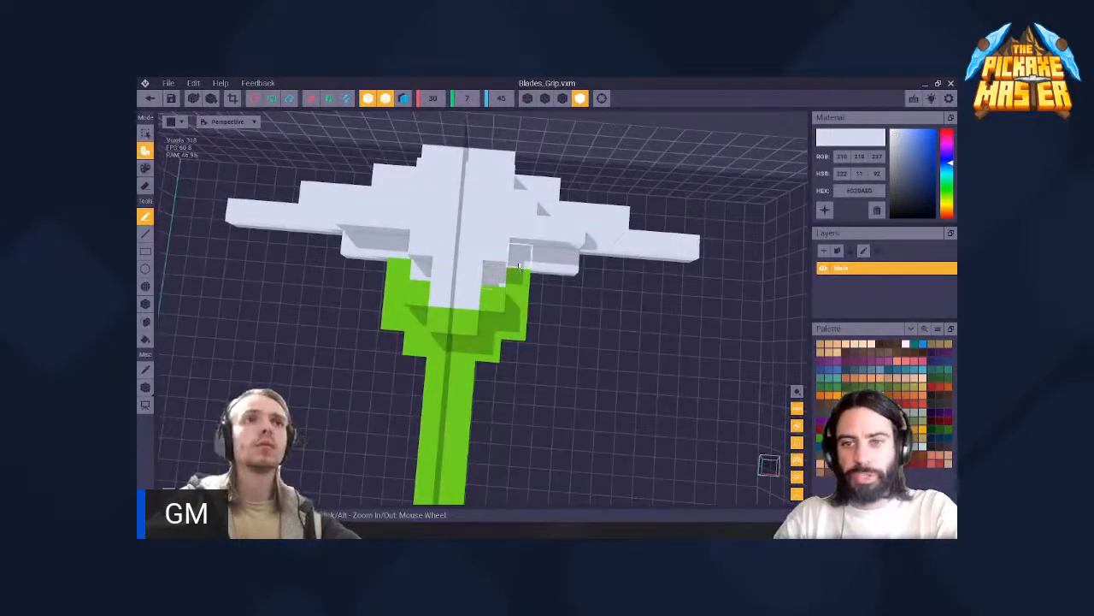
- Try to add more white voxels in the corners between the green collar and the head's wings
right_click_drag(462, 225, 498, 295)
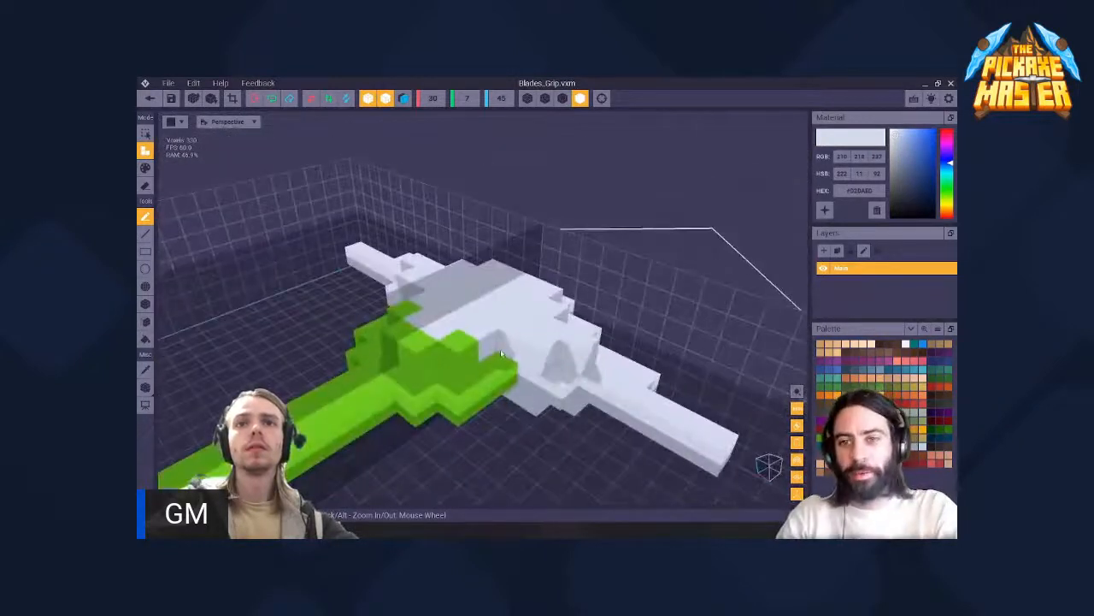
right_click_drag(501, 353, 508, 415)
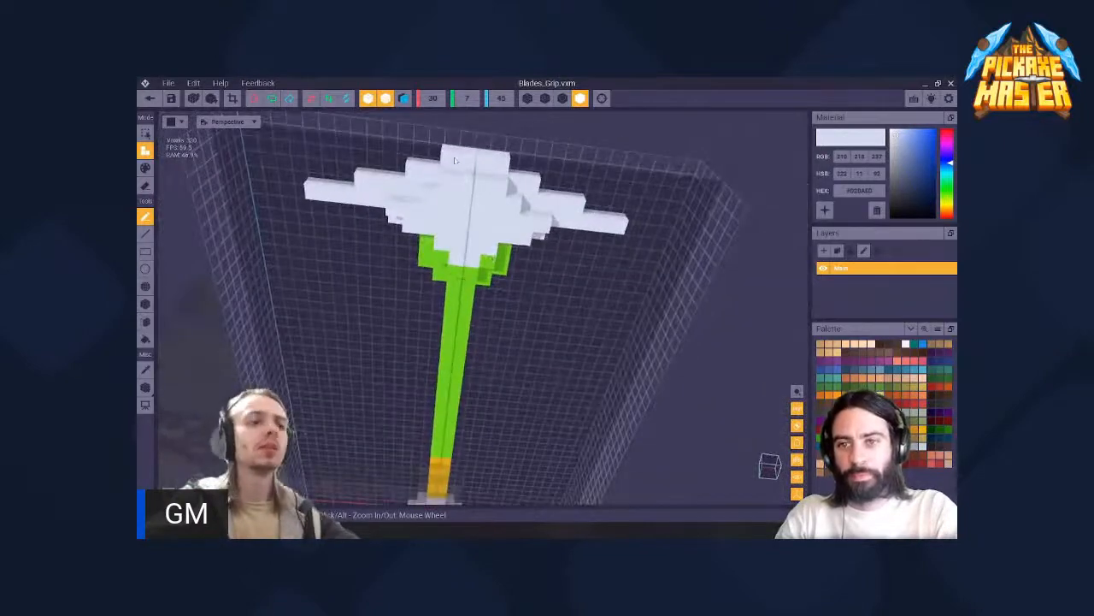
right_click_drag(489, 177, 490, 257)
scroll(484, 181, "up", 3)
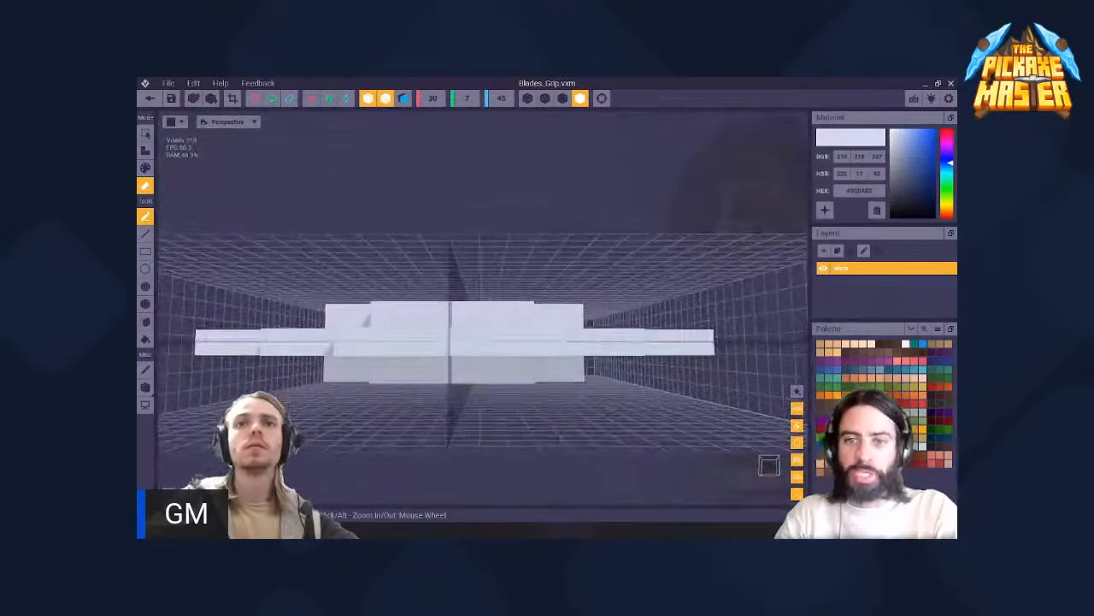
- Sample the collar's green (#6BC61B) and build a narrowing green cap at the centre of the head's front face
left_click(896, 421)
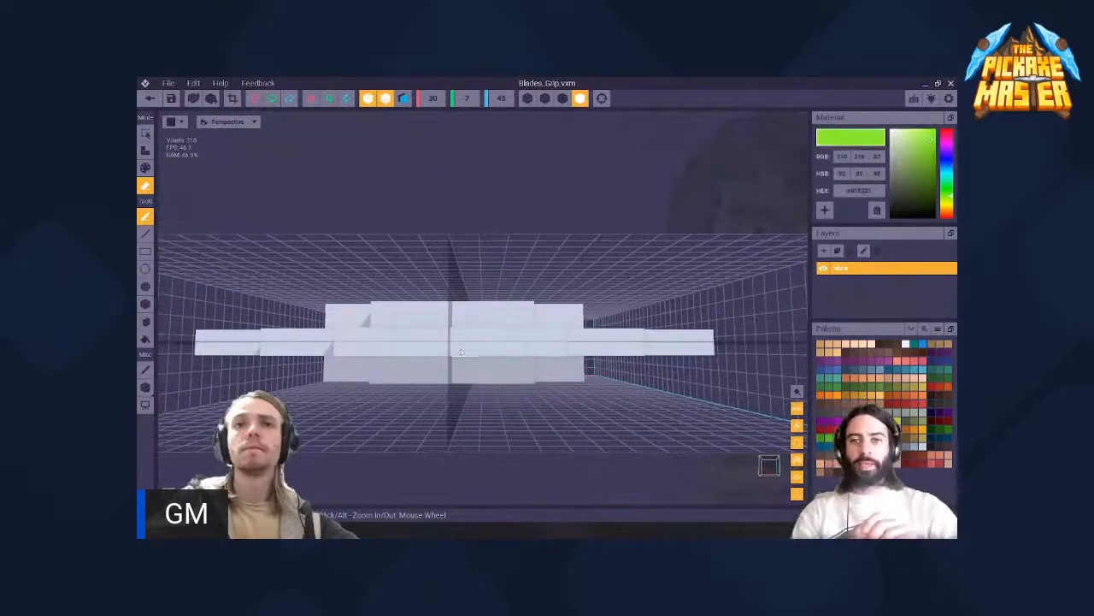
right_click_drag(466, 351, 463, 285)
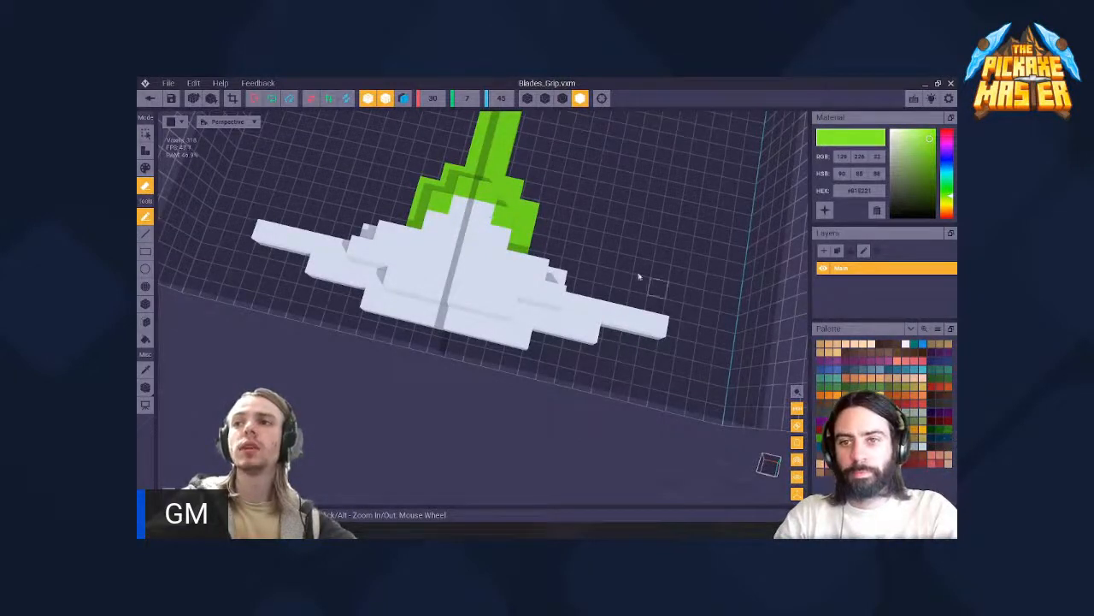
left_click(486, 188)
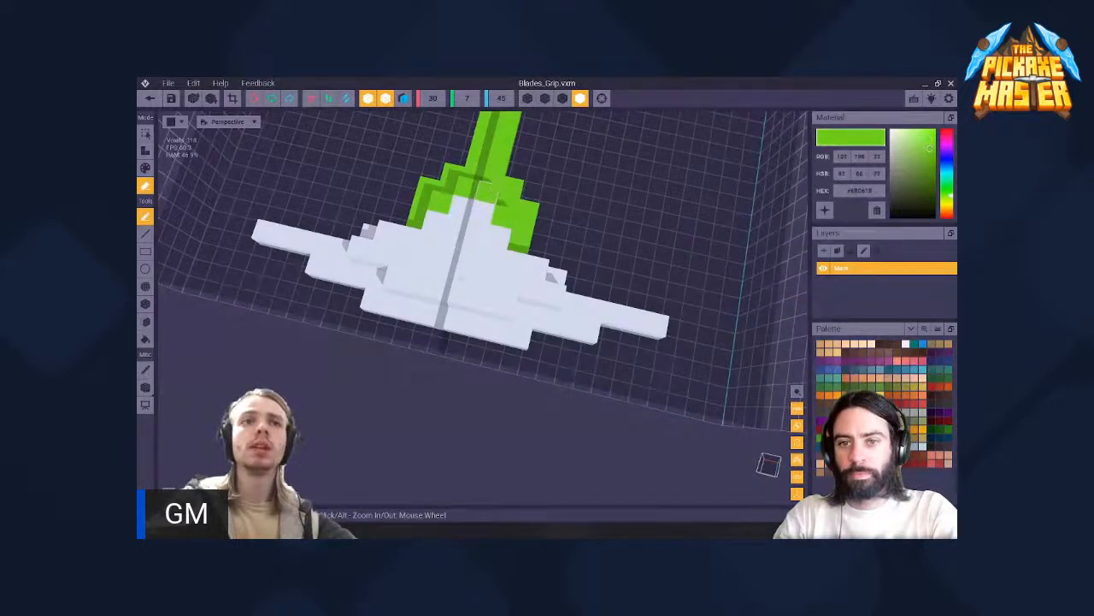
right_click_drag(489, 192, 538, 128)
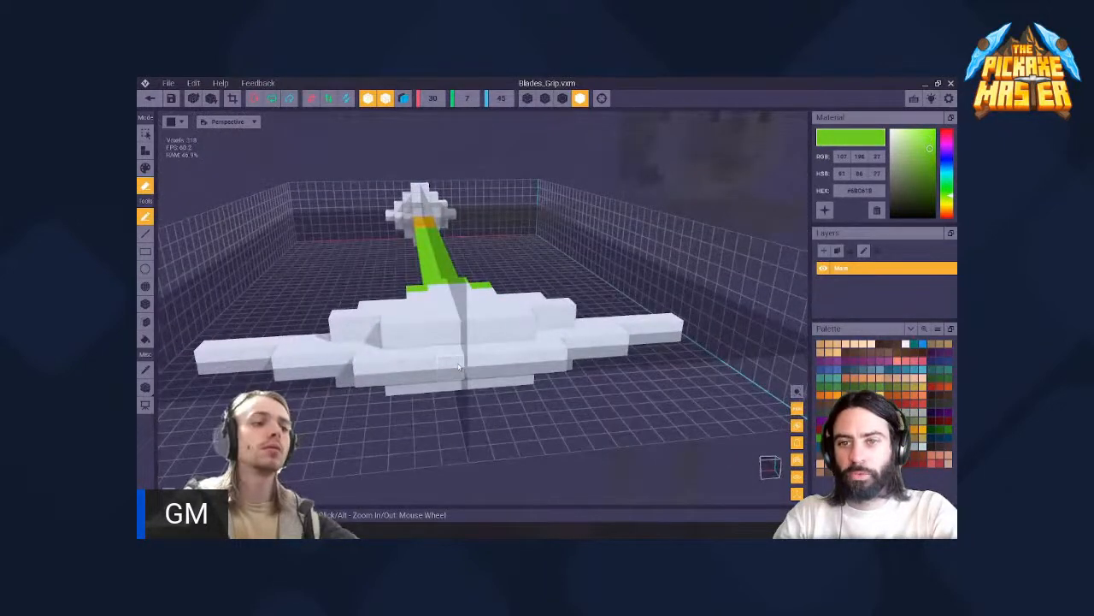
right_click_drag(462, 363, 342, 410)
right_click_drag(411, 384, 437, 409)
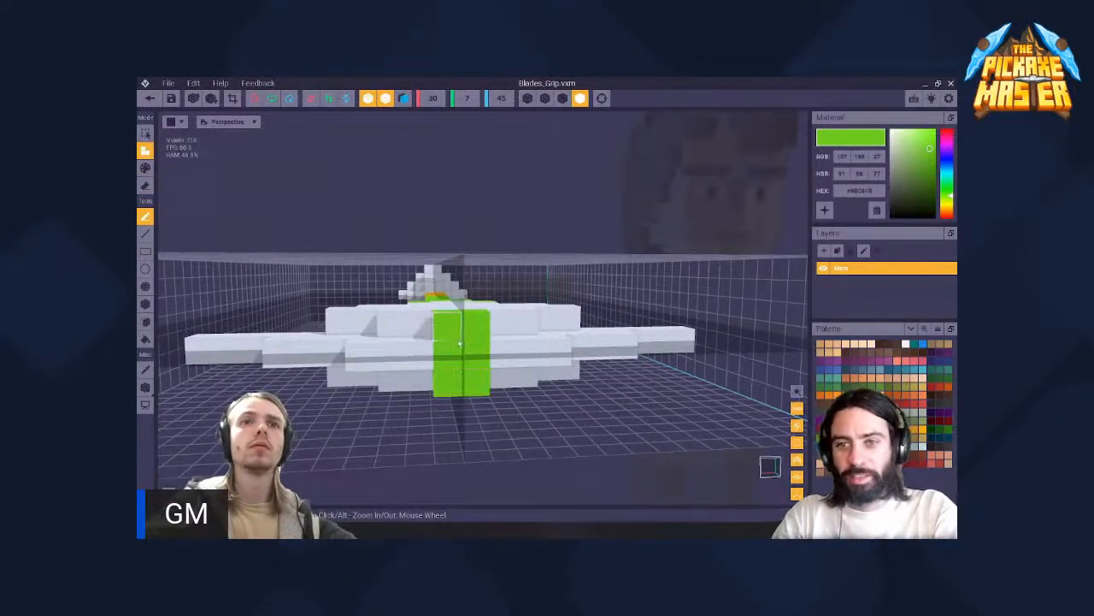
right_click_drag(459, 343, 497, 317)
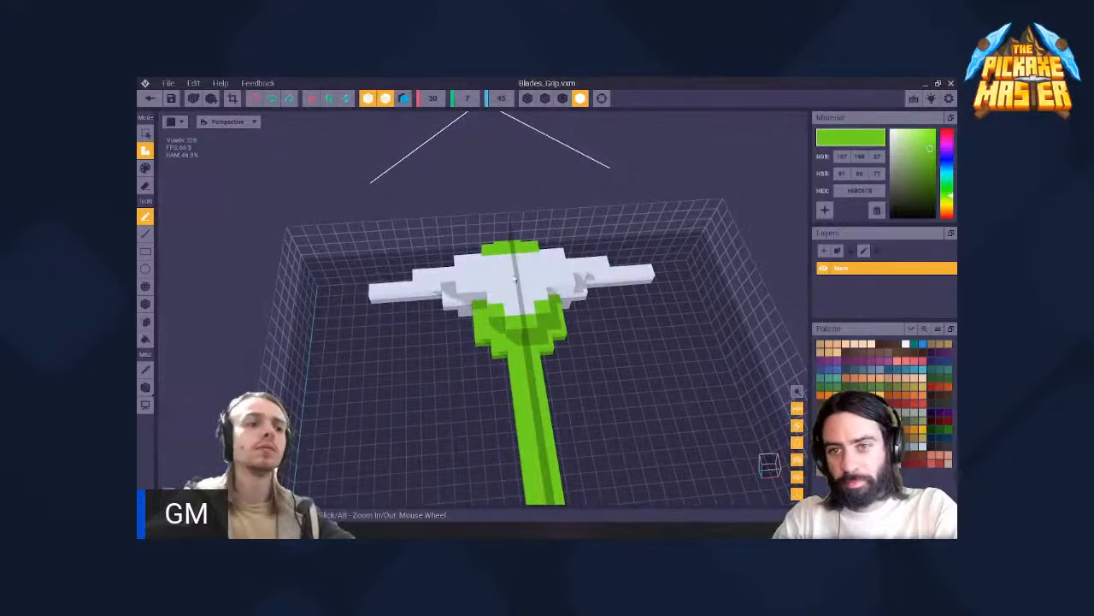
right_click_drag(520, 286, 497, 254)
middle_click_drag(498, 255, 504, 292)
scroll(499, 316, "up", 8)
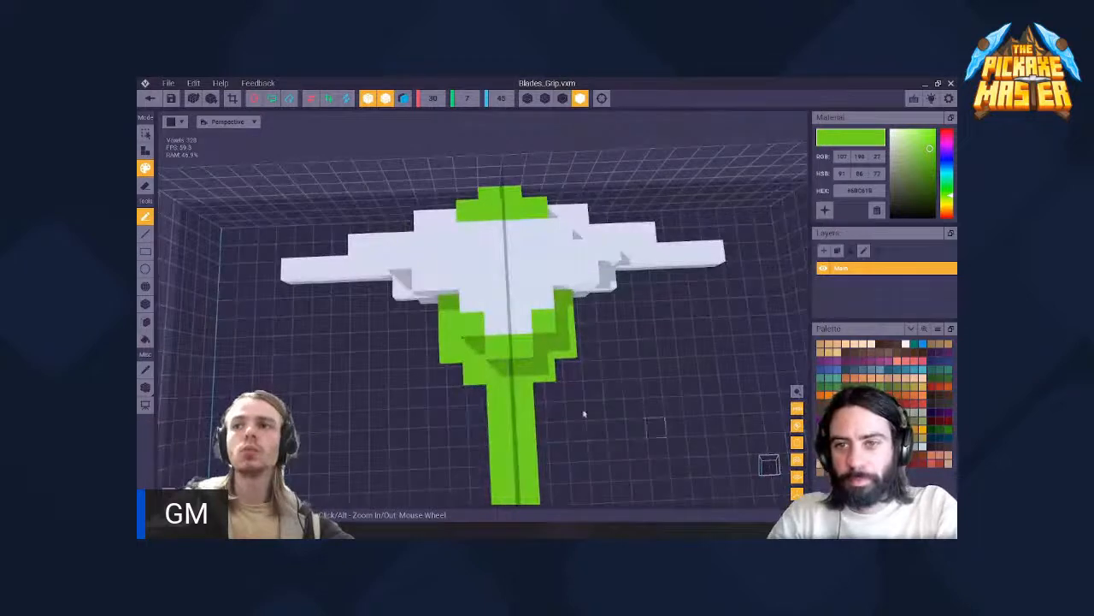
- Sample the orange (#EAAB0E) from the lower section of the handle as the active colour
scroll(584, 413, "down", 7)
middle_click_drag(516, 501, 511, 454)
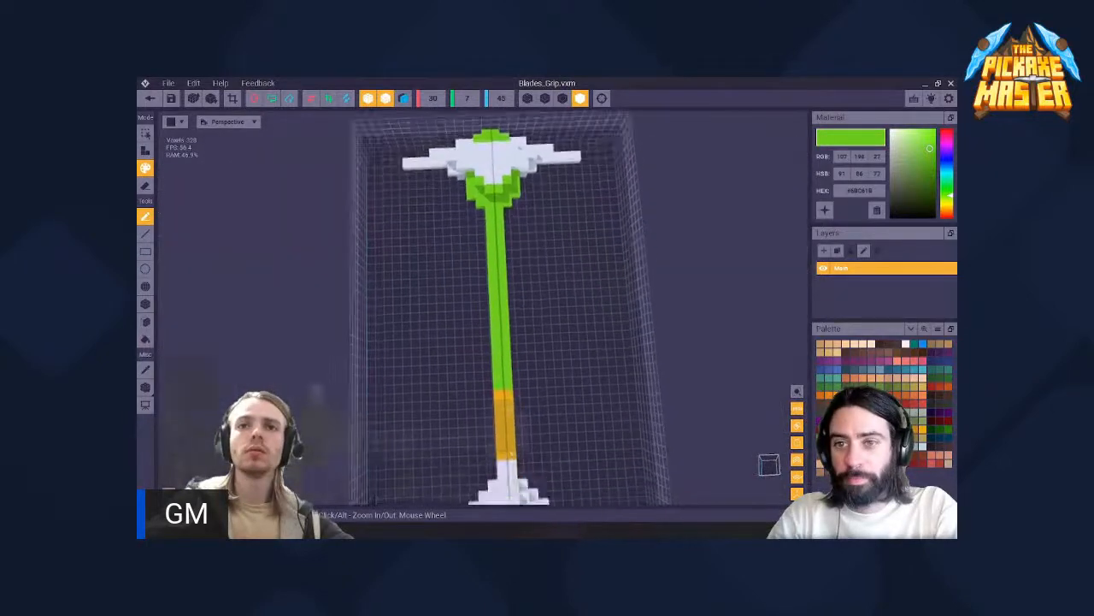
left_click(503, 399)
middle_click_drag(503, 399, 506, 498)
scroll(507, 342, "up", 7)
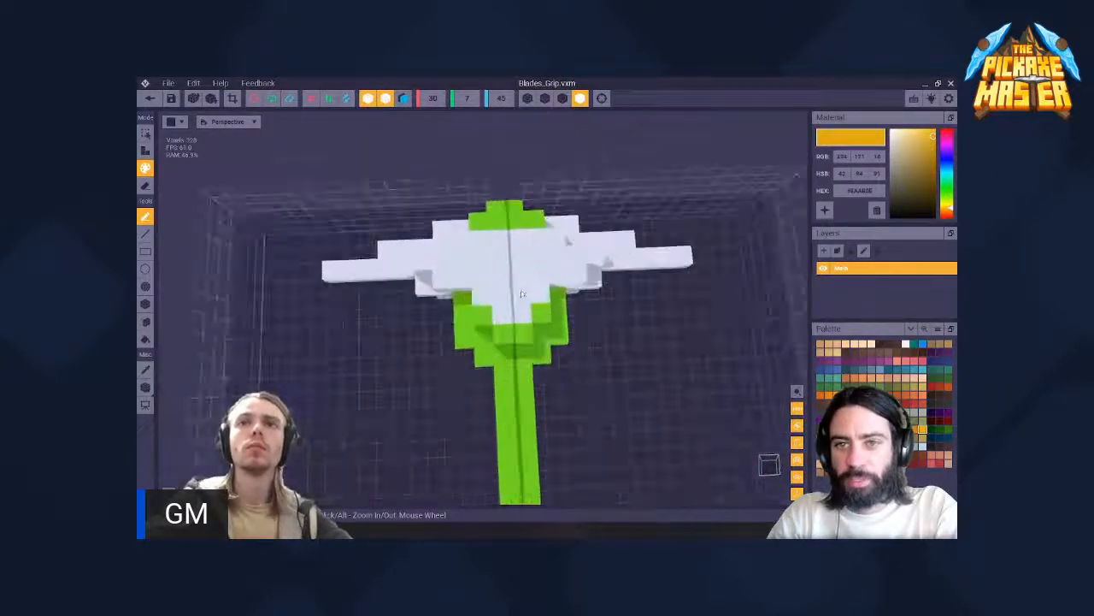
- Try to paint the collar voxels bordering the white head orange
mouse_move(567, 239)
right_mouse_down()
mouse_move(628, 279)
mouse_move(495, 264)
mouse_move(514, 316)
right_mouse_up()
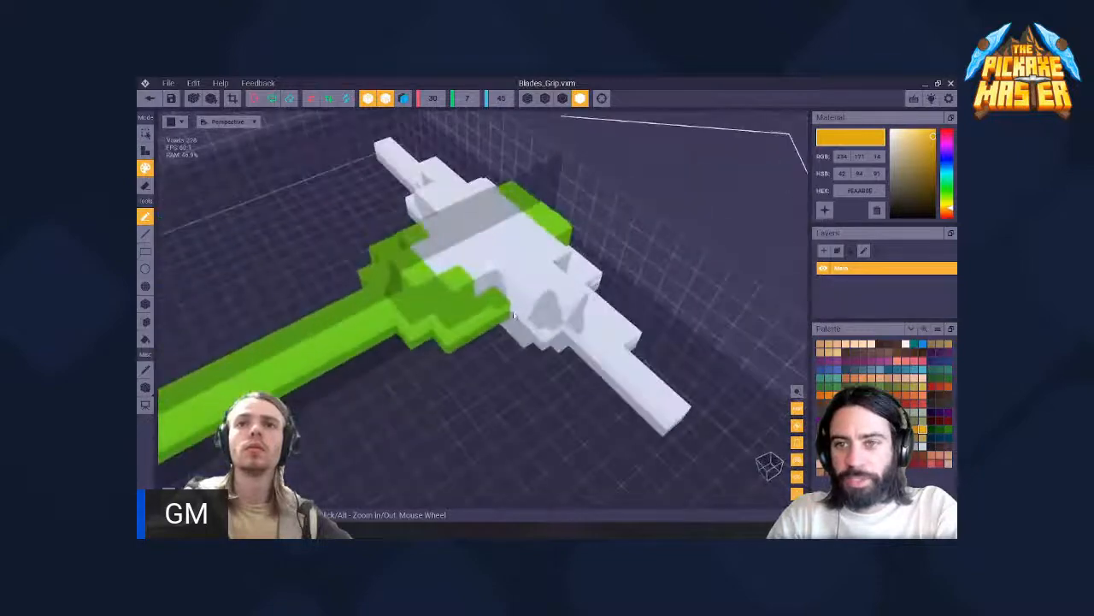
right_click_drag(456, 277, 547, 274)
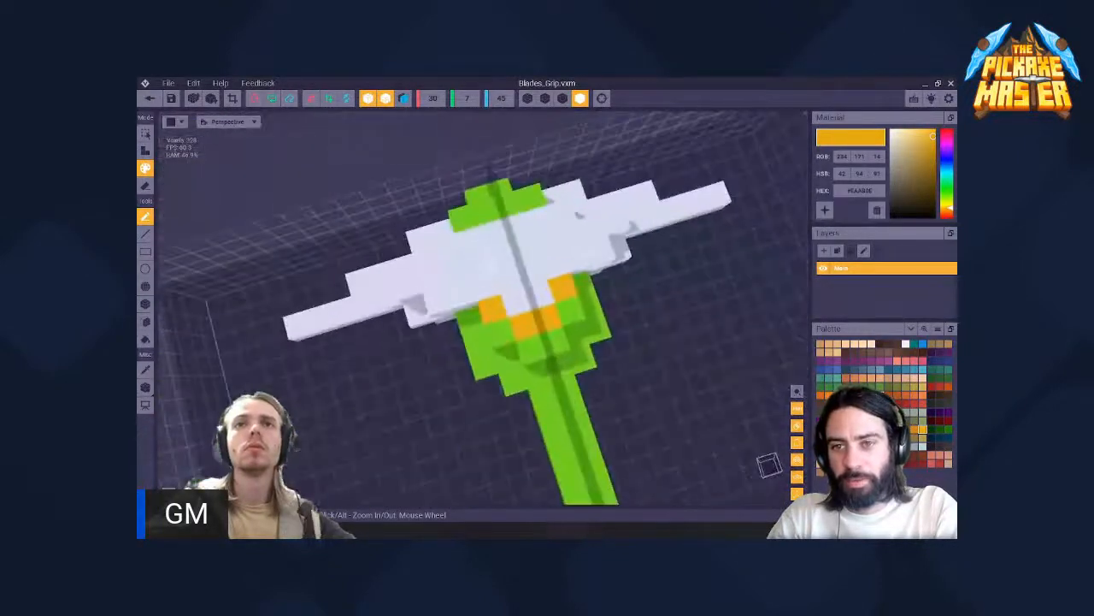
key("super+x")
key("Escape")
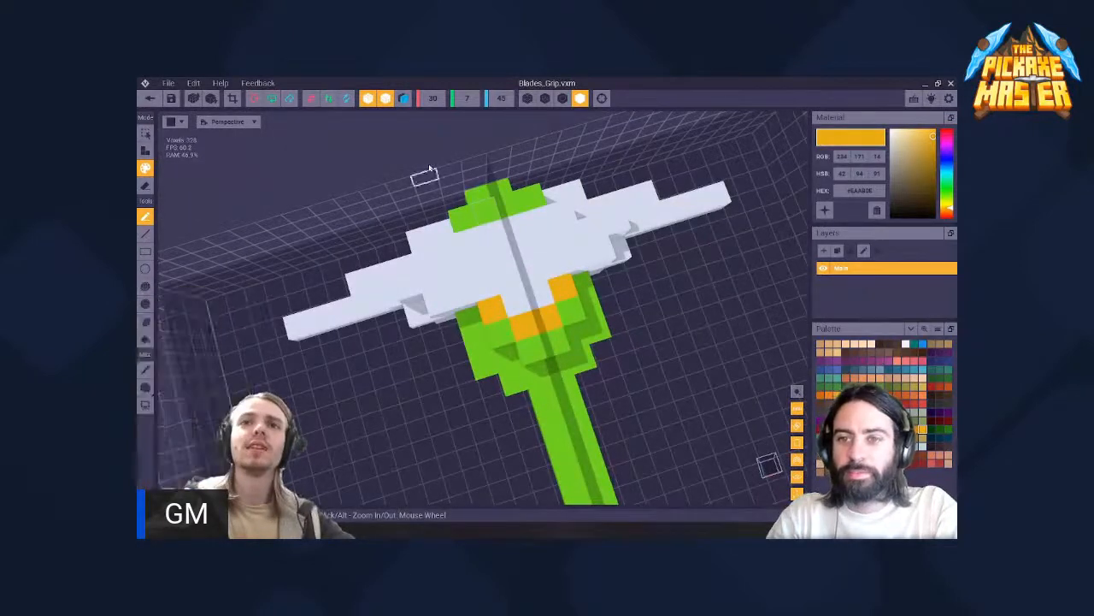
scroll(443, 183, "down", 10)
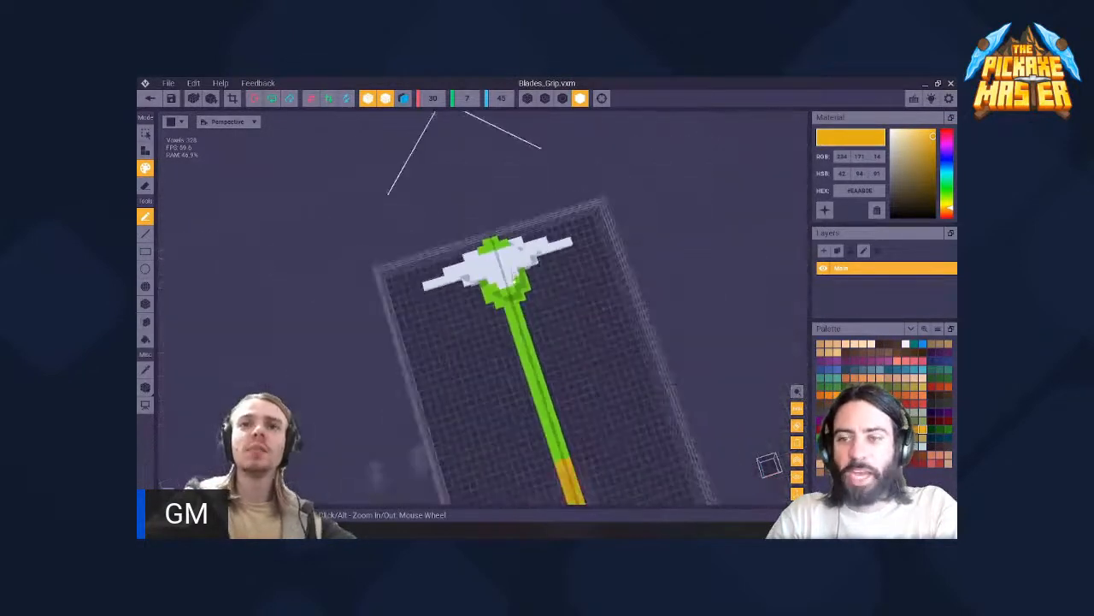
- Examine the whole tool and its green-capped head from above and from several distances
middle_click_drag(443, 183, 407, 115)
mouse_move(491, 292)
right_mouse_down()
mouse_move(282, 286)
mouse_move(329, 278)
mouse_move(517, 297)
mouse_move(512, 281)
mouse_move(475, 293)
right_mouse_up()
middle_click_drag(517, 290, 555, 303)
scroll(300, 270, "up", 5)
right_click_drag(556, 302, 580, 297)
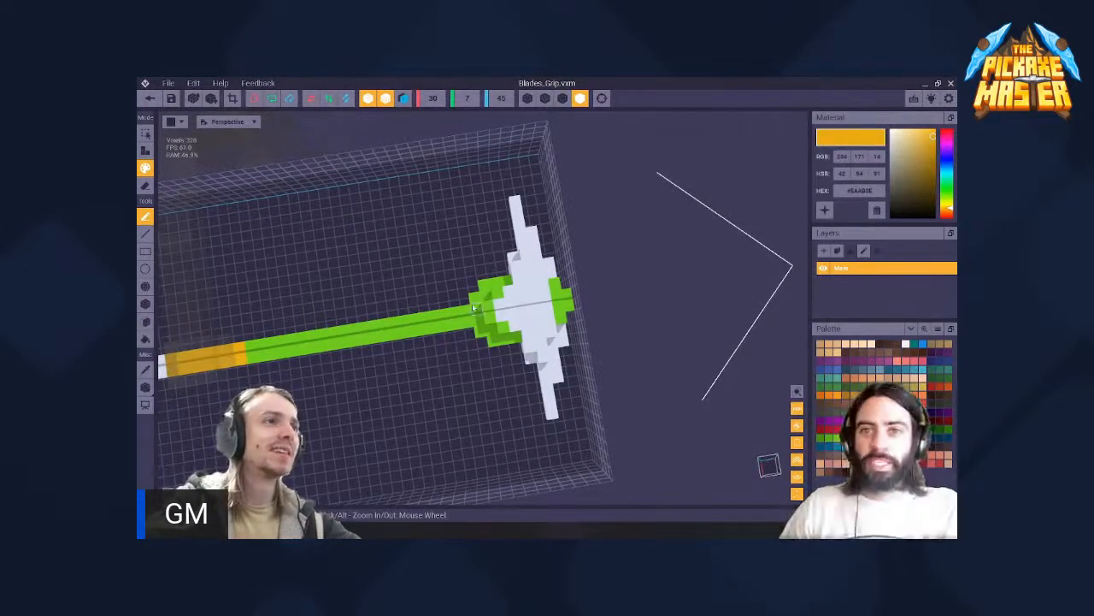
right_click_drag(517, 309, 490, 312)
scroll(489, 312, "down", 5)
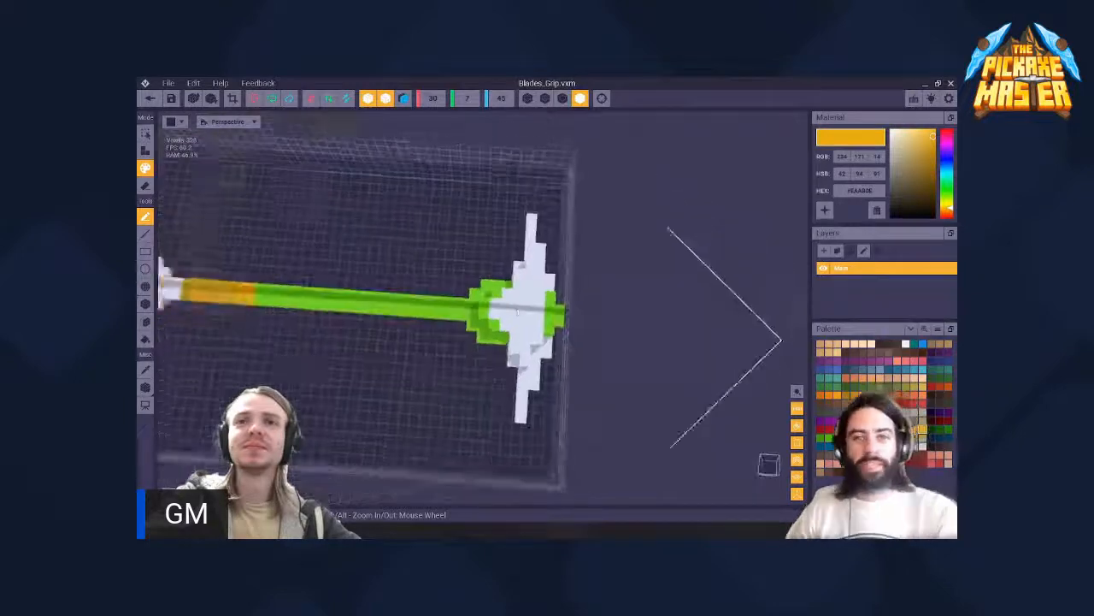
middle_click_drag(489, 312, 495, 325)
scroll(494, 325, "up", 5)
- Add stepped orange voxels along the handle-facing edges of both wings, starting beside the green collar
right_click_drag(494, 318, 570, 343)
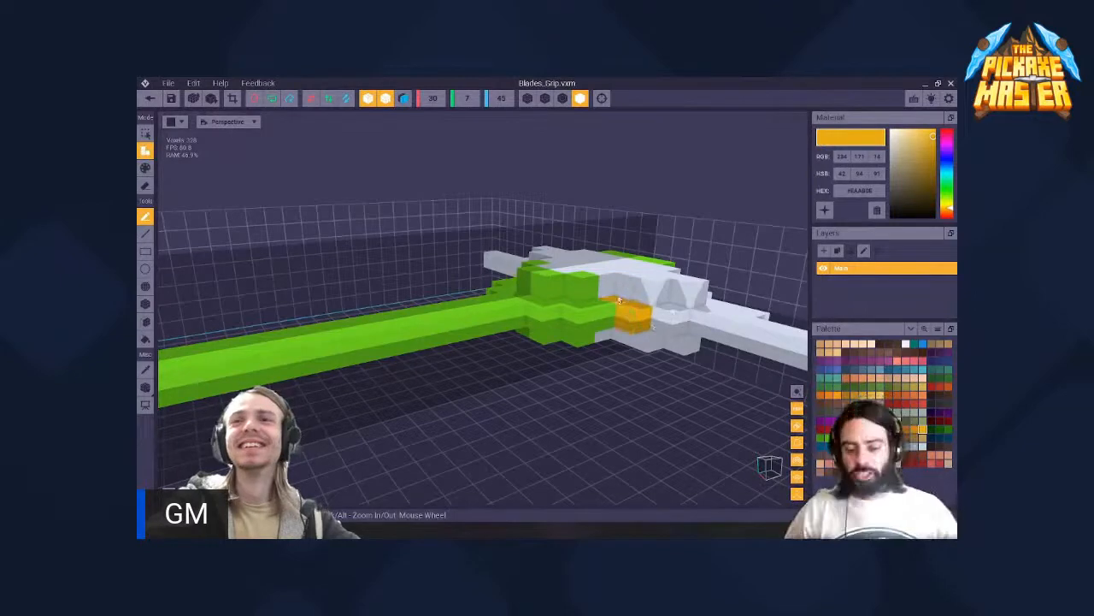
right_click_drag(634, 316, 494, 292)
scroll(496, 291, "down", 8)
middle_click_drag(455, 328, 474, 290)
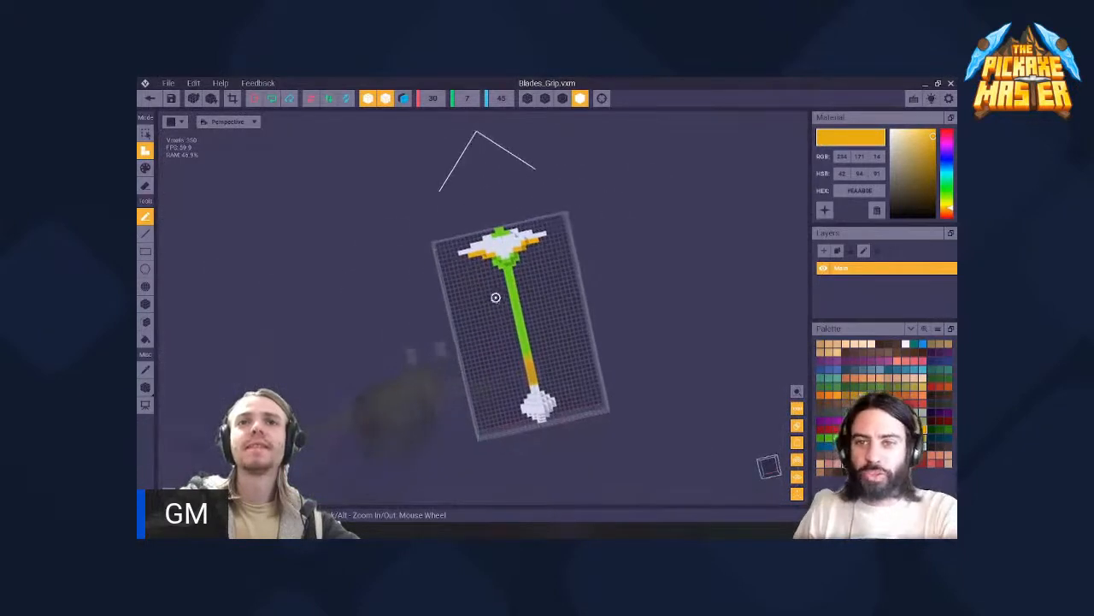
right_click_drag(496, 297, 495, 296)
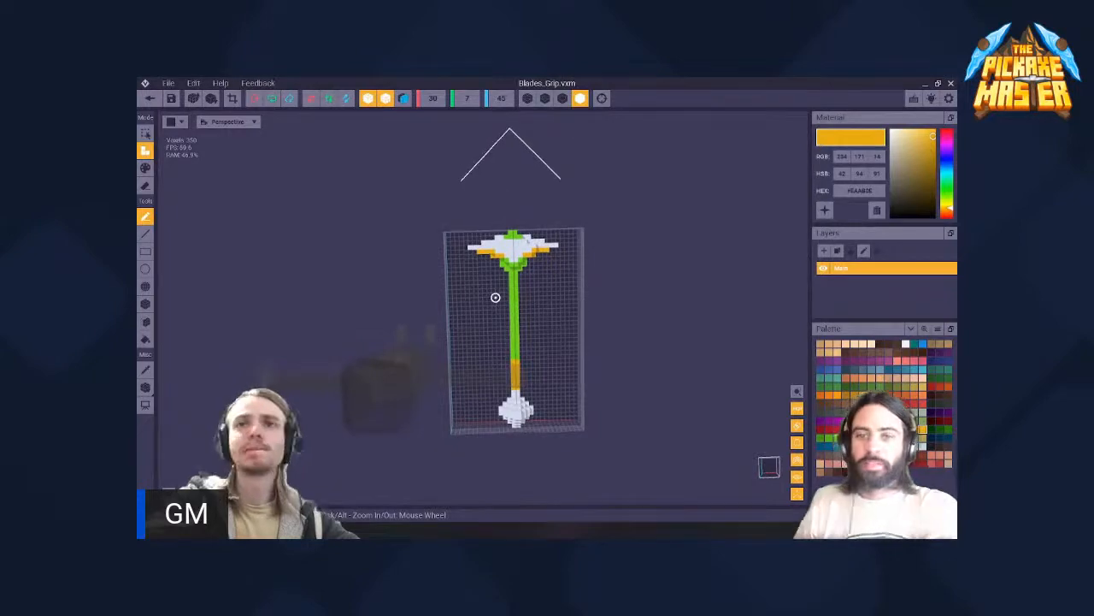
scroll(496, 297, "up", 6)
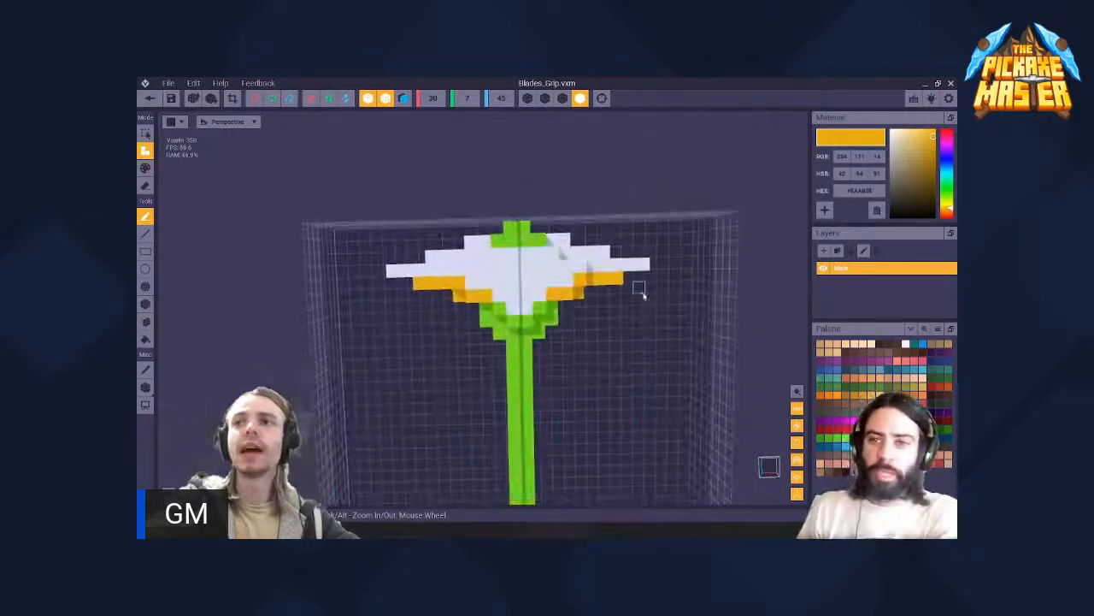
right_click_drag(536, 302, 536, 302)
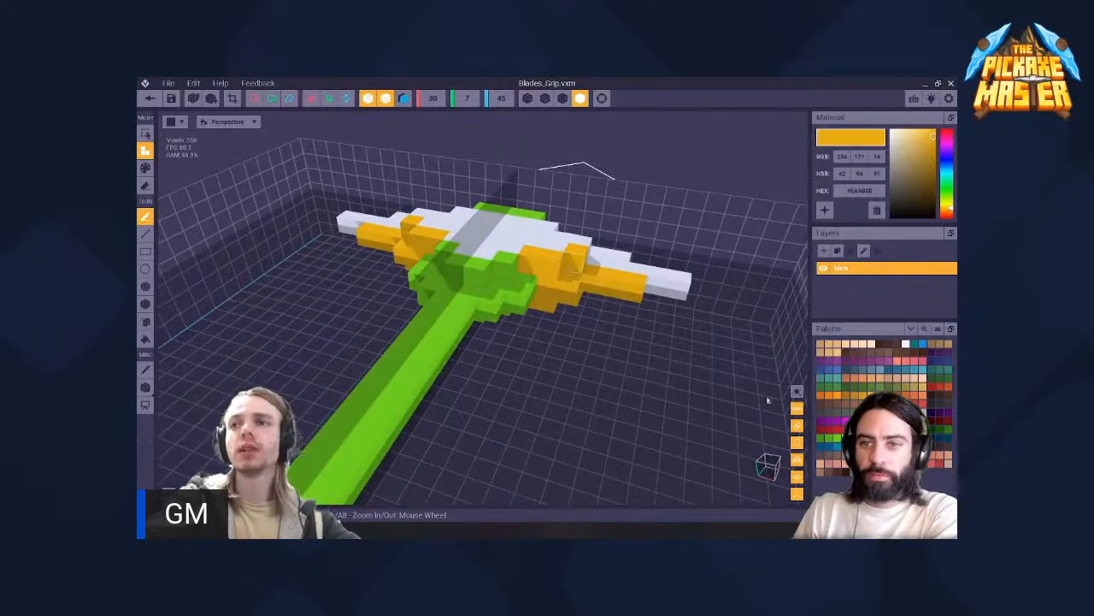
- Fill the orange edging on both wings with magenta (#CE1DCE)
left_click(947, 145)
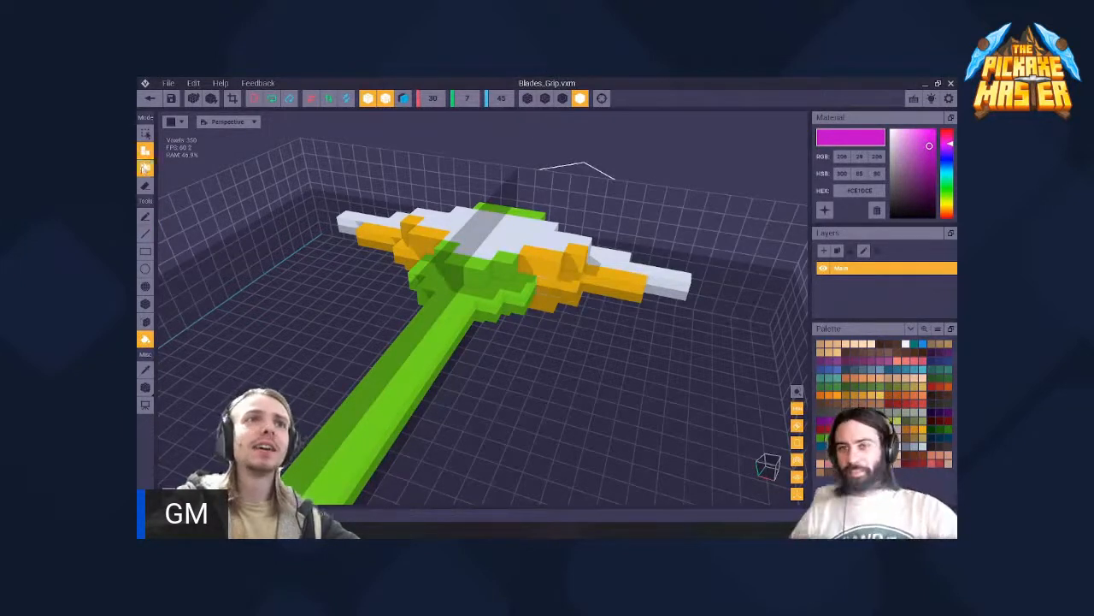
left_click(565, 288)
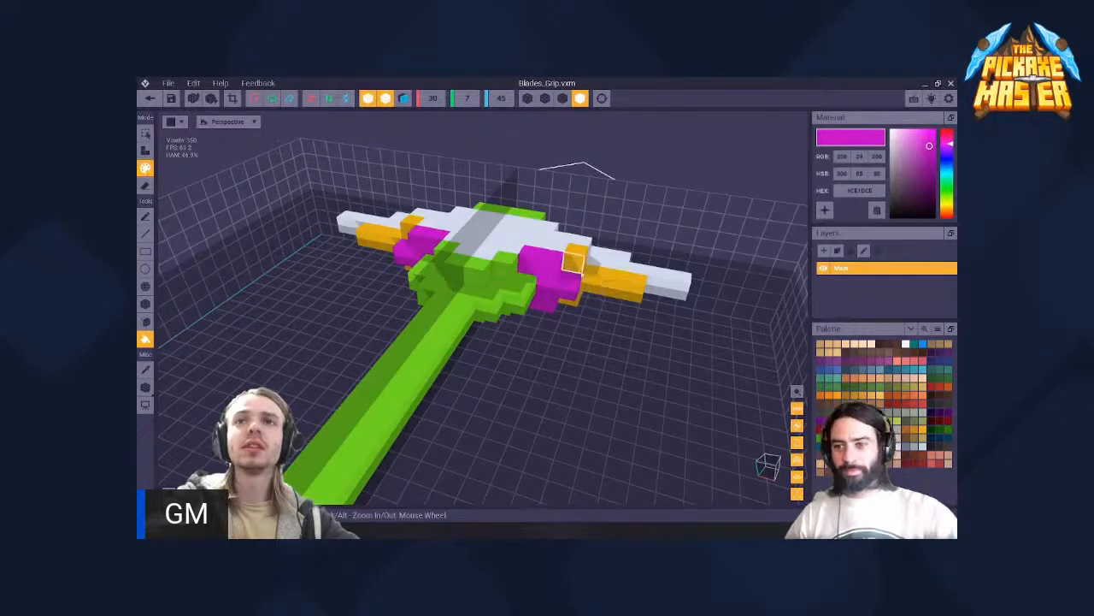
left_click(595, 284)
left_click(577, 261)
mouse_move(574, 264)
right_mouse_down()
mouse_move(495, 296)
mouse_move(504, 359)
mouse_move(560, 278)
right_mouse_up()
- Fill the magenta edging on both wings with a darker purple (#9C15A4), keeping the rest of the head white
scroll(560, 278, "down", 8)
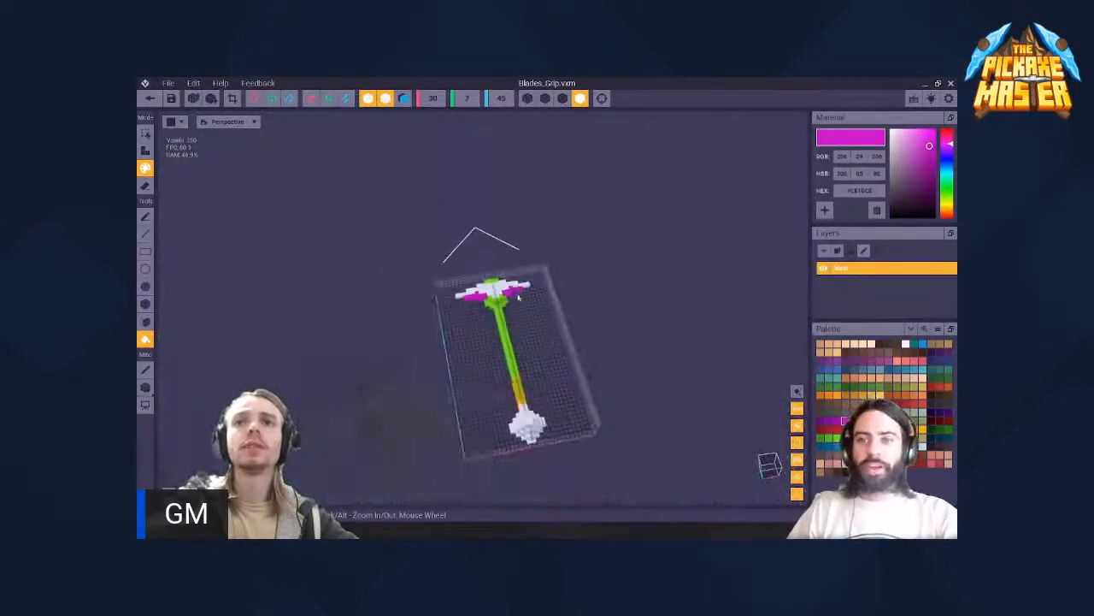
right_click_drag(453, 314, 513, 273)
scroll(515, 257, "up", 8)
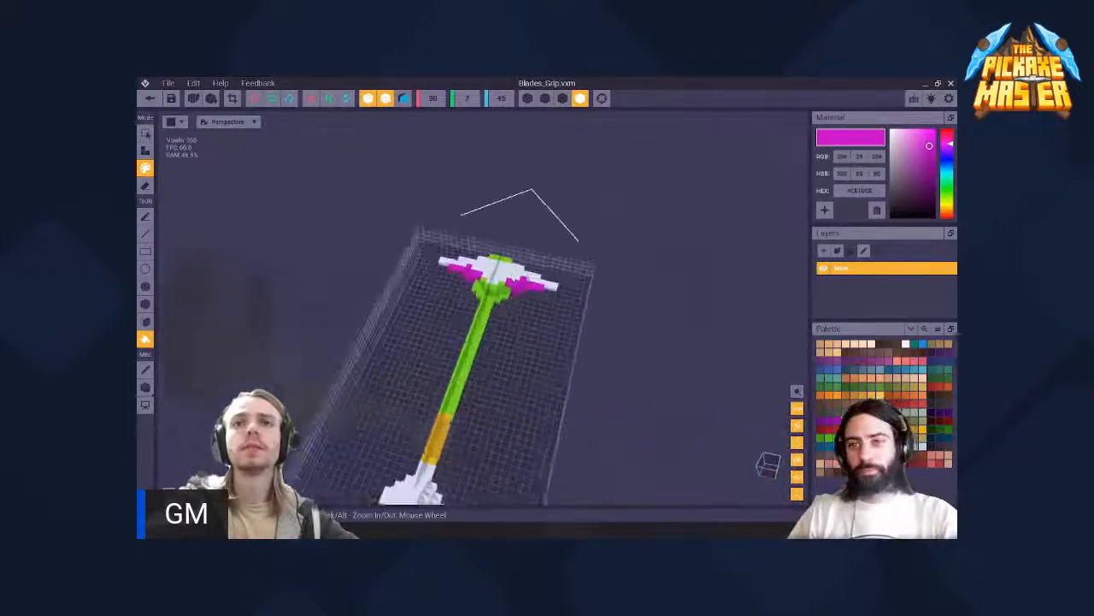
scroll(514, 256, "up", 3)
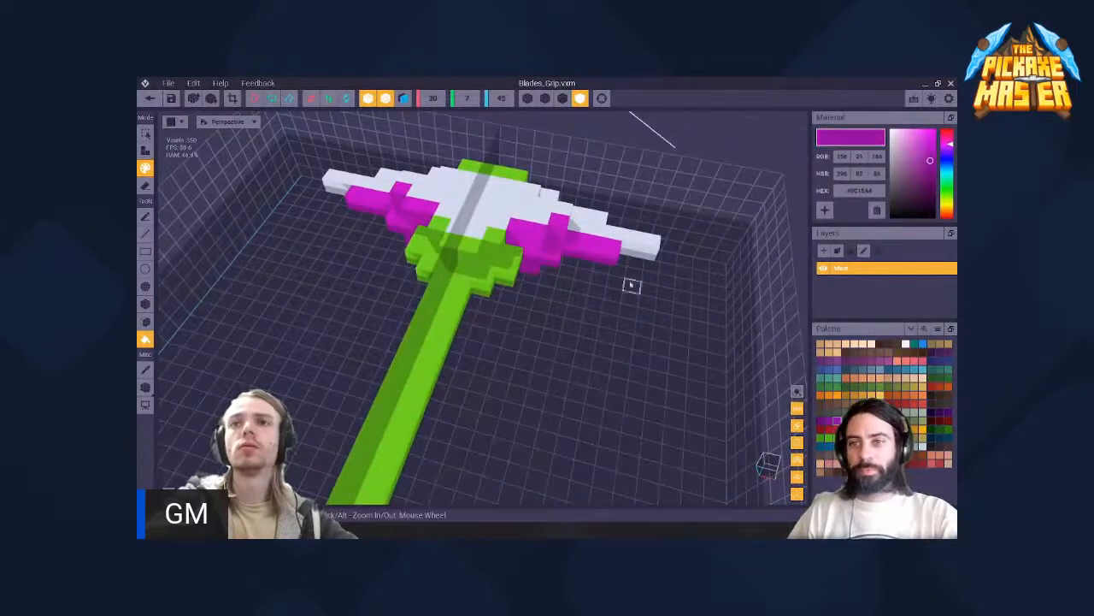
right_click_drag(505, 301, 510, 264)
scroll(515, 266, "down", 7)
scroll(515, 266, "down", 4)
scroll(517, 251, "up", 7)
scroll(511, 264, "down", 6)
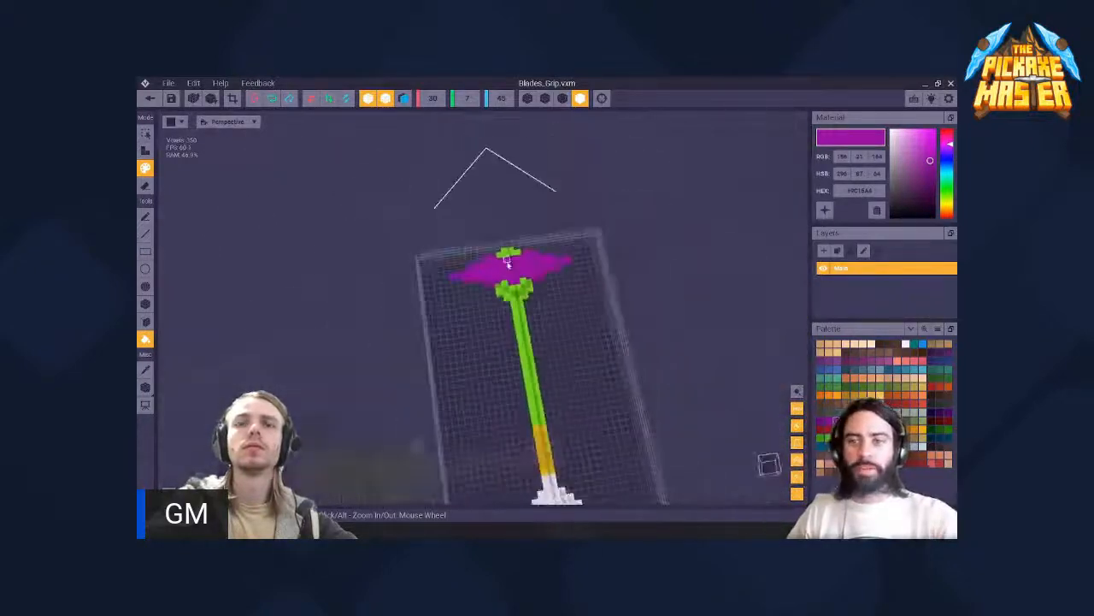
middle_click_drag(512, 274, 519, 285)
right_click_drag(519, 286, 519, 295)
scroll(520, 294, "up", 5)
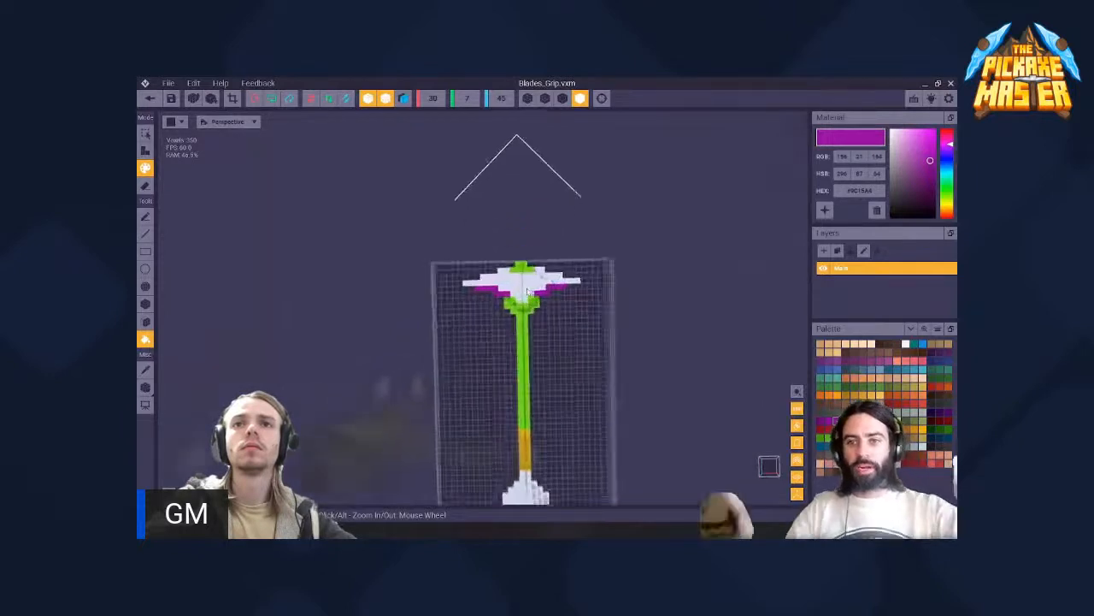
- In the other VoxEdit window, close the Blades_Grip model, answer its save prompt and return to the Equip_Blades_V2 assembly
right_click_drag(527, 292, 607, 306)
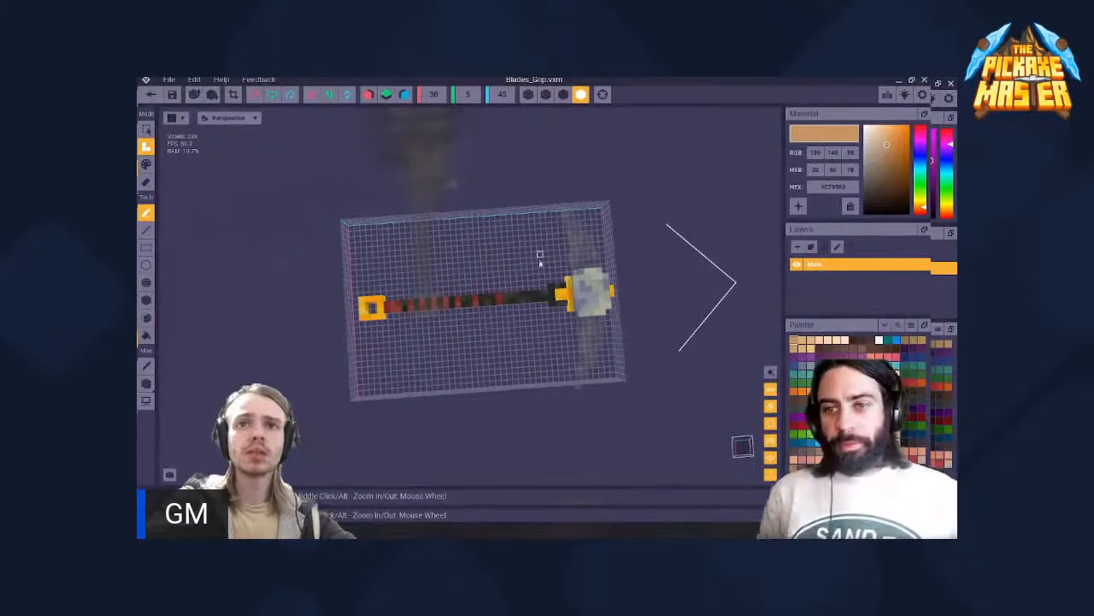
right_click_drag(481, 325, 481, 325)
left_click(149, 94)
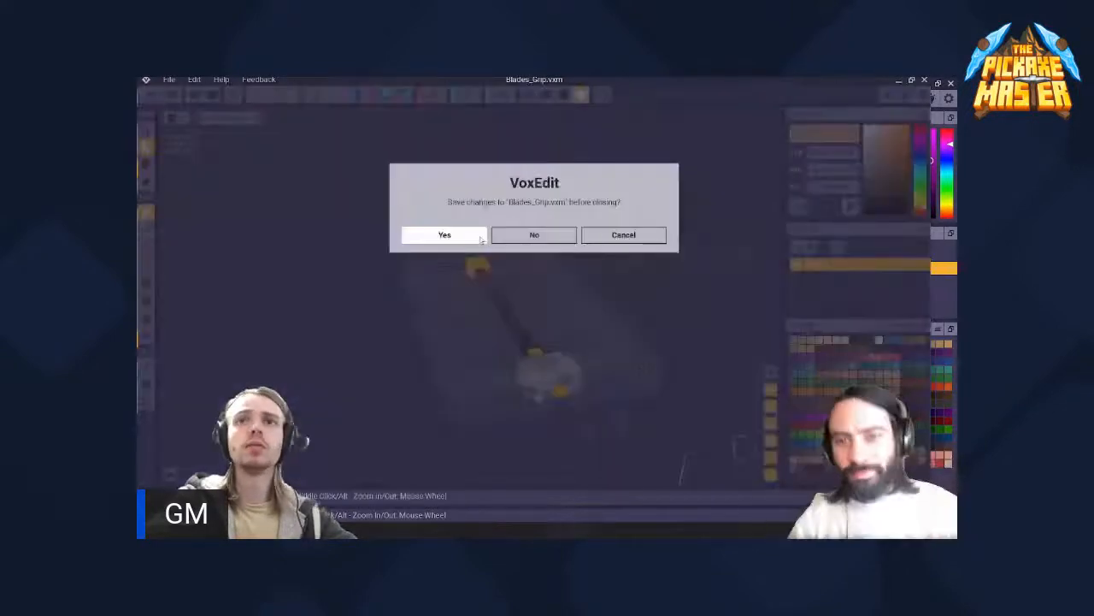
scroll(512, 238, "up", 5)
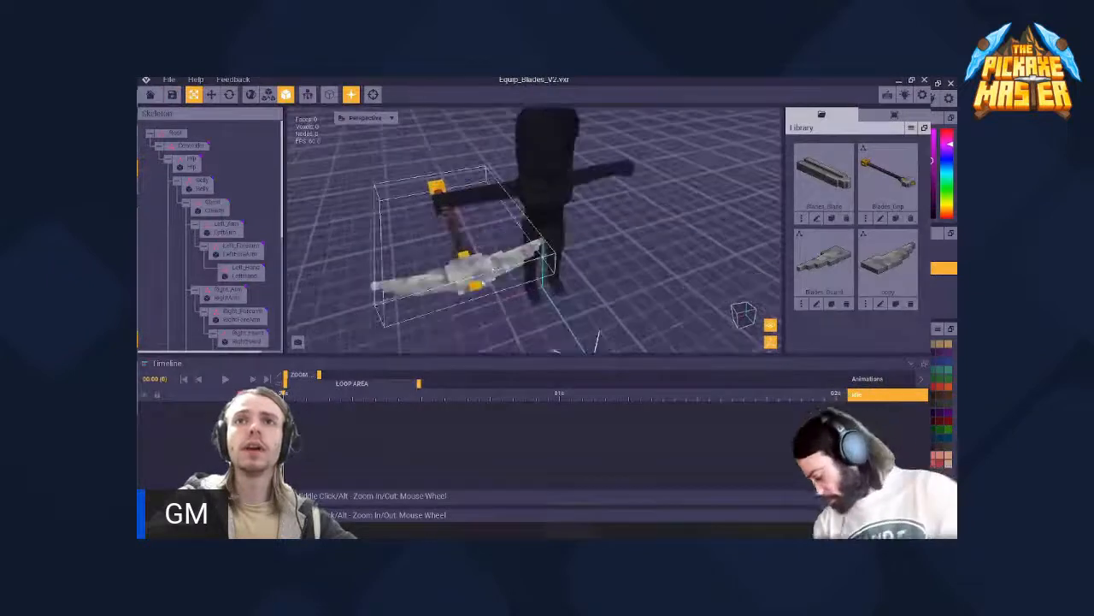
- Examine which separate model parts form the centre and wings of the pickaxe head in Equip_Blades_V2
right_click_drag(512, 237, 496, 298)
middle_click_drag(496, 298, 517, 257)
scroll(547, 256, "up", 5)
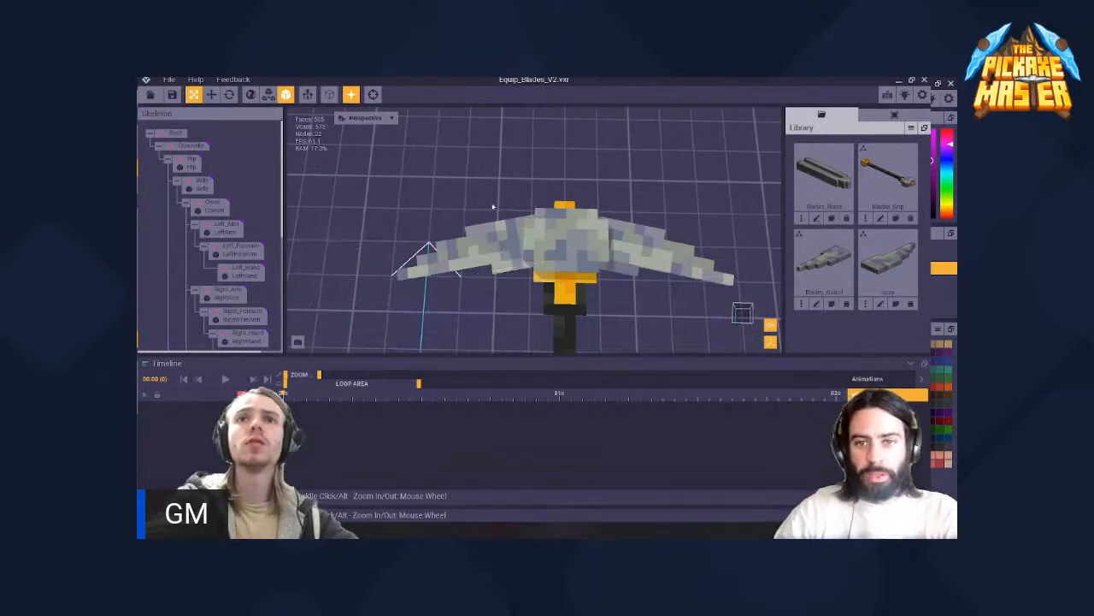
left_click(590, 248)
left_click(616, 247)
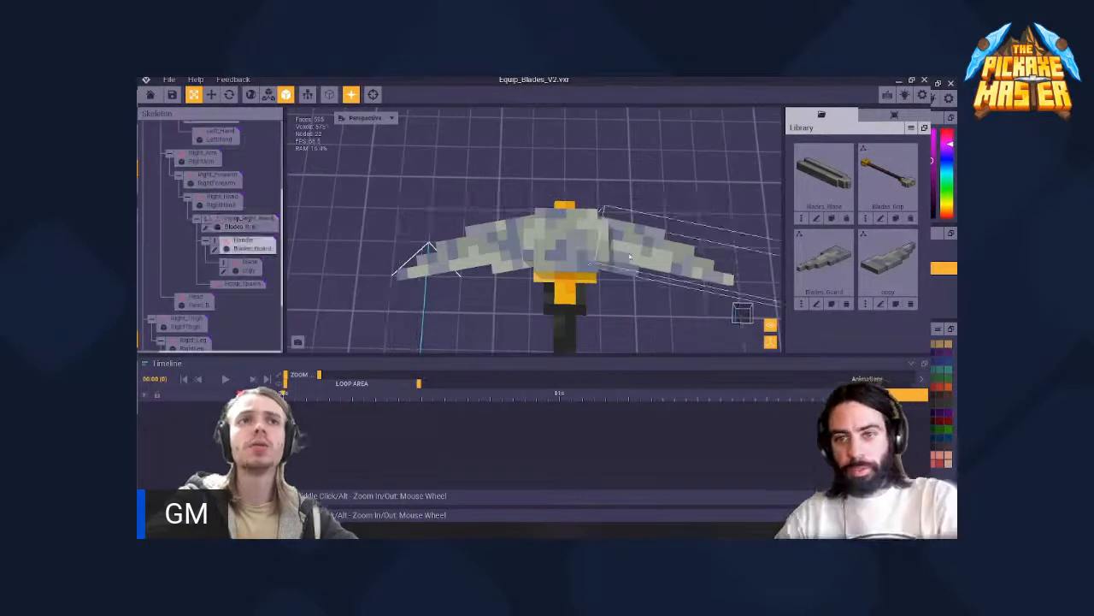
left_click(590, 248)
middle_click_drag(592, 248, 523, 249)
left_click(562, 235)
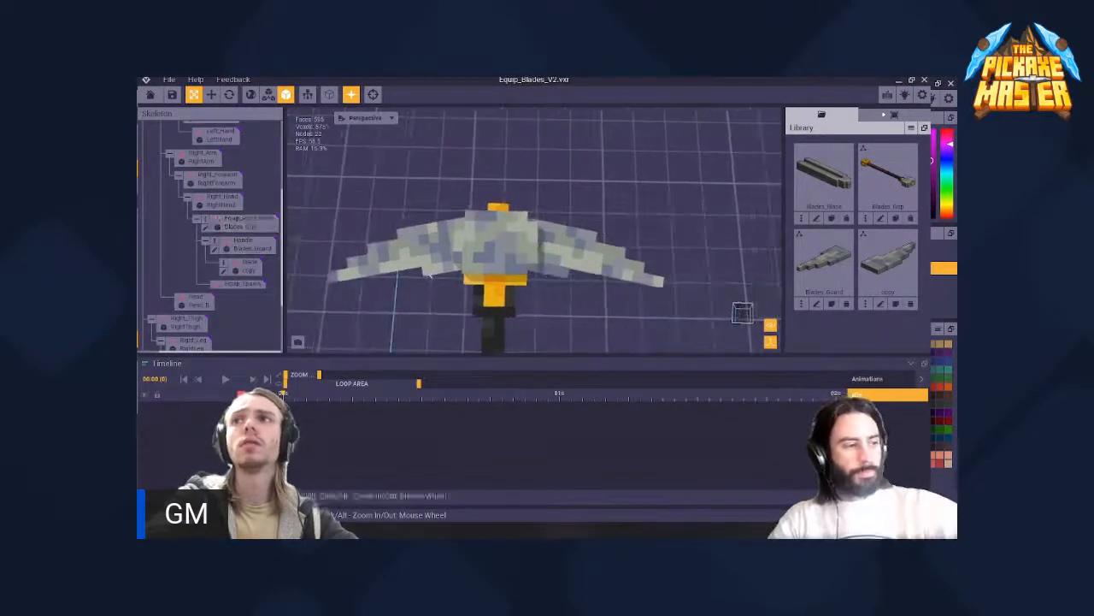
- Check the library's model creation and import options, and inspect how Blades_Grip and Blades_Guard join on the reference pickaxe
left_click(892, 115)
left_click(822, 115)
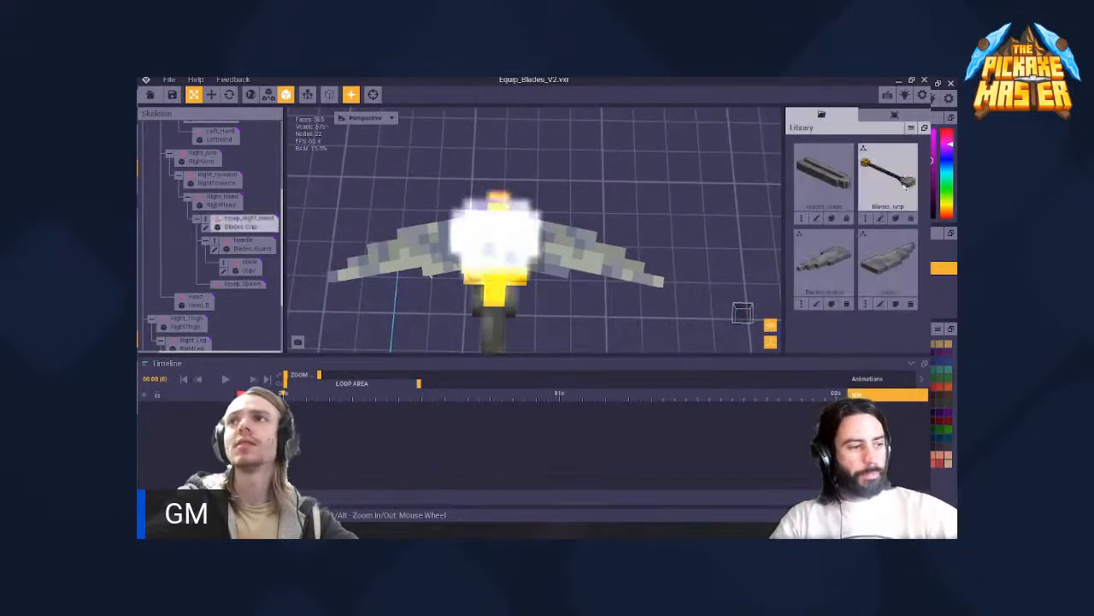
left_click(911, 128)
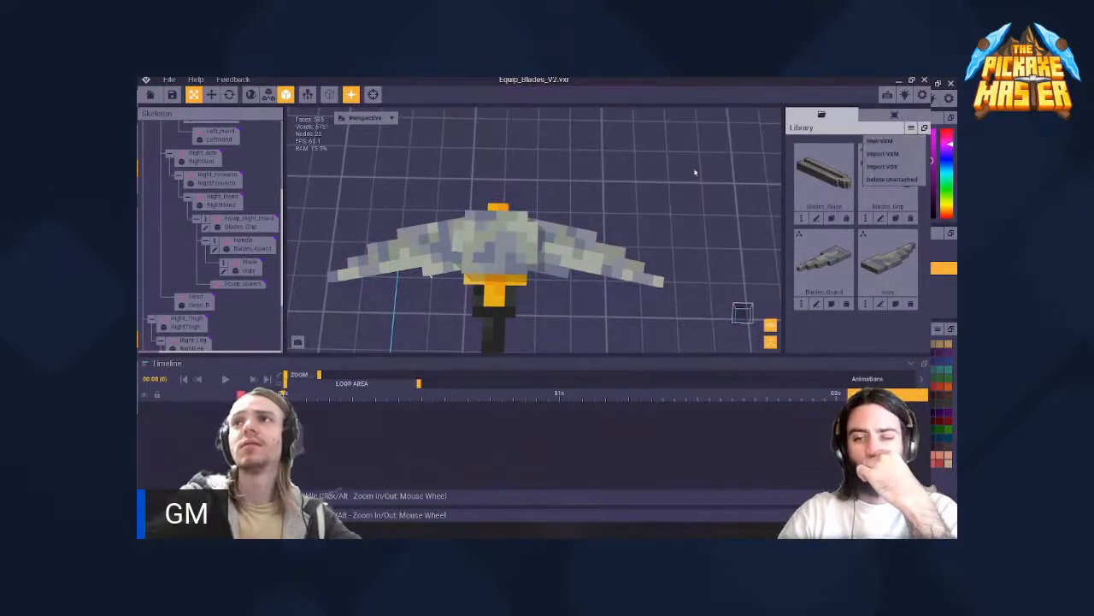
left_click(568, 247)
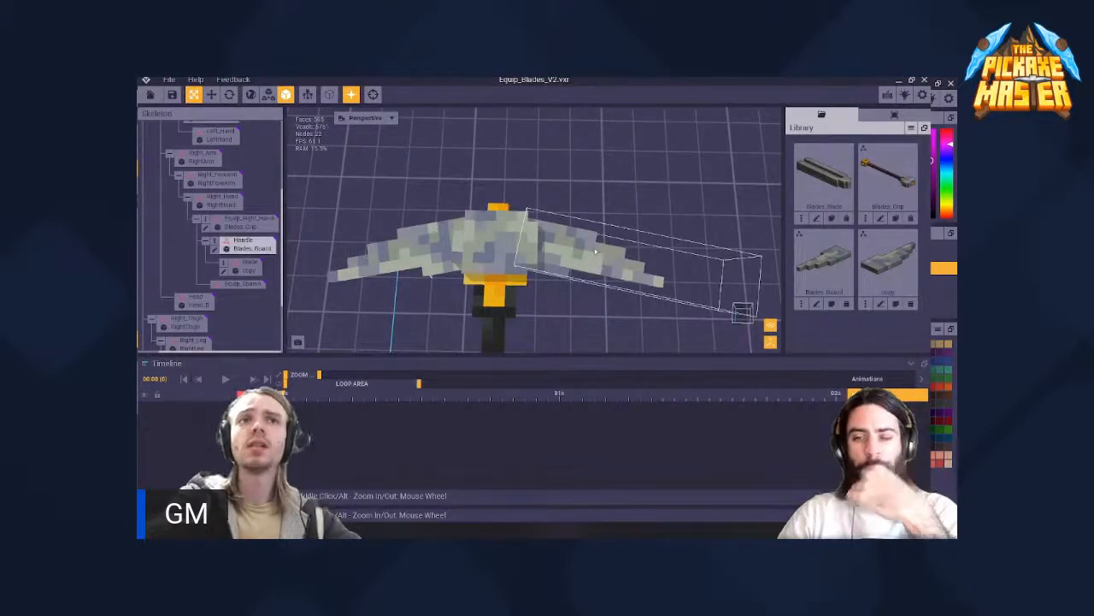
scroll(564, 248, "down", 5)
middle_click_drag(533, 267, 571, 176)
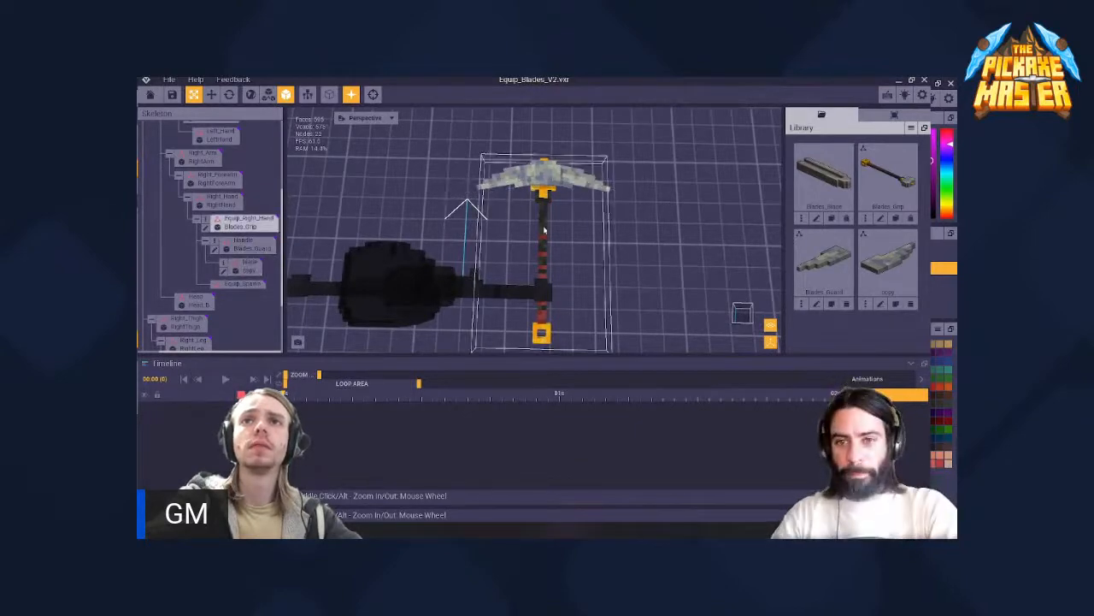
mouse_move(543, 227)
right_mouse_down()
mouse_move(547, 254)
mouse_move(543, 226)
right_mouse_up()
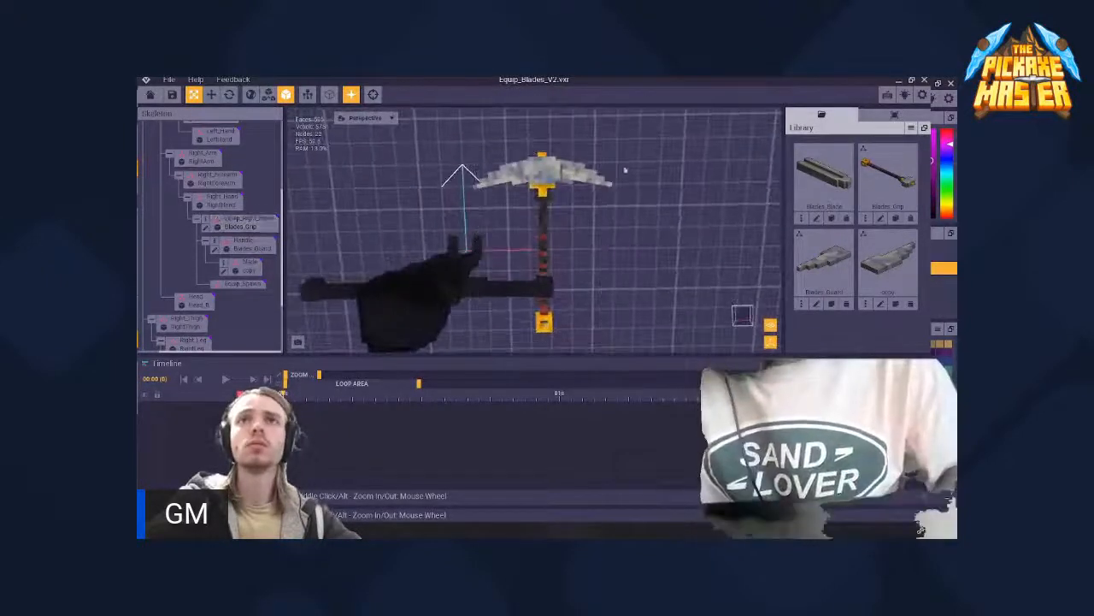
- Switch back to the Blades_Grip model and inspect where the purple-edged wings meet the white centre and green collar
left_click_drag(871, 95, 137, 171)
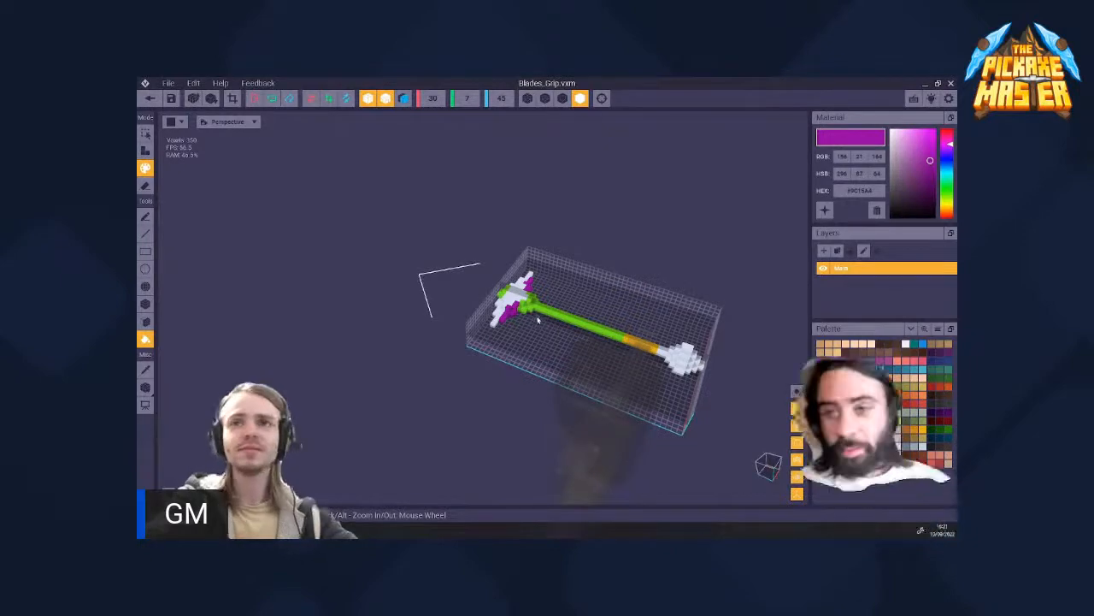
right_click_drag(526, 313, 526, 313)
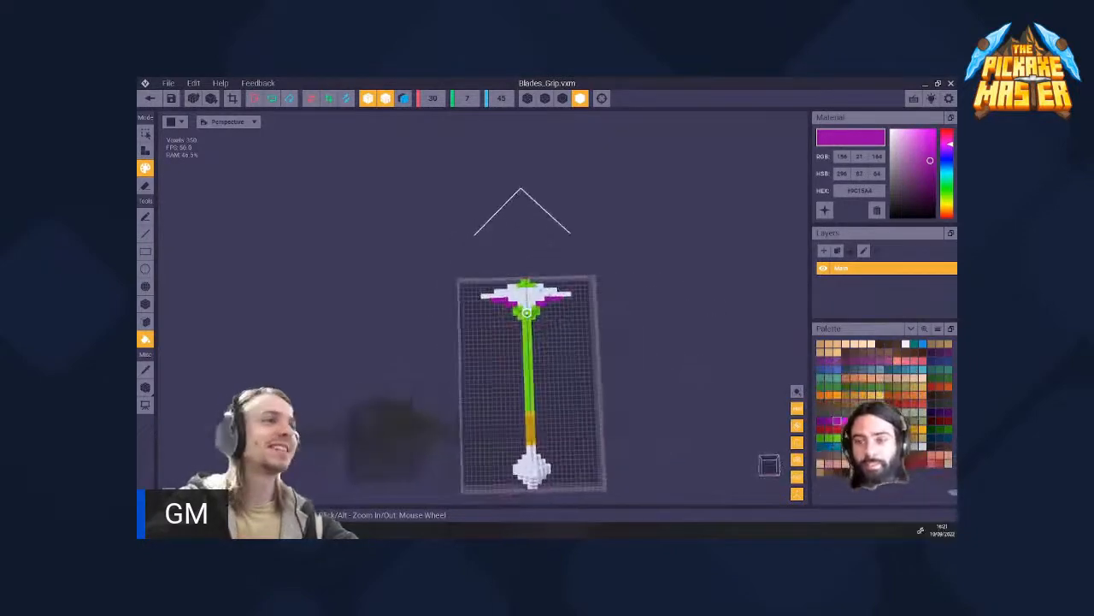
scroll(527, 313, "up", 5)
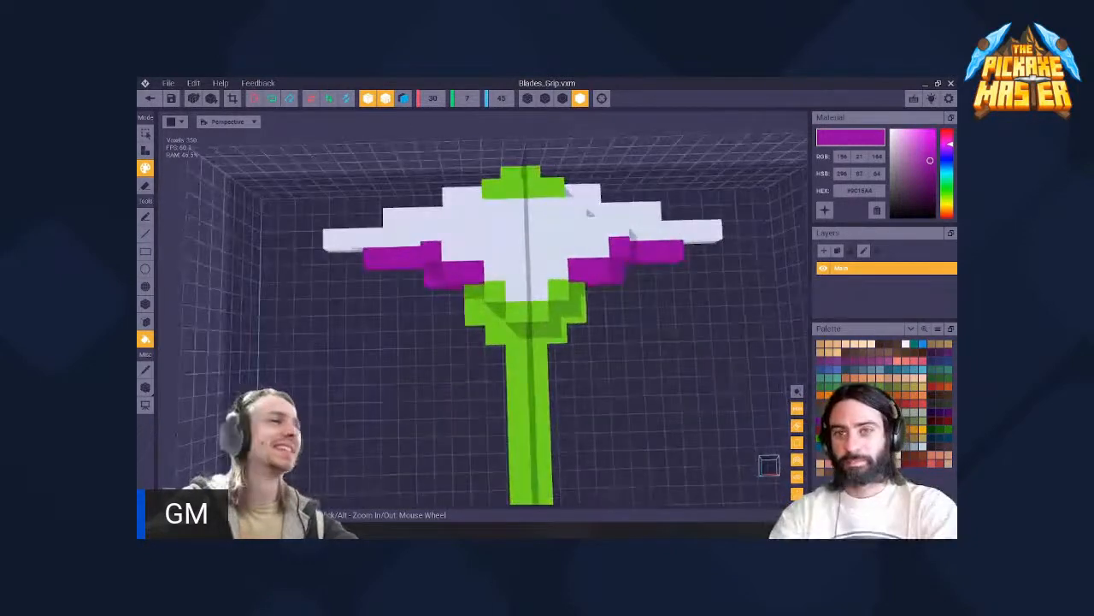
scroll(525, 313, "up", 4)
right_click_drag(525, 313, 525, 313)
scroll(525, 313, "down", 4)
scroll(483, 305, "up", 3)
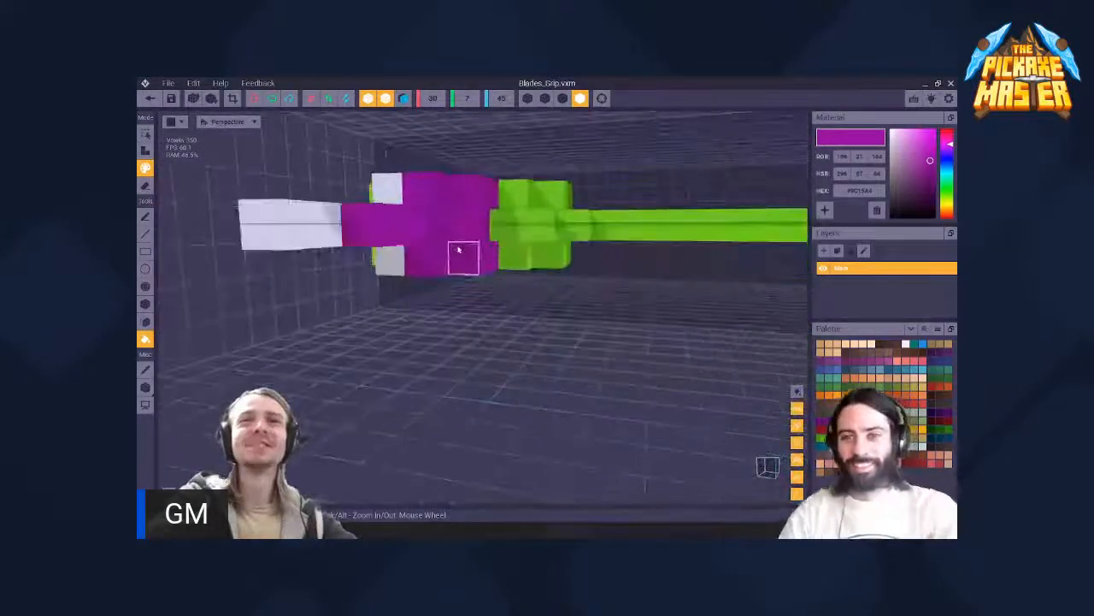
right_click_drag(459, 249, 529, 313)
scroll(471, 269, "down", 5)
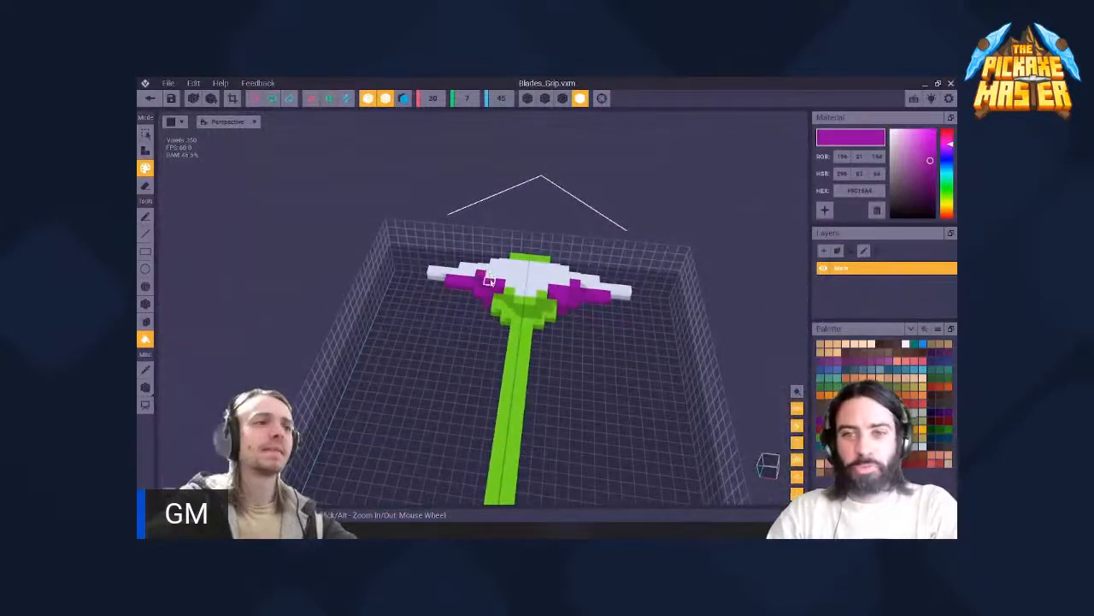
scroll(485, 296, "up", 4)
right_click_drag(485, 295, 517, 242)
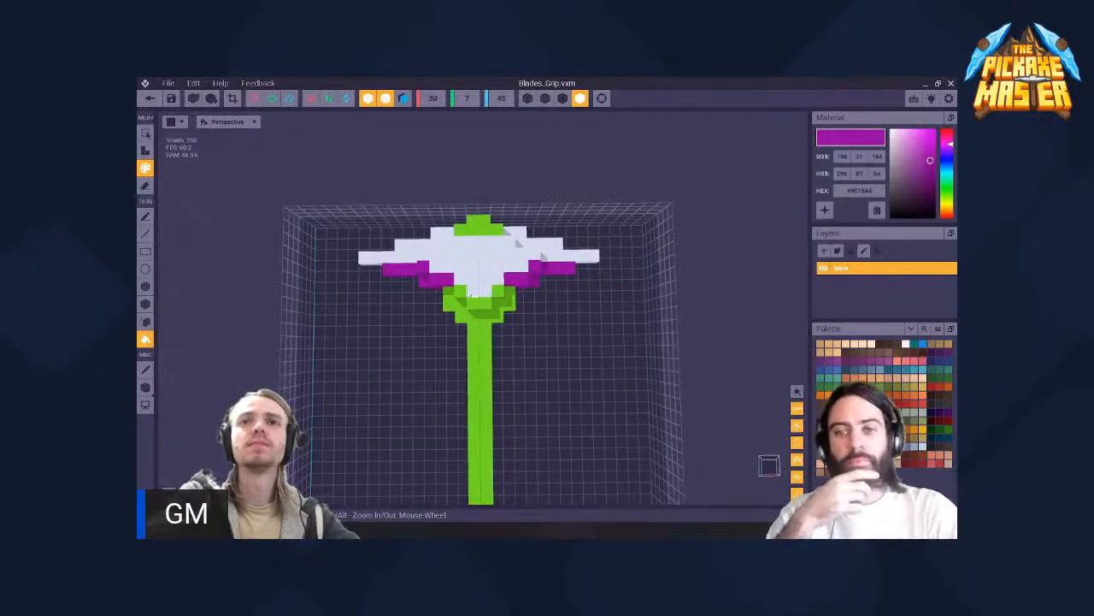
scroll(508, 257, "up", 5)
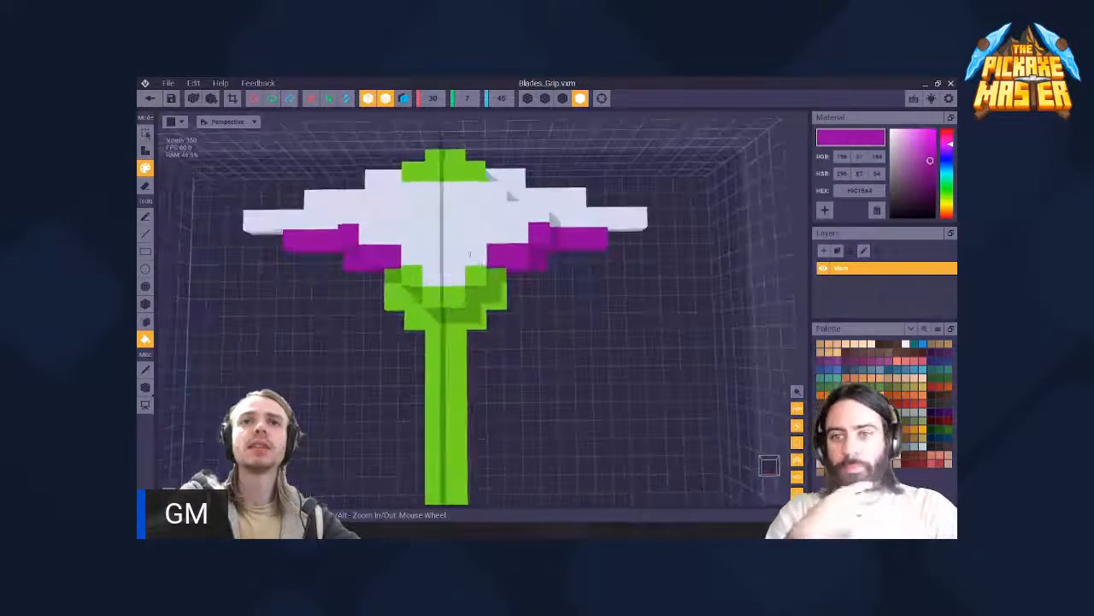
right_click_drag(518, 301, 579, 356)
- Erase the tips and outer stepped sections of both wings, including their purple edging, with the pen tool
left_click(146, 185)
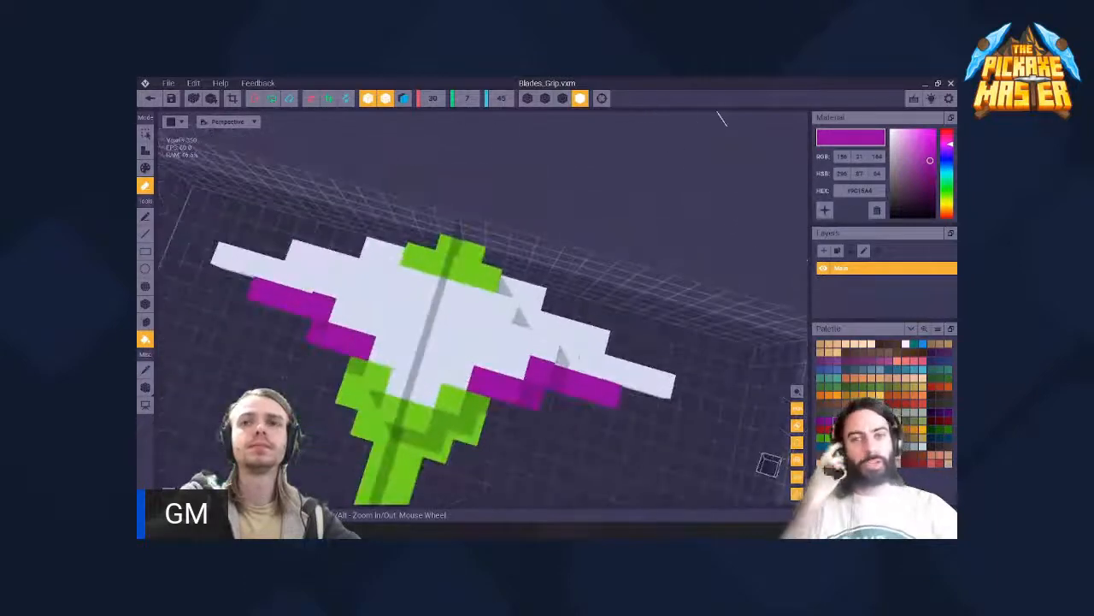
left_click(650, 382)
key("ctrl+z")
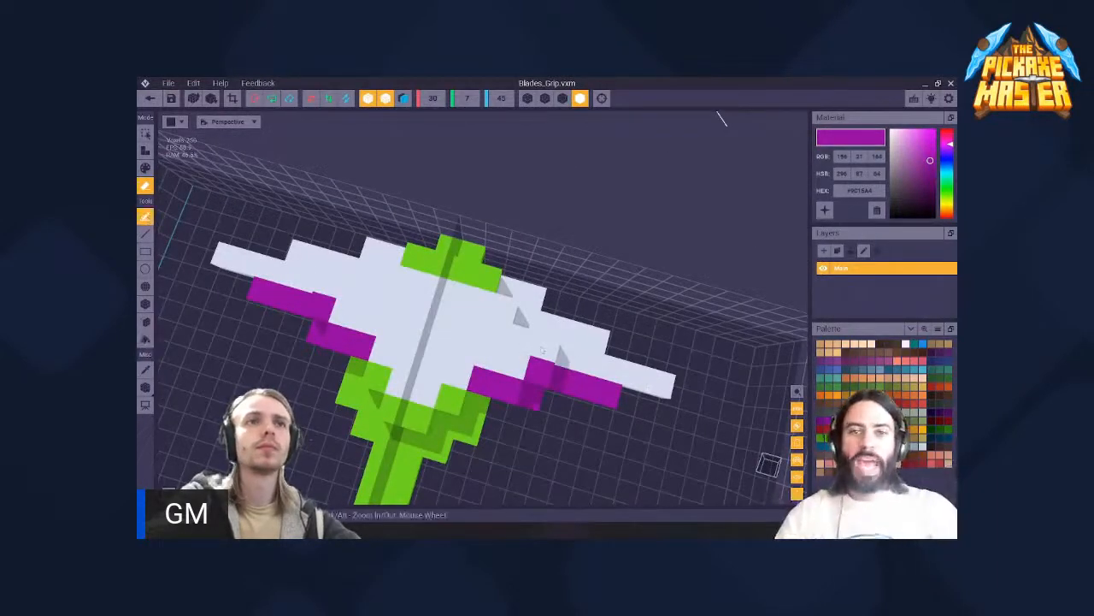
left_click(614, 391)
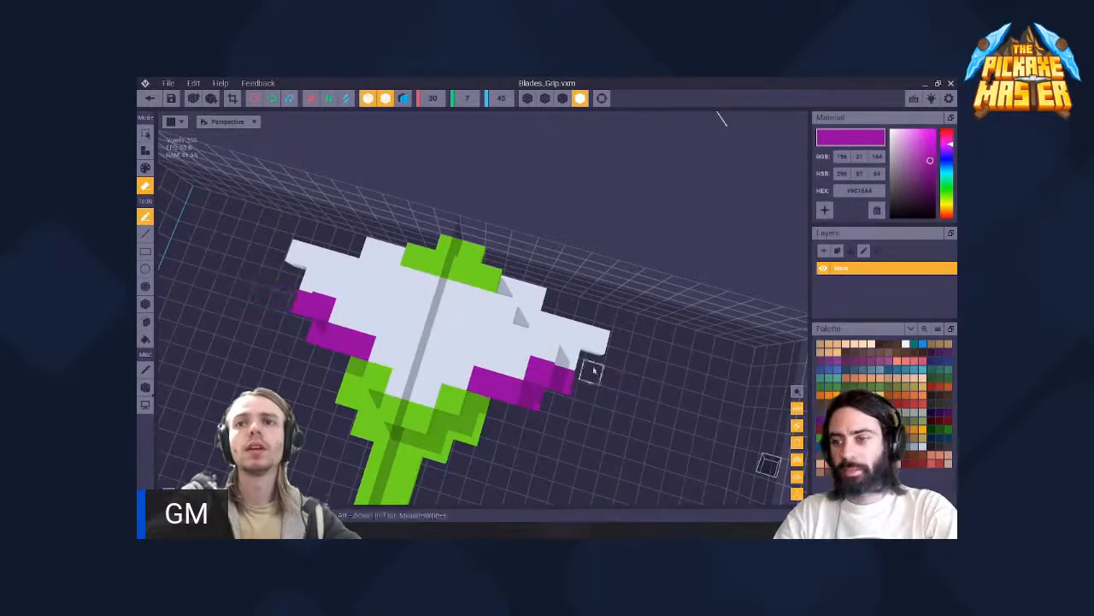
left_click(581, 354)
left_click_drag(565, 381, 563, 383)
left_click_drag(554, 330, 540, 374)
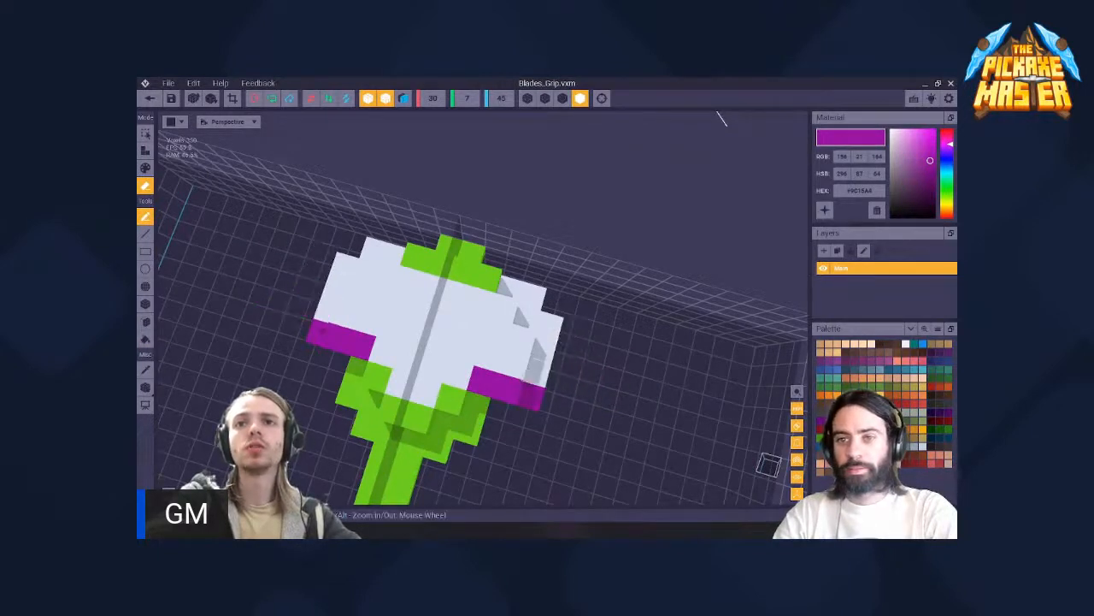
- Erase more of the outer voxels from the side faces of the shortened white head
right_click_drag(581, 368, 550, 332)
left_click_drag(500, 355, 498, 357)
right_click_drag(547, 316, 466, 308)
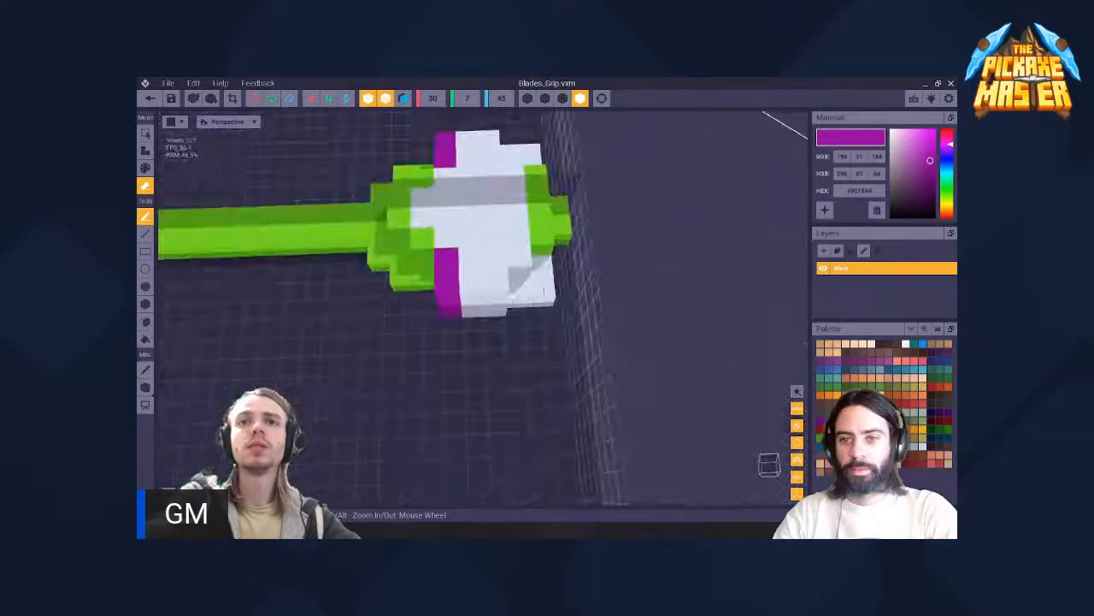
left_click(545, 287)
left_click(520, 287)
right_click_drag(448, 260, 470, 318)
- Trim further voxels from the wing stubs so the head is reduced towards its white centre
scroll(524, 313, "down", 3)
scroll(469, 320, "down", 5)
middle_click_drag(469, 318, 569, 334)
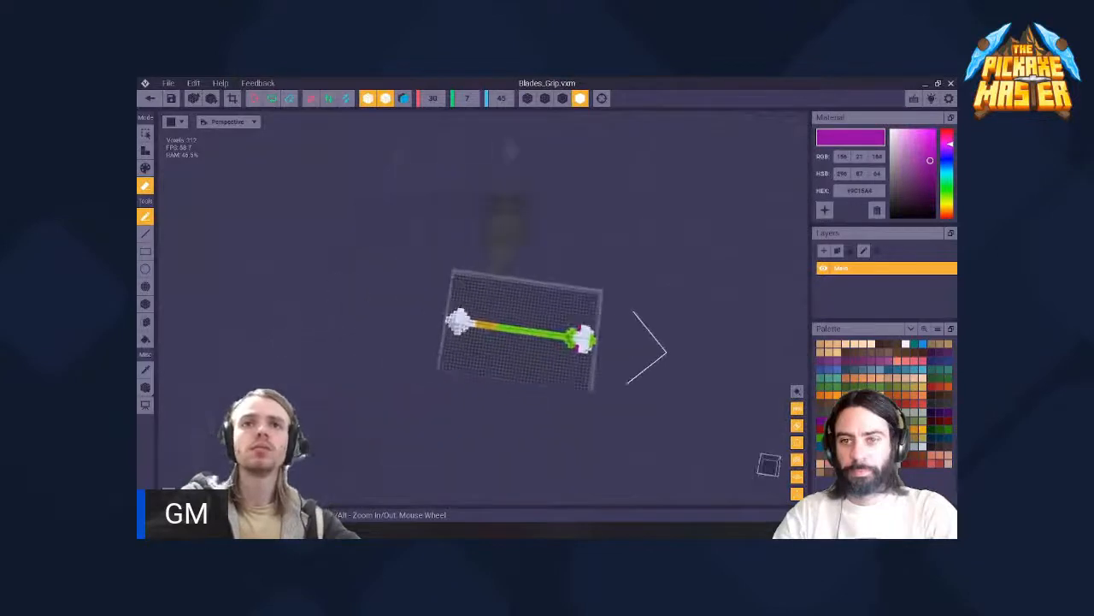
scroll(564, 334, "up", 5)
right_click_drag(564, 334, 567, 339)
middle_click_drag(567, 339, 438, 330)
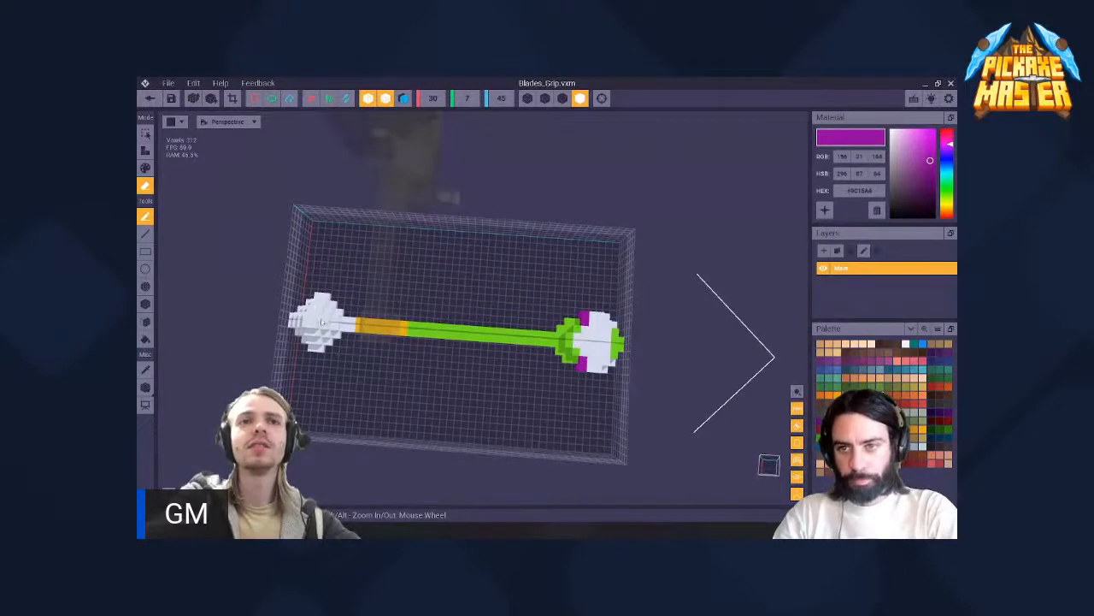
scroll(608, 349, "up", 5)
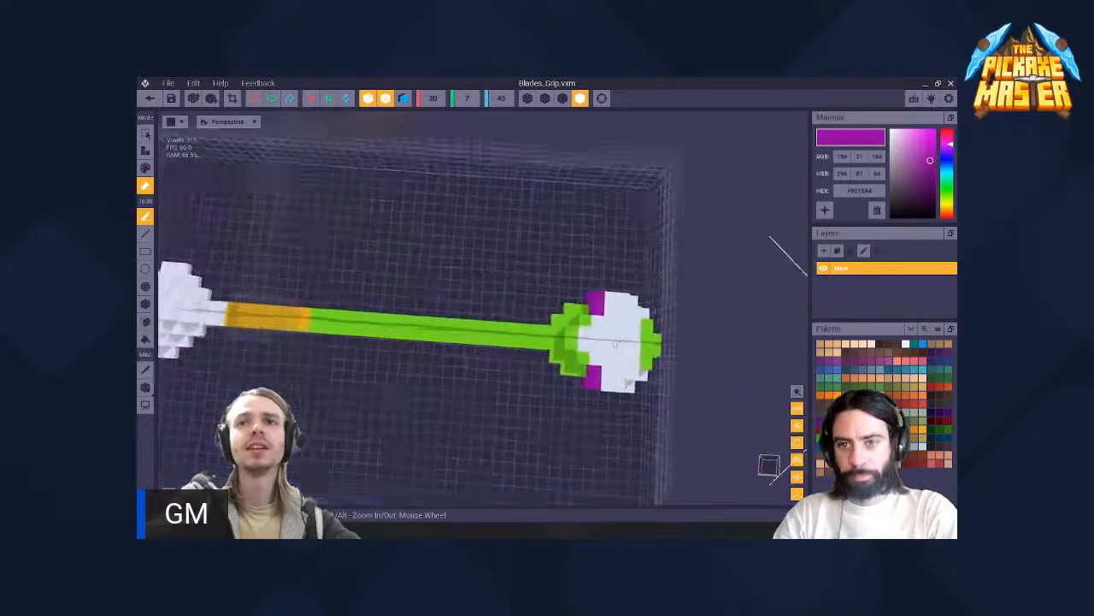
middle_click_drag(608, 350, 532, 340)
mouse_move(532, 339)
right_mouse_down()
mouse_move(532, 369)
mouse_move(618, 400)
mouse_move(583, 380)
mouse_move(564, 398)
mouse_move(539, 395)
mouse_move(569, 342)
mouse_move(609, 366)
mouse_move(618, 401)
mouse_move(654, 410)
right_mouse_up()
scroll(531, 369, "up", 3)
left_click(564, 342)
left_click(609, 366)
- Erase the remaining protruding voxels beside the purple edging at the sides of the head
scroll(566, 363, "down", 3)
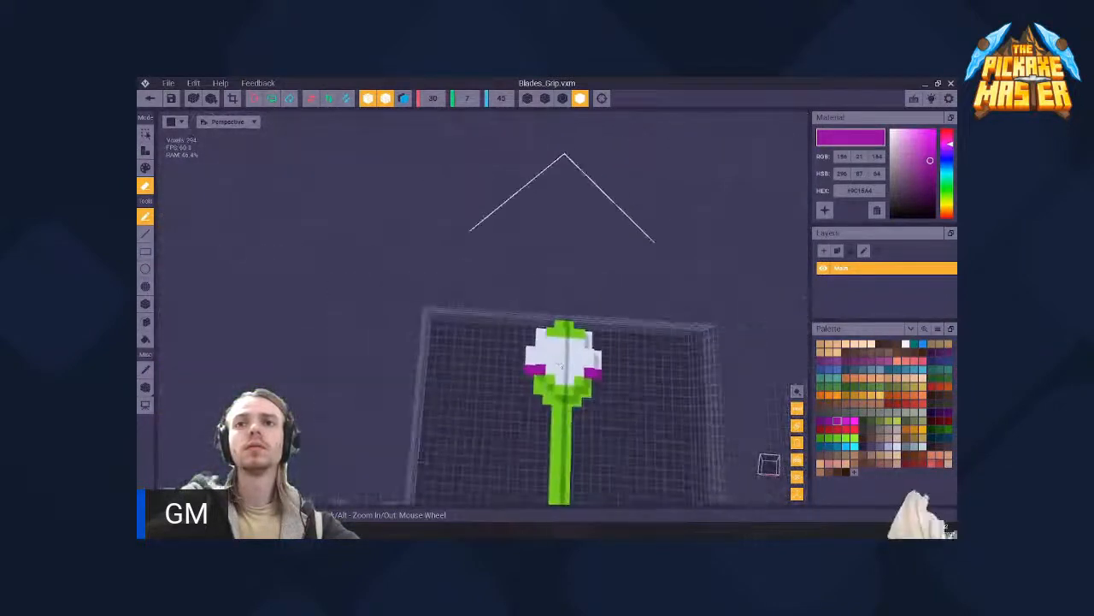
scroll(566, 364, "up", 5)
right_click_drag(507, 408, 513, 426)
left_click(513, 424)
scroll(541, 379, "down", 4)
left_click(545, 374)
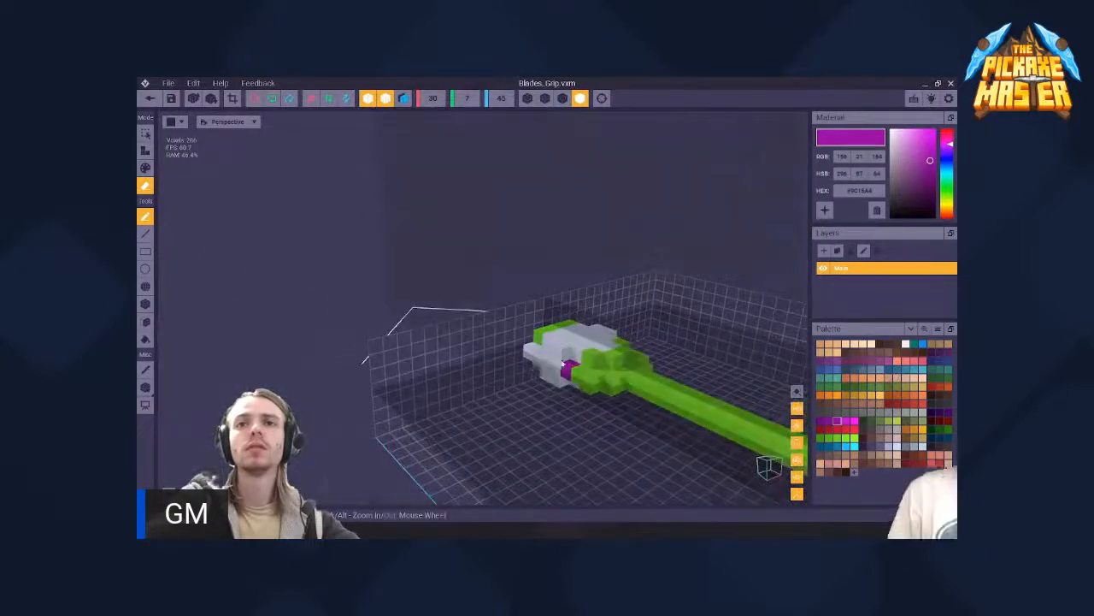
- Inspect the trimmed head and the whole grip model for symmetry and leftover wing voxels
right_click_drag(546, 374, 583, 354)
scroll(583, 353, "down", 3)
scroll(583, 354, "down", 3)
middle_click_drag(545, 445, 504, 354)
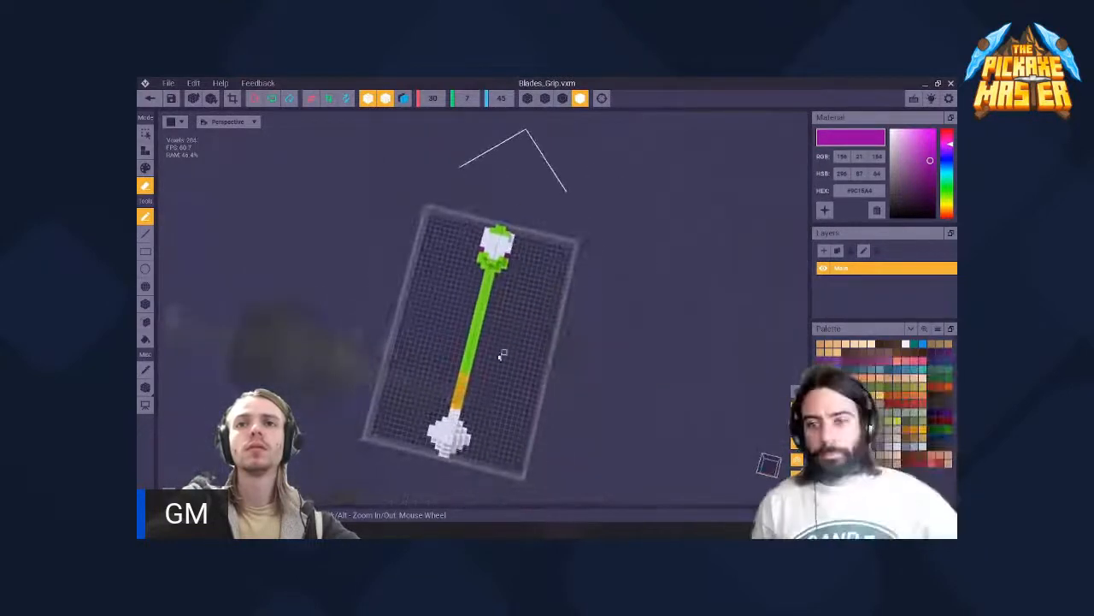
right_click_drag(504, 354, 475, 366)
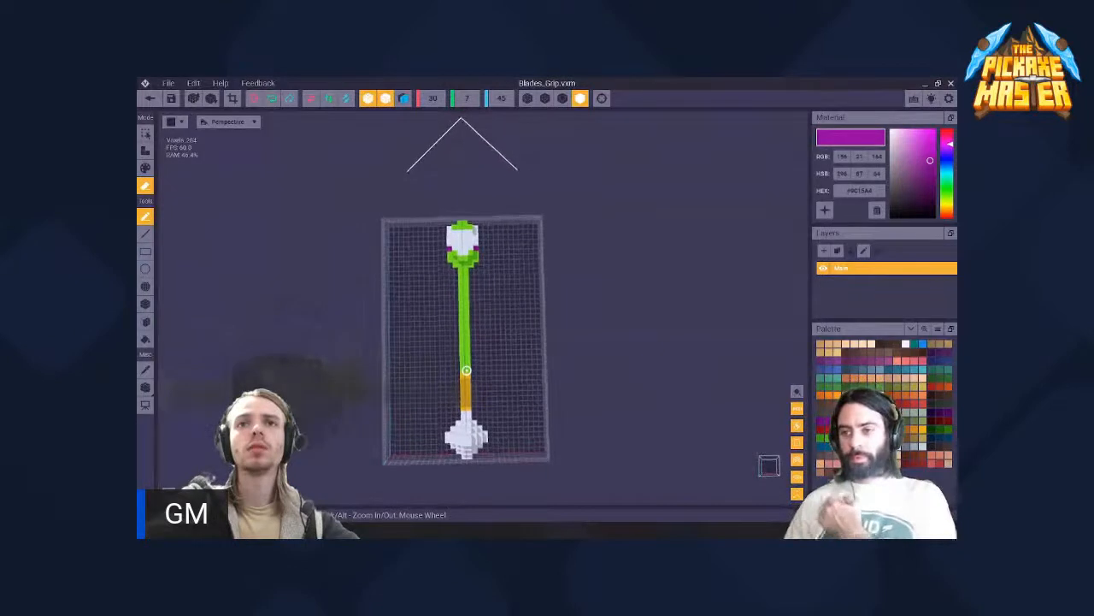
middle_click_drag(475, 365, 495, 364)
middle_click_drag(451, 284, 470, 362)
scroll(469, 362, "up", 4)
scroll(499, 313, "down", 4)
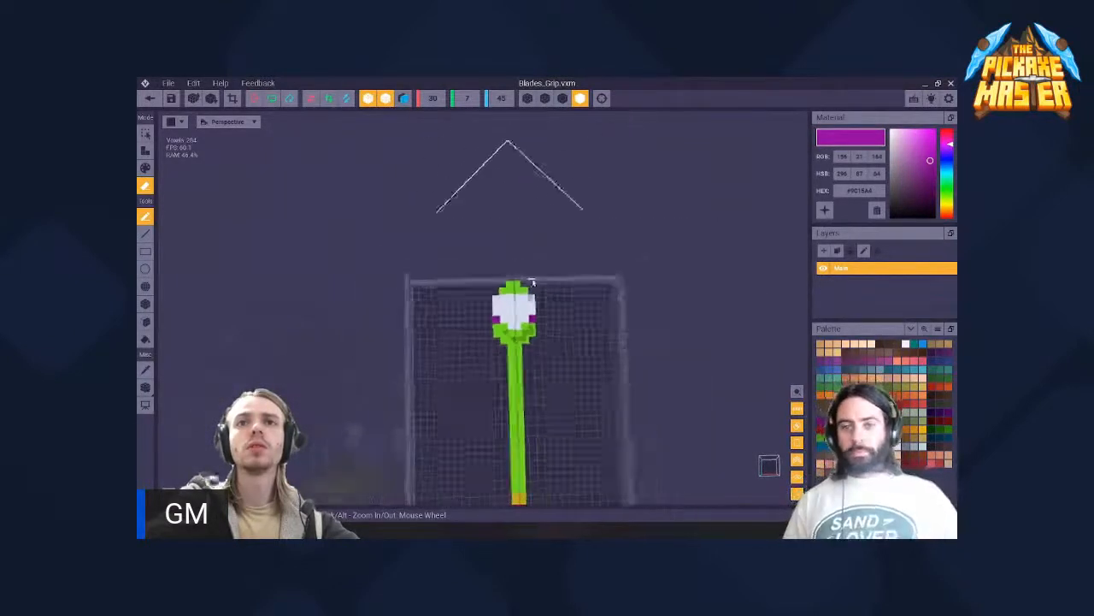
scroll(522, 315, "up", 2)
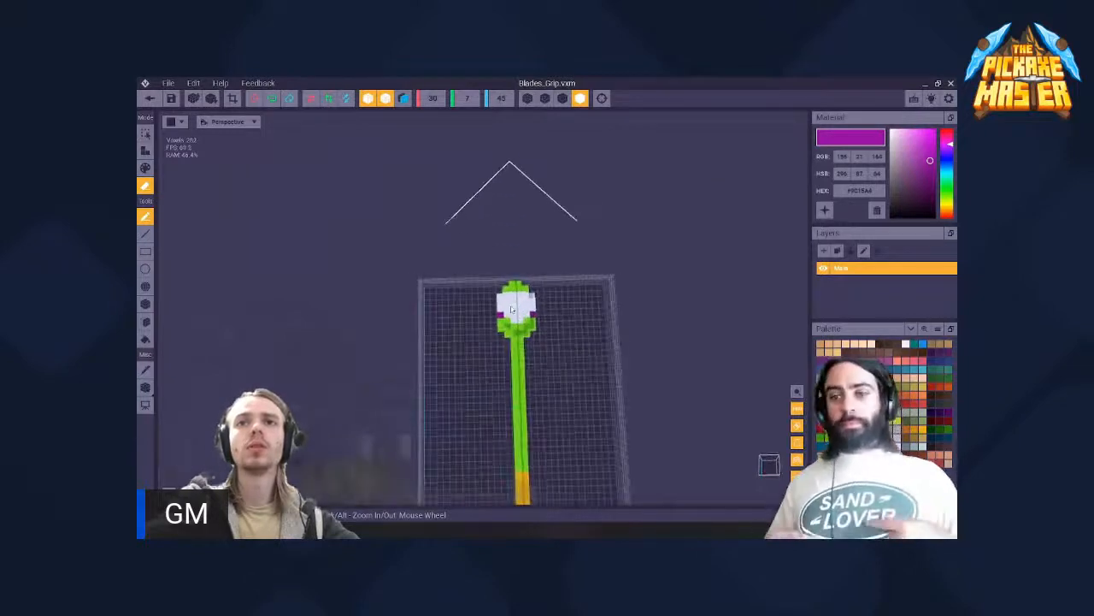
scroll(514, 309, "down", 2)
right_click_drag(514, 310, 501, 308)
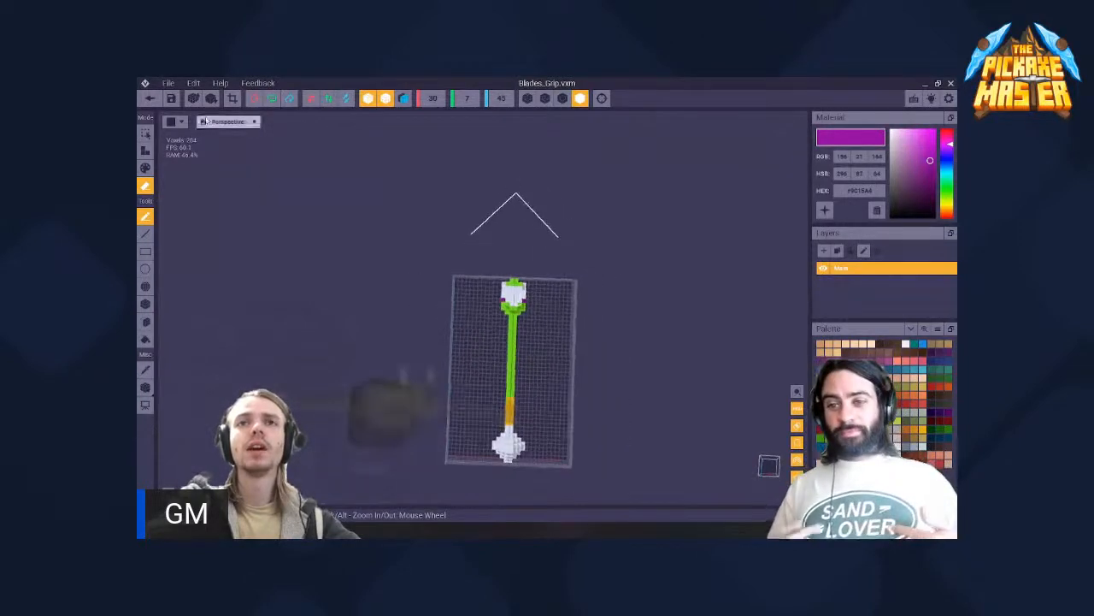
- Save the trimmed Blades_Grip model, return to the 1 unlock assembly and view the pickaxe in the character's hand
left_click(149, 98)
left_click(472, 245)
scroll(489, 229, "up", 5)
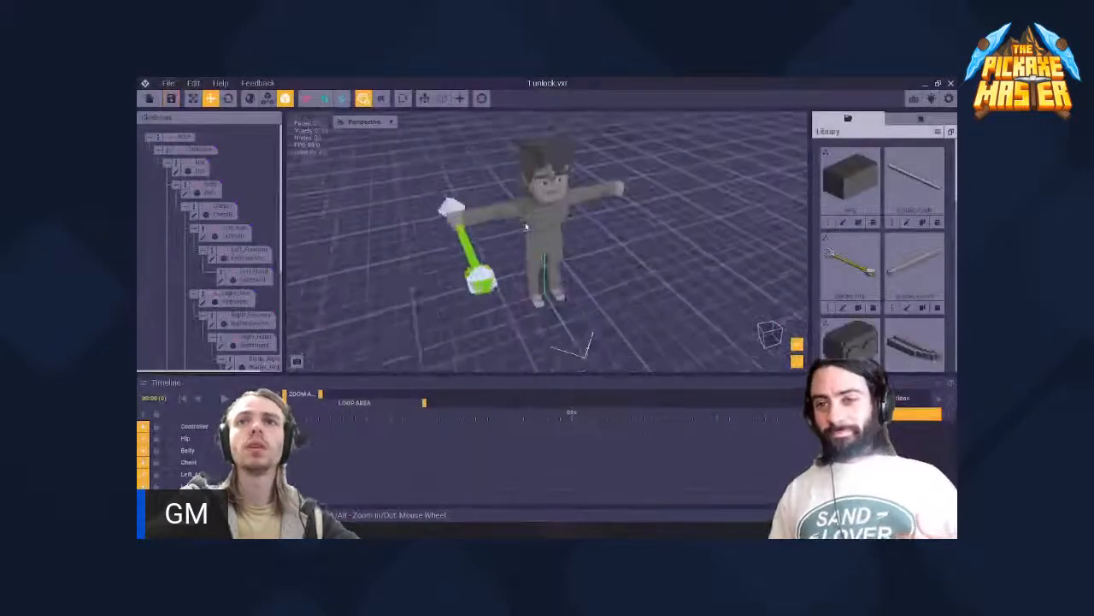
right_click_drag(472, 227, 499, 227)
middle_click_drag(505, 238, 436, 236)
scroll(535, 218, "up", 5)
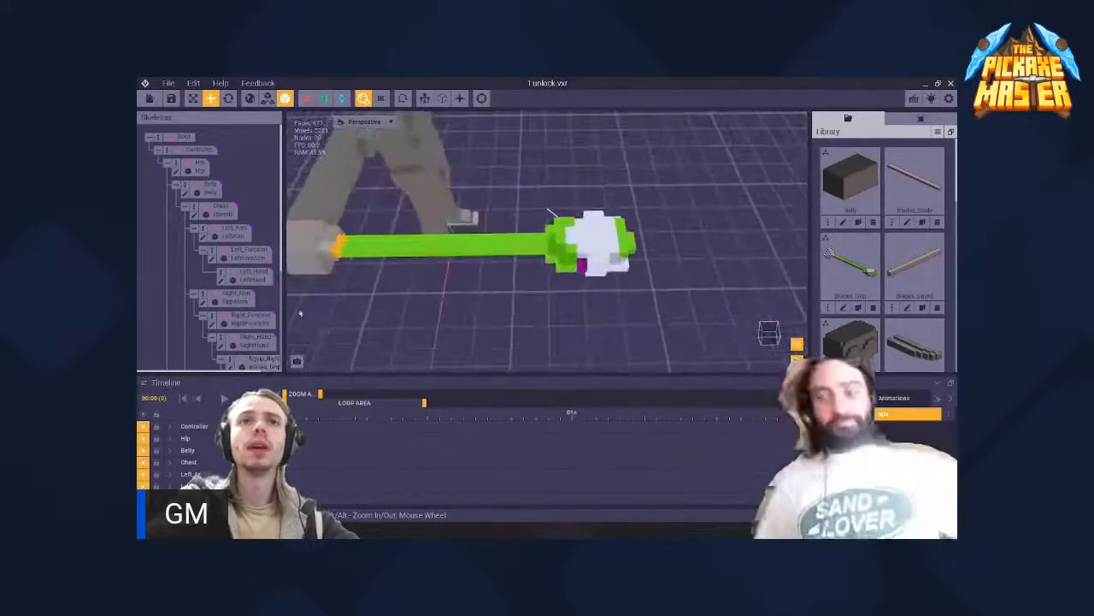
- Find and select the Equip_Right_Hand node holding Blades_Grip, and examine how the handle and trimmed head sit in the character's hand
scroll(251, 279, "down", 3)
left_click(348, 255)
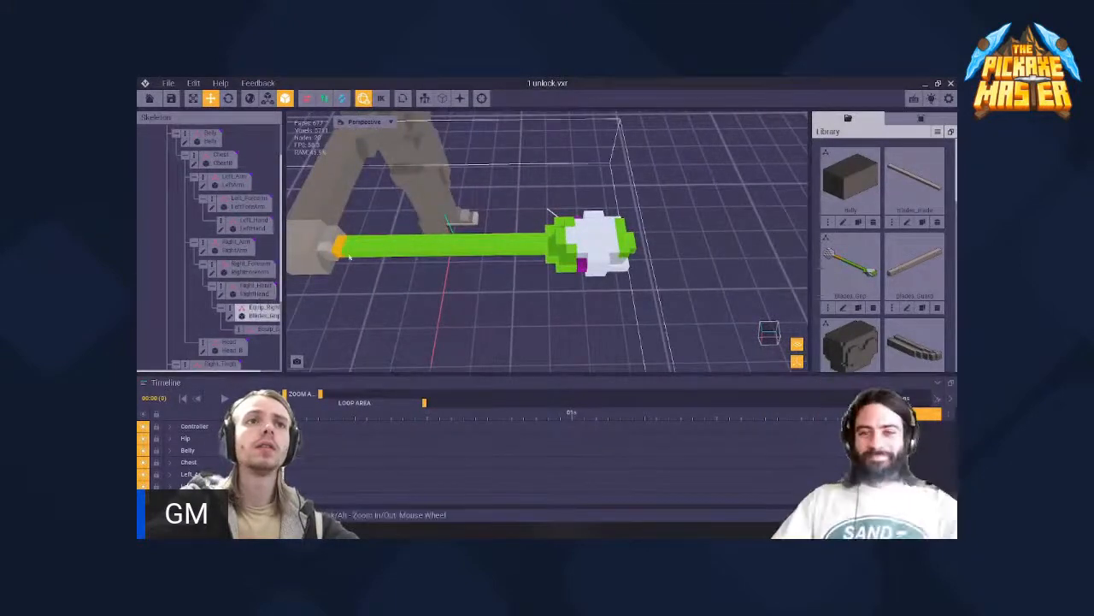
left_click(383, 249)
scroll(388, 251, "down", 2)
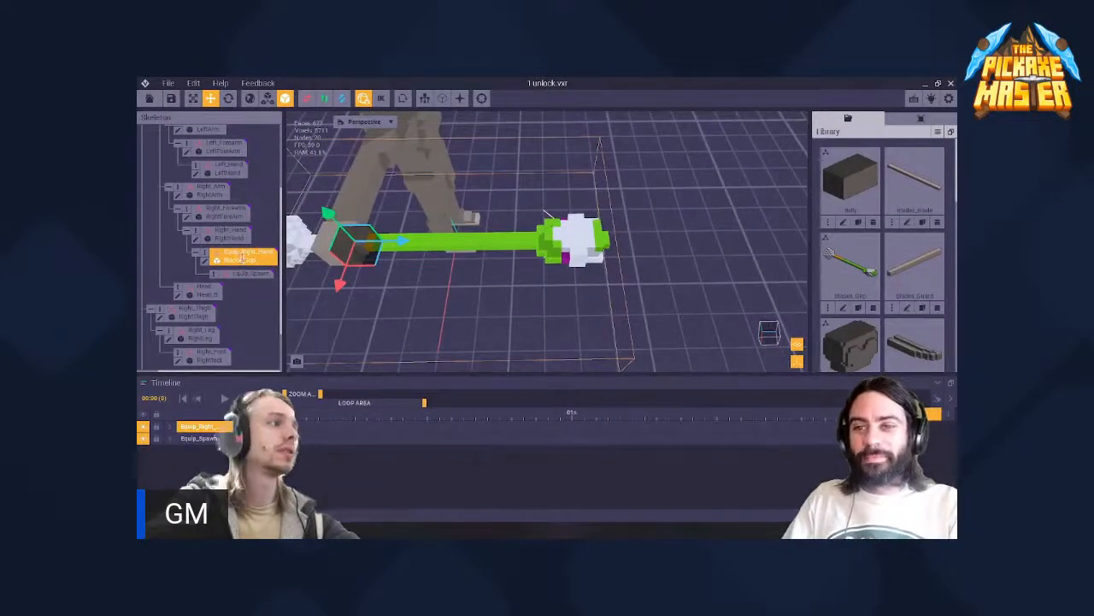
scroll(231, 258, "down", 2)
scroll(398, 257, "up", 2)
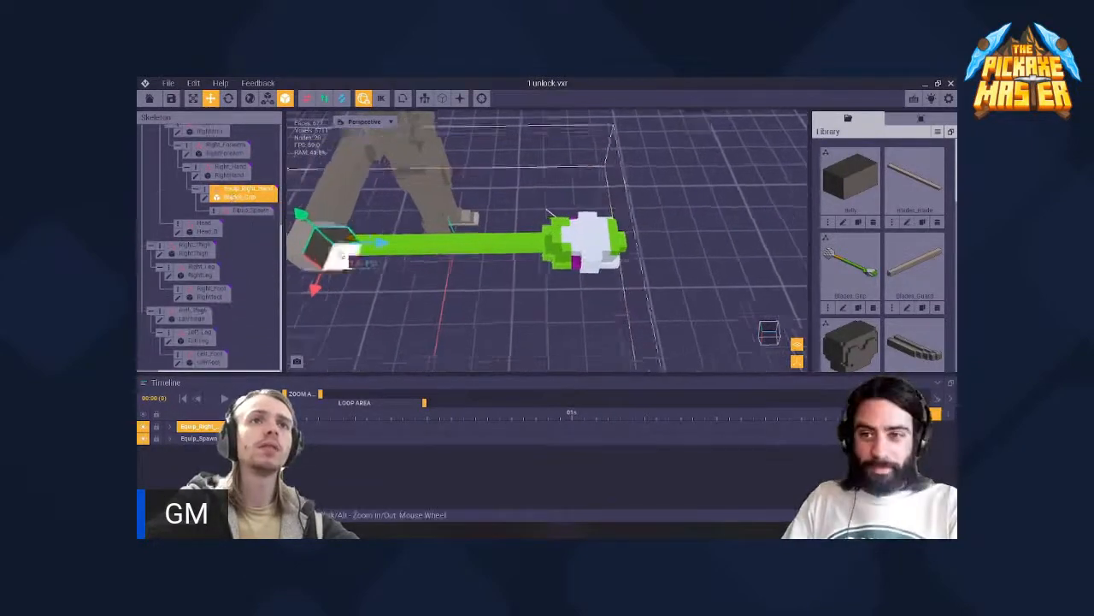
scroll(400, 257, "down", 1)
scroll(210, 244, "up", 1)
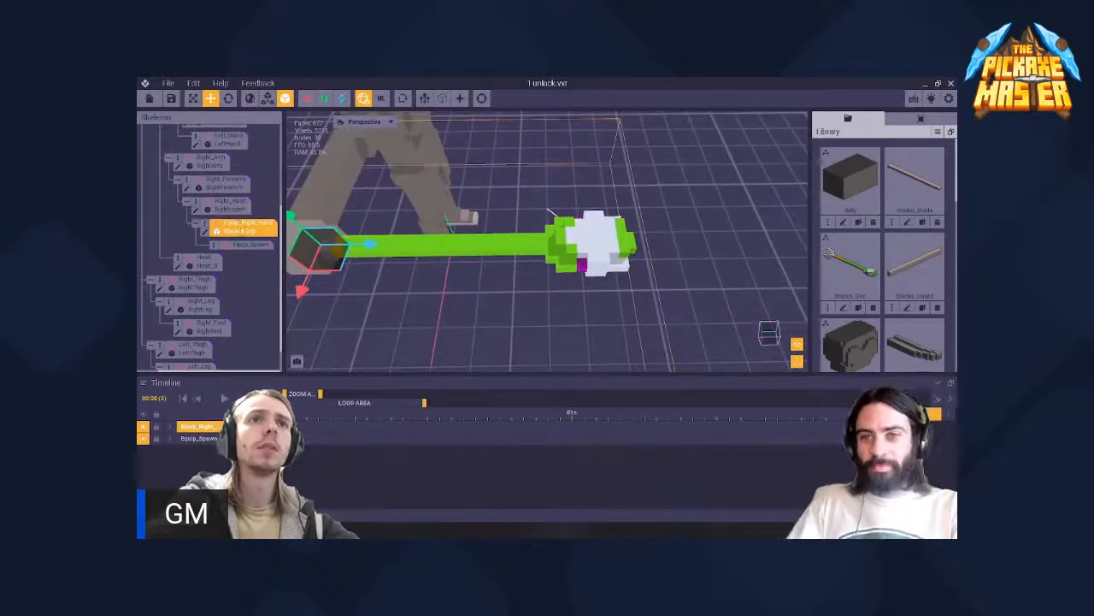
scroll(210, 244, "up", 1)
middle_click_drag(359, 257, 541, 273)
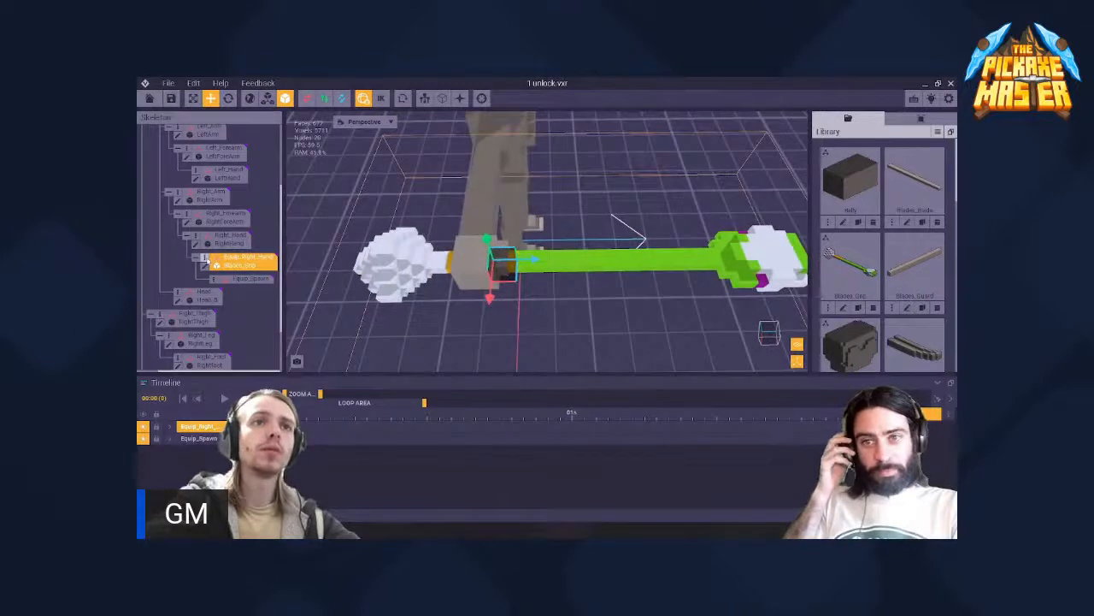
- Create a child node named Pickside1 under the Equip_Right_Hand node
right_click(207, 259)
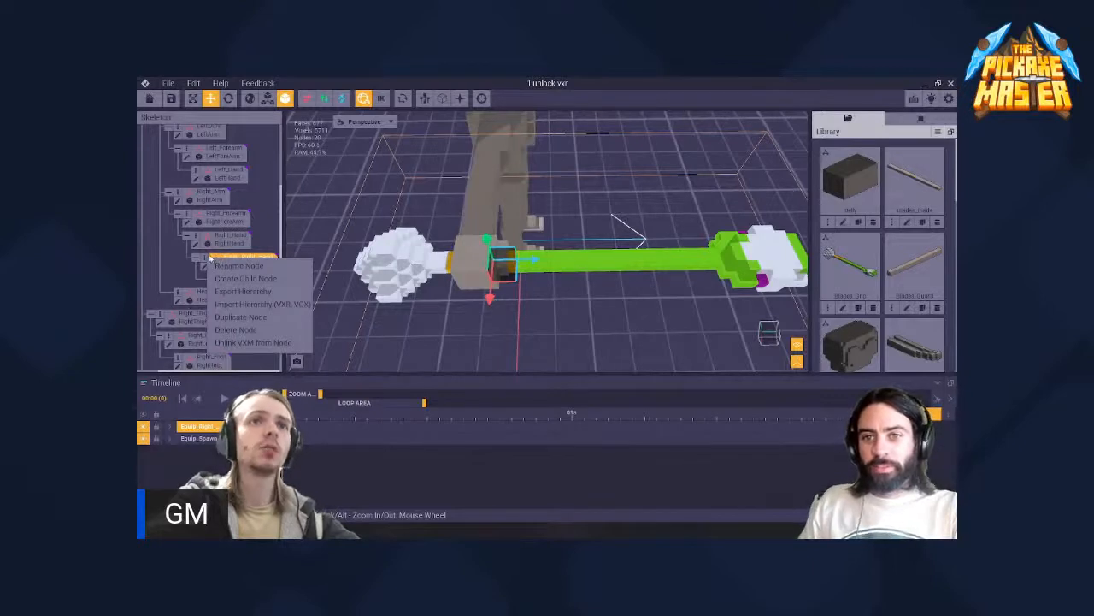
right_click(207, 256)
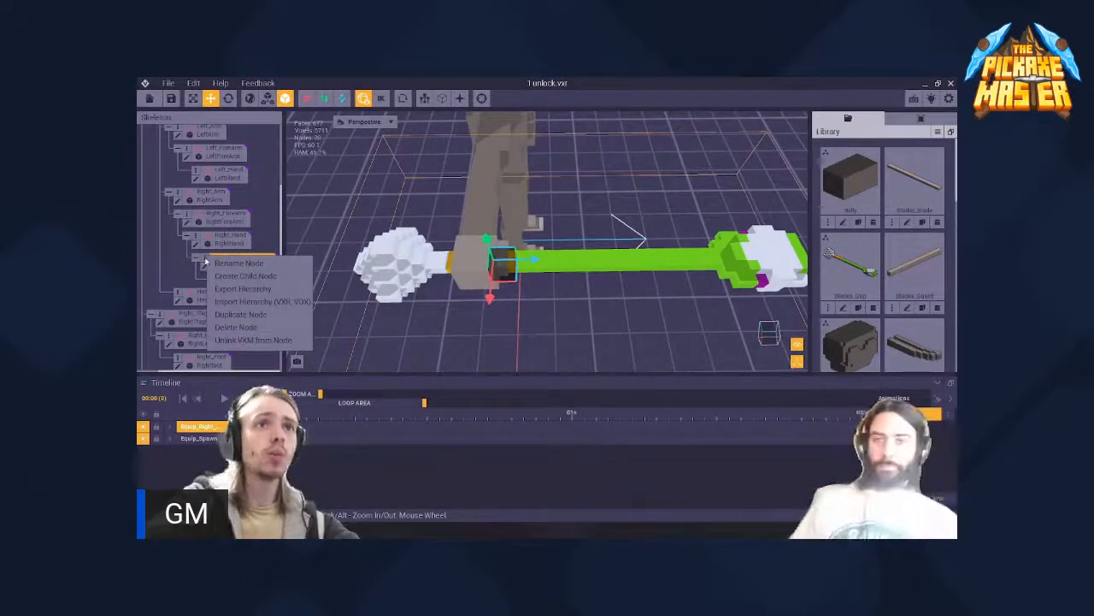
left_click(206, 260)
right_click(205, 258)
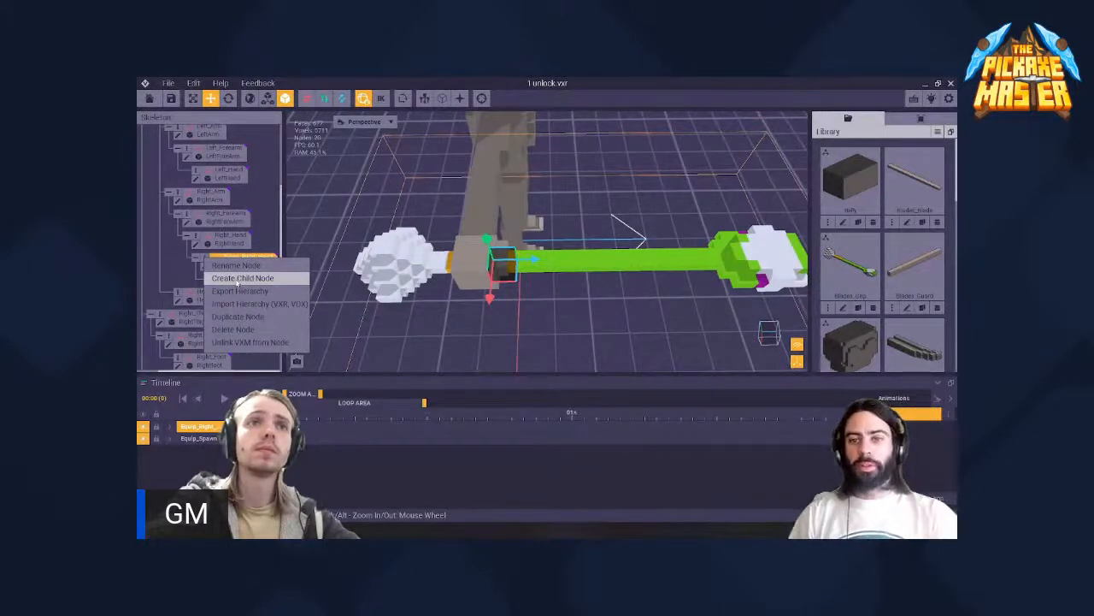
left_click(240, 279)
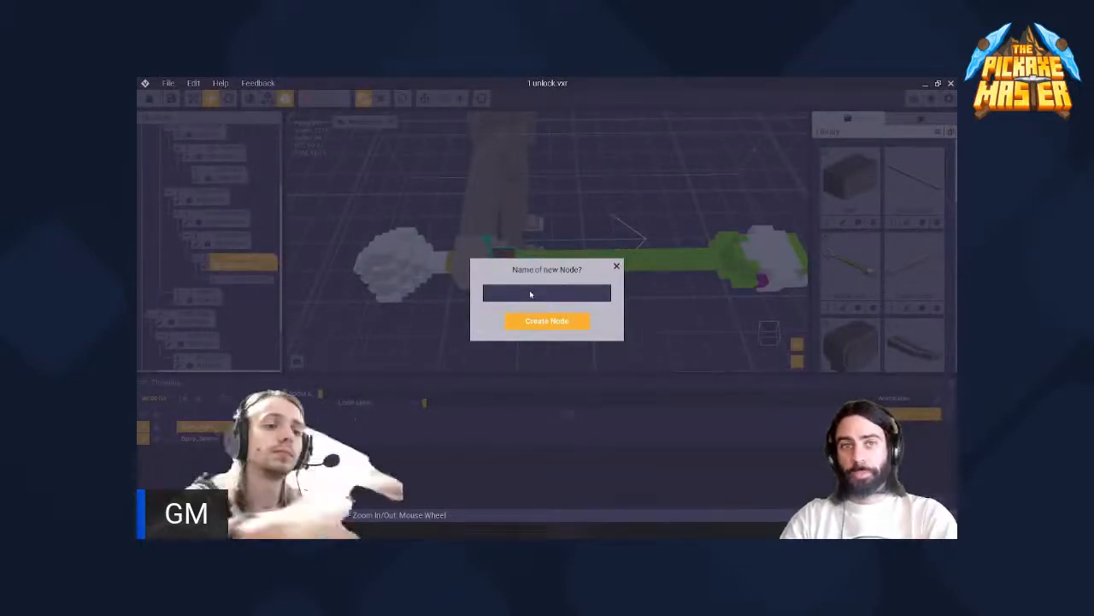
type("Pick")
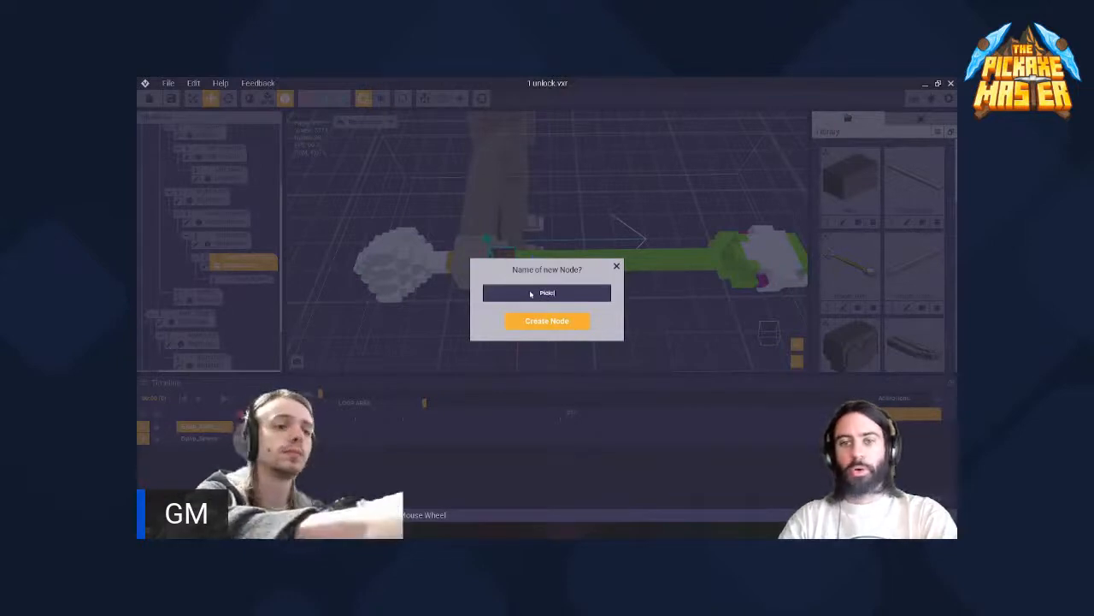
type("side1")
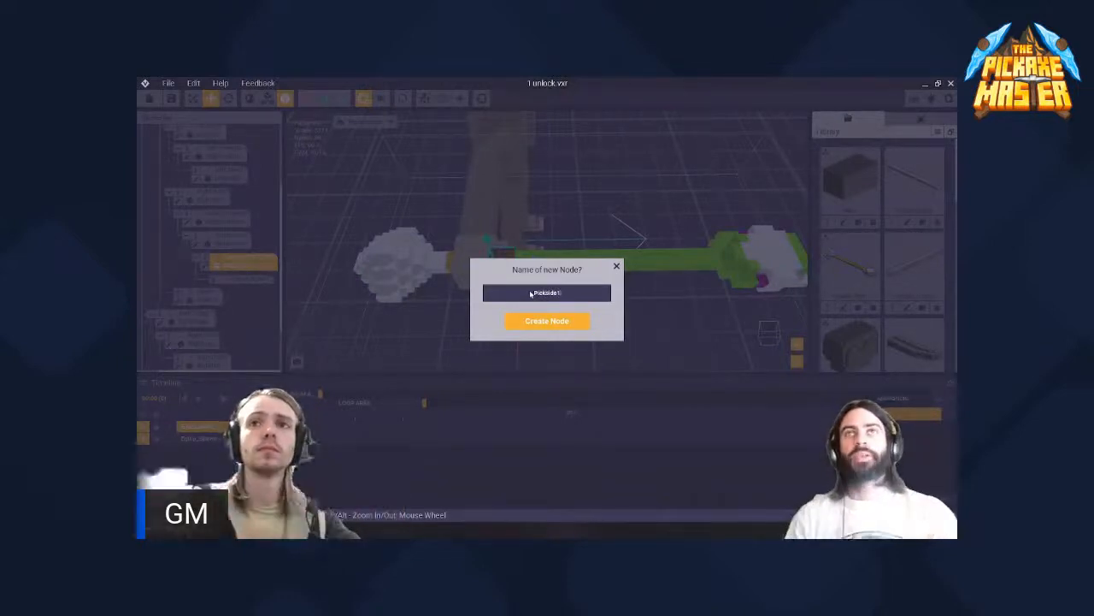
left_click(562, 323)
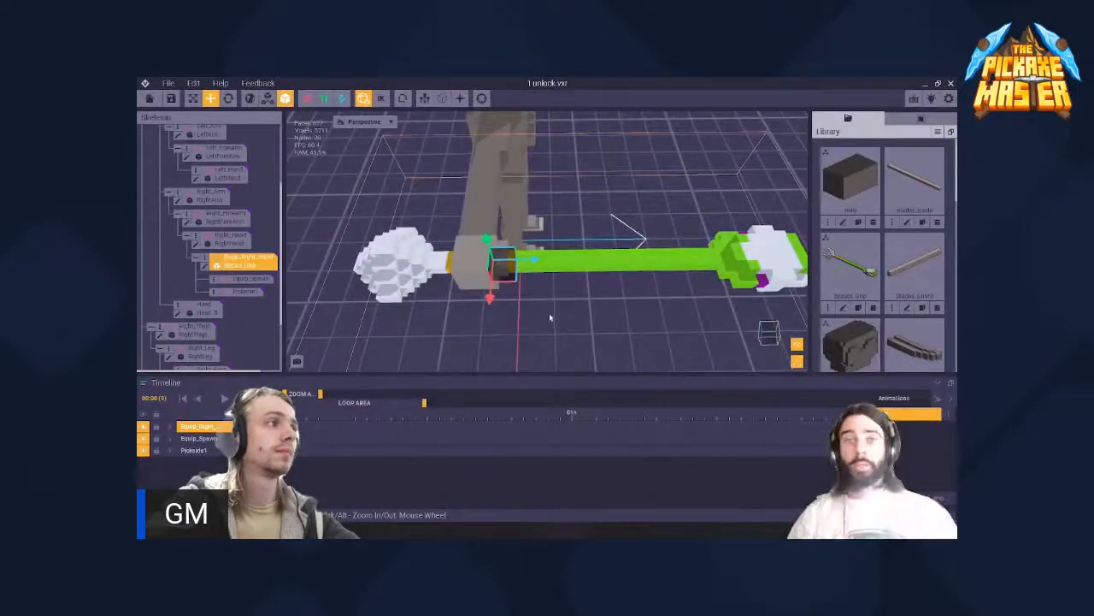
- Compare the positions of the Pickside1, Equip_Spawn and Equip_Right_Hand nodes along the pickaxe
left_click(245, 291)
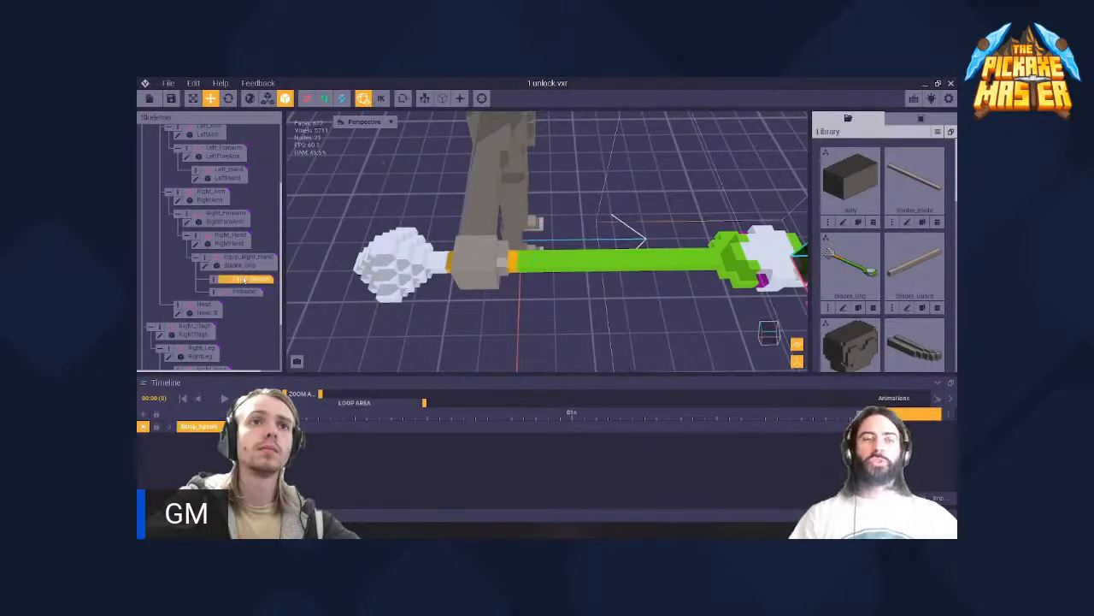
left_click(245, 278)
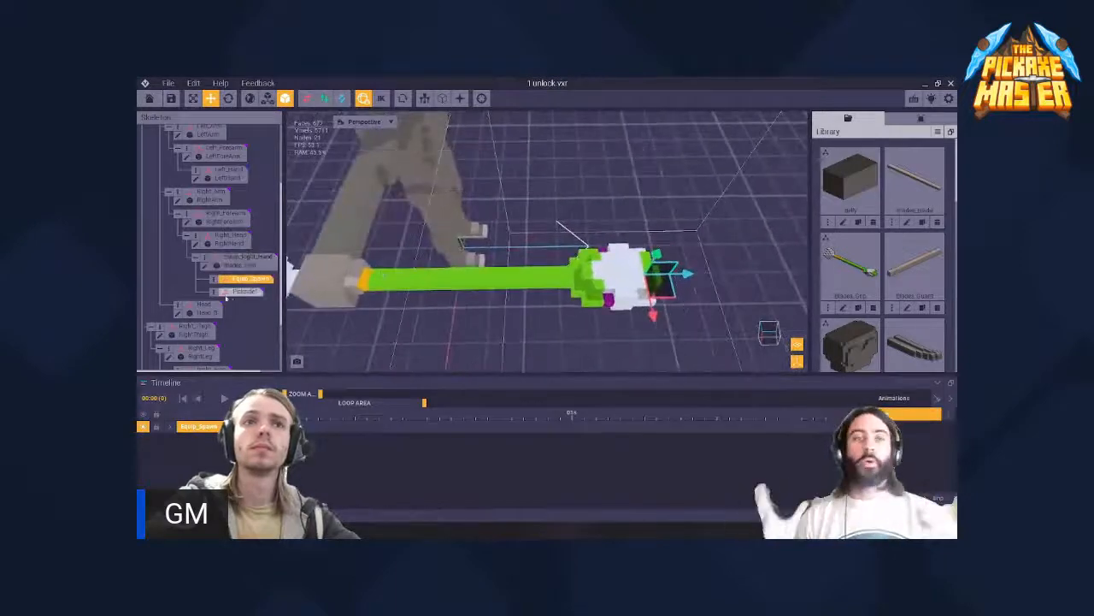
left_click(248, 257)
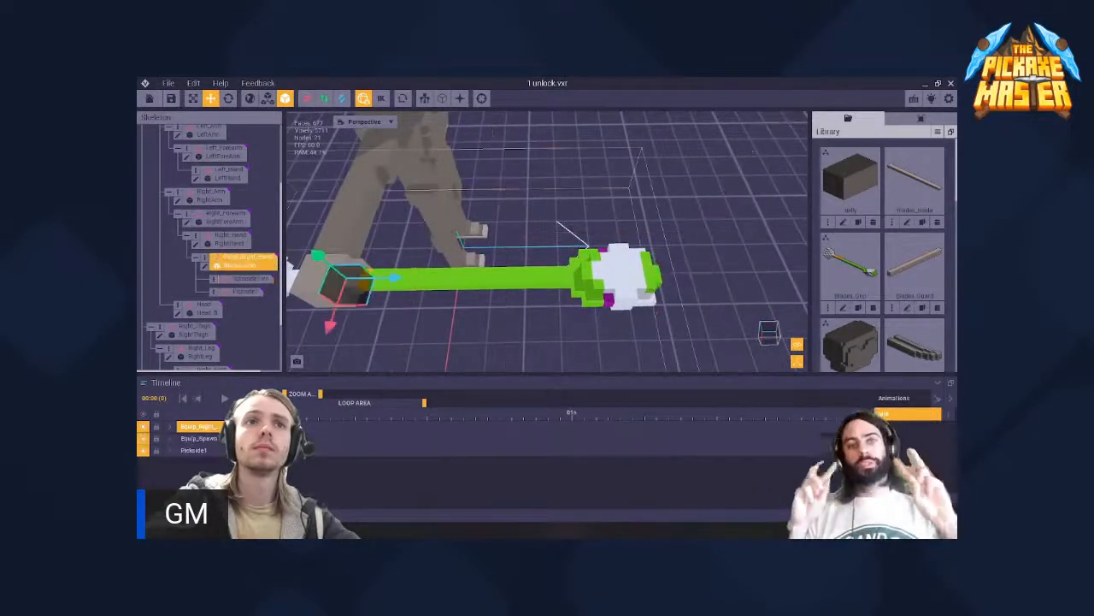
left_click(254, 279)
left_click(246, 291)
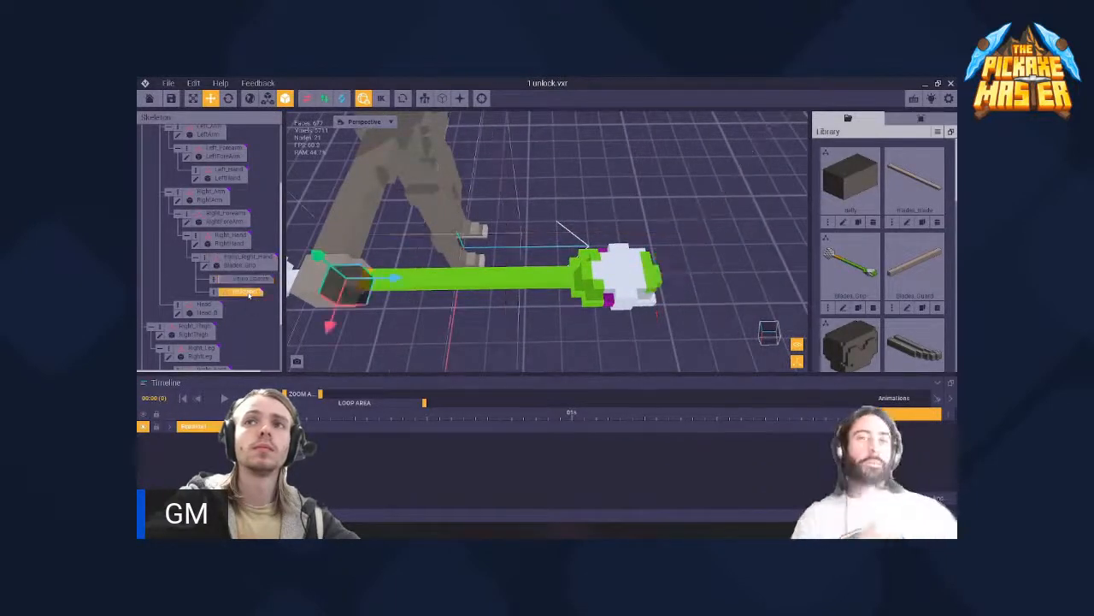
left_click(249, 280)
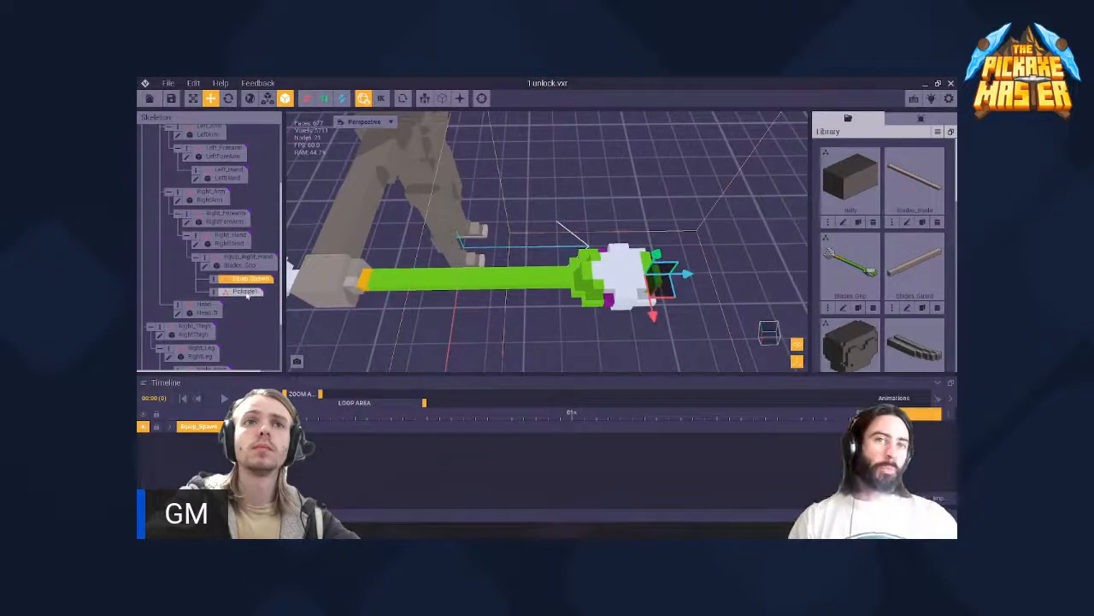
right_click_drag(500, 226, 499, 226)
mouse_move(699, 294)
left_mouse_down()
mouse_move(728, 297)
mouse_move(708, 296)
left_mouse_up()
right_click_drag(708, 296, 499, 227)
- Move the Pickside1 node from the hand along the handle to the side of the pickaxe head, beside the purple voxel
left_click(244, 292)
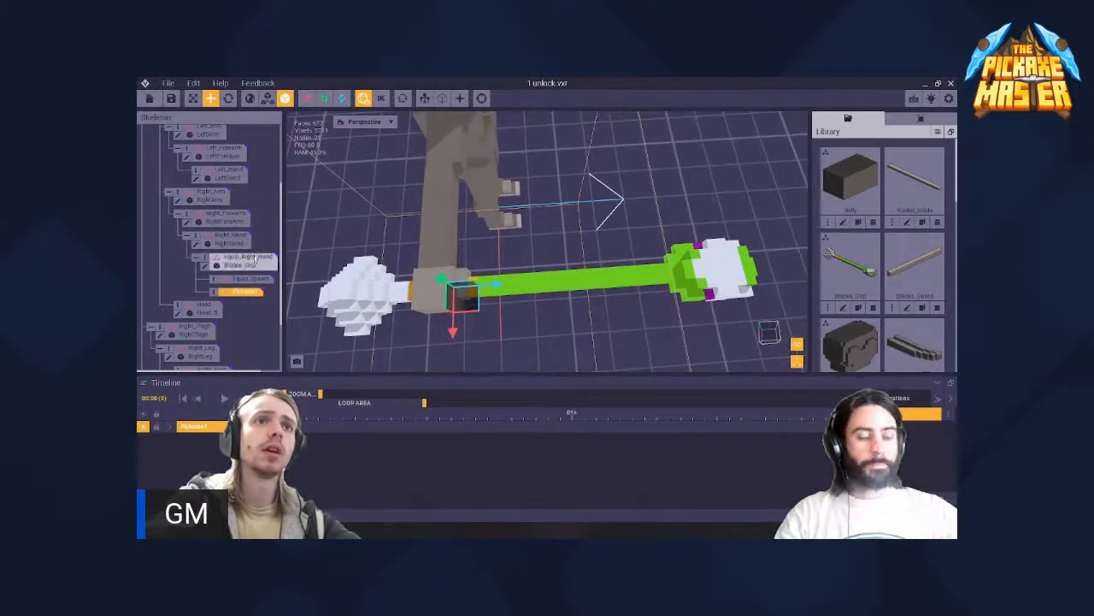
left_click_drag(503, 291, 750, 292)
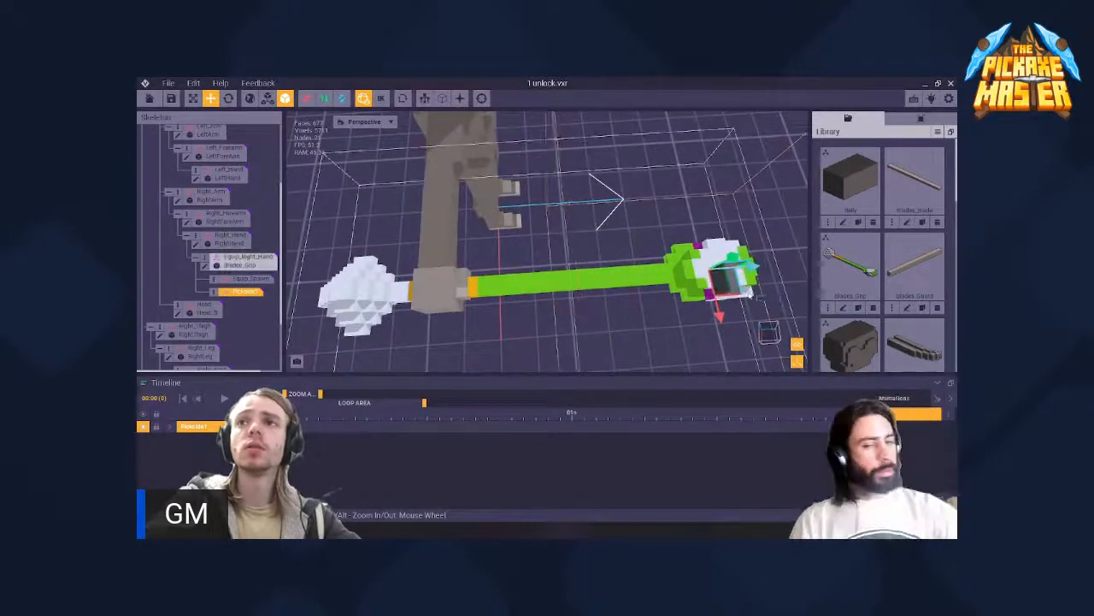
right_click_drag(750, 293, 684, 287)
scroll(684, 283, "up", 3)
left_click_drag(577, 281, 559, 286)
right_click_drag(708, 268, 708, 270)
left_click_drag(560, 279, 528, 268)
right_click_drag(542, 275, 517, 276)
right_click_drag(708, 269, 708, 269)
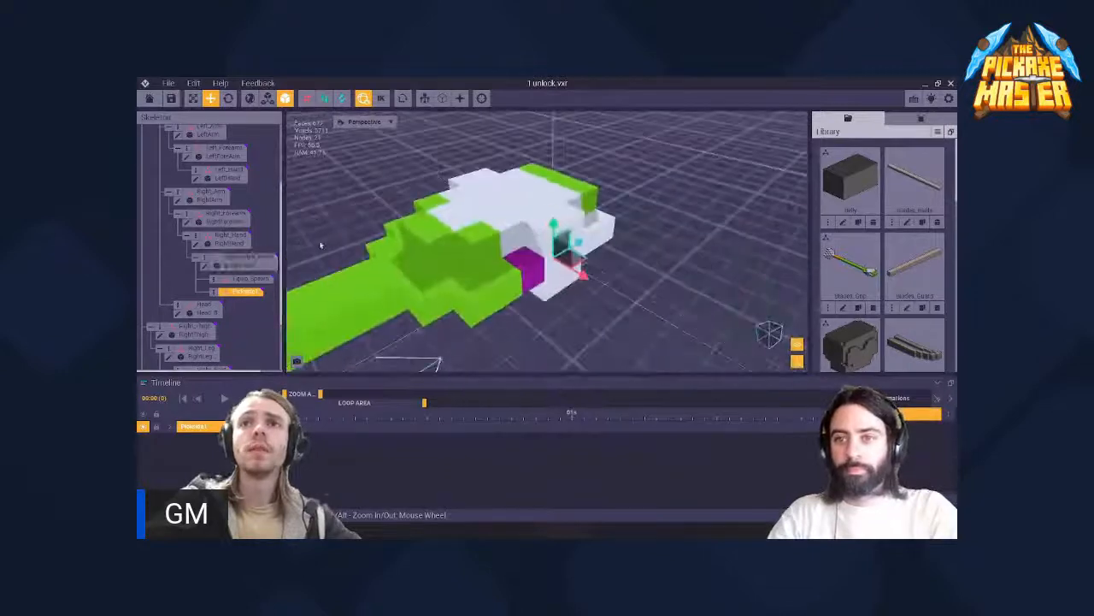
- Duplicate Pickside1 as a node named Pickside2 and place it at the opposite side of the pickaxe head
right_click(217, 295)
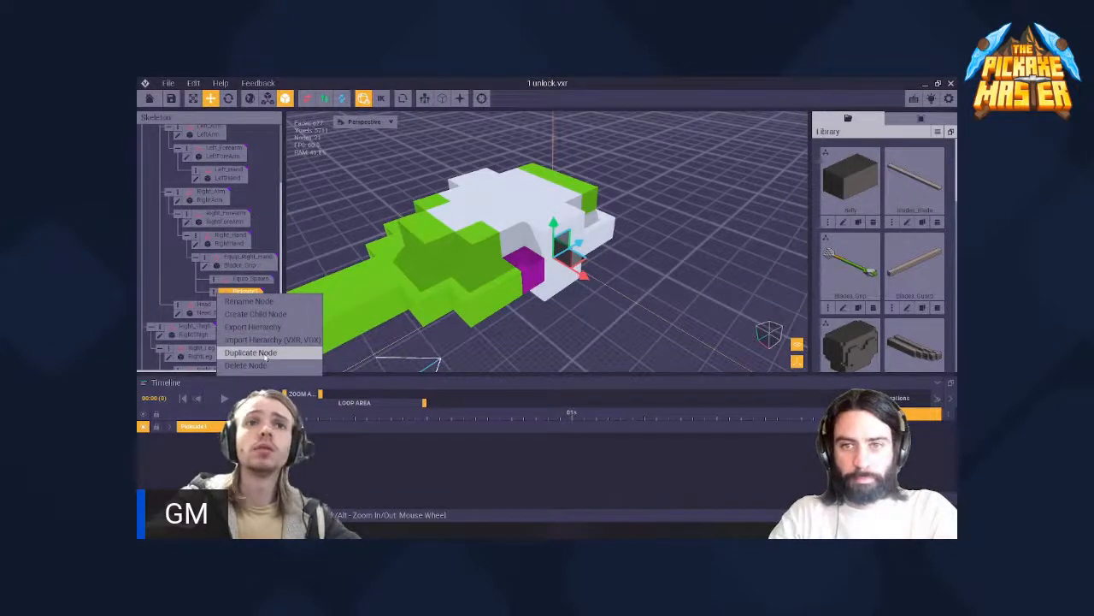
left_click(257, 353)
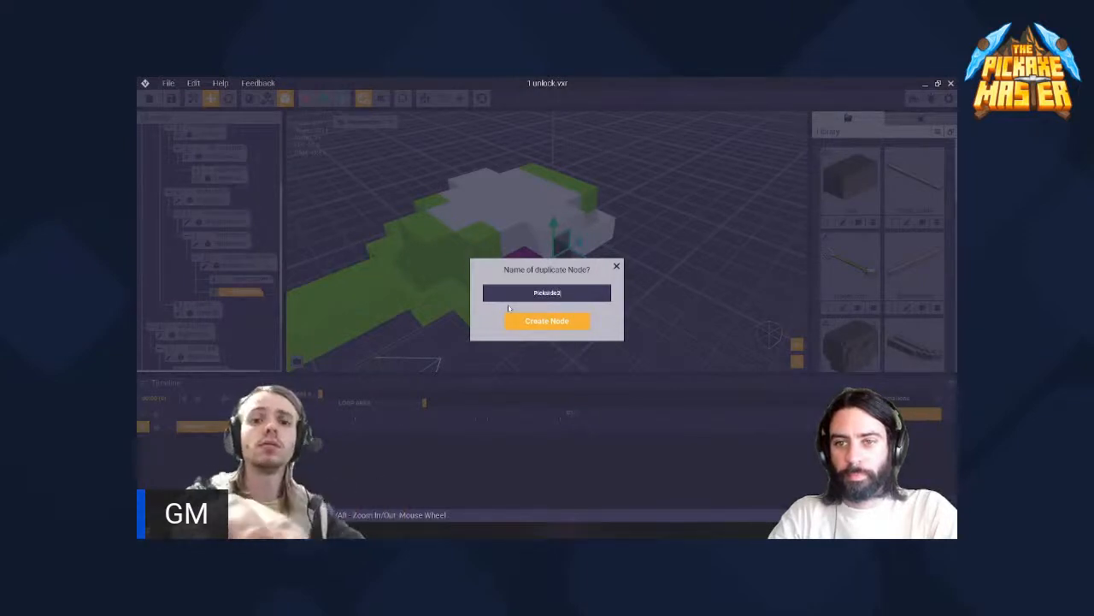
key("Return")
right_click_drag(436, 201, 631, 325)
left_click_drag(665, 331, 572, 299)
right_click_drag(697, 272, 776, 227)
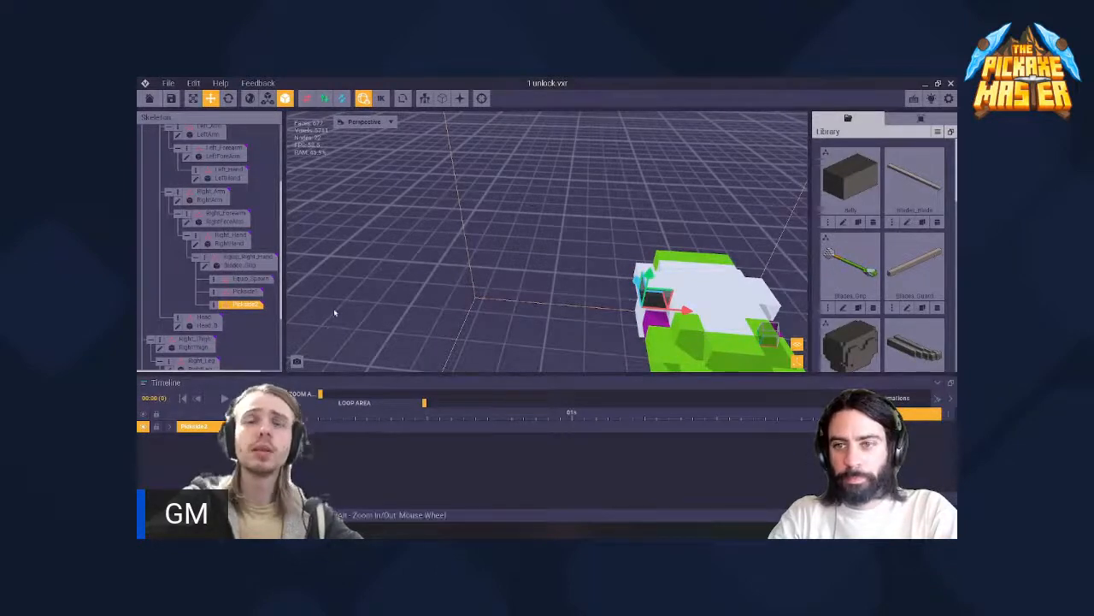
right_click_drag(685, 312, 601, 298)
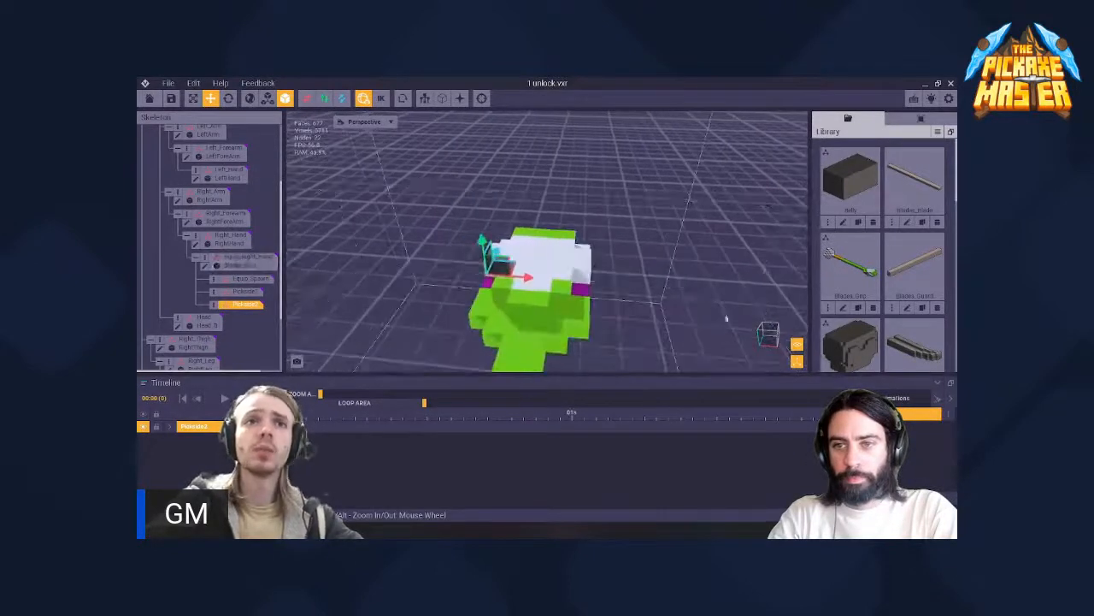
- Assign the Curved_Blade model from the library to the Pickside1 node
scroll(932, 325, "down", 3)
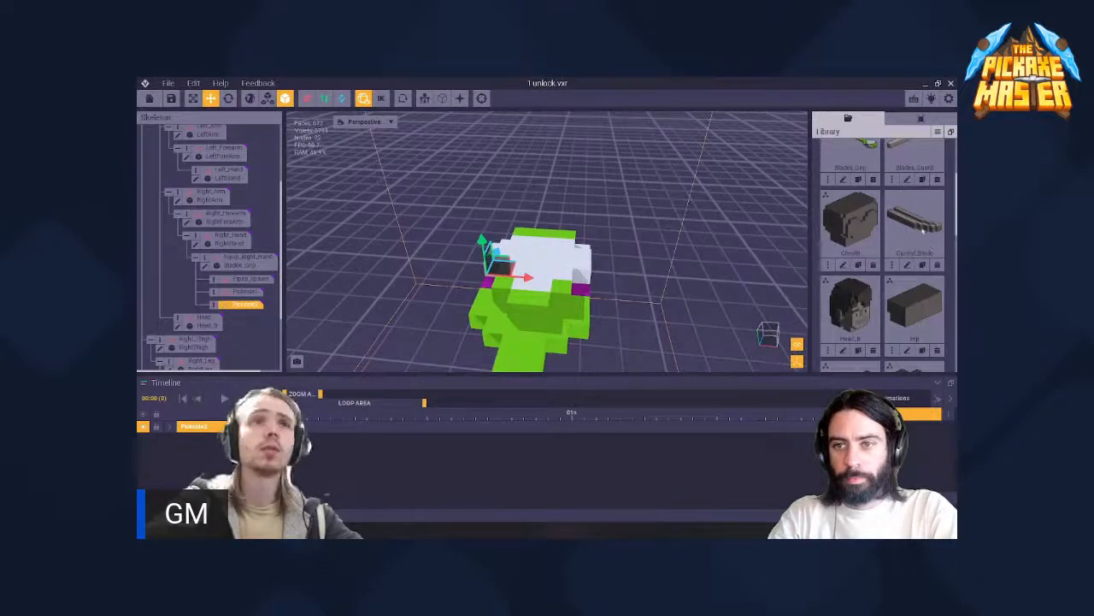
left_click_drag(929, 227, 583, 293)
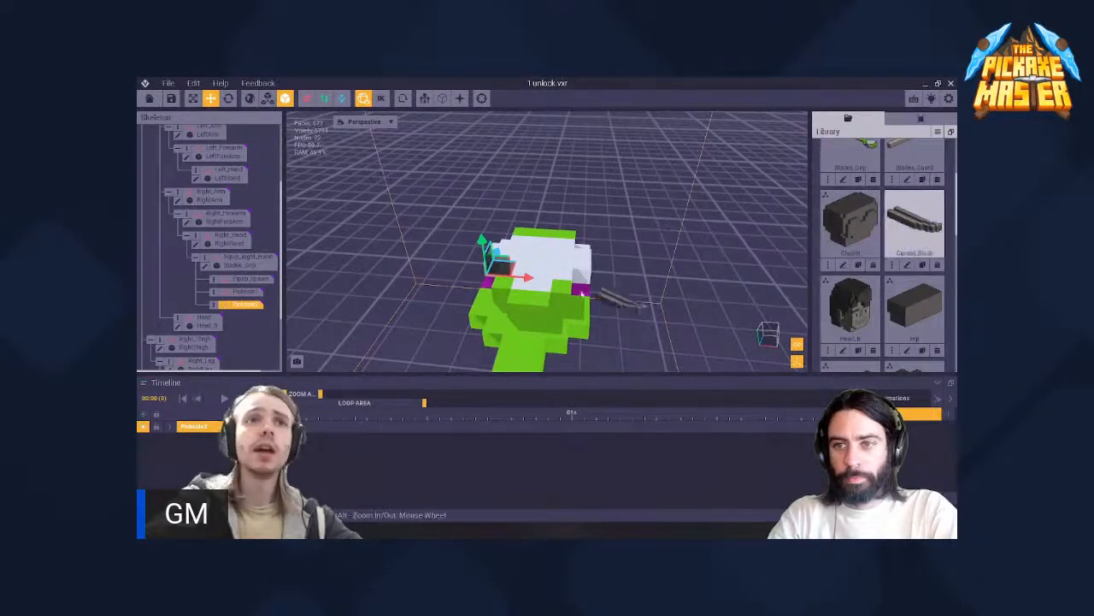
left_click_drag(285, 304, 248, 292)
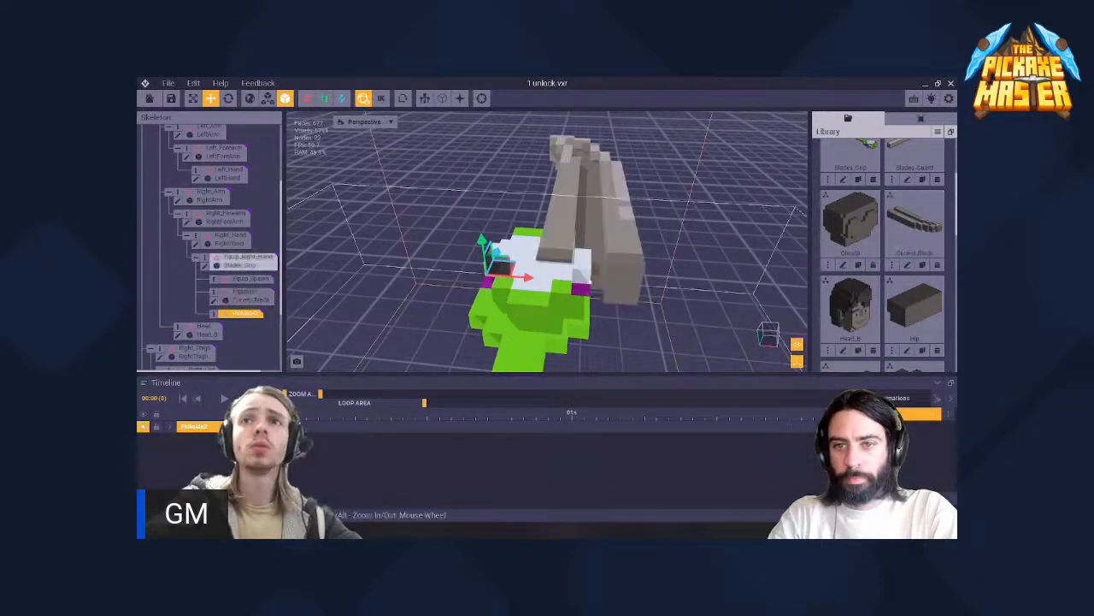
- Rotate the Curved_Blade on Pickside1 a quarter turn so it points sideways out from the pickaxe head
scroll(582, 283, "down", 3)
scroll(631, 267, "up", 3)
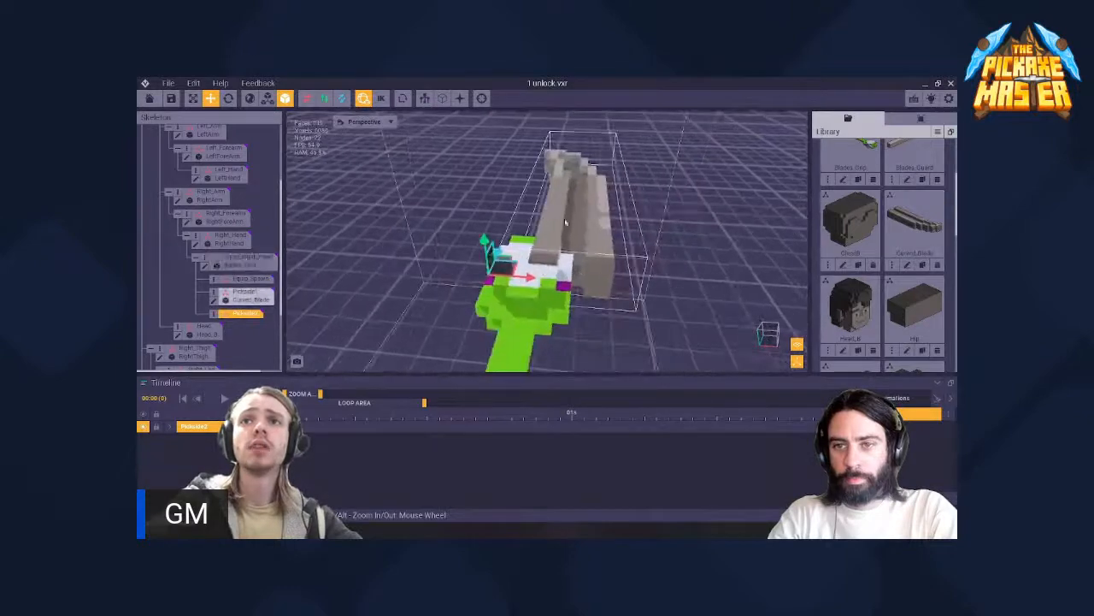
right_click_drag(562, 283, 590, 305)
scroll(528, 301, "down", 2)
left_click(247, 296)
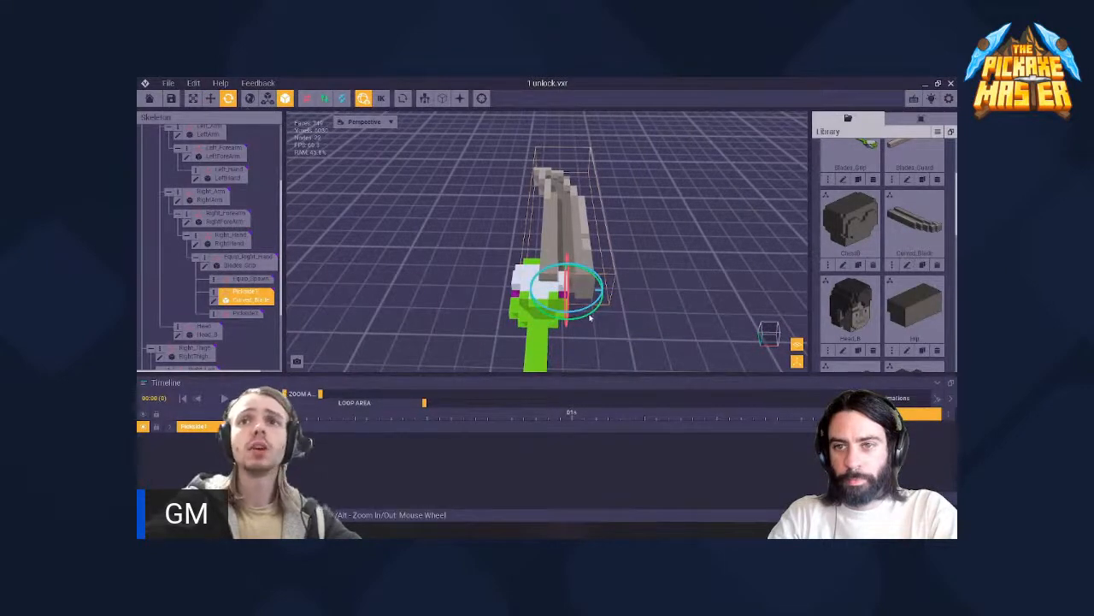
right_click_drag(590, 318, 578, 328)
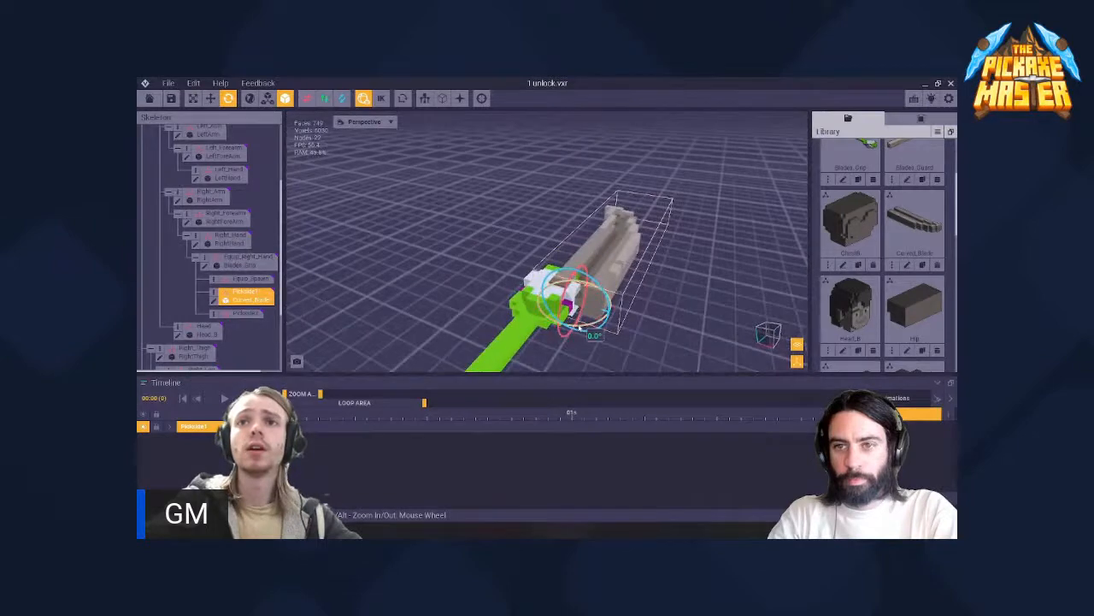
left_click_drag(579, 328, 481, 310)
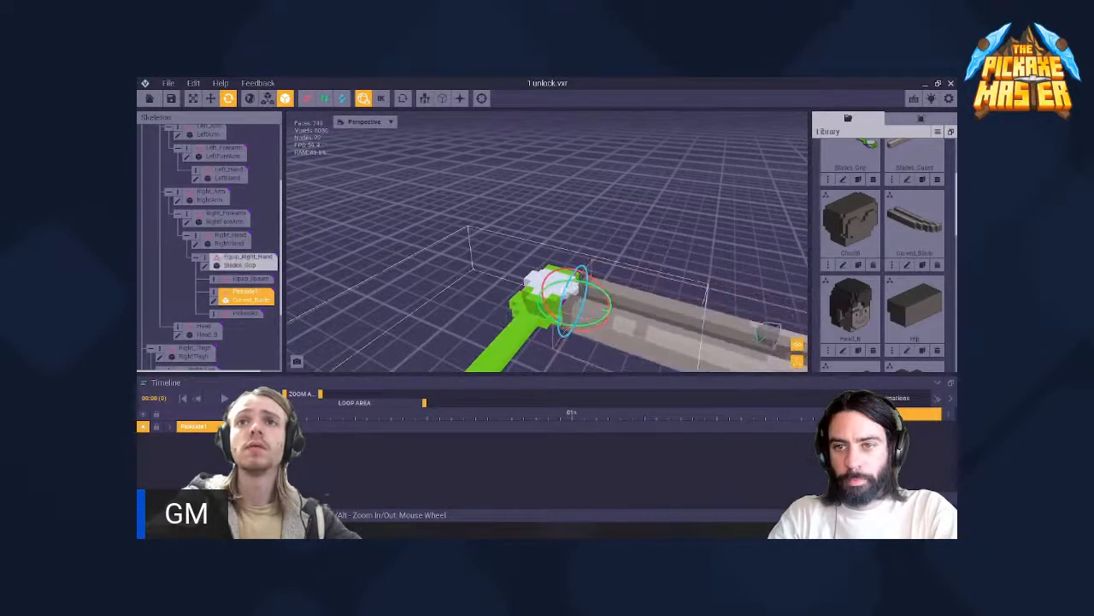
- Rotate the Curved_Blade on Pickside1 by 180° so its tip curves toward the handle
mouse_move(552, 282)
right_mouse_down()
mouse_move(567, 294)
mouse_move(557, 279)
right_mouse_up()
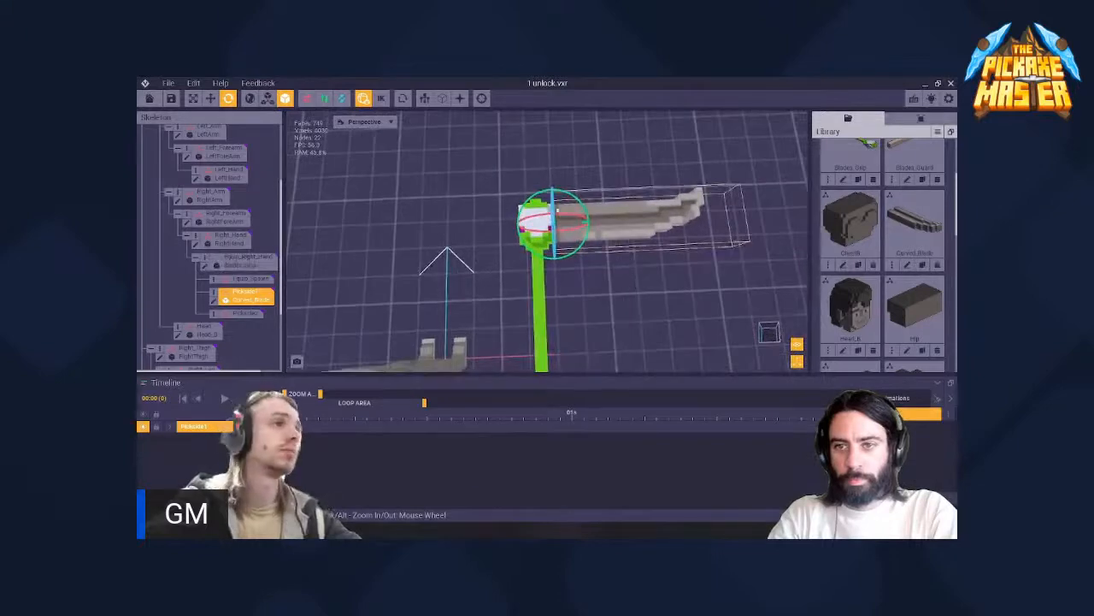
scroll(557, 210, "up", 3)
middle_click_drag(542, 212, 545, 234)
scroll(545, 234, "up", 1)
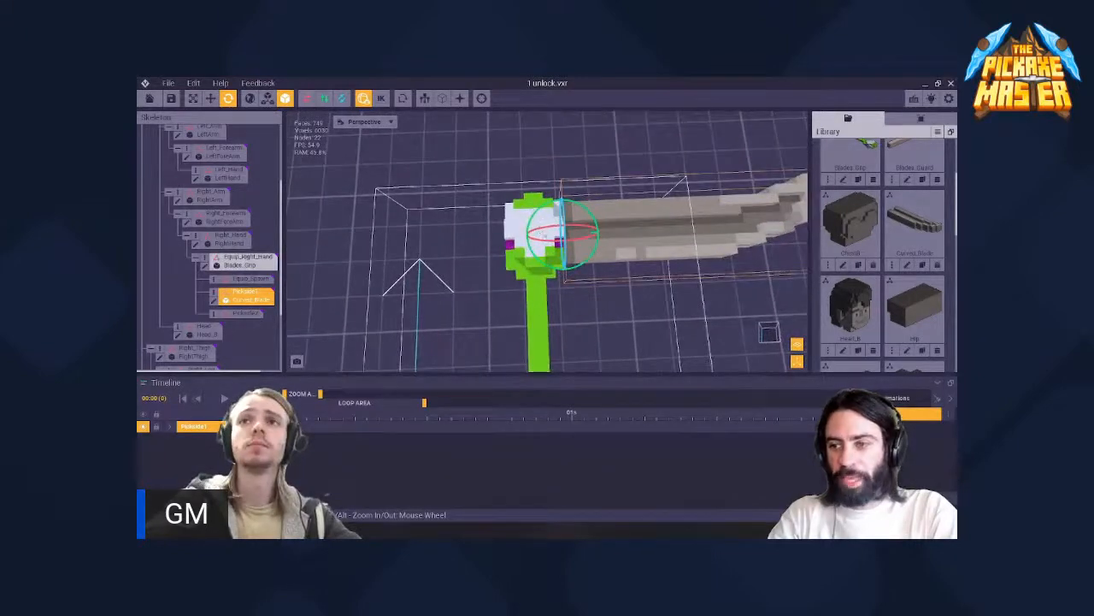
right_click_drag(557, 231, 543, 262)
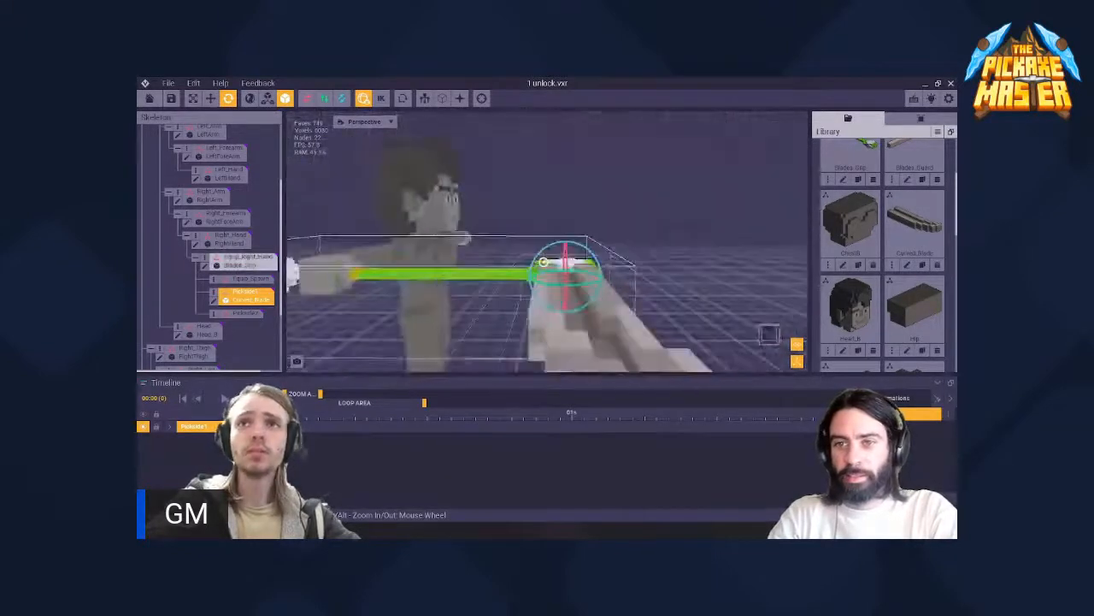
left_click_drag(548, 246, 683, 354)
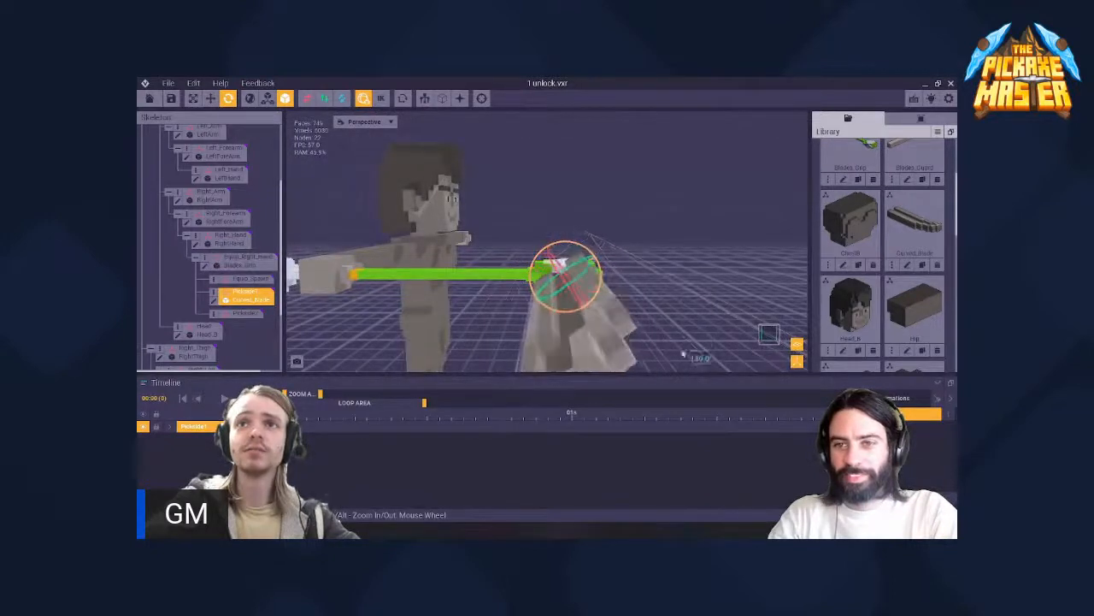
left_click_drag(567, 245, 584, 248)
right_click_drag(564, 250, 508, 281)
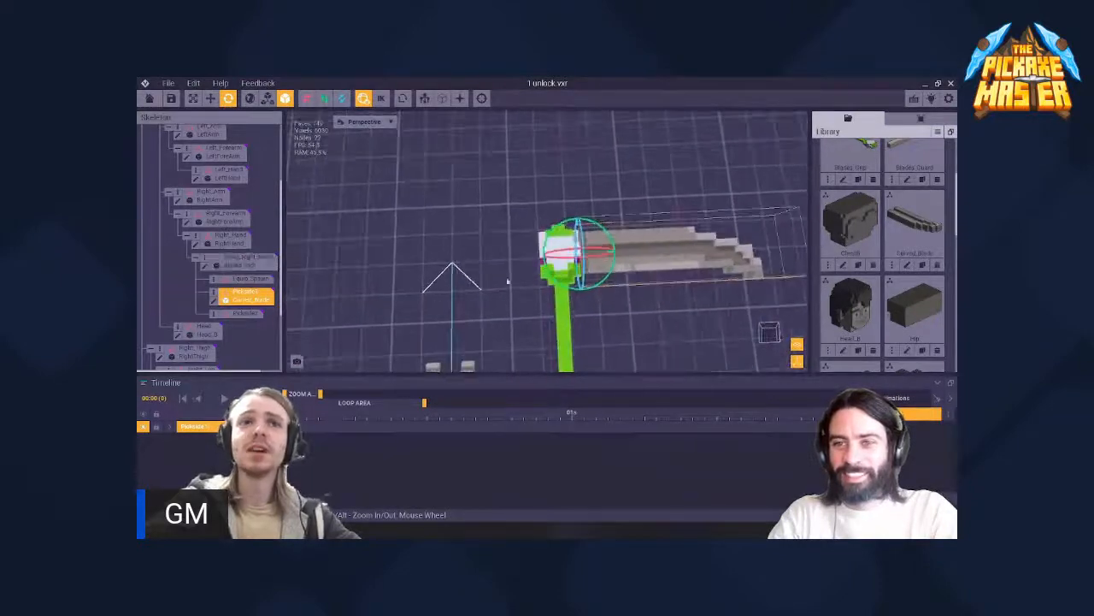
- Assign the Curved_Blade model to Pickside2 and rotate it 270° so it mirrors the blade on the opposite side
left_click_drag(283, 336, 248, 316)
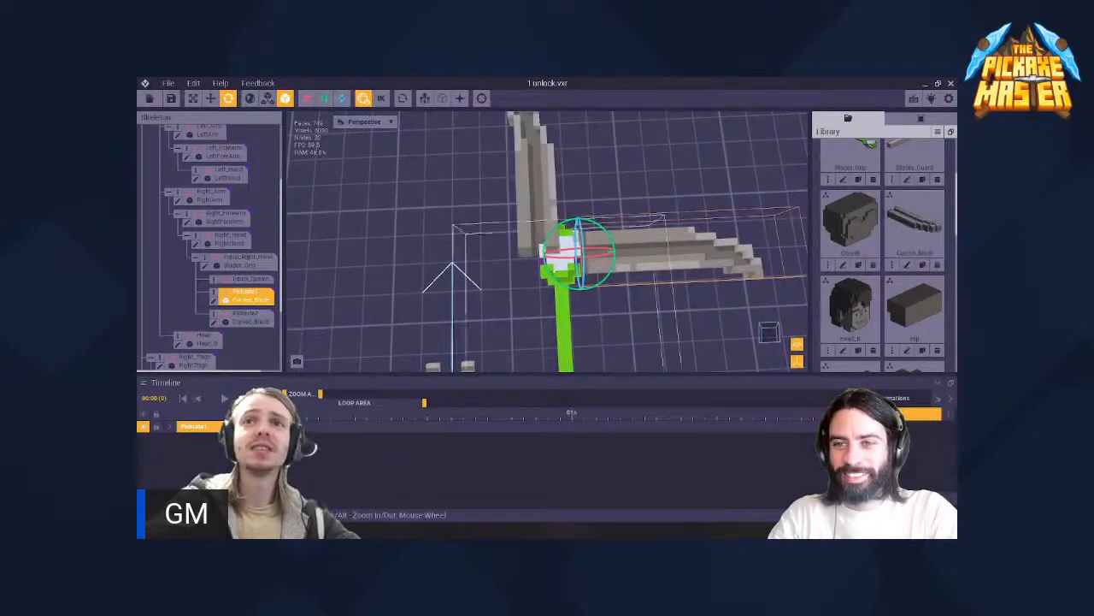
left_click(532, 239)
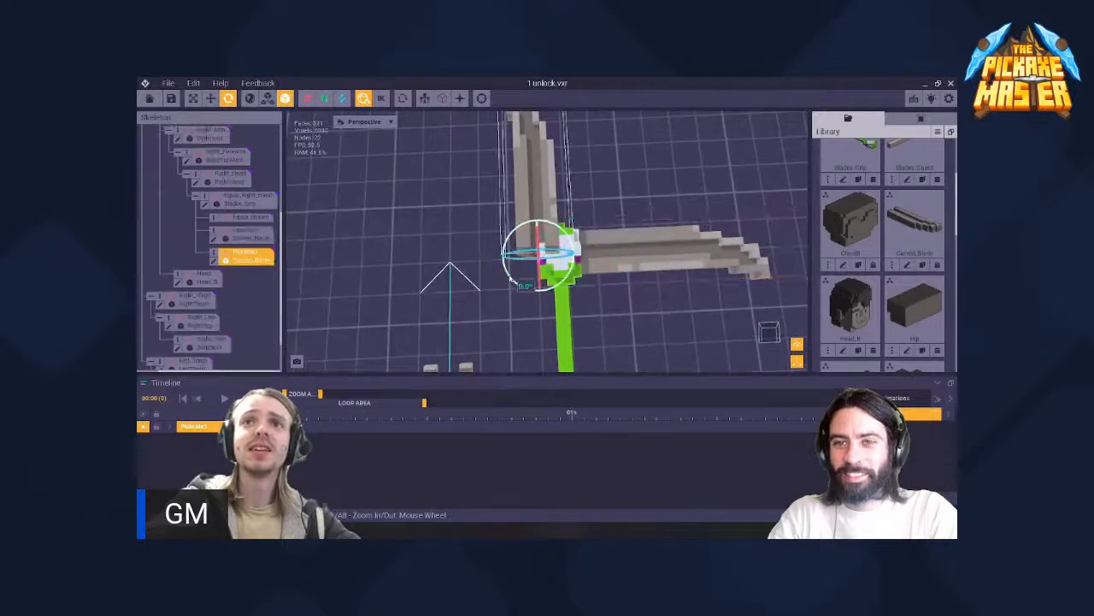
left_click_drag(511, 280, 568, 295)
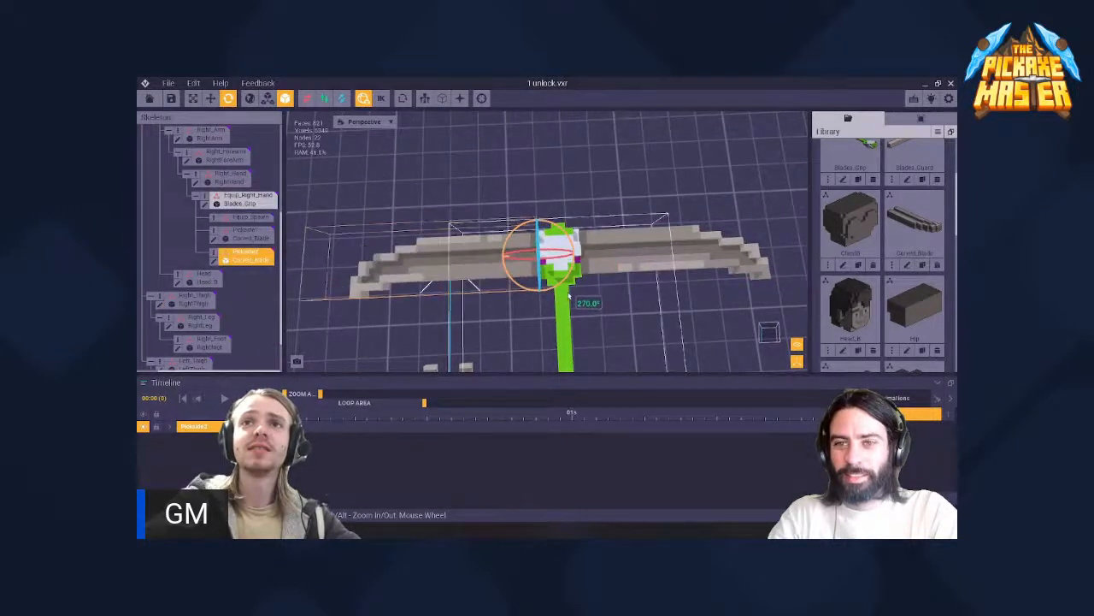
- Examine the pickaxe head with its two curved blades from several angles and distances
scroll(569, 287, "down", 3)
scroll(578, 239, "down", 4)
scroll(577, 256, "up", 3)
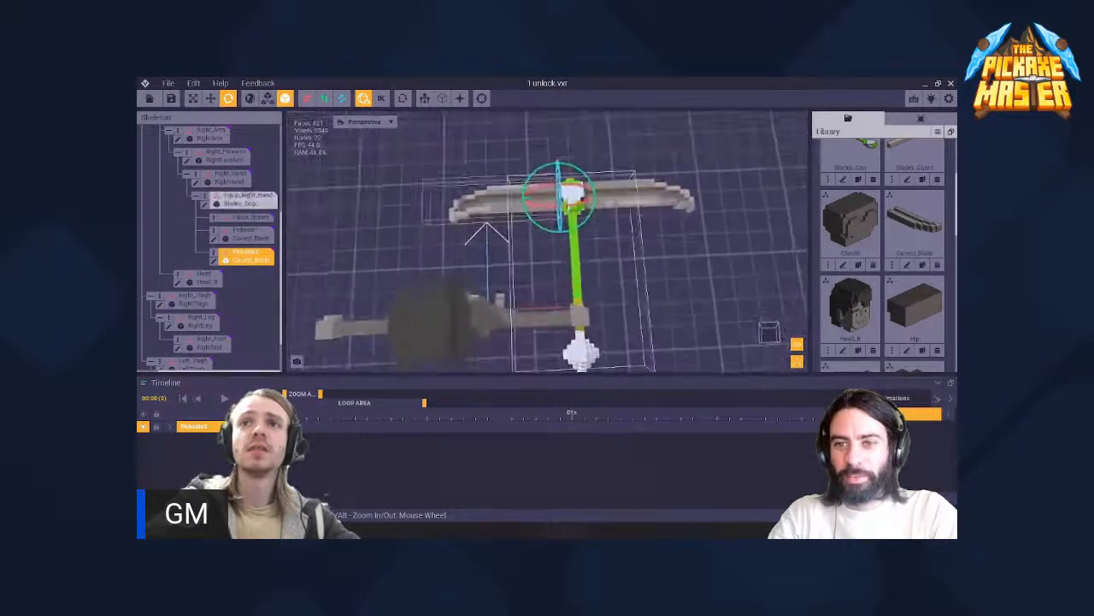
middle_click_drag(575, 179, 564, 247)
scroll(570, 215, "up", 3)
right_click_drag(564, 246, 563, 259)
scroll(563, 259, "up", 5)
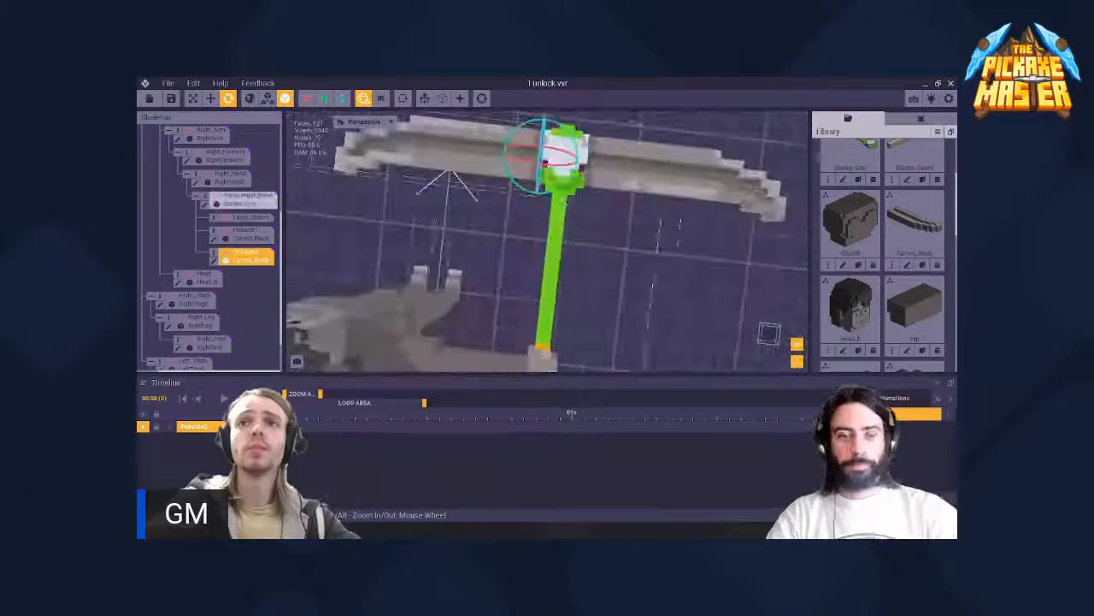
middle_click_drag(563, 259, 505, 320)
- Replace the Curved_Blade models on Pickside1 and Pickside2 with the Blades_Blade model from the library
left_click(598, 232)
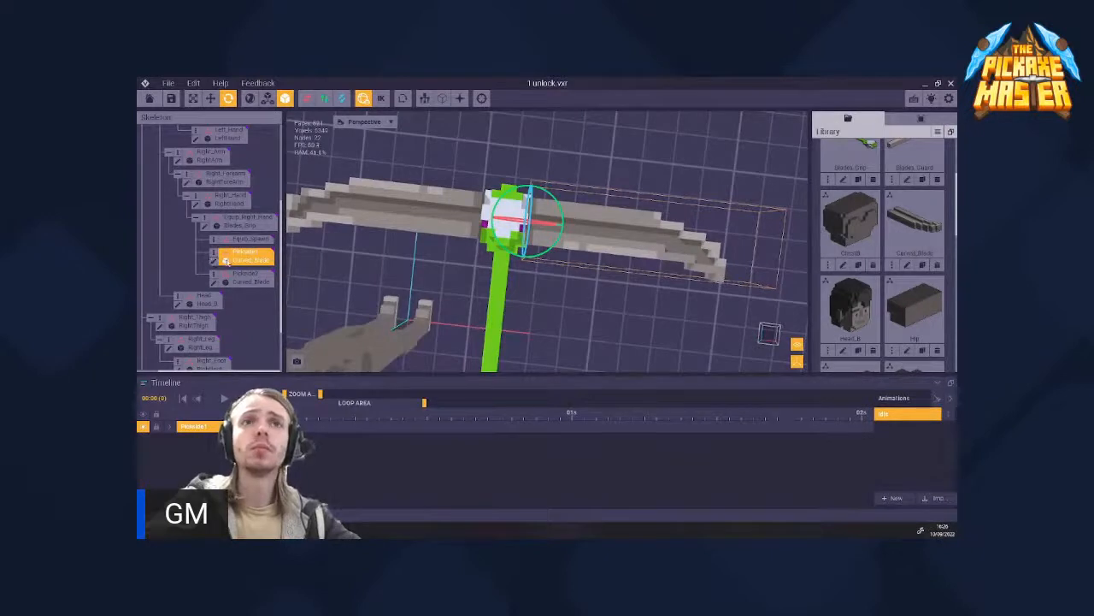
scroll(894, 221, "up", 3)
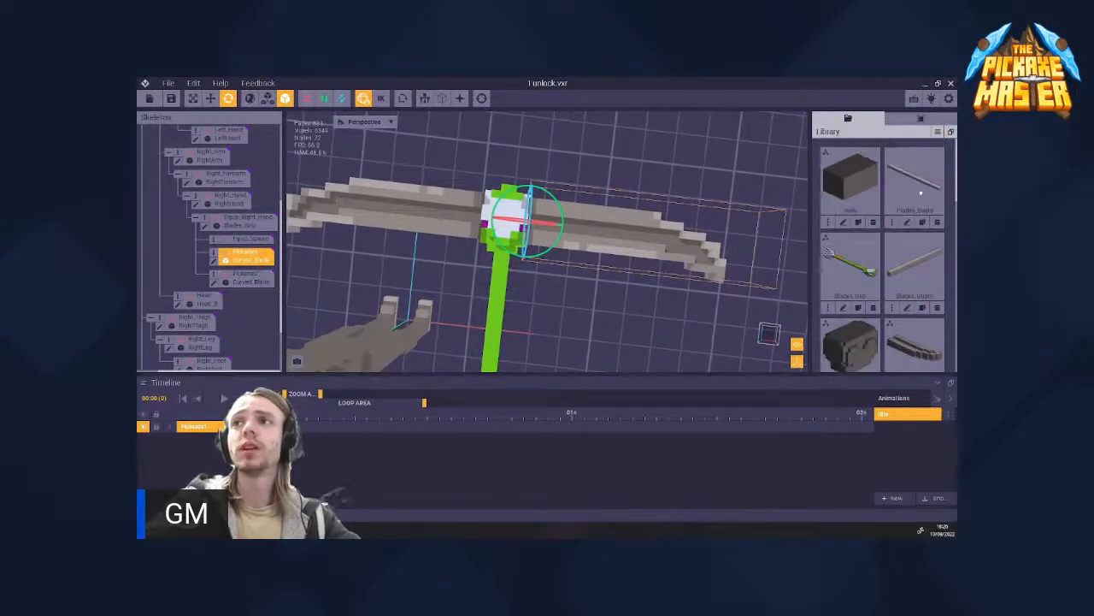
left_click_drag(918, 178, 390, 271)
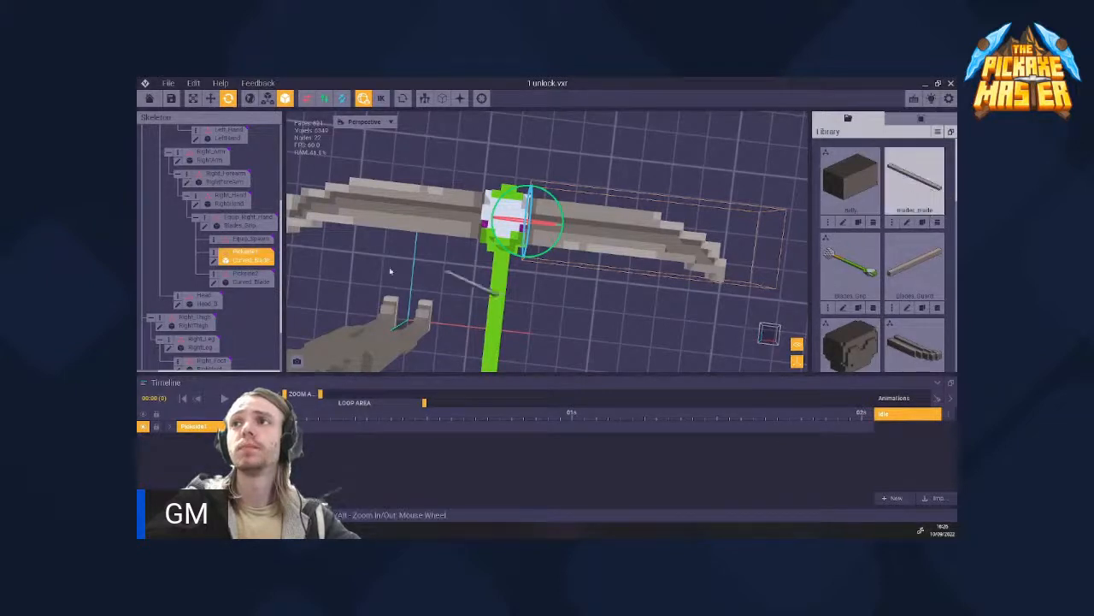
left_click_drag(248, 258, 246, 259)
left_click_drag(345, 291, 250, 279)
scroll(502, 226, "down", 3)
scroll(503, 226, "up", 3)
middle_click_drag(503, 225, 535, 248)
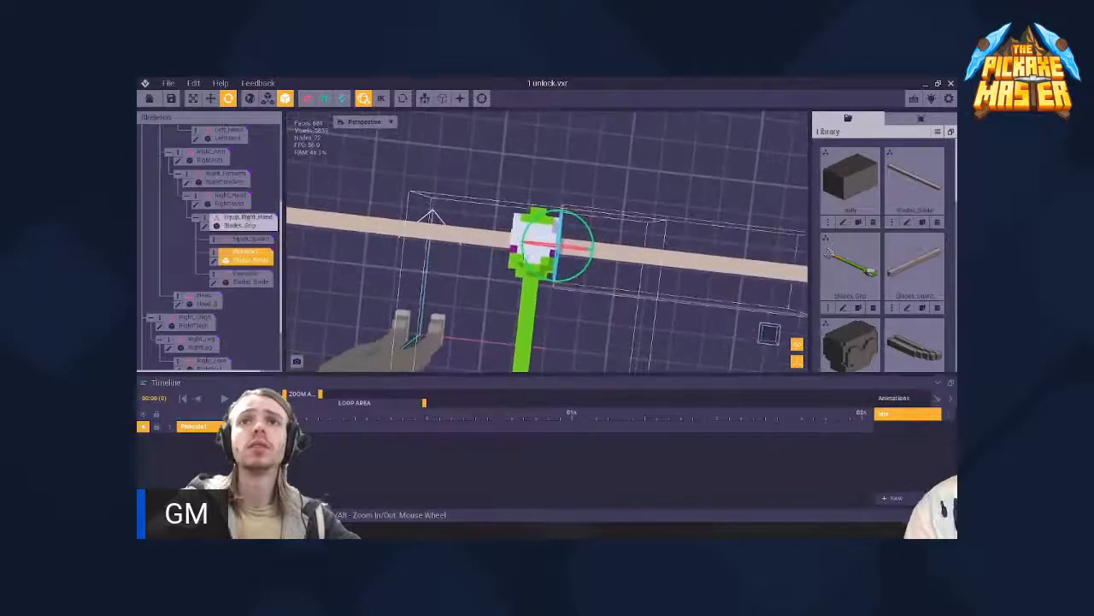
right_click_drag(536, 248, 509, 261)
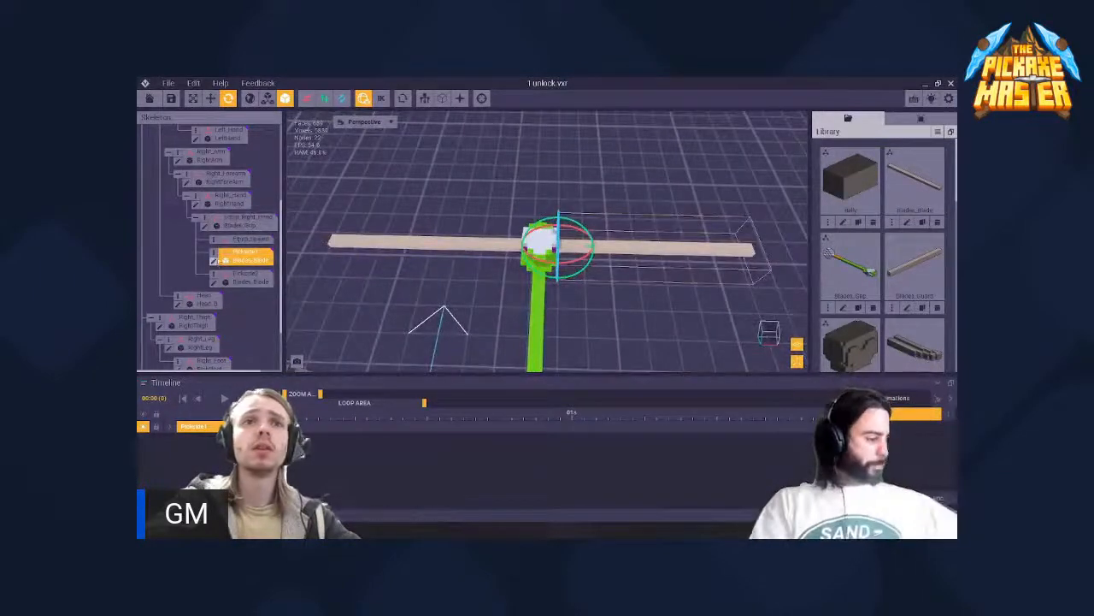
- Open the Blades_Blade model on Pickside1 for editing and erase all of its voxels
left_click(215, 264)
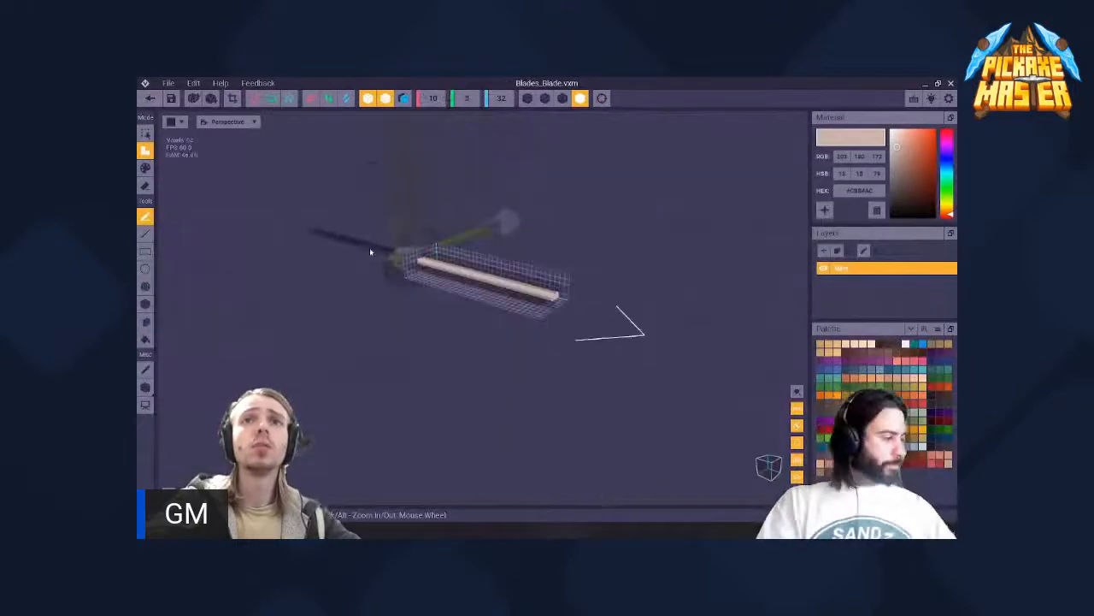
right_click_drag(429, 264, 420, 274)
middle_click_drag(420, 275, 420, 275)
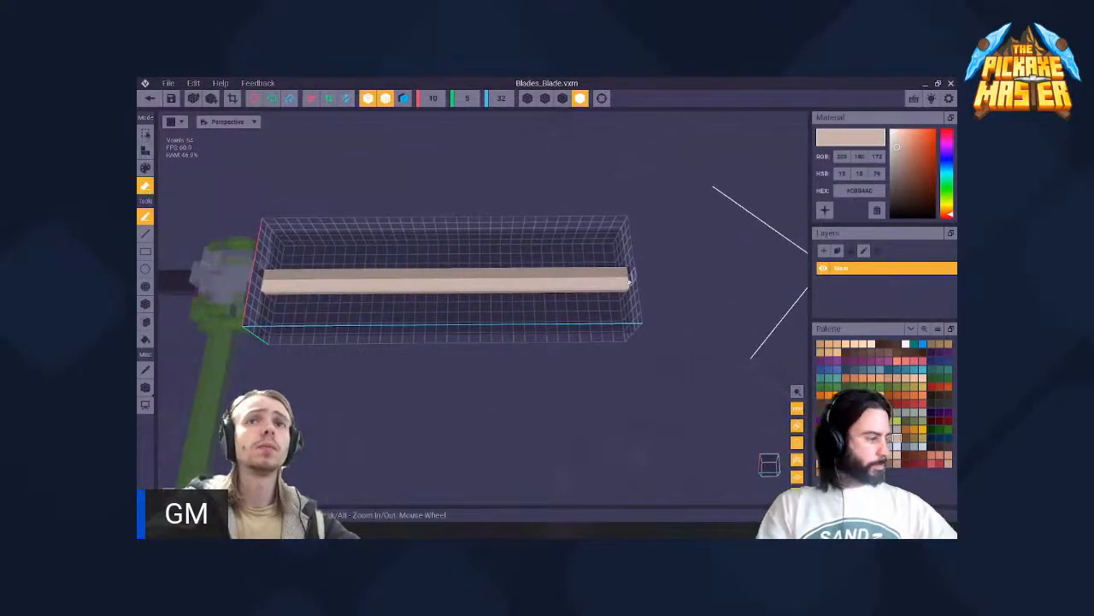
left_click_drag(624, 273, 413, 289)
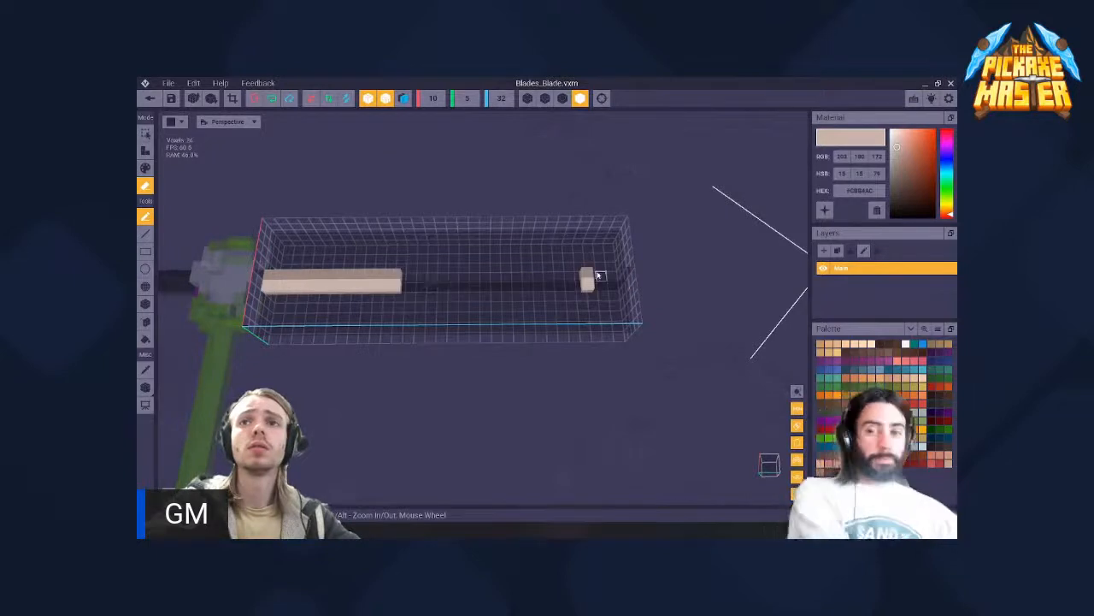
left_click_drag(342, 292, 342, 293)
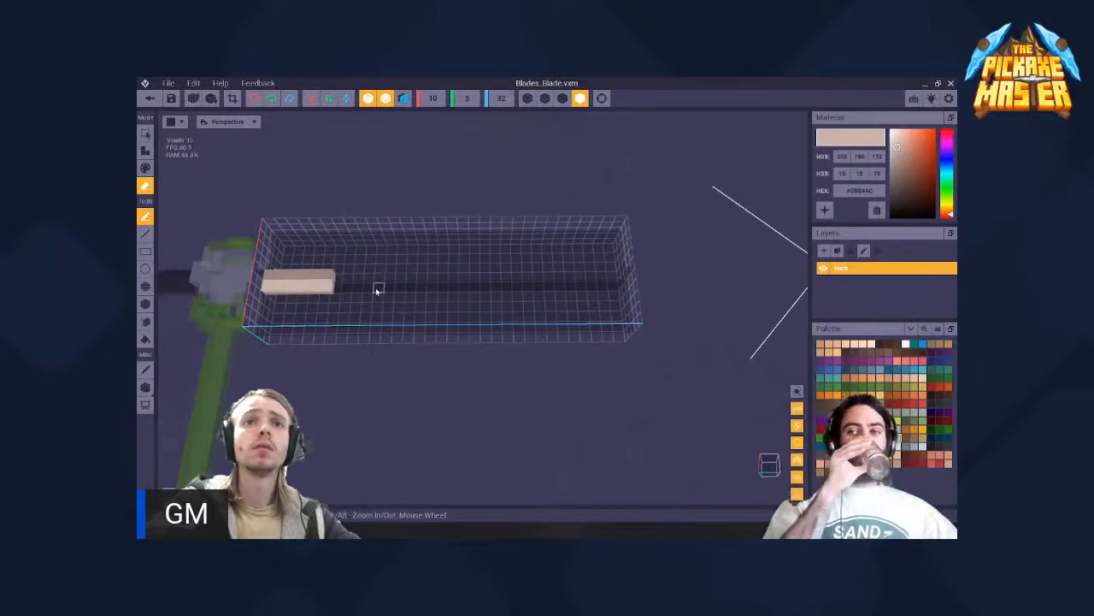
scroll(377, 289, "down", 3)
middle_click_drag(377, 289, 500, 340)
scroll(508, 349, "up", 4)
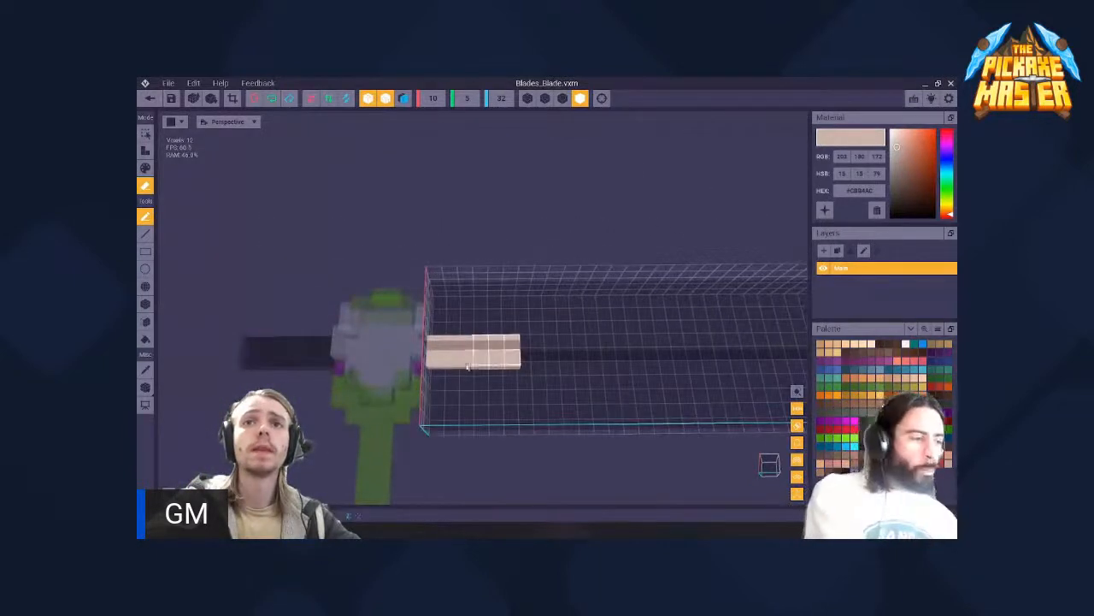
left_click_drag(447, 366, 437, 356)
right_click_drag(440, 351, 430, 287)
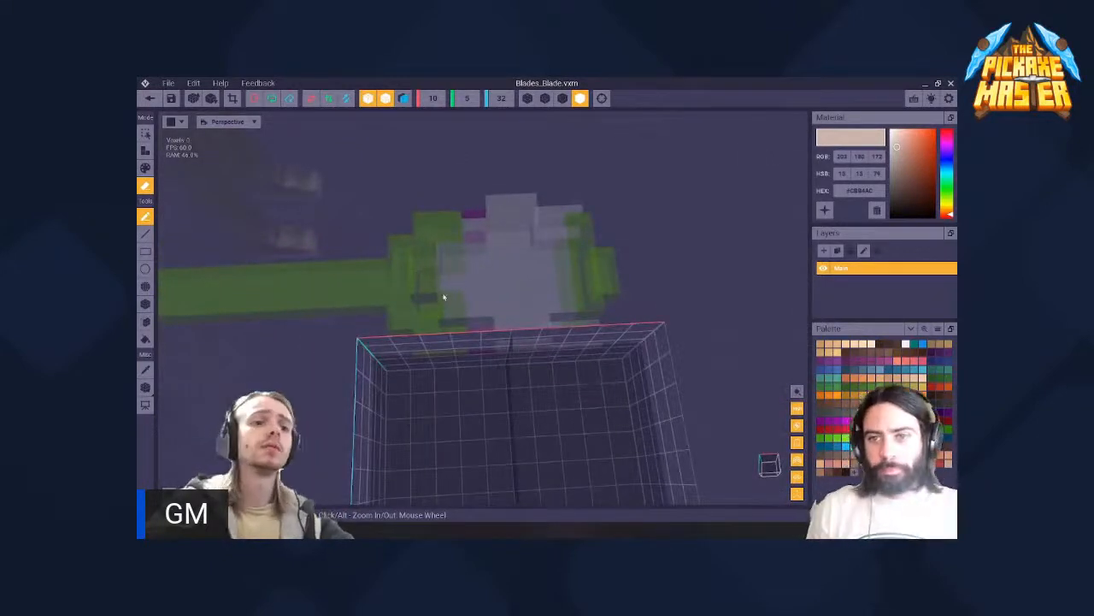
right_click_drag(430, 288, 431, 313)
- Save the changes to Blades_Blade, return to the 1 unlock rig and select the pickaxe grip
left_click(149, 98)
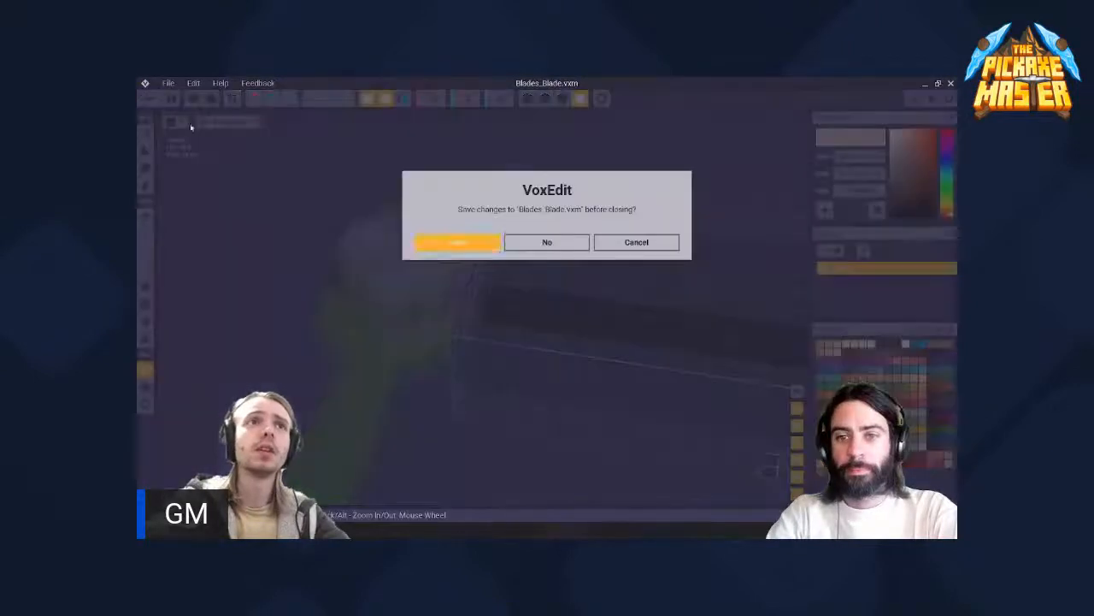
left_click(462, 243)
scroll(469, 254, "up", 2)
left_click(521, 235)
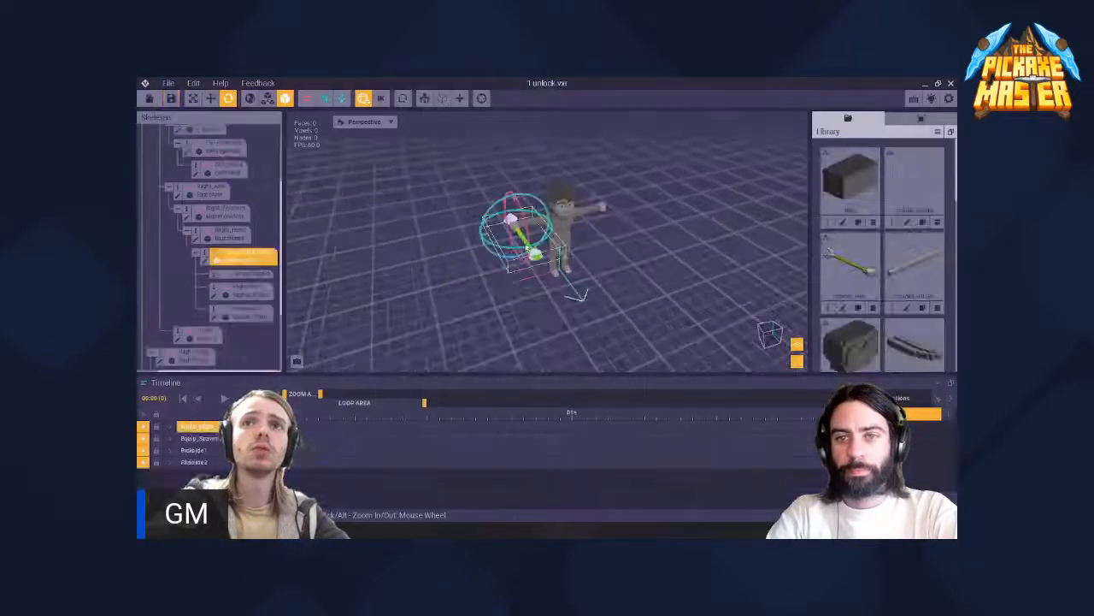
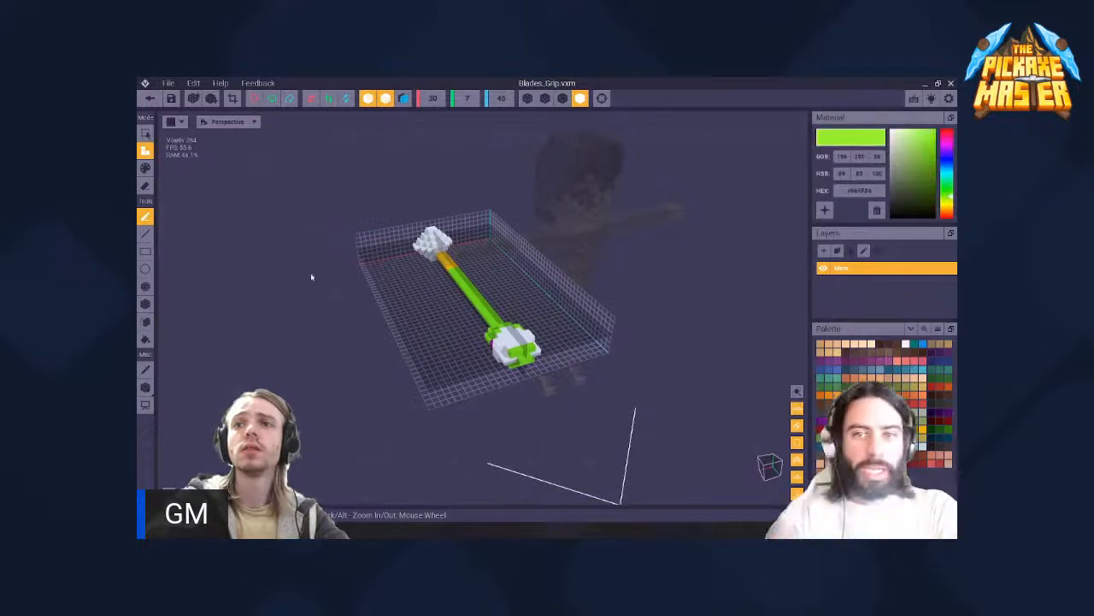
- Close the Blades_Grip model with its changes saved, and open the Blades_Blade model for editing
left_click(482, 304)
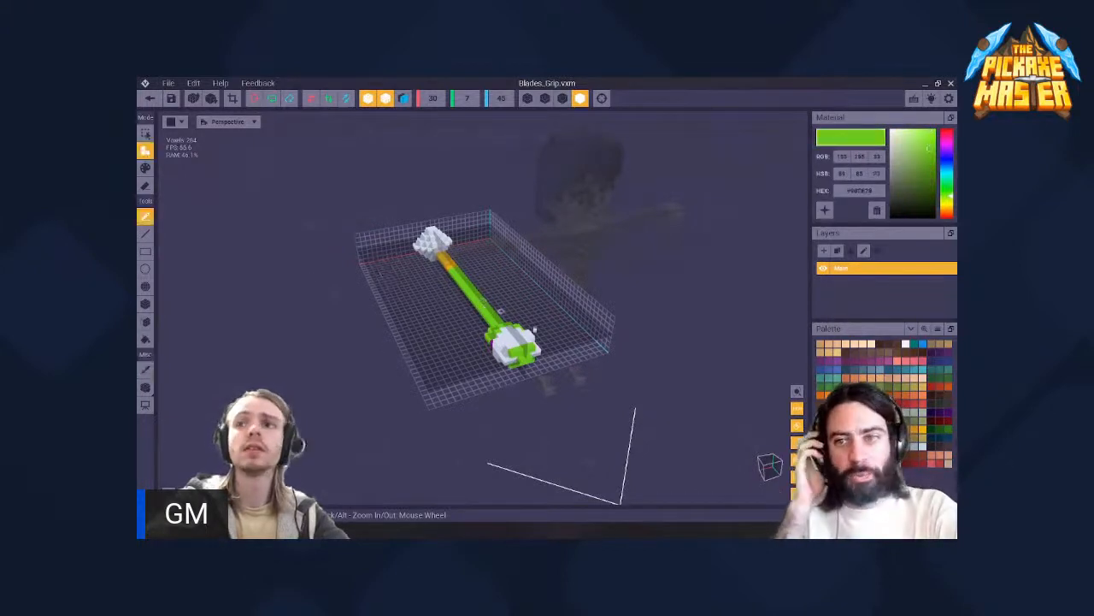
left_click(149, 99)
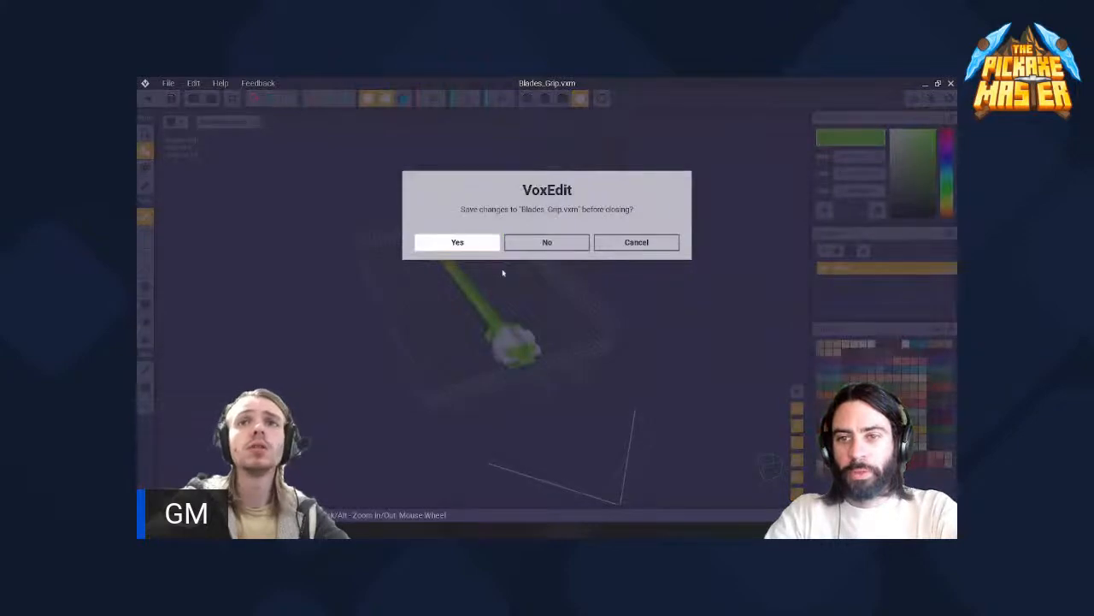
scroll(298, 301, "up", 4)
scroll(442, 280, "down", 1)
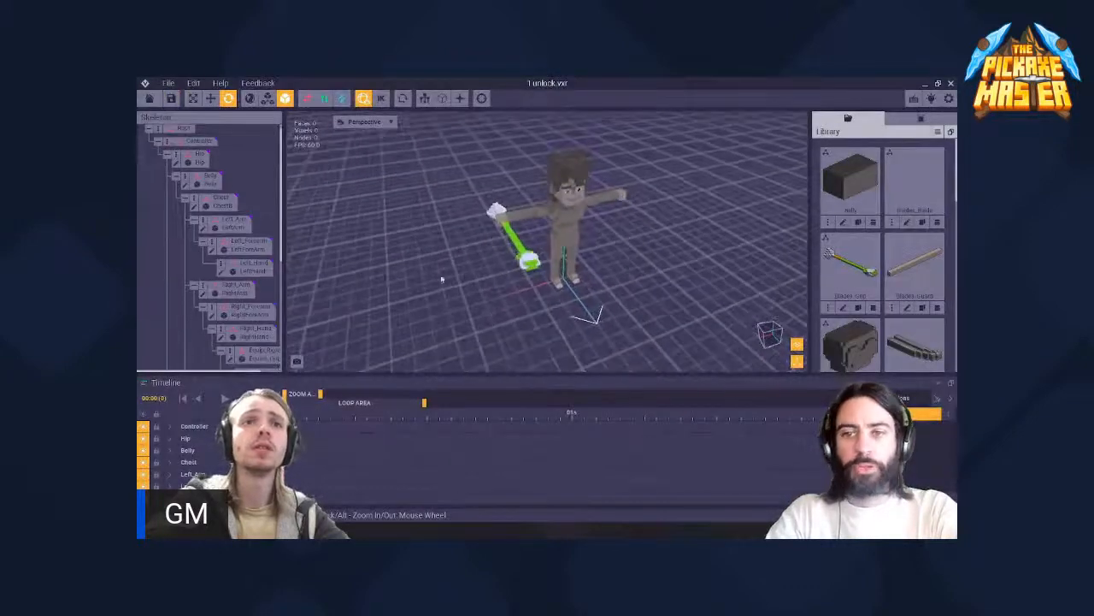
scroll(442, 280, "up", 2)
scroll(264, 306, "down", 5)
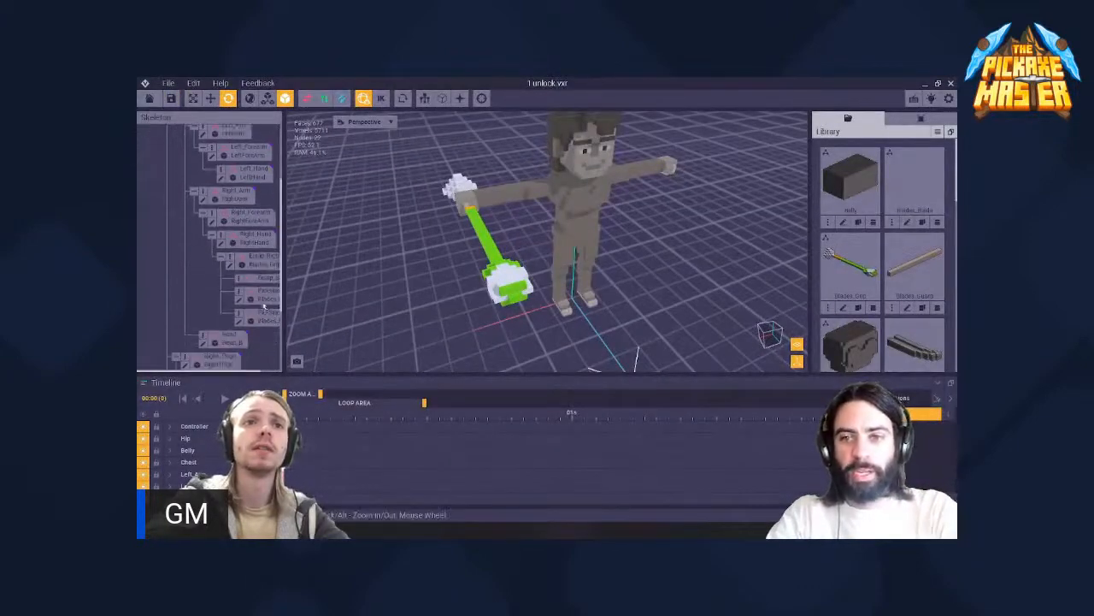
left_click(261, 296)
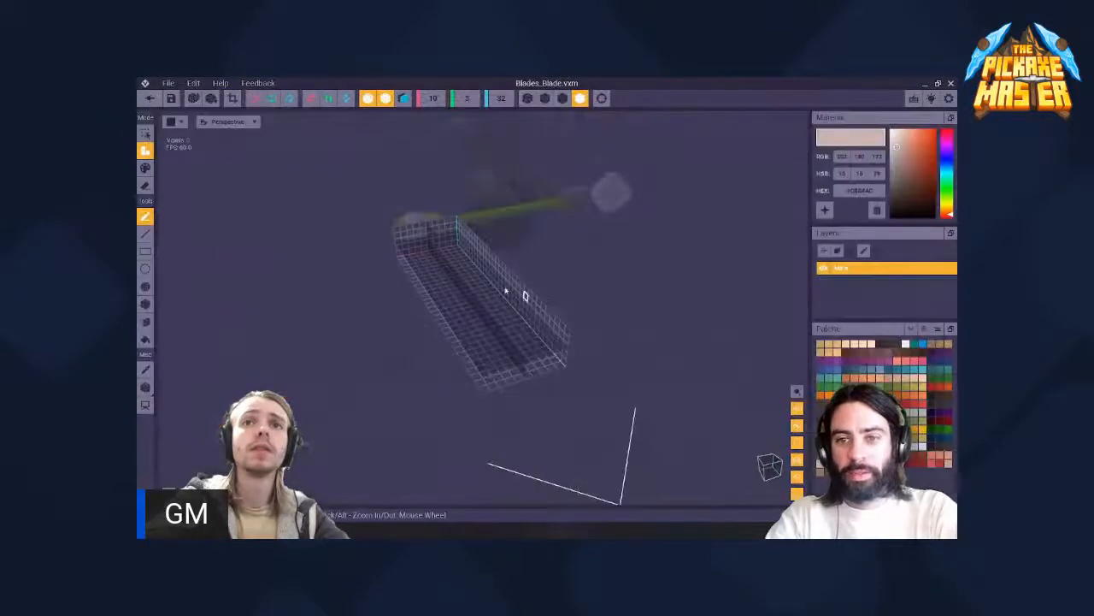
- Pick purple (RGB 156, 21, 164) and place a four-voxel-wide row at the blade volume's grip end
right_click_drag(508, 293, 461, 225)
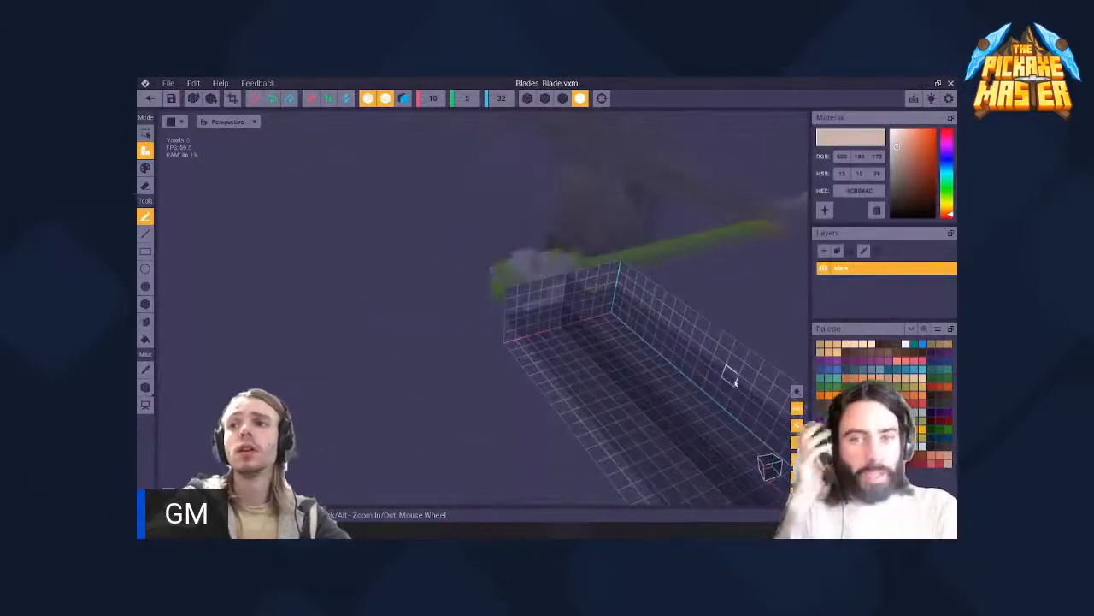
left_click(829, 437)
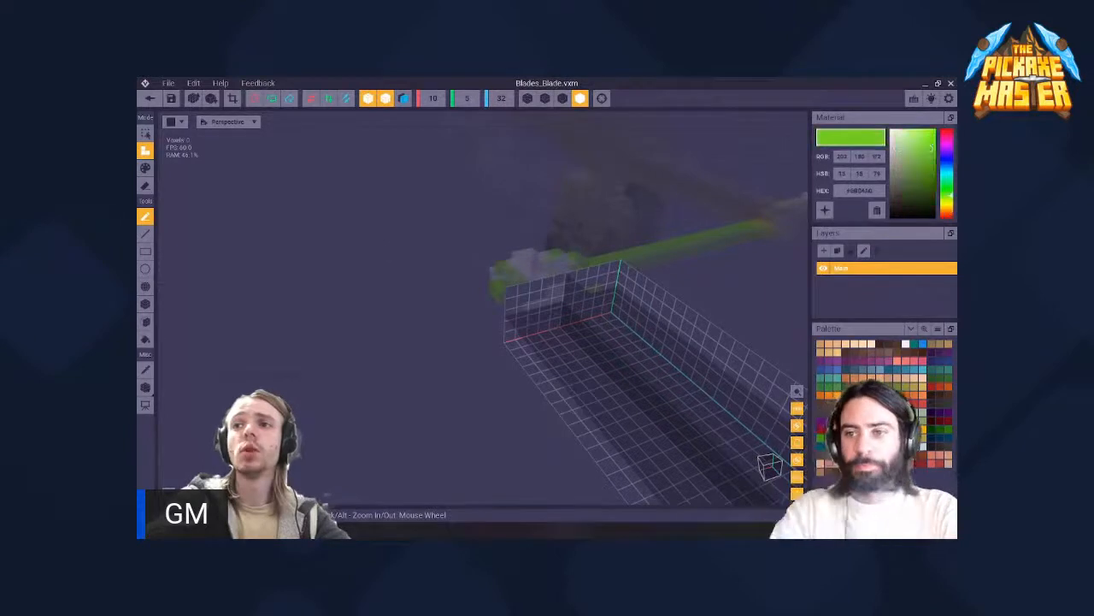
left_click(831, 421)
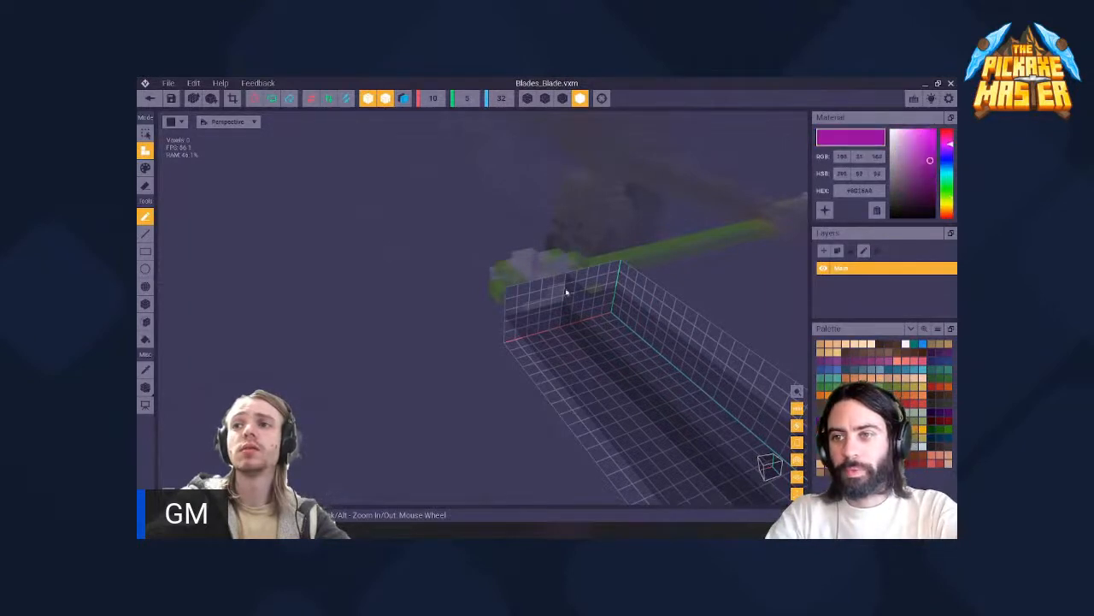
right_click_drag(566, 293, 526, 229)
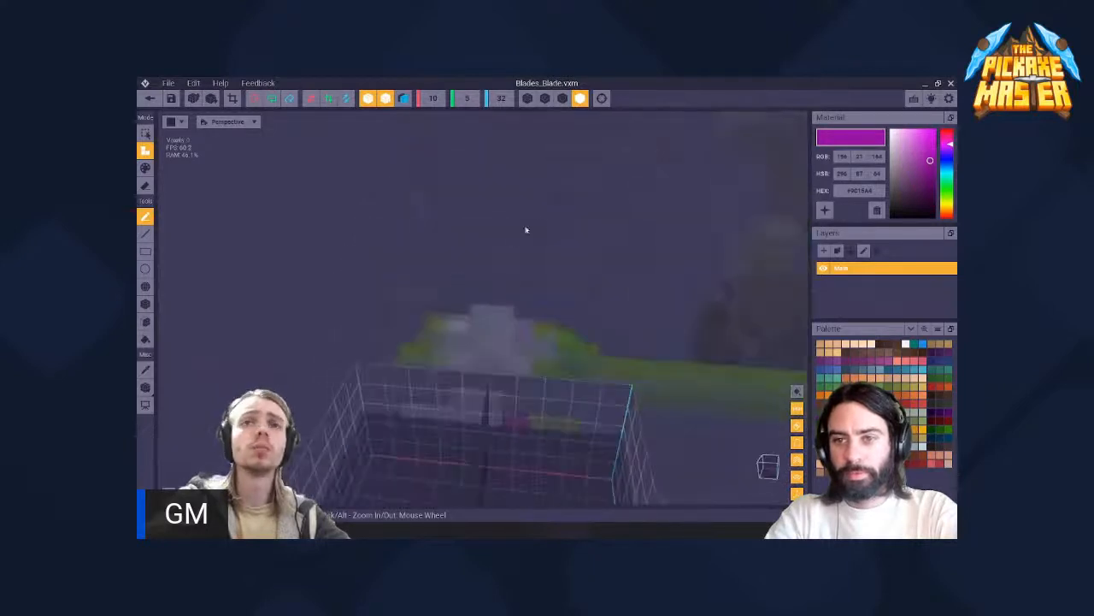
left_click_drag(455, 423, 485, 426)
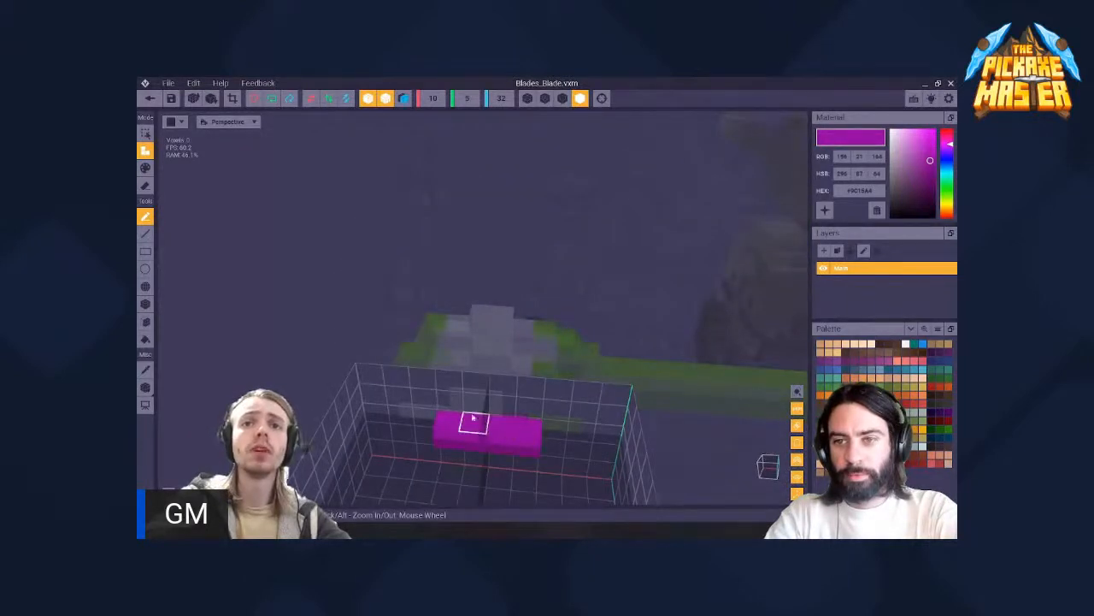
- Extend a two-voxel-wide purple spine from the row's centre toward the blade's tip
right_click_drag(472, 417, 507, 368)
left_click_drag(504, 386, 487, 456)
mouse_move(486, 456)
right_mouse_down()
mouse_move(511, 342)
mouse_move(439, 275)
right_mouse_up()
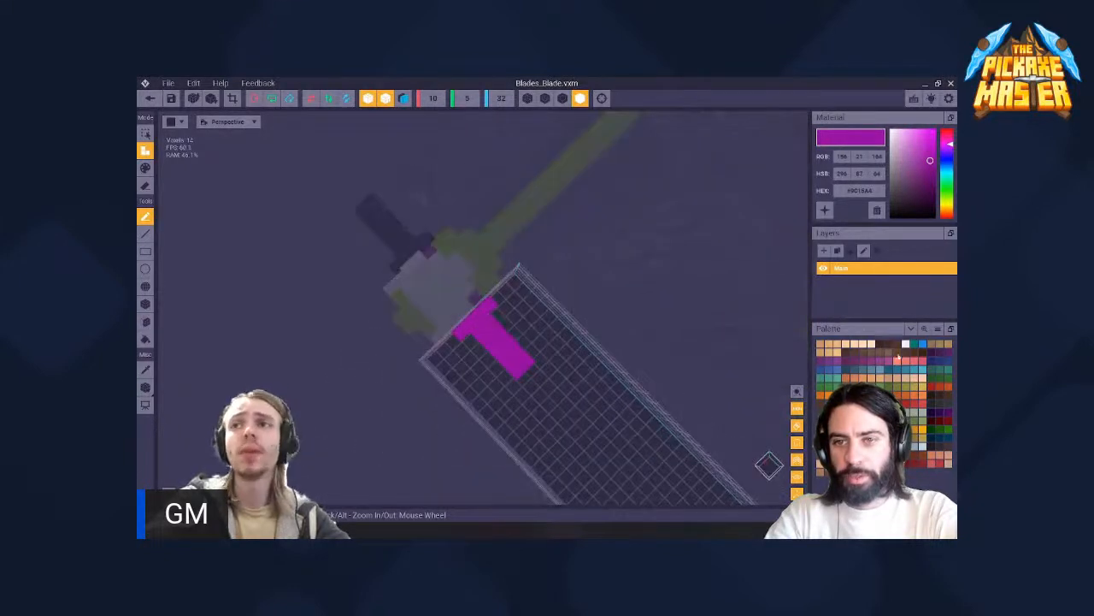
scroll(503, 336, "up", 5)
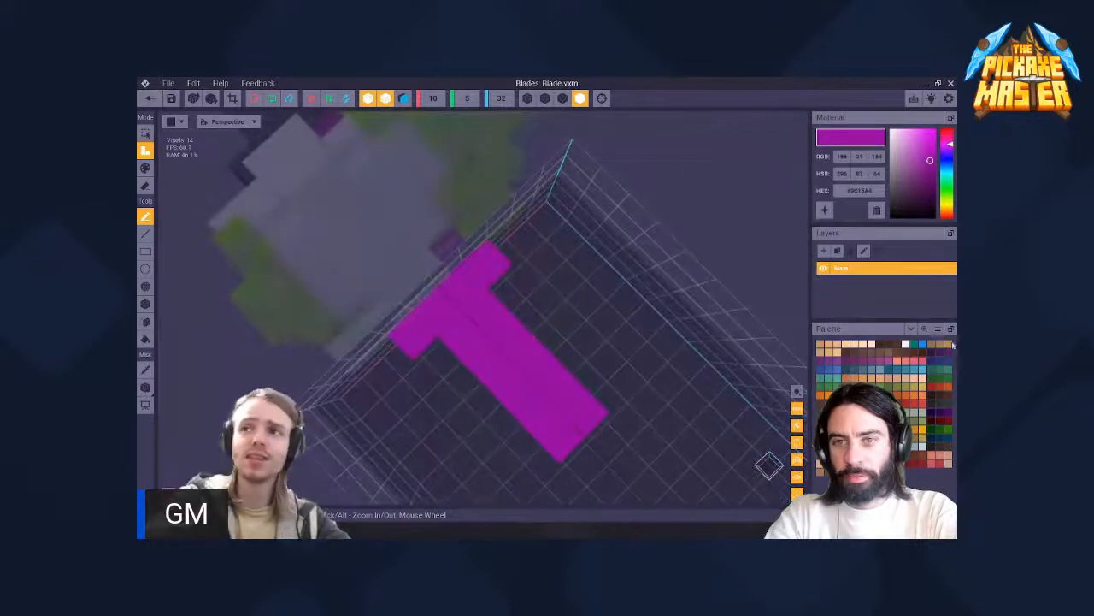
- Try to lengthen the mirrored spine and widen it beside the base row
right_click_drag(479, 328, 491, 331)
left_click(467, 382)
left_click(463, 400)
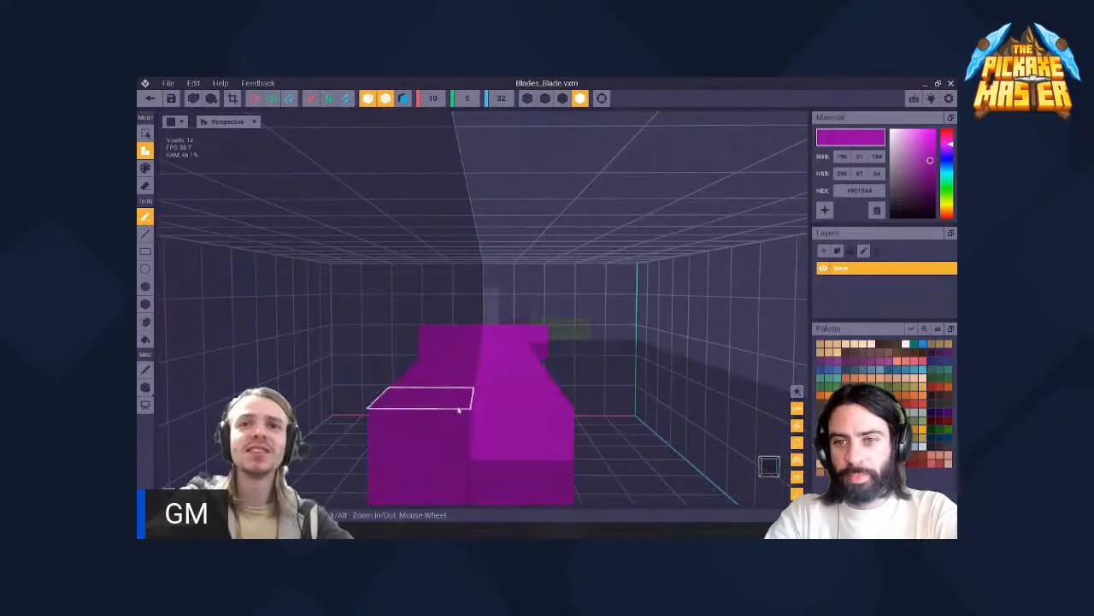
left_click(458, 407)
scroll(479, 365, "down", 5)
right_click_drag(488, 362, 496, 331)
scroll(496, 331, "up", 8)
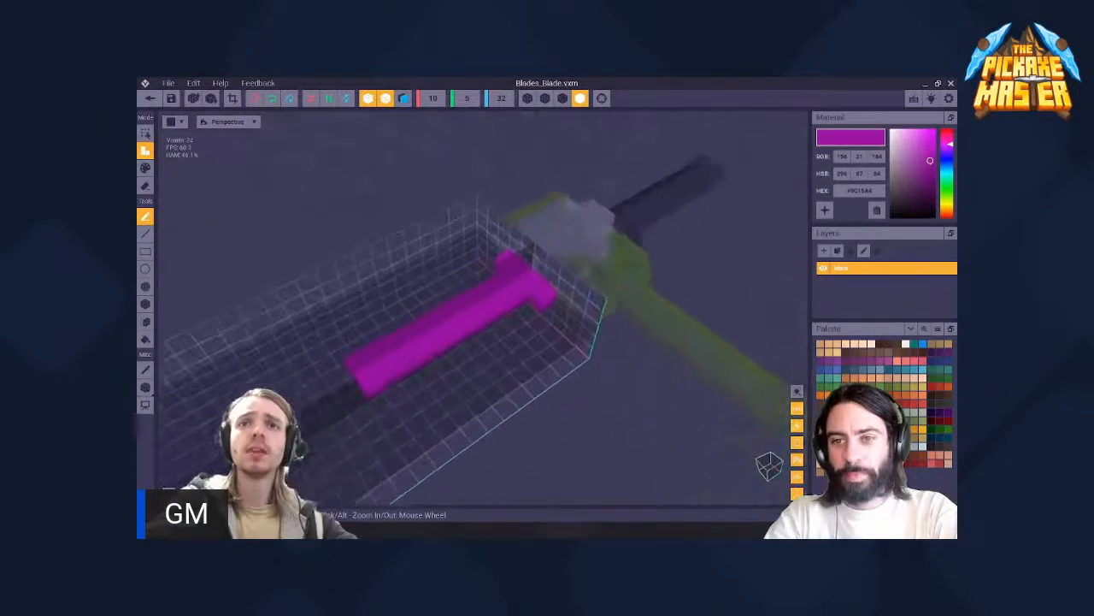
left_click(543, 281)
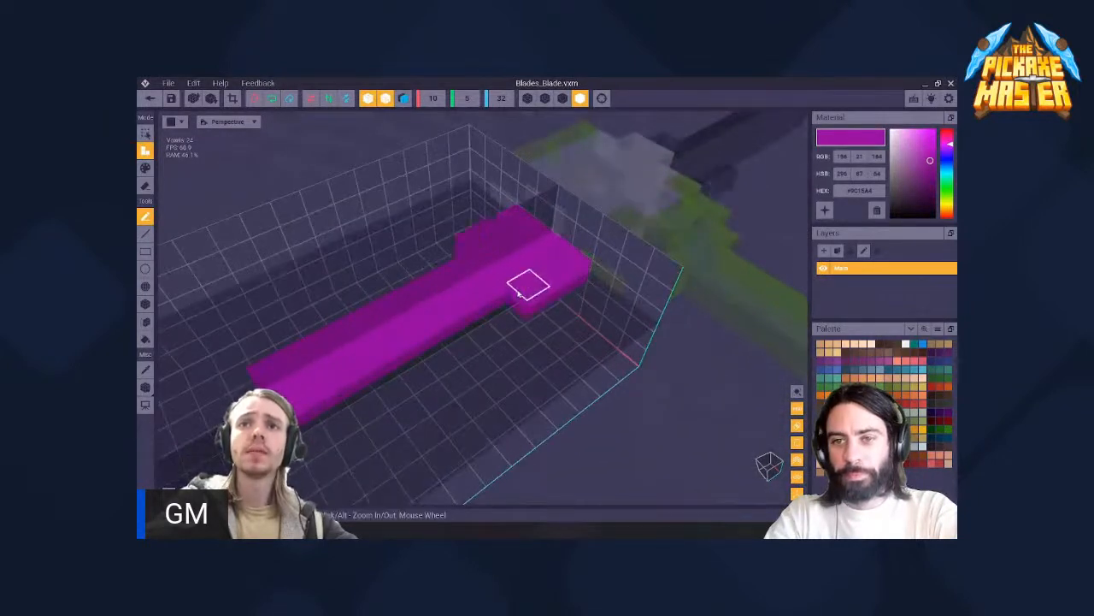
- Undo the last voxel additions to the mirrored spine
key("ctrl+z")
key("ctrl+z")
key("ctrl+z")
key("ctrl+z")
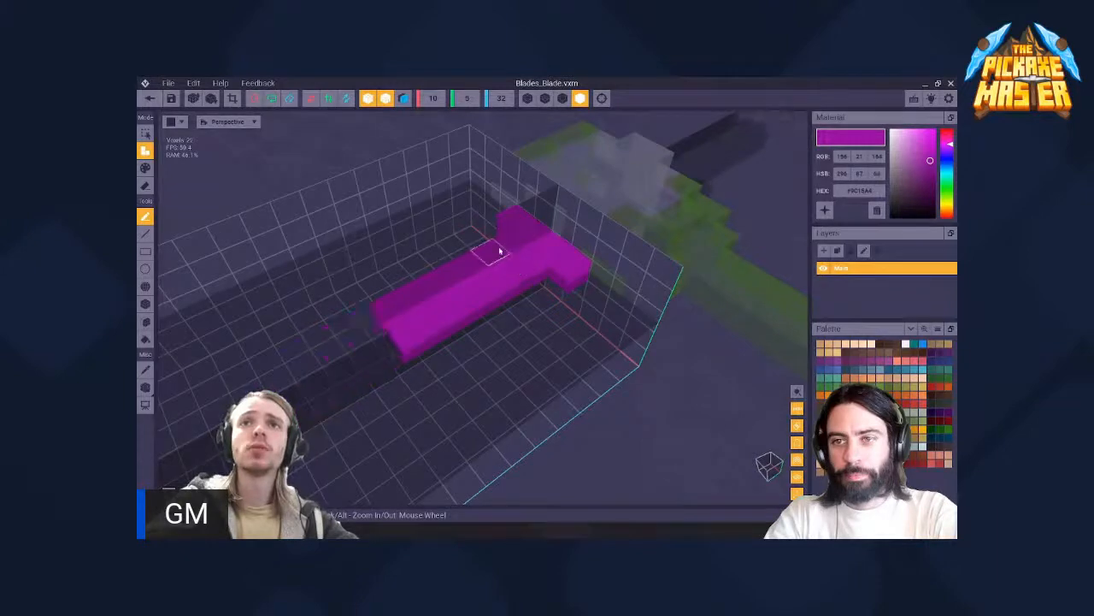
- Turn off X mirroring with Y mirroring kept on, and build the blade outward in steps along one side and the tip
left_click(387, 102)
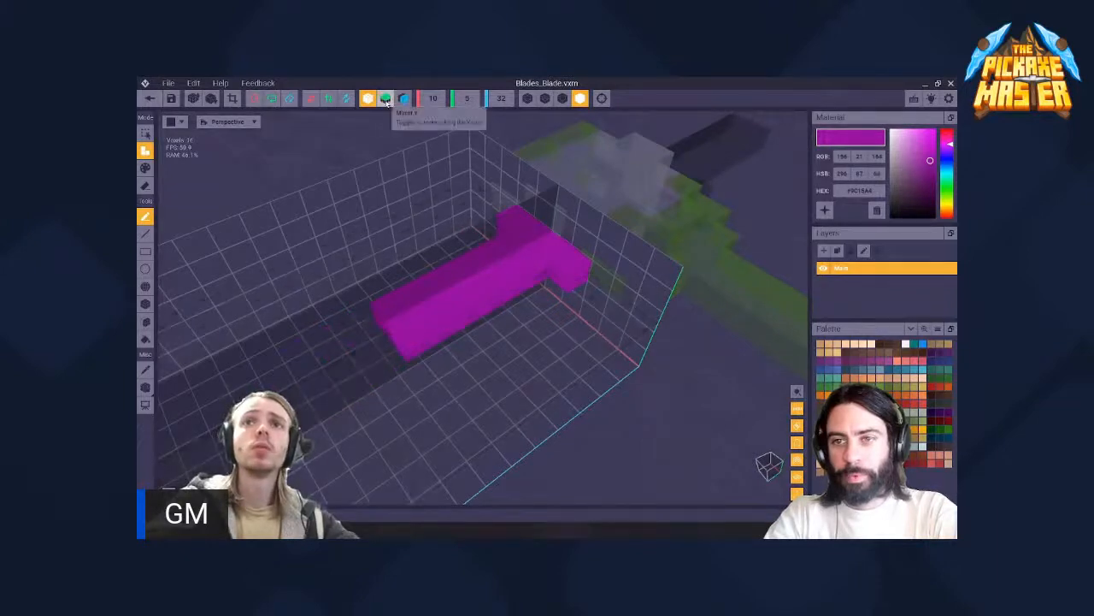
left_click(368, 99)
left_click(386, 101)
mouse_move(541, 265)
right_mouse_down()
mouse_move(496, 332)
mouse_move(544, 266)
right_mouse_up()
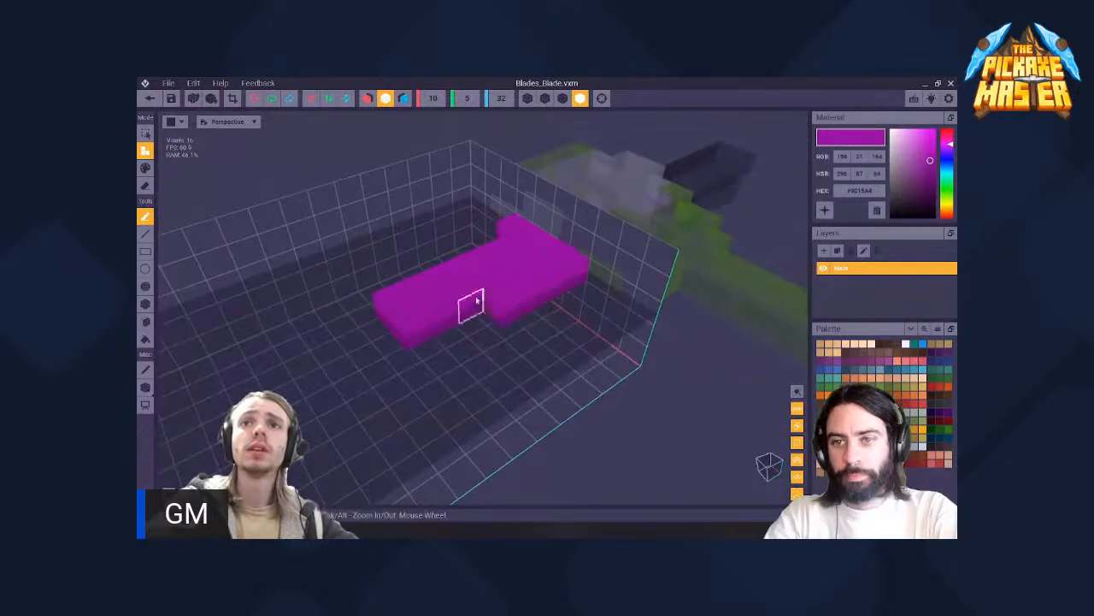
left_click(398, 331)
left_click(457, 324)
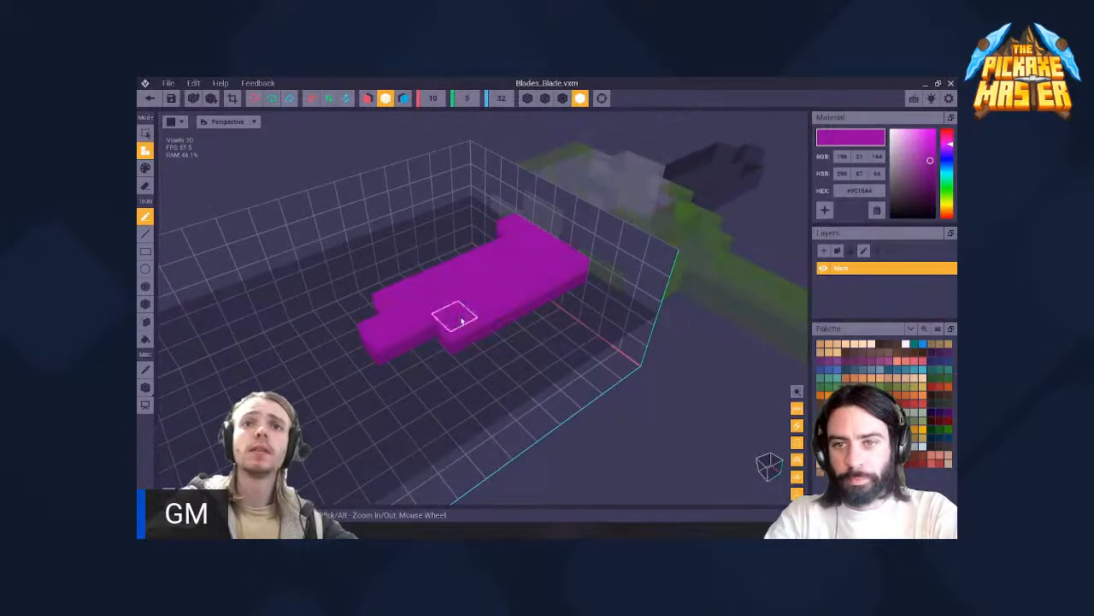
right_click_drag(486, 254, 480, 319)
left_click(419, 372)
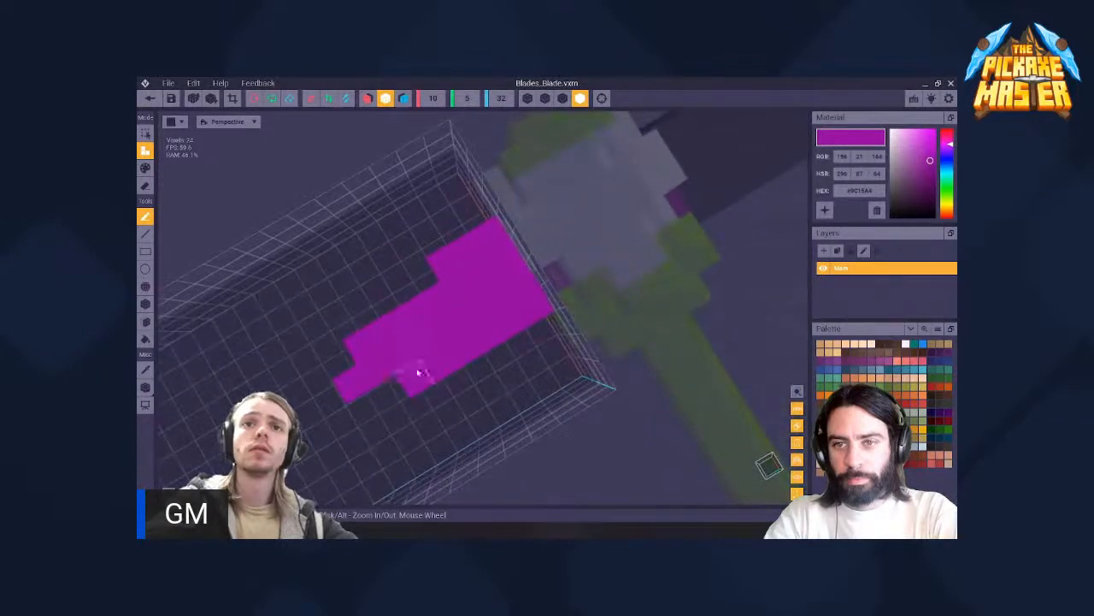
- Try the bucket fill in attach mode on the purple blade shape, and undo each fill
key("f")
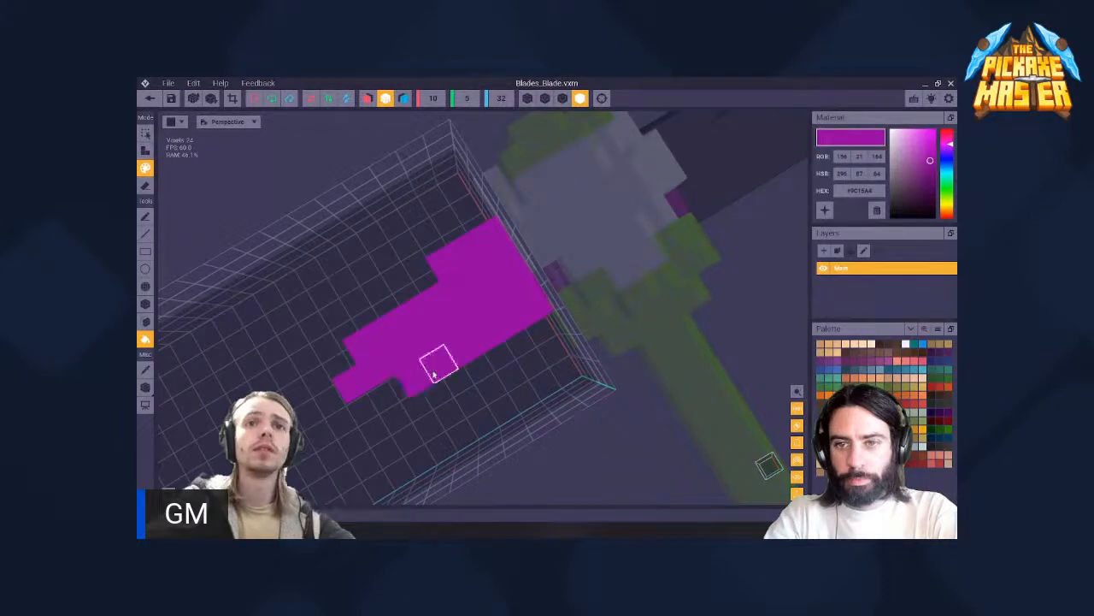
key("a")
left_click(434, 361)
key("ctrl+z")
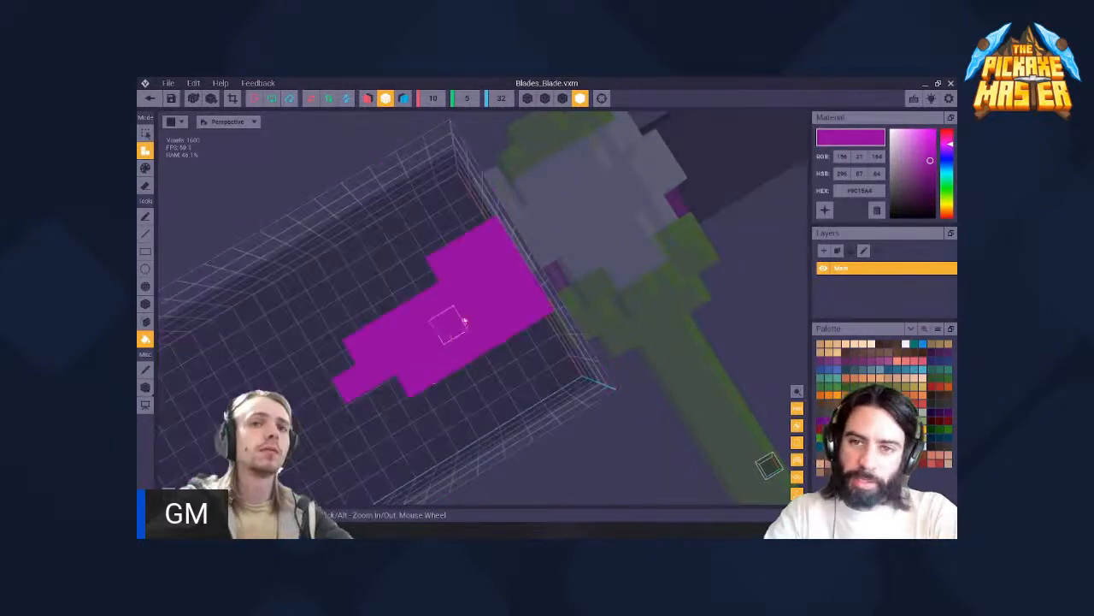
scroll(472, 321, "down", 5)
right_click_drag(473, 320, 511, 327)
scroll(472, 335, "up", 3)
scroll(472, 336, "up", 1)
left_click(511, 342)
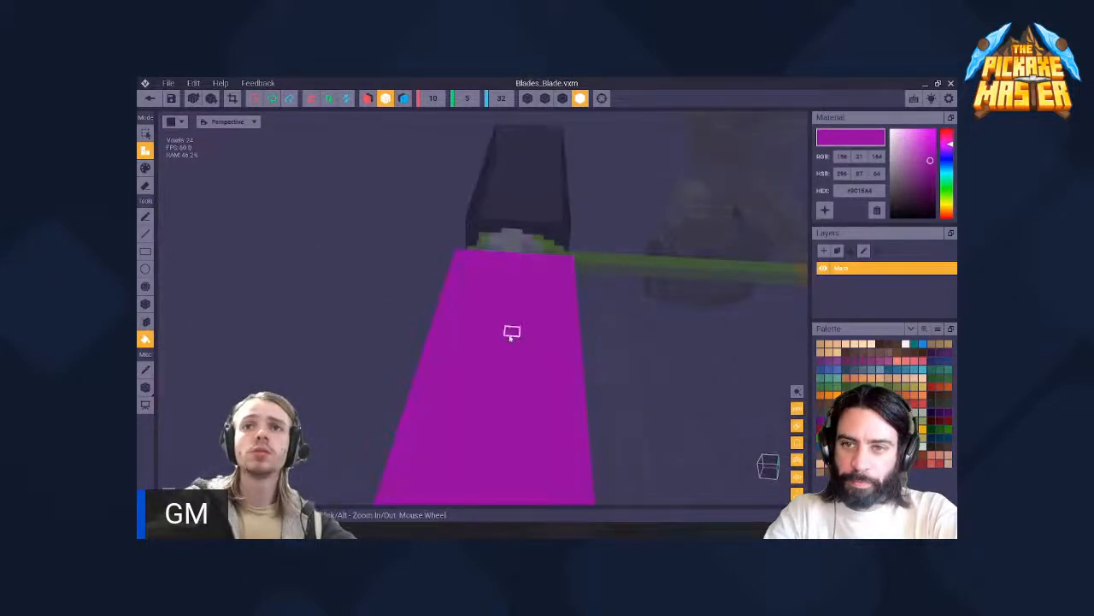
key("ctrl+z")
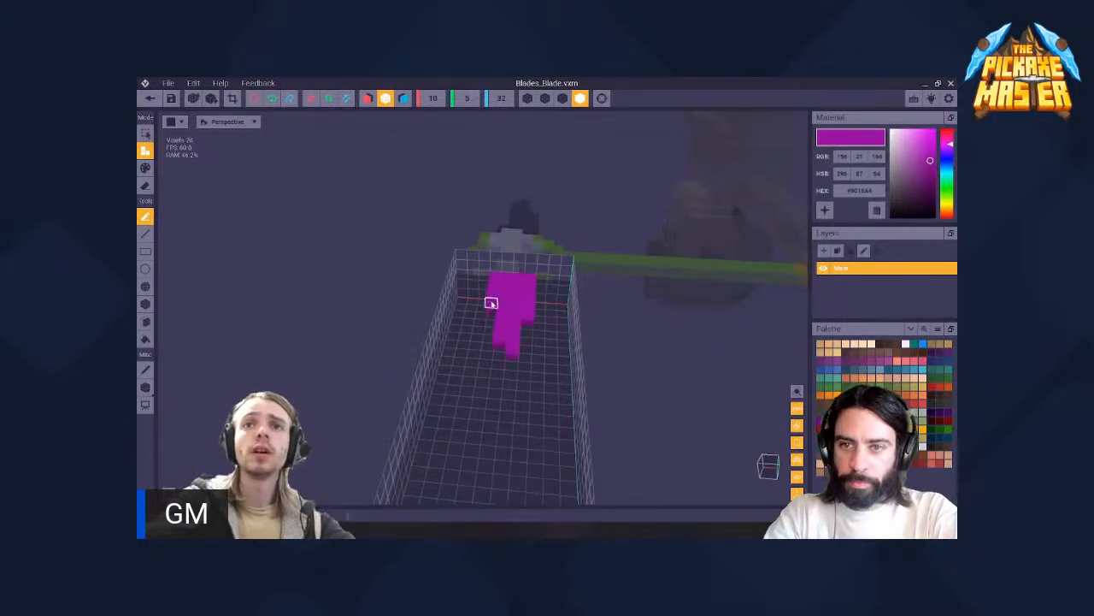
- Add more purple voxels along the blade's sides to broaden its stepped outline
right_click_drag(503, 343, 546, 272)
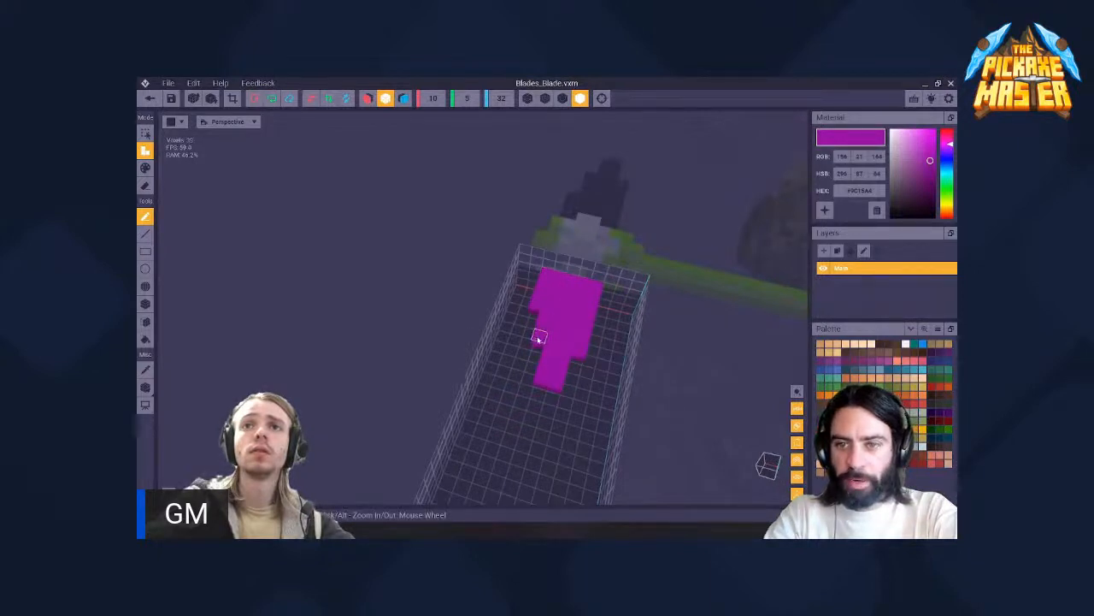
mouse_move(538, 338)
right_mouse_down()
mouse_move(547, 318)
mouse_move(549, 341)
right_mouse_up()
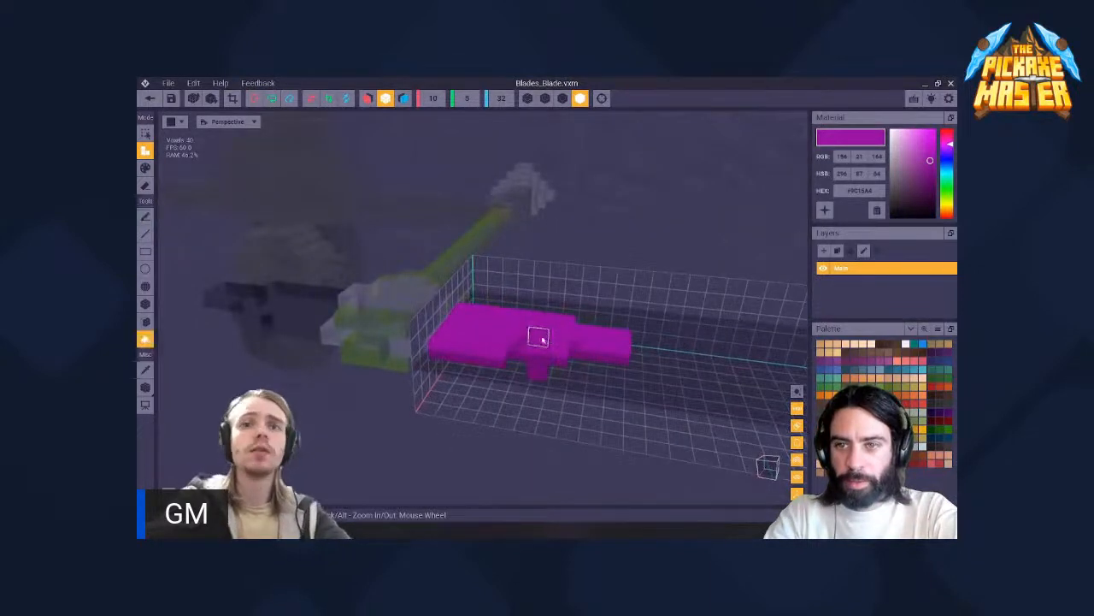
scroll(538, 337, "up", 3)
scroll(555, 337, "down", 3)
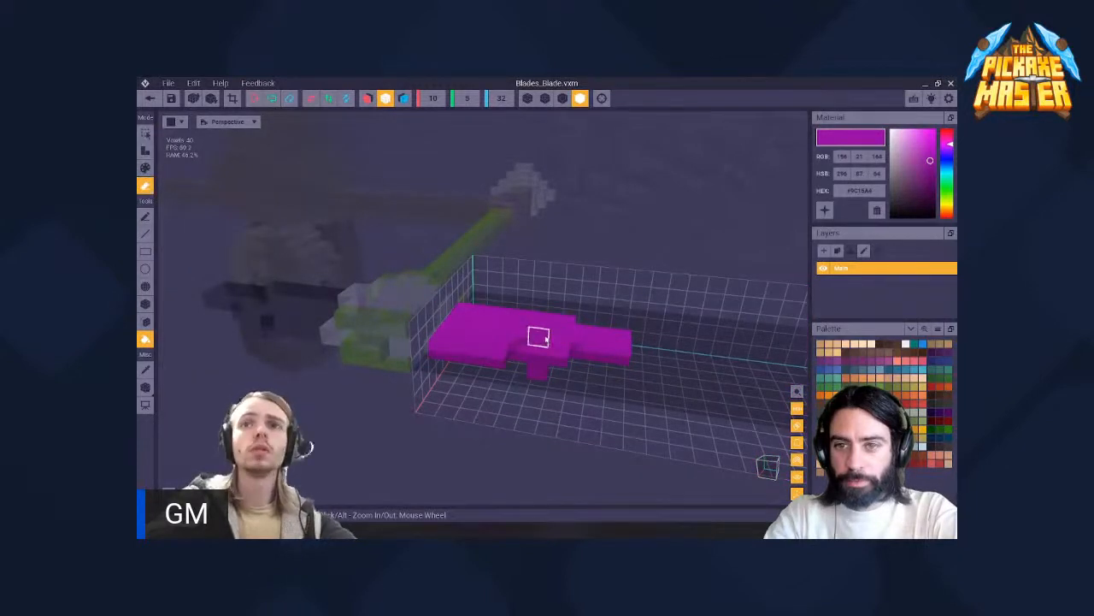
- Erase the surplus voxels protruding from the blade's edge, using single-voxel erasing instead of the bucket erase
left_click(545, 340)
key("ctrl+z")
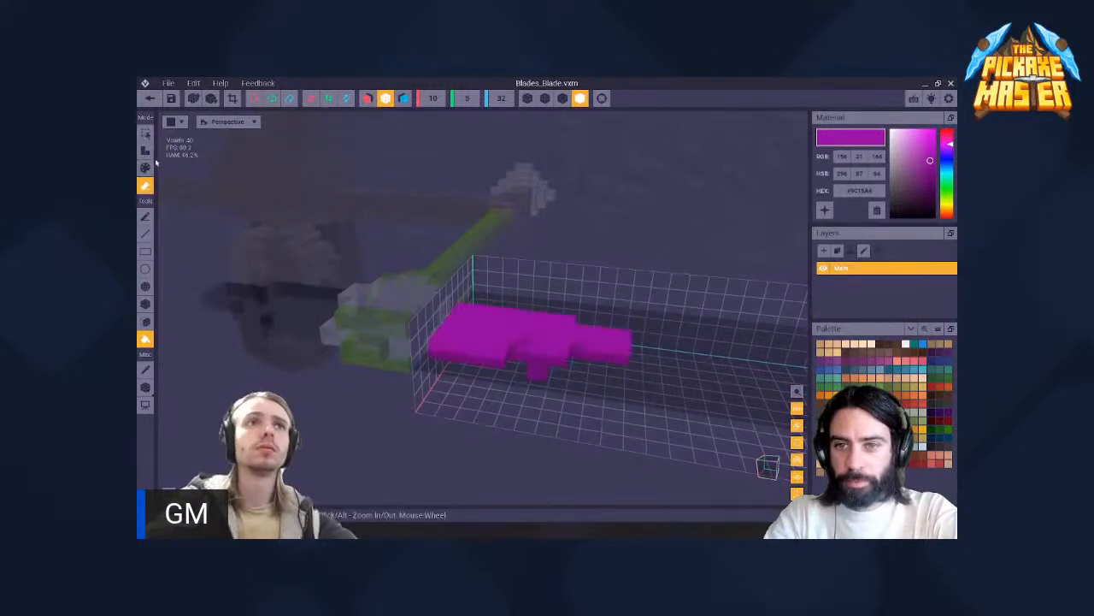
right_click_drag(539, 338, 564, 341)
scroll(565, 341, "down", 4)
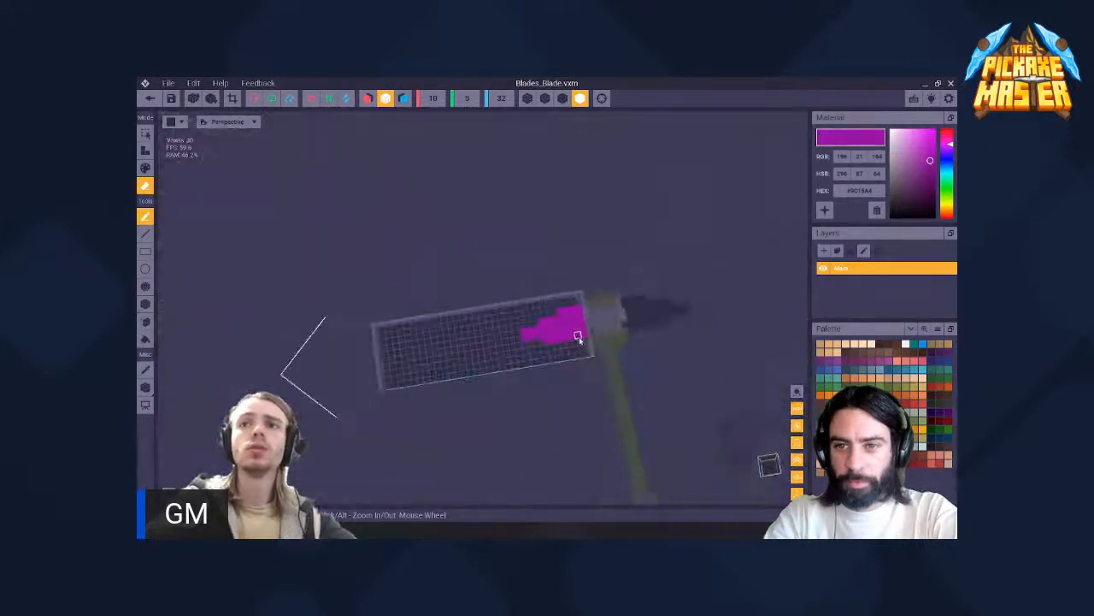
middle_click_drag(579, 337, 571, 340)
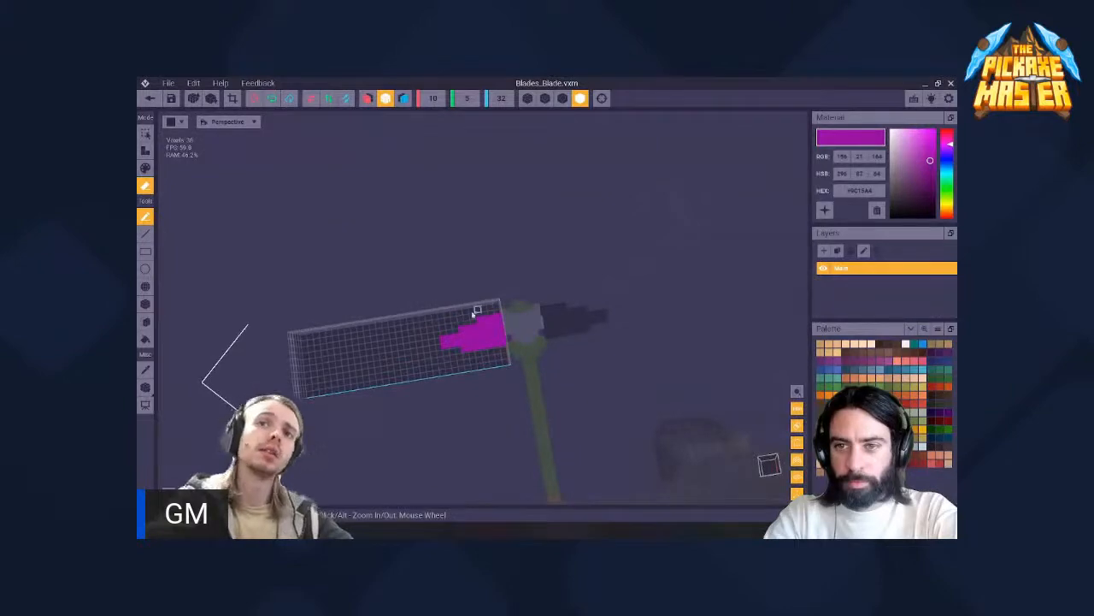
- Close the Blades_Blade model with its changes saved, and return to the character rig
left_click(150, 97)
left_click(485, 244)
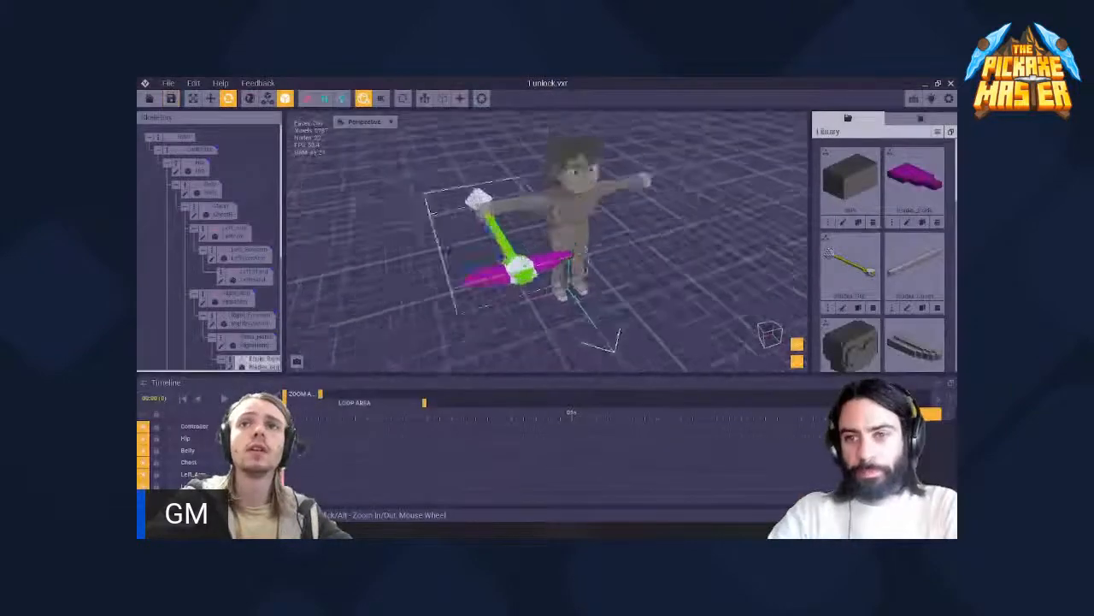
right_click_drag(448, 250, 513, 257)
scroll(492, 250, "up", 3)
- Inspect how both blades meet the grip head, selecting each blade in turn and testing its rotation
left_click(506, 254)
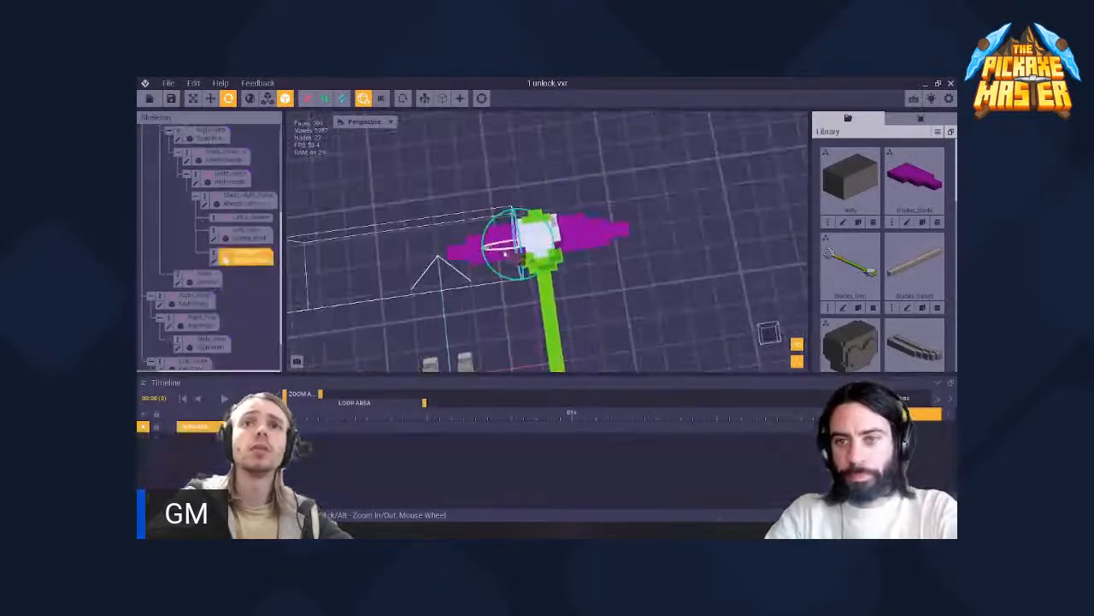
left_click_drag(498, 275, 504, 280)
left_click(579, 246)
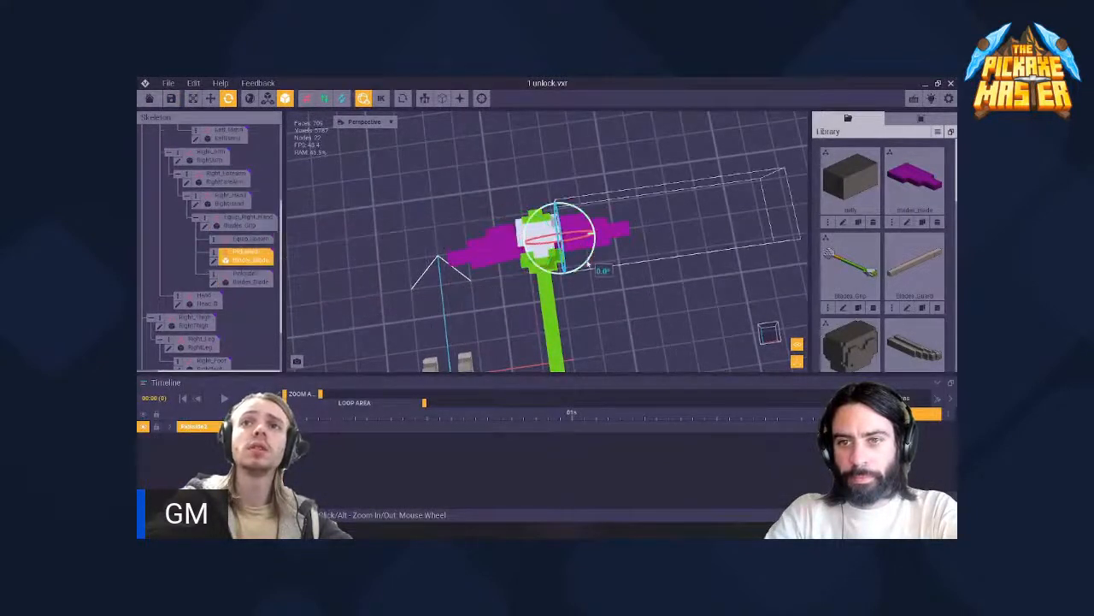
left_click_drag(588, 266, 584, 270)
scroll(515, 247, "up", 4)
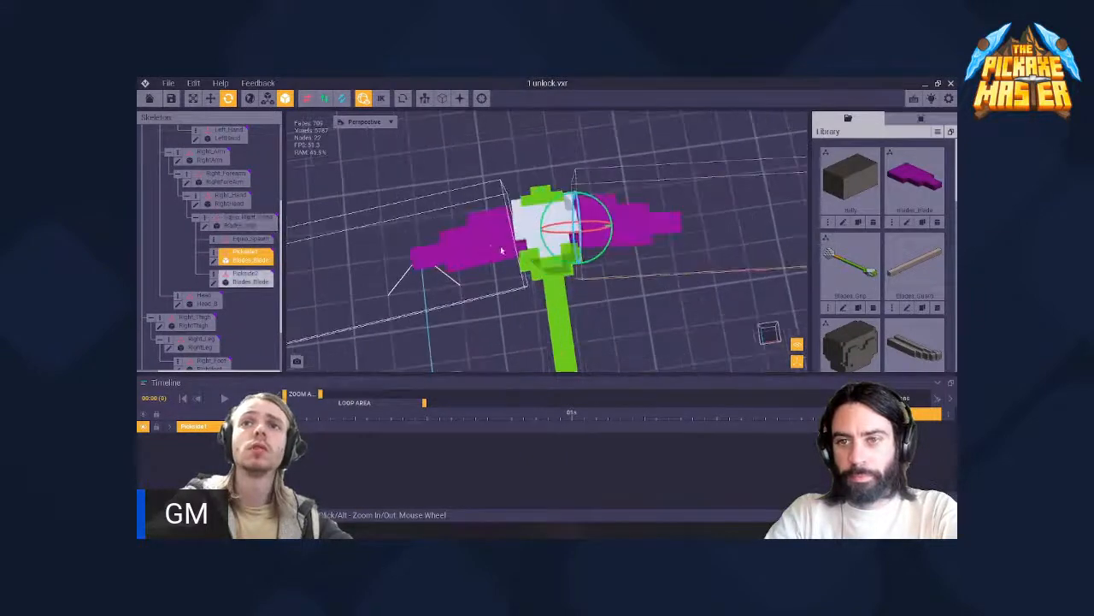
middle_click_drag(540, 229, 547, 240)
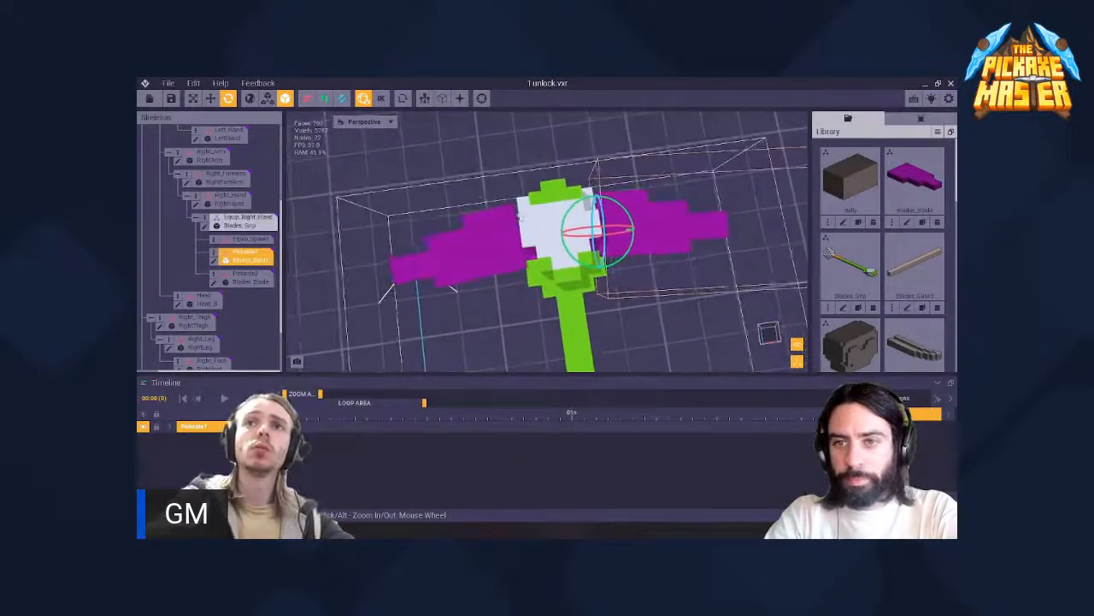
- Examine how both purple blades meet the white grip head, then select the Pickside2 blade
scroll(522, 255, "up", 5)
middle_click_drag(438, 299, 467, 335)
scroll(542, 154, "up", 3)
middle_click_drag(542, 154, 542, 189)
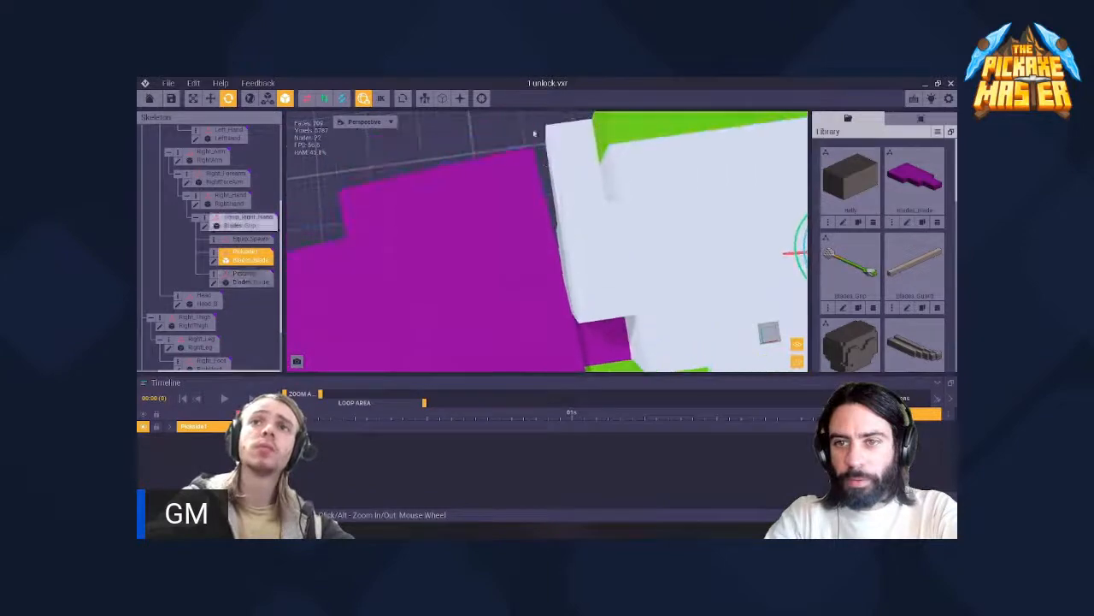
scroll(535, 134, "down", 3)
middle_click_drag(564, 256, 479, 222)
scroll(479, 222, "down", 5)
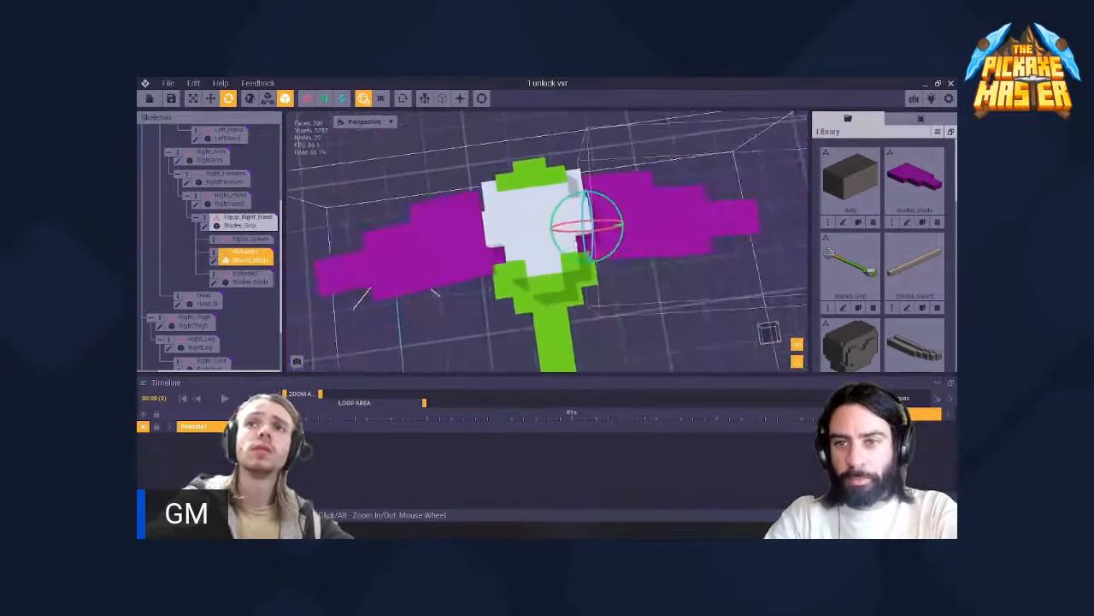
scroll(513, 248, "down", 6)
left_click(511, 249)
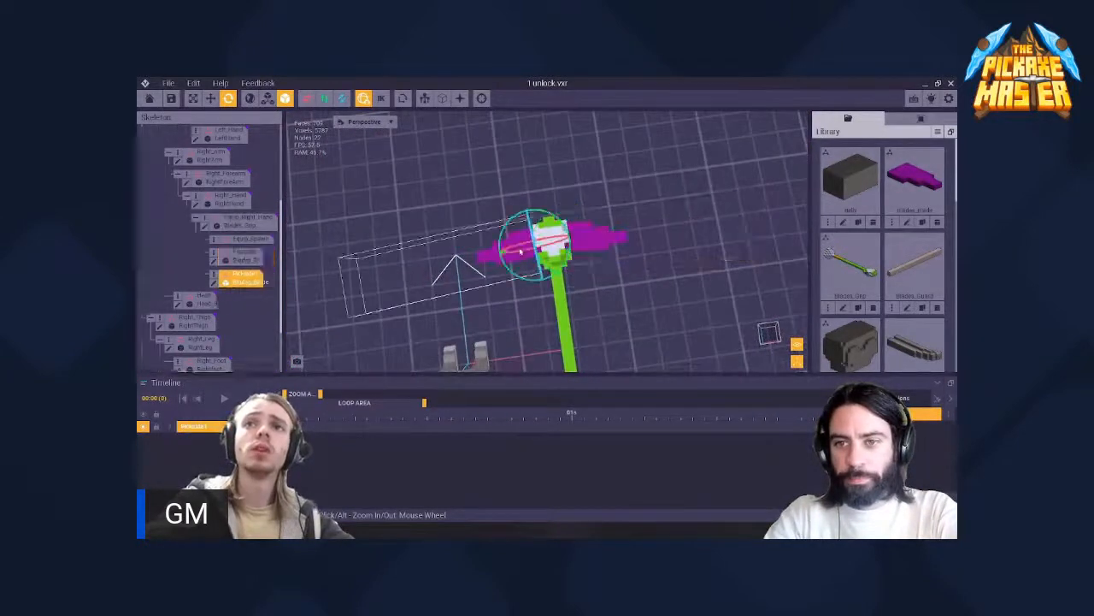
- Open the Blades_Blade model for voxel editing and attach purple voxels to extend its tip and lower stepped edge
left_click(215, 263)
mouse_move(419, 225)
right_mouse_down()
mouse_move(449, 242)
mouse_move(477, 307)
mouse_move(484, 285)
mouse_move(456, 292)
right_mouse_up()
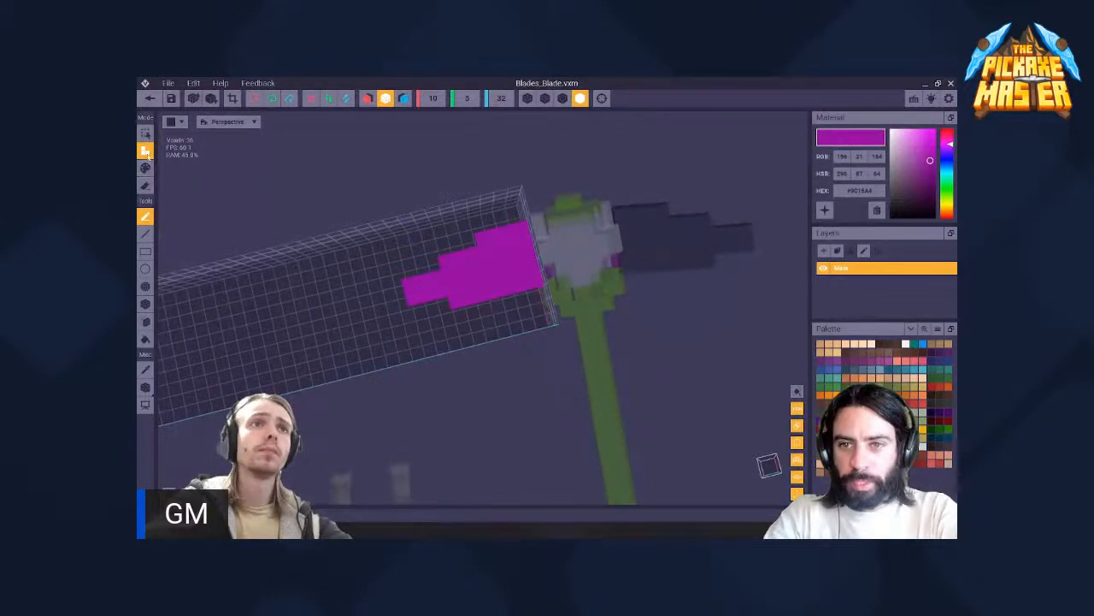
right_click_drag(470, 296, 436, 296)
scroll(431, 294, "up", 6)
middle_click_drag(376, 295, 418, 303)
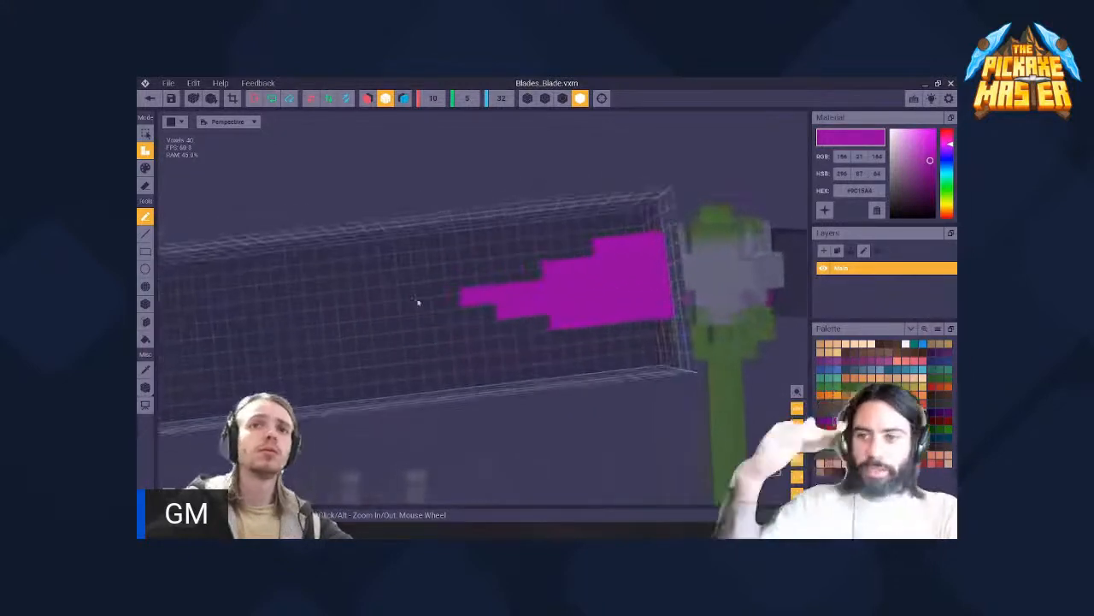
right_click_drag(418, 303, 531, 314)
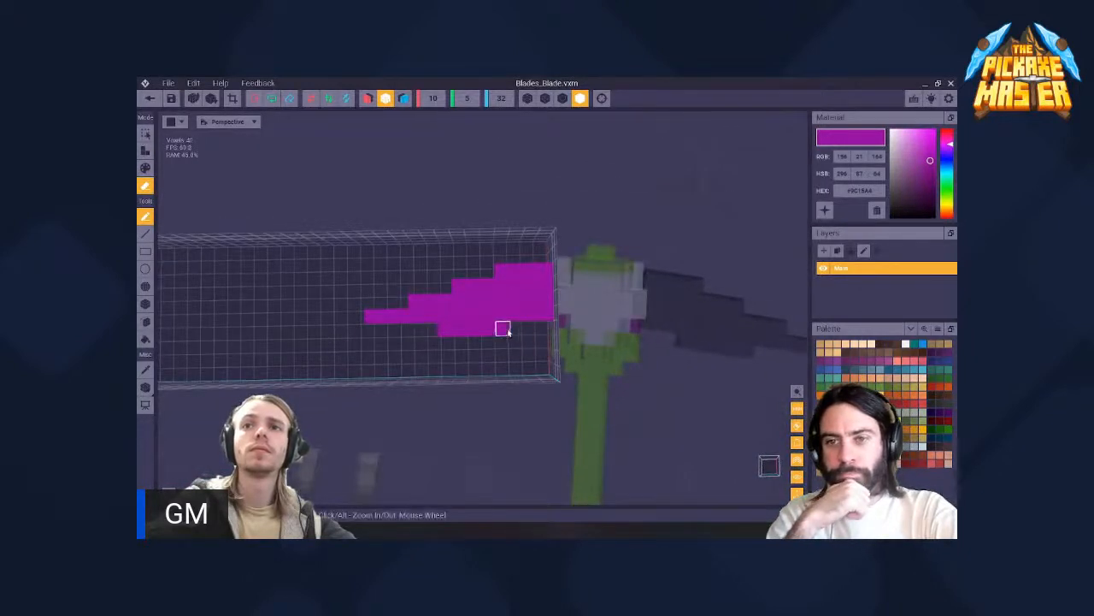
- Erase the protruding voxels along the blade's lower edge, leaving that edge straight and only the upper edge stepped
scroll(469, 318, "down", 4)
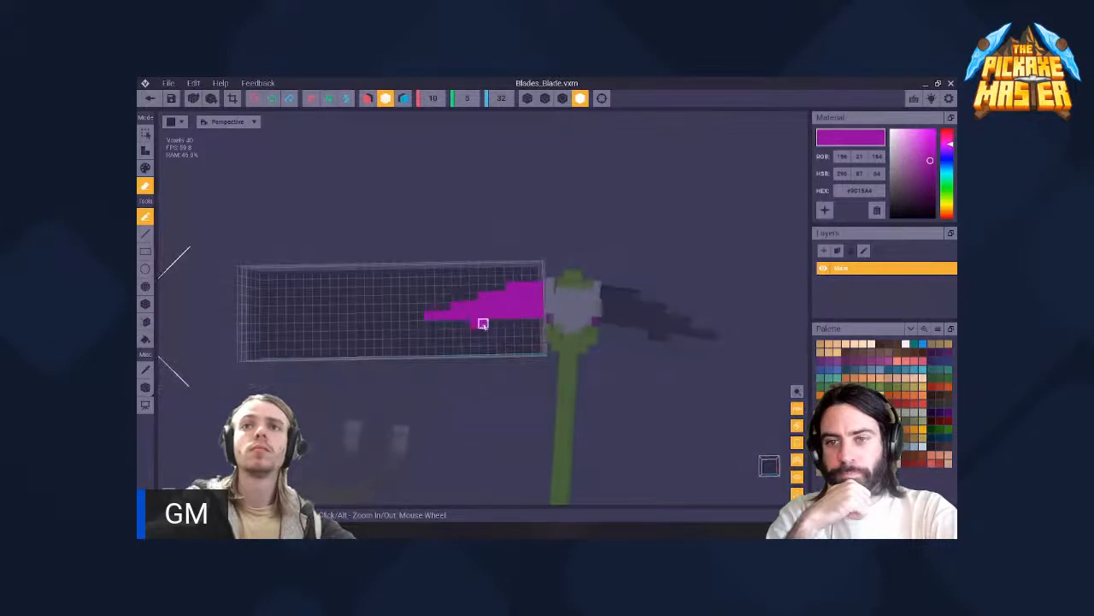
scroll(515, 320, "down", 3)
middle_click_drag(516, 318, 436, 295)
scroll(428, 289, "up", 6)
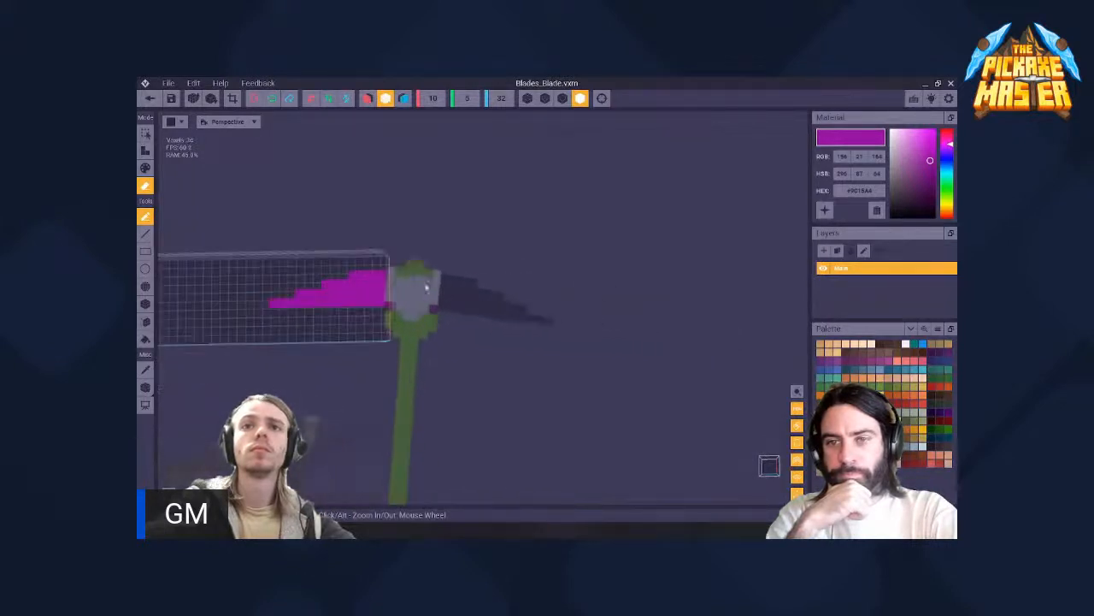
middle_click_drag(272, 290, 416, 290)
mouse_move(500, 301)
right_mouse_down()
mouse_move(503, 276)
mouse_move(500, 299)
right_mouse_up()
scroll(497, 286, "up", 2)
scroll(450, 263, "down", 5)
right_click_drag(449, 267, 479, 291)
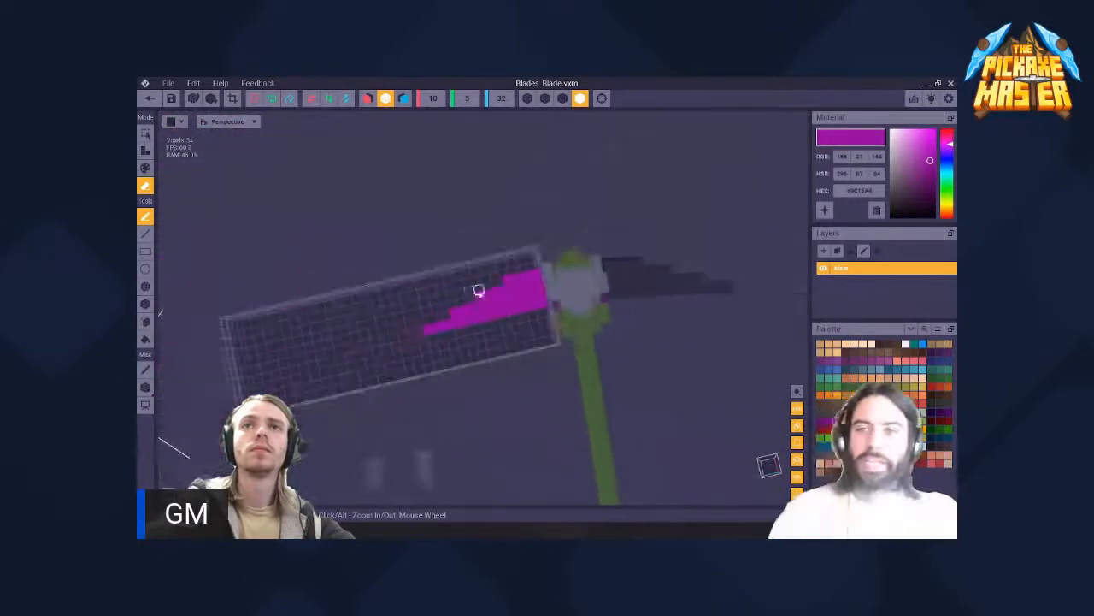
- Shift the blade's pivot slightly outward near its grip end, and close Blades_Blade with its changes saved
left_click(146, 387)
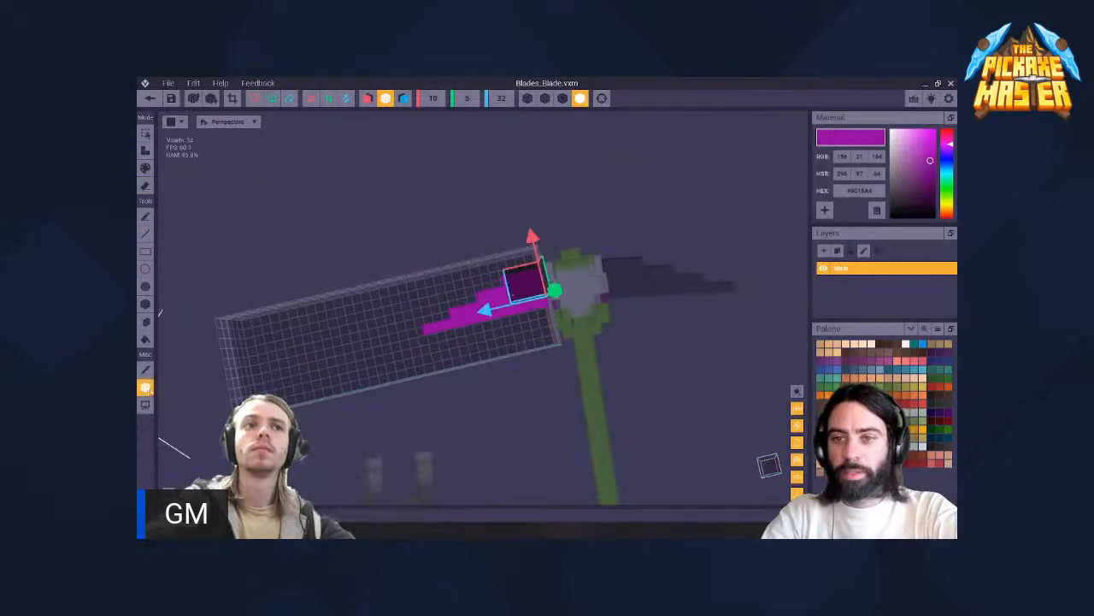
scroll(542, 281, "up", 3)
middle_click_drag(556, 295, 485, 302)
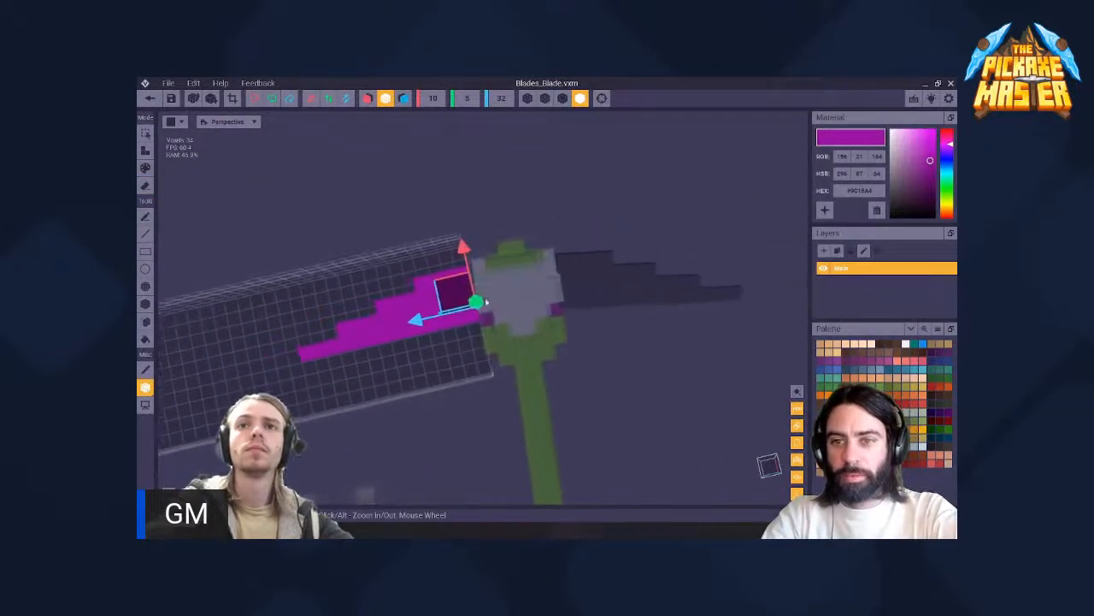
left_click_drag(460, 303, 454, 301)
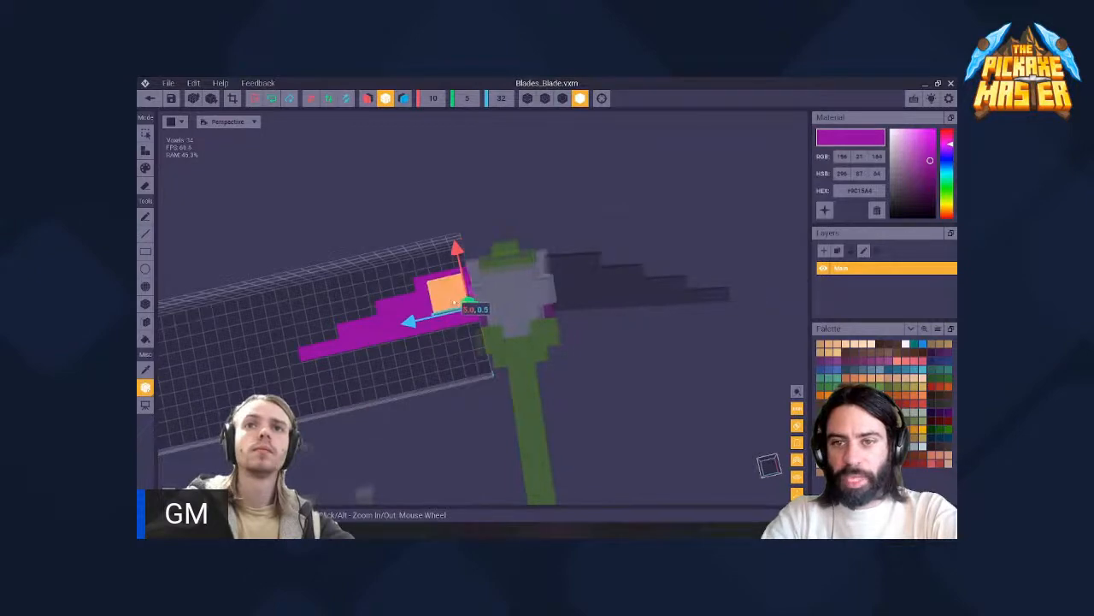
key("Escape")
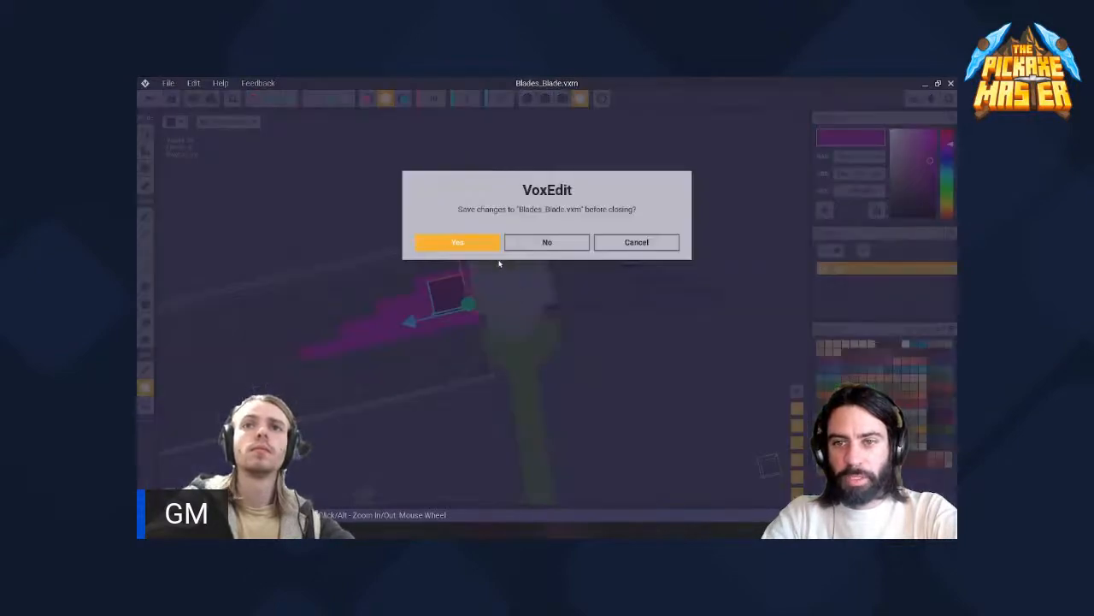
left_click(458, 243)
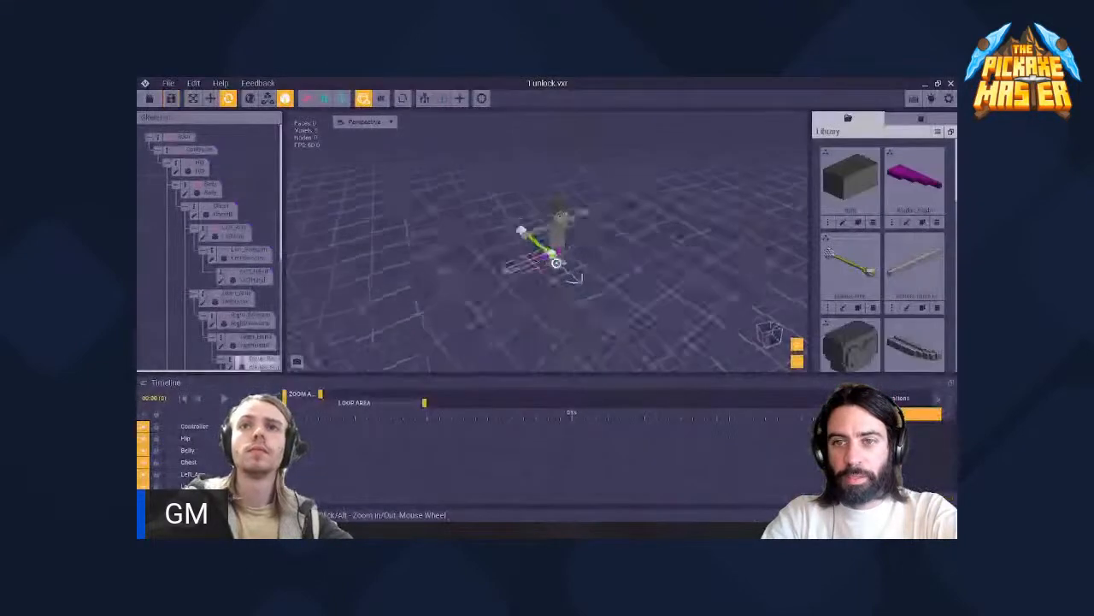
- Examine the reshaped blades on the weapon from above and edge-on, and check the Pickside2 blade's vertical position
middle_click_drag(560, 236, 508, 237)
scroll(508, 237, "up", 5)
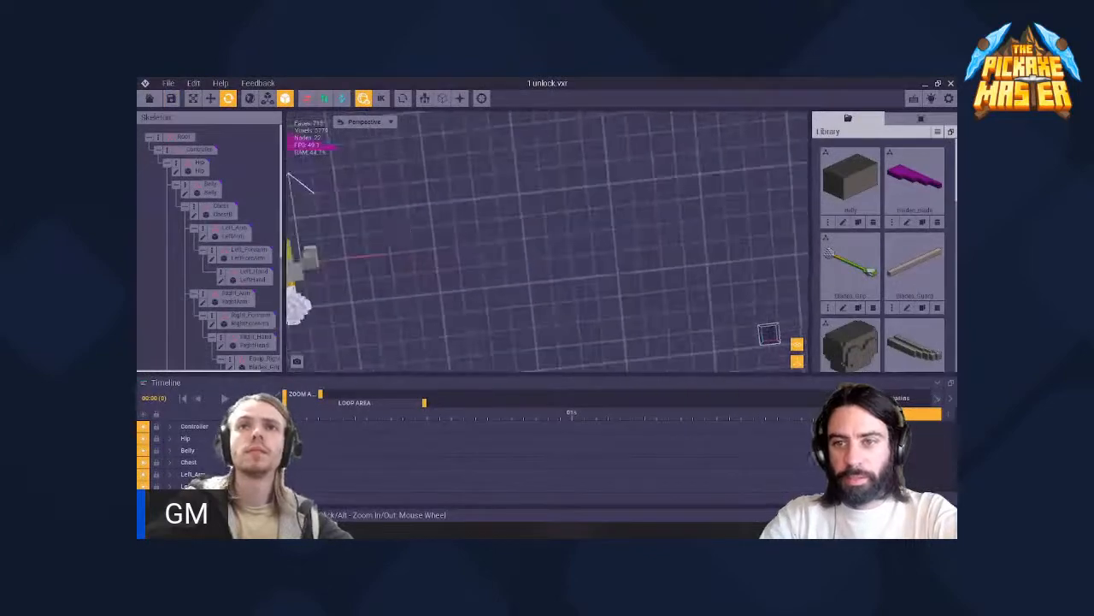
middle_click_drag(303, 237, 566, 296)
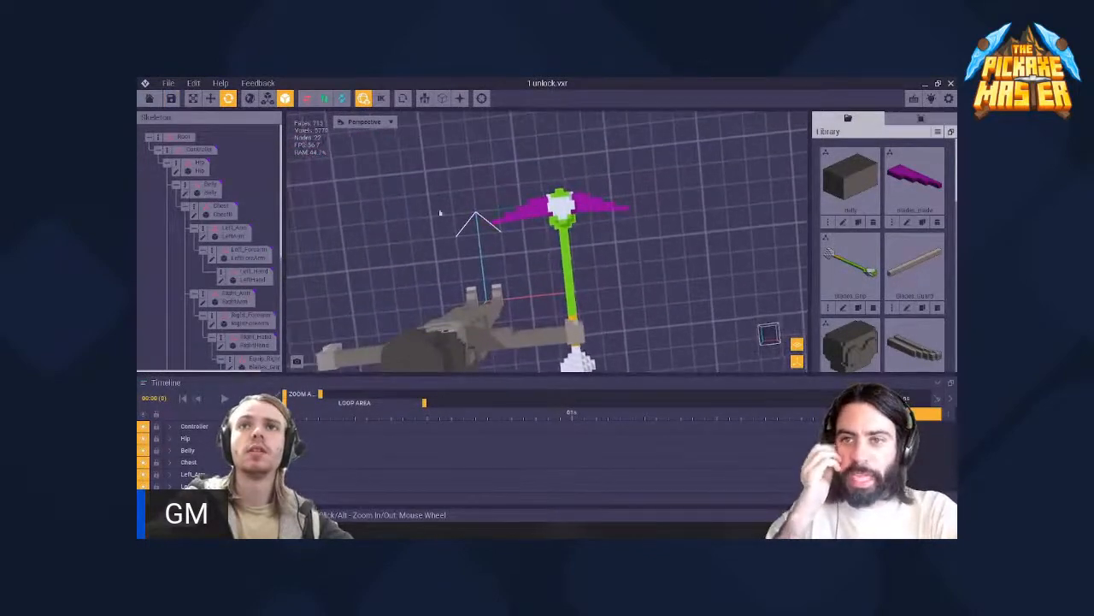
scroll(560, 248, "down", 5)
middle_click_drag(558, 250, 556, 241)
mouse_move(556, 241)
right_mouse_down()
mouse_move(557, 221)
mouse_move(557, 240)
right_mouse_up()
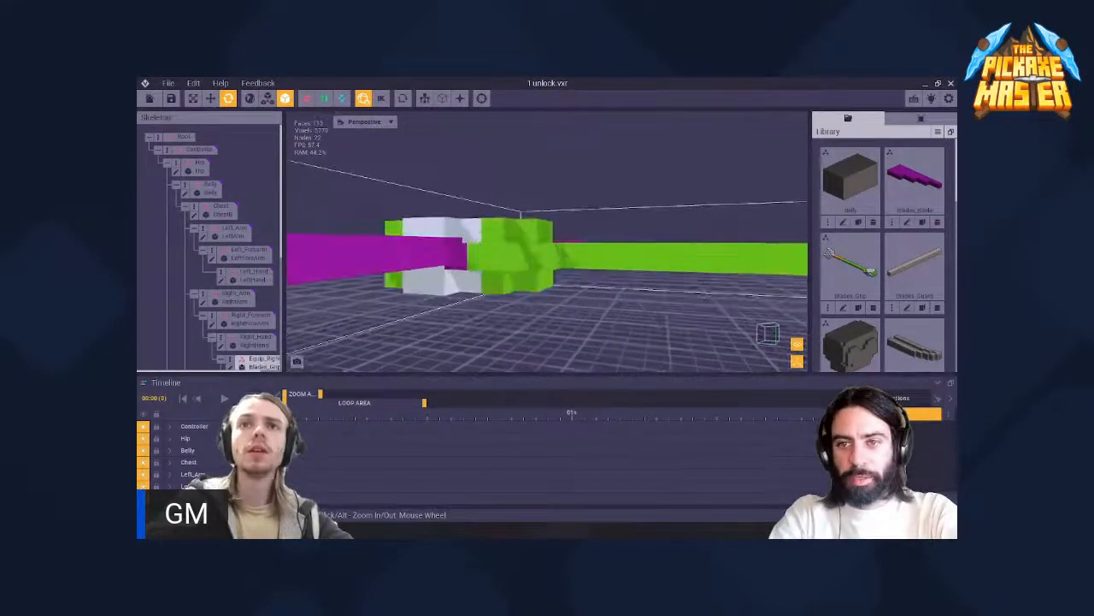
left_click(470, 243)
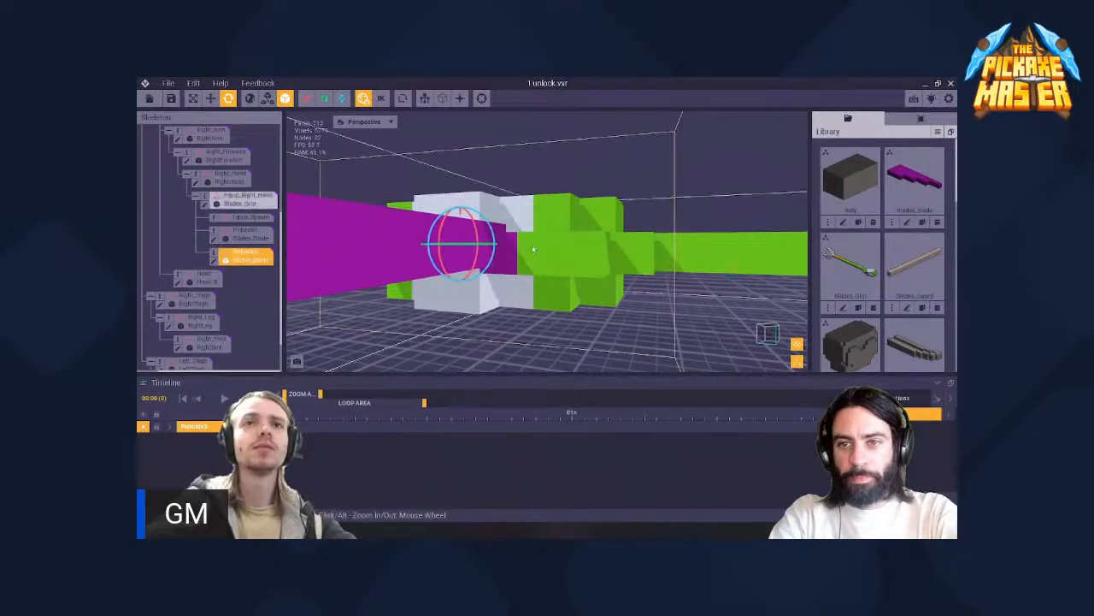
right_click_drag(558, 240, 557, 240)
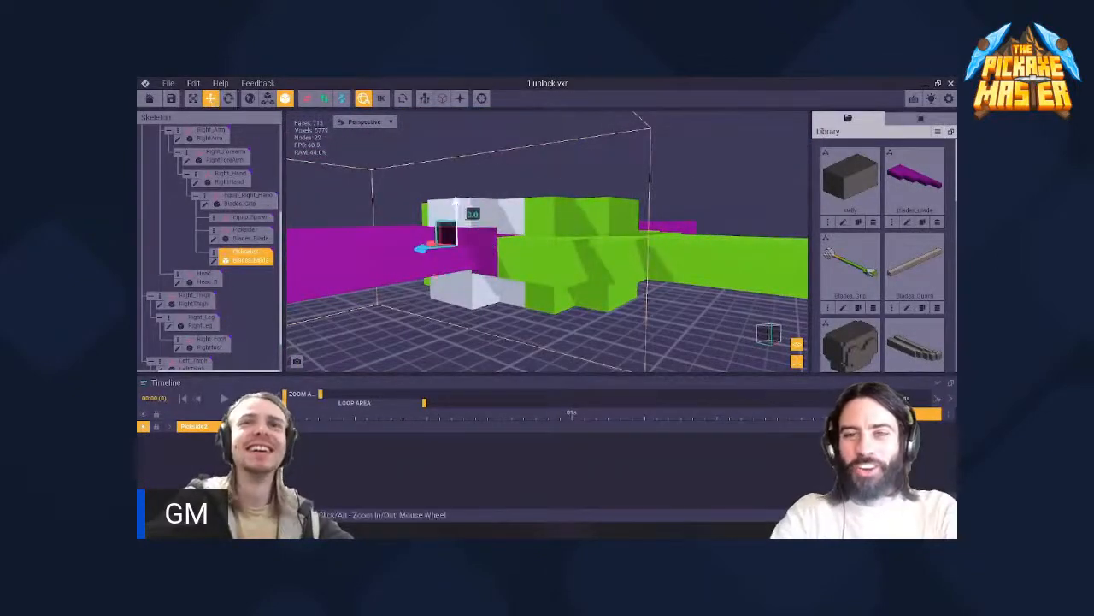
- Select the Blades_Grip node and check its position in the character's right hand along the move axes
left_click(604, 259)
scroll(527, 242, "down", 3)
right_click_drag(527, 242, 506, 224)
scroll(505, 236, "up", 4)
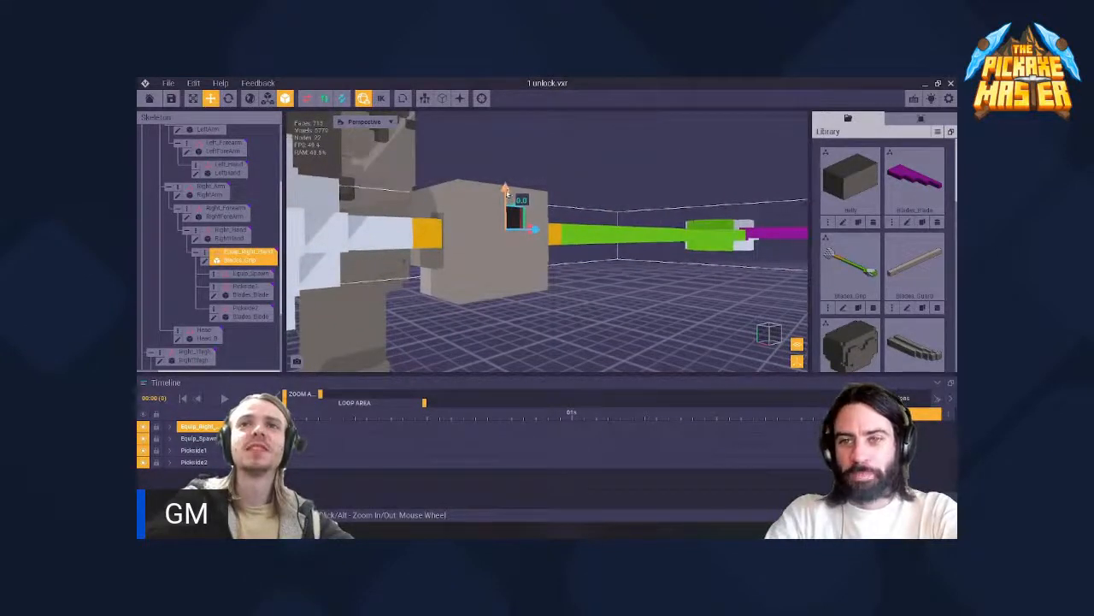
right_click_drag(507, 195, 511, 273)
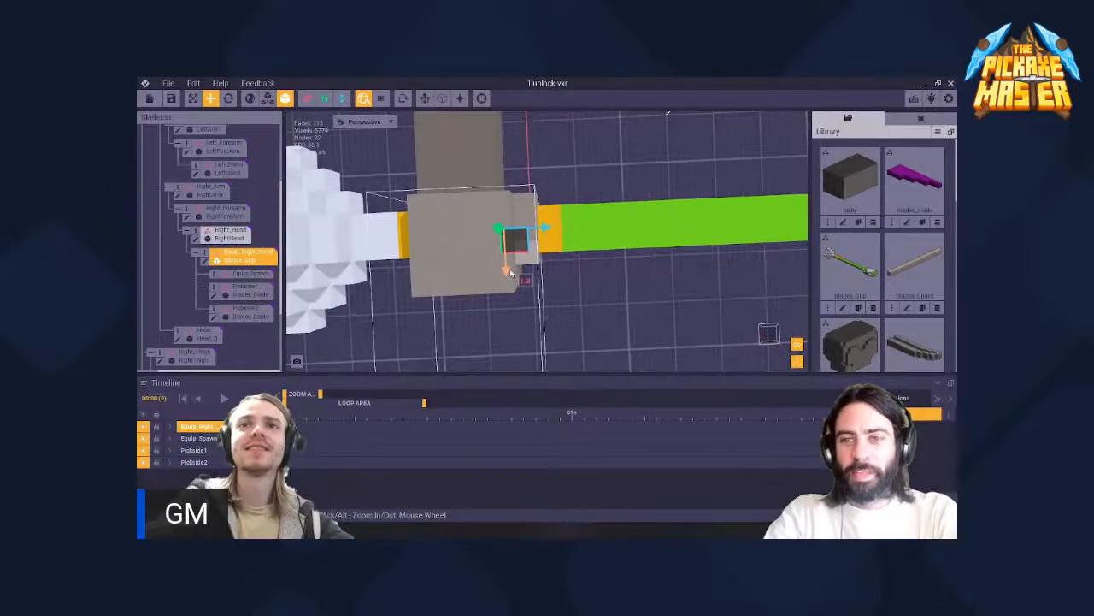
scroll(511, 274, "down", 6)
middle_click_drag(701, 207, 445, 229)
scroll(548, 222, "up", 4)
right_click_drag(444, 230, 539, 219)
- Select the Pickside2 blade and nudge its vertical position to line it up with the grip head
left_click(476, 219)
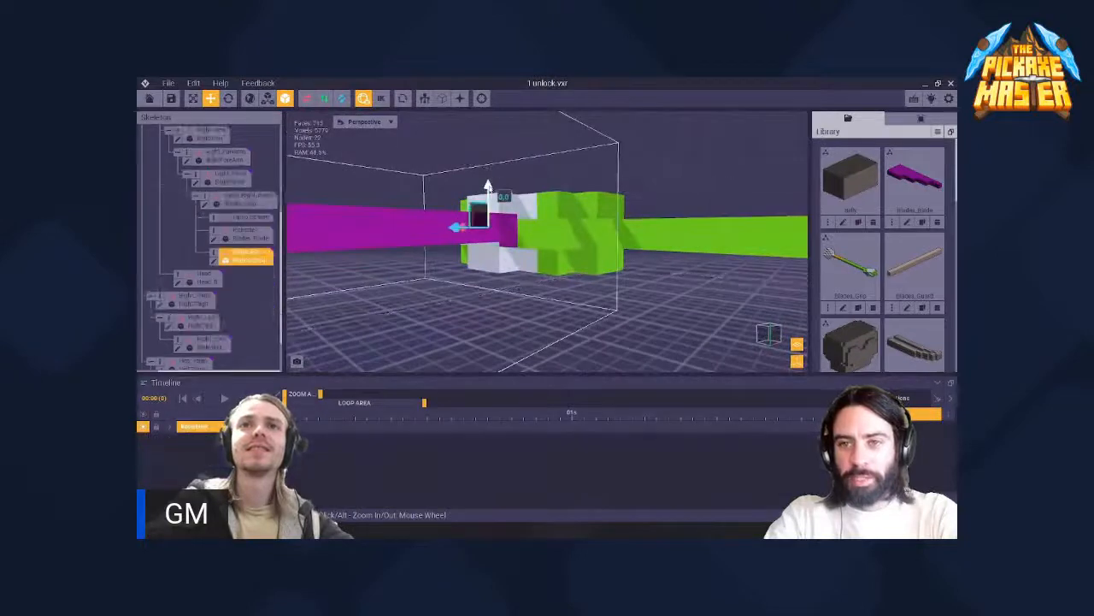
left_click_drag(488, 187, 489, 196)
scroll(489, 198, "down", 6)
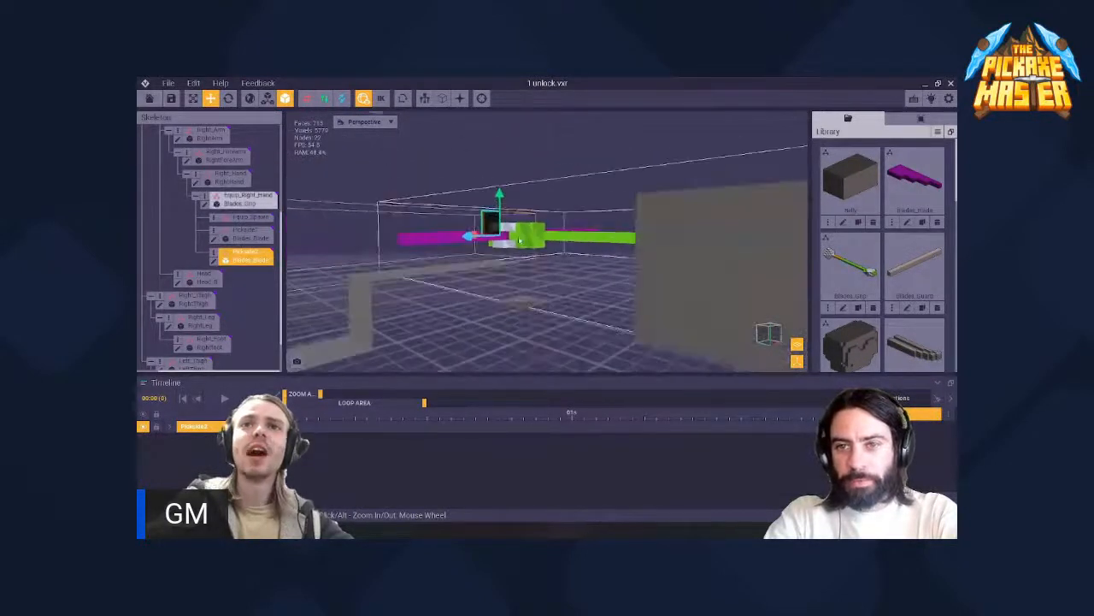
right_click_drag(459, 231, 518, 238)
- Select the grip again and check its position along the handle against the hand and blades
left_click(635, 237)
scroll(703, 235, "up", 5)
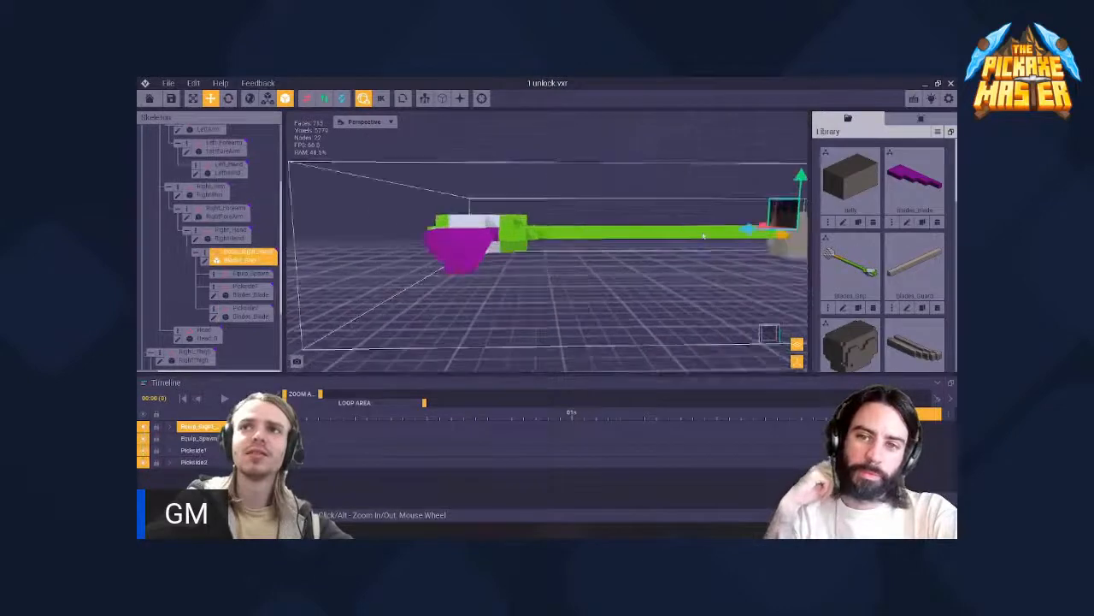
scroll(733, 208, "down", 3)
right_click_drag(733, 208, 713, 194)
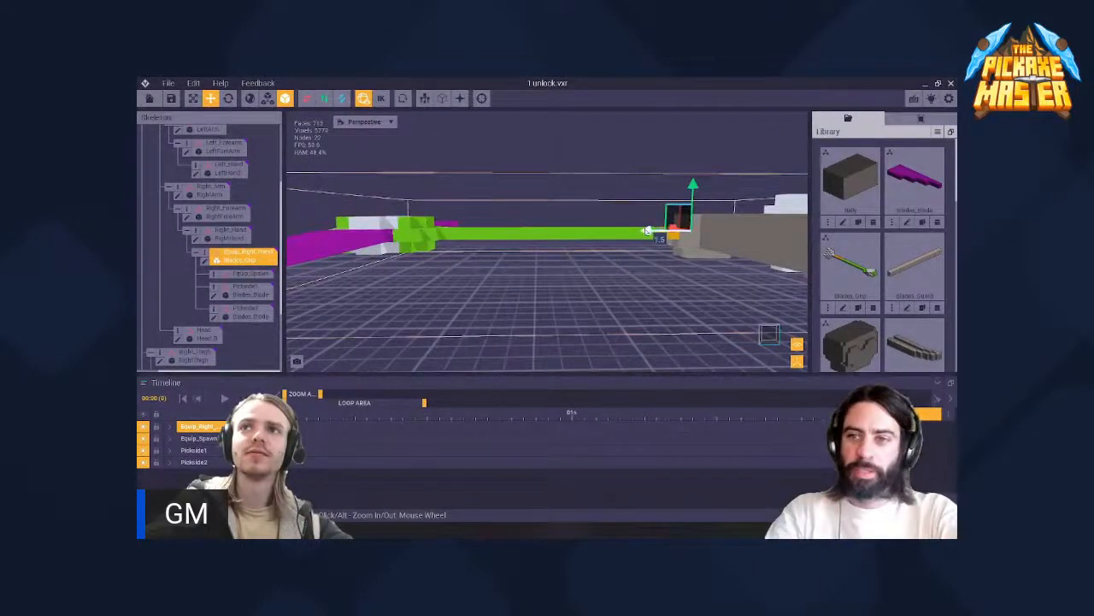
right_click_drag(518, 237, 518, 236)
- Adjust the Pickside1 blade's vertical position to centre it on the grip head
left_click(603, 186)
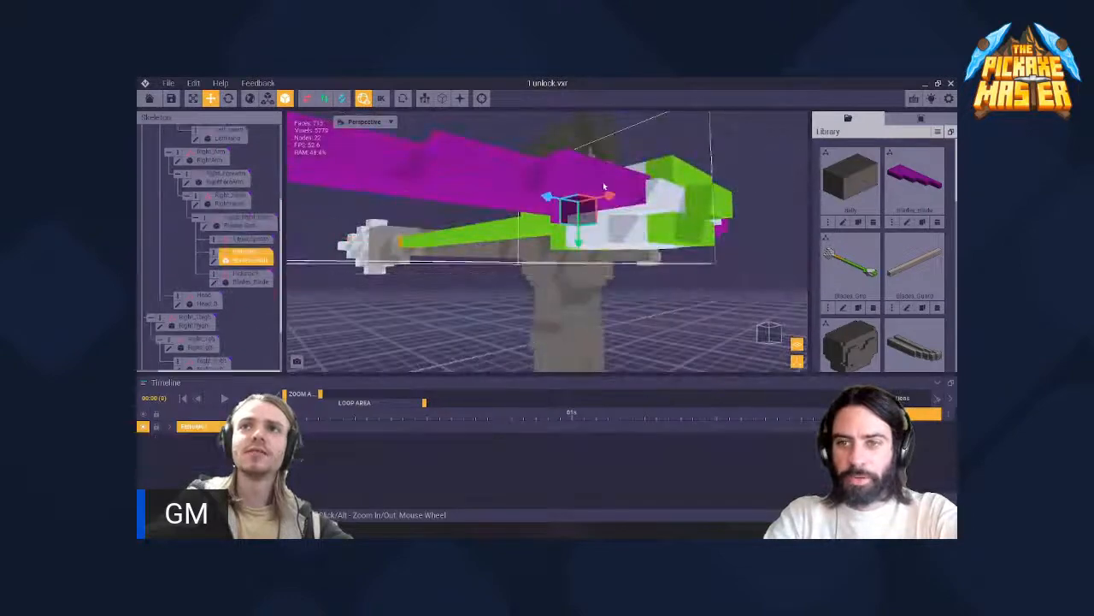
left_click_drag(578, 241, 579, 250)
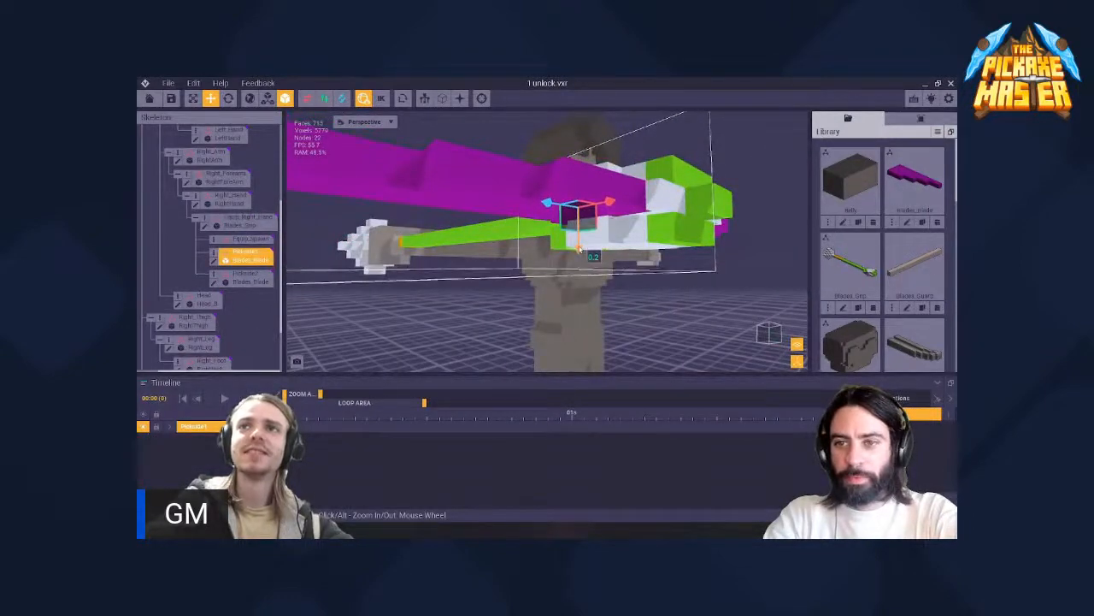
right_click_drag(579, 247, 583, 242)
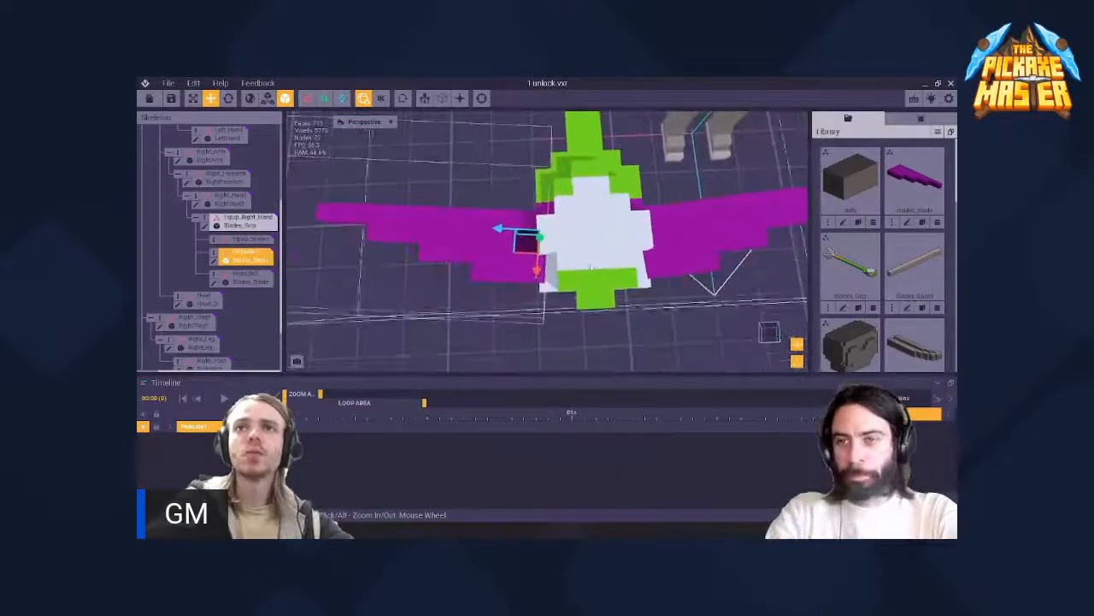
- Compare both blades' fit at the grip head from several angles, checking Pickside2's position on its move axes
scroll(573, 283, "up", 5)
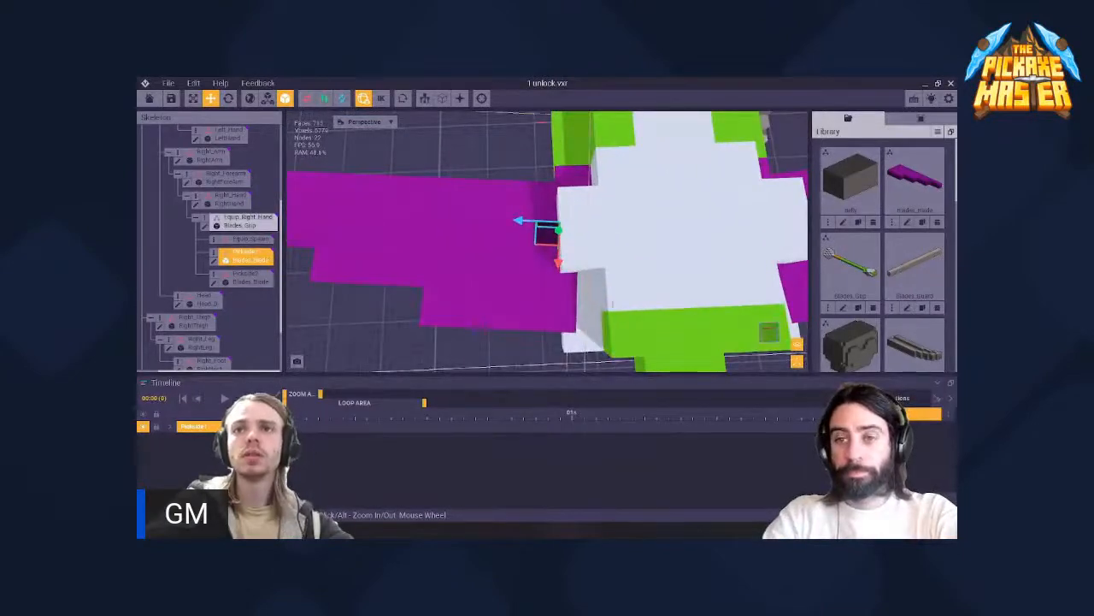
scroll(612, 304, "down", 5)
right_click_drag(613, 303, 566, 311)
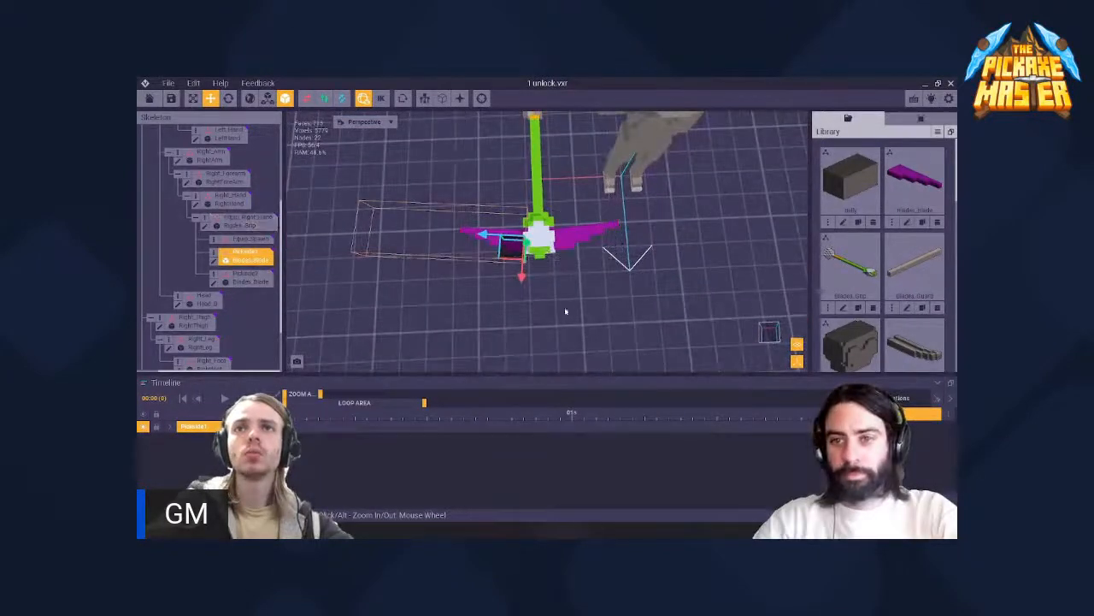
left_click(565, 311)
right_click_drag(547, 265, 562, 248)
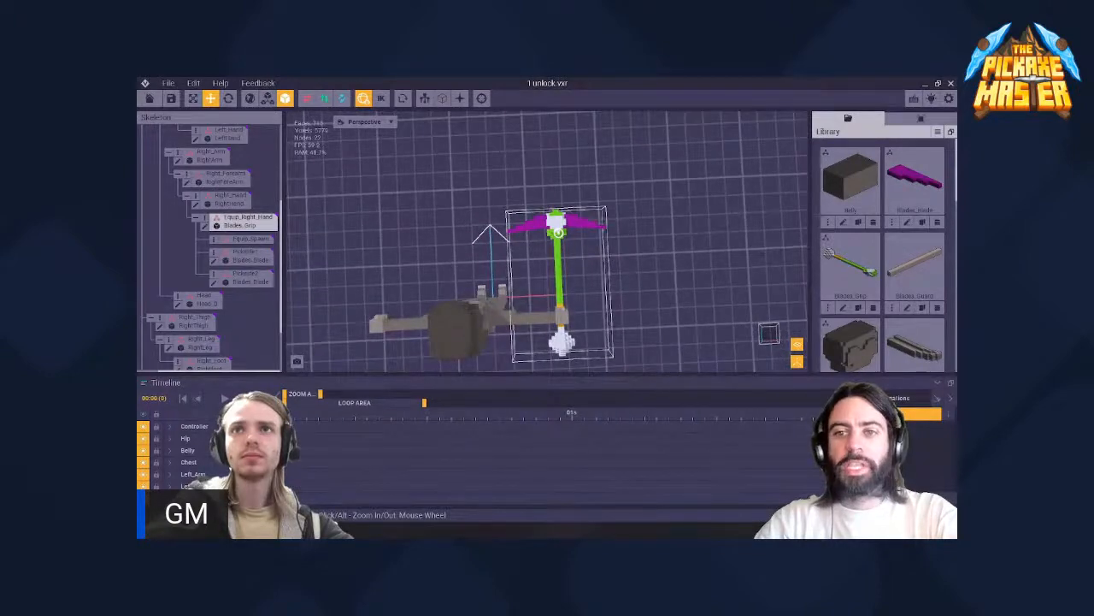
scroll(558, 233, "up", 5)
left_click(505, 211)
middle_click_drag(547, 206, 562, 227)
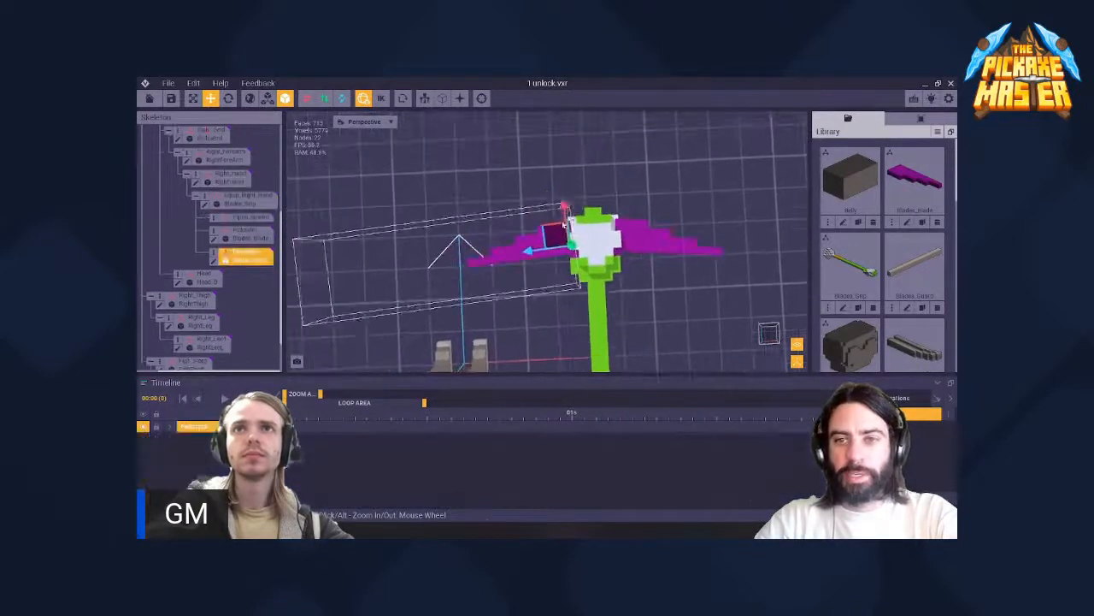
scroll(564, 226, "up", 2)
right_click_drag(571, 234, 556, 232)
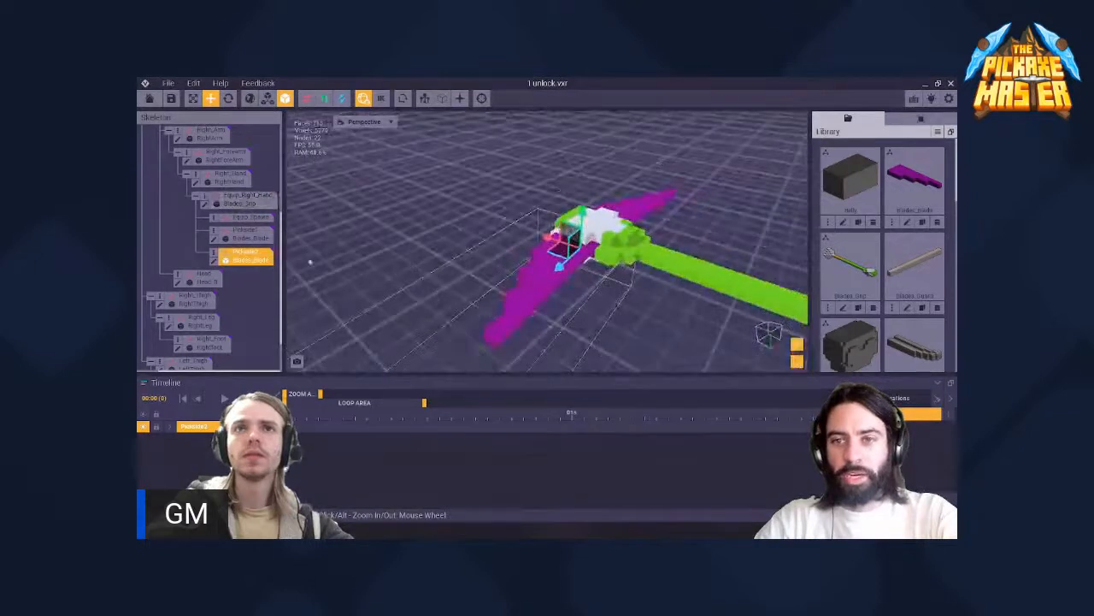
- Open the Pickside2 blade's model for voxel editing and build up extra voxels around its wide end beside the grip head
left_click(213, 262)
scroll(407, 229, "up", 5)
middle_click_drag(405, 229, 408, 225)
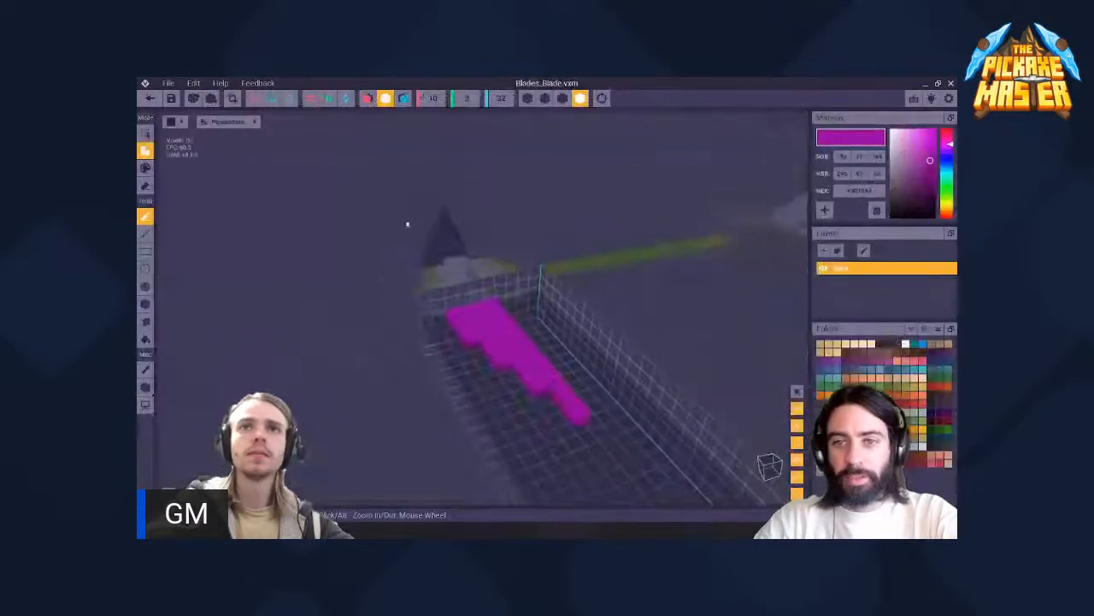
scroll(494, 332, "up", 2)
scroll(490, 327, "up", 1)
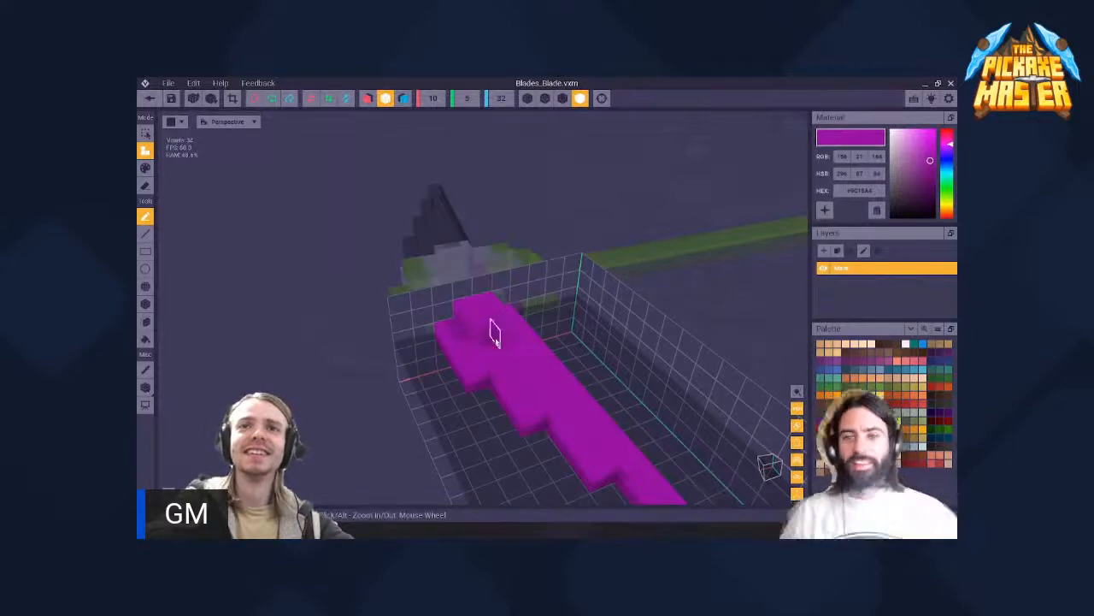
right_click_drag(489, 344, 495, 384)
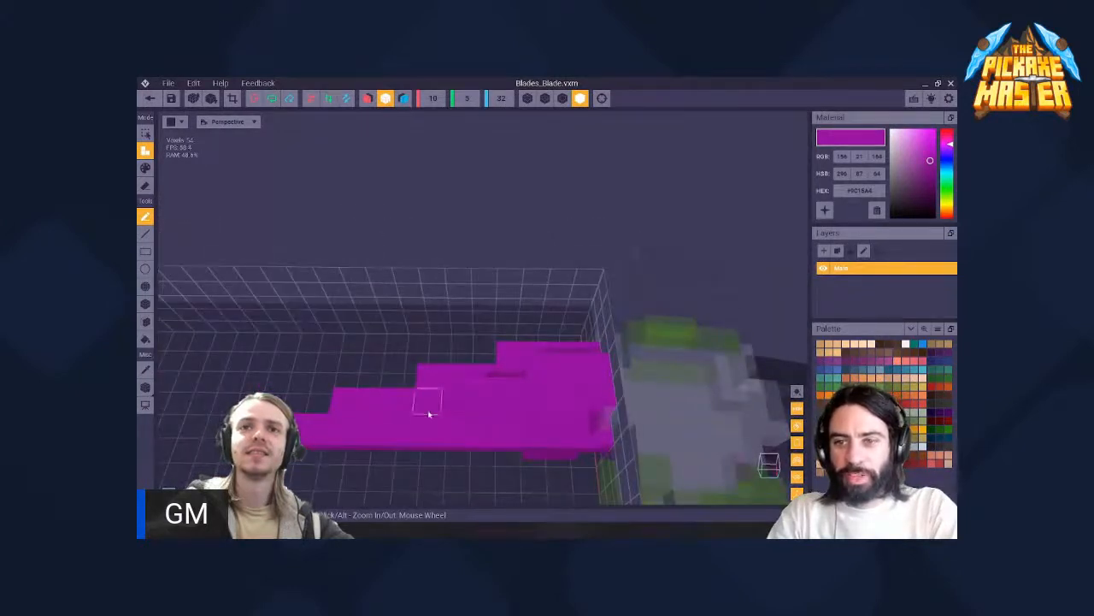
right_click_drag(484, 385, 524, 354)
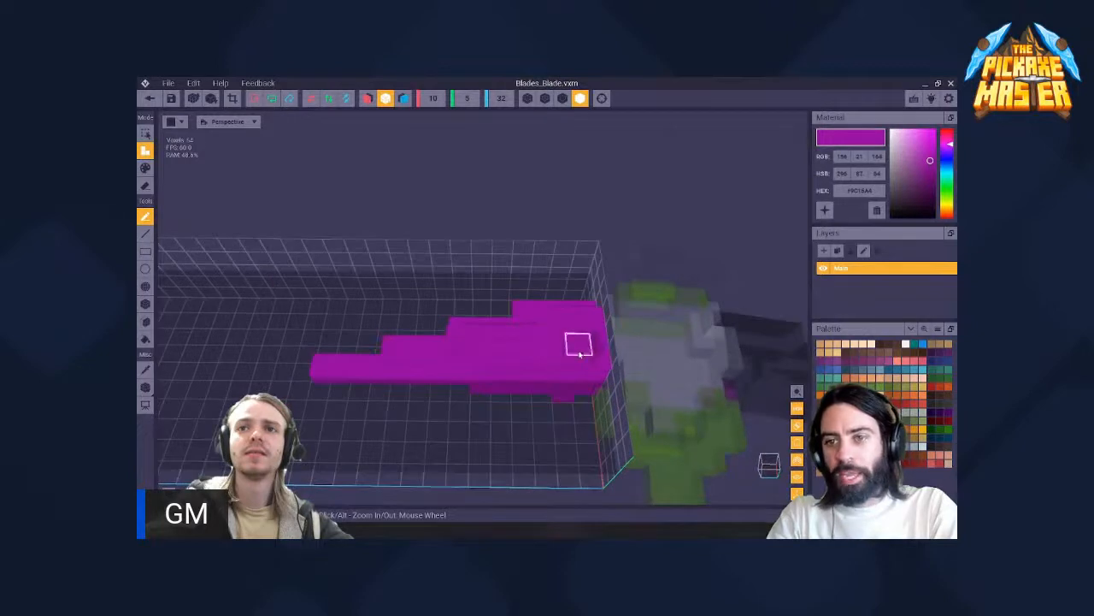
- Erase the extra voxels along the blade's lower edge near the grip head
key("p")
right_click_drag(579, 353, 693, 303)
right_click_drag(715, 260, 532, 267)
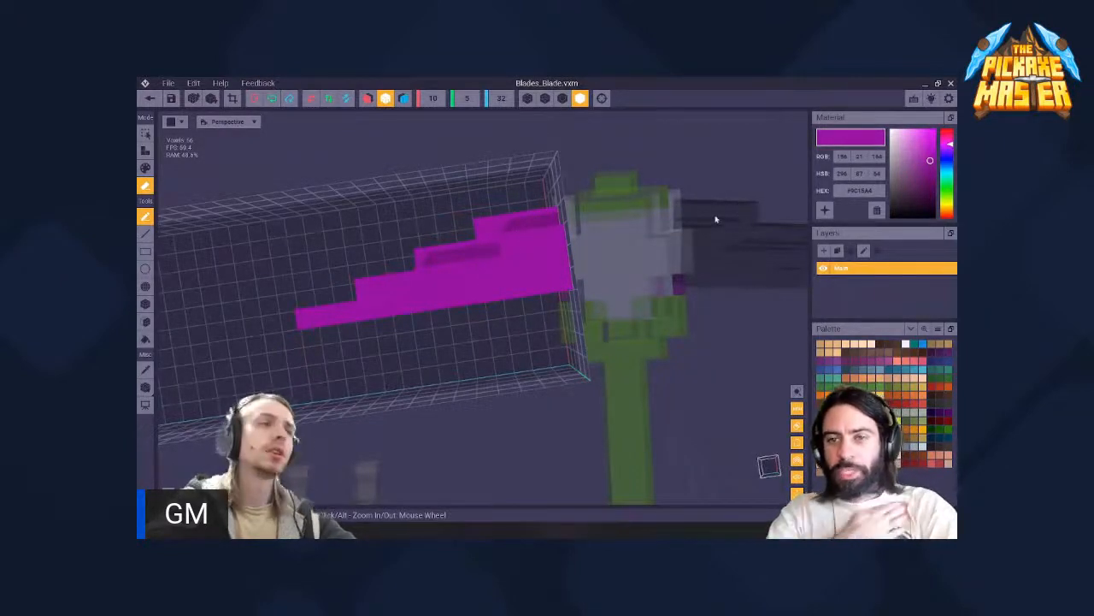
right_click_drag(496, 263, 466, 286)
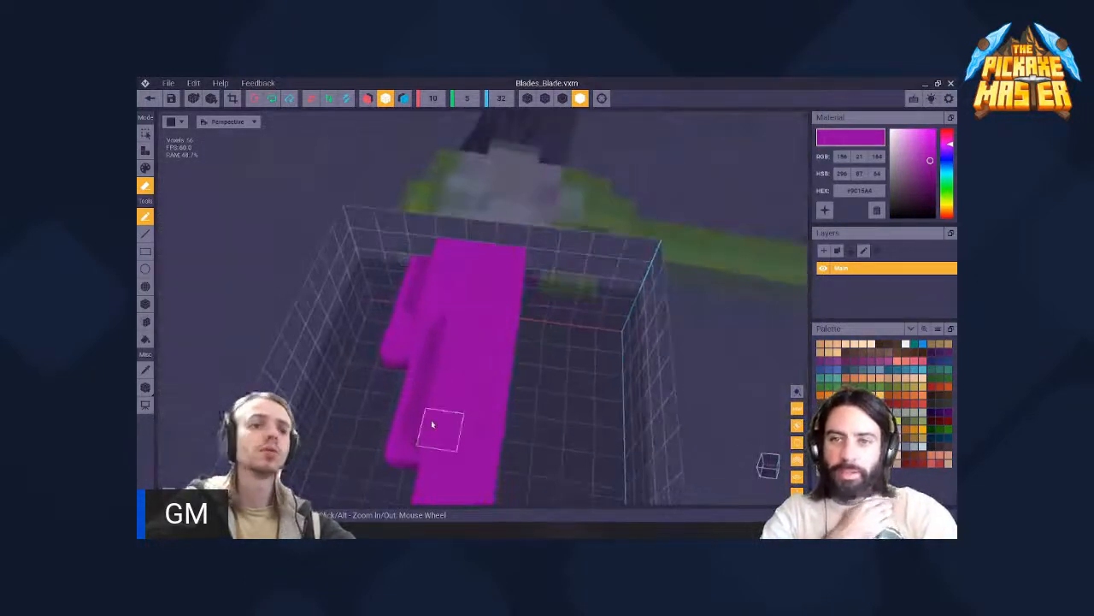
- Attach a row of purple voxels beneath the wide half of the blade
right_click_drag(447, 401, 616, 378)
left_click_drag(671, 369, 564, 386)
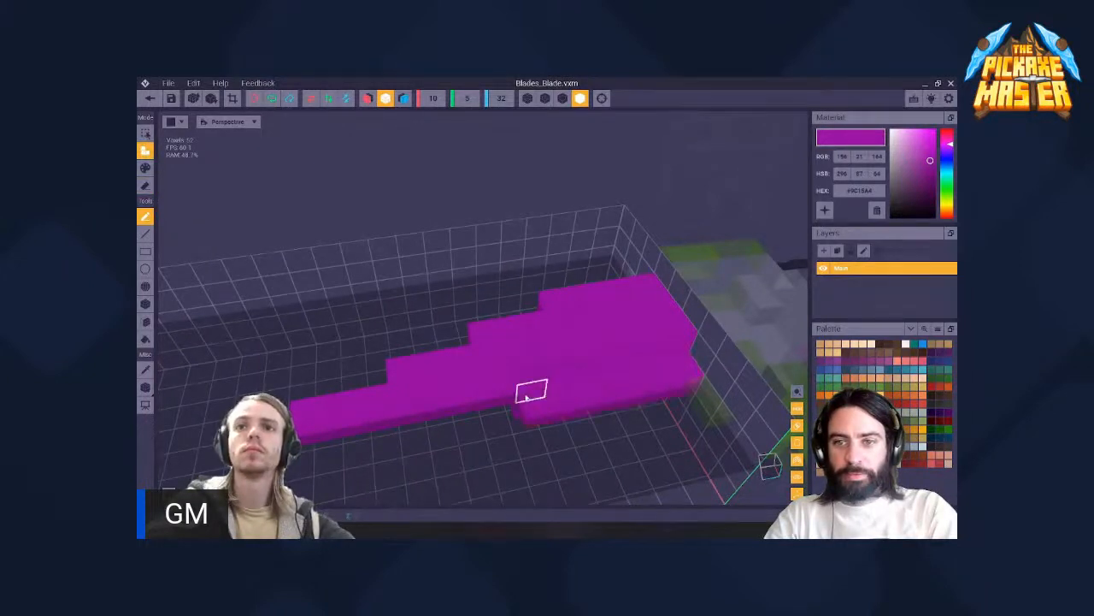
right_click_drag(473, 406, 467, 286)
middle_click_drag(467, 285, 385, 319)
scroll(521, 300, "down", 2)
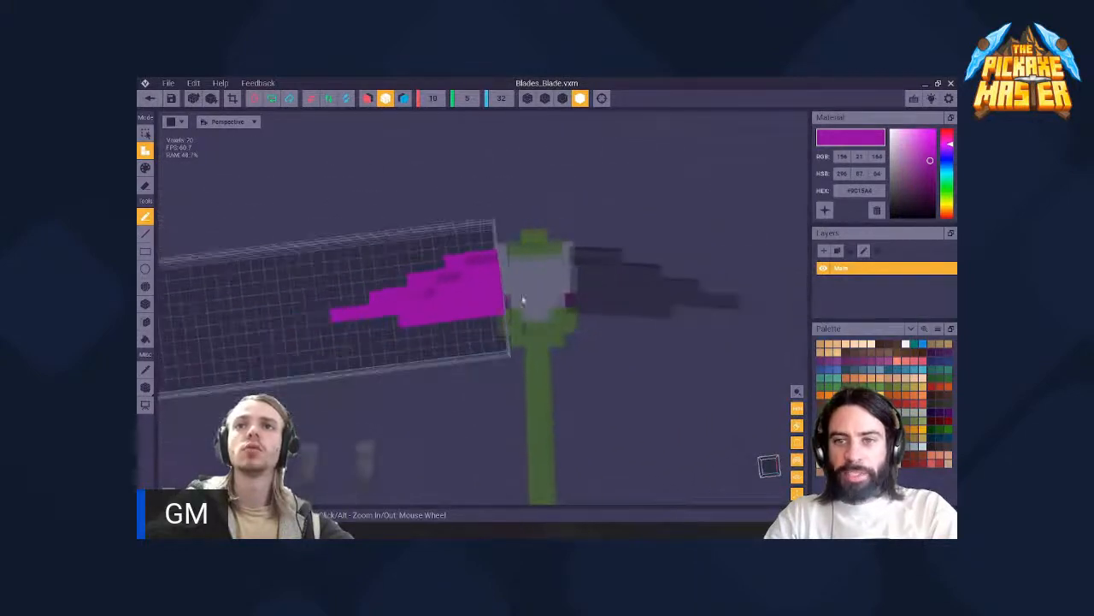
- Add voxels to the blade's sides to thicken its body, checking it end-on and from the side
scroll(479, 285, "up", 4)
right_click_drag(466, 285, 466, 285)
right_click_drag(453, 352, 486, 385)
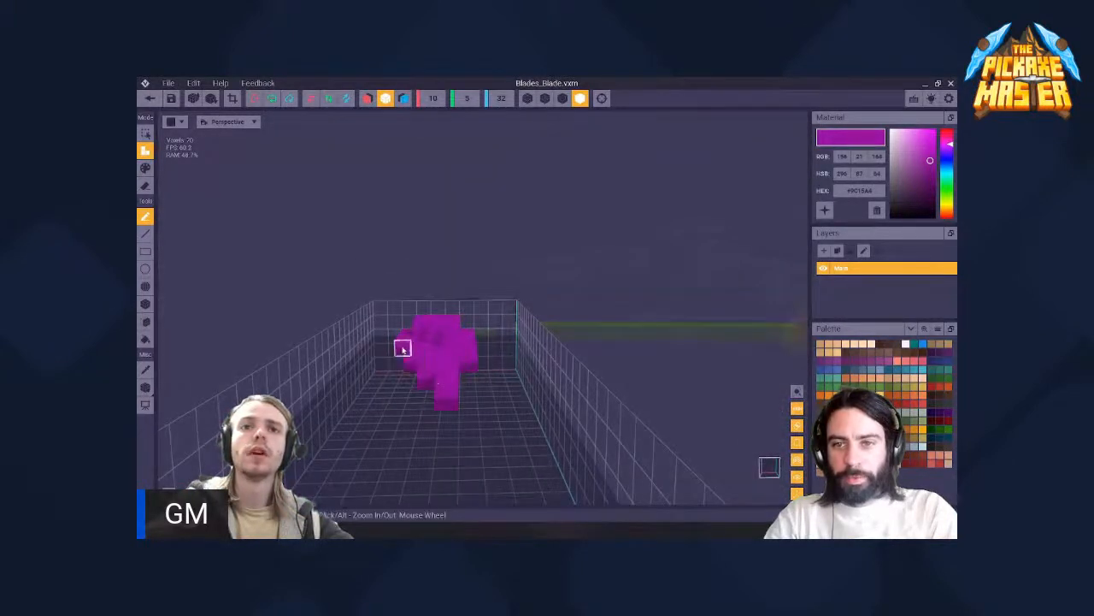
right_click_drag(451, 352, 477, 302)
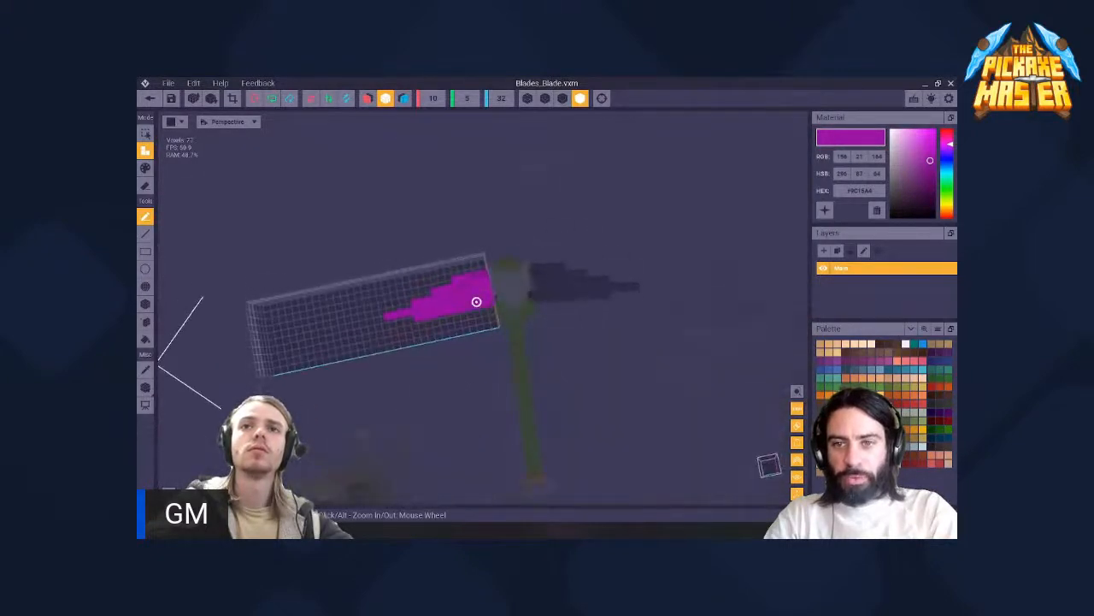
- Extend the lower voxel row out to the tip so the blade's bottom edge runs straight
scroll(418, 318, "up", 4)
middle_click_drag(357, 320, 449, 331)
right_click_drag(443, 332, 487, 335)
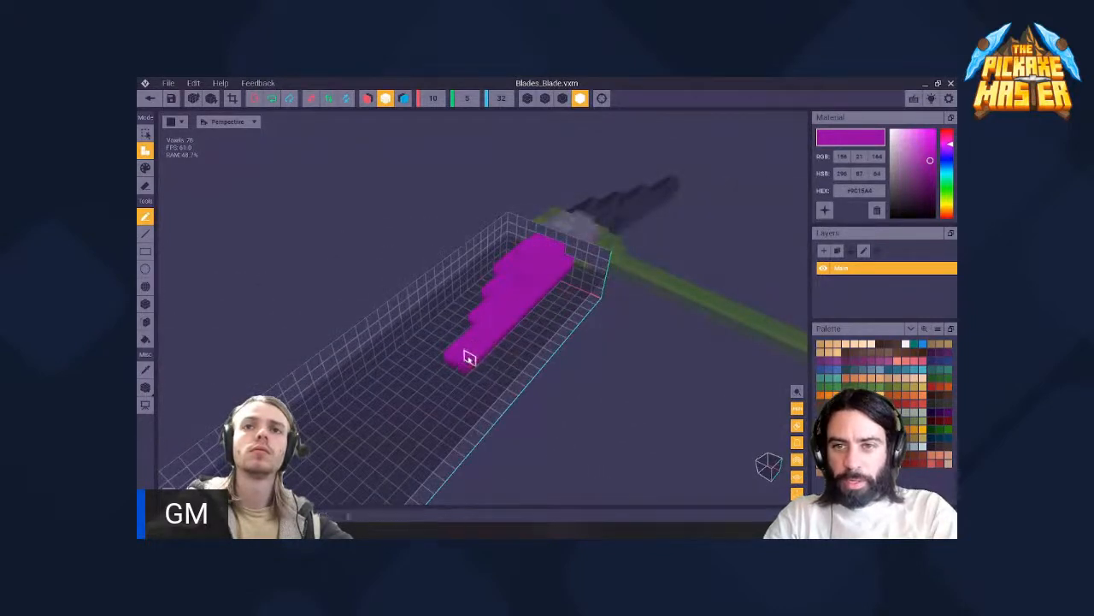
scroll(476, 325, "down", 3)
right_click_drag(476, 322, 513, 325)
scroll(513, 325, "down", 4)
middle_click_drag(500, 335, 513, 326)
scroll(513, 326, "up", 3)
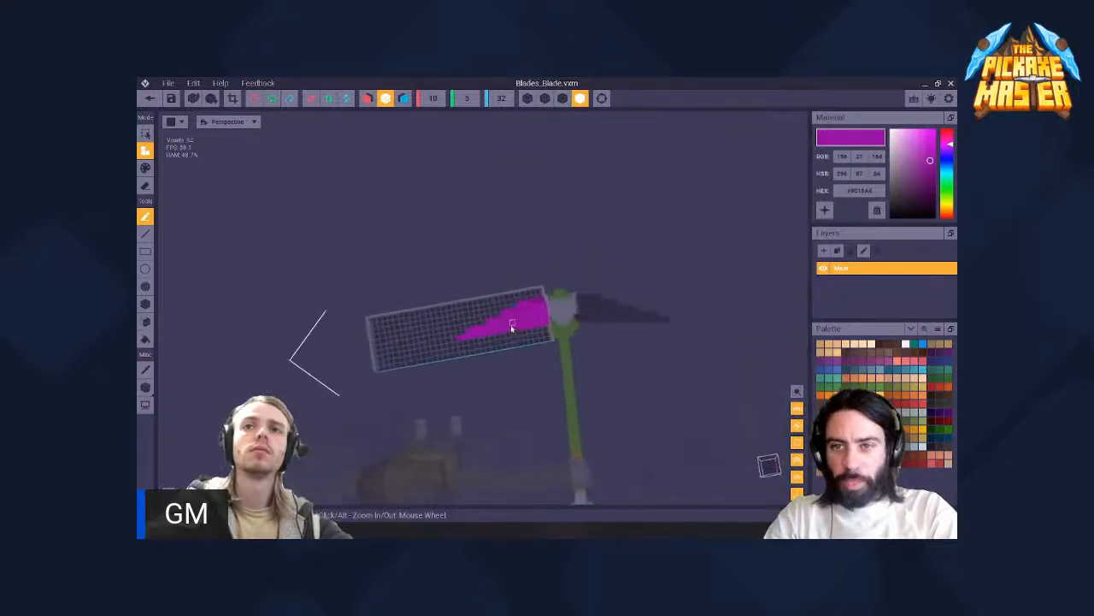
scroll(466, 330, "up", 3)
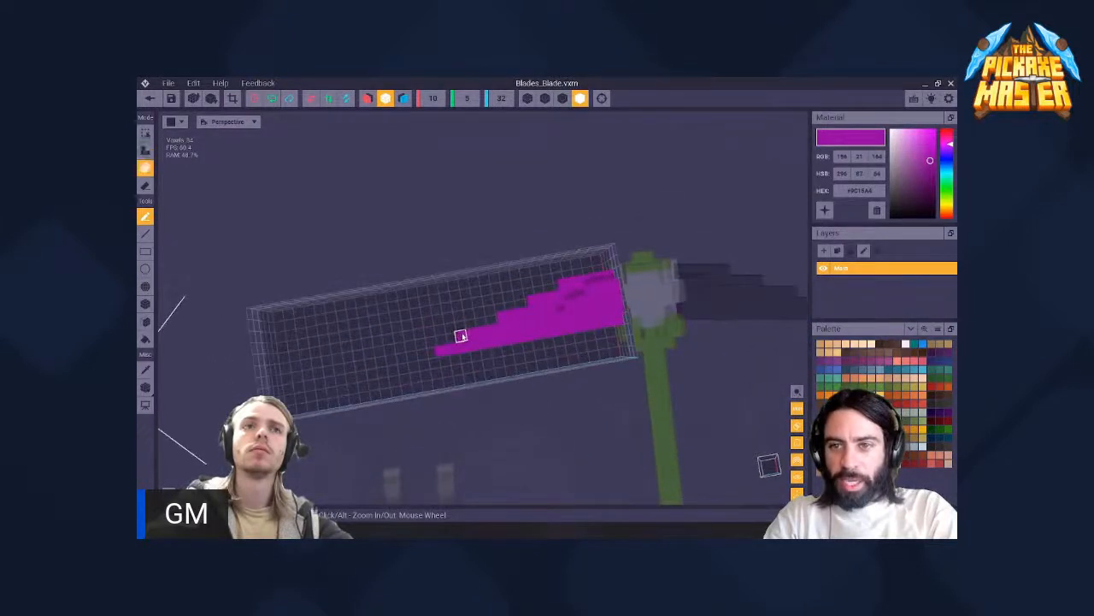
- Erase the lower voxel row near the grip head to cut a notch beneath the blade's wide end
scroll(547, 305, "down", 3)
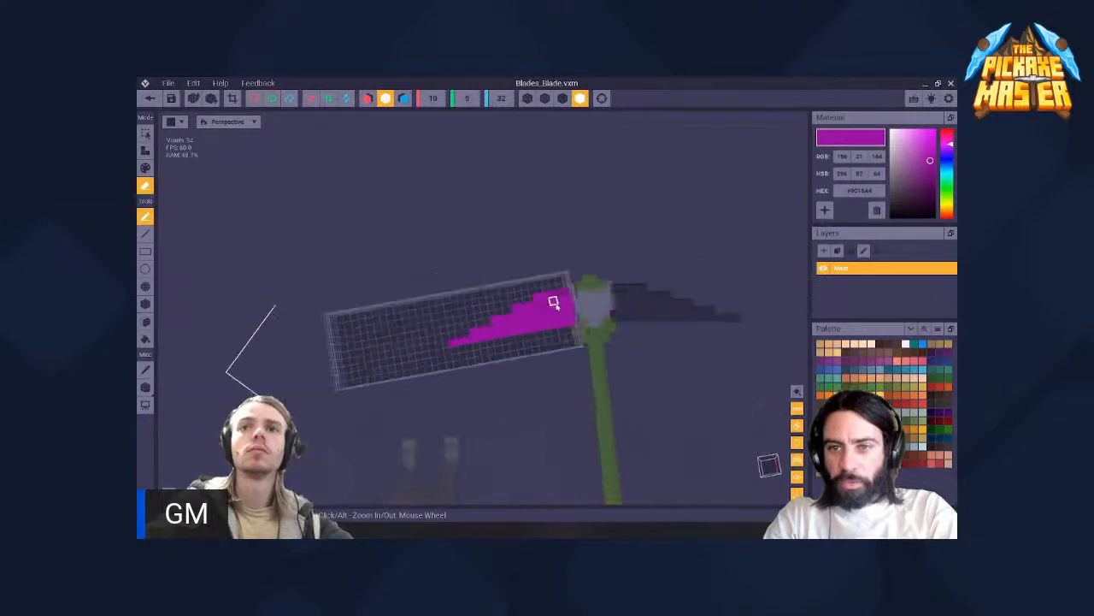
middle_click_drag(555, 303, 507, 261)
scroll(508, 292, "down", 3)
scroll(508, 291, "up", 2)
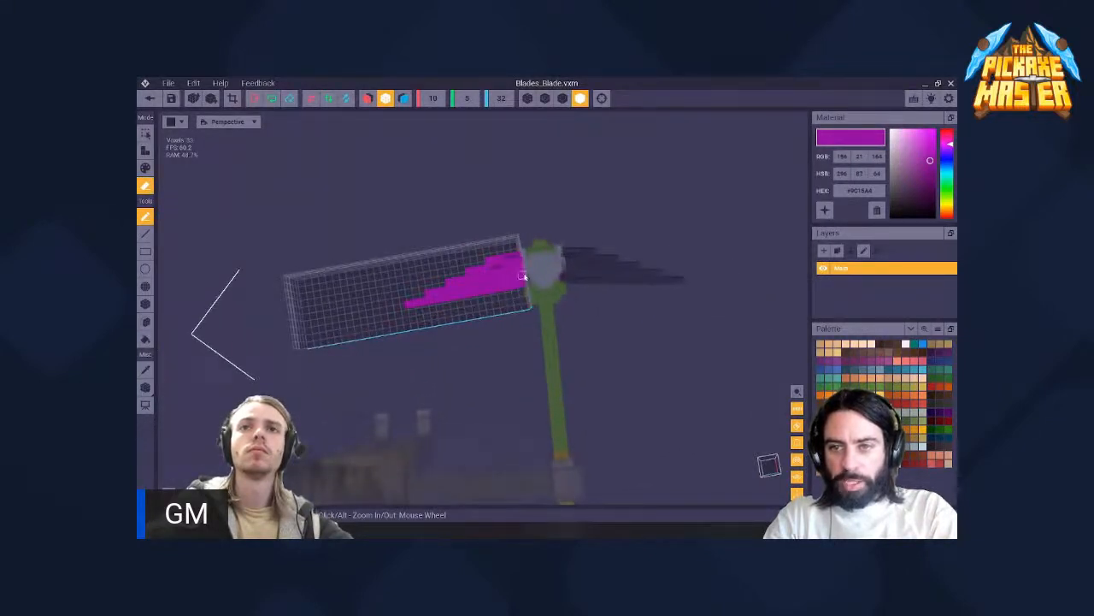
scroll(522, 269, "up", 3)
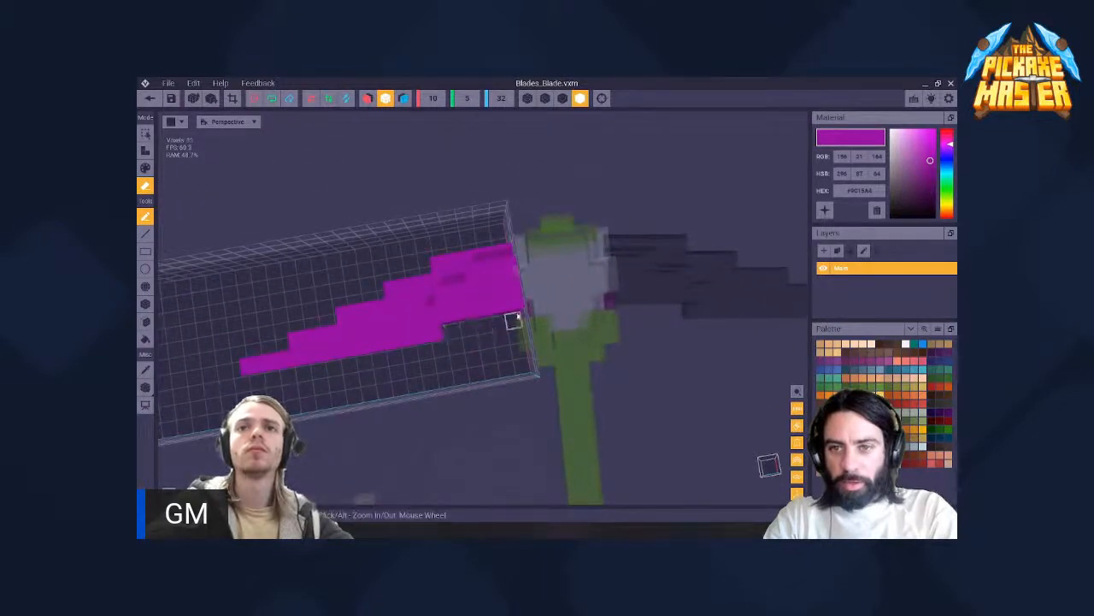
right_click_drag(479, 324, 482, 308)
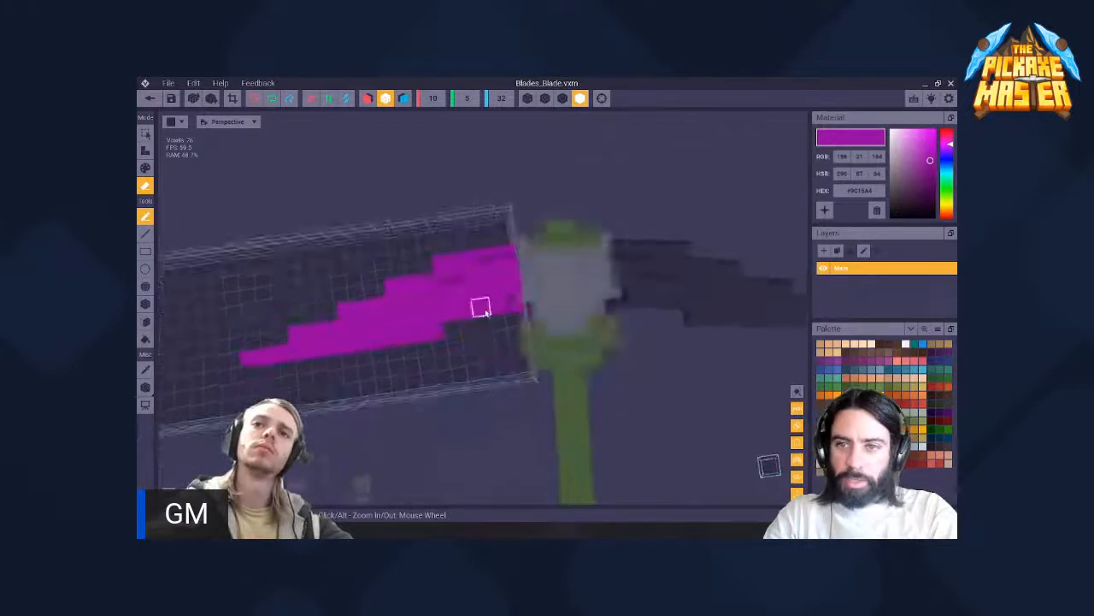
- Trim the lower-edge notch further toward the tip and compare the silhouette with the opposite blade
scroll(495, 304, "down", 5)
scroll(494, 304, "up", 3)
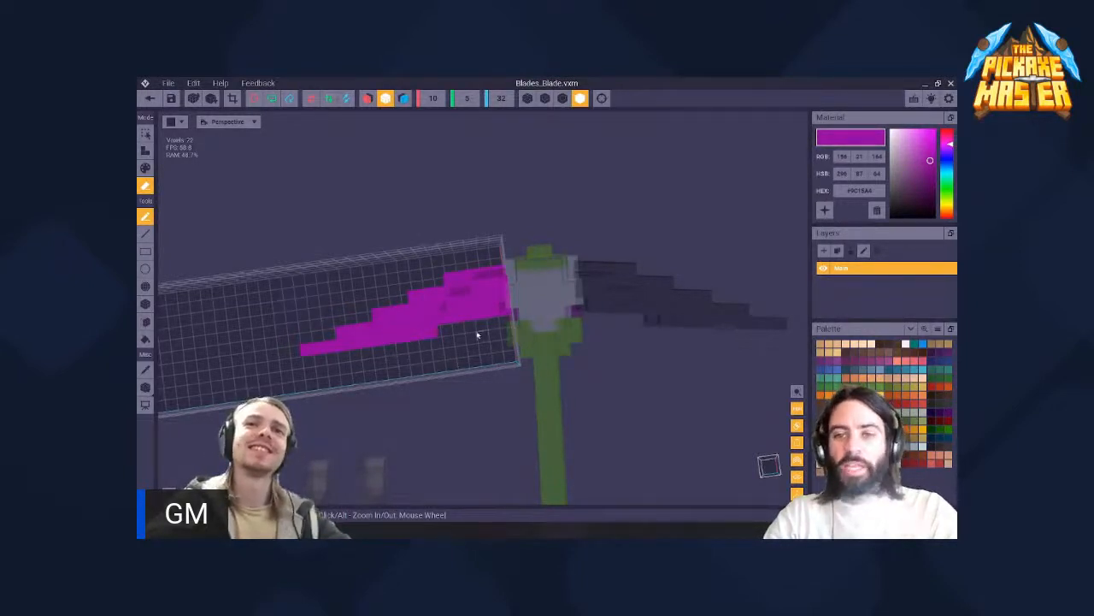
right_click_drag(474, 308, 473, 307)
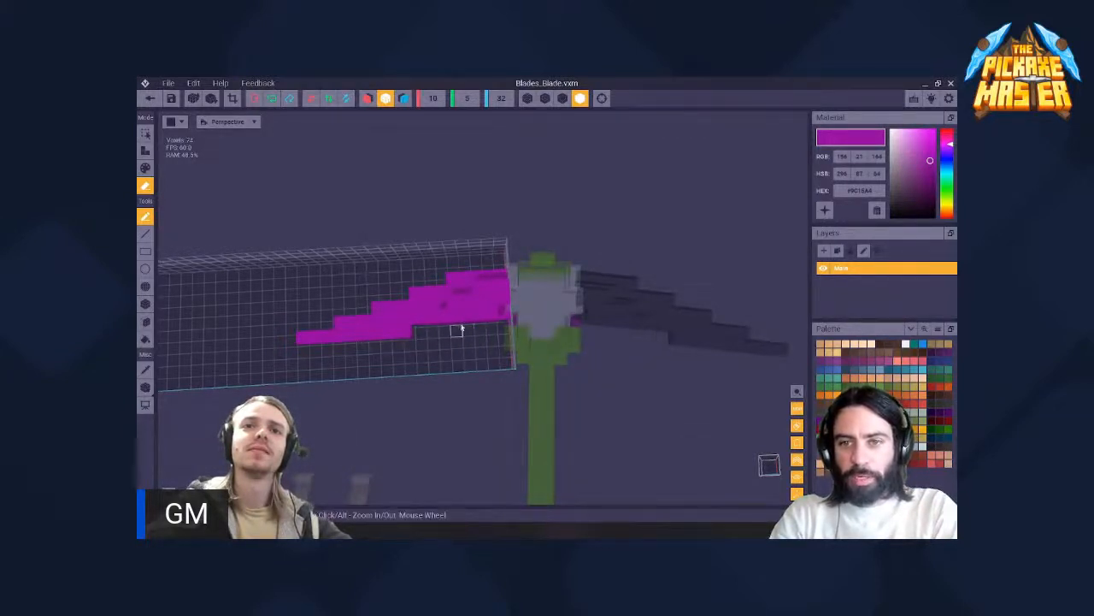
right_click_drag(460, 329, 457, 323)
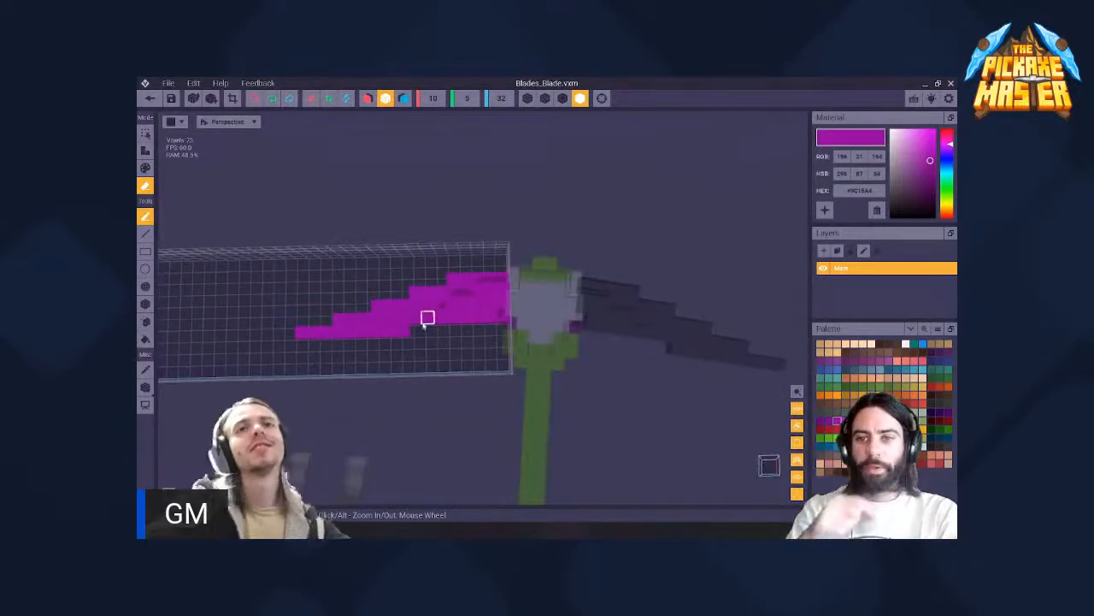
scroll(419, 334, "up", 6)
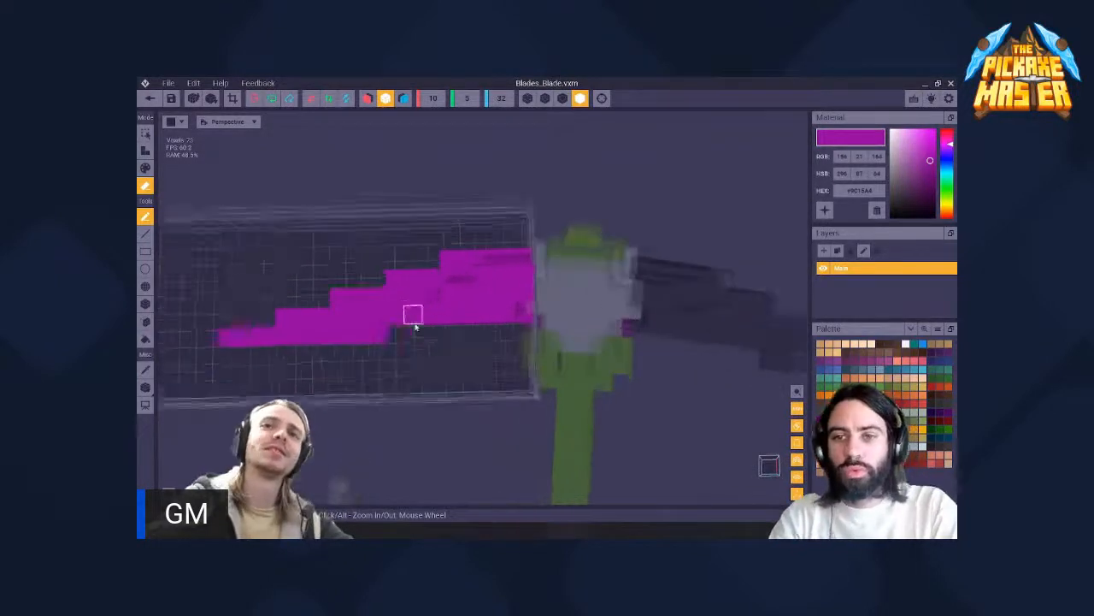
scroll(446, 318, "down", 6)
middle_click_drag(469, 315, 470, 315)
scroll(469, 314, "down", 1)
mouse_move(416, 320)
right_mouse_down()
mouse_move(459, 320)
mouse_move(410, 314)
right_mouse_up()
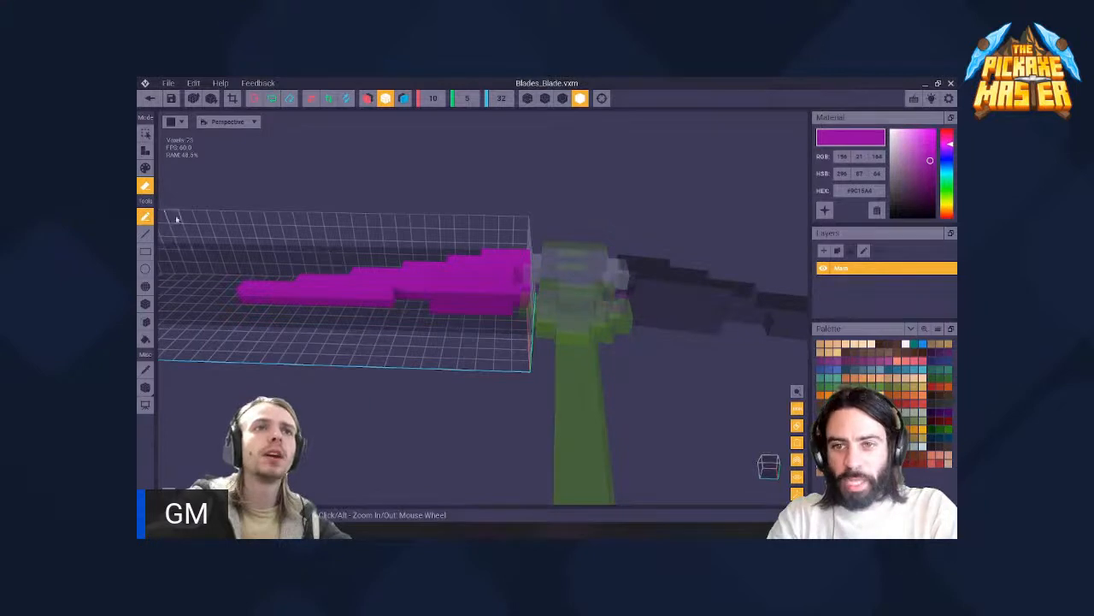
- Attach voxels along the blade's underside to lengthen the lower row back toward the grip head
left_click(145, 151)
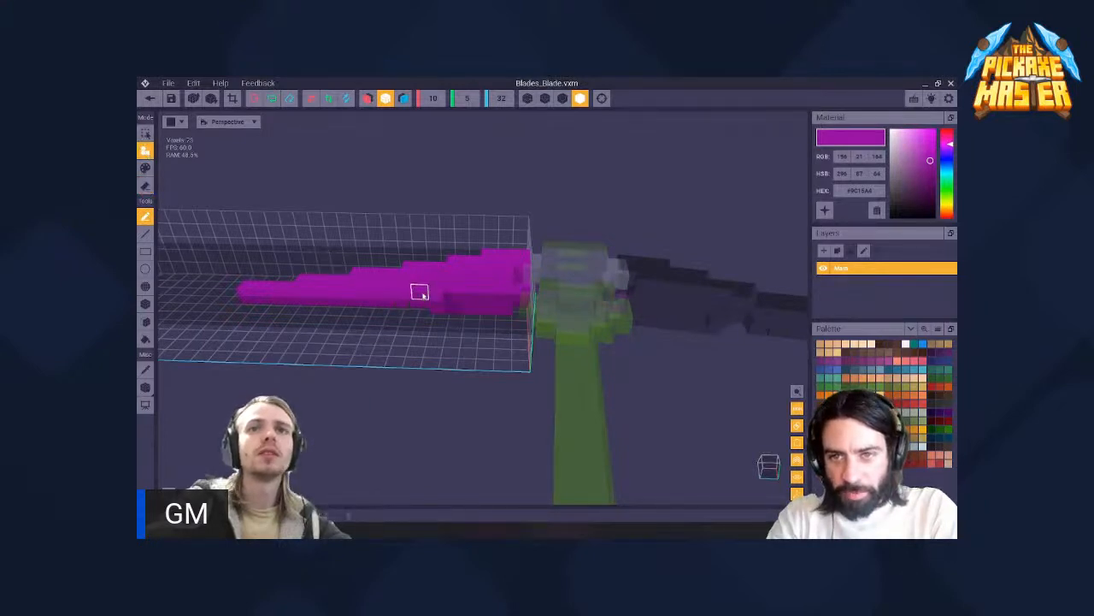
right_click_drag(453, 290, 473, 317)
scroll(450, 259, "up", 4)
scroll(477, 316, "down", 4)
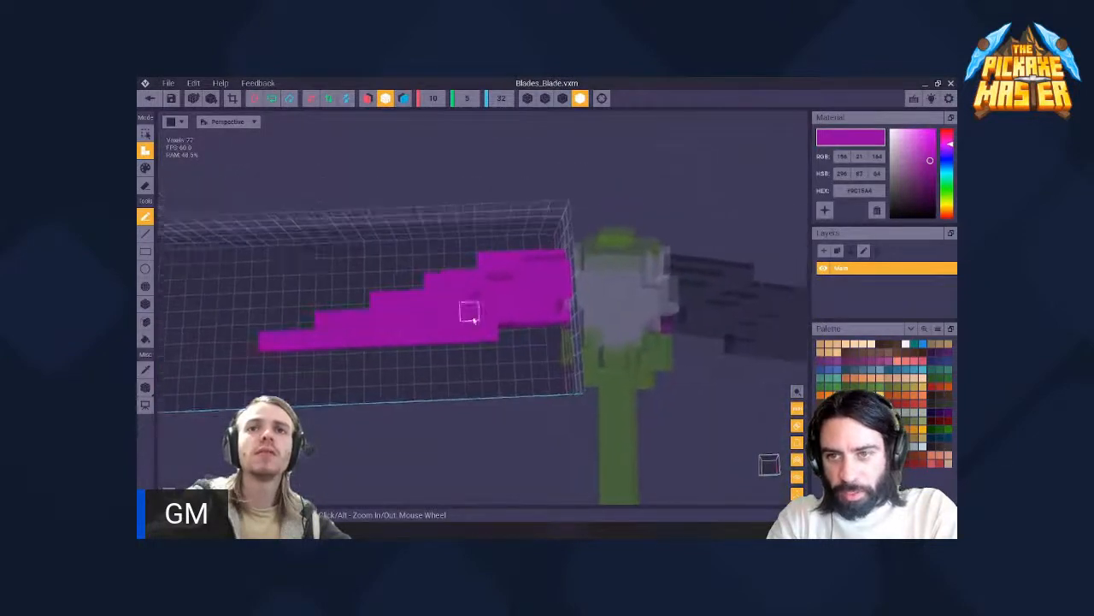
scroll(475, 319, "up", 4)
middle_click_drag(480, 324, 481, 313)
right_click_drag(480, 314, 484, 324)
middle_click_drag(493, 331, 487, 317)
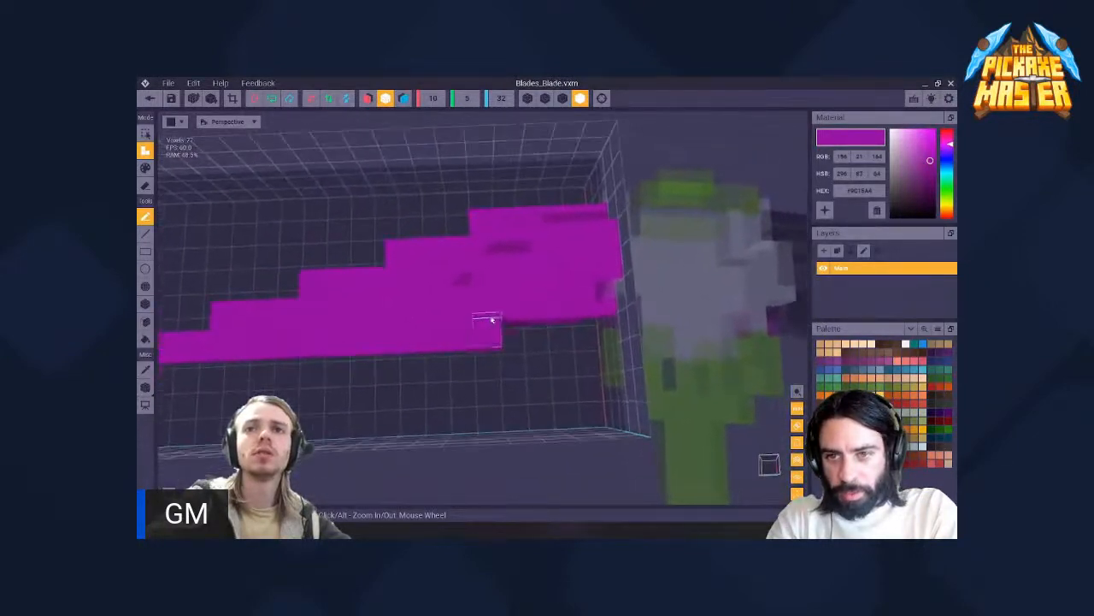
- Build a stepped spur beneath the middle of the blade, ending in a single-voxel point
mouse_move(463, 318)
right_mouse_down()
mouse_move(472, 301)
mouse_move(460, 323)
mouse_move(450, 288)
mouse_move(459, 323)
right_mouse_up()
scroll(504, 296, "down", 4)
scroll(466, 309, "up", 4)
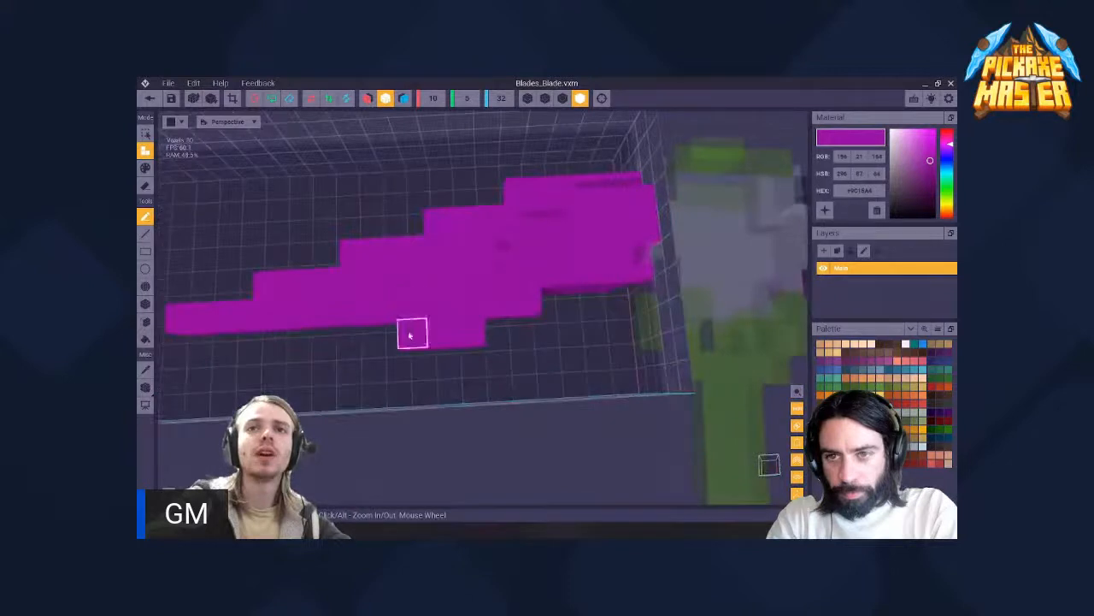
mouse_move(486, 319)
right_mouse_down()
mouse_move(497, 300)
mouse_move(458, 323)
mouse_move(484, 308)
right_mouse_up()
left_click(498, 300)
left_click(557, 283)
left_click(478, 308)
scroll(485, 307, "down", 3)
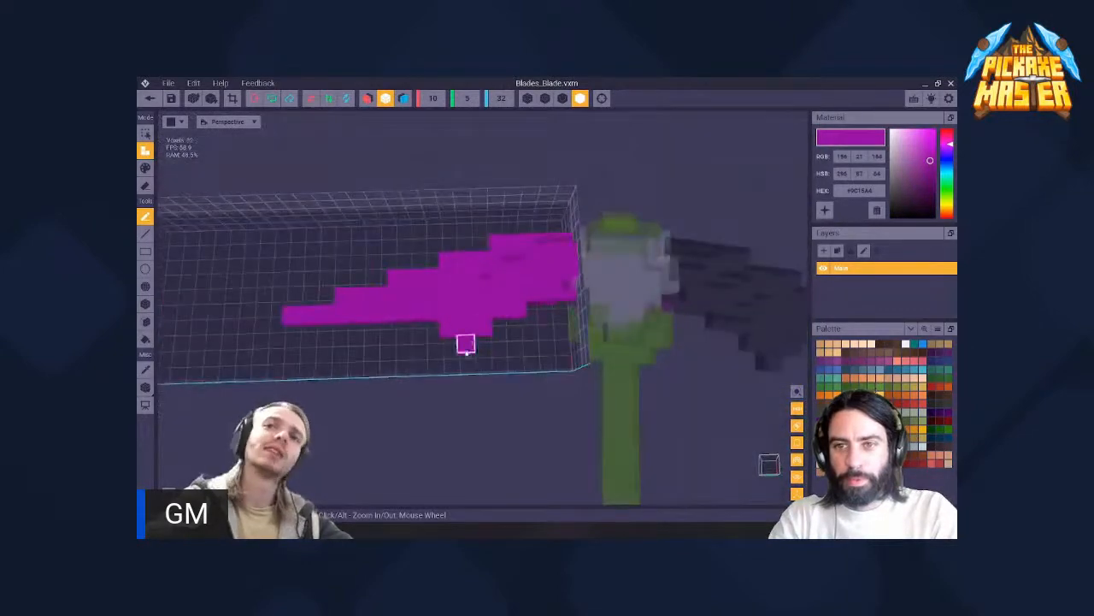
right_click_drag(460, 343, 462, 318)
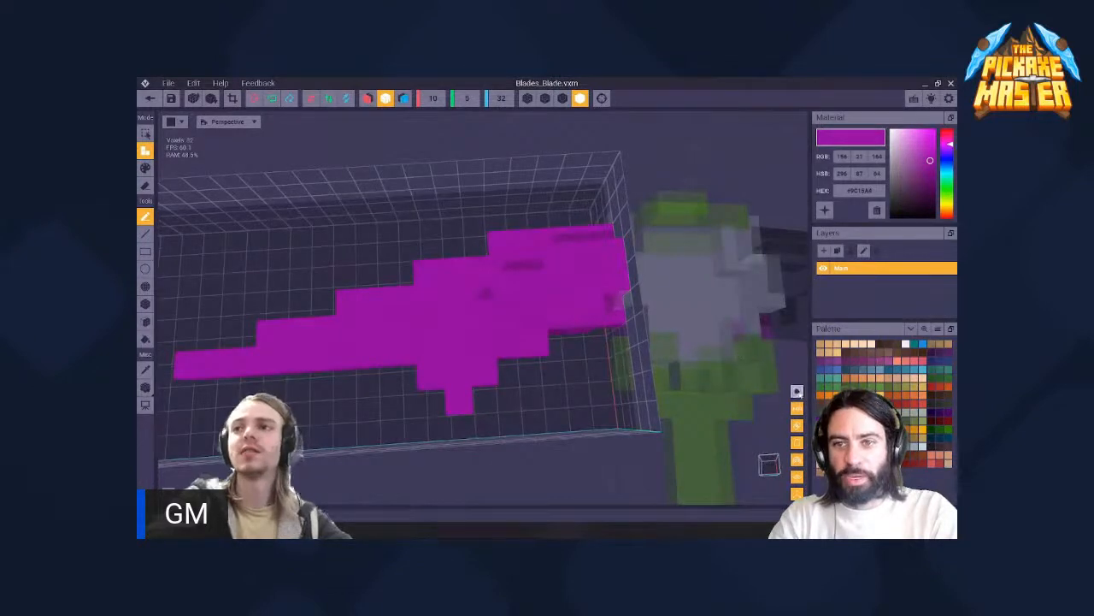
- Set the voxel colour to light blue-grey (RGB 210, 218, 237) and frame the blade's spur closely
scroll(571, 342, "down", 3)
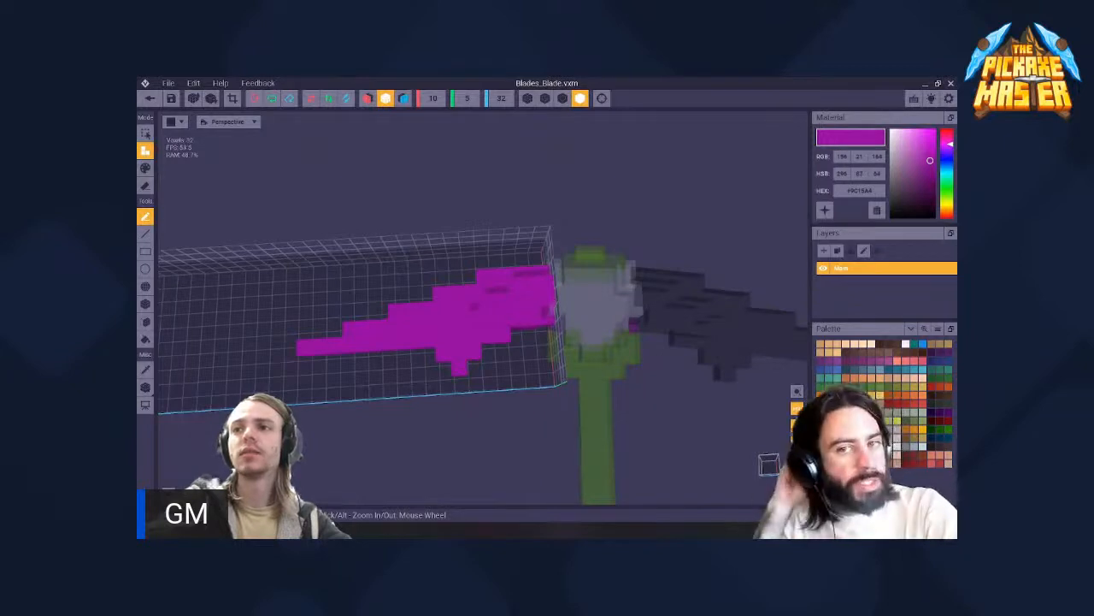
scroll(393, 307, "up", 5)
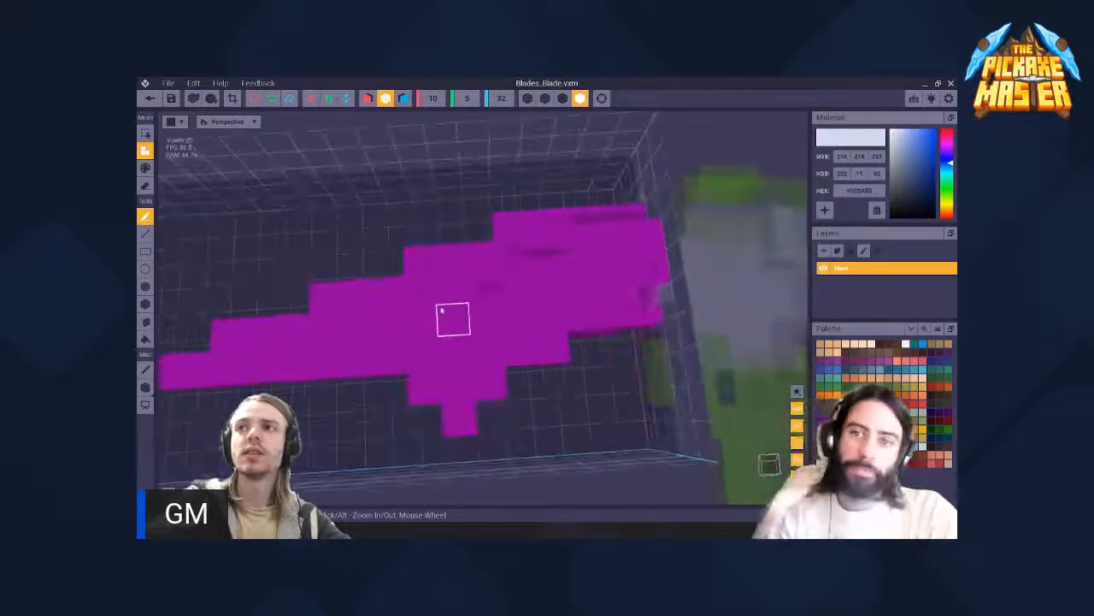
right_click_drag(477, 306, 506, 312)
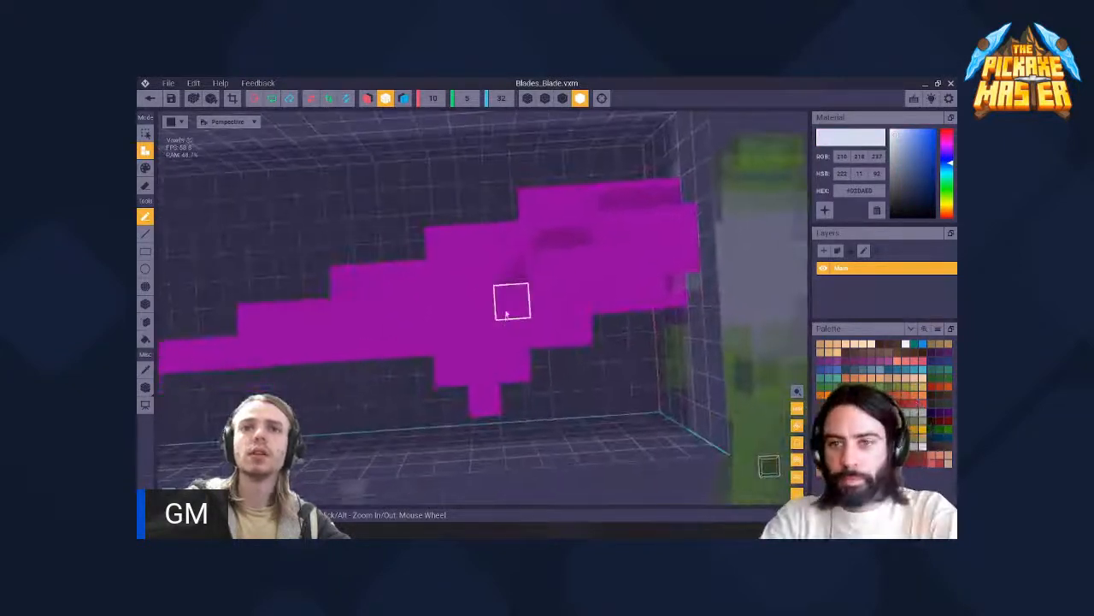
left_click(507, 310)
left_click(505, 341)
left_click(484, 340)
left_click(484, 367)
left_click(485, 395)
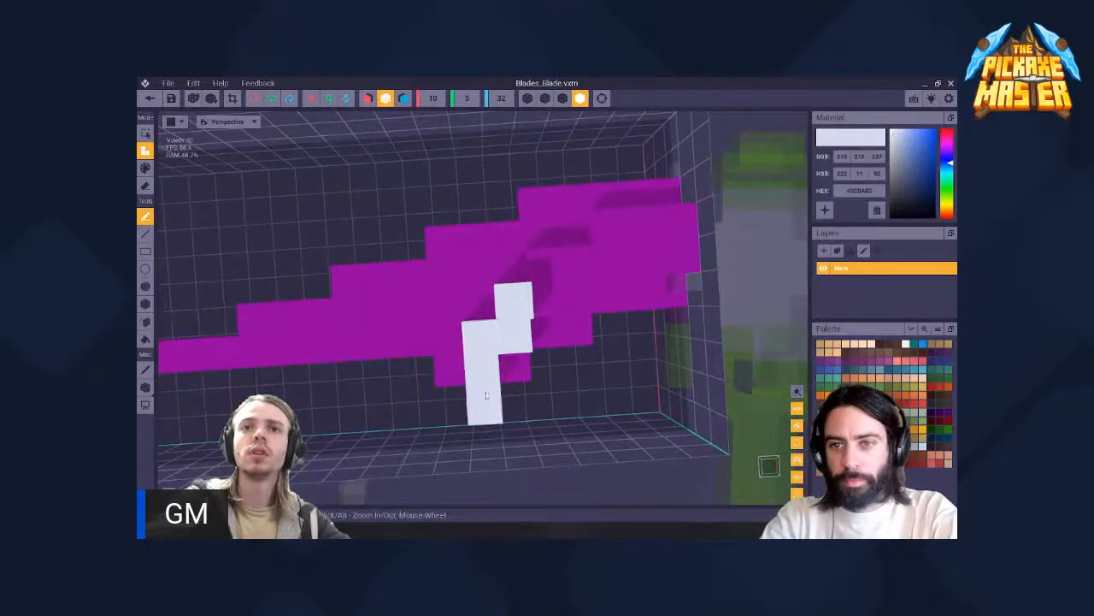
right_click_drag(486, 395, 488, 373)
key("ctrl+z")
key("ctrl+z")
key("ctrl+z")
key("ctrl+z")
key("ctrl+z")
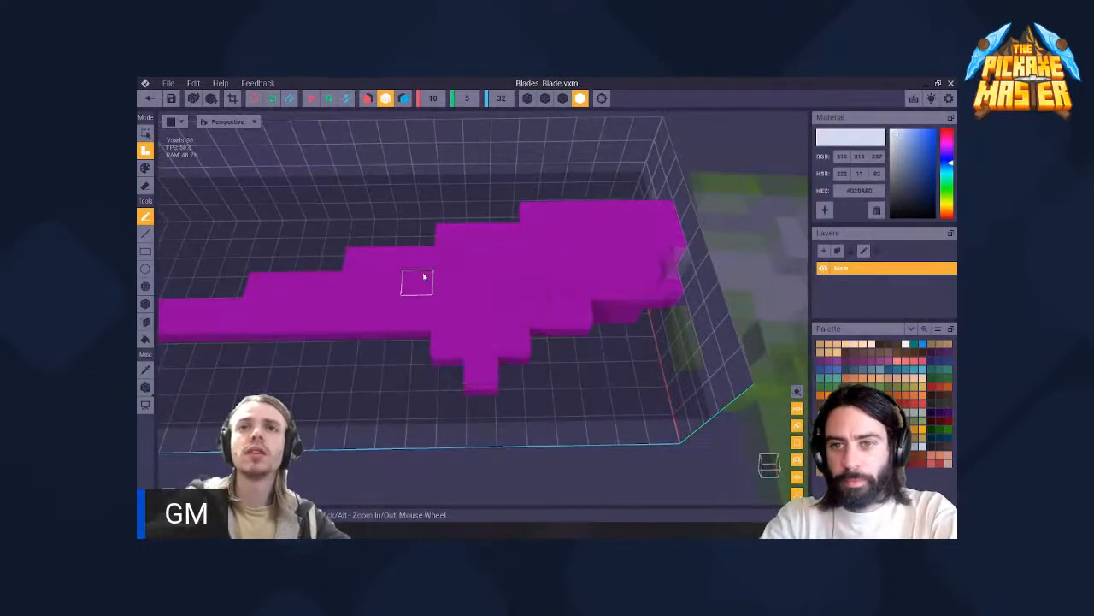
- Paint the spur's upper voxels and the blade voxels directly above them light blue-grey, leaving the spur's point purple
key("1")
key("2")
key("3")
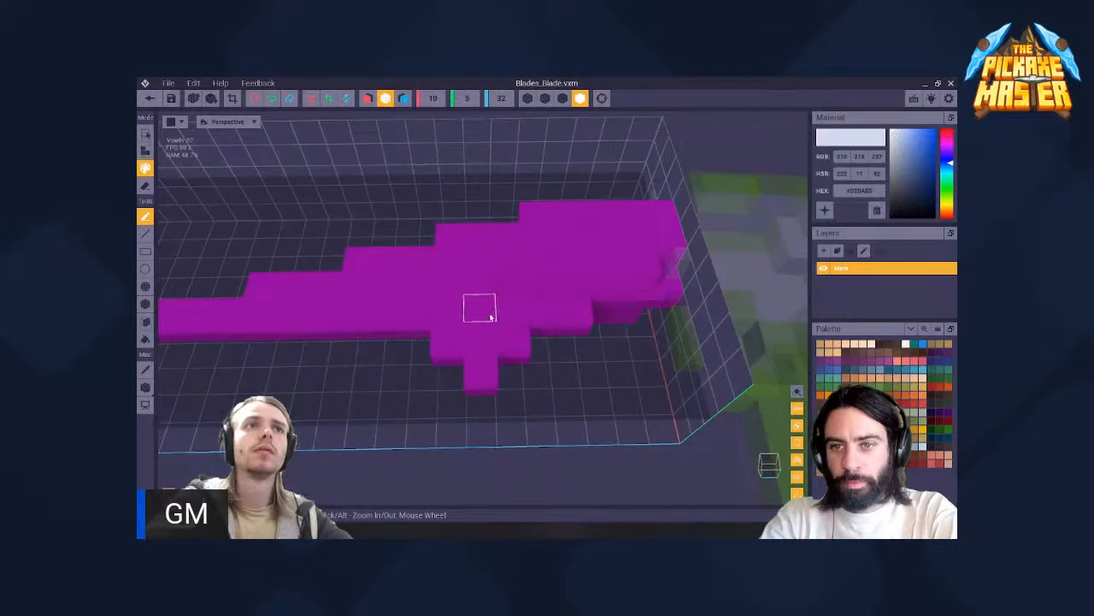
left_click(502, 313)
left_click(481, 310)
left_click(484, 337)
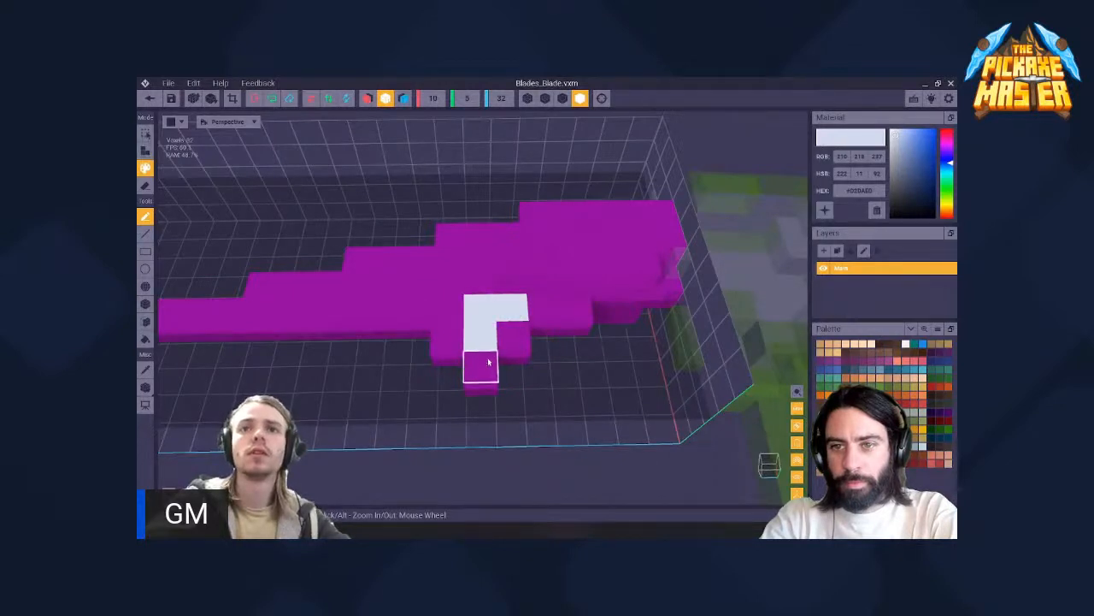
left_click(451, 348)
left_click(513, 338)
scroll(530, 315, "down", 2)
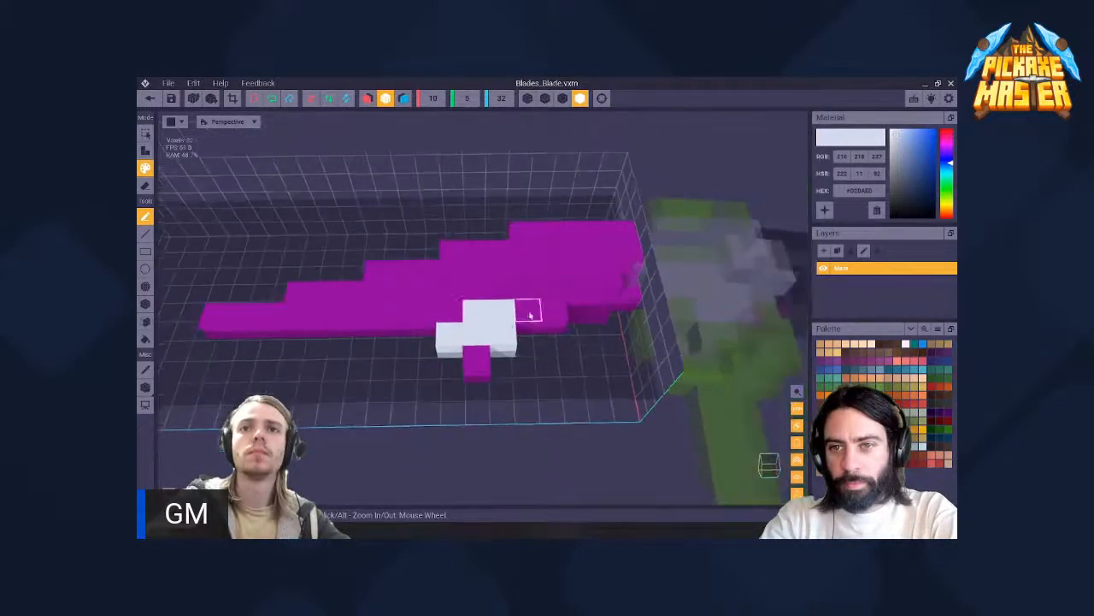
- Continue the light blue-grey paint from the spur along the blade's lower edge up to the grip head
left_click(531, 315)
left_click(552, 316)
mouse_move(555, 293)
right_mouse_down()
mouse_move(540, 298)
mouse_move(554, 303)
right_mouse_up()
left_click_drag(556, 303, 616, 304)
right_click_drag(615, 304, 621, 305)
left_click(608, 330)
left_click(578, 331)
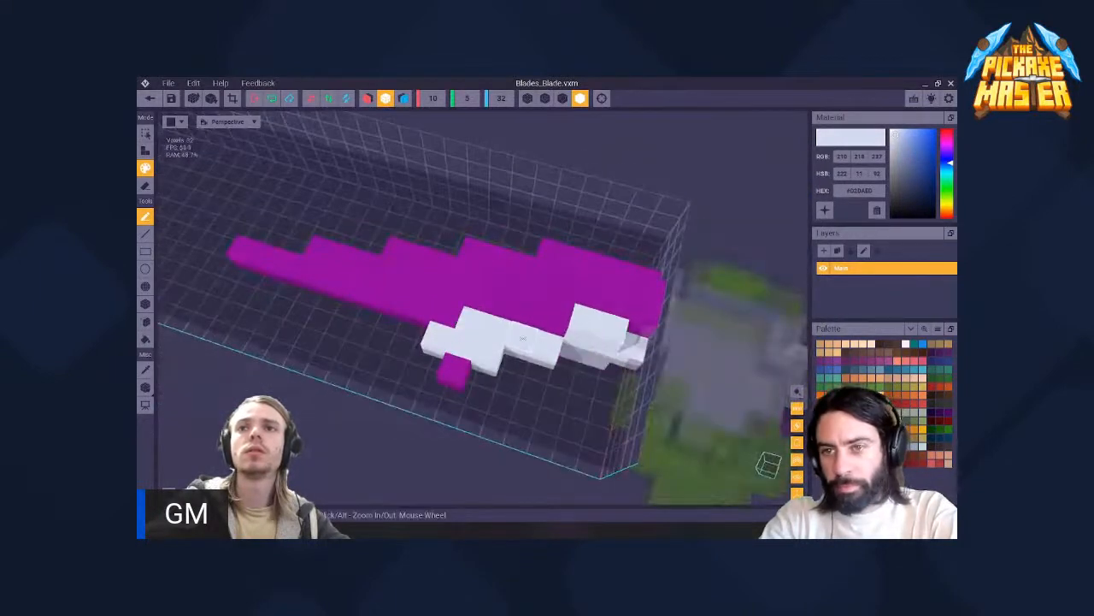
left_click(550, 331)
right_click_drag(550, 330, 502, 387)
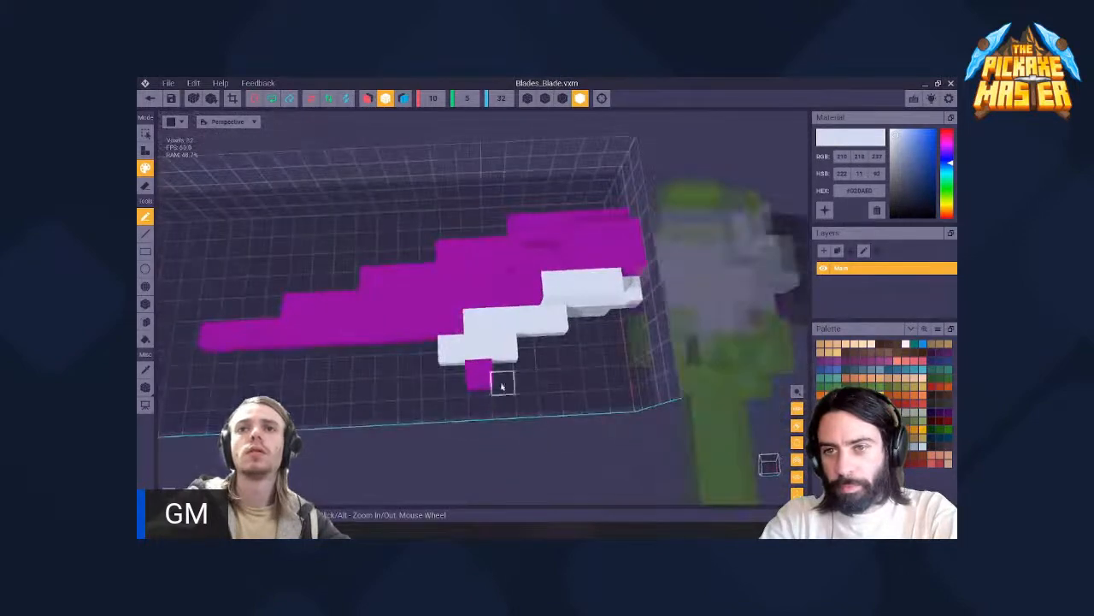
- Erase the single purple voxel forming the spur's point
key("e")
left_click(484, 381)
key("a")
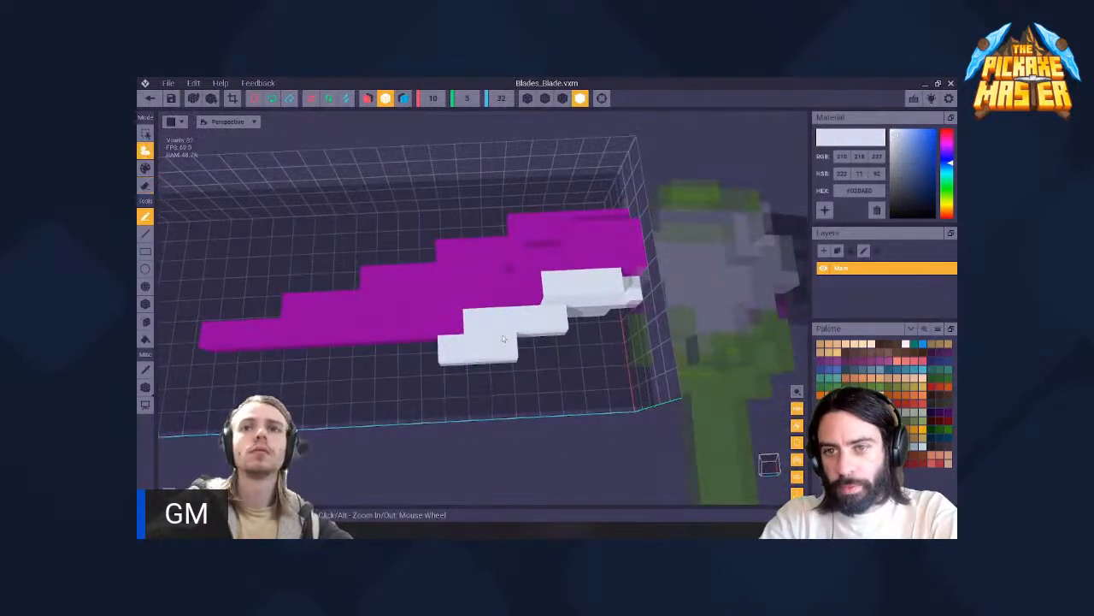
- Try attaching a light voxel at the blade's grip end, undo it, and paint light accents on the blade face instead
right_click_drag(502, 334, 466, 315)
left_click(622, 266)
right_click_drag(622, 266, 611, 245)
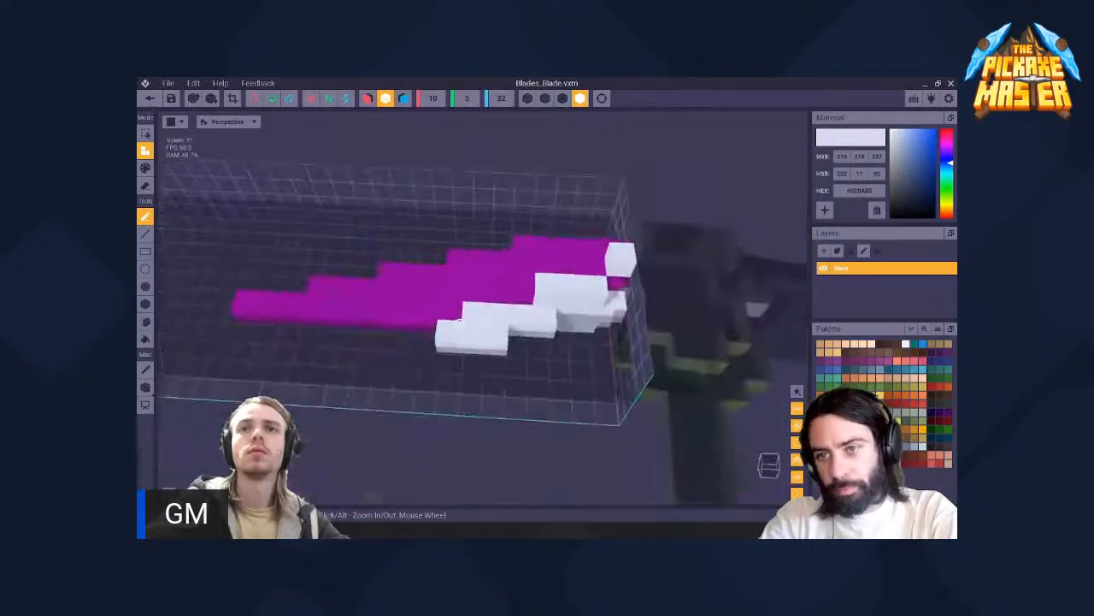
key("ctrl+z")
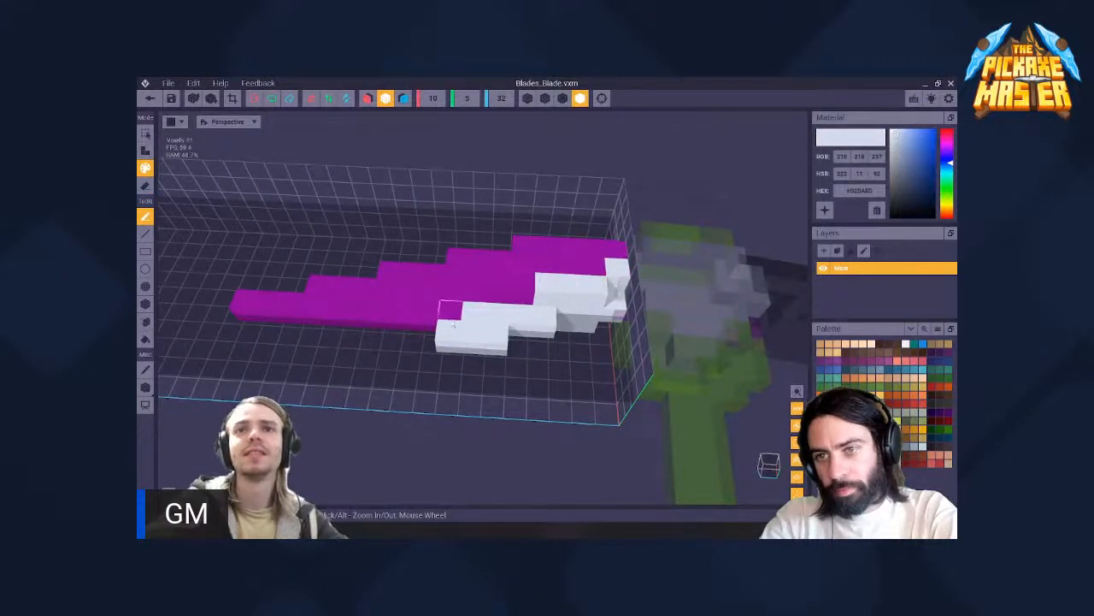
right_click_drag(454, 324, 587, 261)
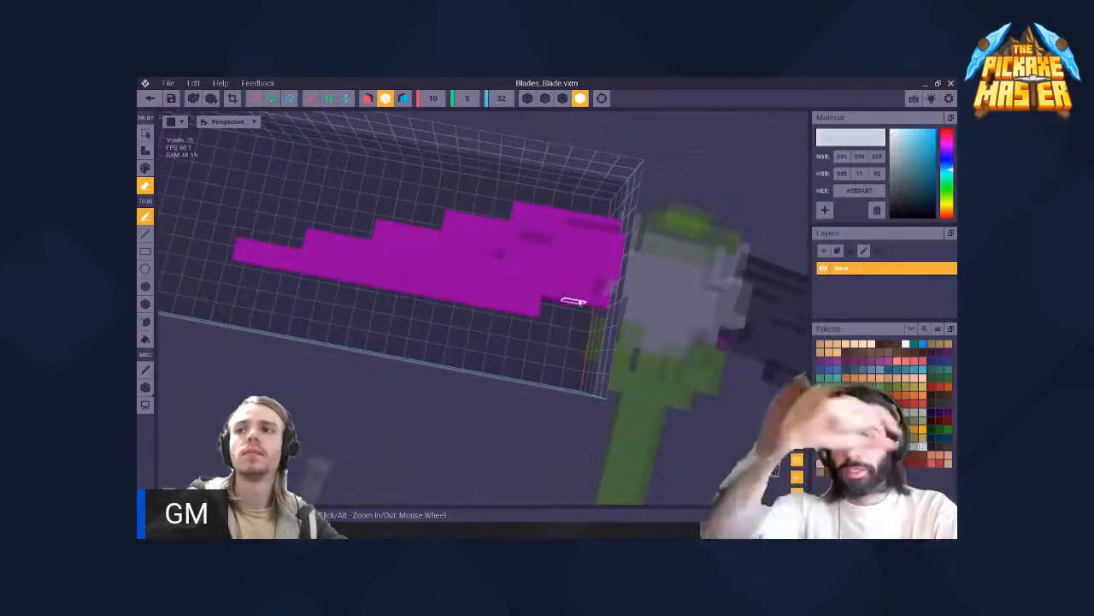
- Try light grey-blue paint along the blade's stepped upper edge and undo it
right_click_drag(571, 298, 542, 316)
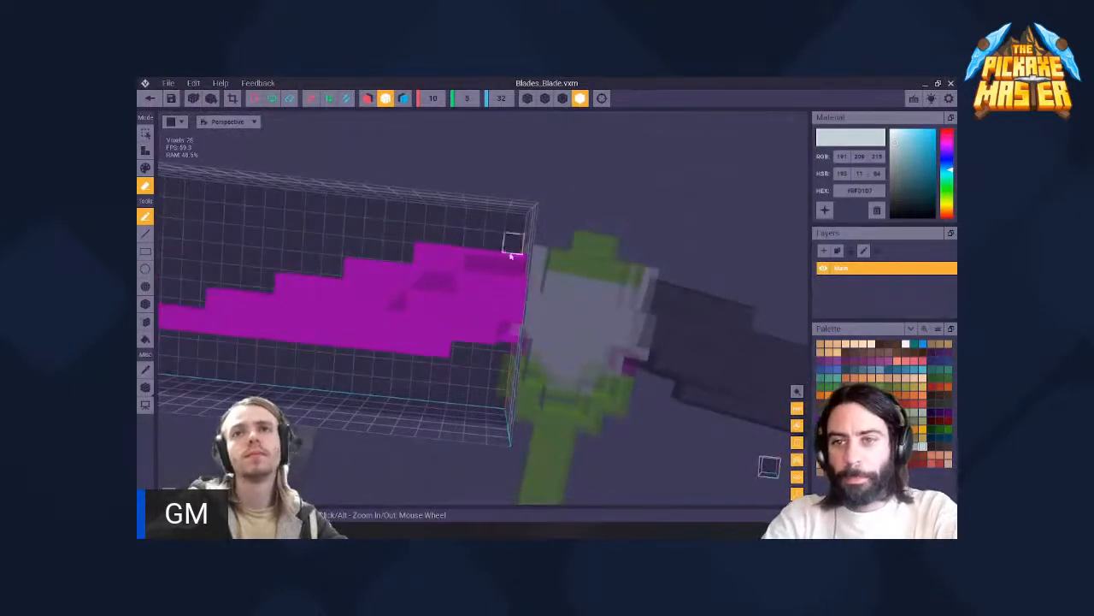
left_click_drag(515, 259, 434, 255)
key("ctrl+z")
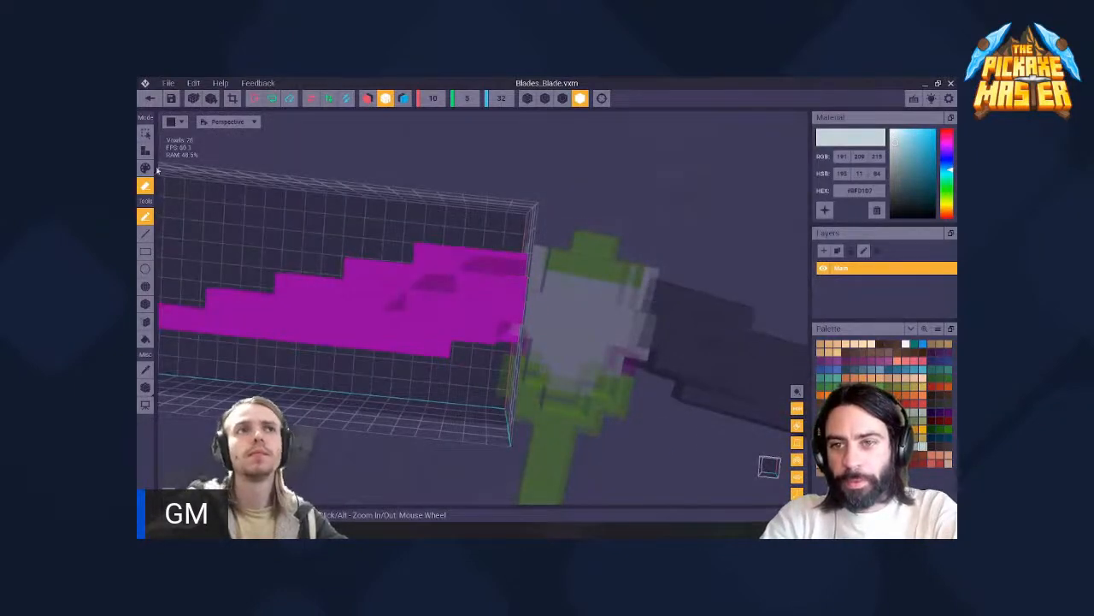
left_click(145, 168)
mouse_move(502, 260)
left_mouse_down()
mouse_move(408, 249)
mouse_move(399, 273)
mouse_move(217, 300)
left_mouse_up()
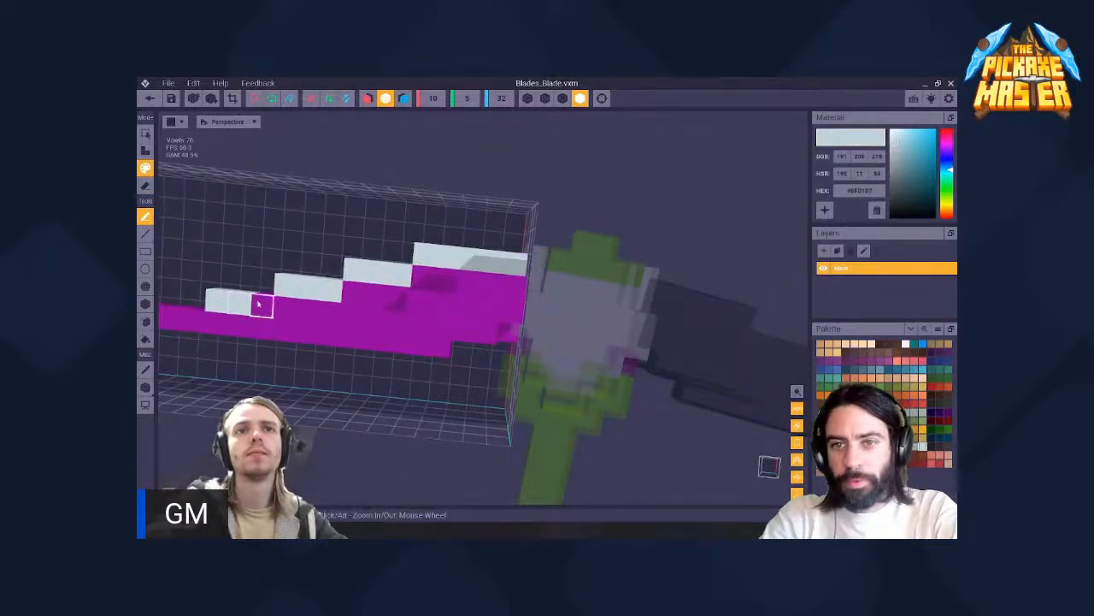
left_click(262, 305)
scroll(463, 238, "down", 4)
mouse_move(462, 238)
right_mouse_down()
mouse_move(462, 287)
mouse_move(472, 254)
mouse_move(463, 286)
right_mouse_up()
key("ctrl+z")
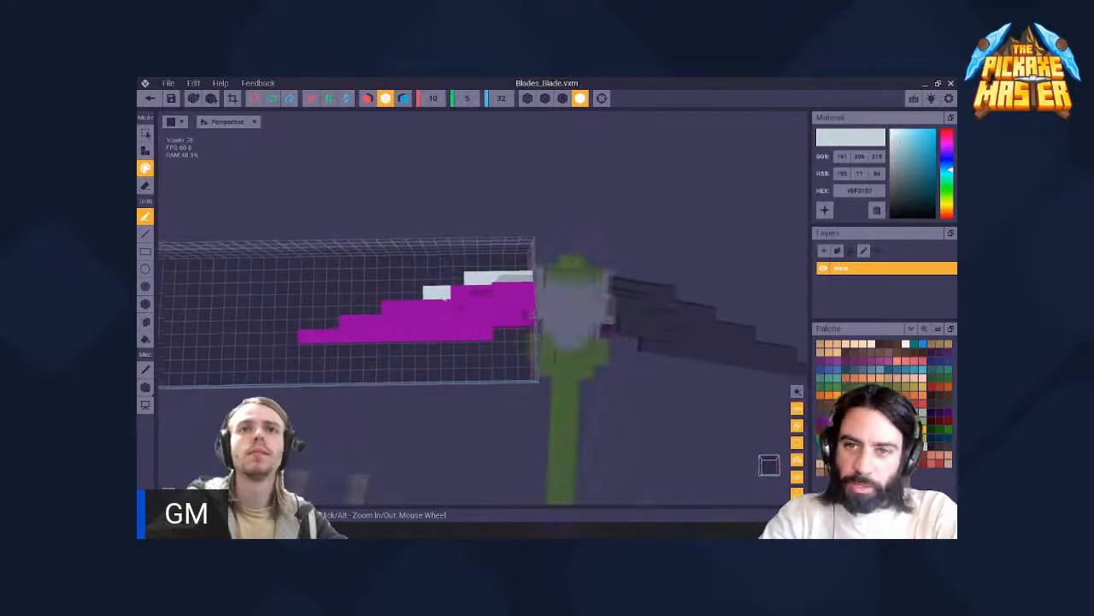
- Try painting a light grey-blue diagonal band from the blade's lower edge up to its upper corner beside the grip head
right_click_drag(370, 286, 466, 308)
left_click_drag(474, 327, 460, 329)
right_click_drag(484, 306, 488, 305)
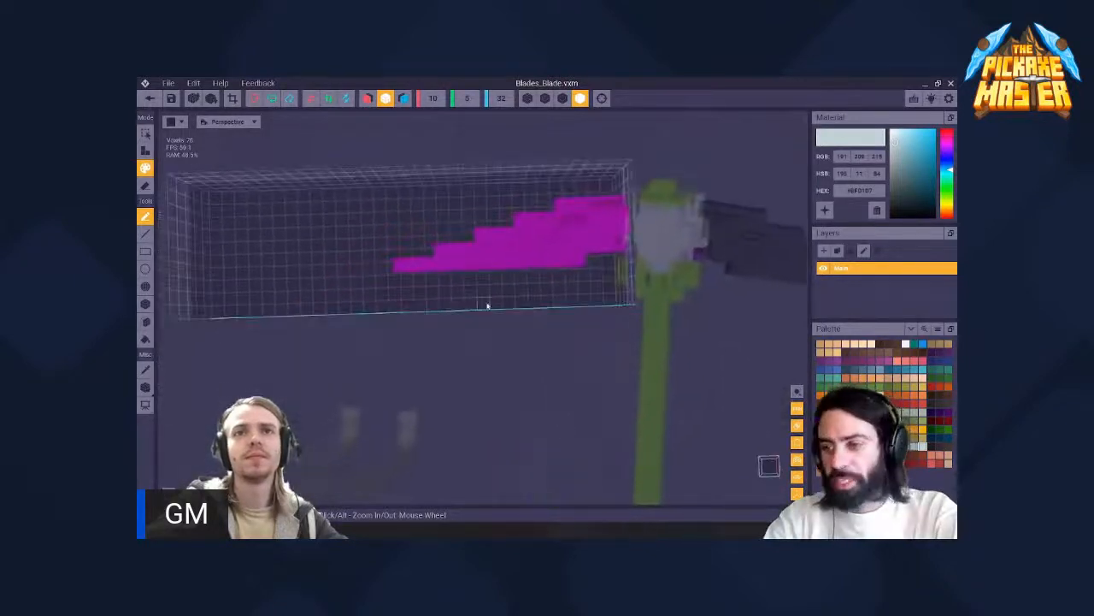
middle_click_drag(488, 255, 494, 289)
scroll(505, 295, "up", 2)
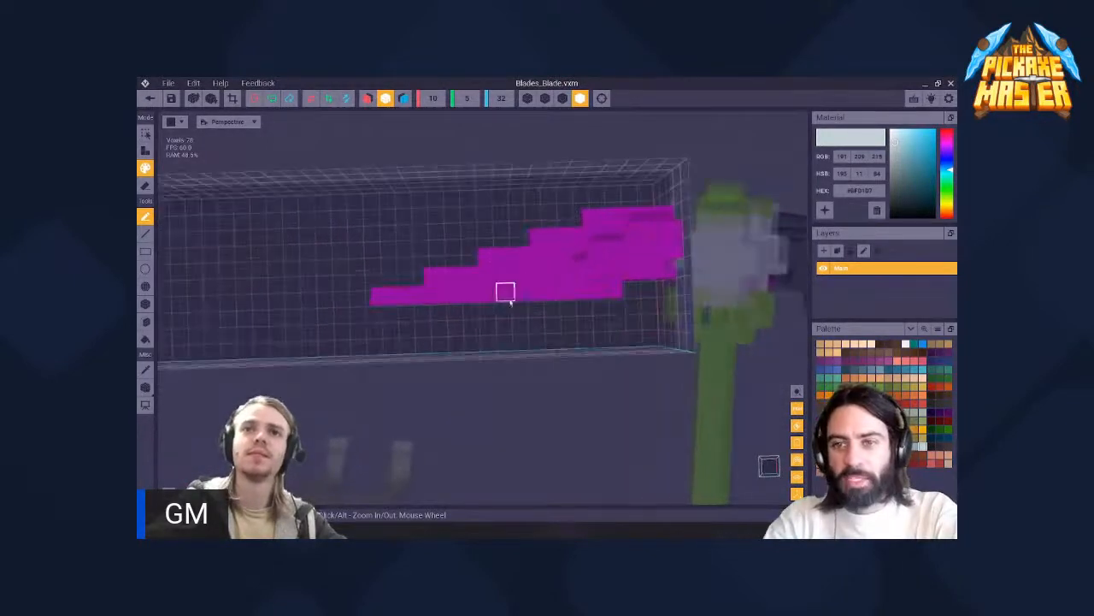
left_click_drag(523, 295, 489, 295)
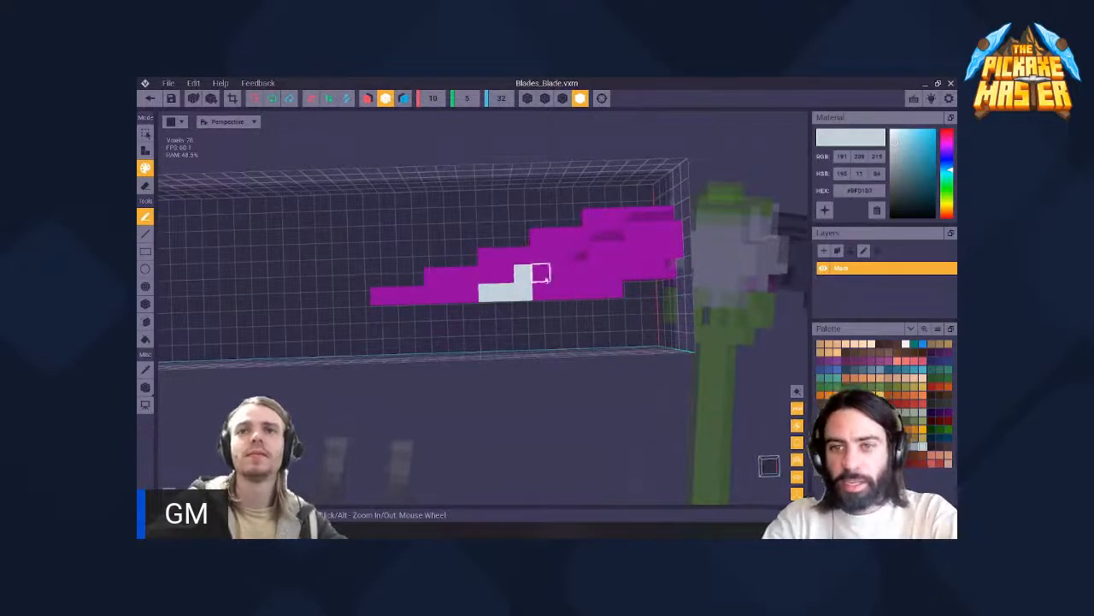
left_click_drag(546, 275, 569, 268)
left_click_drag(609, 237, 597, 258)
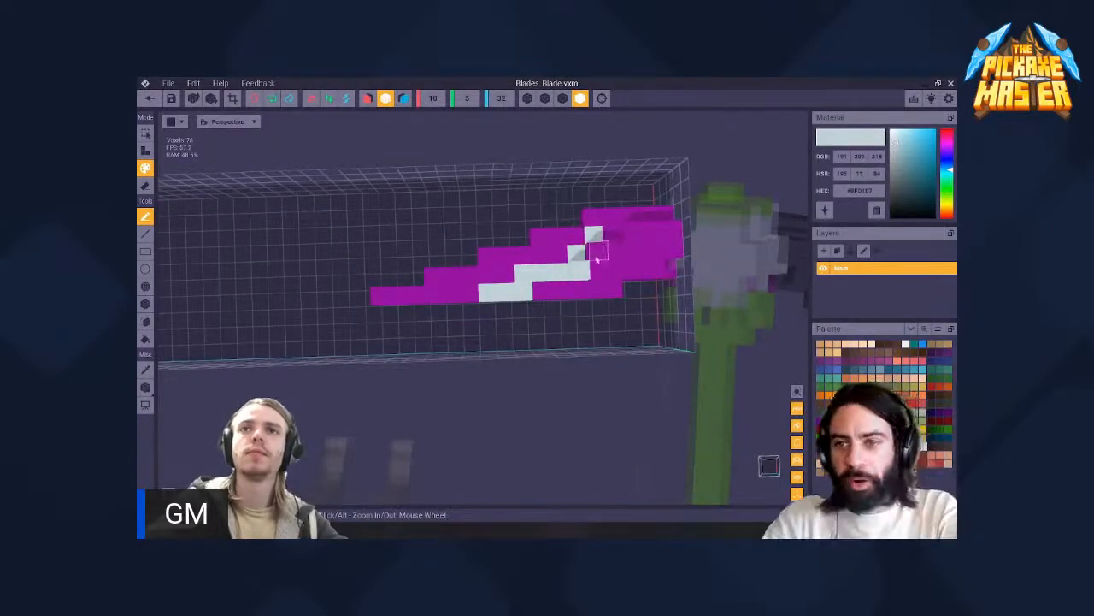
left_click_drag(555, 289, 587, 284)
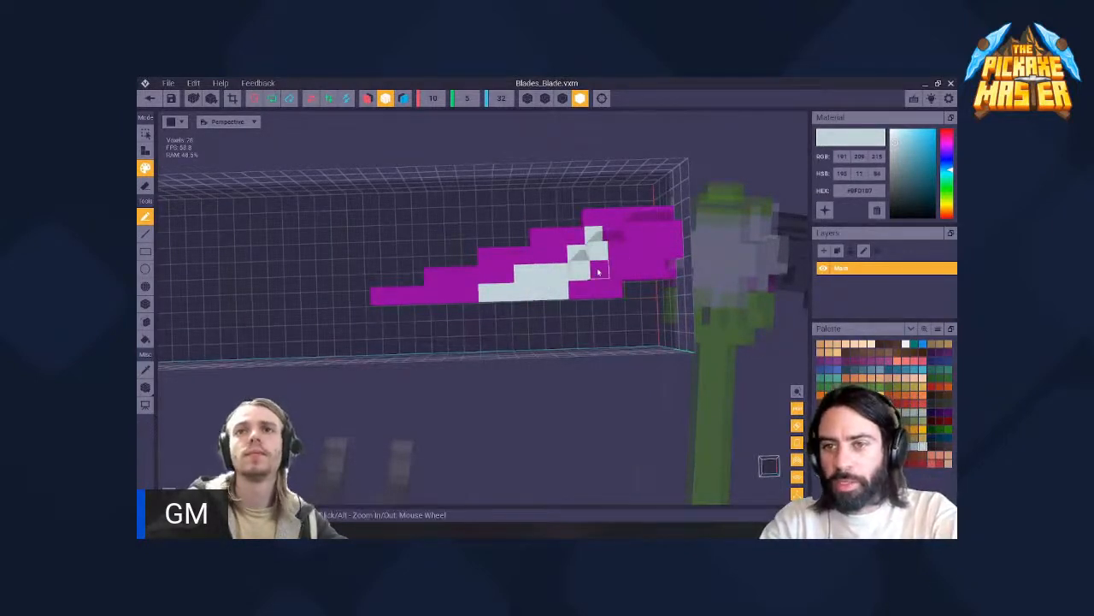
mouse_move(639, 227)
left_mouse_down()
mouse_move(631, 215)
mouse_move(667, 215)
left_mouse_up()
middle_click_drag(611, 237, 603, 240)
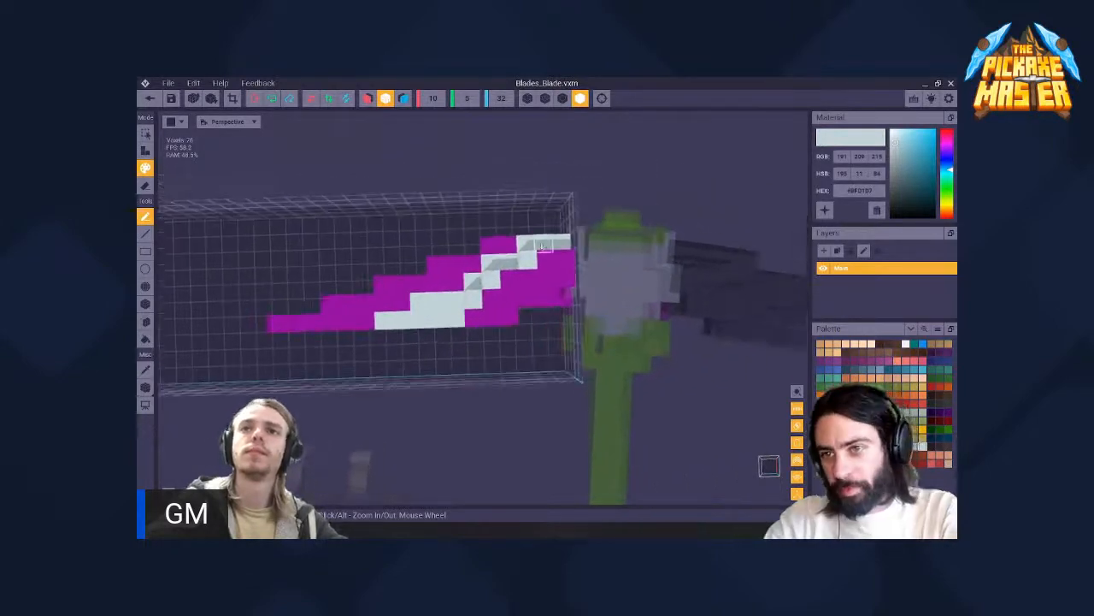
mouse_move(485, 304)
right_mouse_down()
mouse_move(521, 256)
mouse_move(488, 273)
right_mouse_up()
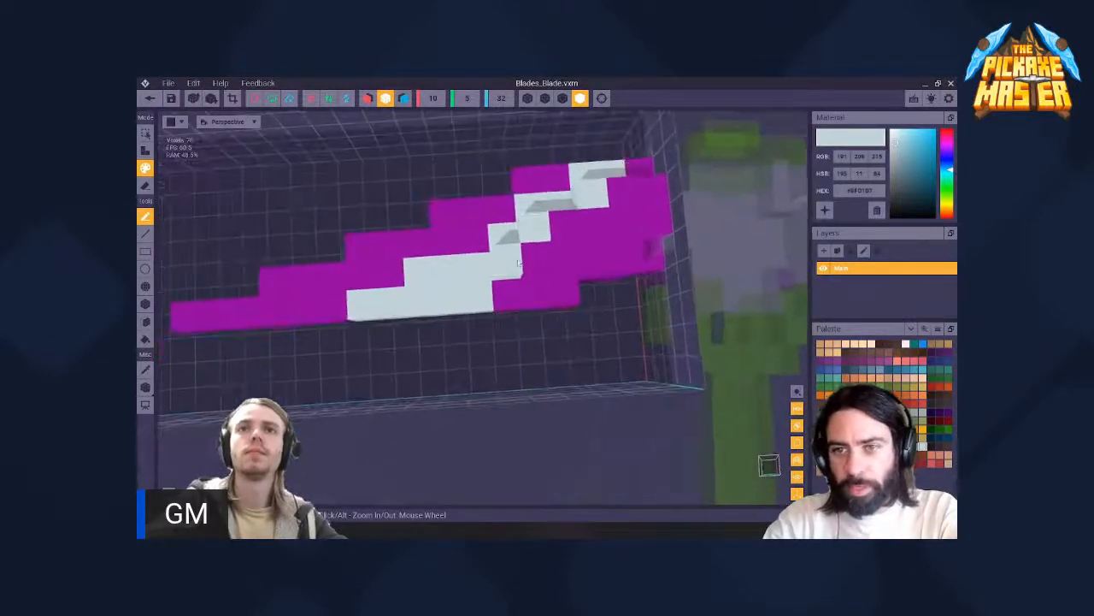
- Undo all strokes of the light diagonal band and inspect the plain purple blade near the grip head
key("ctrl+z")
key("ctrl+z")
key("ctrl+z")
key("ctrl+z")
key("ctrl+z")
key("ctrl+z")
key("ctrl+z")
key("ctrl+z")
key("ctrl+z")
key("ctrl+z")
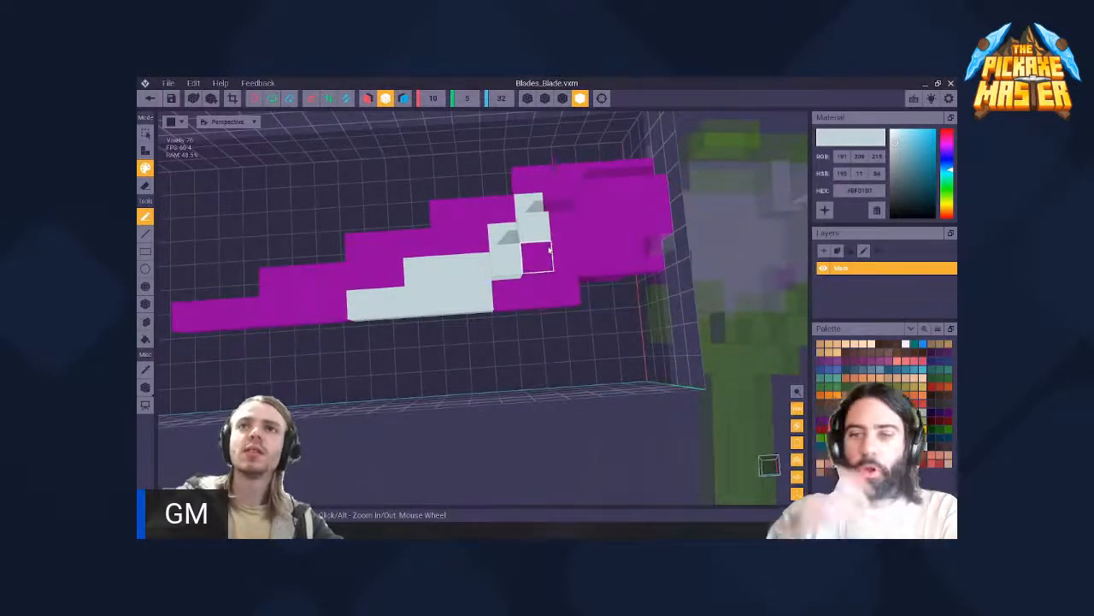
key("ctrl+z")
key("ctrl+z")
key("ctrl+z")
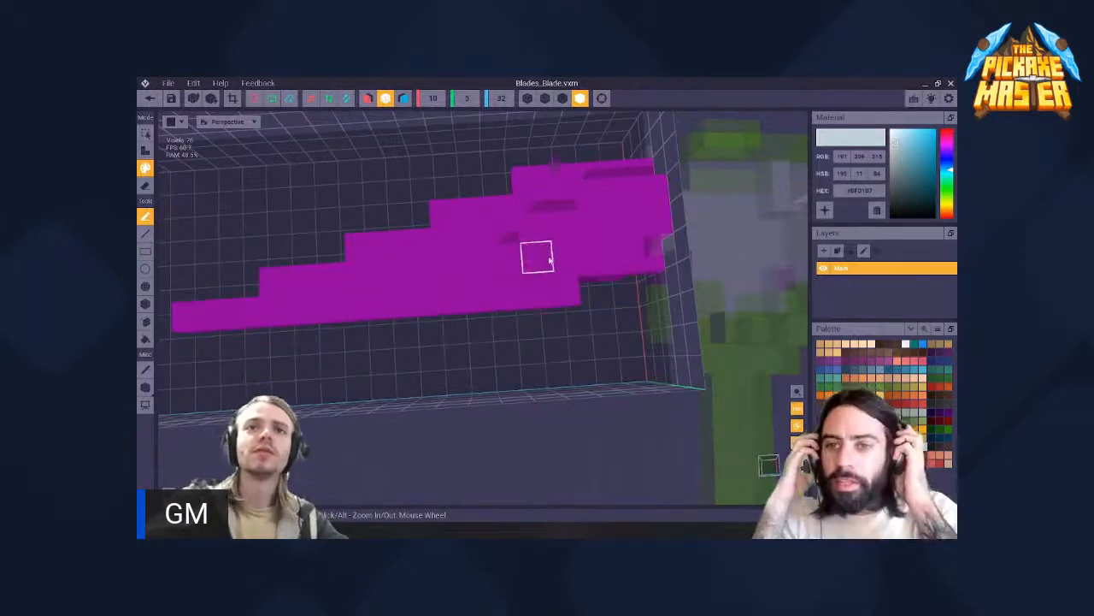
mouse_move(536, 254)
right_mouse_down()
mouse_move(485, 305)
mouse_move(574, 232)
mouse_move(536, 246)
right_mouse_up()
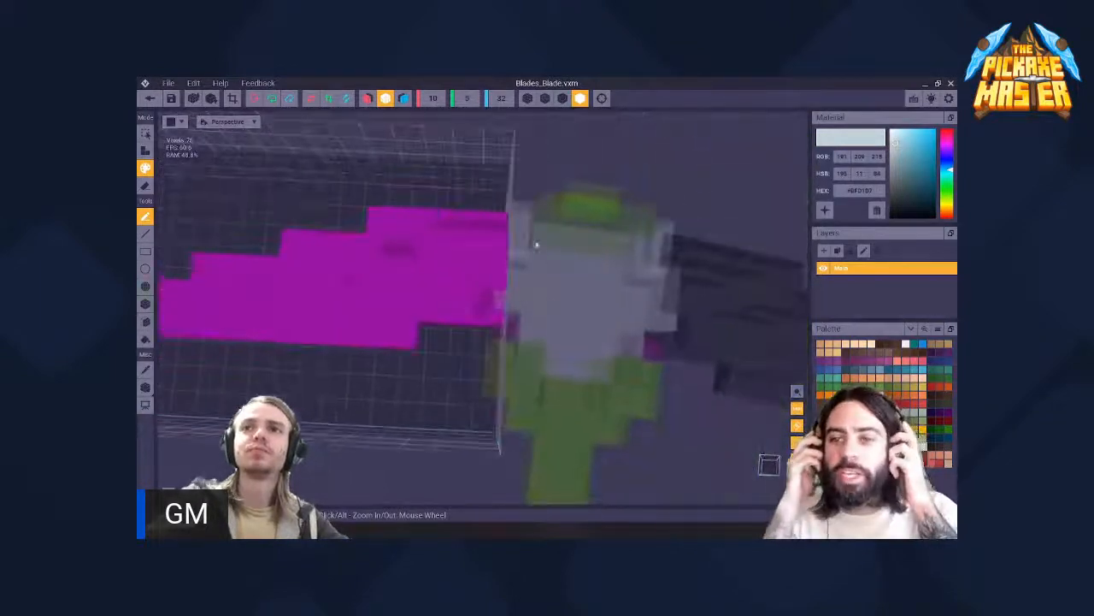
left_click_drag(494, 273, 418, 273)
right_click_drag(417, 274, 485, 305)
key("ctrl+z")
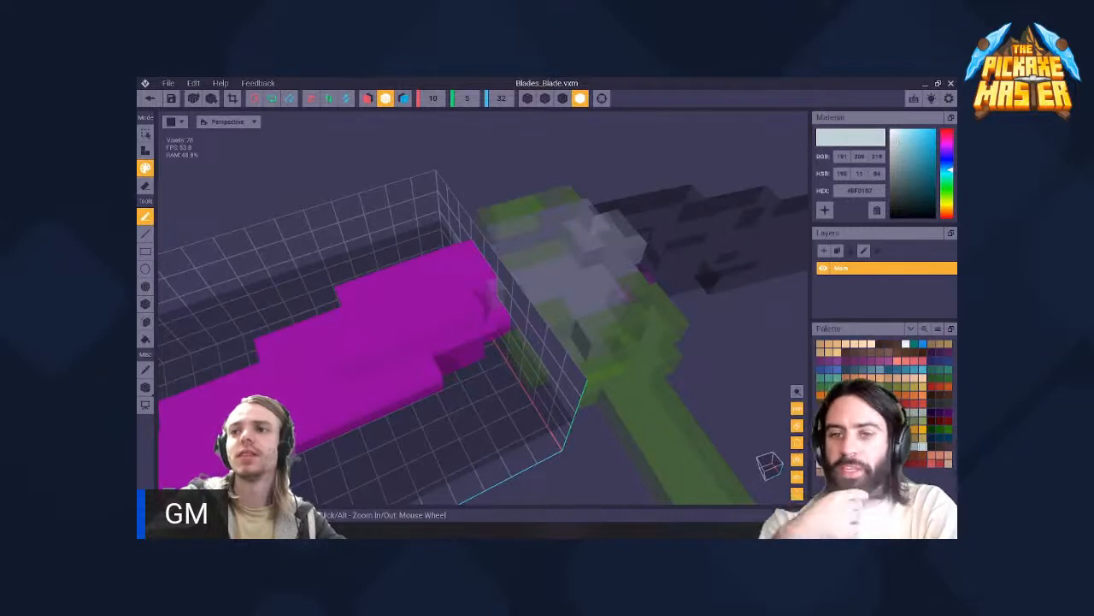
- Set the paint colour to golden yellow (RGB 234, 171, 14) and compare the blade with its opposite from several angles
left_click(922, 429)
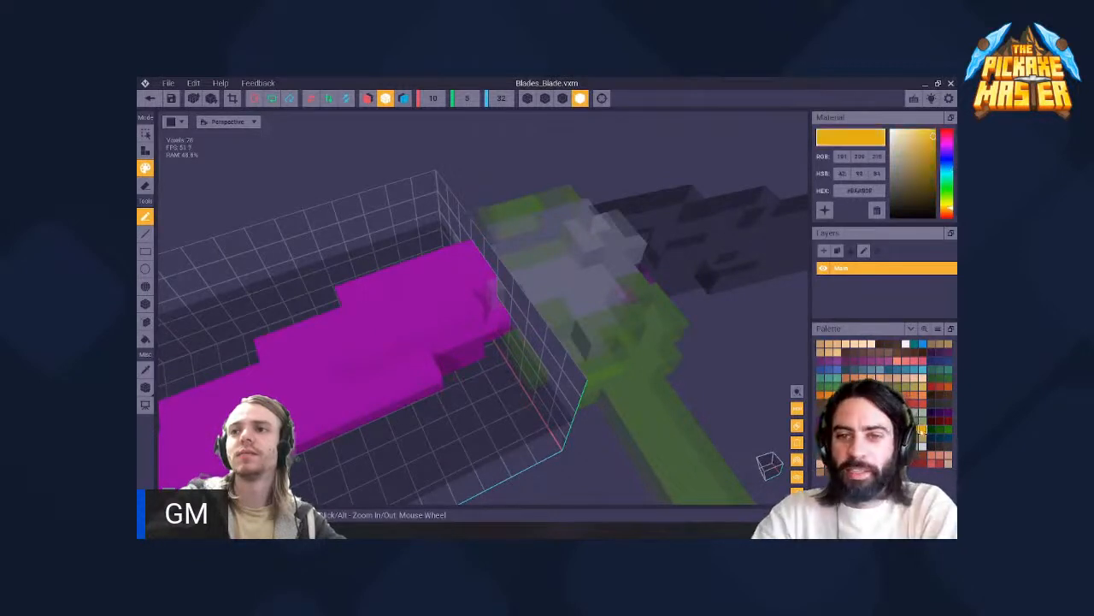
right_click_drag(459, 314, 484, 304)
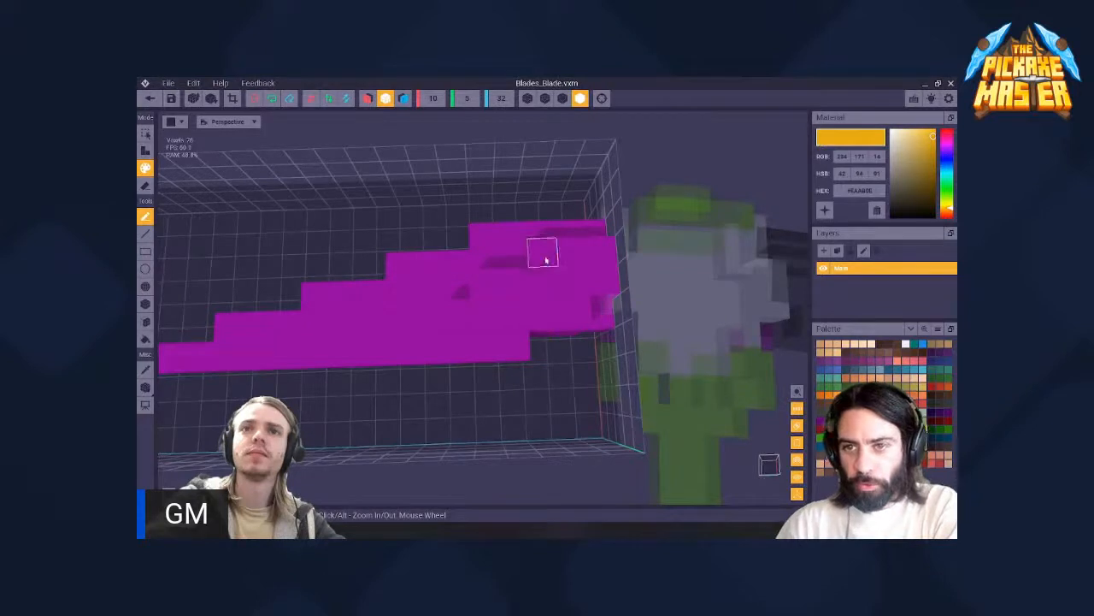
scroll(546, 267, "down", 5)
right_click_drag(529, 283, 514, 285)
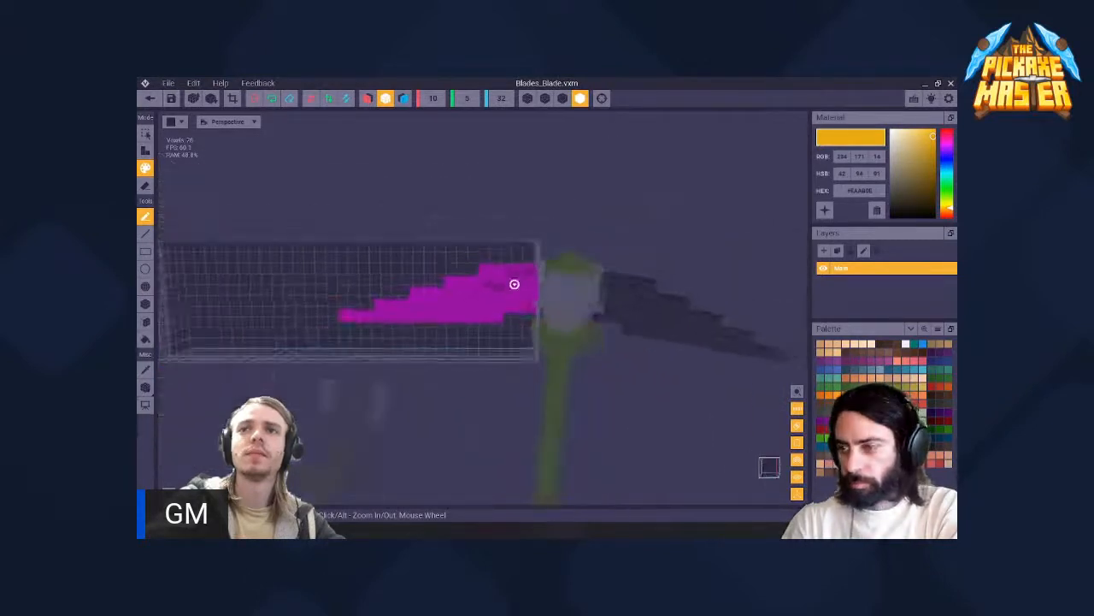
middle_click_drag(514, 284, 402, 266)
middle_click_drag(479, 289, 533, 288)
right_click_drag(514, 284, 514, 284)
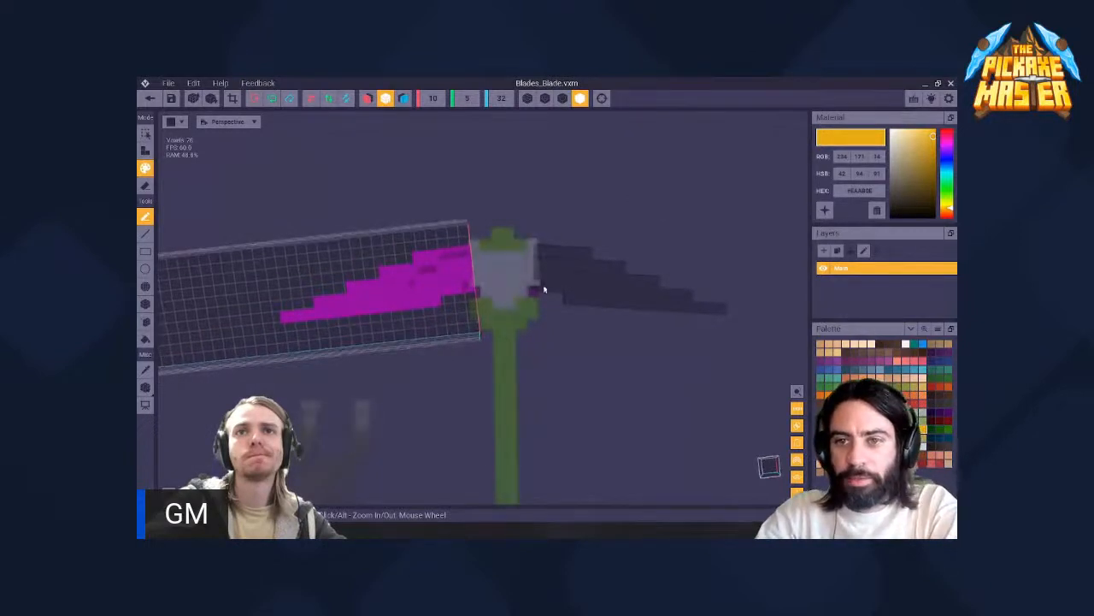
scroll(477, 270, "up", 3)
middle_click_drag(476, 269, 633, 269)
right_click_drag(469, 261, 514, 283)
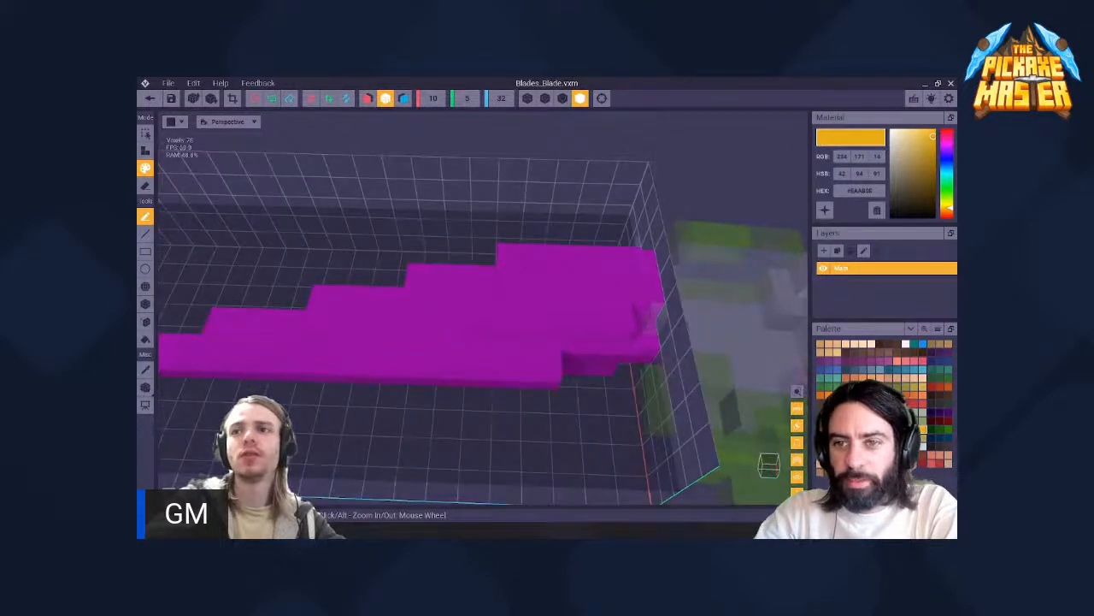
- Paint a stepped dark purple (RGB 104, 13, 120) shading band along the middle of the blade's face
left_click(821, 420)
right_click_drag(508, 319, 514, 284)
left_click(481, 287)
left_click_drag(433, 299, 320, 315)
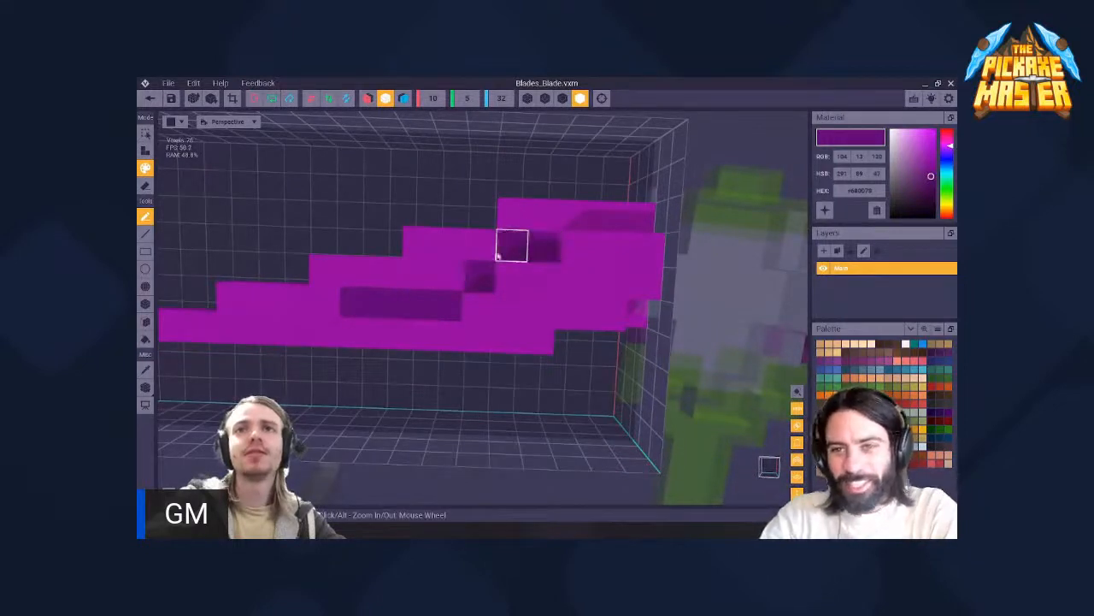
scroll(479, 261, "down", 3)
scroll(499, 282, "up", 2)
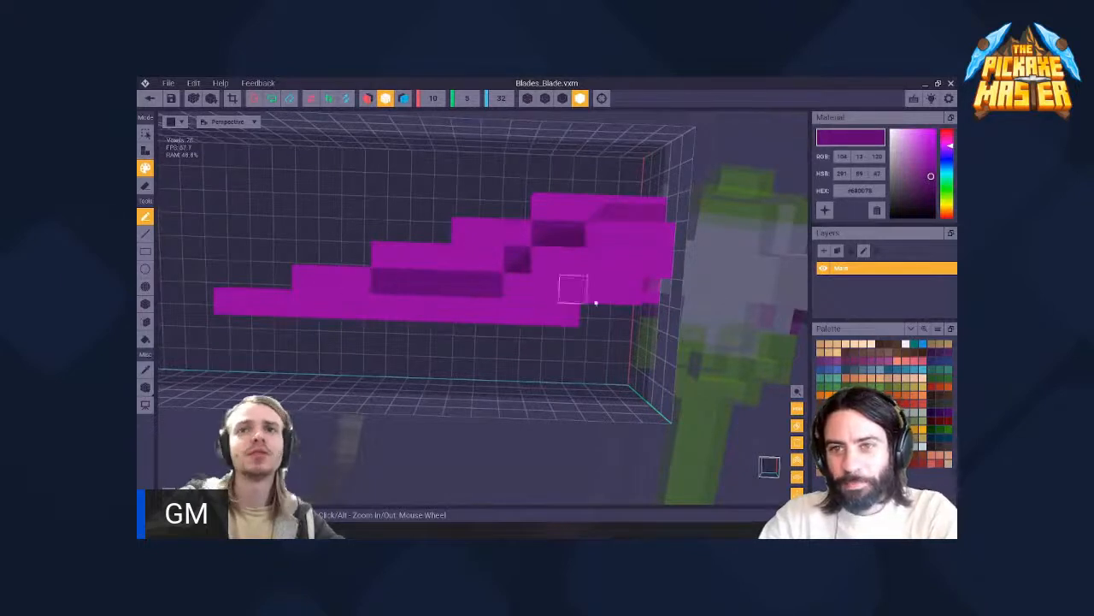
- Shade the voxels around and below the dark band with a medium purple (RGB 130, 17, 142), extending along the lower row
left_click(493, 261)
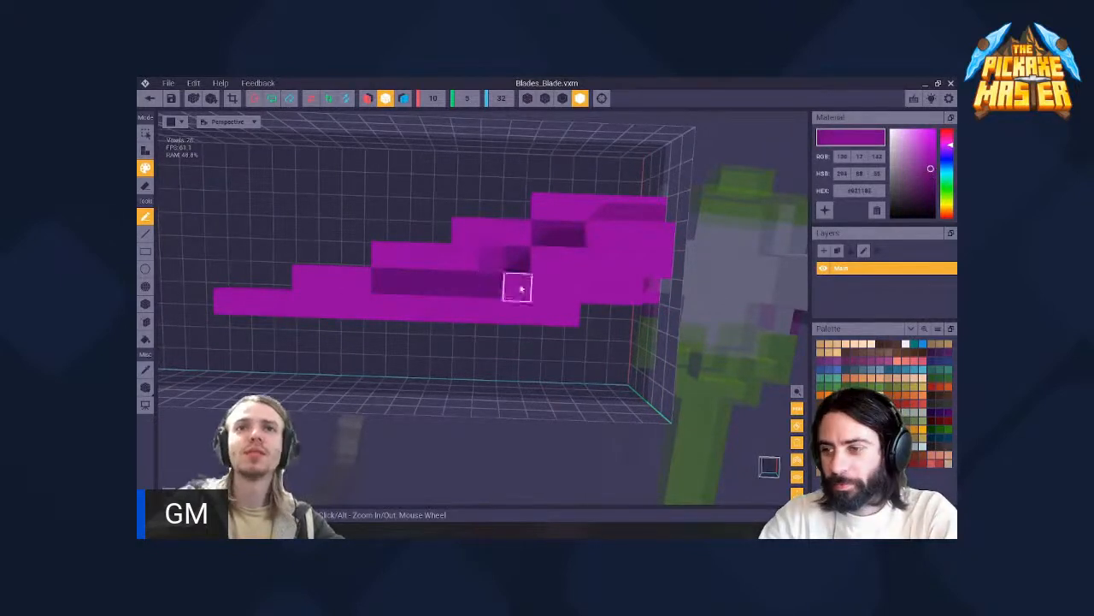
mouse_move(479, 298)
right_mouse_down()
mouse_move(513, 283)
mouse_move(462, 299)
right_mouse_up()
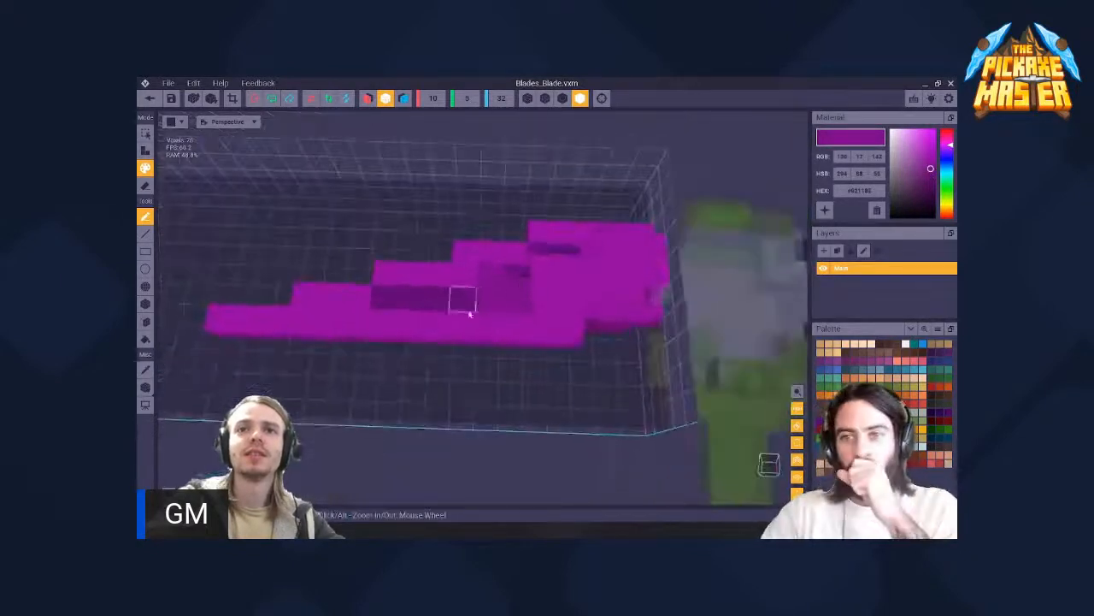
left_click_drag(473, 321, 328, 320)
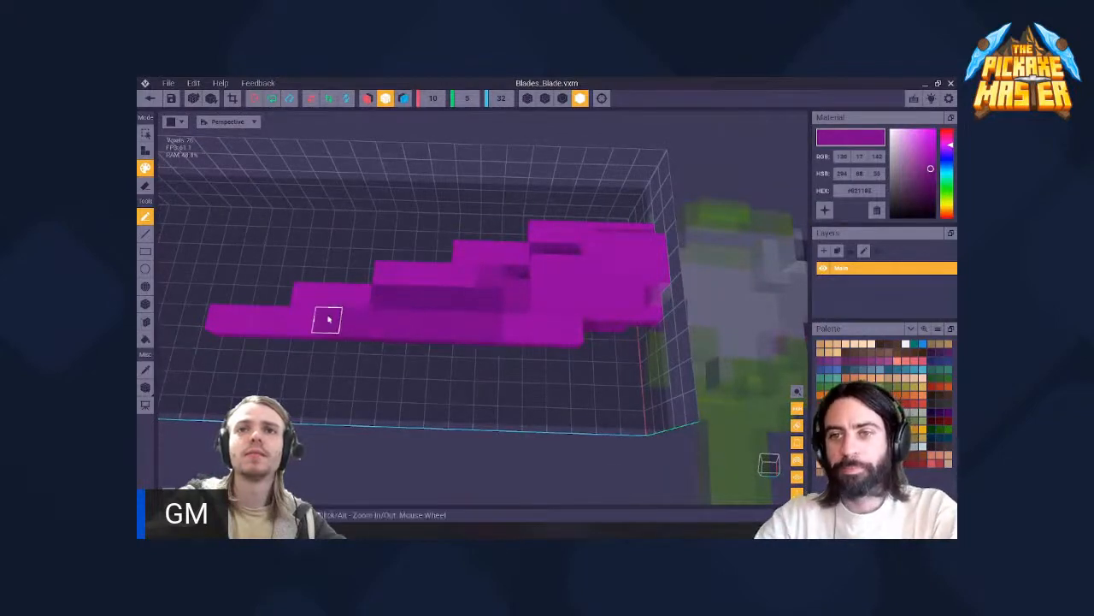
mouse_move(508, 273)
right_mouse_down()
mouse_move(533, 300)
mouse_move(534, 329)
mouse_move(513, 283)
mouse_move(569, 317)
right_mouse_up()
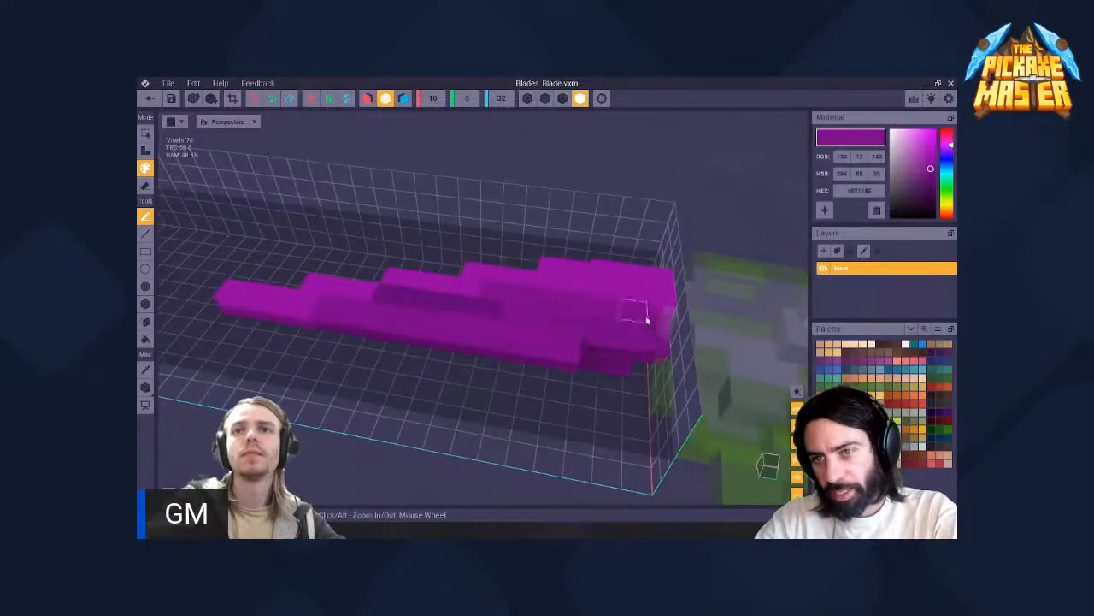
- Repaint the dark stepped band on the blade's face with the medium purple (RGB 130, 17, 142)
right_click_drag(647, 317, 784, 396)
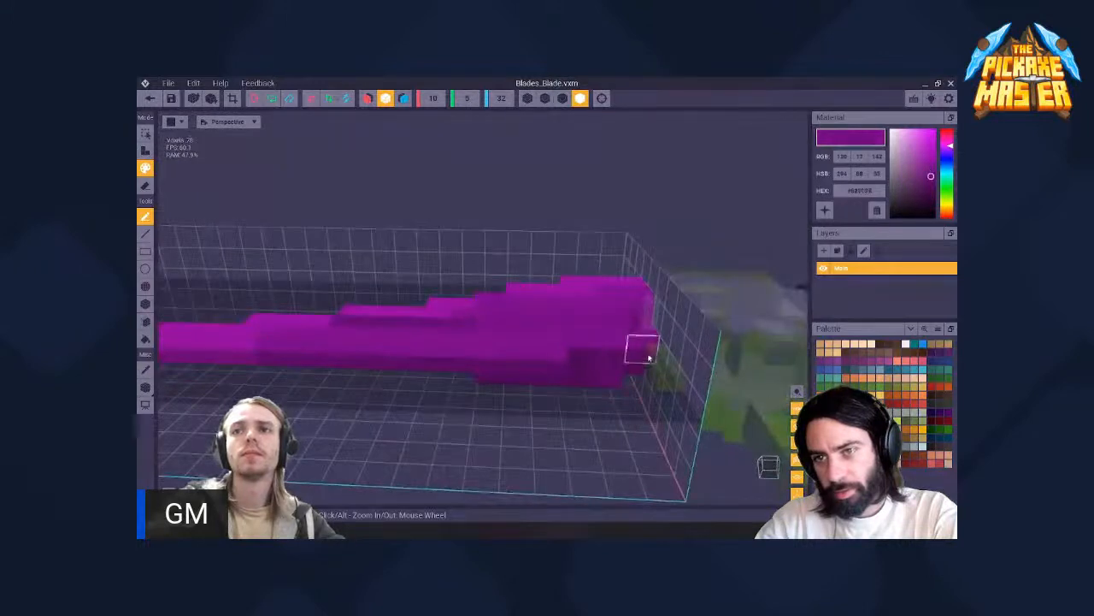
right_click_drag(578, 345, 513, 283)
scroll(425, 312, "down", 4)
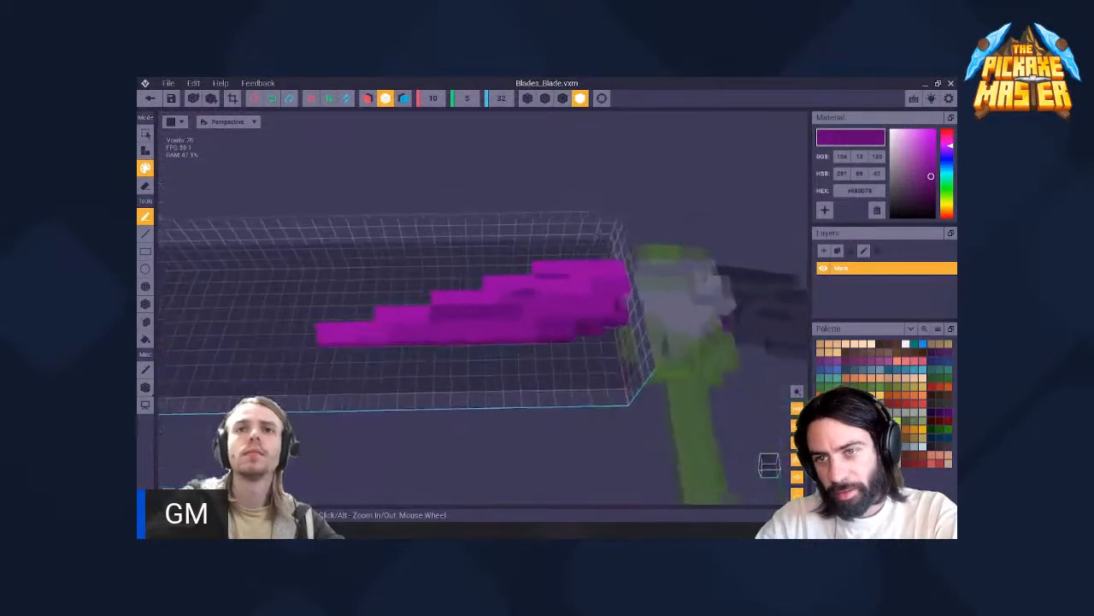
right_click_drag(424, 312, 520, 308)
scroll(522, 301, "up", 3)
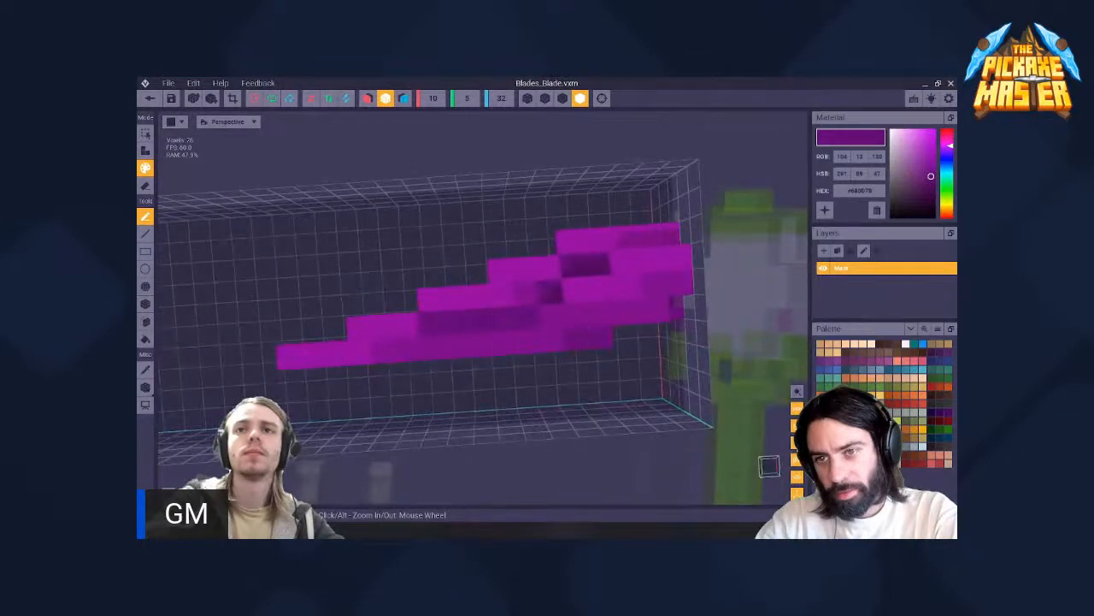
left_click(590, 290)
mouse_move(431, 325)
left_mouse_down()
mouse_move(504, 320)
mouse_move(463, 322)
left_mouse_up()
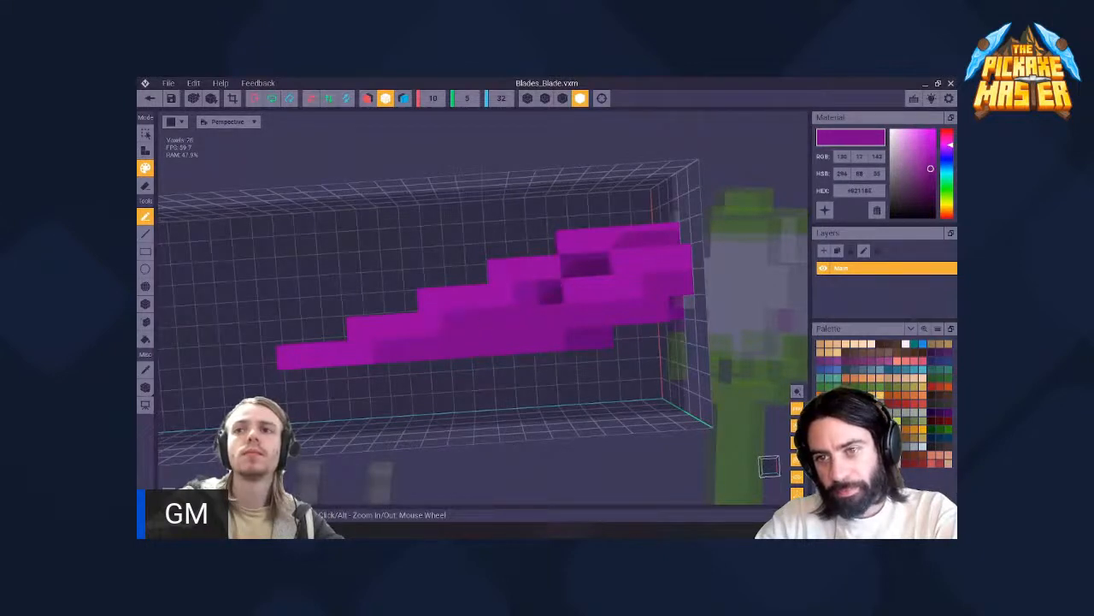
- Set the paint colour to a lighter purple (RGB 156, 21, 164) and lighten the dark voxels near the blade's wide end
mouse_move(931, 168)
left_mouse_down()
mouse_move(930, 145)
mouse_move(930, 160)
left_mouse_up()
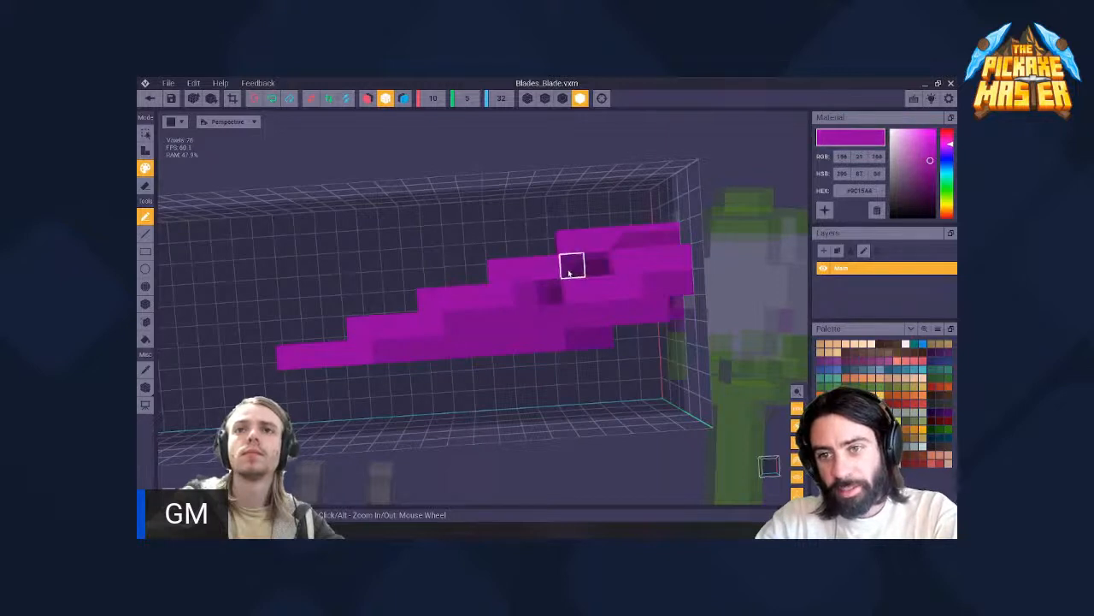
mouse_move(569, 273)
left_mouse_down()
mouse_move(577, 281)
mouse_move(552, 295)
left_mouse_up()
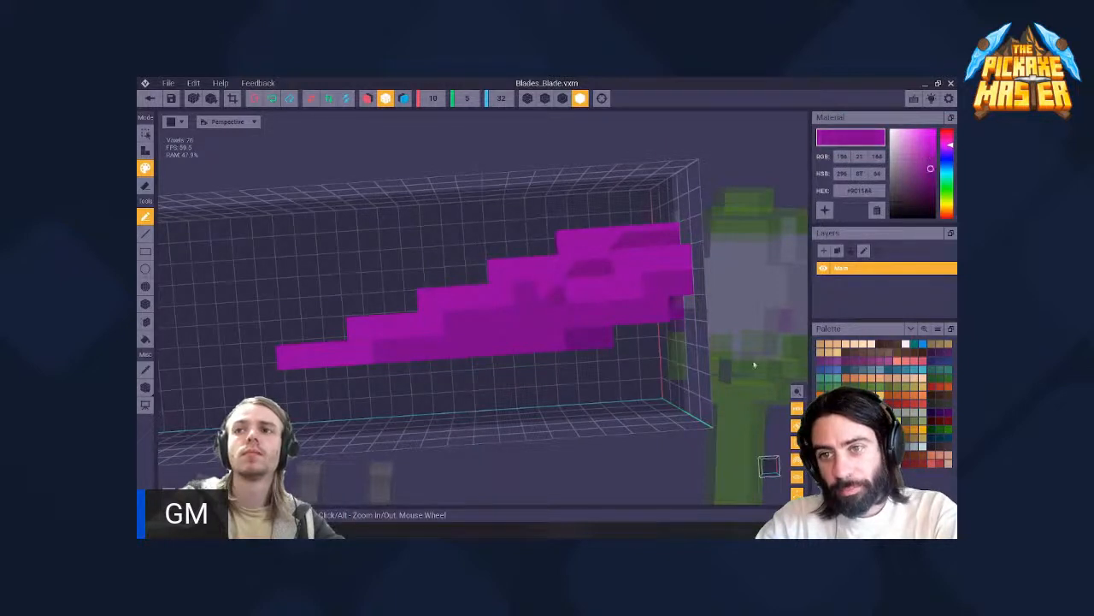
left_click(589, 267, "alt")
right_click_drag(560, 274, 579, 335)
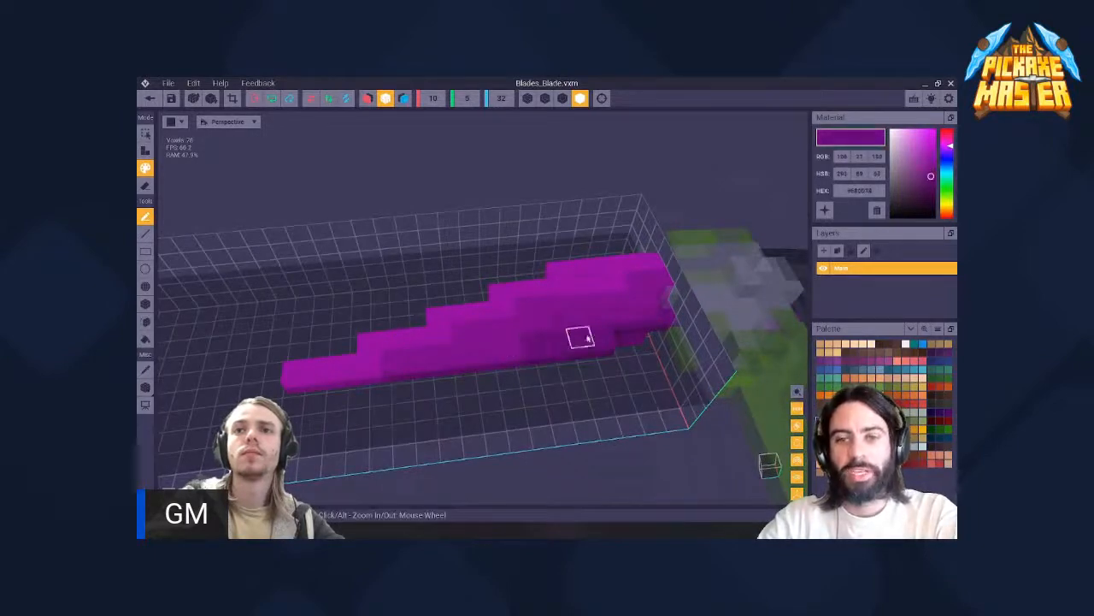
- Check the blade's shading from several angles and return to the rig, saving the changes to the blade
right_click_drag(579, 334, 628, 350)
right_click_drag(623, 395, 440, 291)
scroll(437, 291, "up", 3)
middle_click_drag(439, 292, 452, 294)
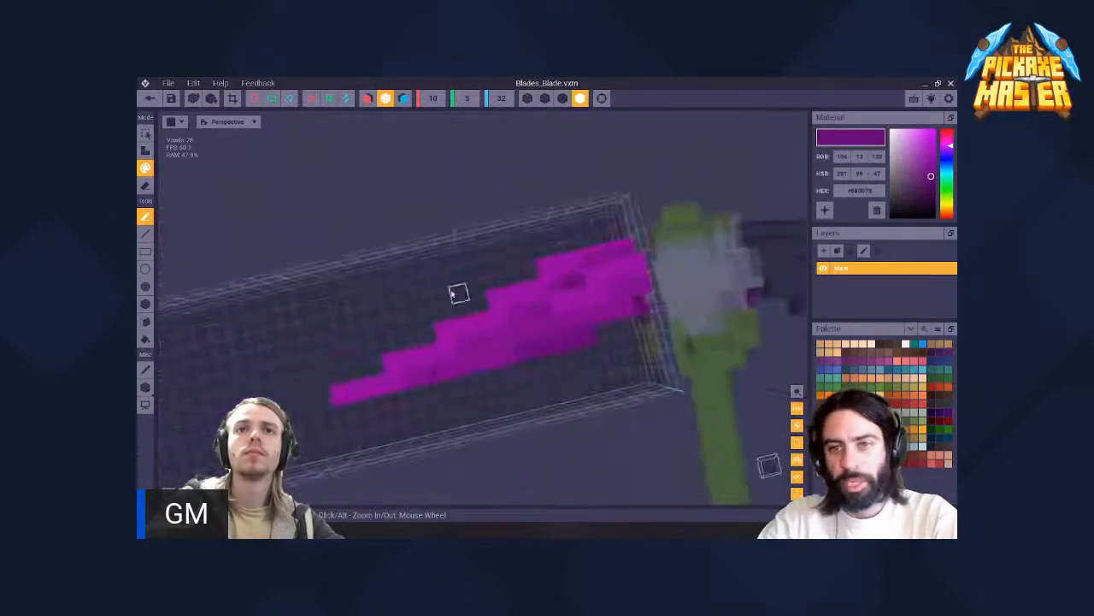
right_click_drag(541, 315, 504, 295)
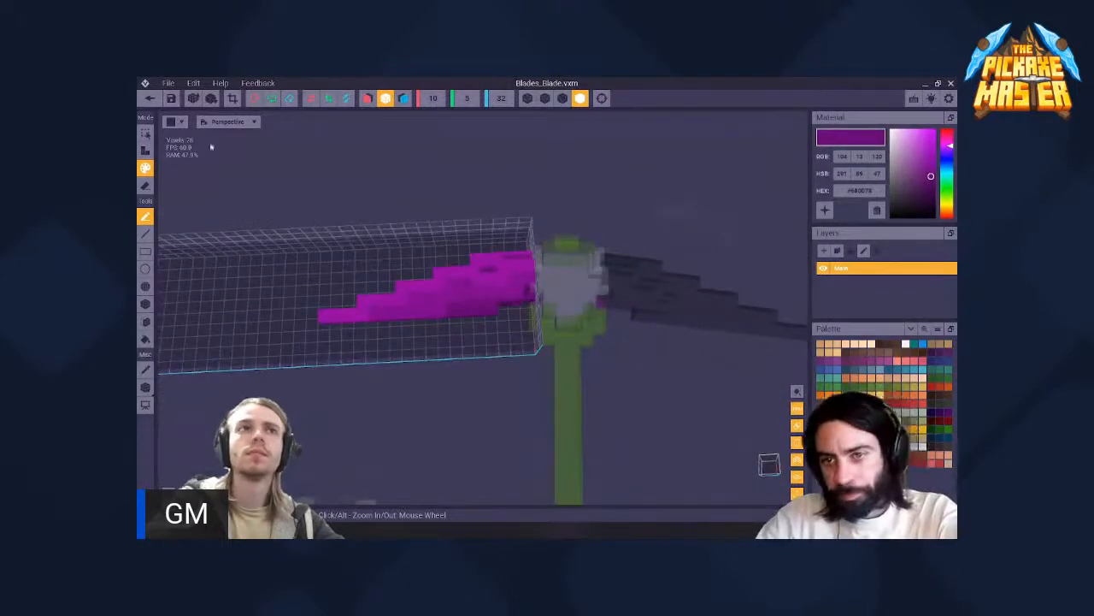
left_click(150, 98)
left_click(528, 248)
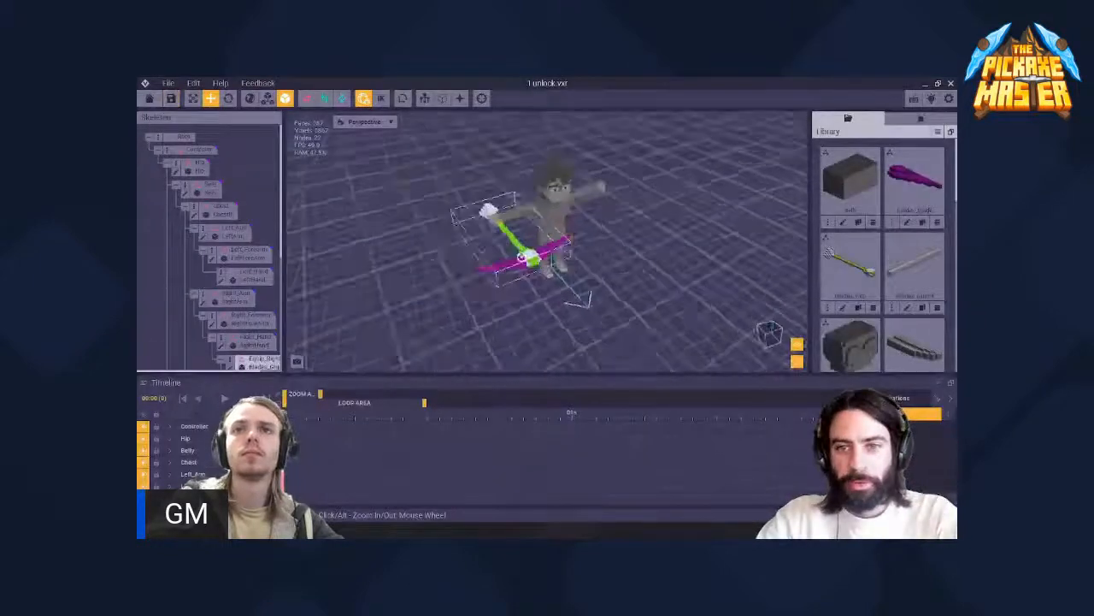
- Select the weapon's grip on the rig and open its model for voxel editing, framed on the grip head
scroll(521, 256, "up", 5)
middle_click_drag(516, 258, 575, 244)
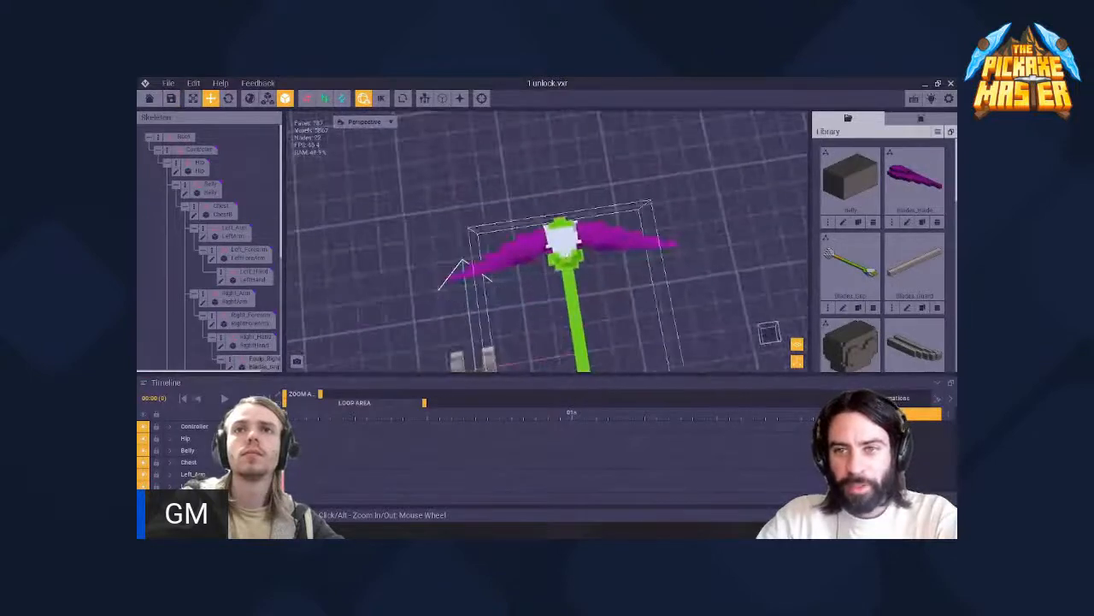
mouse_move(581, 247)
right_mouse_down()
mouse_move(573, 260)
mouse_move(574, 246)
mouse_move(560, 246)
mouse_move(579, 243)
mouse_move(560, 246)
right_mouse_up()
scroll(574, 259, "up", 3)
left_click(557, 243)
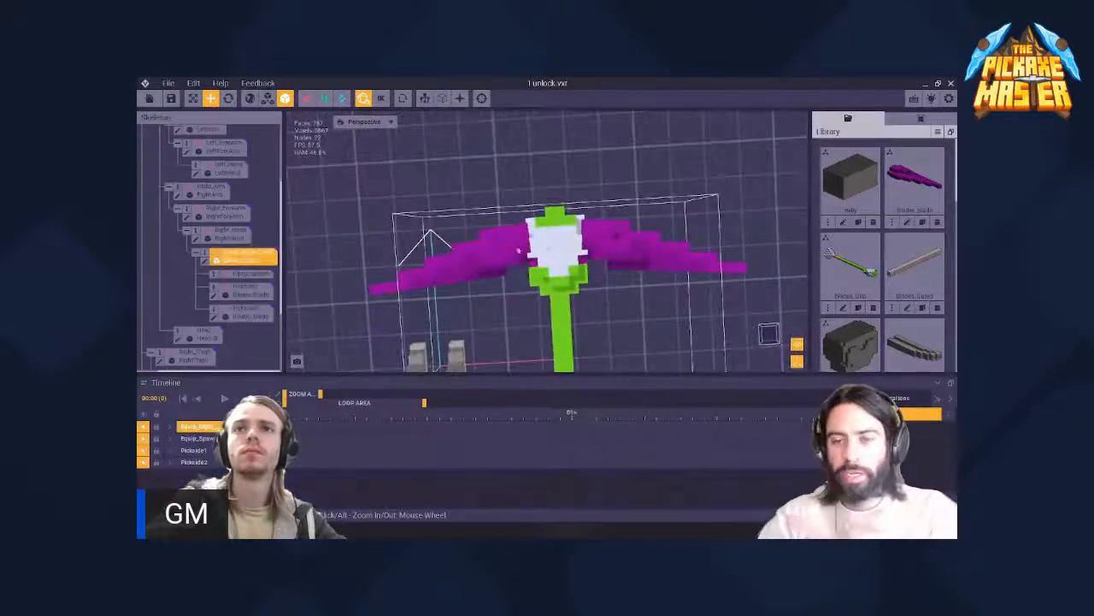
left_click(205, 261)
right_click_drag(525, 328, 525, 330)
scroll(525, 330, "up", 5)
middle_click_drag(528, 327, 525, 329)
scroll(525, 328, "up", 3)
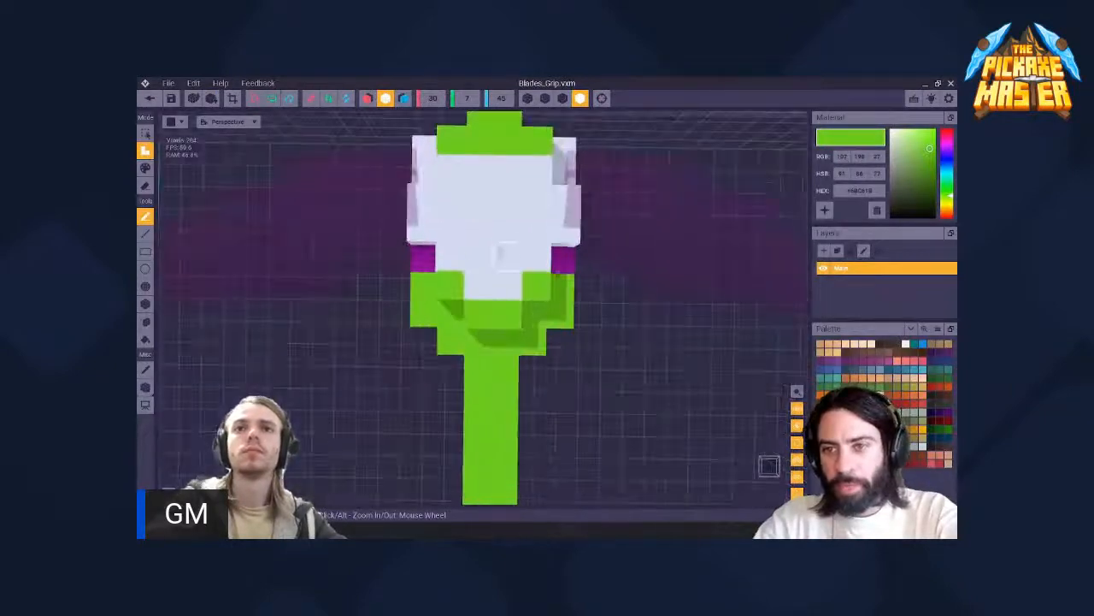
right_click_drag(525, 329, 526, 328)
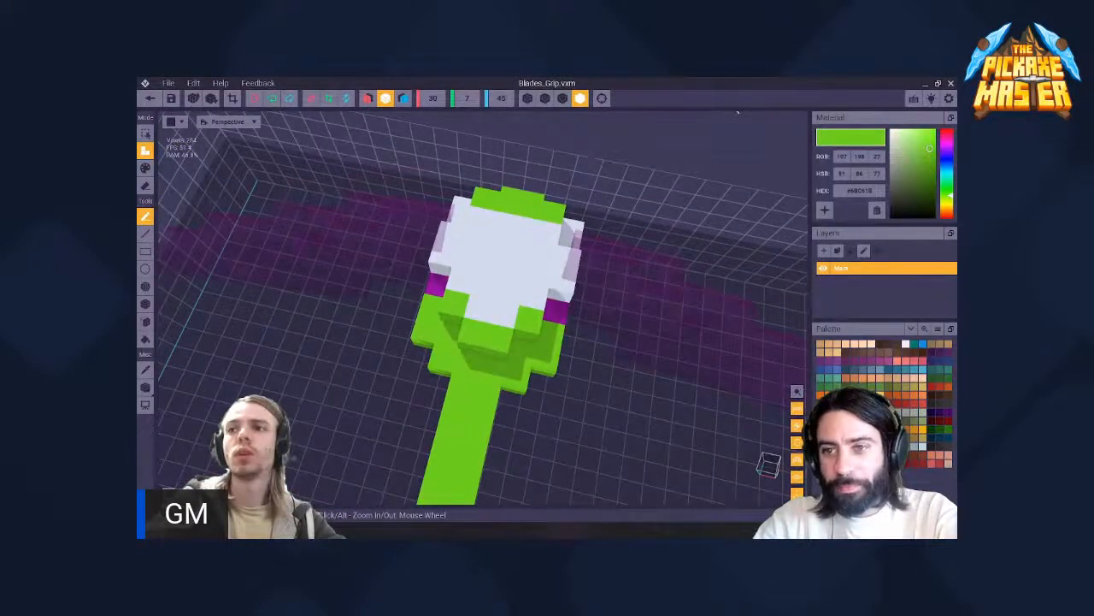
- Set the paint colour to a bright magenta and switch the grip model to paint mode
key("i")
left_click(929, 145)
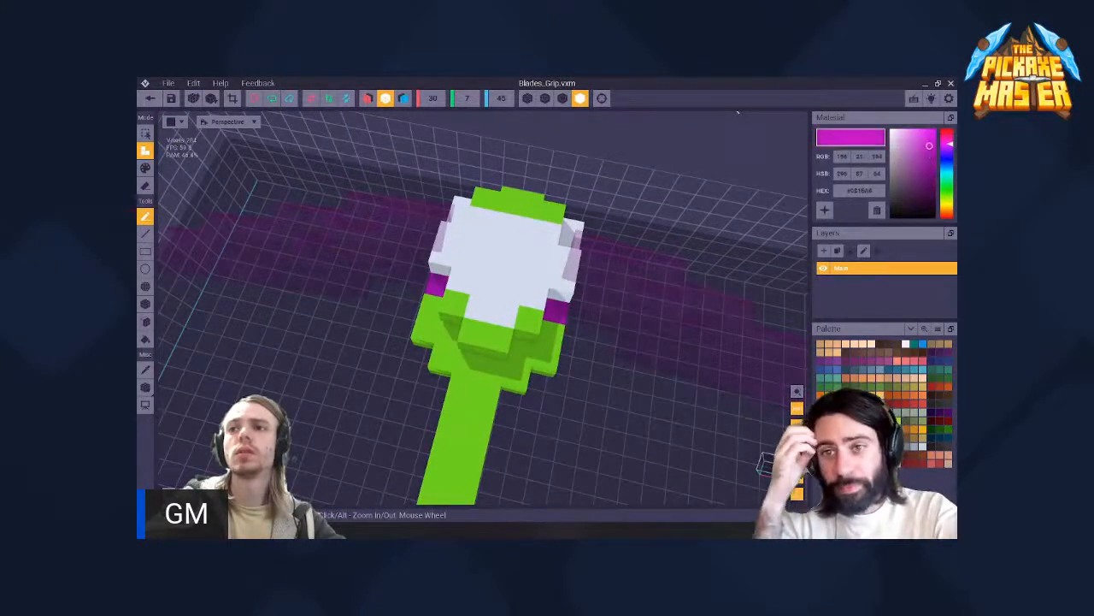
key("p")
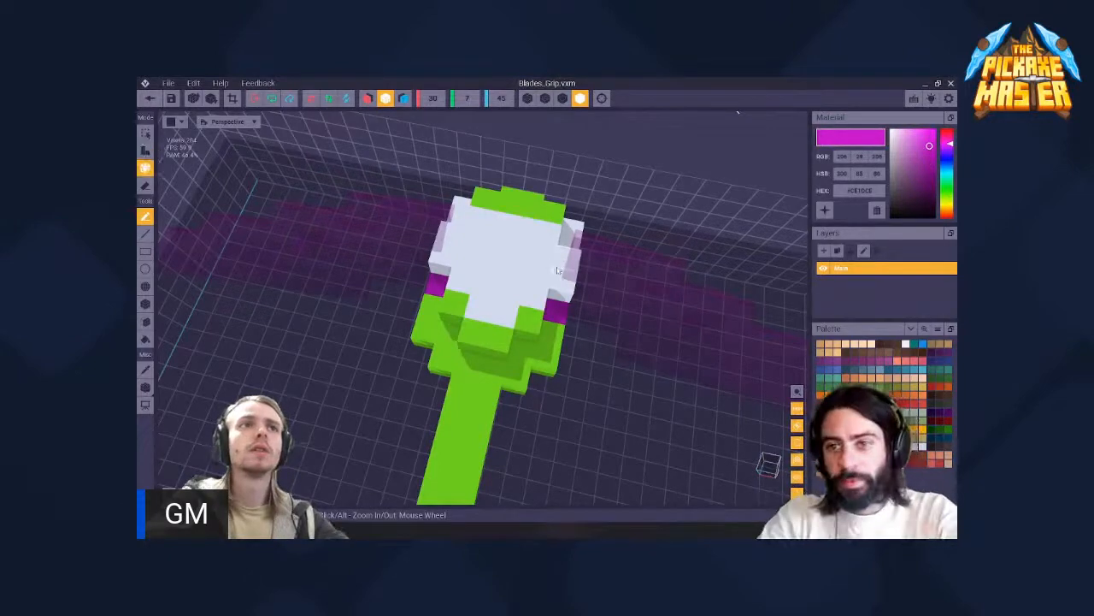
right_click_drag(542, 321, 461, 286)
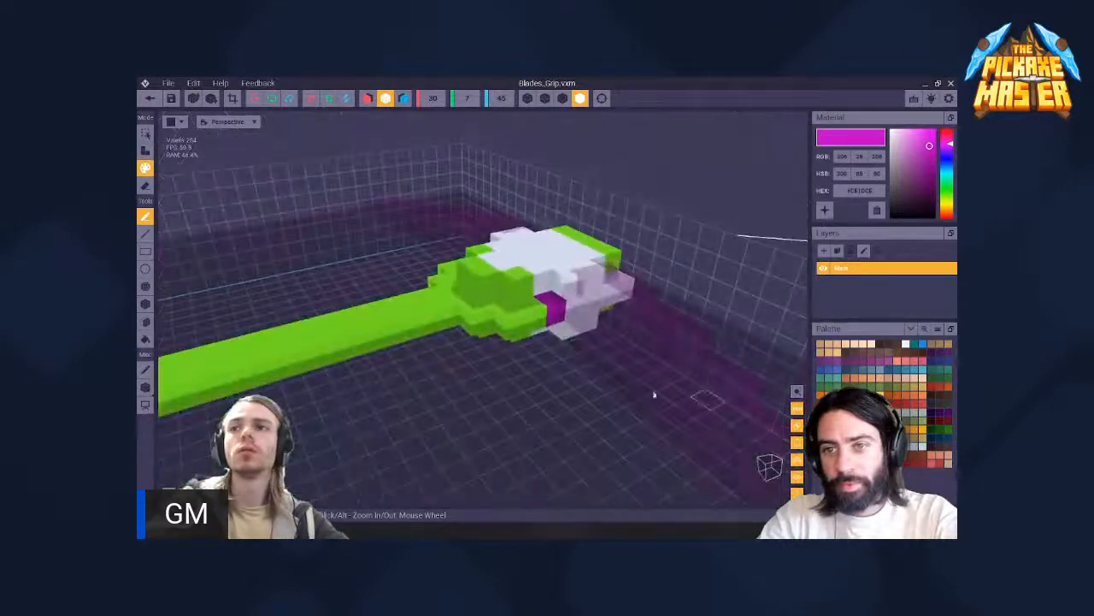
- Sample the purple on the grip head (RGB 156, 21, 164) and paint the white voxels along one side of the head
key("i")
left_click(539, 321)
left_click(553, 310)
mouse_move(552, 310)
right_mouse_down()
mouse_move(525, 330)
mouse_move(541, 317)
right_mouse_up()
key("i")
left_click(541, 316)
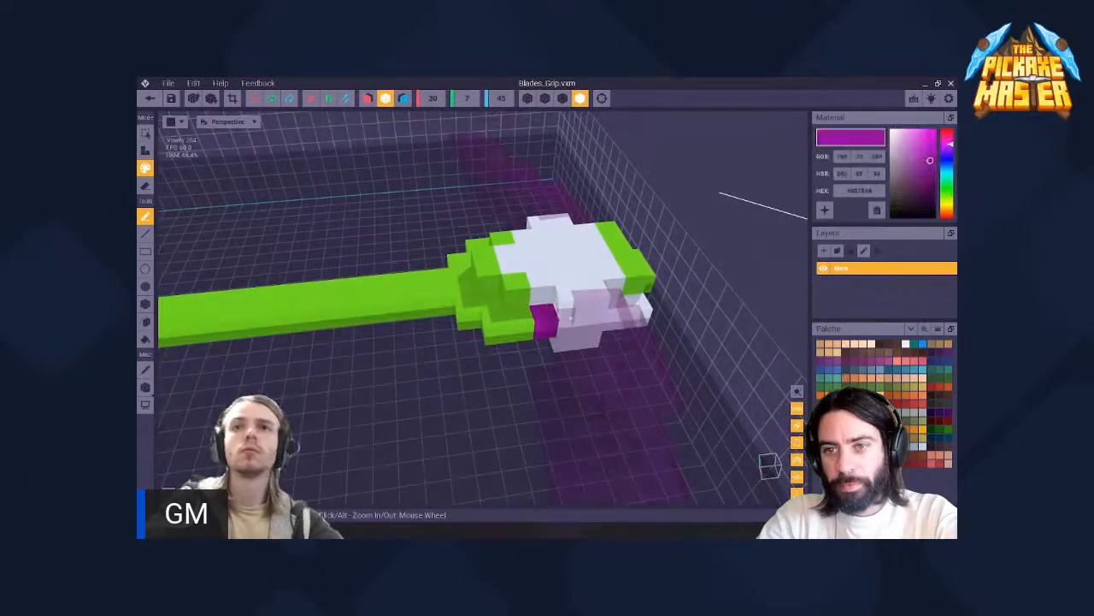
left_click(567, 309)
left_click(569, 325)
left_click_drag(596, 325, 615, 324)
right_click_drag(616, 324, 528, 330)
left_click(618, 328)
right_click_drag(616, 328, 527, 329)
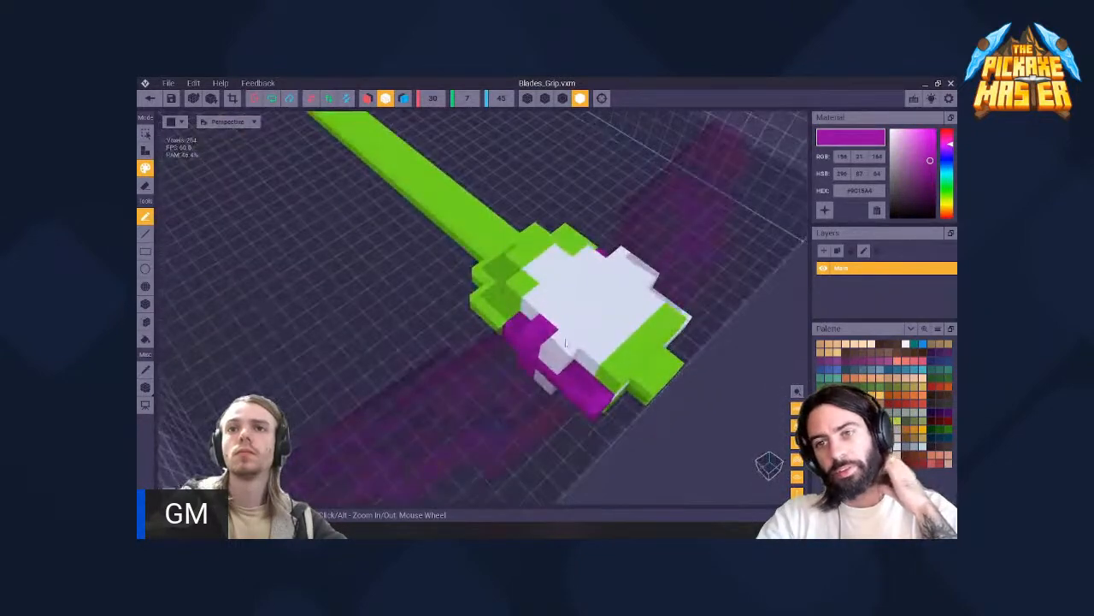
- Finish that side of the grip head and paint the opposite side's white voxels in the same purple
left_click_drag(549, 376, 565, 342)
mouse_move(513, 335)
right_mouse_down()
mouse_move(567, 318)
mouse_move(522, 339)
right_mouse_up()
mouse_move(481, 375)
left_mouse_down()
mouse_move(496, 372)
mouse_move(415, 369)
left_mouse_up()
right_click_drag(501, 327, 473, 312)
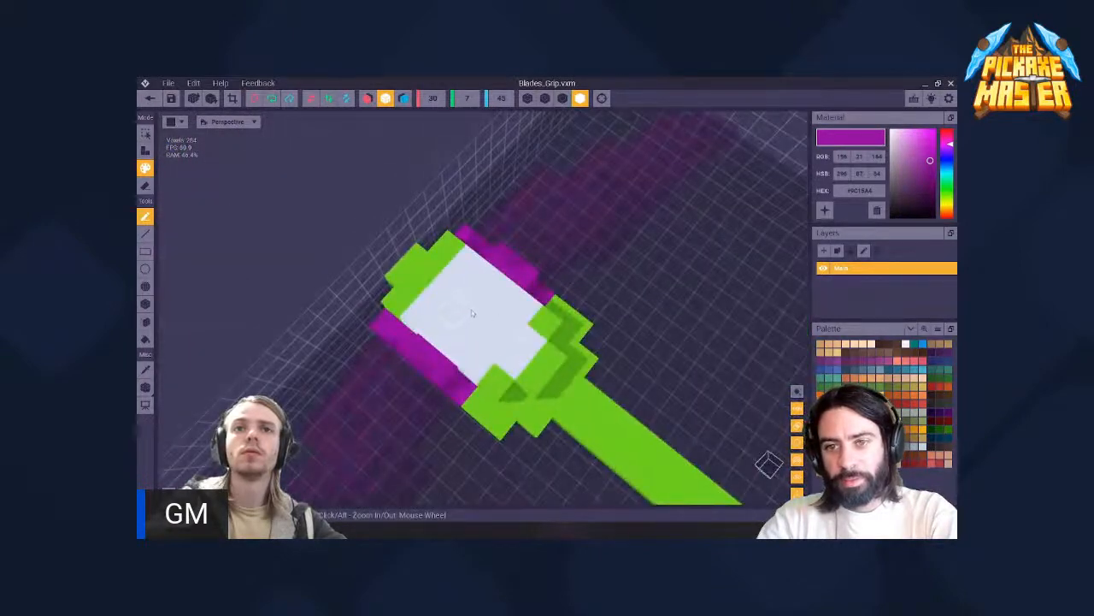
- Paint a purple L-shaped motif, an upper corner voxel and a lower voxel on the grip head's white face
left_click_drag(471, 302, 472, 318)
right_click_drag(531, 319, 505, 303)
left_click(456, 256)
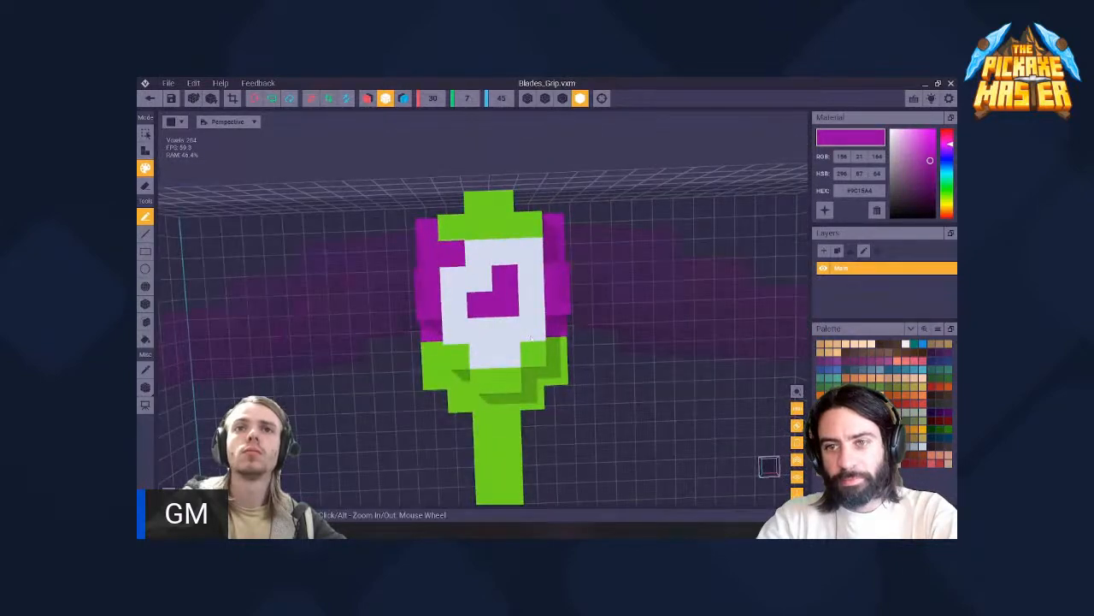
left_click(501, 359)
- Try a second purple upper corner voxel on the grip head's white face and undo it
scroll(630, 264, "down", 5)
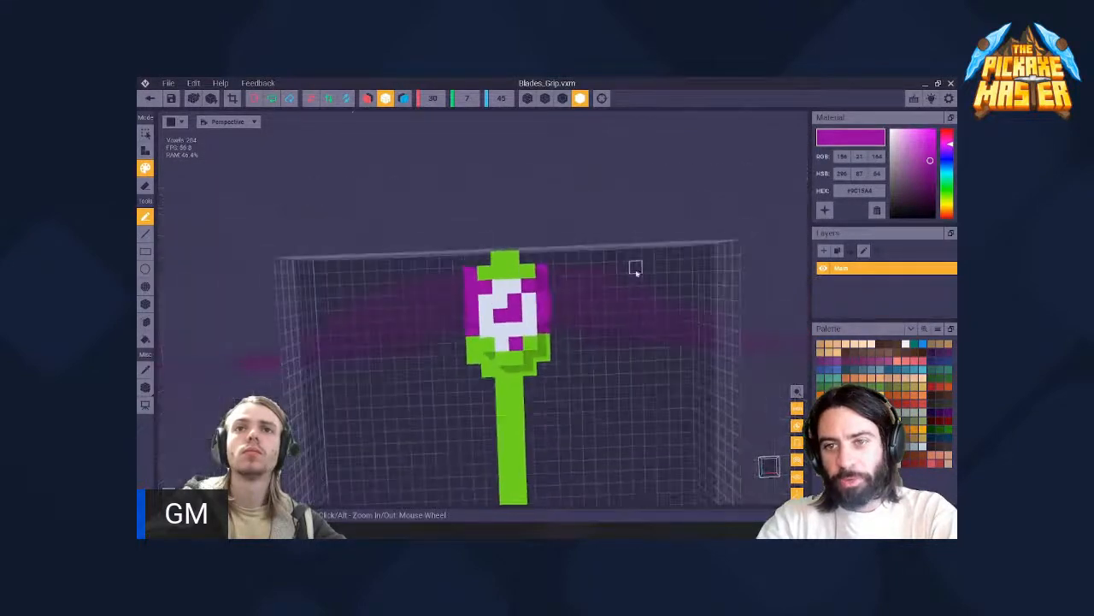
scroll(516, 338, "up", 3)
key("ctrl+z")
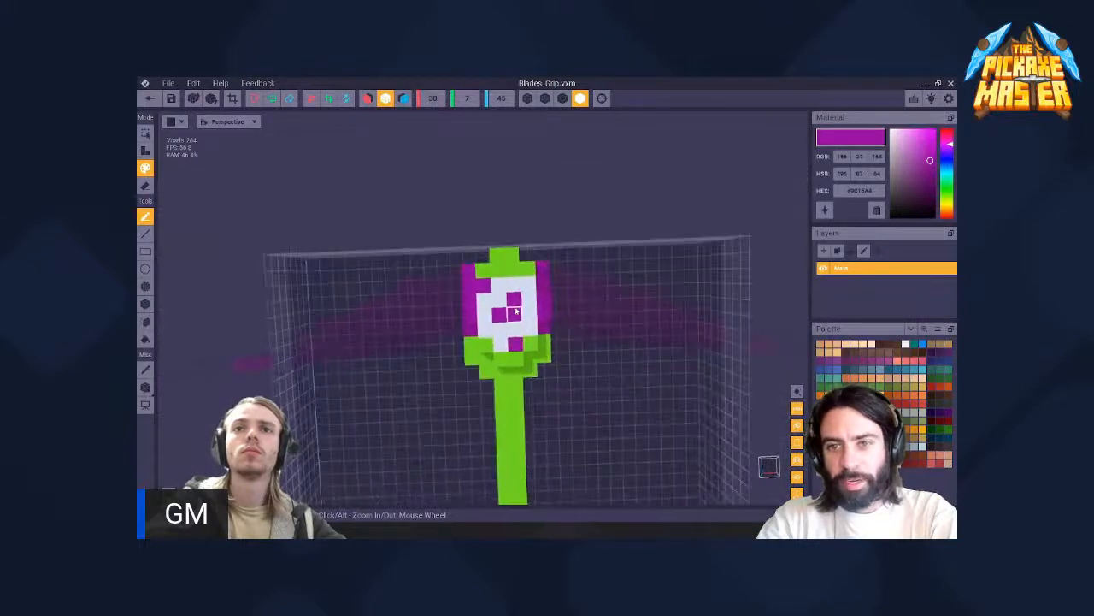
right_click_drag(514, 316, 527, 329)
left_click(530, 265)
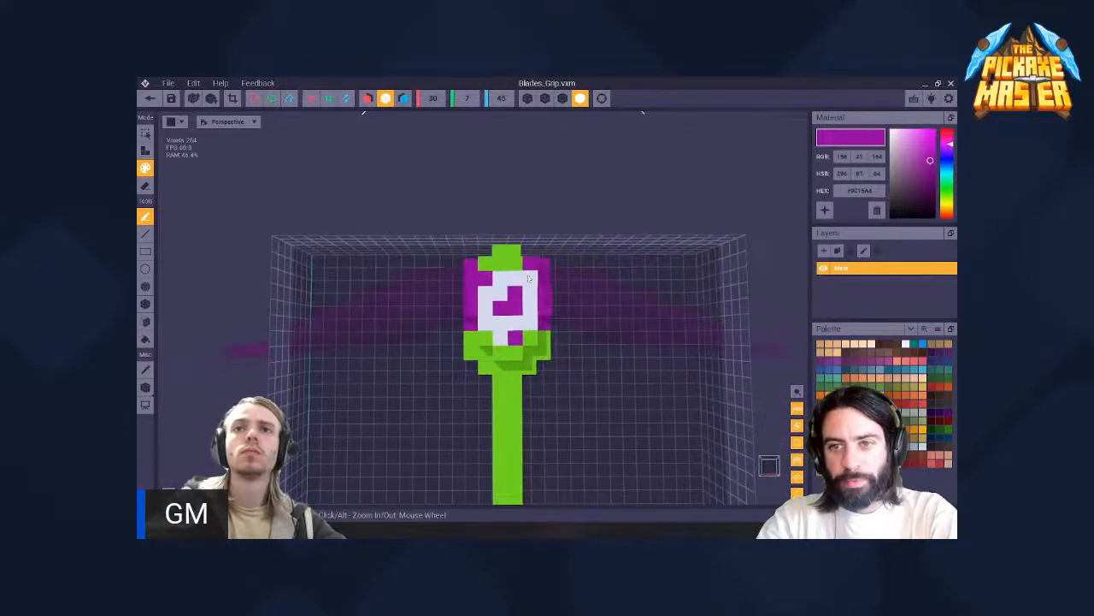
right_click_drag(530, 267, 517, 292)
- Examine the grip head's purple pattern against the whole handle from a distance
scroll(517, 291, "down", 5)
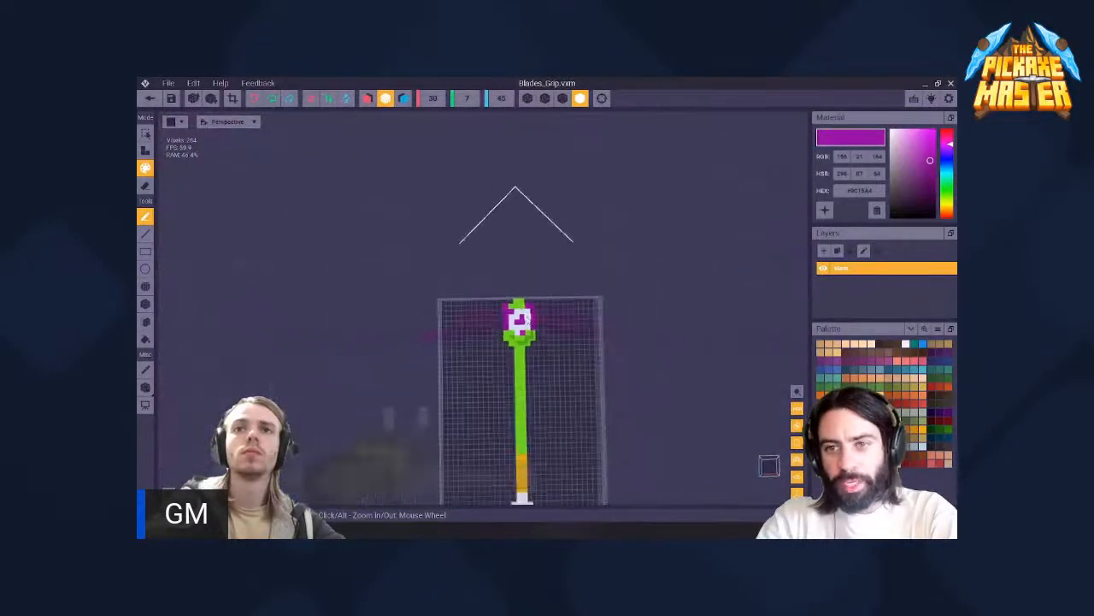
middle_click_drag(532, 275, 528, 320)
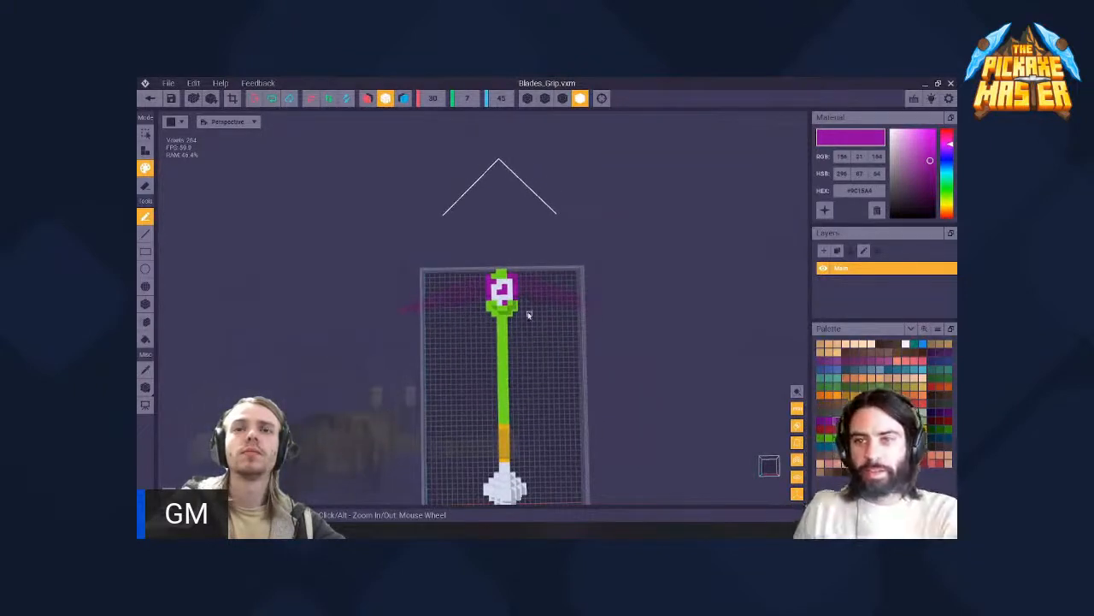
scroll(527, 312, "down", 3)
scroll(526, 312, "up", 4)
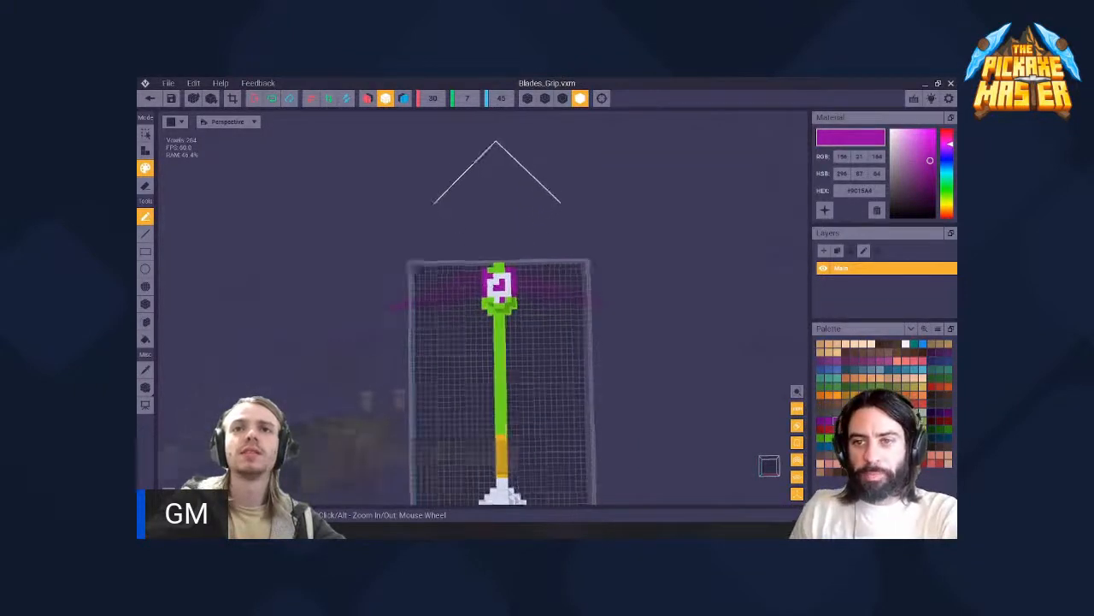
scroll(489, 285, "up", 3)
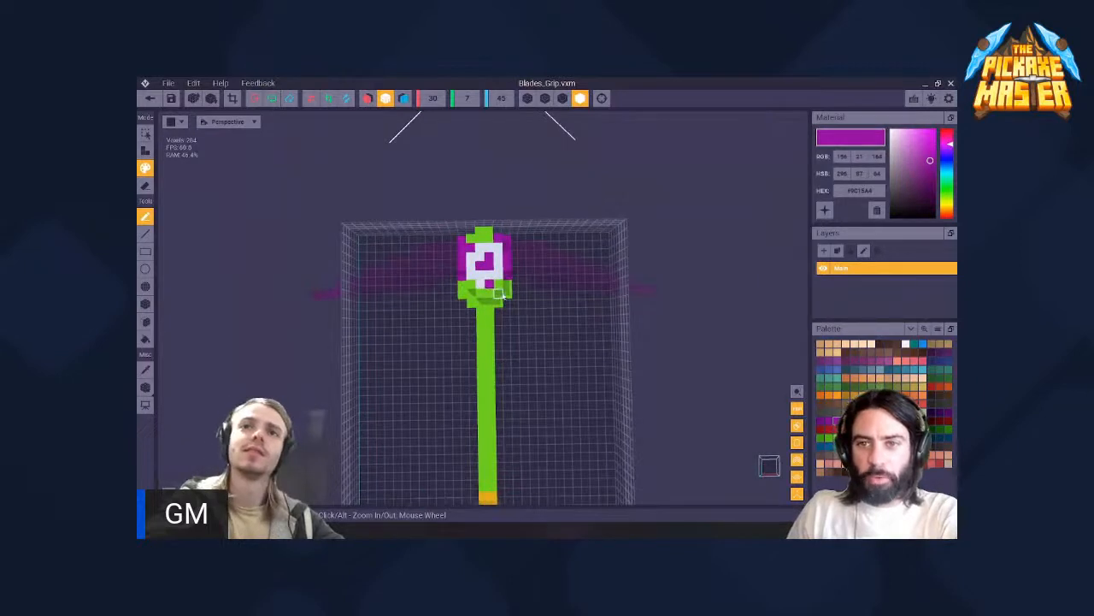
scroll(503, 295, "down", 5)
mouse_move(503, 295)
middle_mouse_down()
mouse_move(518, 303)
mouse_move(522, 290)
mouse_move(539, 322)
mouse_move(537, 296)
mouse_move(518, 293)
mouse_move(510, 313)
mouse_move(520, 283)
mouse_move(511, 304)
middle_mouse_up()
scroll(509, 312, "up", 3)
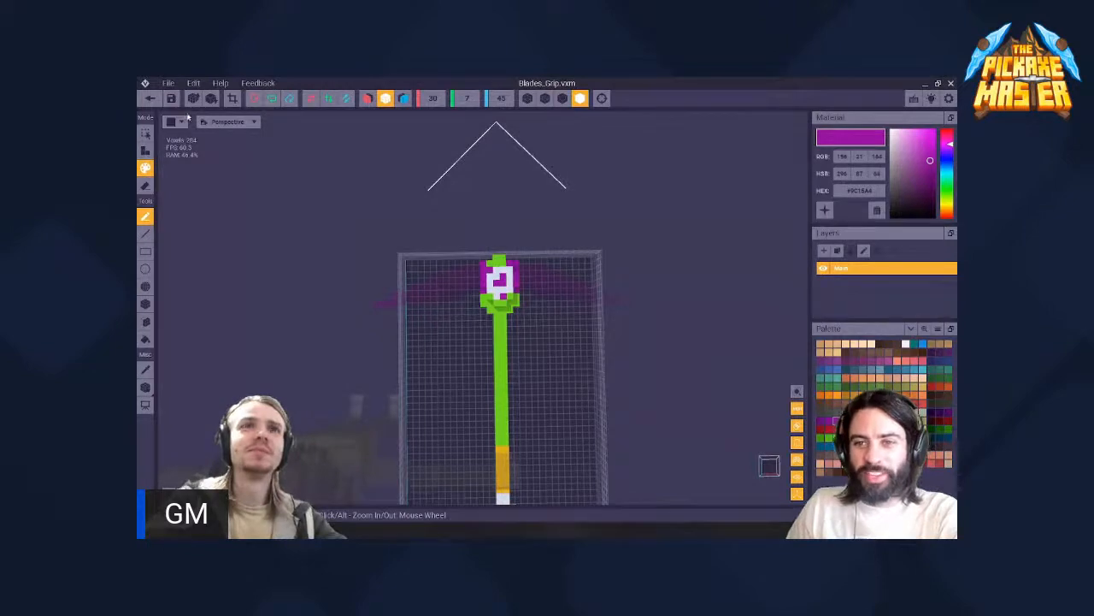
- Return to the rig, saving the changes to Blades_Grip, and view the weapon on the character
left_click(150, 98)
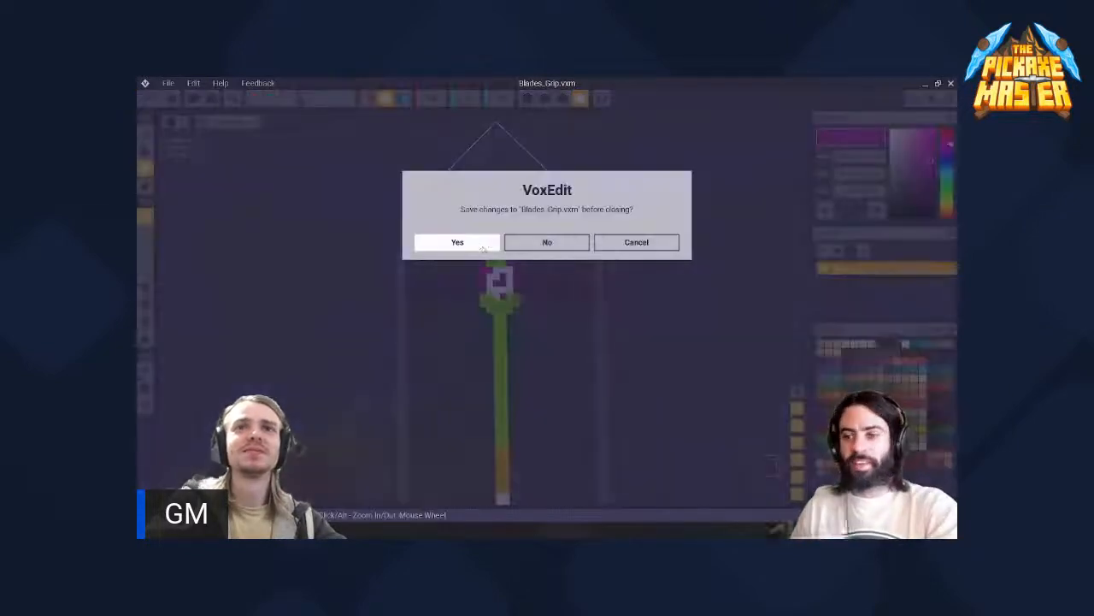
left_click(514, 245)
scroll(562, 282, "up", 6)
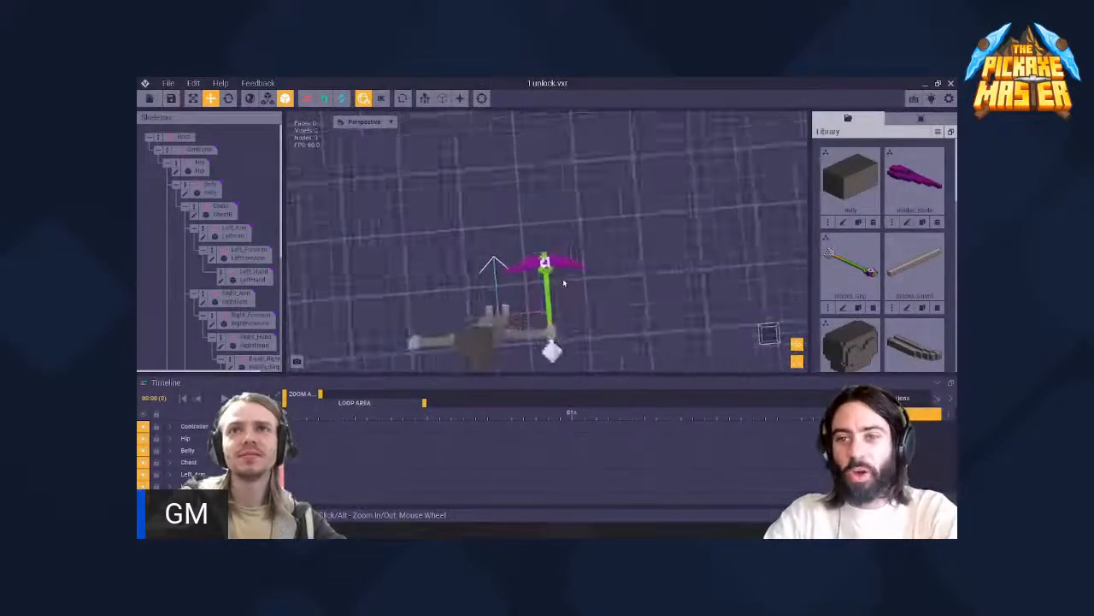
middle_click_drag(558, 333, 547, 279)
scroll(546, 280, "down", 2)
scroll(545, 257, "up", 5)
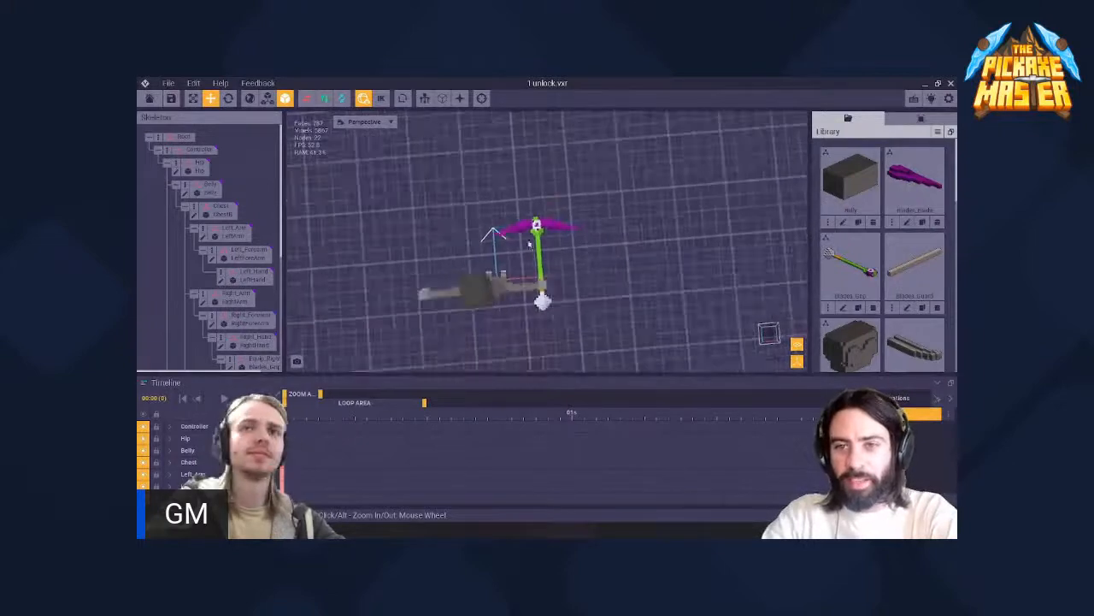
- Open the weapon's Blades_Grip model for editing and pick up the white of the grip head's face
left_click(545, 207)
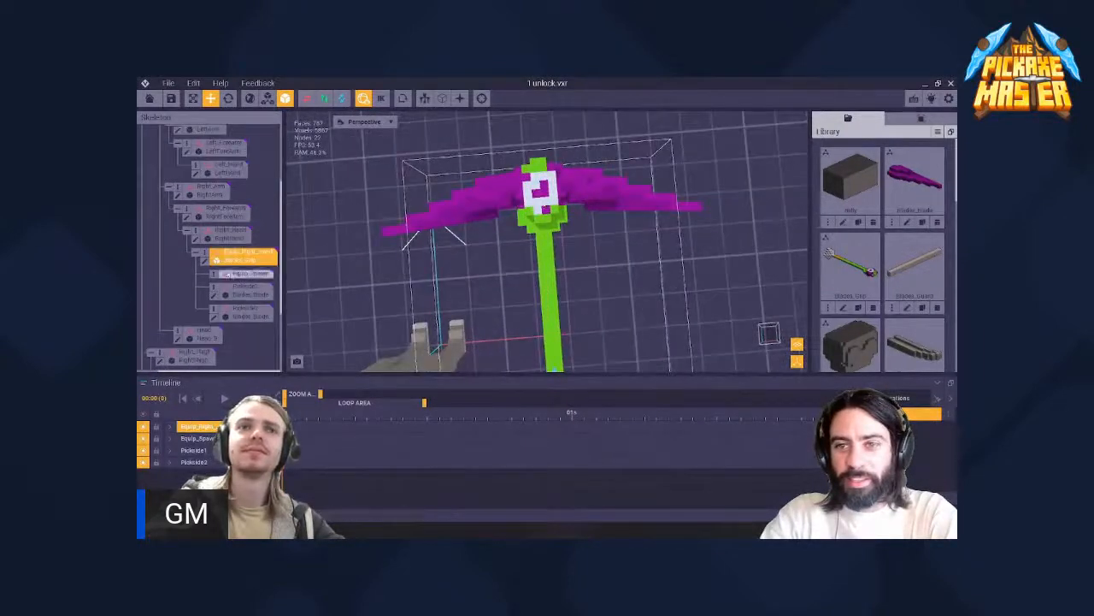
left_click(205, 261)
scroll(510, 340, "up", 3)
mouse_move(525, 399)
right_mouse_down()
mouse_move(513, 340)
mouse_move(484, 310)
right_mouse_up()
scroll(512, 340, "up", 4)
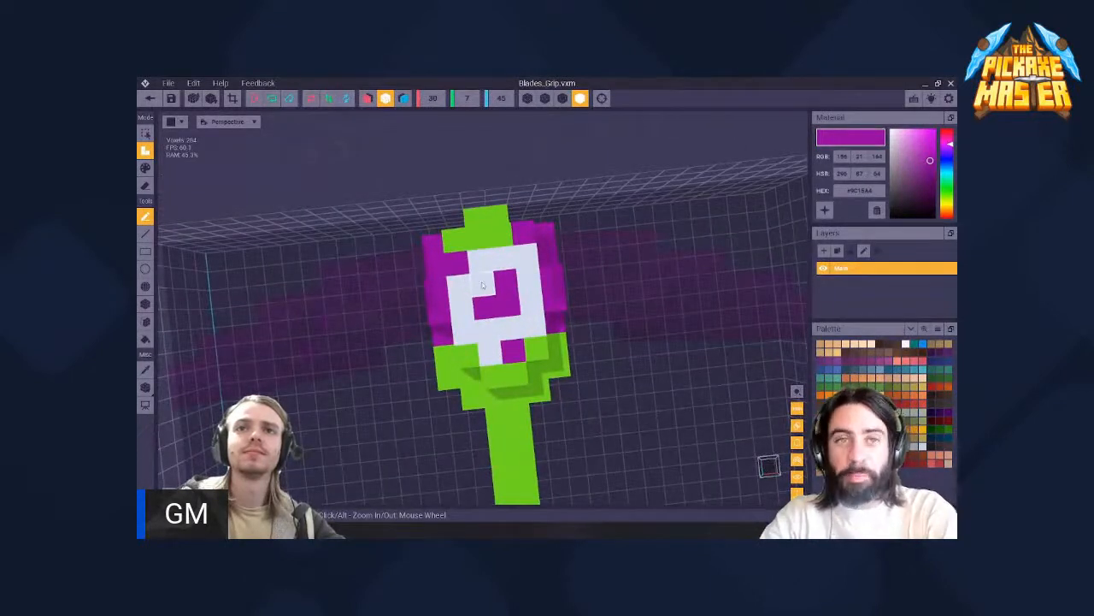
key("i")
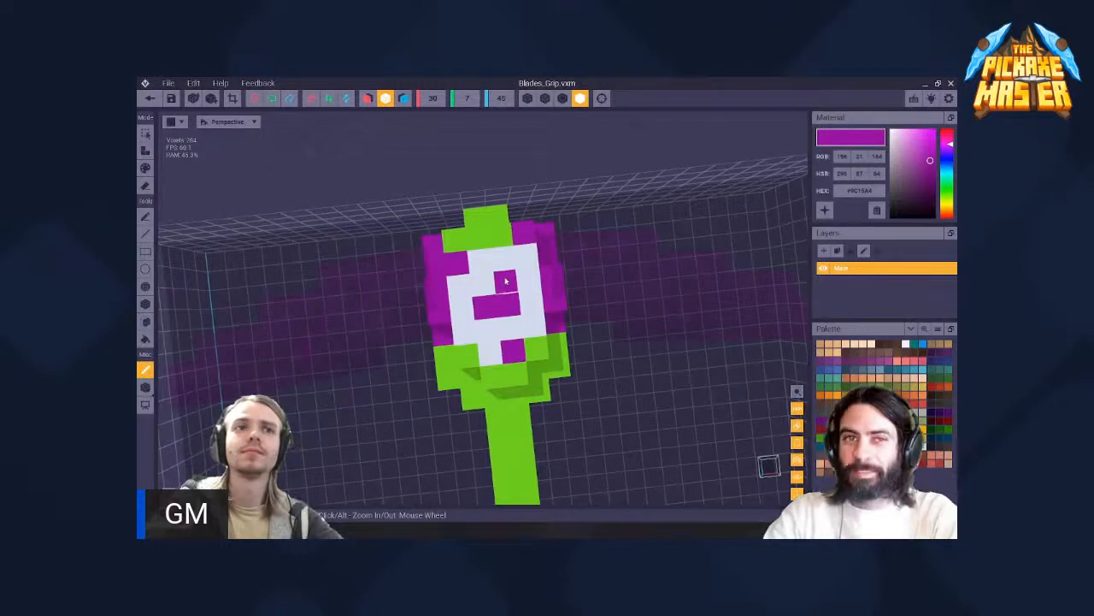
left_click(494, 284)
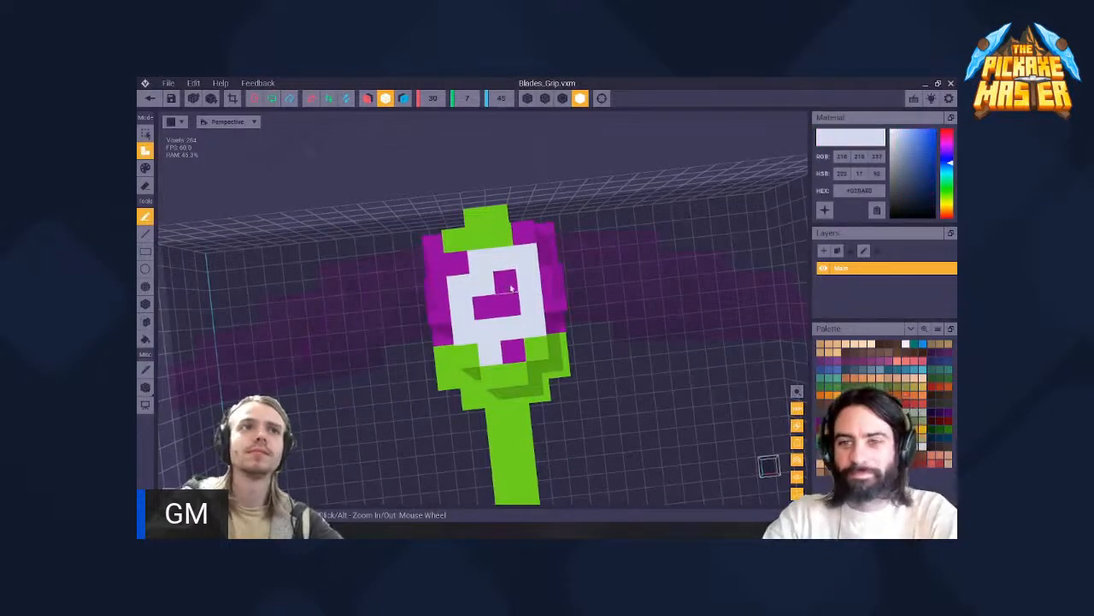
mouse_move(511, 288)
left_mouse_down()
mouse_move(492, 295)
mouse_move(503, 304)
left_mouse_up()
key("ctrl+z")
key("ctrl+z")
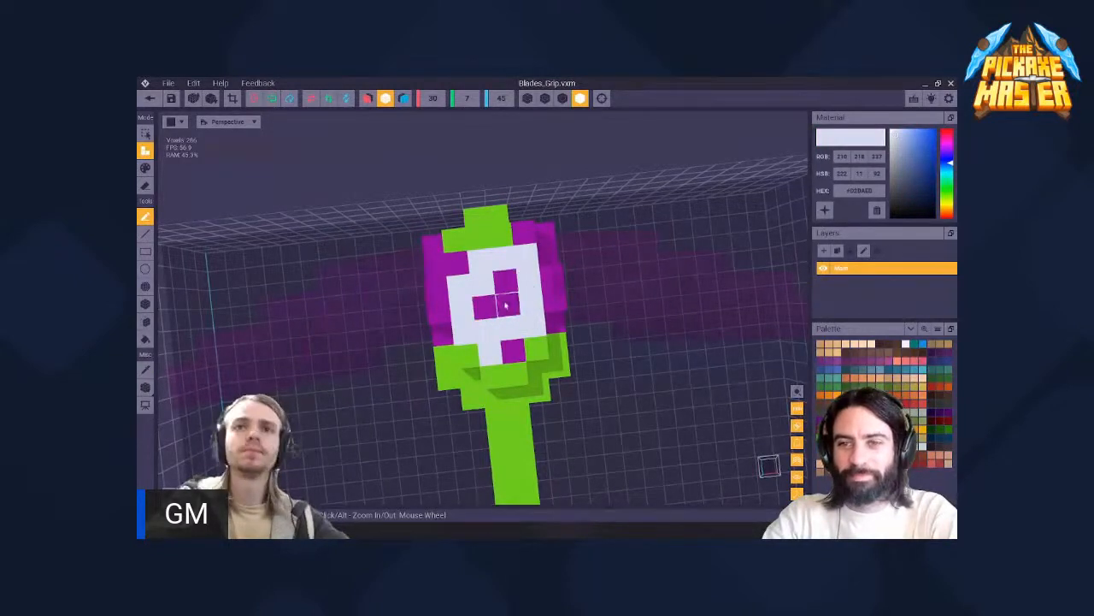
- Repaint all purple motif voxels on the grip head's face white, including the upper corner and lower voxels
key("g")
left_click(506, 304)
left_click(507, 283)
left_click(490, 312)
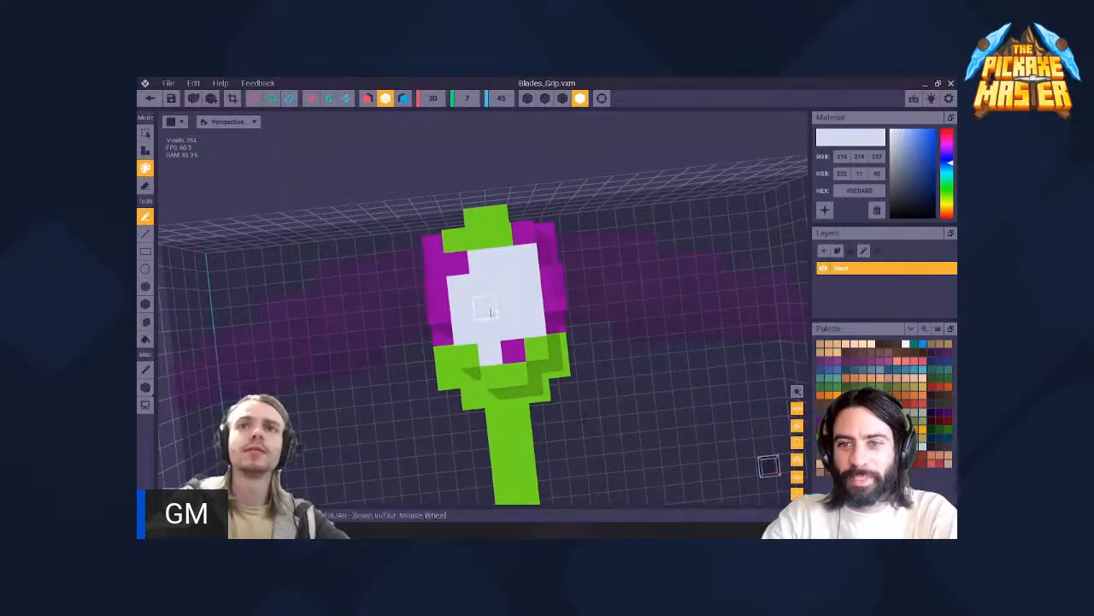
left_click(506, 347)
left_click(458, 266)
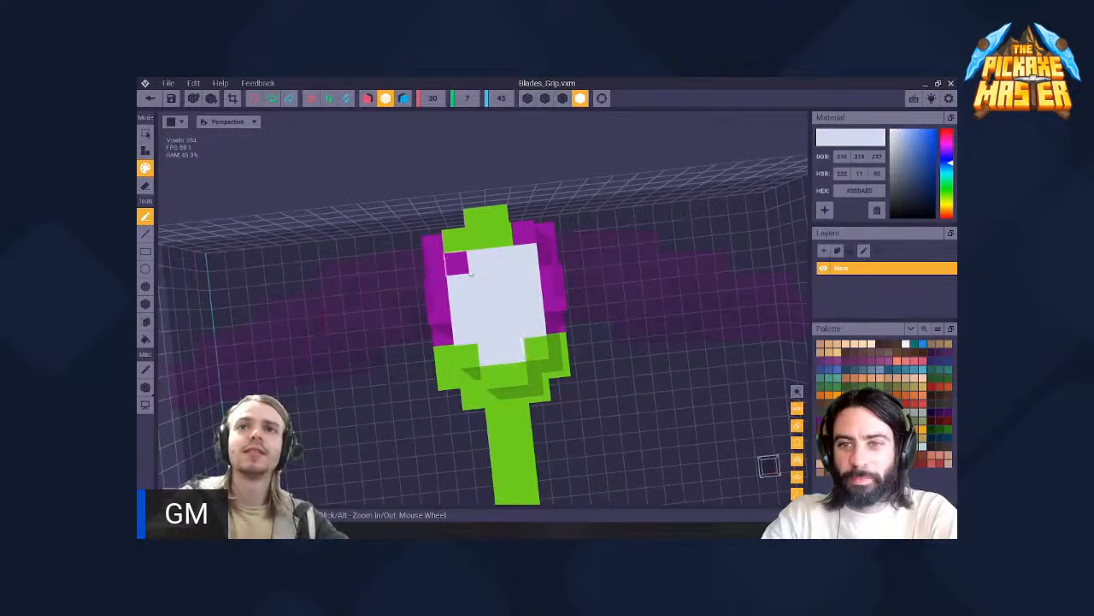
right_click_drag(524, 339, 510, 335)
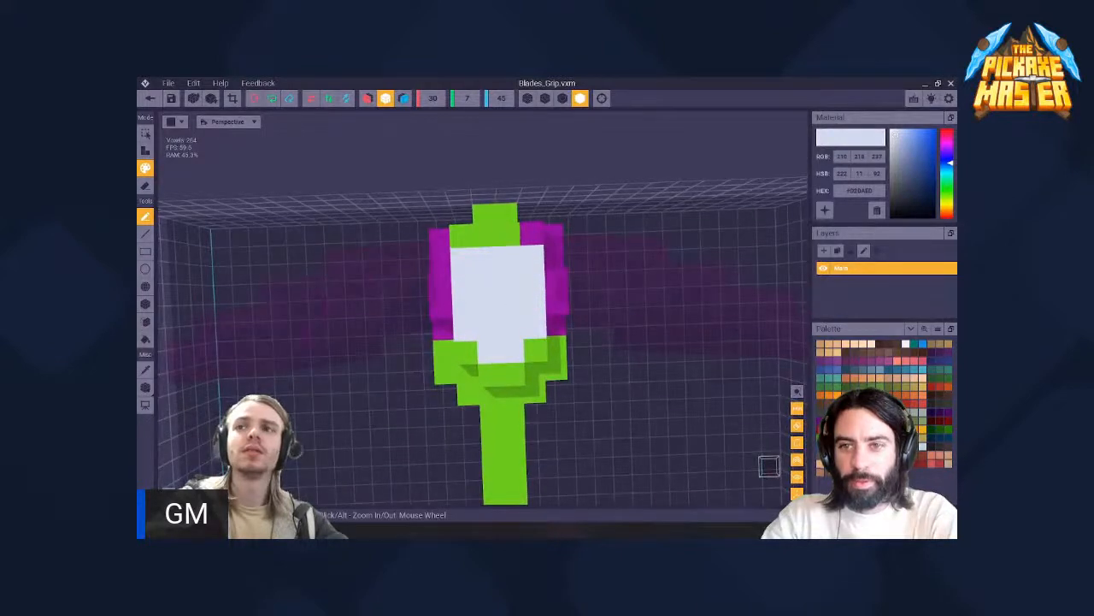
- Paint the purple voxel in the rim above the white face with the rim's sampled green
left_click(821, 420)
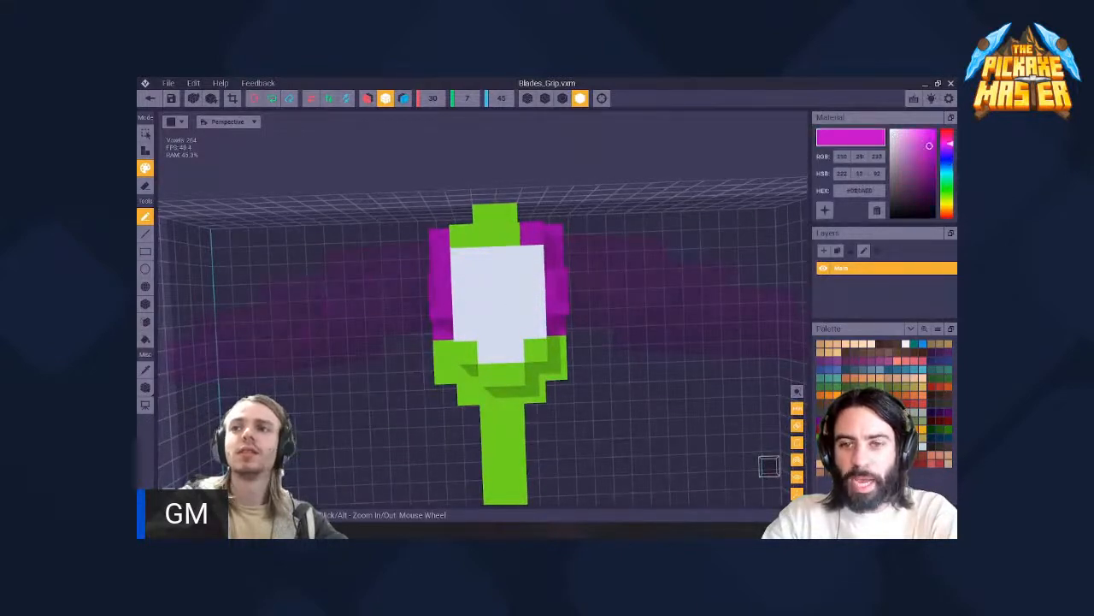
left_click(829, 421)
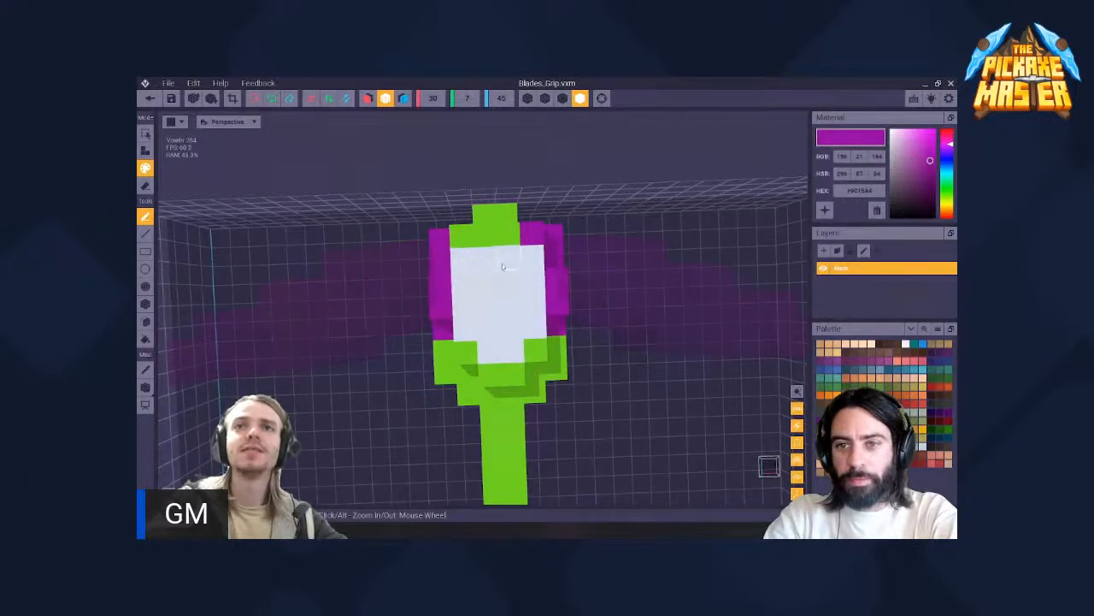
key("i")
left_click(508, 236)
left_click(531, 234)
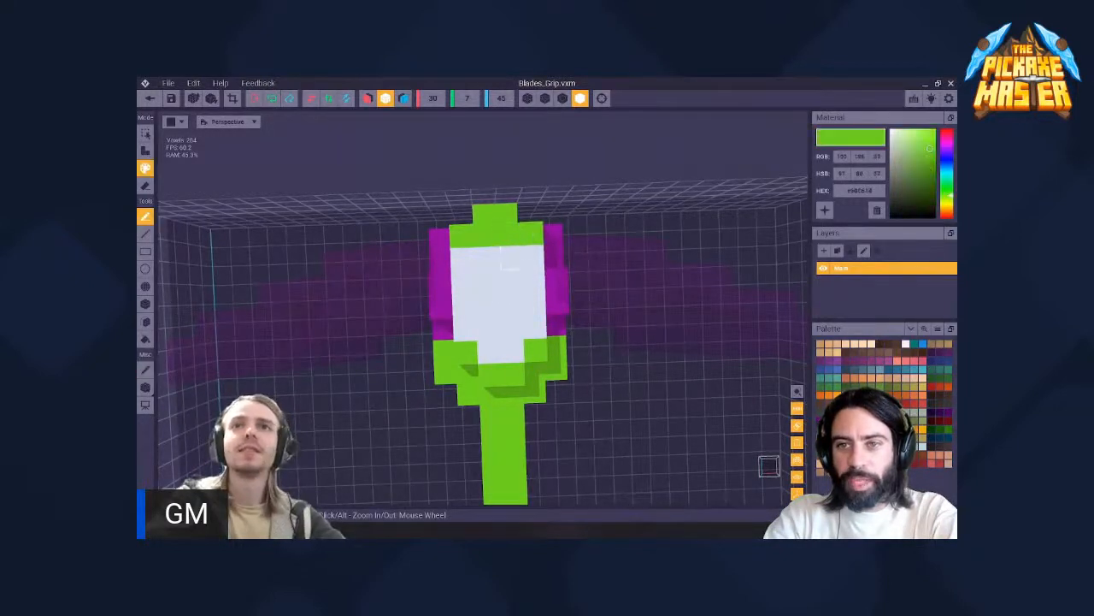
- Paint a purple letter F on the white face, with a vertical stem and two arms
left_click(944, 415)
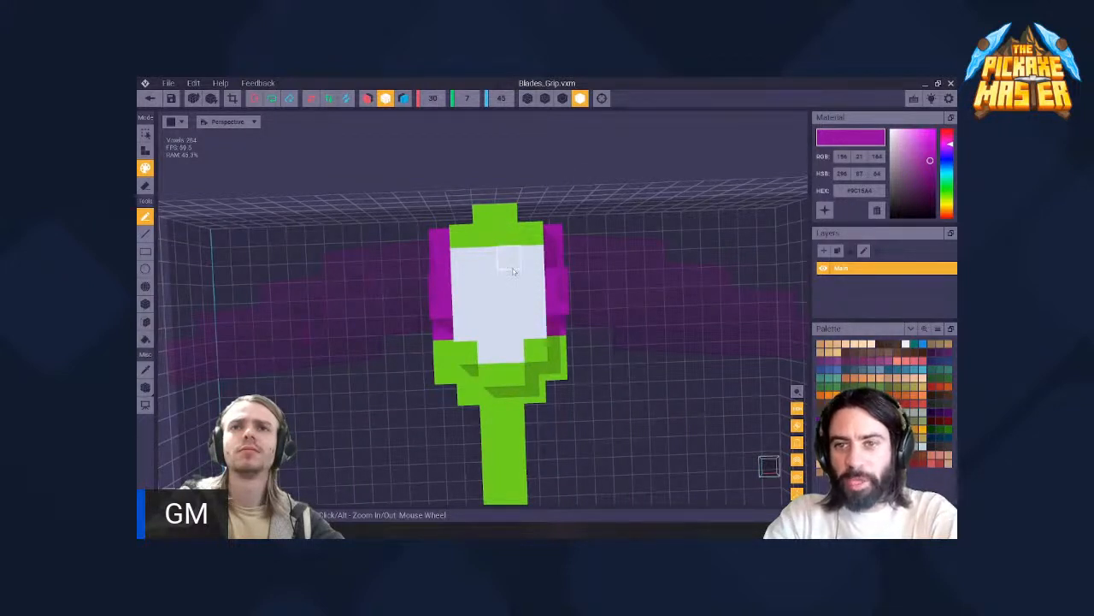
mouse_move(513, 271)
left_mouse_down()
mouse_move(481, 259)
mouse_move(534, 288)
mouse_move(489, 310)
left_mouse_up()
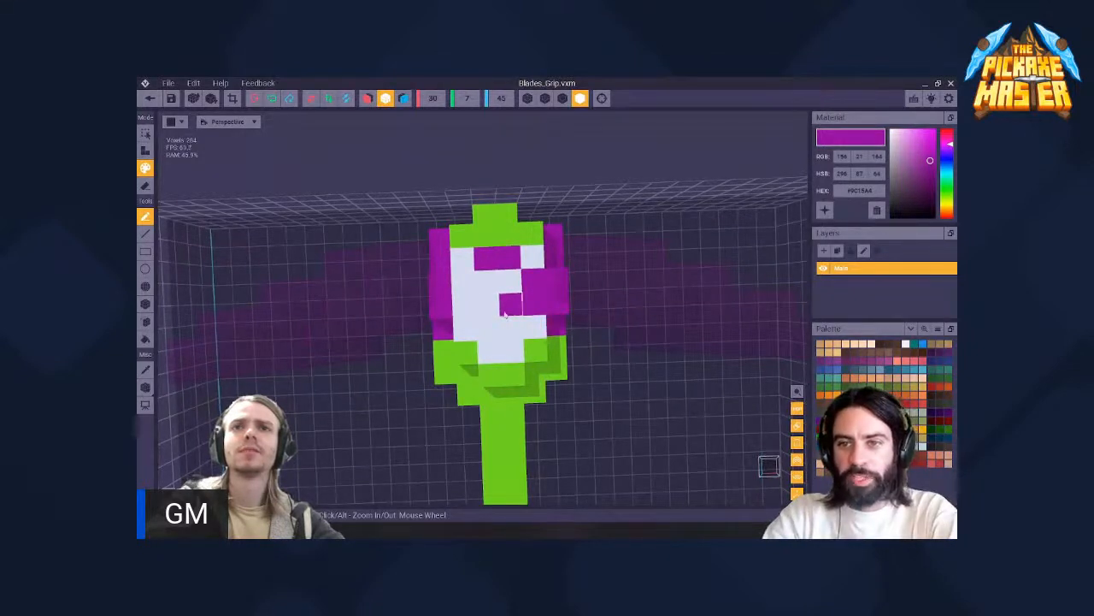
key("ctrl+z")
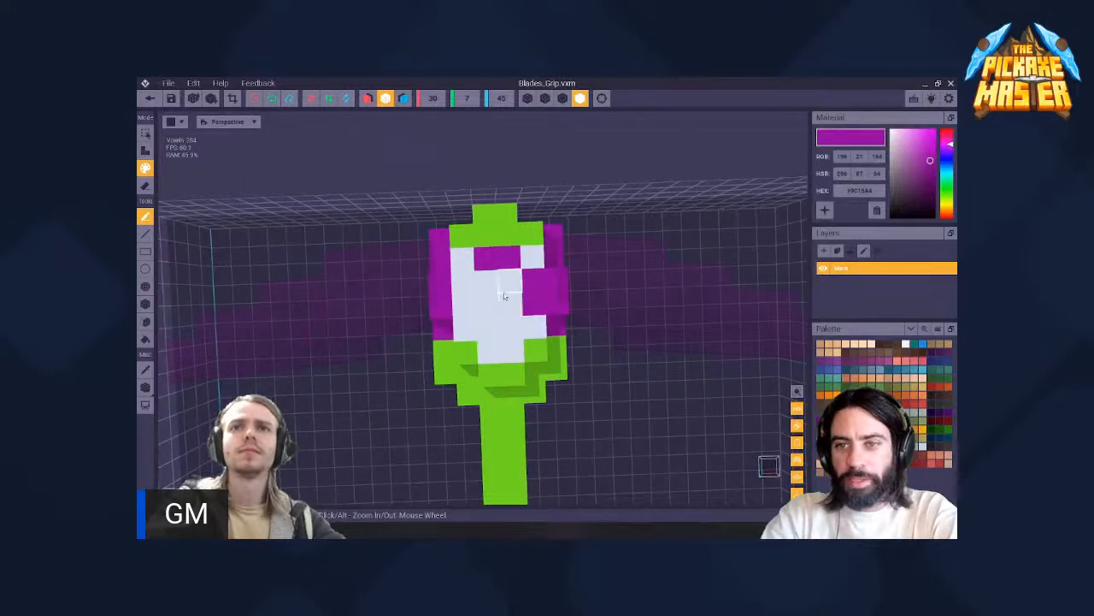
left_click_drag(485, 282, 489, 327)
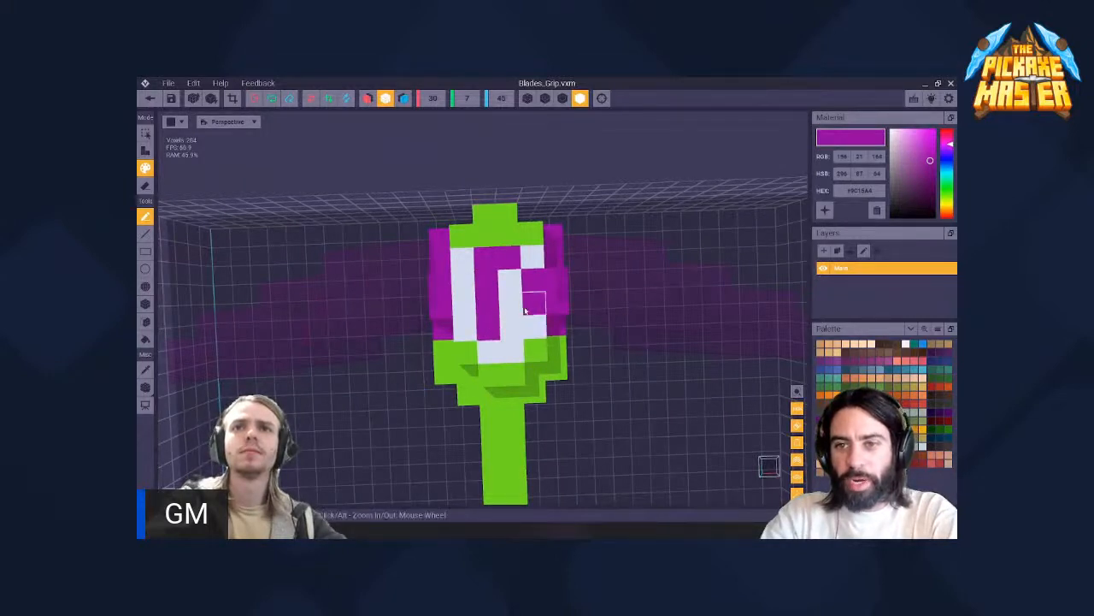
left_click(512, 306)
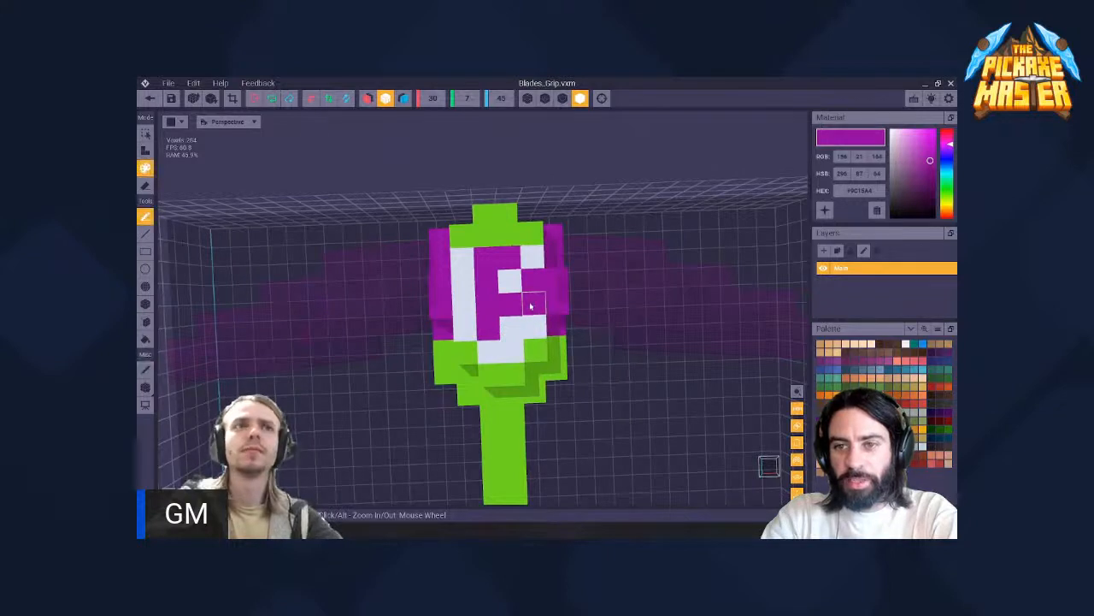
- Trim the F's arms by repainting the purple voxels in the face's outer column with the sampled white
left_click(531, 305)
left_click(533, 327, "alt")
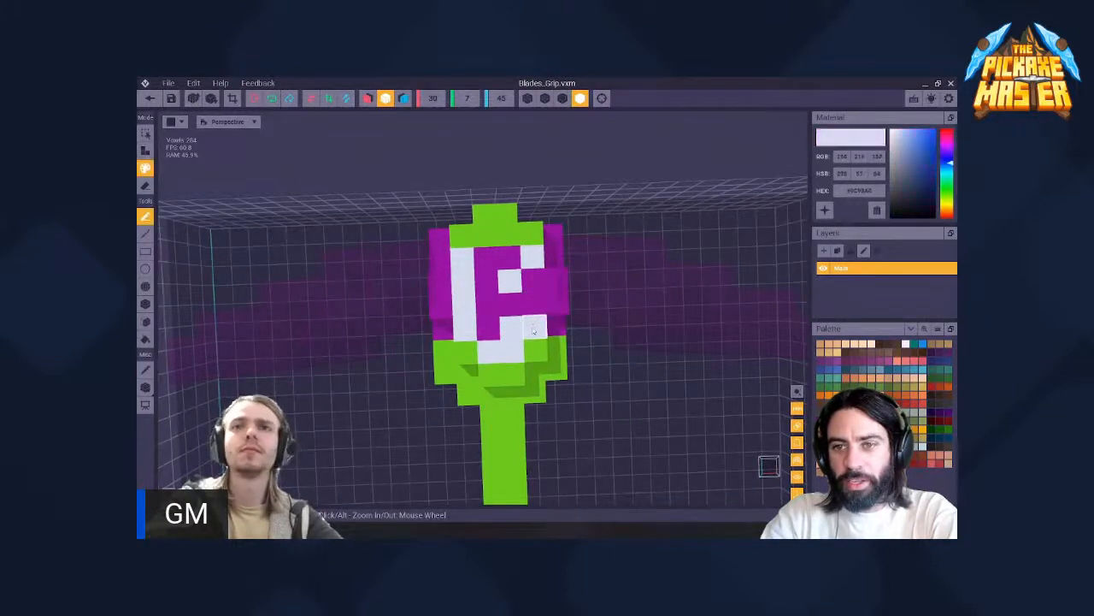
left_click(536, 307)
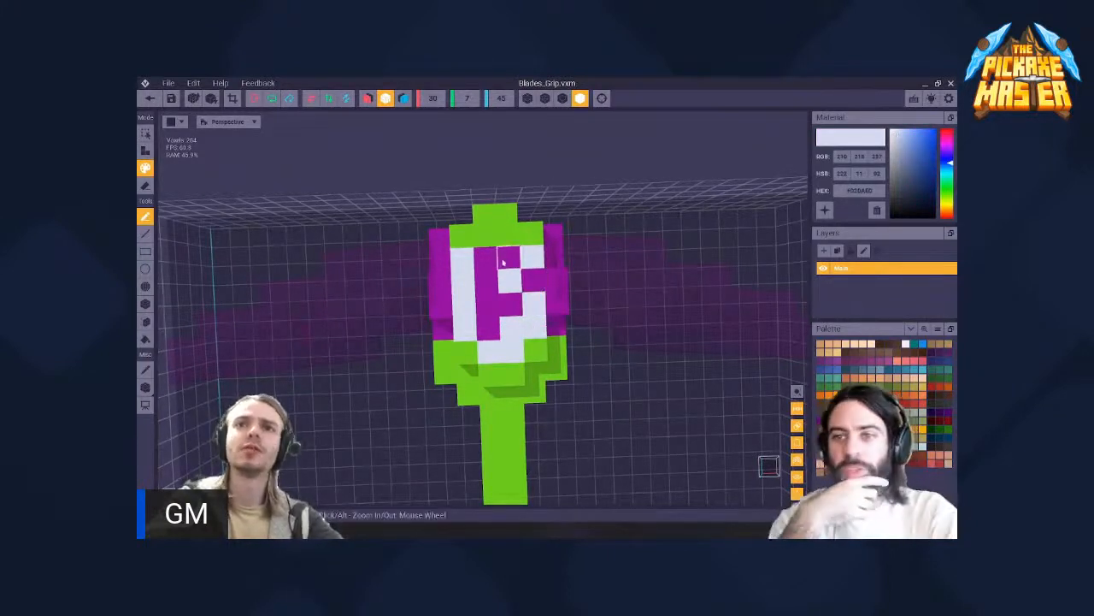
left_click(533, 280)
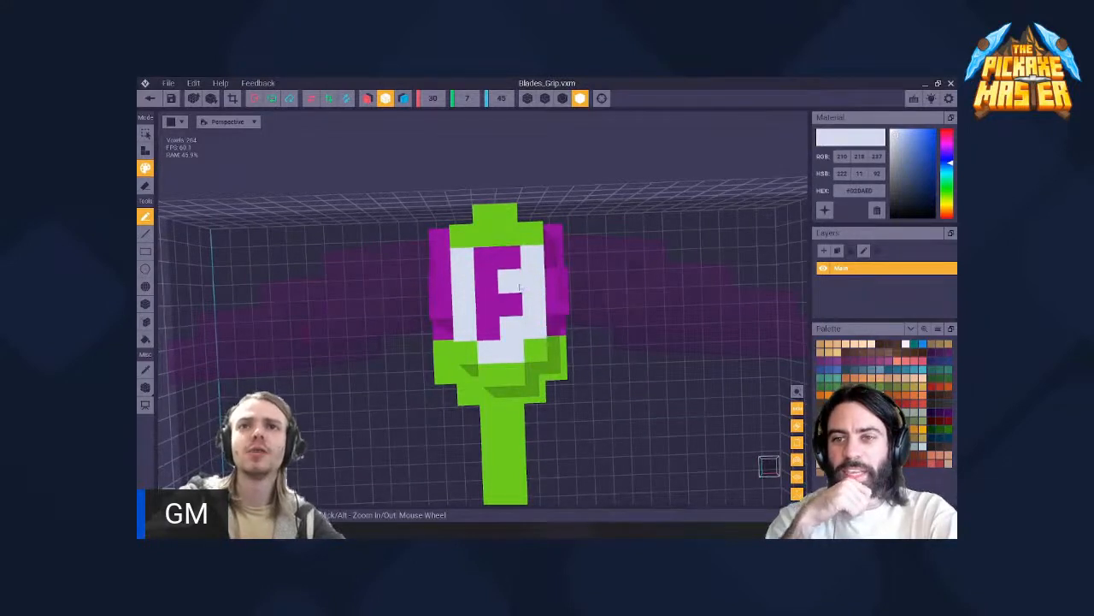
left_click(490, 261)
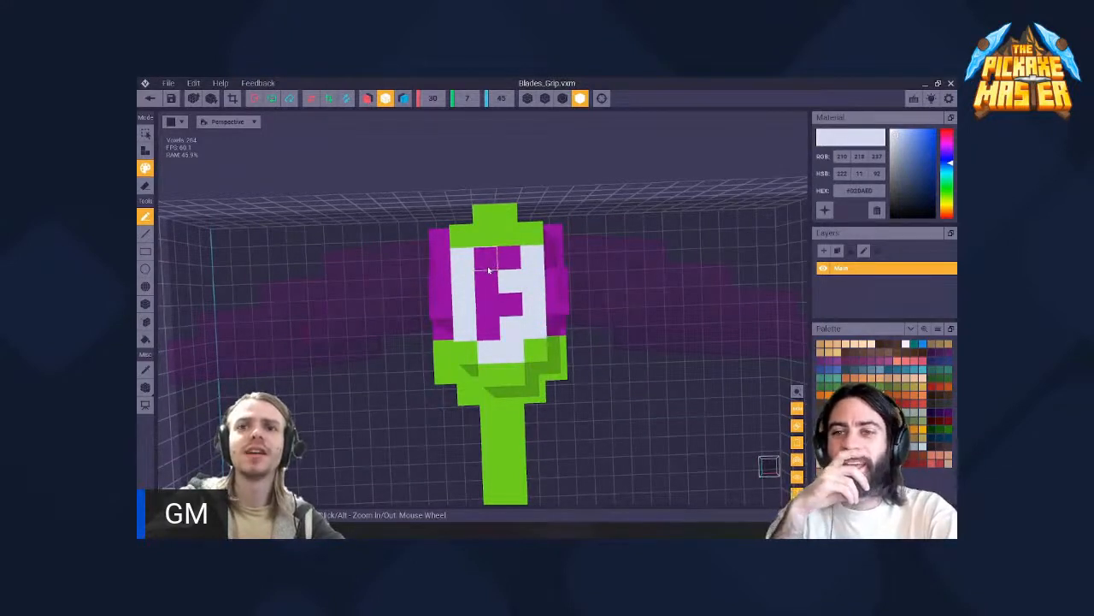
left_click(491, 267)
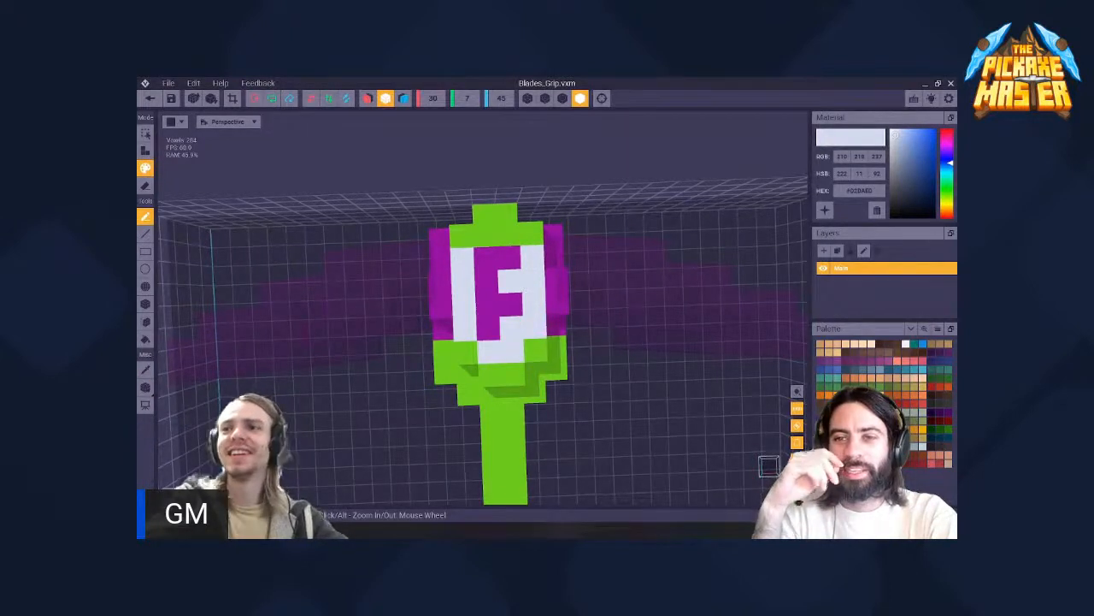
- Try flood filling the white area around the F with a brighter magenta and undo the fill
left_click(855, 436)
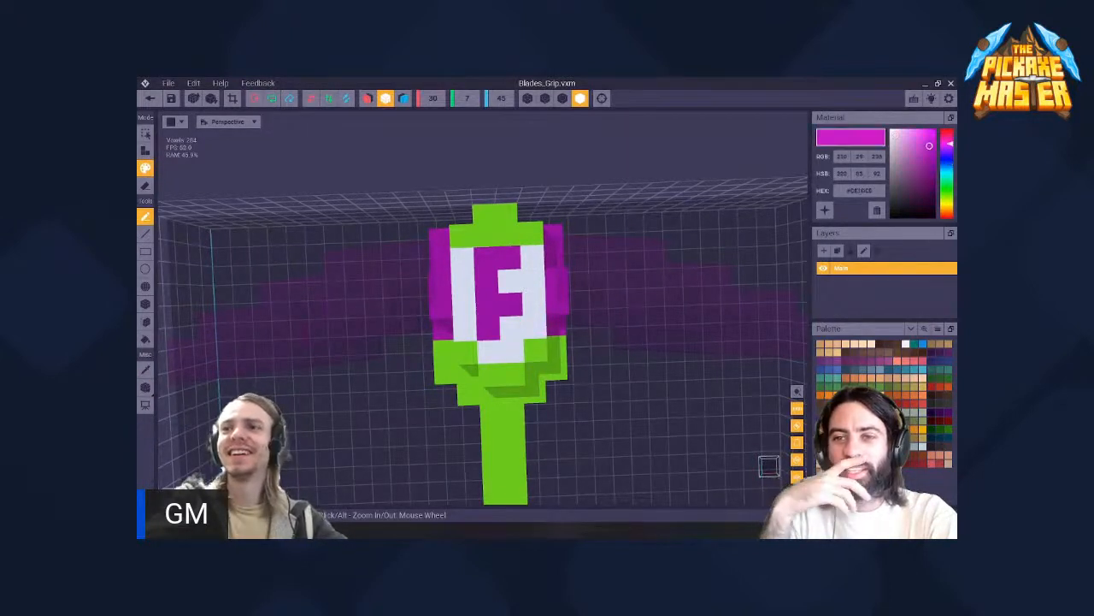
key("f")
left_click(519, 286)
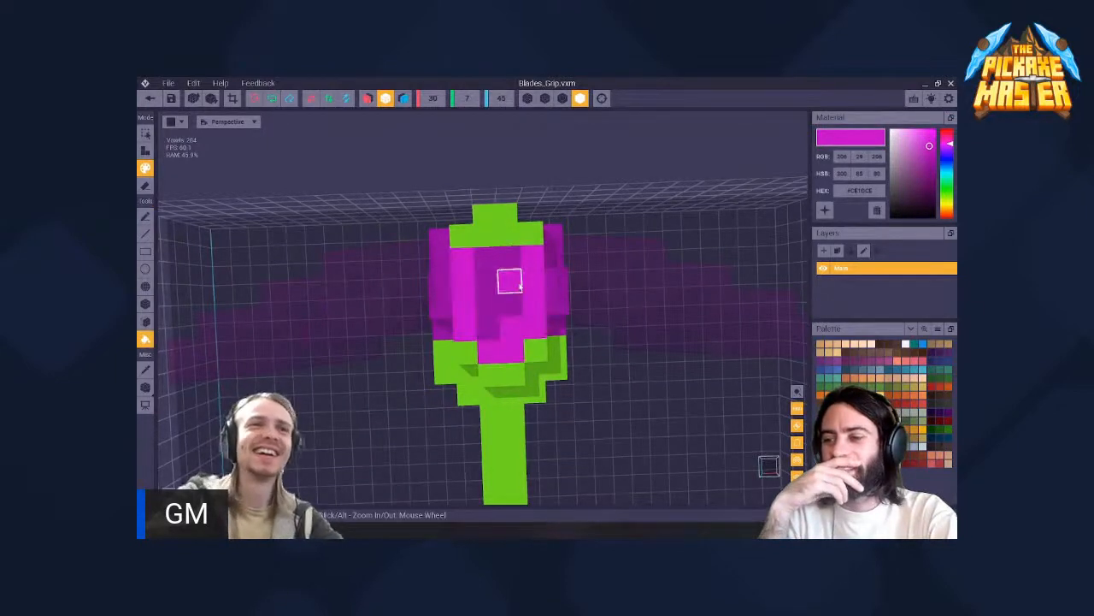
key("ctrl+z")
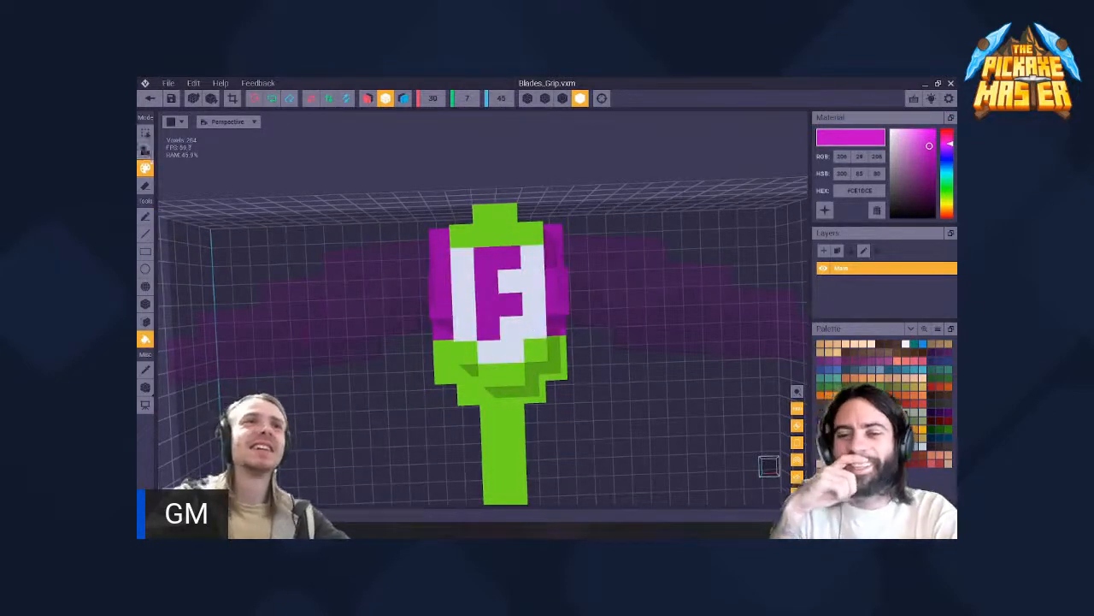
- Try bright magenta additions beside the F, first attaching voxels and then painting strokes, undoing each attempt
left_click(145, 150)
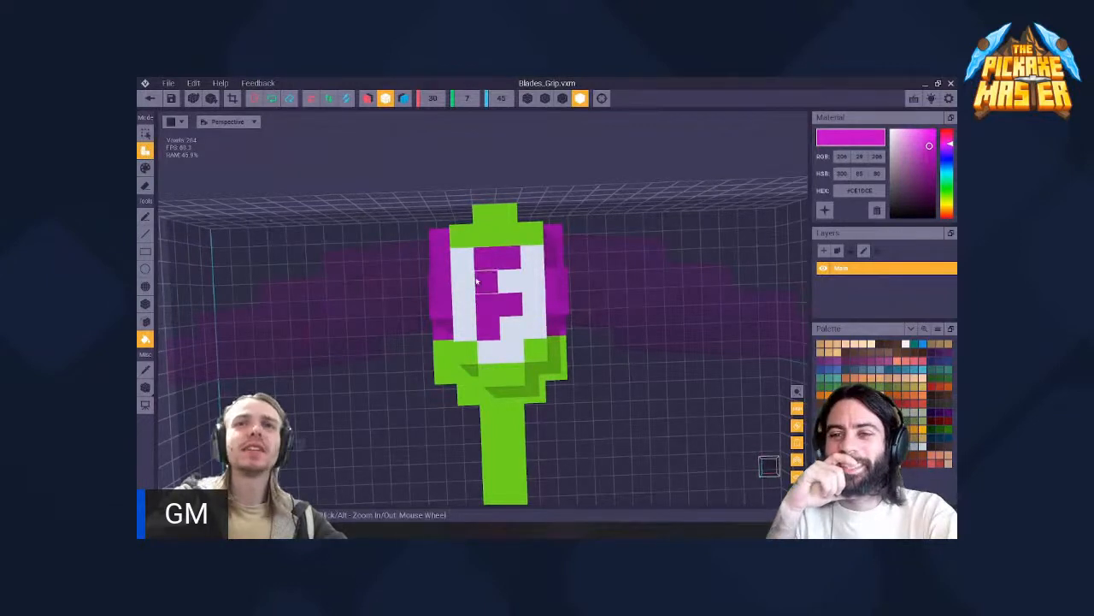
left_click(534, 283)
key("ctrl+z")
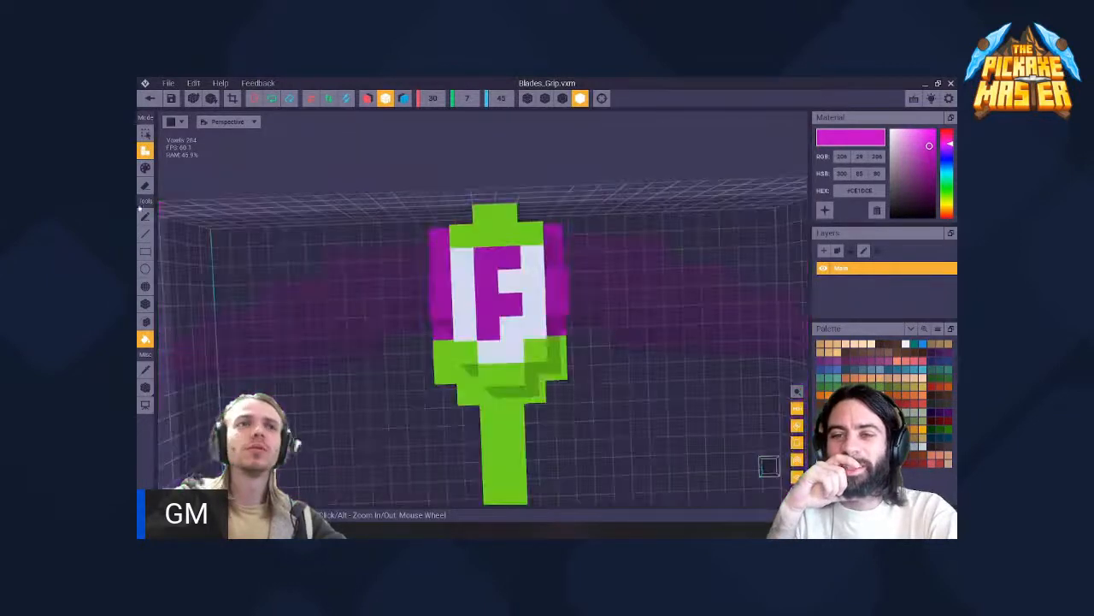
left_click(145, 217)
left_click_drag(532, 258, 536, 303)
key("ctrl+z")
left_click(145, 168)
mouse_move(510, 253)
left_mouse_down()
mouse_move(538, 261)
mouse_move(519, 296)
left_mouse_up()
key("ctrl+z")
- Try closing the F's open side with its sampled darker purple, and undo this together with the letter's strokes
key("i")
left_click(489, 265)
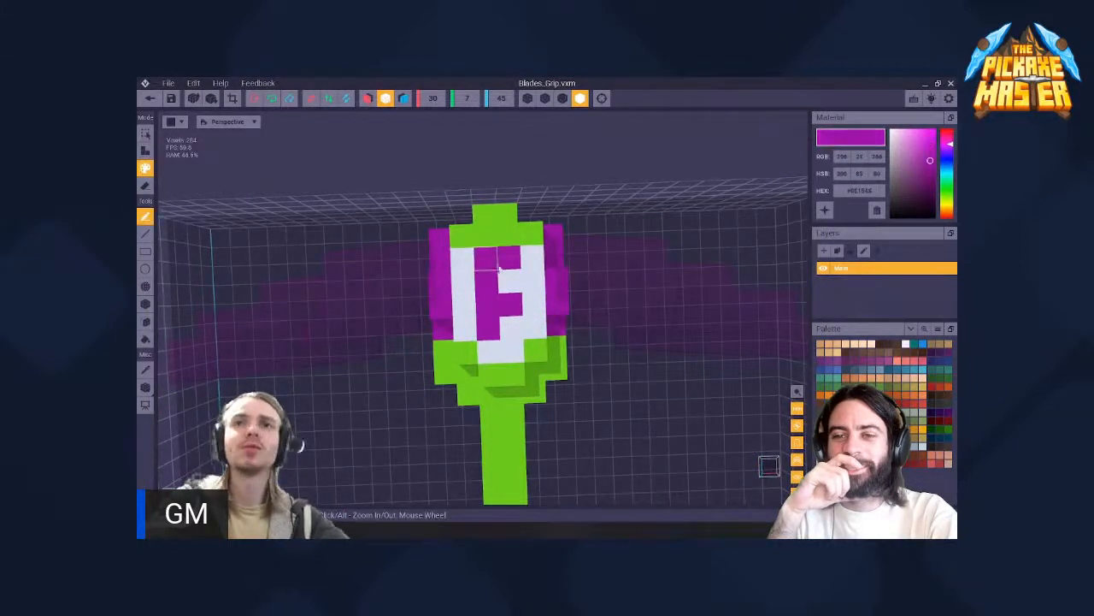
left_click_drag(532, 257, 530, 305)
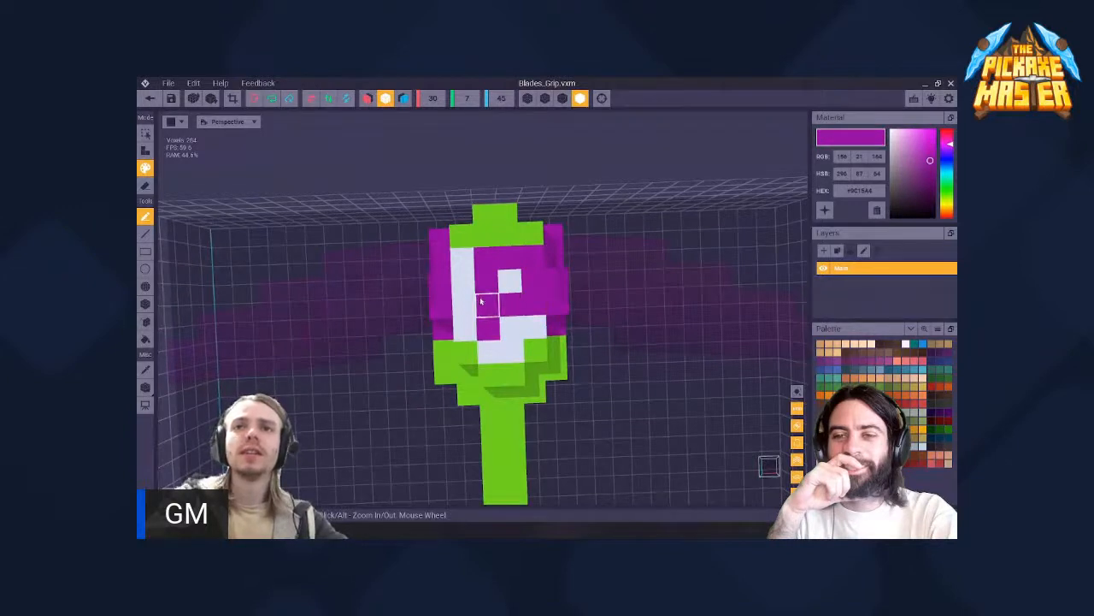
key("ctrl+z")
key("ctrl+z")
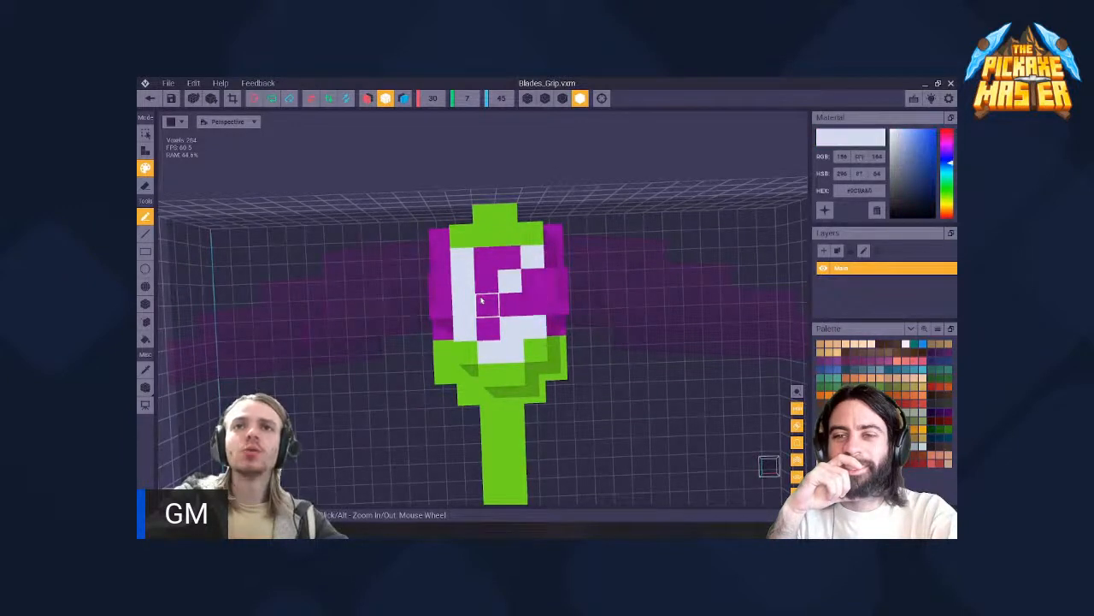
key("ctrl+z")
key("ctrl+z")
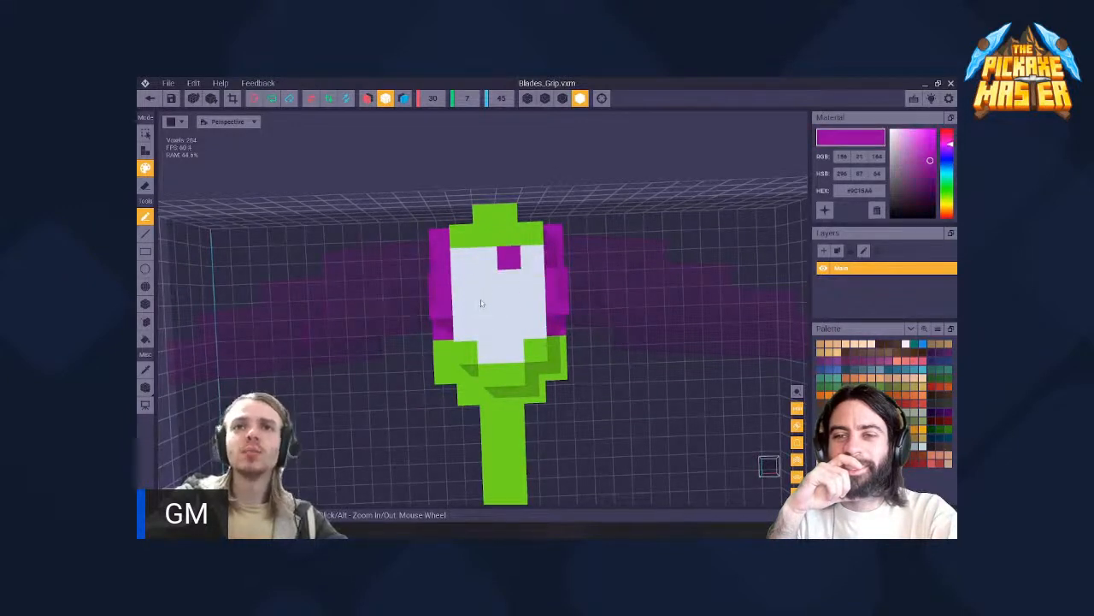
- Try a flood fill on the grip head and undo it along with the green repaint of the rim voxel
right_click_drag(494, 324, 494, 295)
key("f")
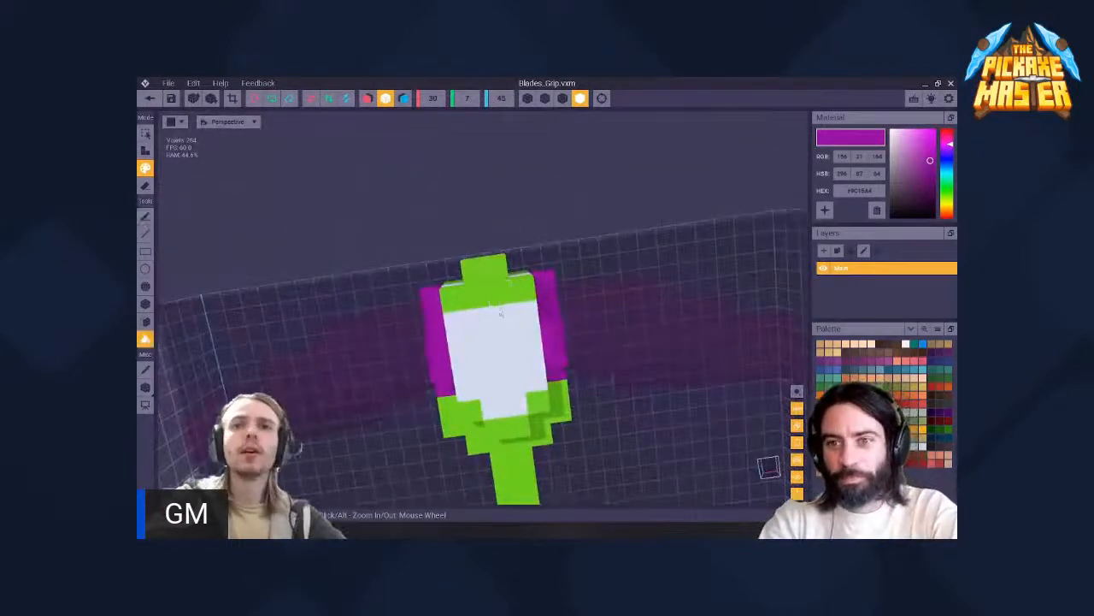
left_click(503, 311)
key("ctrl+z")
key("ctrl+z")
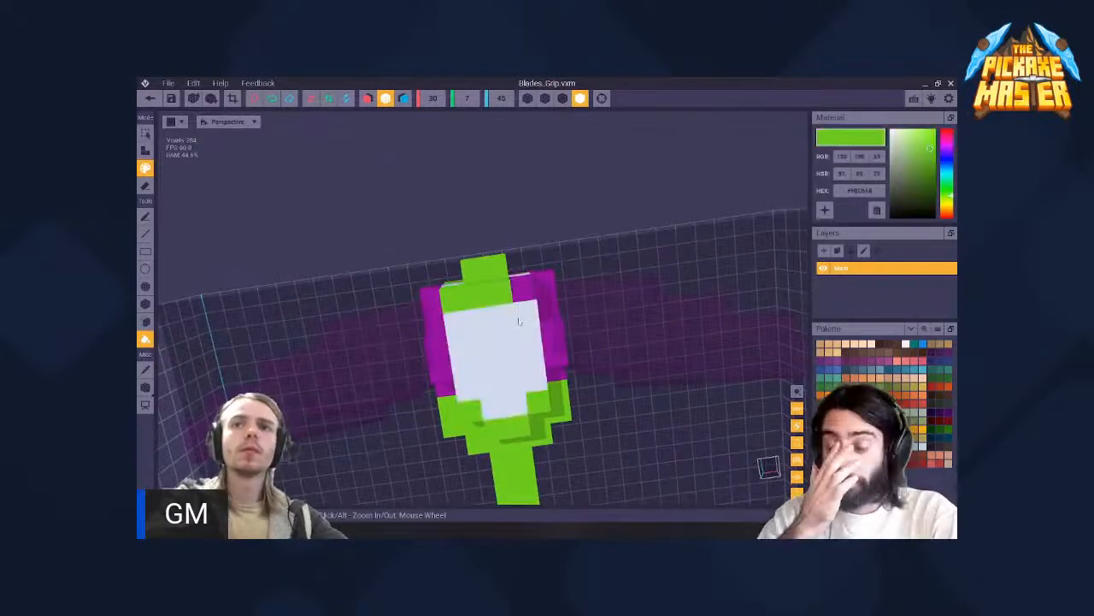
- Flood fill the green cap above the grip head's face with the face's sampled white
key("m")
left_click(516, 329)
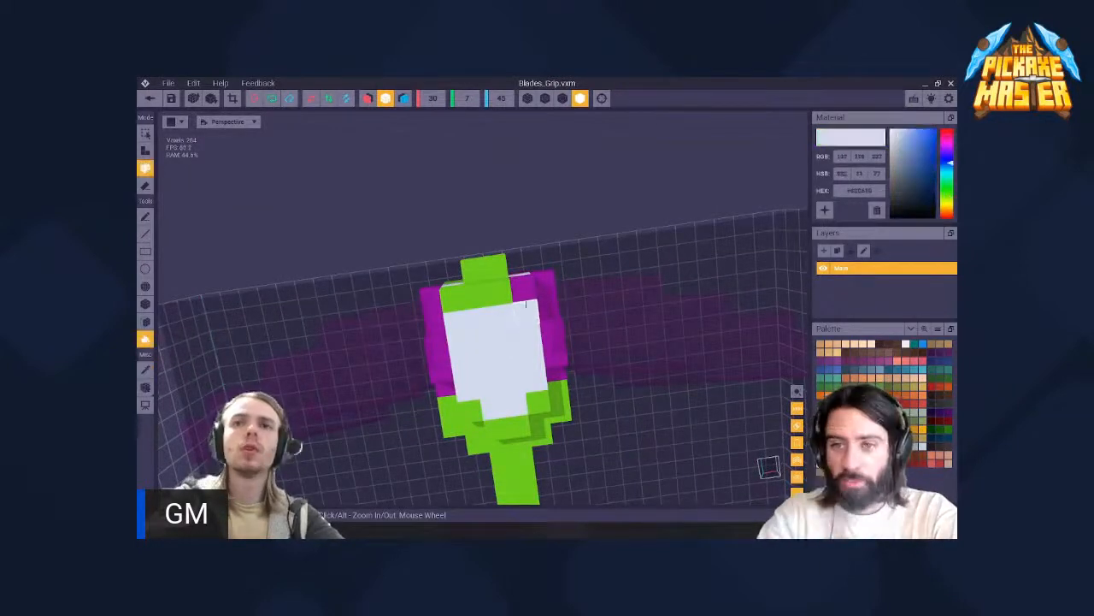
left_click(485, 293)
right_click_drag(513, 340, 512, 340)
- Return to the rig, saving the Blades_Grip changes, and view the whitened grip head on the character
left_click(150, 98)
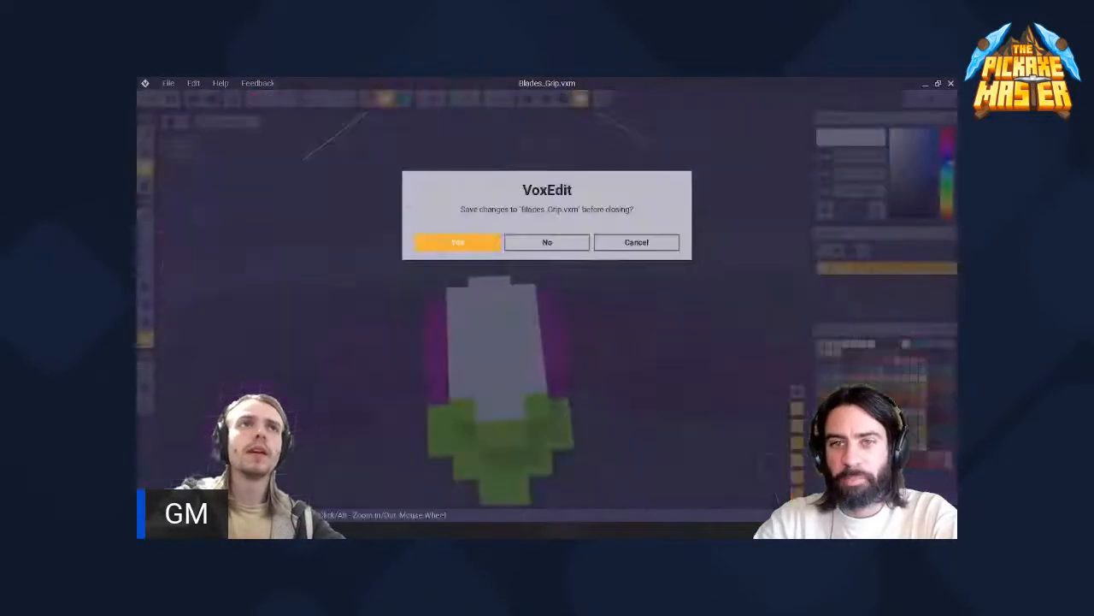
left_click(444, 241)
scroll(505, 246, "up", 8)
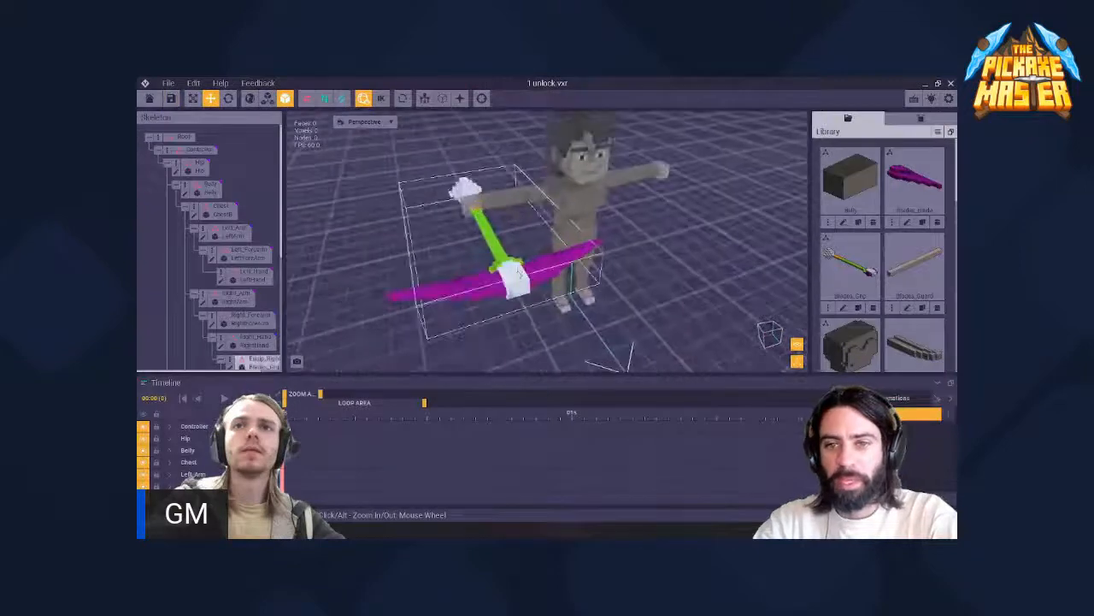
- Examine the whitened grip head, its green rim and the purple blades on the rig from close up and from farther away
right_click_drag(599, 281, 600, 280)
scroll(599, 280, "up", 4)
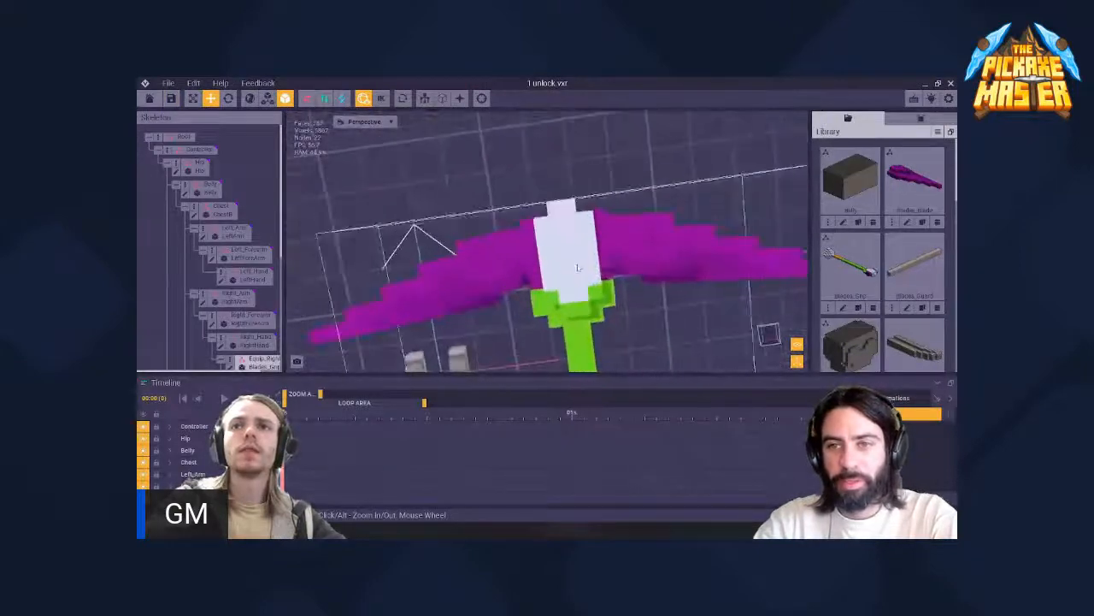
right_click_drag(398, 268, 398, 268)
scroll(251, 268, "down", 4)
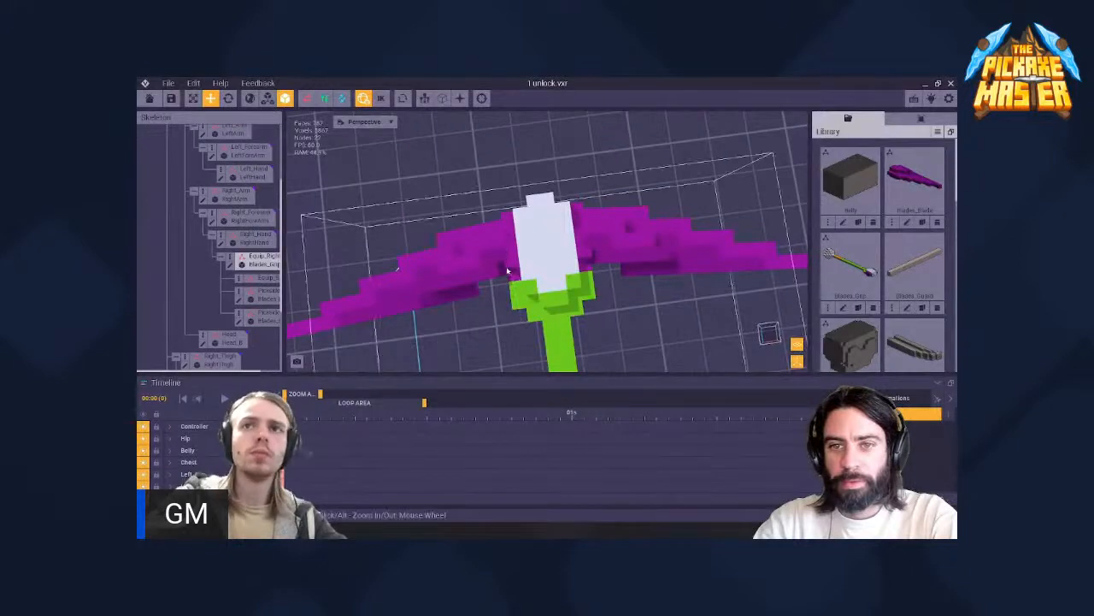
scroll(585, 261, "down", 4)
scroll(585, 260, "up", 3)
middle_click_drag(585, 261, 596, 171)
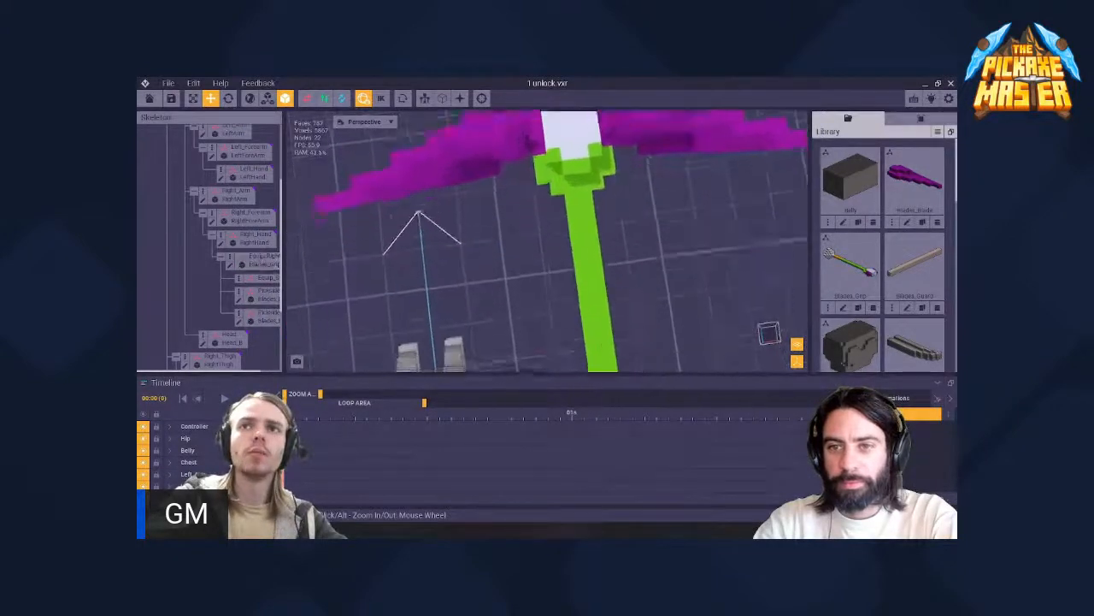
scroll(597, 180, "down", 6)
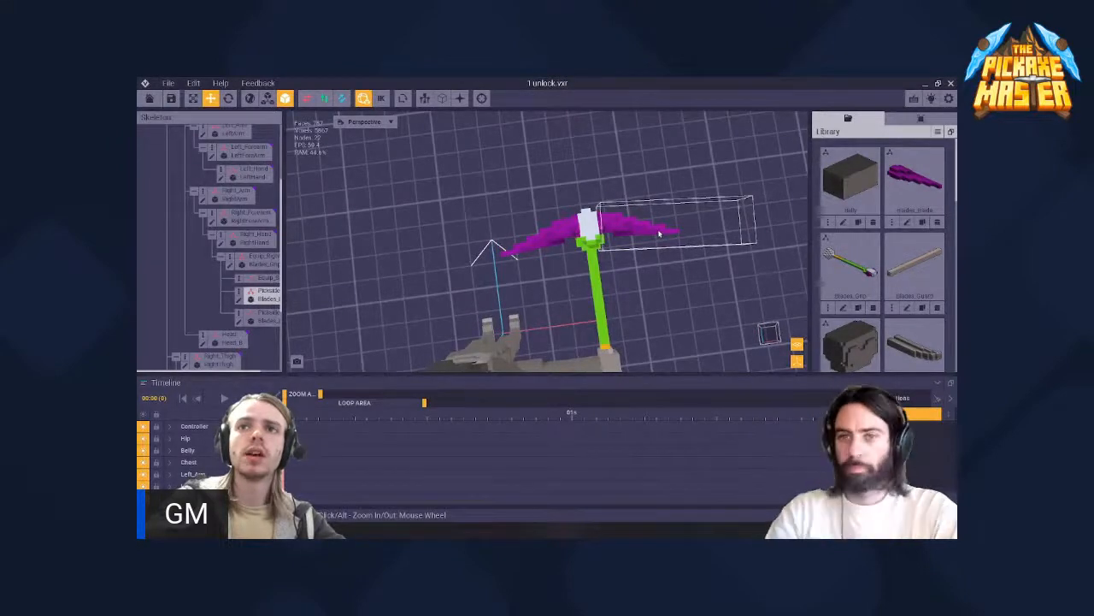
scroll(654, 224, "up", 6)
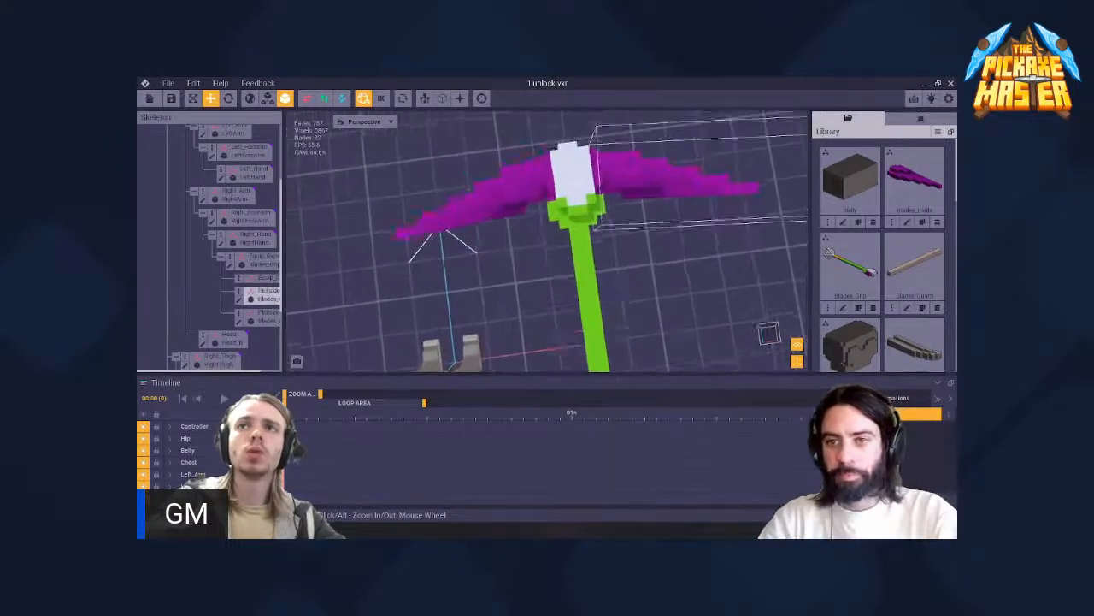
middle_click_drag(674, 163, 635, 222)
scroll(501, 197, "up", 2)
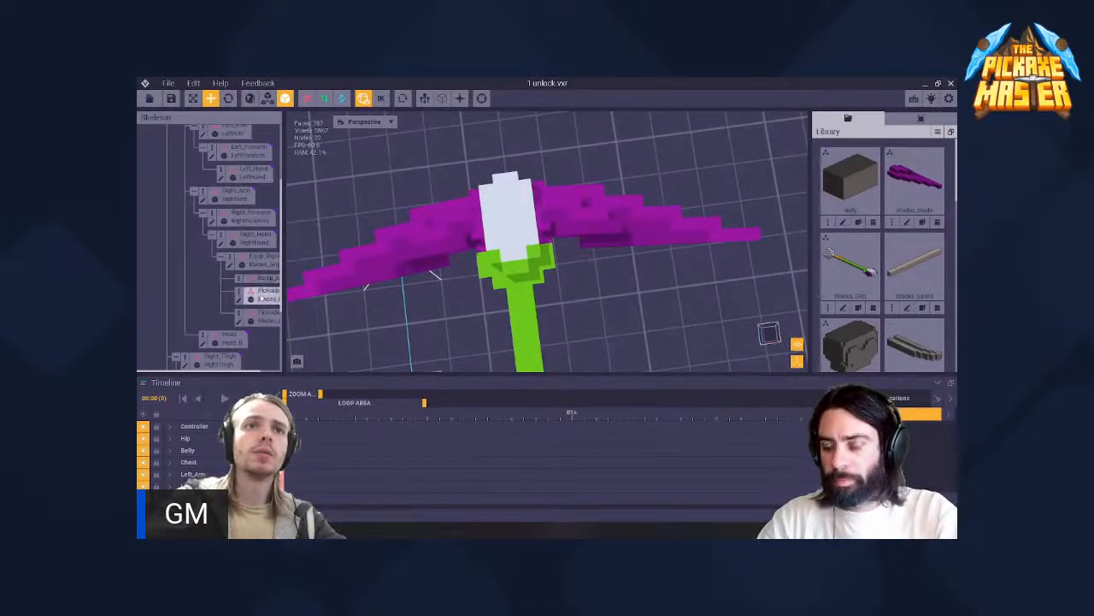
- Create a child node named P under the Blades_Grip node in the right hand and select it
left_click(256, 261)
right_click(236, 260)
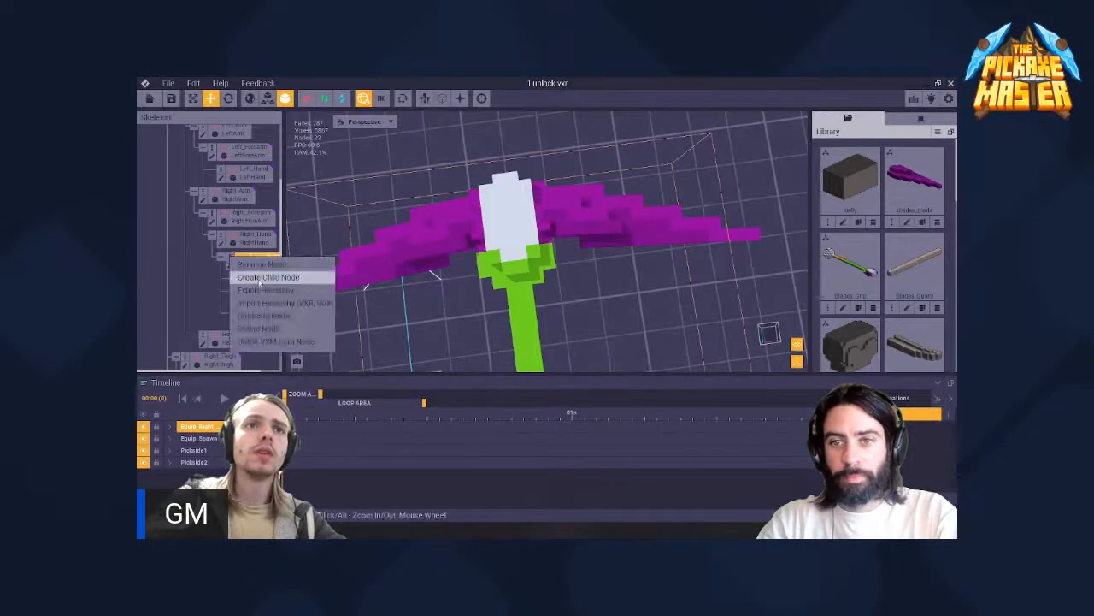
left_click(265, 278)
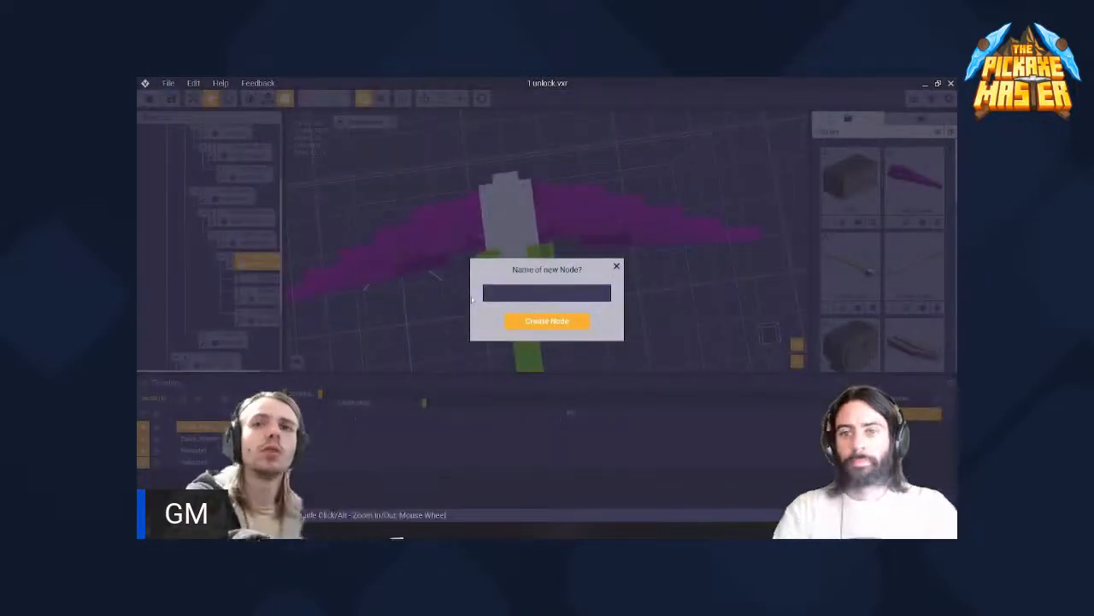
key("Return")
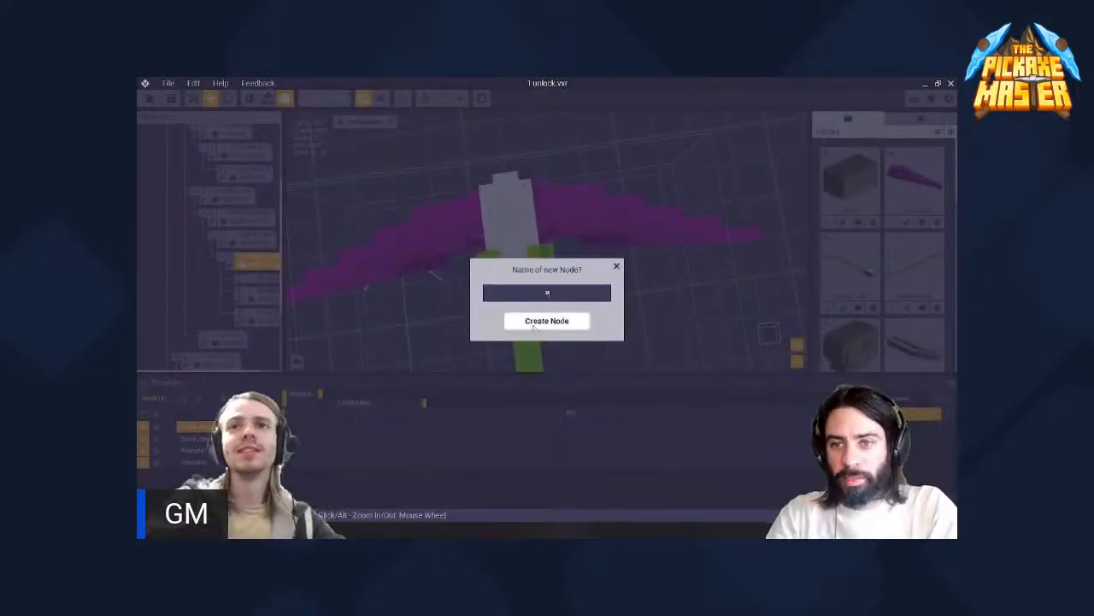
left_click(250, 333)
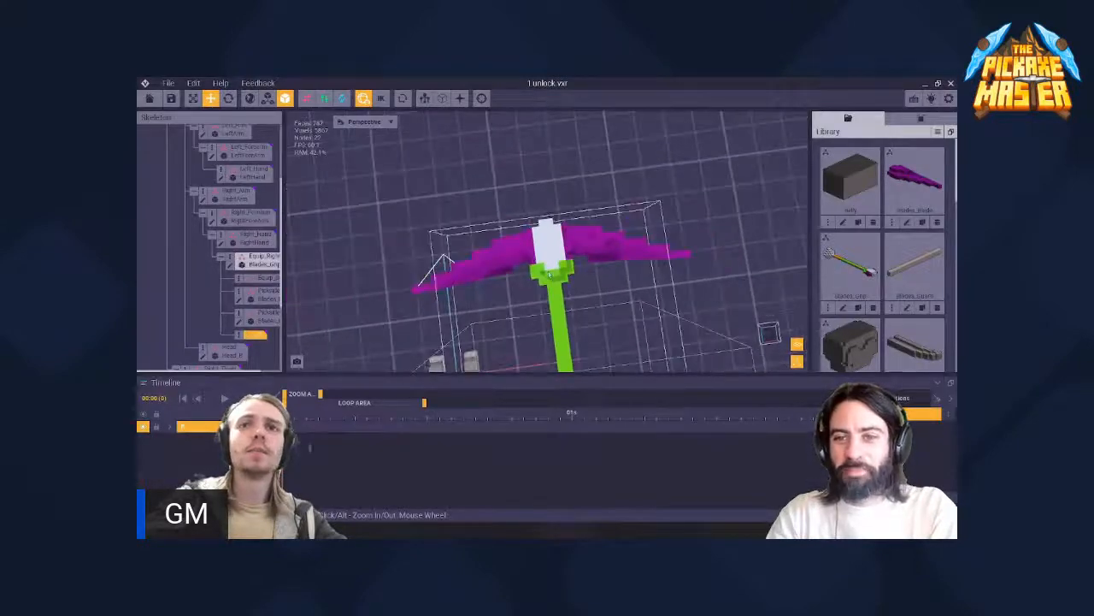
- Create a new voxel model named P in the library
left_click_drag(572, 292, 554, 169)
scroll(557, 202, "up", 3)
scroll(557, 202, "up", 3)
middle_click_drag(434, 168, 460, 312)
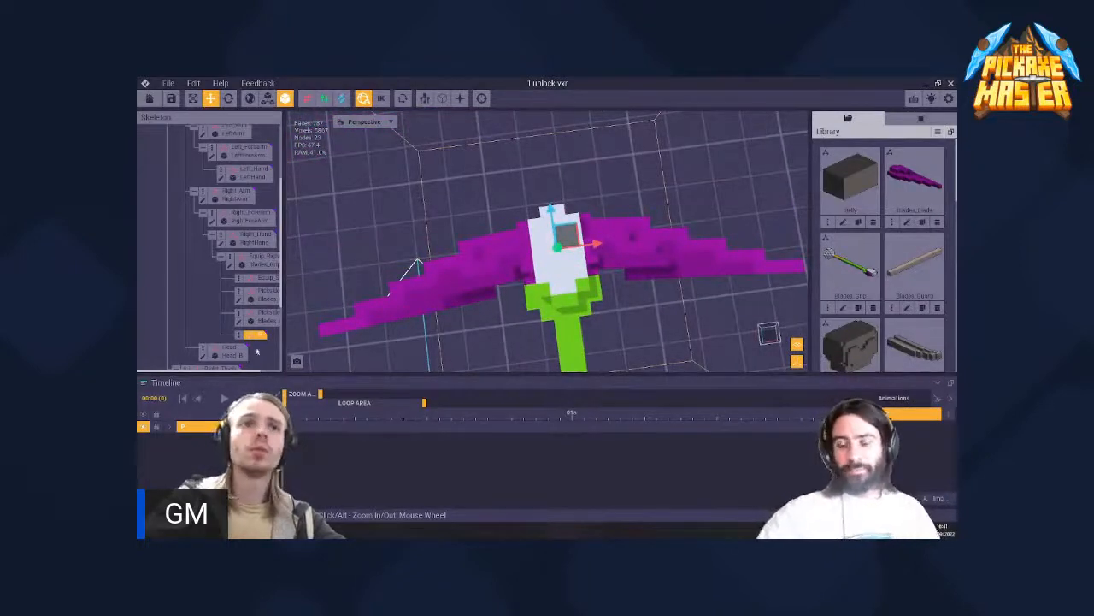
left_click(937, 133)
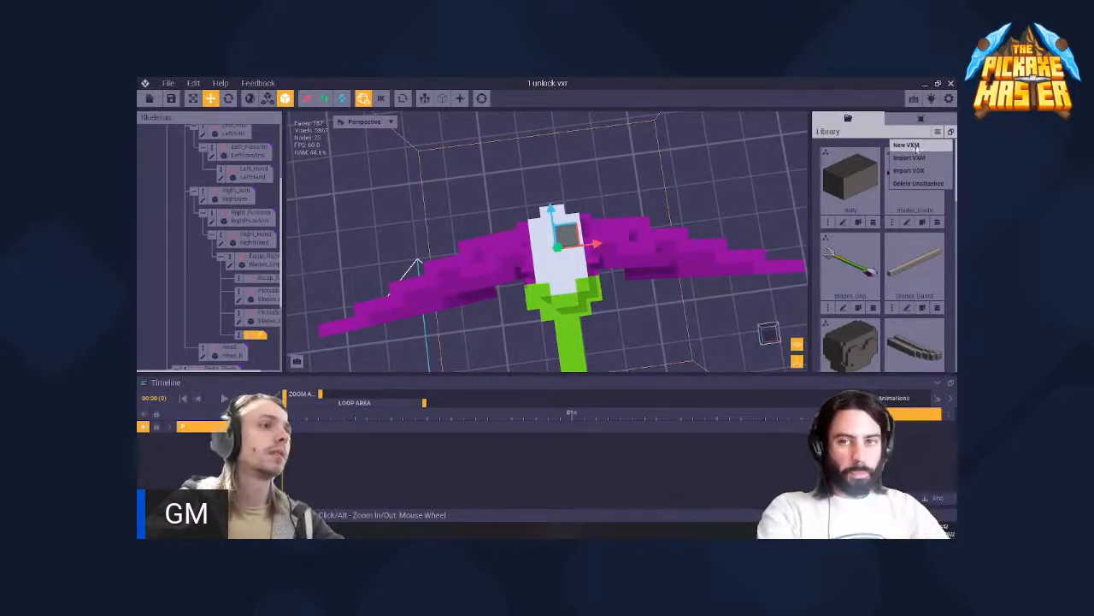
left_click(918, 147)
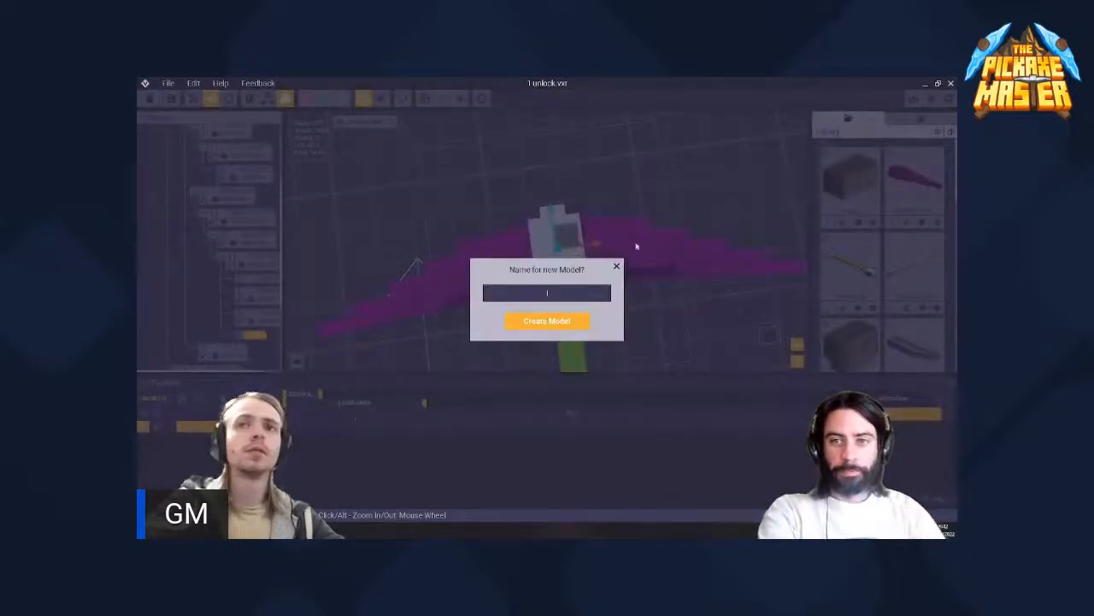
type("g")
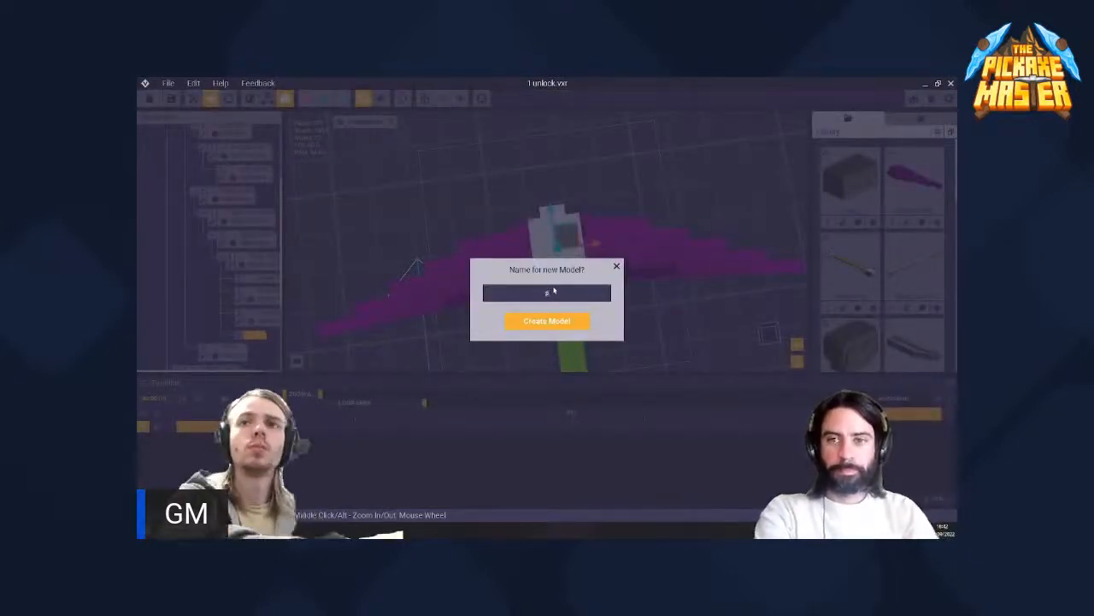
type("P")
key("Return")
- Open the empty P model for editing and shrink its volume to 1 × 1 × 1 voxel
right_click_drag(553, 286, 497, 351)
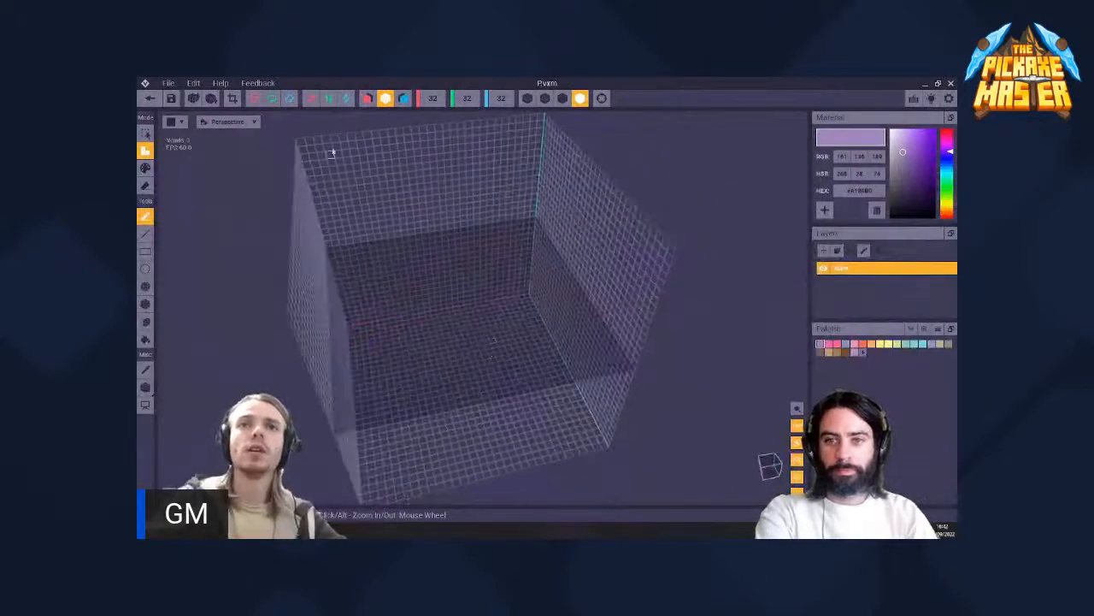
left_click(211, 99)
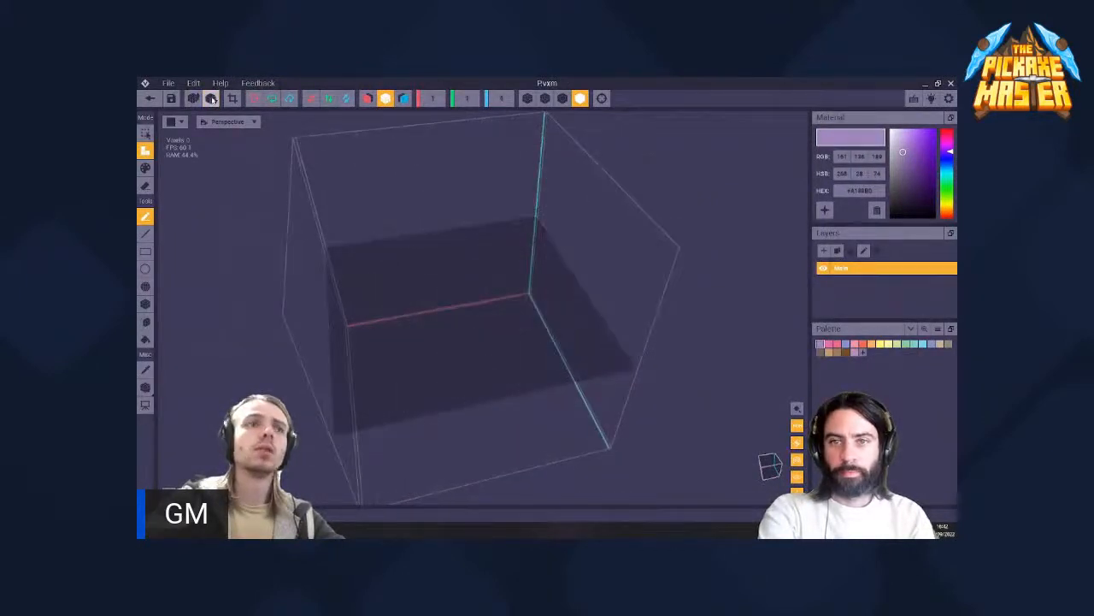
right_click_drag(377, 234, 500, 333)
scroll(501, 335, "down", 1)
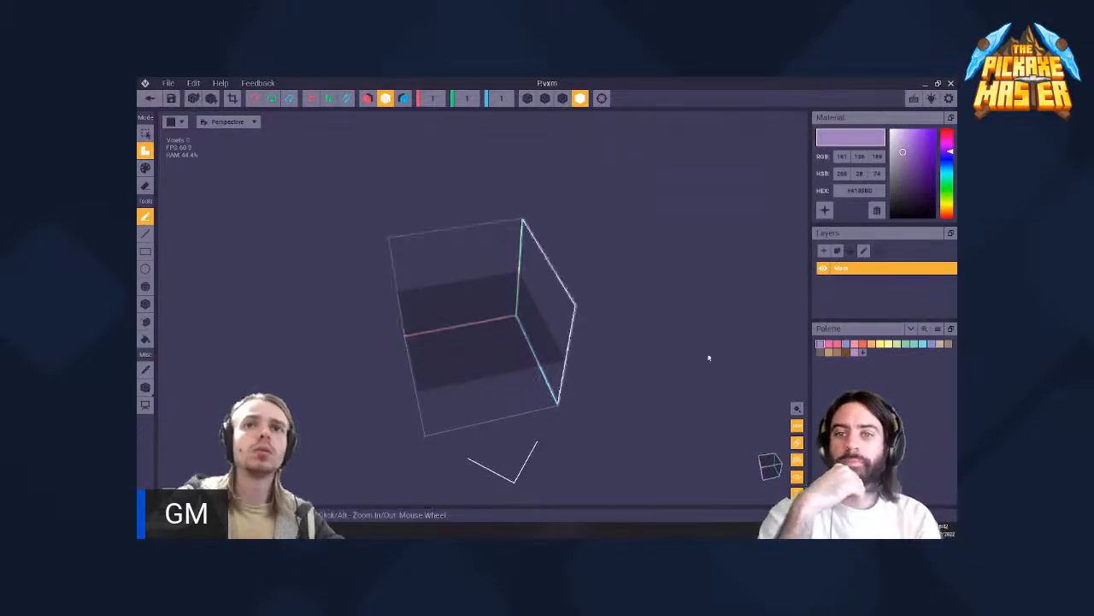
- Place a light purple voxel in the single-cell volume and erase it again
left_click(493, 359)
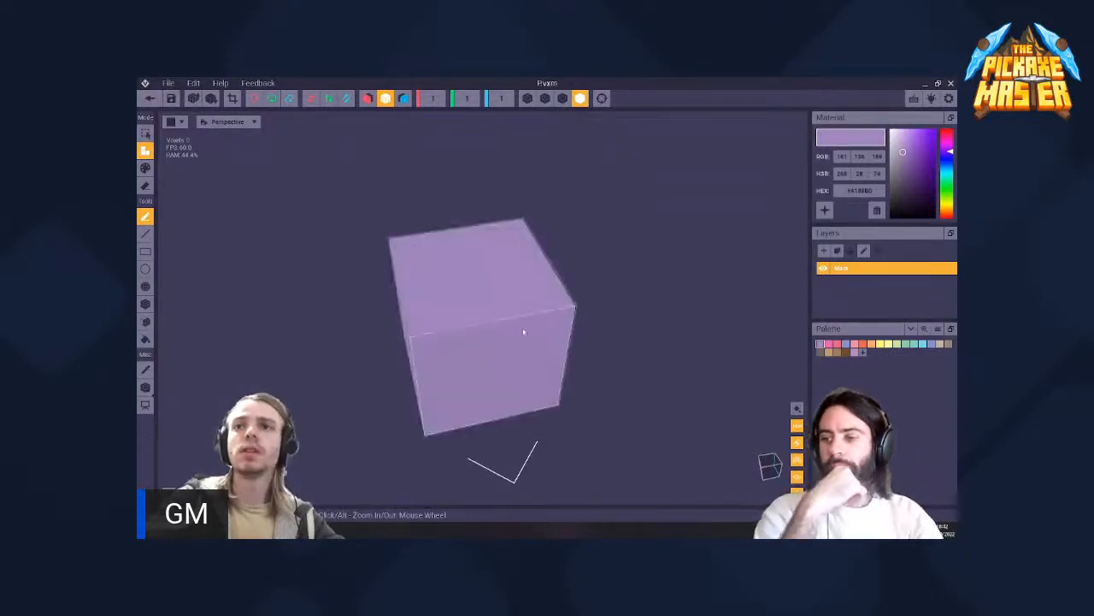
key("i")
left_click(513, 330)
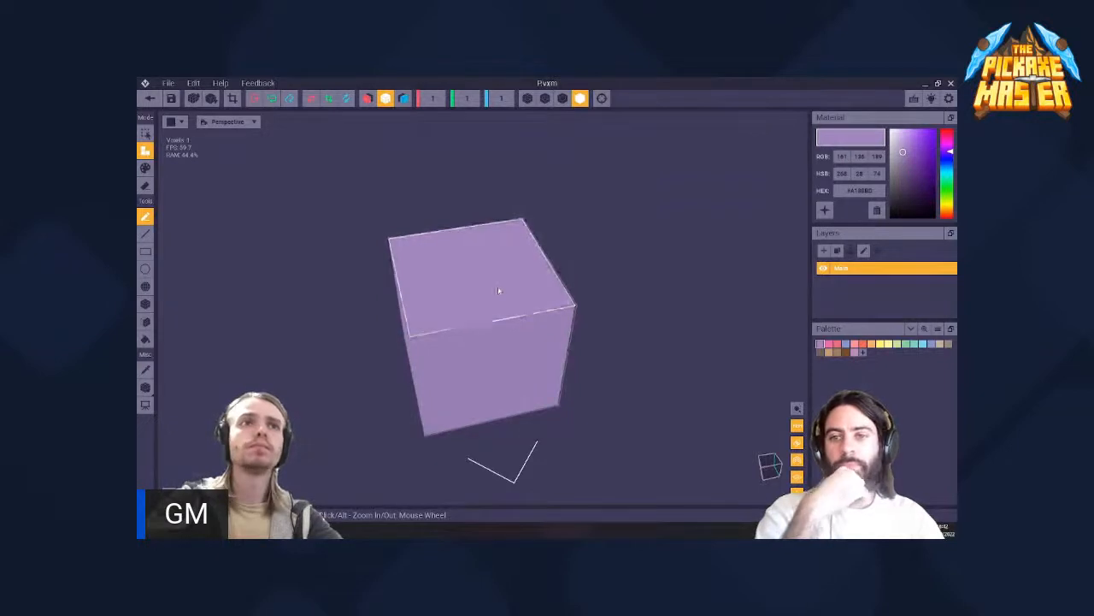
key("g")
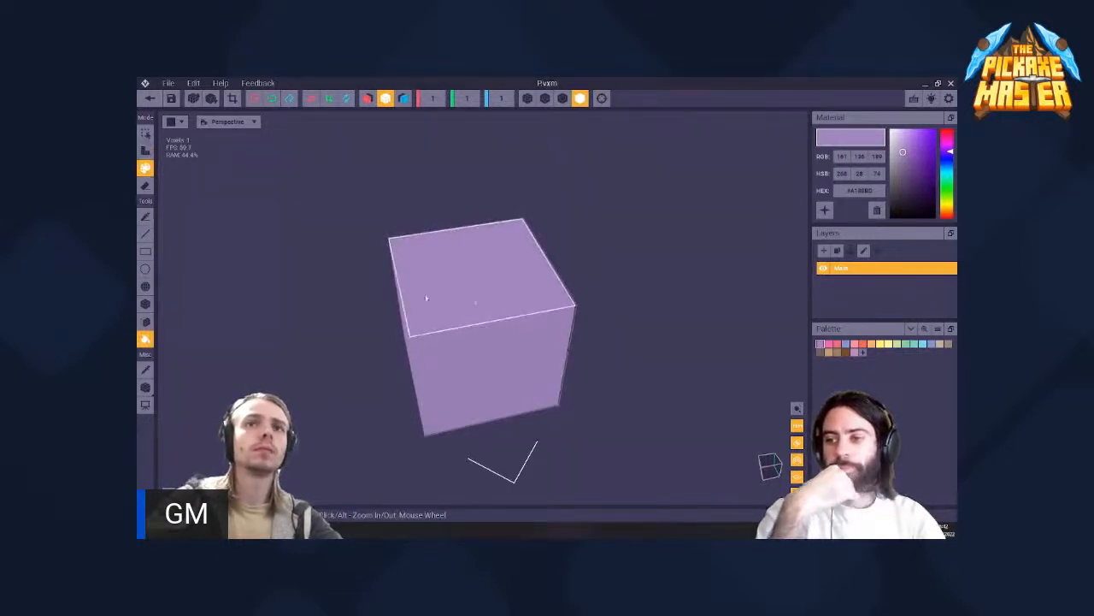
left_click(145, 186)
left_click(523, 320)
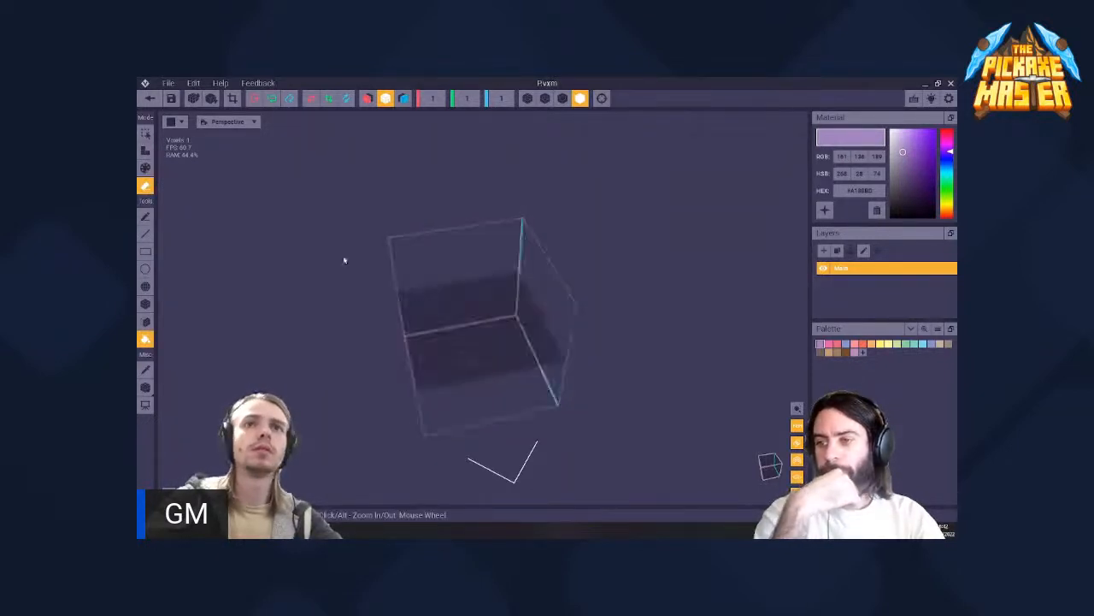
- Return to the rig, saving the P model, and open Blades_Grip for editing
left_click(150, 99)
left_click(468, 246)
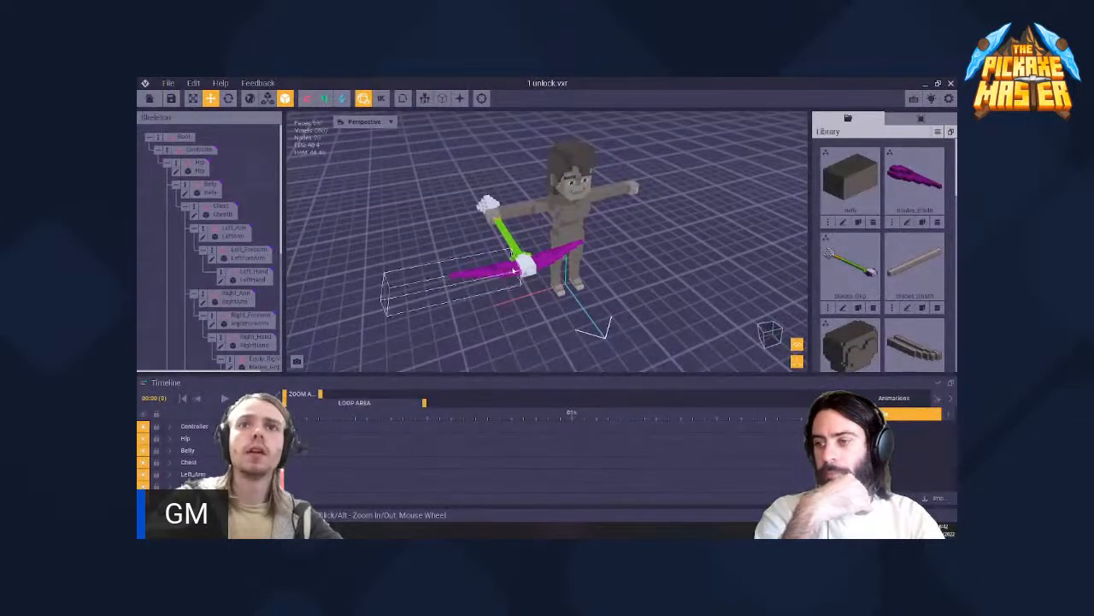
left_click(519, 249)
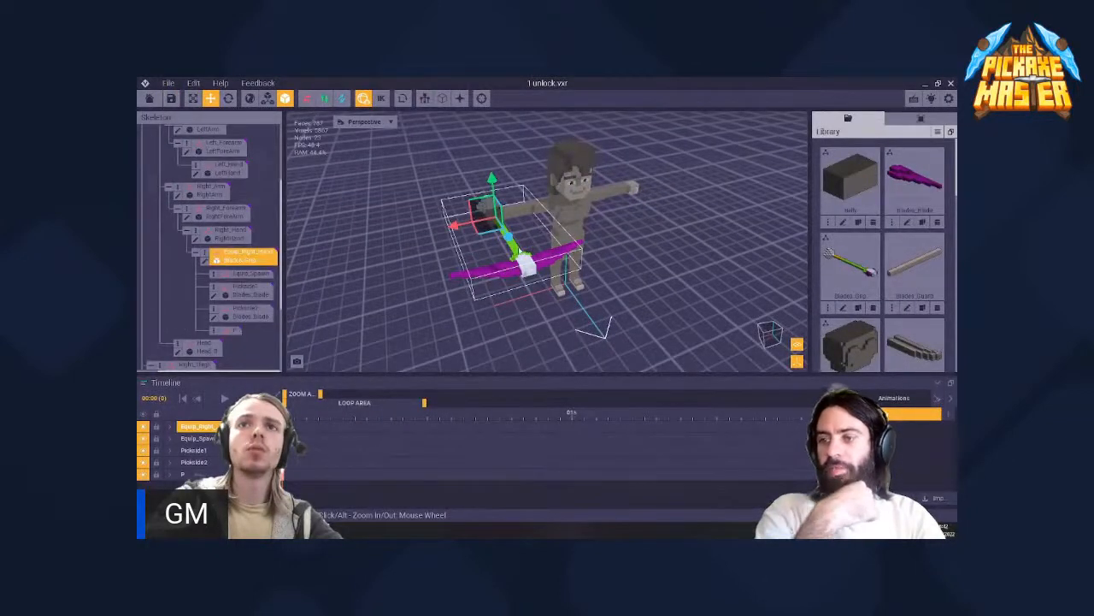
left_click(205, 262)
- Save the Blades_Grip colour palette as 1.png and return to the rig, saving the model's changes
left_click(938, 330)
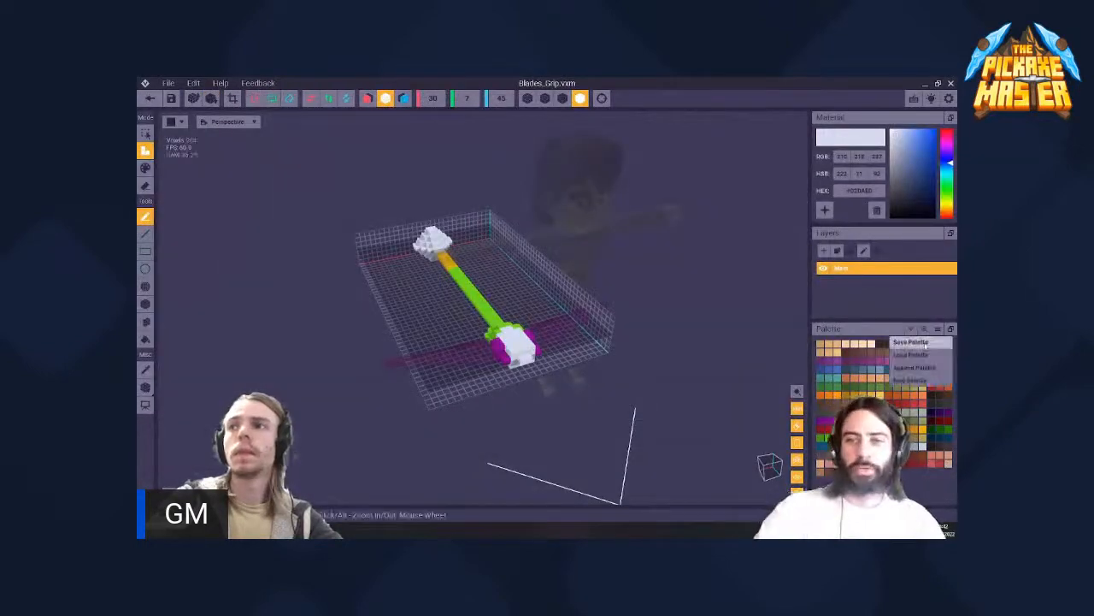
left_click(912, 342)
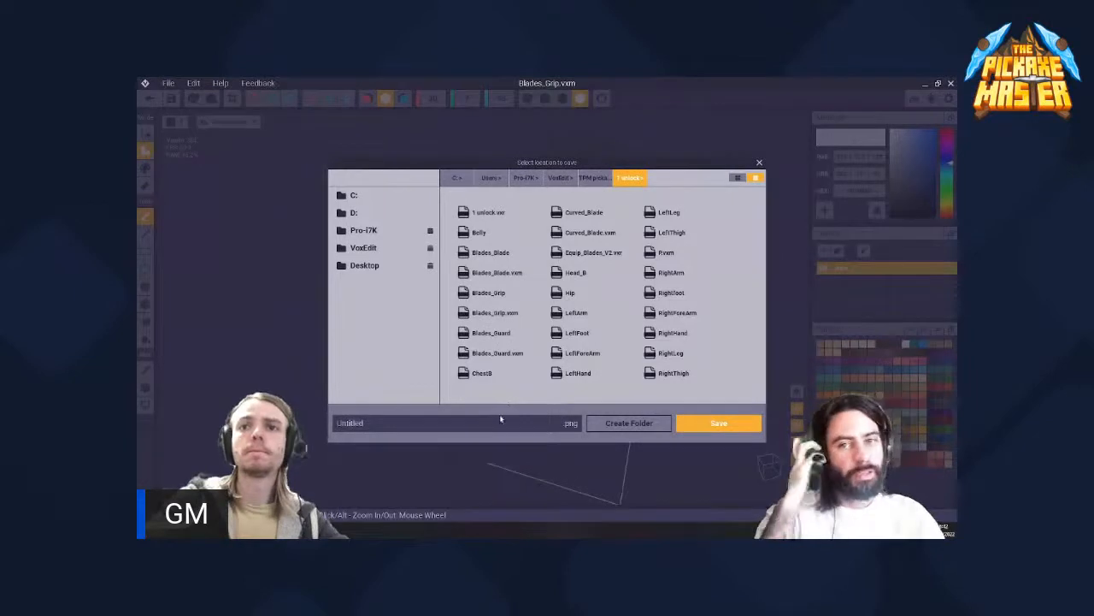
left_click(717, 423)
left_click(150, 97)
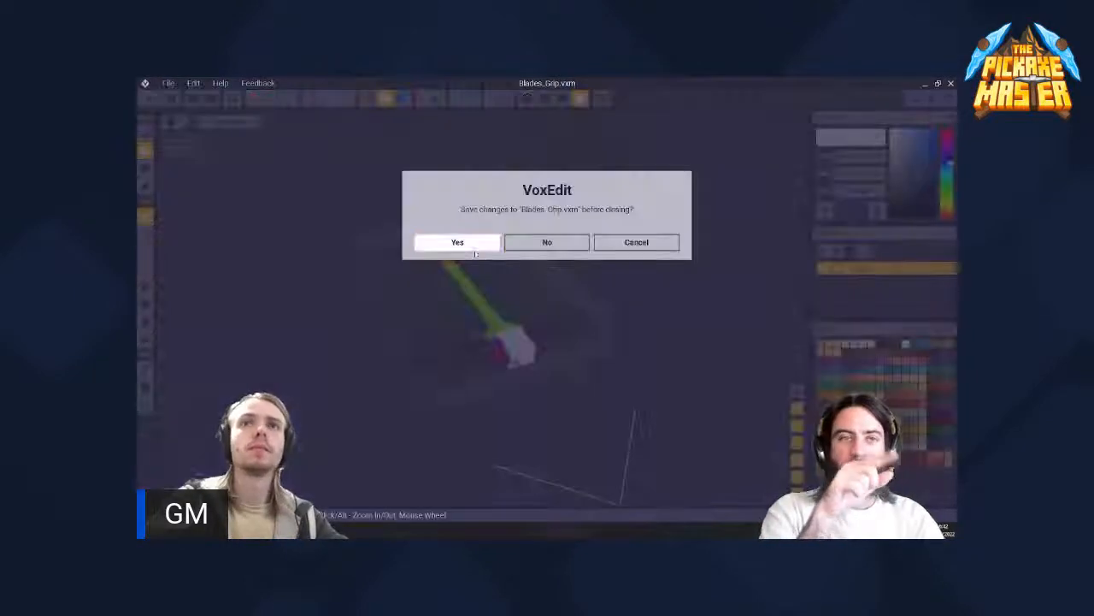
left_click(484, 246)
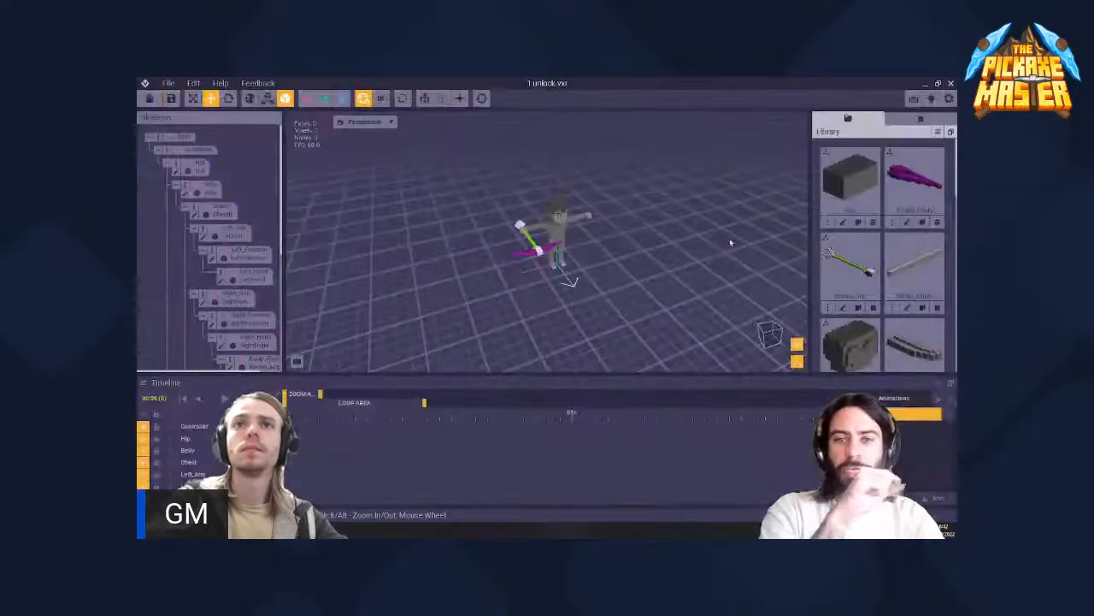
- Find the empty P model in the library and open it for editing
scroll(890, 200, "down", 5)
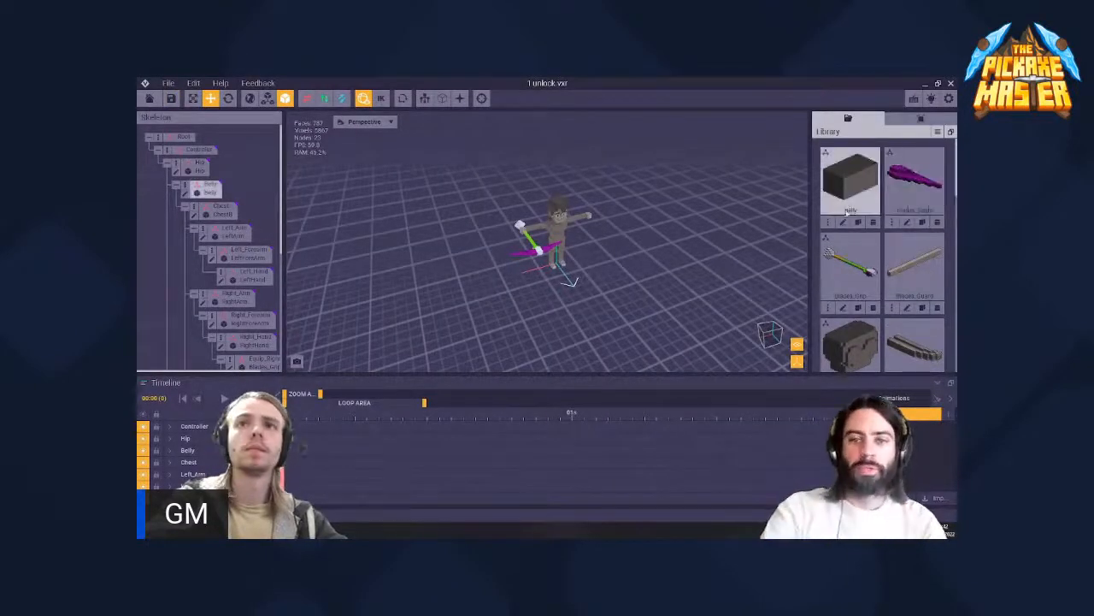
scroll(914, 205, "down", 6)
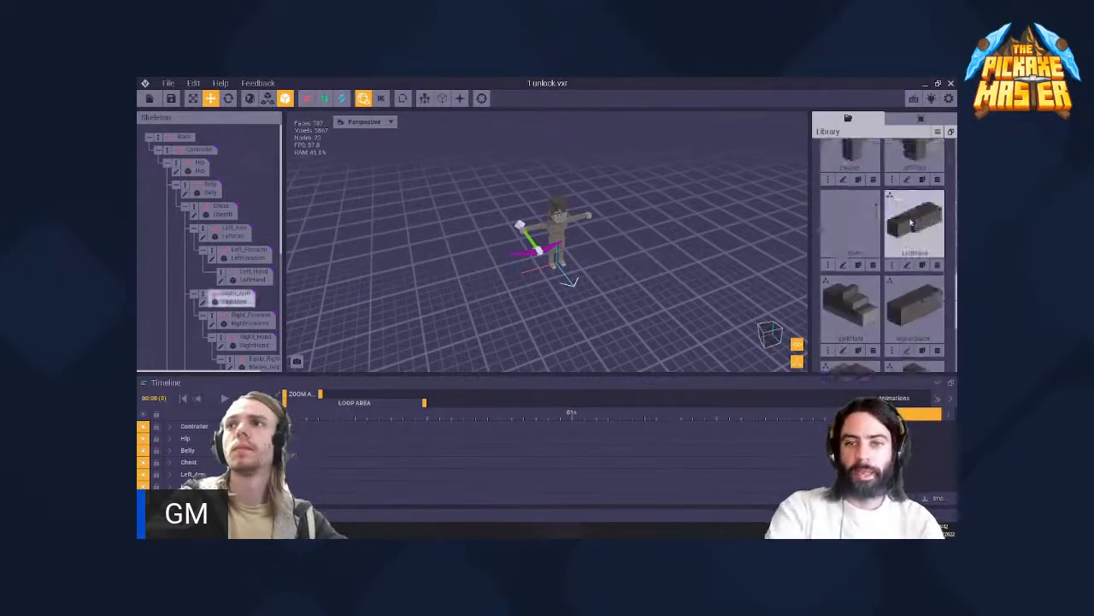
scroll(903, 260, "up", 3)
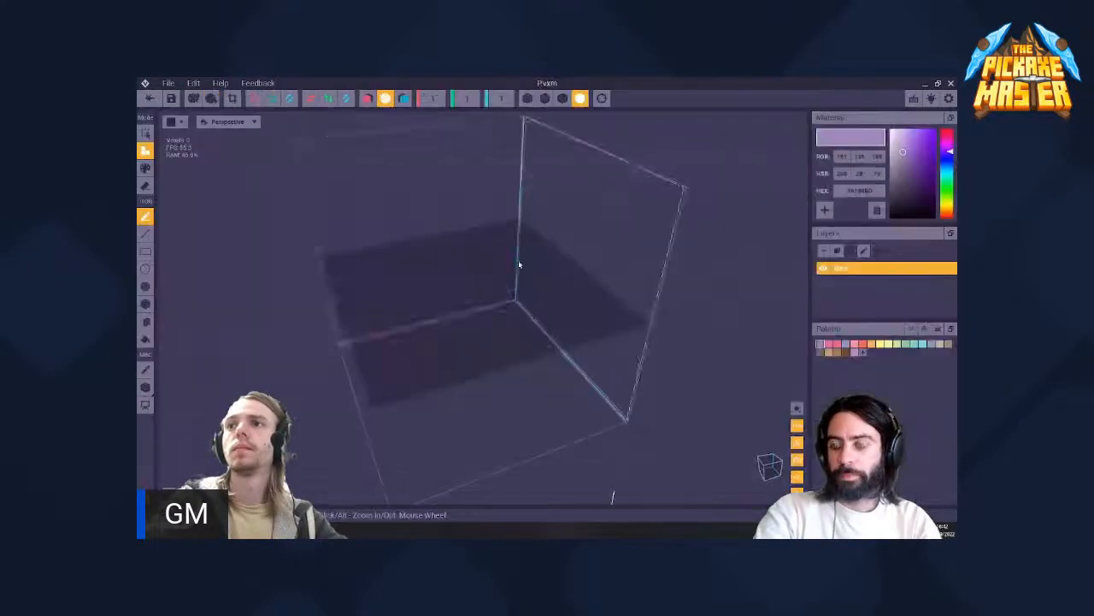
mouse_move(518, 264)
right_mouse_down()
mouse_move(640, 236)
mouse_move(513, 274)
right_mouse_up()
- Load the saved palette 1.png into the P model
left_click(937, 329)
left_click(919, 346)
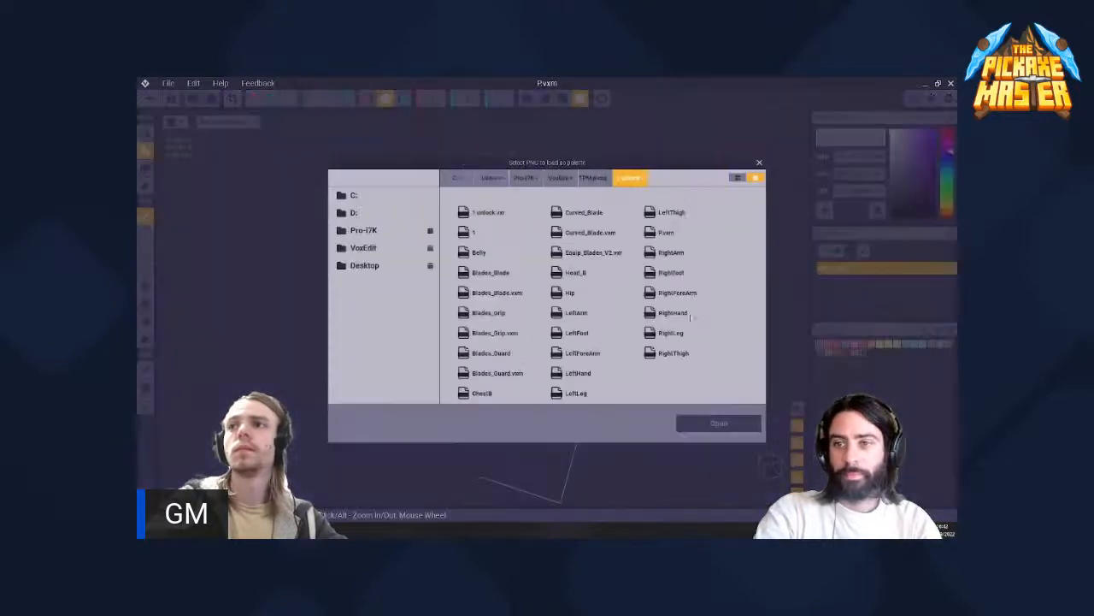
left_click(492, 231)
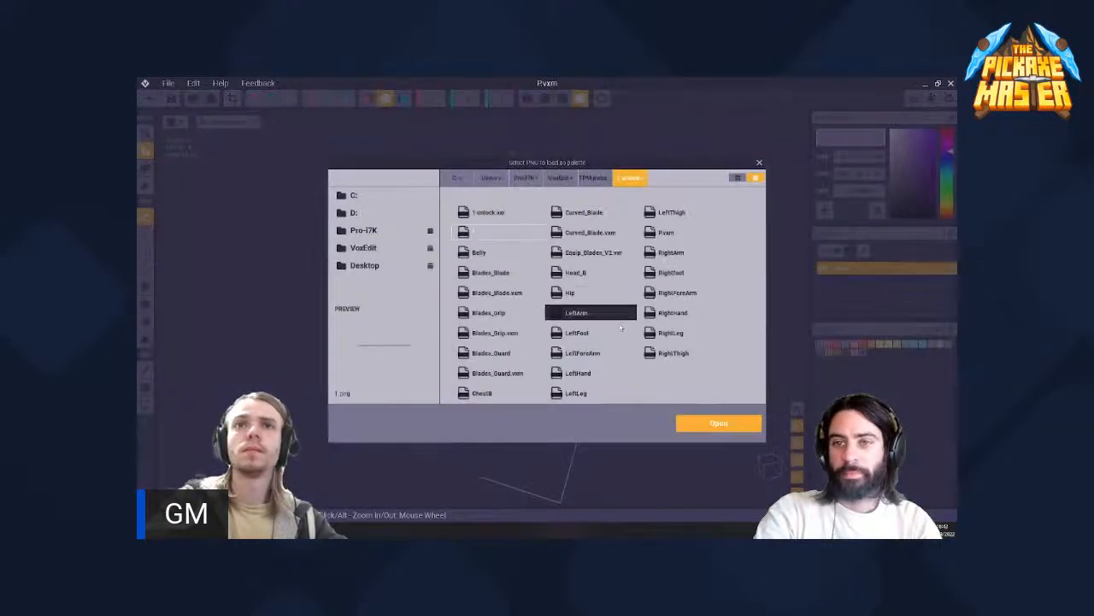
left_click(718, 424)
right_click_drag(719, 384, 432, 273)
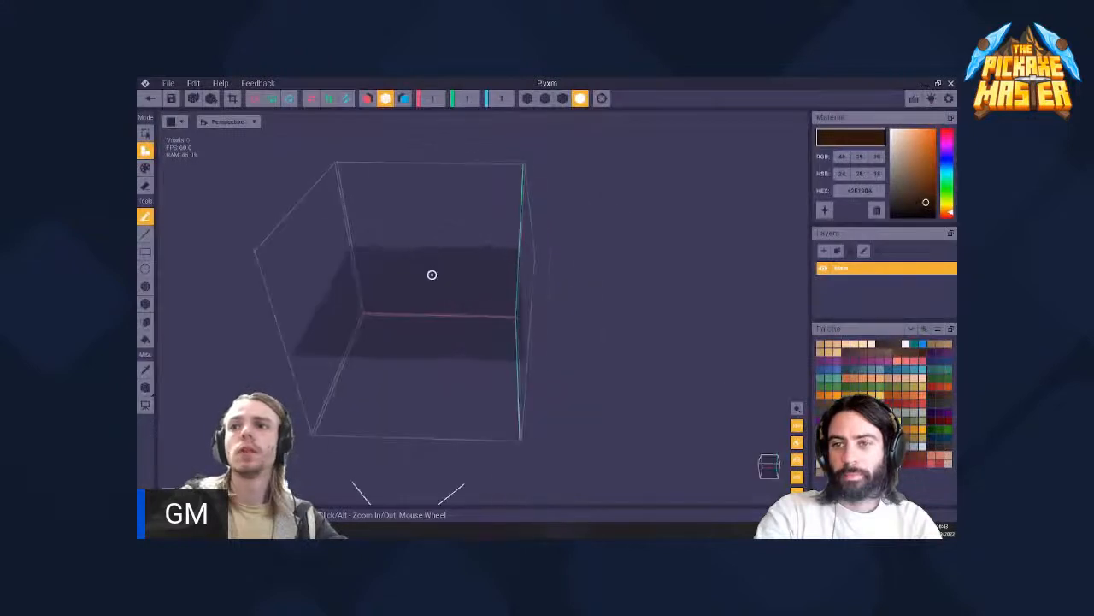
scroll(454, 305, "up", 5)
scroll(454, 305, "down", 5)
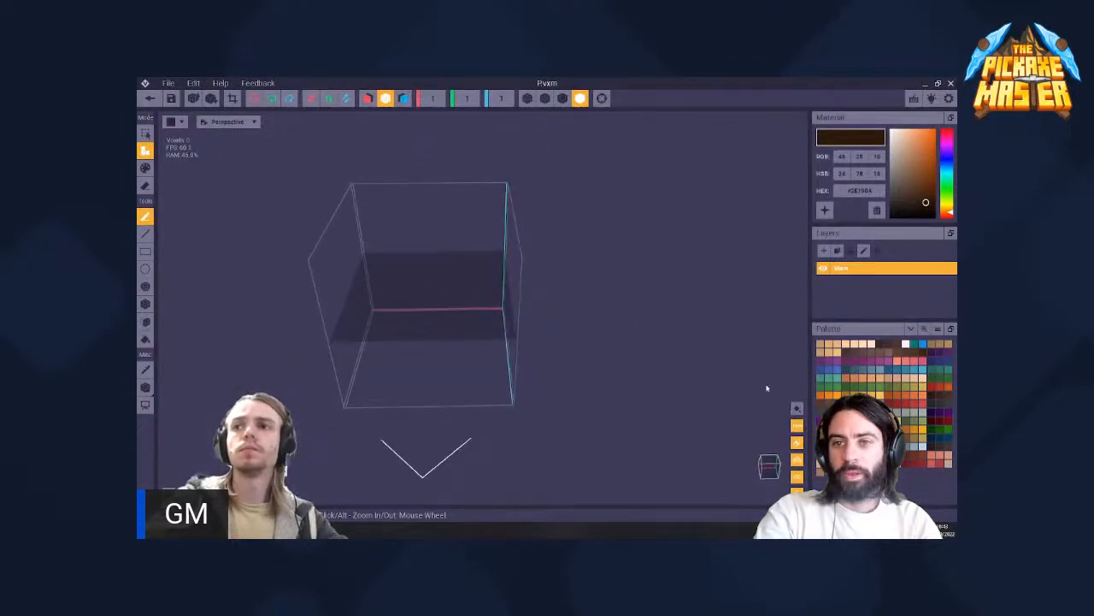
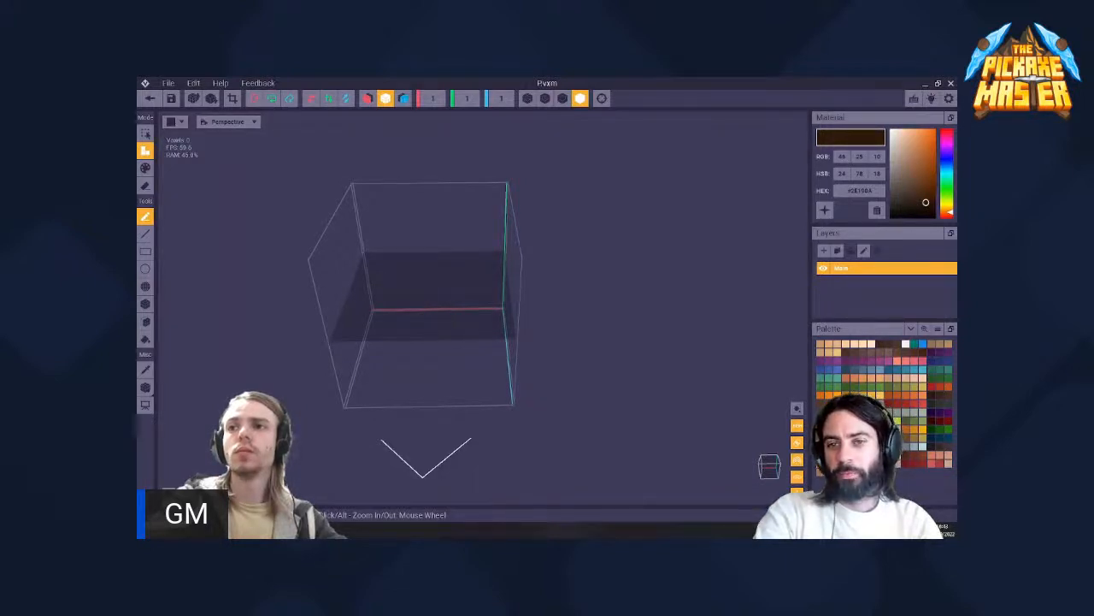
left_click(842, 426)
left_click(394, 327)
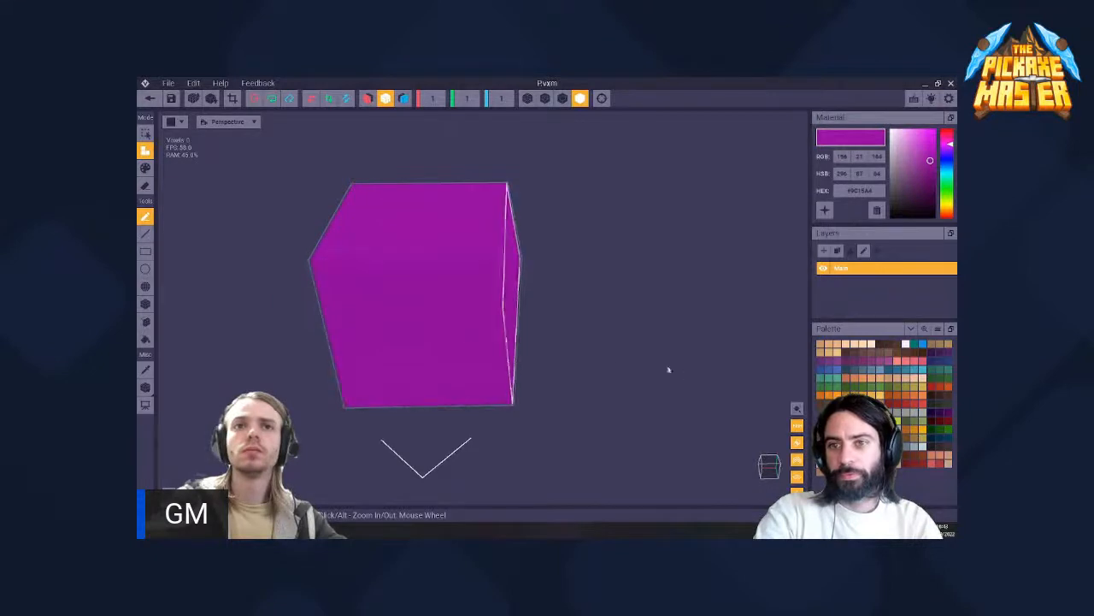
key("ctrl+z")
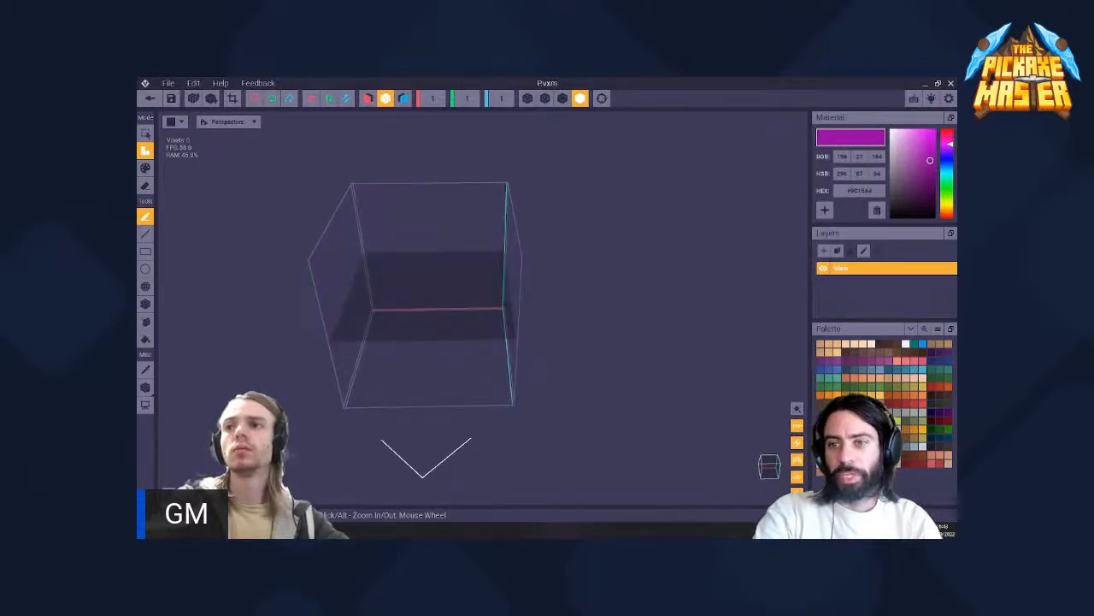
- Fill the P model with a yellow voxel and repeatedly double its size to 16 × 16 × 16
left_click(880, 398)
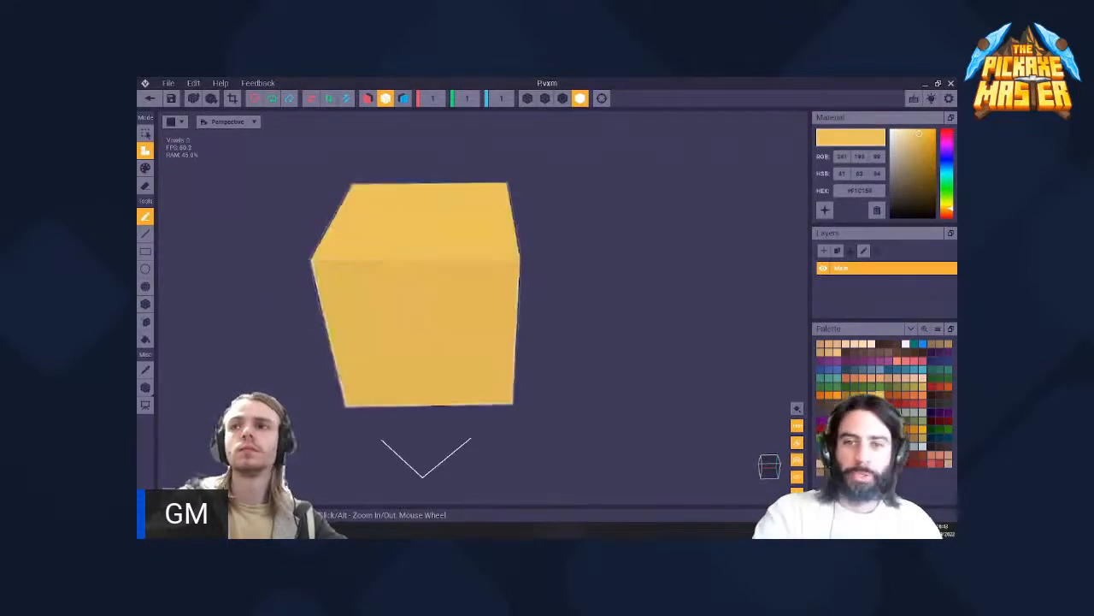
scroll(430, 301, "down", 3)
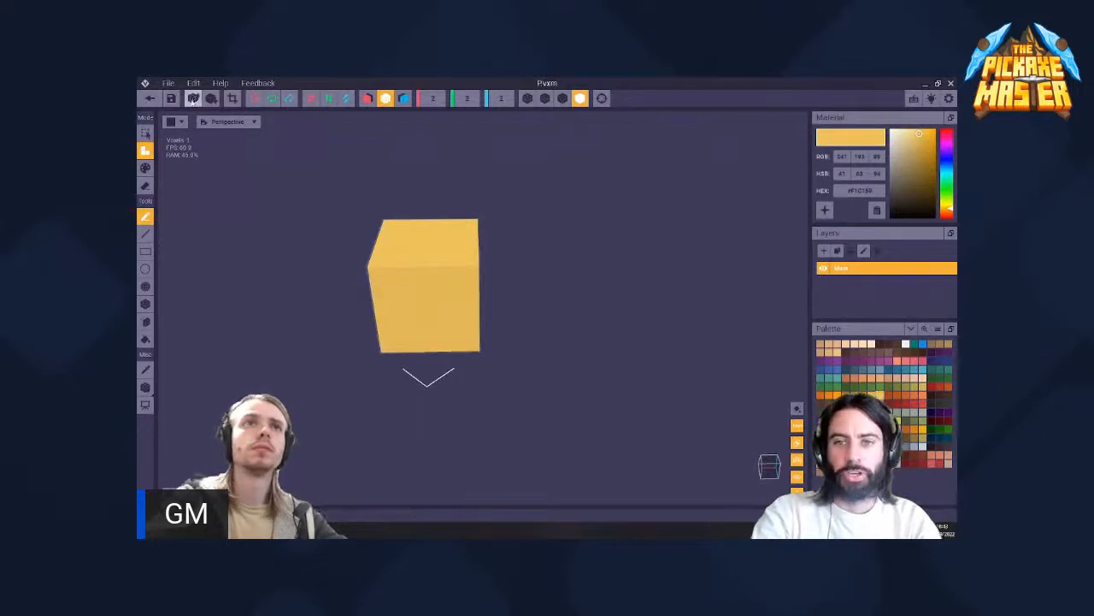
right_click_drag(482, 290, 511, 171)
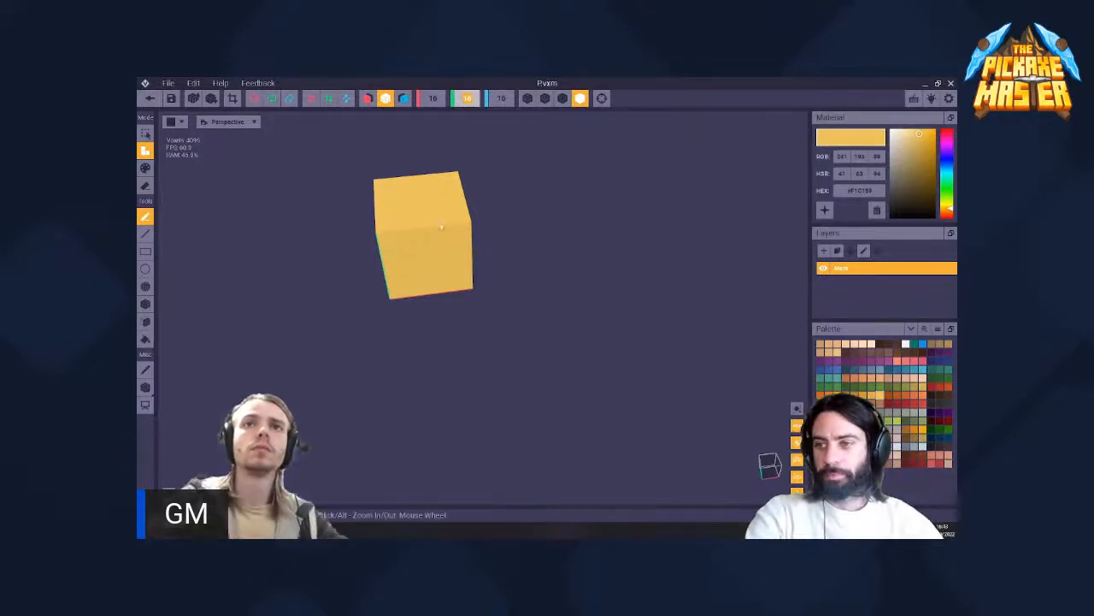
right_click_drag(422, 214, 426, 209)
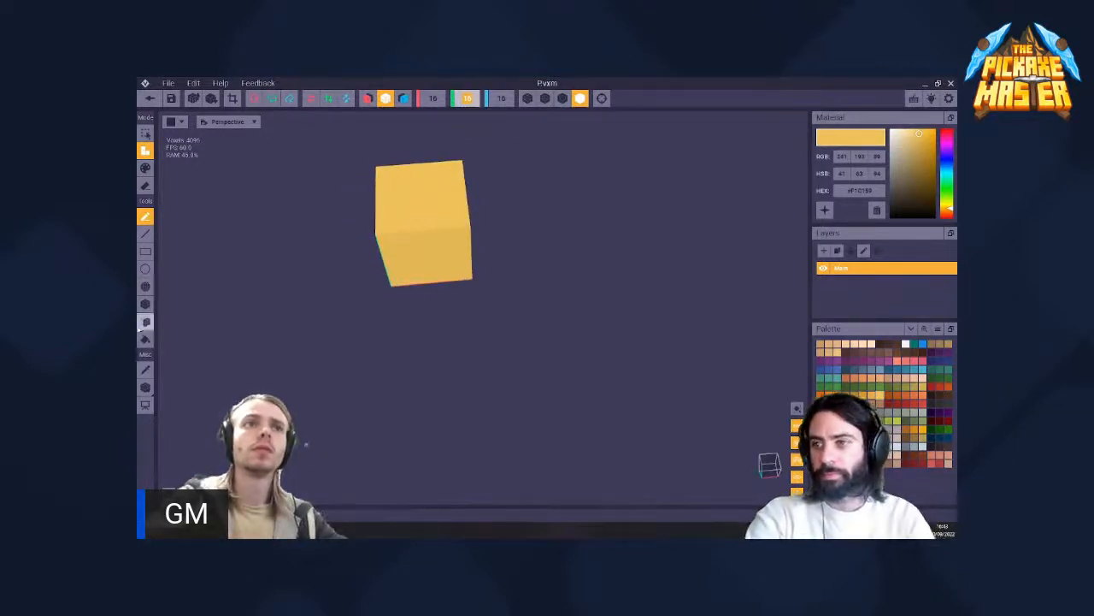
left_click(146, 340)
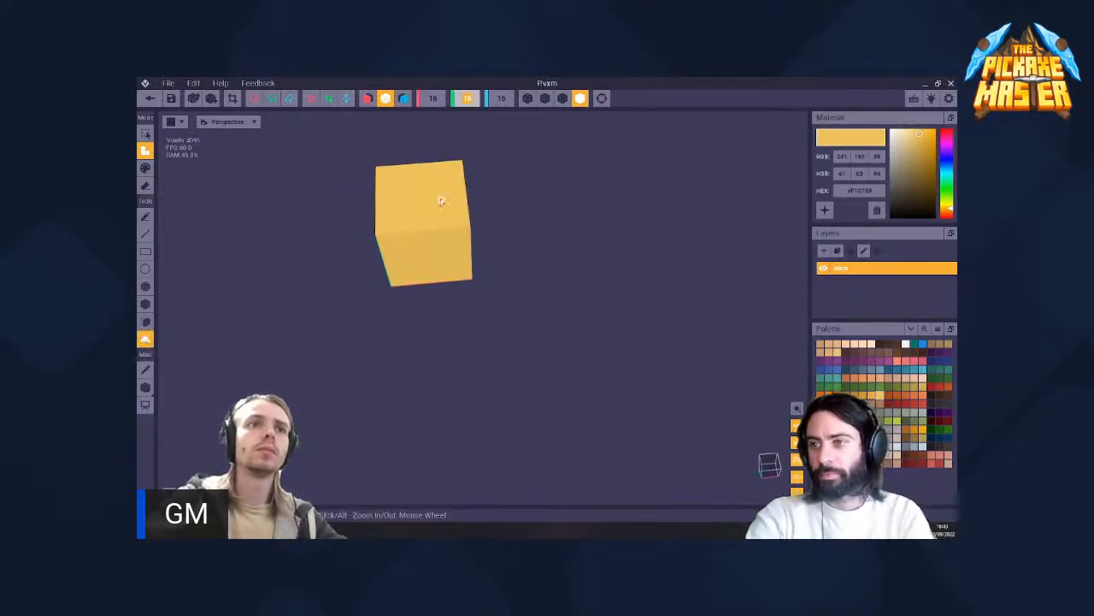
- Return to the rig, saving the P model, and attach that model to the P node in the skeleton
left_click(152, 99)
left_click(476, 247)
scroll(476, 257, "up", 5)
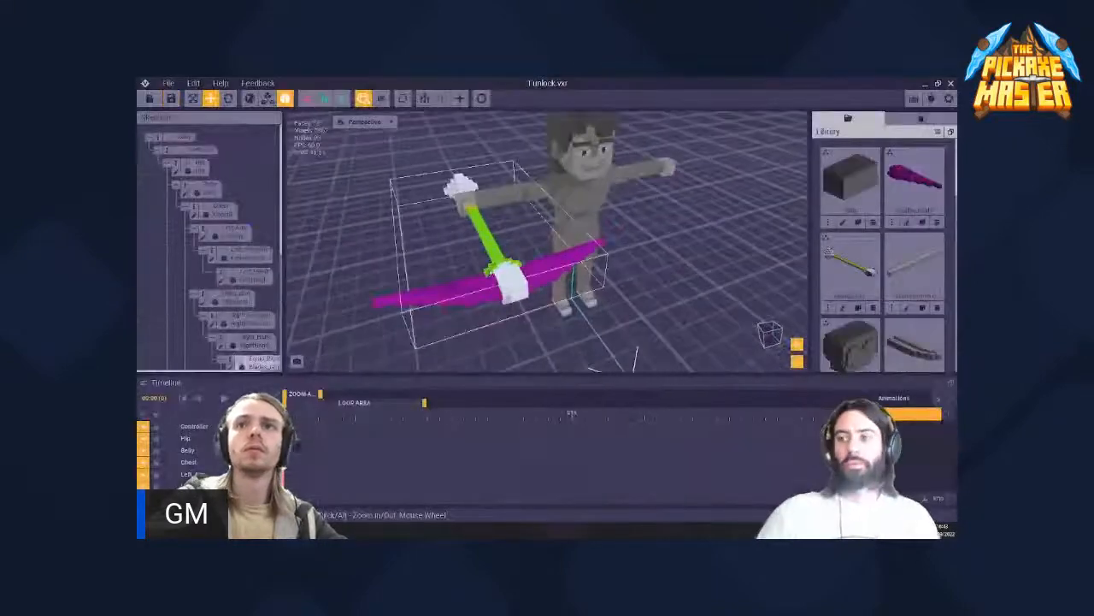
right_click_drag(436, 295, 578, 267)
left_click(578, 267)
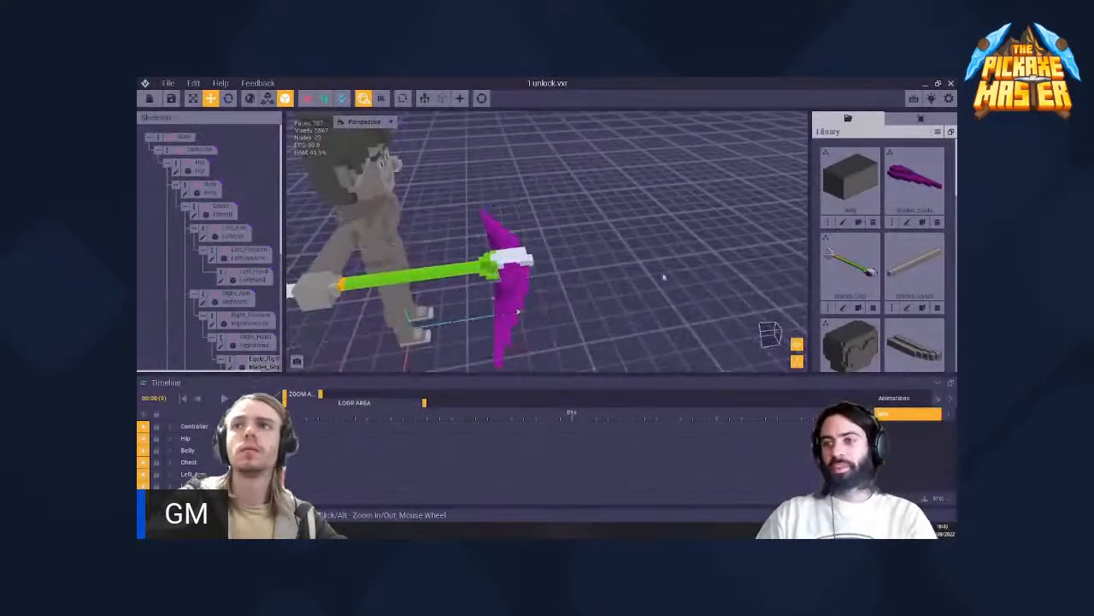
scroll(848, 255, "down", 5)
scroll(248, 277, "down", 5)
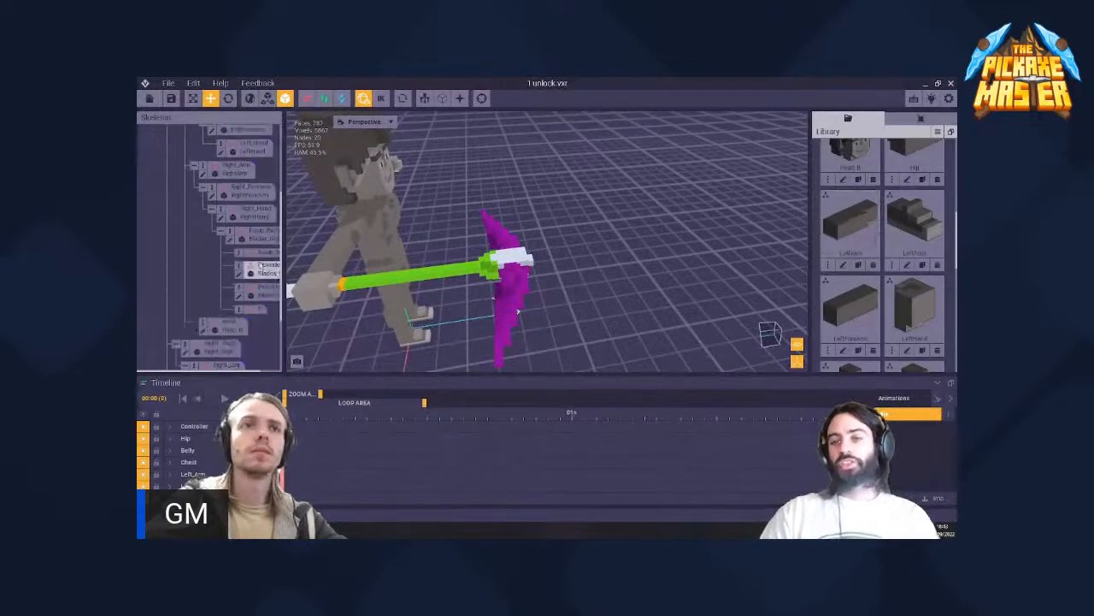
scroll(830, 265, "down", 3)
scroll(829, 265, "up", 3)
left_click_drag(851, 219, 256, 313)
- Open the P node's model for editing and halve its size twice to 4 × 4 × 4 voxels
right_click_drag(471, 279, 282, 313)
double_click(239, 316)
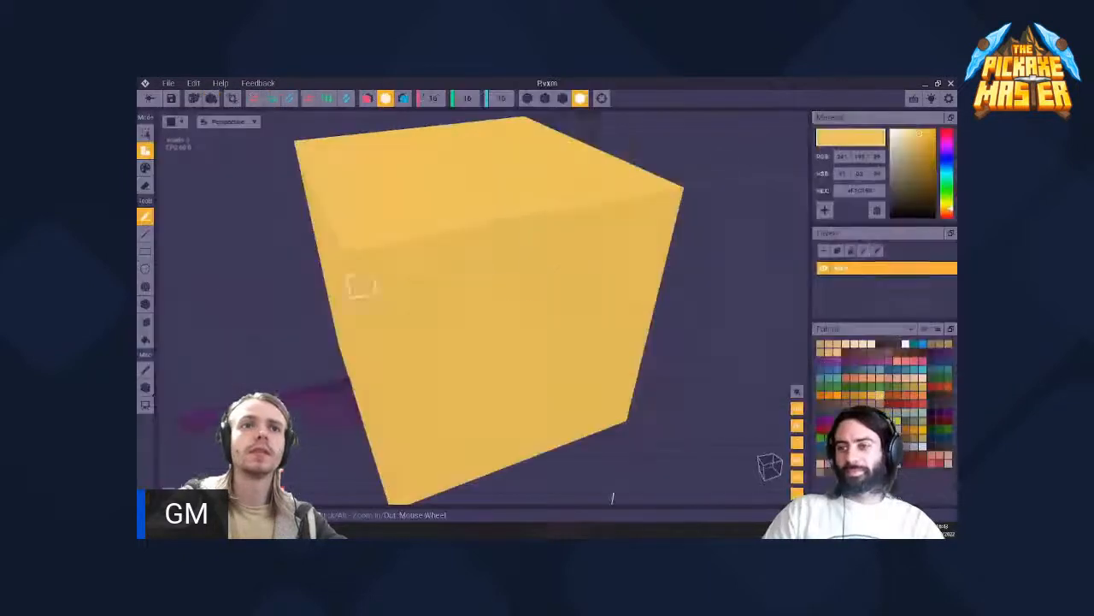
scroll(487, 341, "up", 3)
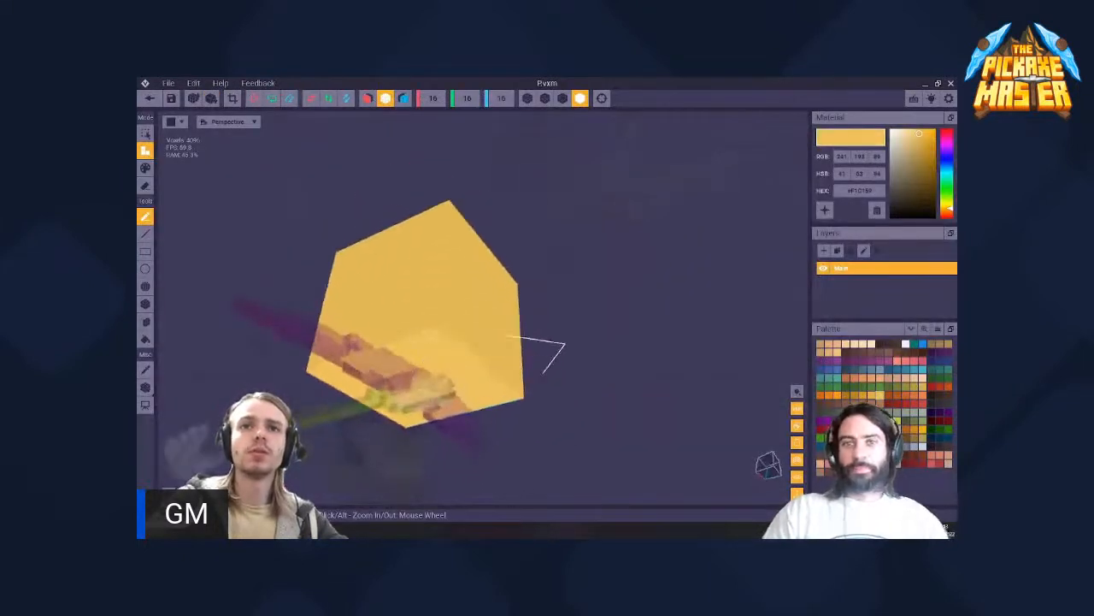
middle_click_drag(337, 385, 385, 347)
right_click_drag(372, 324, 406, 303)
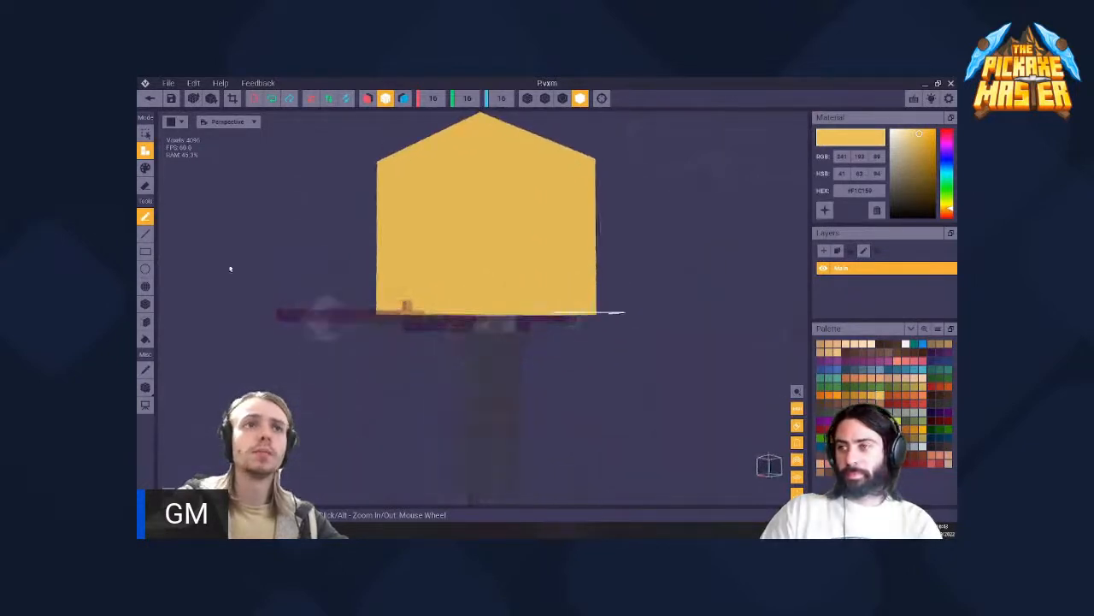
left_click(212, 100)
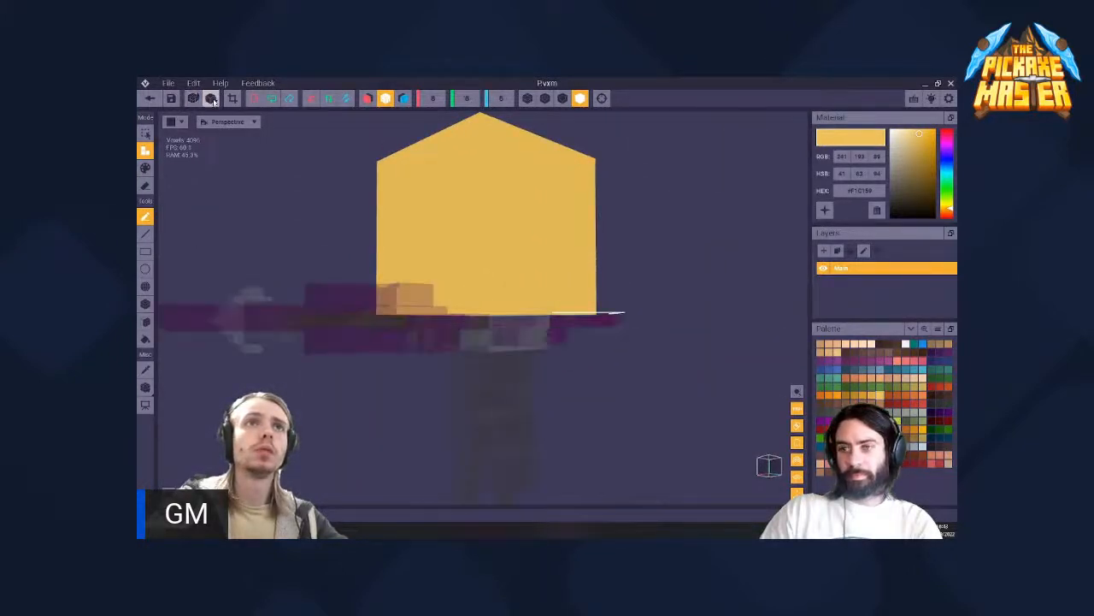
left_click(214, 102)
- Erase the whole yellow cube in one fill, leaving only the empty 4 × 4 × 4 volume
middle_click_drag(474, 254, 518, 335)
scroll(479, 271, "down", 3)
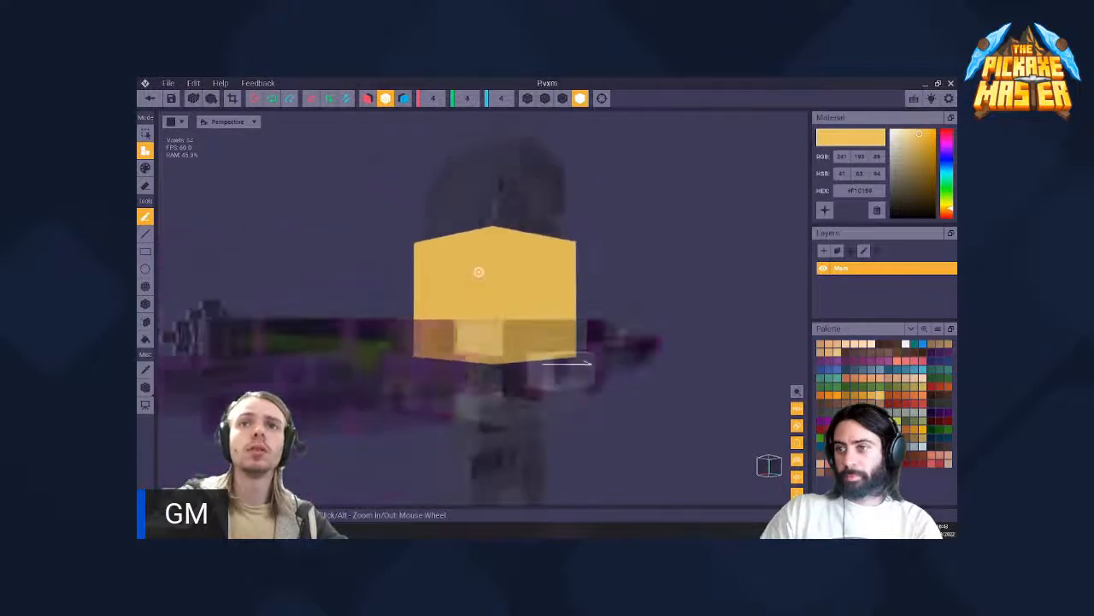
right_click_drag(479, 271, 472, 281)
scroll(466, 285, "down", 3)
right_click_drag(421, 308, 419, 309)
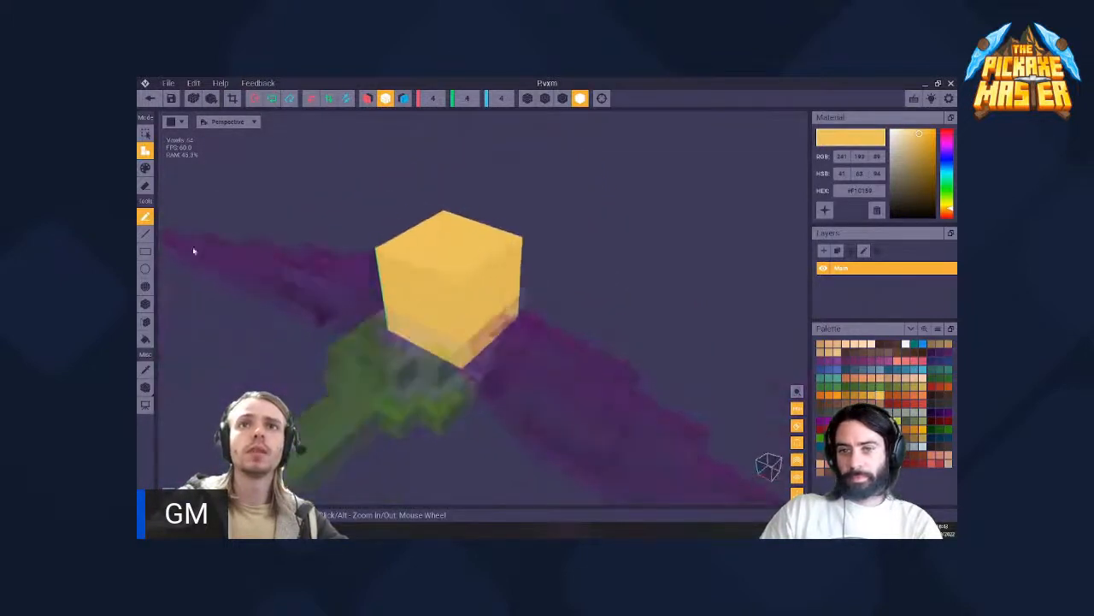
left_click(145, 337)
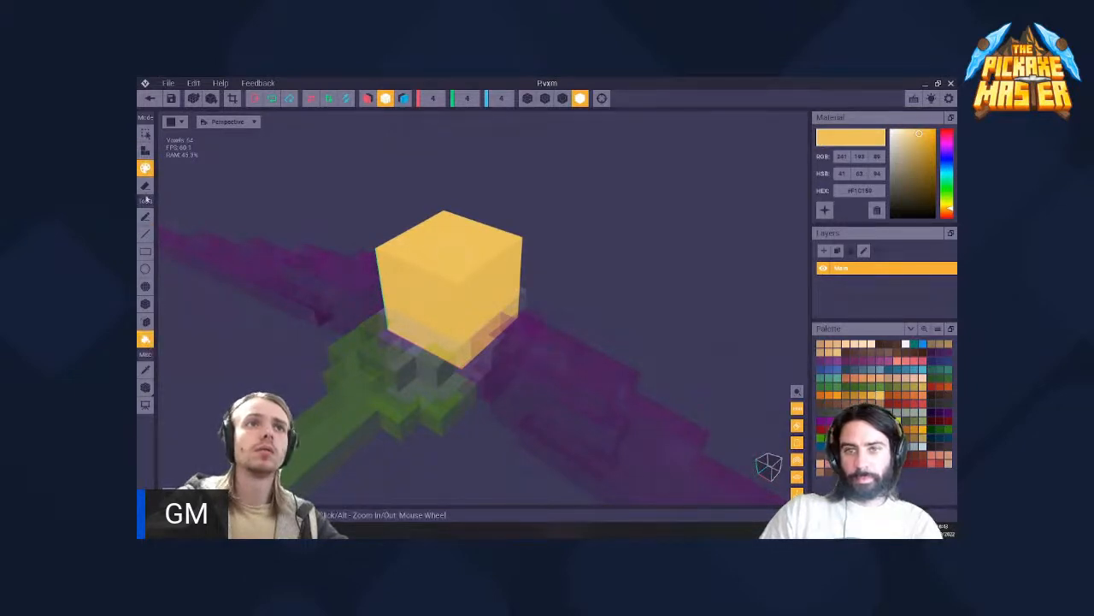
left_click(461, 261)
right_click_drag(451, 286, 454, 288)
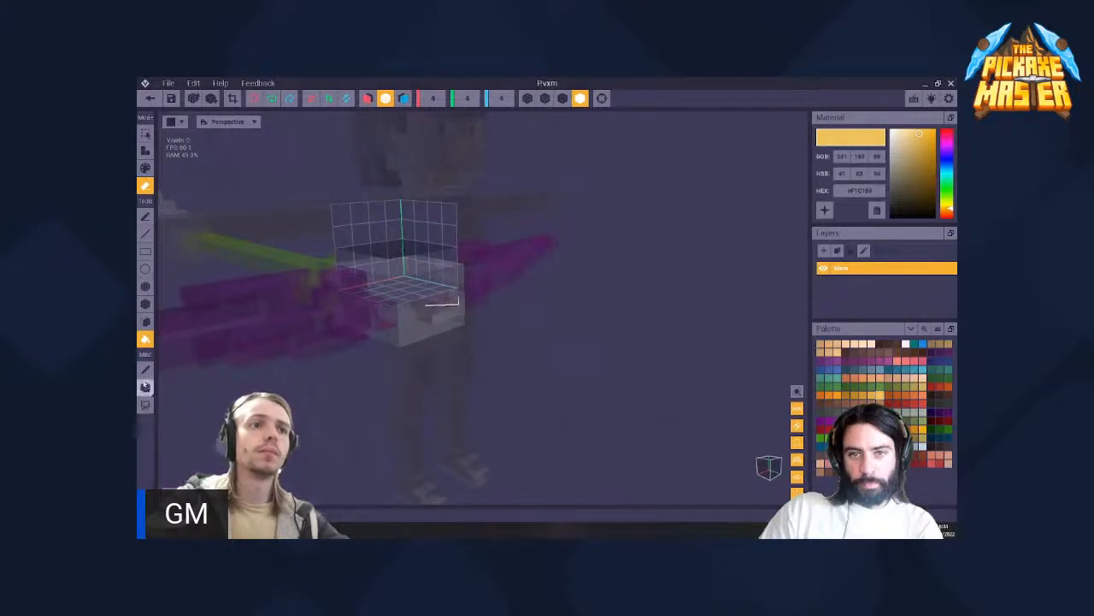
- Raise the P model's pivot to a height of about 2.3 to align its volume with the grip head
left_click(146, 386)
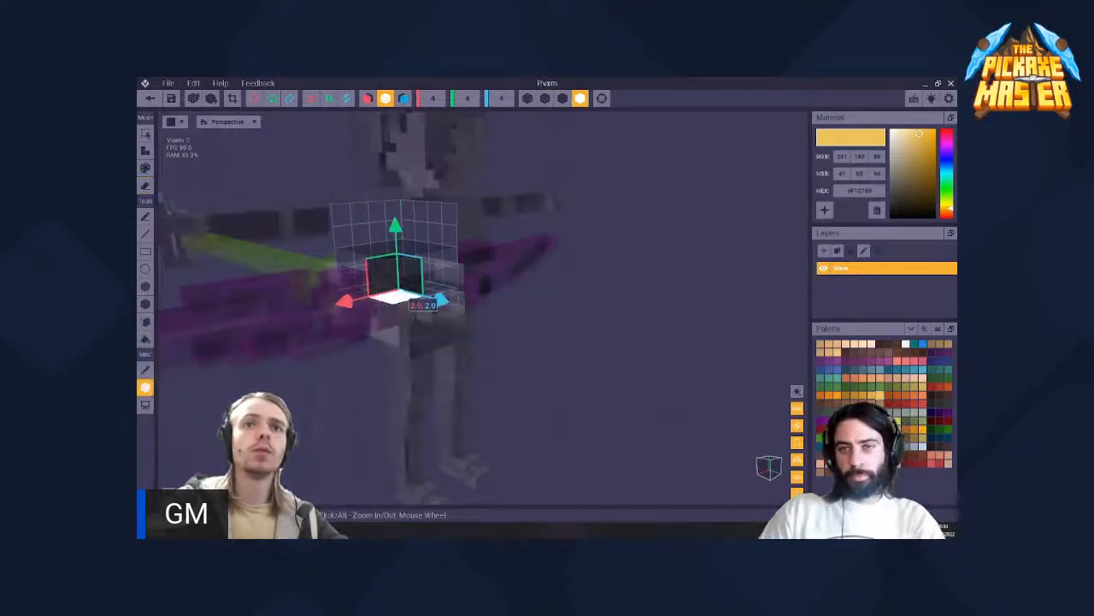
right_click_drag(411, 294, 413, 292)
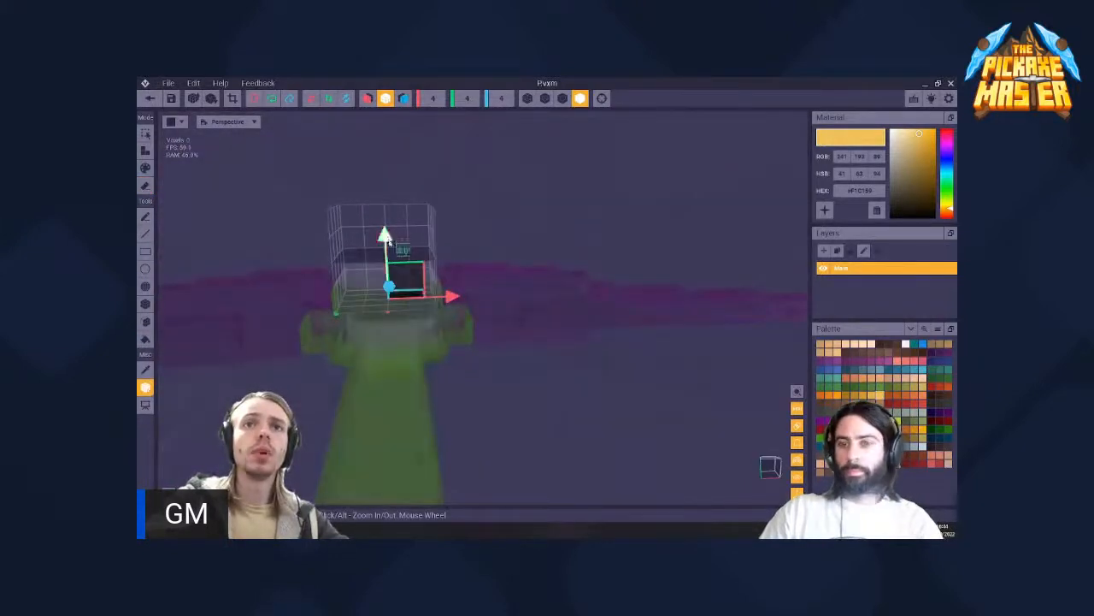
right_click_drag(402, 247, 370, 180)
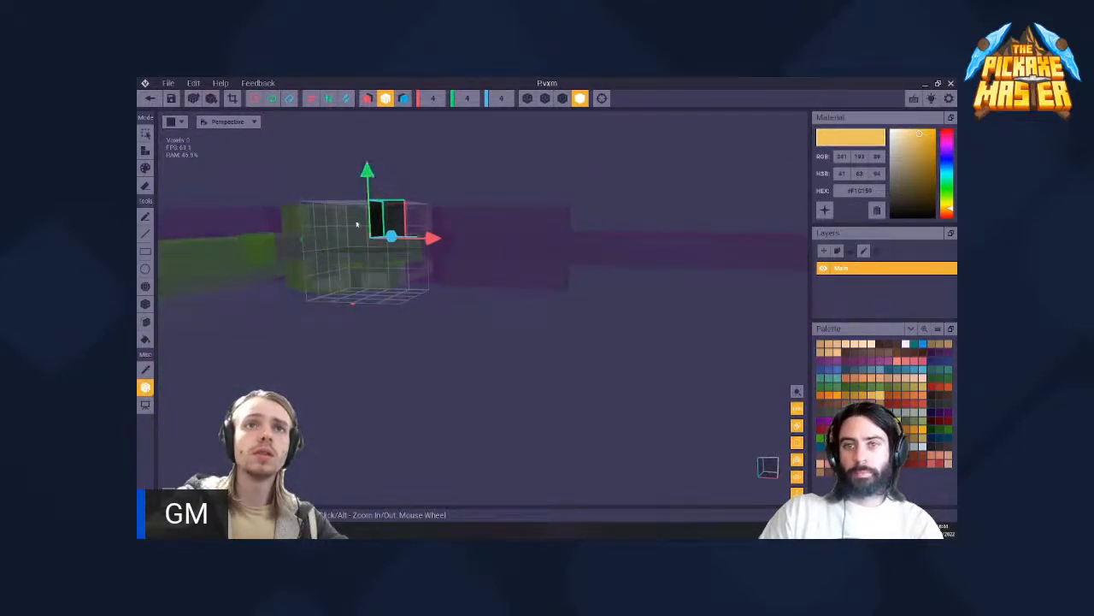
right_click_drag(357, 224, 348, 240)
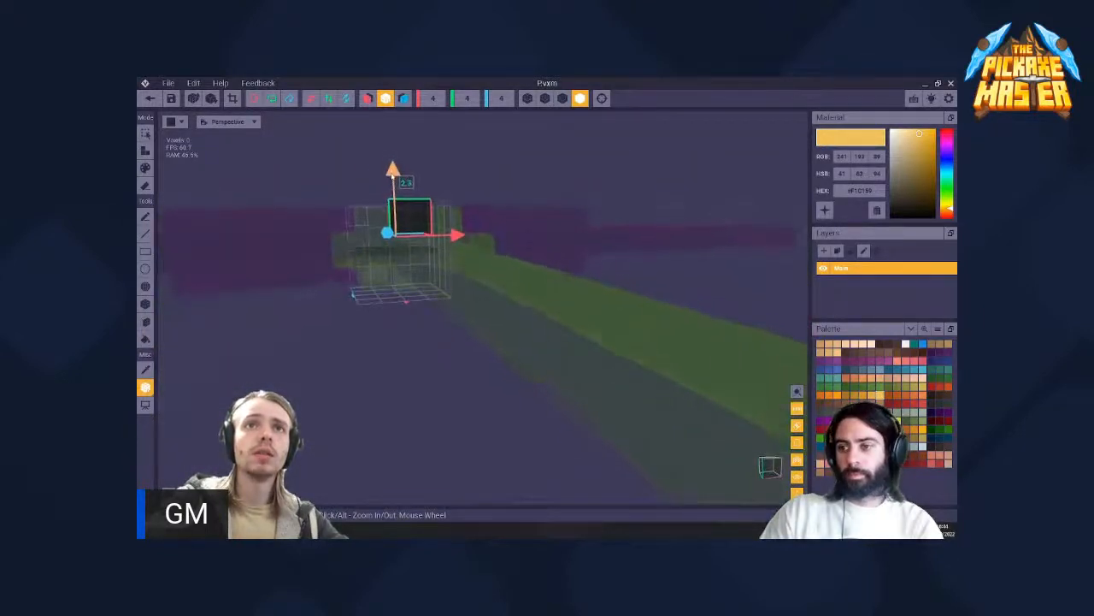
left_click_drag(393, 176, 393, 183)
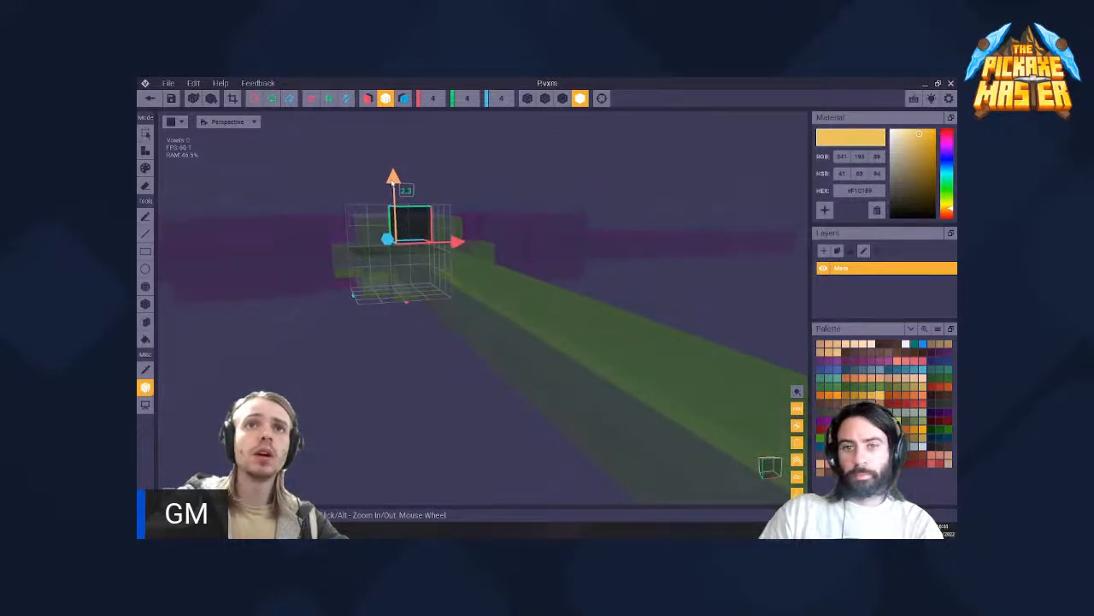
- Extend the P model's empty volume along the blue axis to 6 voxels
mouse_move(389, 239)
right_mouse_down()
mouse_move(393, 182)
mouse_move(402, 239)
right_mouse_up()
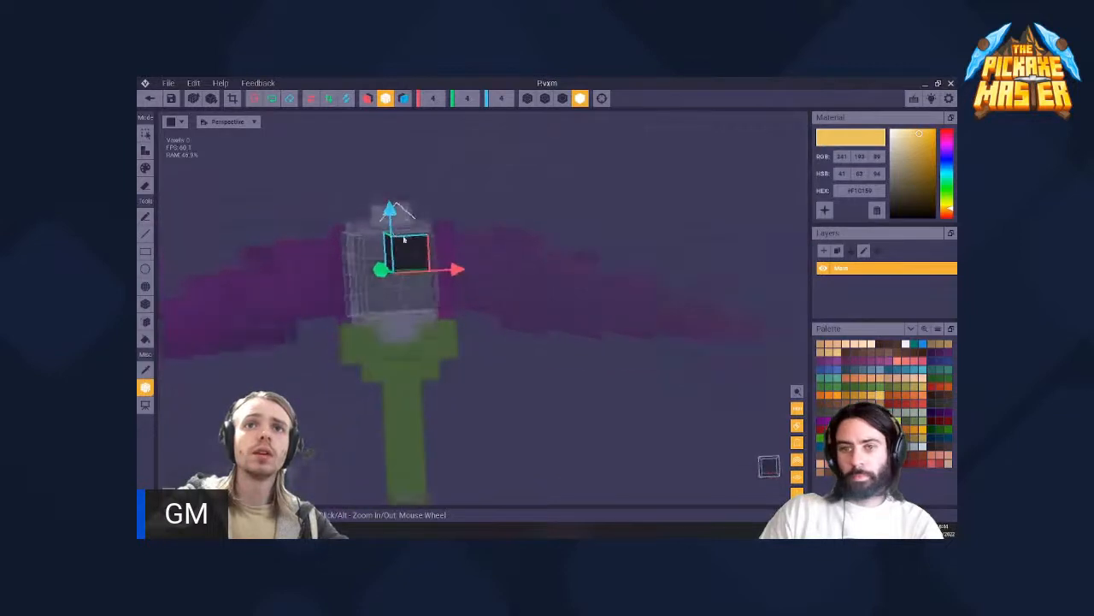
mouse_move(403, 239)
middle_mouse_down()
mouse_move(432, 246)
mouse_move(406, 246)
middle_mouse_up()
scroll(428, 248, "up", 3)
mouse_move(492, 256)
right_mouse_down()
mouse_move(508, 272)
mouse_move(495, 256)
right_mouse_up()
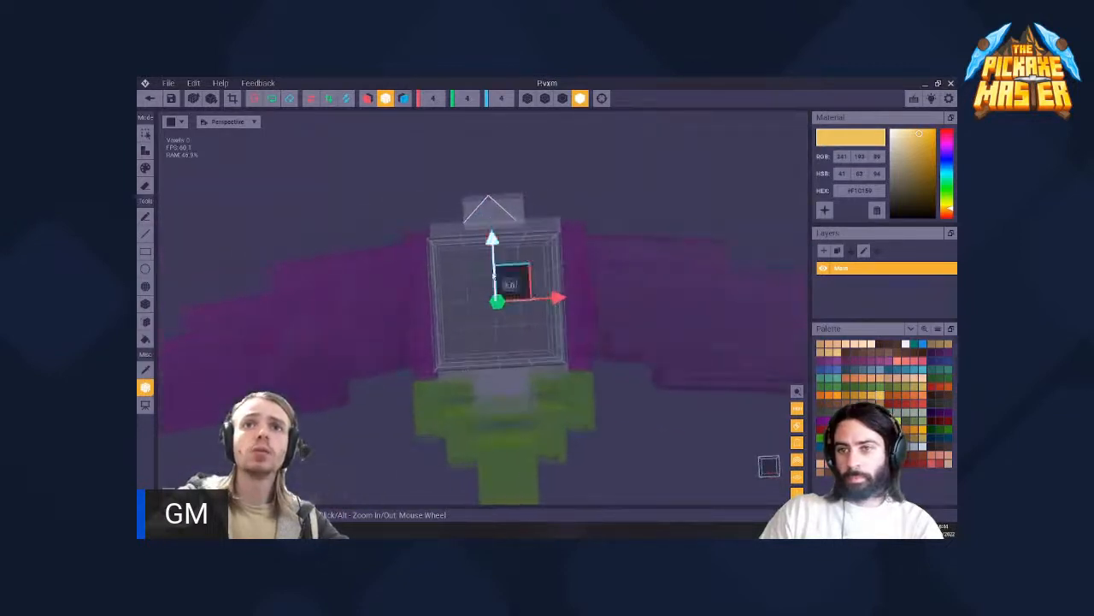
middle_click_drag(522, 252, 468, 203)
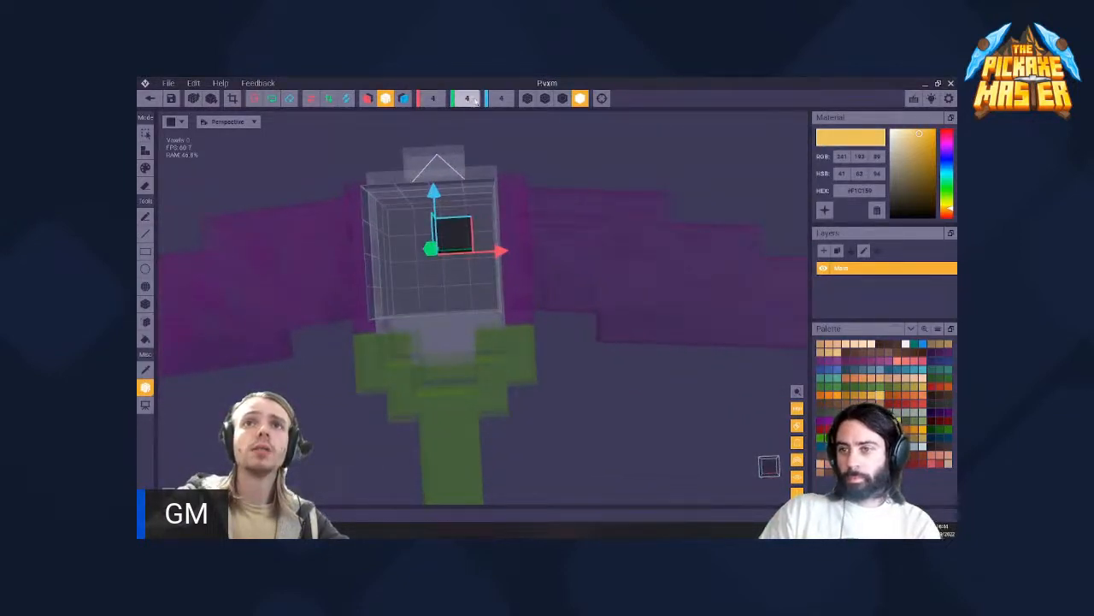
type("6")
key("Return")
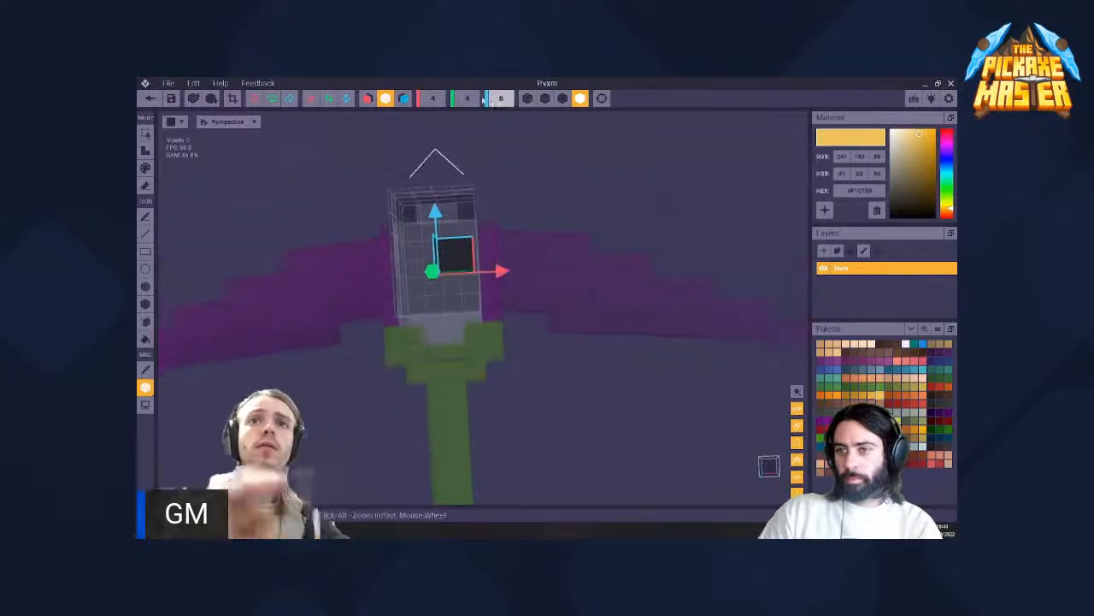
- Shift the pivot along the blue axis to about 3.6, aligning the volume with the white grip head
left_click_drag(438, 258, 443, 258)
left_click_drag(439, 220, 438, 190)
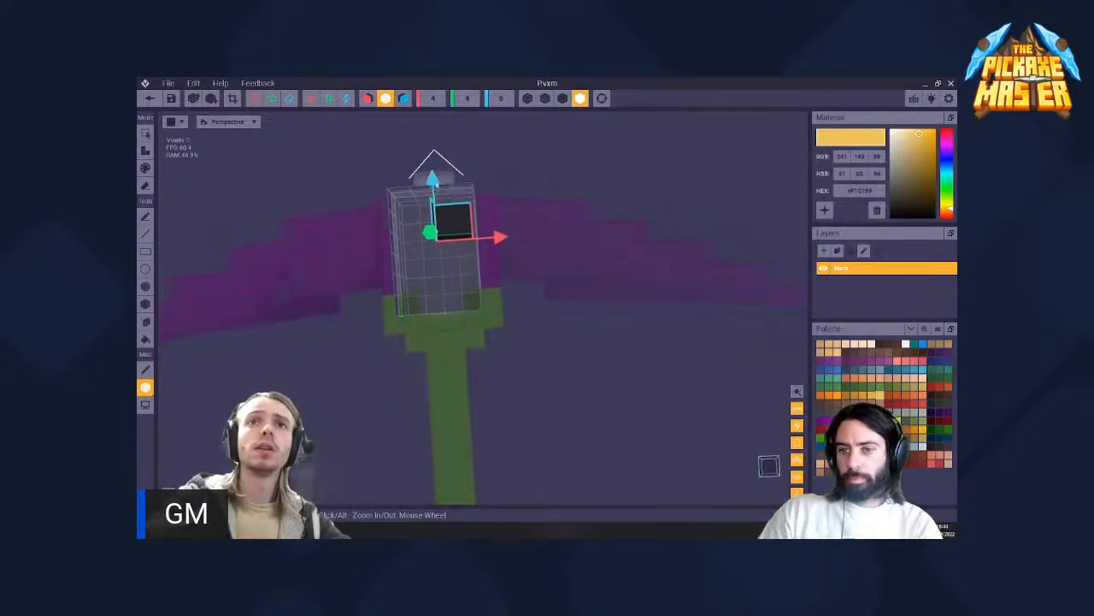
scroll(436, 184, "down", 2)
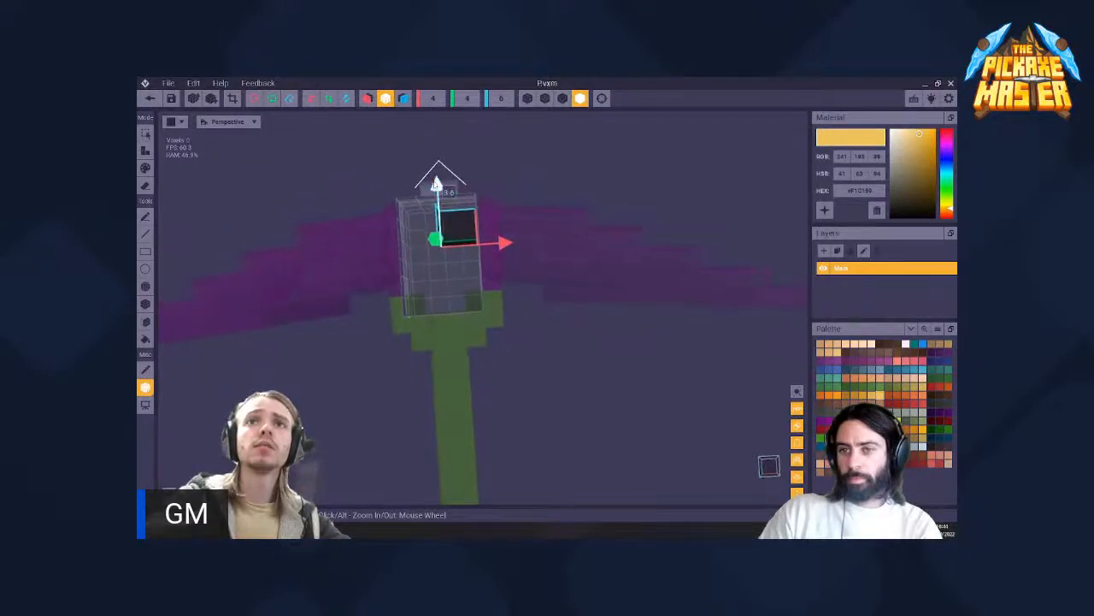
middle_click_drag(432, 199, 428, 198)
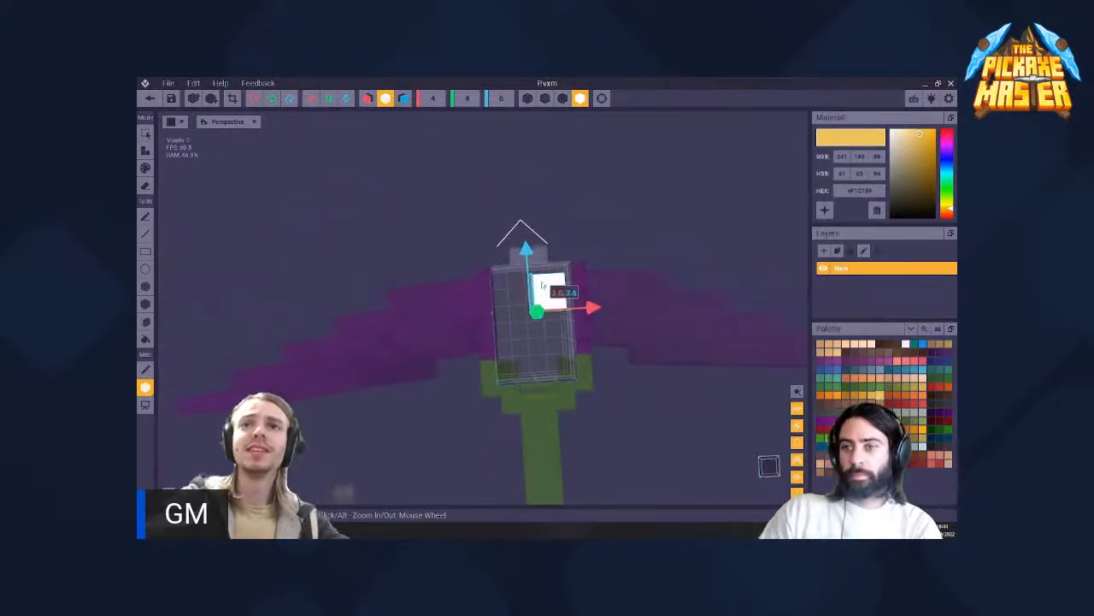
scroll(562, 317, "up", 3)
middle_click_drag(562, 317, 559, 323)
mouse_move(497, 244)
left_mouse_down()
mouse_move(495, 223)
mouse_move(492, 252)
left_mouse_up()
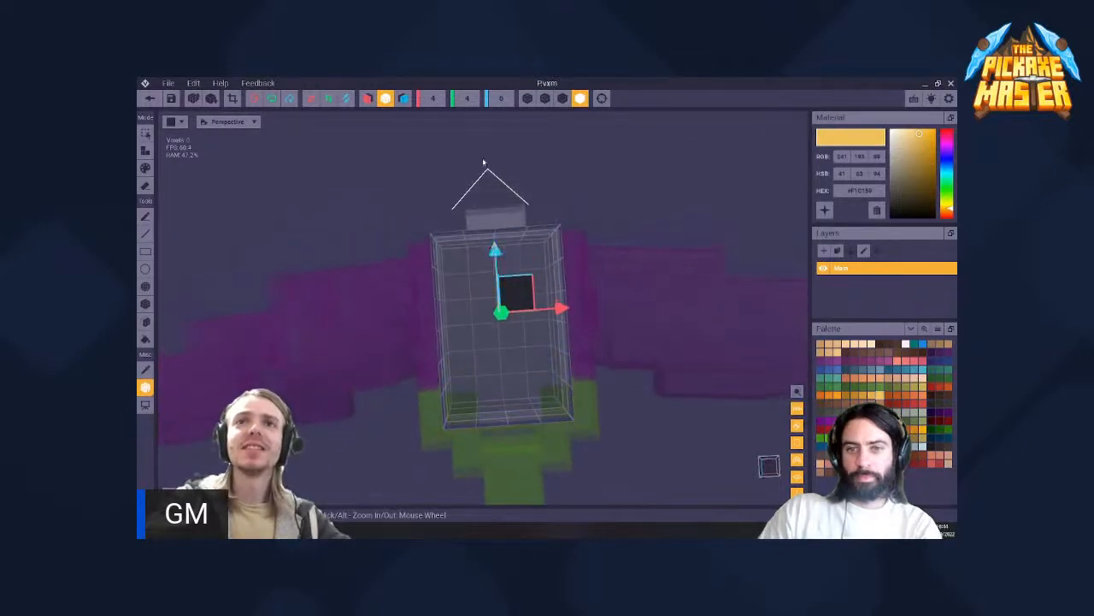
- Set the volume's size along the red axis to 5 voxels and centre the pivot at about 2.5
right_click_drag(512, 310, 512, 310)
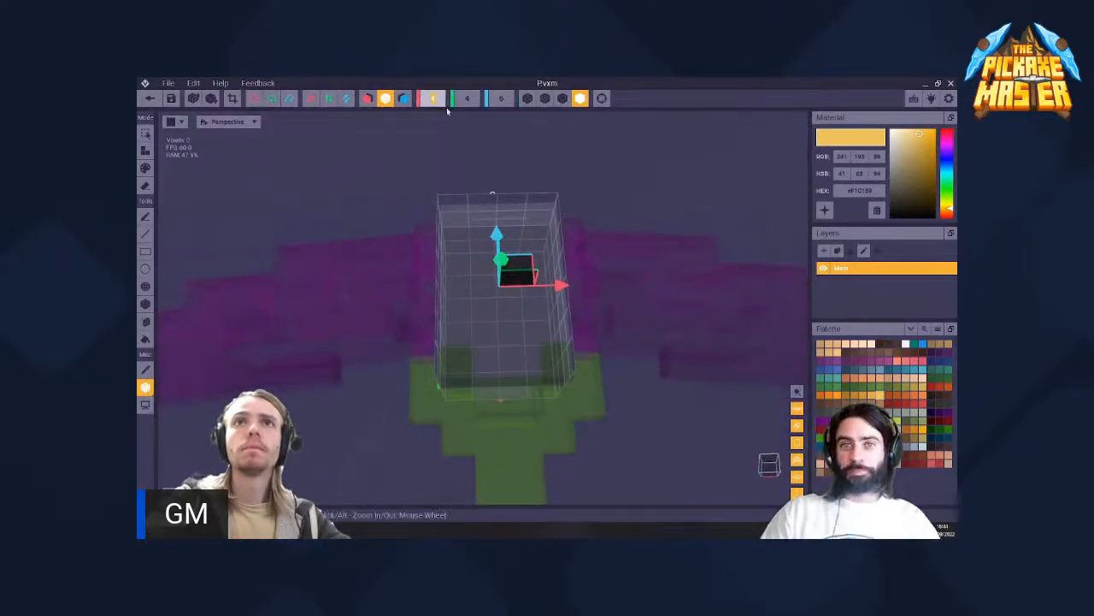
scroll(447, 110, "up", 1)
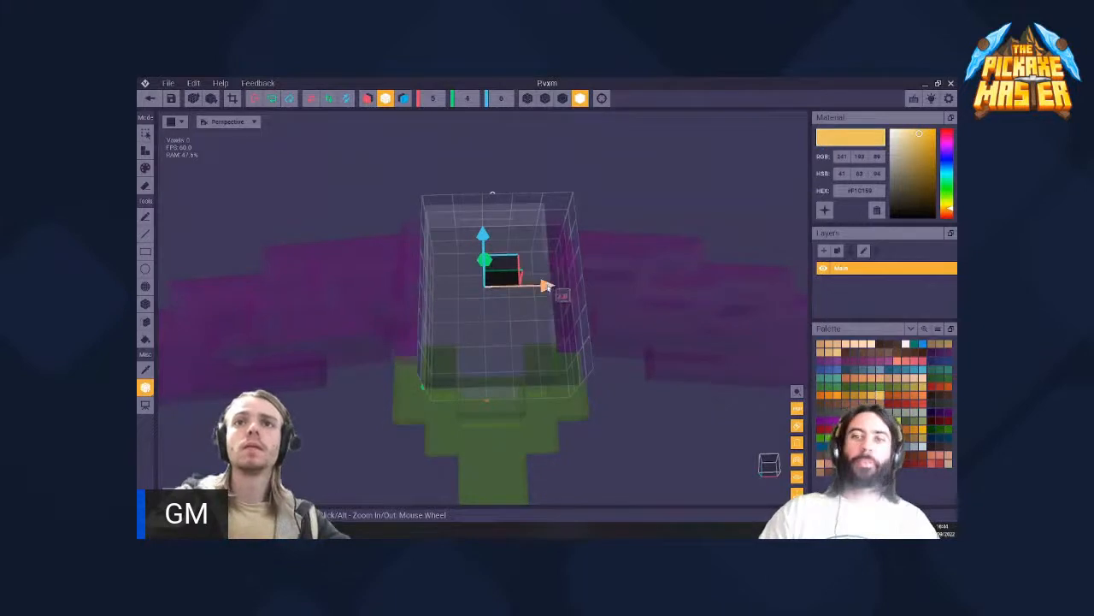
mouse_move(548, 289)
left_mouse_down()
mouse_move(537, 288)
mouse_move(557, 286)
left_mouse_up()
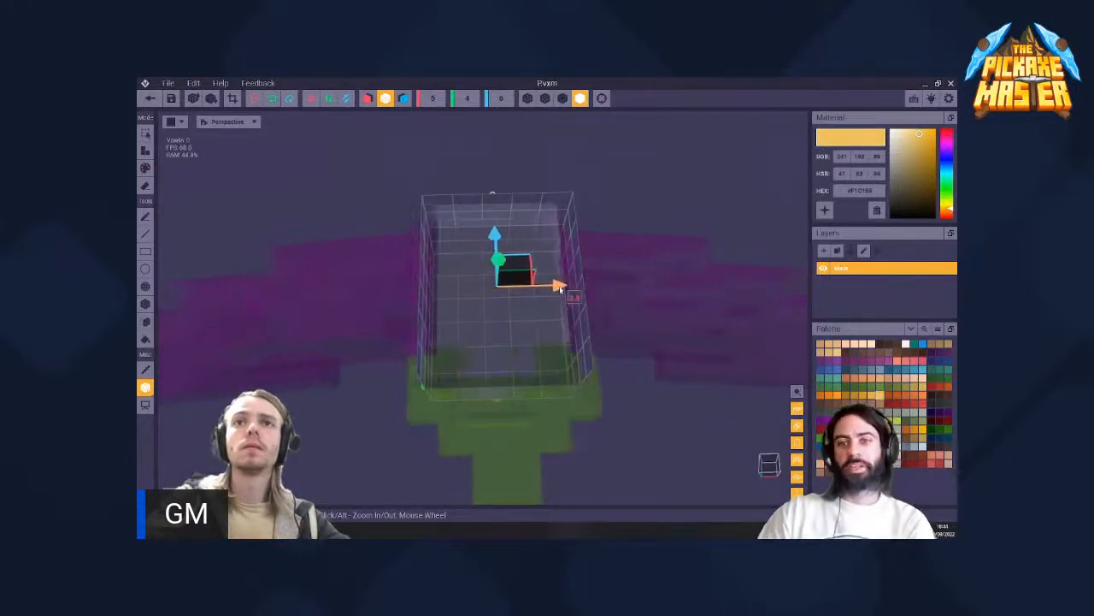
right_click_drag(513, 276, 514, 278)
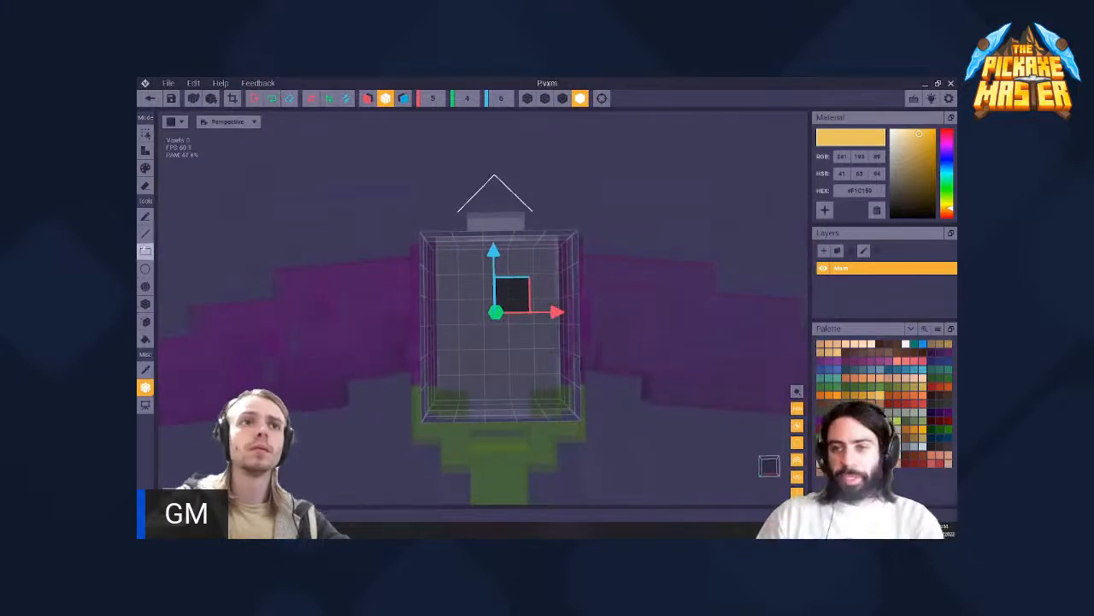
- Draw a yellow letter P, 3 voxels wide and 5 tall, with the pencil on the face of the P model's volume
left_click(145, 149)
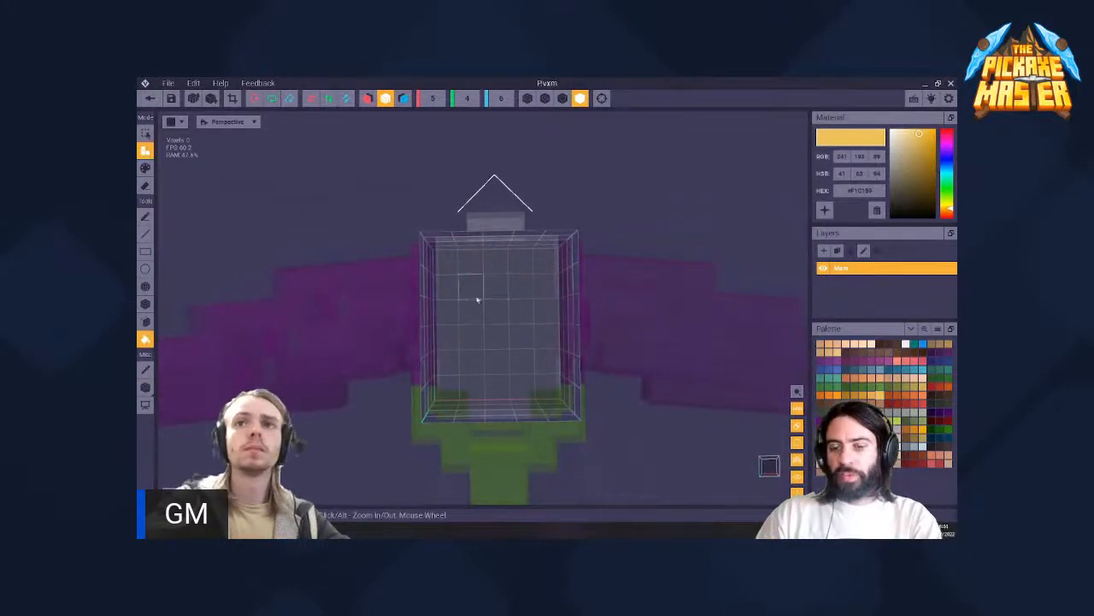
left_click(466, 338)
key("ctrl+z")
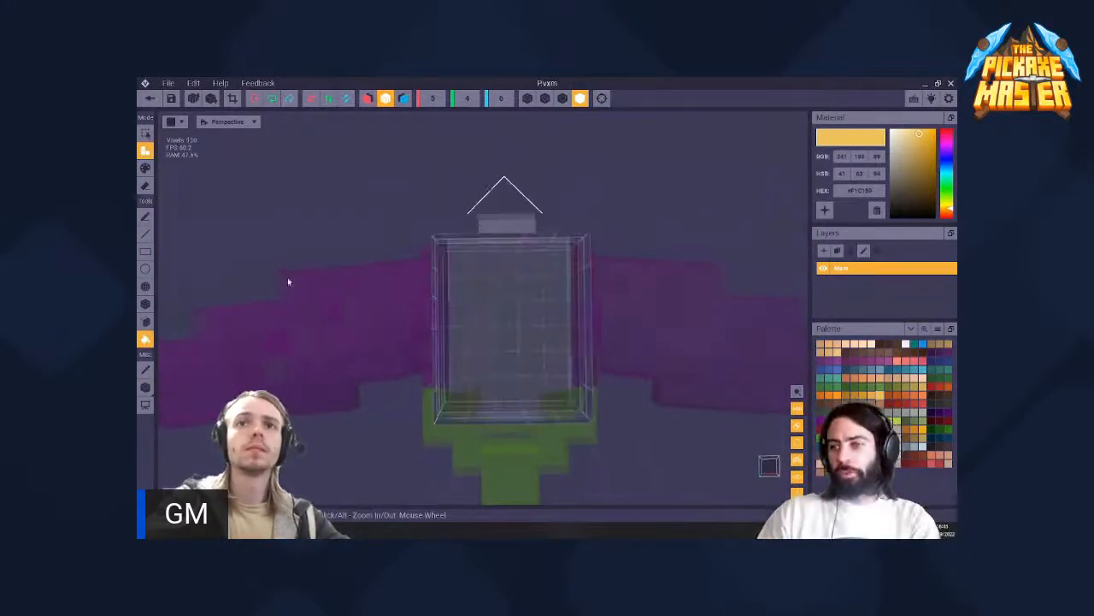
left_click(145, 216)
left_click_drag(482, 290, 481, 380)
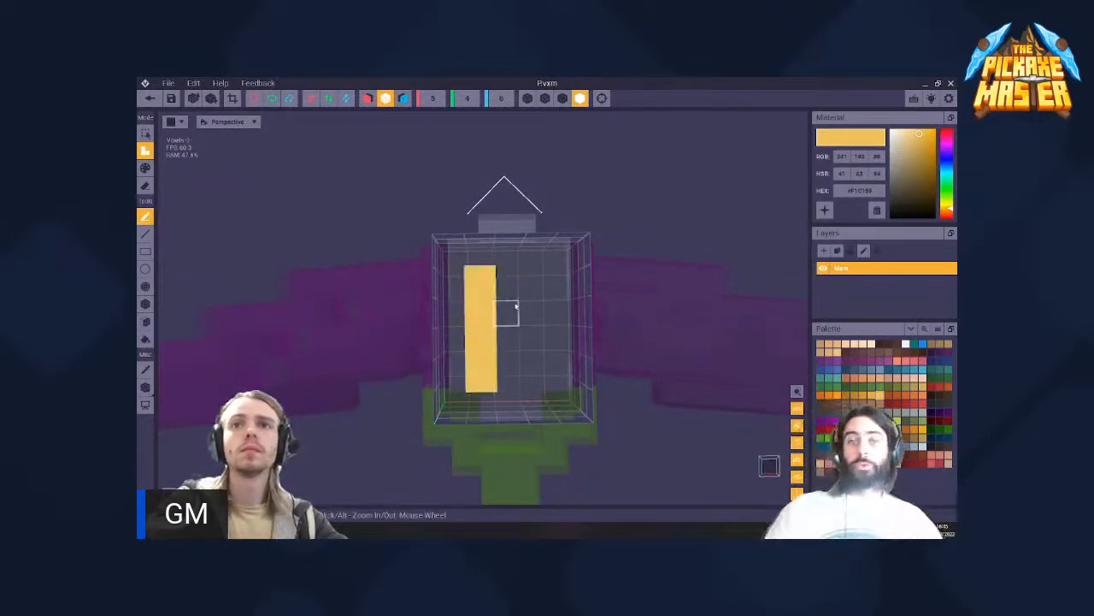
key("ctrl+z")
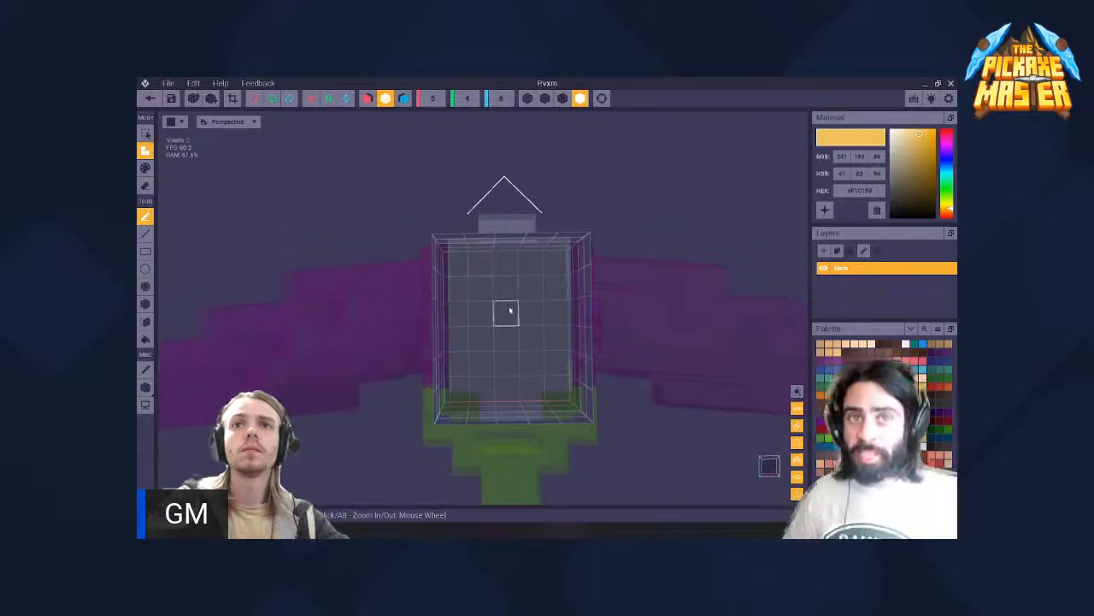
mouse_move(524, 326)
left_mouse_down()
mouse_move(538, 275)
mouse_move(540, 351)
mouse_move(502, 284)
mouse_move(482, 306)
mouse_move(483, 417)
left_mouse_up()
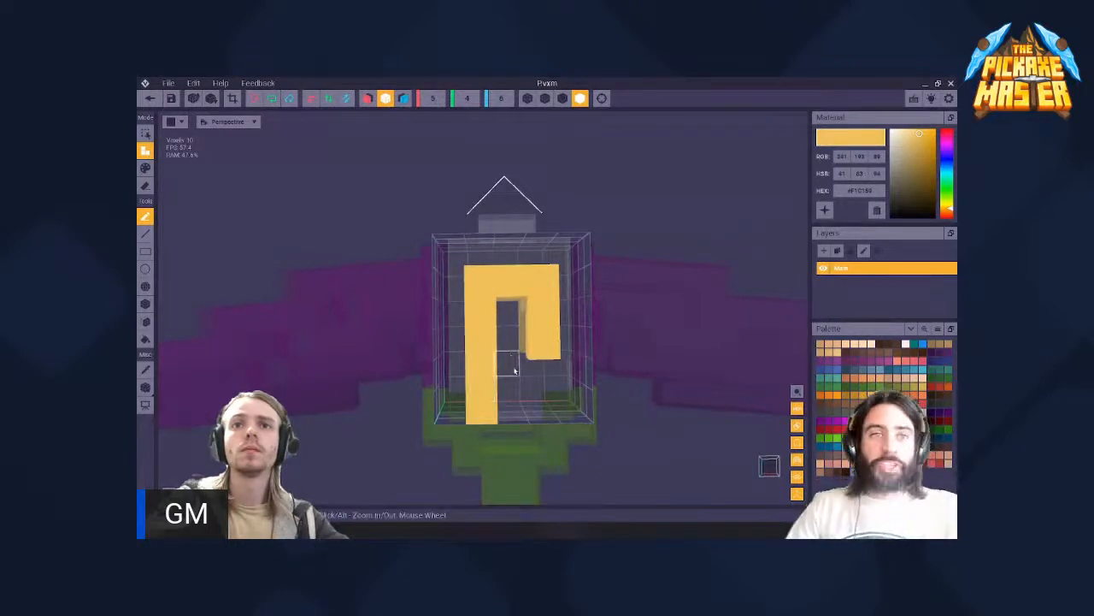
left_click(511, 345)
- Extend the yellow P through the volume's full 4-voxel depth, save the model and return to the character rig
right_click_drag(504, 349, 496, 366)
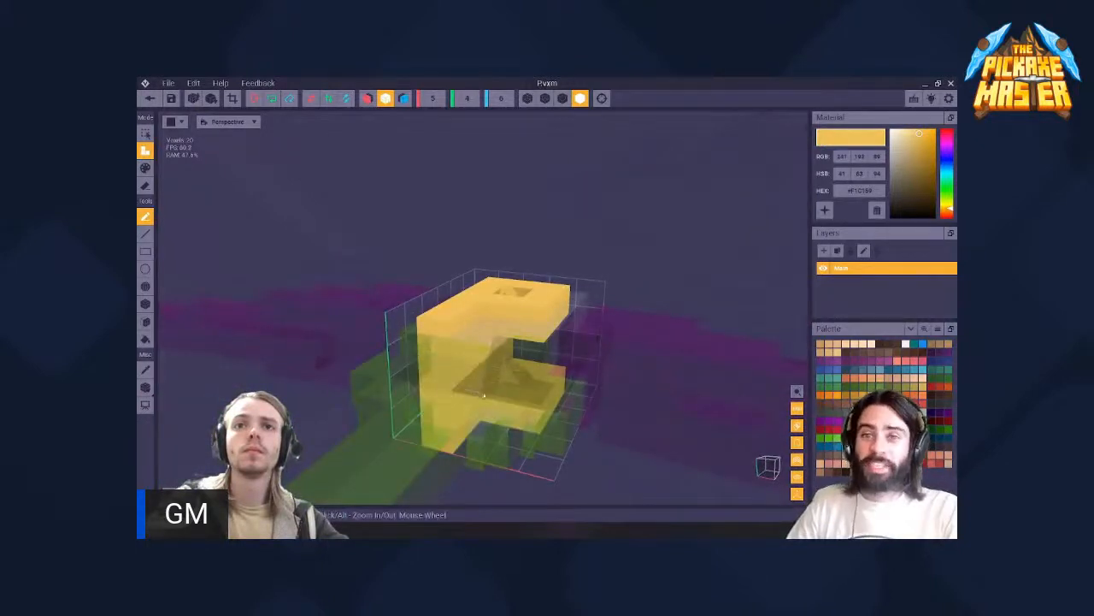
mouse_move(527, 370)
left_mouse_down()
mouse_move(547, 378)
mouse_move(507, 392)
left_mouse_up()
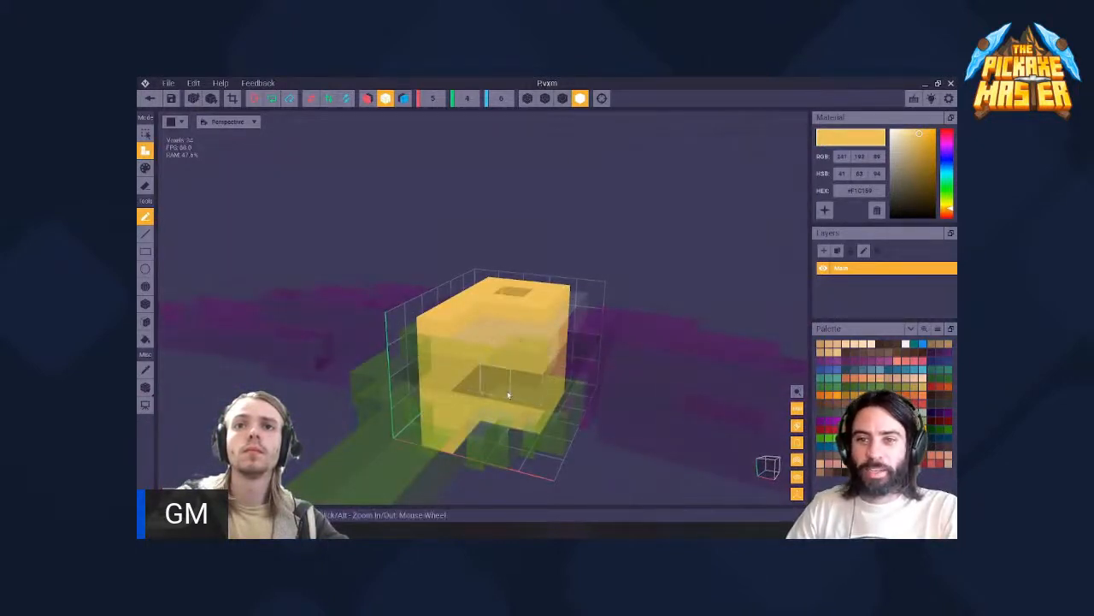
right_click_drag(508, 392, 491, 341)
scroll(489, 369, "down", 4)
right_click_drag(477, 297, 513, 376)
key("3")
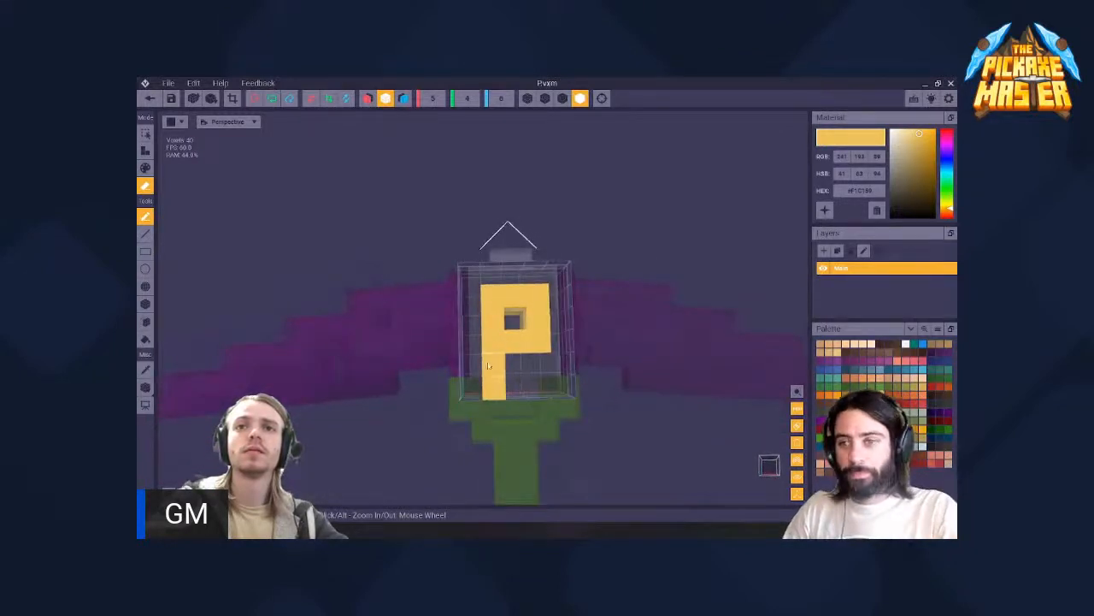
left_click(150, 98)
left_click(539, 242)
- Select the P on the weapon's head and examine how it sits against the white grip and purple blades
scroll(528, 289, "up", 5)
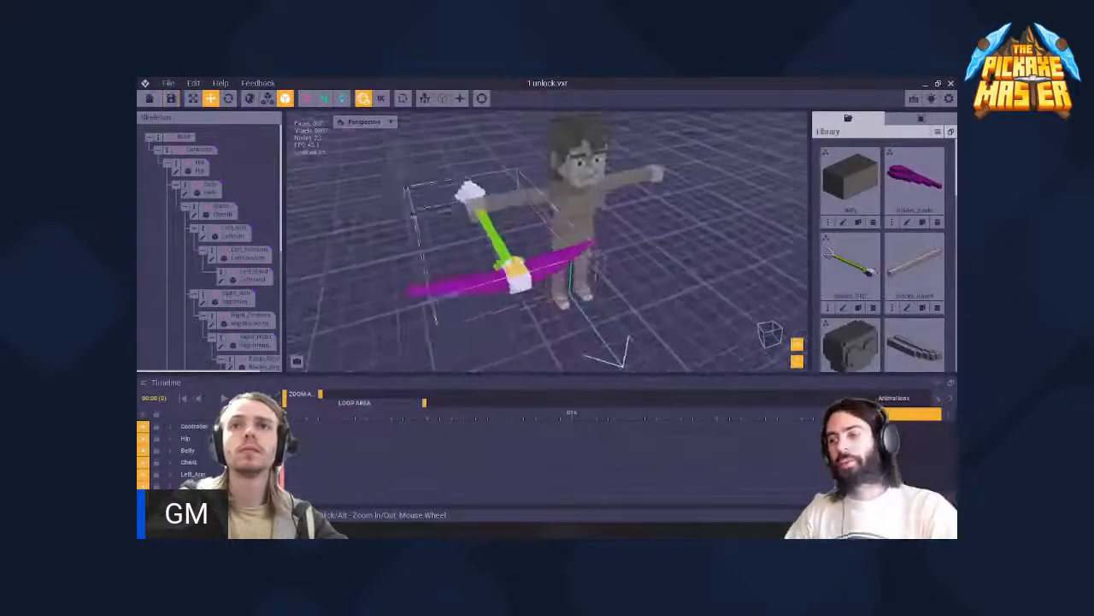
right_click_drag(528, 289, 529, 289)
right_click_drag(438, 251, 438, 252)
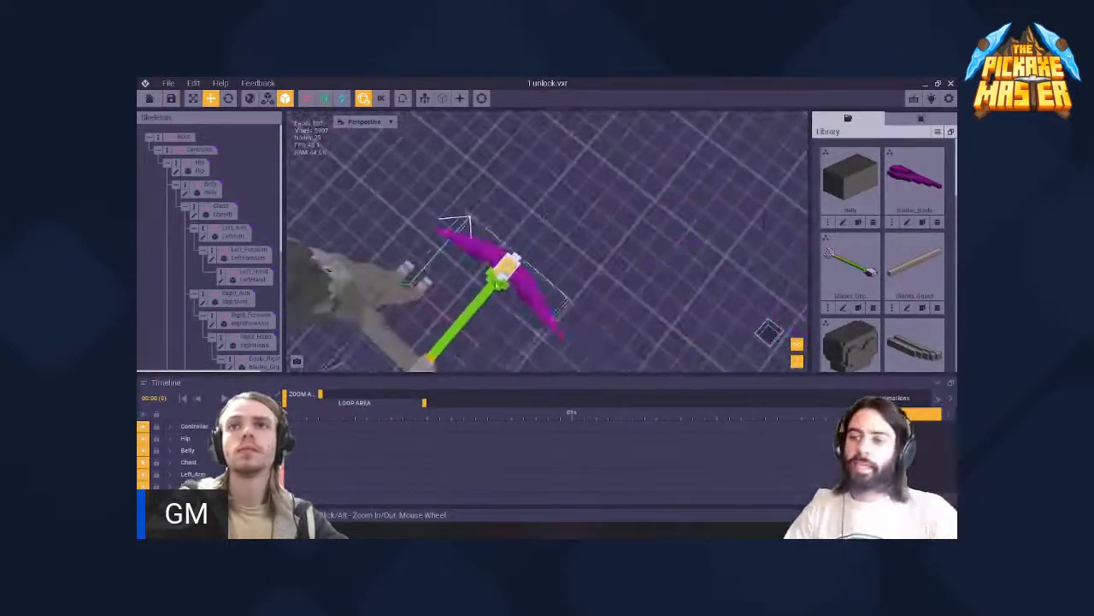
scroll(438, 251, "up", 5)
middle_click_drag(438, 251, 436, 252)
right_click_drag(567, 290, 467, 283)
scroll(548, 282, "up", 5)
left_click(519, 219)
right_click_drag(519, 219, 559, 244)
left_click_drag(540, 213, 541, 204)
right_click_drag(557, 240, 569, 294)
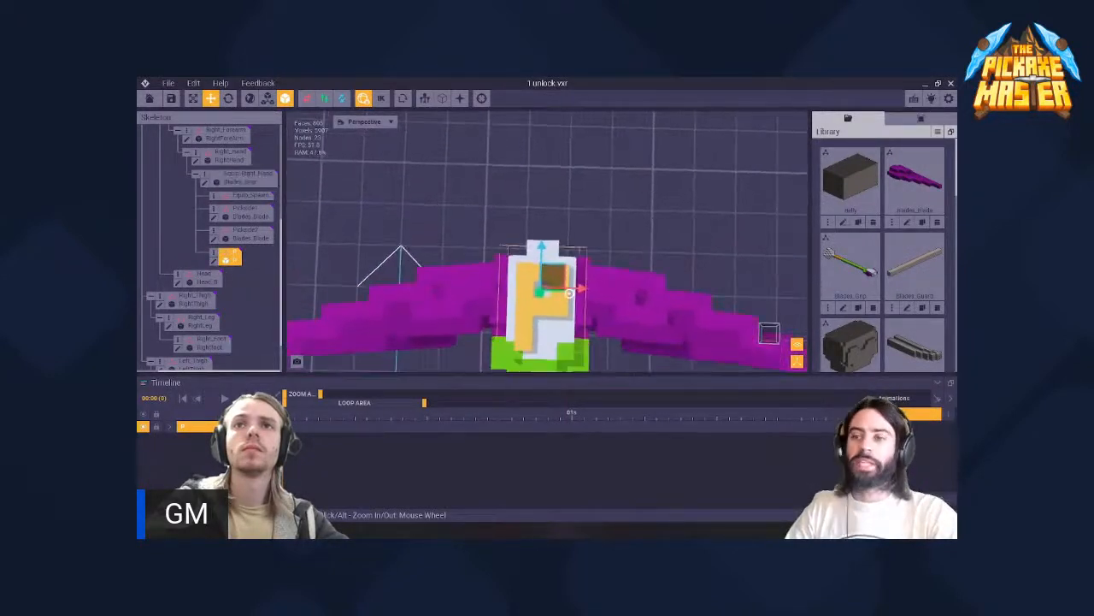
left_click_drag(542, 246, 542, 246)
right_click_drag(547, 250, 548, 285)
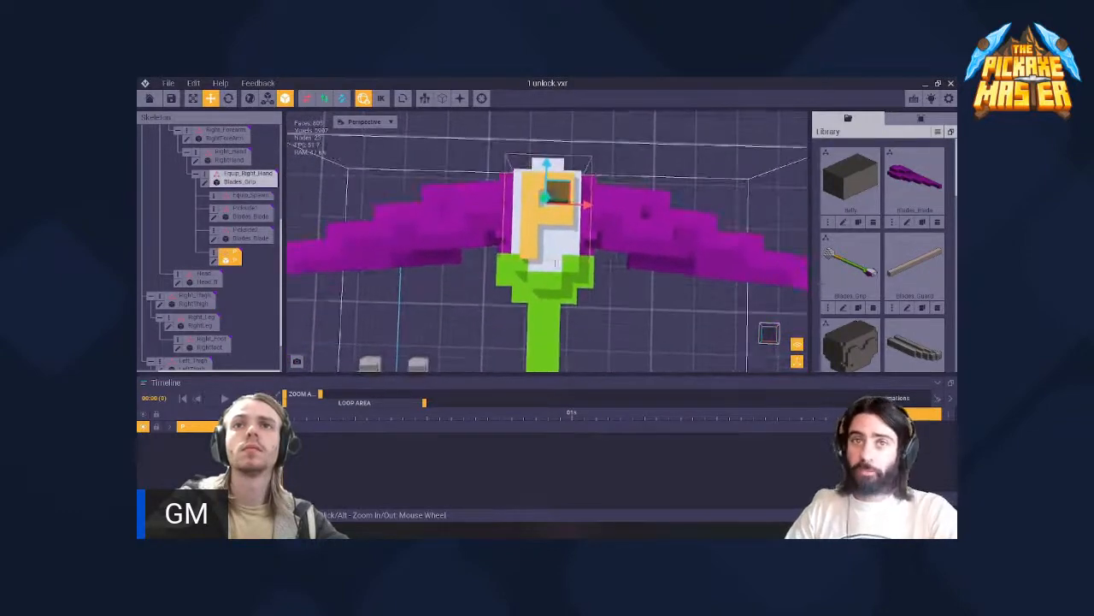
- Open the Blades_Grip model for editing and paint the green voxels along the lower edge of the white head white
left_click(555, 275)
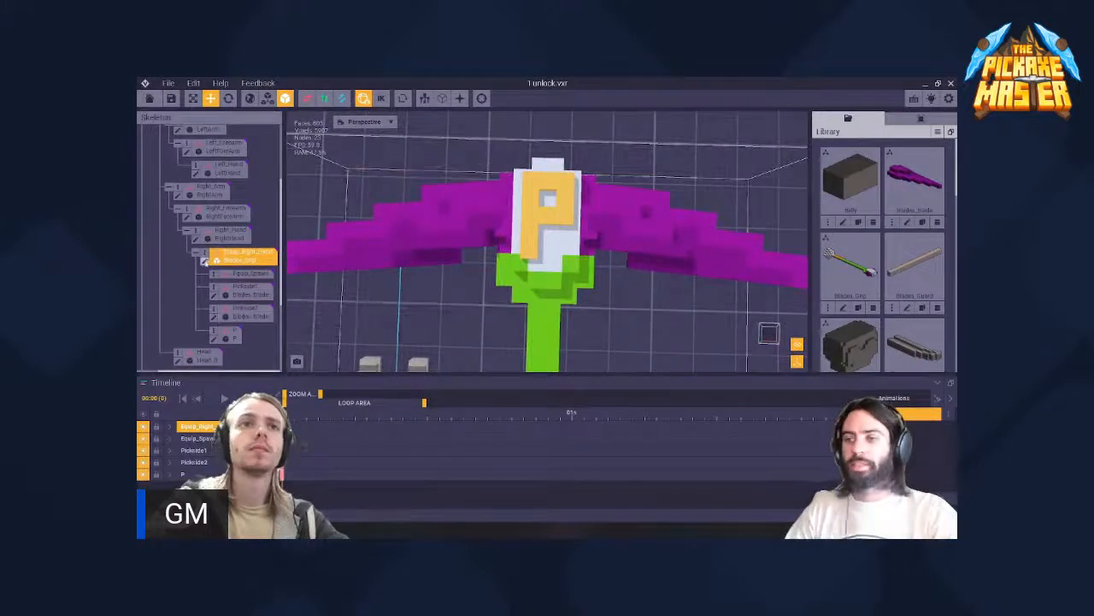
left_click(205, 261)
scroll(441, 275, "up", 4)
right_click_drag(441, 275, 470, 211)
scroll(496, 270, "up", 5)
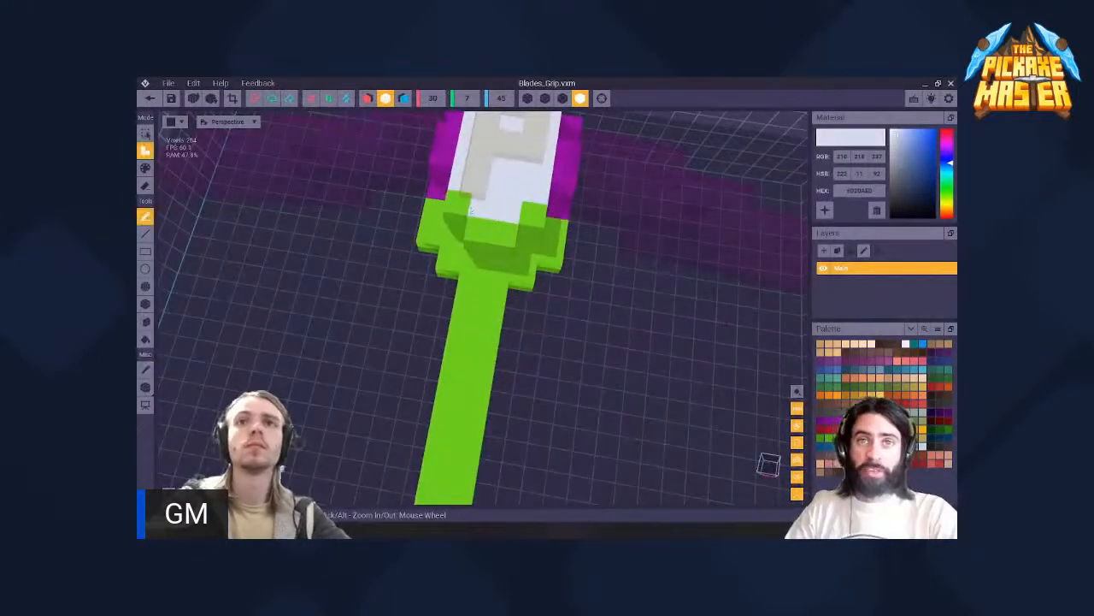
key("p")
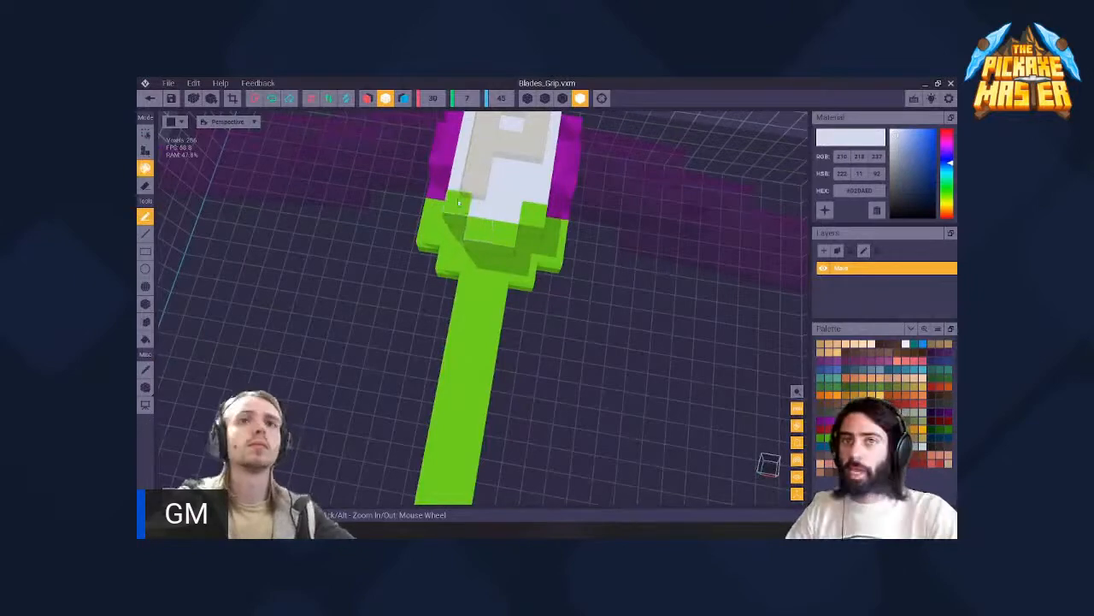
mouse_move(481, 198)
right_mouse_down()
mouse_move(498, 337)
mouse_move(482, 195)
right_mouse_up()
scroll(480, 184, "down", 3)
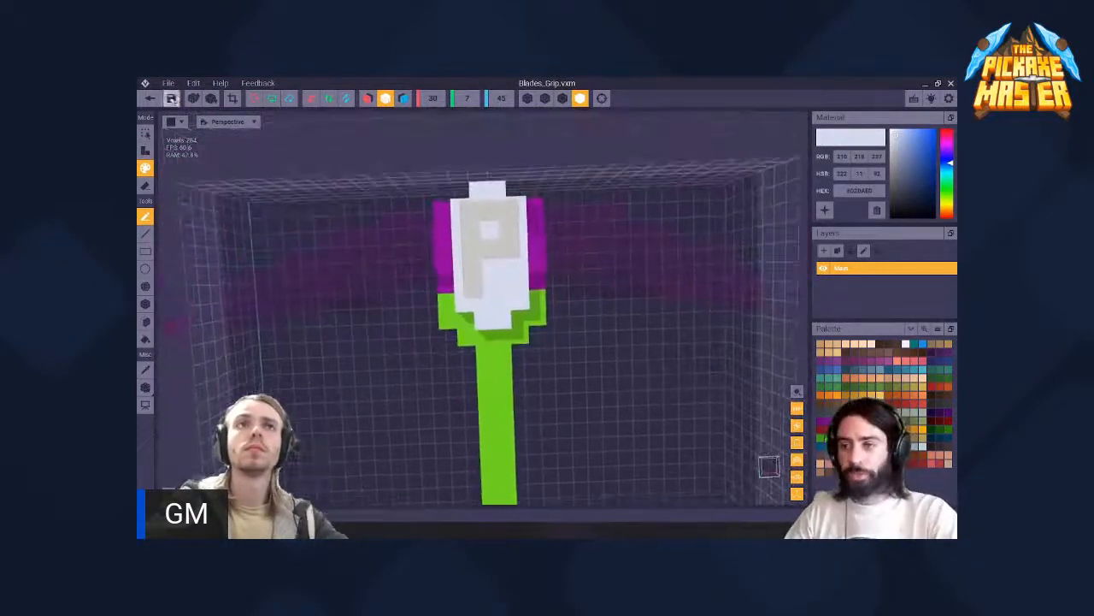
- Save the grip model and return to the rig to check the repainted head around the P
left_click(151, 101)
left_click(493, 241)
scroll(493, 239, "up", 5)
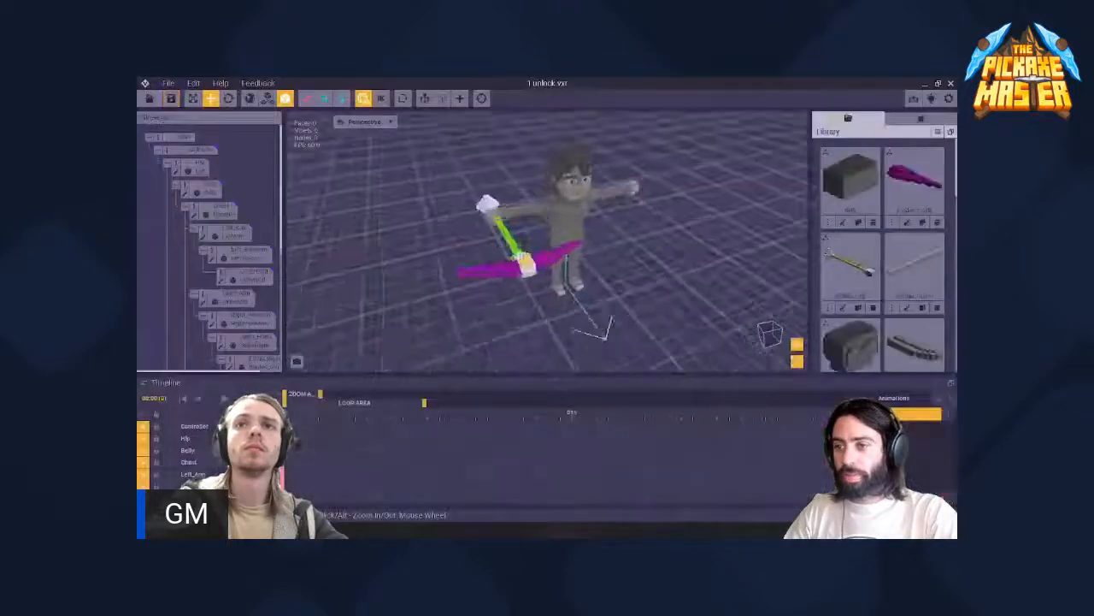
left_click(516, 246)
mouse_move(516, 246)
right_mouse_down()
mouse_move(505, 299)
mouse_move(513, 241)
right_mouse_up()
scroll(513, 236, "up", 3)
left_click(513, 230)
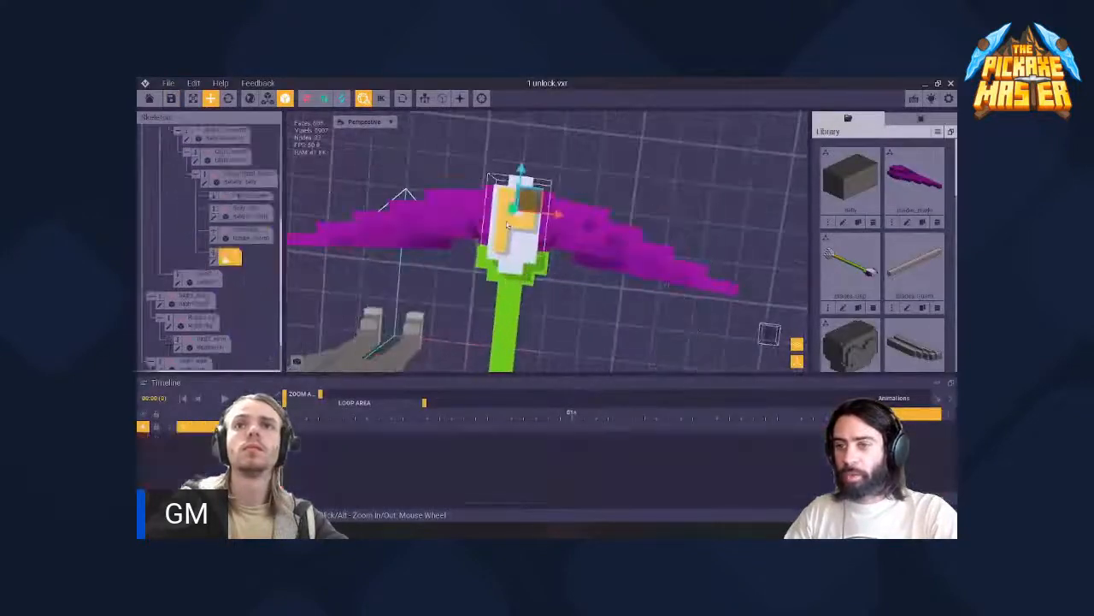
- Close 1 unlock.vxr with its changes saved and reopen it from the recent files
left_click(951, 84)
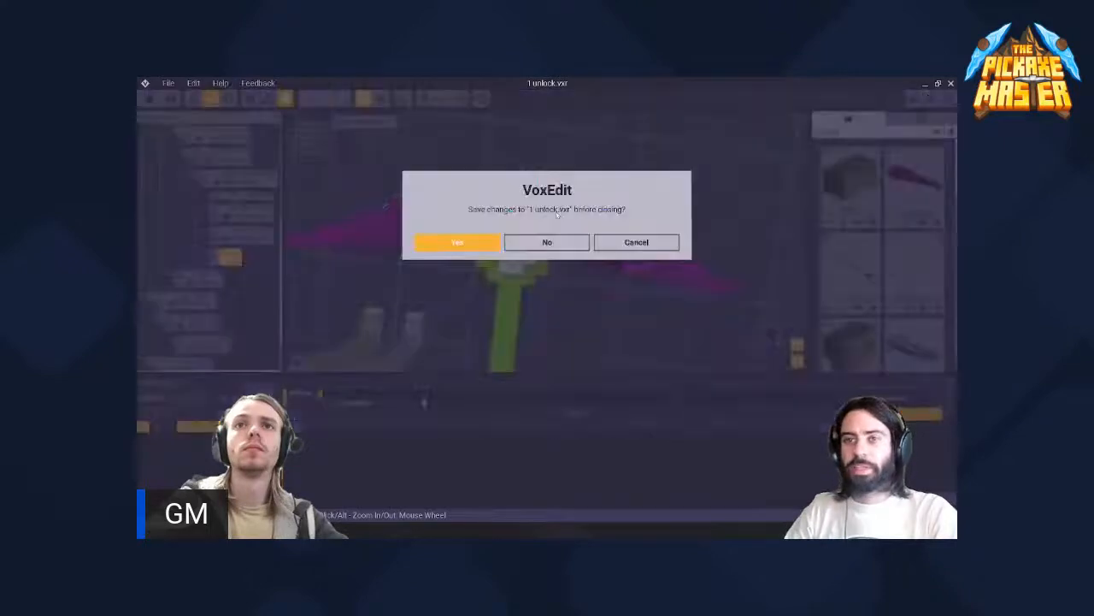
left_click(480, 247)
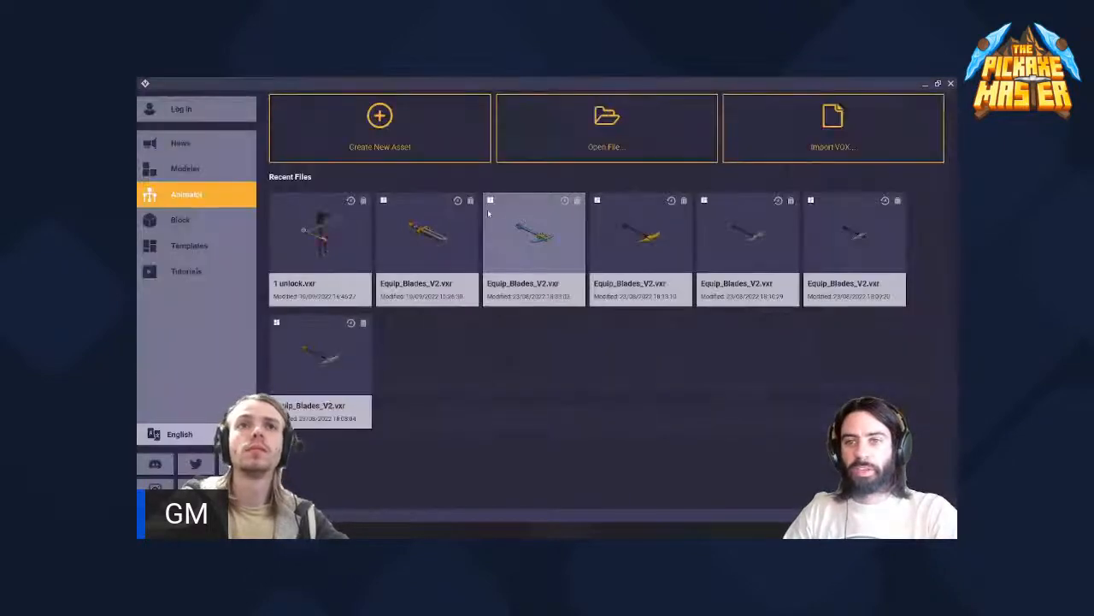
scroll(530, 254, "up", 4)
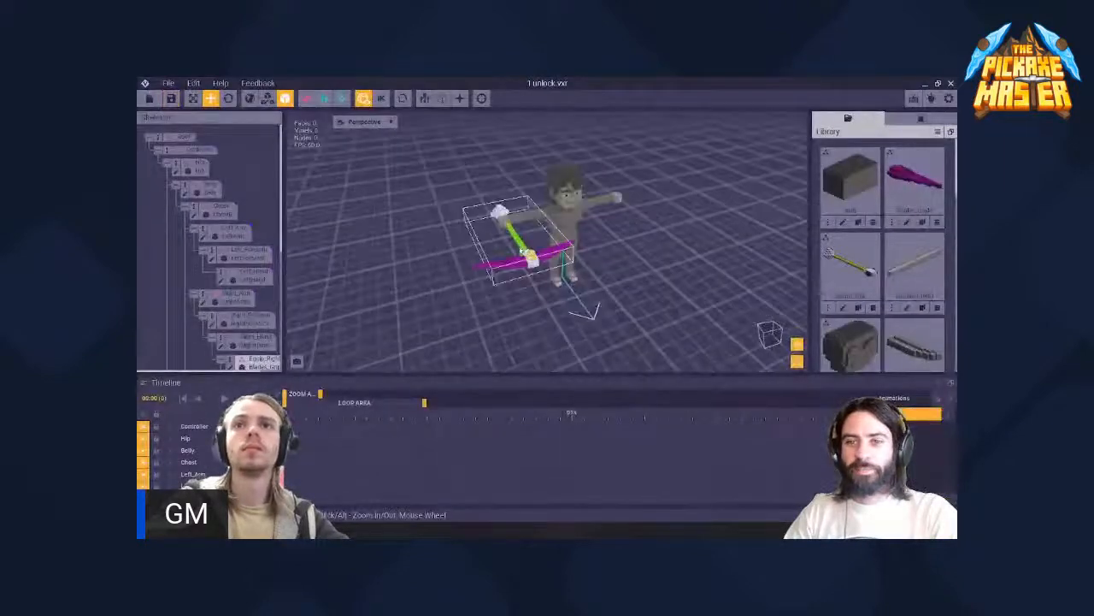
- Examine the weapon's overall shape and the P on its head as held in the character's right hand
right_click_drag(531, 254, 561, 267)
middle_click_drag(643, 182, 592, 223)
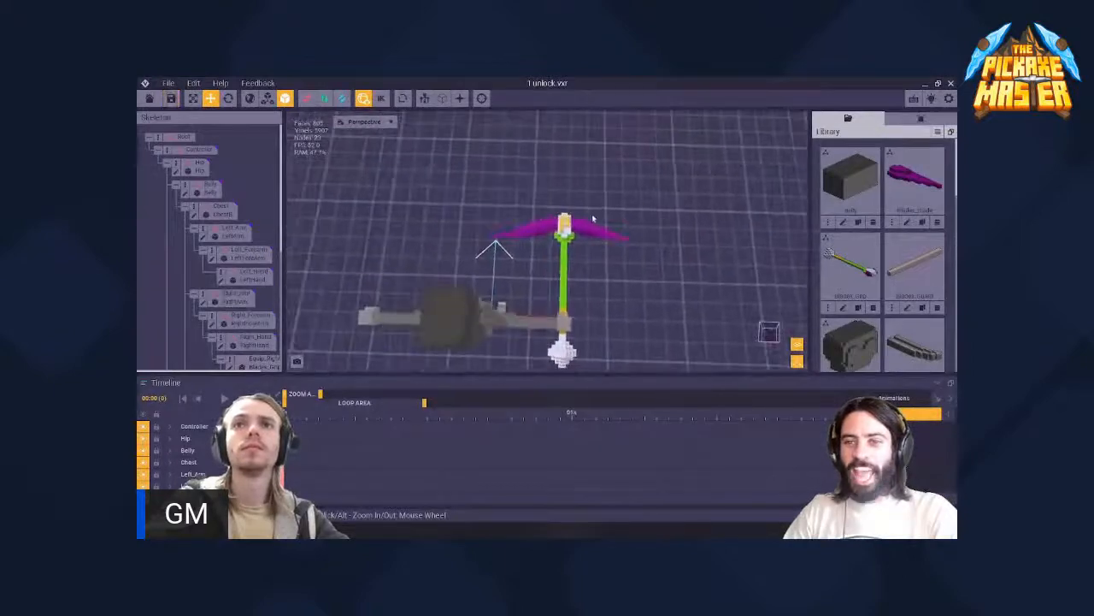
scroll(577, 232, "up", 3)
right_click_drag(584, 214, 545, 195)
scroll(572, 204, "down", 3)
scroll(548, 196, "up", 5)
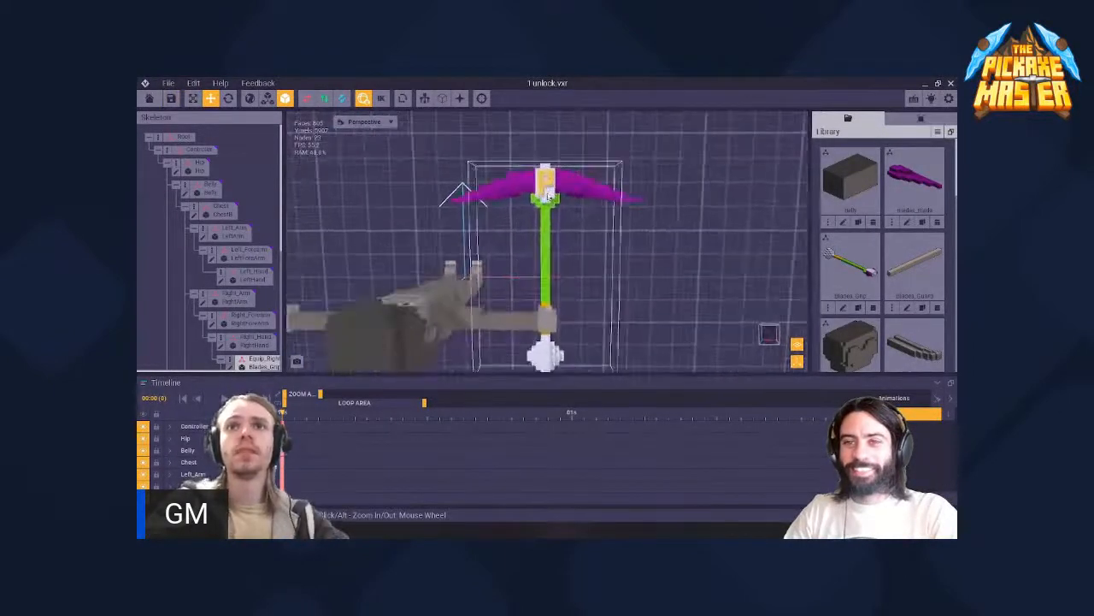
scroll(547, 193, "down", 5)
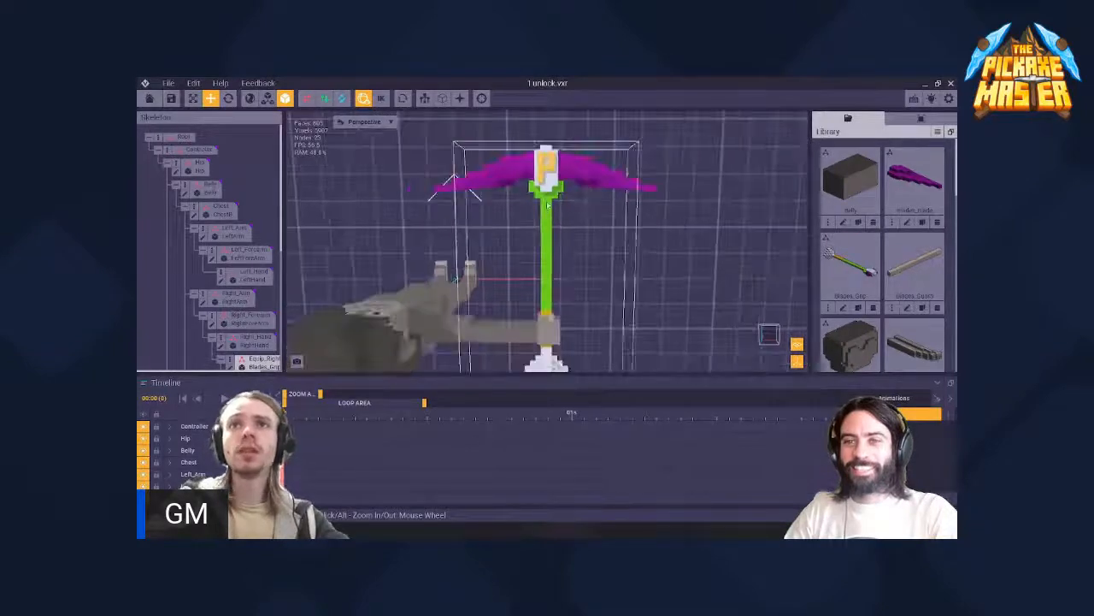
right_click_drag(545, 216, 543, 231)
right_click_drag(544, 193, 542, 198)
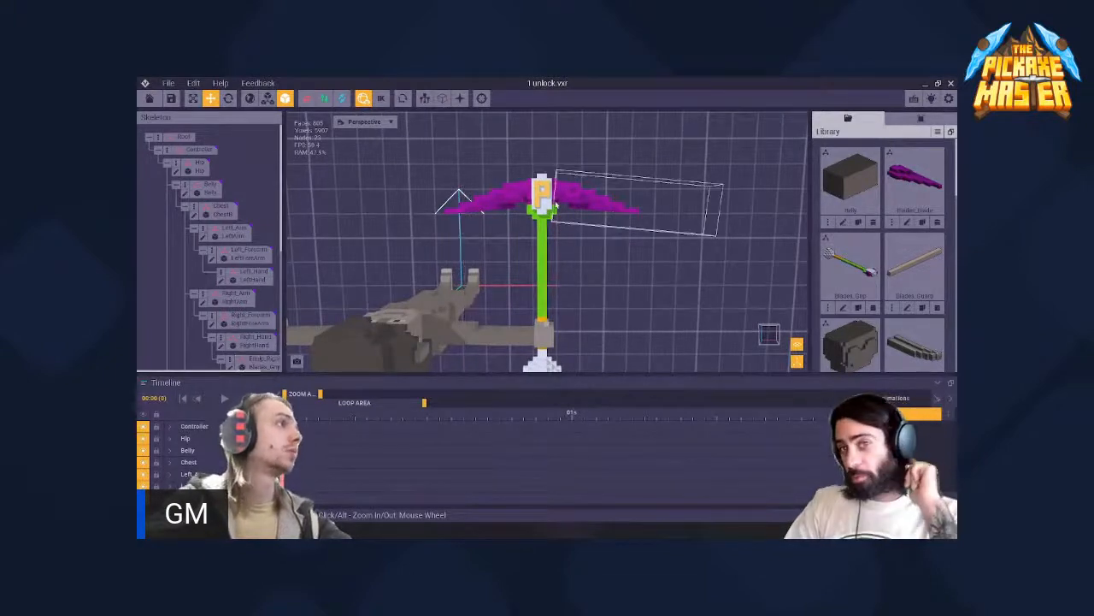
- Compare the P's readability up close and from a distance, then view the weapon from other sides and select the P
scroll(555, 195, "up", 6)
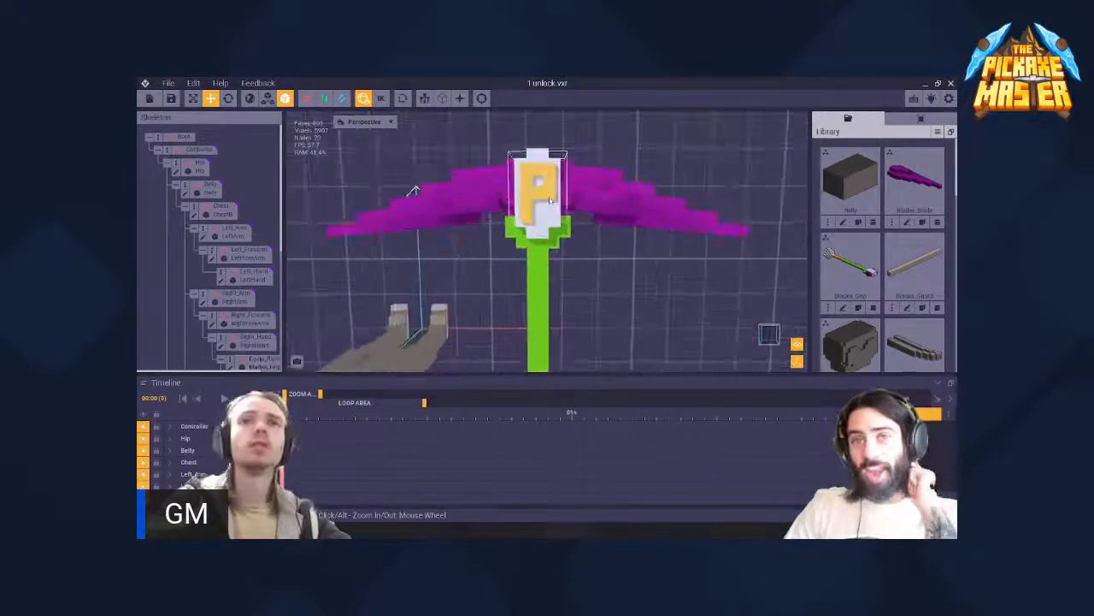
right_click_drag(540, 198, 539, 213)
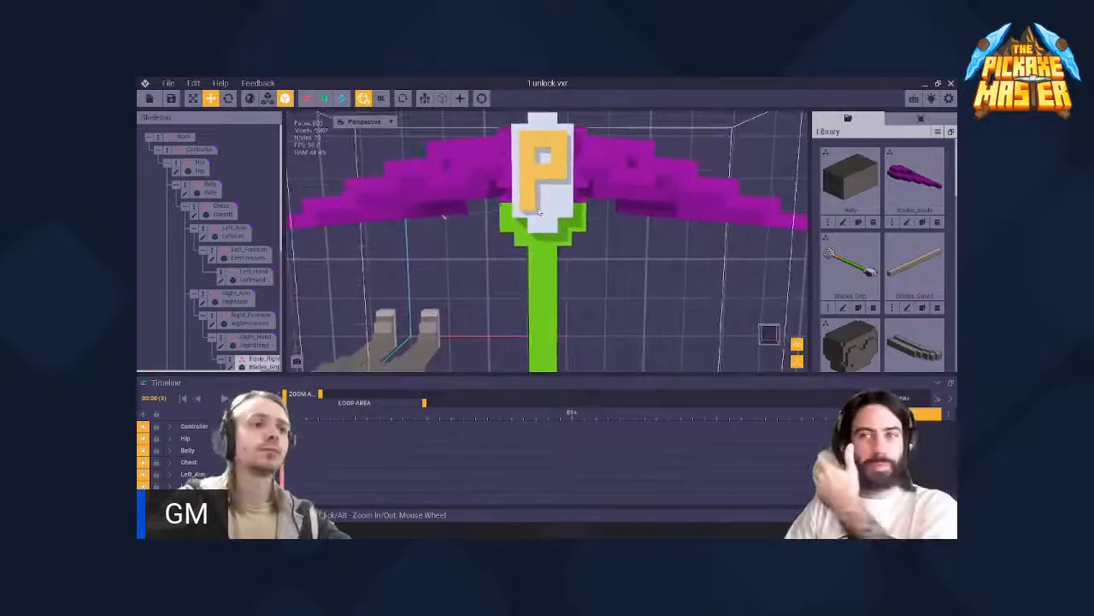
scroll(540, 213, "down", 6)
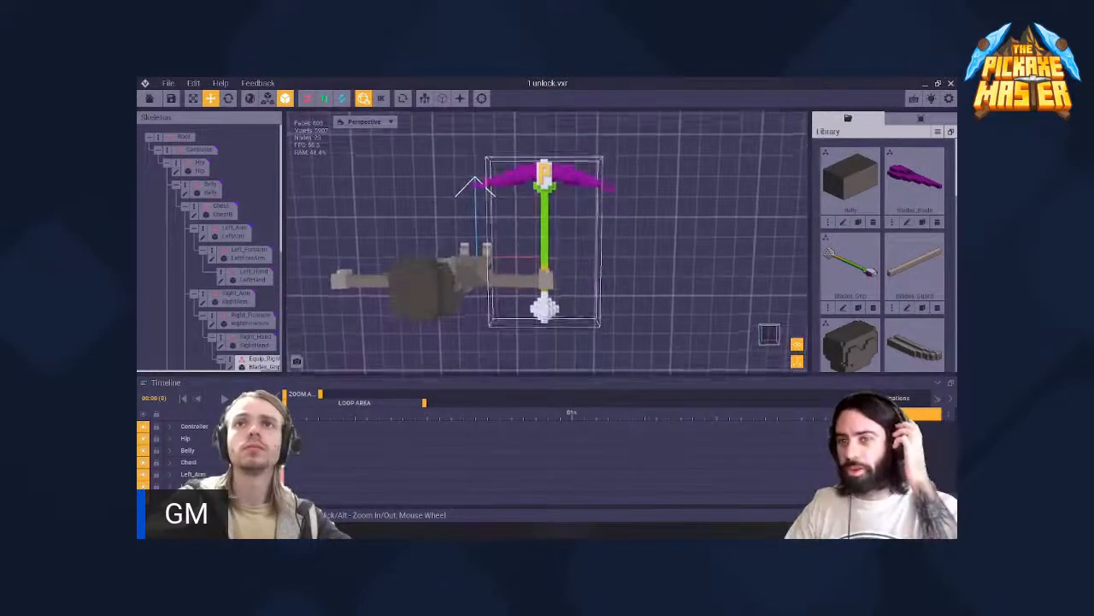
middle_click_drag(545, 211, 545, 225)
right_click_drag(545, 225, 545, 225)
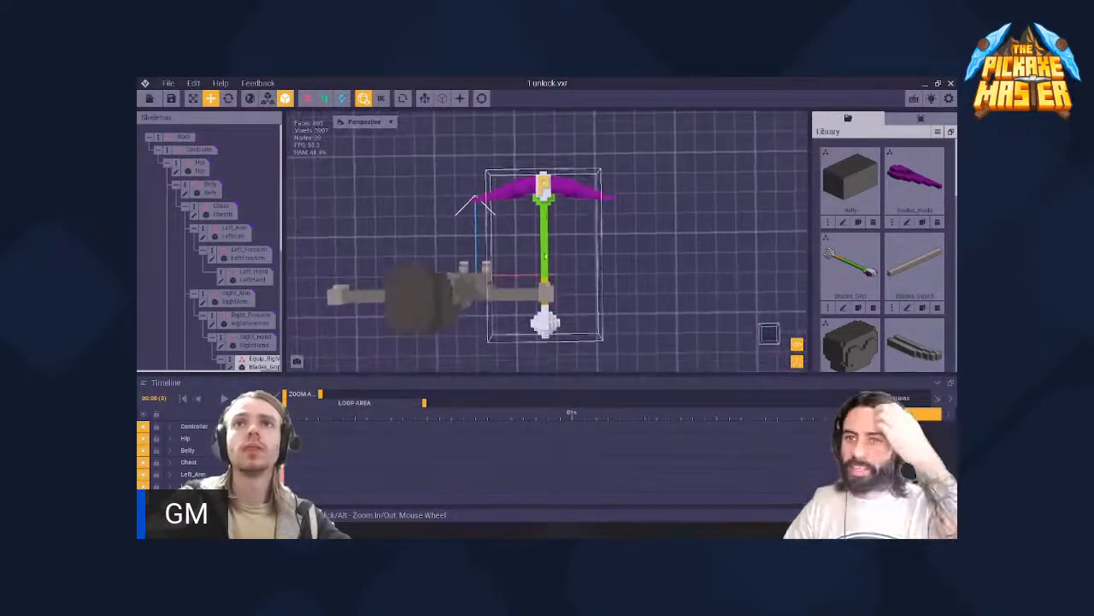
left_click(551, 239)
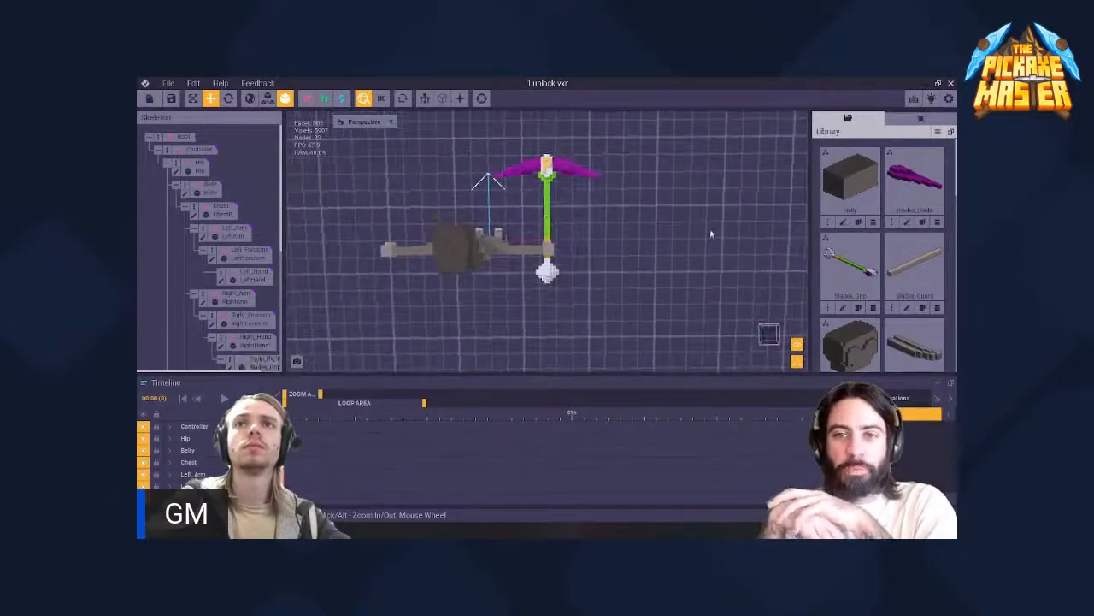
scroll(710, 233, "down", 2)
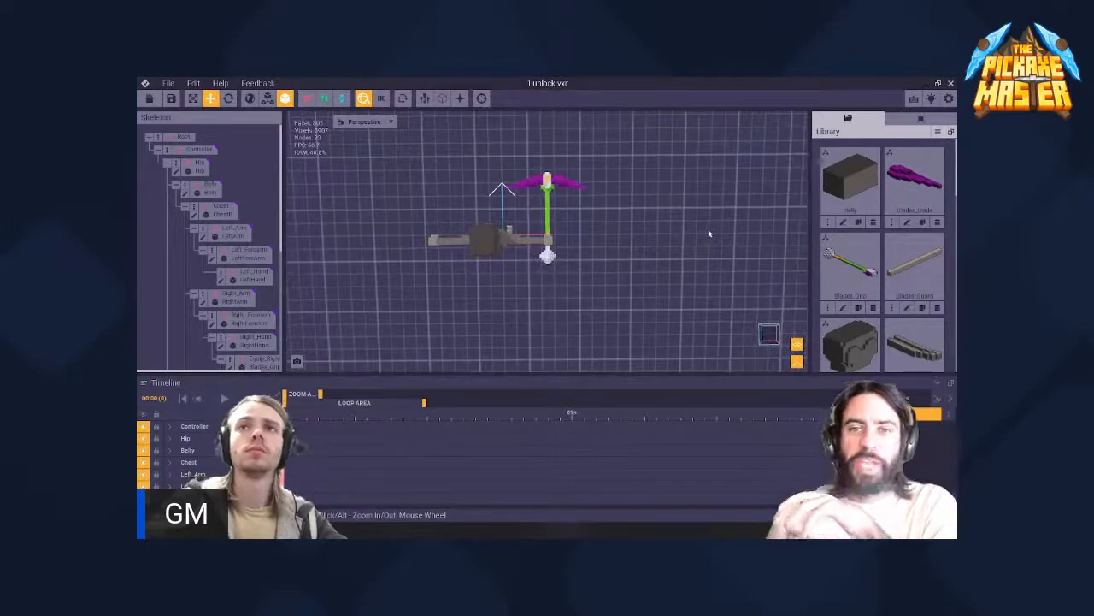
right_click_drag(540, 243, 541, 243)
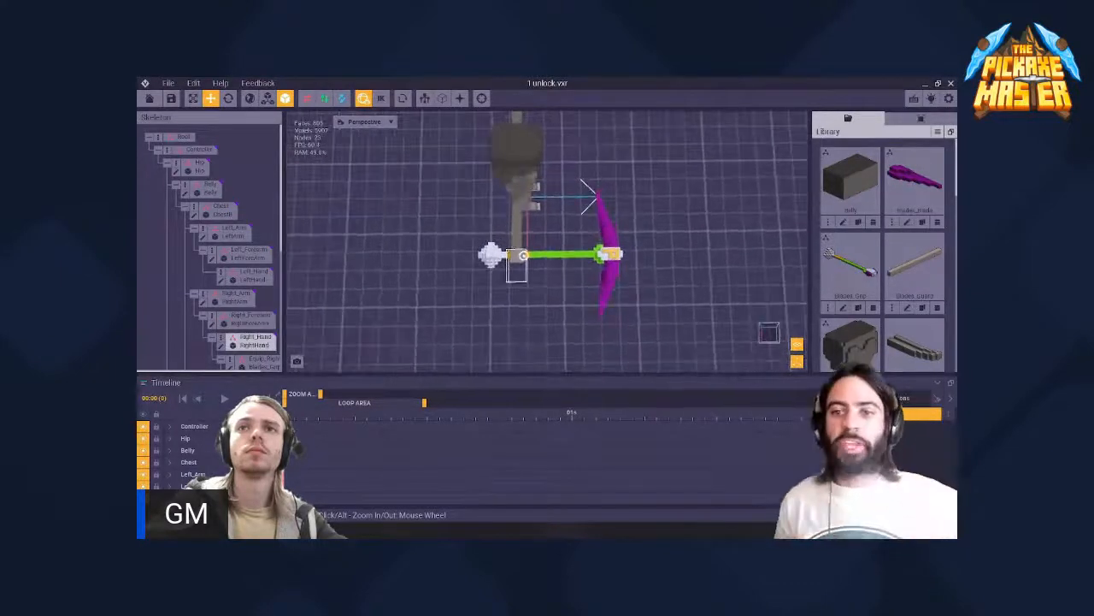
right_click_drag(523, 255, 523, 256)
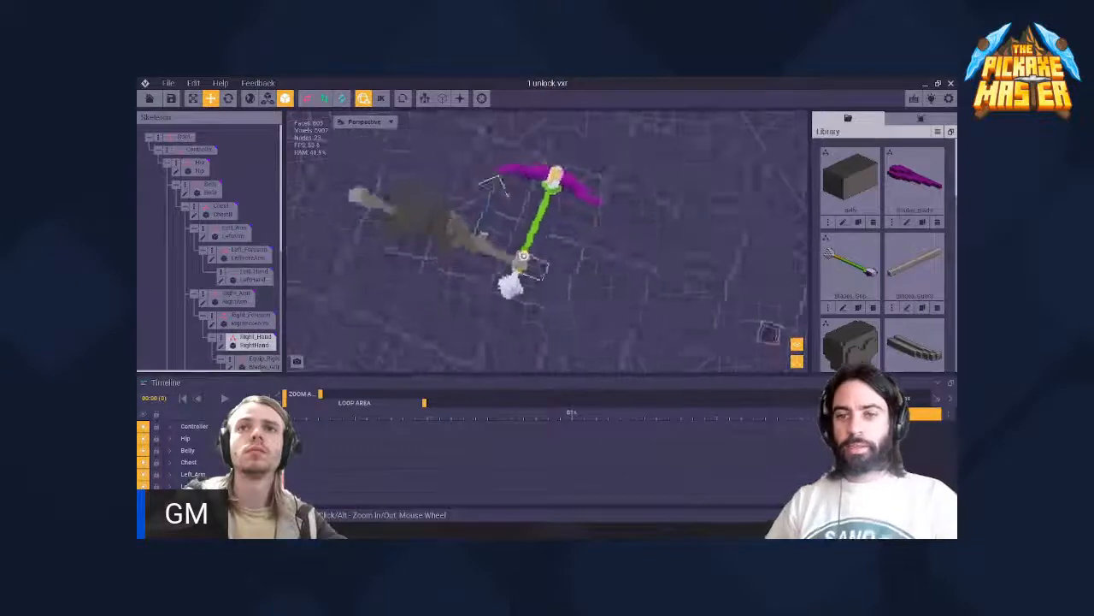
right_click_drag(530, 257, 633, 257)
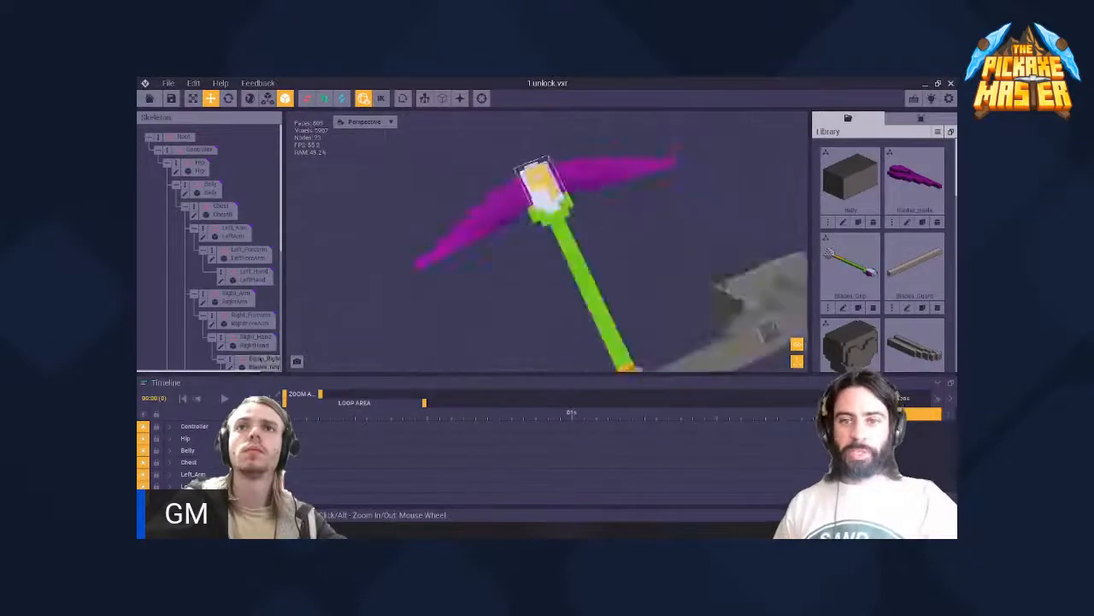
right_click_drag(540, 190, 542, 192)
left_click(550, 216)
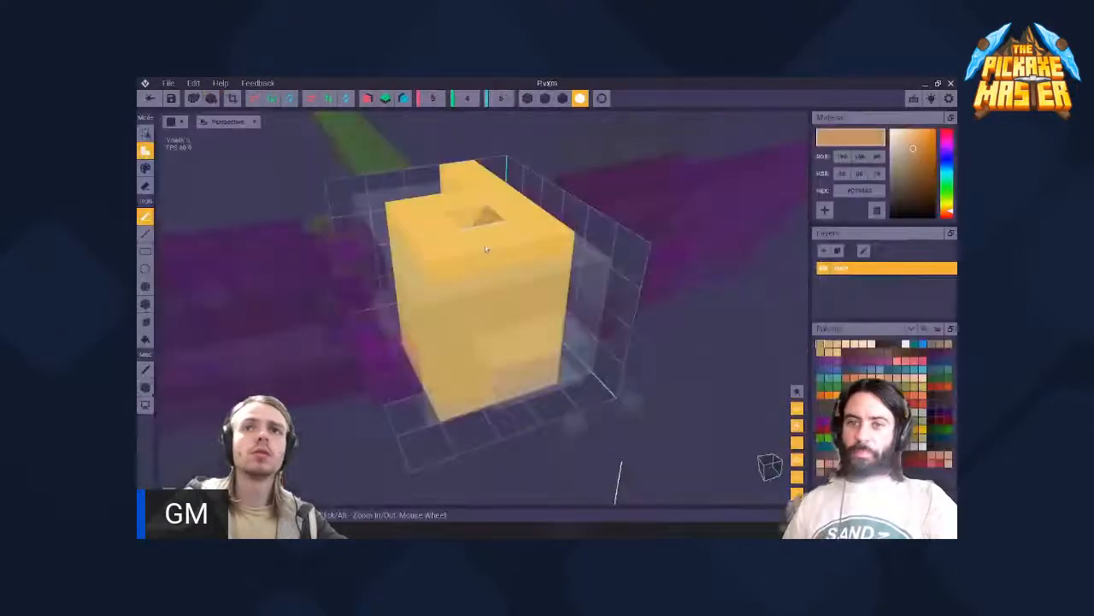
- Open the P model and erase the voxels filling the space between its front and back faces
right_click_drag(485, 248, 484, 248)
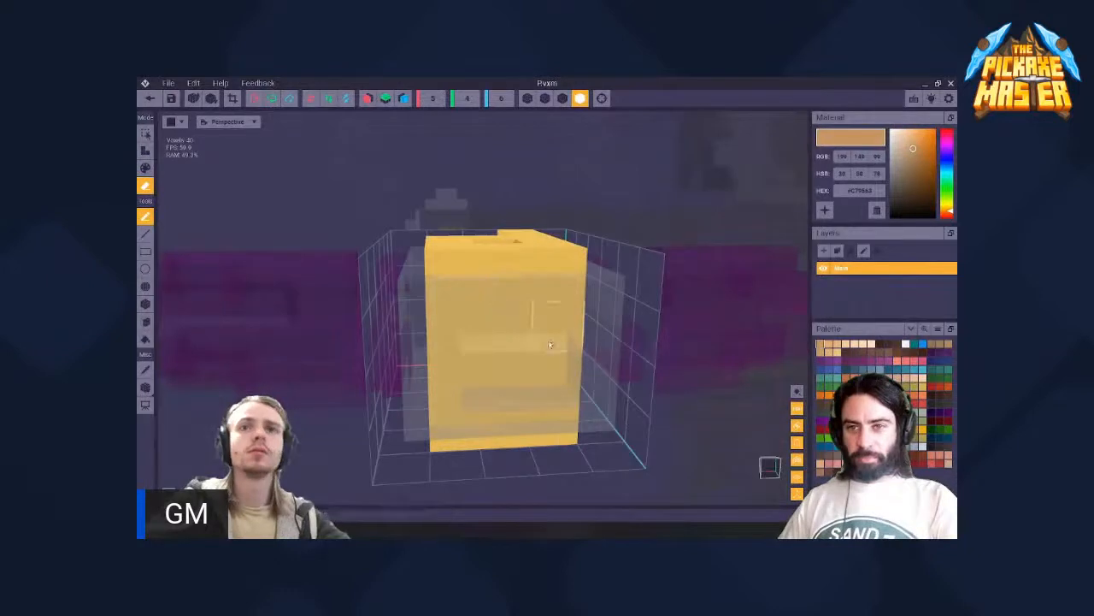
left_click(471, 326)
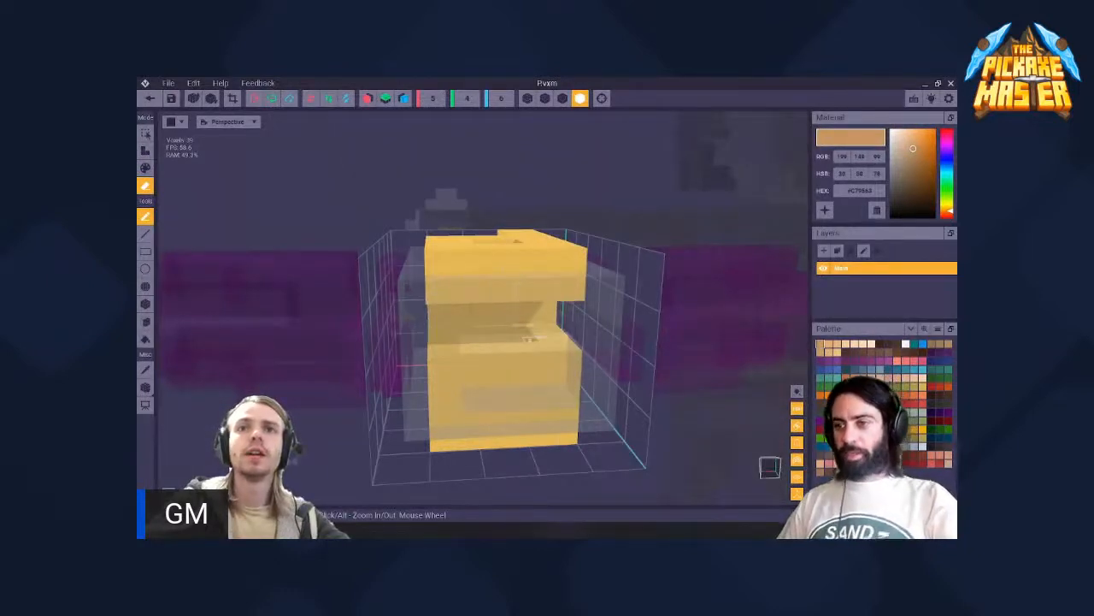
right_click_drag(466, 343, 466, 343)
left_click(454, 337)
left_click(485, 343)
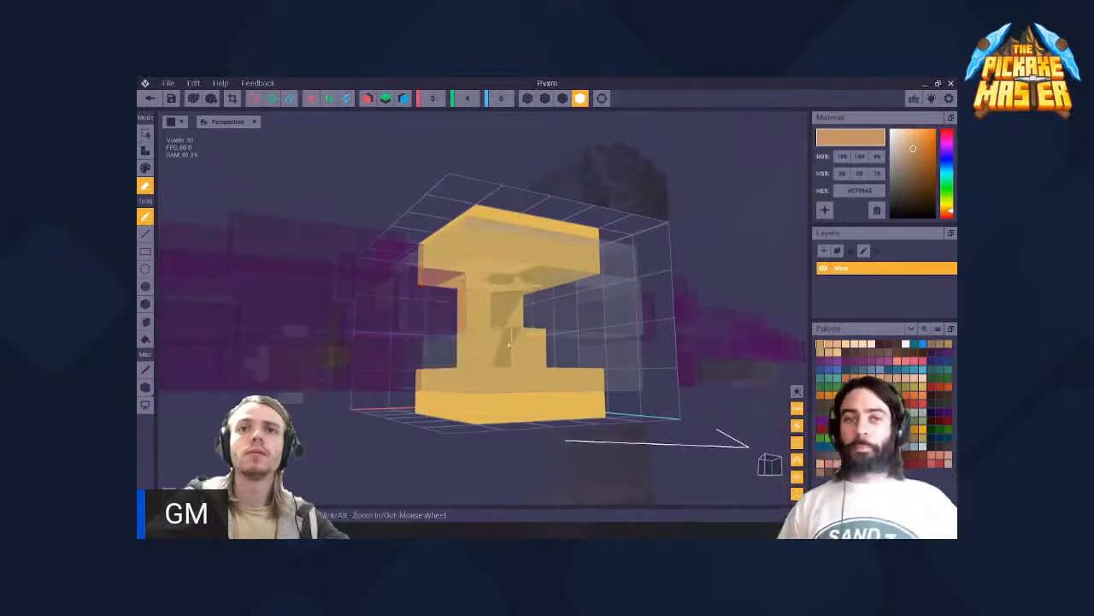
left_click(528, 346)
left_click(503, 311)
left_click(486, 320)
left_click(491, 345)
left_click(490, 345)
mouse_move(487, 341)
right_mouse_down()
mouse_move(444, 309)
mouse_move(387, 315)
right_mouse_up()
- Try attaching two tan voxels to the P's shortened leg and undo them
key("a")
left_click(393, 323)
left_click(382, 342)
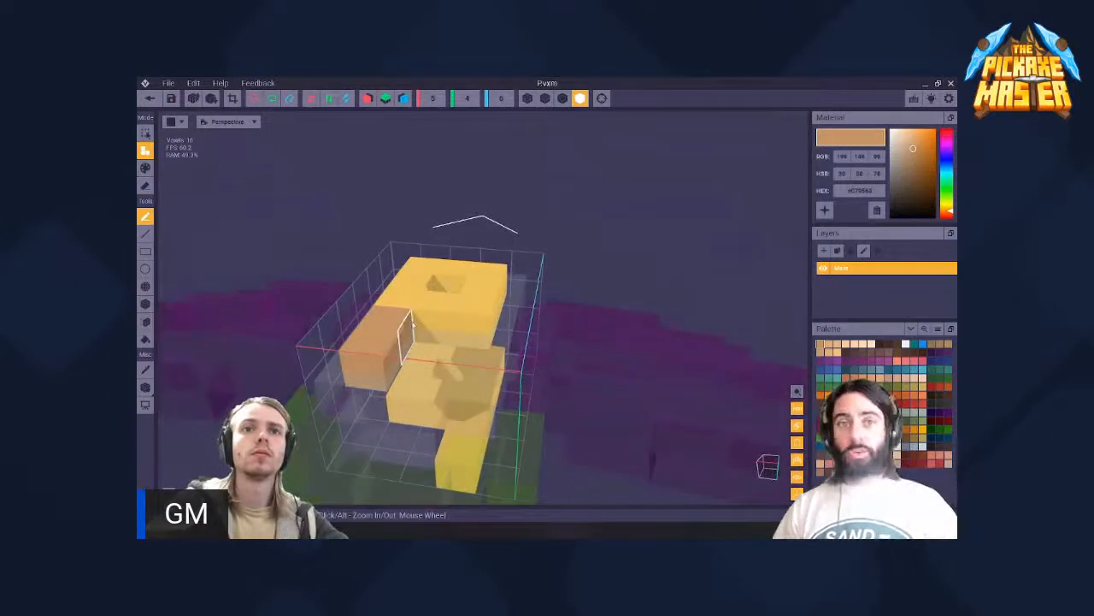
key("ctrl+z")
key("ctrl+z")
- Sample the P's yellow and attach two voxels in that color to rebuild its leg
key("i")
left_click(412, 322)
left_click(396, 325)
left_click(384, 347)
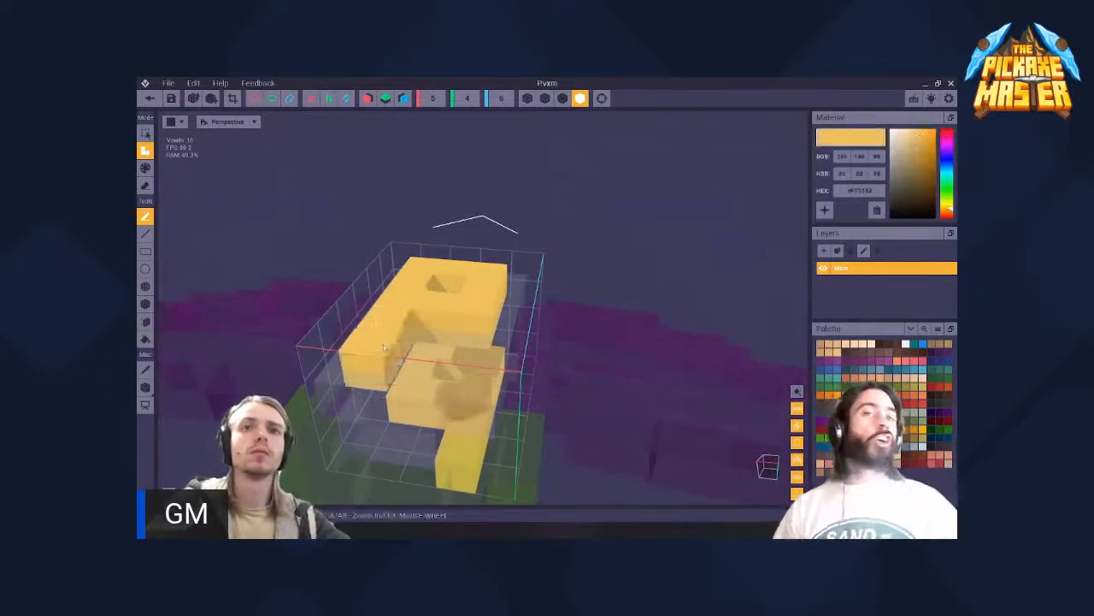
right_click_drag(384, 347, 373, 276)
- Save the P model and return to the rig to check the emblem on the held weapon
left_click(171, 85)
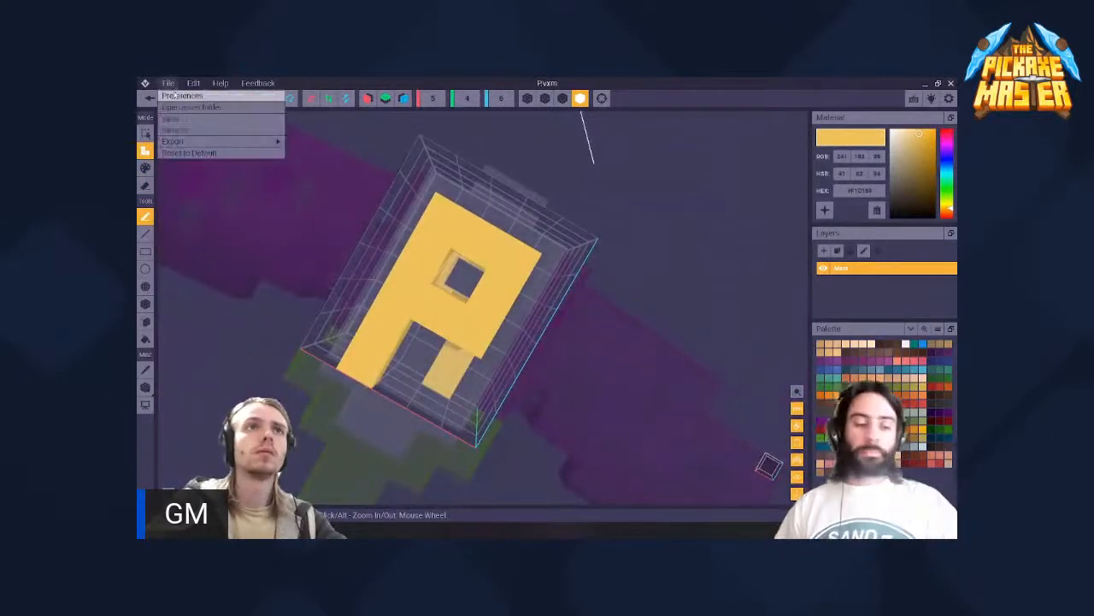
left_click(512, 88)
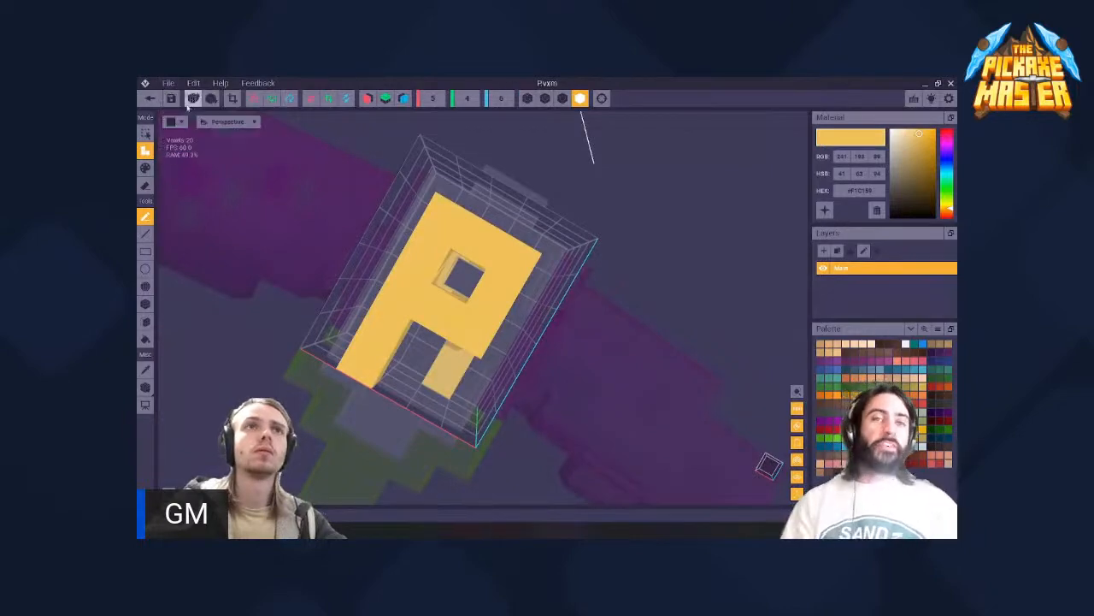
left_click(162, 97)
left_click(459, 244)
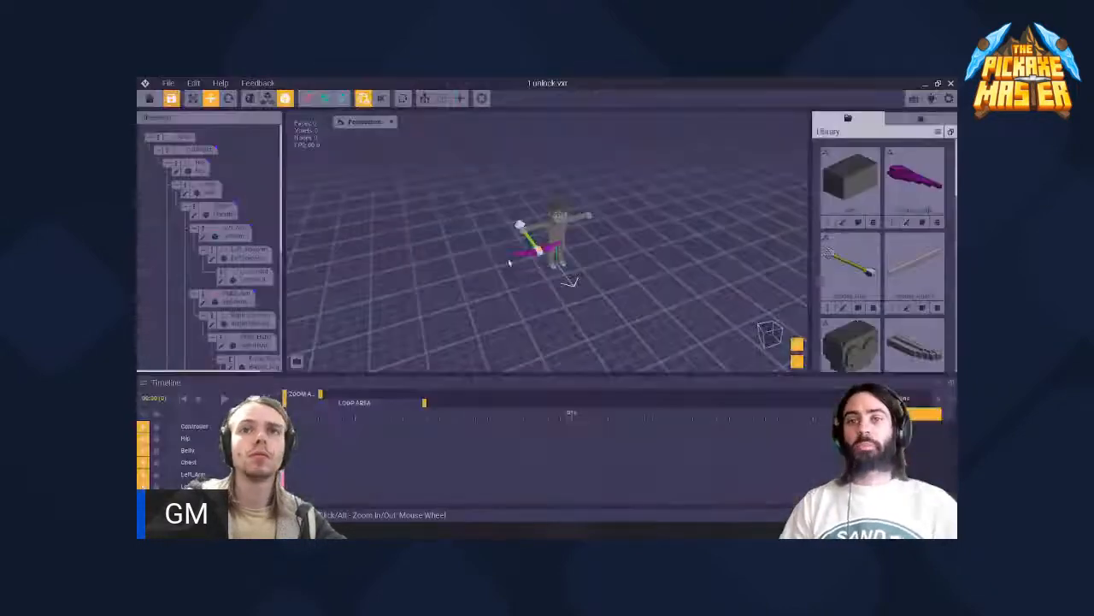
scroll(532, 256, "up", 5)
mouse_move(522, 263)
right_mouse_down()
mouse_move(534, 257)
mouse_move(522, 263)
right_mouse_up()
scroll(533, 256, "down", 3)
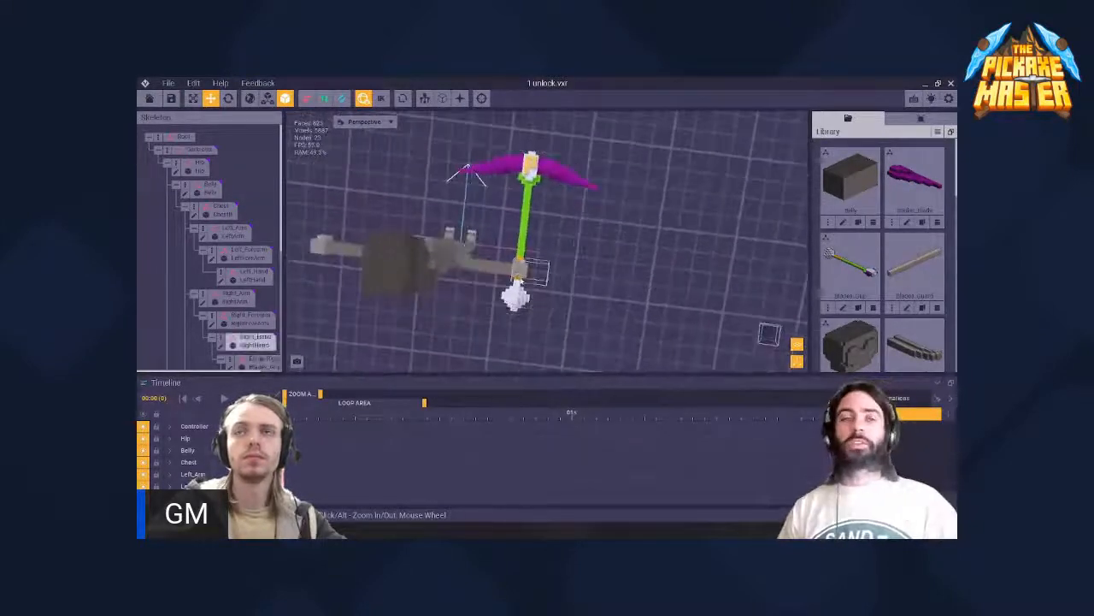
- Open Blades_Grip.vxm and add dark green shading to the collar beneath the white head
left_click(523, 264)
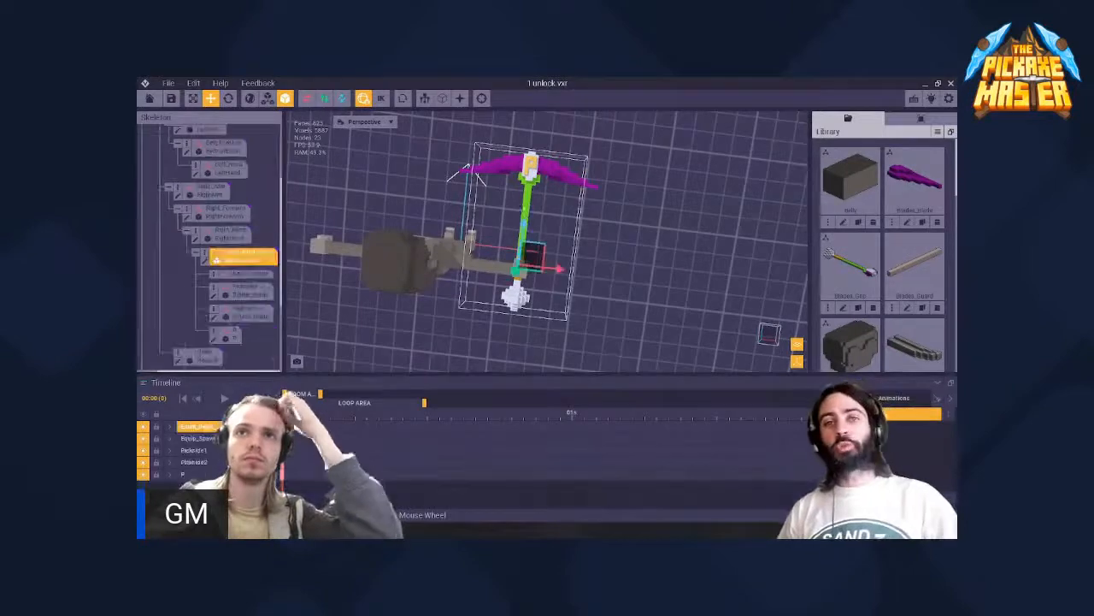
left_click(204, 263)
scroll(486, 323, "up", 3)
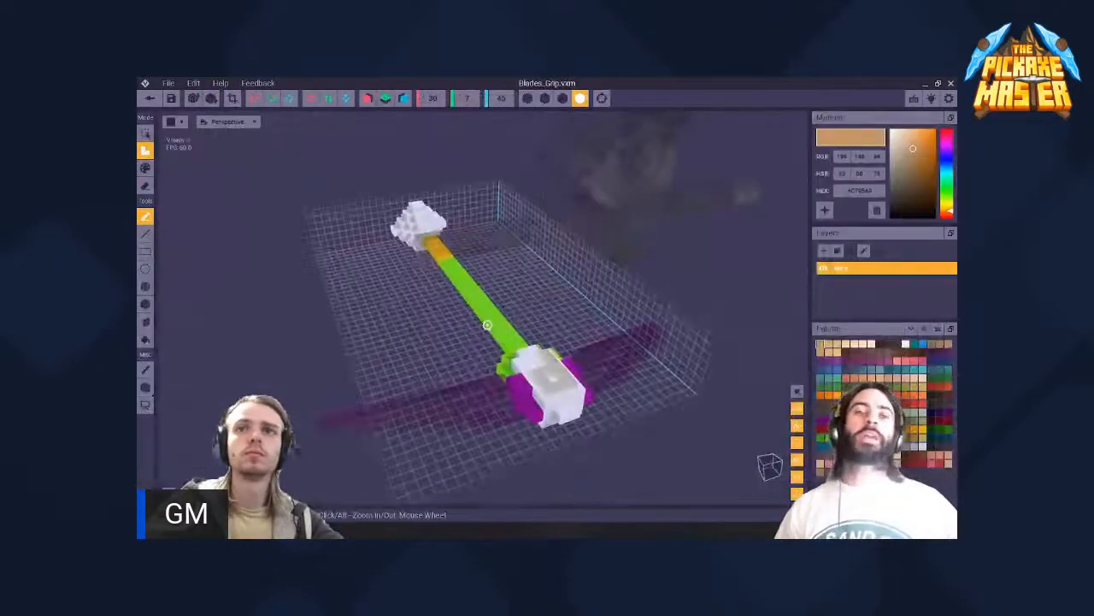
right_click_drag(486, 323, 595, 309)
scroll(596, 308, "up", 1)
scroll(595, 309, "up", 2)
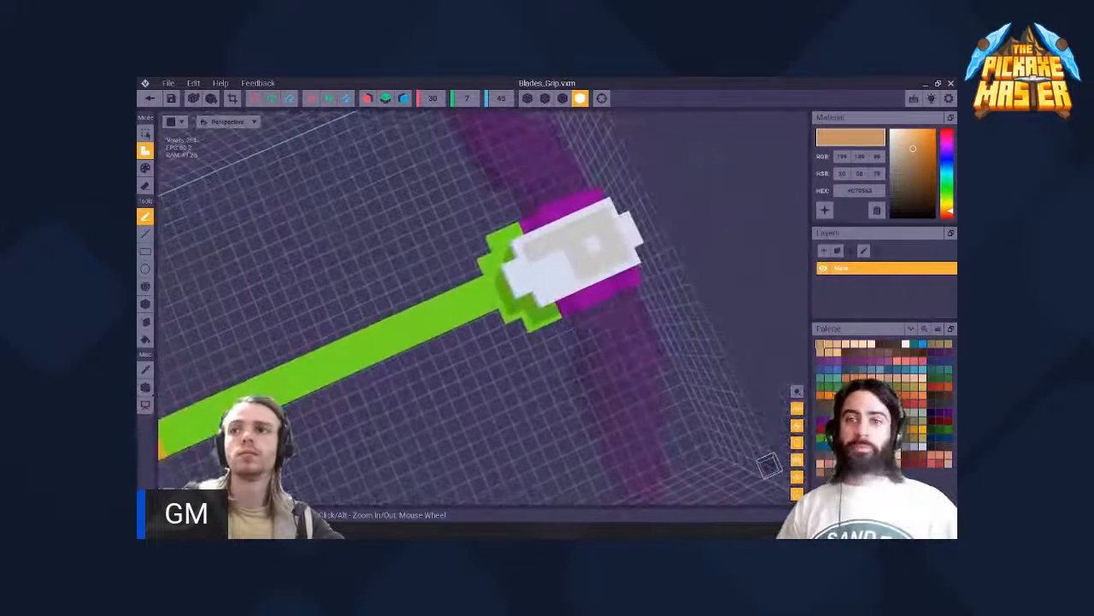
left_click(824, 440)
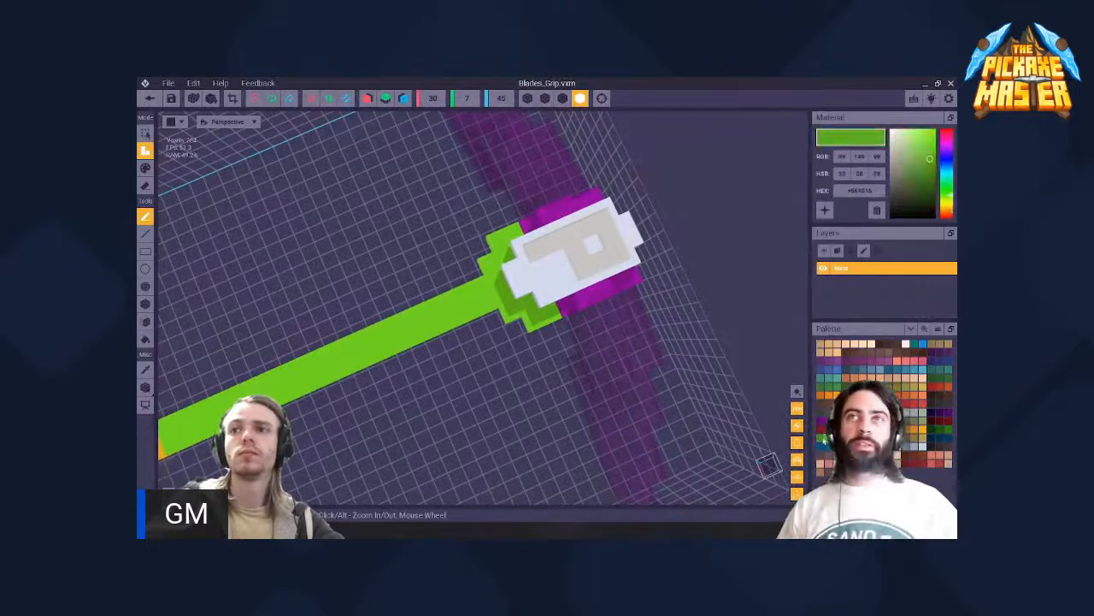
scroll(546, 314, "up", 1)
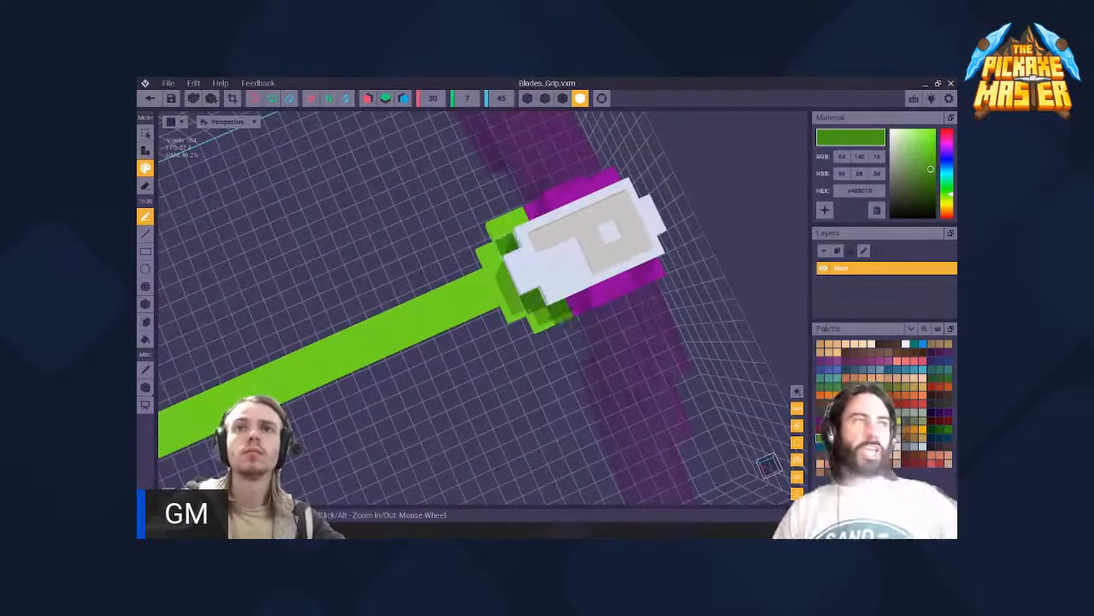
right_click_drag(506, 243, 403, 202)
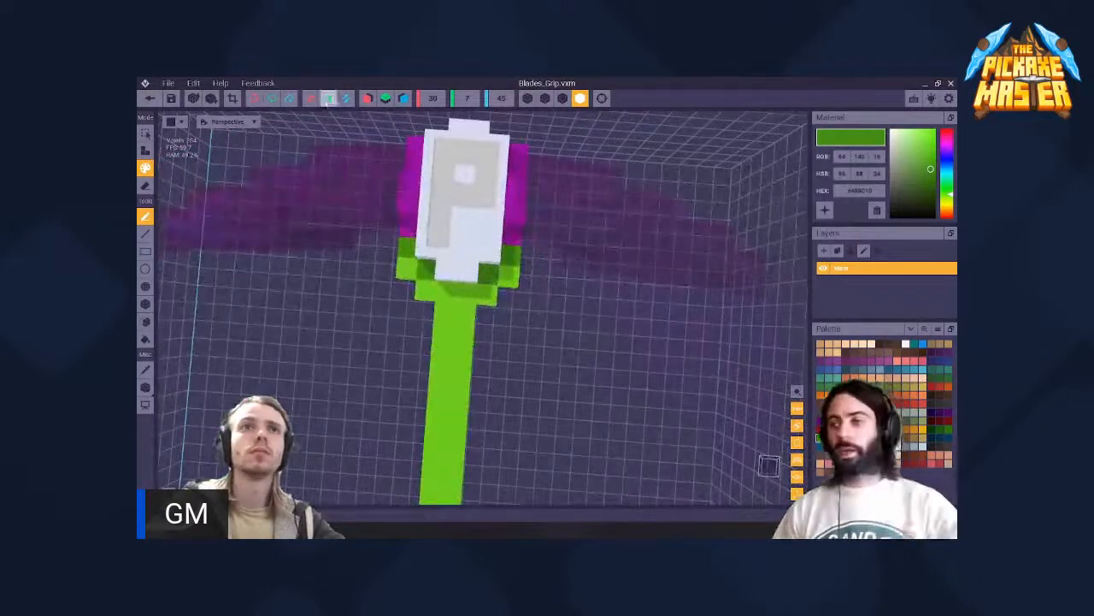
- Pick a medium green and paint shading voxels on the collar below the P
left_click(370, 101)
left_click(370, 101)
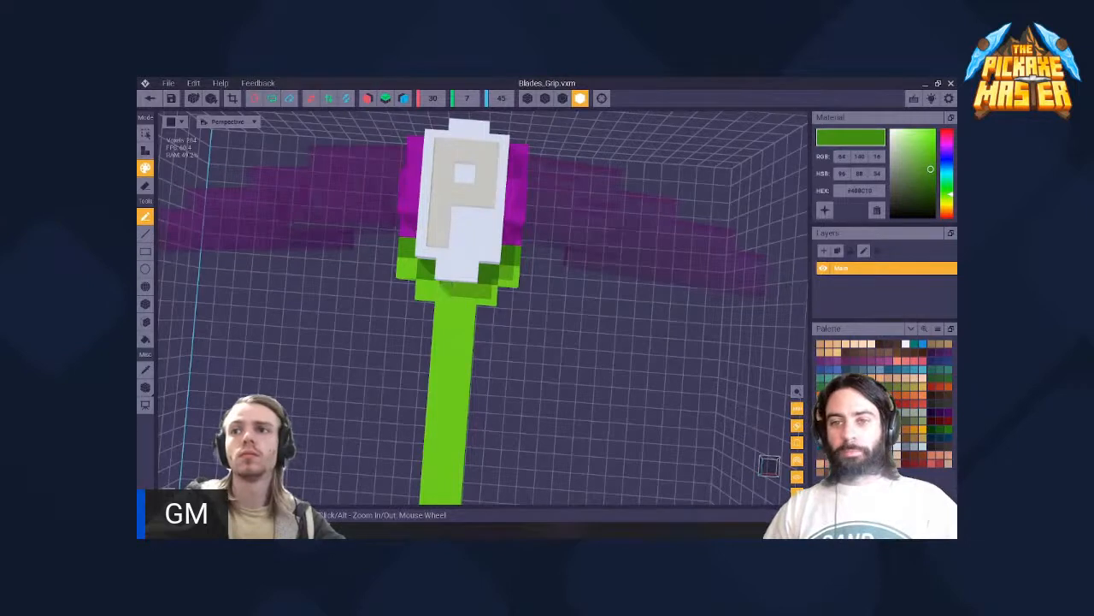
left_click(929, 149)
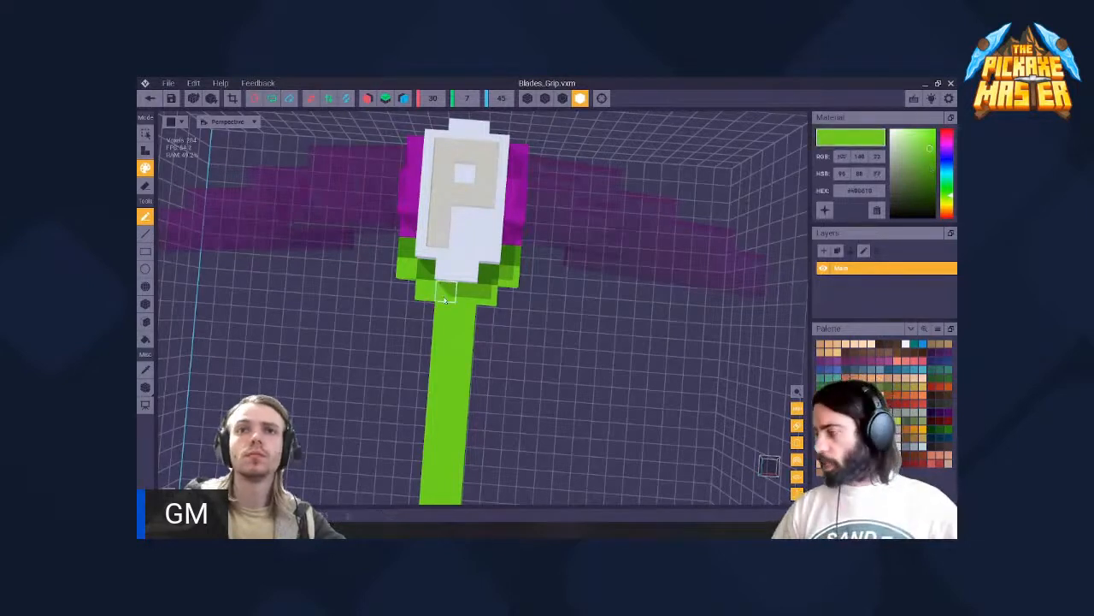
left_click(930, 159)
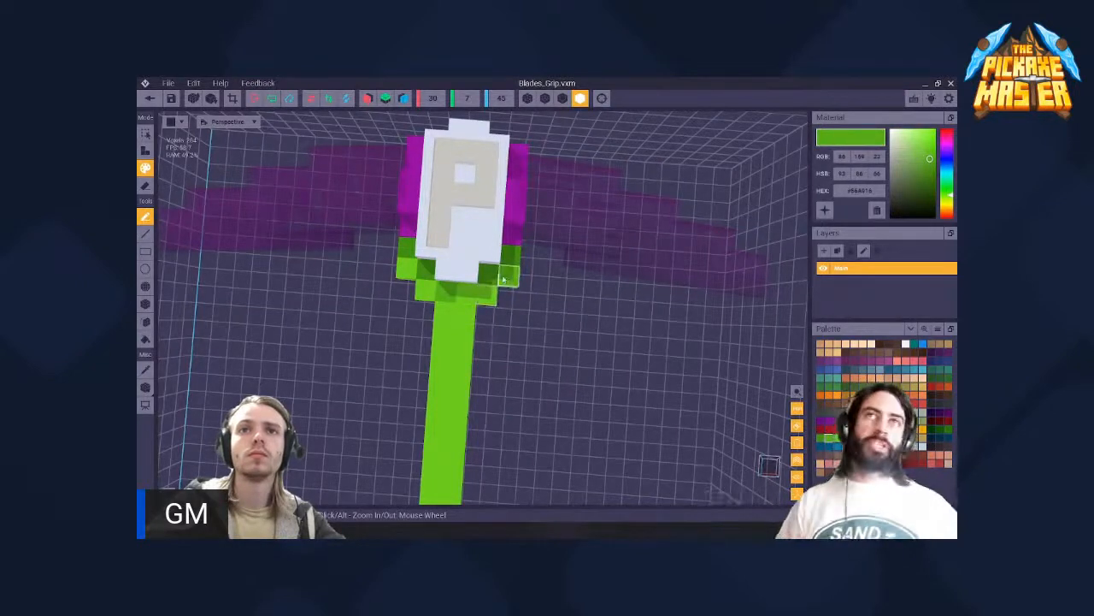
left_click(423, 291)
- Paint scattered medium green patches along the bright green shaft to give it a mottled texture
right_click_drag(436, 333, 422, 323)
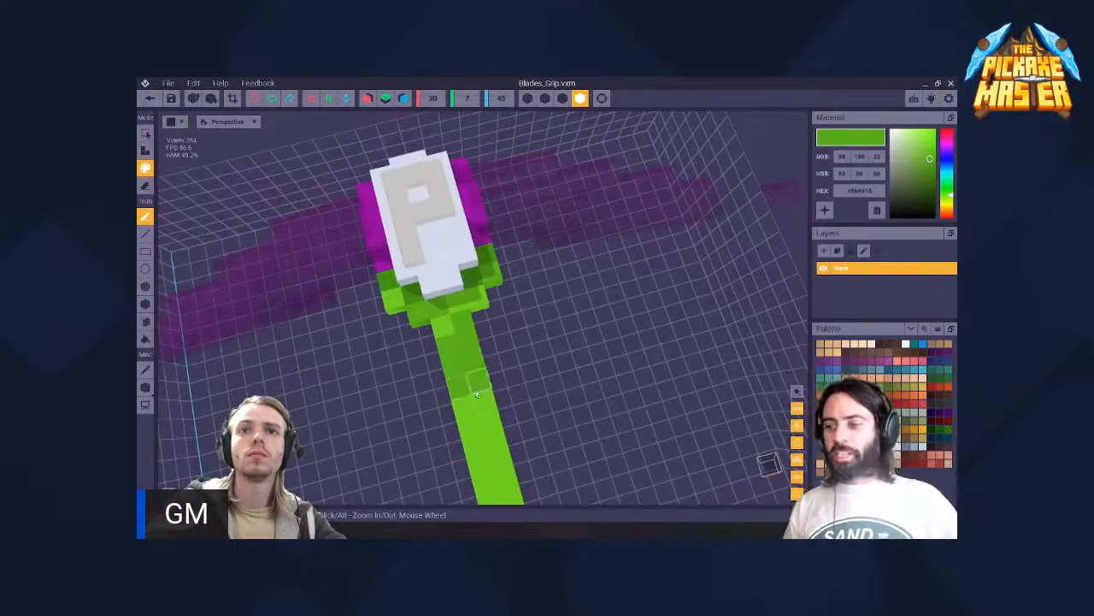
right_click_drag(486, 423, 543, 319)
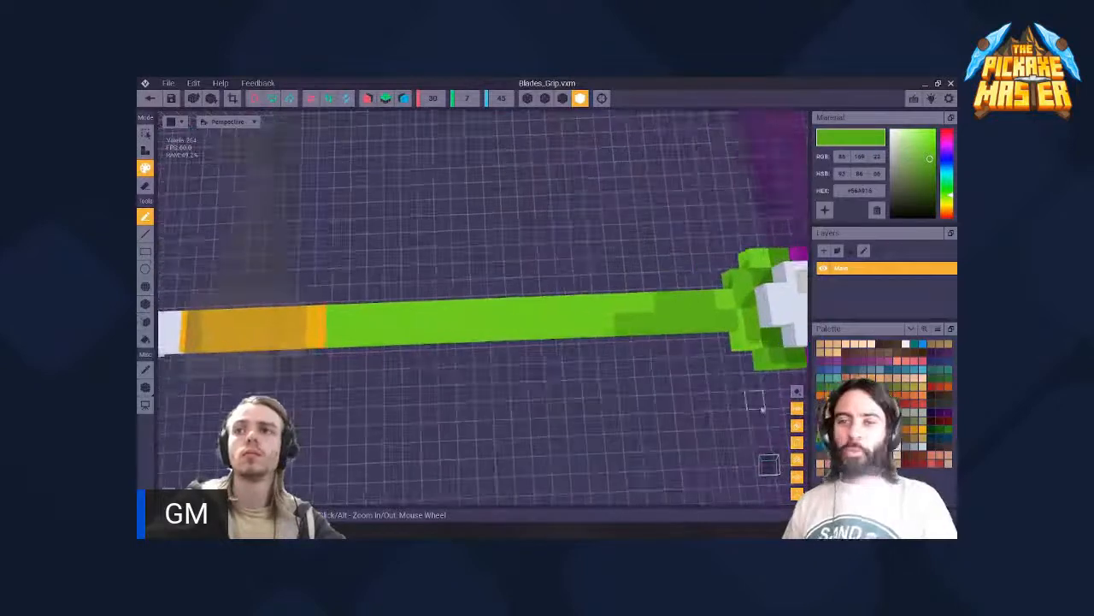
left_click(821, 439)
left_click(828, 439)
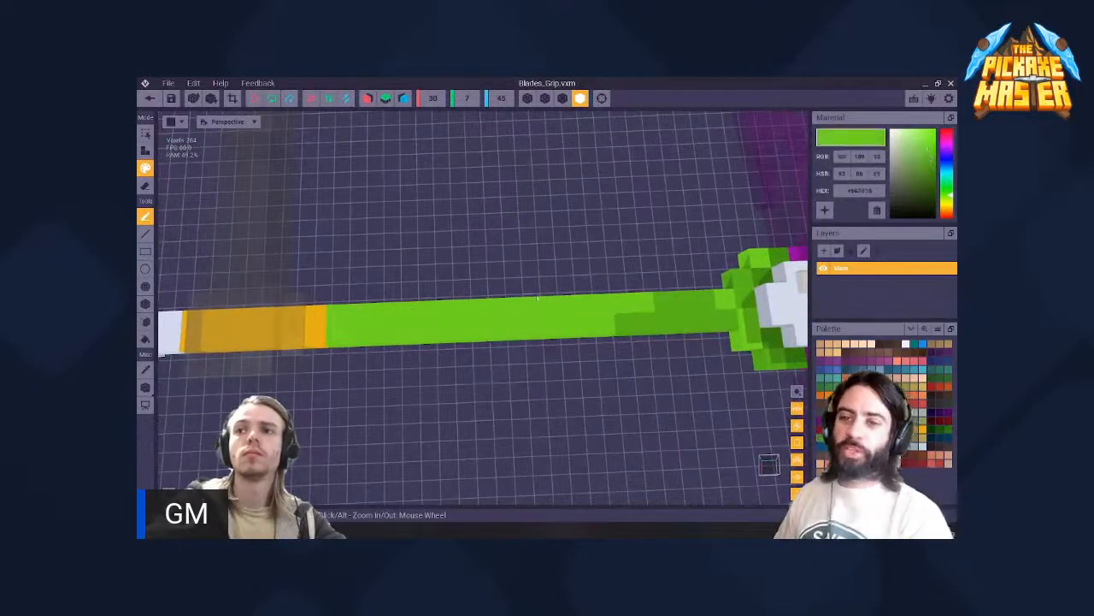
left_click(821, 438)
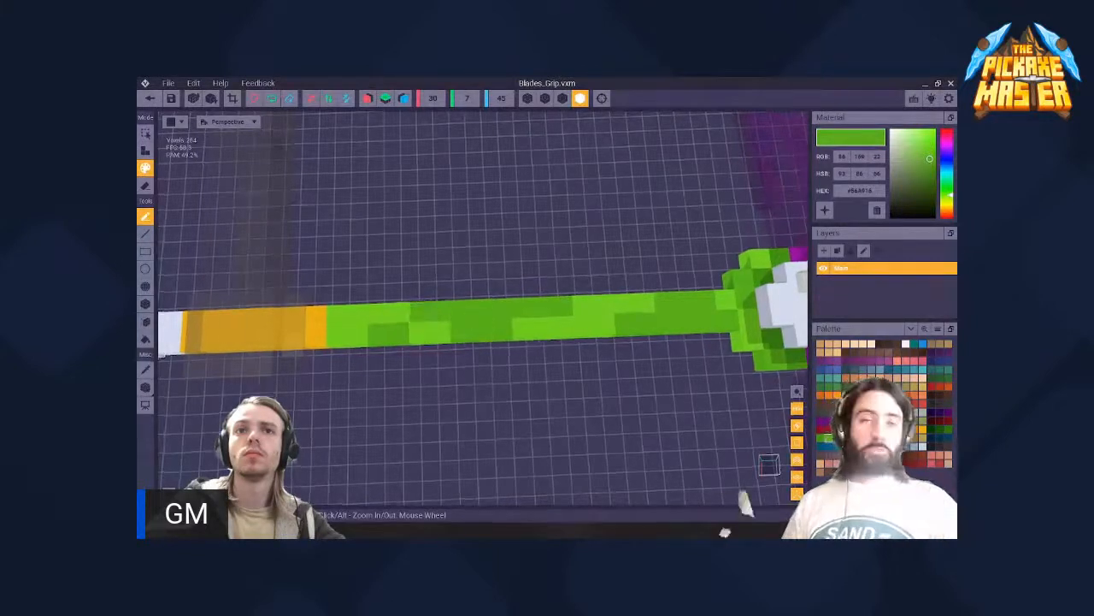
middle_click_drag(312, 311, 419, 312)
scroll(466, 323, "down", 9)
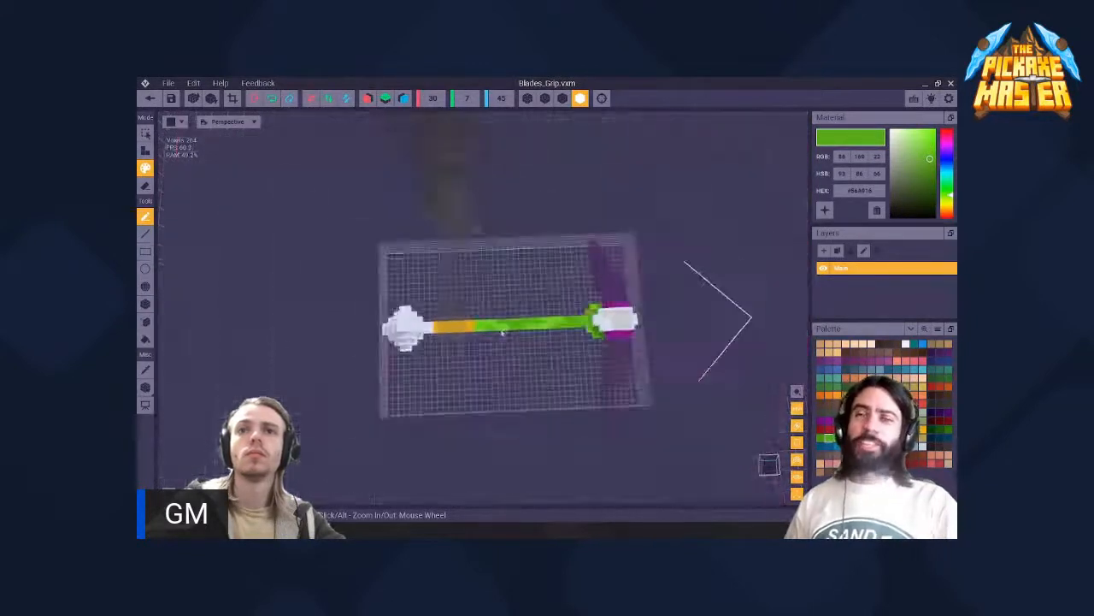
right_click_drag(503, 330, 304, 248)
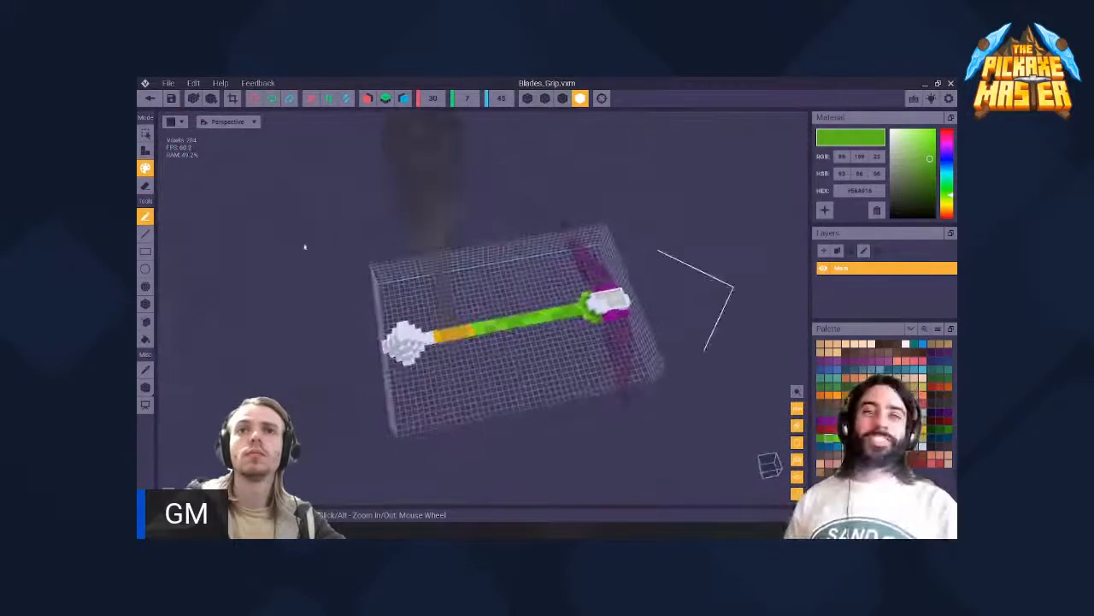
- Save the grip model and return to the rig to check the shaded shaft and collar in the character's hand
left_click(151, 99)
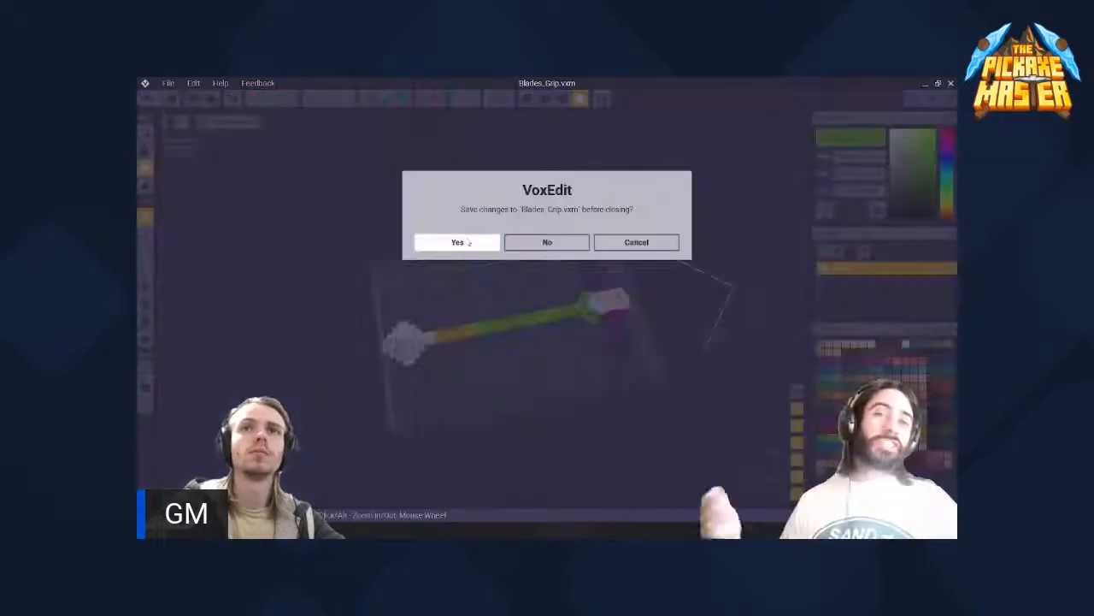
left_click(464, 242)
right_click_drag(510, 277, 598, 329)
scroll(590, 321, "up", 8)
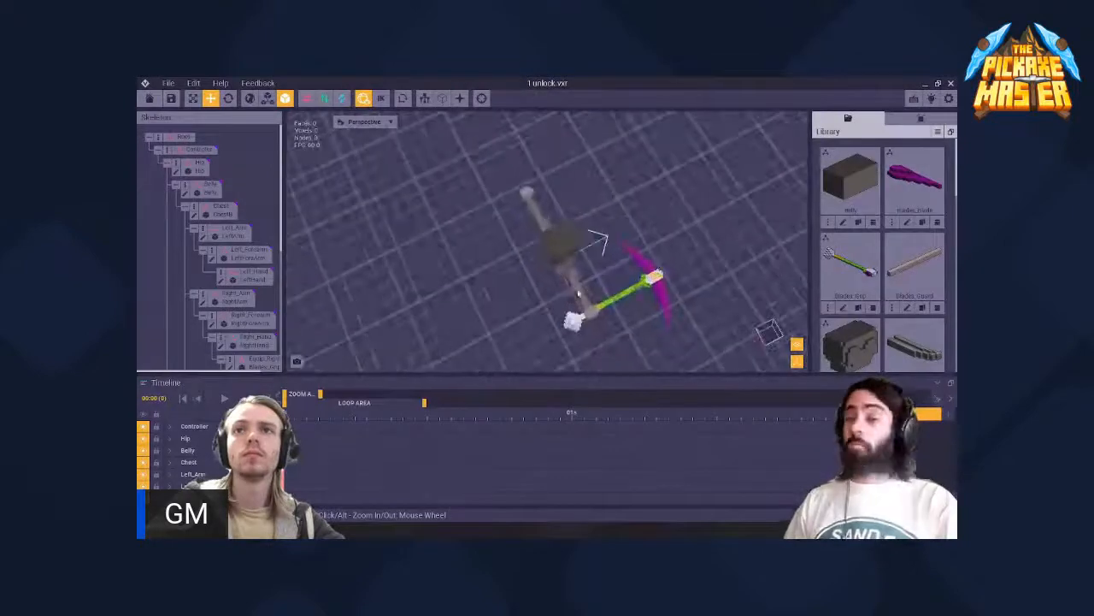
middle_click_drag(590, 320, 493, 271)
scroll(547, 265, "down", 5)
left_click(560, 267)
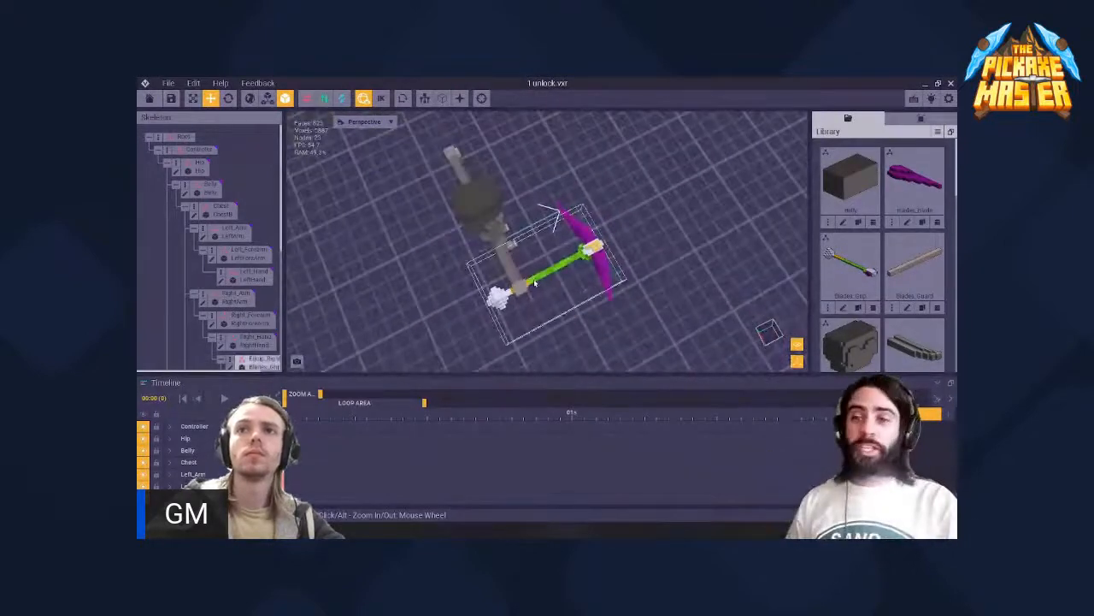
right_click_drag(560, 267, 508, 219)
right_click_drag(581, 238, 542, 279)
scroll(542, 275, "up", 5)
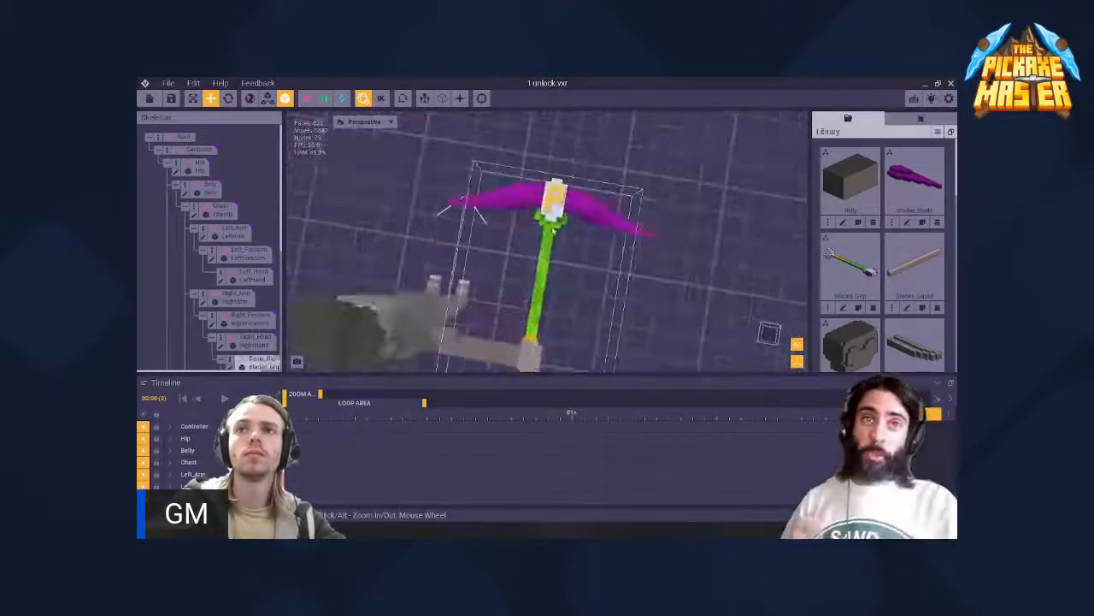
- Reopen the grip model for editing and bring the collar beneath the head into close view
left_click(542, 272)
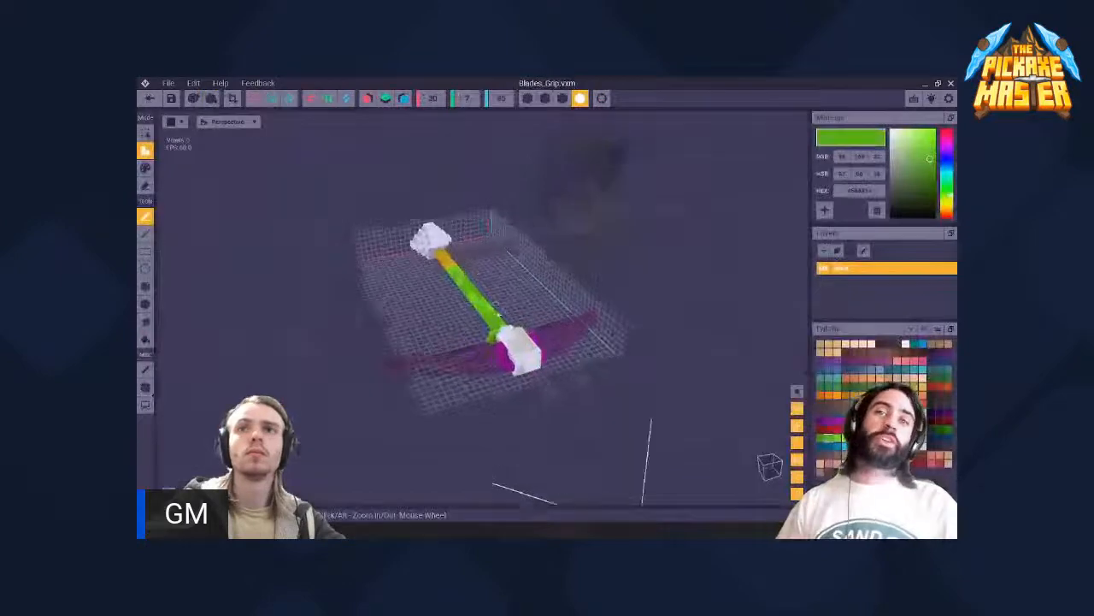
right_click_drag(513, 342, 531, 353)
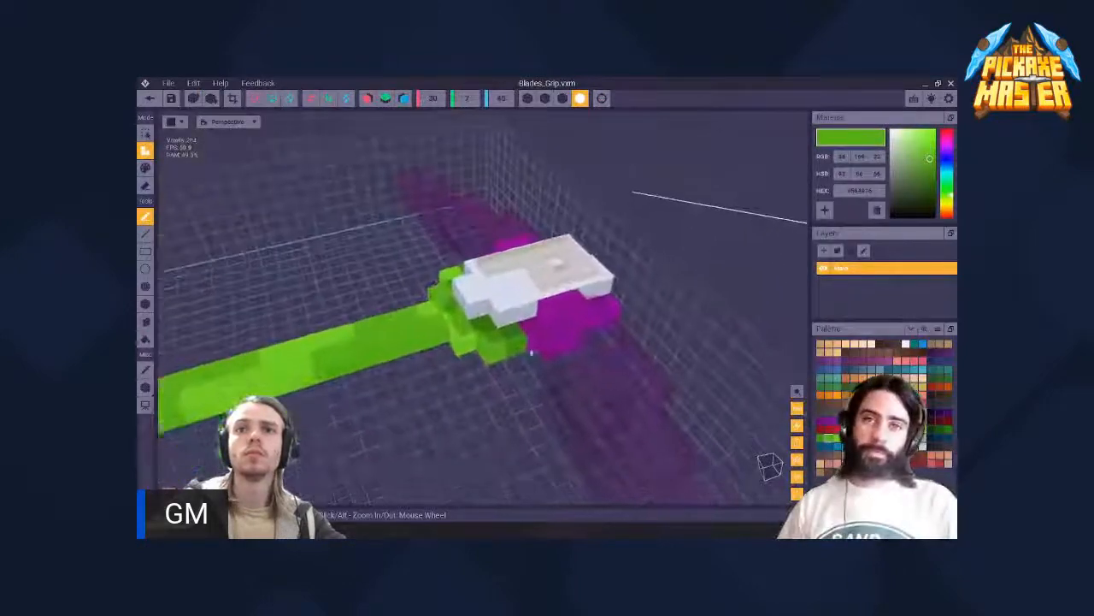
scroll(531, 353, "up", 3)
- Sample the collar's dark green and attach a voxel to each outer end of the collar
key("i")
left_click(516, 346)
left_click(518, 348)
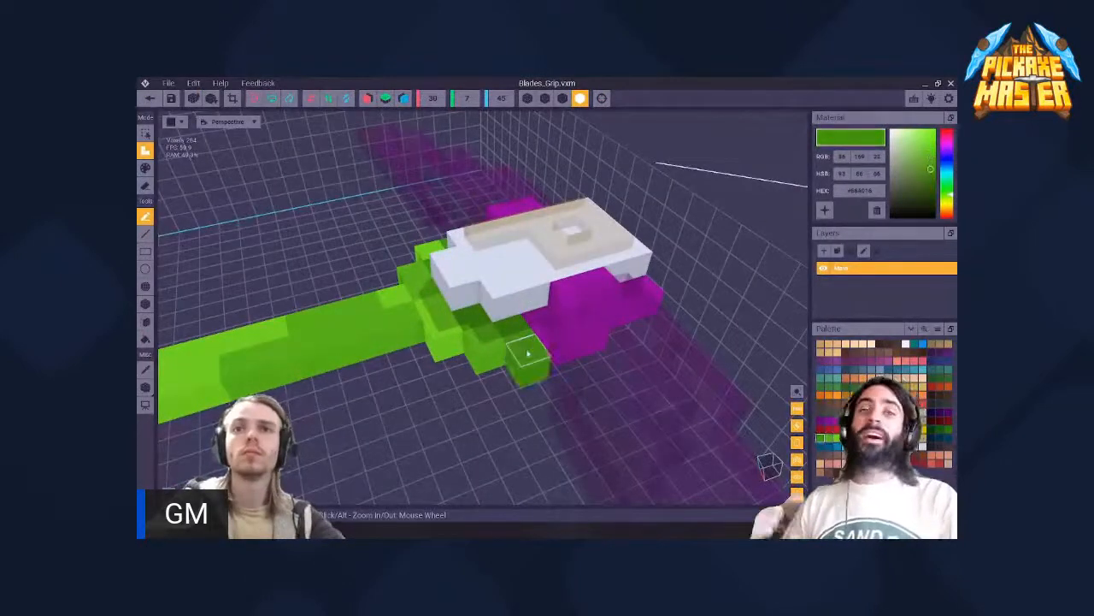
right_click_drag(520, 347, 436, 407)
key("i")
left_click(554, 355)
left_click(548, 357)
key("i")
left_click(436, 407)
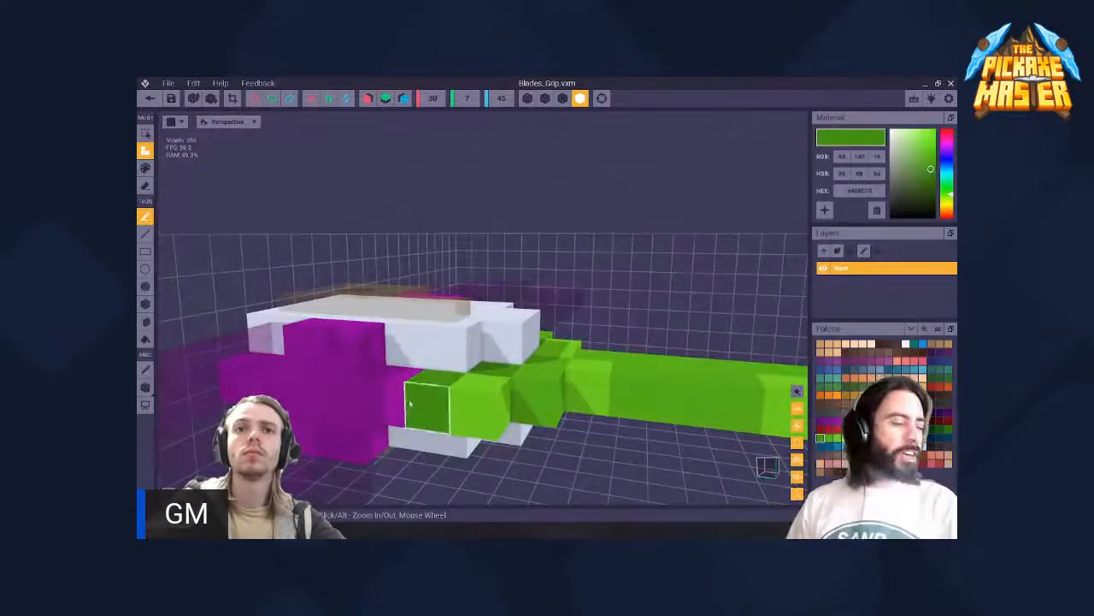
- Try purple voxels beside the extended collar ends and undo the collar additions
left_click(383, 390)
left_click(381, 391)
right_click_drag(381, 390, 425, 383)
scroll(428, 381, "down", 5)
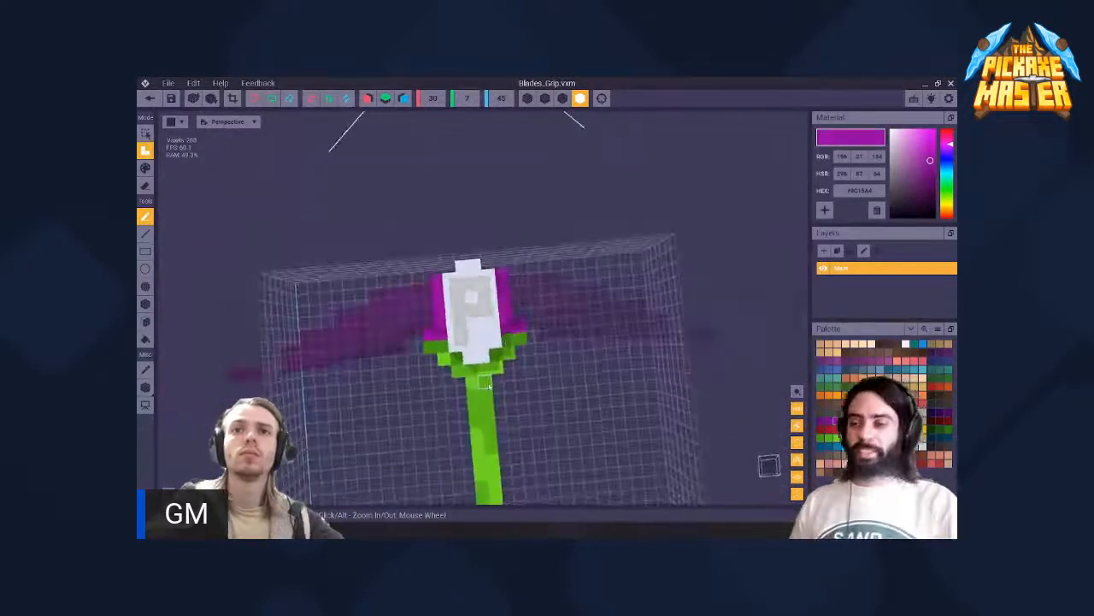
left_click(488, 384)
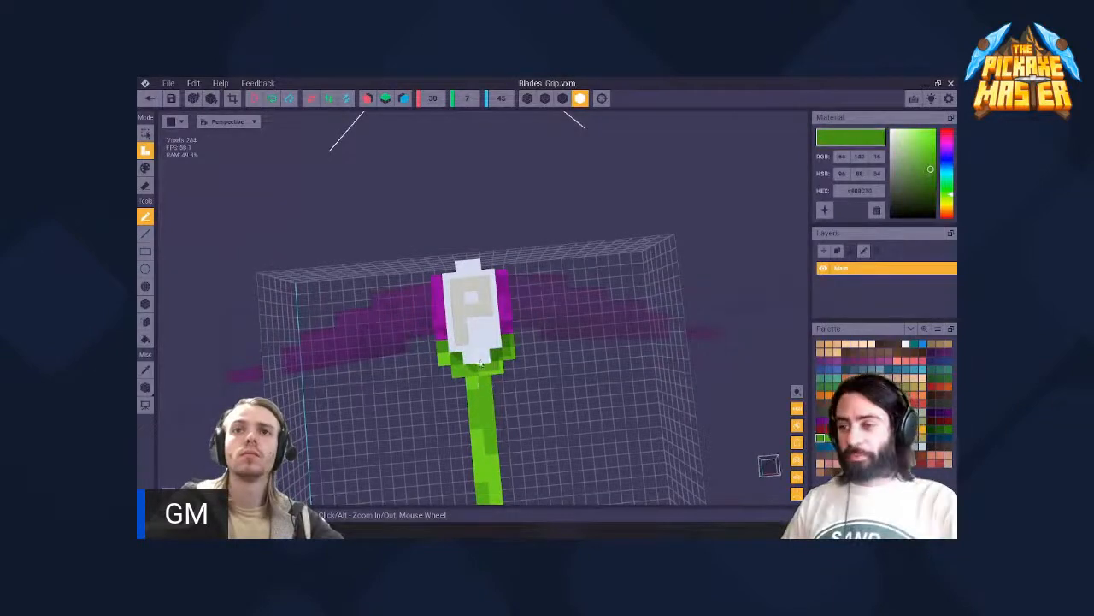
- Attach a purple voxel on each side of the head directly above the green collar
scroll(508, 337, "up", 3)
mouse_move(508, 337)
right_mouse_down()
mouse_move(442, 378)
mouse_move(510, 342)
right_mouse_up()
left_click(564, 334)
left_click(467, 352)
scroll(510, 342, "down", 5)
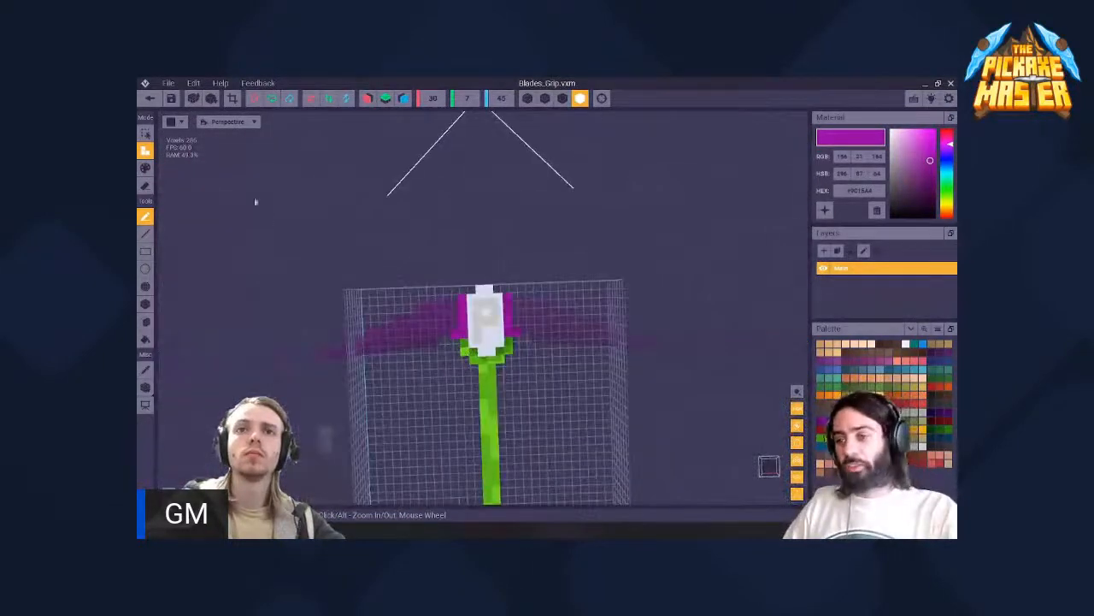
- Save the grip's purple side voxels and return to the rigged character to view the head between its blades
left_click(151, 99)
left_click(471, 241)
scroll(513, 299, "up", 4)
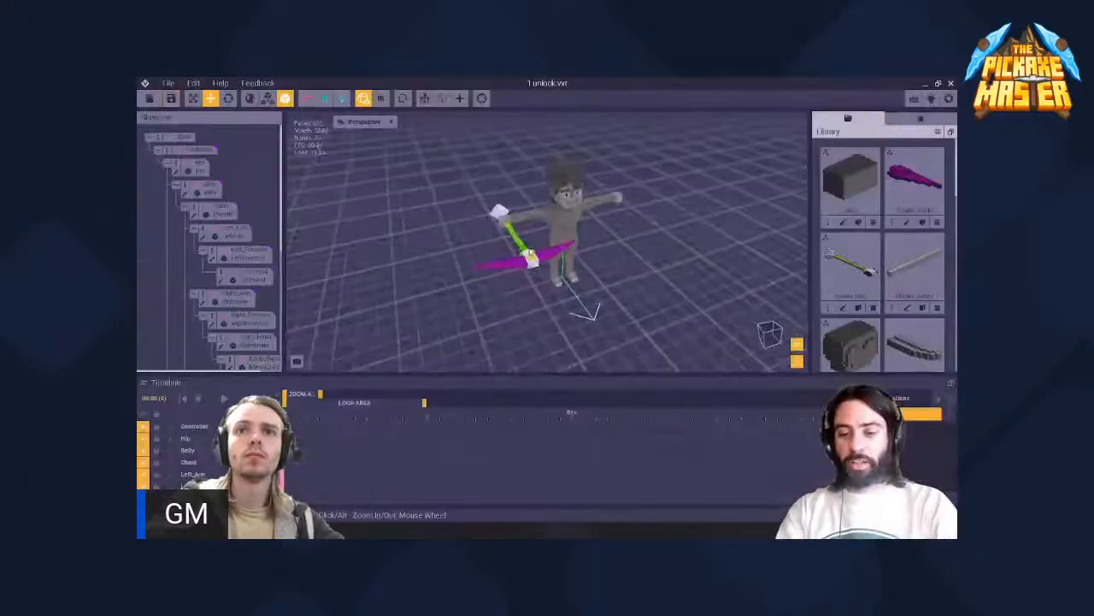
right_click_drag(513, 299, 561, 278)
middle_click_drag(757, 313, 573, 285)
scroll(439, 281, "up", 5)
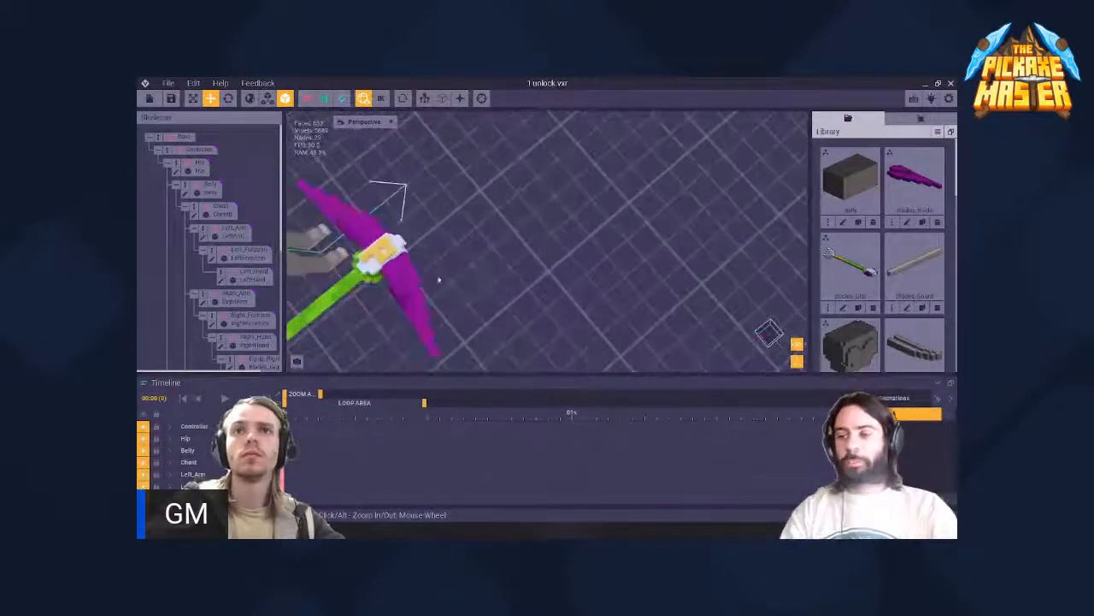
middle_click_drag(439, 281, 565, 265)
- Select the grip in the rig, reopen its model for editing and frame the purple voxels beside the head
left_click(486, 262)
mouse_move(485, 261)
right_mouse_down()
mouse_move(479, 236)
mouse_move(486, 261)
mouse_move(489, 248)
right_mouse_up()
scroll(486, 256, "up", 6)
left_click(489, 250)
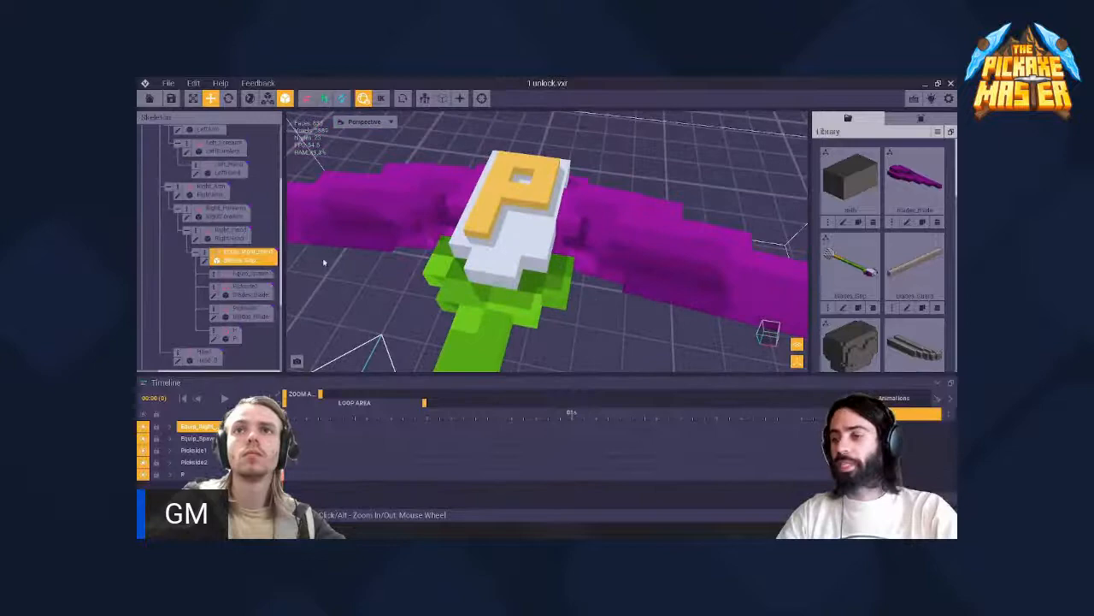
left_click(206, 261)
scroll(513, 295, "up", 4)
mouse_move(513, 295)
right_mouse_down()
mouse_move(558, 271)
mouse_move(598, 287)
right_mouse_up()
scroll(557, 271, "up", 2)
middle_click_drag(598, 287, 462, 274)
scroll(462, 273, "up", 4)
right_click_drag(462, 274, 467, 285)
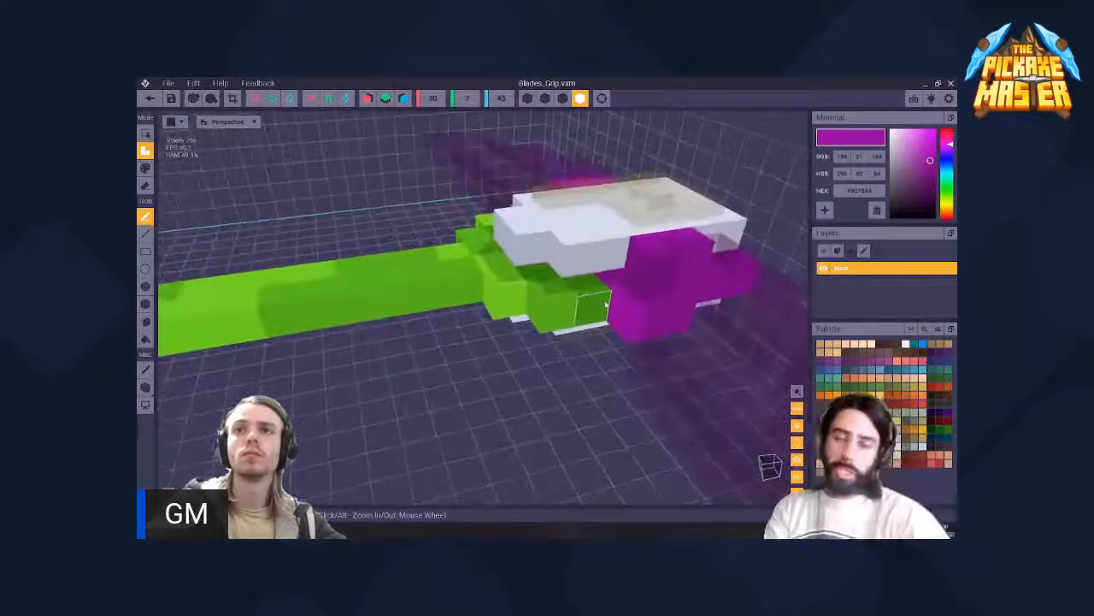
- Turn on X-axis symmetry and extend the lower purple voxels two voxels outward on both sides of the head
key("i")
left_click(368, 98)
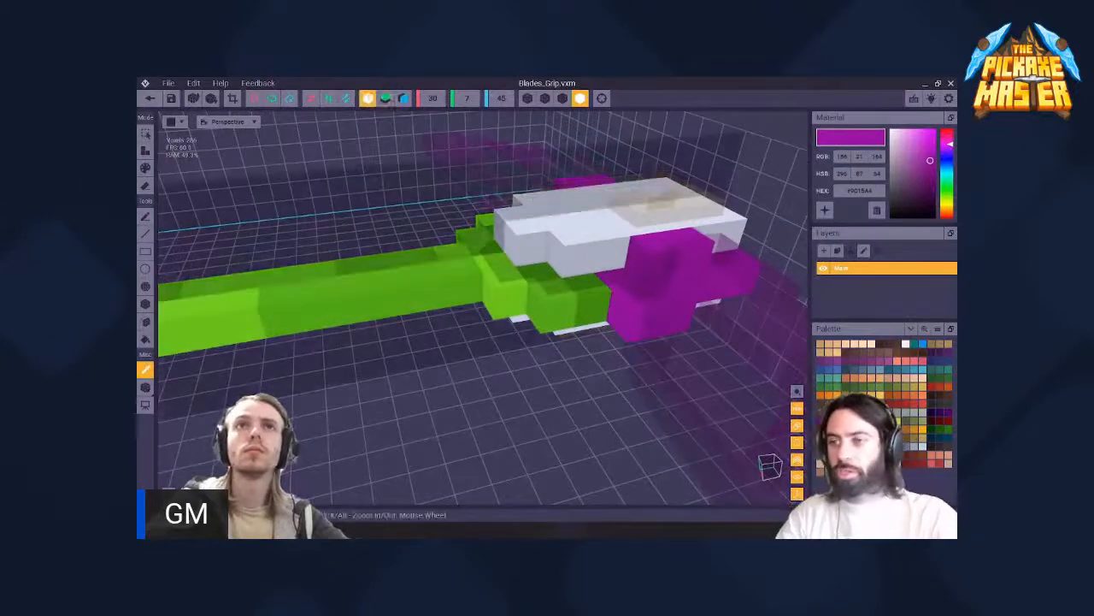
left_click(642, 321)
left_click(645, 322)
mouse_move(661, 318)
right_mouse_down()
mouse_move(467, 285)
mouse_move(617, 217)
right_mouse_up()
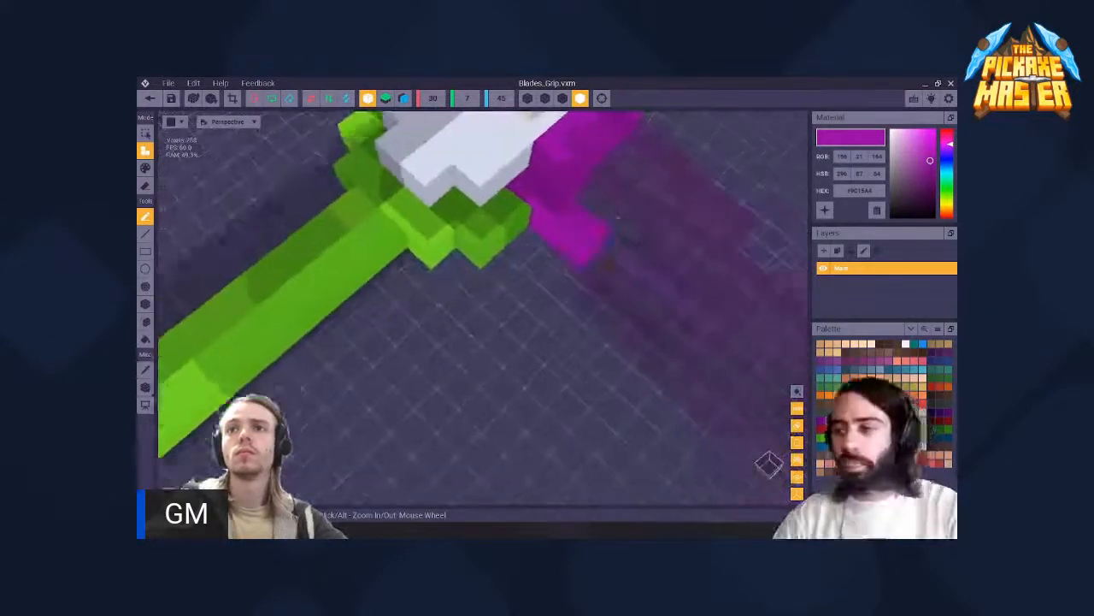
left_click(572, 255)
mouse_move(572, 254)
right_mouse_down()
mouse_move(467, 285)
mouse_move(555, 247)
right_mouse_up()
scroll(555, 247, "down", 4)
middle_click_drag(555, 247, 581, 287)
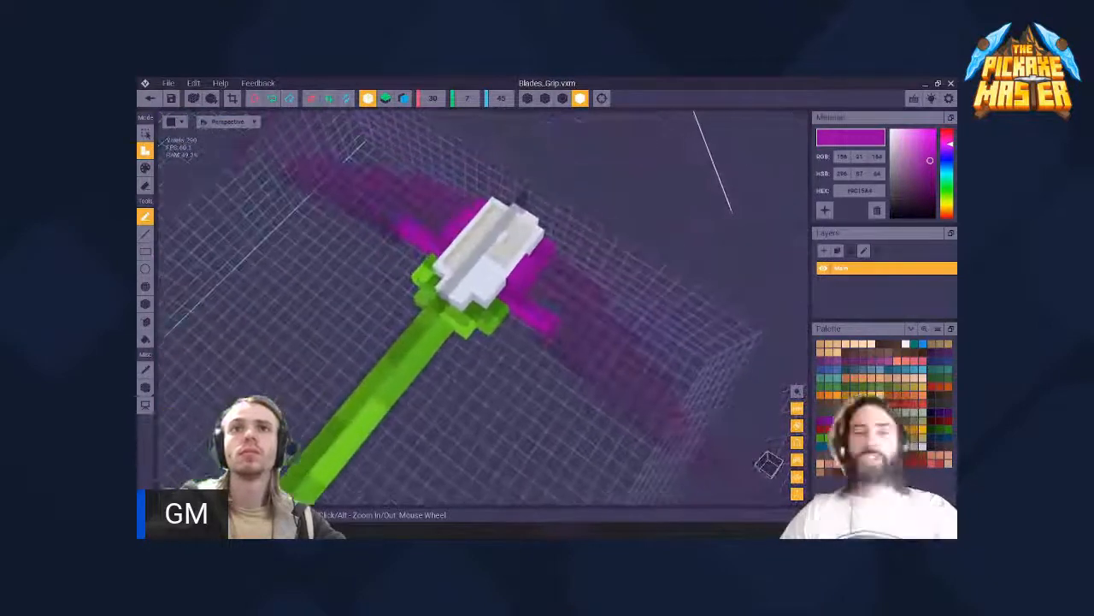
- Save the extended purple arms in the grip model and go back to the rigged character
right_click_drag(521, 198, 466, 287)
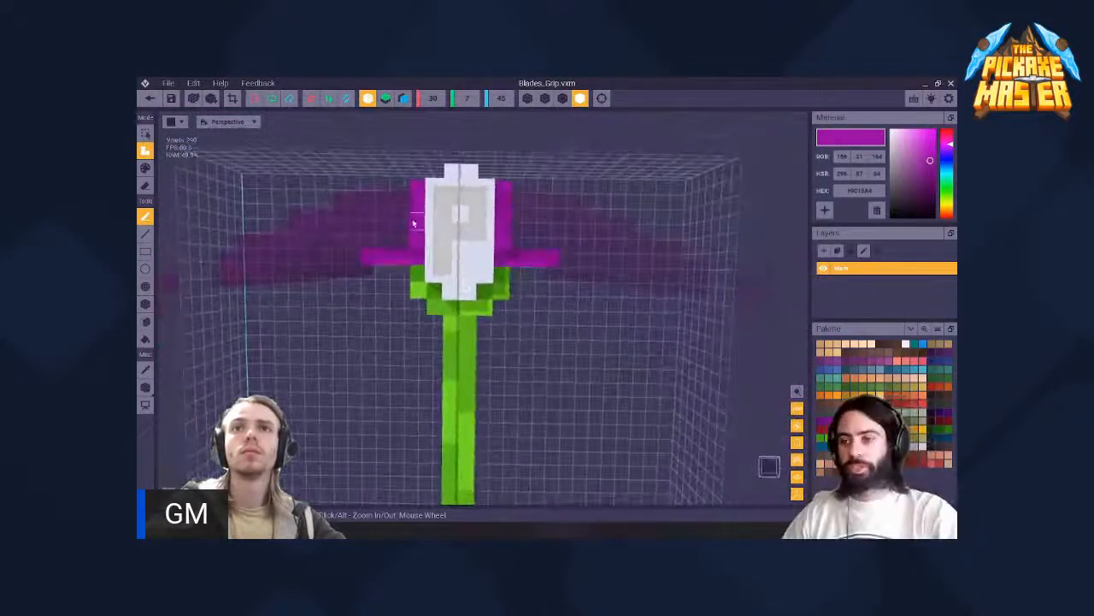
left_click(149, 97)
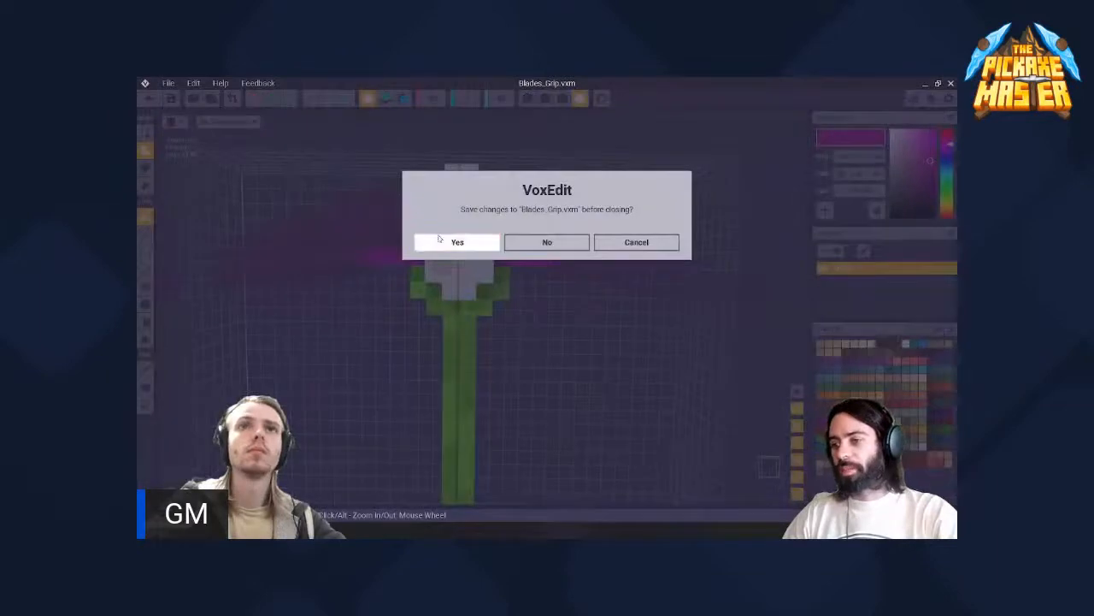
left_click(450, 241)
right_click_drag(449, 243, 512, 242)
scroll(543, 293, "up", 6)
- Select each purple side blade in turn and shift it slightly upward along the head
left_click(547, 266)
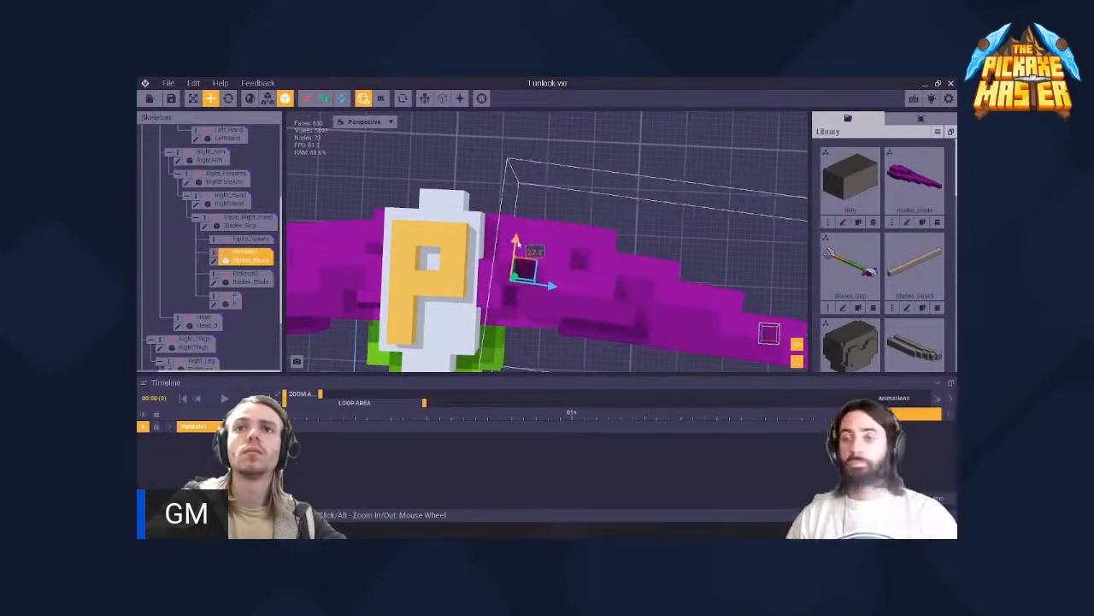
right_click_drag(575, 247, 483, 252)
left_click(509, 245)
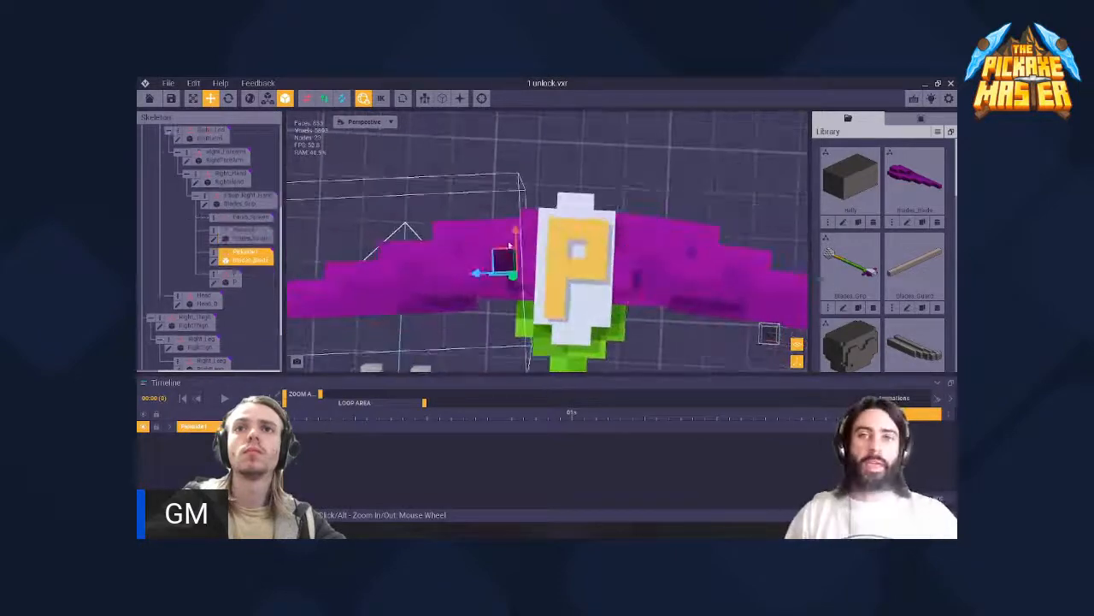
left_click_drag(515, 231, 515, 222)
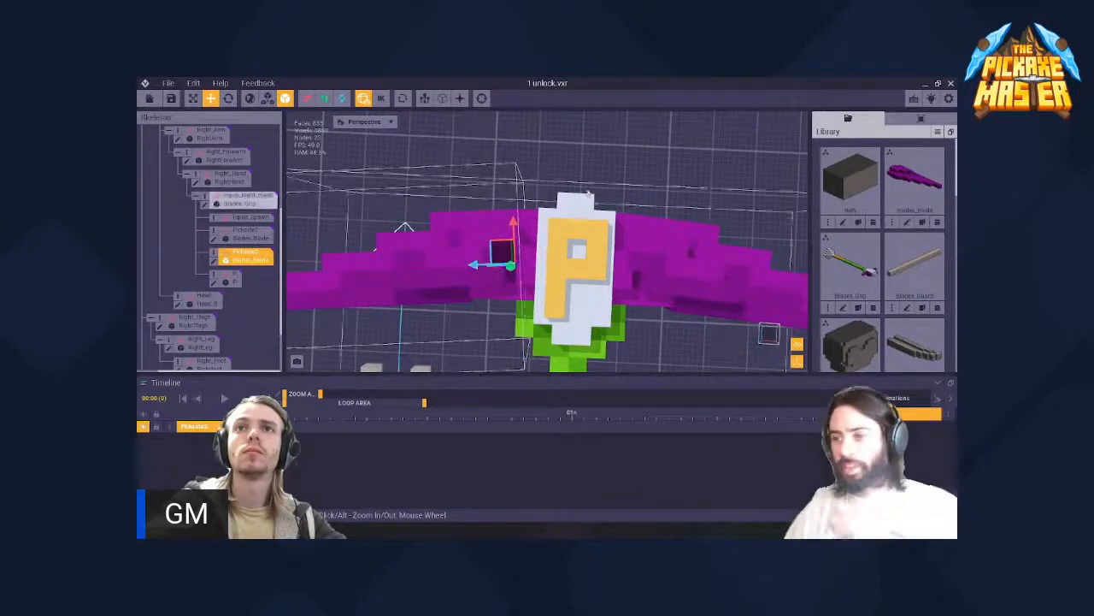
- Deselect the blade and examine how both blades line up with the head from near and far
left_click(555, 183)
scroll(552, 210, "down", 5)
right_click_drag(539, 258, 556, 243)
scroll(558, 287, "up", 5)
scroll(540, 267, "down", 4)
scroll(540, 268, "down", 8)
scroll(555, 243, "up", 10)
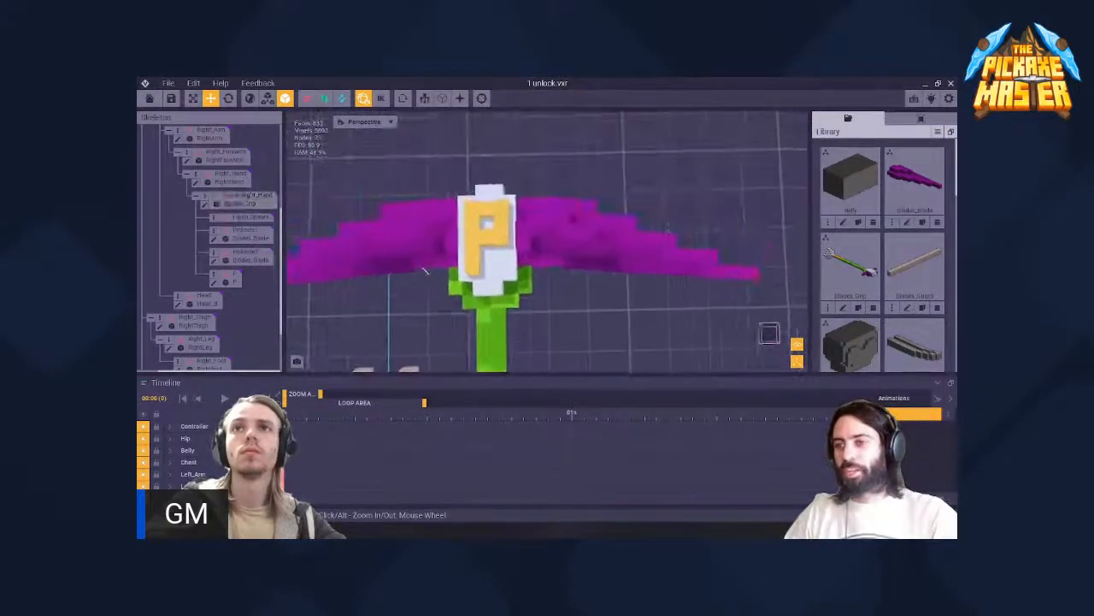
scroll(545, 164, "down", 5)
scroll(571, 244, "up", 1)
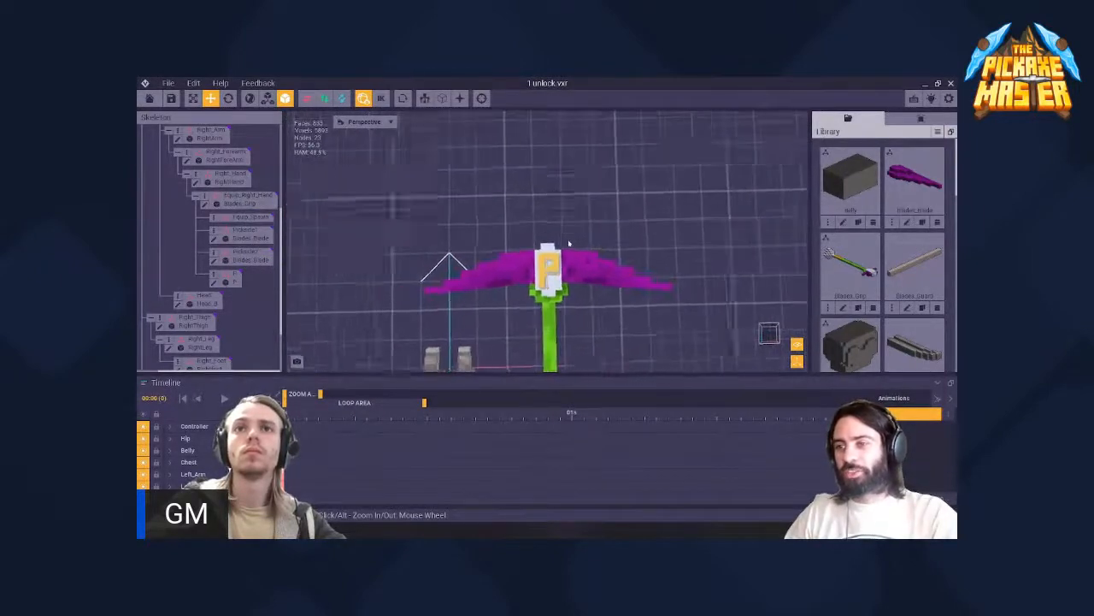
- Select the grip and open its model for editing, framing the extended purple arm beside the collar
left_click(556, 270)
right_click_drag(571, 286, 621, 276)
scroll(621, 276, "up", 5)
left_click(620, 276)
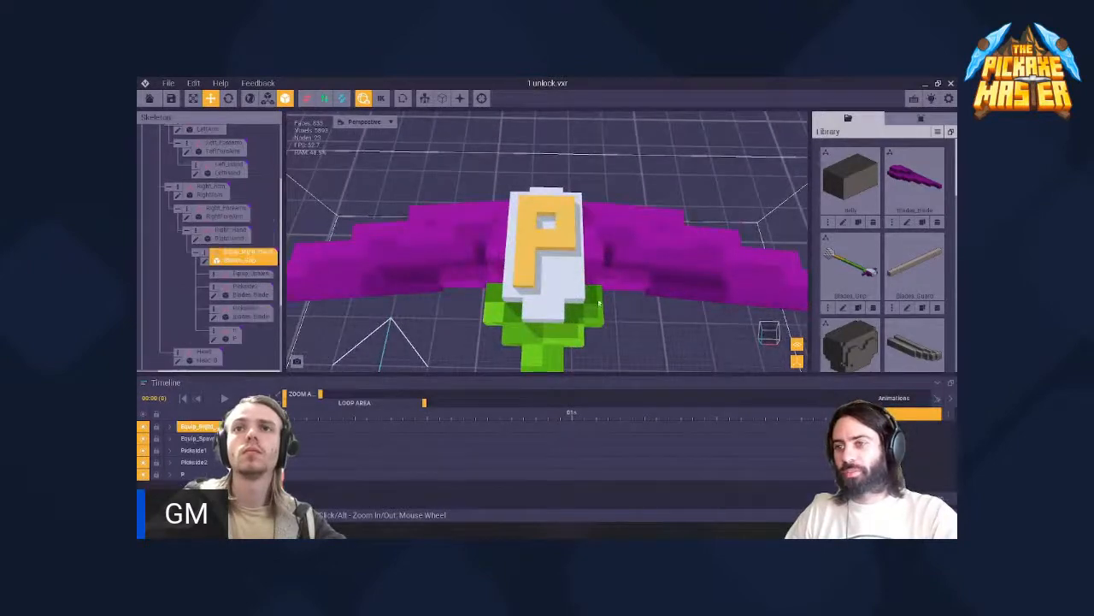
left_click(204, 262)
scroll(538, 269, "up", 3)
right_click_drag(538, 269, 628, 312)
scroll(628, 312, "up", 5)
middle_click_drag(628, 334, 509, 320)
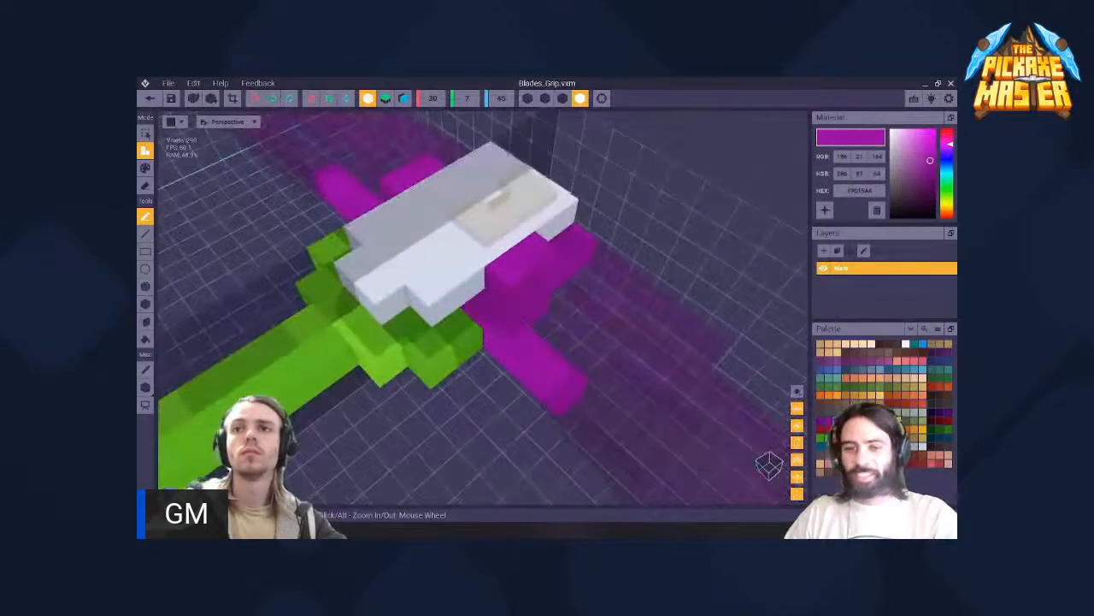
- Paint the purple arms and head-side voxels with darker purple shades, using the darkest next to the head
left_click(821, 422)
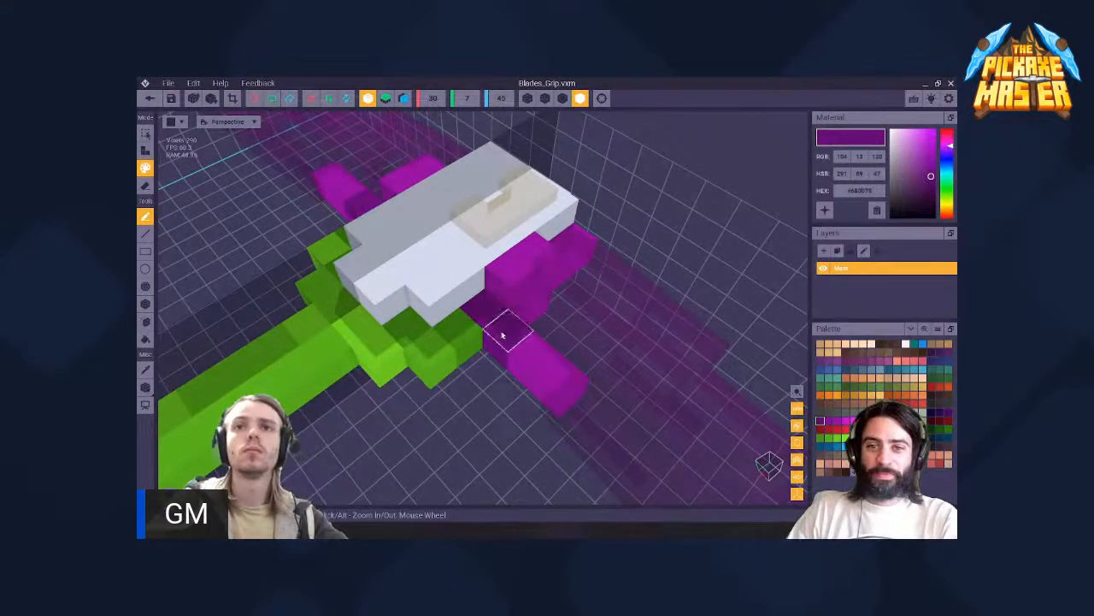
right_click_drag(503, 336, 540, 333)
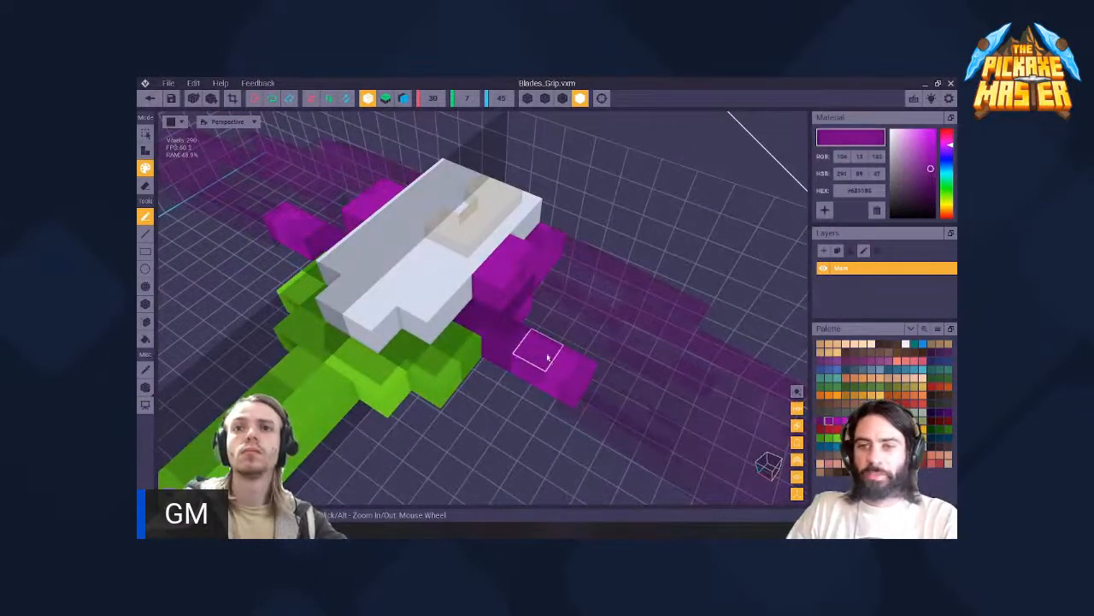
right_click_drag(505, 284, 536, 392)
right_click_drag(505, 352, 522, 345)
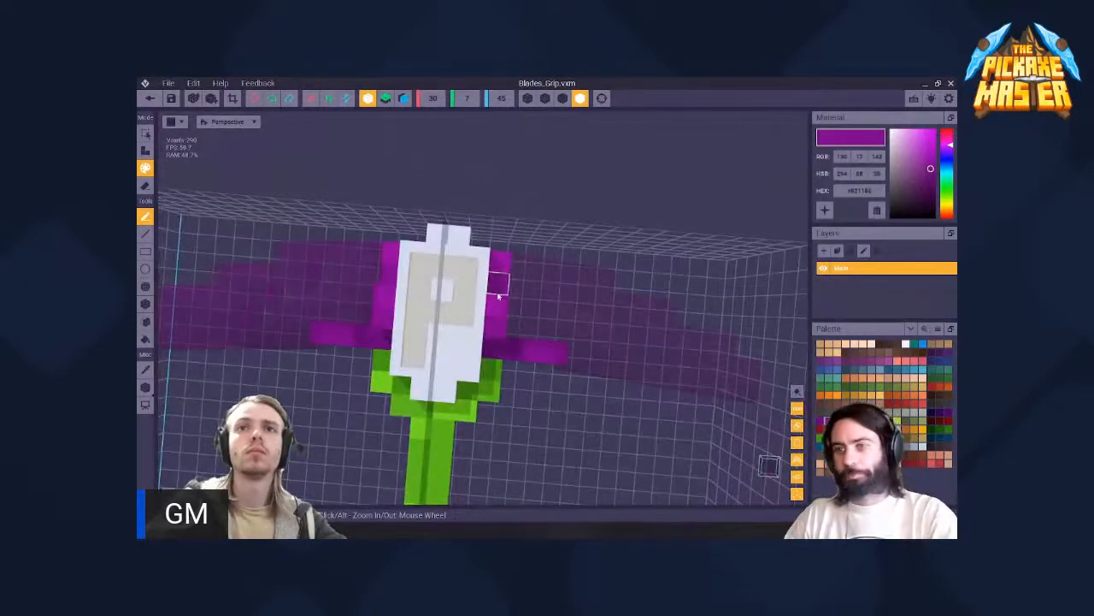
- Turn off X-axis symmetry and recolour purple voxels on one side of the head using the sampled bright and dark purples
scroll(520, 342, "up", 3)
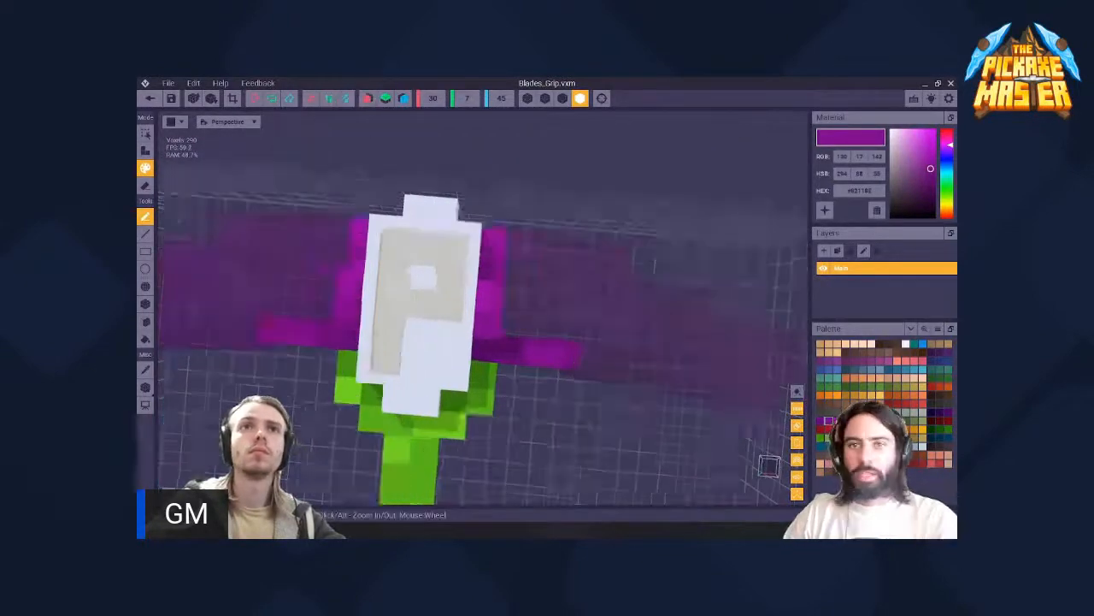
key("i")
left_click(336, 283)
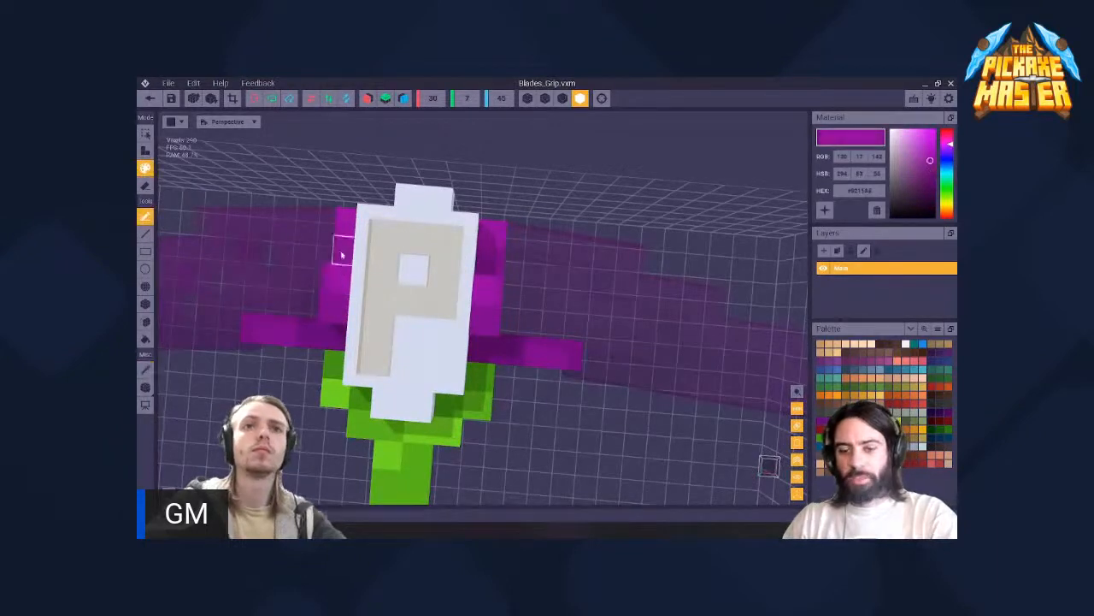
right_click_drag(336, 323, 312, 364)
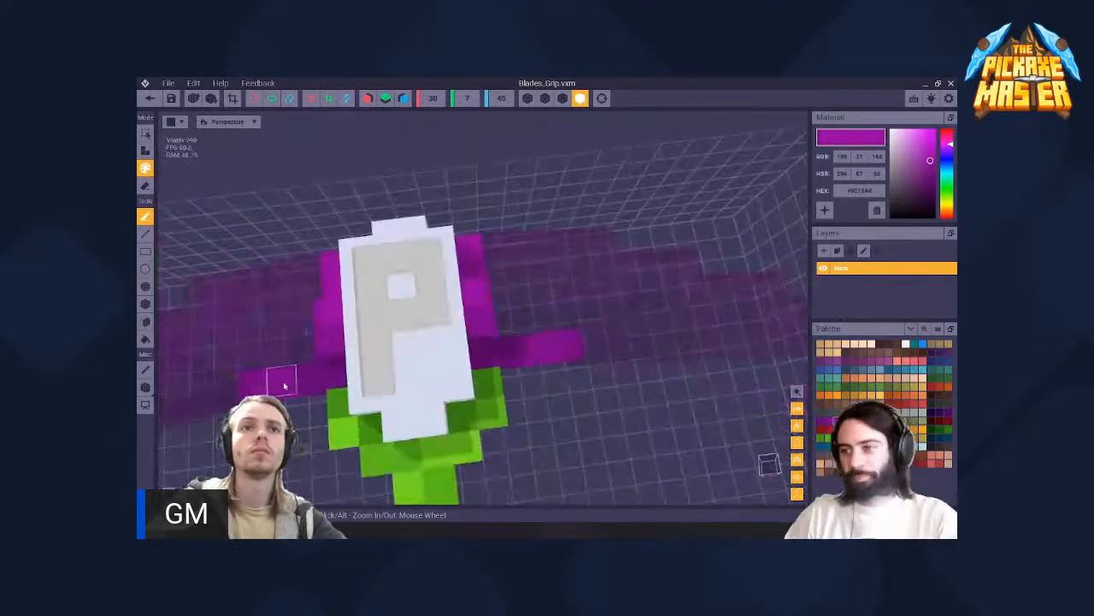
key("i")
left_click(288, 386)
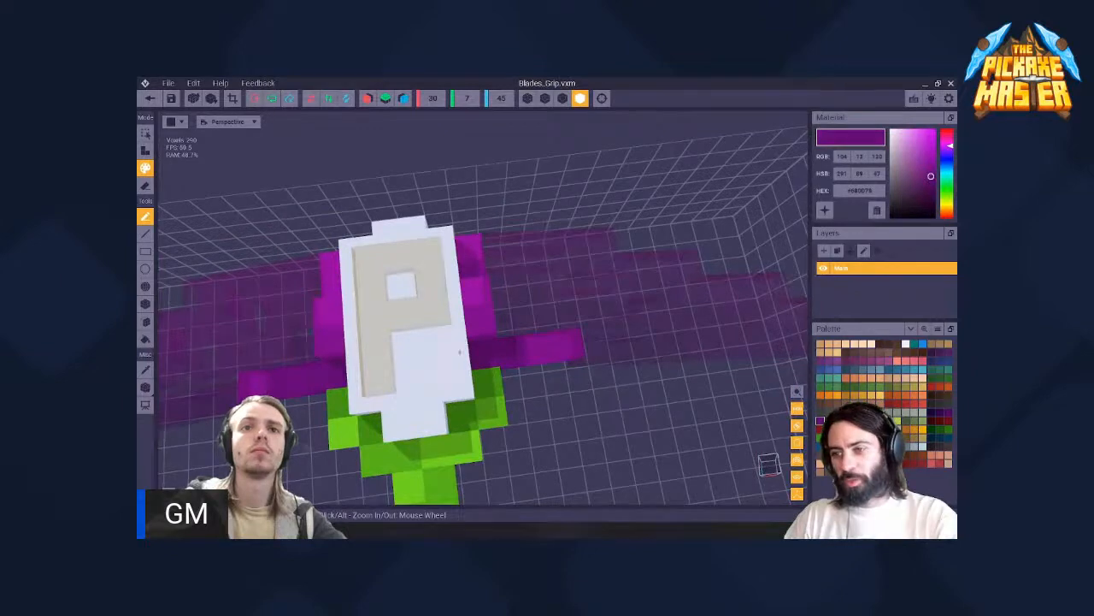
- Sample the existing purple shades and vary the colours of the voxels along both sides of the head
right_click_drag(459, 351, 479, 367)
key("i")
left_click(481, 324)
key("i")
left_click(483, 423)
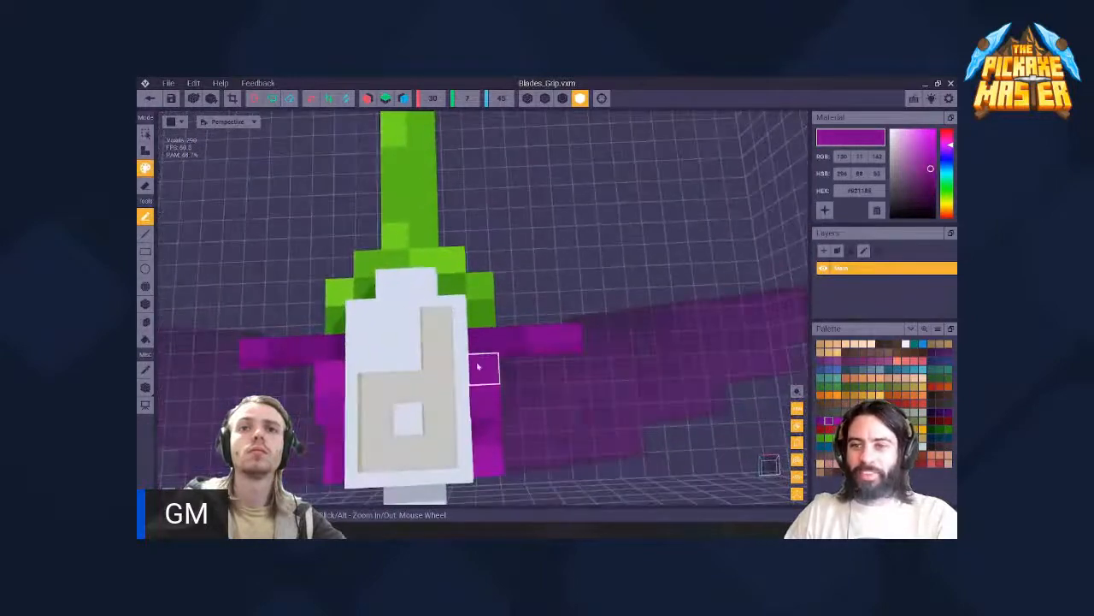
key("i")
left_click(334, 464)
- Save the shaded purple voxels in the grip model and return to the rig scene
right_click_drag(351, 409, 180, 191)
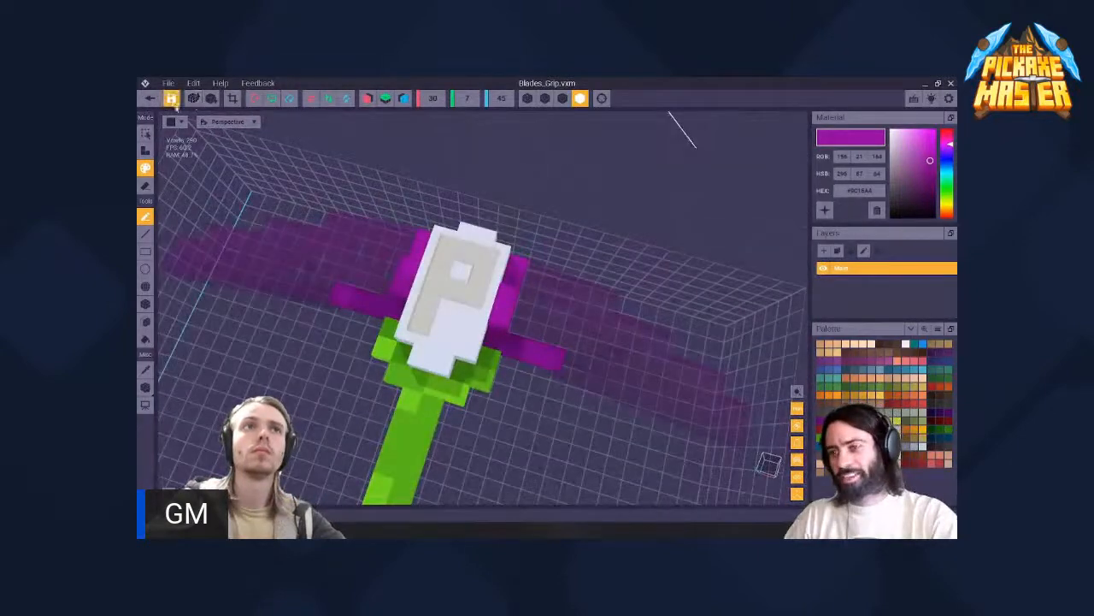
left_click(149, 99)
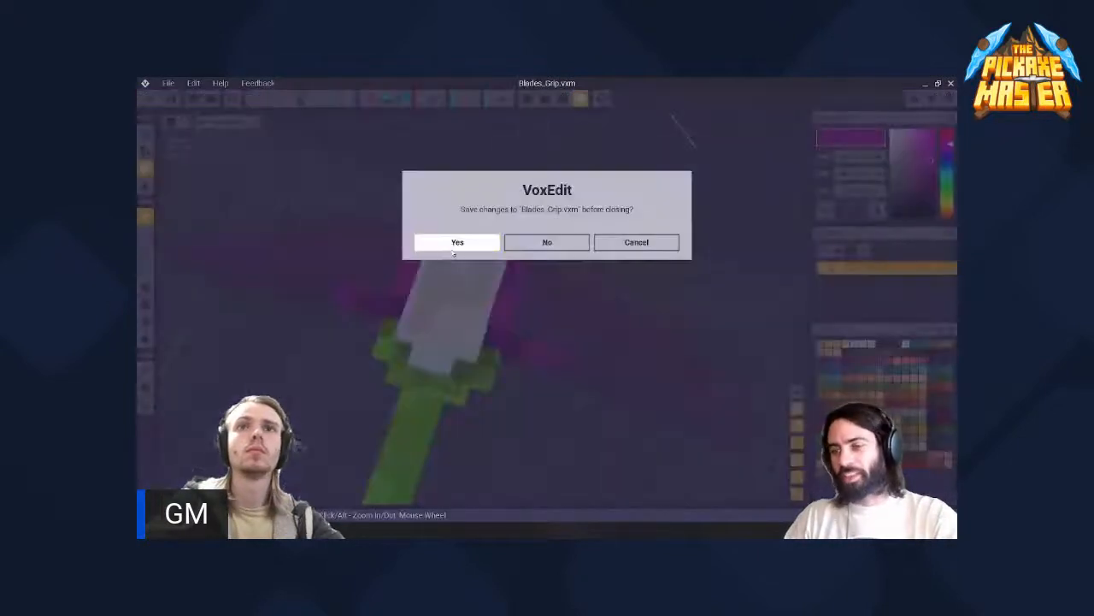
left_click(454, 247)
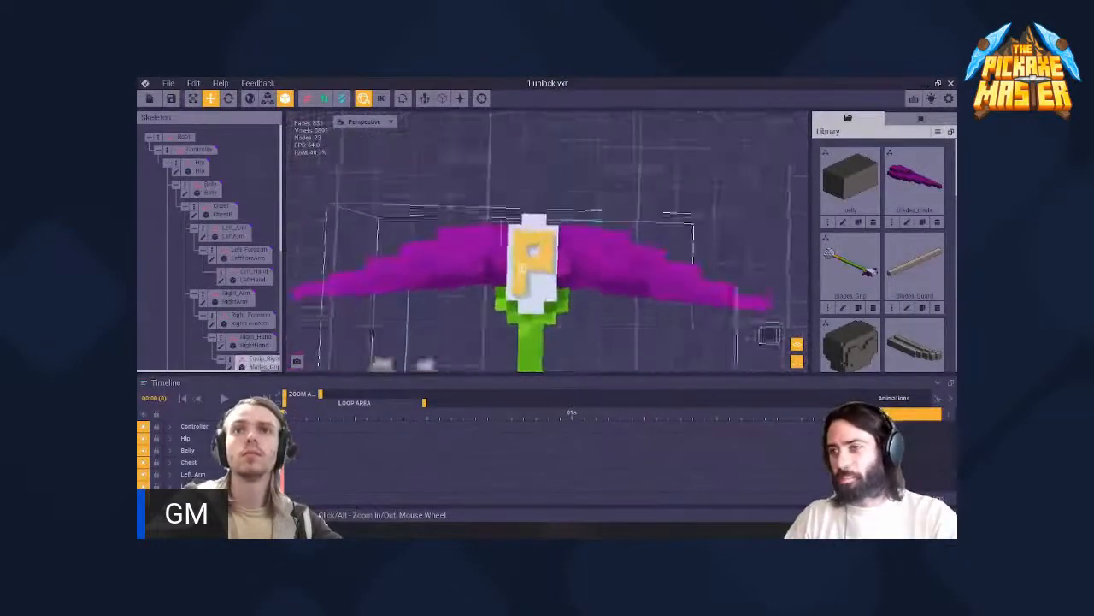
- Select the grip again, reopen its model and bring the purple arms into close view
mouse_move(530, 265)
right_mouse_down()
mouse_move(563, 291)
mouse_move(531, 279)
mouse_move(518, 289)
mouse_move(542, 256)
mouse_move(506, 262)
mouse_move(567, 252)
right_mouse_up()
left_click(560, 292)
left_click(205, 260)
scroll(564, 291, "up", 3)
scroll(557, 218, "up", 3)
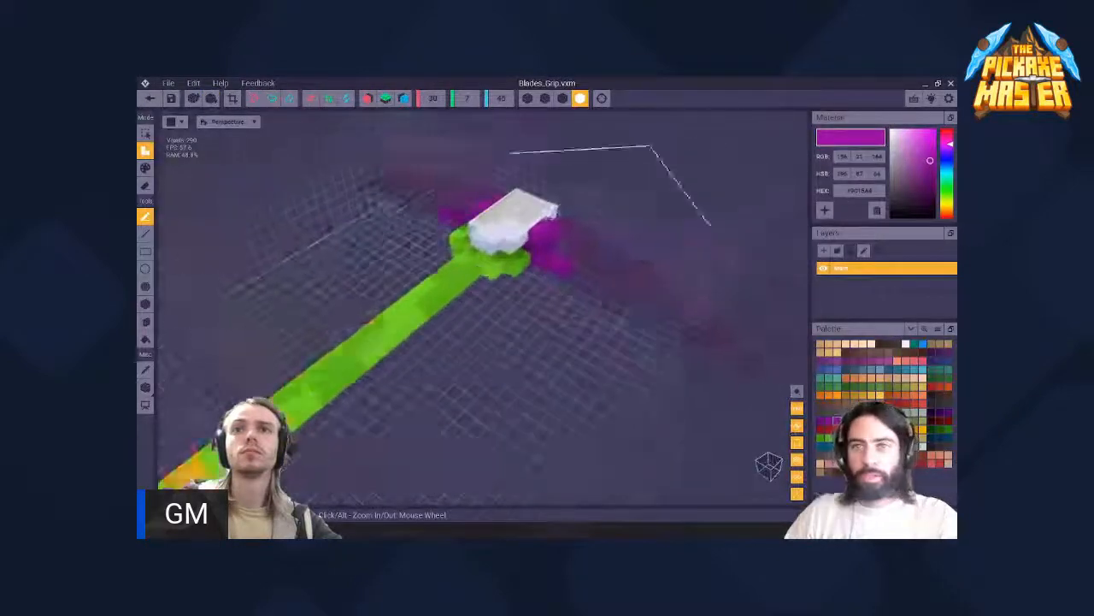
middle_click_drag(554, 210, 446, 253)
scroll(443, 250, "up", 3)
- Paint the outward purple arms on both sides of the head with the palette's dark purple
left_click(822, 420)
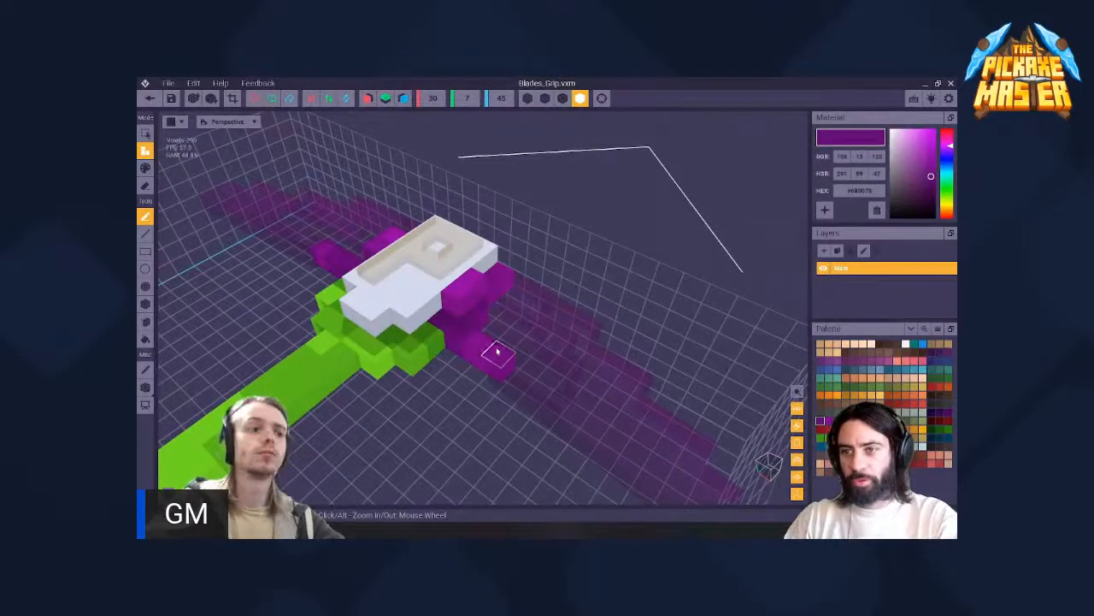
right_click_drag(409, 317, 263, 342)
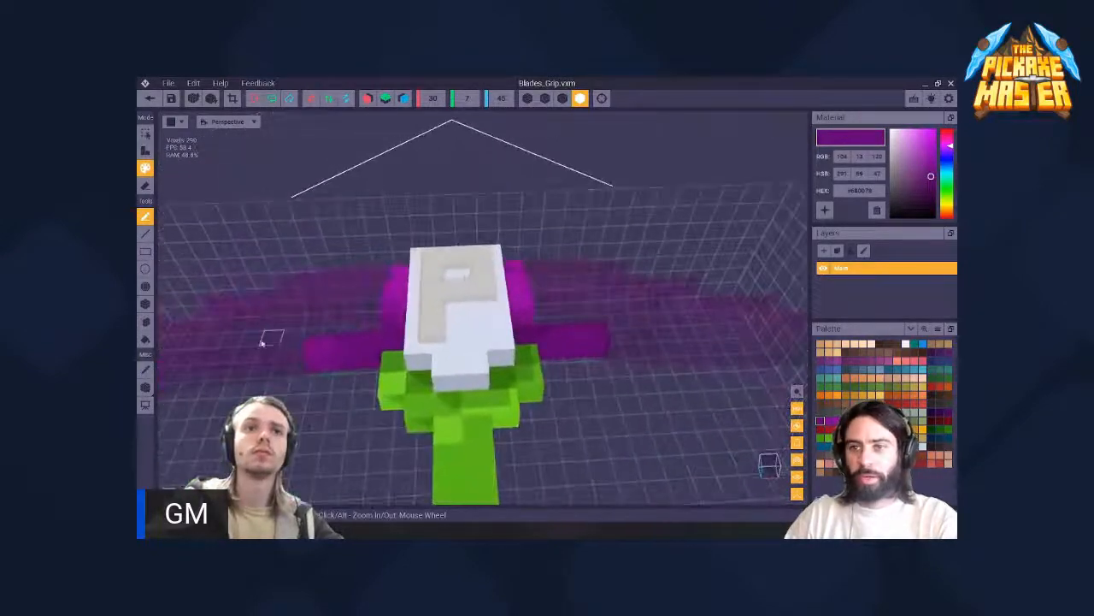
right_click_drag(323, 358, 515, 394)
scroll(516, 394, "down", 3)
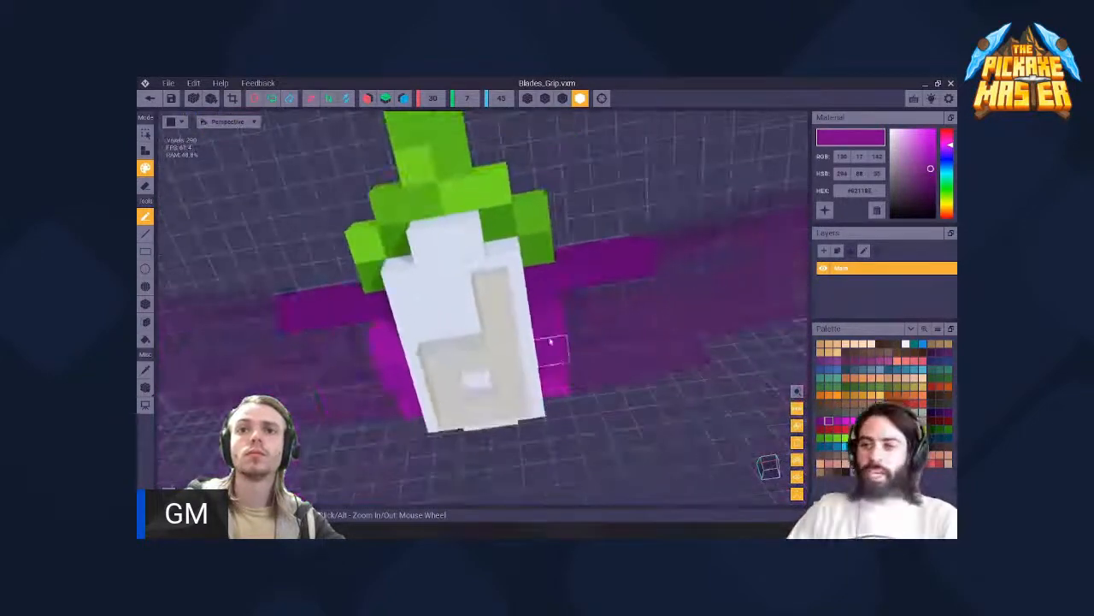
- Retouch the voxels along the head's sides with the bright and medium purple shades
right_click_drag(390, 344, 466, 285)
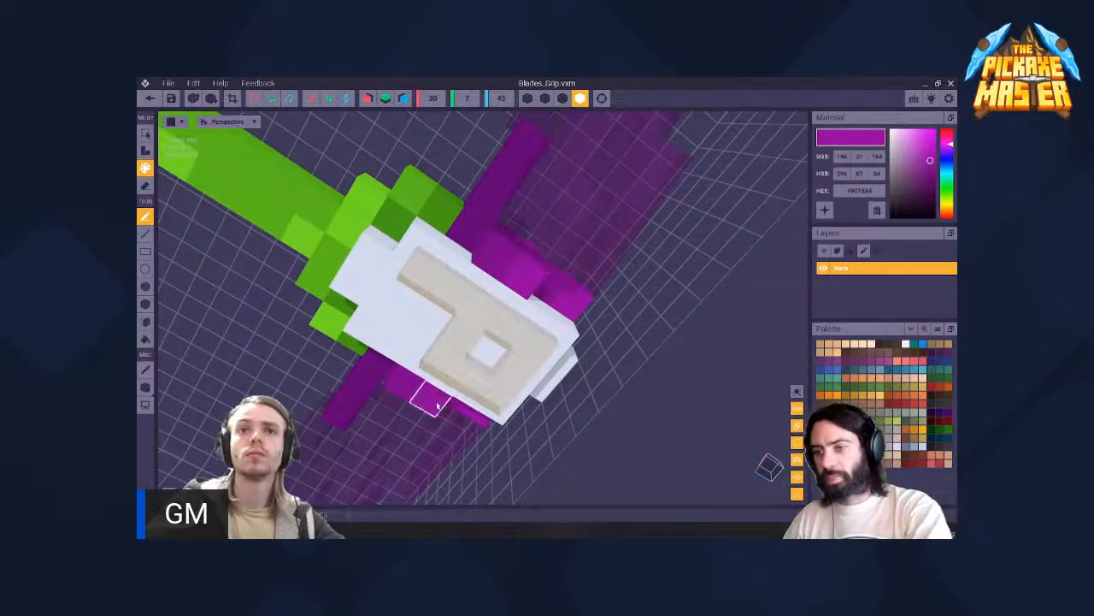
right_click_drag(437, 406, 342, 380)
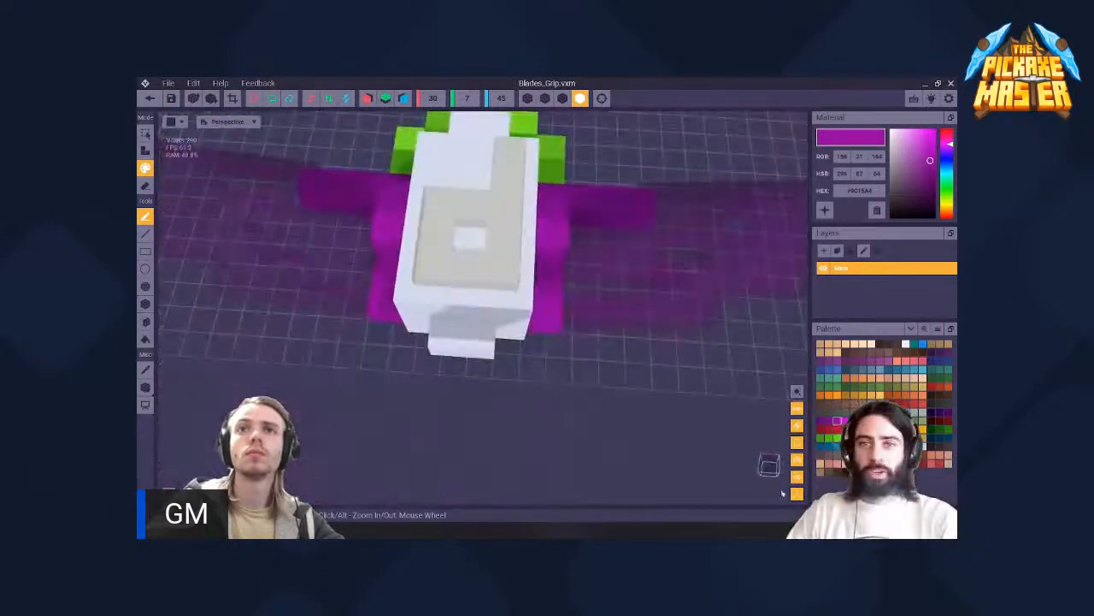
mouse_move(413, 290)
right_mouse_down()
mouse_move(444, 342)
mouse_move(403, 289)
right_mouse_up()
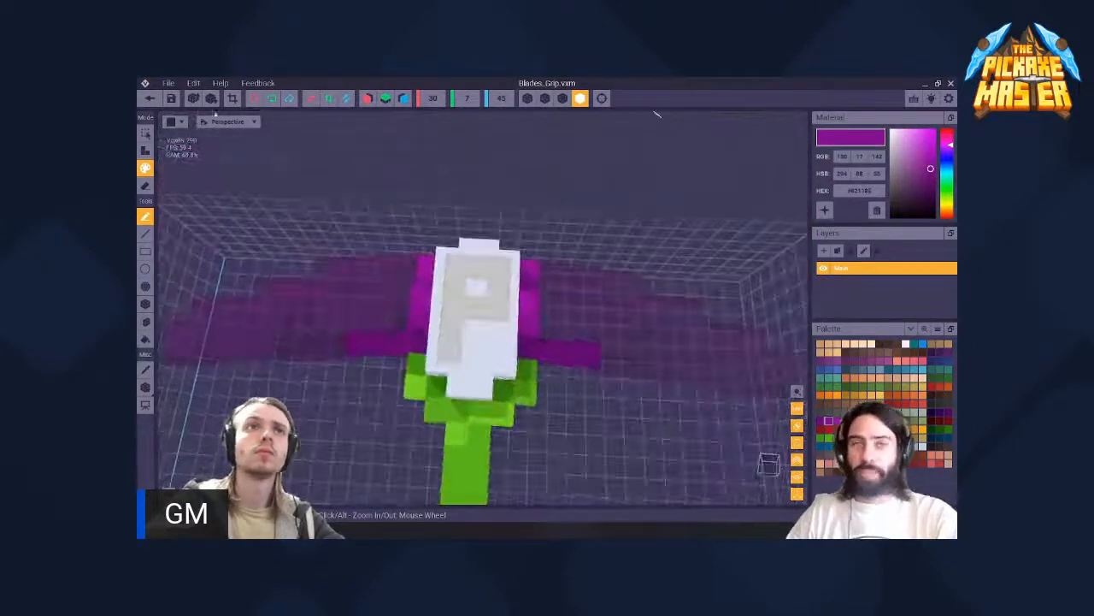
- Save the retouched grip model and return to the rig scene
left_click(172, 100)
left_click(149, 99)
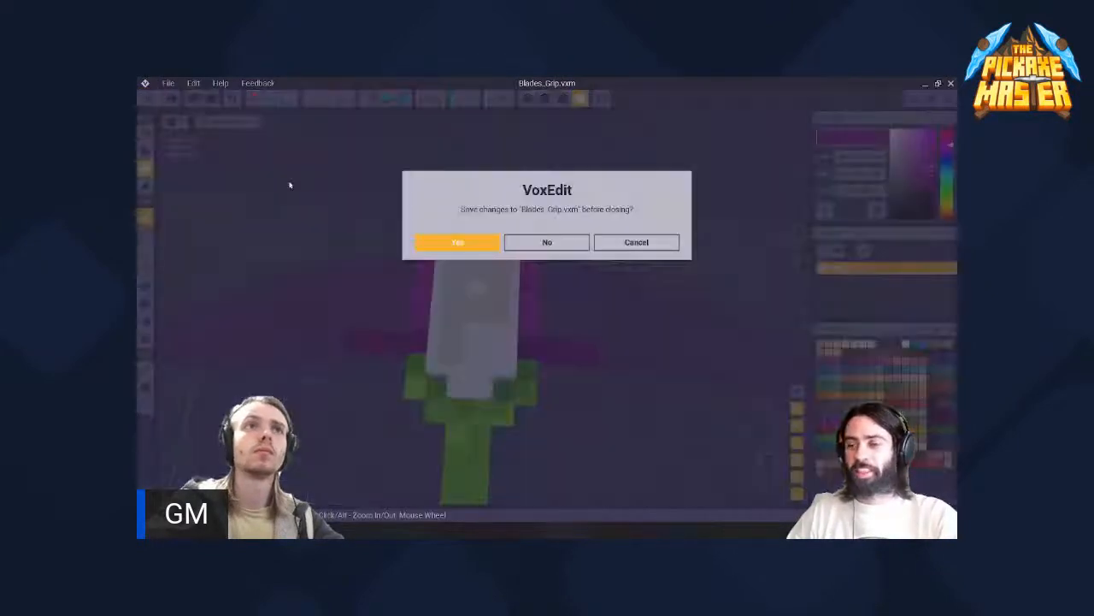
left_click(456, 243)
- Select one of the purple blades beside the head, open its model and bring it into close view
right_click_drag(445, 235, 598, 235)
scroll(523, 273, "up", 5)
left_click(597, 235)
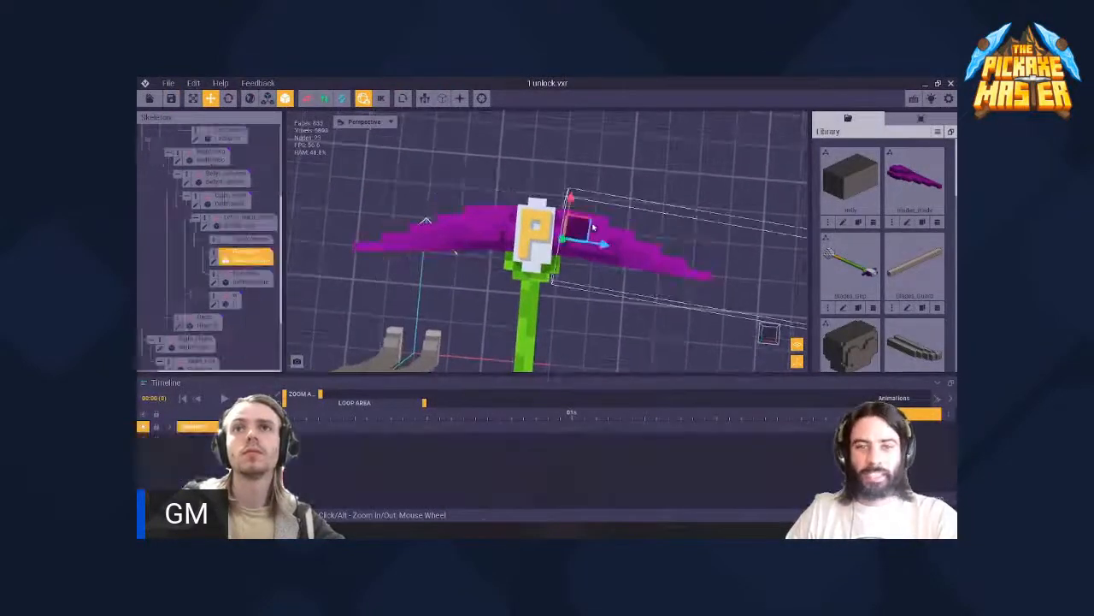
left_click(216, 261)
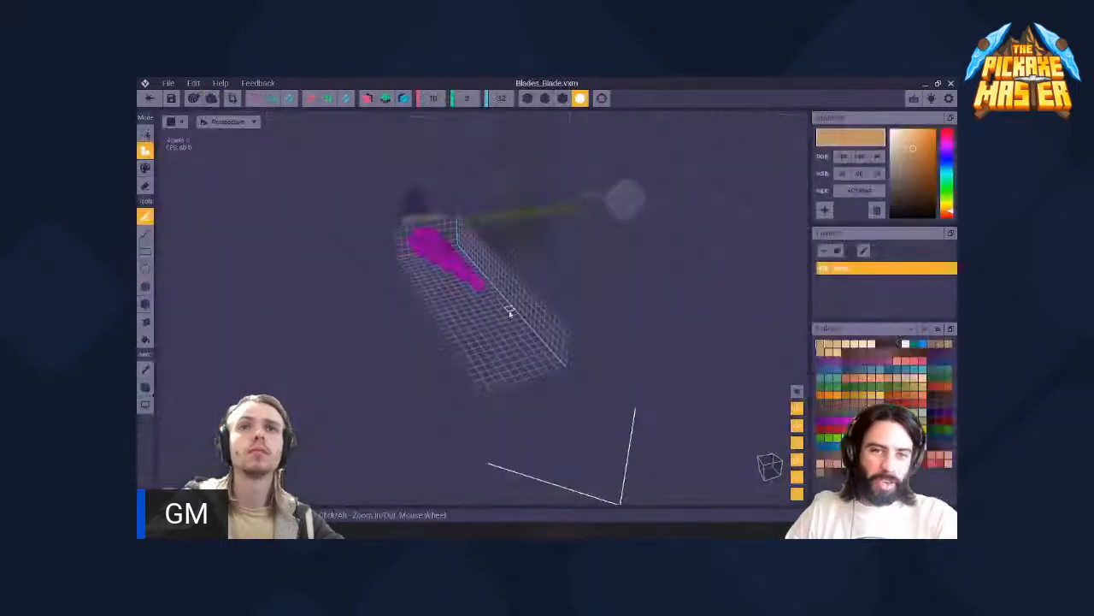
mouse_move(508, 310)
right_mouse_down()
mouse_move(470, 291)
mouse_move(508, 330)
right_mouse_up()
scroll(507, 330, "up", 5)
middle_click_drag(598, 423, 467, 348)
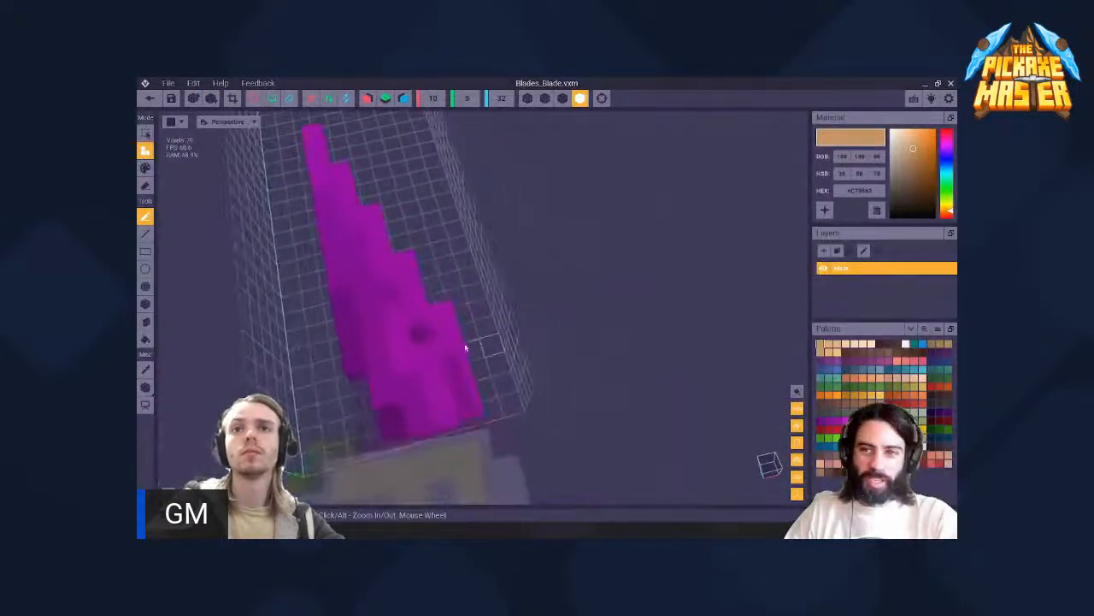
- Sample the blade's medium purple and retouch the voxels near its inner end
scroll(467, 342, "up", 4)
right_click_drag(469, 291, 467, 295)
key("i")
left_click(410, 389)
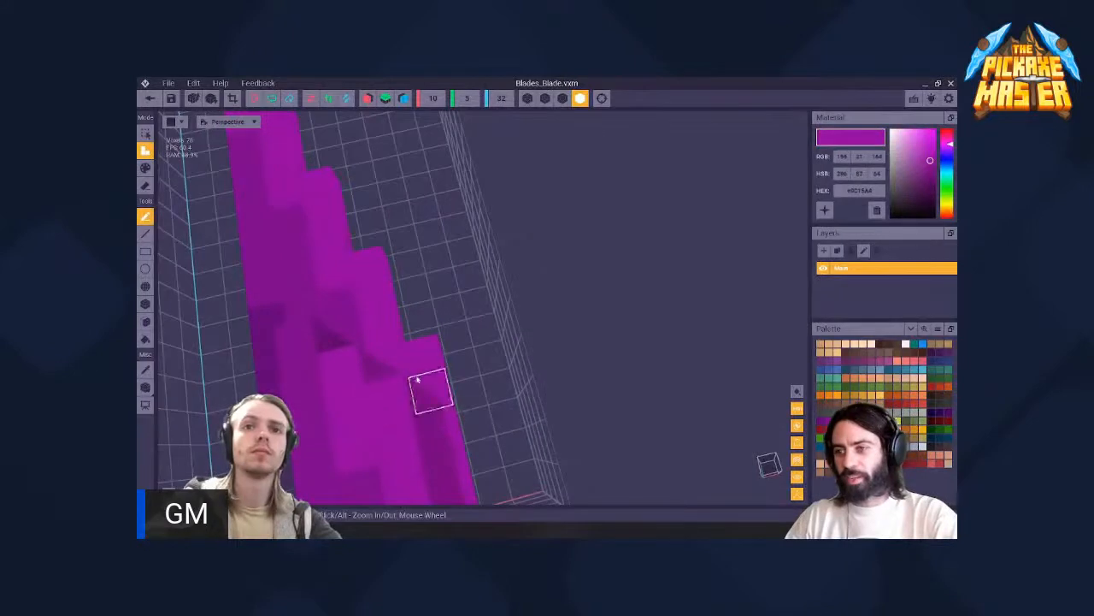
left_click(420, 380)
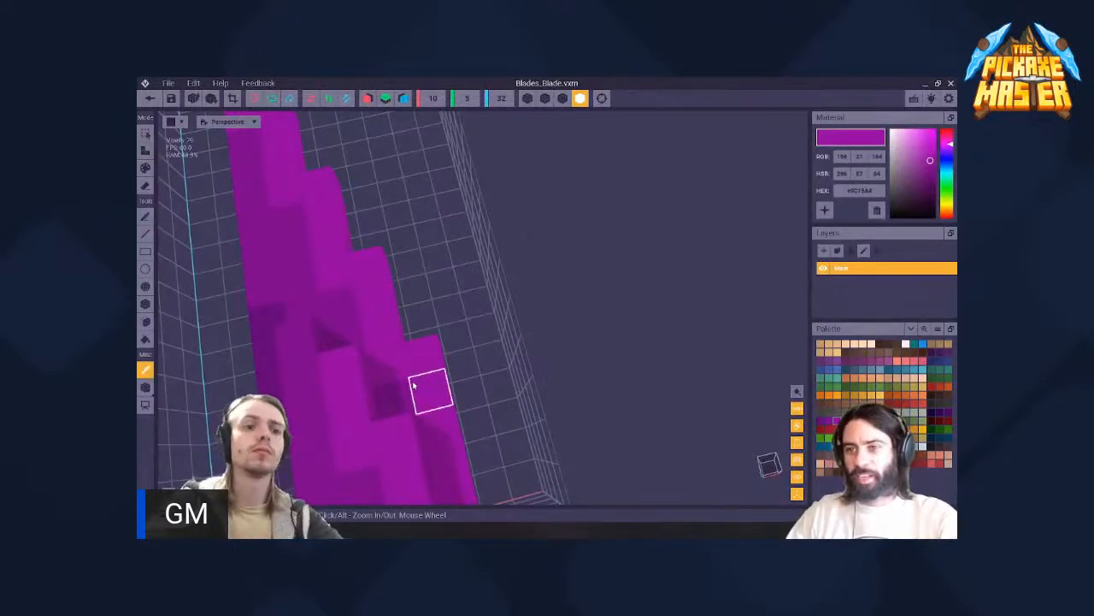
right_click_drag(400, 392, 510, 389)
middle_click_drag(513, 352, 463, 360)
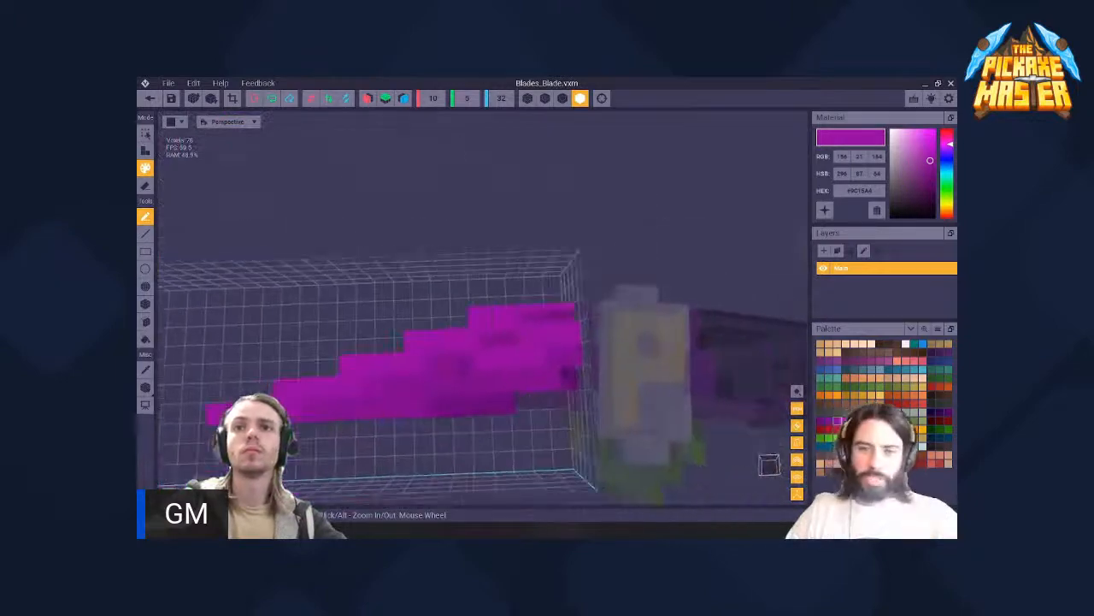
- Paint highlights on the upper inner end of the blade with the palette's bright purple
scroll(547, 338, "up", 4)
left_click(845, 419)
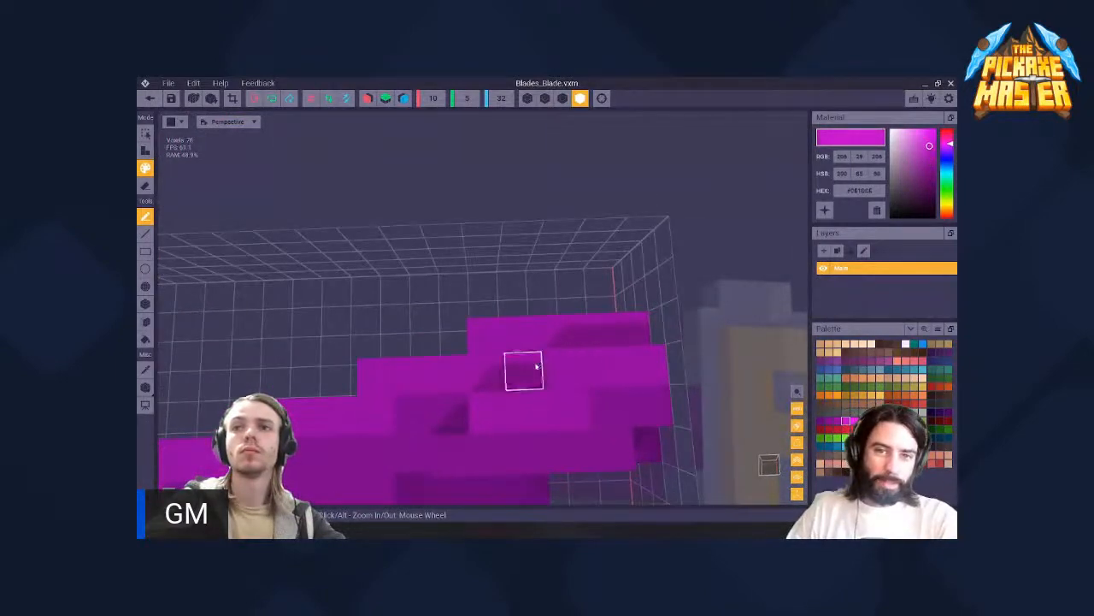
right_click_drag(598, 367, 601, 300)
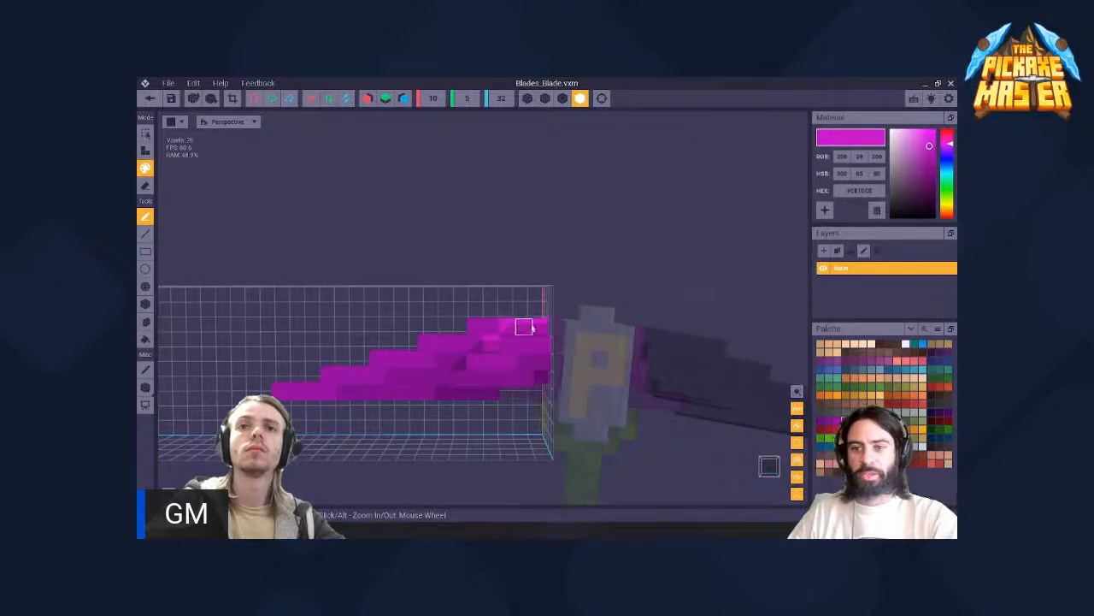
right_click_drag(532, 329, 481, 349)
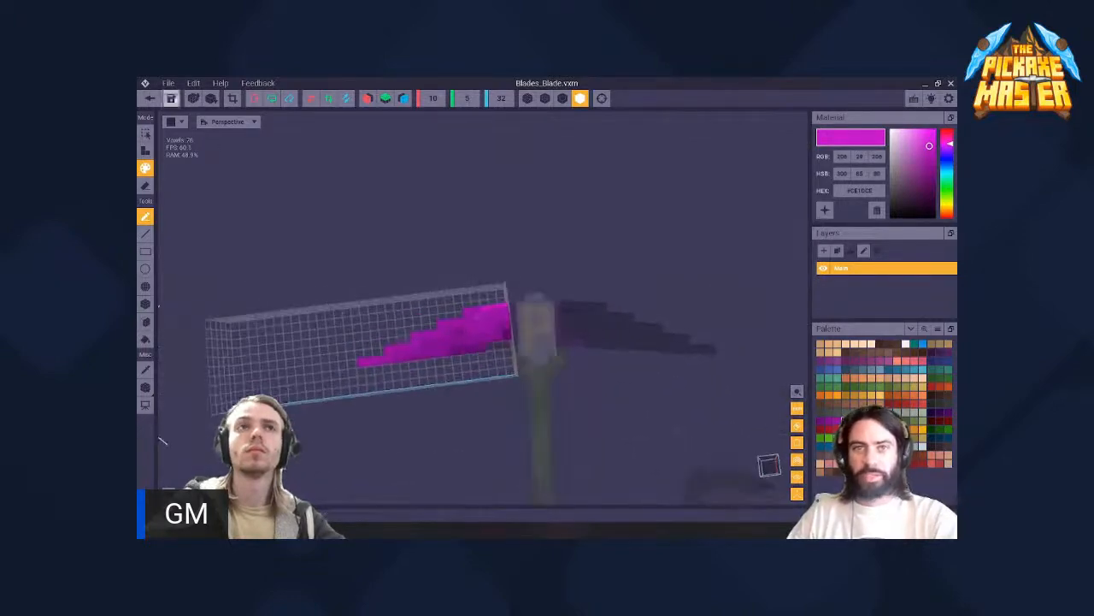
- Save the blade with its first highlights and return to the weapon head in the rig scene
left_click(149, 97)
left_click(476, 242)
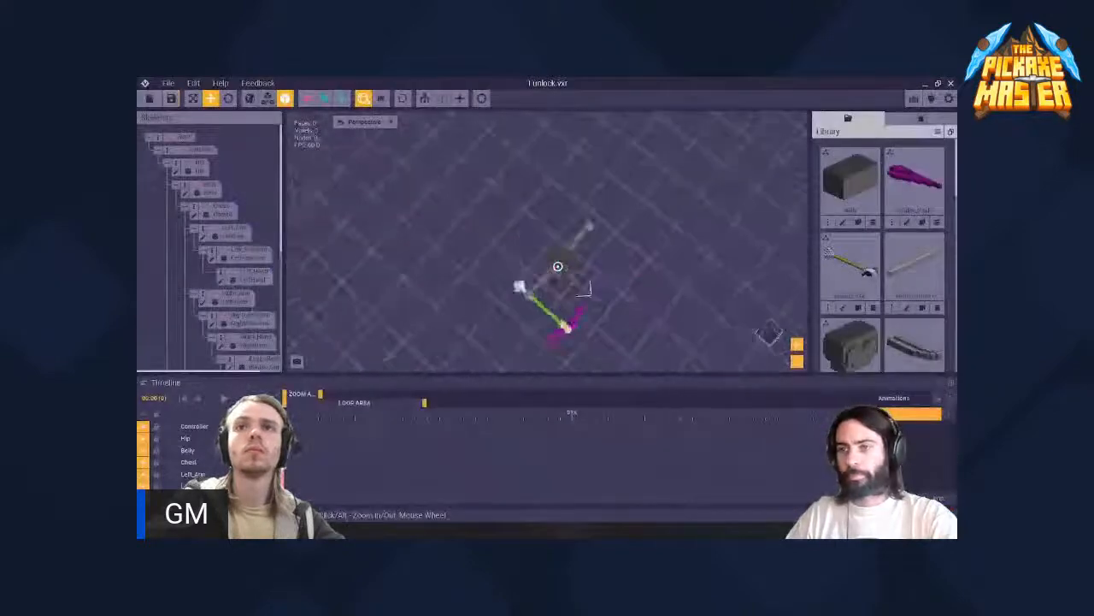
right_click_drag(557, 266, 523, 247)
scroll(587, 225, "up", 5)
middle_click_drag(587, 225, 506, 241)
scroll(539, 218, "up", 3)
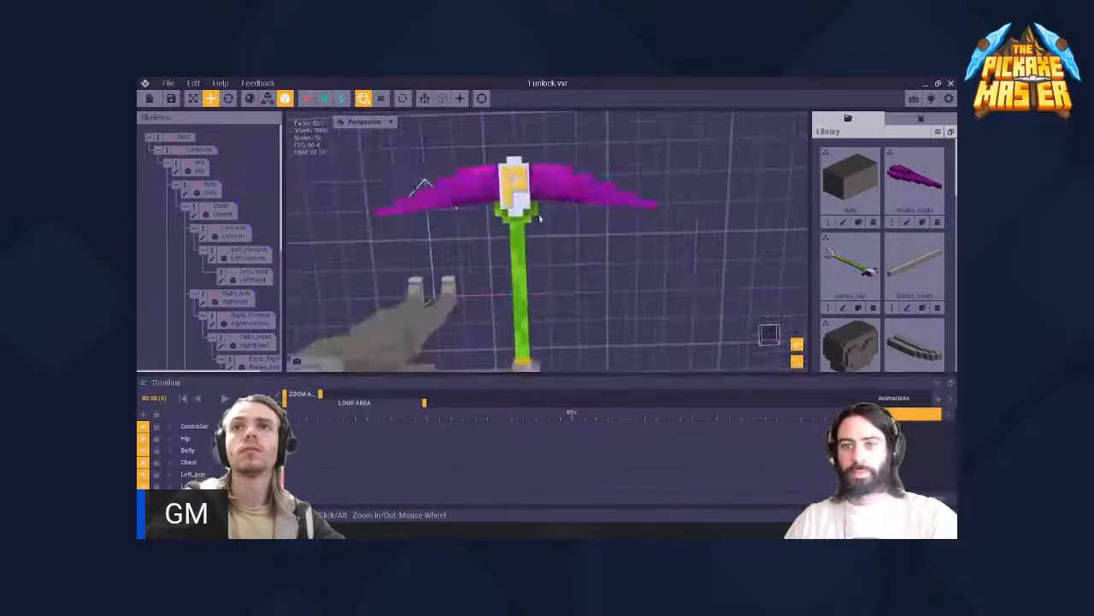
right_click_drag(539, 218, 521, 188)
scroll(527, 222, "up", 4)
scroll(521, 188, "down", 5)
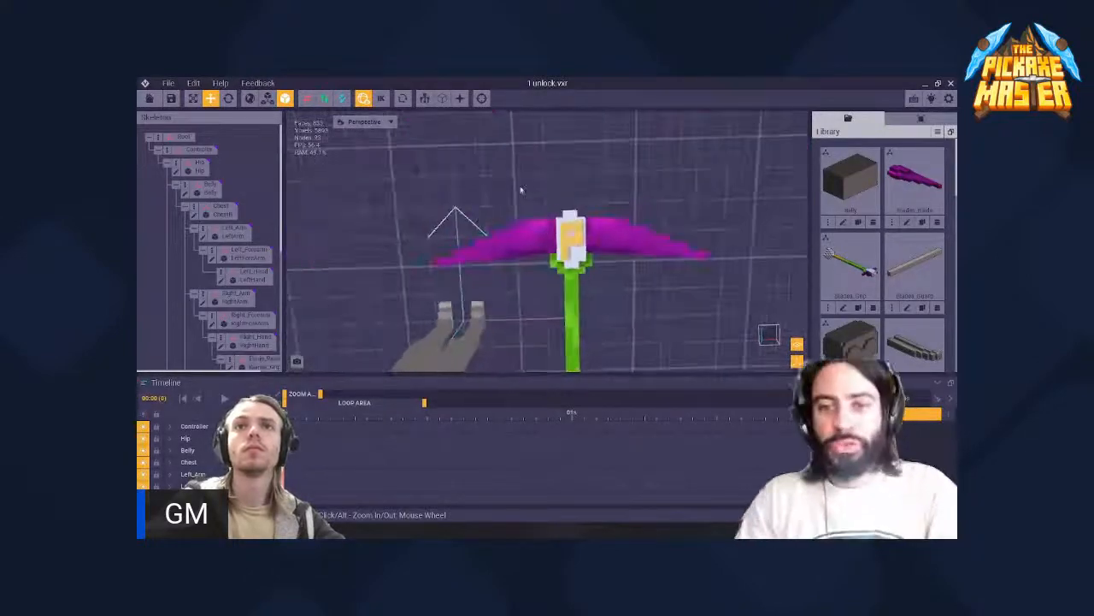
- Select the blade again, reopen its model and bring its front face into close view
left_click(530, 243)
left_click(213, 261)
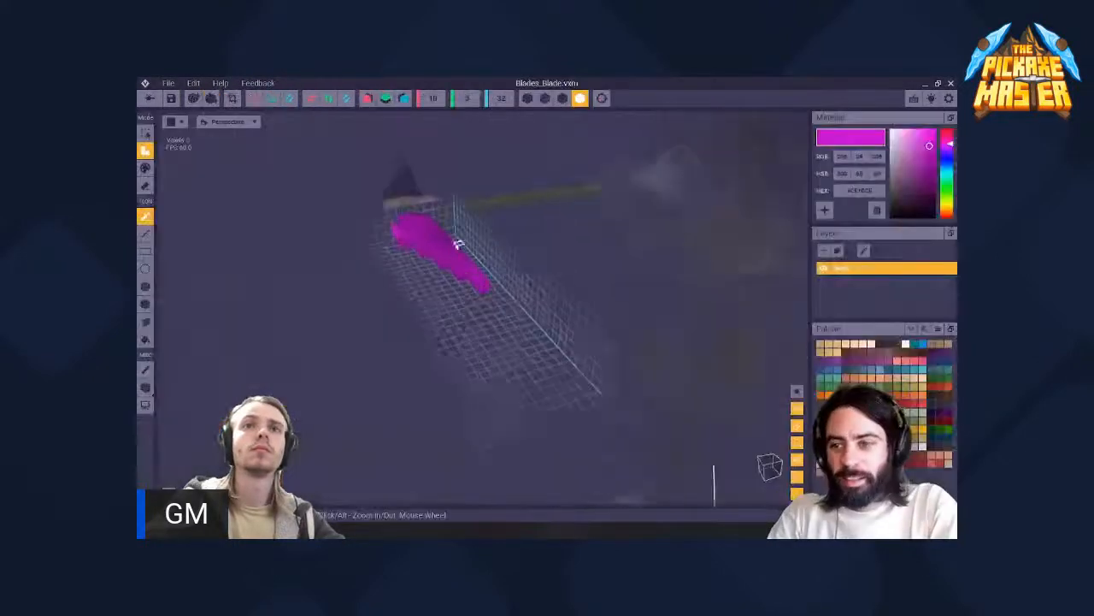
mouse_move(456, 244)
right_mouse_down()
mouse_move(425, 246)
mouse_move(472, 252)
right_mouse_up()
scroll(472, 251, "up", 3)
scroll(472, 244, "up", 4)
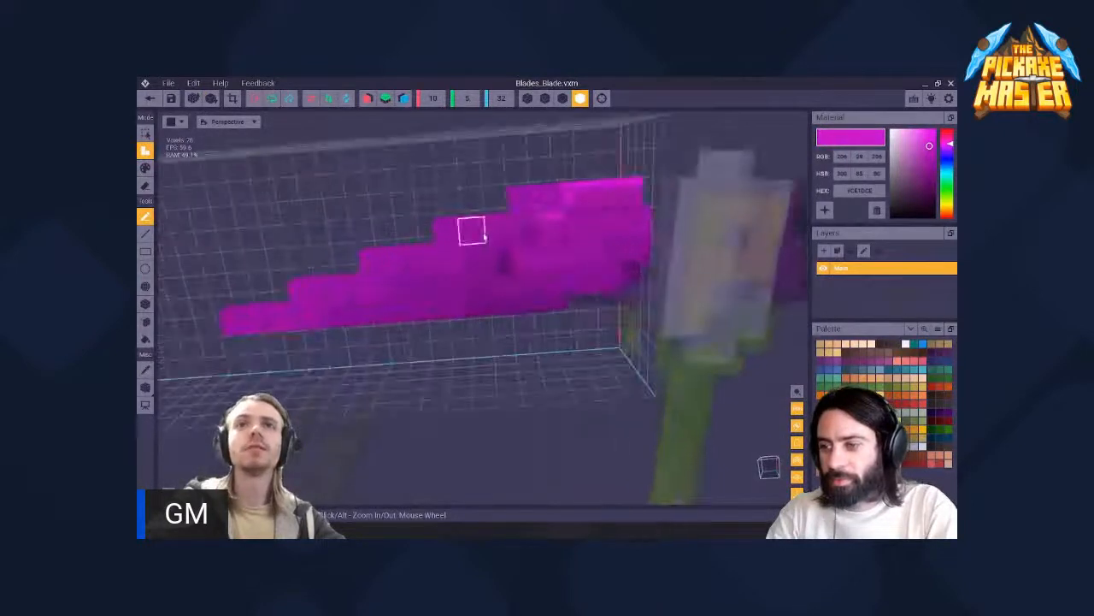
scroll(514, 249, "up", 3)
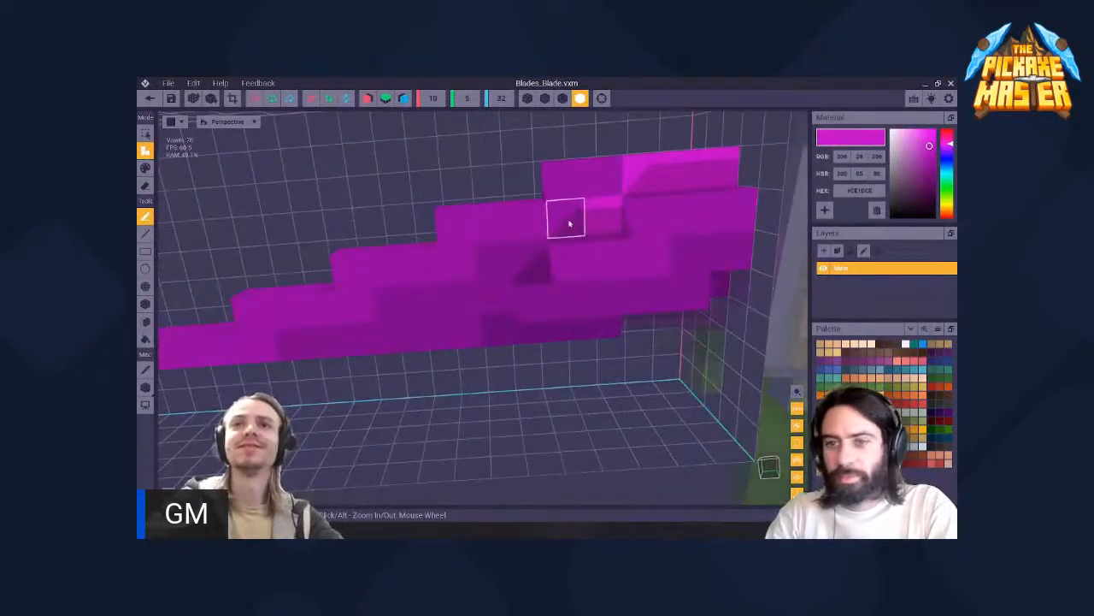
scroll(592, 218, "up", 4)
scroll(596, 226, "down", 5)
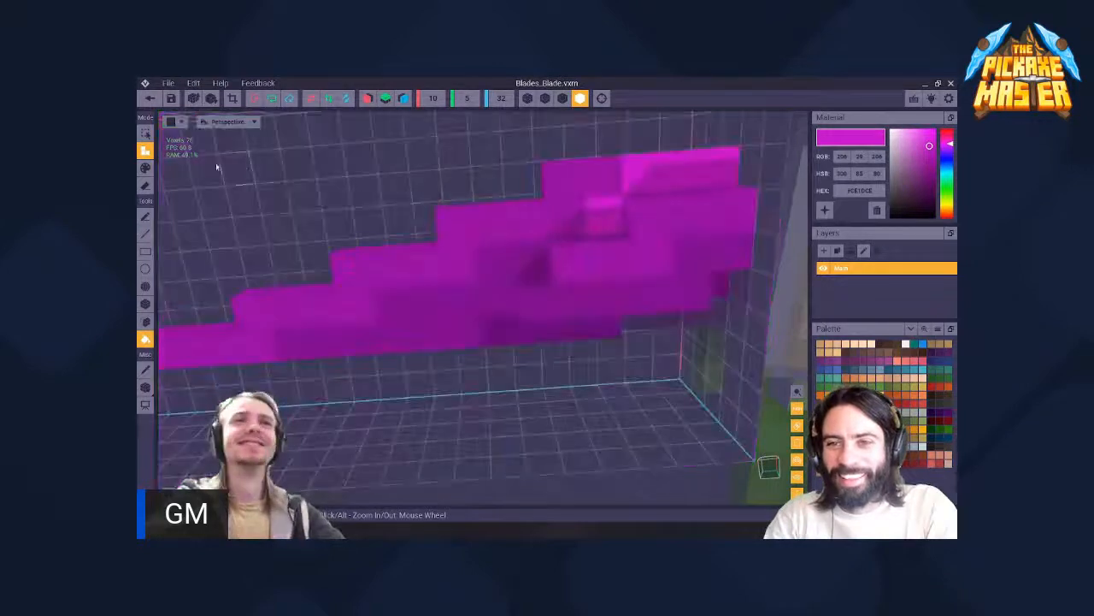
- Switch to painting single voxels and recolour those below the inner highlight with dark purple
left_click(145, 186)
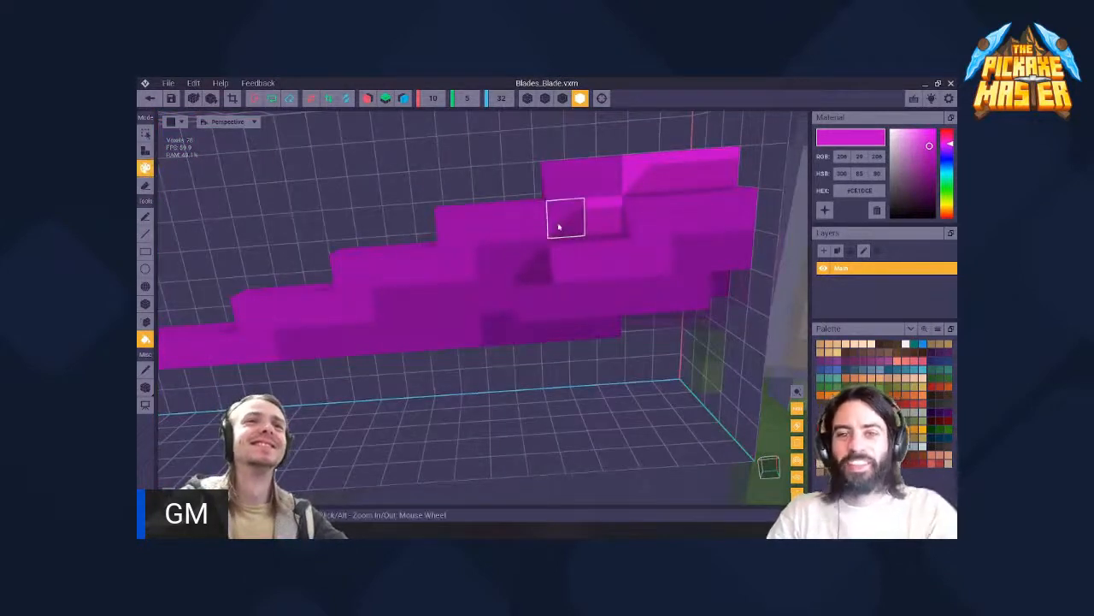
left_click(146, 216)
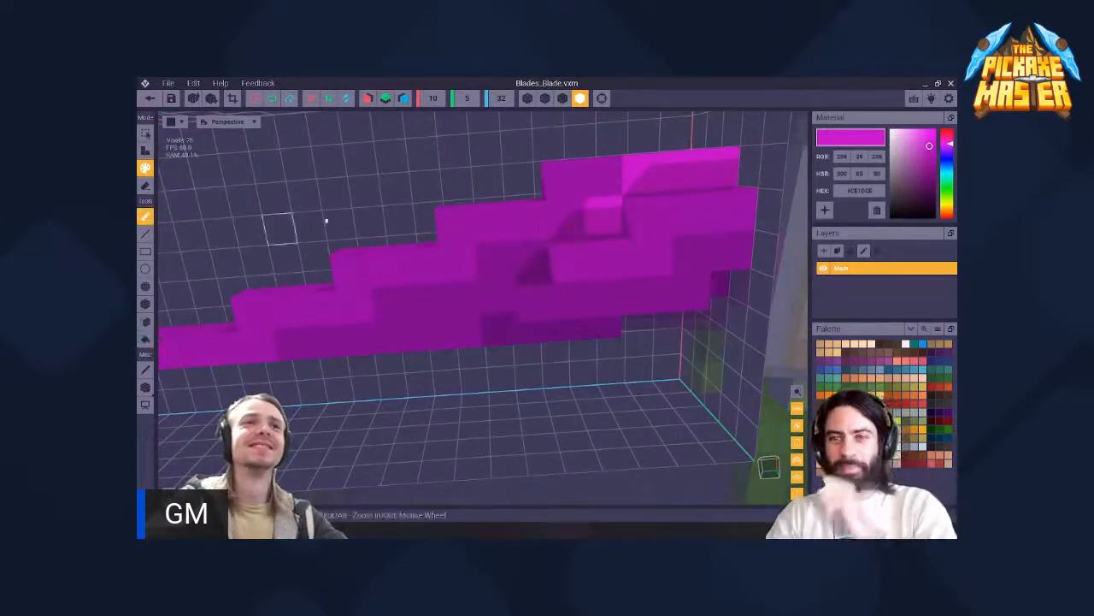
left_click(573, 215, "alt")
left_click(605, 218)
scroll(554, 222, "down", 3)
right_click_drag(555, 223, 574, 224)
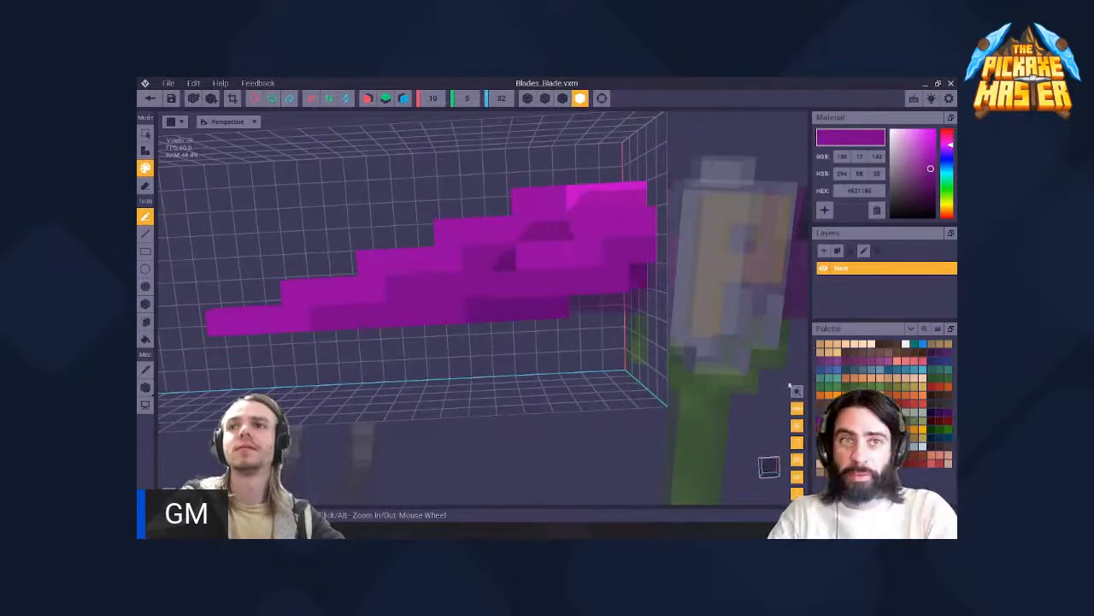
- Paint the corner voxels of the blade's upper steps with bright purple as highlights
left_click(454, 238, "alt")
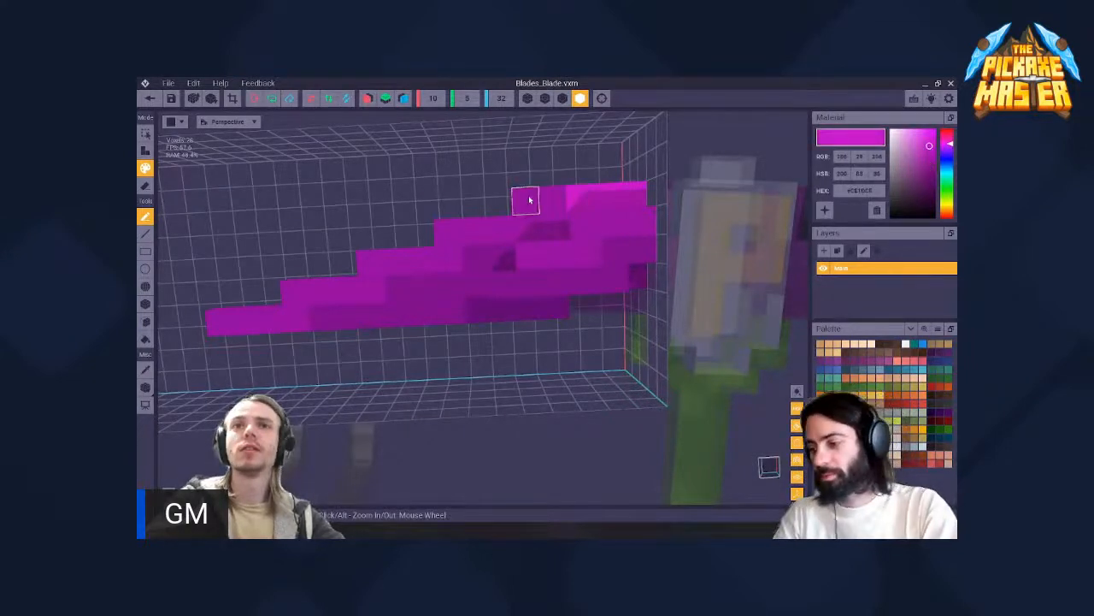
left_click(454, 232)
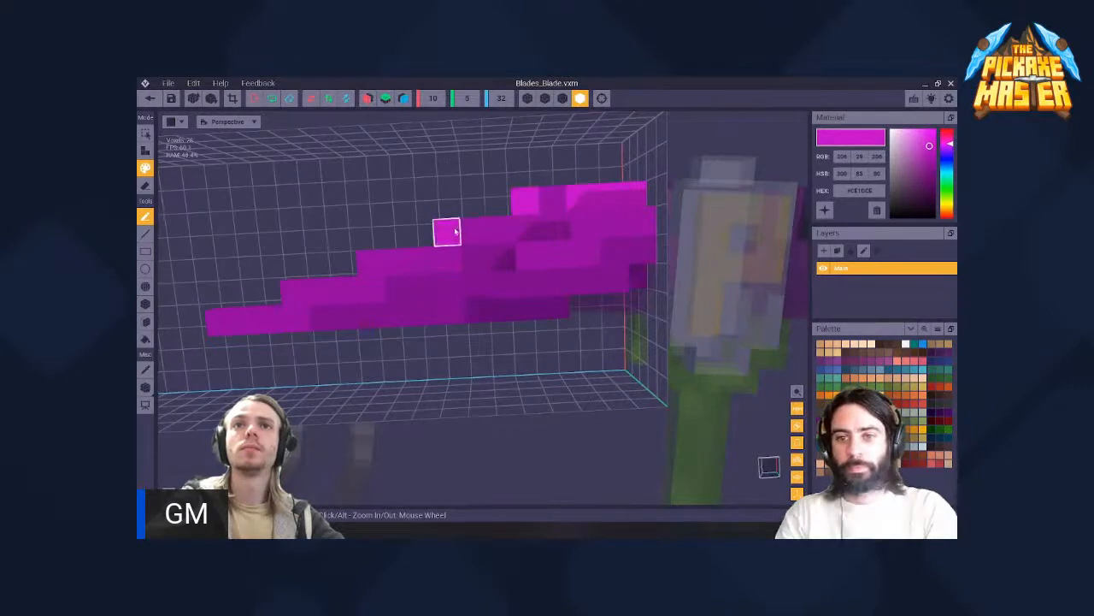
right_click_drag(325, 197, 342, 190)
scroll(498, 228, "down", 3)
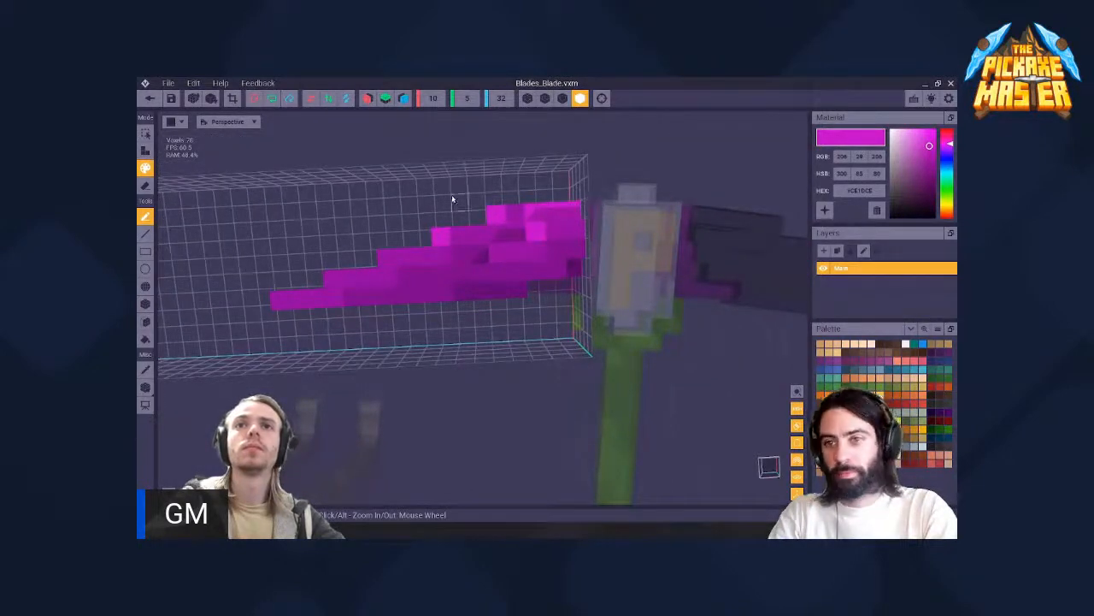
- Save the blade's stepped-edge shading and return to the whole weapon in the rig scene
scroll(453, 199, "down", 4)
left_click(149, 98)
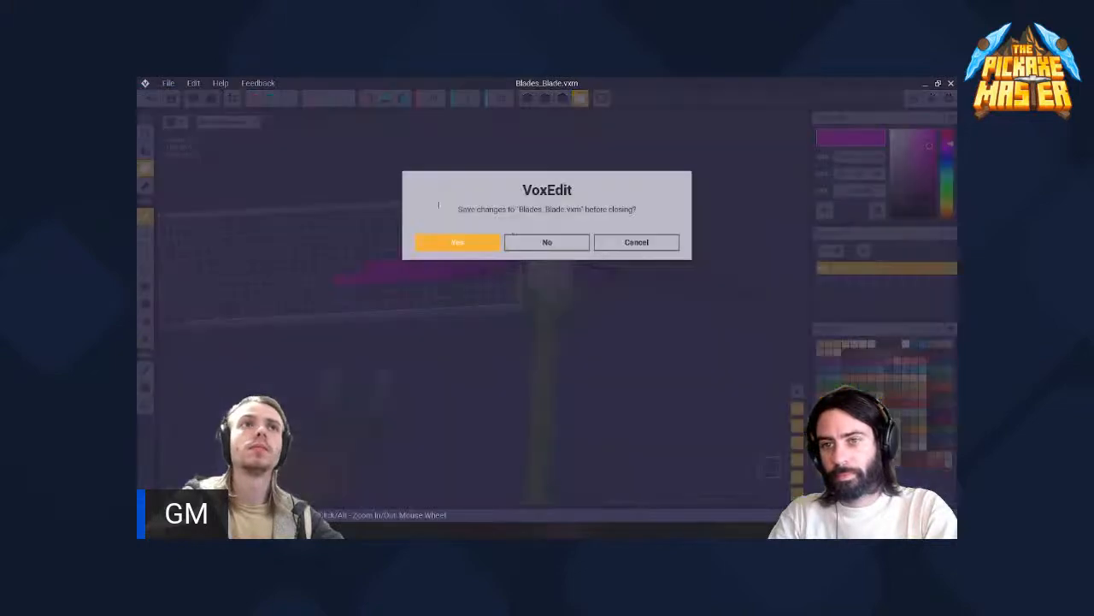
left_click(490, 248)
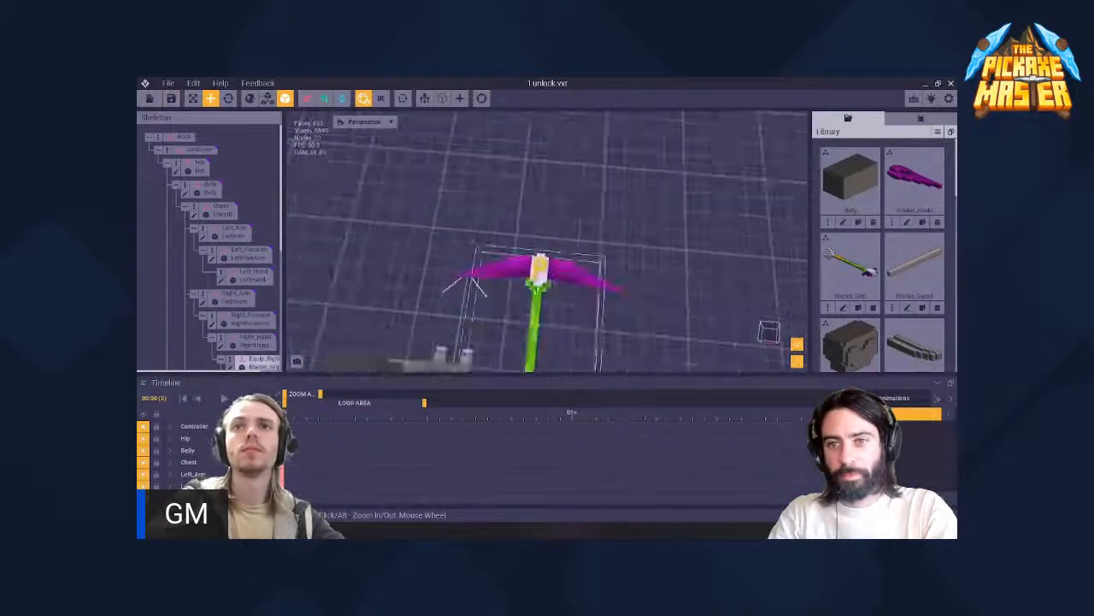
right_click_drag(539, 270, 537, 299)
middle_click_drag(535, 269, 522, 175)
mouse_move(524, 216)
right_mouse_down()
mouse_move(453, 216)
mouse_move(492, 214)
right_mouse_up()
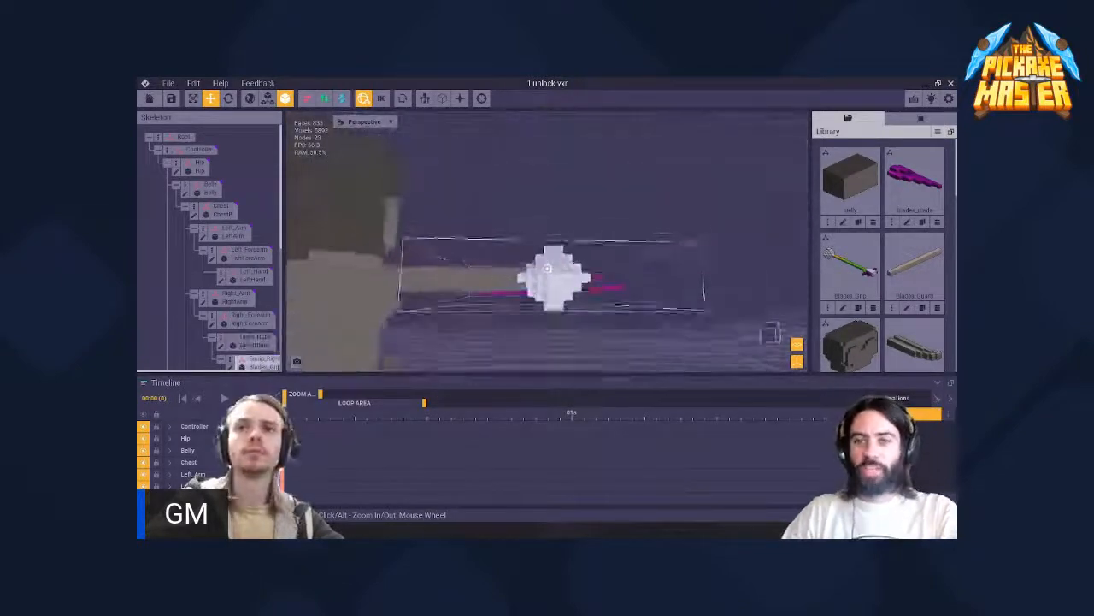
mouse_move(548, 269)
right_mouse_down()
mouse_move(650, 267)
mouse_move(624, 300)
mouse_move(547, 318)
mouse_move(479, 308)
mouse_move(545, 272)
right_mouse_up()
scroll(546, 271, "down", 2)
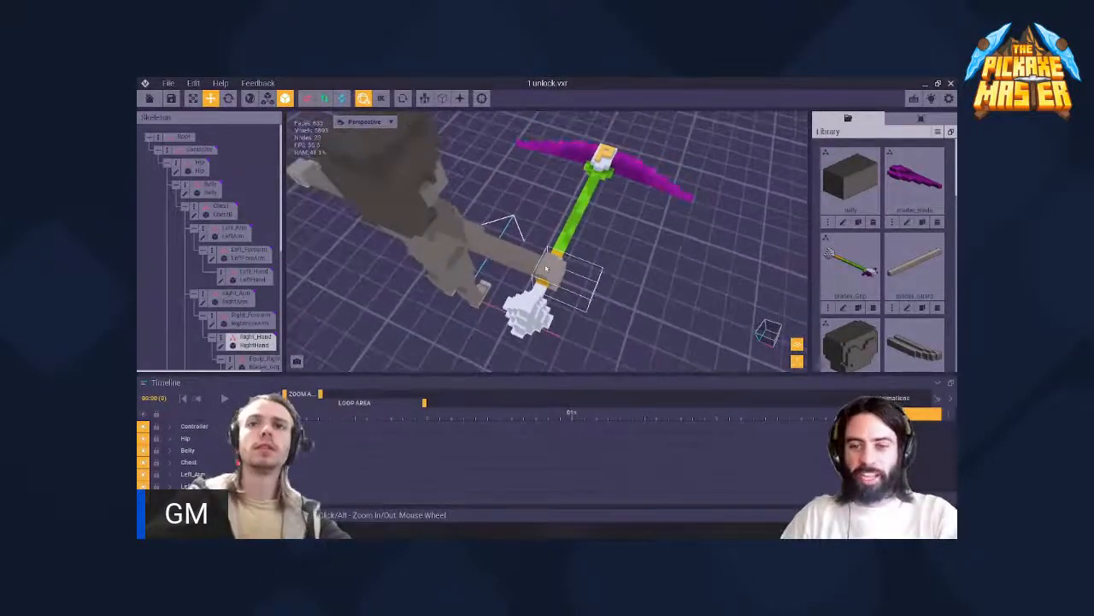
- Examine the white pommel below the hand and the grip's nodes in the skeleton
scroll(546, 272, "up", 3)
left_click(540, 293)
middle_click_drag(541, 293, 575, 242)
left_click(375, 328)
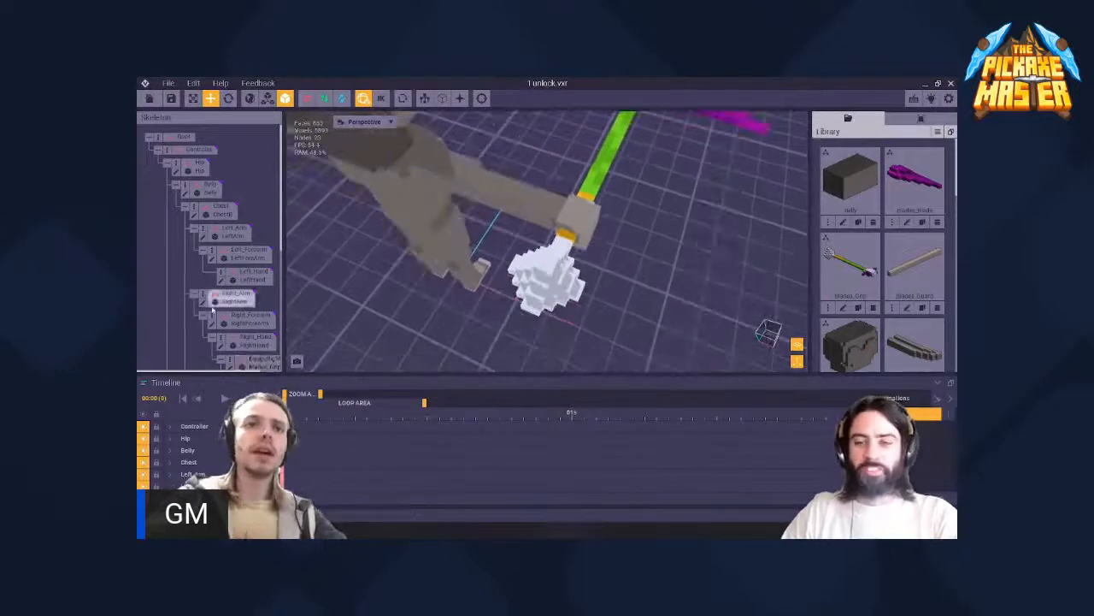
scroll(235, 295, "down", 4)
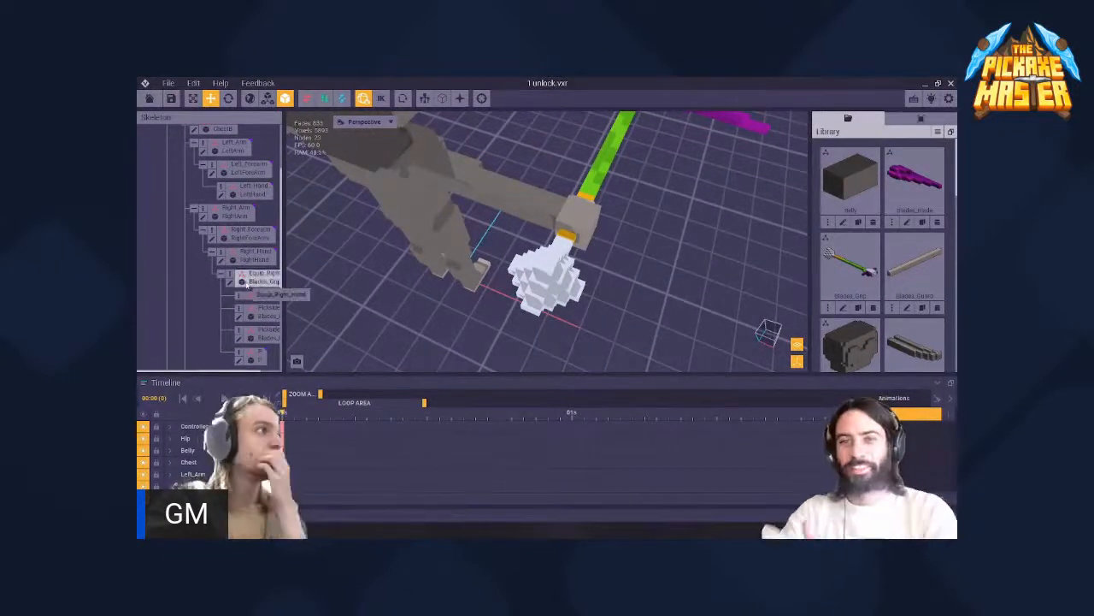
left_click(504, 280)
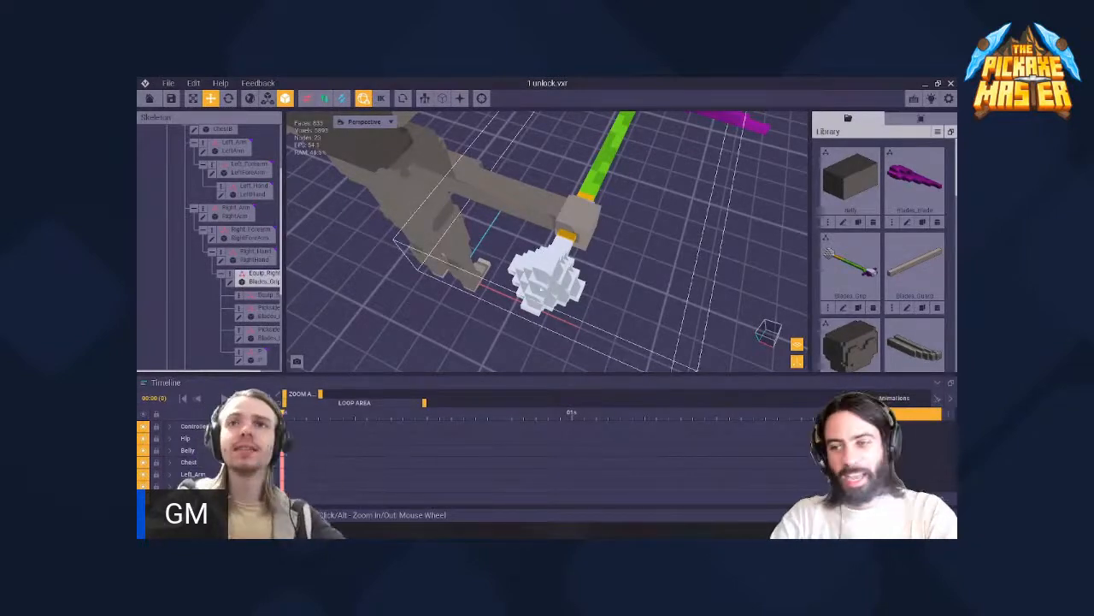
scroll(550, 296, "up", 5)
right_click_drag(550, 296, 427, 283)
scroll(428, 282, "down", 5)
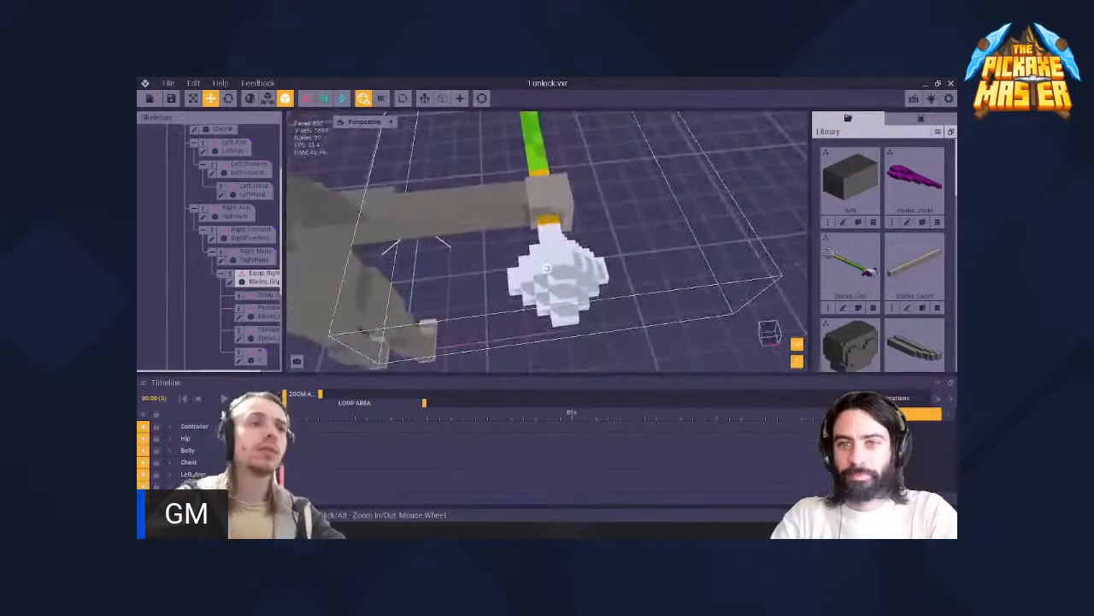
left_click(395, 318)
right_click_drag(395, 318, 385, 331)
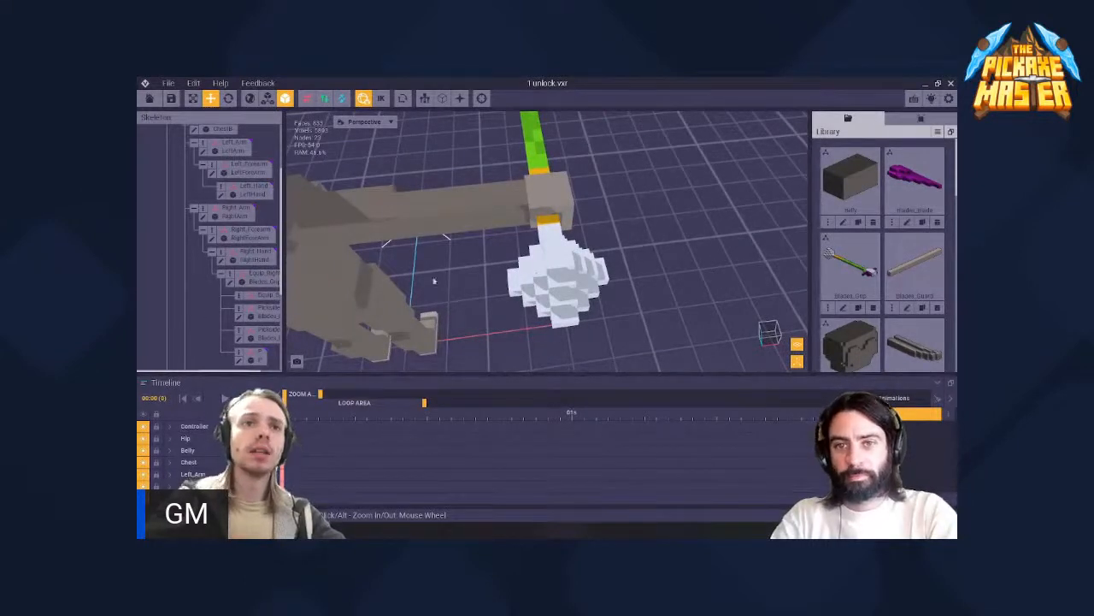
- Create a new child node named Blink1 under the right-hand equip node that holds the weapon grip
left_click(267, 280)
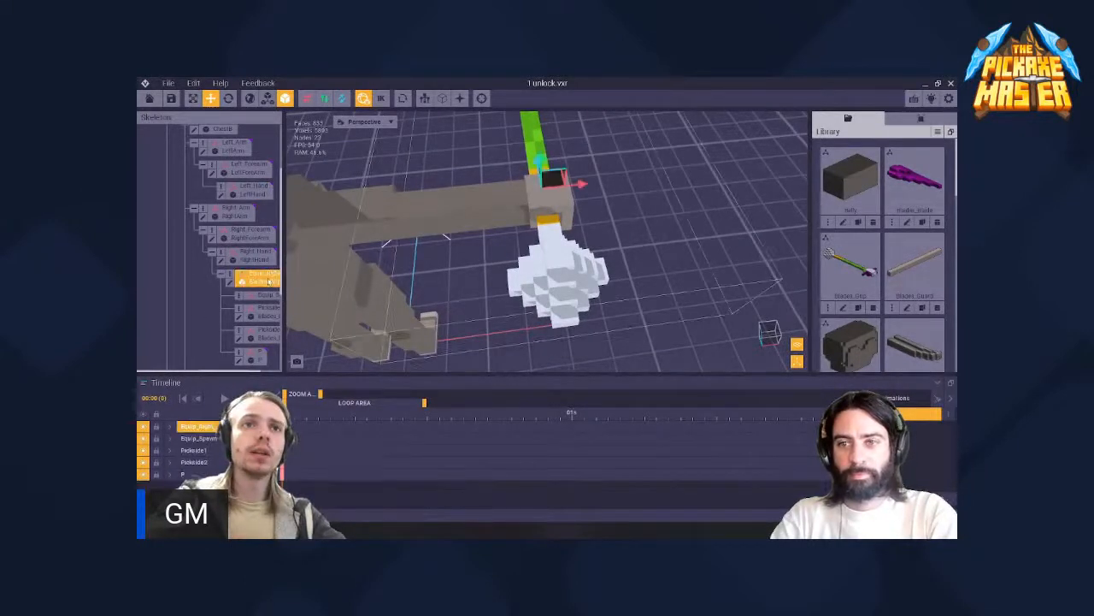
right_click(230, 275)
left_click(258, 296)
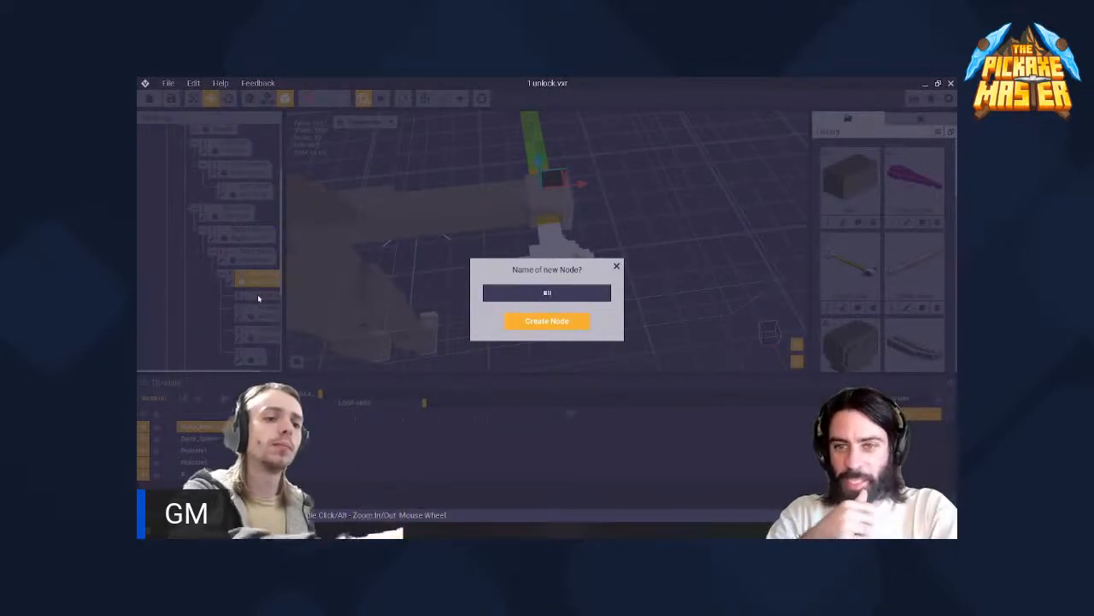
type("ink")
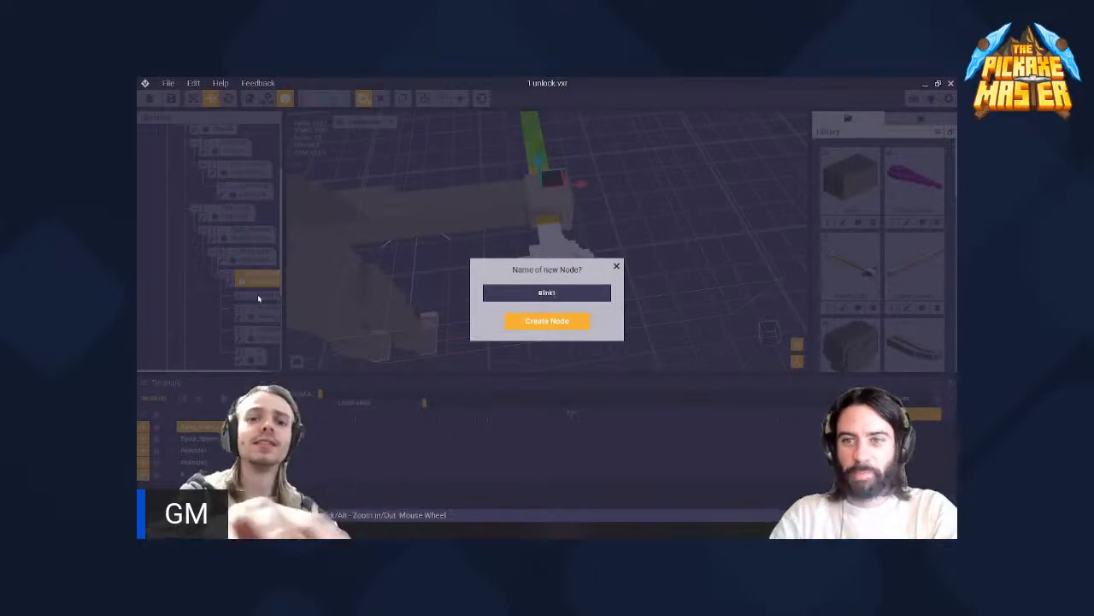
left_click(520, 322)
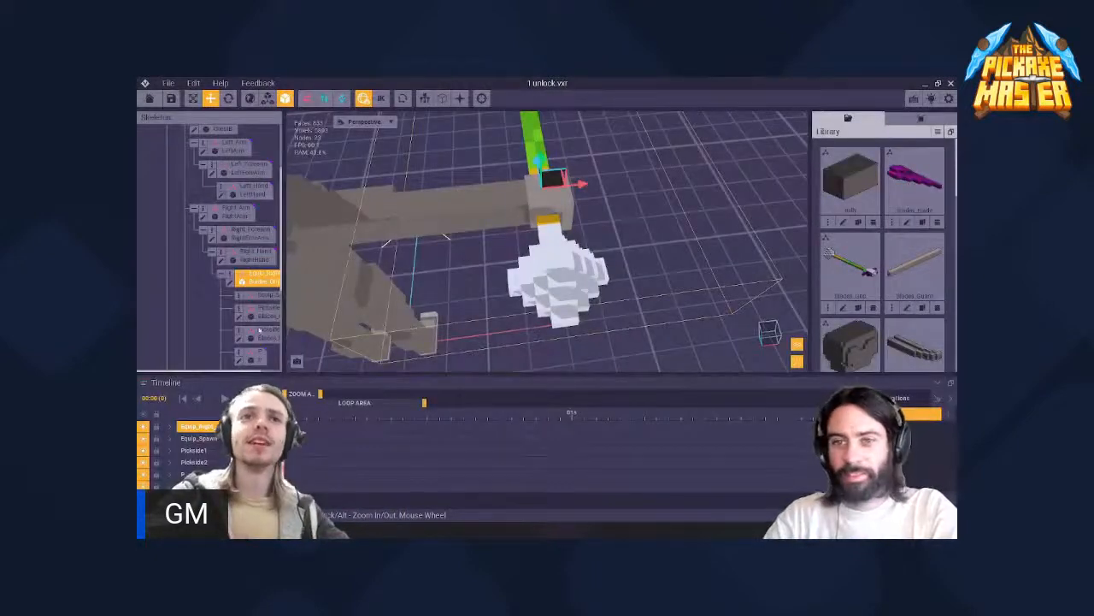
- Move the Blink1 node down from the hand into the white pommel
scroll(254, 322, "down", 1)
left_click(264, 356)
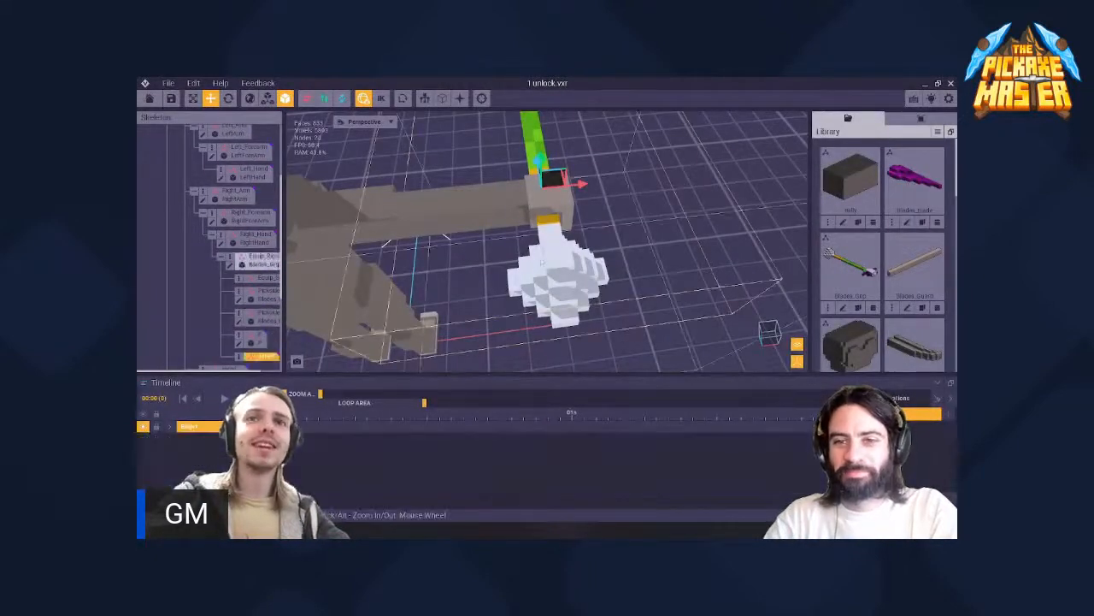
right_click_drag(582, 247, 551, 266)
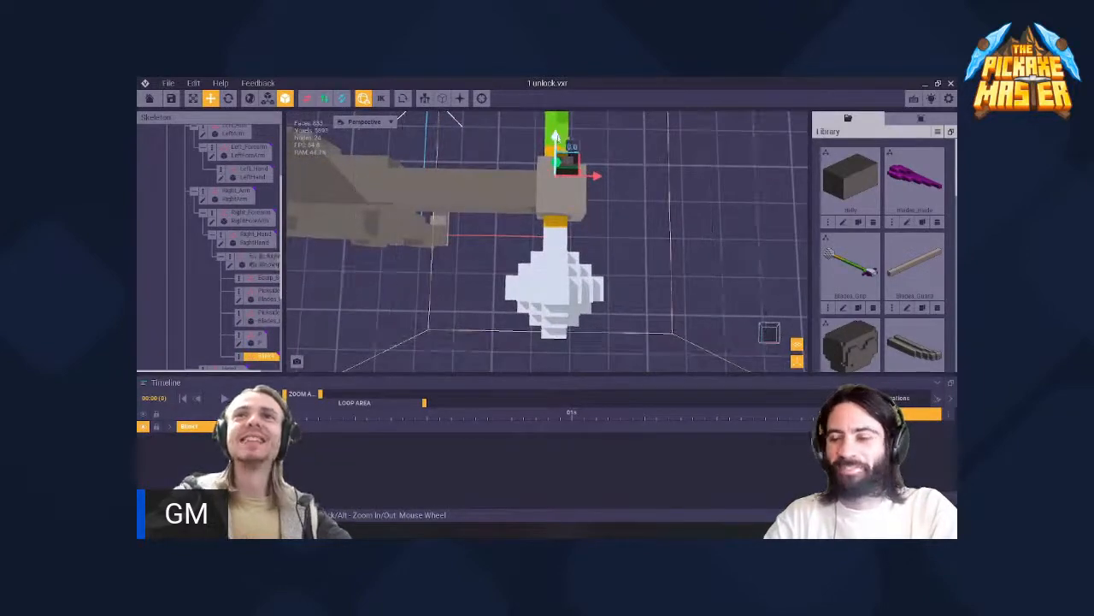
left_click_drag(557, 144, 559, 265)
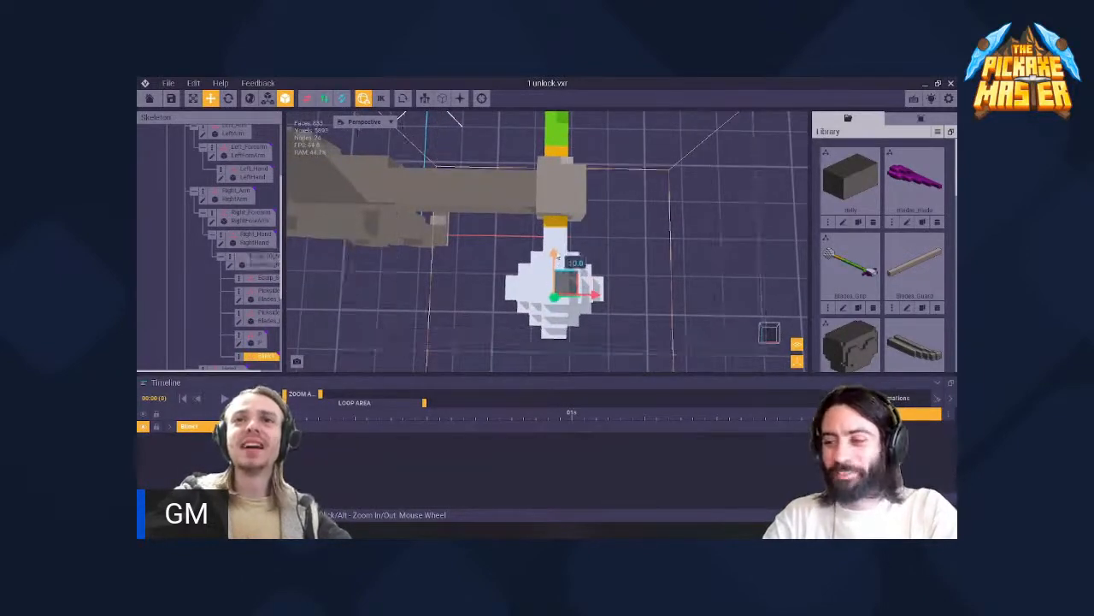
mouse_move(560, 266)
right_mouse_down()
mouse_move(599, 206)
mouse_move(544, 187)
mouse_move(560, 178)
mouse_move(675, 199)
mouse_move(582, 244)
mouse_move(560, 235)
mouse_move(599, 224)
mouse_move(546, 268)
mouse_move(551, 299)
mouse_move(547, 257)
mouse_move(513, 261)
mouse_move(544, 268)
right_mouse_up()
scroll(561, 178, "up", 2)
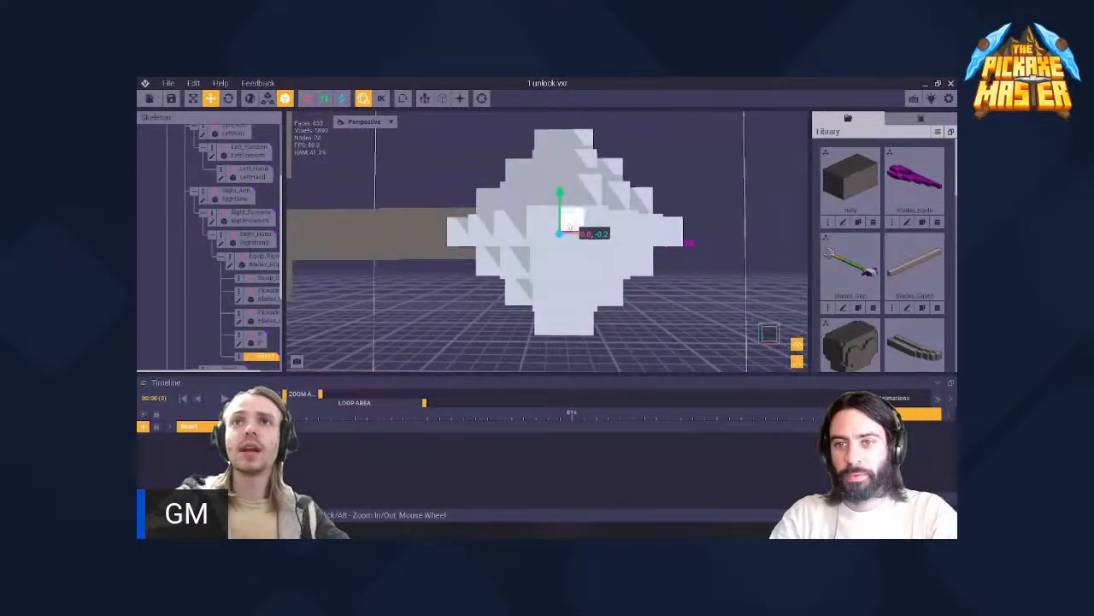
- Fine-tune the Blink1 node's position at the centre of the pommel and check it from several angles
right_click_drag(574, 226, 546, 268)
scroll(546, 268, "up", 3)
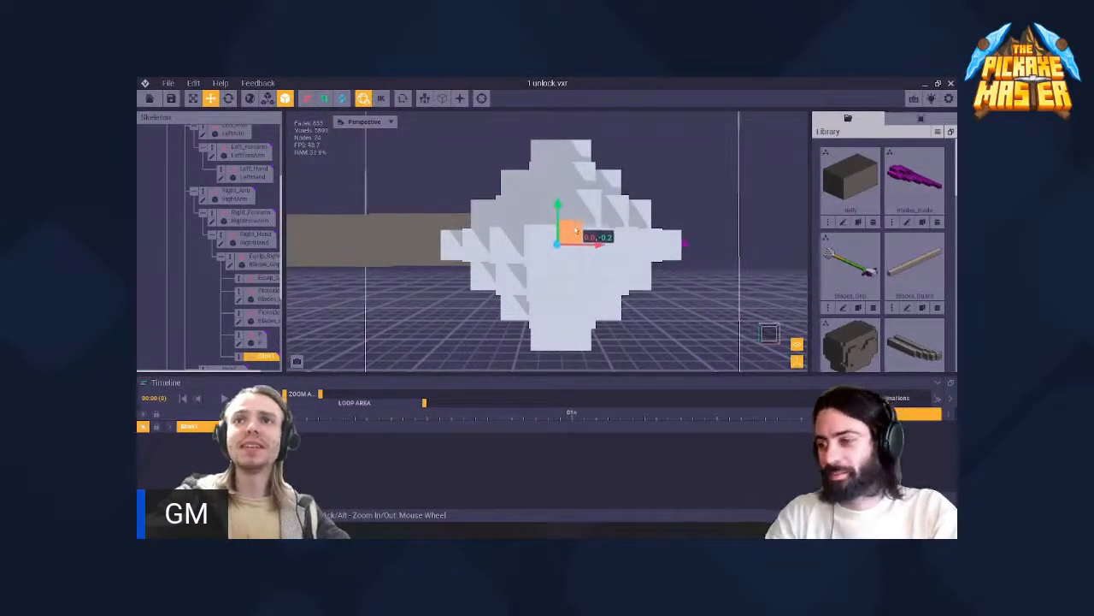
left_click_drag(571, 233, 575, 230)
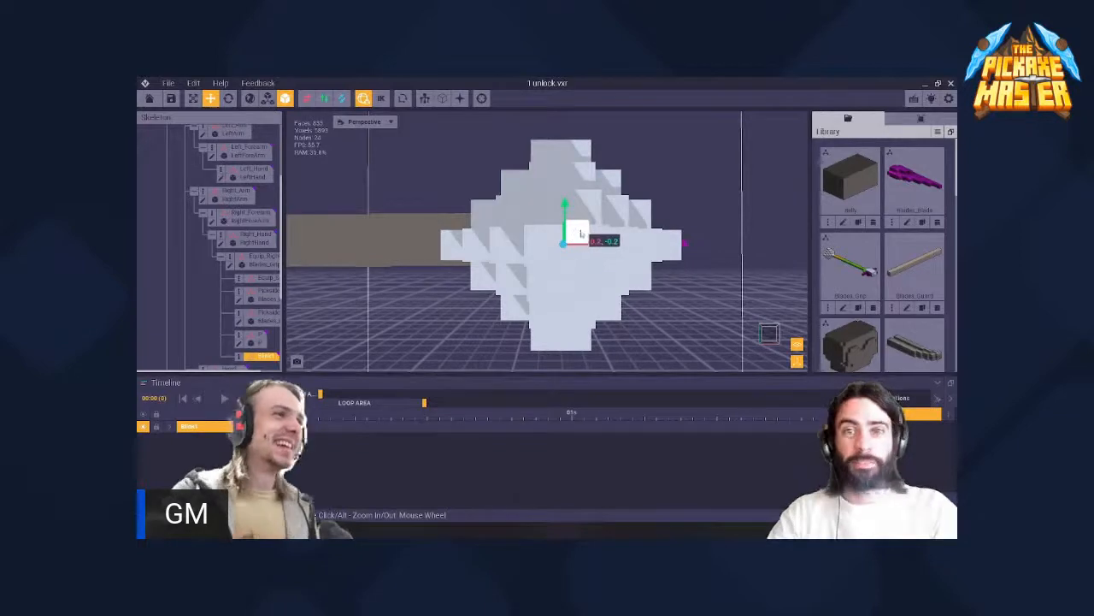
left_click_drag(584, 240, 584, 240)
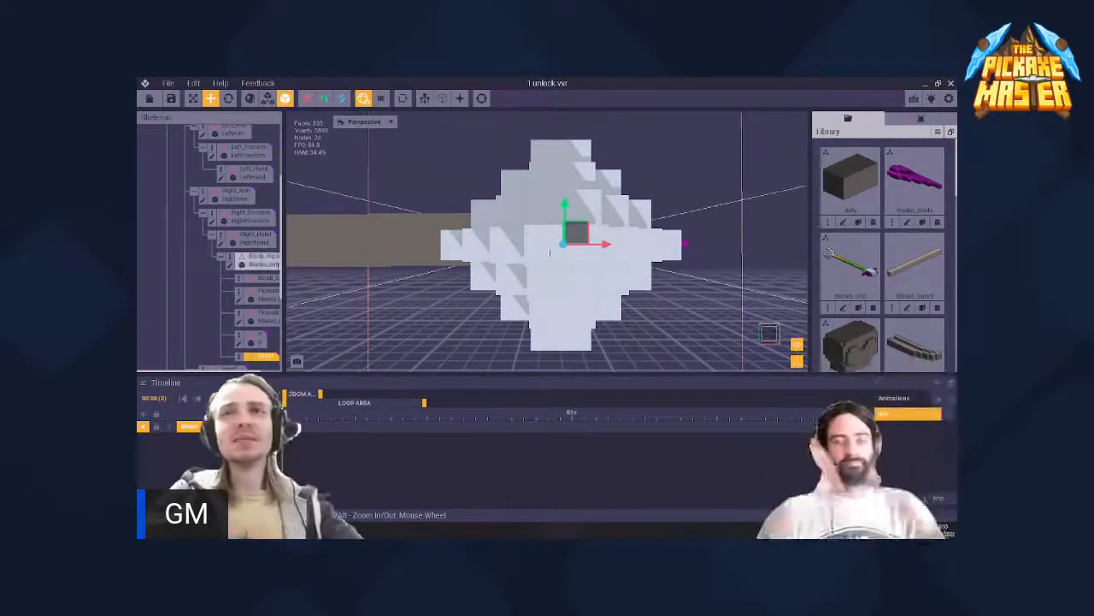
right_click_drag(559, 243, 547, 269)
left_click_drag(584, 244, 546, 244)
mouse_move(573, 254)
right_mouse_down()
mouse_move(540, 263)
mouse_move(554, 270)
mouse_move(574, 253)
right_mouse_up()
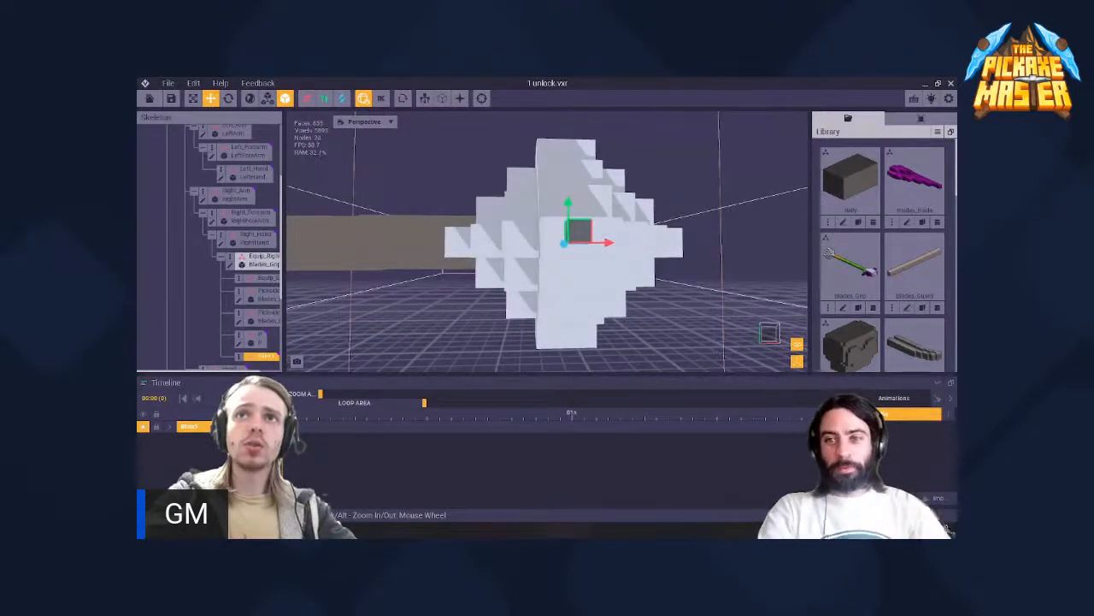
right_click_drag(559, 261, 504, 202)
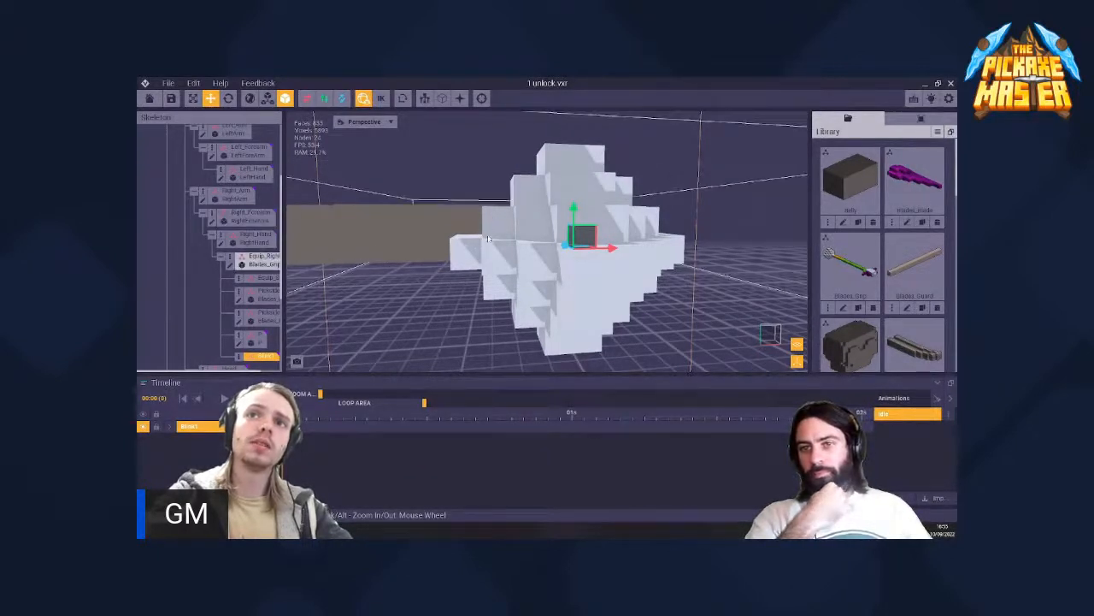
right_click_drag(488, 240, 609, 171)
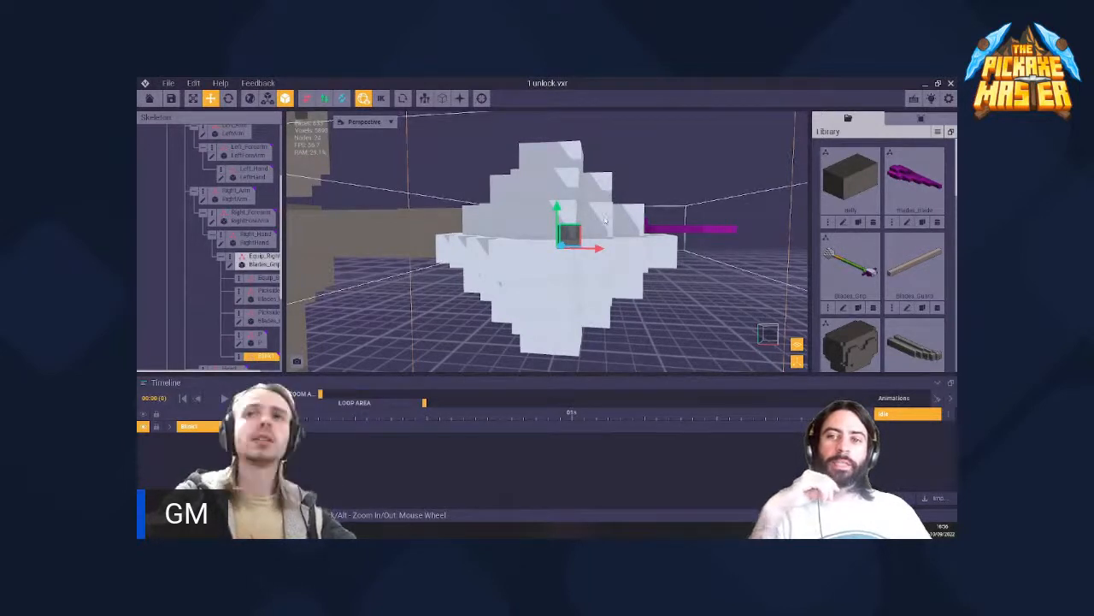
right_click_drag(585, 232, 548, 269)
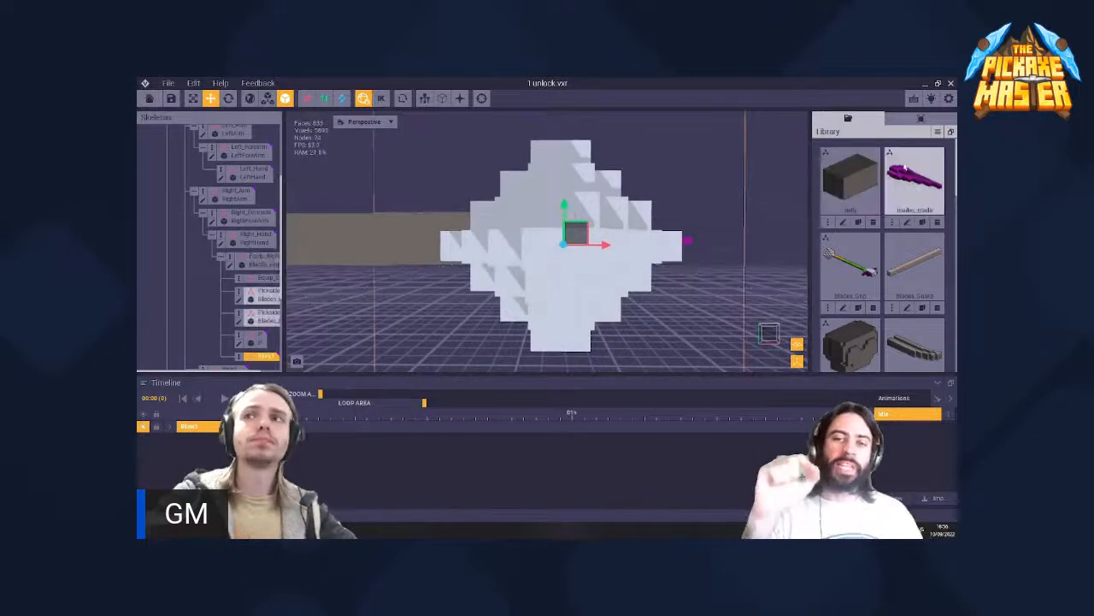
- Create a new library model named Blink1 and reduce its volume to 2 × 2 × 2 voxels
left_click(938, 132)
left_click(907, 145)
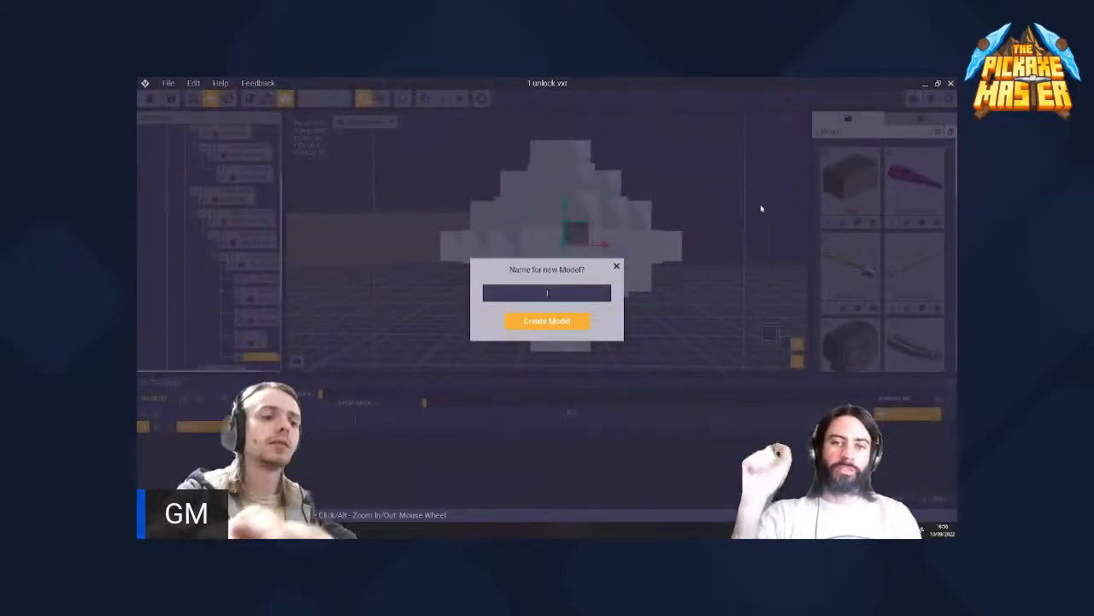
type("blink1")
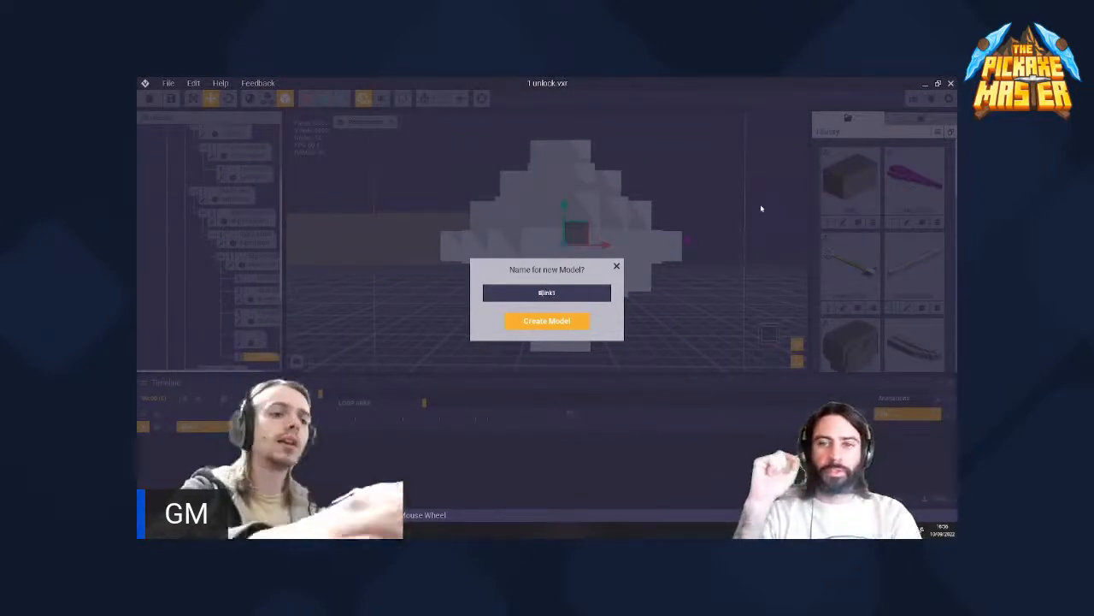
key("Return")
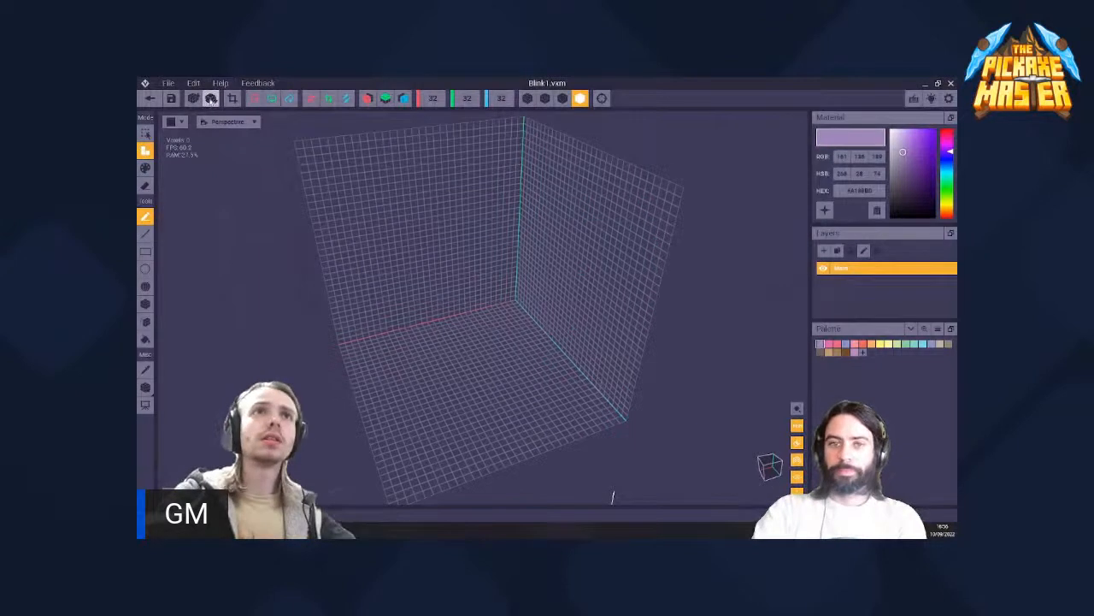
left_click(211, 97)
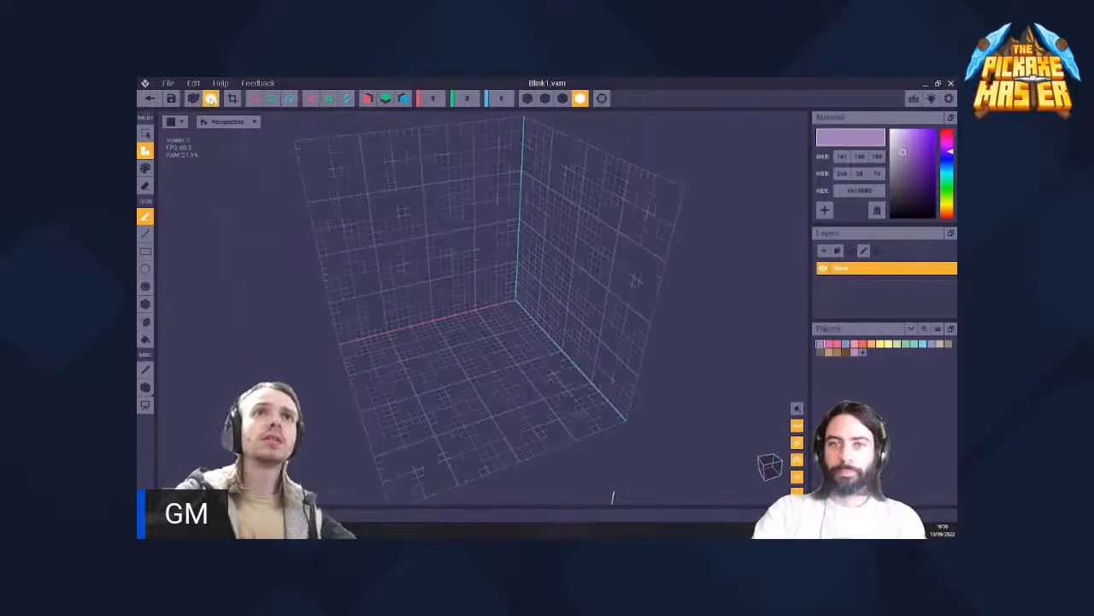
- Fill the small Blink1 volume with pure white #FFFFFF voxels and save the model on returning to the rig
scroll(462, 309, "down", 3)
left_click(465, 329)
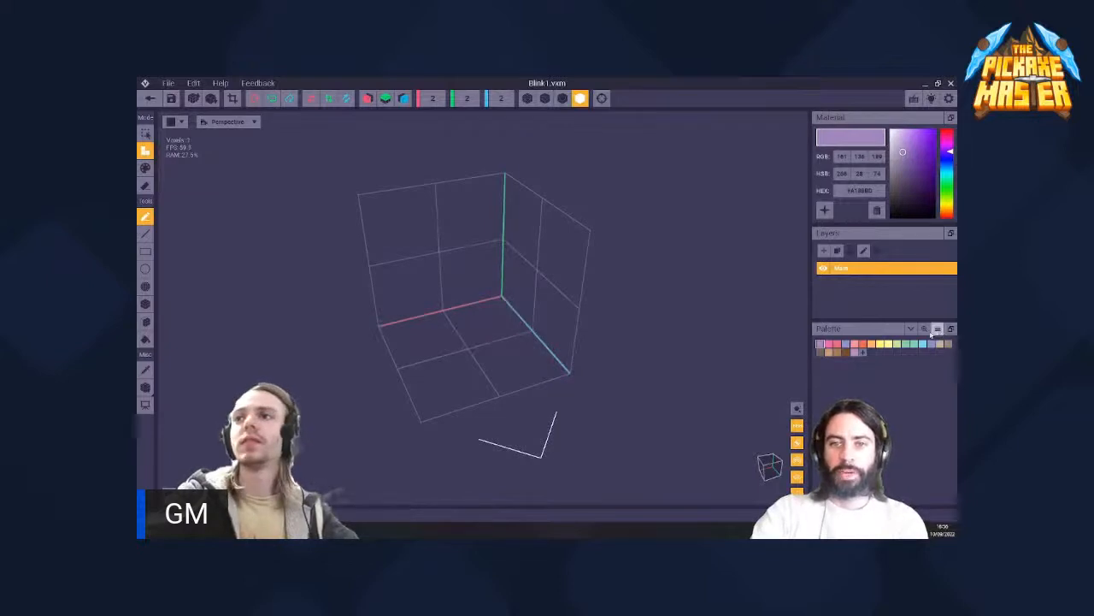
left_click_drag(904, 177, 884, 126)
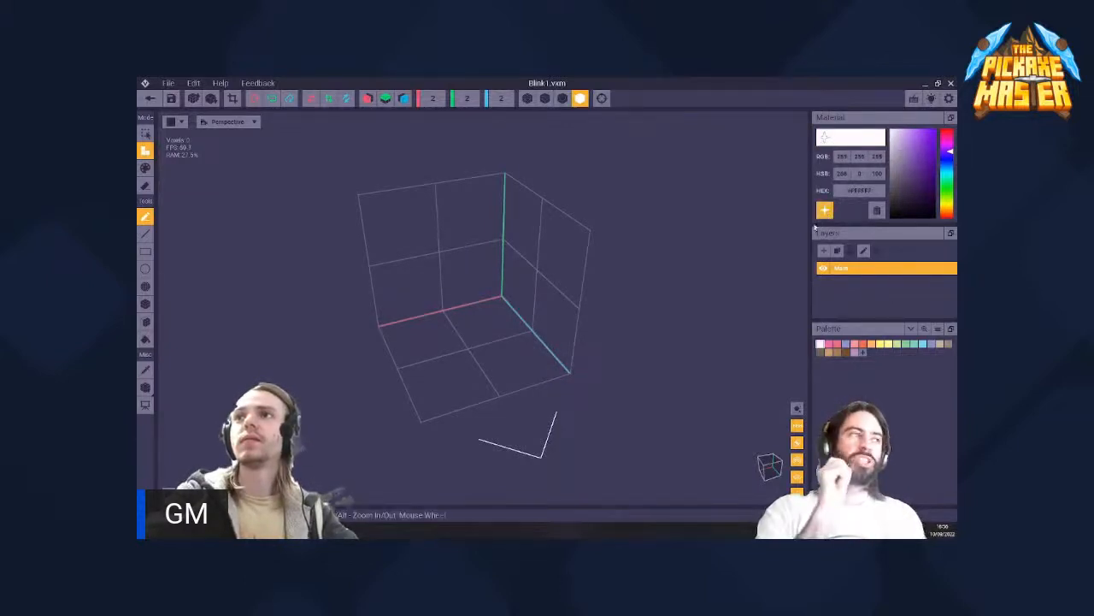
mouse_move(501, 319)
left_mouse_down()
mouse_move(470, 321)
mouse_move(485, 210)
mouse_move(516, 358)
mouse_move(522, 239)
mouse_move(509, 270)
left_mouse_up()
left_click(157, 100)
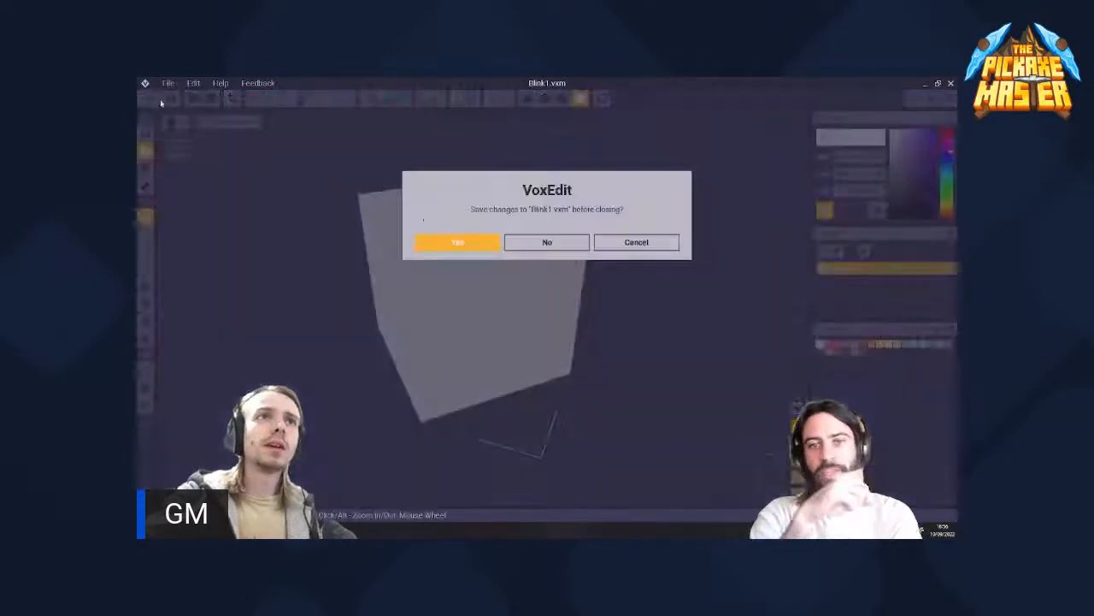
left_click(449, 242)
- Assign the white Blink1 cube model from the library to the Blink1 node in the skeleton
scroll(547, 247, "up", 5)
right_click_drag(658, 235, 508, 227)
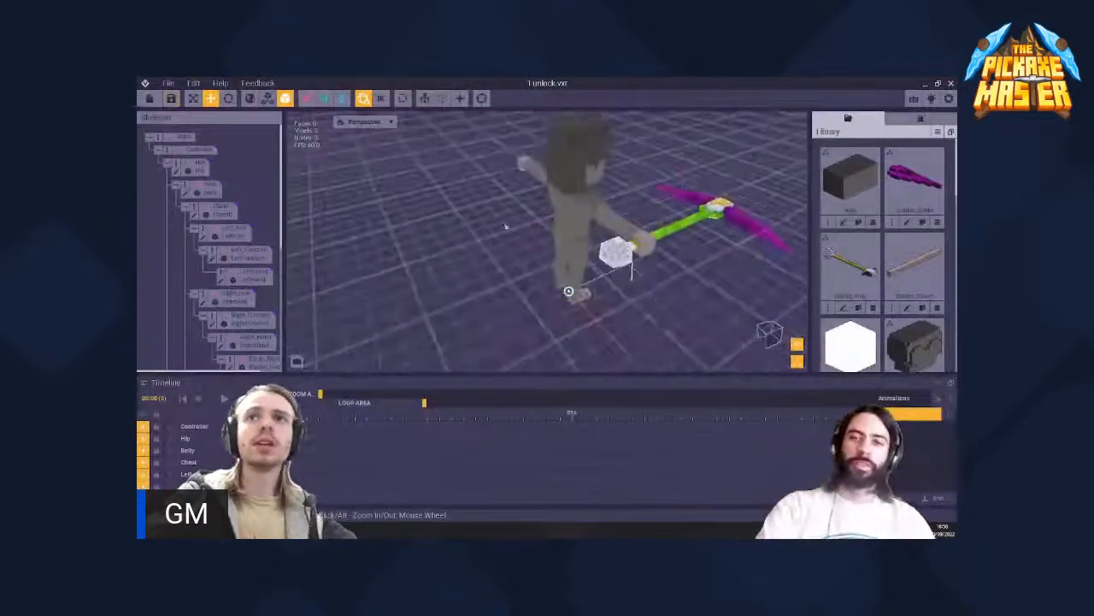
scroll(671, 226, "up", 5)
scroll(670, 225, "down", 5)
scroll(312, 304, "down", 6)
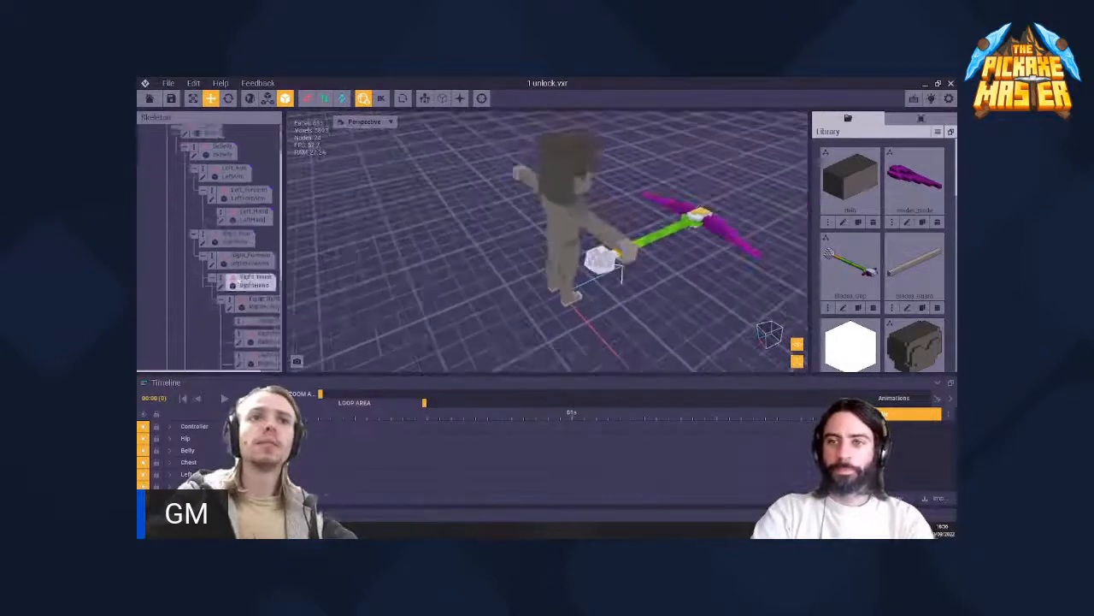
scroll(248, 274, "down", 1)
left_click_drag(862, 352, 243, 313)
scroll(551, 287, "up", 8)
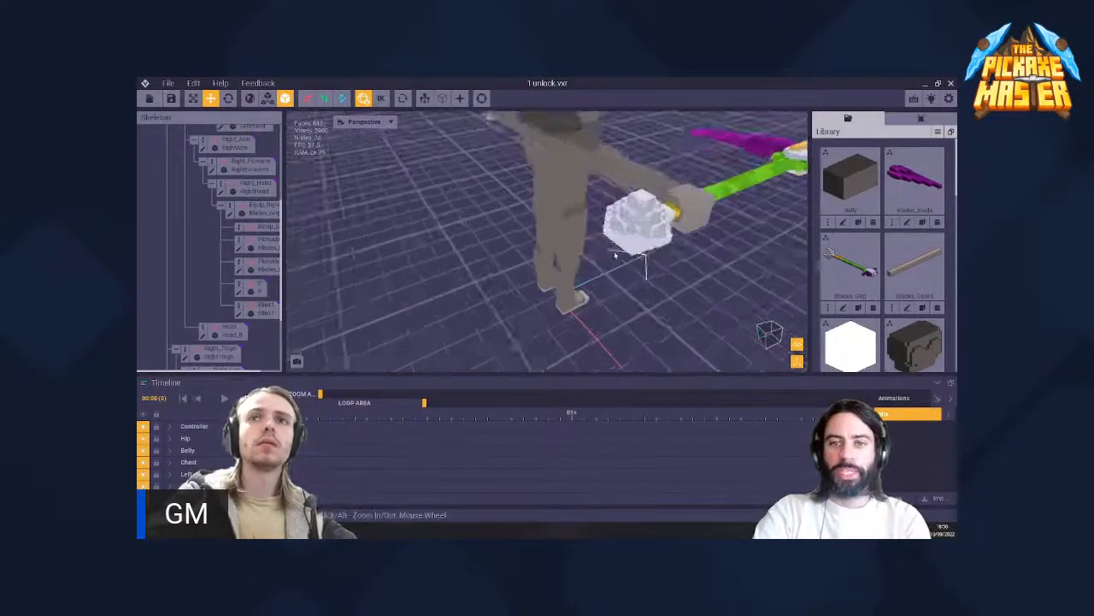
- Open the Blink1 node's model for editing and enlarge its volume to 4 × 4 × 4
middle_click_drag(590, 235, 684, 188)
scroll(590, 244, "down", 4)
right_click_drag(570, 290, 512, 262)
scroll(563, 275, "up", 5)
scroll(560, 295, "down", 4)
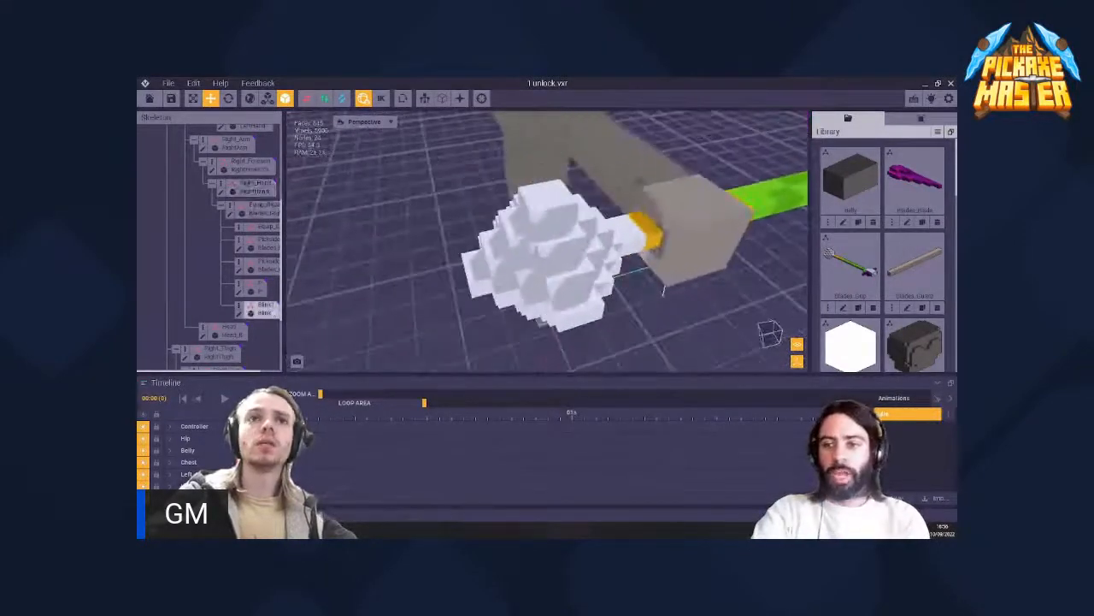
left_click(263, 313)
left_click(239, 314)
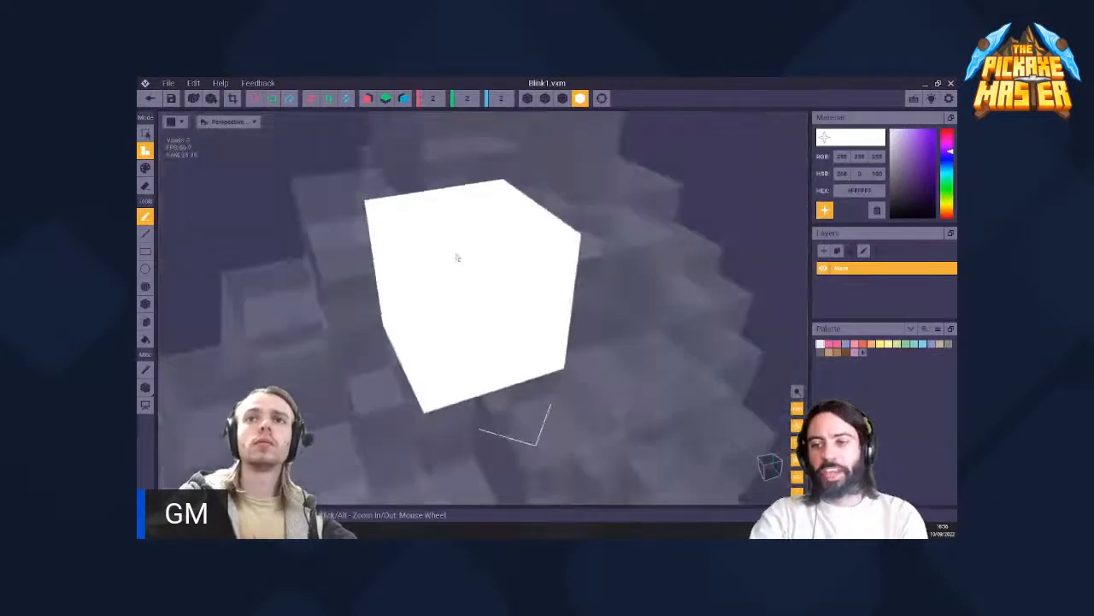
right_click_drag(363, 244, 406, 279)
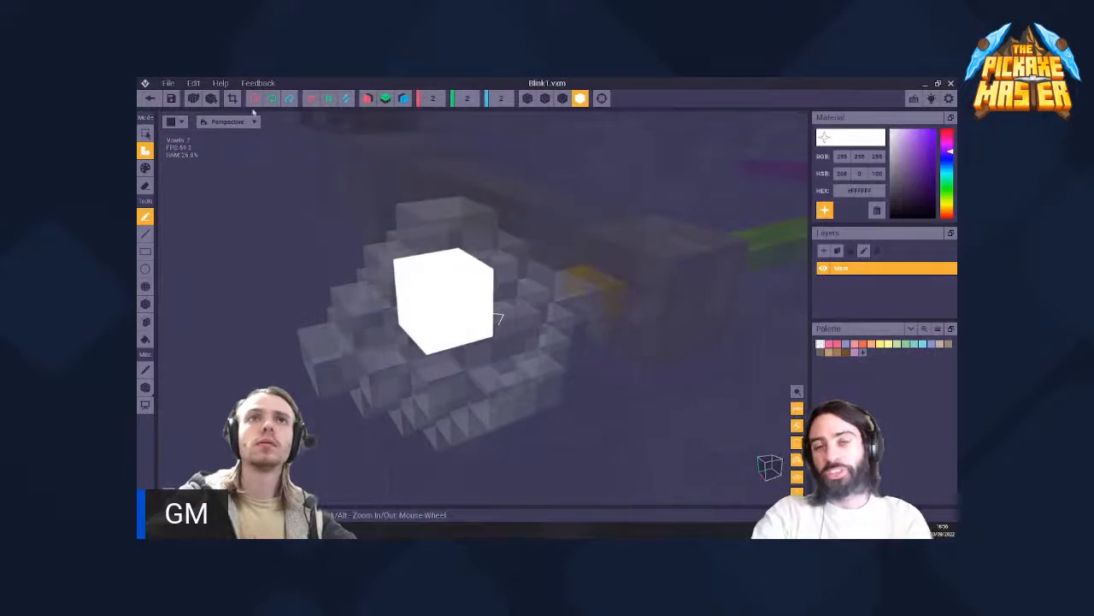
left_click(197, 100)
- Move the Blink1 model's pivot horizontally to the middle of the cube's base
right_click_drag(454, 310, 424, 278)
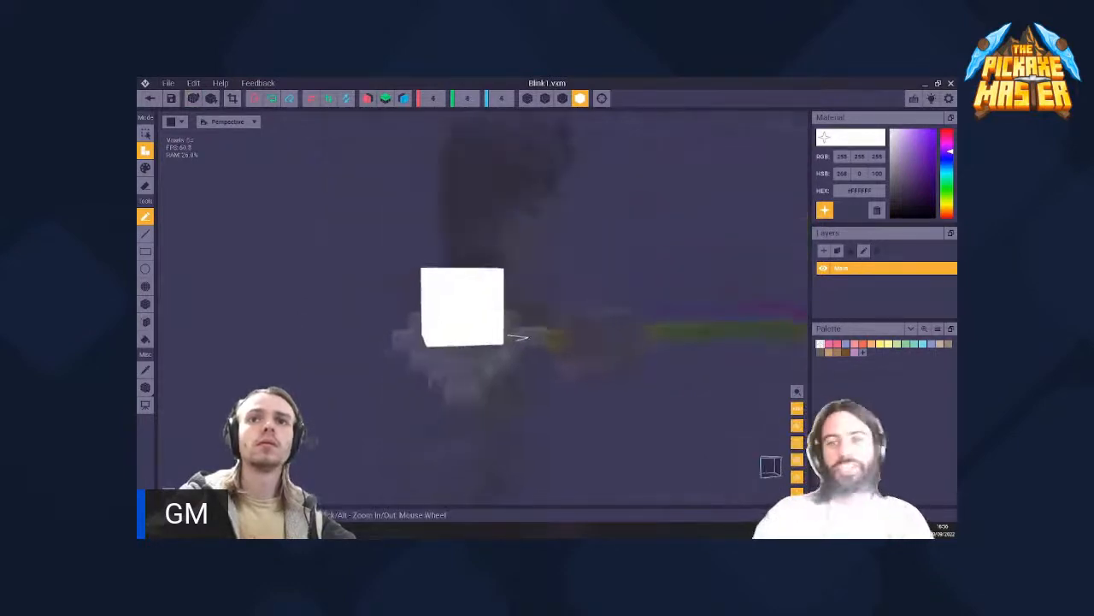
middle_click_drag(435, 347, 469, 292)
scroll(469, 292, "up", 2)
scroll(469, 293, "up", 1)
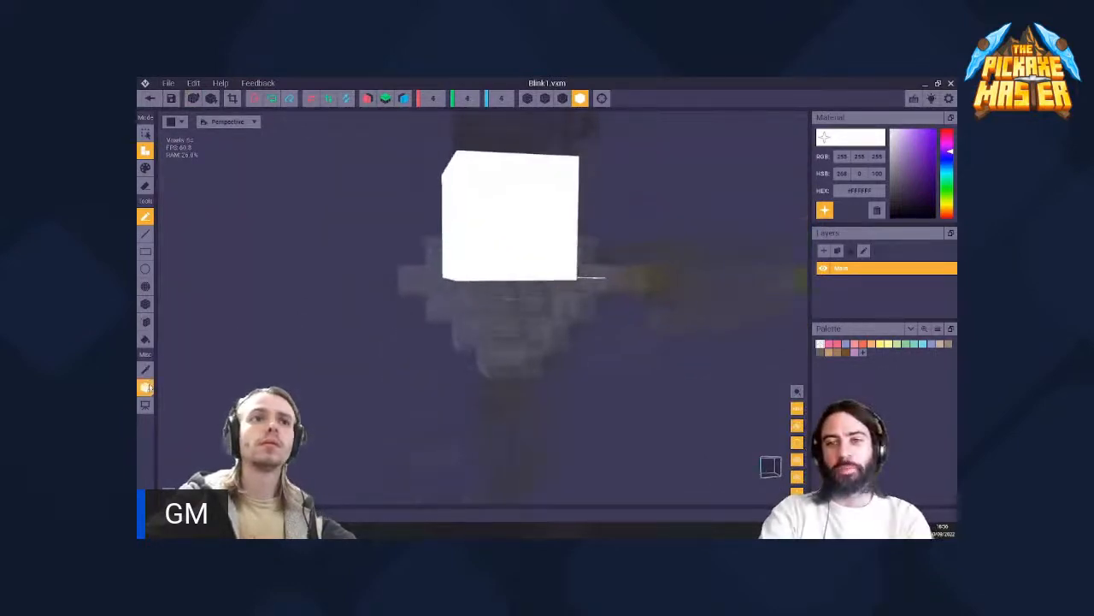
left_click(147, 387)
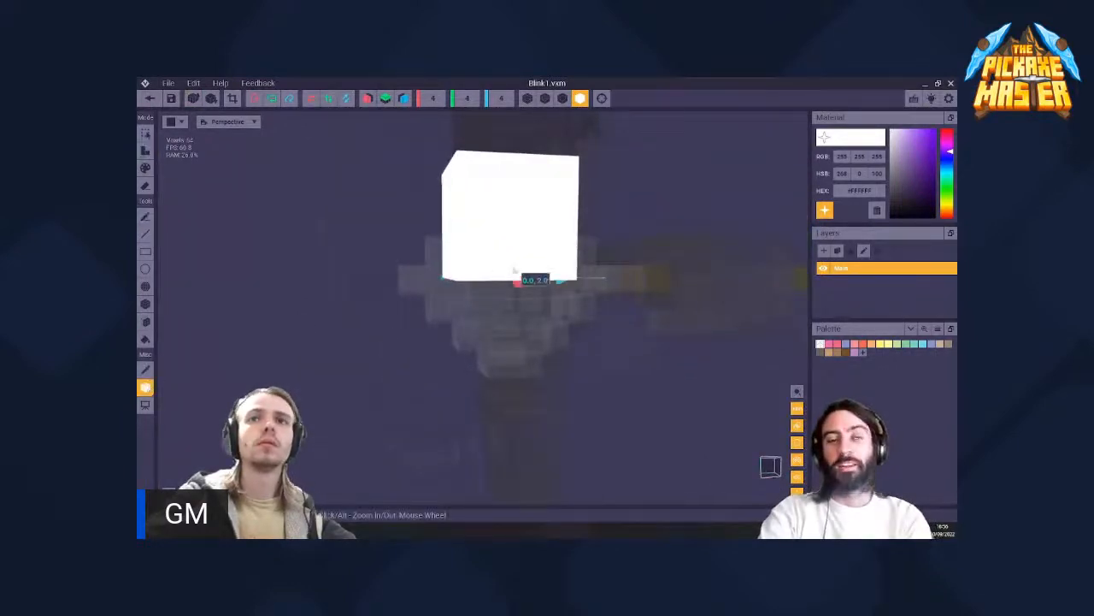
- Erase all the white voxels of the Blink1 cube, one whole face at a time
left_click(145, 321)
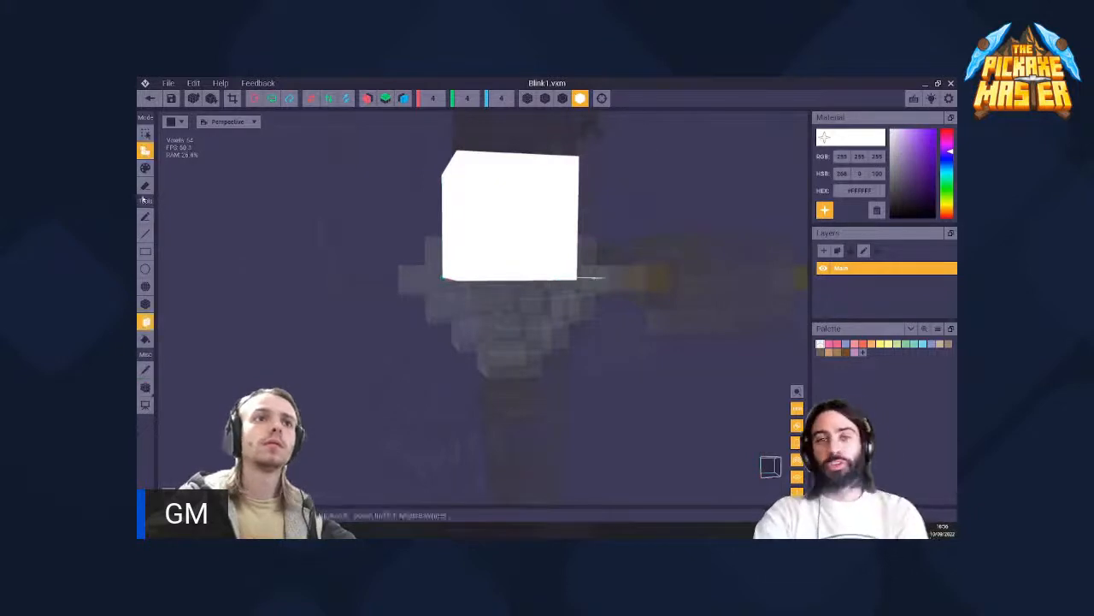
left_click(145, 186)
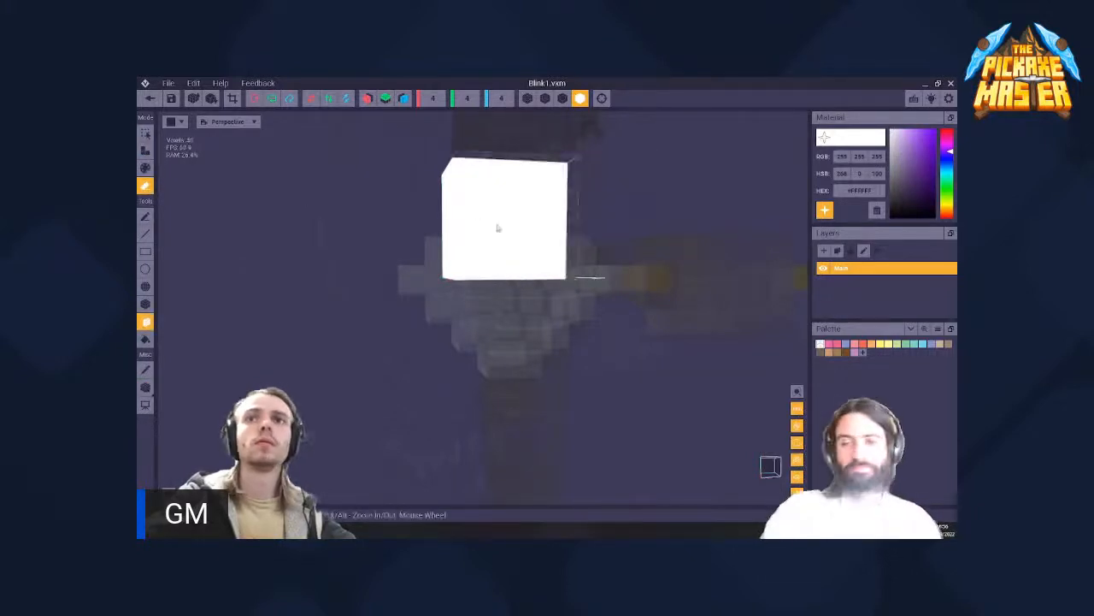
left_click(494, 229)
- Raise the Blink1 model's pivot by 2 voxels to the middle of the empty volume
left_click(147, 387)
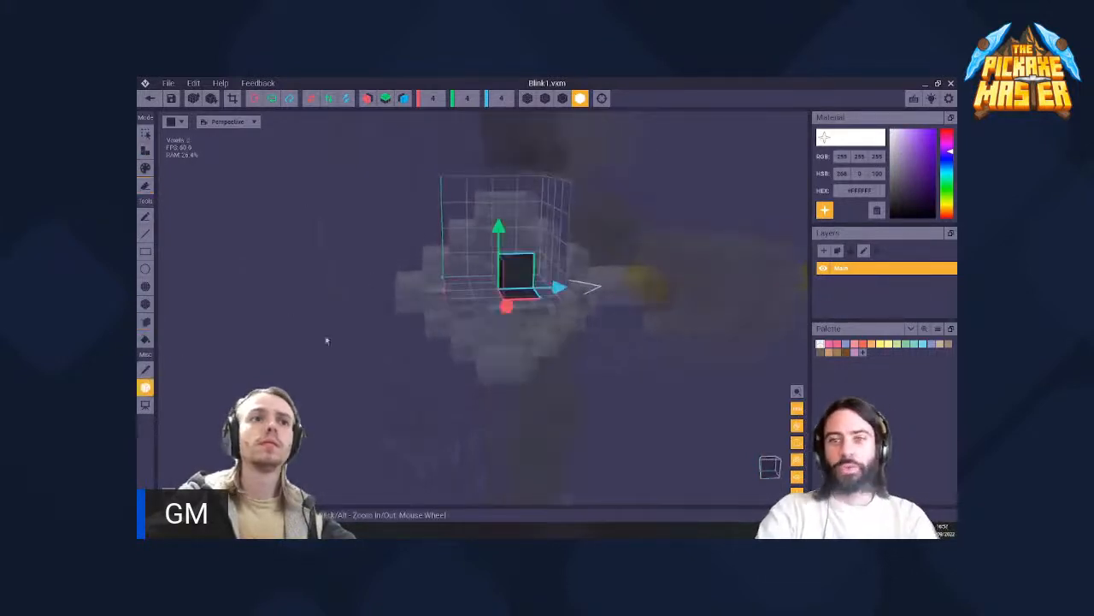
left_click_drag(495, 221, 504, 162)
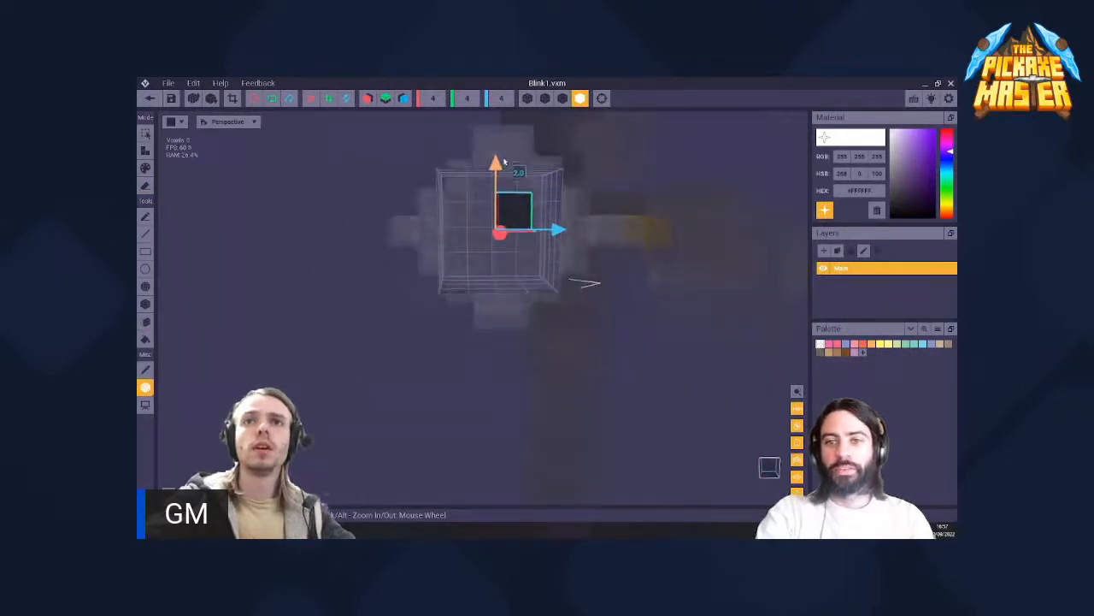
right_click_drag(485, 219, 315, 166)
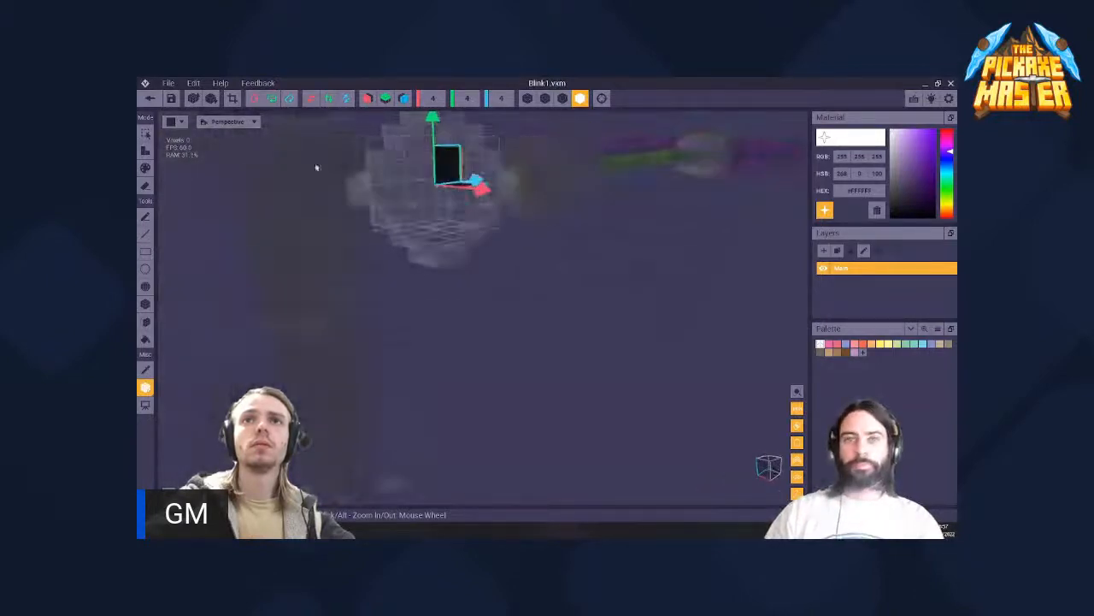
- Fill the empty 4 × 4 × 4 volume of the Blink1 model with white voxels and save the model
left_click(151, 98)
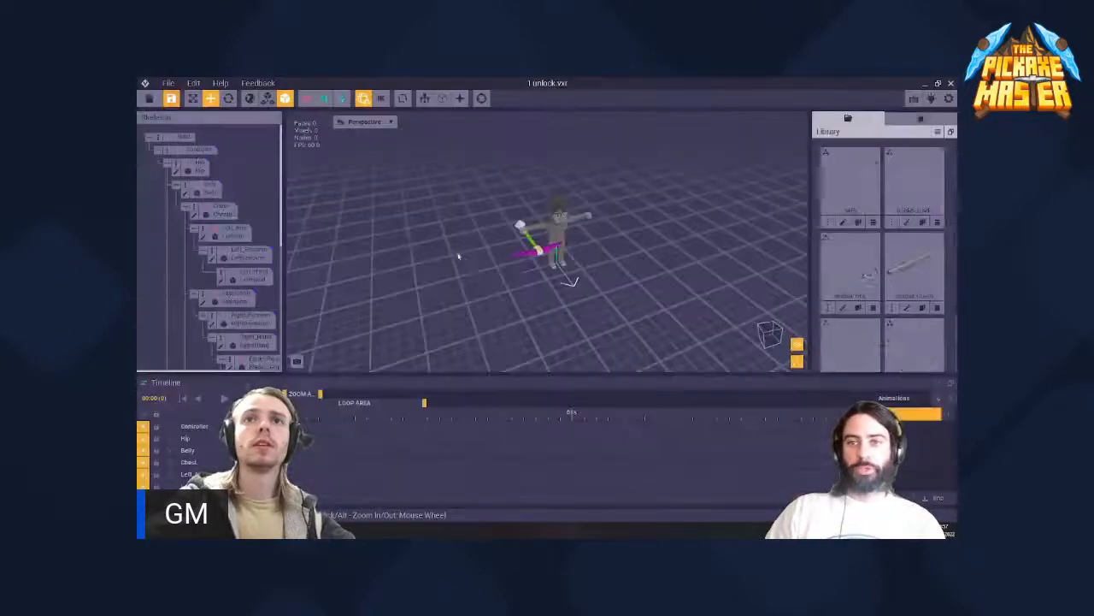
right_click_drag(548, 239, 244, 336)
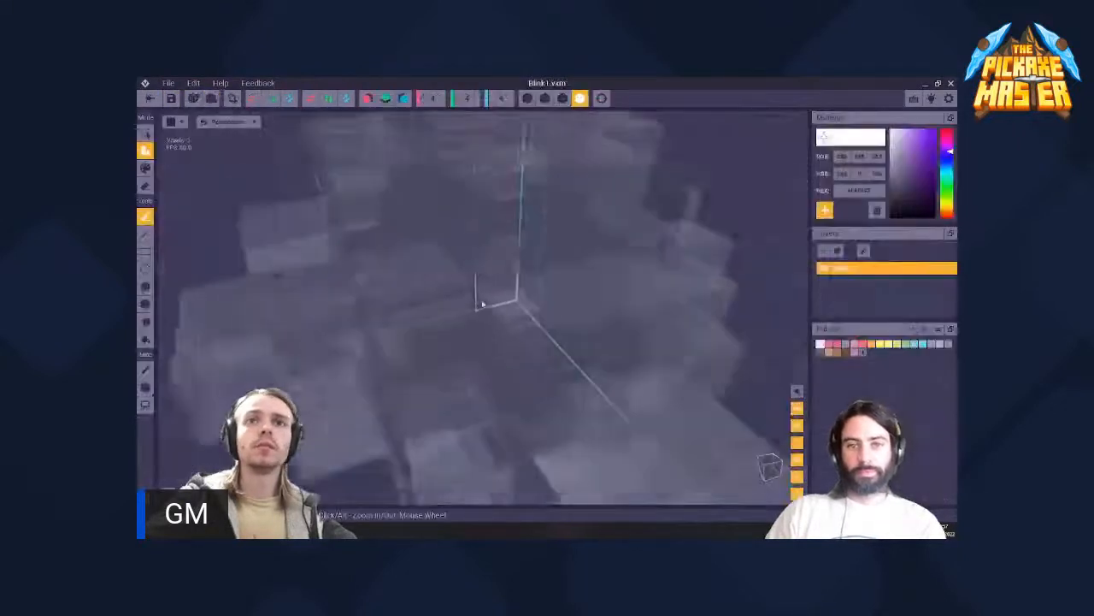
scroll(484, 306, "down", 3)
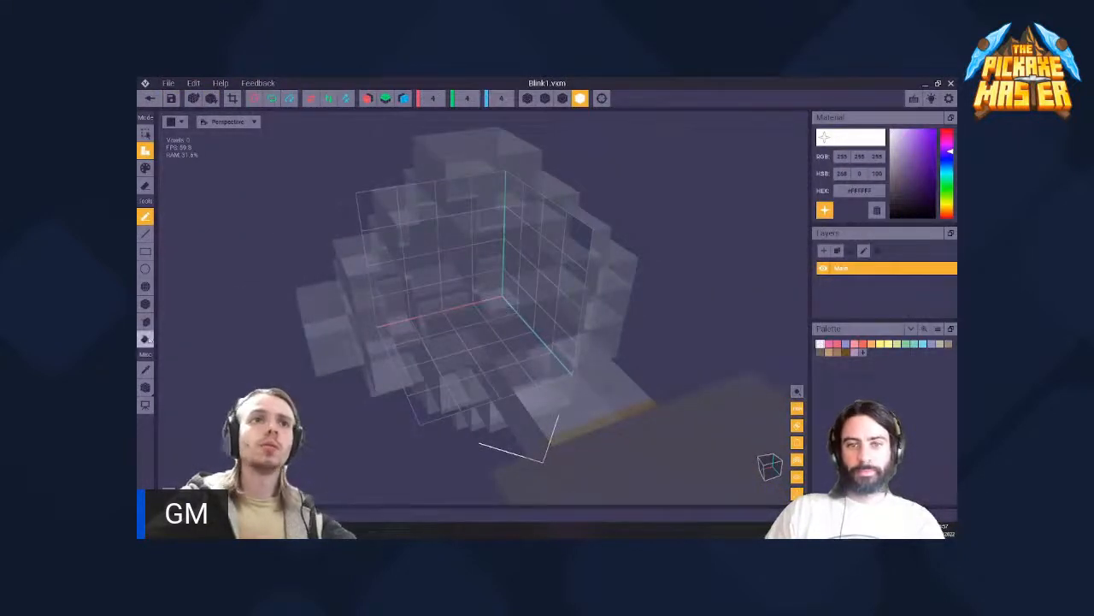
right_click_drag(545, 261, 542, 262)
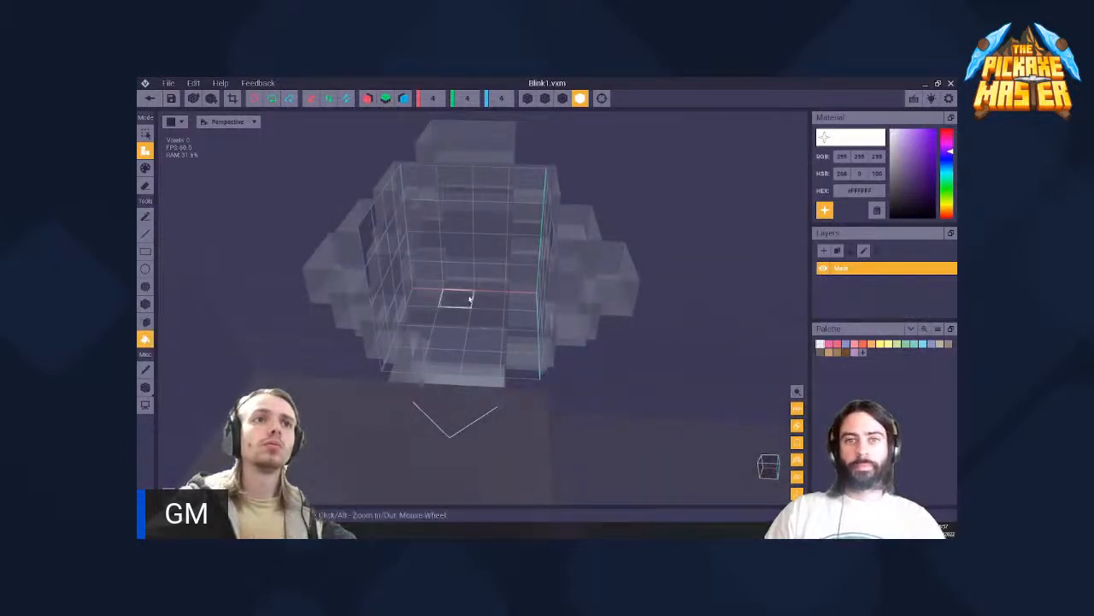
left_click(469, 298)
right_click_drag(469, 299, 325, 212)
left_click(171, 99)
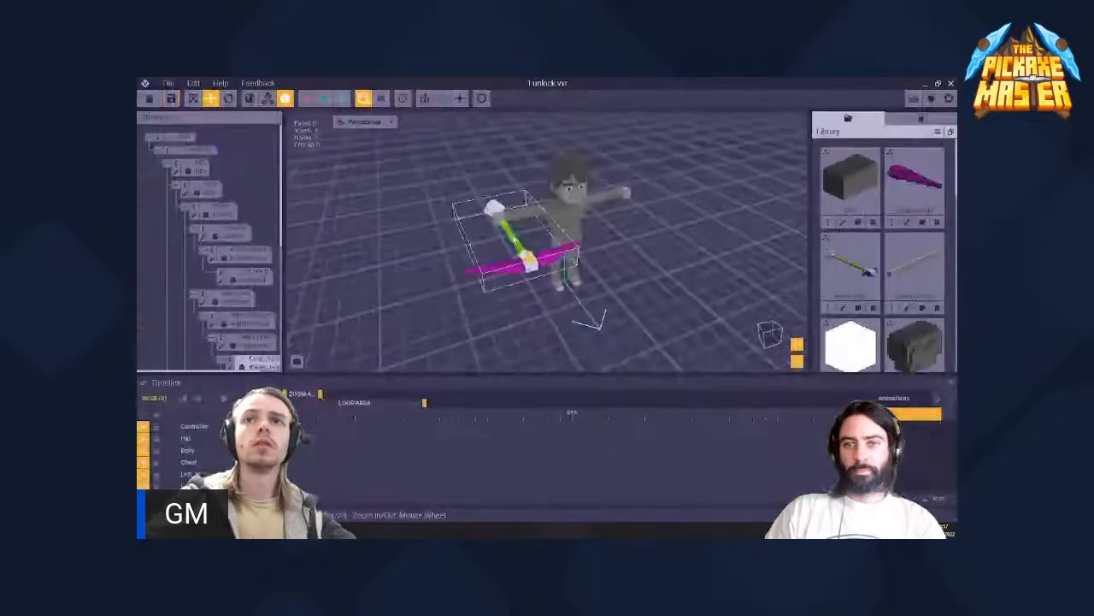
right_click_drag(598, 222, 657, 209)
- Select the Blink1 node and examine from several sides how its cube sits inside the pommel
scroll(657, 210, "down", 5)
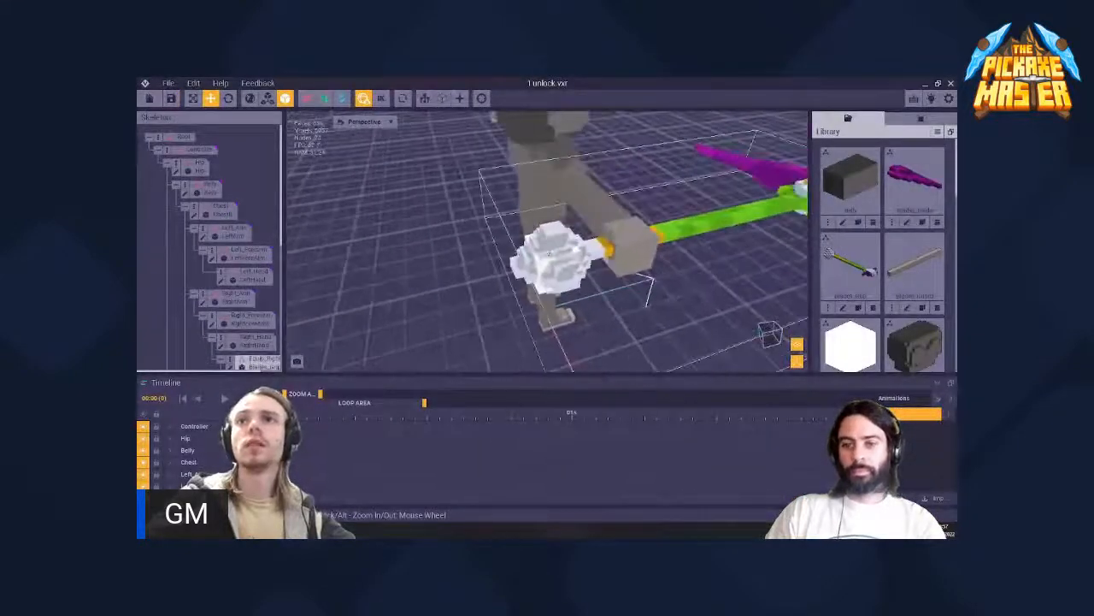
right_click_drag(574, 302, 574, 303)
scroll(240, 259, "down", 1)
left_click(650, 183)
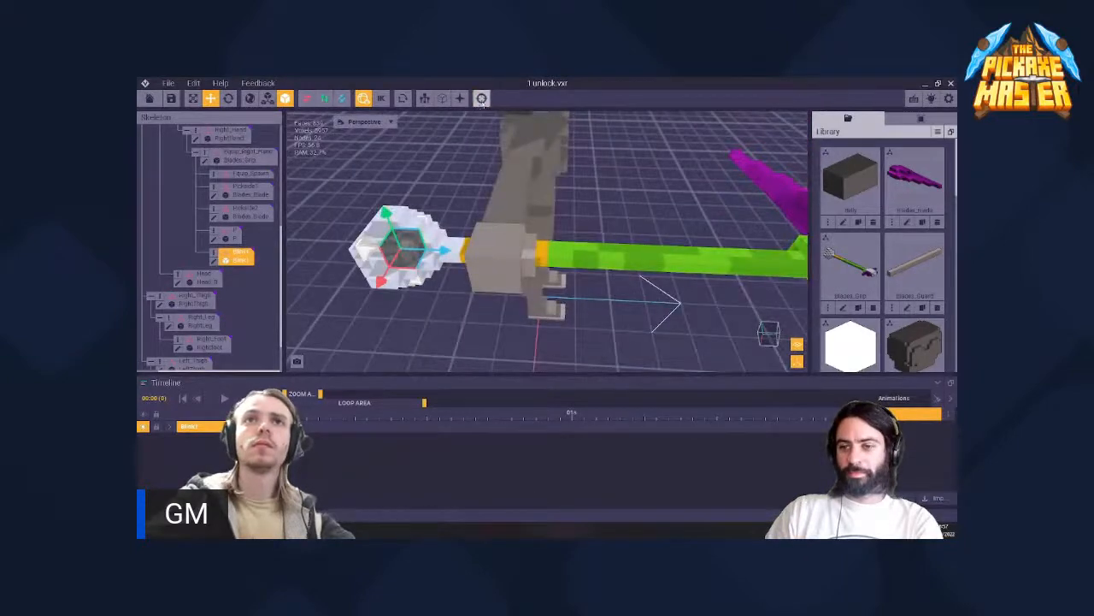
left_click(482, 100)
scroll(459, 166, "up", 5)
middle_click_drag(459, 166, 537, 227)
right_click_drag(537, 227, 531, 238)
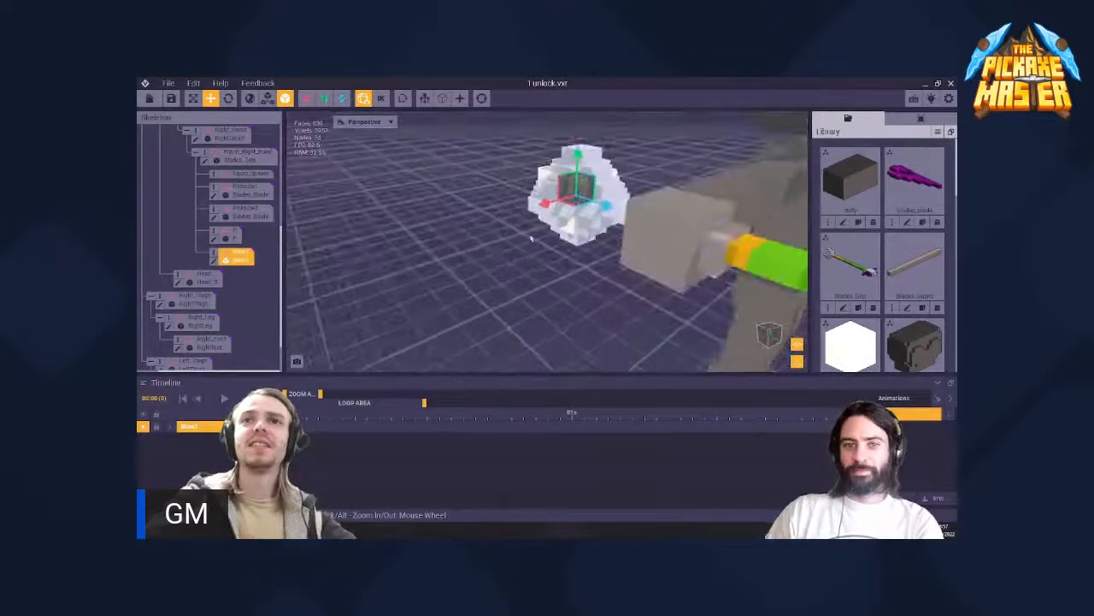
- Check the Blink1 cube in the pommel up close and open its model for editing
scroll(577, 186, "up", 3)
left_click(577, 186)
middle_click_drag(584, 170, 530, 227)
right_click_drag(530, 227, 529, 226)
left_click(528, 225)
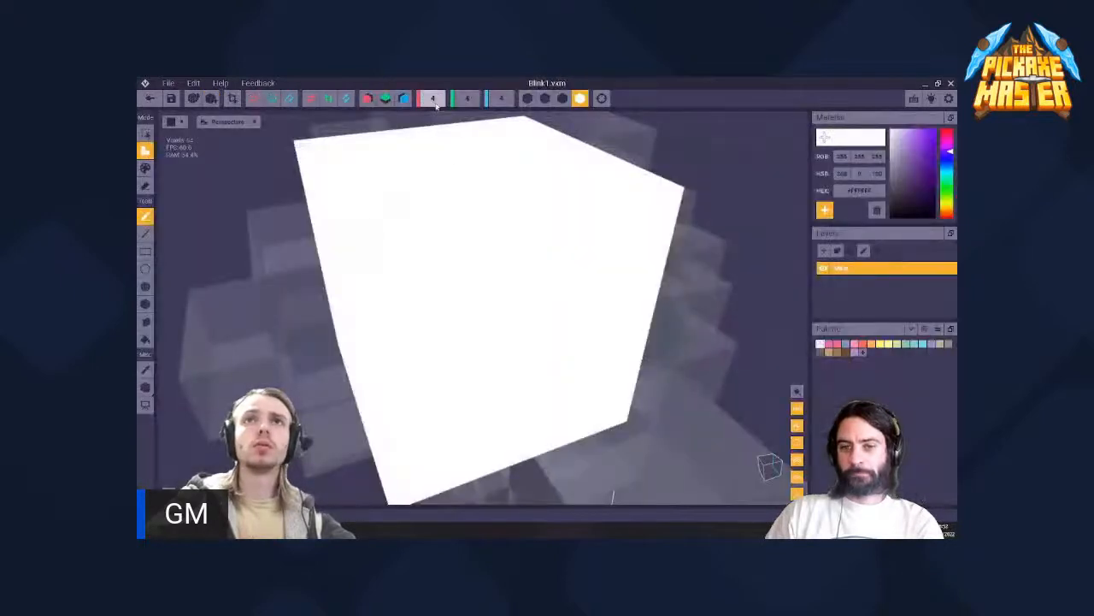
- Shrink the Blink1 model's volume to 3 × 3 × 3
type("3")
key("Return")
left_click(472, 101)
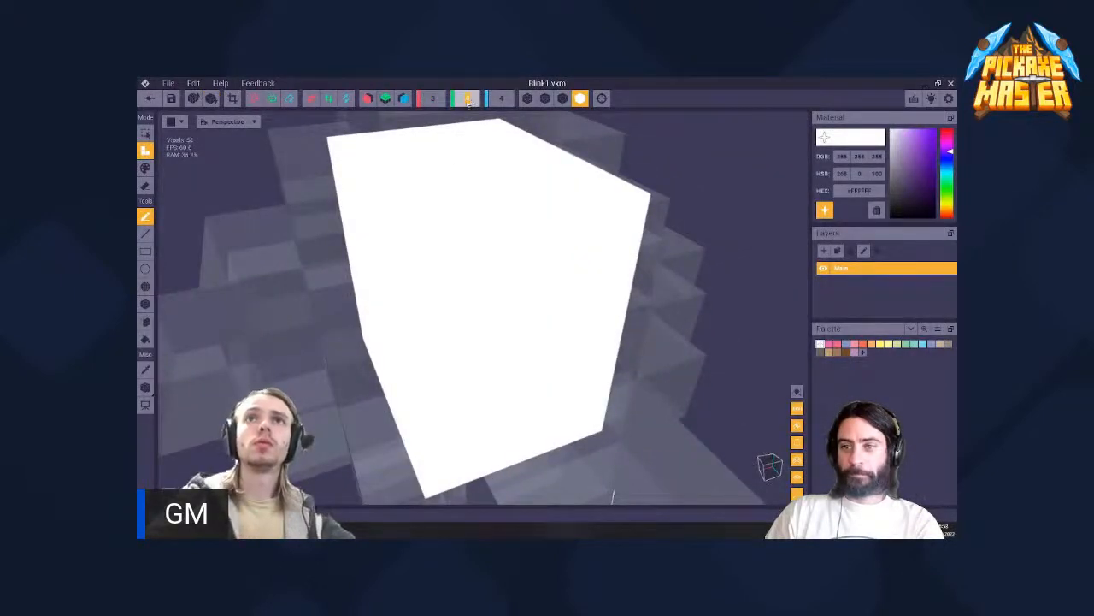
type("3")
key("Return")
left_click(501, 101)
type("3")
key("Return")
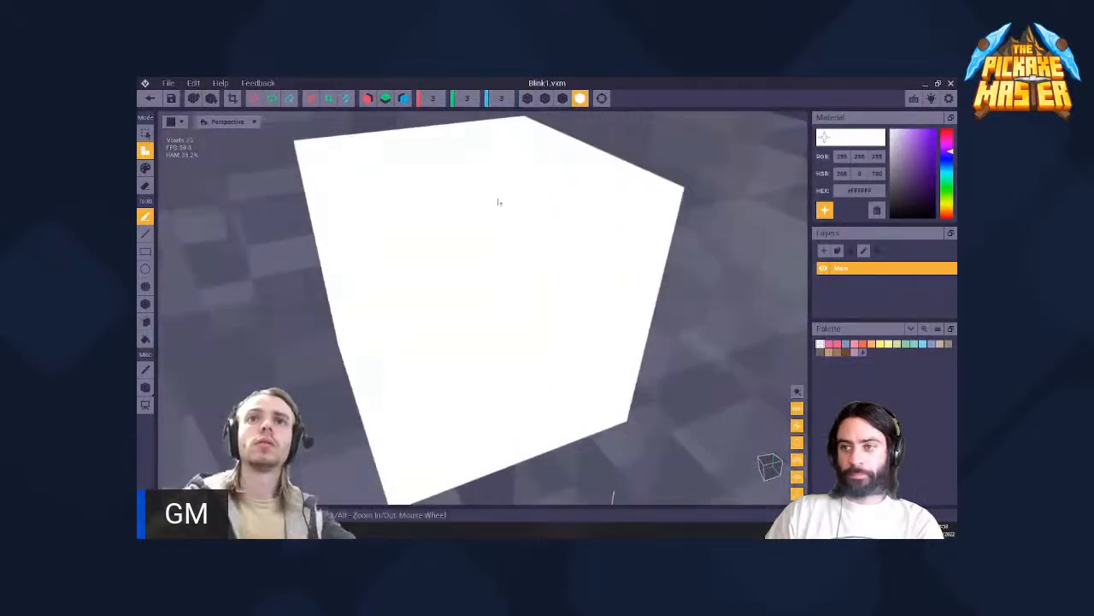
- Try to move the Blink1 pivot to the middle of the shrunken cube, with its height at 1.5
scroll(499, 202, "down", 5)
right_click_drag(451, 257, 153, 360)
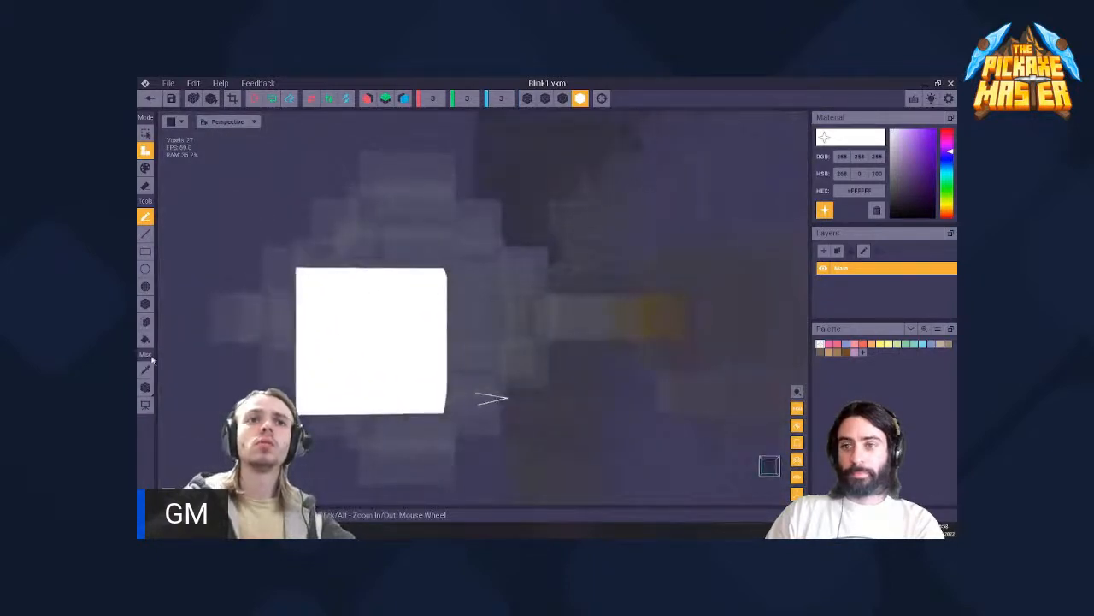
left_click(146, 387)
left_click_drag(401, 264, 401, 287)
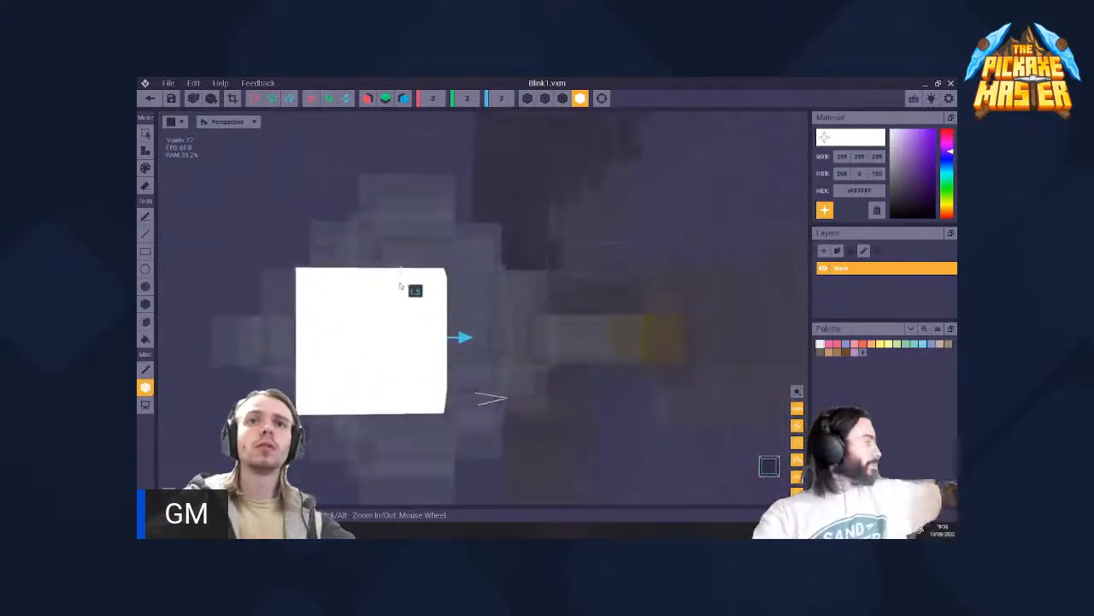
left_click_drag(462, 338, 432, 344)
scroll(434, 305, "down", 3)
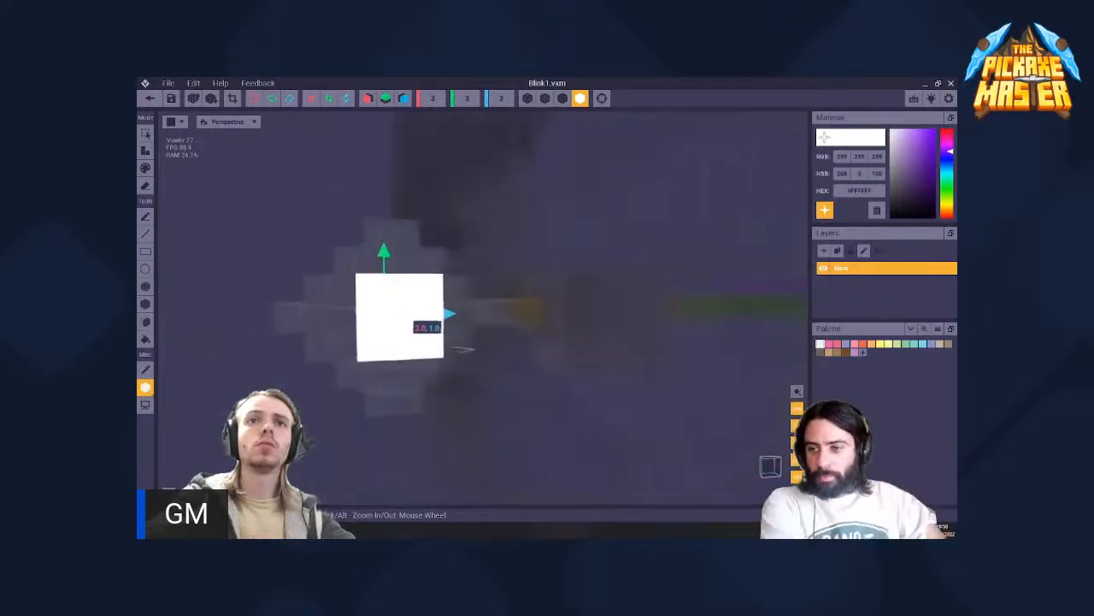
right_click_drag(433, 306, 342, 308)
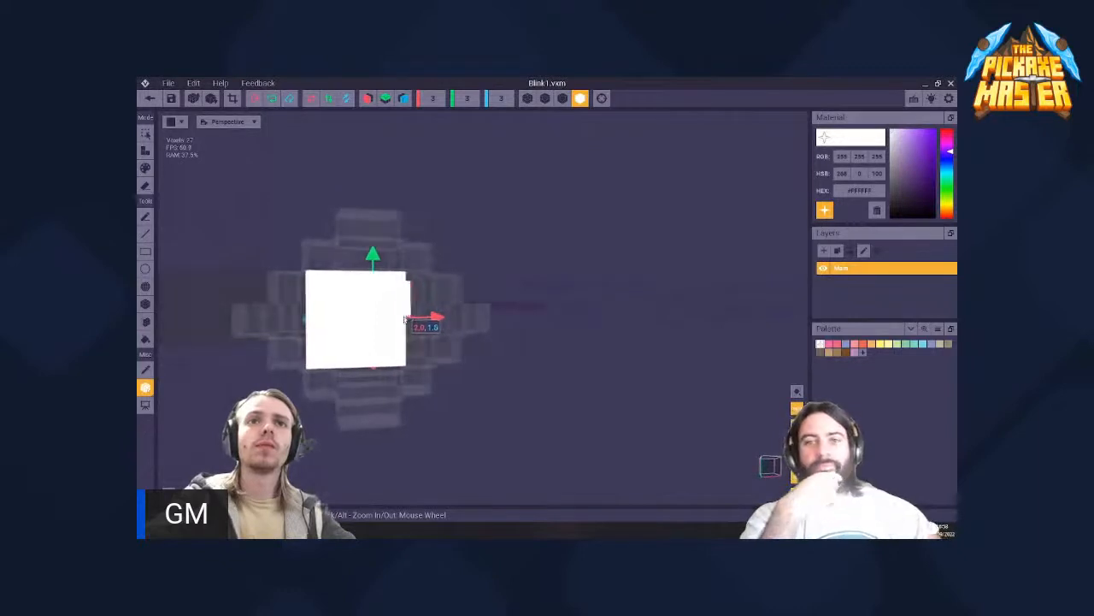
- Undo the pivot moves and the reduction of the Blink1 volume
key("ctrl+z")
key("ctrl+z")
key("ctrl+z")
key("ctrl+z")
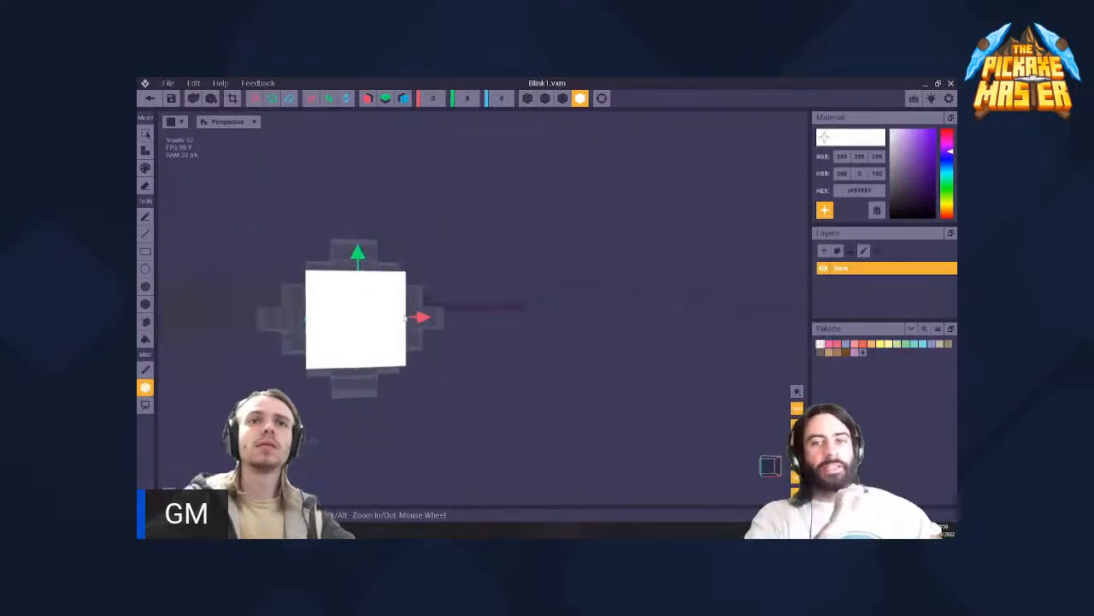
- Switch the Blink1 model's display to shaded voxels with outlines and turn the cube's corners into view
scroll(357, 303, "up", 3)
middle_click_drag(313, 290, 359, 290)
right_click_drag(359, 290, 427, 294)
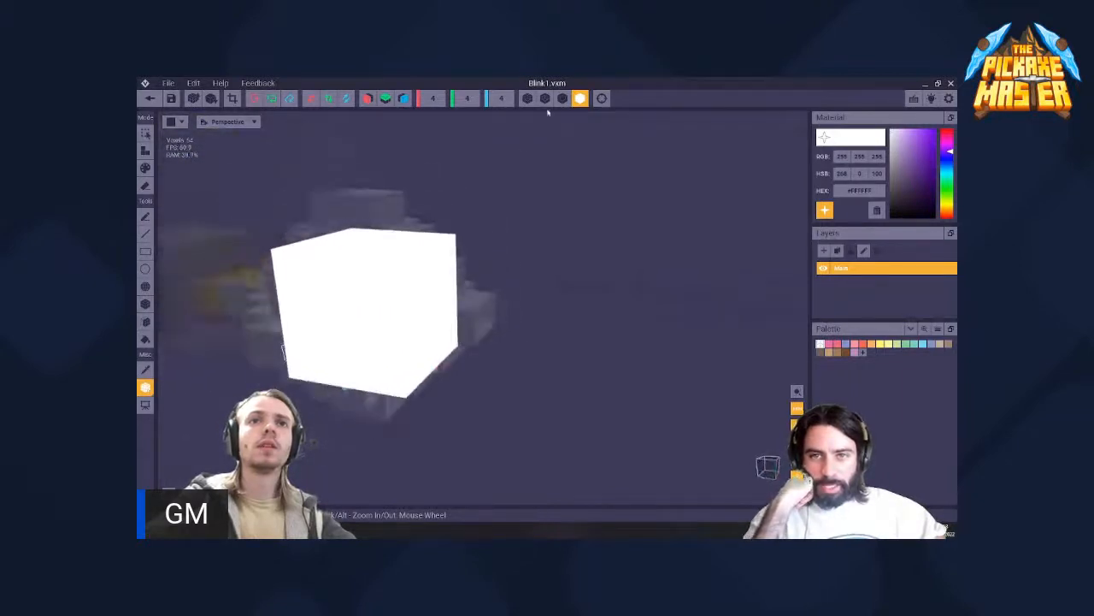
left_click(562, 99)
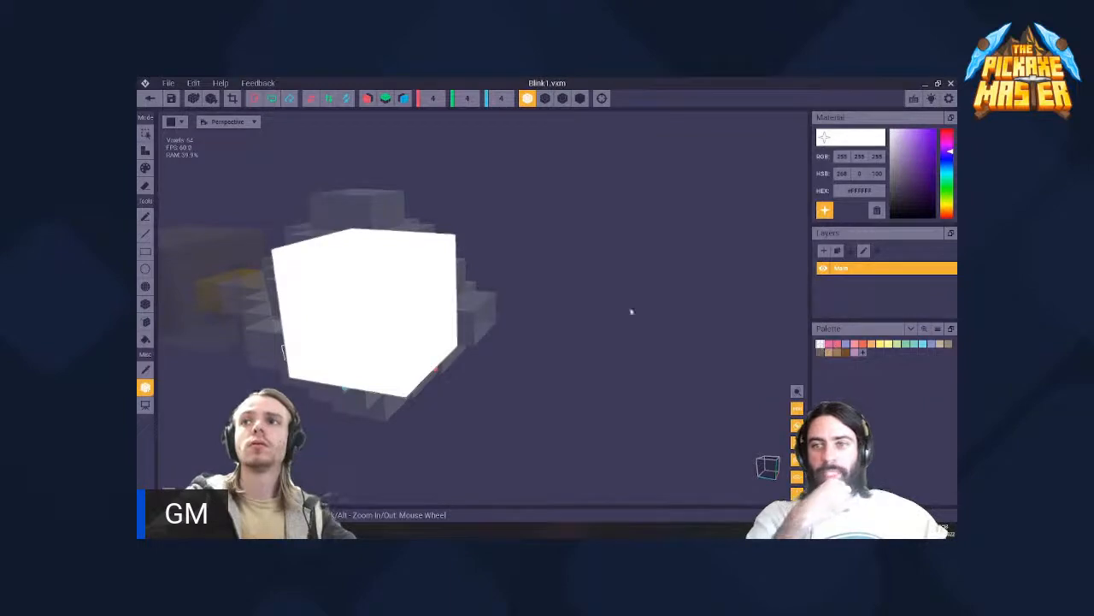
right_click_drag(393, 295, 479, 291)
right_click_drag(345, 285, 175, 249)
- Erase the eight corner voxels of the Blink1 cube with X and Y mirroring enabled and save the model
left_click(144, 151)
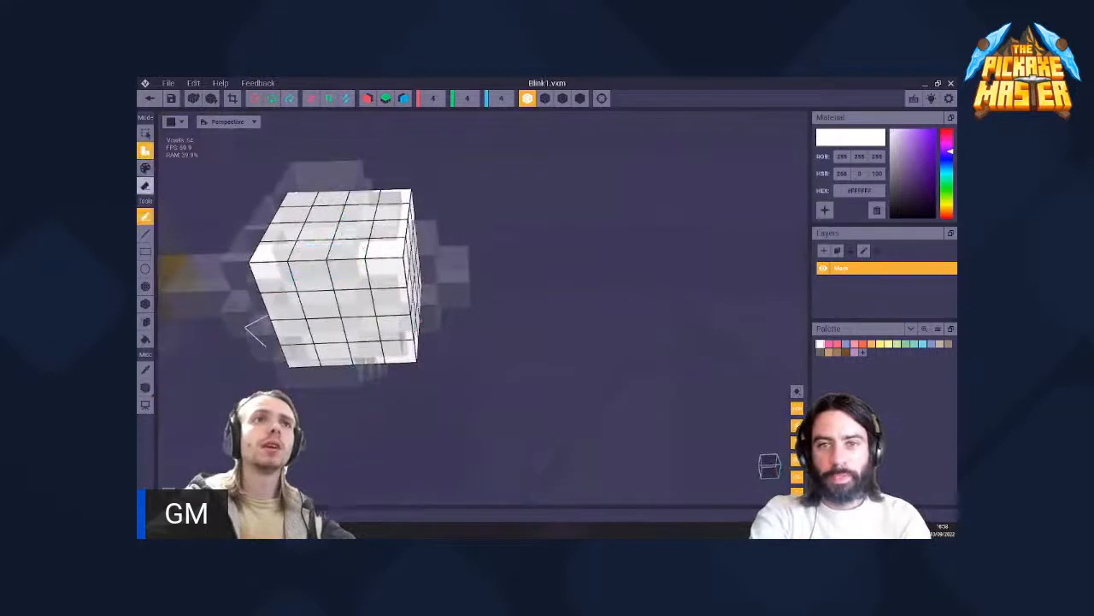
left_click(145, 186)
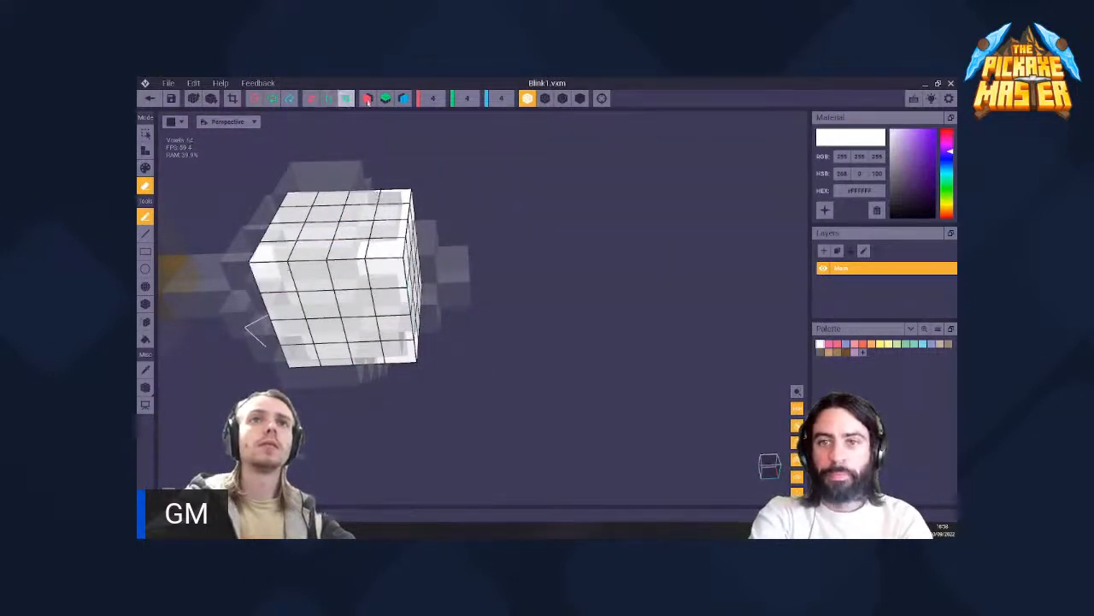
left_click(392, 262)
left_click(270, 272)
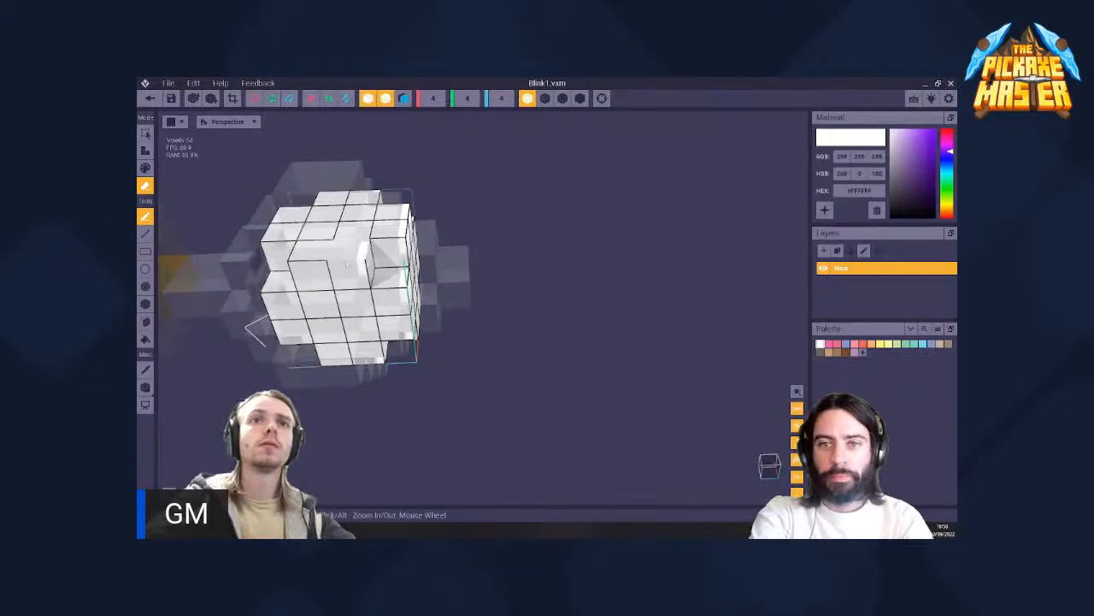
mouse_move(286, 286)
right_mouse_down()
mouse_move(334, 295)
mouse_move(361, 271)
mouse_move(387, 295)
mouse_move(342, 275)
mouse_move(376, 309)
mouse_move(364, 268)
mouse_move(274, 219)
right_mouse_up()
left_click(150, 99)
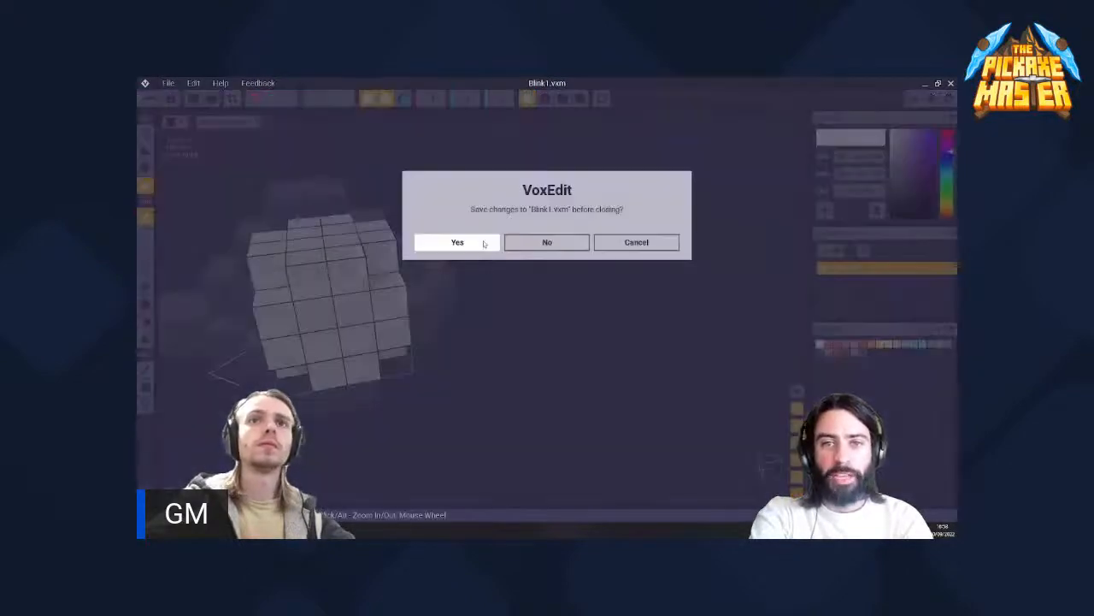
left_click(457, 242)
- Shift the Blink1 node sideways and along the grip axis to about -9.5 to centre it in the pommel
scroll(495, 215, "up", 5)
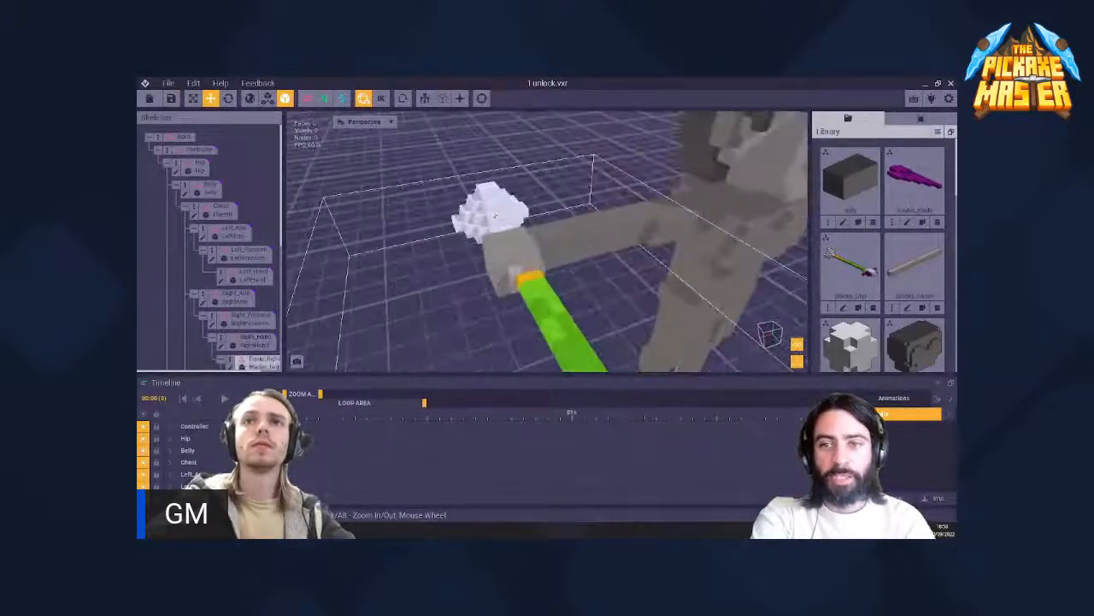
scroll(495, 216, "up", 1)
right_click_drag(495, 216, 493, 231)
scroll(484, 230, "up", 3)
left_click(496, 248)
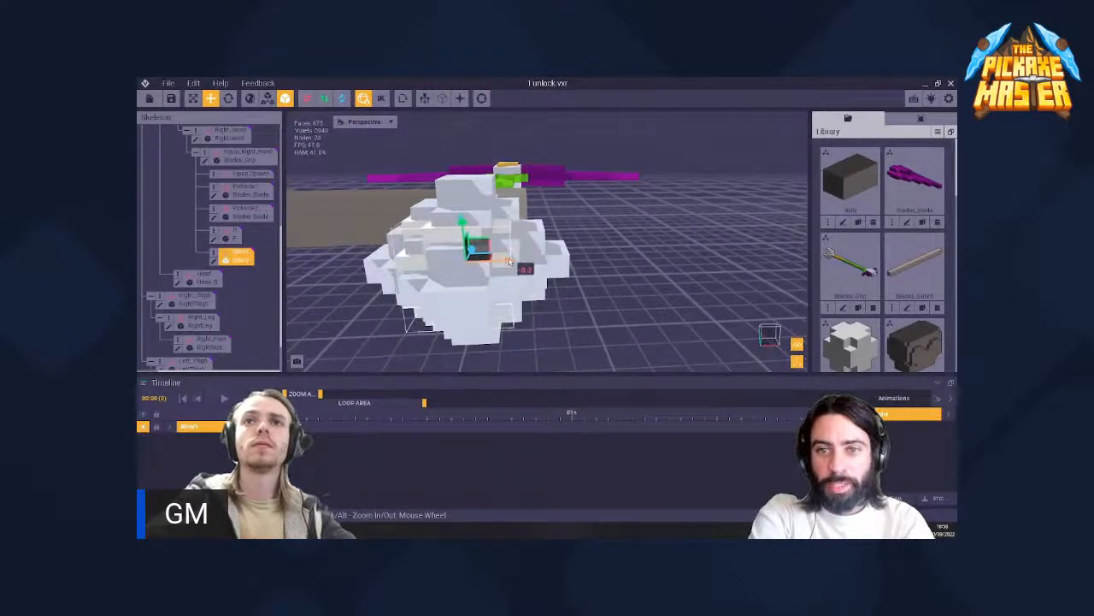
right_click_drag(512, 261, 473, 231)
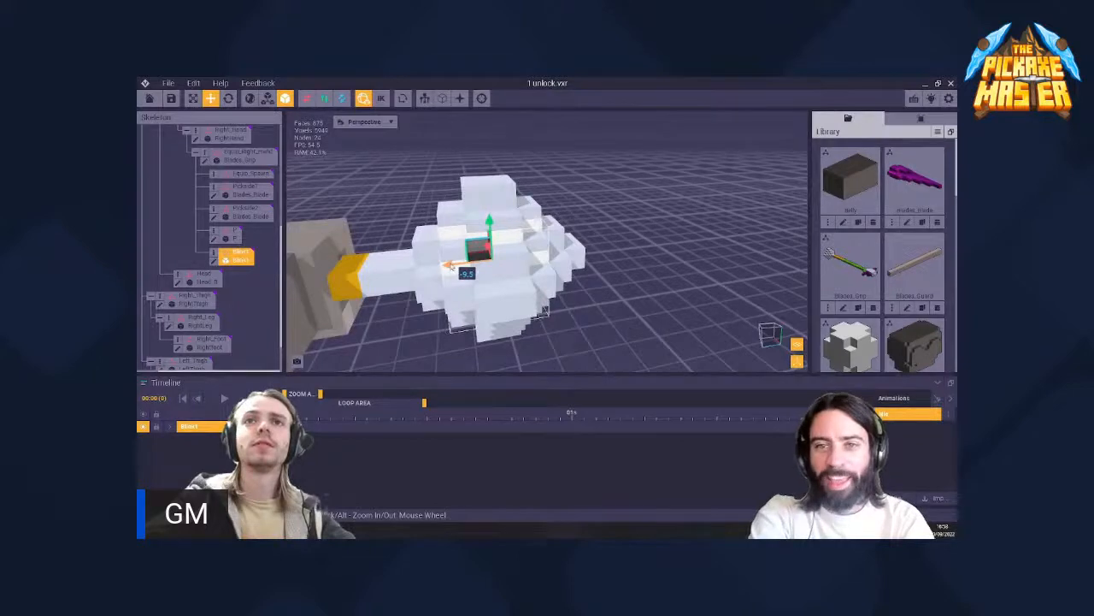
right_click_drag(450, 267, 491, 232)
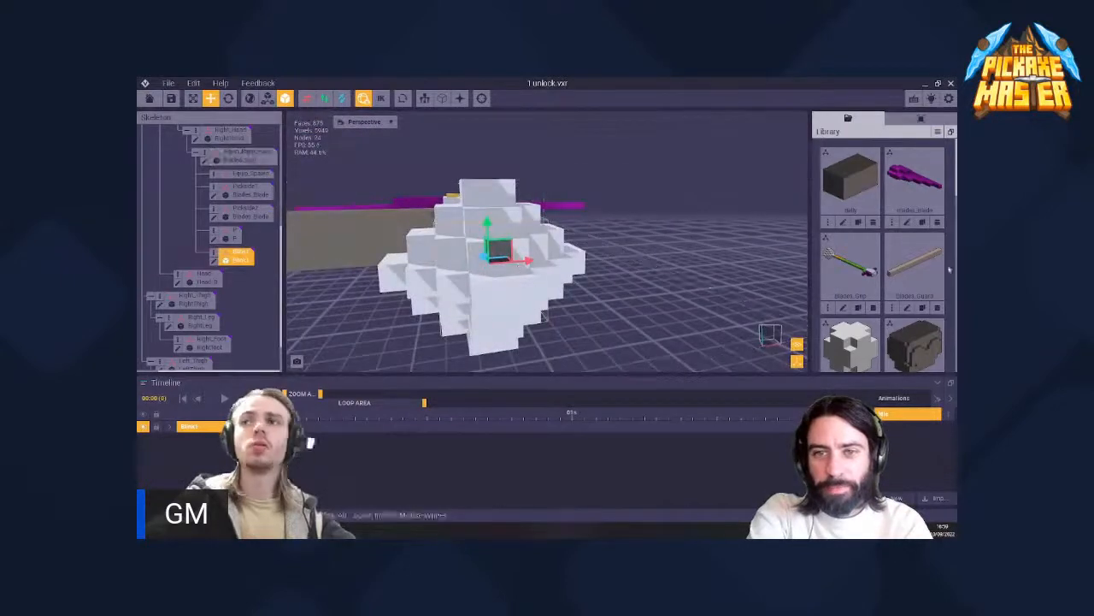
- Recolour the Blink1 model's emissive white material to a light violet-blue and save the model
scroll(849, 279, "down", 3)
left_click(843, 264)
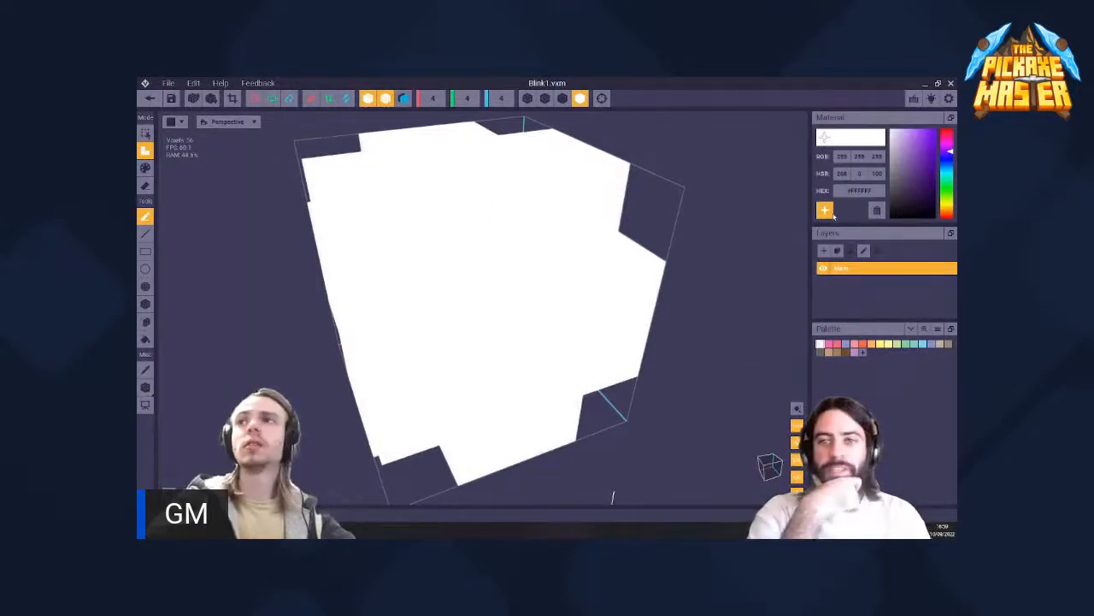
left_click(899, 138)
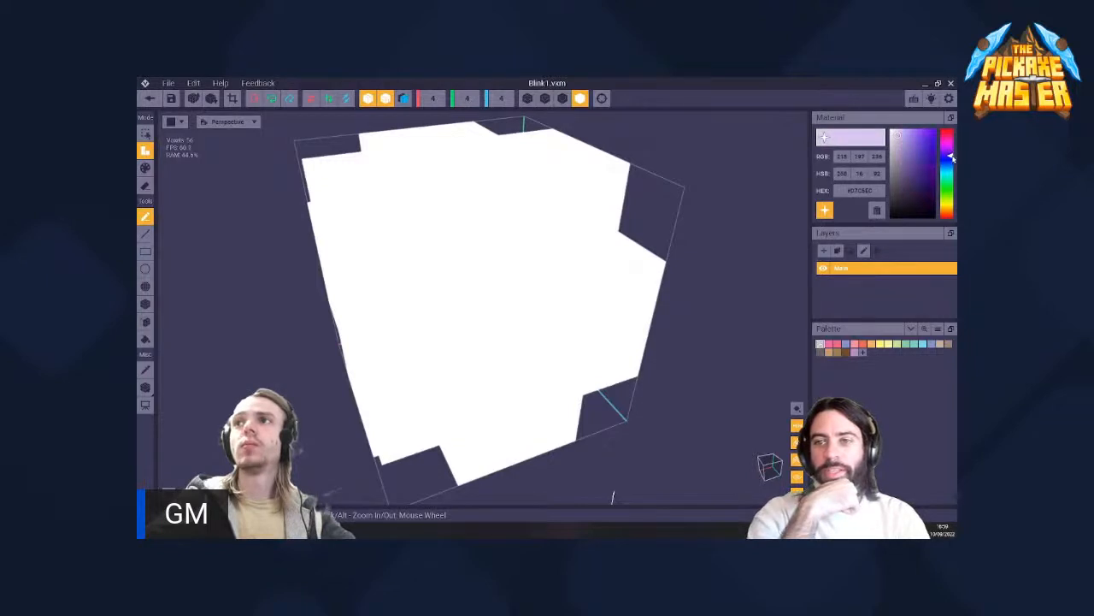
mouse_move(898, 138)
left_mouse_down()
mouse_move(908, 147)
mouse_move(905, 135)
left_mouse_up()
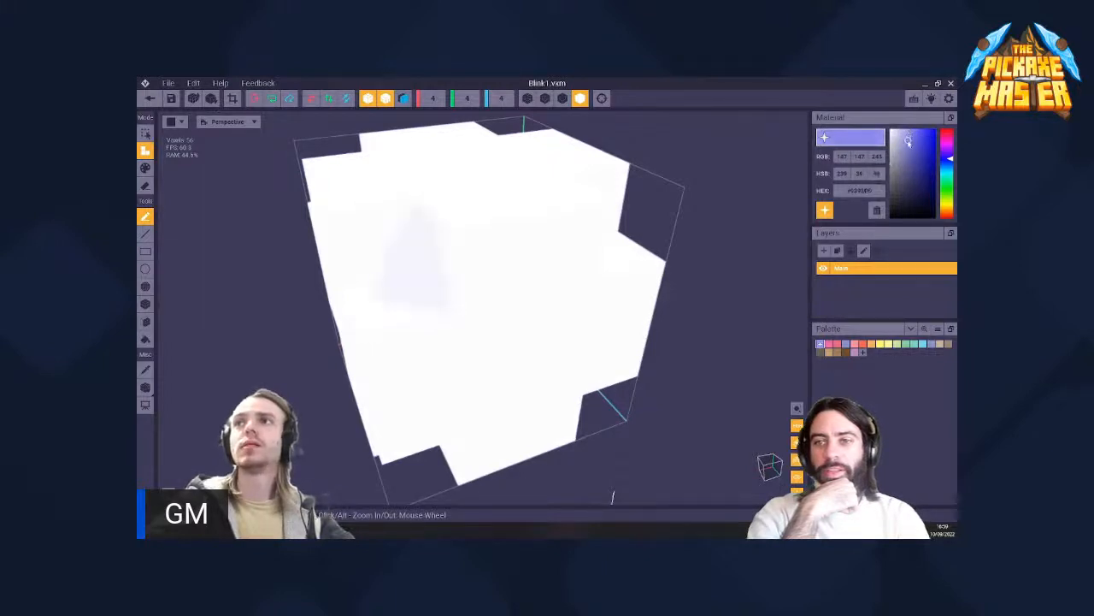
left_click_drag(908, 144, 909, 144)
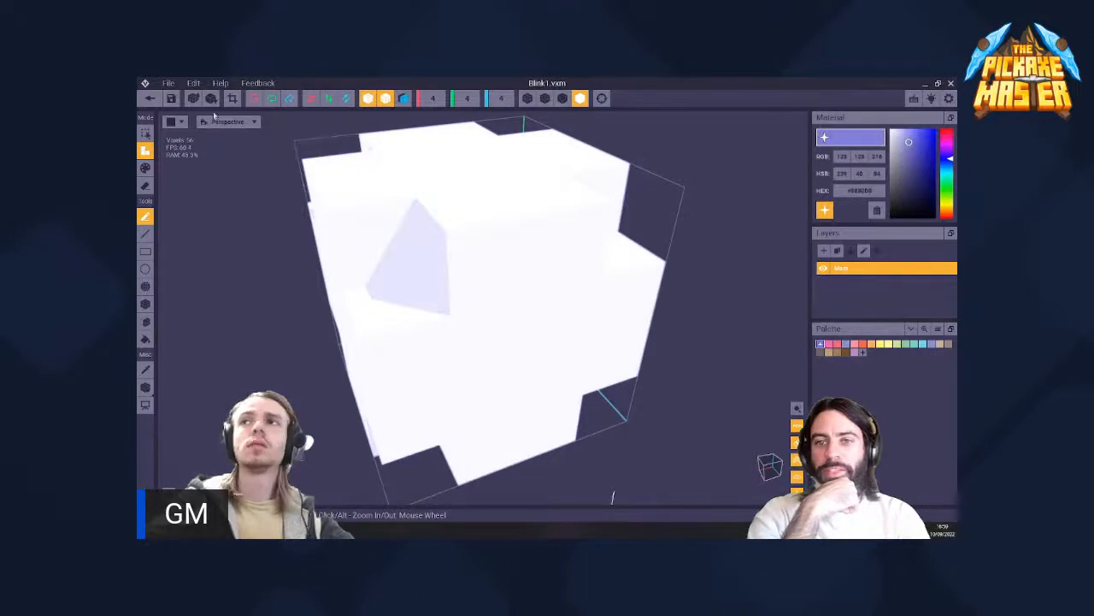
left_click(150, 99)
left_click(476, 246)
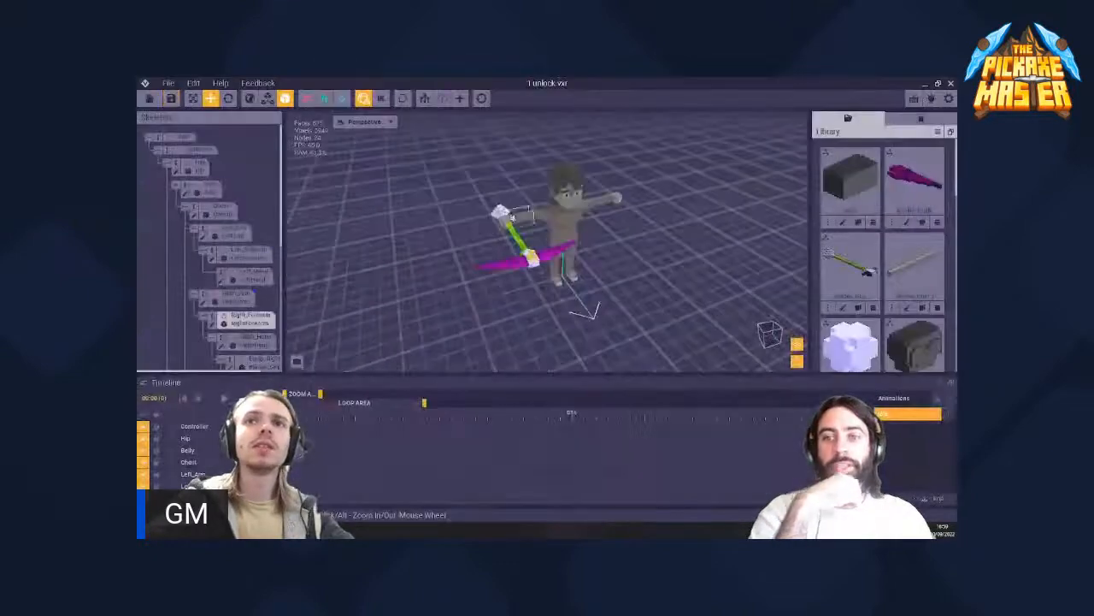
- Examine the recoloured Blink1 model inside the pommel up close and select its node
scroll(607, 248, "up", 5)
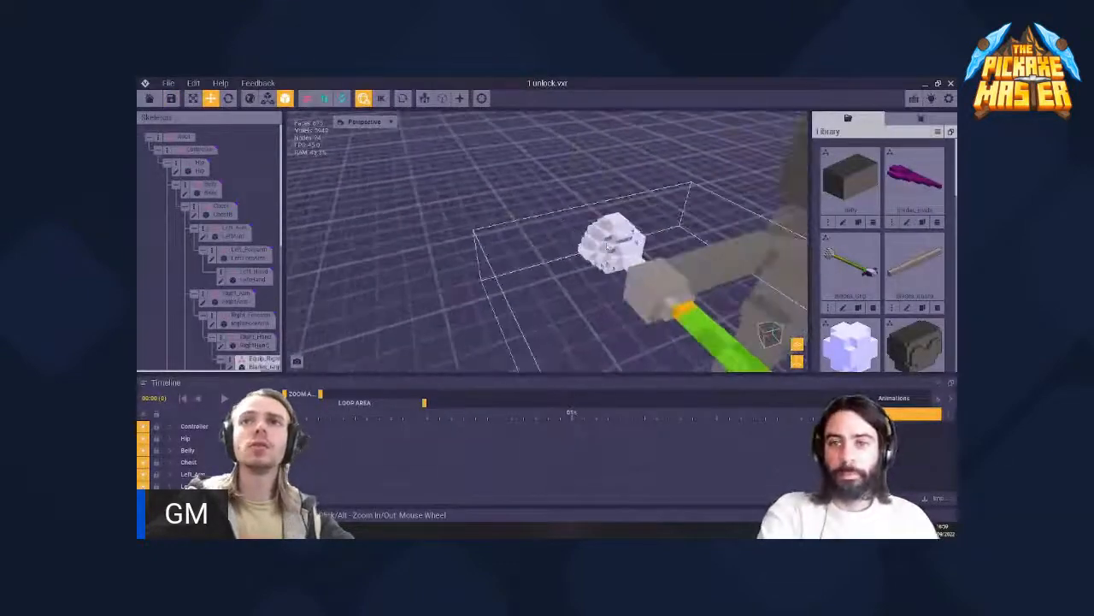
mouse_move(607, 246)
right_mouse_down()
mouse_move(714, 230)
mouse_move(620, 248)
right_mouse_up()
scroll(620, 248, "up", 2)
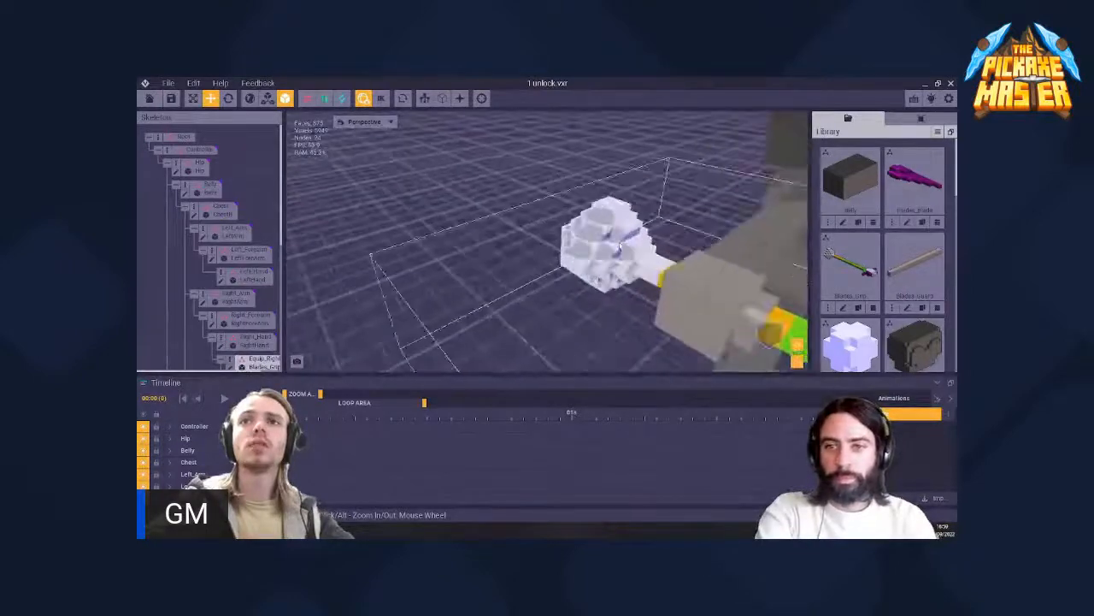
scroll(620, 248, "up", 2)
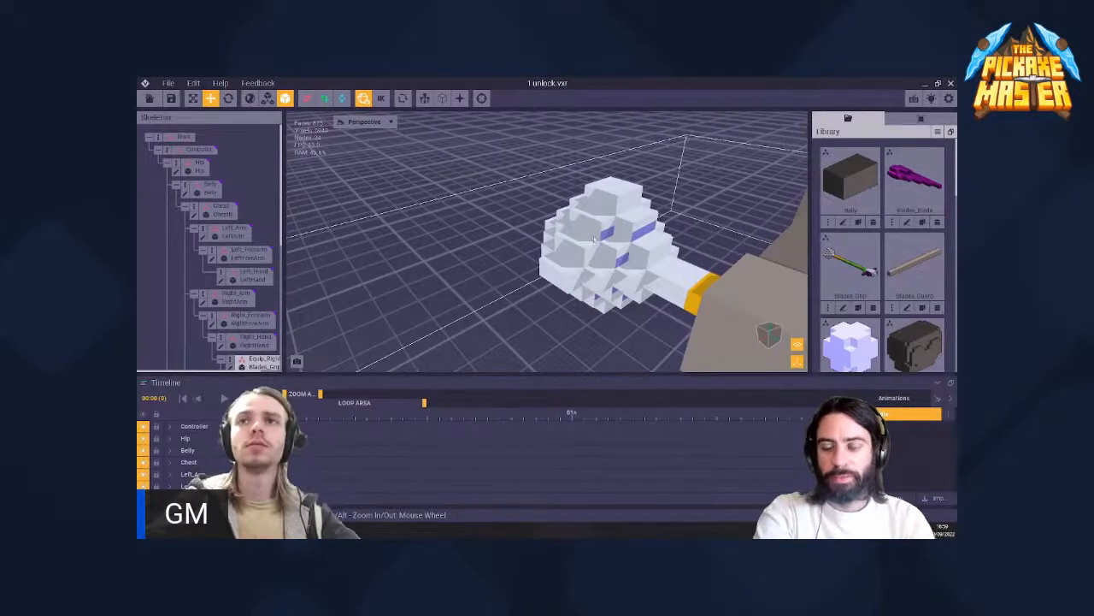
scroll(605, 246, "up", 4)
left_click(662, 300)
scroll(663, 303, "down", 4)
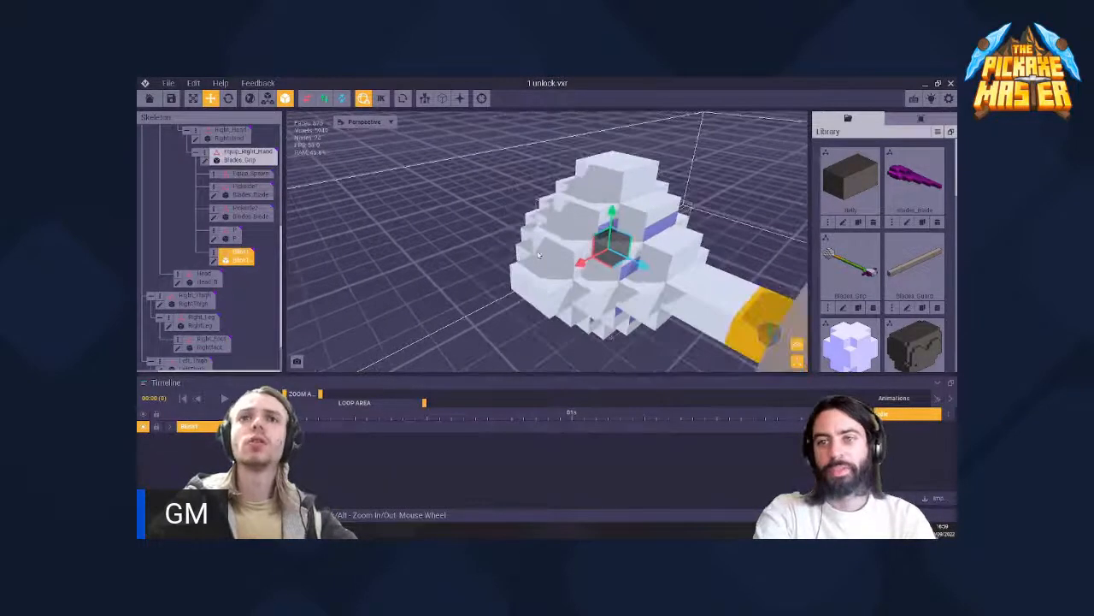
- Open the Blink1 model from the library, change its emissive material back to white and save the model
mouse_move(581, 286)
right_mouse_down()
mouse_move(622, 229)
mouse_move(597, 263)
mouse_move(633, 280)
mouse_move(581, 289)
right_mouse_up()
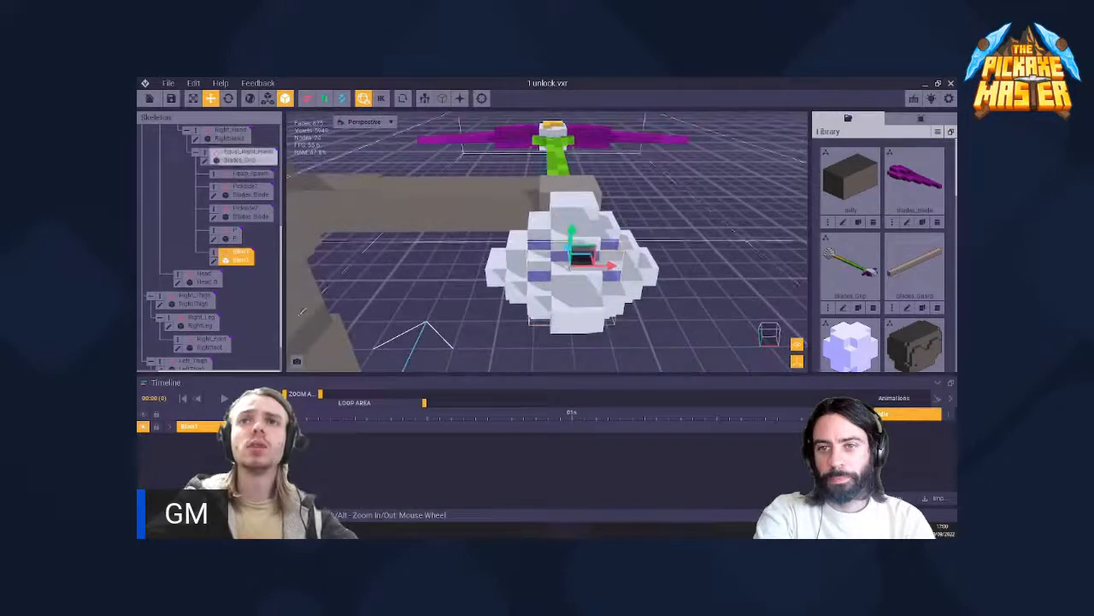
scroll(557, 269, "up", 3)
right_click_drag(560, 261, 567, 235)
scroll(566, 235, "down", 1)
scroll(845, 330, "down", 3)
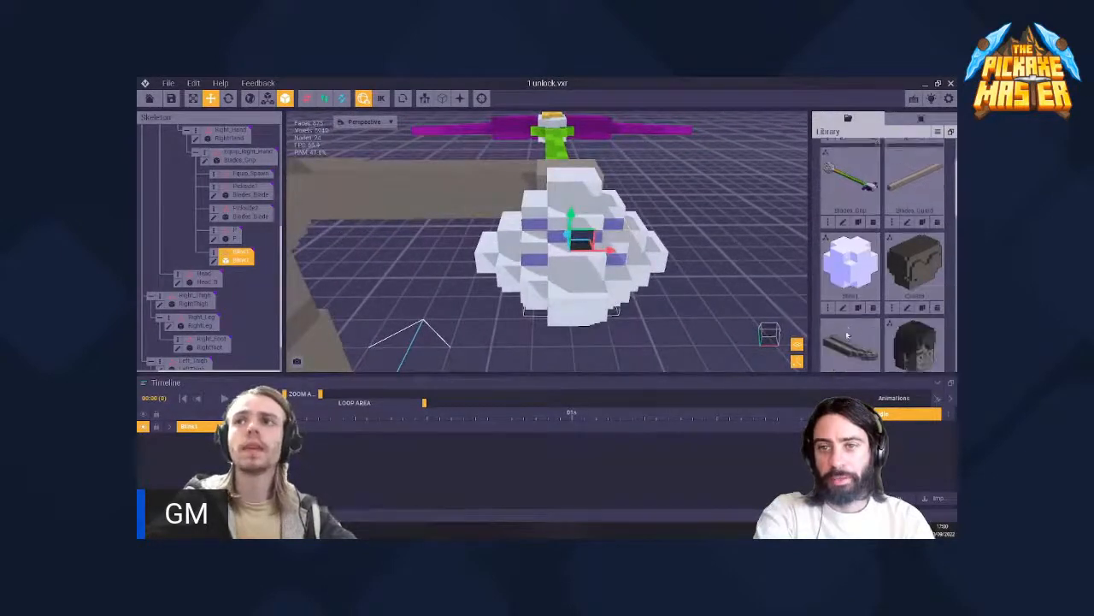
left_click(843, 264)
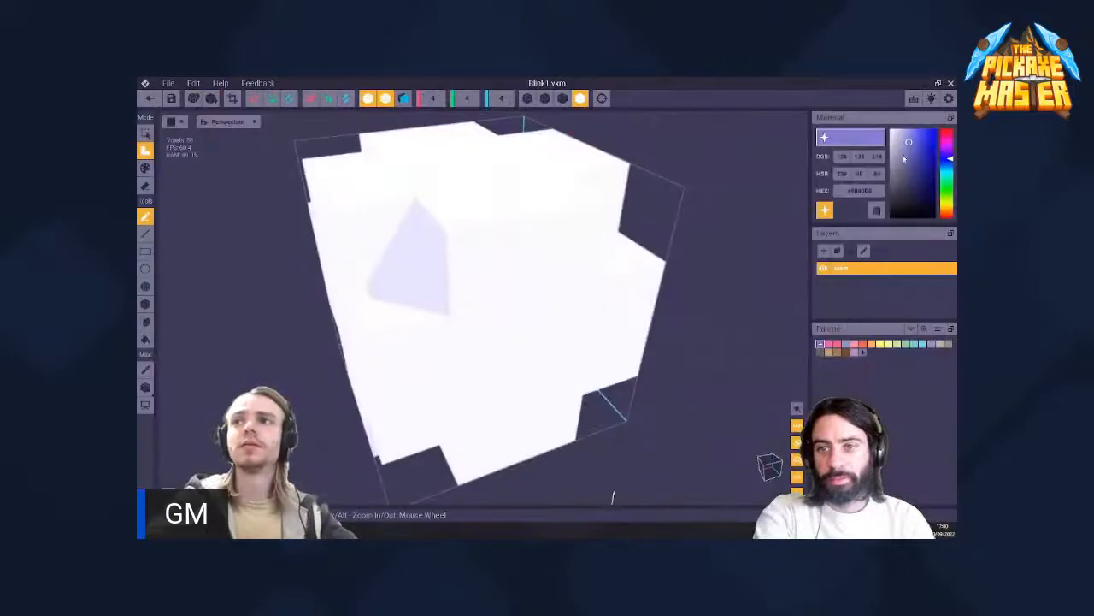
left_click(150, 100)
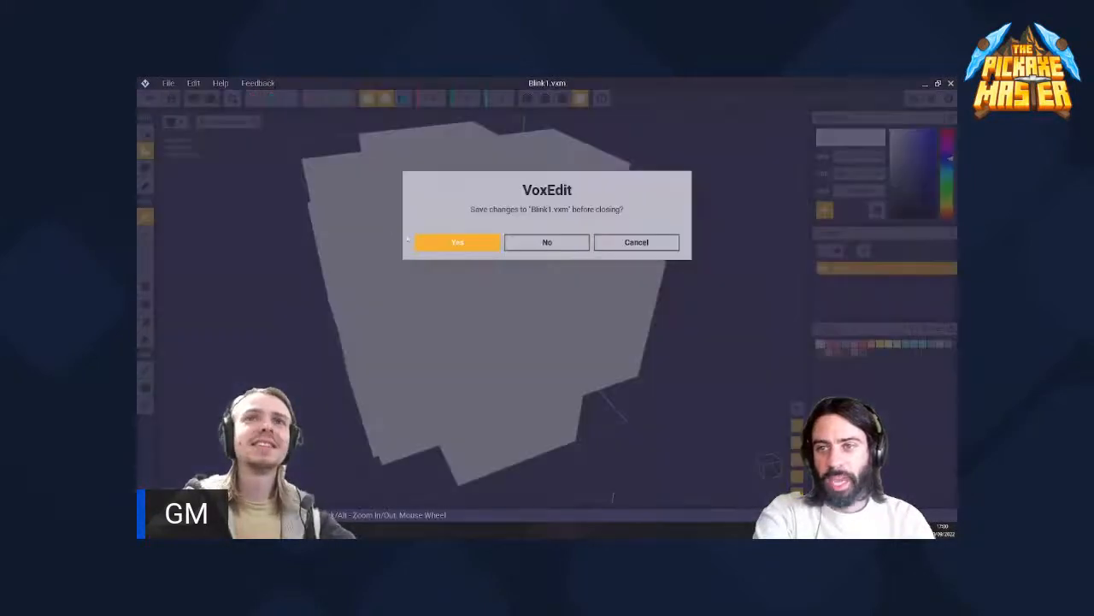
left_click(442, 245)
- View the whitened Blink1 model inside the pommel and select its node in the skeleton
right_click_drag(505, 202, 590, 214)
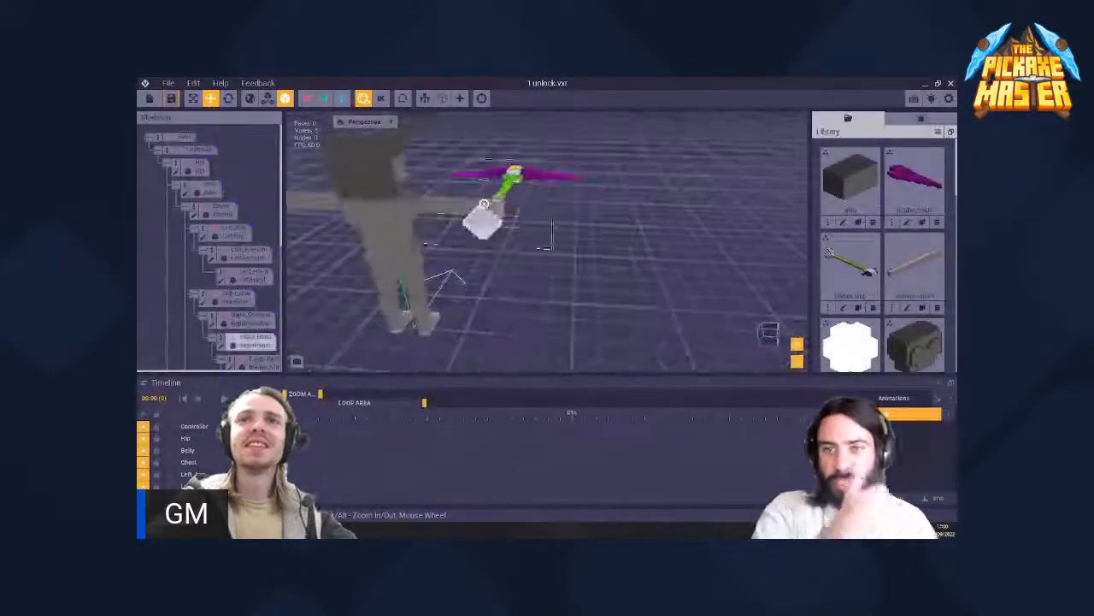
scroll(488, 211, "up", 3)
right_click_drag(487, 210, 521, 208)
scroll(219, 305, "down", 3)
scroll(219, 305, "down", 3)
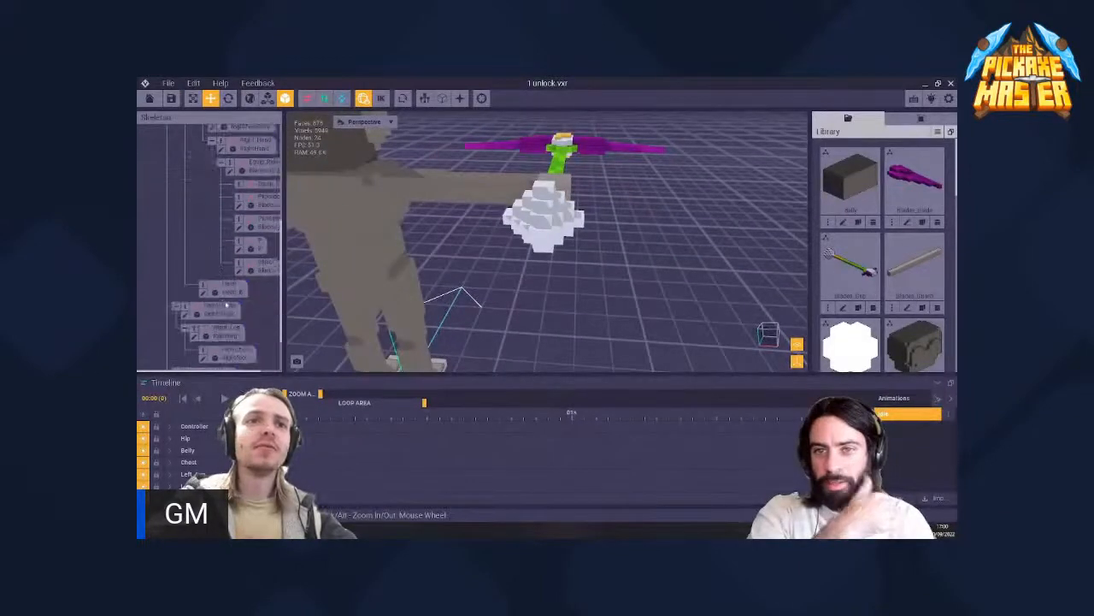
left_click(258, 268)
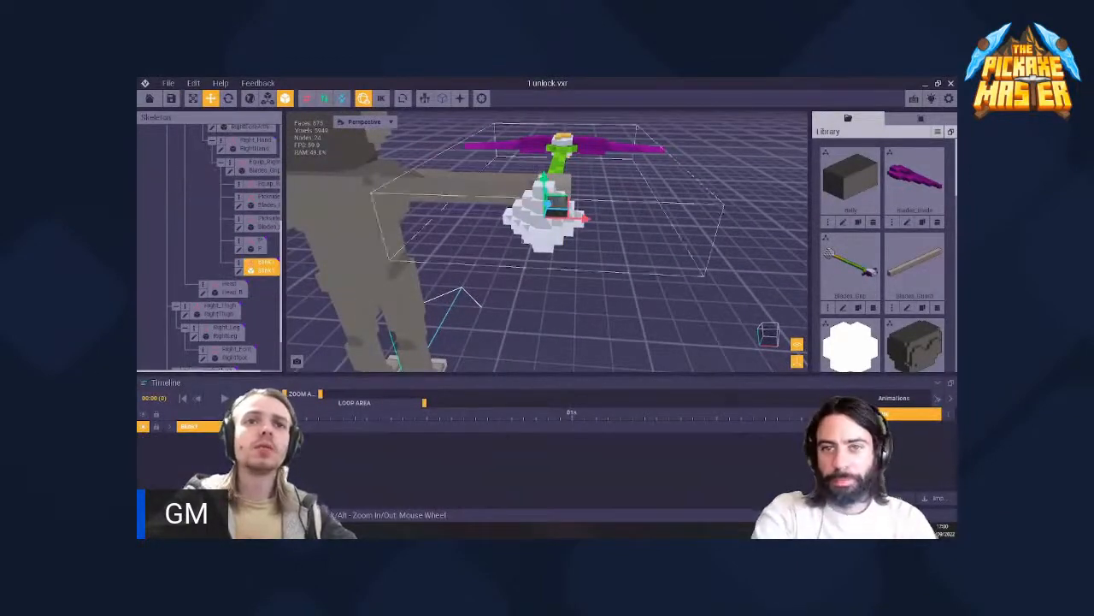
- Scrub the Blink1 node's animation timeline back toward the start and inspect the pommel from the side
right_click_drag(538, 248, 476, 184)
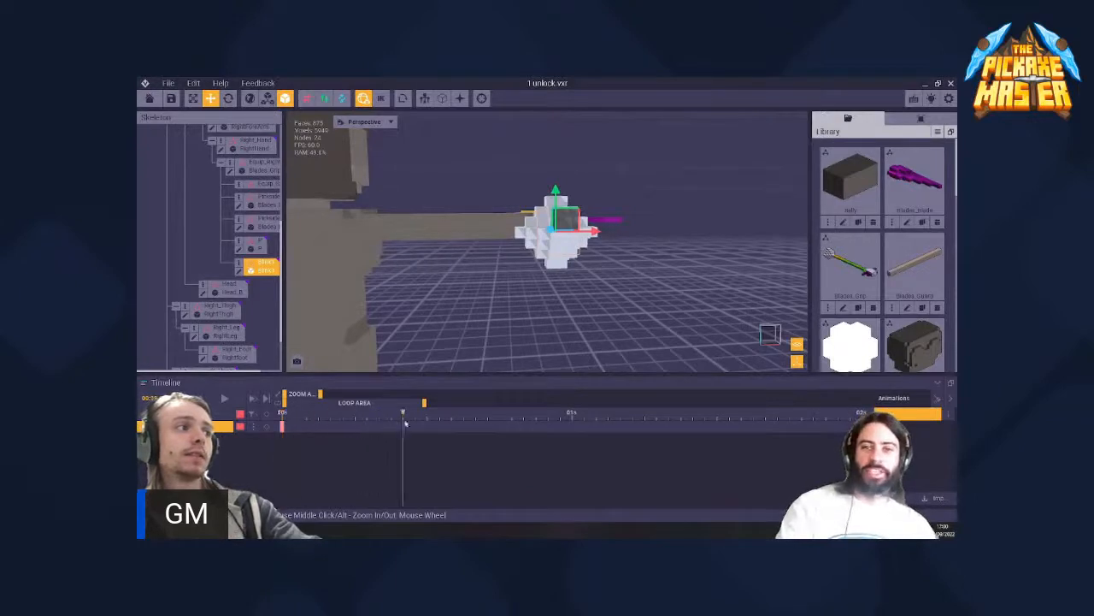
left_click_drag(529, 425, 494, 425)
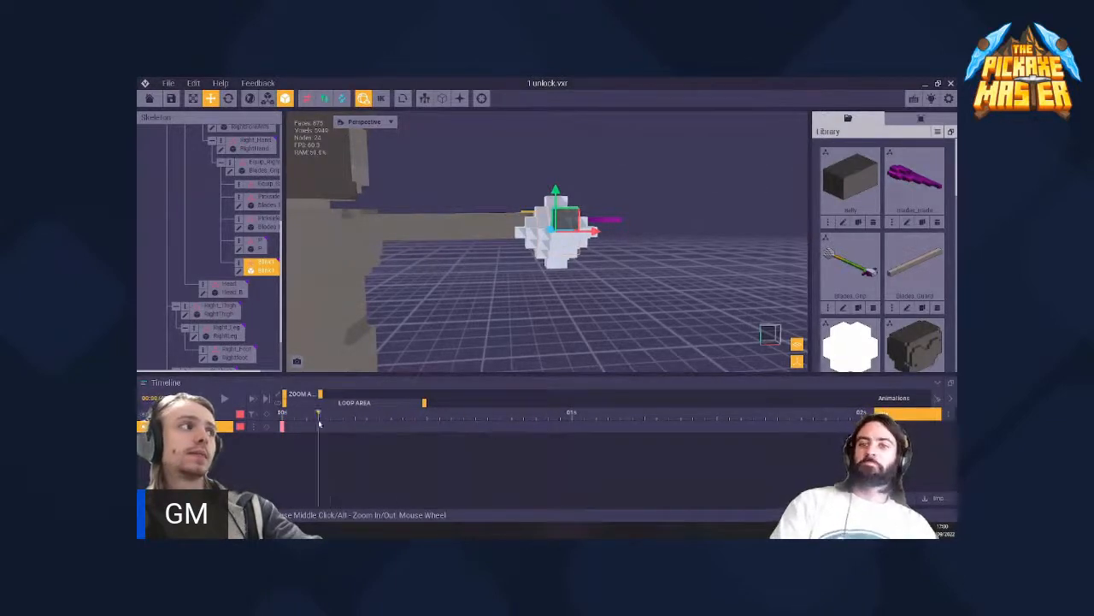
mouse_move(273, 428)
left_mouse_down()
mouse_move(395, 434)
mouse_move(281, 428)
left_mouse_up()
scroll(509, 245, "up", 3)
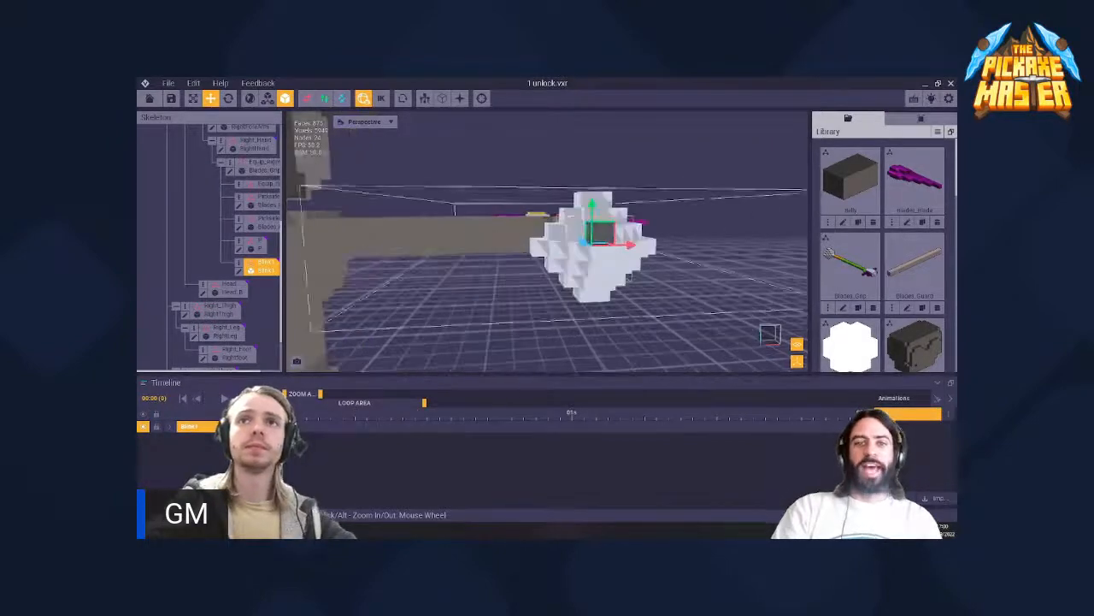
right_click_drag(506, 243, 480, 349)
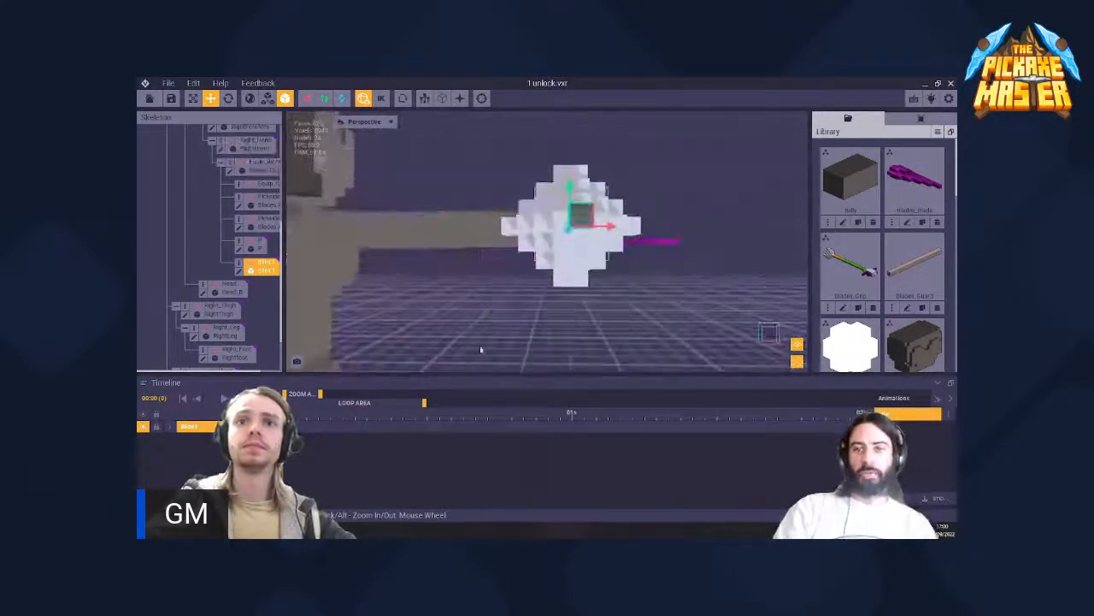
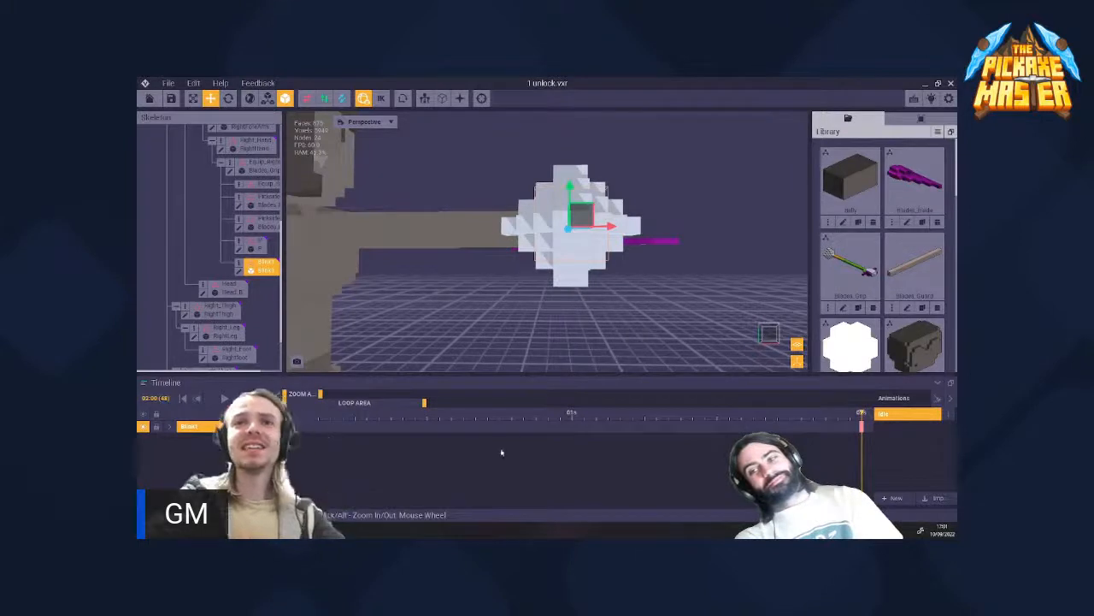
- Try to animate a spin by rotating the Blink1 model on several axes at the 1-second mark
left_click(572, 414)
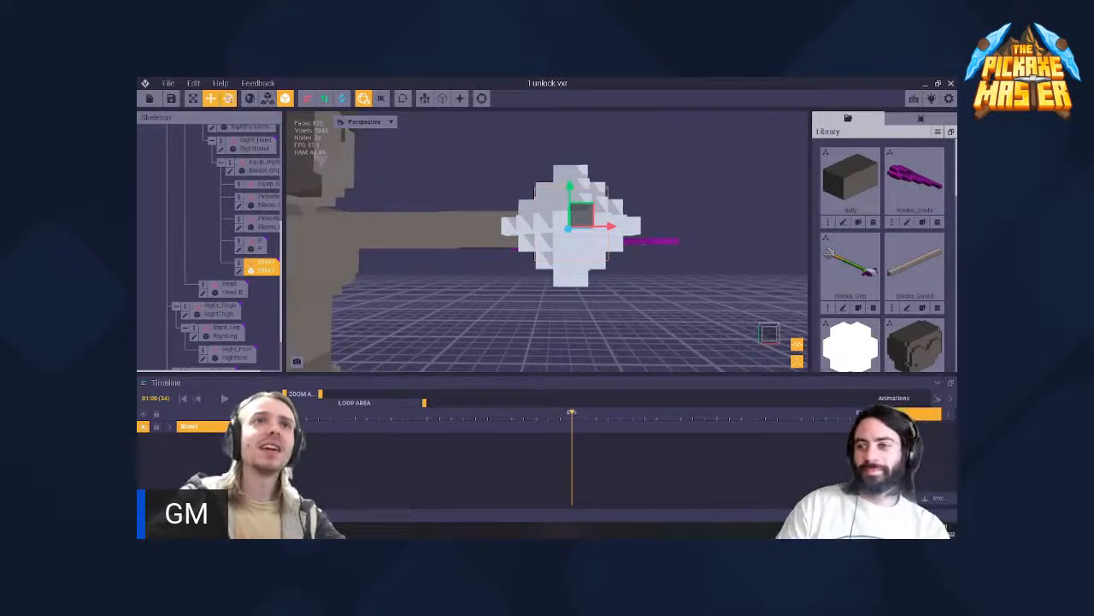
left_click(229, 99)
left_click_drag(595, 202, 519, 281)
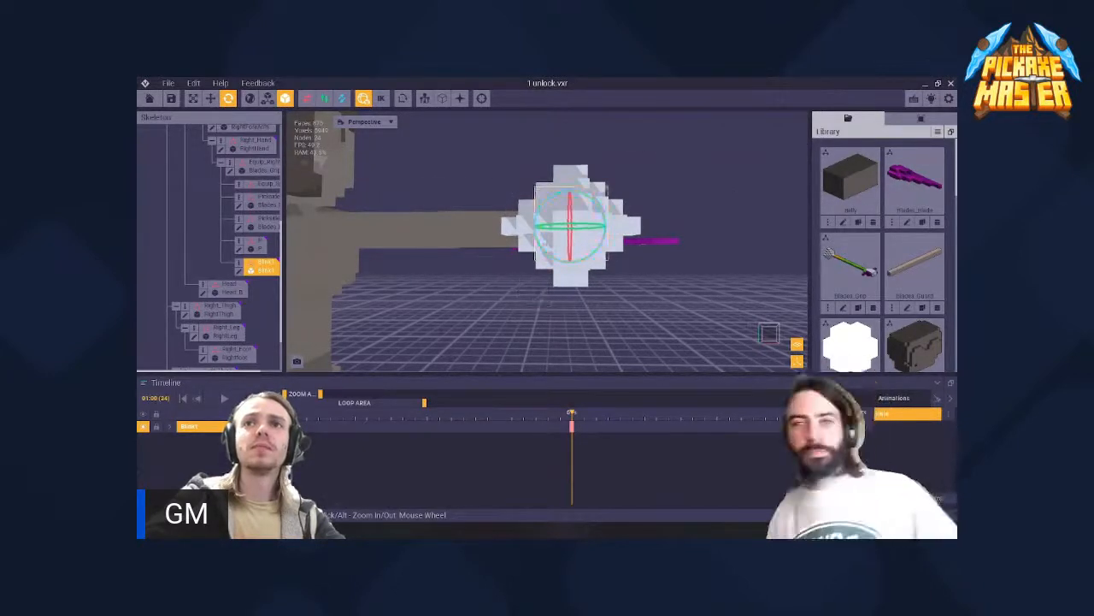
right_click_drag(484, 203, 484, 203)
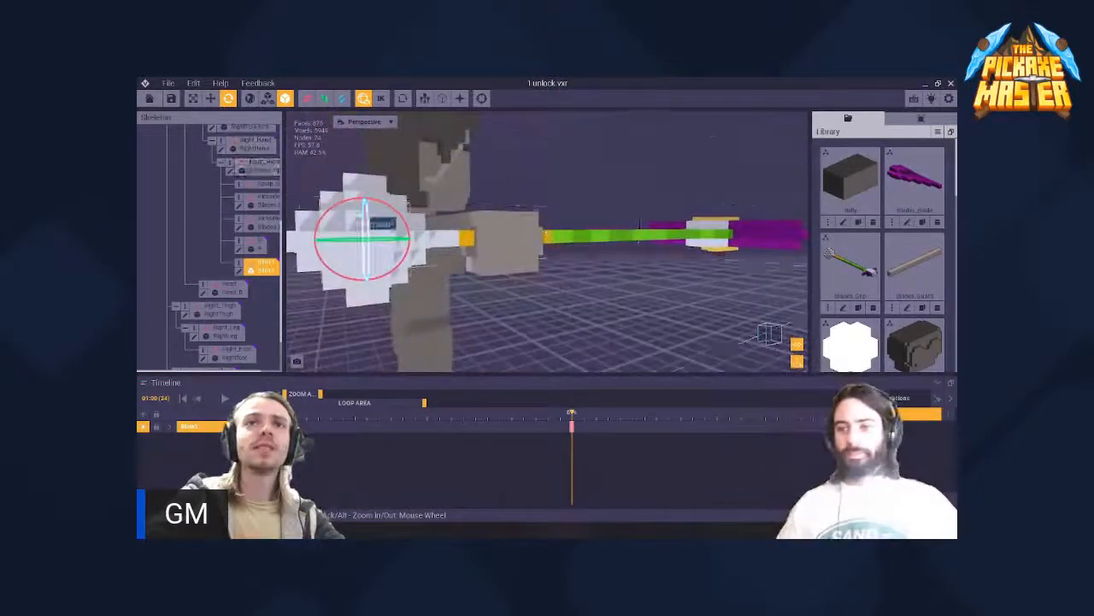
left_click_drag(337, 205, 366, 255)
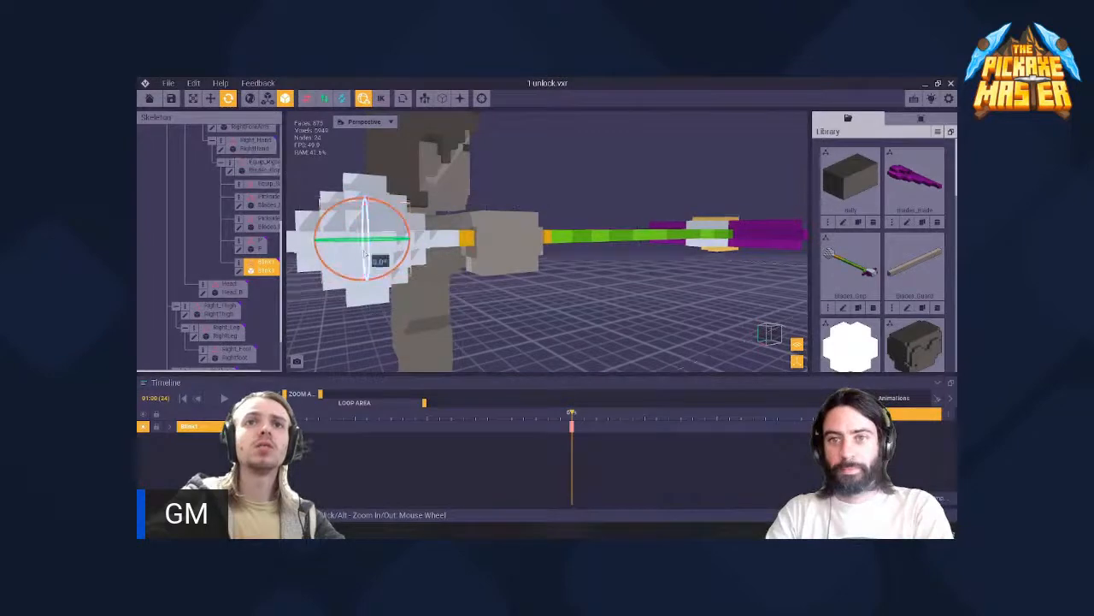
right_click_drag(366, 255, 484, 204)
- Play the animation from the beginning to check the Blink1 model's spin
left_click(181, 401)
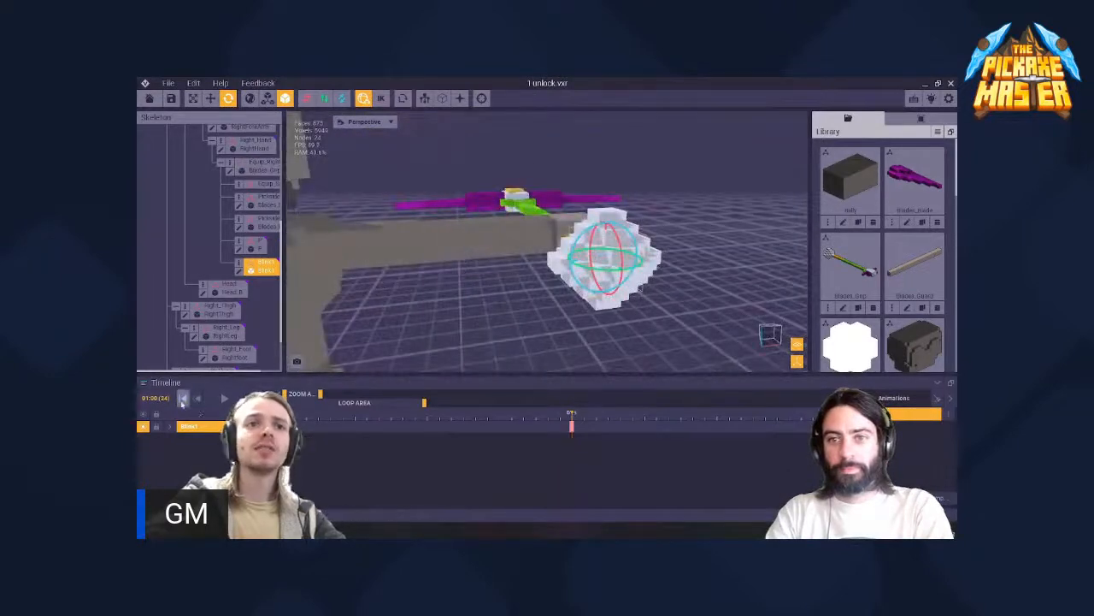
key("space")
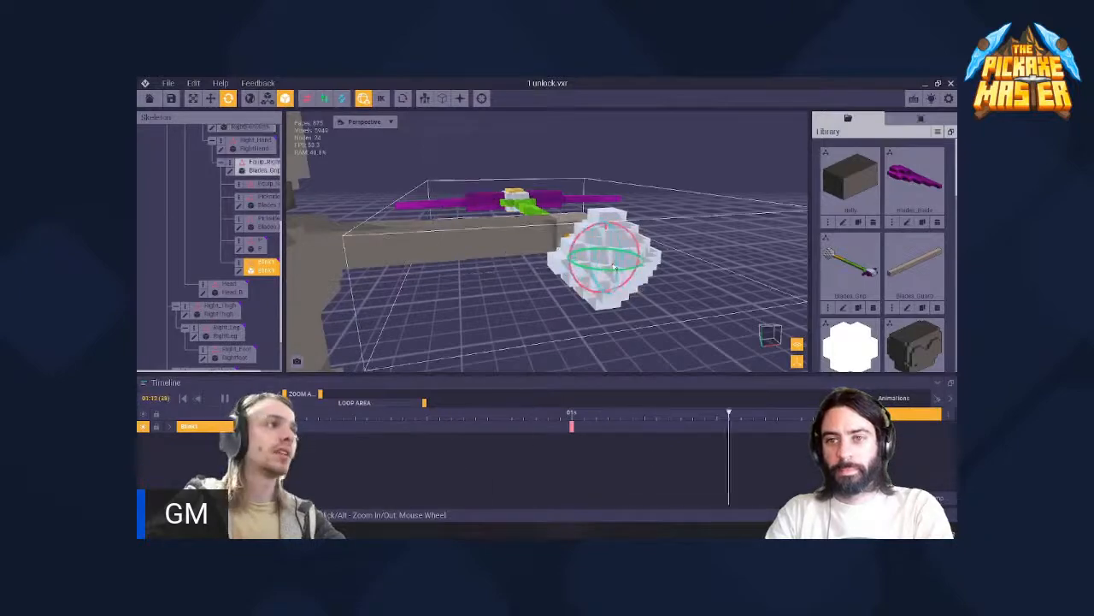
key("space")
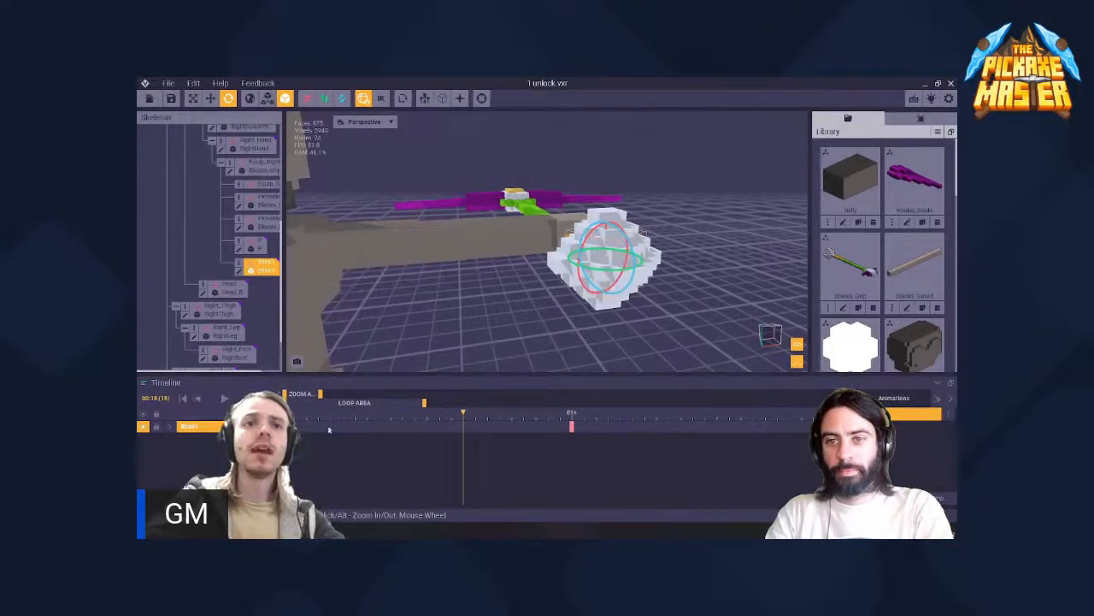
- Try rotating the Blink1 model further around different axes at the 1-second keyframe
left_click_drag(463, 420, 573, 419)
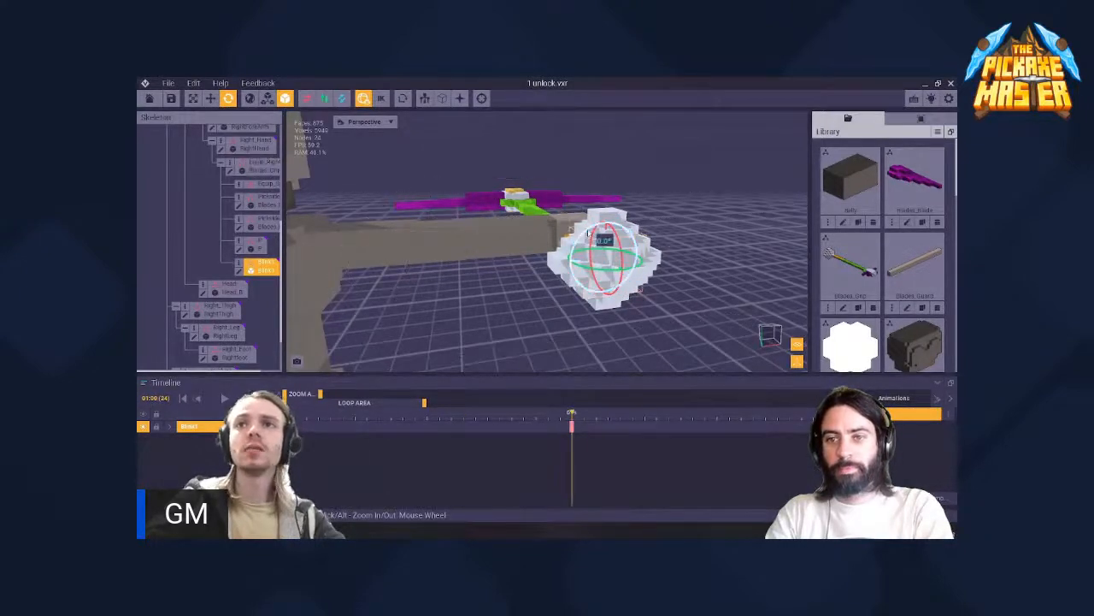
left_click_drag(587, 232, 671, 240)
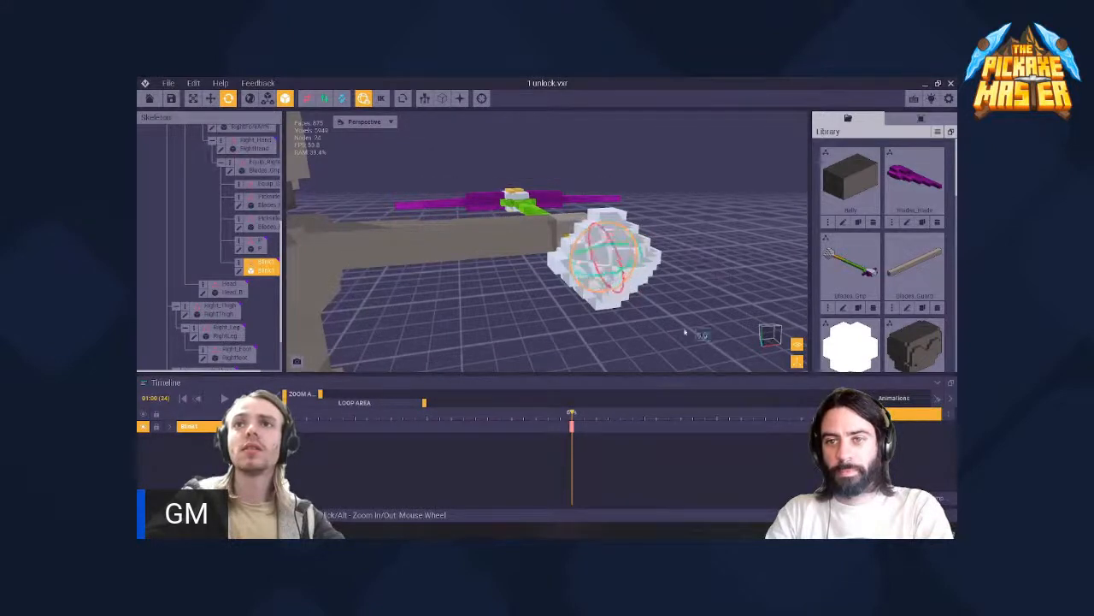
left_click_drag(685, 333, 660, 341)
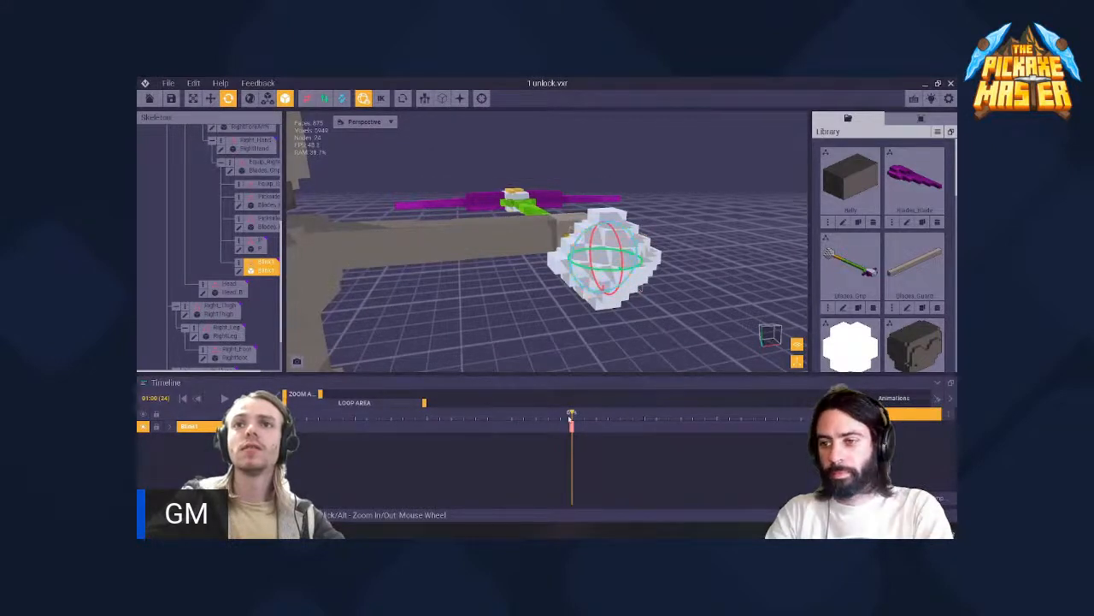
mouse_move(571, 419)
left_mouse_down()
mouse_move(287, 424)
mouse_move(573, 425)
left_mouse_up()
scroll(634, 259, "up", 3)
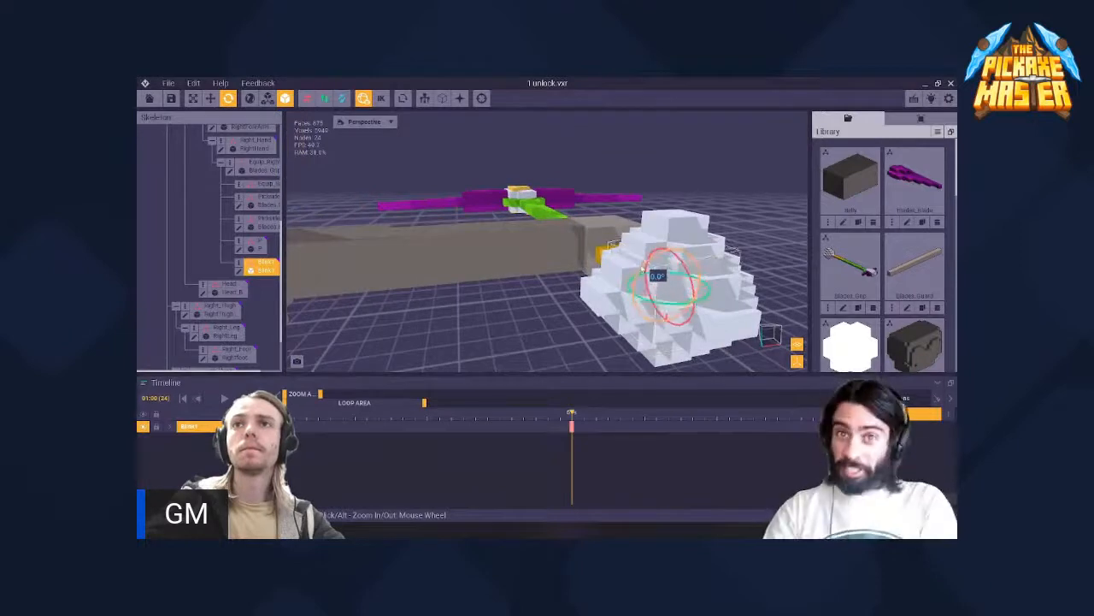
- Scrub and play the timeline between the start and 2 seconds, examining how the Blink1 node's rotation changes
left_click_drag(547, 425, 388, 426)
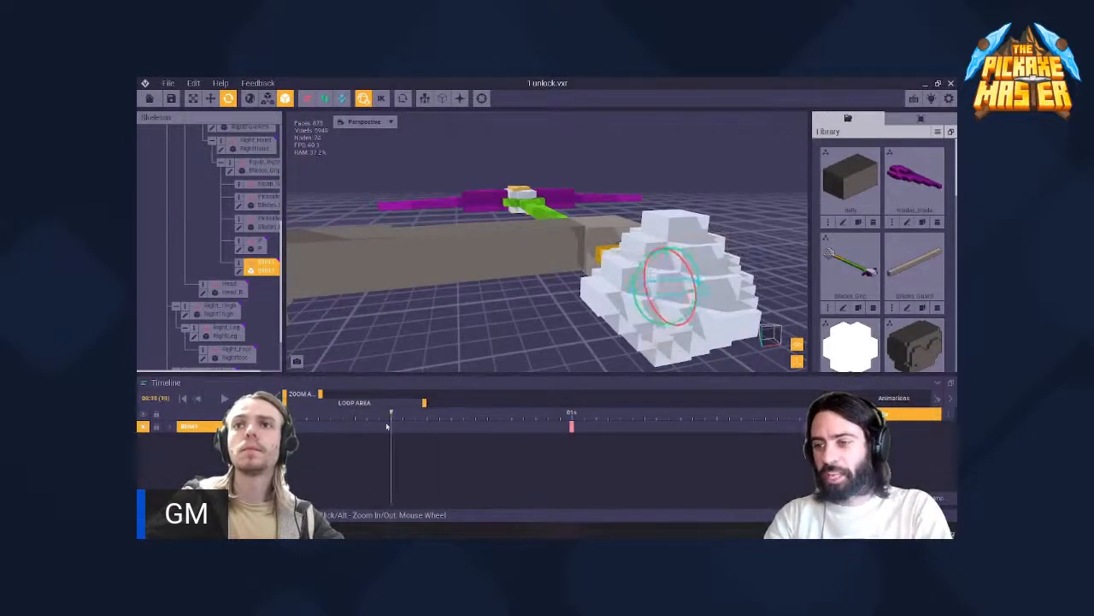
left_click_drag(510, 435, 707, 441)
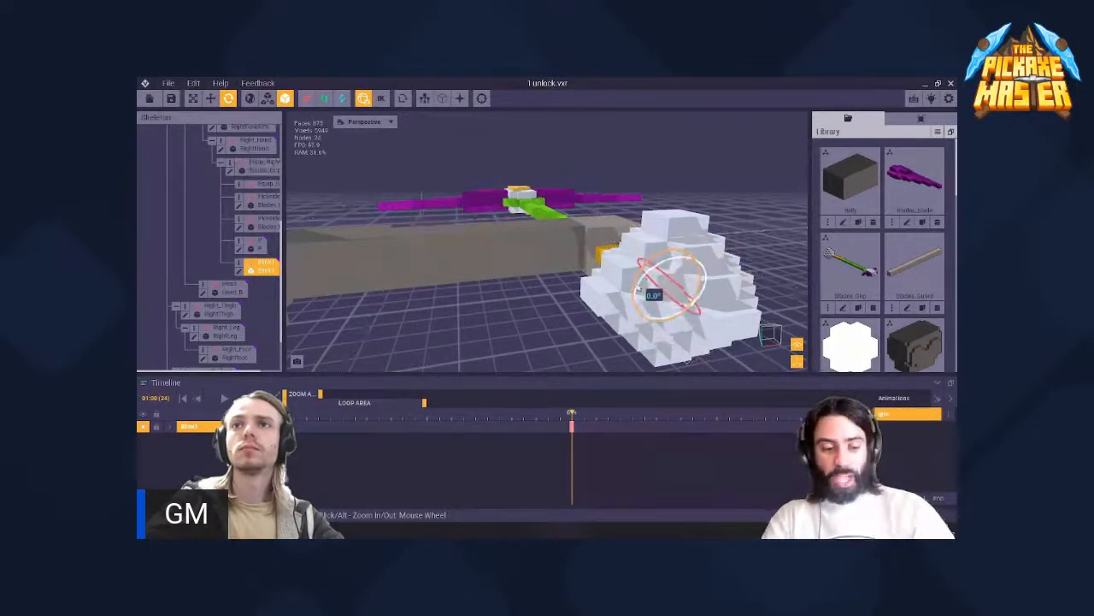
left_click_drag(571, 419, 689, 447)
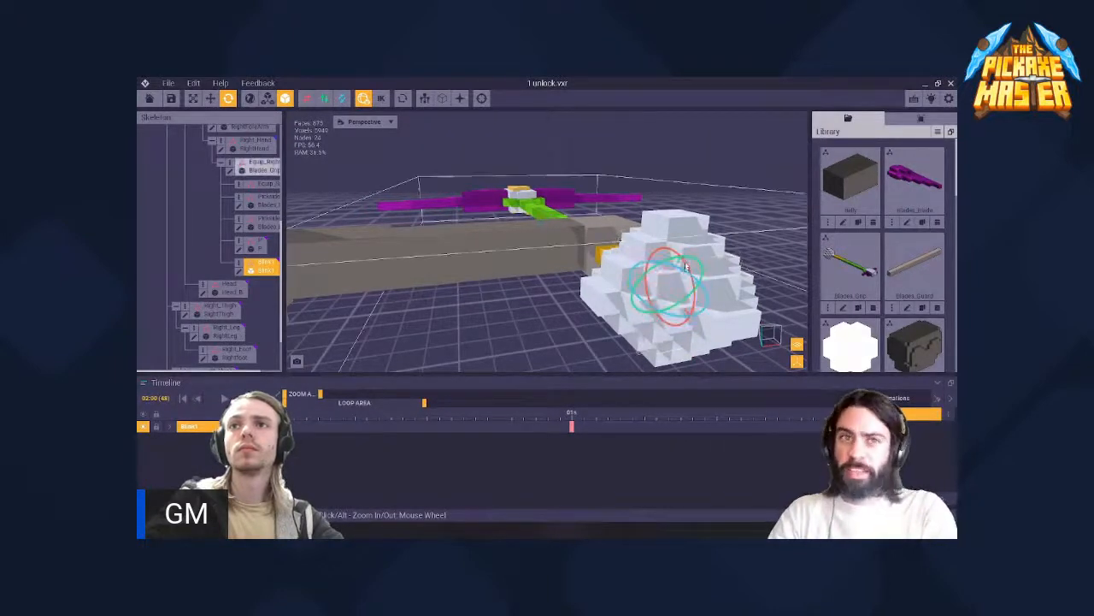
left_click(606, 254)
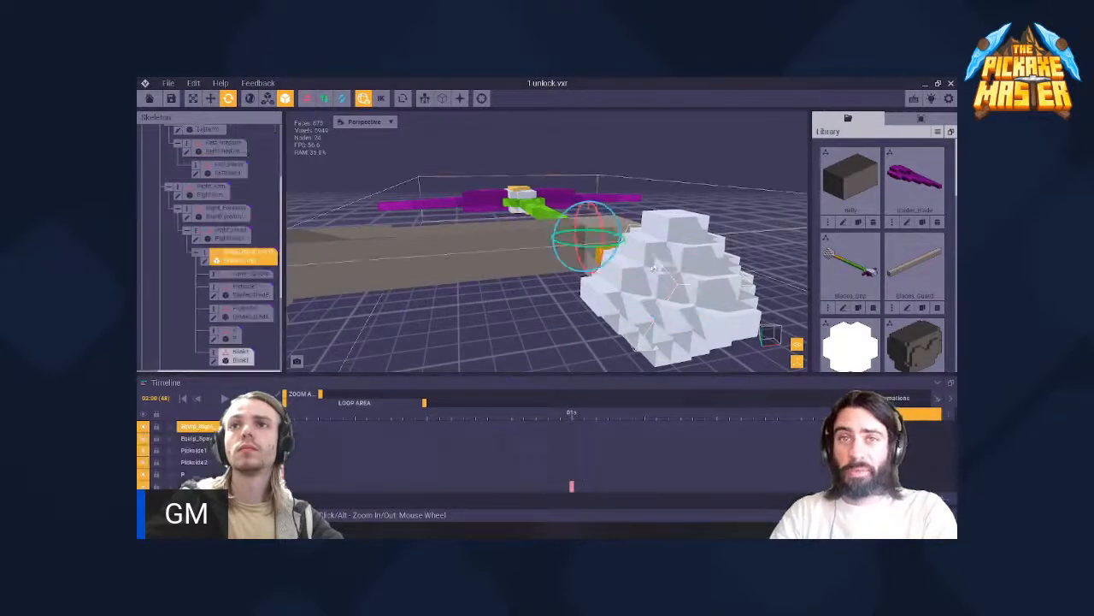
left_click(672, 272)
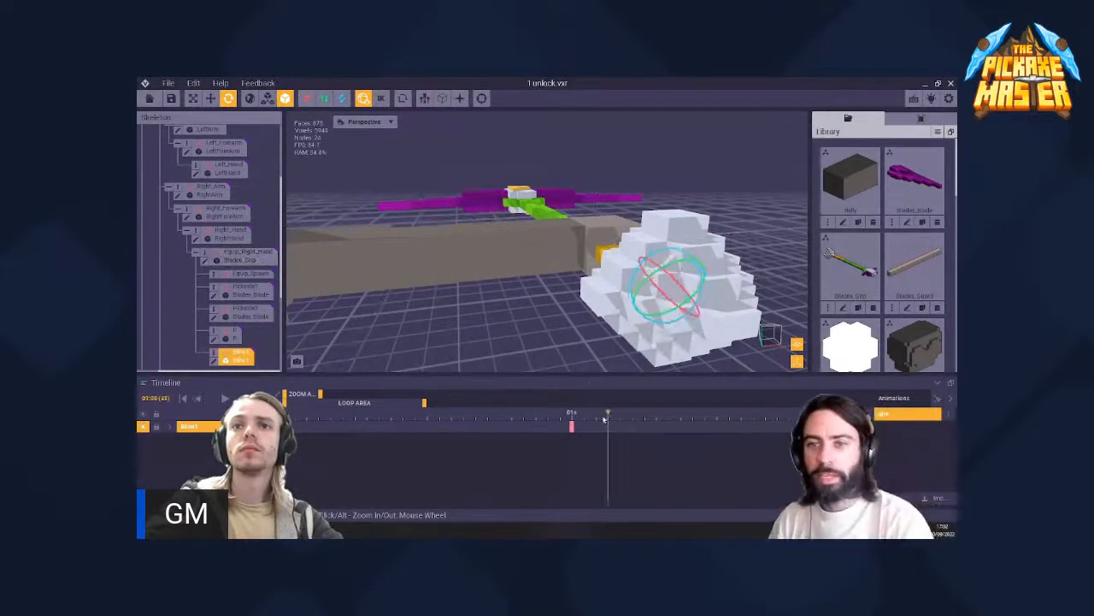
left_click_drag(606, 419, 437, 435)
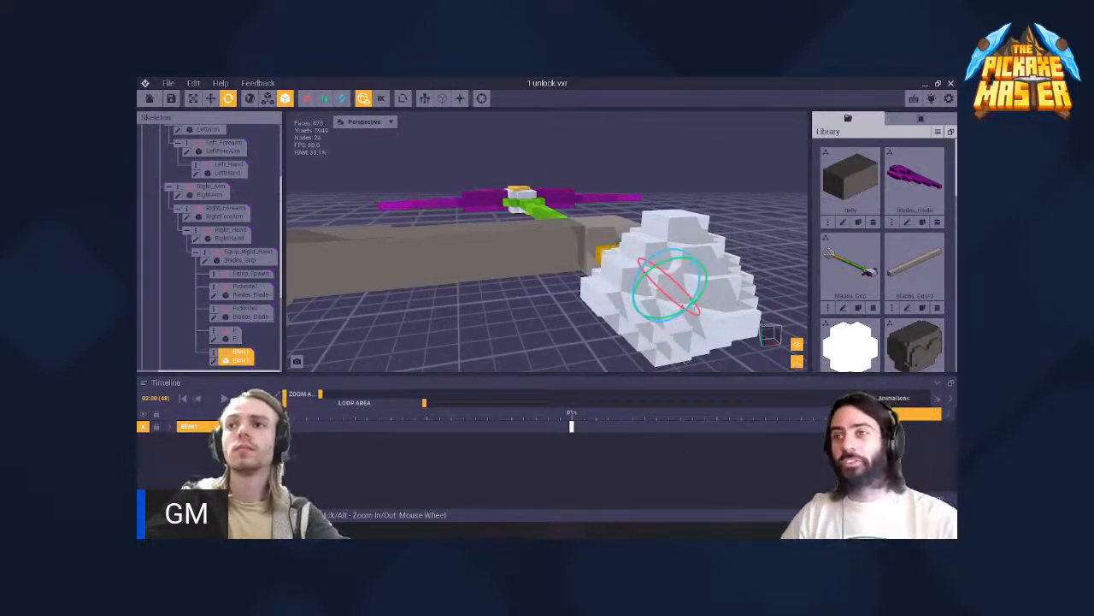
key("space")
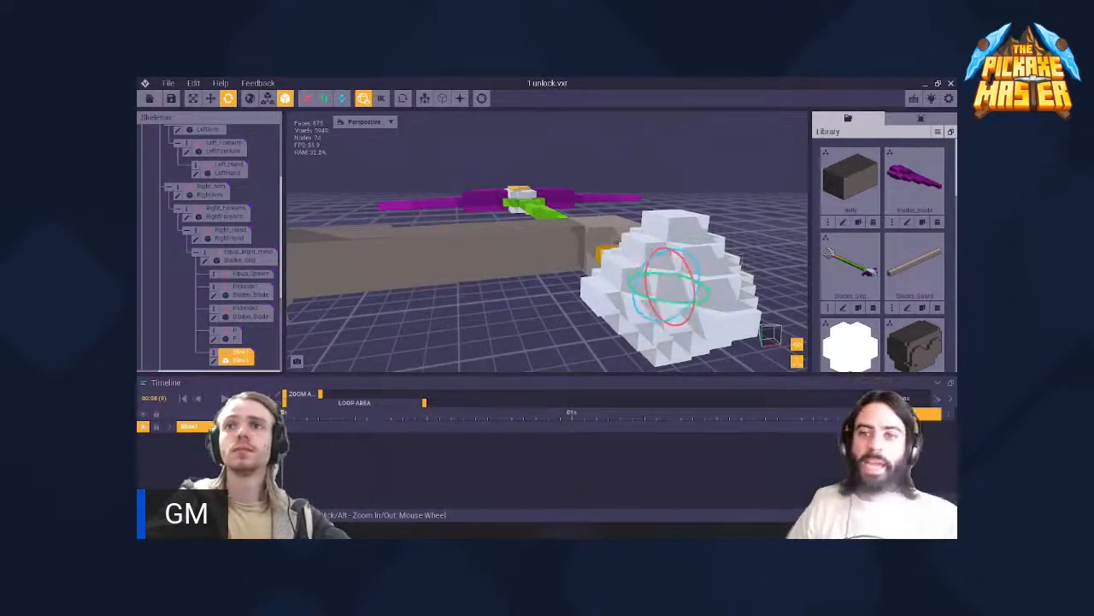
- Rotate the Blink1 model 180° at the 2-second mark, check it from the side and play back the spin
left_click_drag(846, 412, 567, 413)
mouse_move(665, 250)
left_mouse_down()
mouse_move(705, 252)
mouse_move(687, 252)
left_mouse_up()
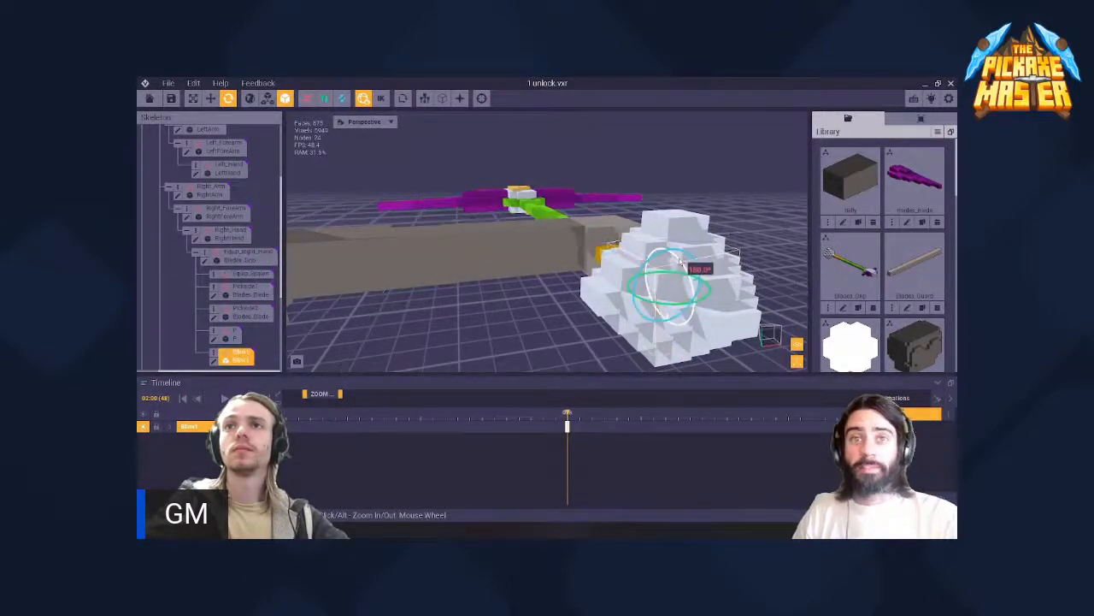
right_click_drag(680, 261, 484, 203)
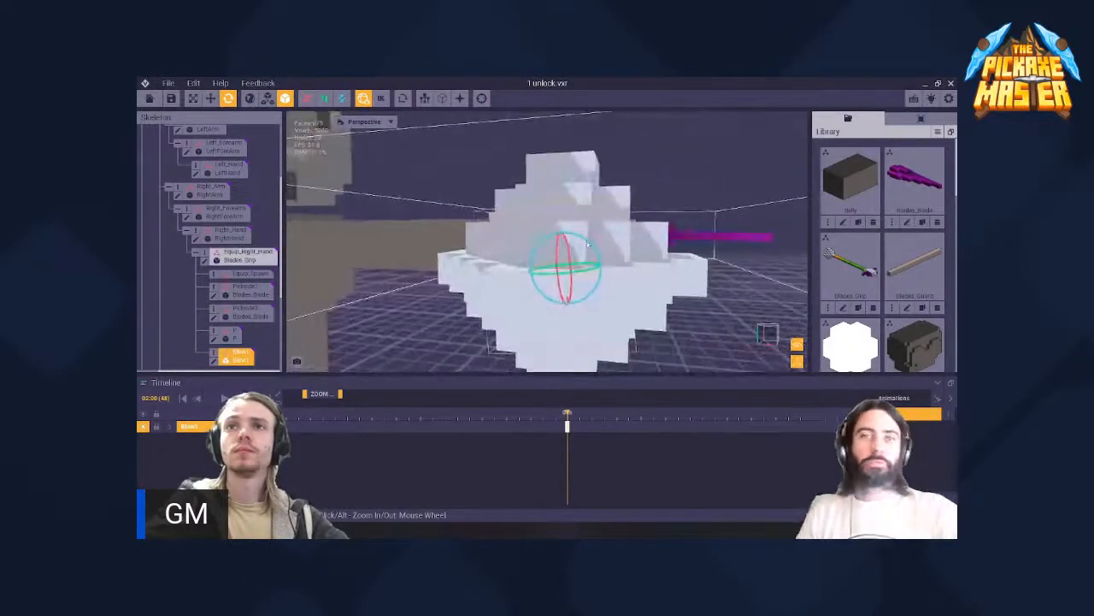
left_click_drag(588, 246, 590, 246)
right_click_drag(590, 246, 506, 267)
key("space")
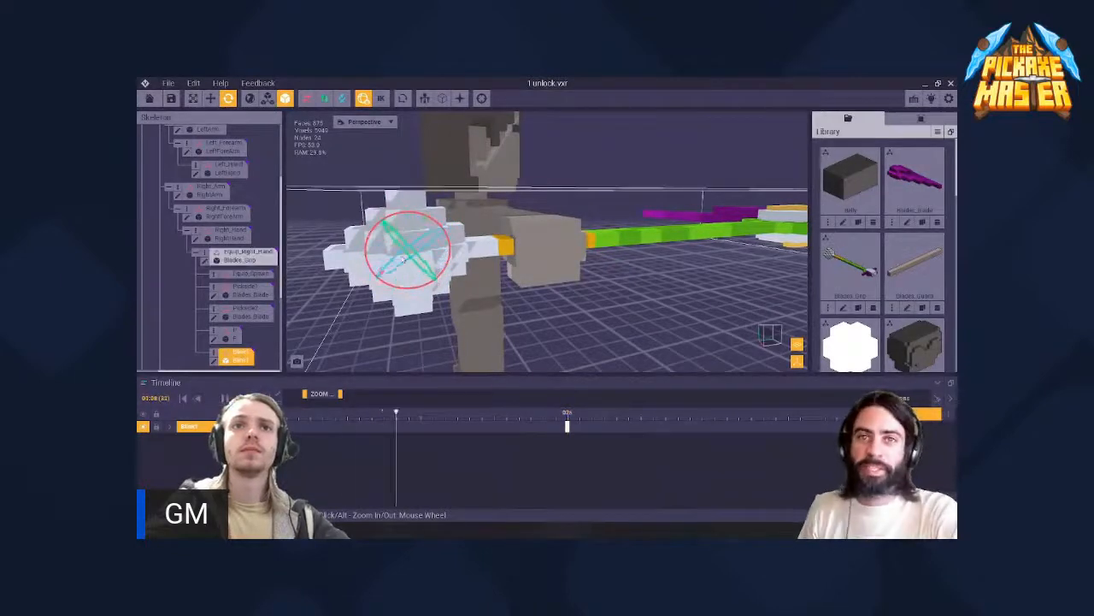
- Close the open Blink1 model, saving its changes, and return to the character rig
right_click_drag(414, 258, 484, 204)
scroll(488, 269, "up", 3)
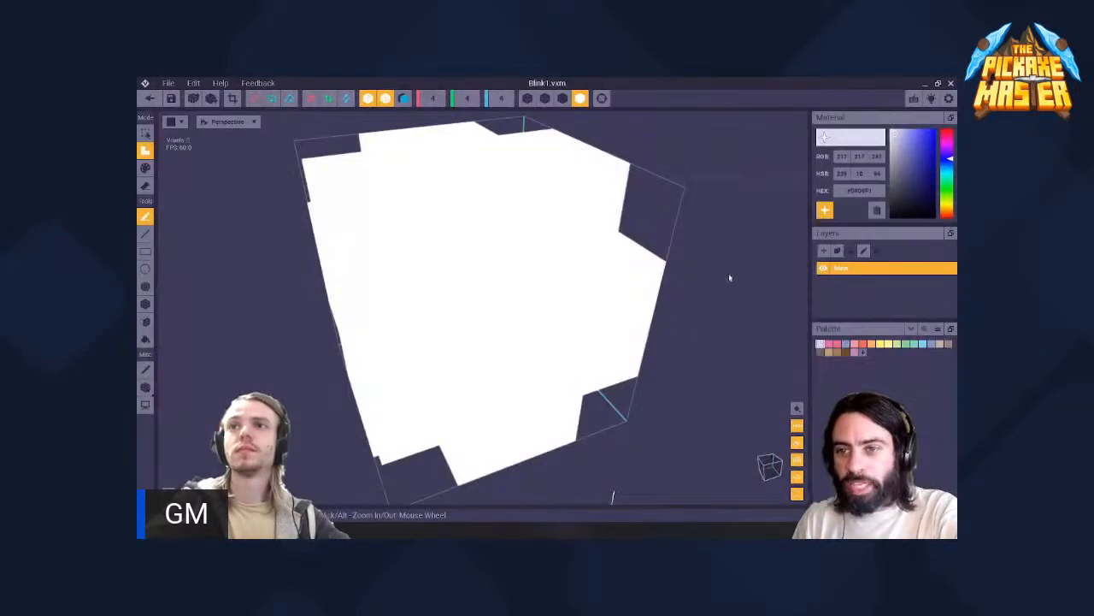
left_click(151, 99)
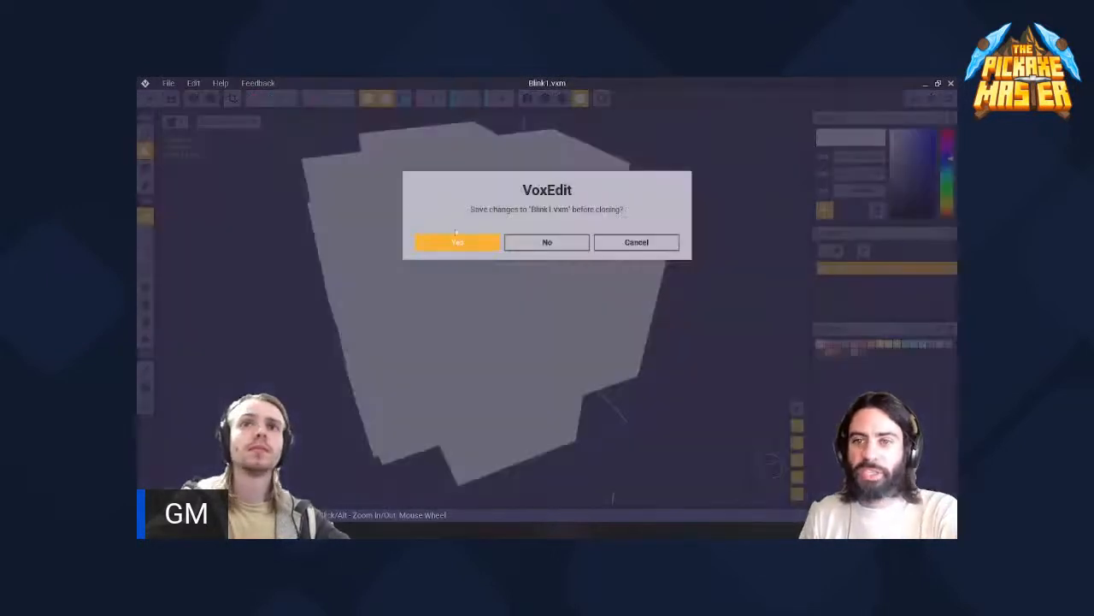
left_click(457, 242)
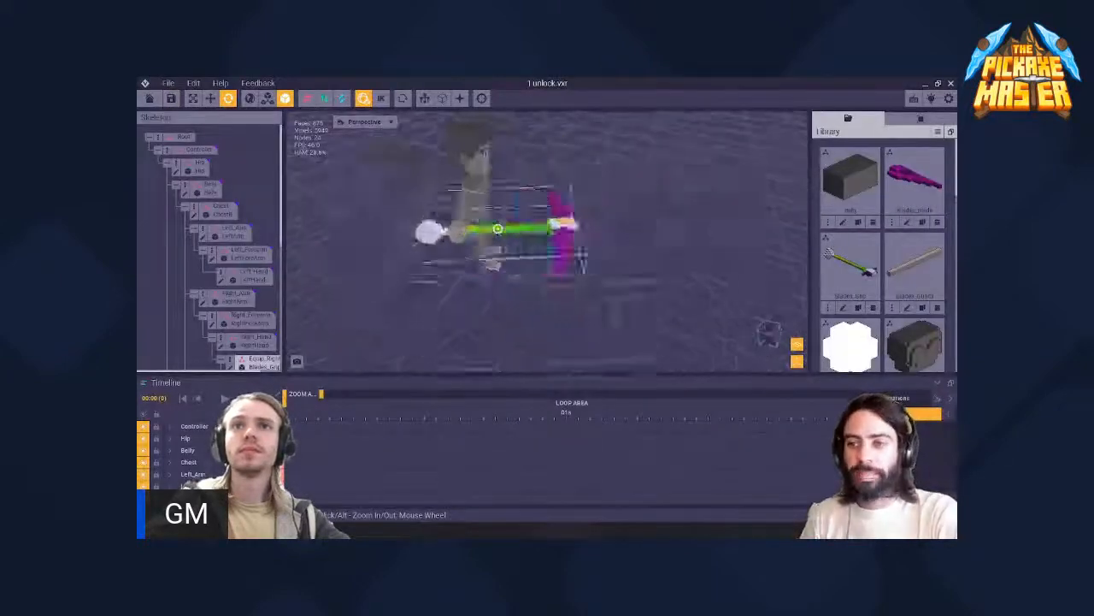
- Play the looping animation and inspect the spinning Blink1 model up close from the side
key("space")
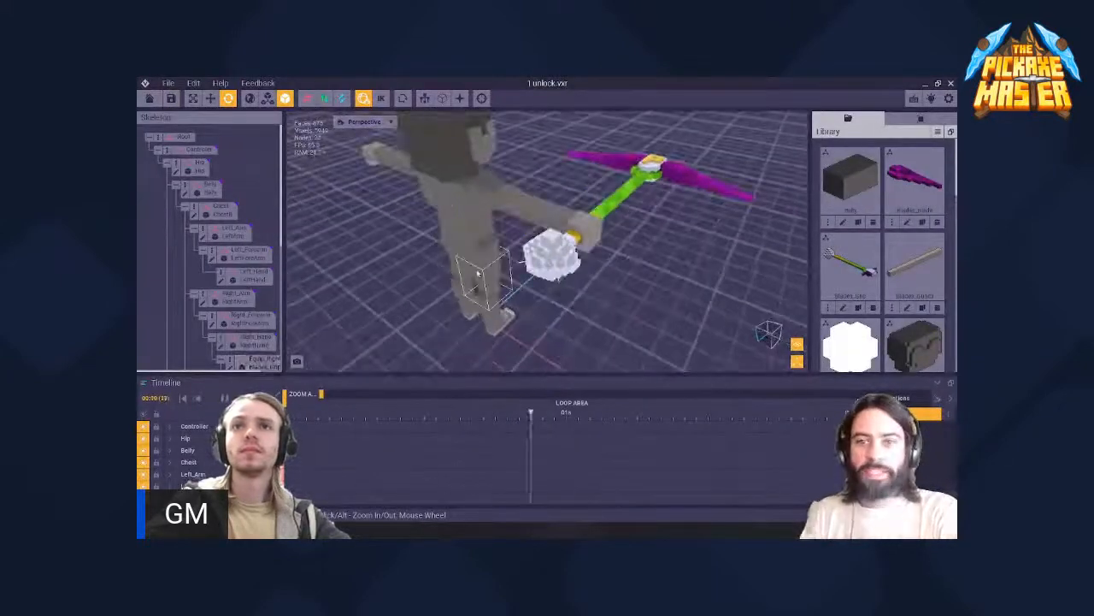
scroll(478, 274, "up", 3)
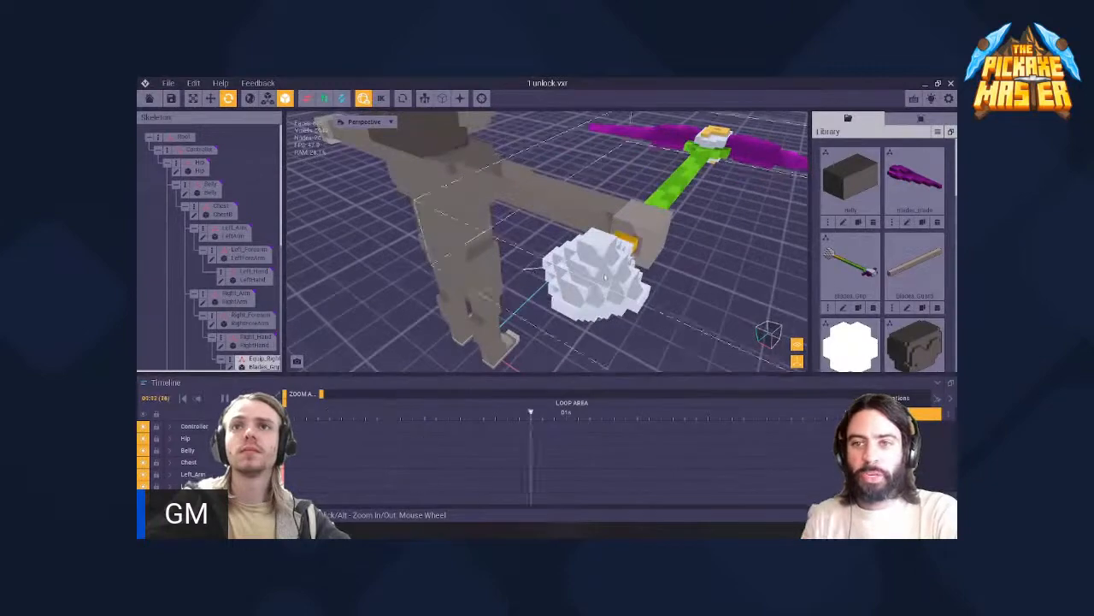
right_click_drag(478, 274, 585, 267)
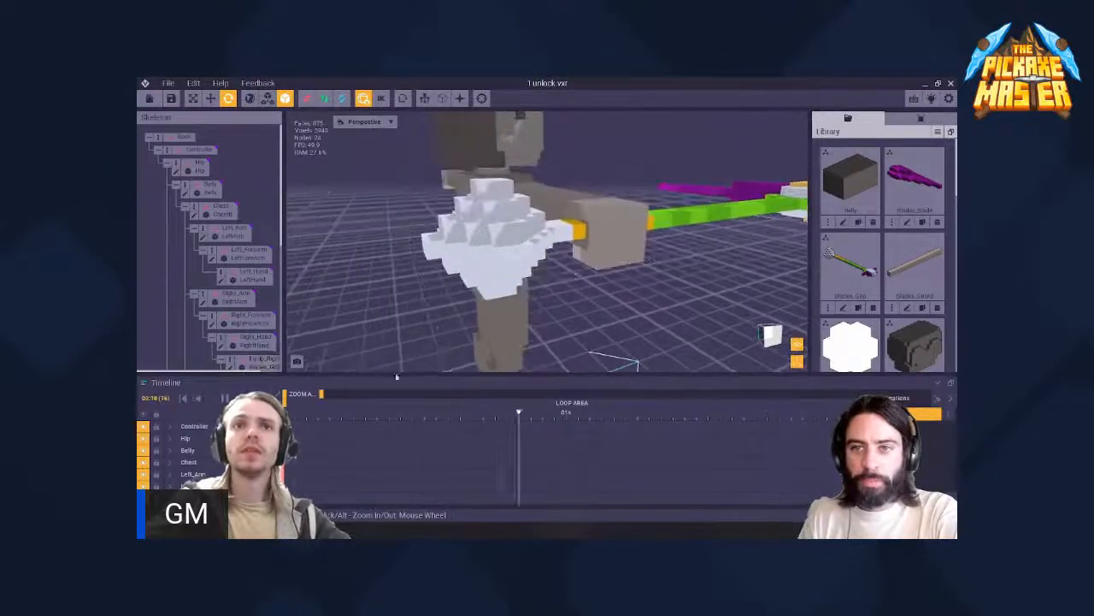
key("space")
- Select the Blink1 node in the skeleton and move the playhead to the 2-second mark
scroll(256, 282, "down", 5)
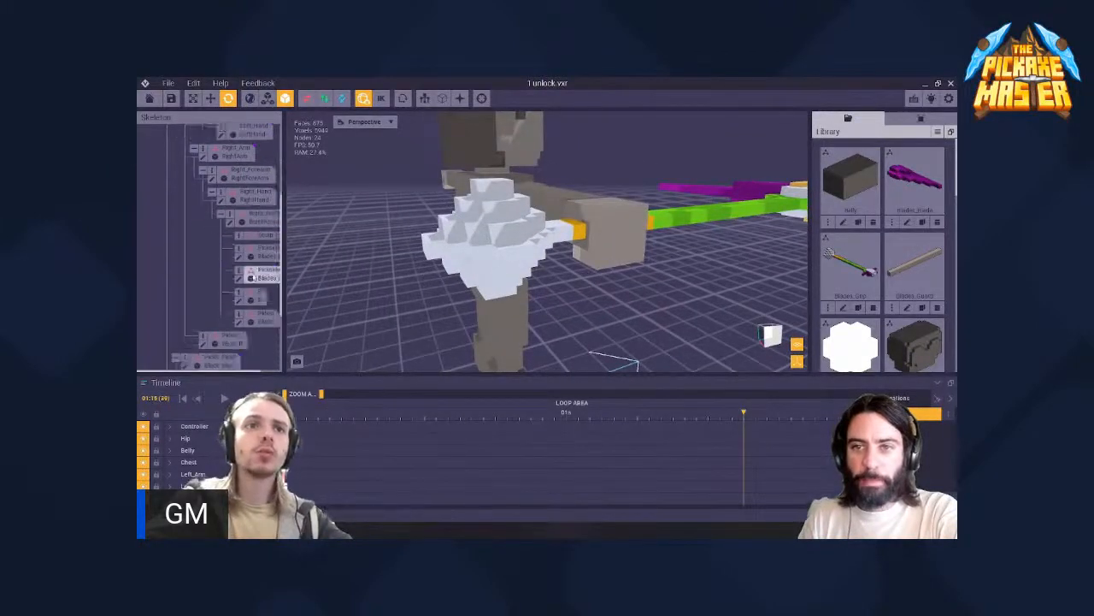
left_click(266, 261)
right_click_drag(385, 235, 498, 227)
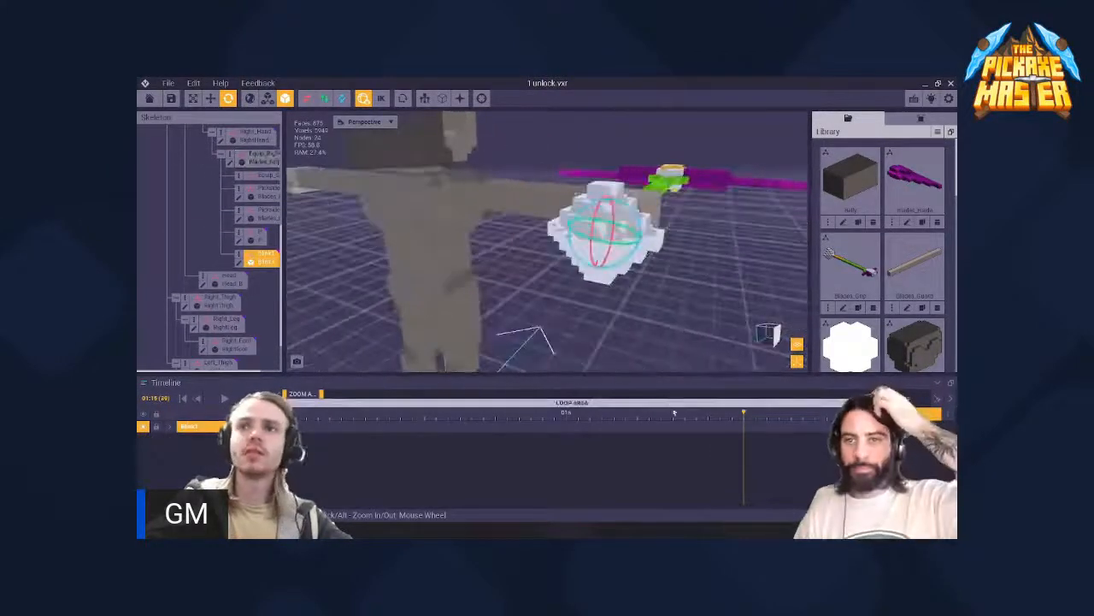
left_click_drag(743, 413, 838, 414)
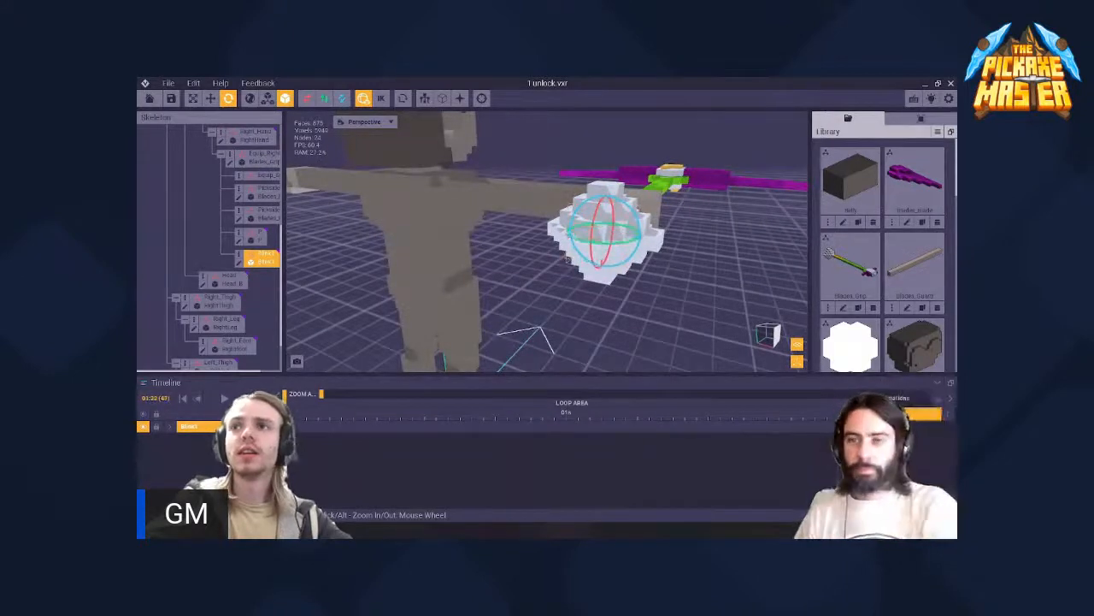
scroll(696, 320, "up", 3)
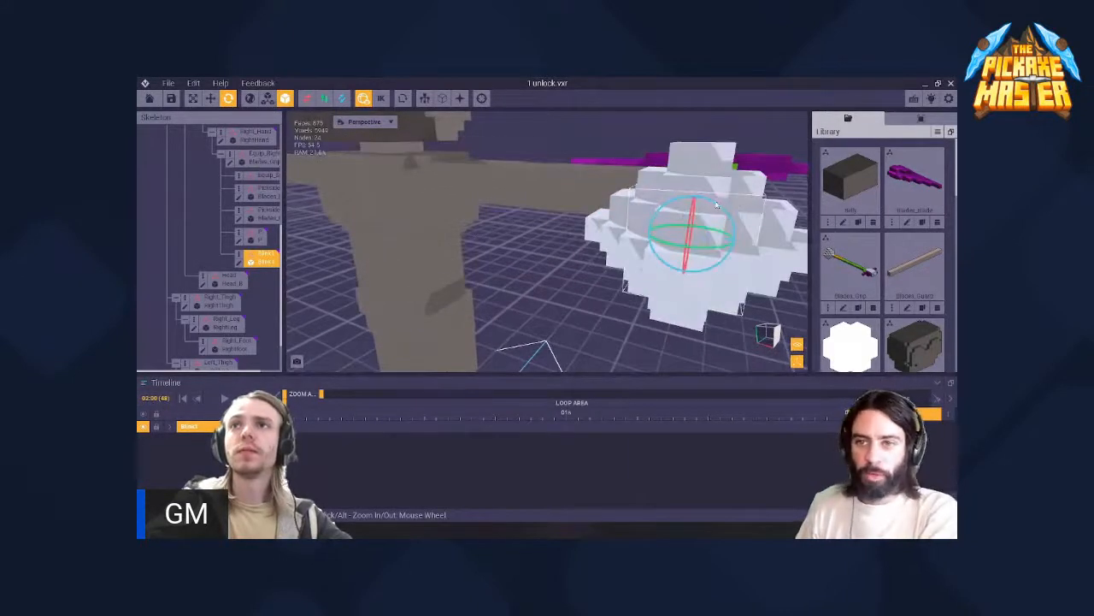
- Set the Blink1 node's Z and Y rotation to 180° at the 2-second mark
left_click(921, 119)
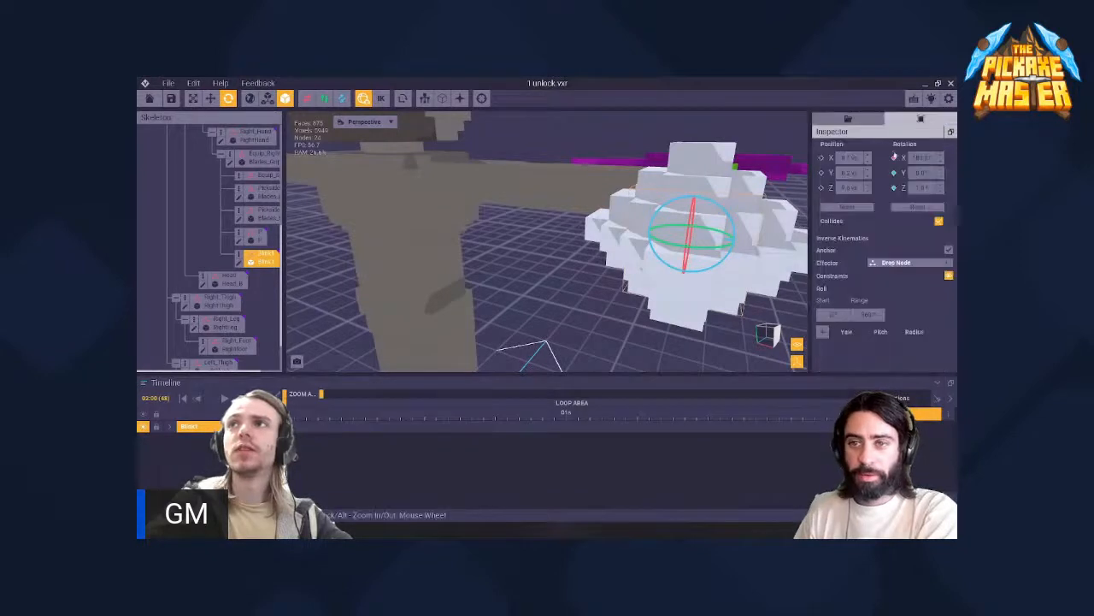
right_click_drag(754, 198, 680, 204)
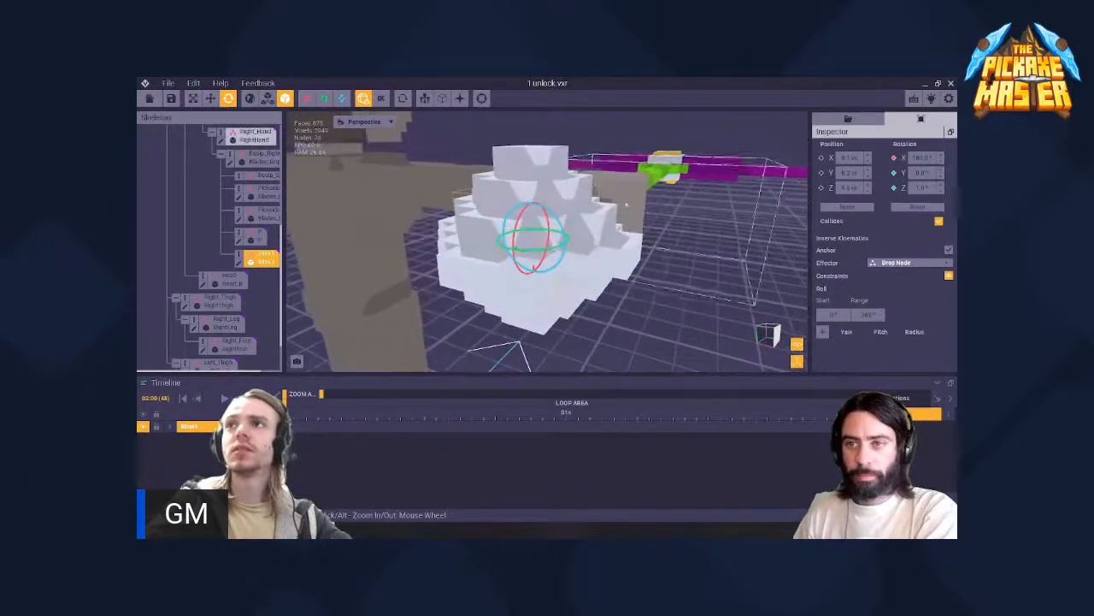
left_click(921, 191)
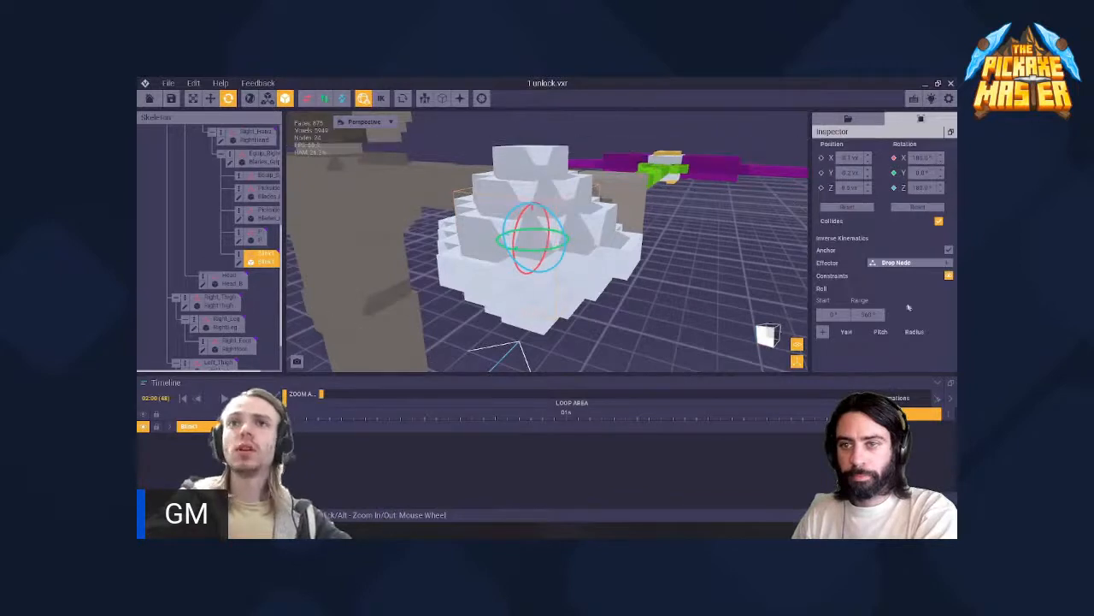
left_click(923, 172)
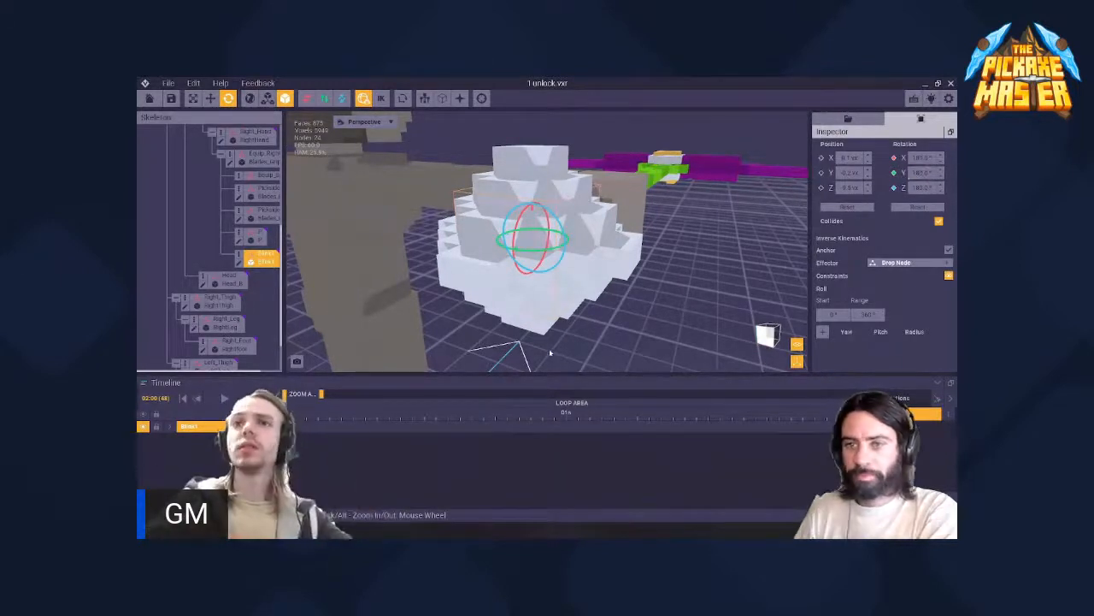
- Return the playhead to the start of the timeline and set the Blink1 node's X, Y and Z rotation to 0°
key("space")
key("space")
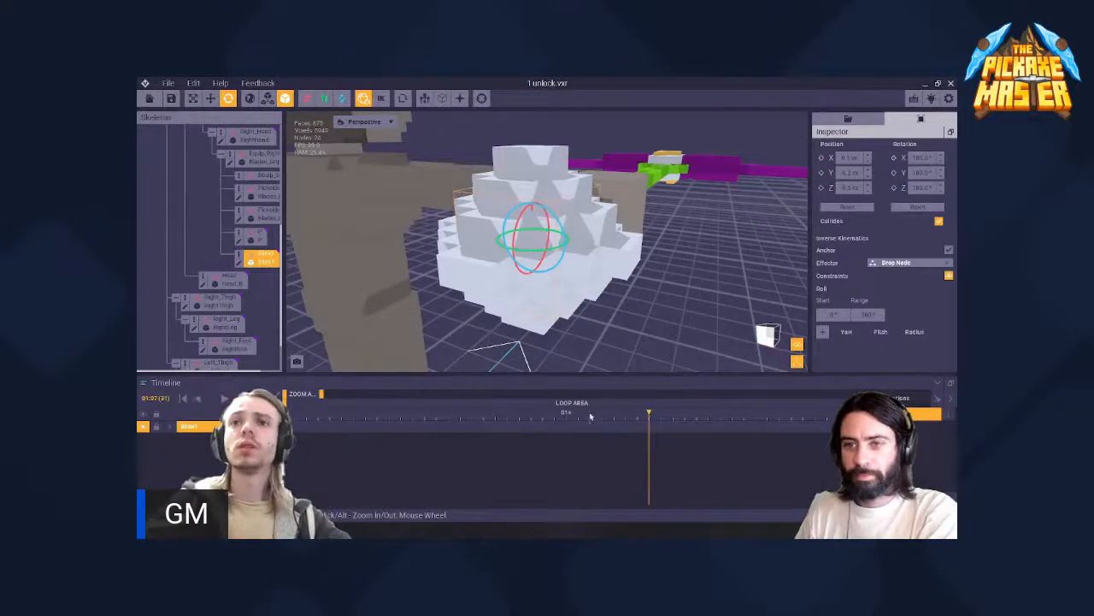
left_click_drag(590, 416, 415, 434)
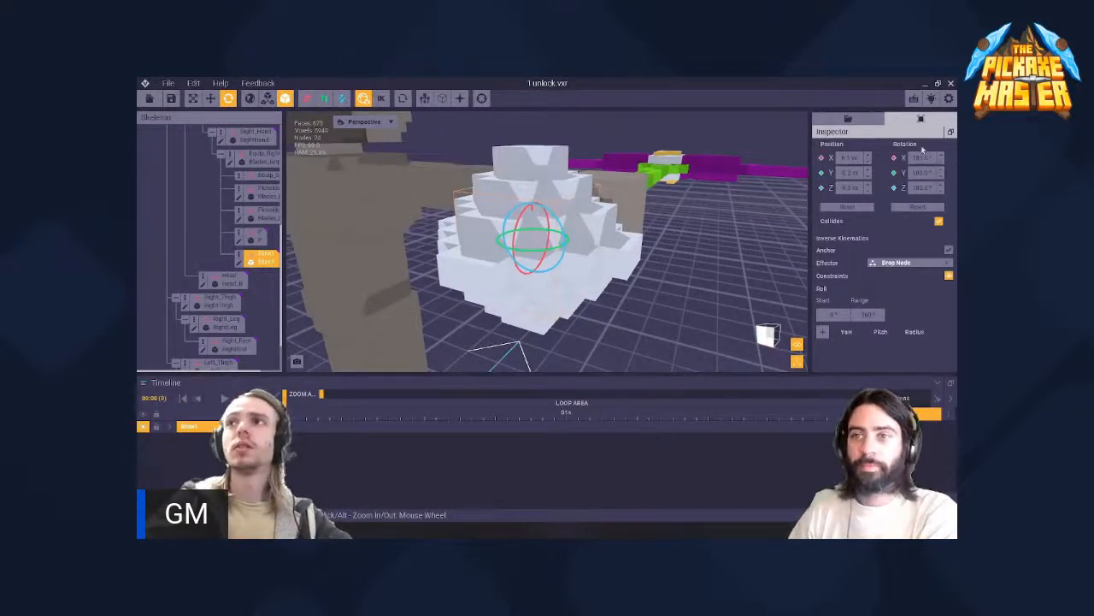
left_click(927, 172)
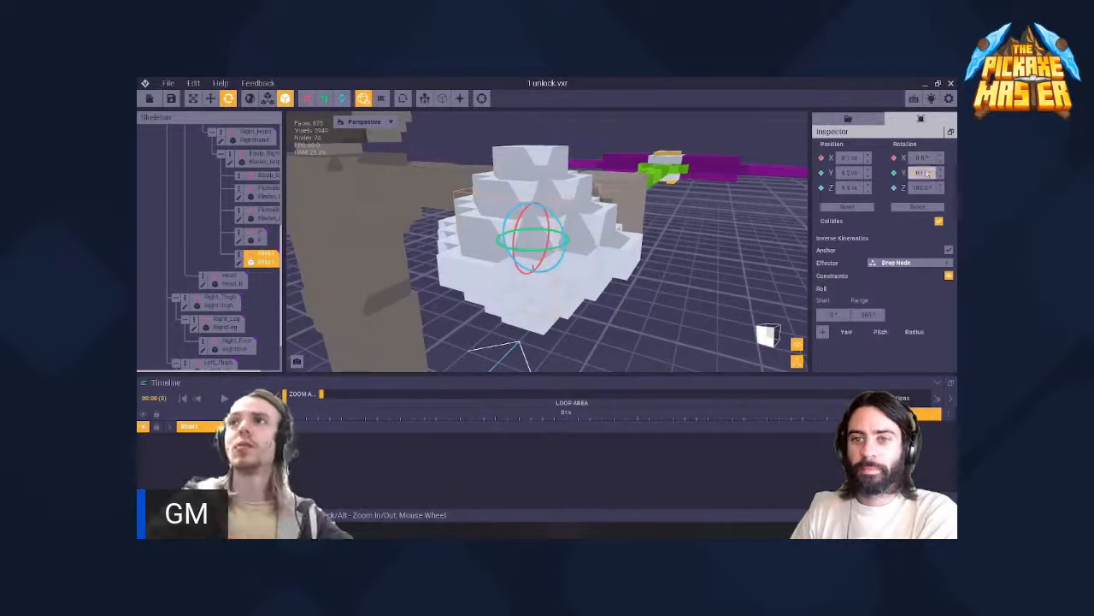
left_click(913, 189)
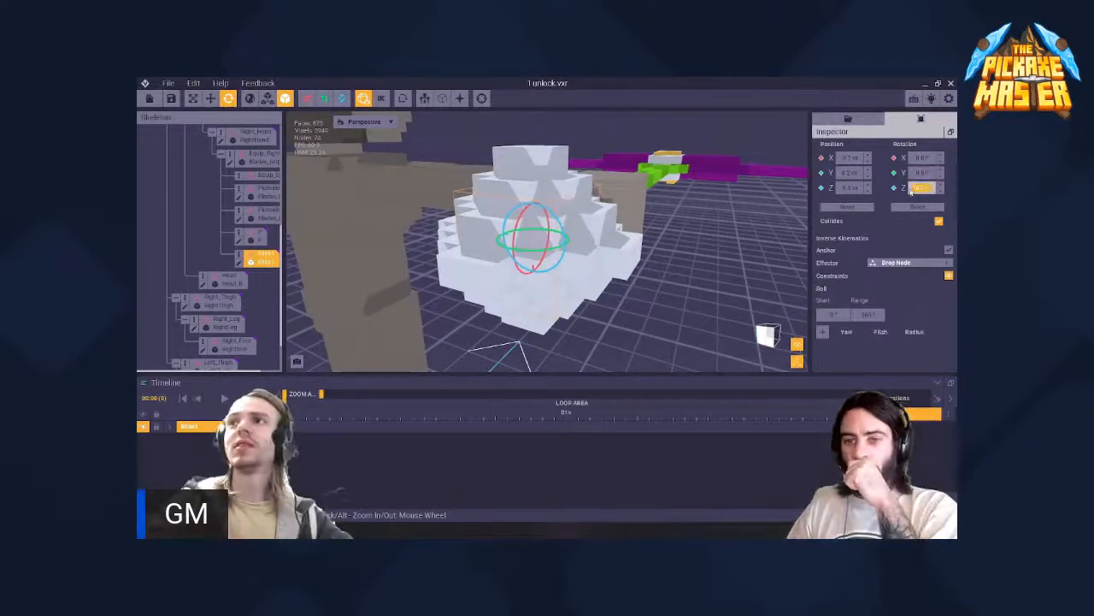
type("0")
key("Return")
- Try rotating the Blink1 node about its Z and Y axes at the 1-second mark, then reset its rotation
key("space")
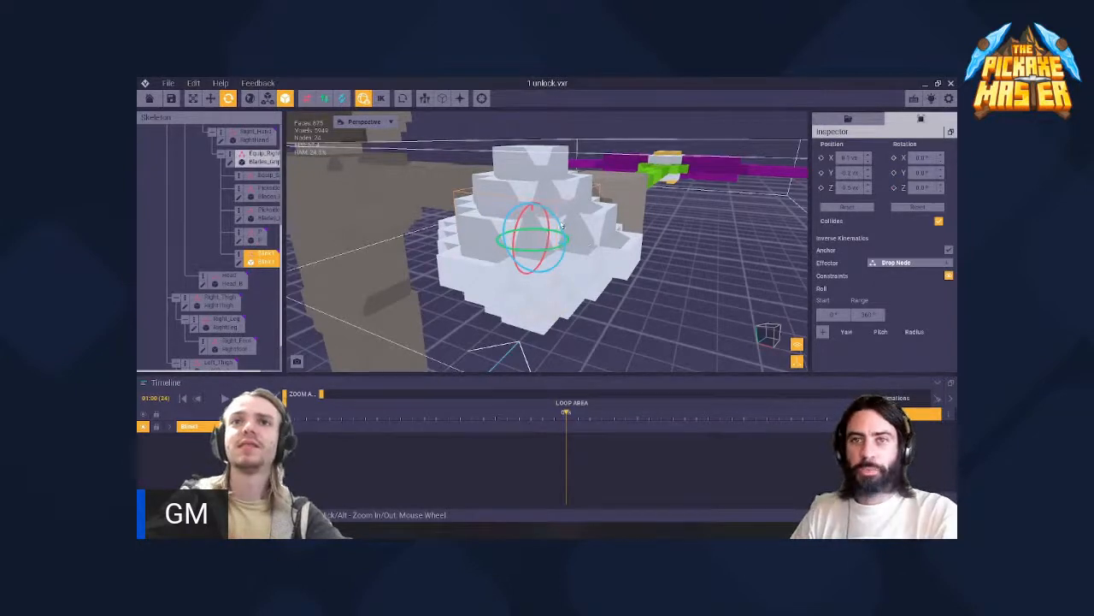
mouse_move(561, 224)
left_mouse_down()
mouse_move(582, 240)
mouse_move(520, 309)
mouse_move(462, 270)
mouse_move(550, 209)
mouse_move(570, 242)
left_mouse_up()
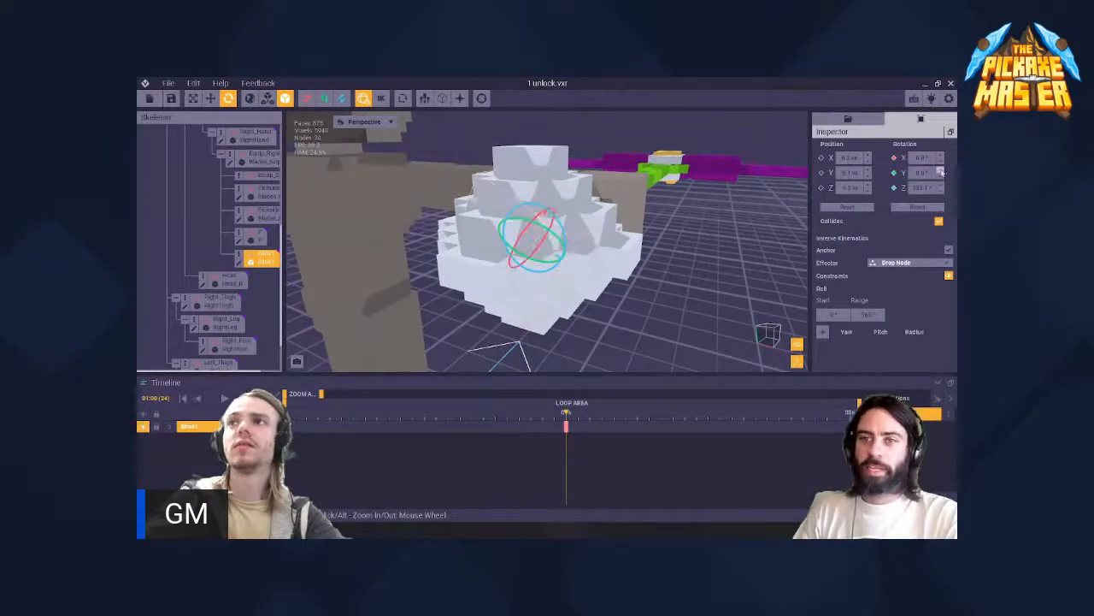
left_click(926, 173)
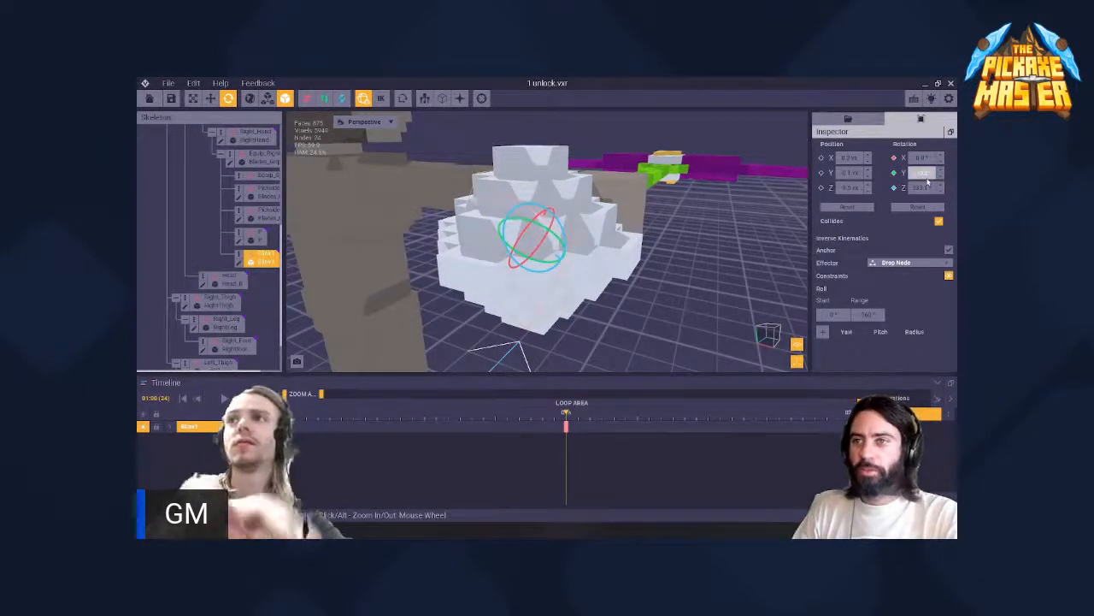
key("Return")
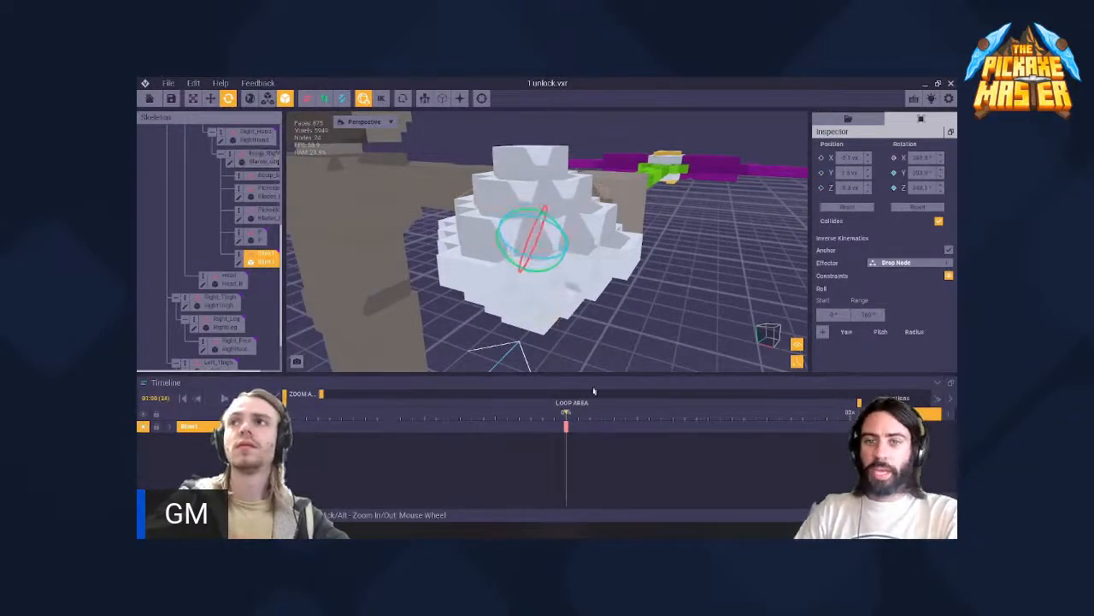
left_click_drag(300, 433, 555, 426)
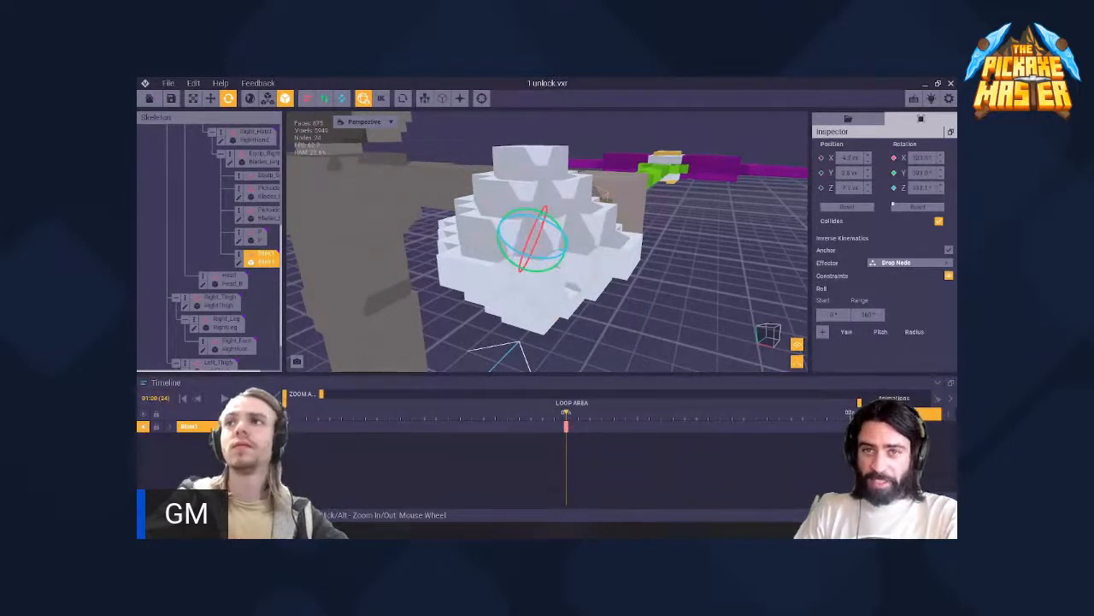
left_click(908, 208)
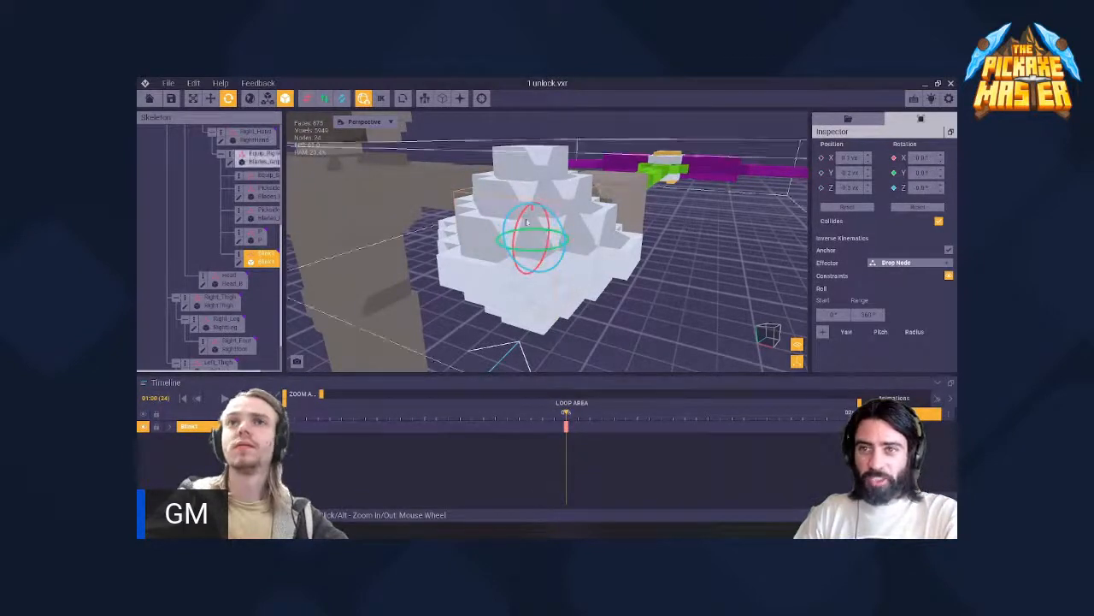
- Rotate the Blink1 node about its X and Z axes at the 1-second mark and check the motion by playing it
left_click_drag(521, 220, 566, 317)
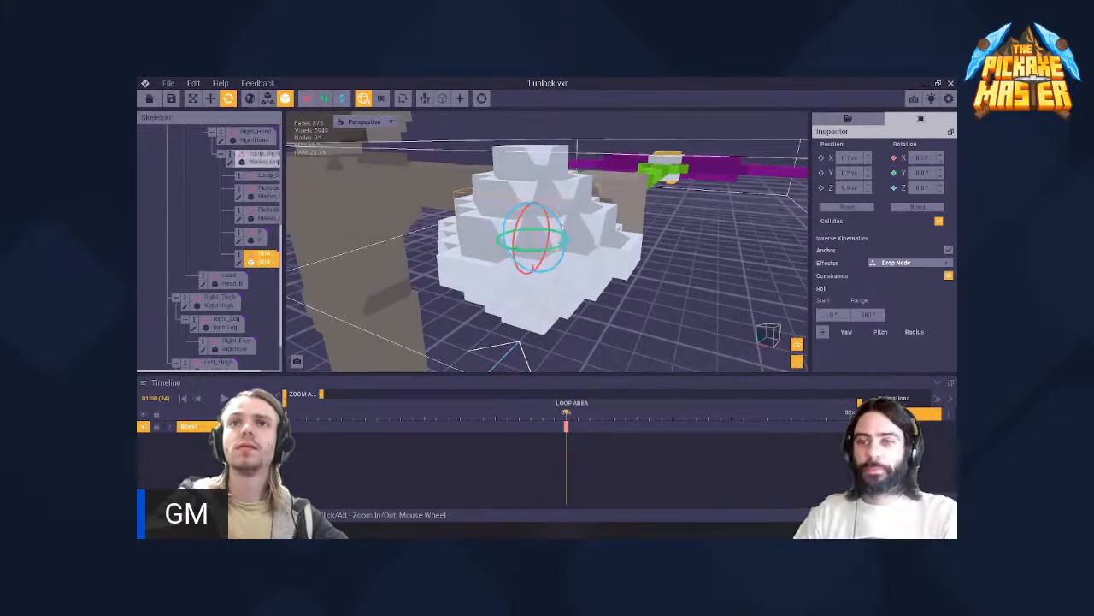
left_click_drag(560, 227, 487, 309)
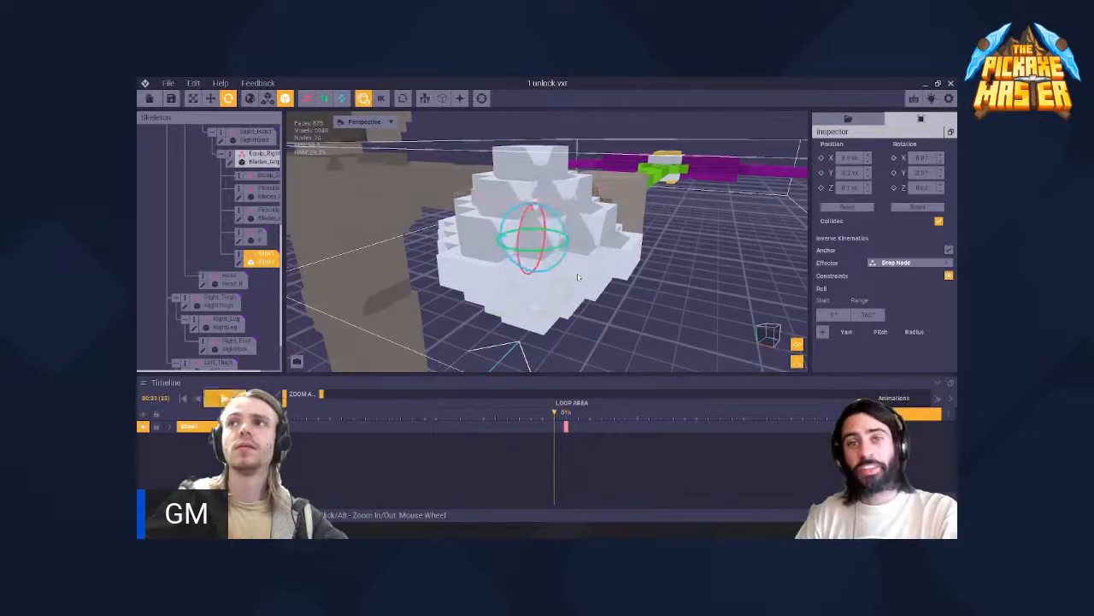
left_click_drag(557, 418, 566, 445)
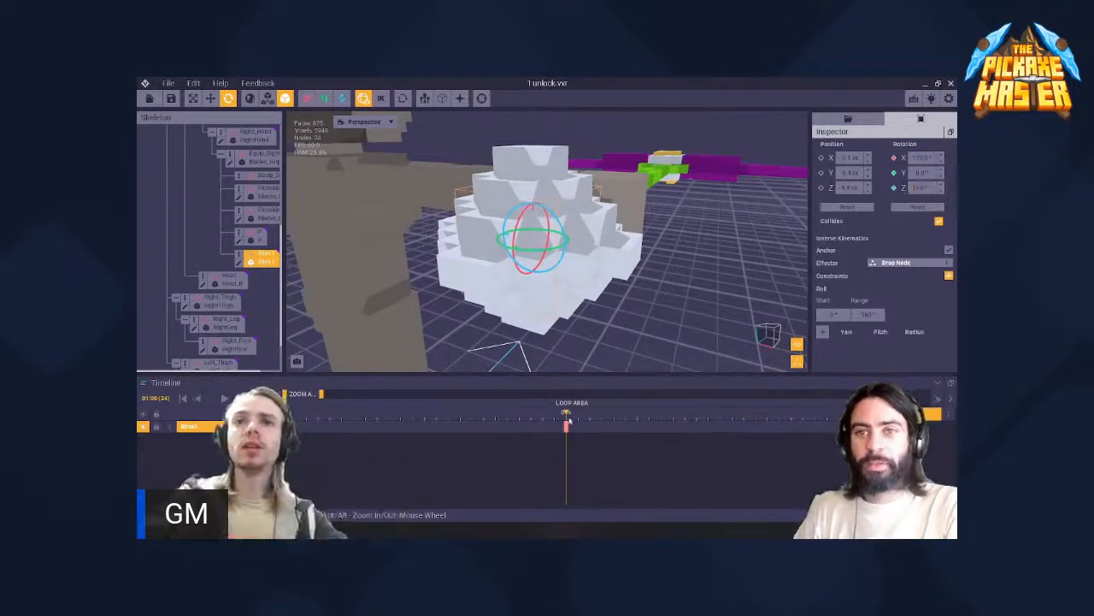
mouse_move(567, 419)
left_mouse_down()
mouse_move(366, 419)
mouse_move(565, 425)
left_mouse_up()
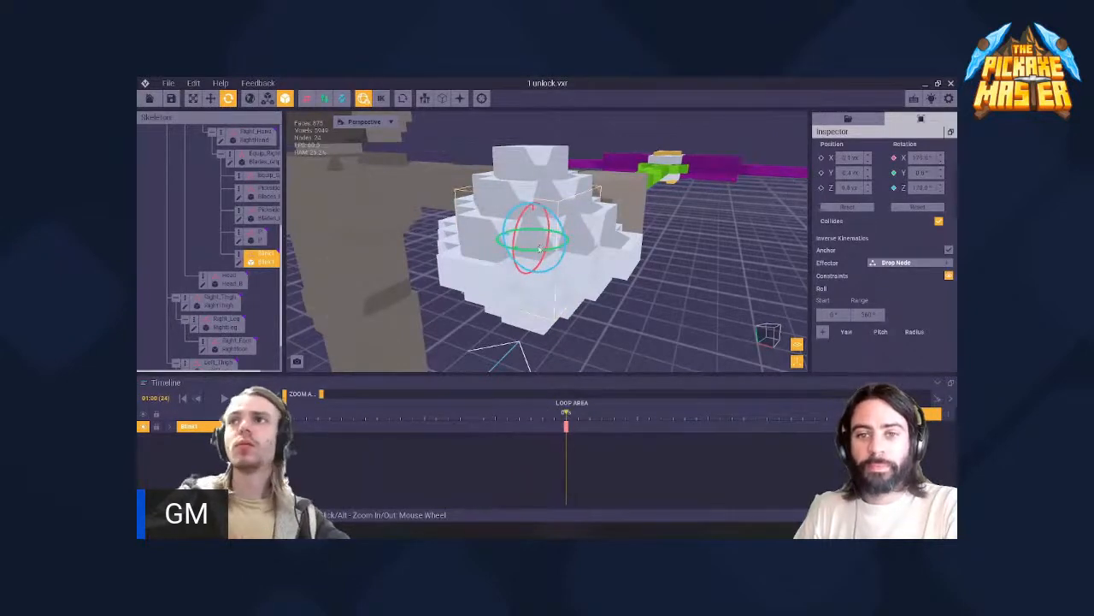
- Reselect the Blink1 node, rotate it about its Y axis at the 1-second mark, and play the animation from the start
left_click(547, 252)
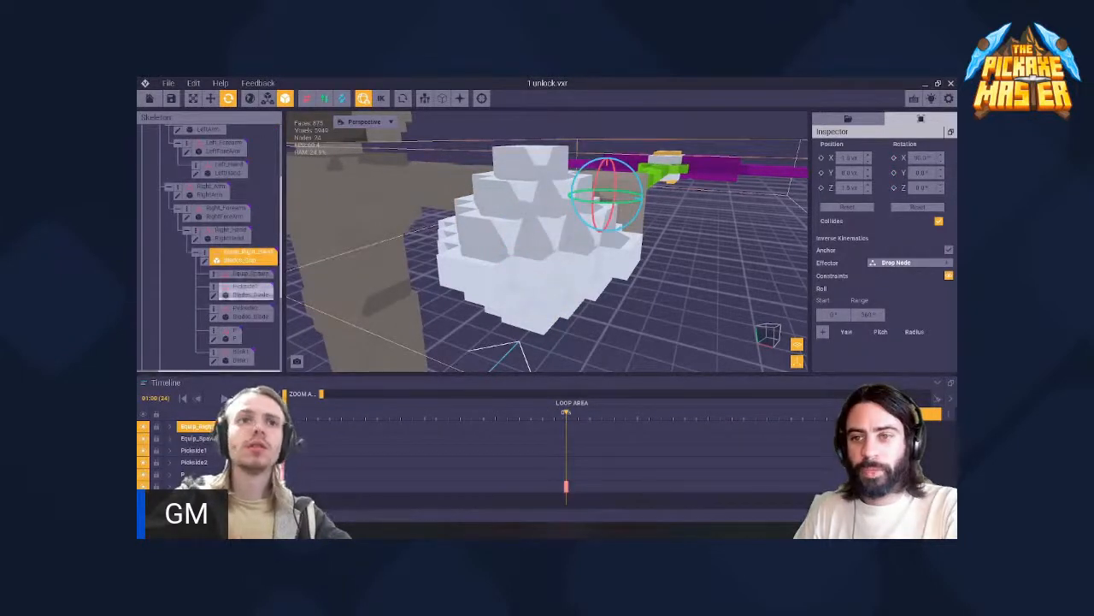
scroll(242, 303, "down", 2)
left_click(239, 322)
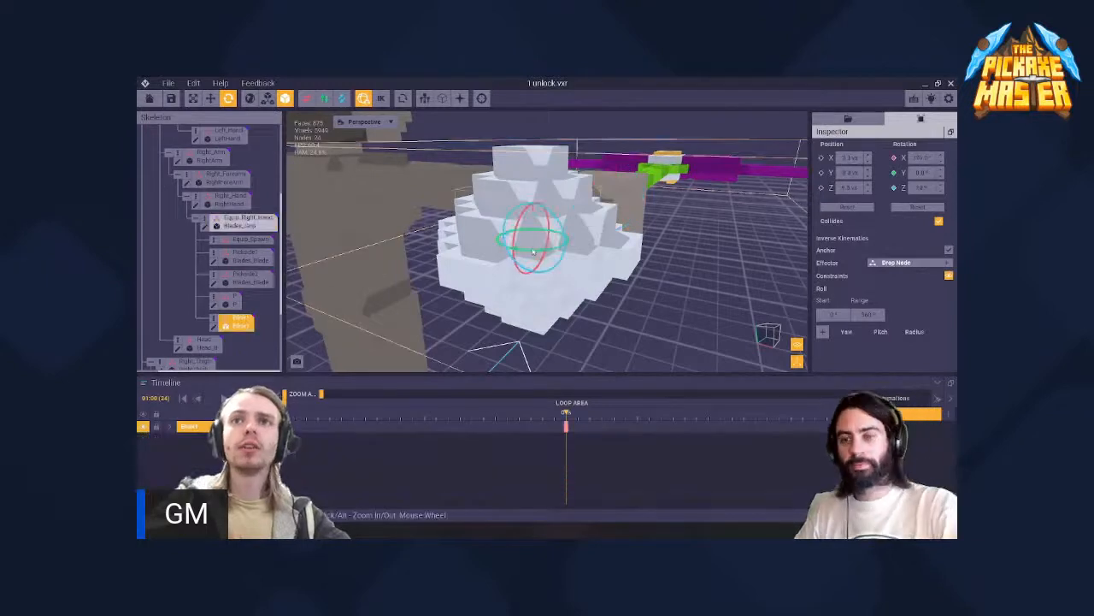
left_click_drag(533, 251, 541, 205)
left_click(289, 417)
left_click(389, 355)
key("space")
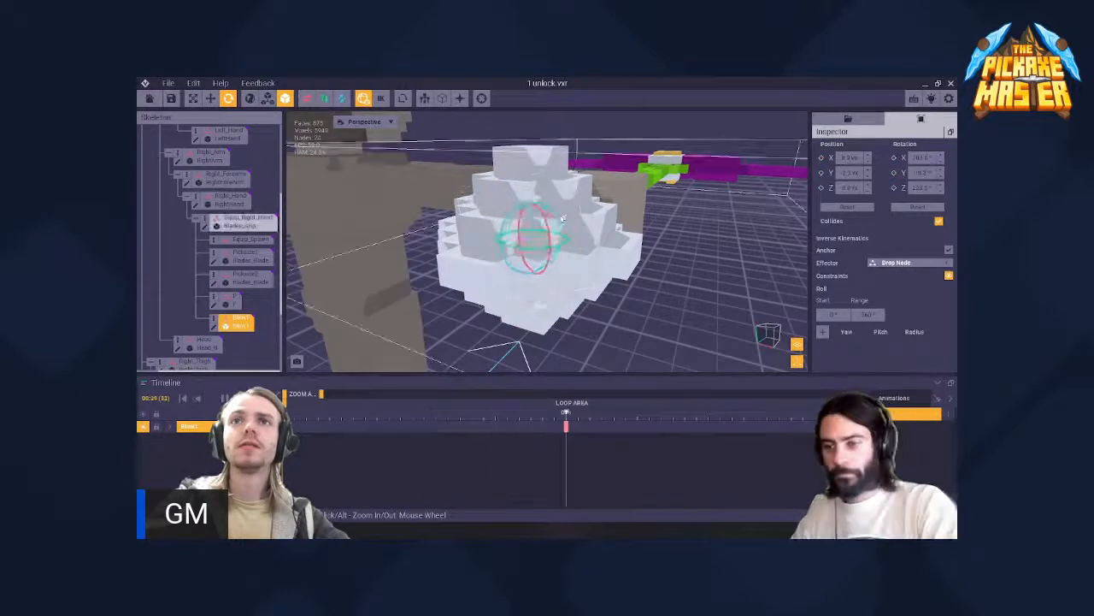
- Deselect the node and inspect the playing animation of the spinning pommel from several angles and distances
left_click(695, 268)
scroll(682, 265, "down", 5)
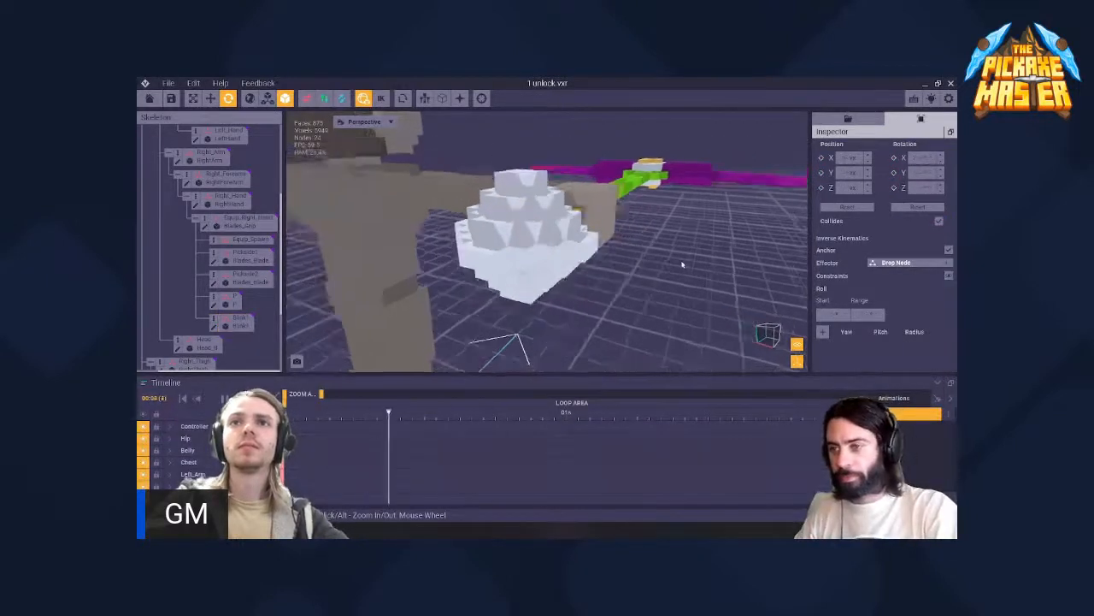
left_click(540, 248)
right_click_drag(513, 238, 504, 233)
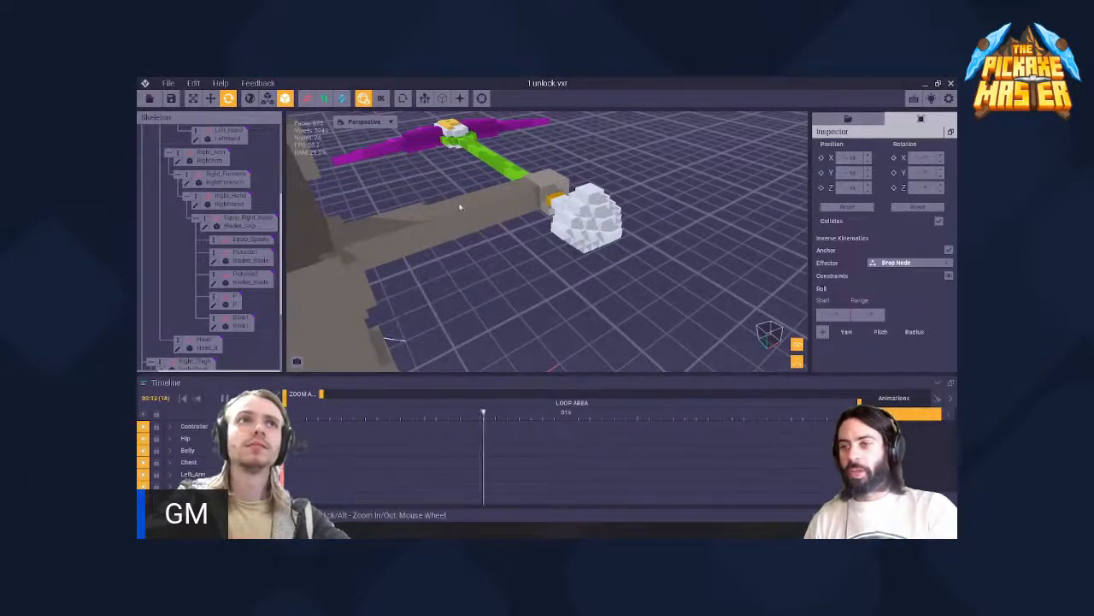
scroll(566, 220, "down", 4)
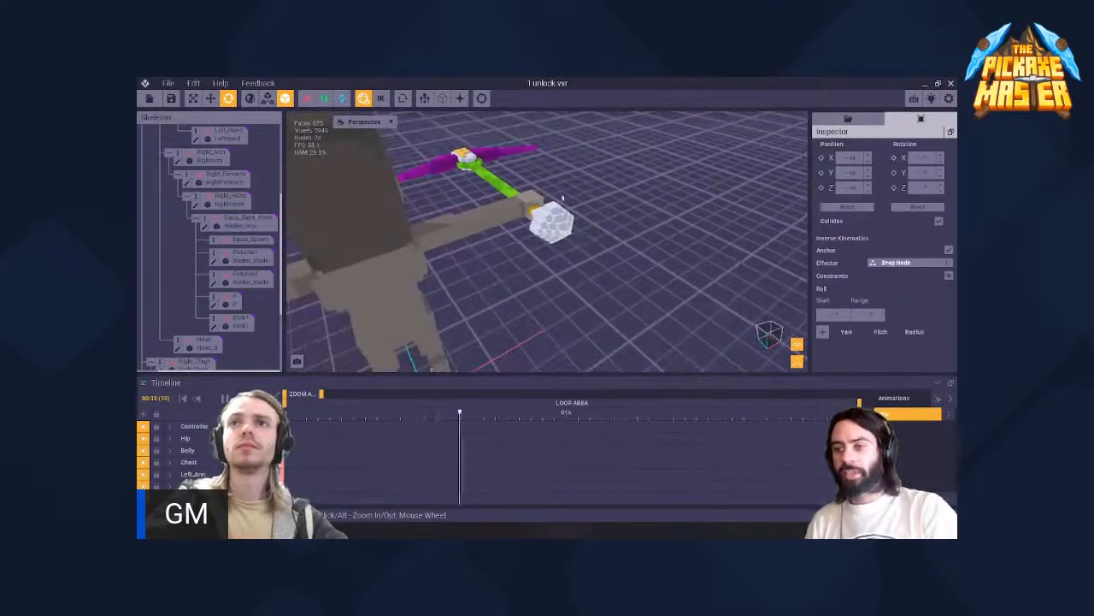
right_click_drag(568, 233, 560, 236)
scroll(560, 236, "up", 5)
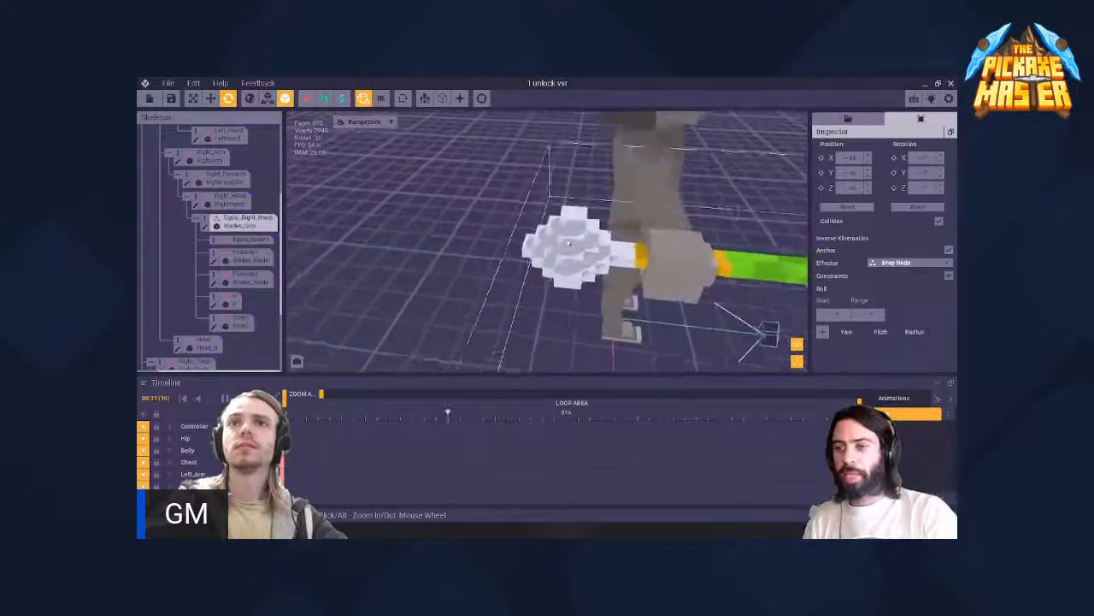
- Open the Blink1 model from the library, change its glowing white material to a muted grey-blue, and return to the character rig
left_click(848, 119)
scroll(850, 192, "down", 3)
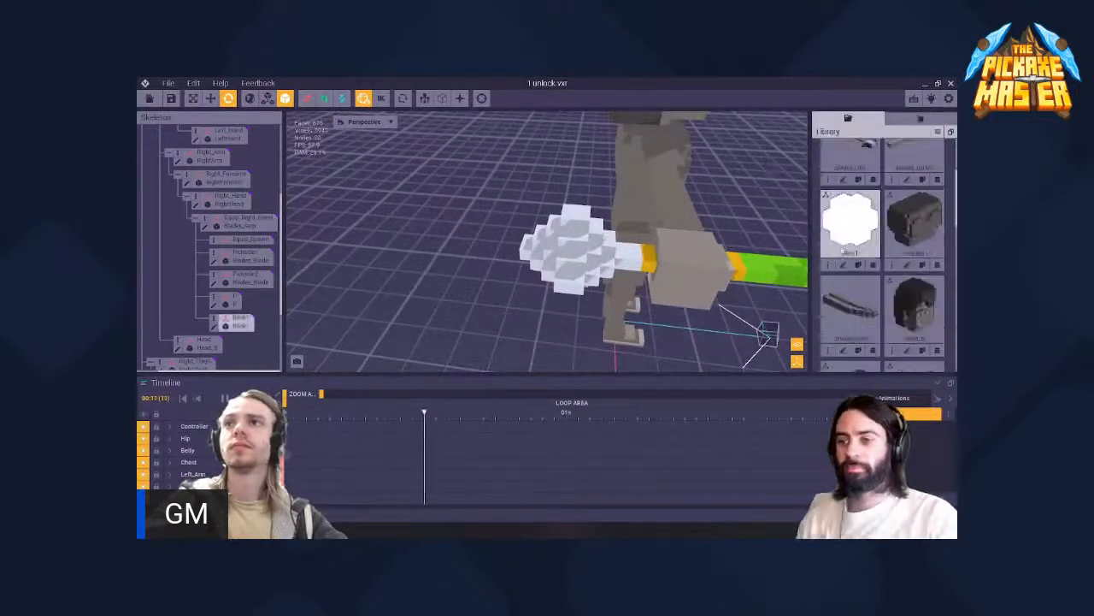
left_click(842, 266)
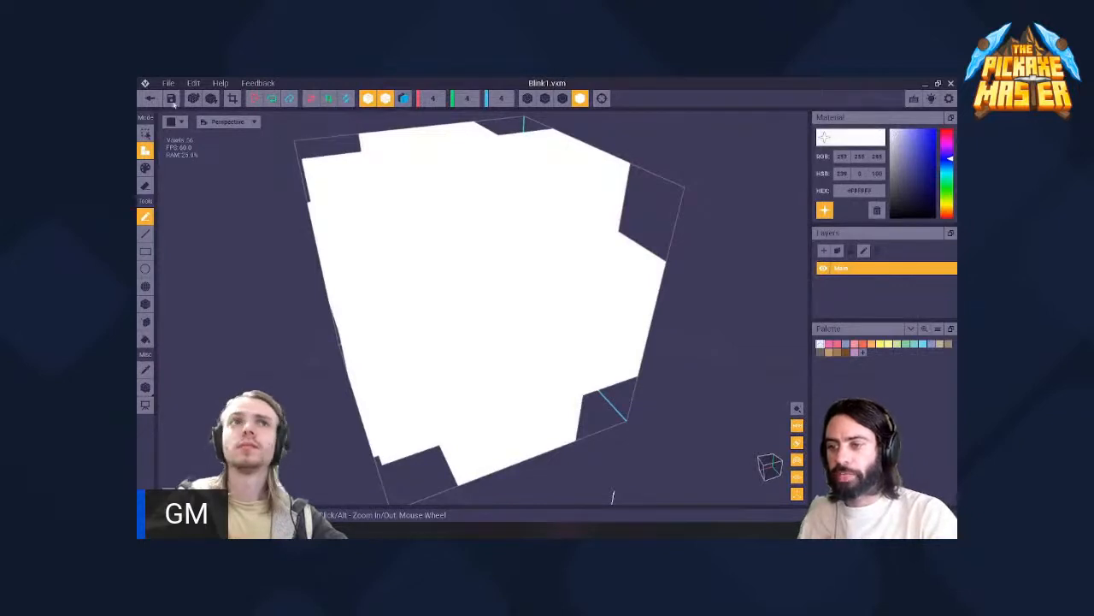
left_click(896, 155)
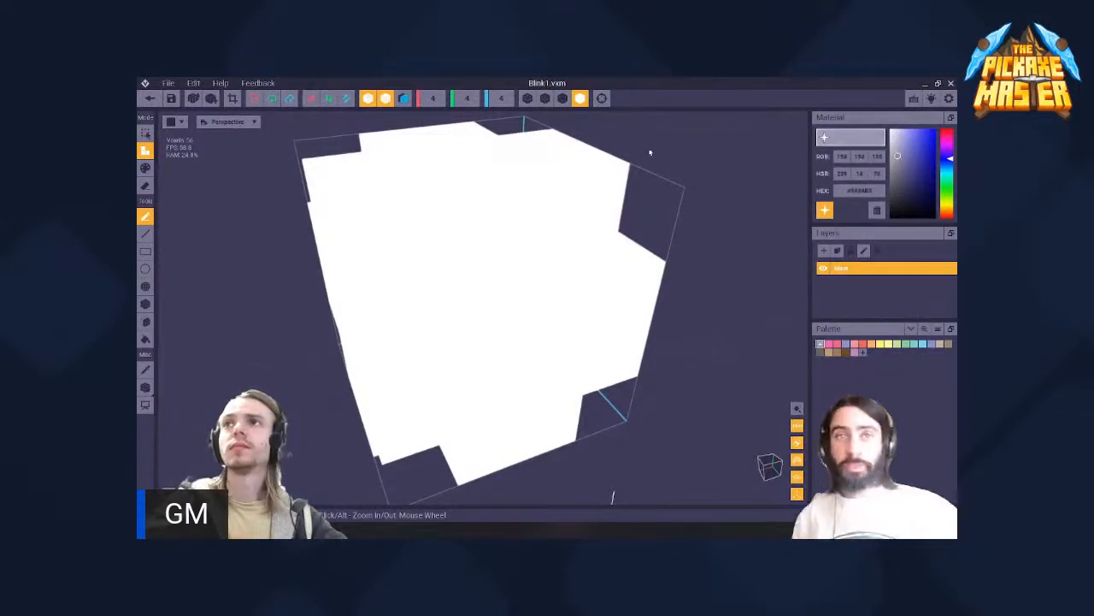
left_click(150, 98)
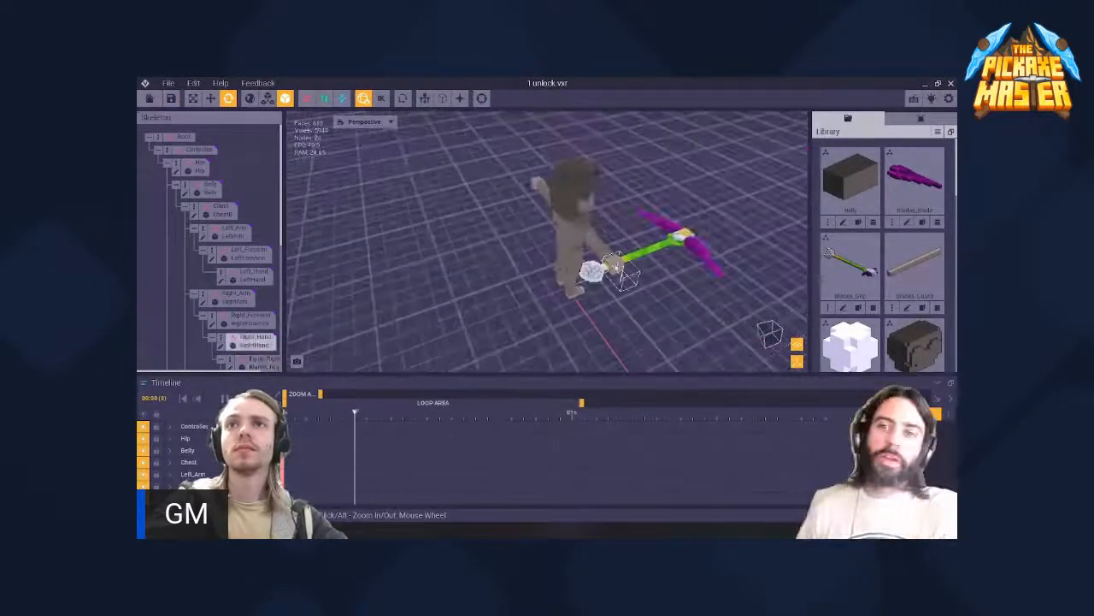
- Examine the recoloured Blink1 model spinning in the pommel, up close and together with the whole character
right_click_drag(609, 284, 571, 278)
scroll(572, 276, "up", 4)
scroll(571, 278, "up", 6)
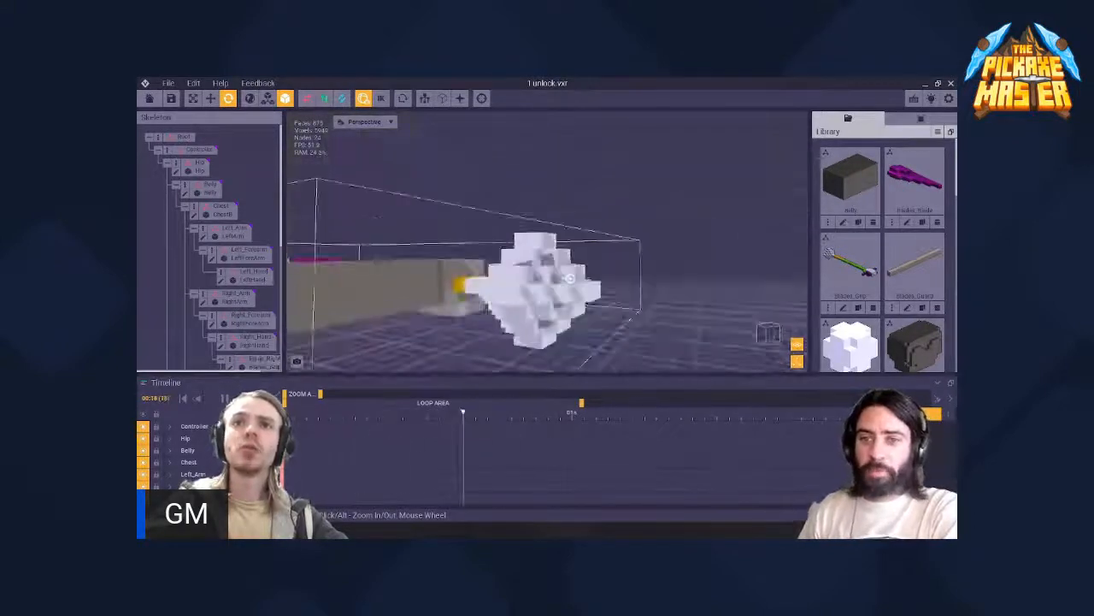
right_click_drag(570, 278, 571, 278)
left_click(683, 273)
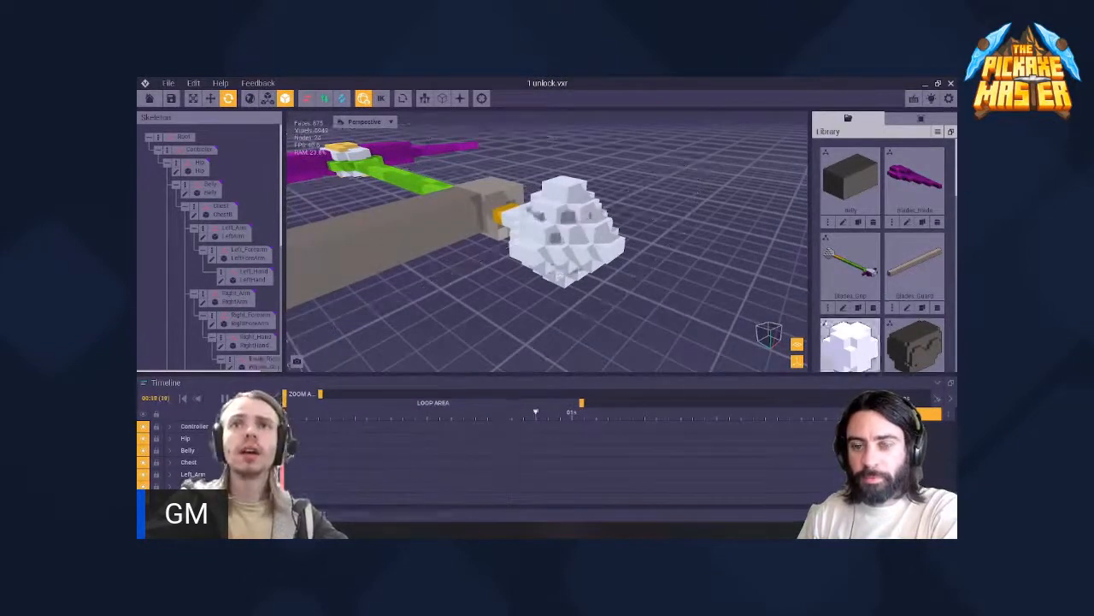
scroll(560, 219, "down", 2)
right_click_drag(560, 219, 570, 278)
scroll(855, 280, "down", 1)
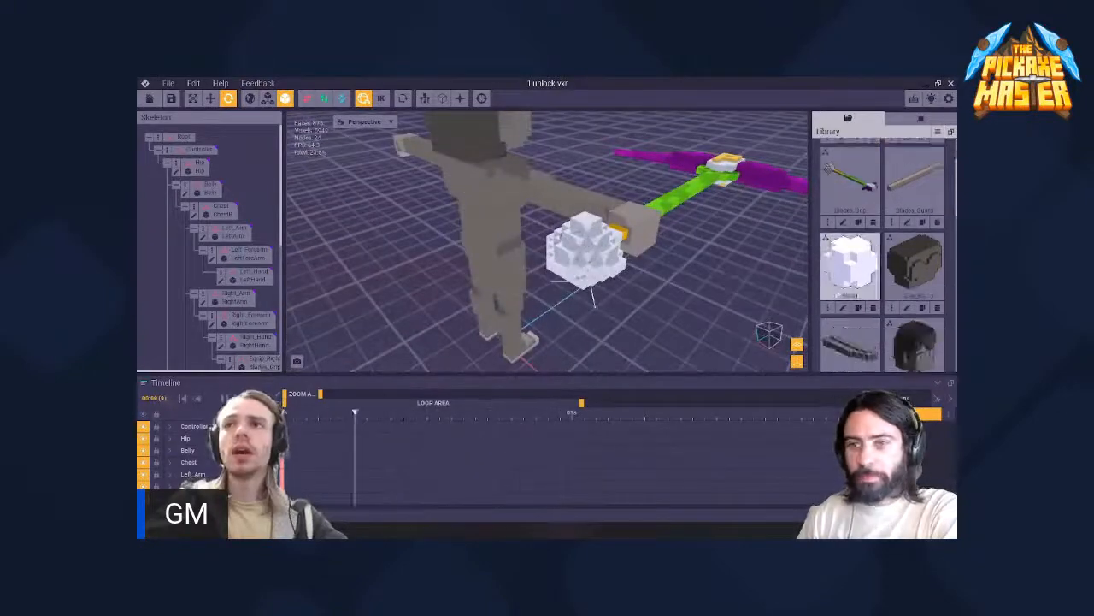
- Reopen the Blink1 model to check its material colour, then return to the rig and play the animation from the side
left_click(843, 307)
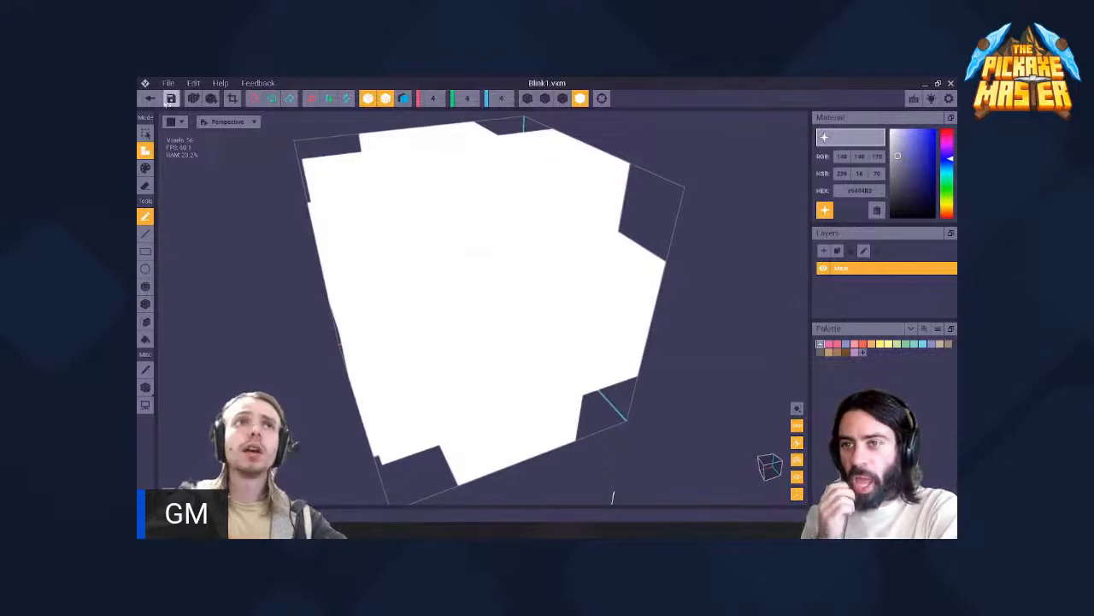
left_click(149, 99)
left_click(481, 244)
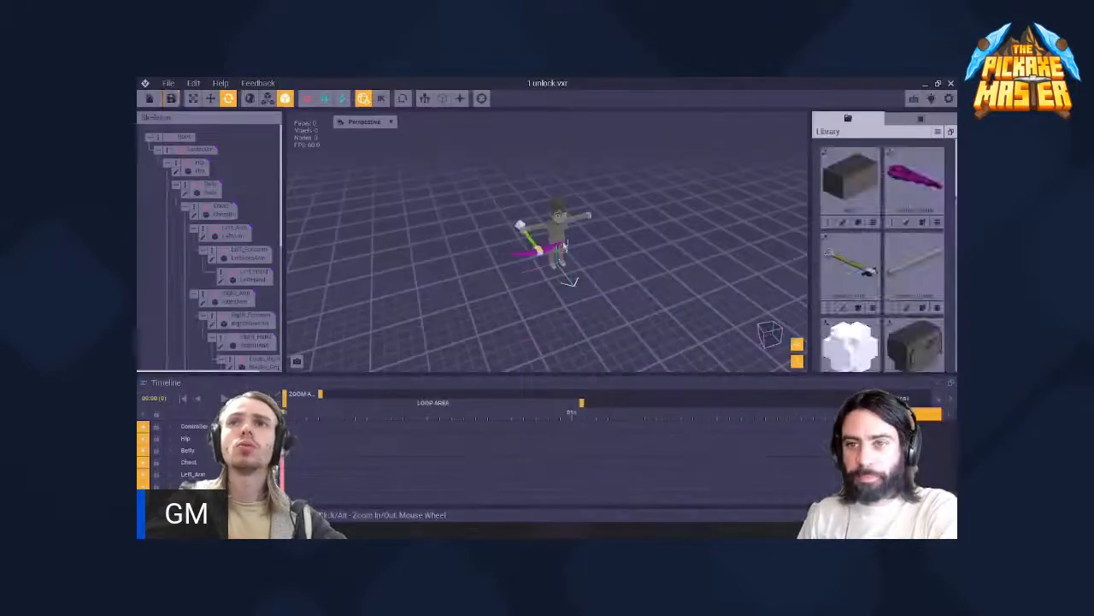
right_click_drag(476, 204, 534, 202)
key("space")
scroll(508, 233, "up", 3)
scroll(534, 202, "down", 3)
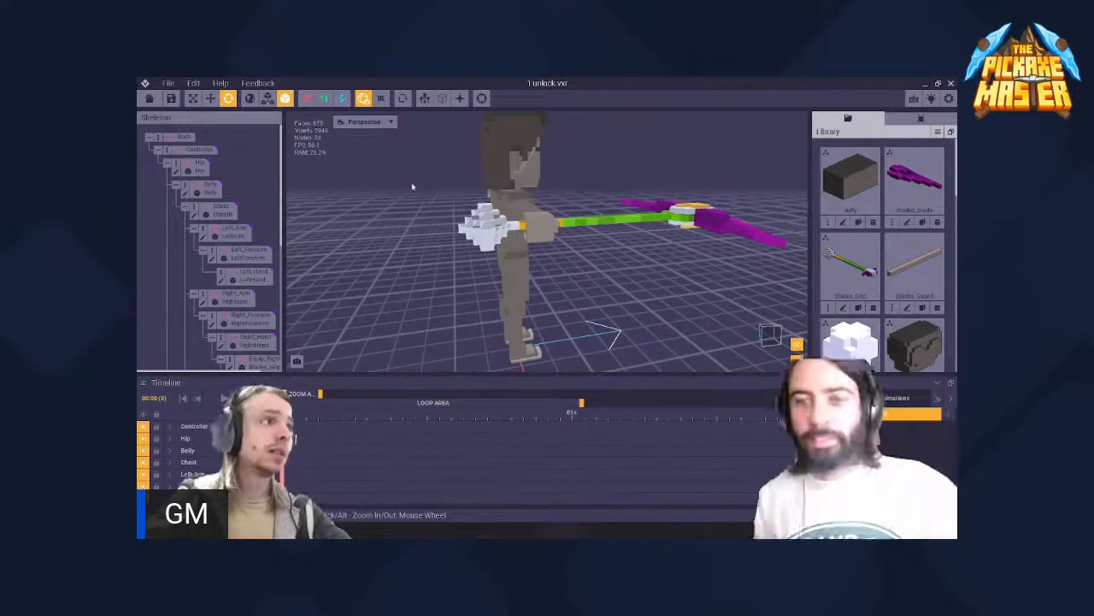
- Export the asset to the Marketplace, switch to The Sandbox website in the browser, and open its sign-in options
left_click(169, 83)
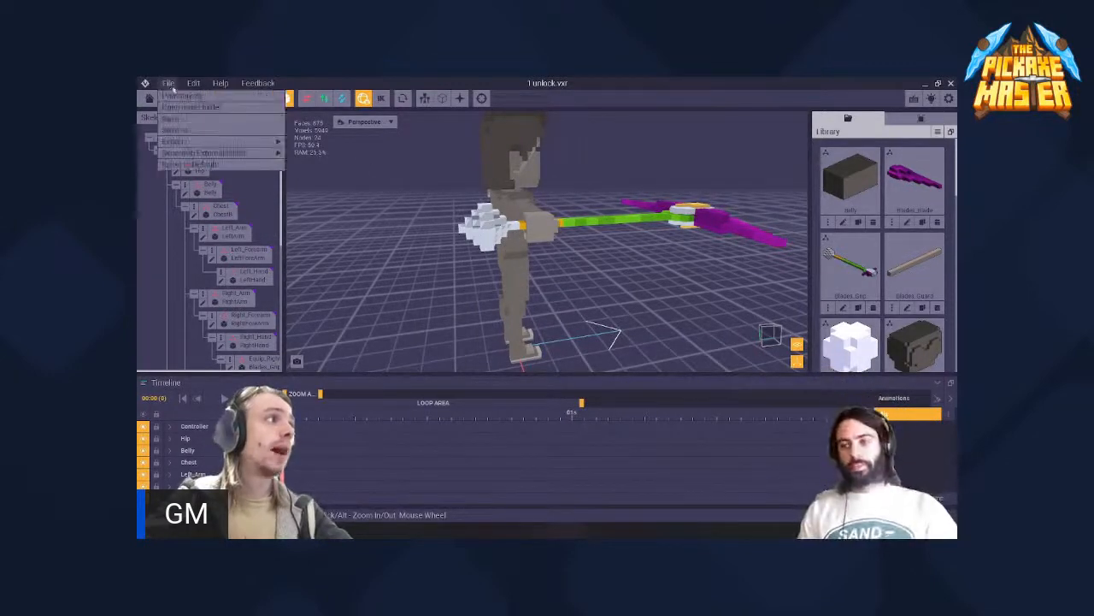
mouse_move(186, 142)
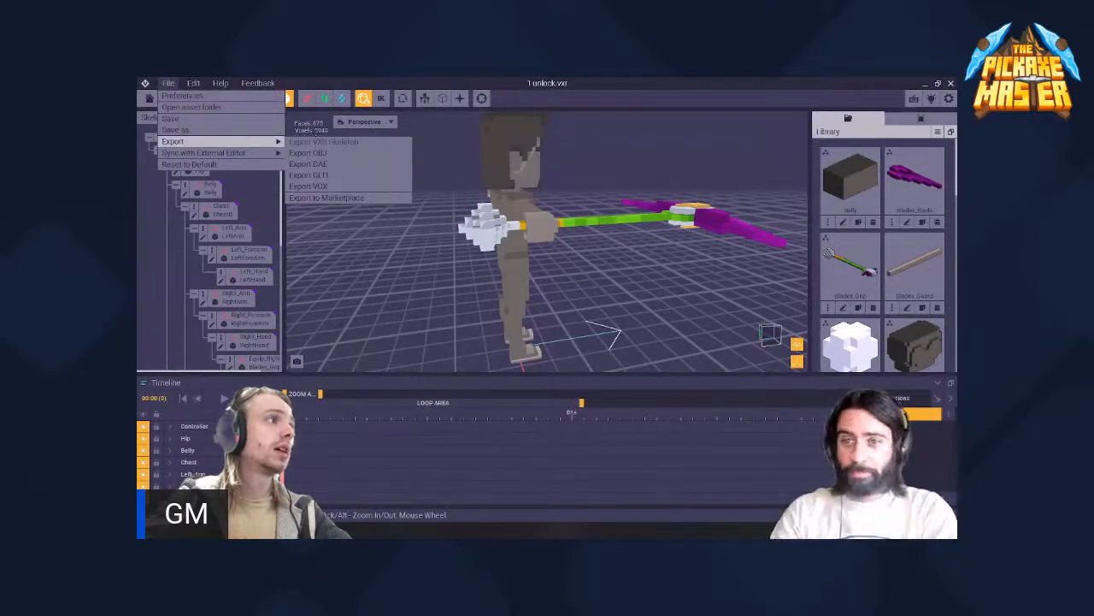
left_click(325, 198)
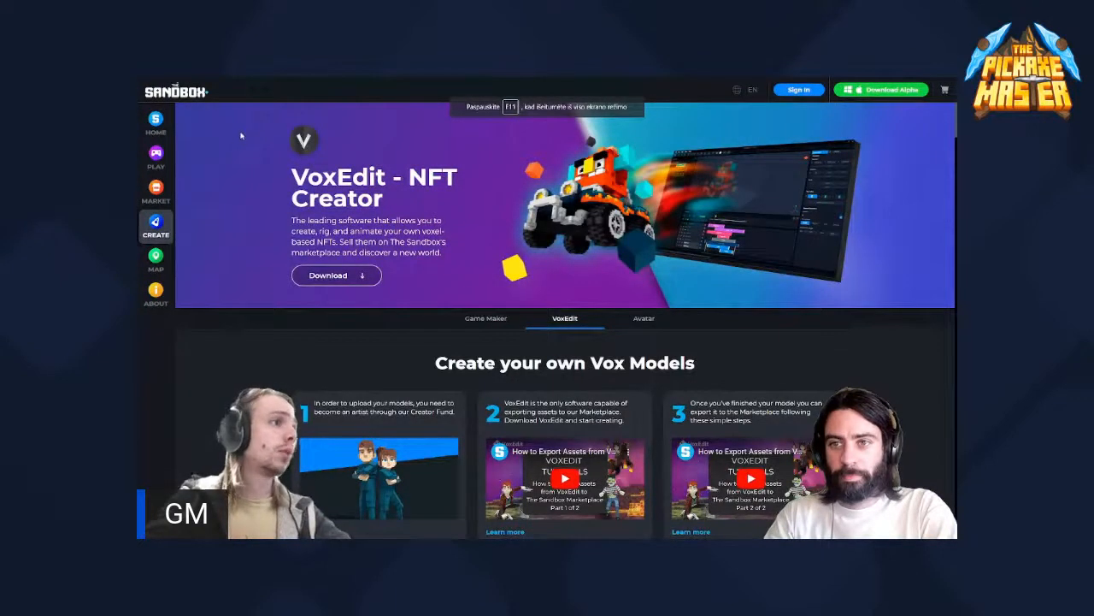
left_click(797, 90)
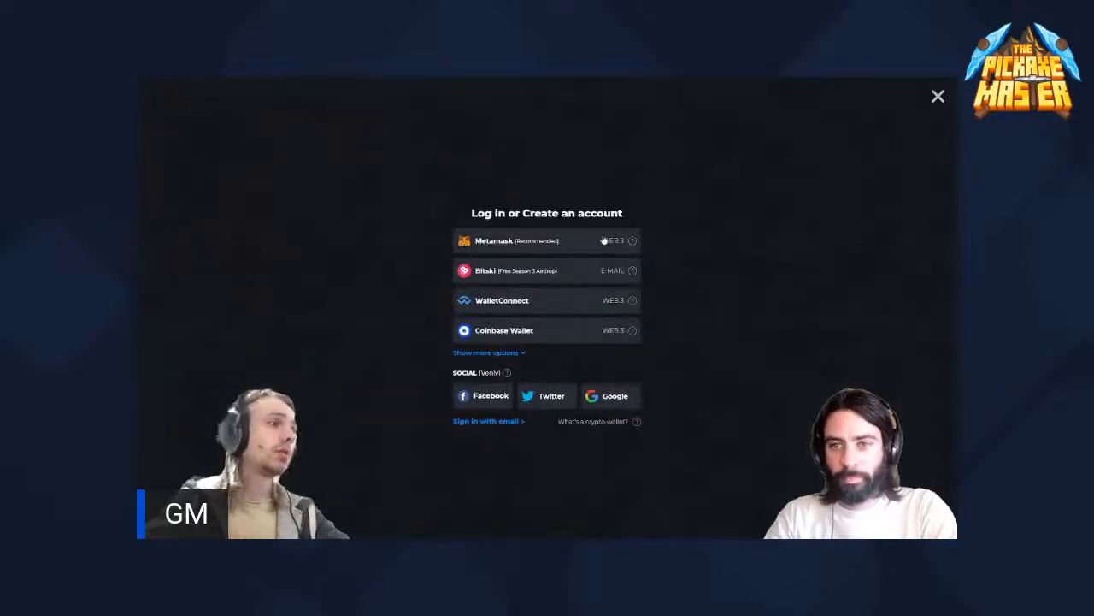
- Dismiss the website's sign-in options, switch back to VoxEdit, and keep the 1 unlock.vxr rig open by cancelling its closing
left_click(938, 97)
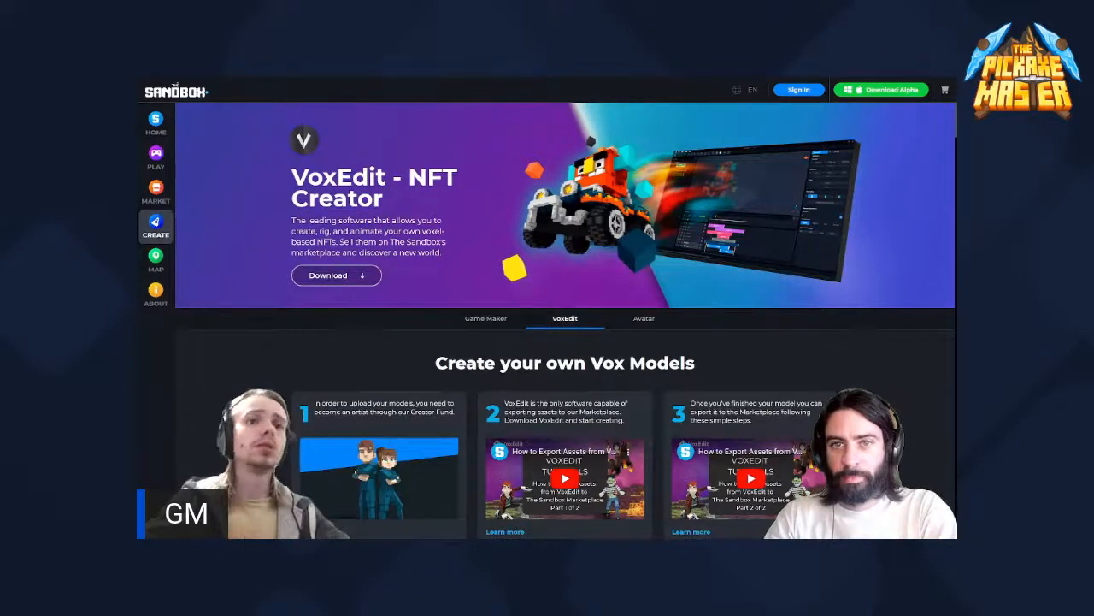
key("alt+Tab")
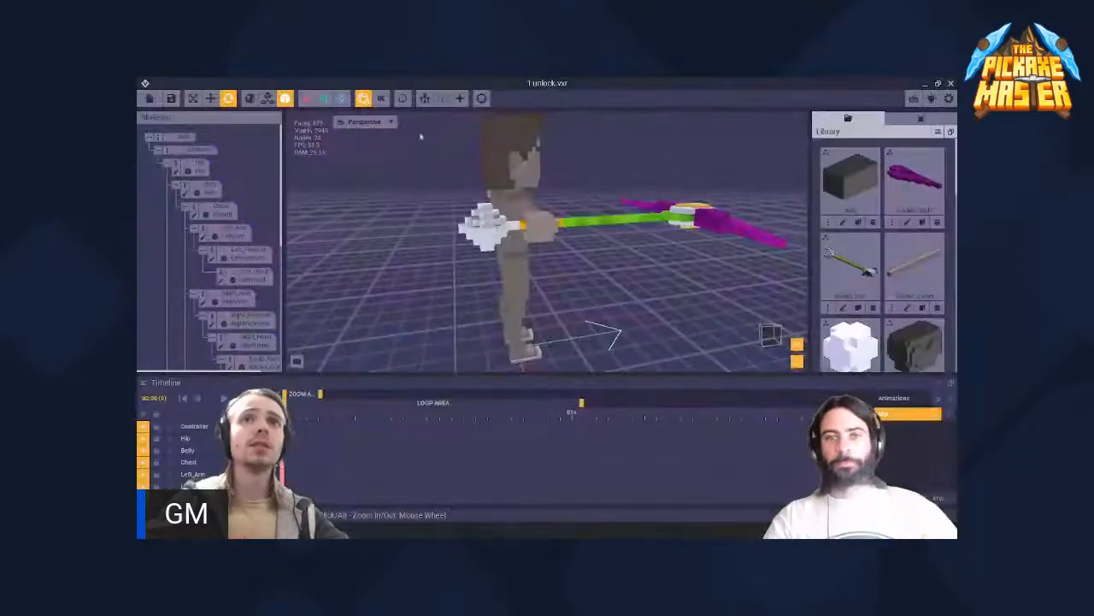
left_click(151, 100)
left_click(638, 242)
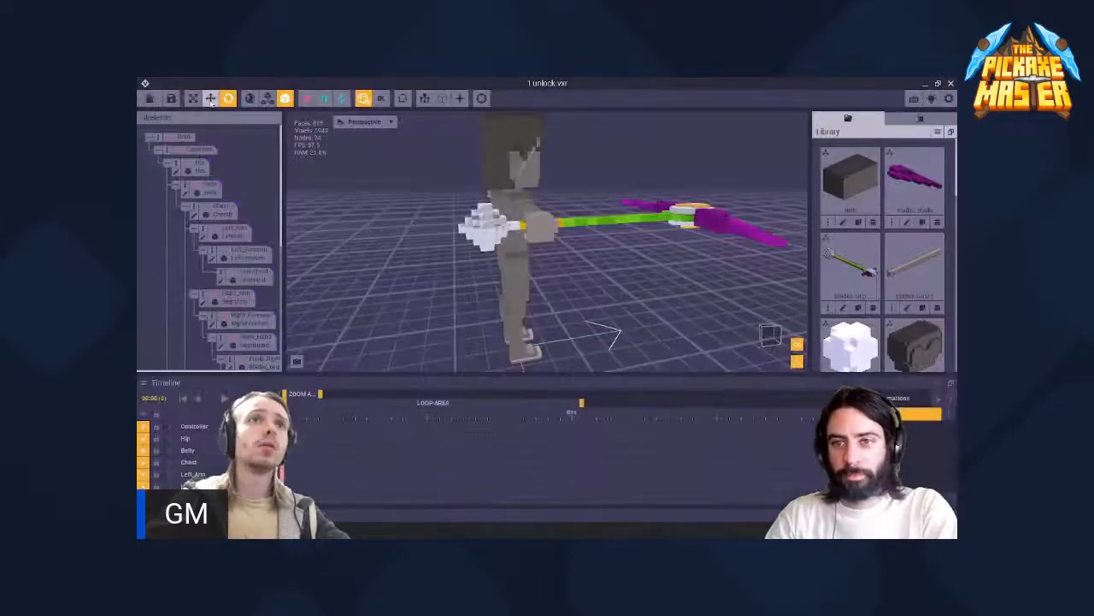
left_click(938, 83)
left_click(908, 88)
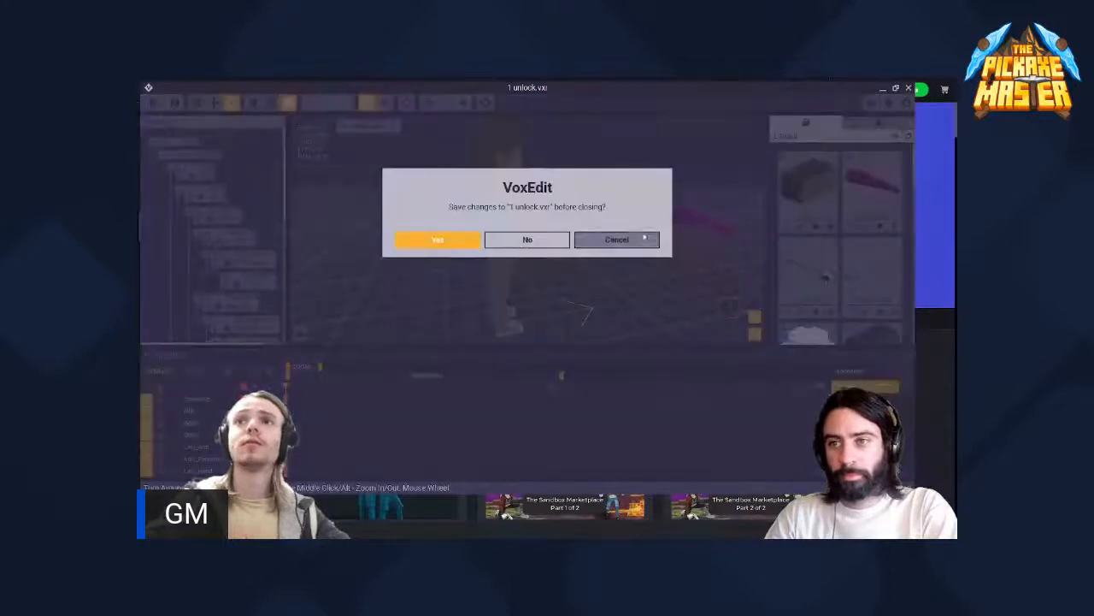
left_click(617, 239)
left_click(895, 88)
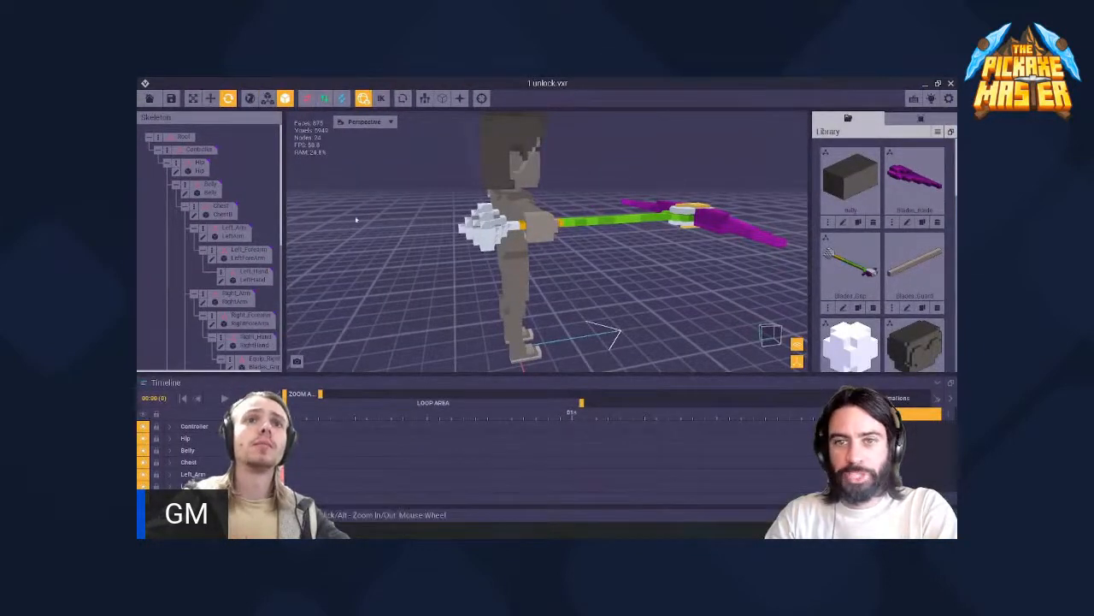
- Close the 1 unlock.vxr rig with its changes saved and open the recent Equip_Blades_V2.vxr file
left_click(496, 226)
left_click(403, 169)
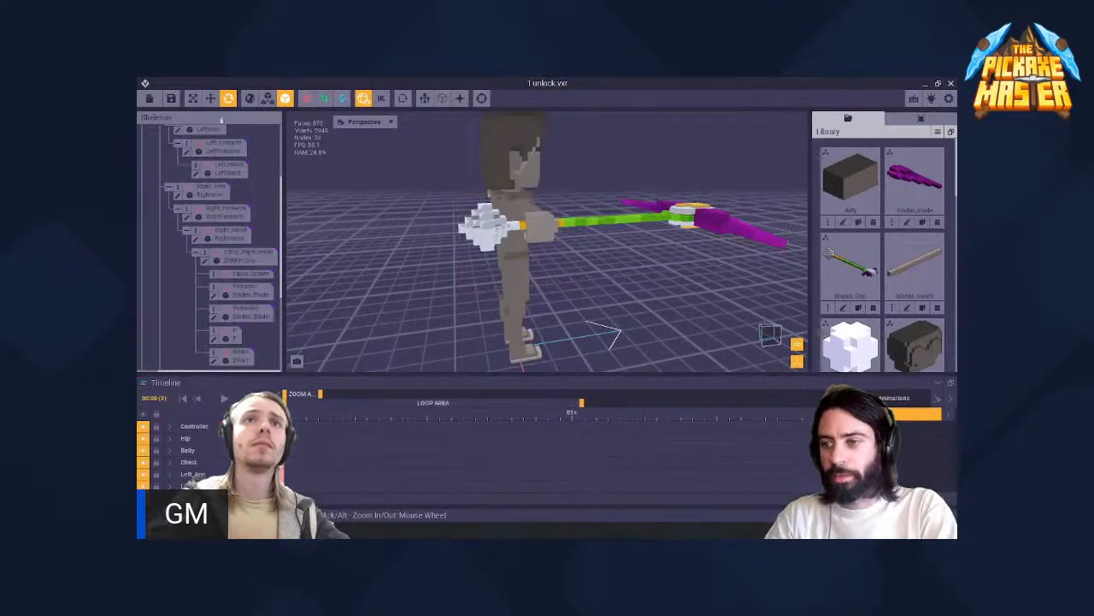
left_click(150, 99)
left_click(484, 242)
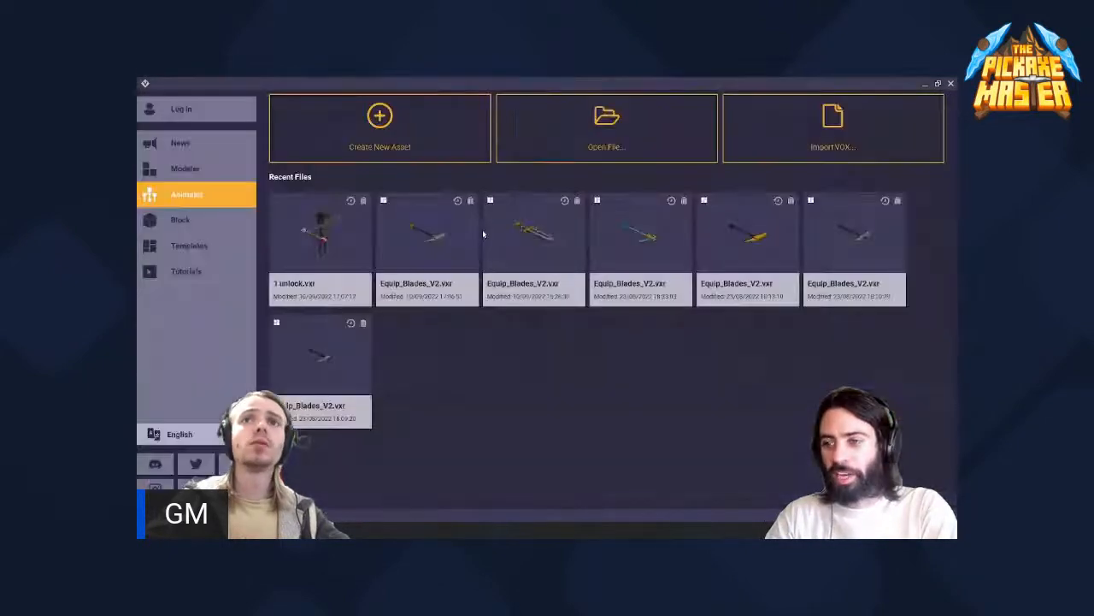
left_click(401, 239)
- Close Equip_Blades_V2.vxr with its changes saved and reopen the recent 1 unlock.vxr rig
left_click(150, 98)
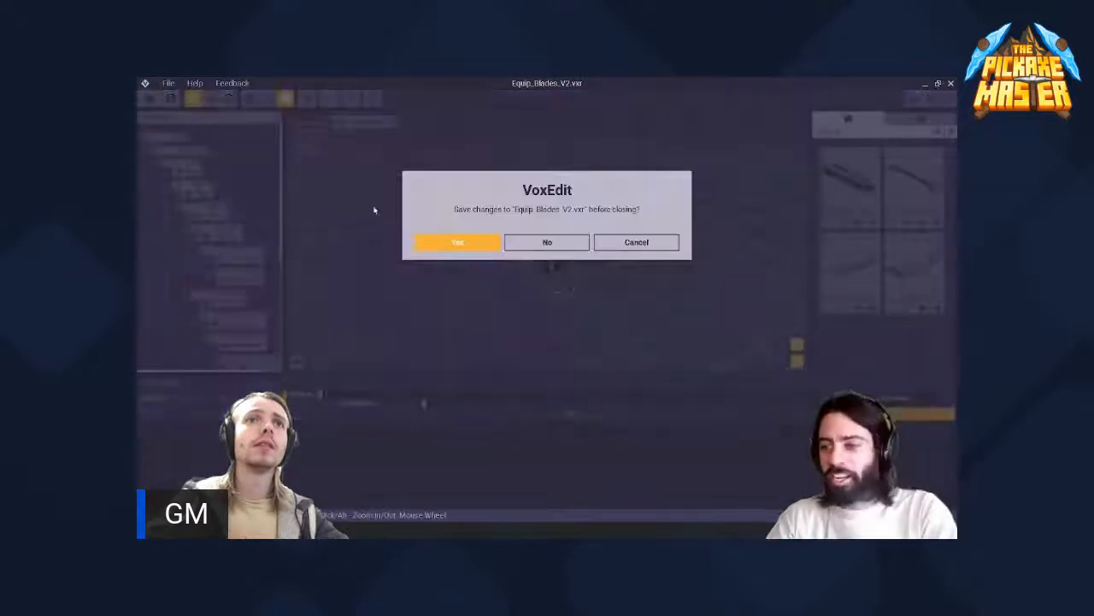
left_click(459, 248)
left_click(321, 235)
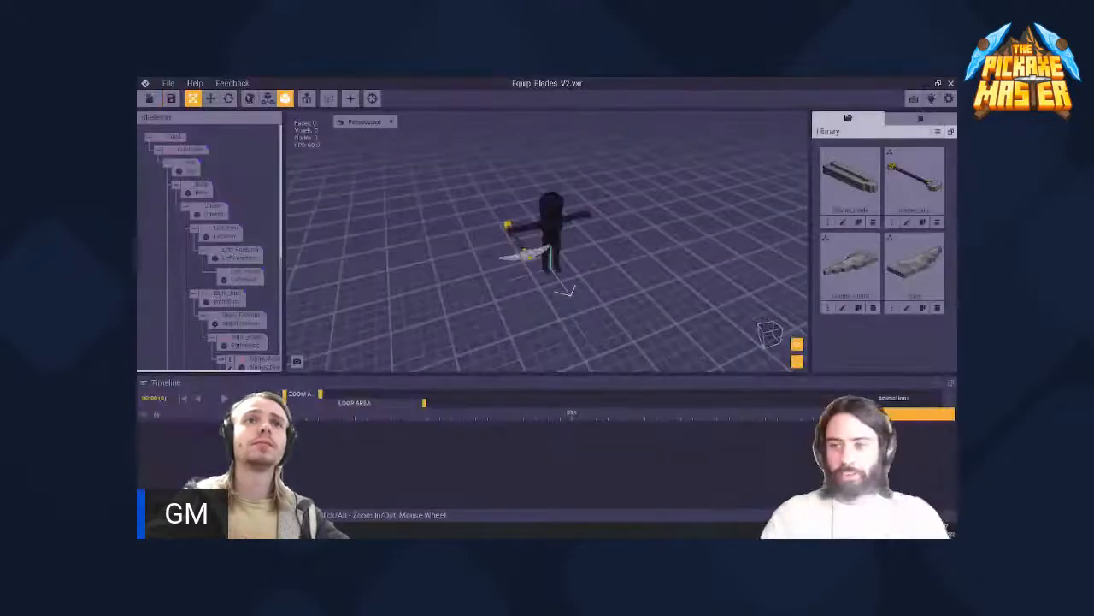
left_click(149, 99)
left_click(459, 242)
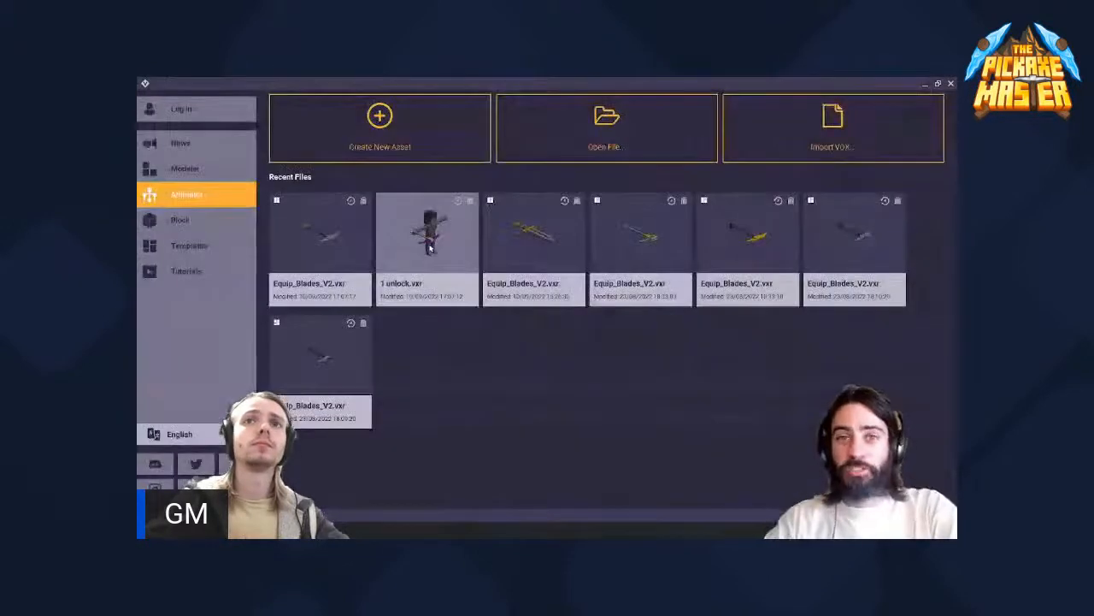
left_click(430, 247)
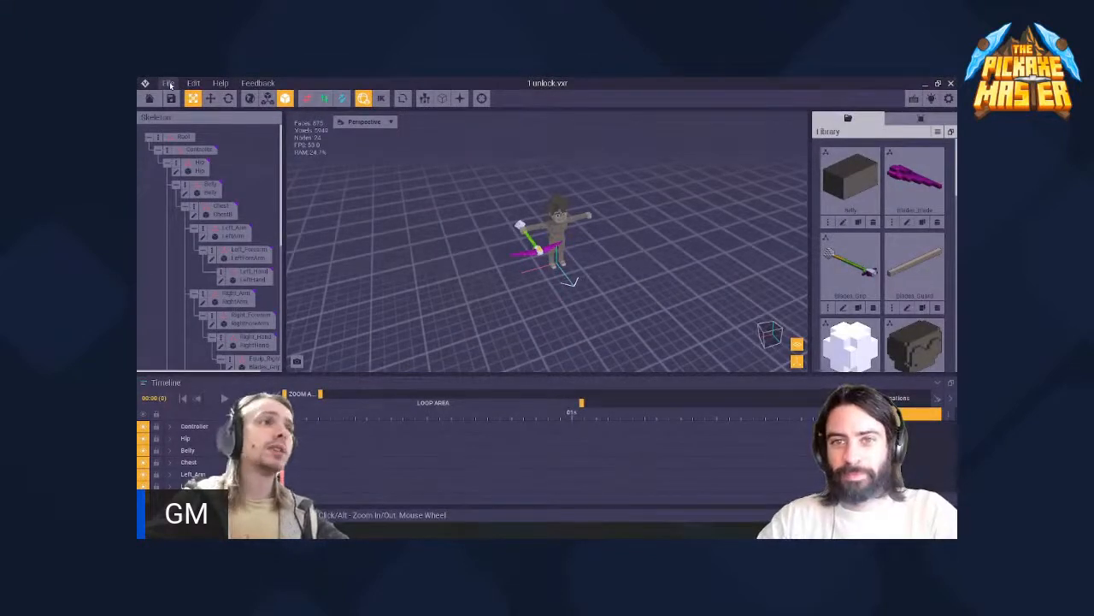
- Export the reopened 1 unlock.vxr rig to the Marketplace with Idle as the default animation
left_click(170, 85)
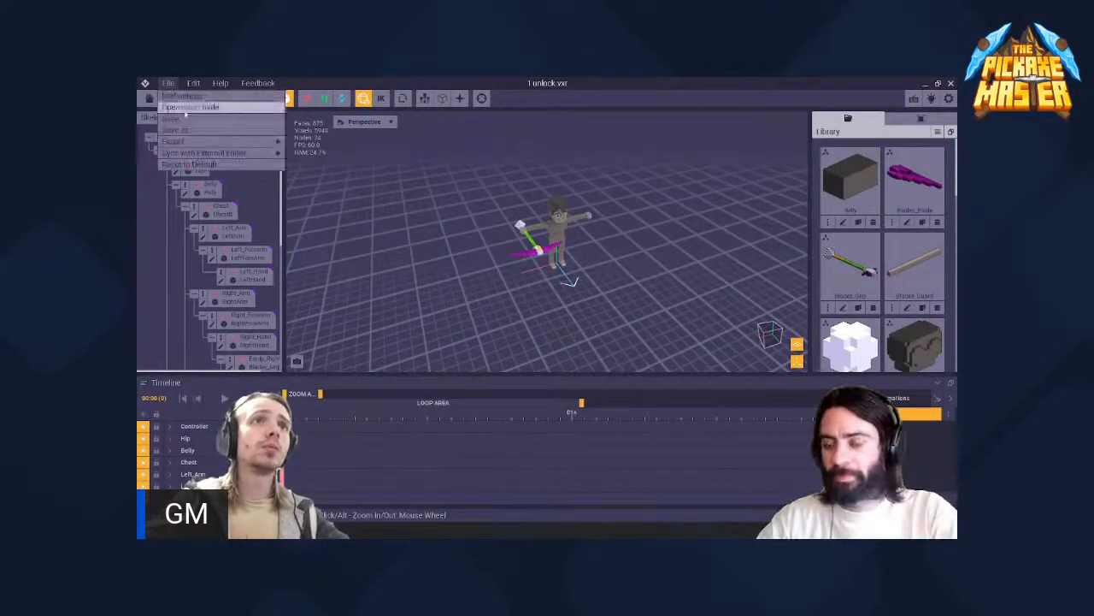
mouse_move(214, 141)
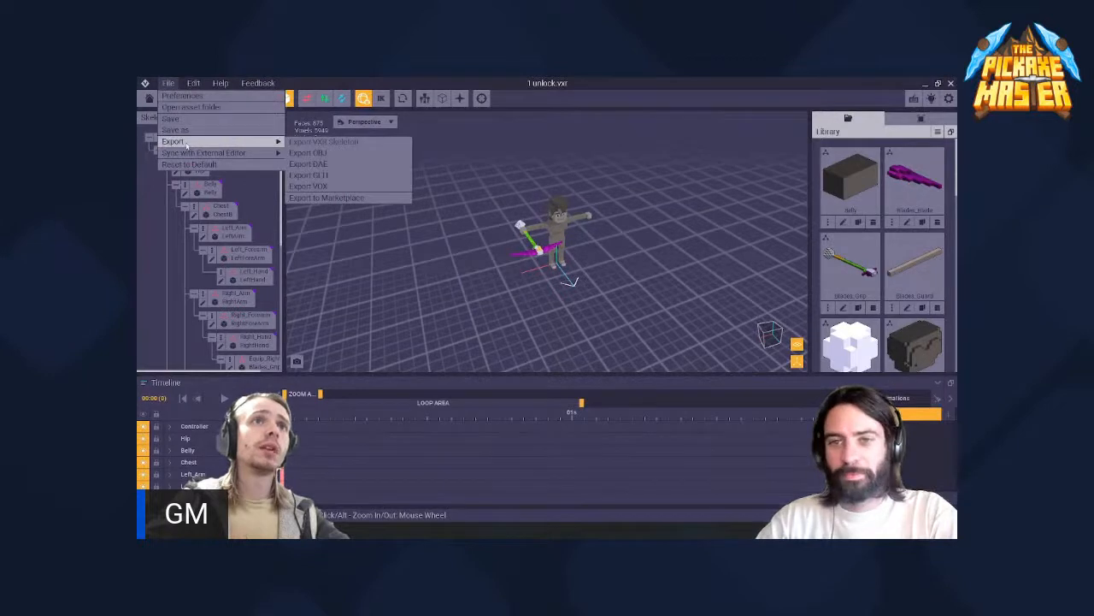
left_click(343, 198)
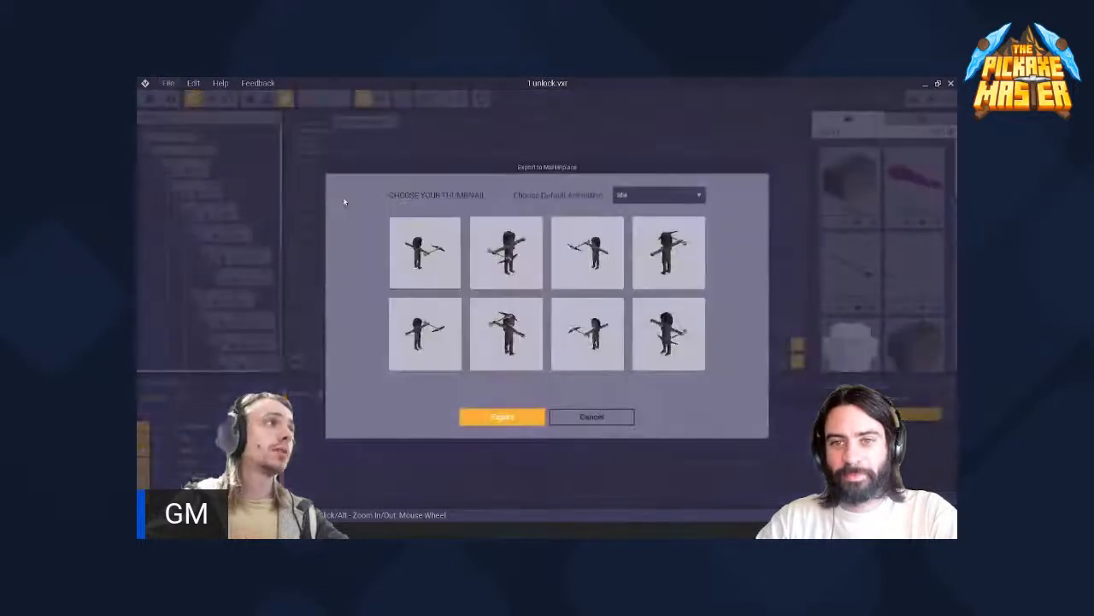
left_click(516, 417)
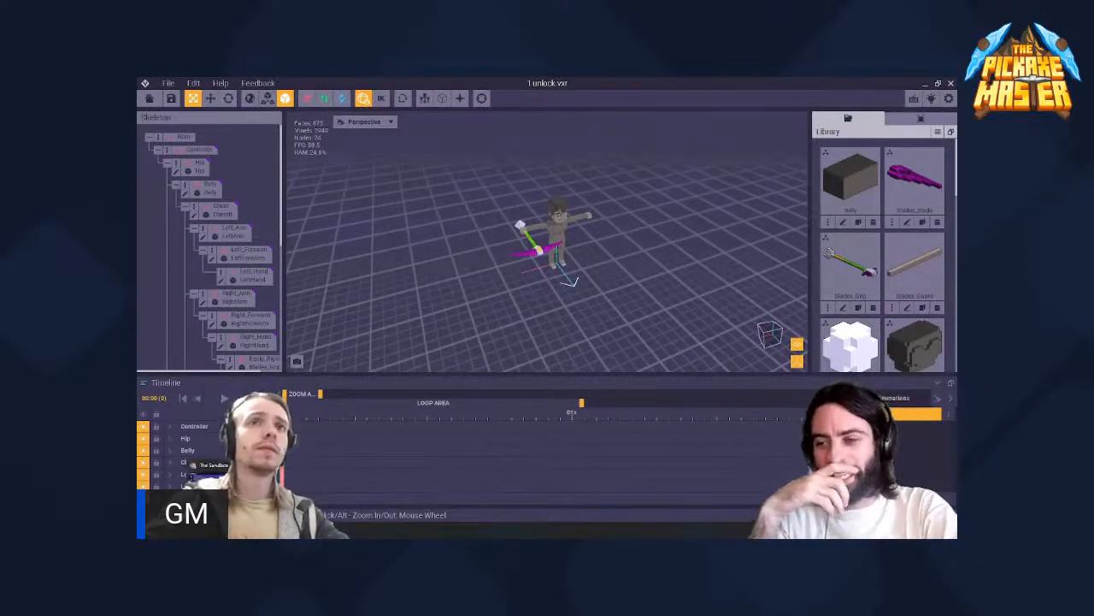
- Look at The Sandbox's VoxEdit page in the browser and return to the rig in VoxEdit
left_click(220, 485)
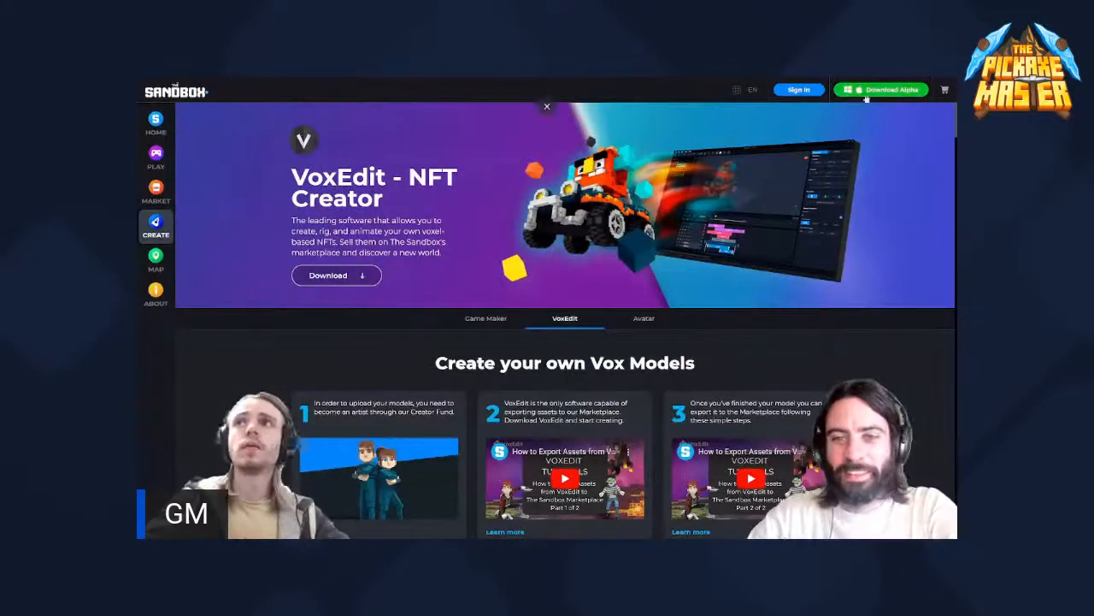
left_click(550, 84)
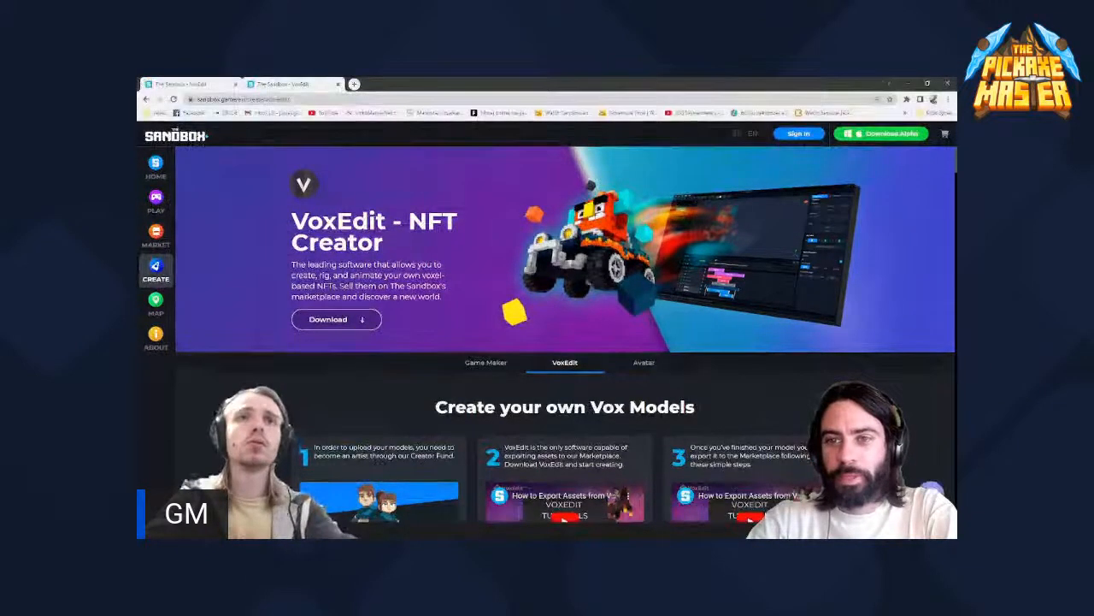
left_click(908, 84)
- Repeat the Marketplace export with the Idle default animation and switch to another browser window
left_click(167, 83)
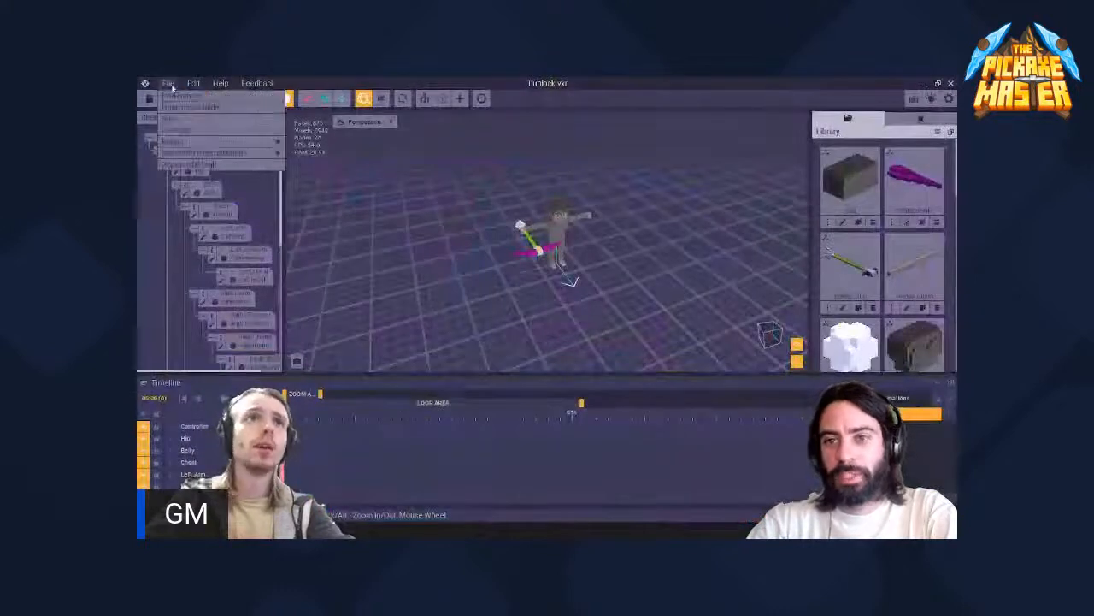
mouse_move(176, 141)
left_click(340, 198)
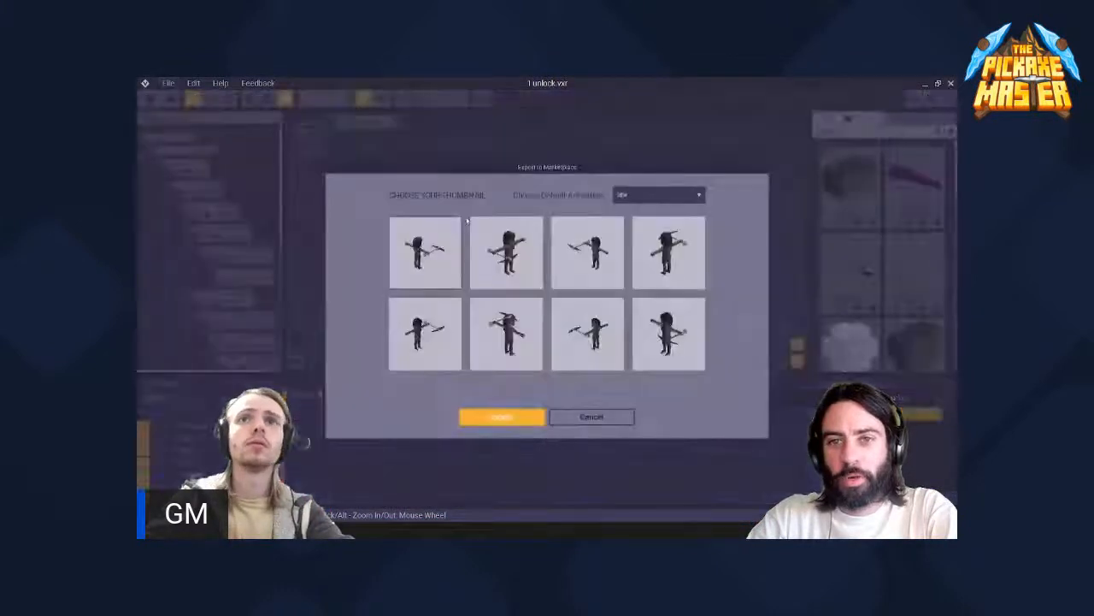
left_click(502, 417)
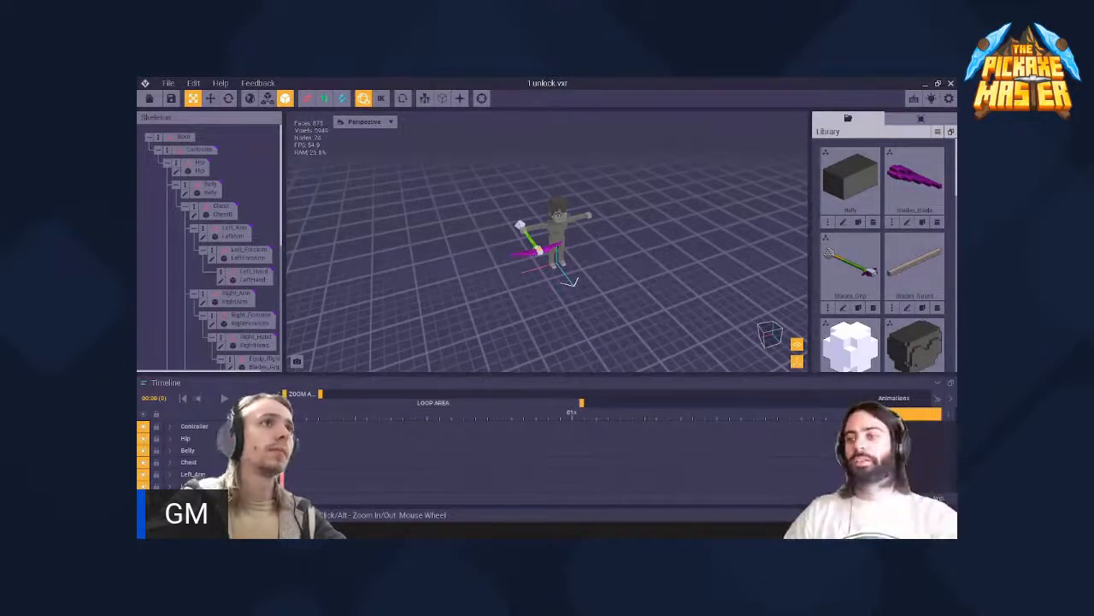
left_click(235, 530)
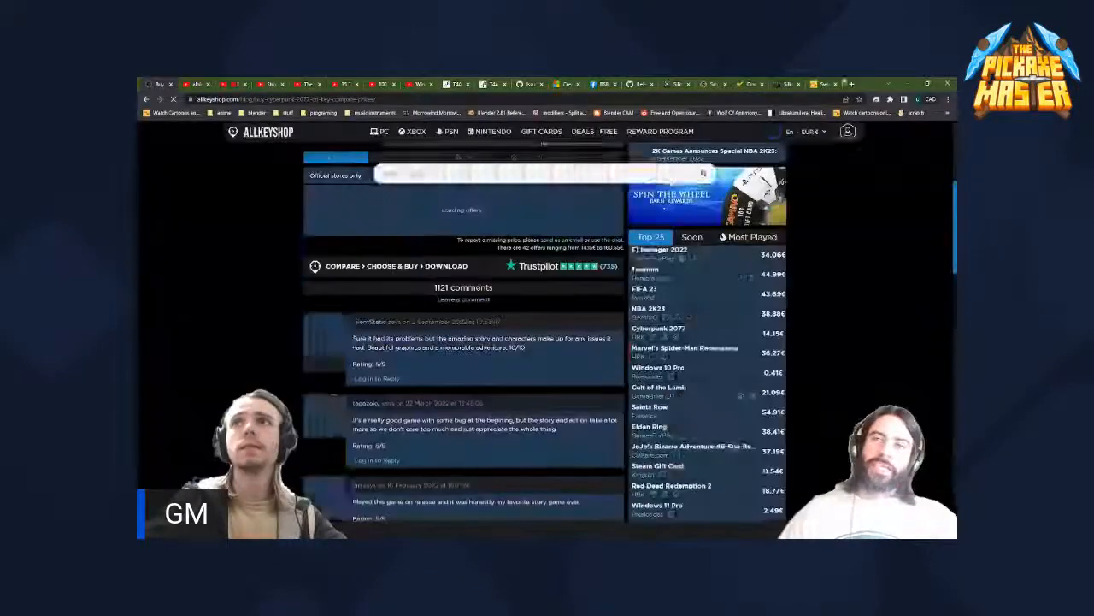
left_click_drag(845, 83, 139, 171)
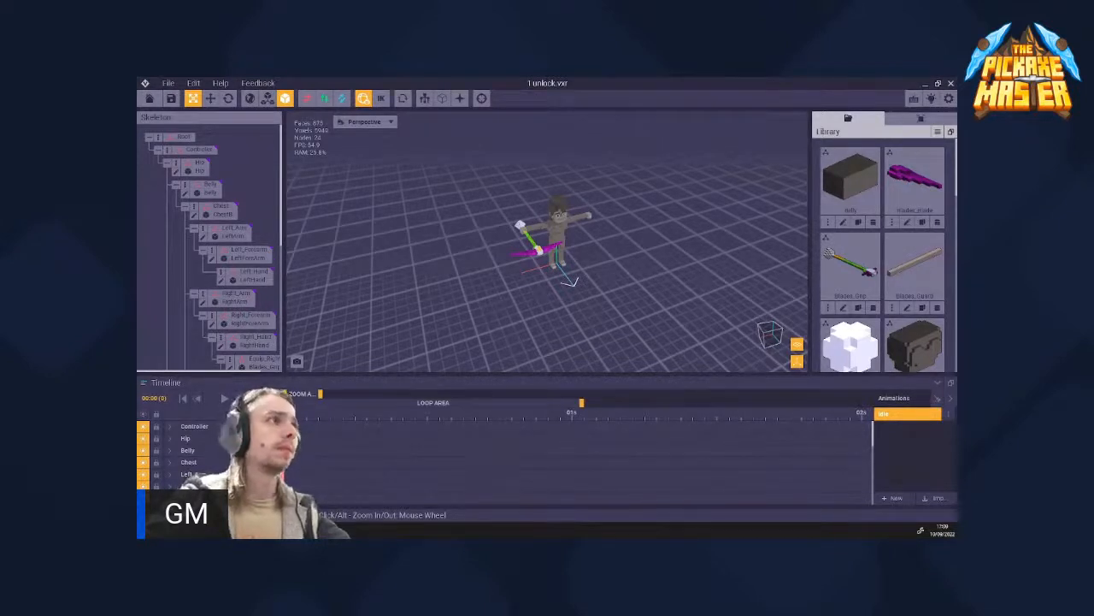
- Review the rig's export and external editor sync options, and inspect the 1 unlock asset folder in File Explorer
left_click(169, 84)
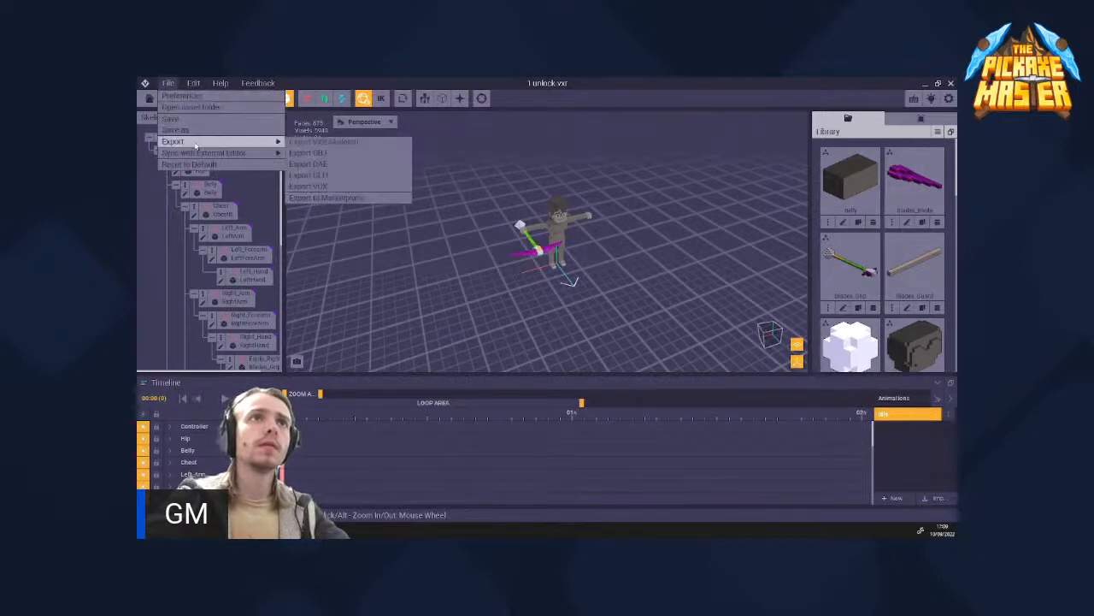
mouse_move(214, 152)
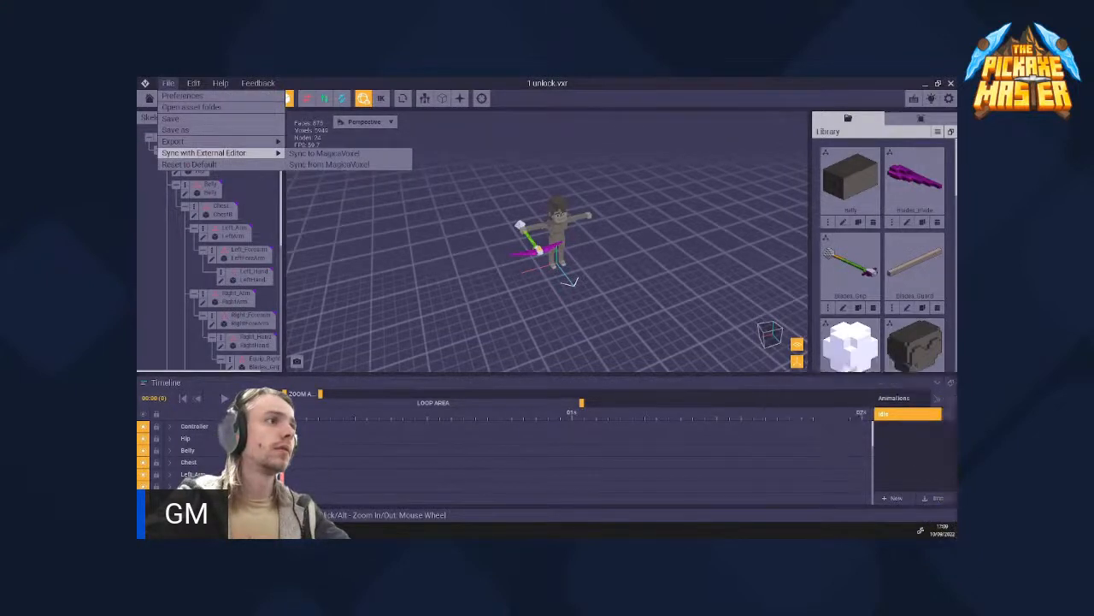
mouse_move(251, 530)
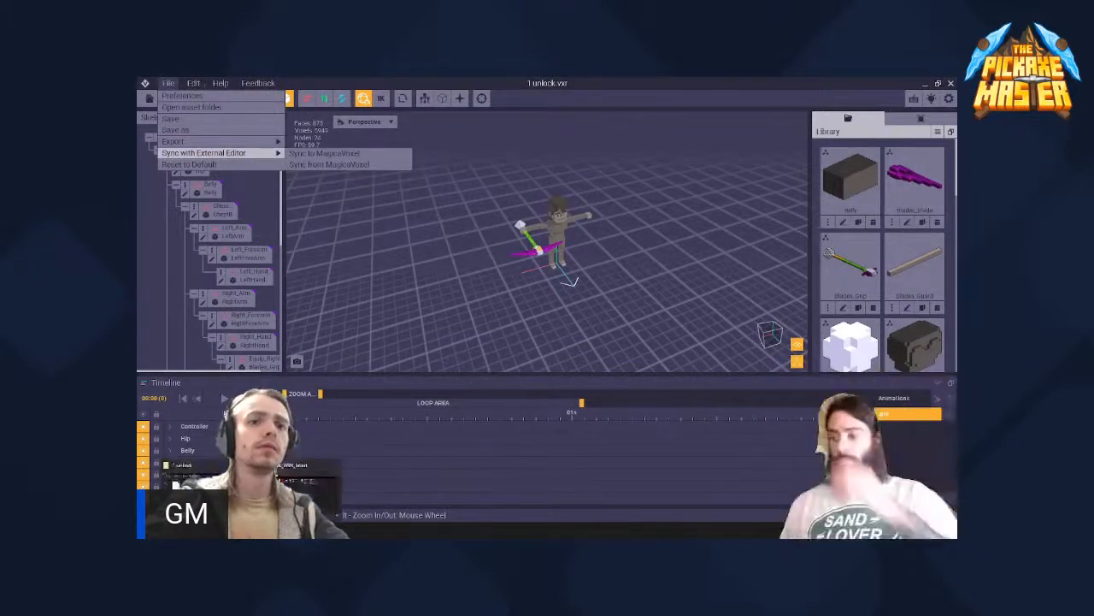
mouse_move(300, 489)
left_click(180, 479)
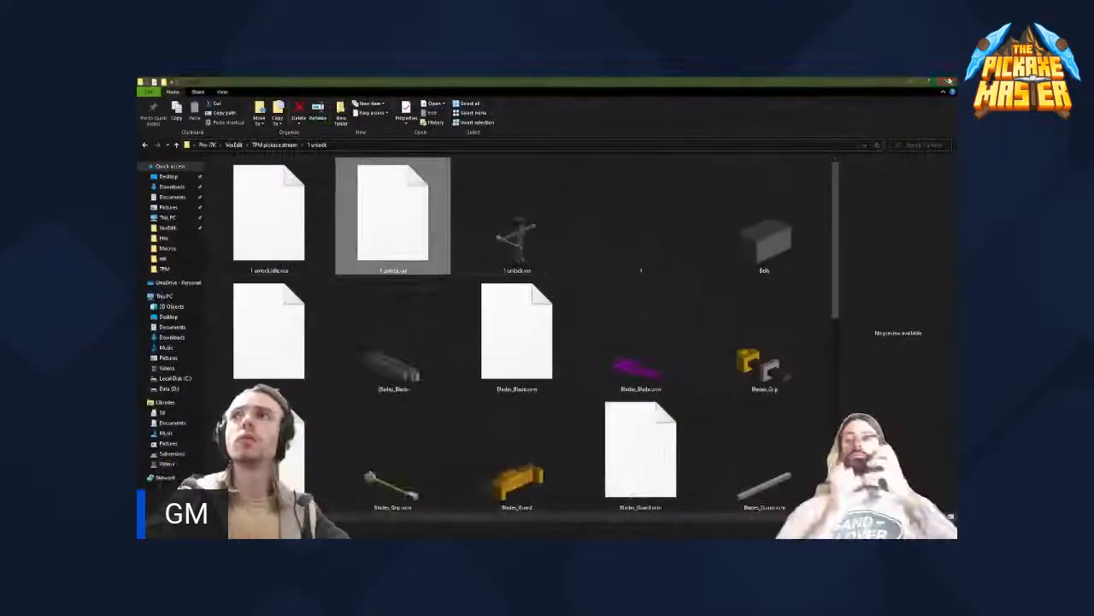
left_click(950, 82)
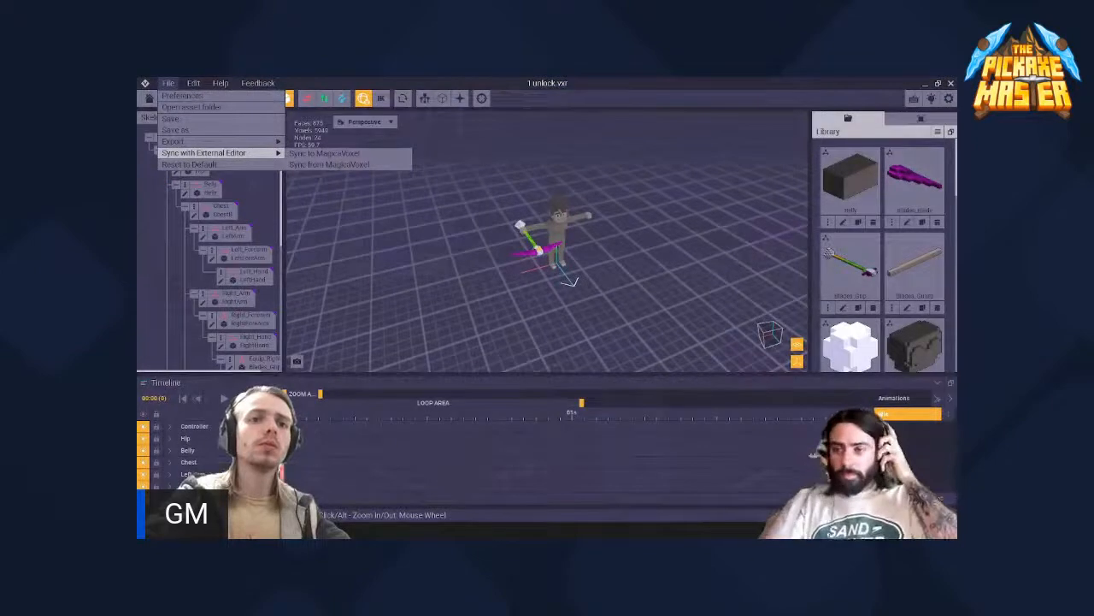
- Export the character rig holding the weapon to the Marketplace once more, with Idle as the default animation
left_click(493, 230)
scroll(513, 215, "up", 5)
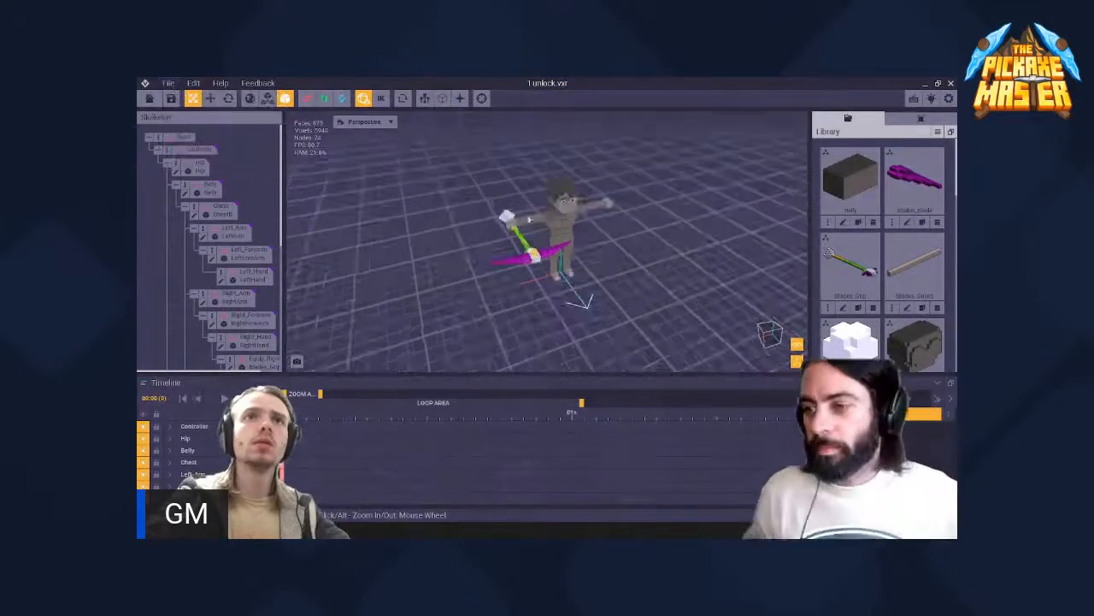
right_click_drag(513, 215, 566, 284)
scroll(566, 285, "down", 5)
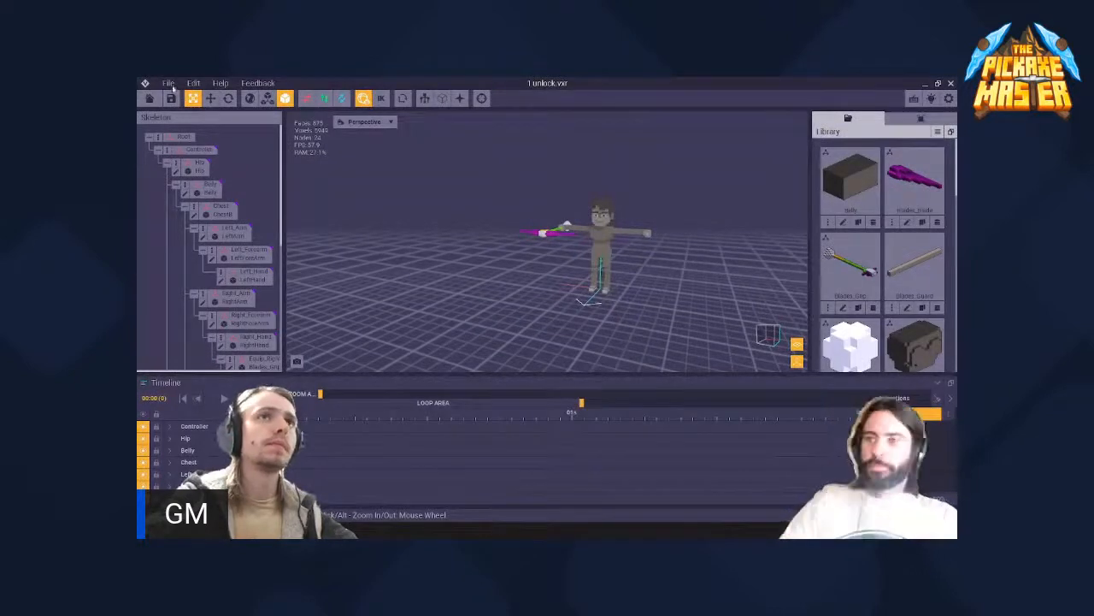
left_click(168, 83)
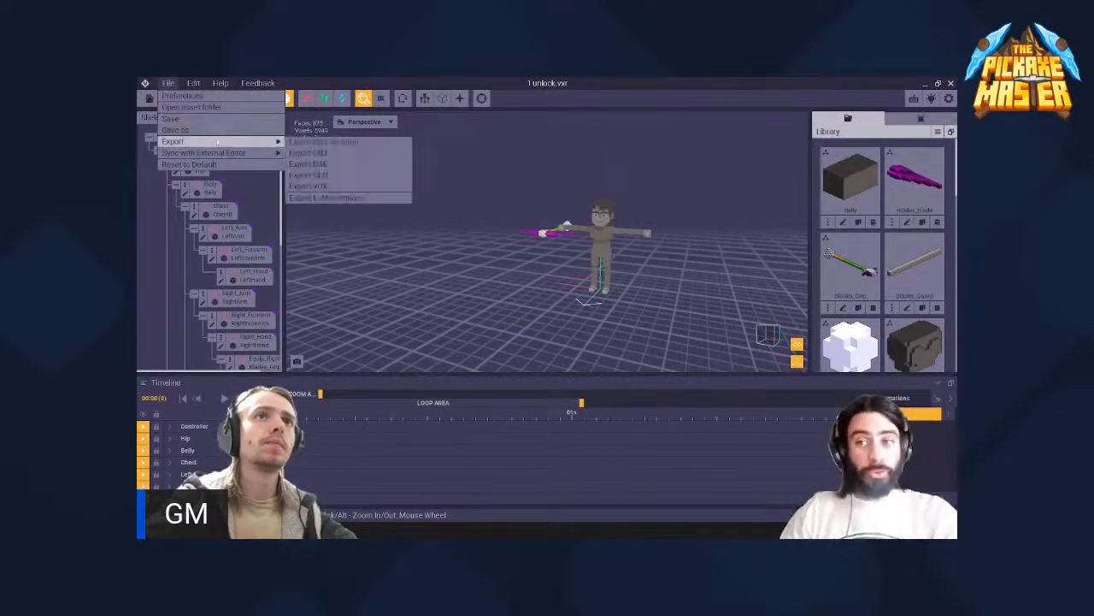
mouse_move(247, 142)
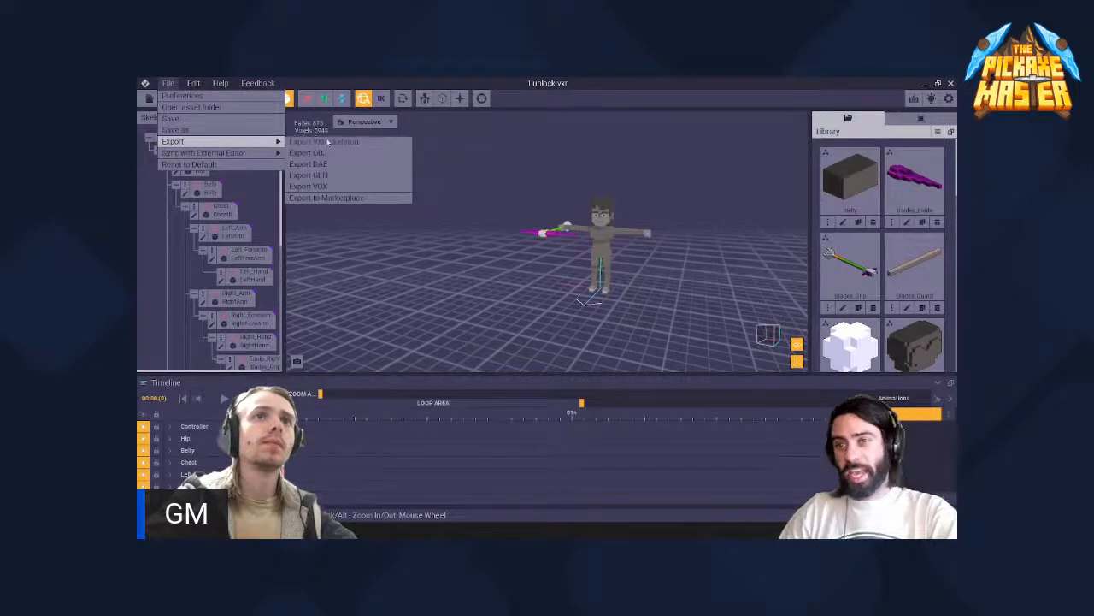
left_click(341, 198)
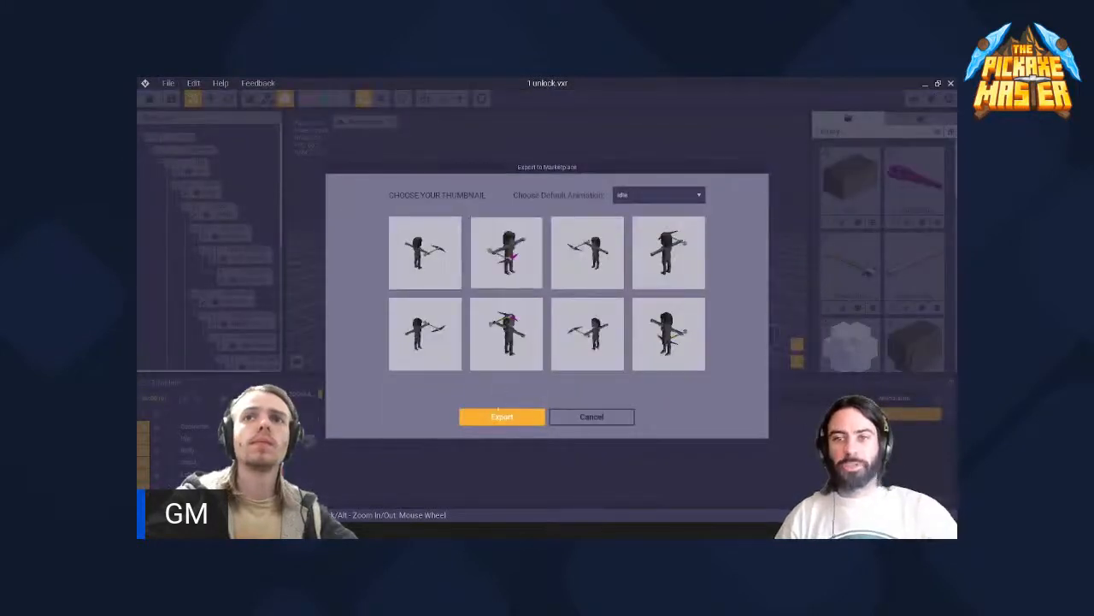
left_click(502, 417)
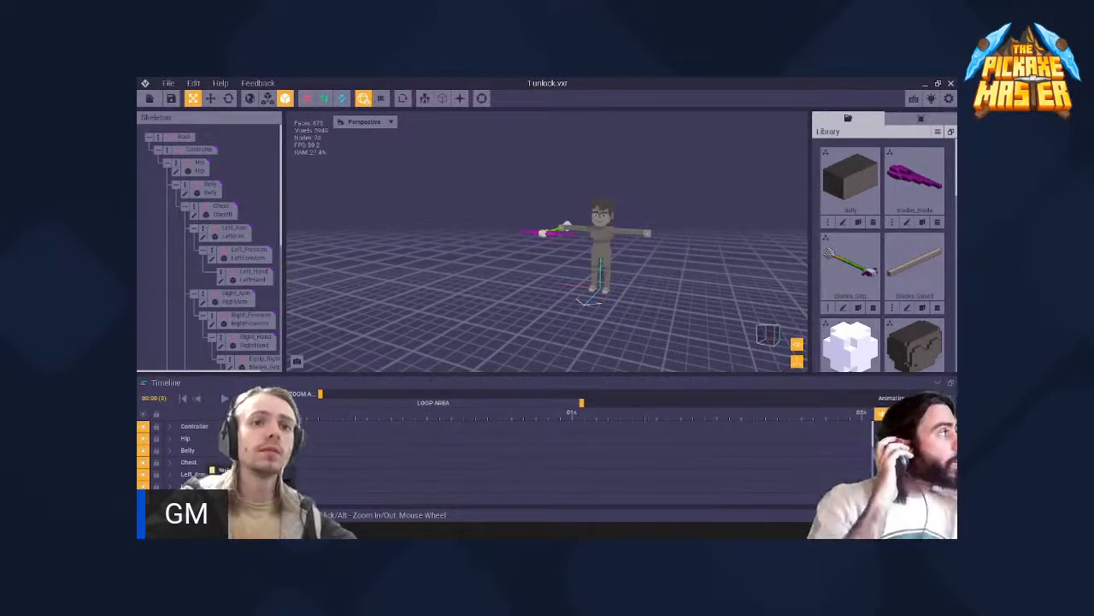
- Save a copy of the rig as 1 lock in the TPM pickaxe stream folder
left_click(248, 497)
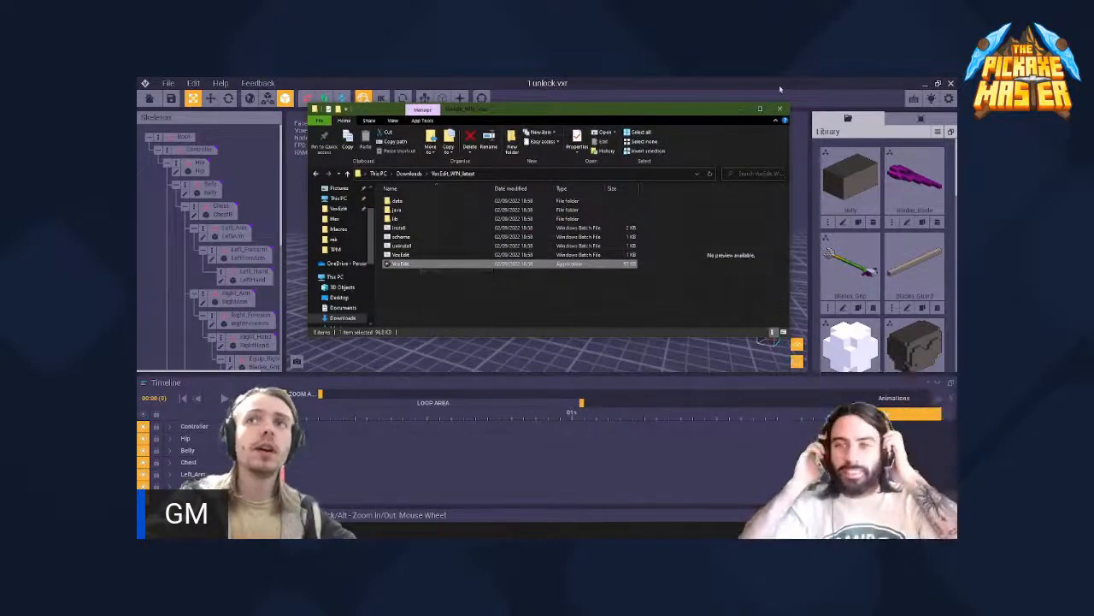
left_click(743, 108)
left_click(170, 83)
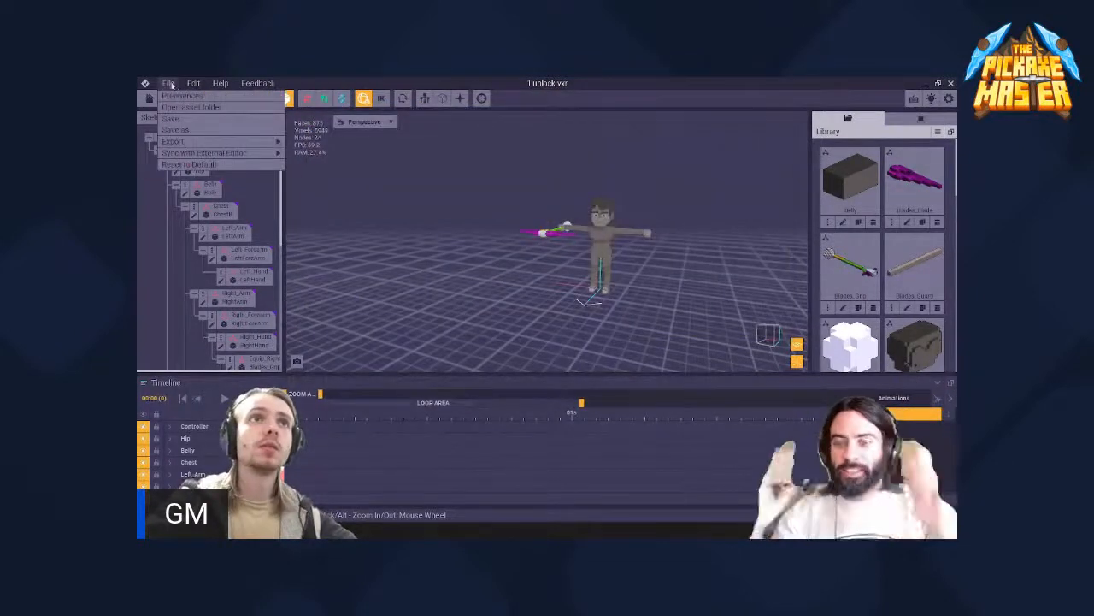
left_click(190, 130)
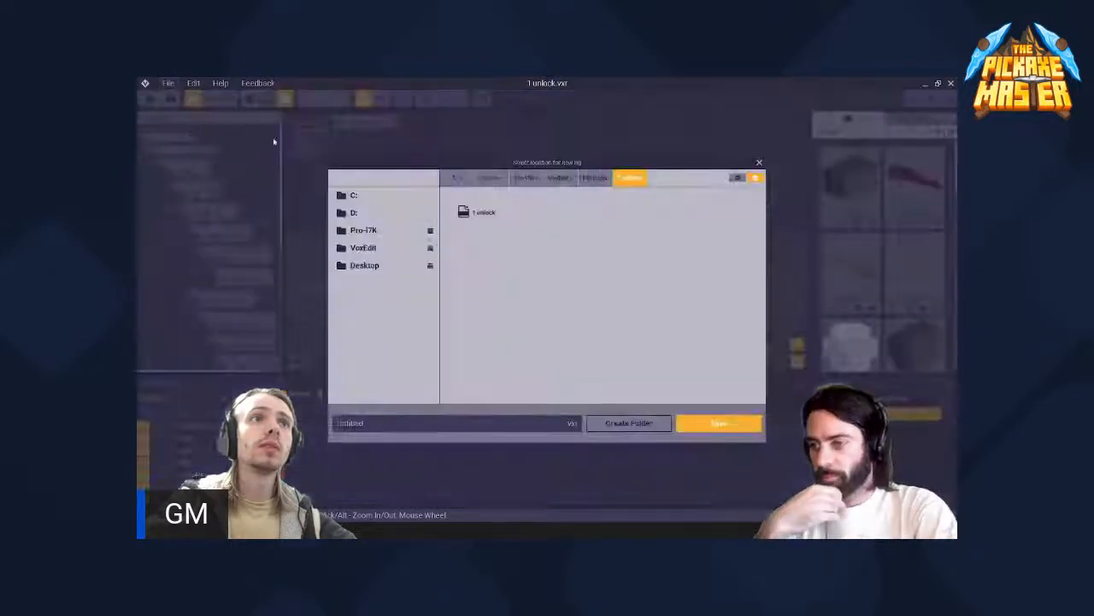
left_click(396, 424)
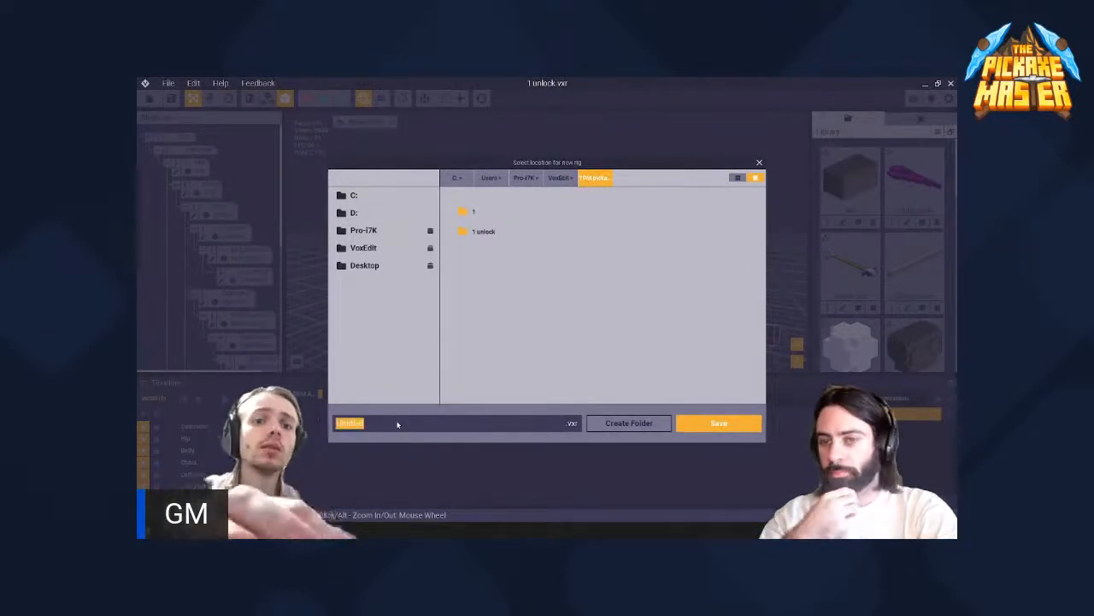
type("1")
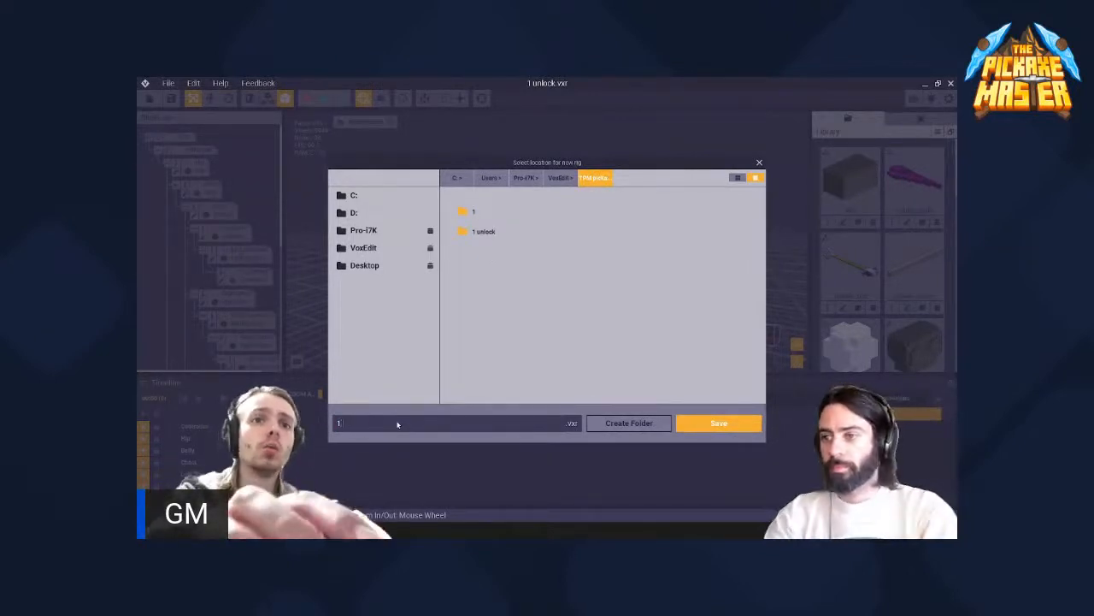
type(" lock")
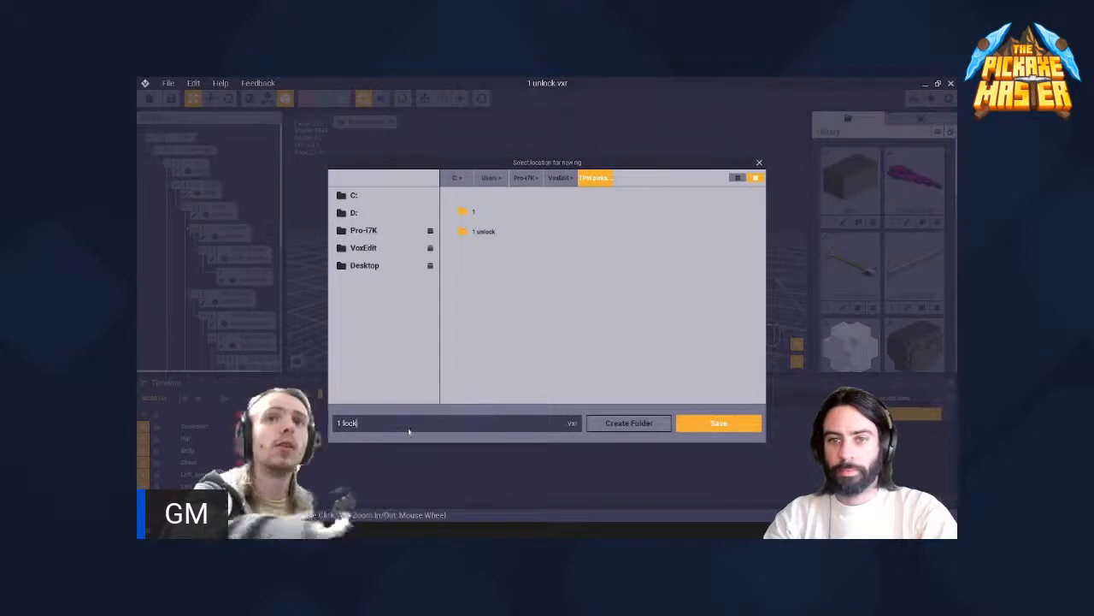
left_click(709, 426)
- Show the rig's asset folder, check the sibling 1 unlock folder, and open 1 lock.vxr from the 1 lock folder in Notepad++
left_click(167, 84)
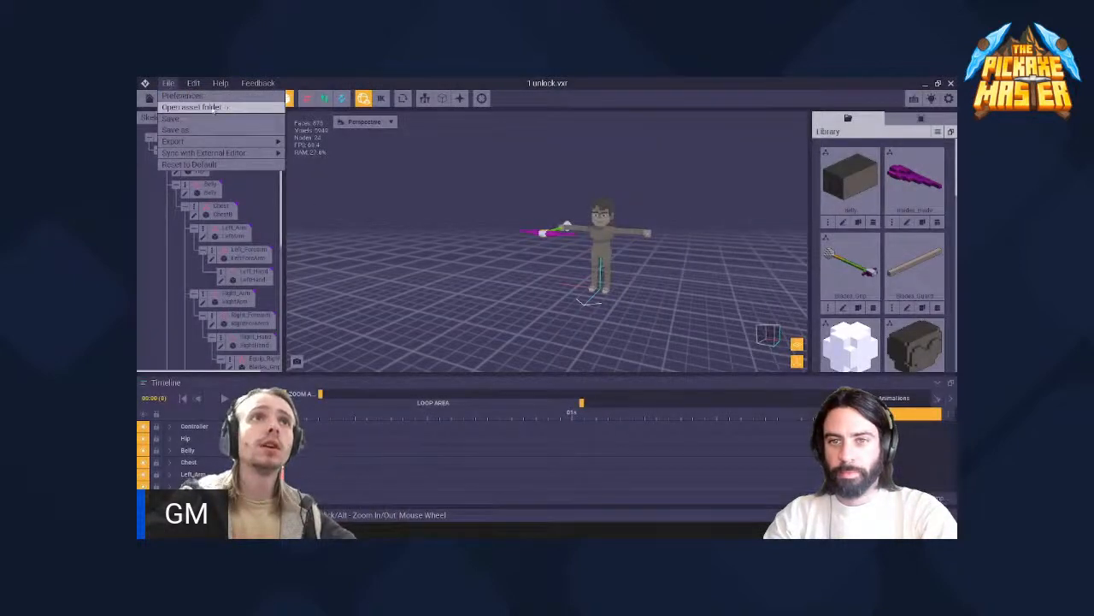
left_click(213, 109)
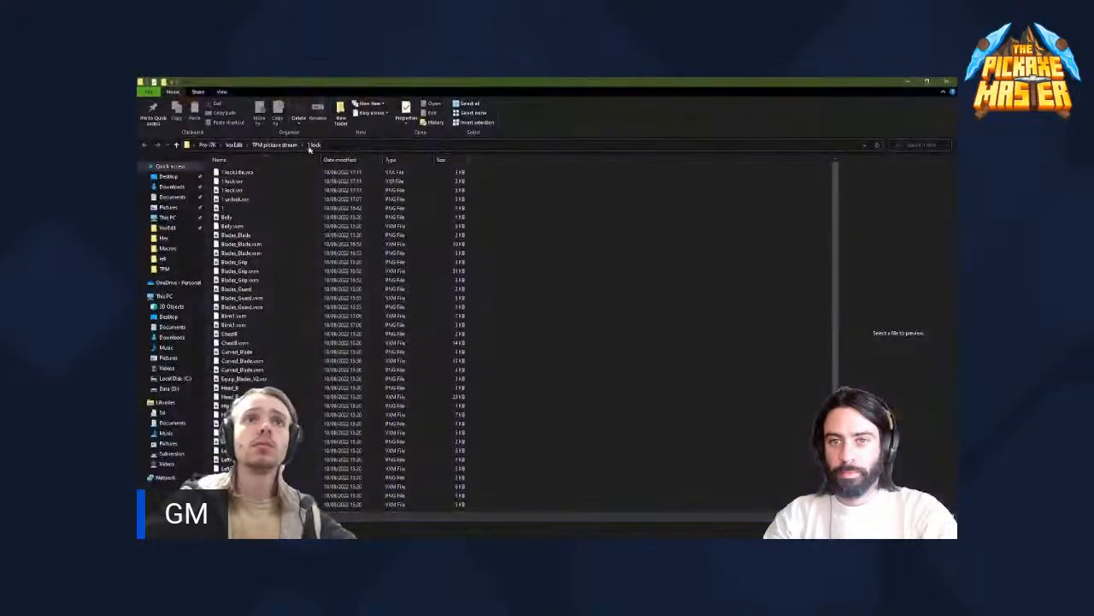
left_click(280, 146)
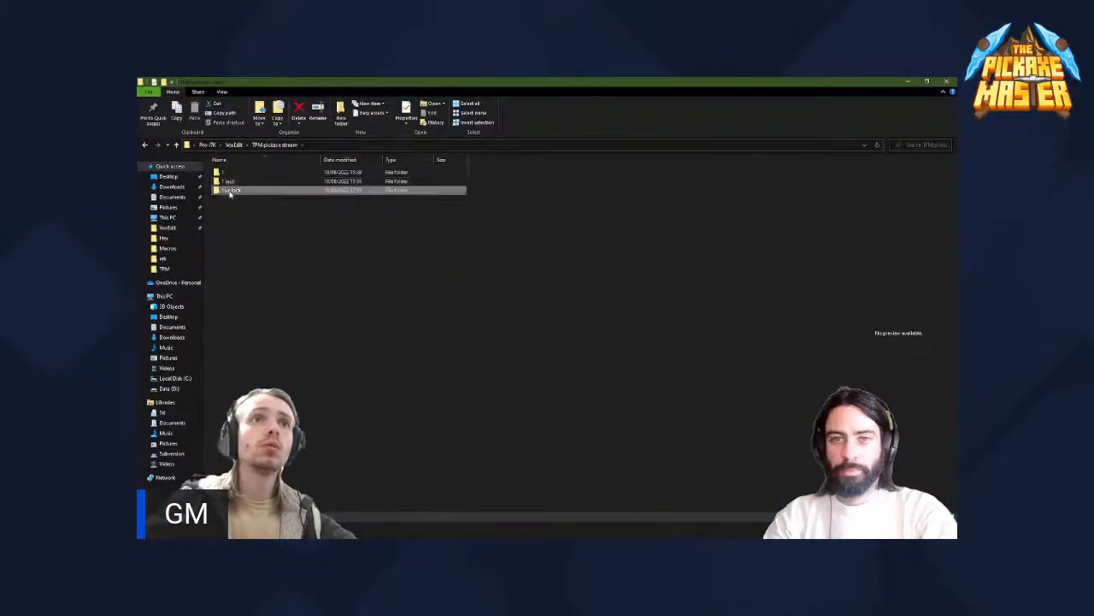
double_click(229, 190)
left_click(290, 146)
double_click(231, 181)
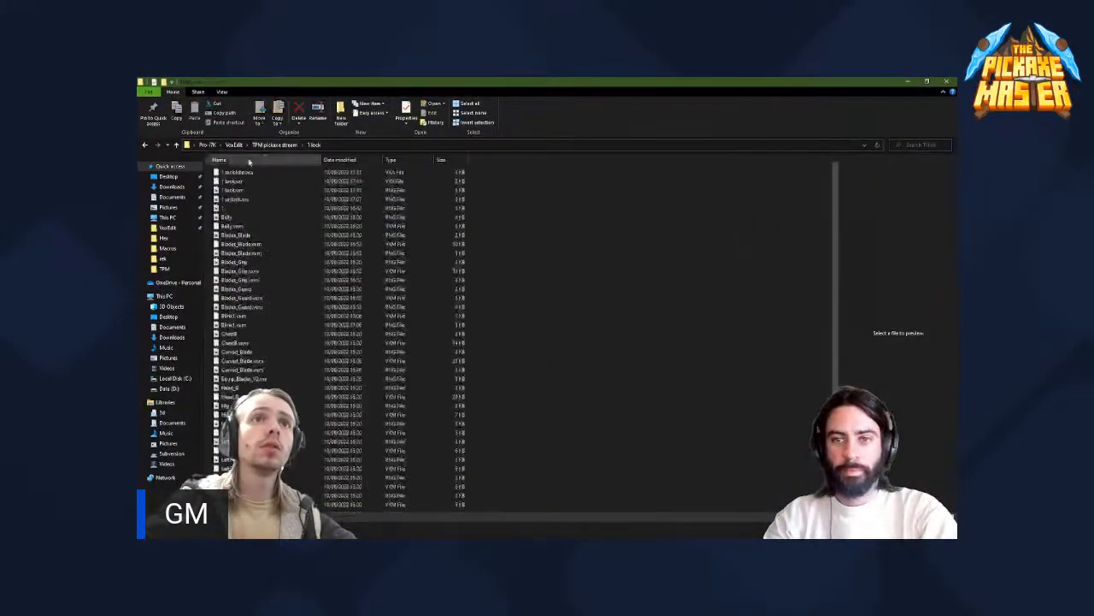
left_click(234, 181)
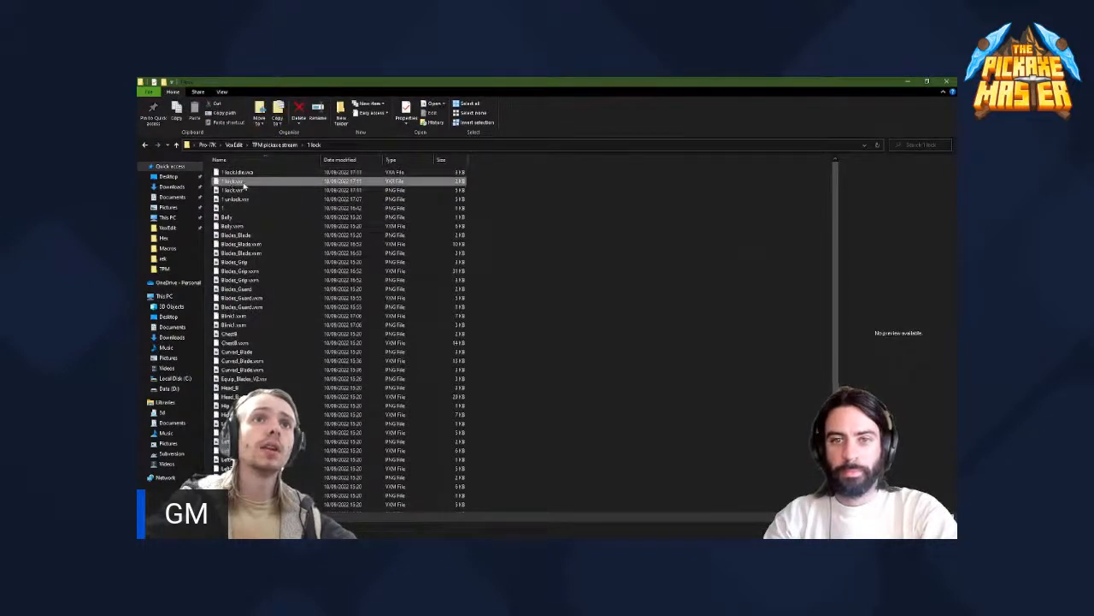
right_click(240, 183)
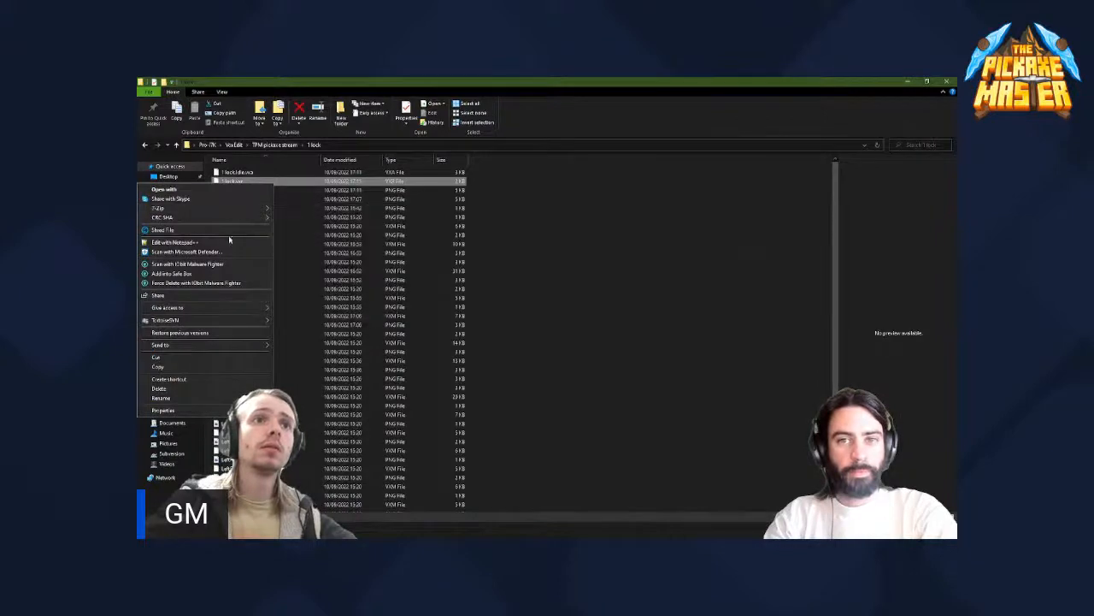
left_click(229, 243)
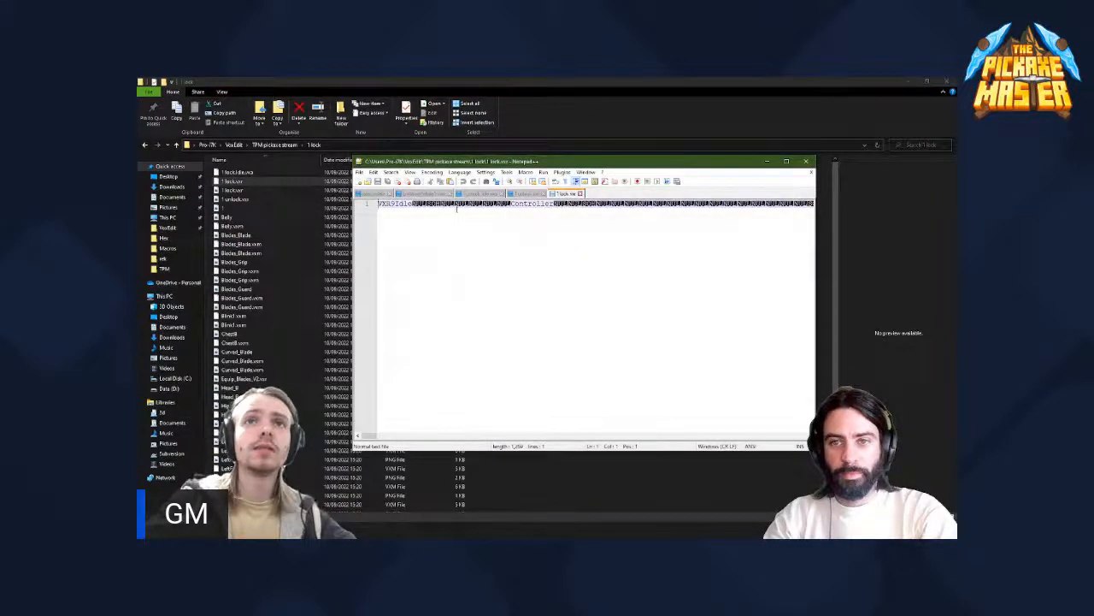
- Go to folder 1 in TPM pickaxe stream and sort its files by type in descending order to find the rig file
left_click(274, 145)
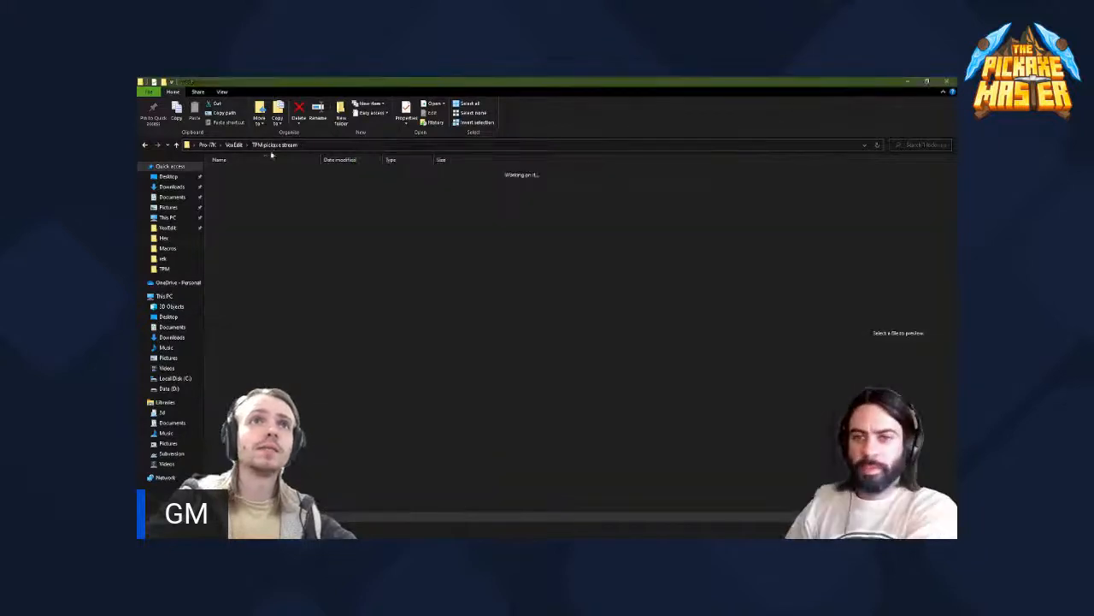
double_click(246, 174)
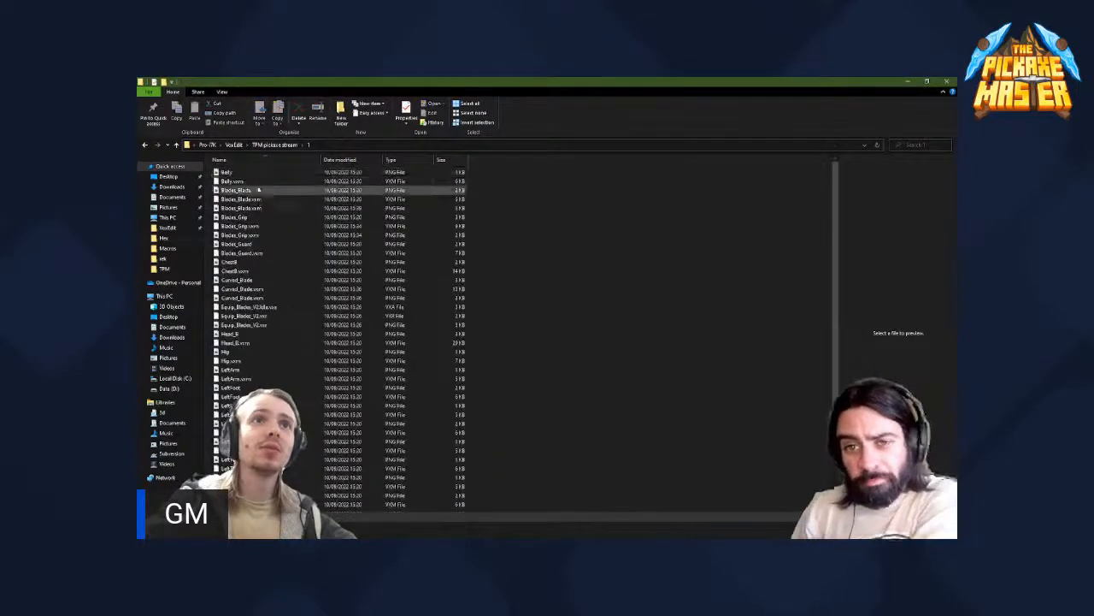
left_click(354, 163)
left_click(369, 165)
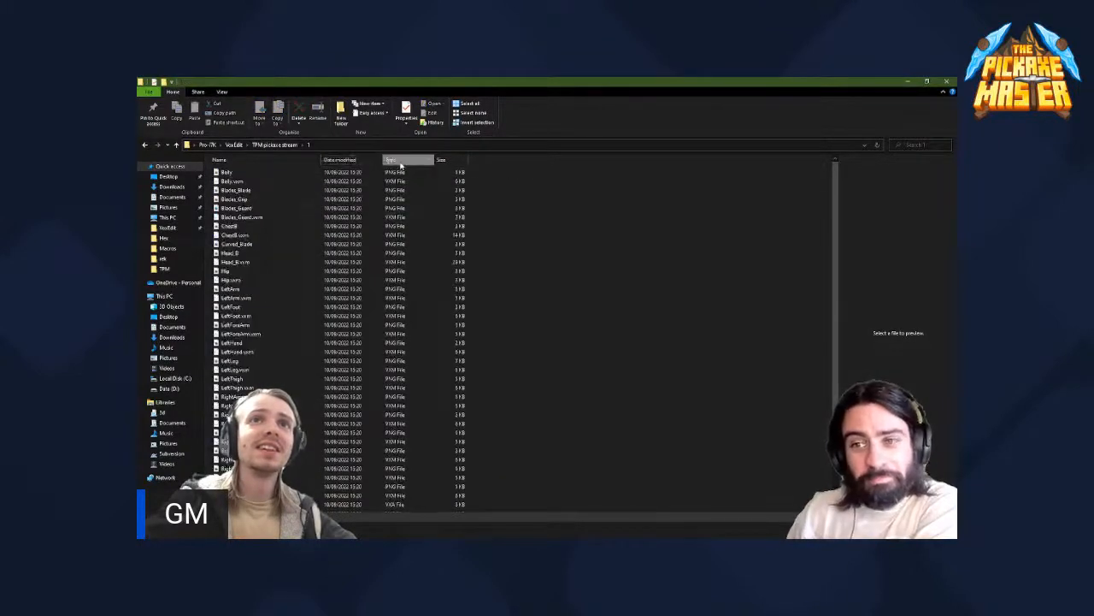
left_click(357, 162)
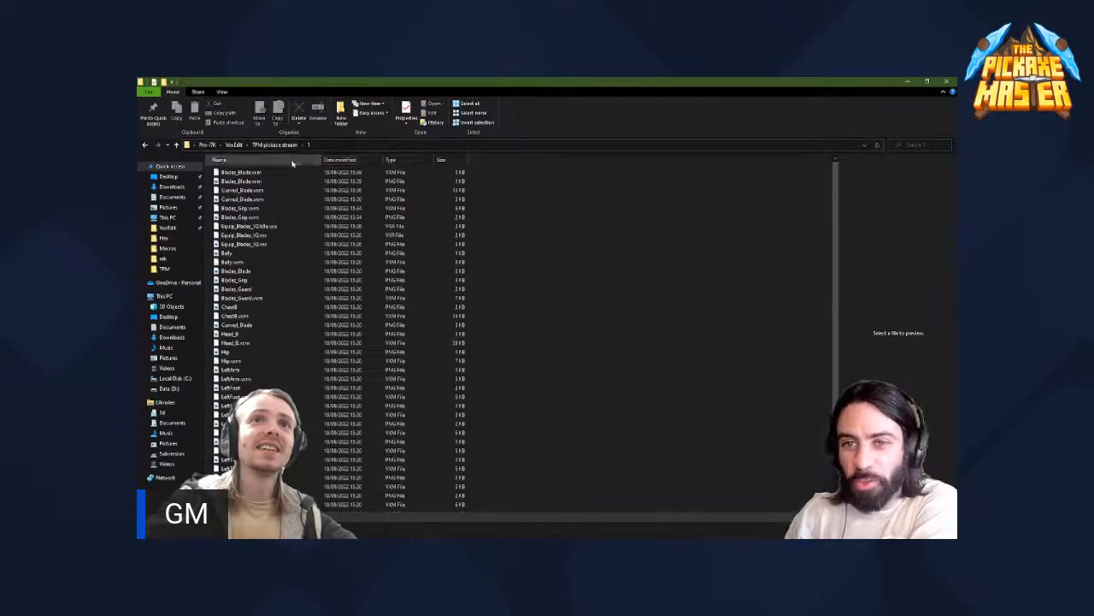
left_click(293, 162)
left_click(352, 162)
left_click(397, 161)
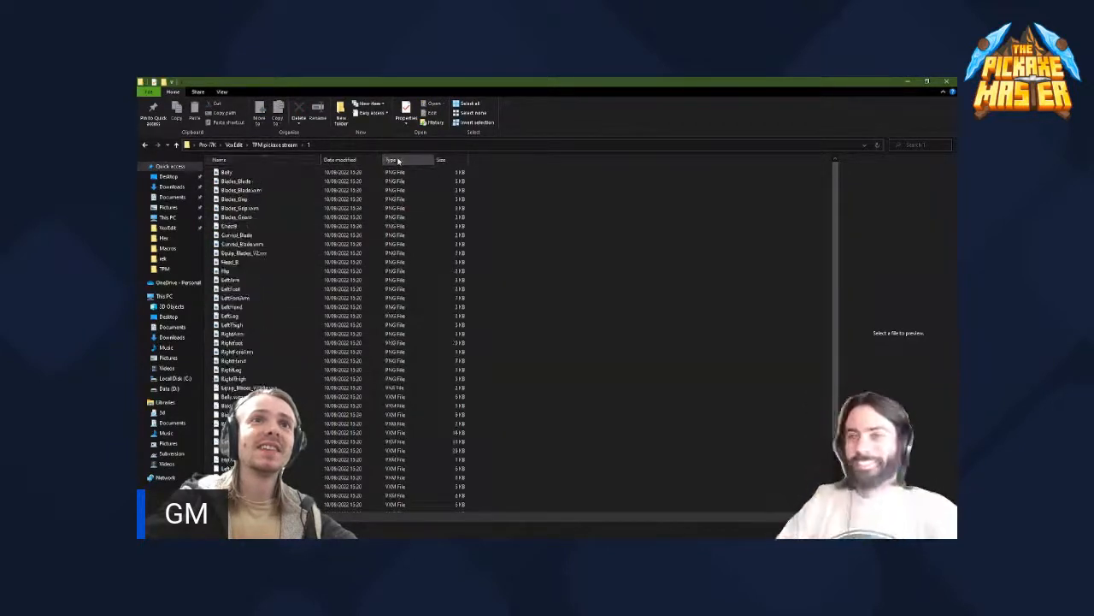
left_click(354, 161)
left_click(293, 163)
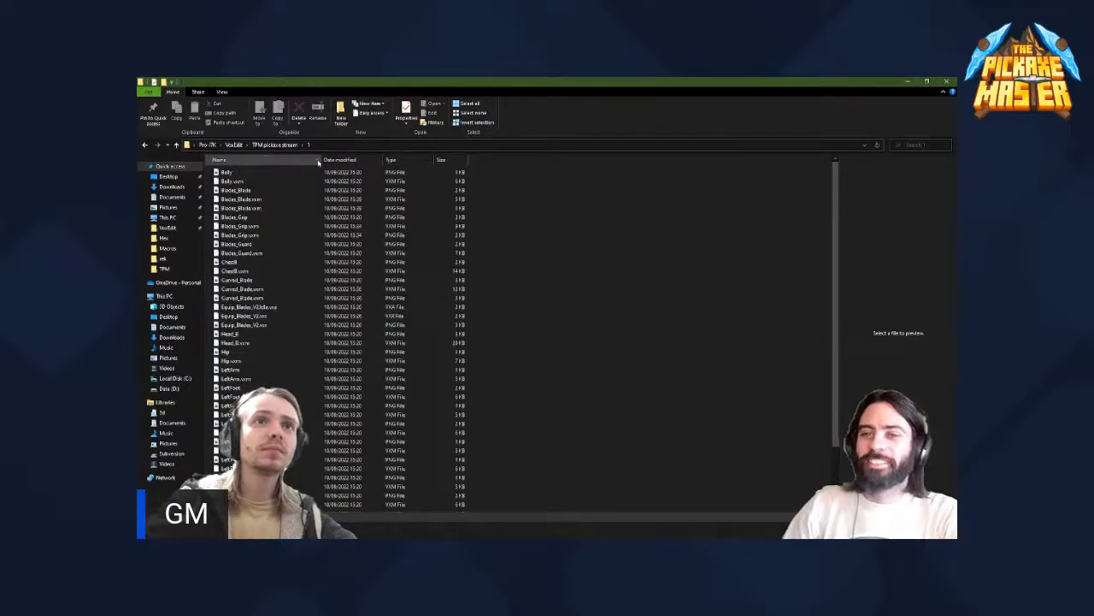
left_click(396, 161)
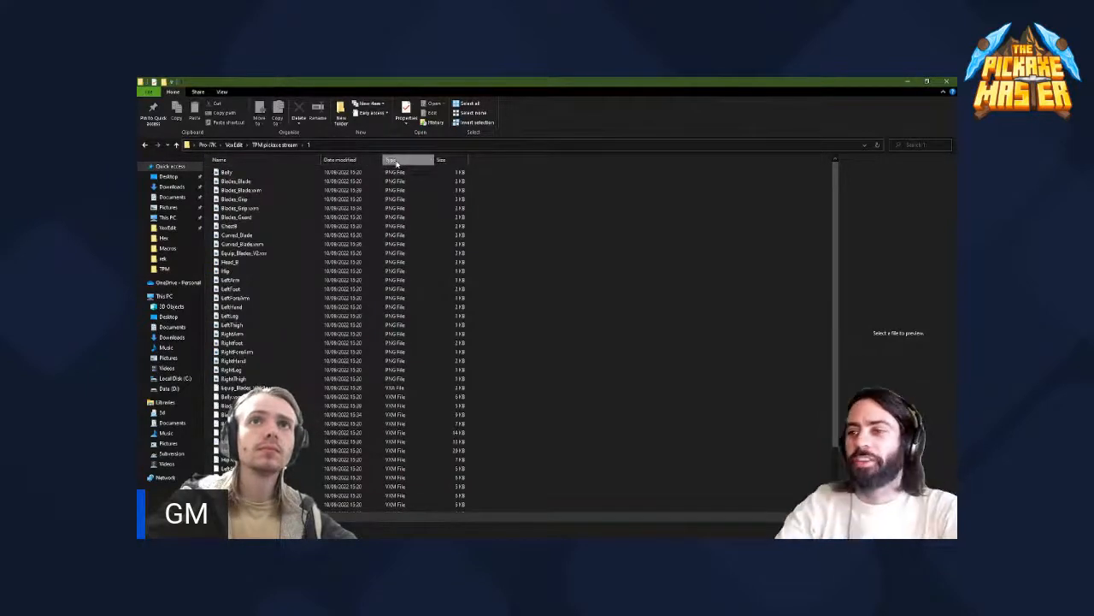
left_click(396, 161)
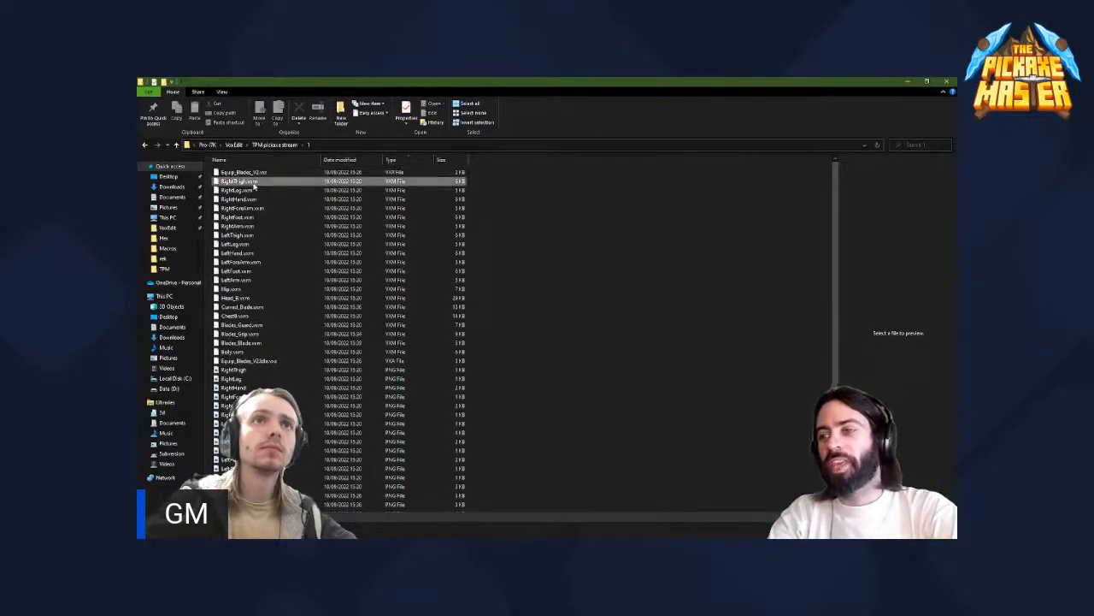
- Open Equip_Blades_V2.vxr from folder 1 in Notepad++ and copy the text Equip_Blades_V2 preceding Controller
left_click(253, 183)
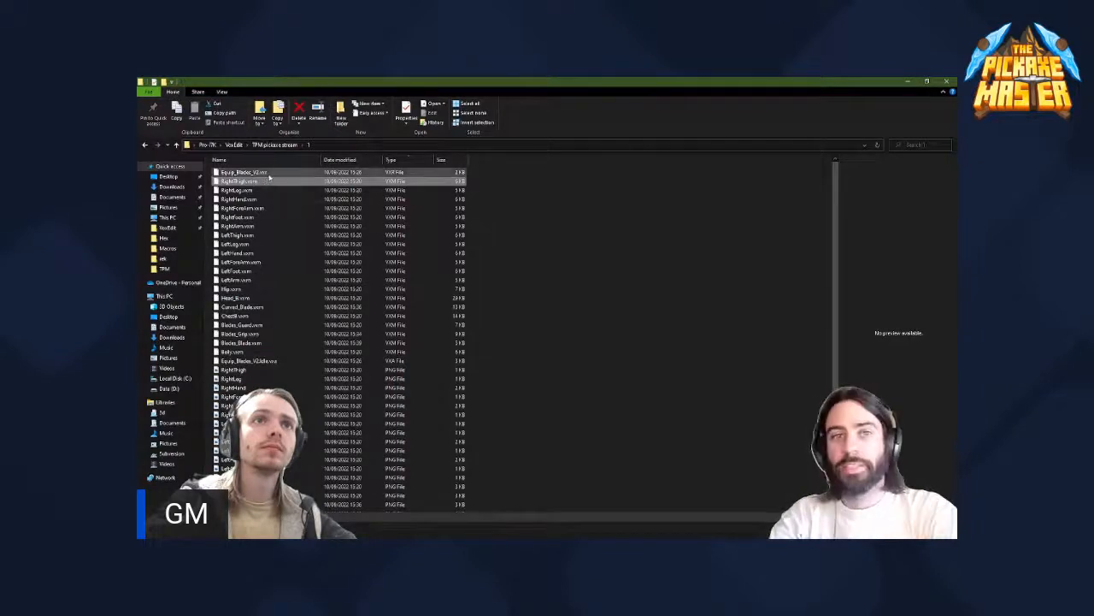
left_click(271, 174)
right_click(271, 174)
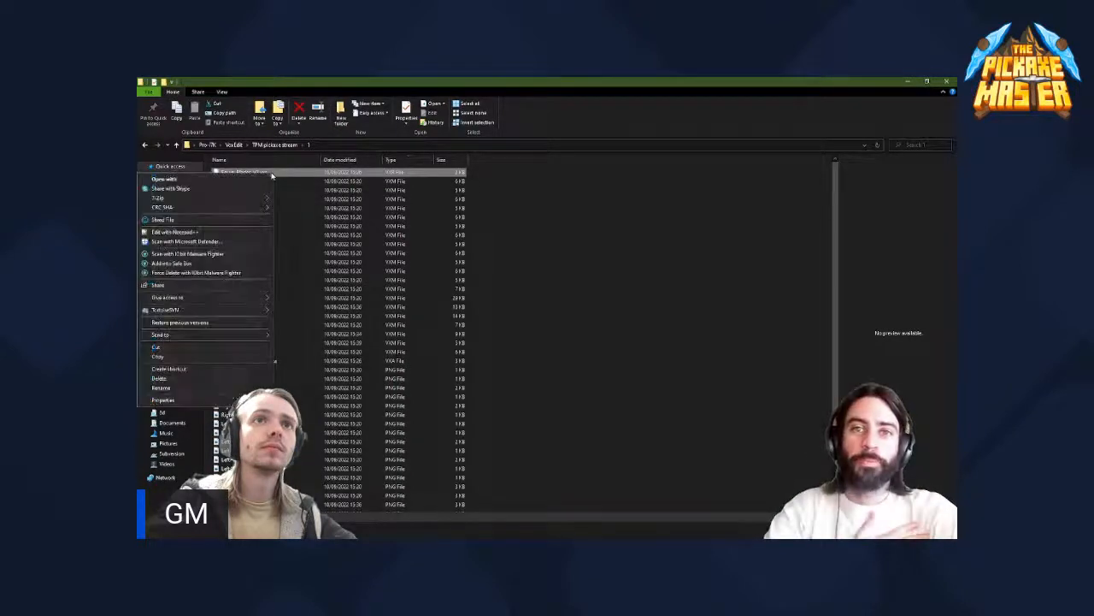
left_click(232, 231)
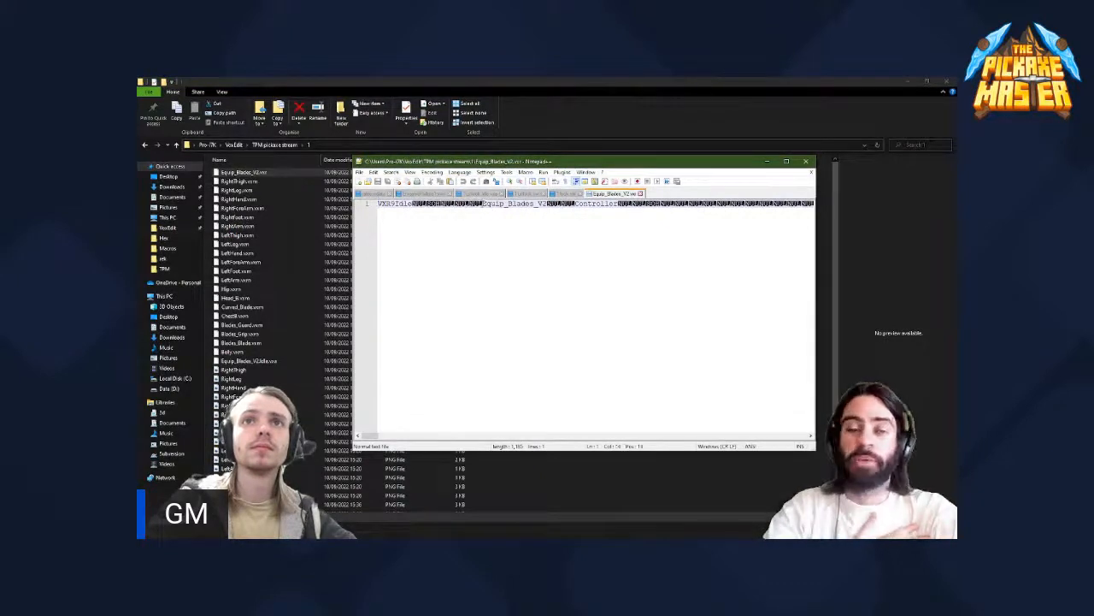
left_click_drag(482, 204, 548, 204)
key("ctrl+c")
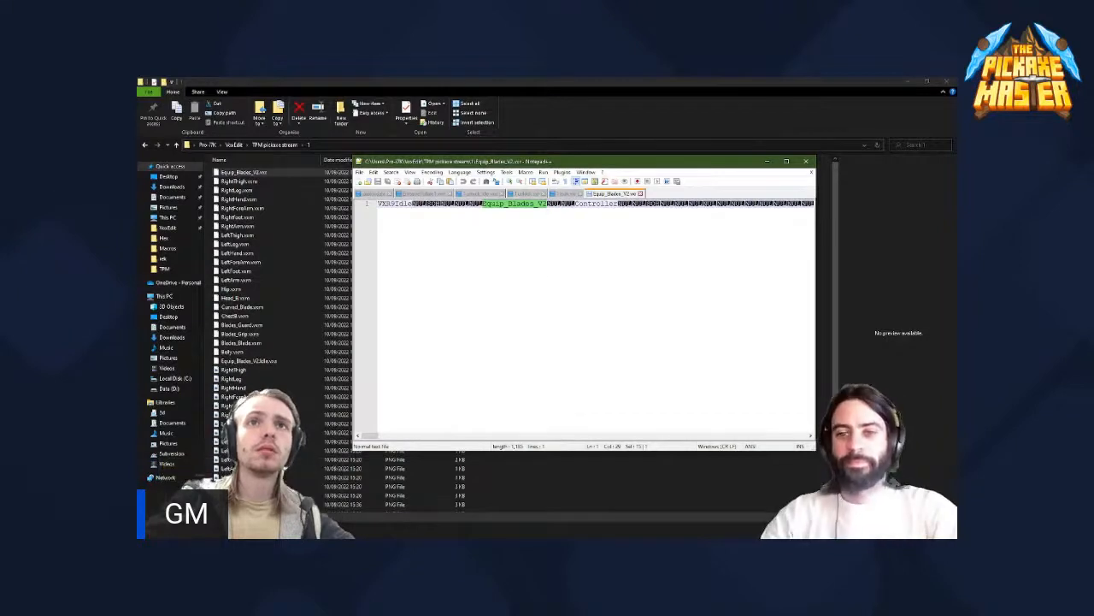
- Close Notepad++, return to the 1 lock folder and reopen 1 lock.vxr in Notepad++
left_click(566, 194)
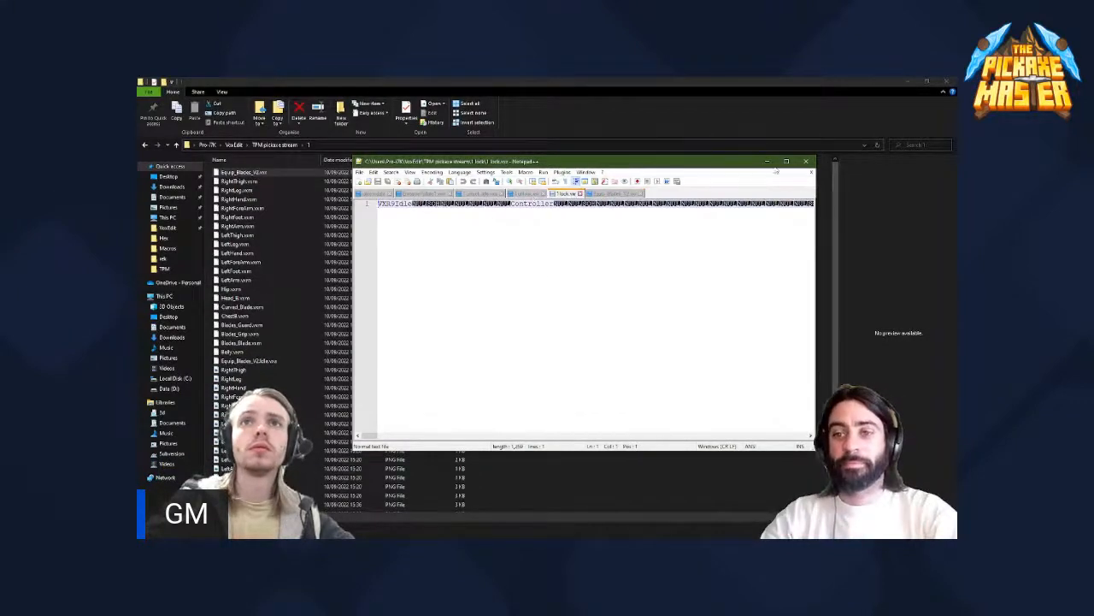
left_click(807, 162)
left_click(251, 530)
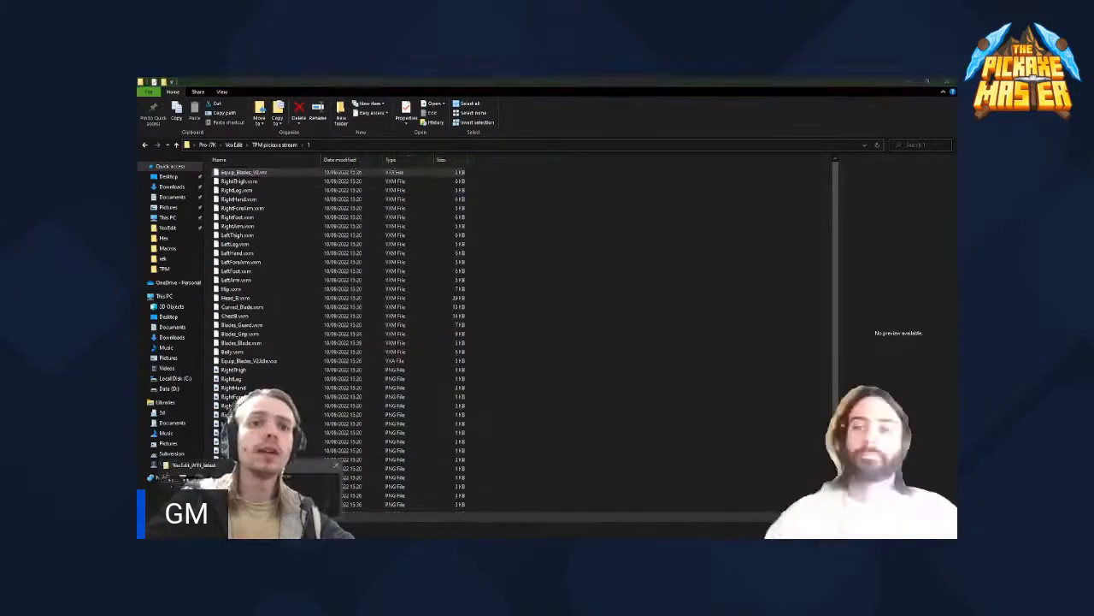
left_click(292, 492)
key("alt+Left")
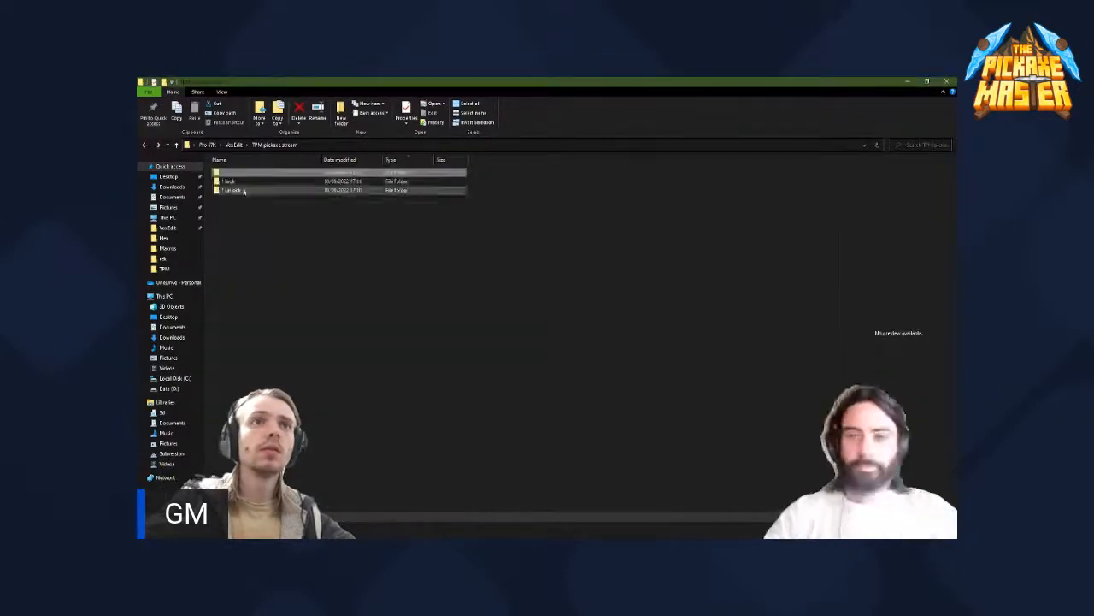
double_click(242, 182)
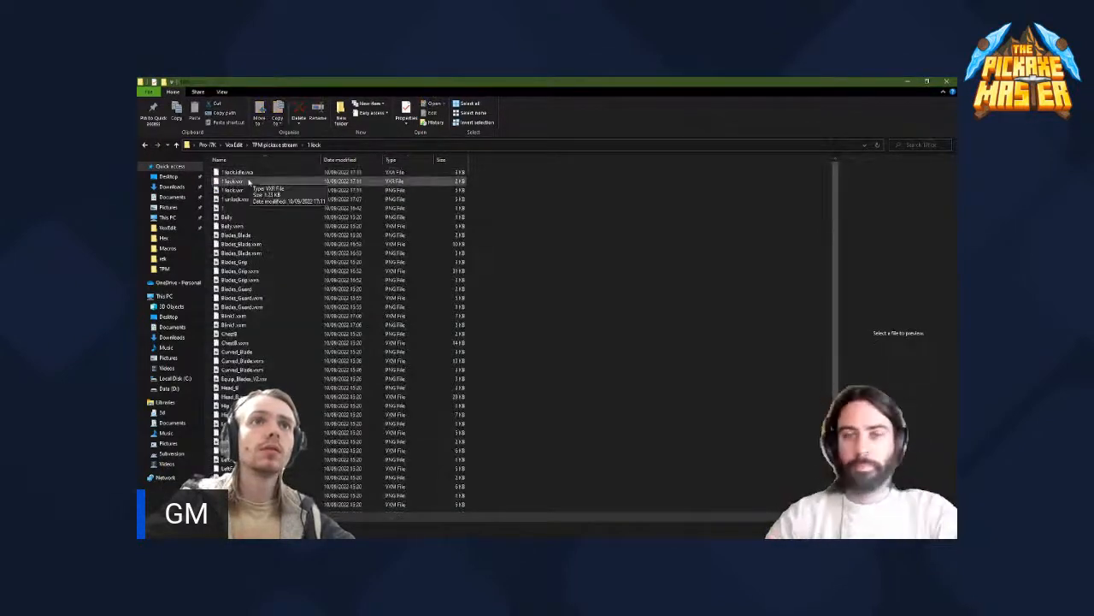
right_click(249, 181)
left_click(200, 243)
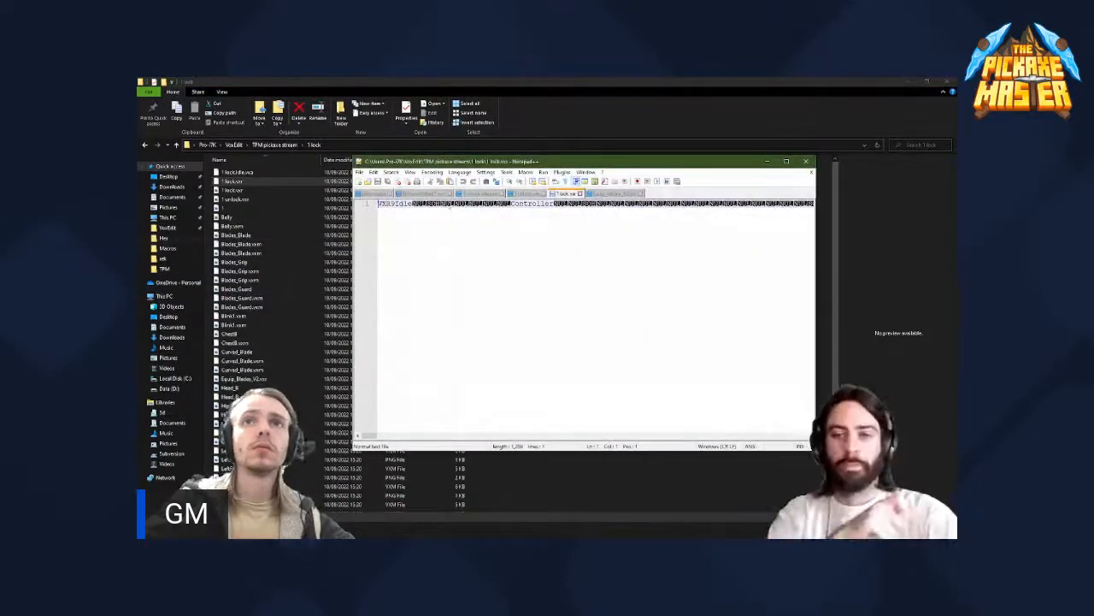
- Paste Equip_Blades_V2 before Controller in 1 lock.vxr, using Equip_Blades_V2.vxr as the reference for its position
left_click(608, 194)
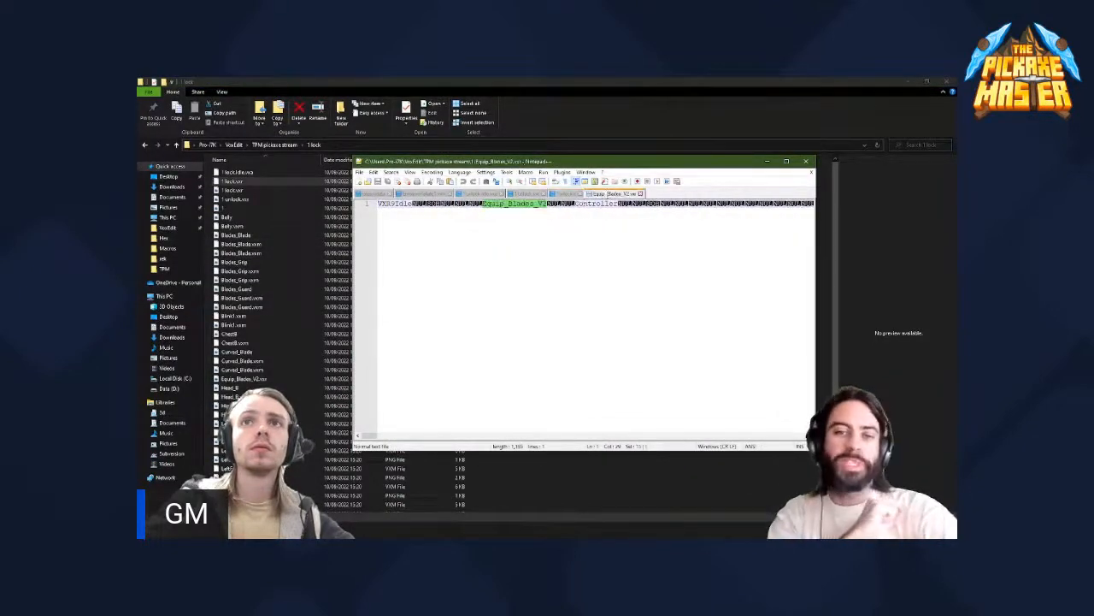
left_click(568, 195)
left_click(603, 195)
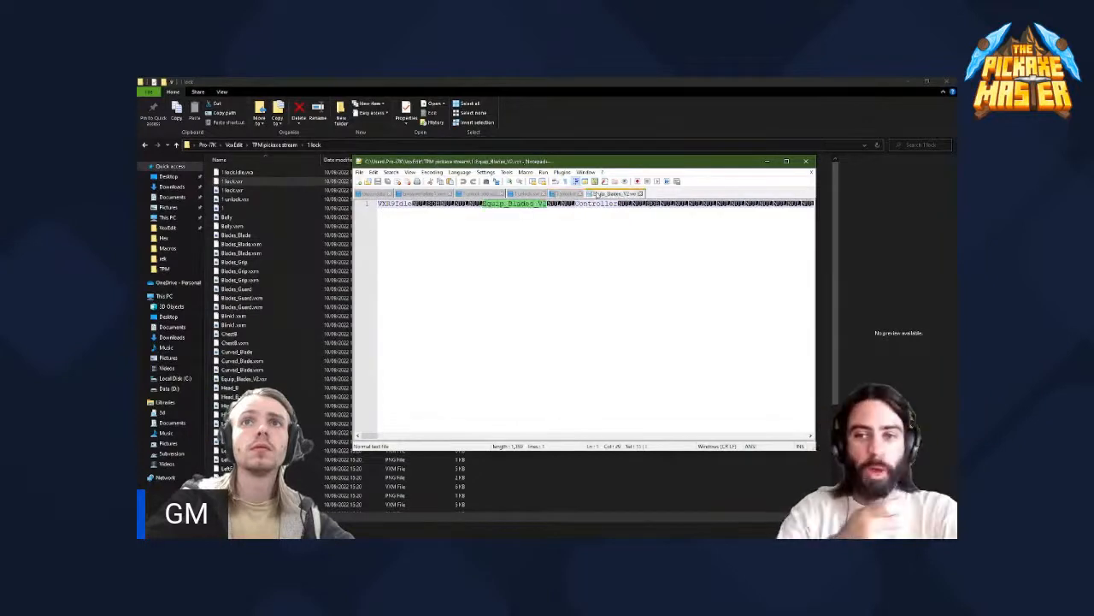
left_click(564, 196)
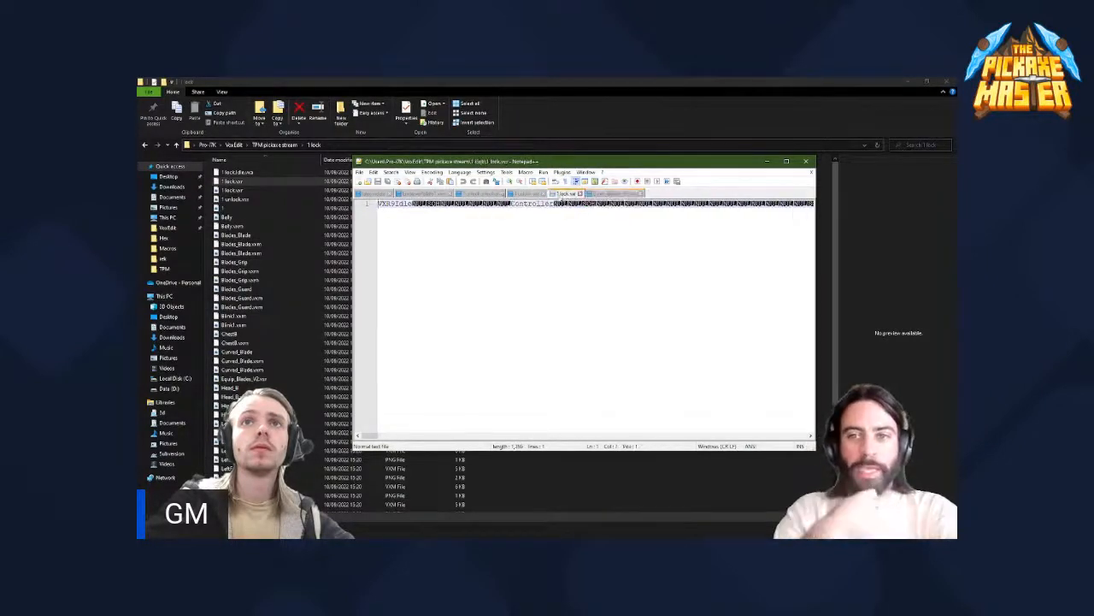
left_click(488, 220)
key("ctrl+v")
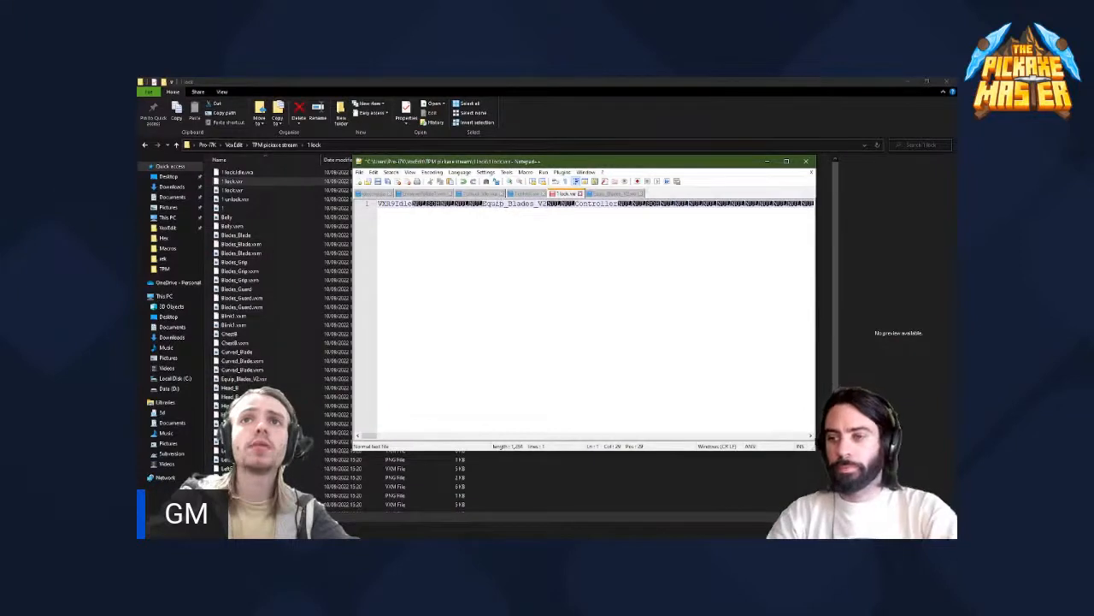
left_click(608, 194)
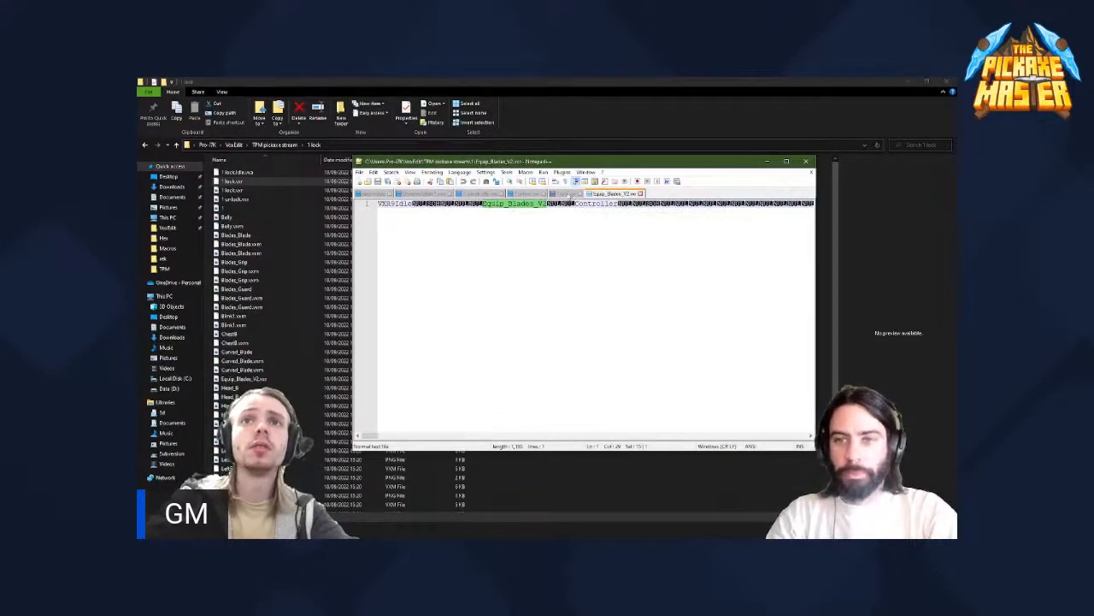
- Compare the text preceding Controller in 1 unlock.vxr with the same section of 1 lock.vxr
left_click(530, 194)
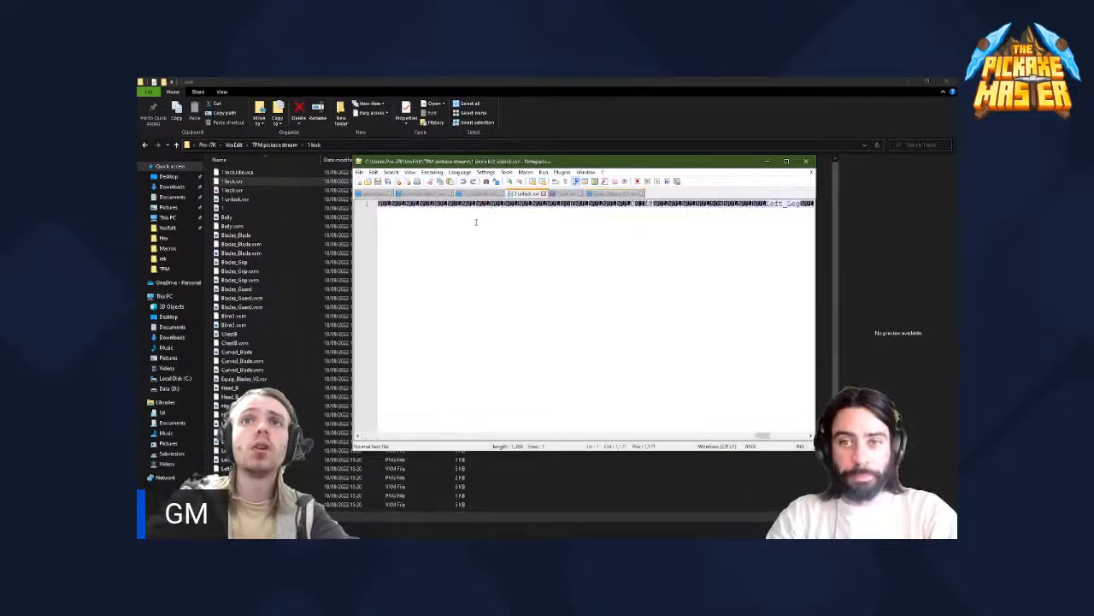
left_click_drag(757, 436, 428, 333)
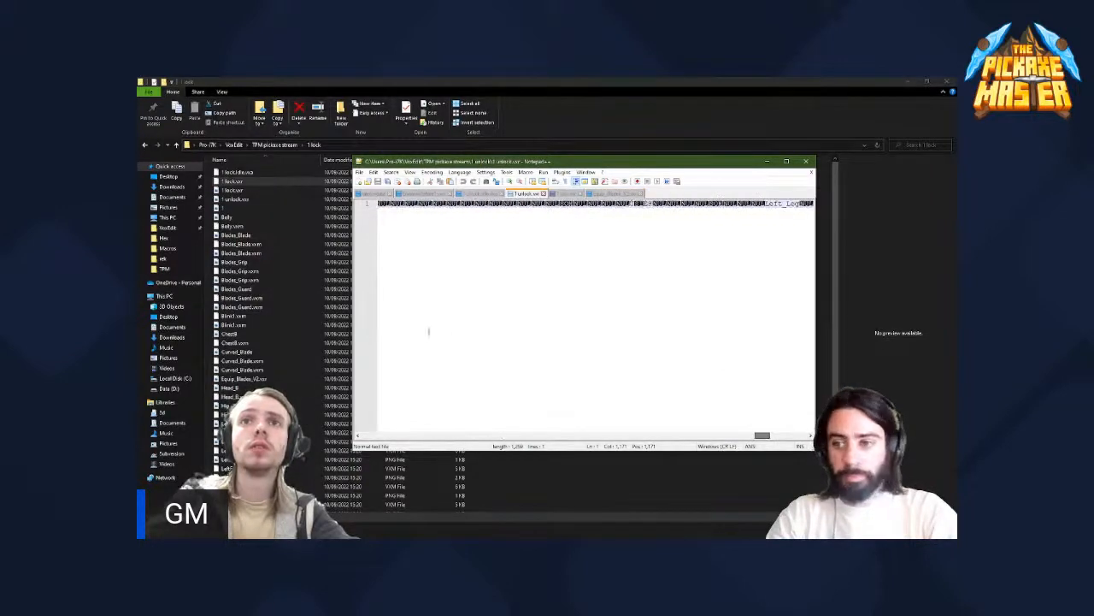
left_click_drag(759, 436, 366, 437)
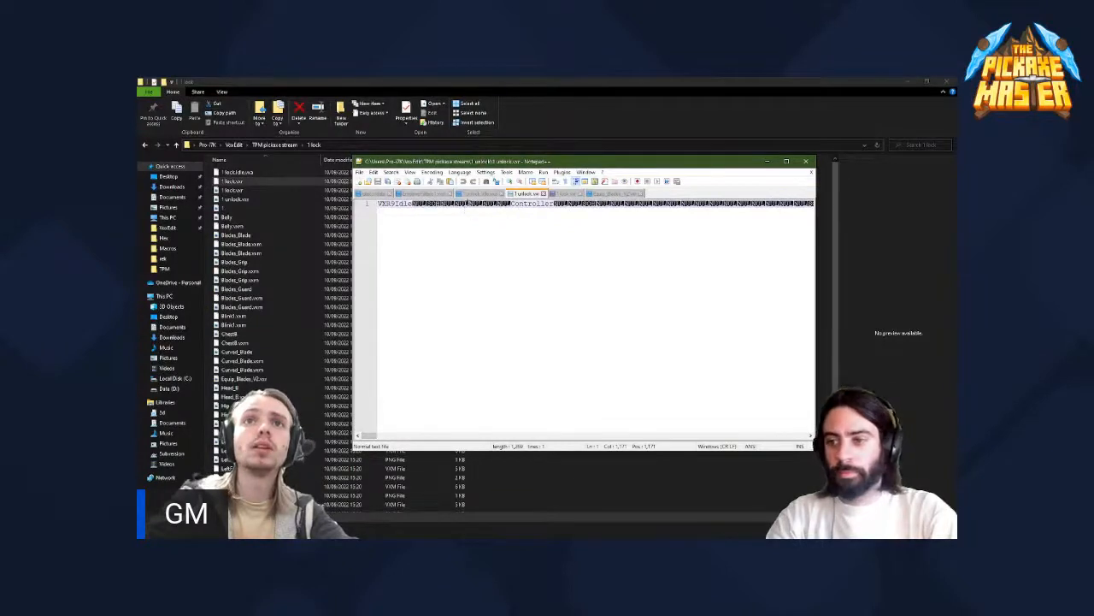
left_click(562, 194)
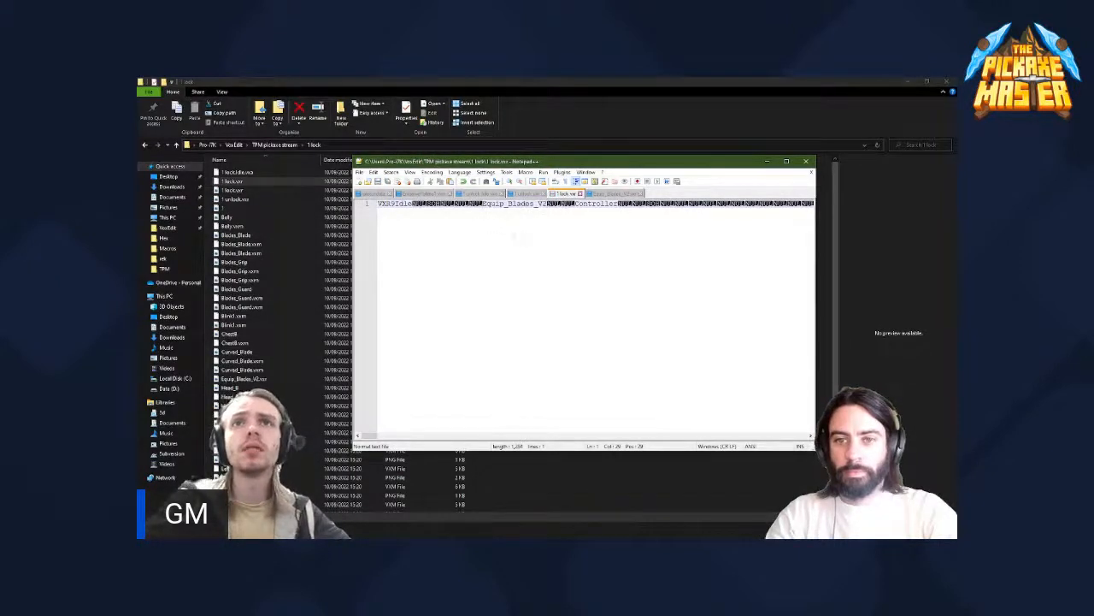
- Switch to VoxEdit, close the current project saving the changes to 1 lock.vxr, and open 1 unlock.vxr from the recent files
left_click(766, 162)
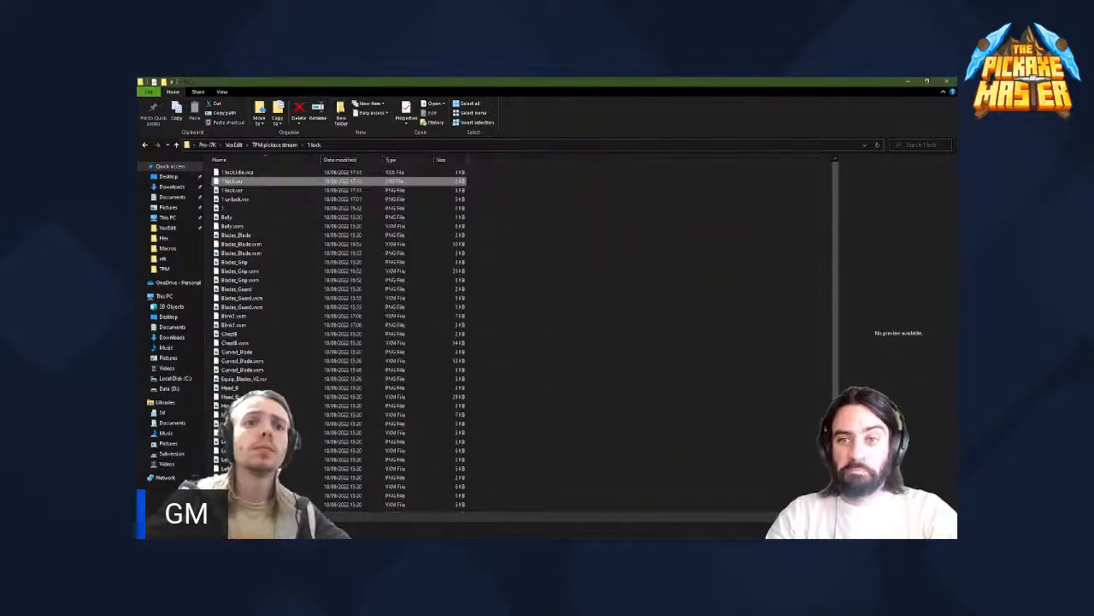
left_click(318, 530)
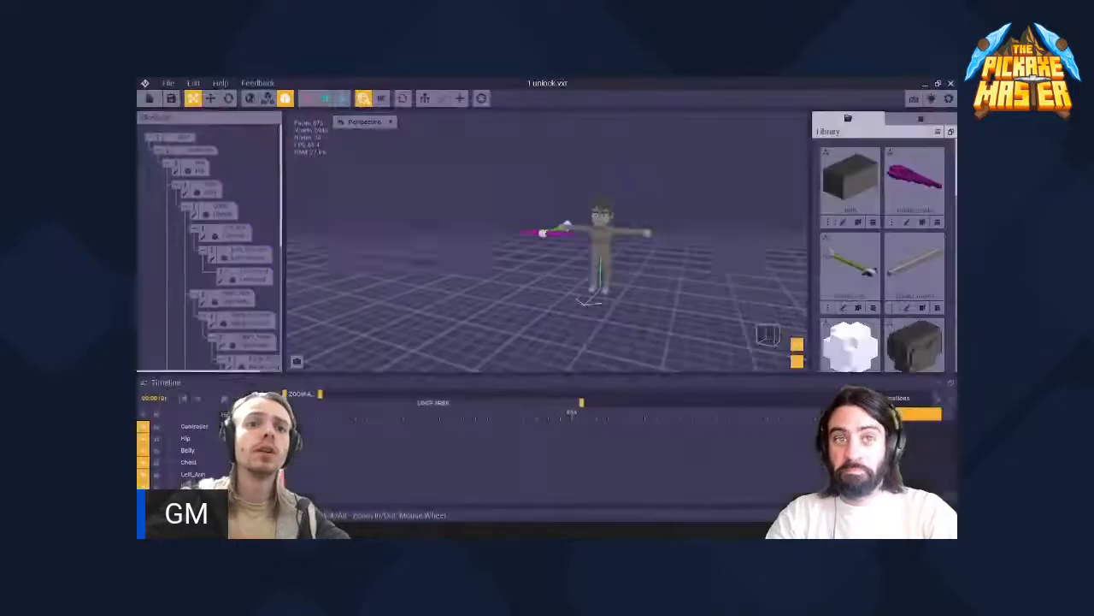
left_click(150, 98)
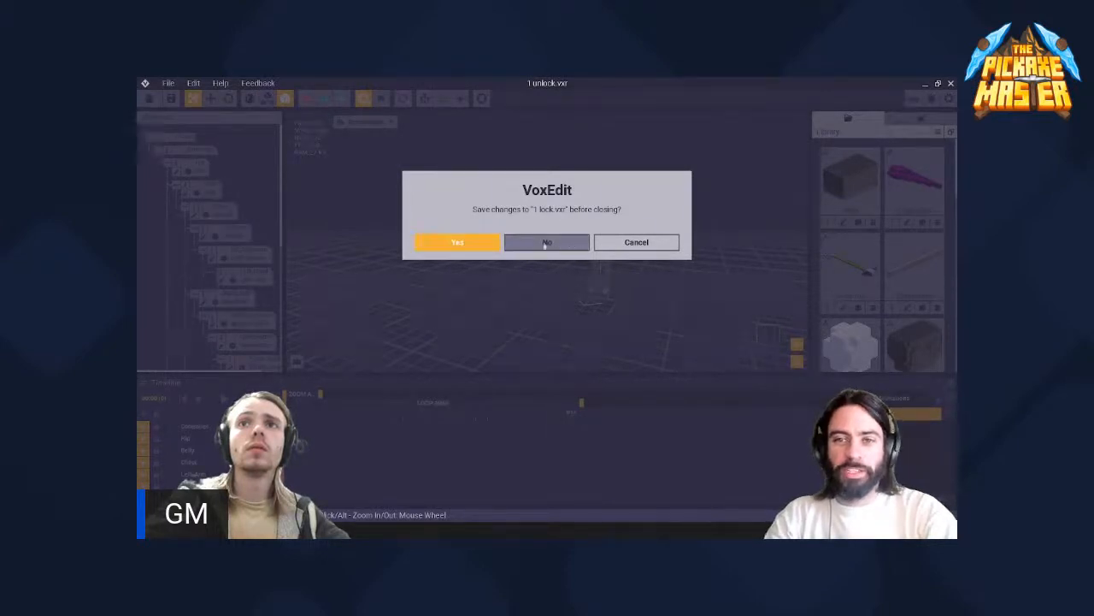
left_click(488, 244)
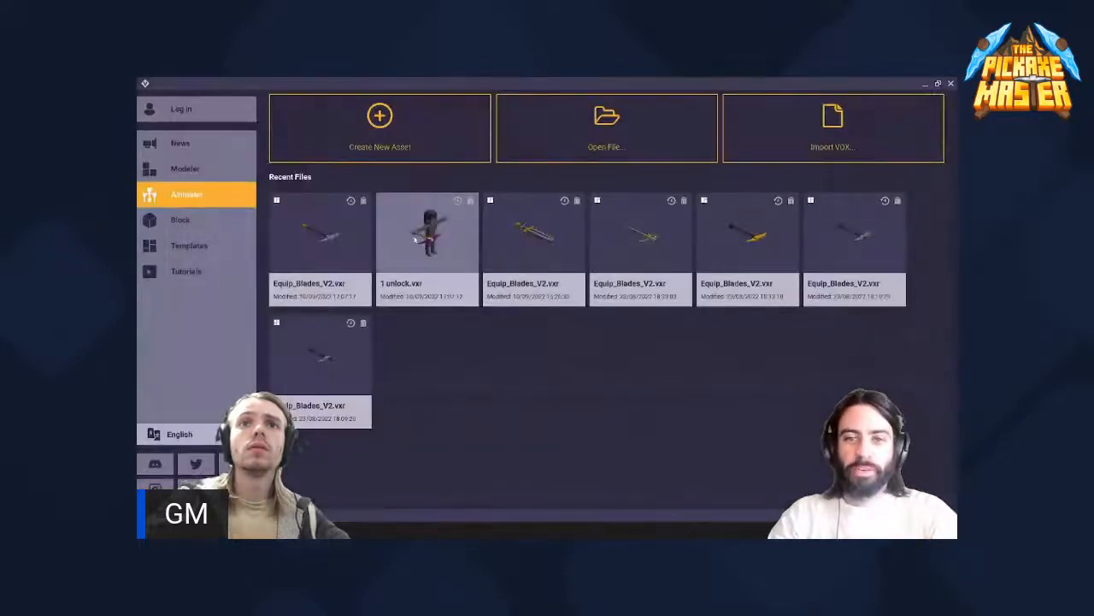
left_click(441, 240)
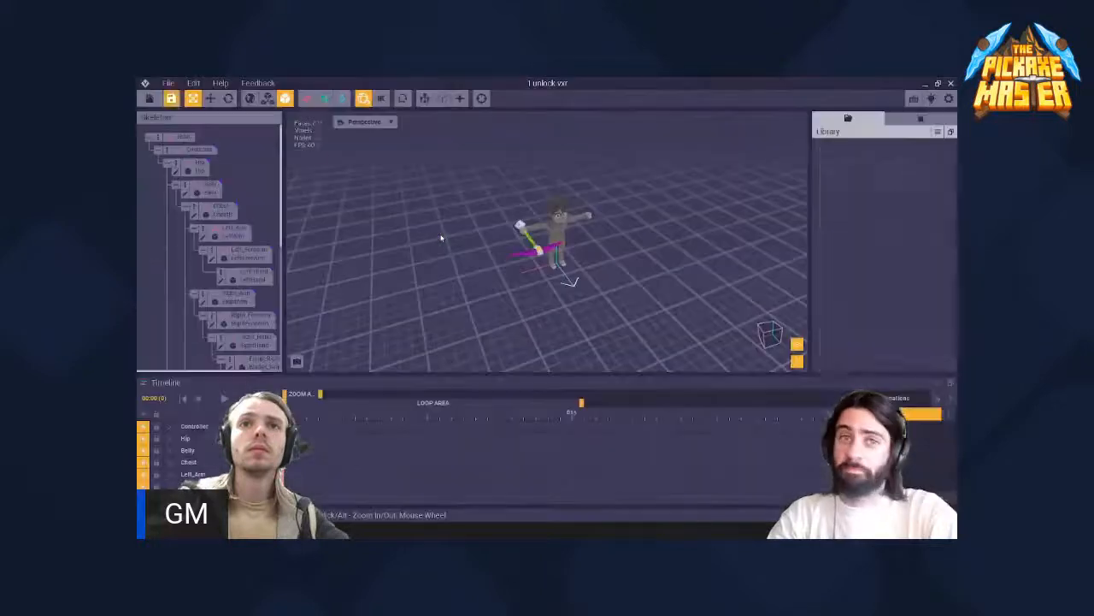
- Export the newly opened 1 unlock.vxr rig to the Marketplace
left_click(168, 83)
mouse_move(218, 131)
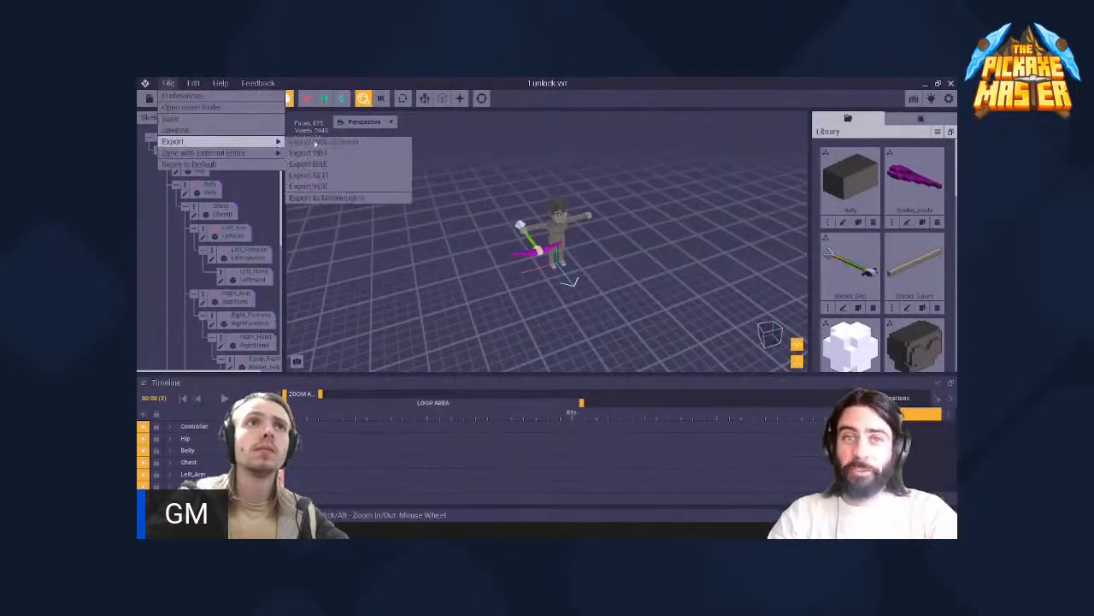
left_click(347, 190)
left_click(528, 416)
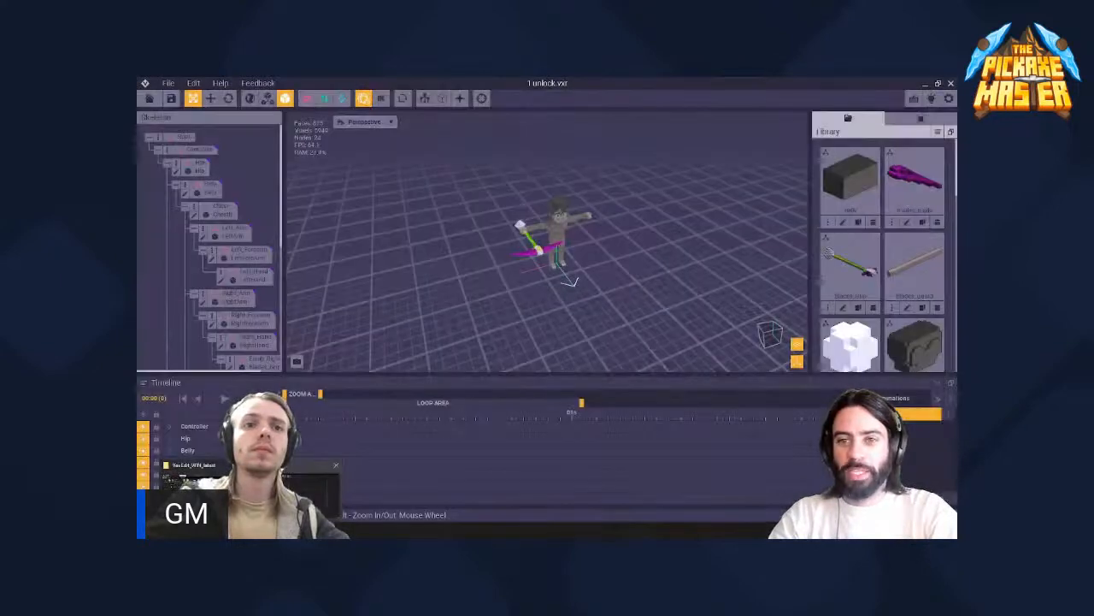
- Reopen 1 lock.vxr from the 1 lock folder in Notepad++, check it against Equip_Blades_V2.vxr, and close the editor
left_click(297, 493)
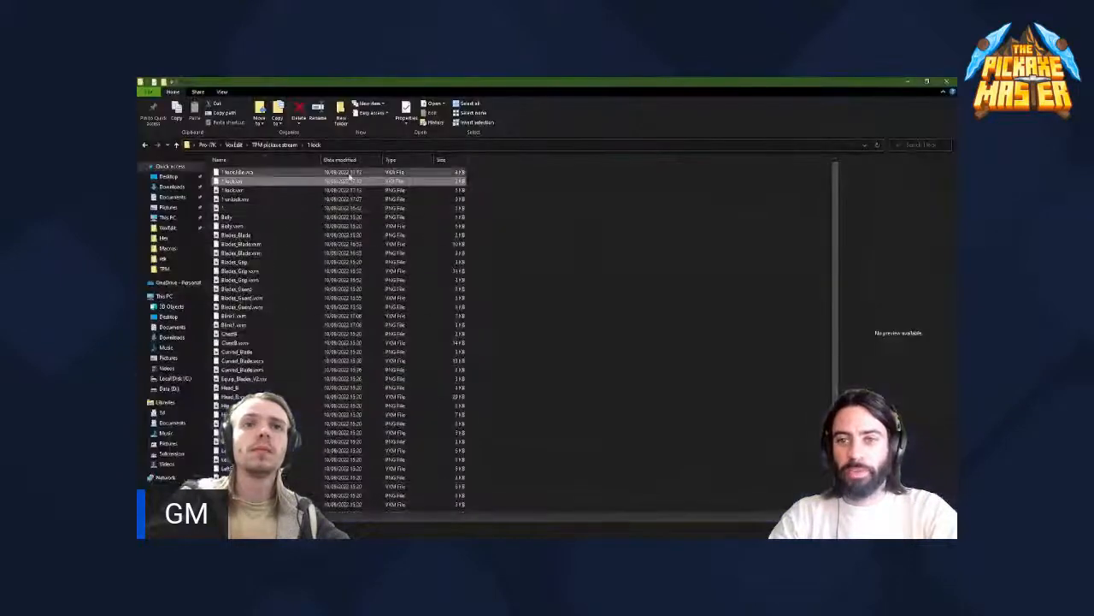
right_click(275, 183)
left_click(205, 245)
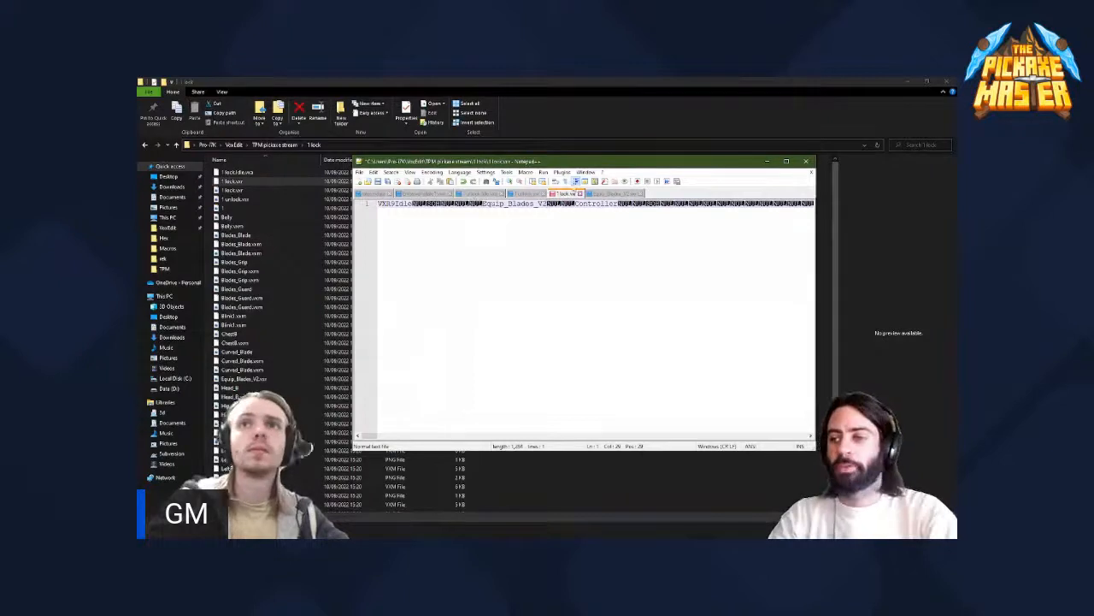
left_click(601, 193)
left_click(573, 196)
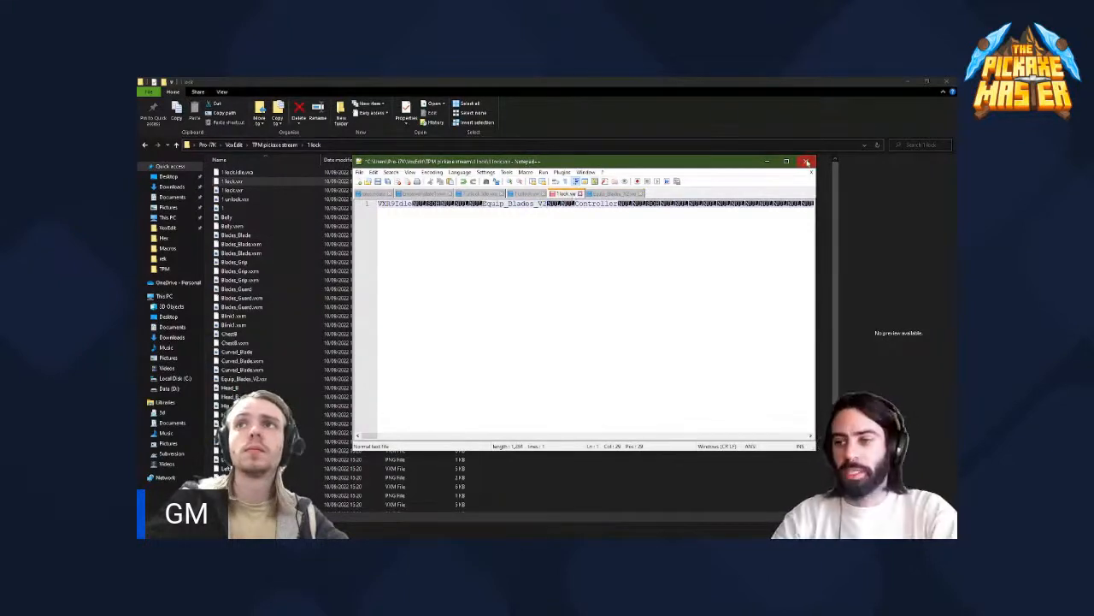
left_click(579, 194)
left_click(578, 341)
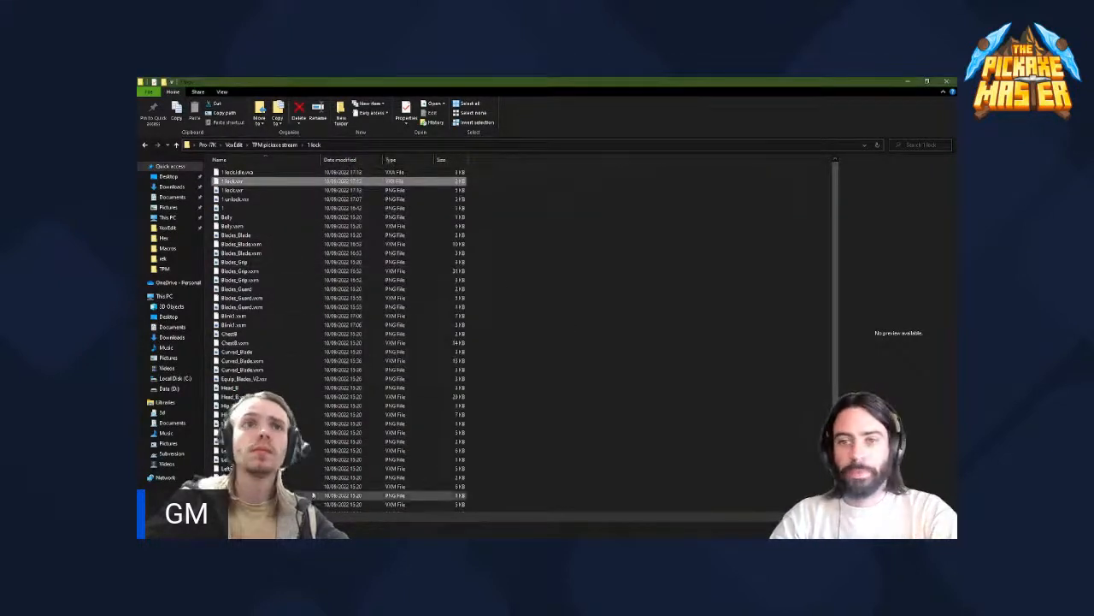
left_click(310, 529)
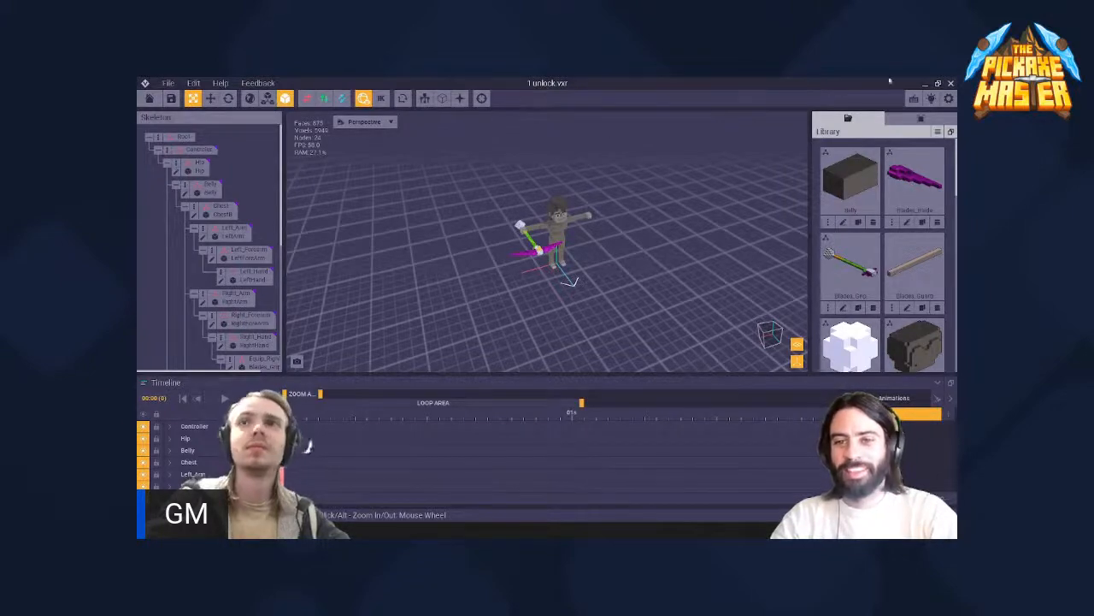
left_click(925, 83)
left_click(909, 84)
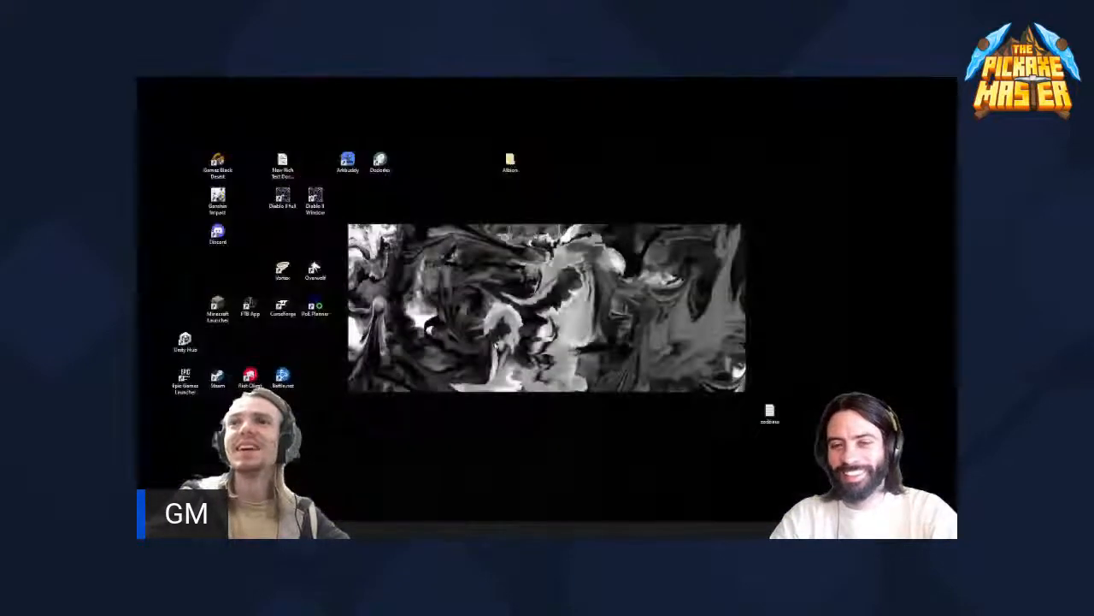
key("alt+Tab")
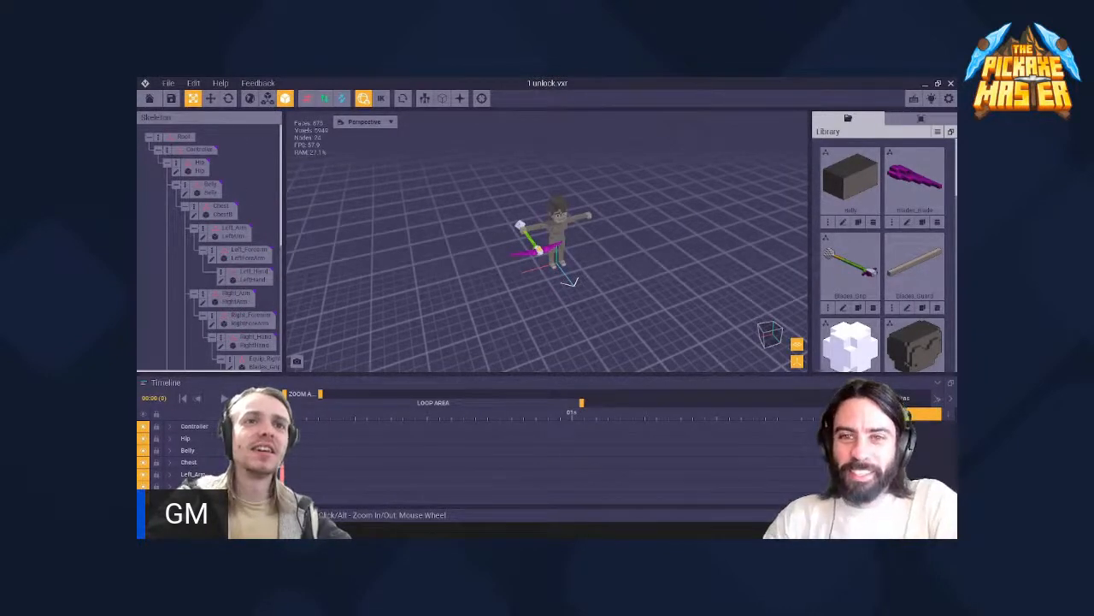
- Open 1 lock.vxr from the 1 lock folder in Notepad++ and compare its text before Controller with Equip_Blades_V2.vxr
left_click(299, 493)
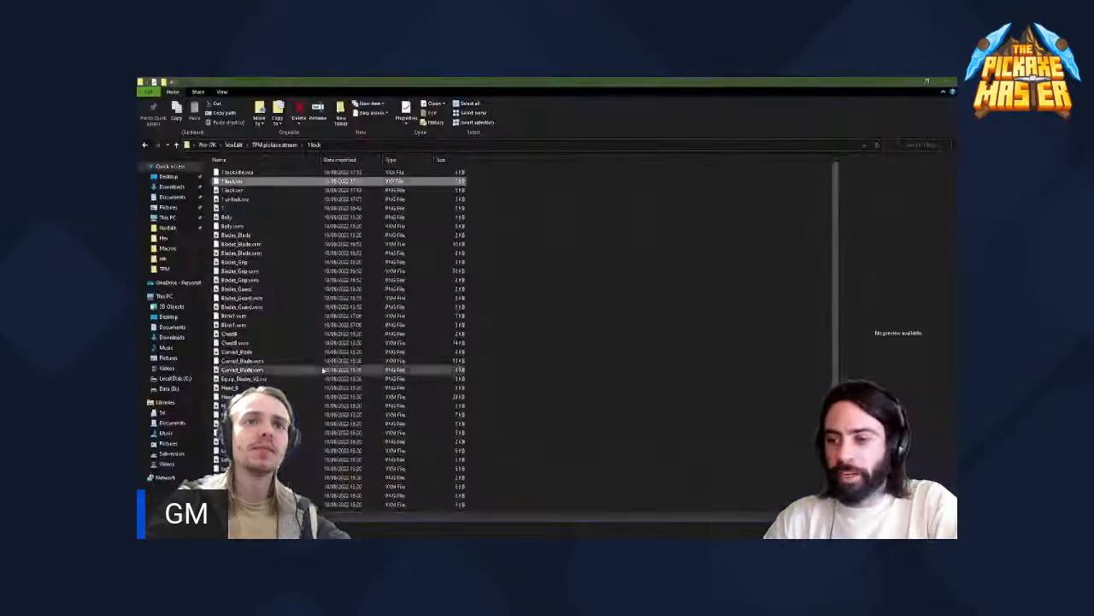
right_click(243, 182)
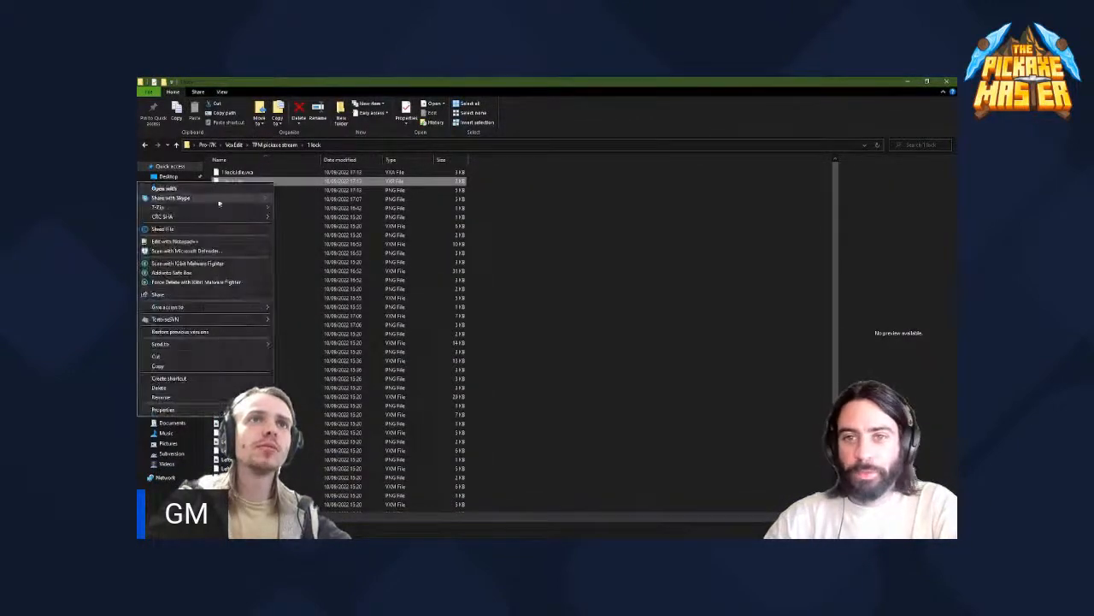
mouse_move(200, 208)
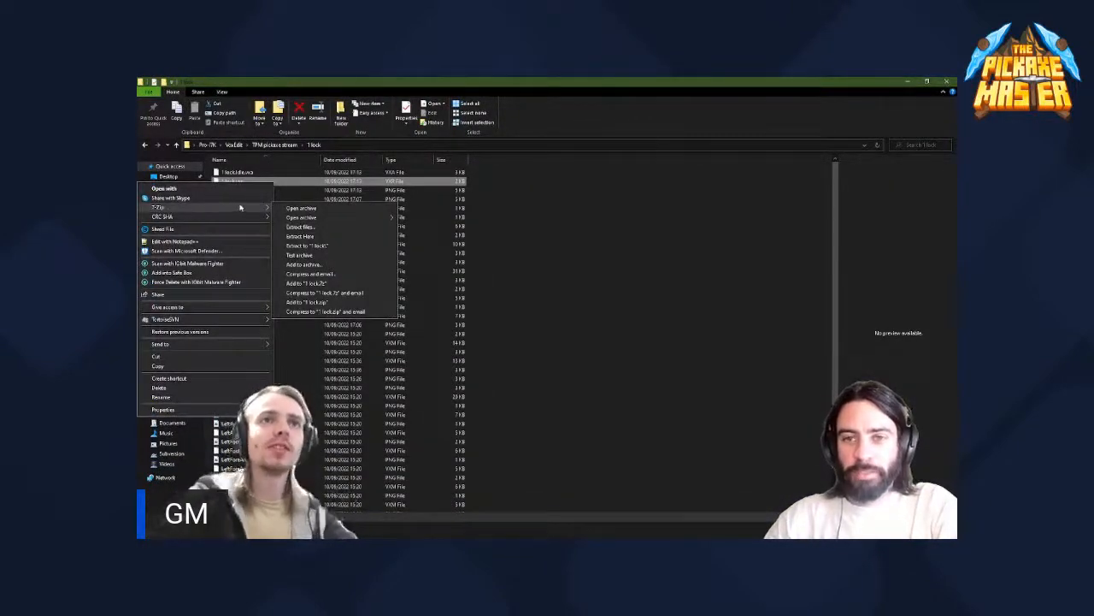
left_click(234, 242)
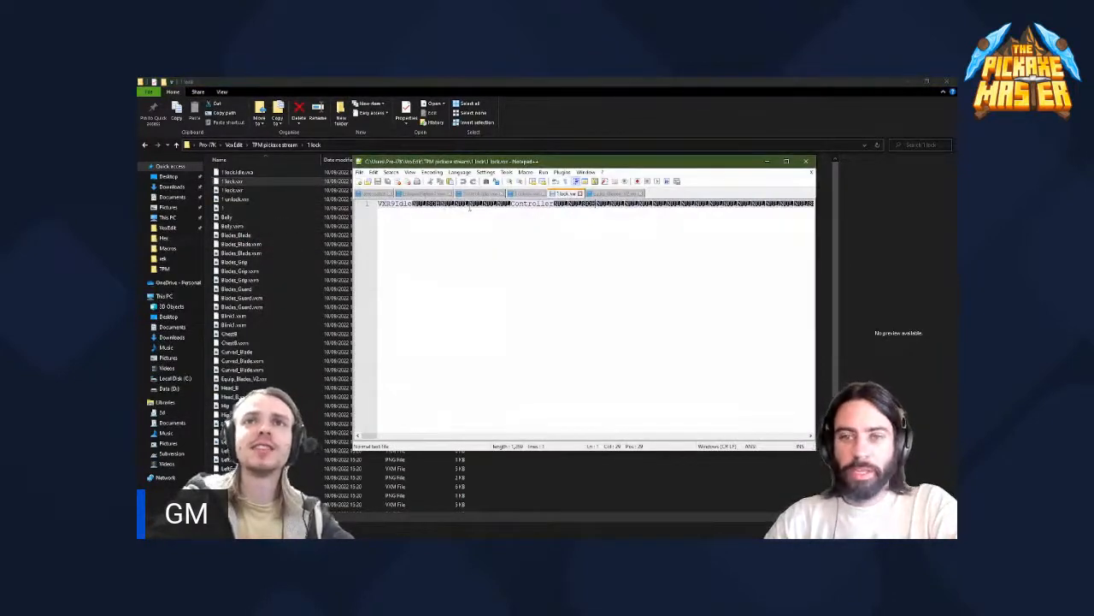
left_click(608, 196)
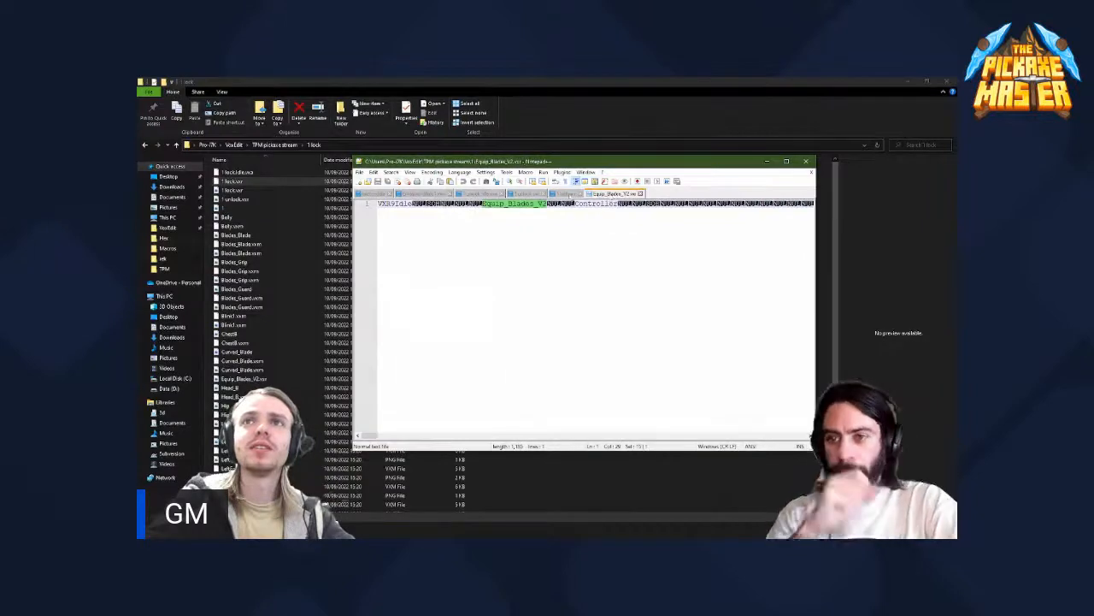
left_click(571, 196)
left_click(593, 195)
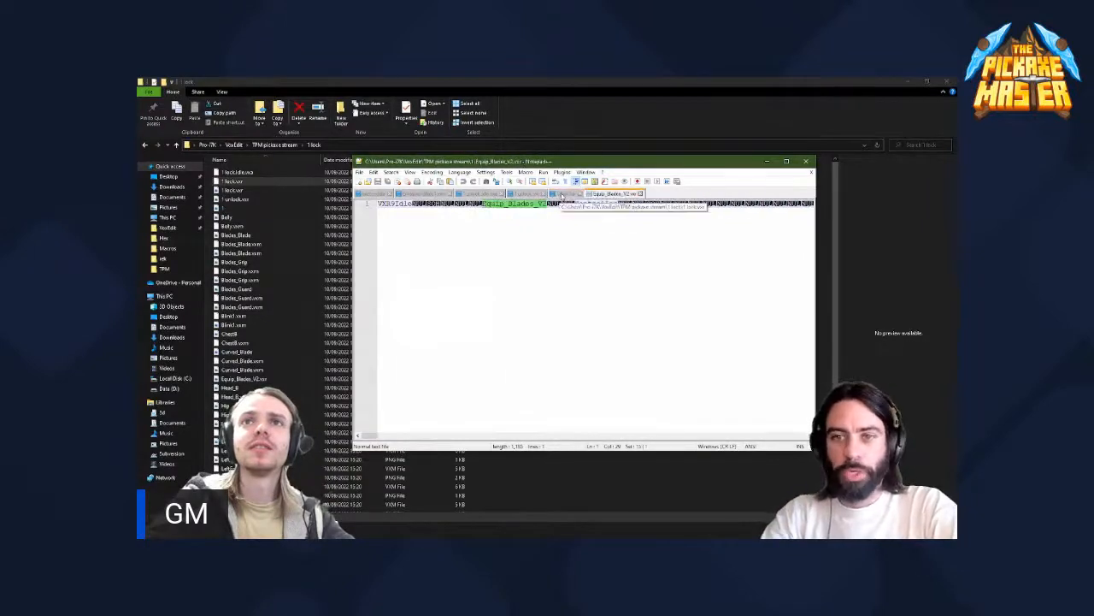
- Paste Equip_Blades_V2 before Controller in 1 lock.vxr, save the file and close Notepad++
left_click(562, 196)
left_click(484, 204)
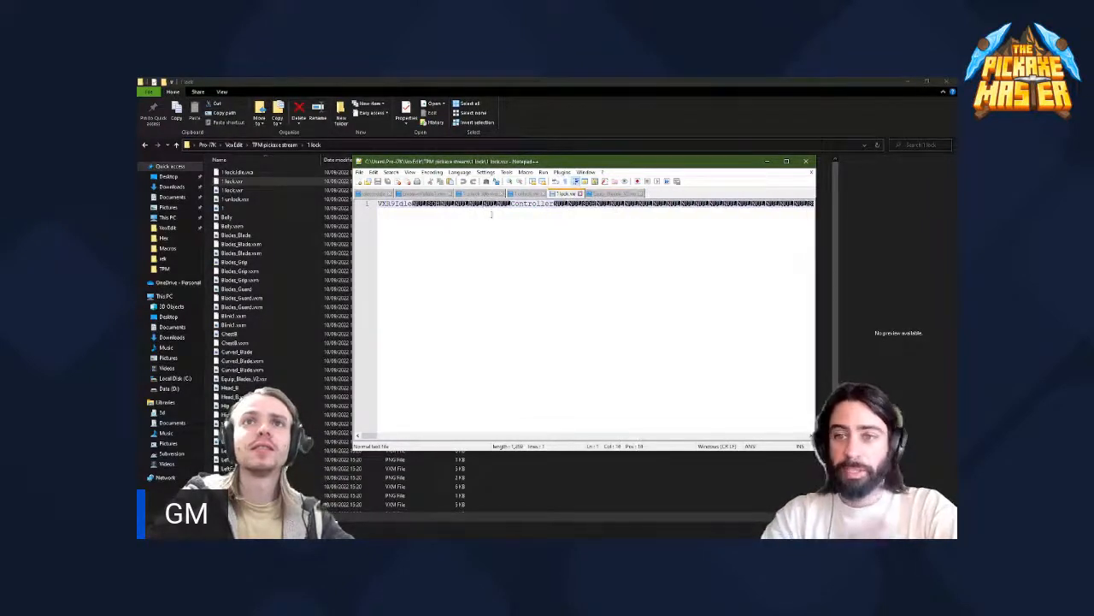
type("Equip_Blades_V2")
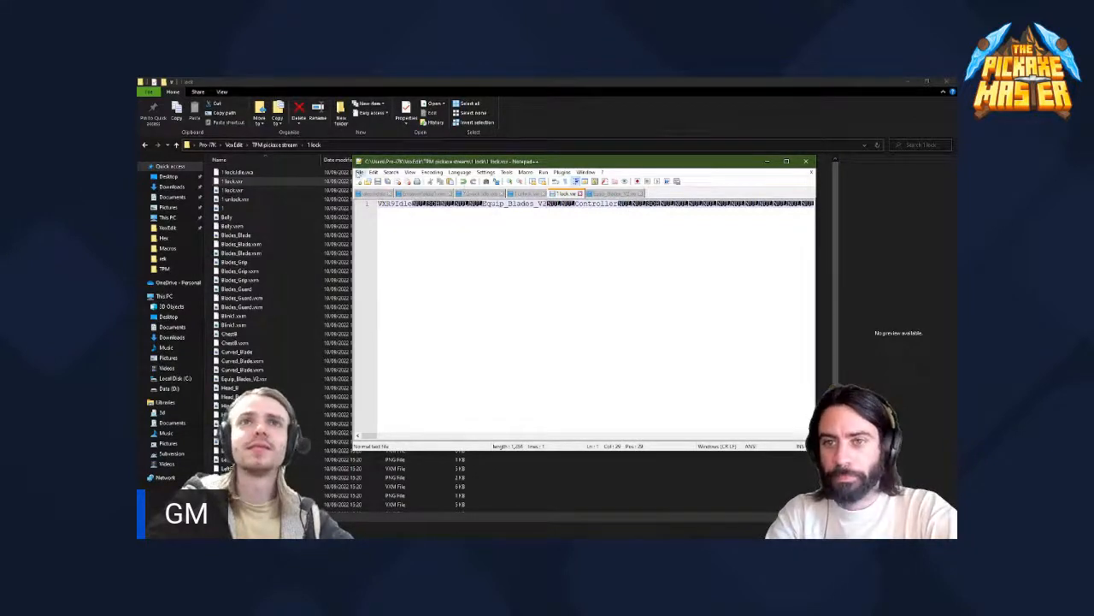
left_click(360, 172)
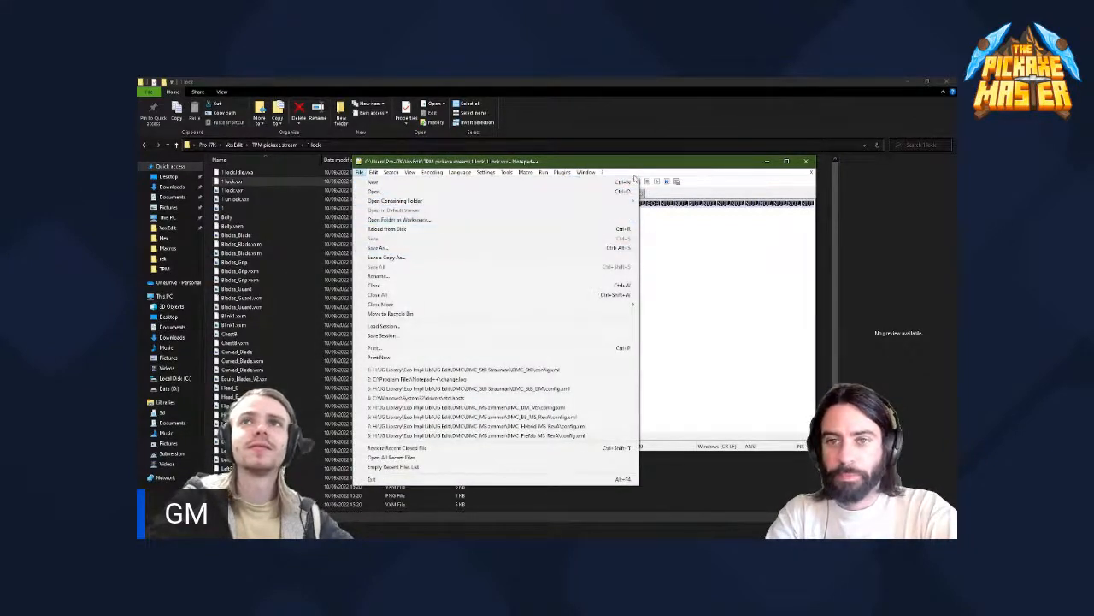
left_click(805, 161)
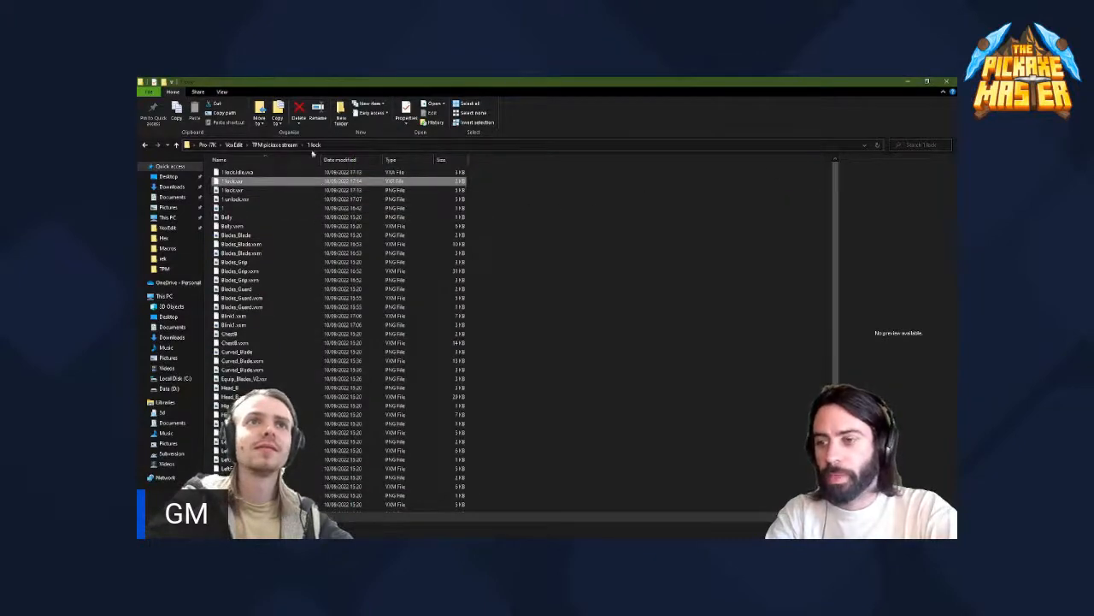
- Return to VoxEdit, close the project saving the changes to 1 unlock.vxr, and reopen the rig from the recent files
key("alt+Tab")
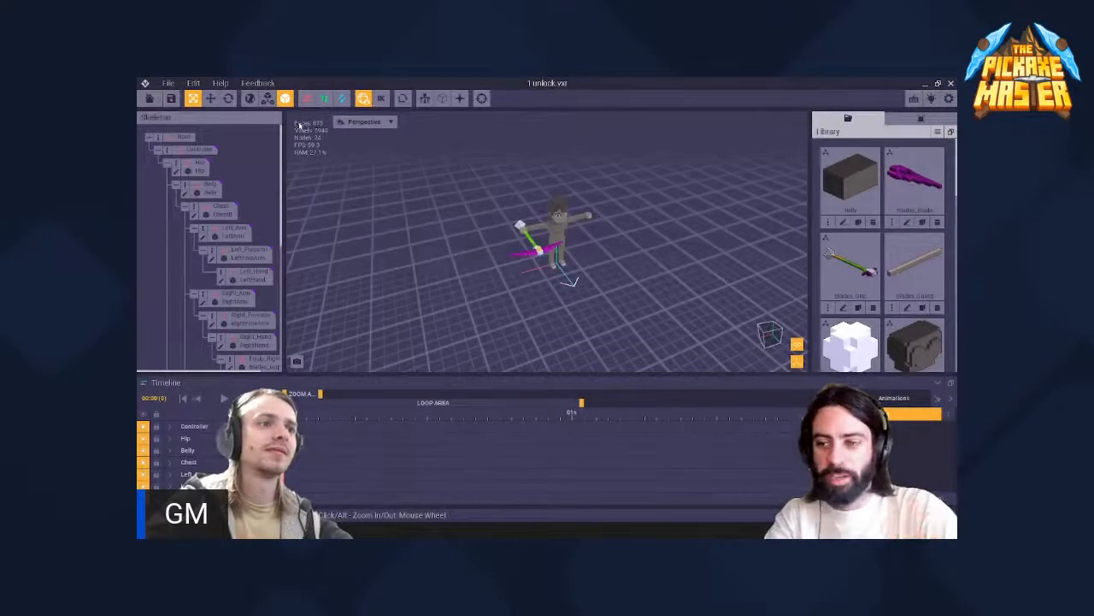
left_click(149, 99)
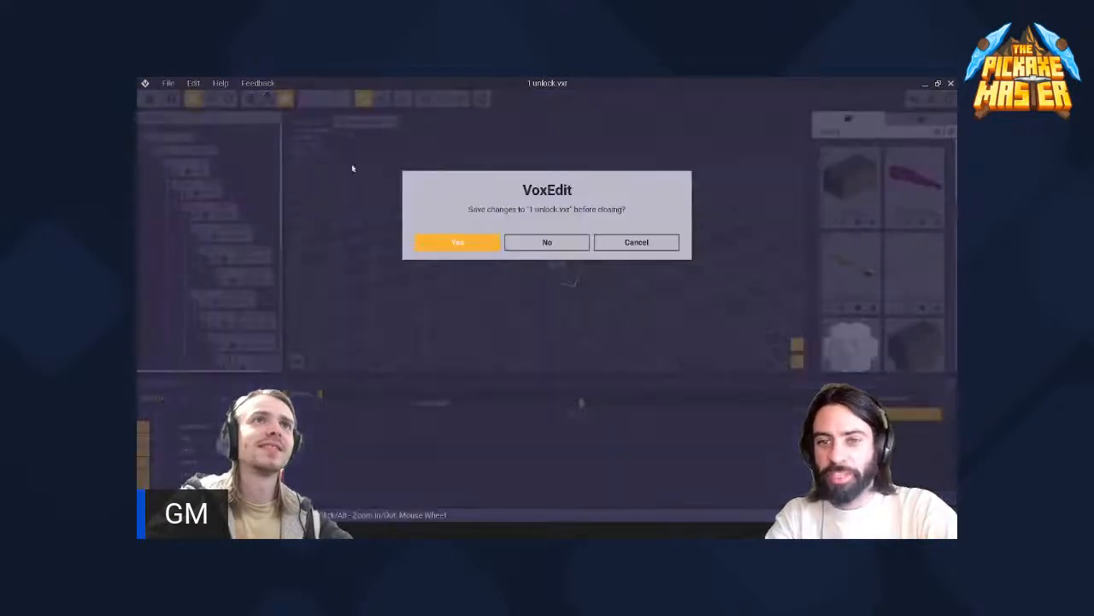
left_click(486, 247)
left_click(344, 246)
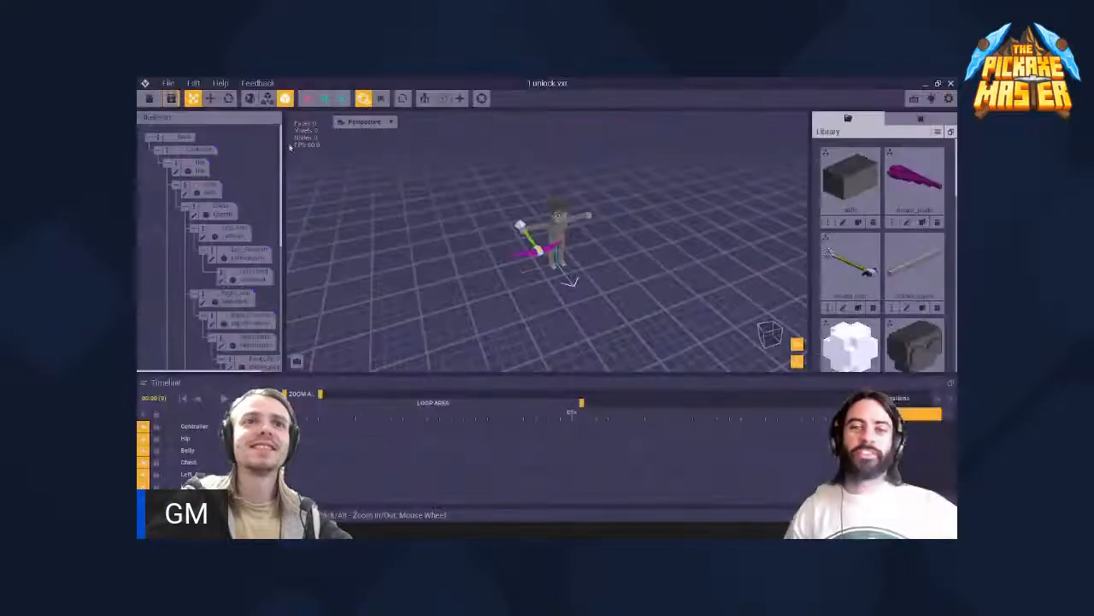
- Export 1 unlock.vxr to the Marketplace again with Idle as the default animation
left_click(168, 83)
mouse_move(179, 141)
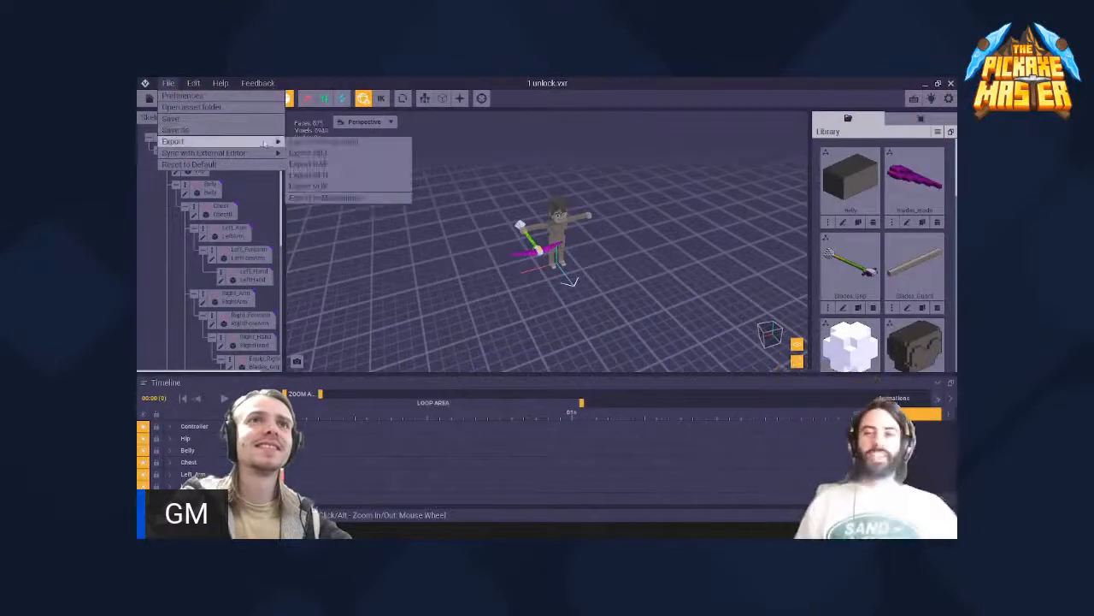
left_click(376, 199)
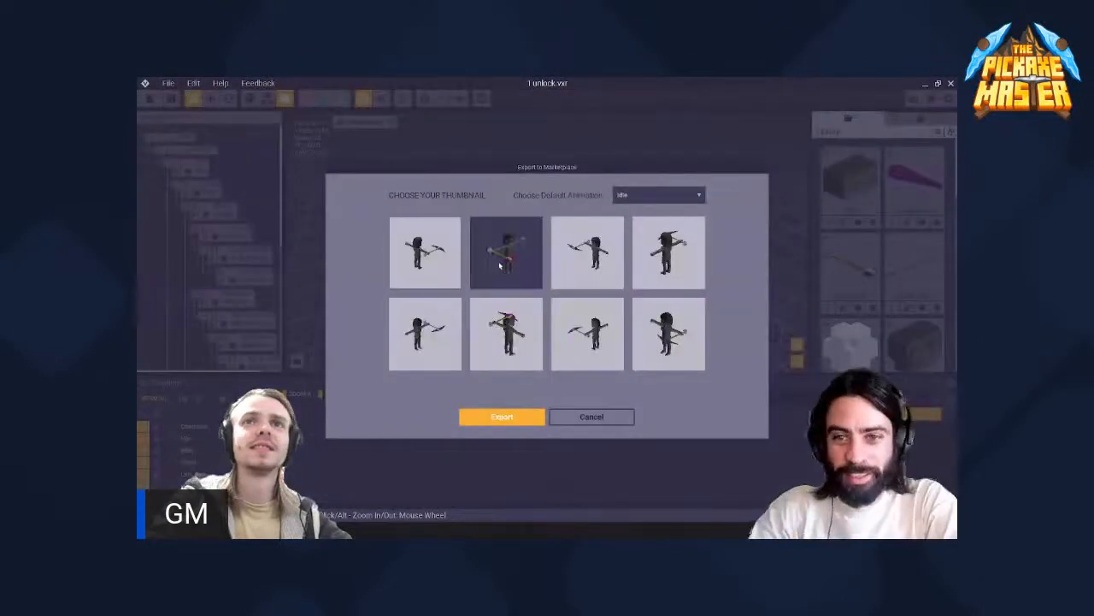
left_click(513, 415)
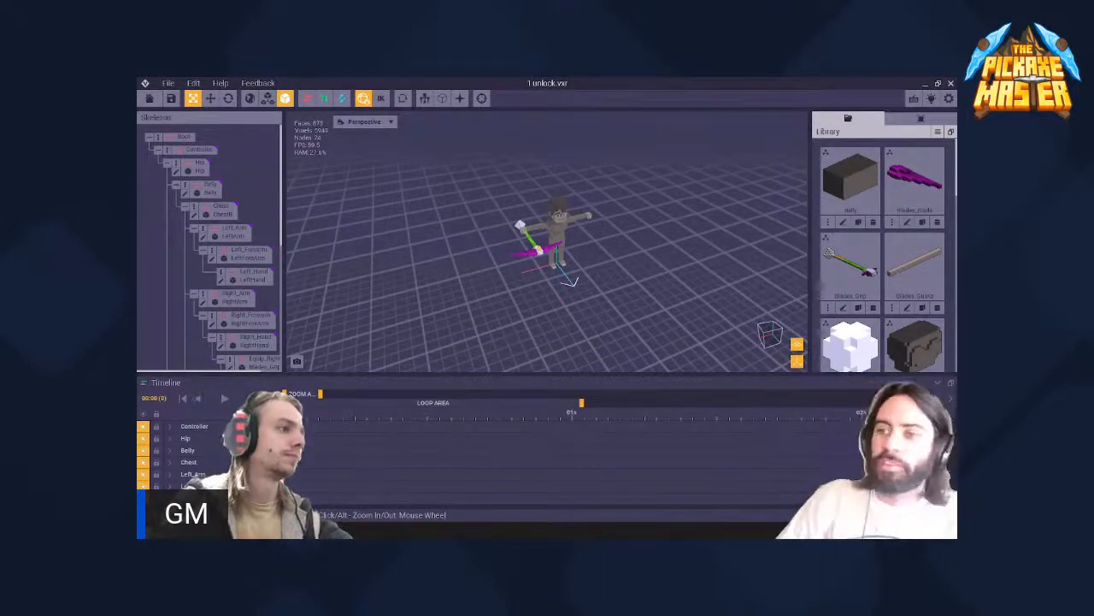
key("super+d")
key("super+d")
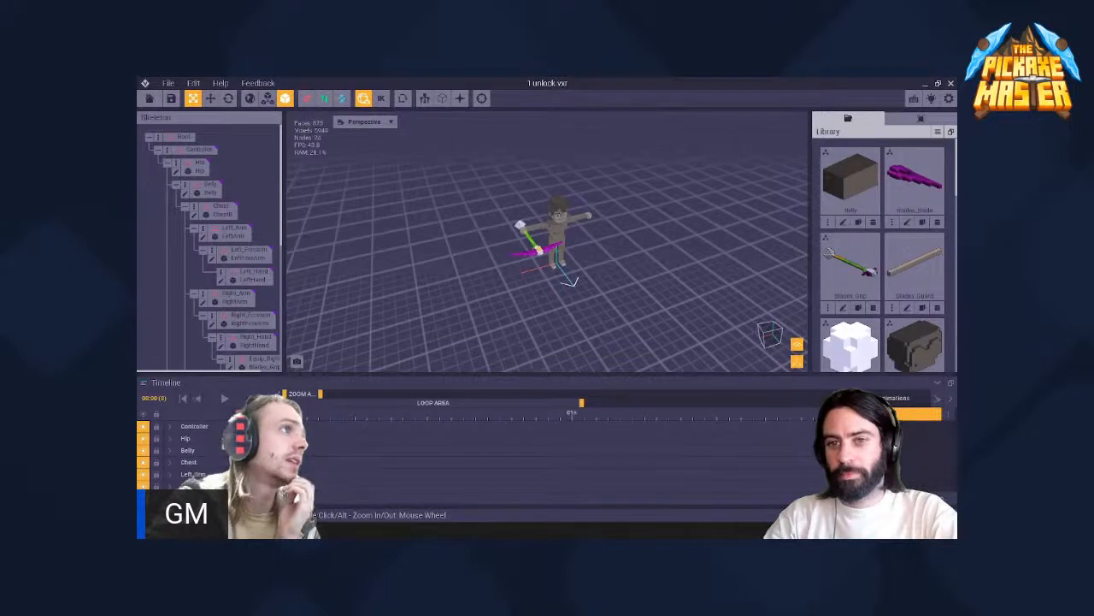
left_click(168, 82)
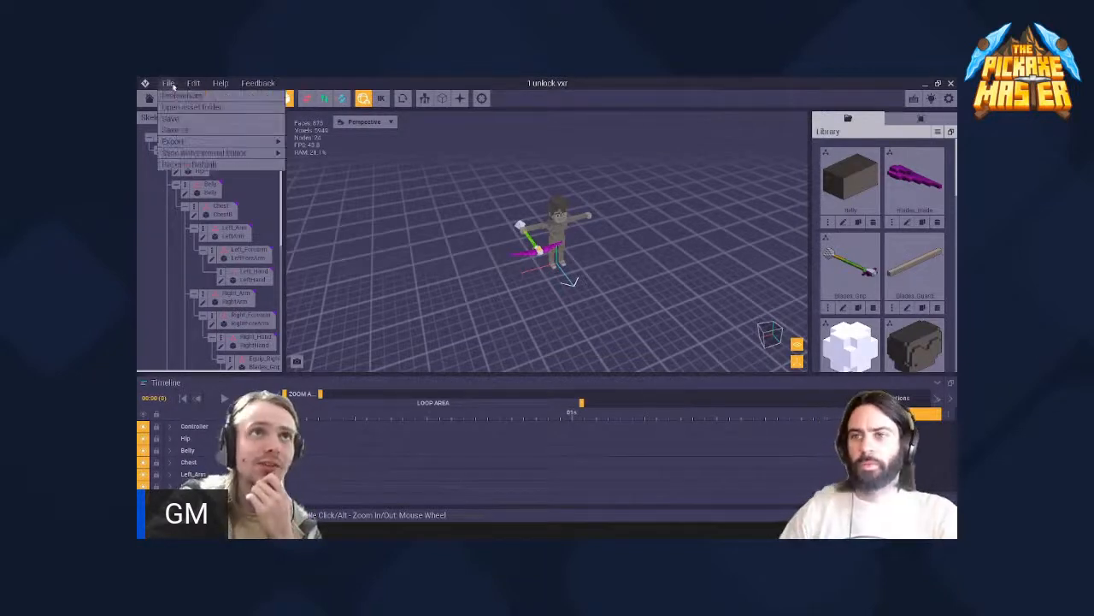
mouse_move(196, 141)
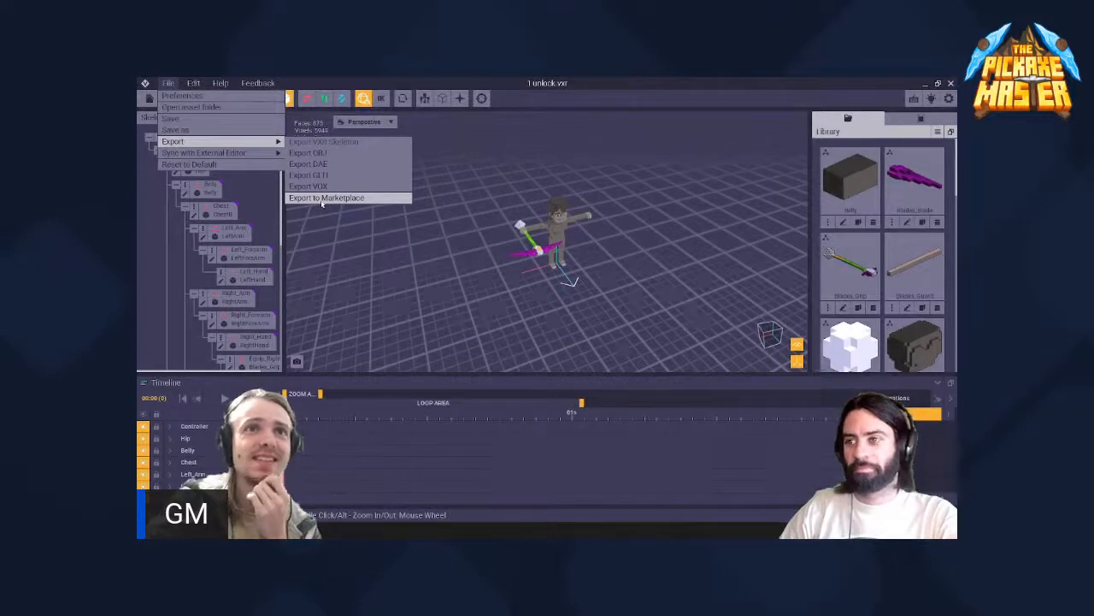
left_click(322, 199)
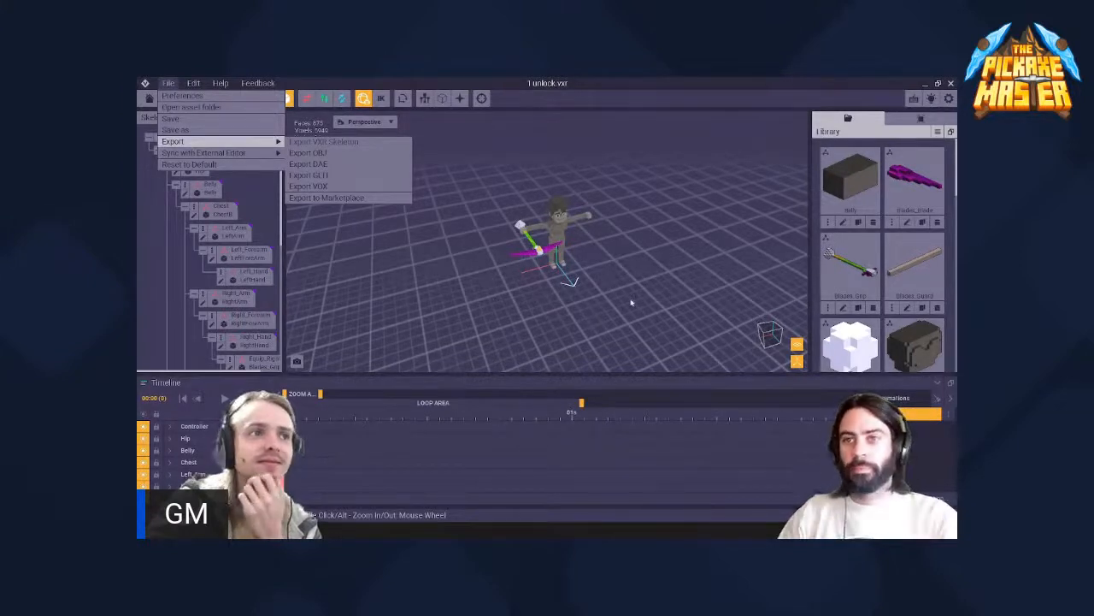
left_click(633, 87)
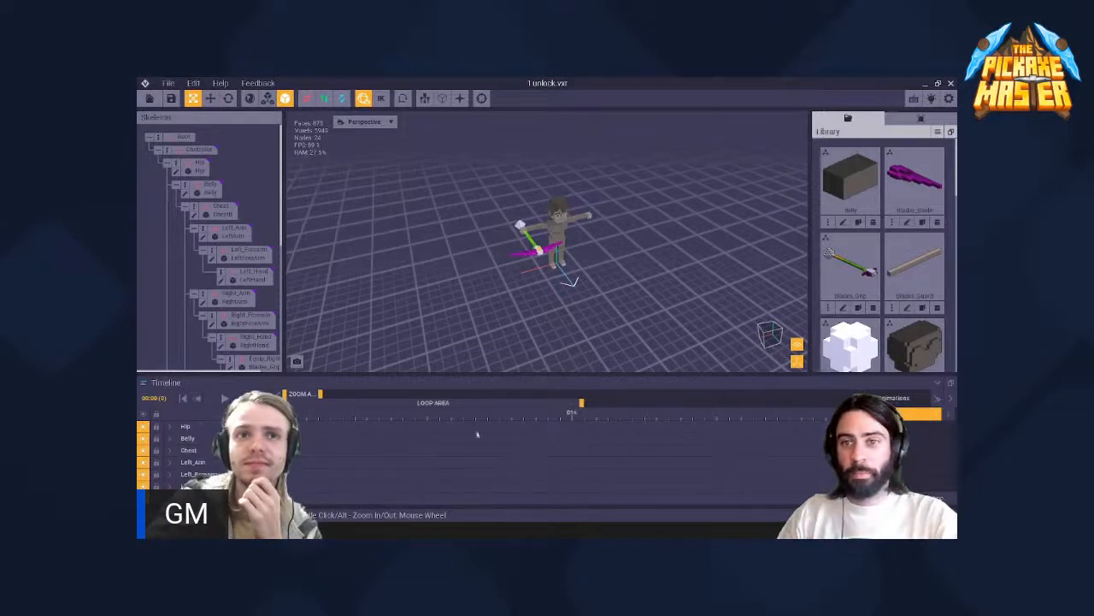
- Save the 1 unlock.vxr project
left_click_drag(321, 394, 301, 400)
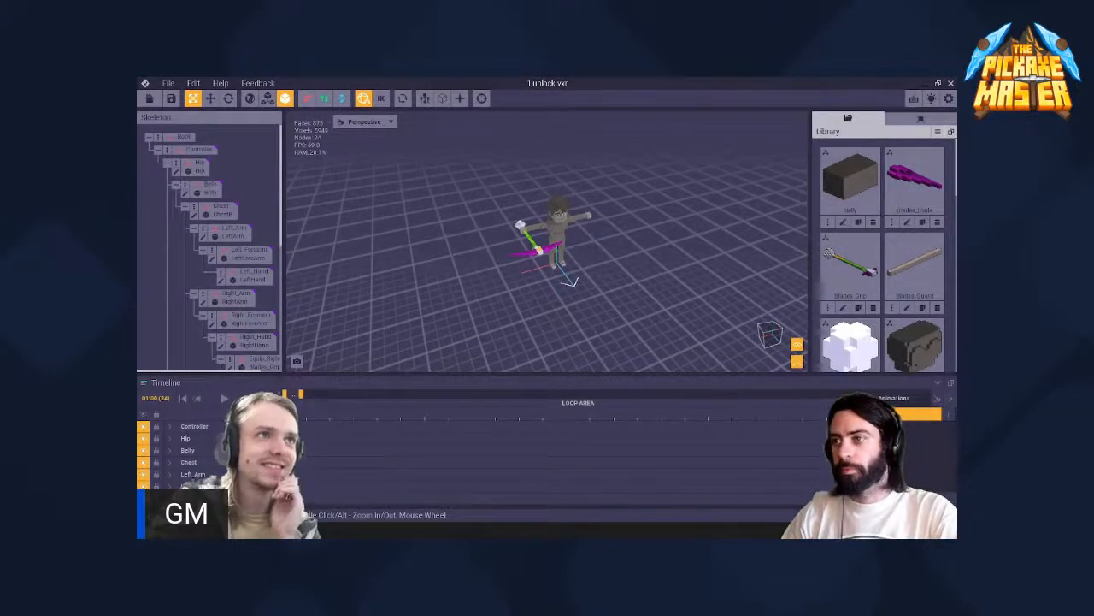
left_click(169, 83)
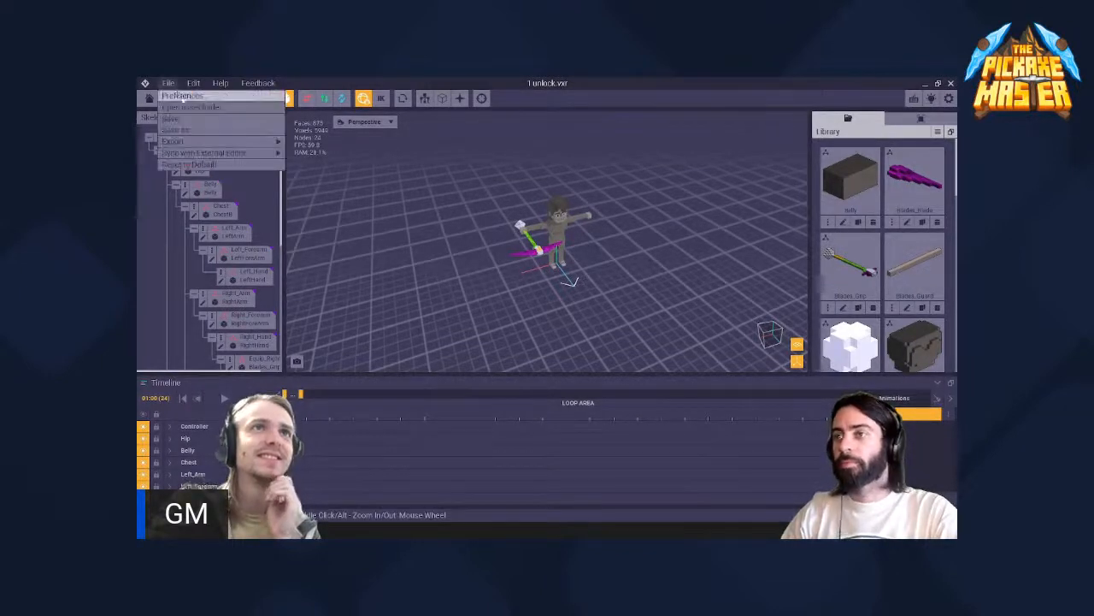
mouse_move(198, 143)
left_click(309, 86)
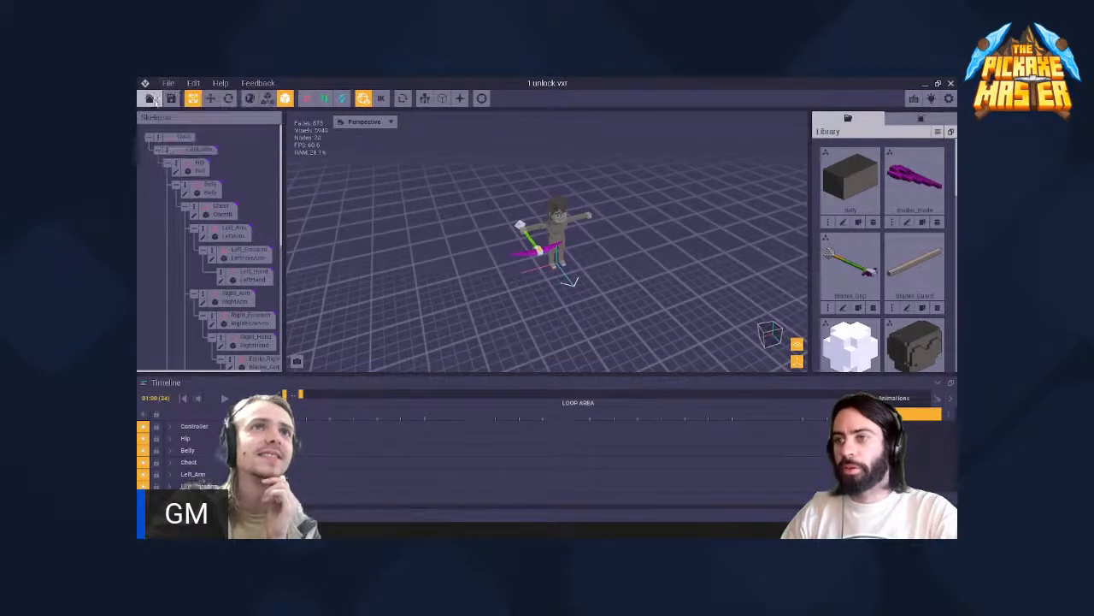
left_click(169, 84)
left_click(176, 118)
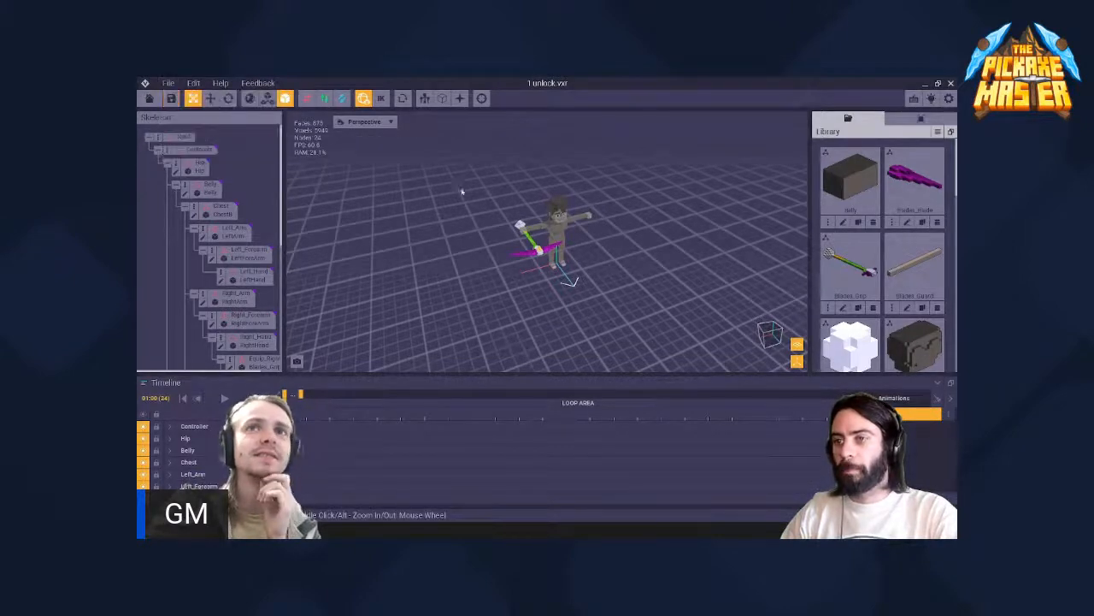
- Play the animation and examine from the side how the character's right hand holds the double-bladed weapon
scroll(513, 198, "up", 8)
left_click(461, 197)
right_click_drag(462, 196, 511, 243)
left_click(222, 398)
left_click(476, 227)
left_click(511, 231)
scroll(511, 231, "down", 3)
left_click(511, 228)
left_click(511, 243)
left_click(511, 239)
left_click(564, 276)
scroll(822, 313, "down", 3)
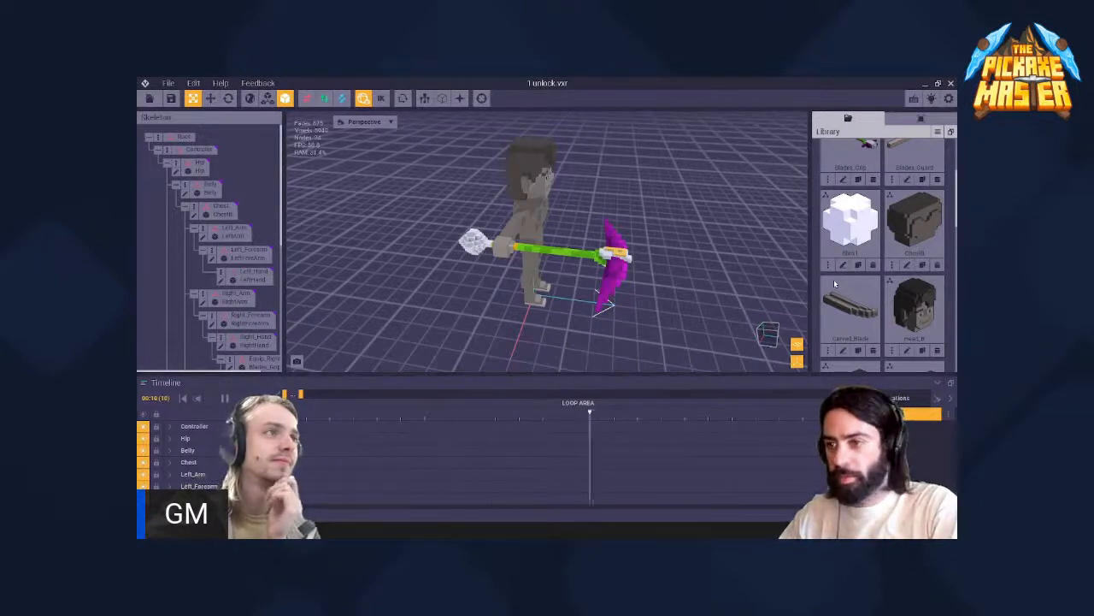
left_click(511, 242)
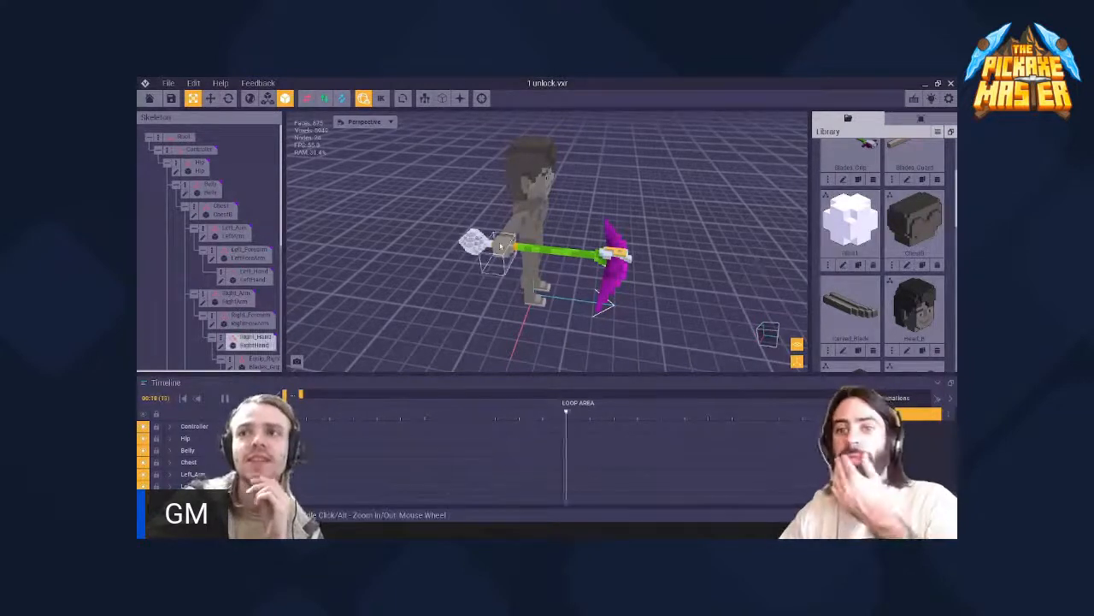
- Examine the weapon's blades, P emblem and grip from above, the front and behind while the animation plays
right_click_drag(511, 242, 658, 325)
left_click(511, 142)
middle_click_drag(511, 142, 554, 228)
scroll(553, 228, "up", 3)
scroll(553, 229, "up", 2)
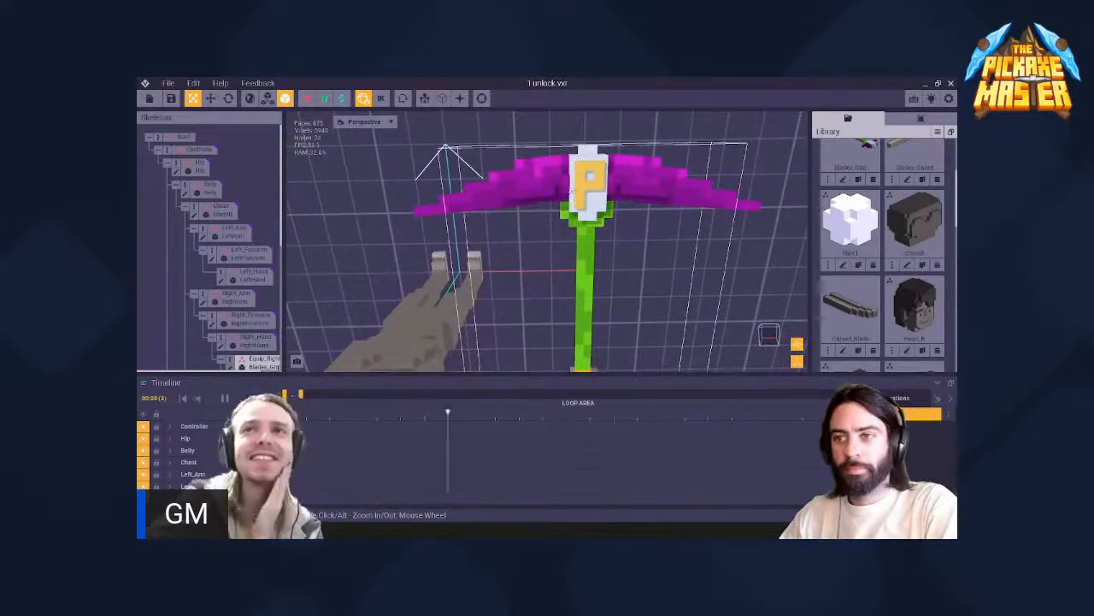
middle_click_drag(574, 191, 543, 171)
left_click(447, 163)
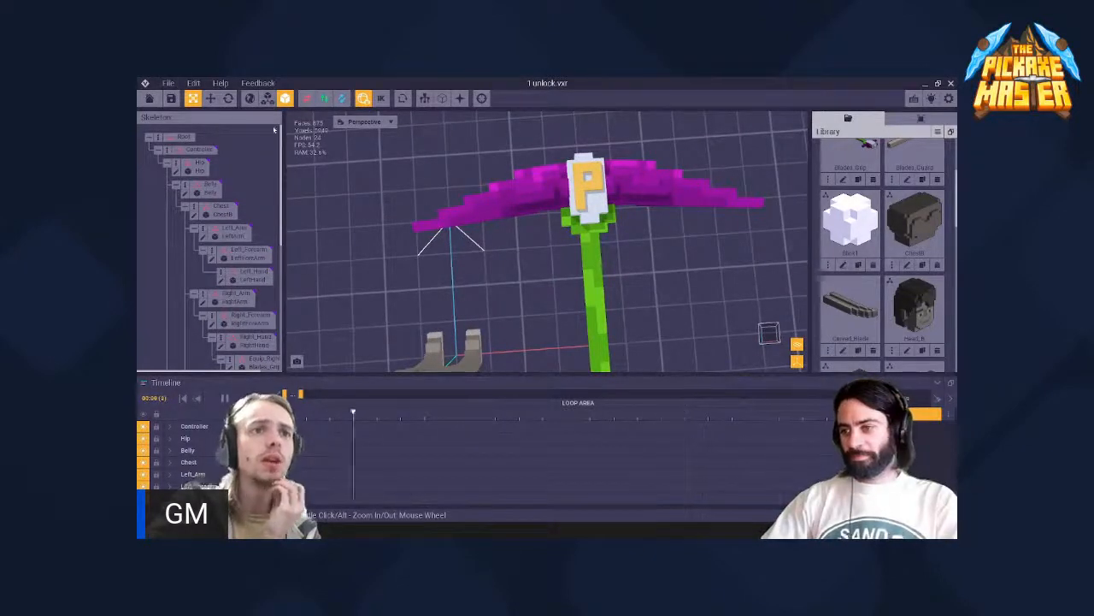
scroll(448, 151, "down", 5)
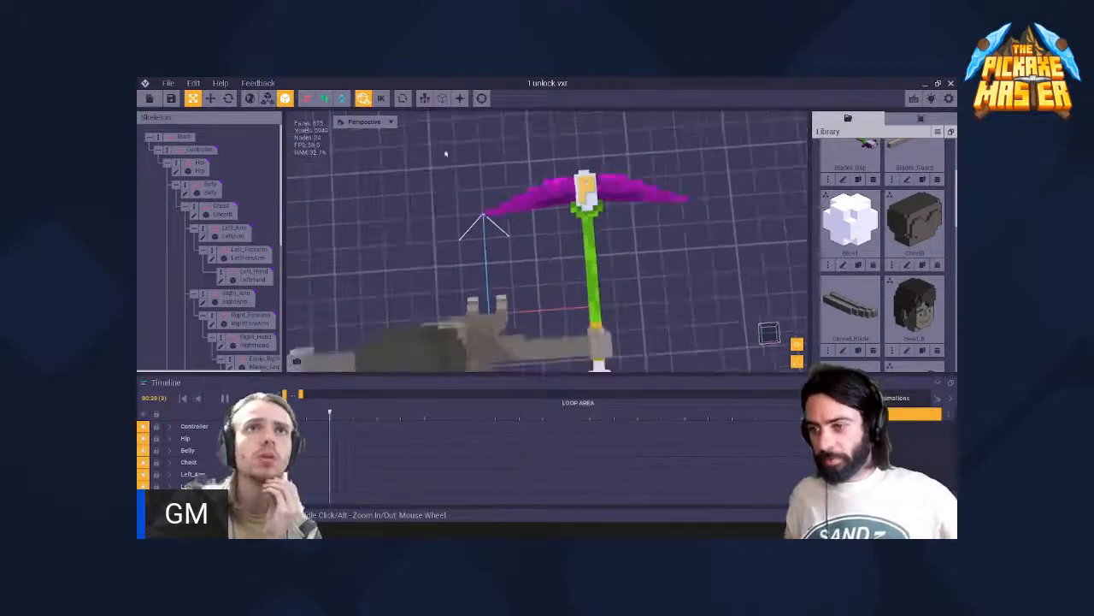
left_click(587, 192)
right_click_drag(587, 191, 591, 195)
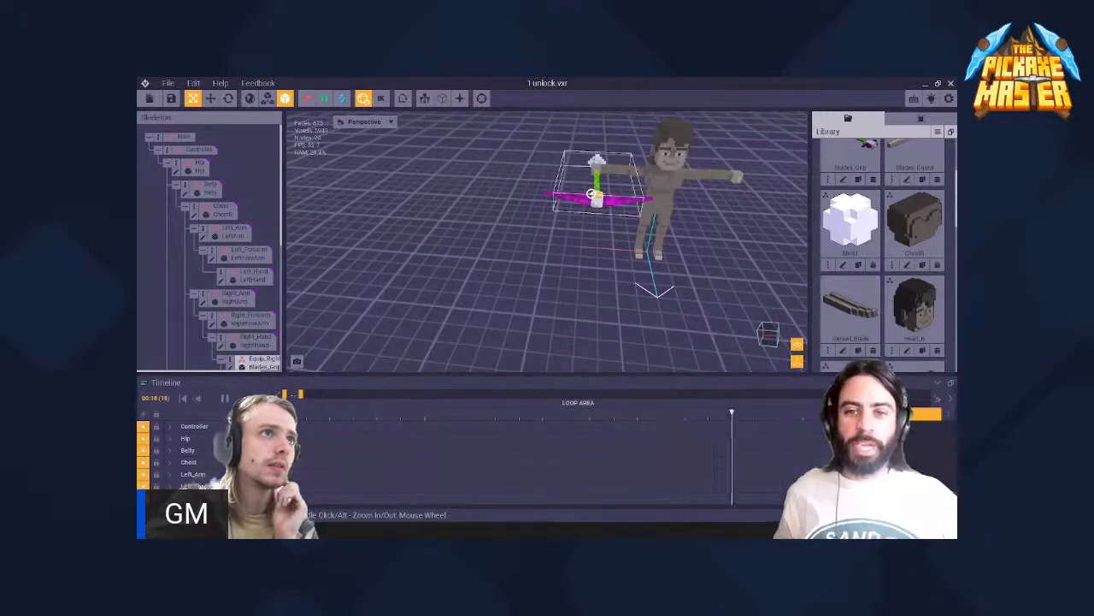
right_click_drag(591, 194, 761, 201)
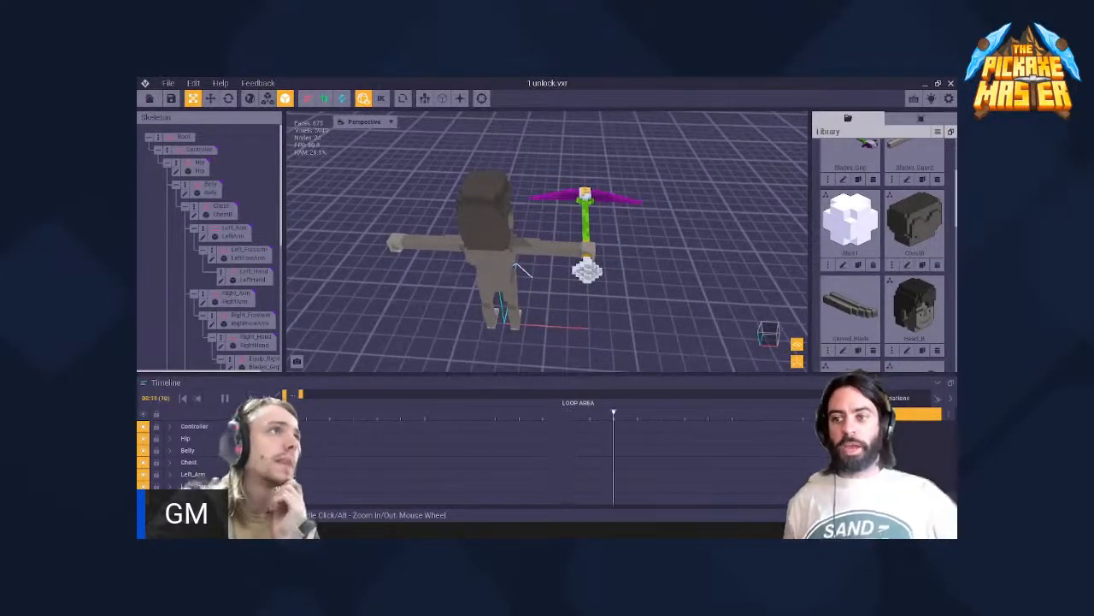
- Close the project saving the changes, dismiss the login form and reopen 1 unlock.vxr from the recent files
left_click(150, 98)
left_click(458, 243)
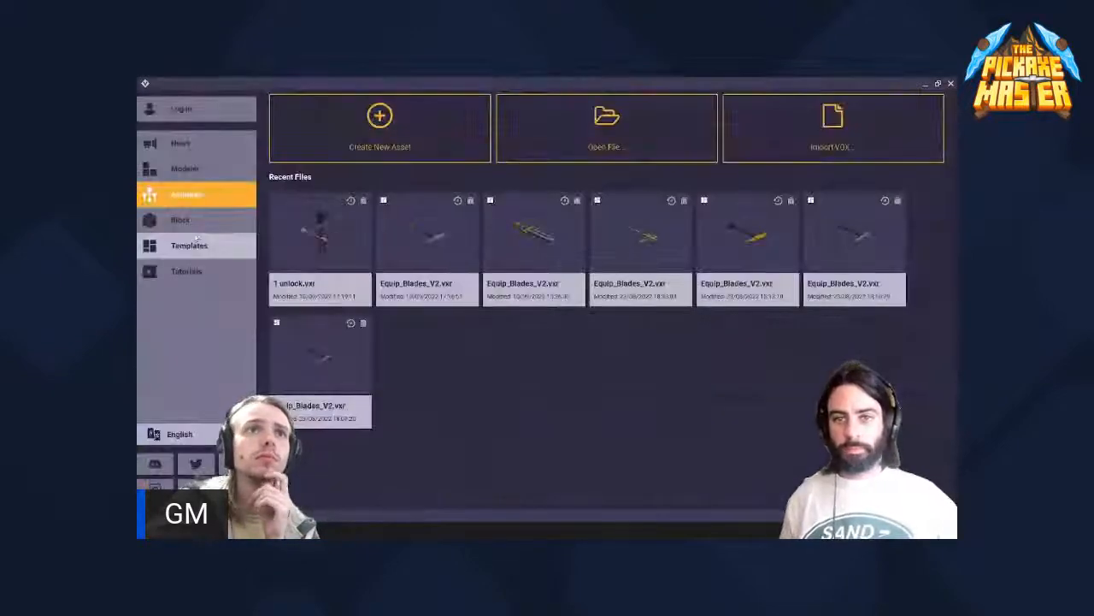
left_click(206, 111)
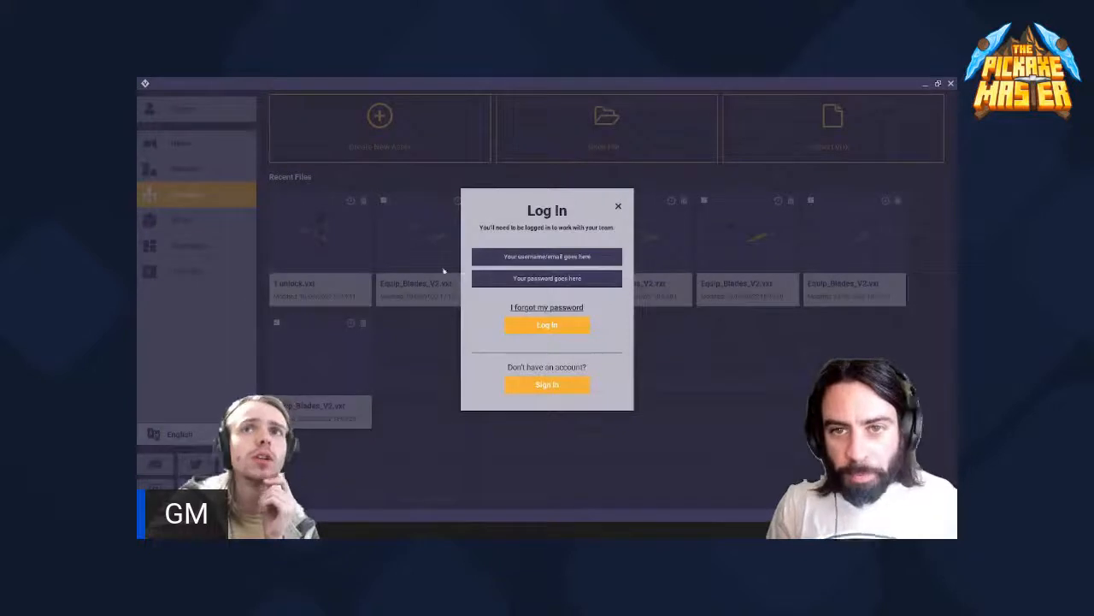
left_click(617, 208)
left_click(321, 238)
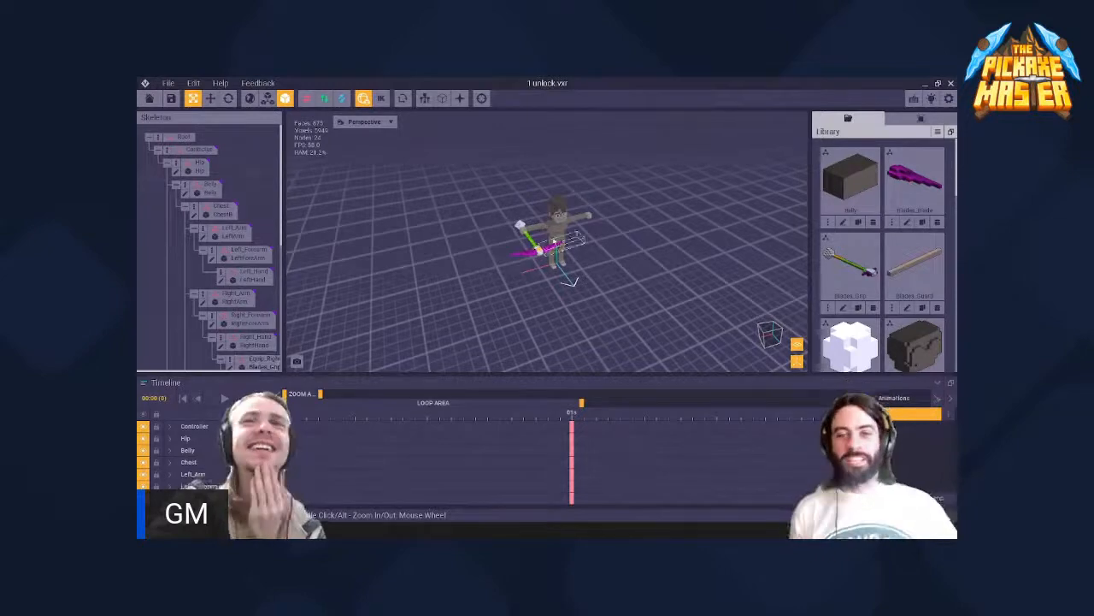
- Inspect the reopened rig from the front and from above to check the weapon's alignment with the right hand
right_click_drag(555, 231, 554, 231)
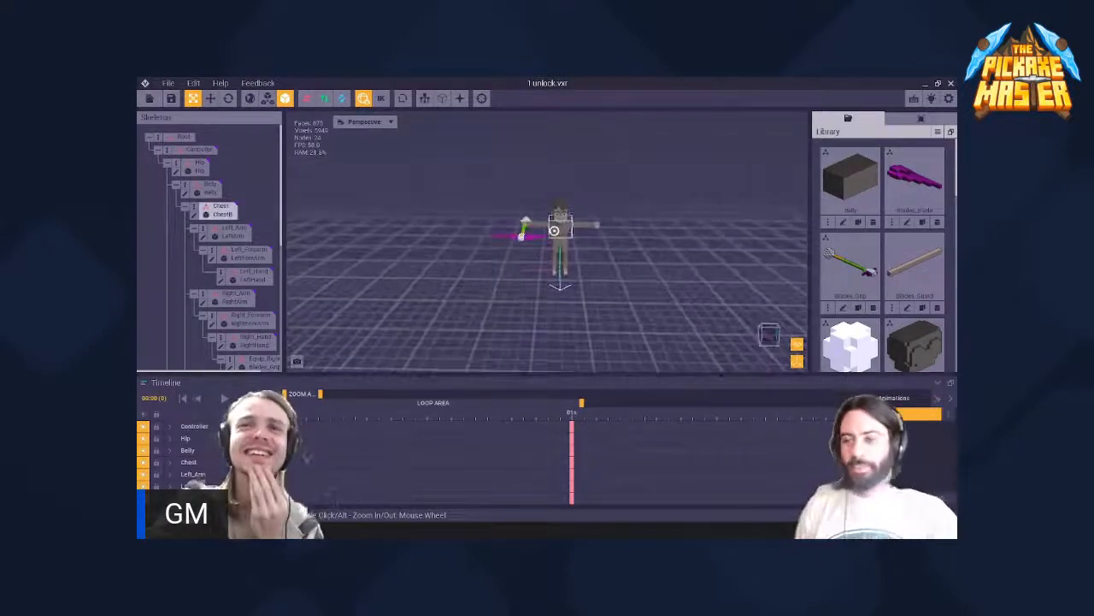
scroll(554, 230, "up", 5)
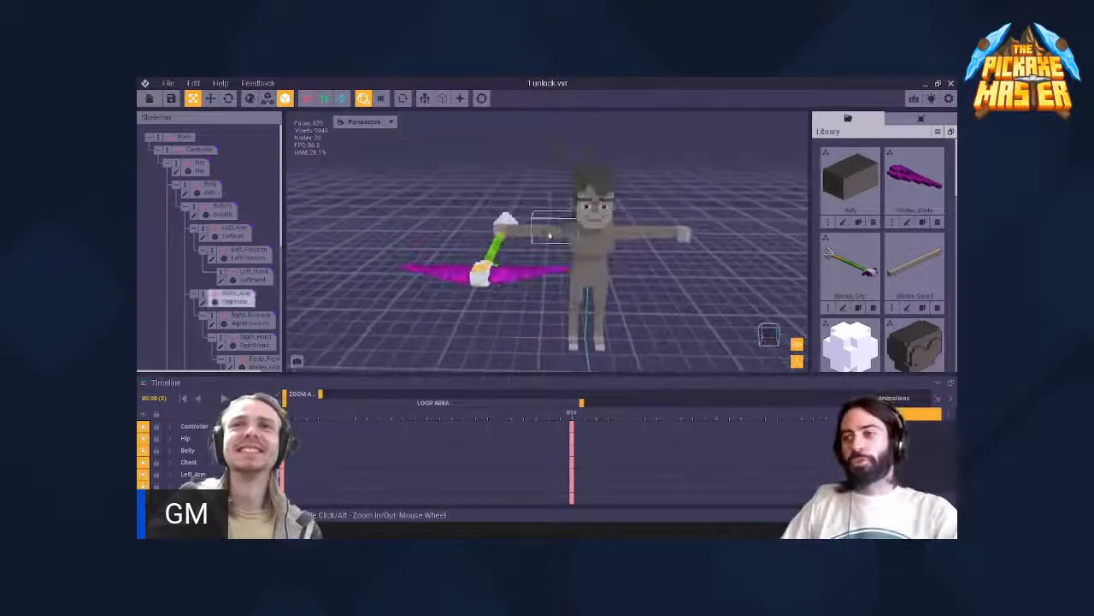
right_click_drag(549, 235, 525, 231)
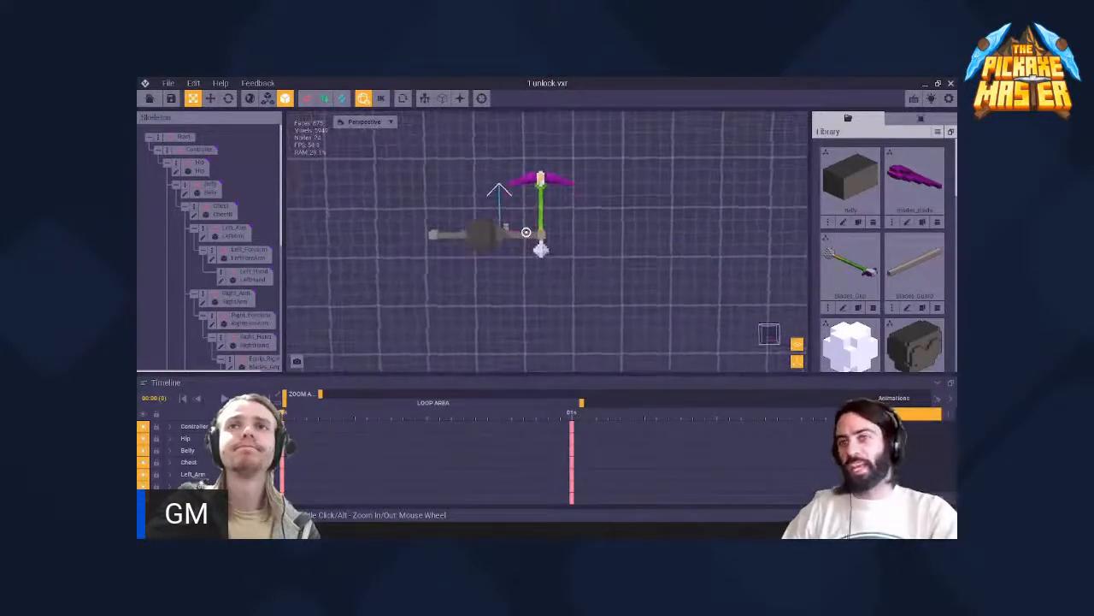
scroll(526, 232, "up", 5)
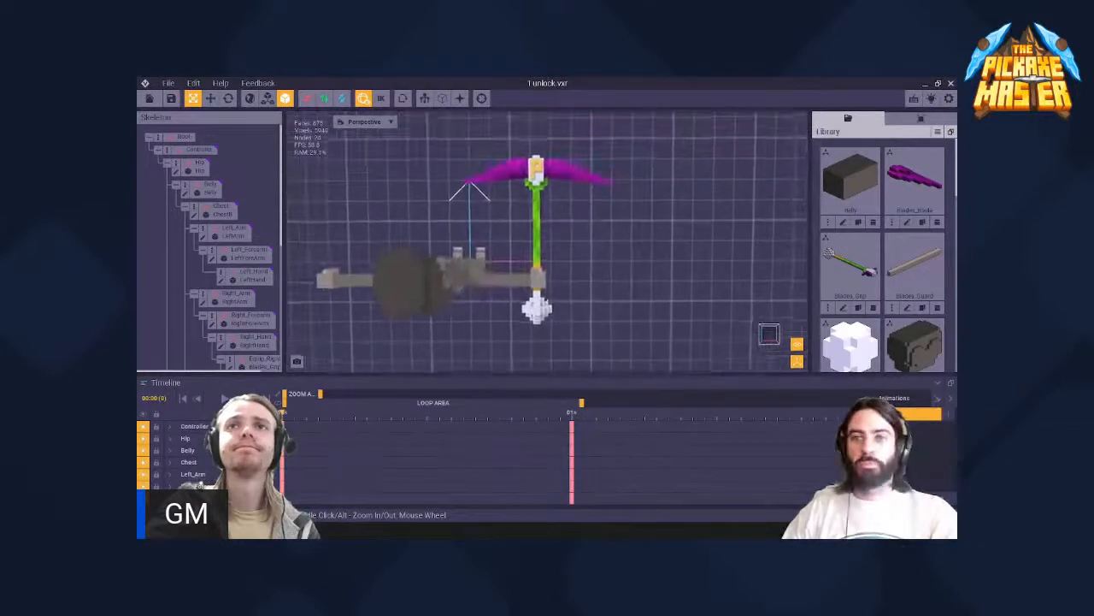
scroll(547, 208, "up", 5)
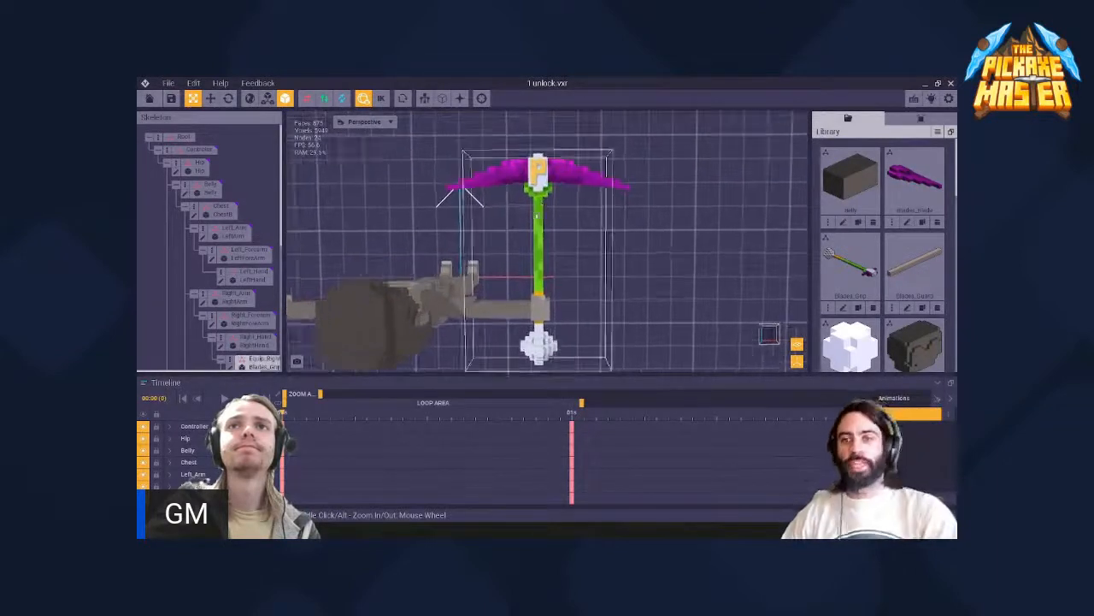
middle_click_drag(537, 216, 536, 216)
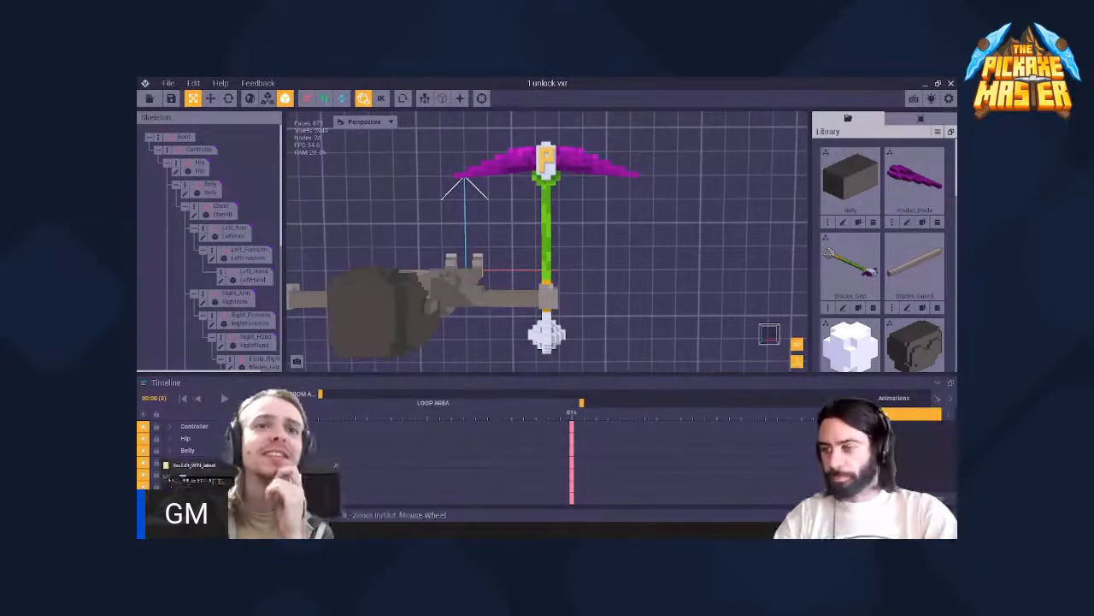
- Check the Equip_Blades_V2 text before Controller in 1 lock.vxr in Notepad++, and return to VoxEdit
left_click(292, 492)
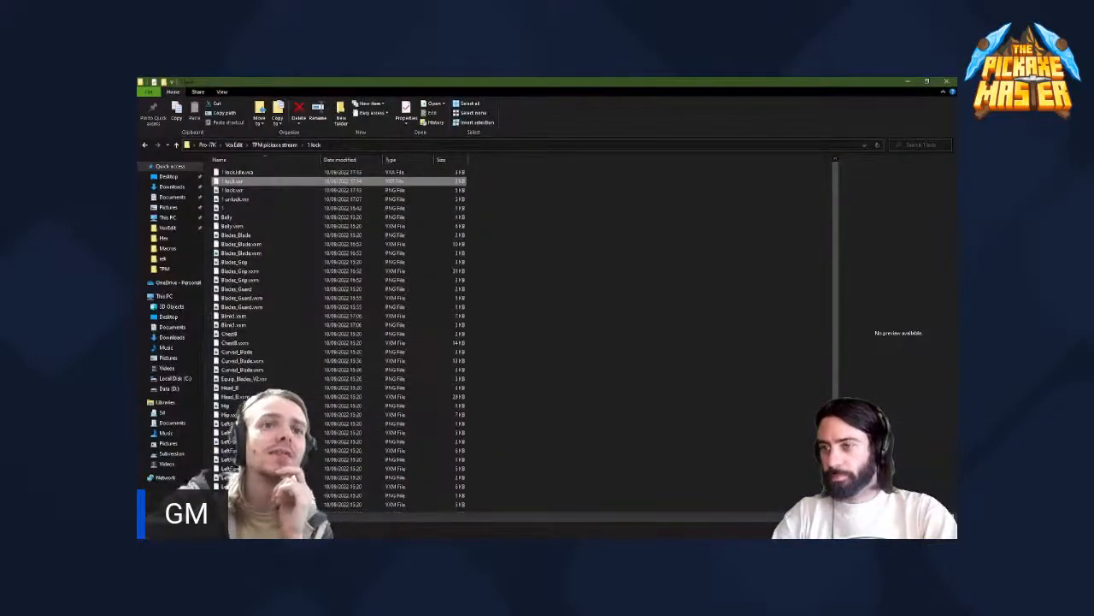
double_click(233, 181)
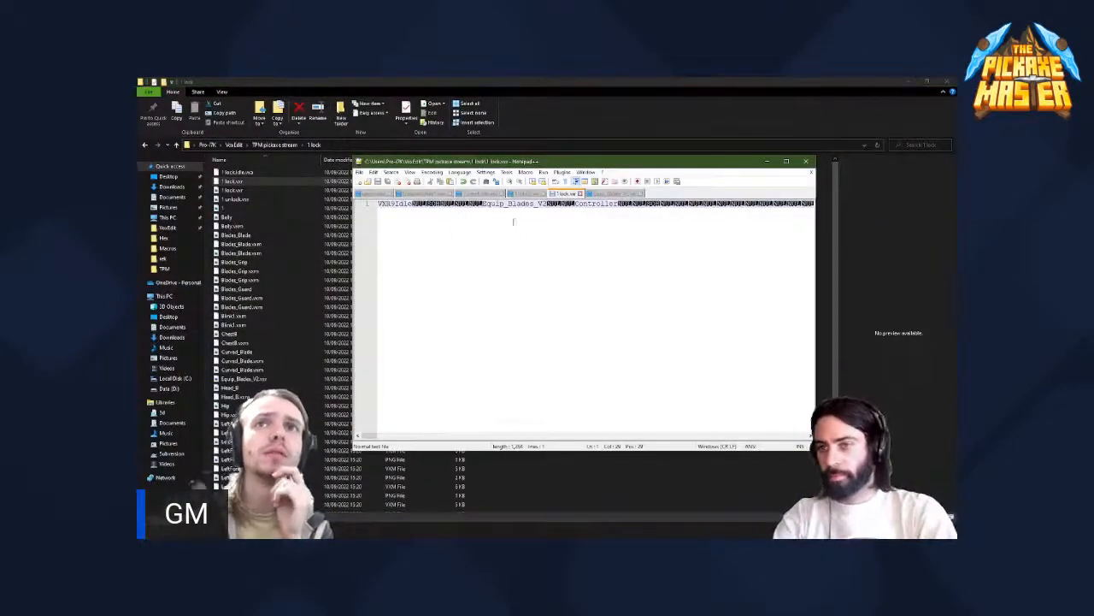
left_click(768, 161)
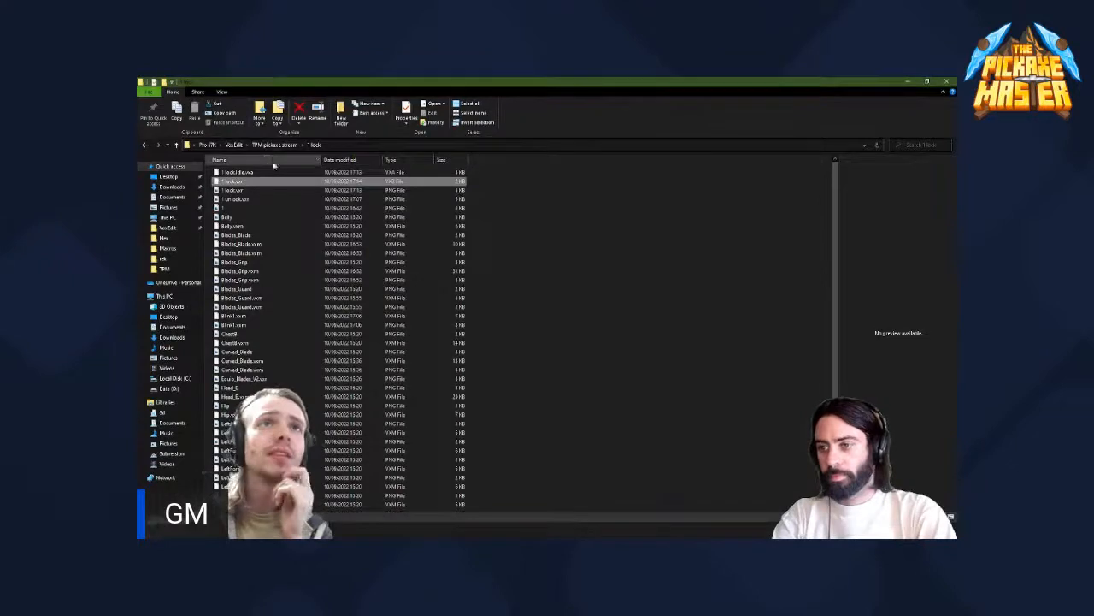
key("alt+Tab")
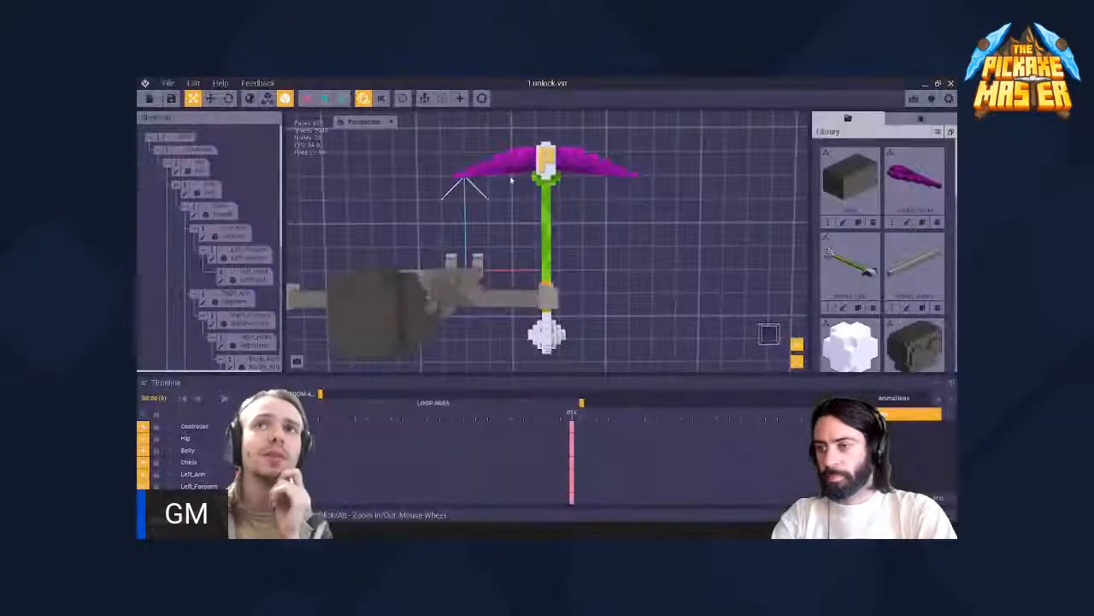
- Close the project, saving the changes to 1 unlock.vxr
left_click(154, 99)
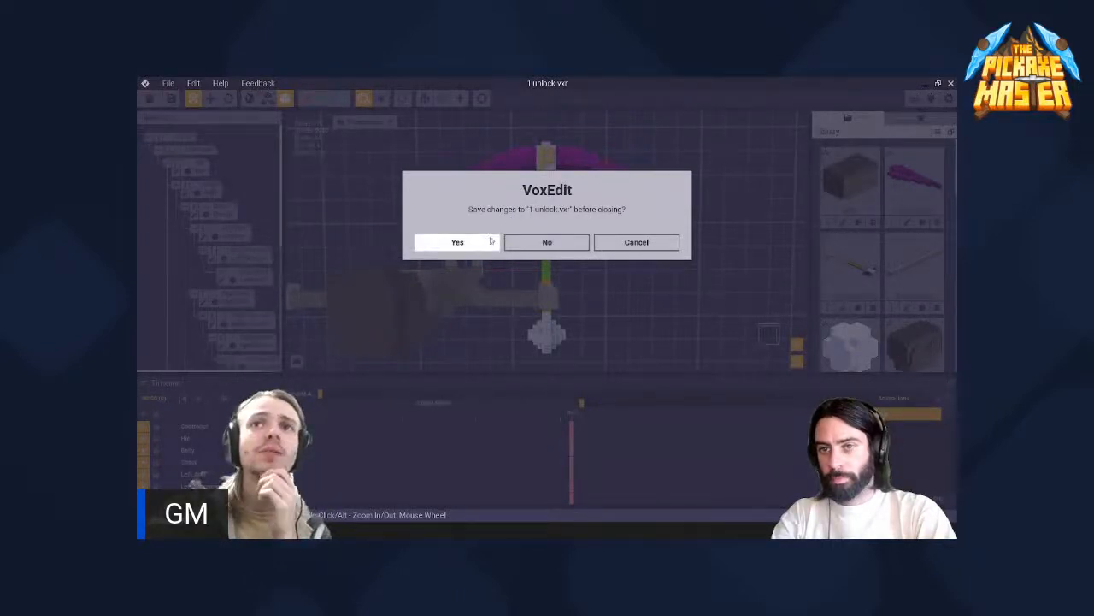
left_click(458, 242)
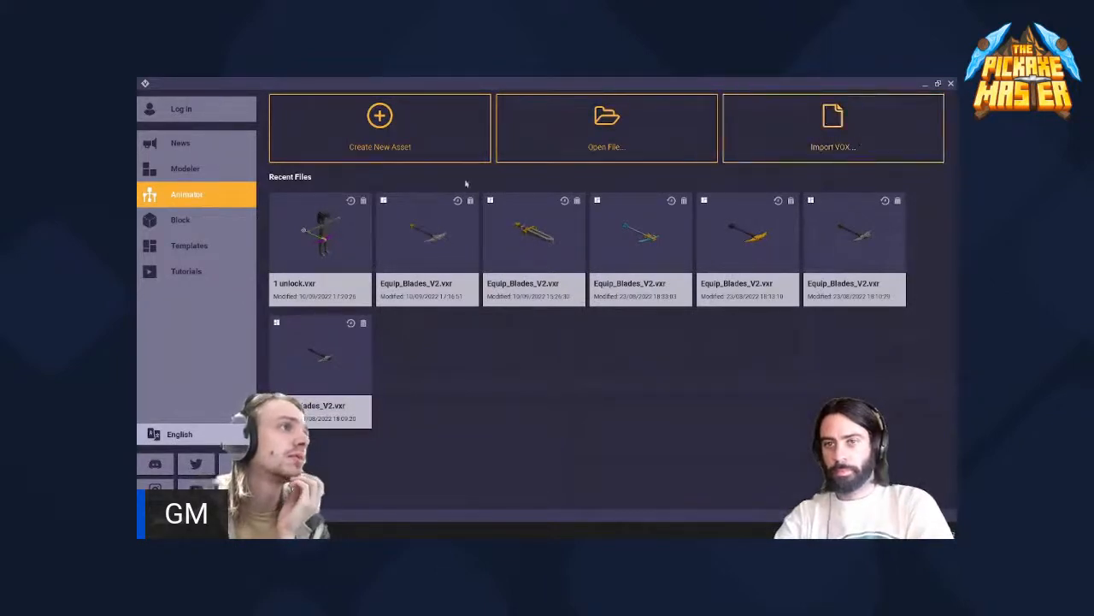
- Look at 1 lock.vxr in Notepad++ once more, and return to VoxEdit's list of recent Animator files
left_click(199, 146)
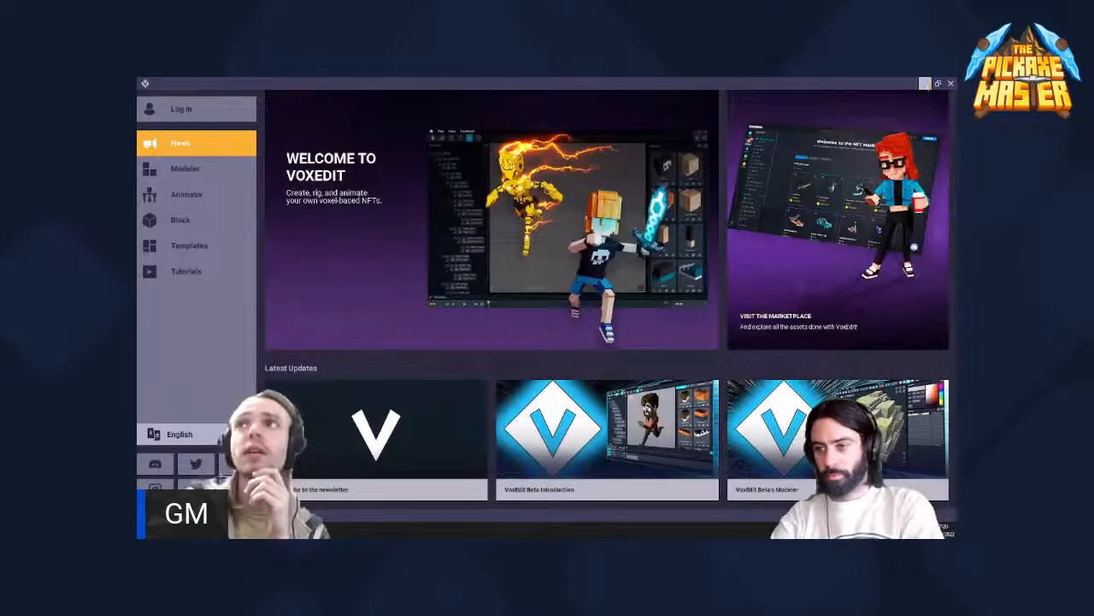
left_click(926, 83)
left_click(331, 530)
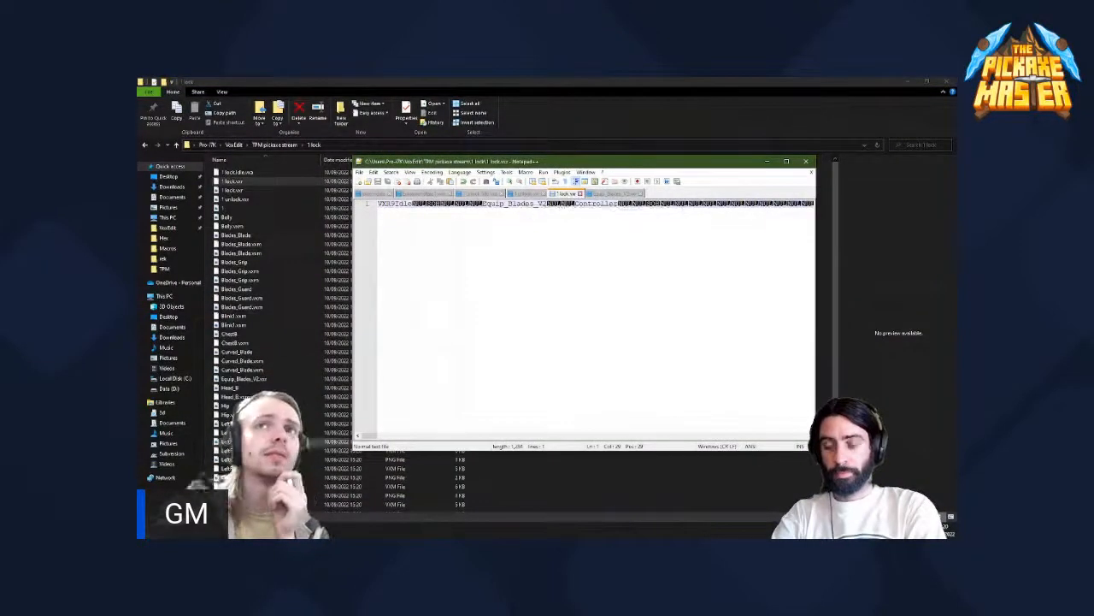
left_click(212, 530)
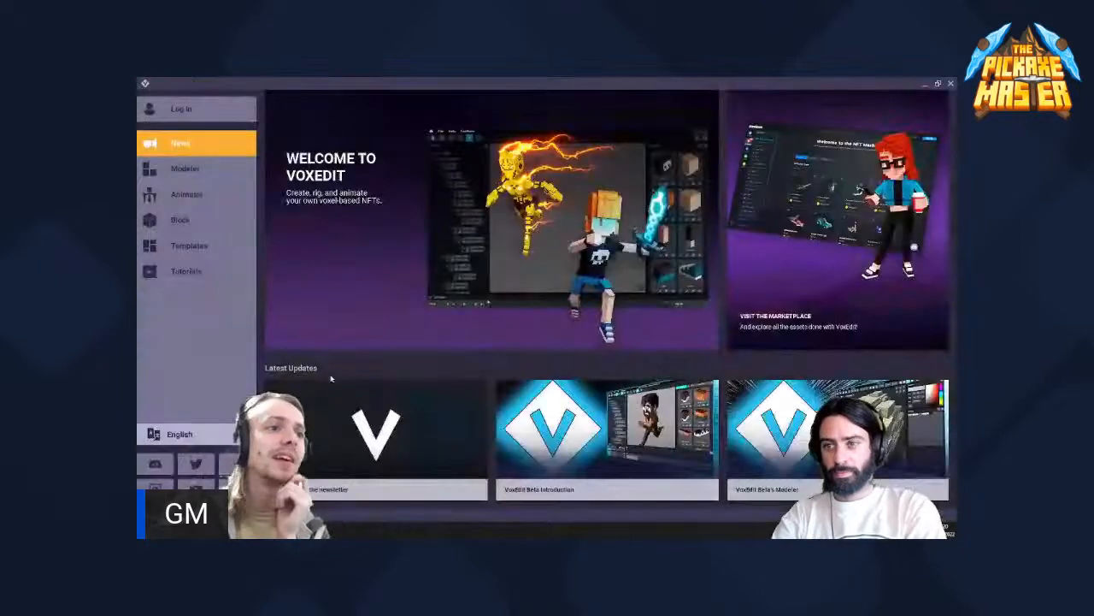
left_click(224, 171)
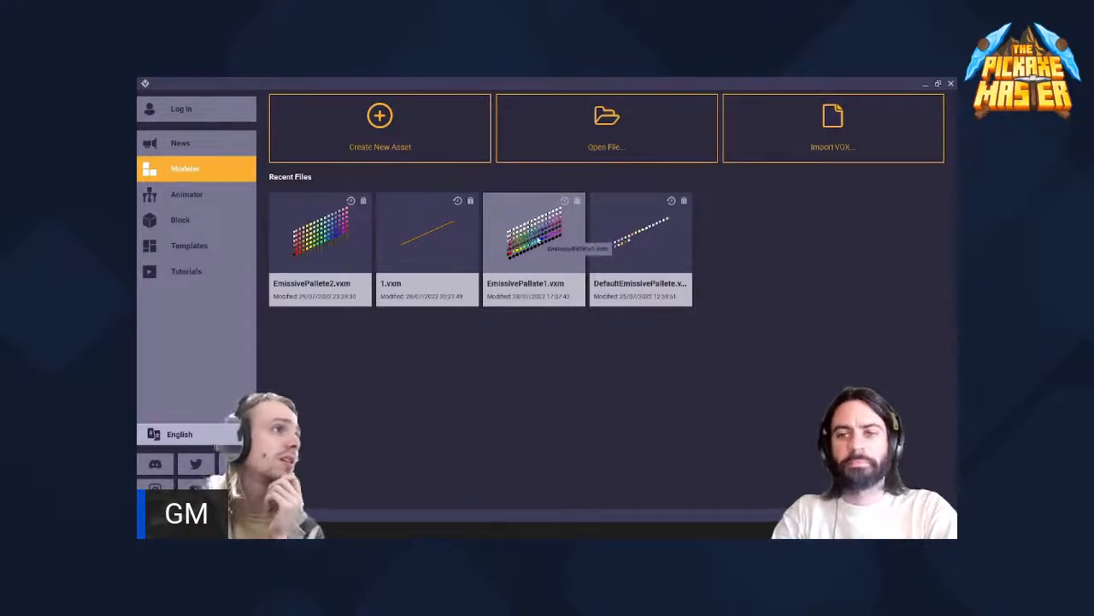
left_click(220, 202)
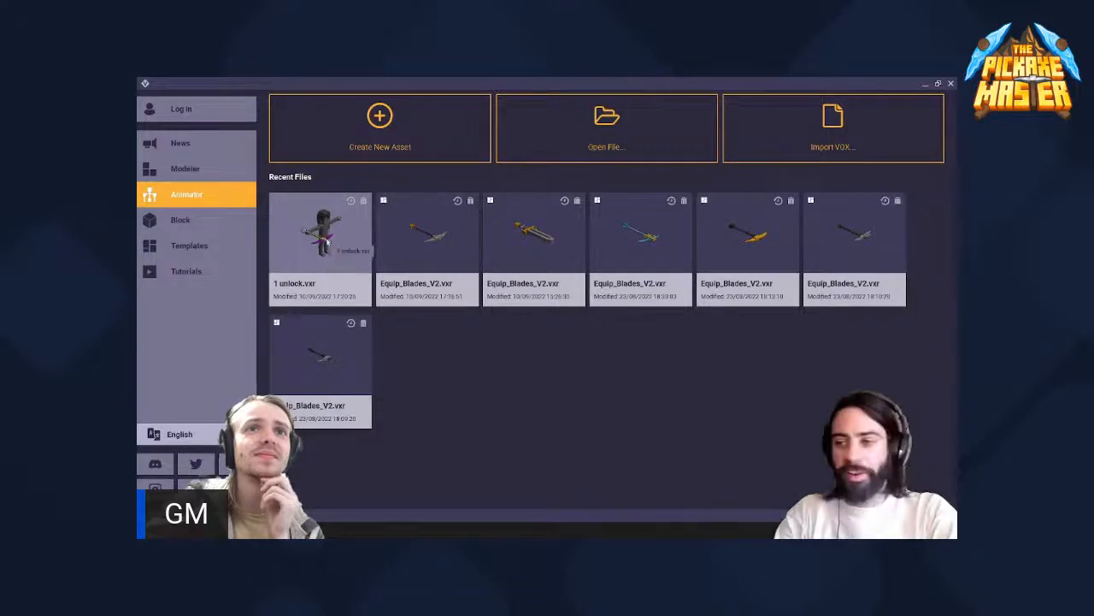
- Reopen 1 unlock.vxr, examine the weapon in the right hand from above, and close the project
left_click(323, 245)
scroll(508, 254, "up", 5)
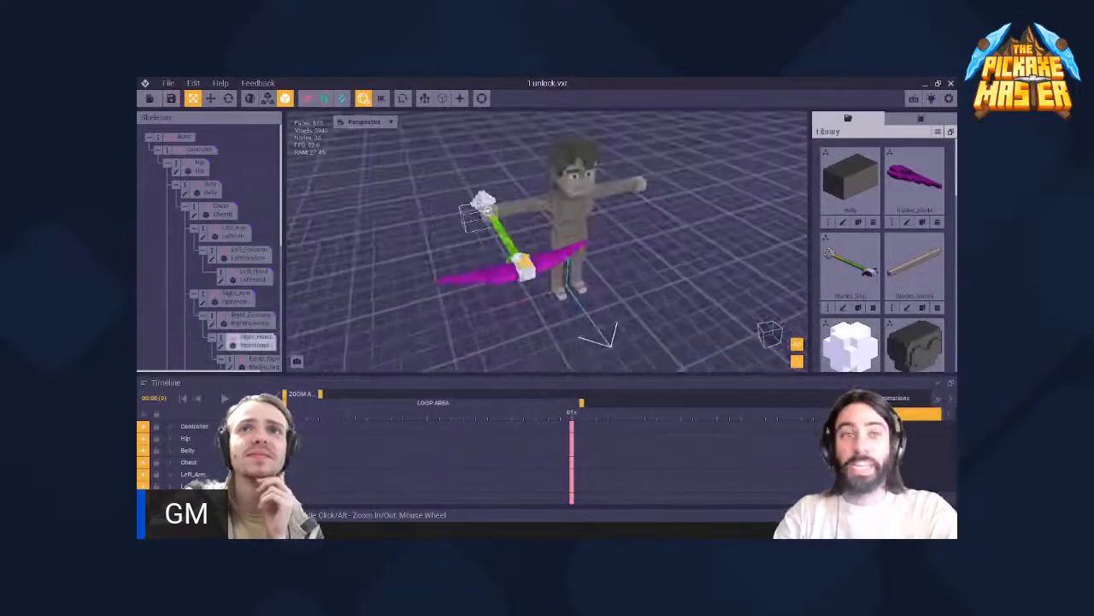
right_click_drag(477, 214, 547, 243)
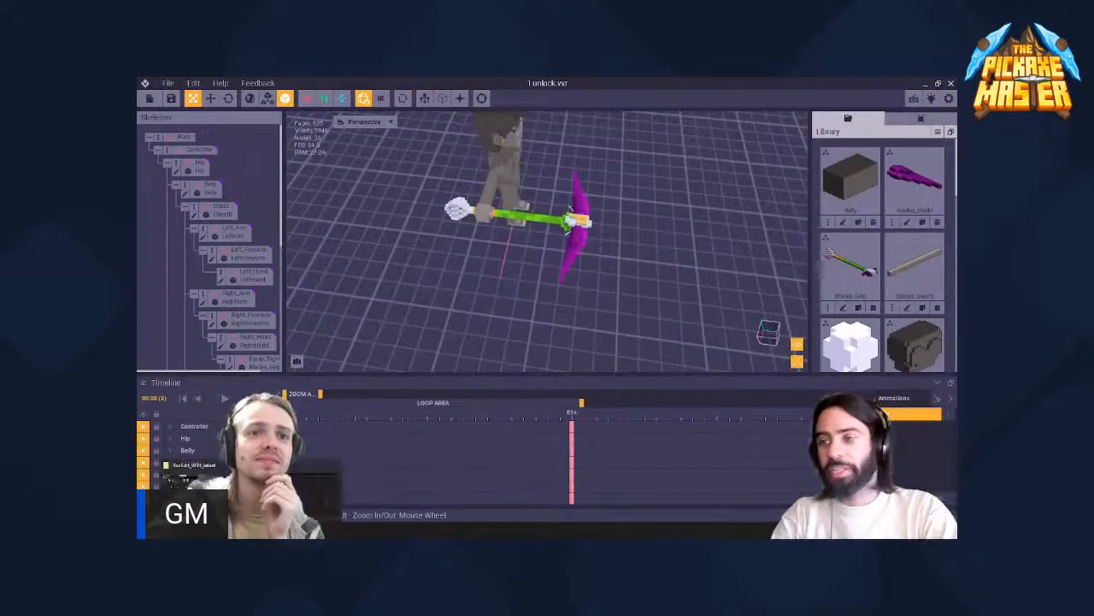
left_click(150, 98)
left_click(543, 243)
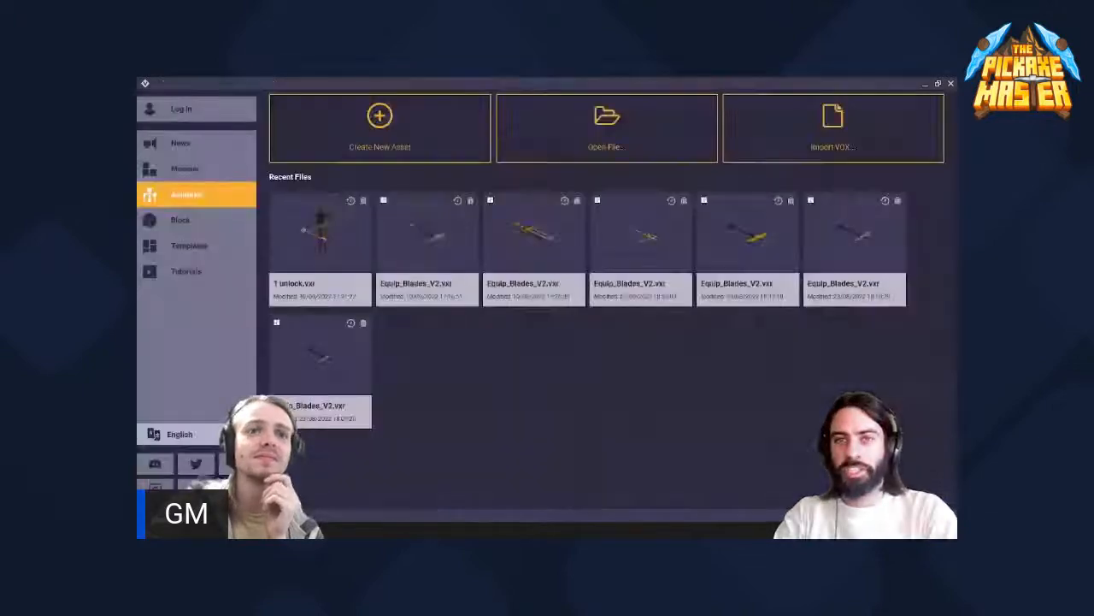
- Reopen 1 lock.vxr in Notepad++ from the 1 lock folder, check its Equip_Blades_V2 text, and close Notepad++
key("alt+Tab")
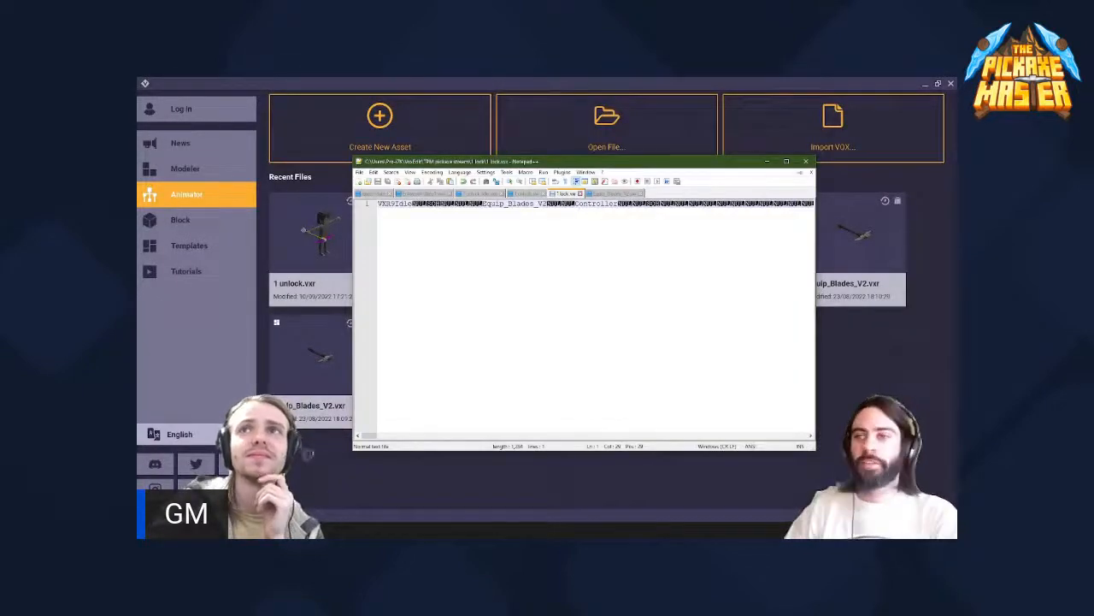
left_click(806, 162)
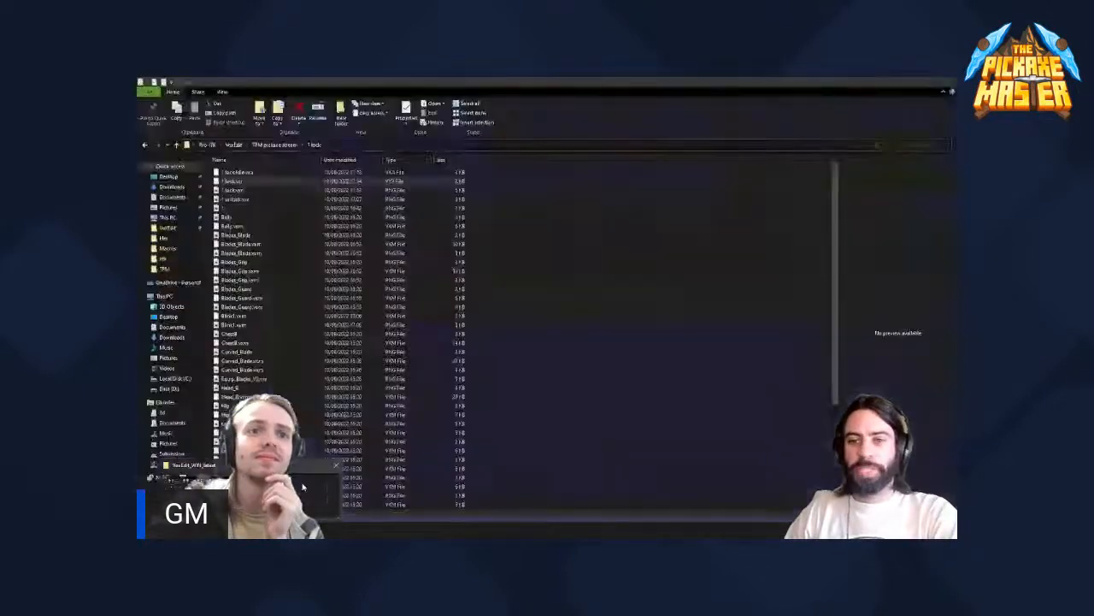
left_click(301, 488)
right_click(250, 183)
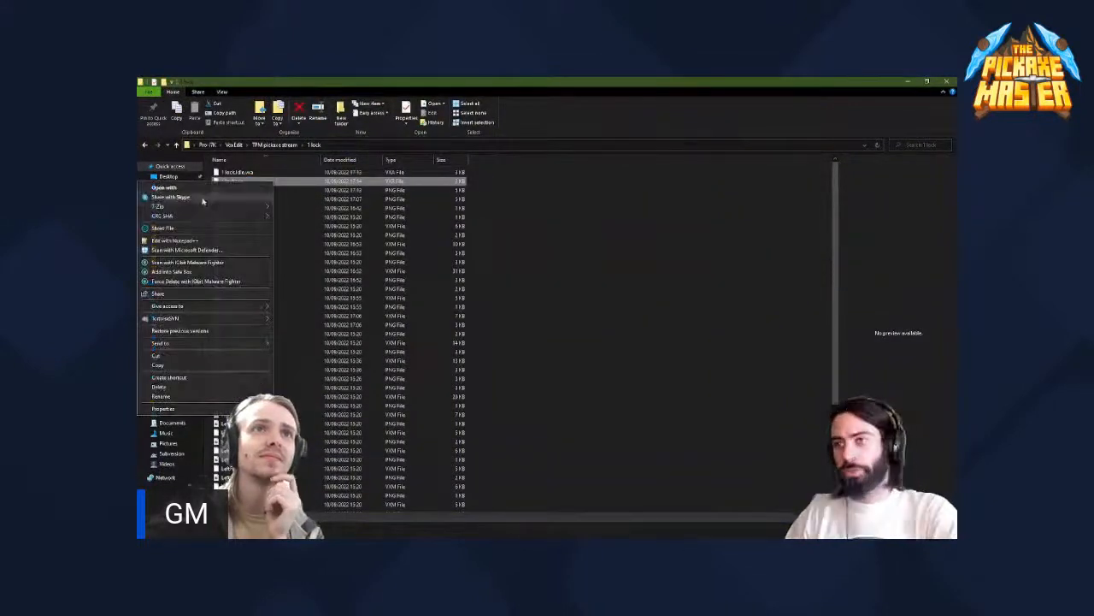
left_click(196, 241)
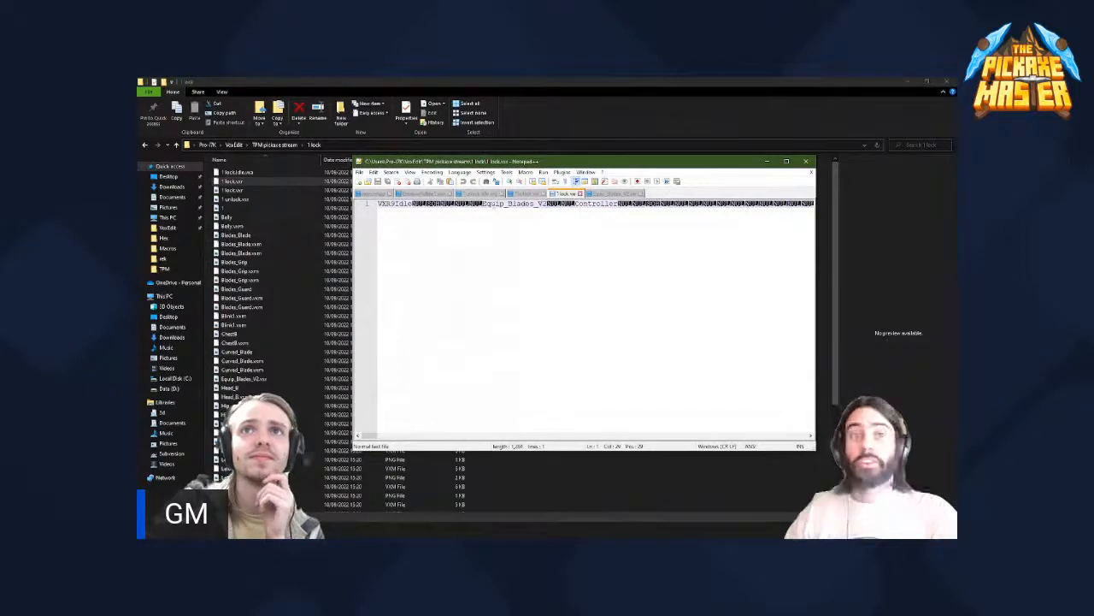
left_click(806, 161)
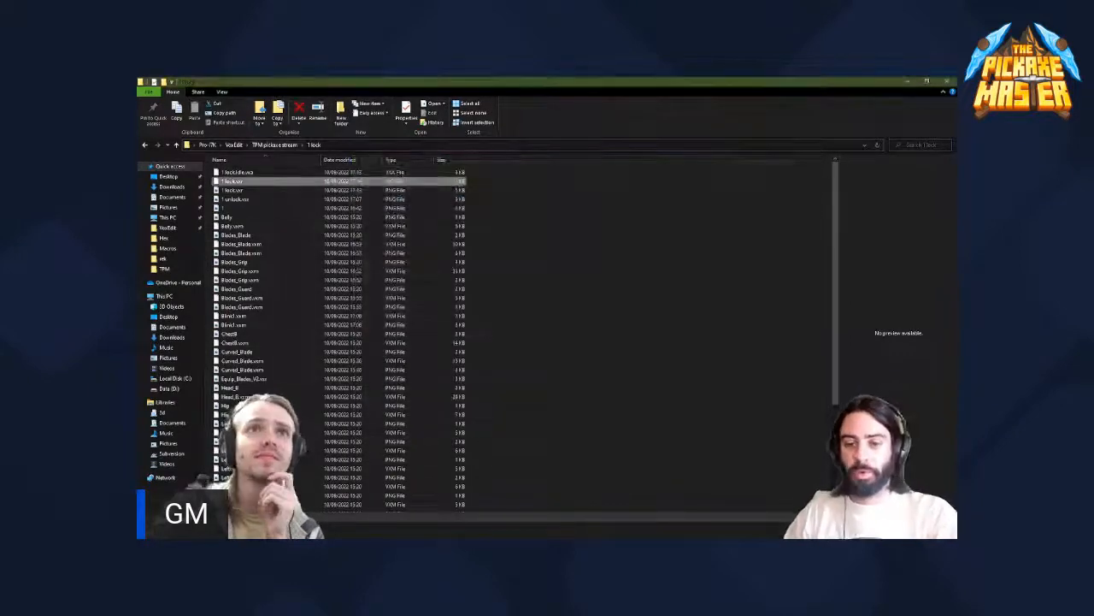
- Return to VoxEdit and open the rig file 1 lock.vxr
left_click(295, 528)
left_click(542, 134)
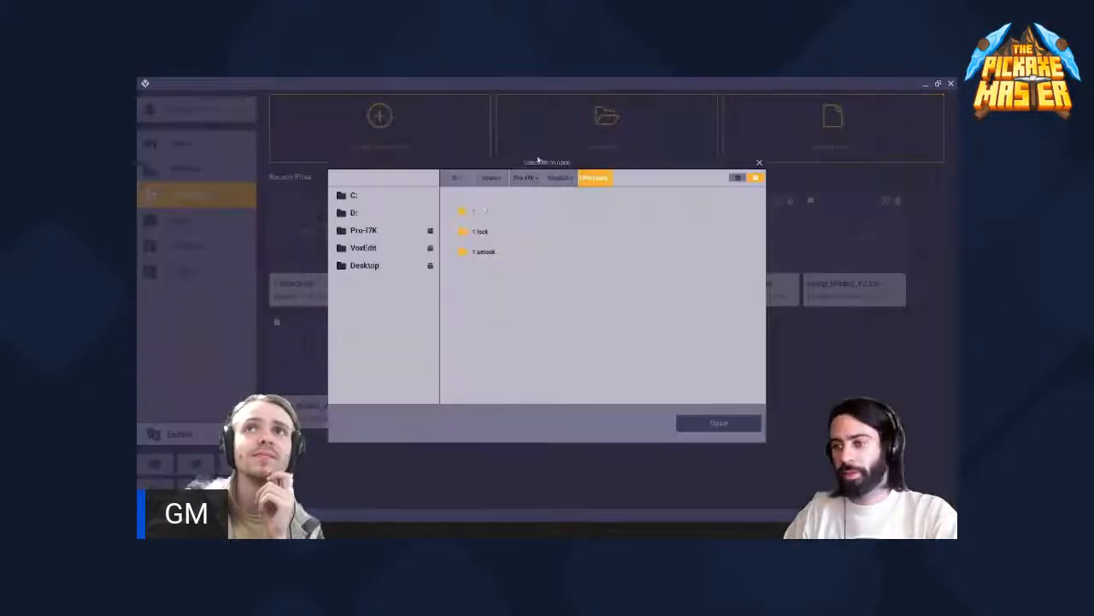
double_click(483, 252)
left_click(474, 212)
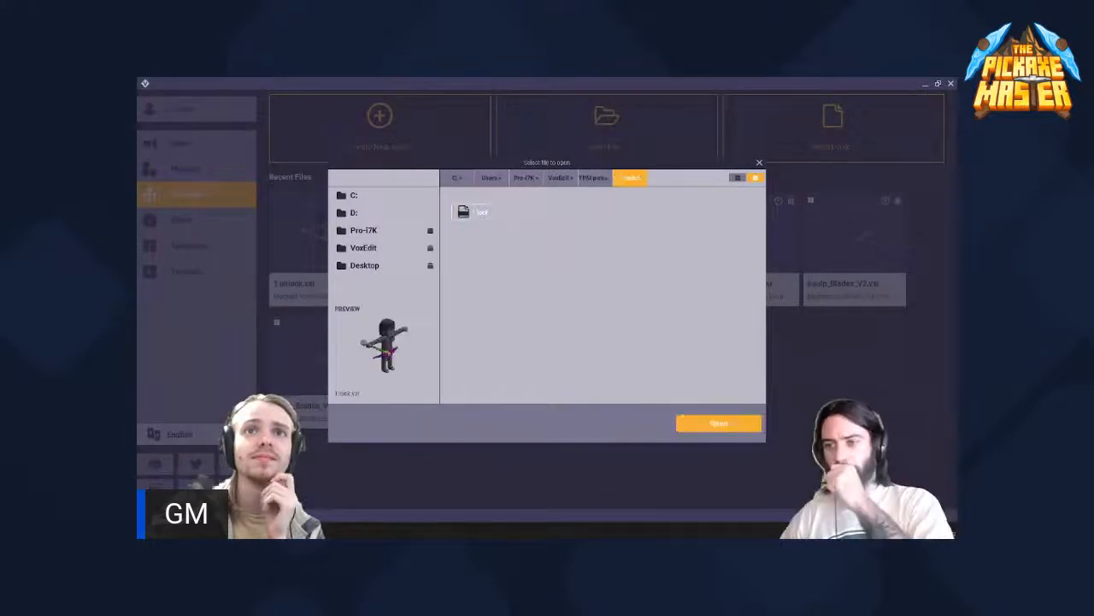
left_click(718, 423)
- Inspect the weapon on the locked rig from the side, and locate its Equip_Right_Hand node in the skeleton
scroll(560, 216, "up", 8)
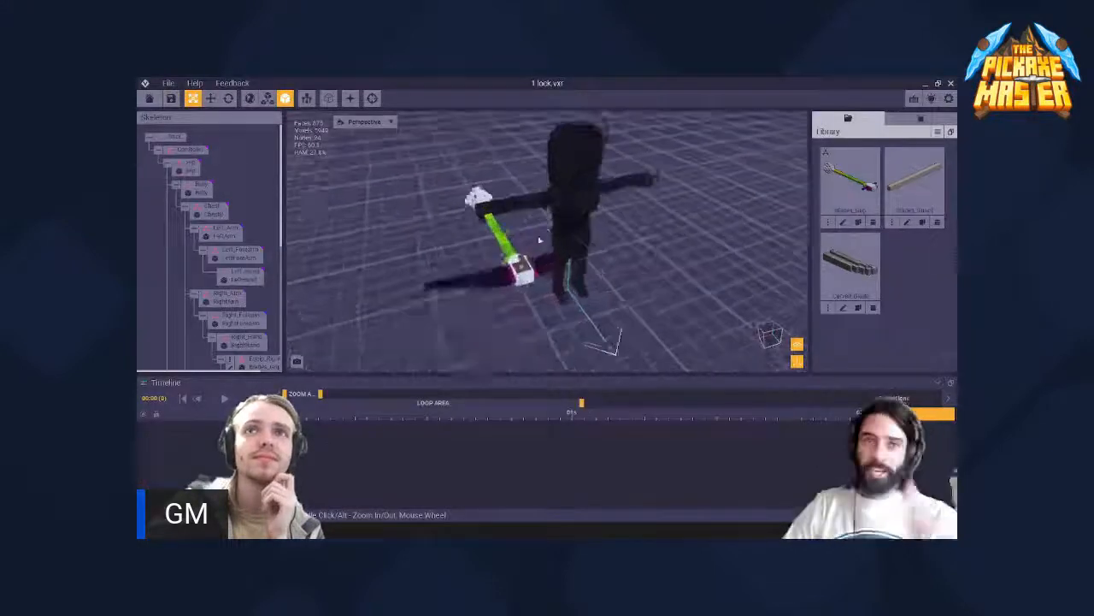
left_click(520, 264)
right_click_drag(520, 263, 459, 251)
scroll(248, 256, "down", 5)
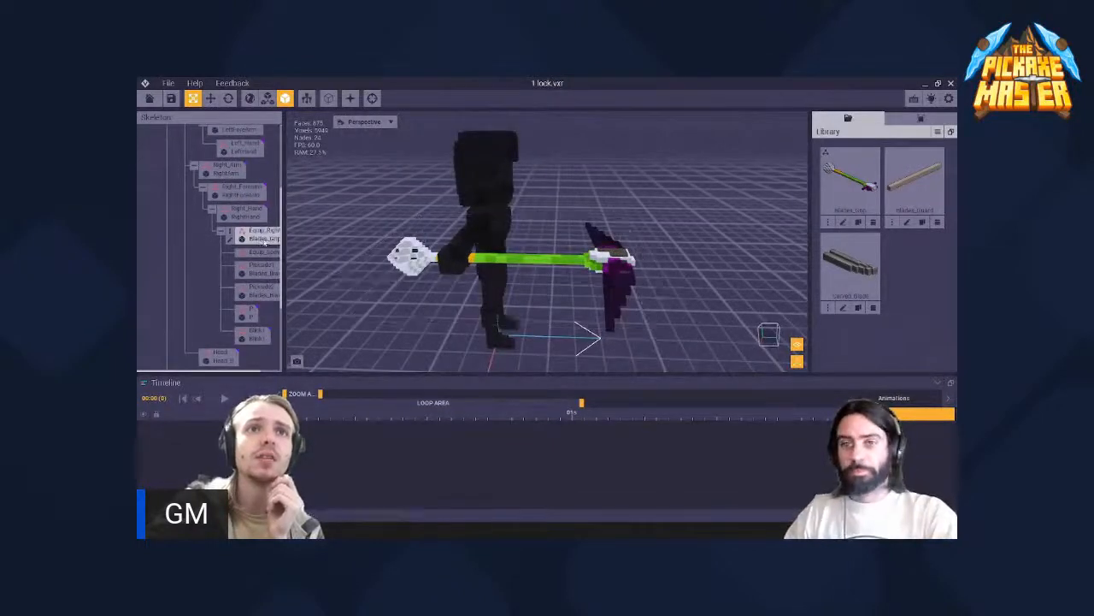
right_click_drag(464, 229, 466, 256)
left_click(466, 256)
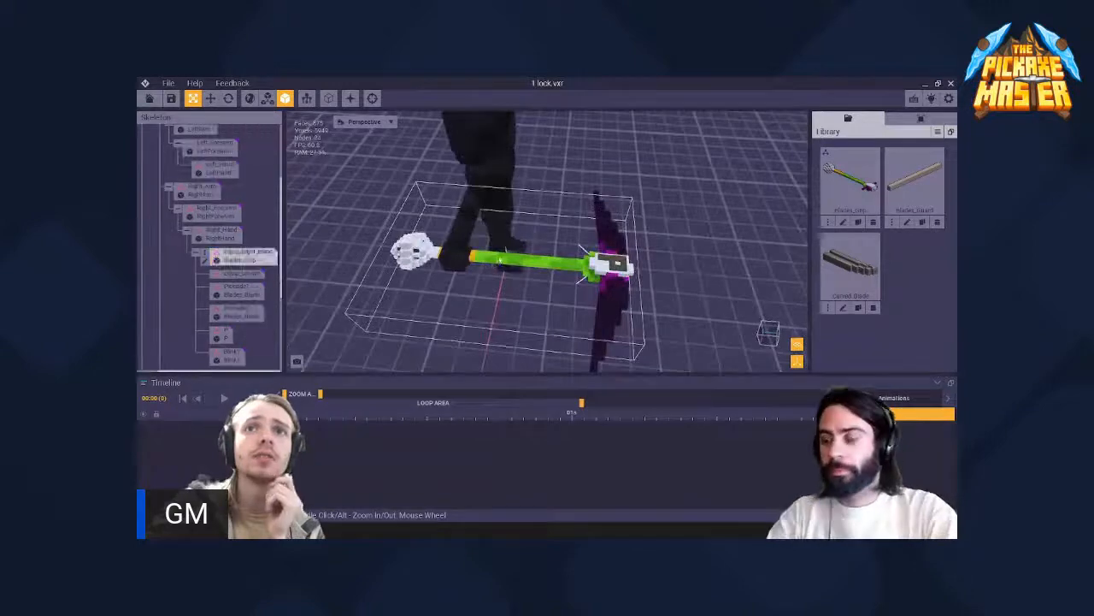
right_click_drag(542, 258, 610, 251)
scroll(637, 256, "up", 5)
scroll(269, 277, "down", 3)
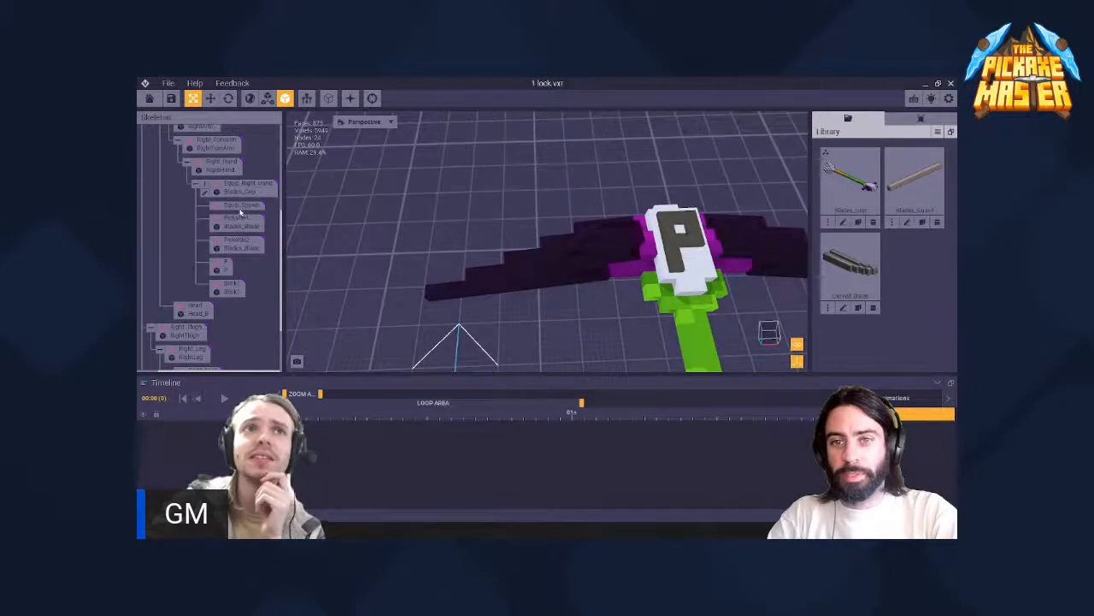
- Examine the locked rig from above to check the alignment of the blades, P emblem and grip with the right hand
scroll(629, 262, "down", 3)
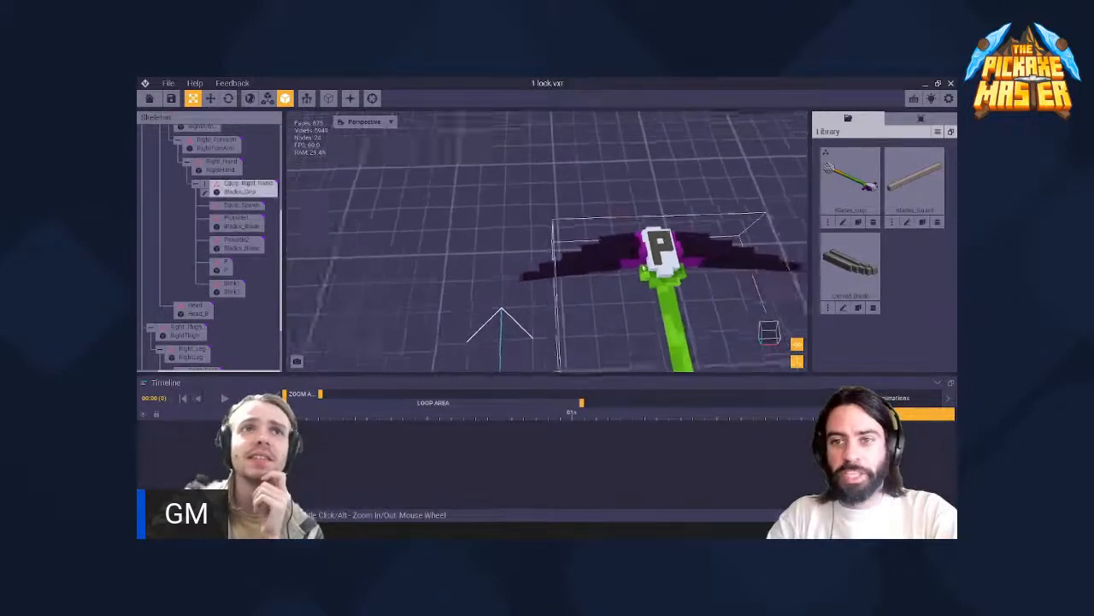
scroll(644, 268, "down", 1)
middle_click_drag(644, 269, 601, 235)
scroll(645, 274, "down", 3)
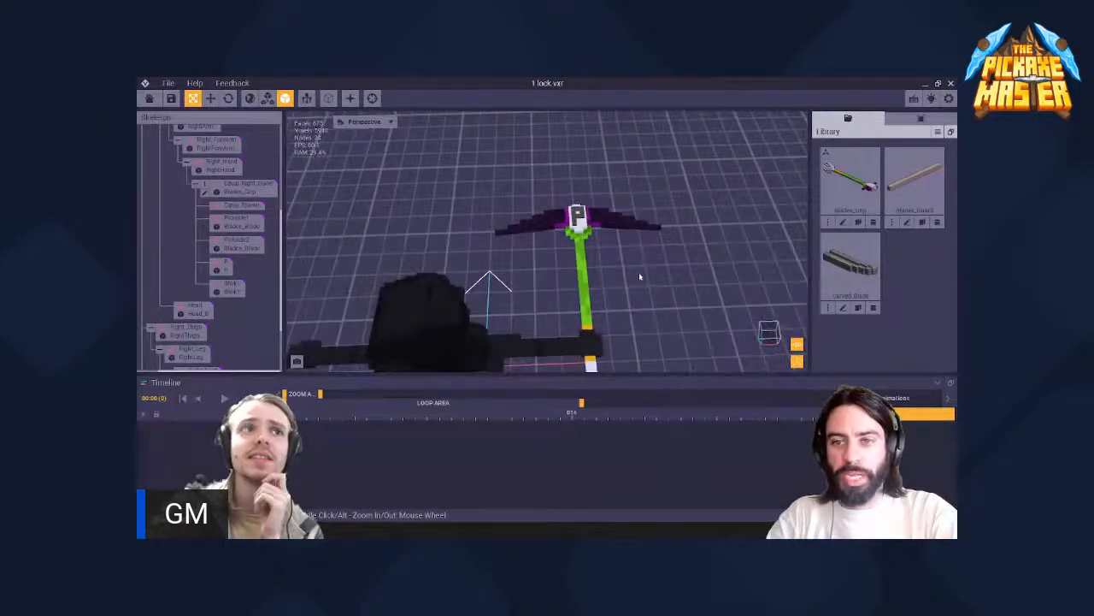
middle_click_drag(607, 295, 597, 206)
scroll(588, 327, "up", 3)
mouse_move(587, 321)
middle_mouse_down()
mouse_move(528, 281)
mouse_move(571, 329)
middle_mouse_up()
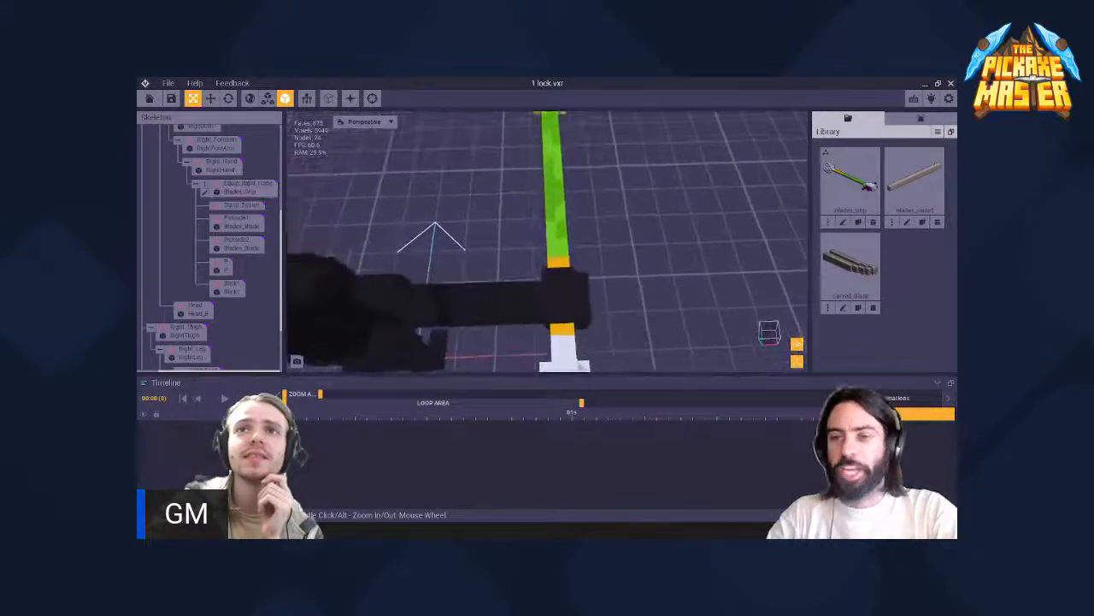
scroll(523, 201, "down", 3)
middle_click_drag(541, 124, 552, 188)
scroll(629, 254, "up", 4)
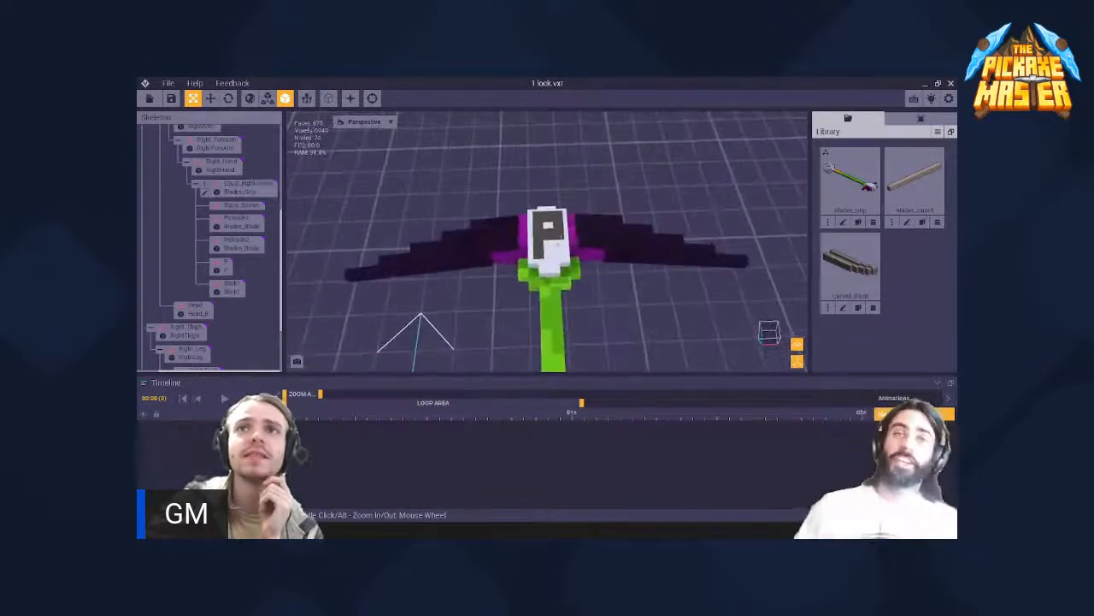
right_click_drag(620, 218, 637, 256)
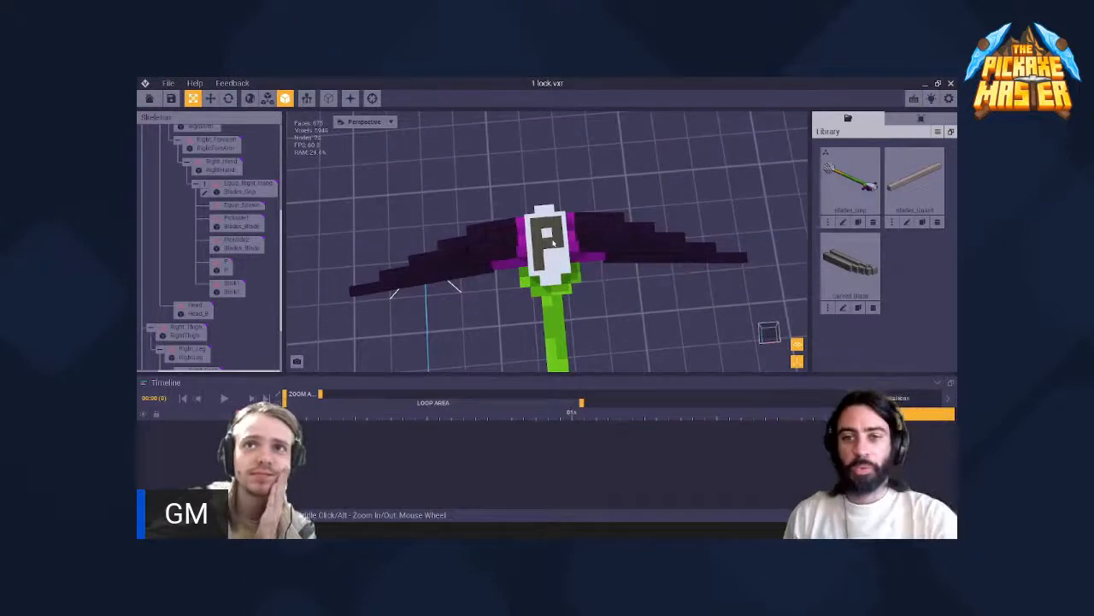
scroll(554, 244, "down", 6)
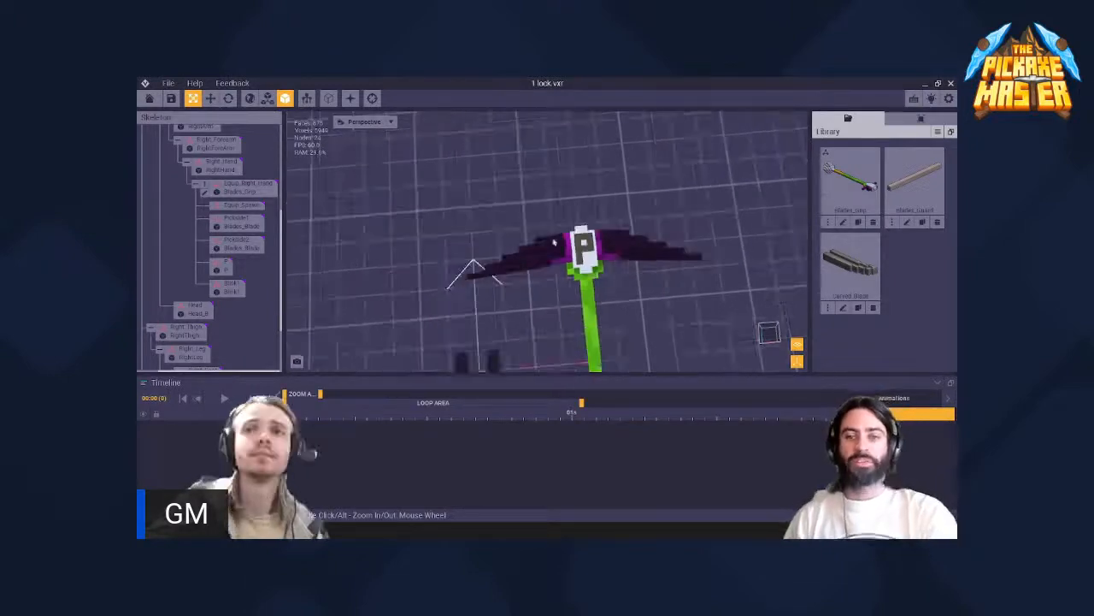
scroll(615, 256, "up", 5)
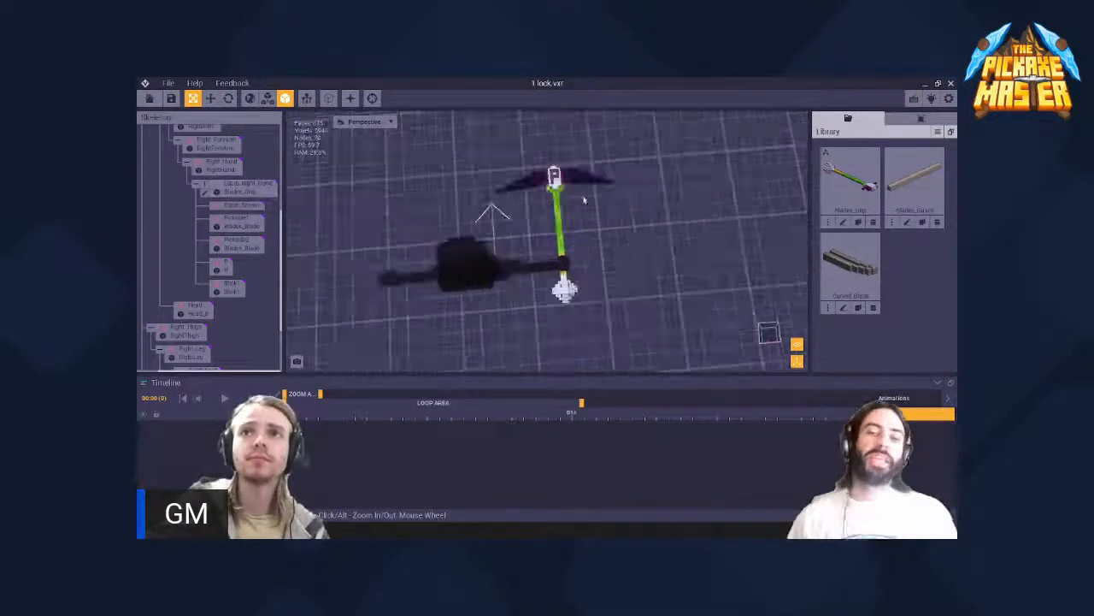
right_click_drag(565, 175, 563, 177)
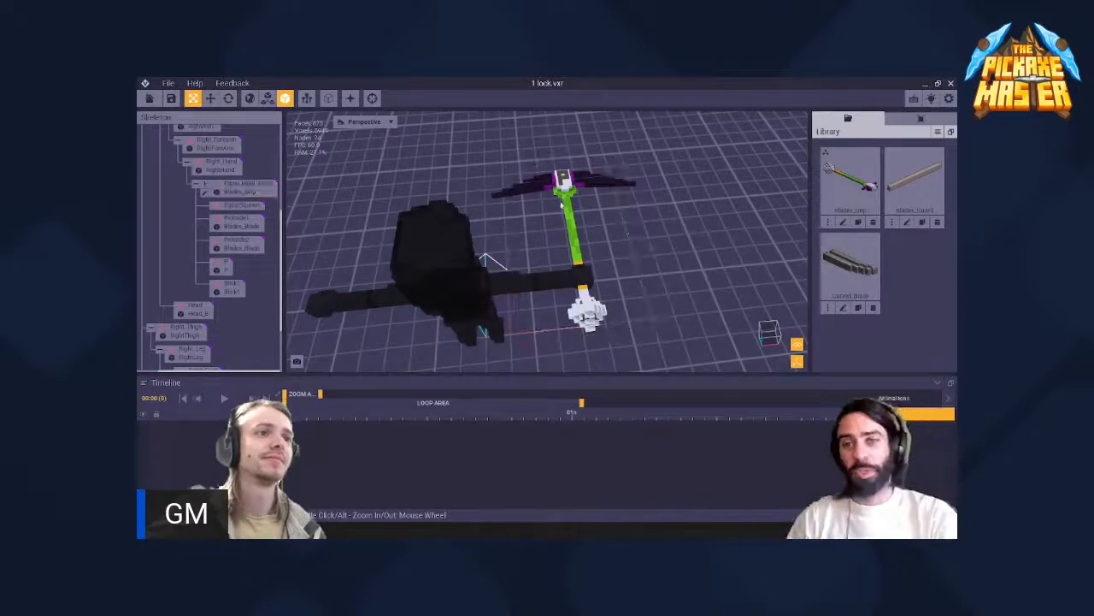
right_click_drag(569, 198, 568, 198)
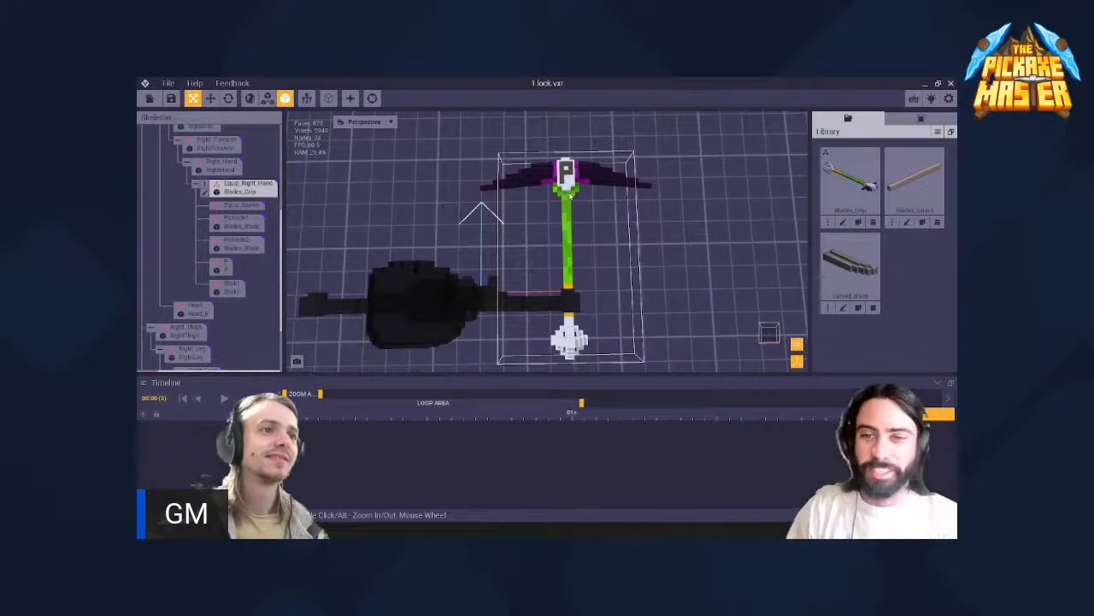
left_click(457, 292)
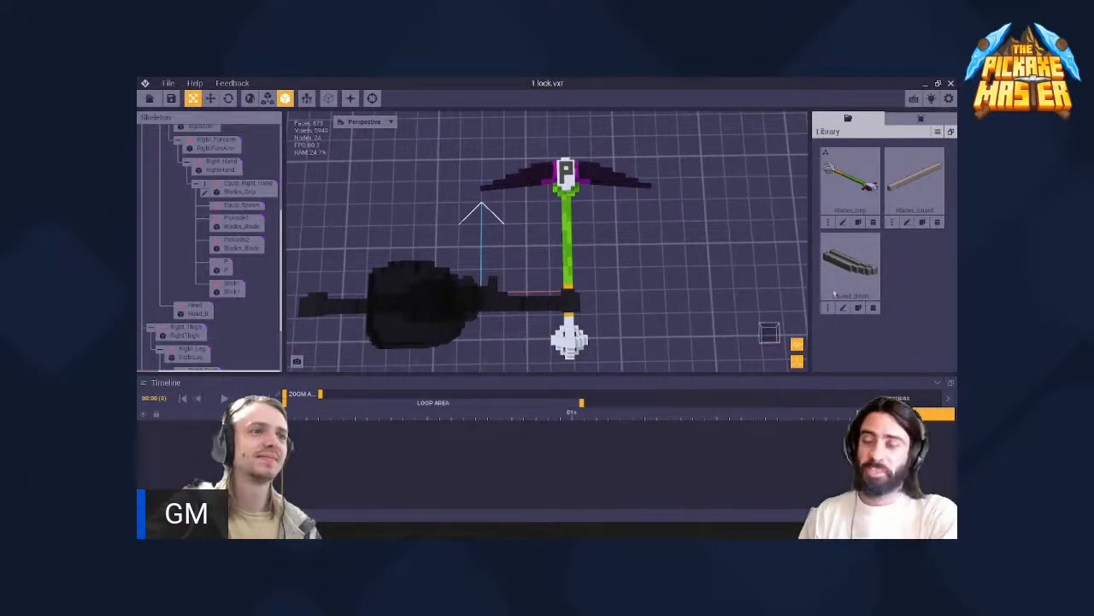
- Close the project, saving the changes to 1 lock.vxr
left_click(154, 101)
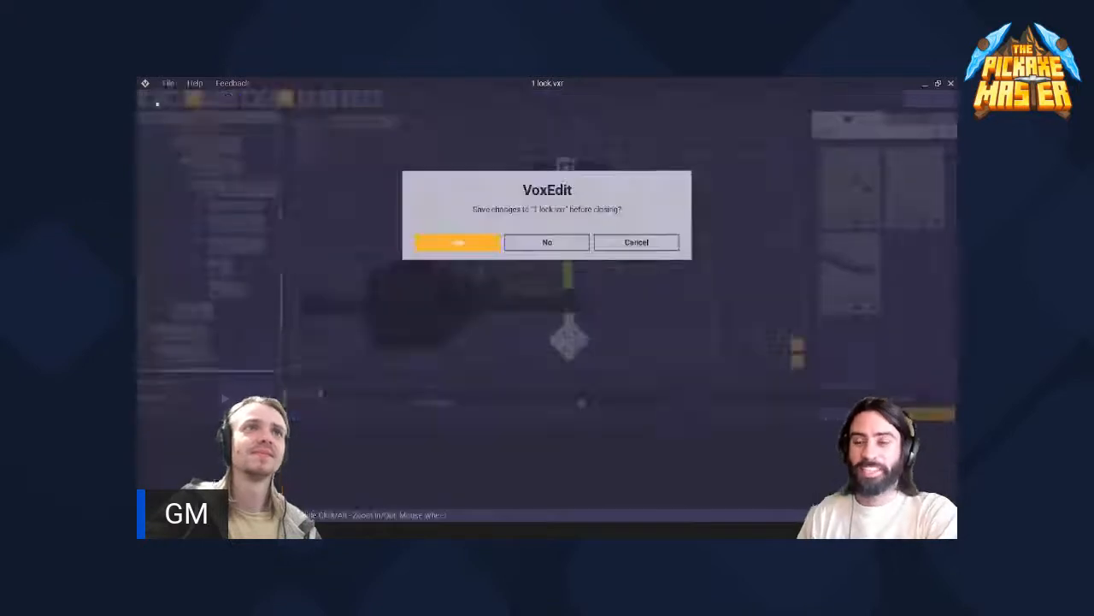
left_click(481, 242)
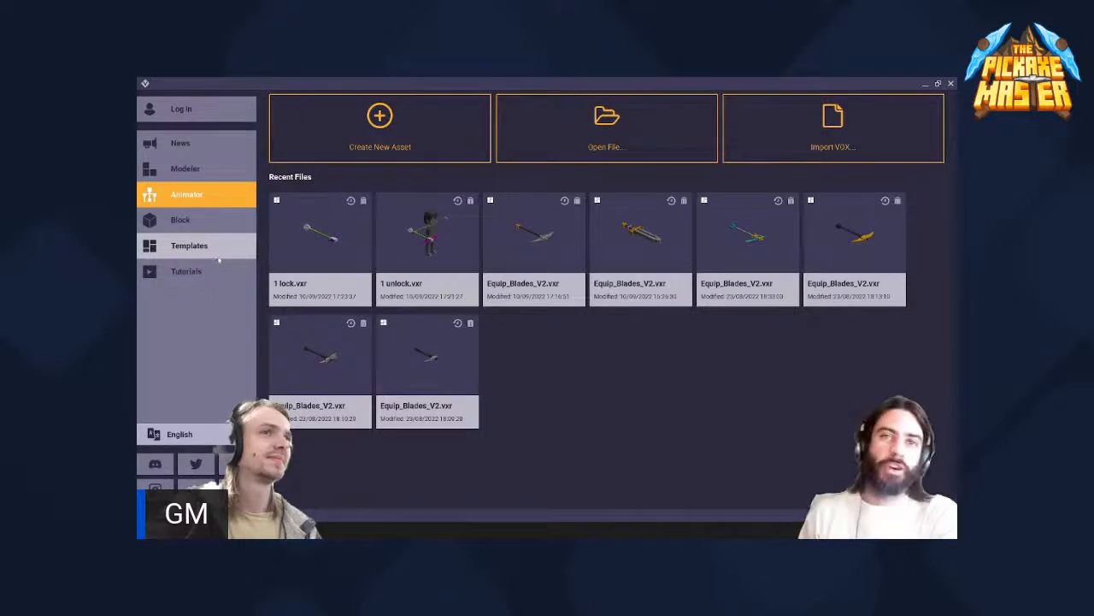
- View the Block section of the start screen, and open the Templates section
left_click(207, 221)
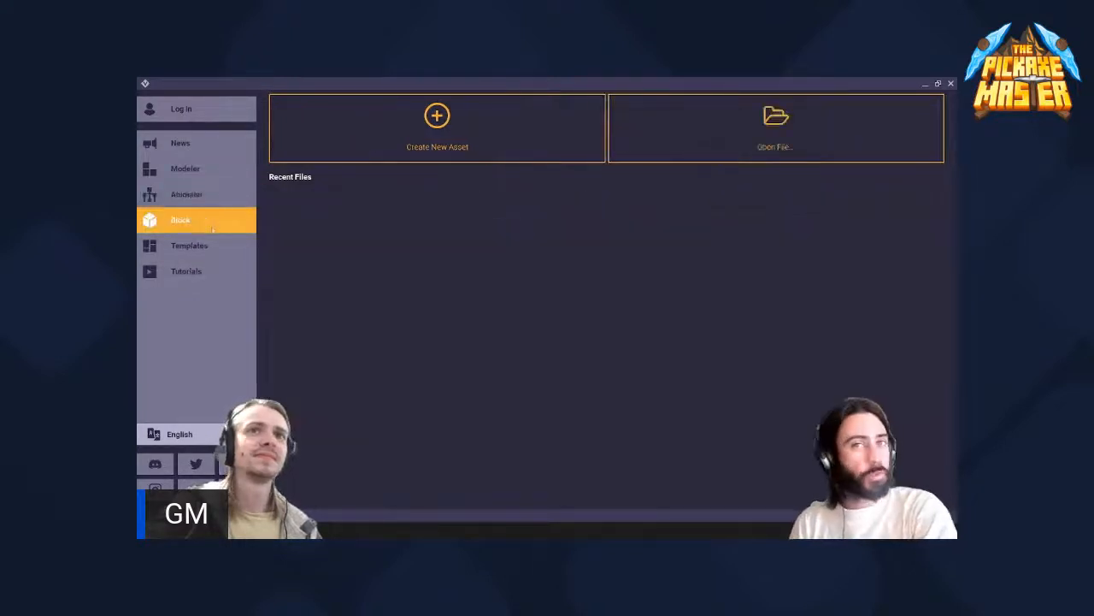
left_click(219, 255)
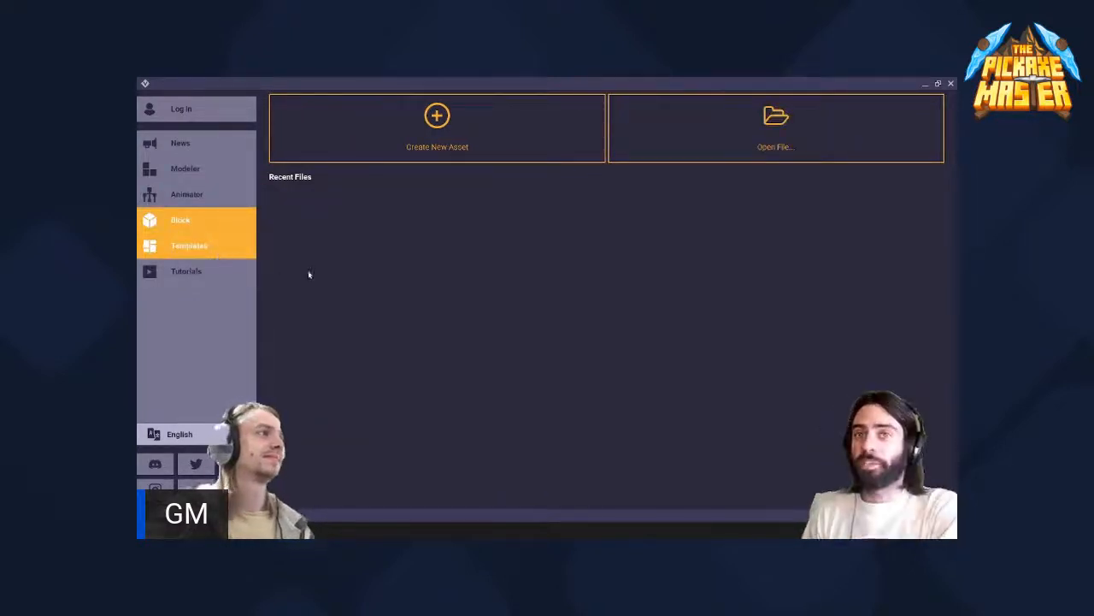